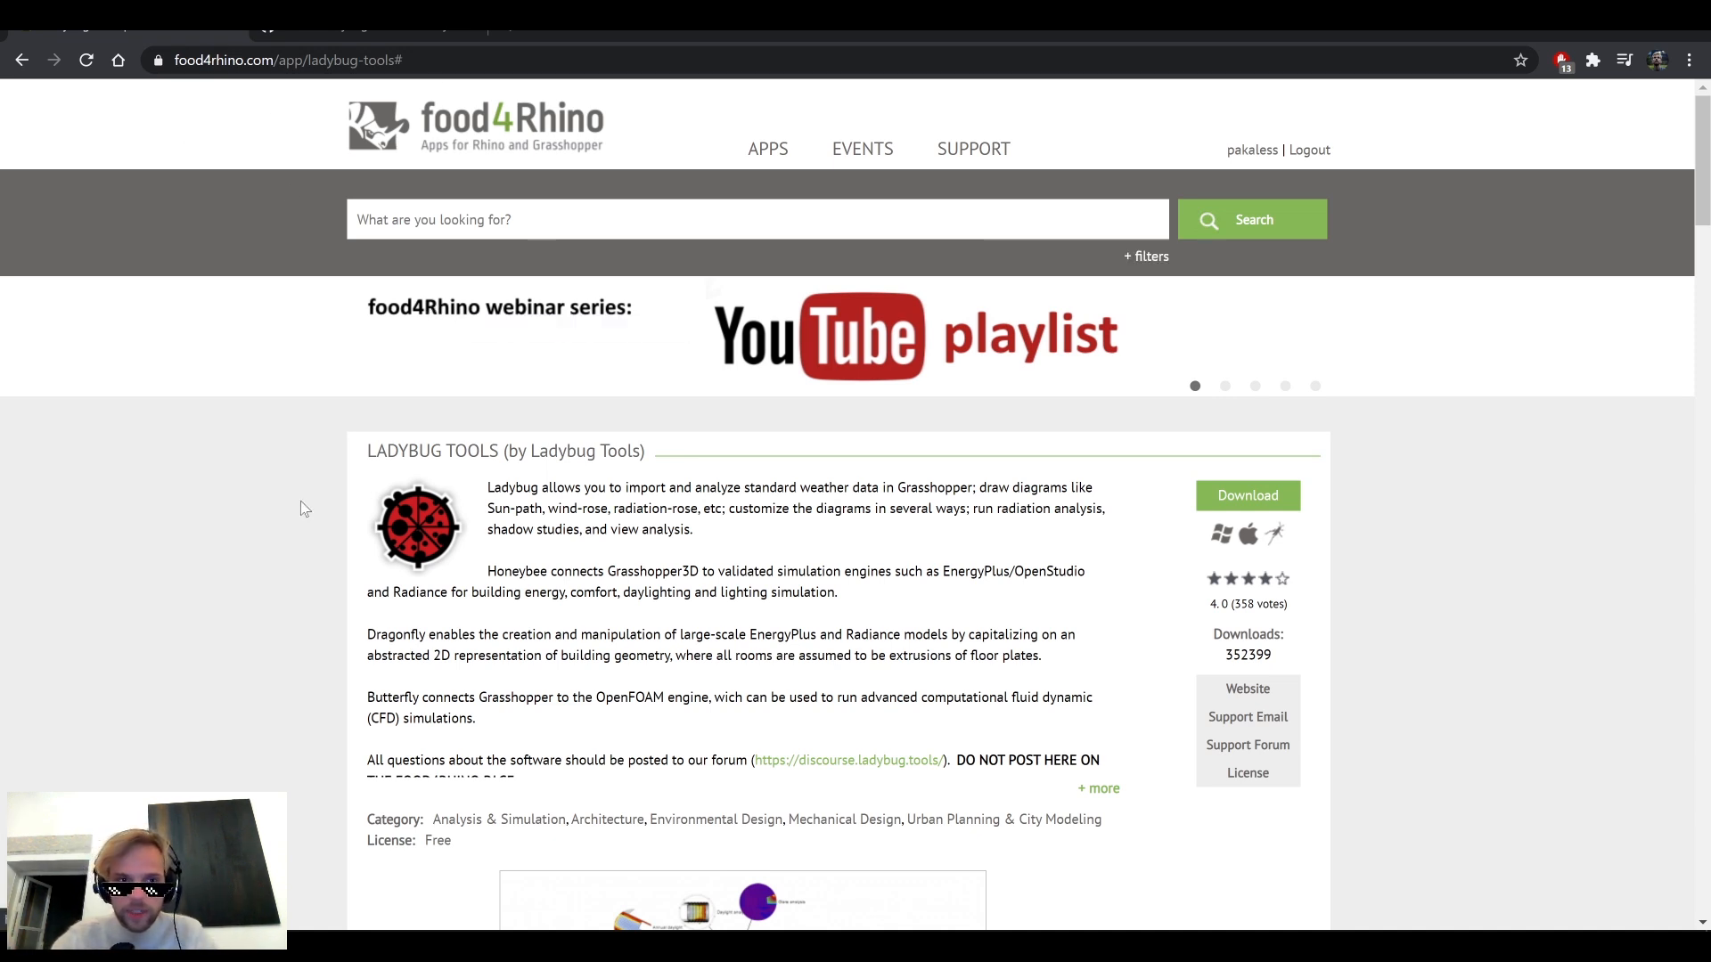
Look up the Butterfly 0.0.05 release and its installation wiki address among the Ladybug Tools downloads on food4Rhino.
drag(367, 451, 489, 451)
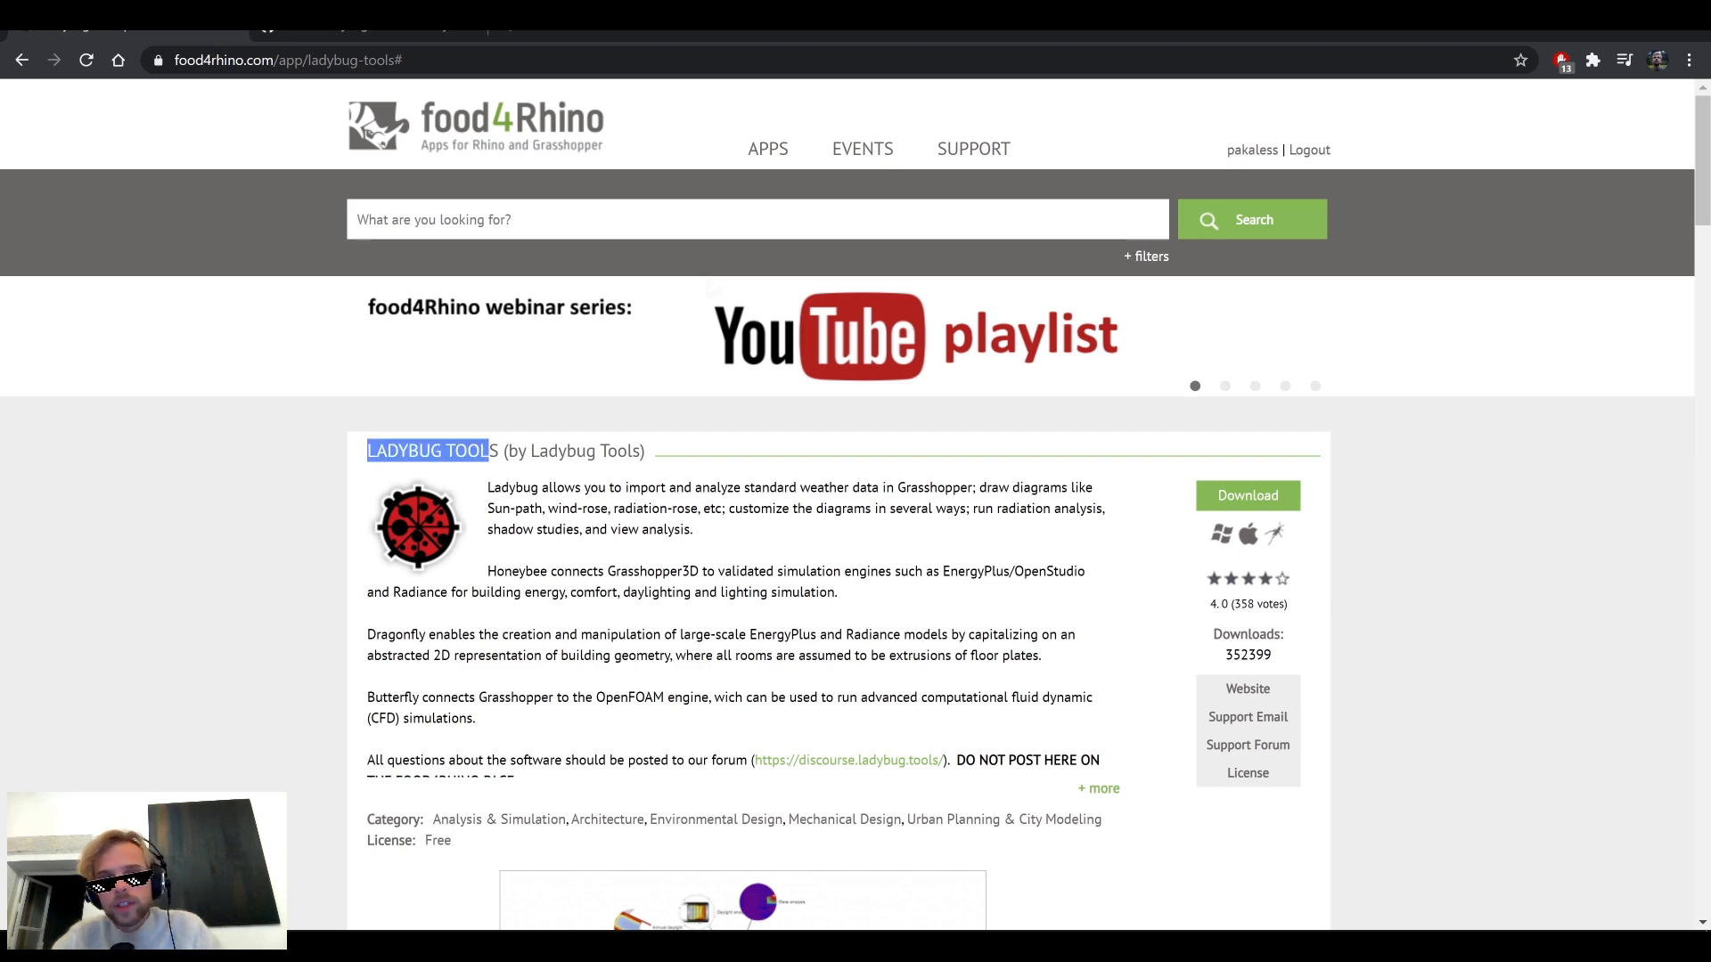
scroll(179, 469, down, 14)
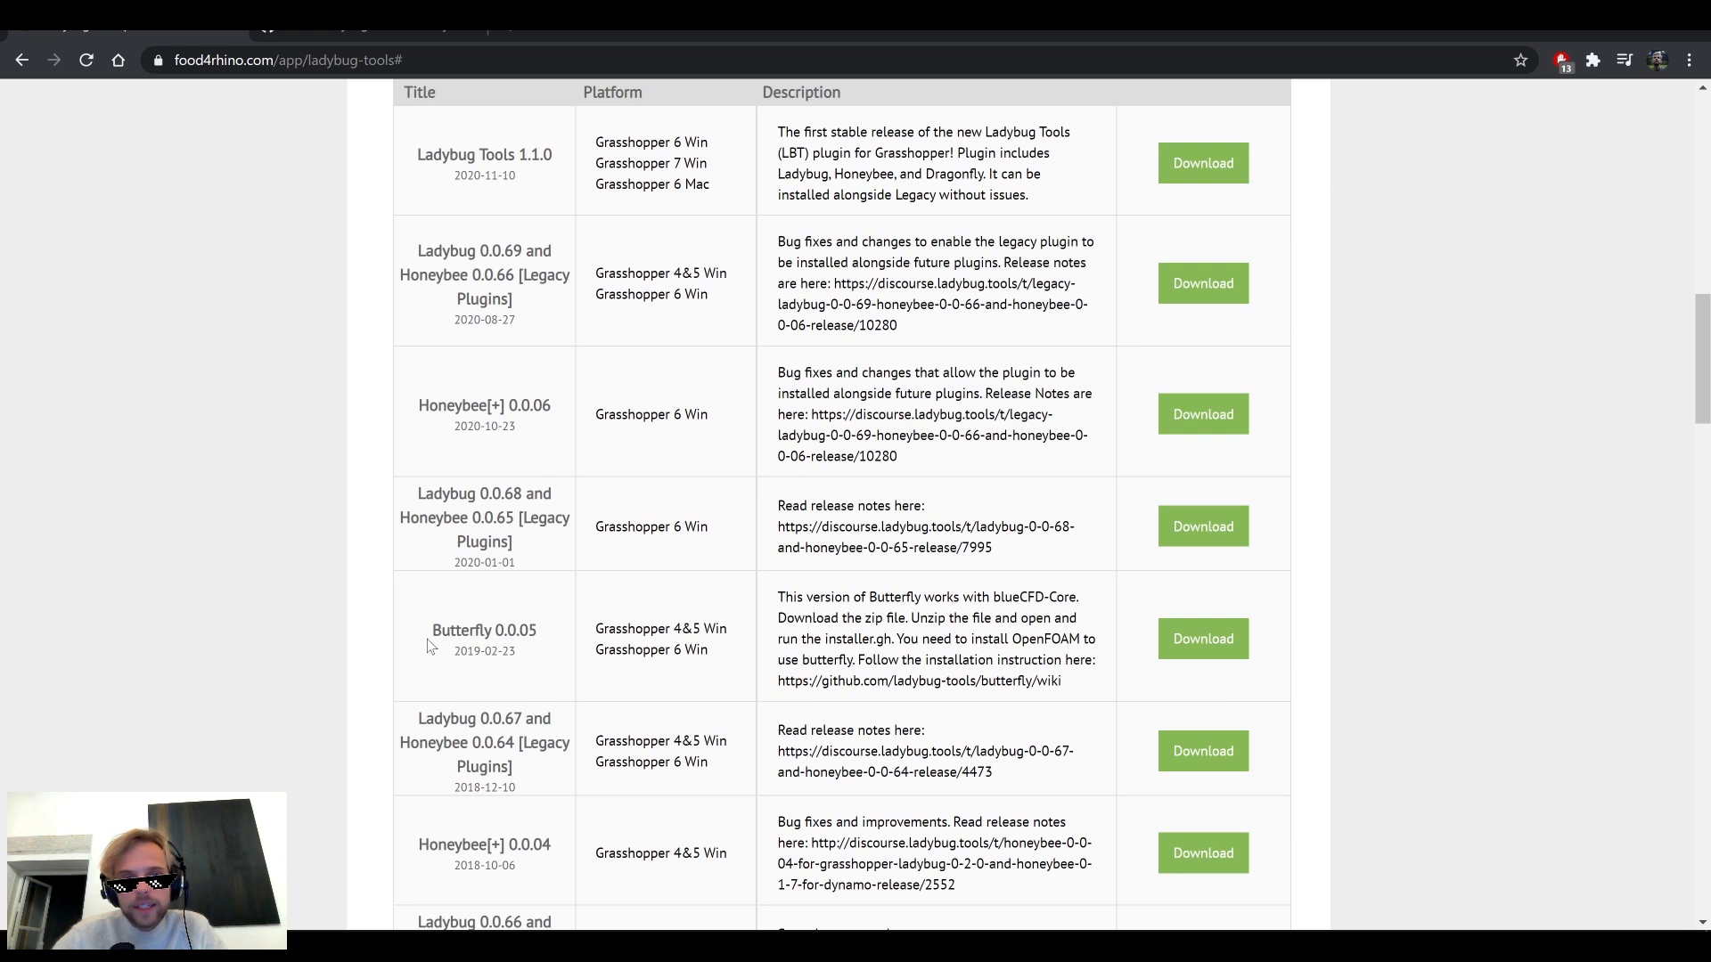
drag(431, 633, 491, 631)
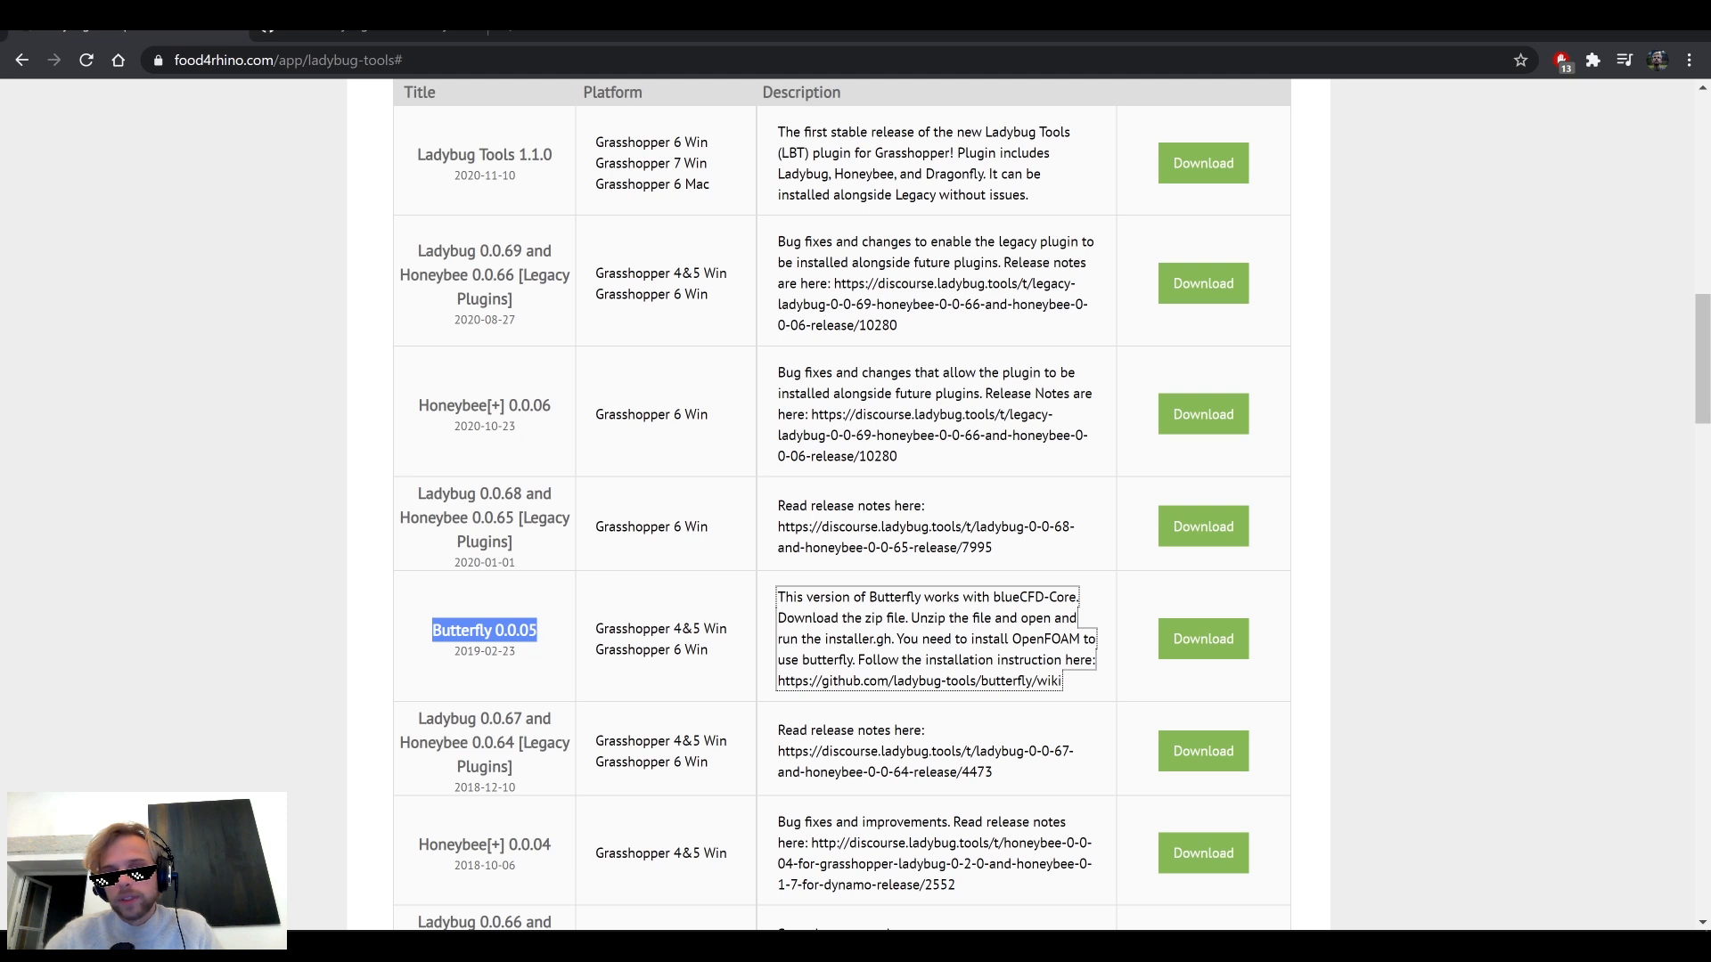
drag(778, 683, 1078, 693)
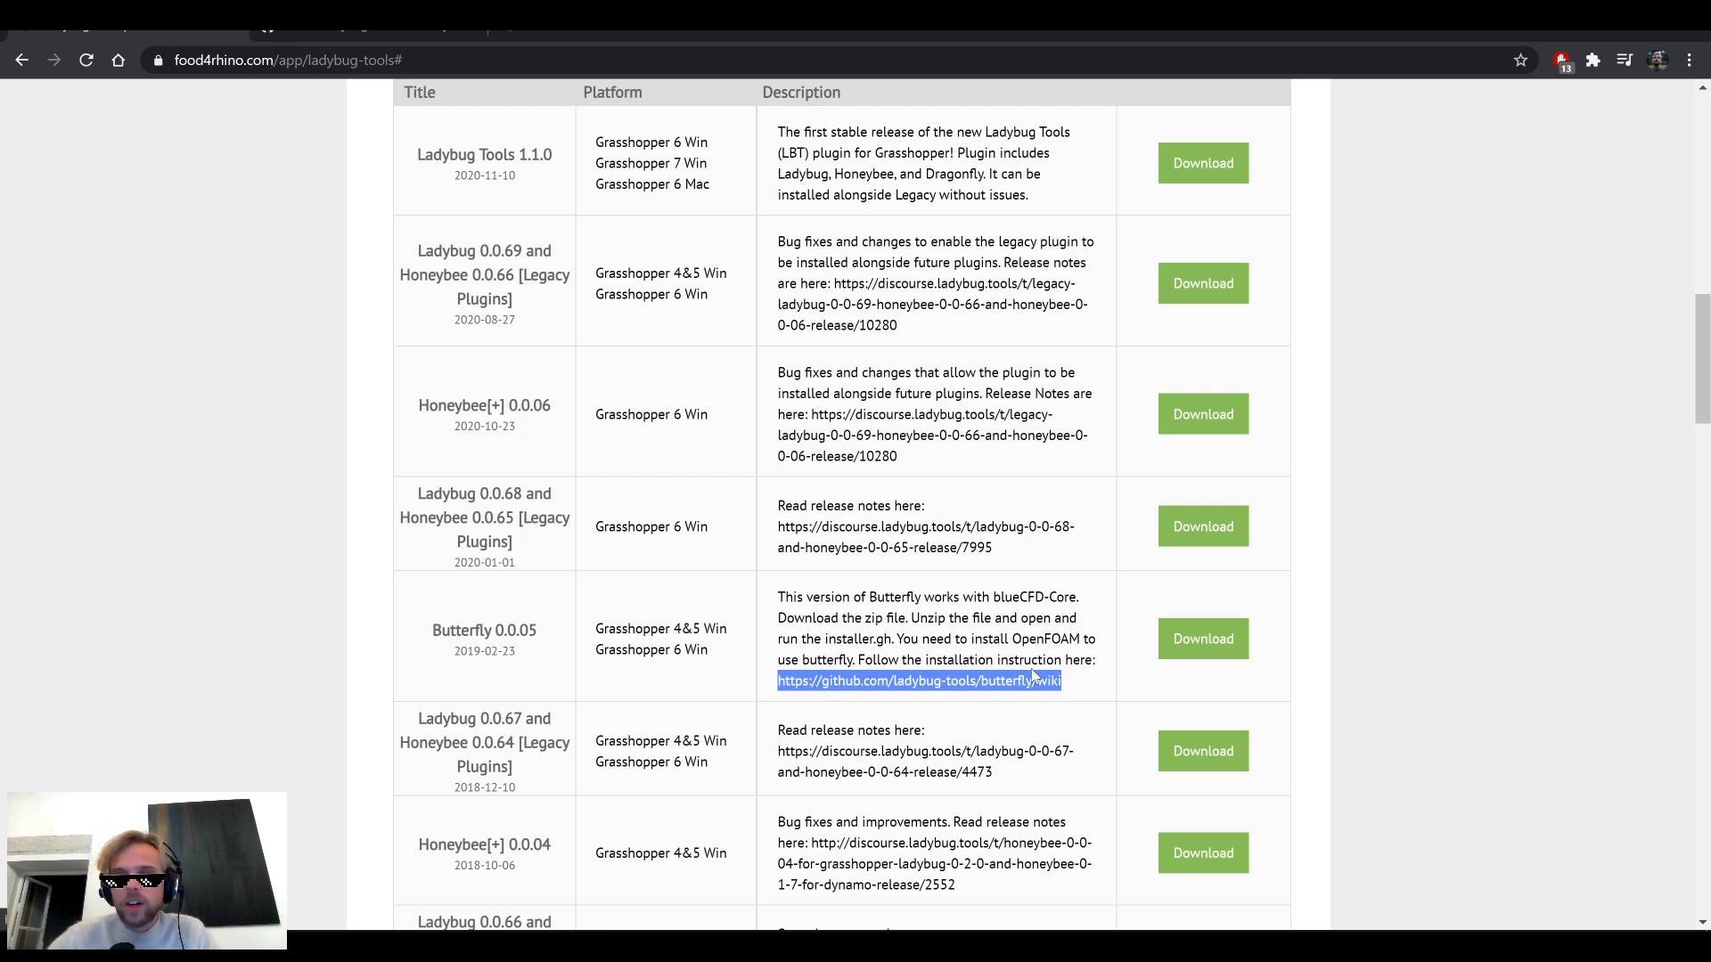
click(226, 376)
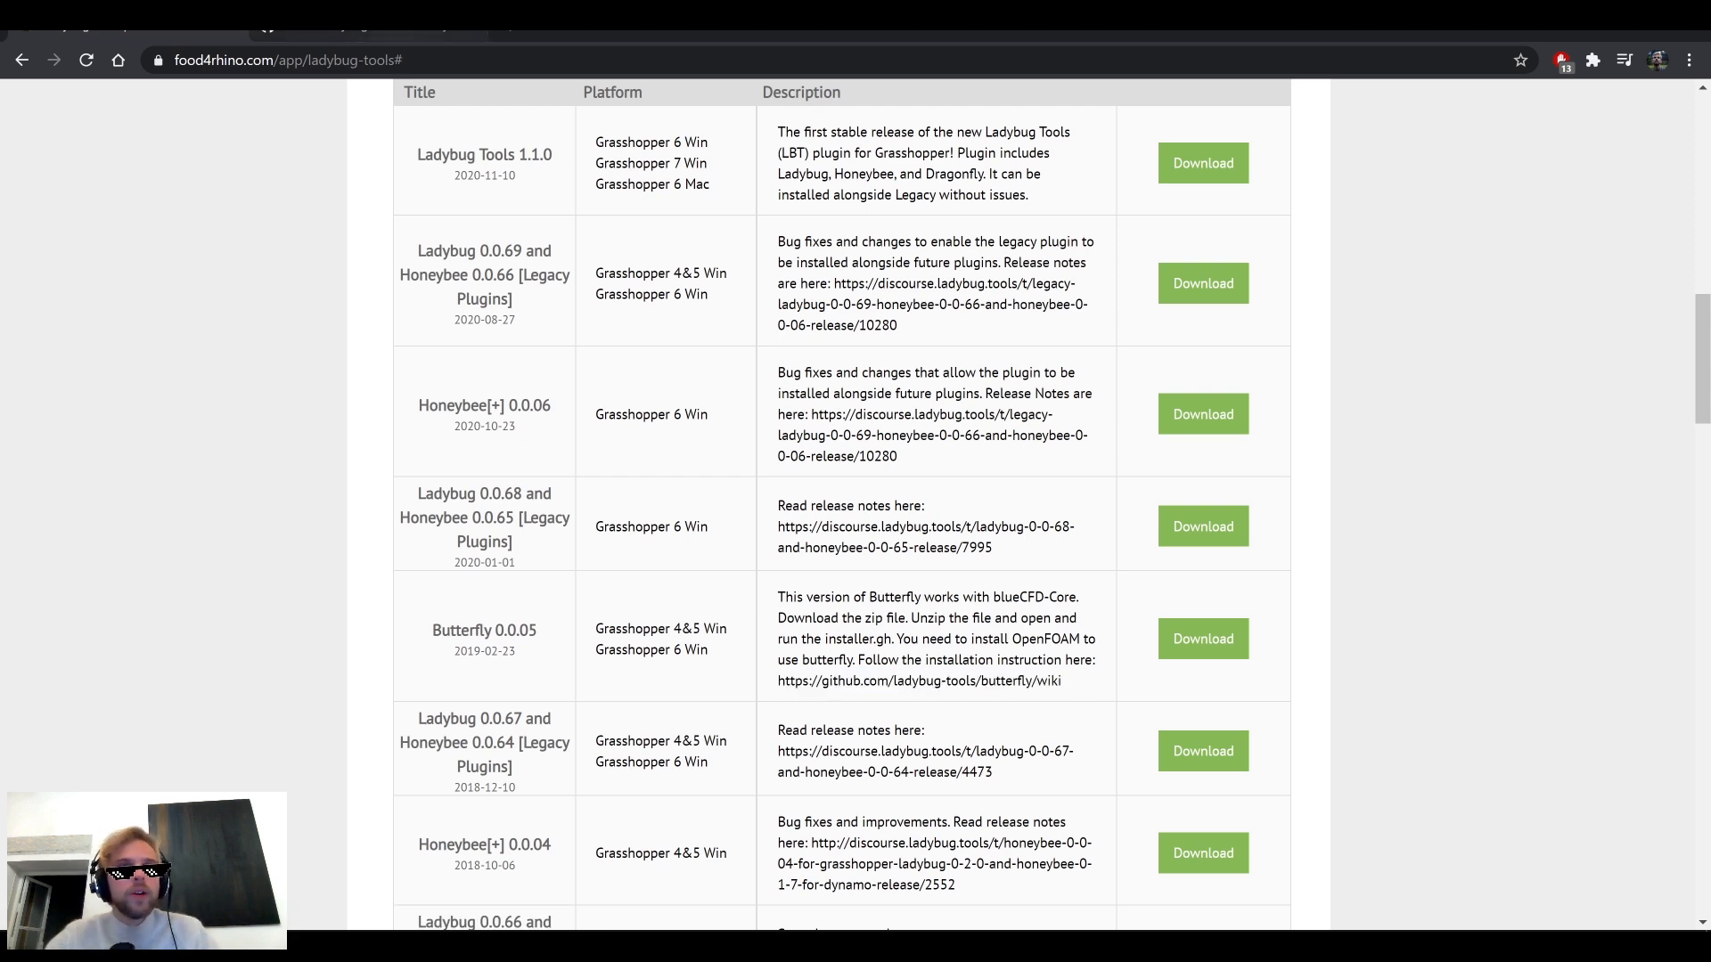
Go to the Butterfly wiki on GitHub and open its Installing blueCFD-Core page in a new tab.
click(374, 24)
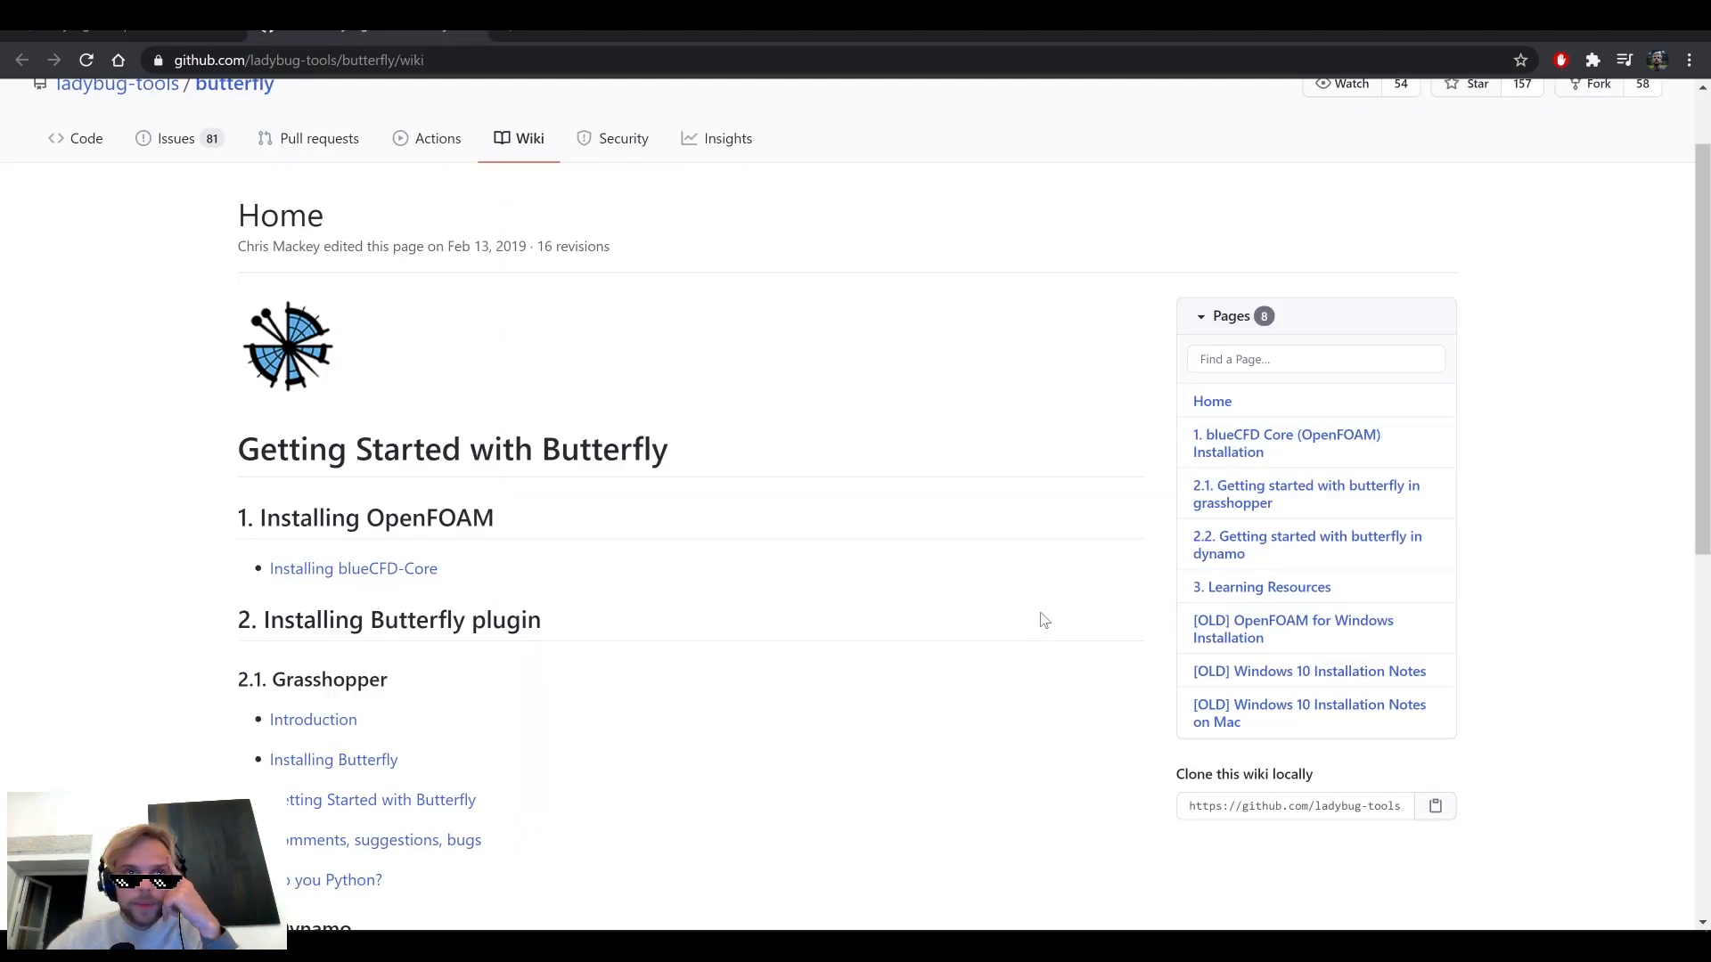
scroll(513, 345, up, 1)
scroll(566, 303, down, 3)
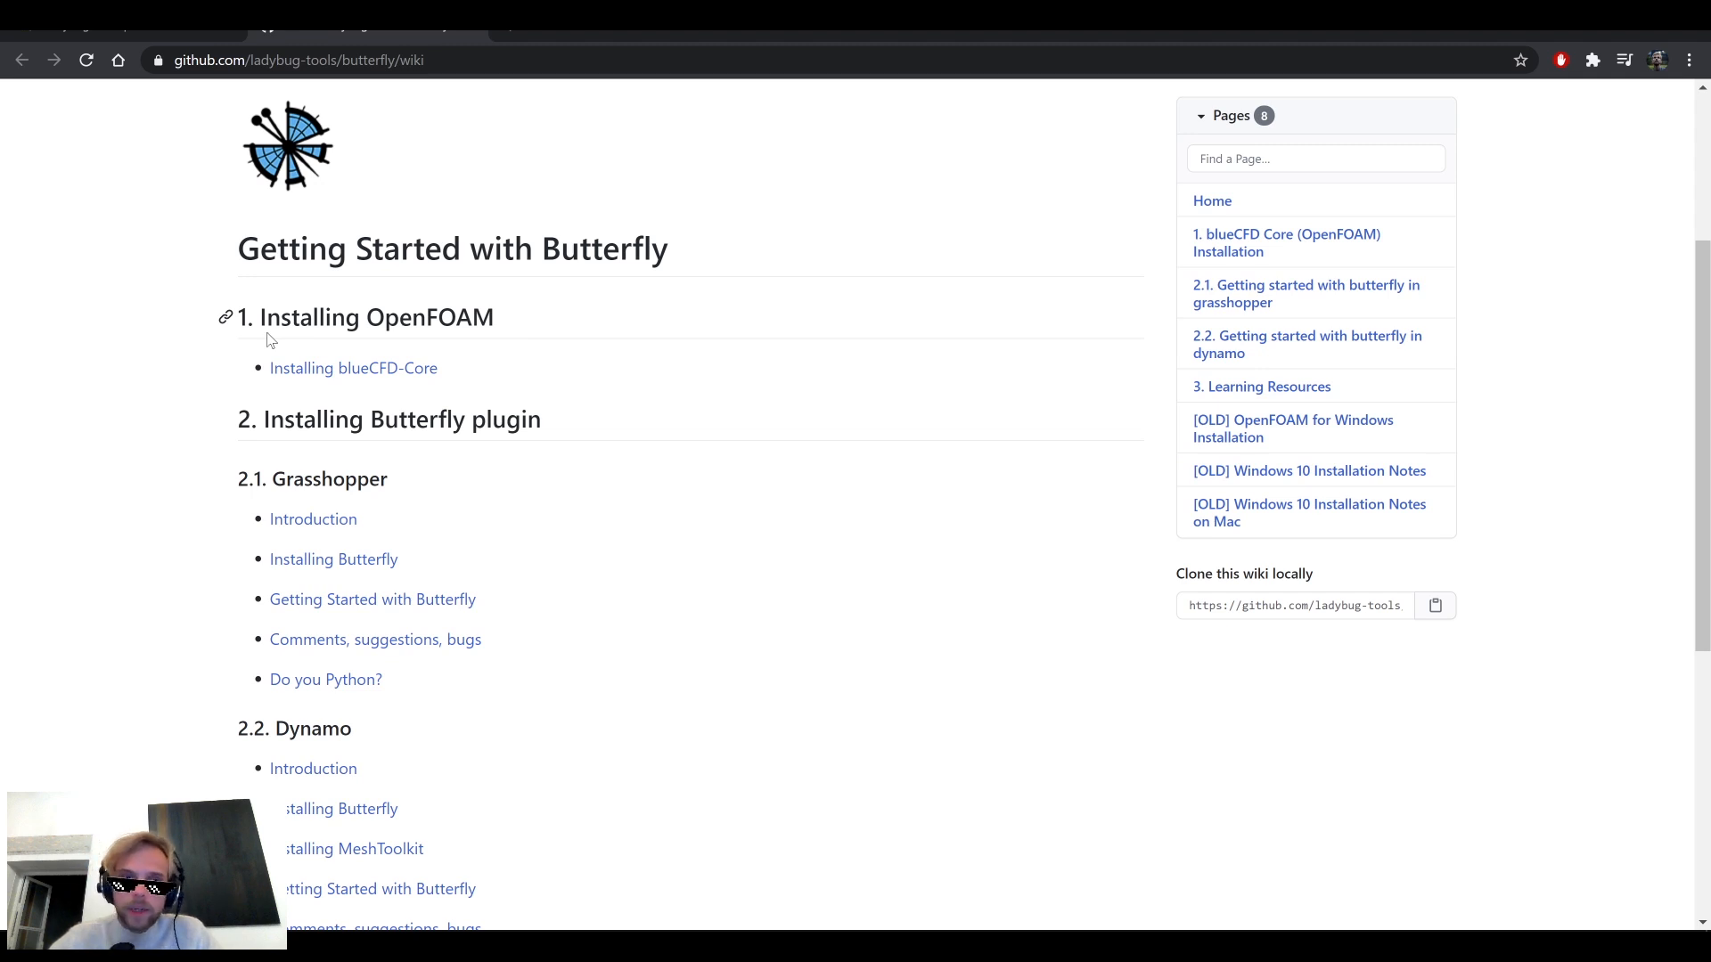
drag(266, 369, 526, 376)
right_click(393, 374)
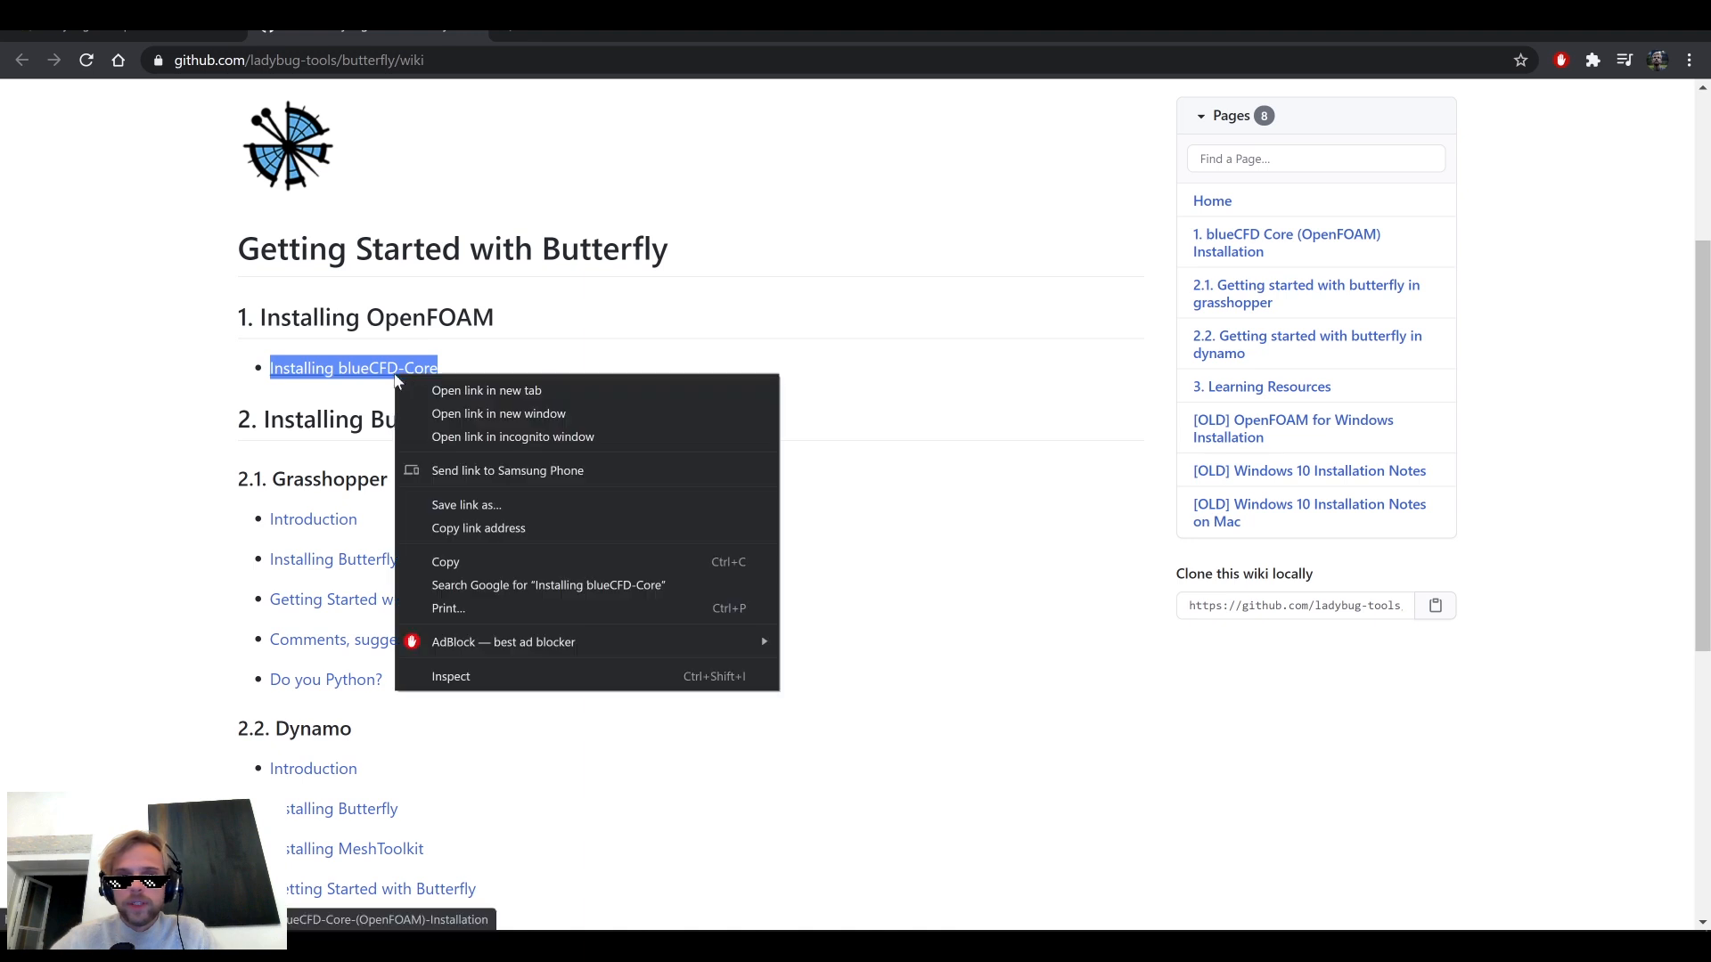
click(761, 392)
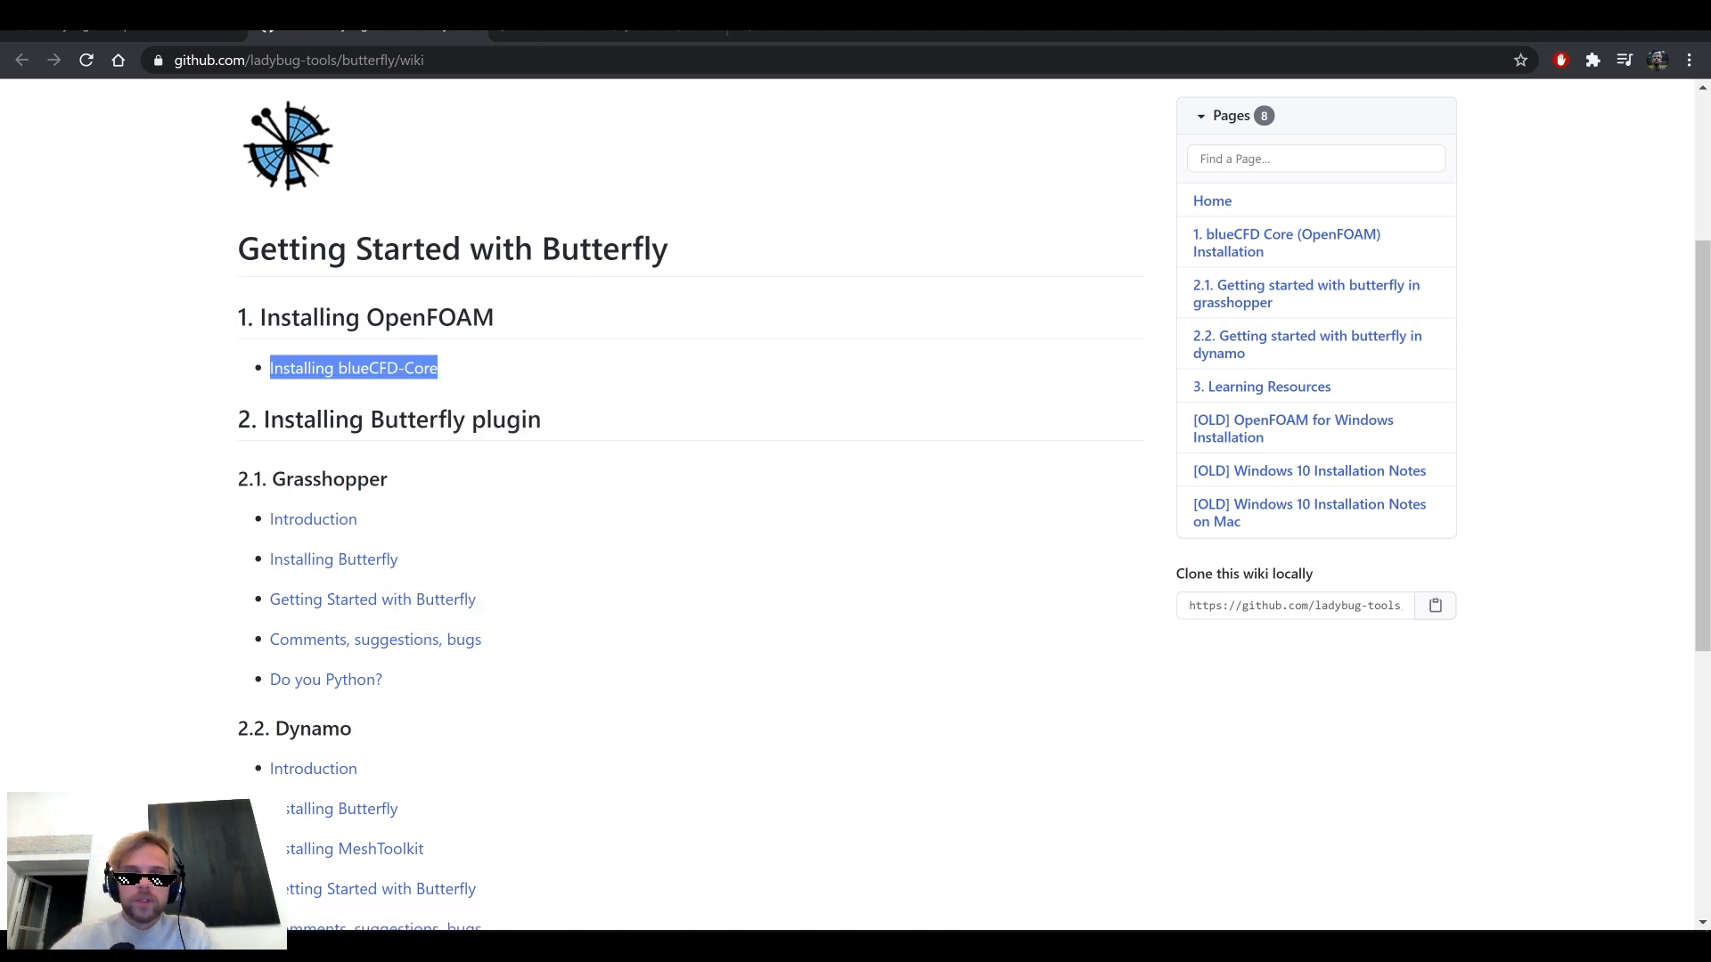
click(172, 446)
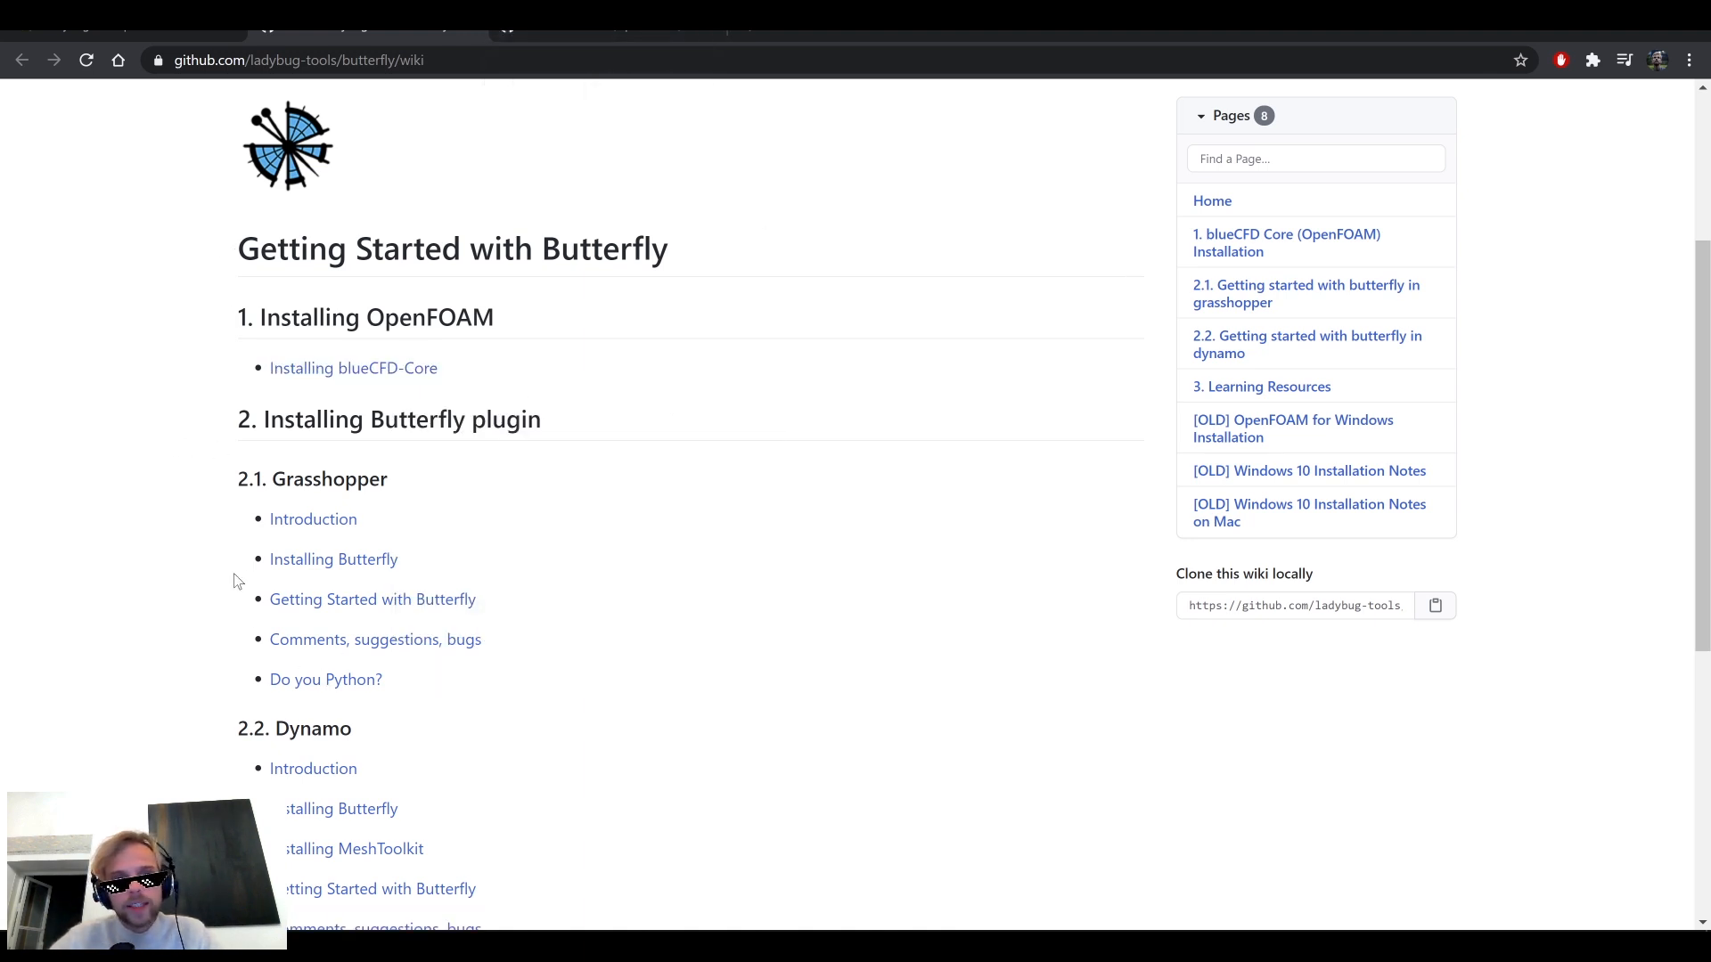
Open the wiki's Installing Butterfly page for Grasshopper in a new tab.
drag(236, 583, 474, 572)
right_click(329, 568)
click(401, 575)
From the blueCFD Core (OpenFOAM) Installation page, open the linked download page for blueCFD-Core 2017-2.
click(580, 28)
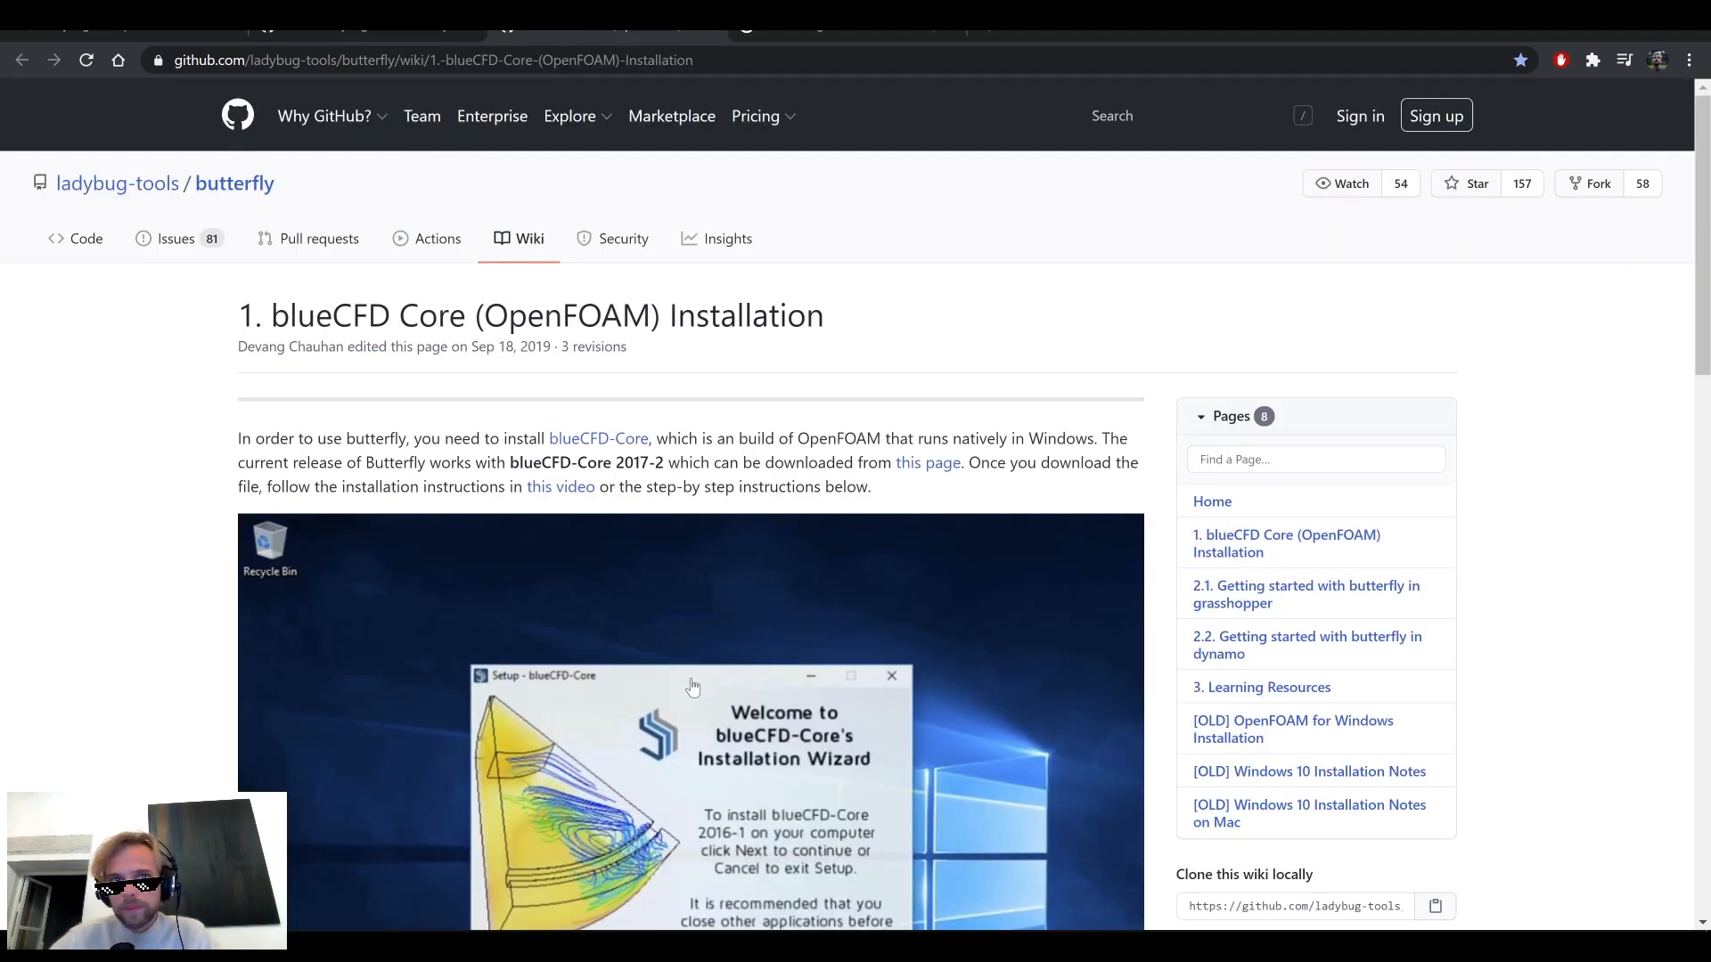
drag(831, 320, 526, 322)
click(624, 361)
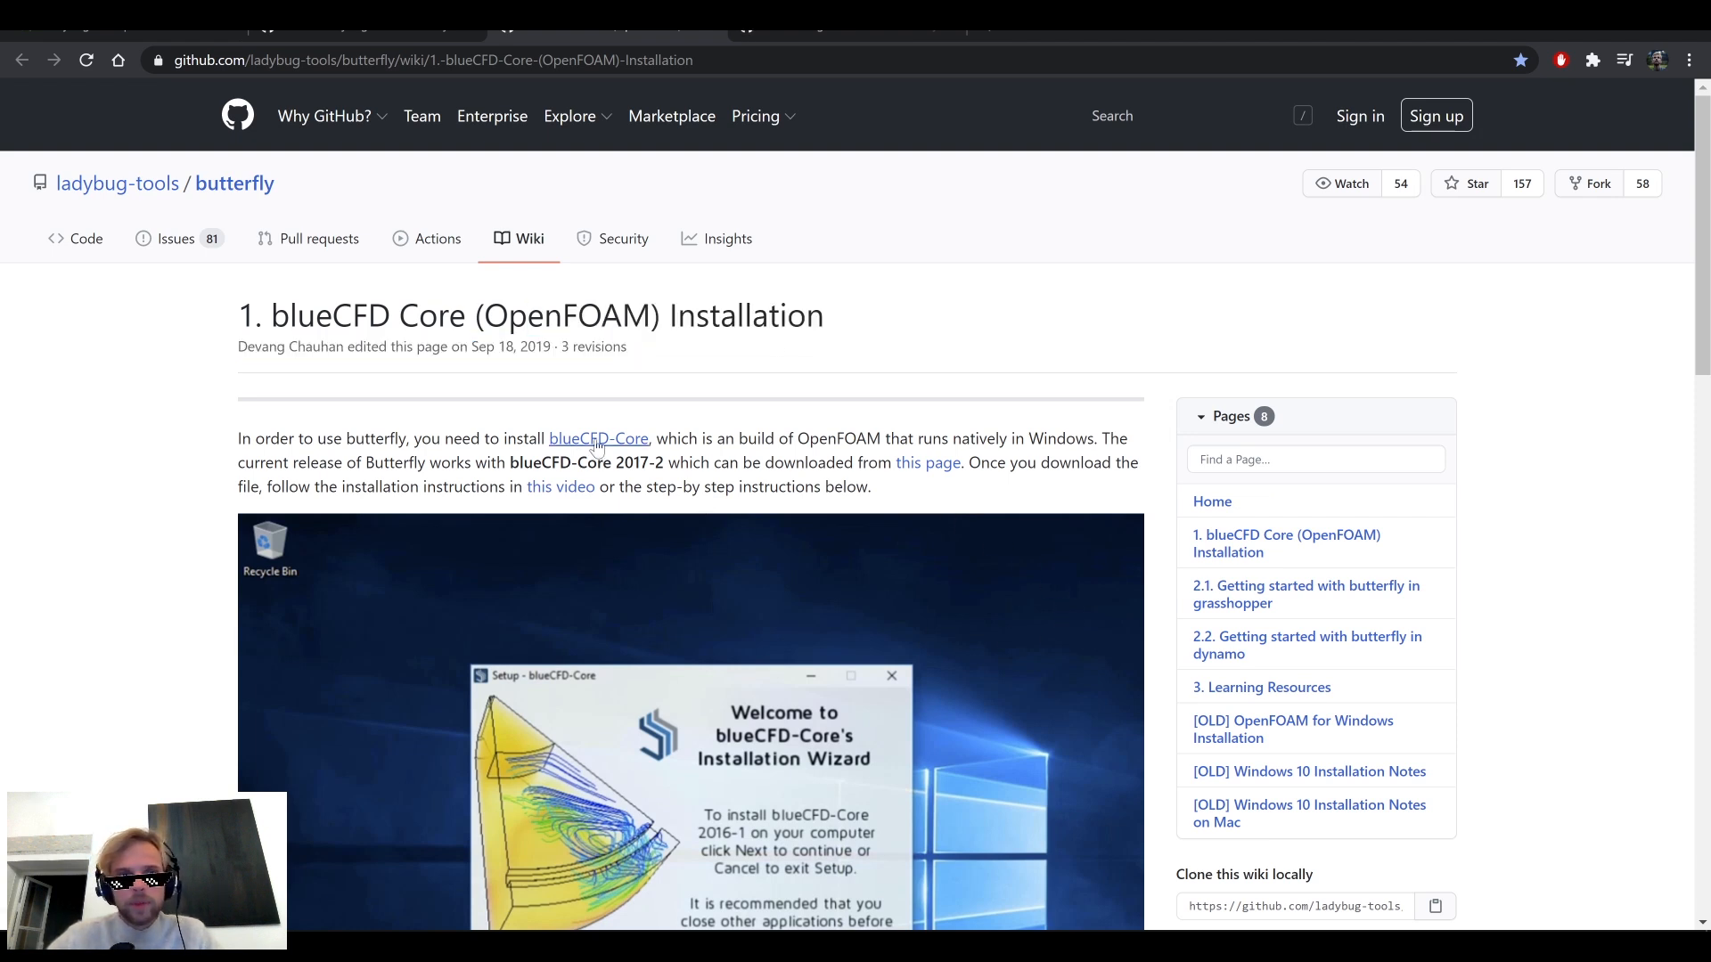
drag(669, 464, 857, 464)
click(859, 465)
click(936, 473)
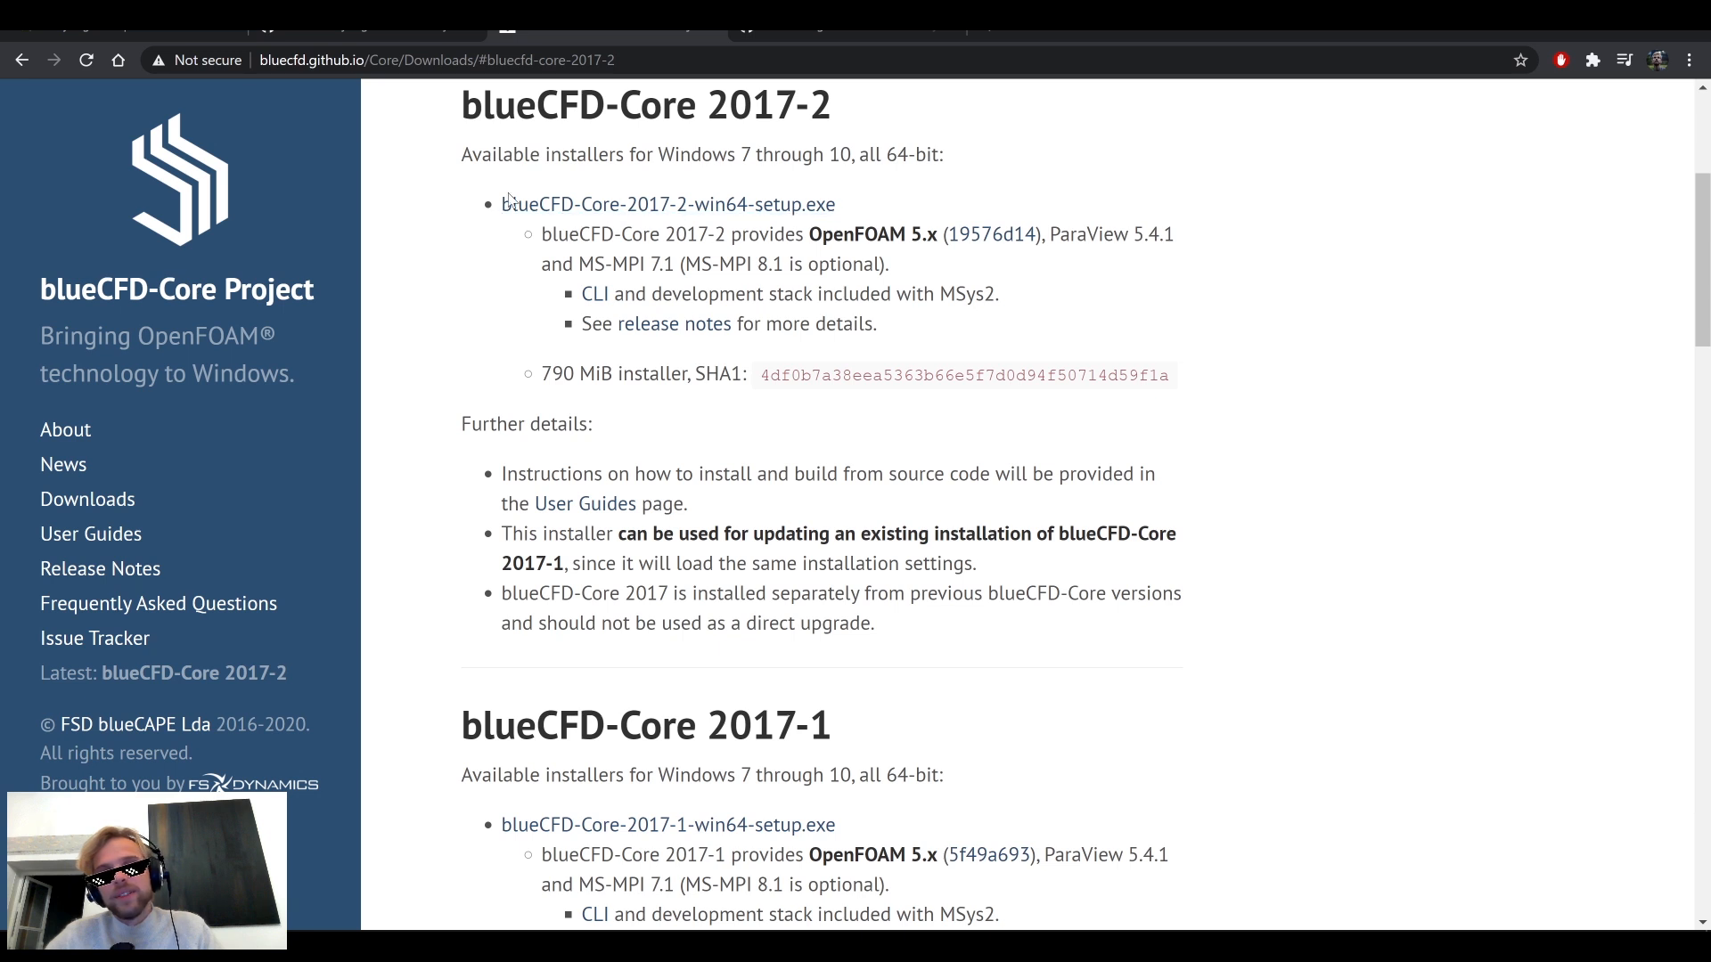
Examine the blueCFD-Core 2017-2 section and its win64 setup installer entry.
drag(481, 203, 838, 211)
click(865, 214)
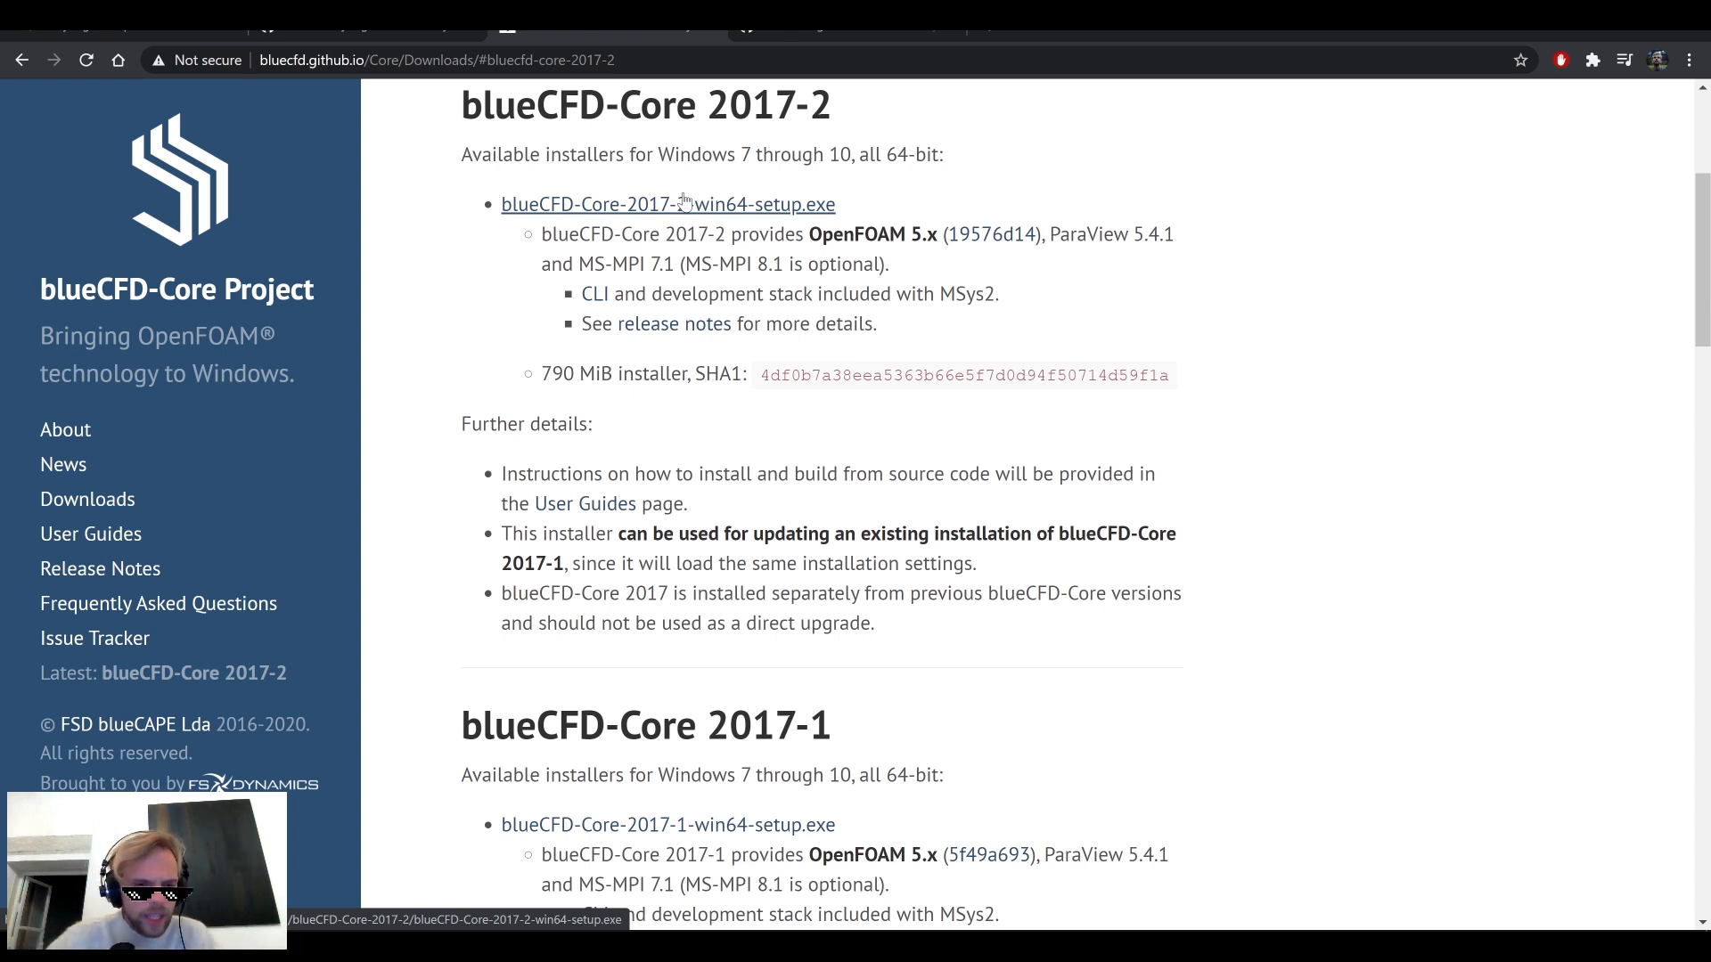
drag(462, 105, 1036, 322)
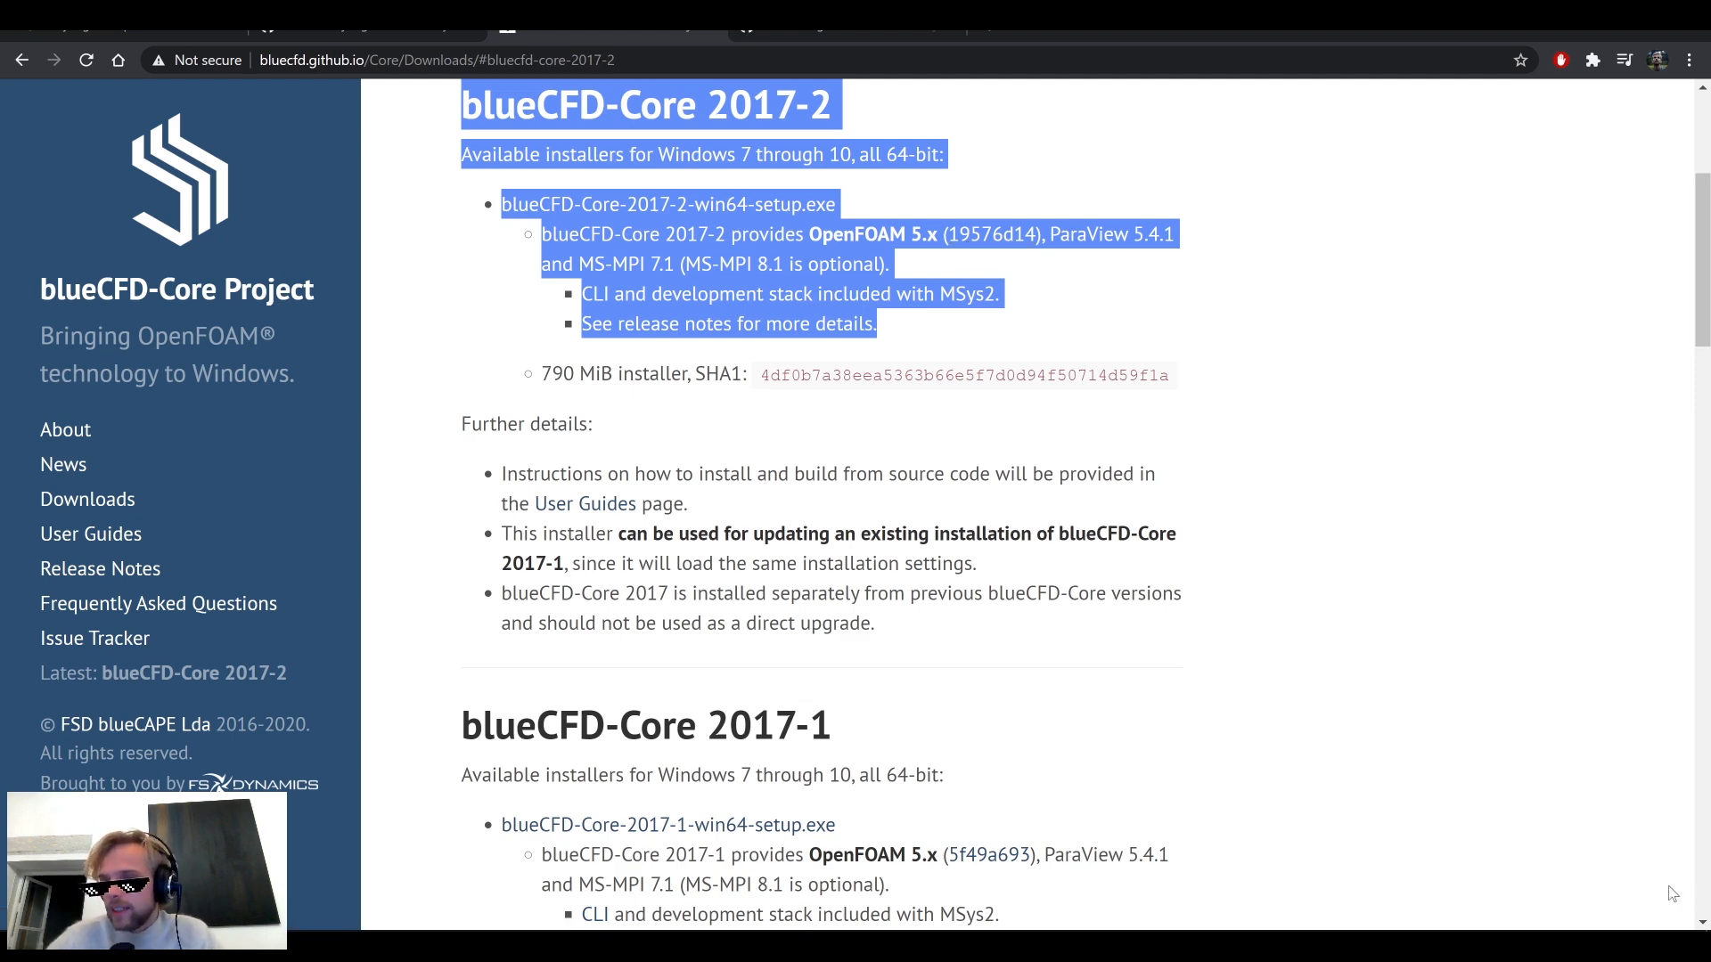
click(1477, 766)
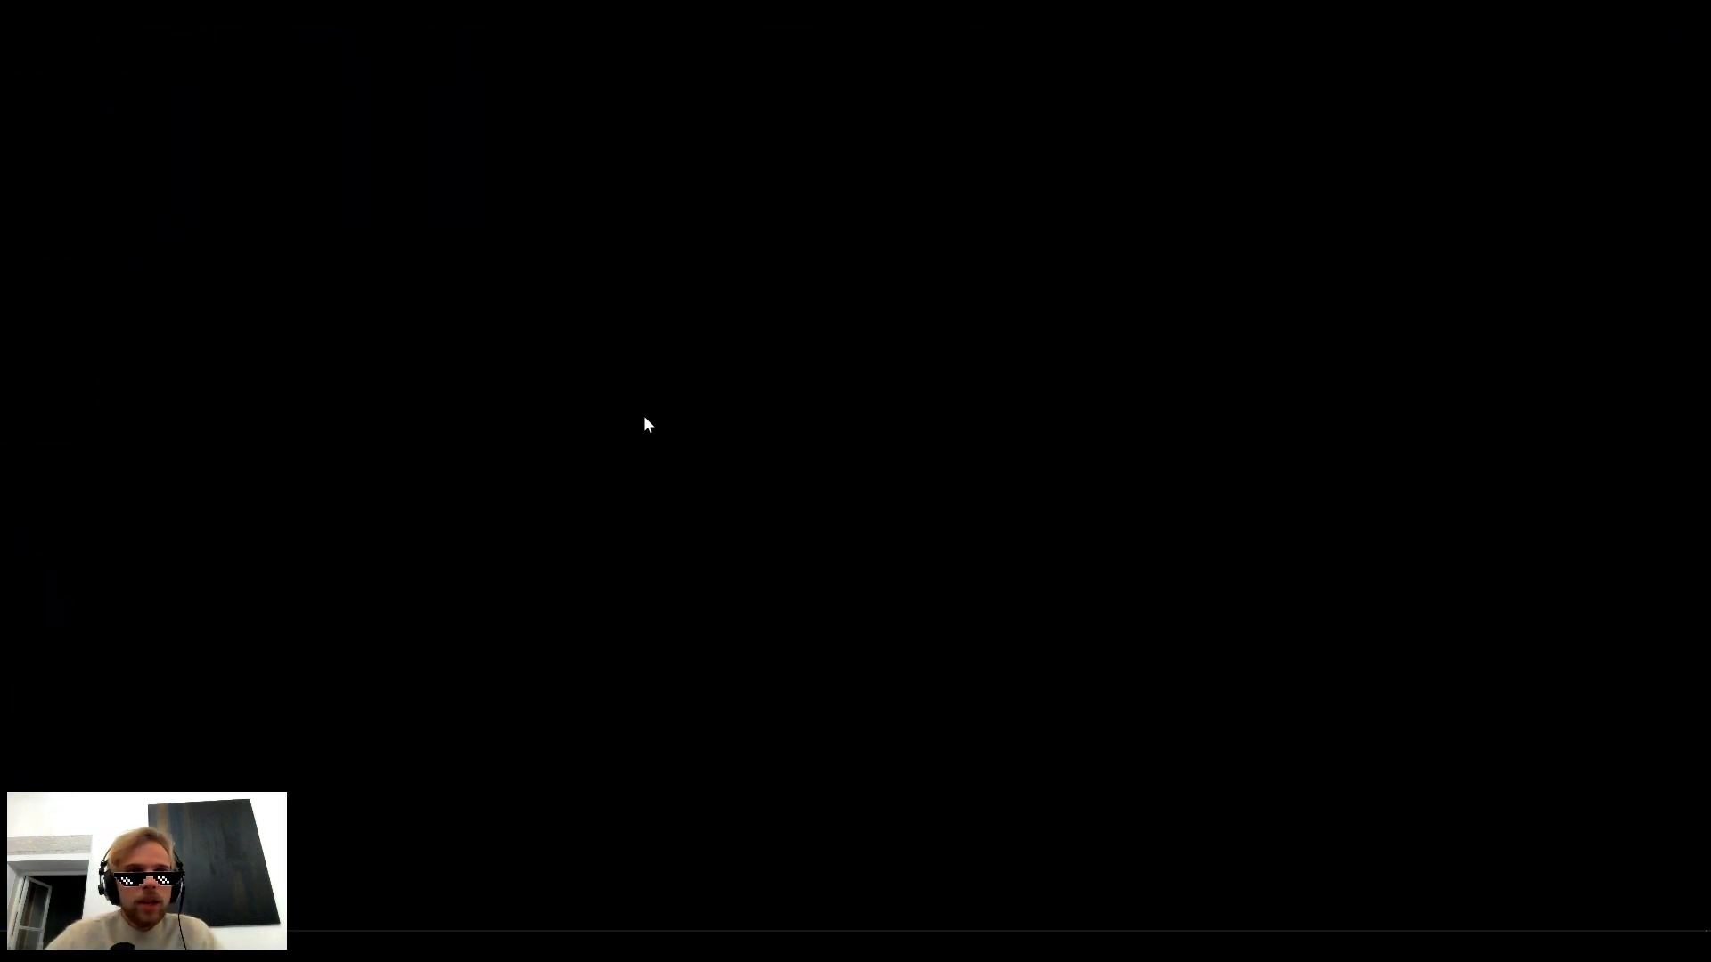
Check the Recycle Bin's context options on the desktop for the blueCFD-Core terminal entry, and return to the browser.
right_click(42, 53)
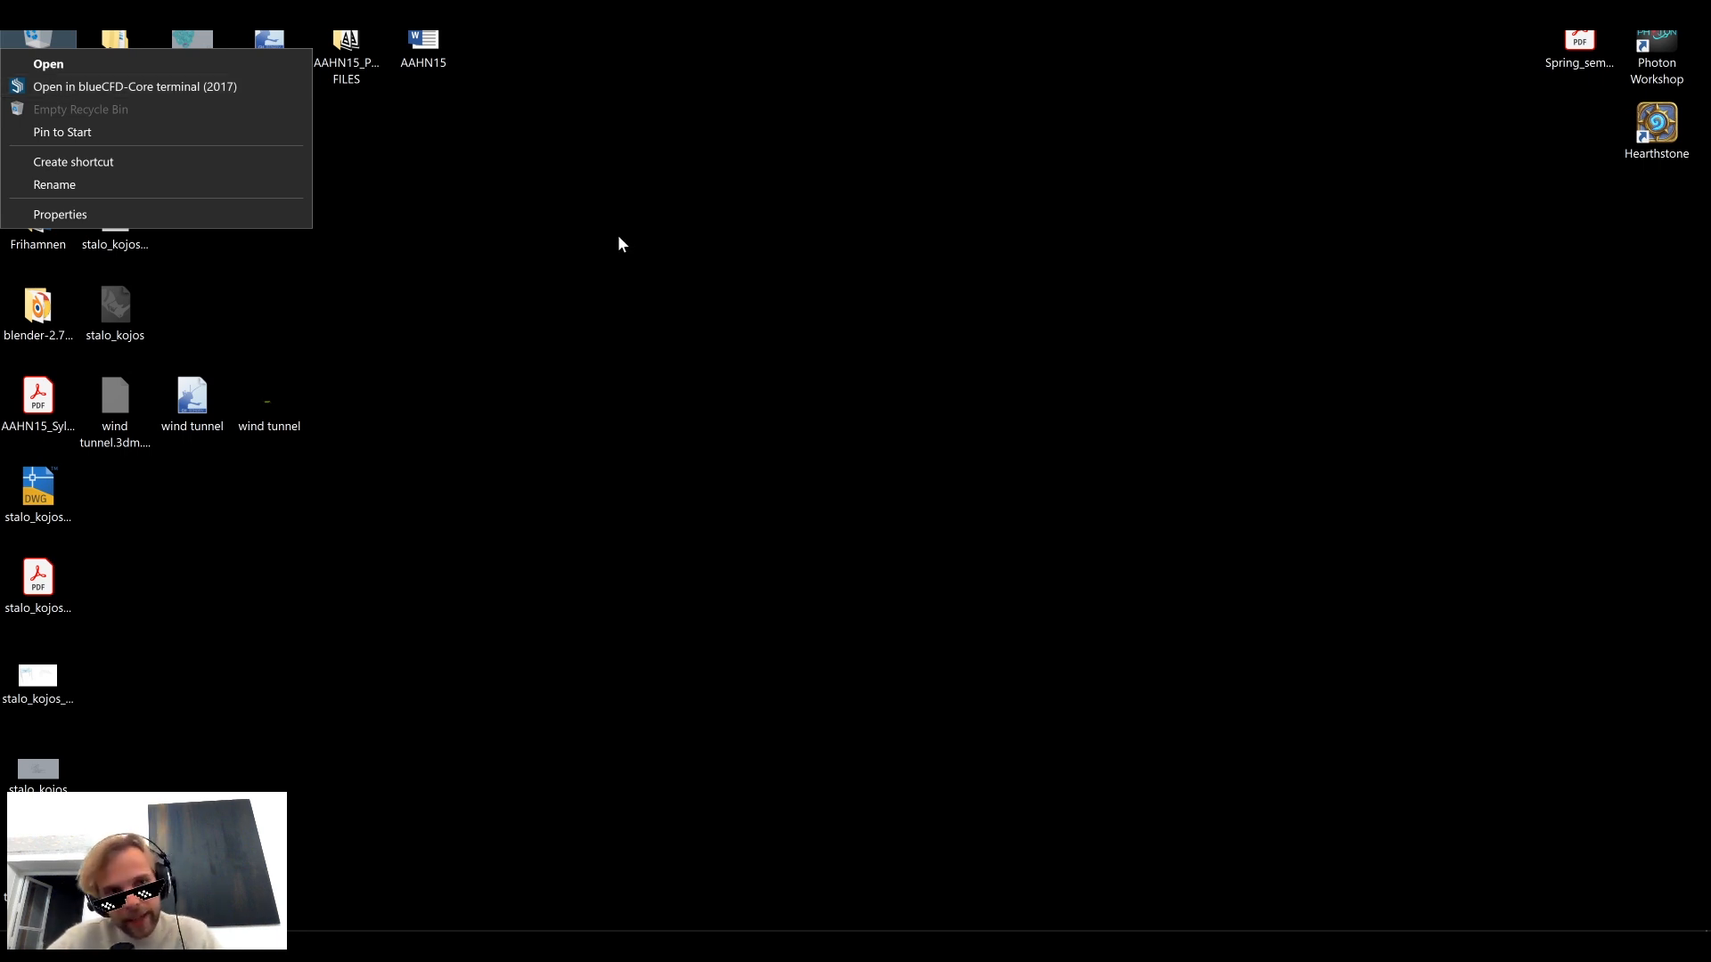
click(909, 482)
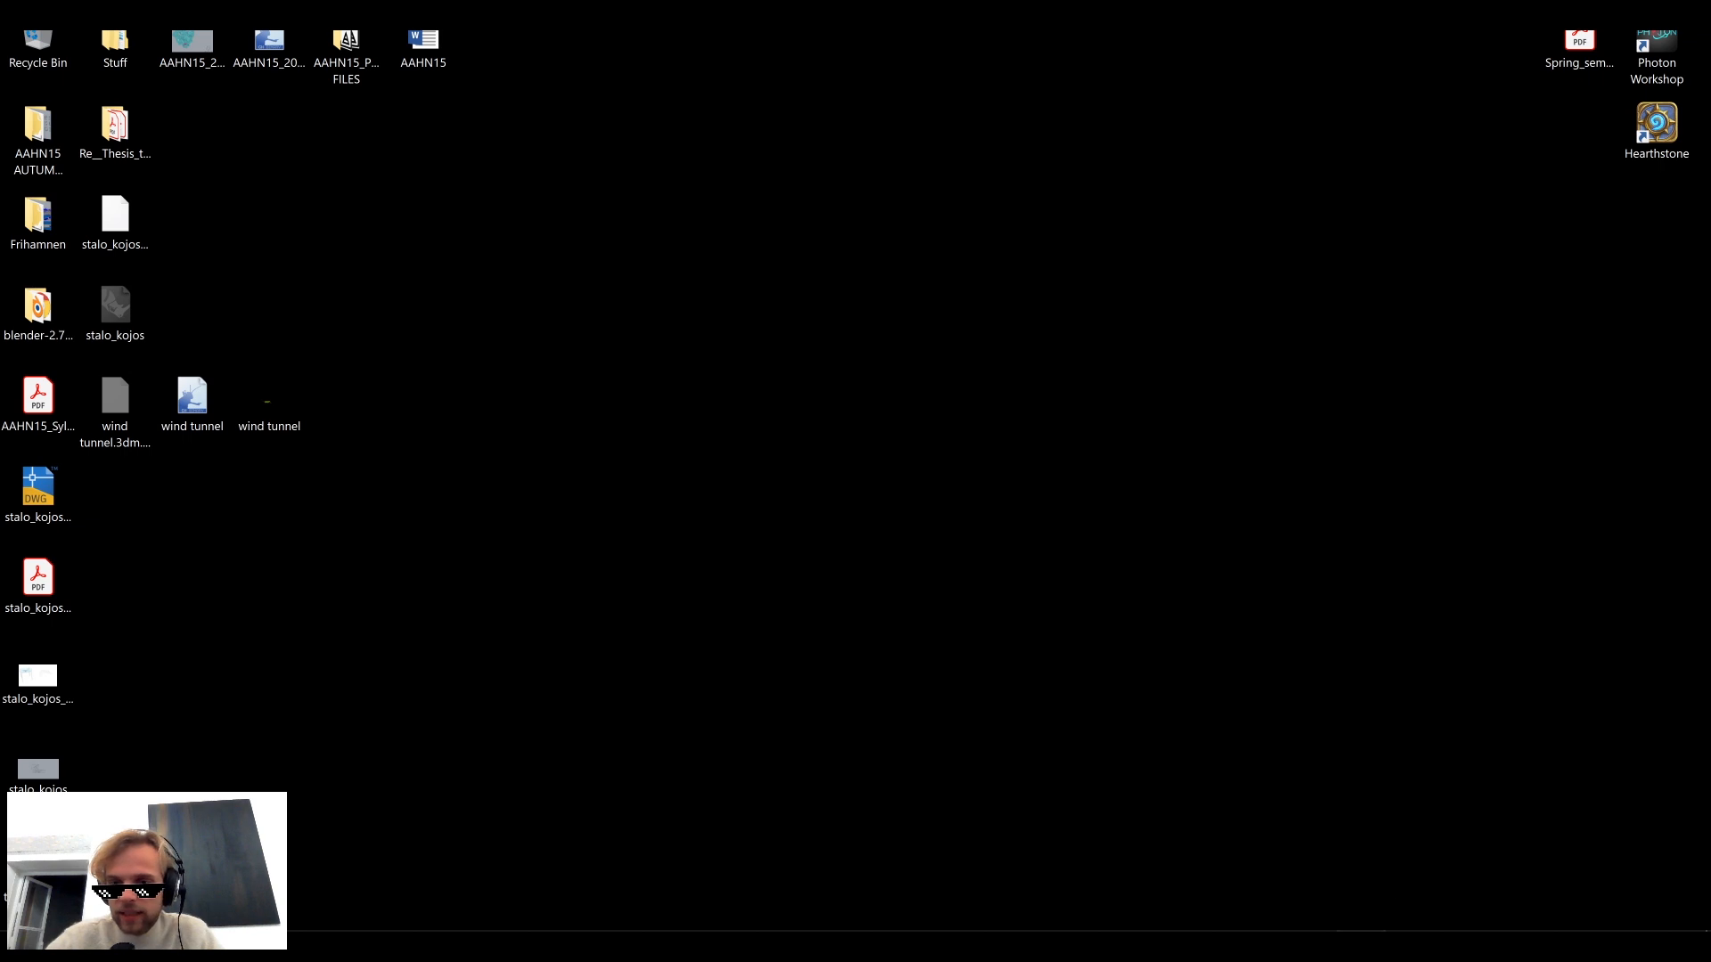
click(1707, 945)
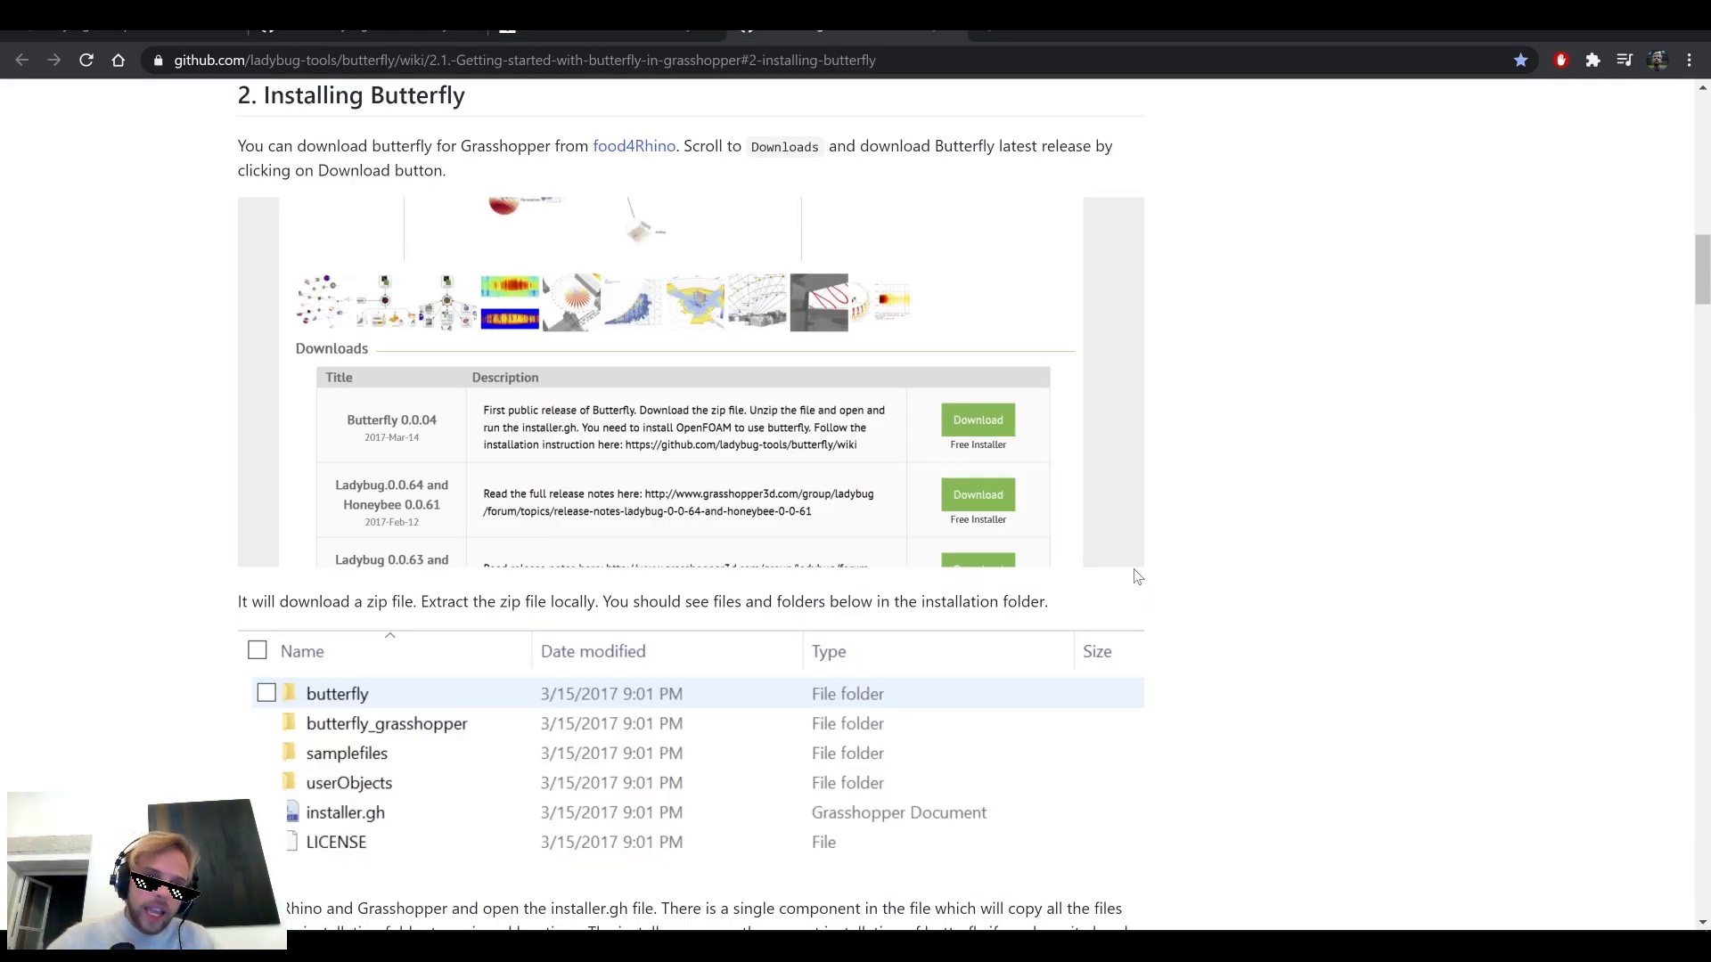
Read the Installing Butterfly instructions, covering the zip contents, the installer.gh file and the resulting Grasshopper tab.
scroll(636, 348, up, 1)
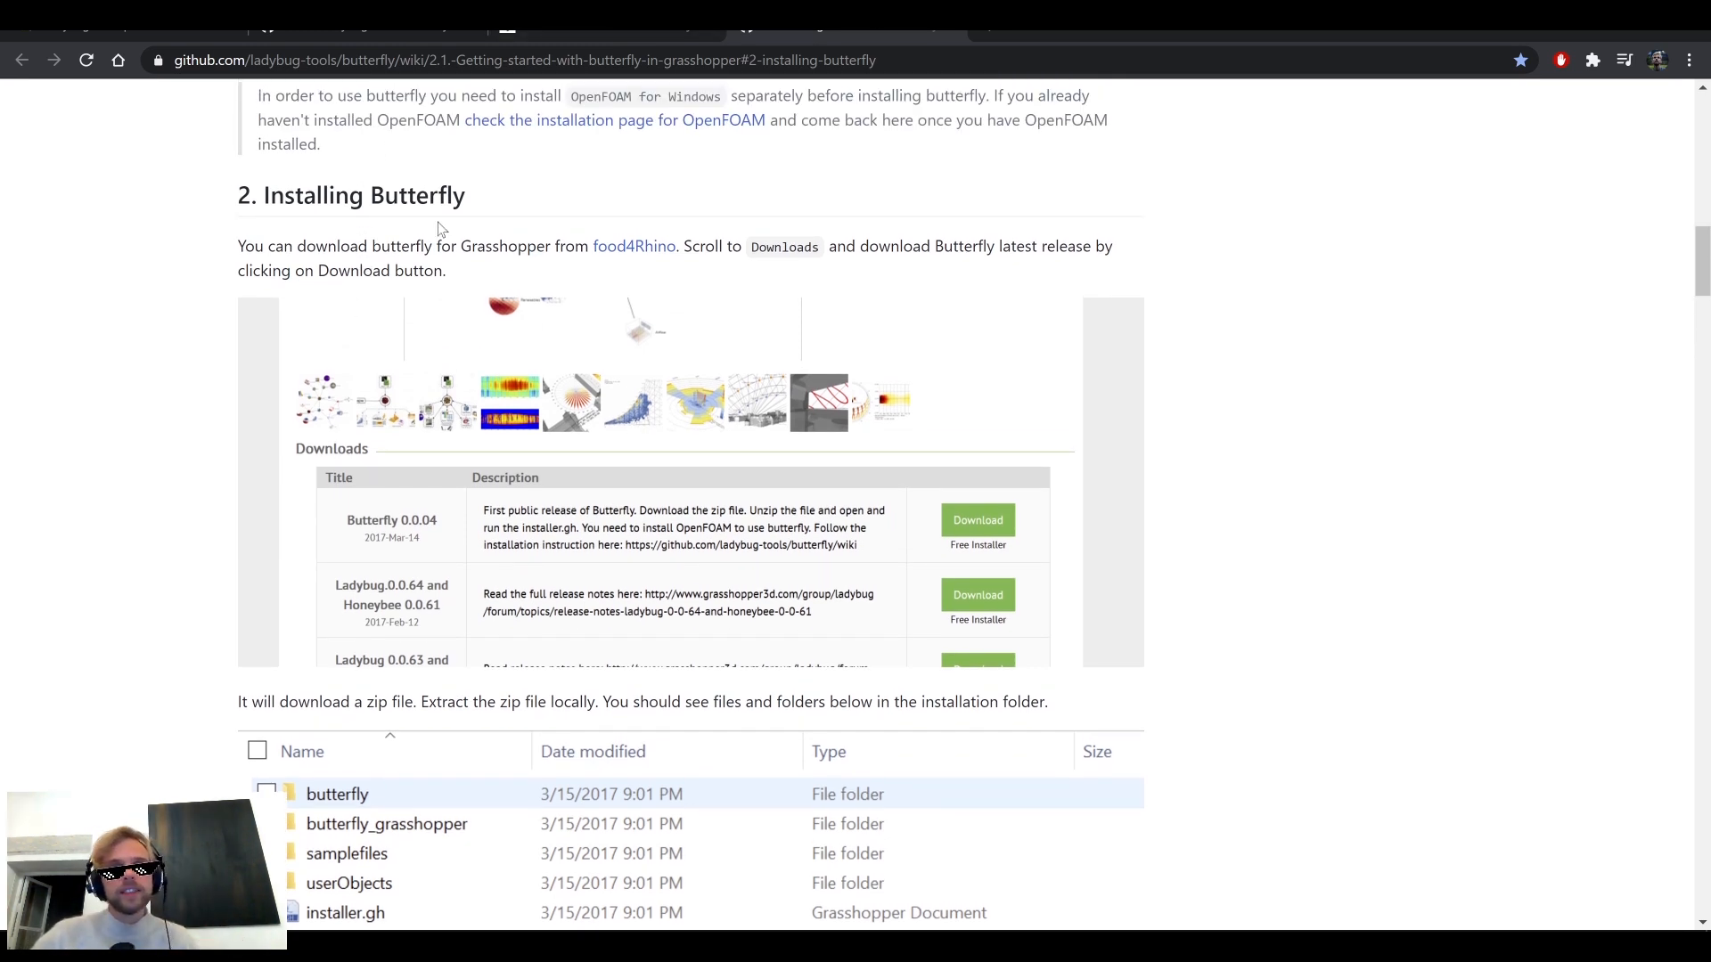
drag(241, 195, 467, 196)
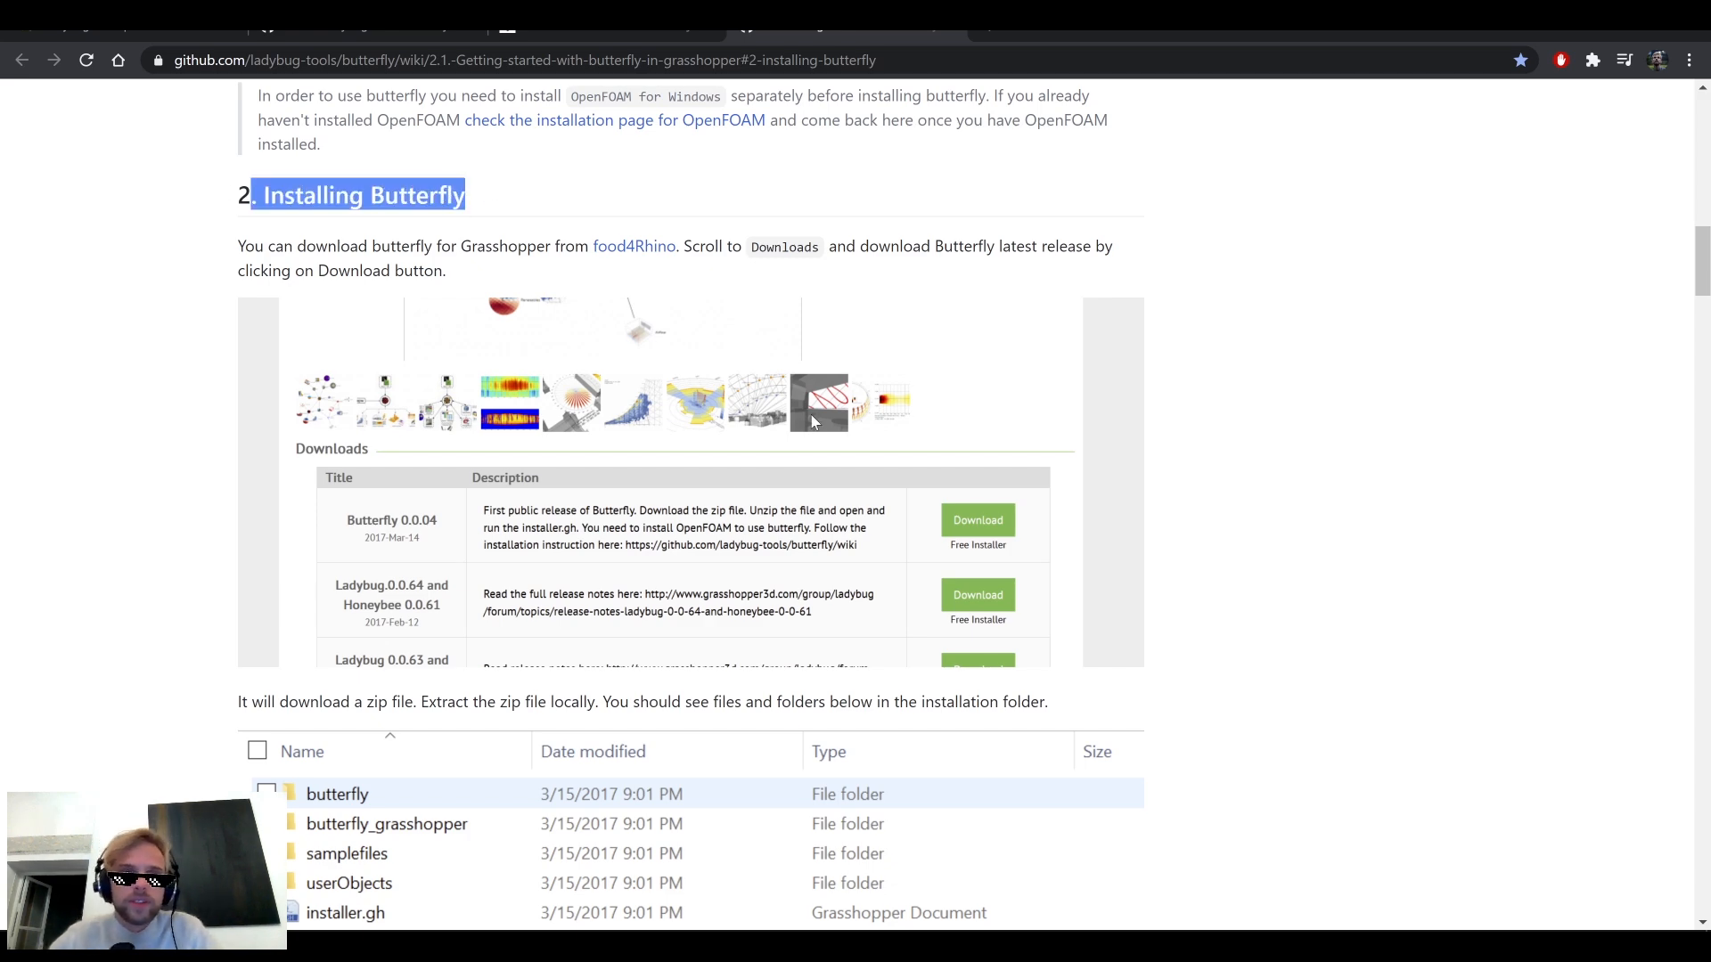
scroll(815, 417, down, 7)
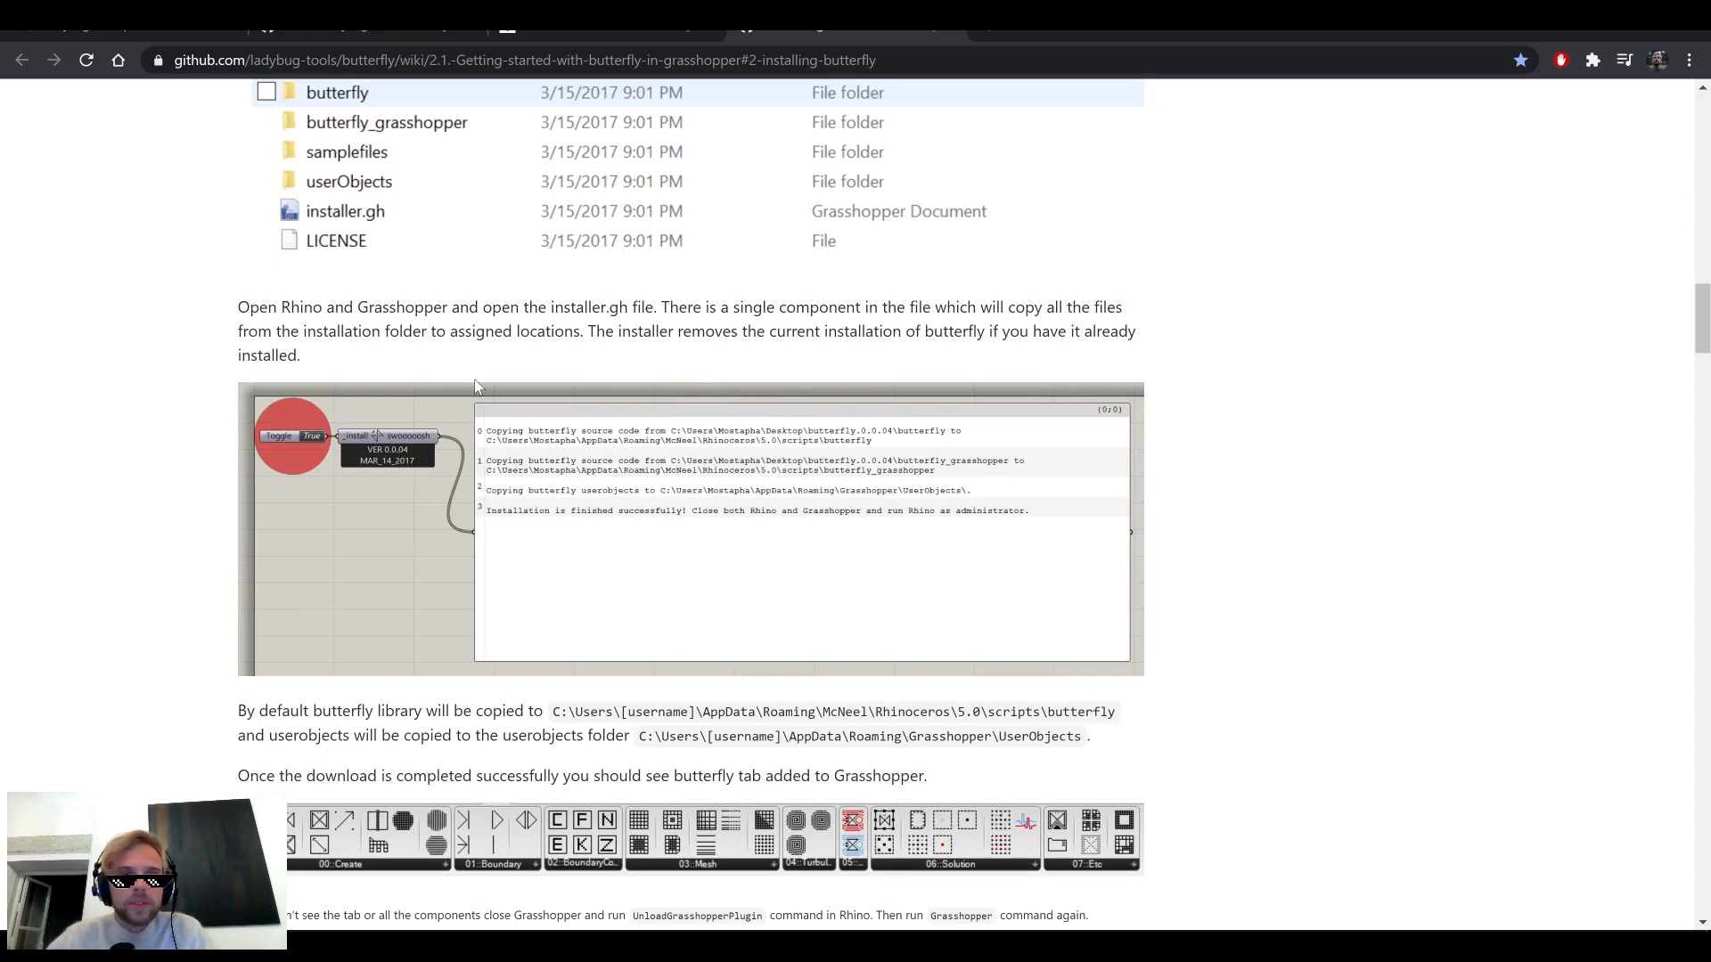
scroll(664, 339, up, 1)
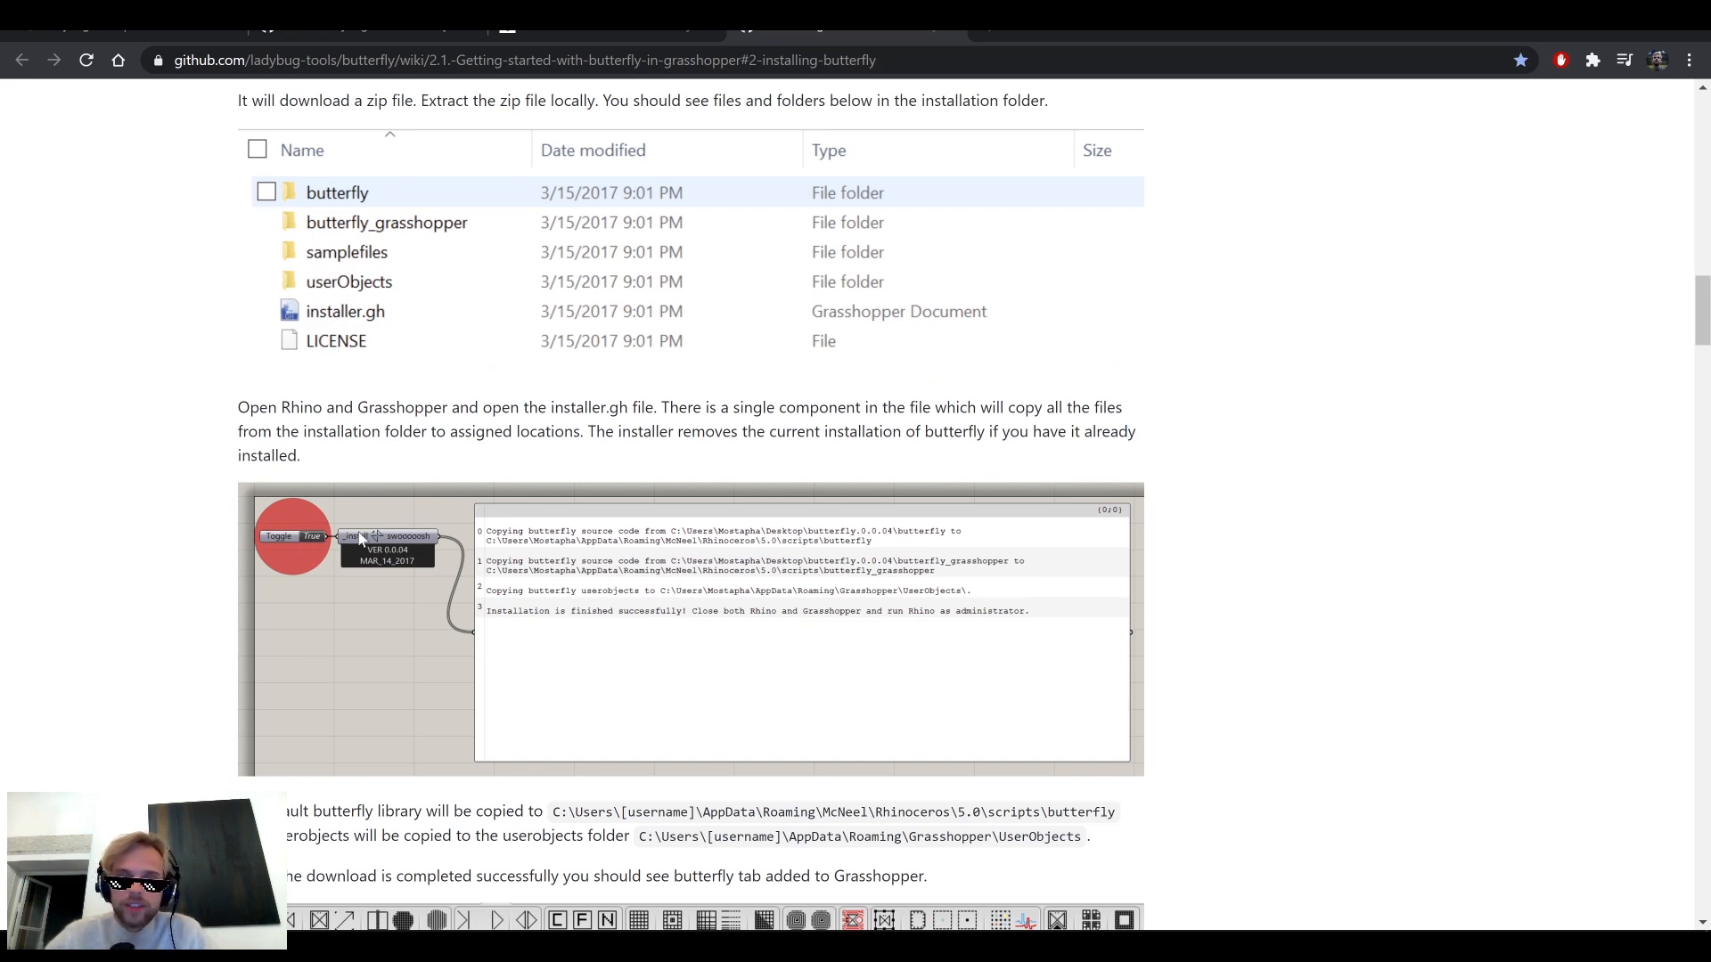
scroll(363, 547, down, 7)
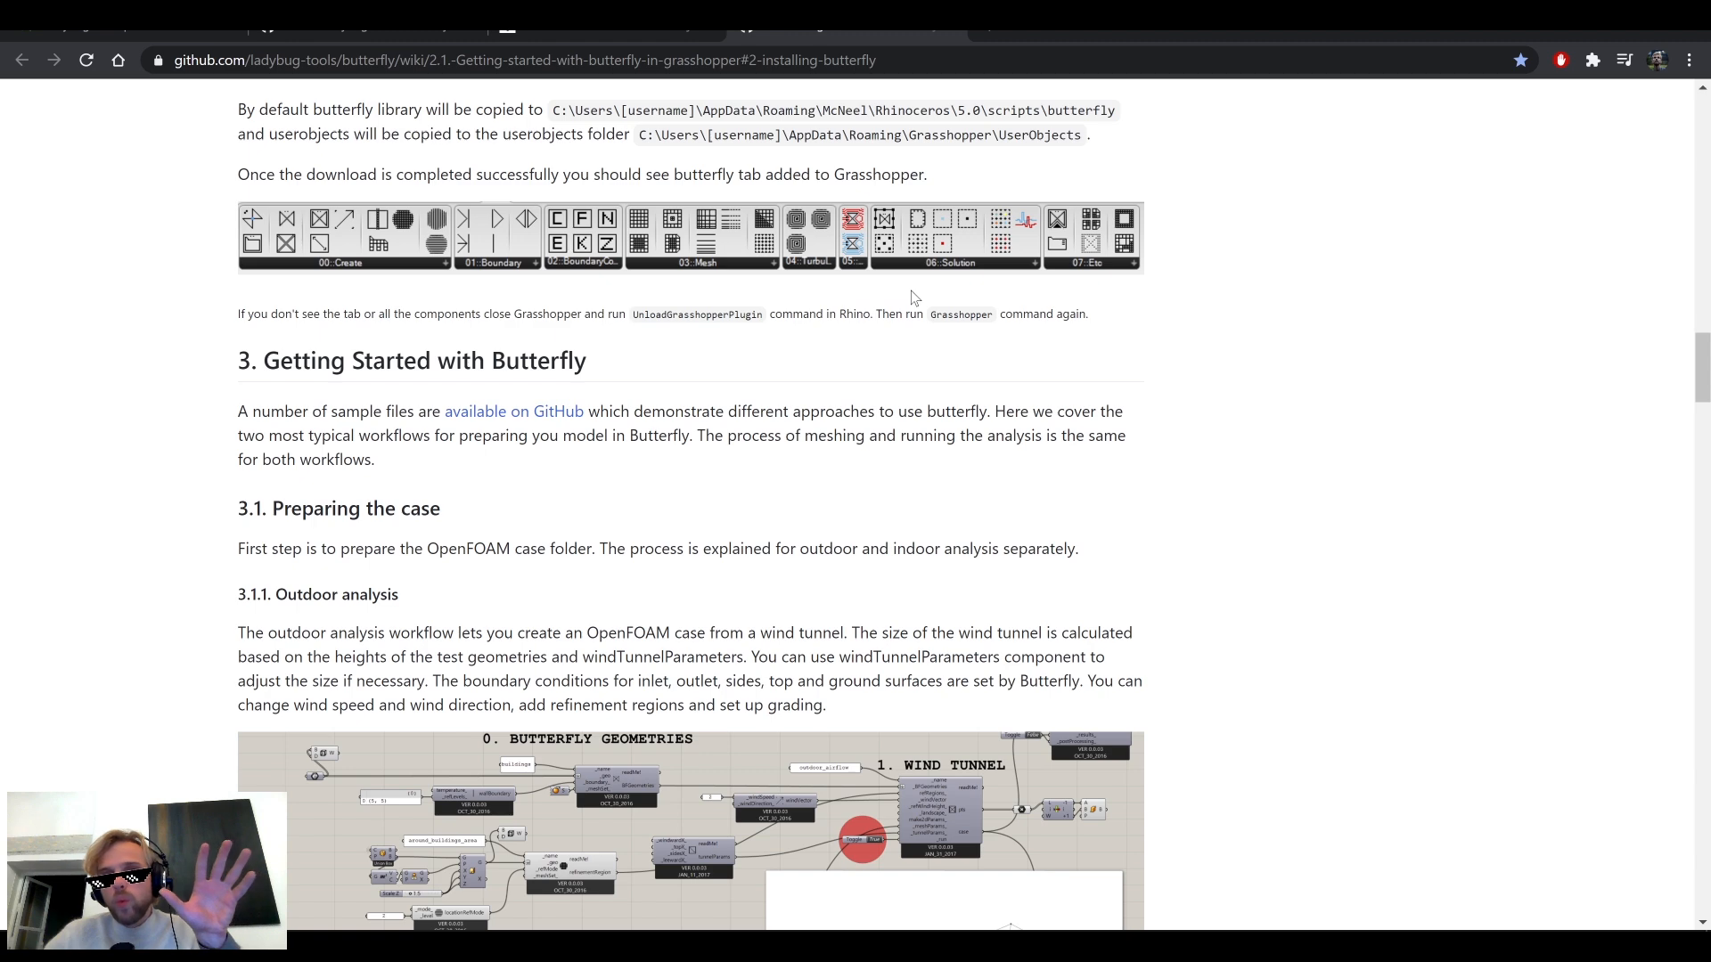
scroll(911, 291, up, 8)
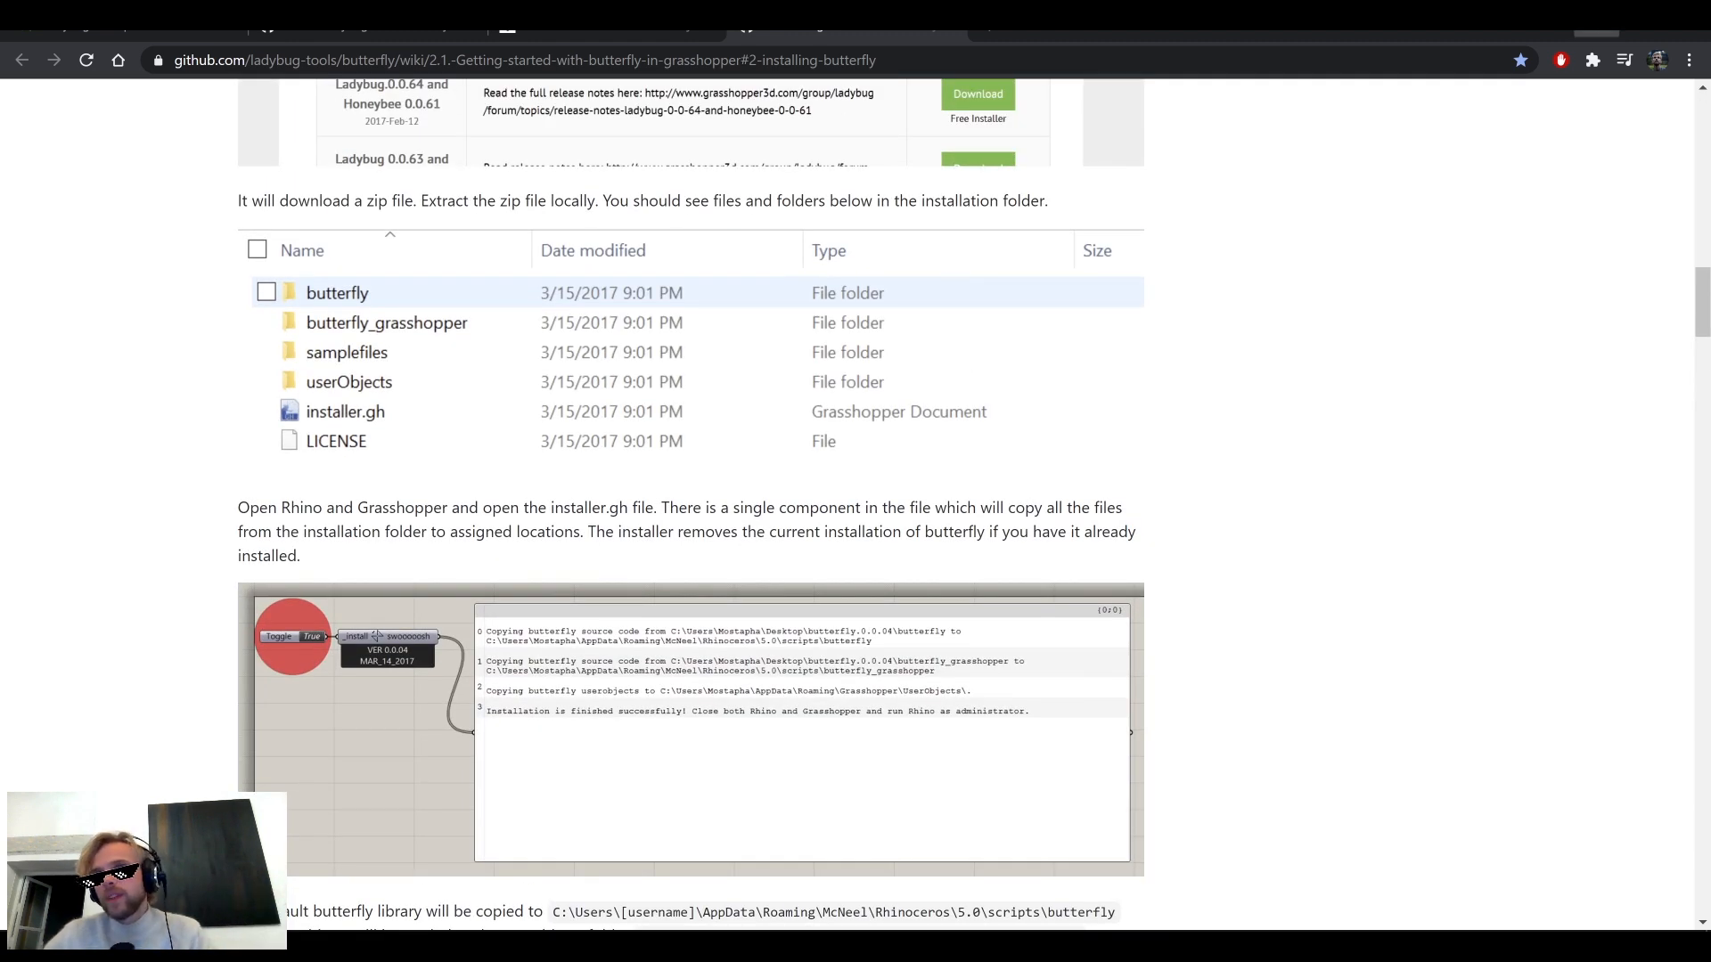
Switch to Rhino, put the Grasshopper window out of the way and stop the running Turntable rotation.
click(1597, 28)
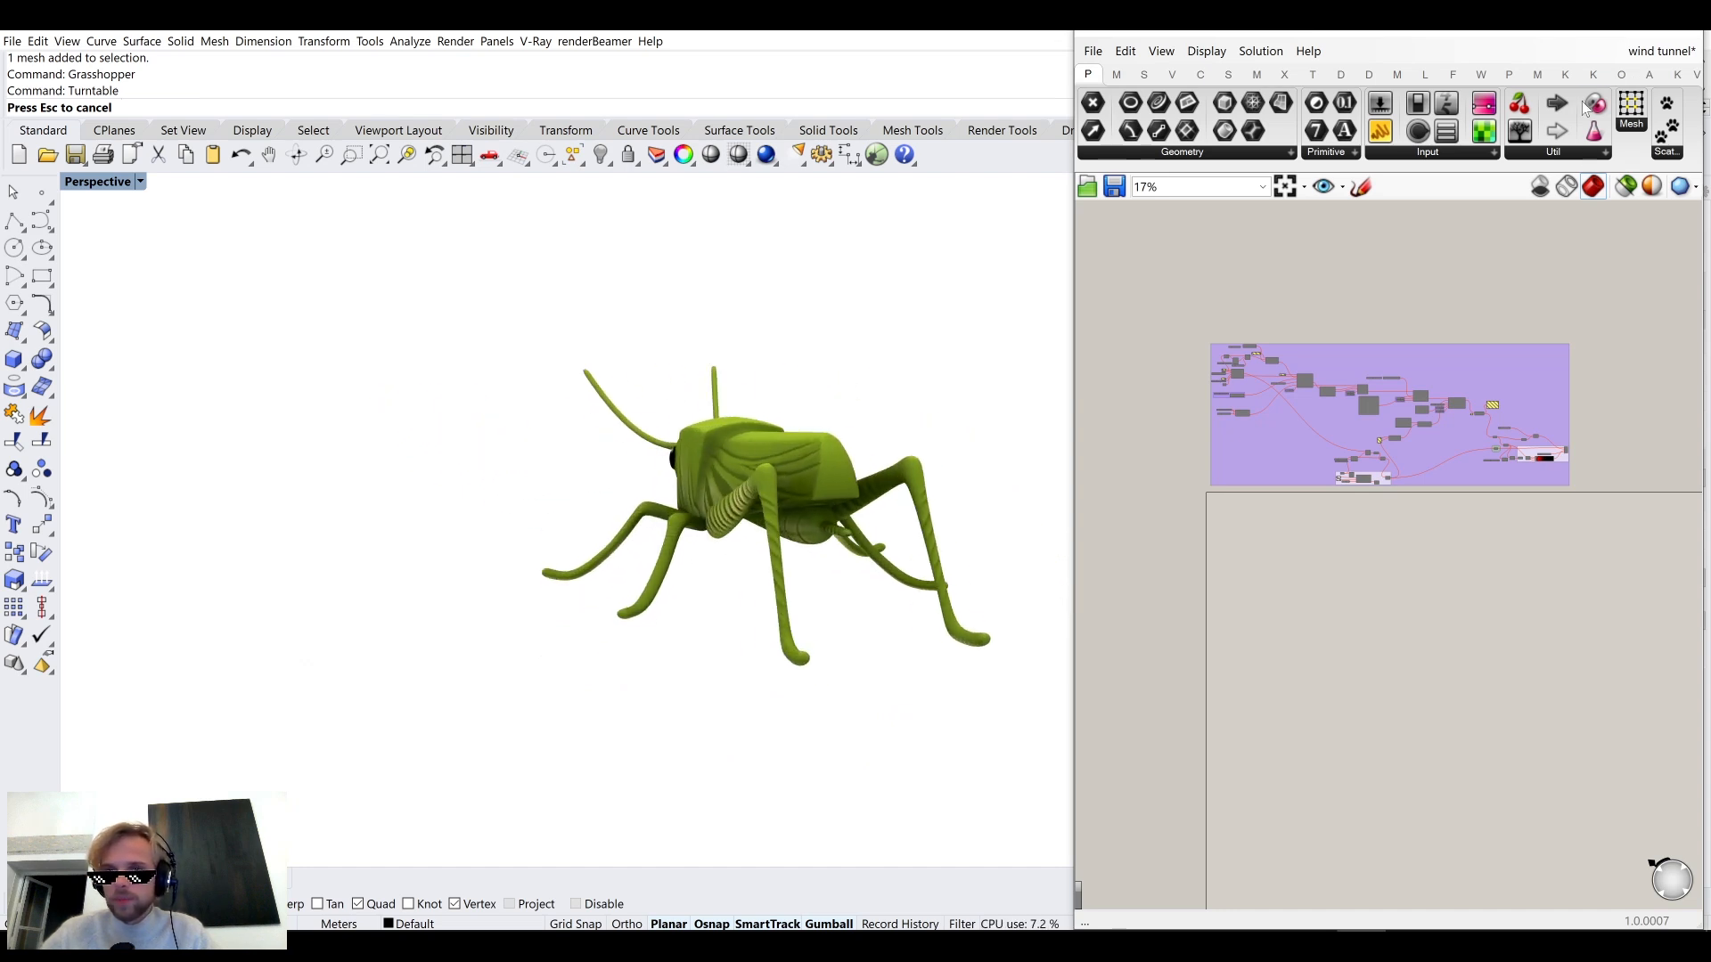
click(1586, 32)
key(Escape)
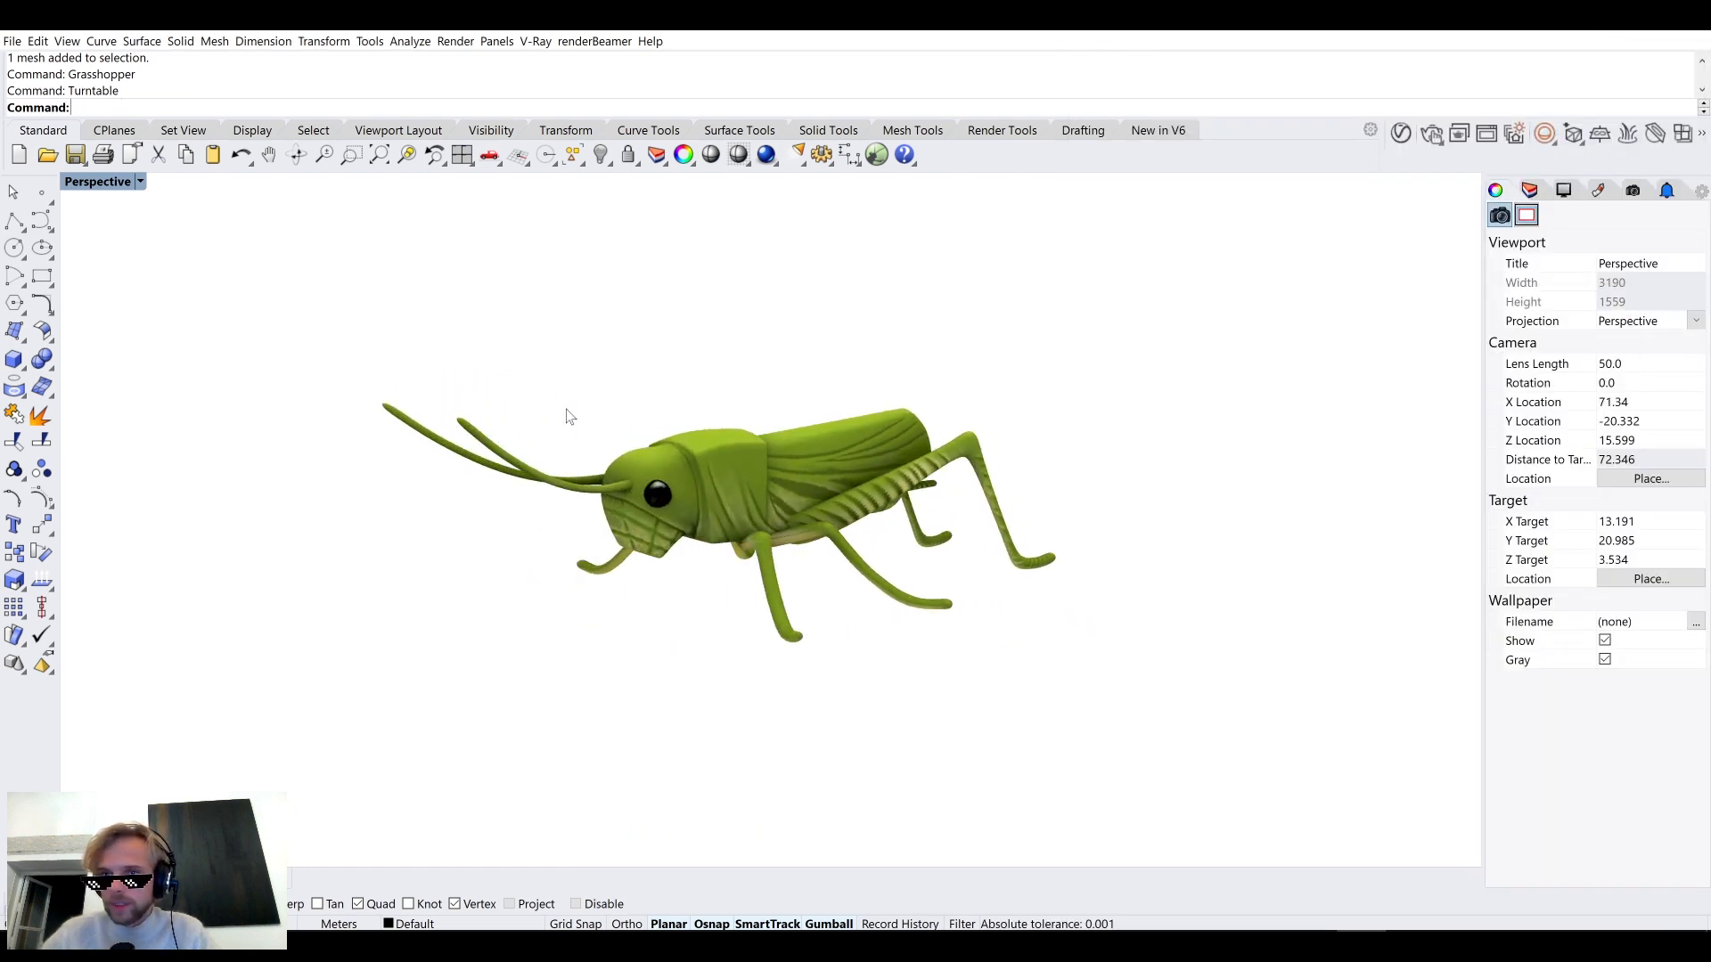
Reset the perspective viewport to the standard Perspective view from the four-viewport layout and maximize it again.
double_click(99, 182)
click(813, 184)
mouse_move(905, 487)
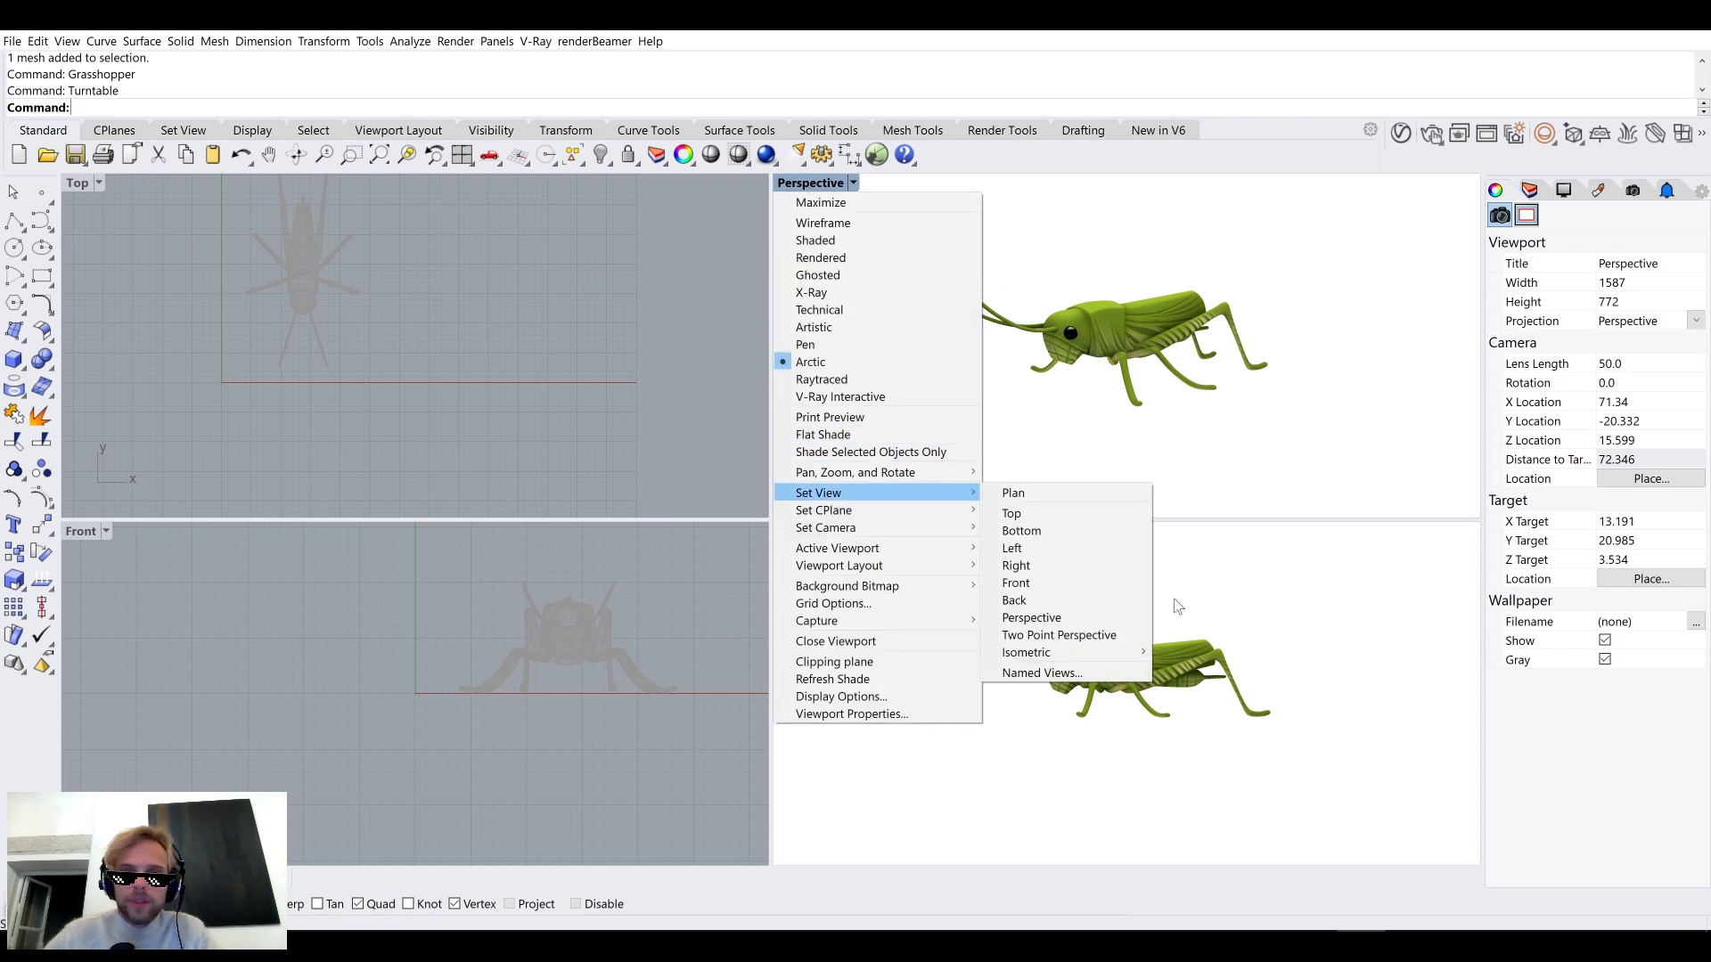
click(1032, 617)
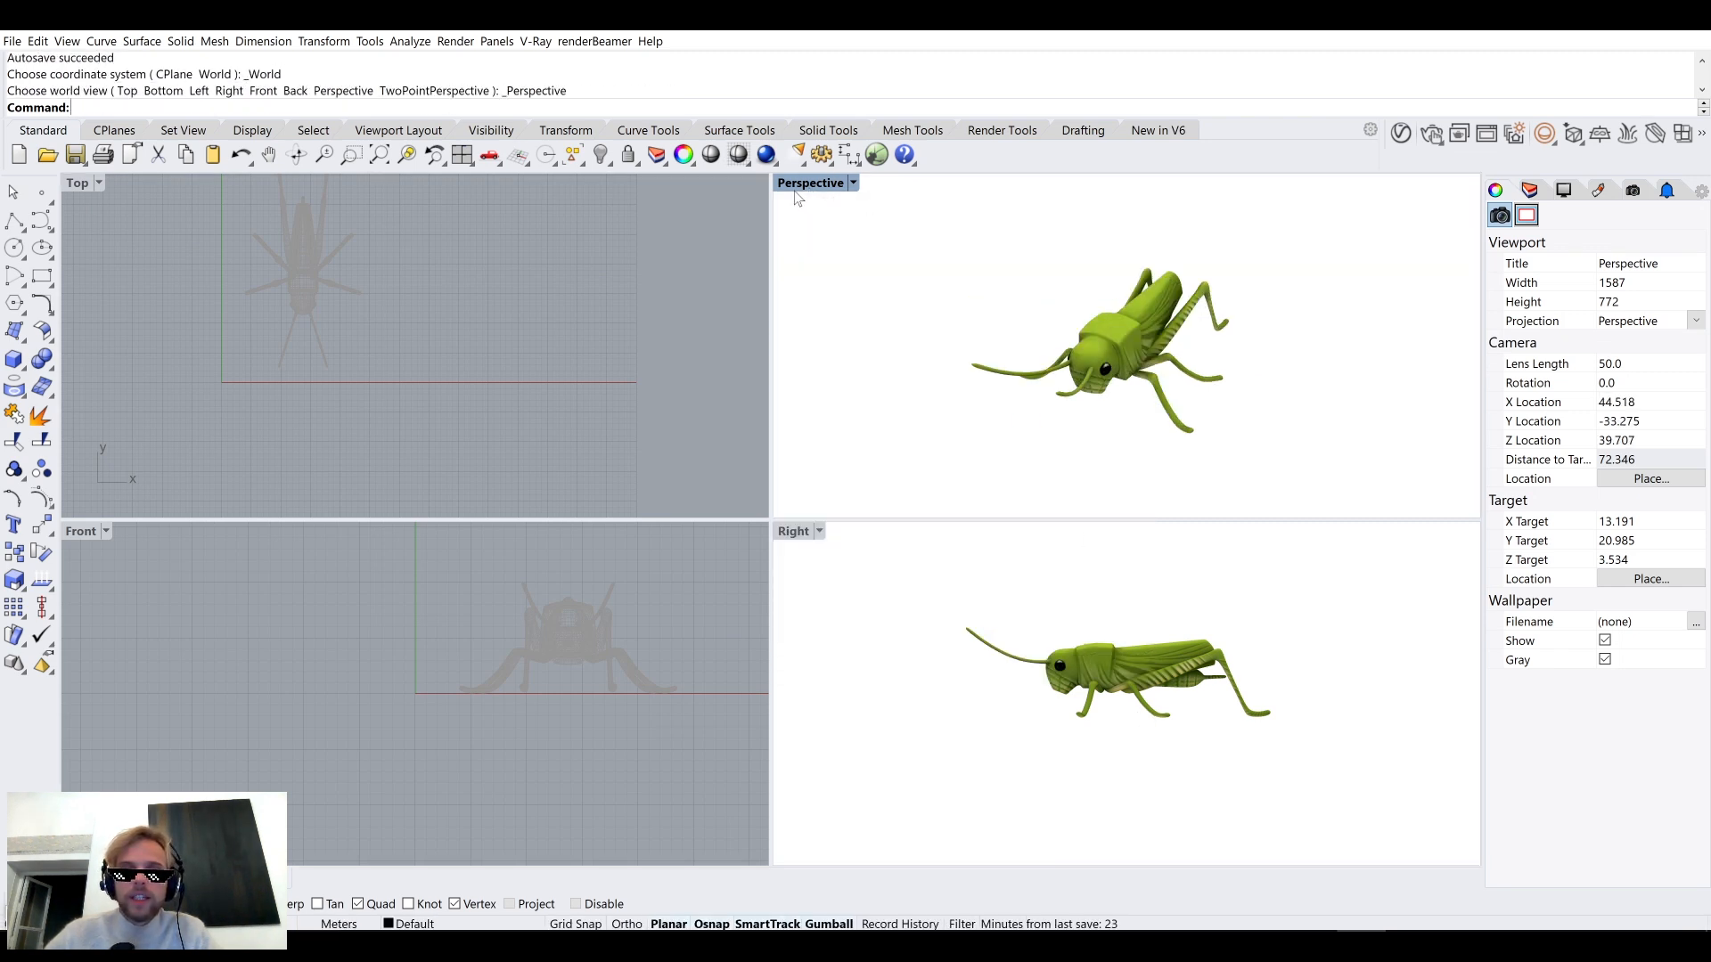
double_click(807, 183)
scroll(825, 406, down, 3)
Set the Perspective viewport to Shaded display mode and widen the viewport properties area.
click(98, 182)
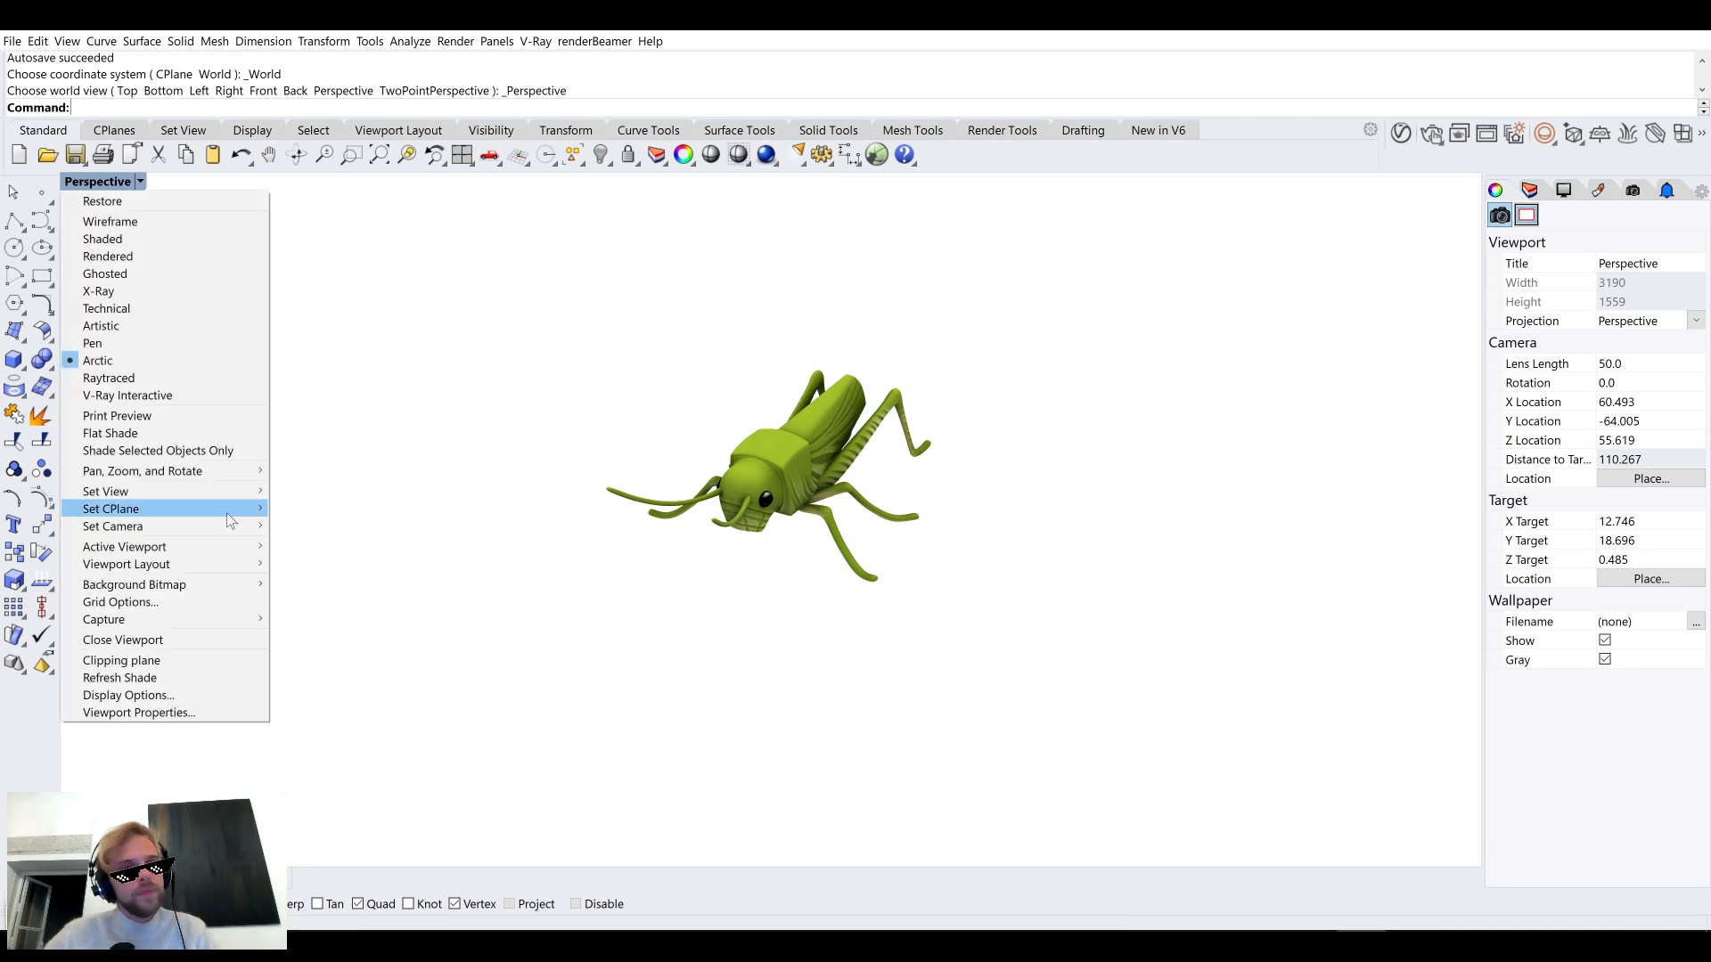
click(128, 242)
right_drag(741, 503, 773, 495)
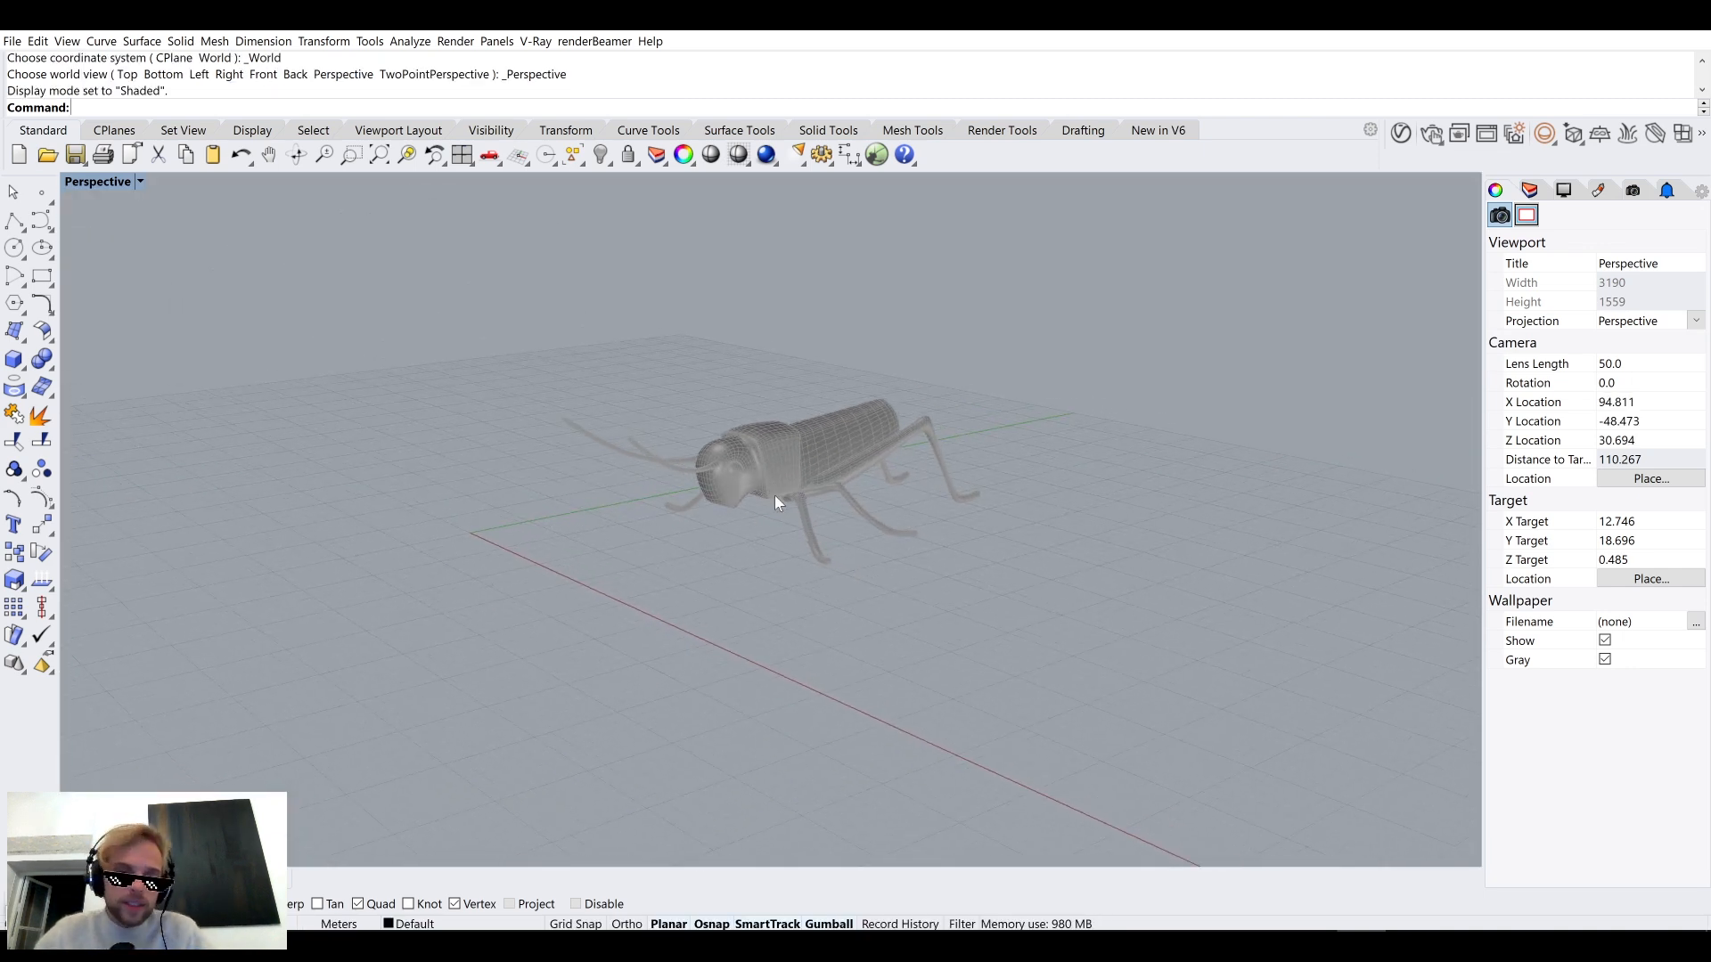
drag(1487, 259, 1403, 259)
right_drag(941, 354, 651, 482)
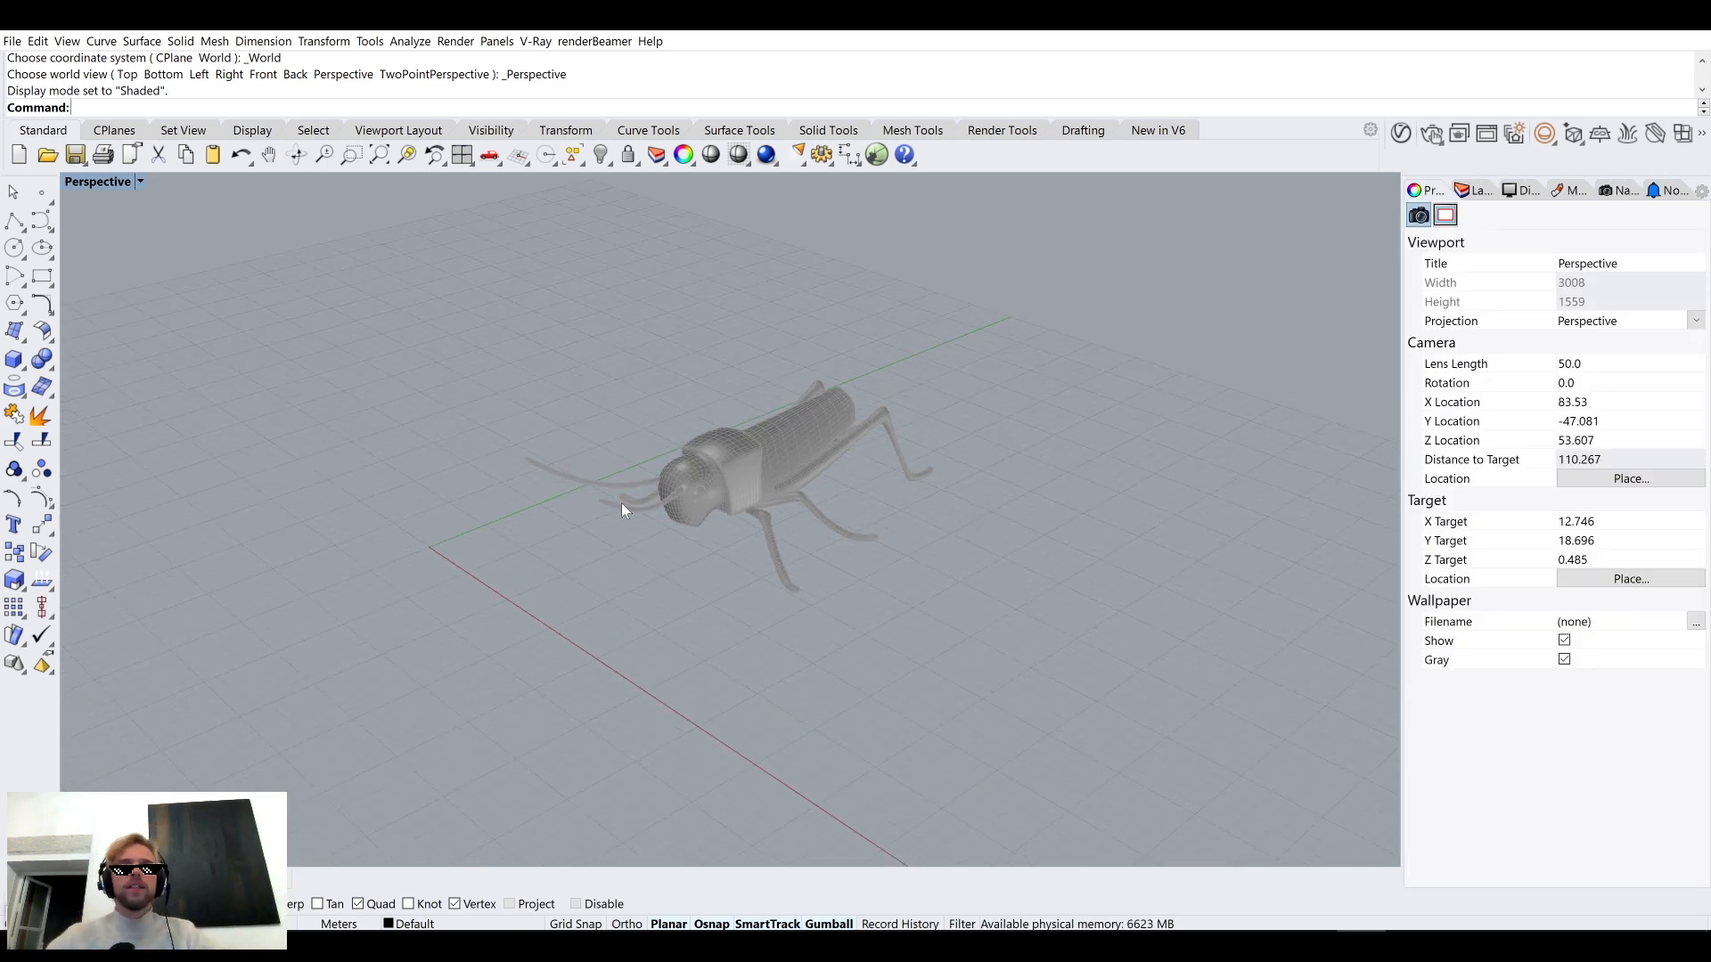
Select the grasshopper insect mesh to inspect it, and clear the selection.
scroll(659, 463, up, 4)
drag(640, 372, 624, 358)
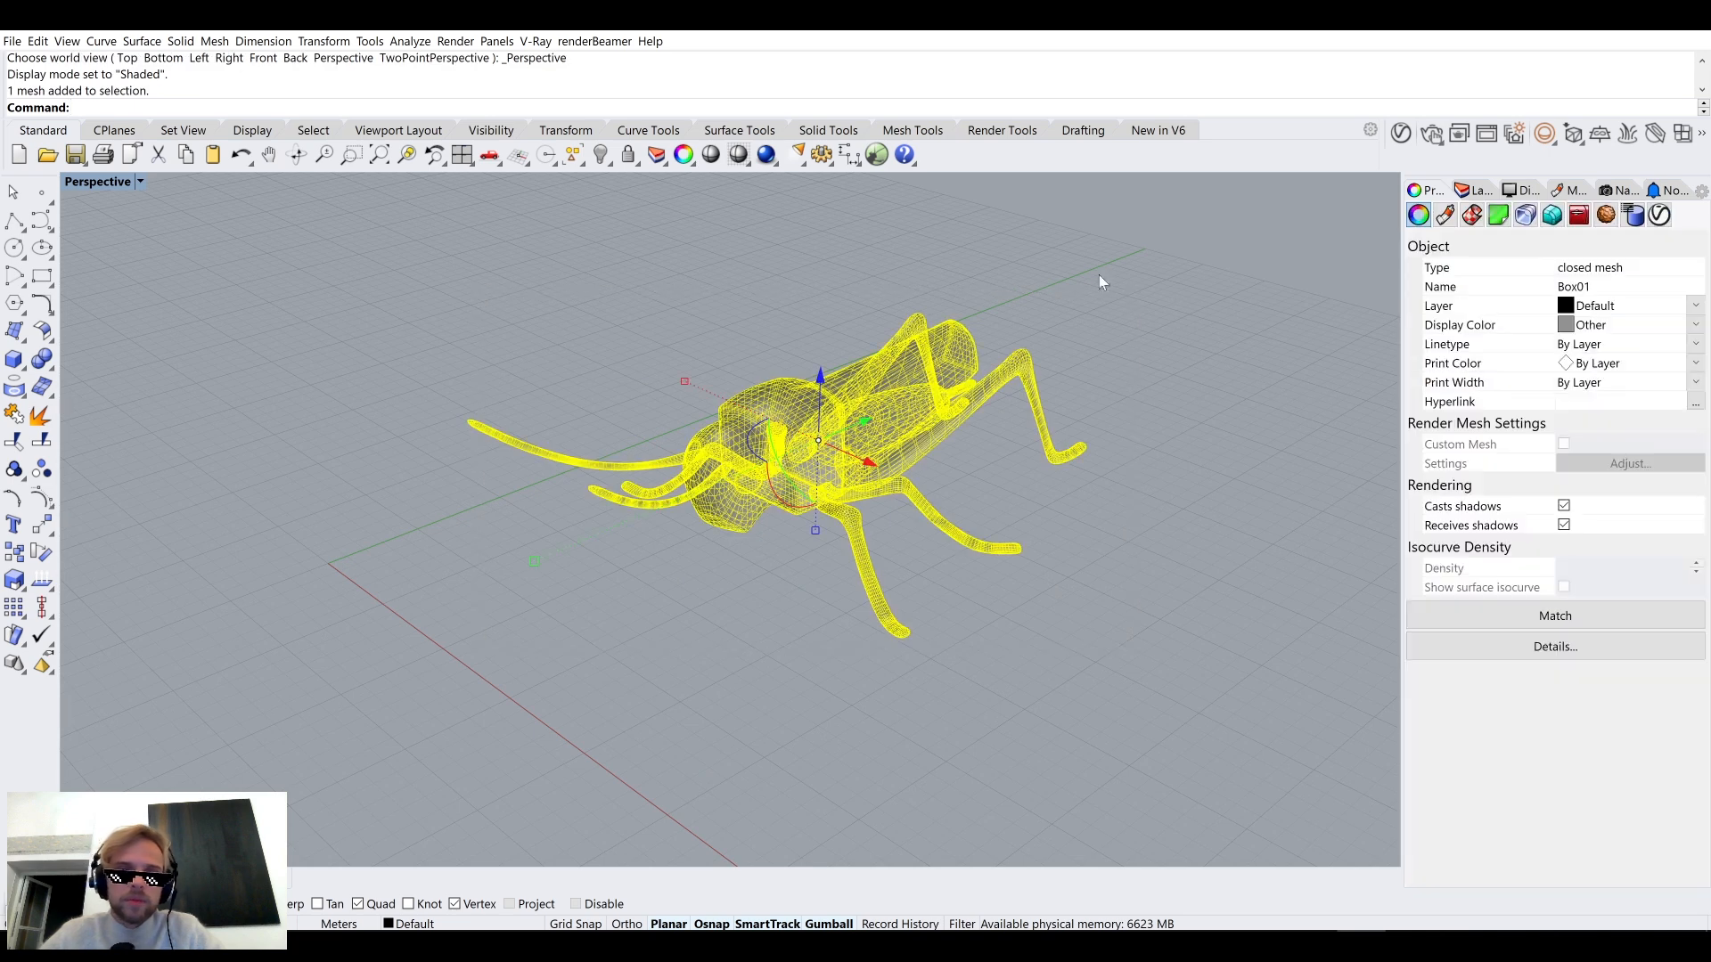
click(1041, 296)
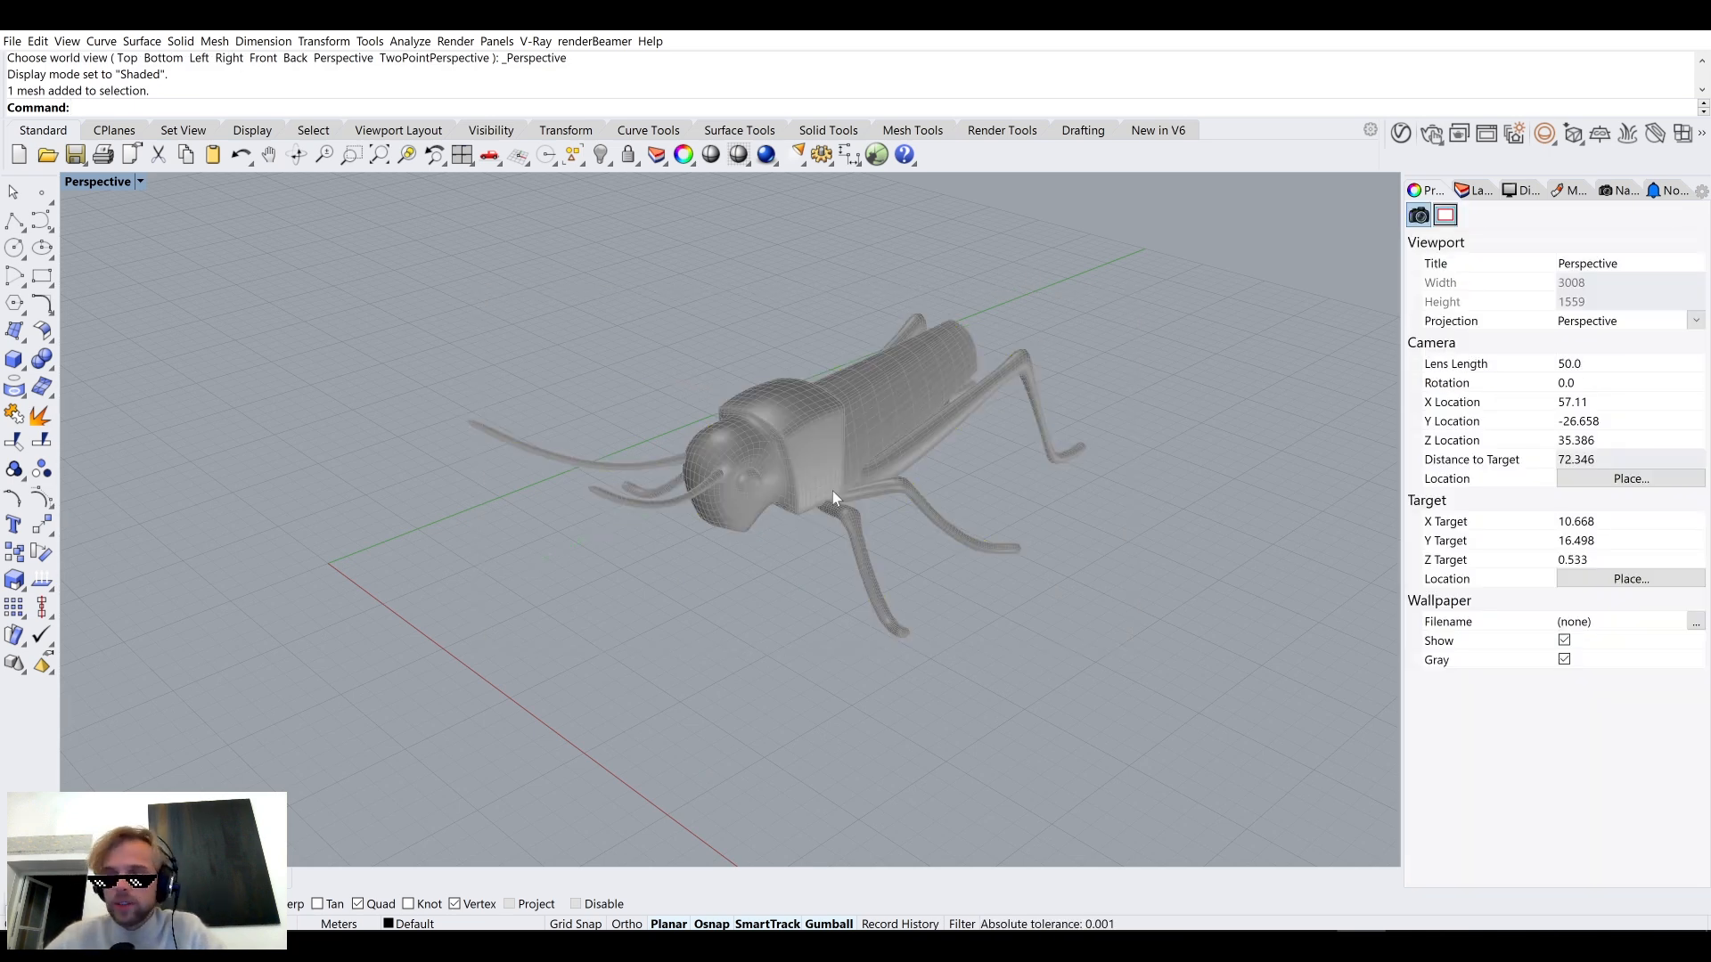
scroll(1105, 490, down, 6)
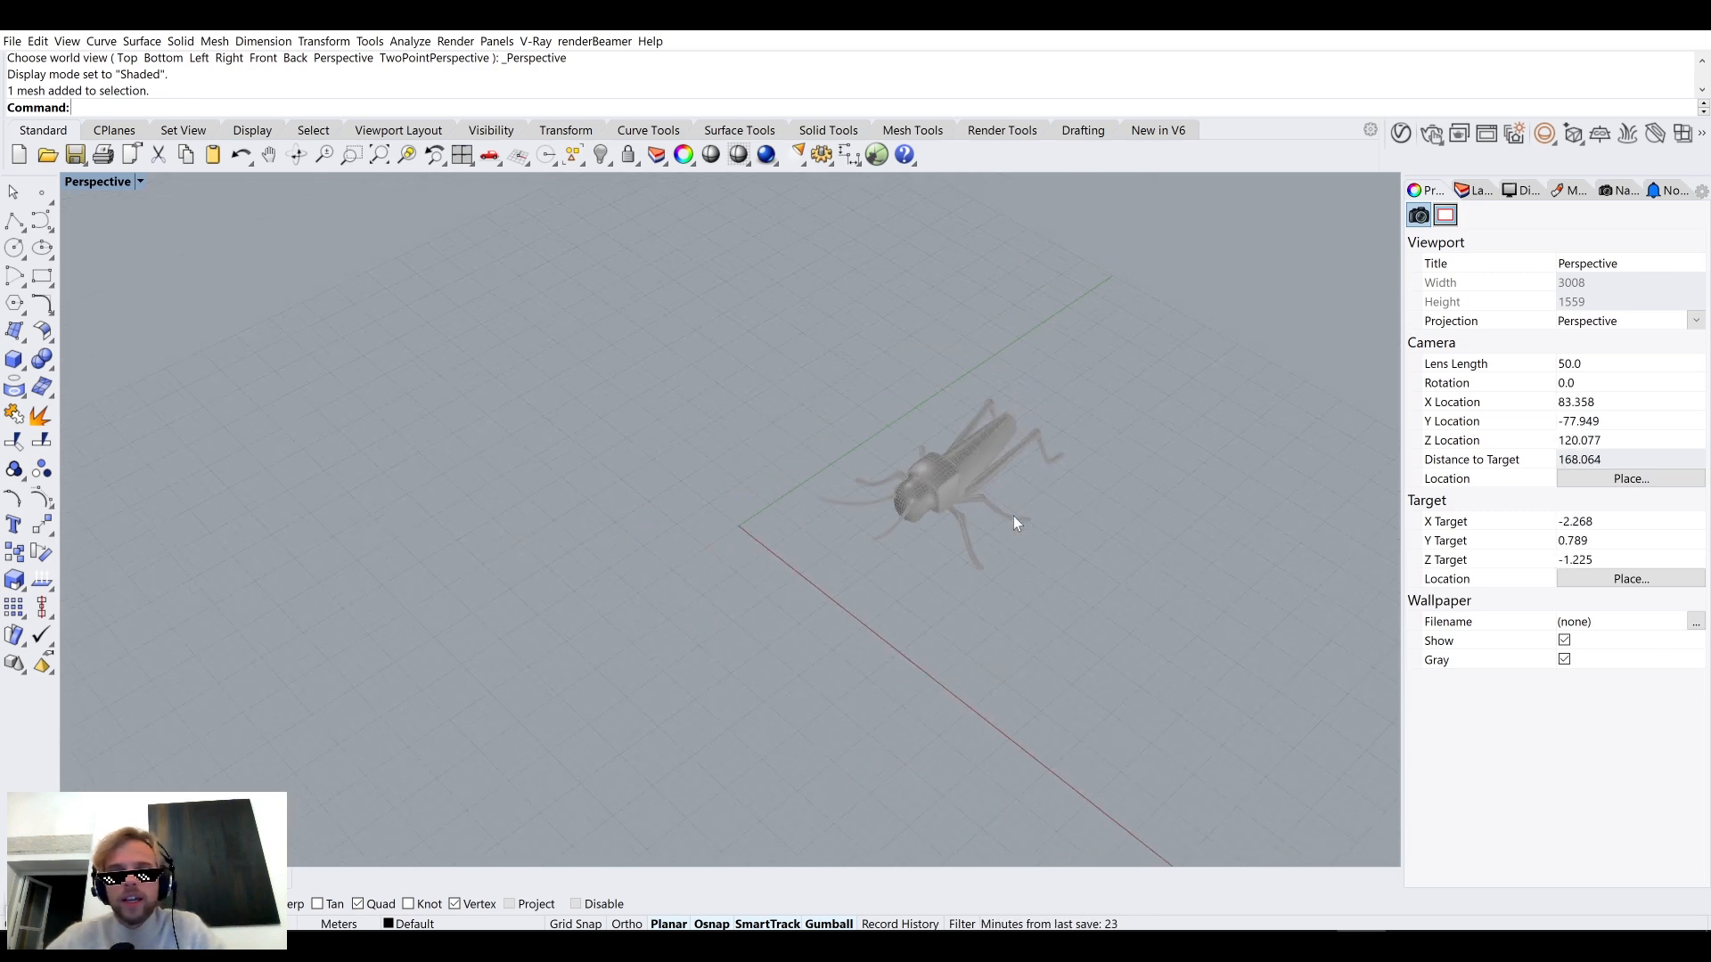
Draw a solid box on the ground plane beside the insect mesh, with a base about 18 by 17 m.
click(13, 362)
click(830, 360)
click(1027, 365)
click(964, 314)
shift+right_drag(923, 364, 856, 367)
scroll(827, 428, up, 2)
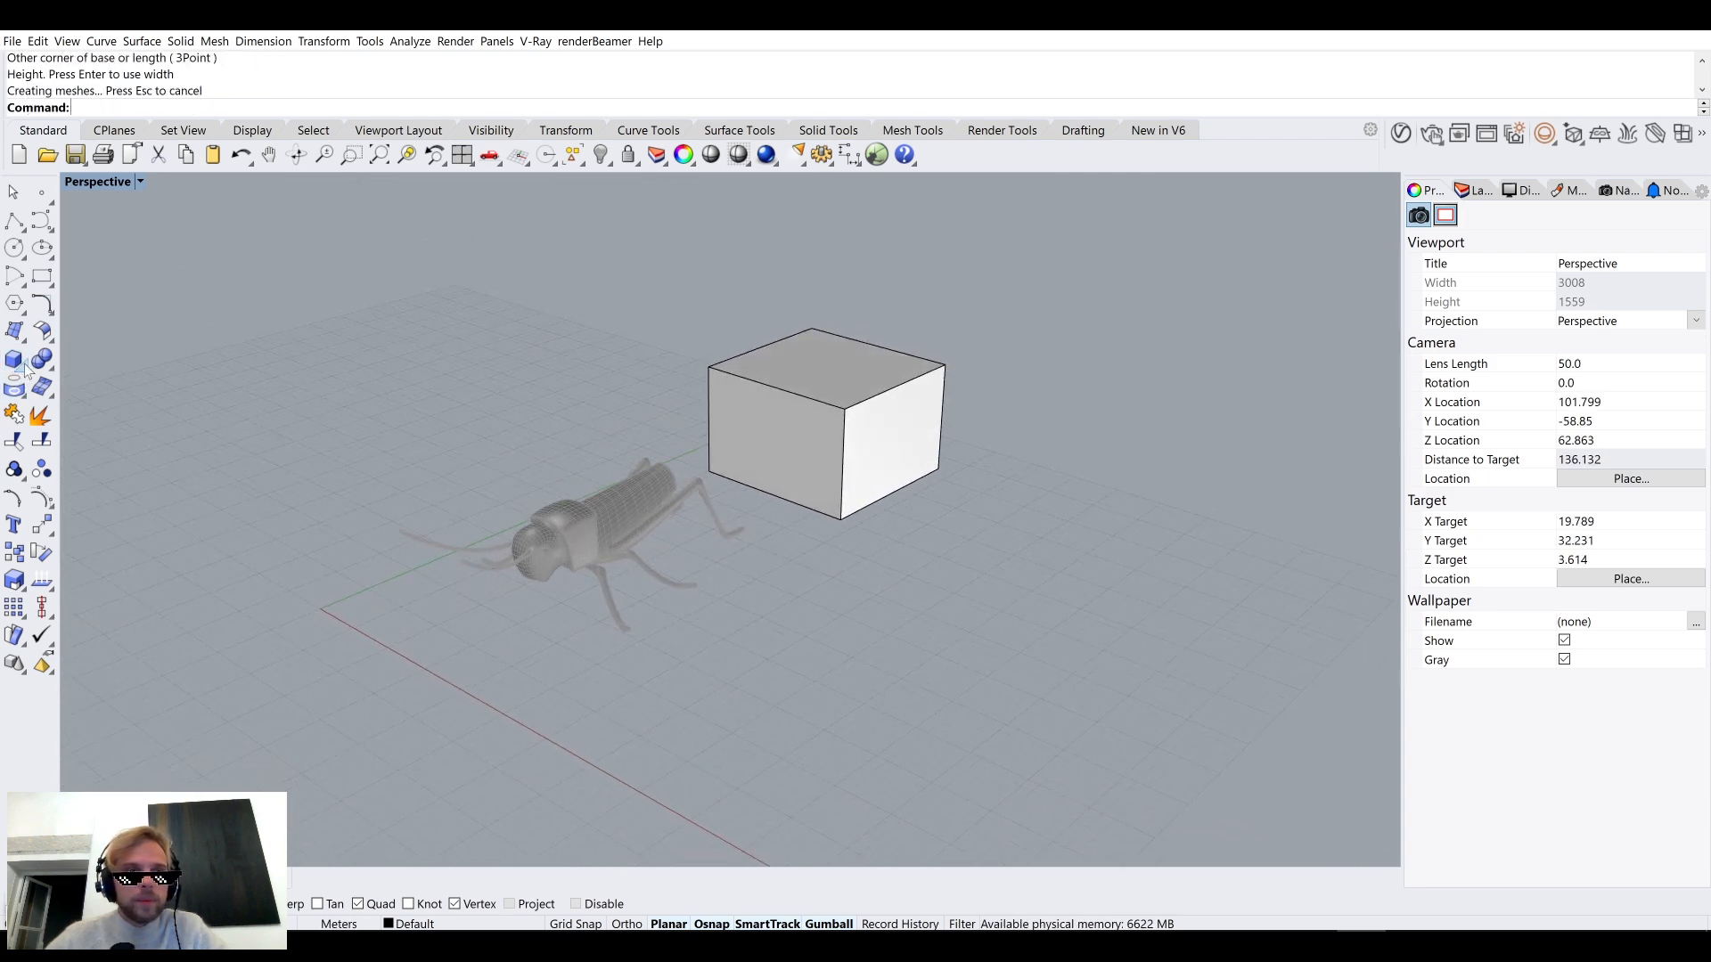
Draw a second, long and low box passing through the lower part of the first box.
click(14, 360)
click(779, 532)
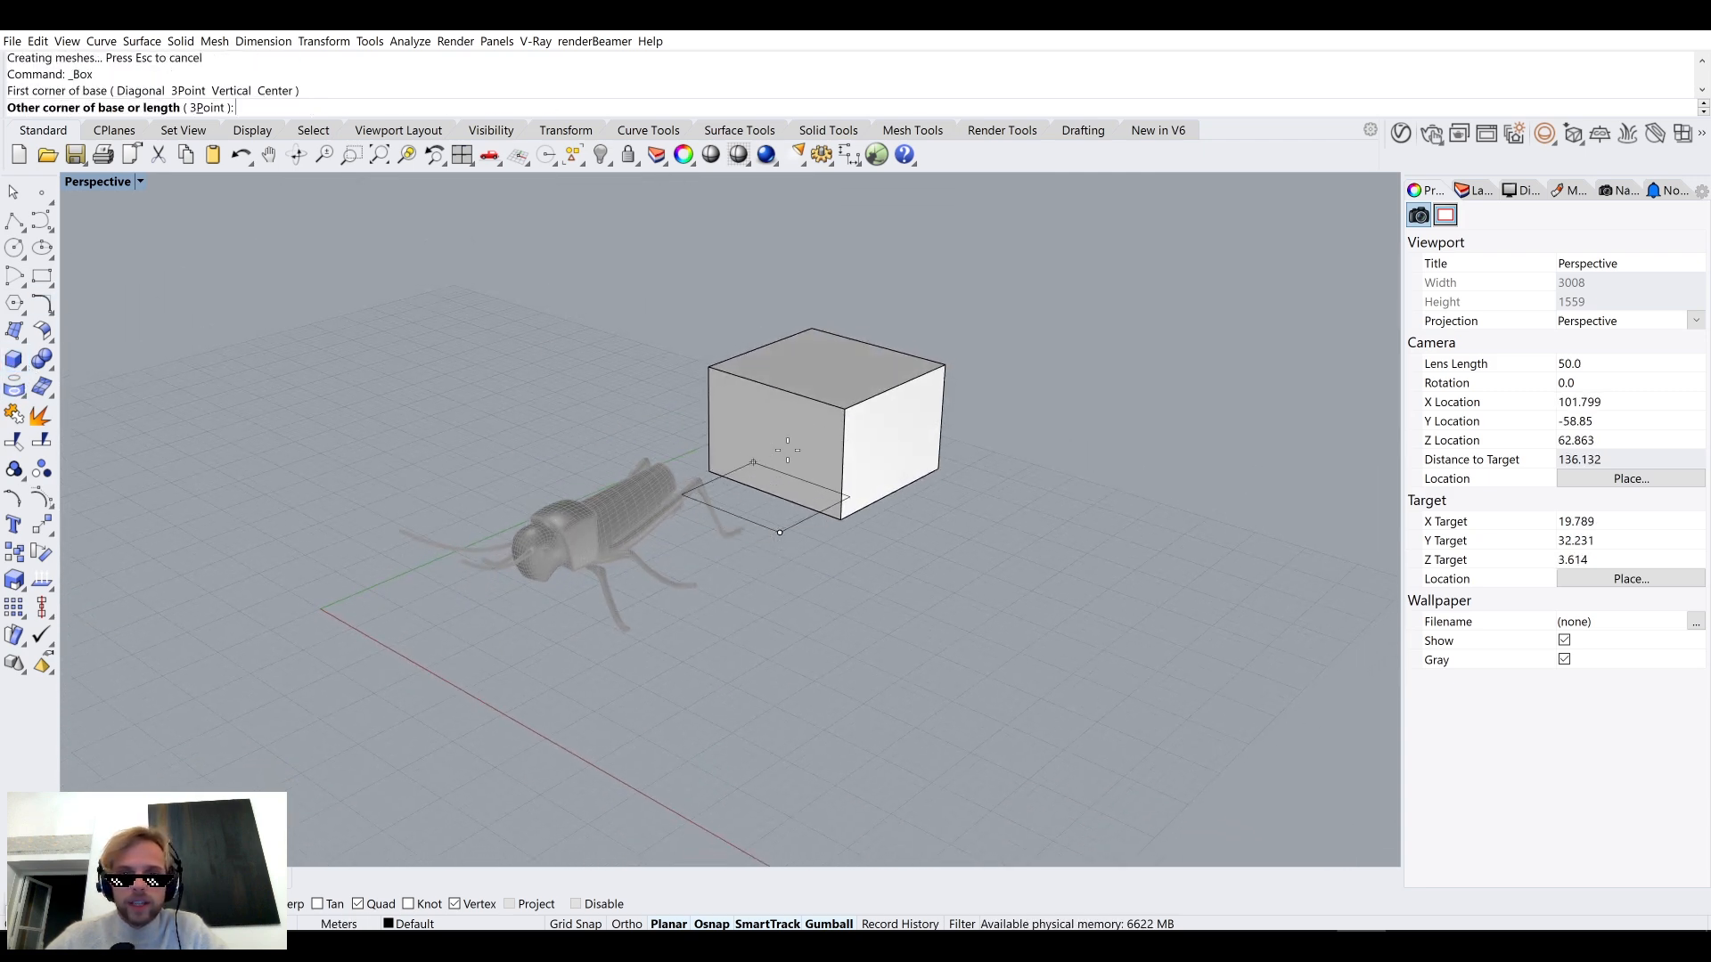
click(966, 383)
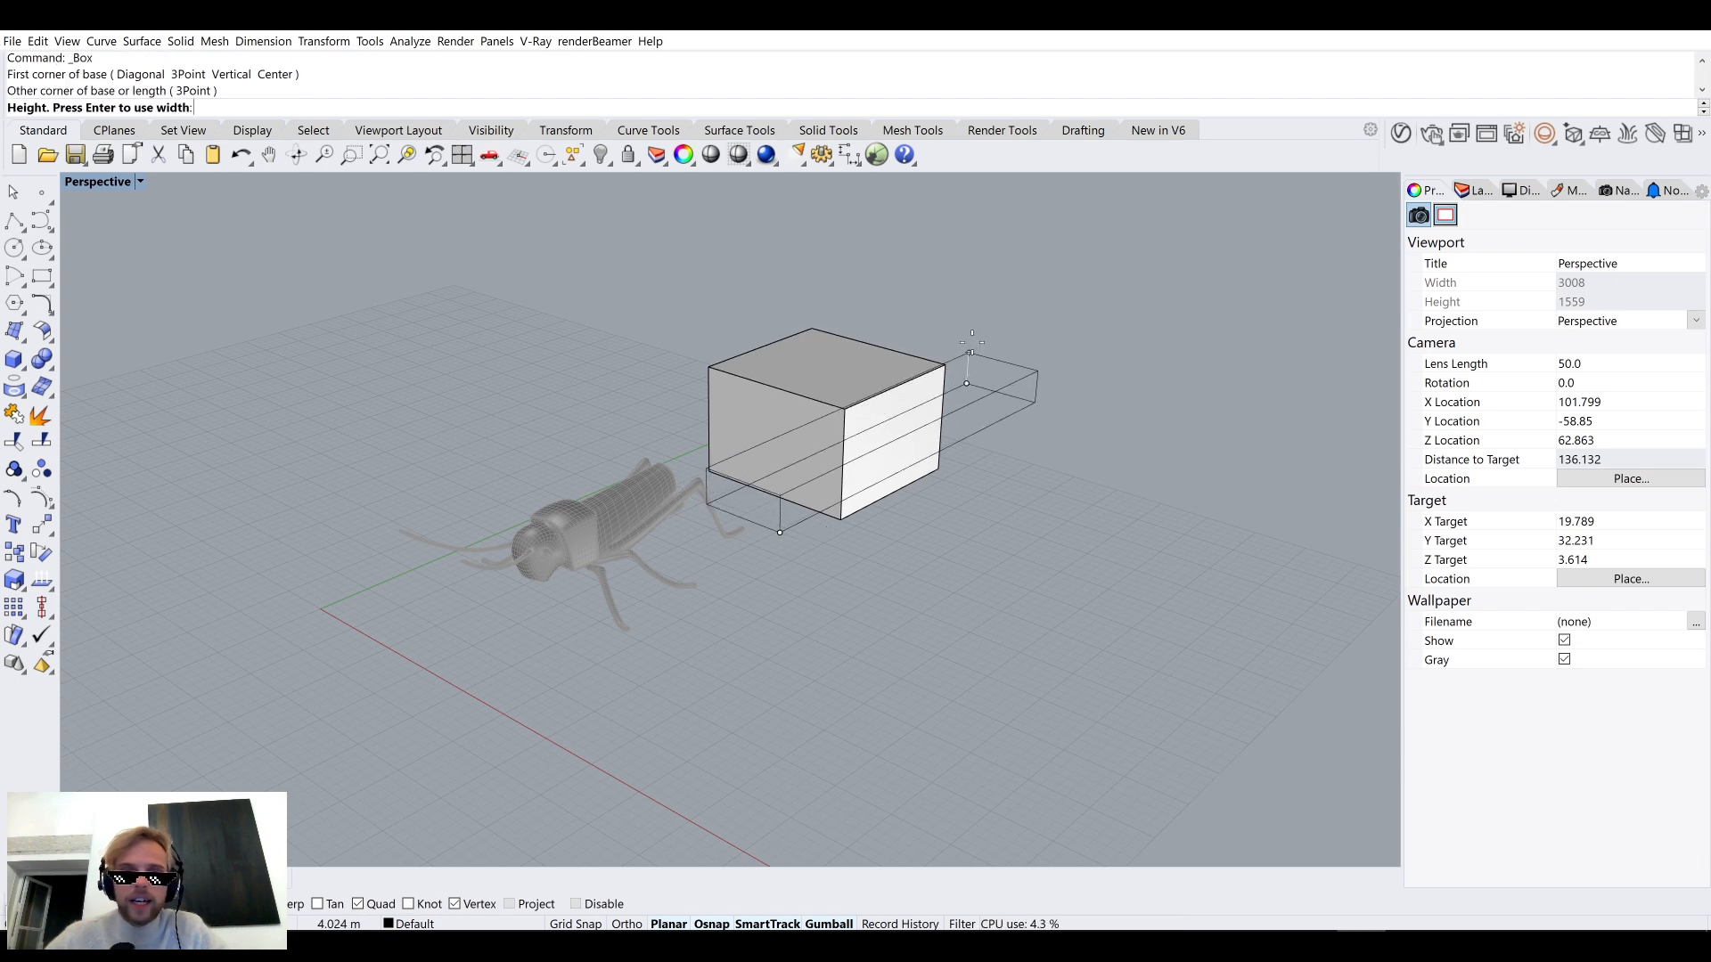
click(970, 352)
Cut a passage through the large box by subtracting the long box with BooleanDifference, and delete the leftover cutting box.
scroll(889, 357, up, 3)
click(889, 356)
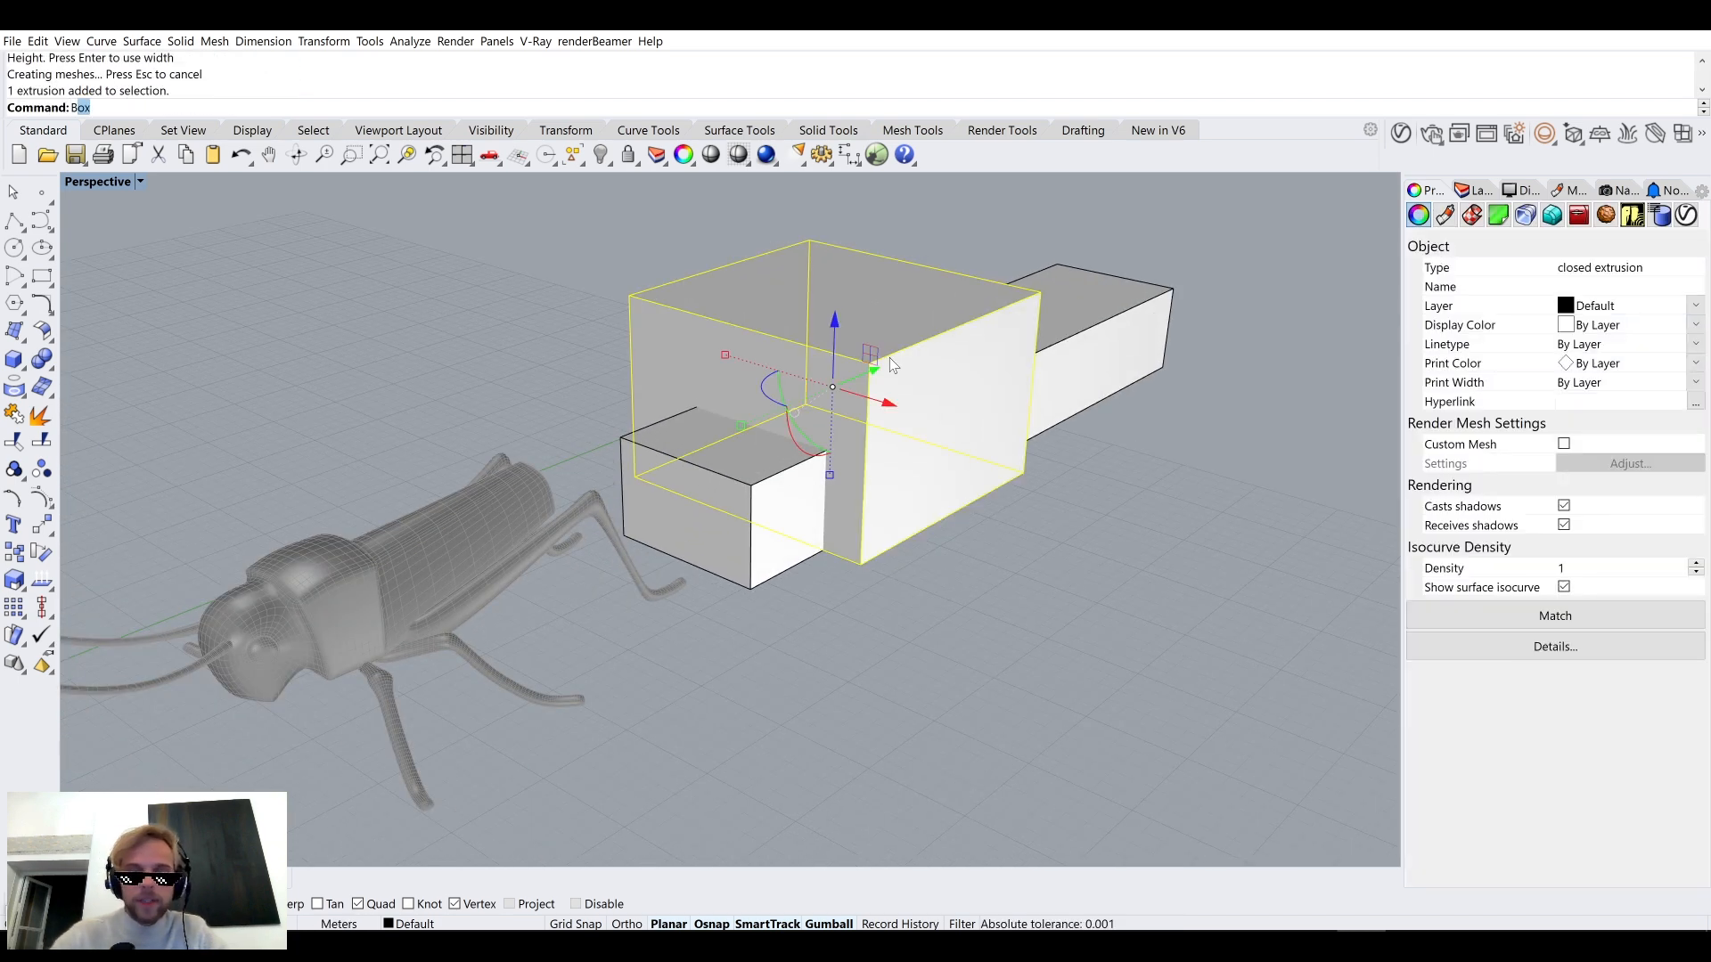
text(BooleanDifference)
key(Return)
click(1166, 342)
key(Return)
key(Delete)
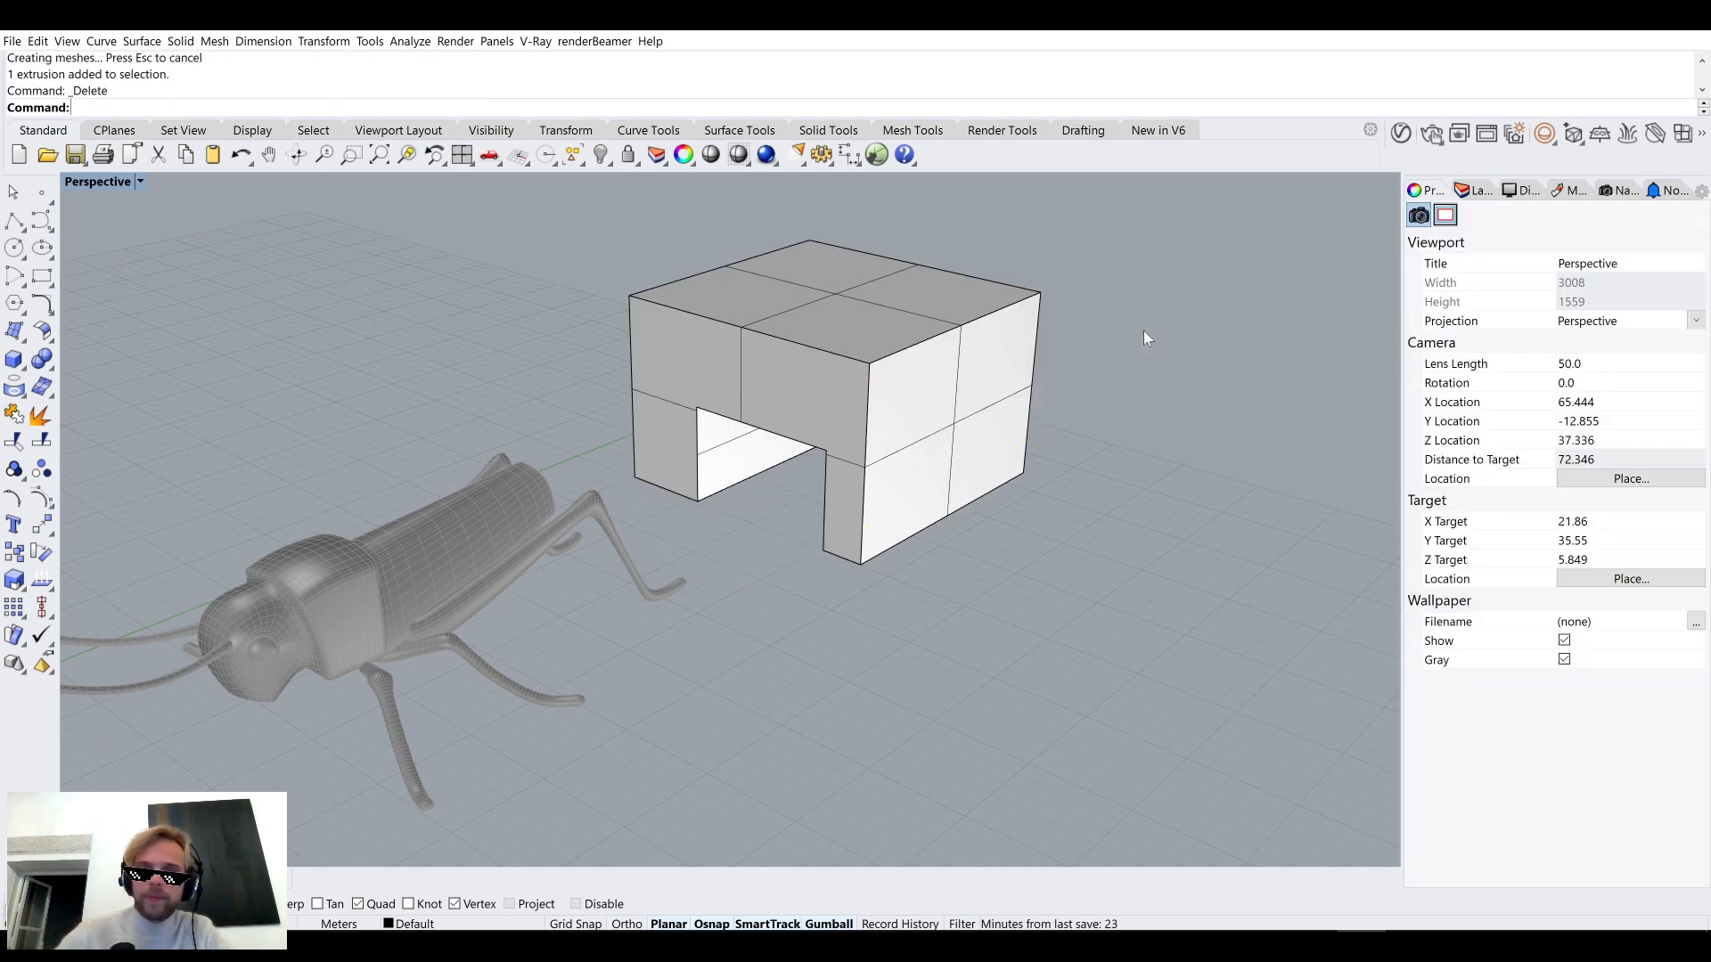
Select the notched block, shift it slightly with the gumball and clear the selection.
right_drag(758, 285, 947, 392)
click(789, 323)
scroll(804, 318, down, 5)
mouse_move(958, 384)
mouse_down()
mouse_move(724, 518)
mouse_move(978, 433)
mouse_move(976, 408)
mouse_up()
click(774, 655)
Select the grasshopper insect mesh and hide it.
right_drag(773, 654, 688, 524)
drag(800, 629, 309, 312)
text(h)
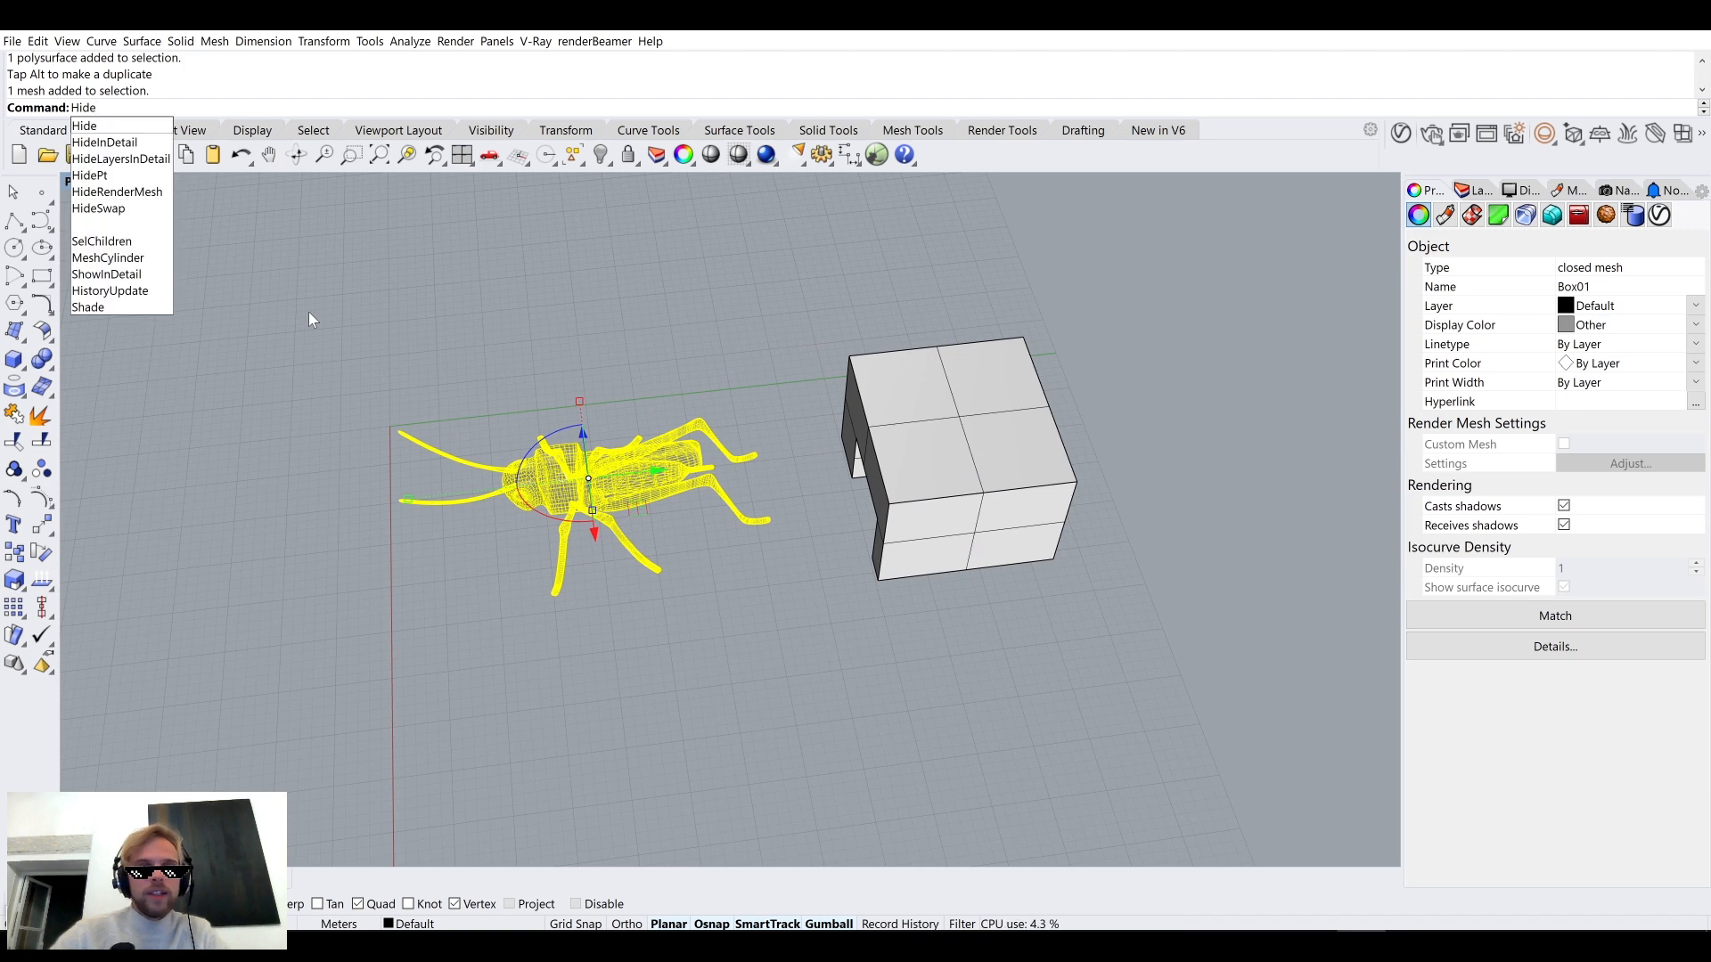
key(Return)
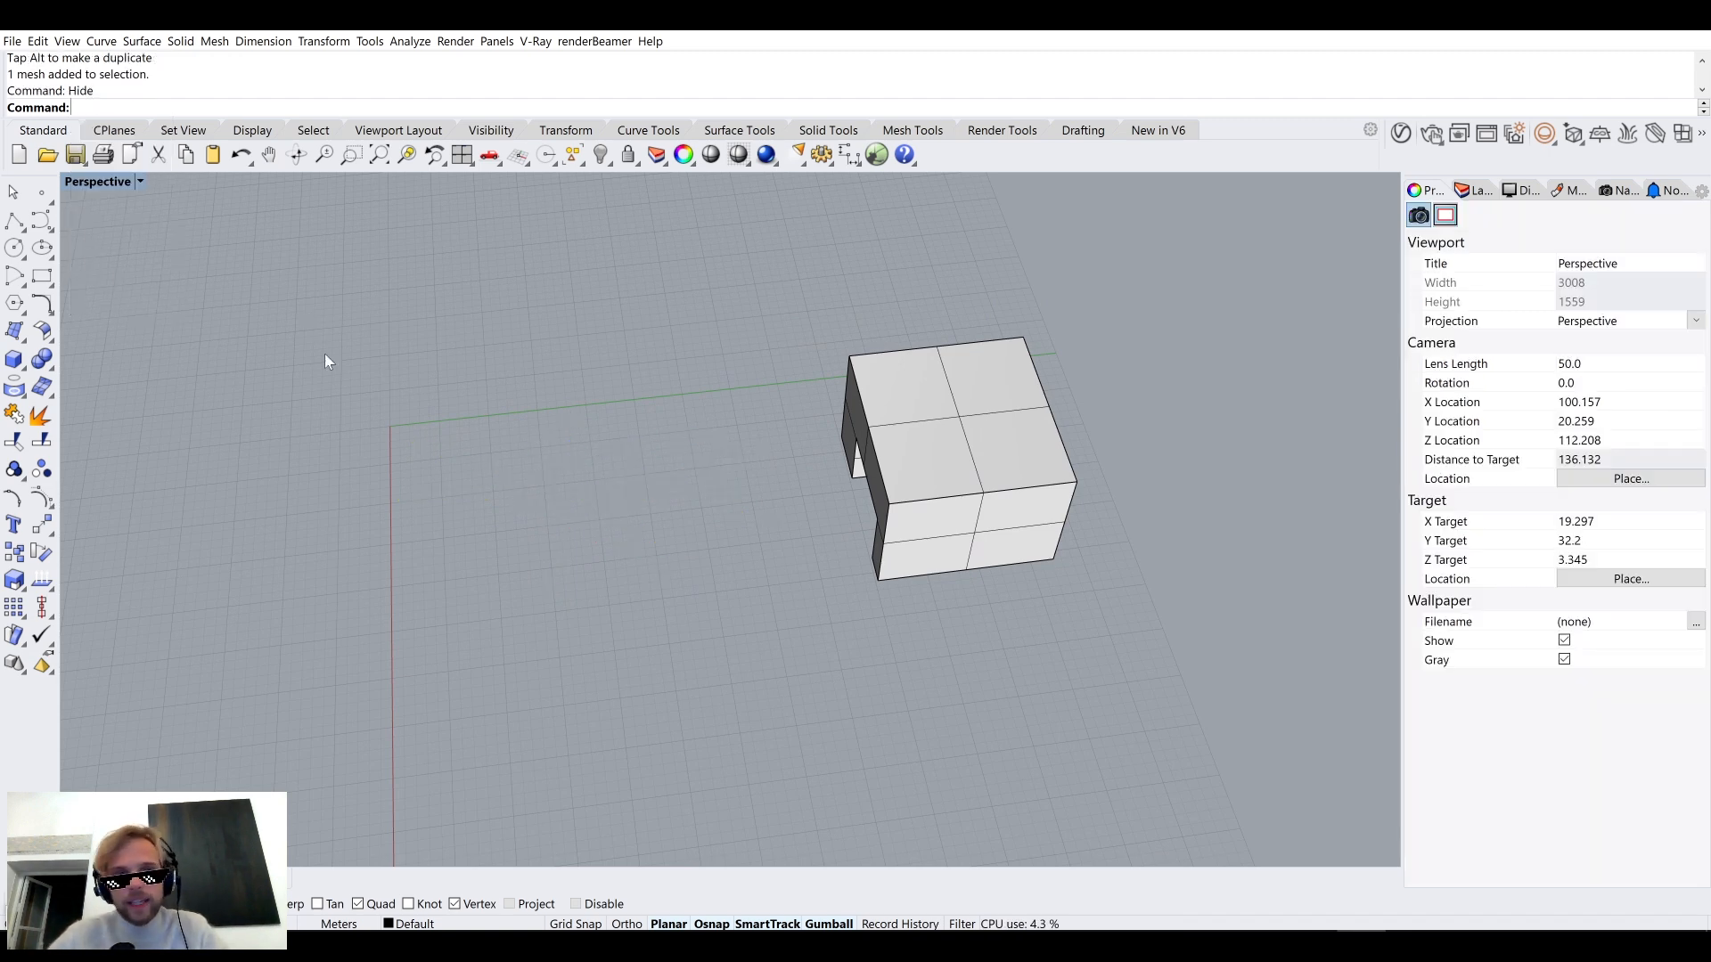
Move the notched block along the green Y axis toward the origin and deselect it.
click(1012, 460)
drag(1013, 460, 670, 484)
click(723, 570)
right_drag(720, 570, 753, 546)
scroll(633, 452, up, 5)
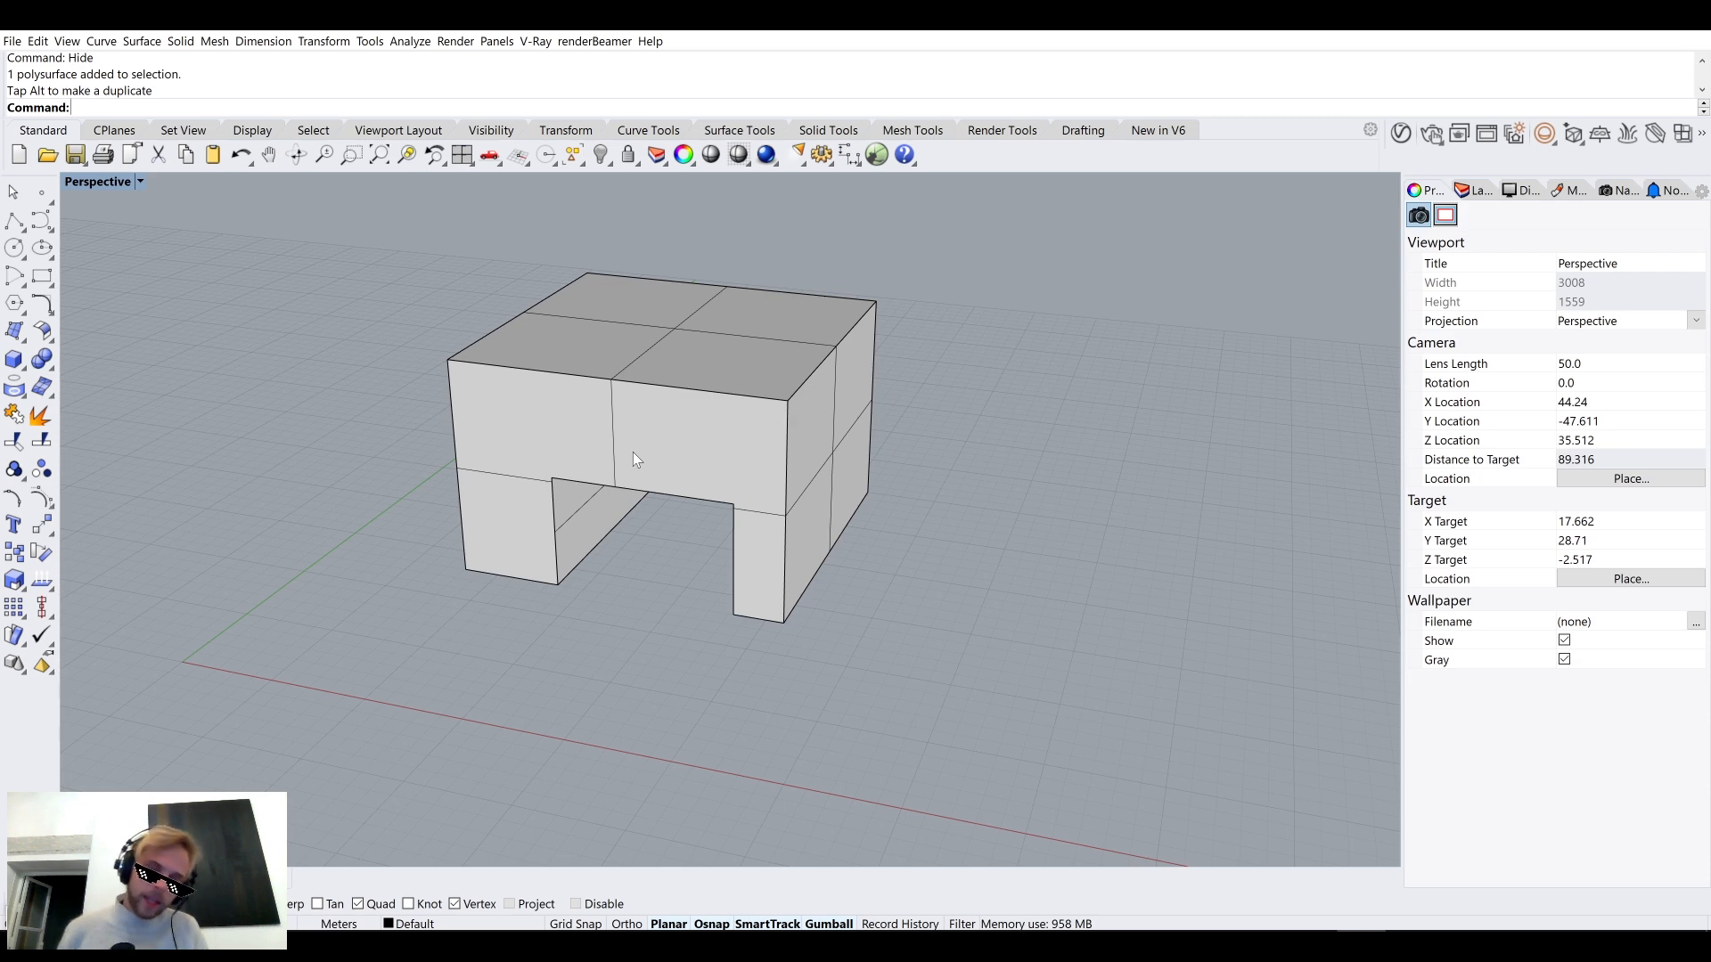
Rotate the notched block about 21 degrees around its vertical axis so it sits skewed to the grid.
click(661, 438)
right_drag(707, 431, 578, 466)
drag(577, 466, 573, 446)
click(955, 495)
mouse_move(955, 495)
right_down()
mouse_move(970, 451)
mouse_move(955, 470)
right_up()
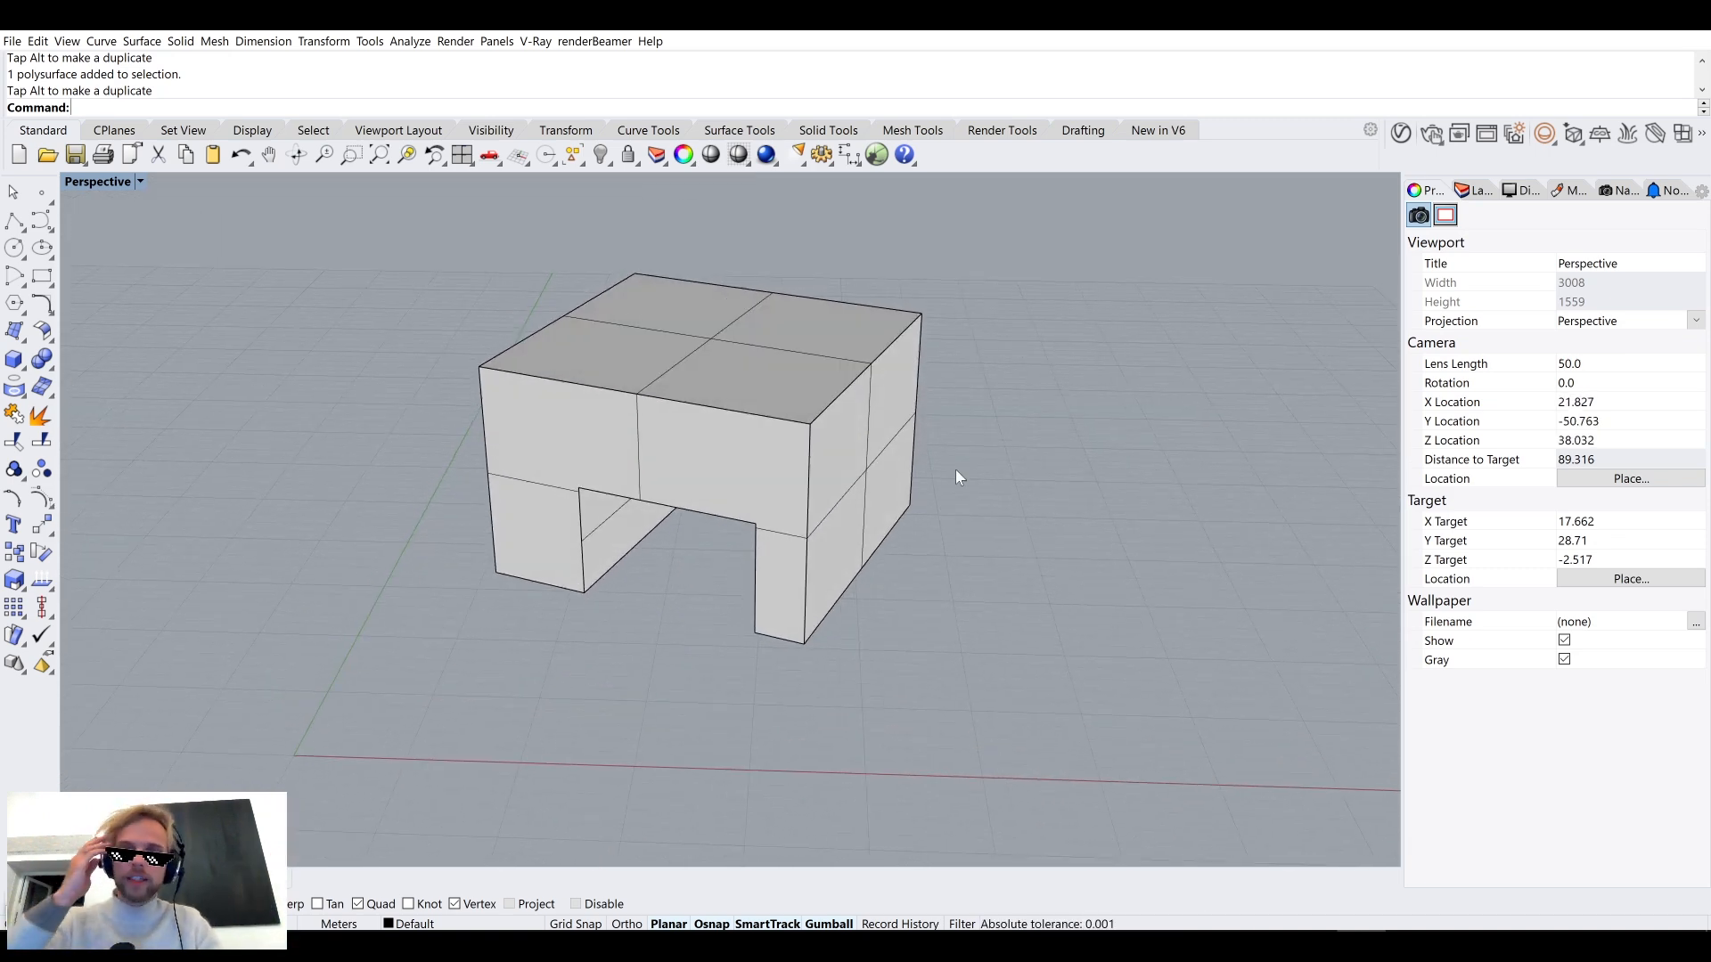
right_drag(1092, 444, 629, 459)
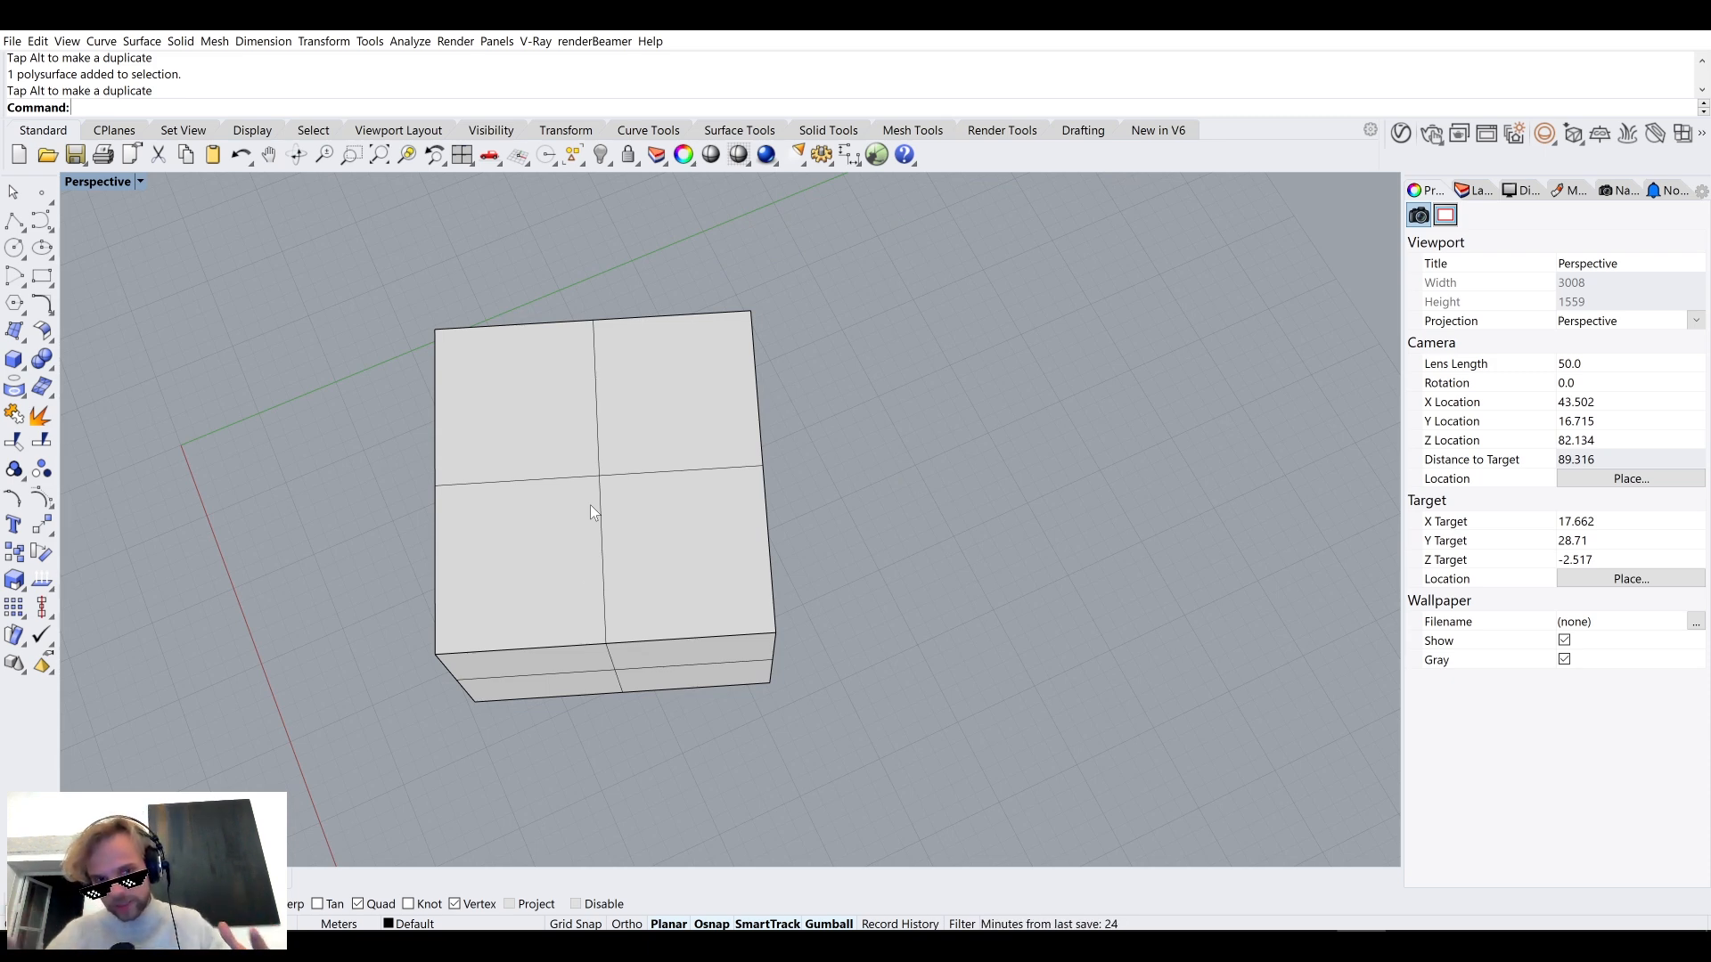
right_drag(601, 500, 349, 447)
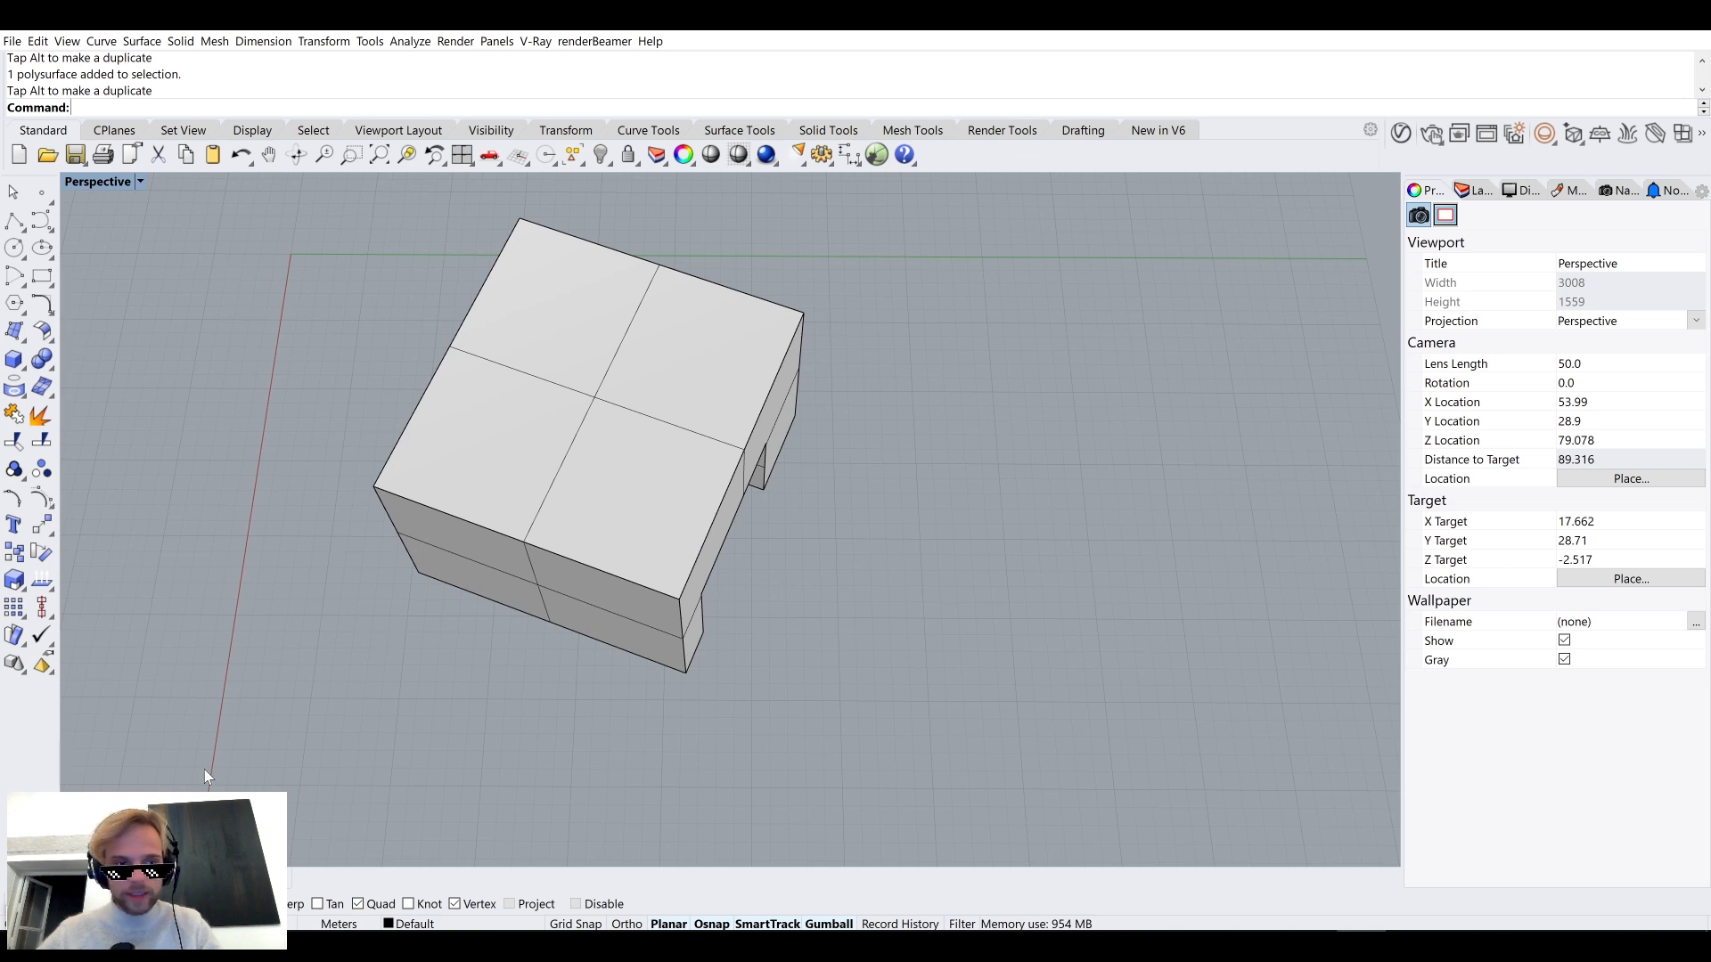
shift+right_drag(456, 396, 462, 508)
scroll(393, 574, down, 5)
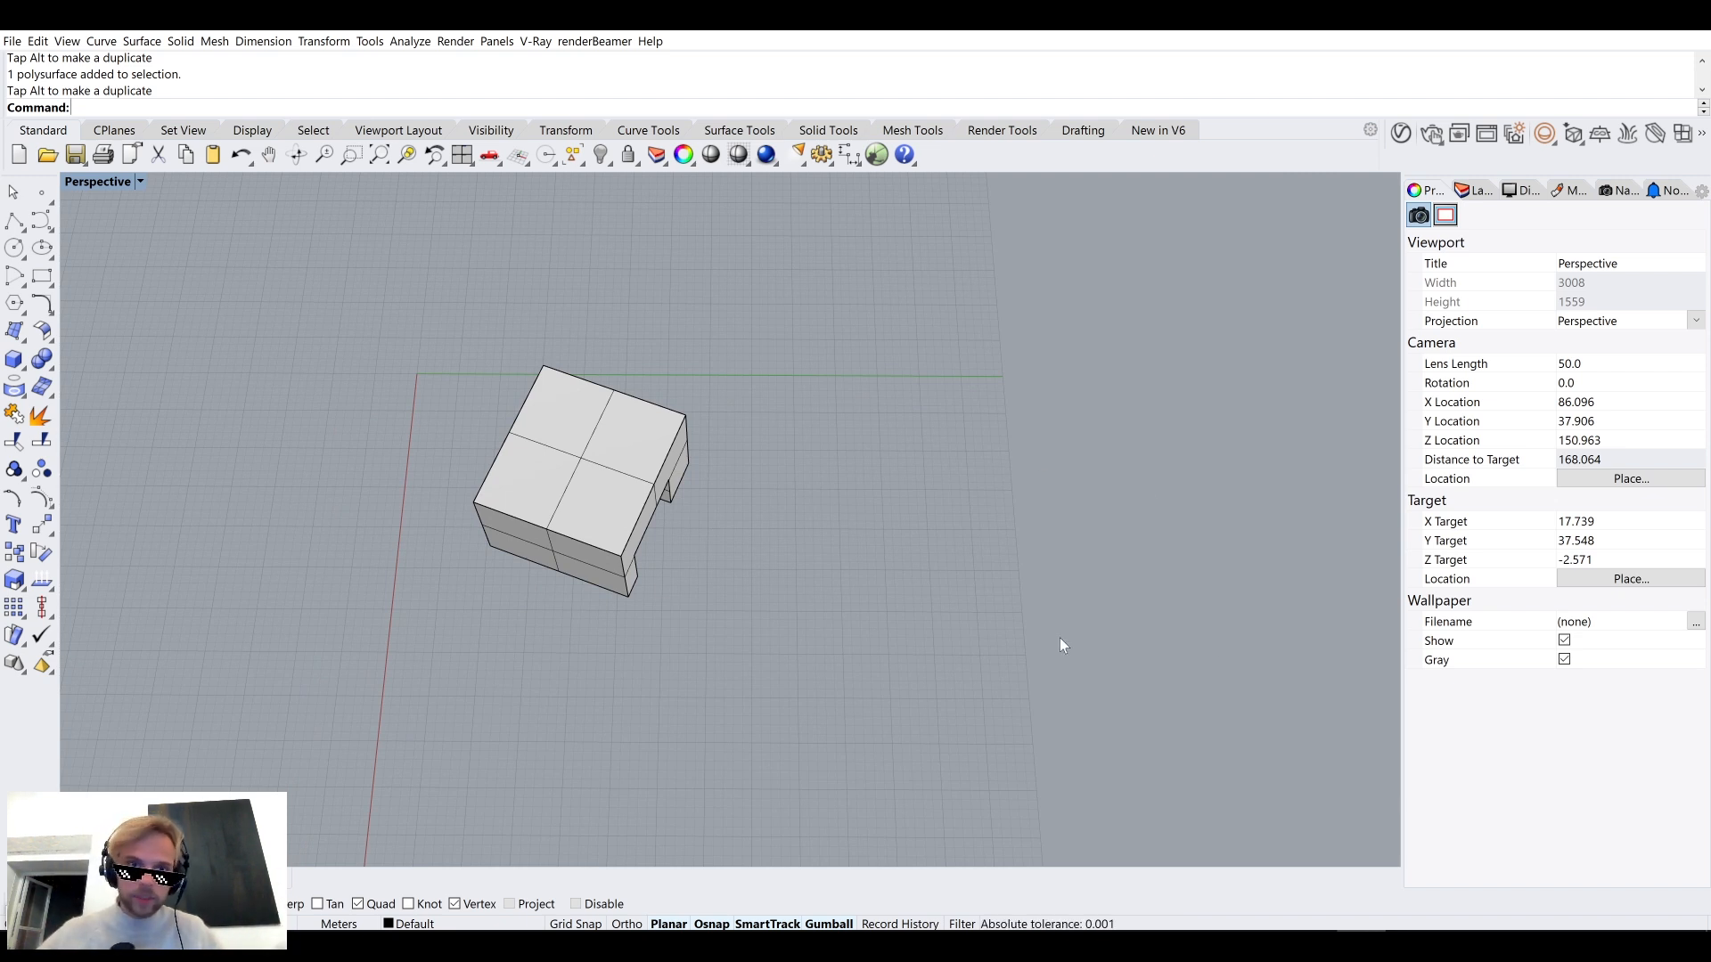
right_drag(715, 494, 859, 401)
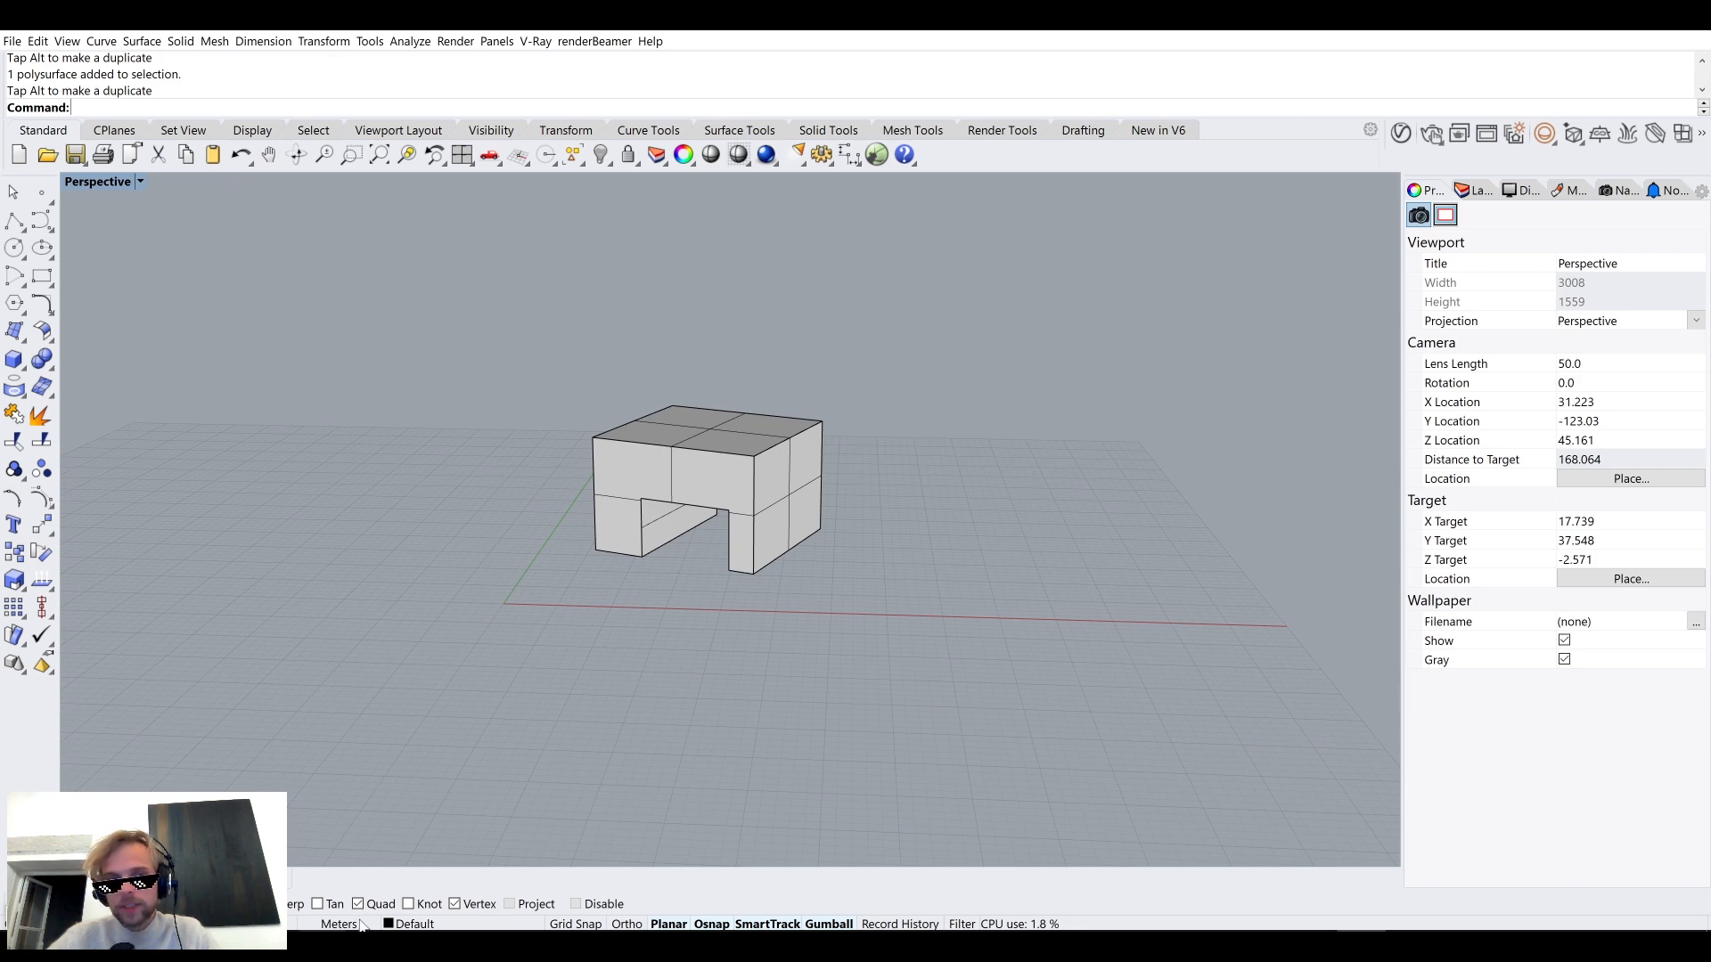
Check the model units in the document's Units settings and close them without changes.
text(units)
key(Return)
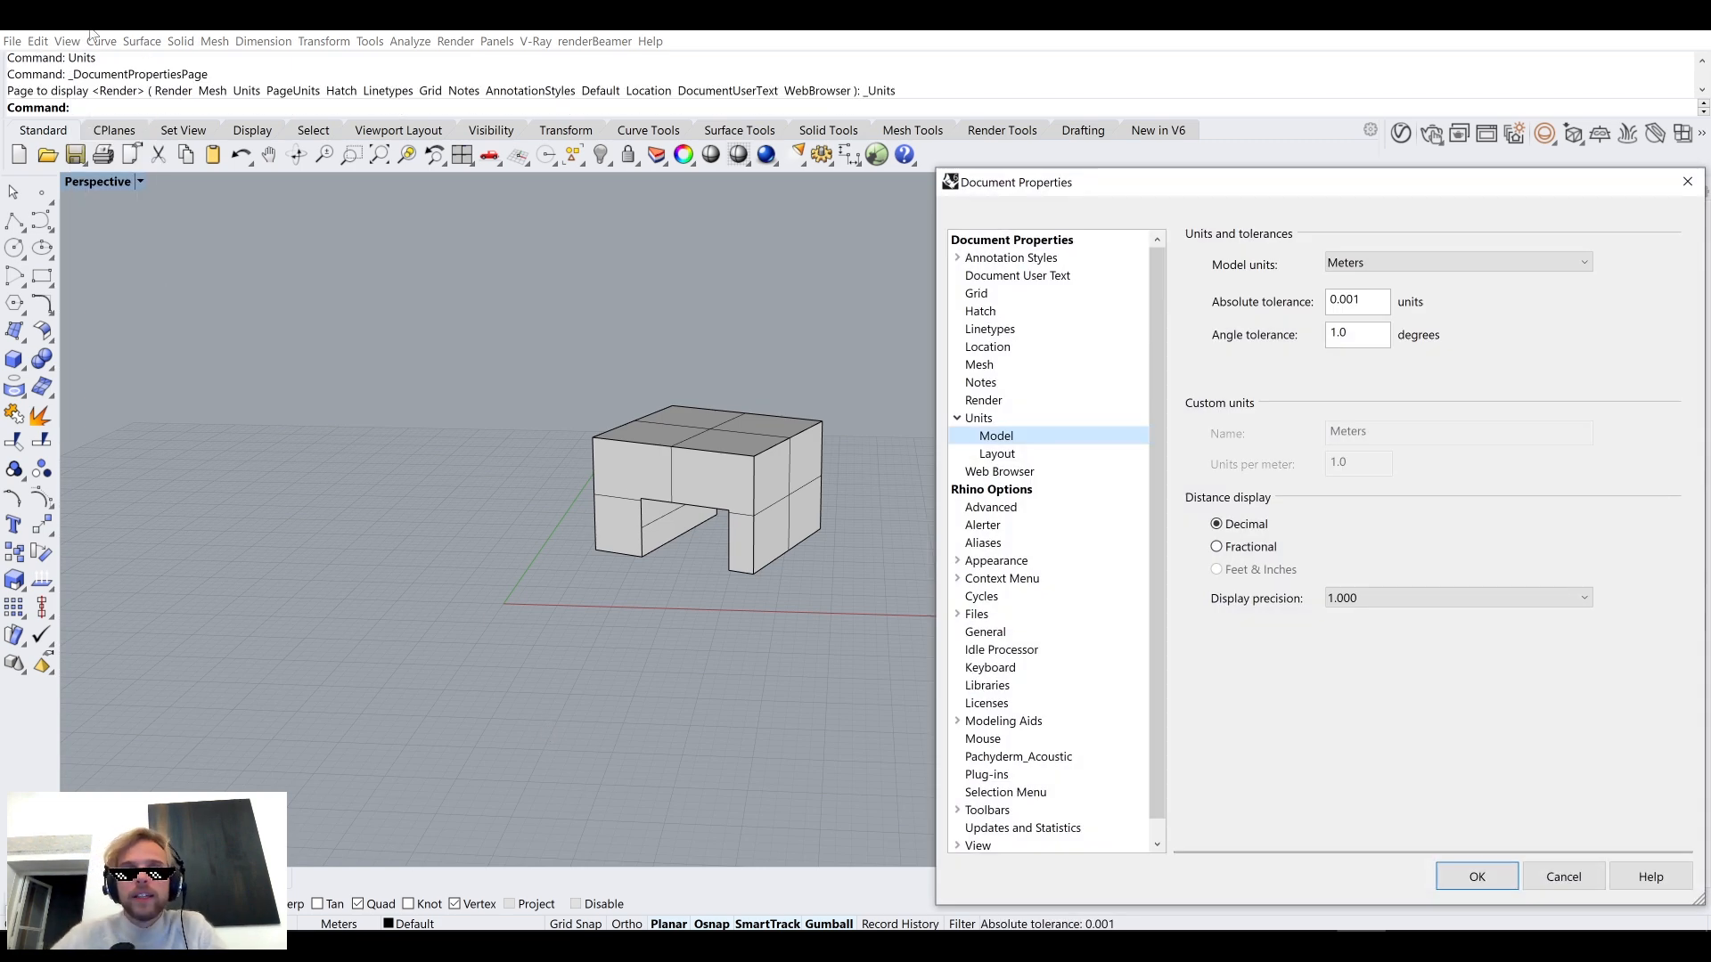
drag(1279, 185, 928, 164)
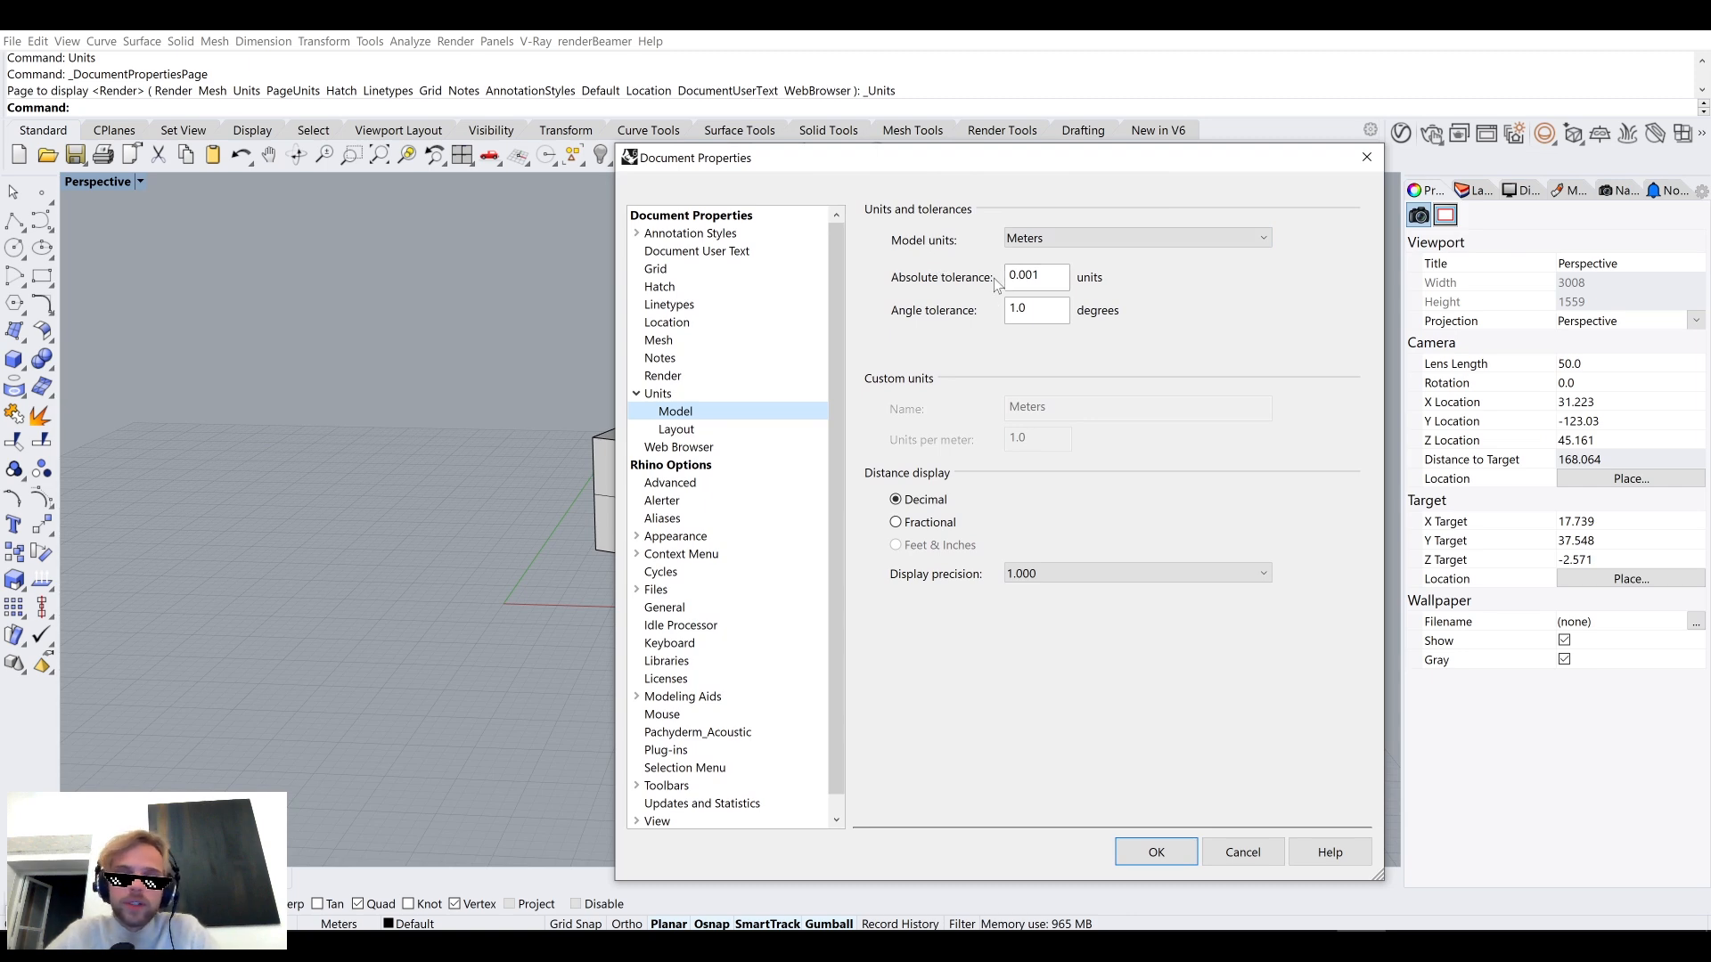
click(1230, 856)
Measure the block's height and the lengths of its top front and top side edges with the Distance command.
scroll(579, 496, up, 3)
text(Distance)
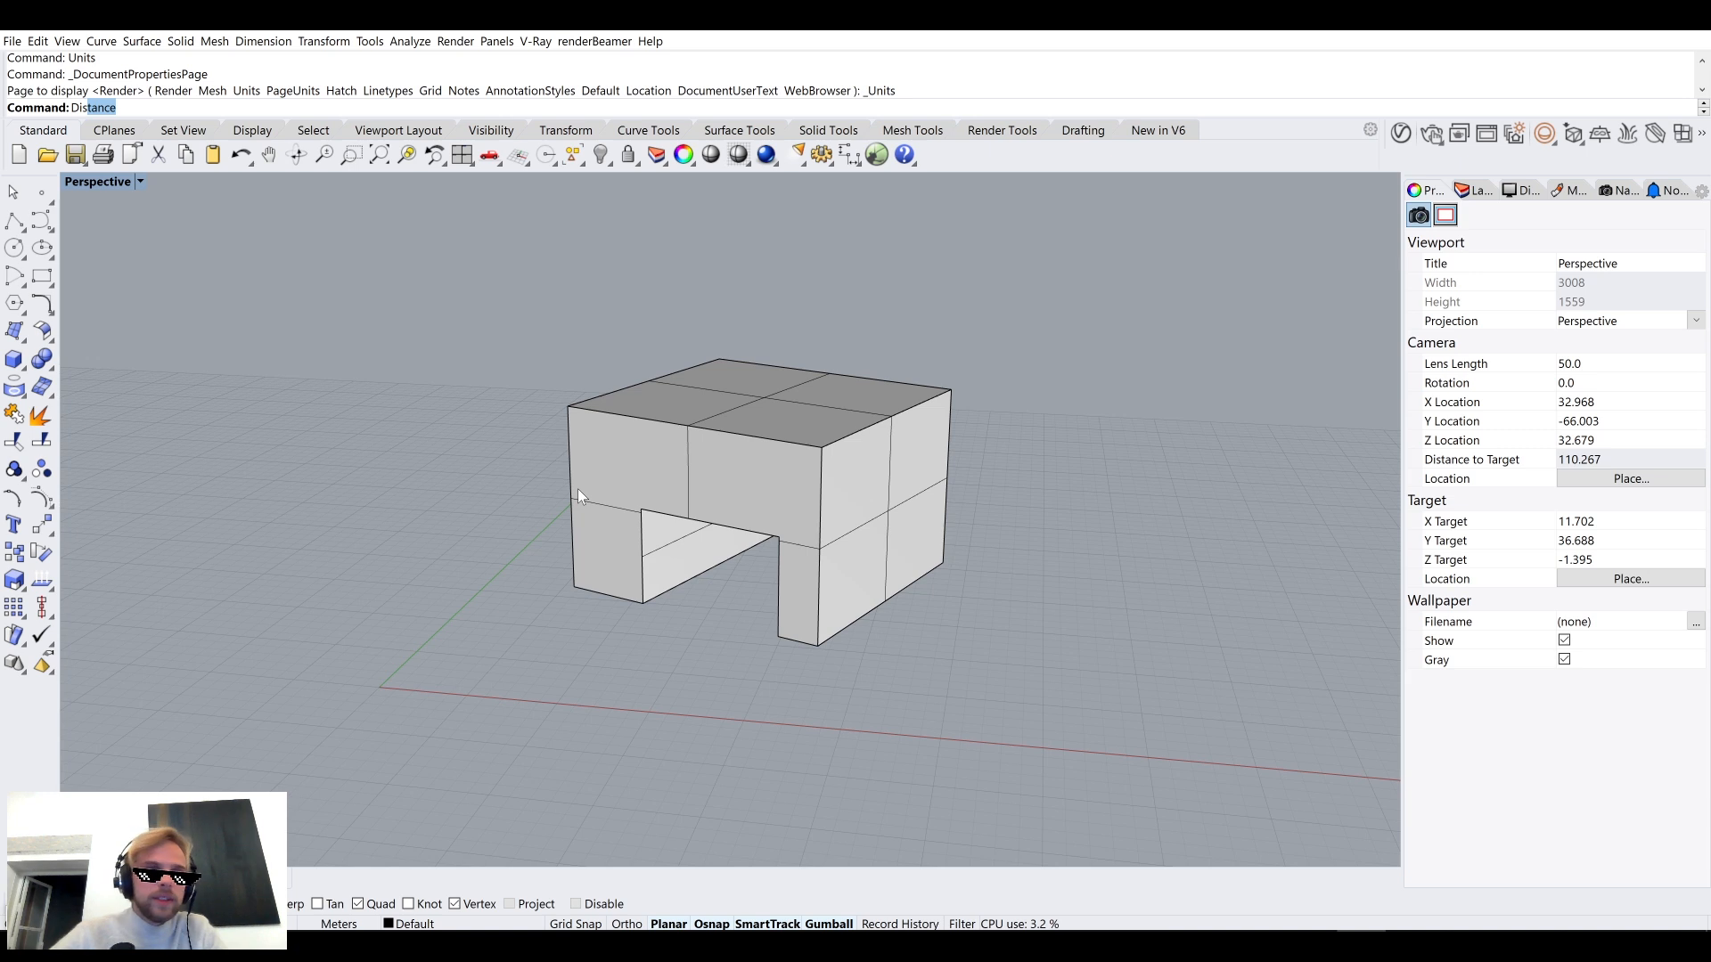
key(Return)
click(574, 587)
click(567, 419)
key(Return)
click(568, 407)
click(821, 448)
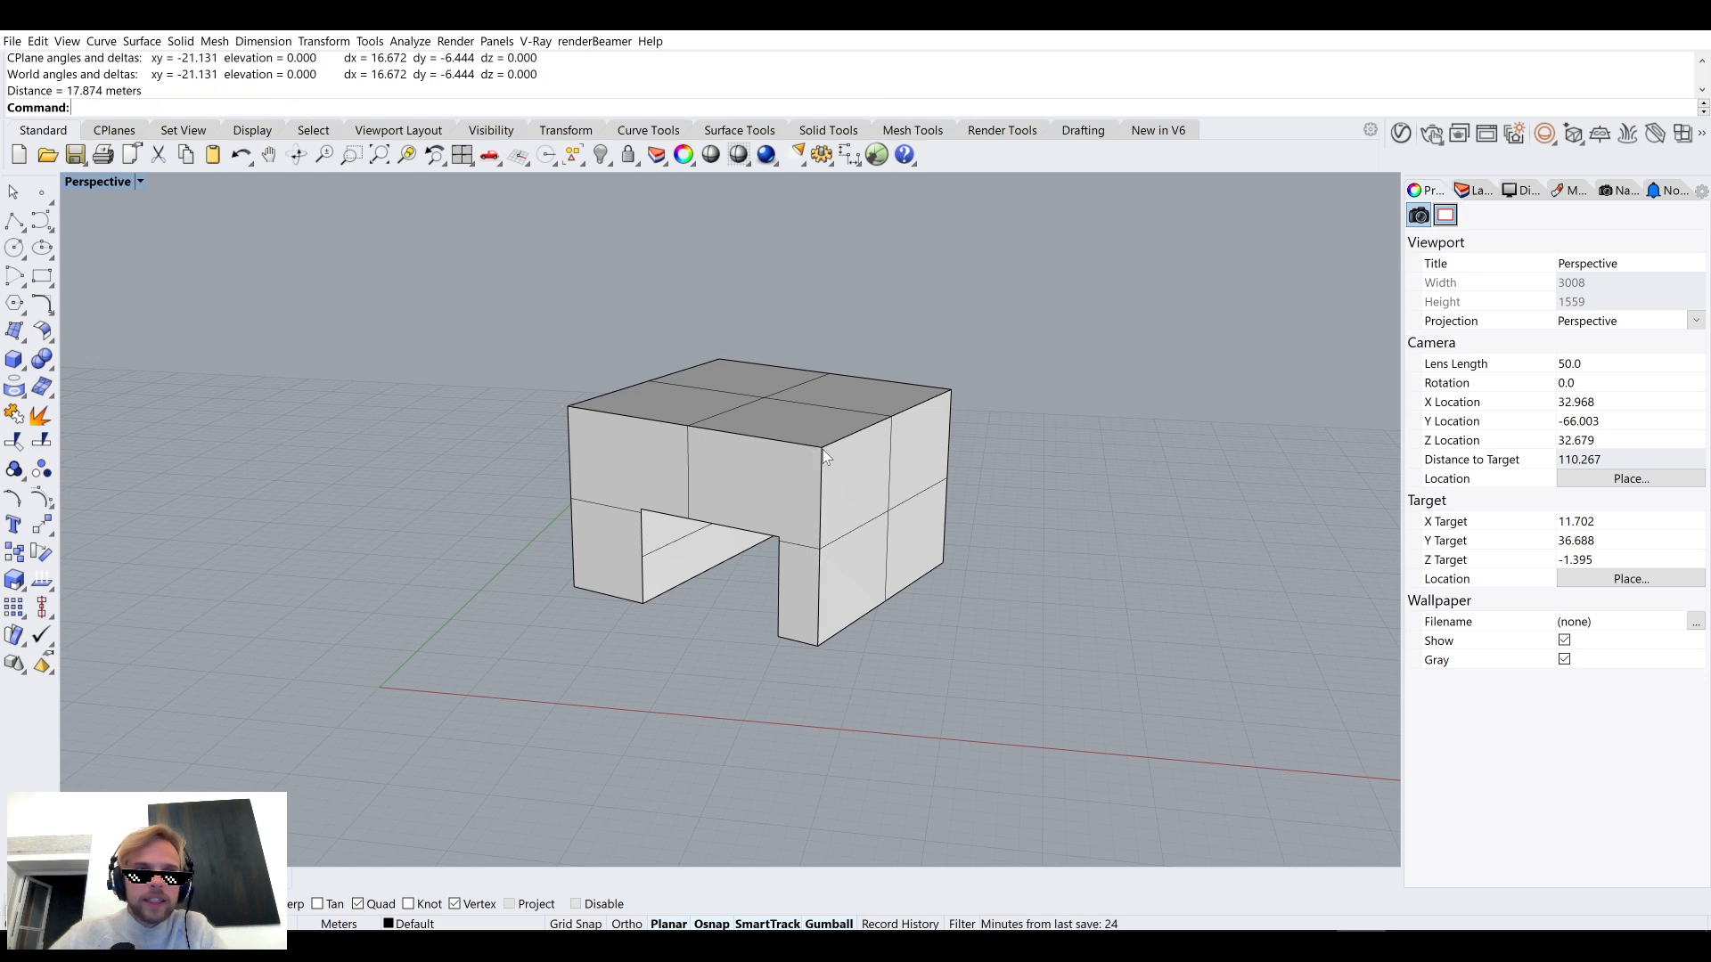
key(Return)
click(821, 447)
click(950, 391)
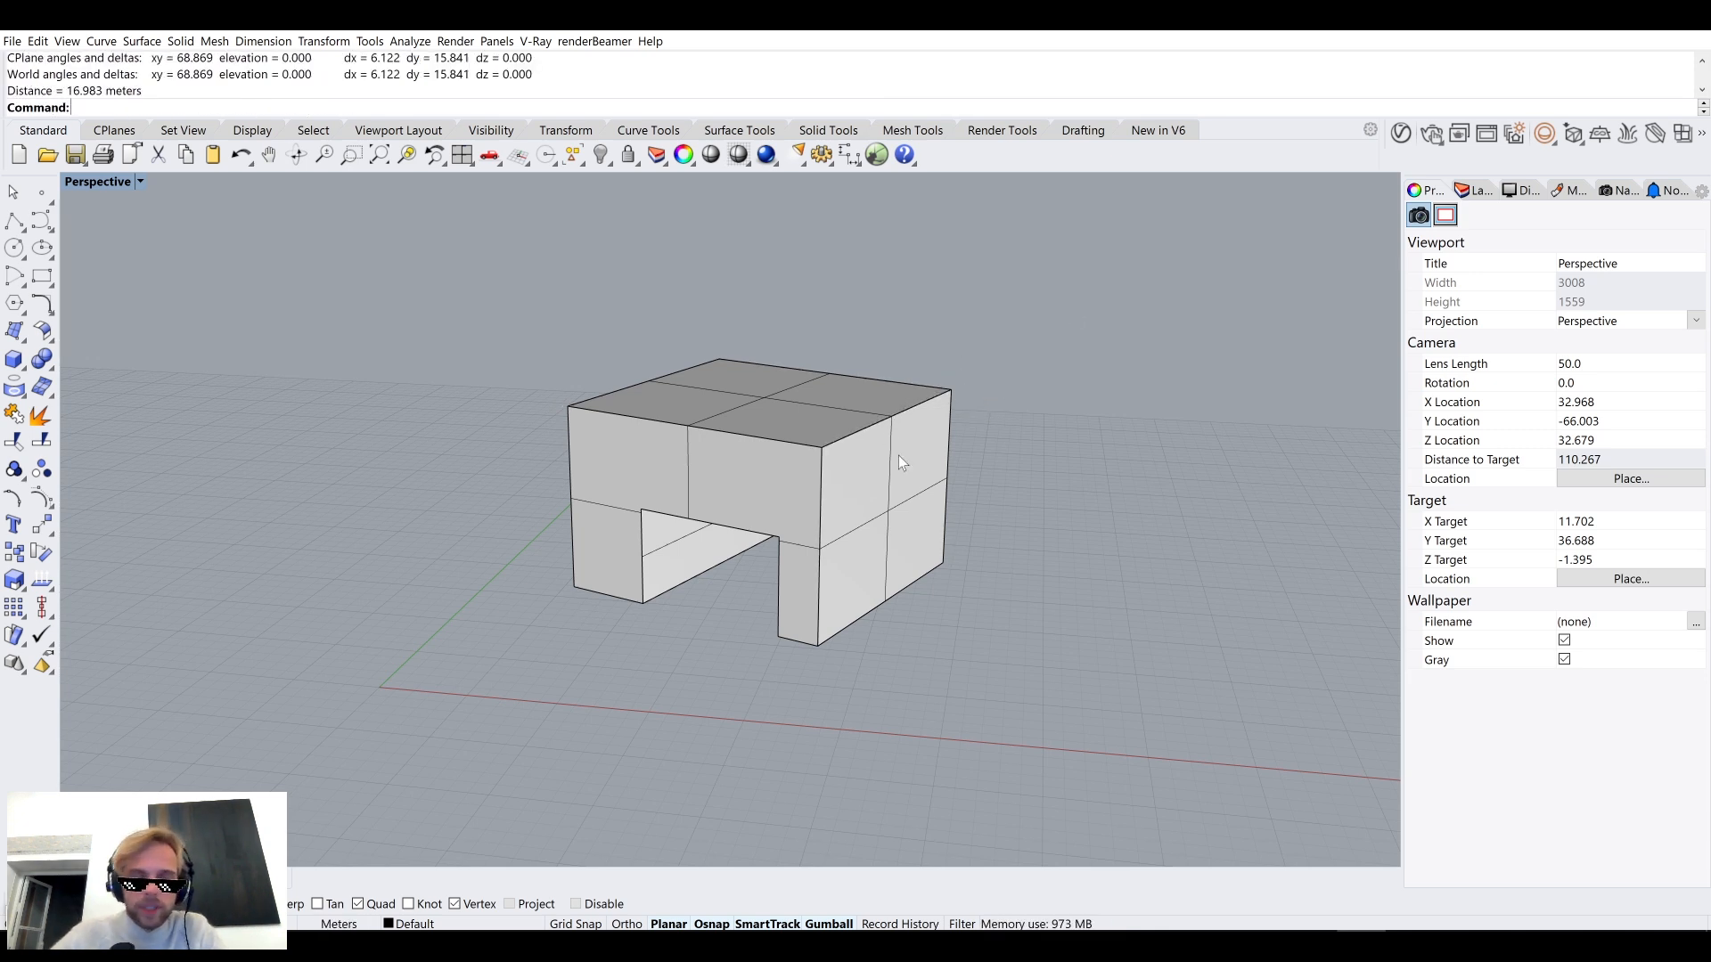
Bring back the Grasshopper window beside the Rhino viewport and widen it to about half the screen, keeping the block in view.
scroll(898, 457, down, 2)
right_drag(873, 458, 773, 494)
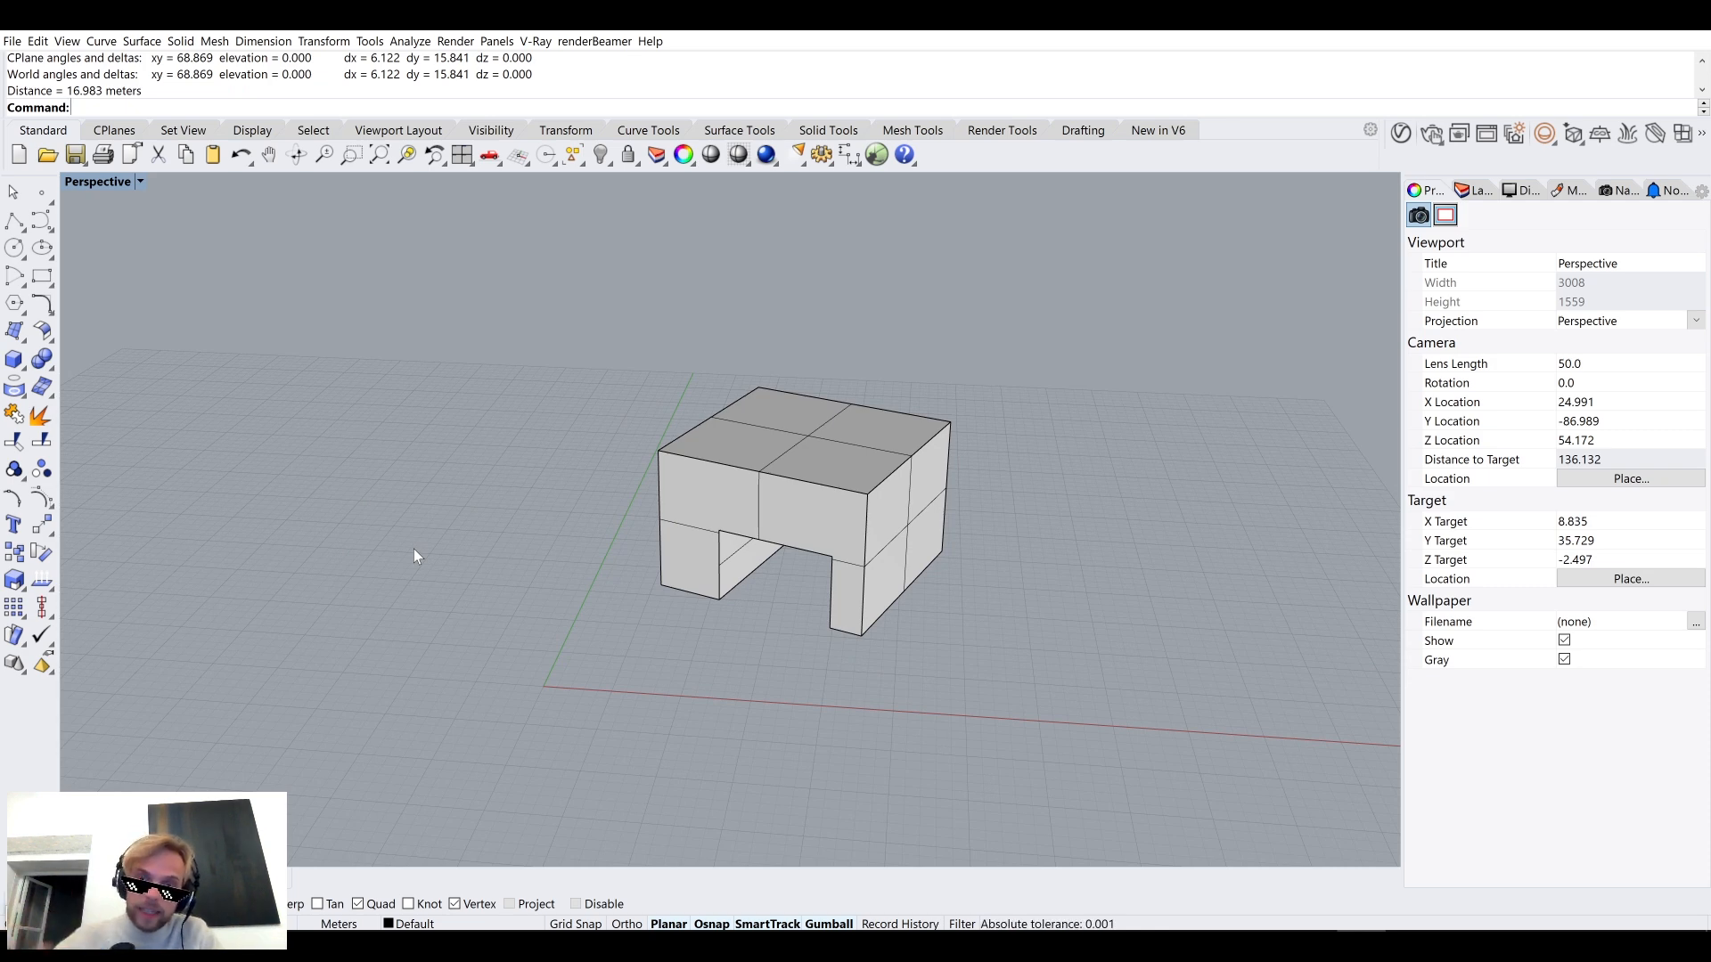
double_click(72, 922)
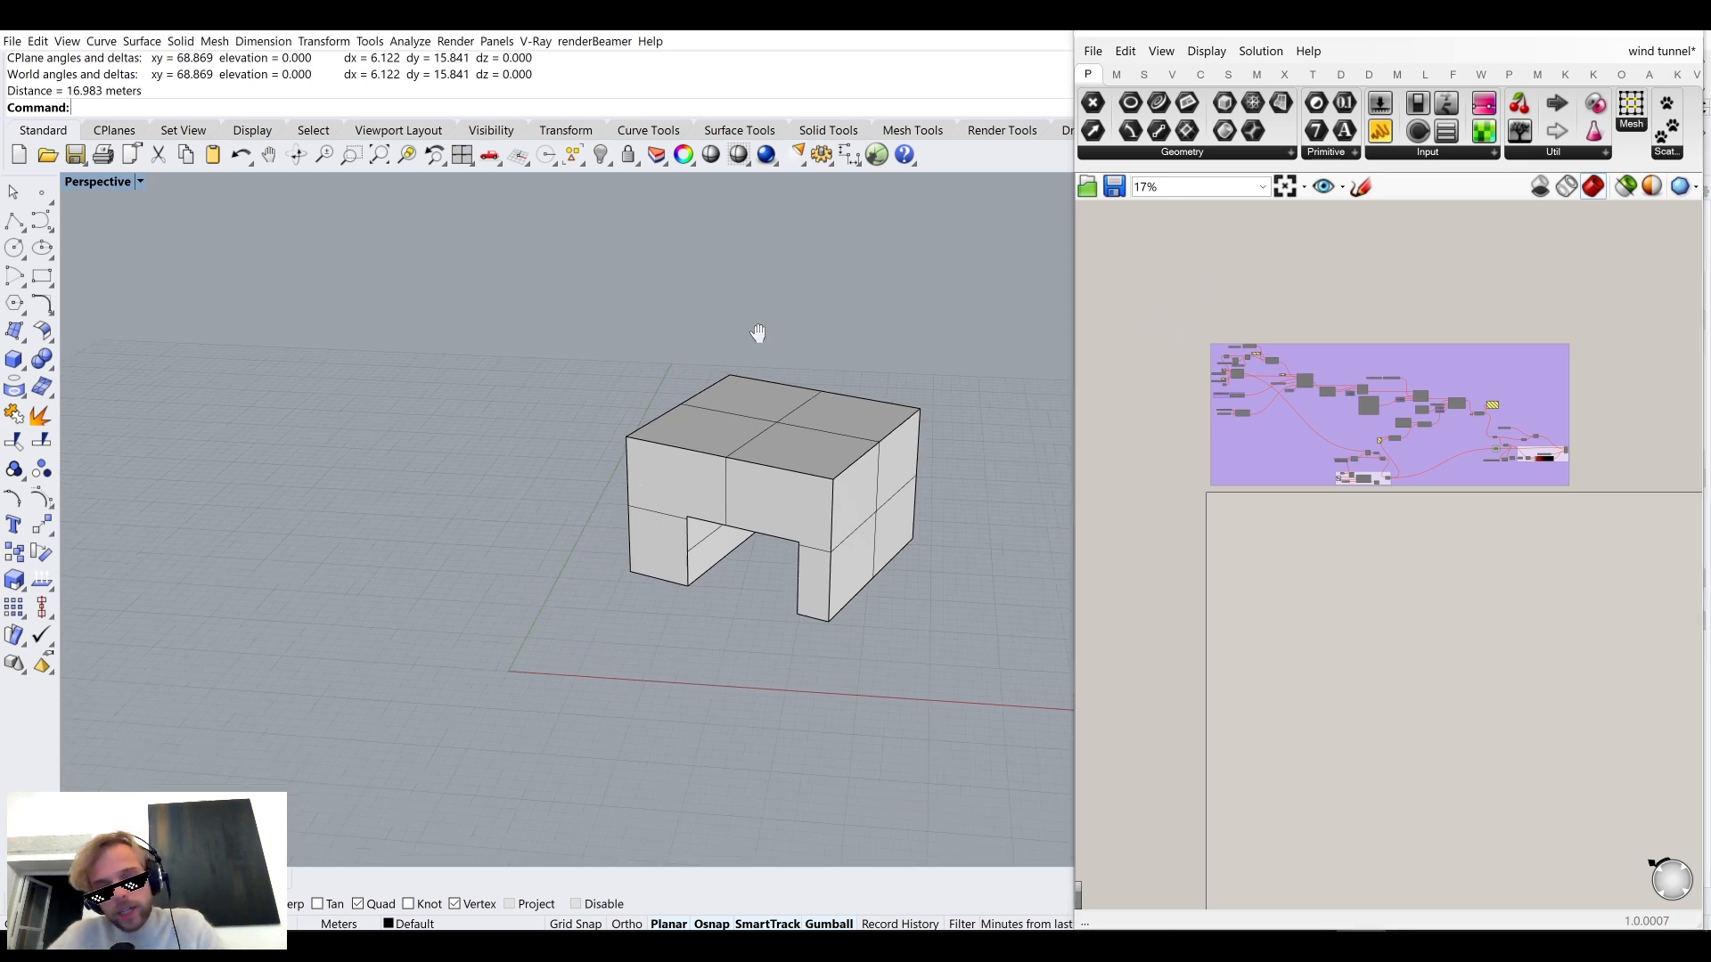
shift+right_drag(1012, 338, 819, 307)
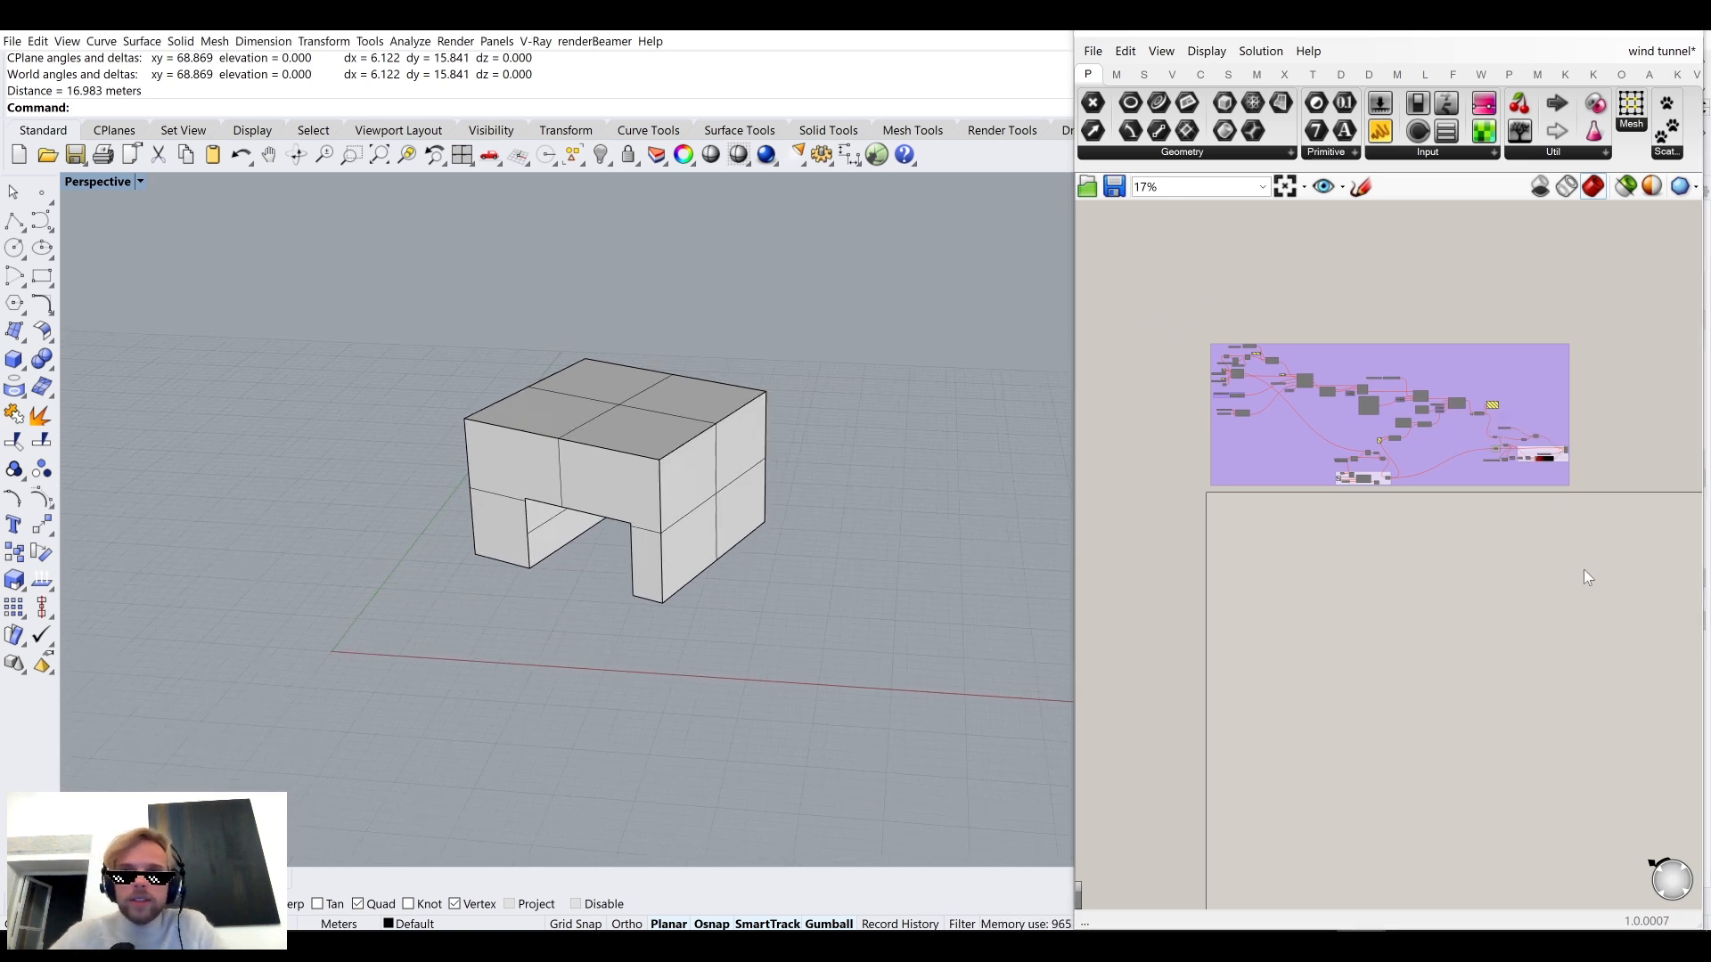
drag(1644, 553, 1177, 290)
click(1232, 286)
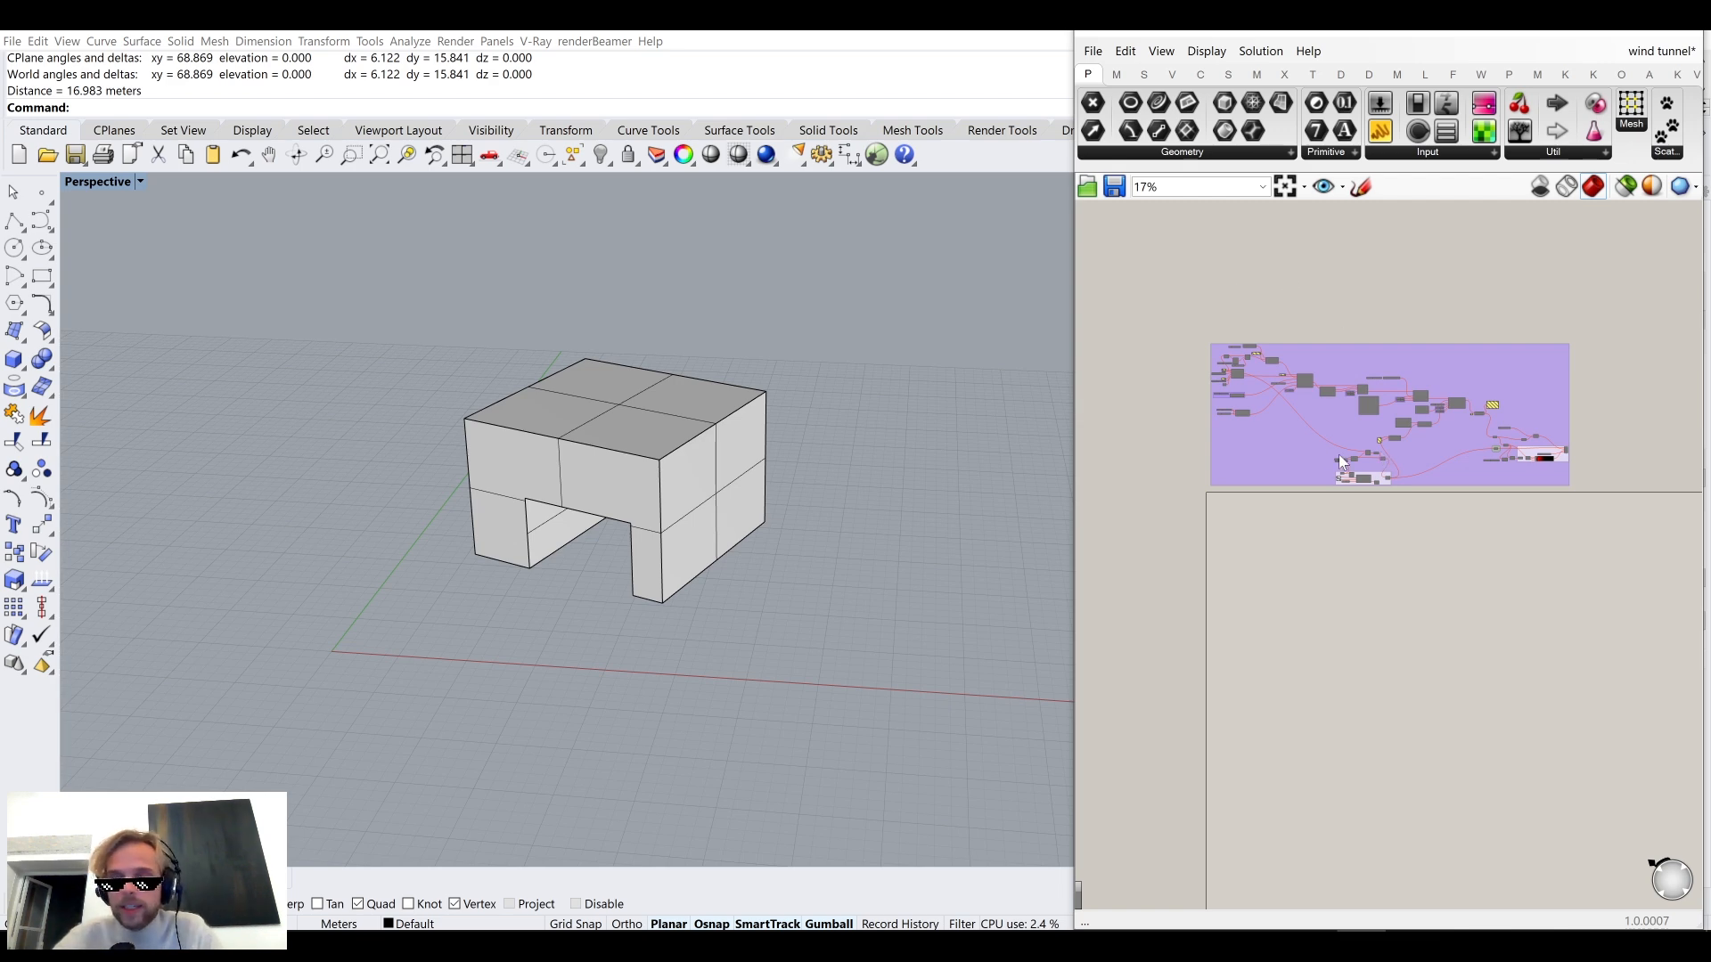
scroll(1292, 360, up, 9)
scroll(1203, 376, down, 6)
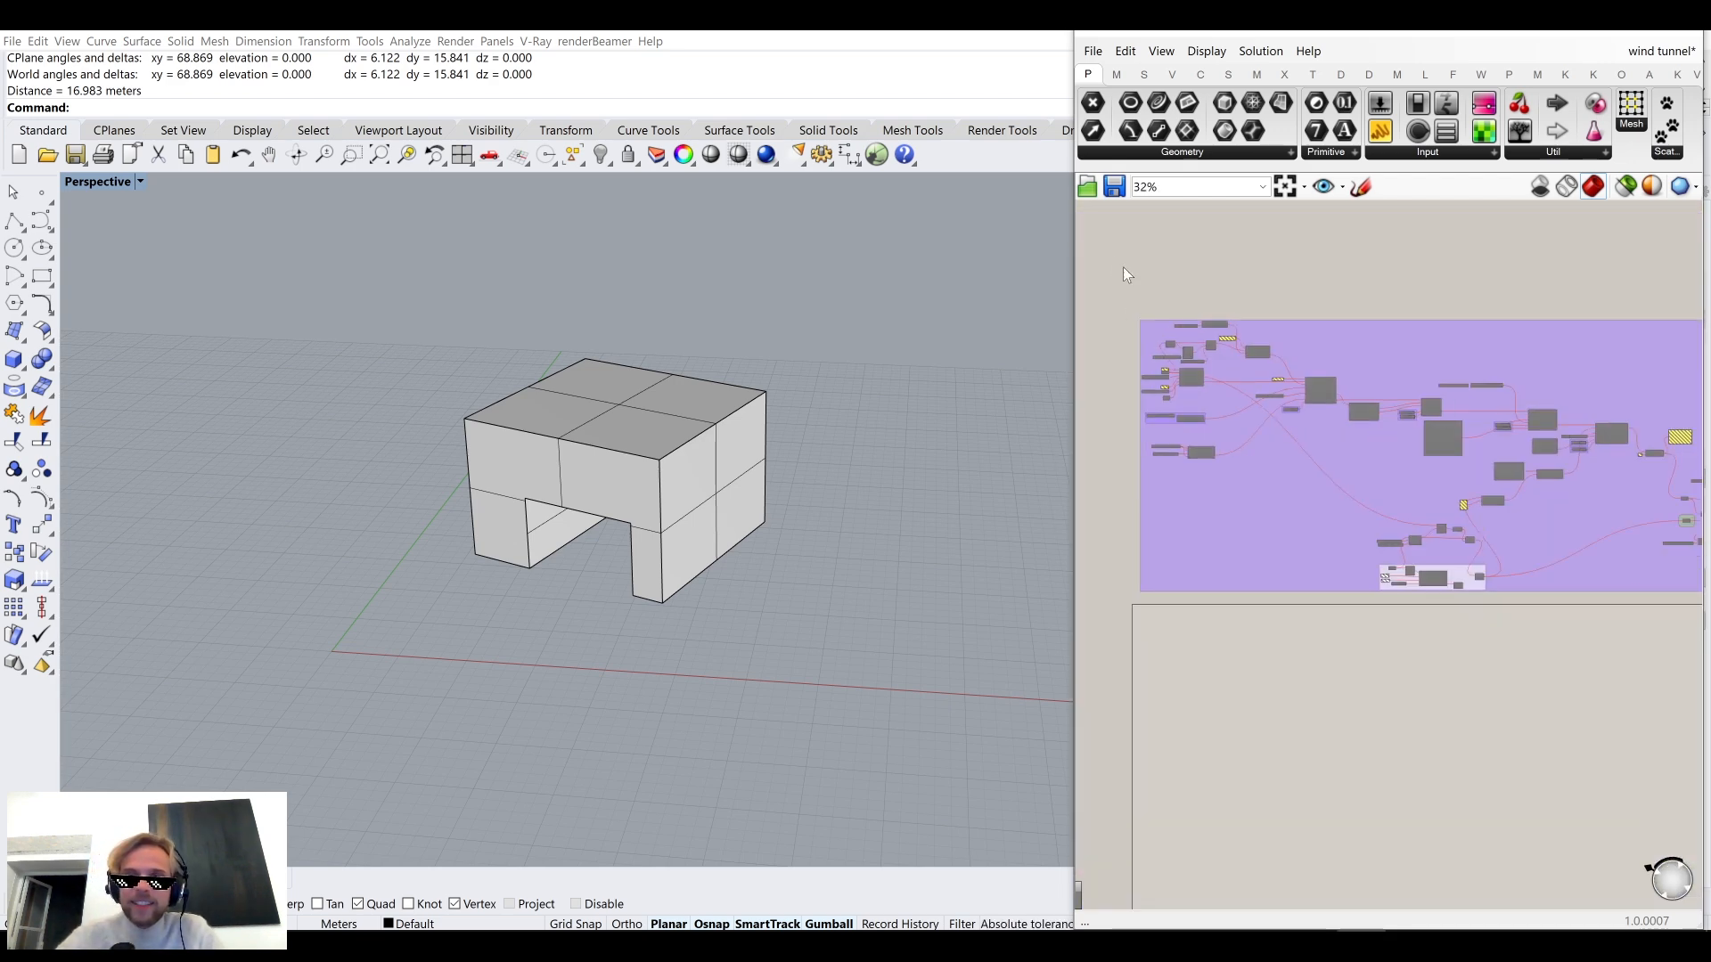
right_drag(699, 462, 578, 436)
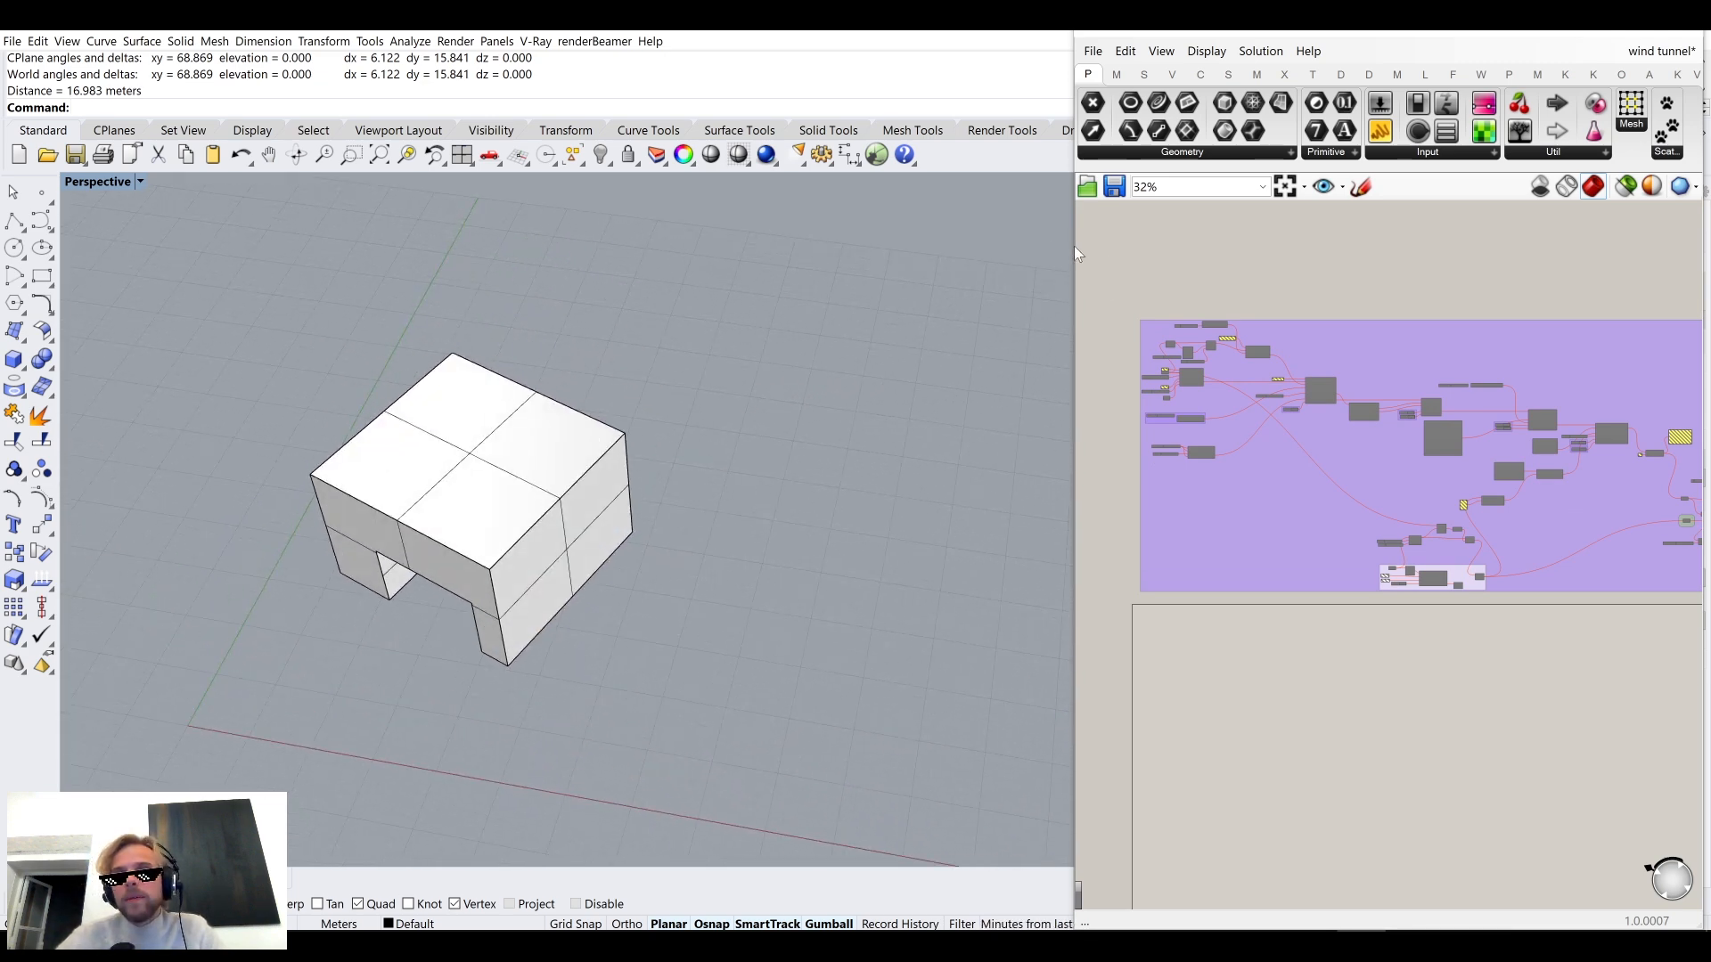
drag(1079, 255, 725, 258)
right_drag(651, 396, 517, 495)
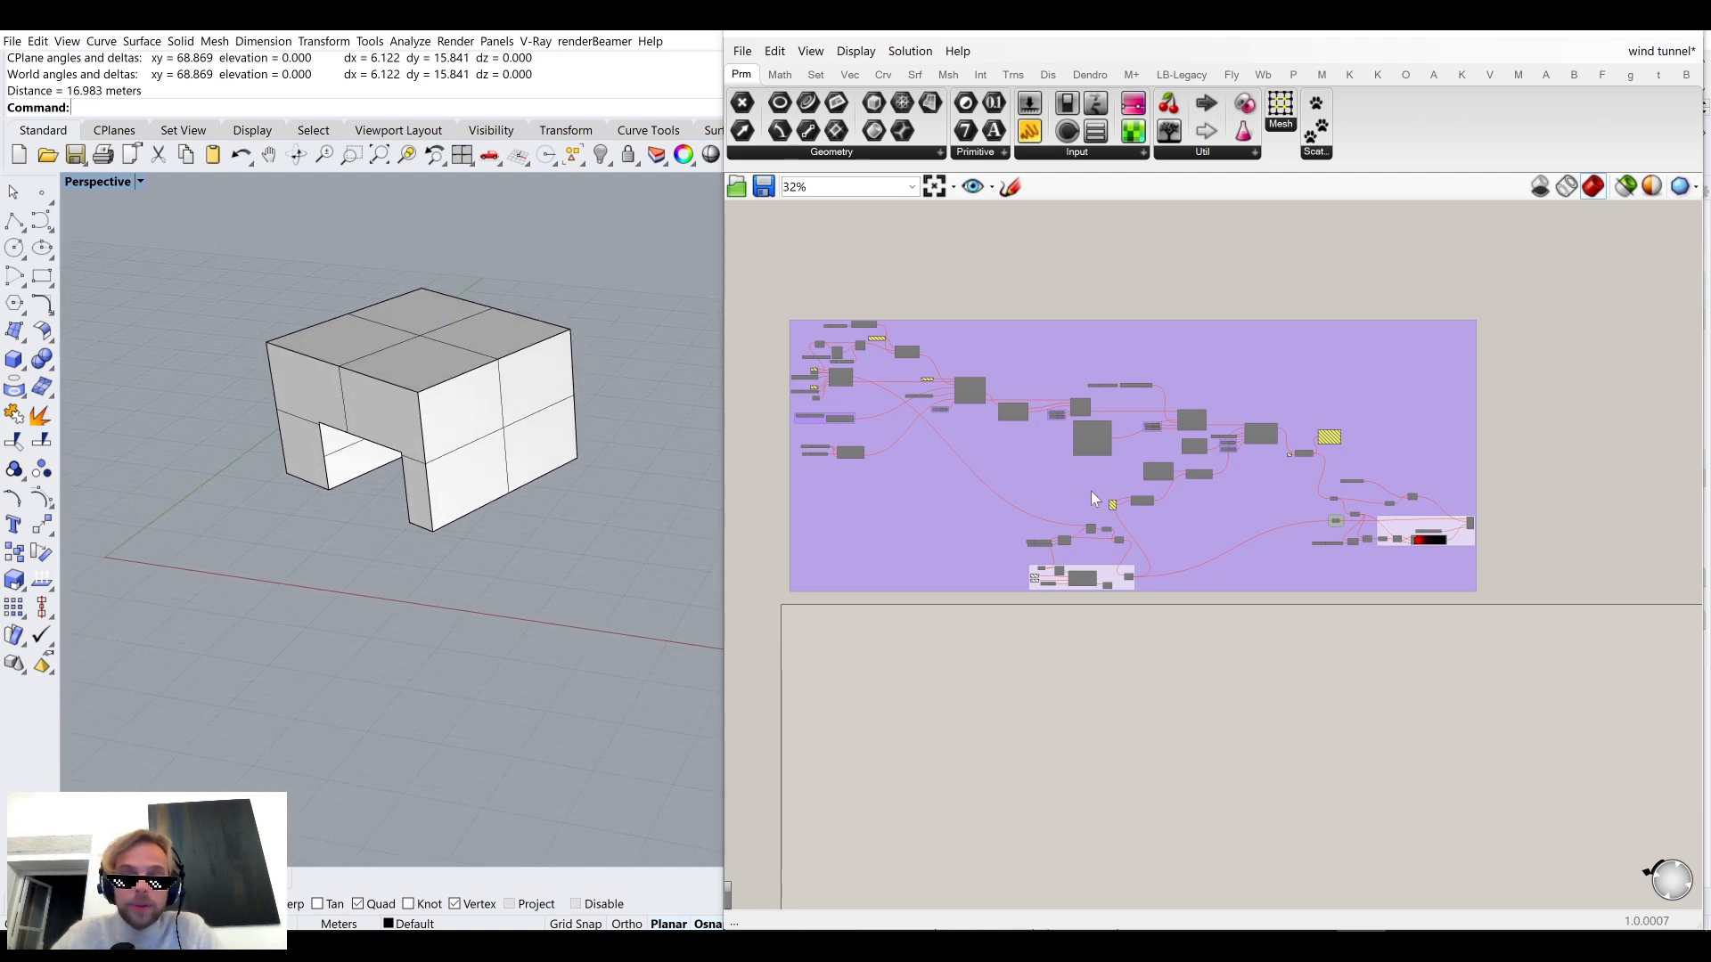
Add a Geometry parameter near the corner of the empty frame below the existing wind tunnel definition.
right_drag(1092, 497, 1171, 448)
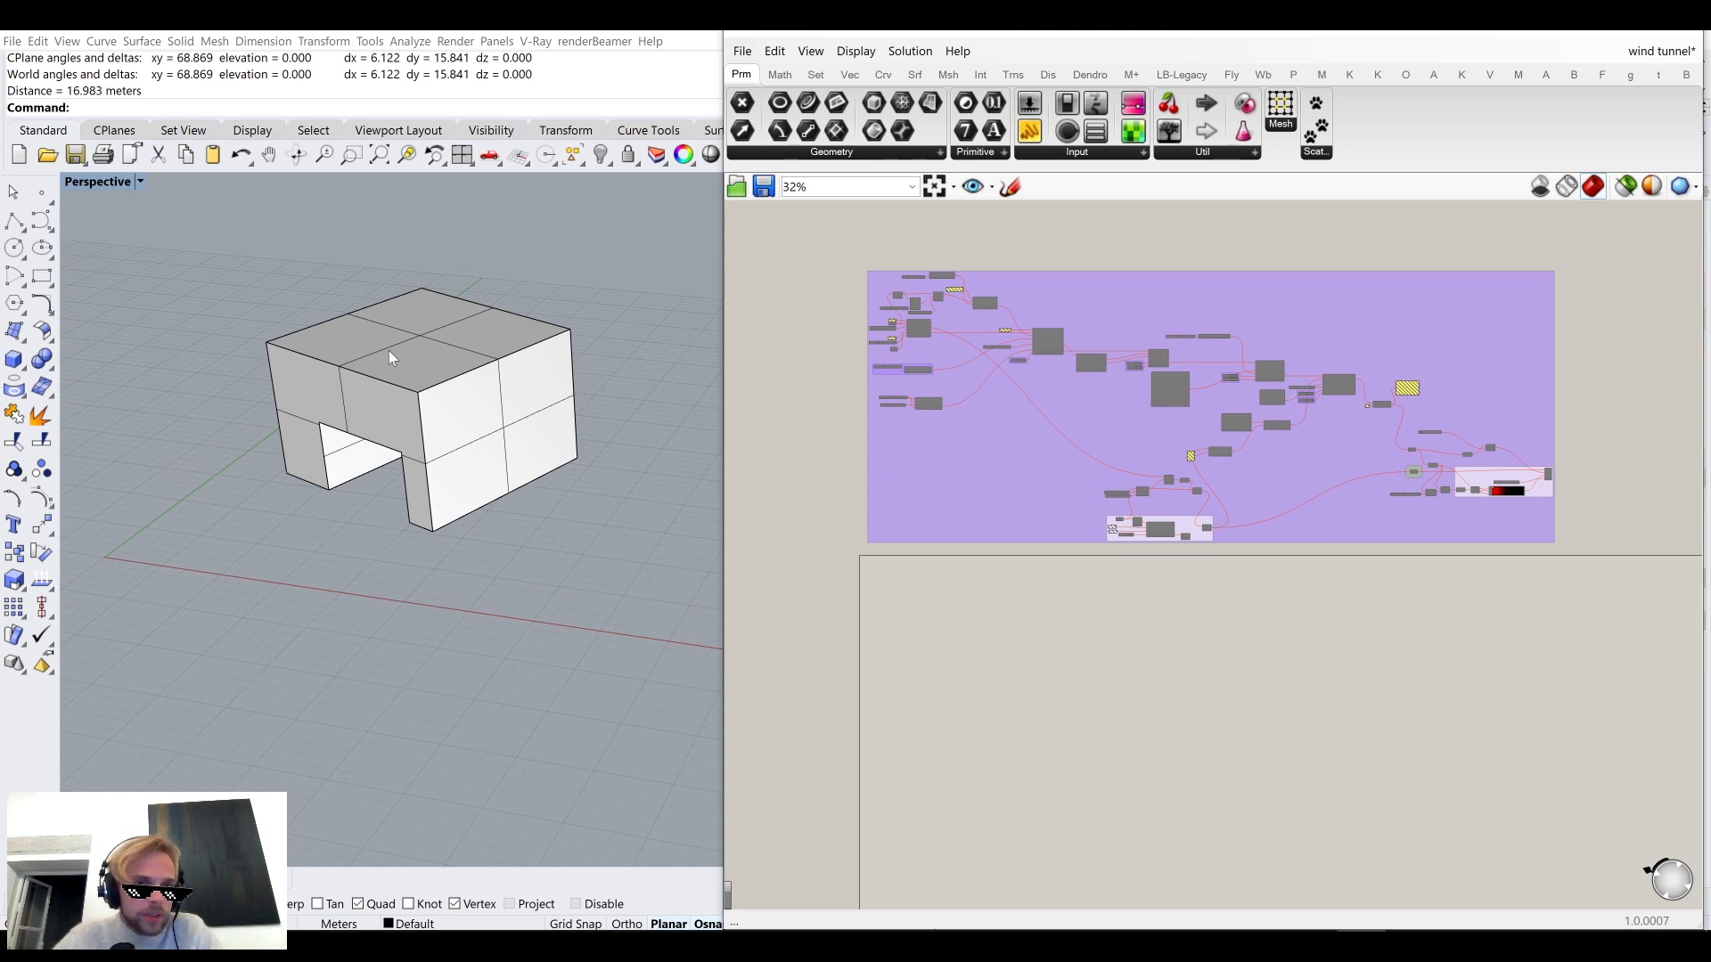
scroll(918, 651, up, 7)
scroll(950, 499, up, 3)
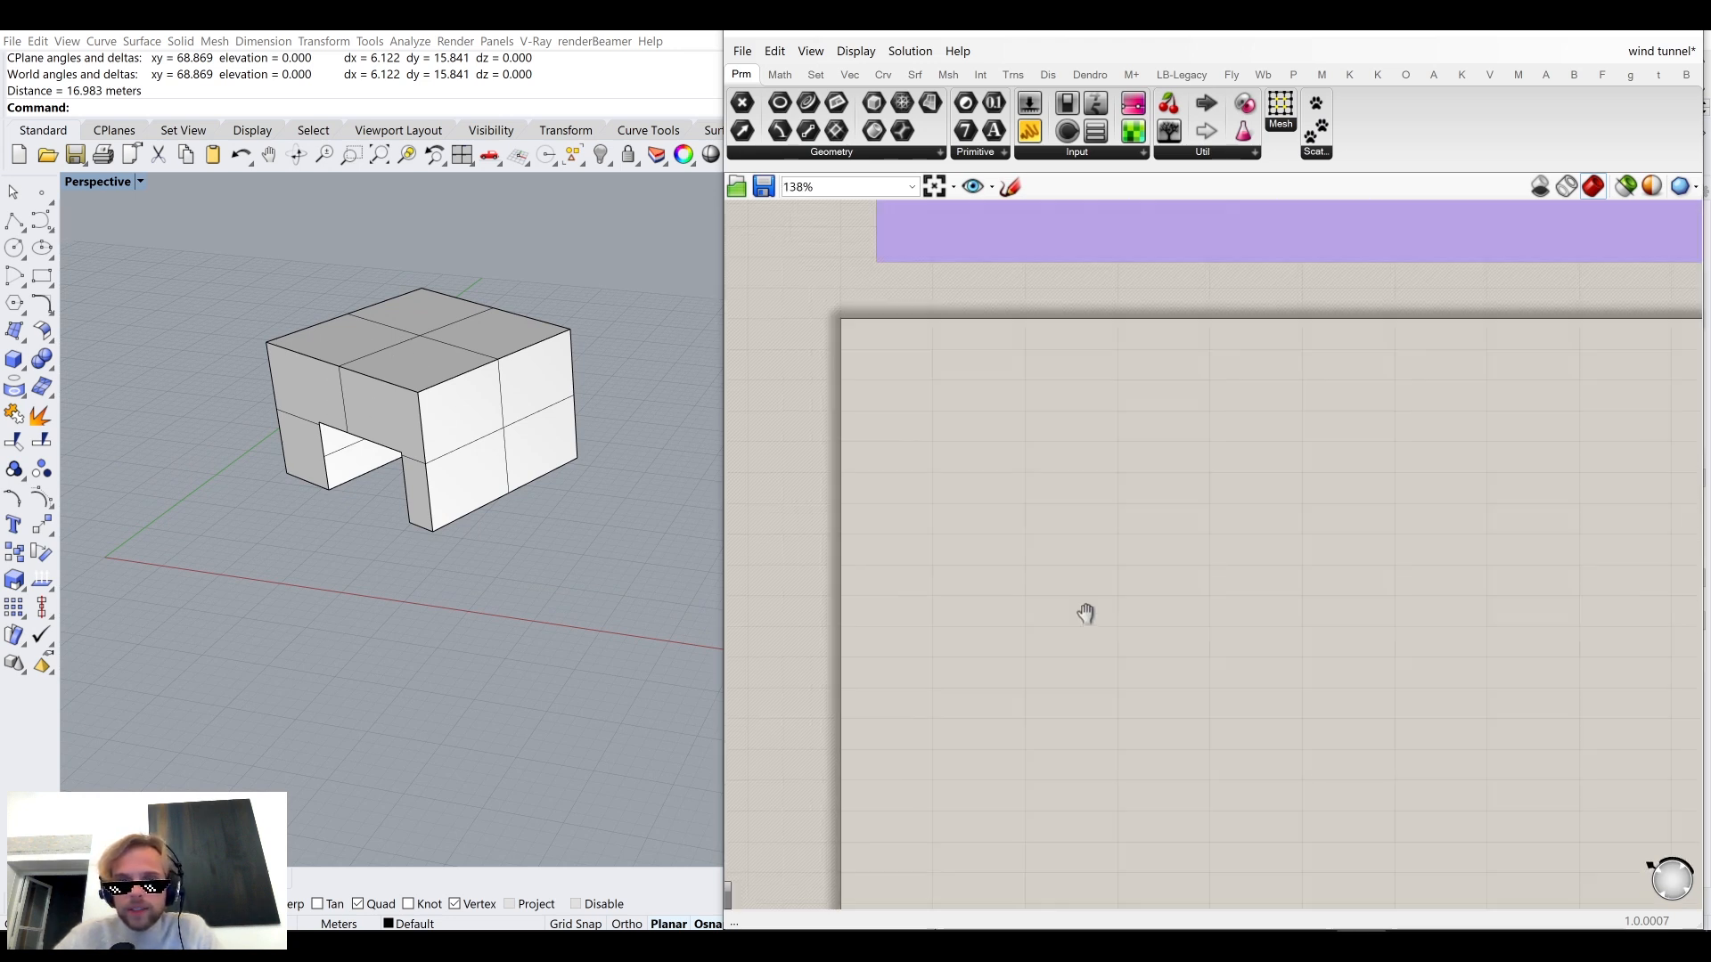
double_click(1018, 479)
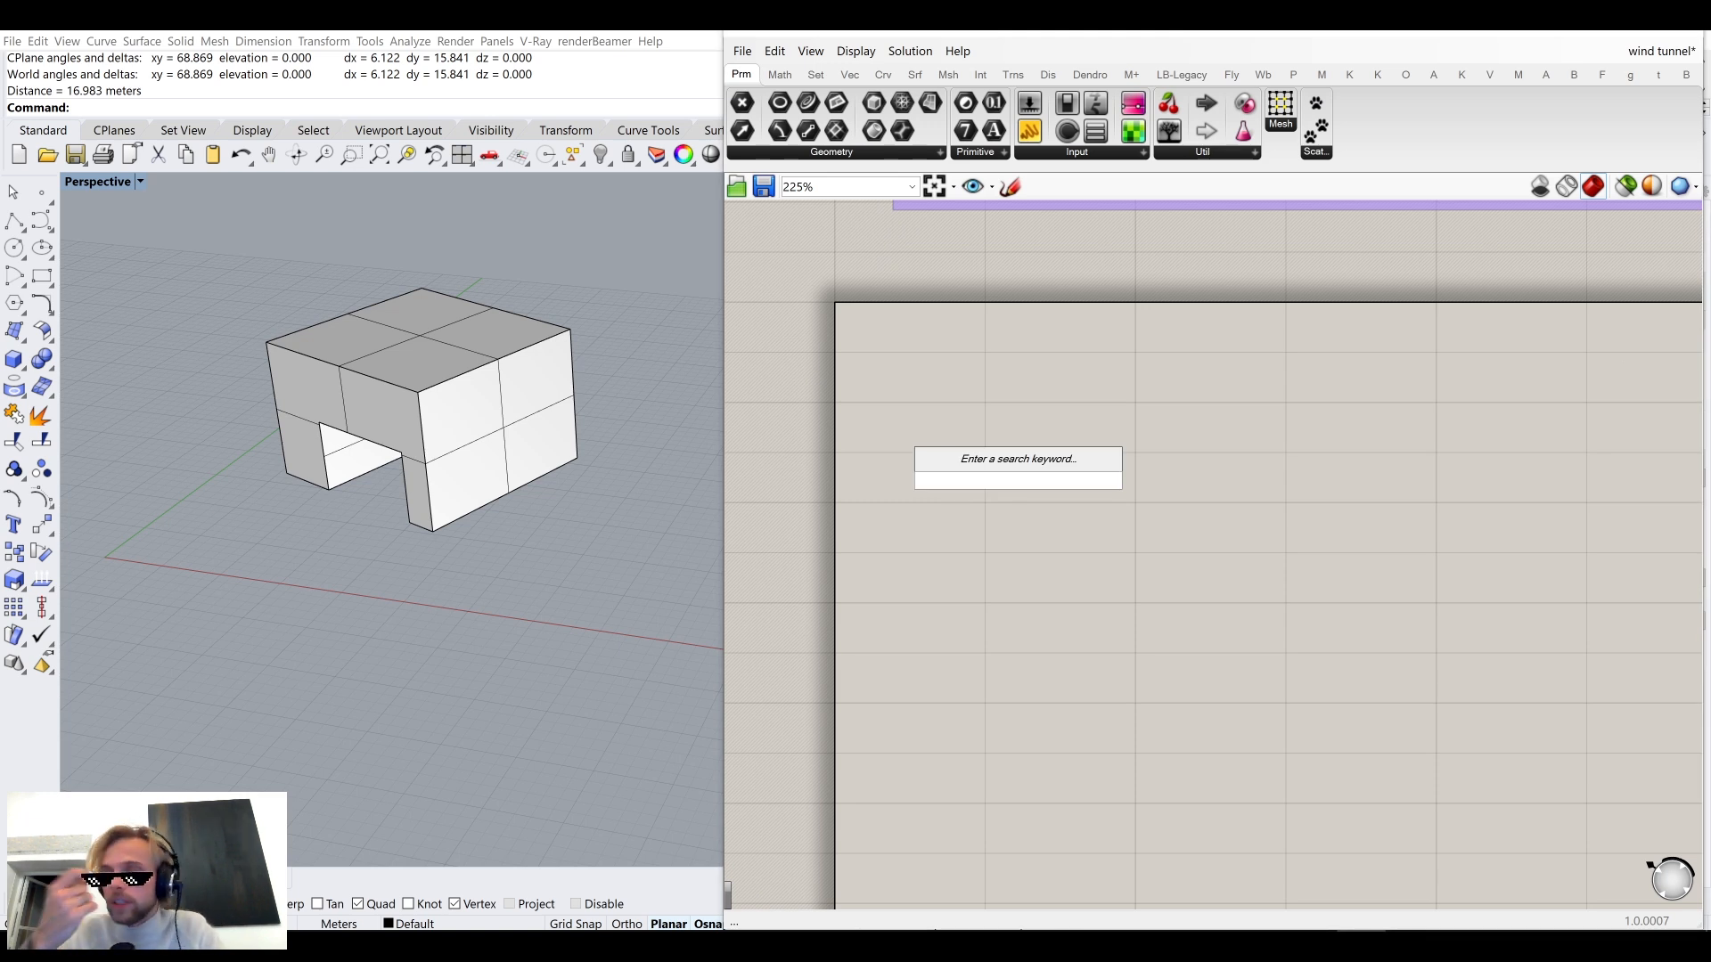
text(geo)
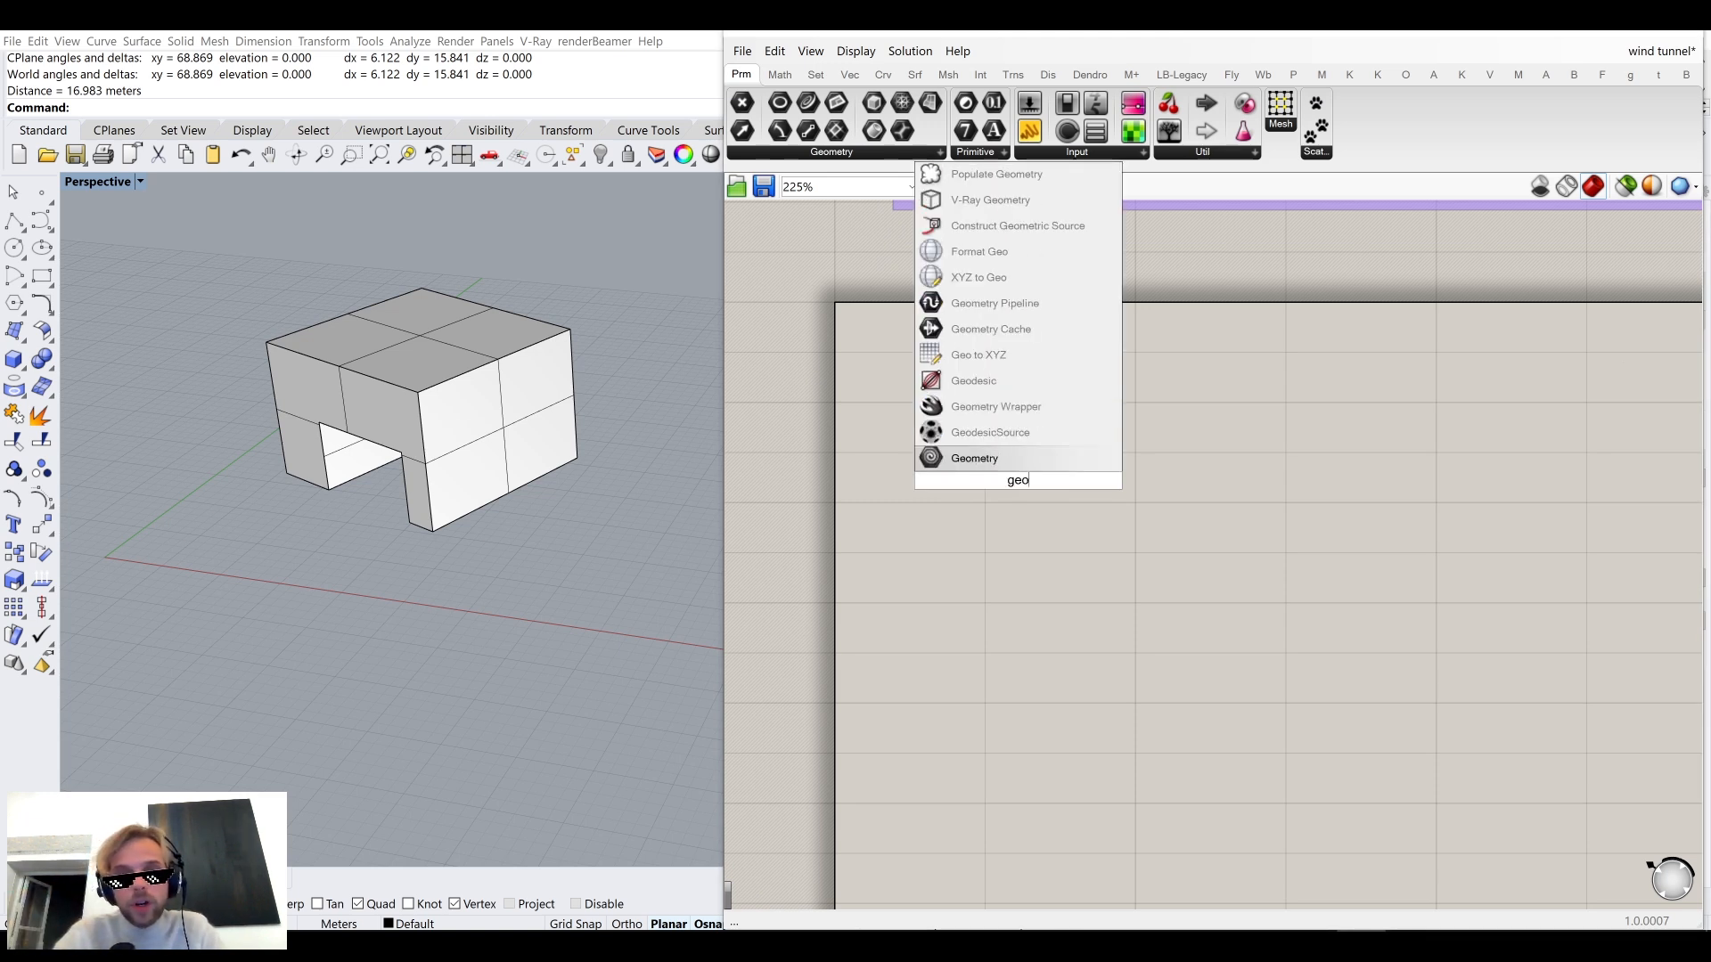
click(978, 460)
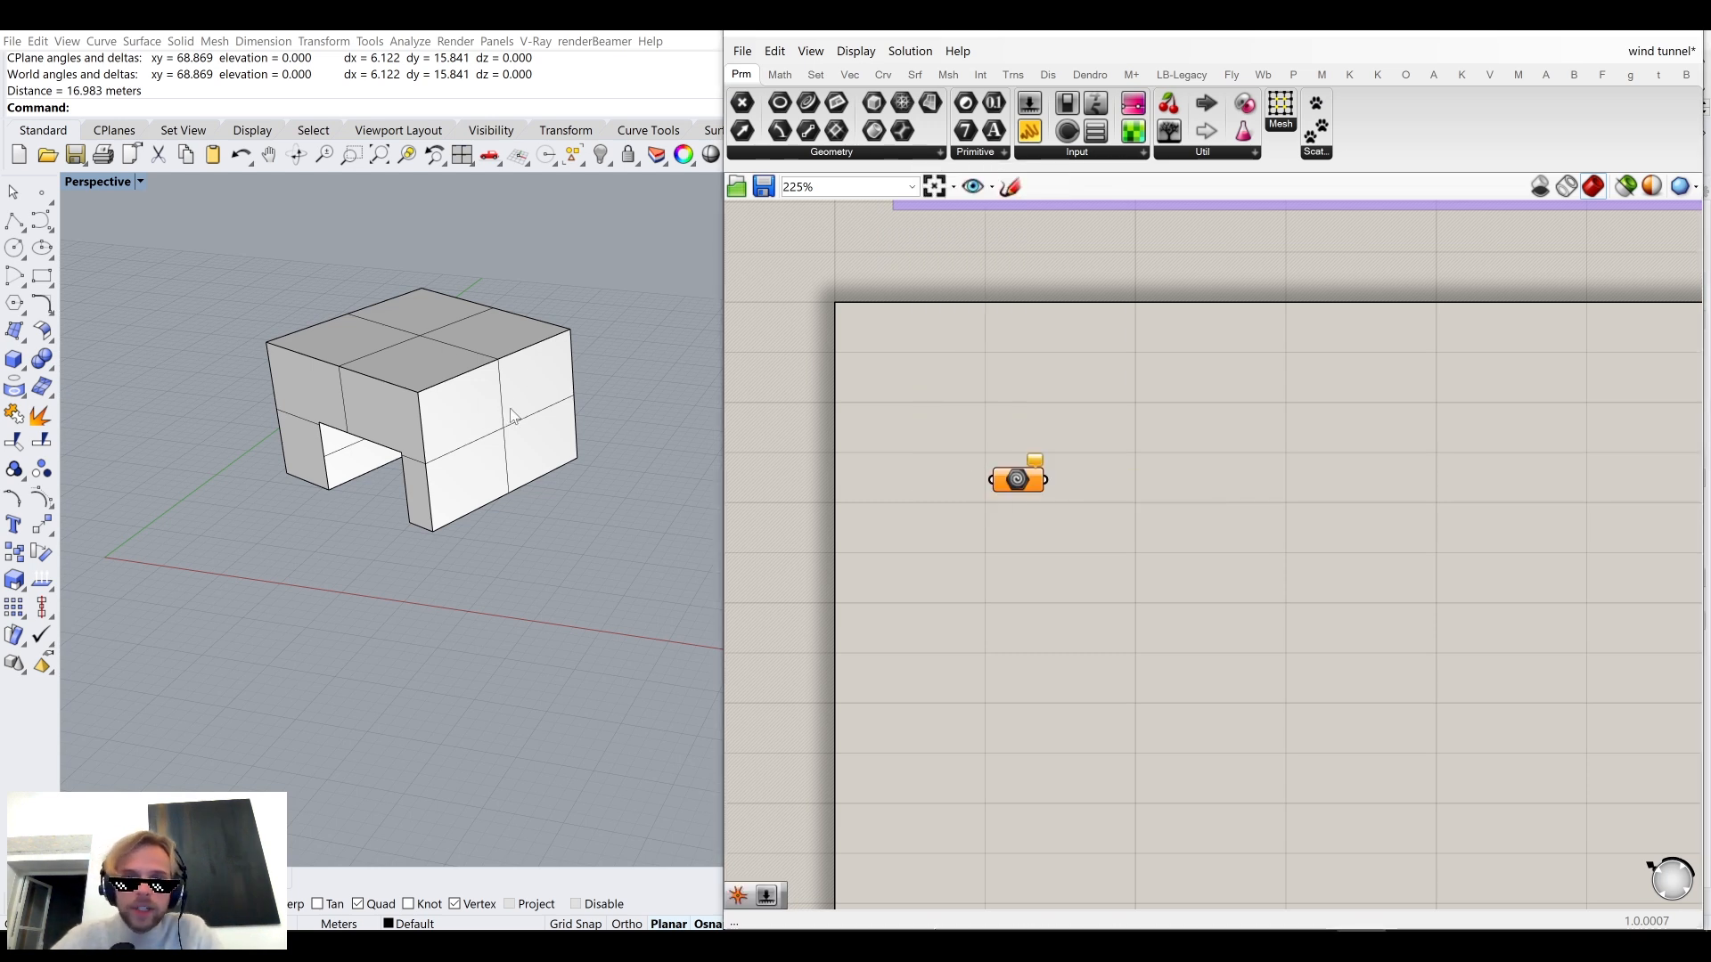
scroll(997, 489, up, 2)
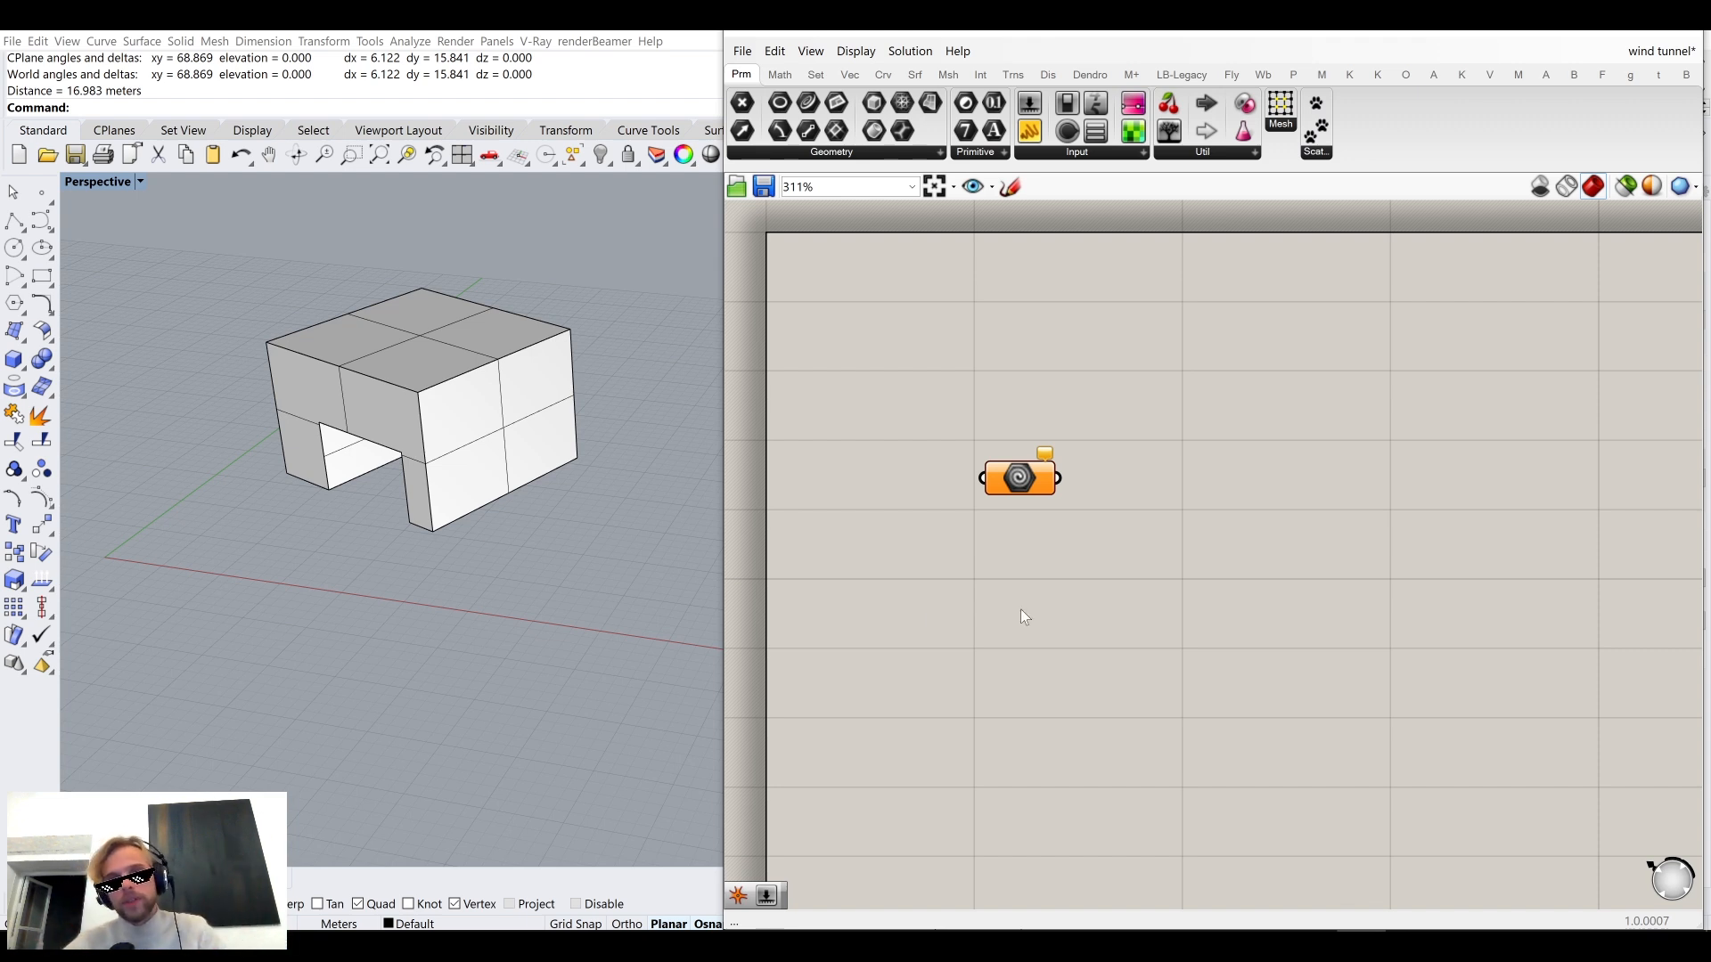
Reference the notched block in the Geometry parameter, then shift the parameter slightly down and clear the selection.
click(414, 367)
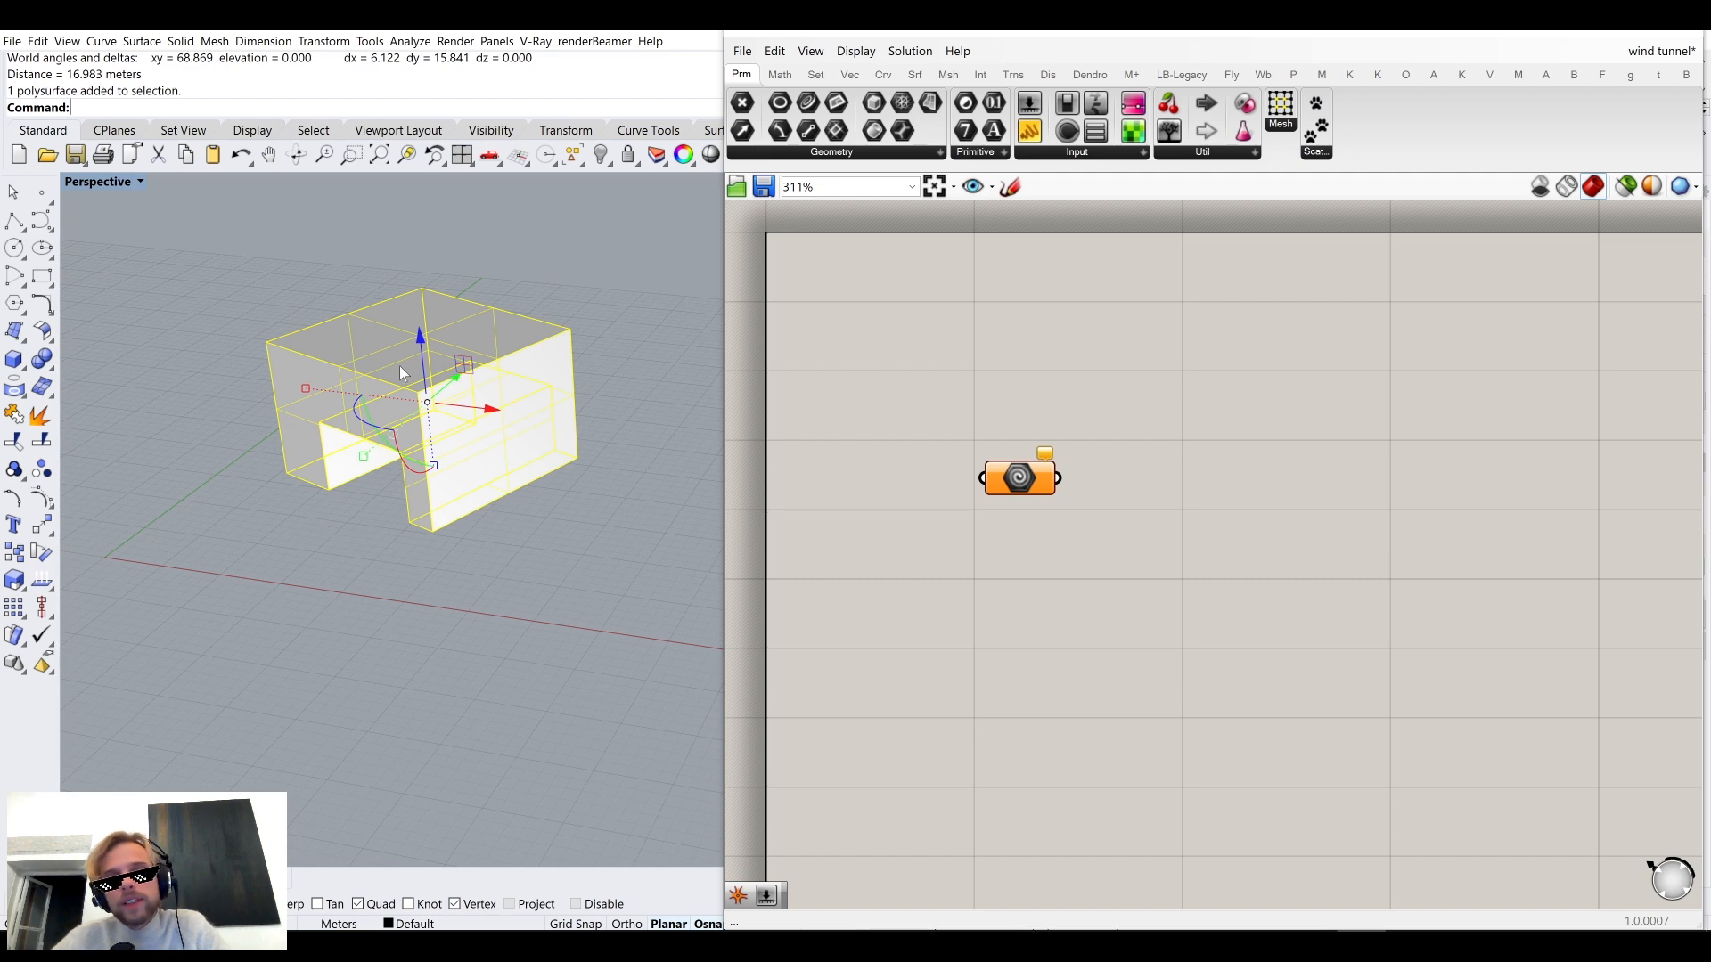
right_click(1034, 485)
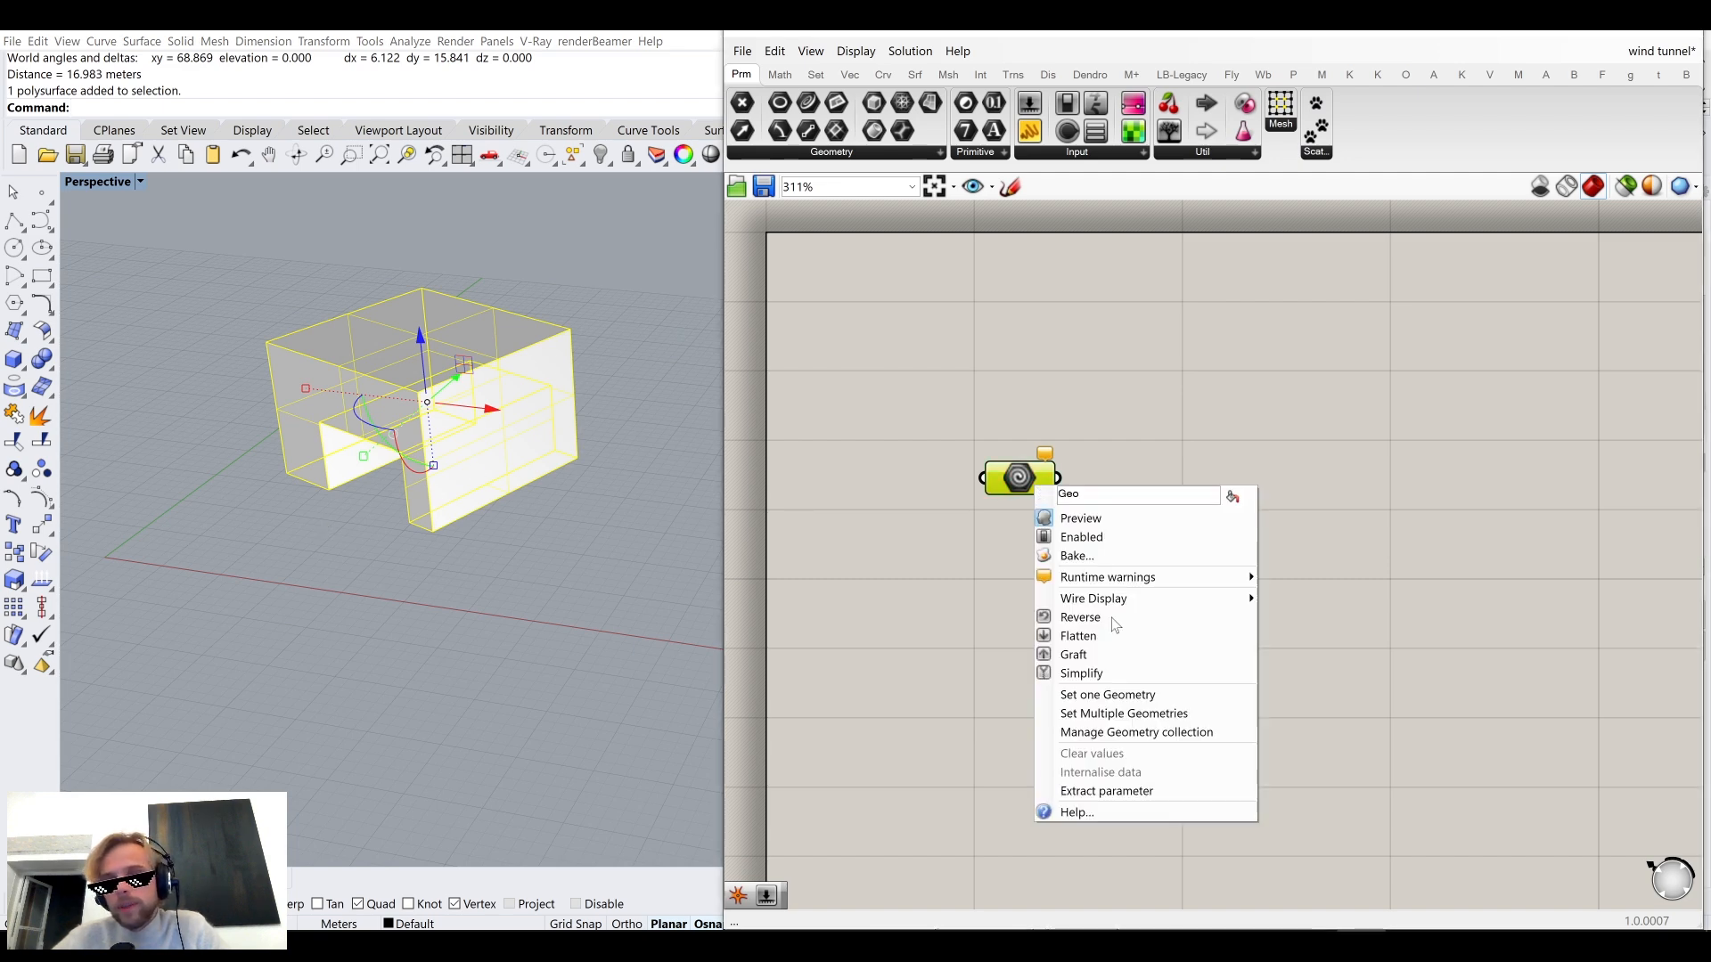
click(1137, 704)
click(1147, 442)
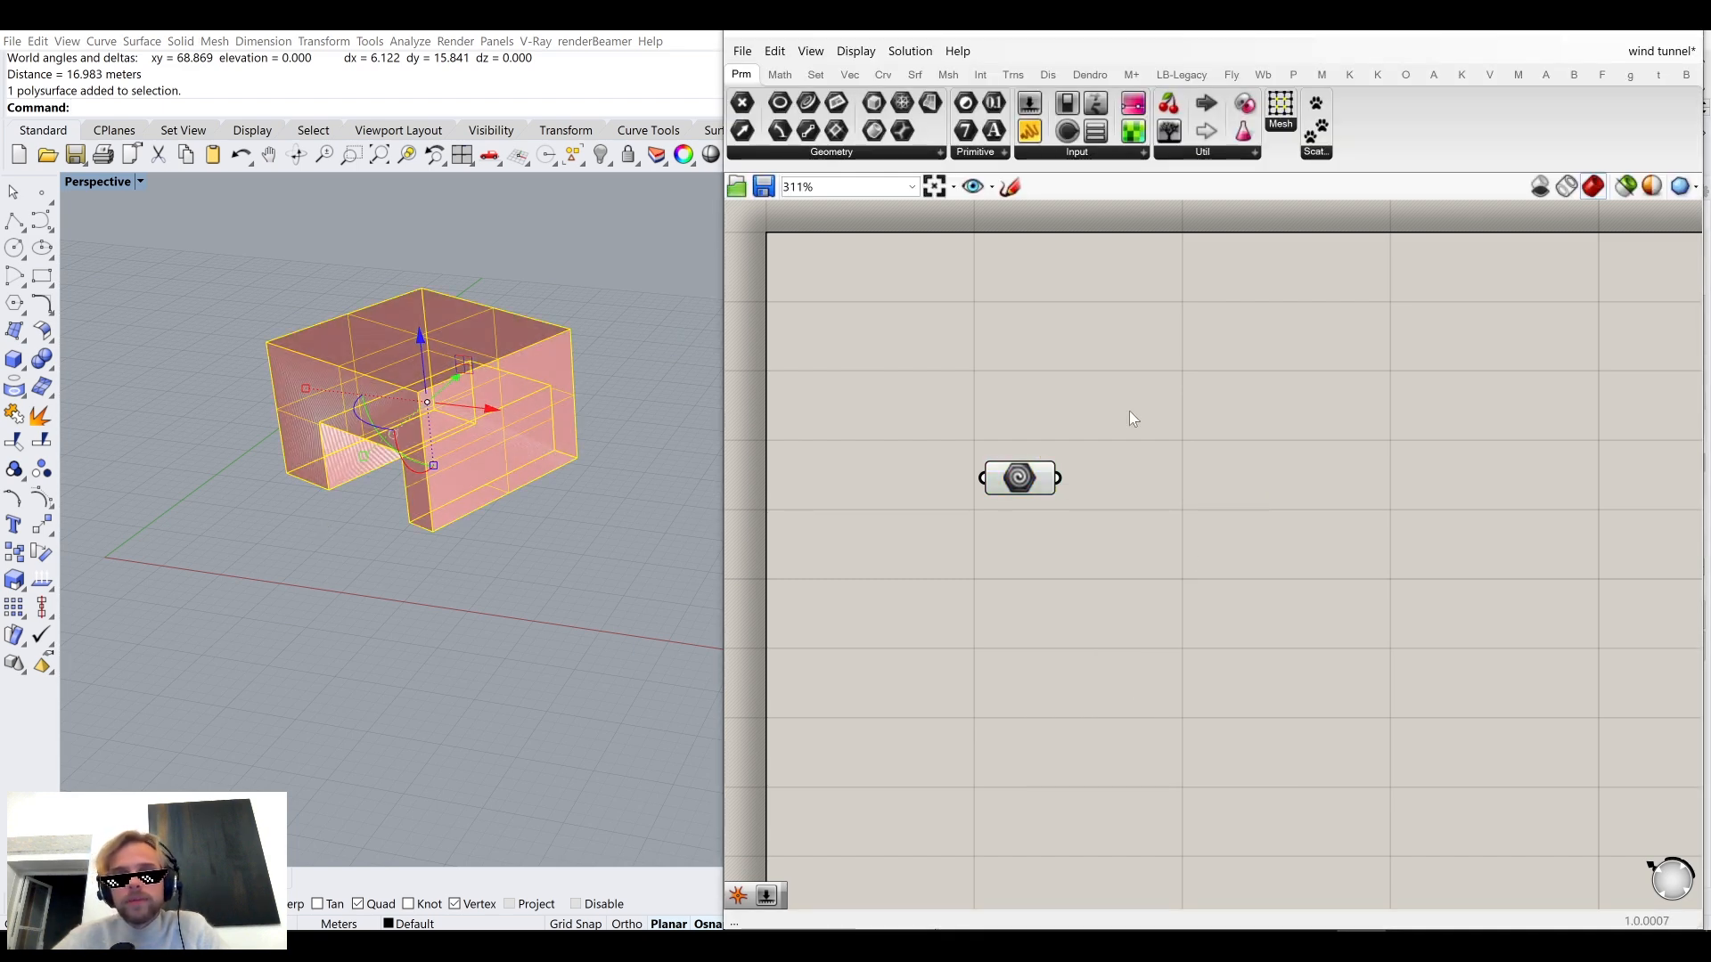
drag(1007, 495, 1004, 515)
click(1094, 371)
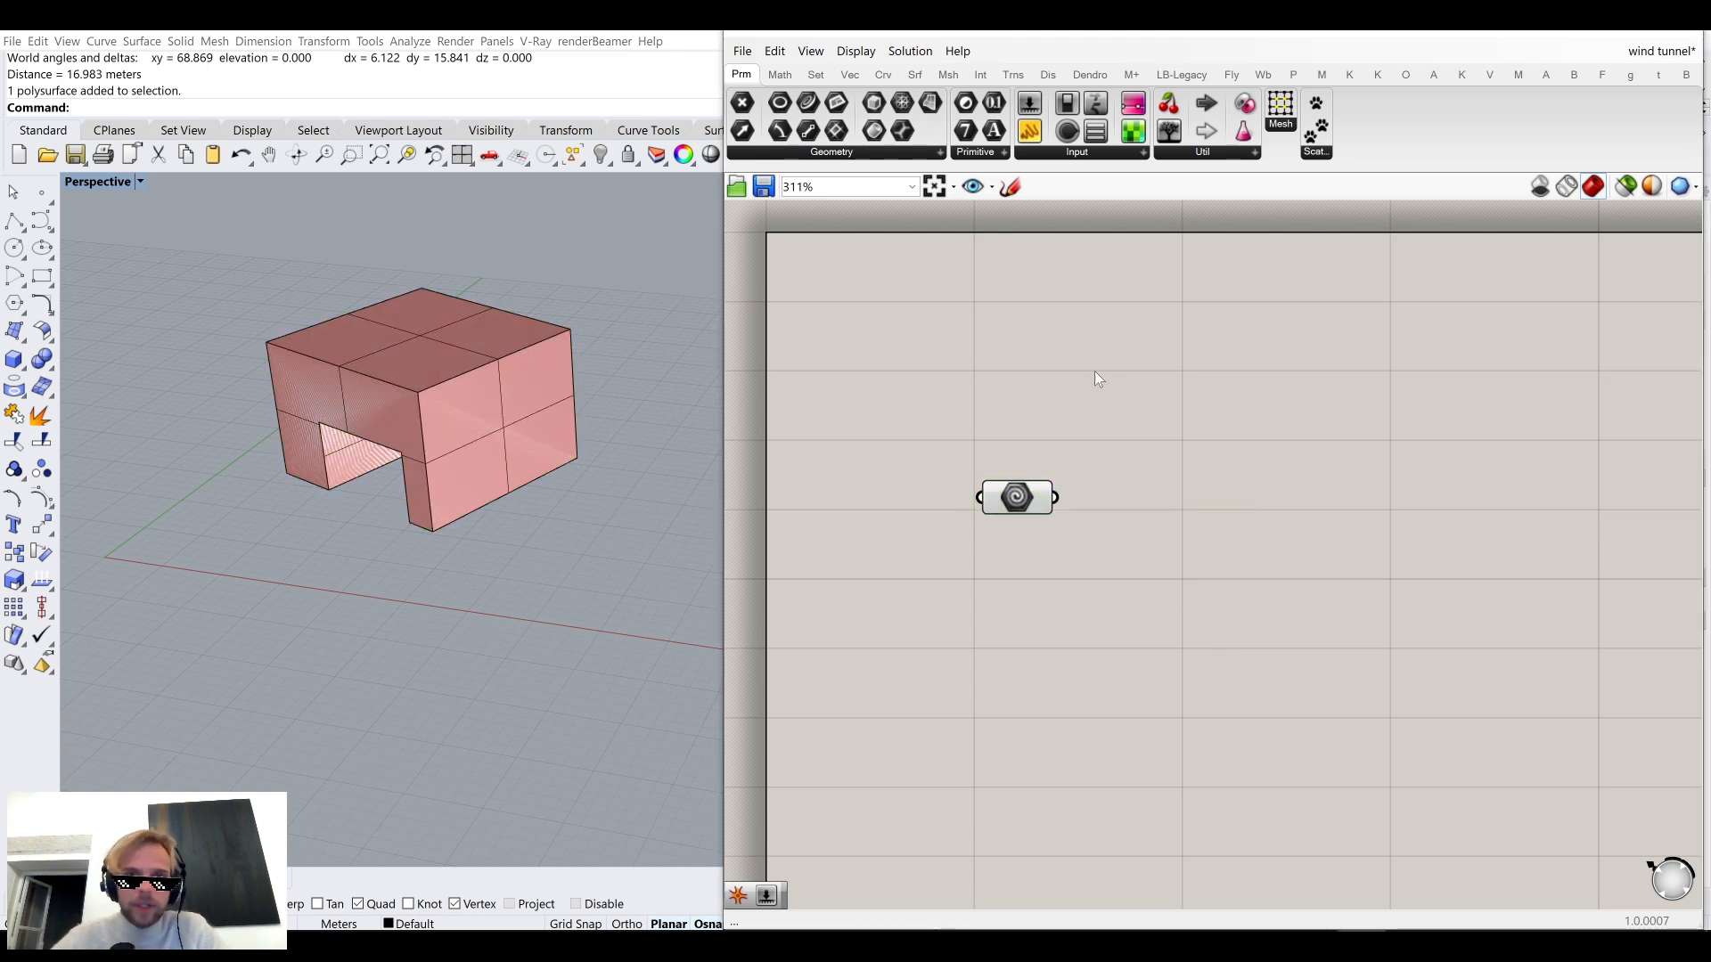
Turn off icon drawing so components show text names, and shift the Geometry parameter slightly down and to the right.
click(856, 50)
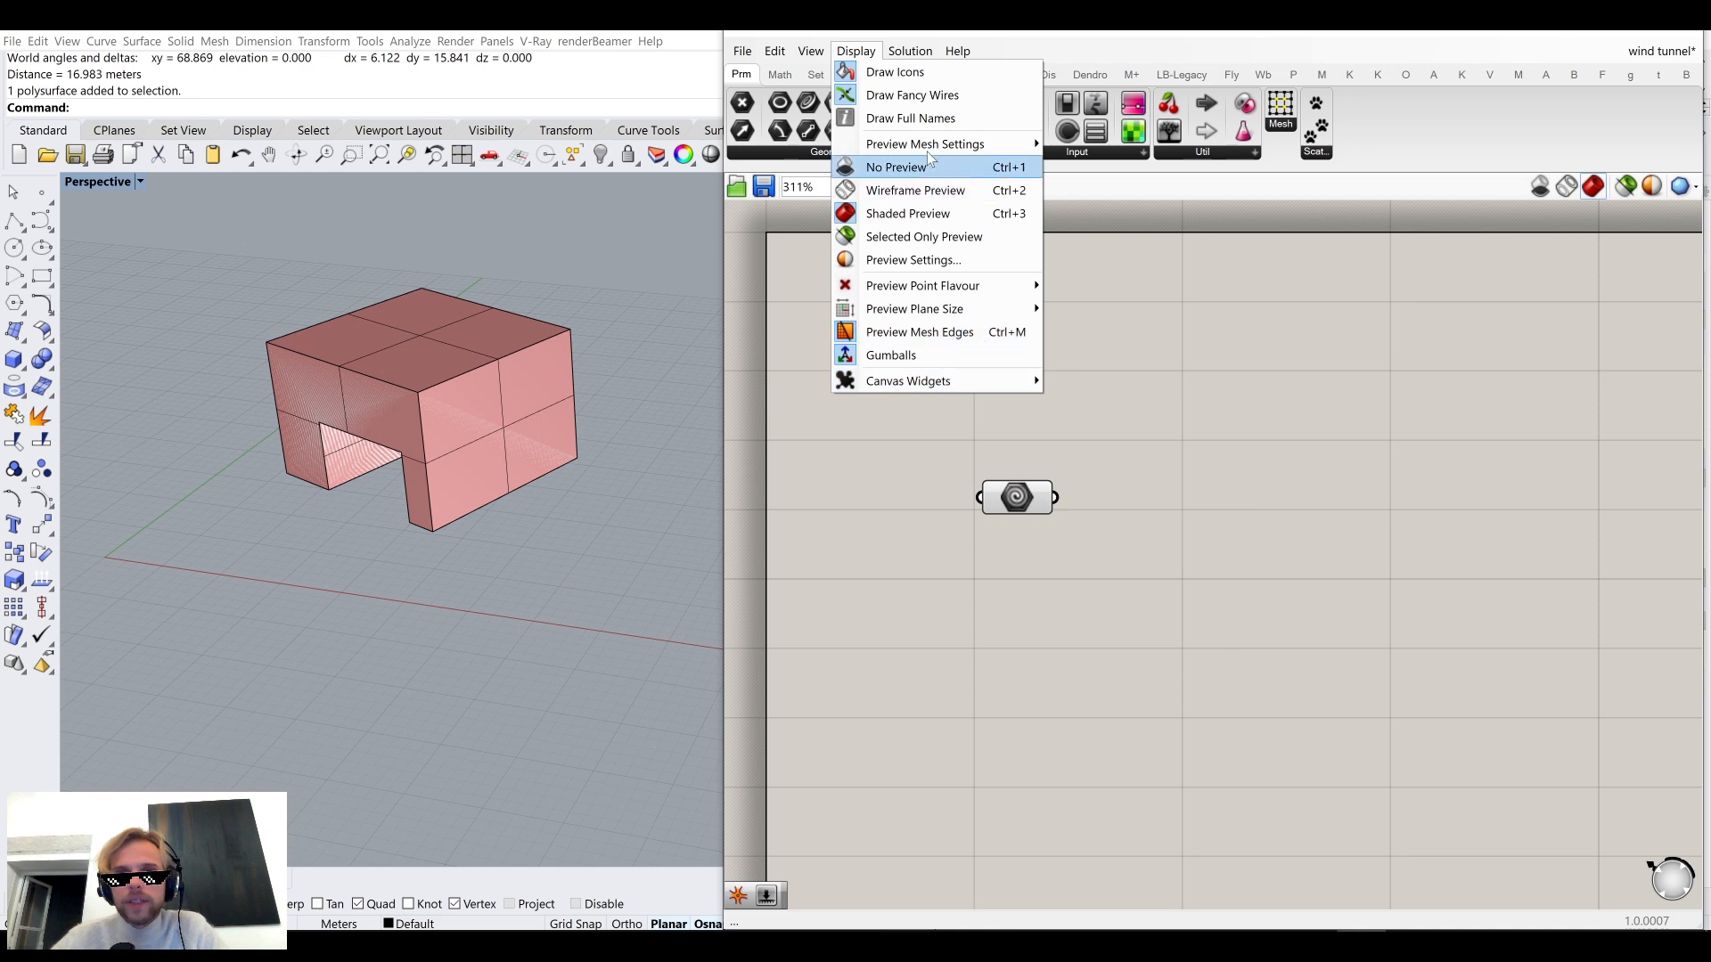
click(926, 72)
drag(1012, 506, 1047, 539)
click(1076, 490)
Hide the original notched block in Rhino, then nudge the Geometry parameter farther into its frame and deselect it.
scroll(577, 581, down, 4)
click(476, 517)
text(Hide)
key(Return)
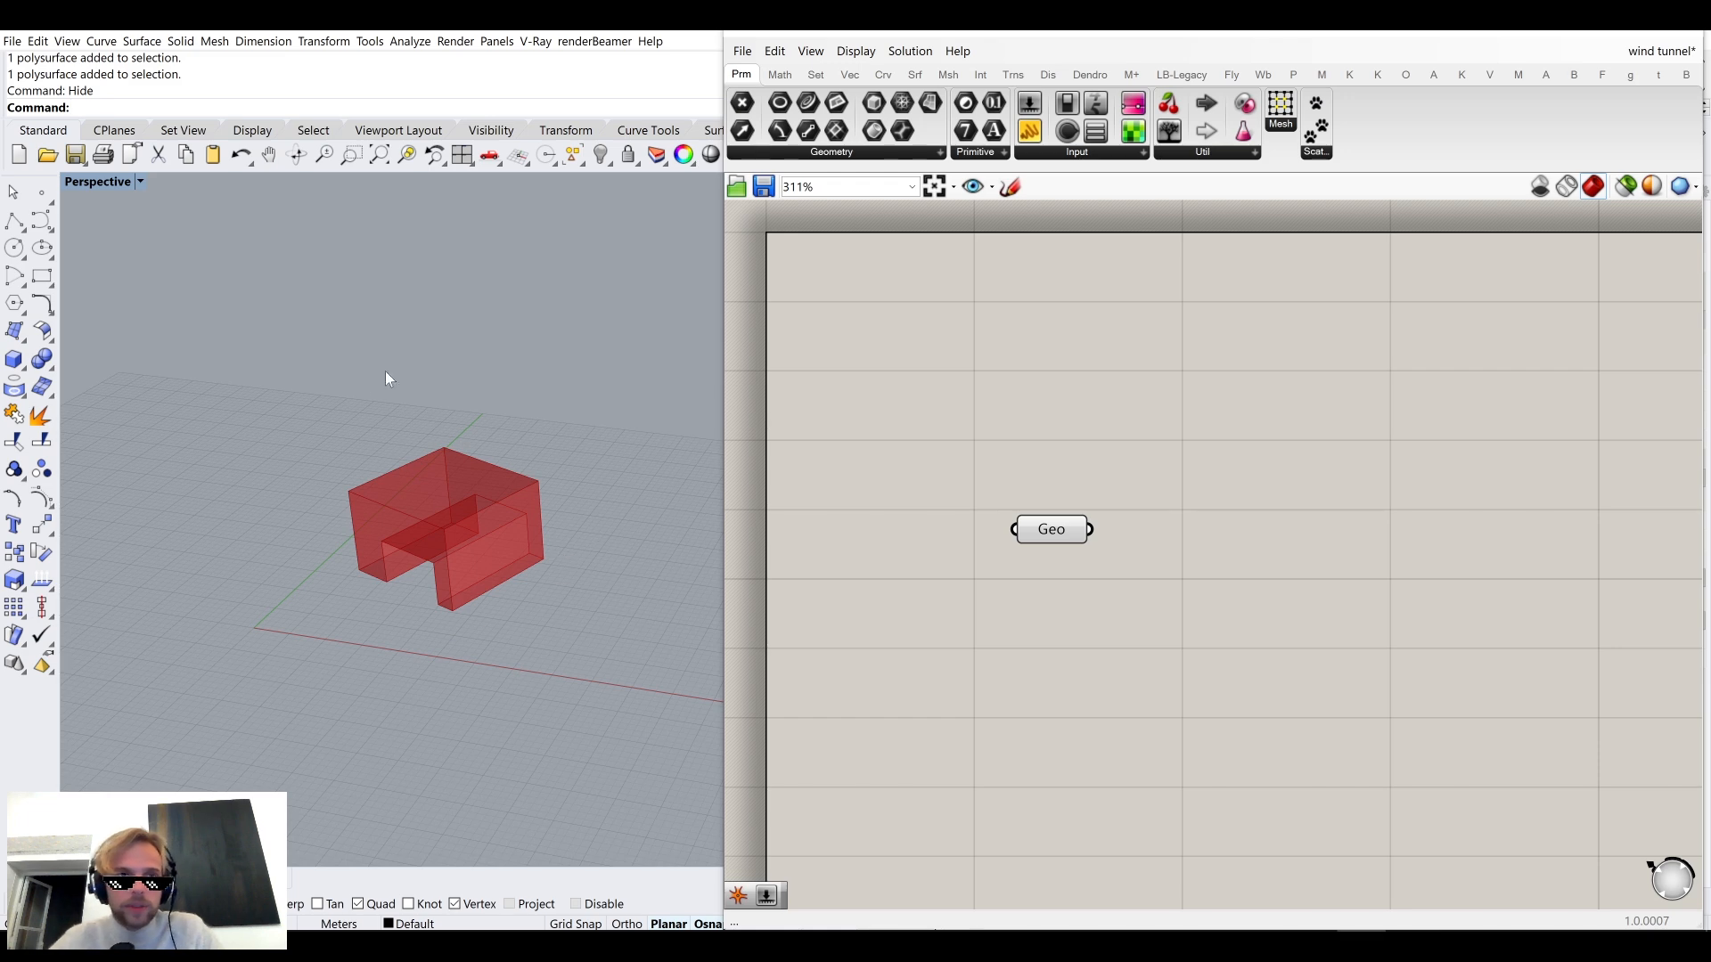
drag(1071, 538, 1109, 594)
click(1146, 418)
Examine the createBFGeometry component and its inputs in the existing wind tunnel definition, then return to the Geometry parameter.
scroll(1145, 420, down, 9)
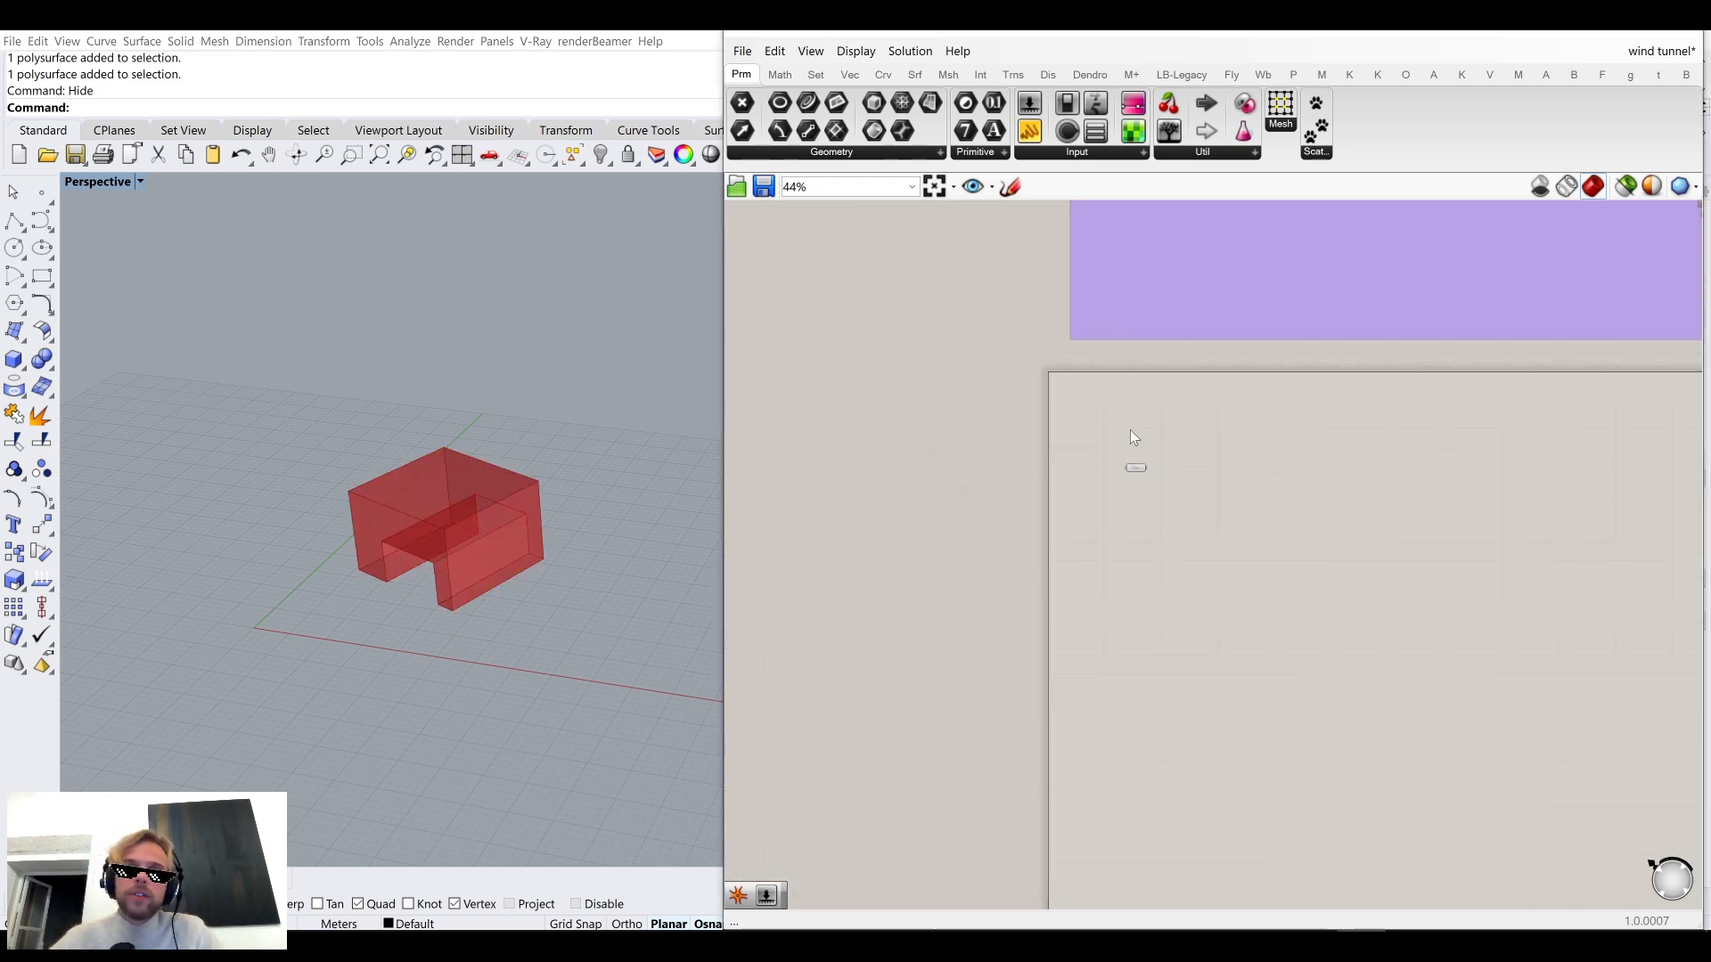
right_drag(1266, 392, 1147, 649)
scroll(1147, 649, up, 9)
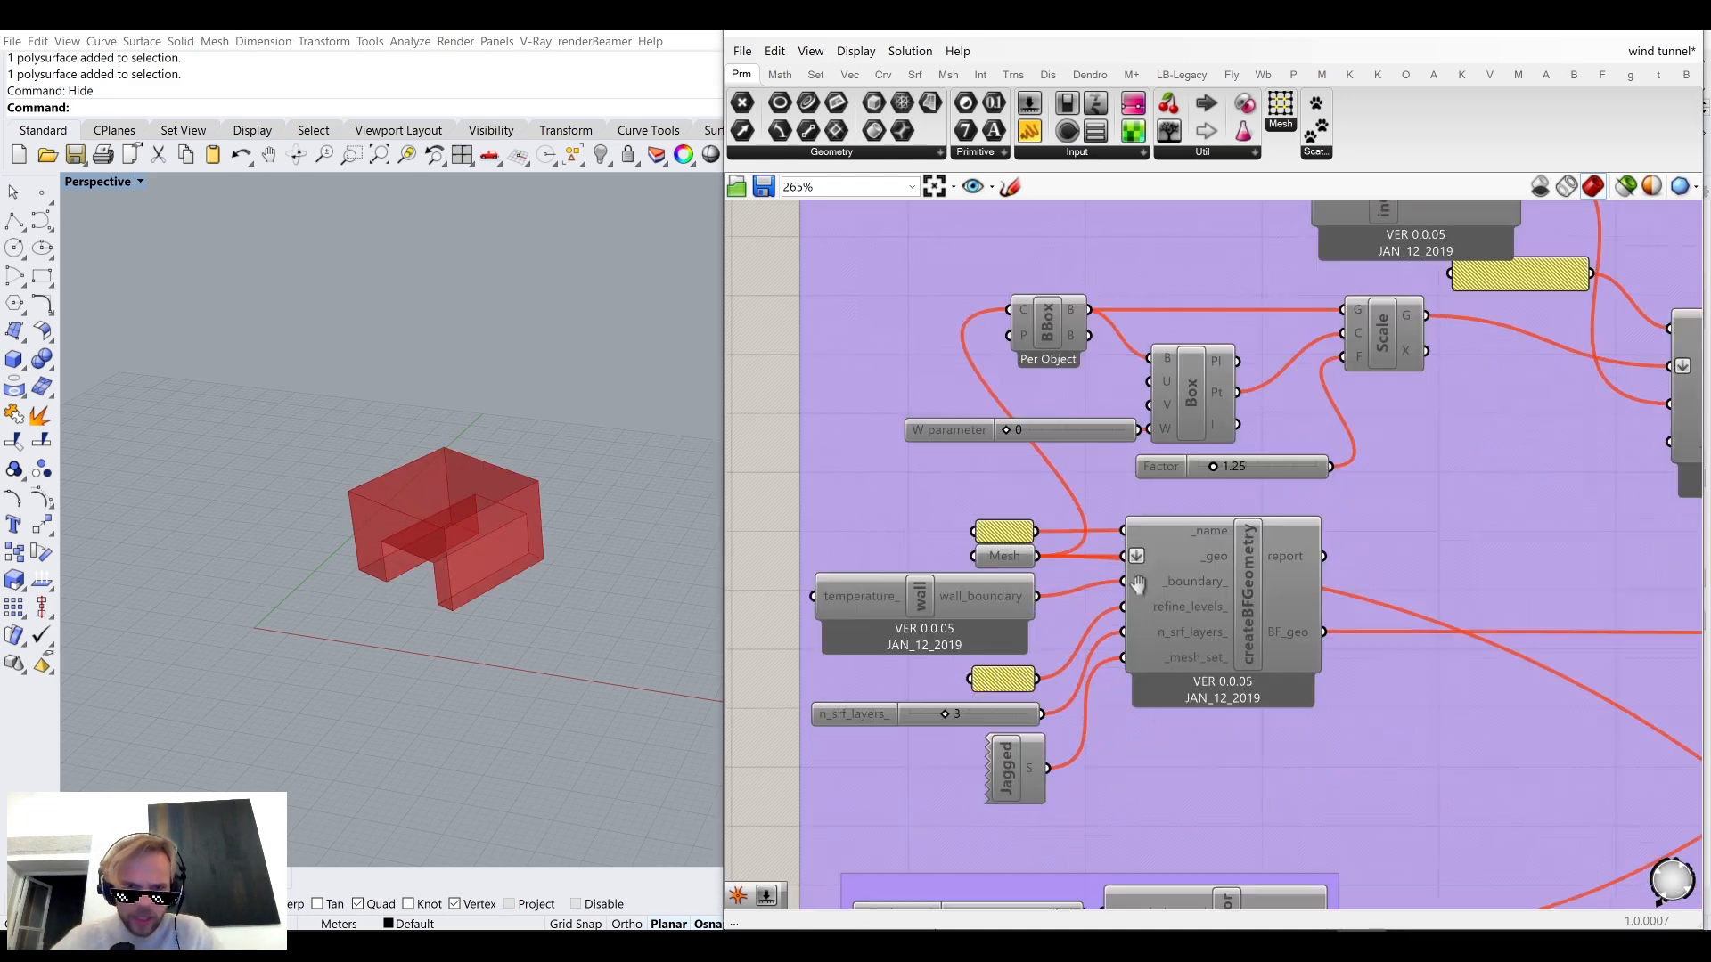
scroll(1393, 751, down, 5)
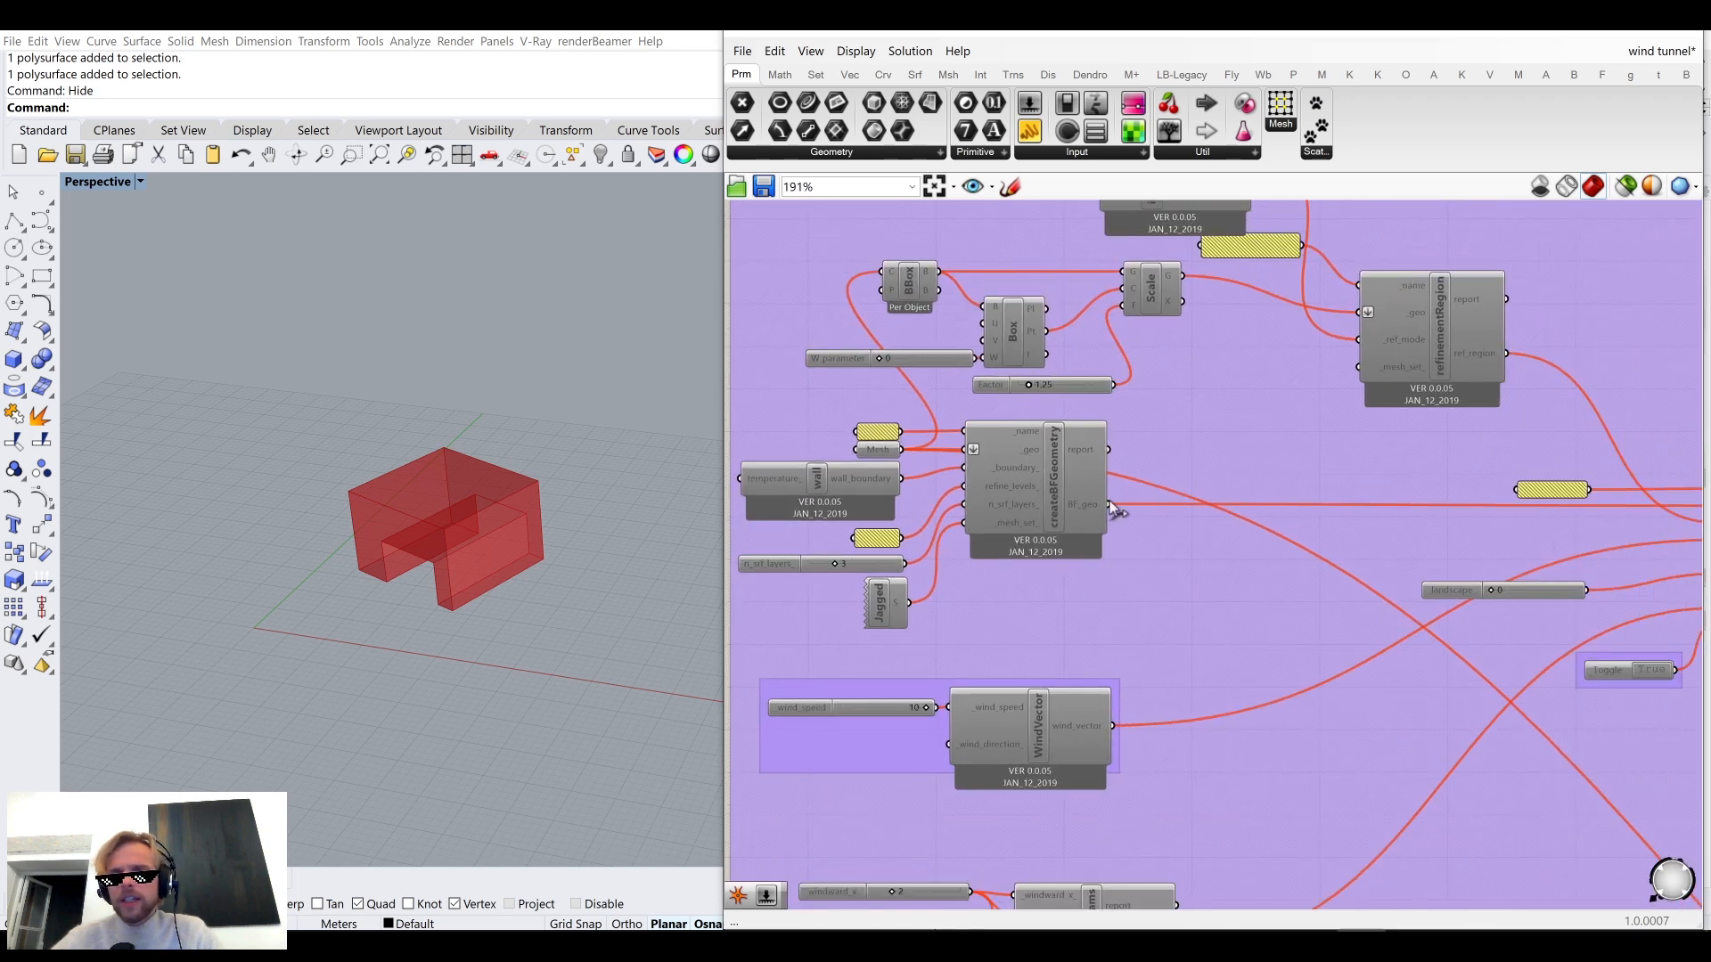
scroll(1180, 553, up, 2)
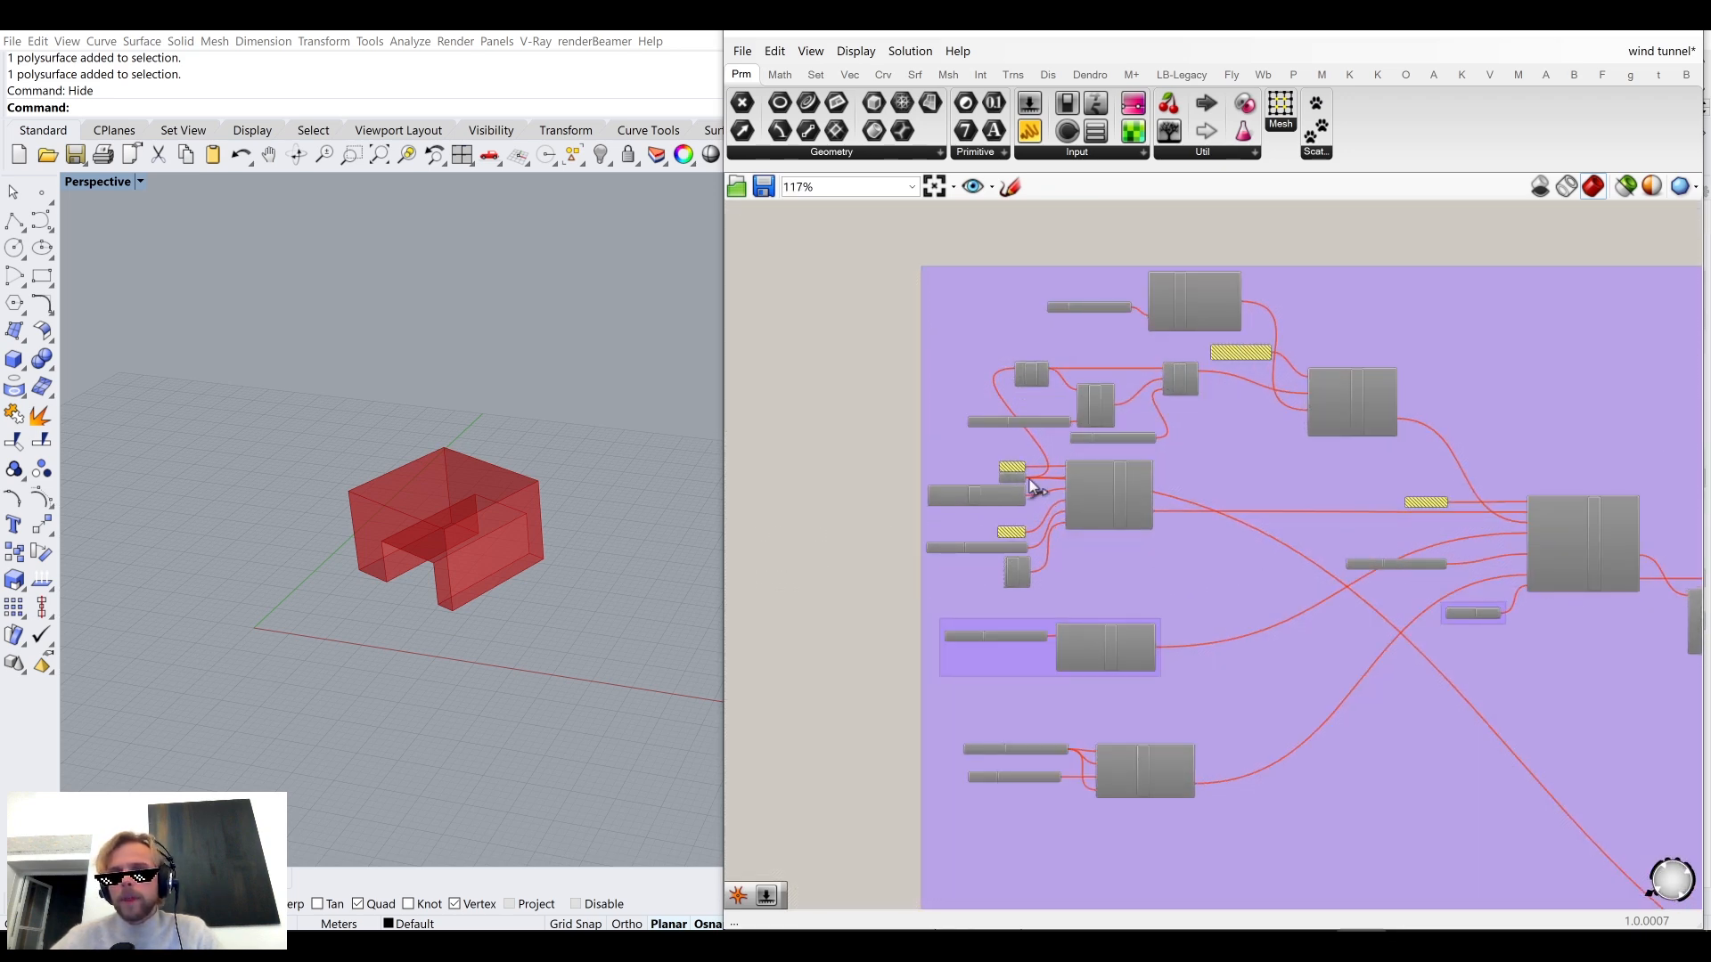
scroll(1040, 481, up, 3)
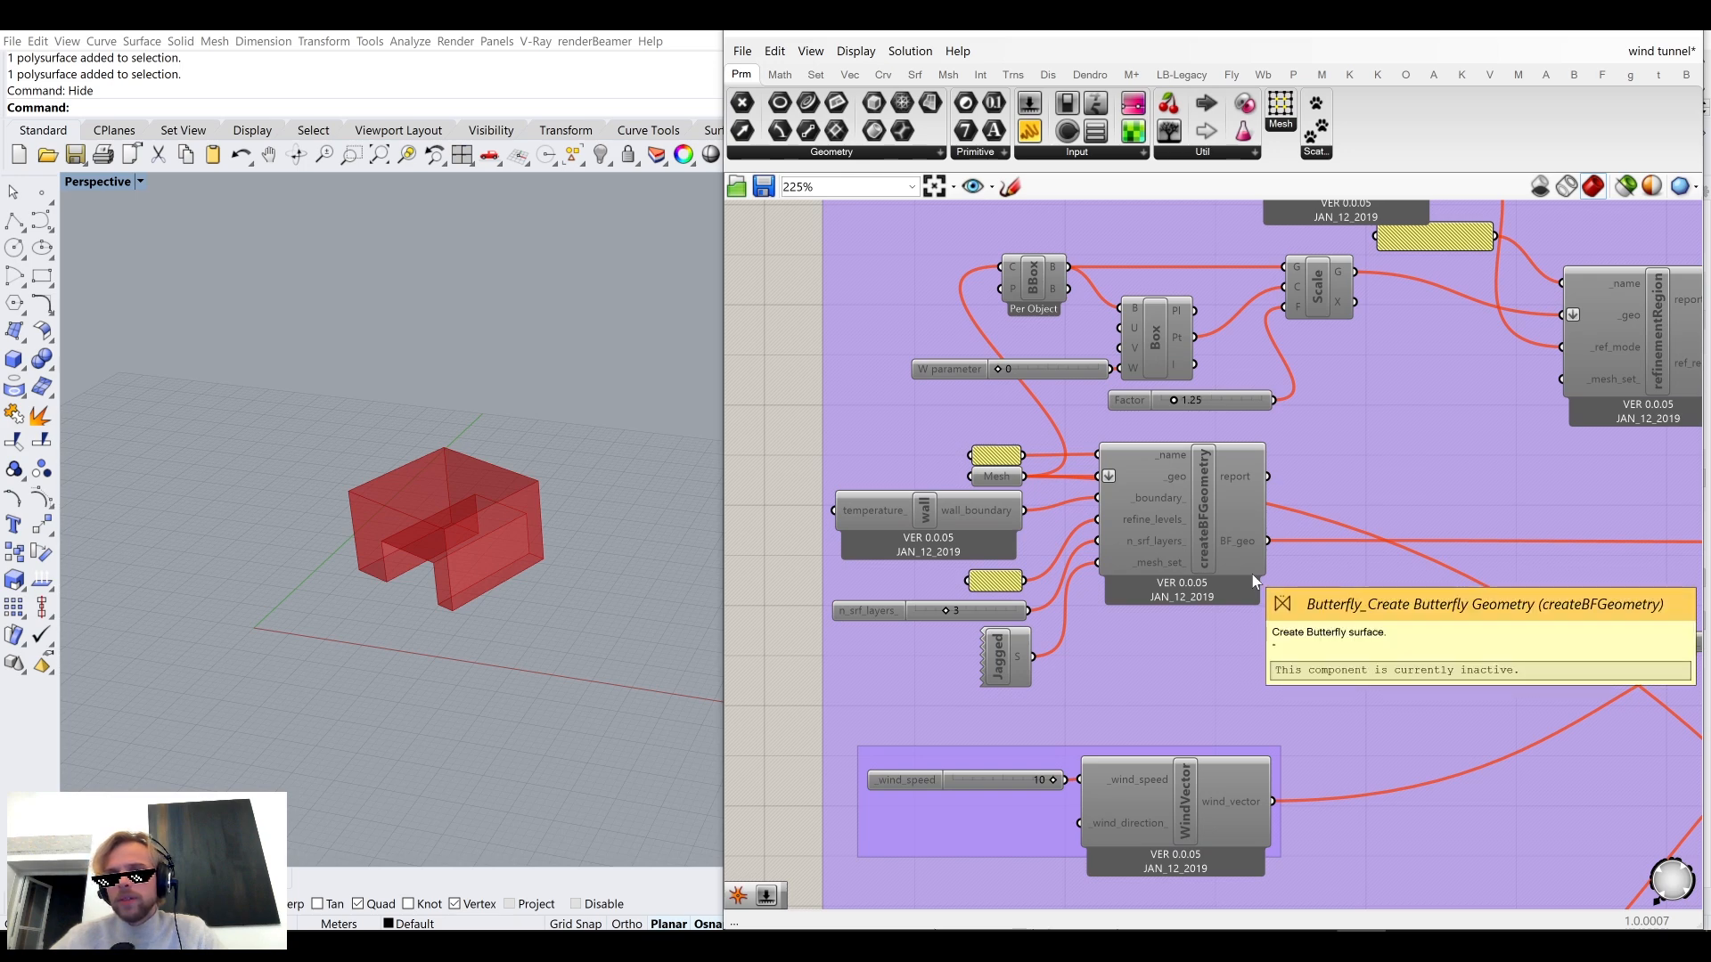
scroll(1232, 556, down, 10)
right_drag(1213, 674, 1172, 351)
scroll(1185, 308, up, 11)
scroll(1162, 337, up, 3)
right_drag(1178, 425, 1187, 515)
scroll(1189, 508, down, 2)
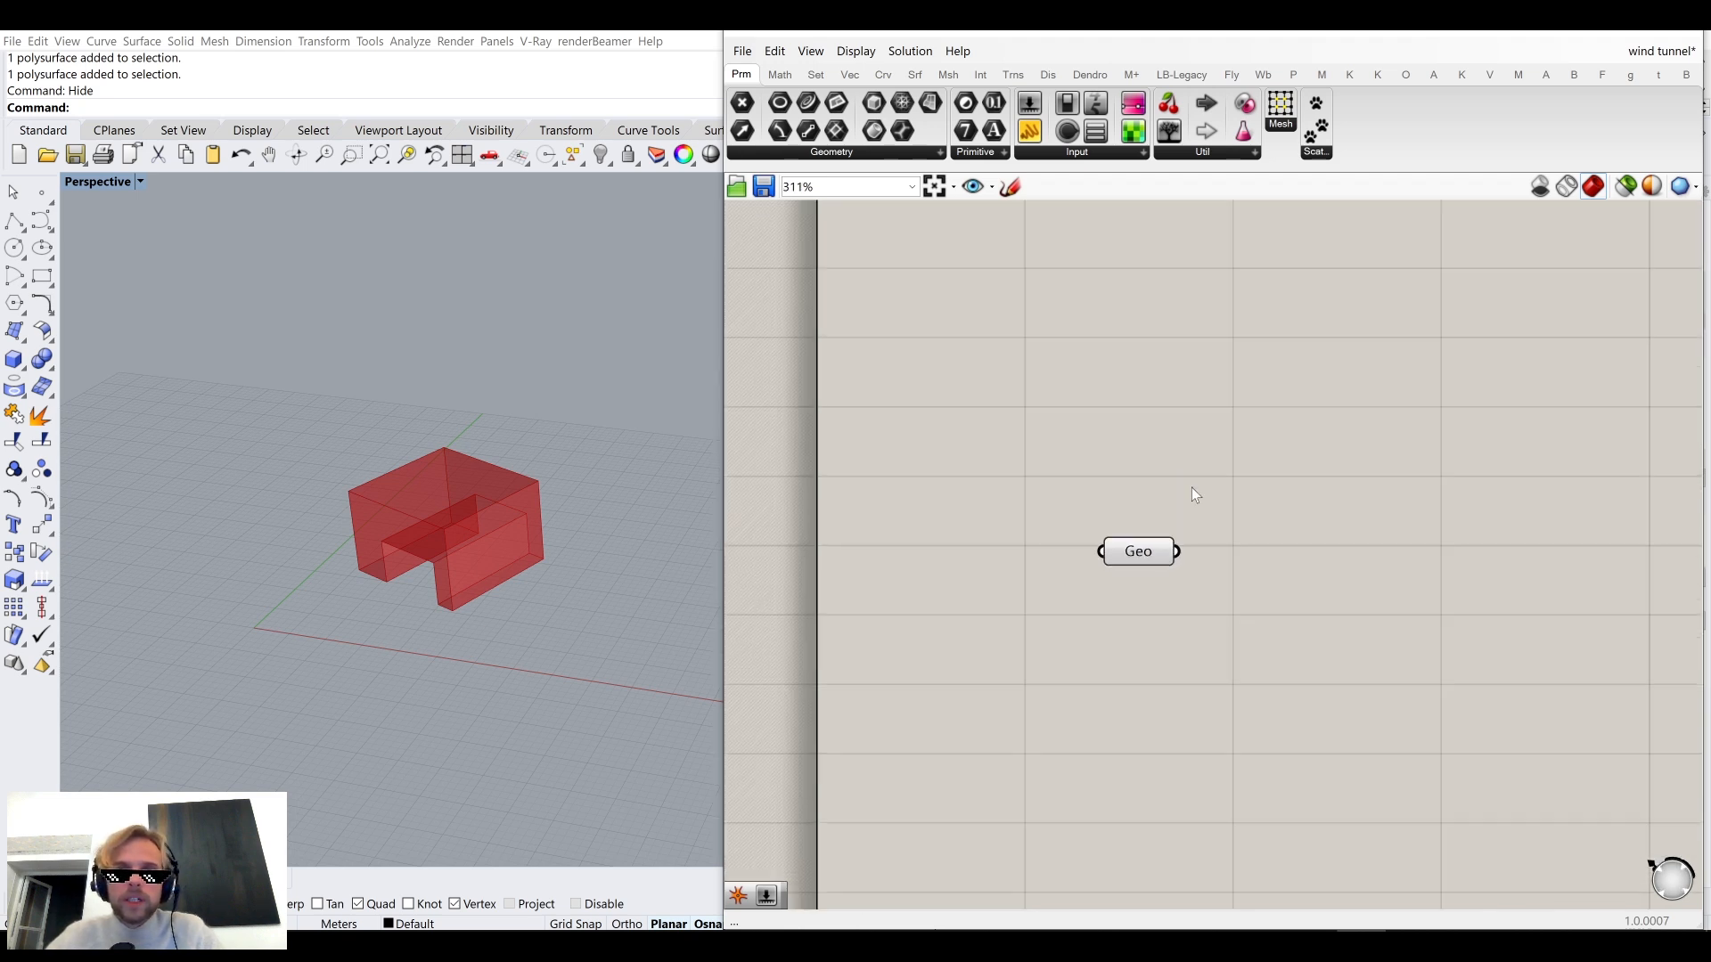
Add a Butterfly Create Butterfly Geometry component beside the Geometry parameter.
click(1579, 76)
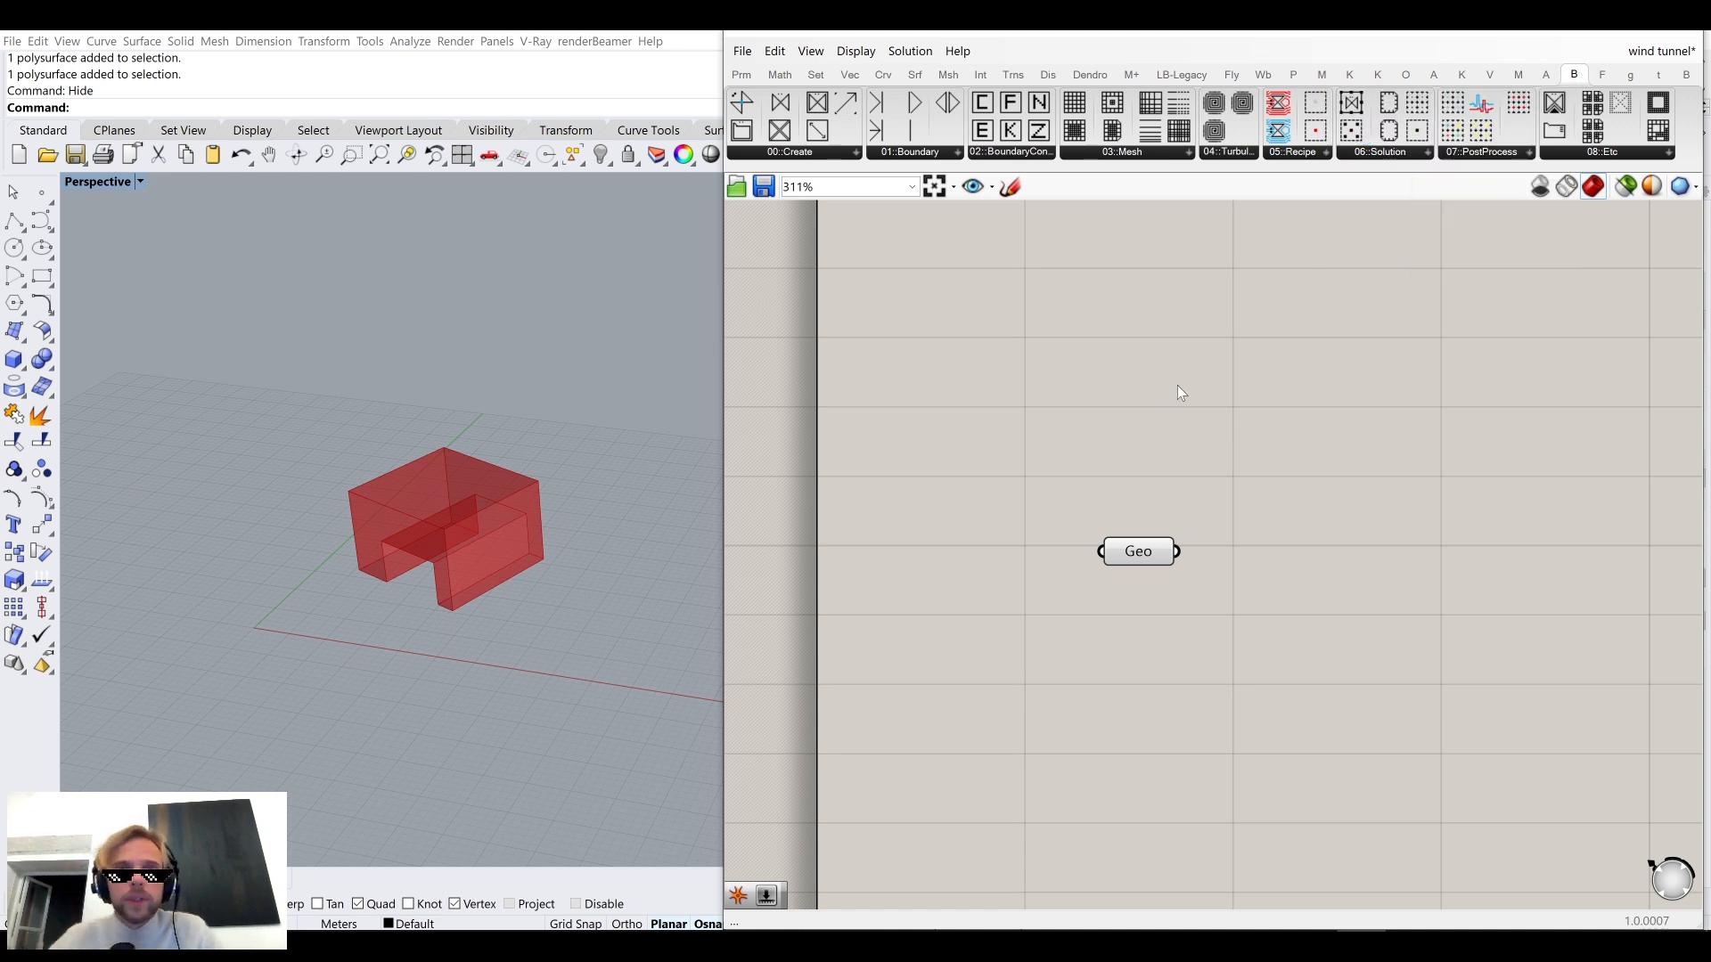
click(814, 152)
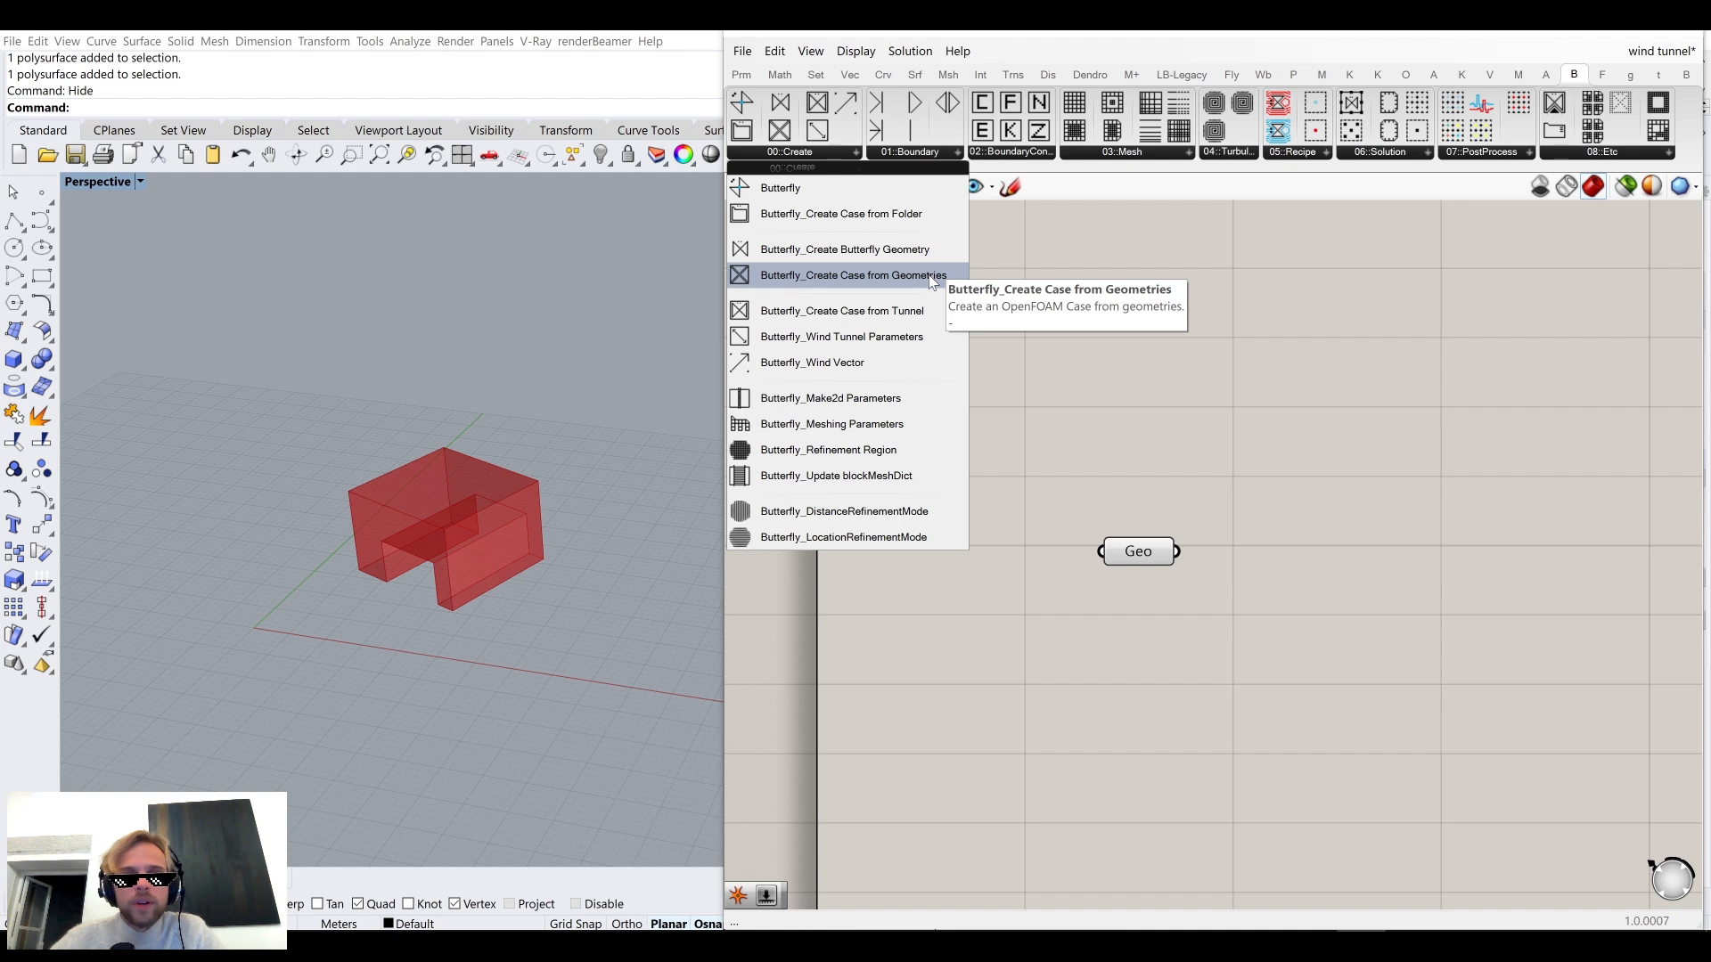
click(847, 250)
click(1302, 382)
click(808, 153)
click(855, 275)
click(1353, 645)
right_drag(1405, 591, 1290, 548)
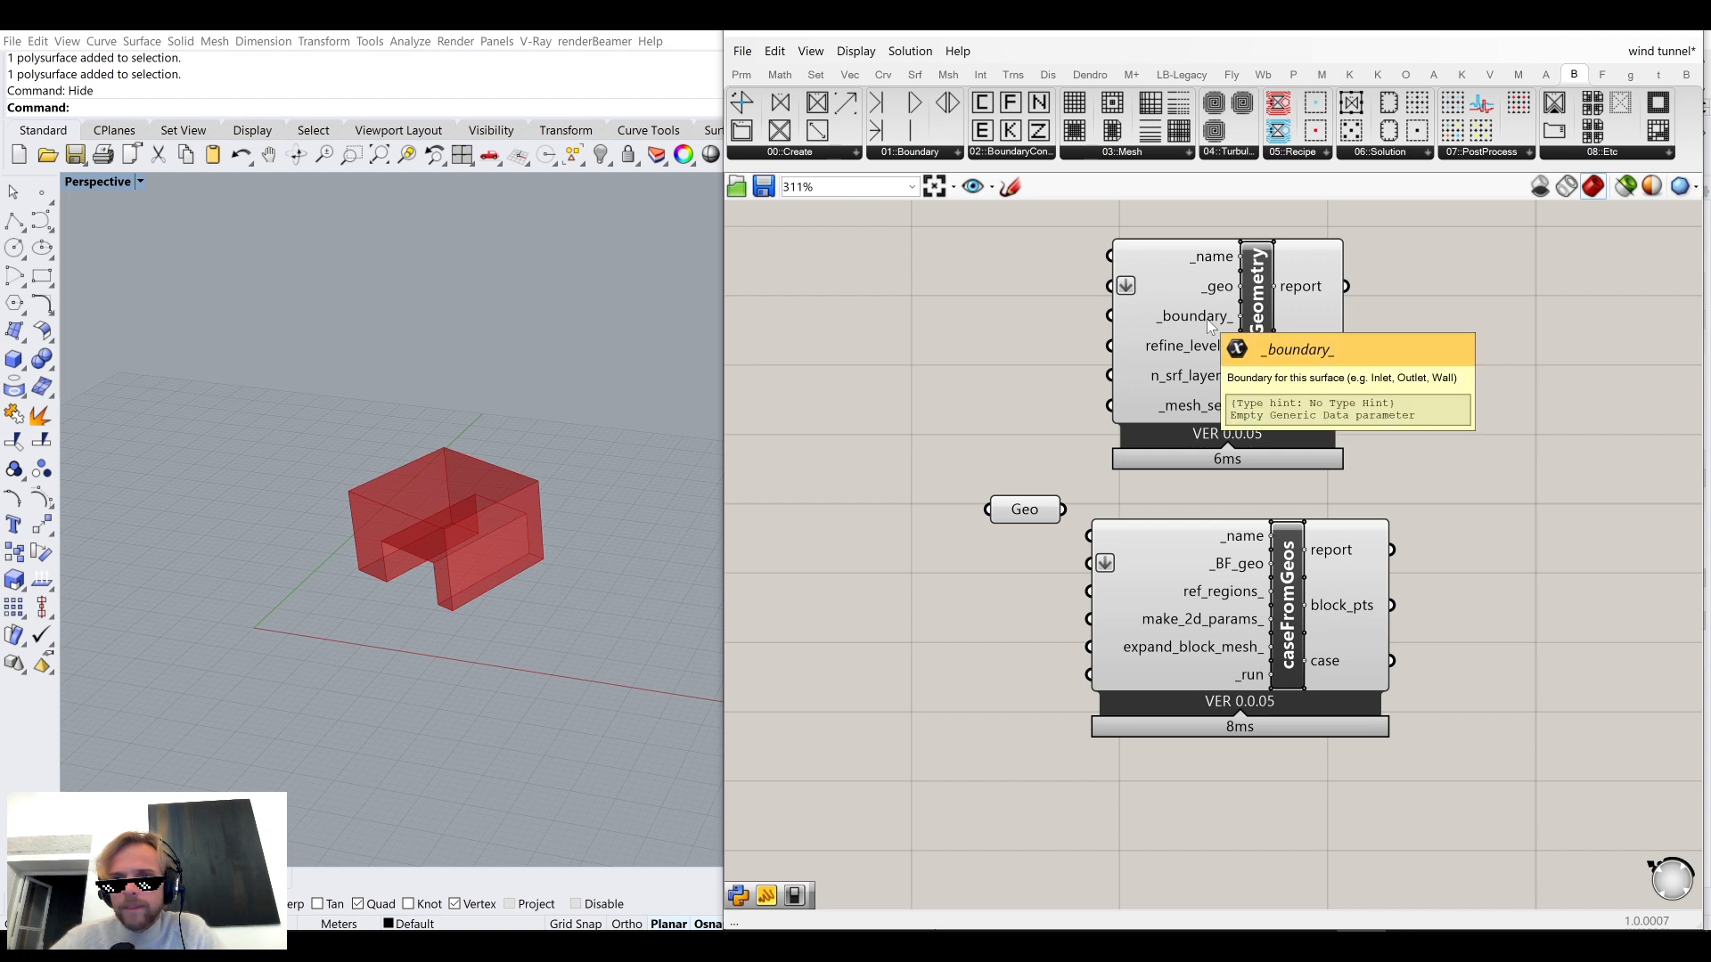
click(1196, 670)
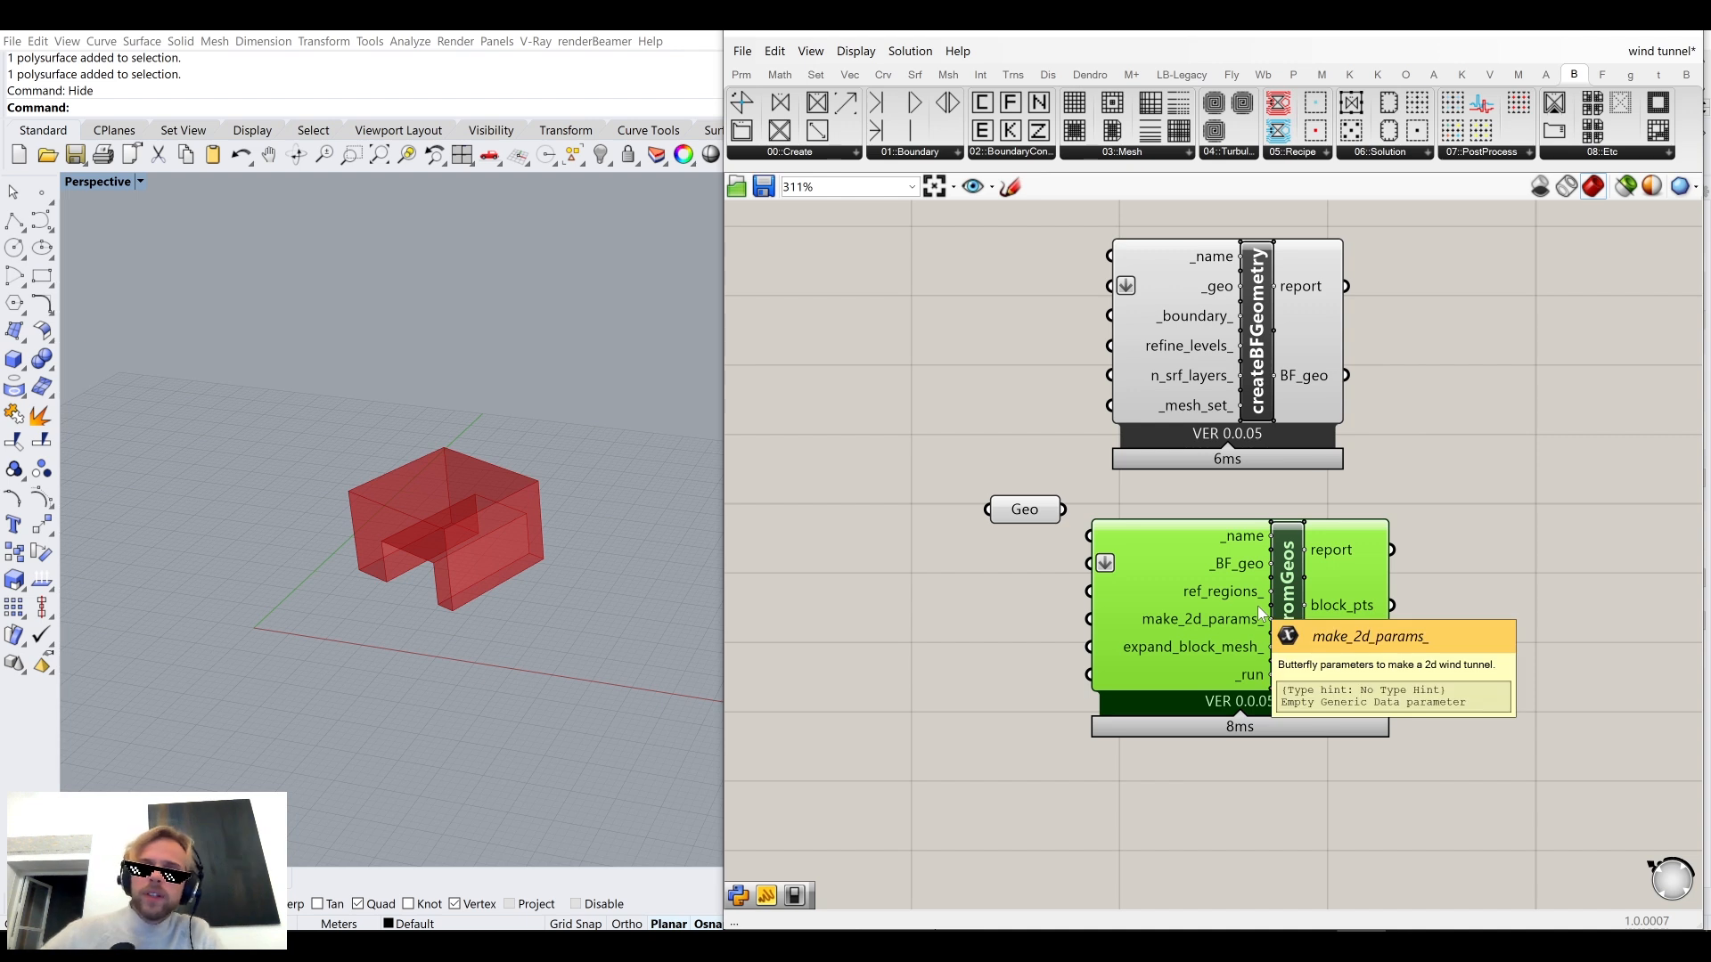
mouse_move(1248, 656)
mouse_down()
mouse_move(1287, 699)
mouse_move(1260, 681)
mouse_up()
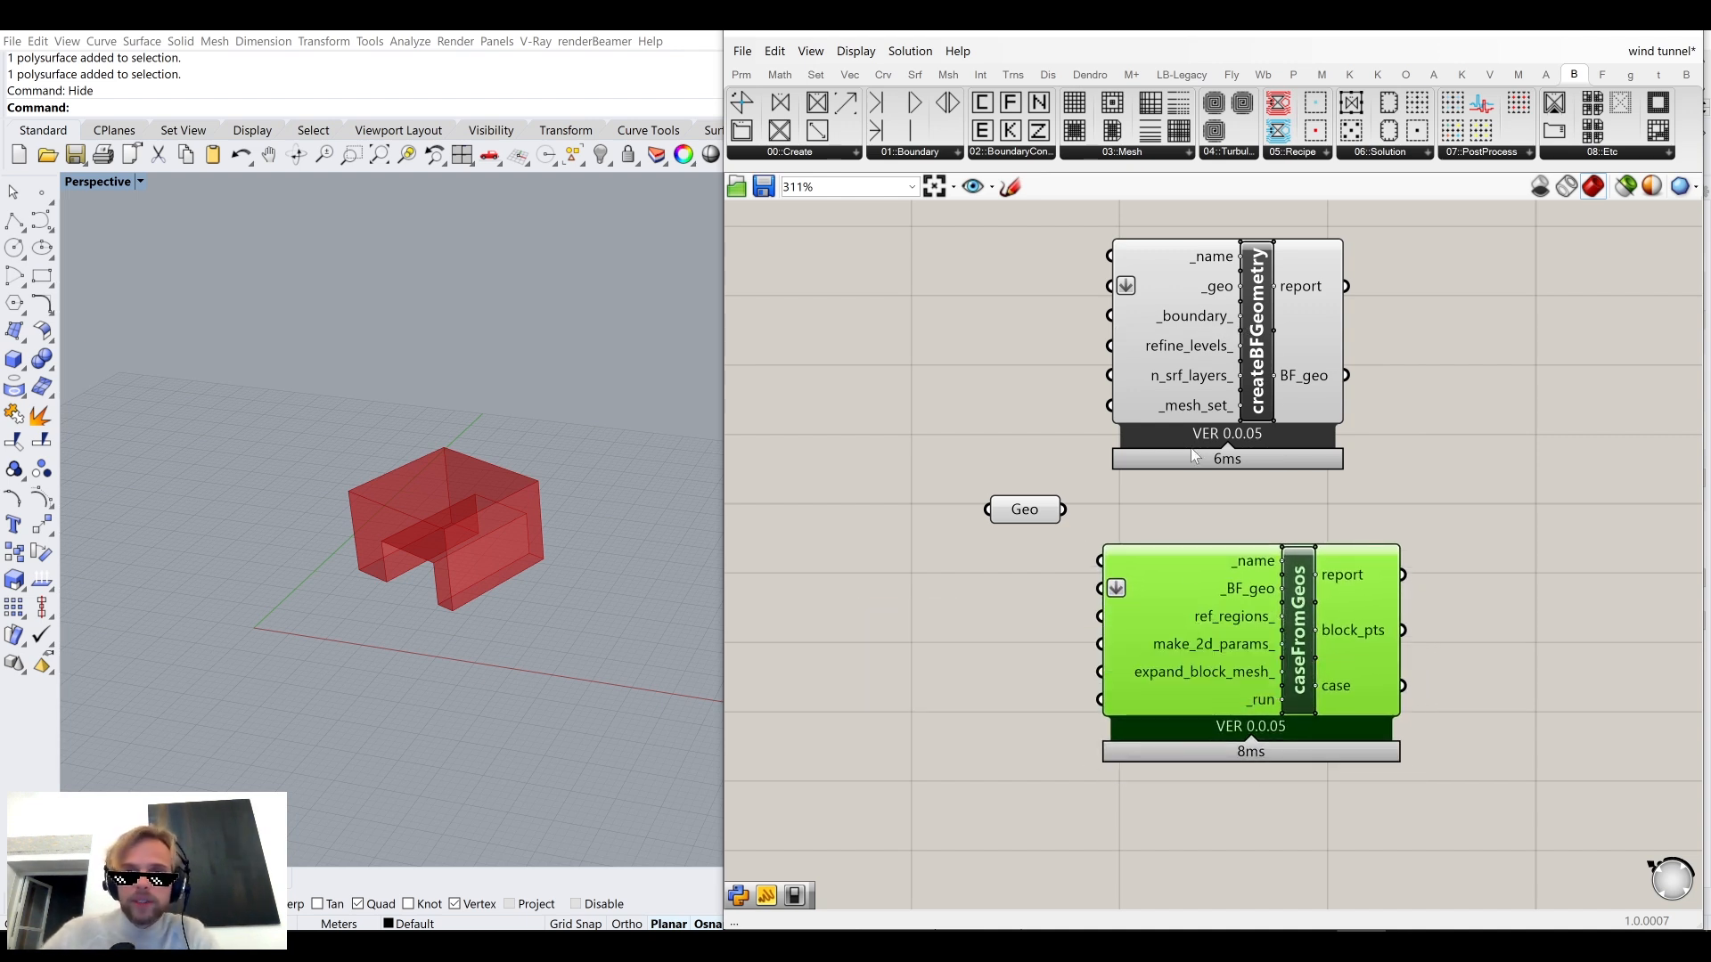
key(Delete)
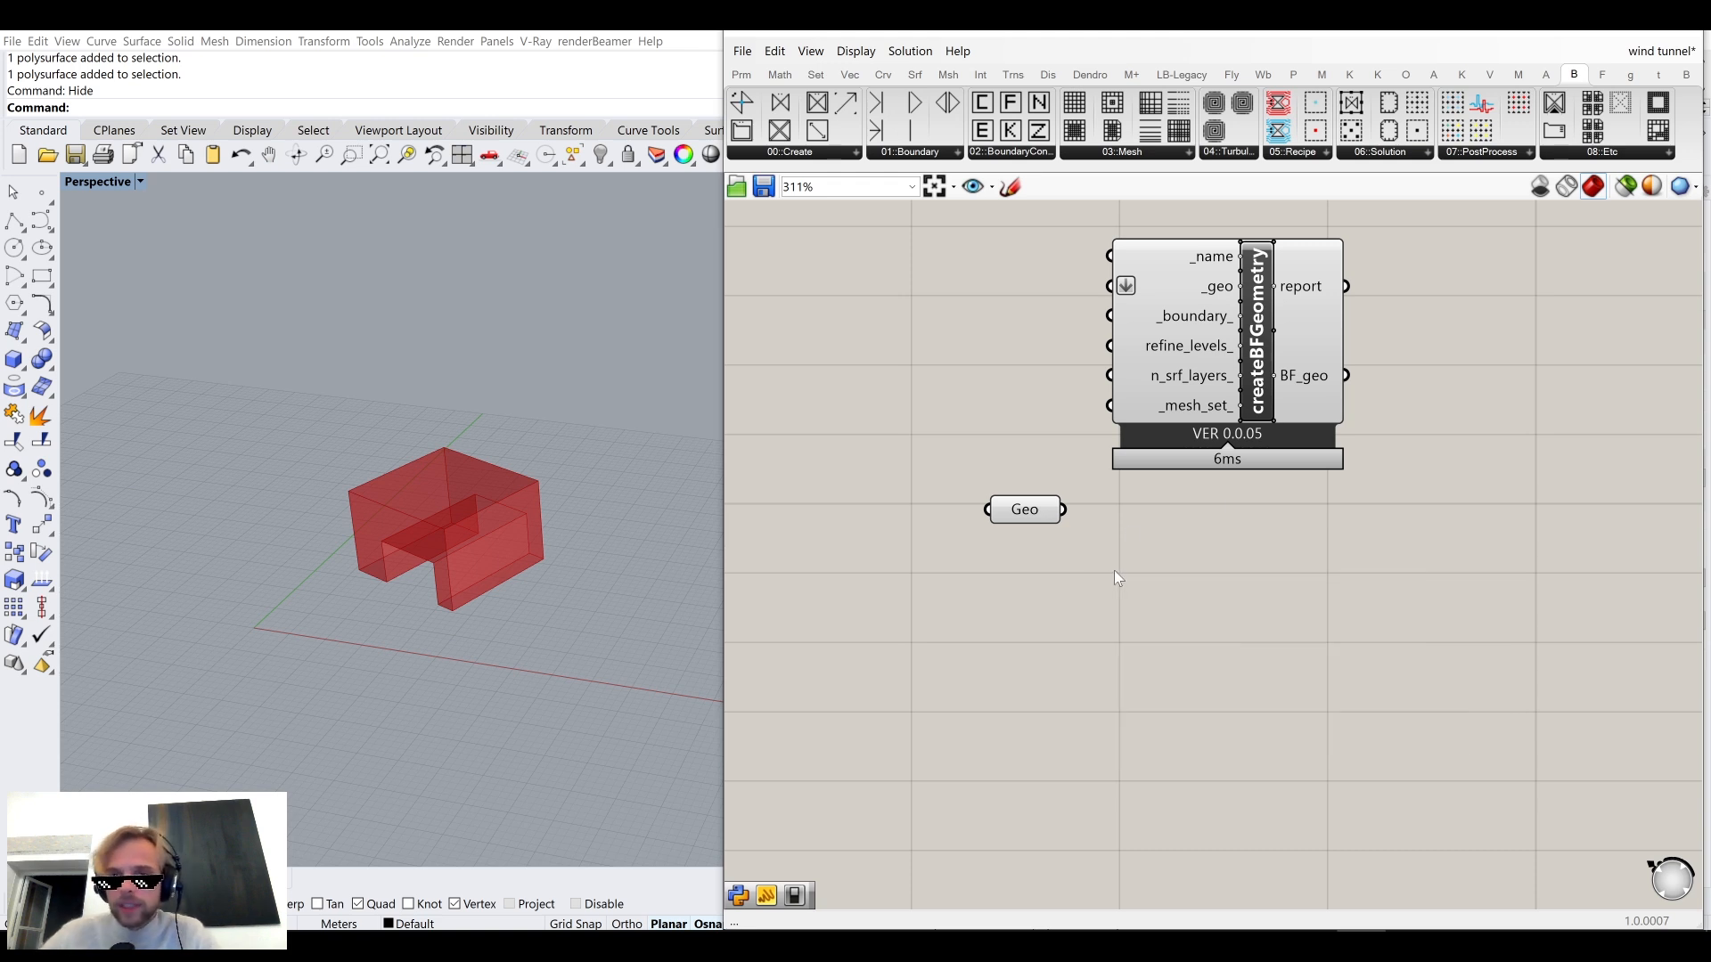
Place the createBFGeometry component level with the Geometry parameter and move the parameter away to leave space between them.
right_drag(1105, 586, 1180, 677)
drag(1237, 428, 1289, 644)
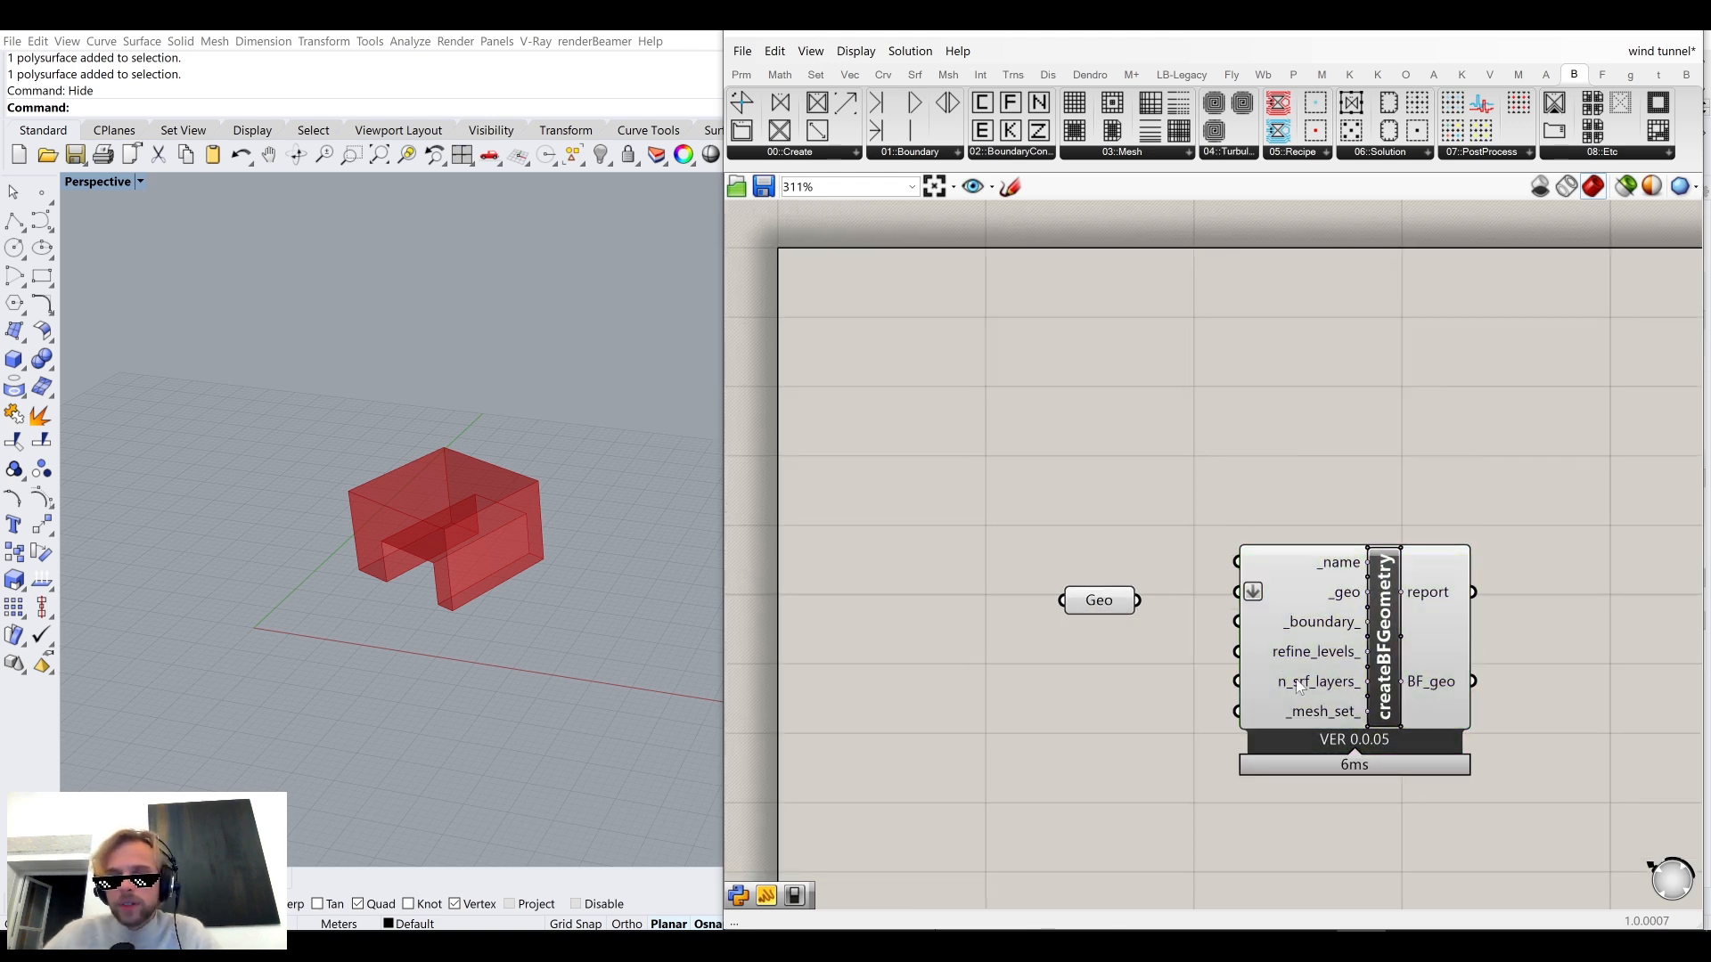
drag(1100, 600, 1027, 608)
drag(1301, 566, 1297, 540)
click(1259, 512)
scroll(1259, 514, up, 1)
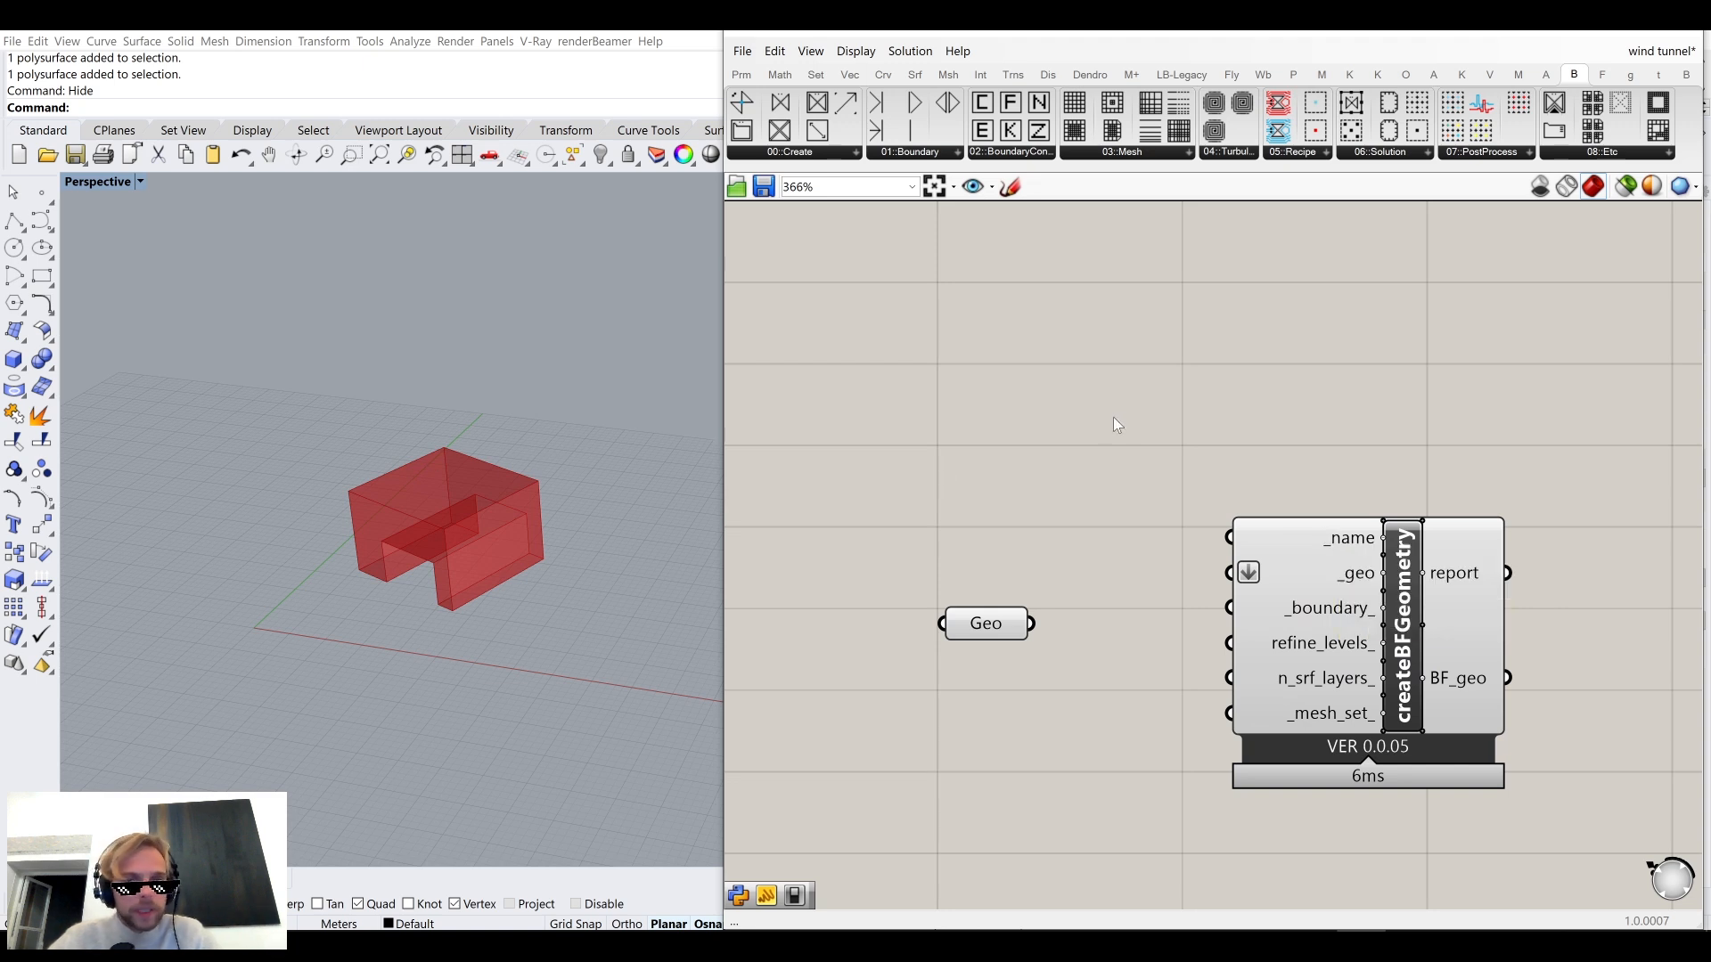
Add a panel containing boxV1 and connect it to the _name input of createBFGeometry.
double_click(970, 455)
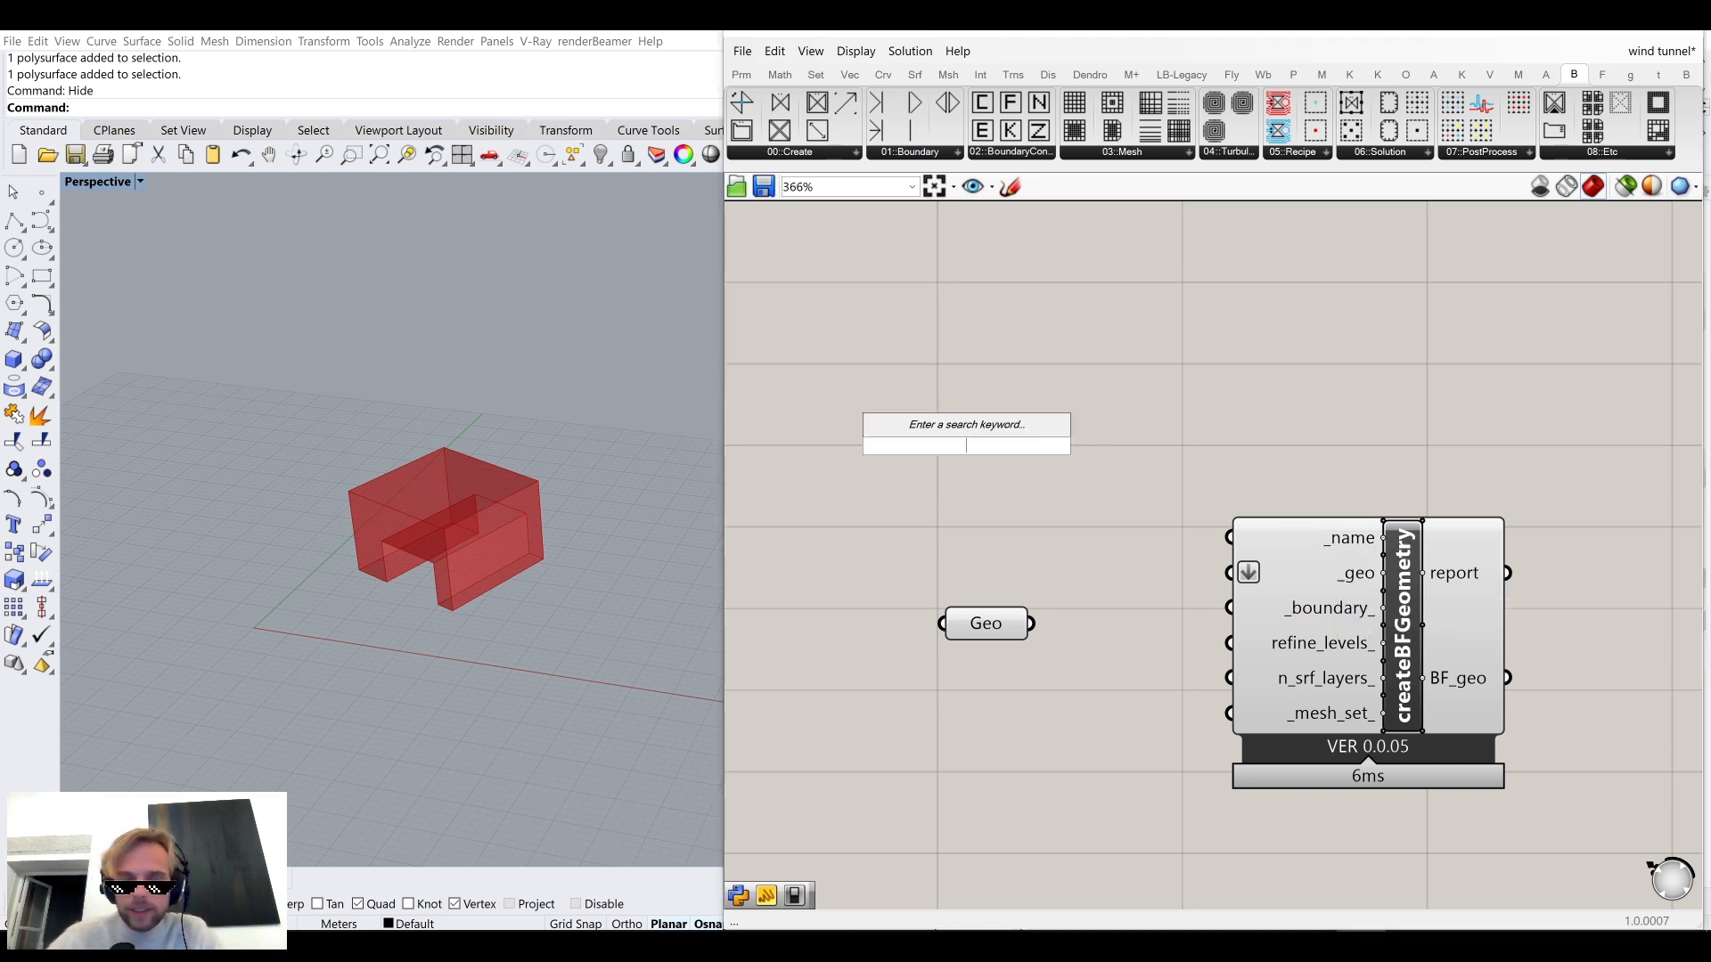
text(//)
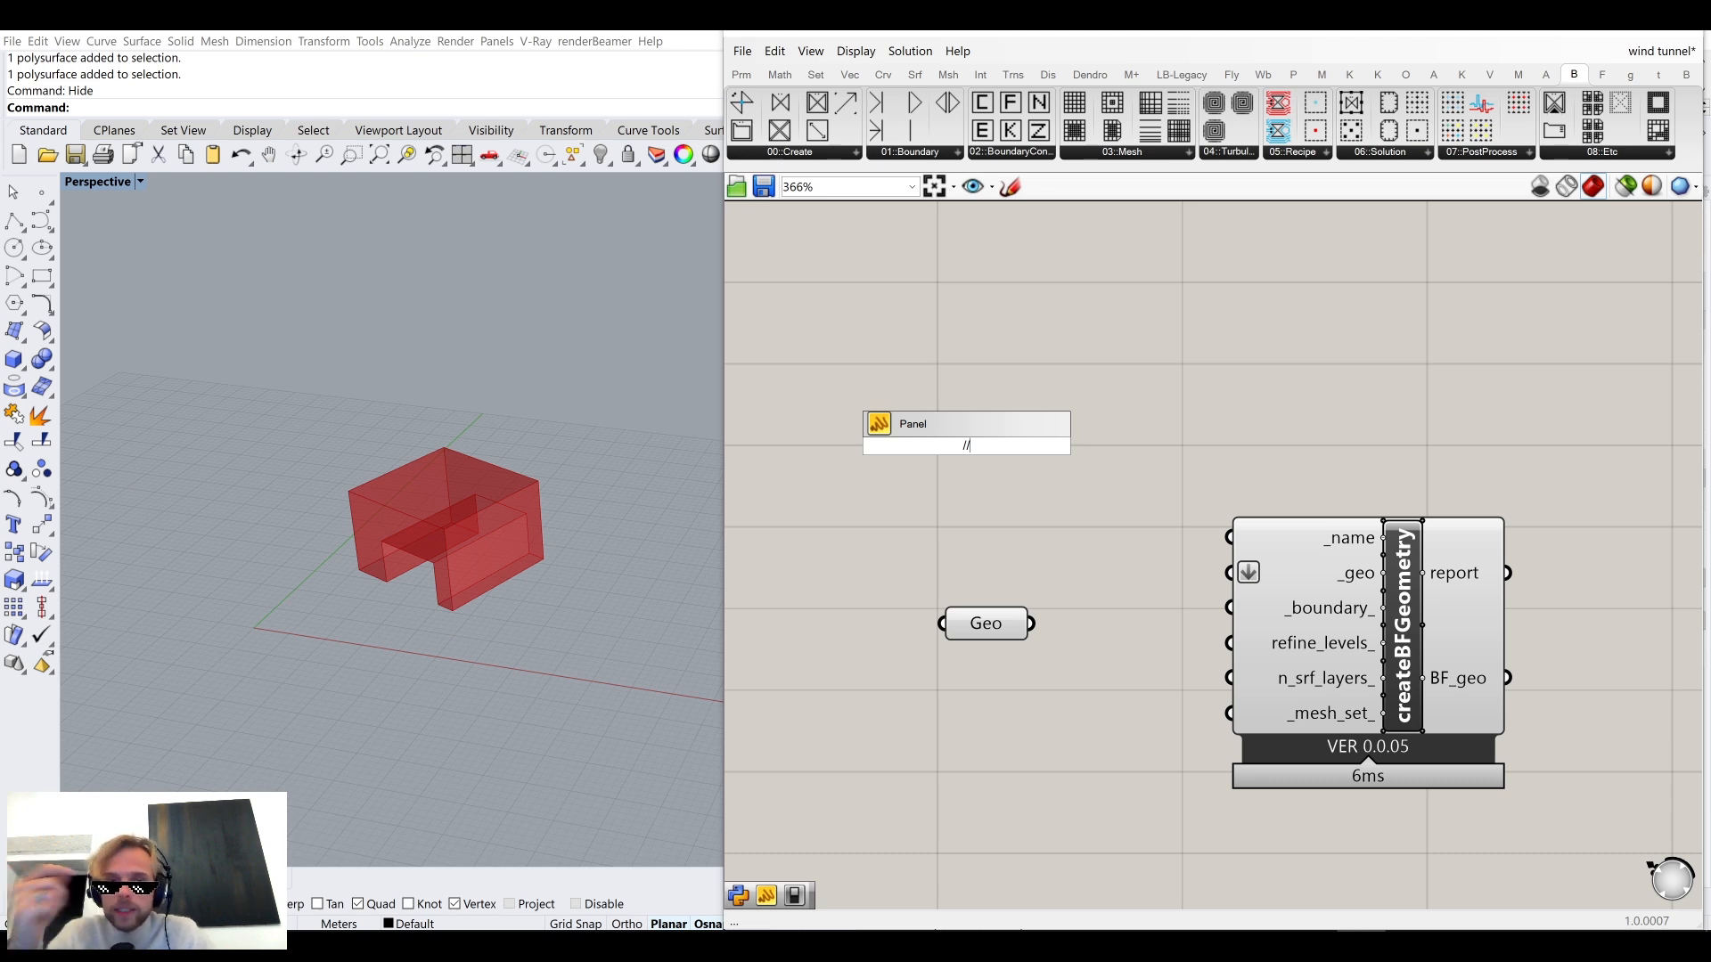
text(box)
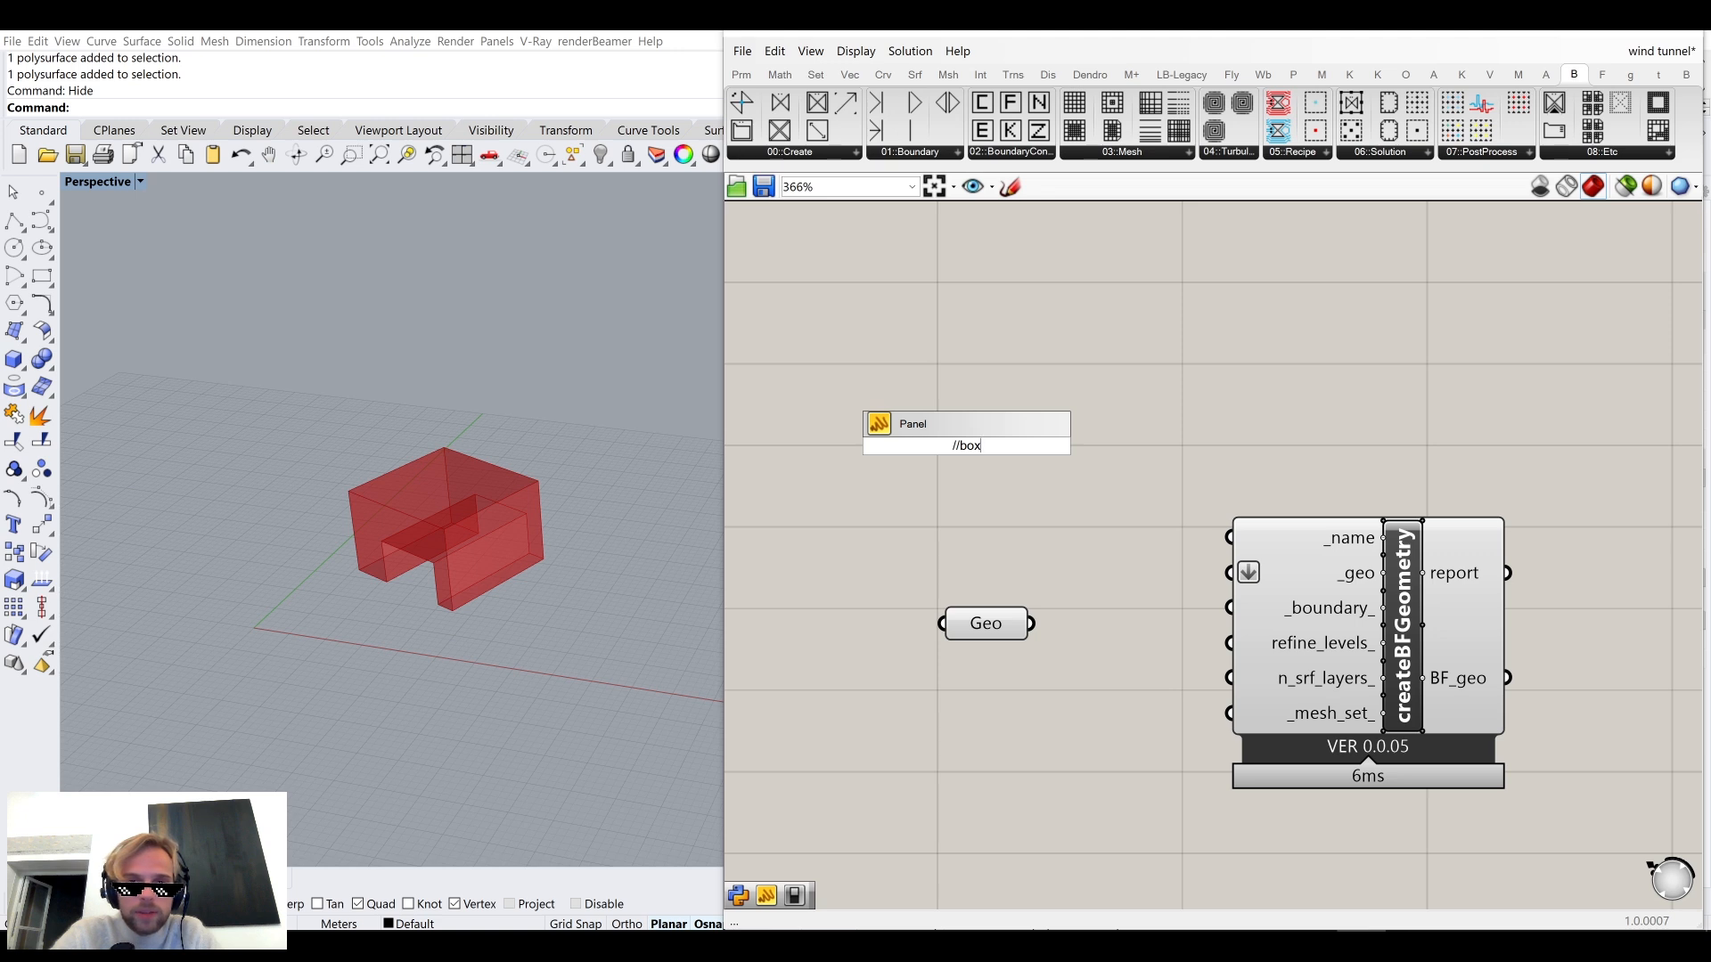
text(V1)
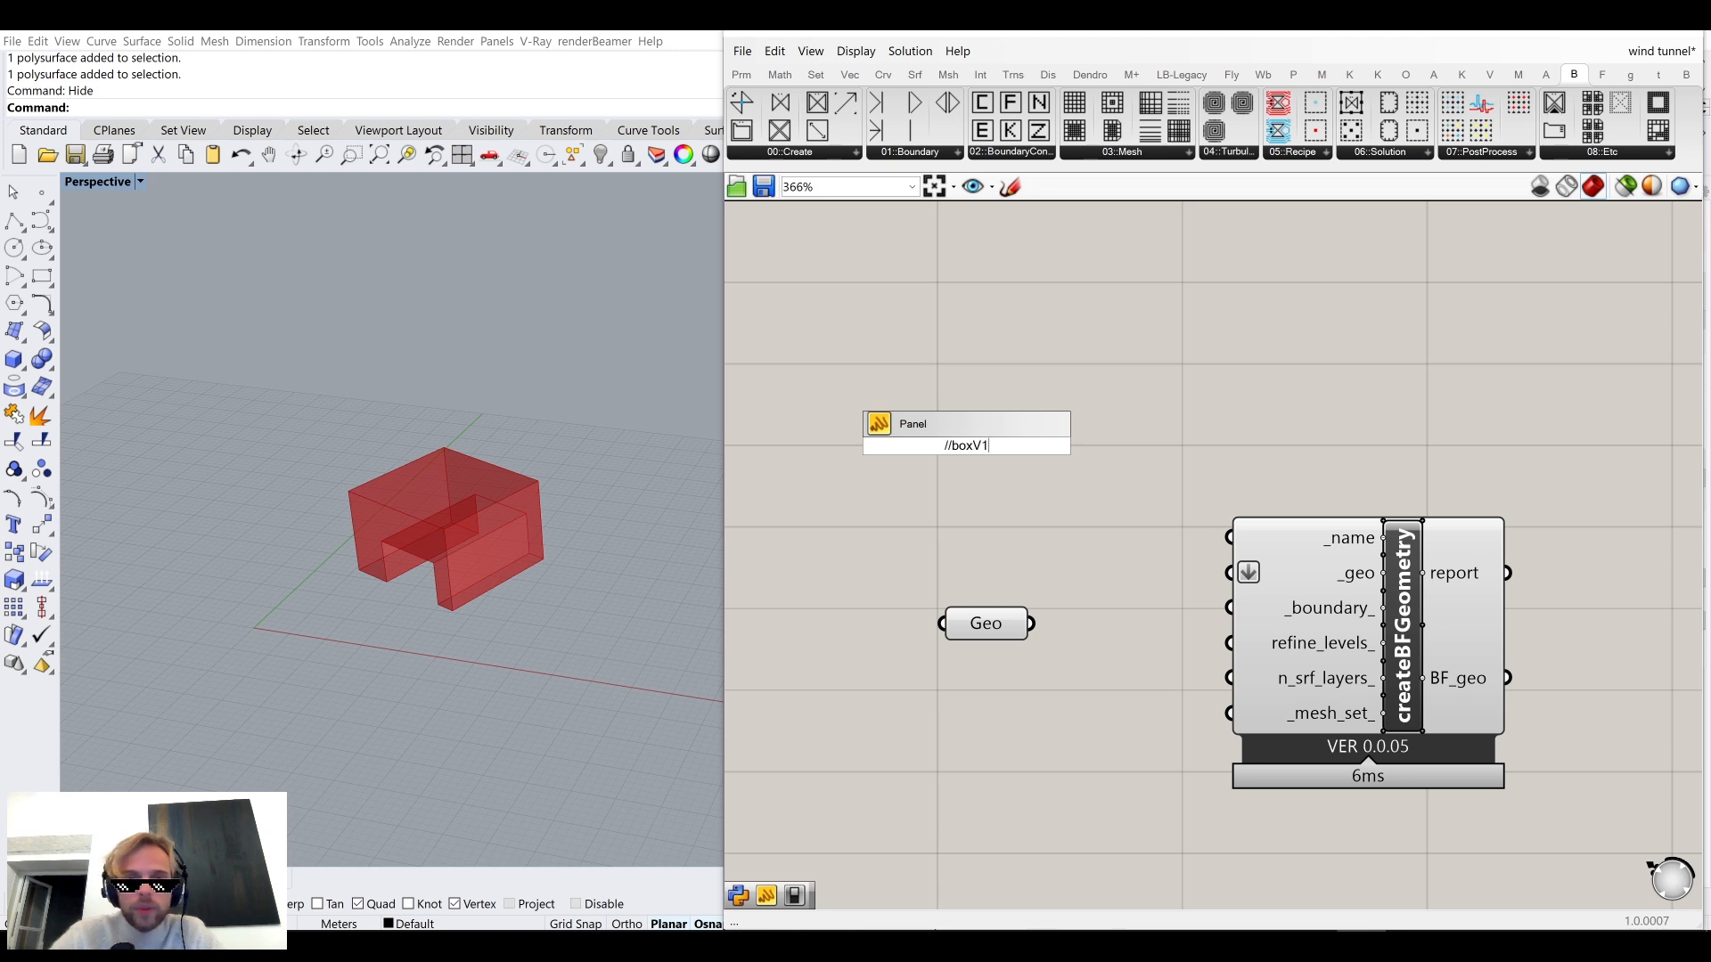
click(966, 413)
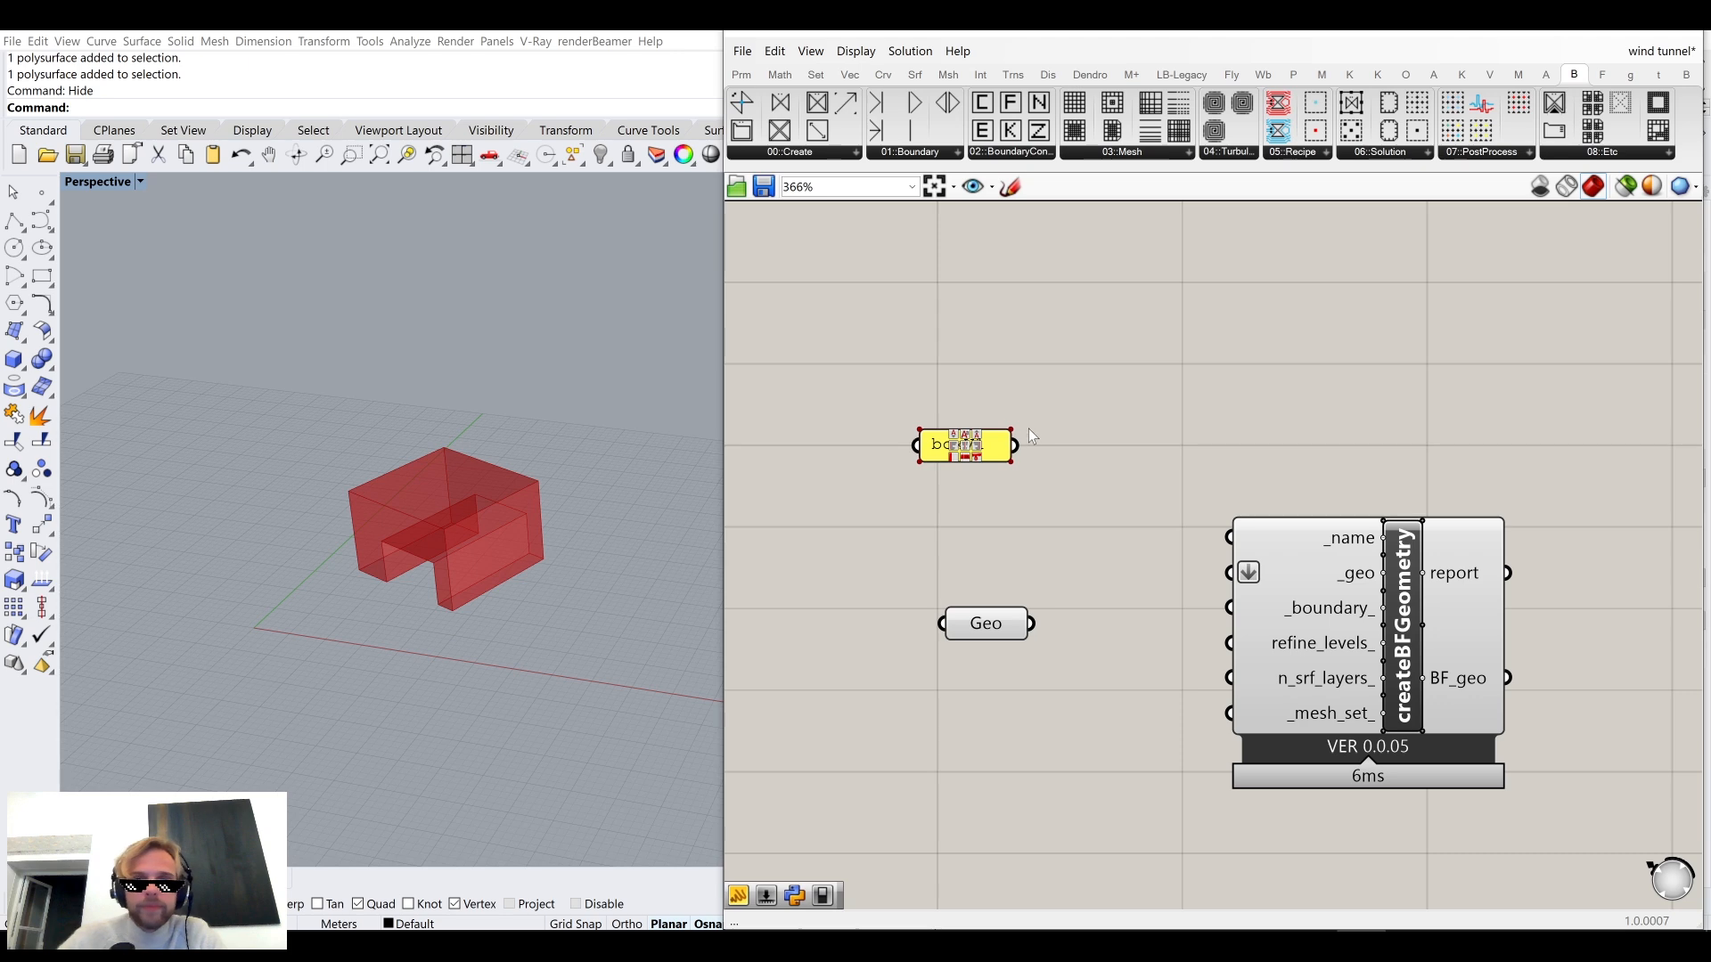
scroll(1020, 459, up, 3)
drag(1016, 456, 1355, 662)
Move the boxV1 panel directly beside the _name input of createBFGeometry and adjust the layout next to it.
scroll(878, 405, up, 5)
scroll(1041, 546, down, 4)
scroll(1041, 546, down, 3)
scroll(1048, 544, down, 2)
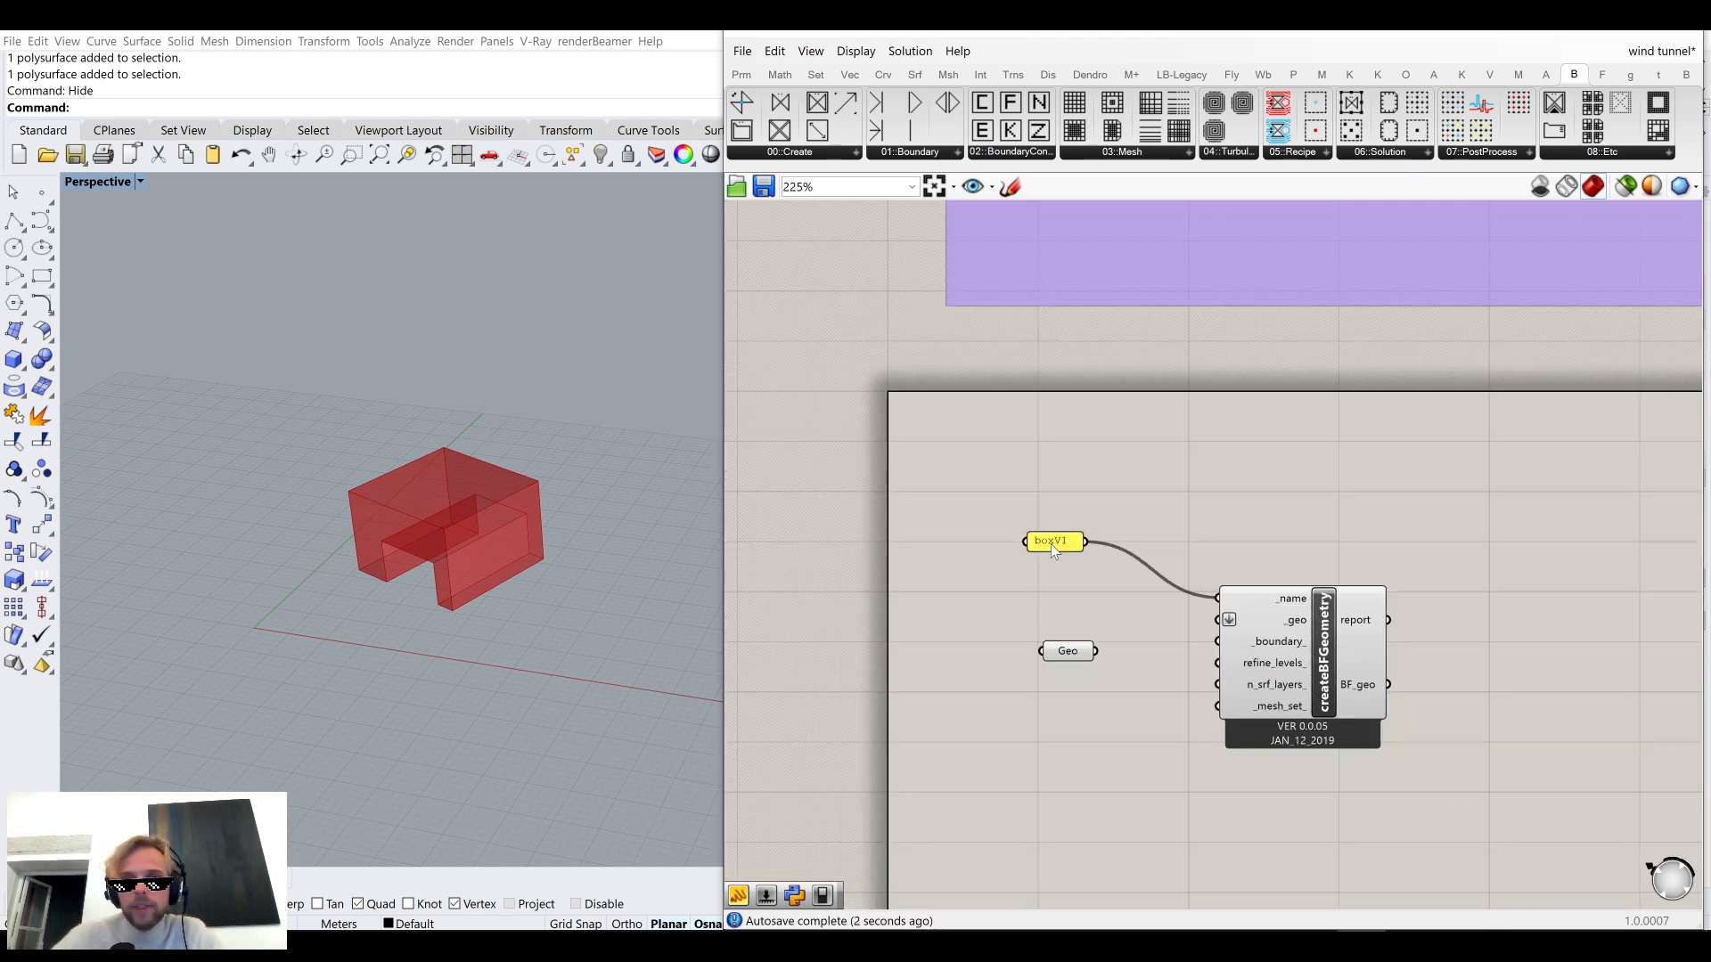
drag(1058, 545, 1171, 601)
scroll(1153, 615, up, 2)
drag(1029, 593, 1014, 574)
click(1158, 560)
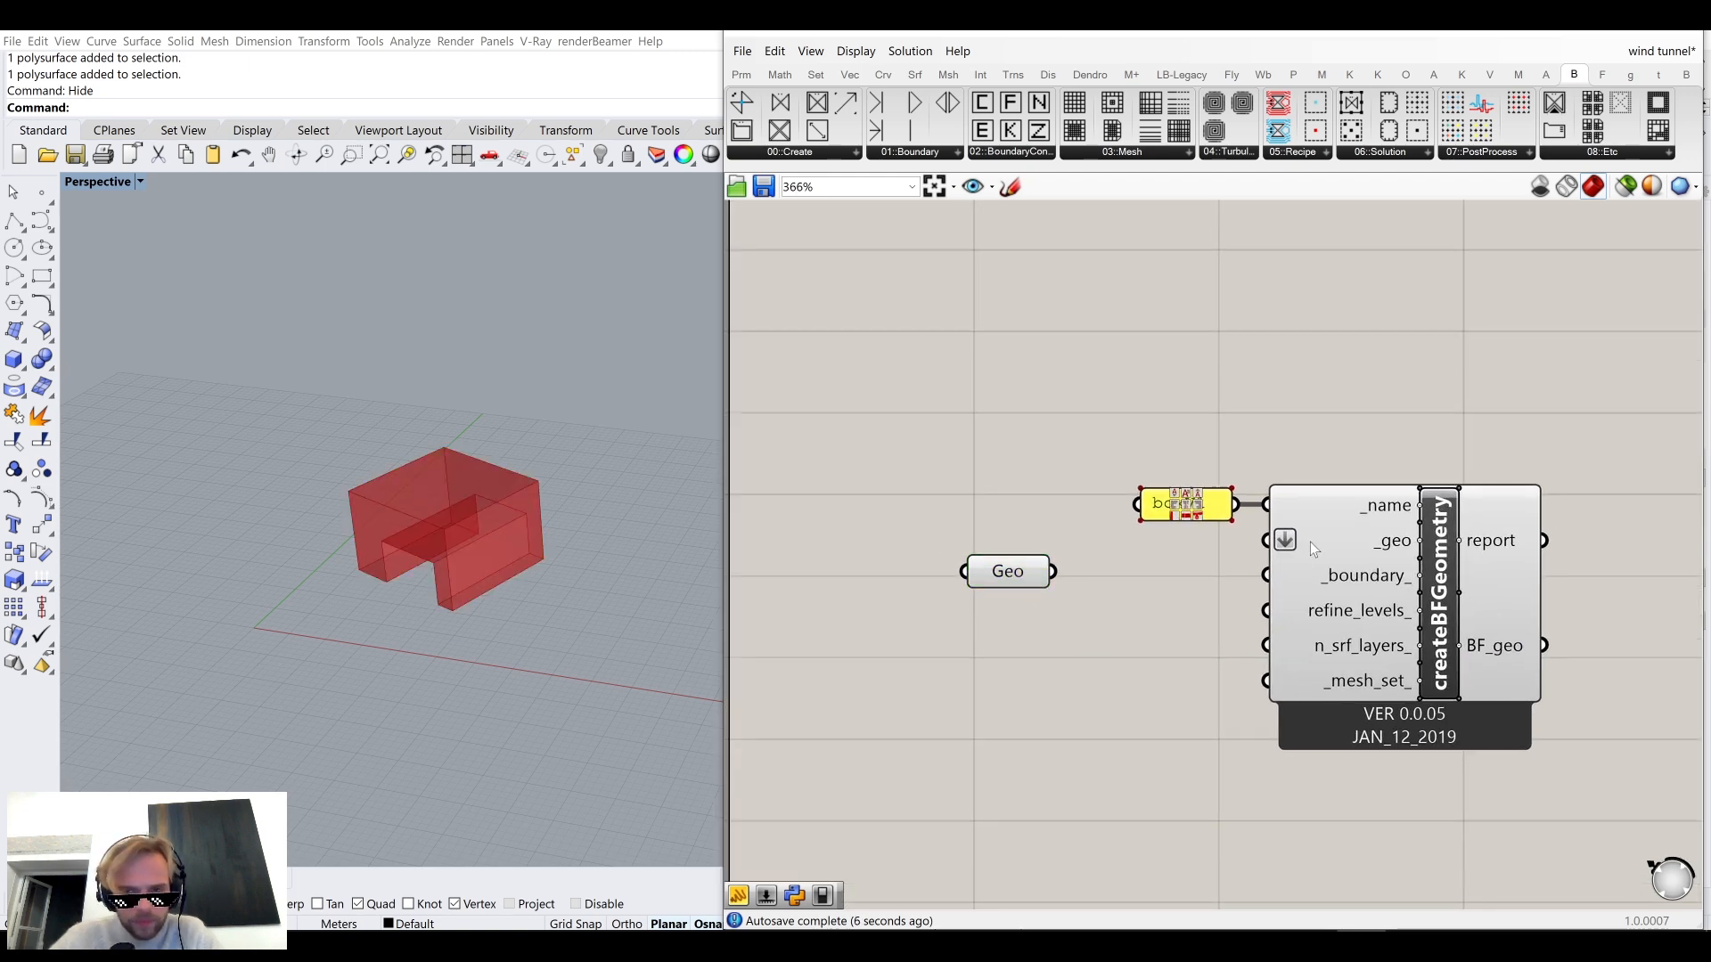
Connect the Geometry parameter to the _geo input of createBFGeometry and align it farther away with a straight wire.
drag(1054, 571, 1265, 541)
click(980, 557)
drag(980, 557, 934, 526)
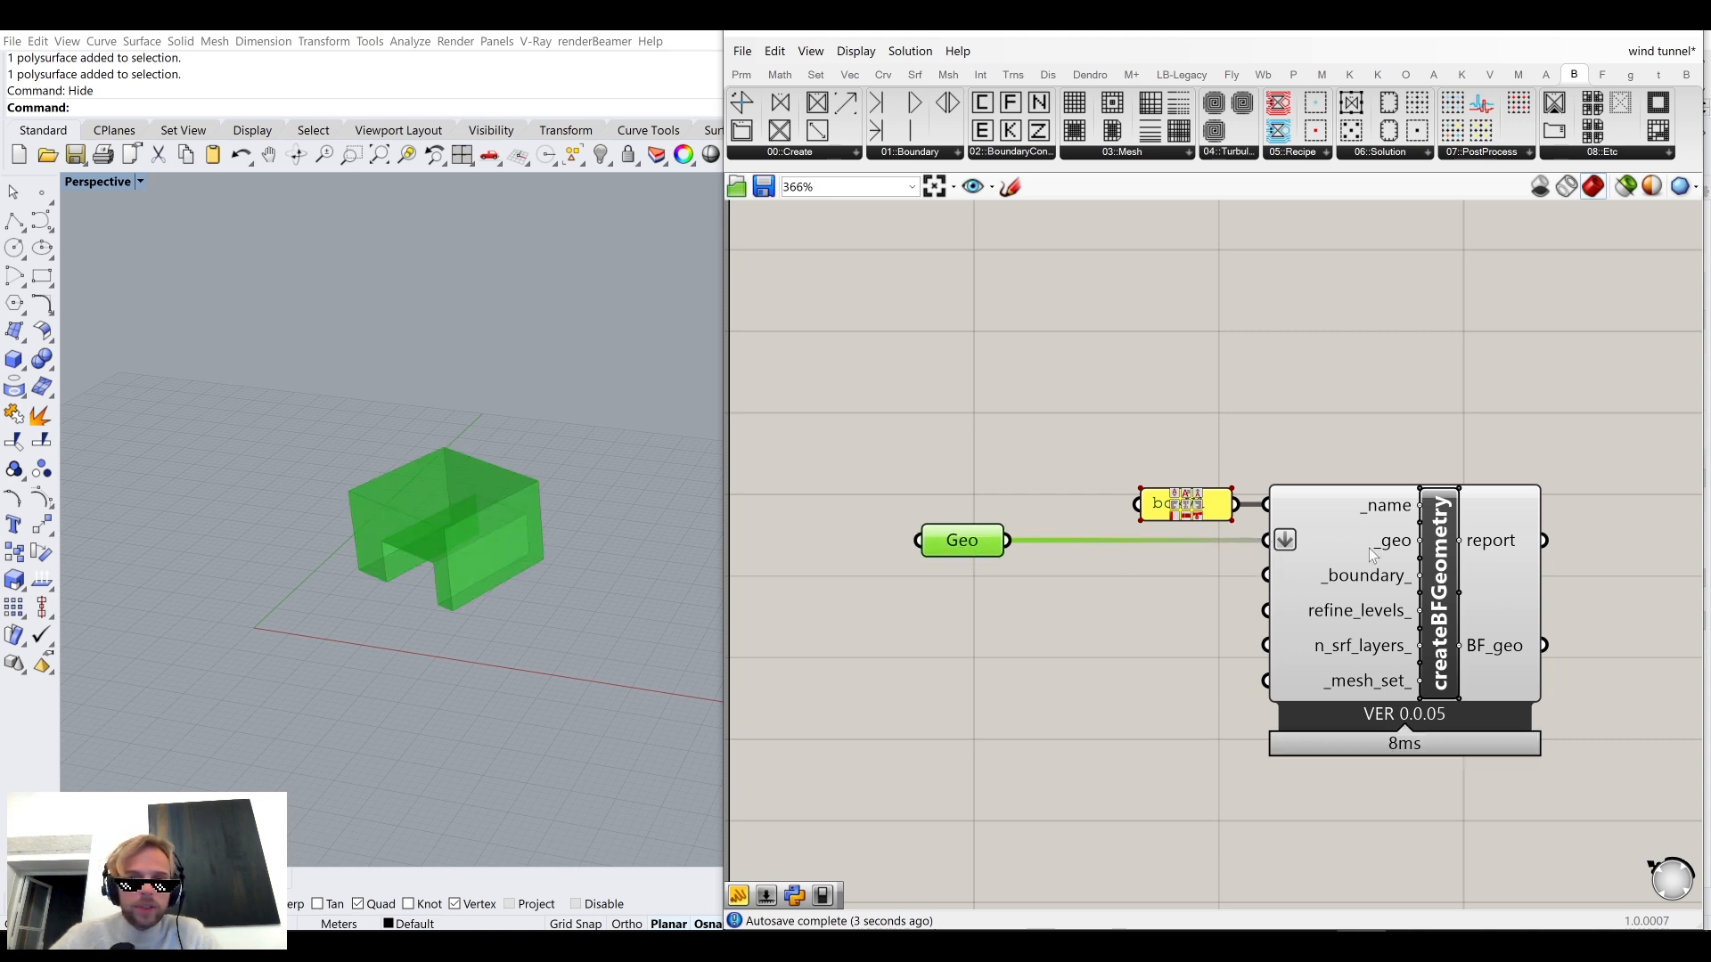
drag(951, 541, 826, 533)
click(1007, 561)
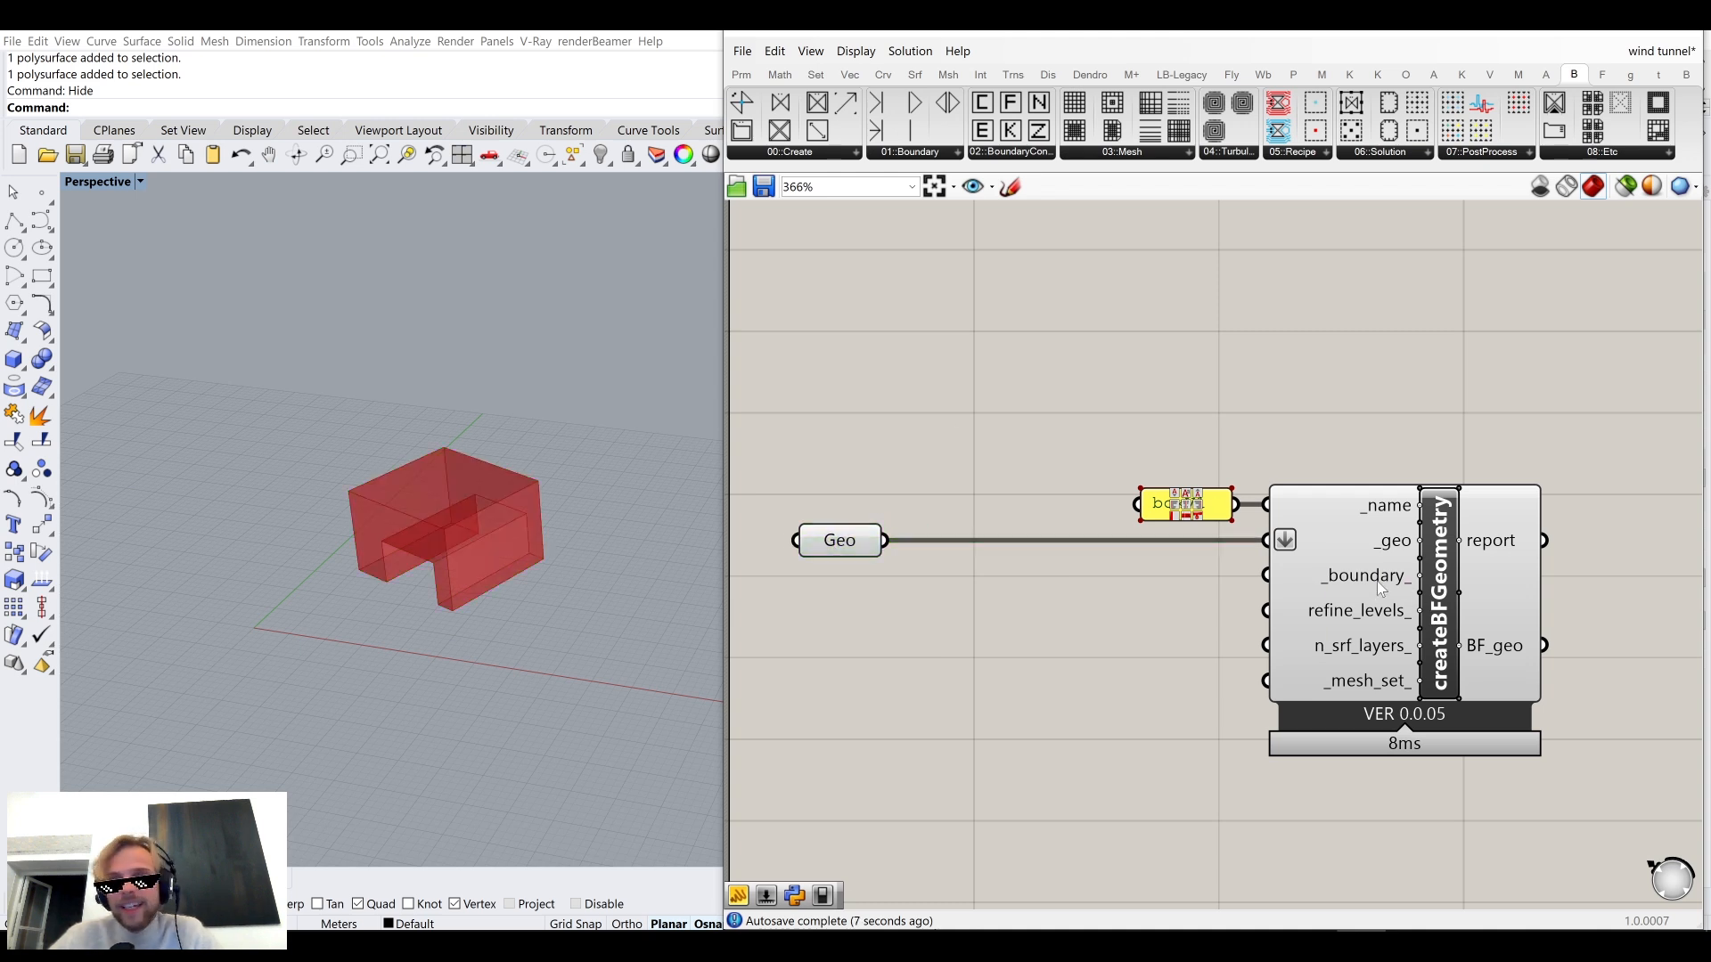
Add a Butterfly Wall Boundary component and connect its wall_boundary output to the _boundary_ input of createBFGeometry.
mouse_move(1376, 581)
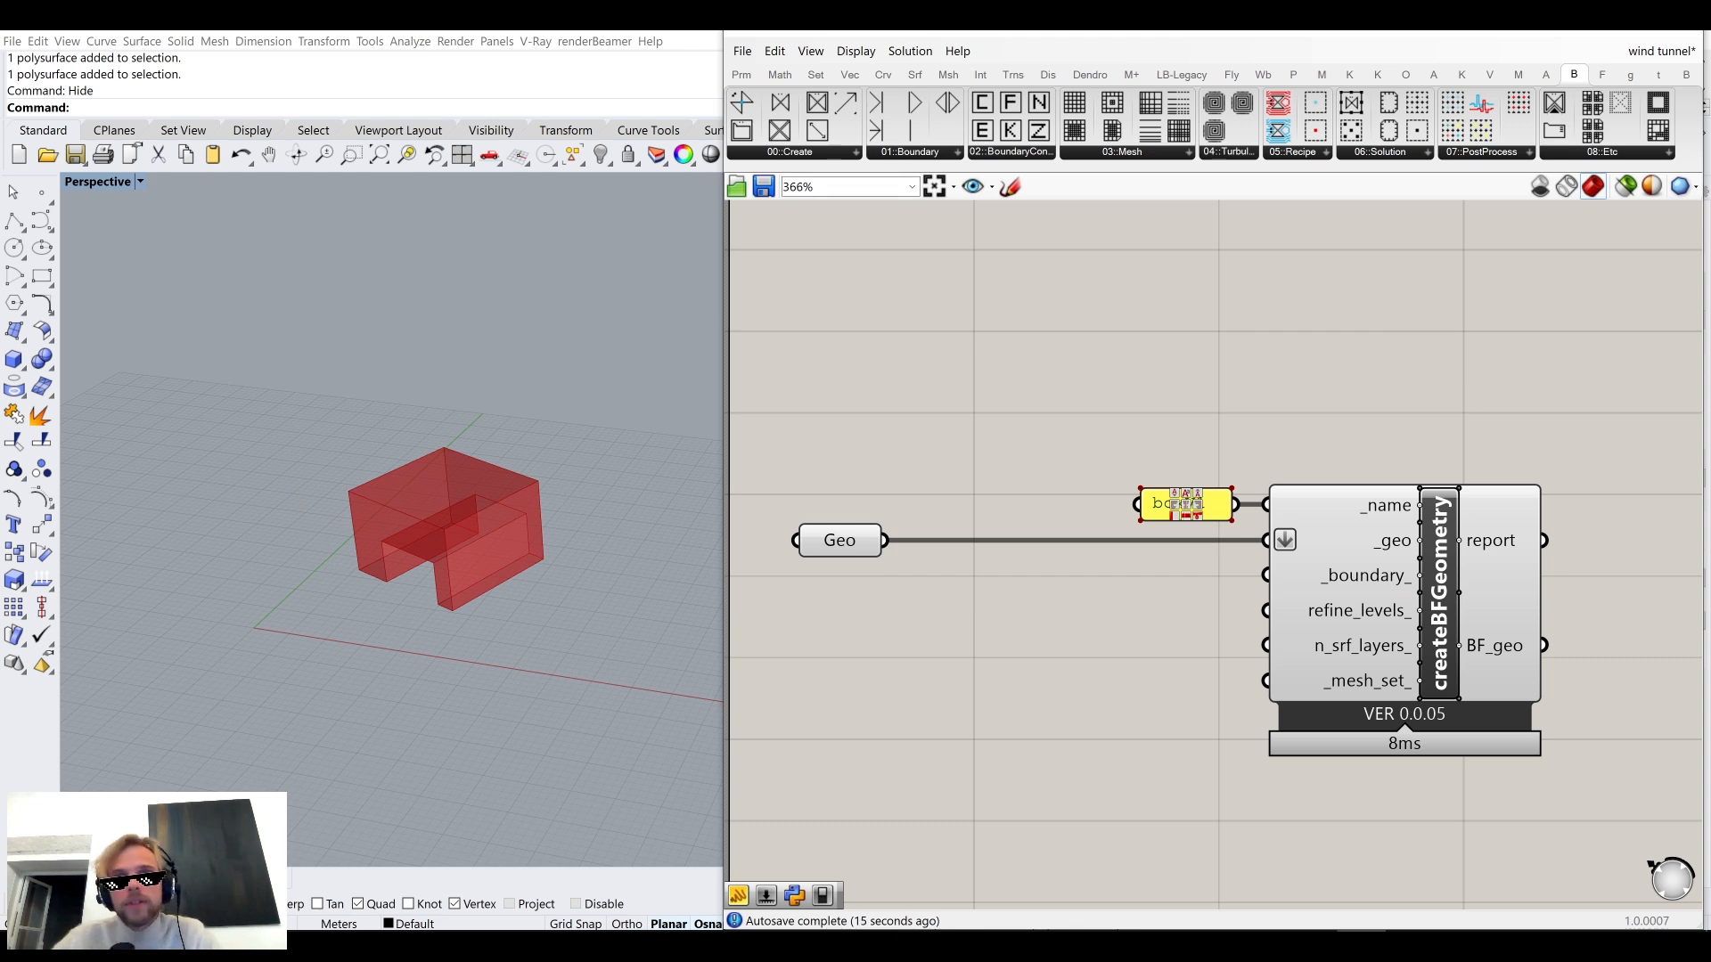
click(904, 153)
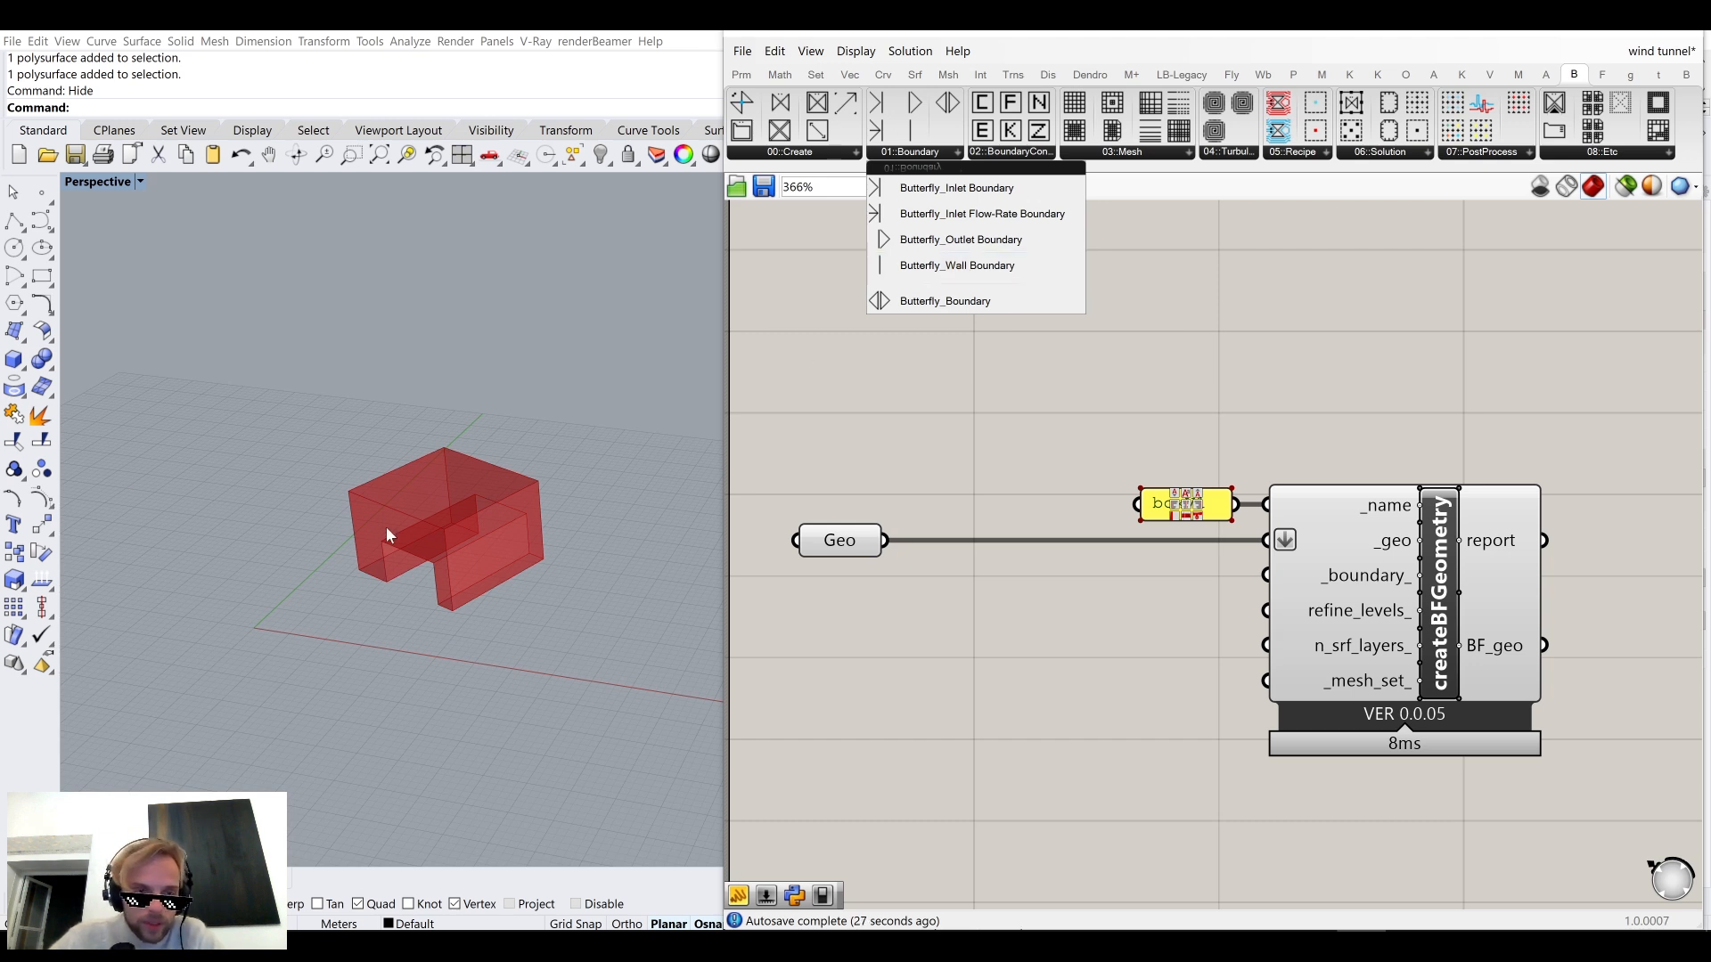
click(967, 265)
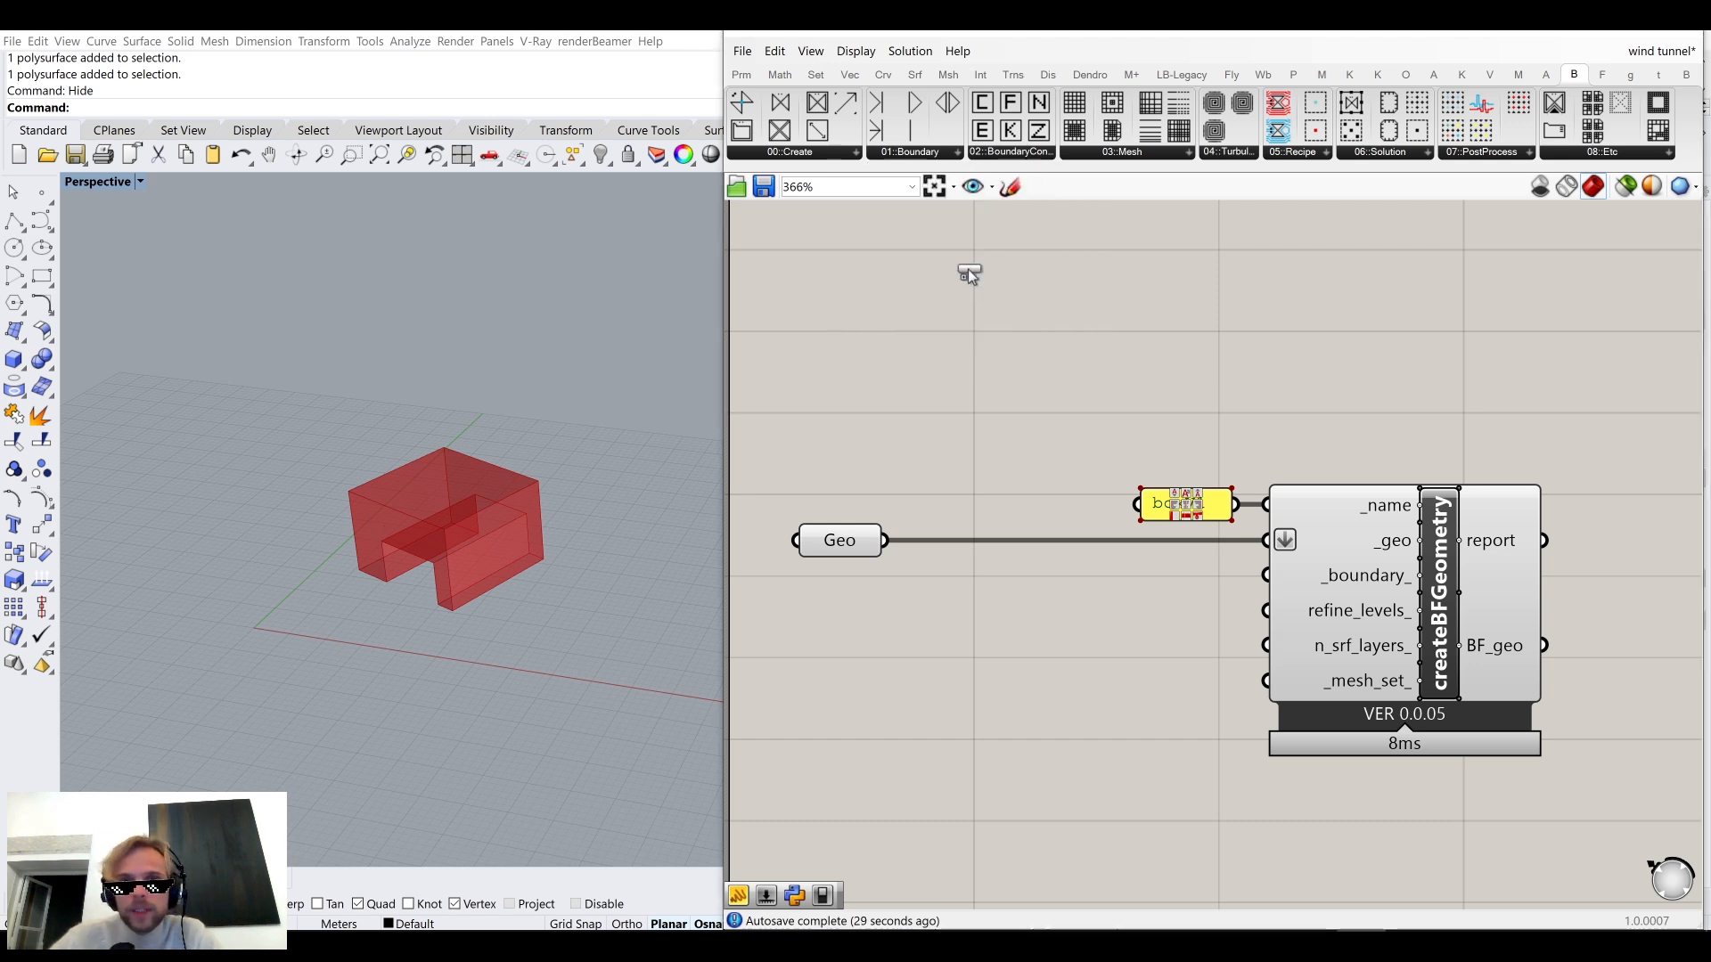
click(1013, 628)
right_drag(1063, 661, 1161, 596)
drag(1363, 511, 1278, 529)
Rearrange the components, moving the Geometry parameter farther from the wall component to space out the definition.
right_drag(1278, 529, 1217, 524)
scroll(1217, 524, down, 4)
drag(1475, 692, 1075, 445)
click(1372, 435)
scroll(1168, 524, up, 3)
drag(1163, 526, 1005, 526)
click(936, 579)
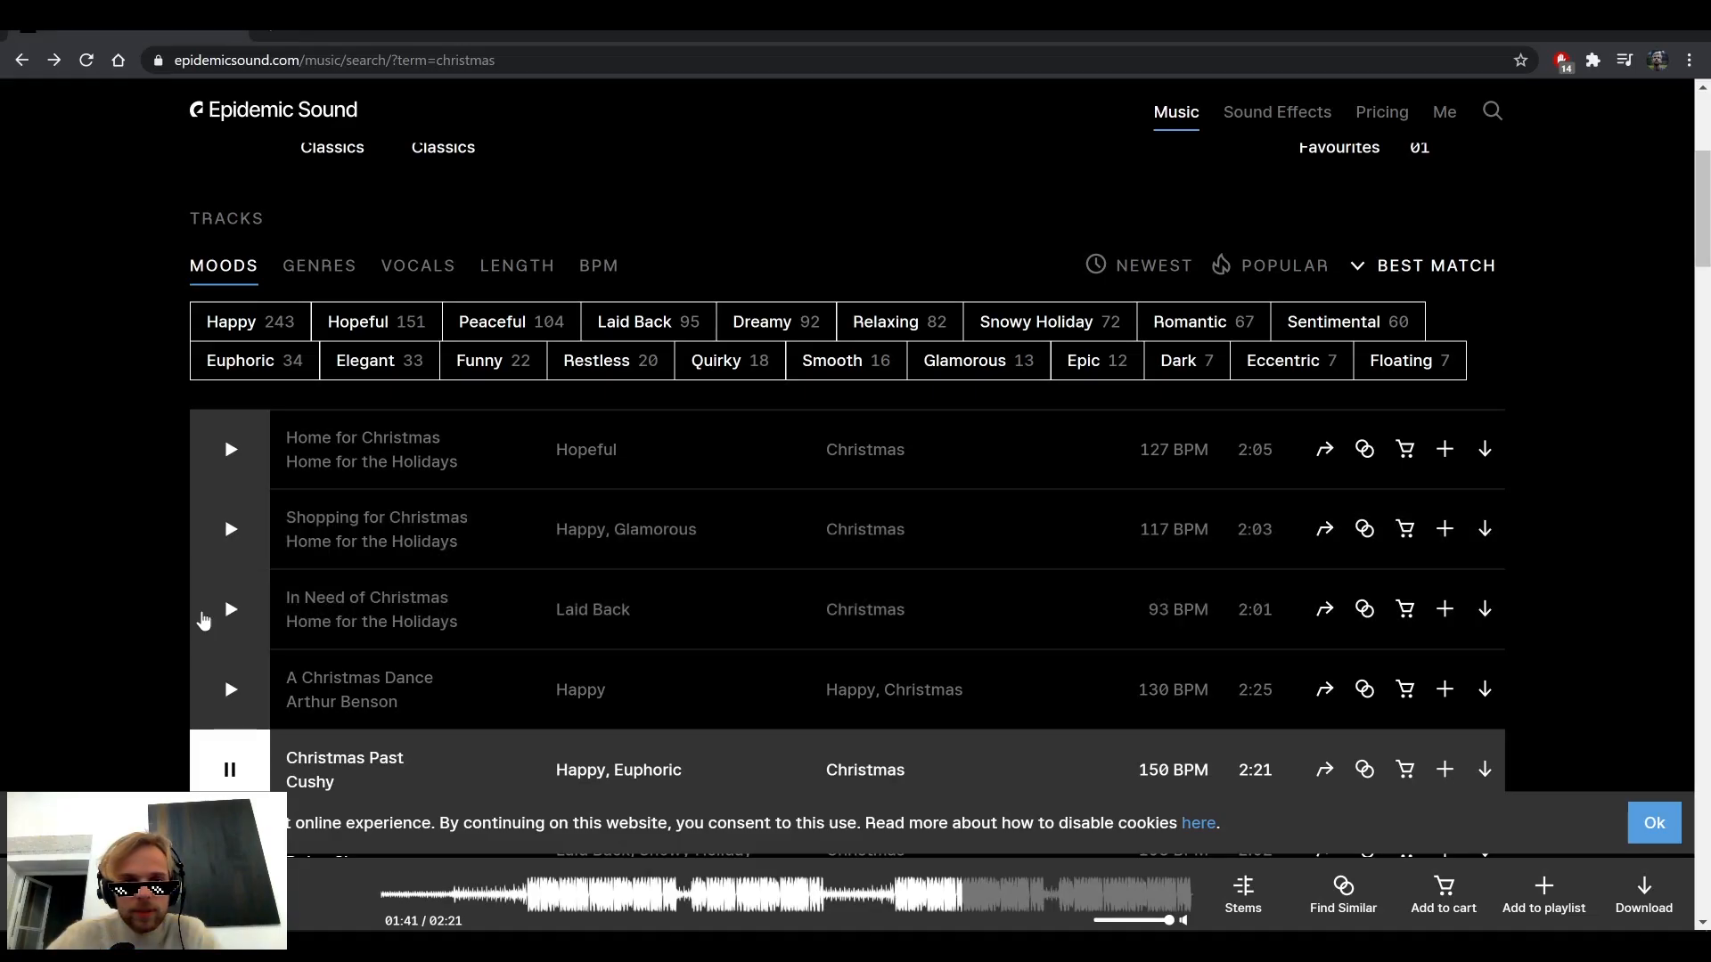
Switch to Epidemic Sound in the browser and look through the Christmas tracks.
scroll(242, 615, down, 3)
scroll(236, 606, down, 2)
scroll(229, 599, up, 1)
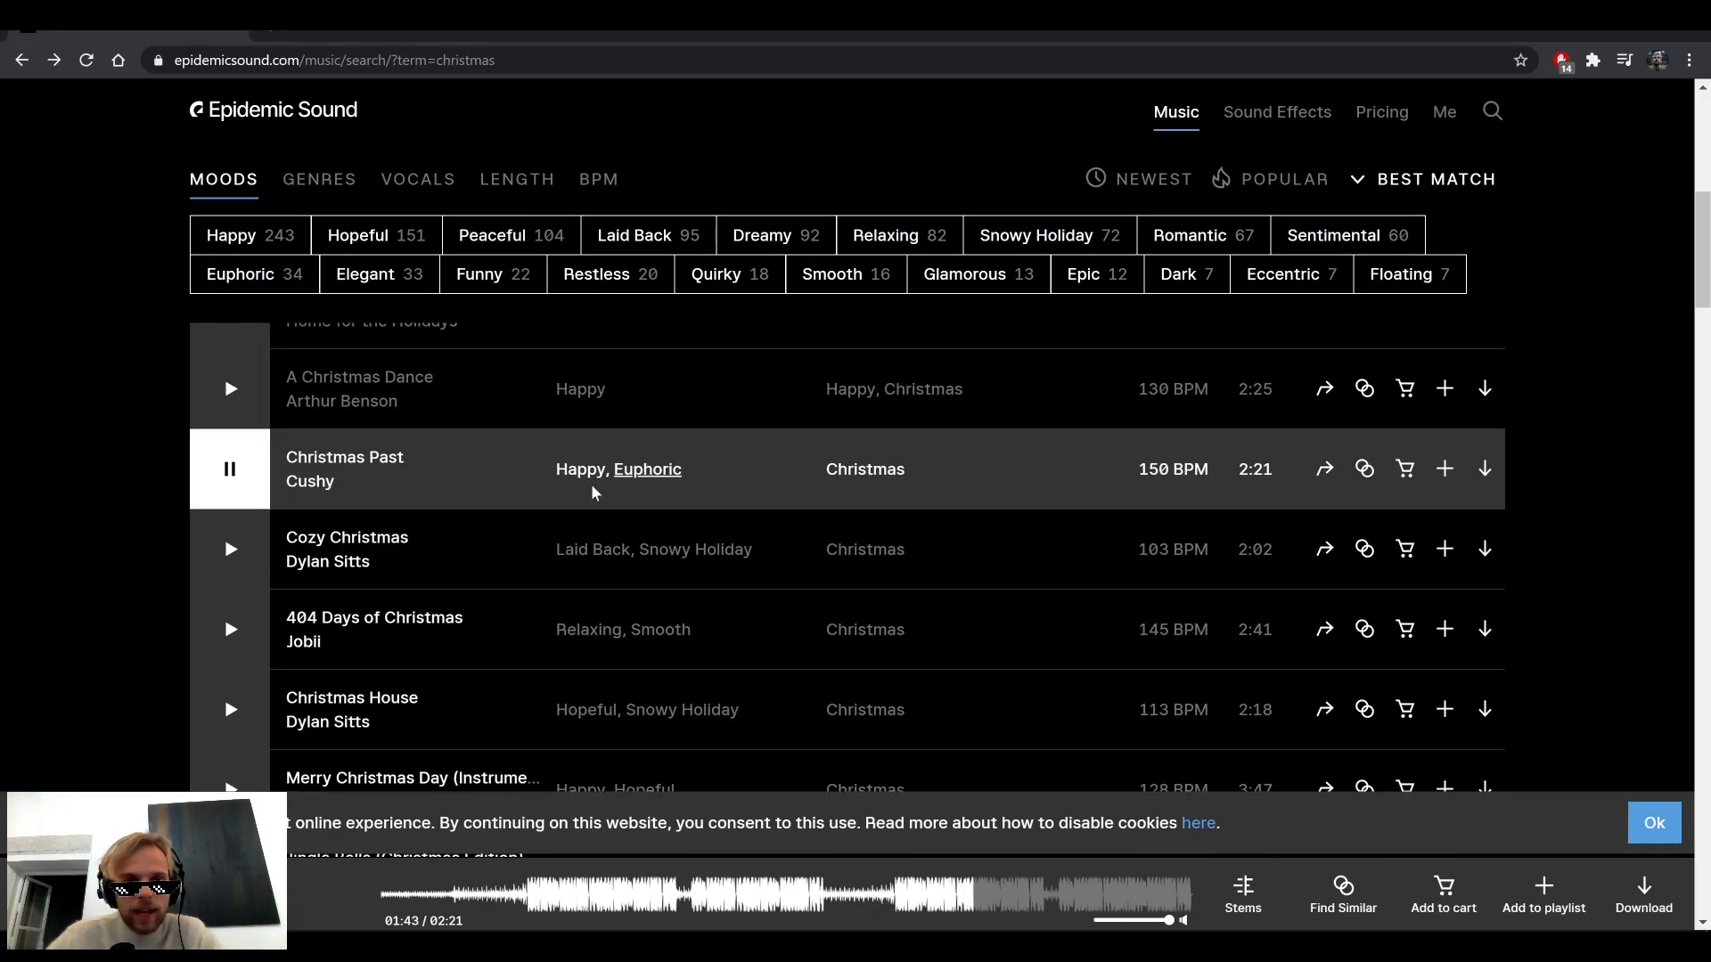
click(359, 566)
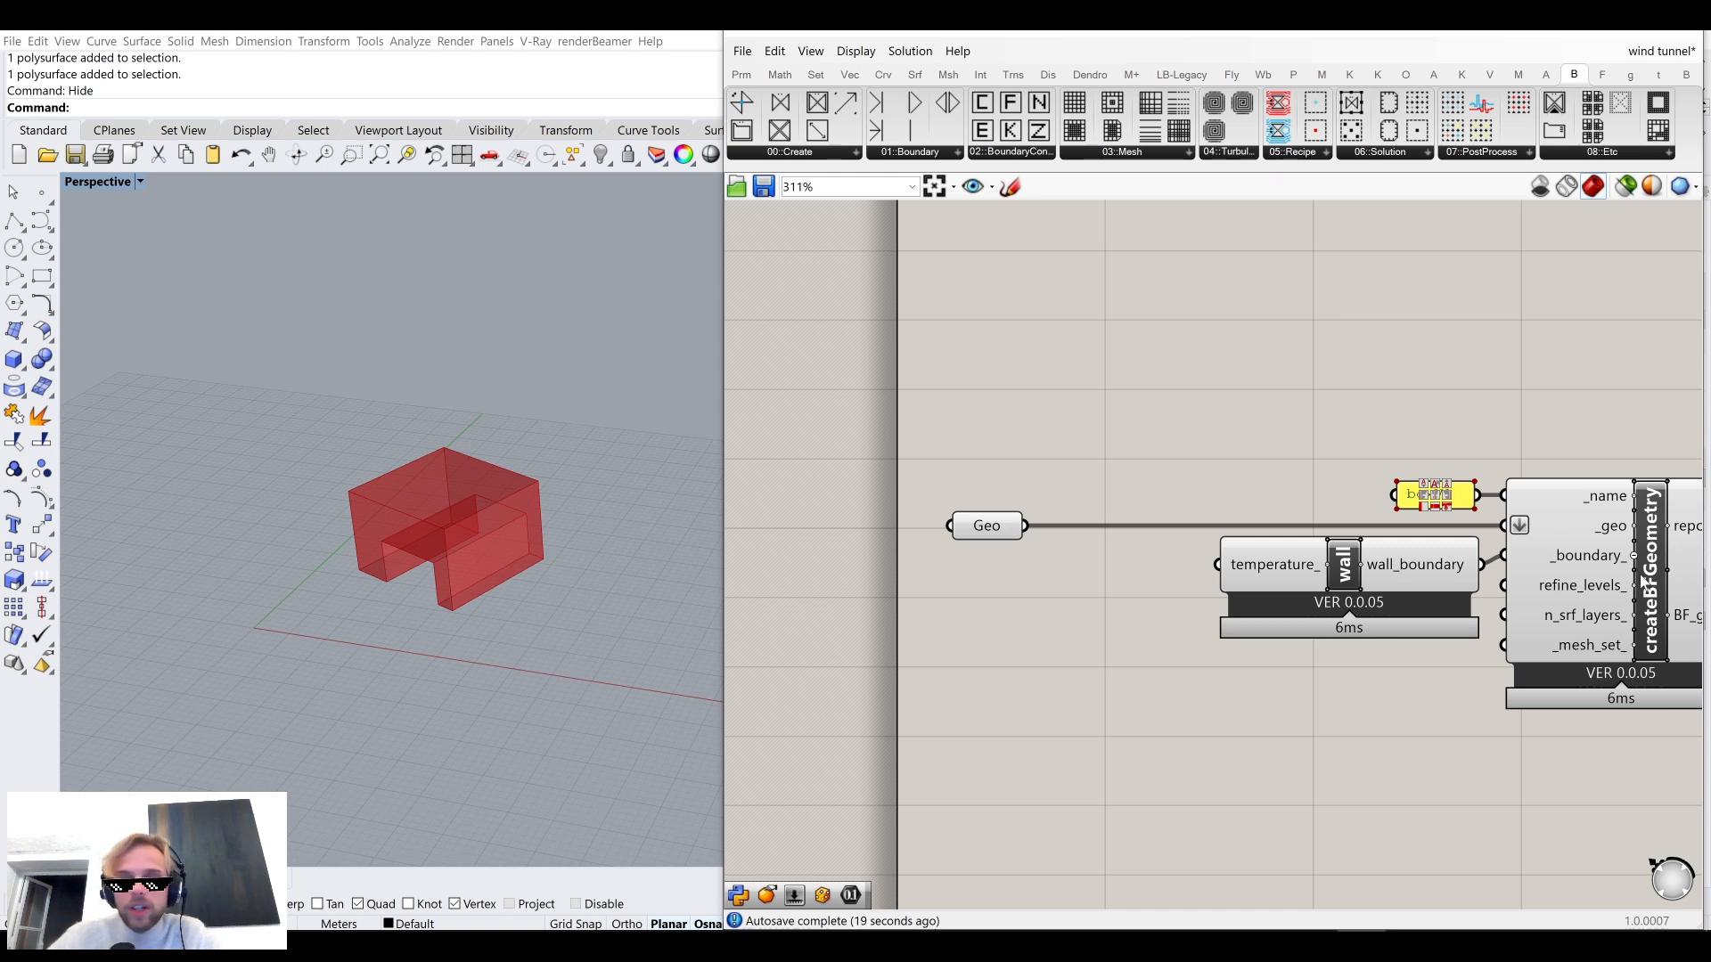
scroll(1421, 497, up, 8)
scroll(1310, 535, down, 8)
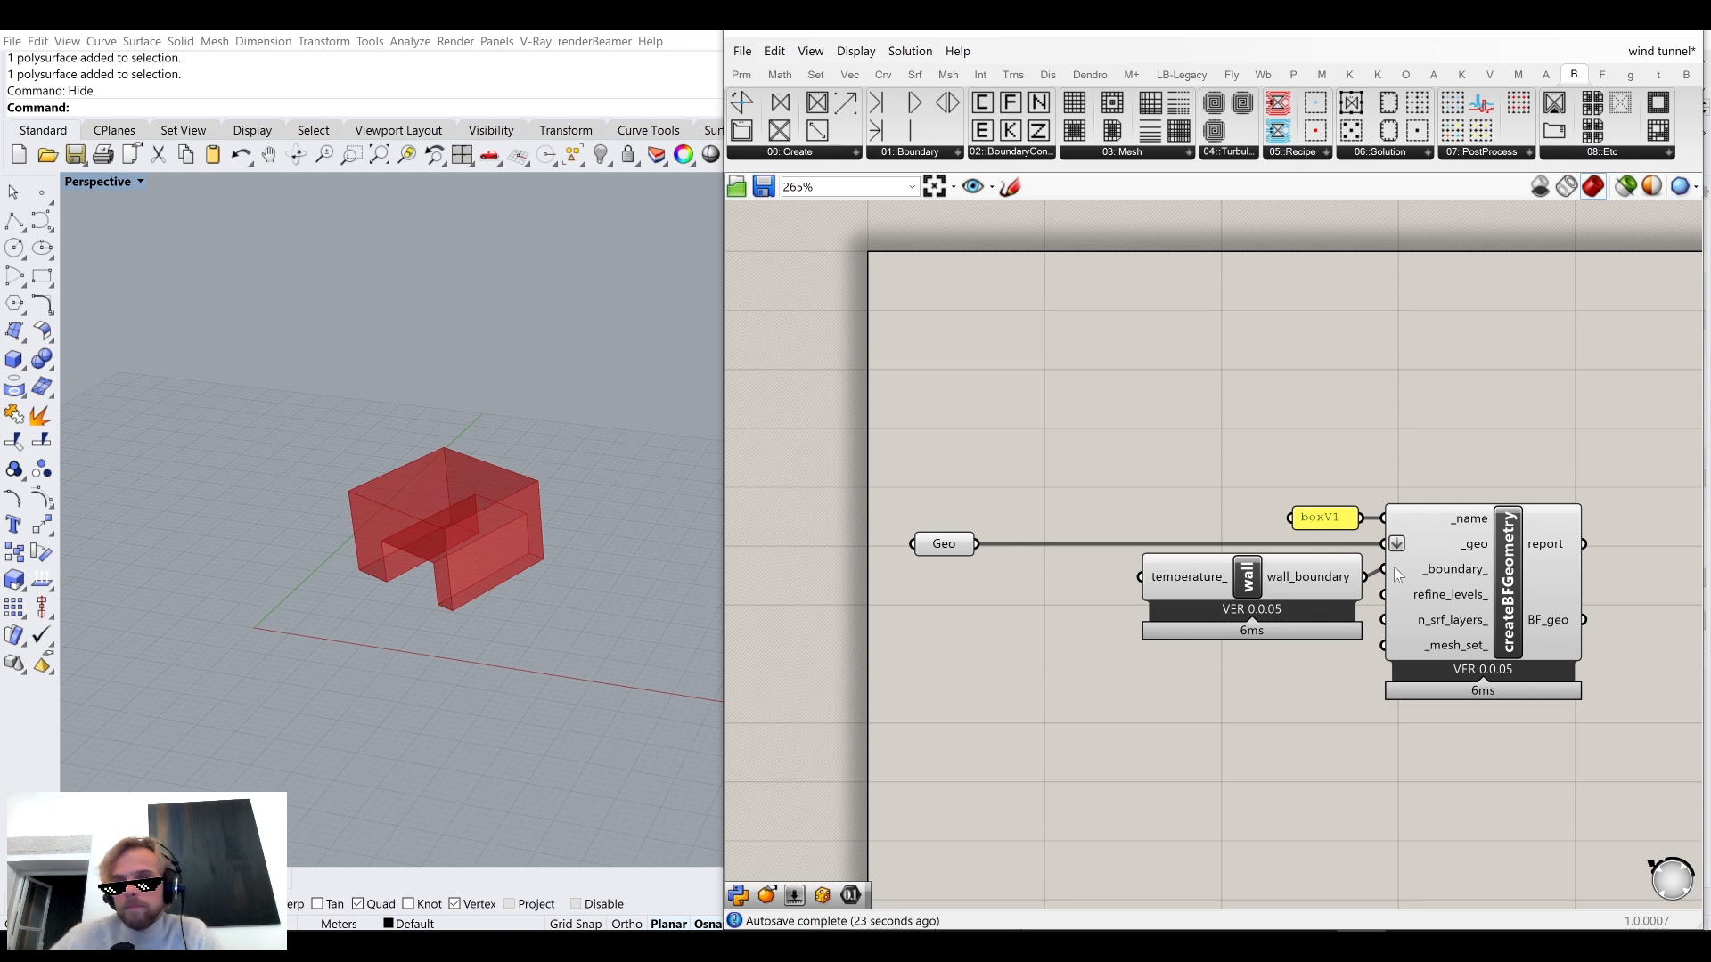
mouse_move(1424, 597)
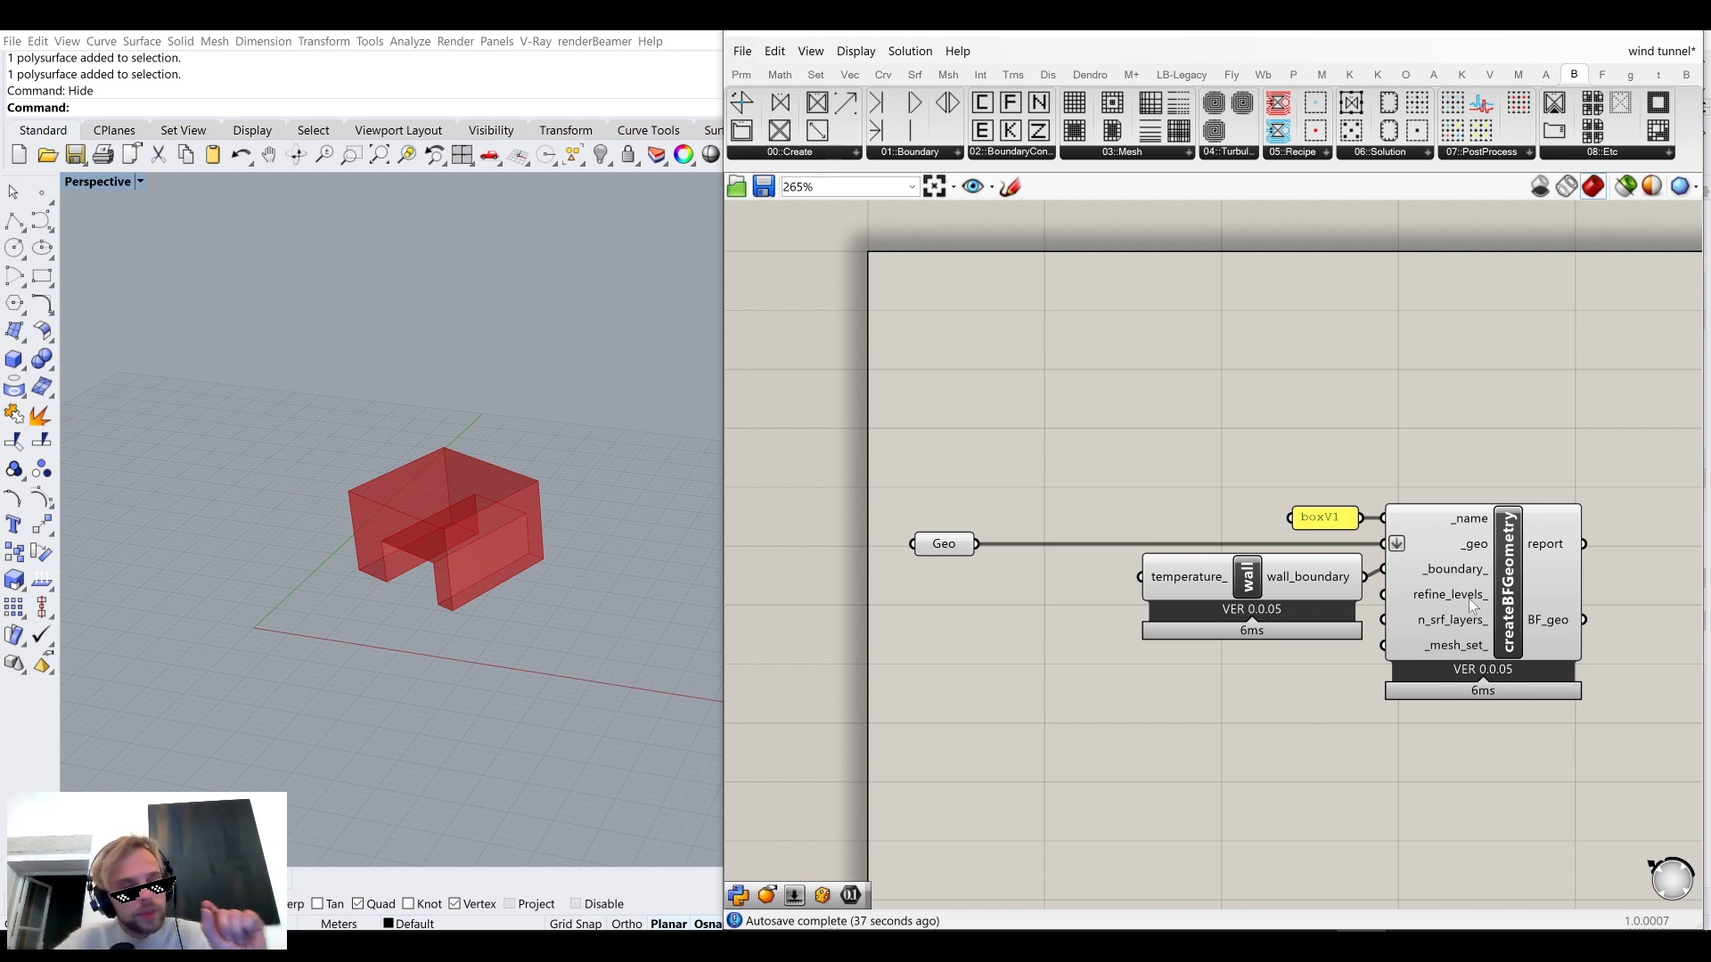
Enable the reference group's createBFGeometry component, its inputs, and the connected BBox, Box and Scale components.
scroll(1437, 401, down, 5)
scroll(1230, 515, up, 4)
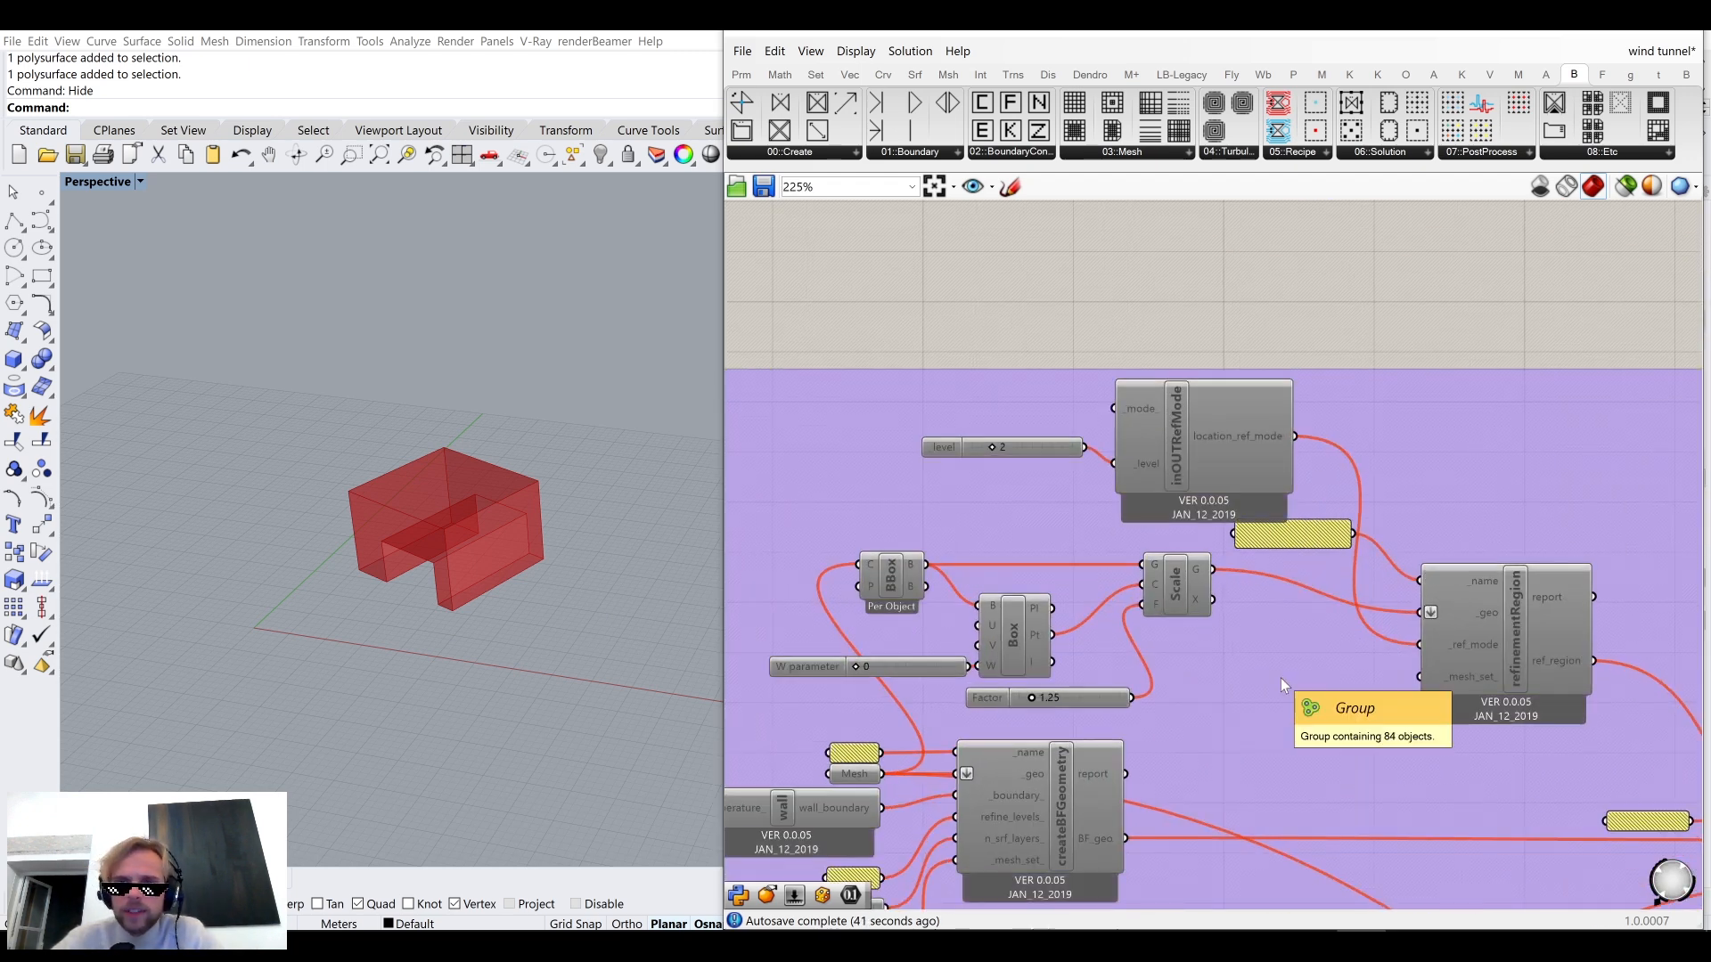
right_drag(1306, 772, 1345, 586)
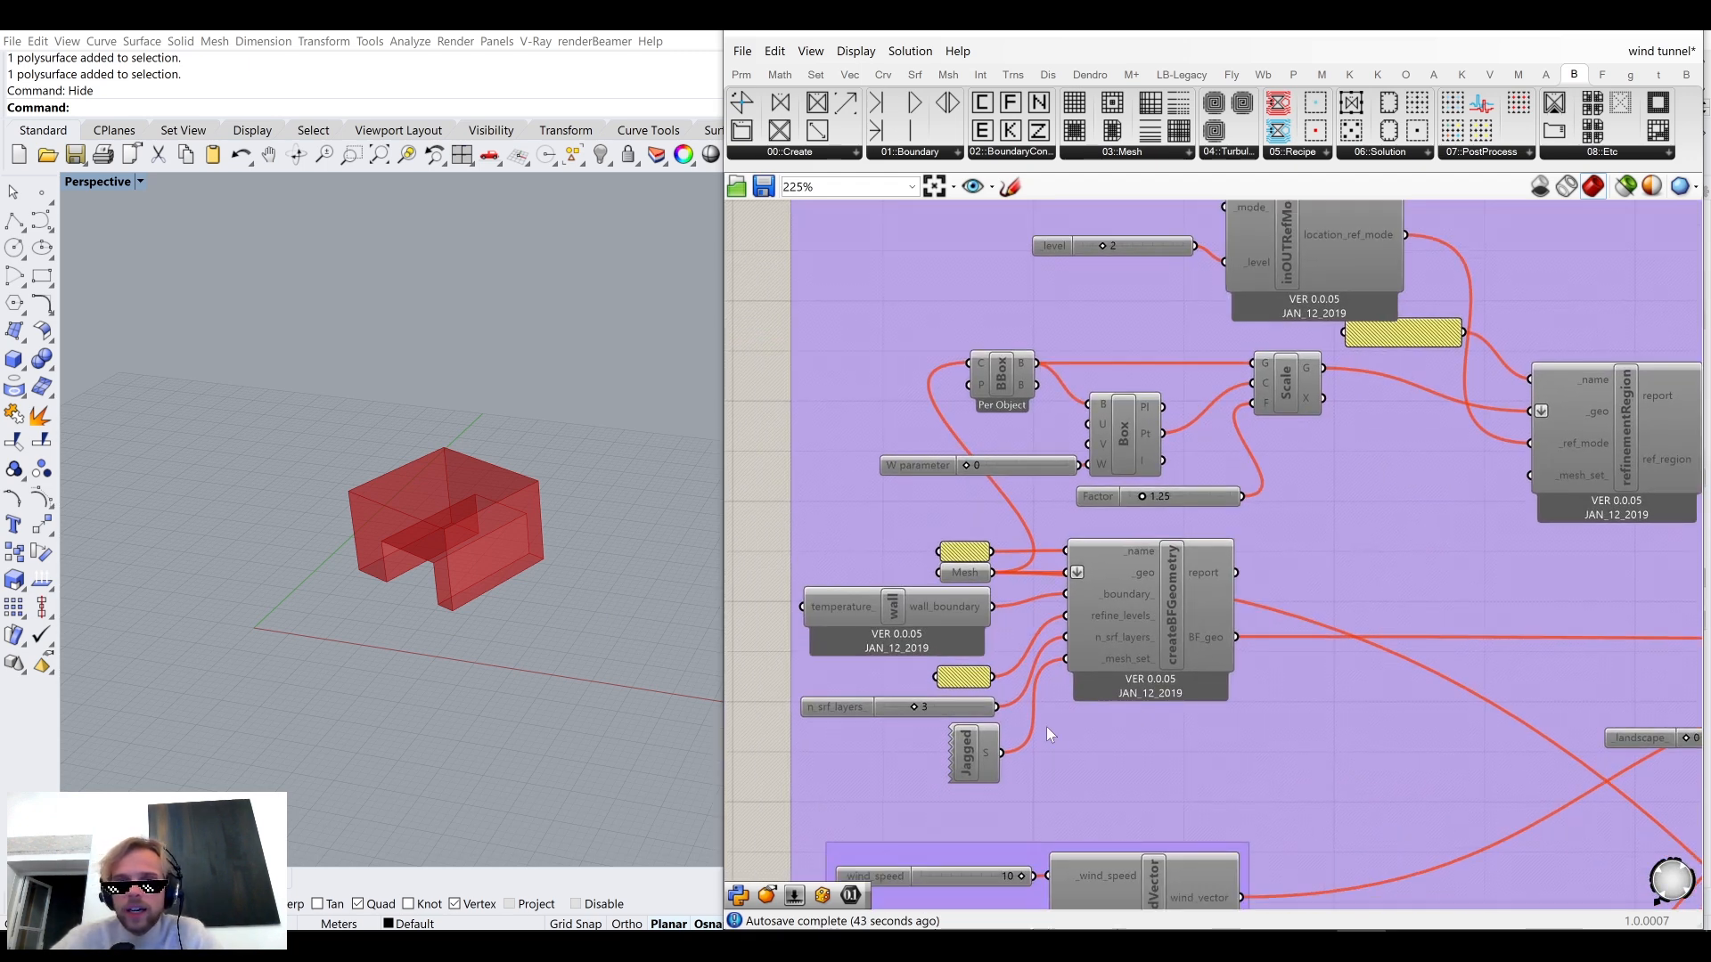
scroll(998, 720, up, 3)
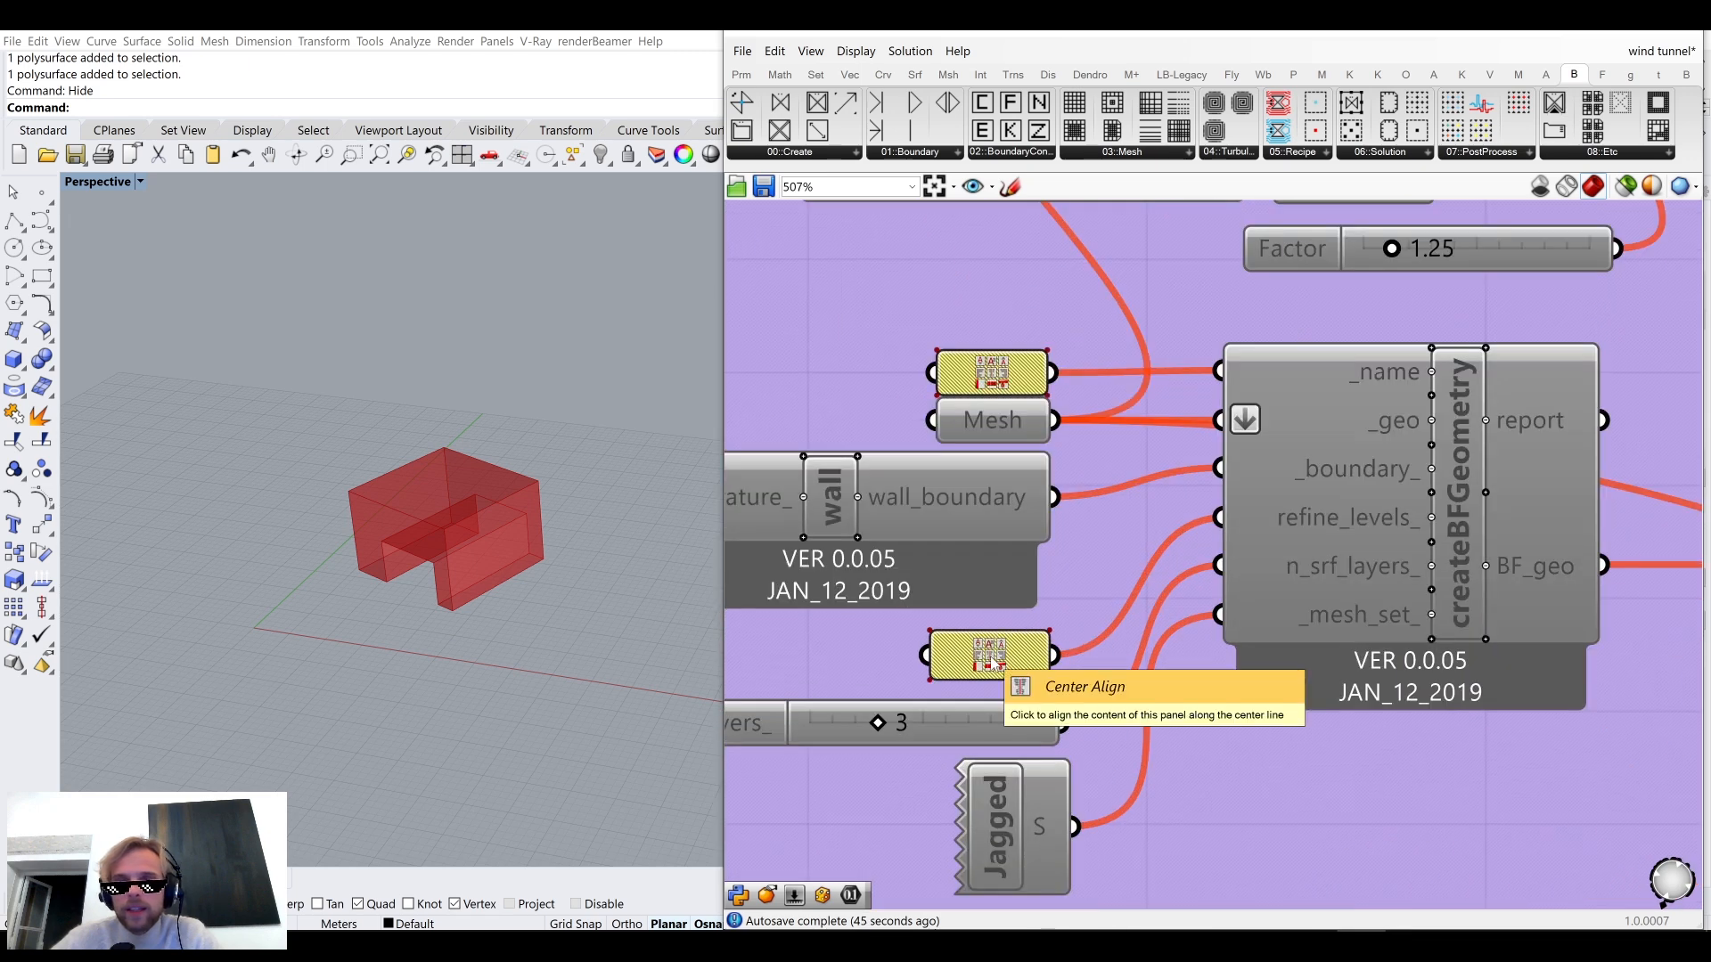
scroll(992, 662, down, 7)
drag(825, 476, 1159, 712)
middle_click(1045, 650)
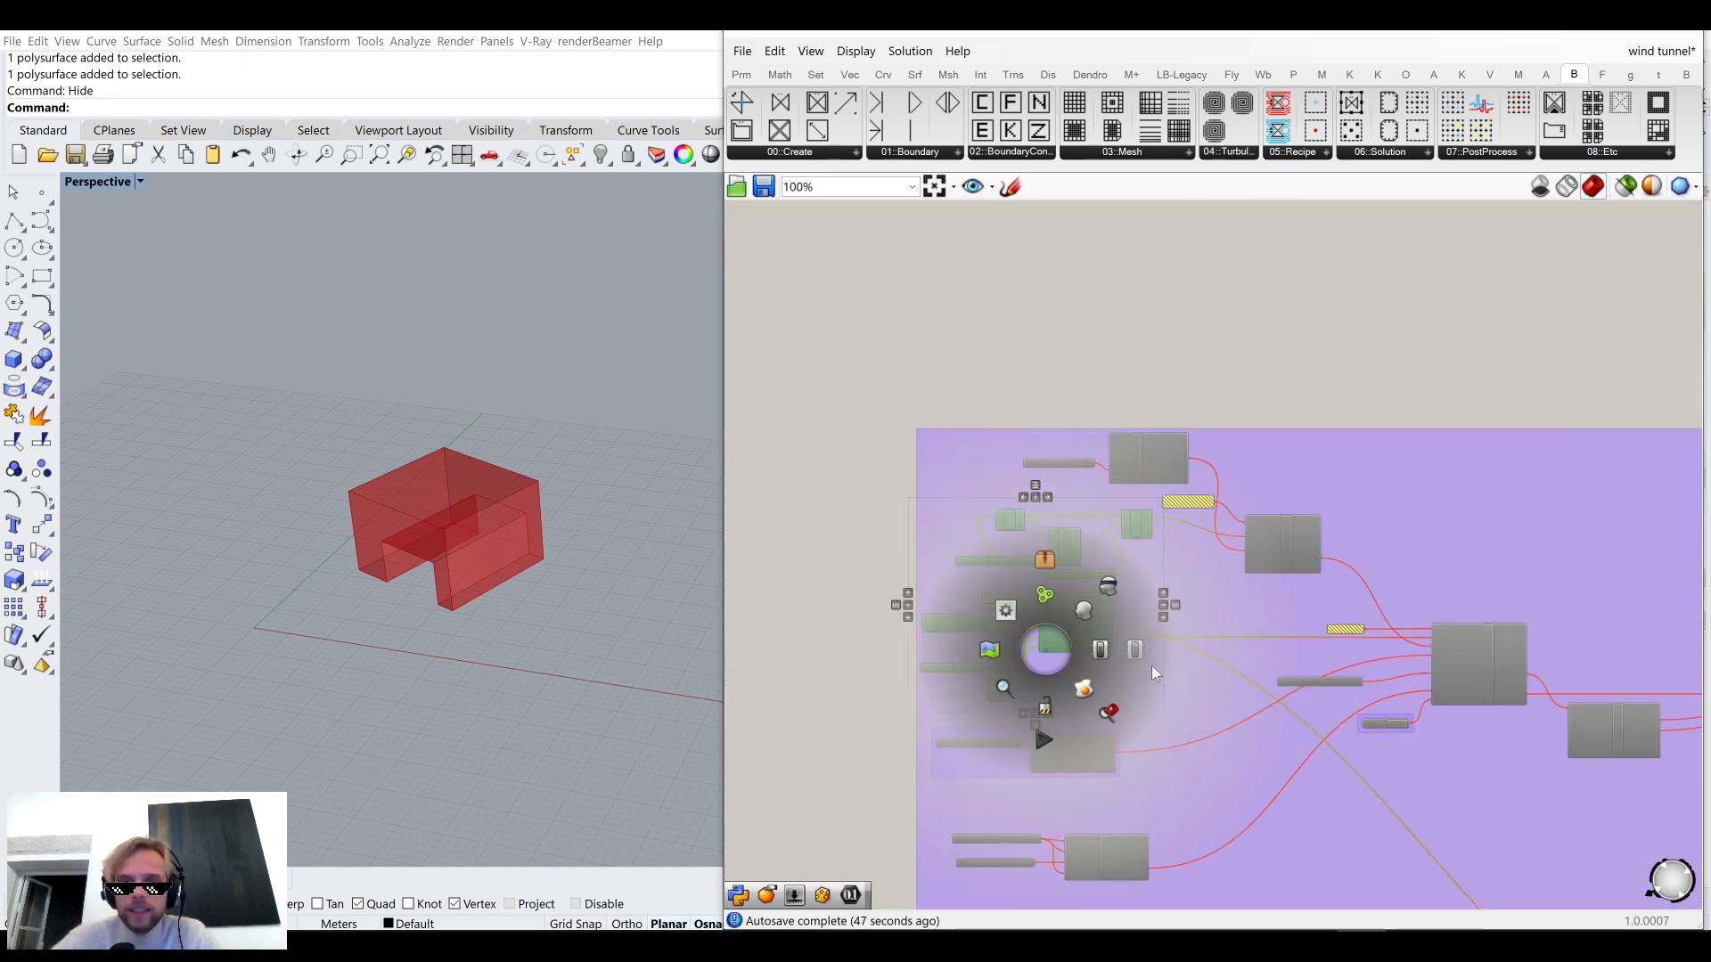
click(1108, 655)
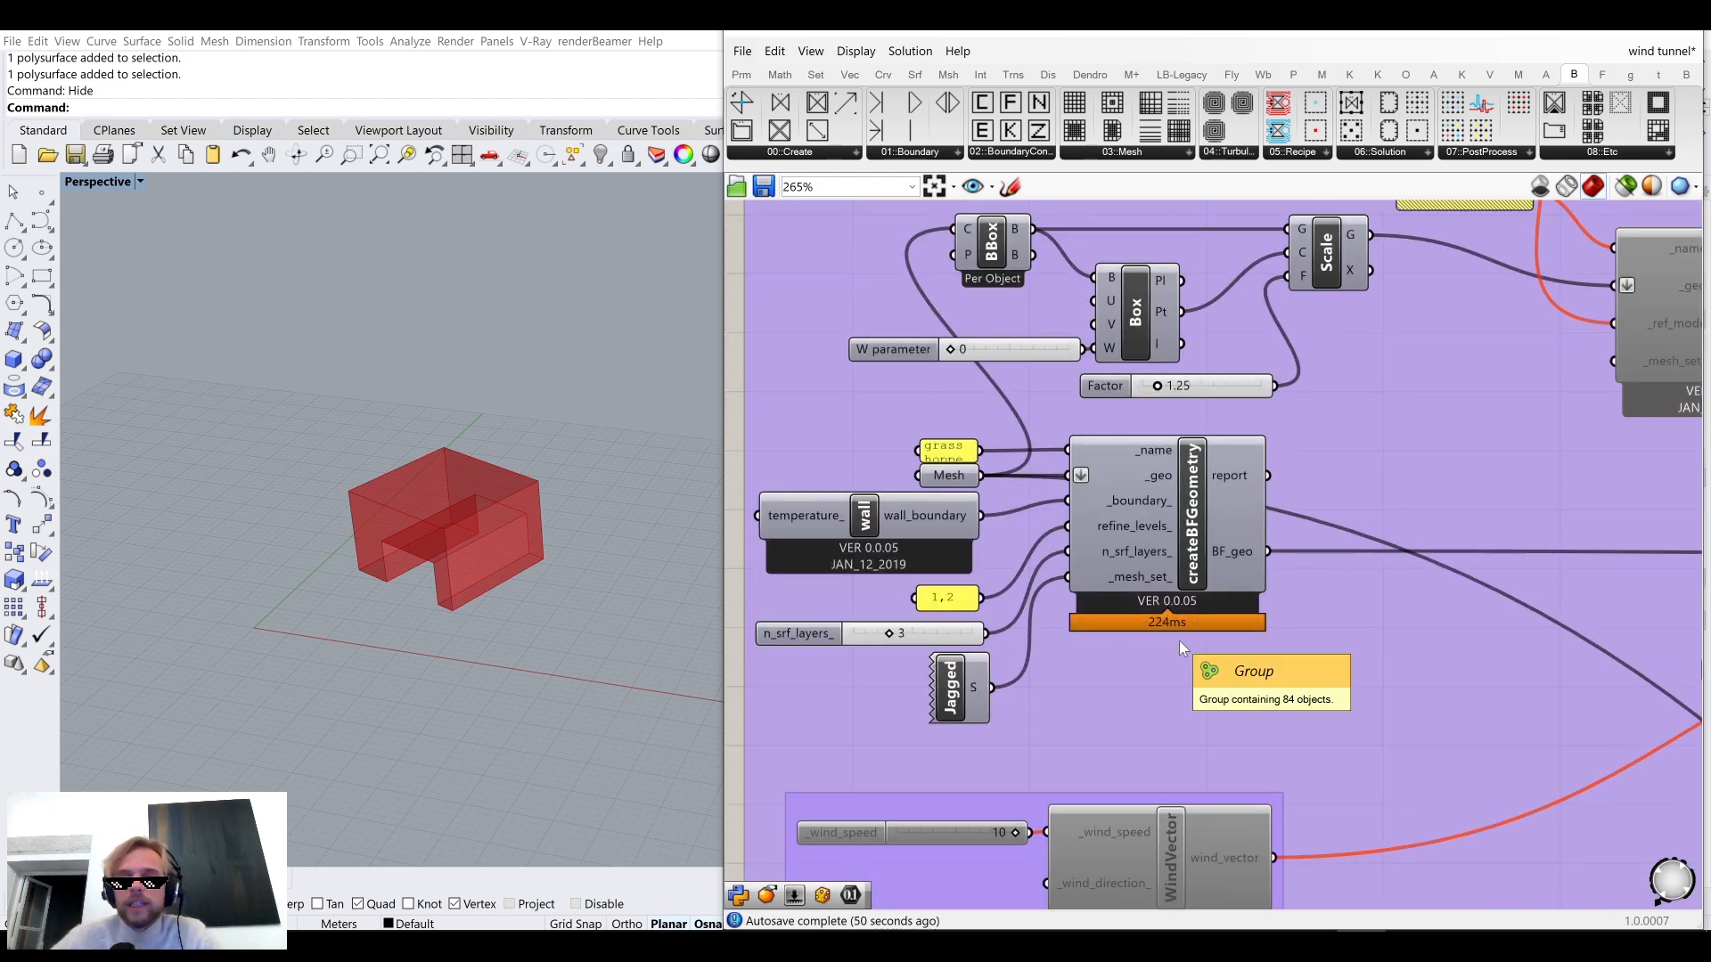
Add a panel containing 1,2 to the new definition and connect it to the refine_levels_ input of createBFGeometry.
scroll(1179, 640, down, 3)
scroll(1159, 570, up, 2)
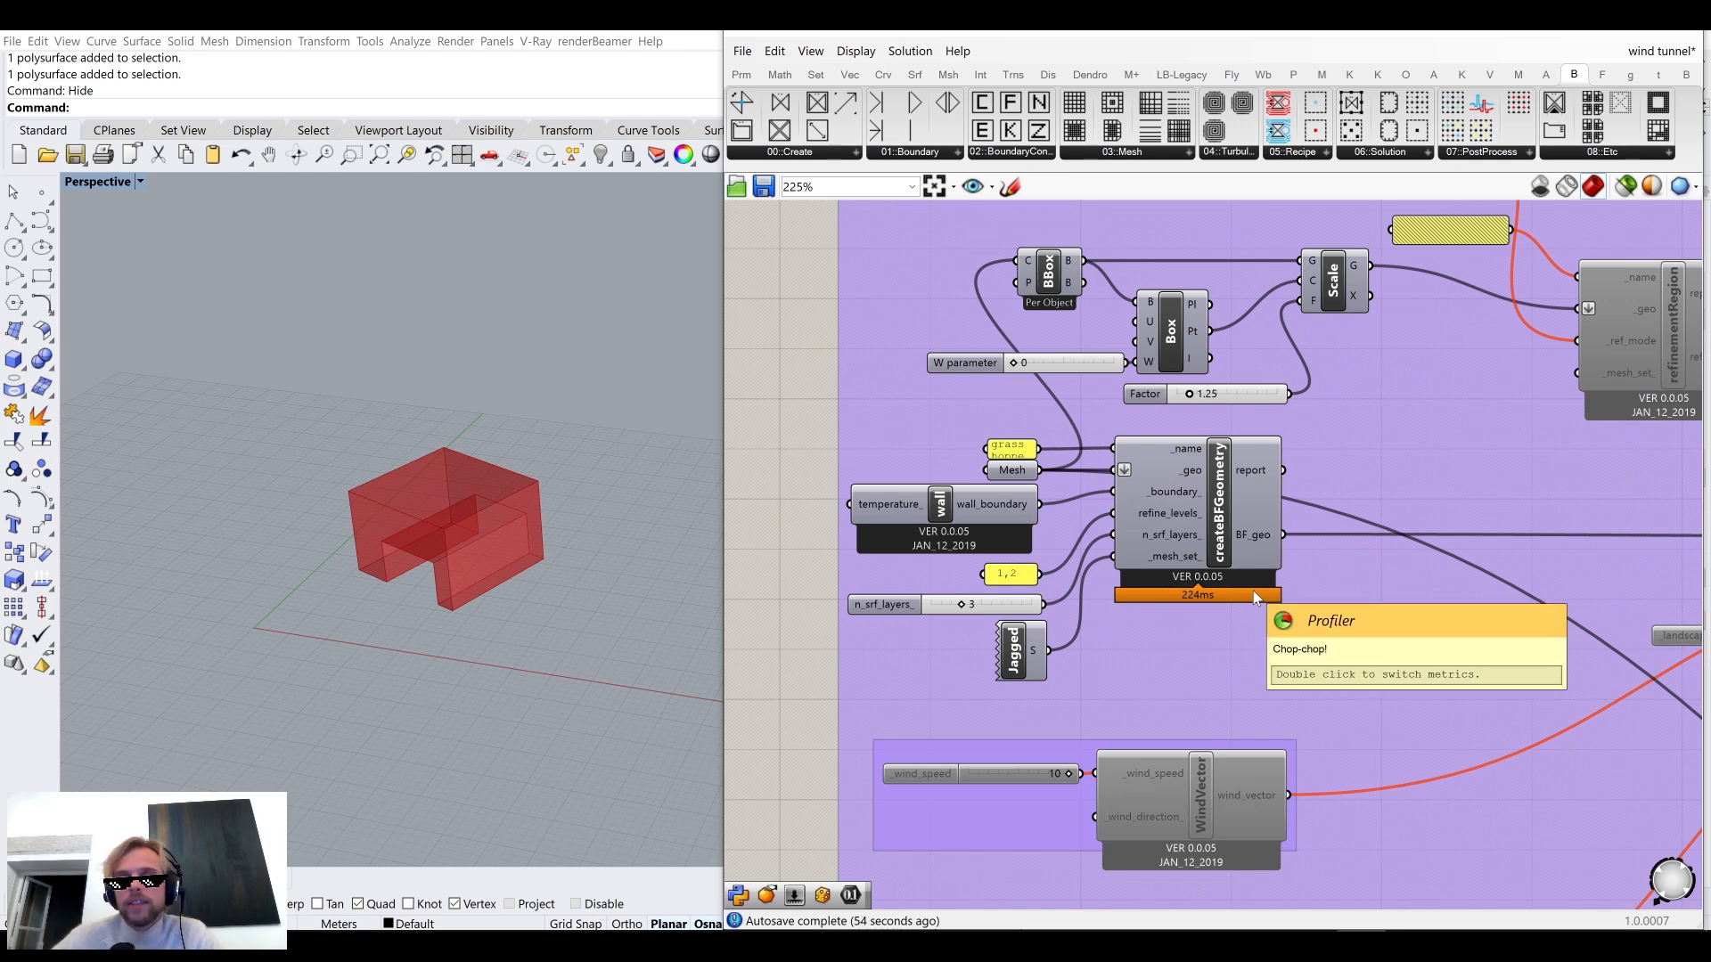
scroll(1253, 591, down, 9)
right_drag(1229, 524, 1211, 240)
right_drag(1203, 593, 1225, 339)
scroll(1228, 541, up, 8)
scroll(1228, 542, up, 6)
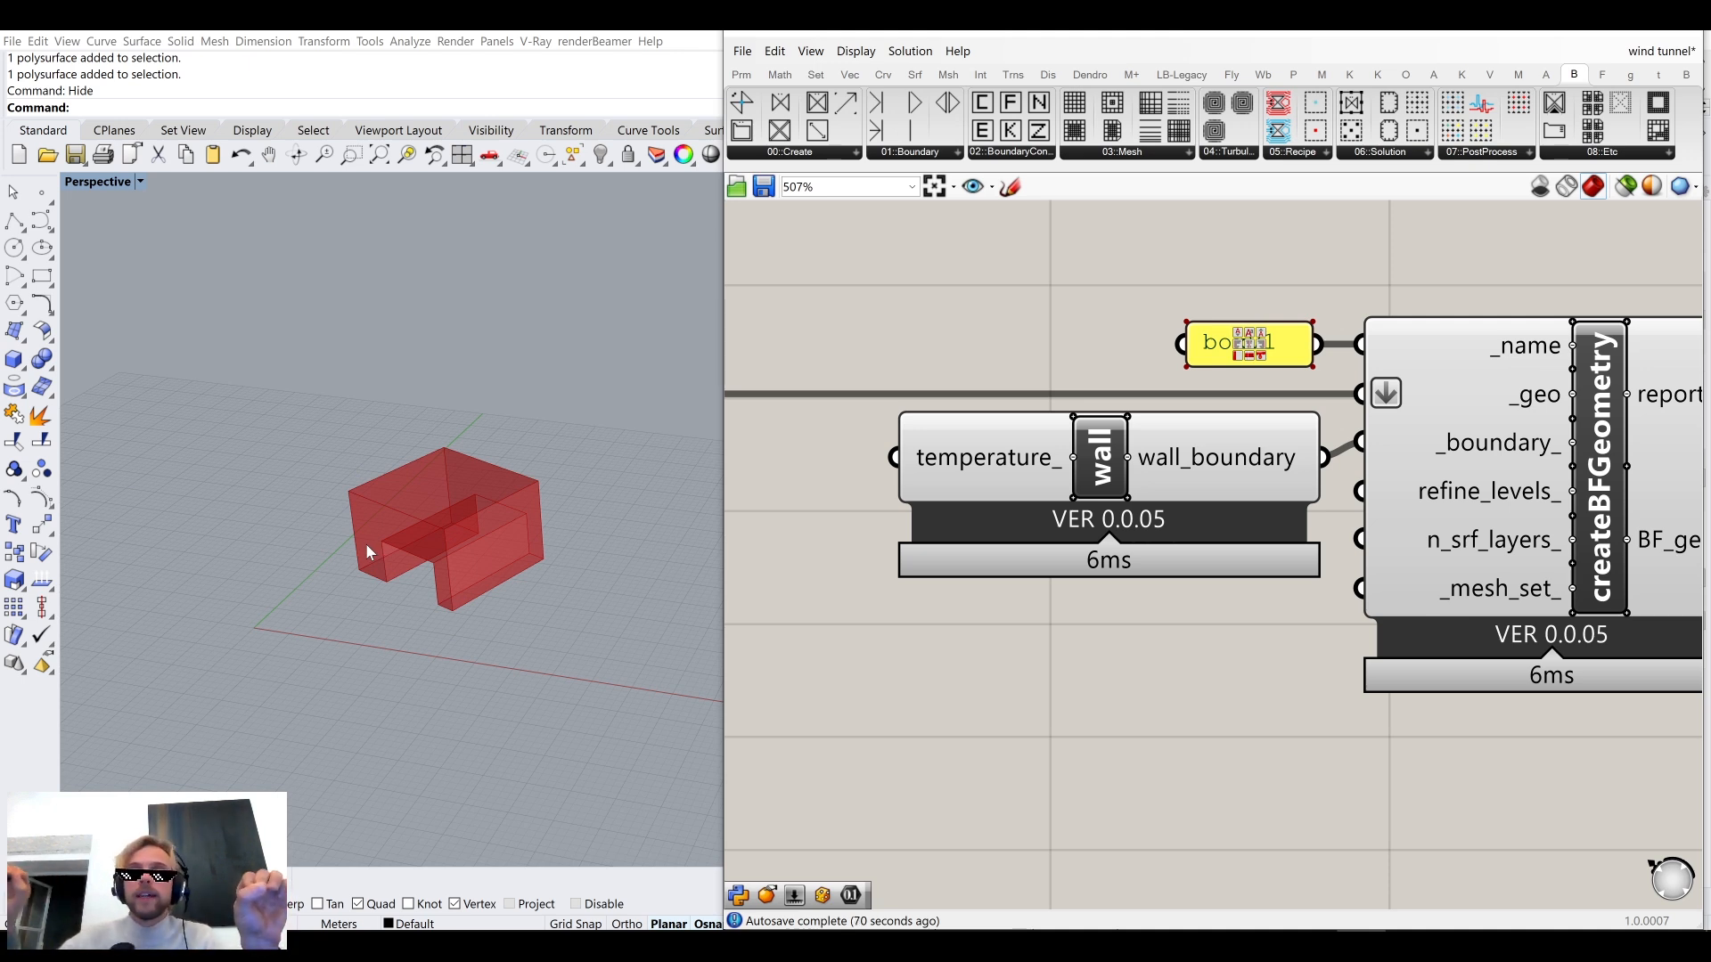
right_drag(1108, 649, 1183, 619)
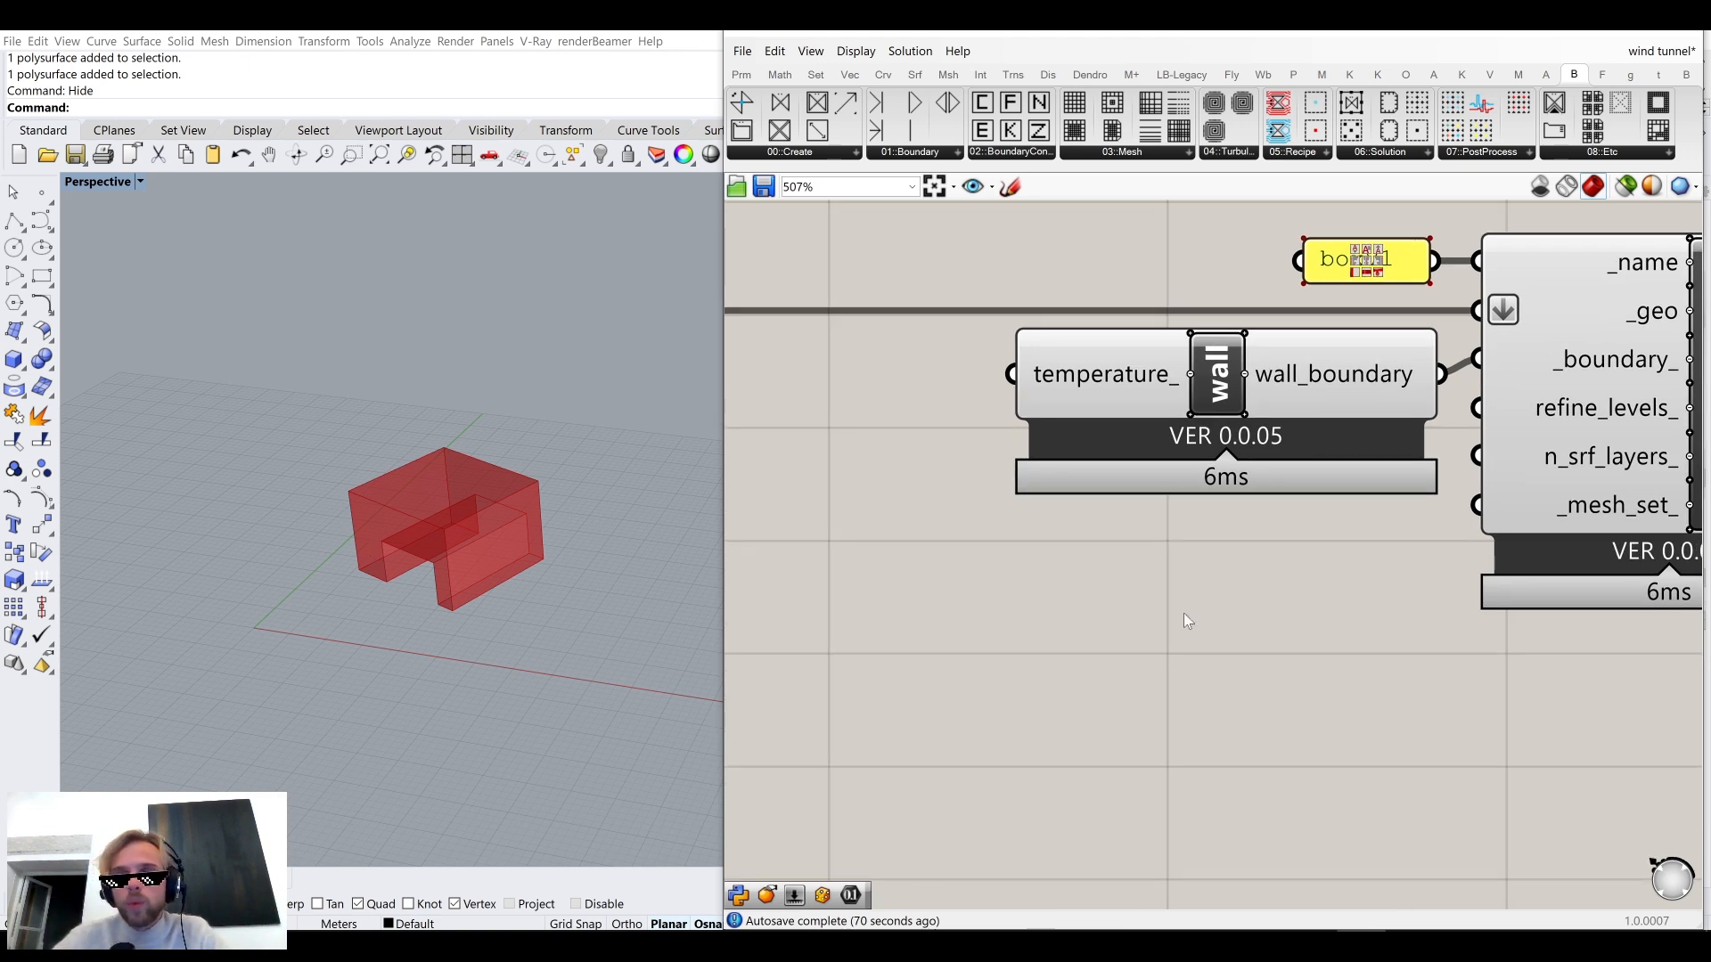
double_click(1184, 613)
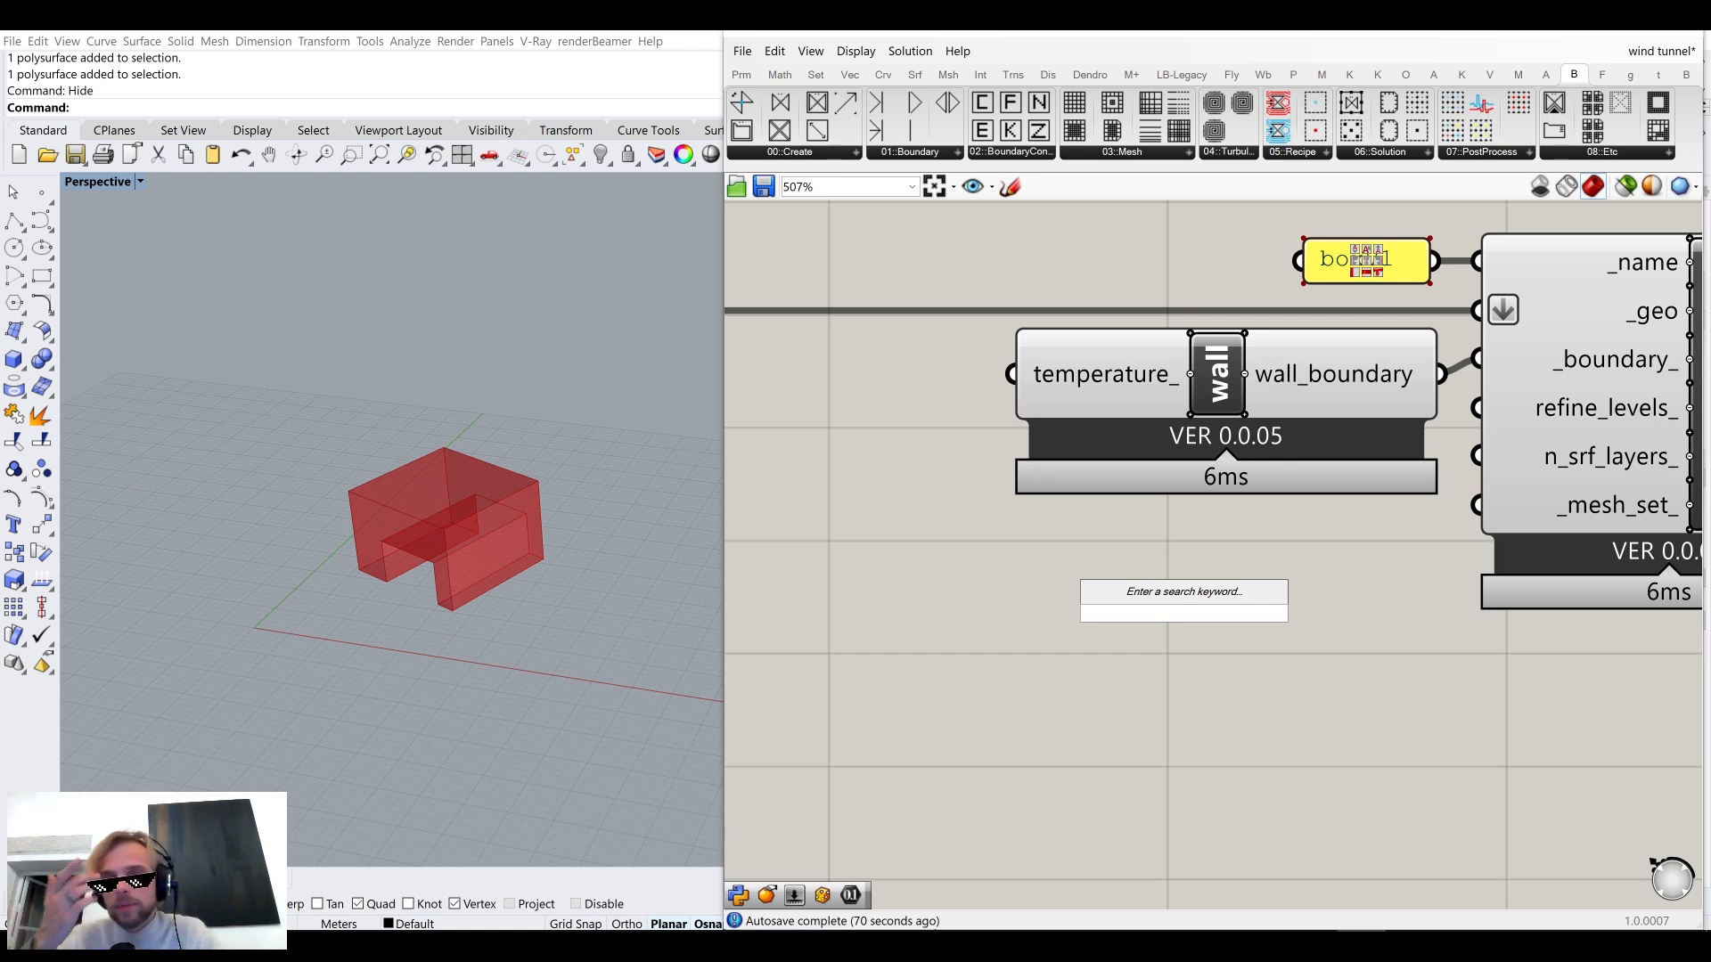
text(//)
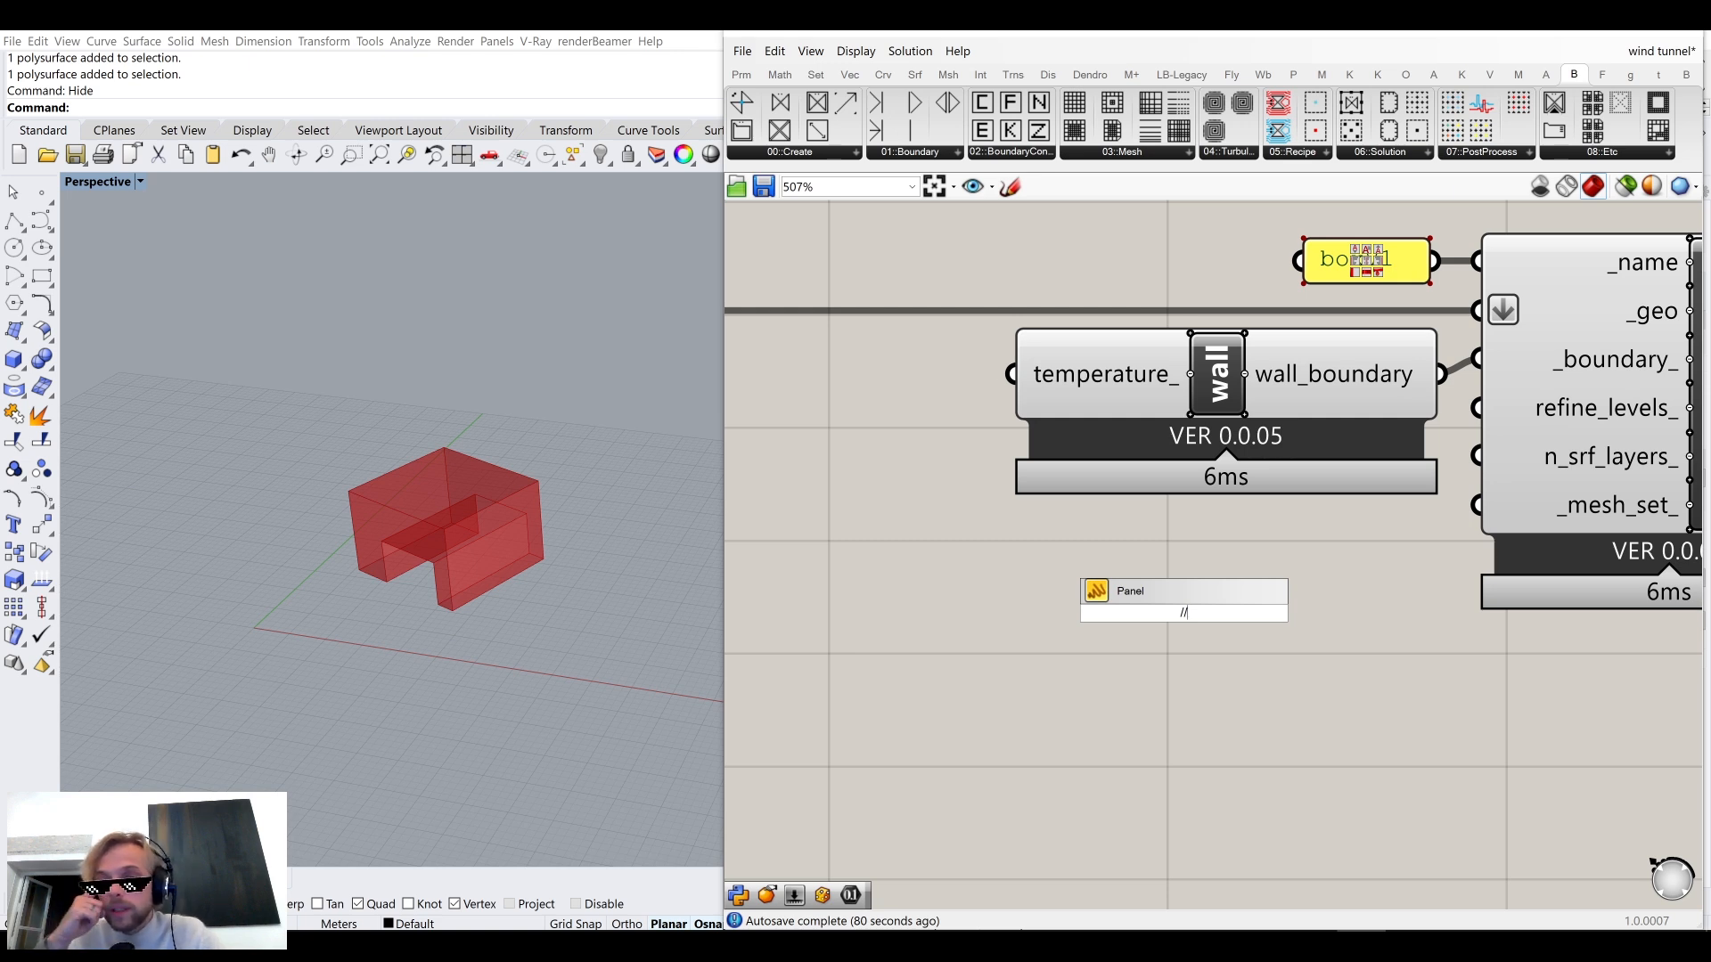
text(1,)
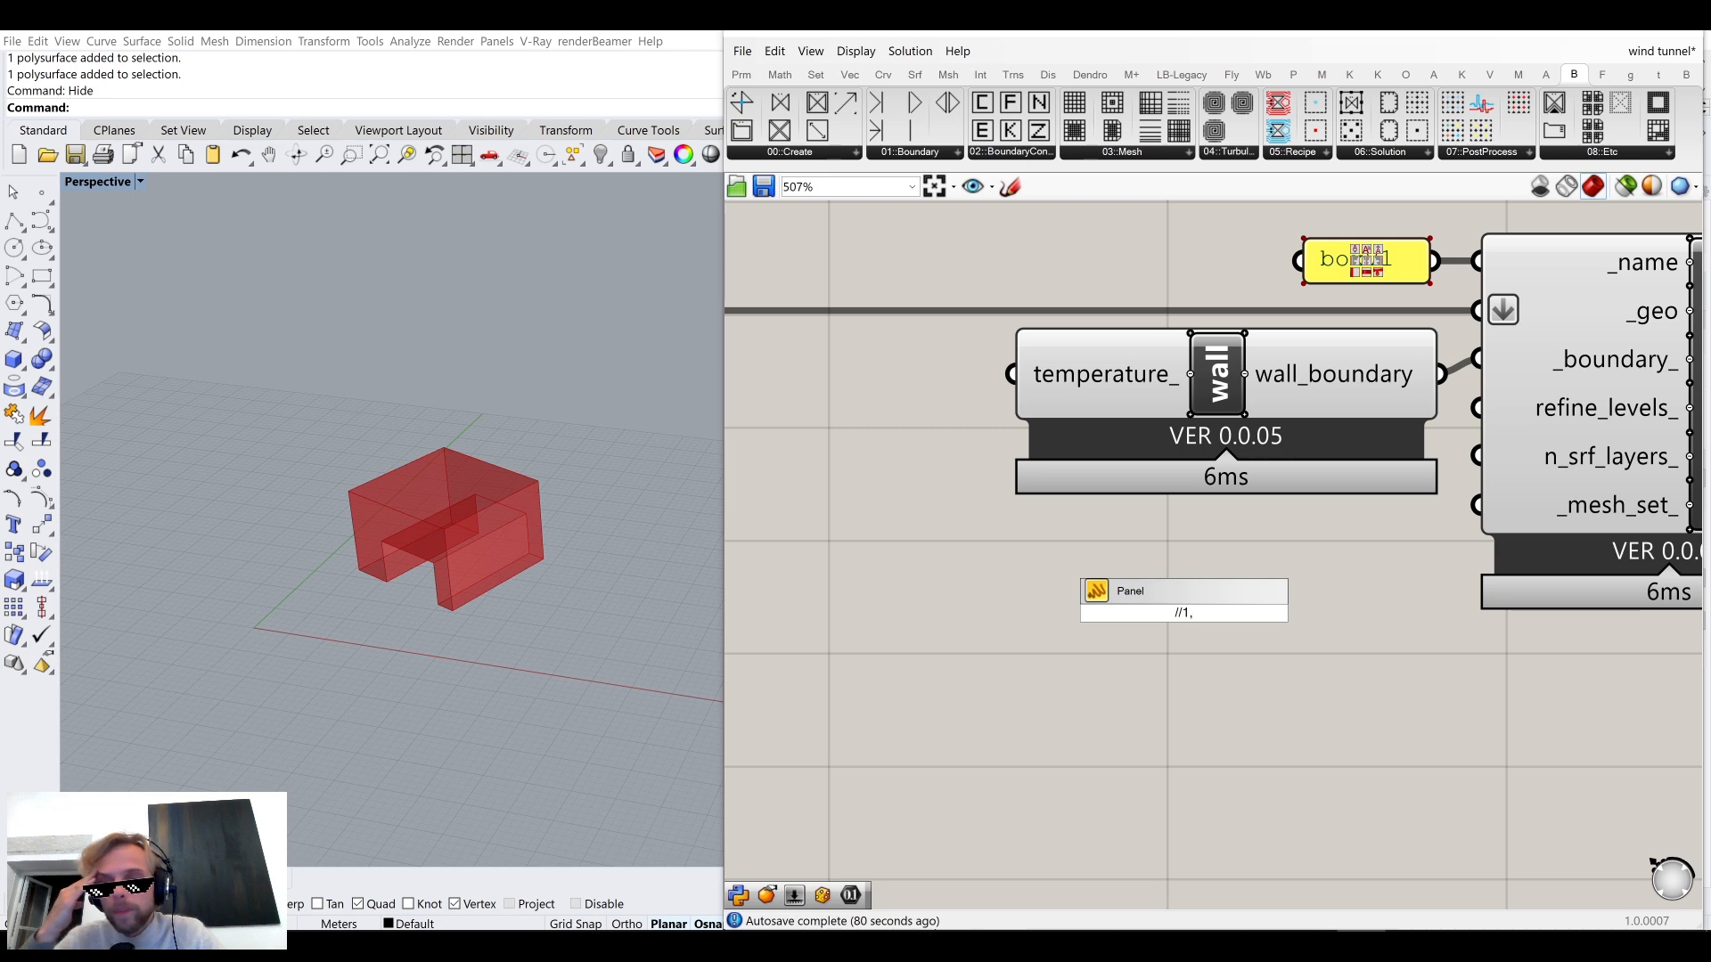
text(0)
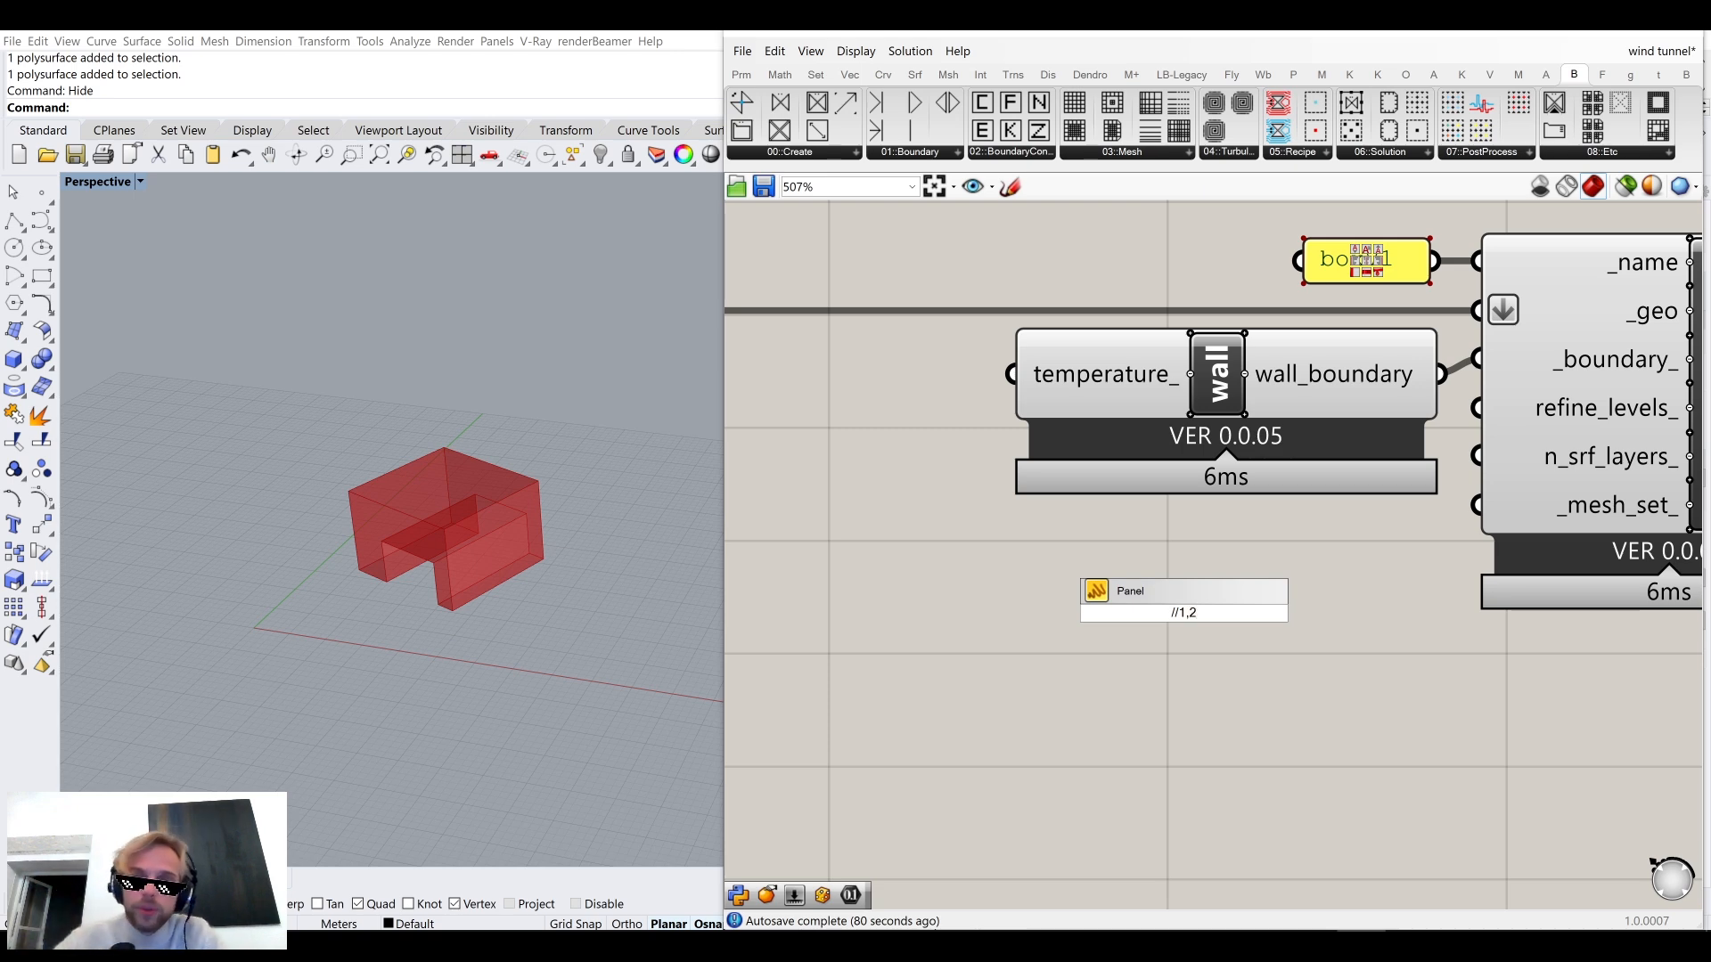
key(Return)
scroll(1237, 607, up, 3)
drag(1408, 540, 1419, 337)
Move the wall component farther from createBFGeometry and place the 1,2 panel just beneath it.
scroll(1165, 486, down, 5)
scroll(1166, 519, up, 3)
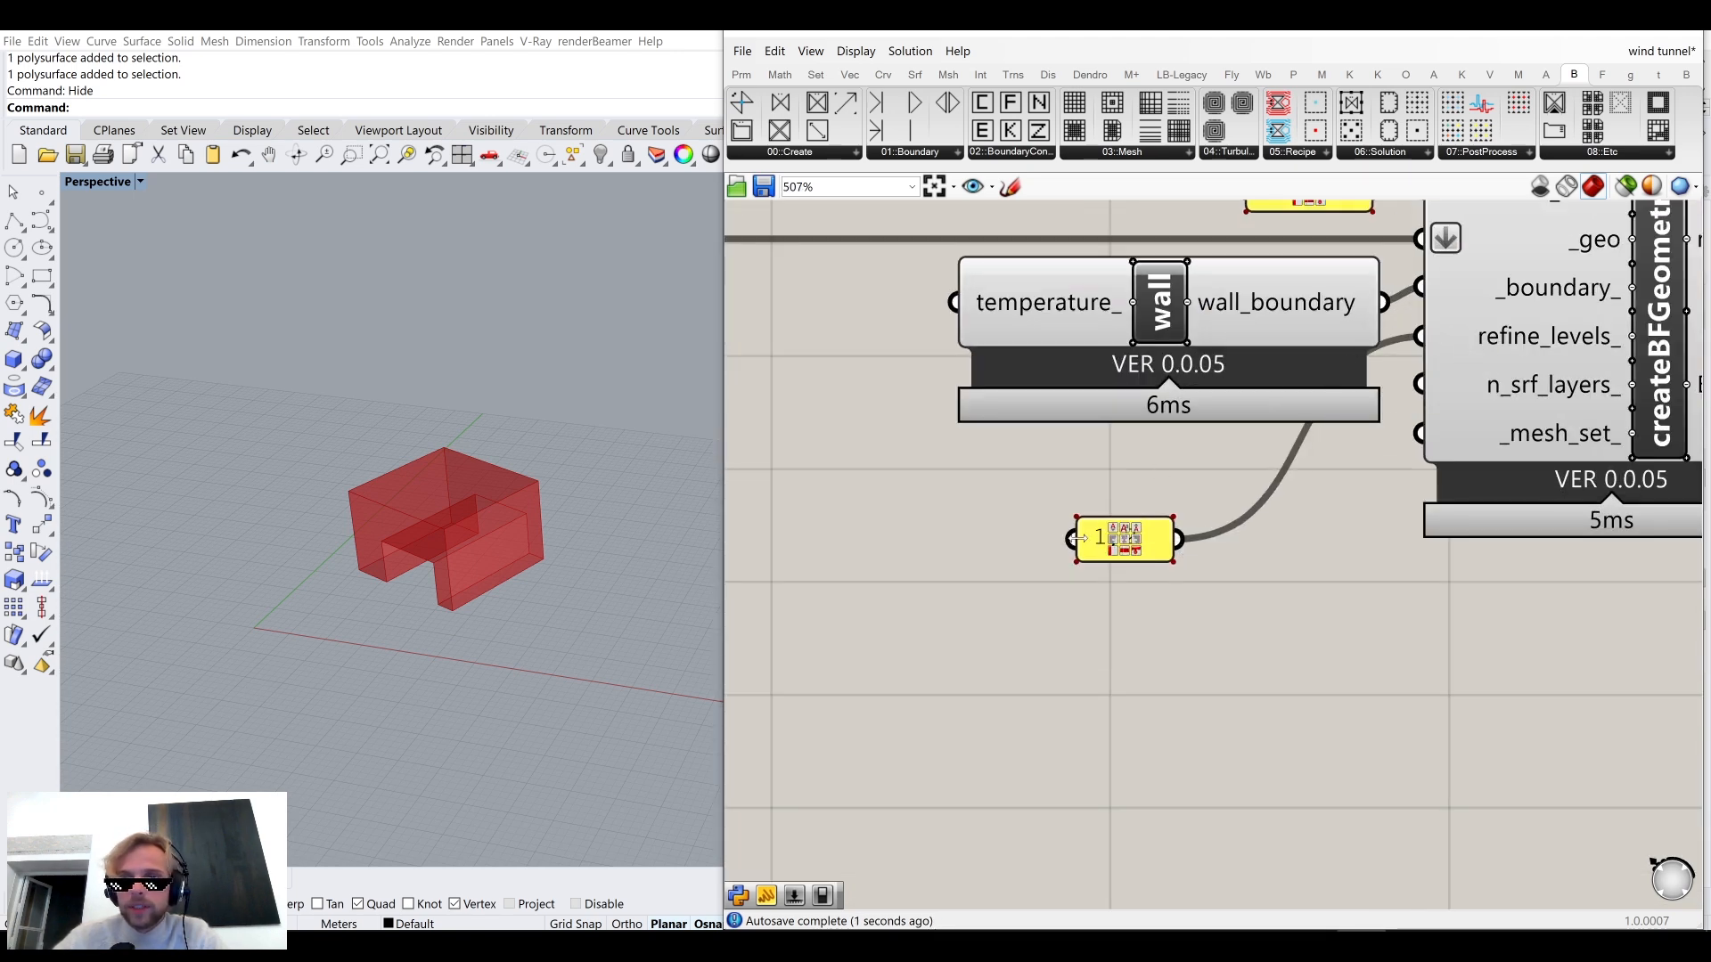
scroll(1192, 540, down, 4)
right_drag(1179, 533, 1023, 641)
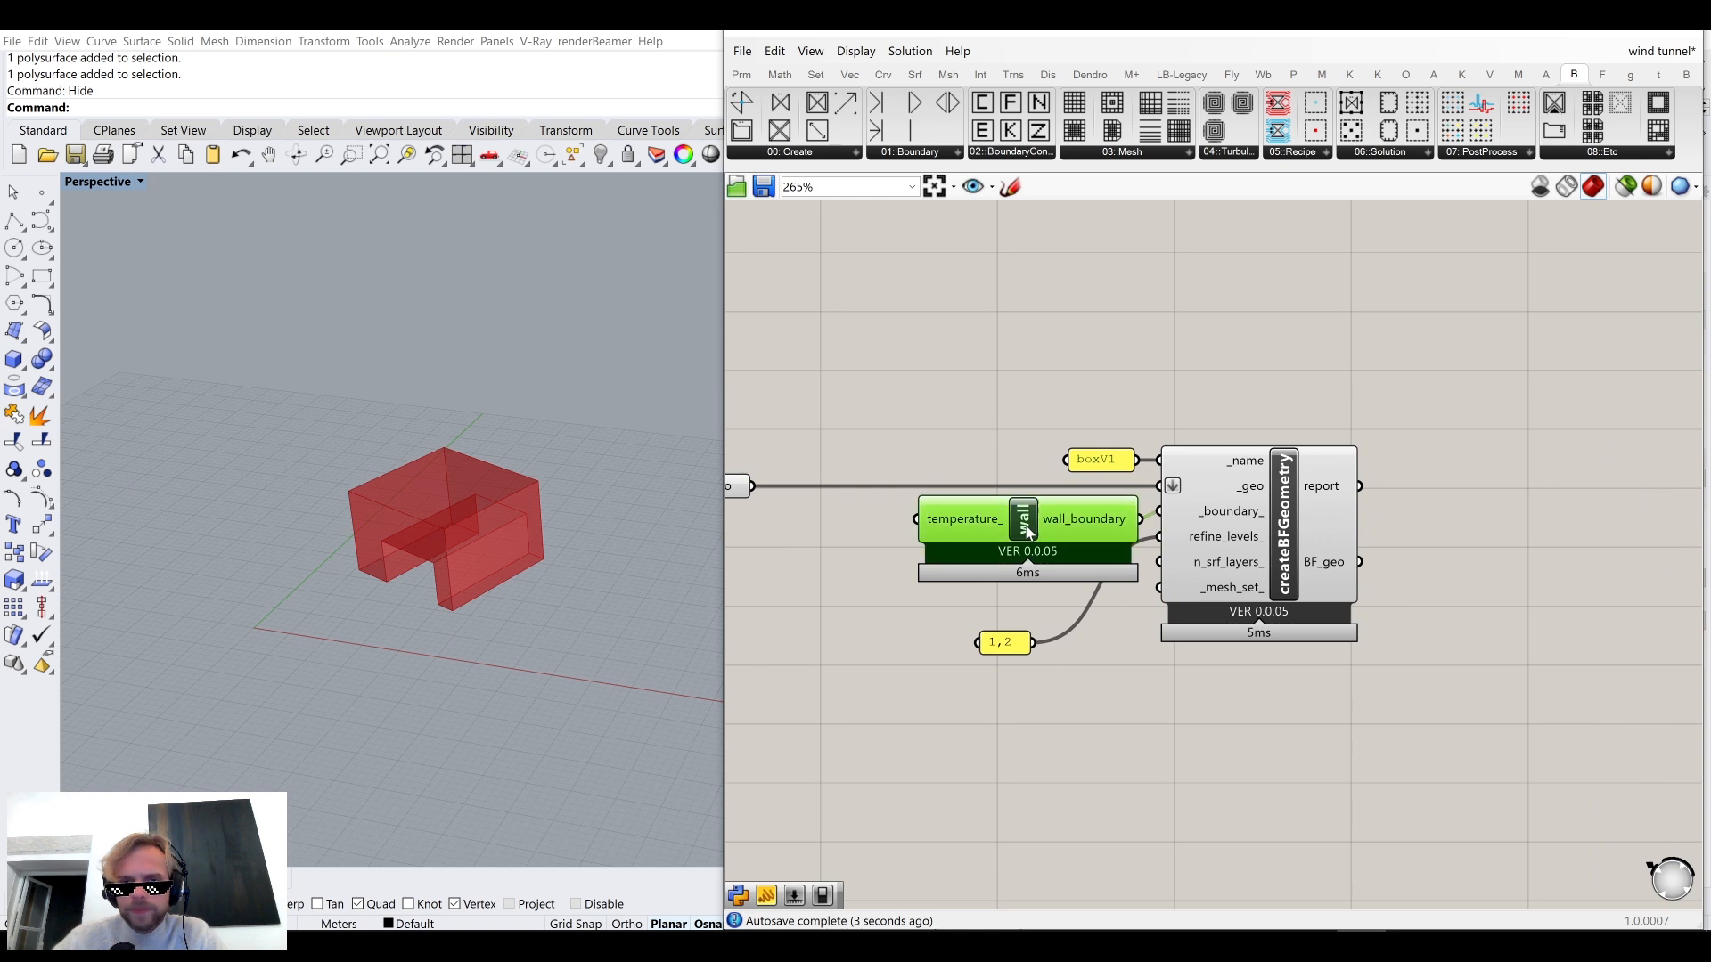
click(991, 526)
click(1003, 645)
drag(1003, 649, 1043, 611)
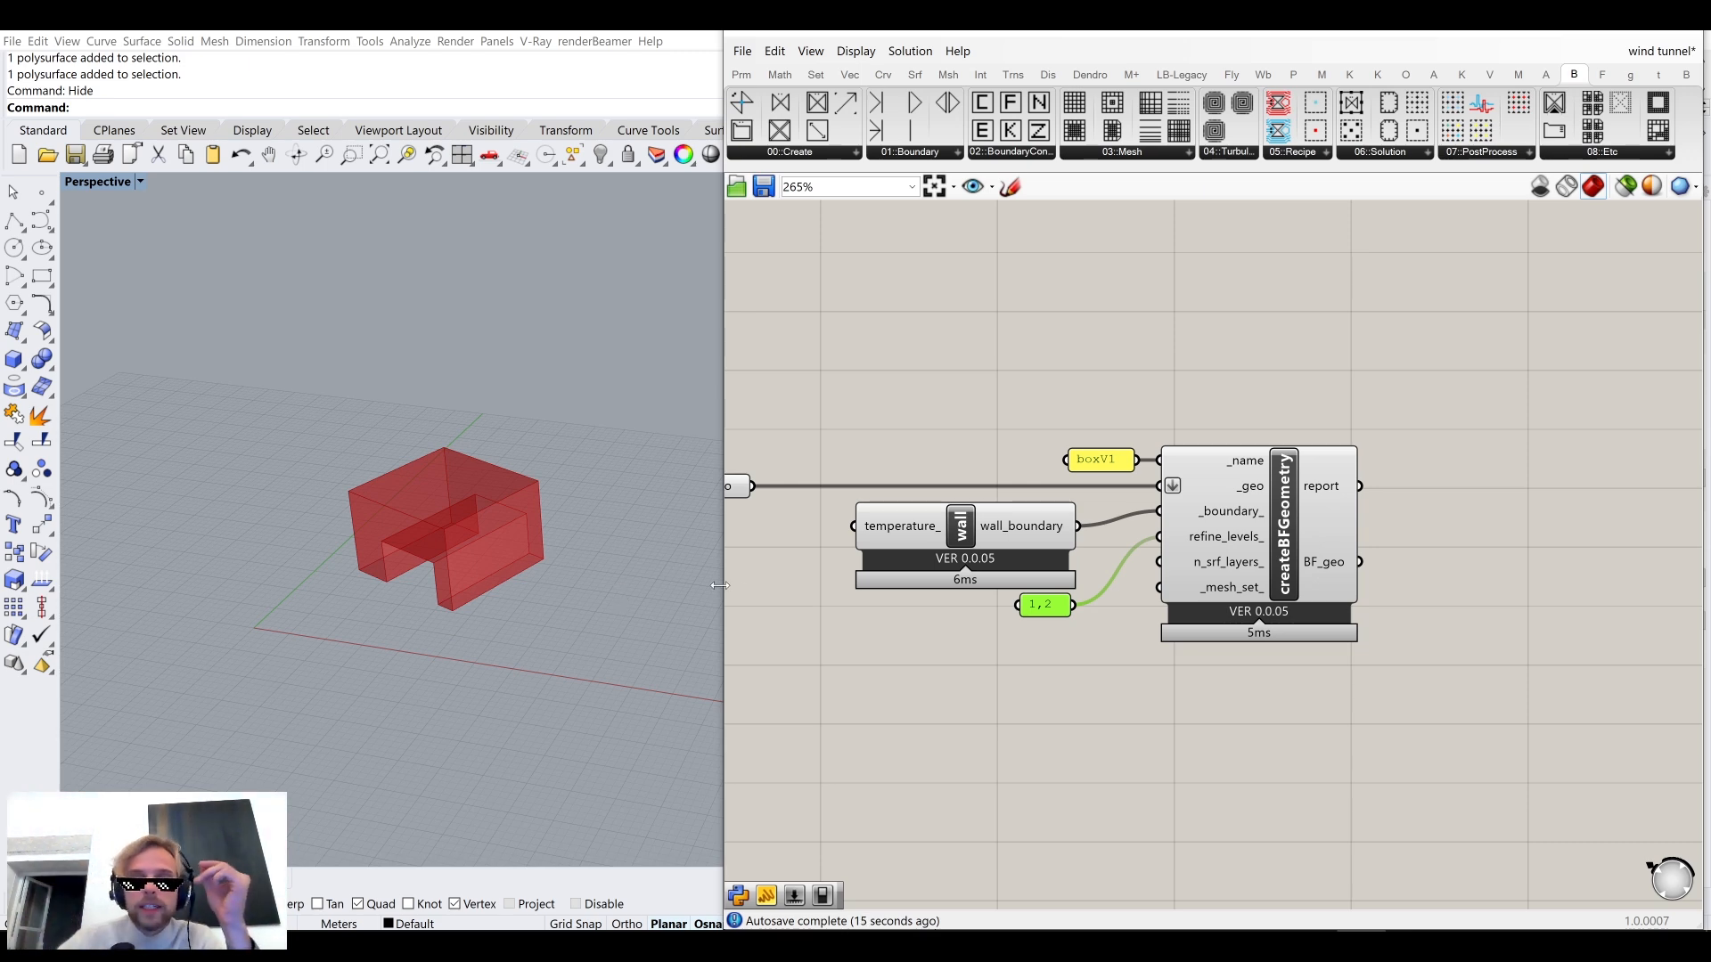
scroll(1030, 607, up, 6)
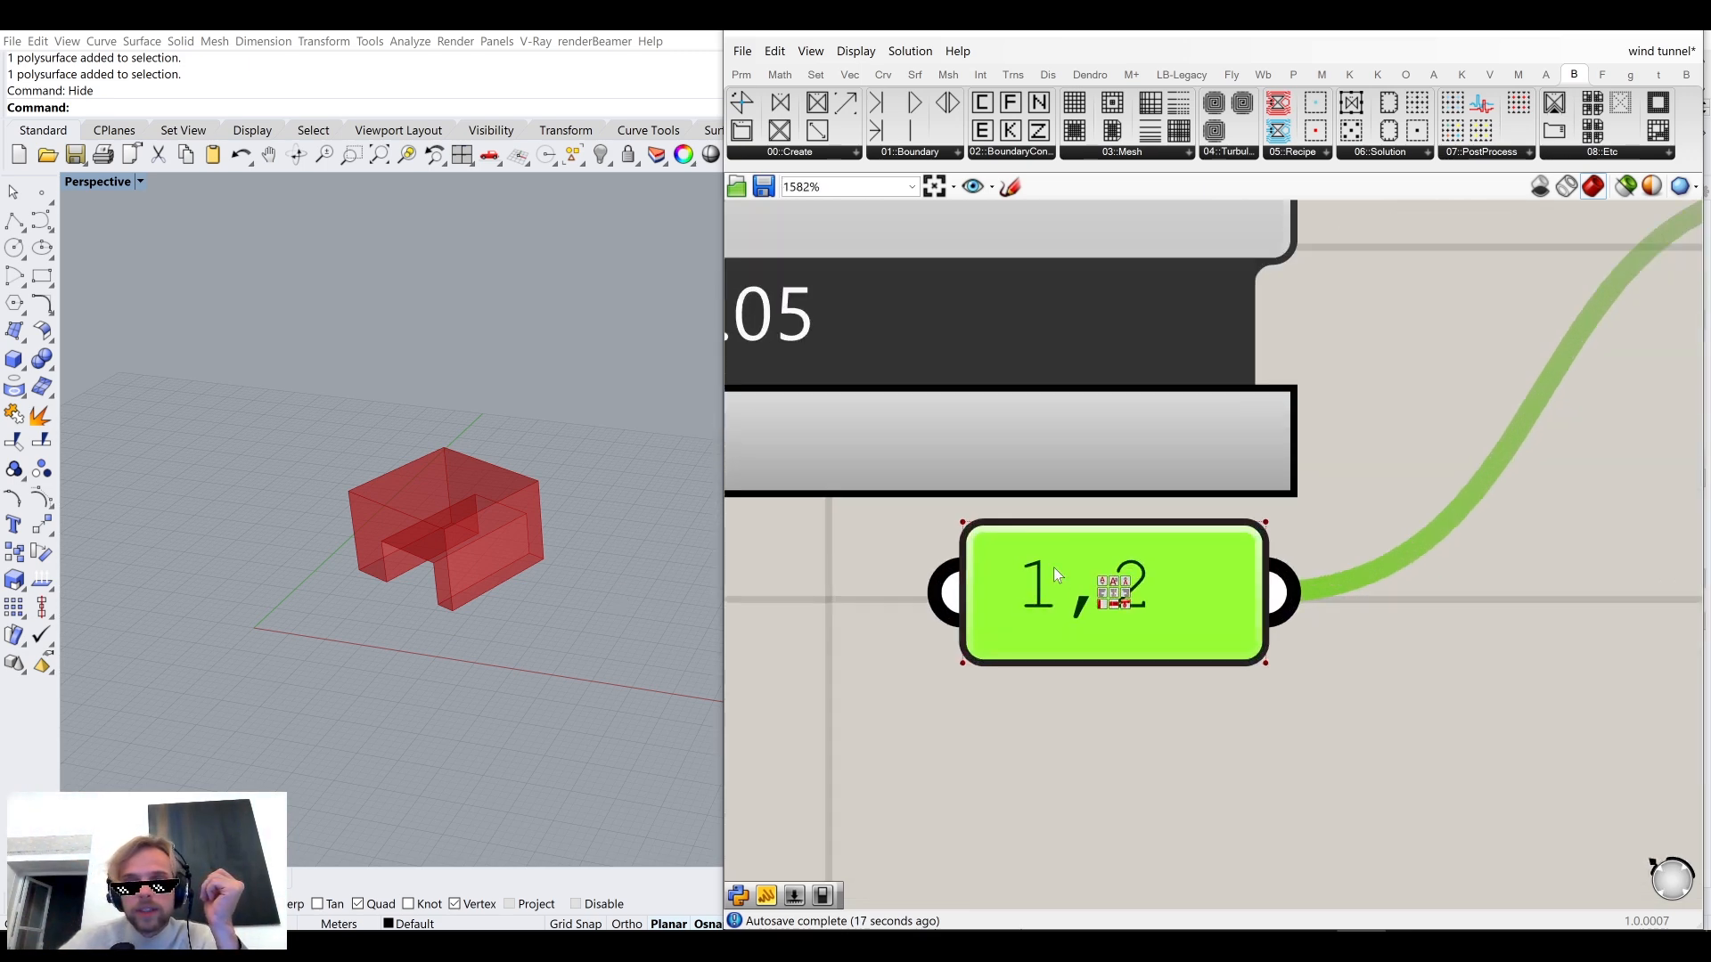
scroll(999, 591, down, 4)
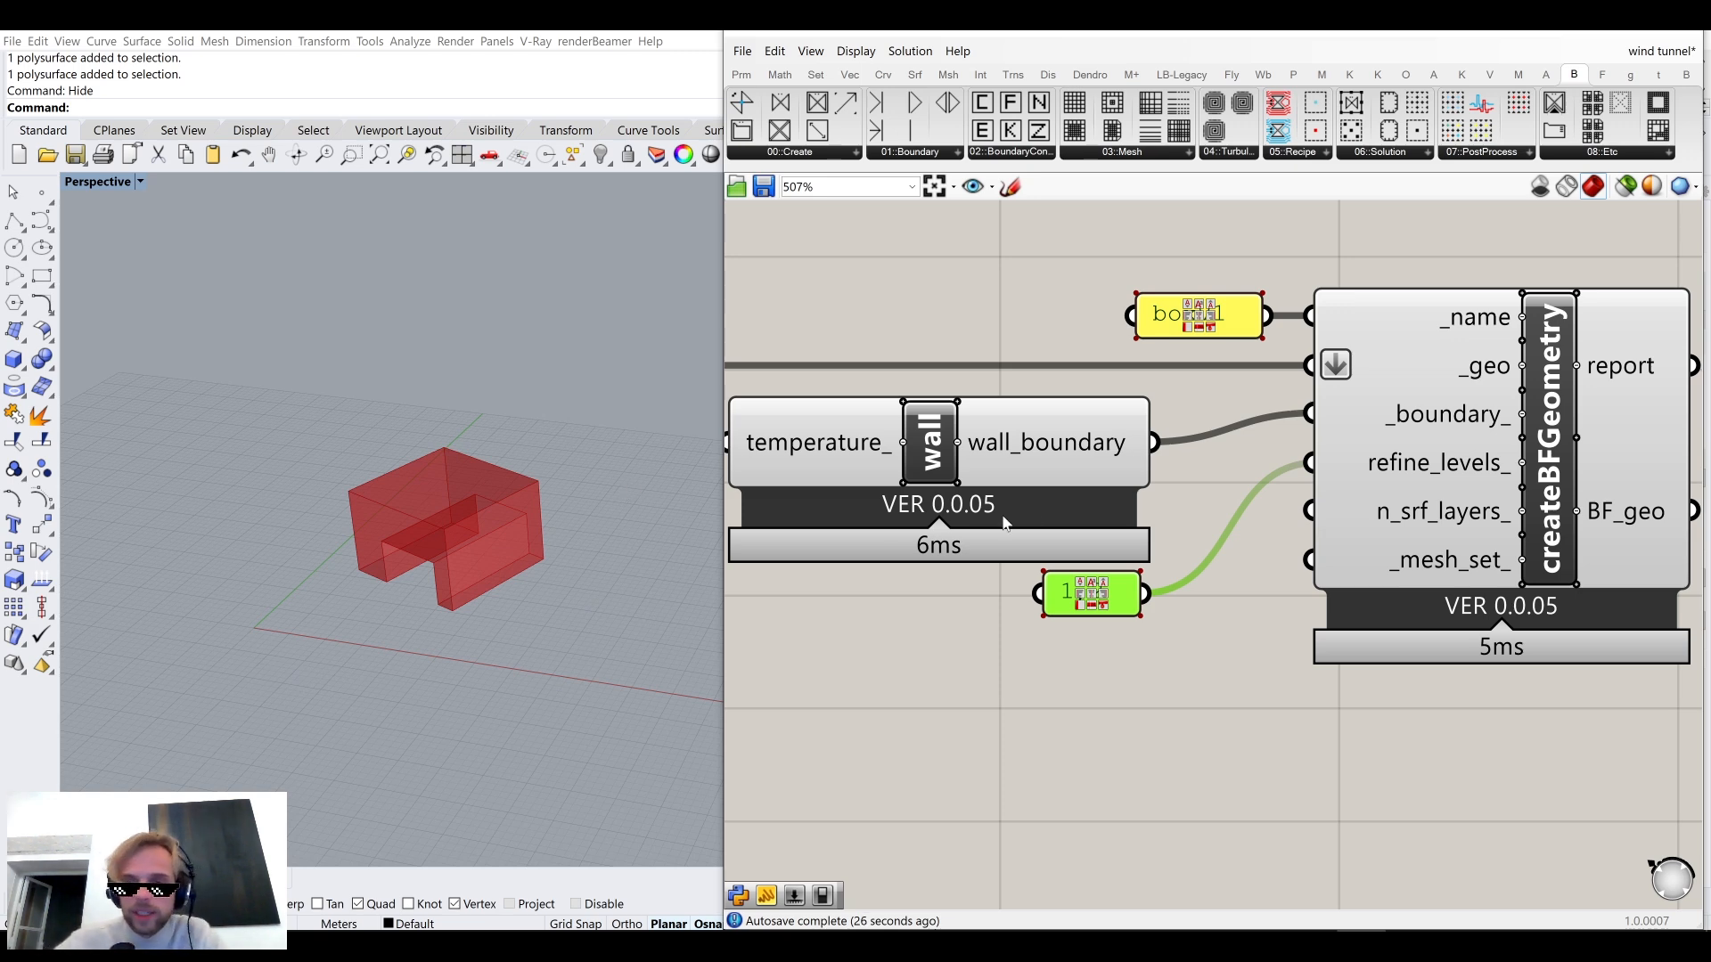
scroll(1078, 597, up, 8)
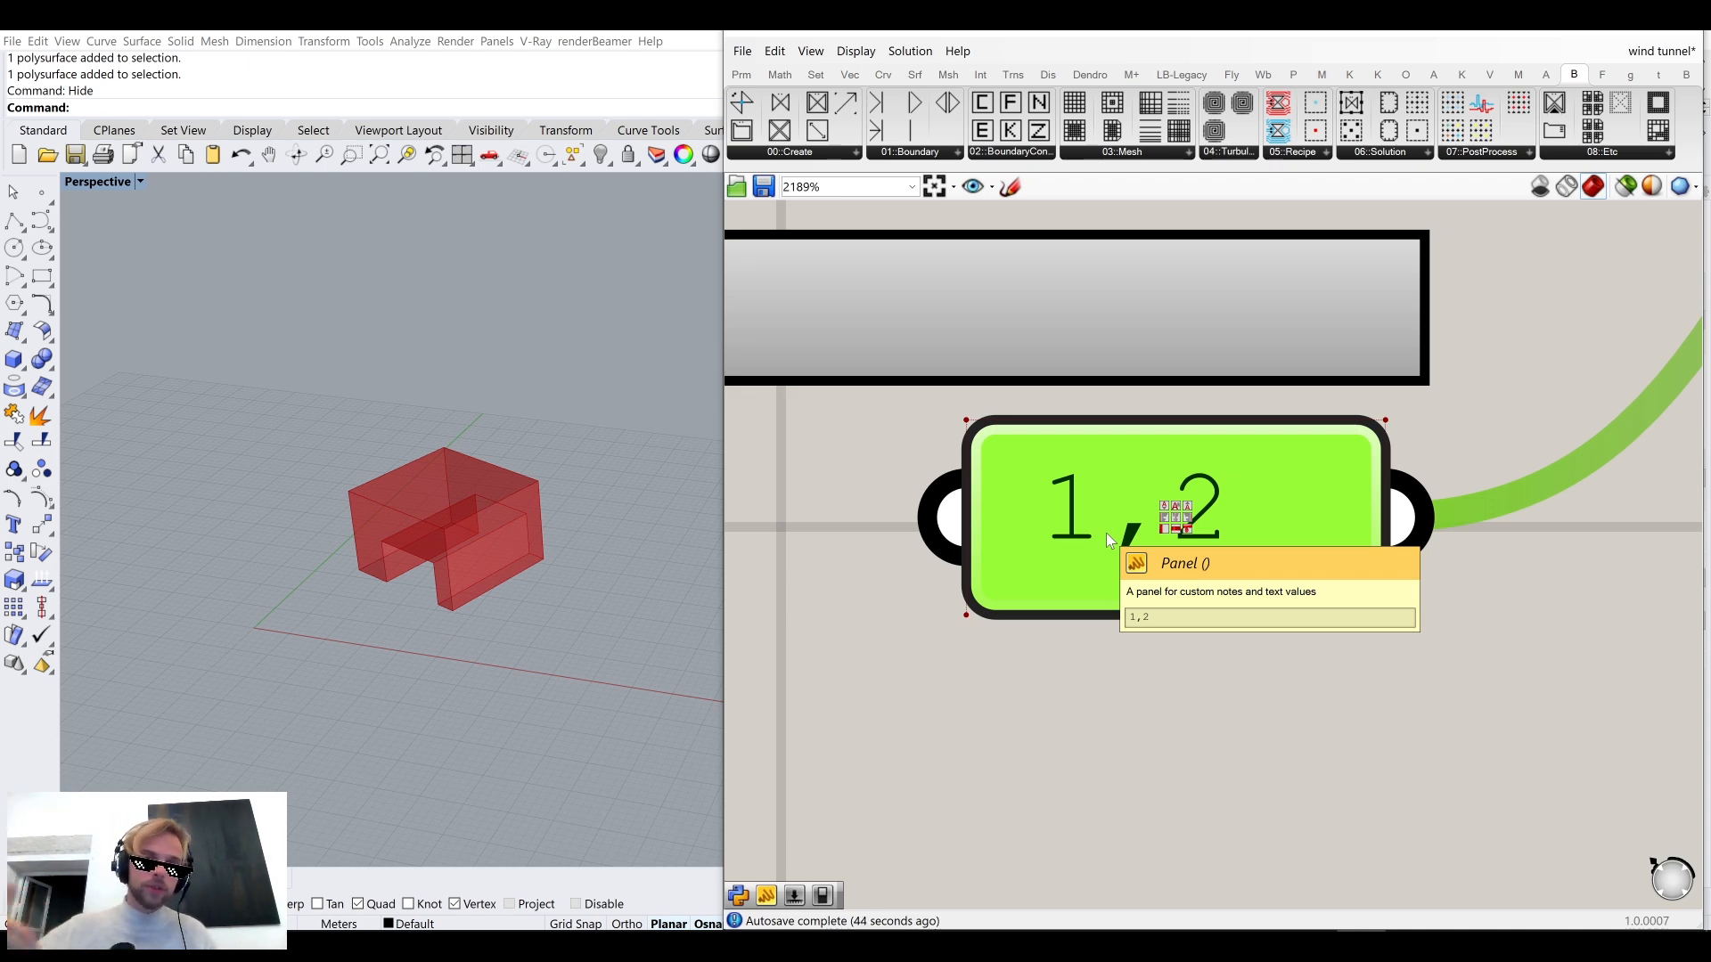
scroll(1105, 533, down, 6)
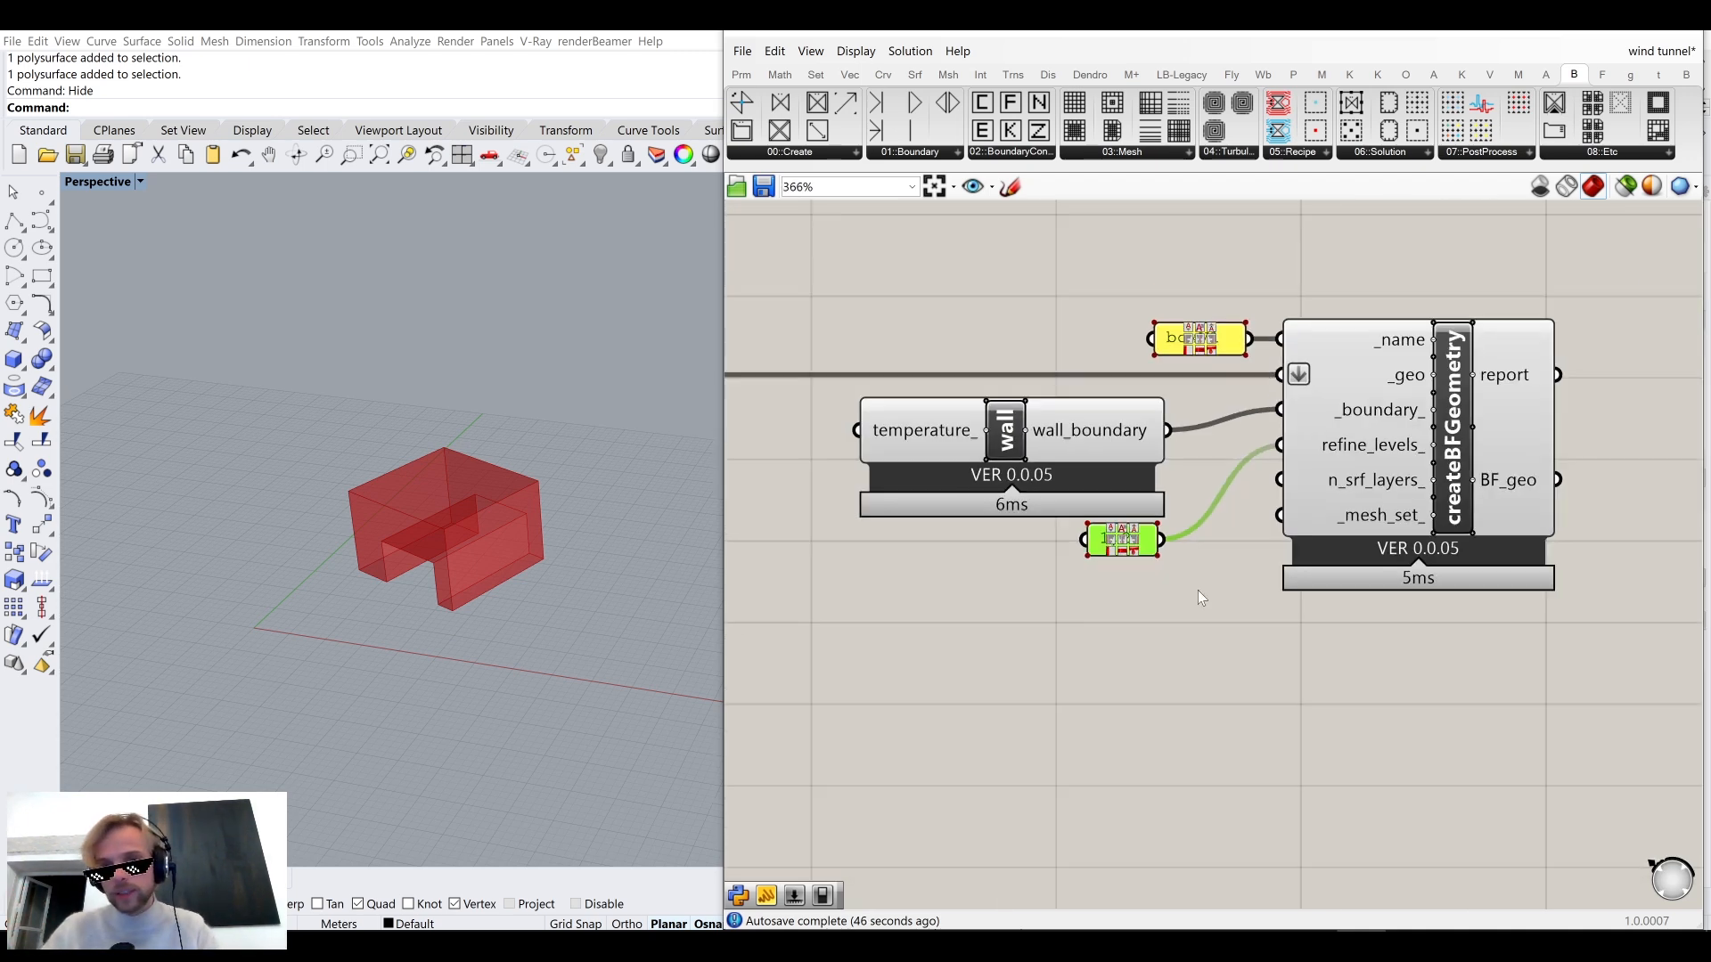
scroll(1149, 630, down, 1)
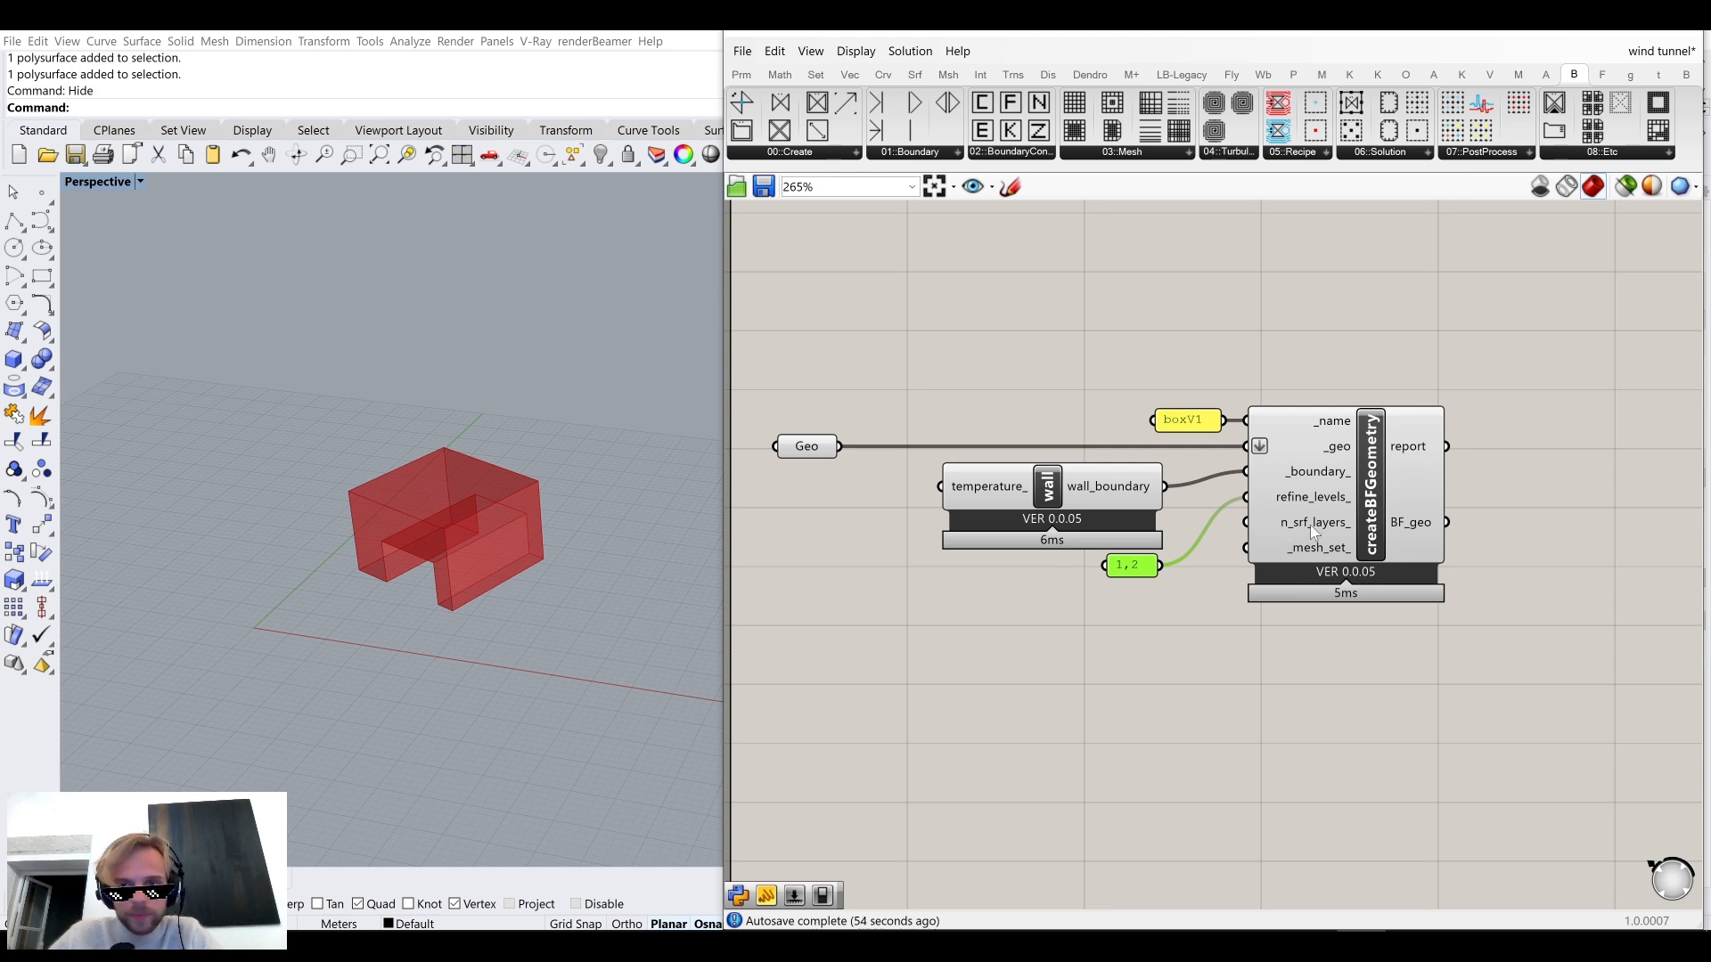
Add a number slider set to 3, connect it to the n_srf_layers_ input, and place it beneath the 1,2 panel.
mouse_move(1310, 526)
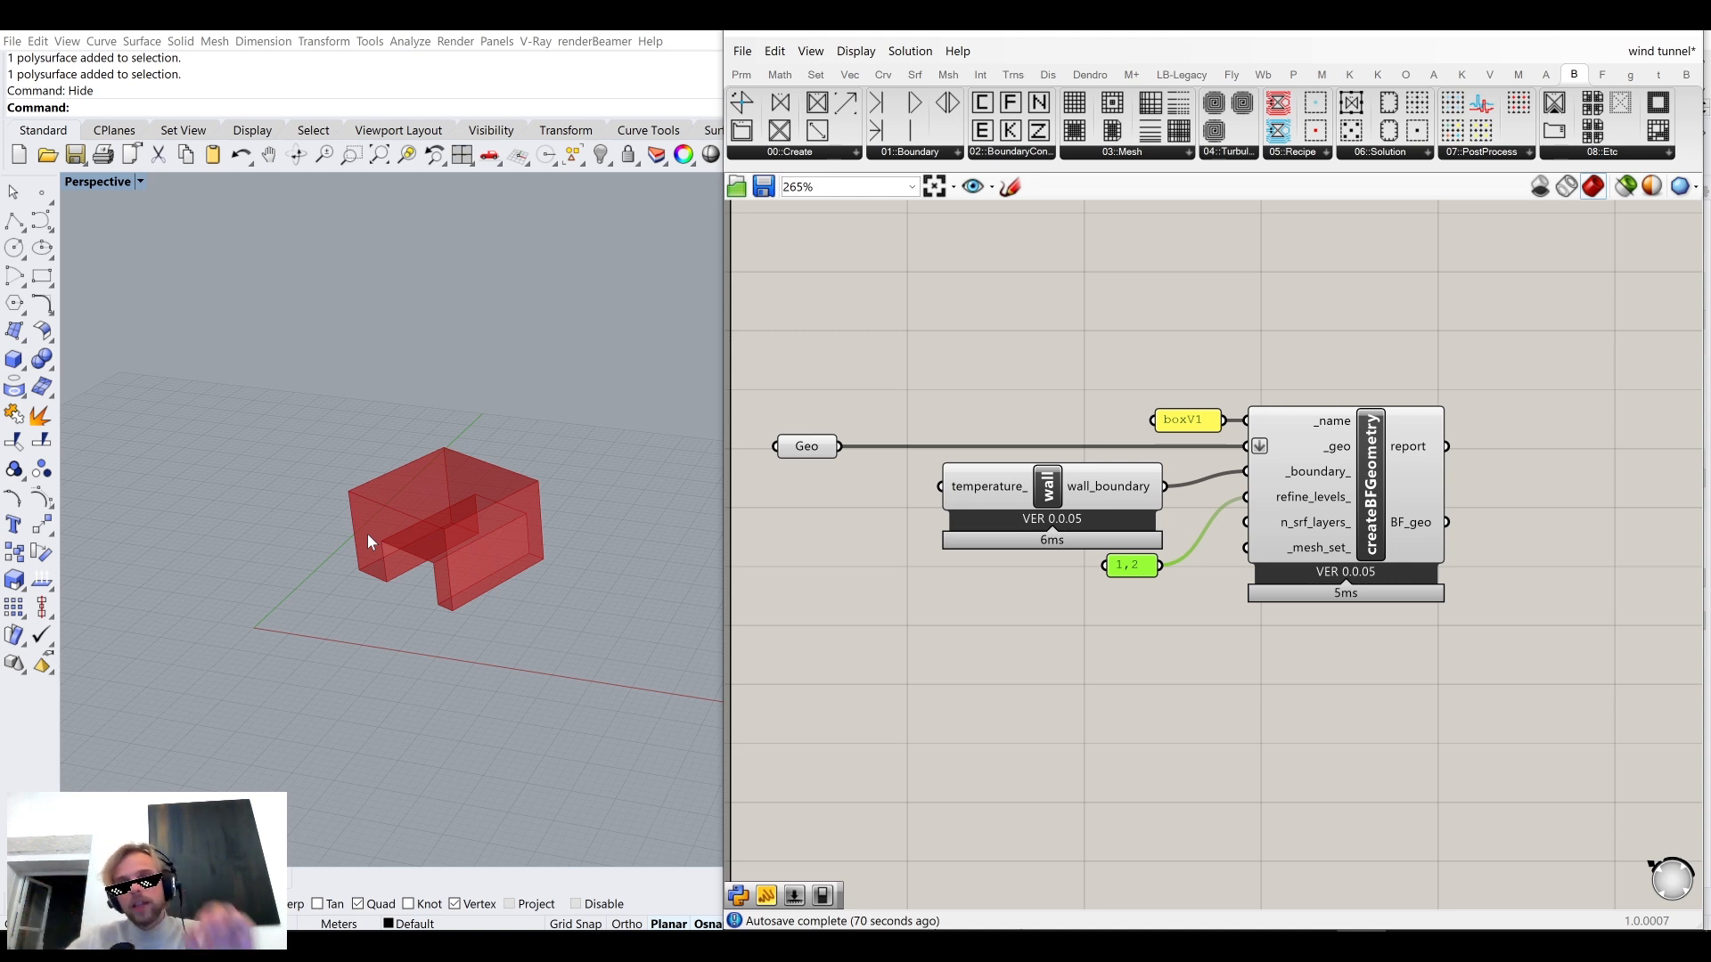
double_click(1050, 649)
text(3)
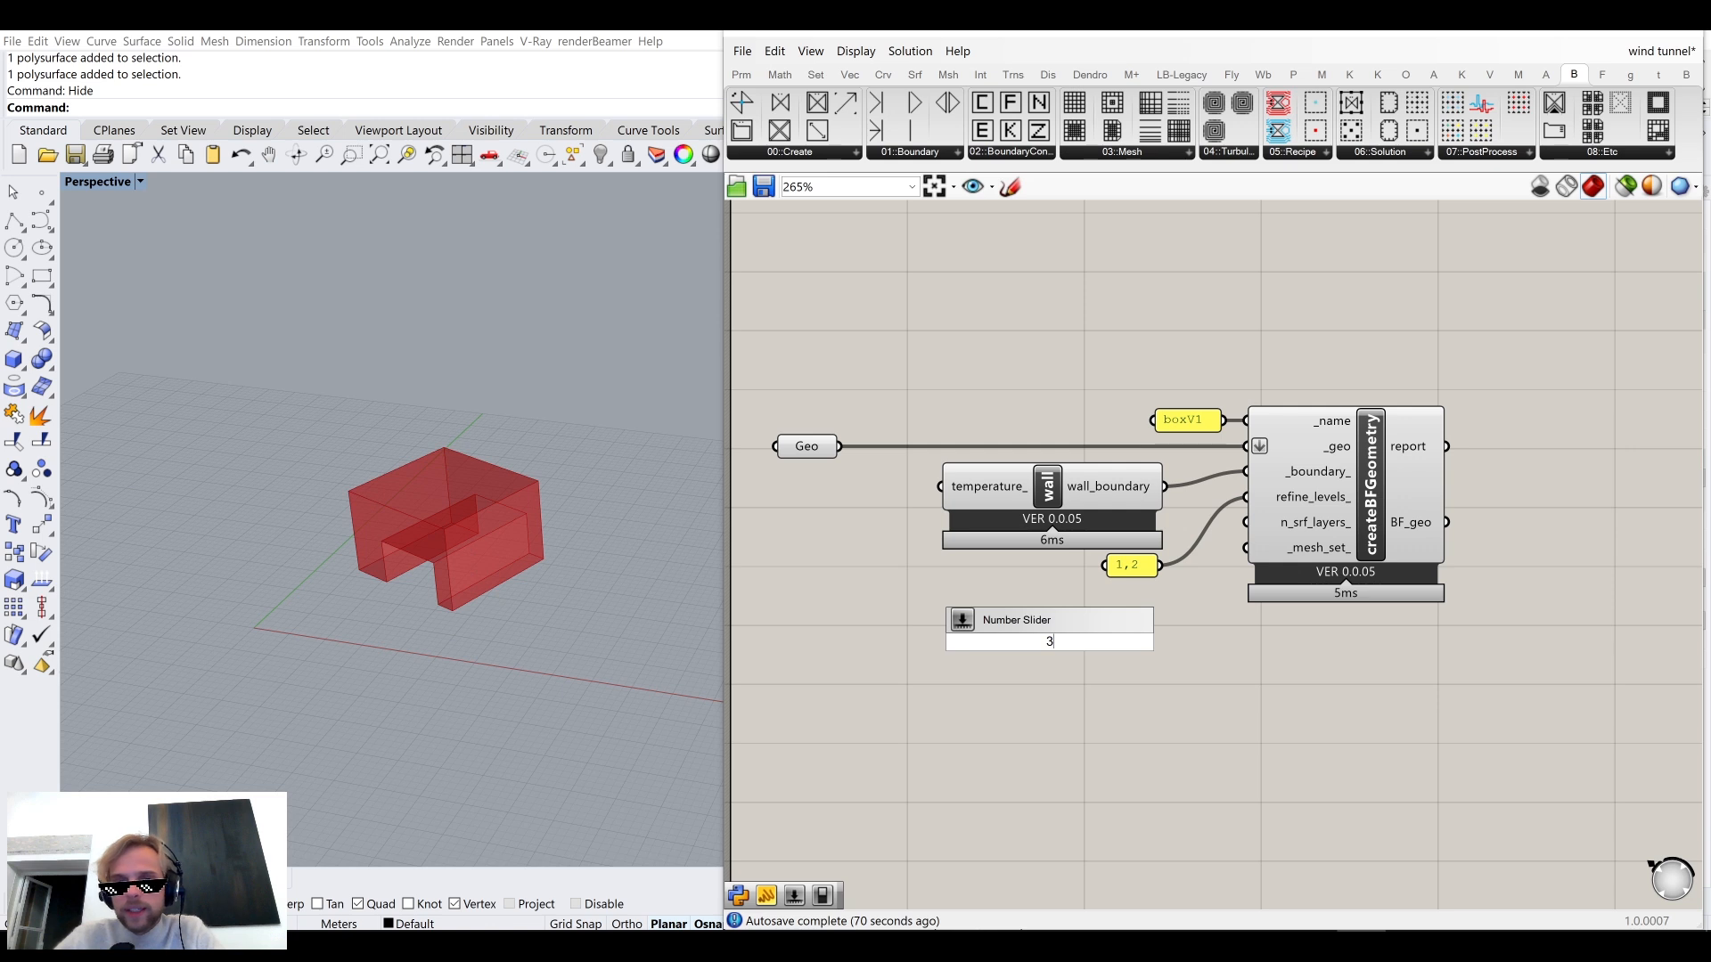
key(Return)
drag(1190, 607, 1256, 533)
drag(1127, 644, 1127, 596)
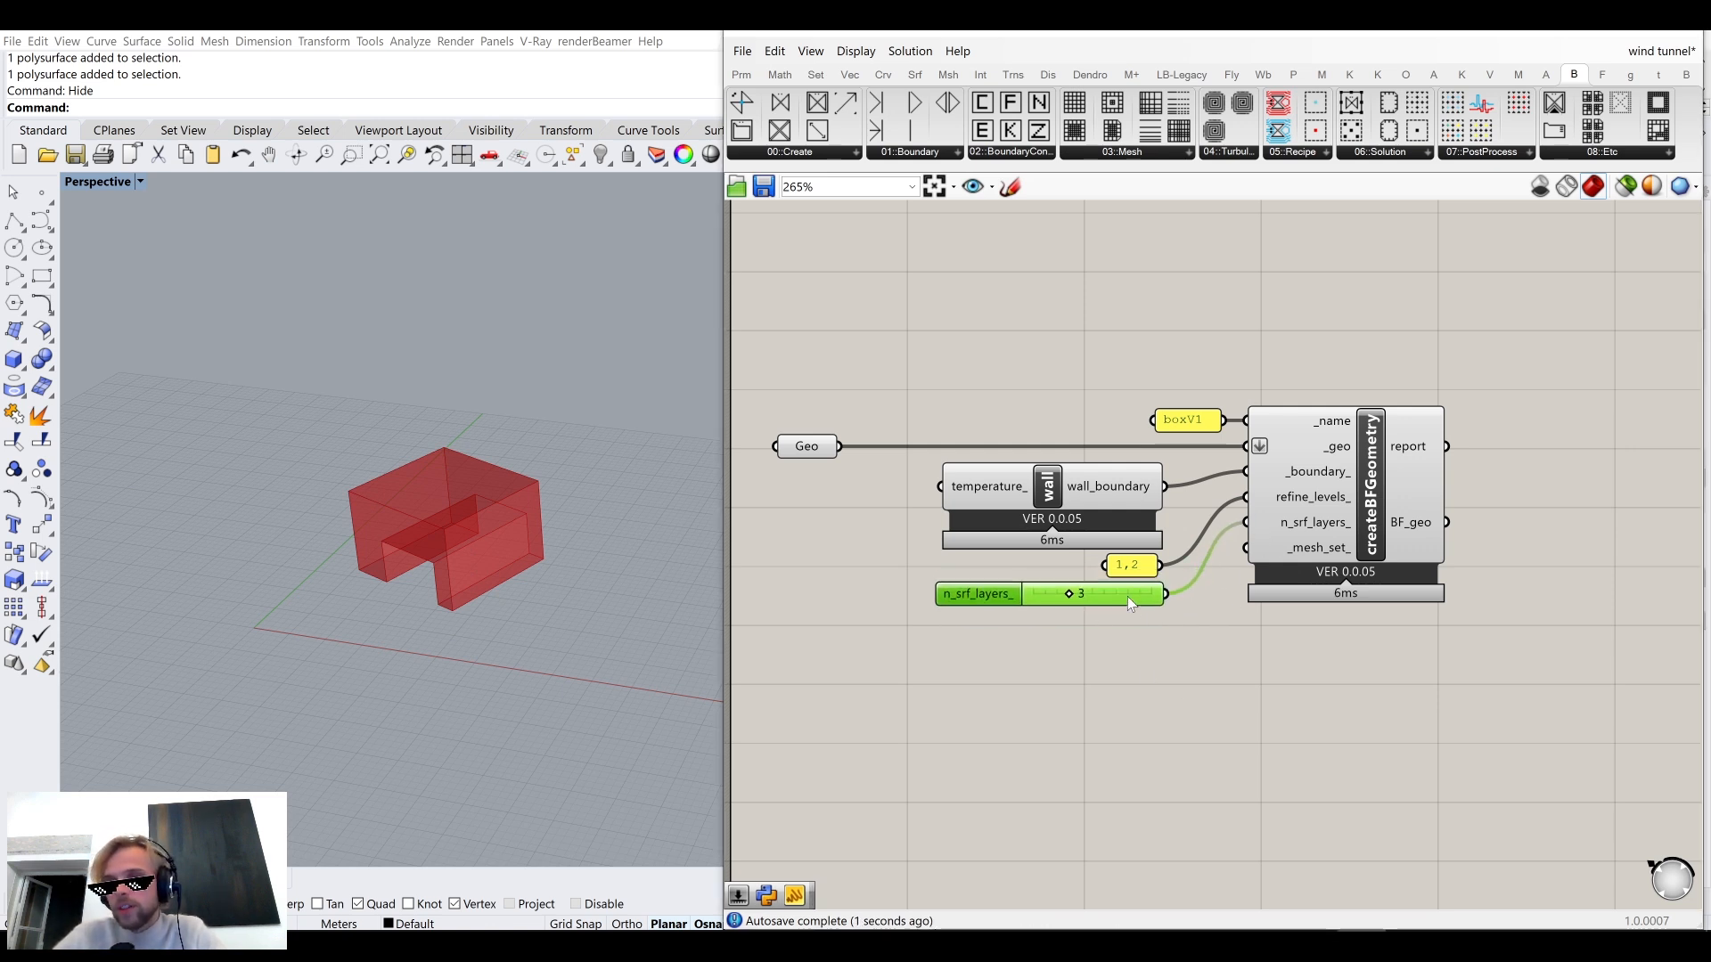
Add a Jagged component, connect its S output to the _mesh_set_ input of createBFGeometry, and align it beneath the slider.
click(1266, 636)
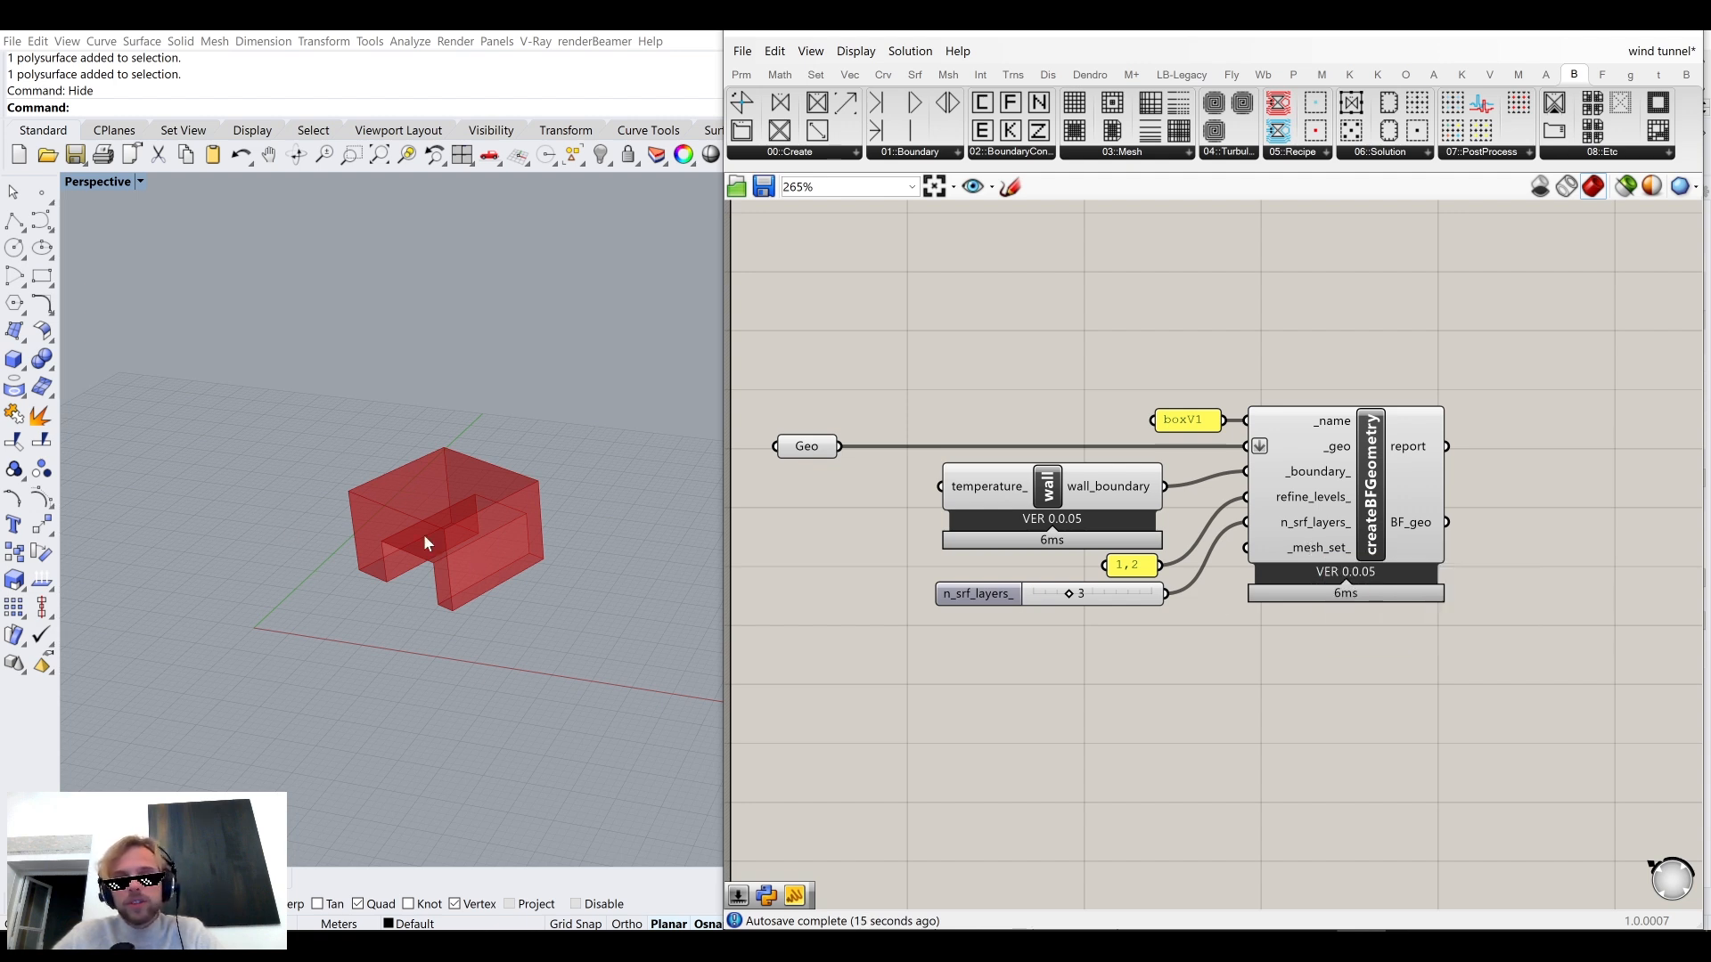
text(jagged)
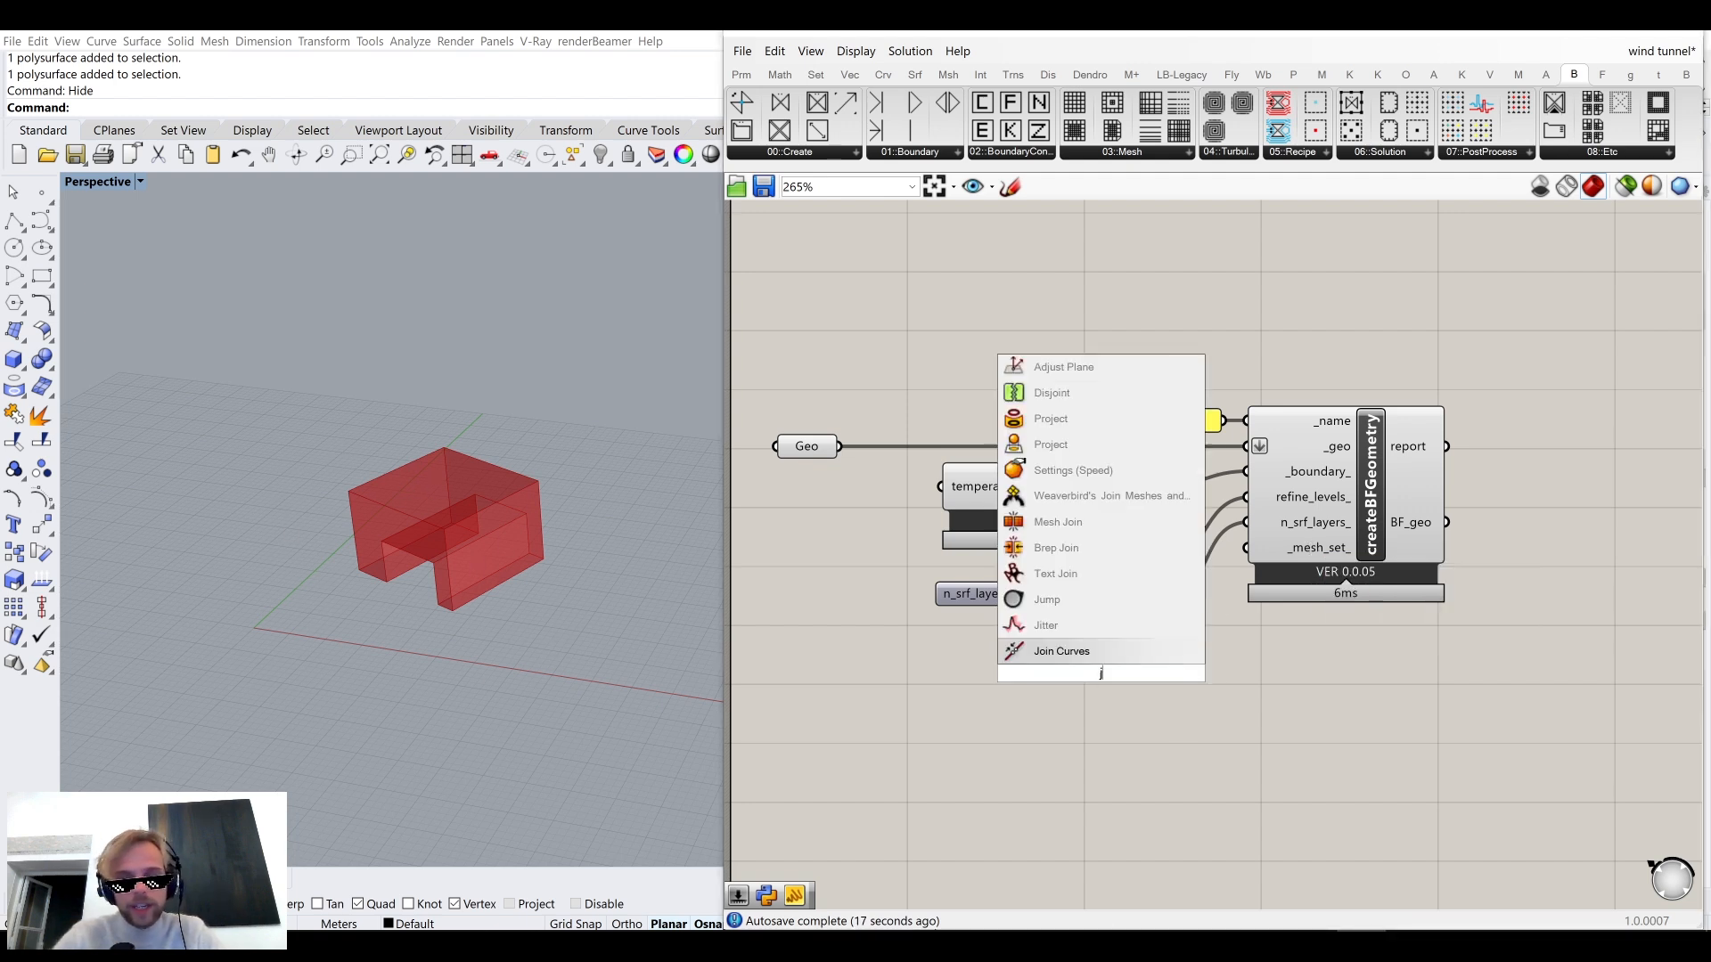
key(Return)
scroll(1093, 666, up, 3)
drag(1122, 678, 1301, 506)
drag(1081, 668, 1143, 637)
click(1296, 645)
scroll(1212, 549, down, 6)
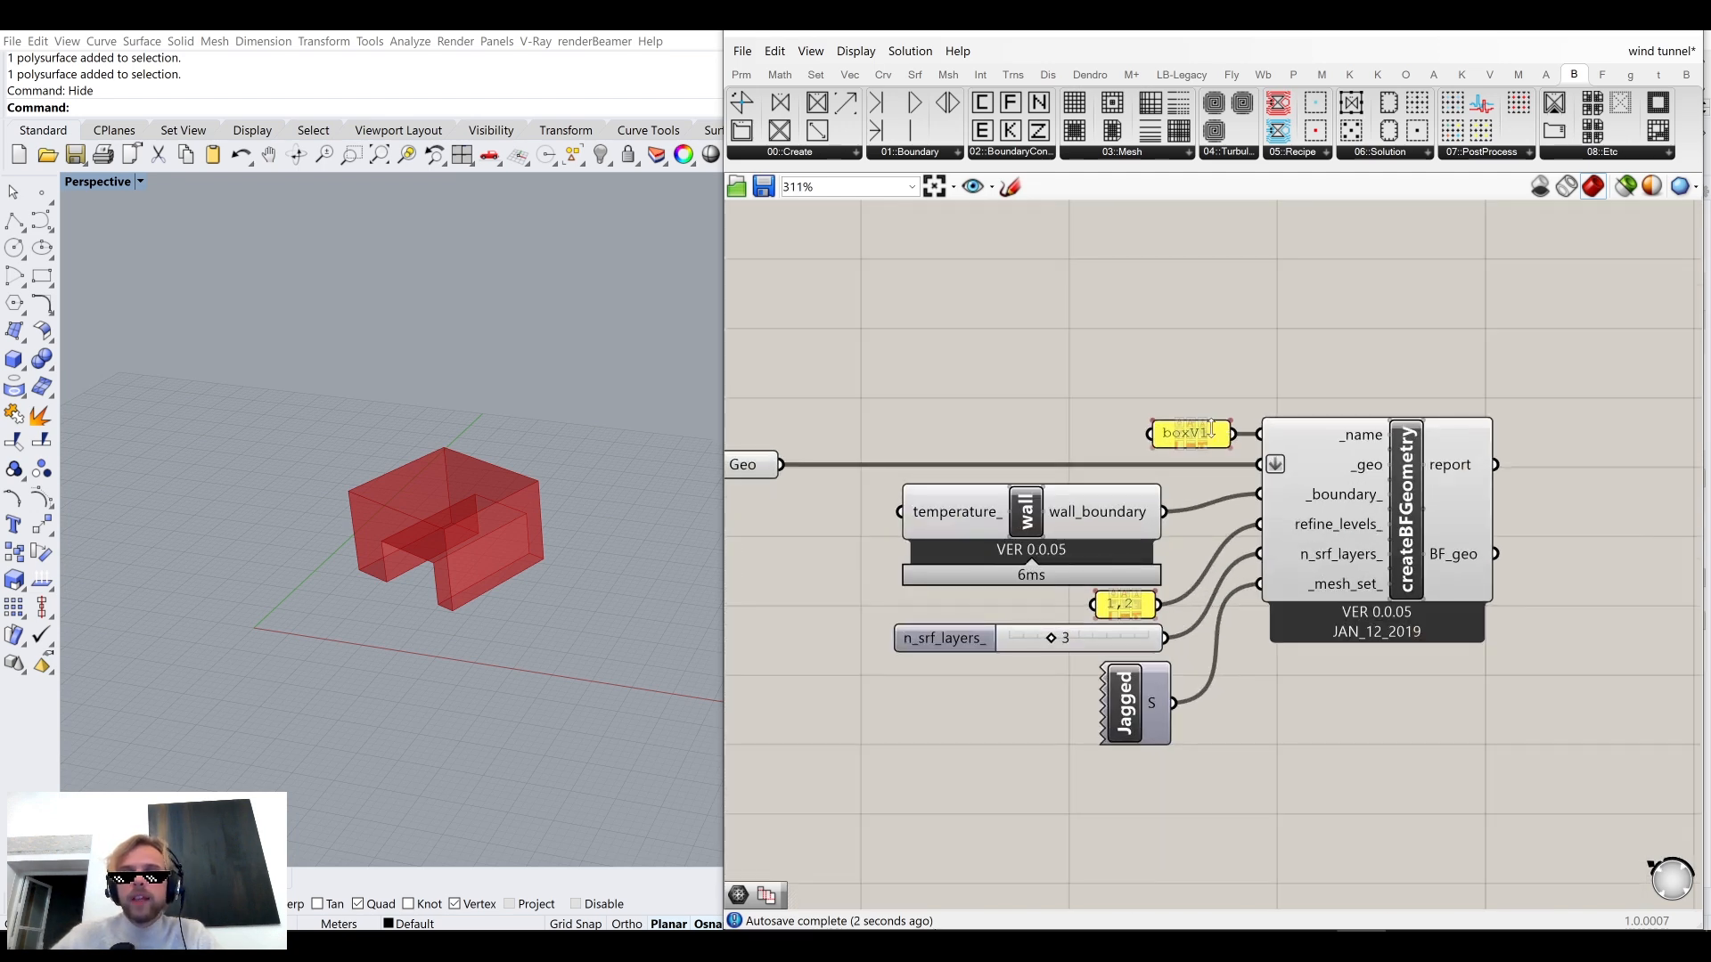
scroll(1127, 403, down, 1)
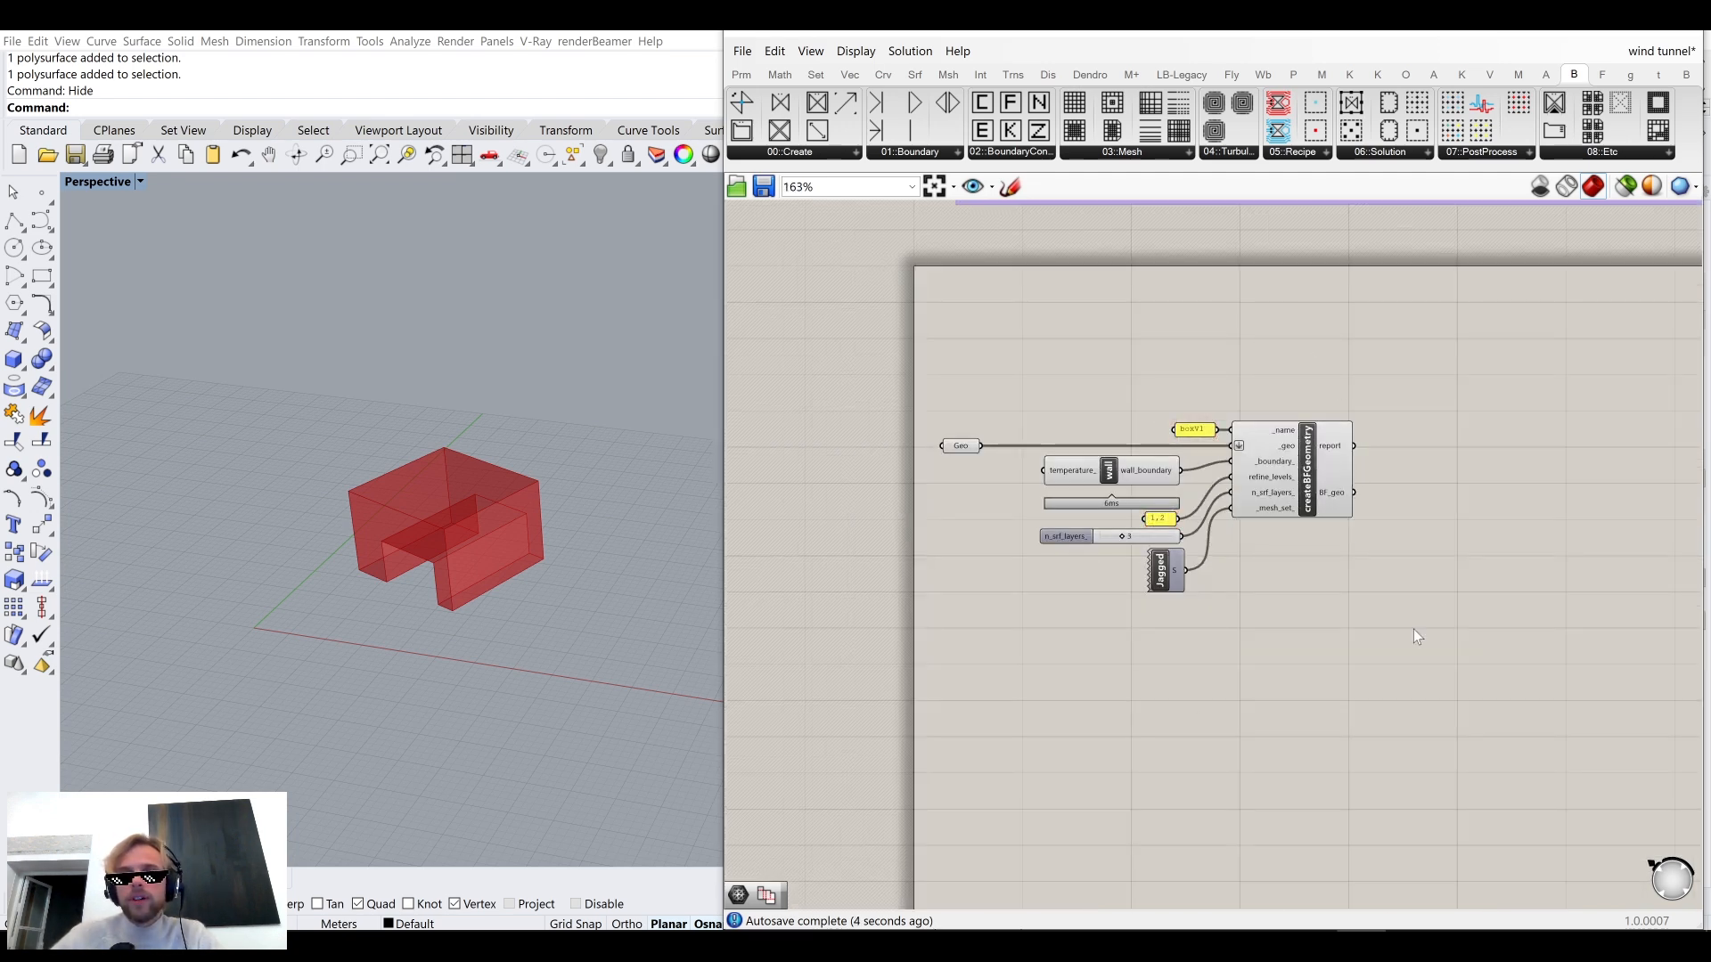
Enable the inOUTRefMode, refinementRegion and createCaseFromTunnel components with their inputs in the purple reference group.
scroll(1381, 469, up, 3)
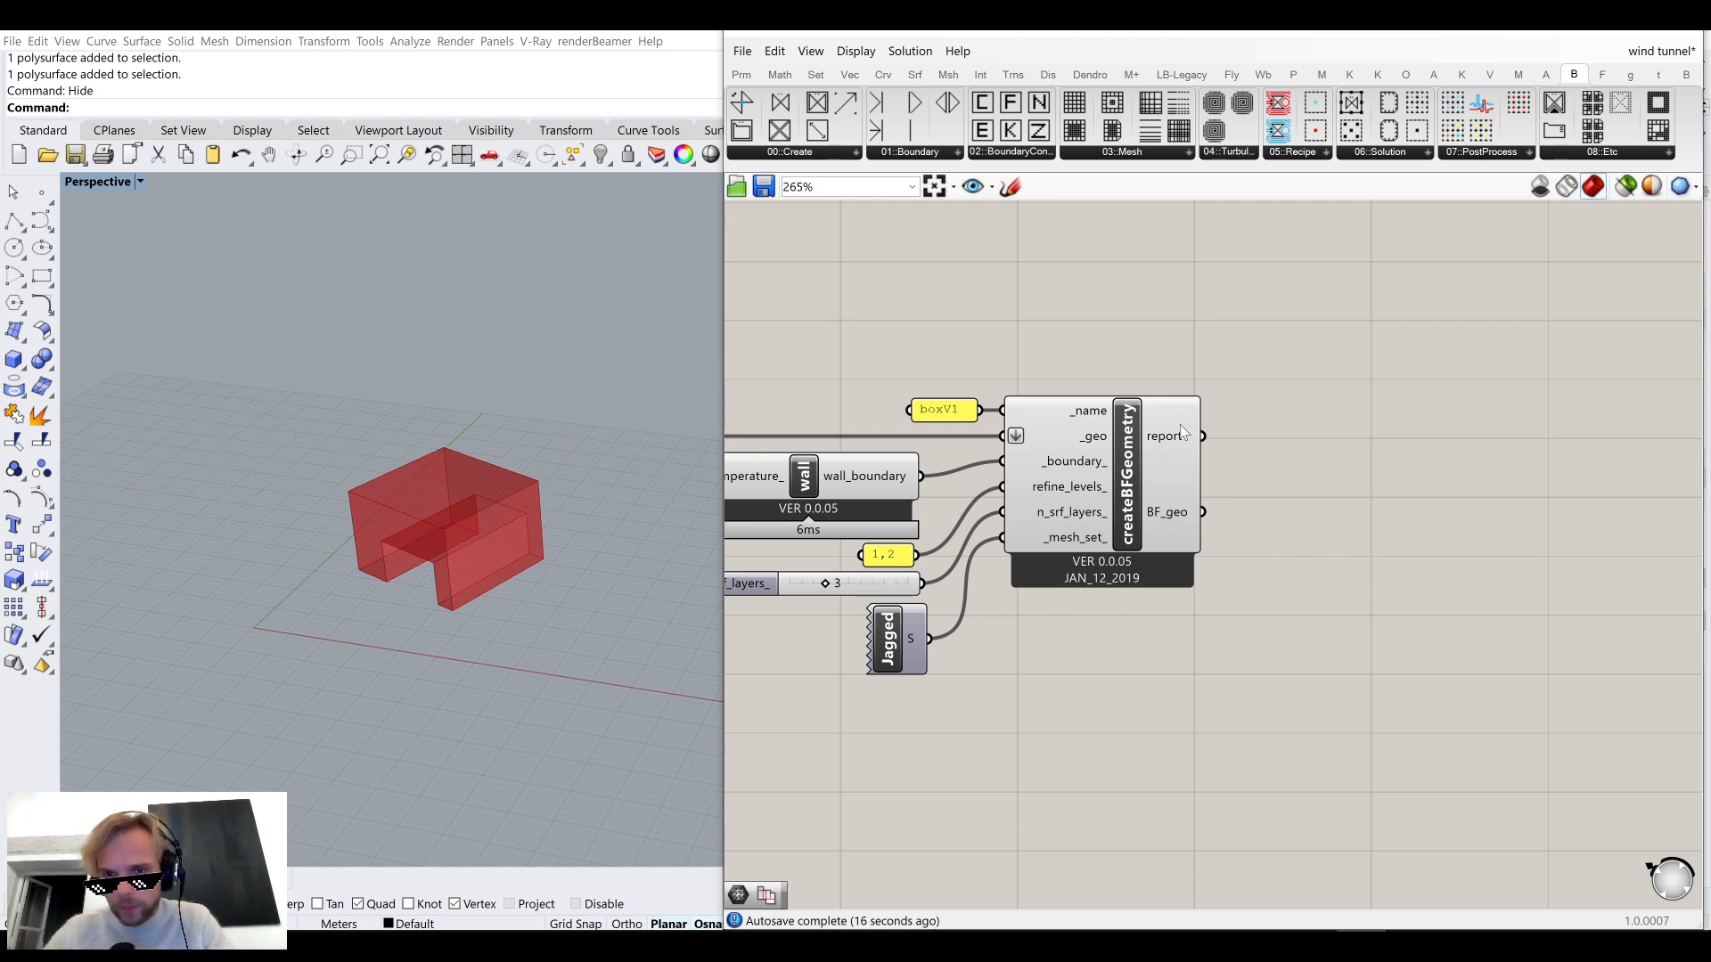
mouse_move(1169, 445)
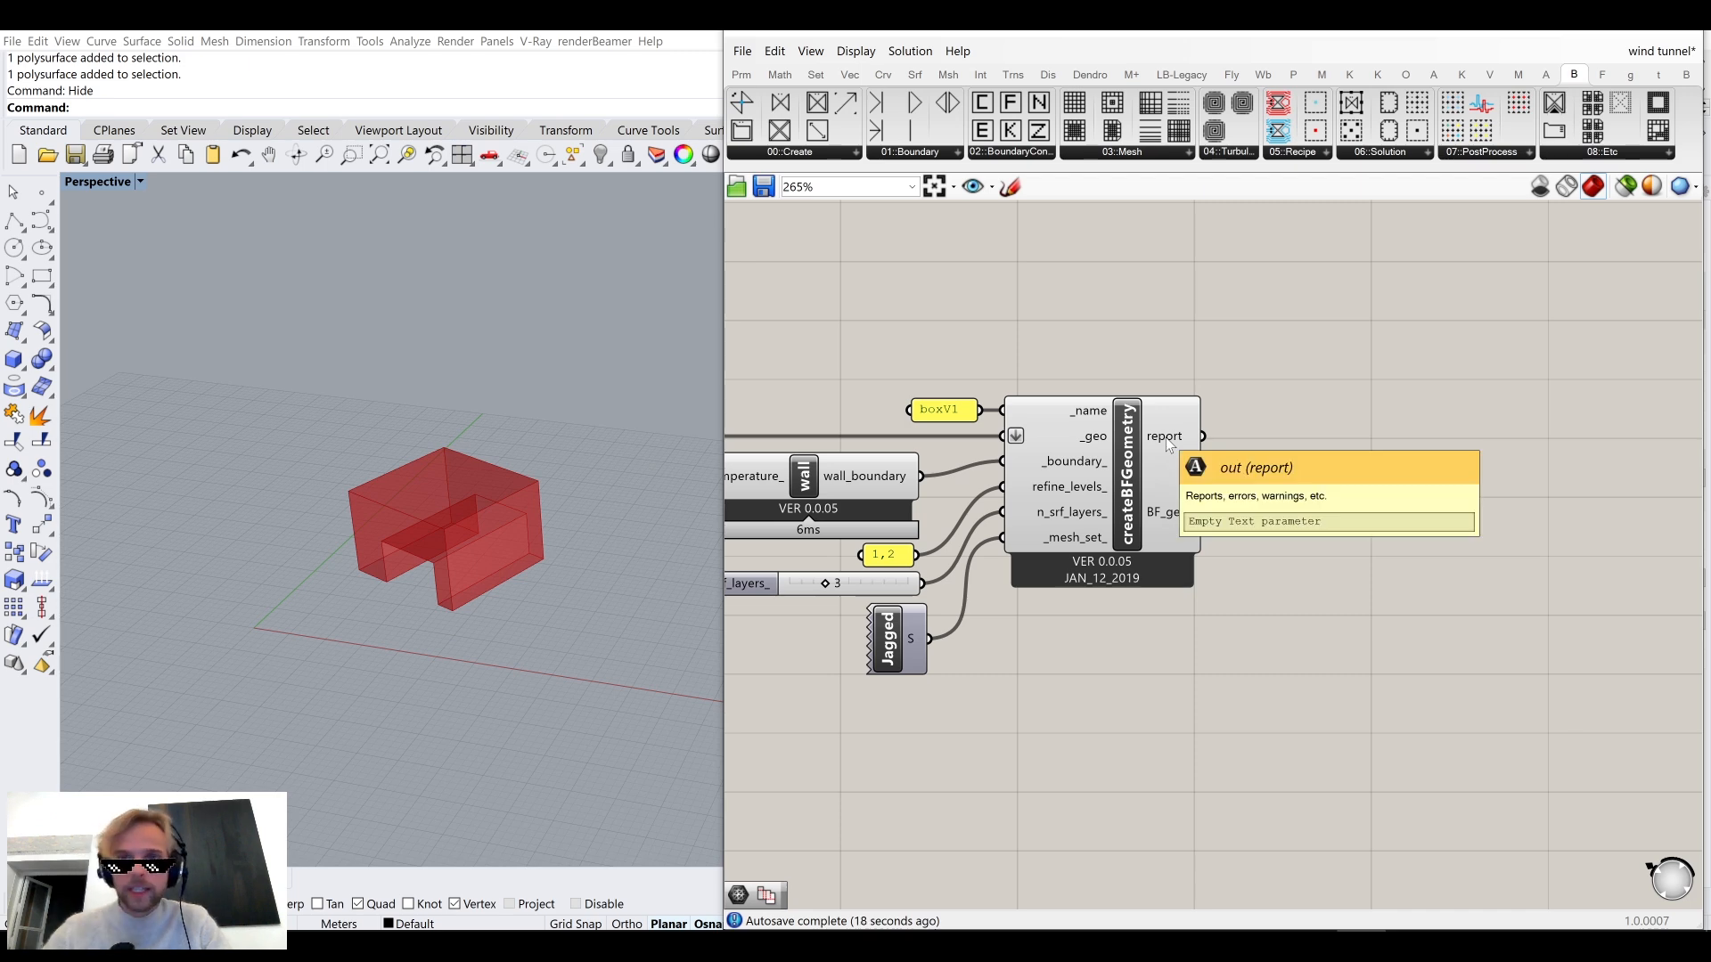
scroll(1169, 446, down, 8)
right_drag(1135, 393, 1141, 577)
scroll(1088, 370, up, 5)
scroll(1093, 393, down, 2)
right_drag(885, 205, 889, 308)
drag(889, 304, 1475, 743)
scroll(1301, 679, up, 6)
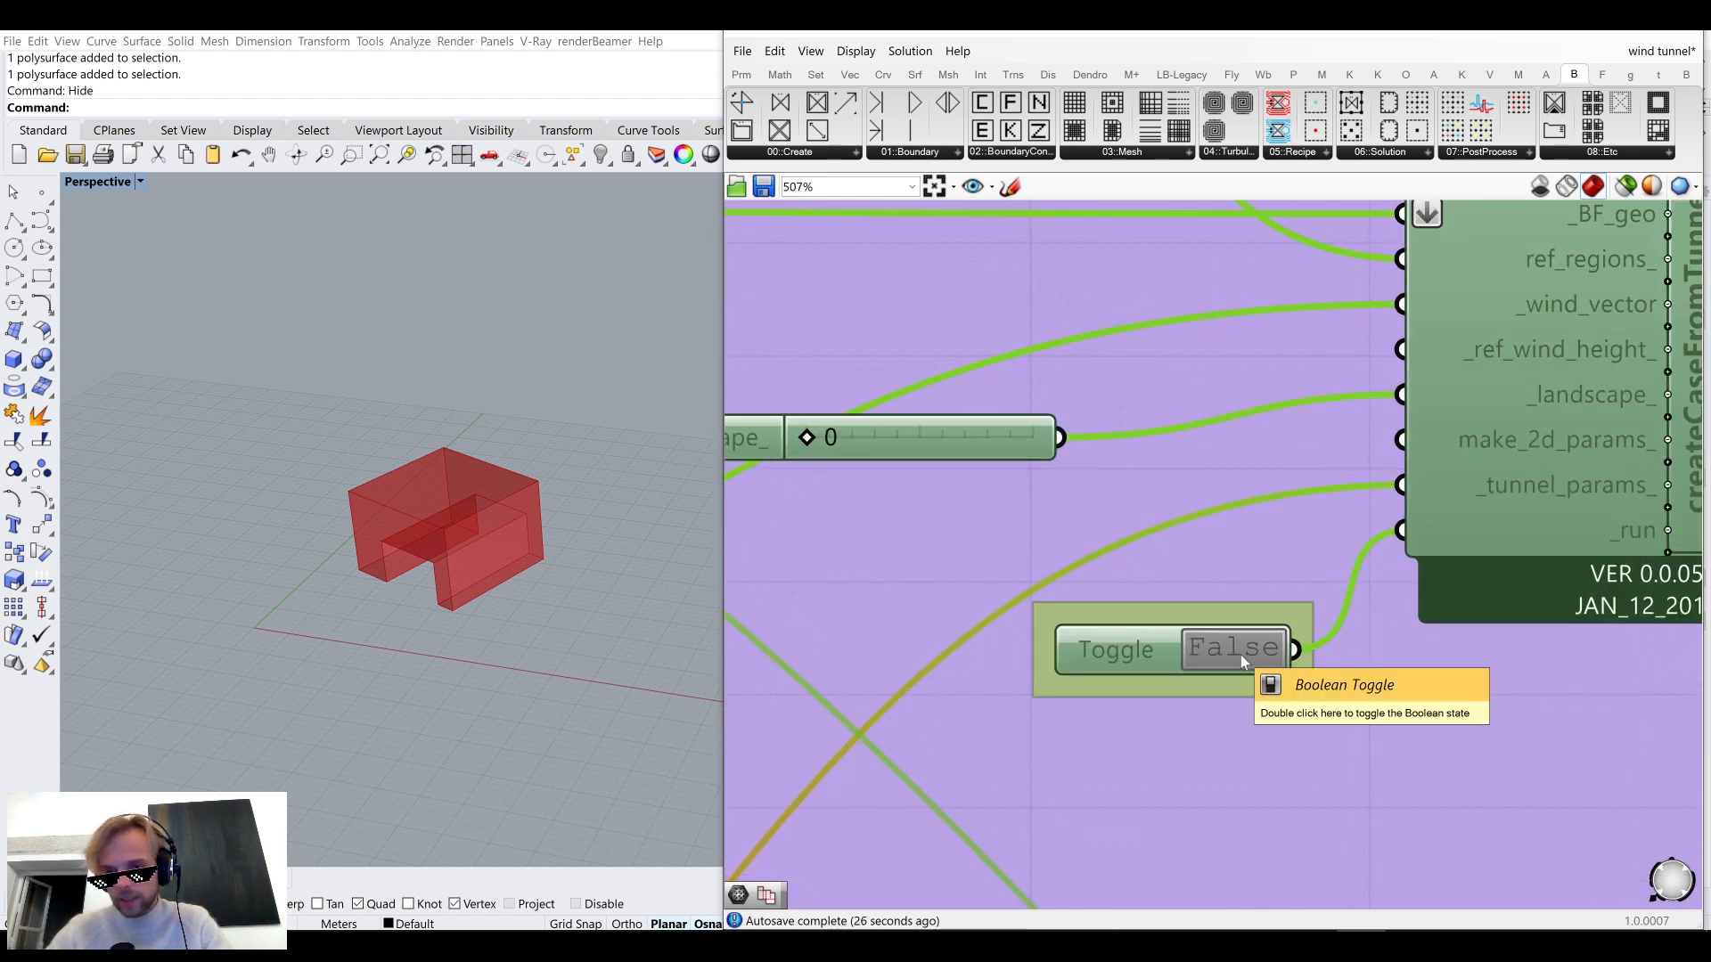
scroll(1239, 651, down, 4)
middle_click(1306, 575)
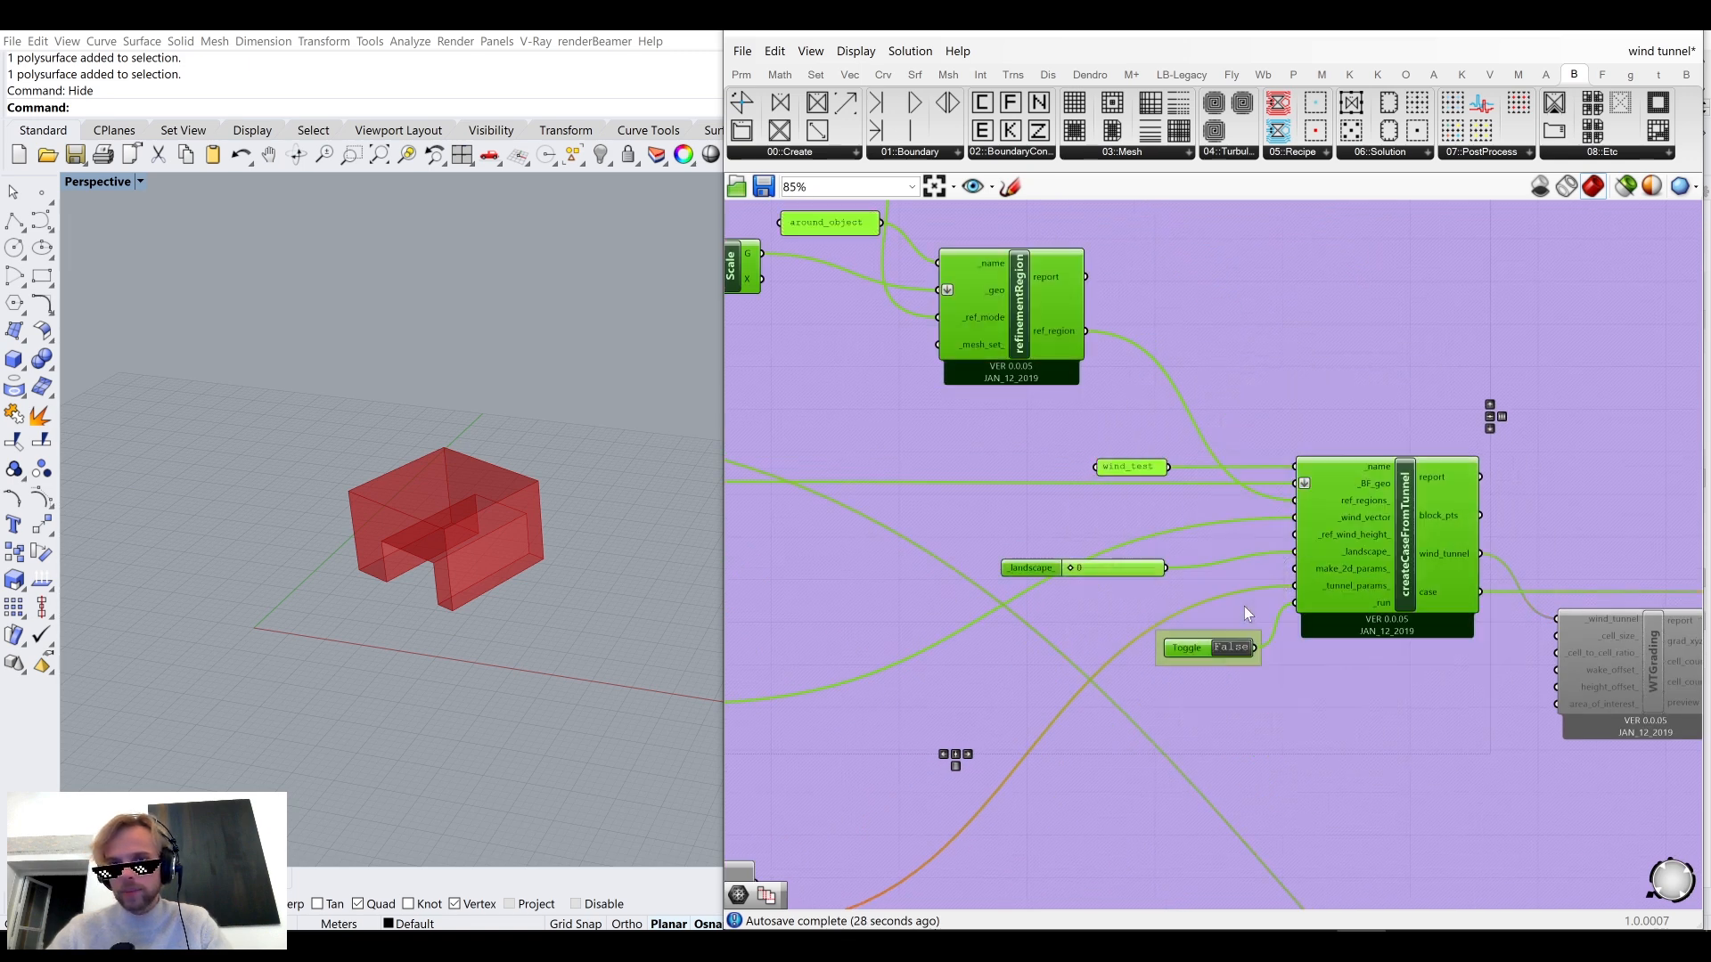
click(1265, 613)
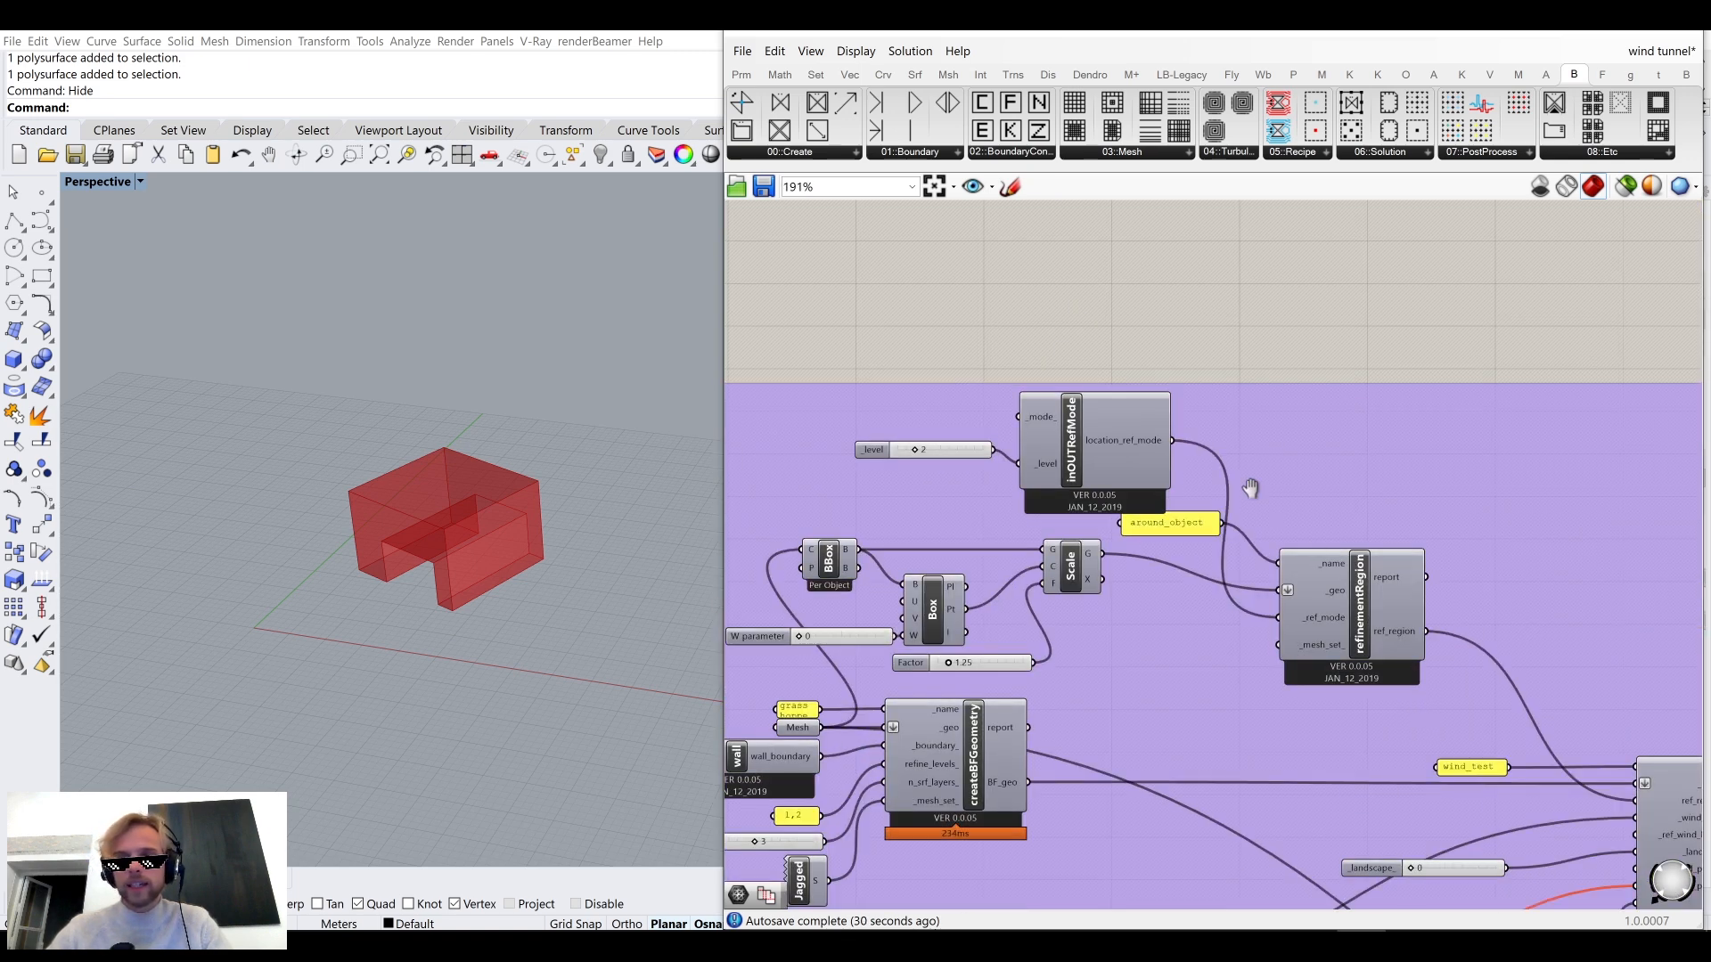
Return to the new createBFGeometry component and inspect its report and BF_geo outputs.
scroll(1378, 608, down, 2)
scroll(1354, 682, down, 3)
scroll(1305, 672, down, 2)
right_drag(1304, 671, 1274, 470)
right_drag(1252, 869, 1141, 399)
scroll(1053, 490, up, 10)
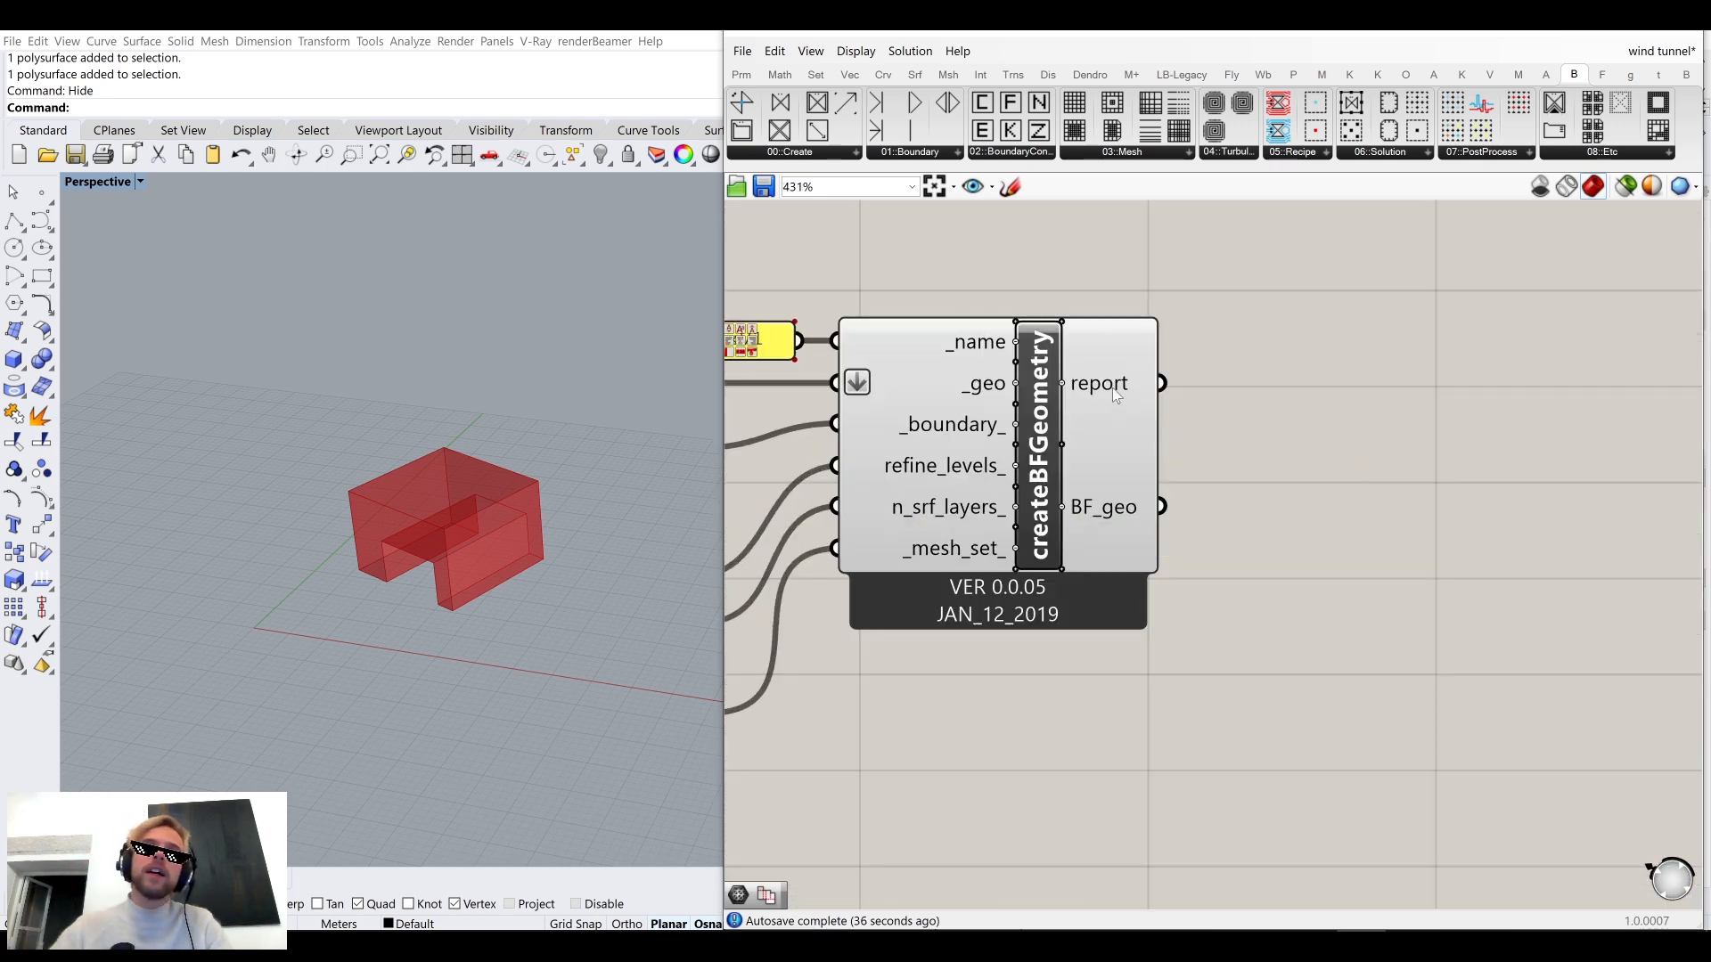
Add a Butterfly Create Case from Tunnel component and place it beyond the outputs of the new createBFGeometry component.
scroll(1290, 464, down, 4)
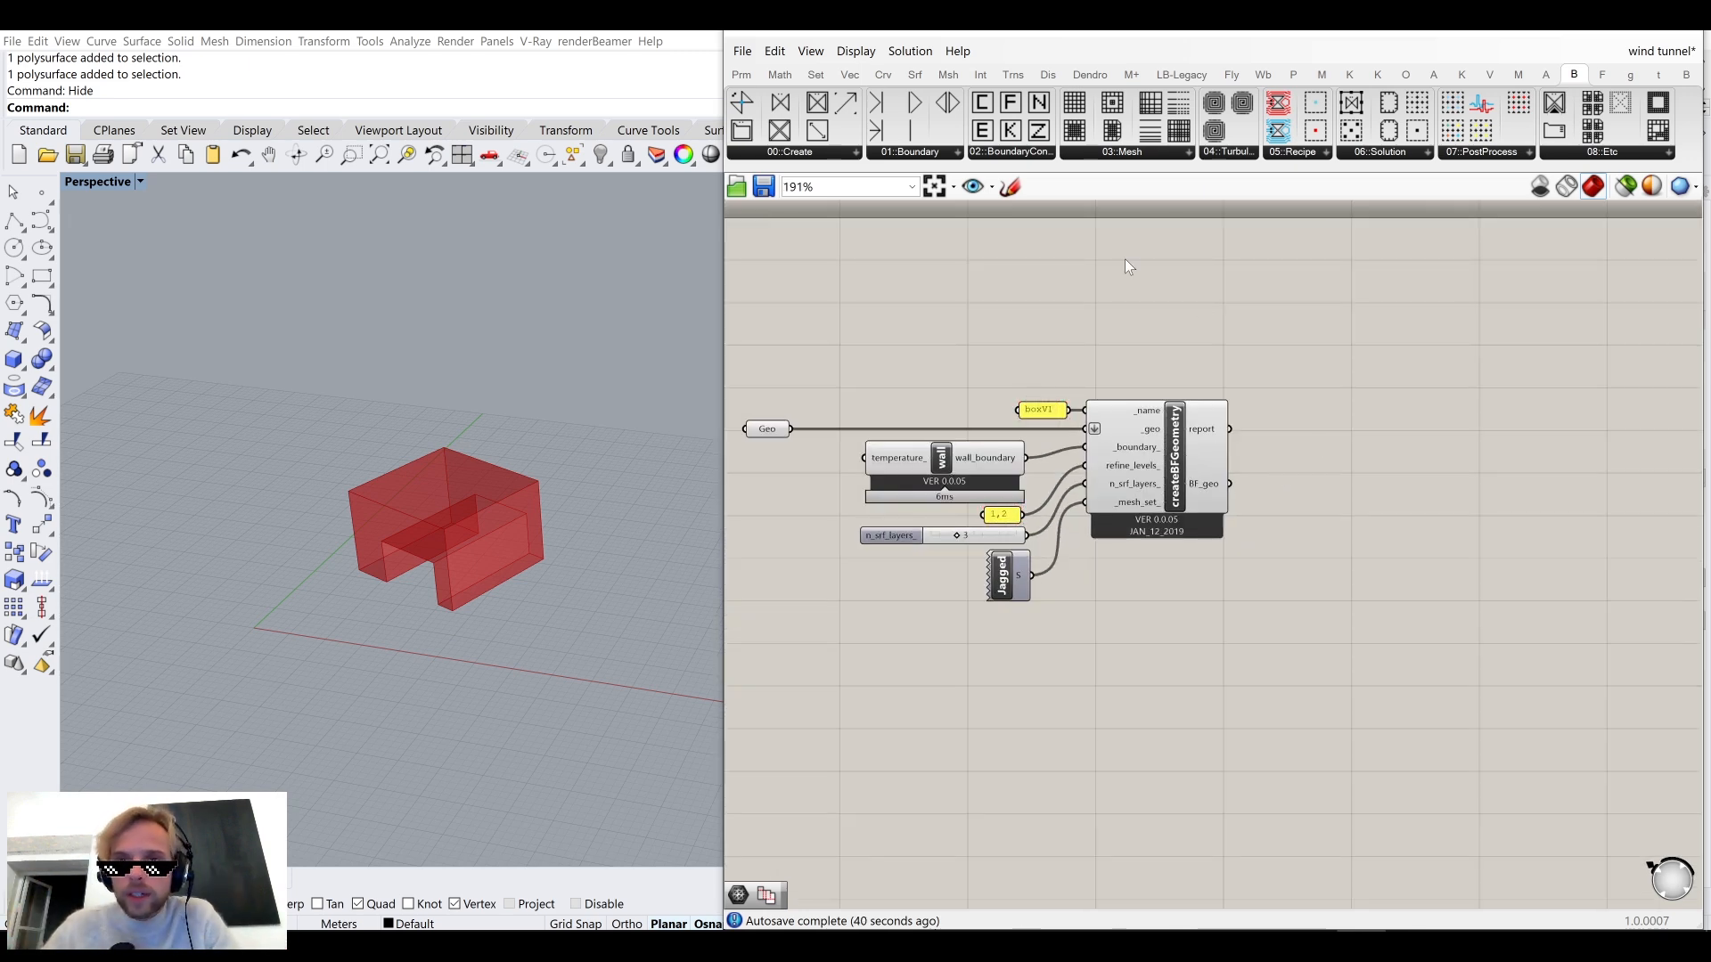
click(826, 153)
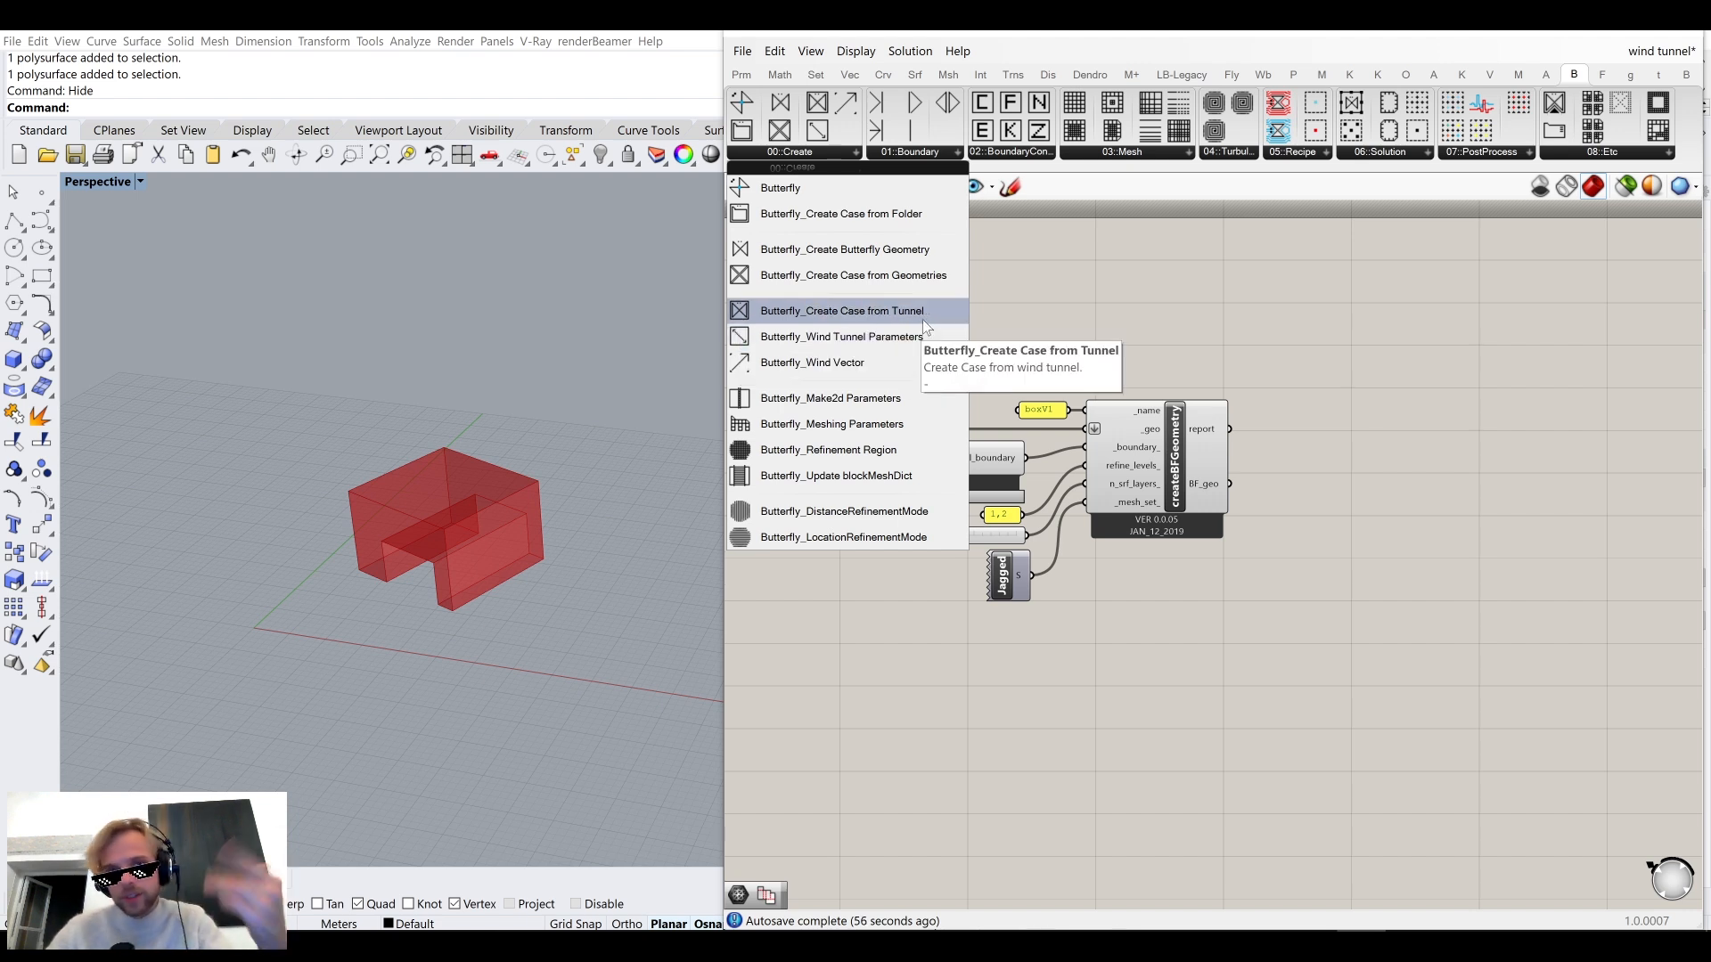
click(789, 317)
click(1514, 473)
right_drag(1517, 476, 1113, 440)
click(1129, 452)
drag(1129, 452, 1211, 590)
click(1016, 528)
scroll(1010, 526, up, 2)
right_drag(1010, 526, 1234, 500)
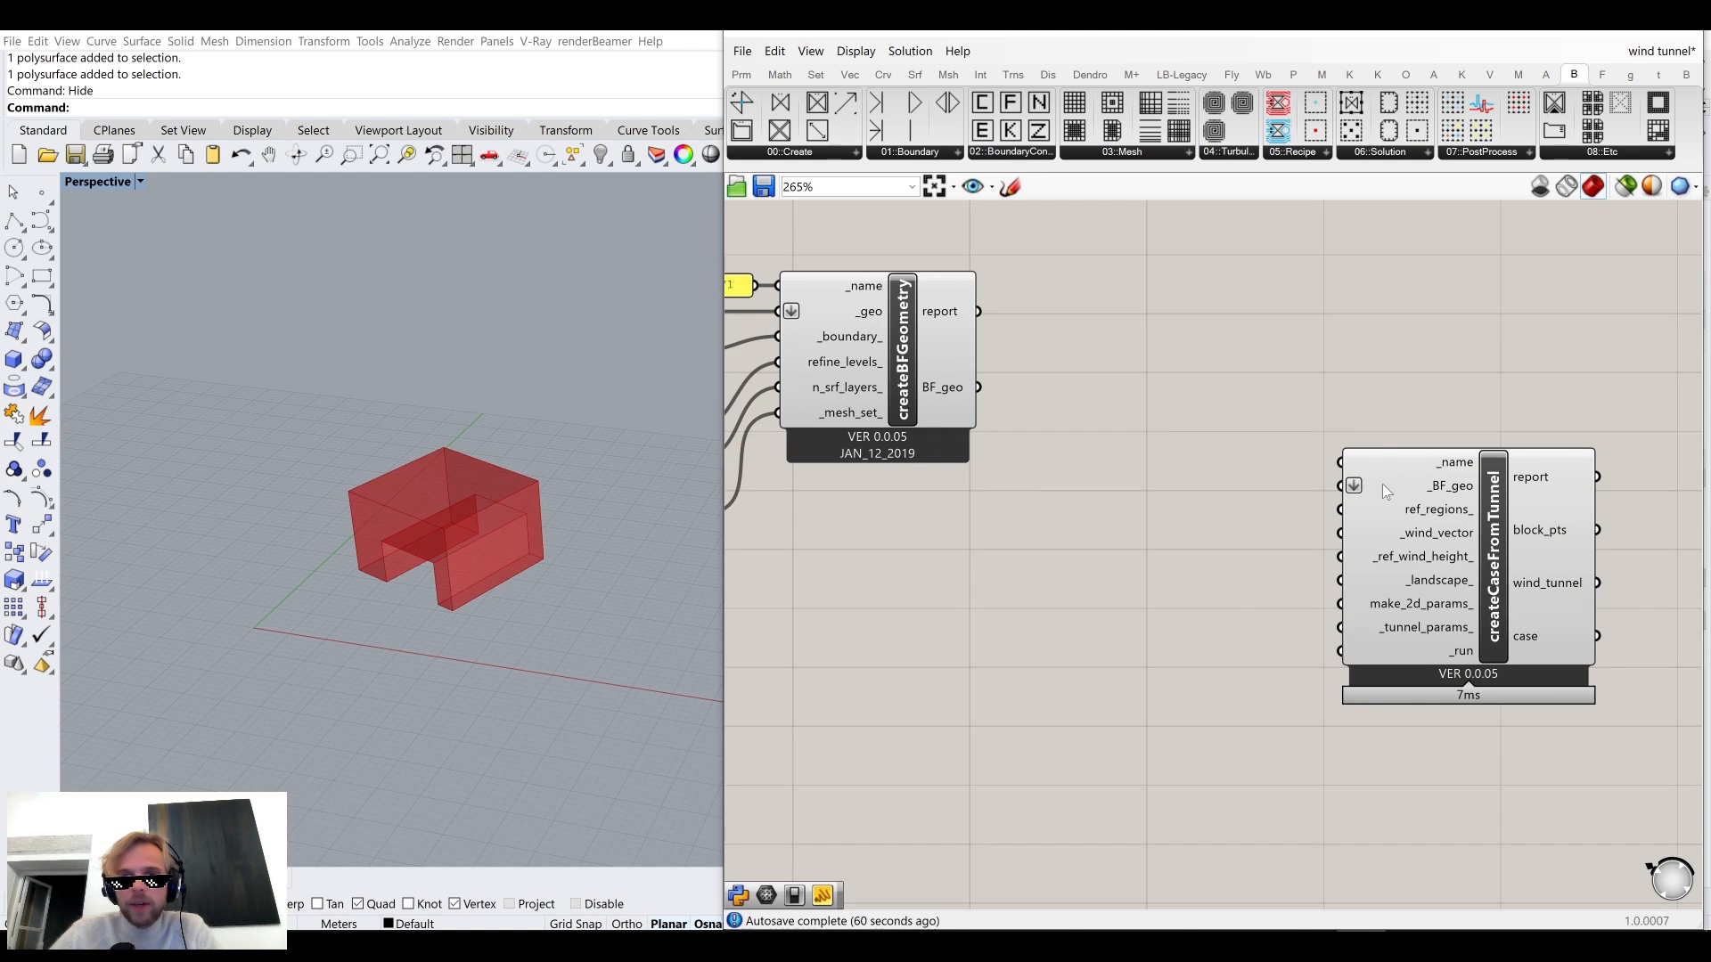
drag(1458, 493, 1519, 463)
right_drag(1387, 404, 1235, 435)
double_click(1051, 467)
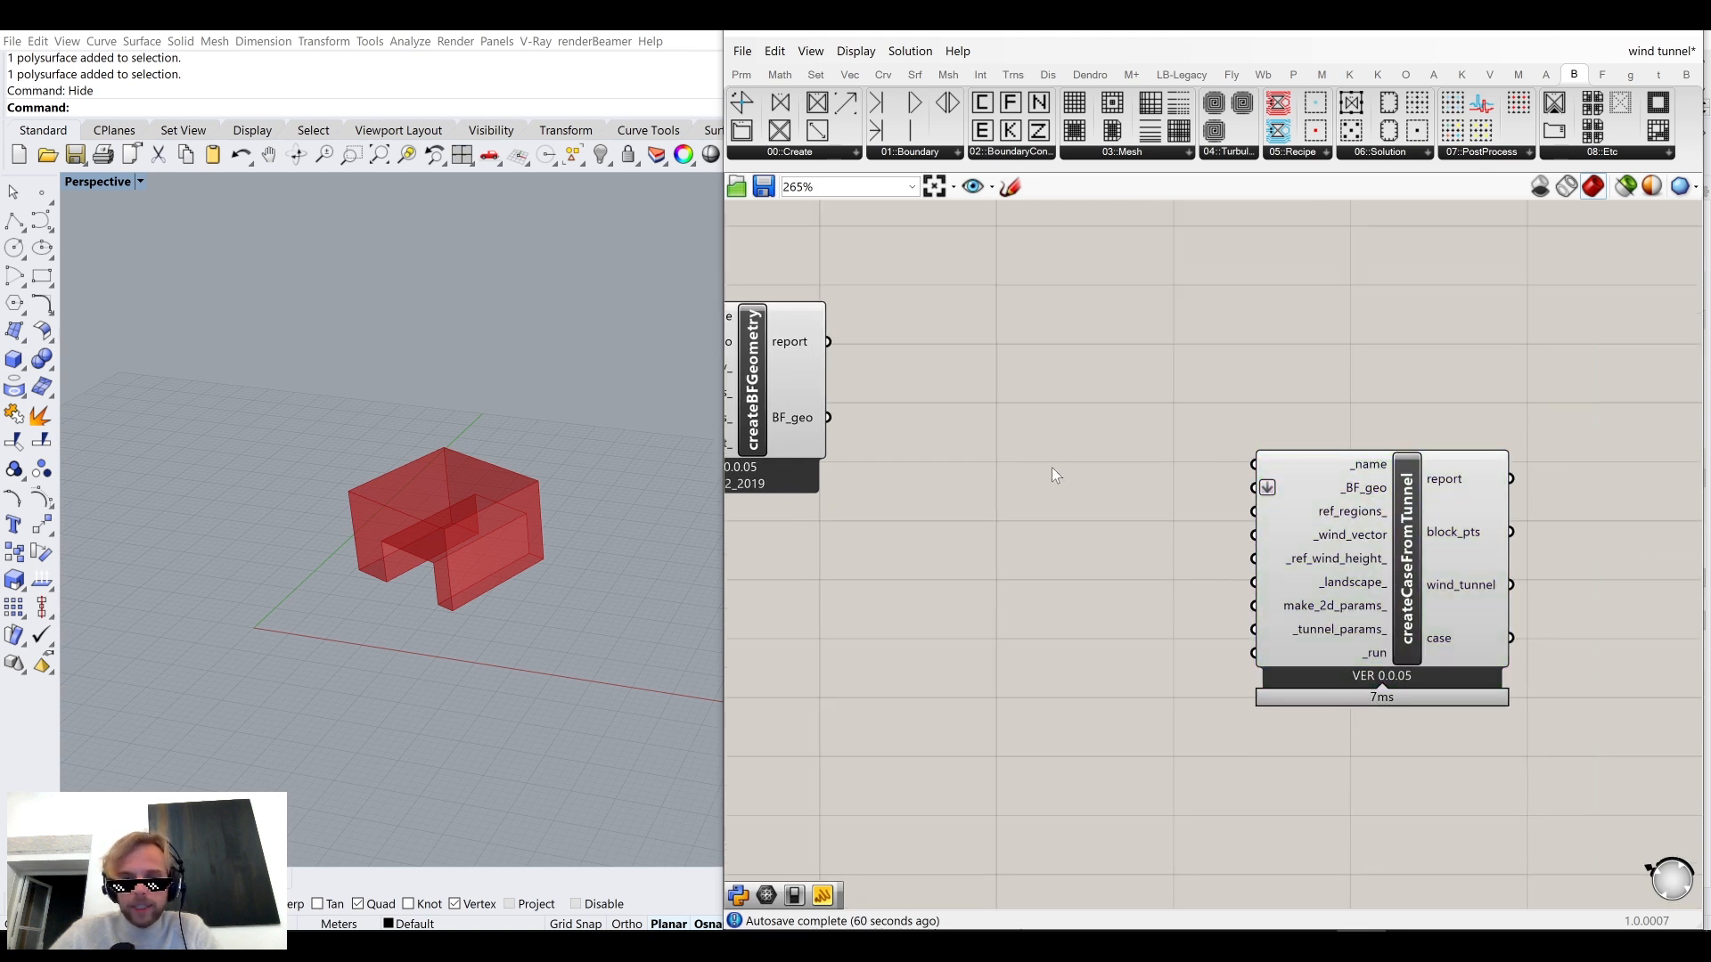
text(//)
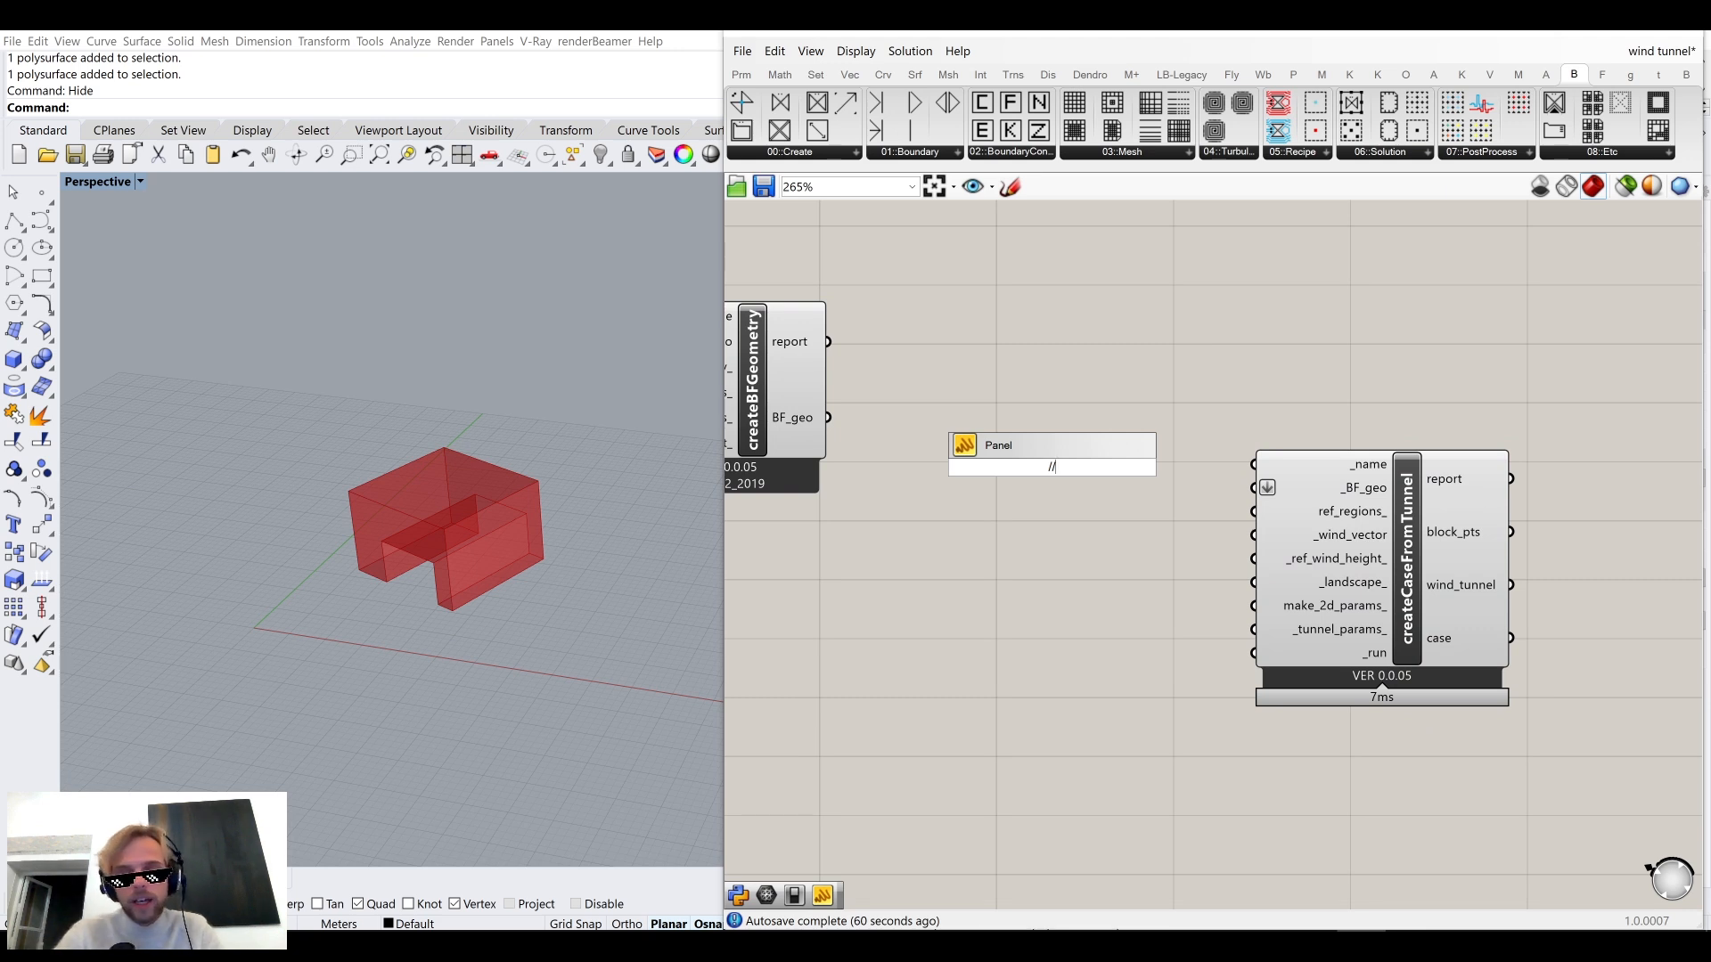
text(wind)
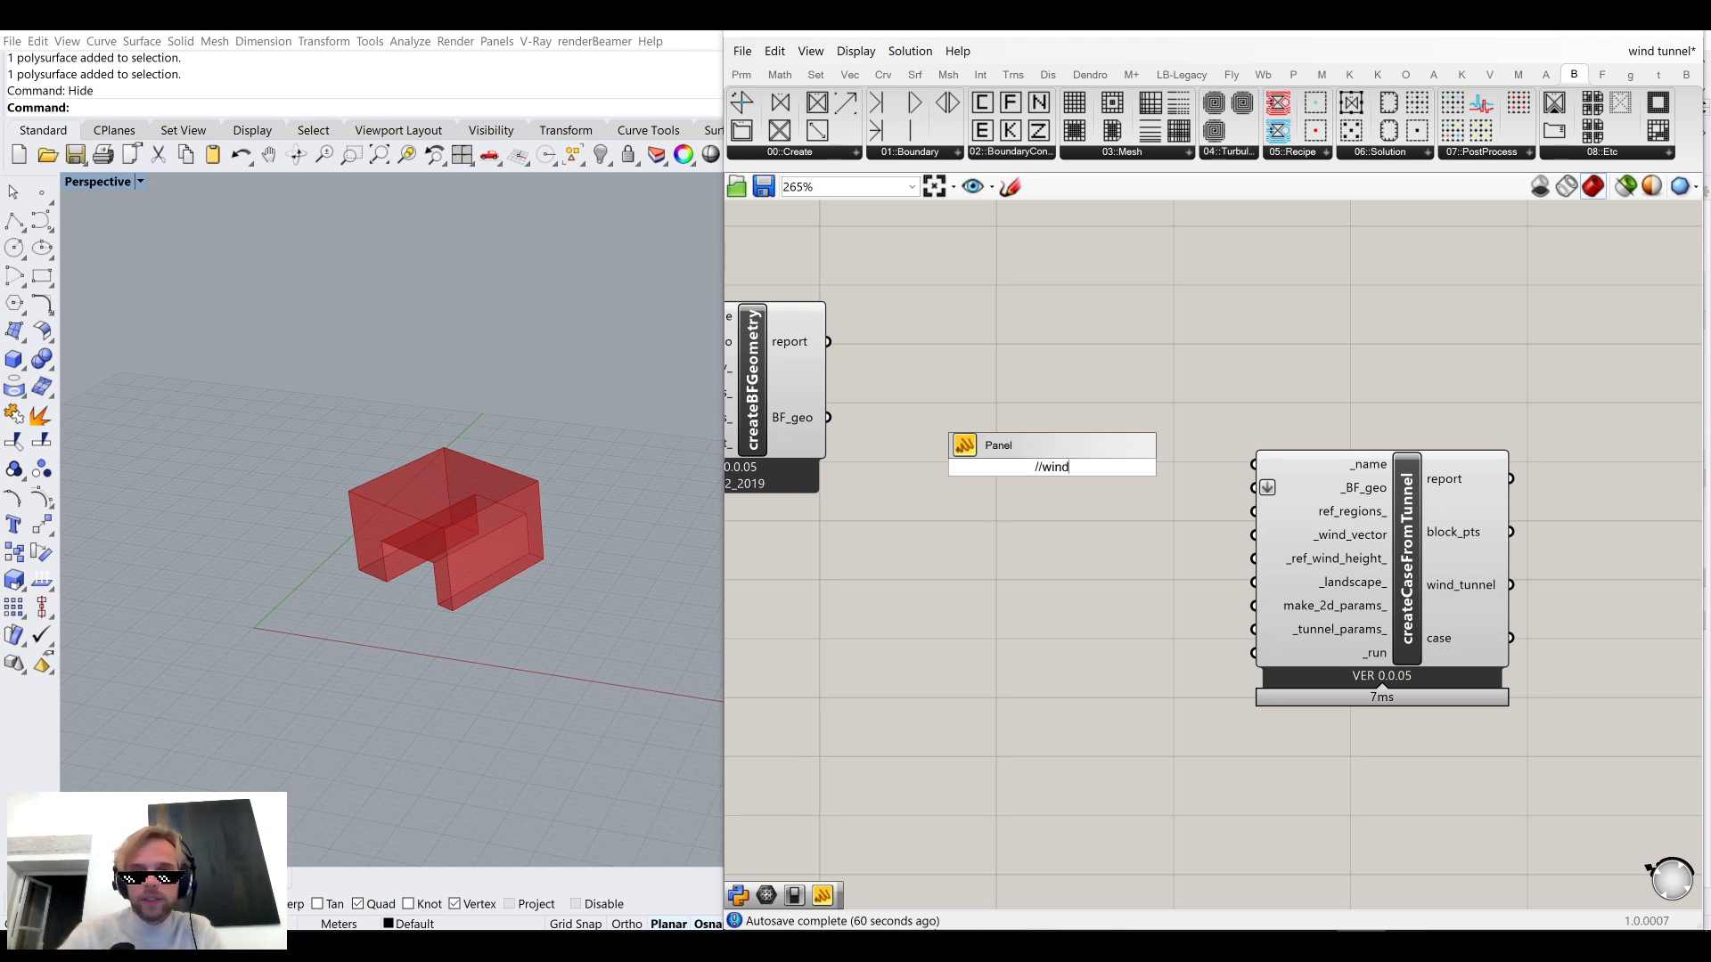
text(_tunnel)
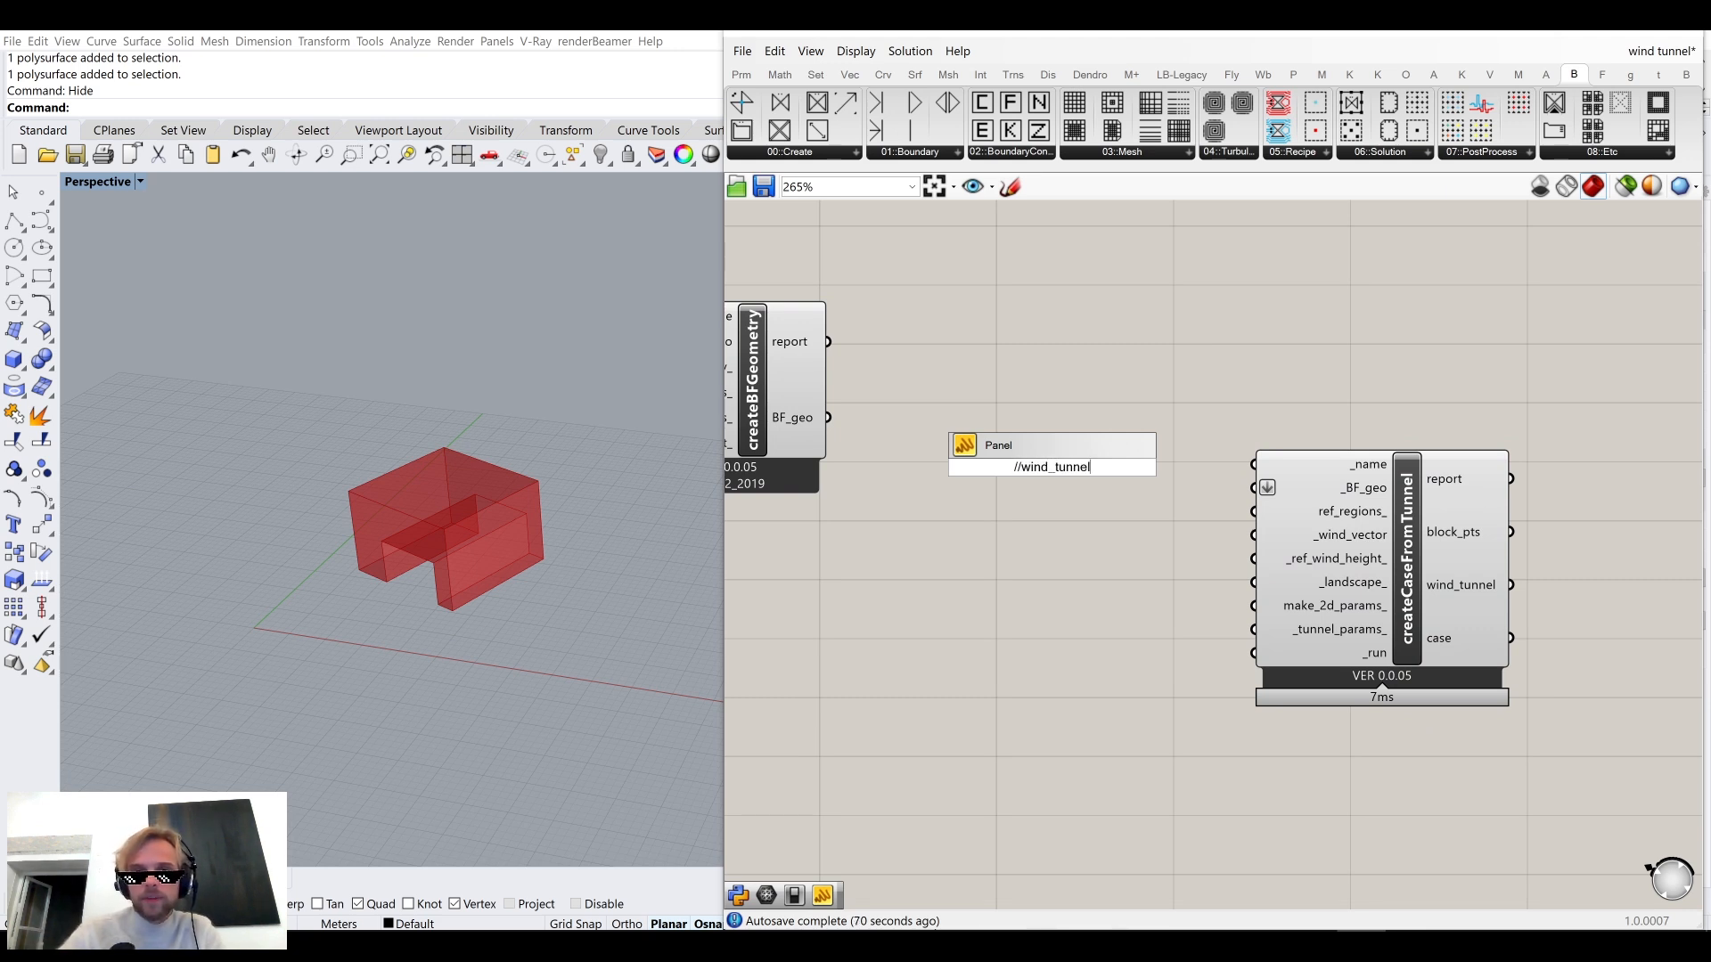
click(1076, 436)
Add a panel reading wind_tunnel, connect it to the _name input of createCaseFromTunnel, and place it beside that input.
double_click(1012, 424)
text(//wind_tunnel)
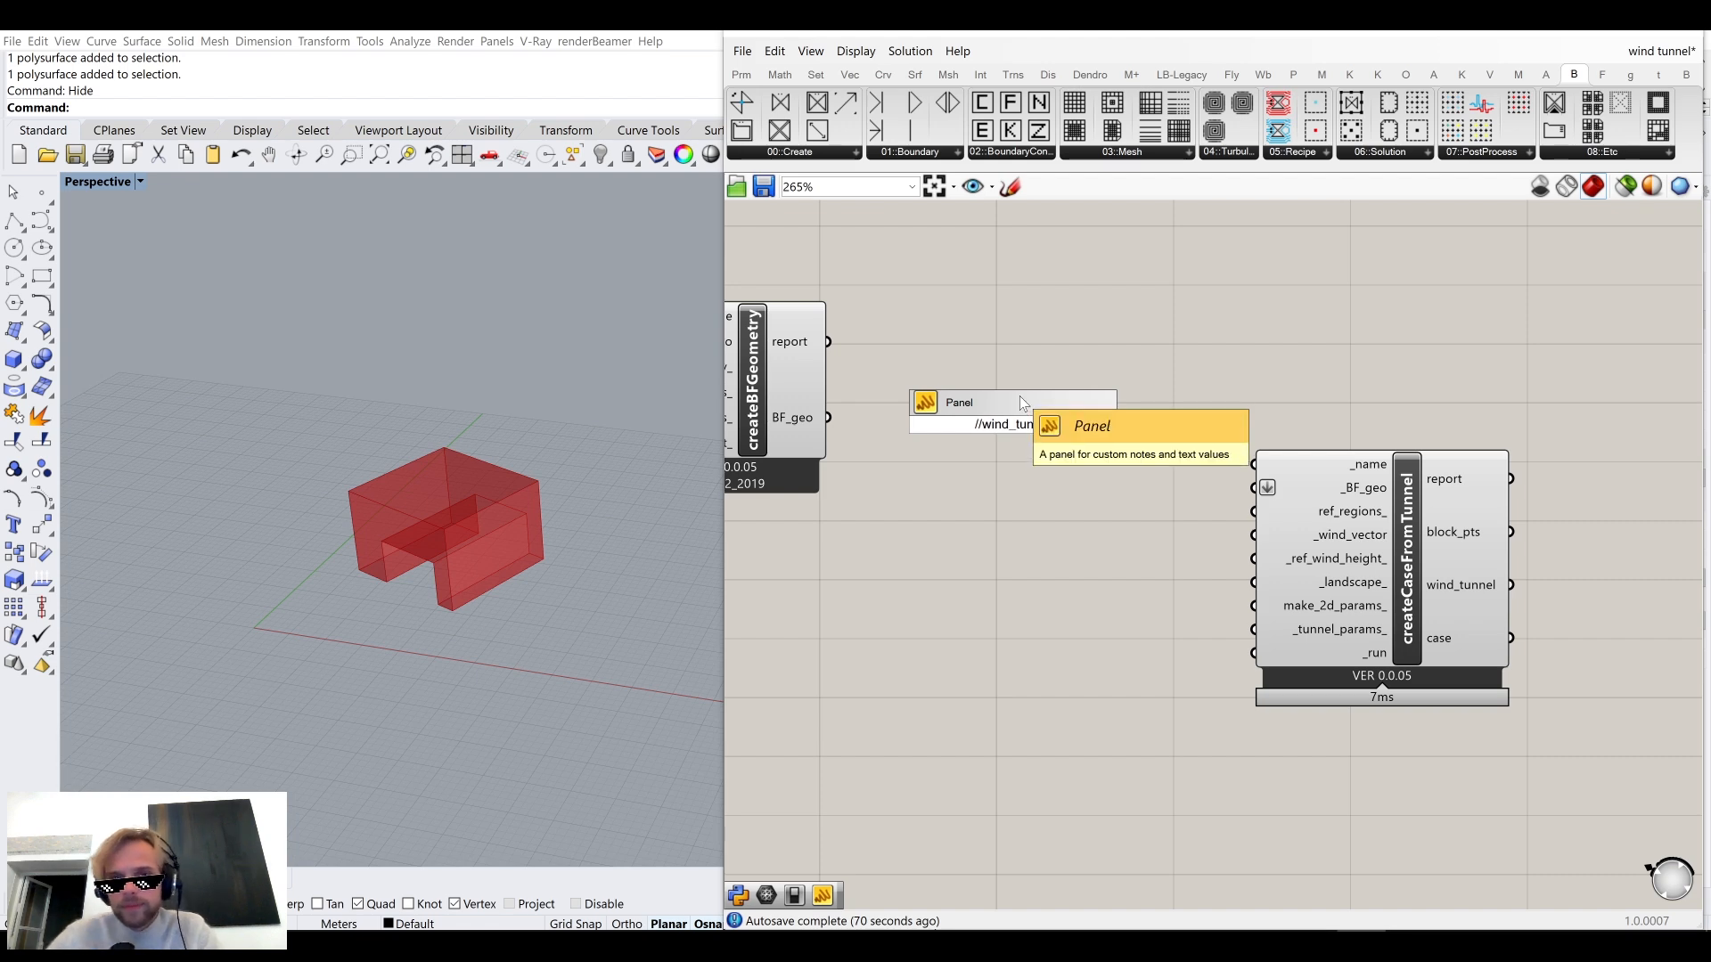
key(Return)
scroll(1024, 426, up, 2)
drag(1081, 428, 1334, 483)
scroll(1031, 401, down, 3)
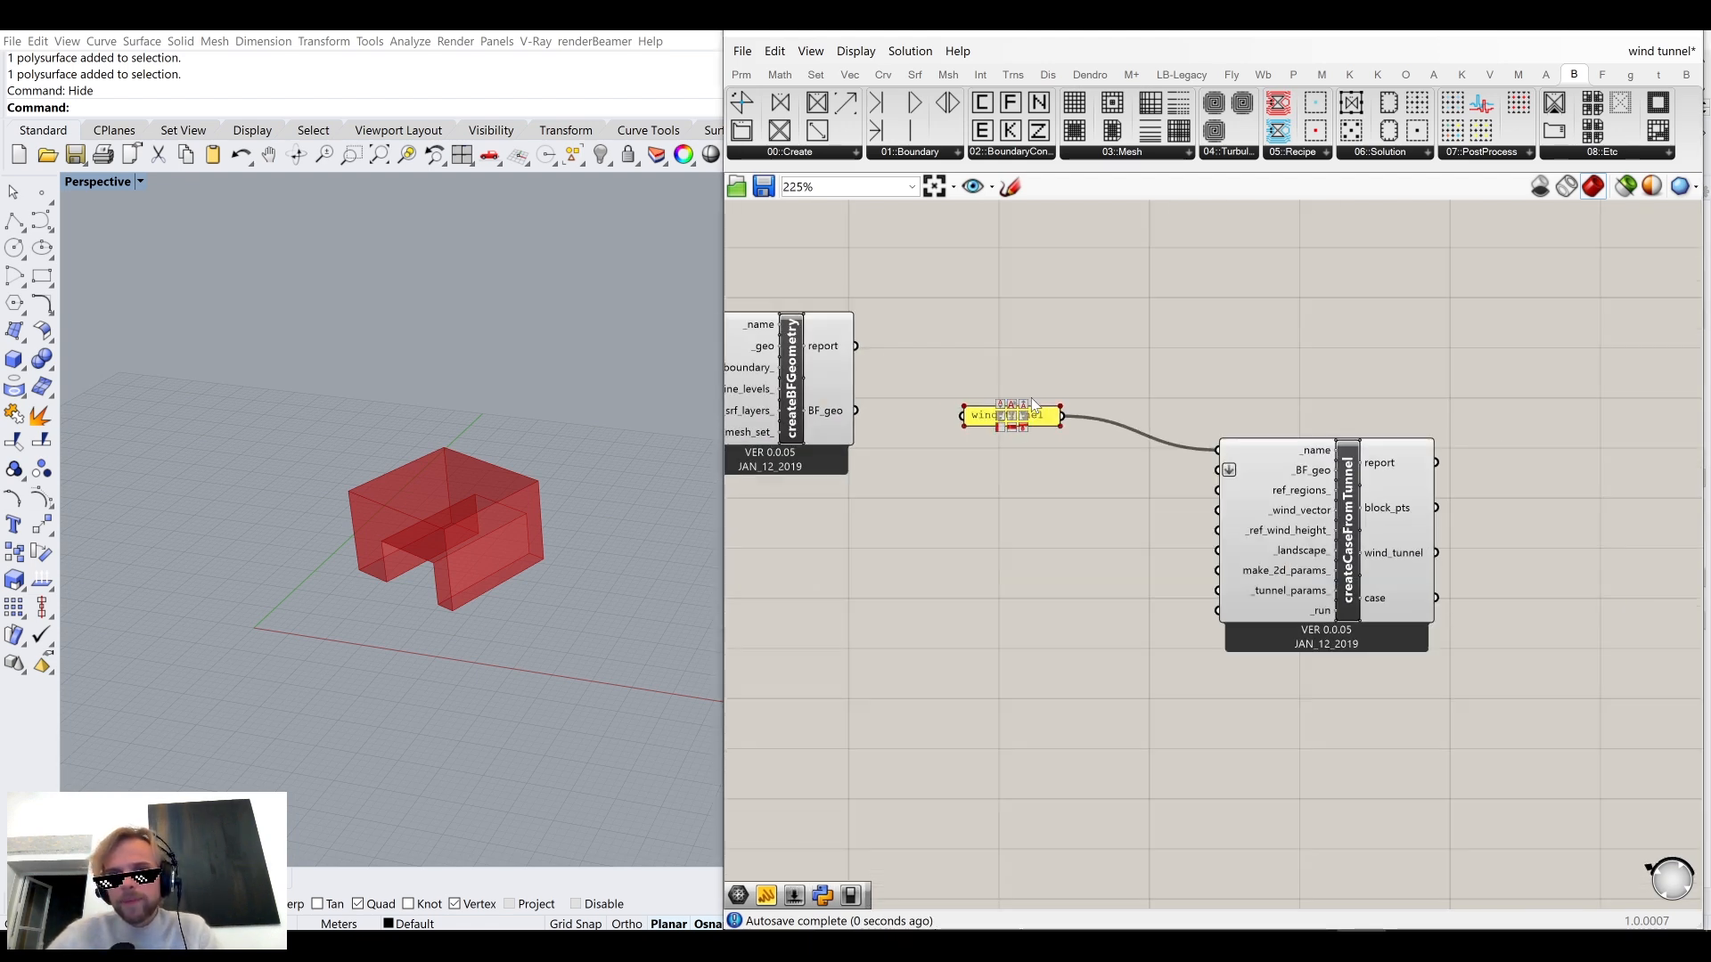
drag(1033, 414, 1171, 456)
click(1178, 392)
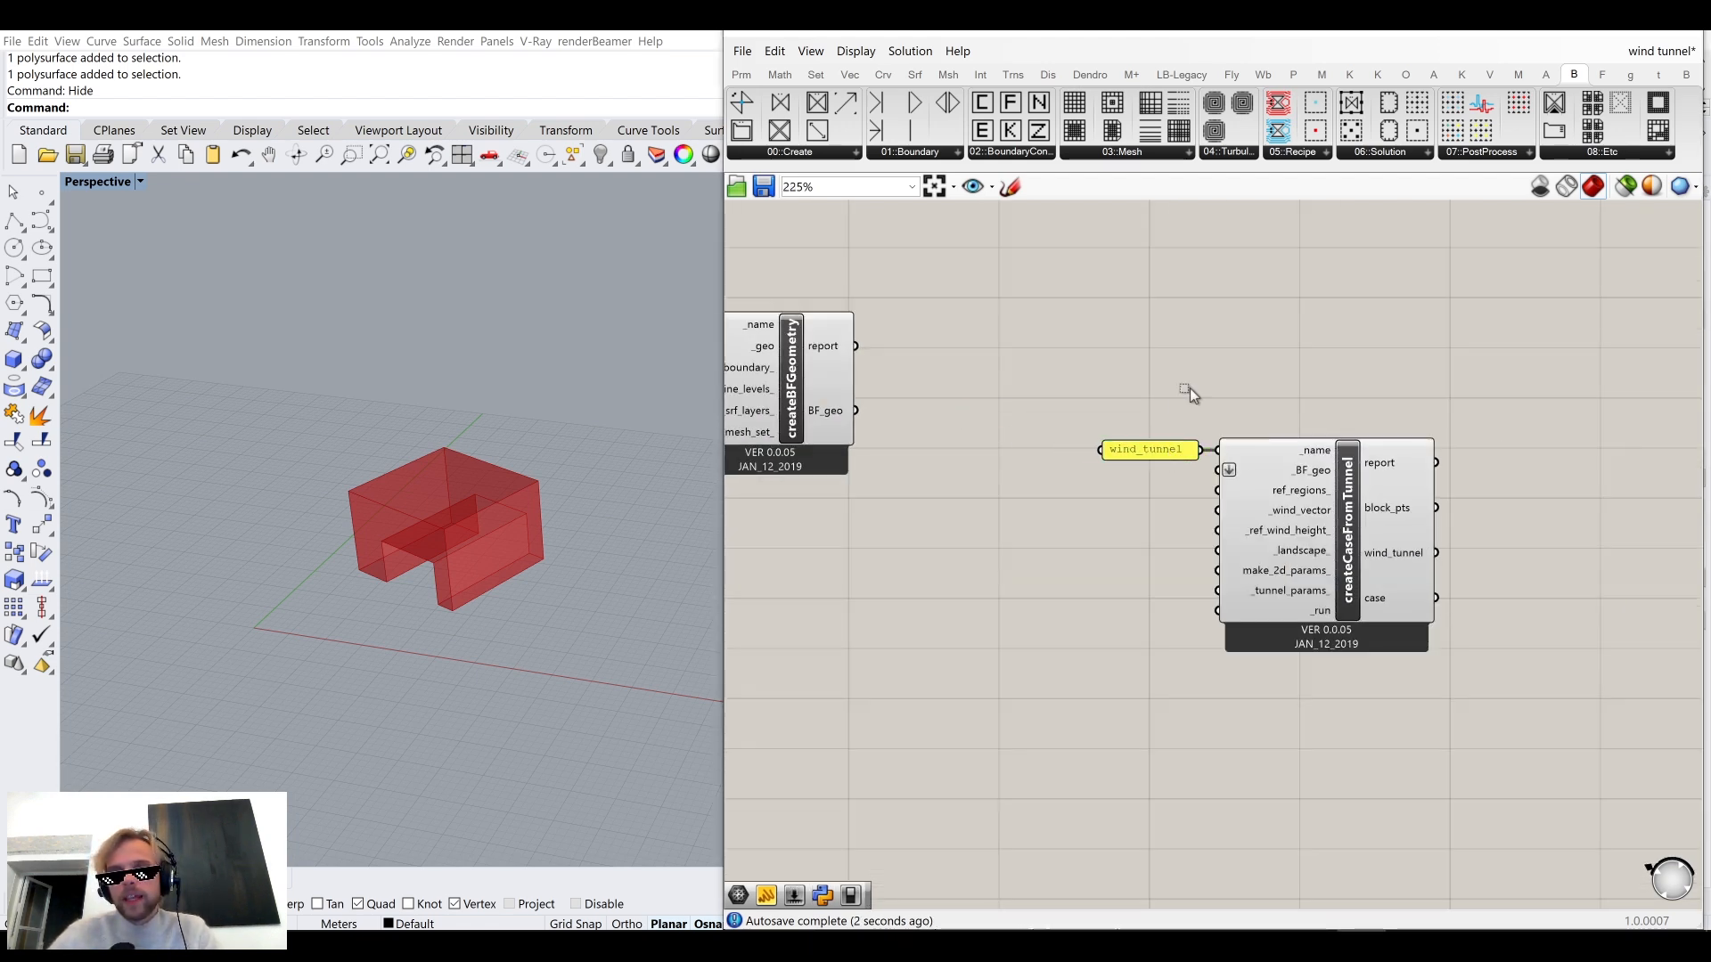
Connect the BF_geo output of createBFGeometry to the _BF_geo input of createCaseFromTunnel and reposition the tunnel component with its name panel.
scroll(1292, 473, up, 3)
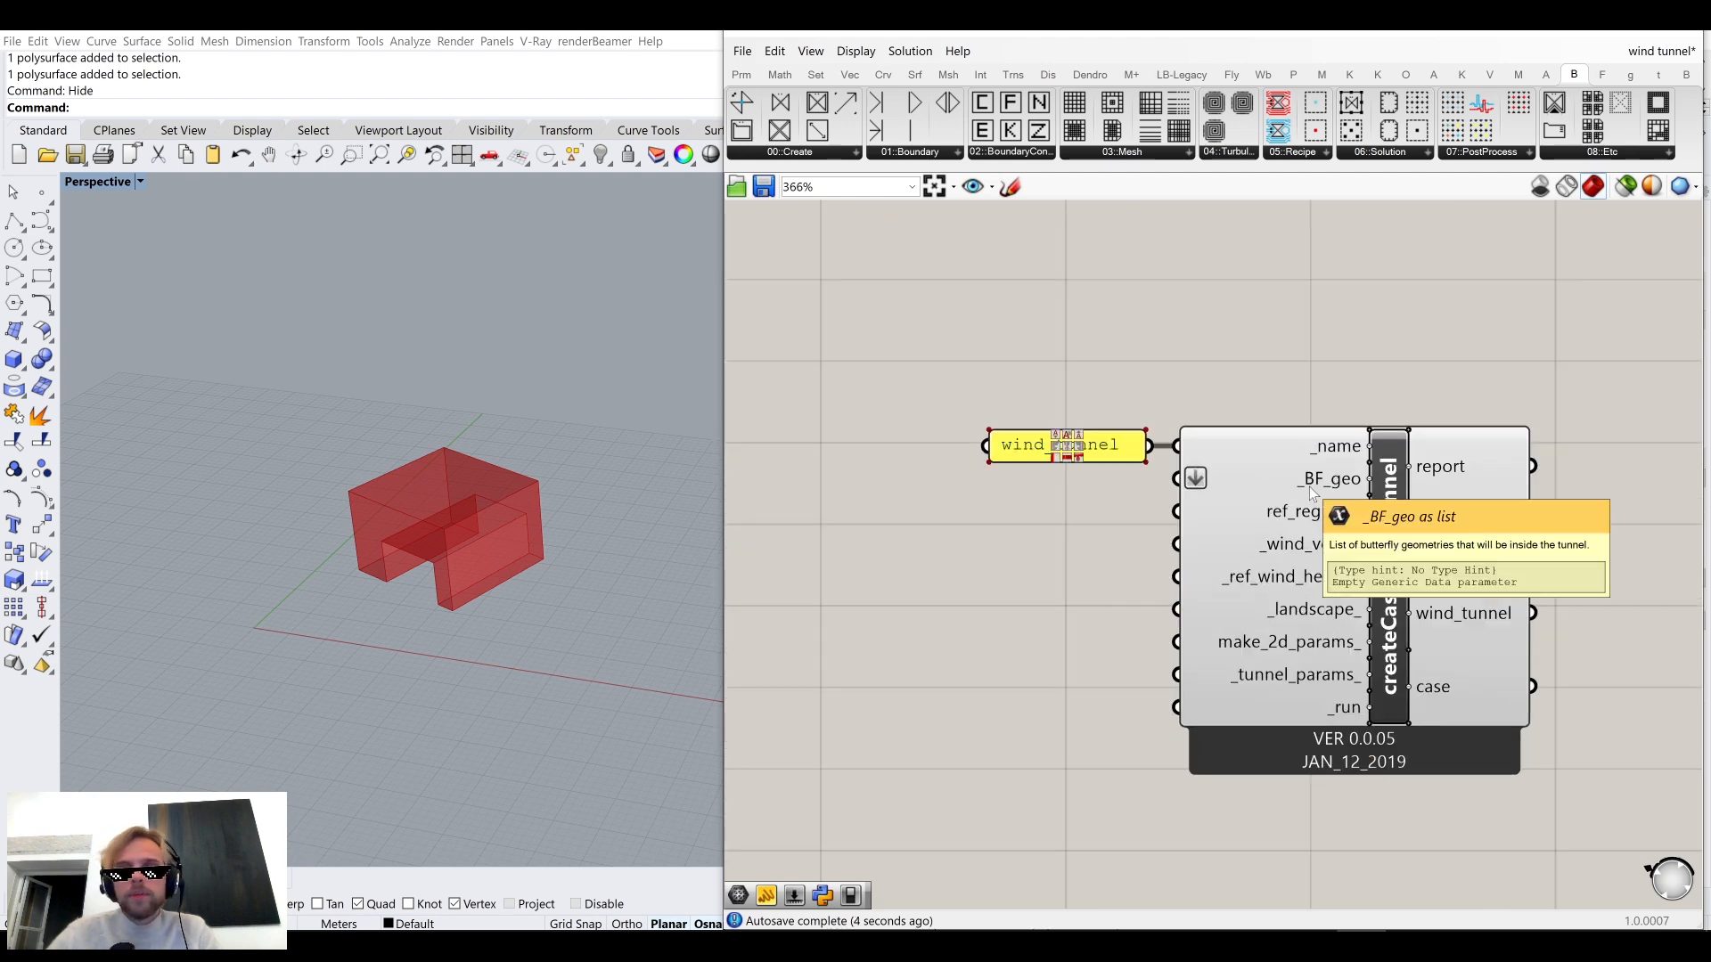
scroll(1311, 492, down, 3)
scroll(932, 403, up, 3)
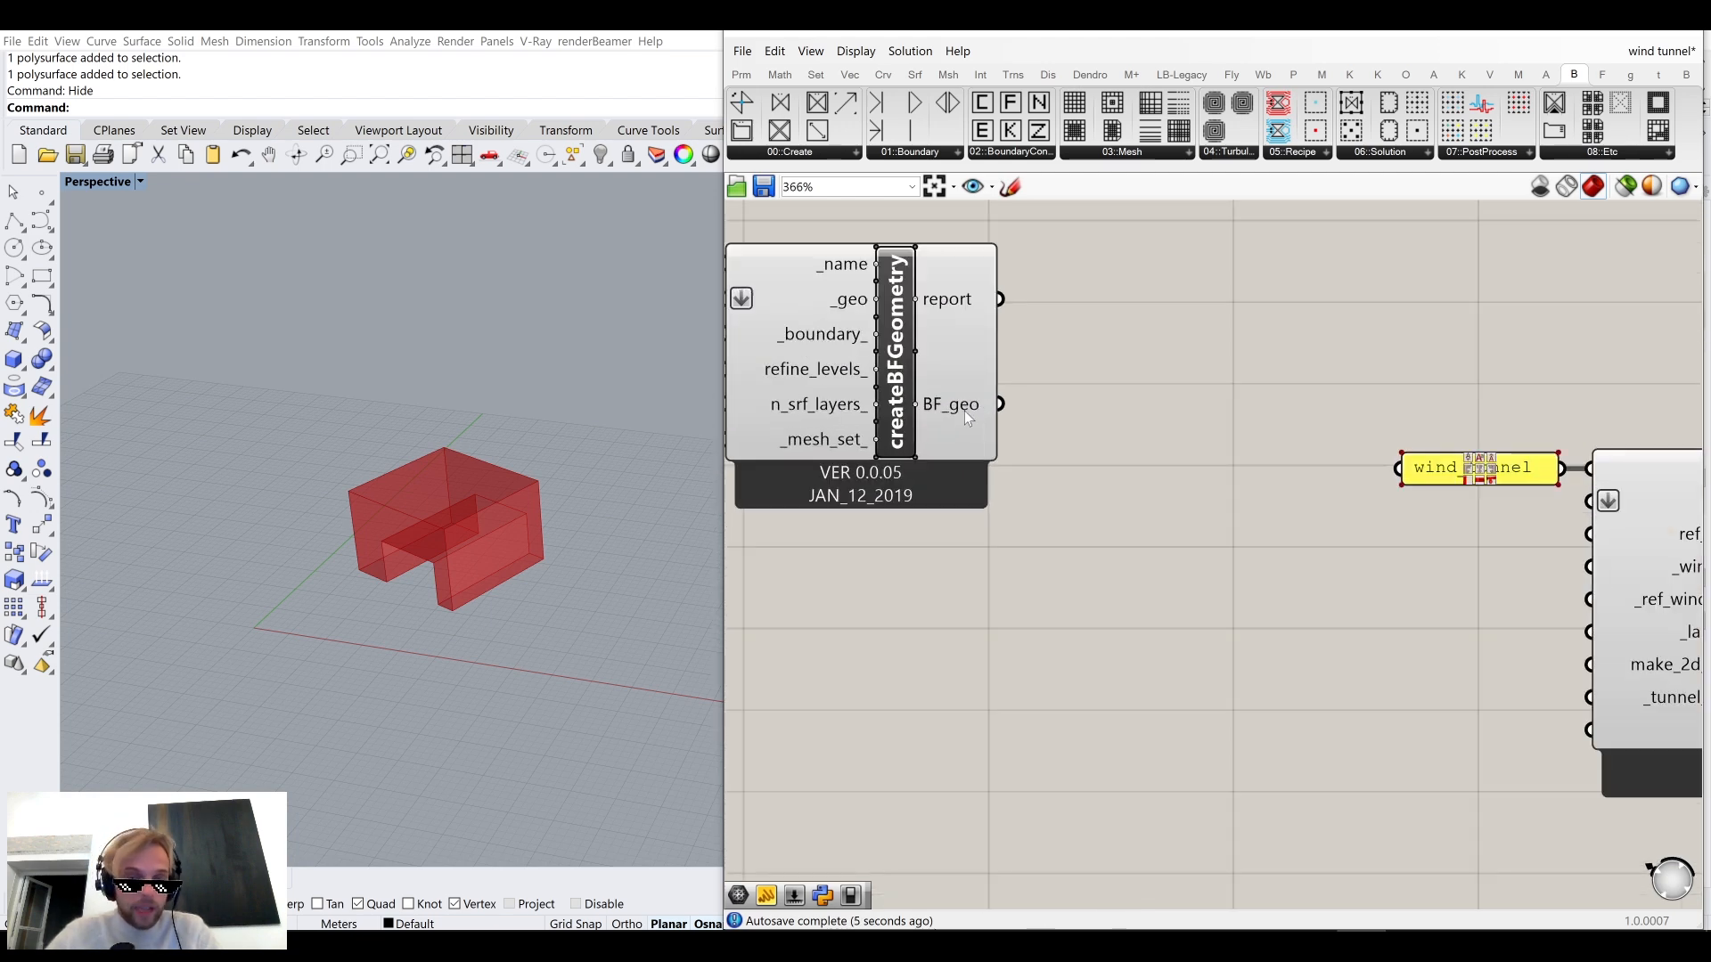
scroll(966, 412, down, 4)
drag(984, 407, 1292, 456)
drag(1478, 673, 1180, 372)
drag(1396, 503, 1433, 451)
click(1399, 356)
Examine the ref_regions_ input of createCaseFromTunnel and the panel feeding the refine_levels_ input of createBFGeometry.
scroll(1381, 398, up, 3)
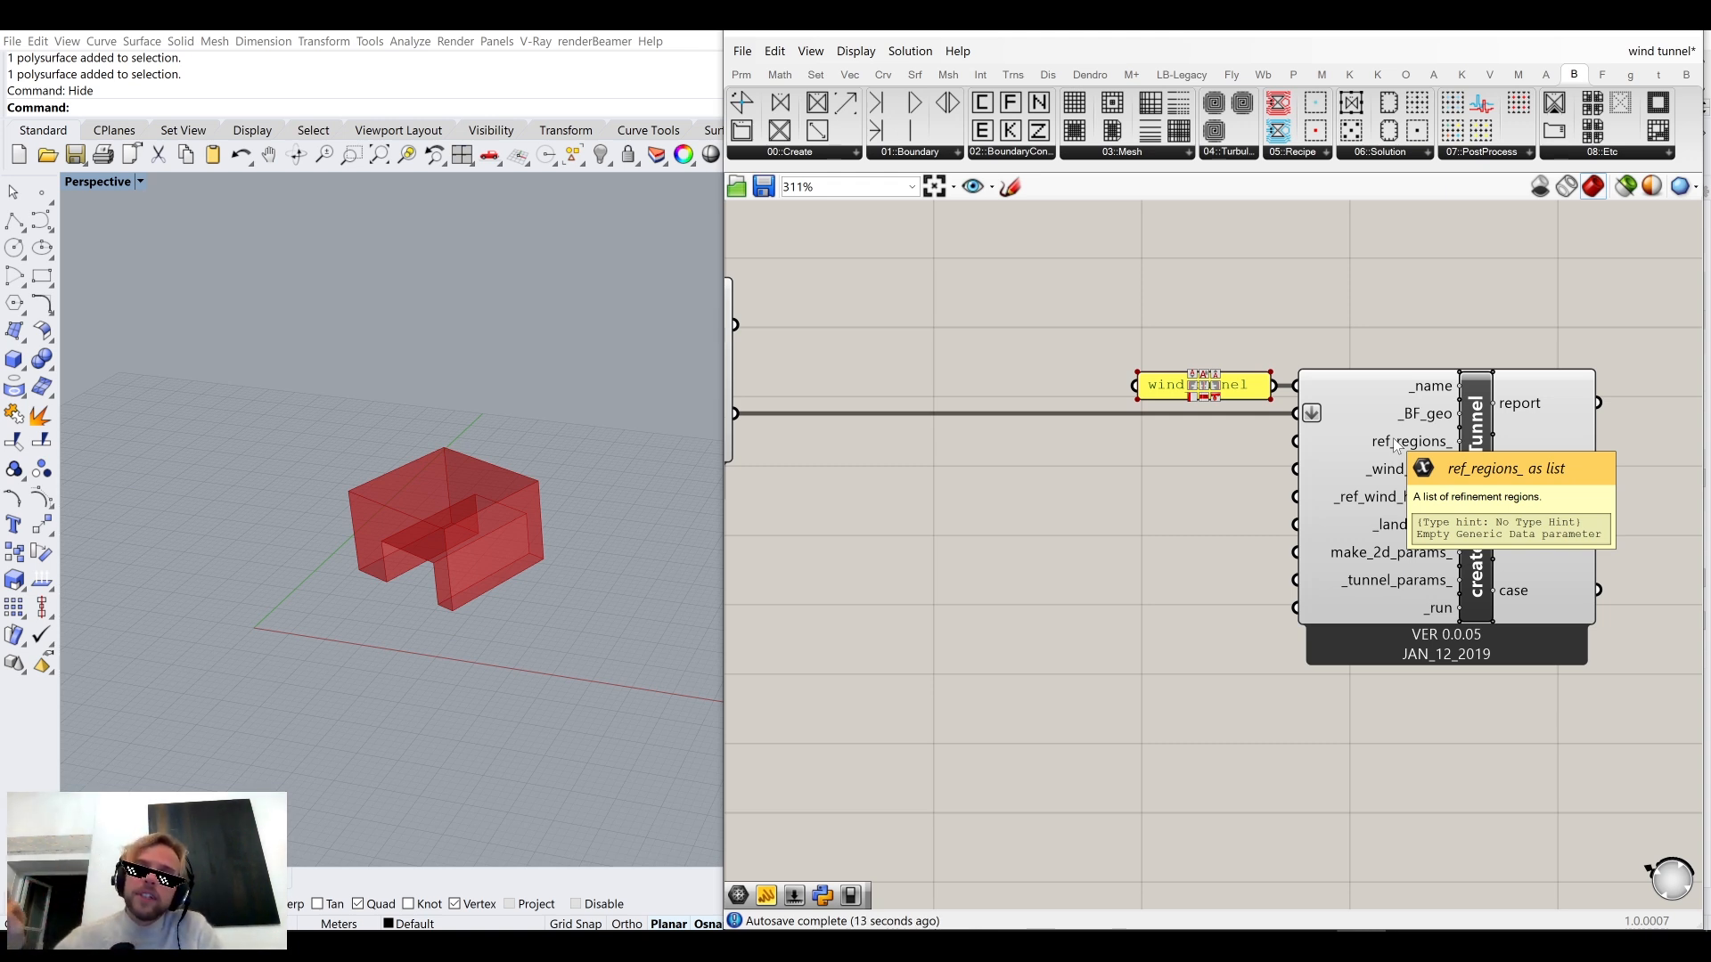
scroll(1239, 446, down, 5)
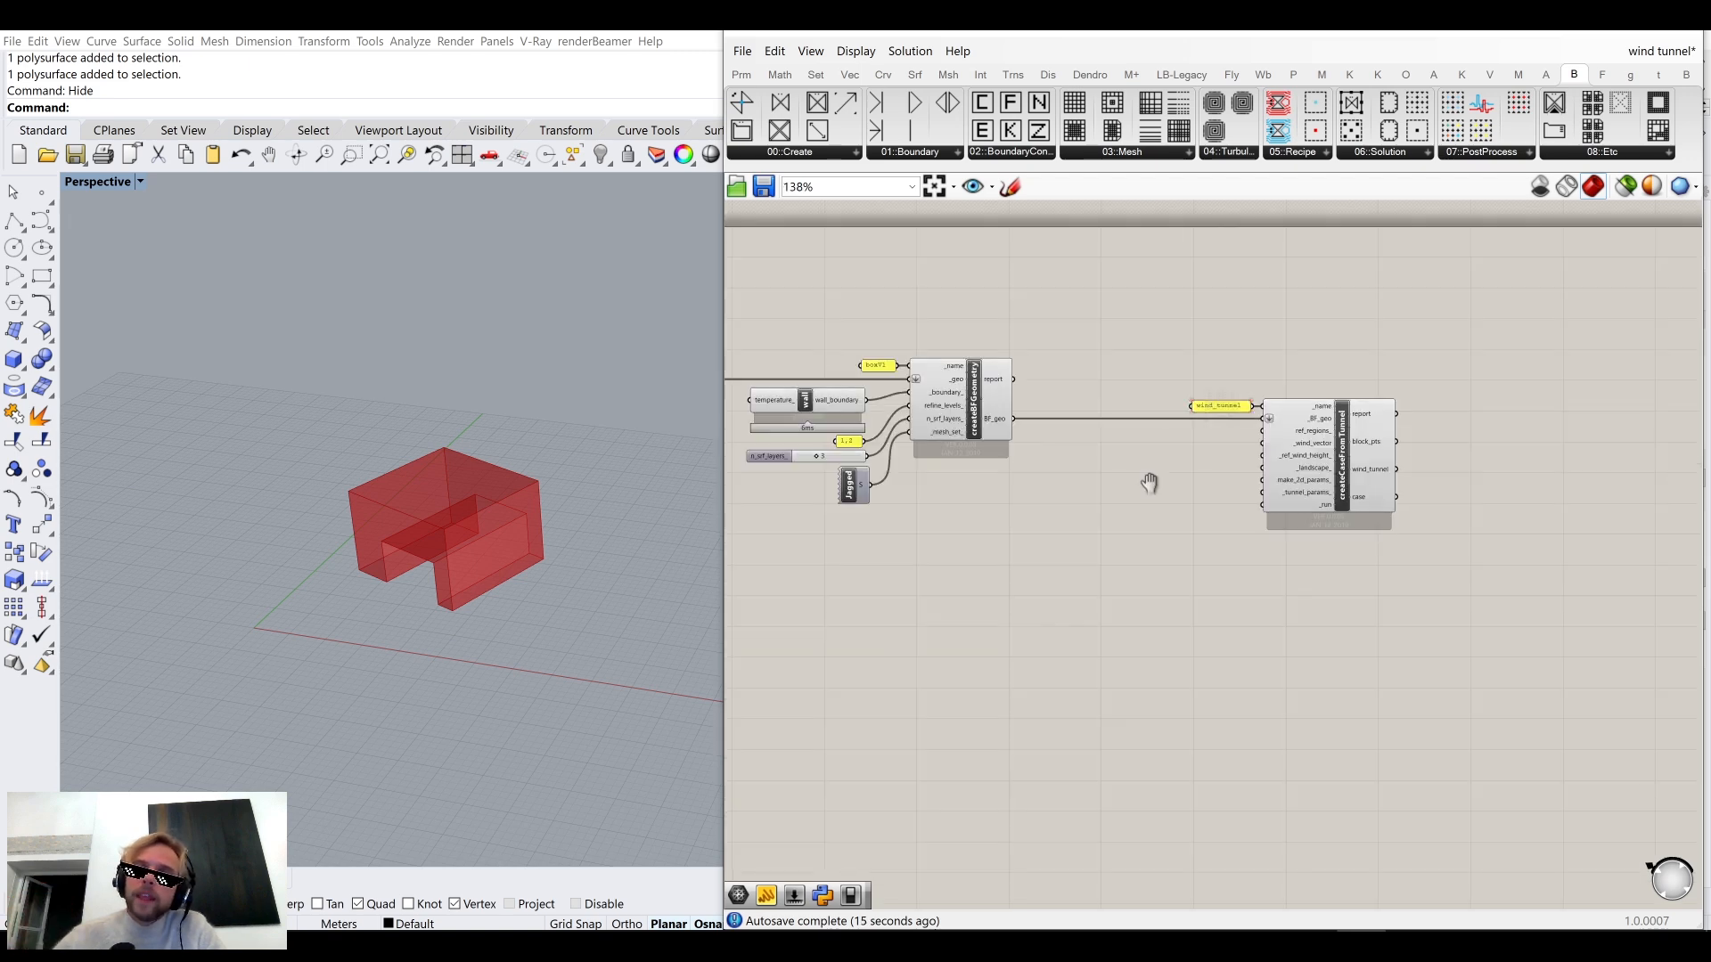
right_drag(822, 435, 1039, 494)
scroll(1040, 494, up, 9)
scroll(1490, 413, up, 1)
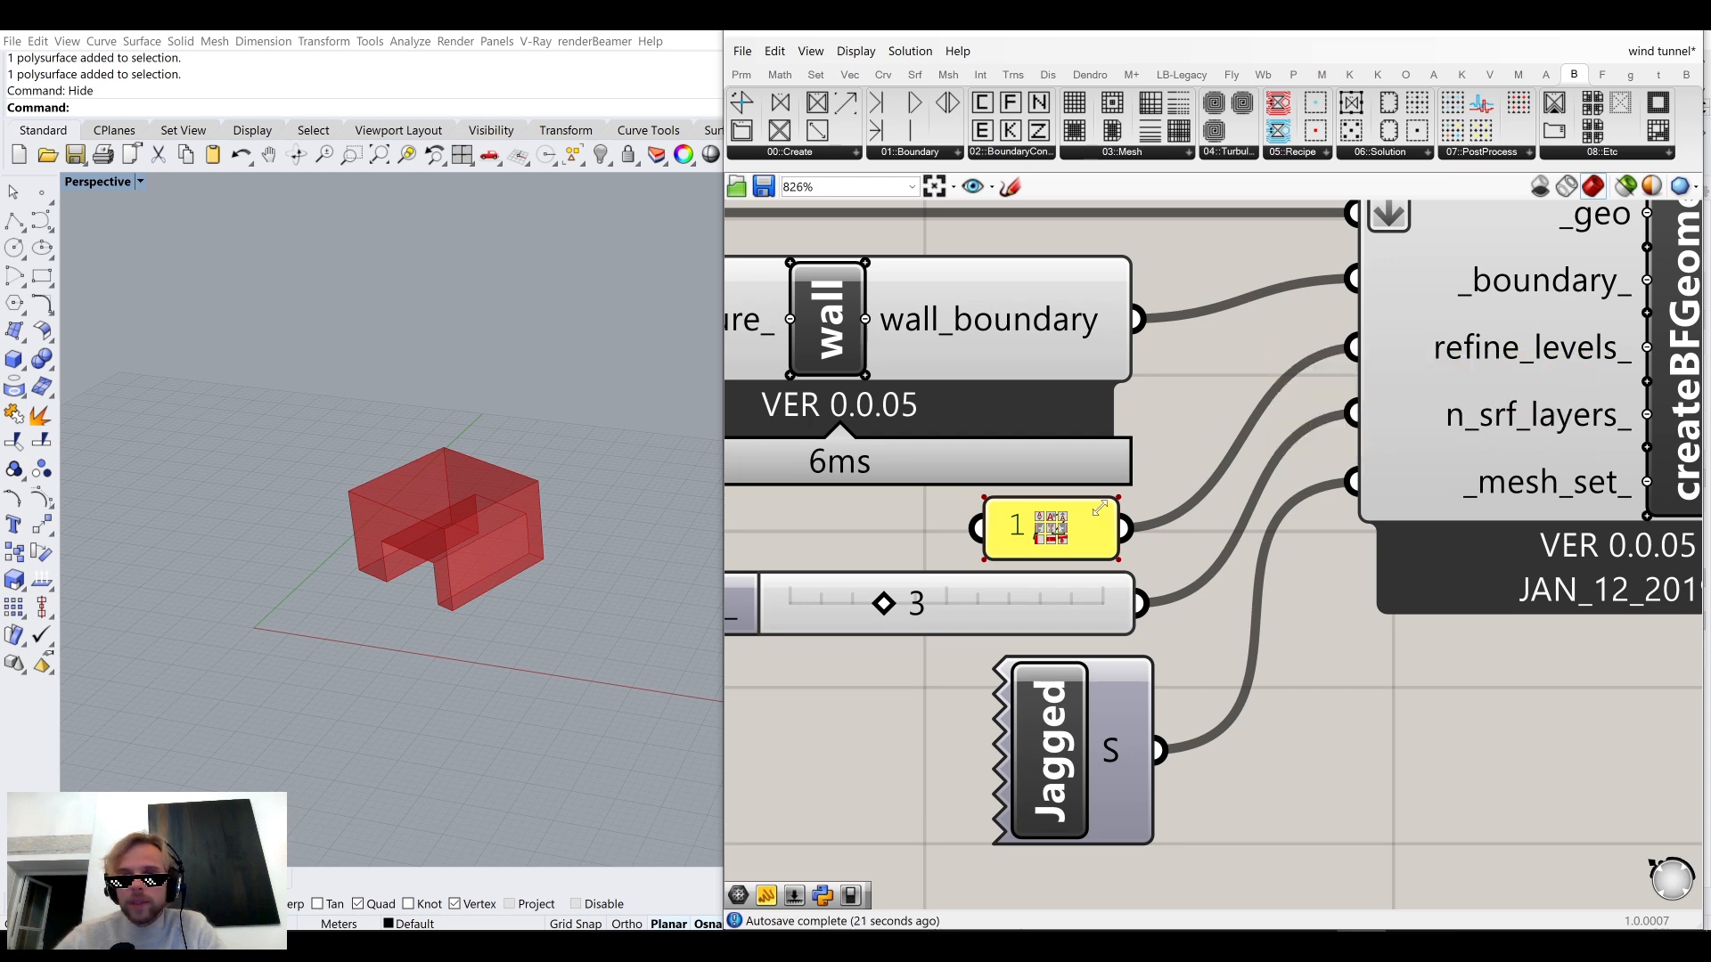
scroll(1074, 526, up, 6)
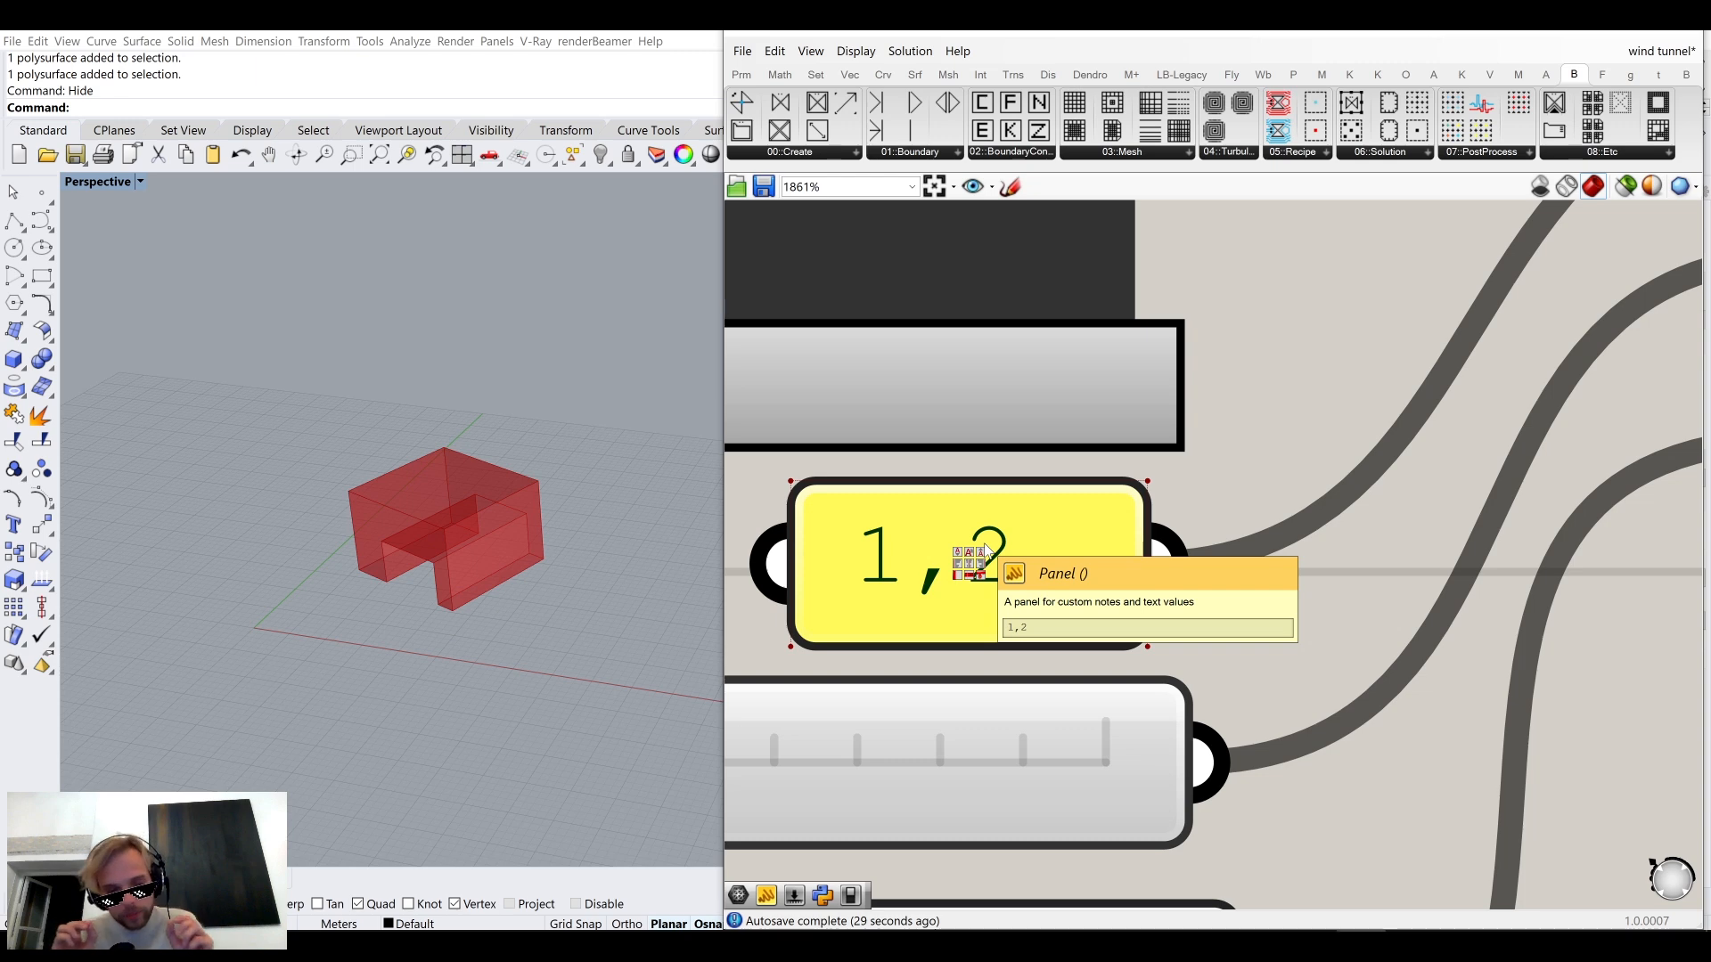
scroll(987, 551, down, 10)
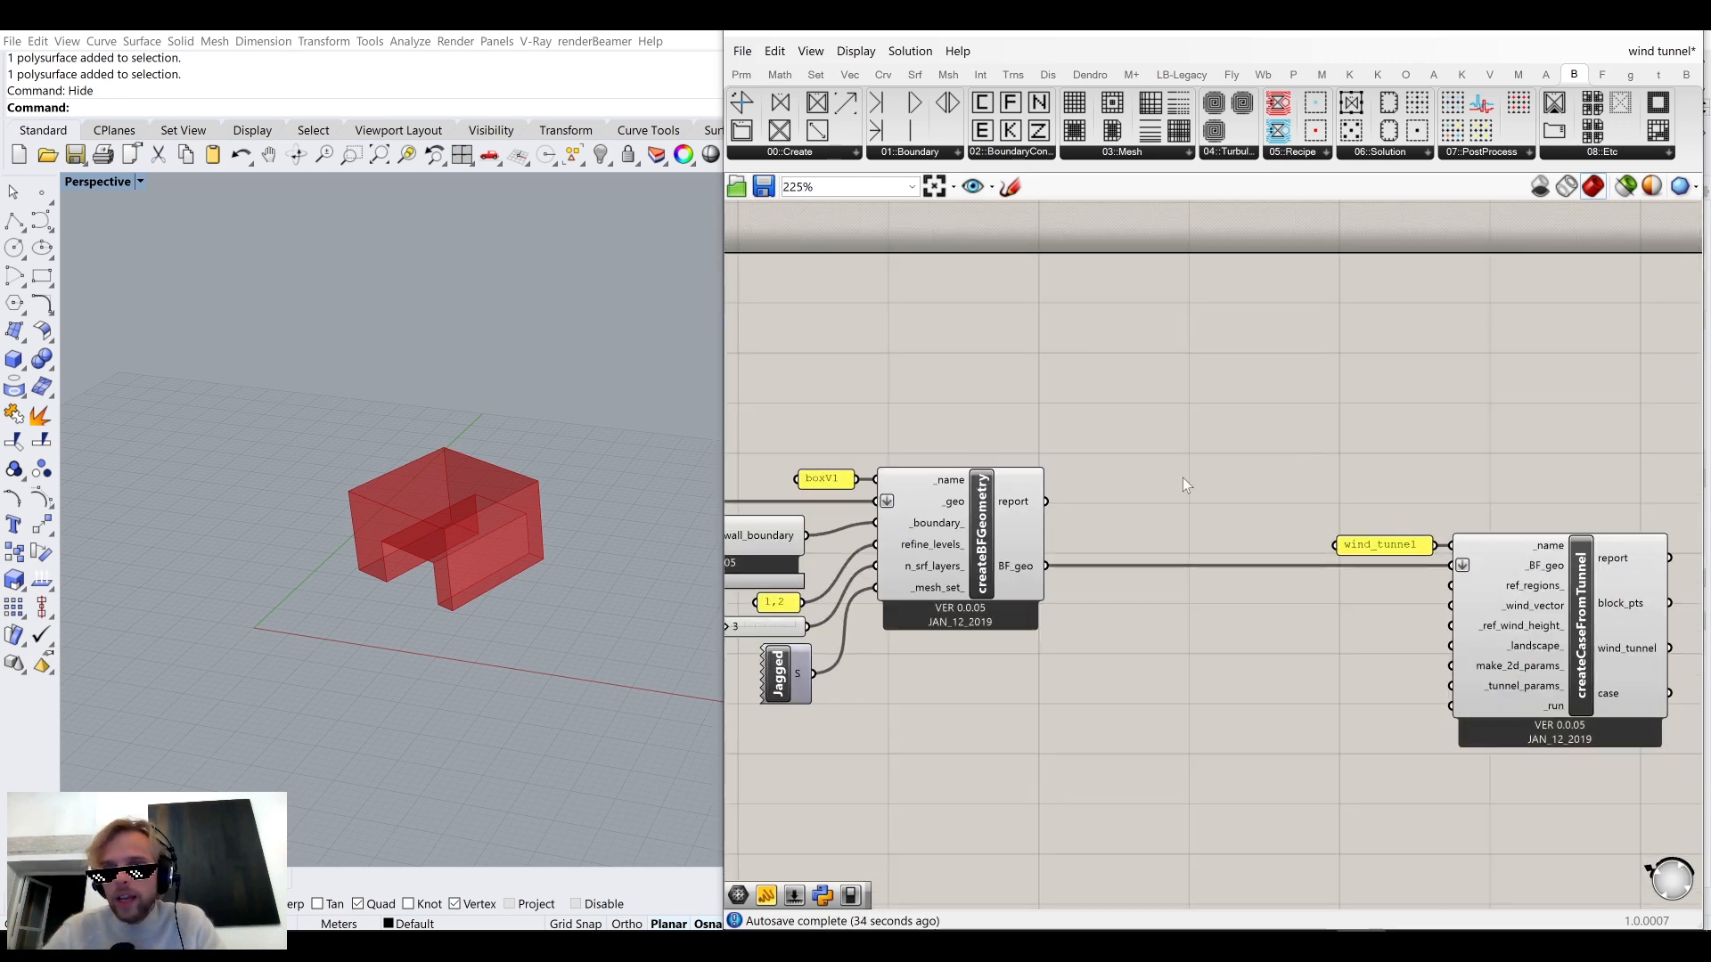
Add a Butterfly Refinement Region component above the wire between createBFGeometry and createCaseFromTunnel.
click(805, 155)
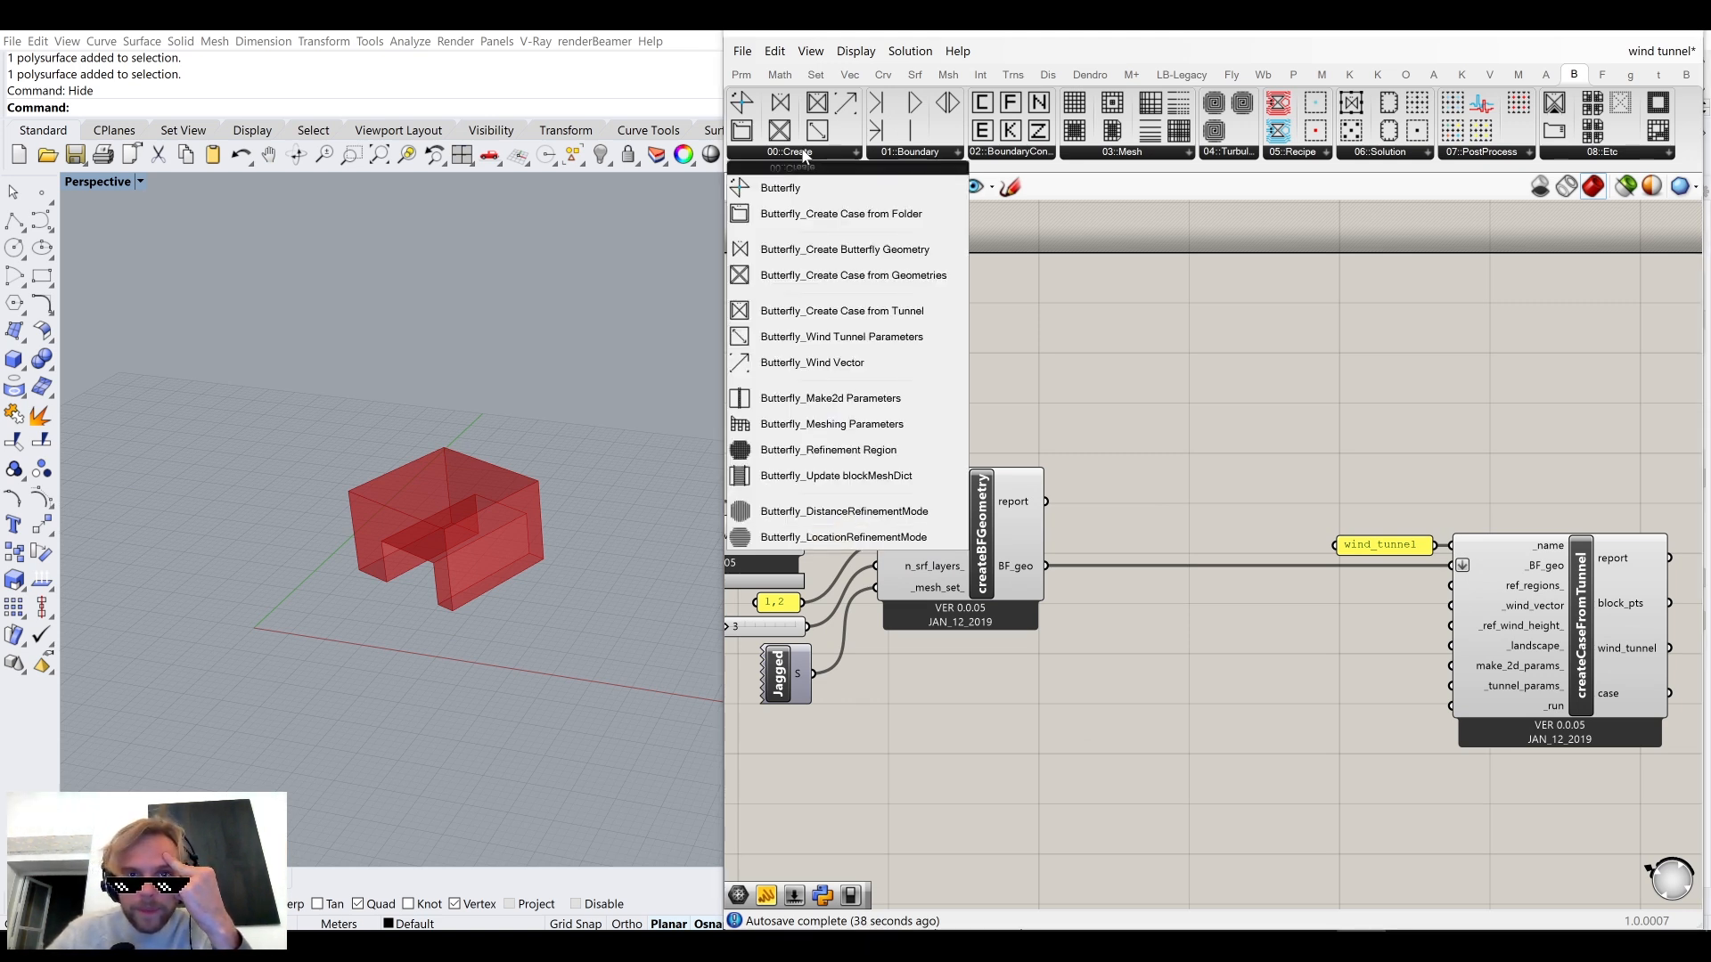
click(912, 450)
click(1253, 394)
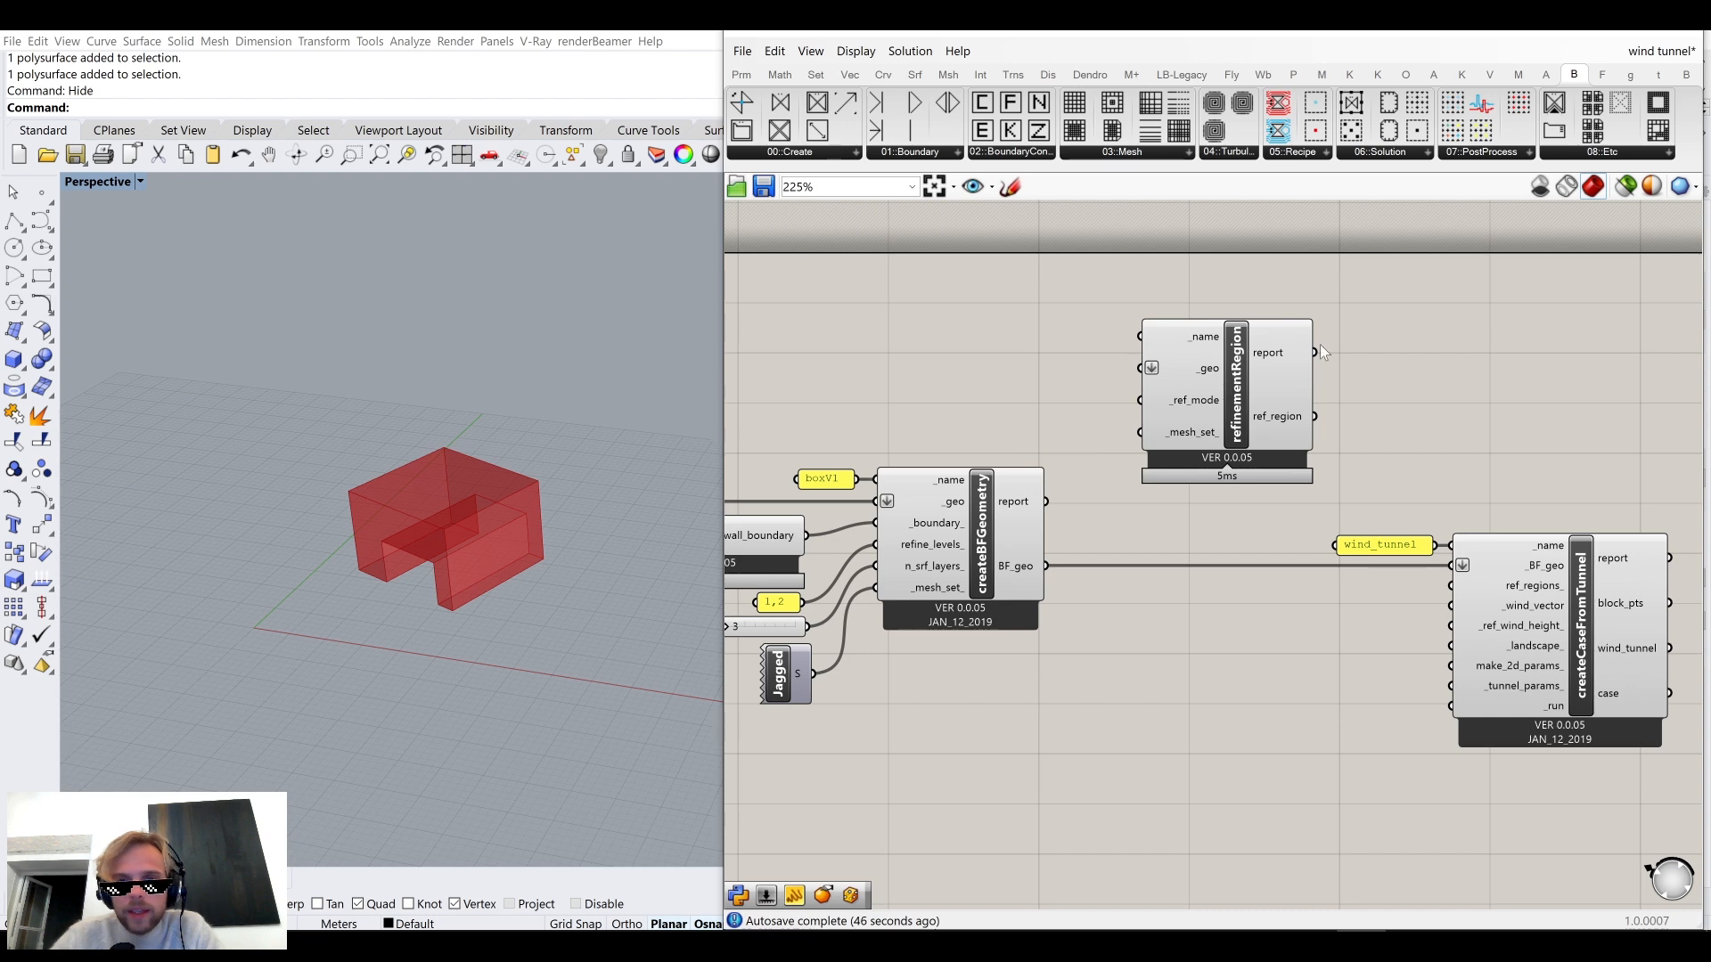
Examine how the refinementRegion and inOUTRefMode components are wired in the purple reference group.
scroll(1319, 344, down, 7)
right_drag(1160, 433, 1003, 875)
right_drag(1061, 226, 1042, 477)
scroll(1091, 388, up, 1)
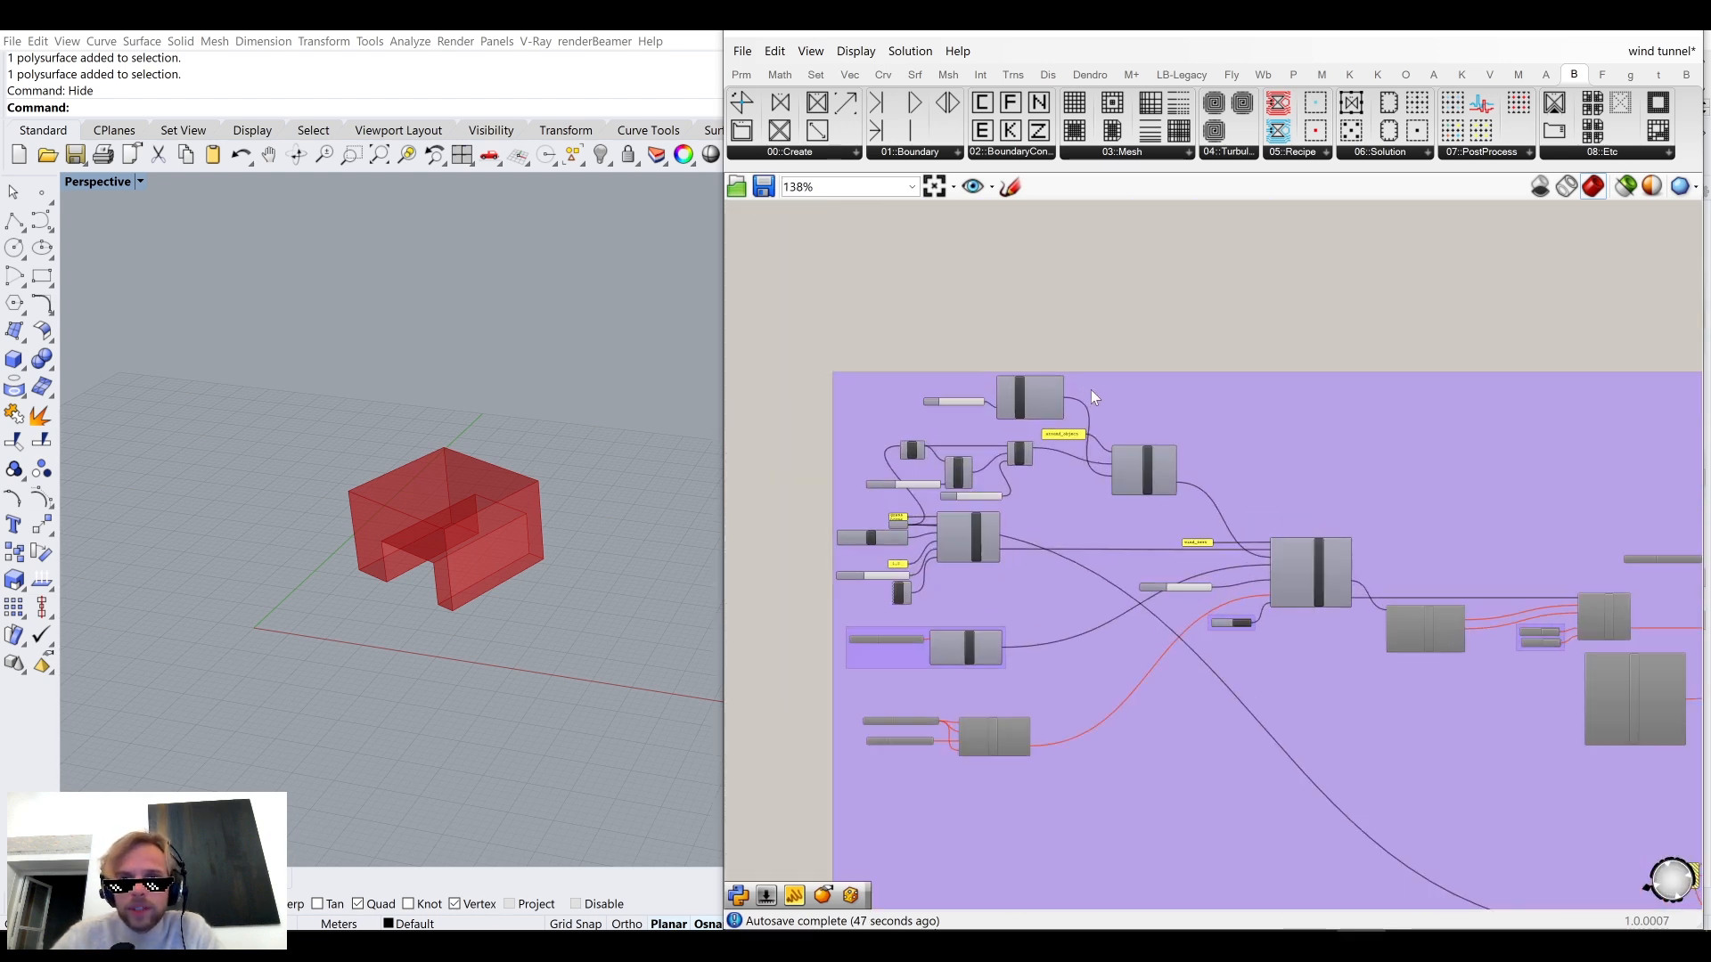
scroll(1091, 389, up, 7)
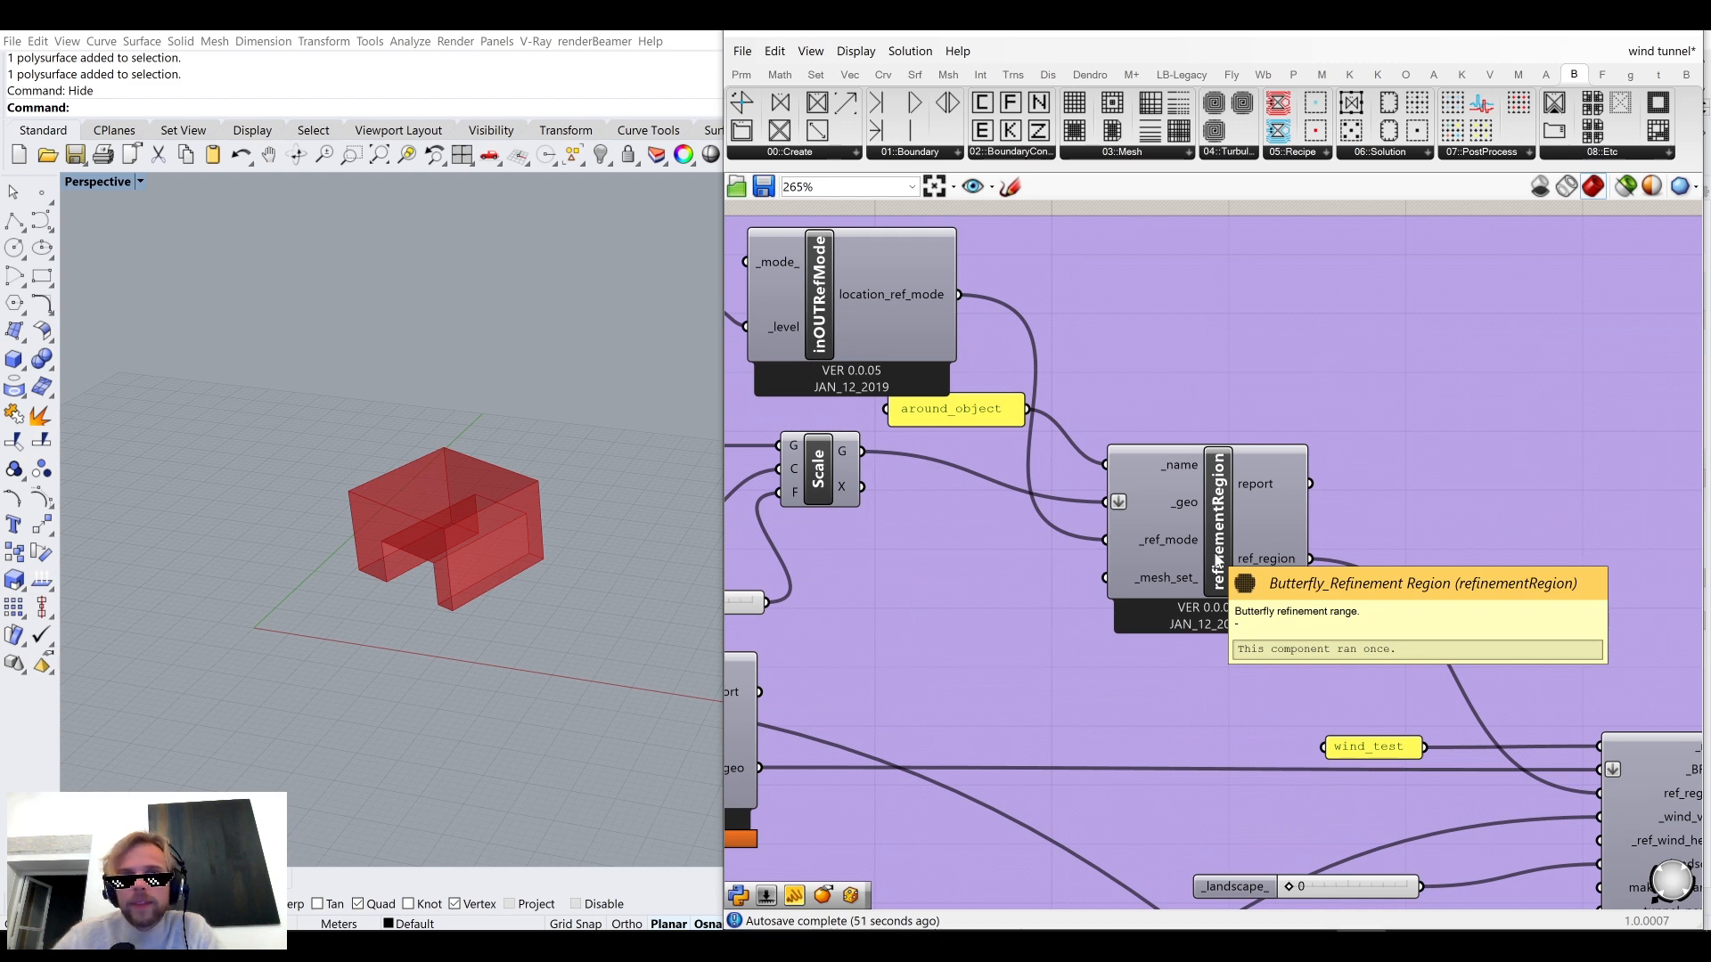
scroll(1217, 561, down, 7)
scroll(1134, 715, up, 5)
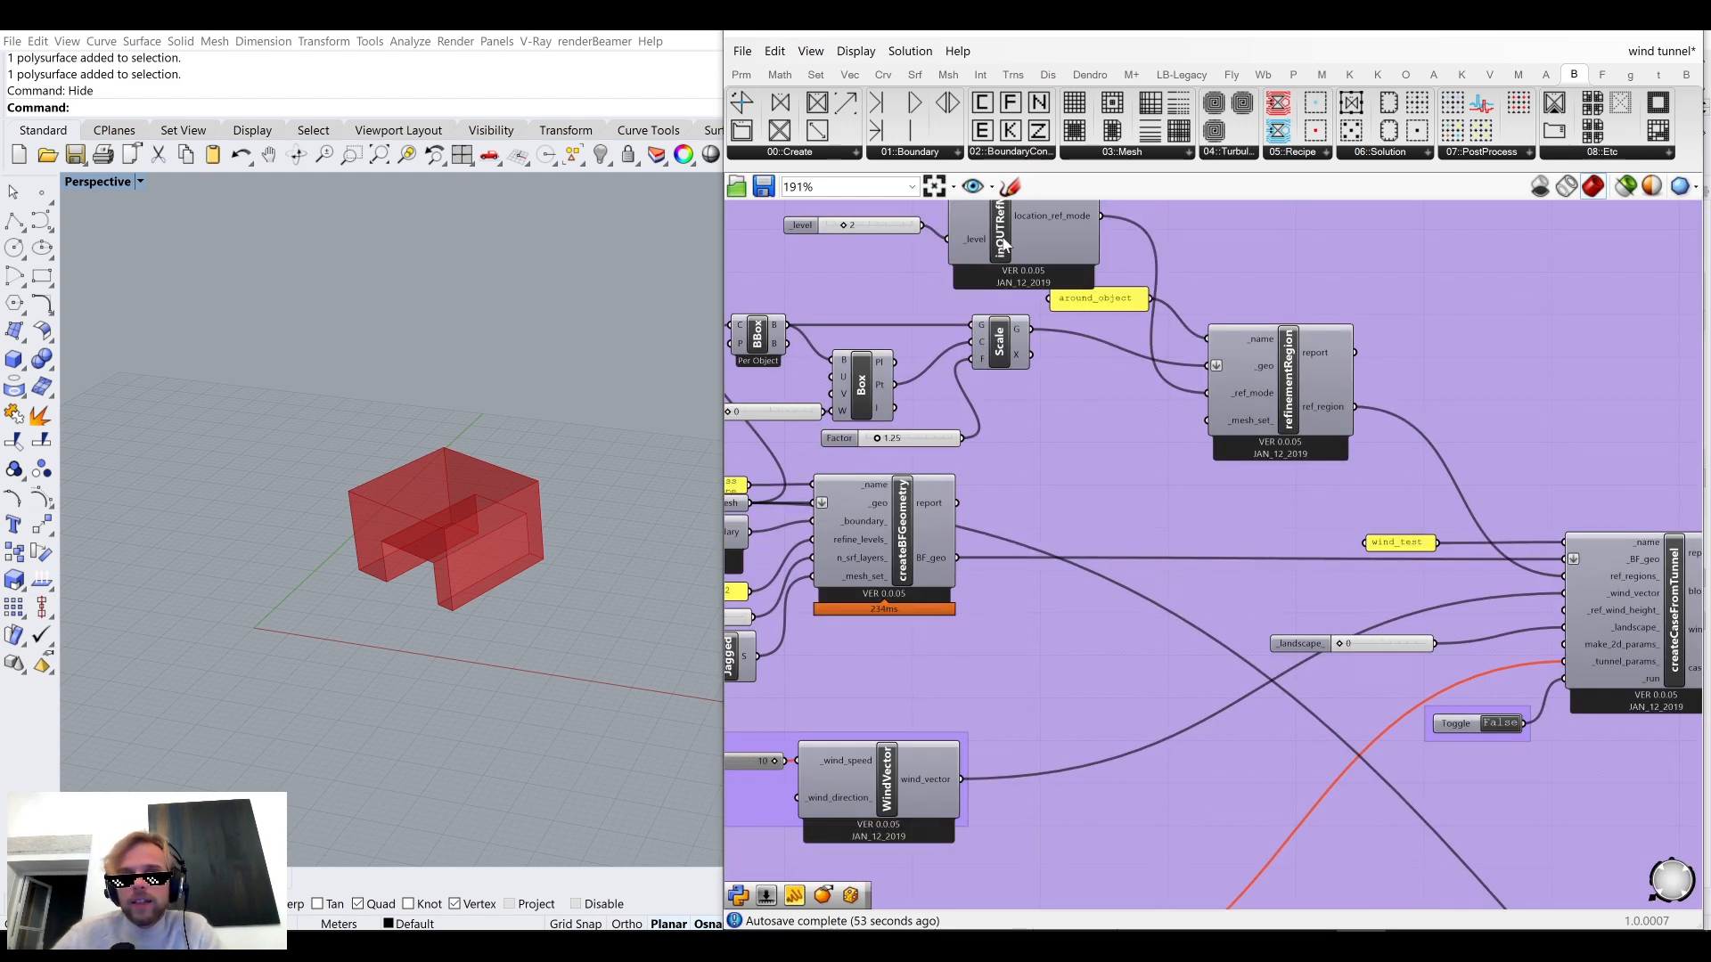
right_drag(999, 238, 995, 362)
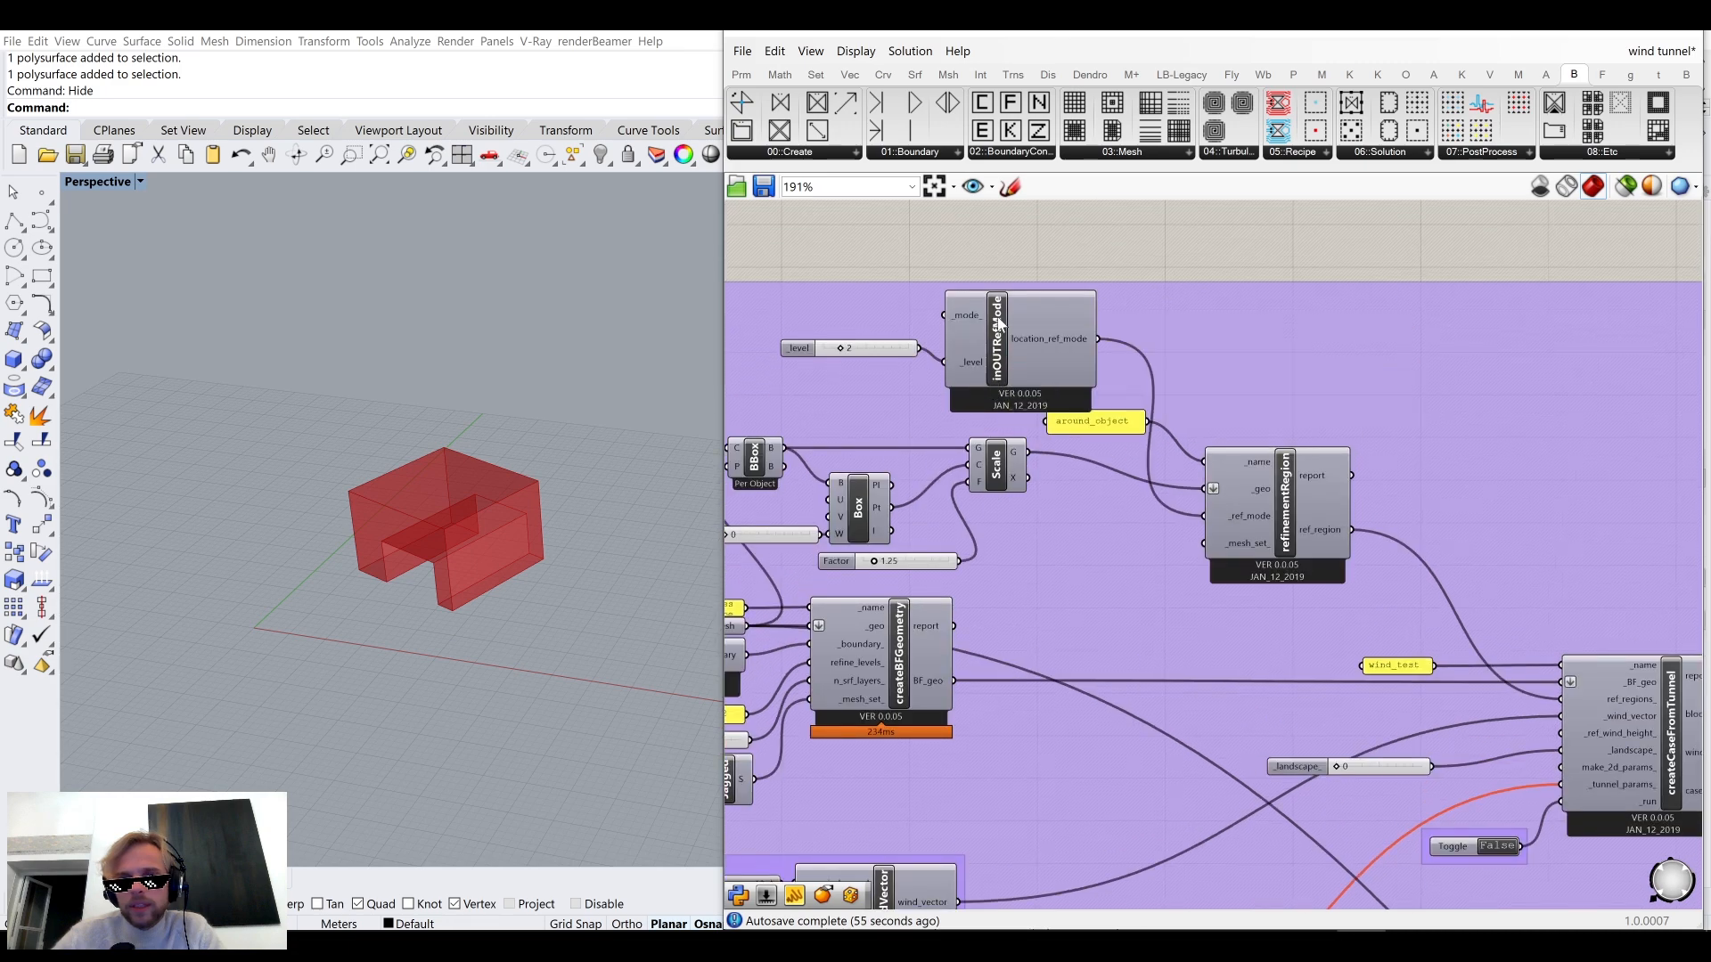
scroll(1086, 623, down, 5)
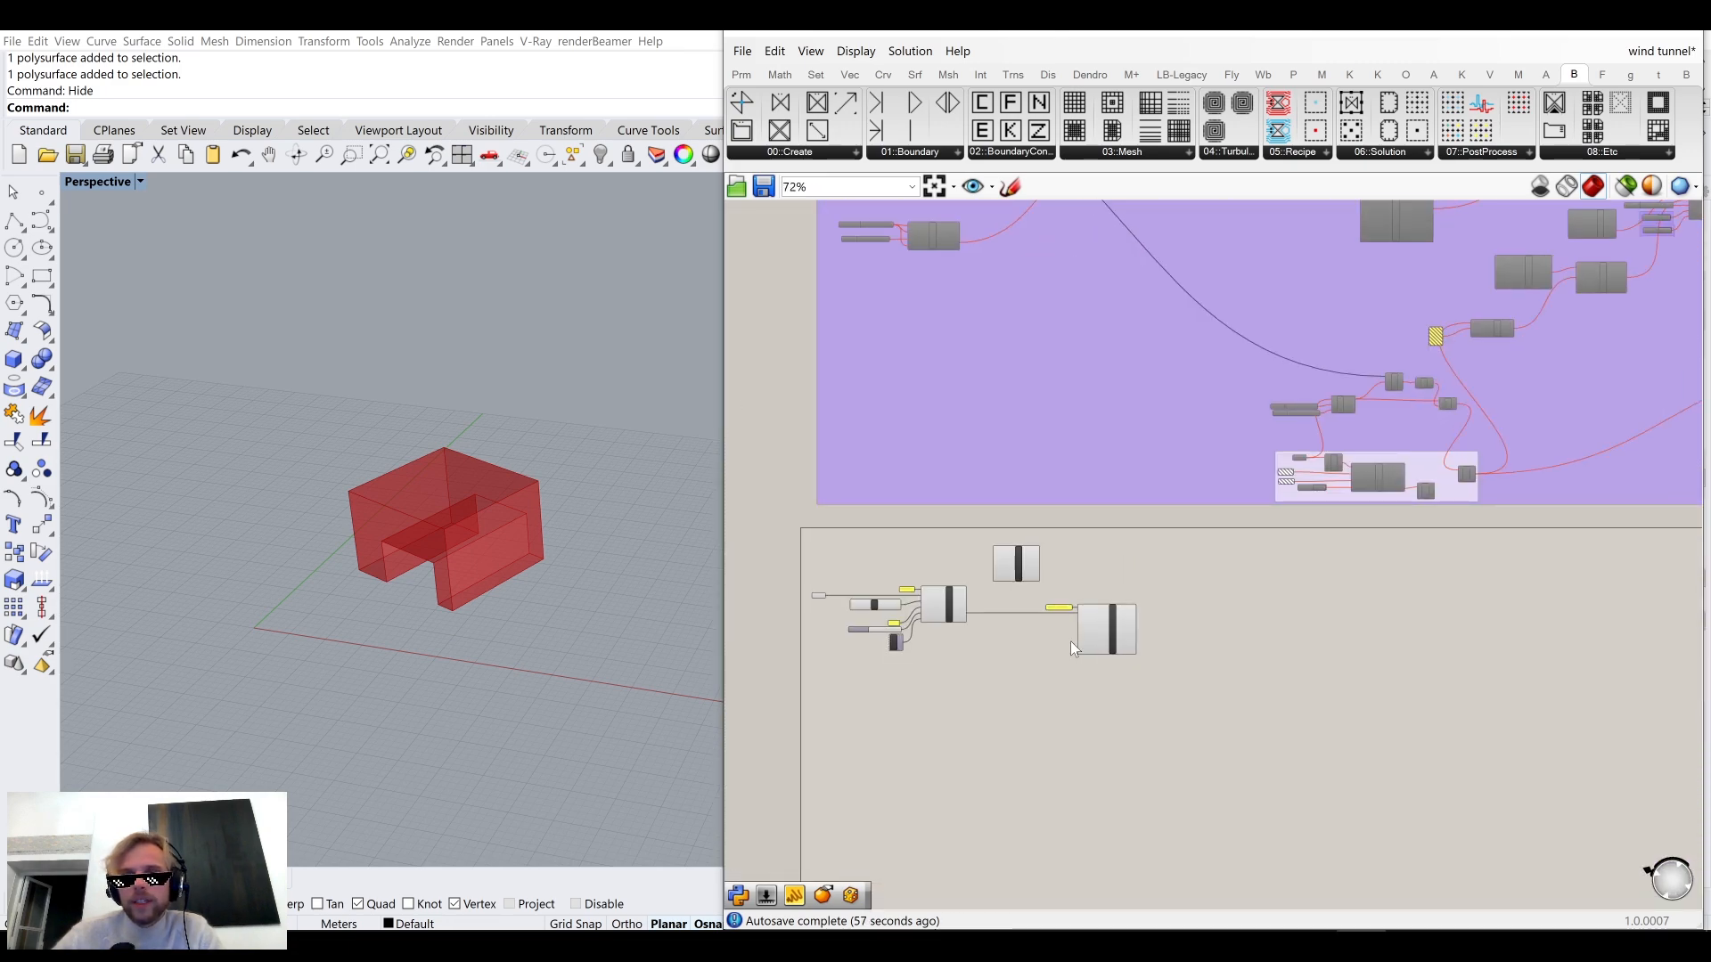
Add a panel reading space_around_the_box, connect it to the _name input of the new refinementRegion, and place it beside that input.
scroll(1082, 616, up, 6)
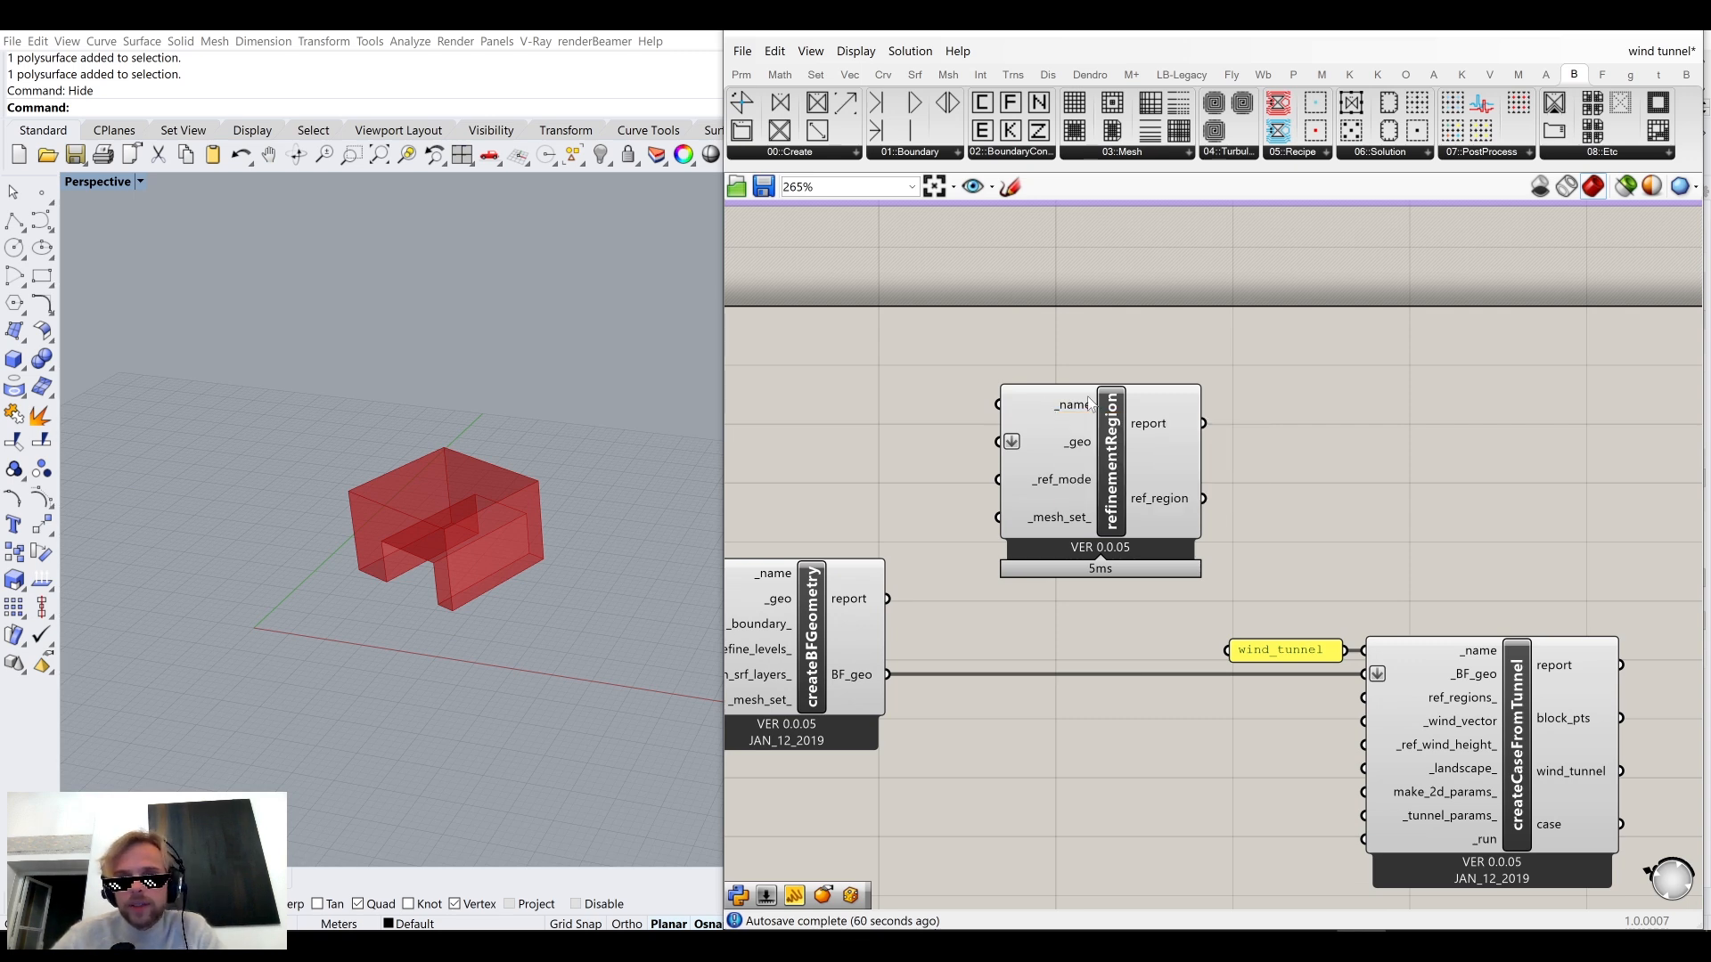
right_drag(842, 387, 1012, 420)
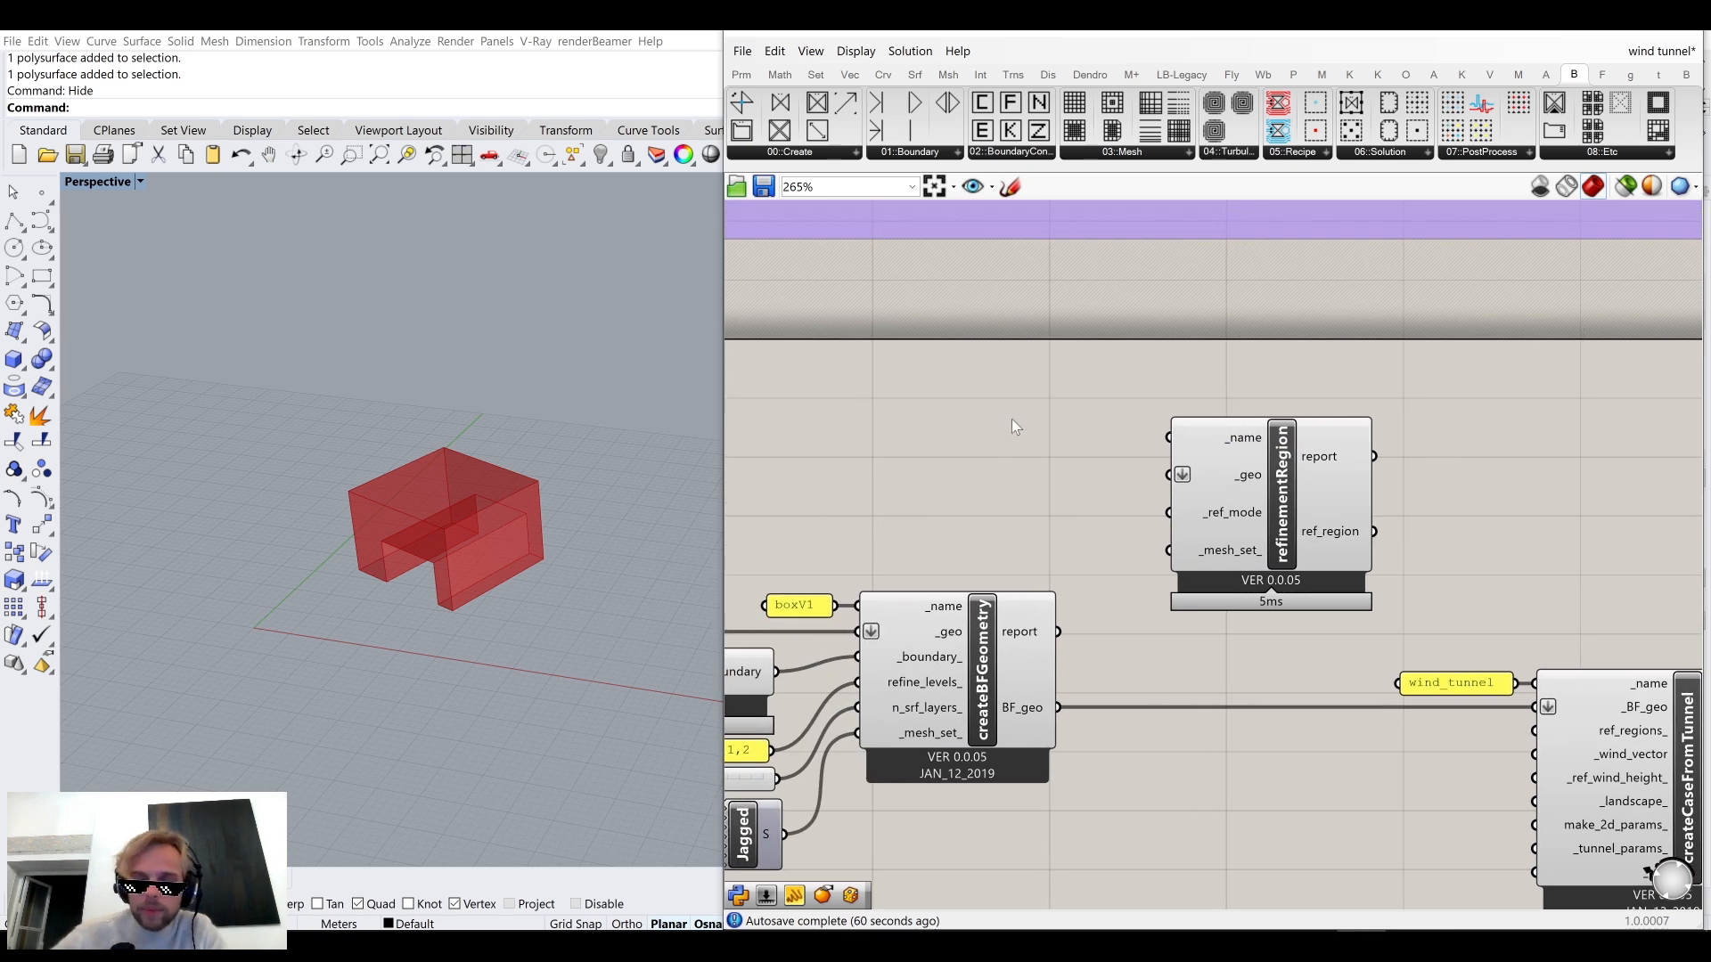
double_click(1020, 425)
text(//)
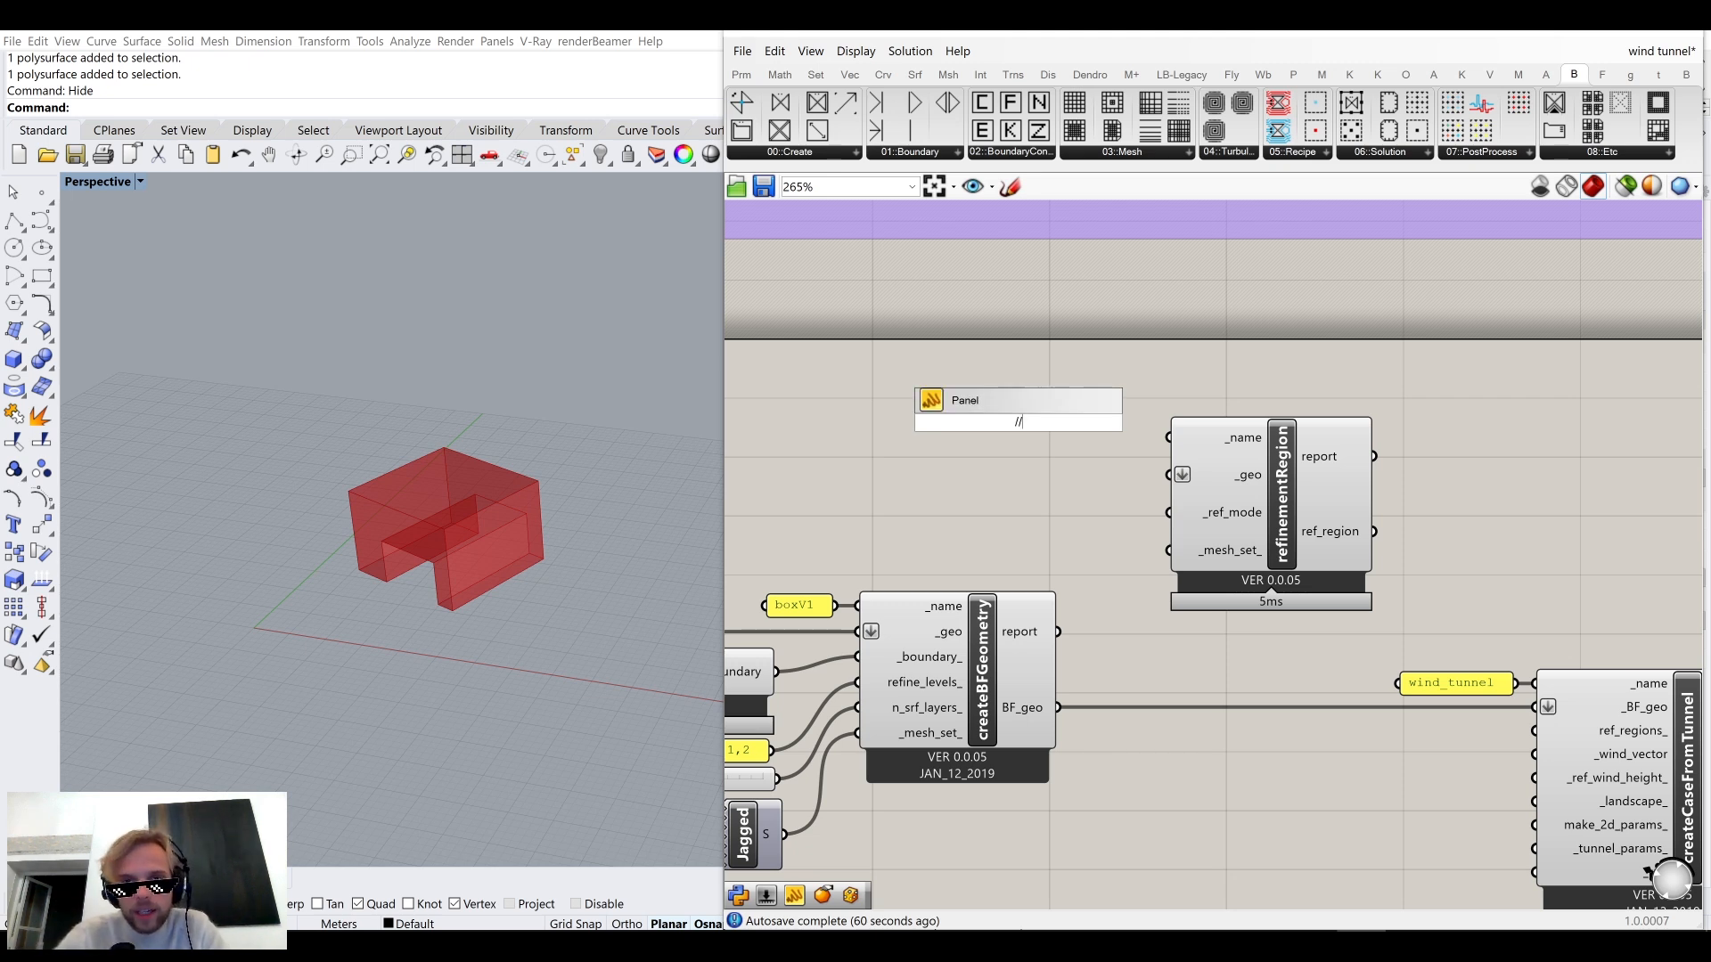
text(space_around_the_box)
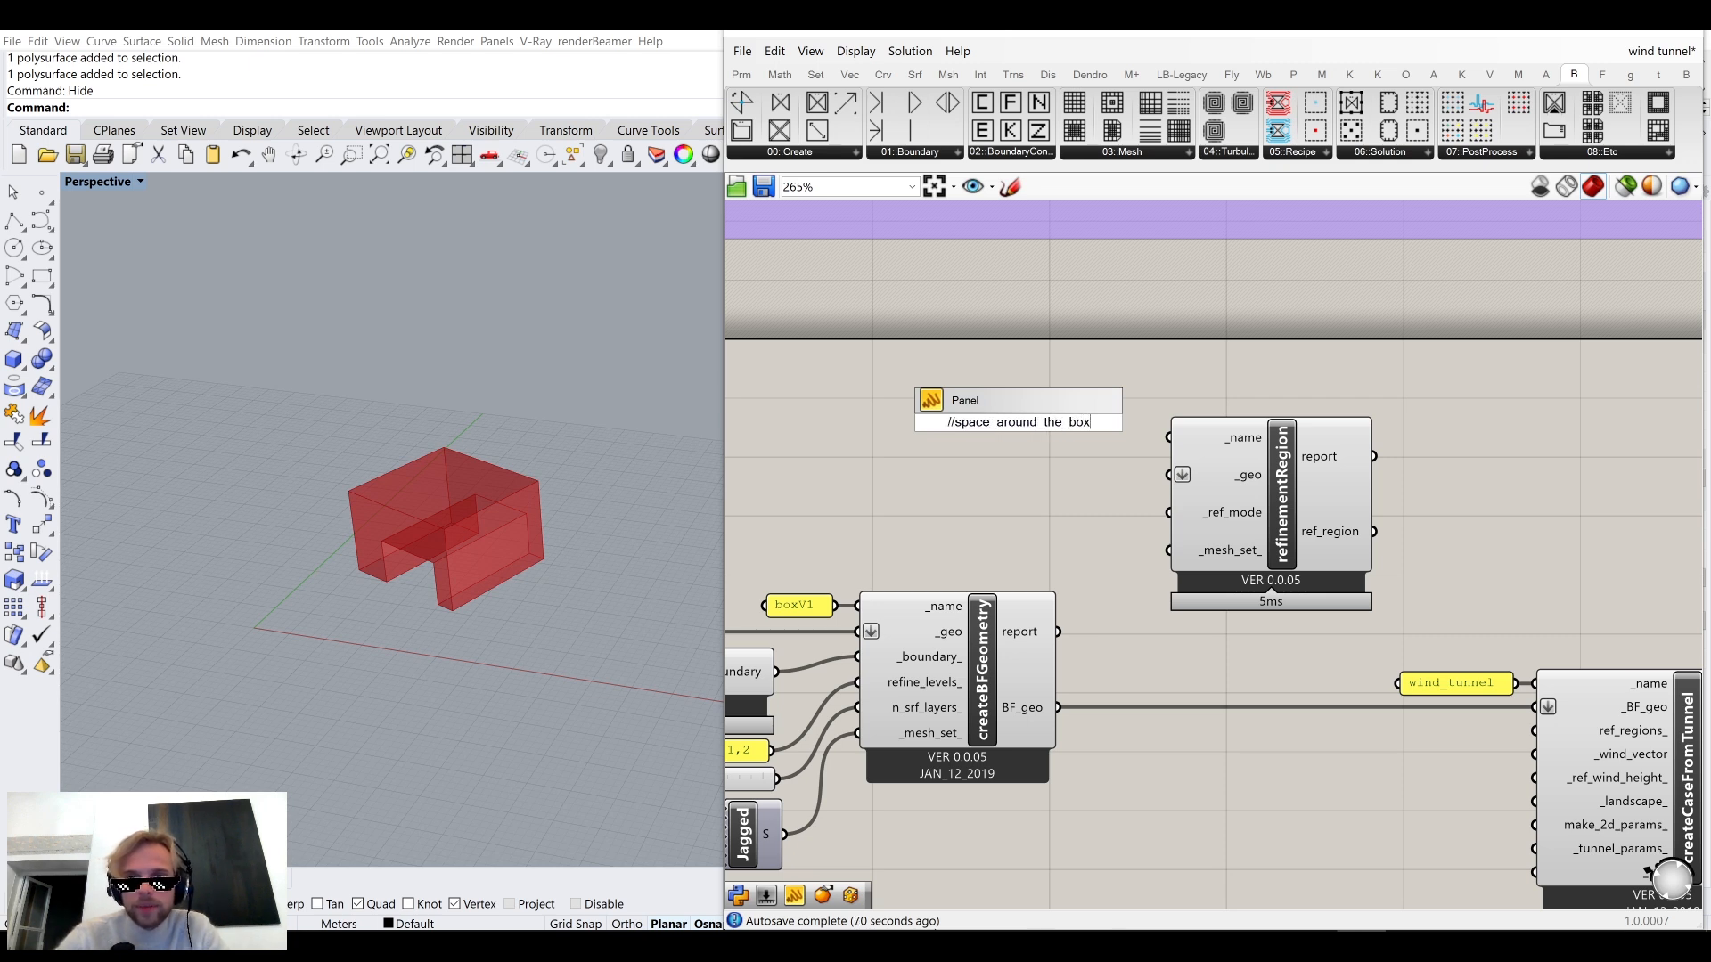
key(Return)
scroll(1026, 390, up, 2)
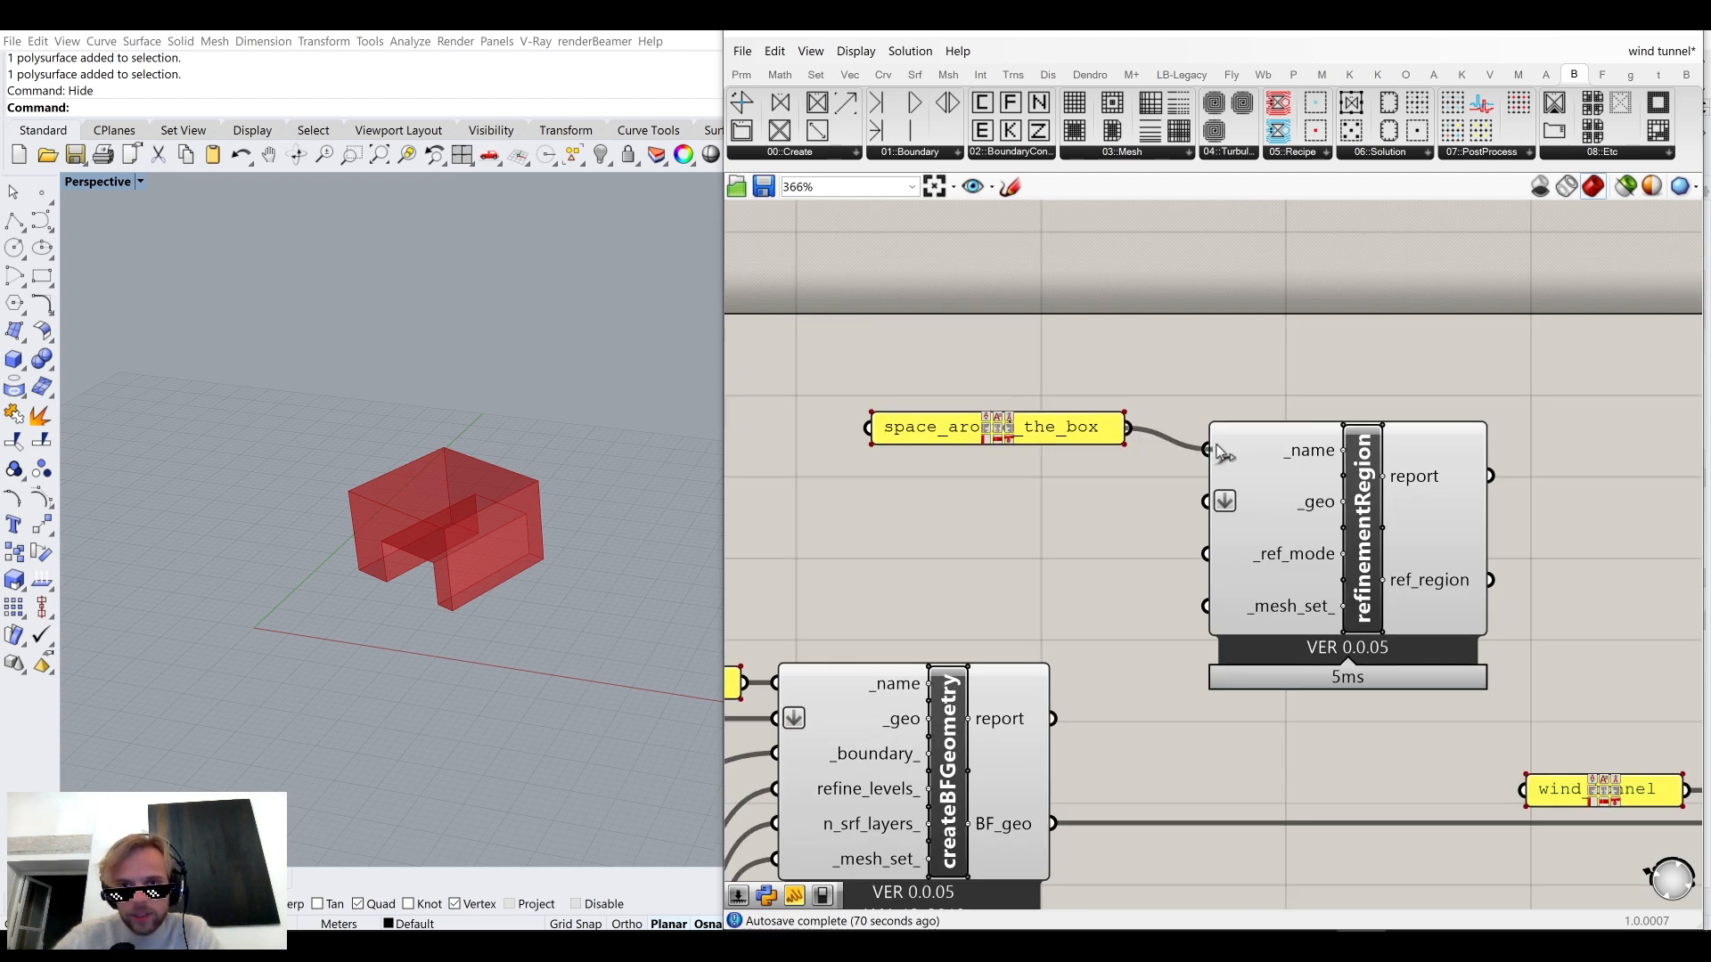
drag(1020, 436, 1060, 458)
Move the refinementRegion and its name panel together, and connect its ref_region output to the ref_regions_ input of createCaseFromTunnel.
drag(1297, 335, 1078, 536)
scroll(1087, 521, down, 3)
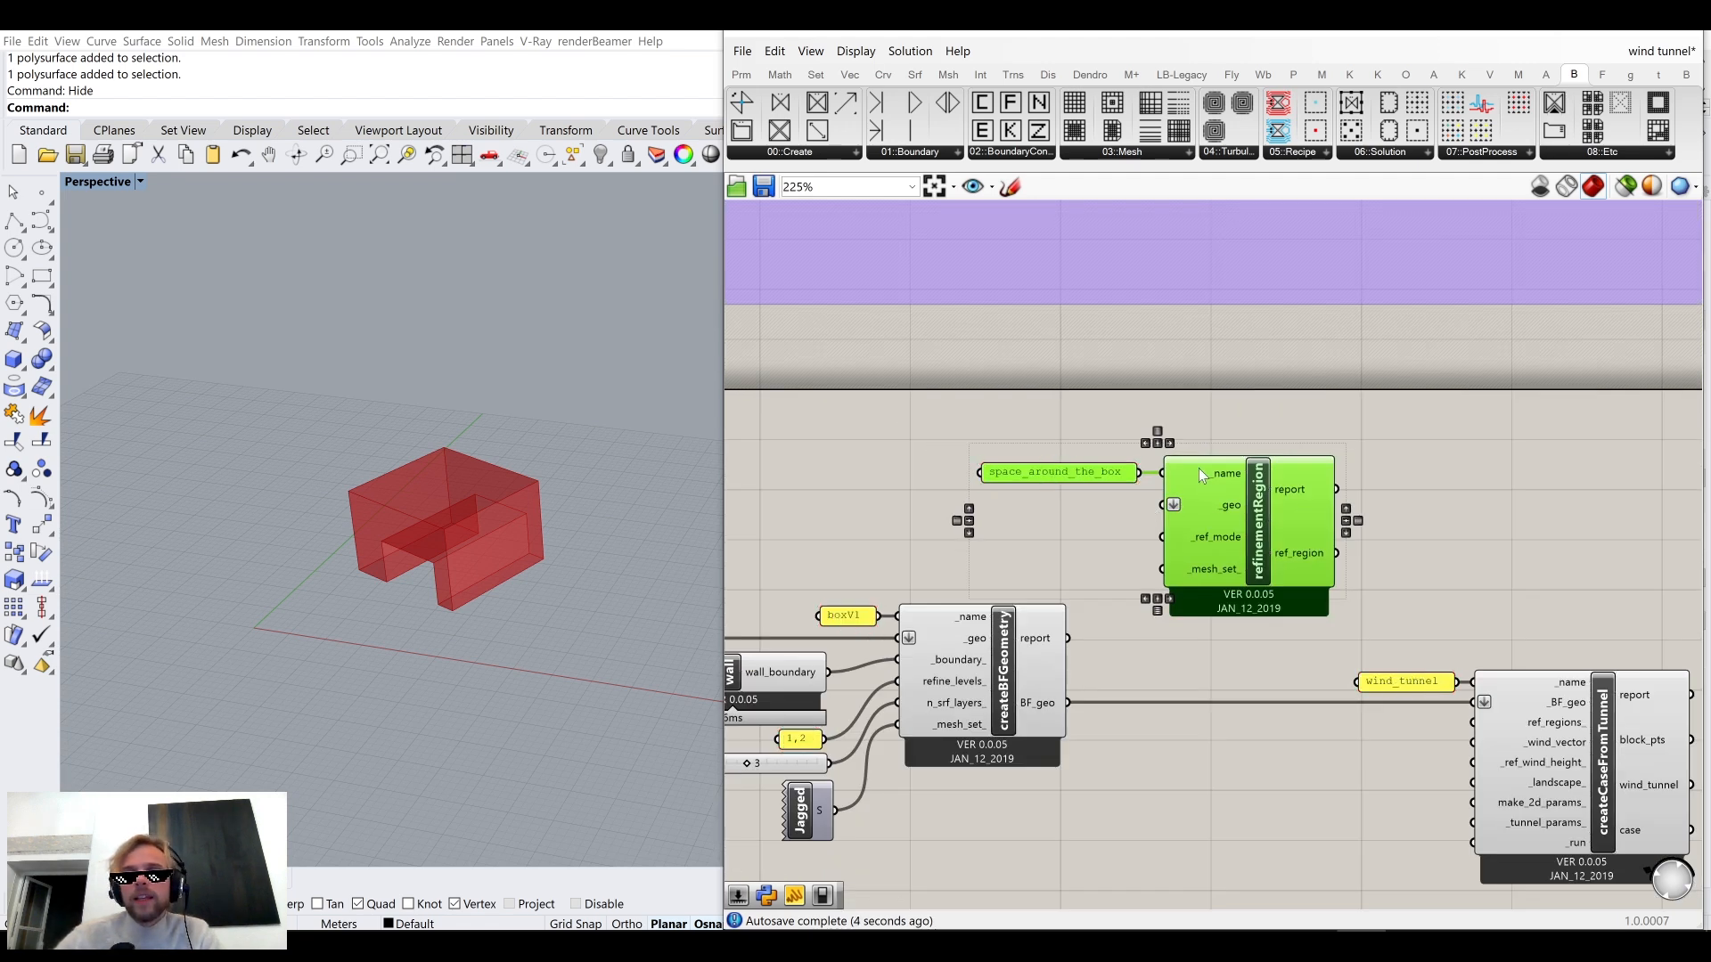
drag(1204, 479, 1181, 428)
click(1426, 453)
right_drag(1425, 452, 1263, 401)
scroll(1172, 433, up, 1)
drag(1174, 432, 1365, 701)
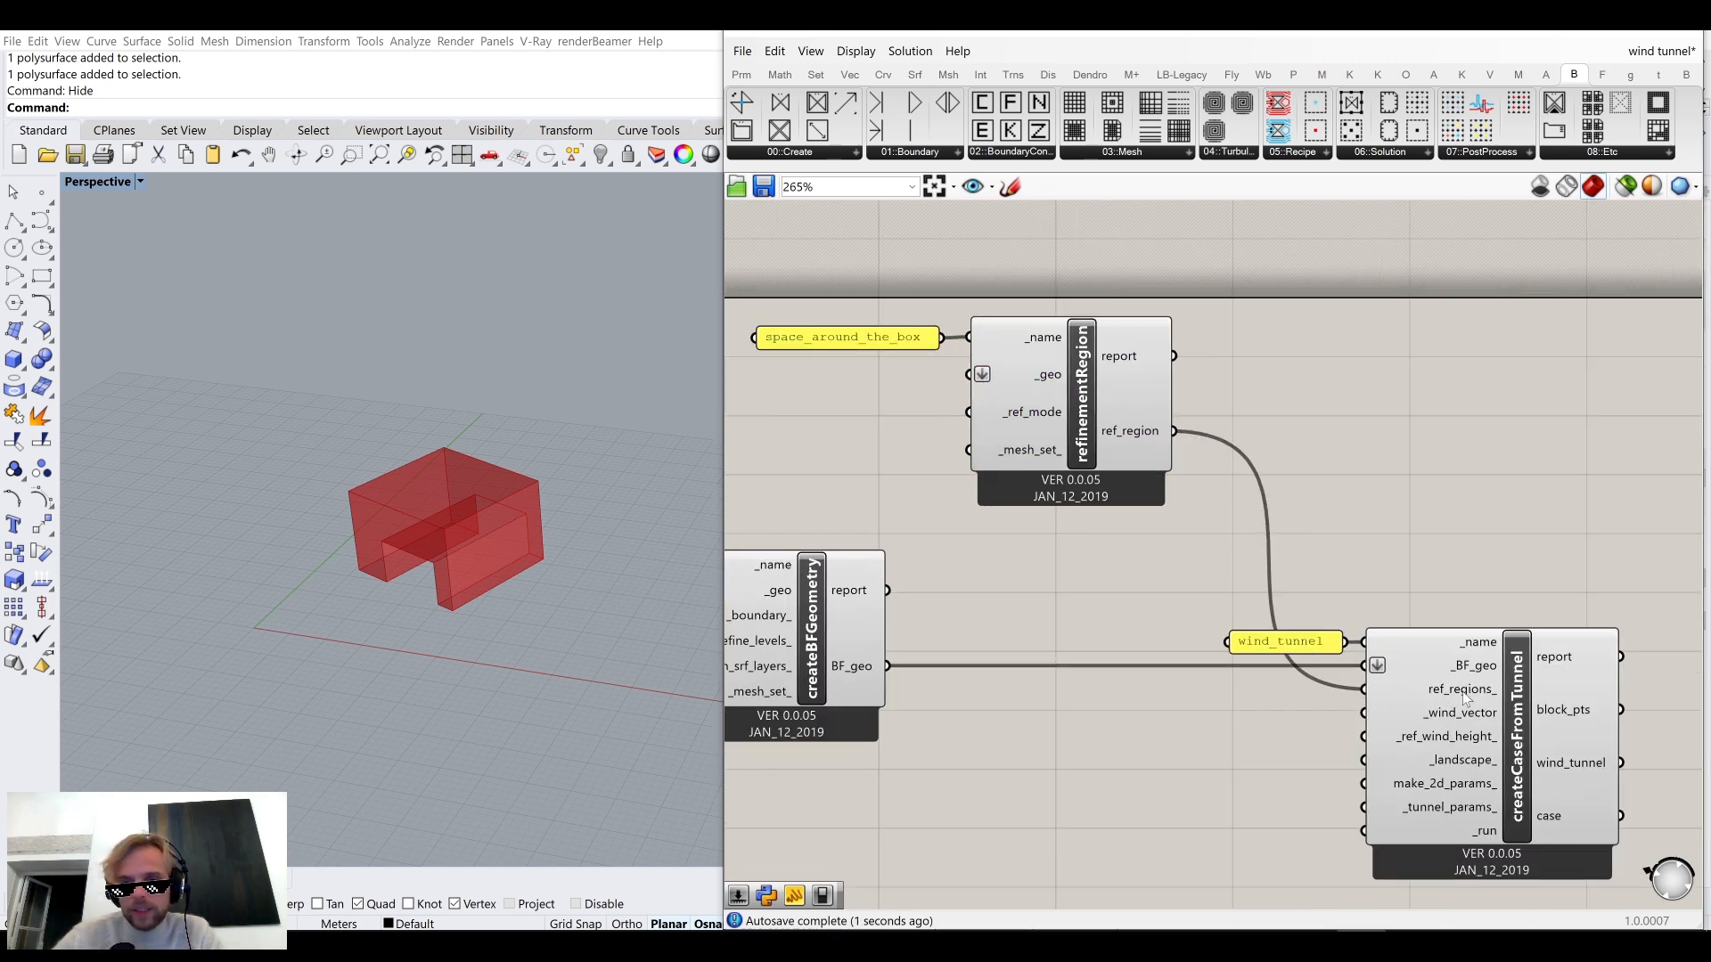
Return to the Geo parameter and select it to examine the notched block in the Rhino viewport.
scroll(1031, 492, down, 2)
right_drag(1031, 492, 1259, 537)
scroll(1259, 537, up, 1)
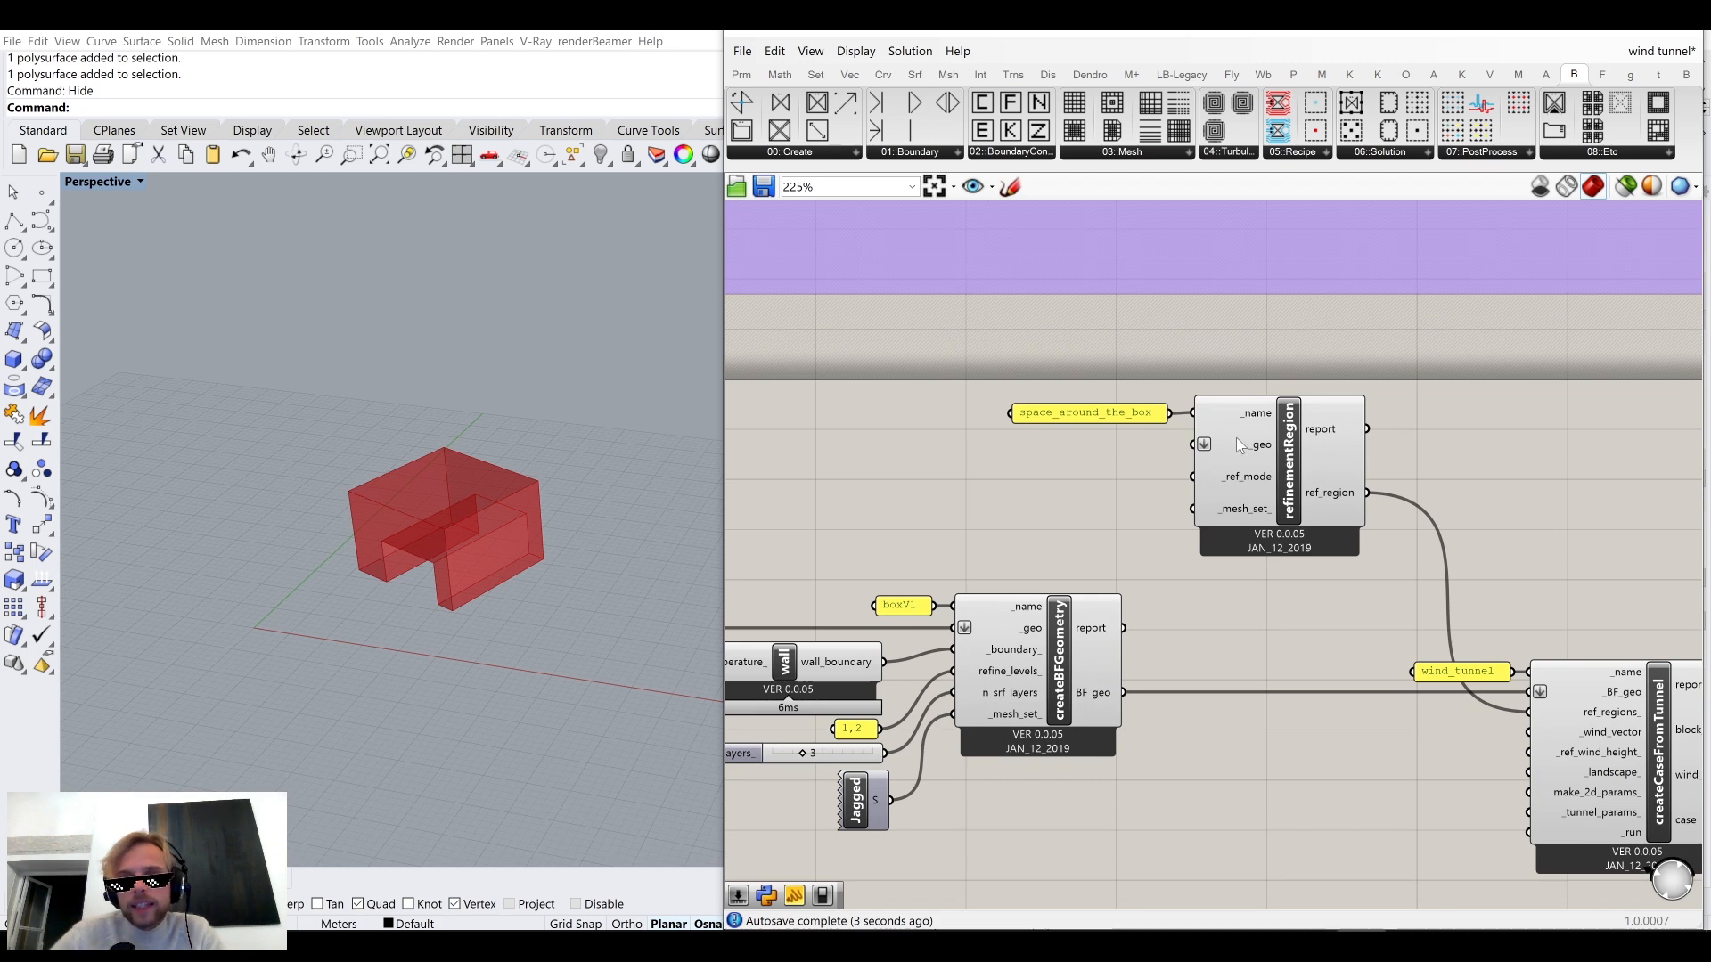
right_drag(1003, 444, 1173, 444)
right_drag(886, 440, 1072, 440)
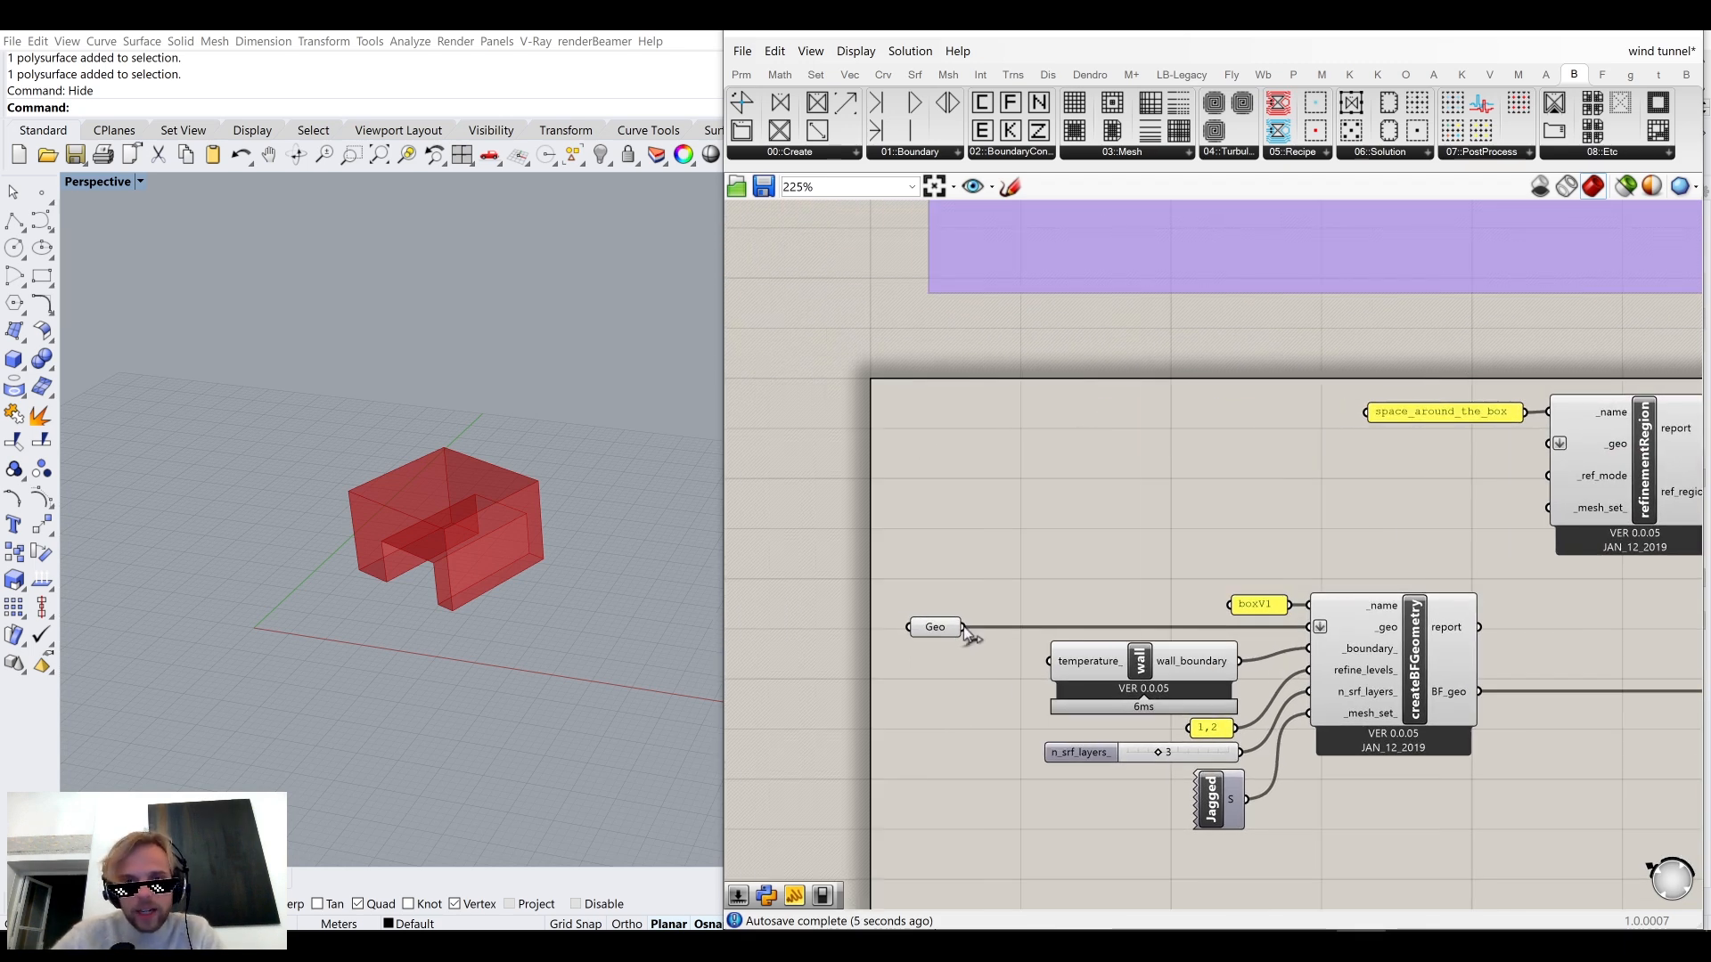
drag(937, 640, 956, 609)
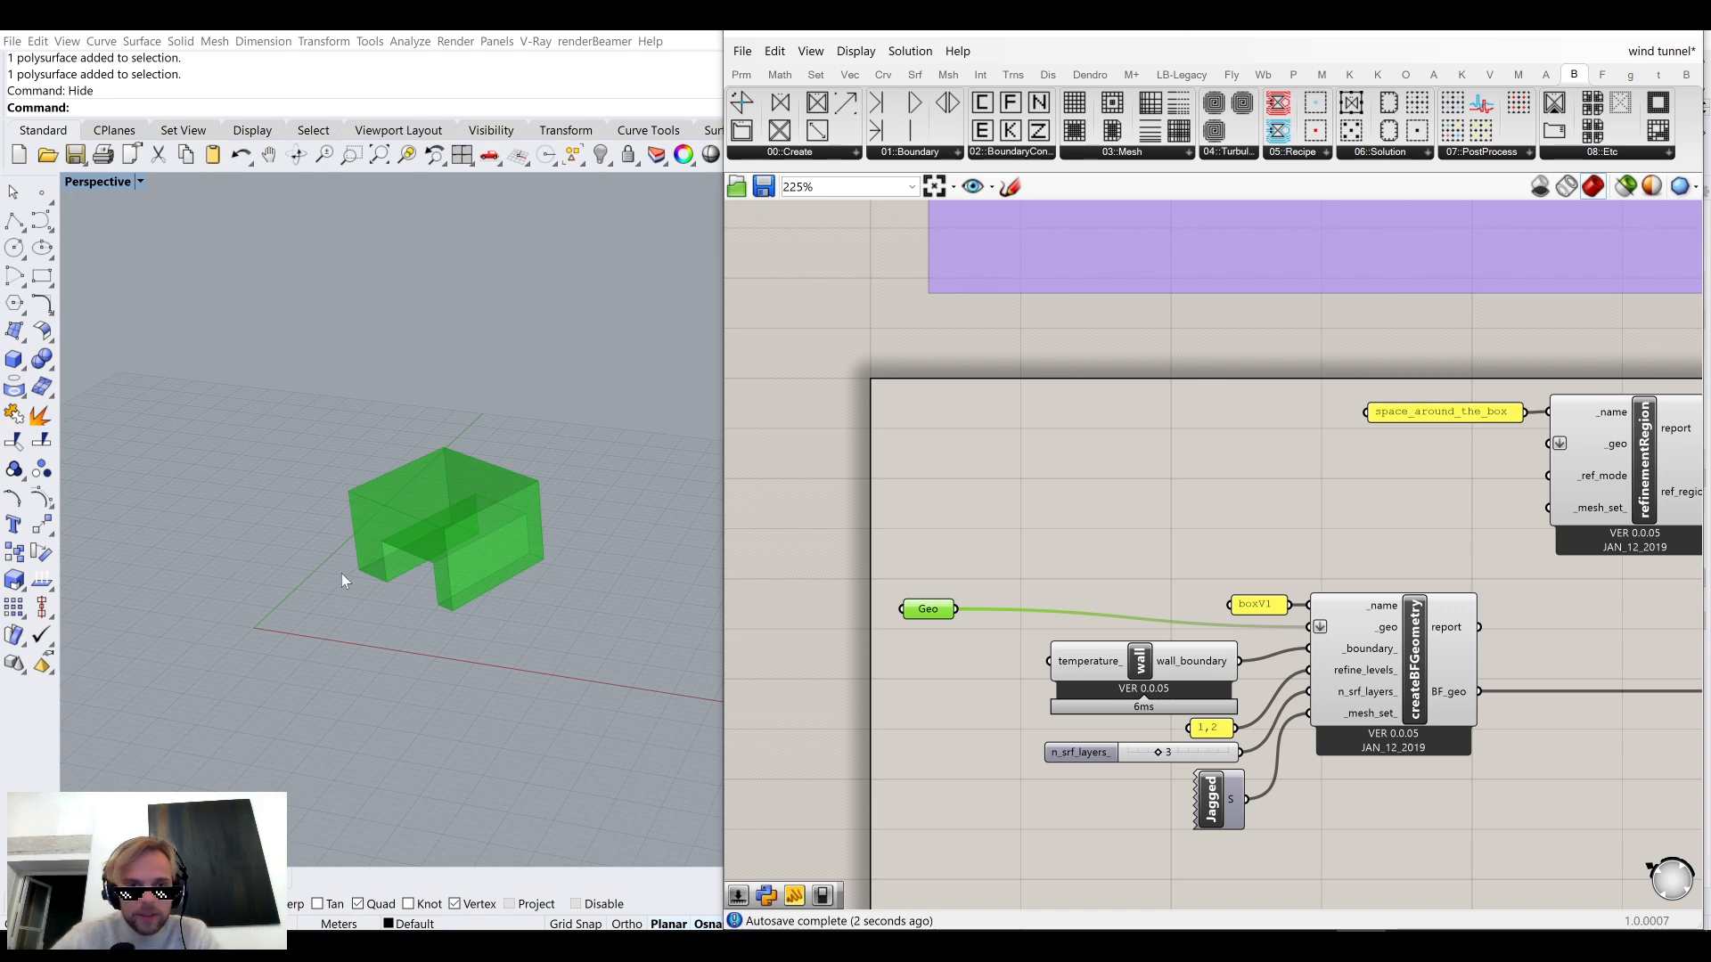
right_drag(456, 618, 638, 625)
click(956, 617)
drag(929, 609, 932, 634)
click(950, 559)
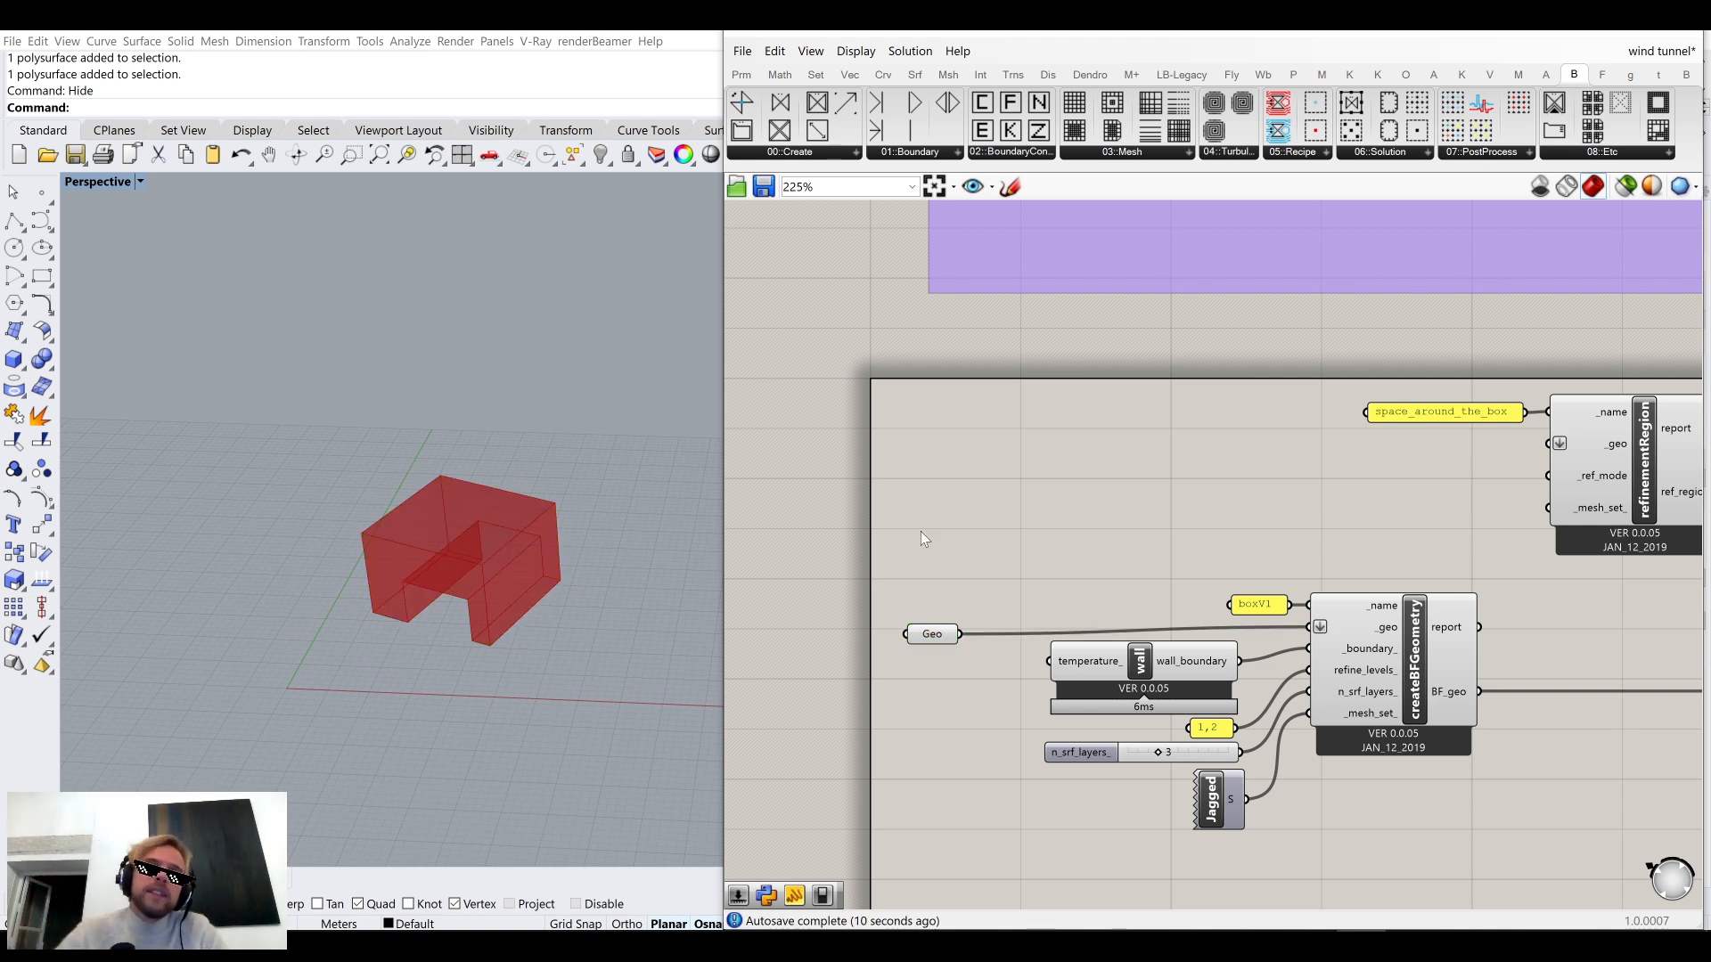
Add a Bounding Box component, feed the Geo parameter into its content input, and place it just above Geo.
drag(932, 636, 940, 628)
click(943, 581)
scroll(392, 611, up, 5)
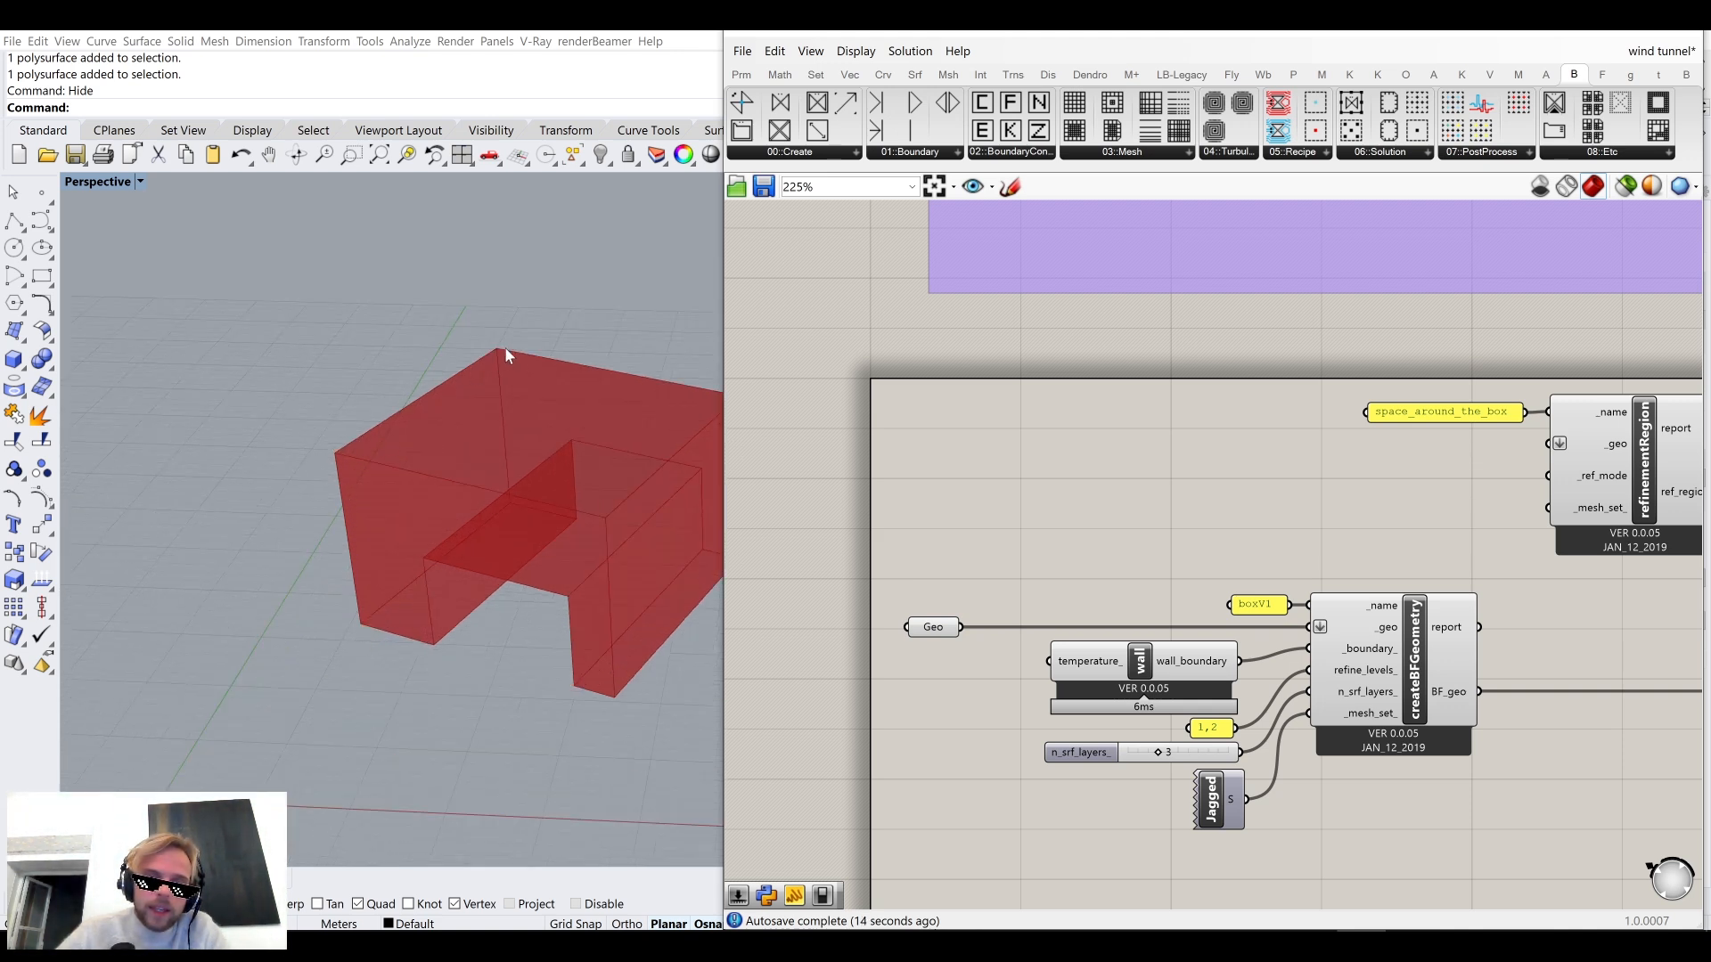
scroll(506, 353, down, 4)
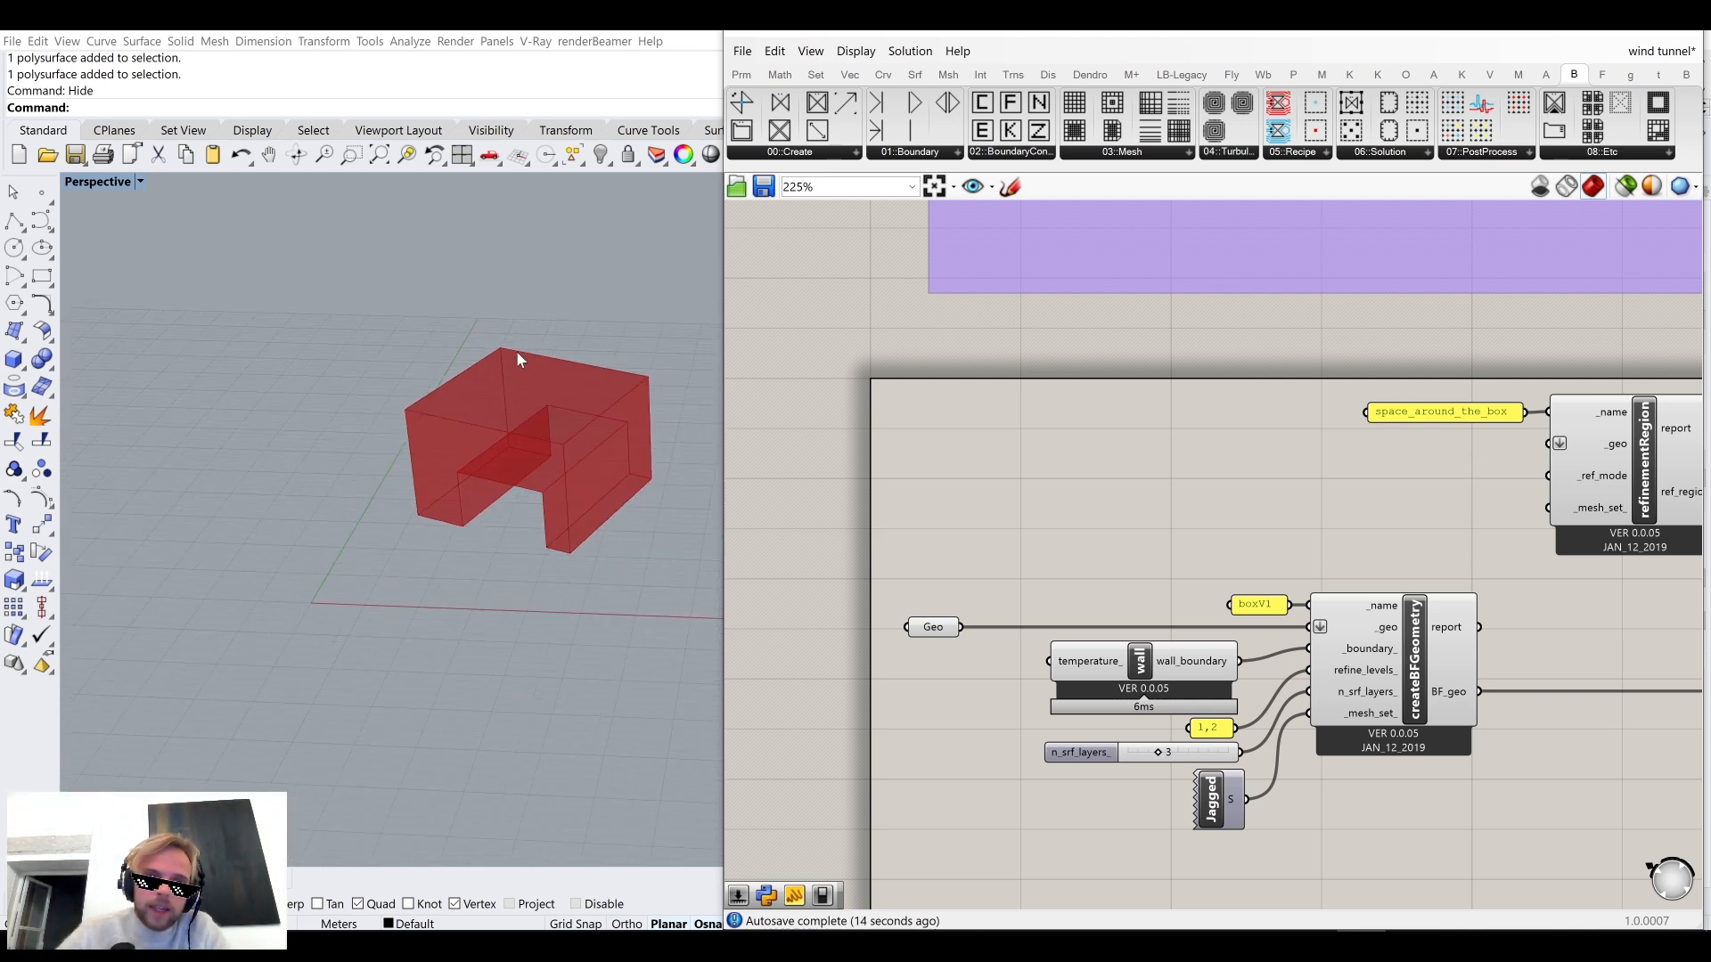
double_click(1013, 484)
text(bound)
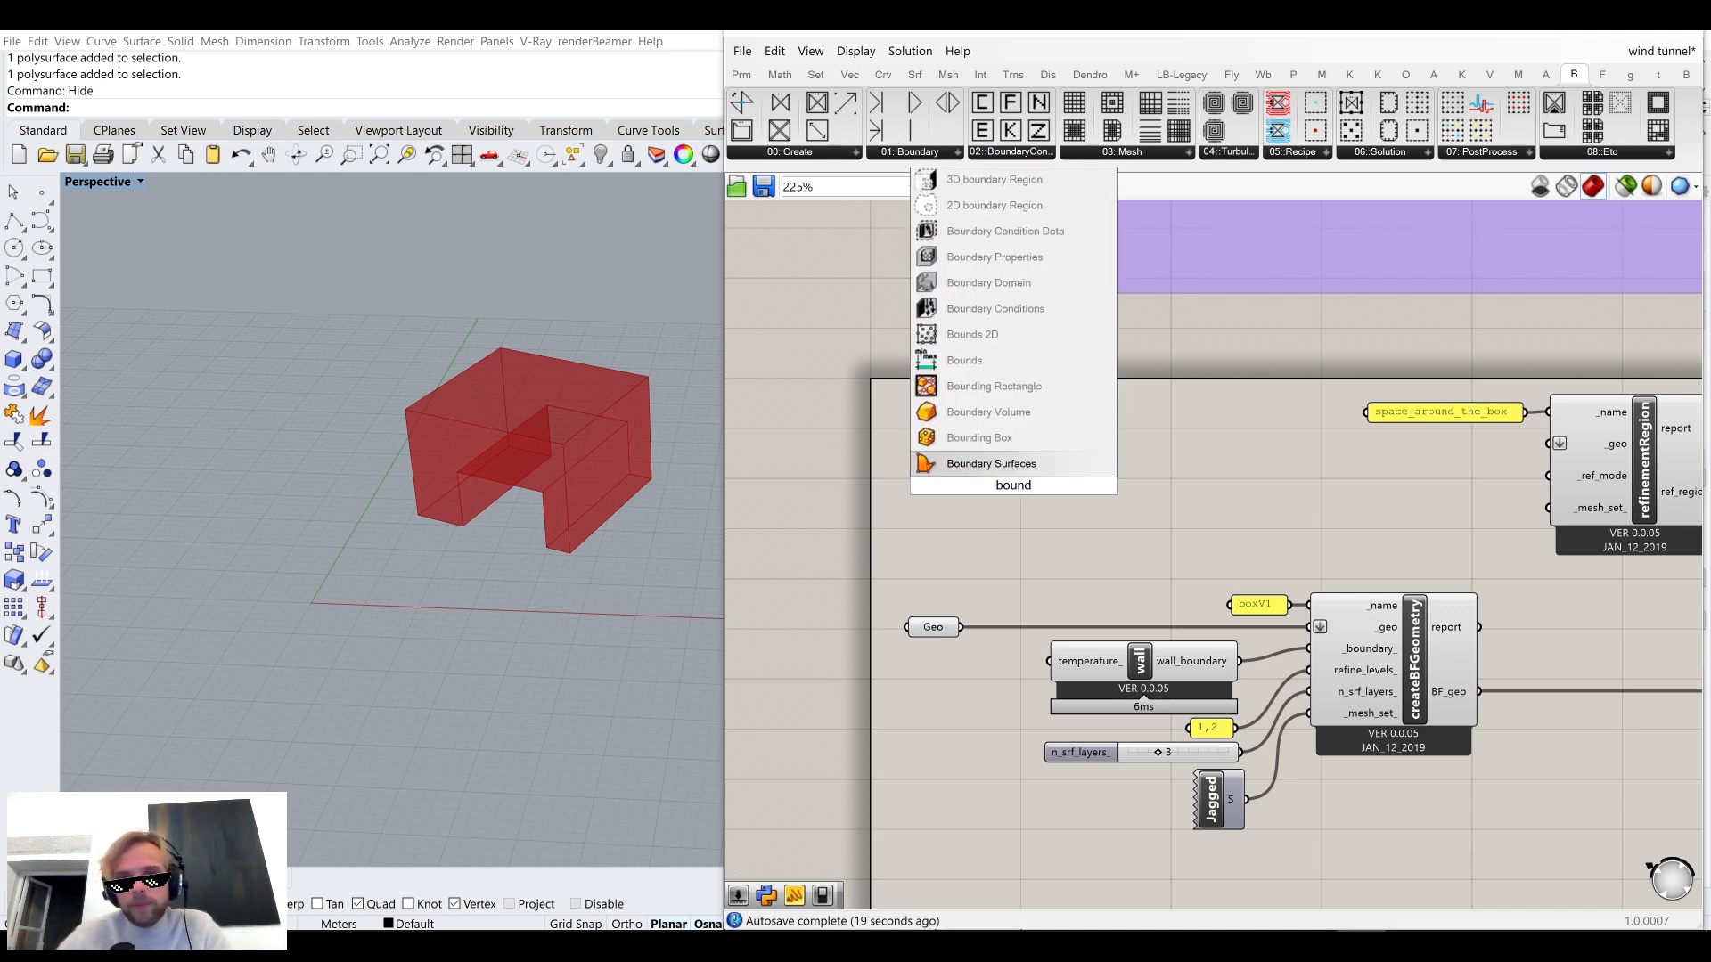
click(979, 438)
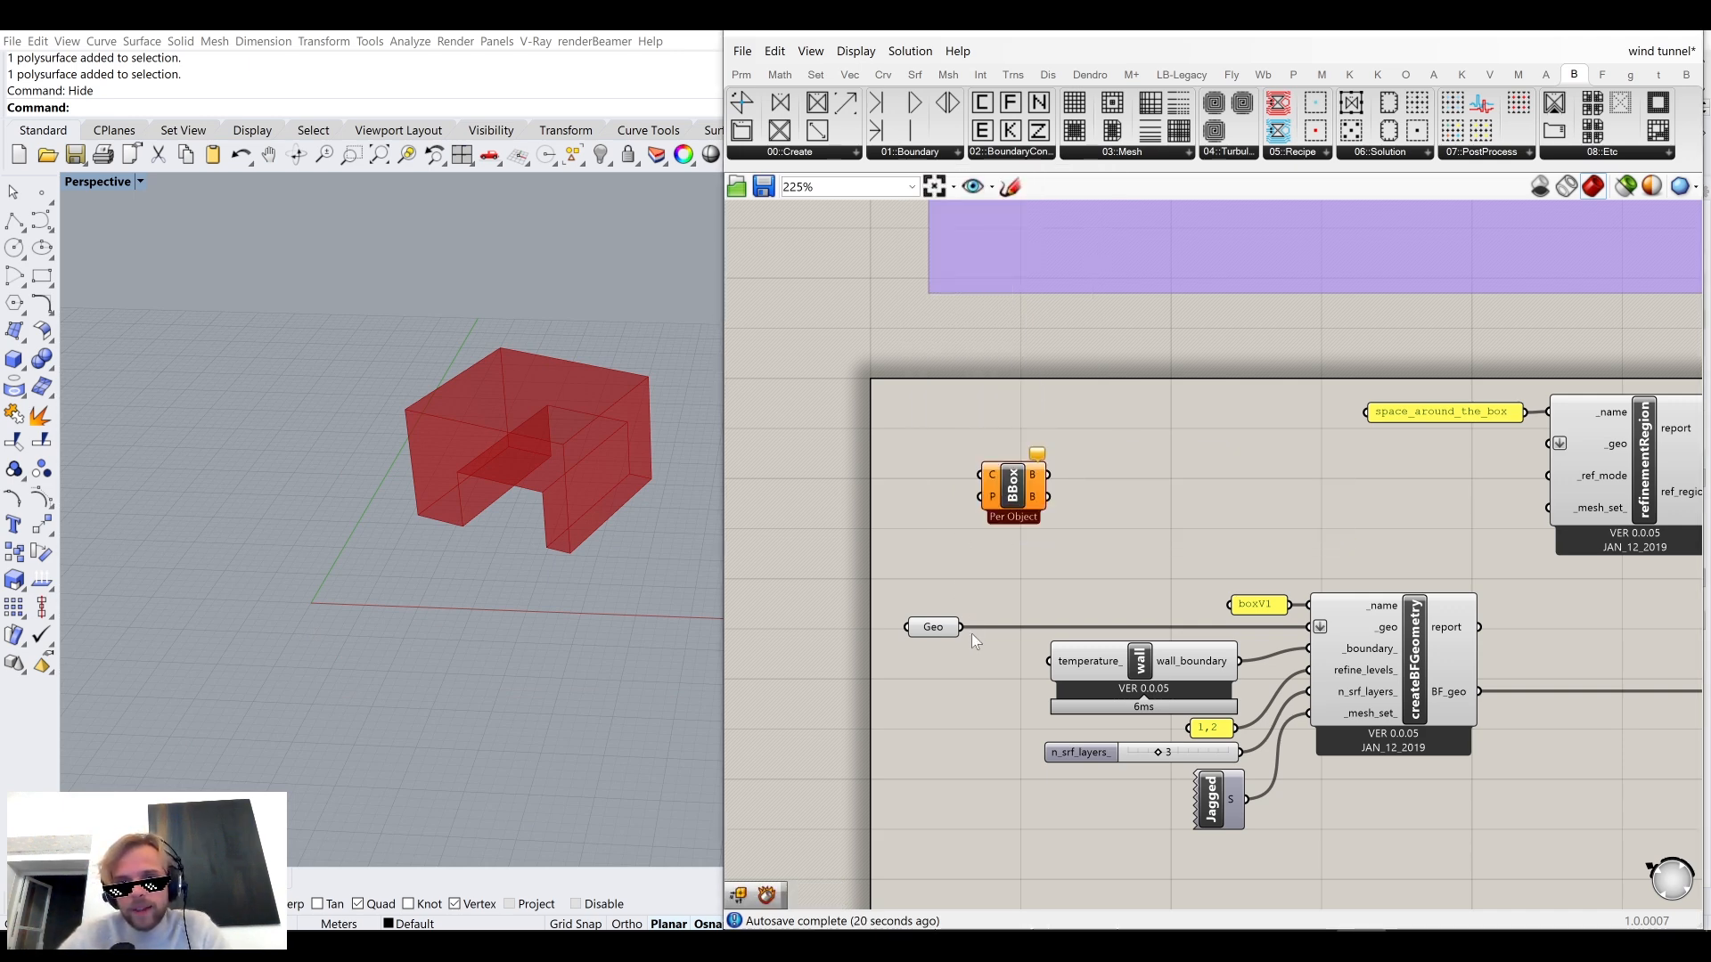
drag(960, 628, 980, 475)
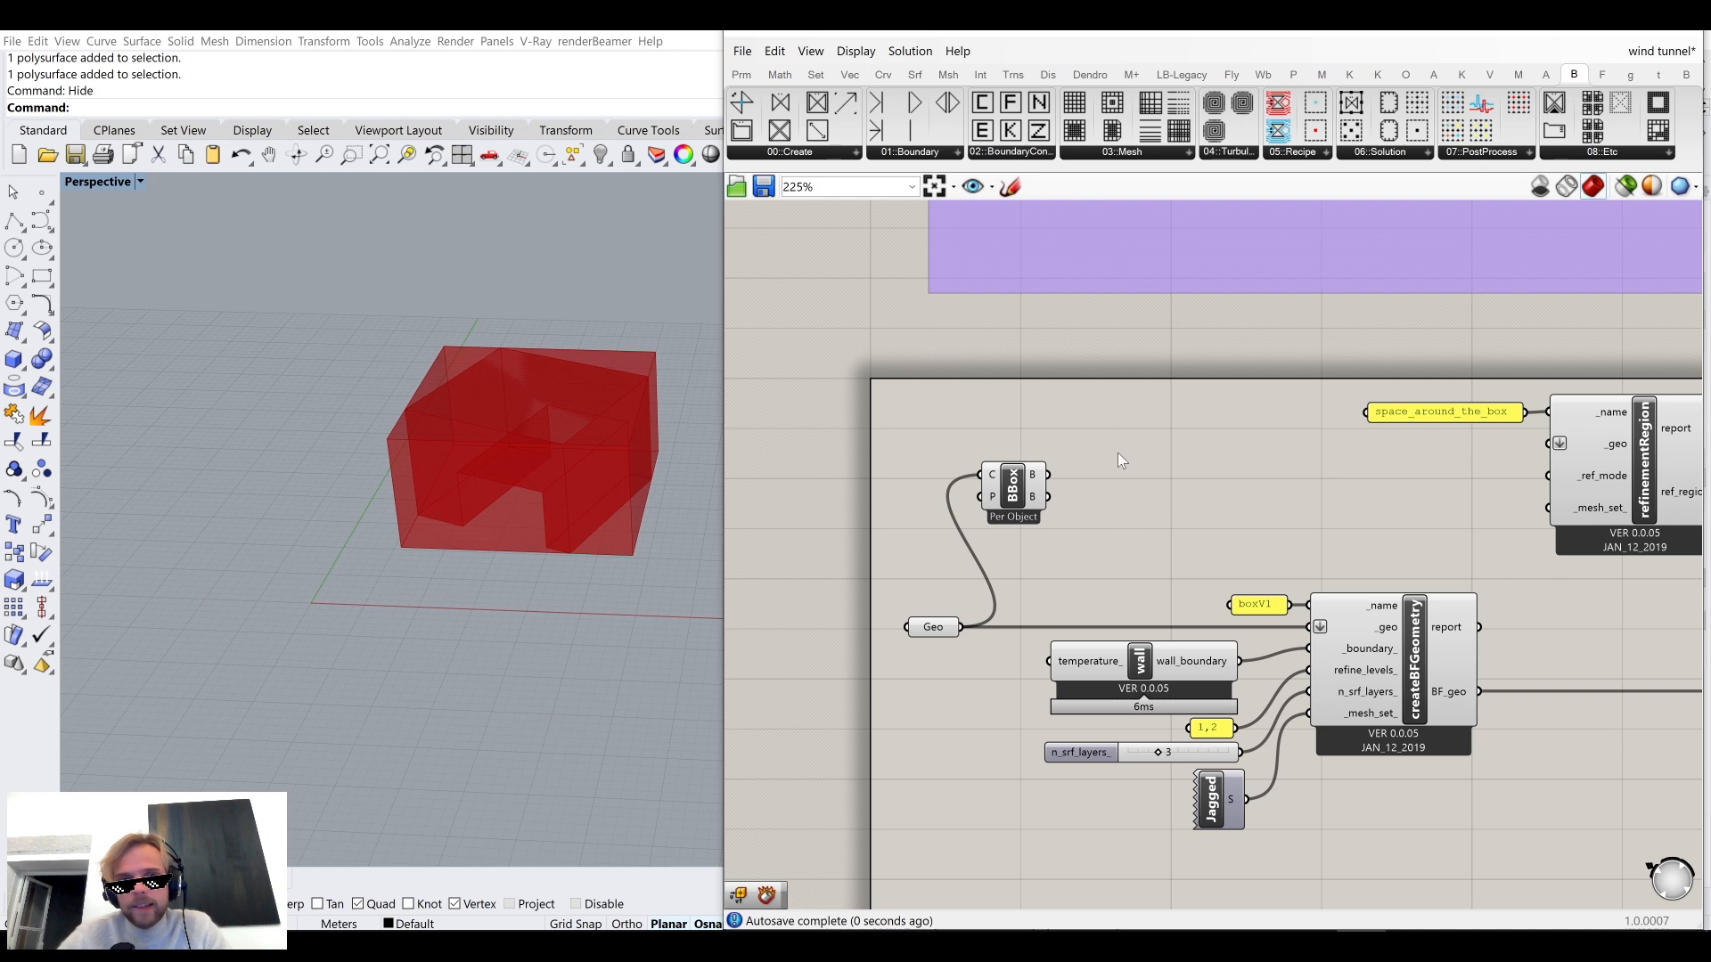
right_drag(426, 558, 436, 470)
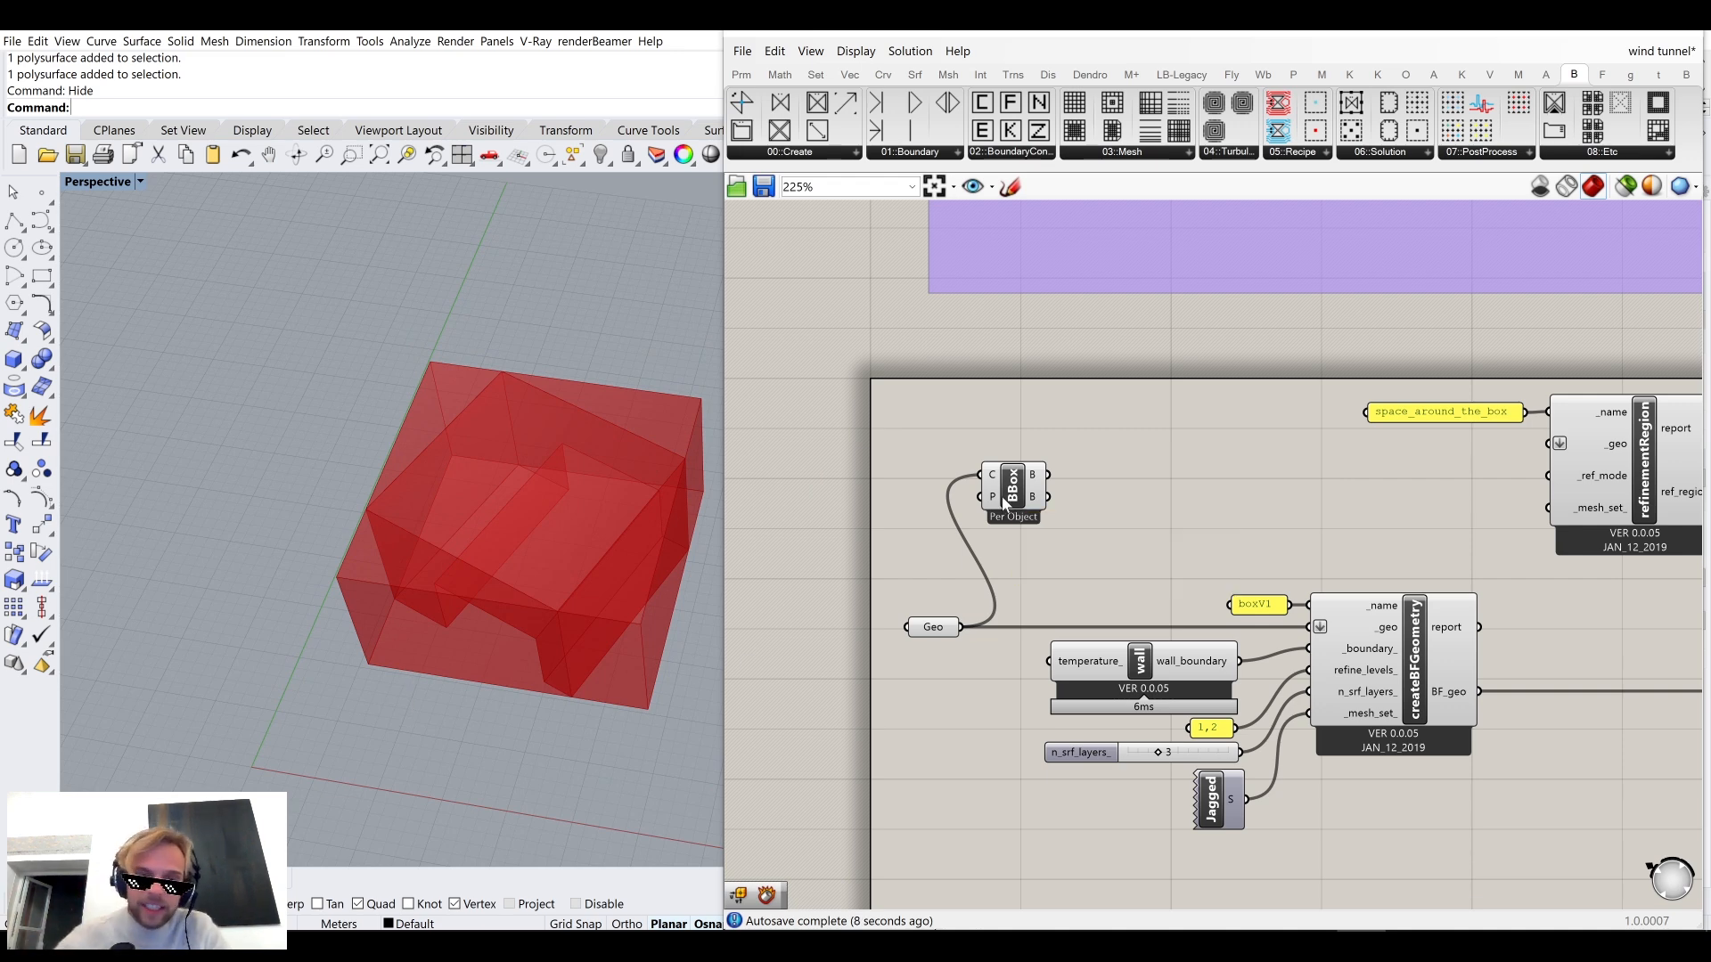
drag(1002, 504, 1017, 549)
click(1031, 600)
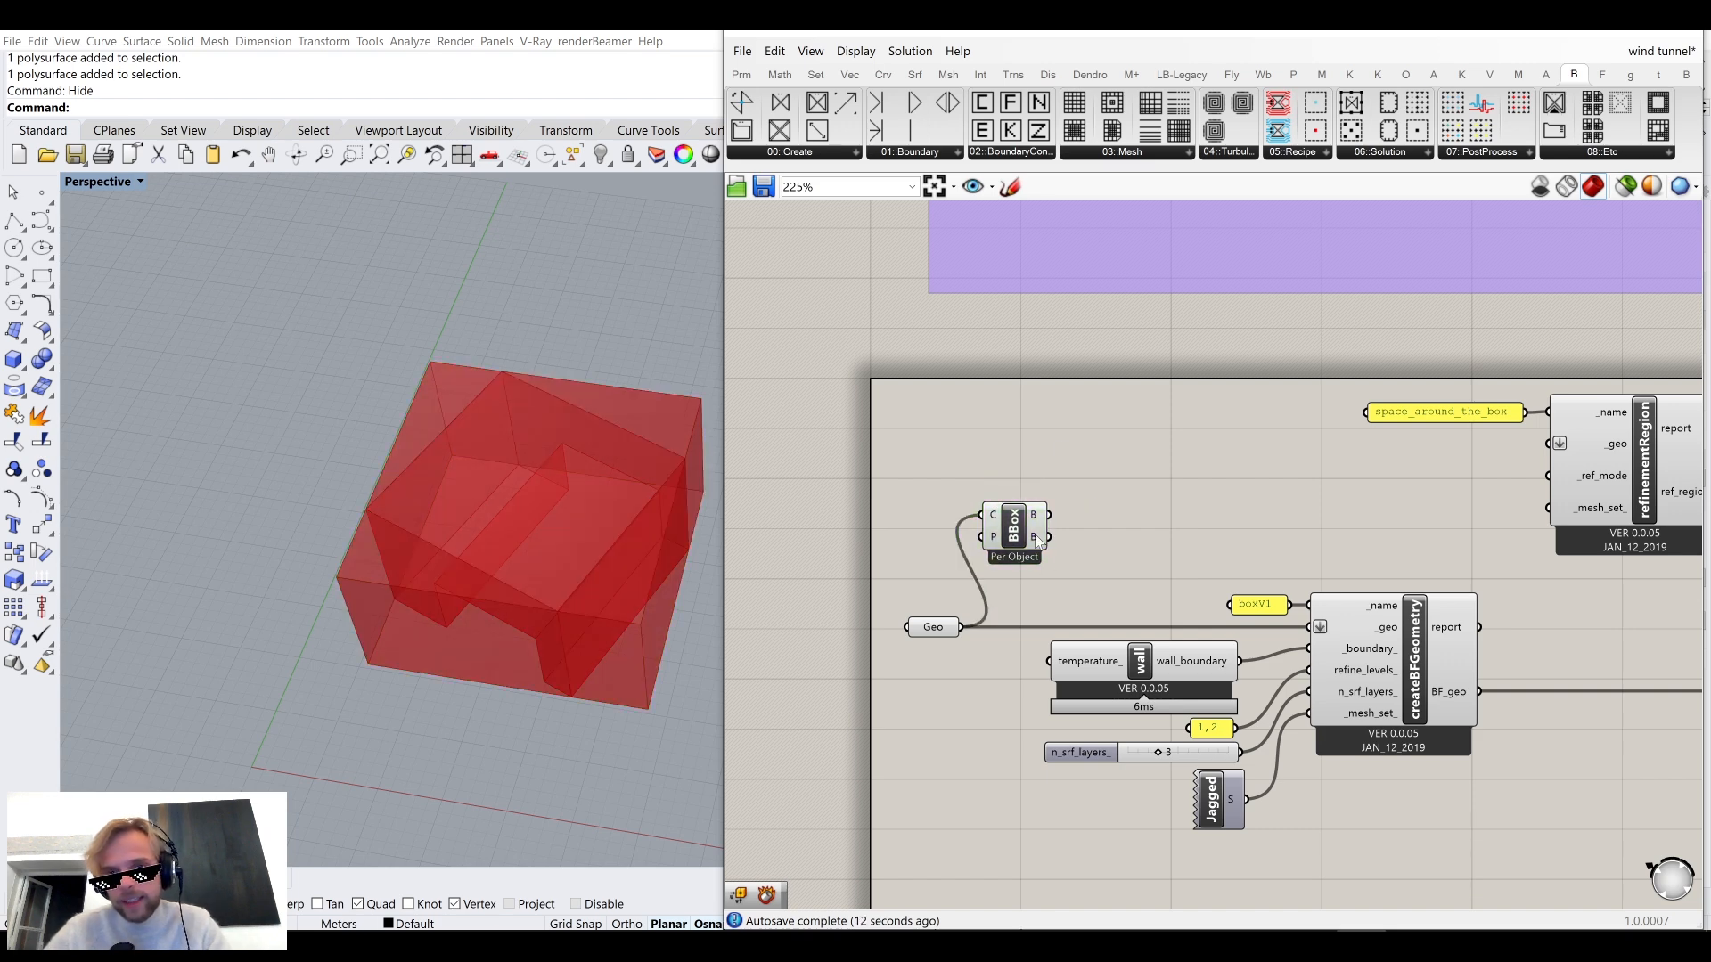
Add a Scale NU component beside the Bounding Box component.
double_click(1134, 525)
text(scale)
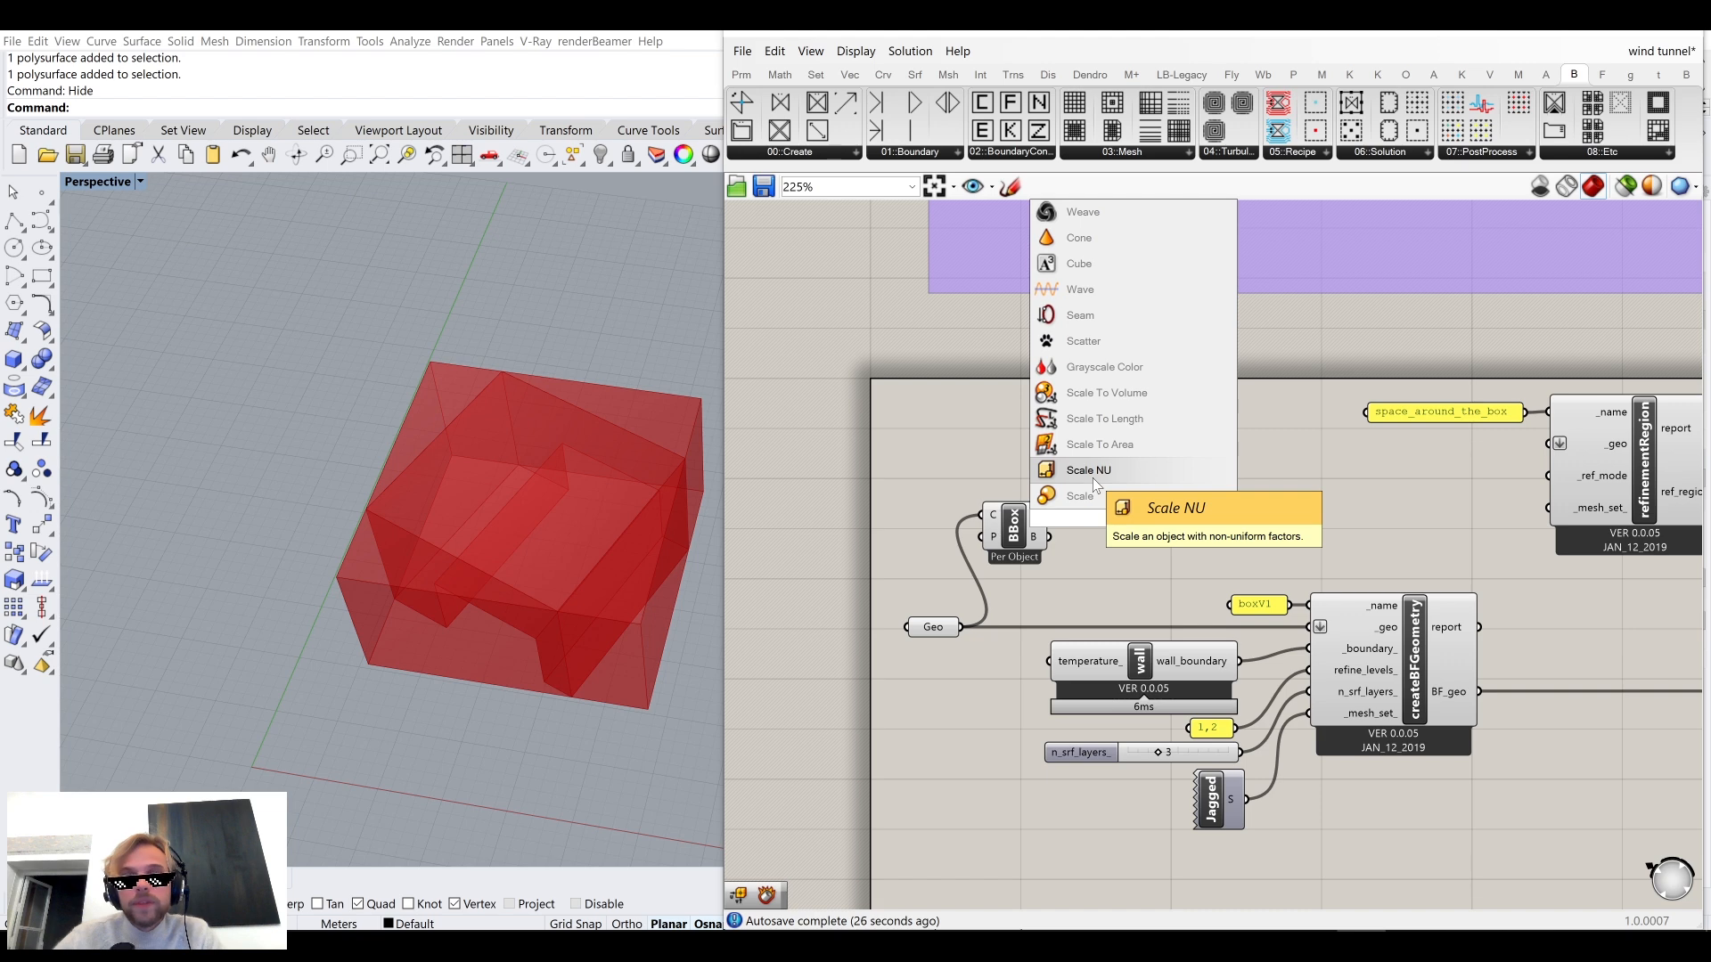
click(1093, 473)
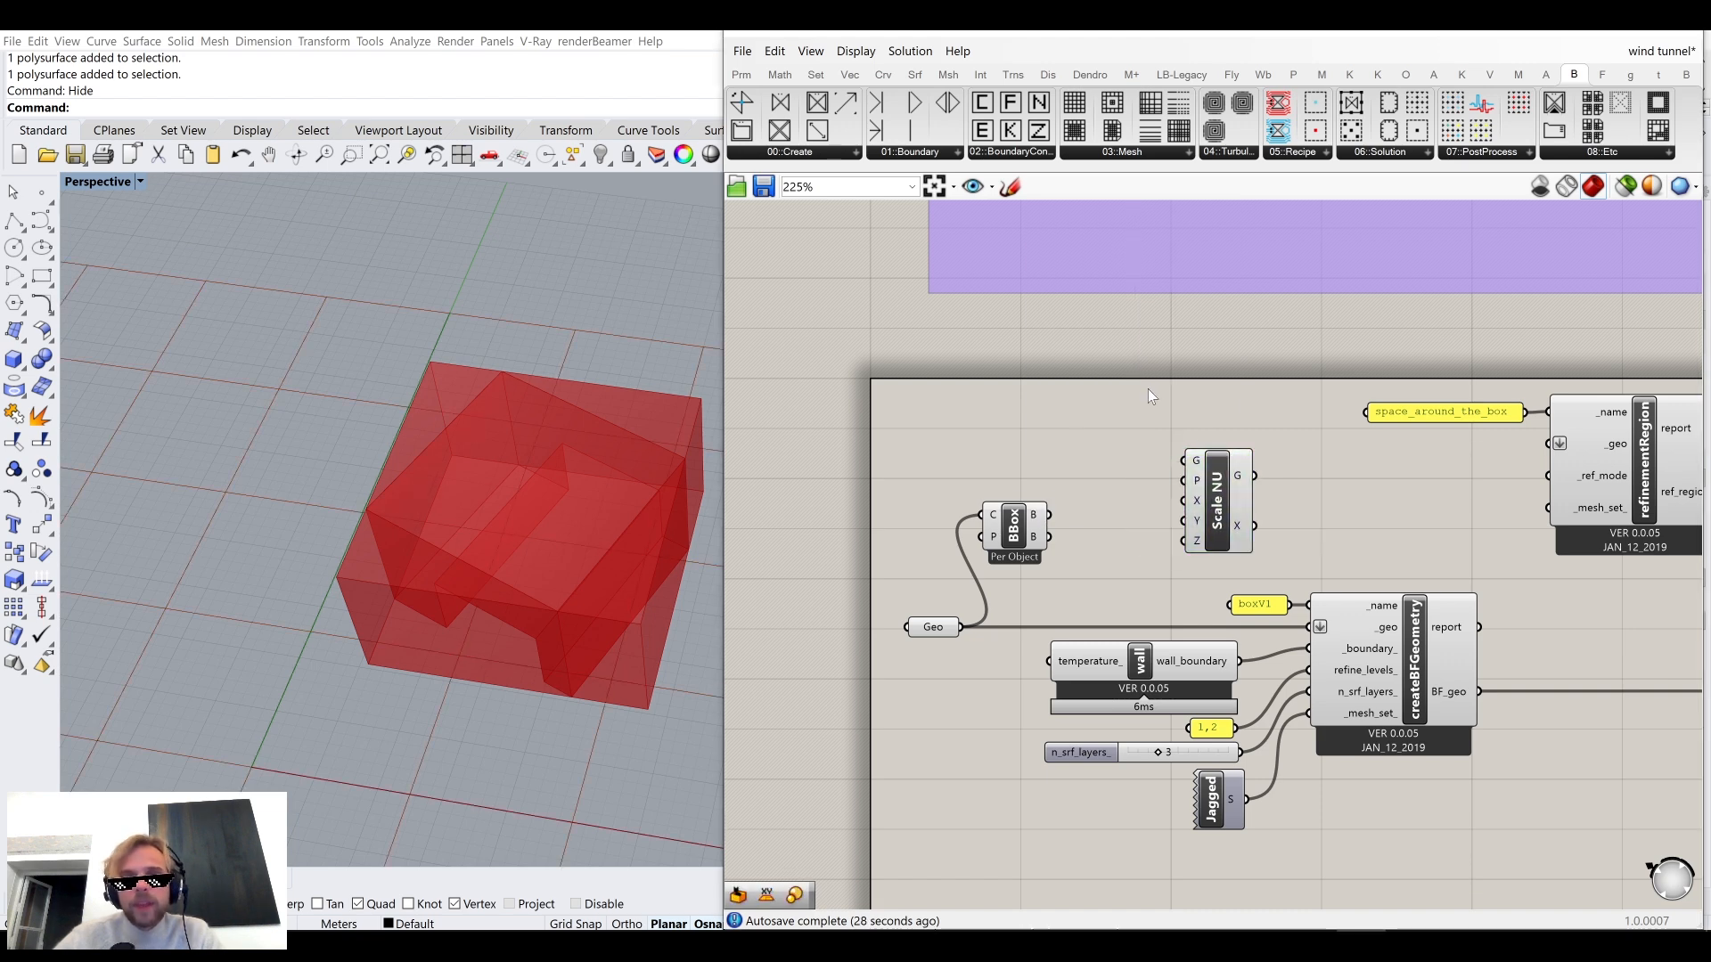
scroll(1111, 451, up, 2)
click(1227, 559)
Add a uniform Scale component in place of Scale NU, deleting Scale NU and leaving room between Scale and the Bounding Box.
click(1171, 409)
double_click(1169, 405)
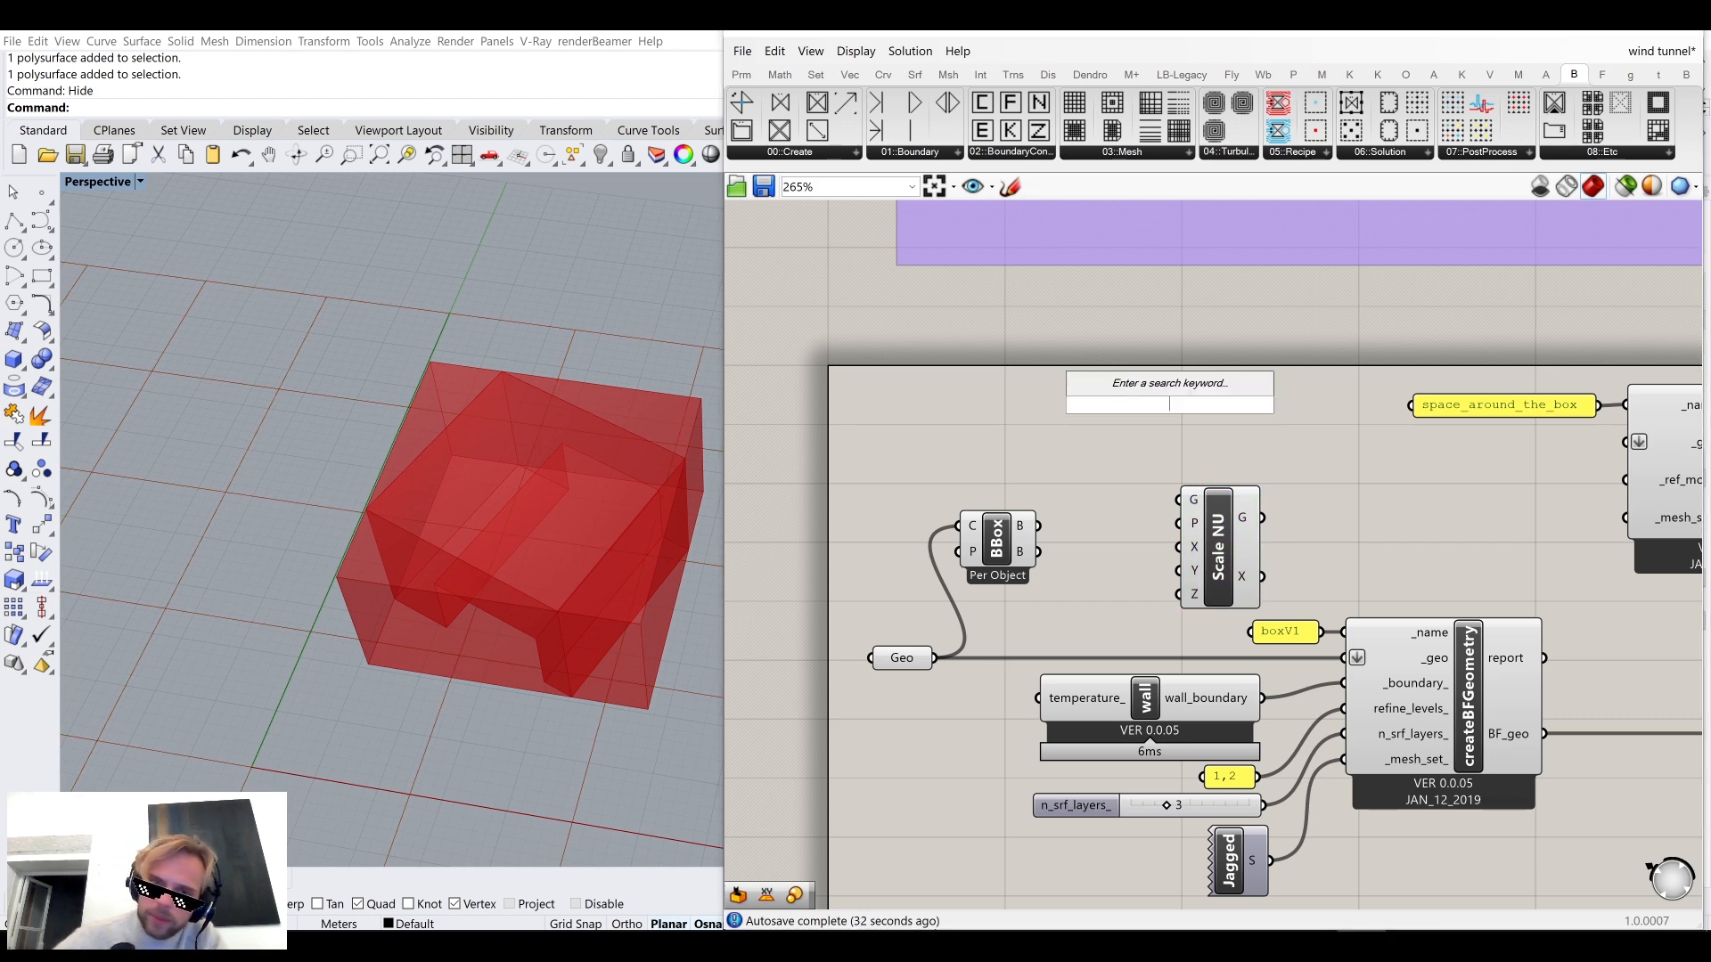
text(scal)
key(Return)
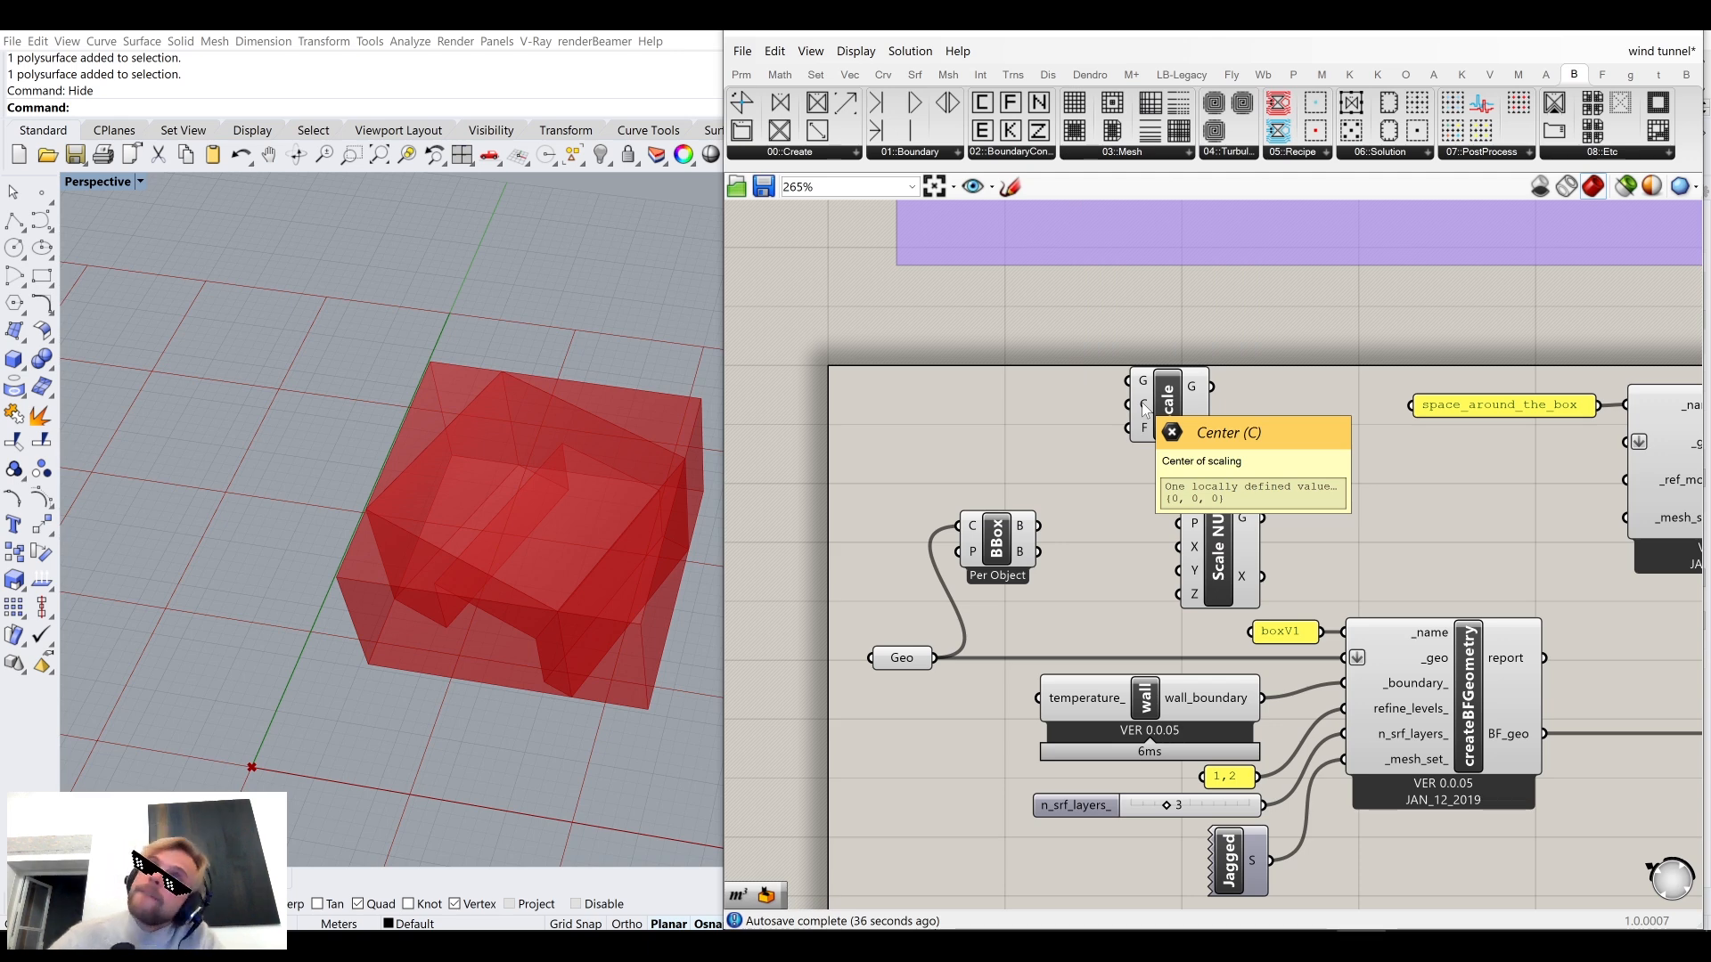
click(1217, 534)
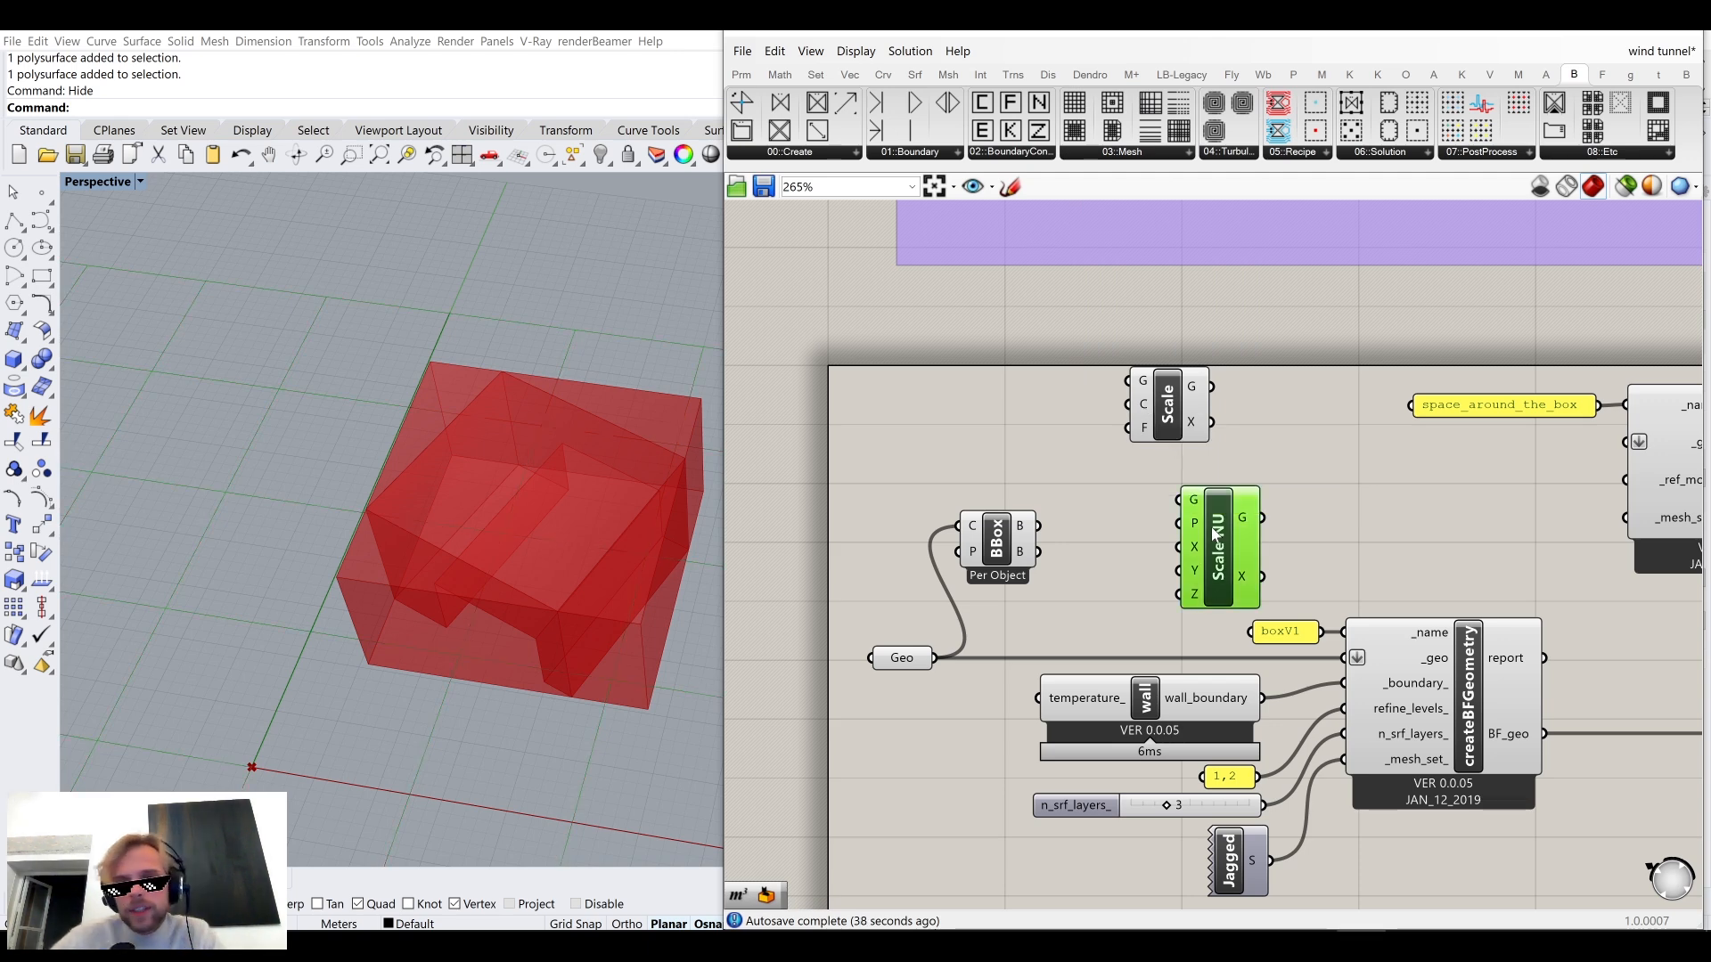
key(Delete)
drag(1167, 408, 1436, 560)
Connect the Bounding Box's box output to Scale's geometry input, align the two components, and inspect the scaled box and its scaling centre.
scroll(1038, 508, up, 3)
click(967, 584)
drag(960, 572, 964, 544)
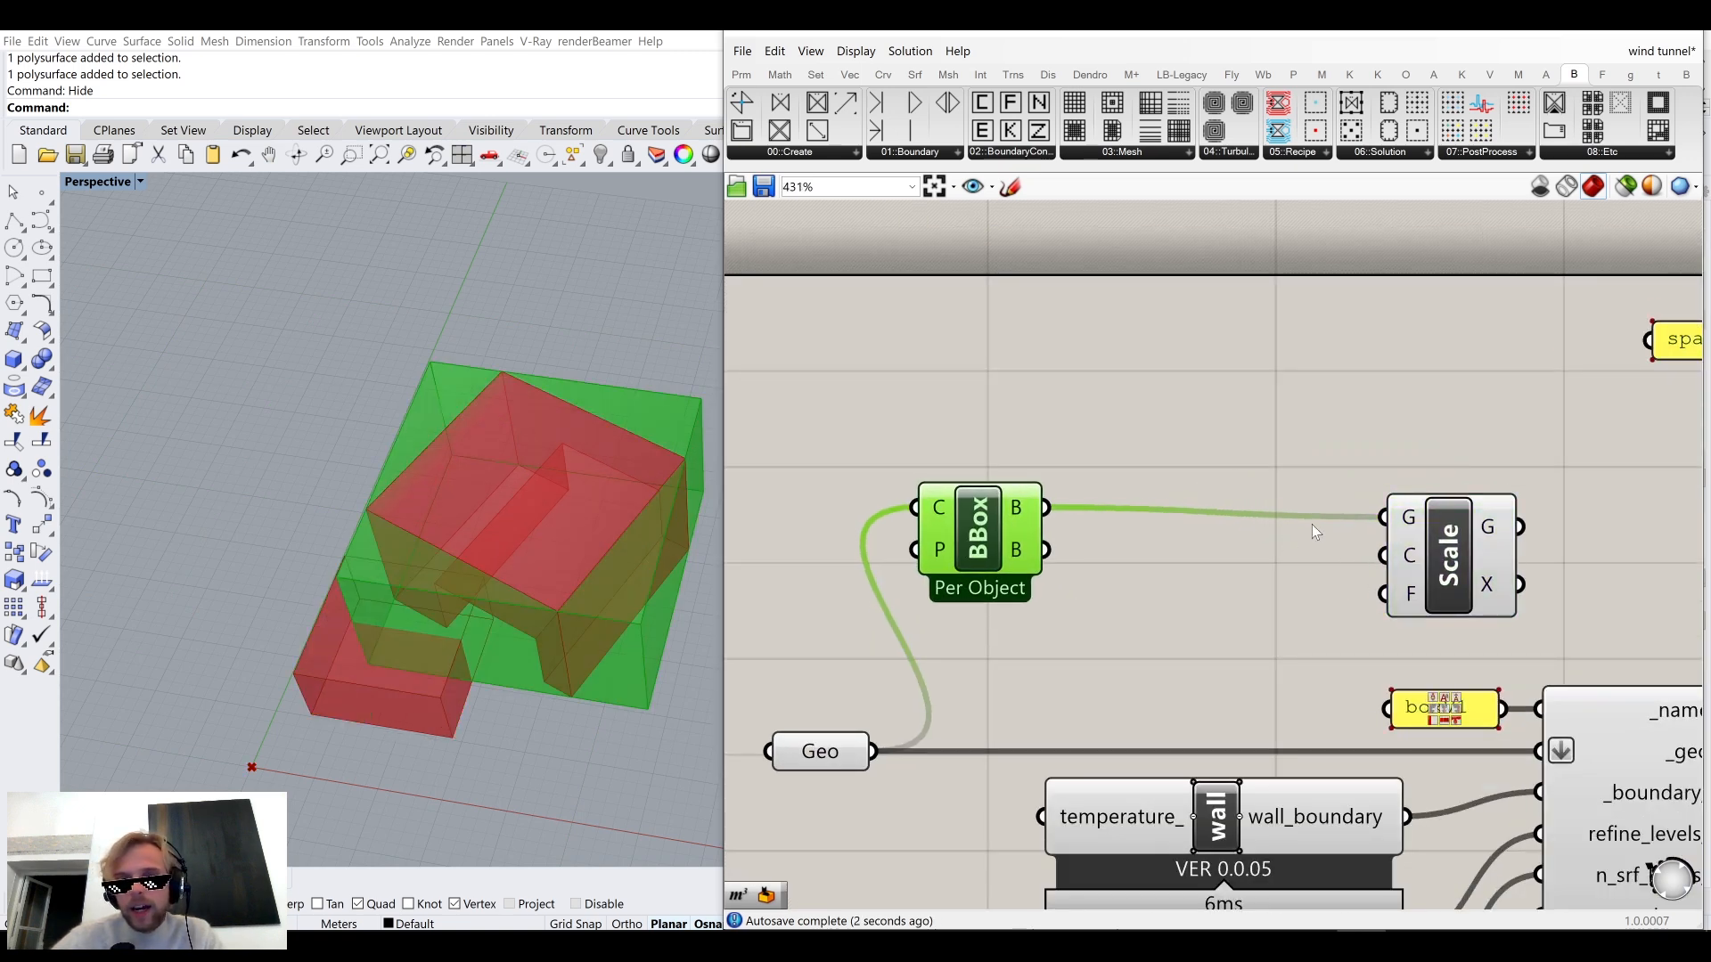
click(1285, 537)
drag(1411, 570, 1444, 560)
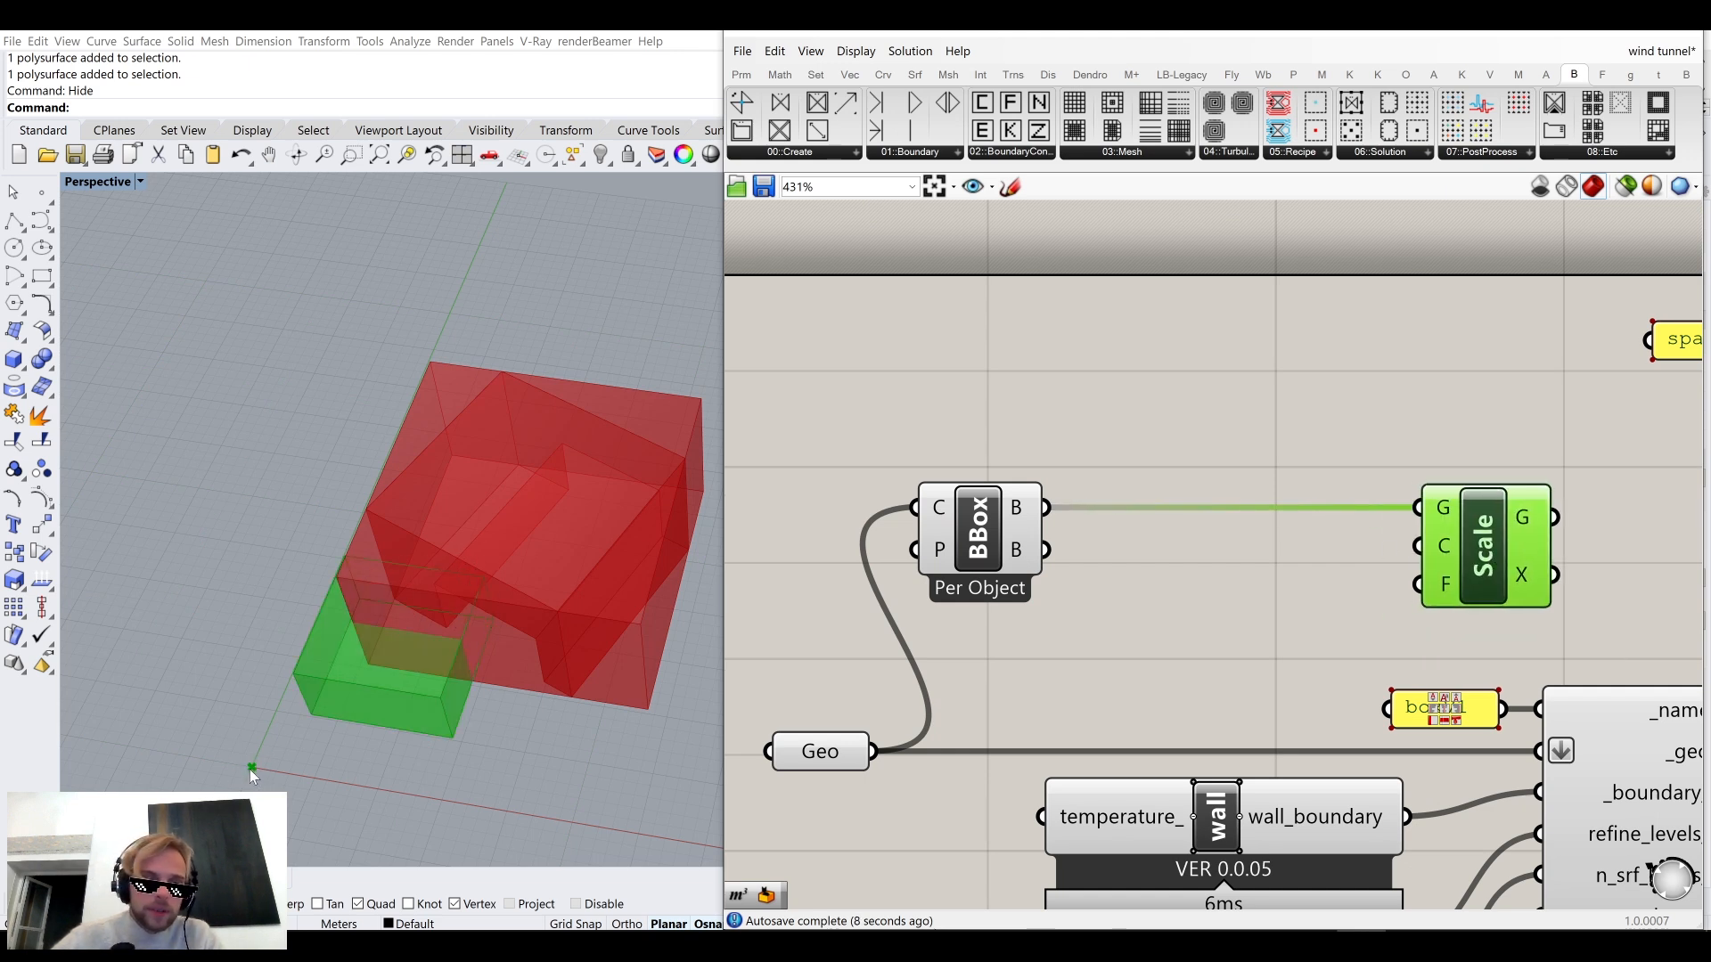
right_drag(527, 557, 540, 356)
scroll(489, 430, up, 5)
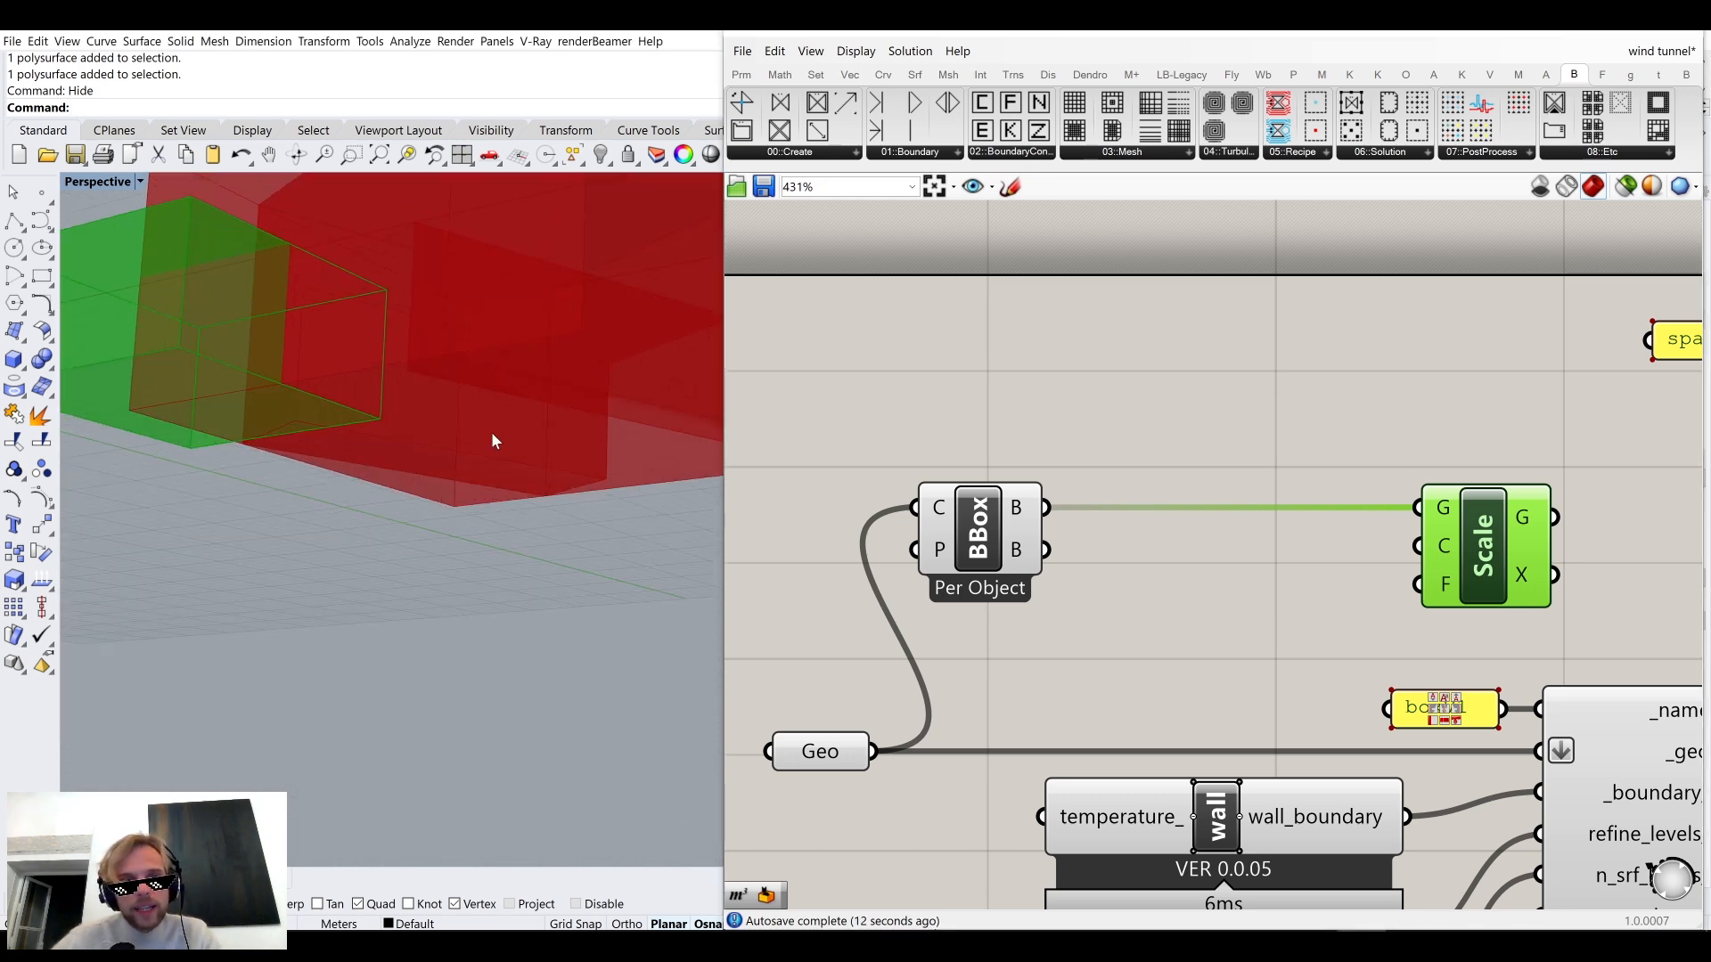
scroll(506, 427, down, 4)
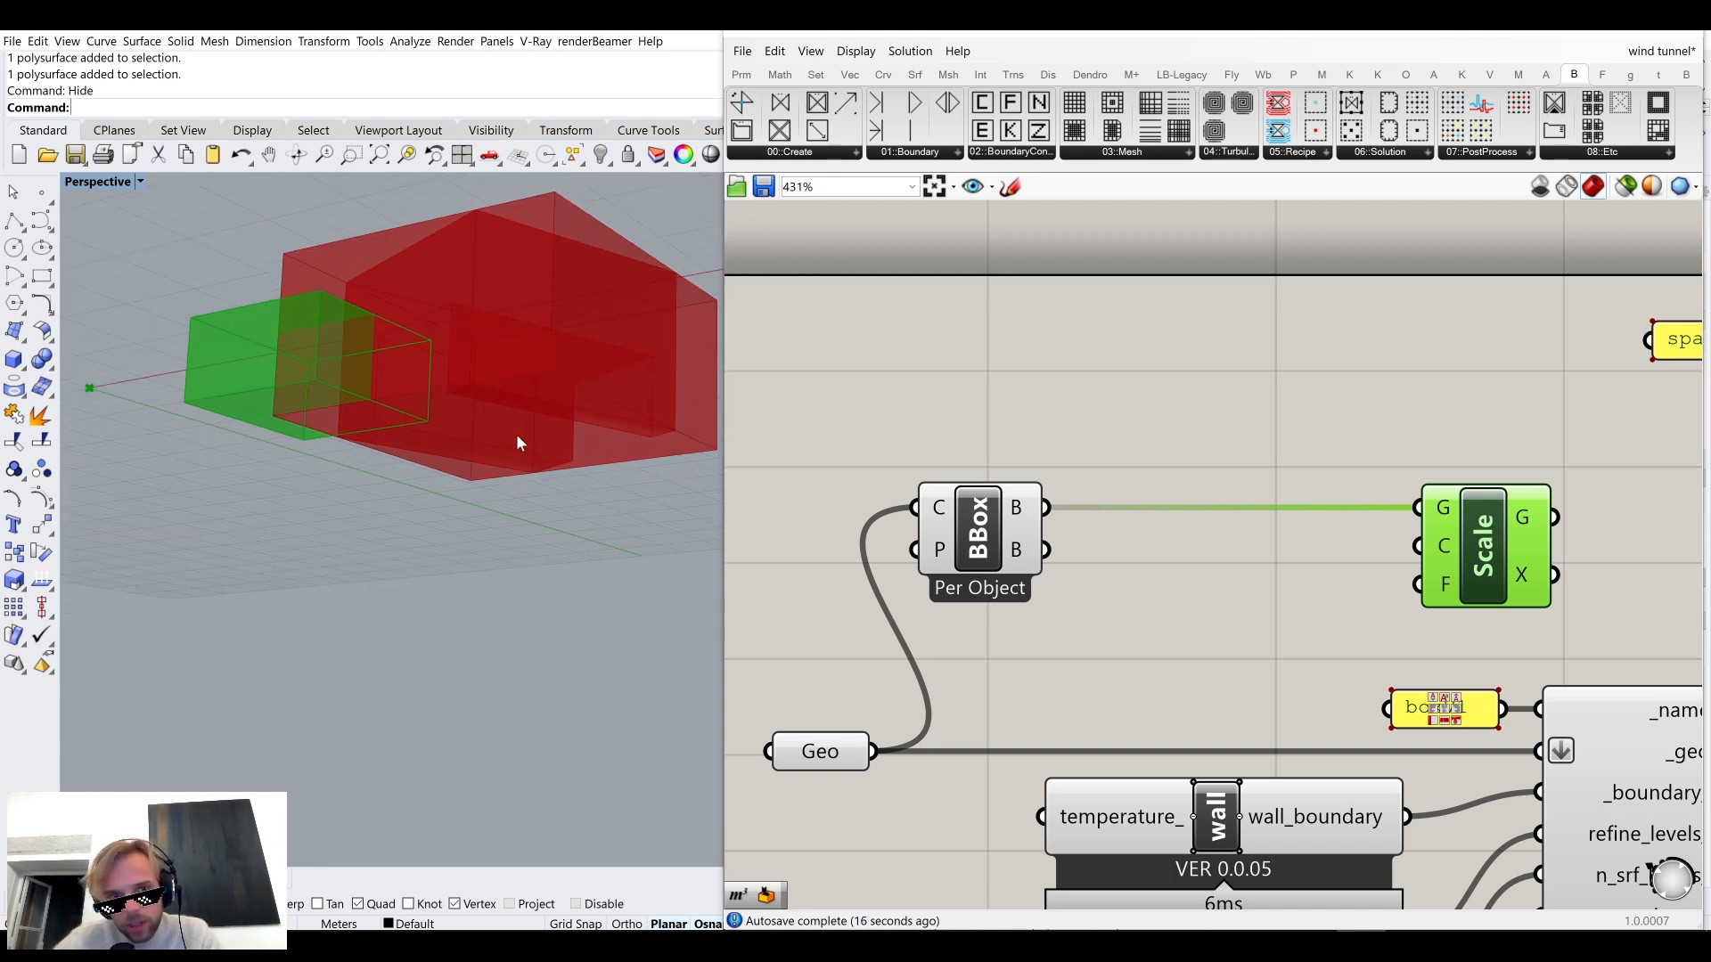
right_drag(517, 425, 530, 496)
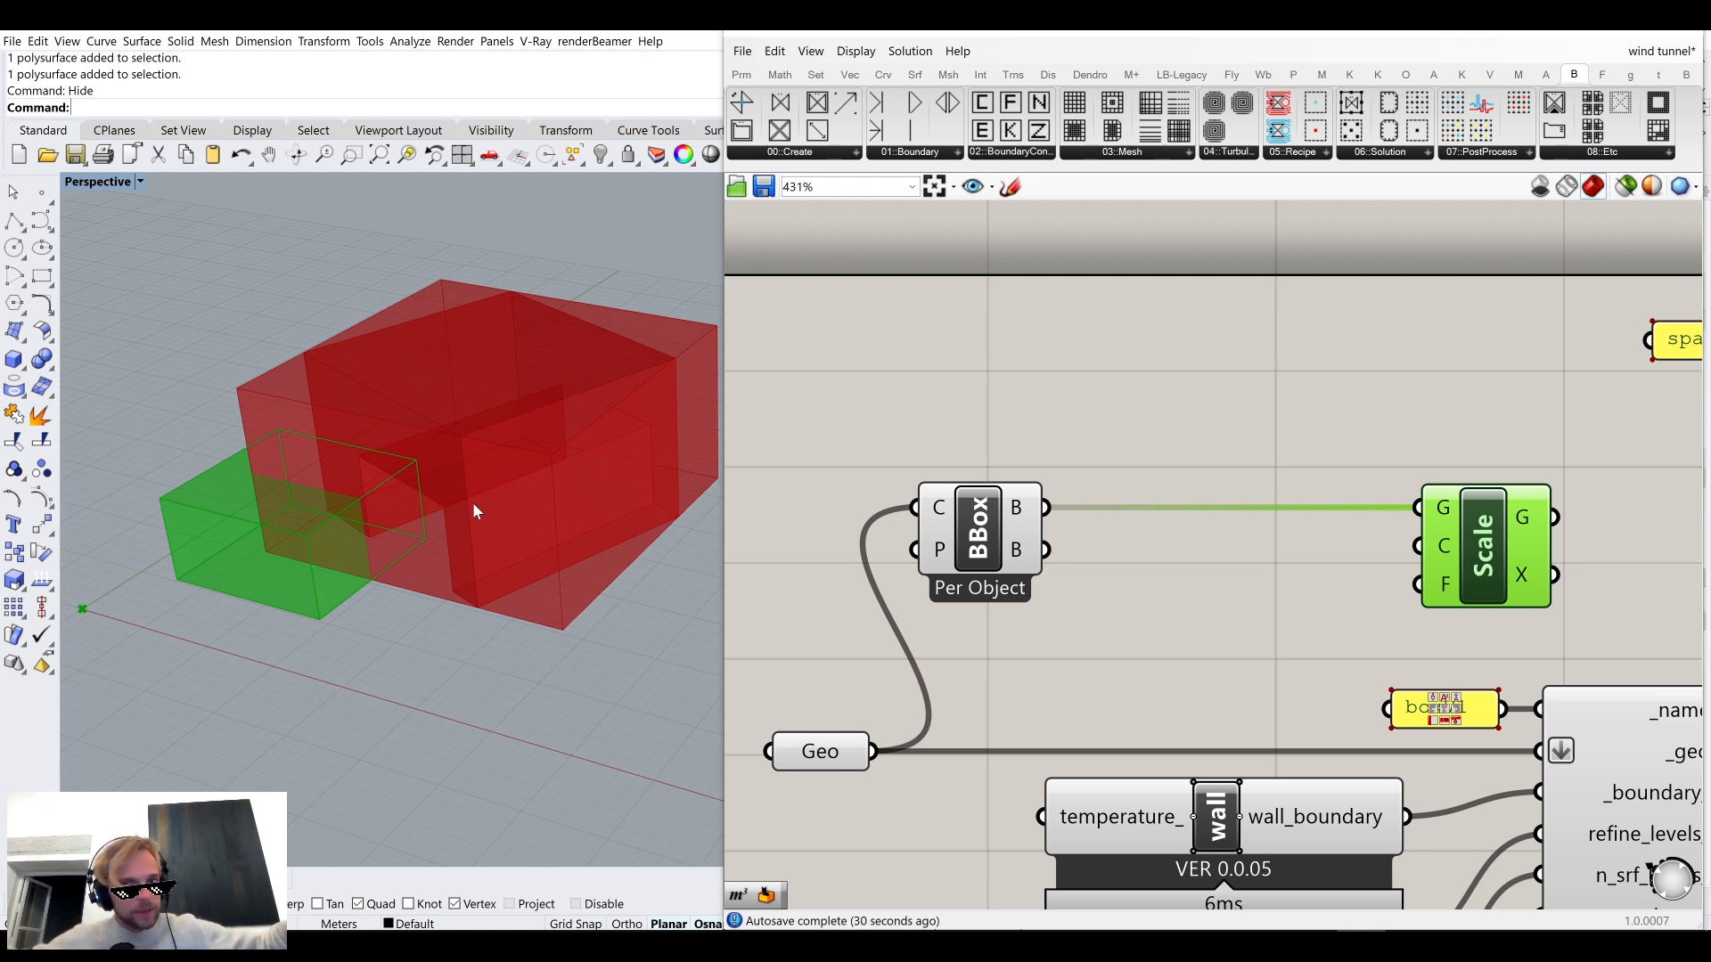
Add an Evaluate Box component, connect the Bounding Box's box output to its B input, and place it above the Bounding Box-to-Scale wire.
click(1188, 424)
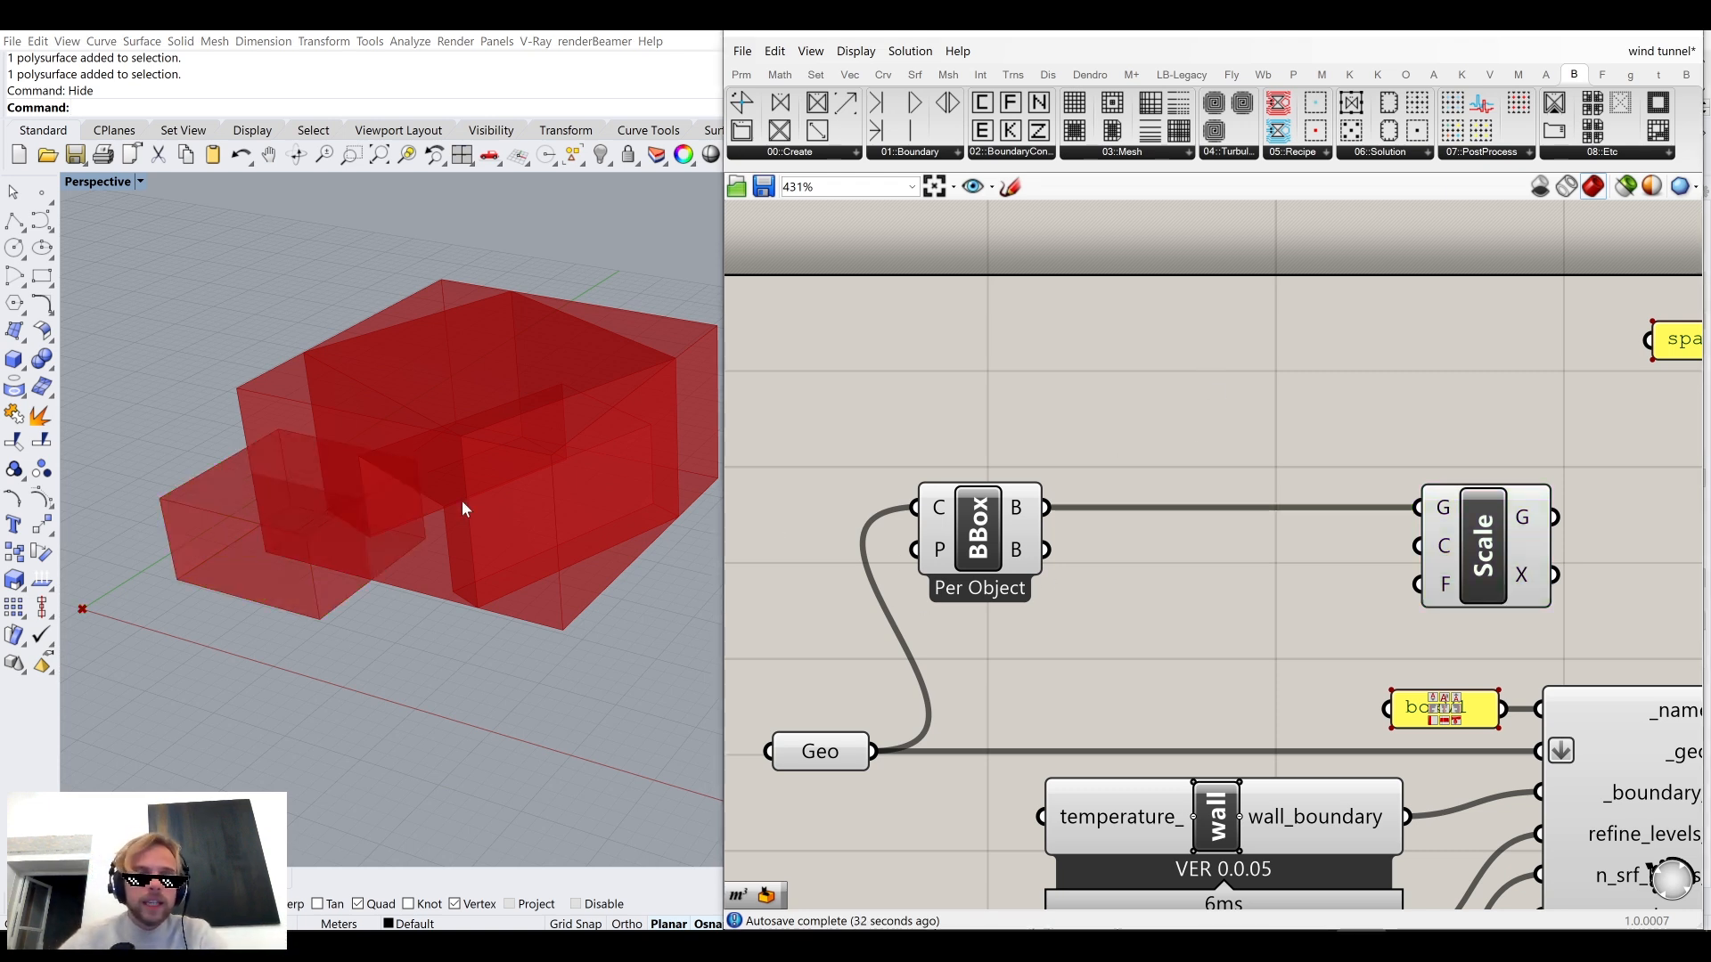
scroll(480, 516, up, 5)
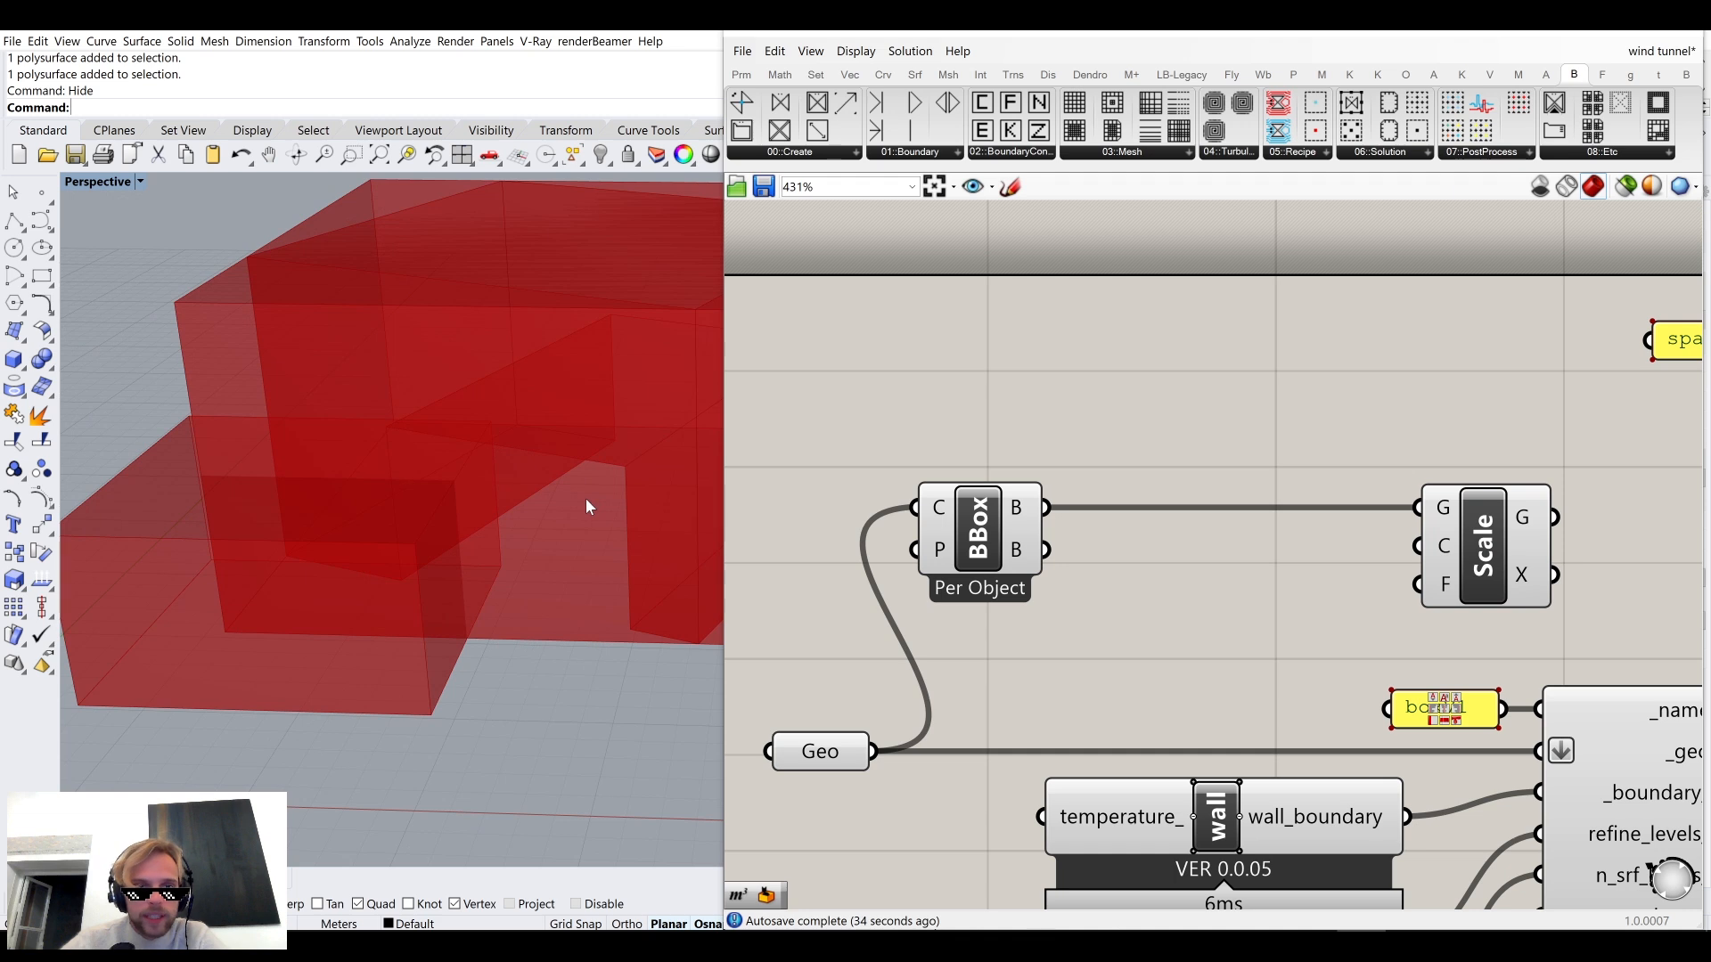
double_click(1178, 415)
text(eval)
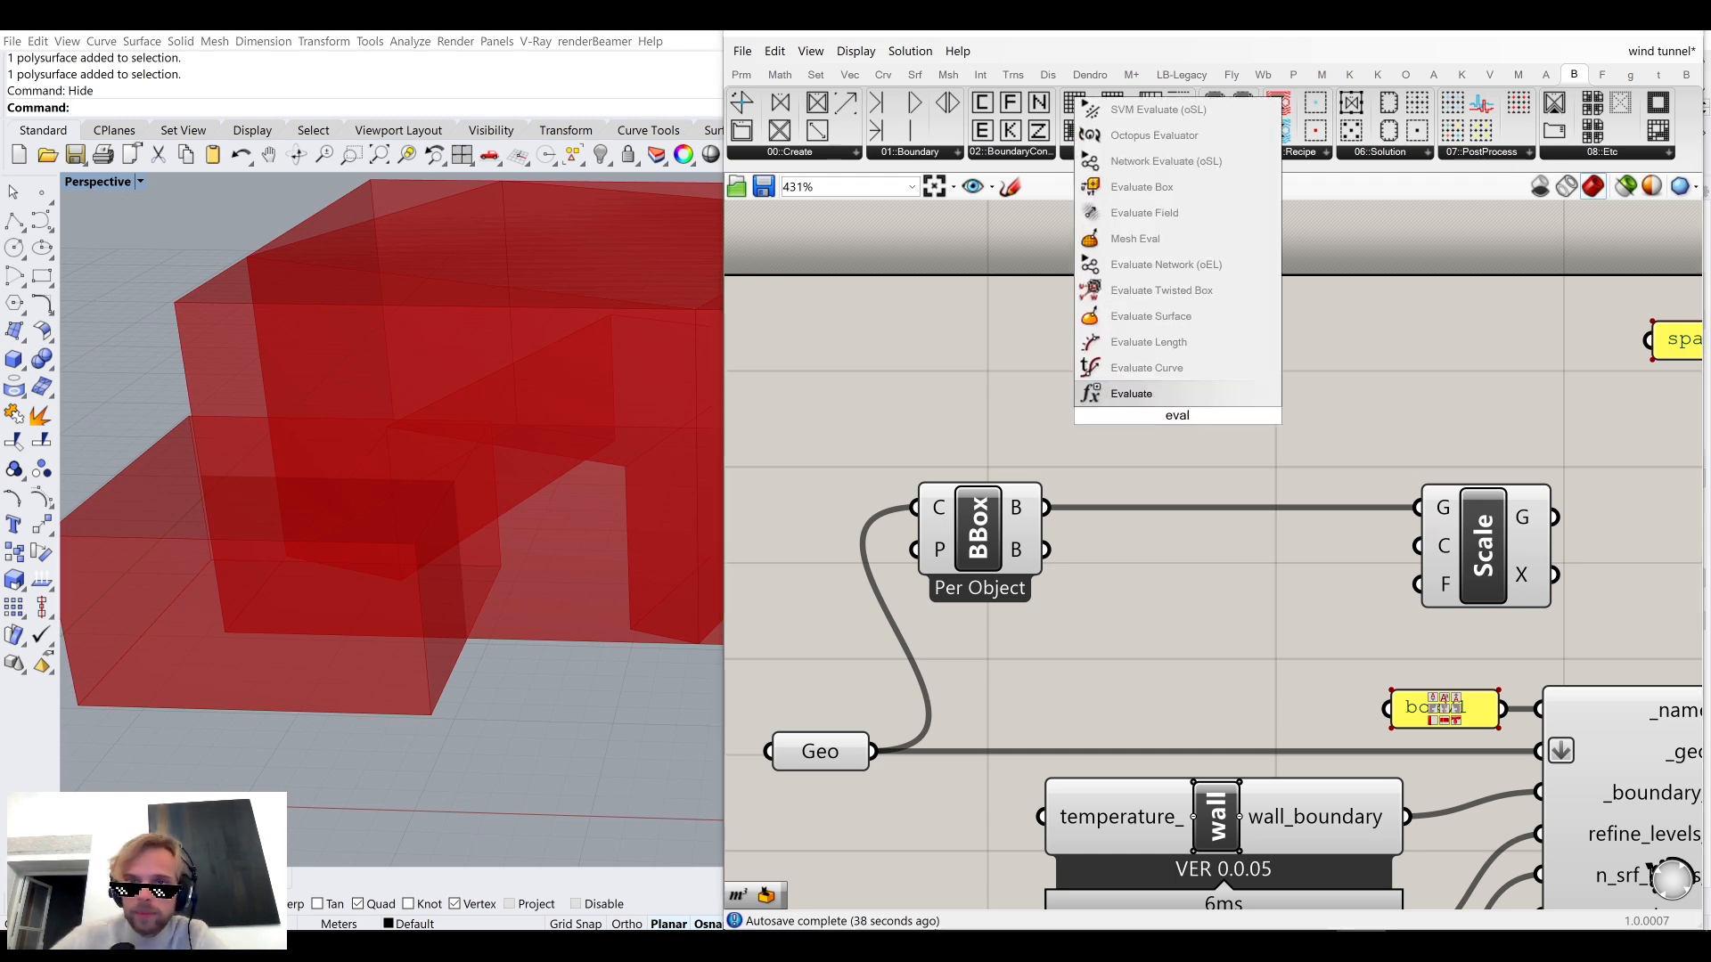
text(uate box)
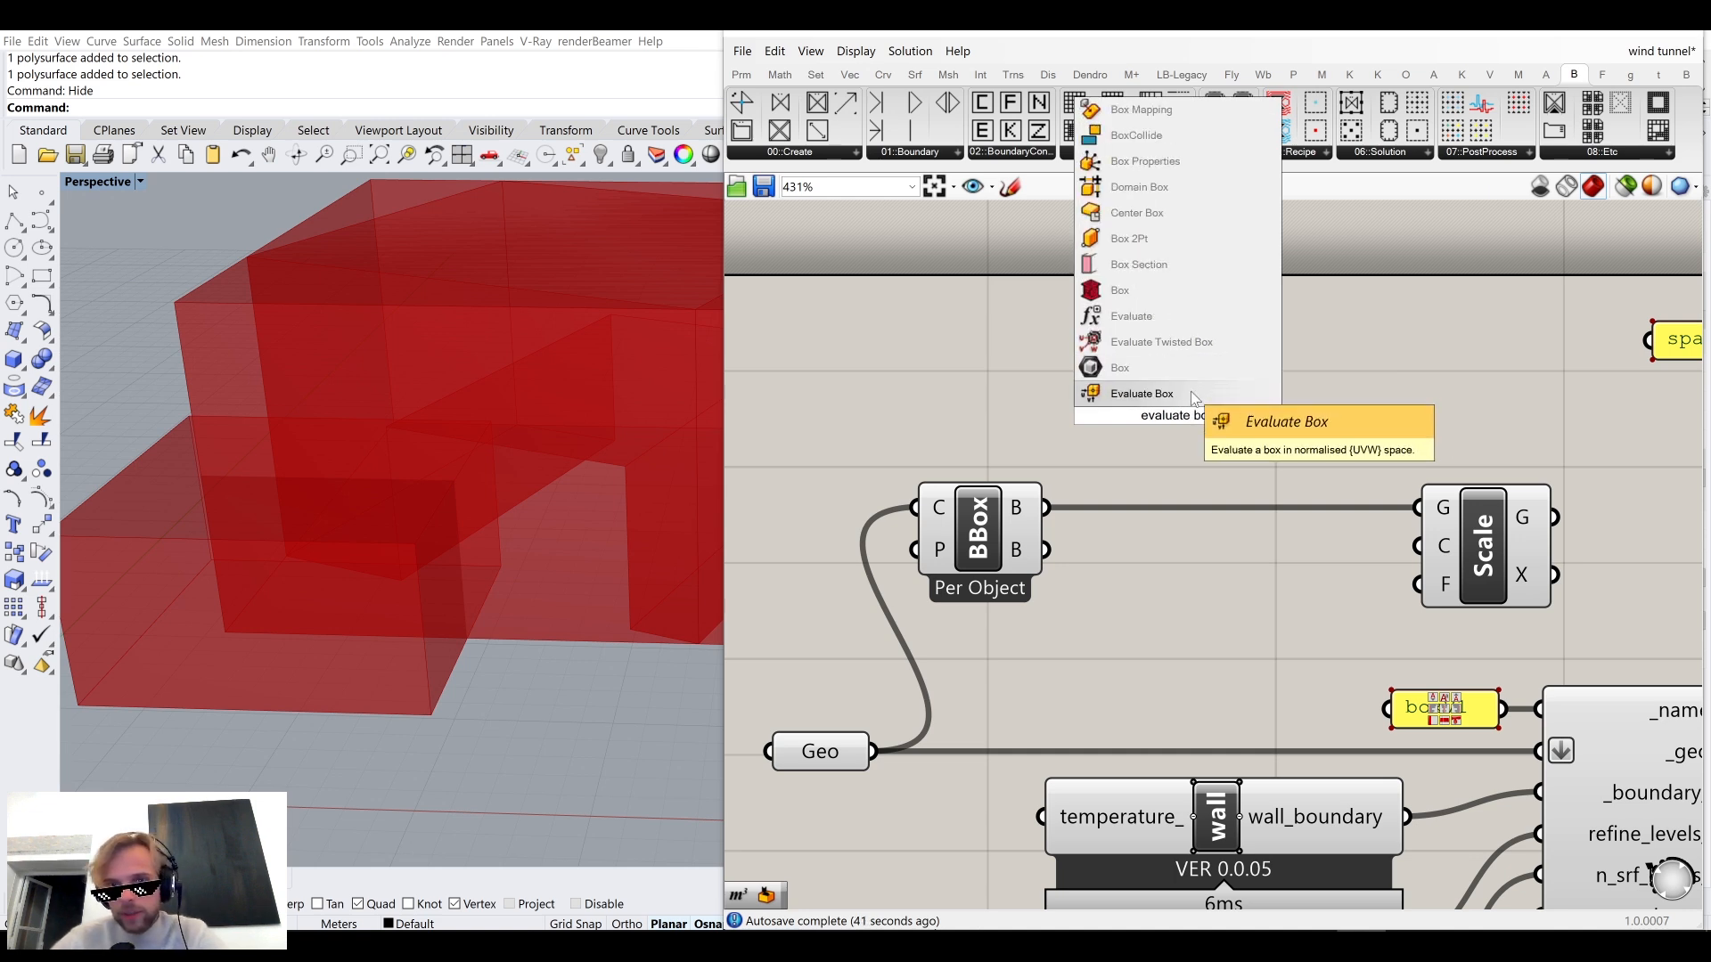
key(Return)
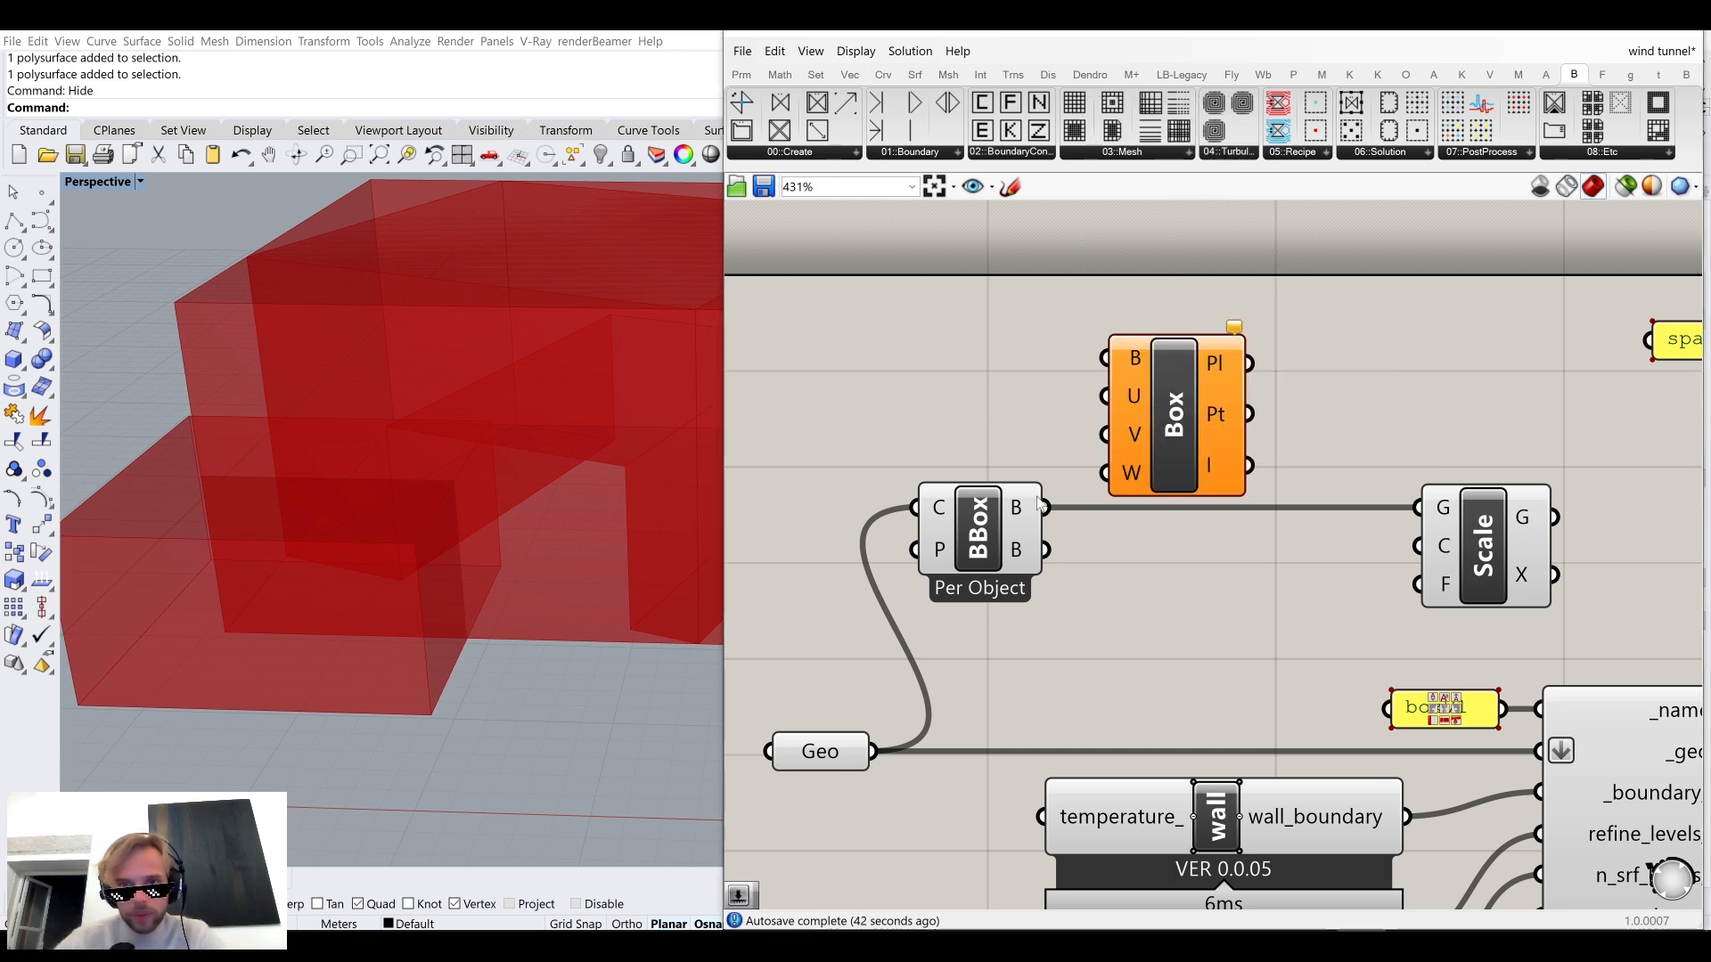
drag(1110, 460, 1150, 642)
drag(1046, 508, 1114, 353)
drag(1219, 422, 1326, 381)
click(986, 377)
right_drag(985, 377, 987, 529)
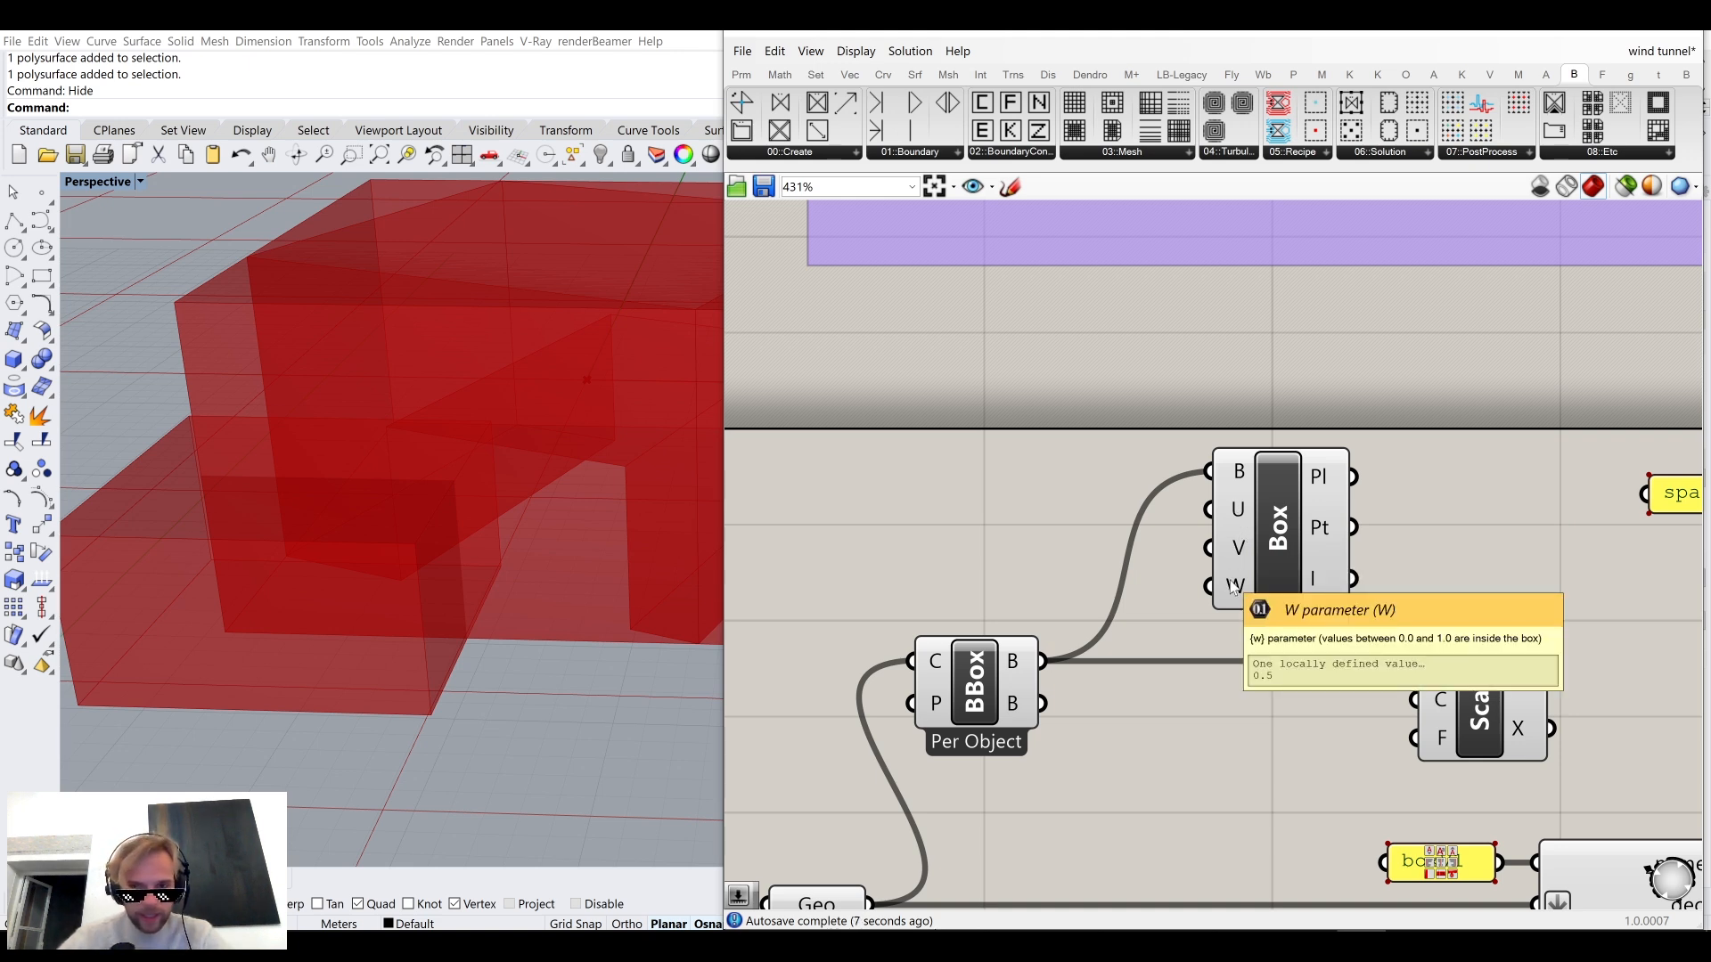
double_click(1002, 570)
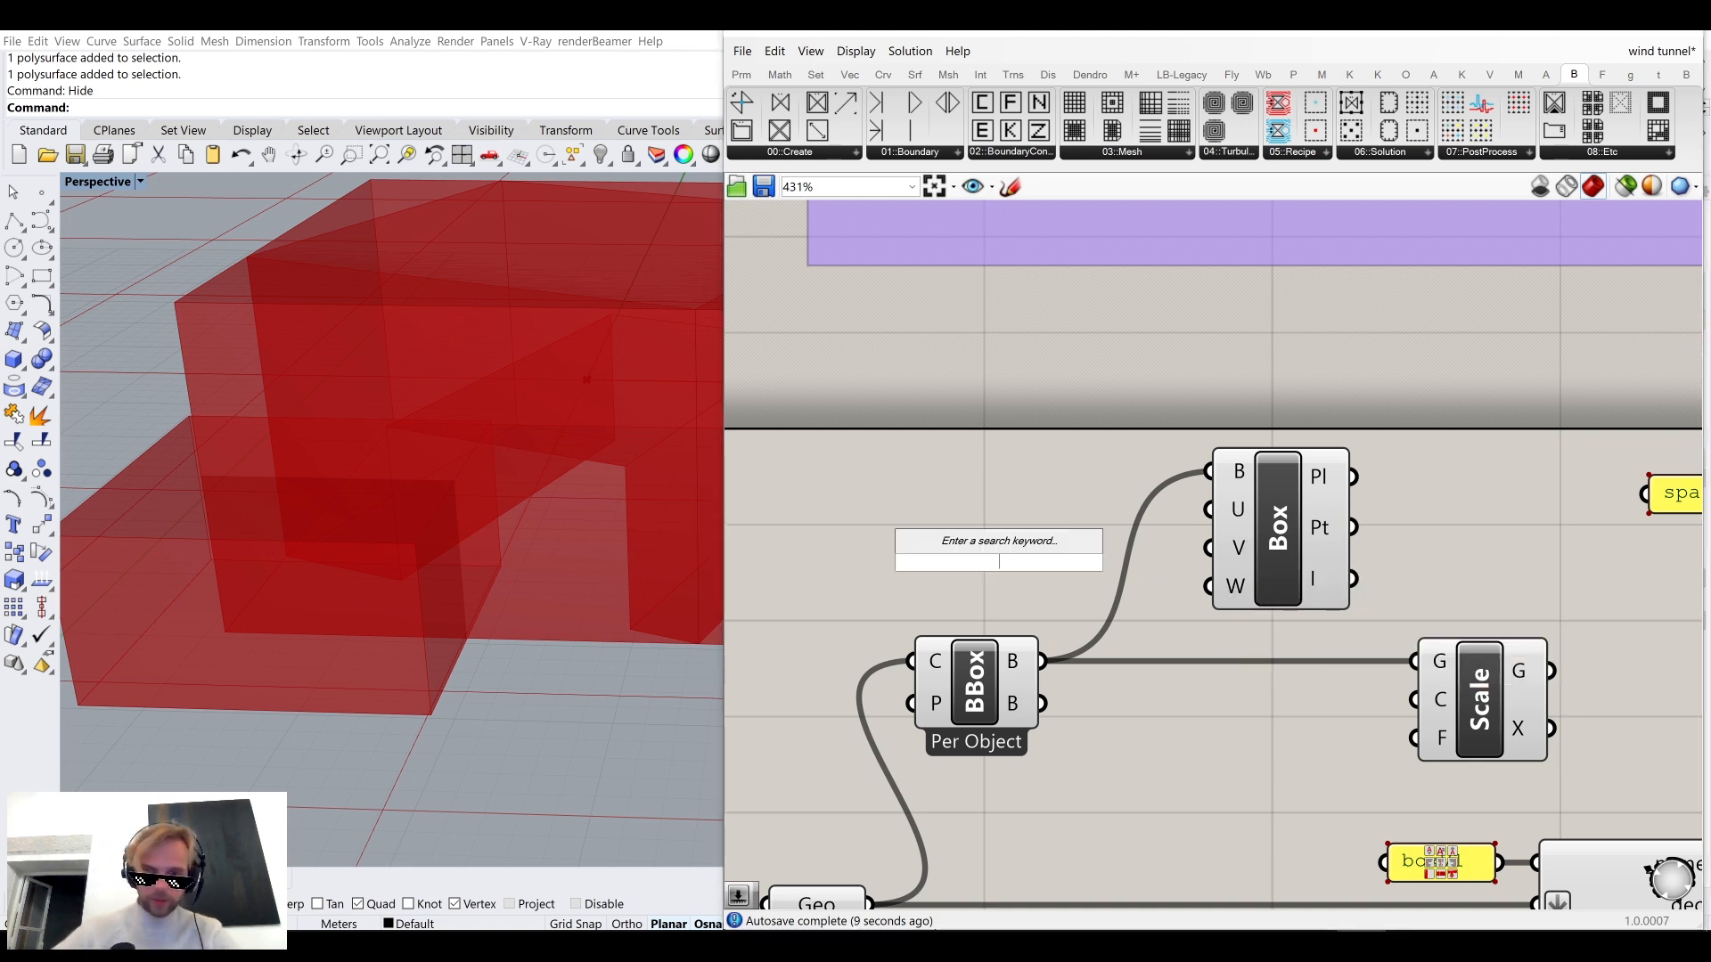
text(panel)
key(Return)
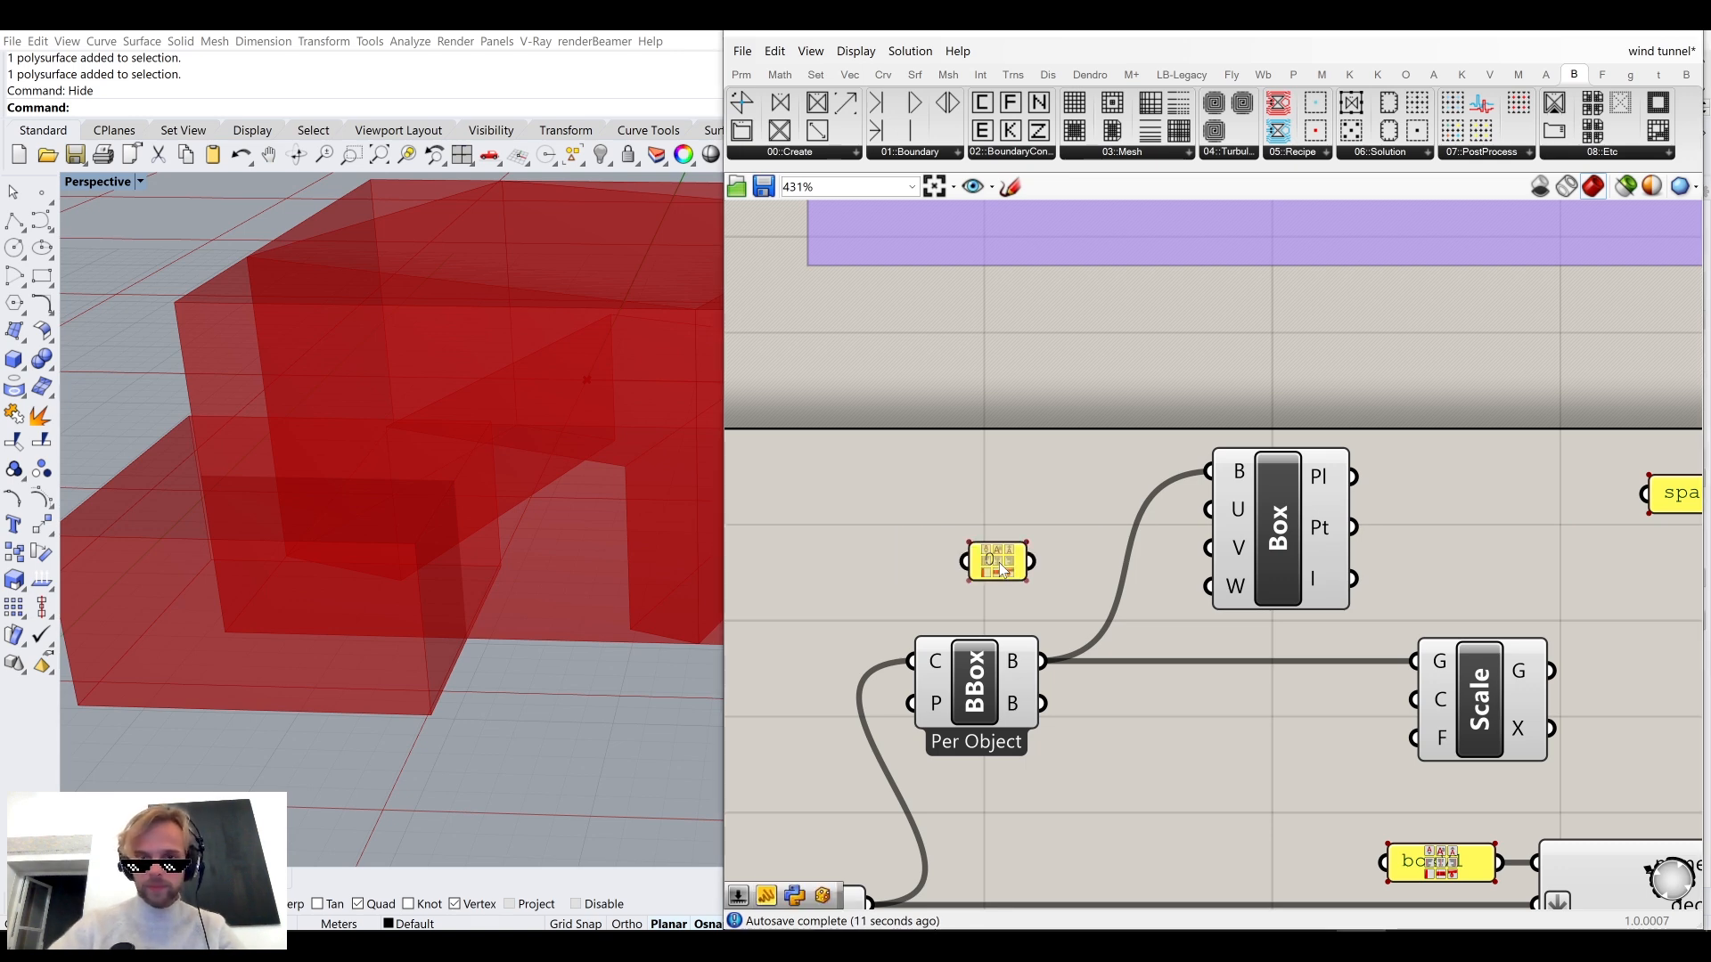
scroll(1045, 575, up, 2)
drag(1031, 559, 1238, 588)
scroll(985, 566, up, 10)
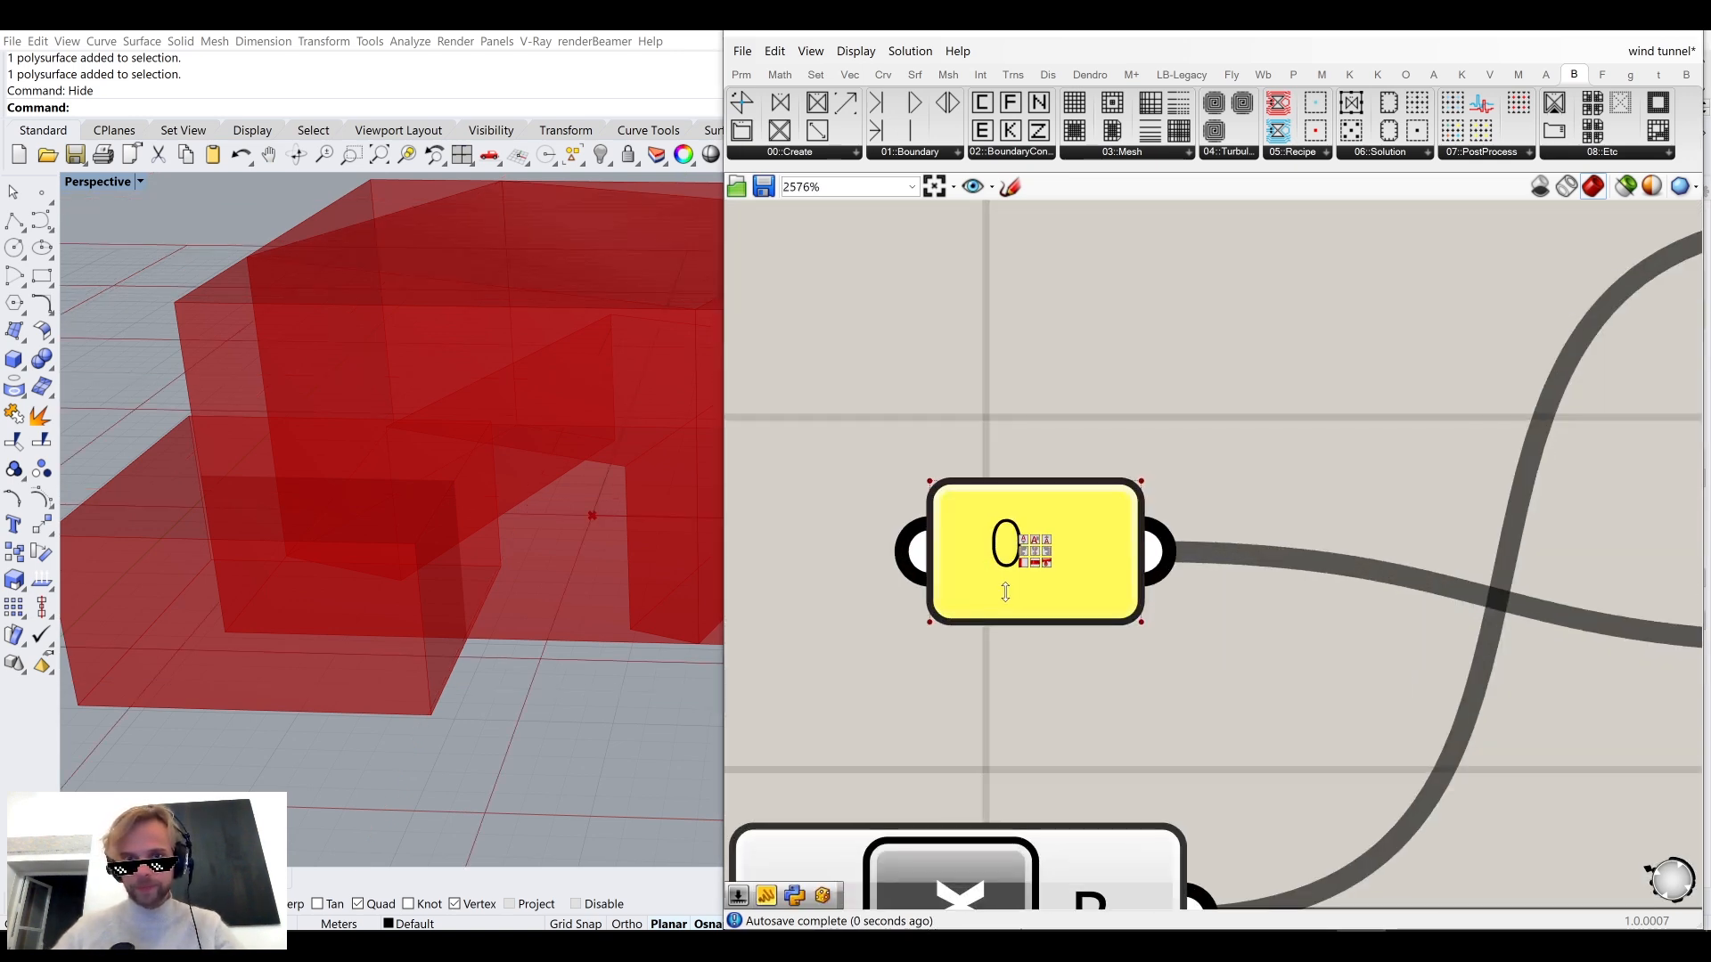
scroll(1021, 515, down, 6)
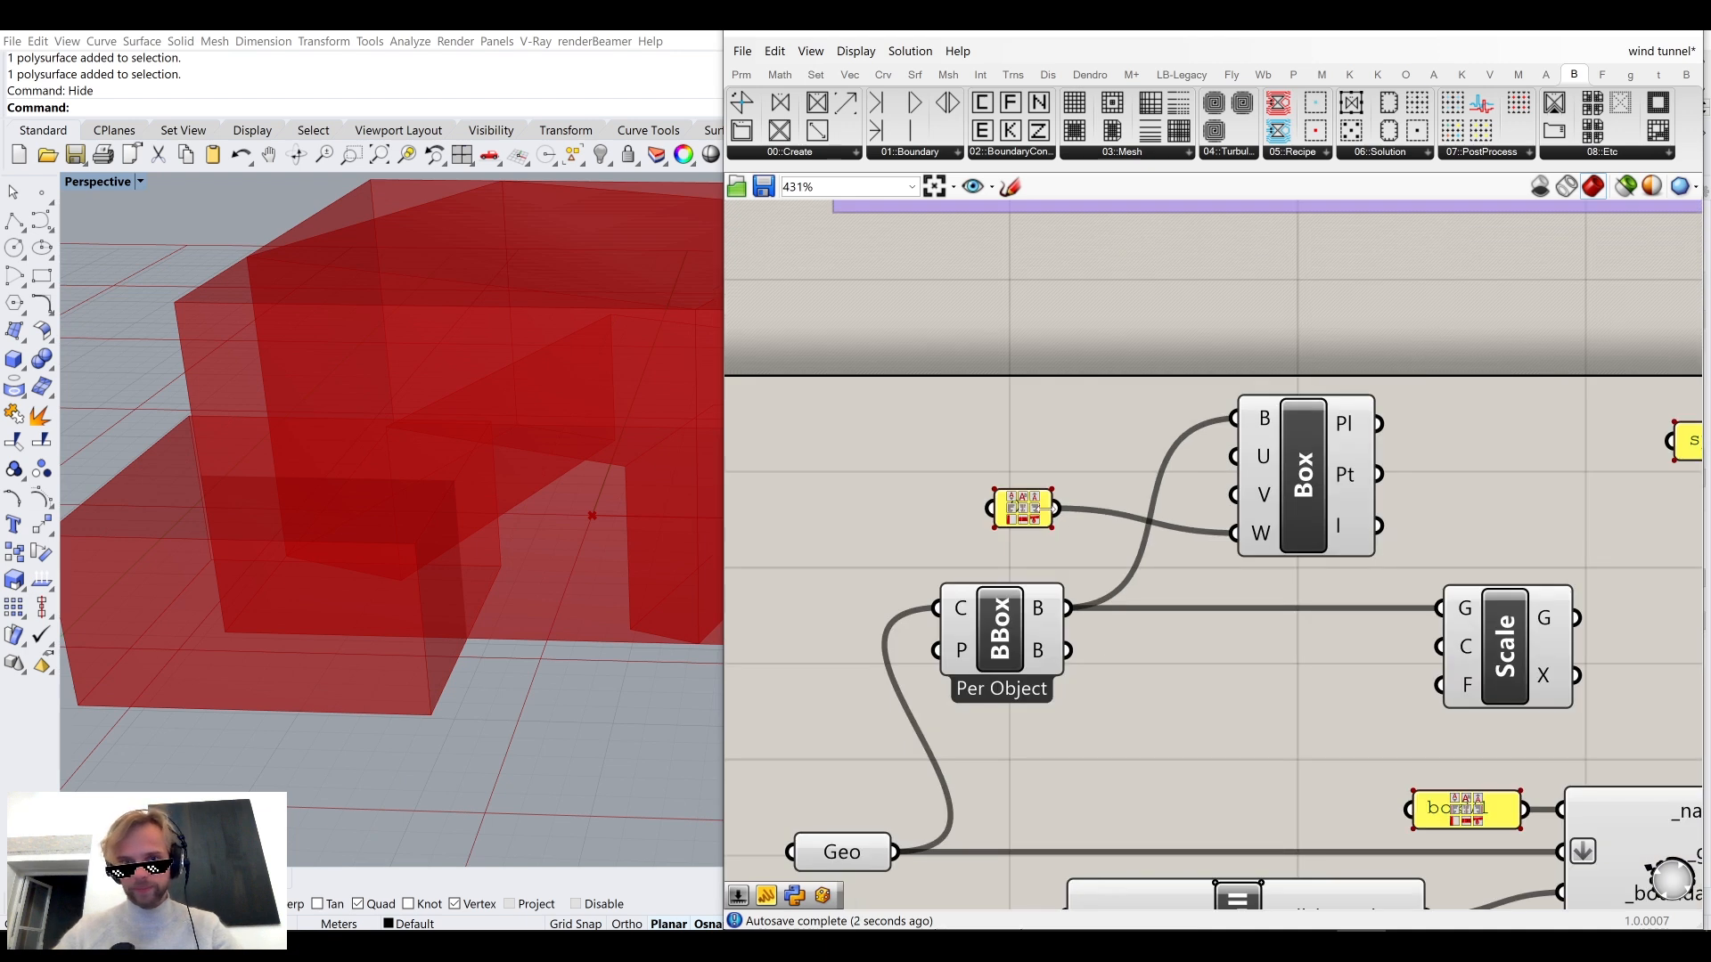
scroll(1025, 514, down, 2)
click(1030, 509)
key(Delete)
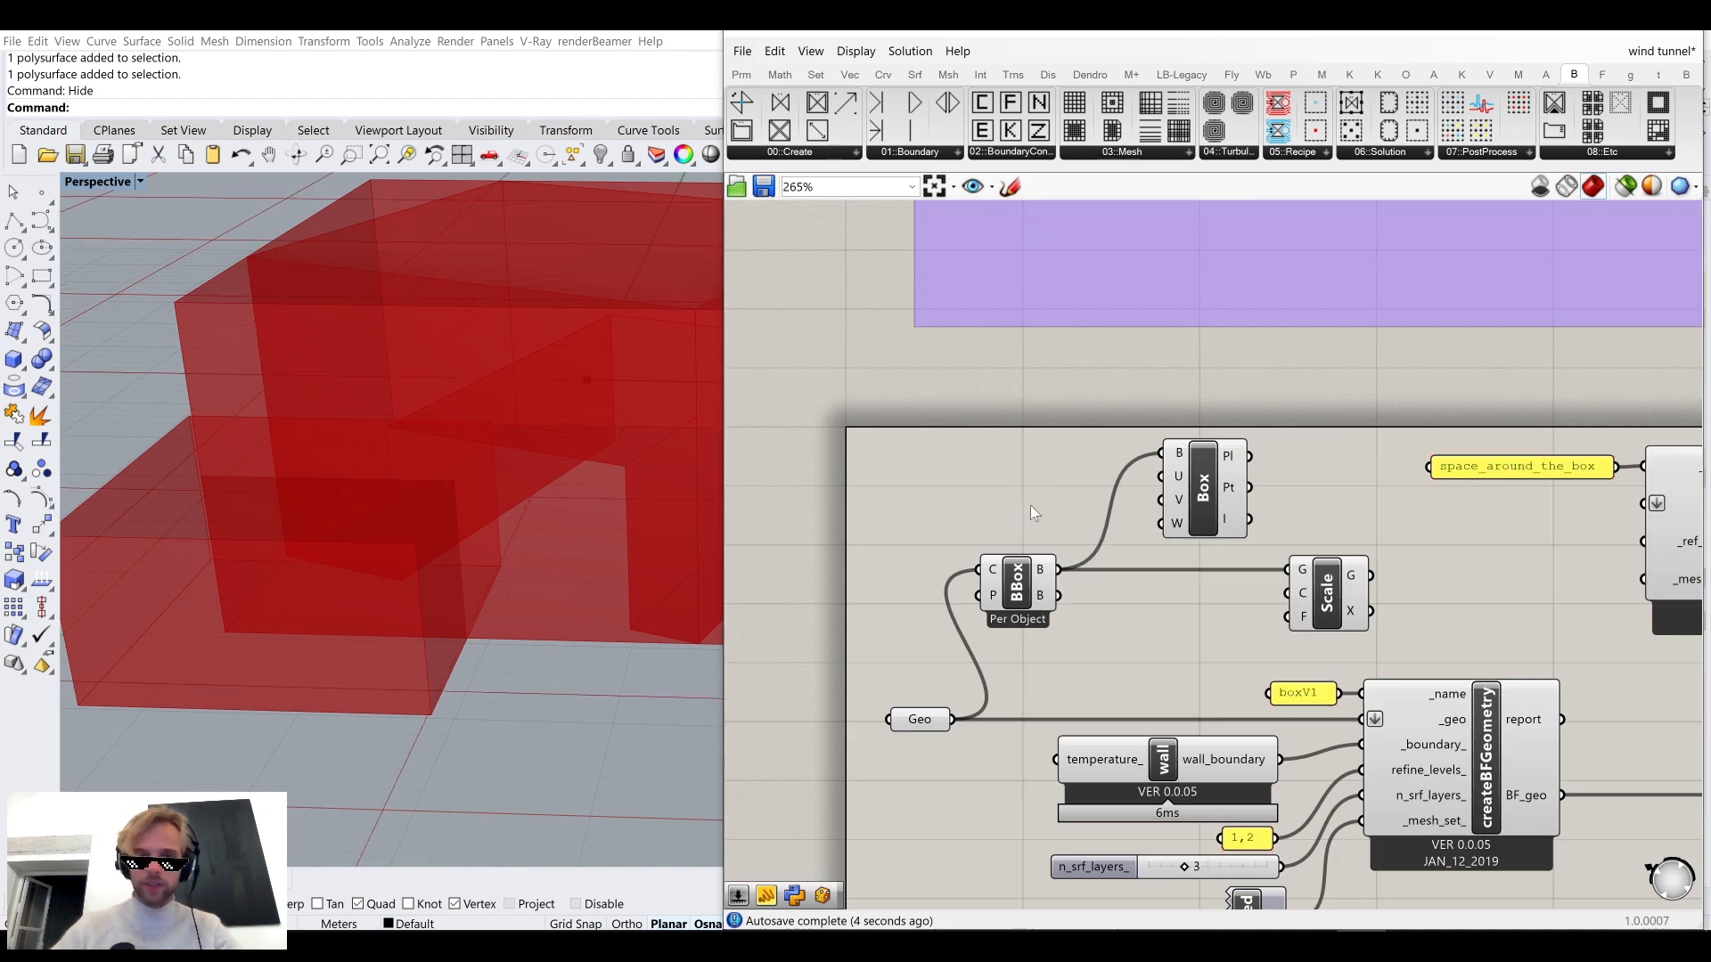
Add a number slider set to 0, connect it to the W input of Evaluate Box, and place it beside that input.
double_click(1030, 505)
text(0)
key(Return)
scroll(1099, 457, up, 2)
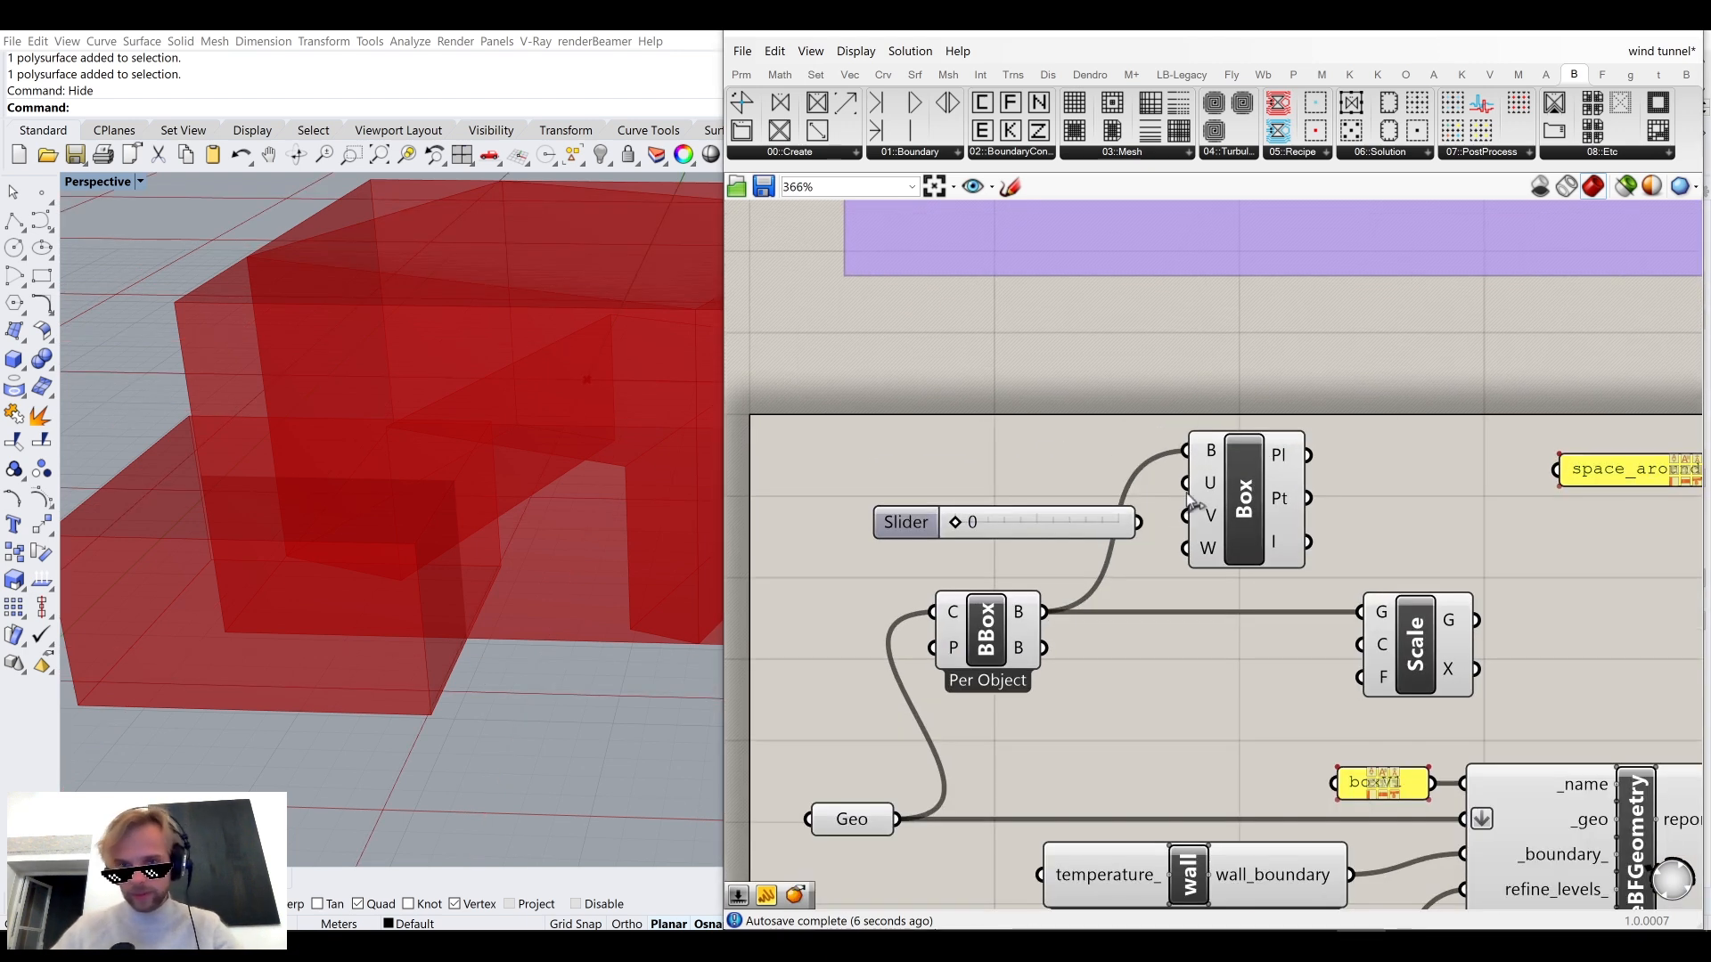
drag(1089, 532, 1045, 558)
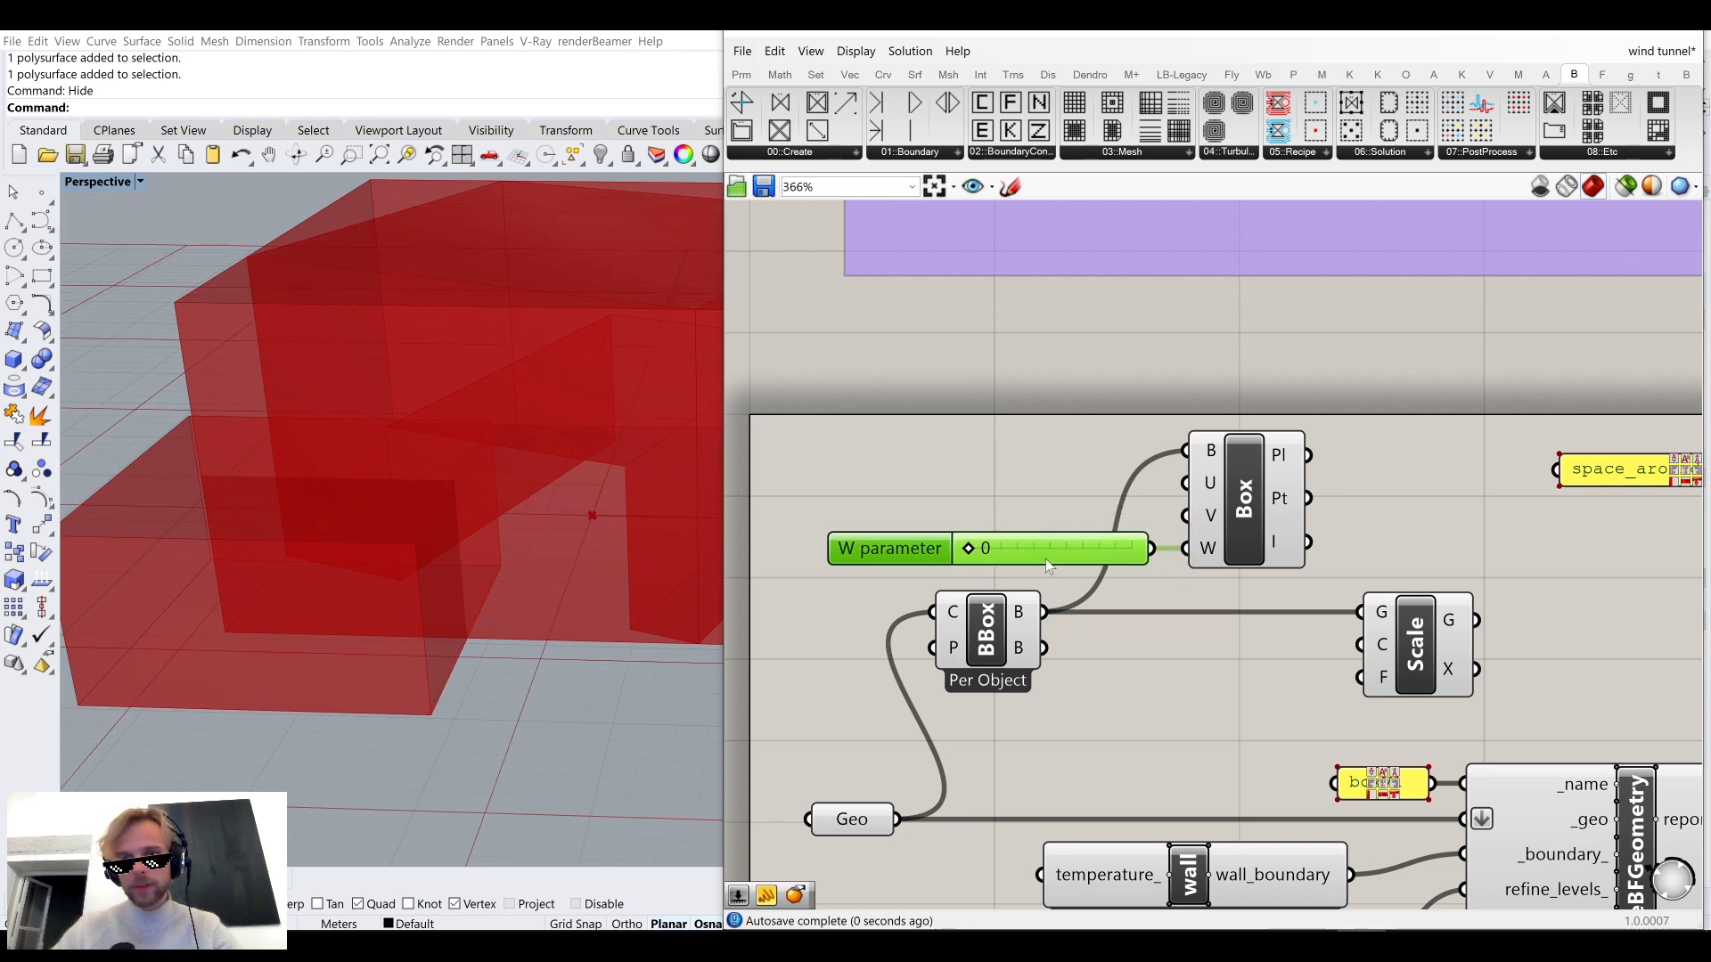
Connect the Pt output of Evaluate Box to Scale's center input so the bounding box scales about its base centre.
mouse_move(594, 491)
right_down()
mouse_move(565, 393)
mouse_move(588, 522)
right_up()
scroll(570, 367, down, 7)
click(1244, 503)
right_drag(1457, 506, 1317, 443)
drag(1168, 435, 1221, 581)
click(1215, 617)
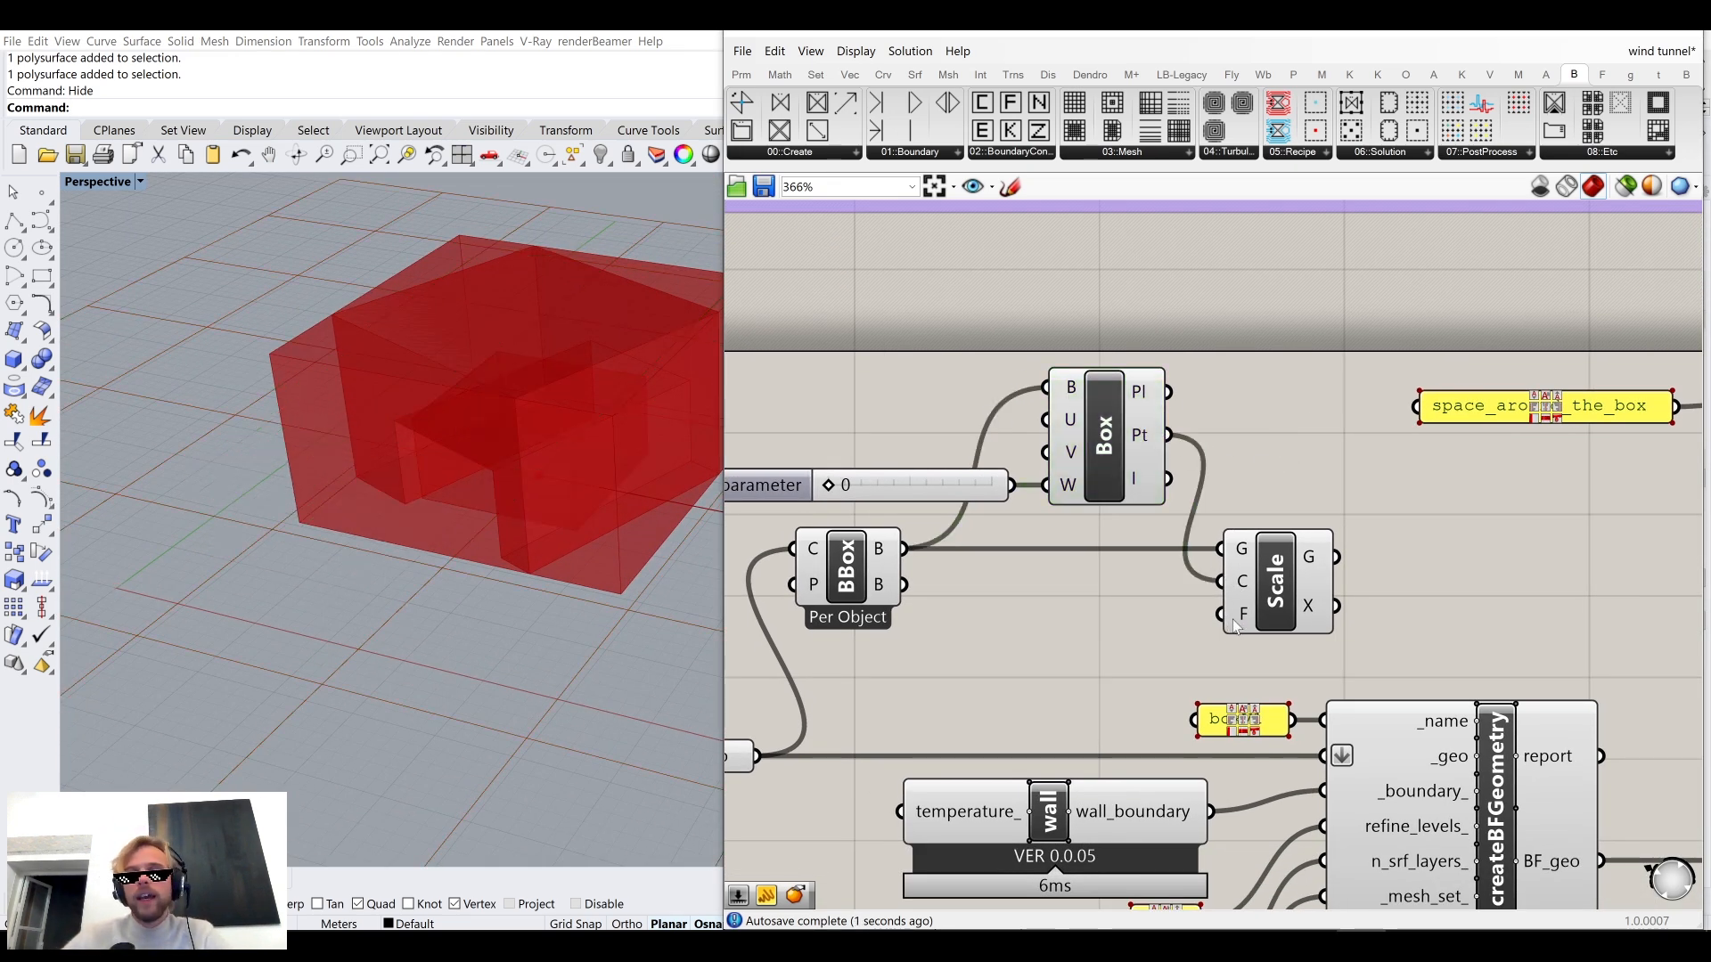
Add a number slider set to 1.2 and connect it to Scale's factor input.
mouse_move(1244, 627)
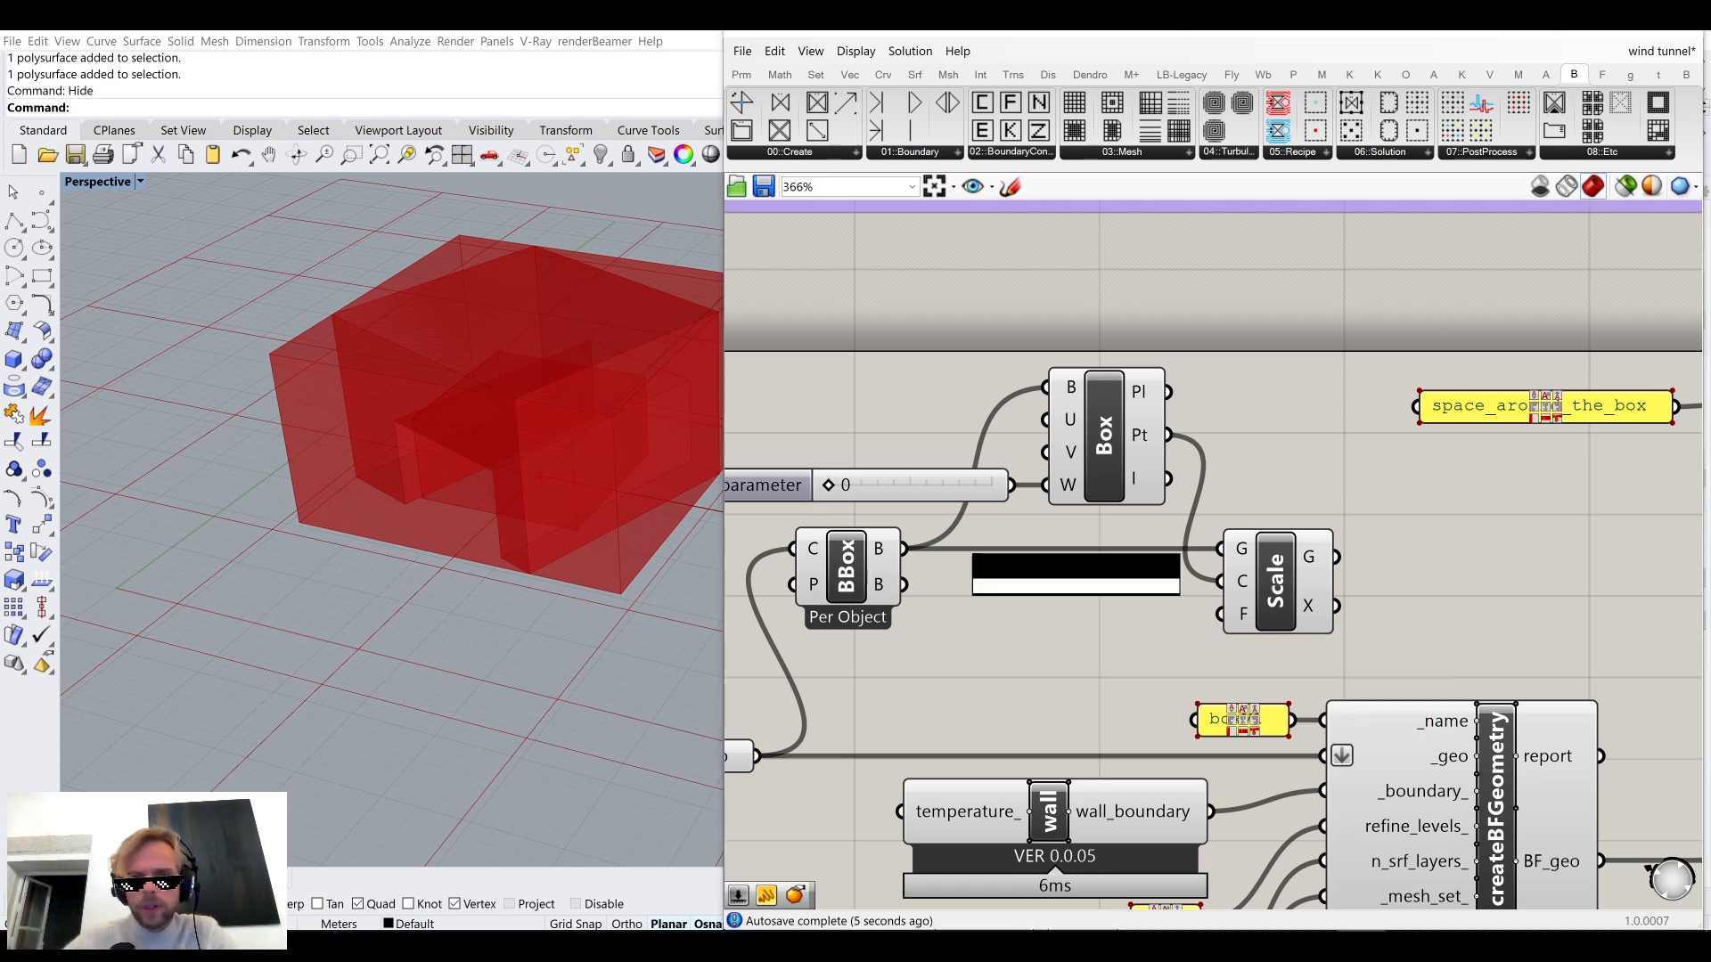
double_click(1057, 652)
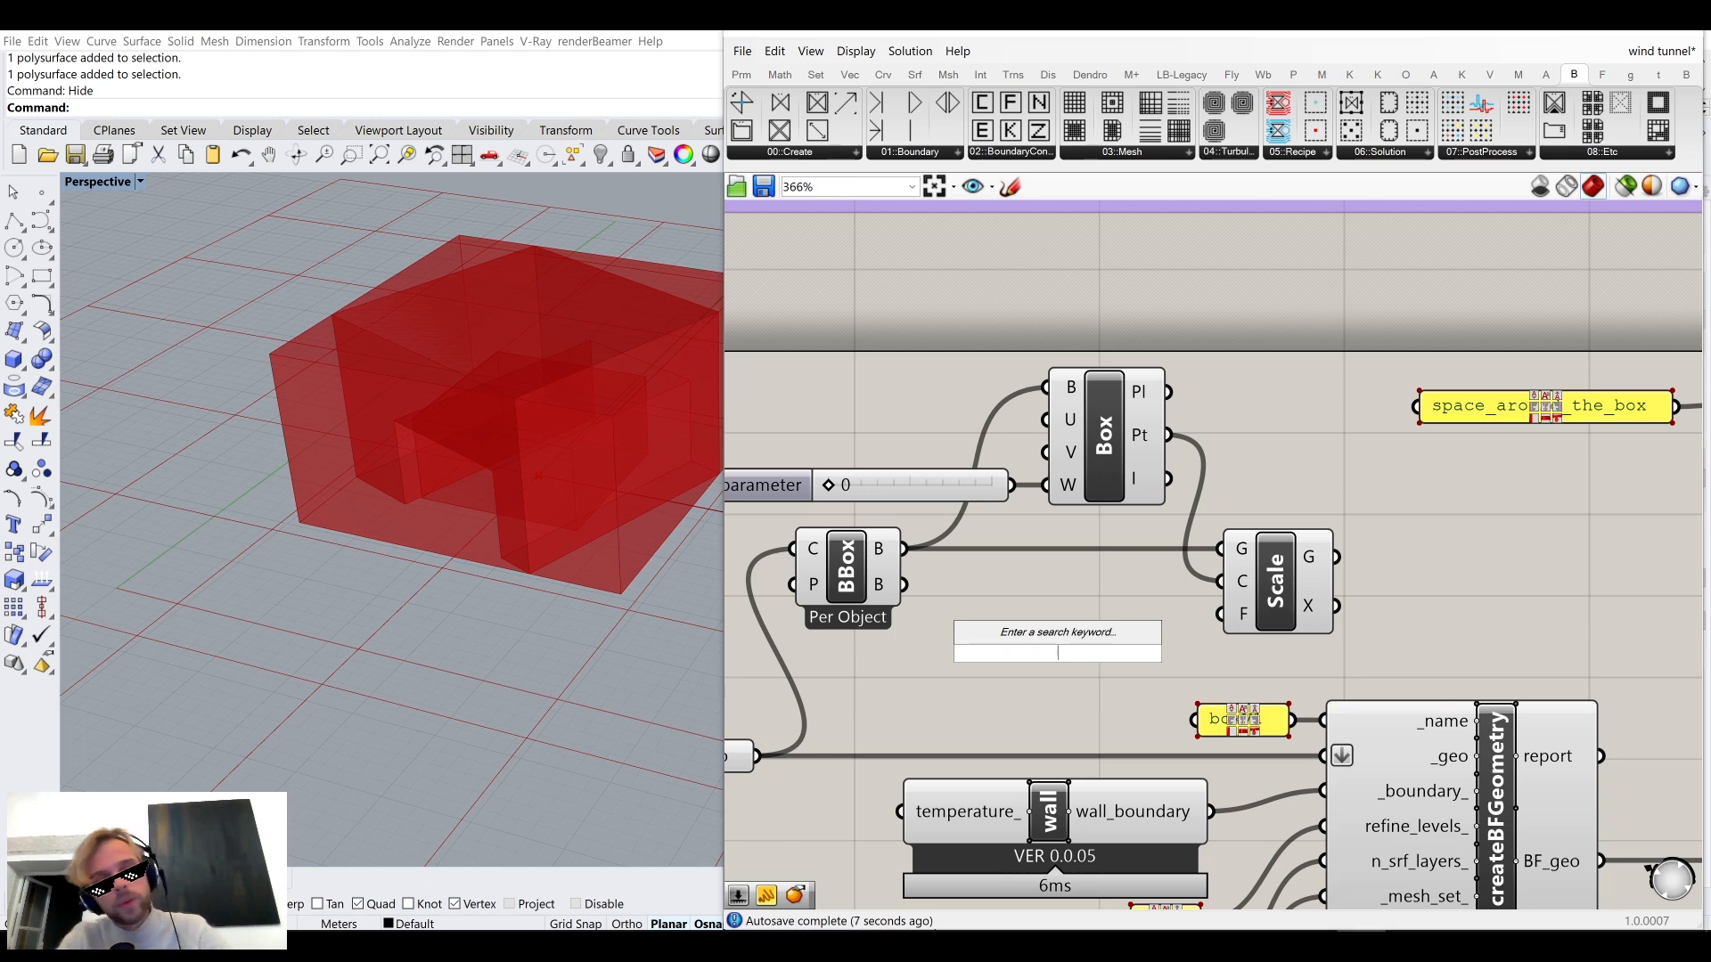
text(1.2)
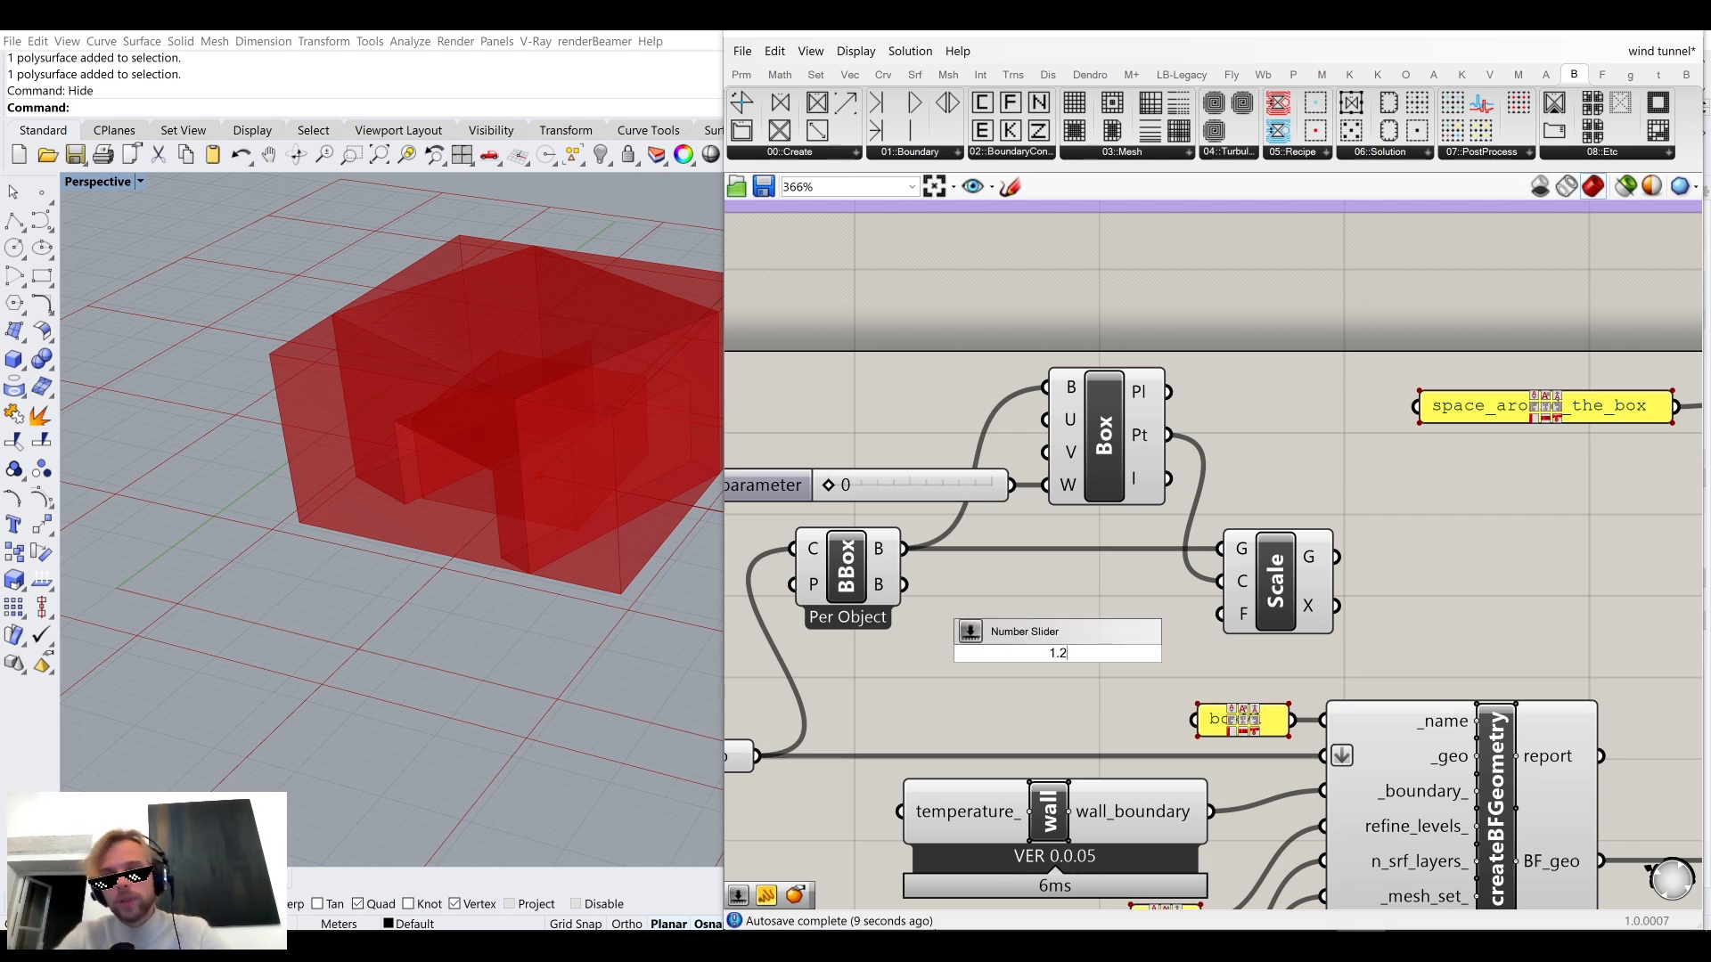
key(Return)
drag(1195, 653, 1221, 614)
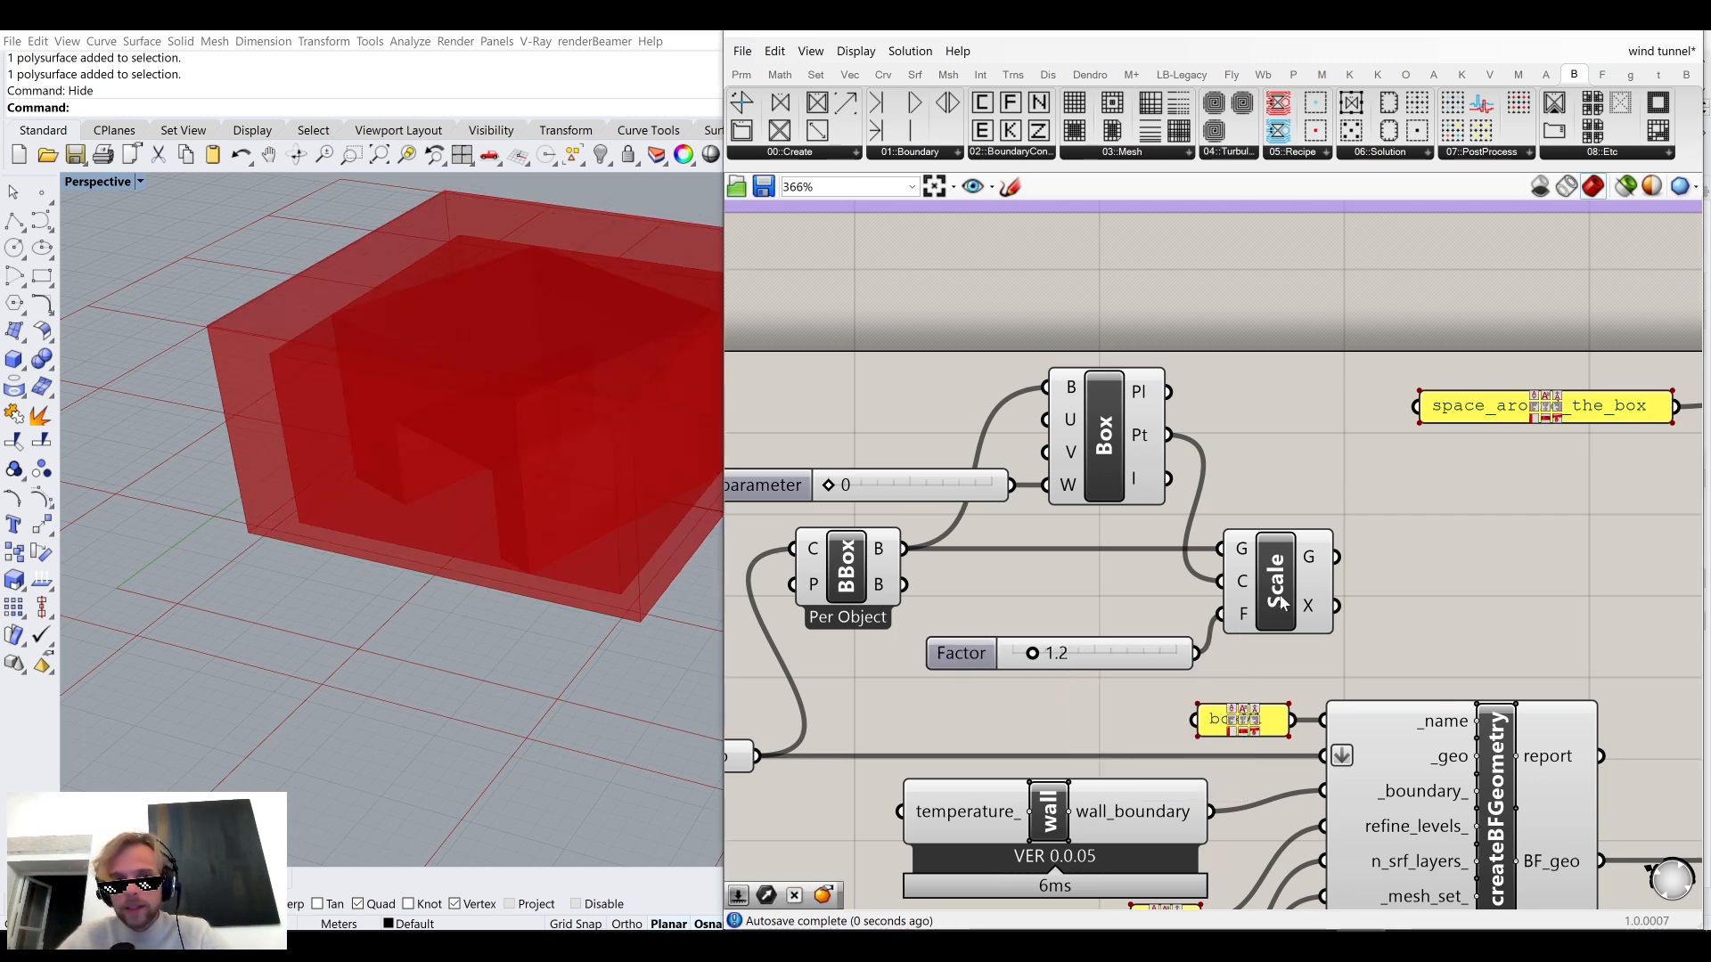
Connect the G output of Scale to the _geo input of the refinementRegion component.
click(1280, 602)
mouse_move(363, 394)
right_down()
mouse_move(374, 344)
mouse_move(344, 333)
mouse_move(326, 353)
mouse_move(383, 405)
right_up()
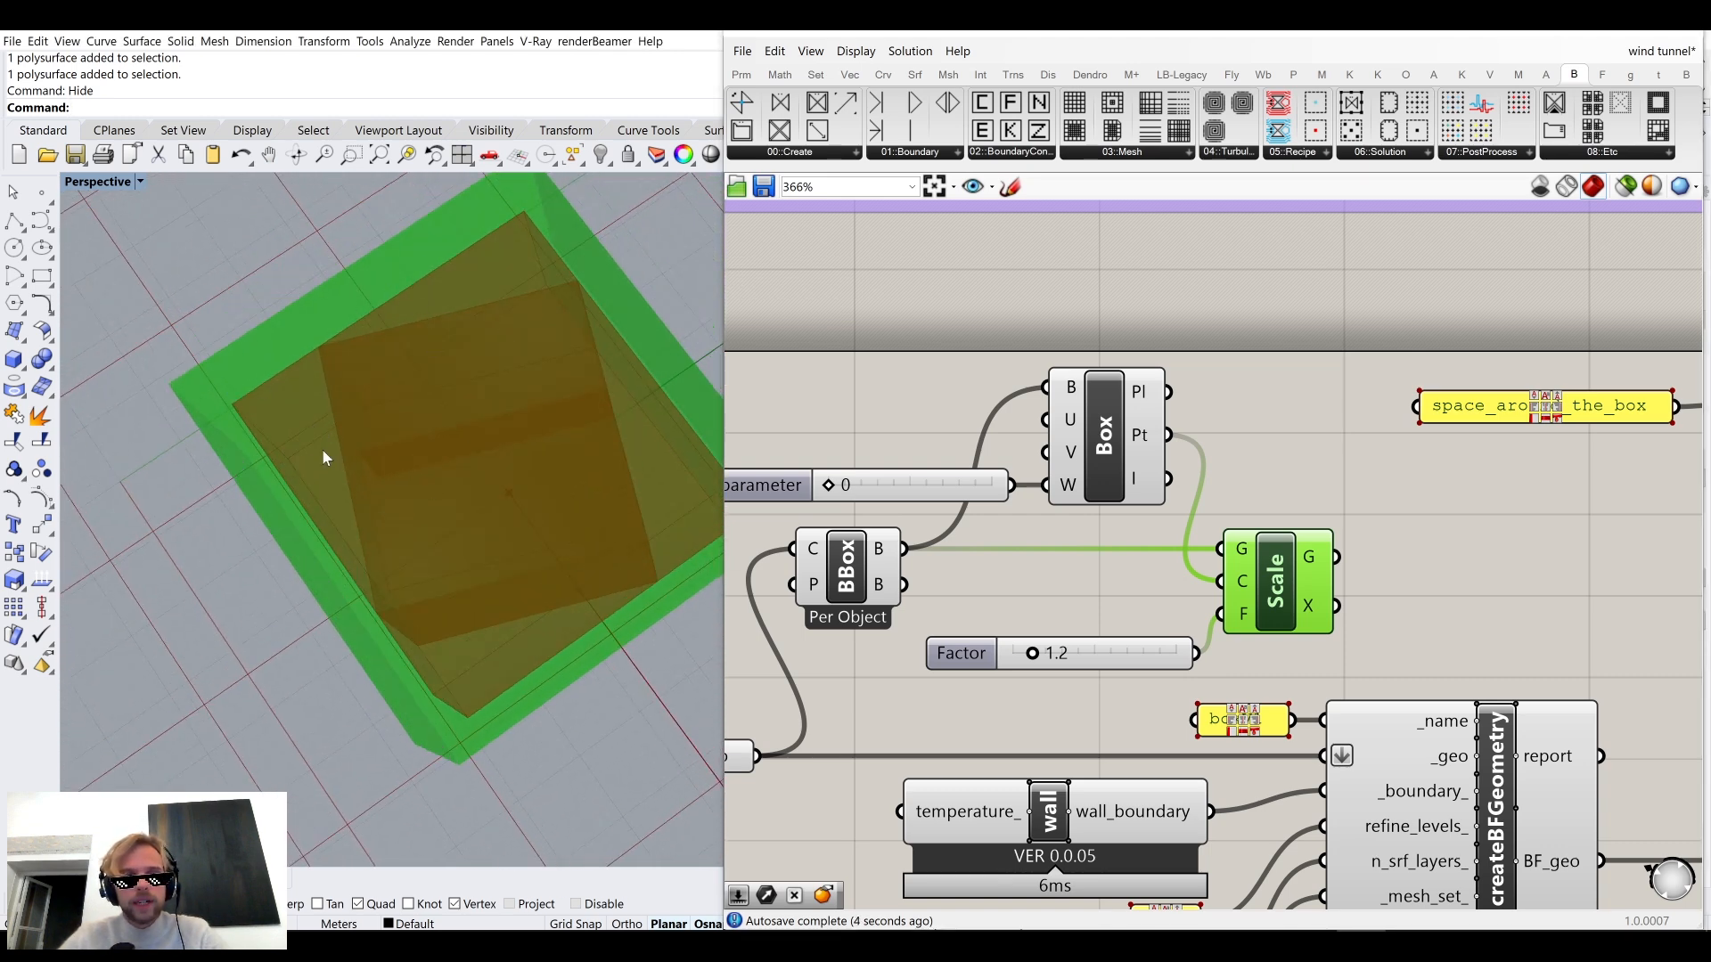
right_drag(1334, 562, 1096, 549)
scroll(1239, 492, down, 2)
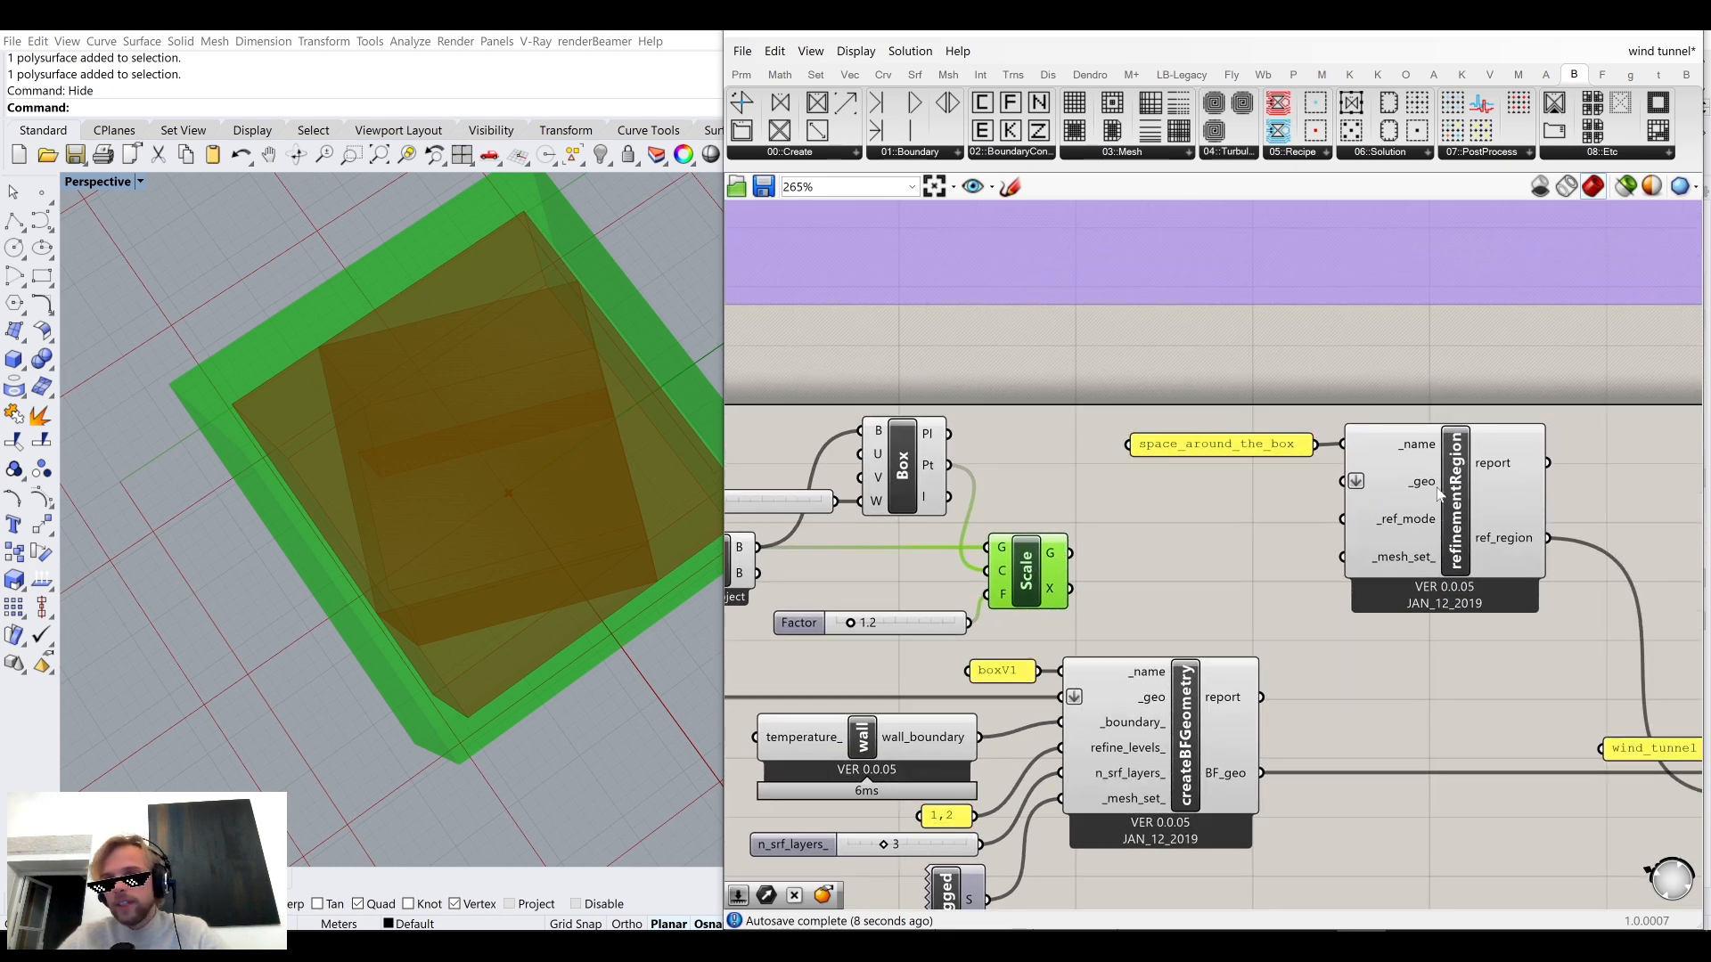
drag(1054, 555, 1354, 481)
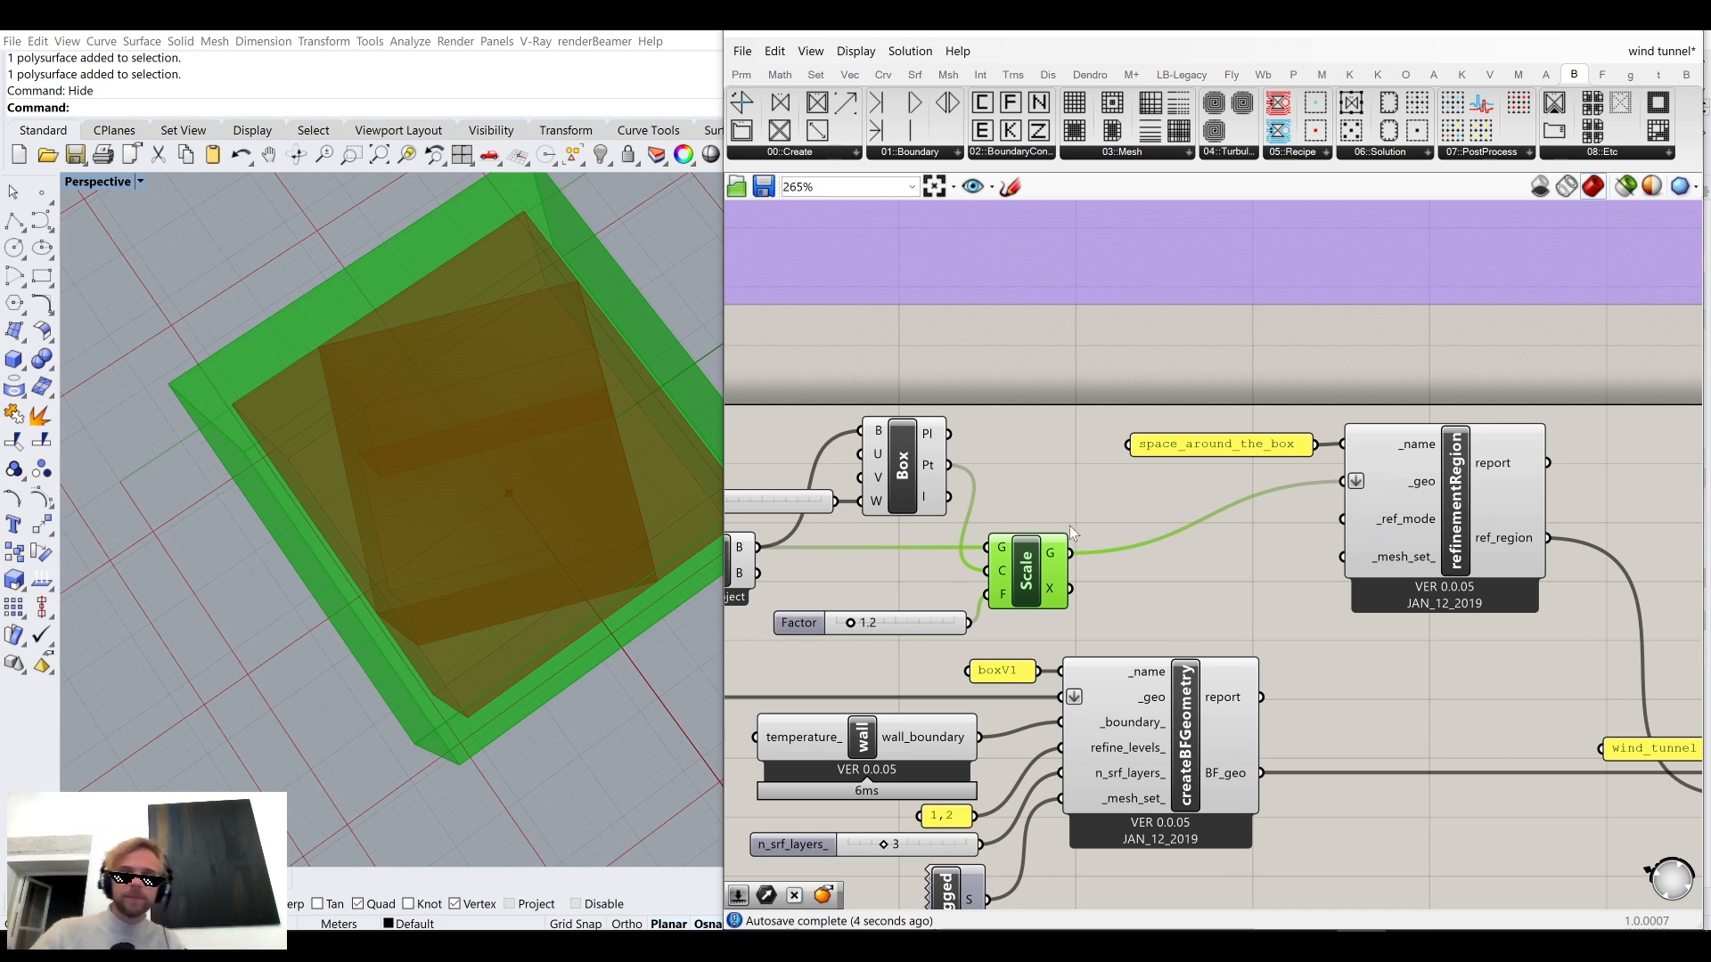
Arrange Bounding Box, Evaluate Box, Scale and their W parameter and Factor sliders compactly in a row above the createBFGeometry group.
drag(1045, 581, 1076, 517)
right_drag(1085, 379, 1204, 340)
drag(1005, 583, 1044, 490)
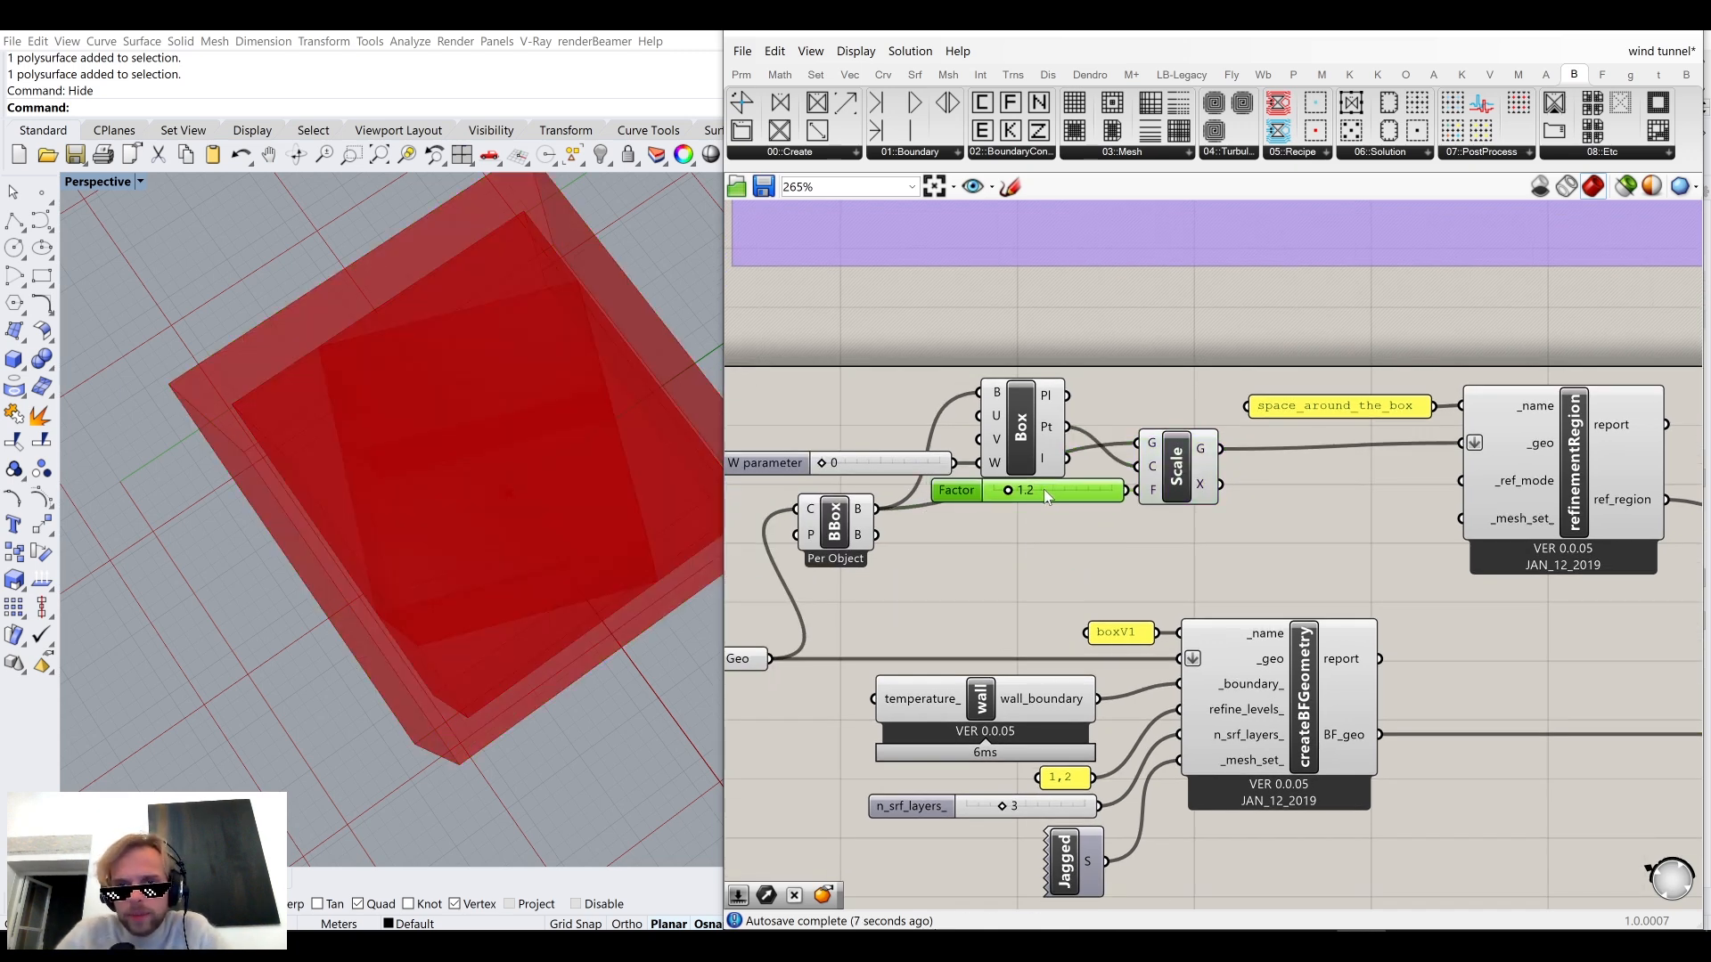
right_drag(854, 541, 962, 513)
drag(941, 417, 922, 499)
drag(922, 513, 1008, 433)
click(972, 446)
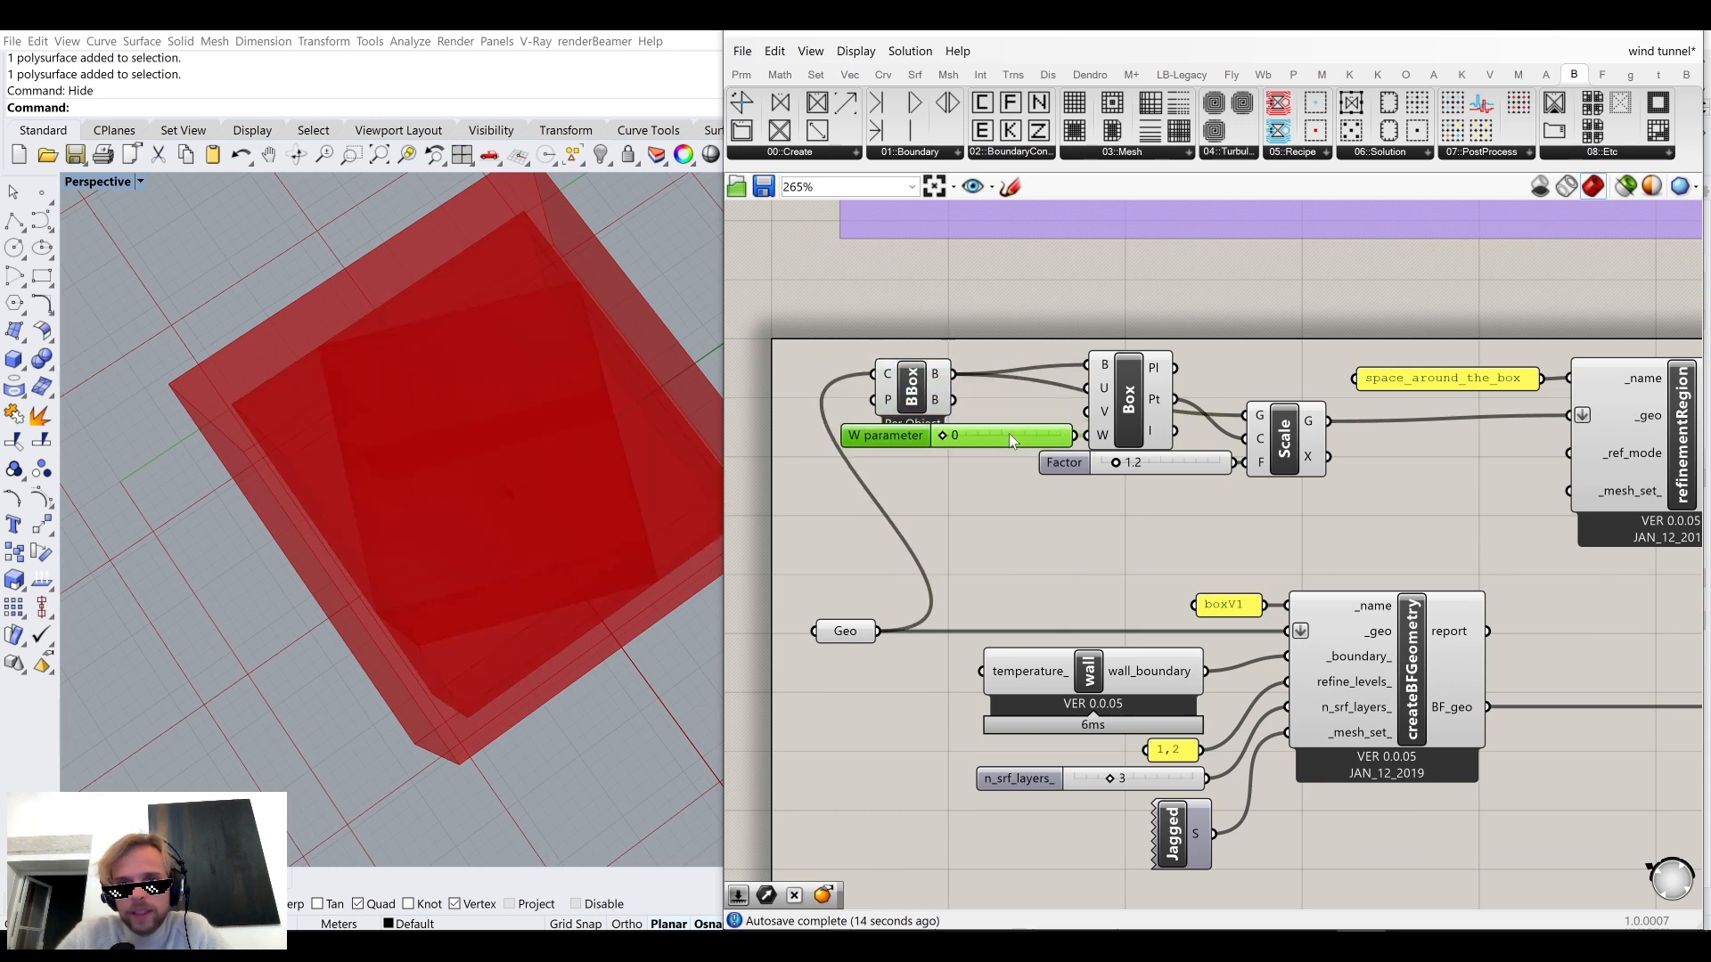
click(1141, 406)
drag(908, 408, 944, 384)
Turn off the preview of the Bounding Box, Evaluate Box and Scale components so only the notched block shows in Rhino.
drag(1337, 526, 1240, 510)
scroll(1247, 513, down, 8)
scroll(1365, 568, up, 10)
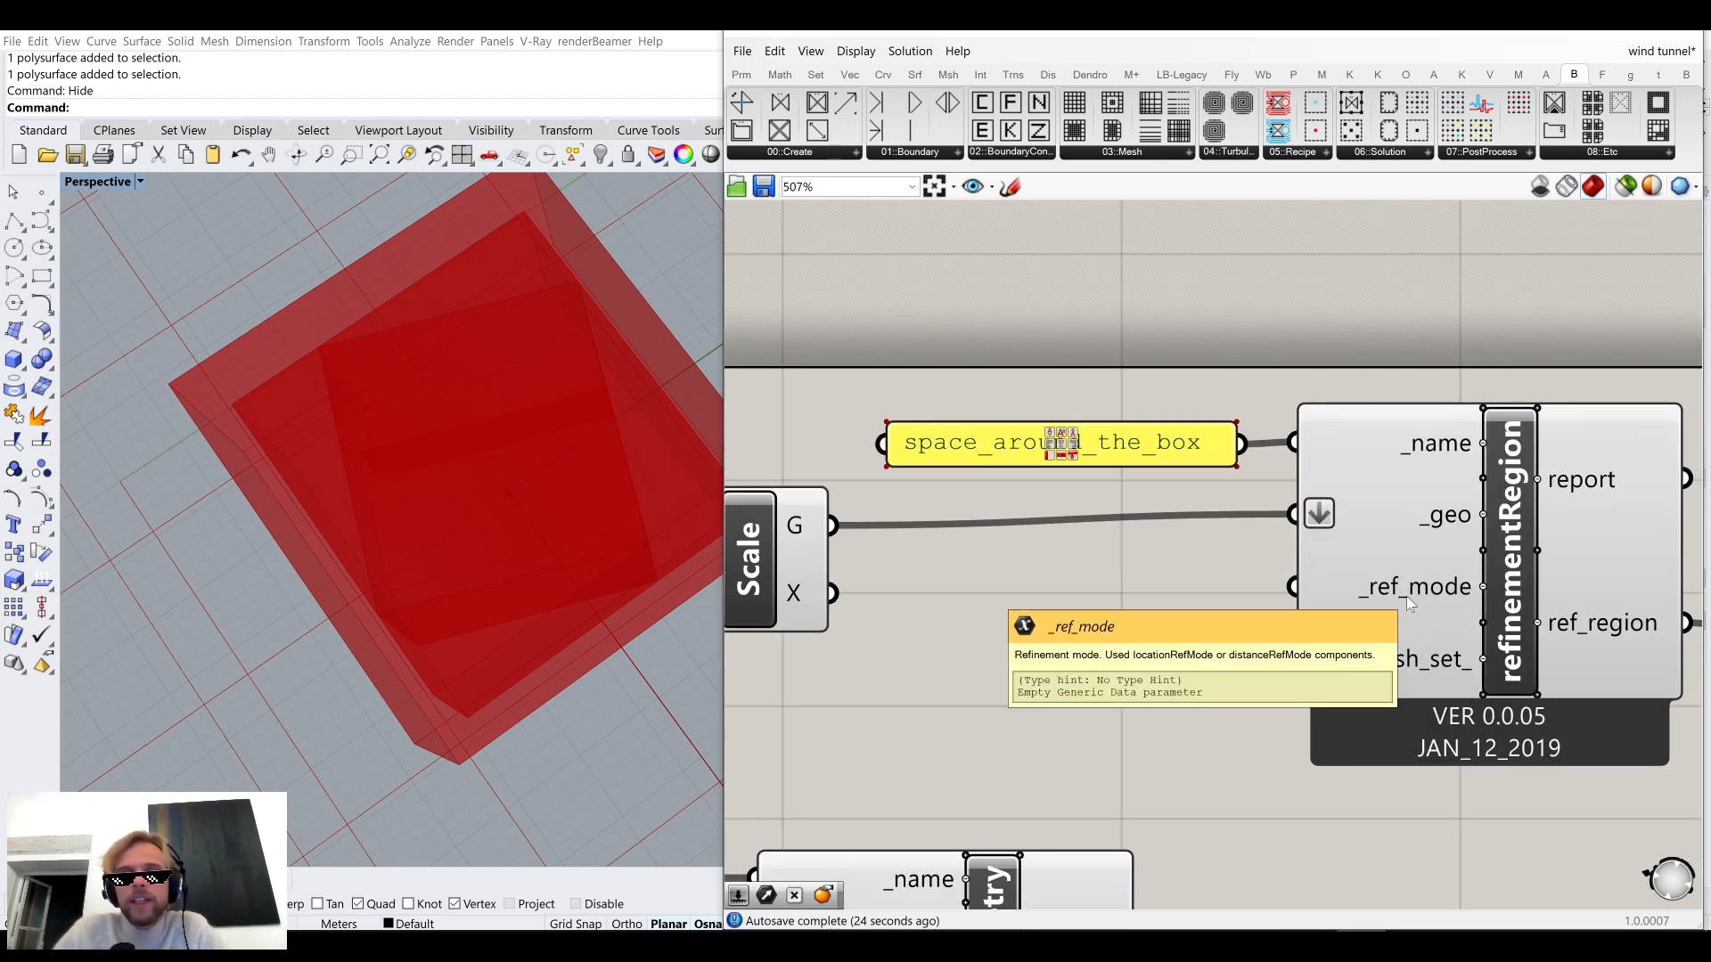
scroll(1009, 576, down, 3)
drag(1218, 627, 949, 441)
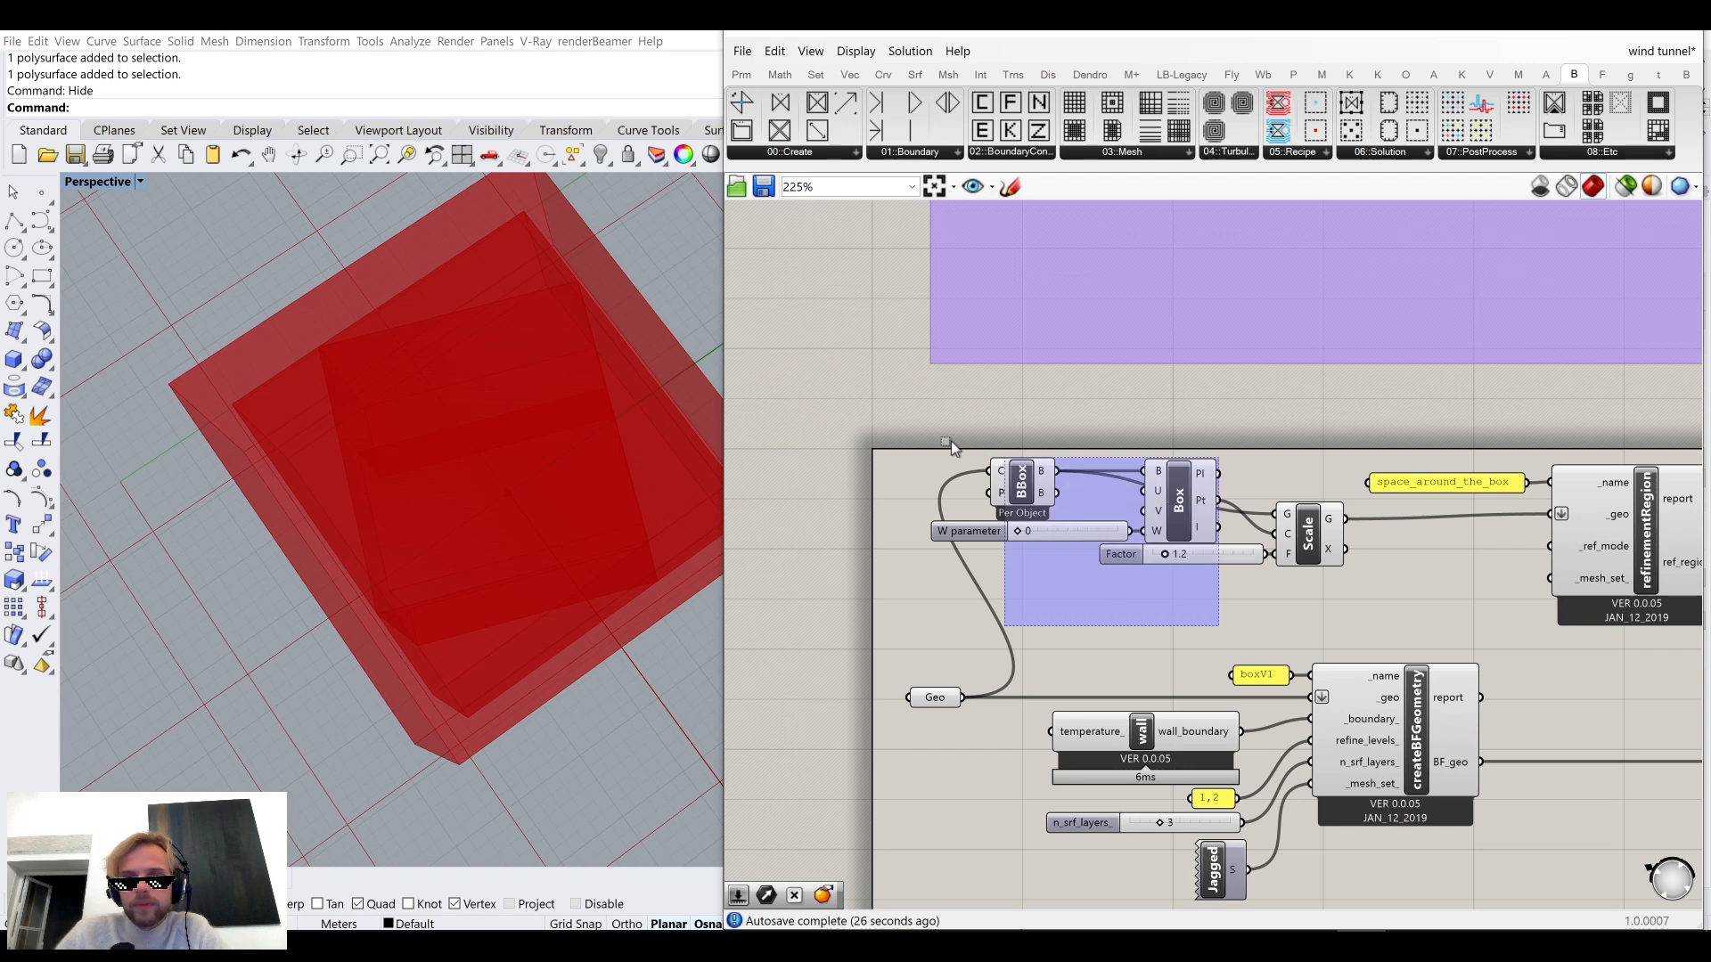
middle_click(951, 441)
click(1014, 377)
right_drag(489, 515, 328, 331)
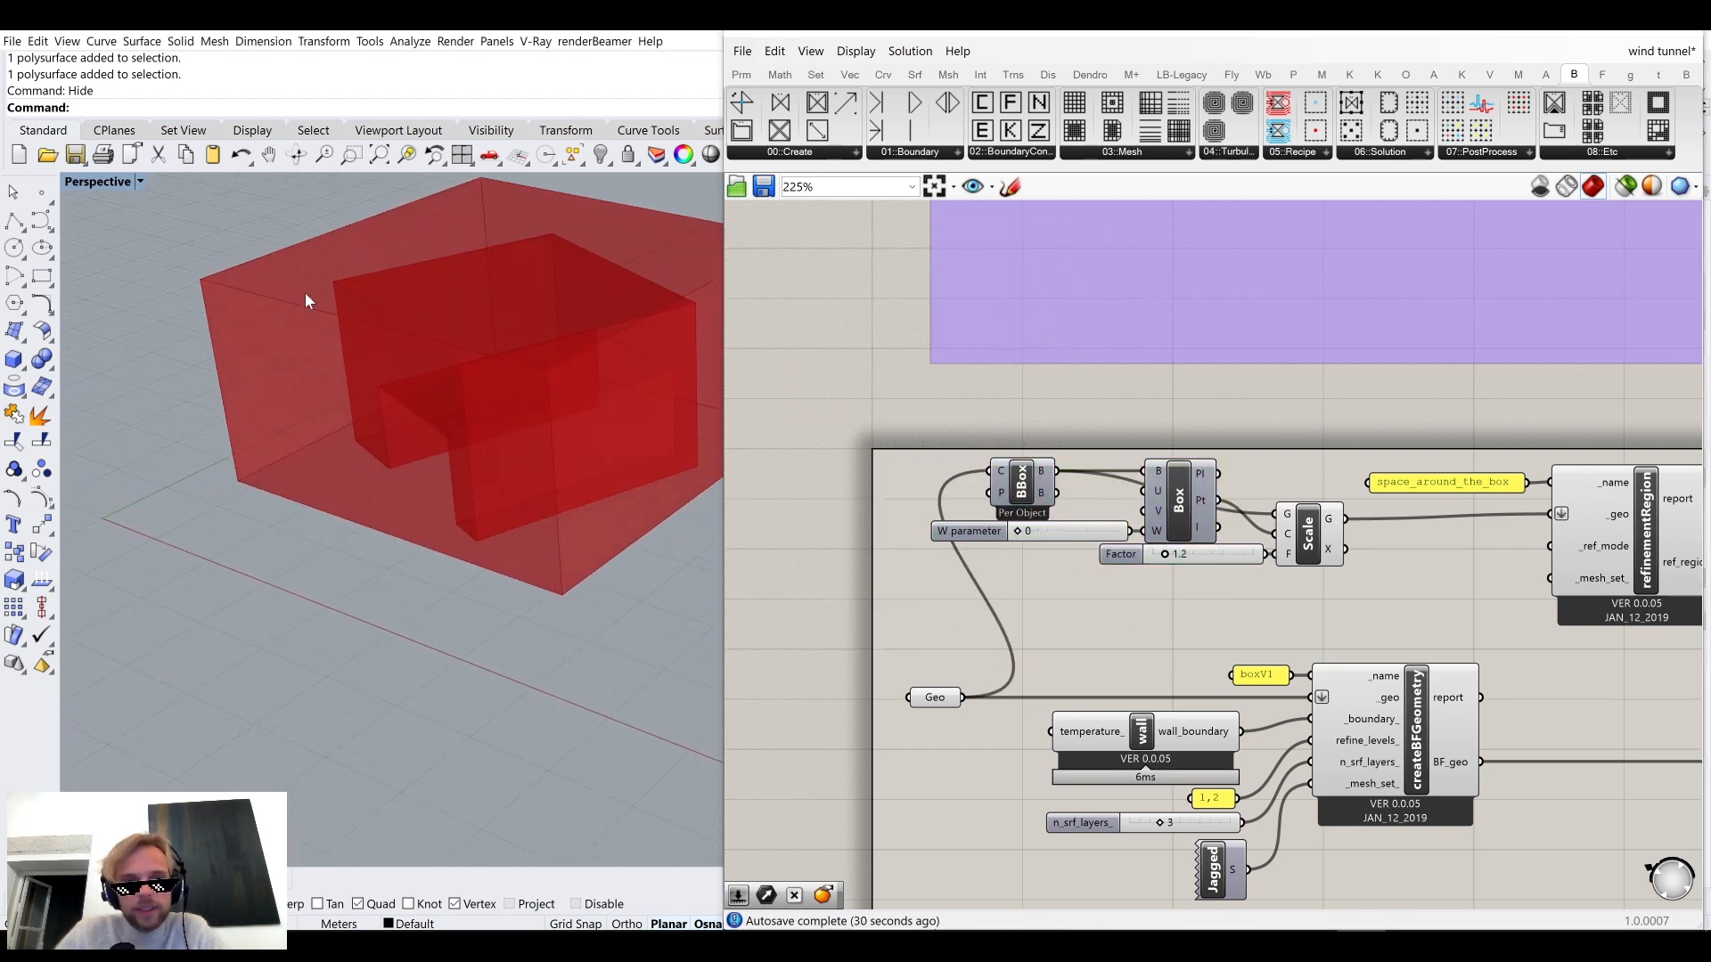
click(1308, 533)
middle_click(1310, 532)
click(1377, 467)
click(1483, 407)
Read the description of refinementRegion's _ref_mode input and look through the Butterfly component categories for a matching refinement mode component.
right_drag(1610, 569, 1372, 531)
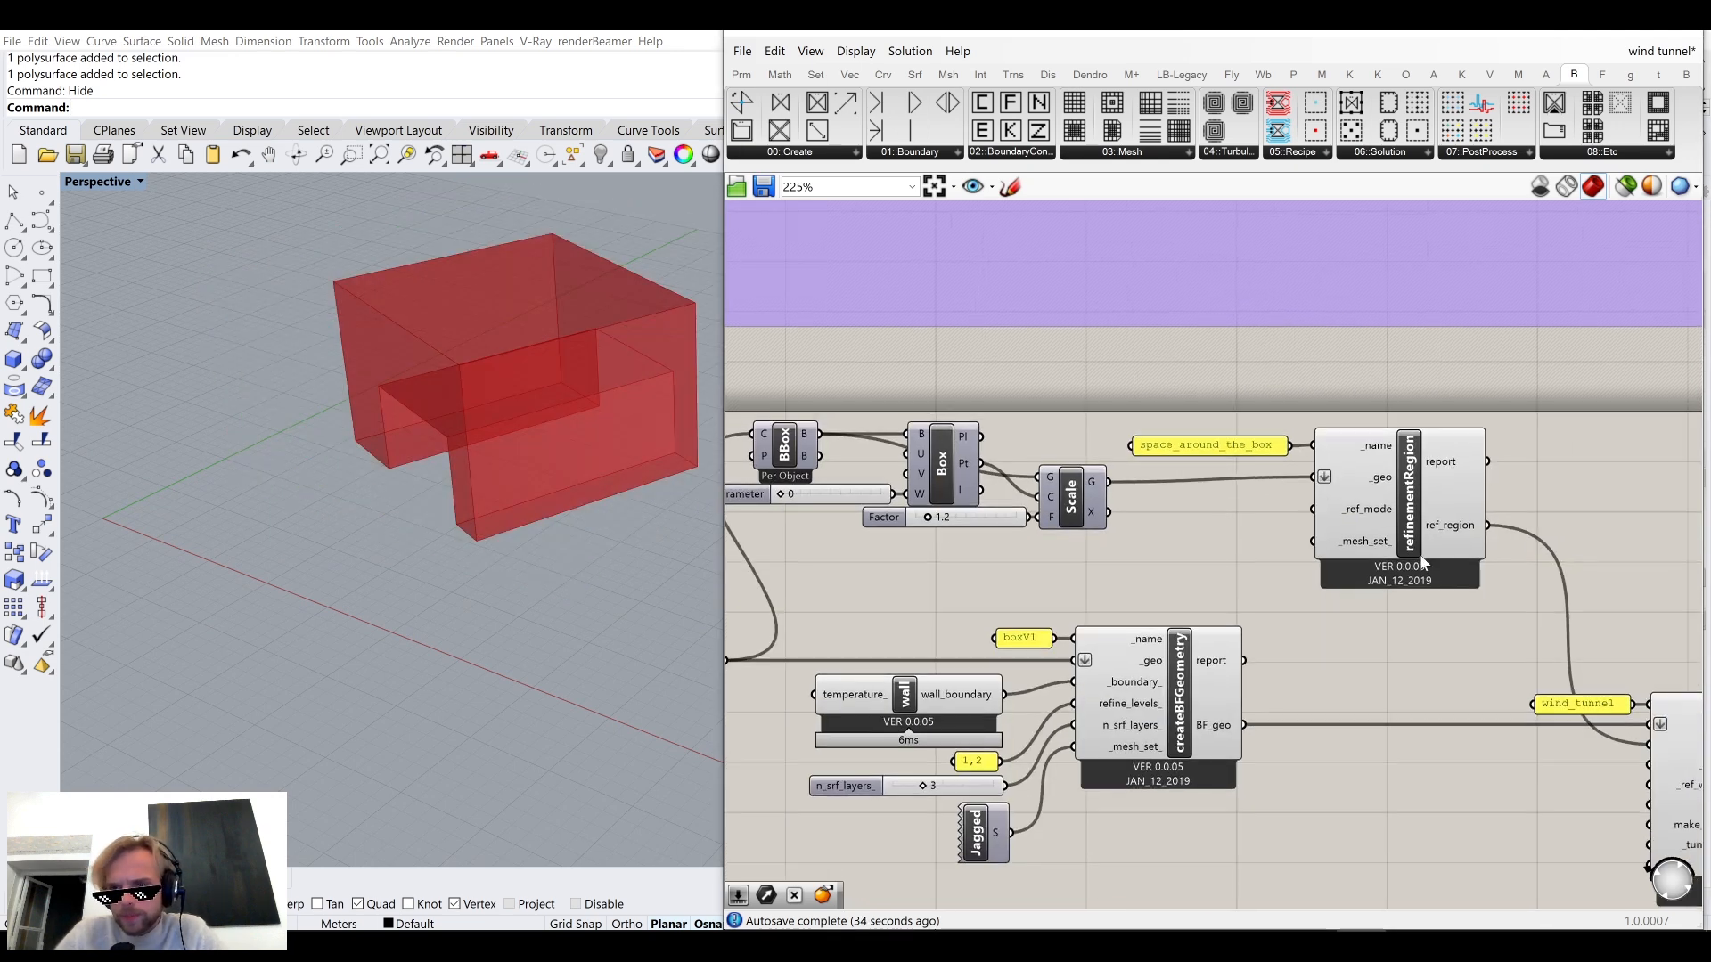
mouse_move(1371, 509)
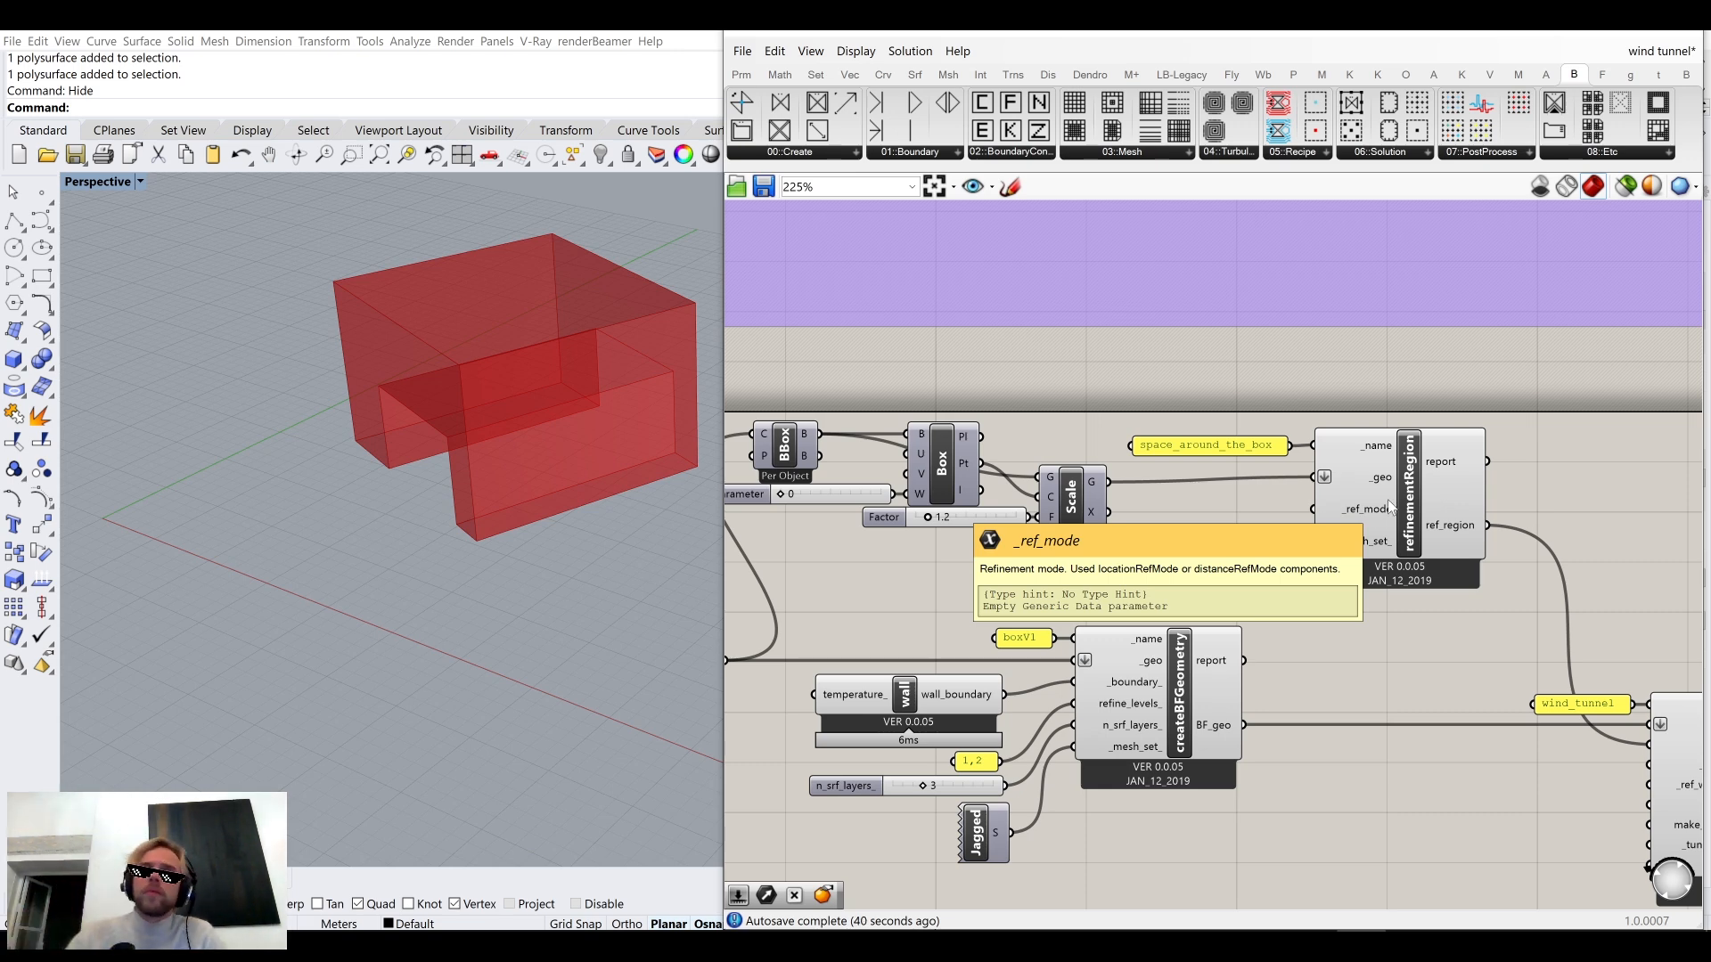
click(1138, 157)
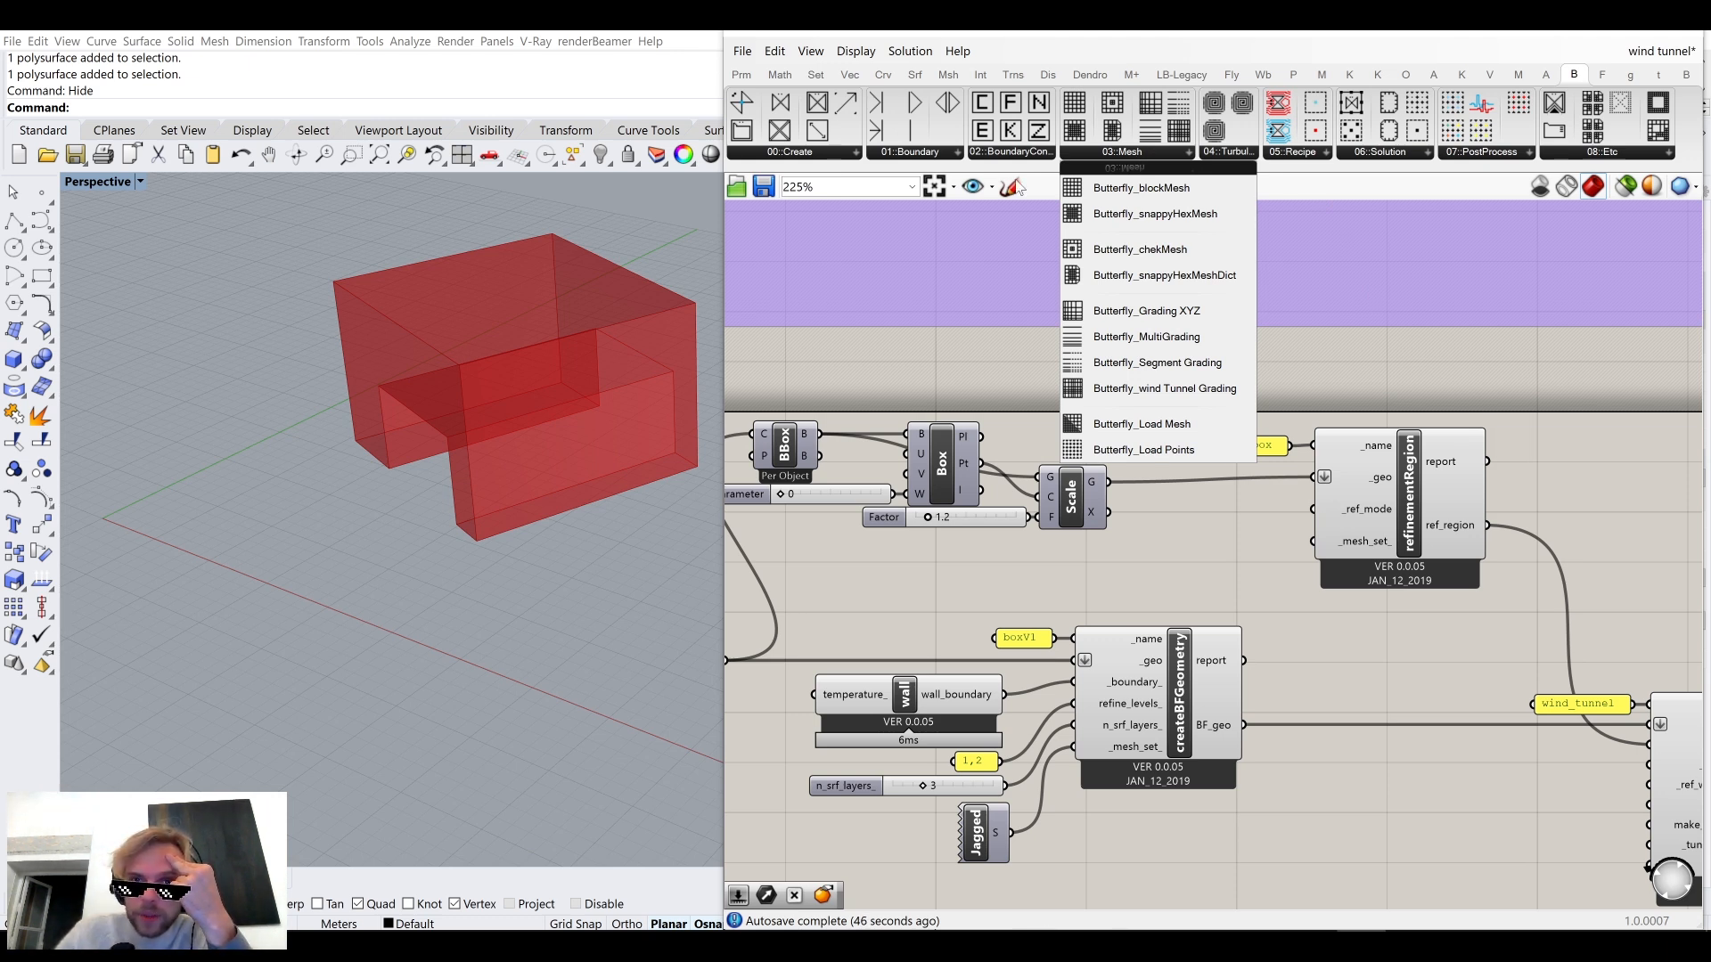
click(941, 156)
click(1024, 156)
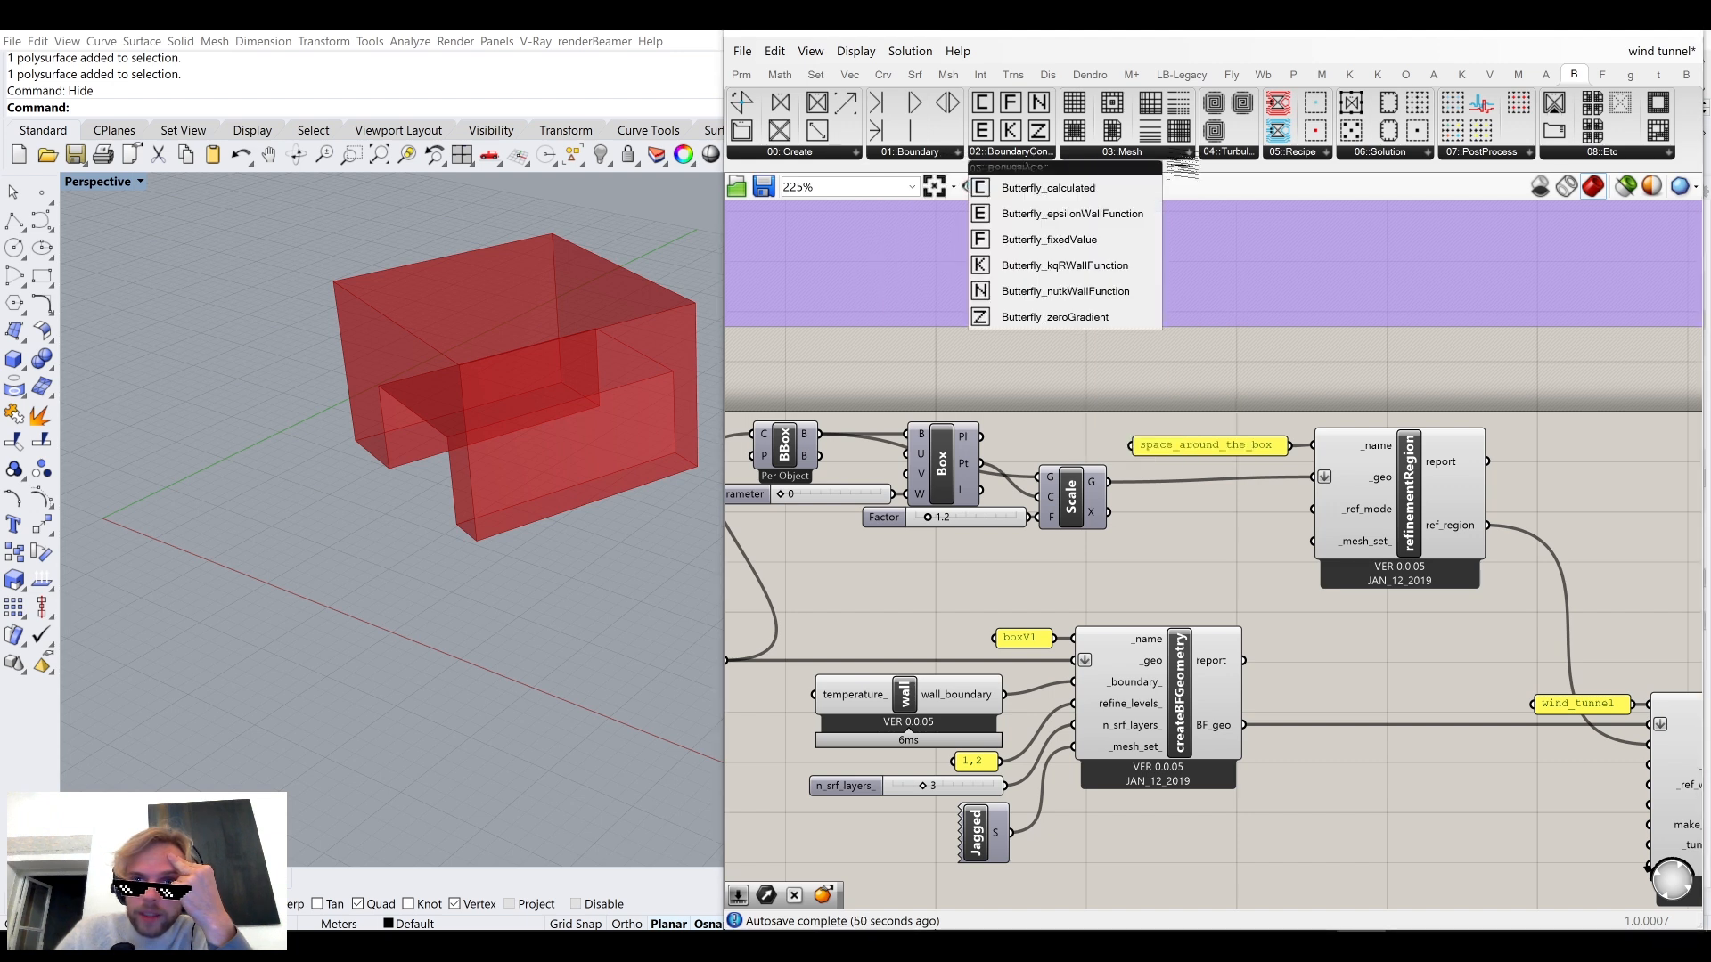
click(1234, 156)
click(1300, 155)
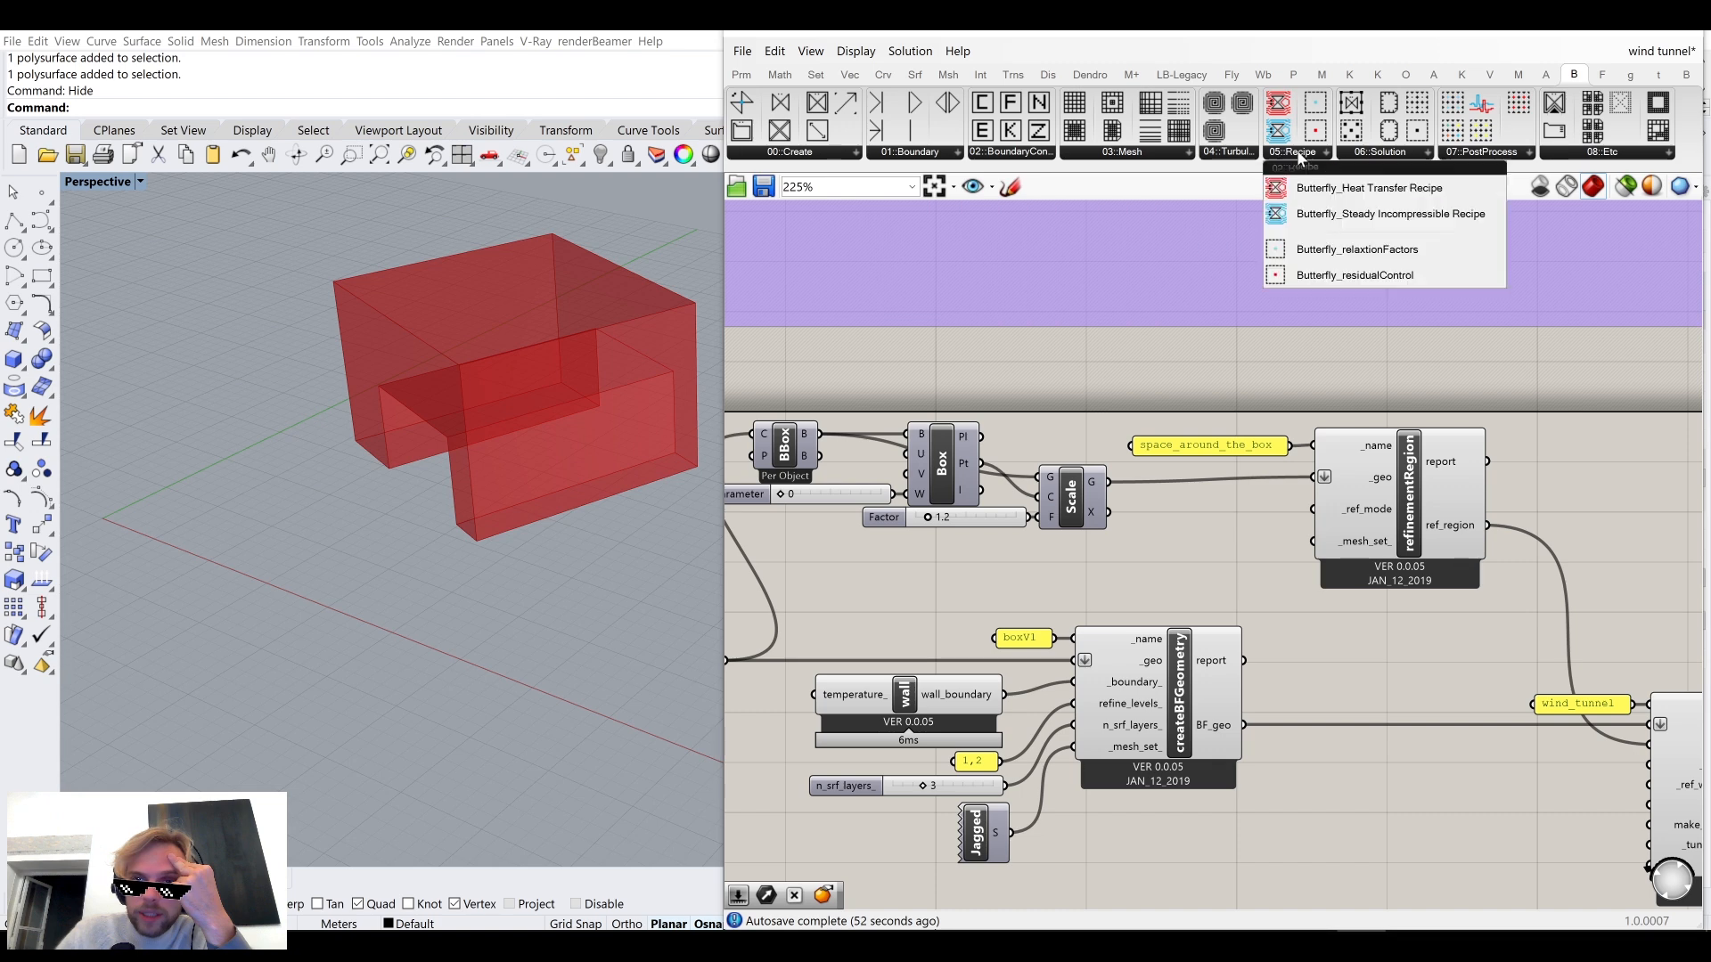
click(1381, 156)
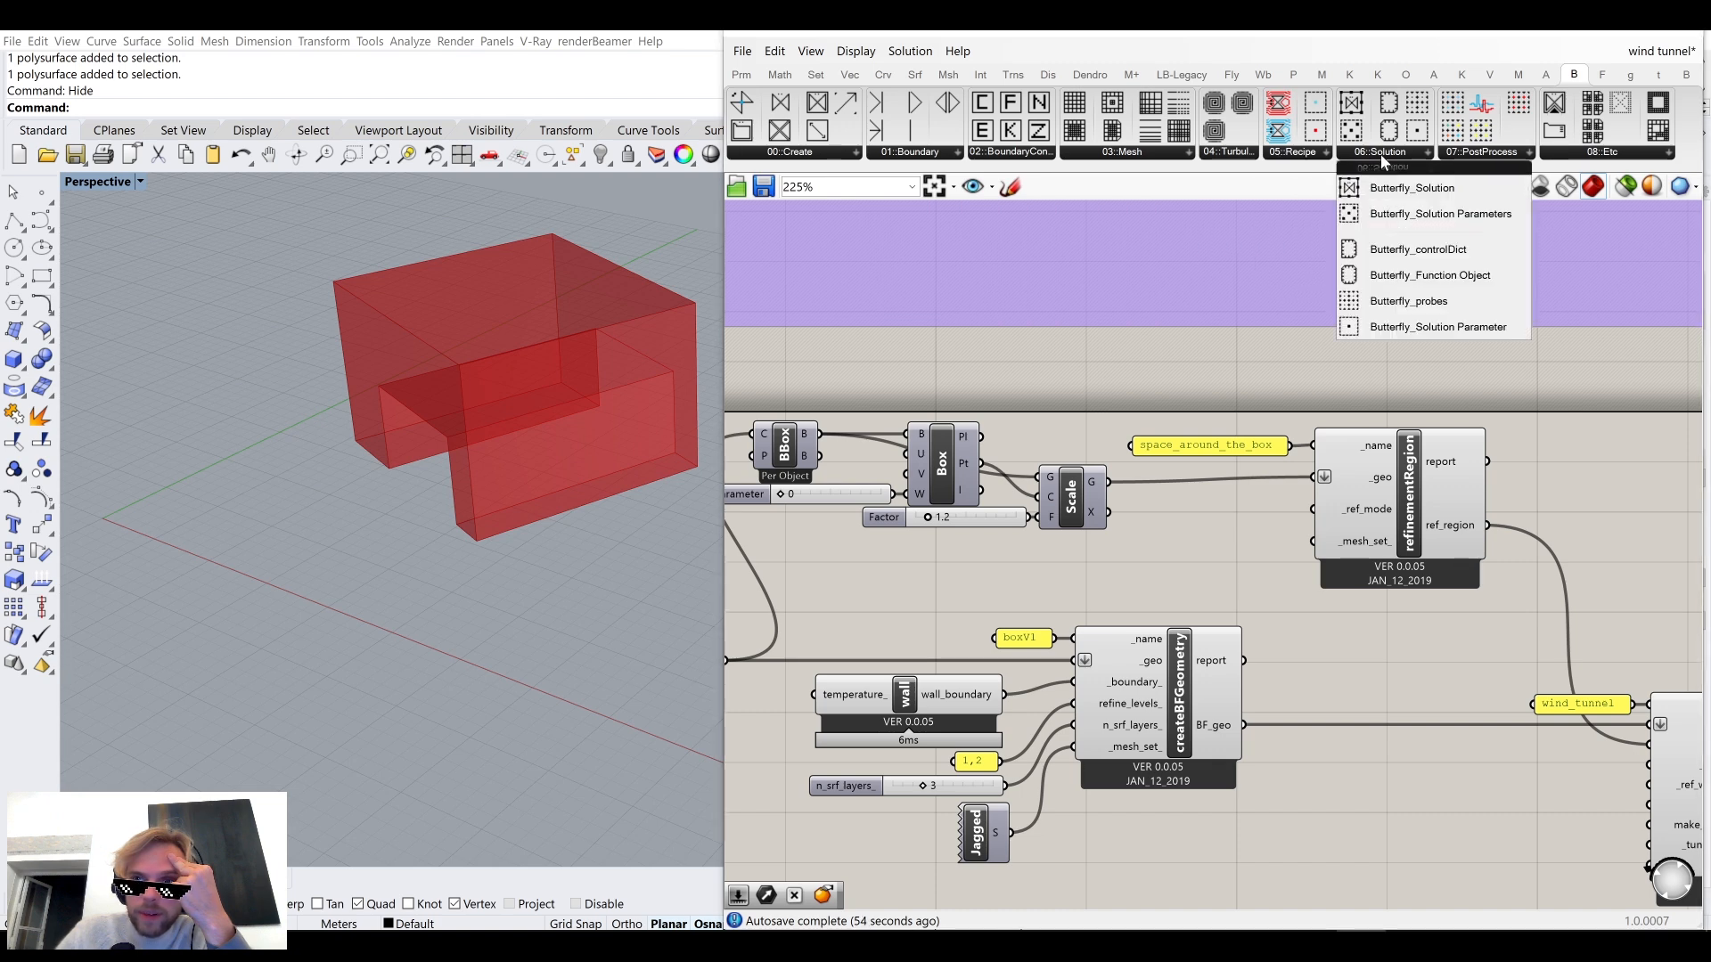
click(1464, 155)
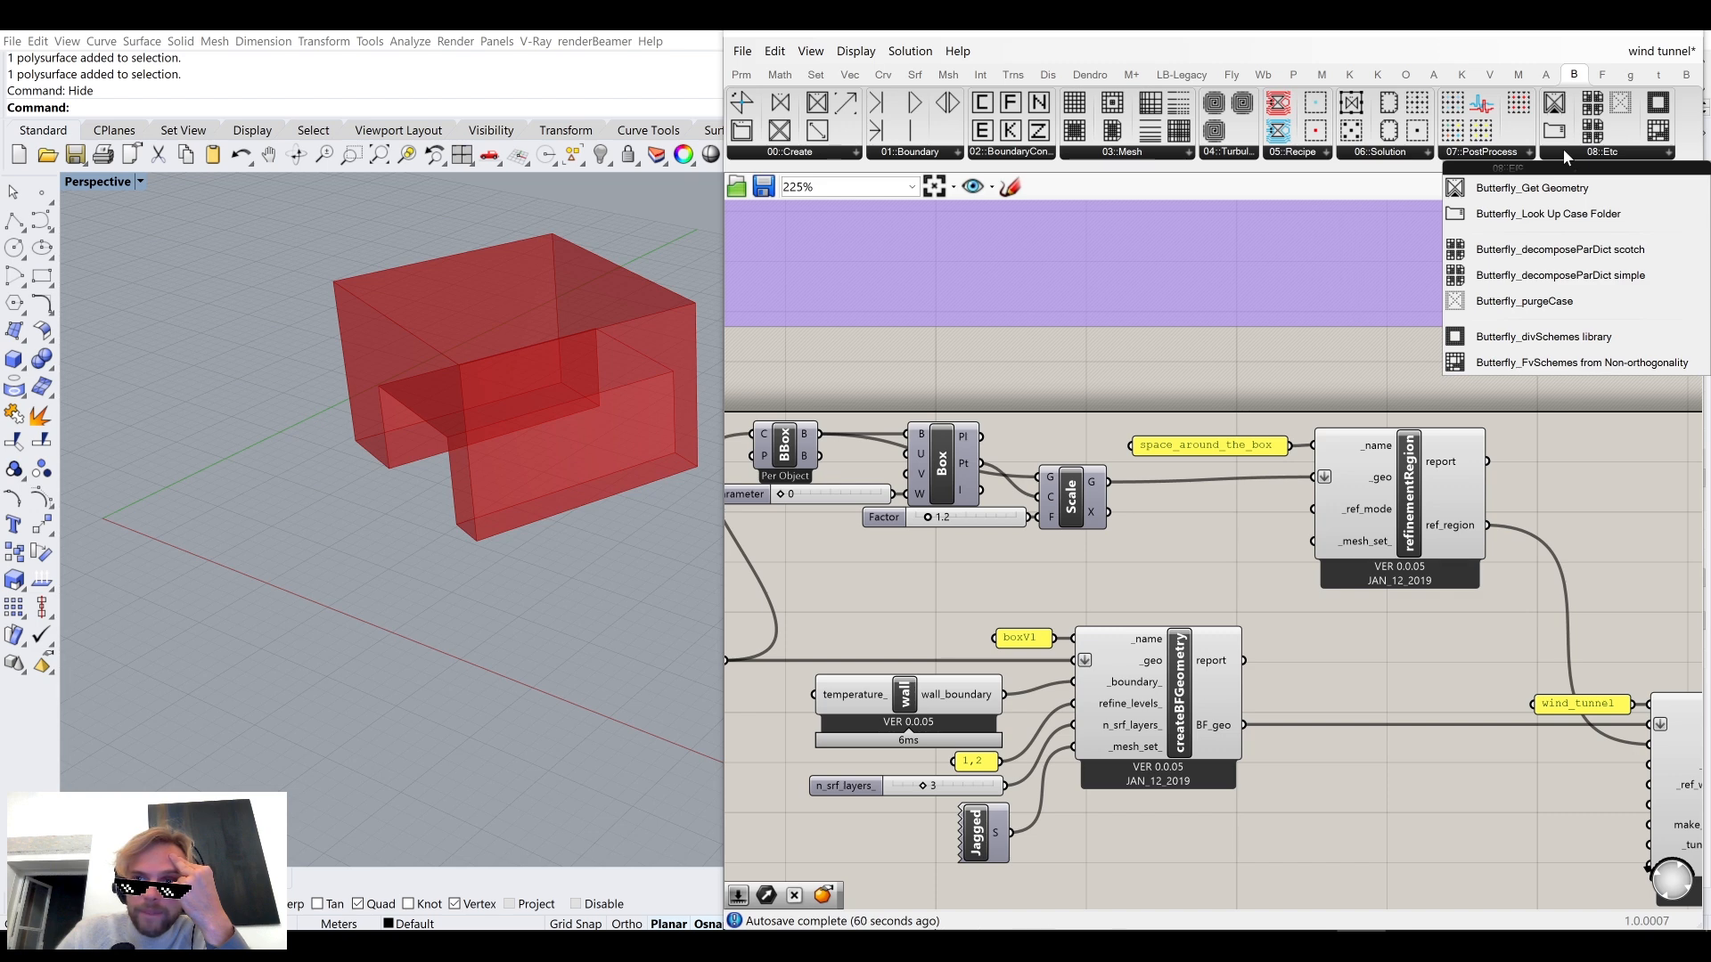
click(821, 151)
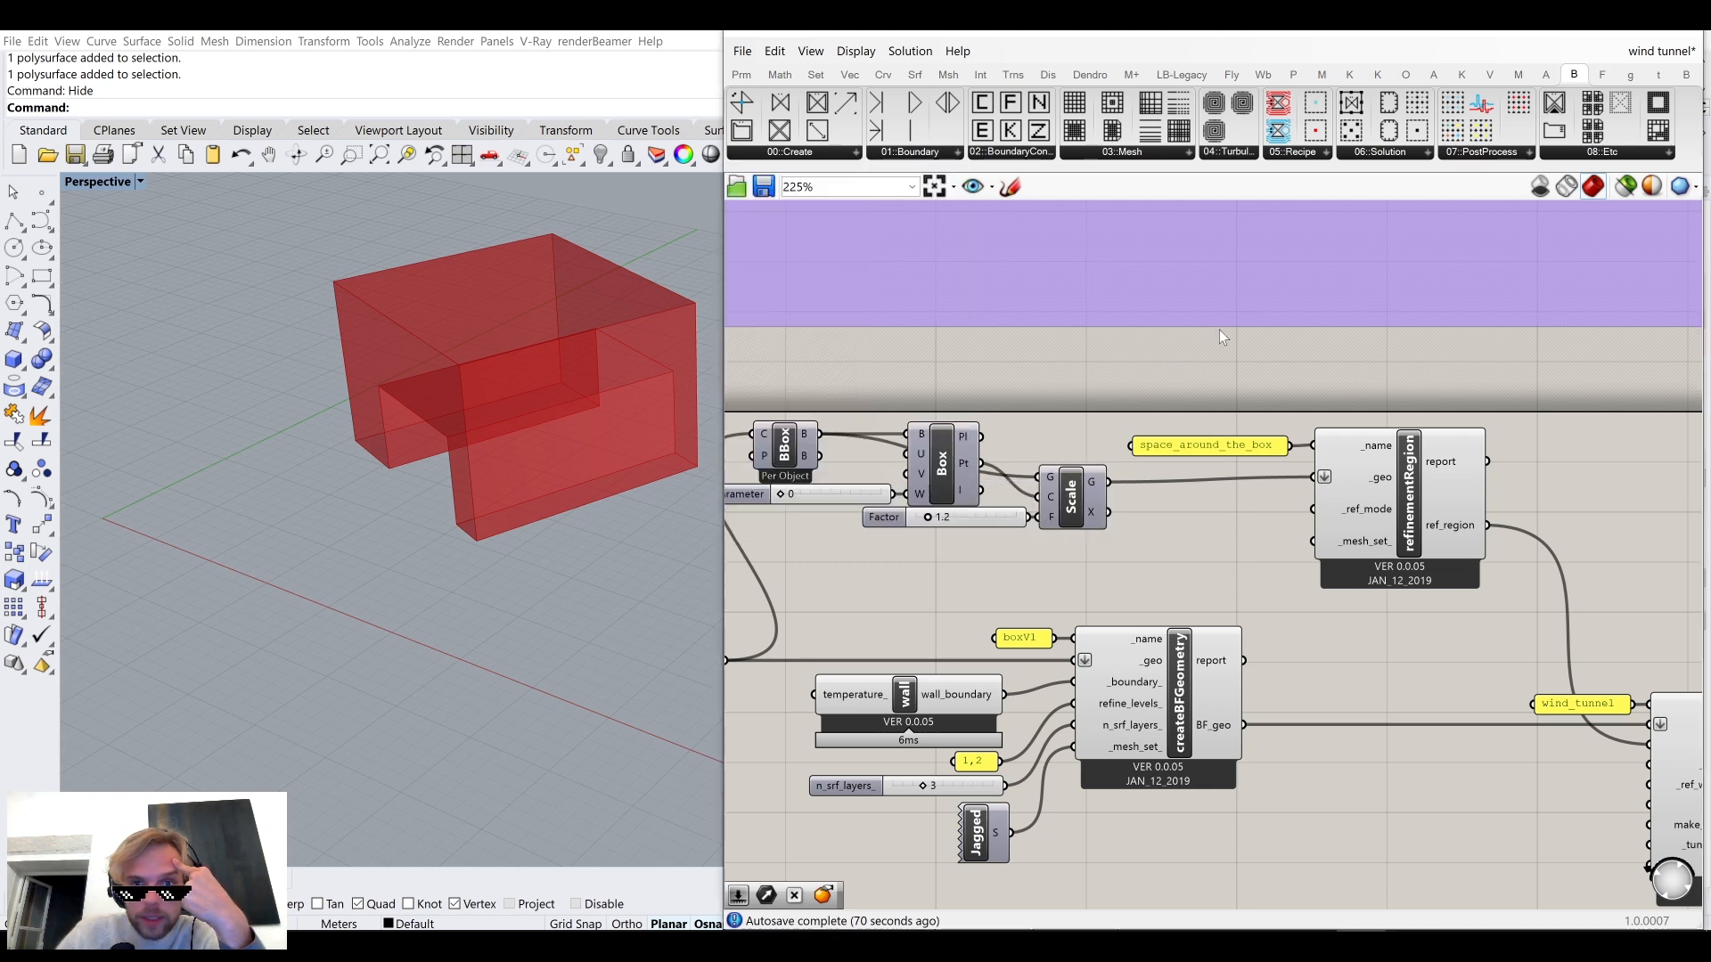
Examine the inOUTRefMode component in the purple reference definition and read through its Python script.
scroll(1219, 330, down, 3)
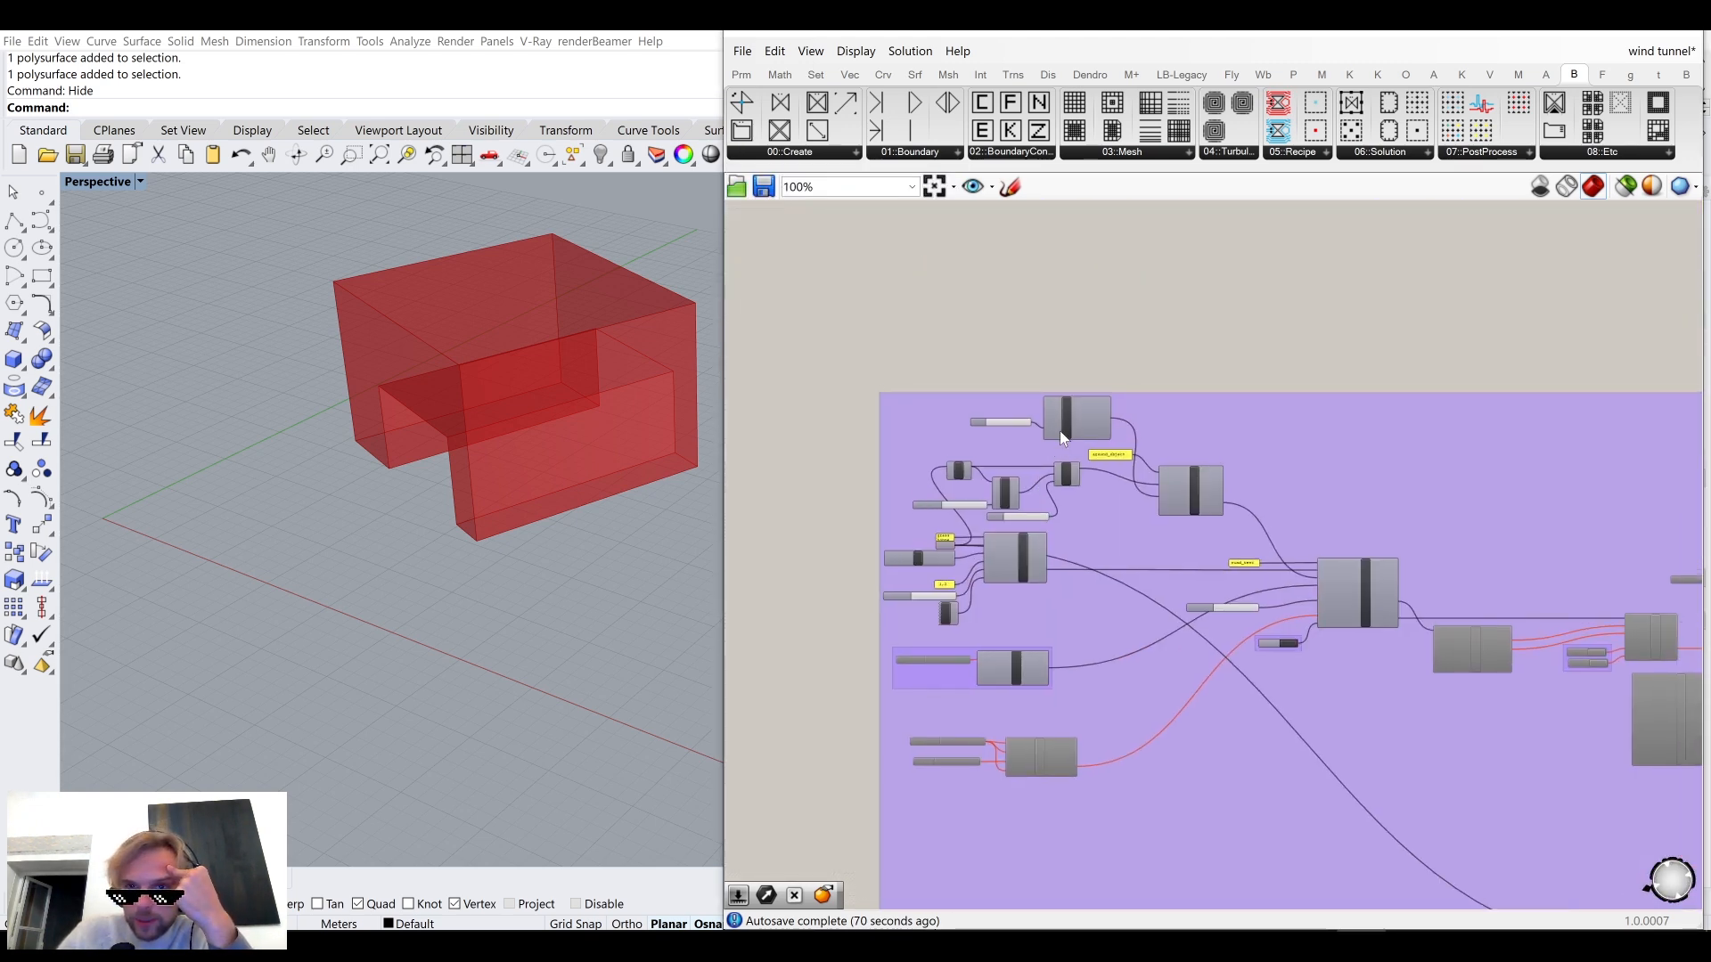
scroll(1083, 400, up, 5)
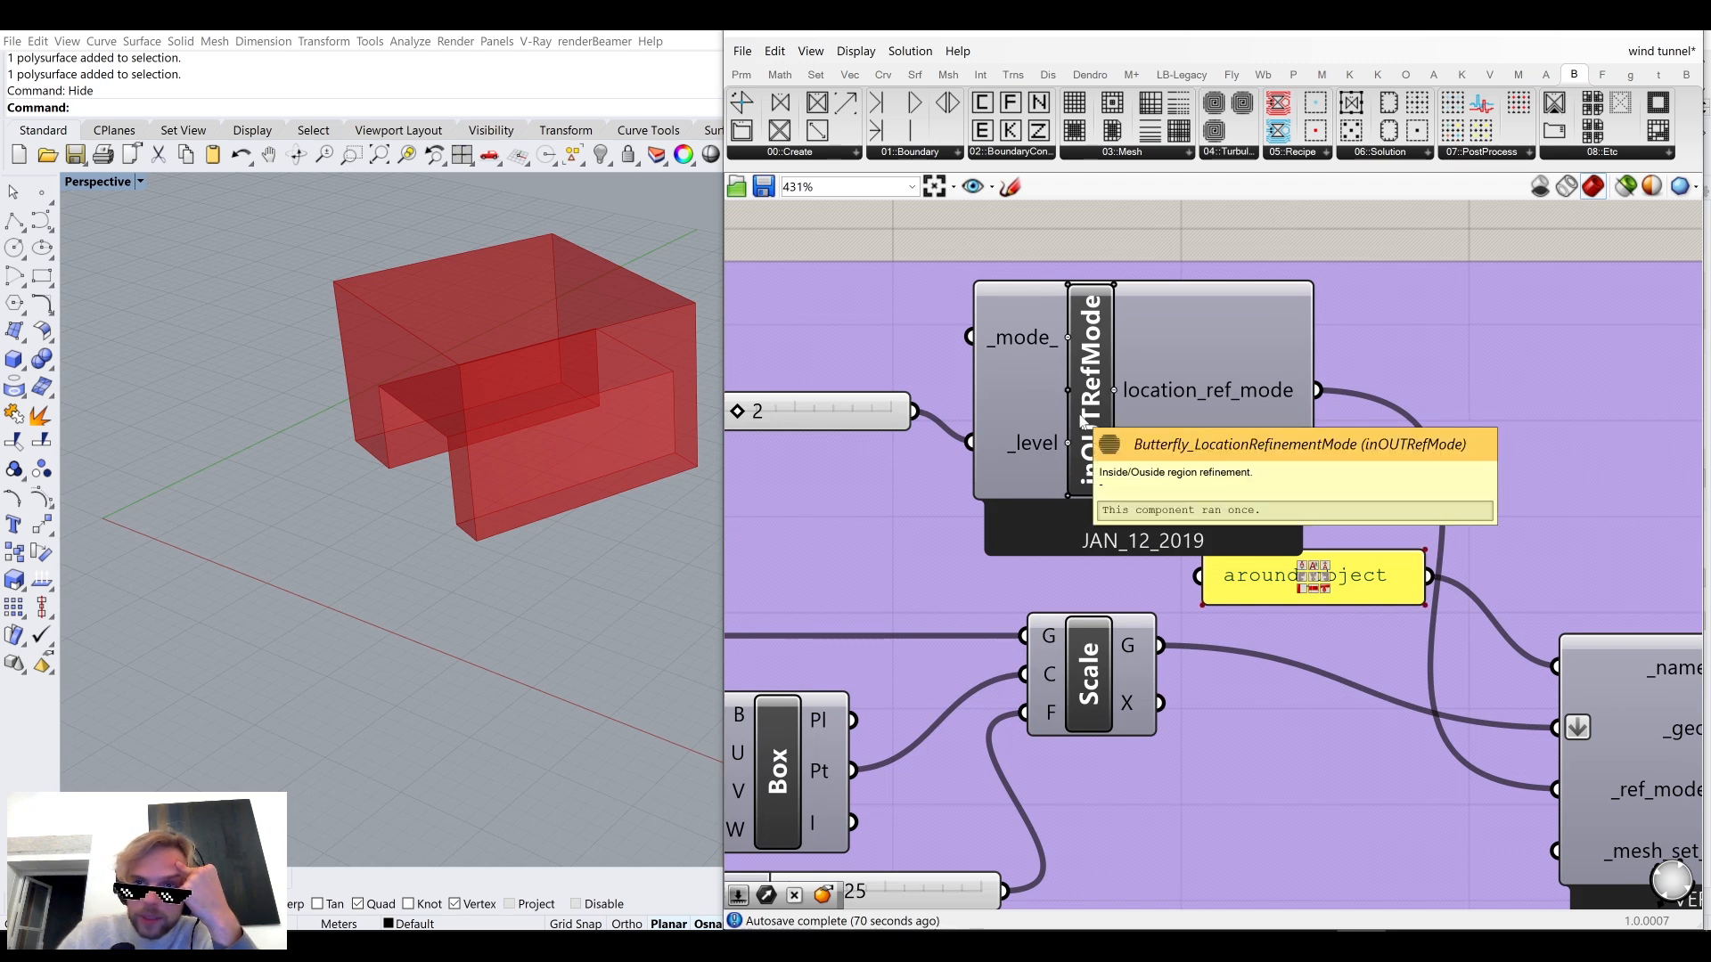
click(1201, 396)
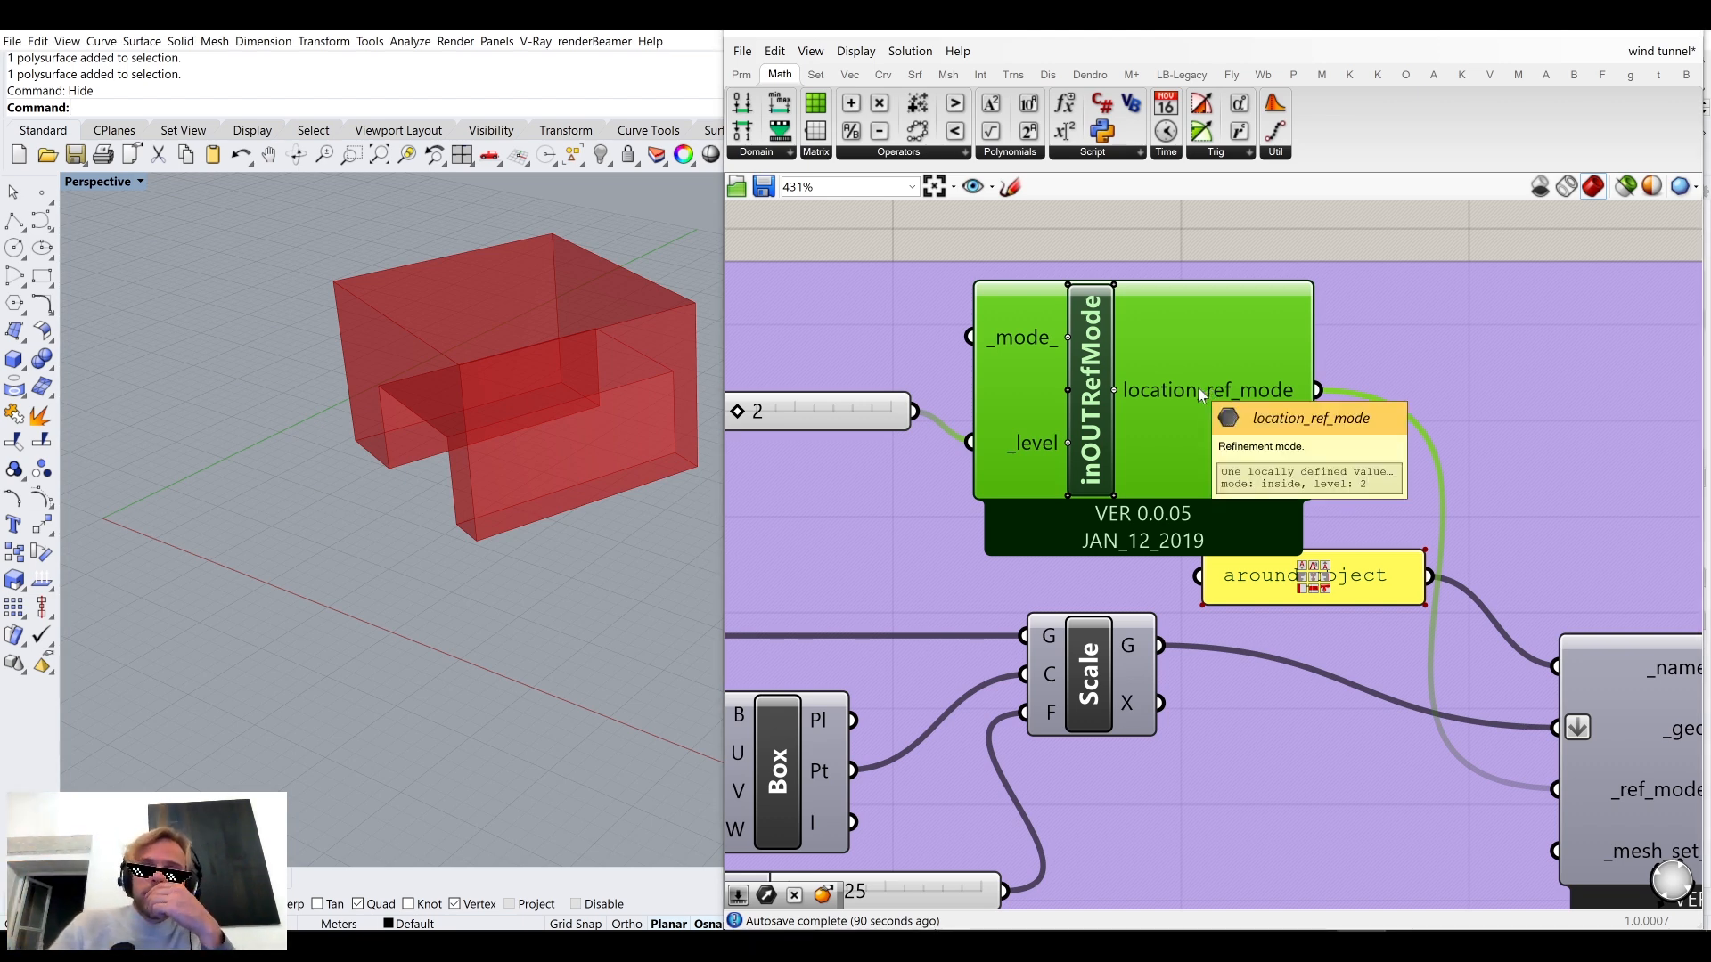
double_click(1091, 395)
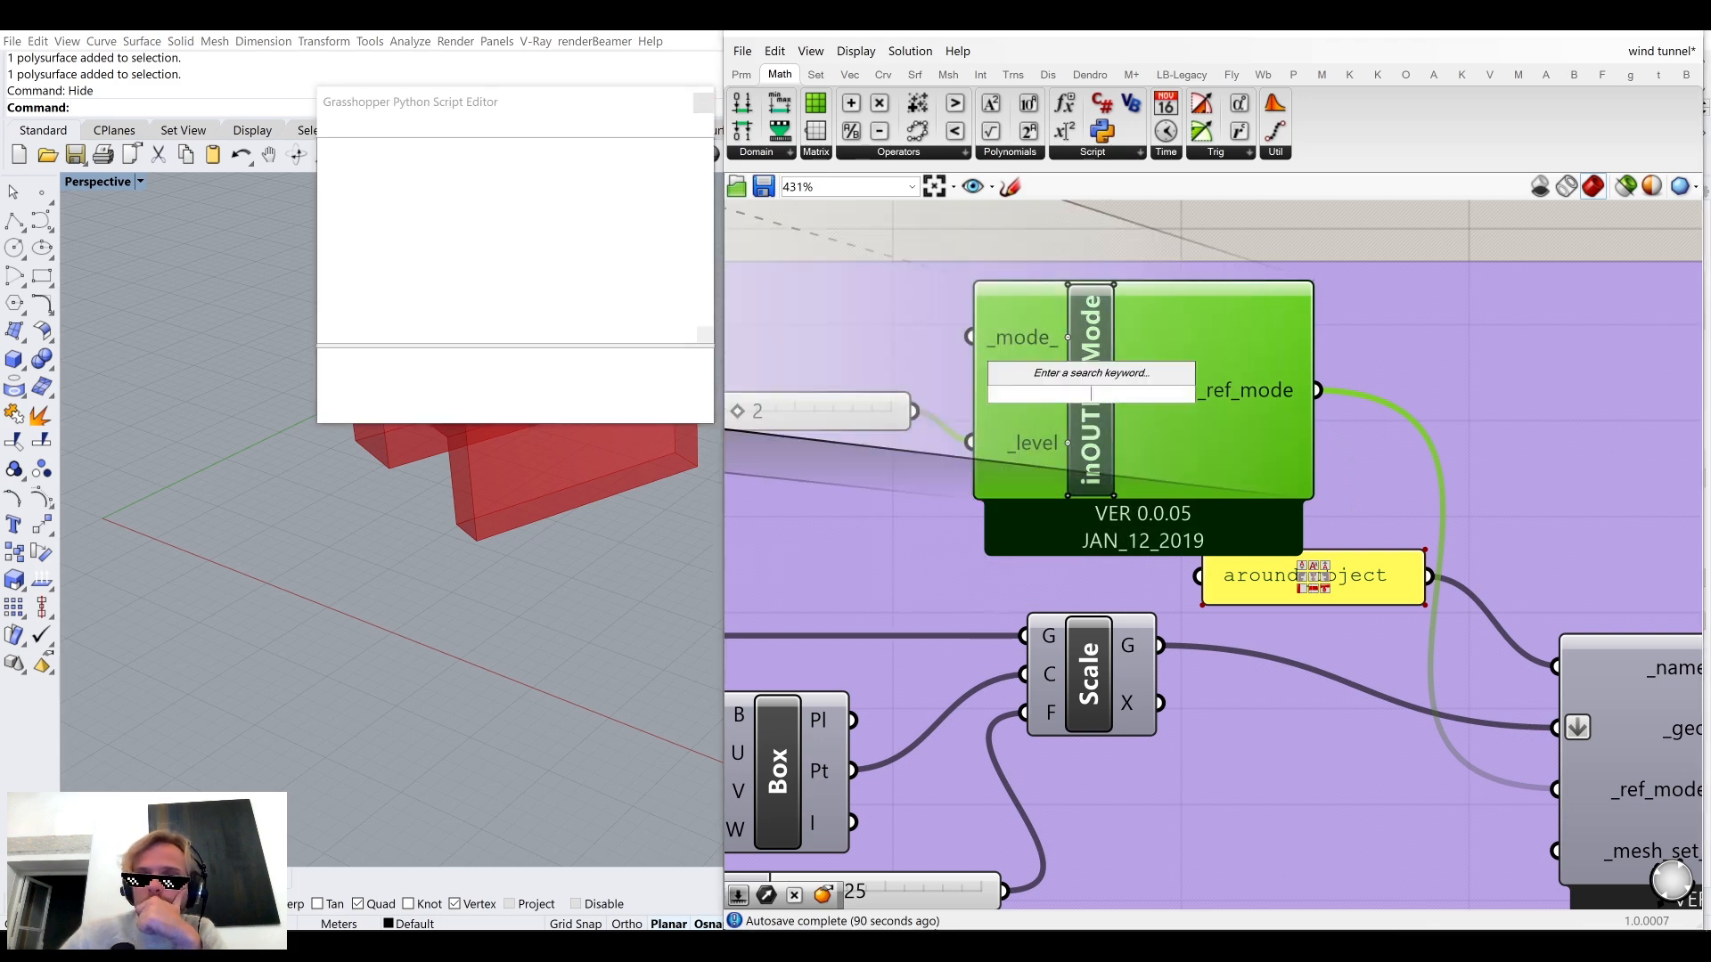
right_click(1092, 396)
click(709, 420)
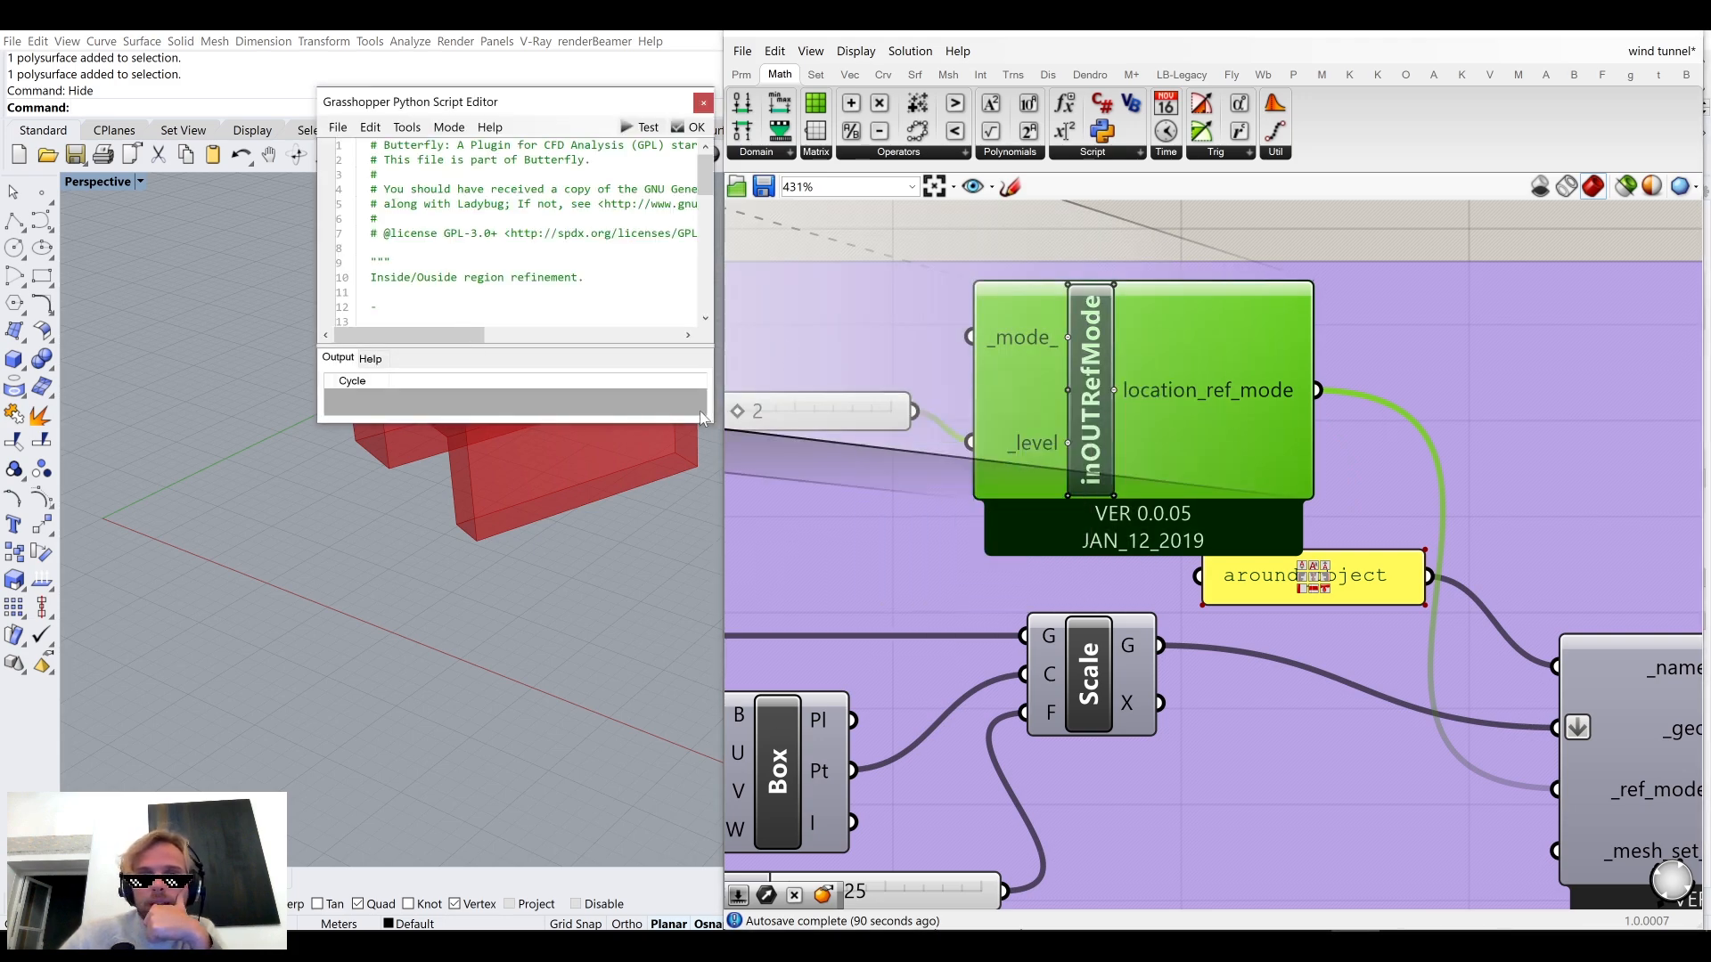
drag(709, 421, 1052, 718)
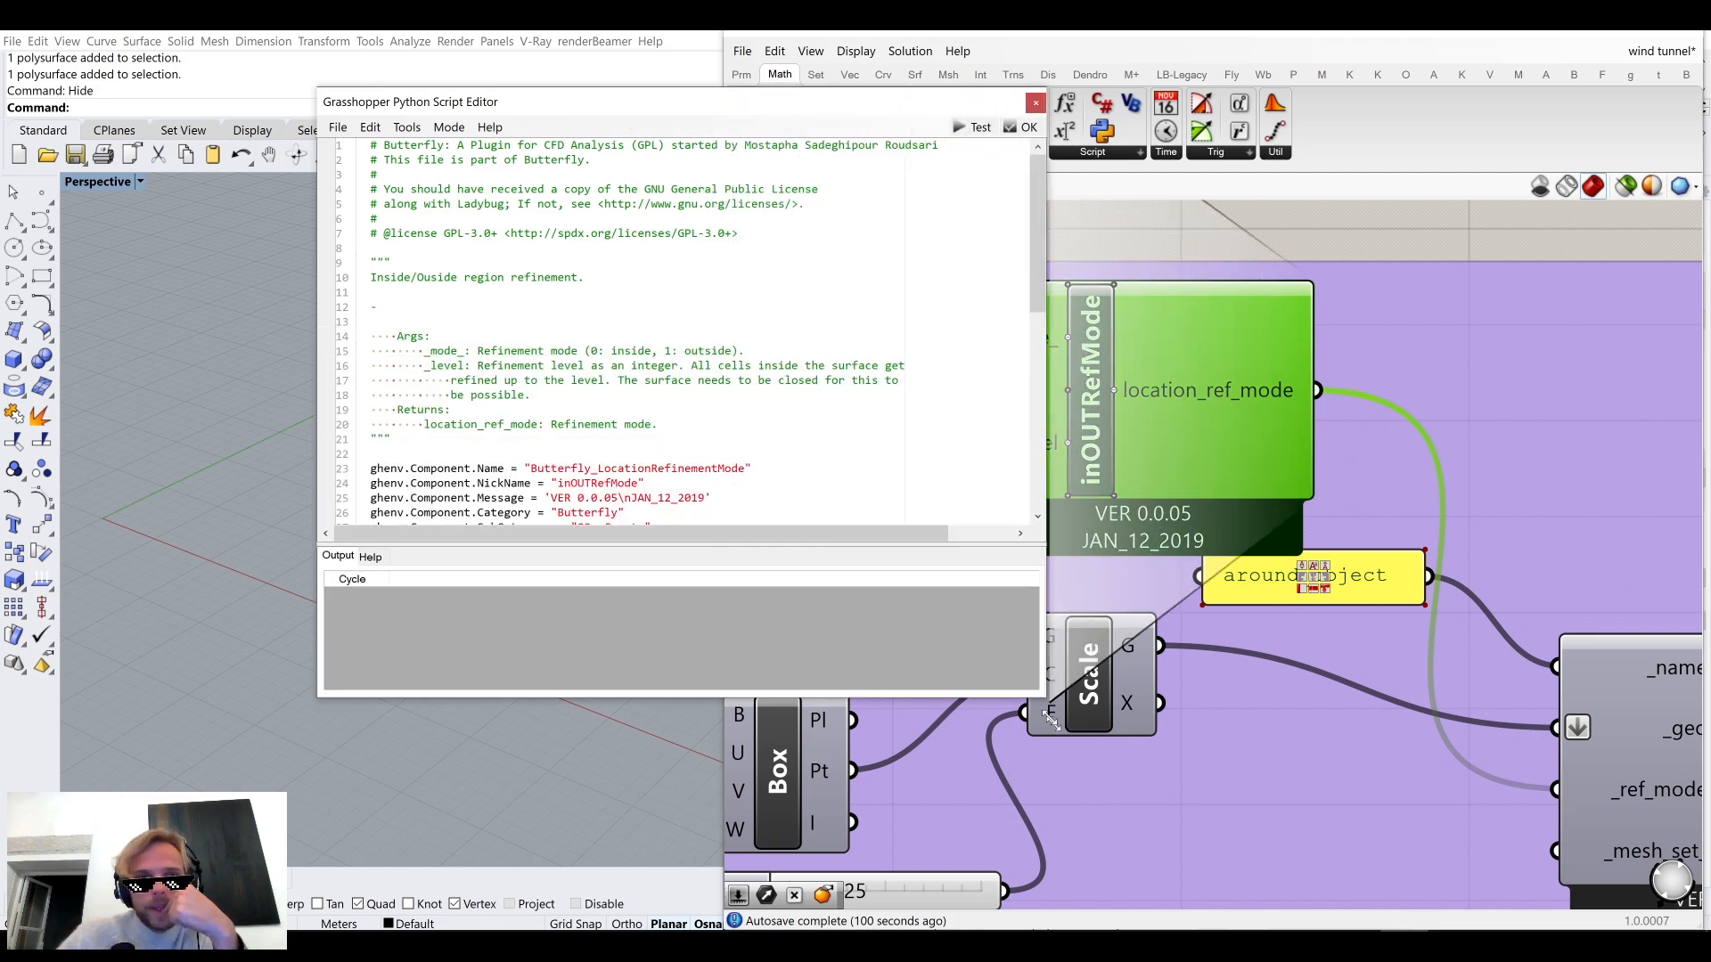
scroll(677, 356, down, 3)
scroll(682, 339, down, 3)
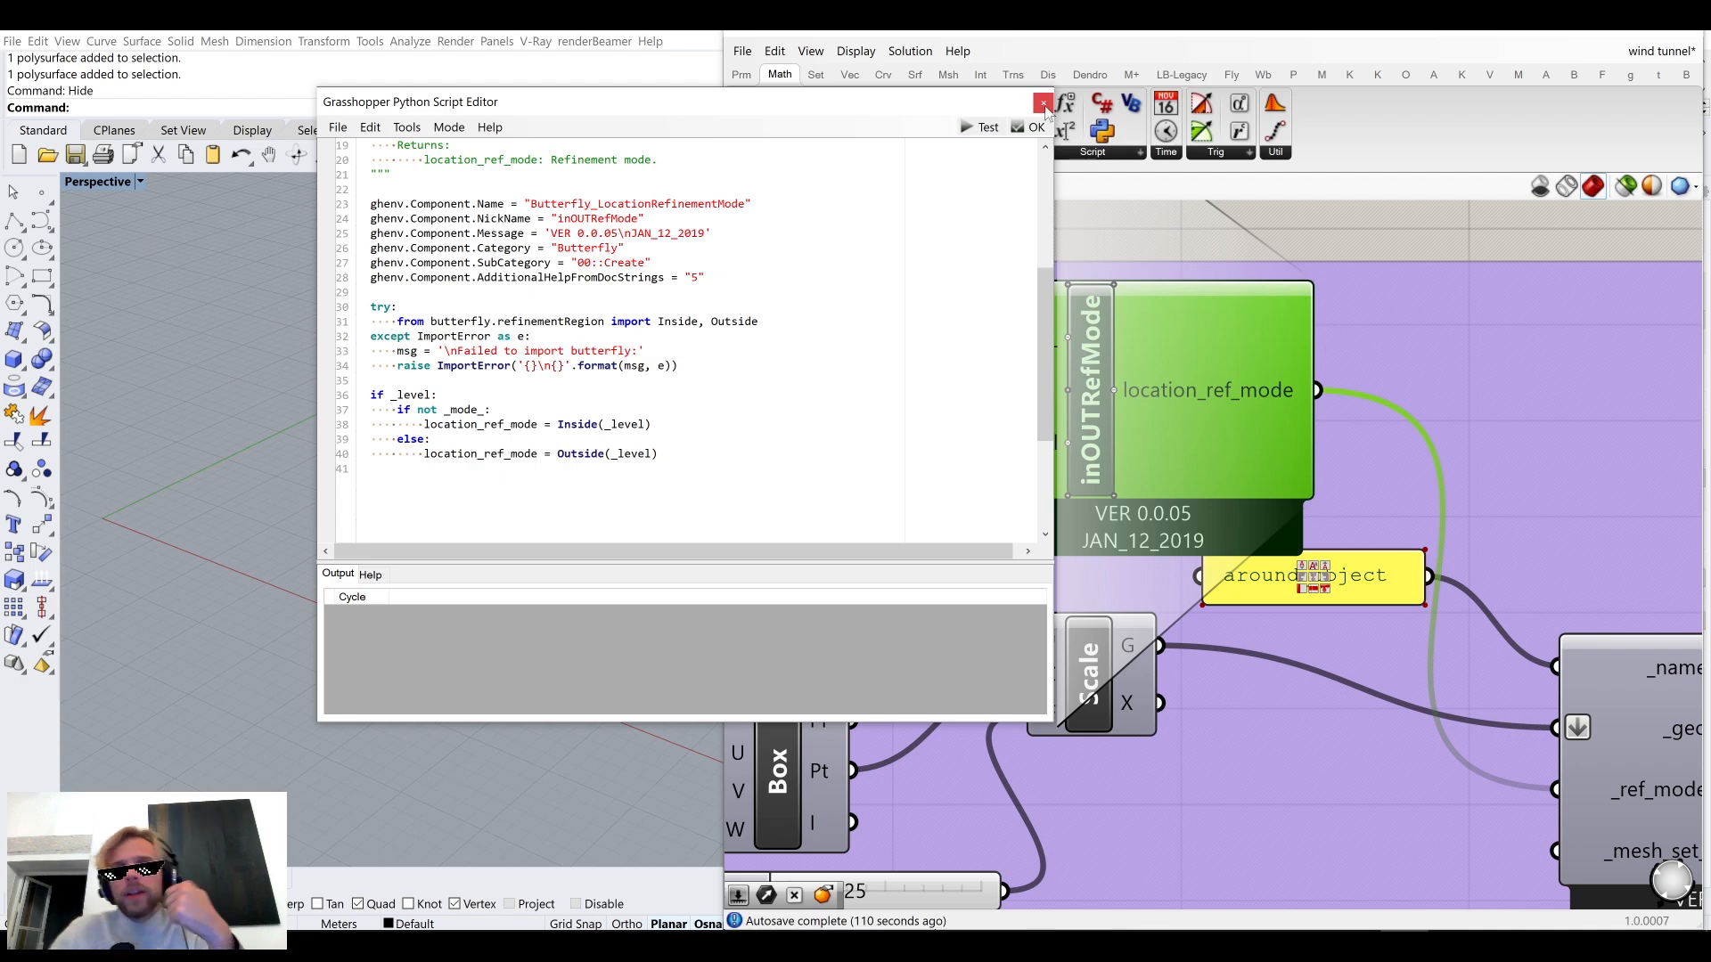
click(1030, 127)
Check what feeds the _ref_mode input of the reference definition's refinementRegion, and return to the new definition's refinementRegion.
scroll(987, 239, down, 2)
scroll(988, 239, down, 3)
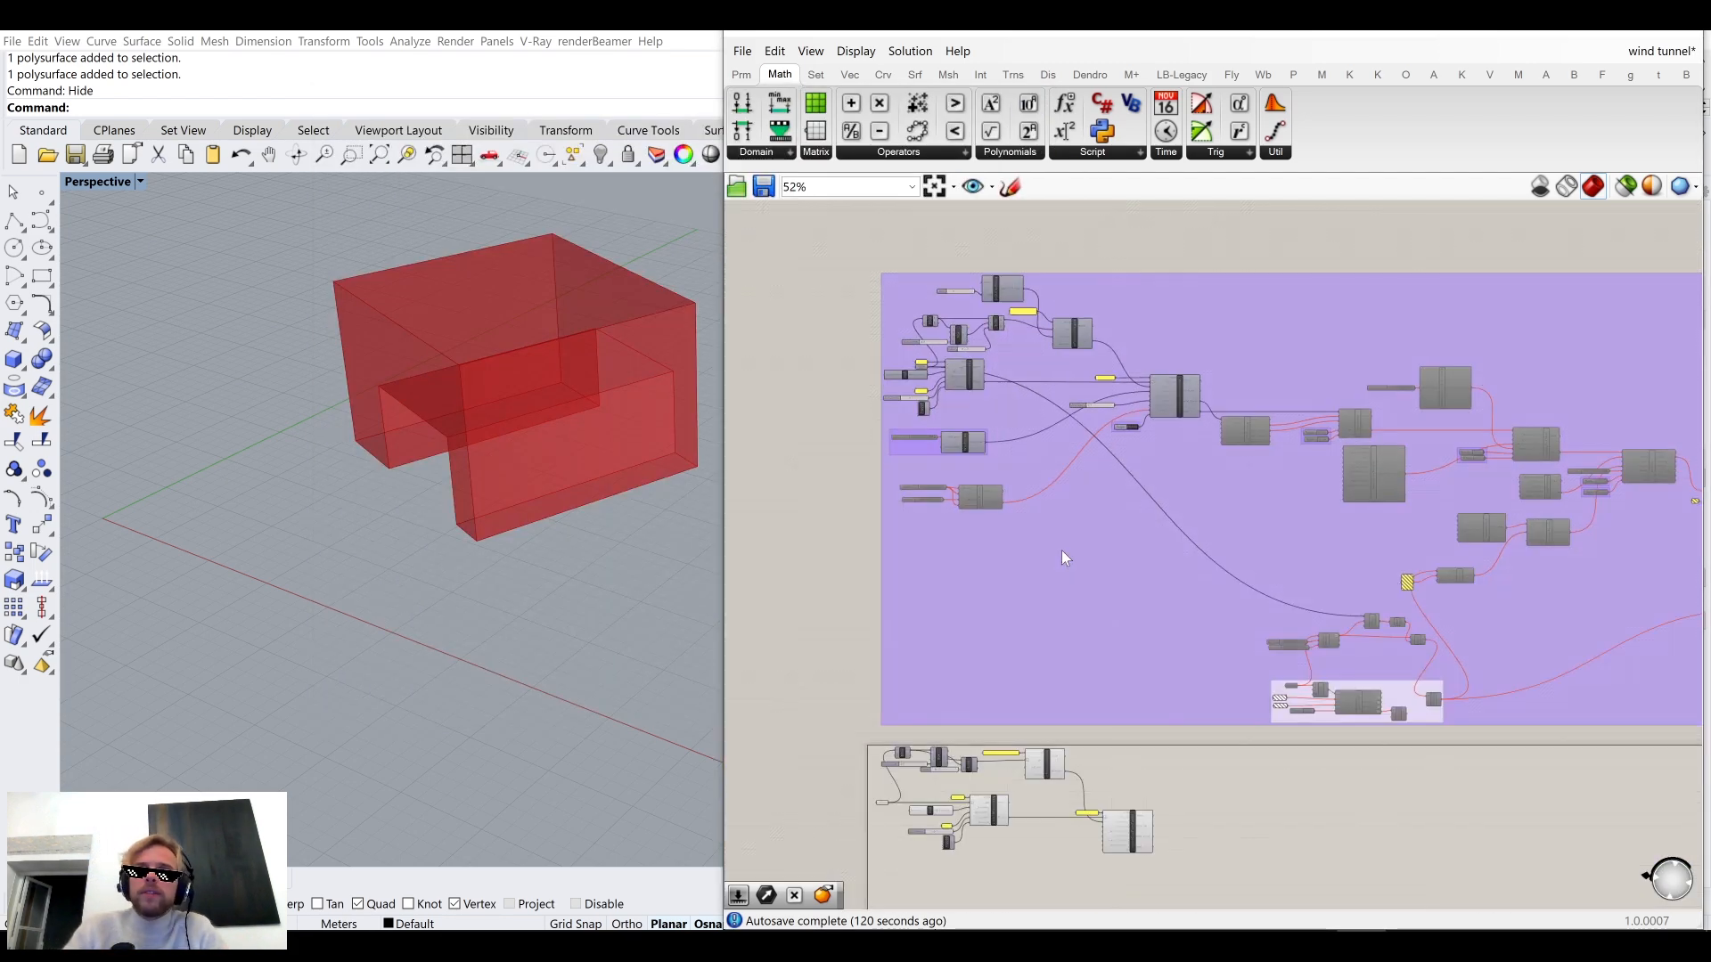
scroll(1085, 291, up, 5)
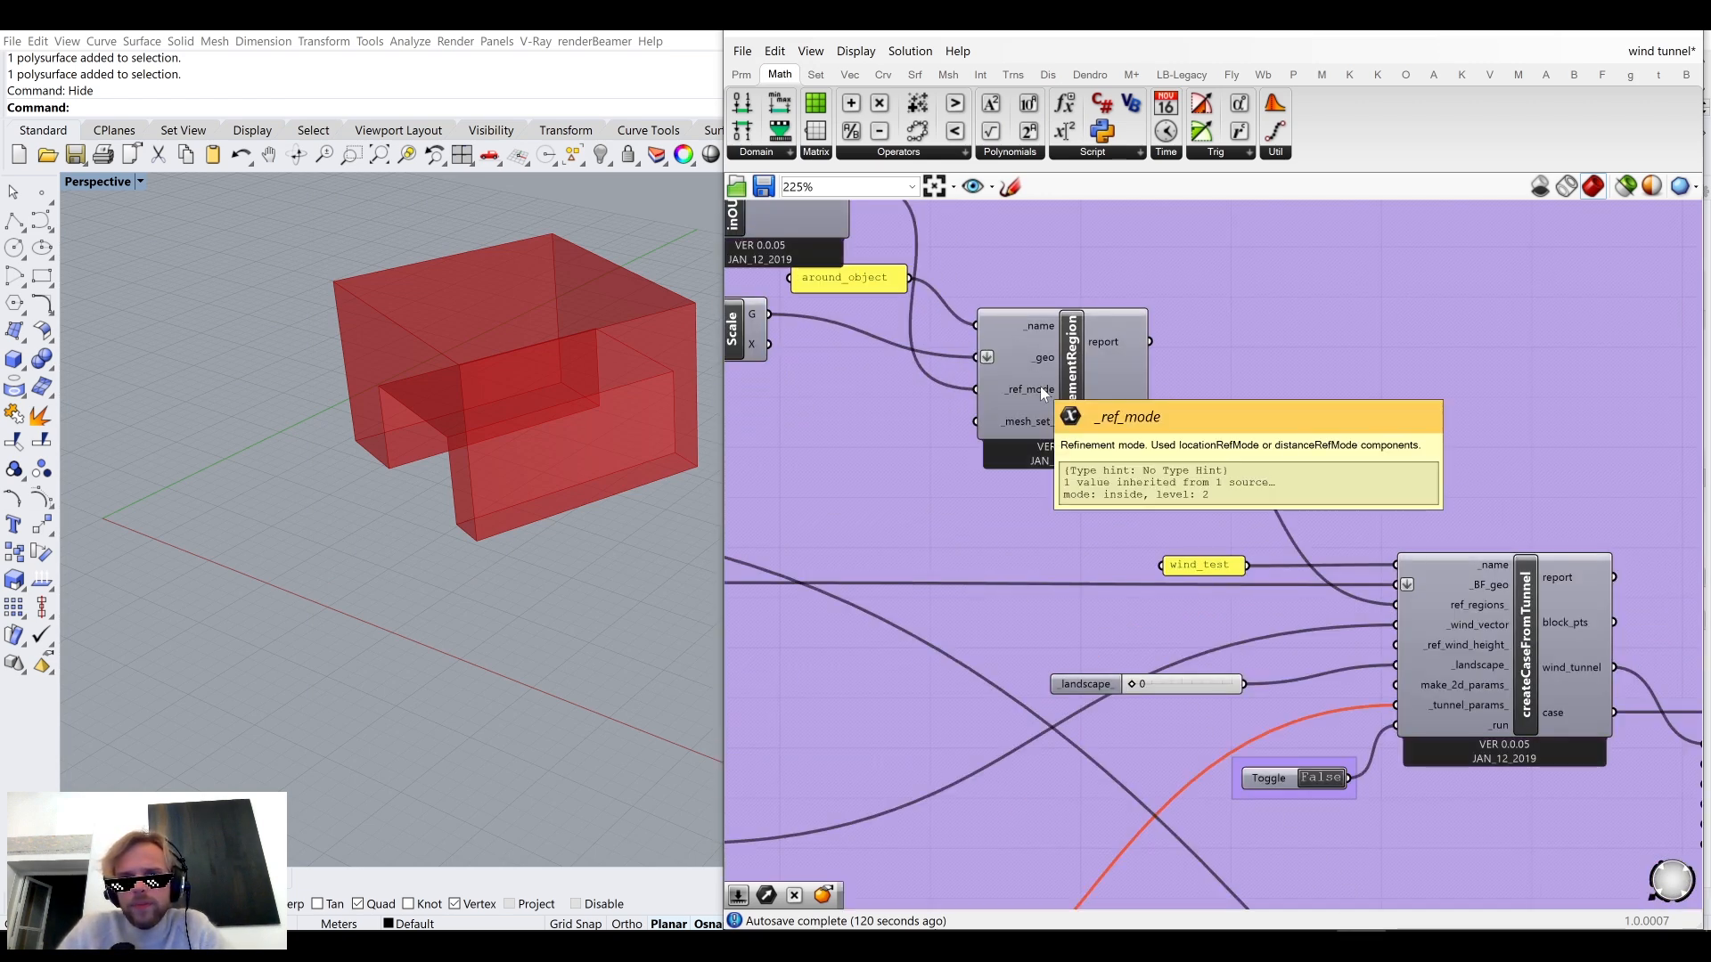
scroll(1040, 386, down, 4)
right_drag(1025, 436, 1052, 223)
right_drag(1092, 666, 1107, 355)
scroll(1051, 687, down, 2)
scroll(1082, 564, up, 7)
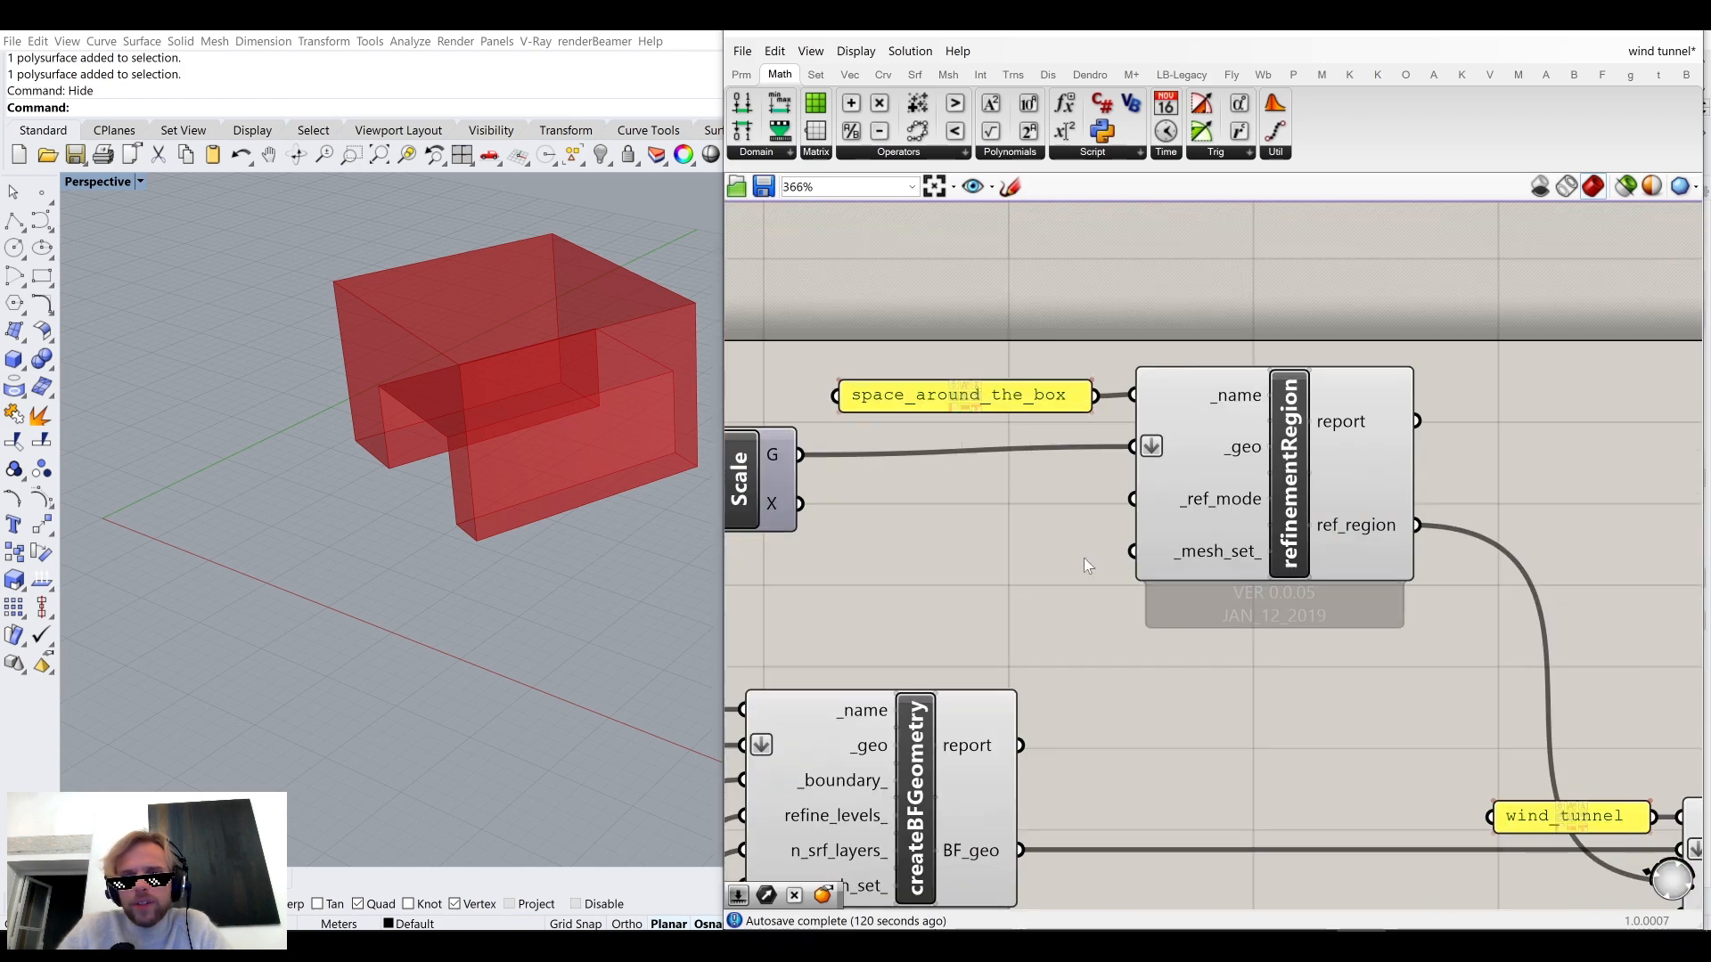
double_click(949, 574)
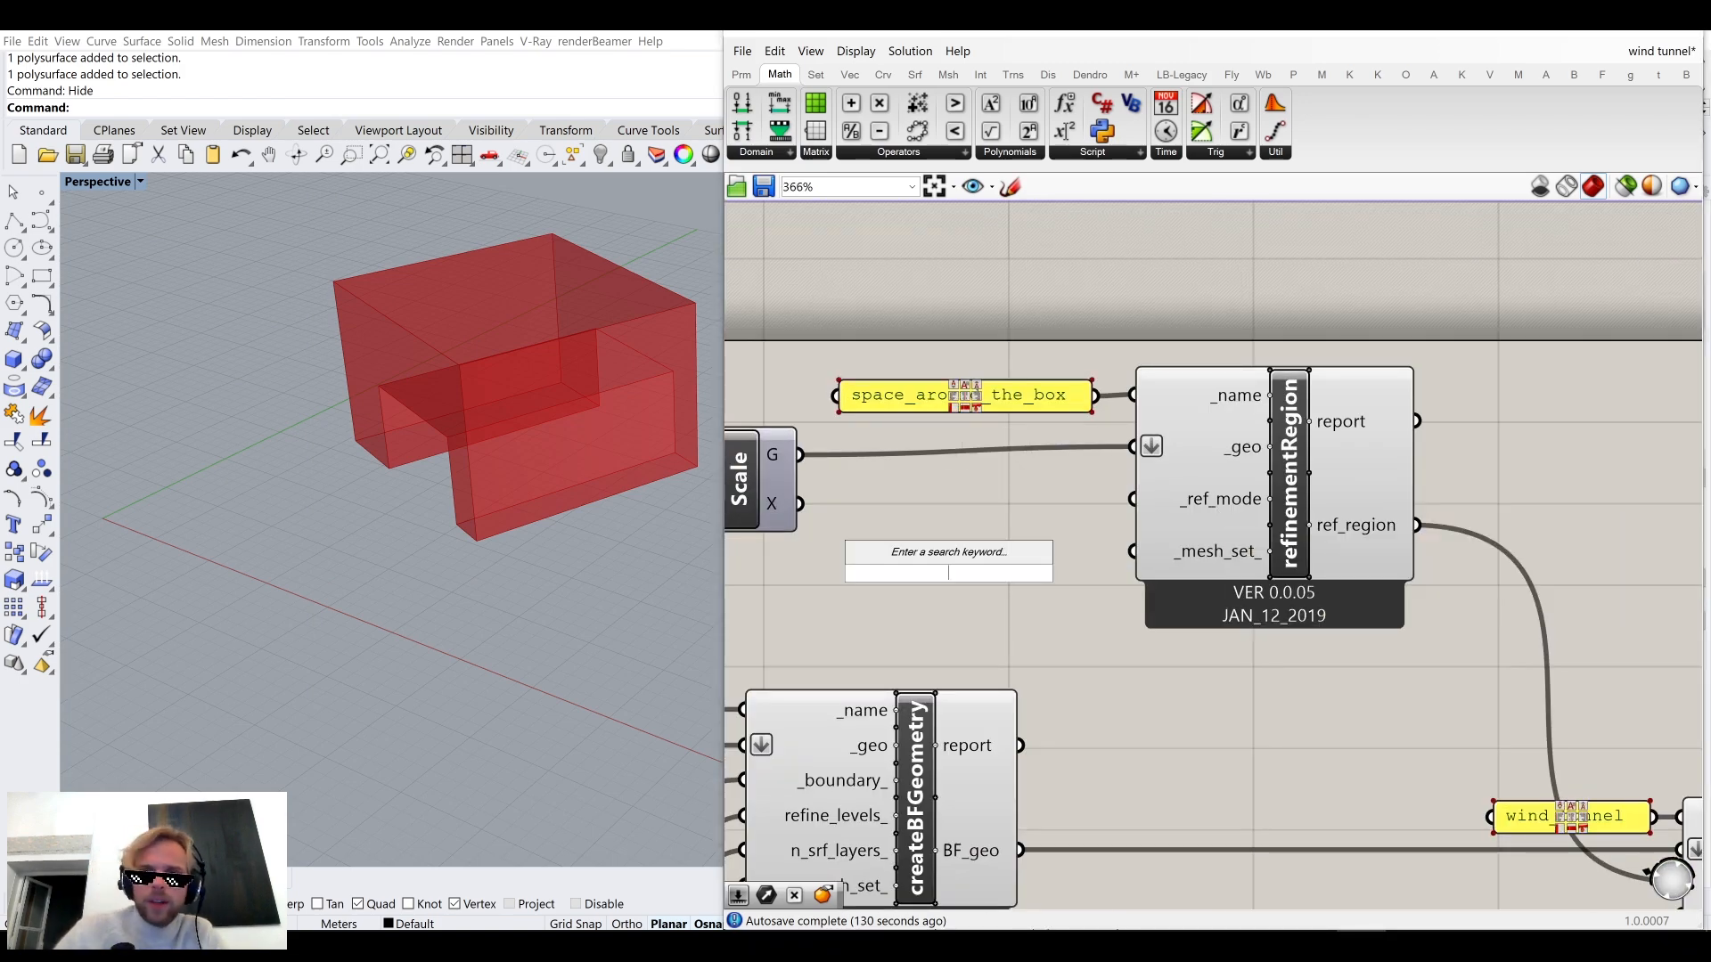
text(dist)
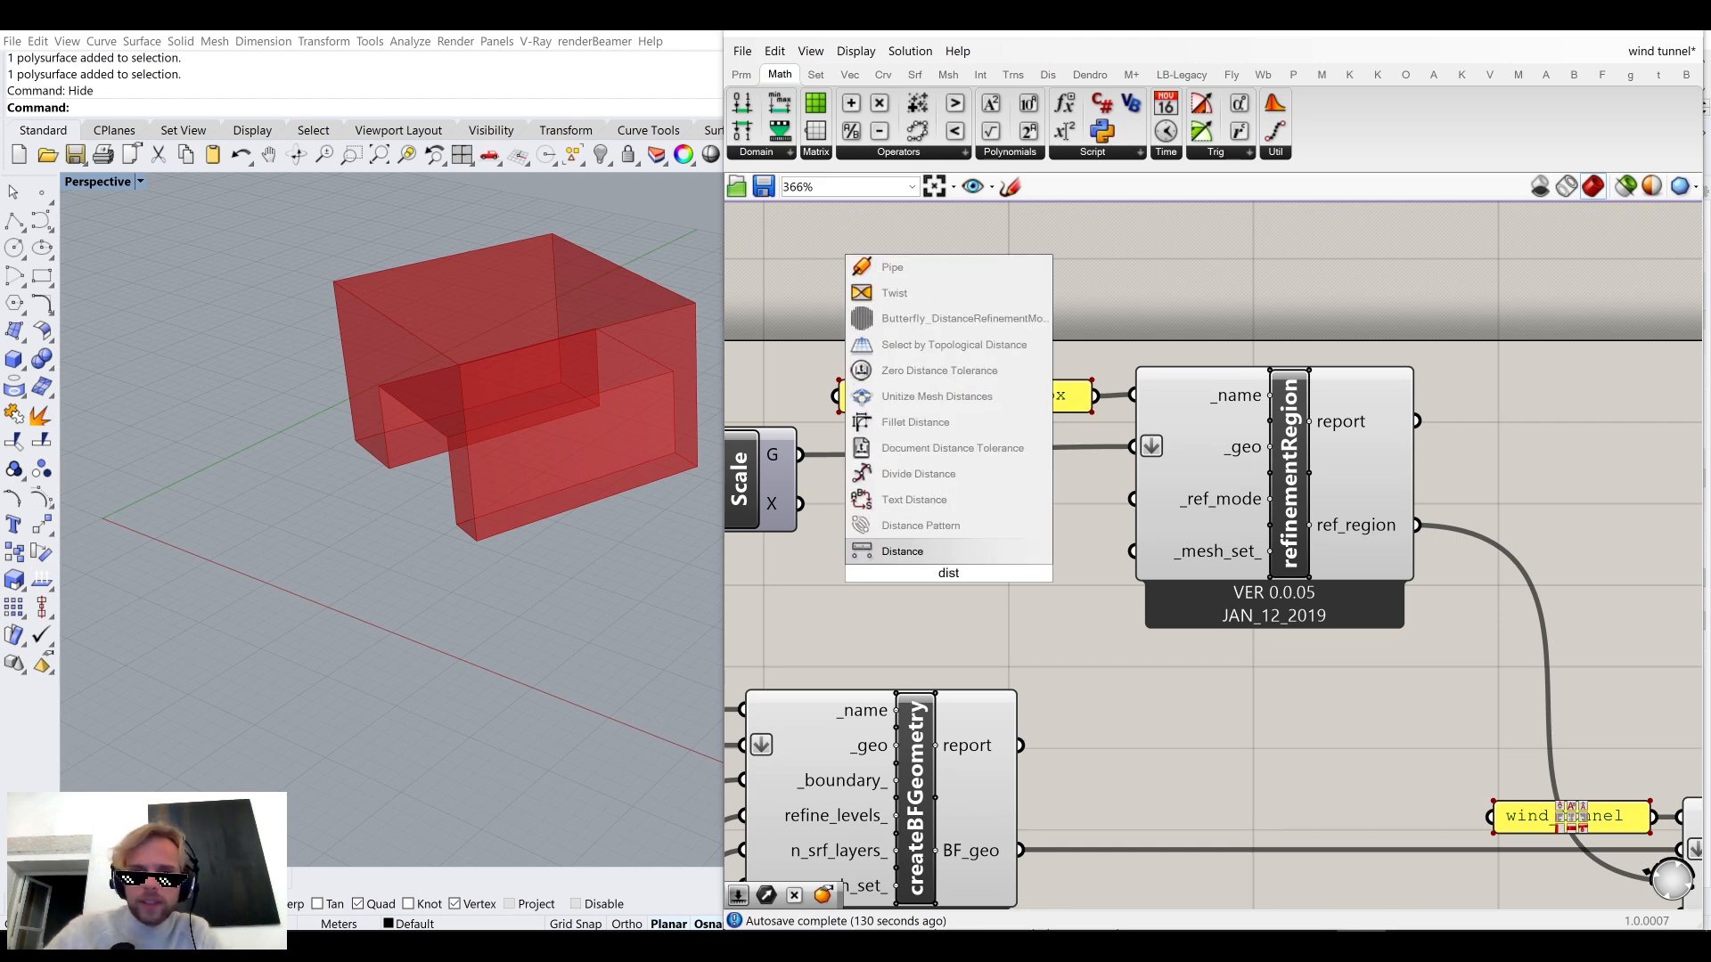
key(Escape)
Display the Butterfly plug-in's component set.
click(1296, 76)
scroll(1306, 78, down, 3)
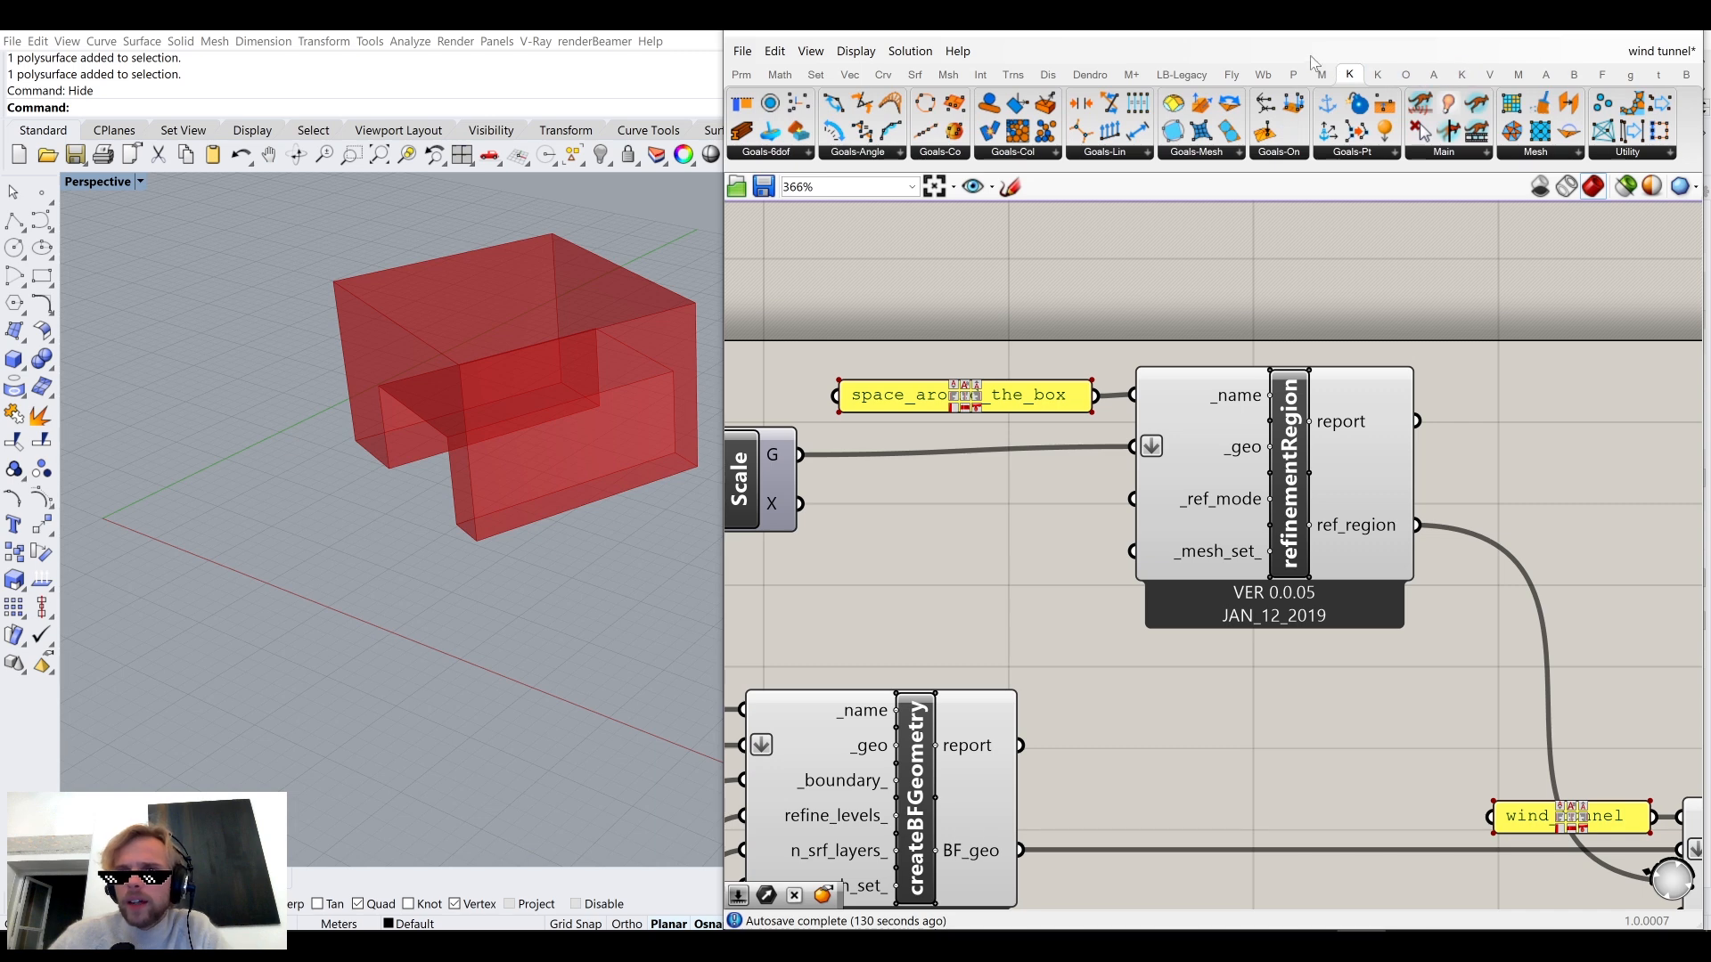
click(1564, 77)
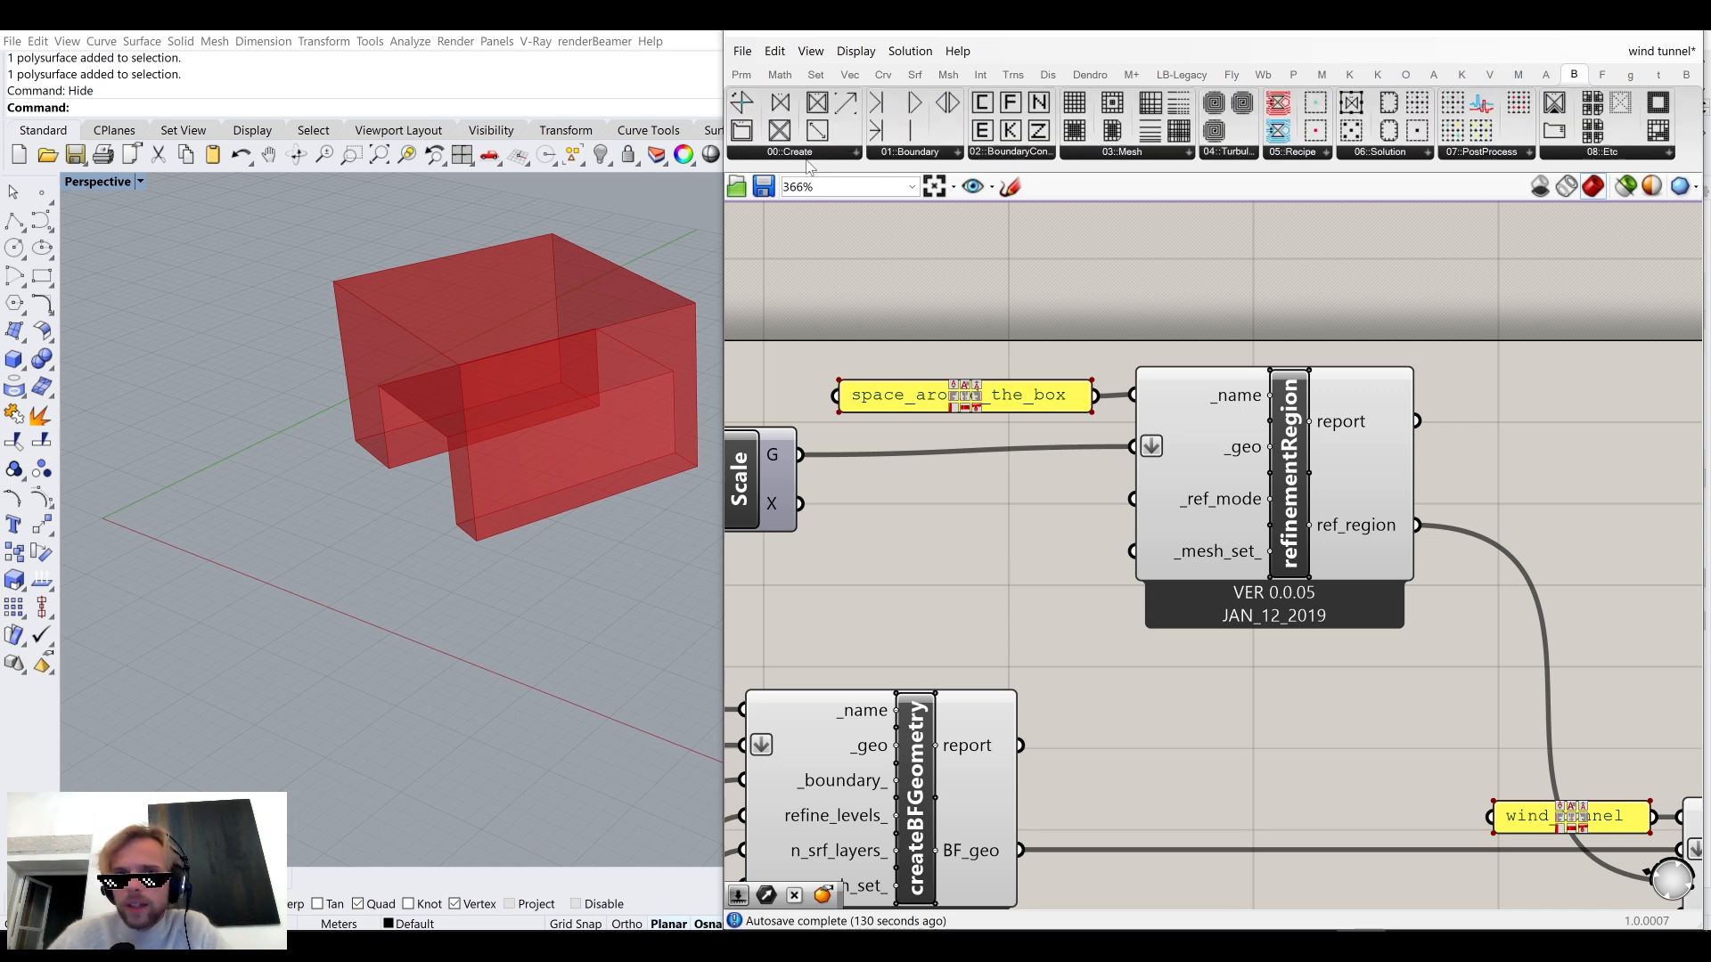
Switch to the Epidemic Sound search page in the browser, and return to Rhino and Grasshopper.
mouse_move(337, 864)
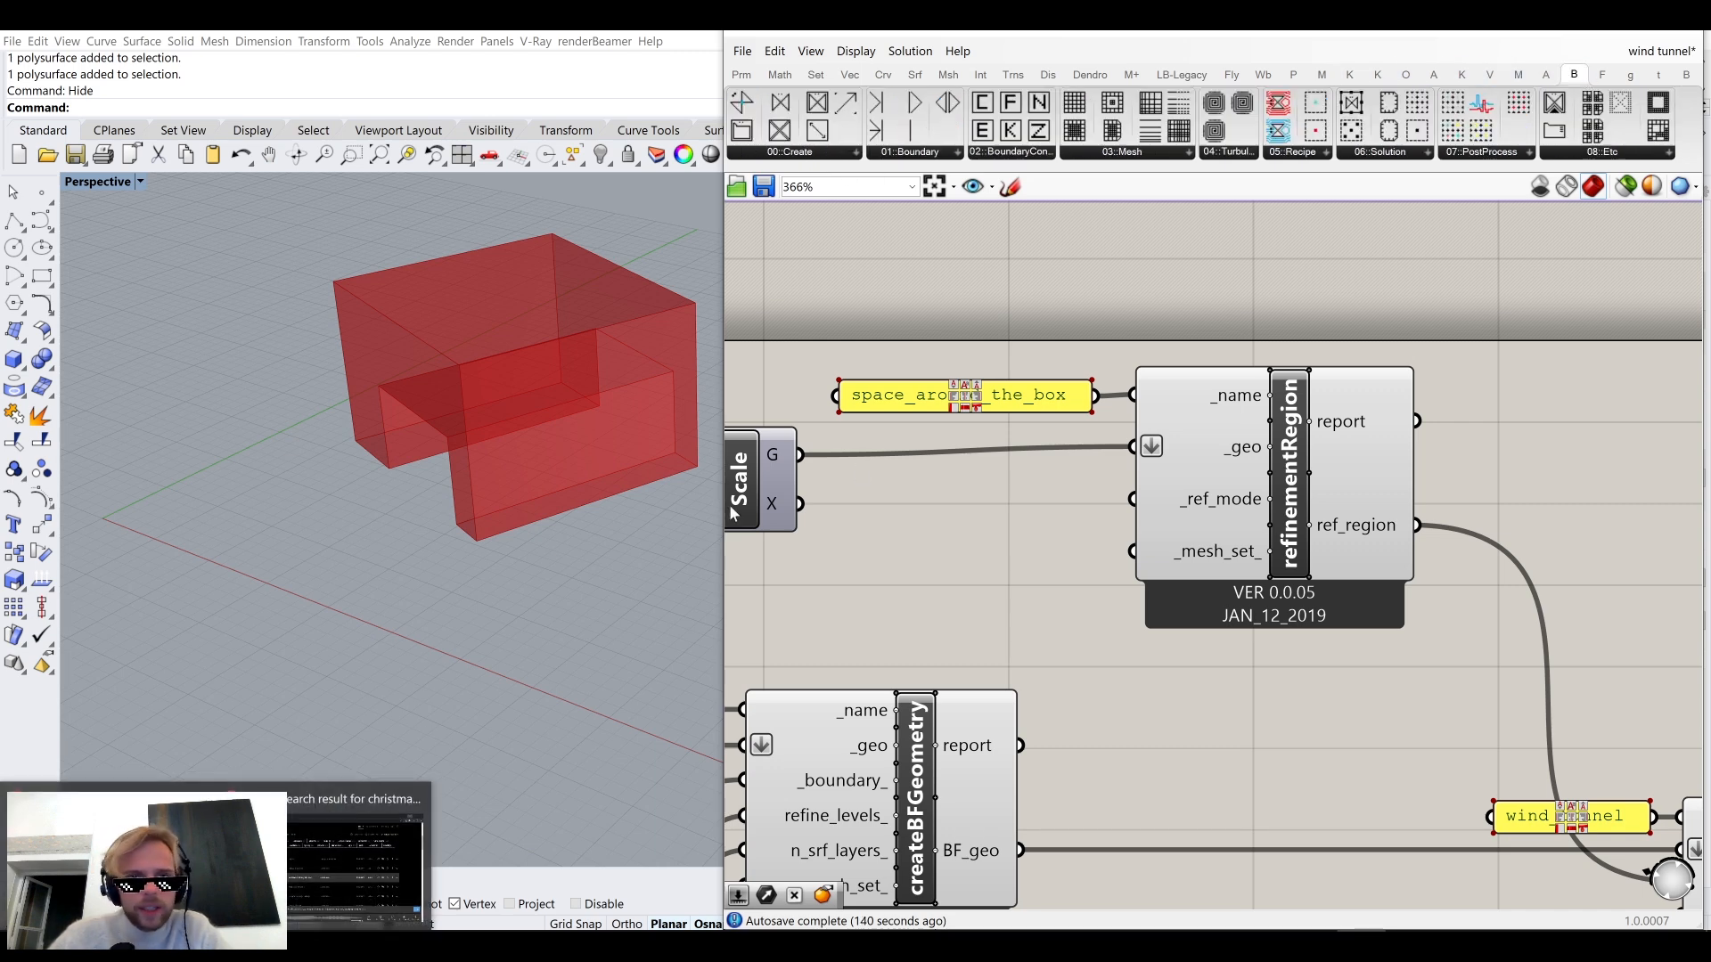
click(321, 838)
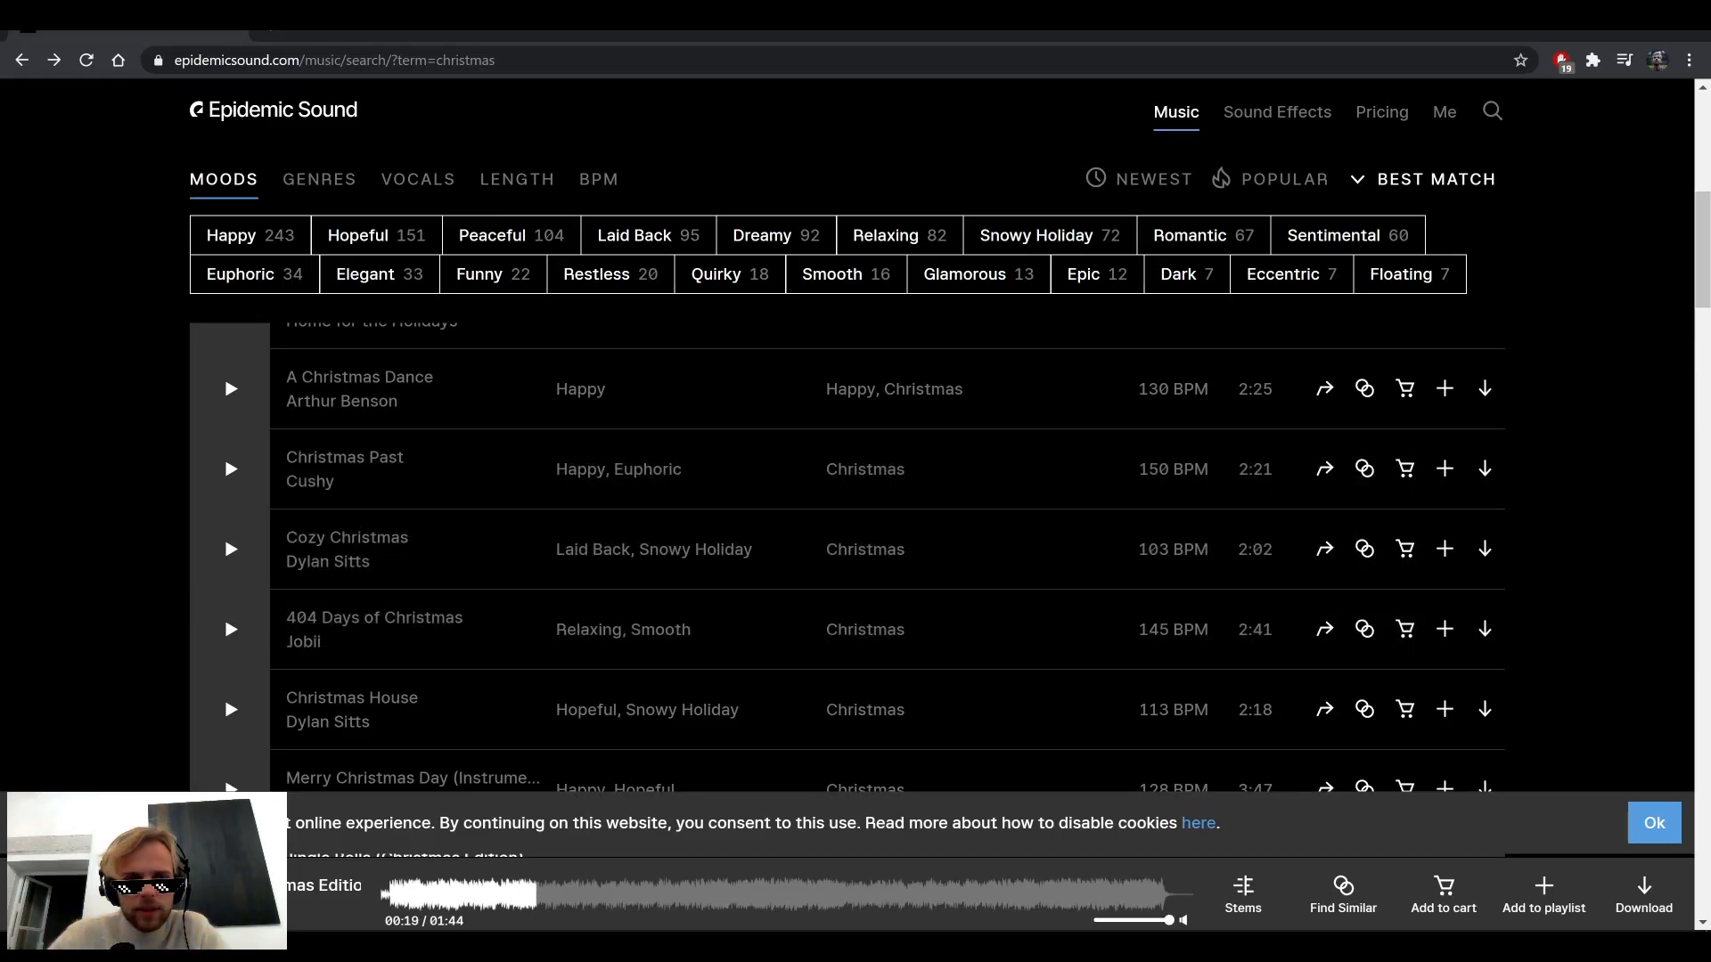
click(108, 894)
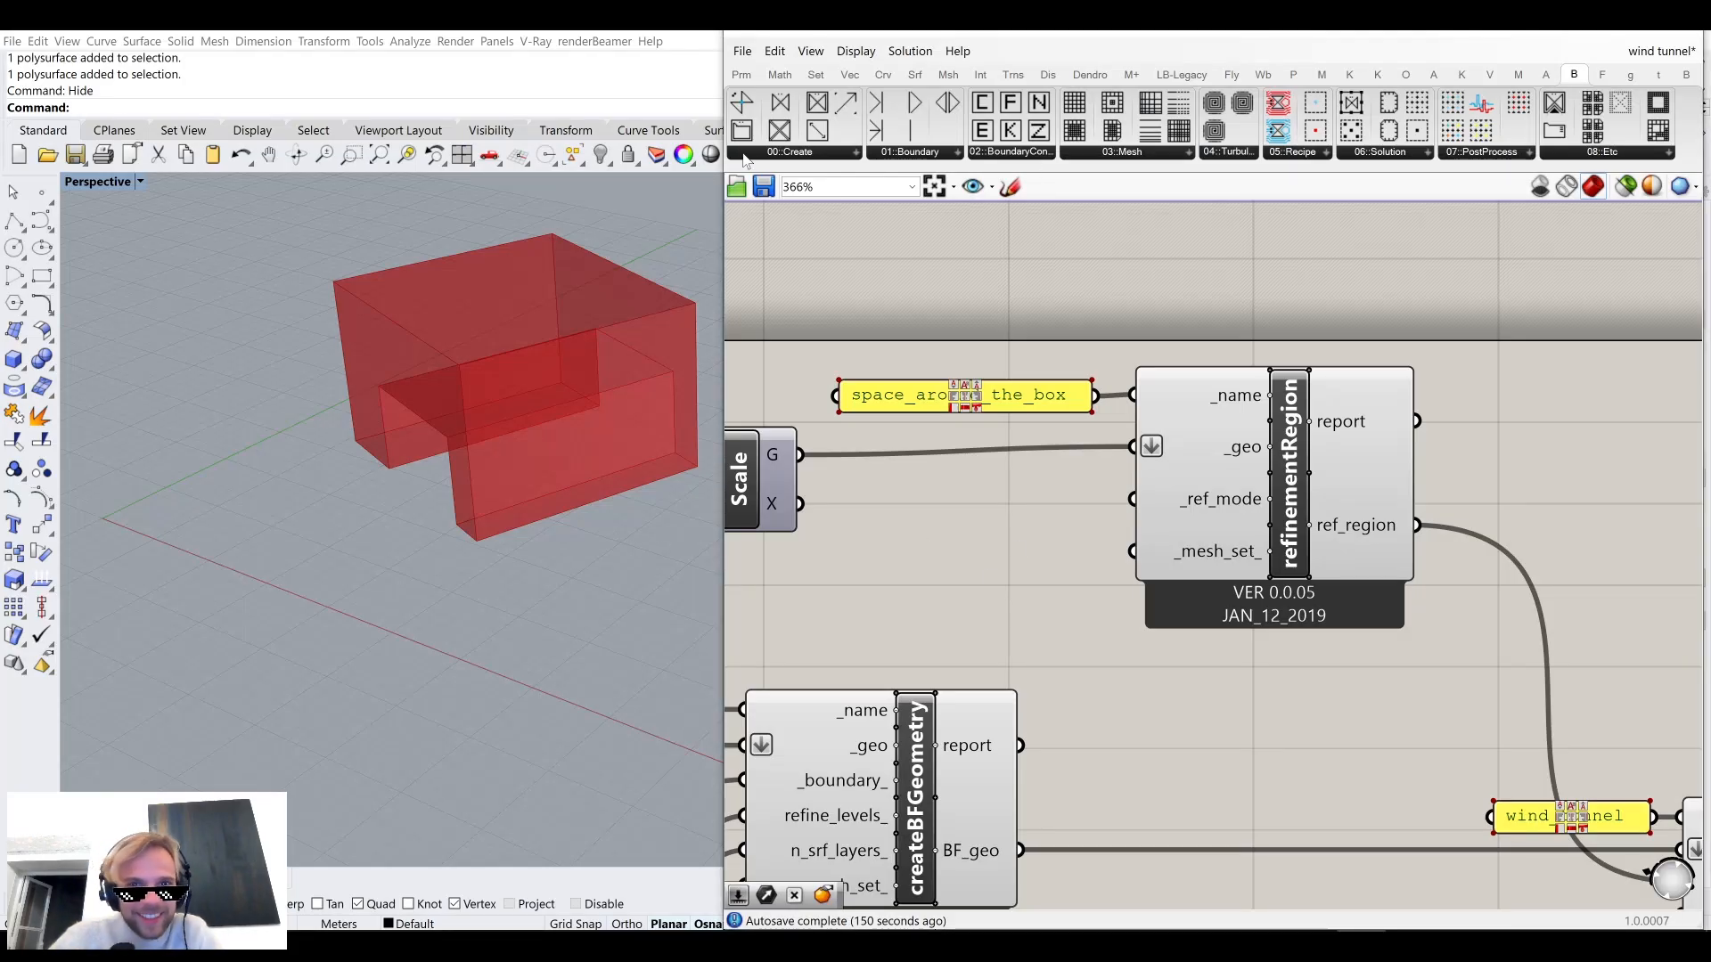
Add a Butterfly_DistanceRefinementMode component below the wire running from Scale to refinementRegion.
click(757, 152)
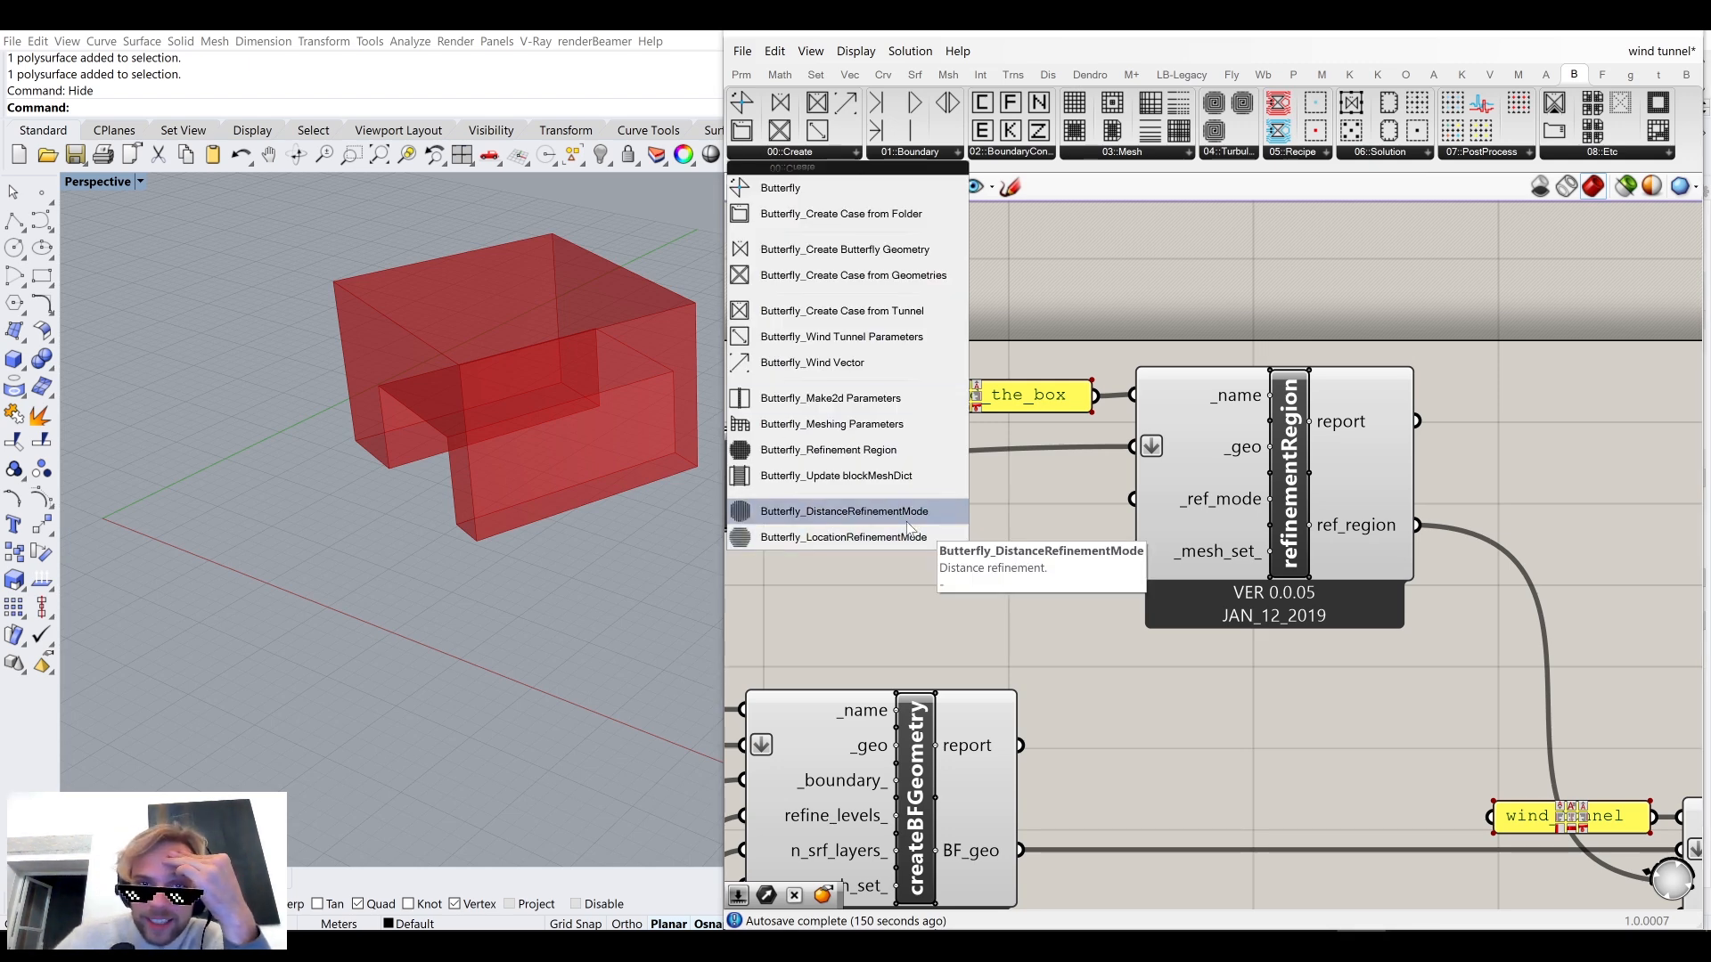
click(871, 512)
click(903, 595)
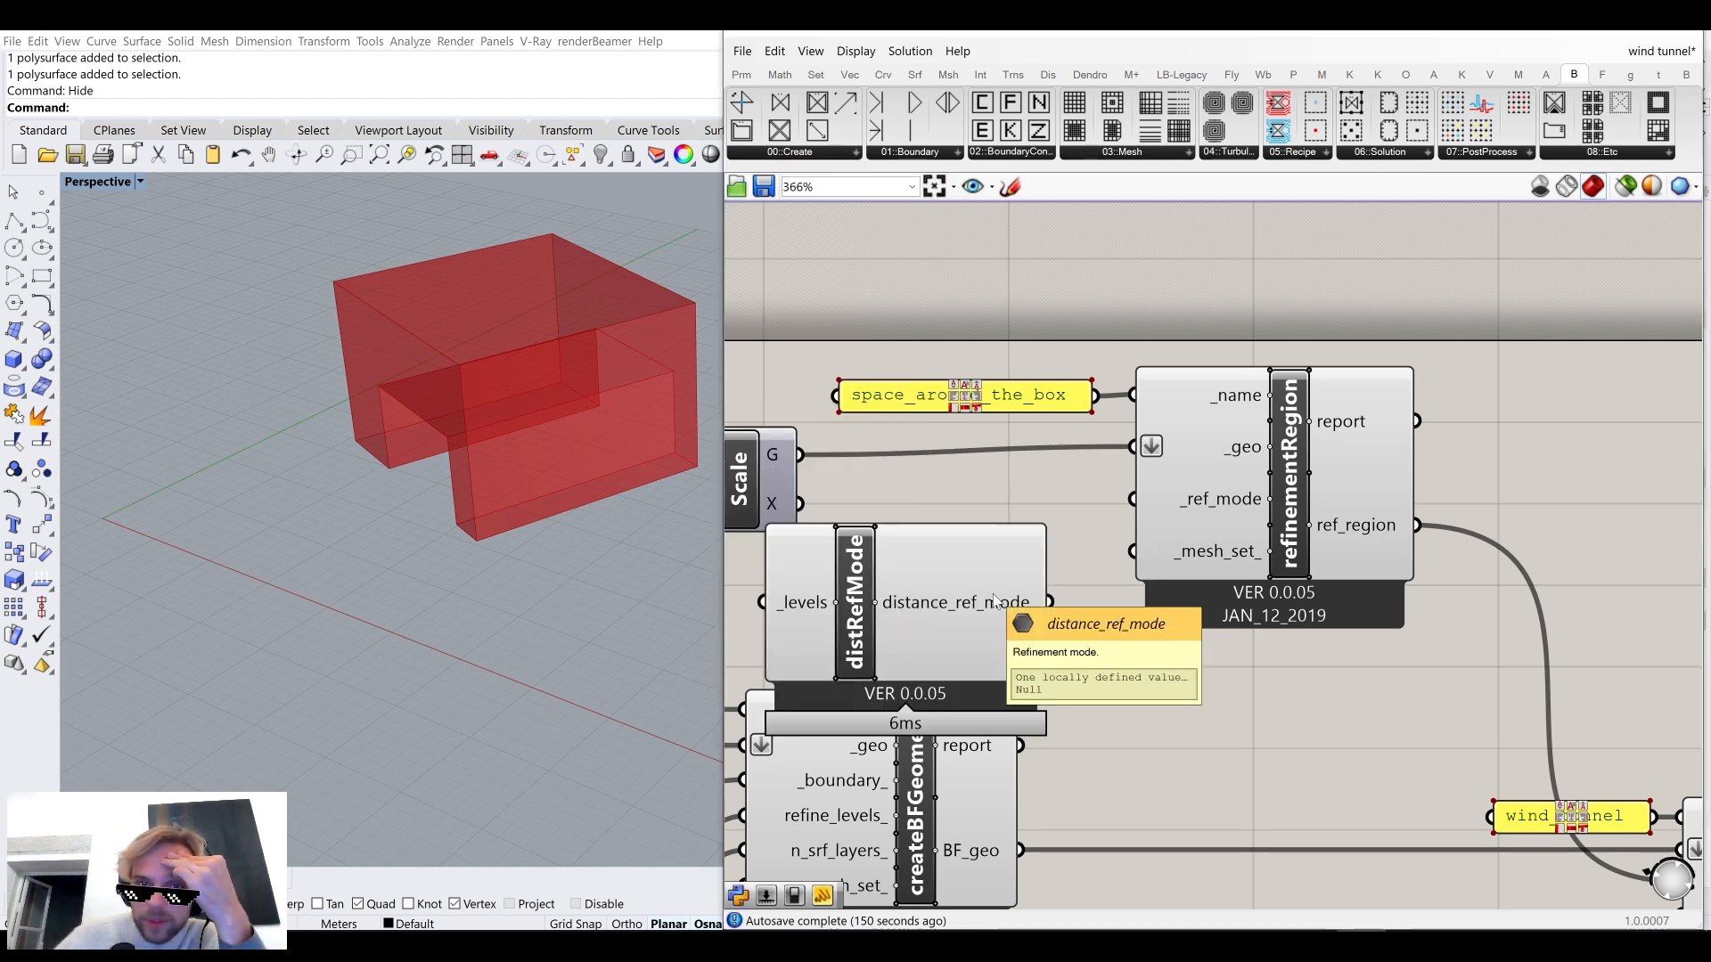
Replace the distRefMode component with a Butterfly_LocationRefinementMode component in the same spot below the Scale wire.
click(997, 603)
key(Delete)
click(791, 152)
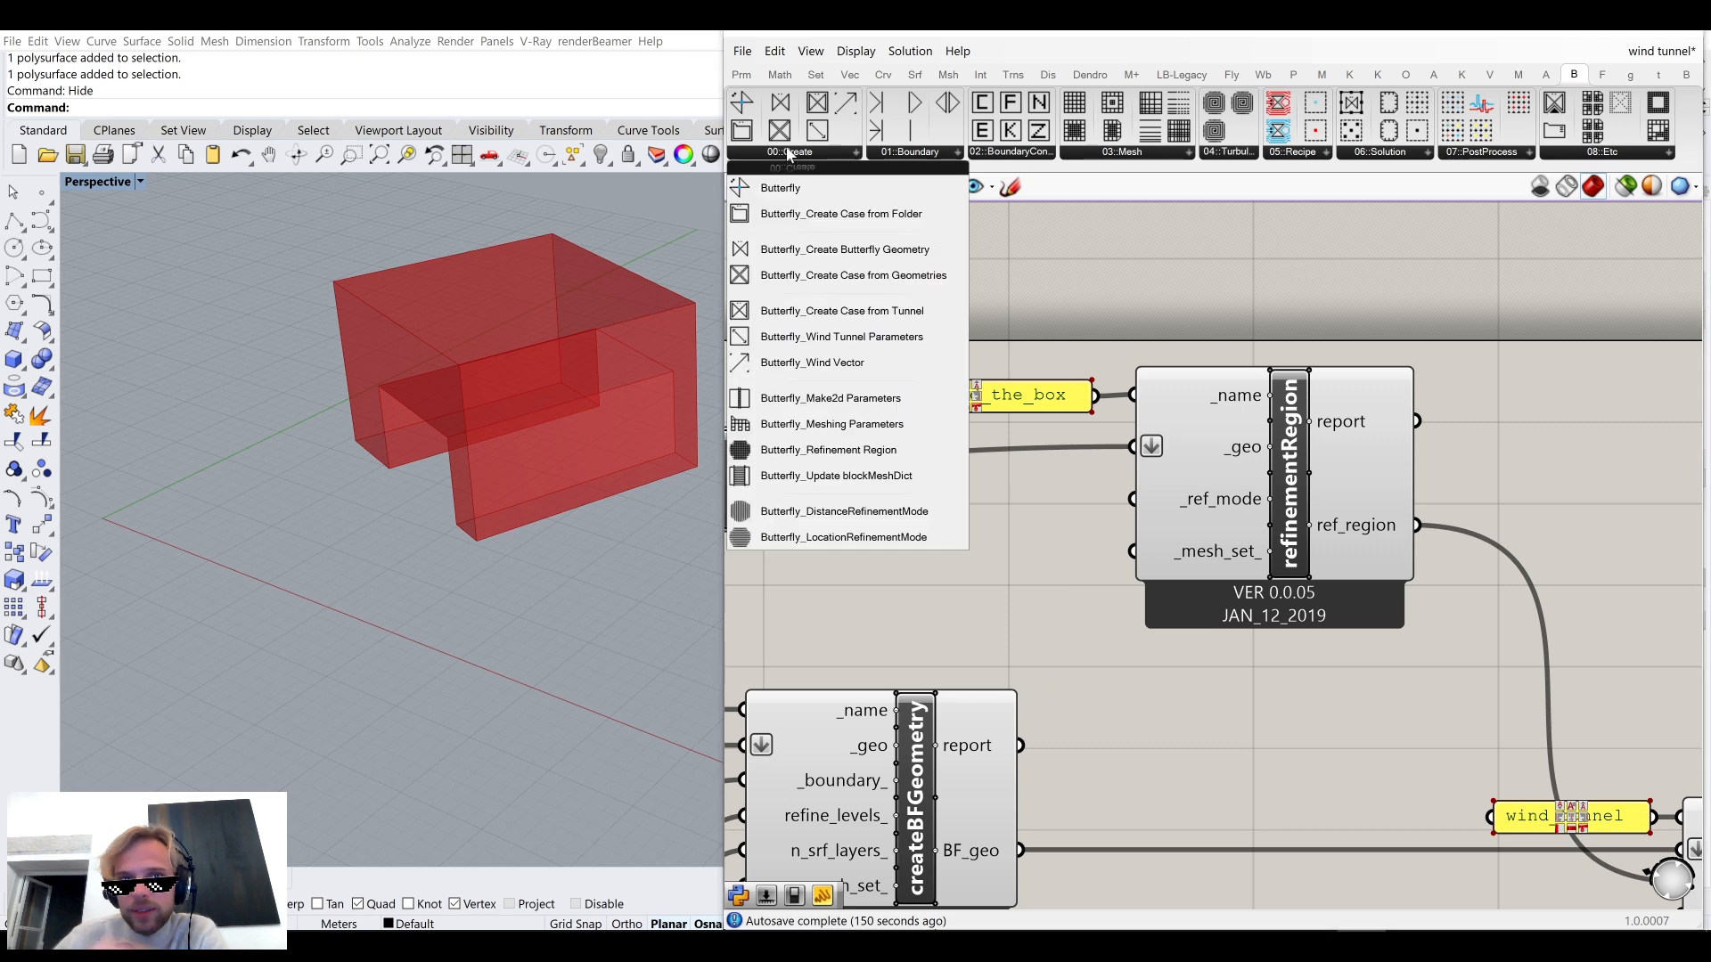
click(855, 537)
click(927, 571)
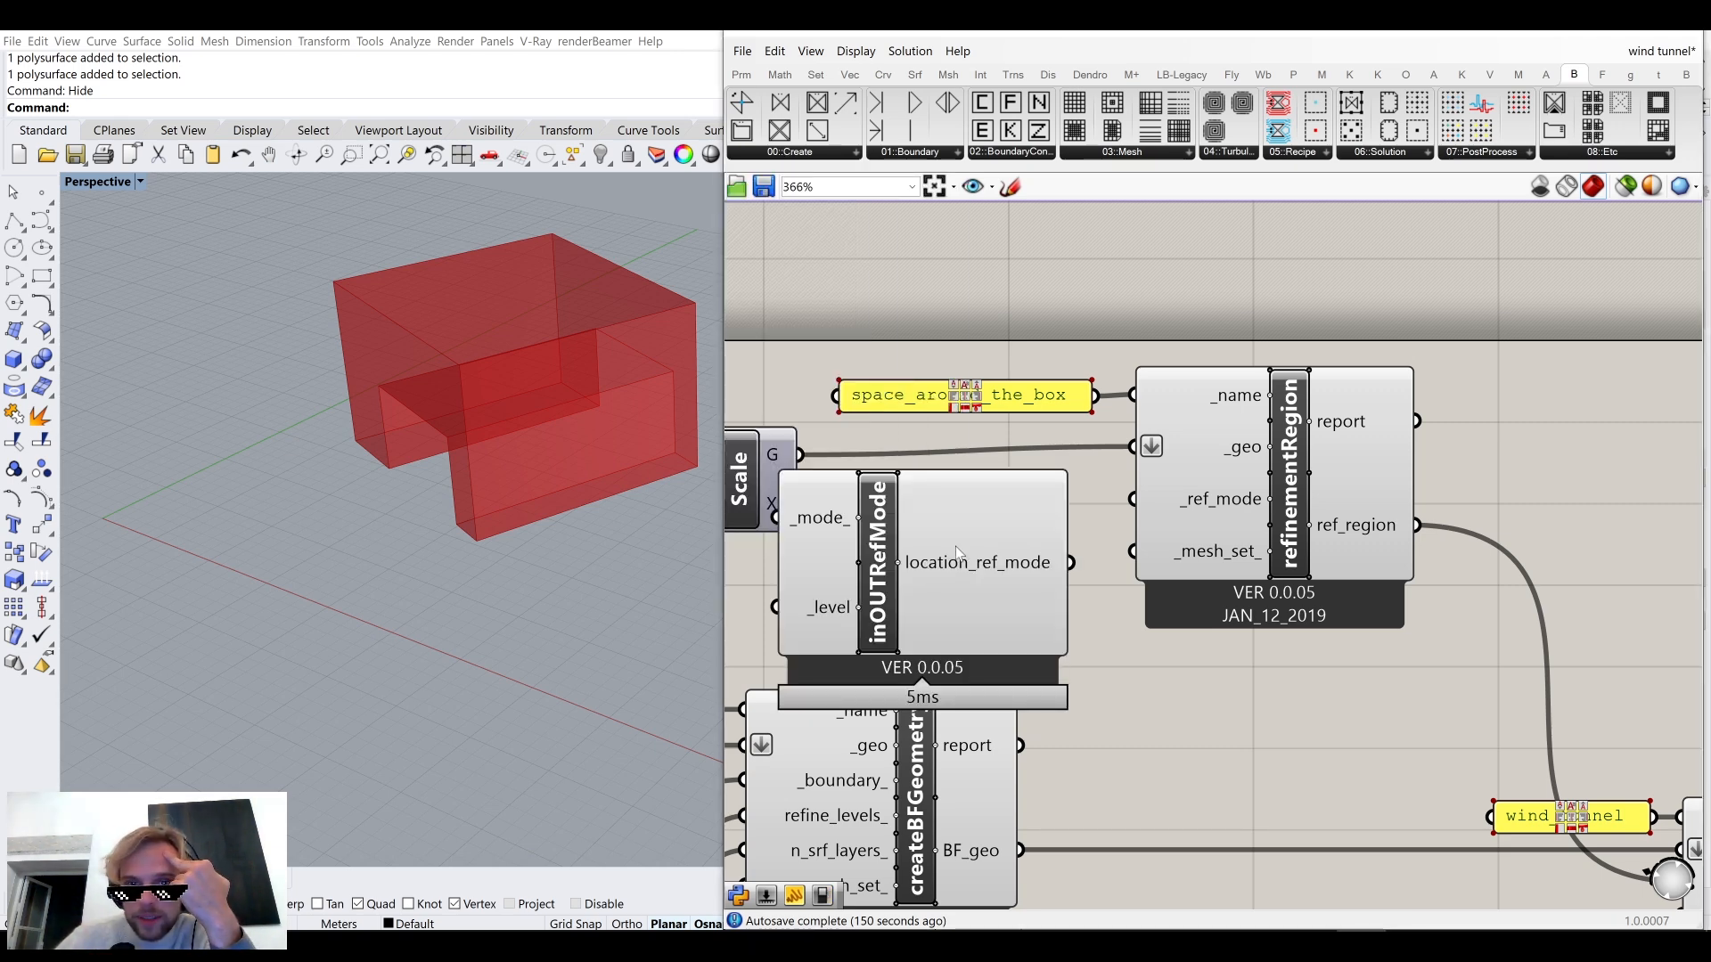
Move refinementRegion and its space_around_the_box panel farther from Scale to make room for the refinement mode component.
scroll(972, 499, down, 3)
right_drag(958, 457, 1276, 439)
right_drag(1471, 461, 1218, 456)
drag(1255, 344, 1258, 461)
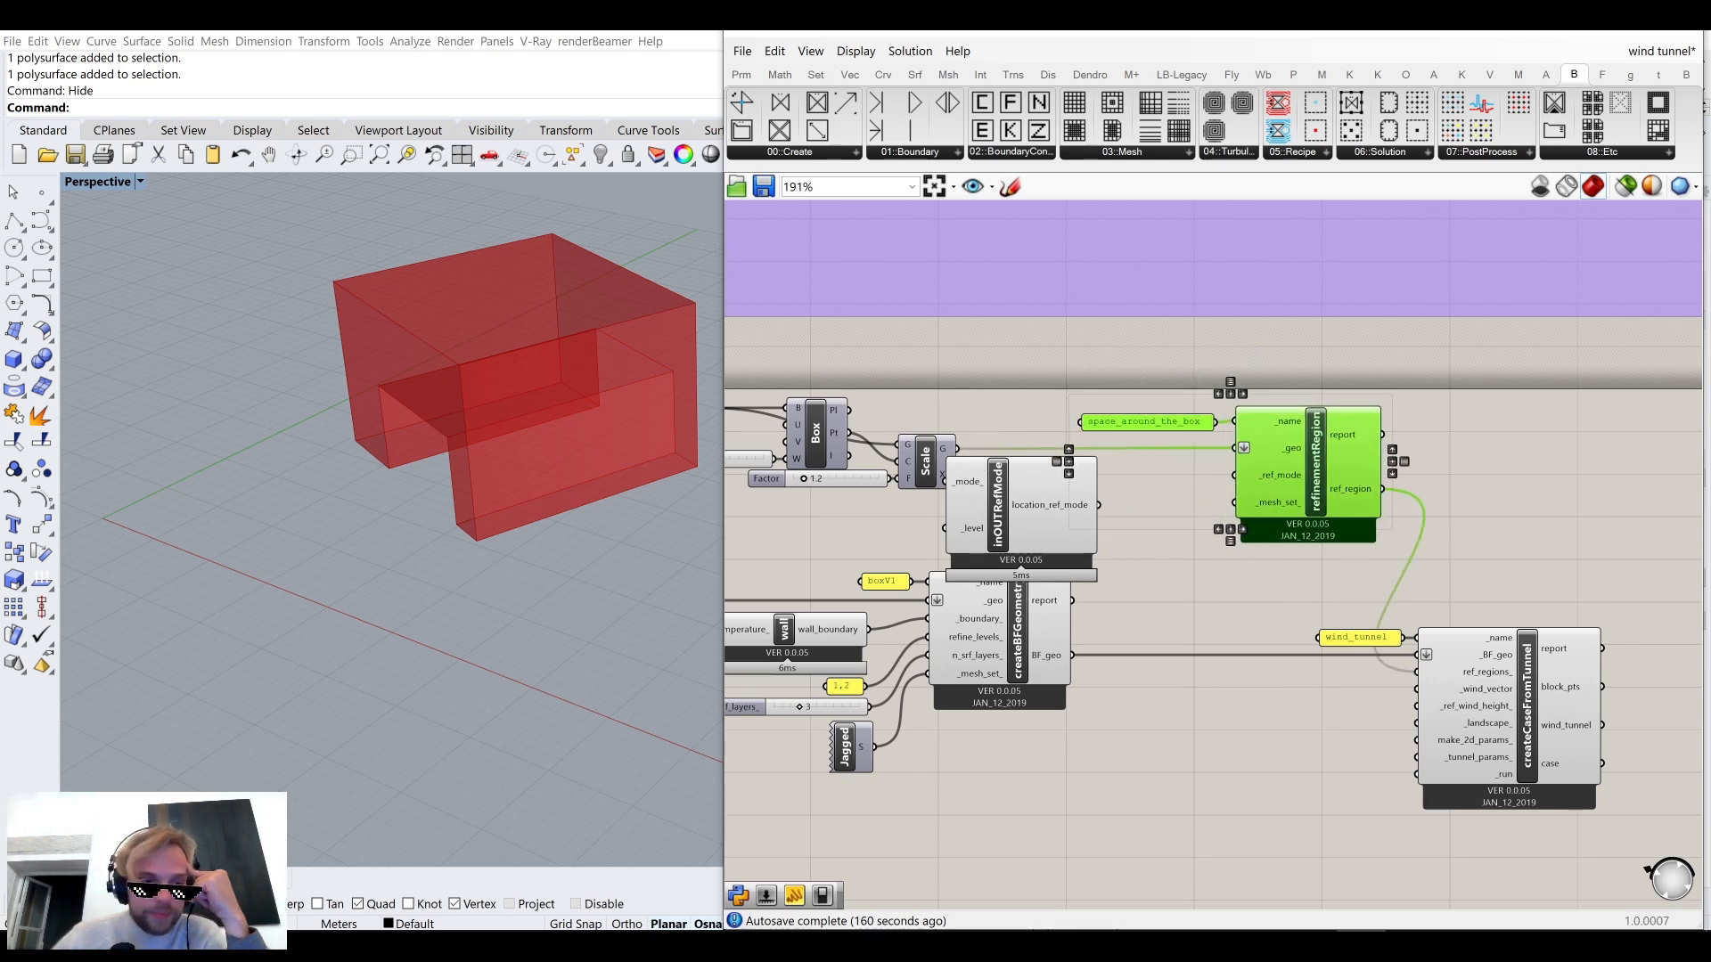
Switch to Epidemic Sound in the browser, play the track It's Still Christmas, and return to Rhino and Grasshopper.
click(351, 859)
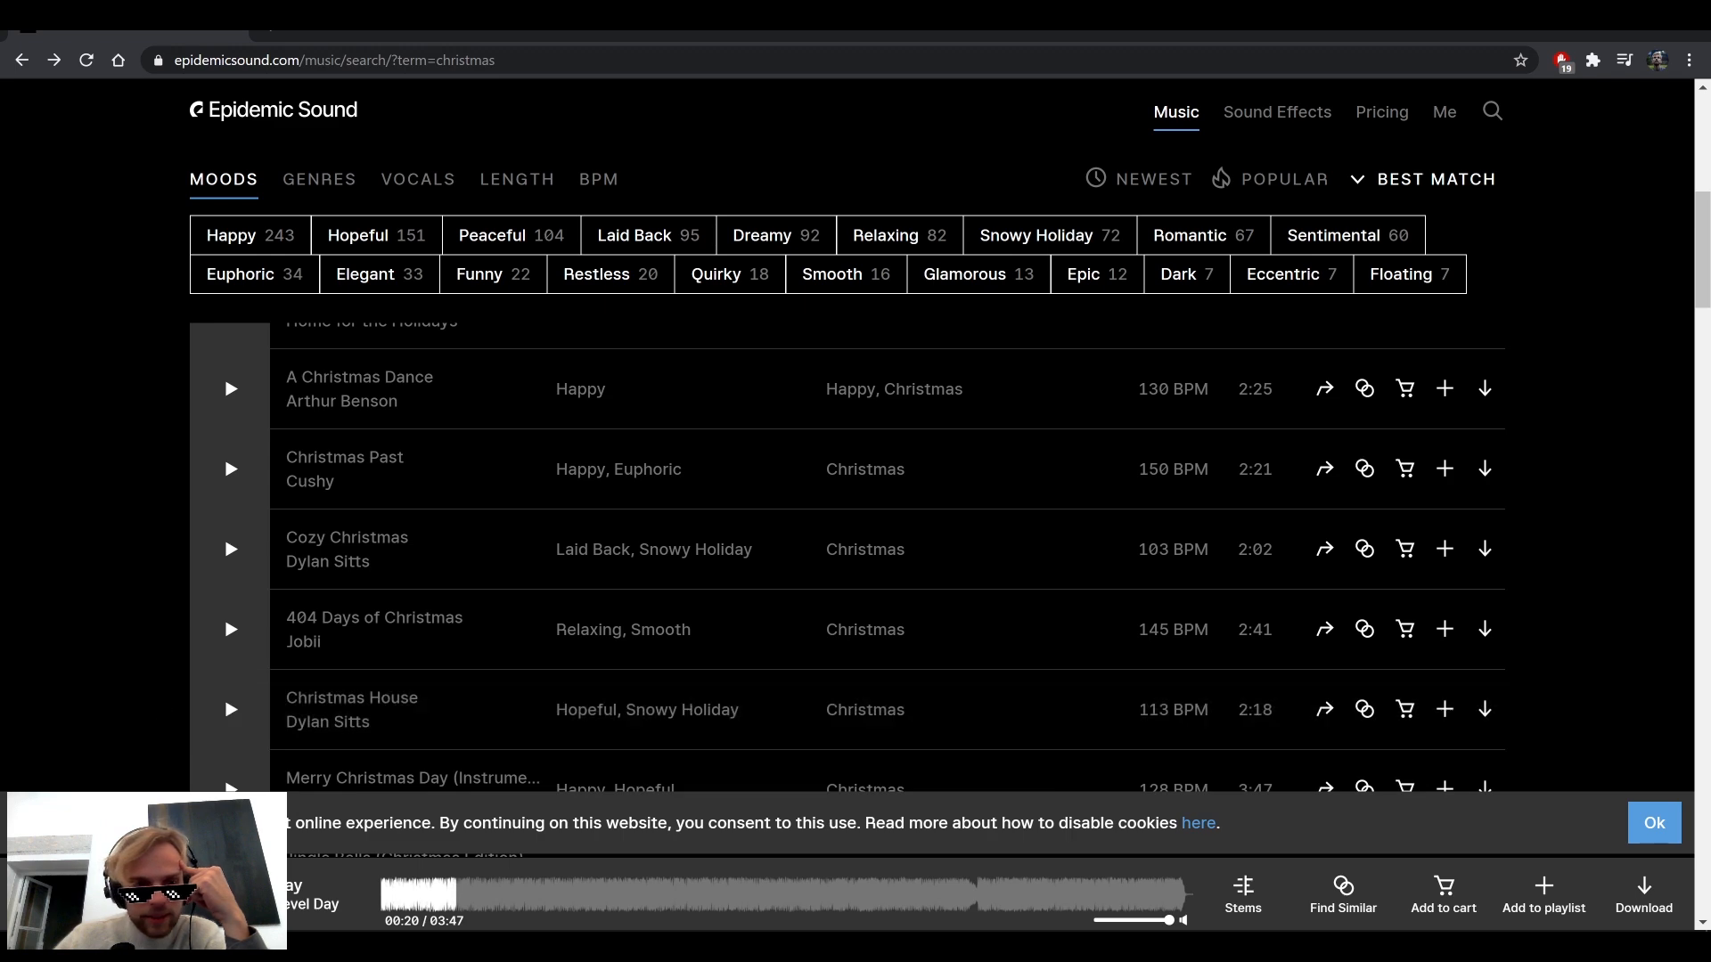
click(109, 895)
scroll(665, 480, down, 3)
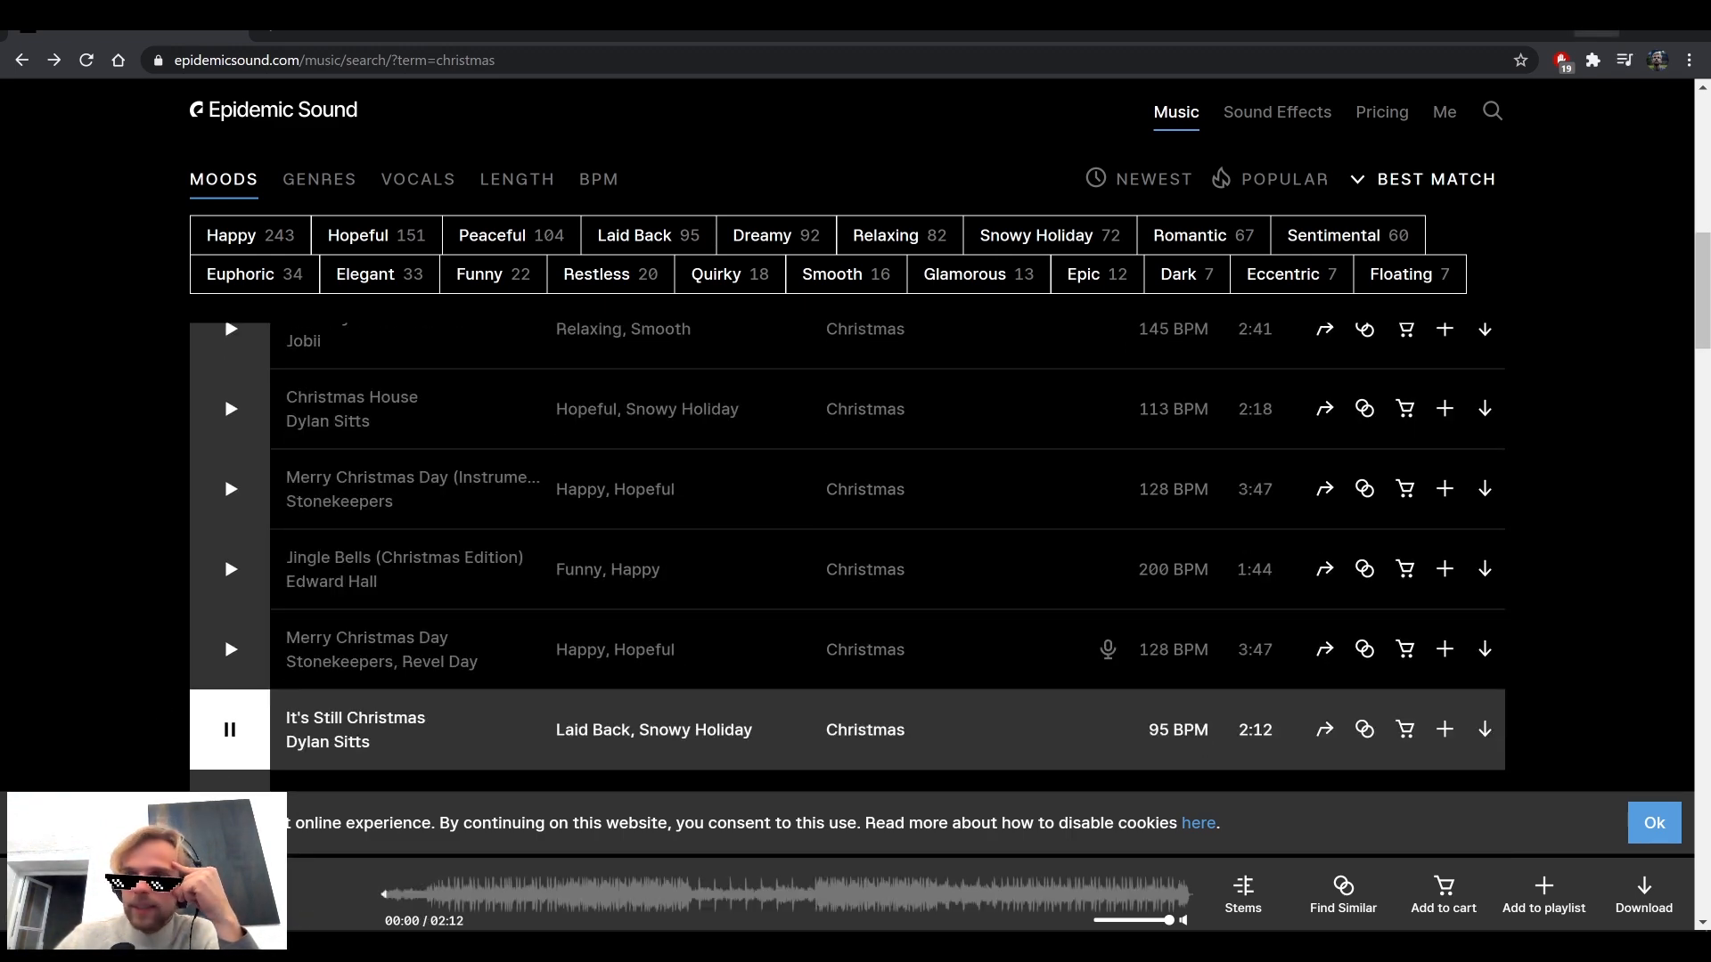
key(alt+Tab)
Move the inOUTRefMode component into the gap between Scale and refinementRegion.
scroll(982, 519, up, 2)
drag(983, 520, 1056, 517)
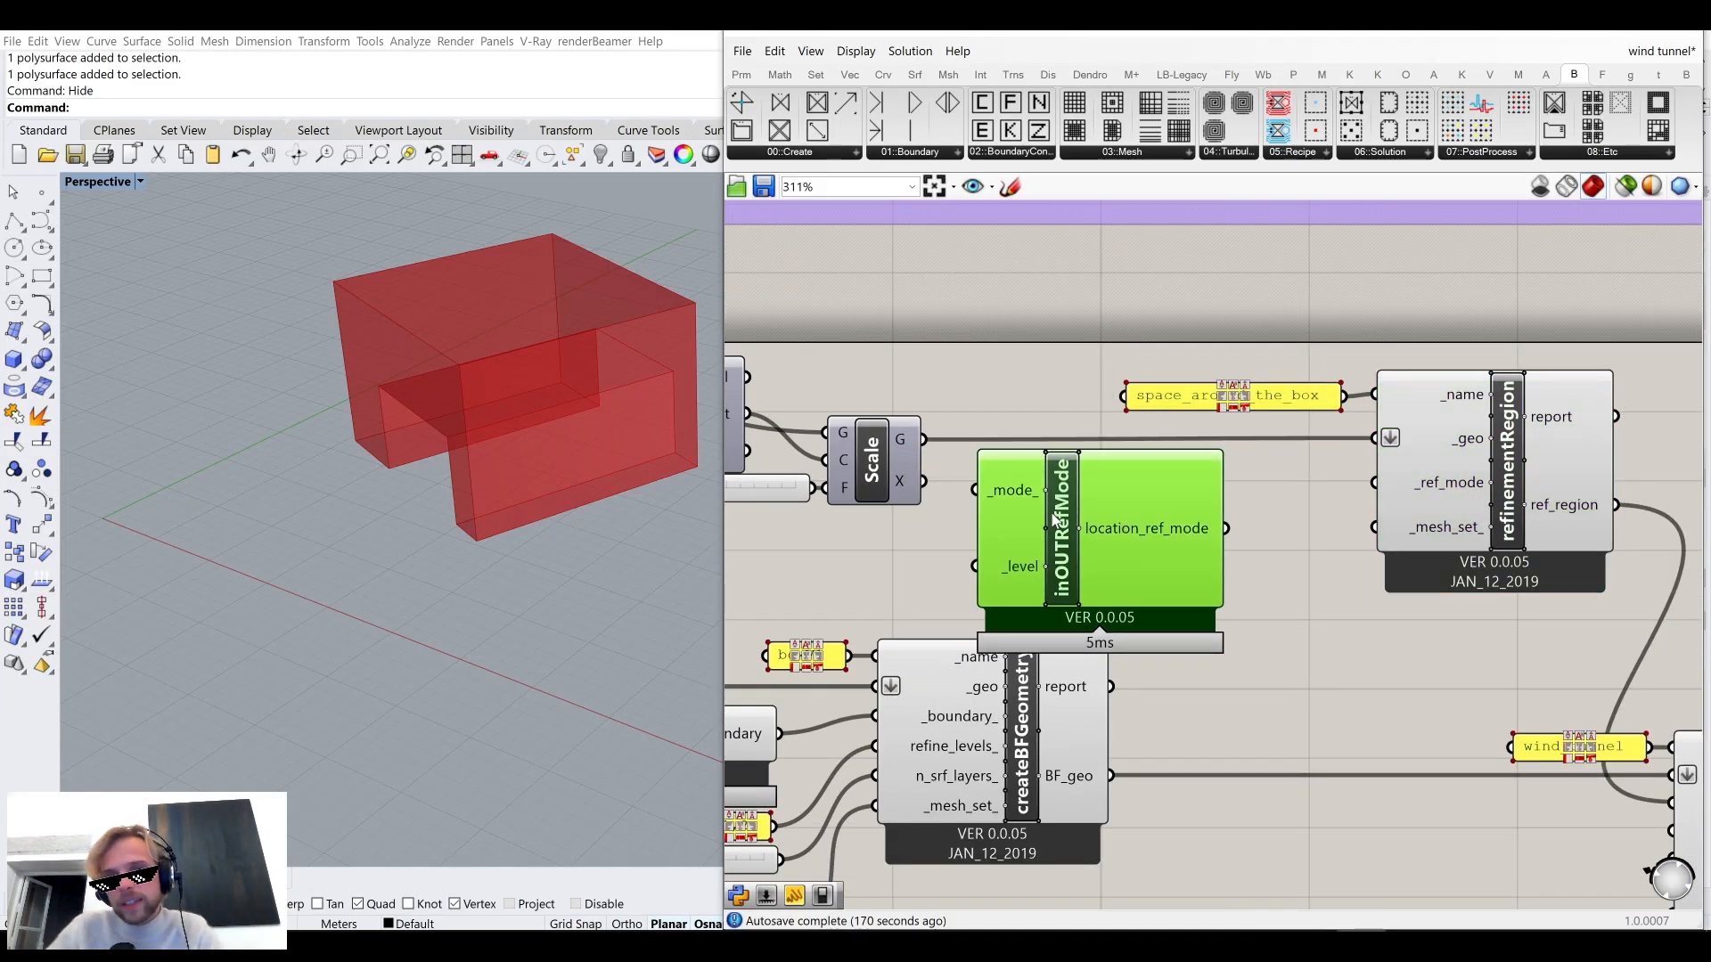
scroll(1041, 446, down, 1)
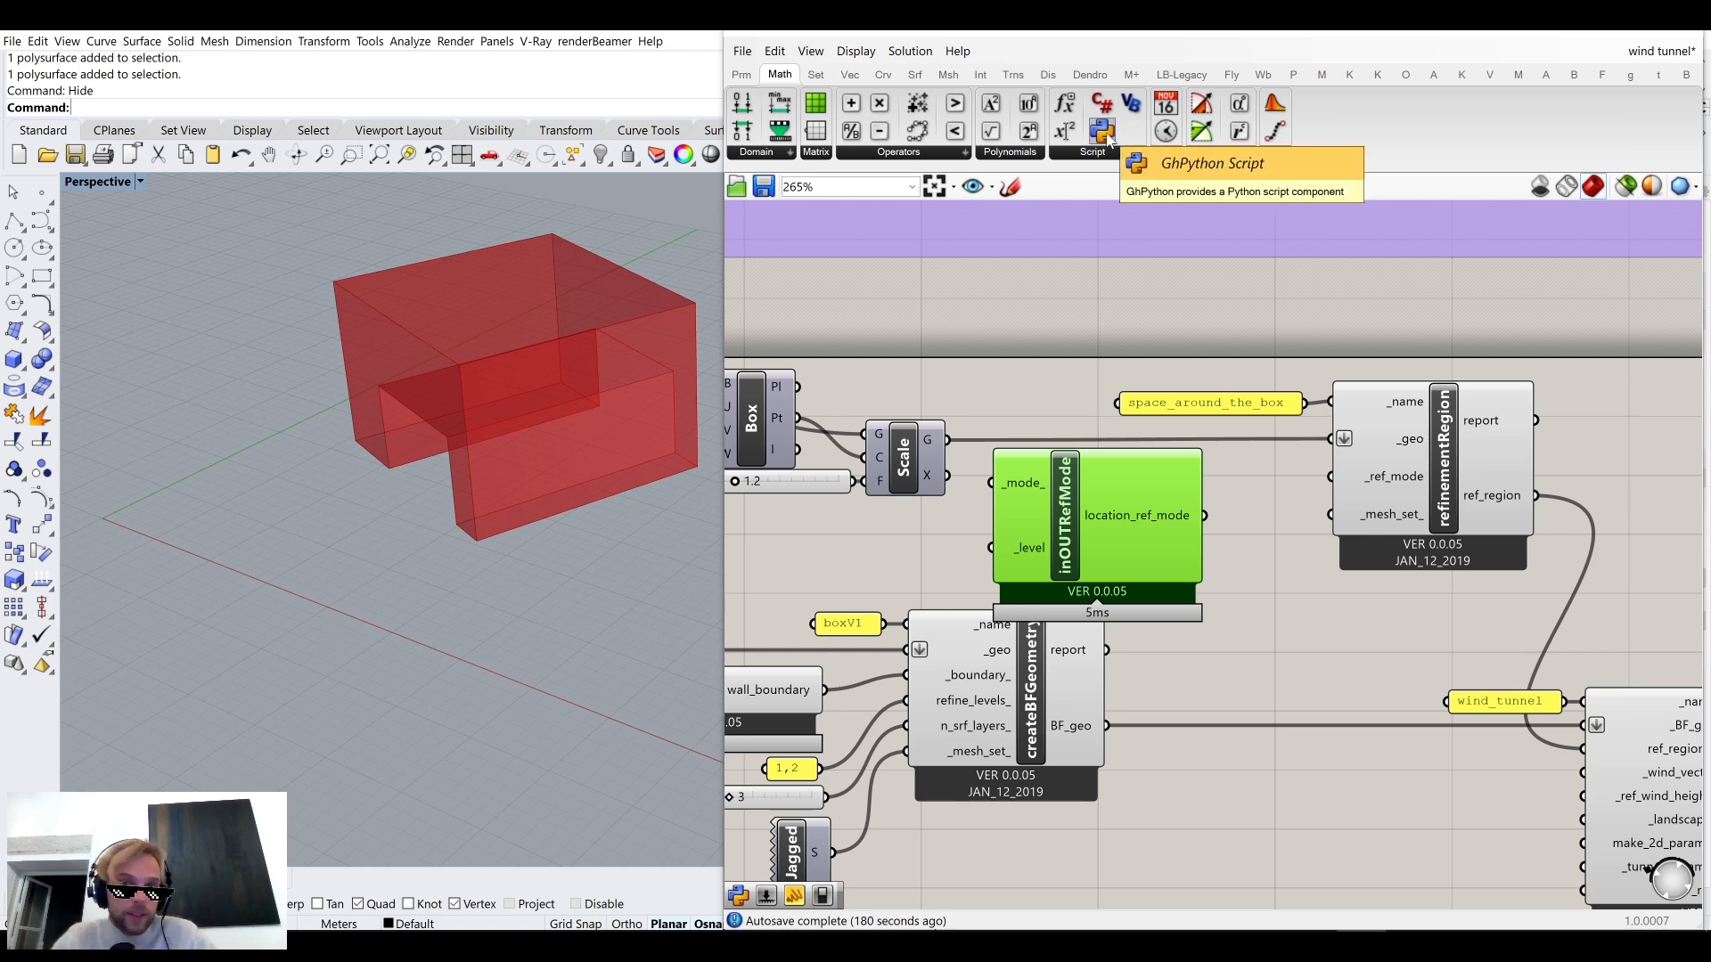
click(1369, 78)
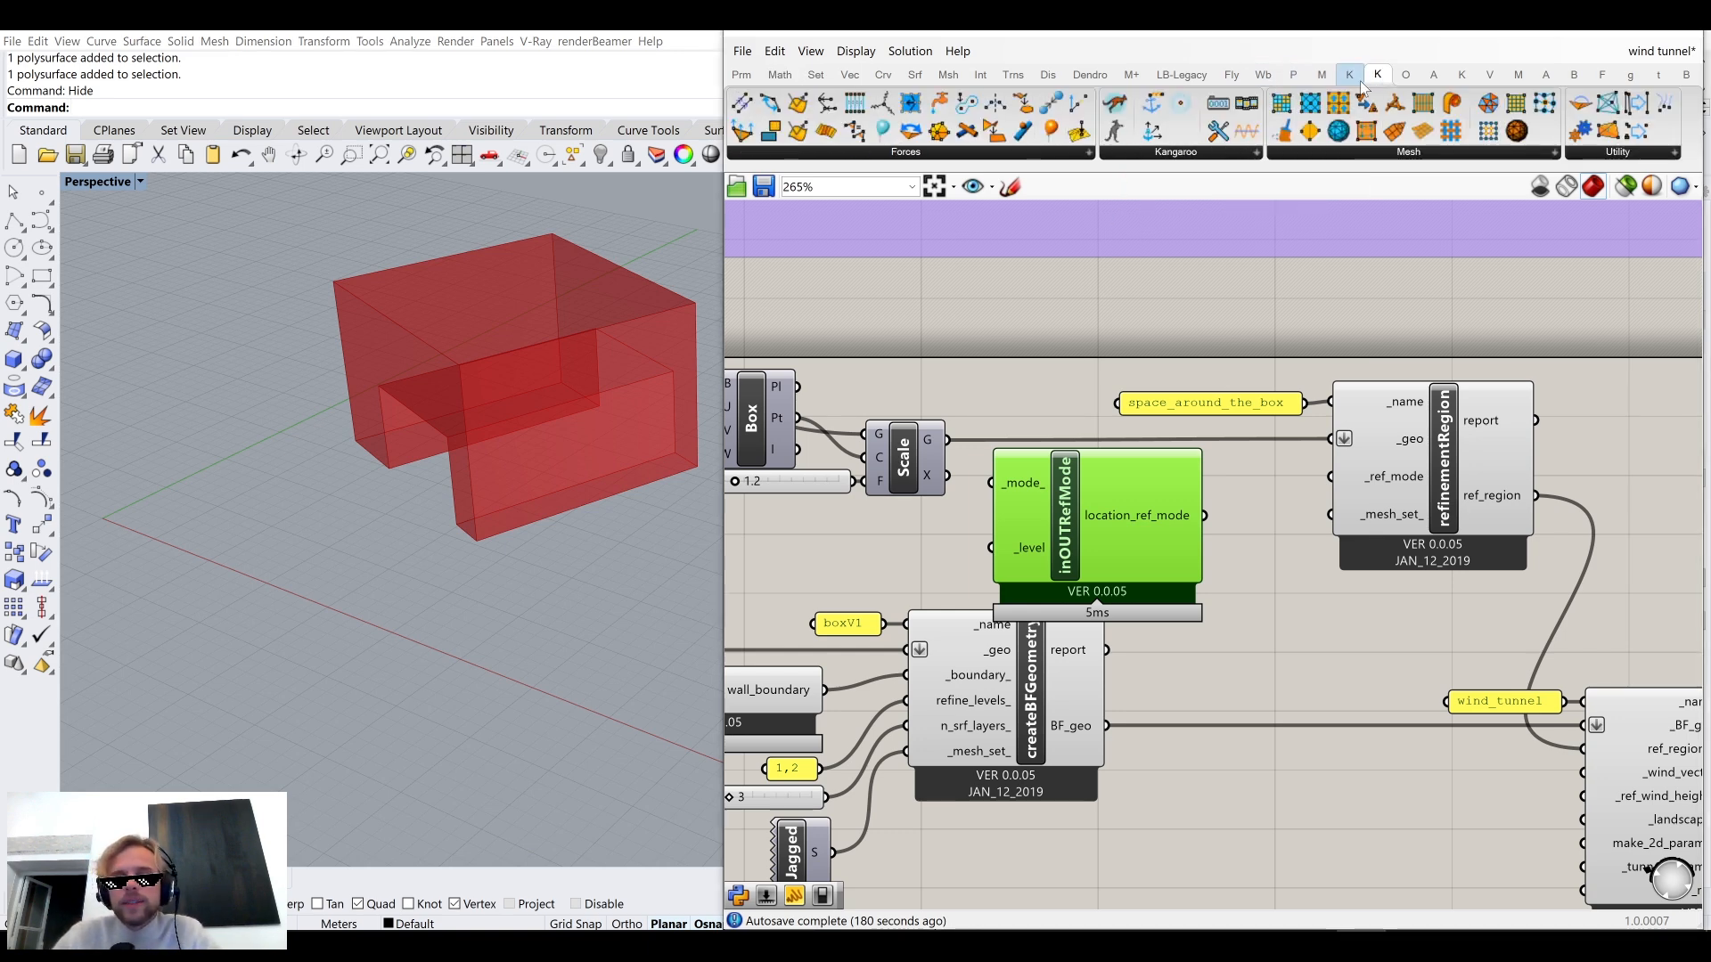
click(1434, 74)
click(1493, 73)
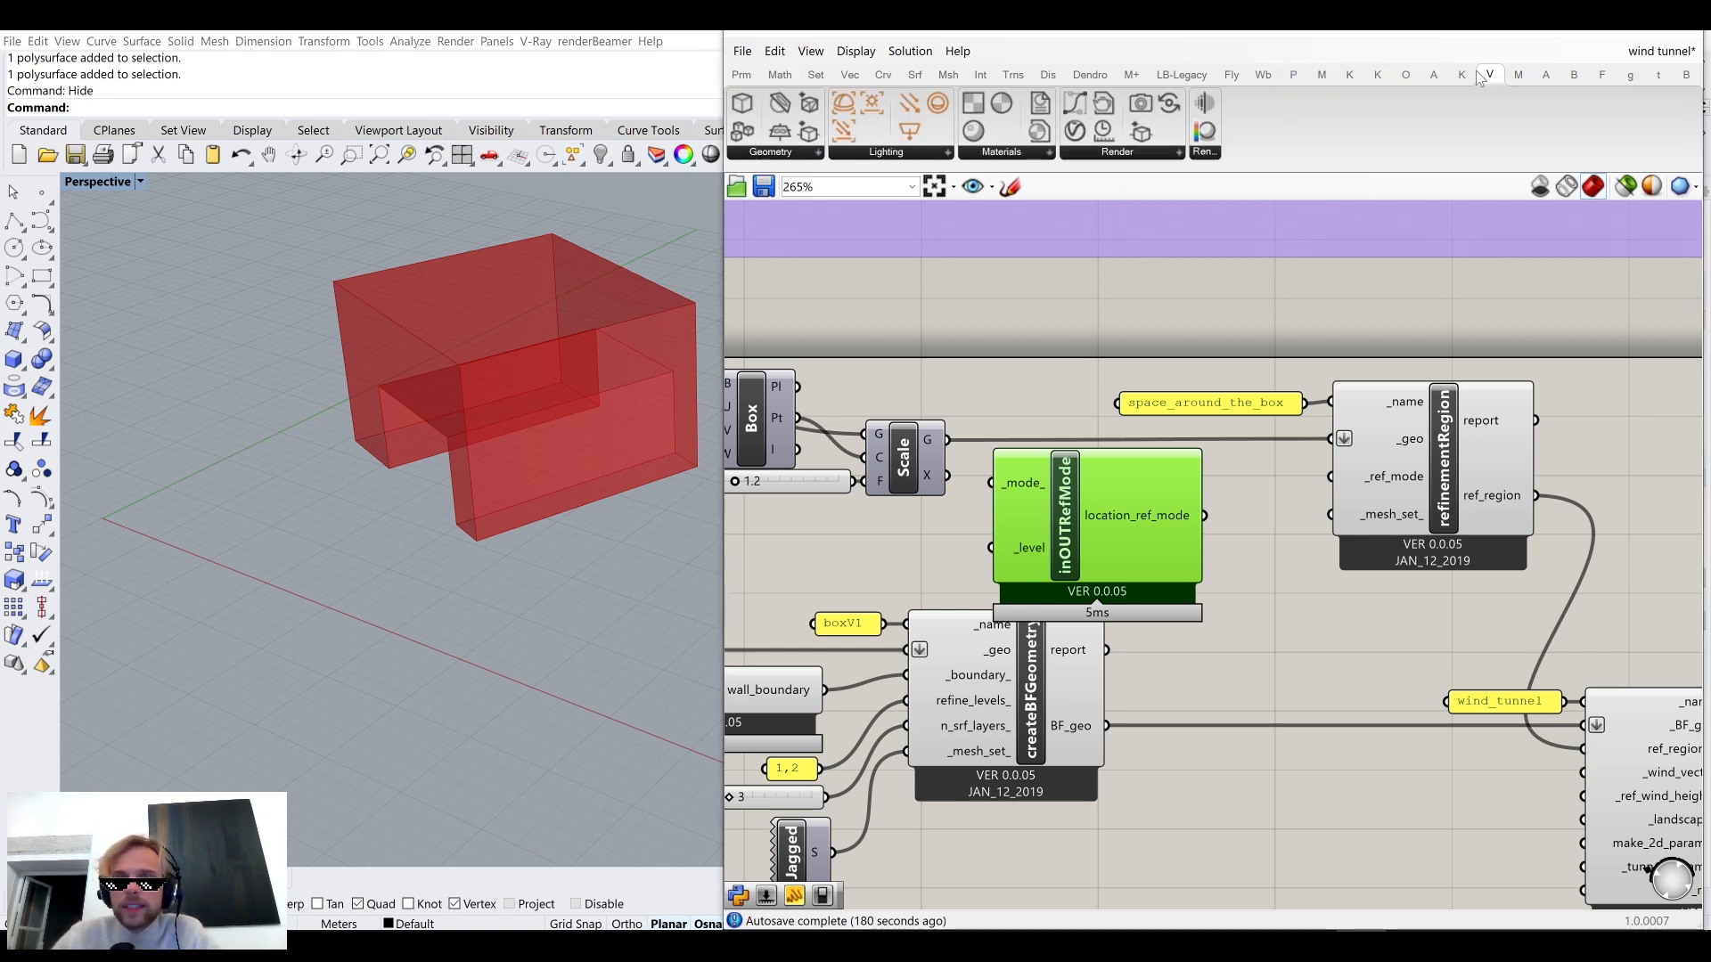
click(1470, 70)
click(1445, 72)
click(1517, 70)
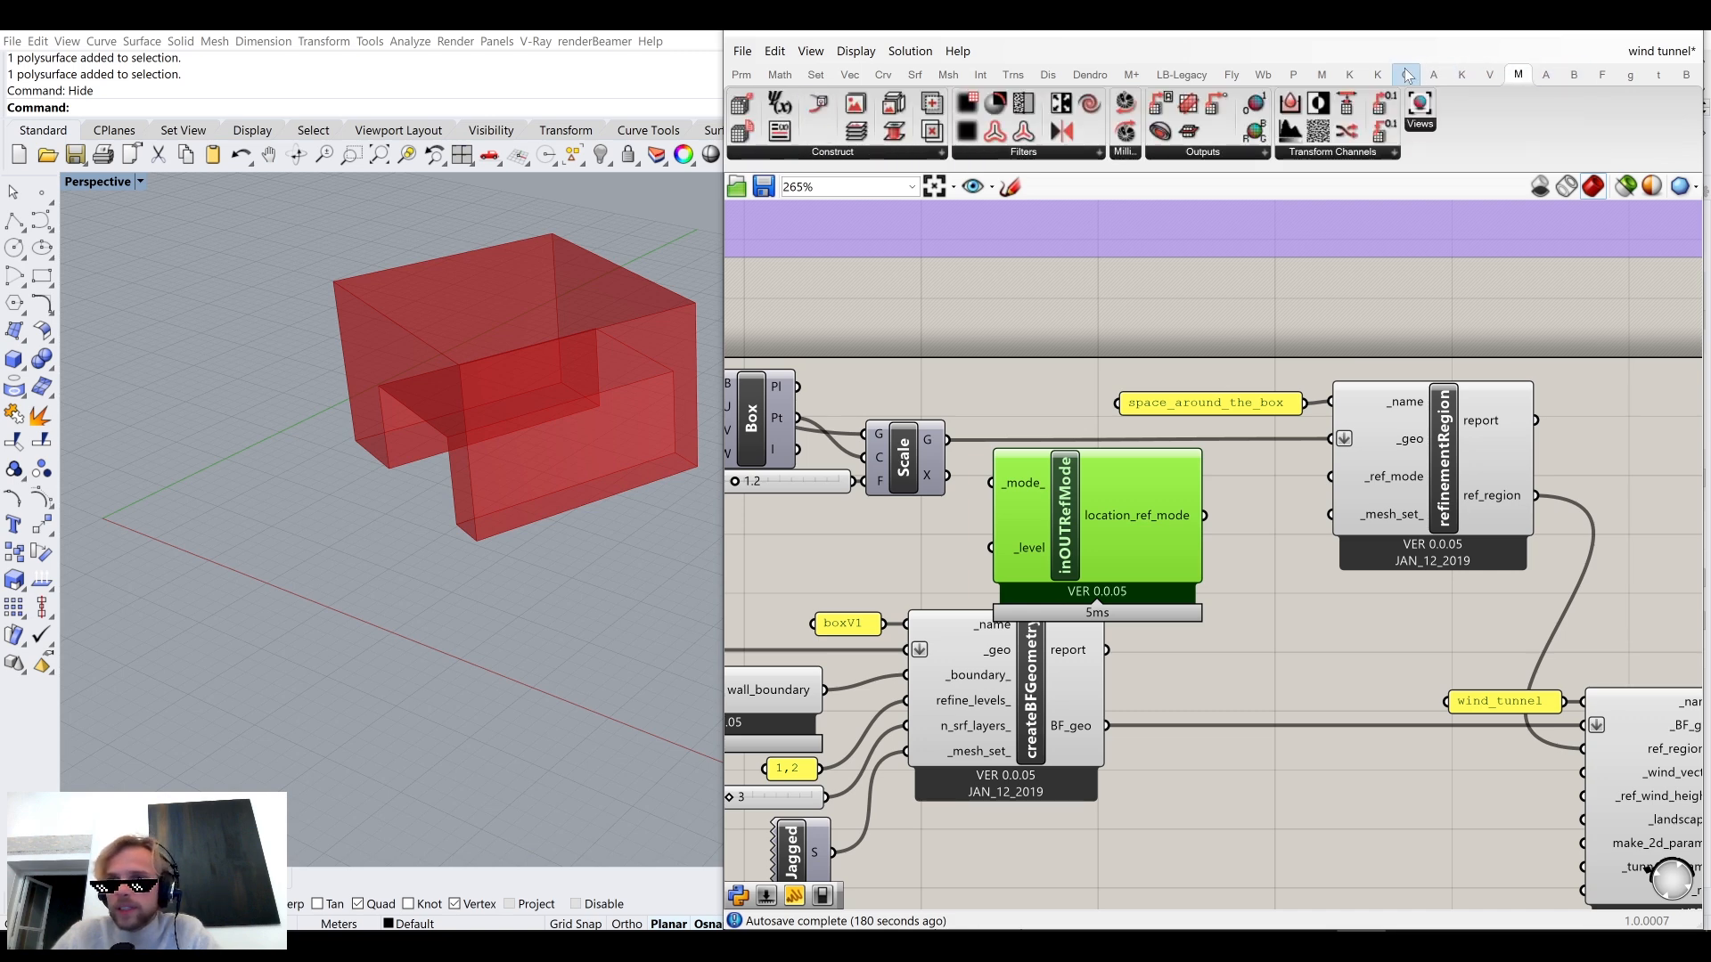
click(1573, 74)
Space out the components around inOUTRefMode and connect its location_ref_mode output to refinementRegion's _ref_mode input.
right_drag(966, 468, 1115, 460)
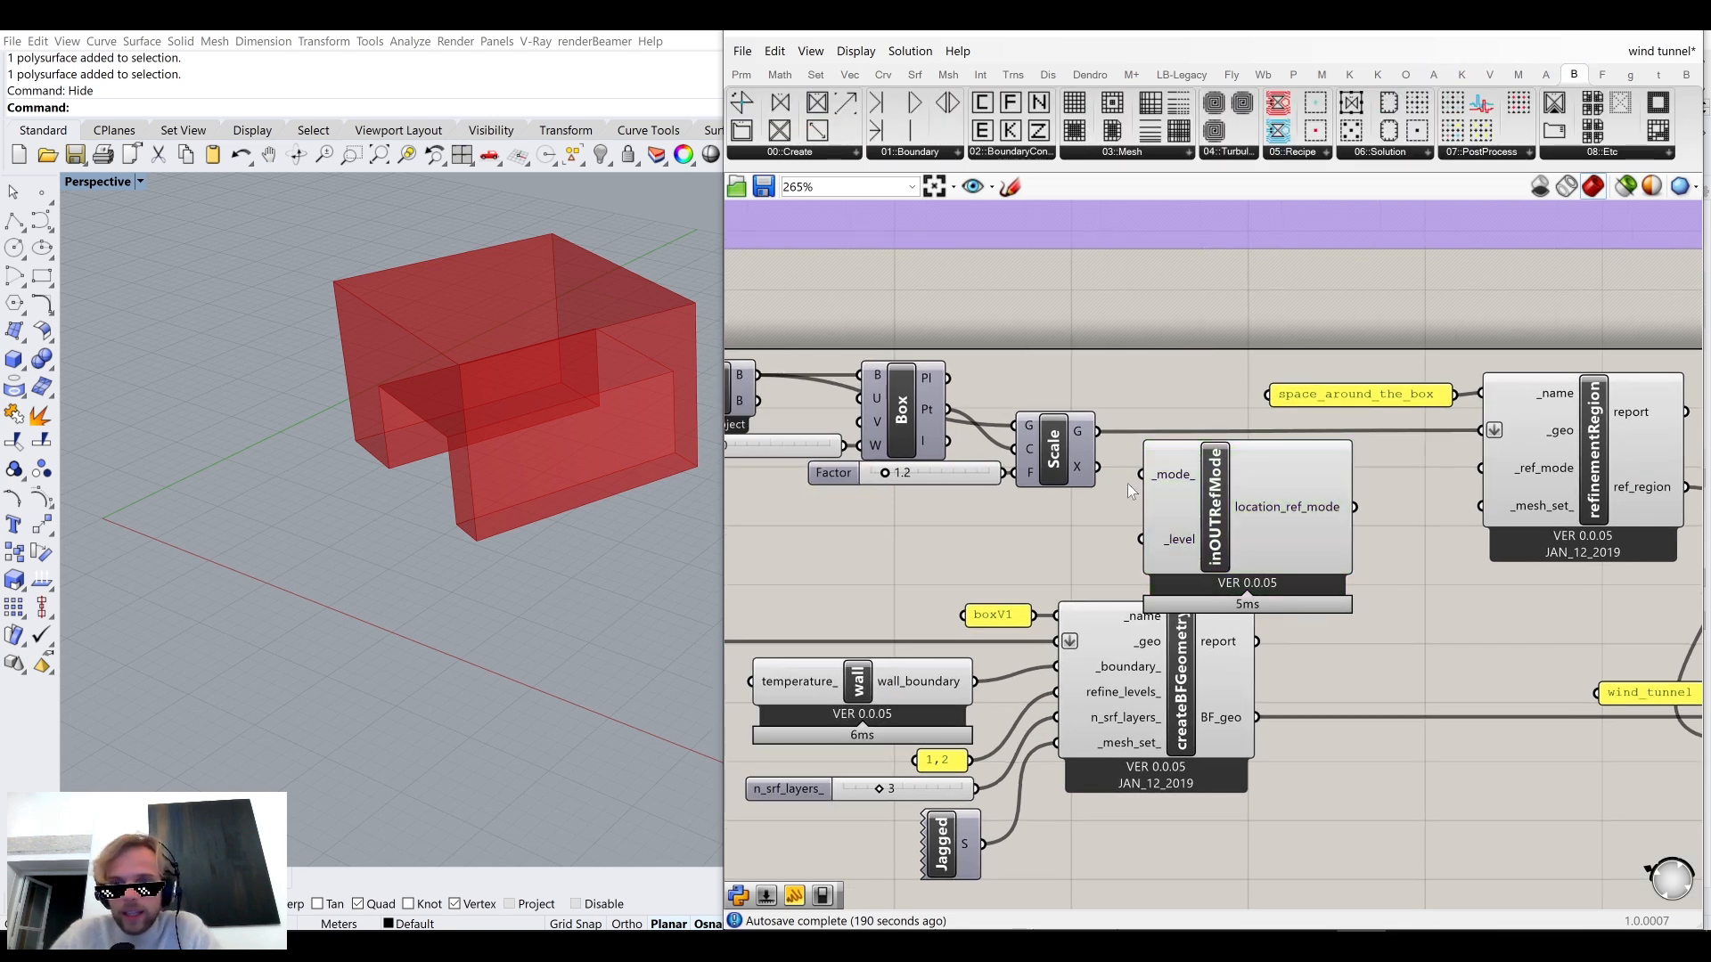
scroll(1167, 574, down, 8)
drag(1449, 738, 1023, 530)
scroll(1179, 565, up, 3)
click(1234, 584)
drag(1215, 574, 895, 582)
scroll(1166, 724, up, 3)
drag(1260, 669, 1135, 546)
click(1279, 660)
scroll(1429, 712, up, 1)
scroll(1429, 720, up, 3)
drag(1261, 538, 1500, 532)
drag(1121, 558, 1169, 546)
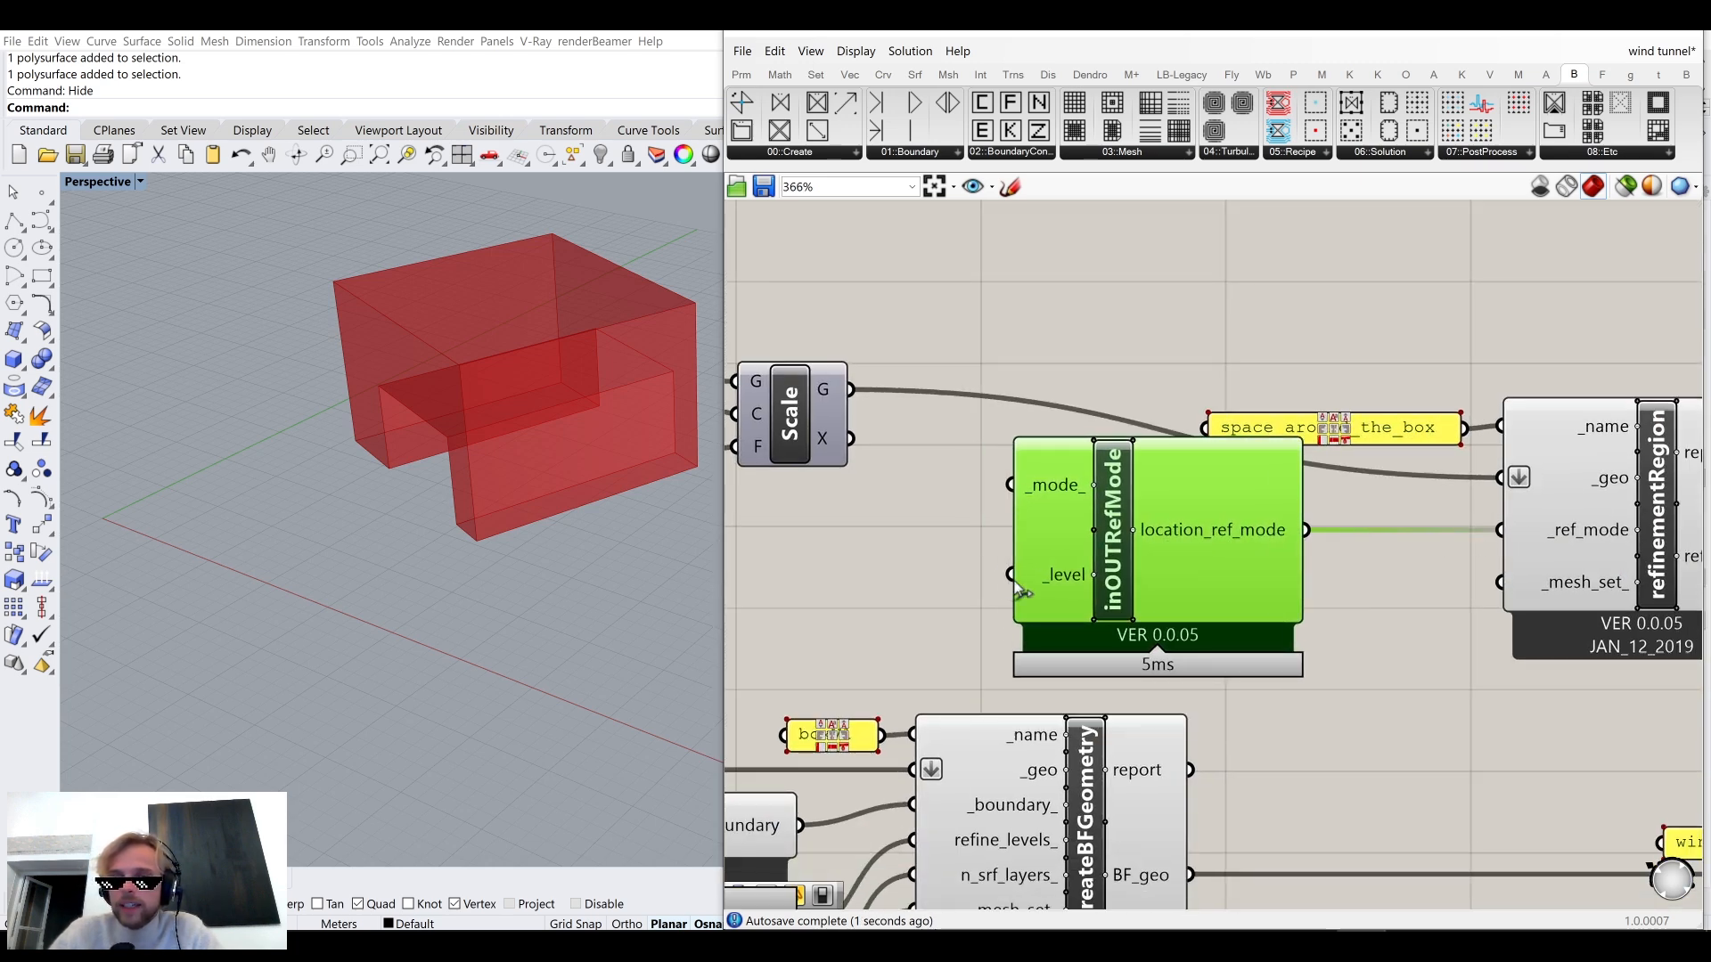
Add a number slider with the value 2 beside inOUTRefMode and connect it to the _level input.
right_drag(1050, 577, 1426, 556)
click(1069, 560)
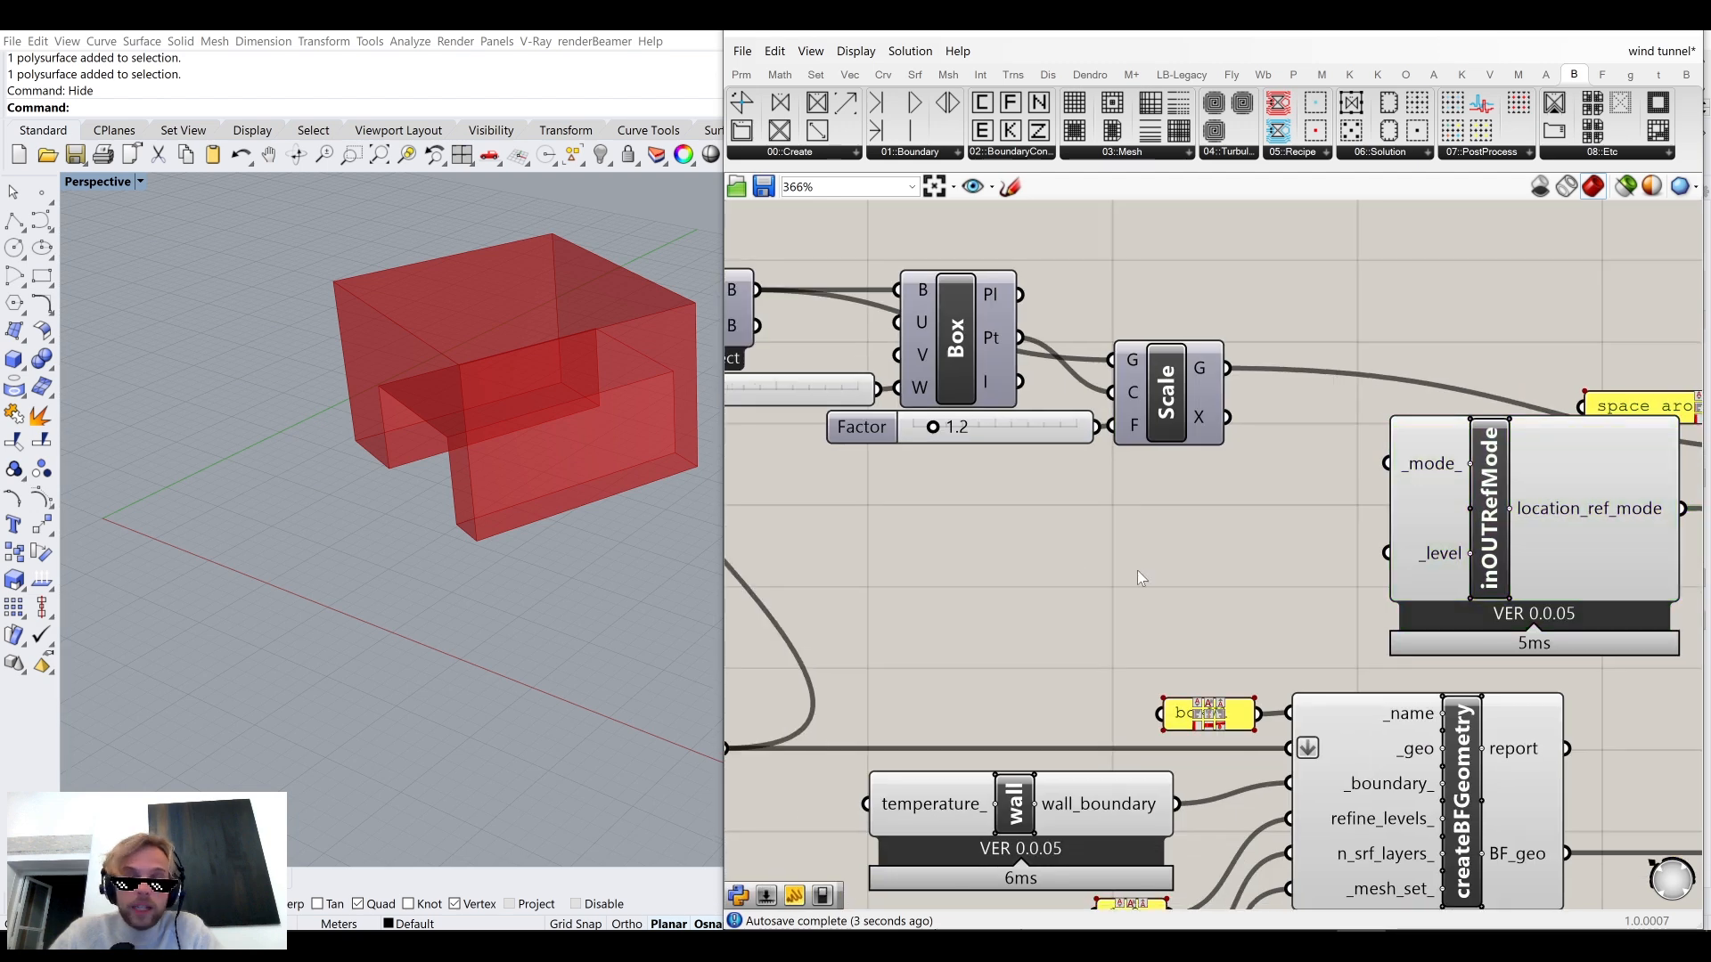
double_click(1137, 571)
text(2)
key(Return)
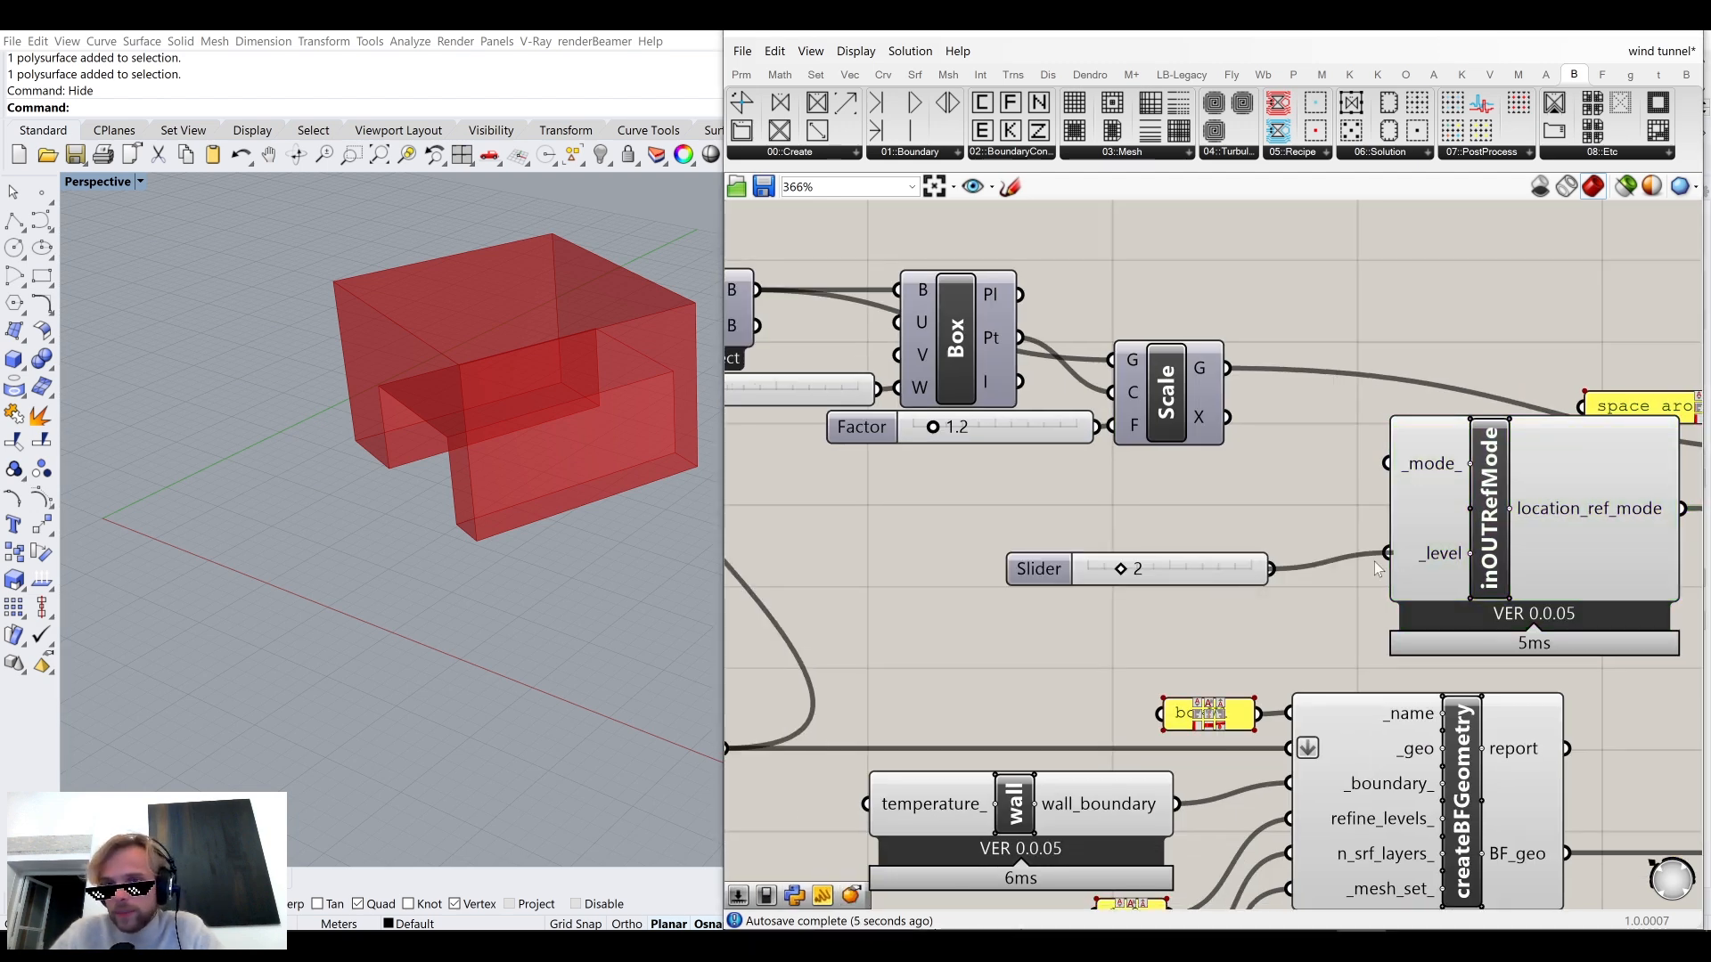
drag(1383, 561, 1384, 562)
drag(1238, 573, 1307, 559)
Move the space_around_the_box panel upward, clear of the inOUTRefMode component and the Scale wire.
scroll(1159, 605, down, 4)
right_drag(1118, 619, 1208, 414)
scroll(1251, 559, up, 6)
scroll(1252, 561, up, 2)
scroll(1194, 532, down, 5)
right_drag(1229, 308, 1185, 400)
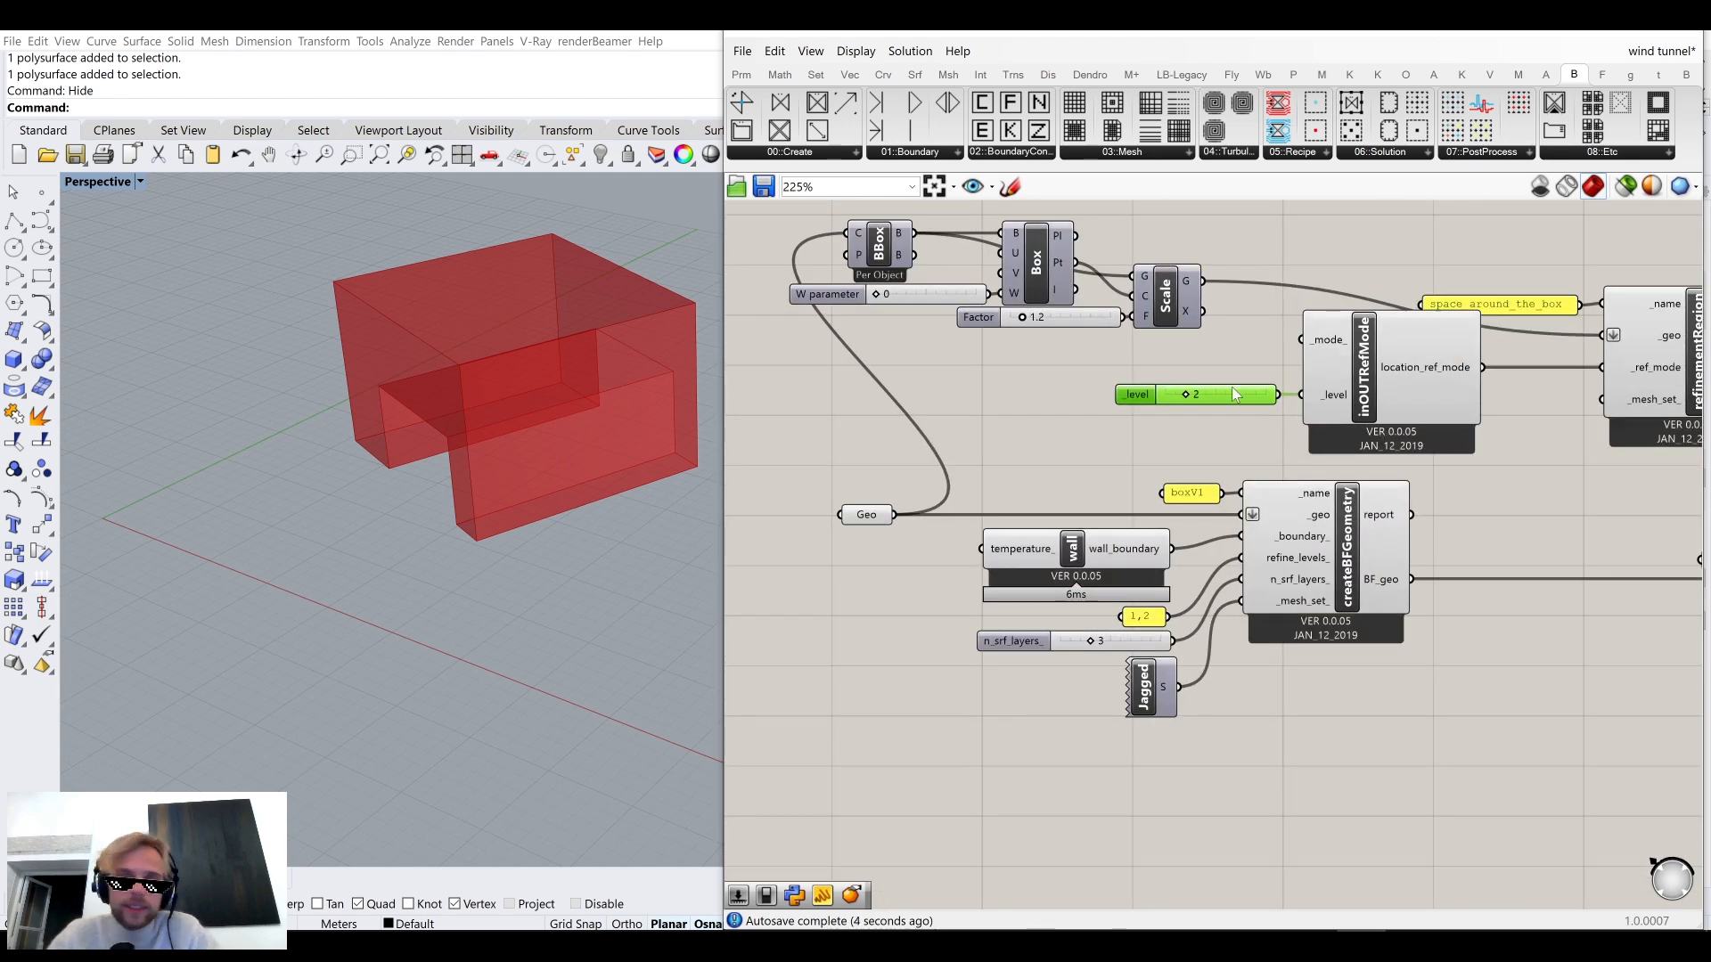
right_drag(1368, 405, 1126, 447)
scroll(1342, 323, up, 4)
drag(1275, 361, 1257, 237)
click(1325, 565)
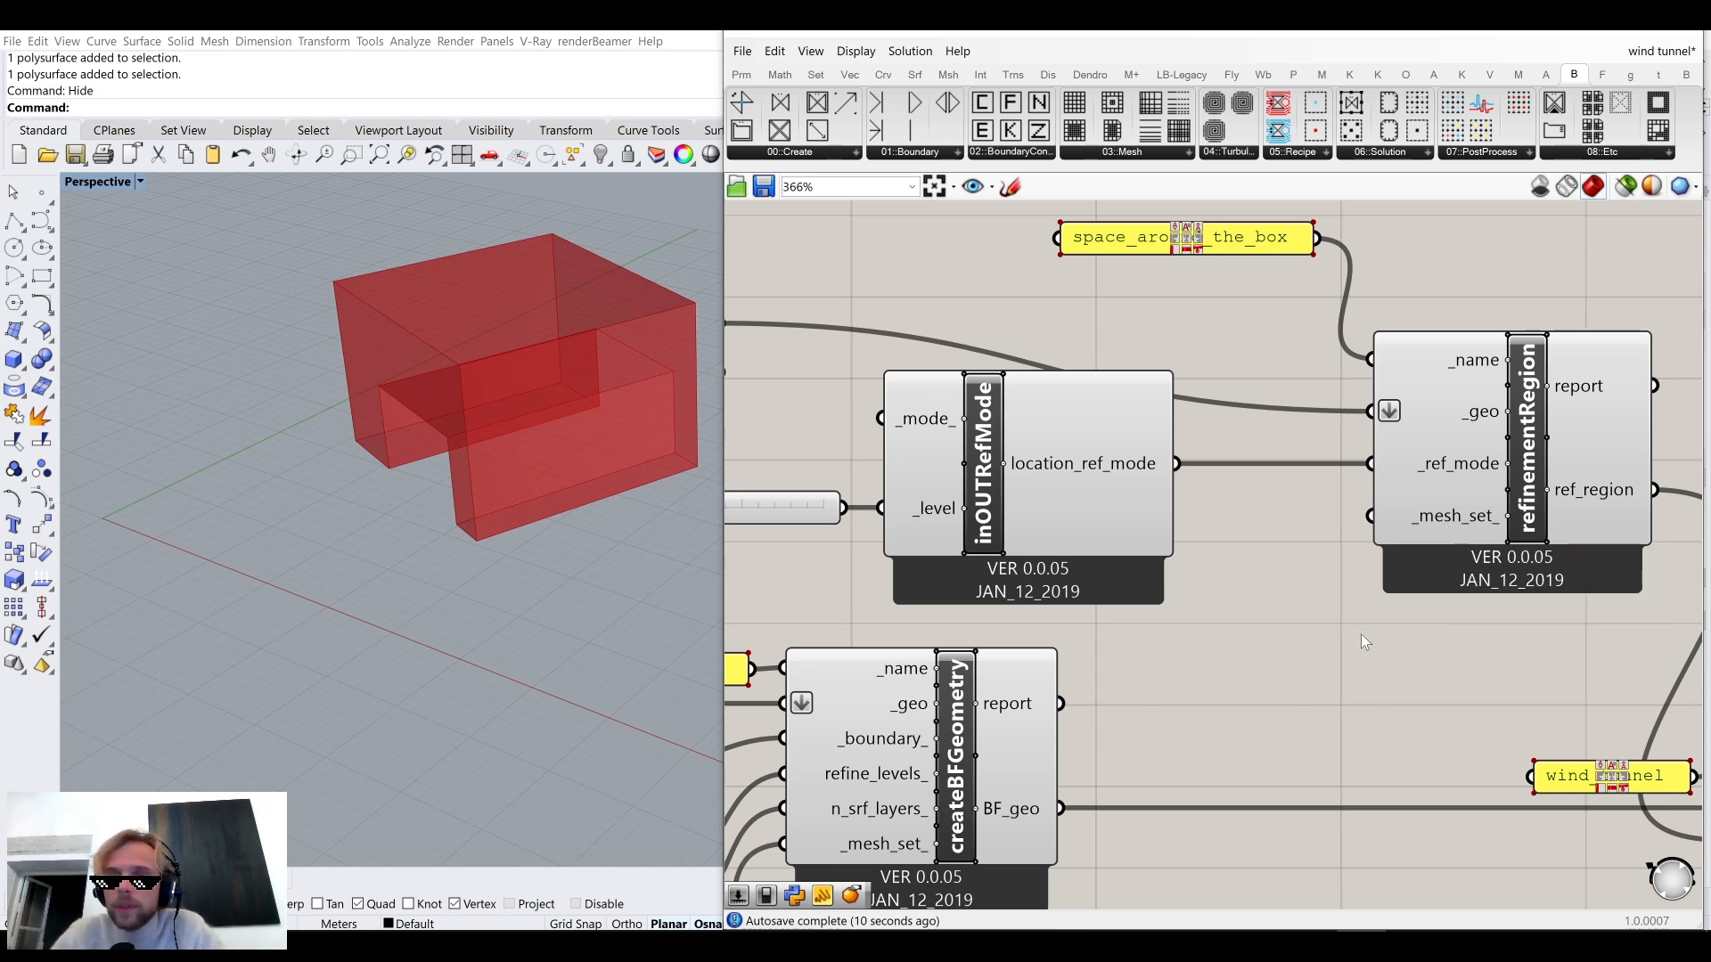
Add a Jagged component beside refinementRegion and connect it to the _mesh_set_ input.
scroll(1280, 527, down, 4)
scroll(1194, 521, up, 3)
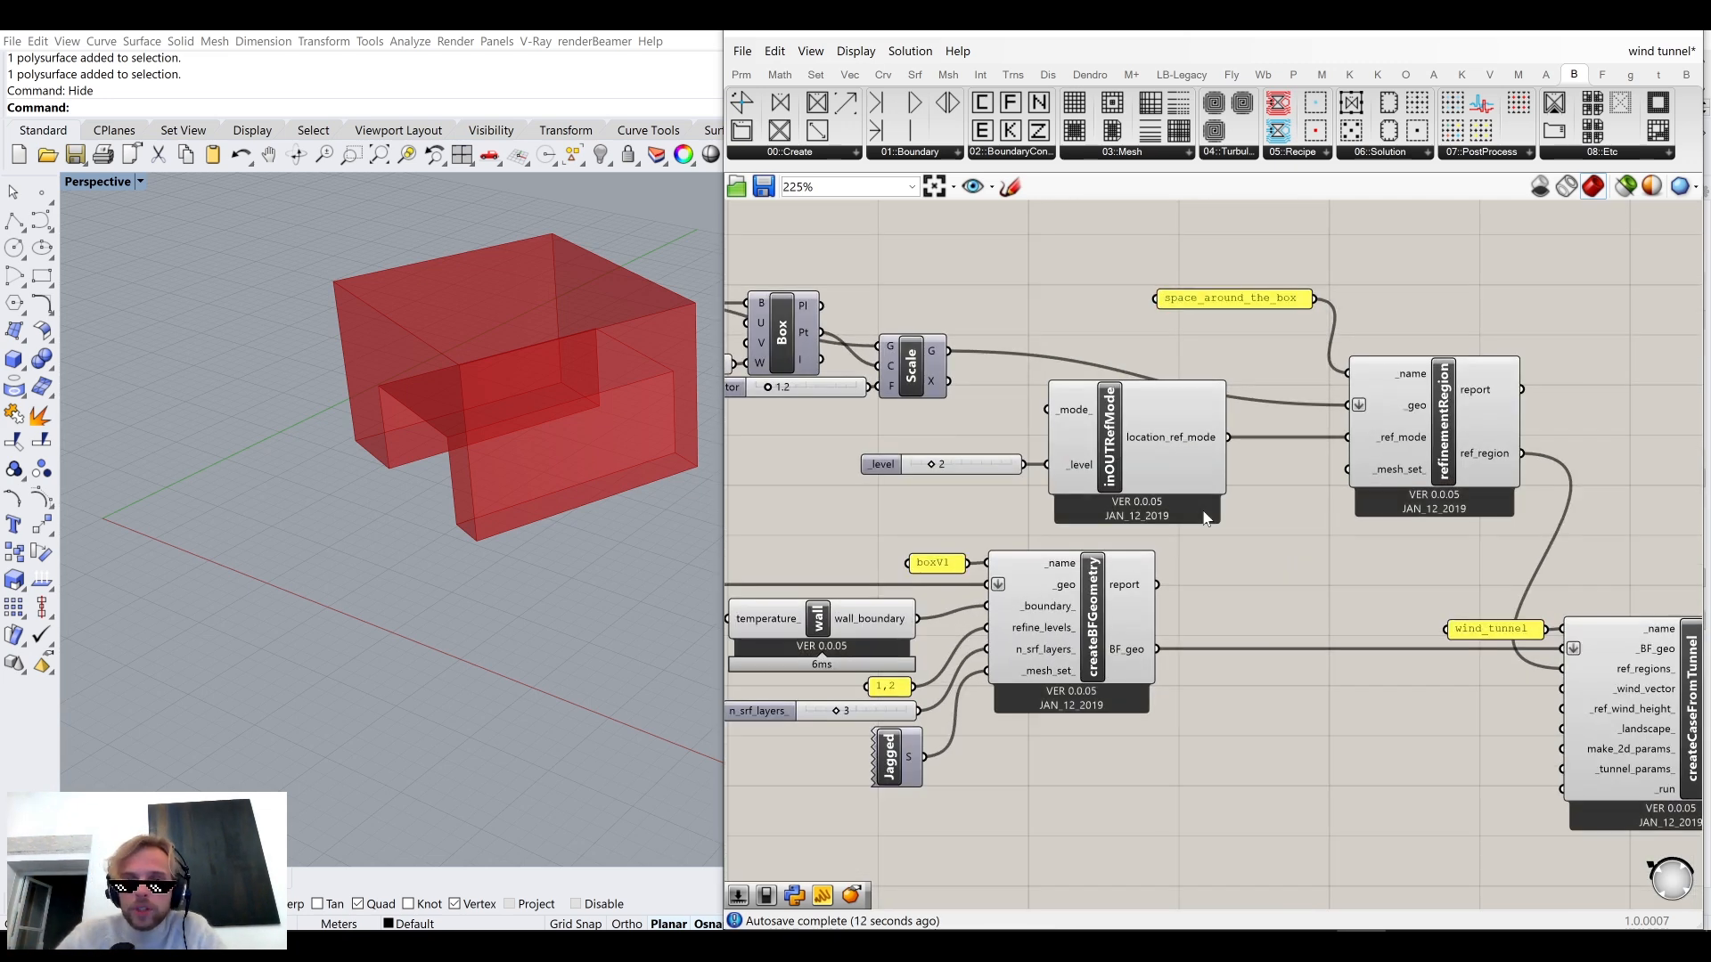
scroll(1251, 551, down, 10)
scroll(1266, 650, up, 8)
scroll(1203, 360, up, 10)
double_click(1205, 644)
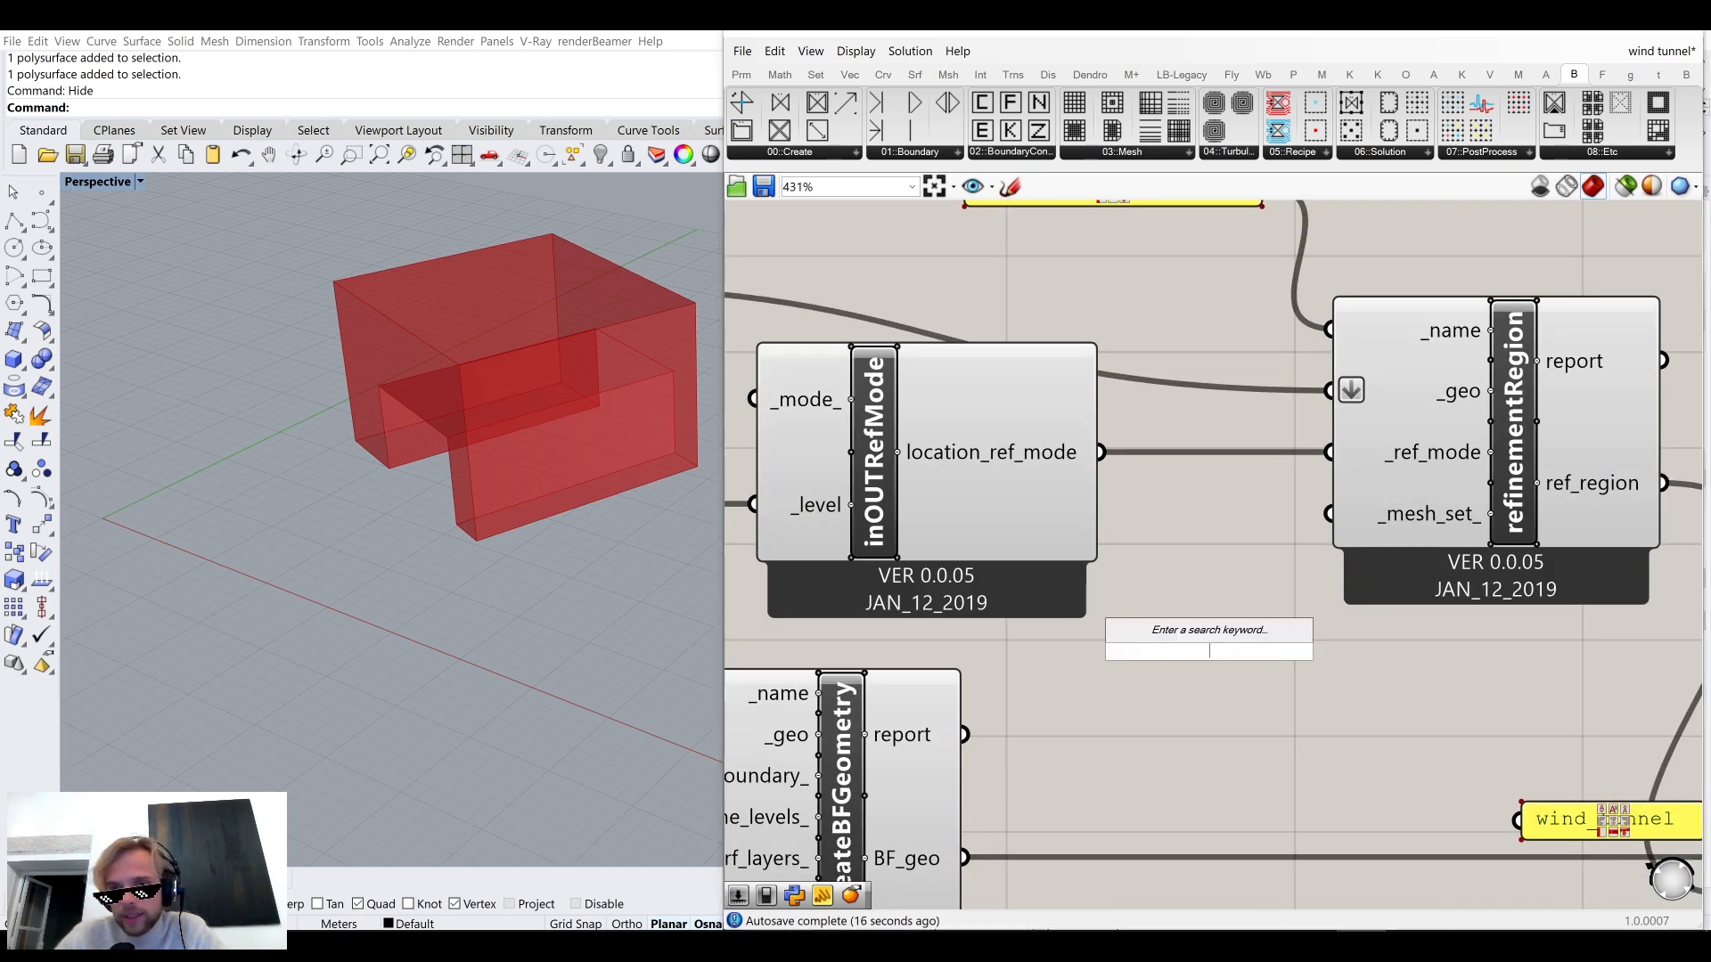
text(jagged)
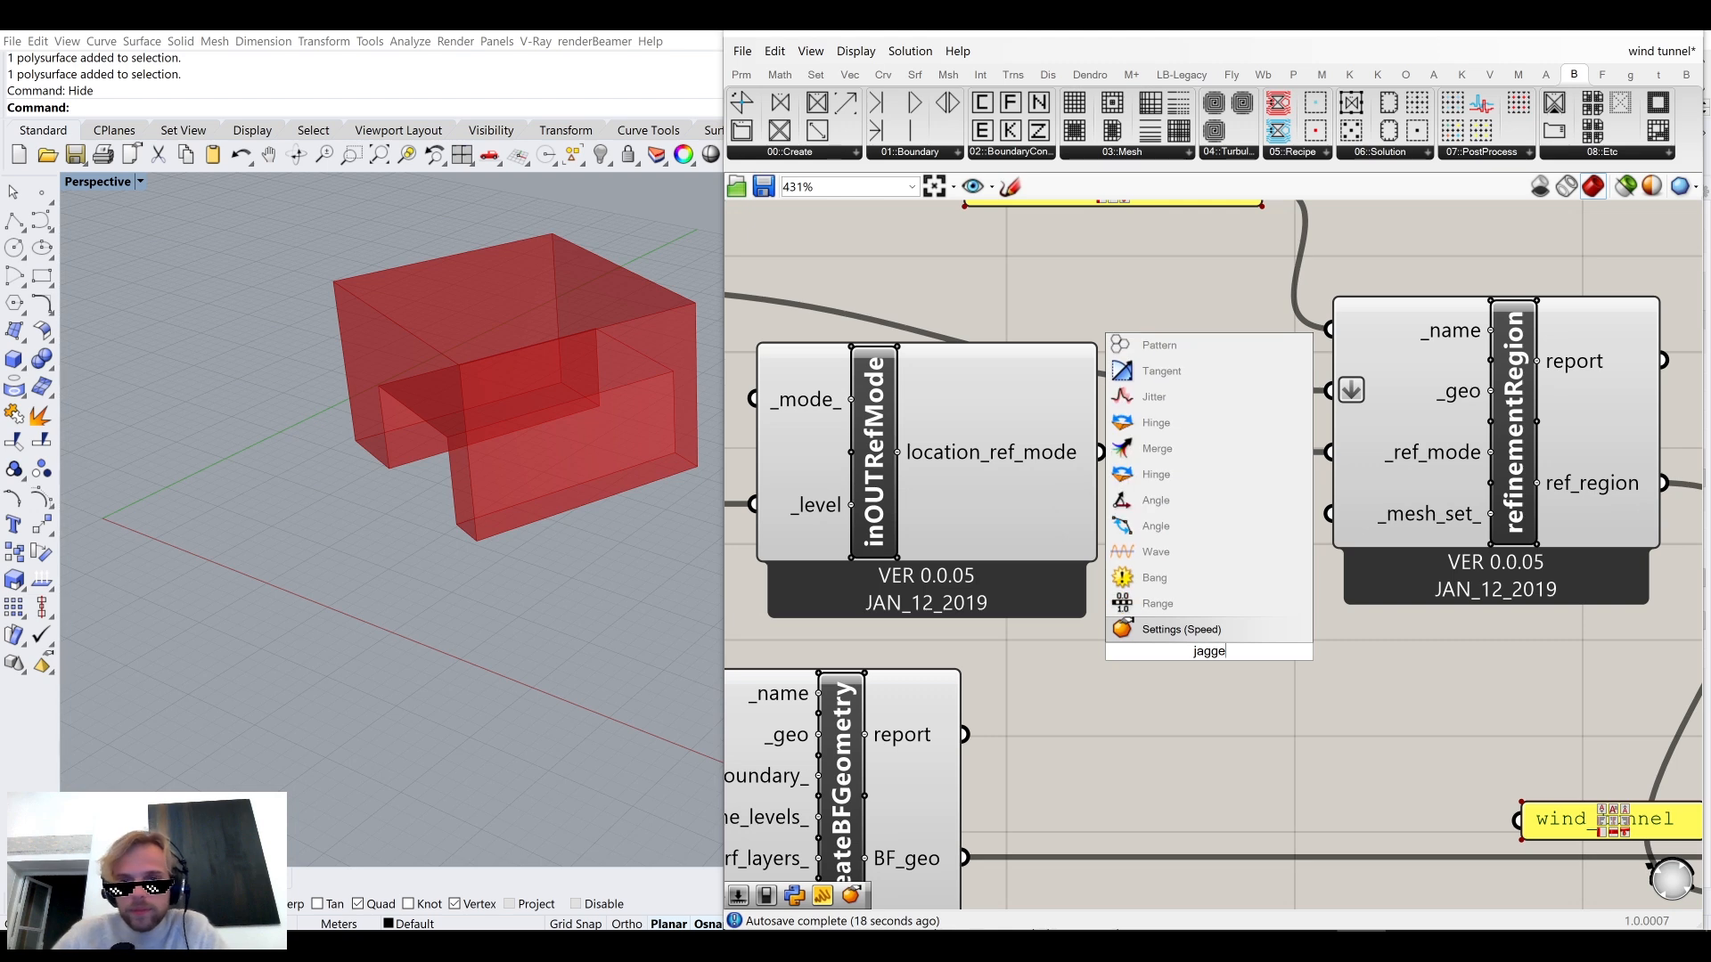
key(Return)
drag(1297, 511, 1328, 516)
drag(1194, 669, 1226, 564)
Group all the refinement region components from BBox to refinementRegion, and move the group upward.
scroll(1225, 564, down, 3)
scroll(1226, 563, down, 2)
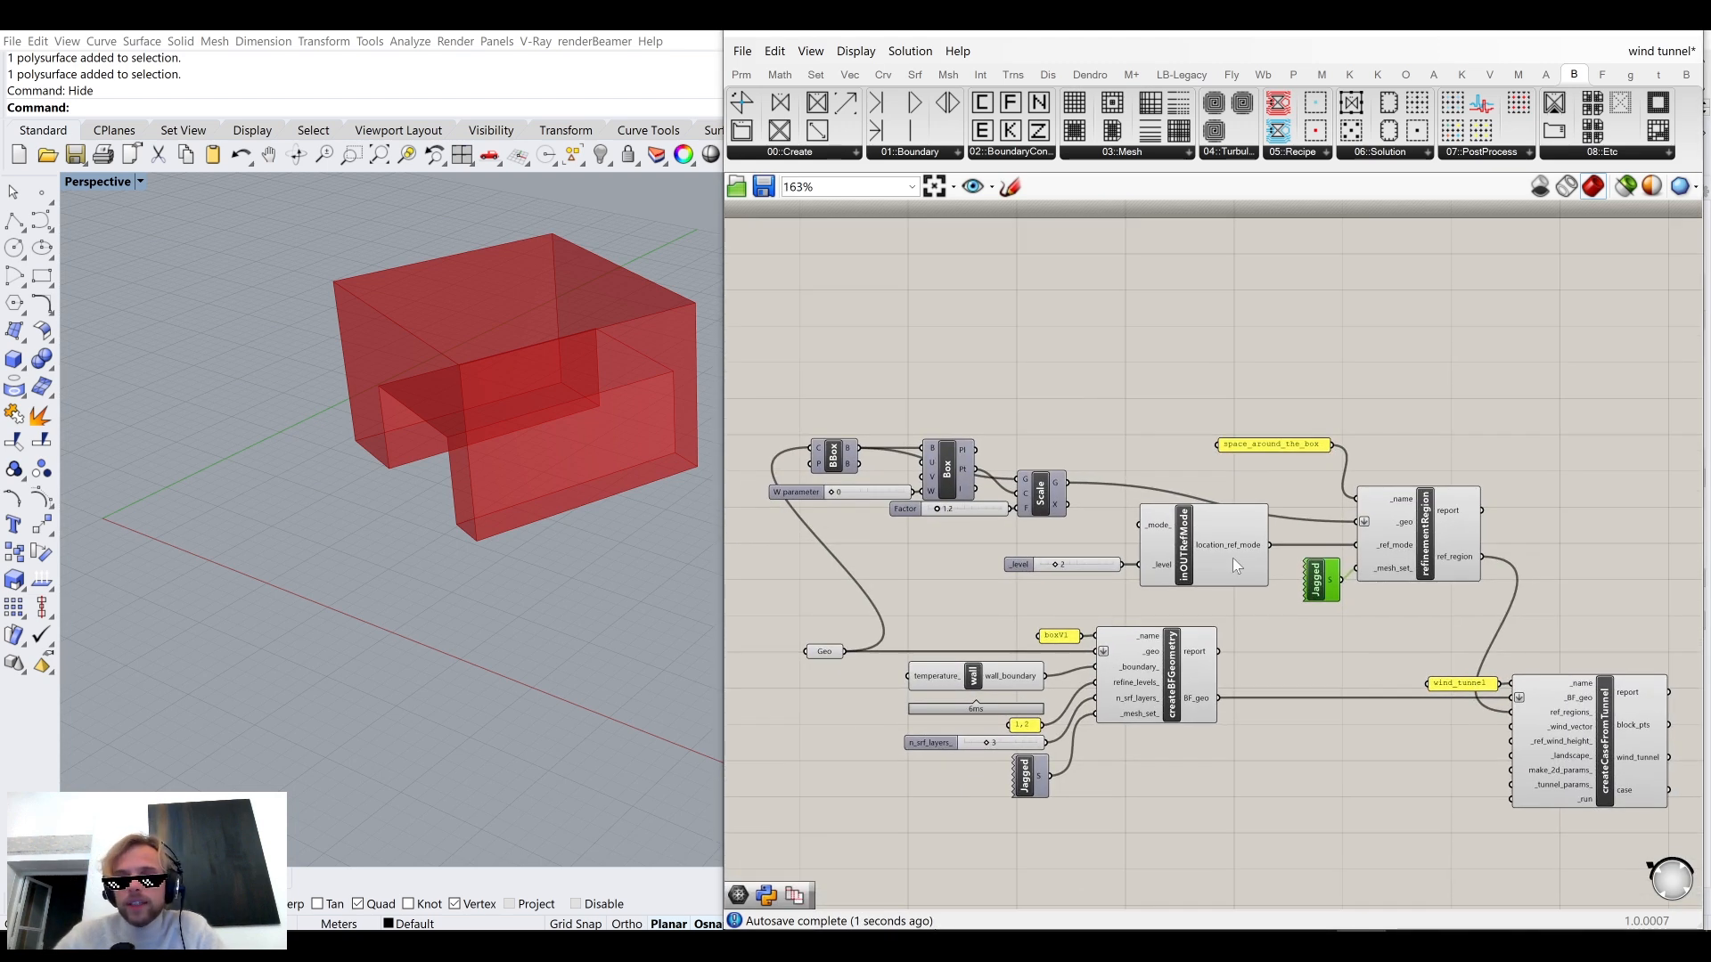
drag(1559, 604, 788, 369)
middle_click(789, 367)
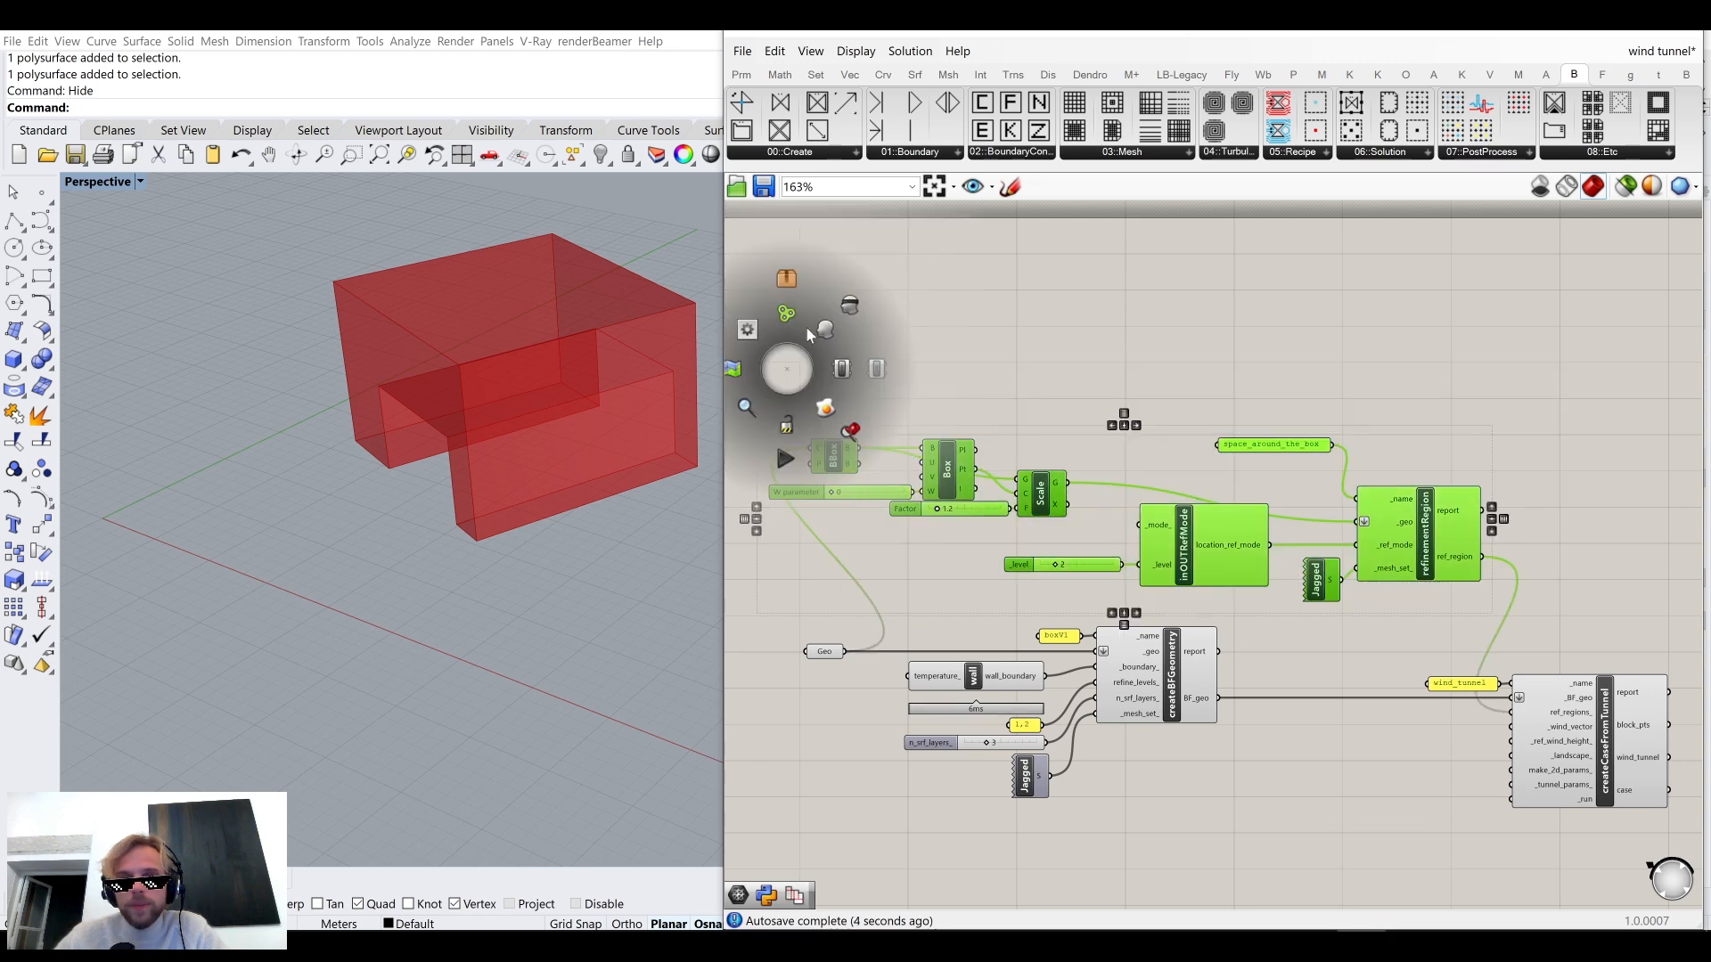
click(851, 311)
click(927, 323)
drag(1123, 436, 1142, 348)
click(1337, 642)
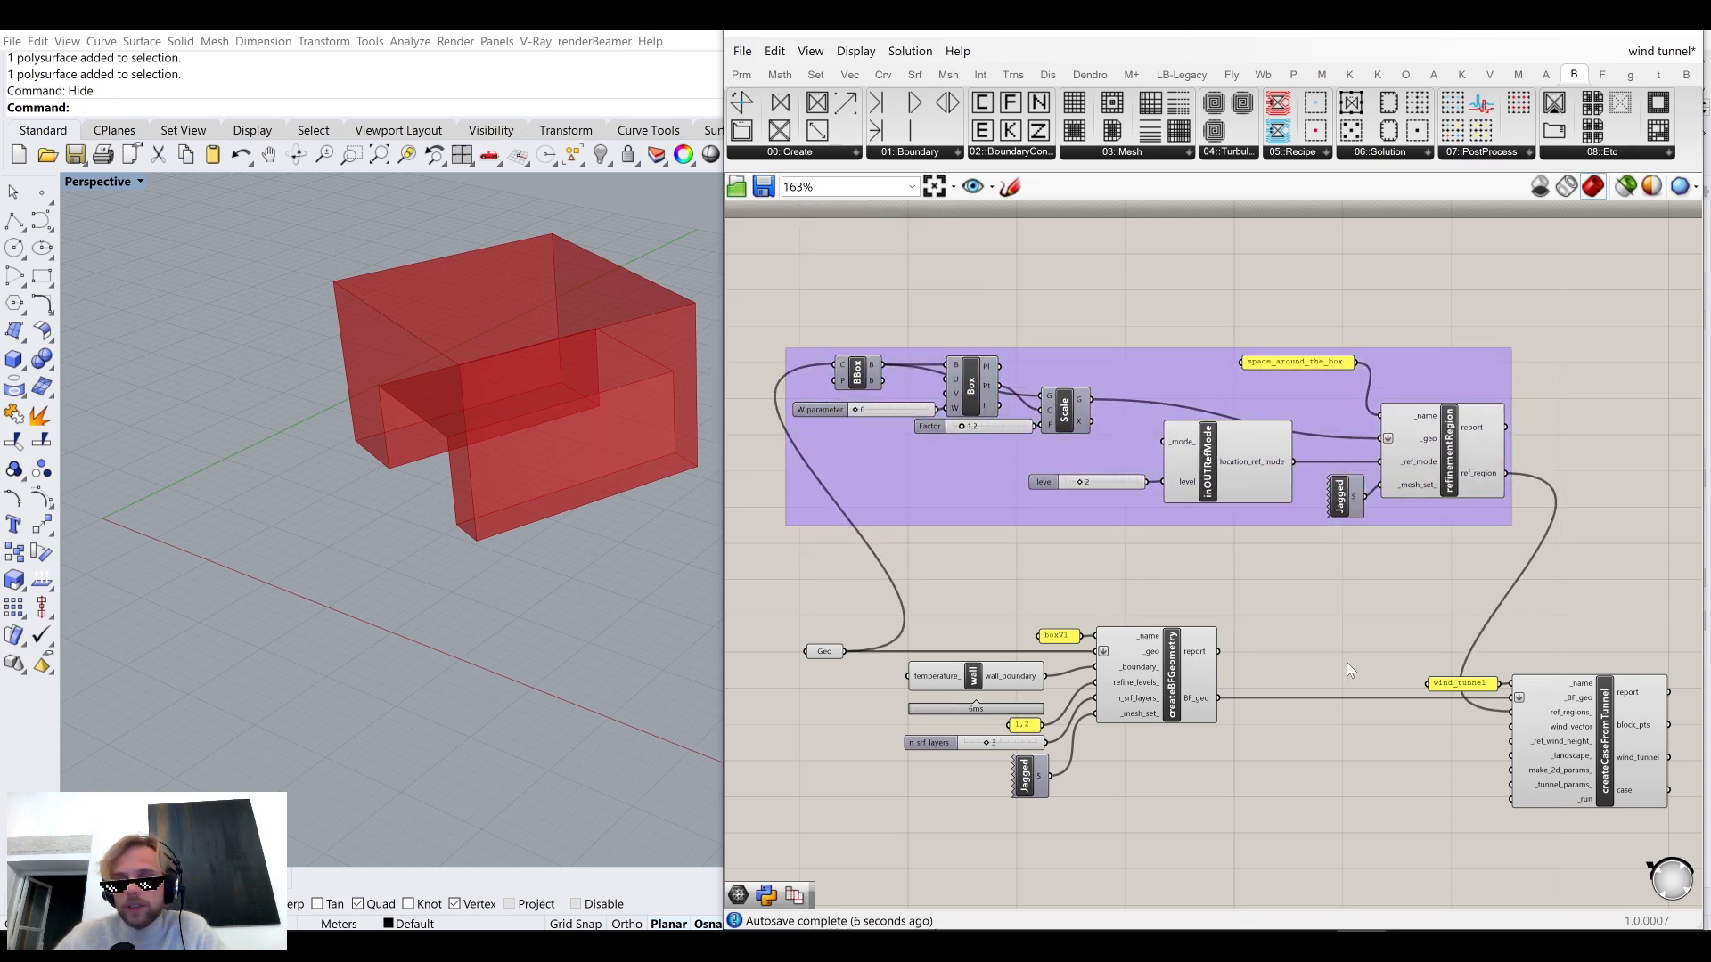
Group createBFGeometry with its name, wall, refinement level, surface layer and Jagged inputs.
right_drag(1215, 825, 1246, 702)
scroll(1247, 706, up, 2)
drag(1340, 707, 1183, 633)
right_drag(1286, 661, 1435, 686)
scroll(1434, 685, down, 3)
drag(1468, 734, 1134, 510)
middle_click(1148, 502)
click(1181, 457)
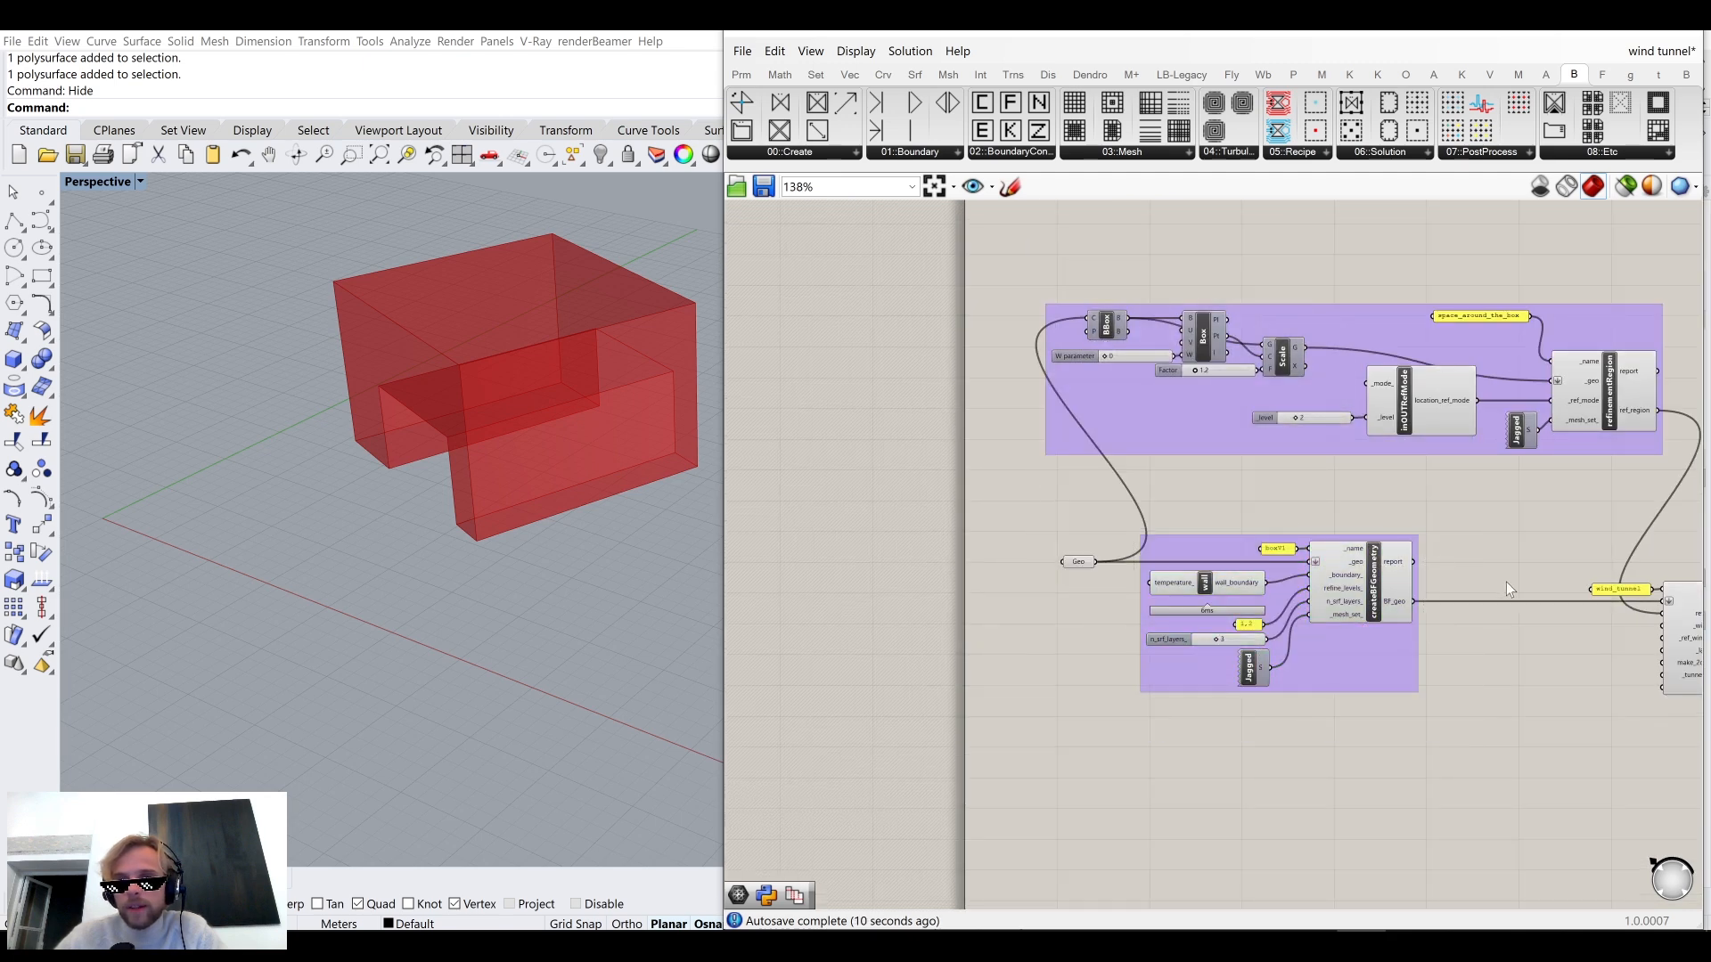
Move createCaseFromTunnel farther from the groups, and place its wind_tunnel panel close to the _name input.
right_drag(1504, 581, 1068, 507)
drag(1472, 661, 1089, 455)
drag(1315, 527, 1440, 528)
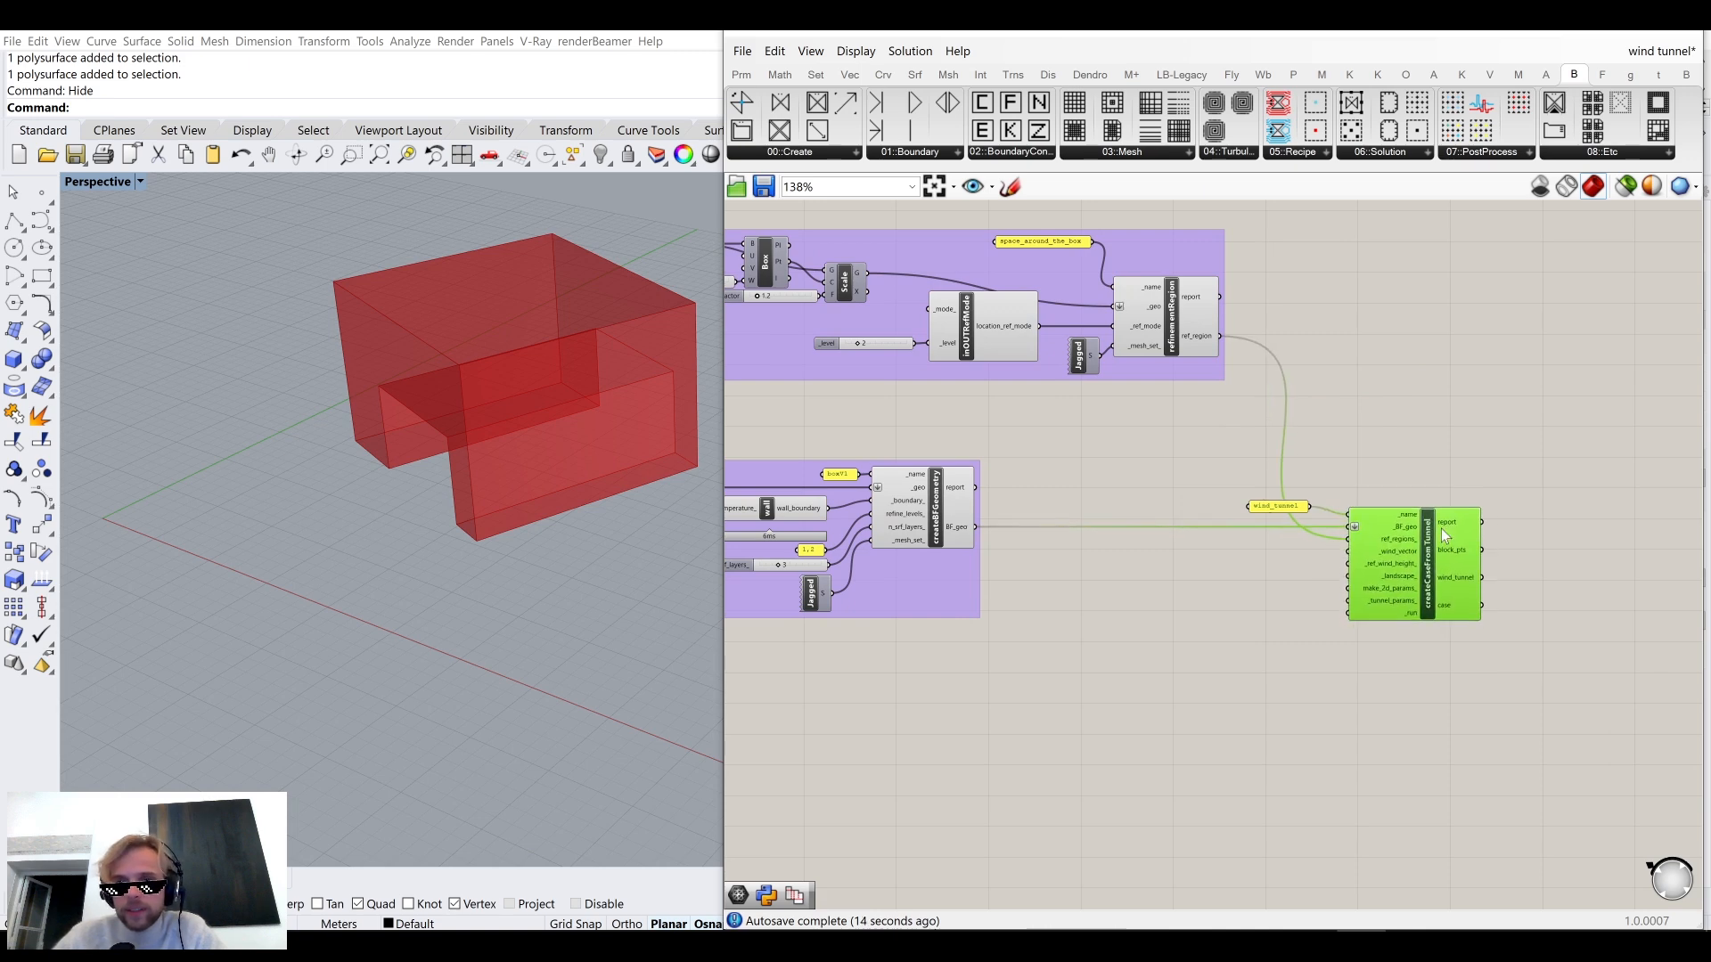
click(1364, 463)
scroll(1229, 495, up, 5)
click(1291, 506)
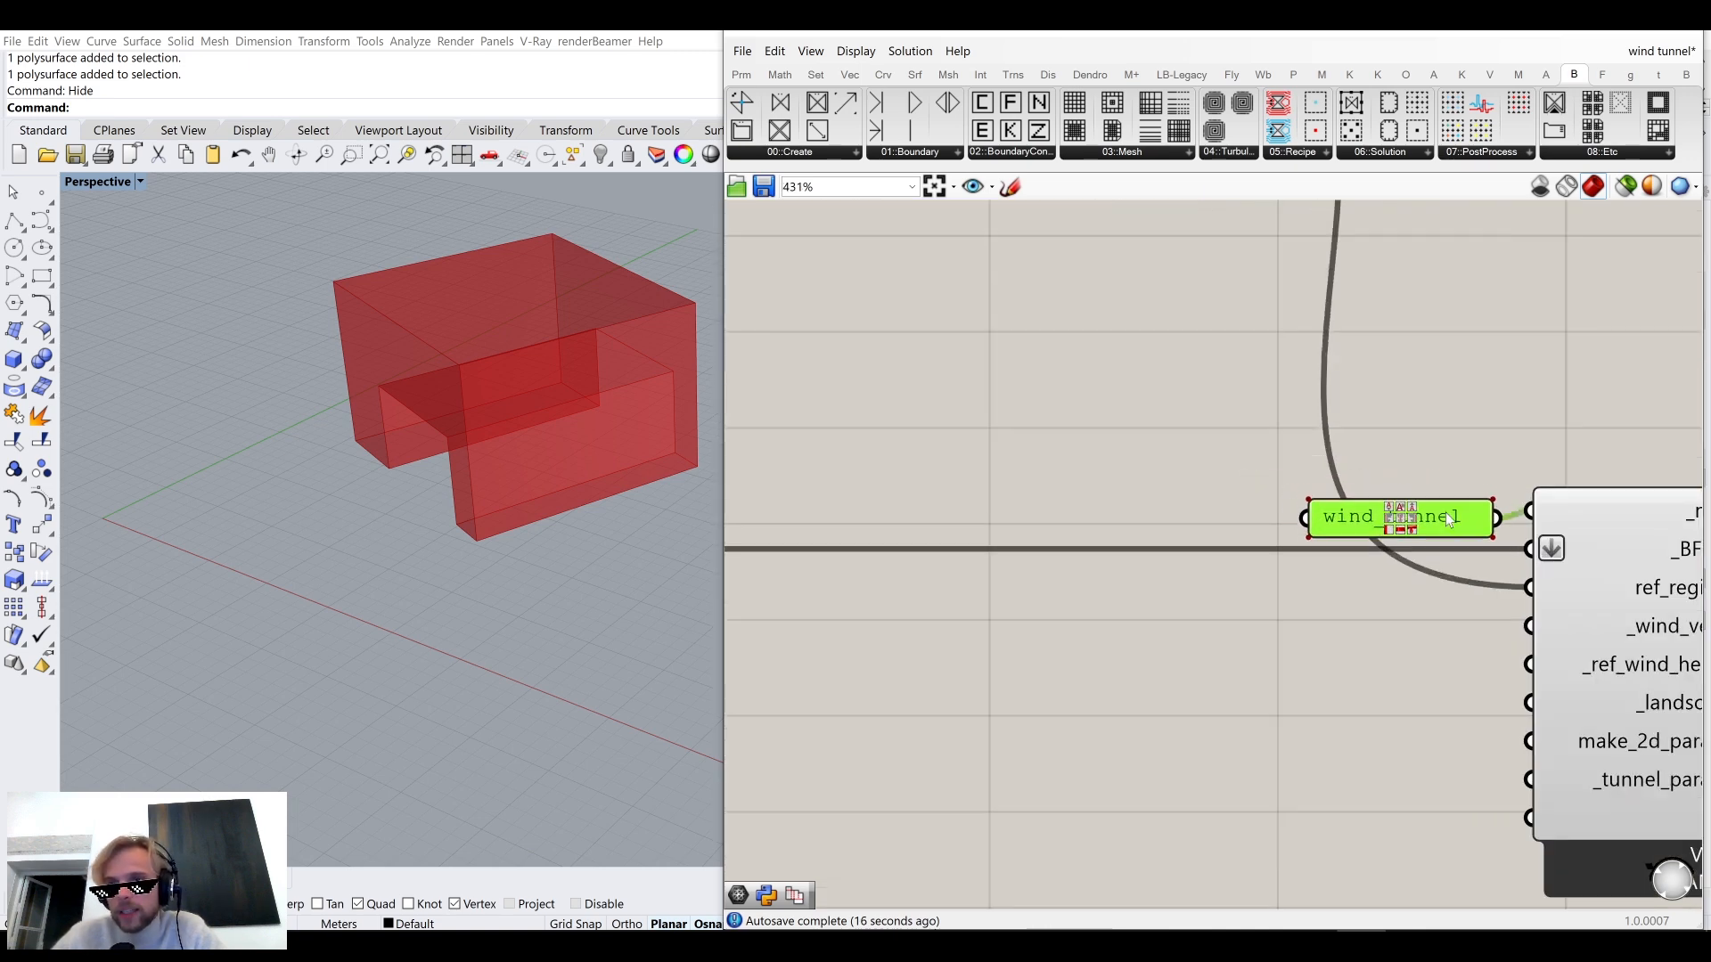
scroll(1442, 510, down, 5)
Turn off the preview of the inOUTRefMode component in the refinement region group.
right_drag(1448, 355, 1604, 543)
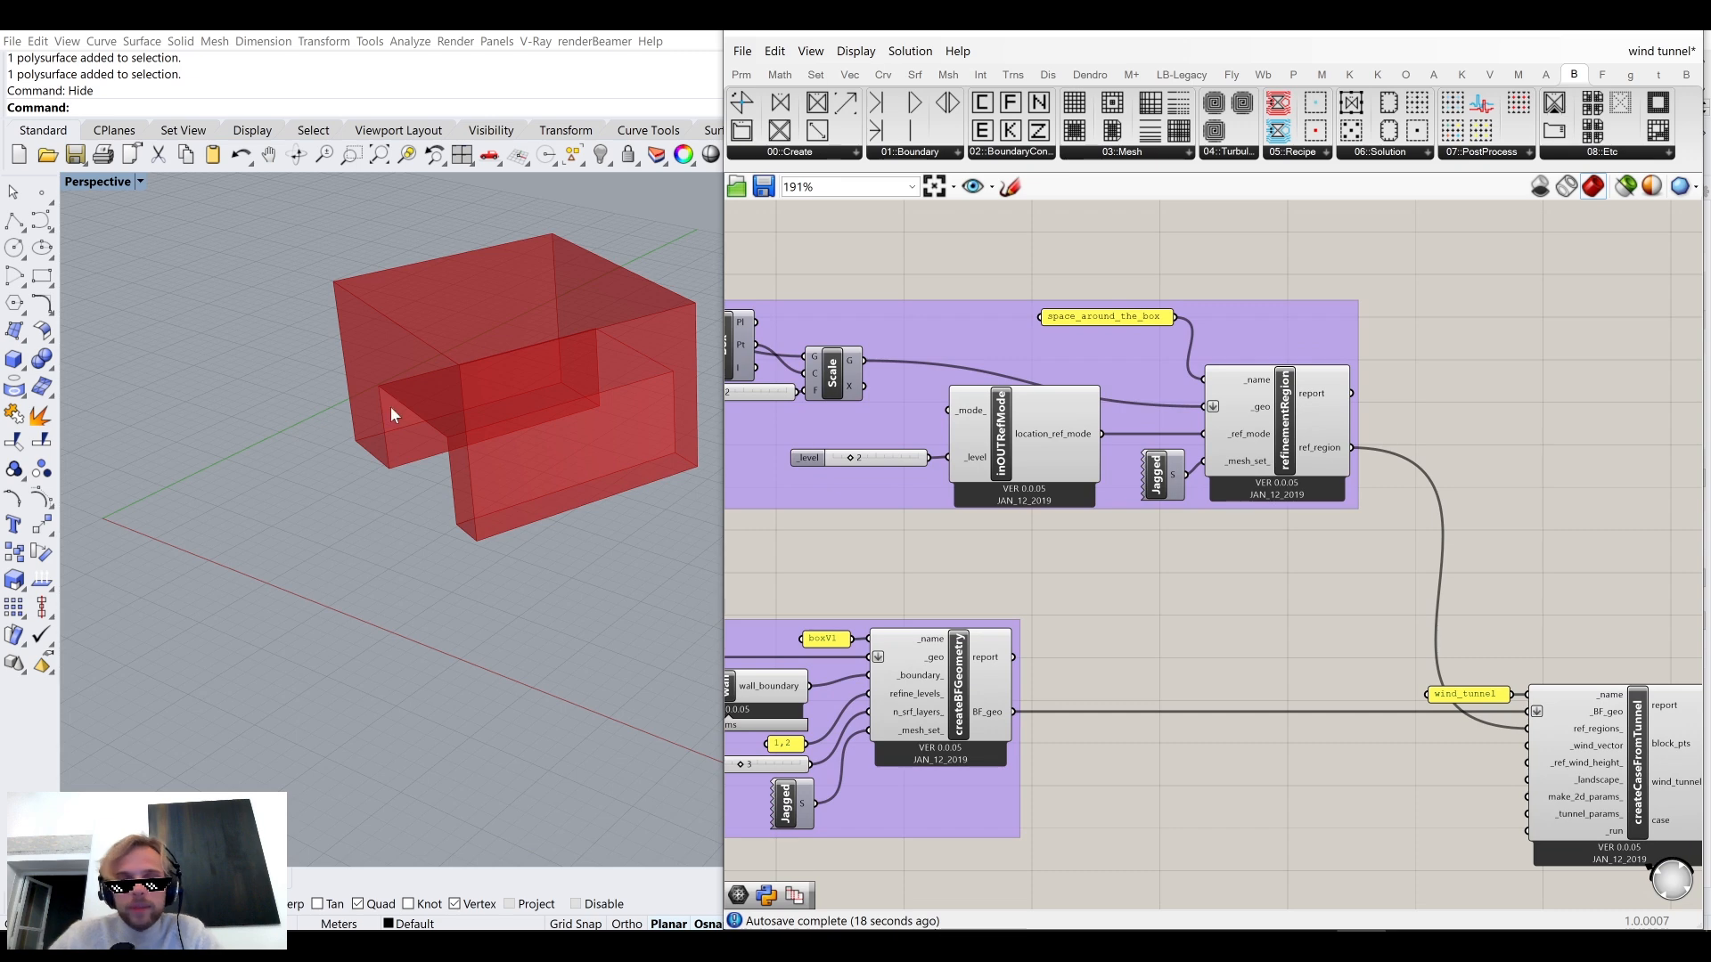
right_drag(1066, 483, 1176, 548)
scroll(978, 480, down, 2)
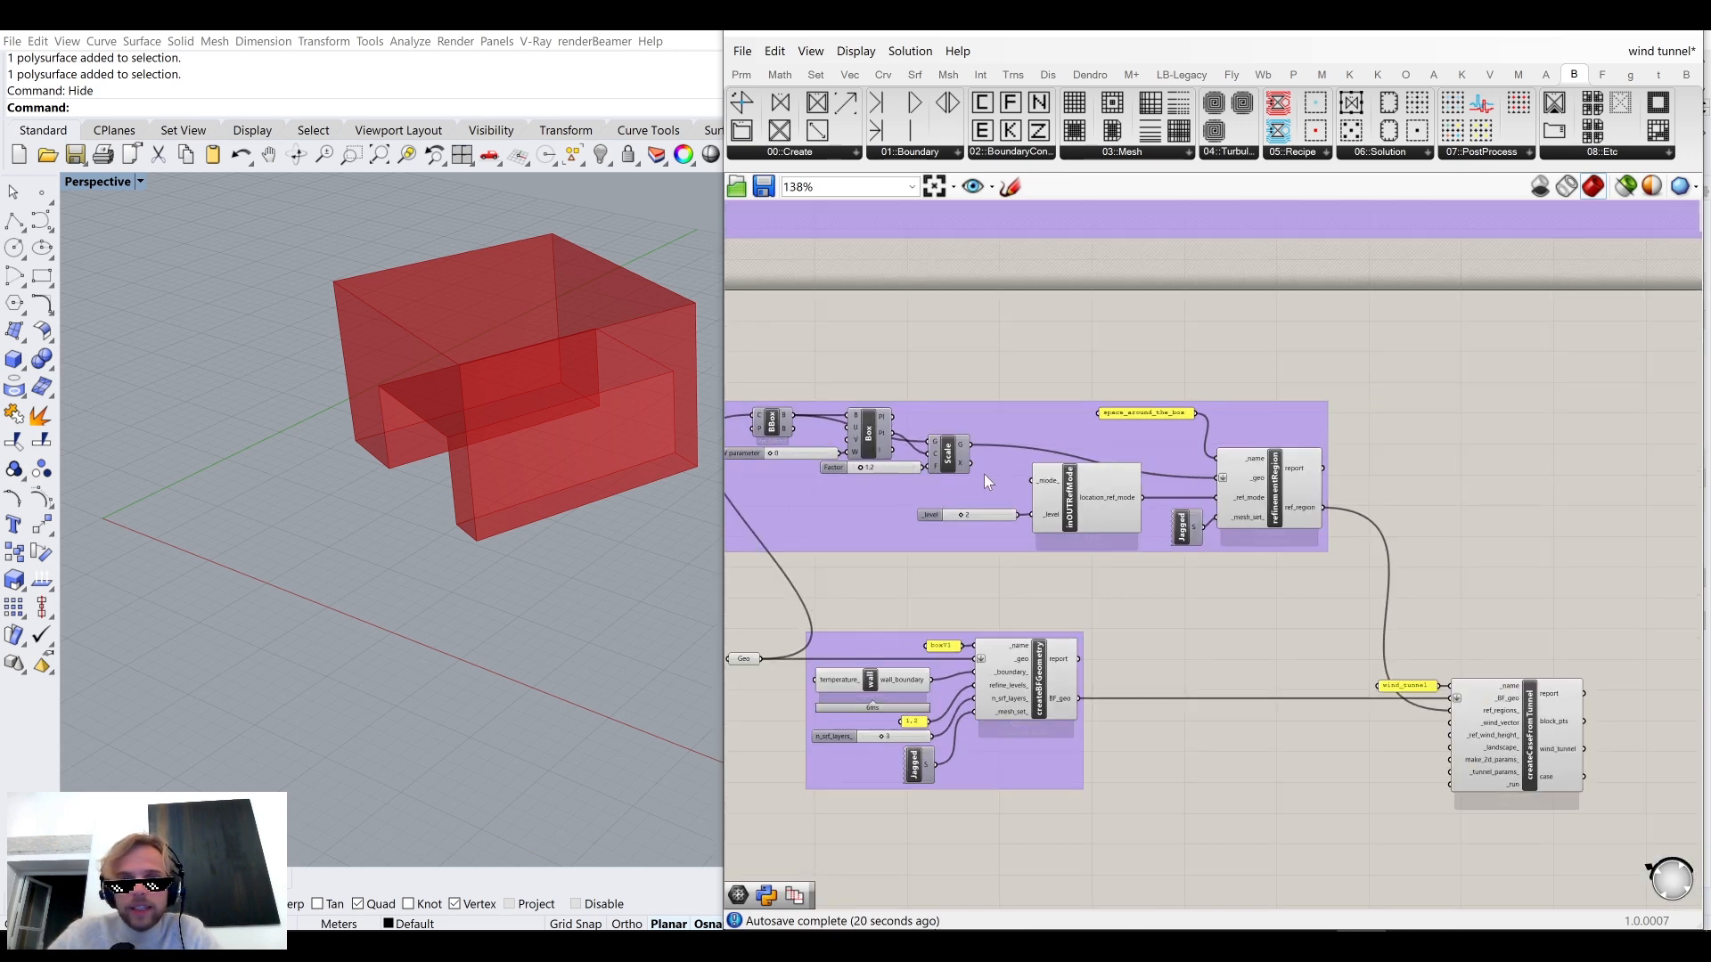
scroll(1031, 476, up, 2)
click(1079, 500)
middle_click(1078, 501)
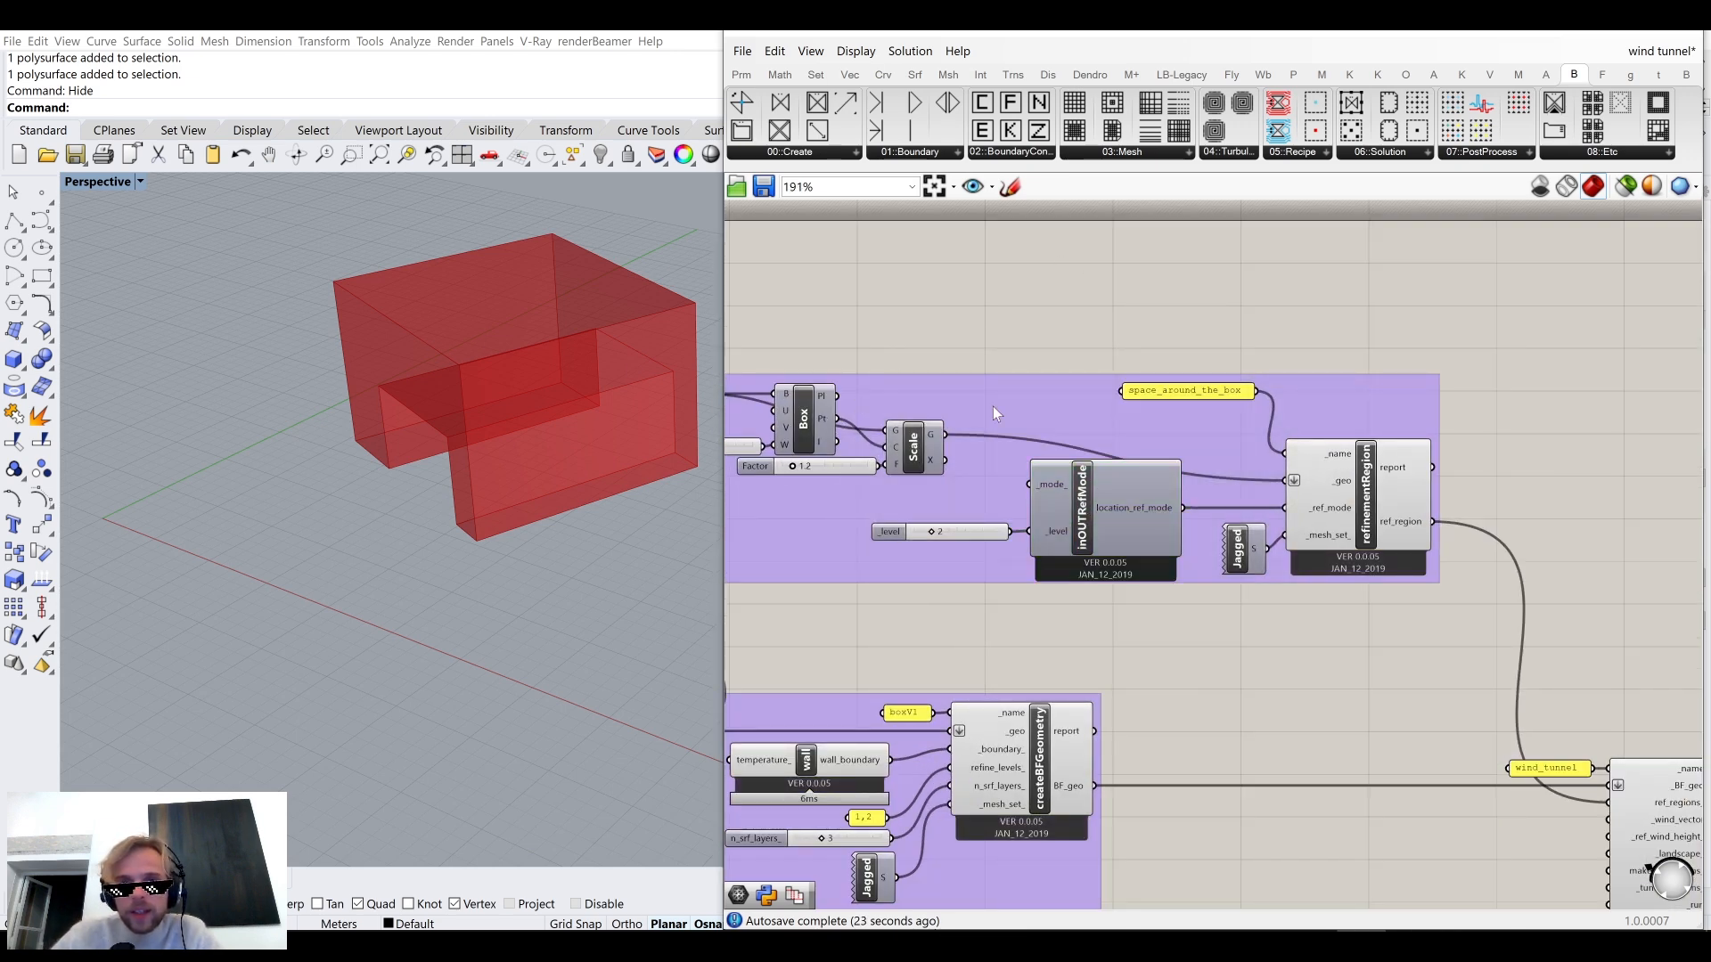
Show the Scale component's preview to check the scaled box, and hide it again.
right_drag(918, 405, 1172, 387)
scroll(1193, 450, up, 1)
scroll(1192, 450, up, 1)
click(1188, 442)
middle_click(1178, 439)
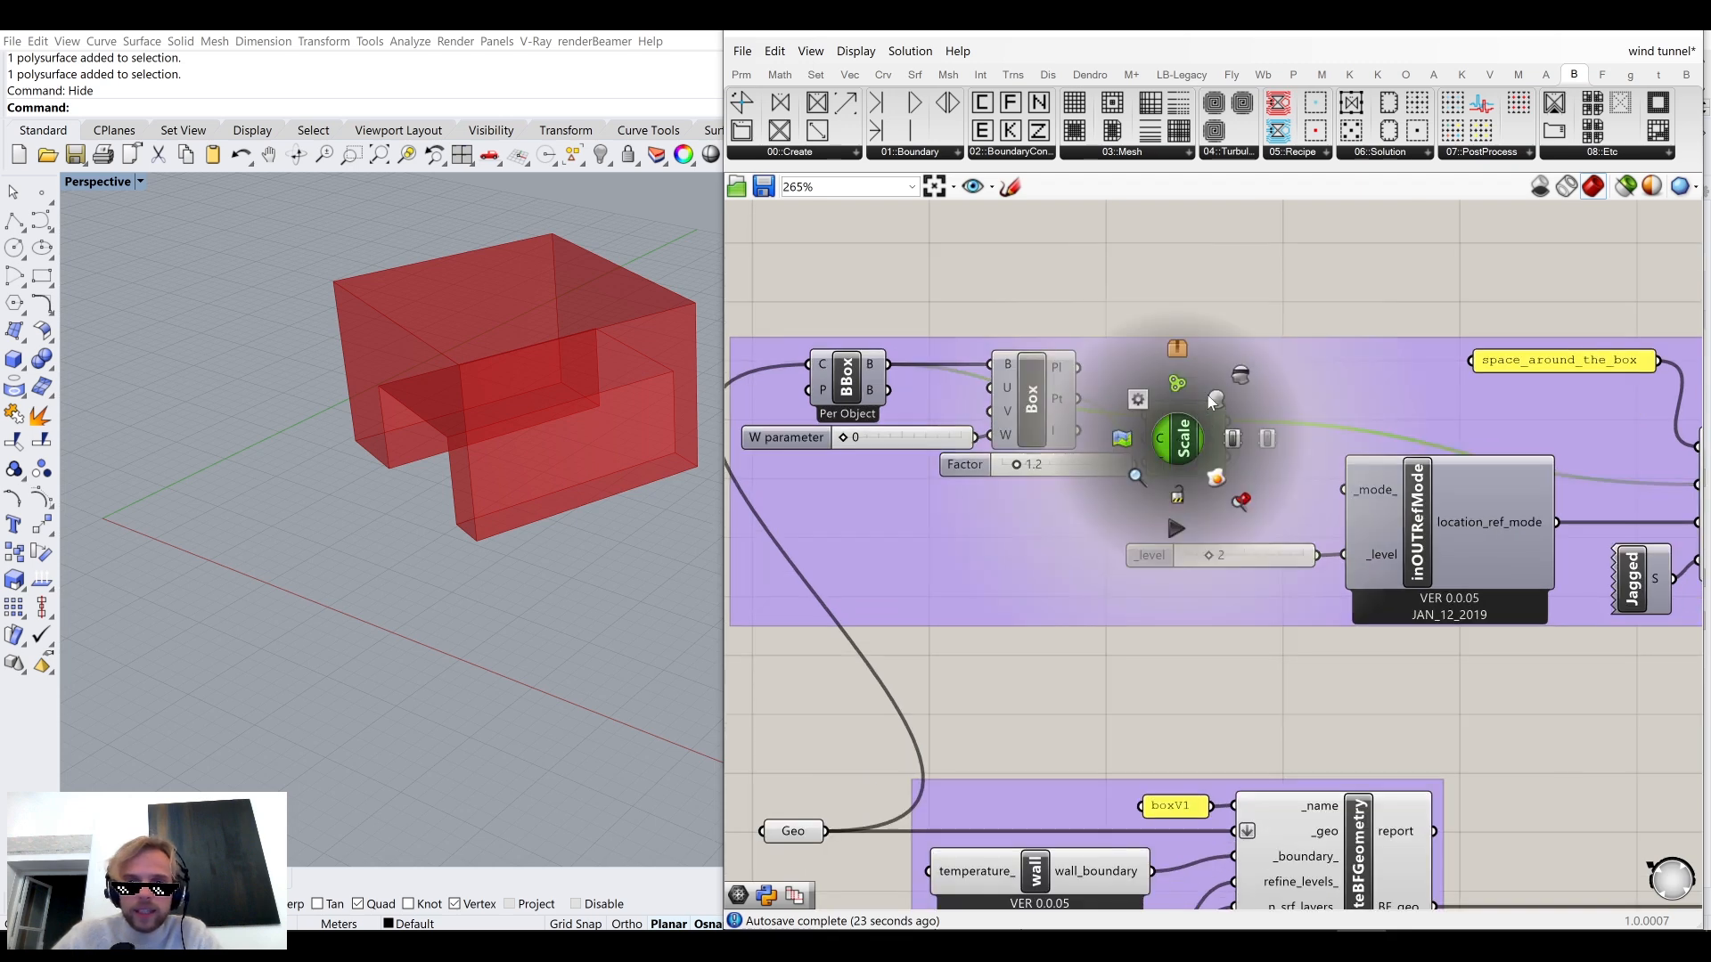
click(1217, 403)
middle_click(1183, 436)
click(1226, 369)
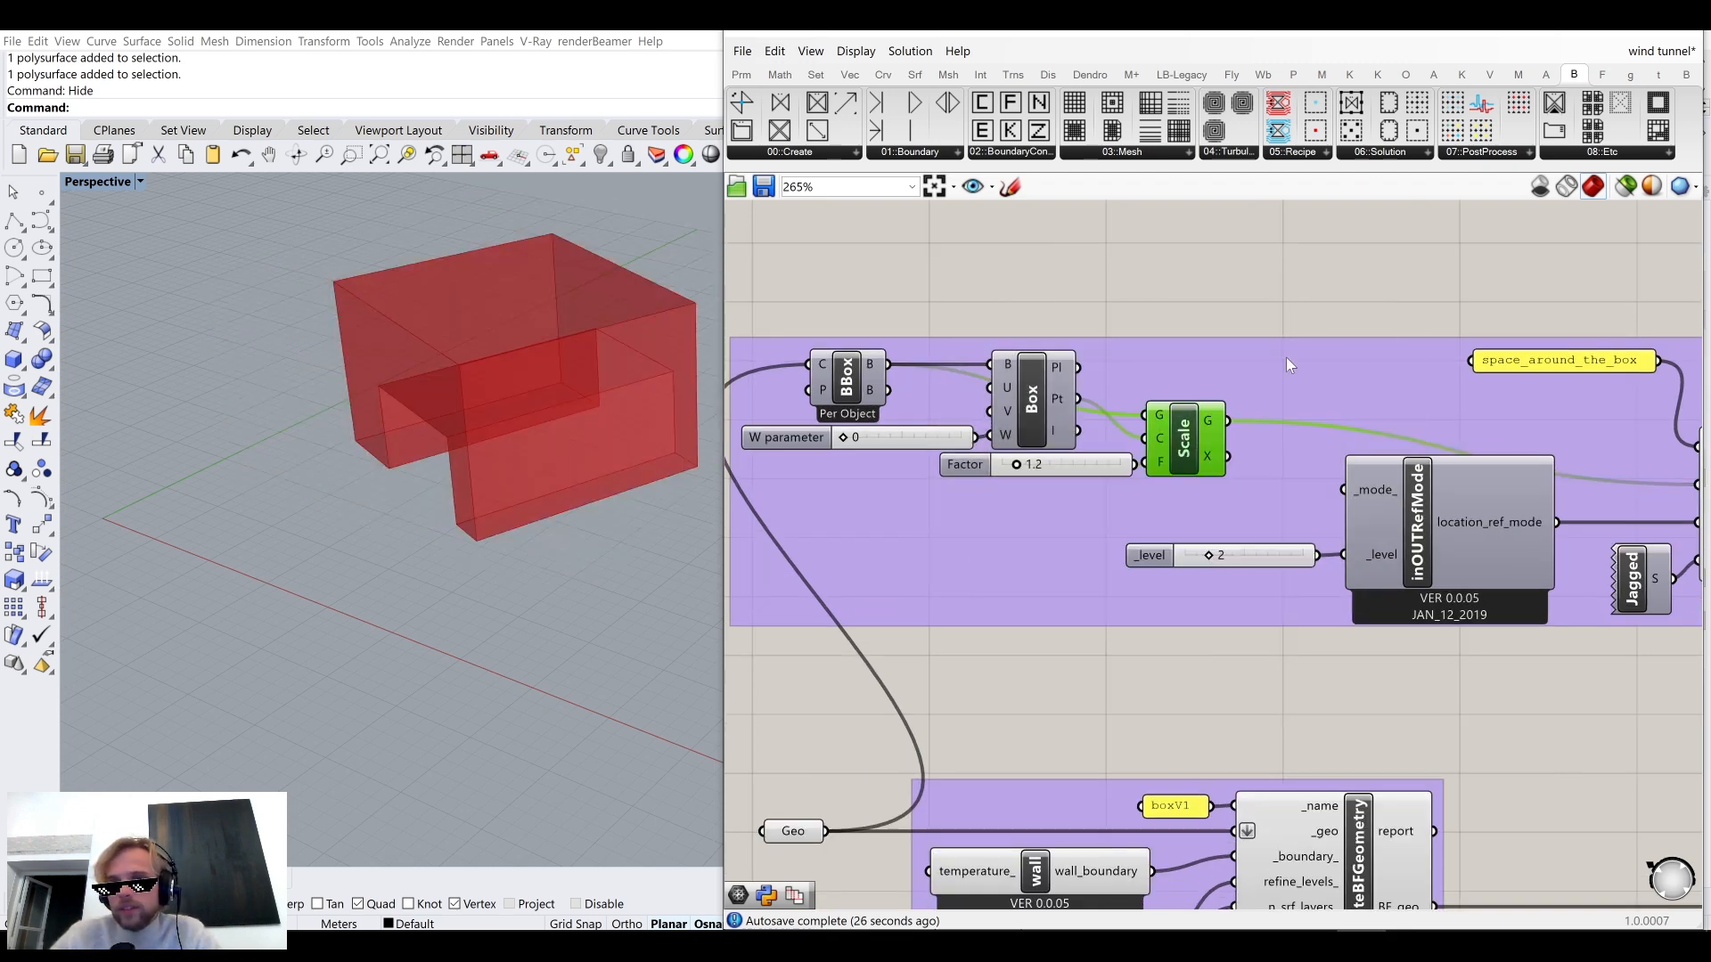
Move the space_around_the_box panel down, closer to refinementRegion's _name input.
scroll(1290, 339, down, 3)
right_drag(1666, 645, 1245, 532)
scroll(1038, 259, up, 3)
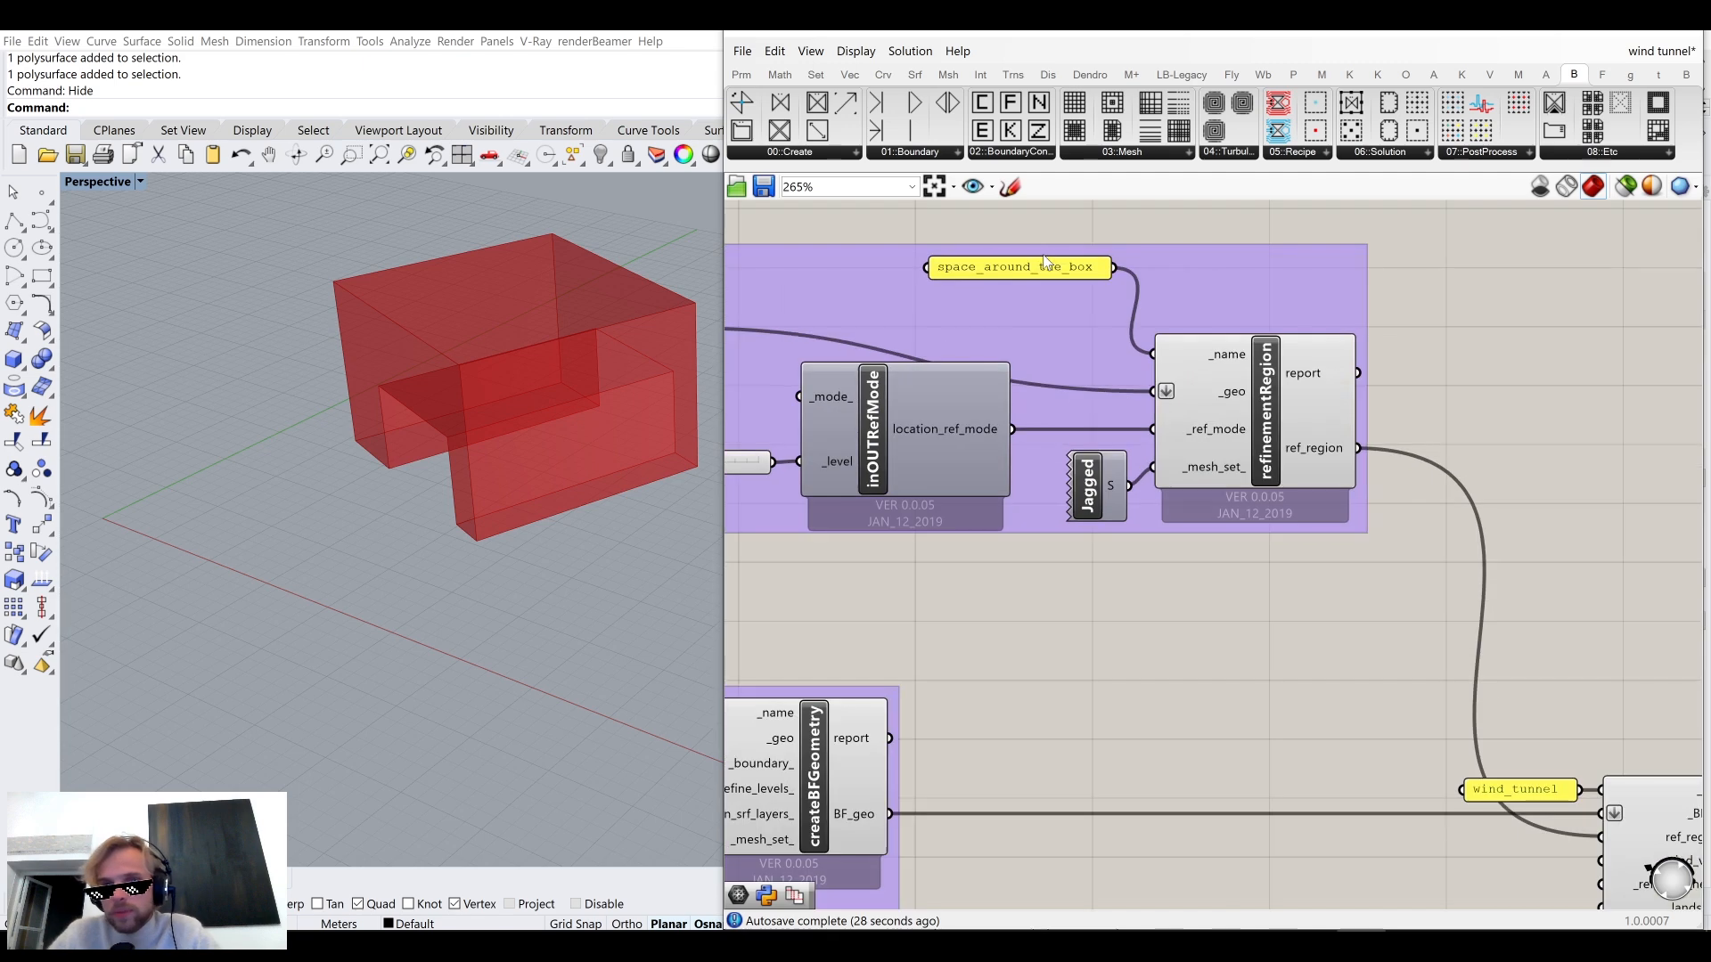
drag(1050, 277, 1061, 324)
right_drag(1060, 346, 1135, 426)
drag(1135, 426, 1136, 404)
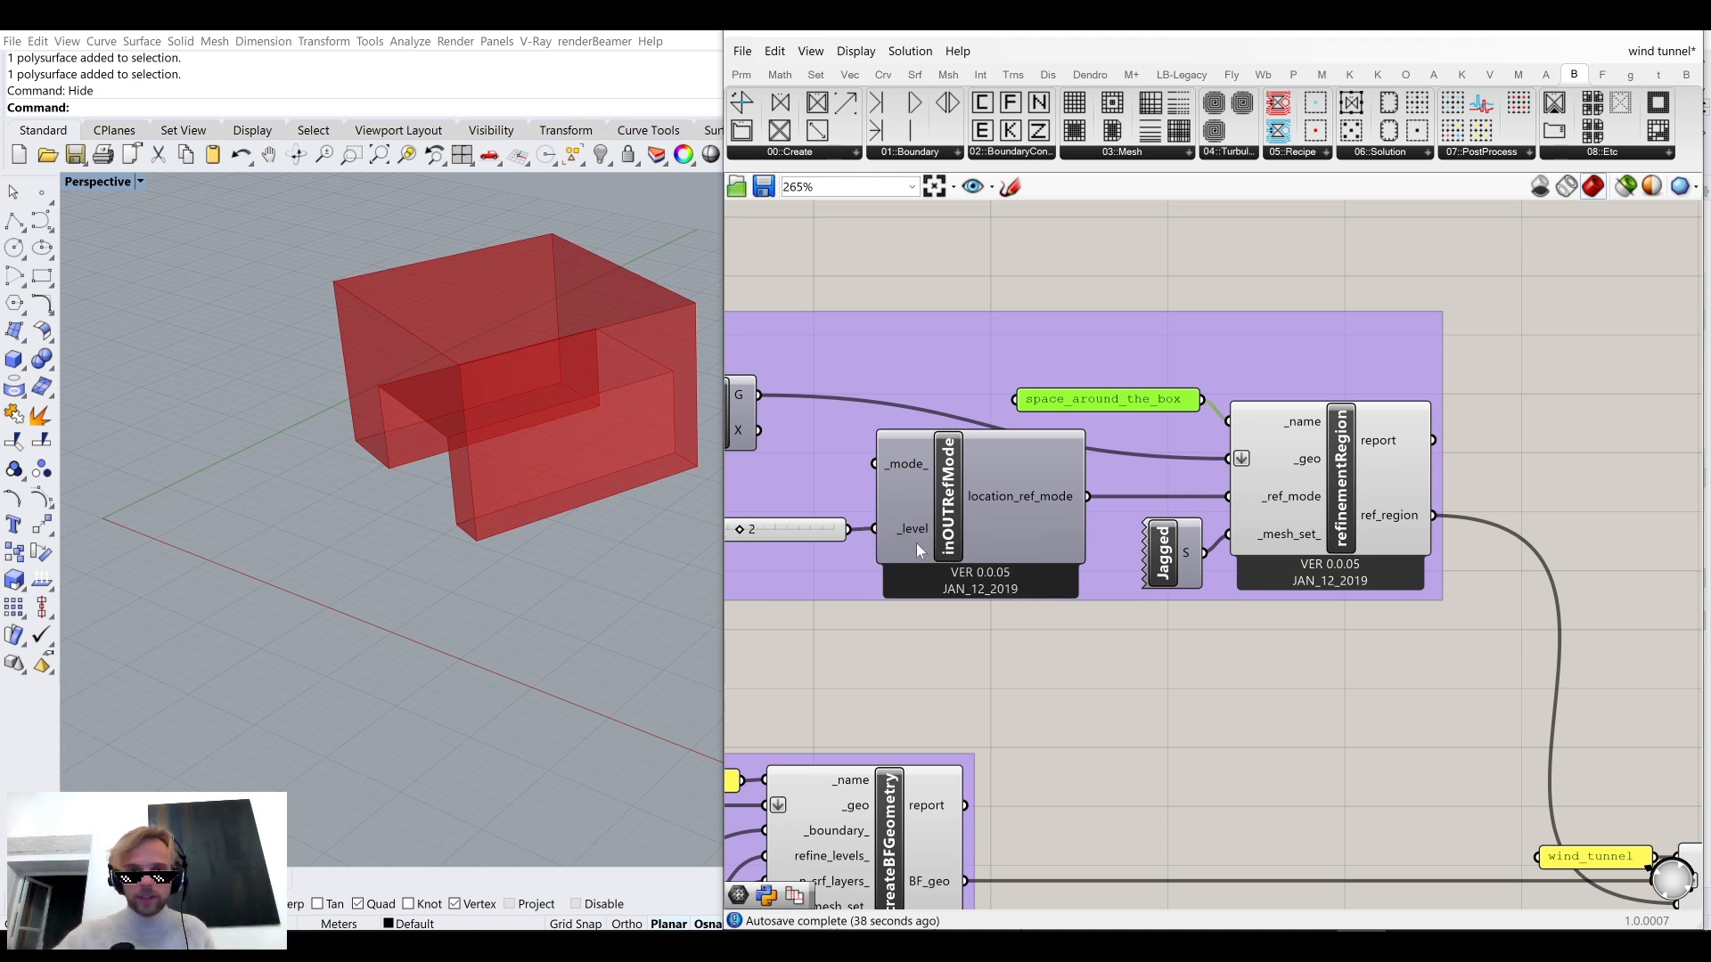
Read the description of the _level input on inOUTRefMode.
mouse_move(916, 544)
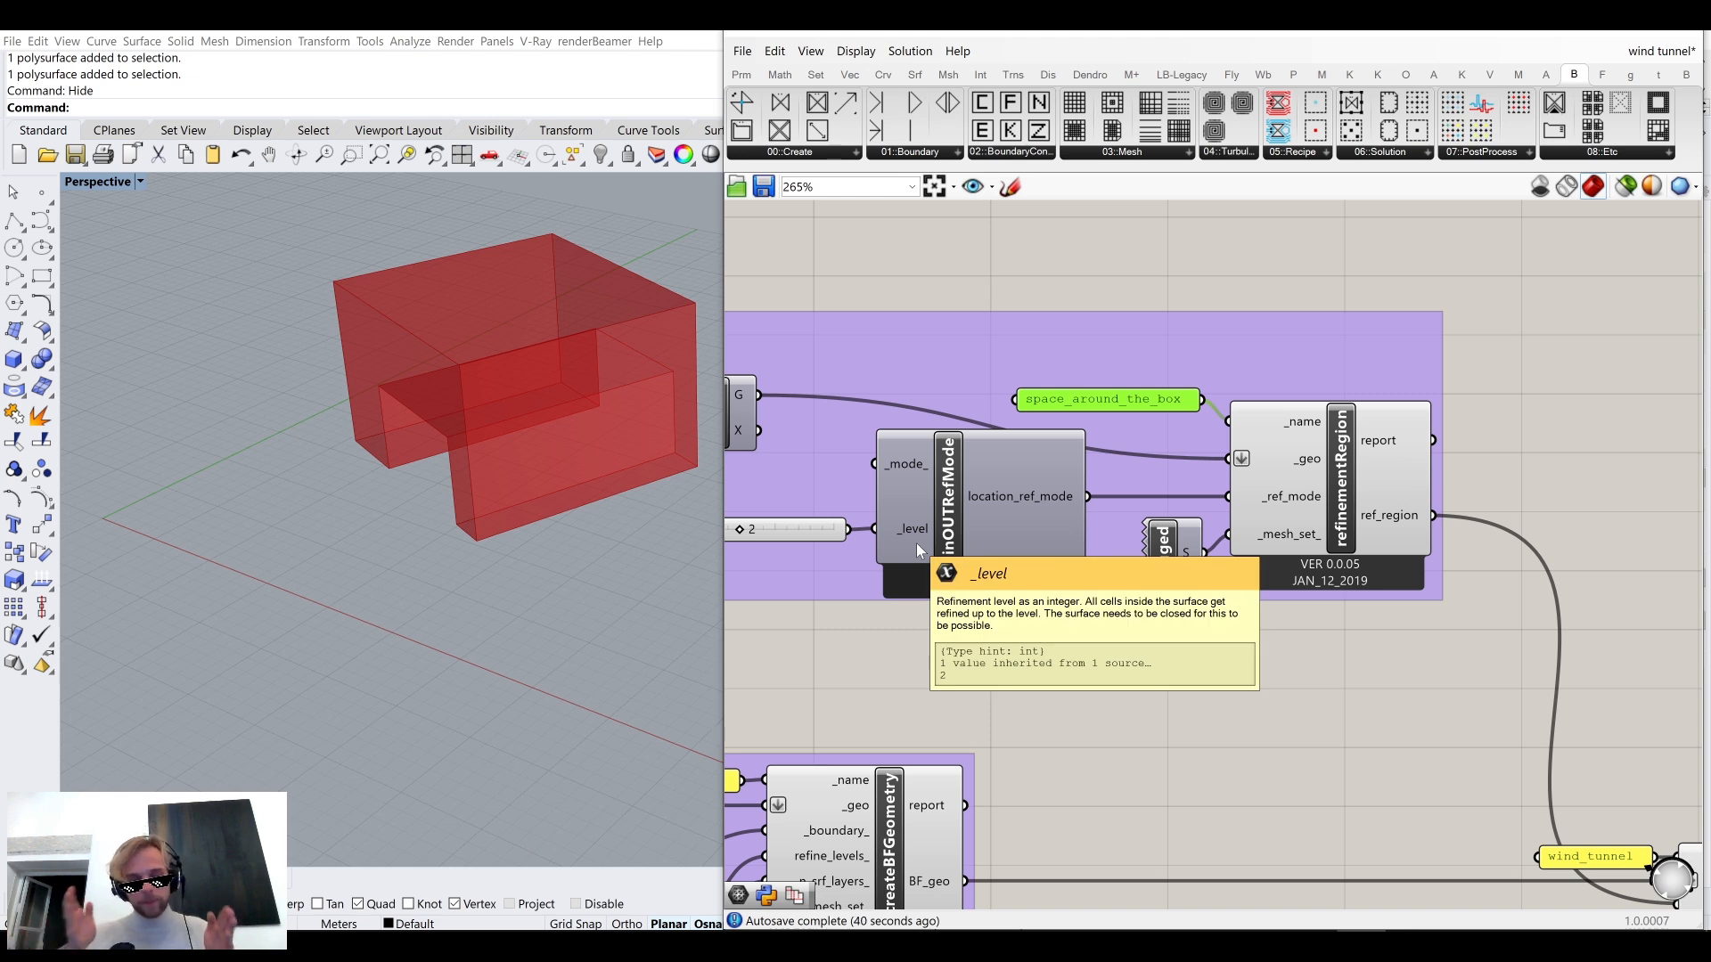
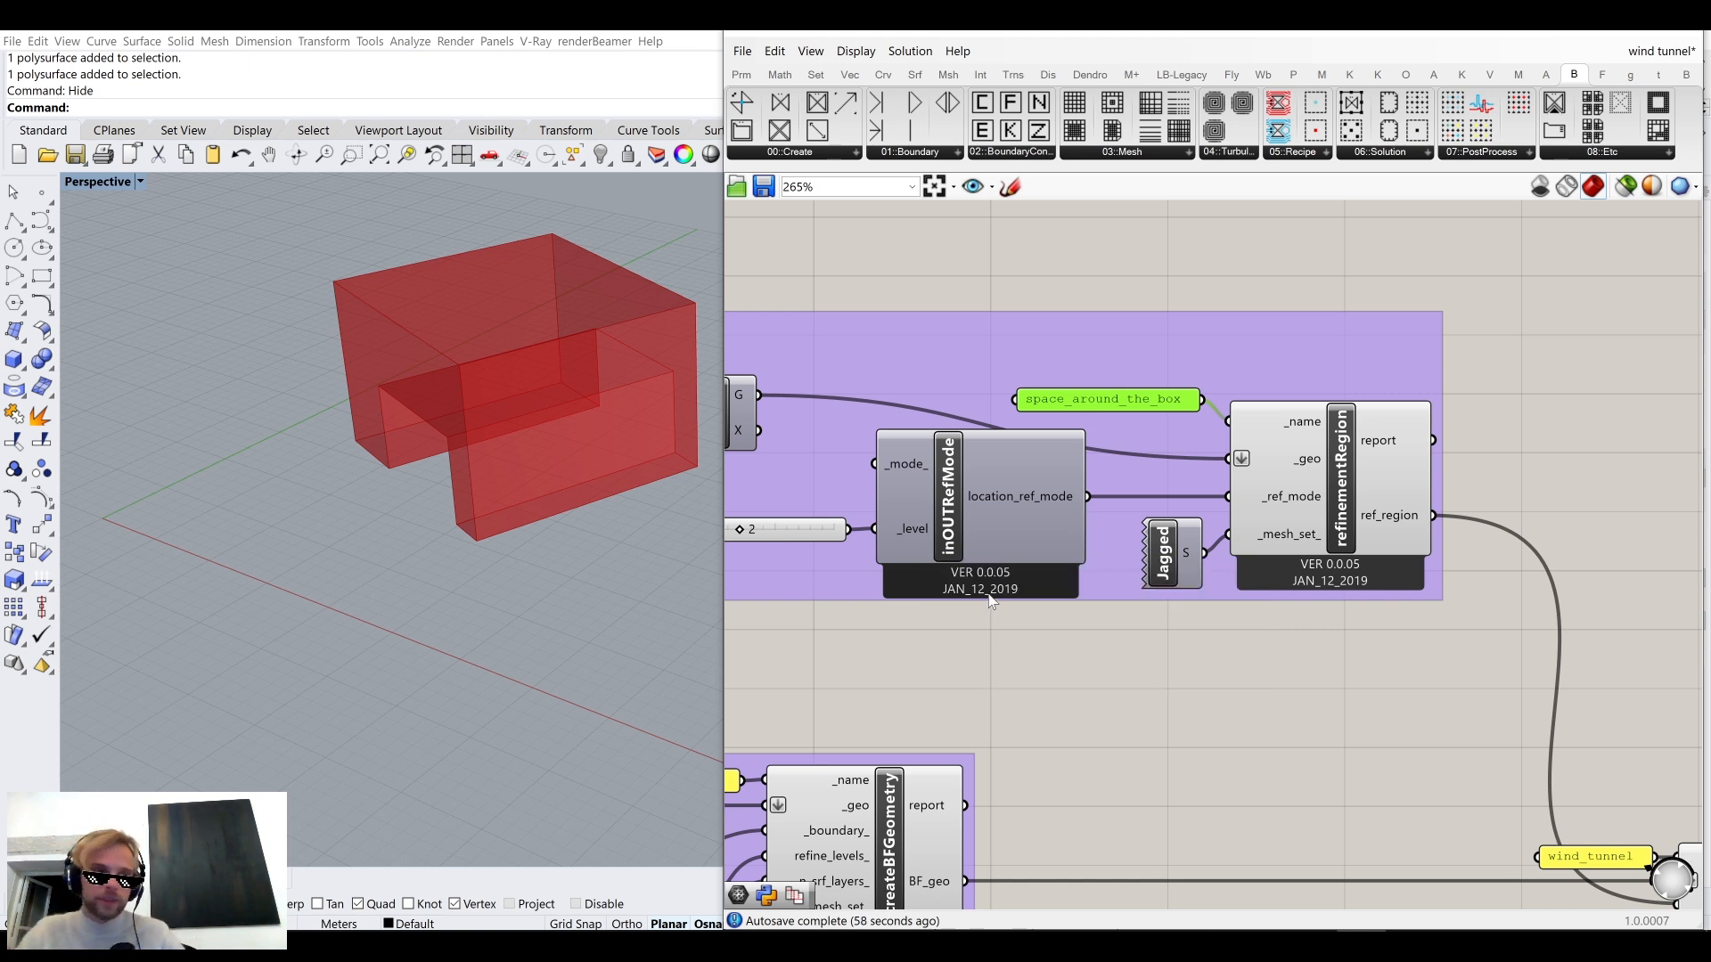
scroll(1130, 651, down, 3)
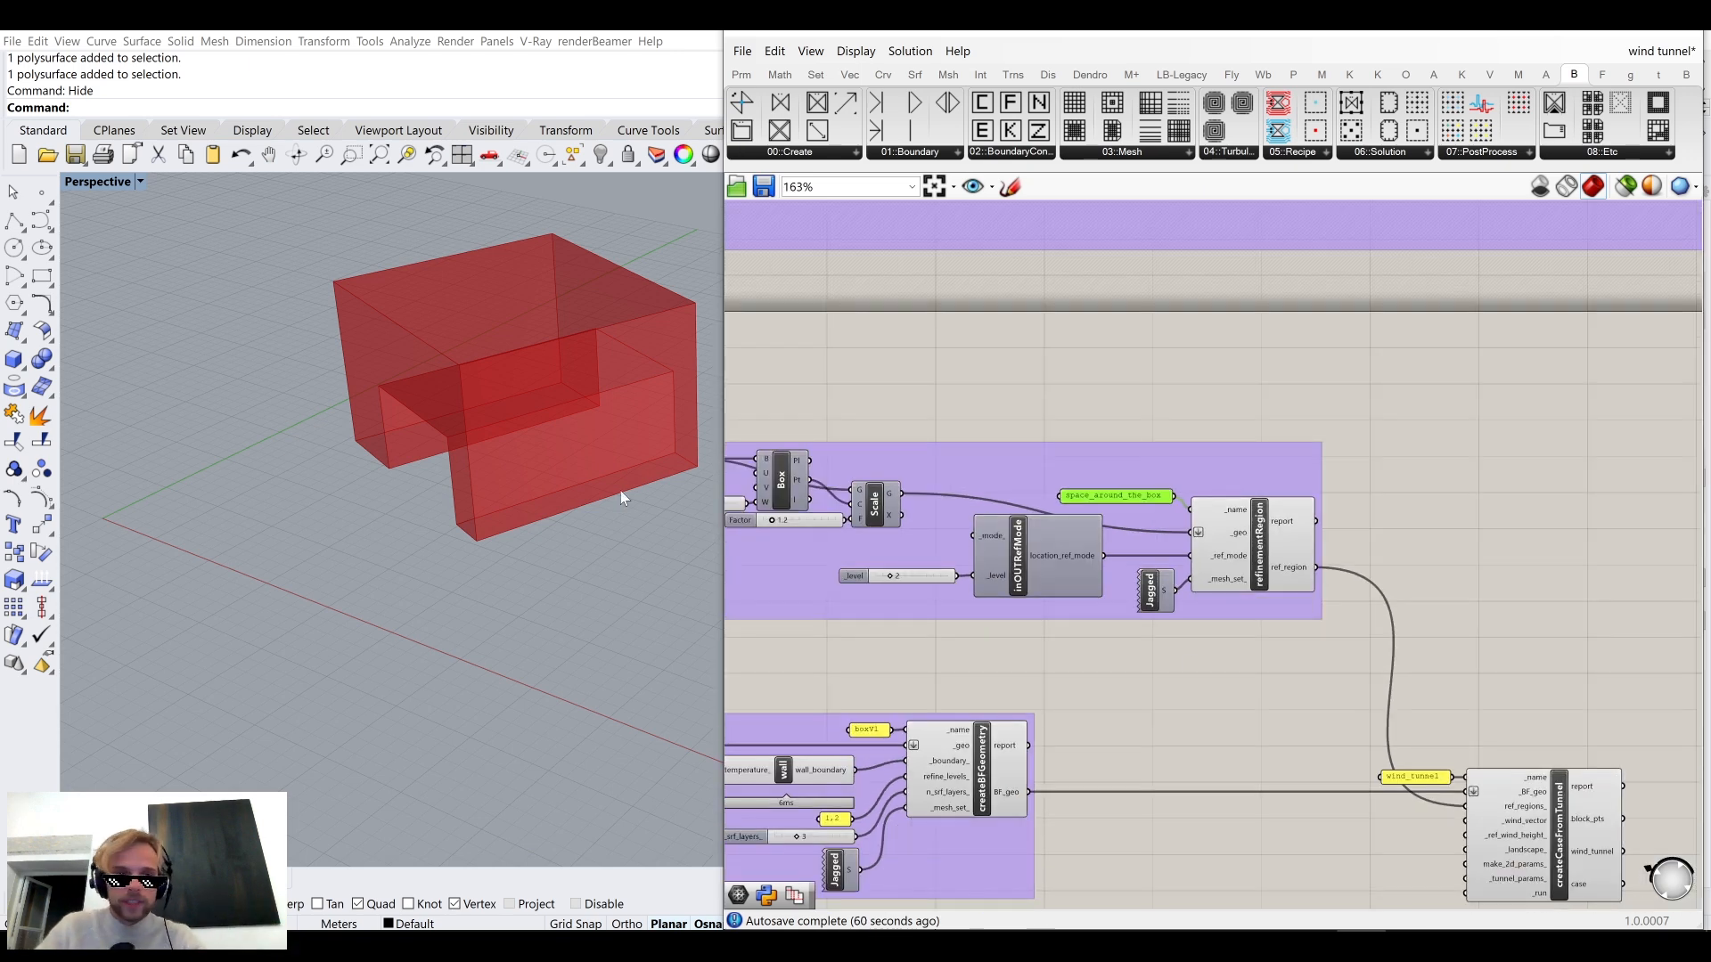
Add a Butterfly Wind Vector component beside createCaseFromTunnel and connect its wind_vector output to the _wind_vector input.
scroll(1222, 699, down, 1)
scroll(1440, 751, up, 4)
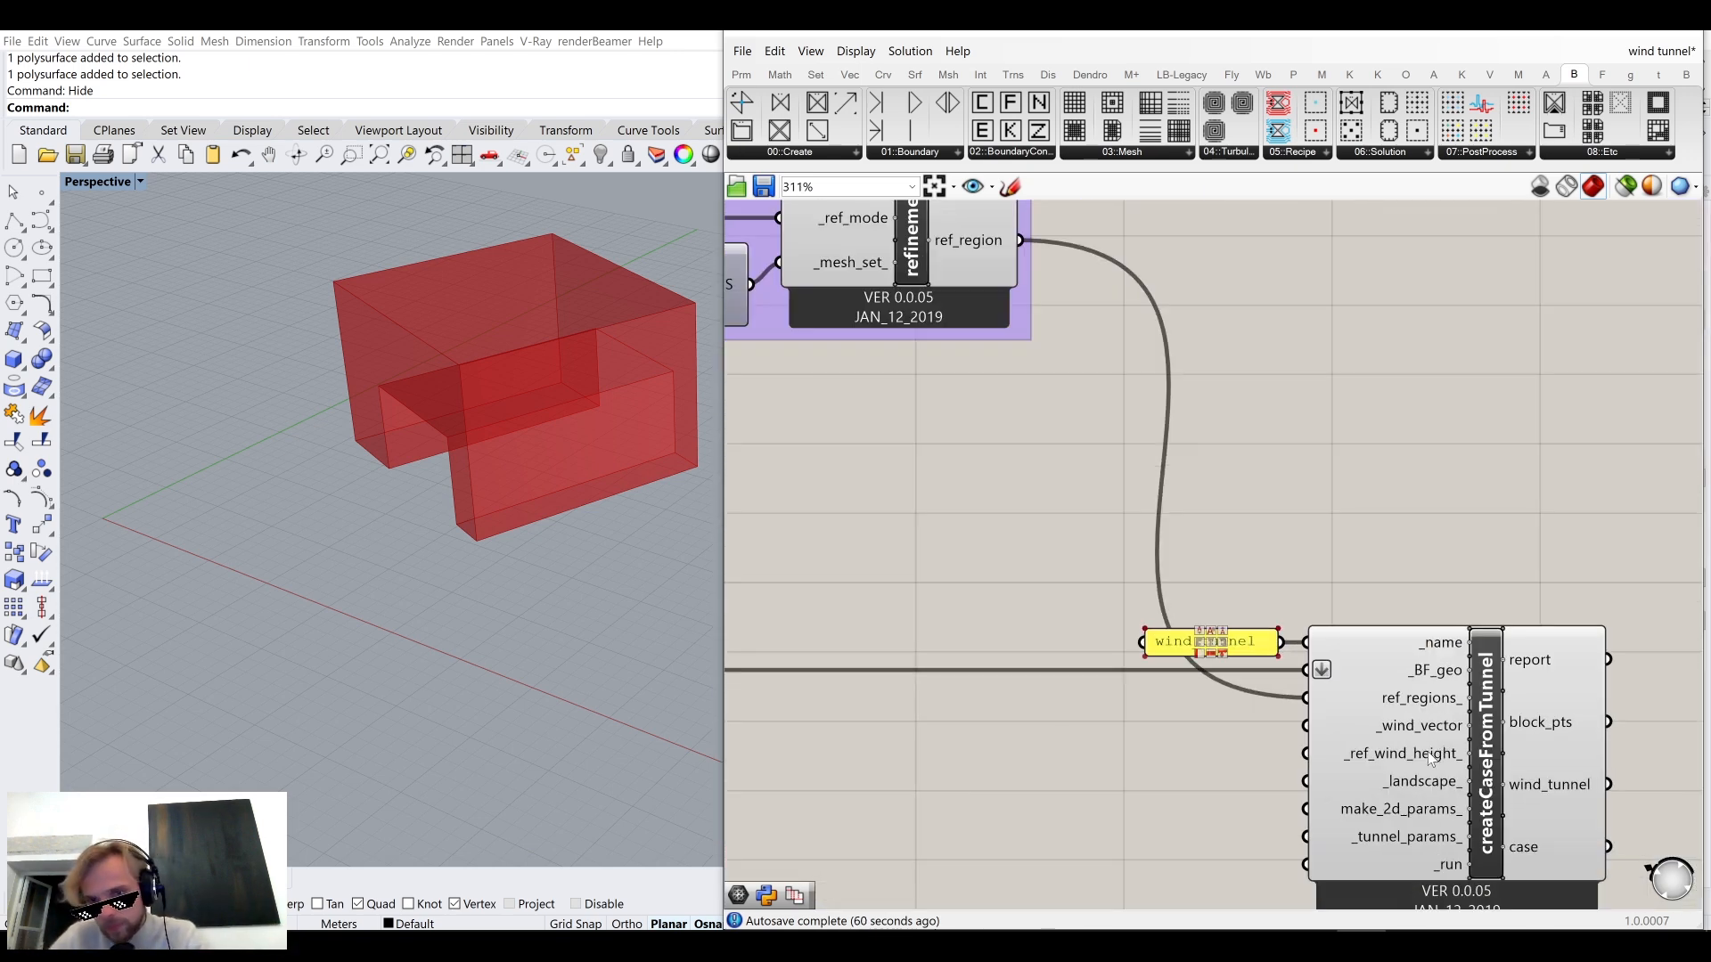
right_drag(1421, 740, 1500, 582)
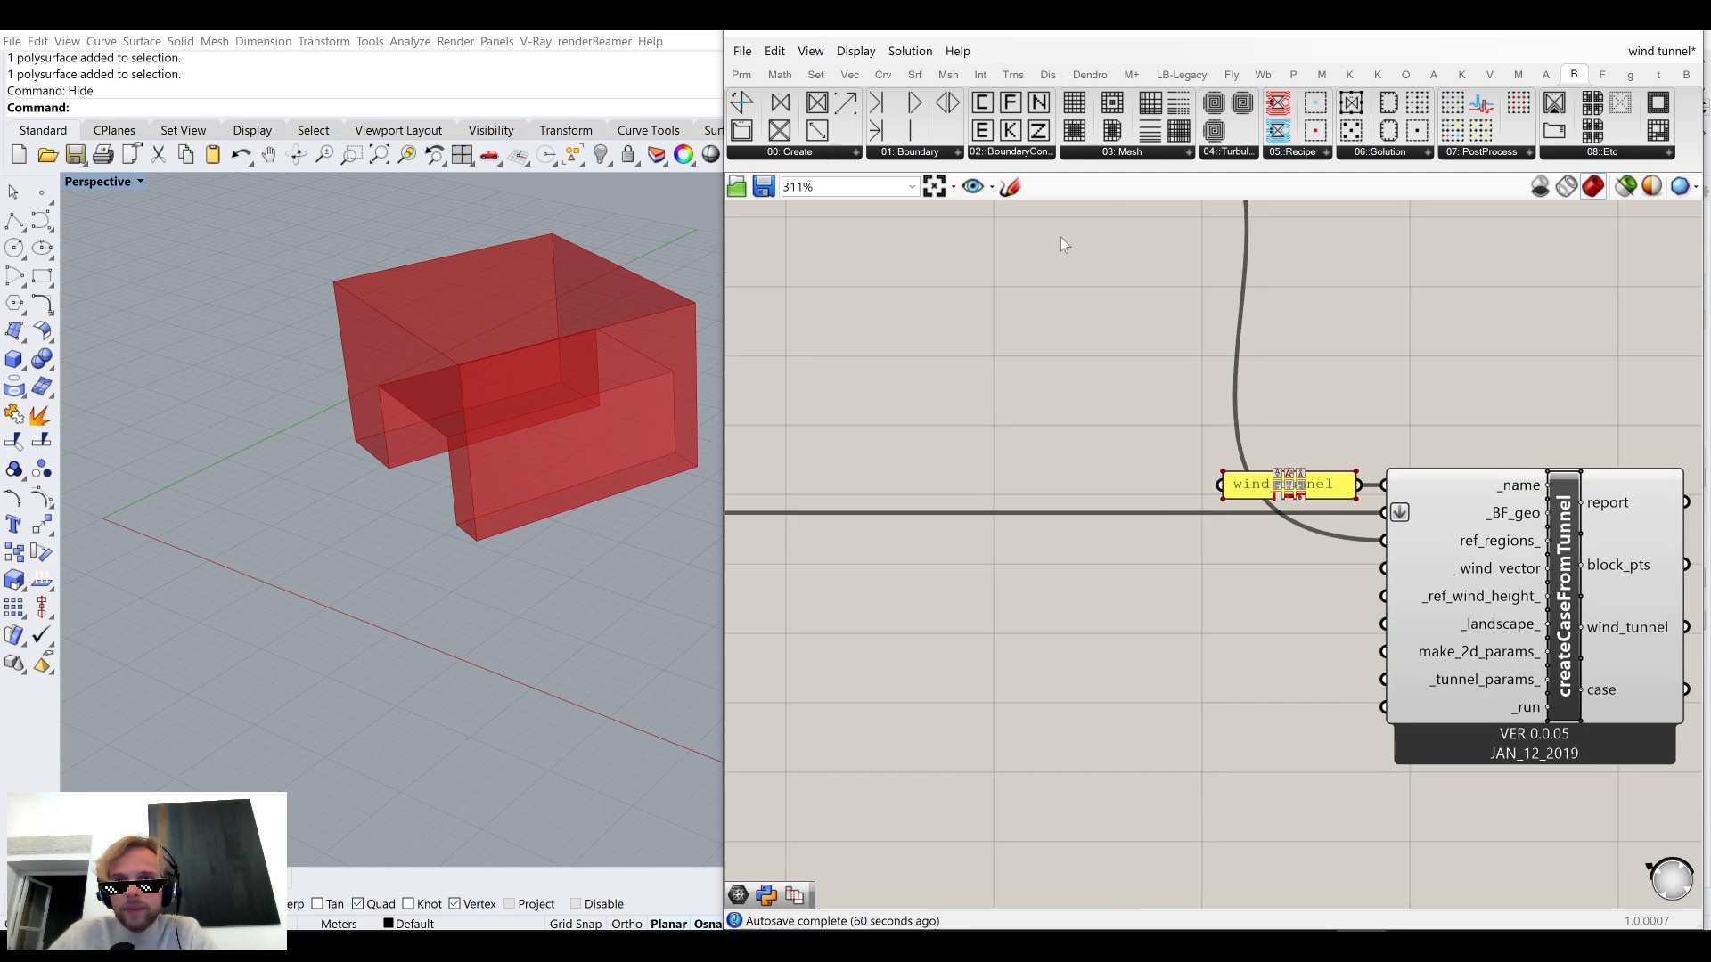
click(1123, 152)
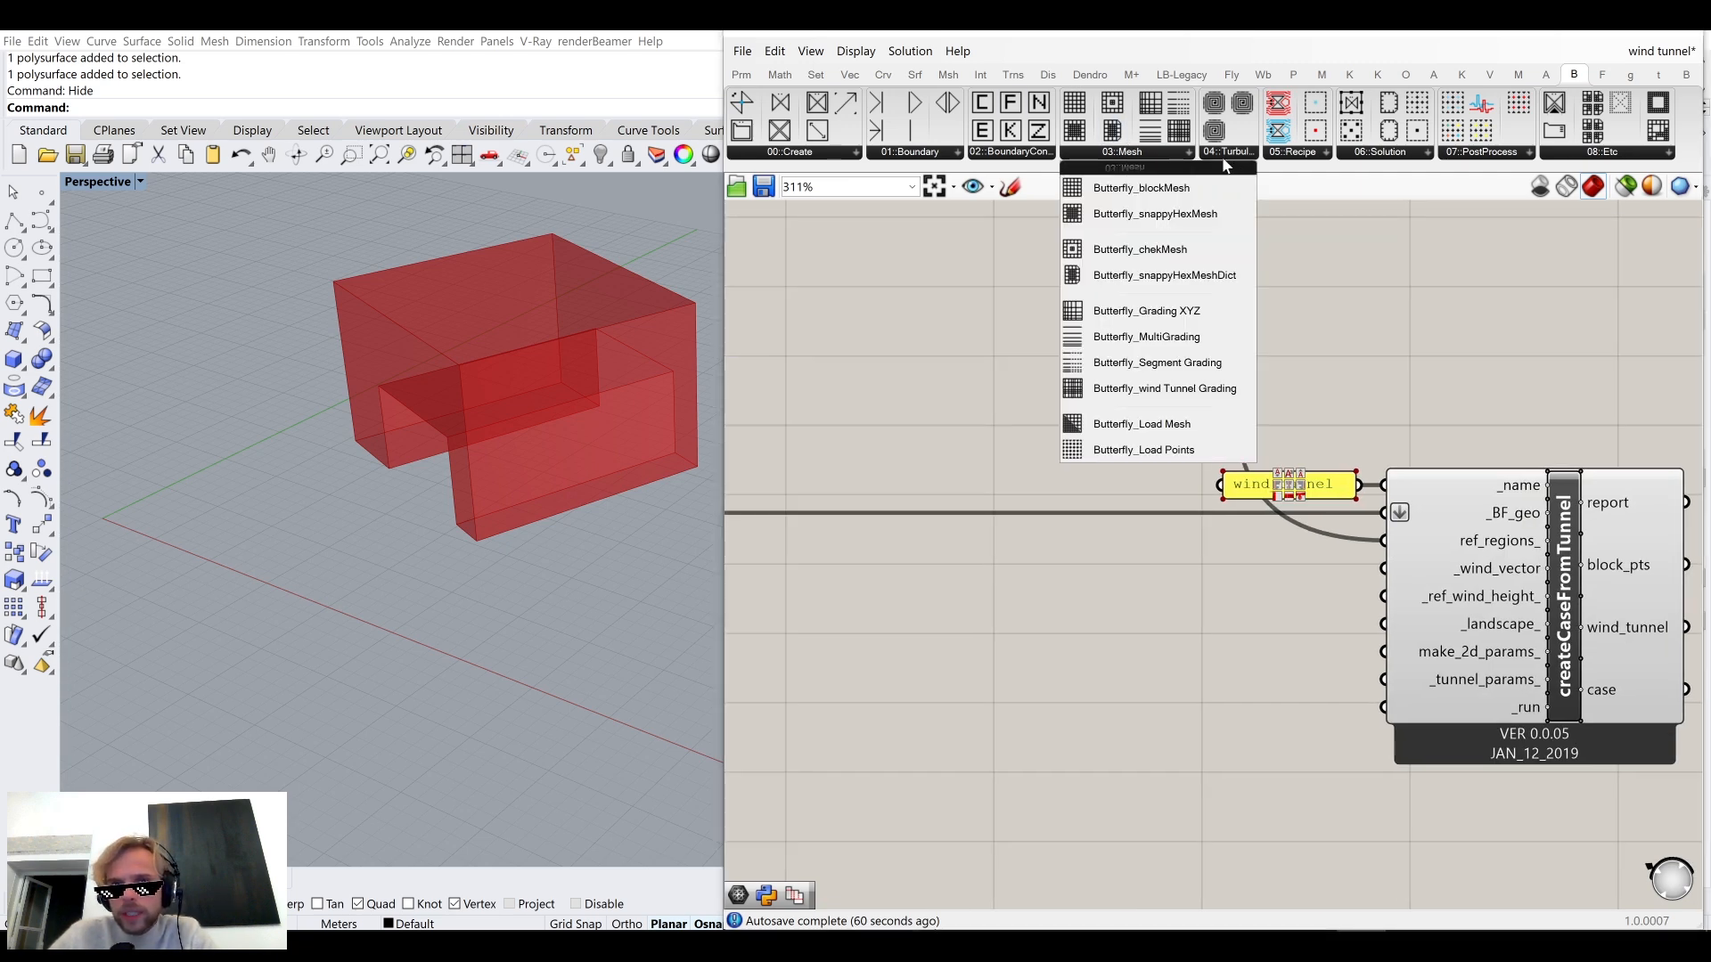
click(878, 153)
click(827, 156)
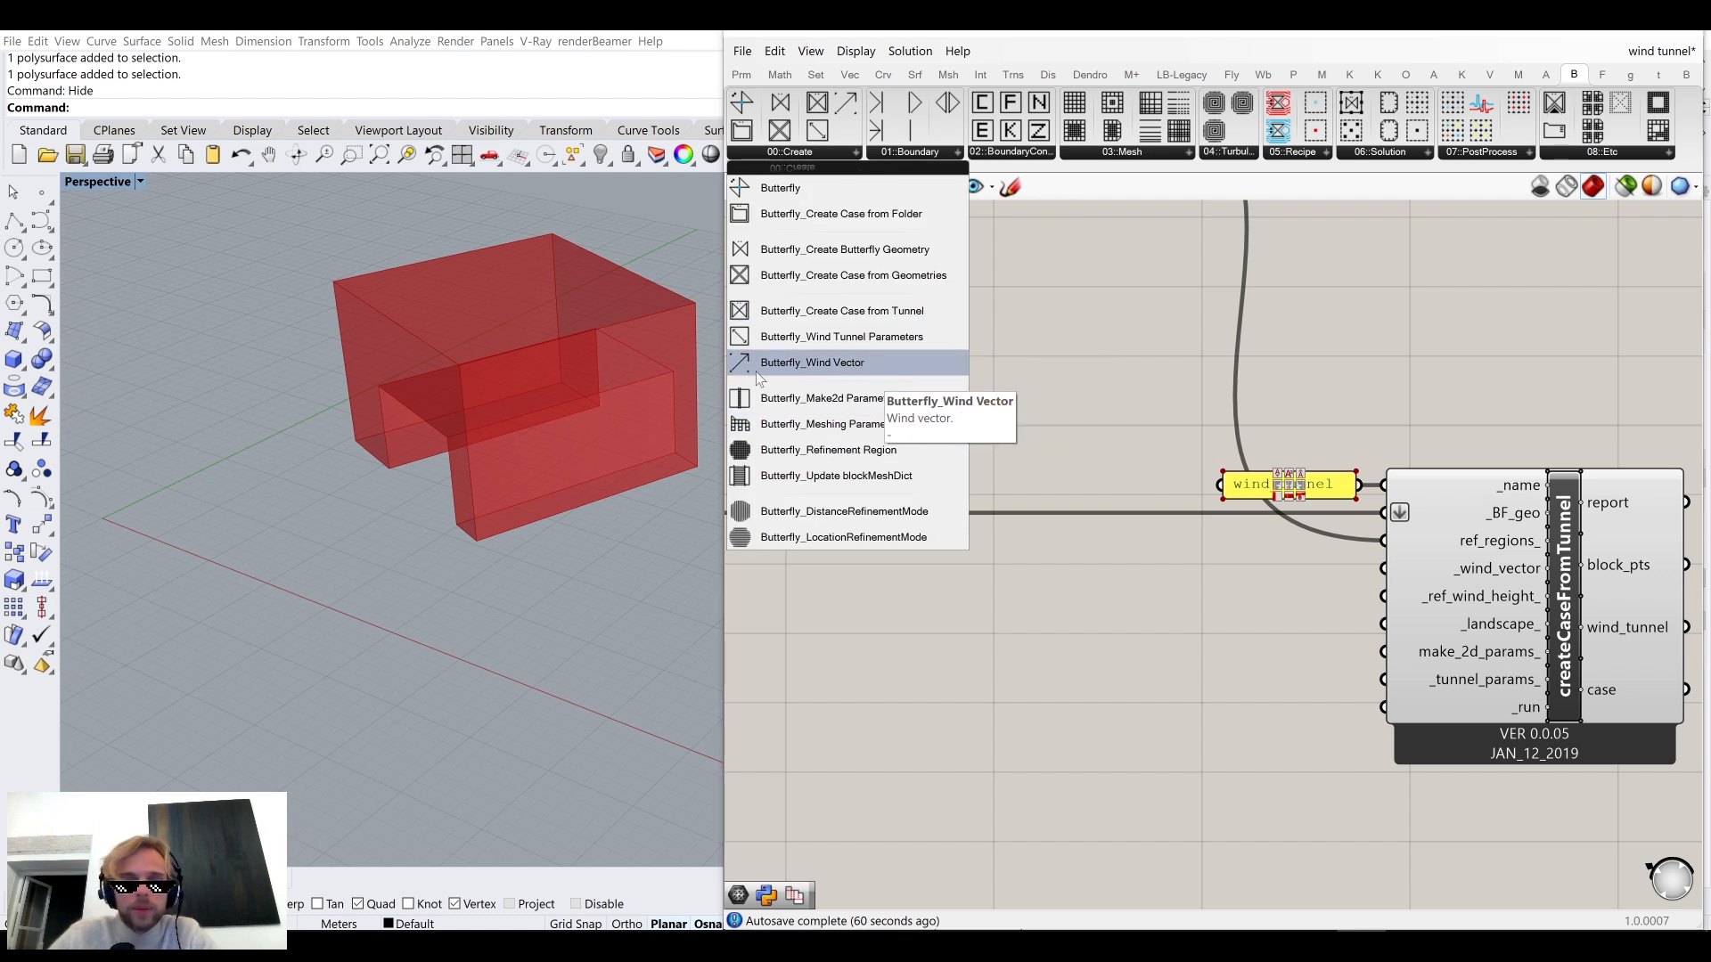
drag(813, 363, 1383, 569)
drag(1169, 611, 1241, 645)
scroll(1089, 602, up, 1)
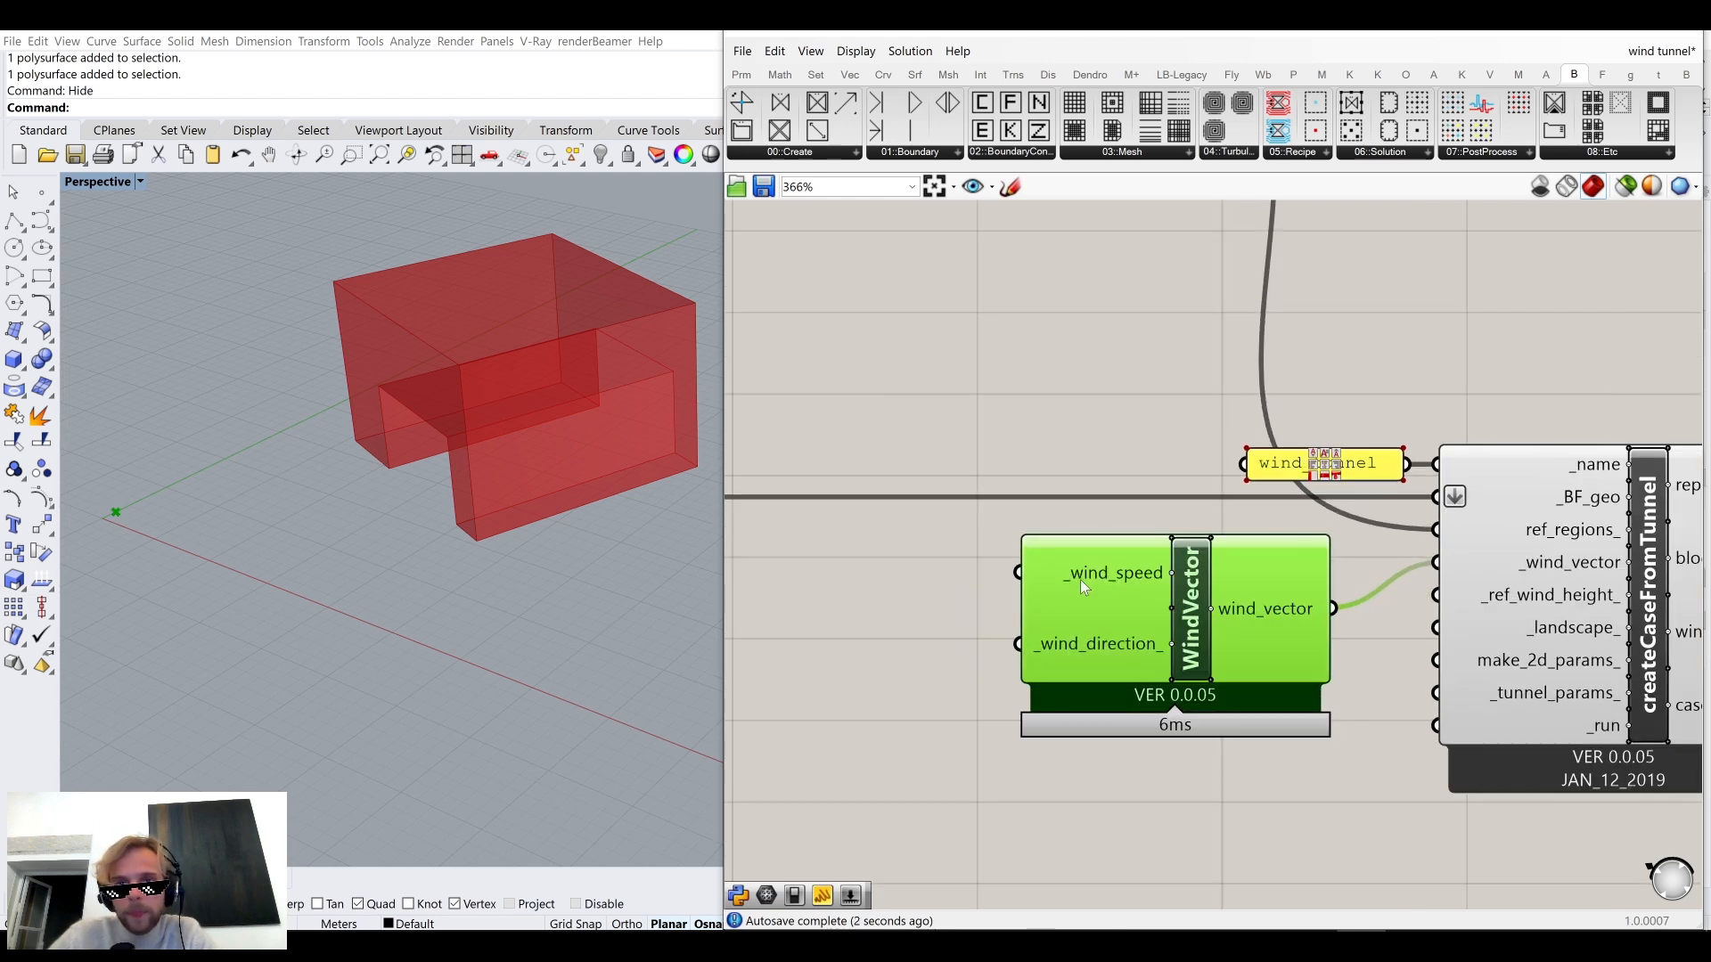
Add a number slider set to 10 and connect it to the _wind_speed input of WindVector.
right_drag(1081, 579, 1266, 562)
double_click(1072, 606)
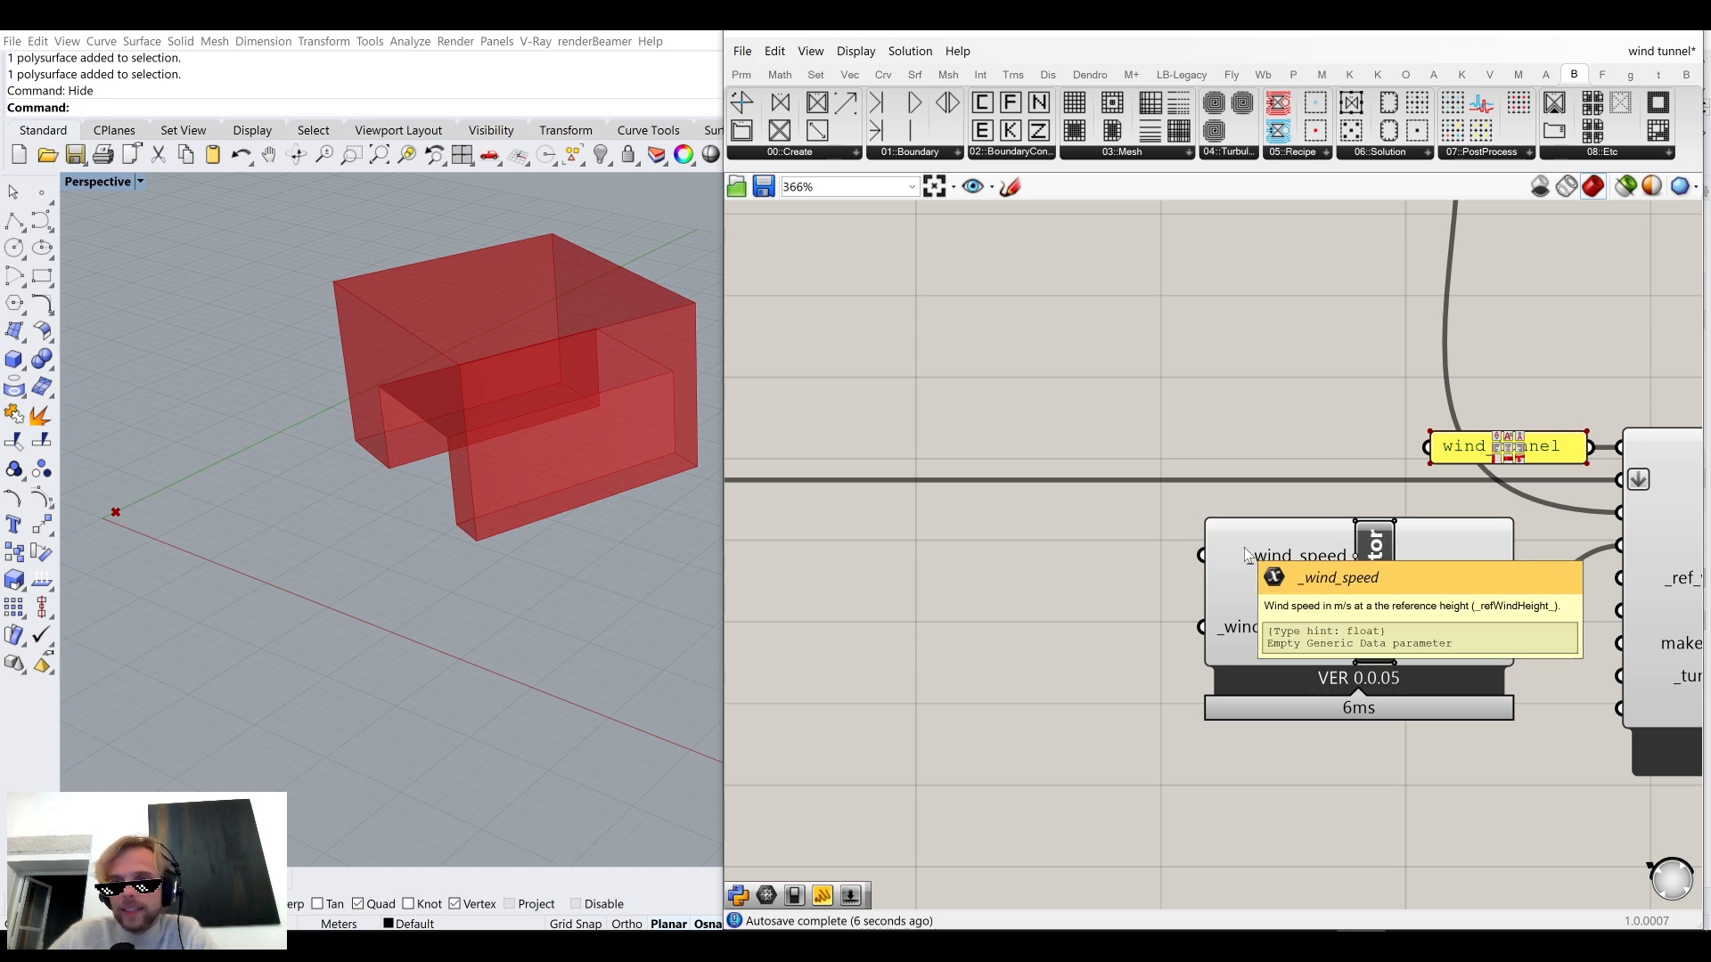
double_click(1057, 585)
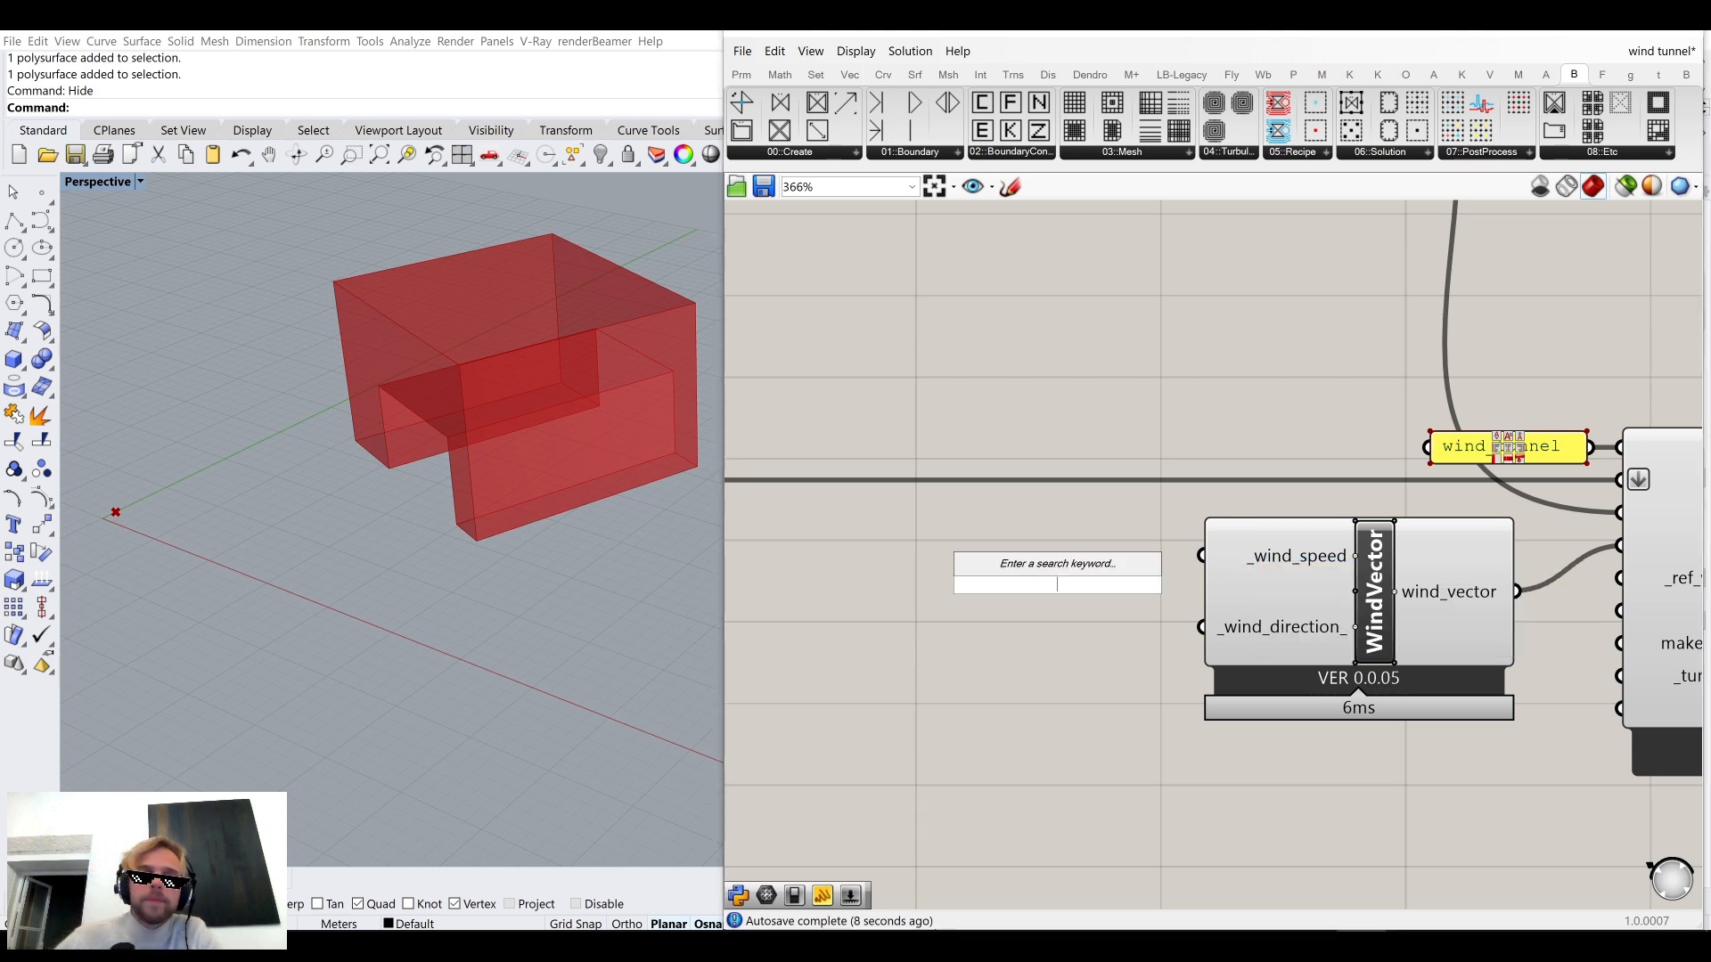
text(10)
key(Return)
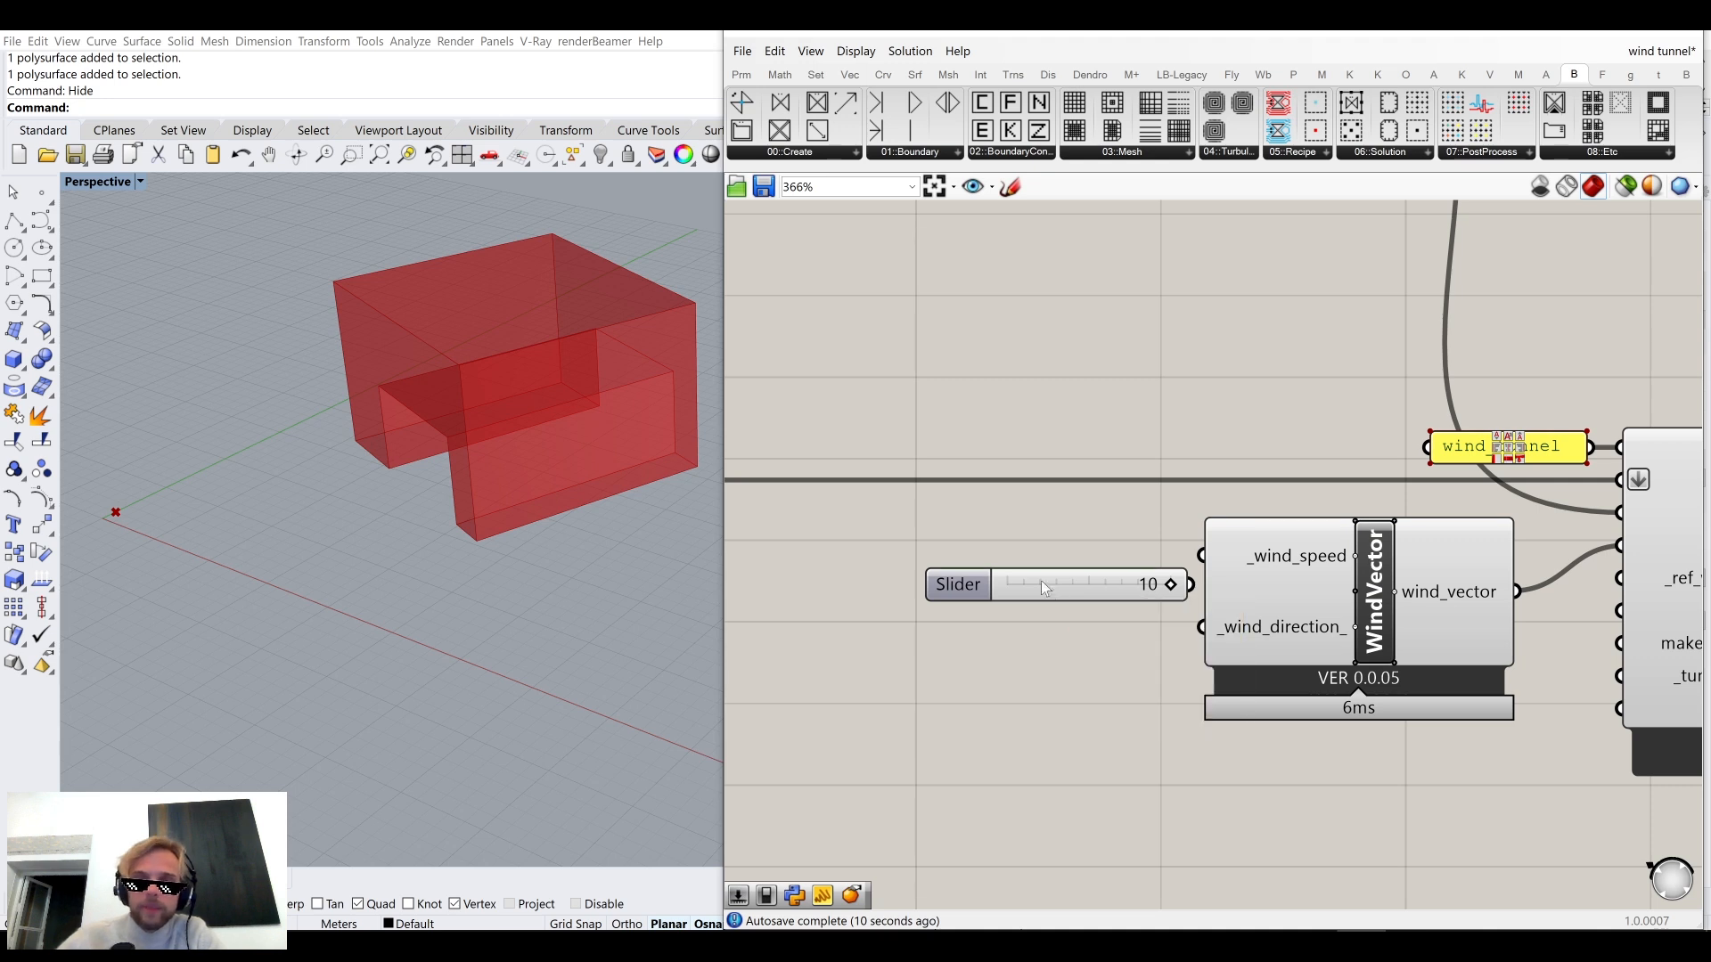
drag(1134, 550, 1076, 551)
click(1128, 574)
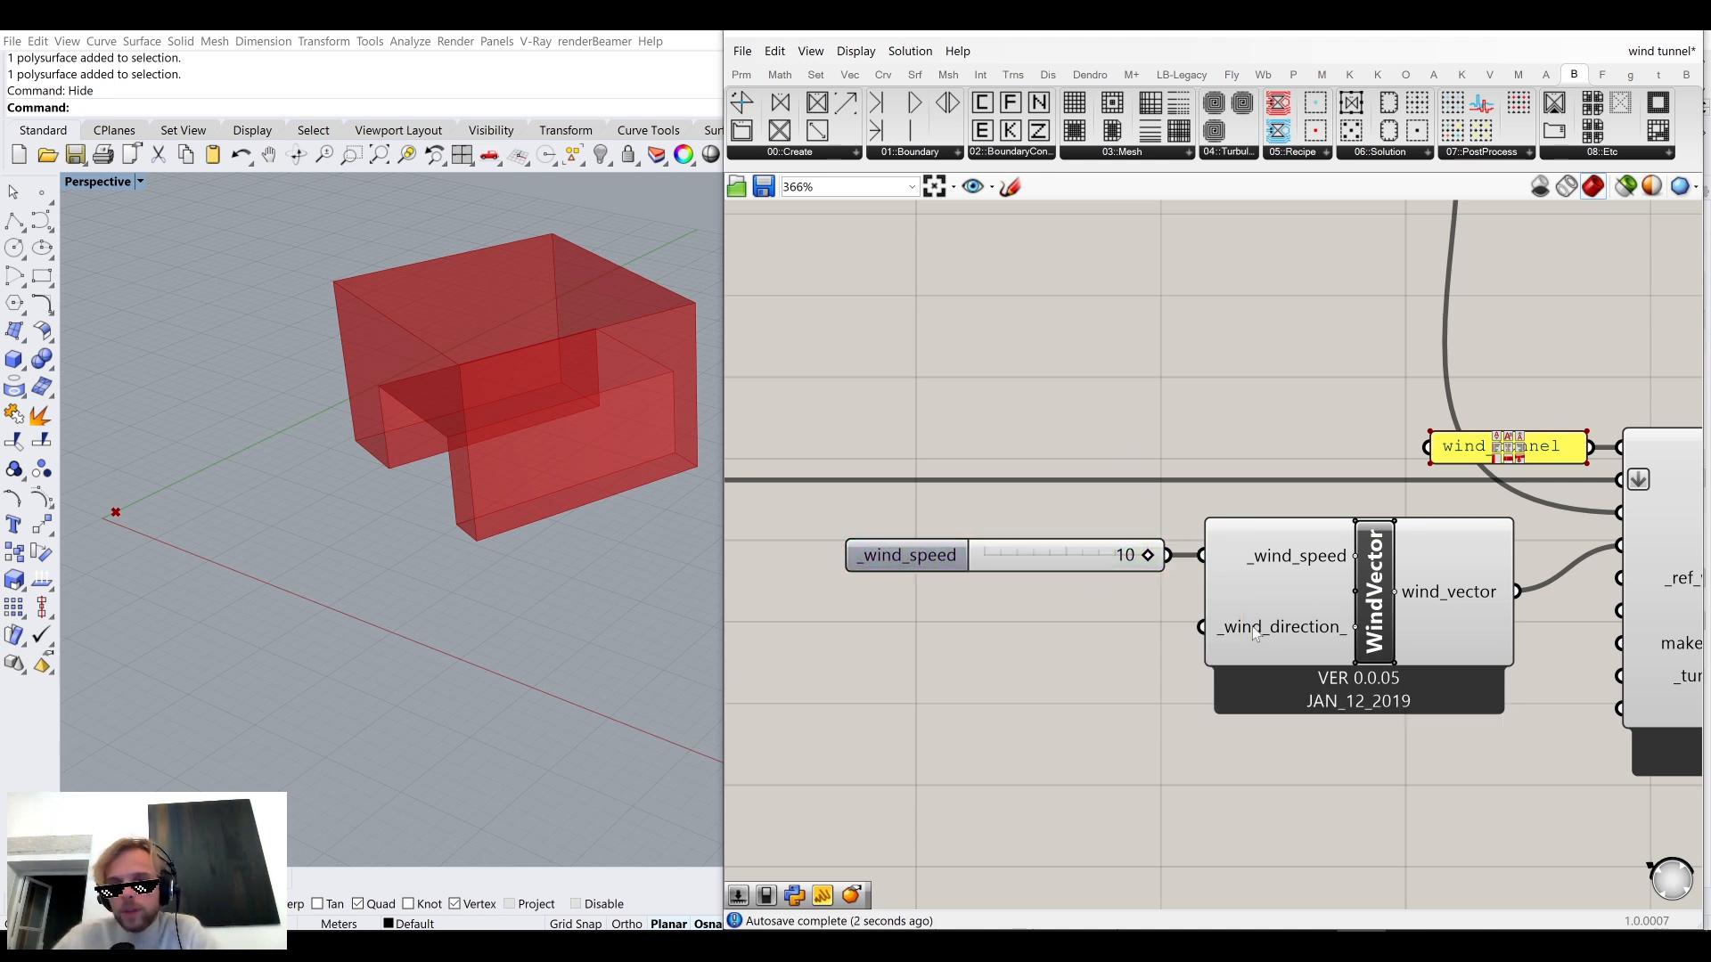
Read the _wind_direction_ description, check the direction against the Rhino axes, and look at the _ref_wind_height_ input of createCaseFromTunnel.
mouse_move(1266, 636)
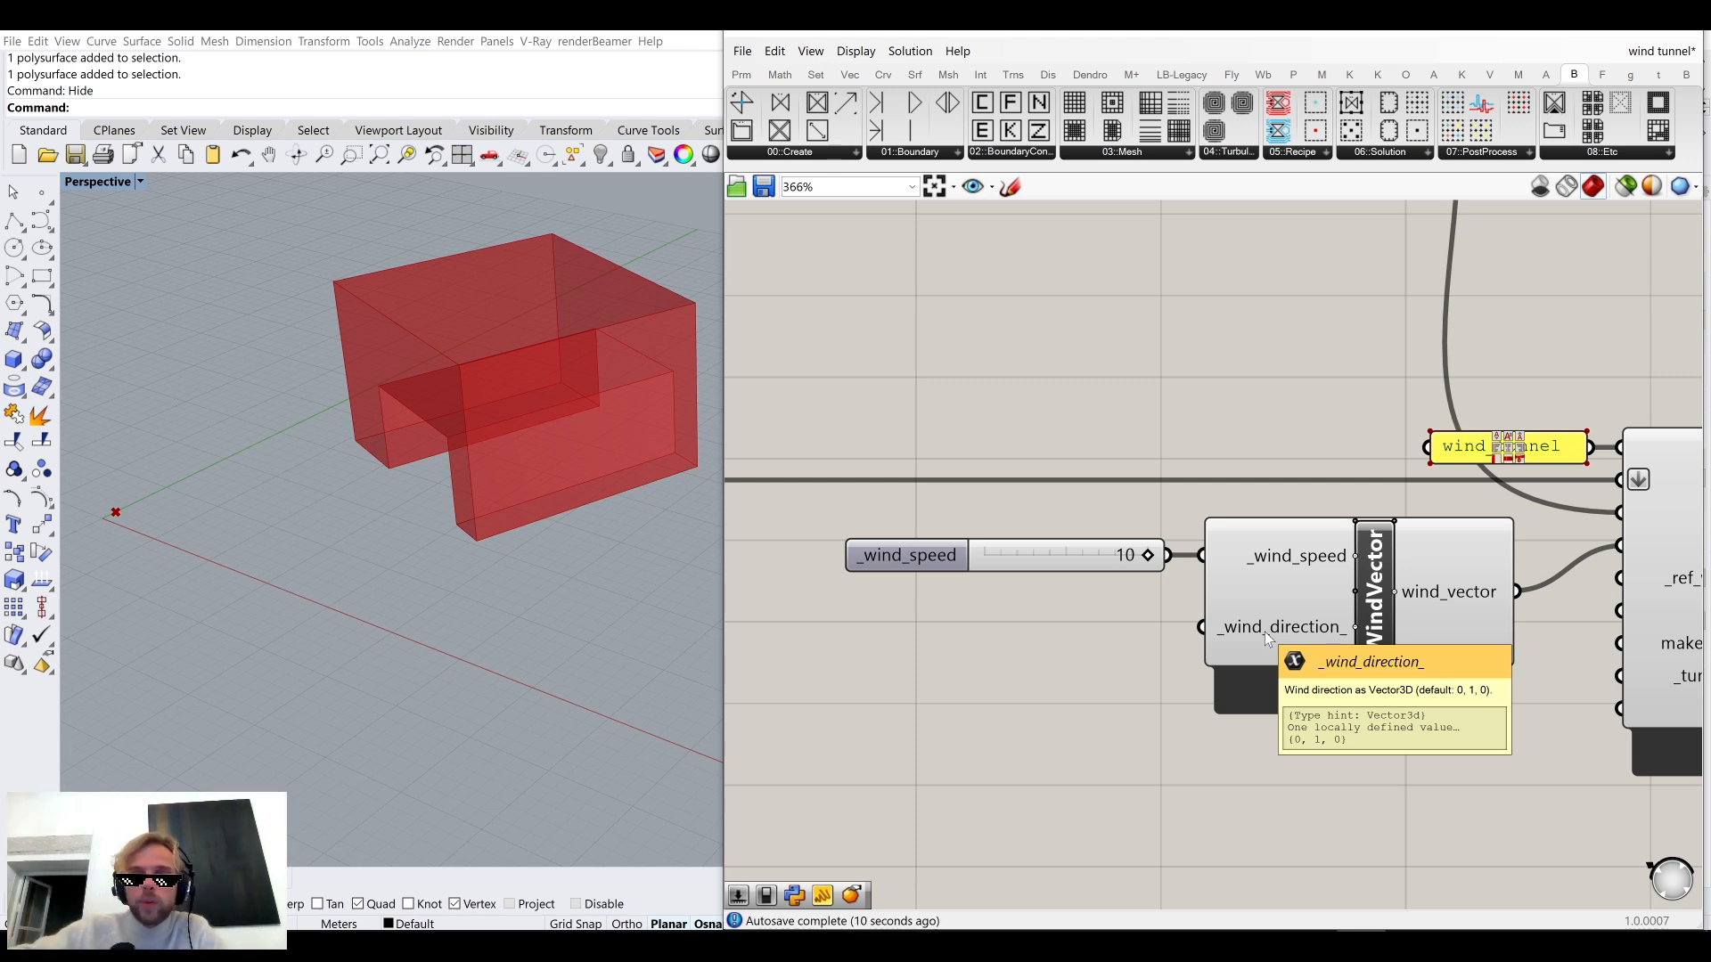
right_drag(428, 483, 273, 565)
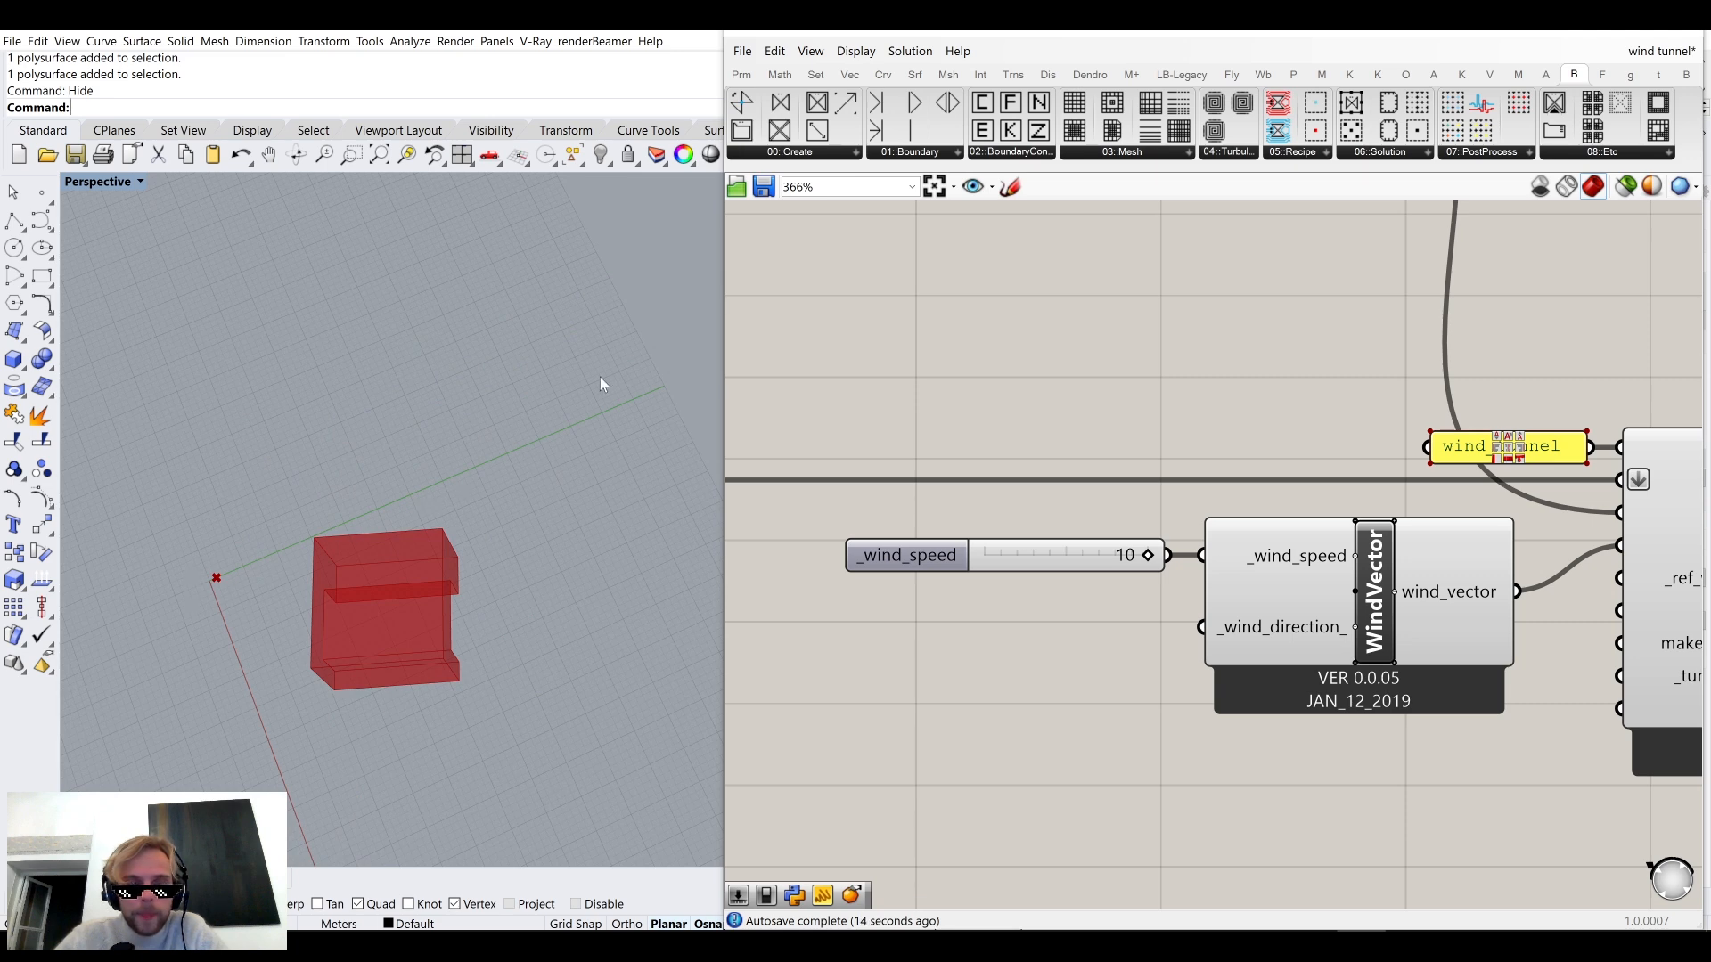
right_drag(472, 460, 434, 556)
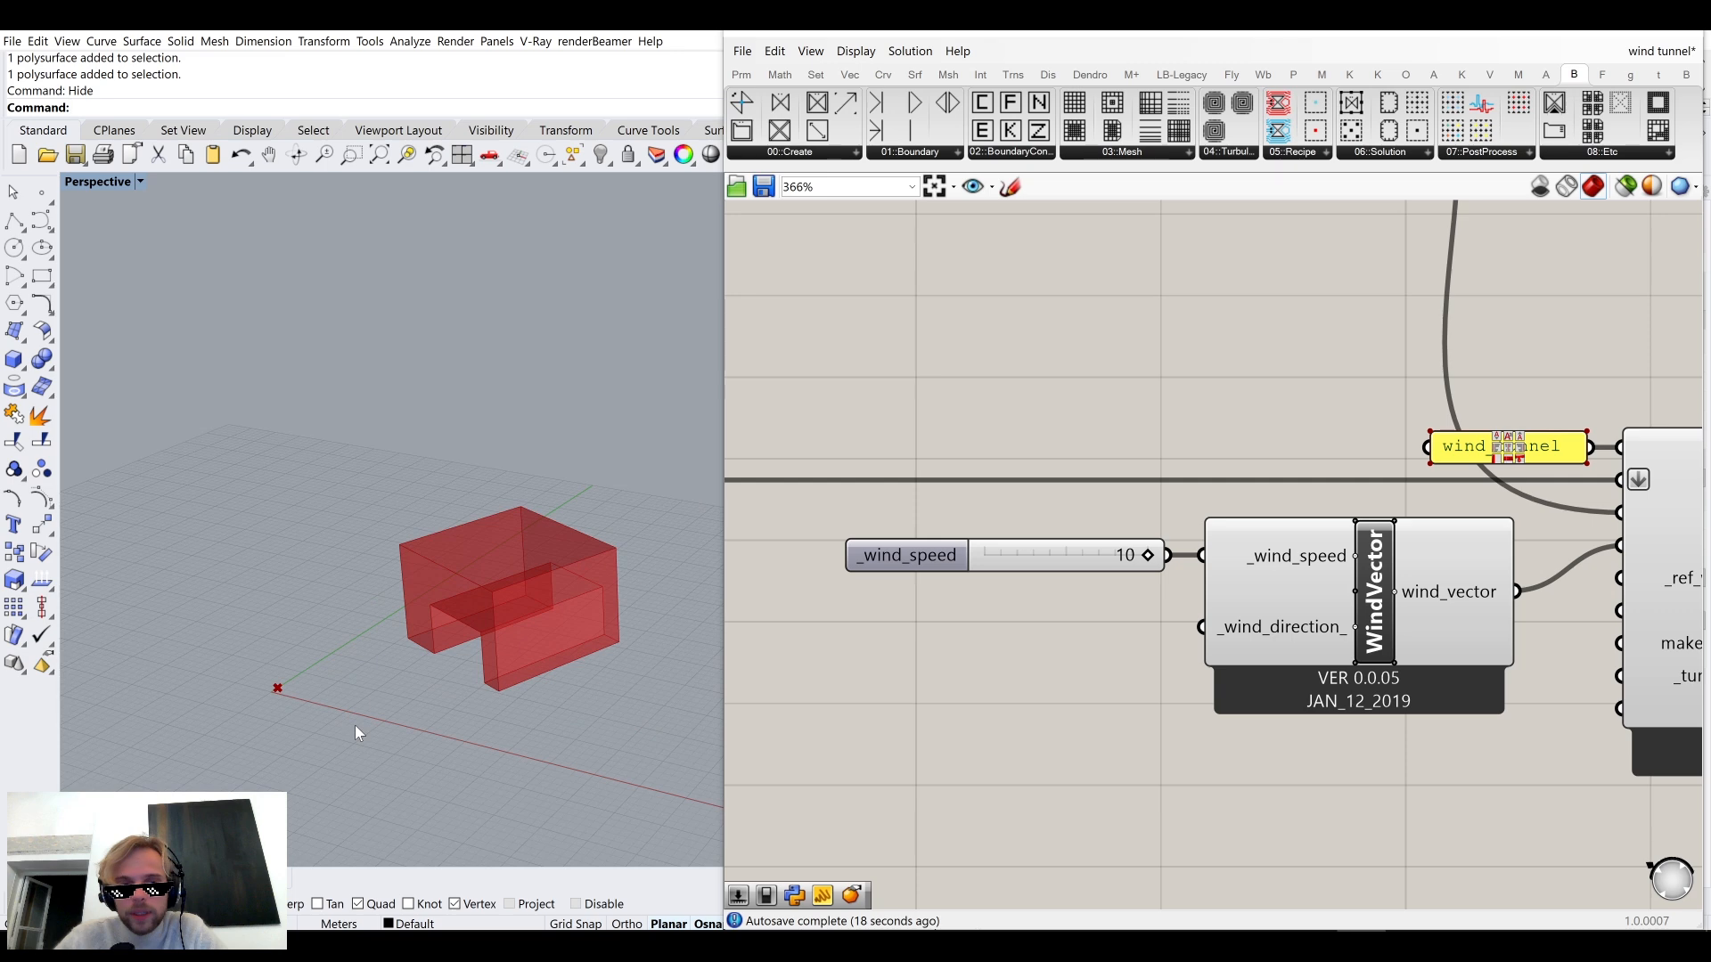
scroll(1306, 581, down, 5)
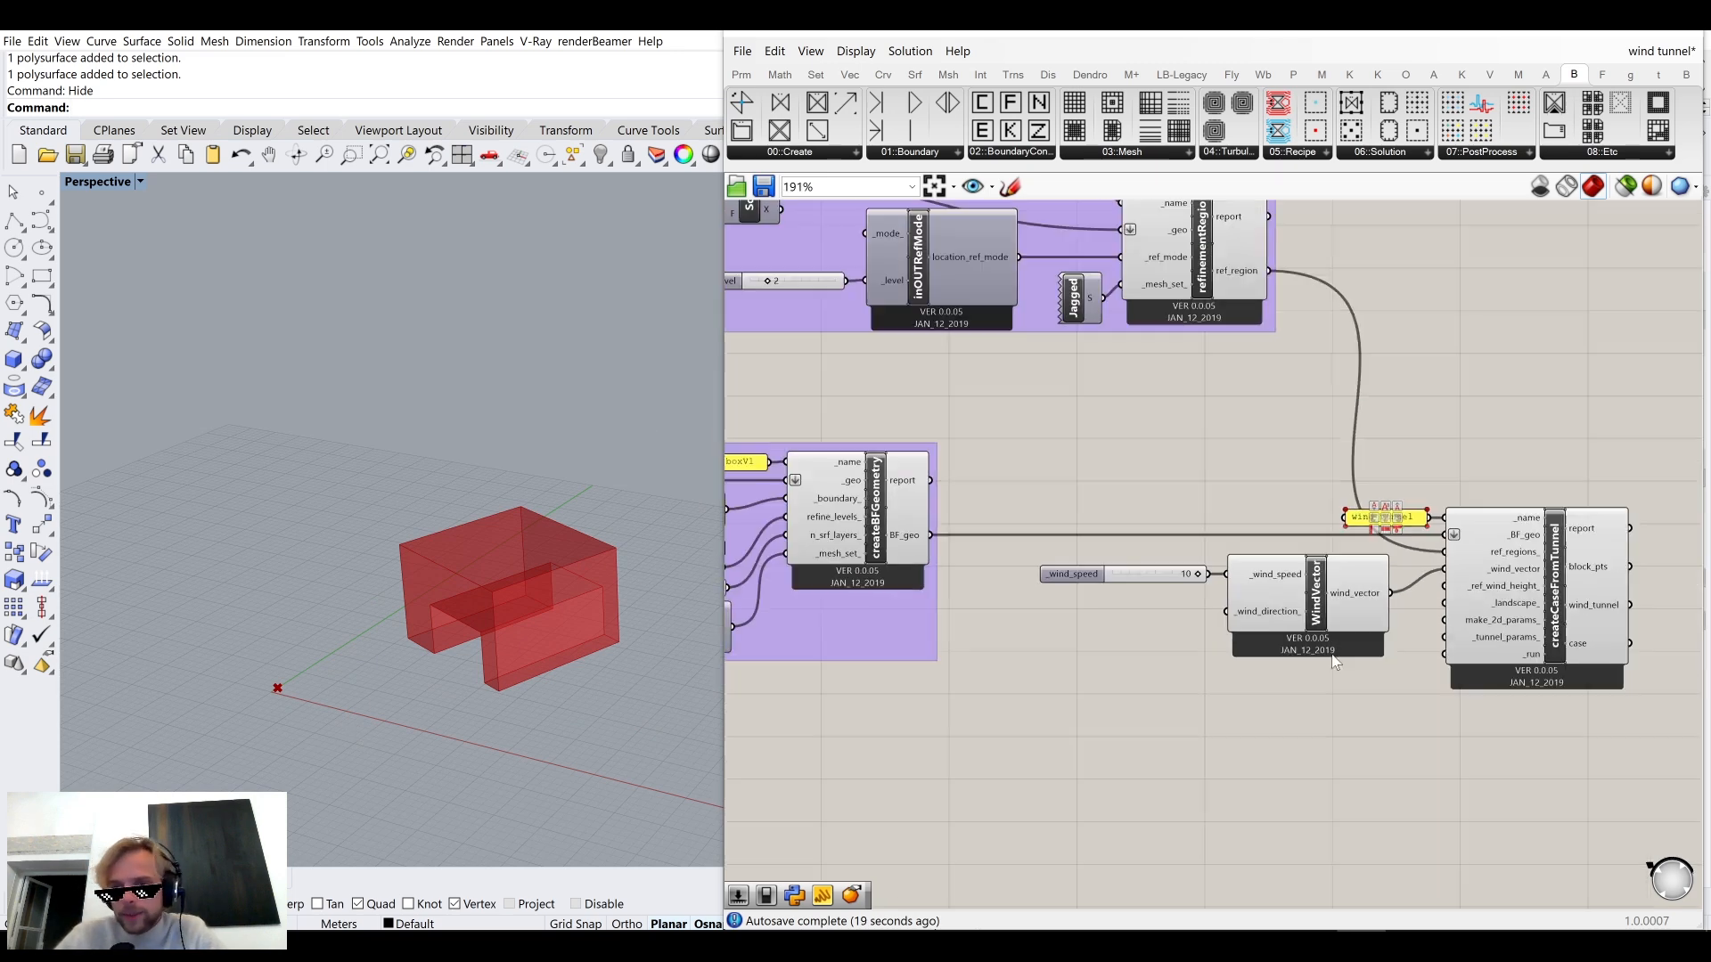
scroll(1256, 578, up, 6)
mouse_move(1302, 578)
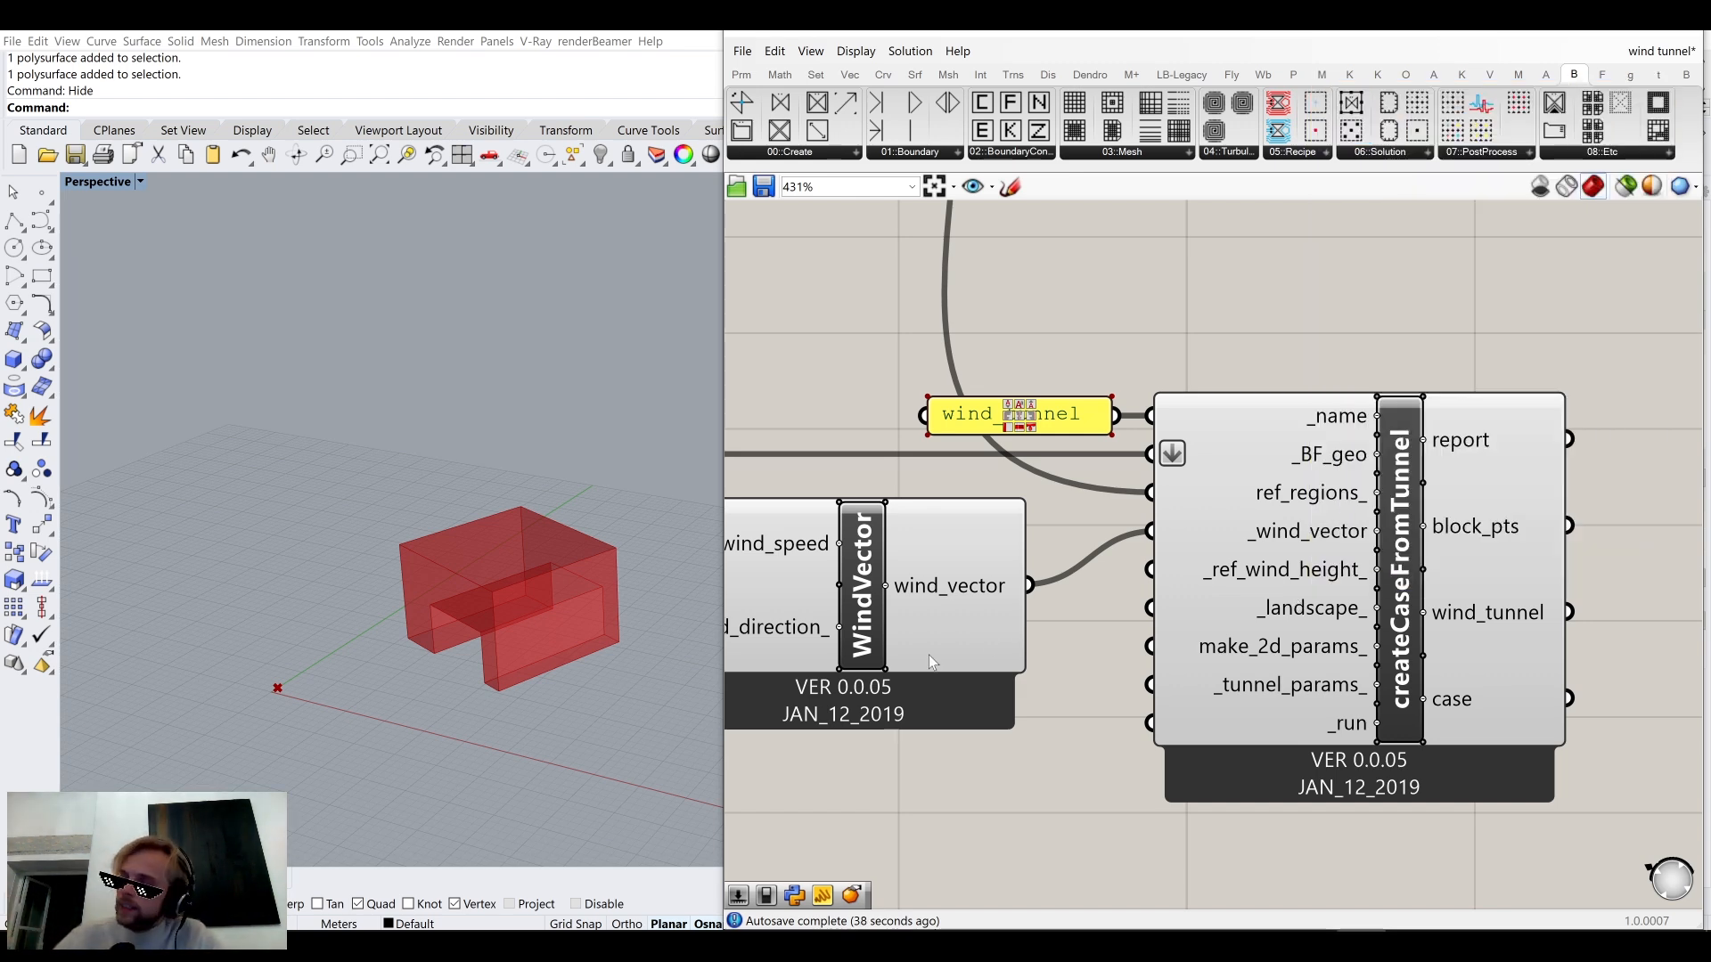
Add a number slider at 0 below WindVector and connect it to the _landscape_ input of createCaseFromTunnel.
right_drag(988, 638, 1125, 480)
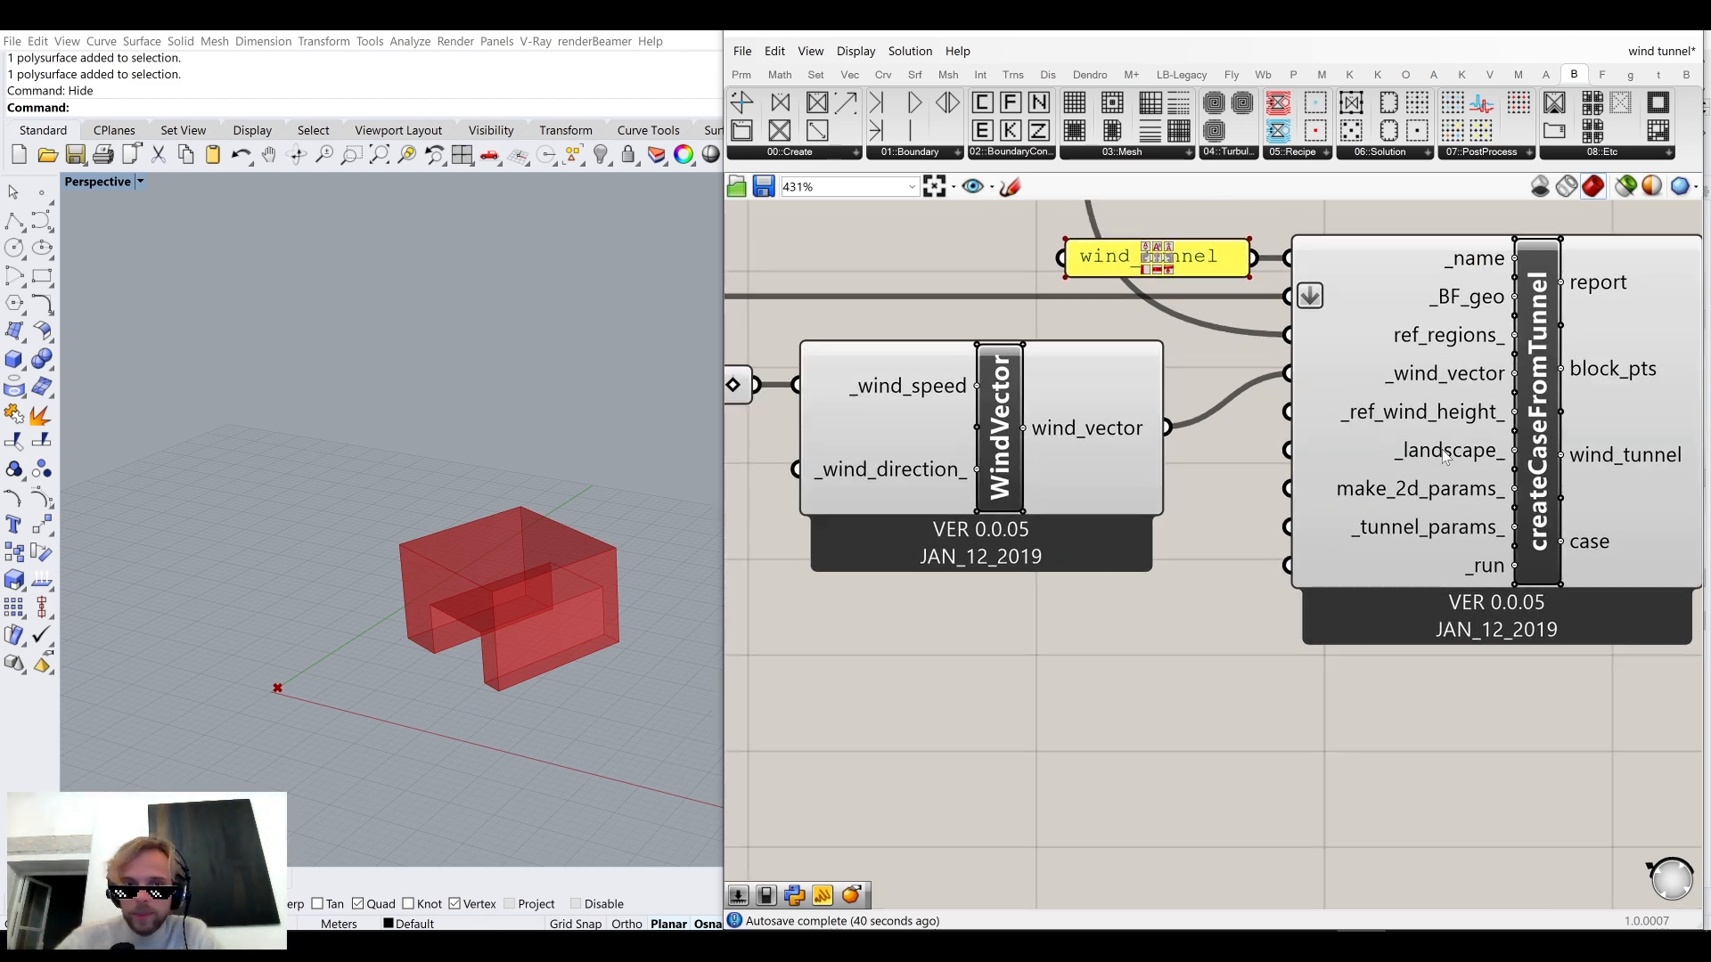
mouse_move(1444, 457)
double_click(1082, 716)
text(slider)
key(Return)
drag(1123, 706, 992, 663)
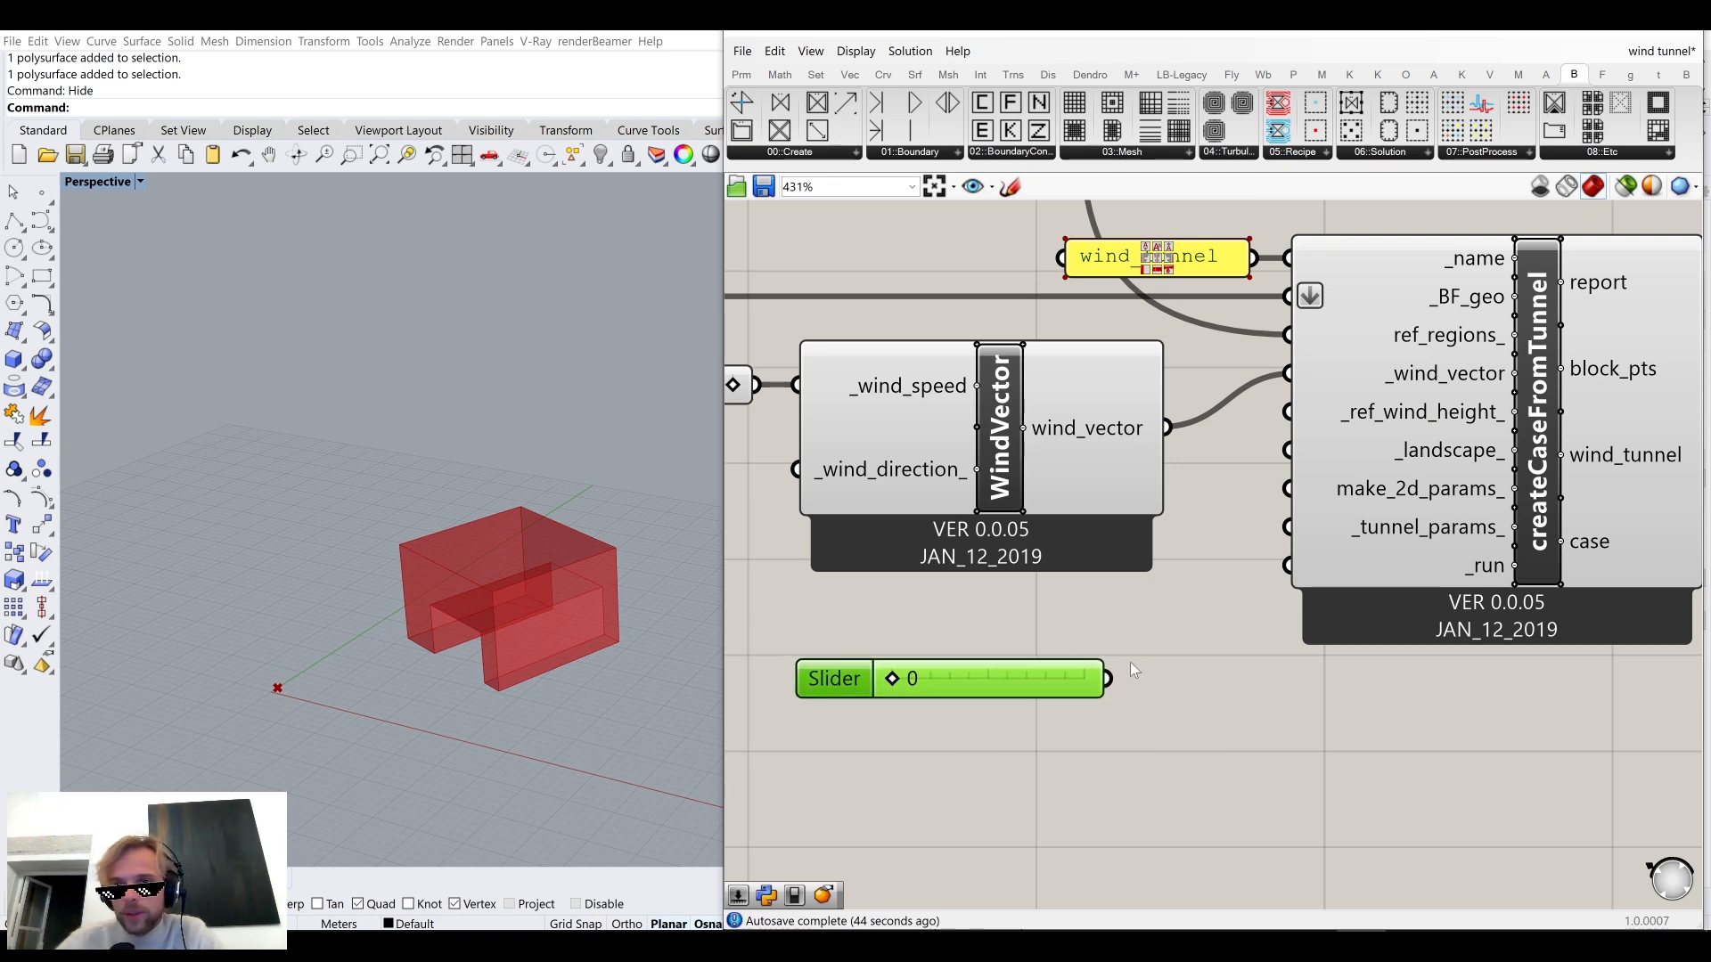
scroll(1116, 664, up, 1)
drag(1121, 680, 1328, 412)
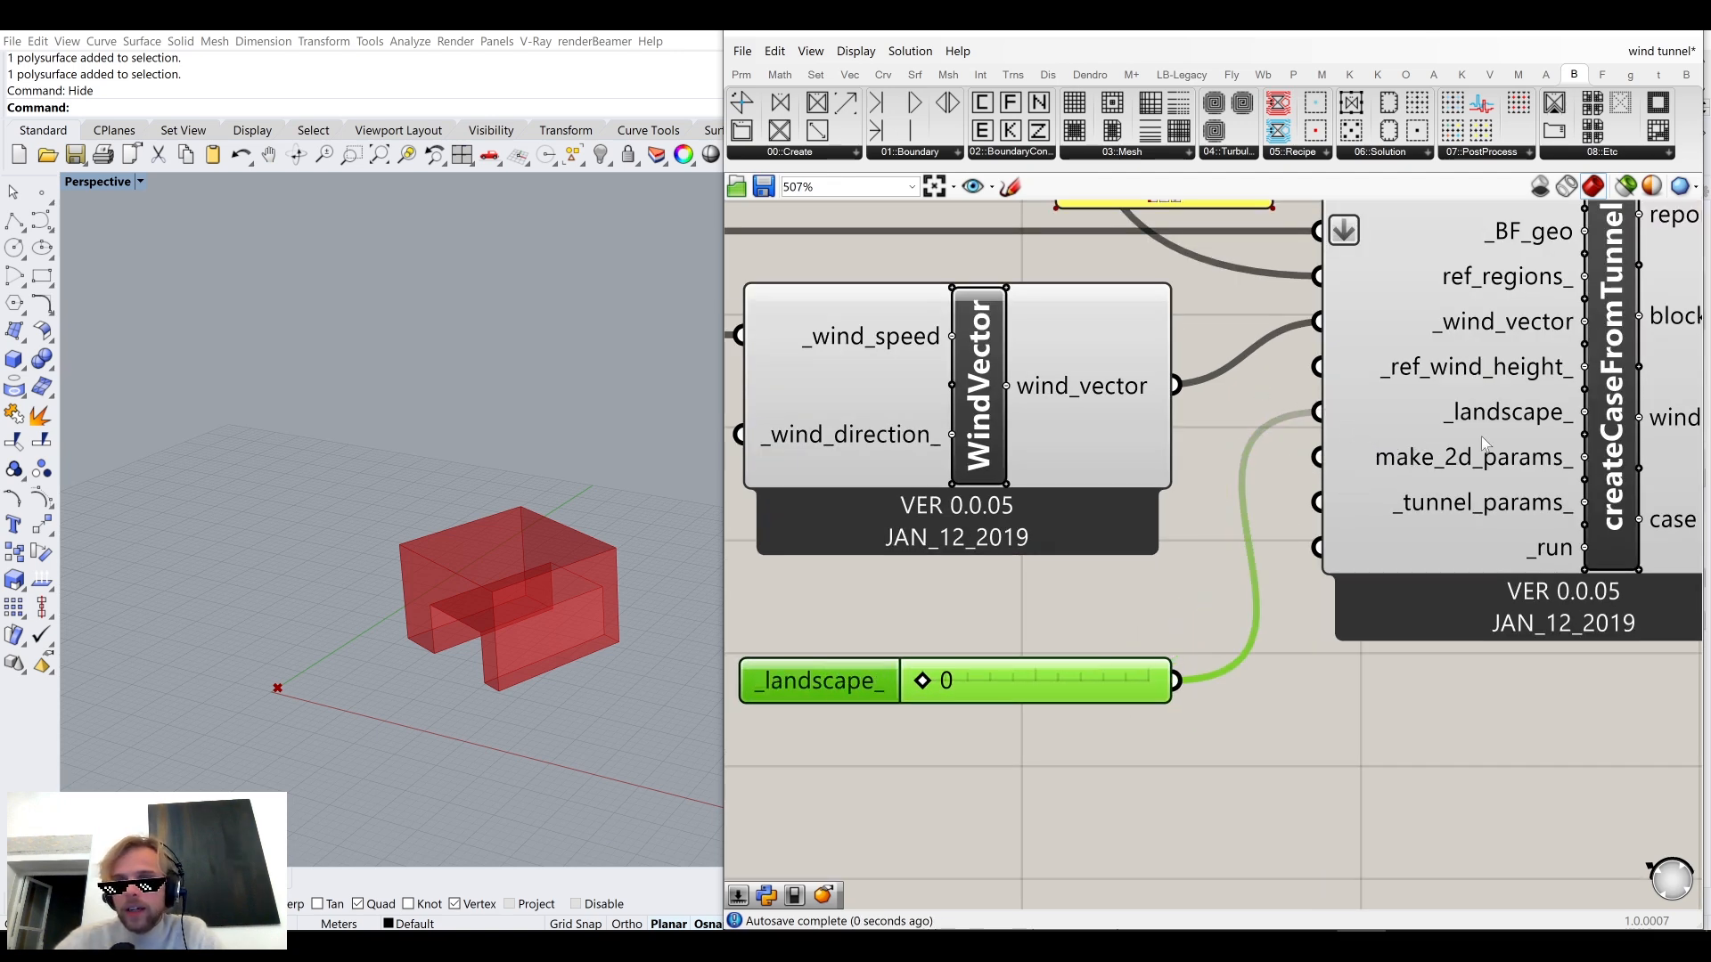
Examine how createCaseFromTunnel is wired in the reference definition, and look at the make_2d_params_ input on the new component.
scroll(1319, 390, down, 10)
right_drag(1243, 321, 1169, 744)
right_drag(1152, 295, 1192, 724)
scroll(1141, 441, up, 5)
scroll(1171, 432, down, 4)
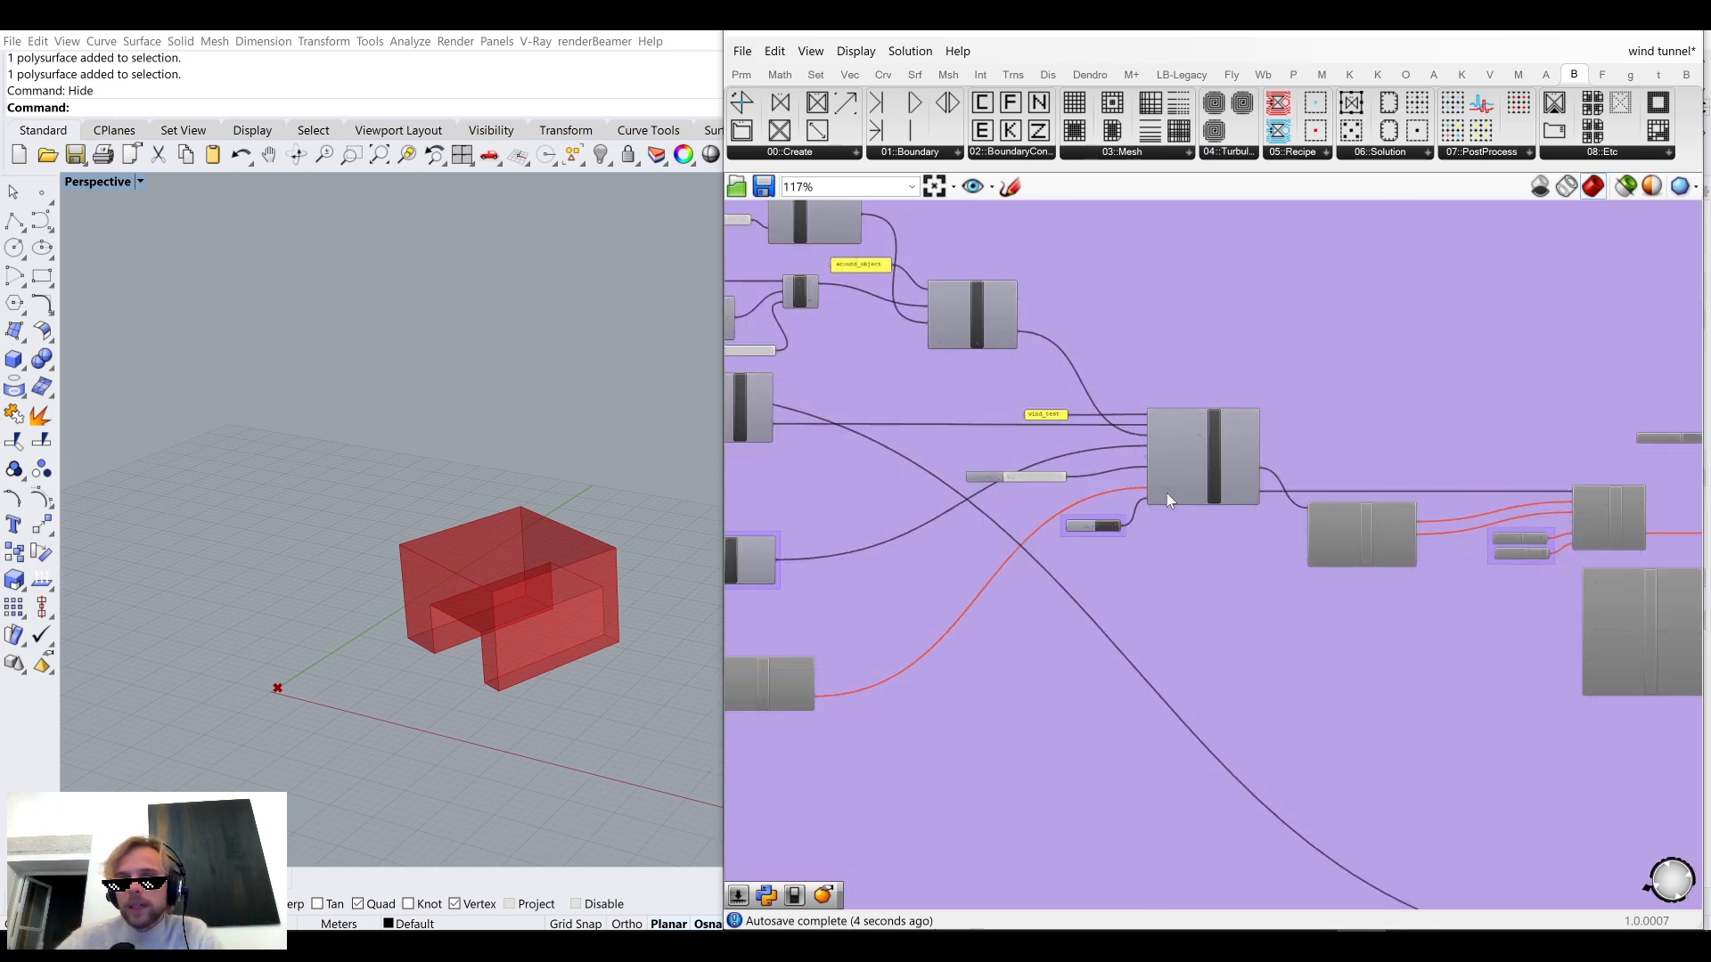
scroll(1168, 494, up, 3)
scroll(1203, 645, down, 3)
scroll(1166, 648, up, 1)
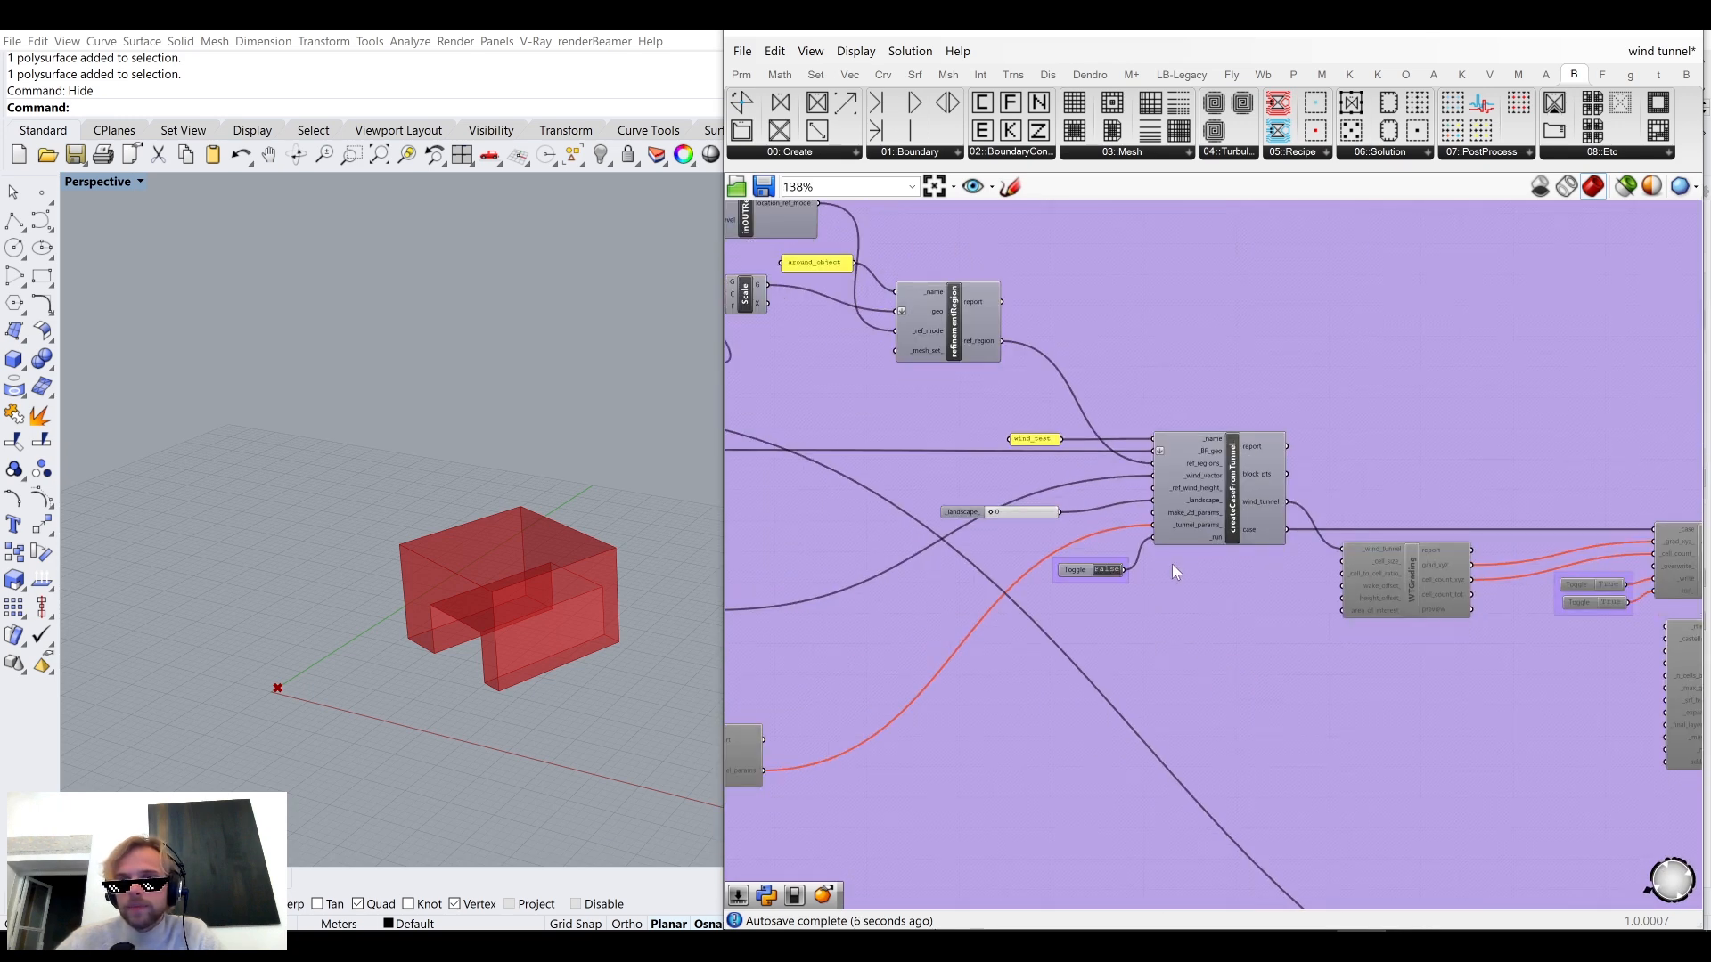
scroll(1183, 608, down, 4)
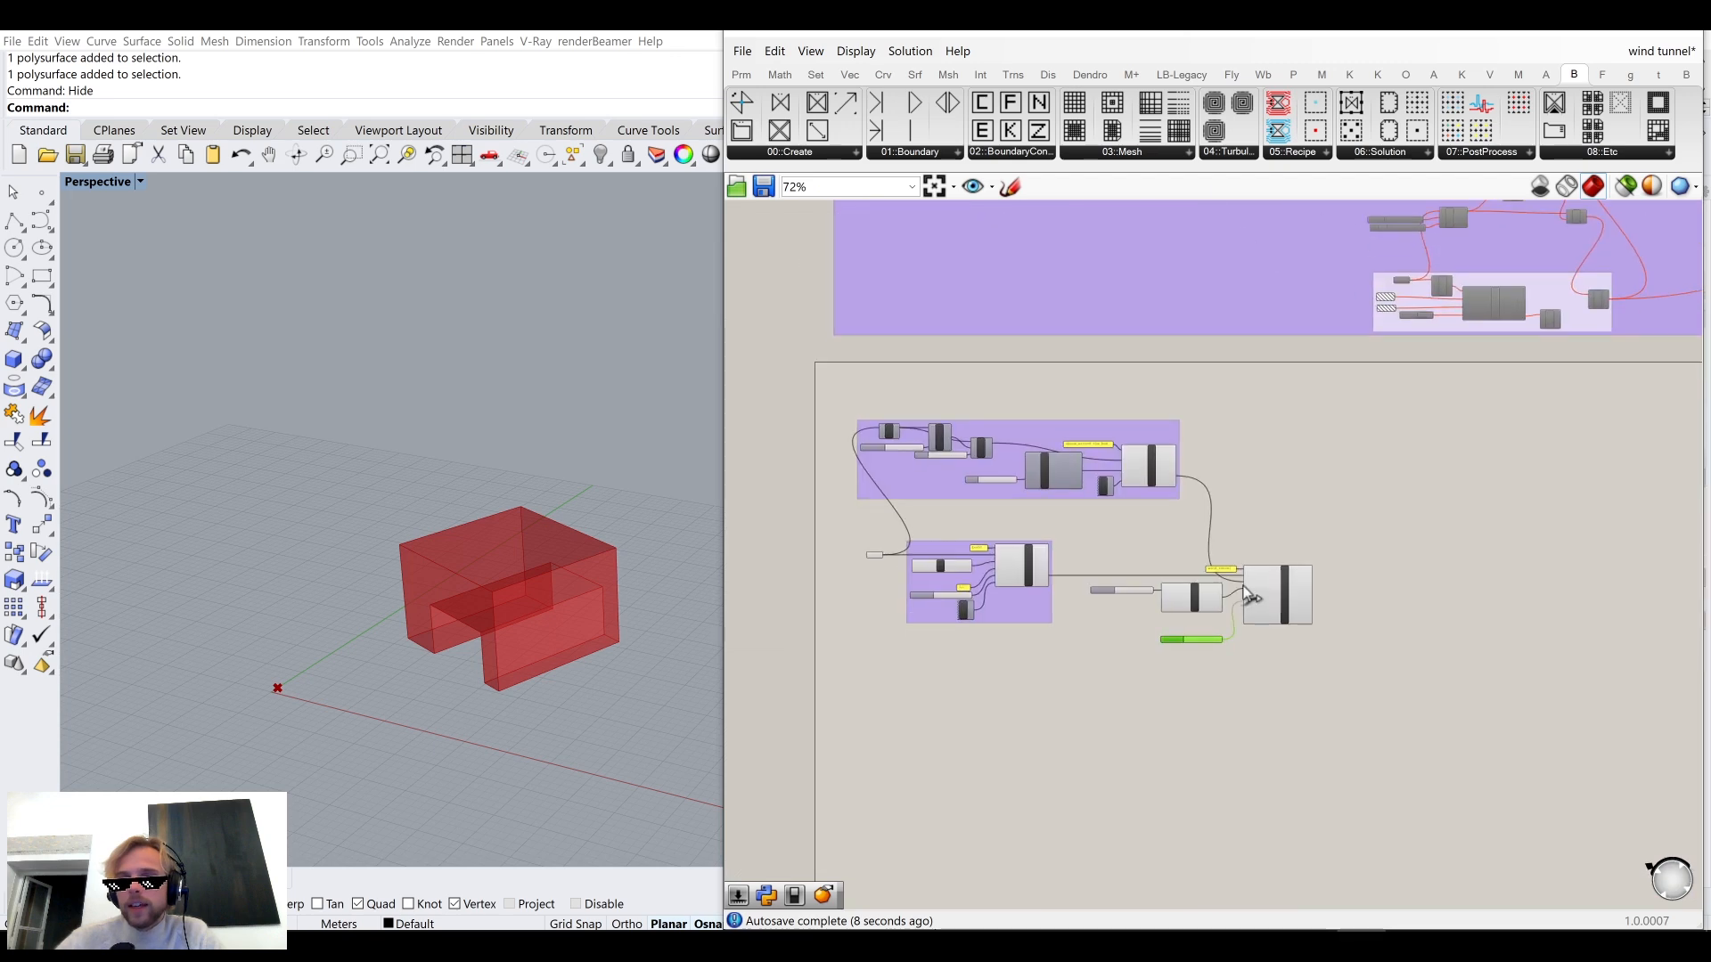
scroll(1234, 615, up, 8)
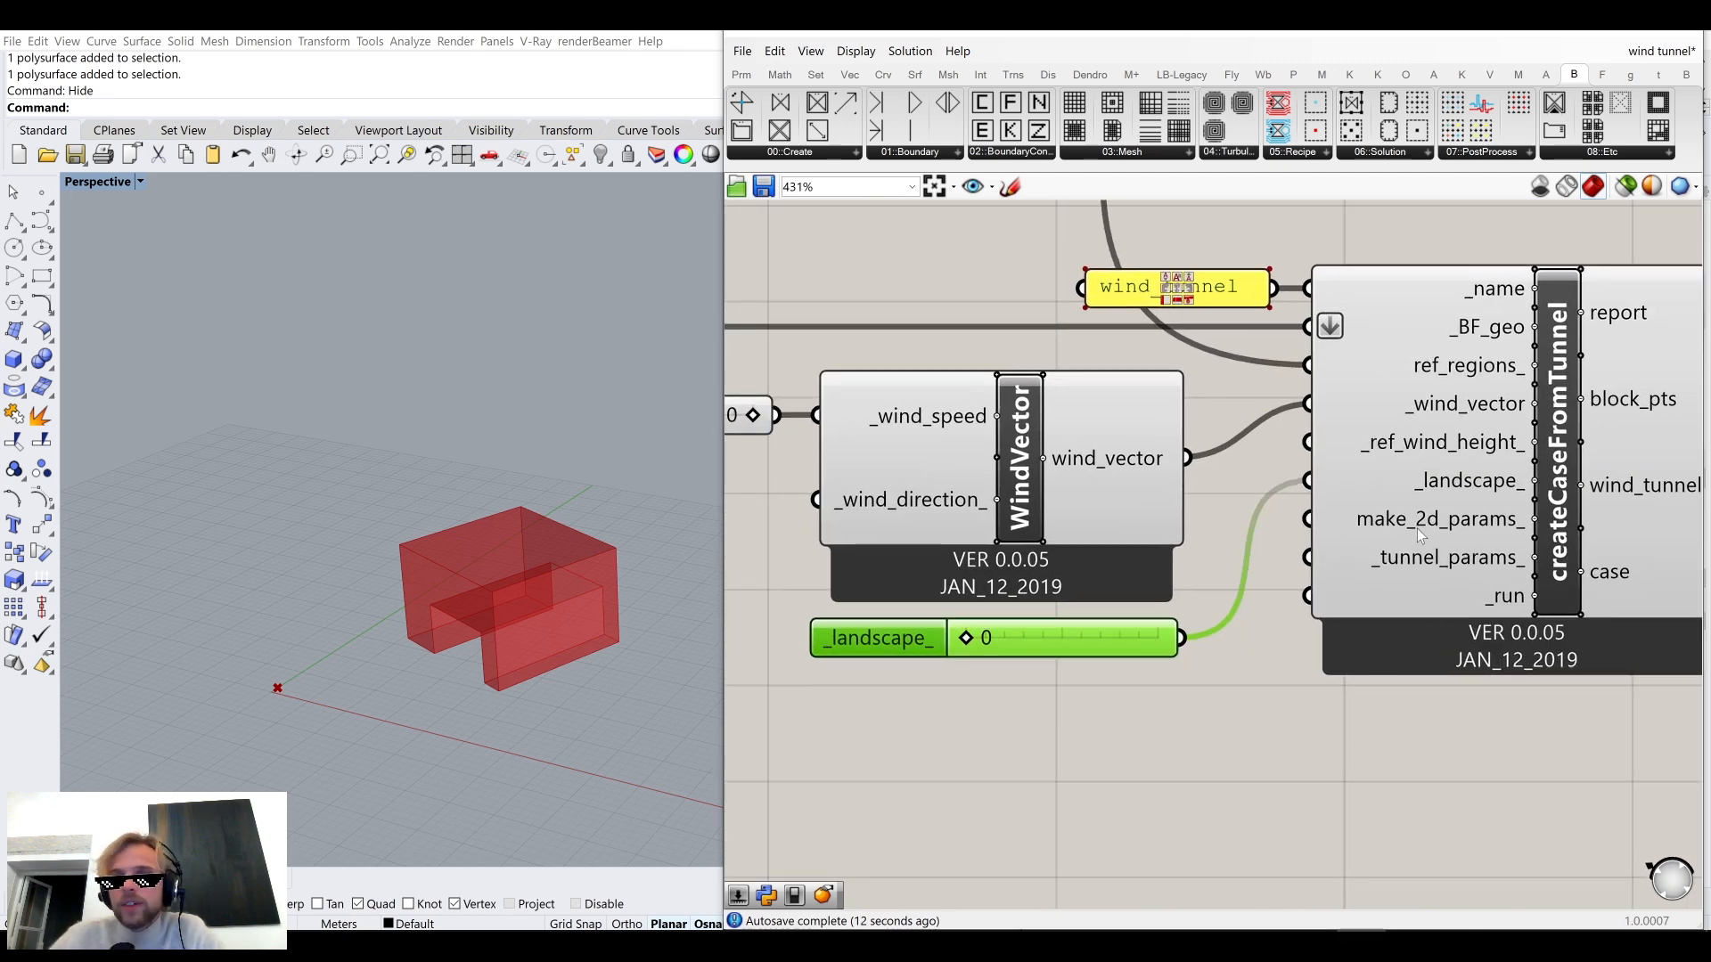
mouse_move(1419, 526)
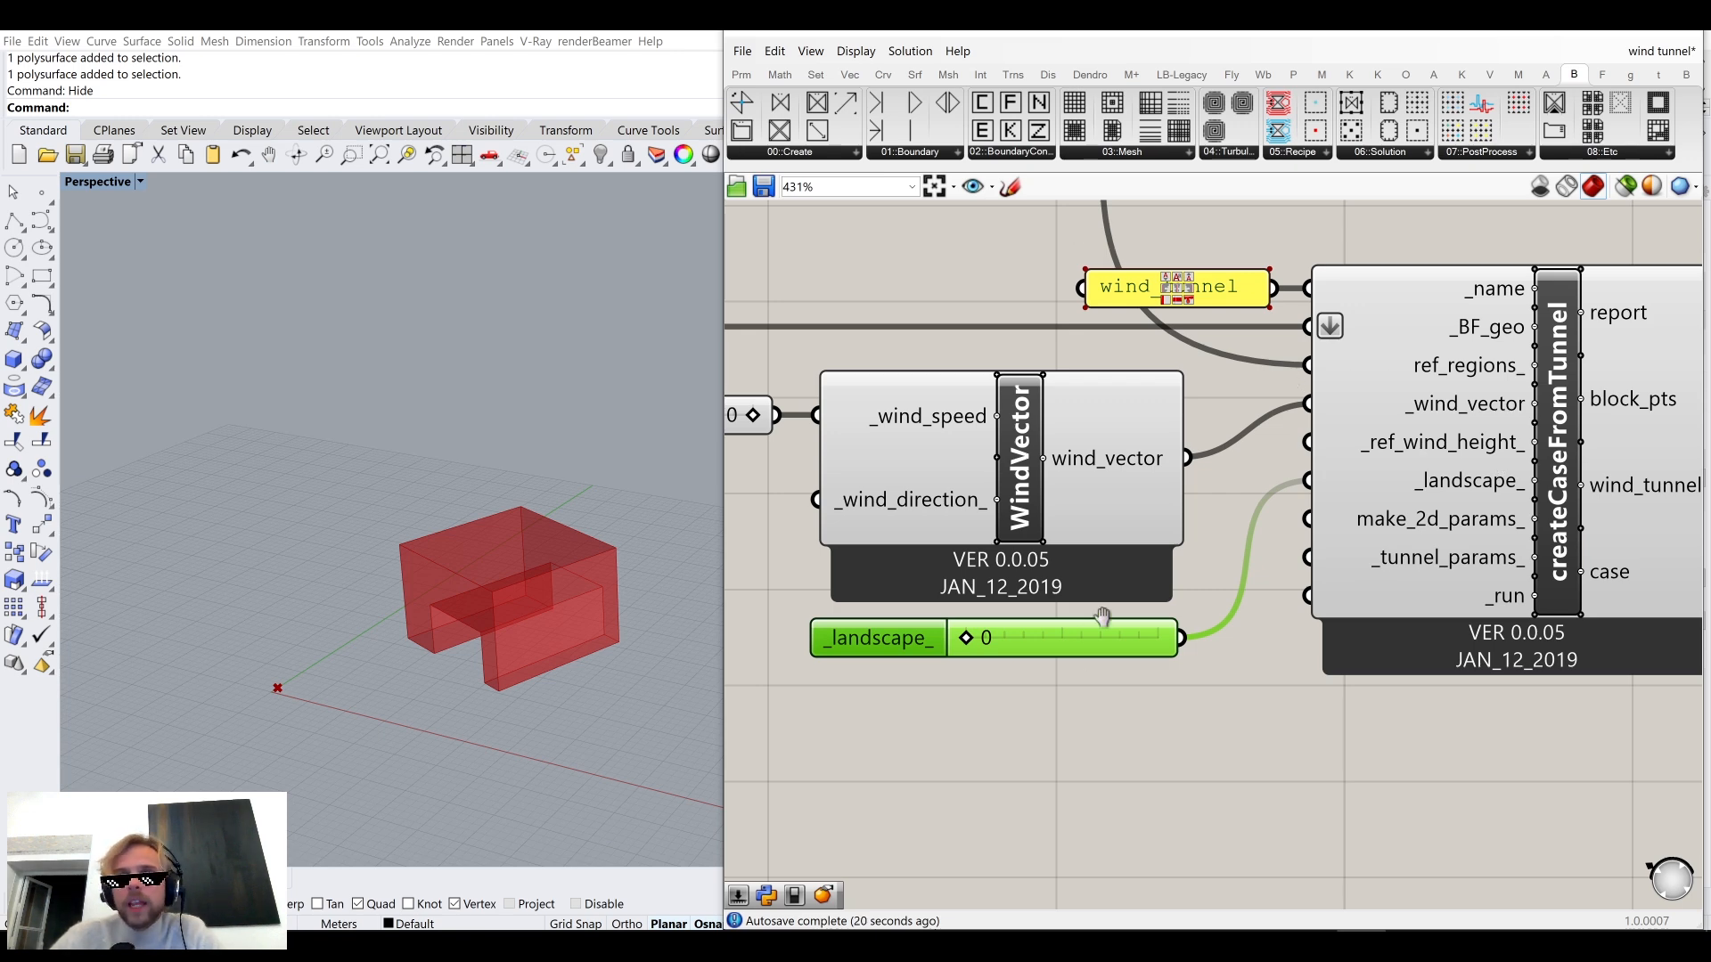
Add a Butterfly Wind Tunnel Parameters component under the _landscape_ slider and connect tunnel_params to _tunnel_params_ on createCaseFromTunnel.
right_drag(1083, 628, 1147, 482)
click(800, 157)
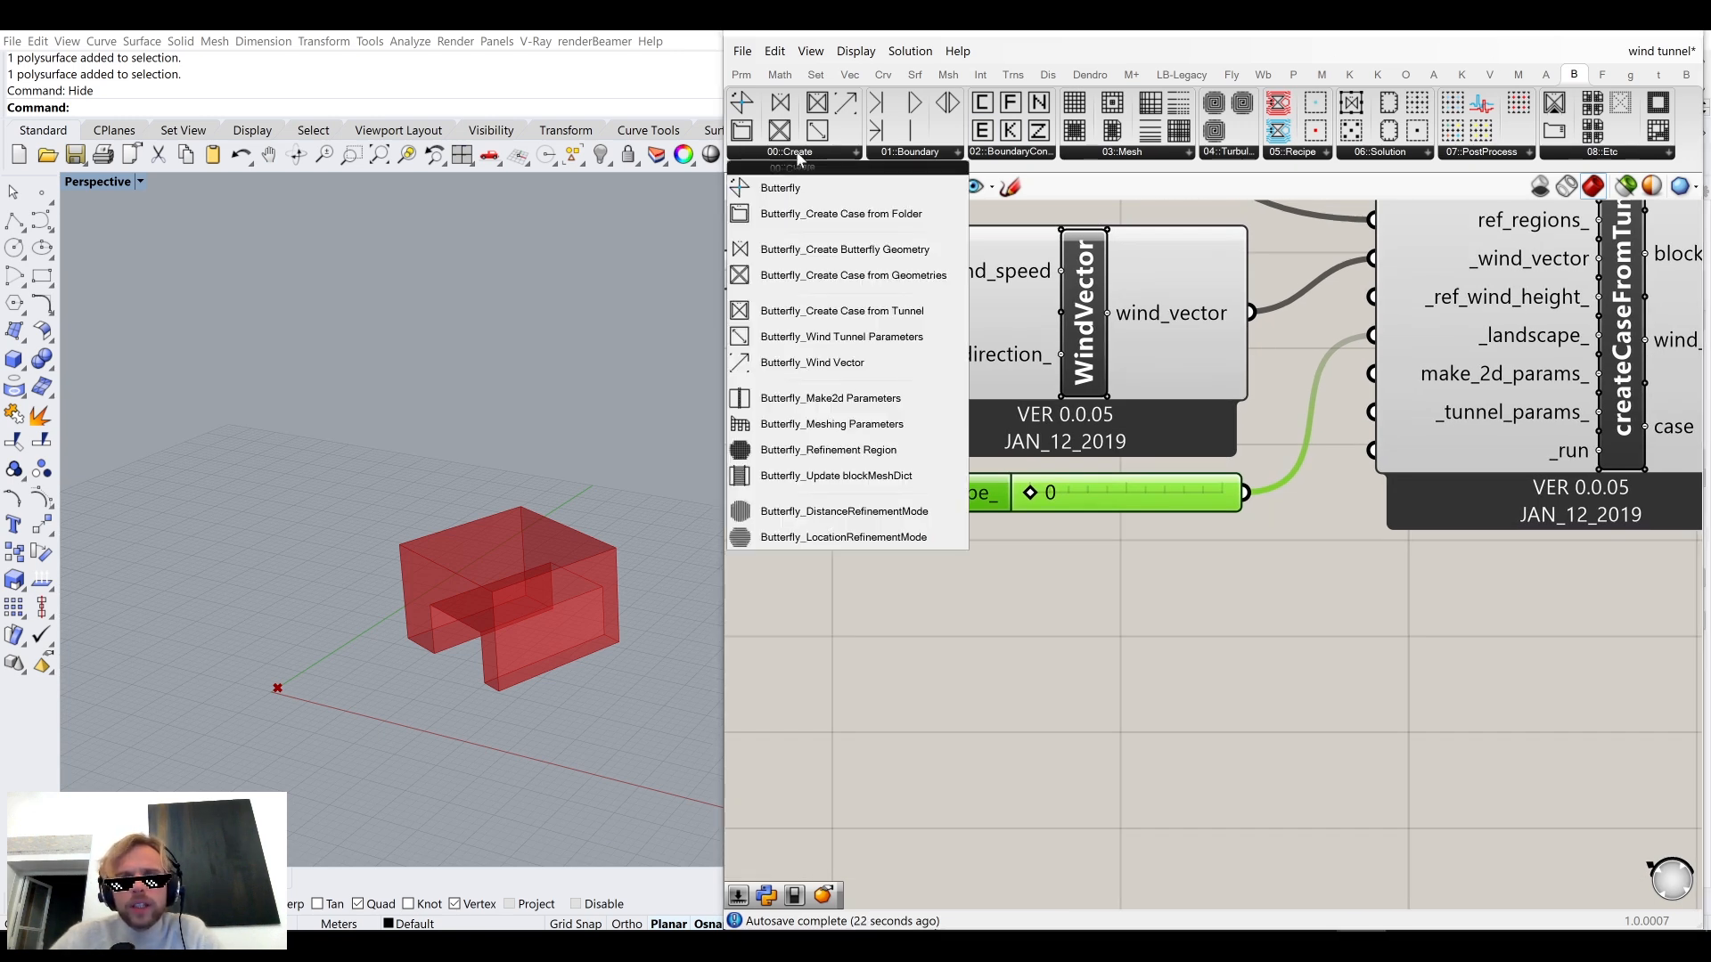
click(821, 338)
click(1037, 712)
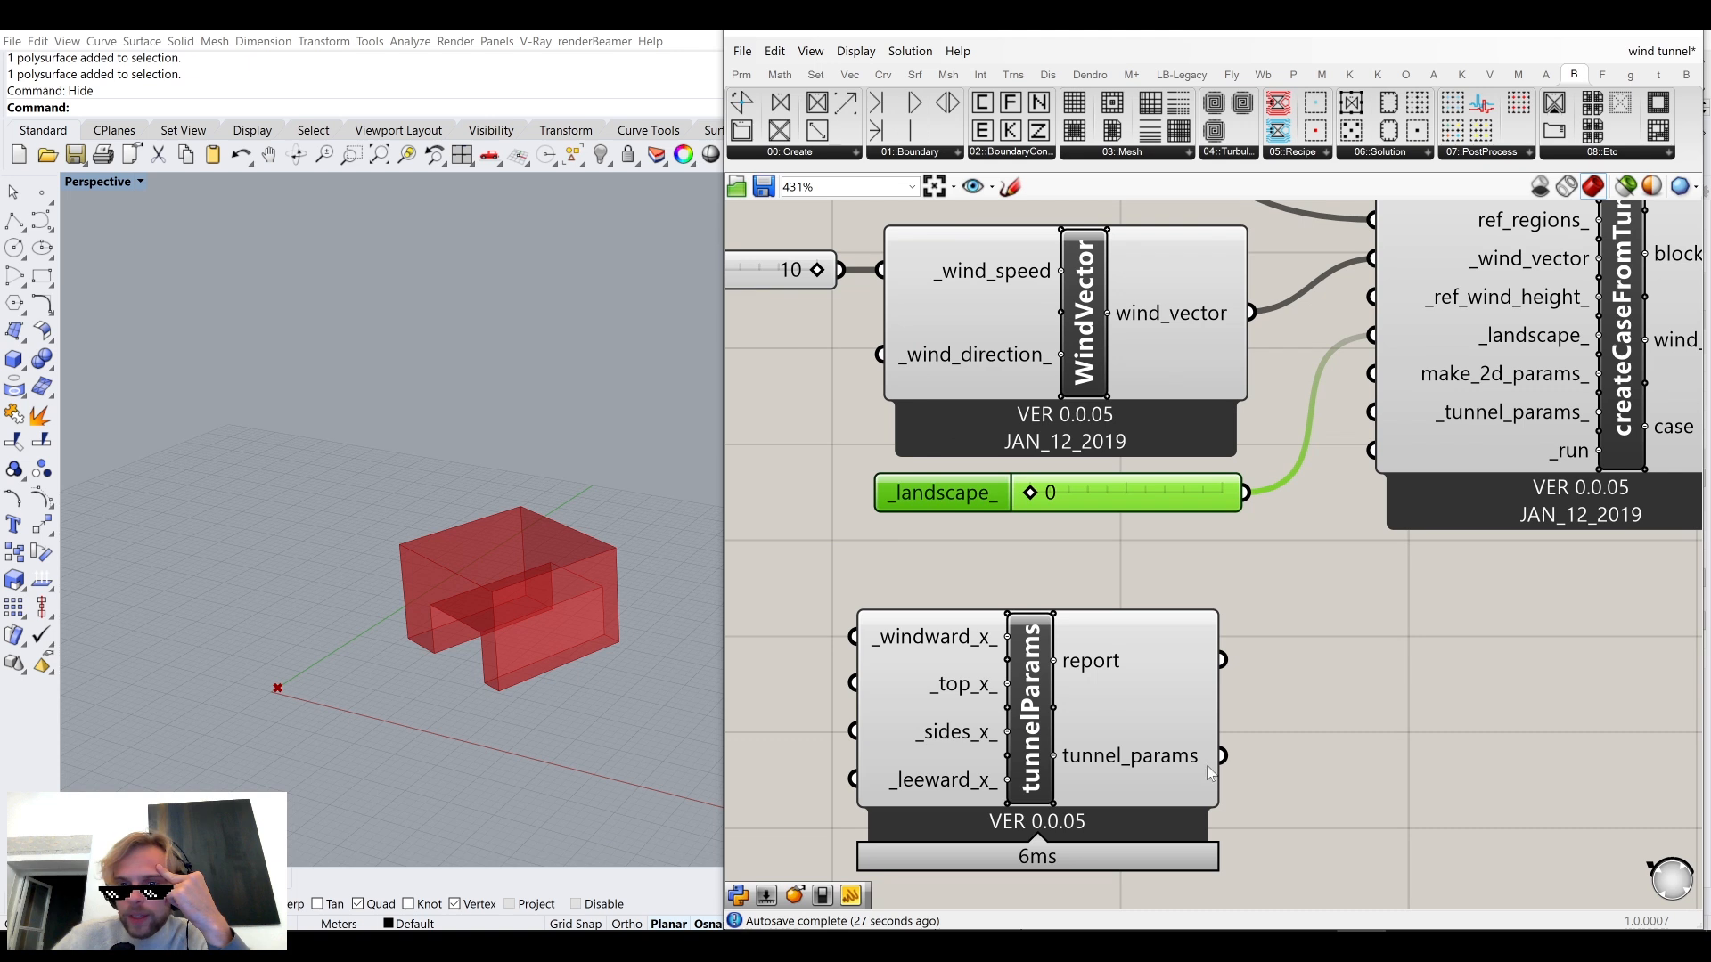
drag(1220, 762, 1372, 412)
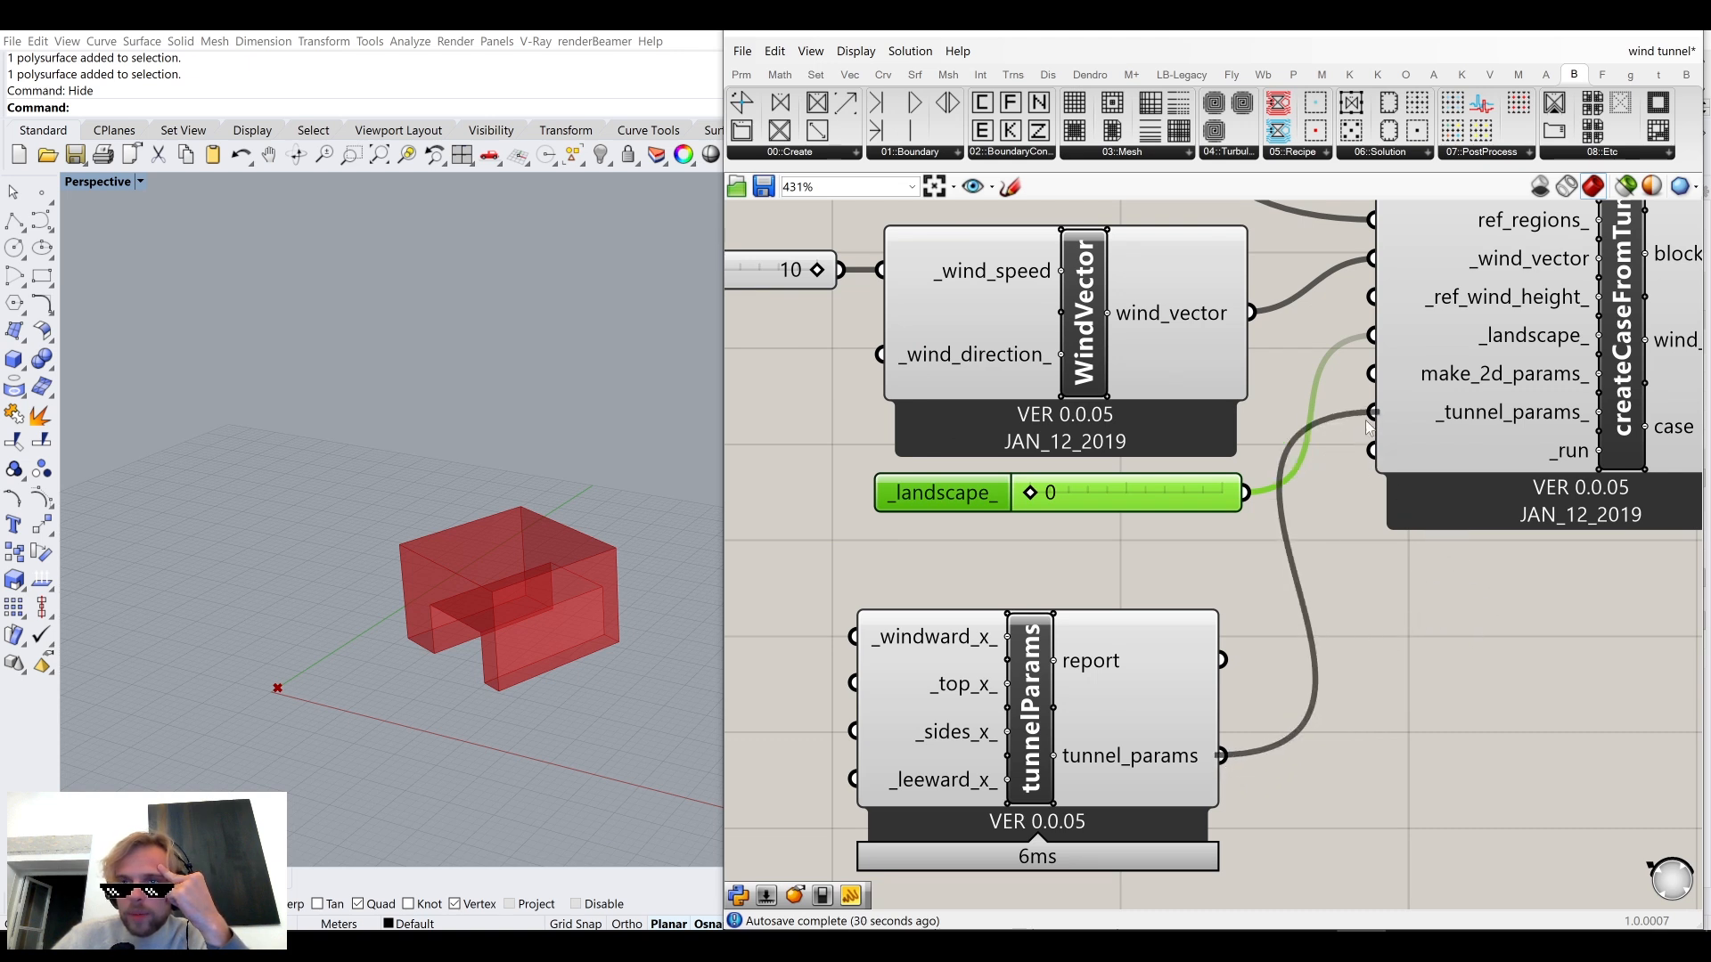
drag(1143, 725, 1156, 663)
Read the descriptions of the _windward_x_ and _top_x_ inputs on tunnelParams and check the block's orientation in Rhino.
right_drag(931, 579, 1094, 565)
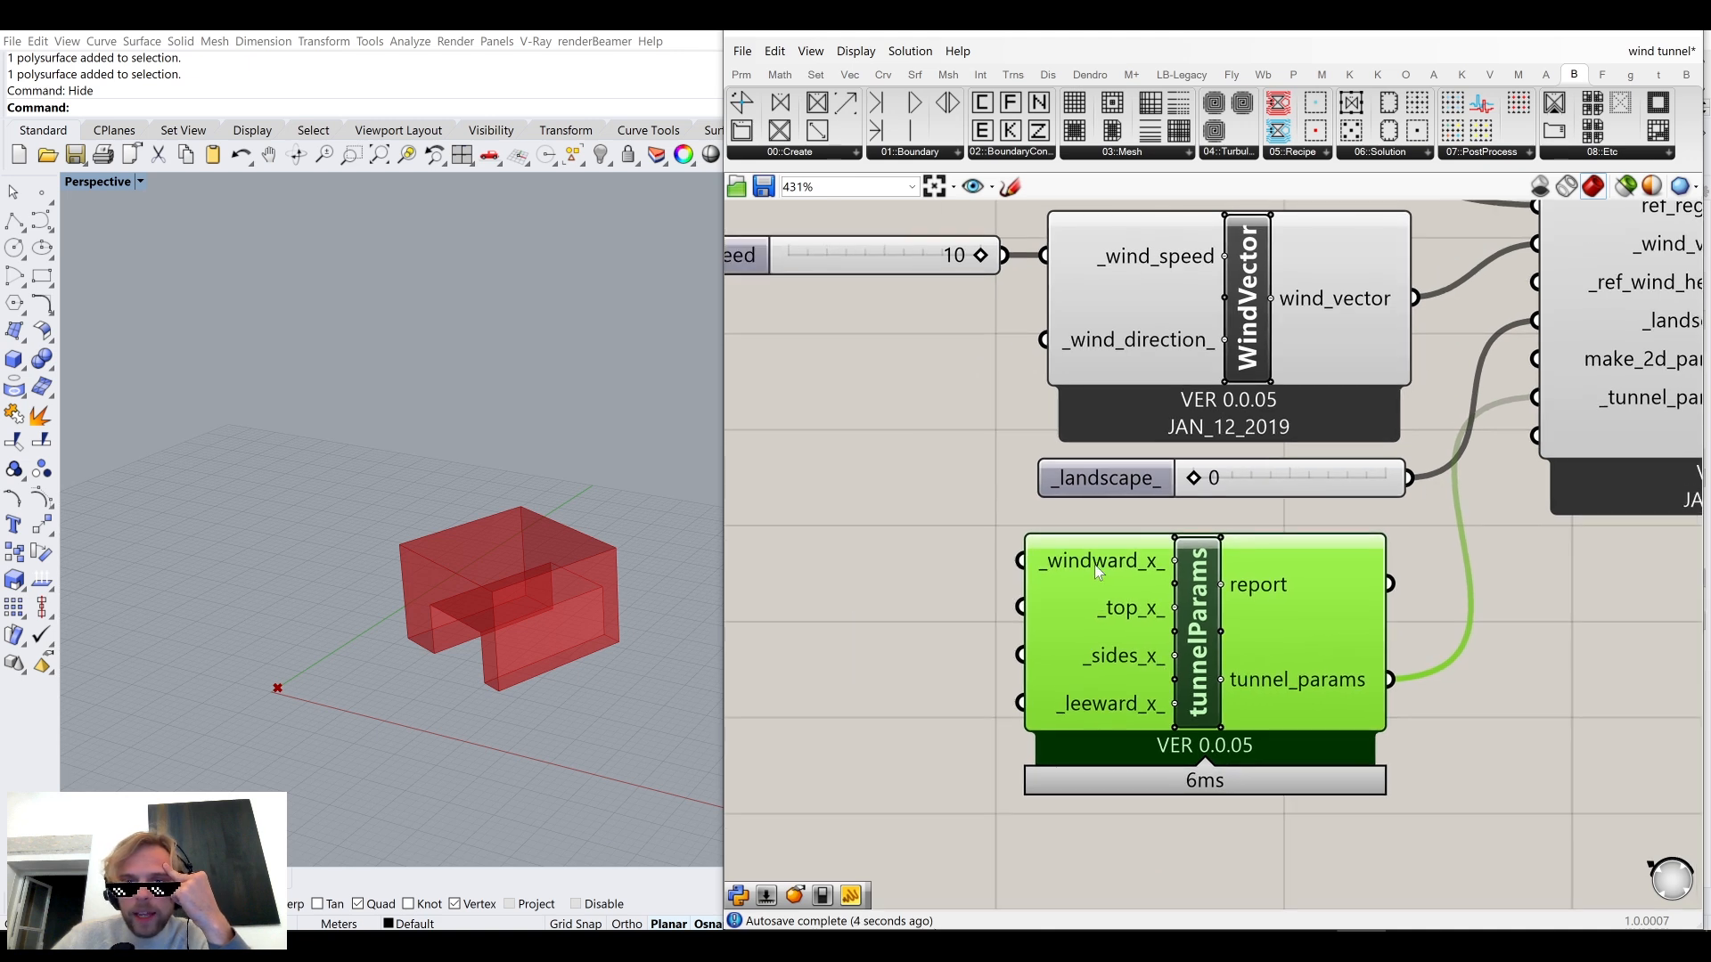
mouse_move(1094, 565)
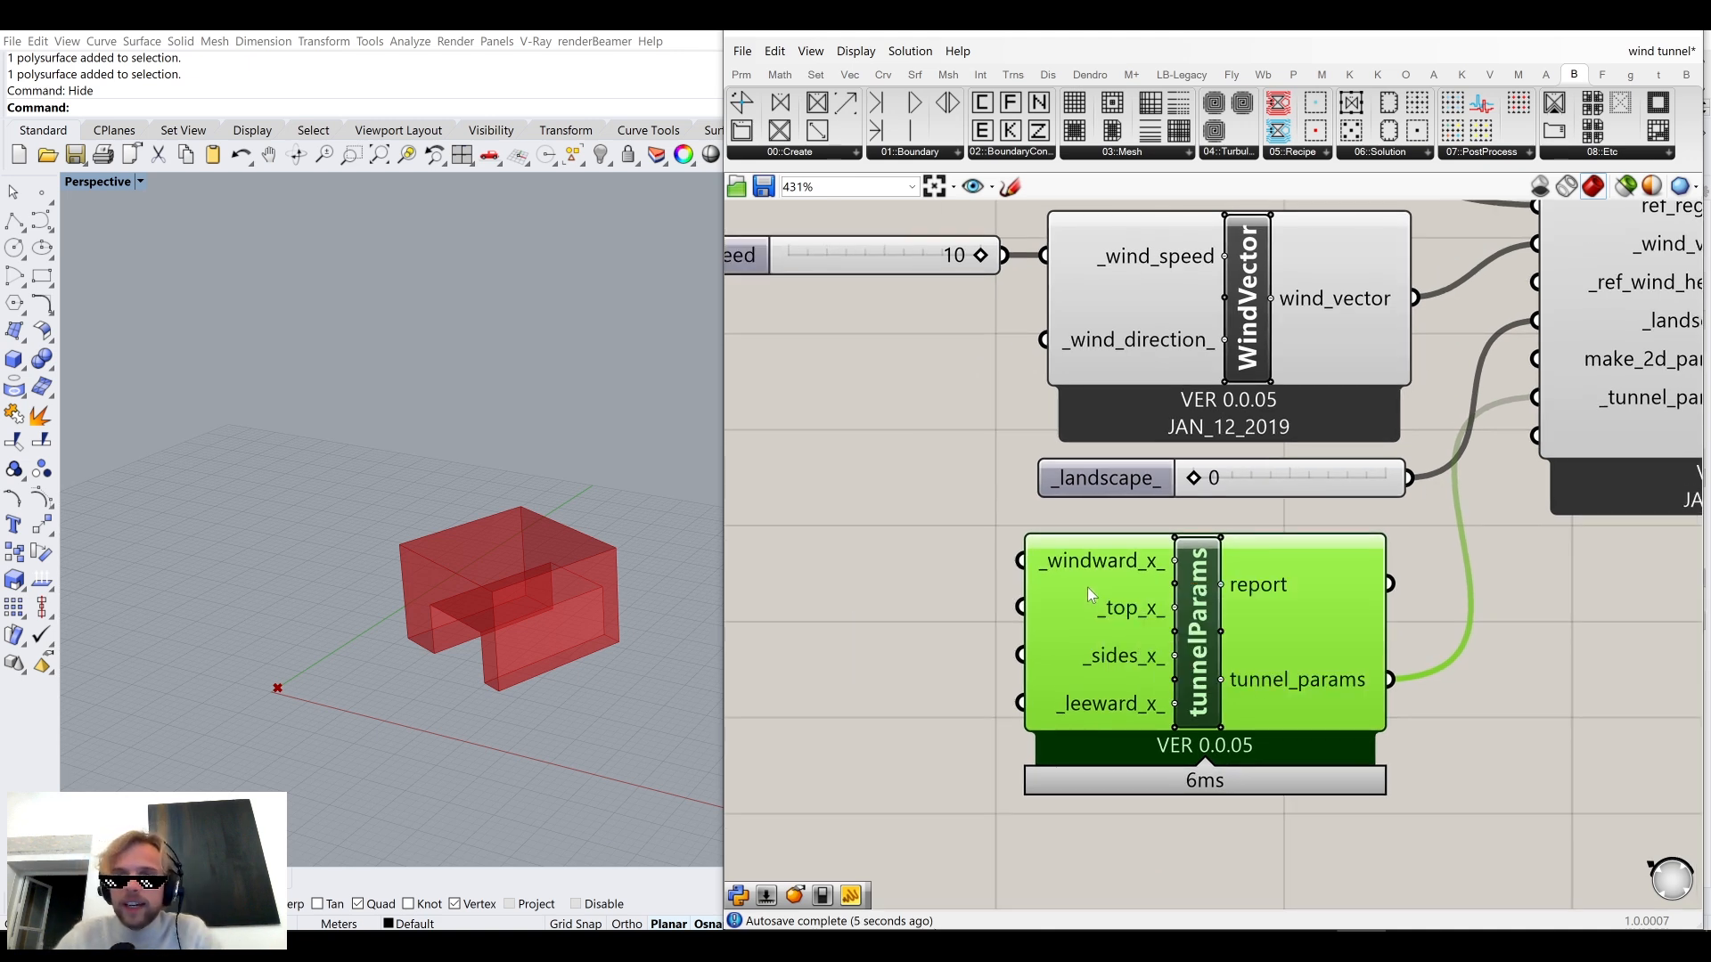
mouse_move(1157, 608)
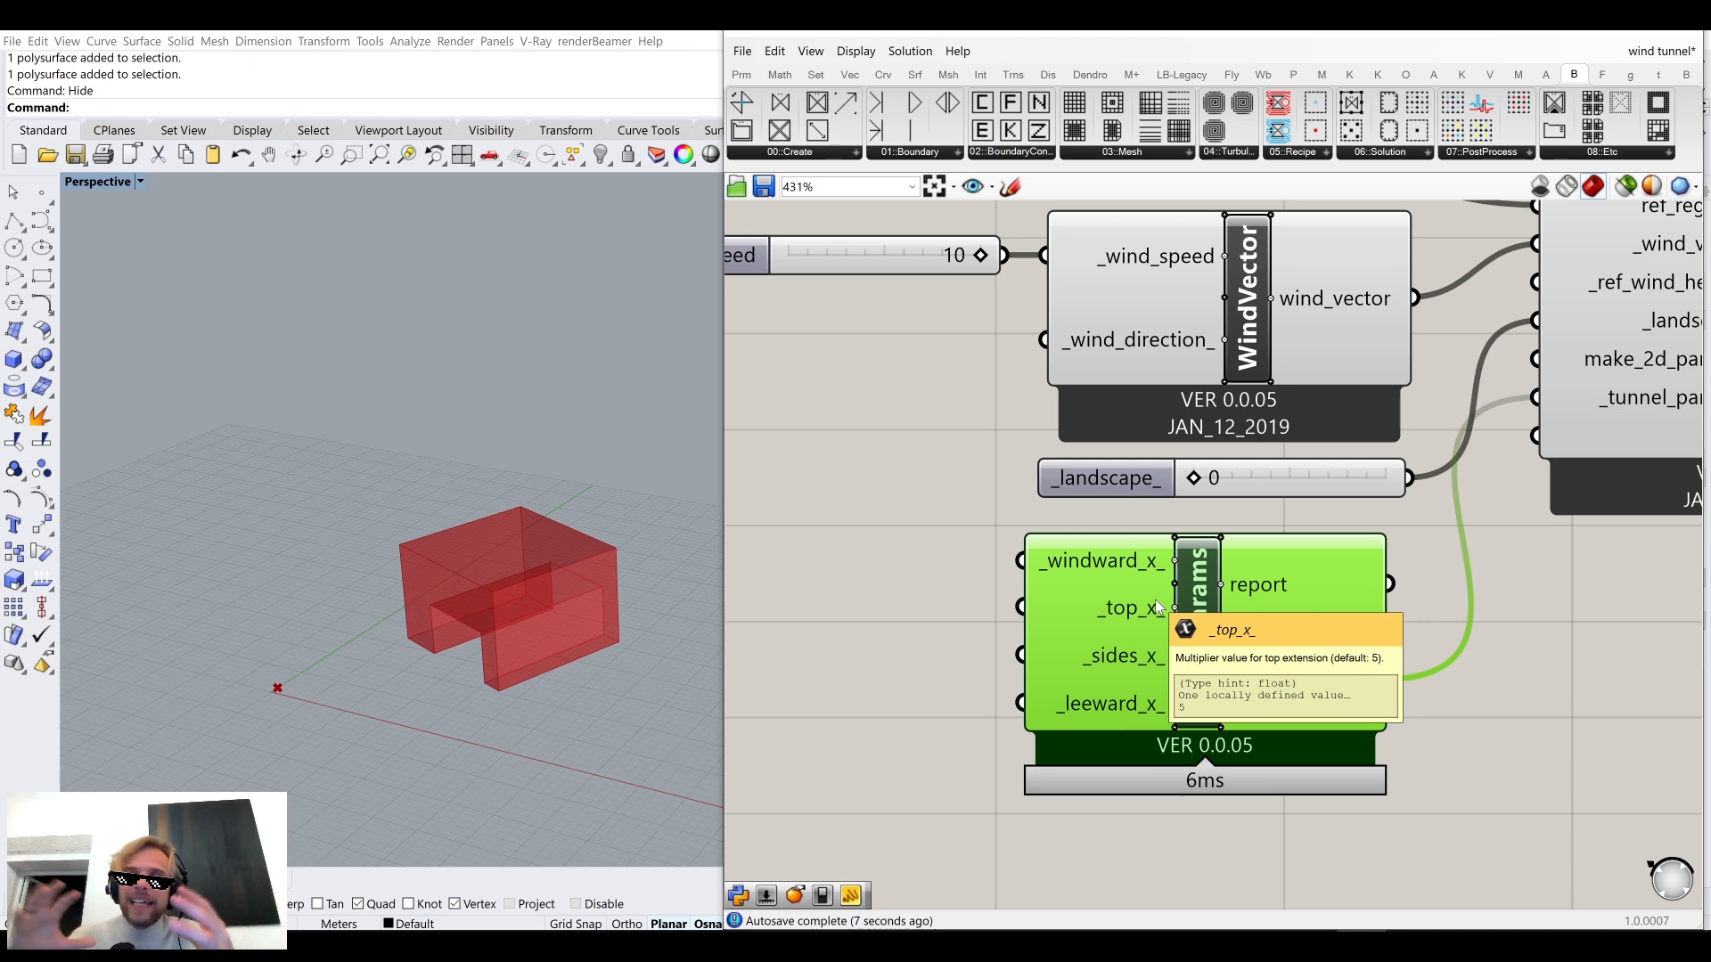
right_drag(546, 493, 486, 517)
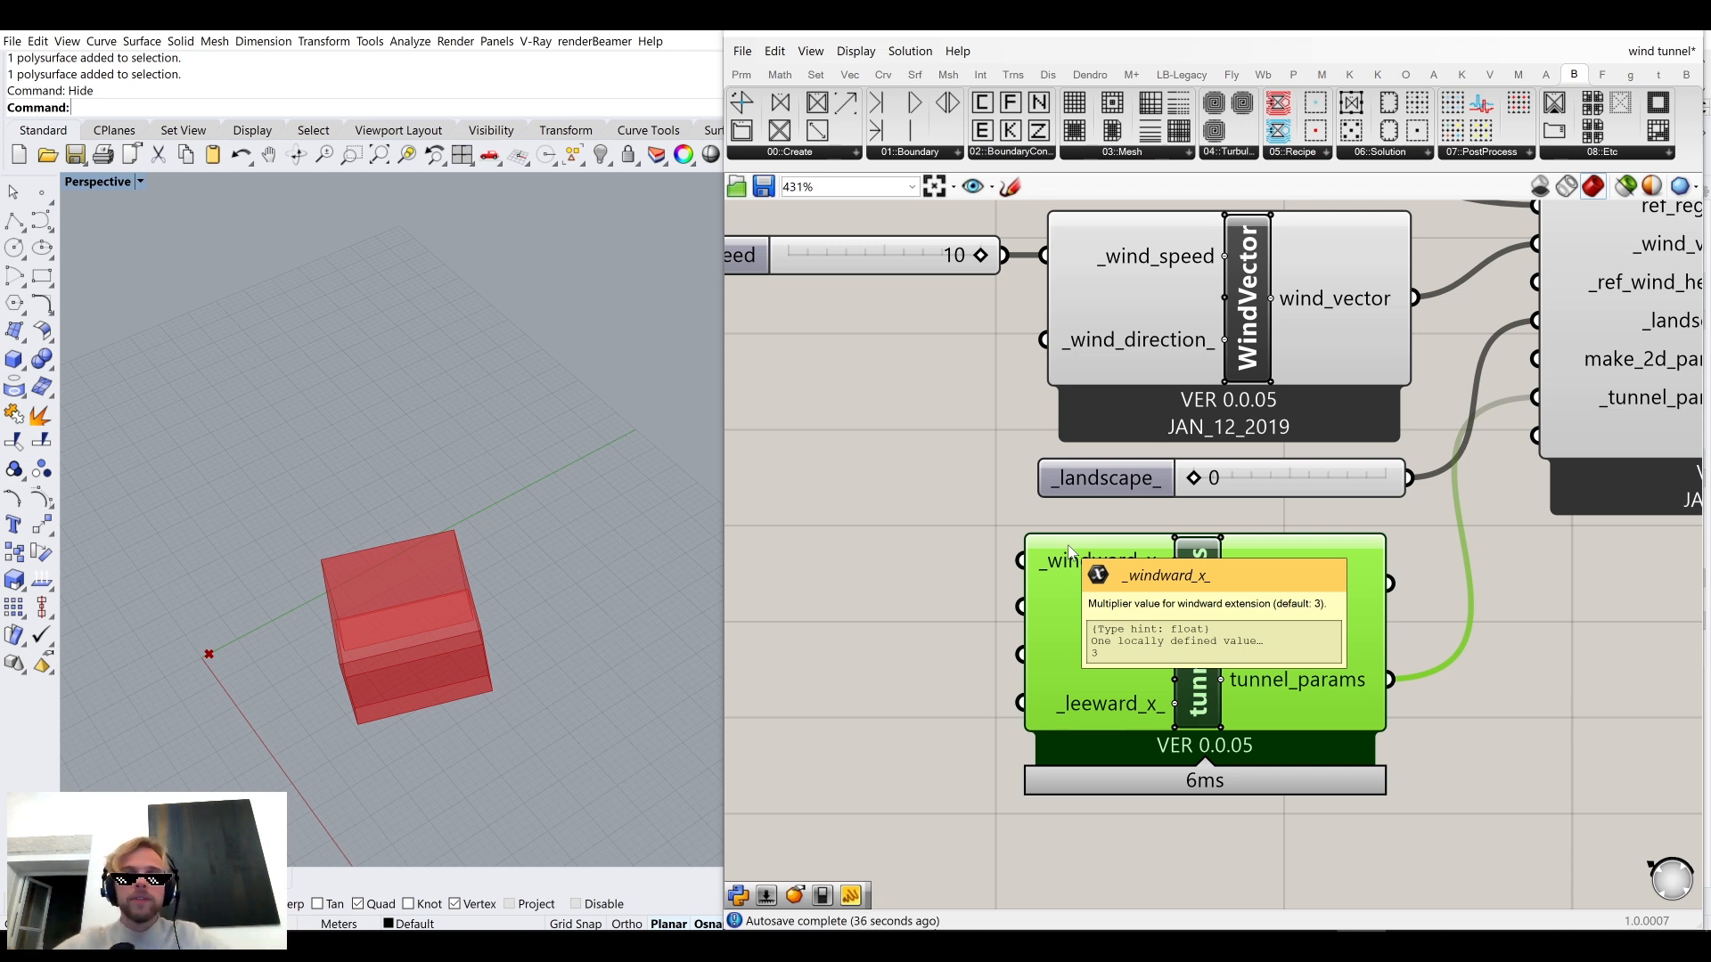
right_drag(982, 574, 1178, 555)
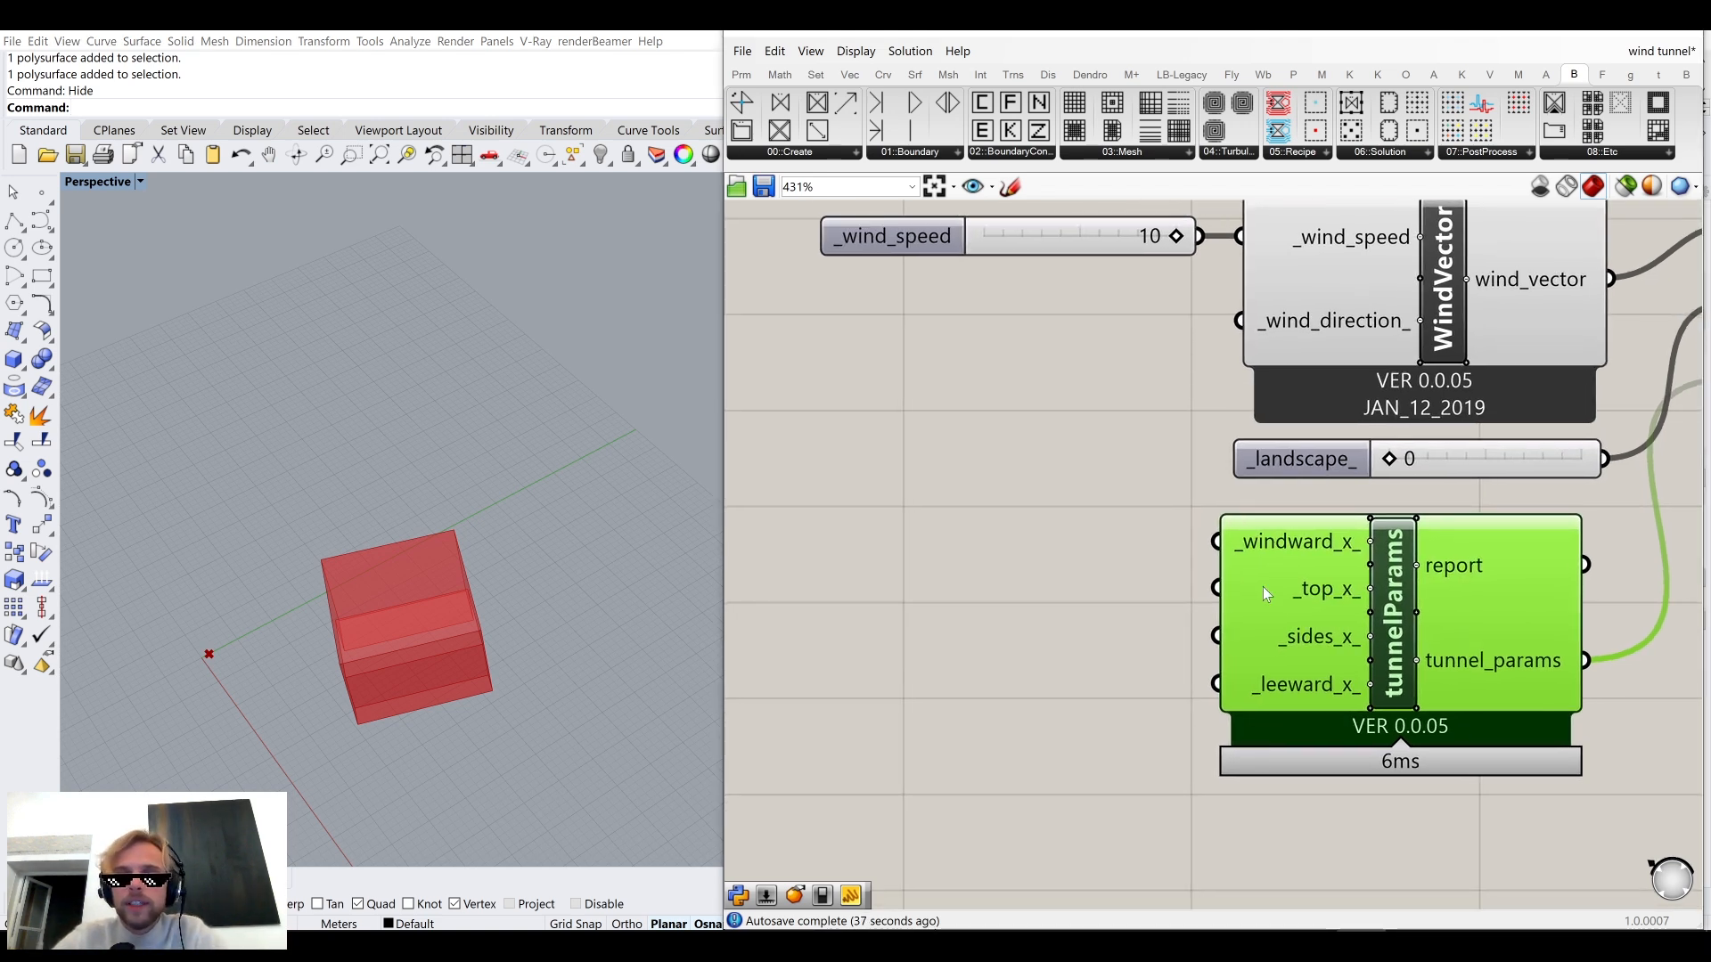
scroll(1020, 560, down, 3)
scroll(1061, 608, up, 3)
double_click(1061, 608)
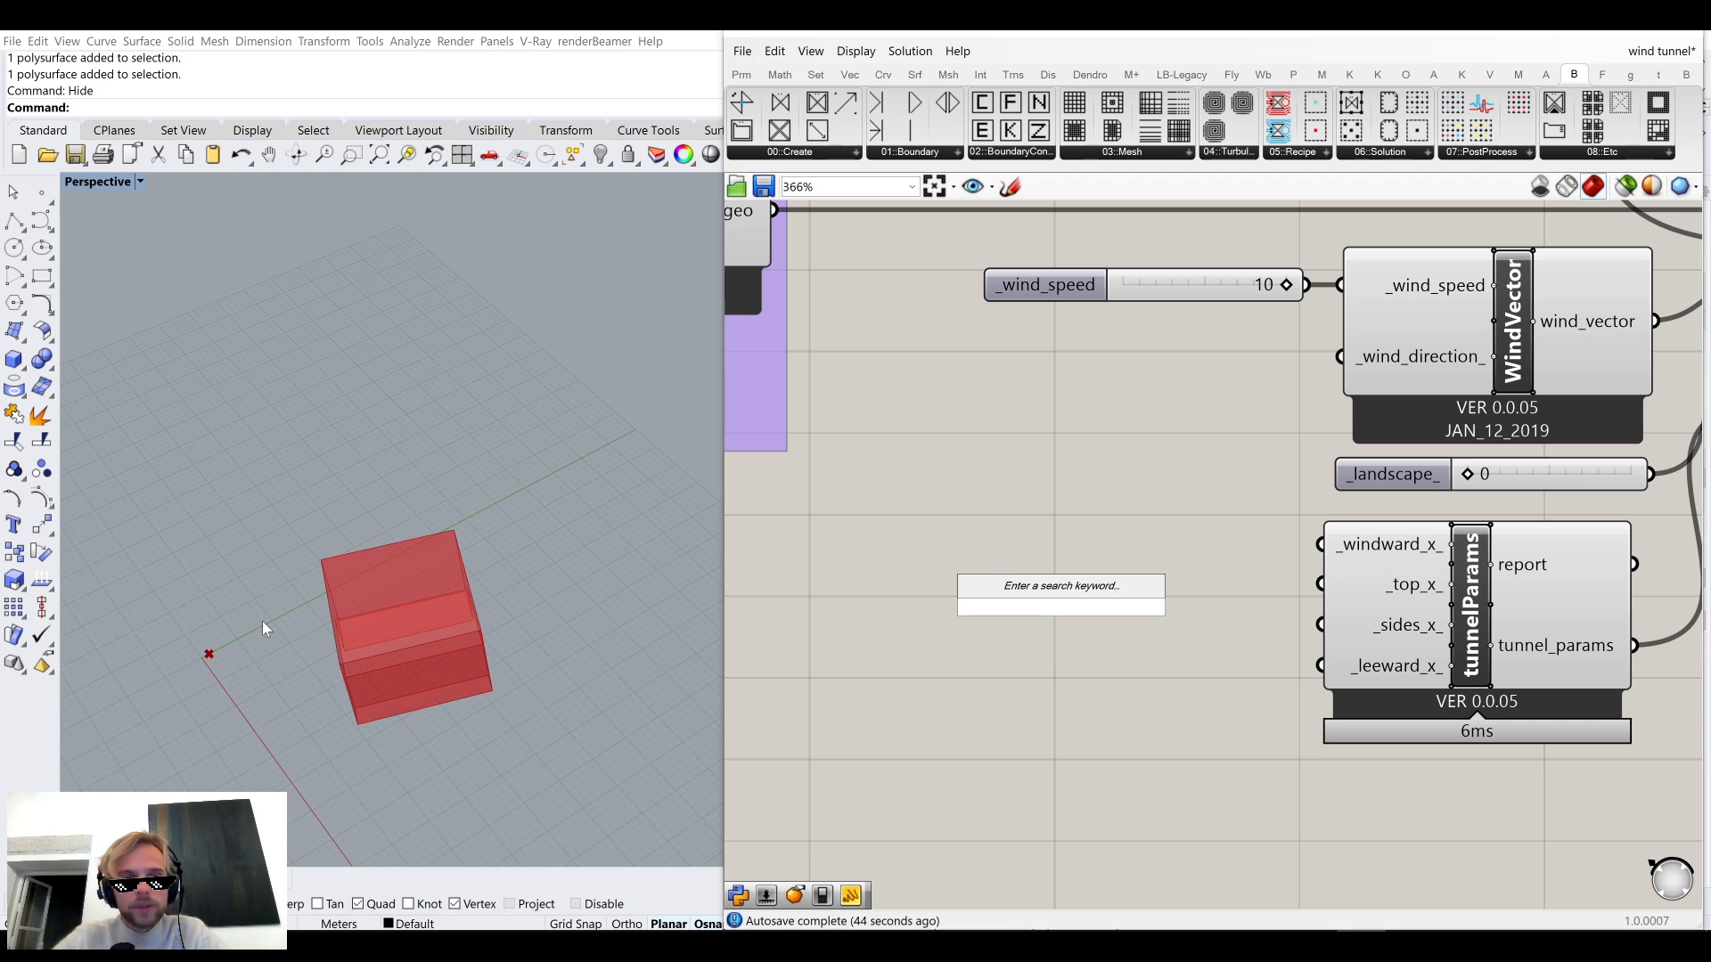
scroll(1159, 489, down, 3)
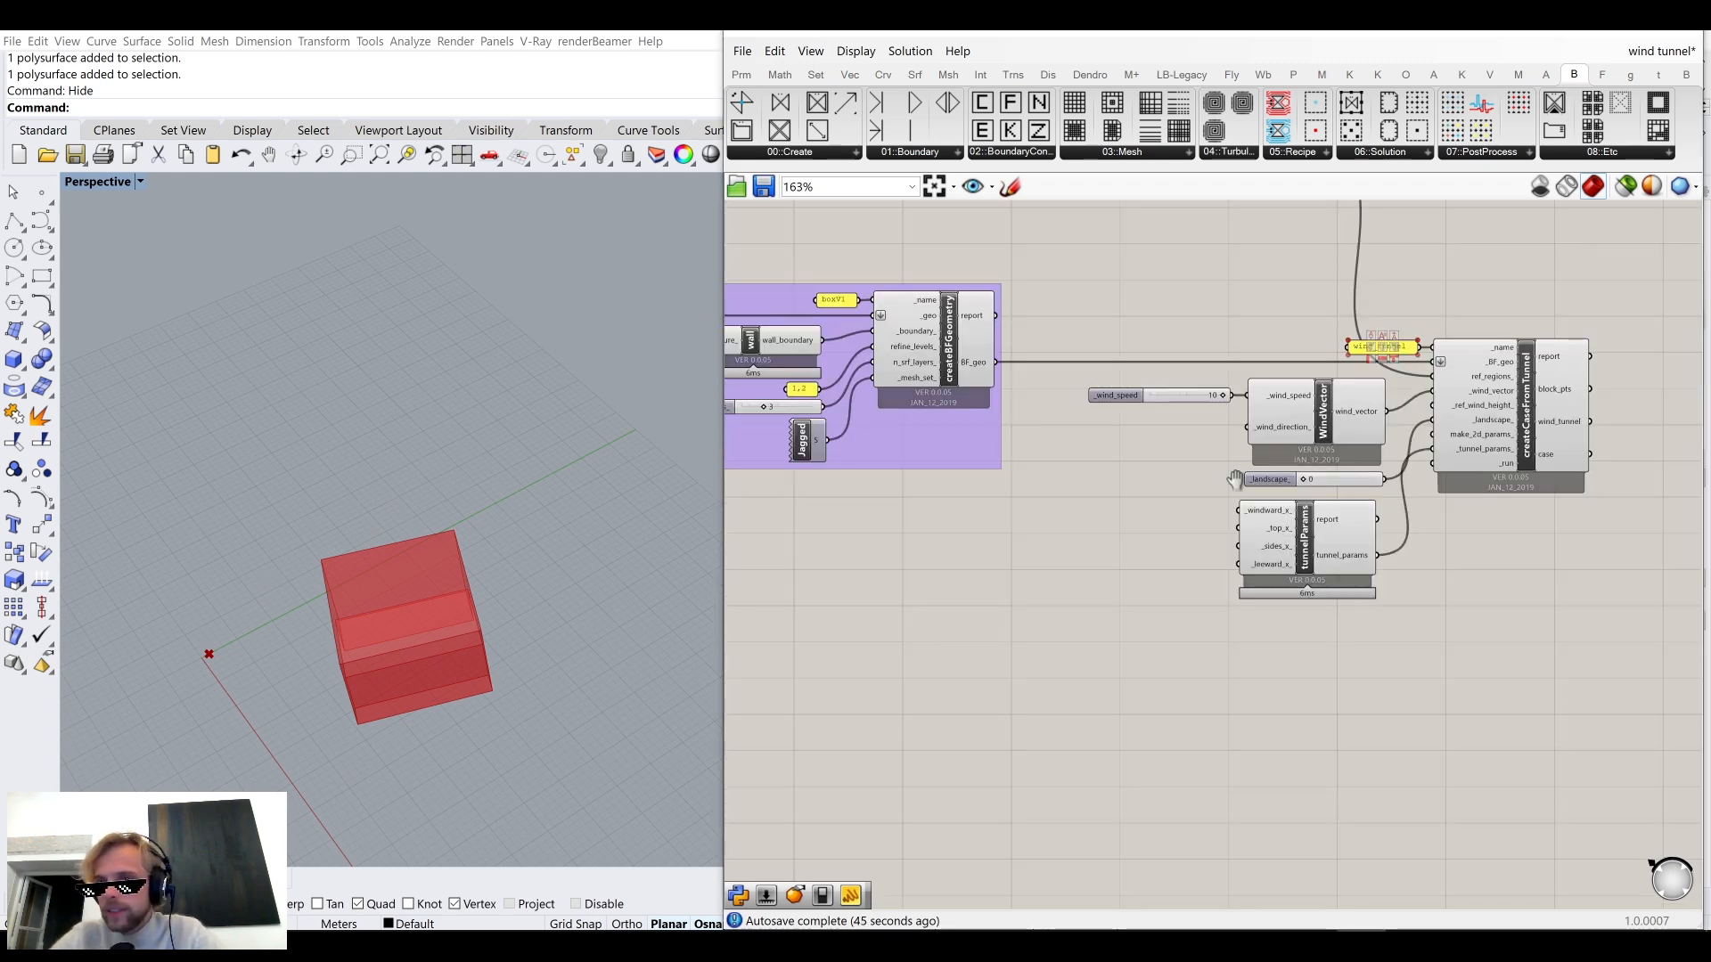
scroll(1408, 409, up, 3)
click(1406, 606)
click(1411, 494)
click(1550, 334)
scroll(458, 532, down, 2)
scroll(458, 531, down, 3)
scroll(428, 521, up, 3)
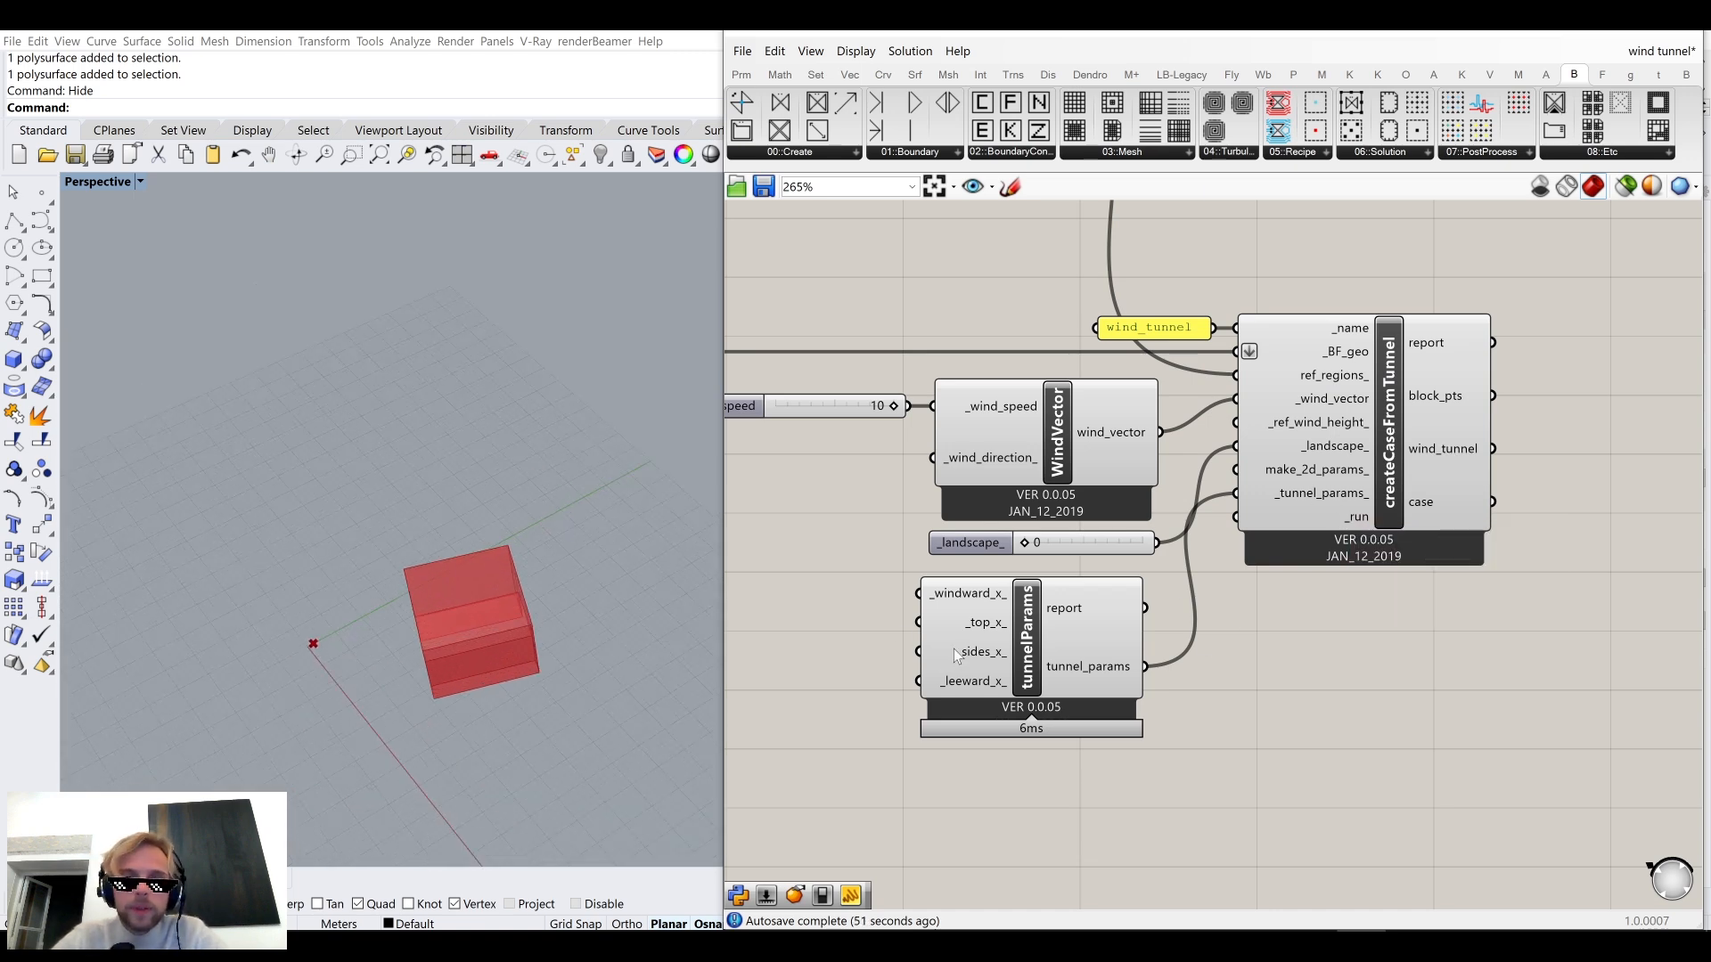
Move createCaseFromTunnel slightly to the right, farther from the components feeding it.
scroll(1270, 508, up, 2)
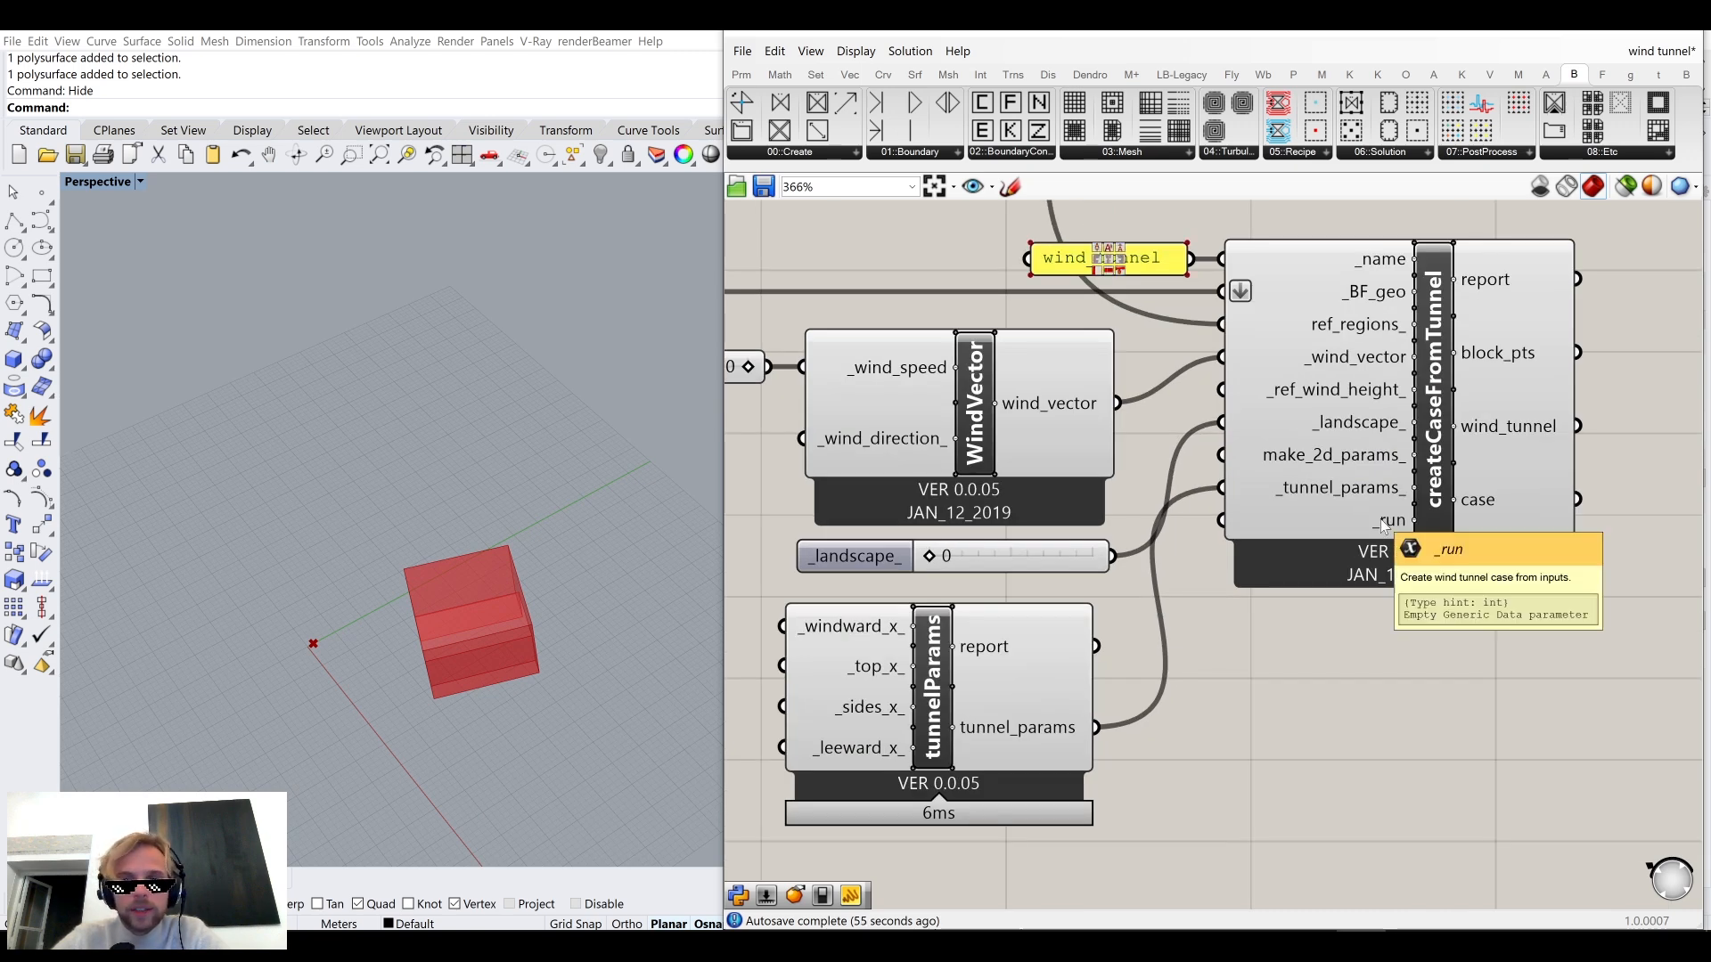
drag(1359, 370, 1464, 378)
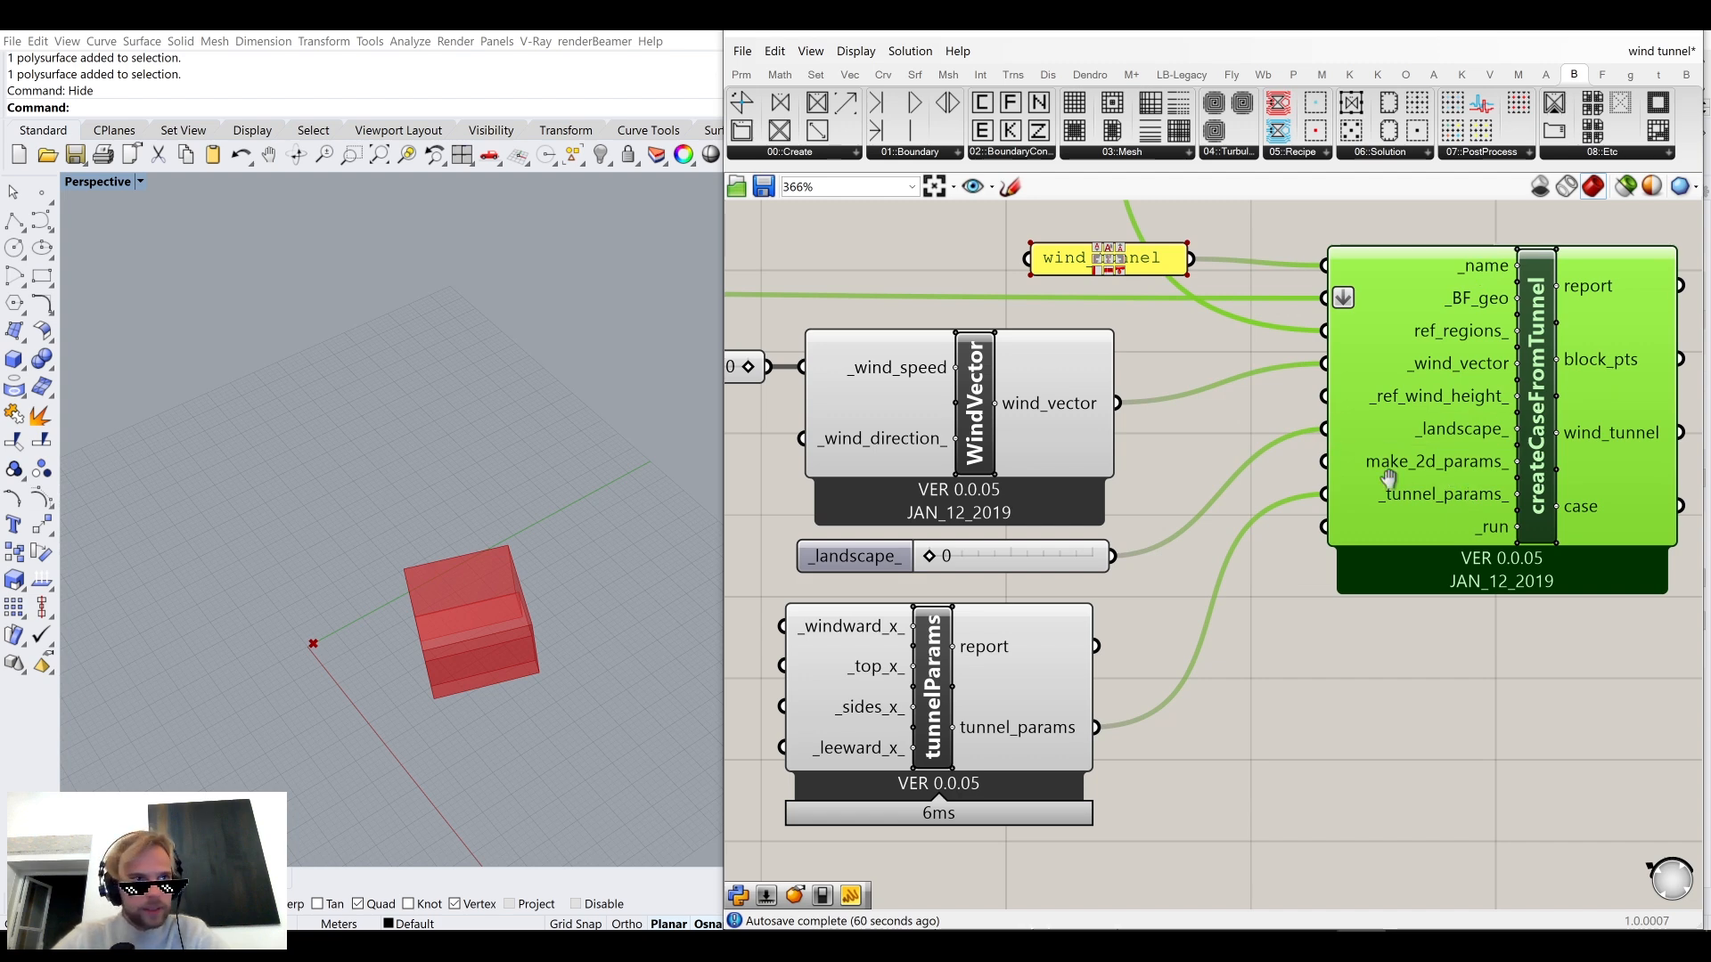
Add a Boolean Toggle below createCaseFromTunnel, connect it to the _run input and set it to True.
right_drag(1406, 486, 1350, 491)
double_click(1296, 741)
text(toggl)
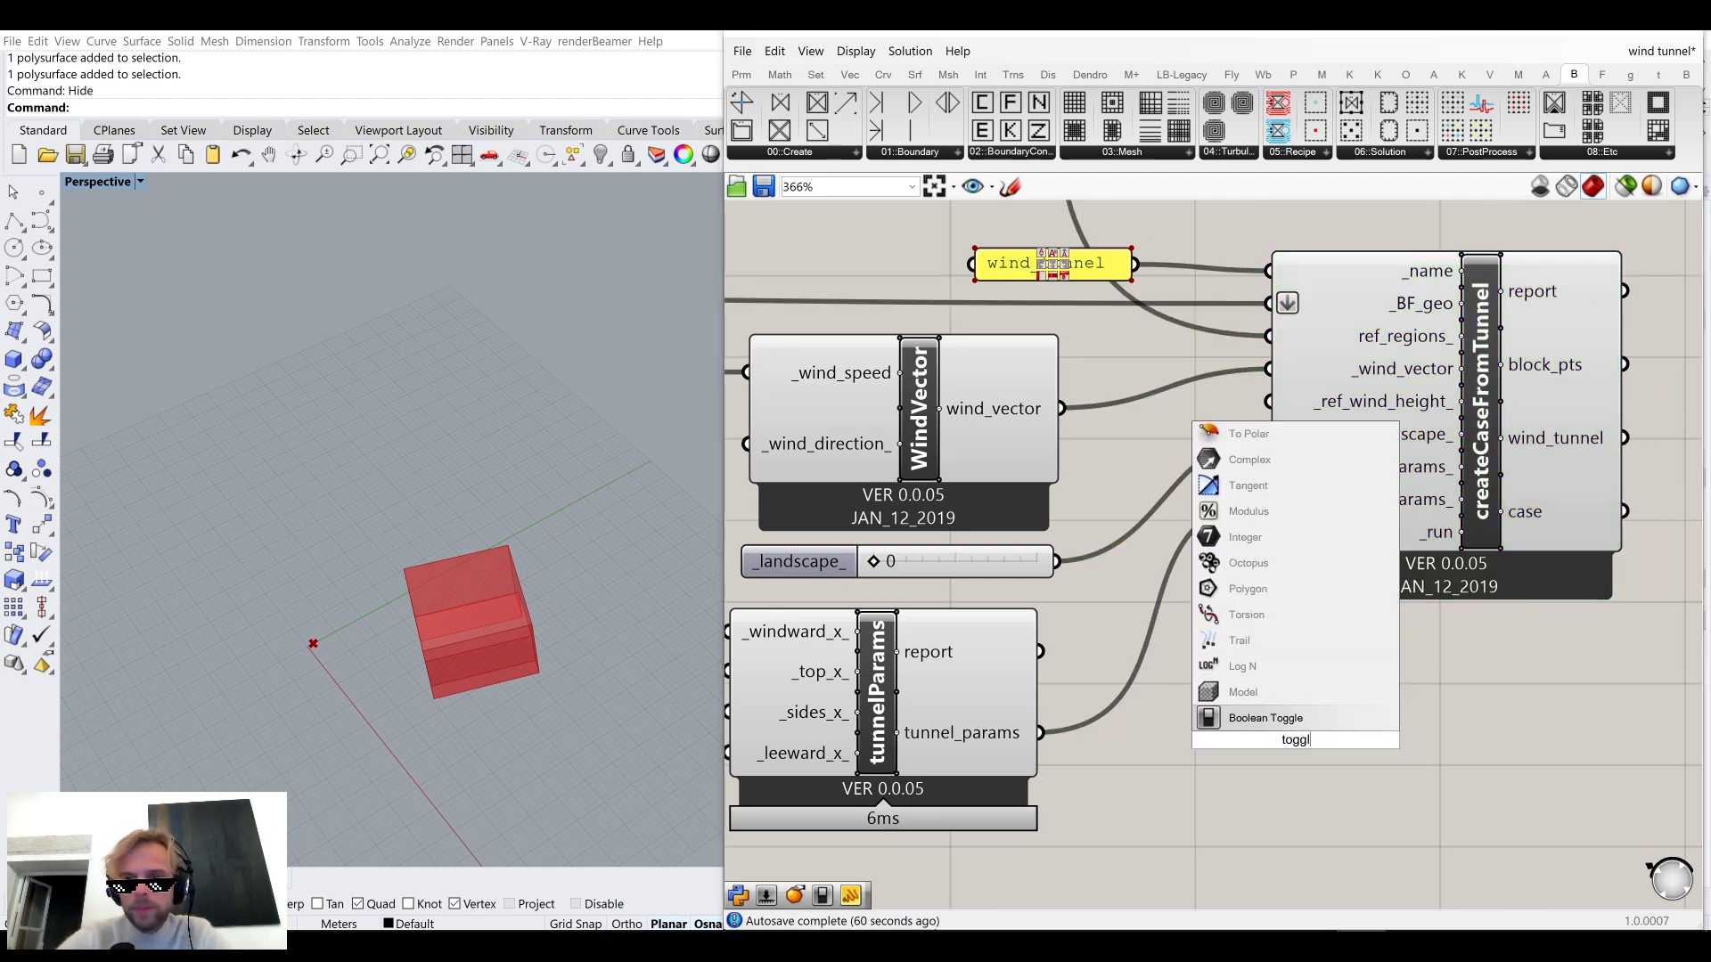
click(1265, 718)
scroll(1284, 740, up, 1)
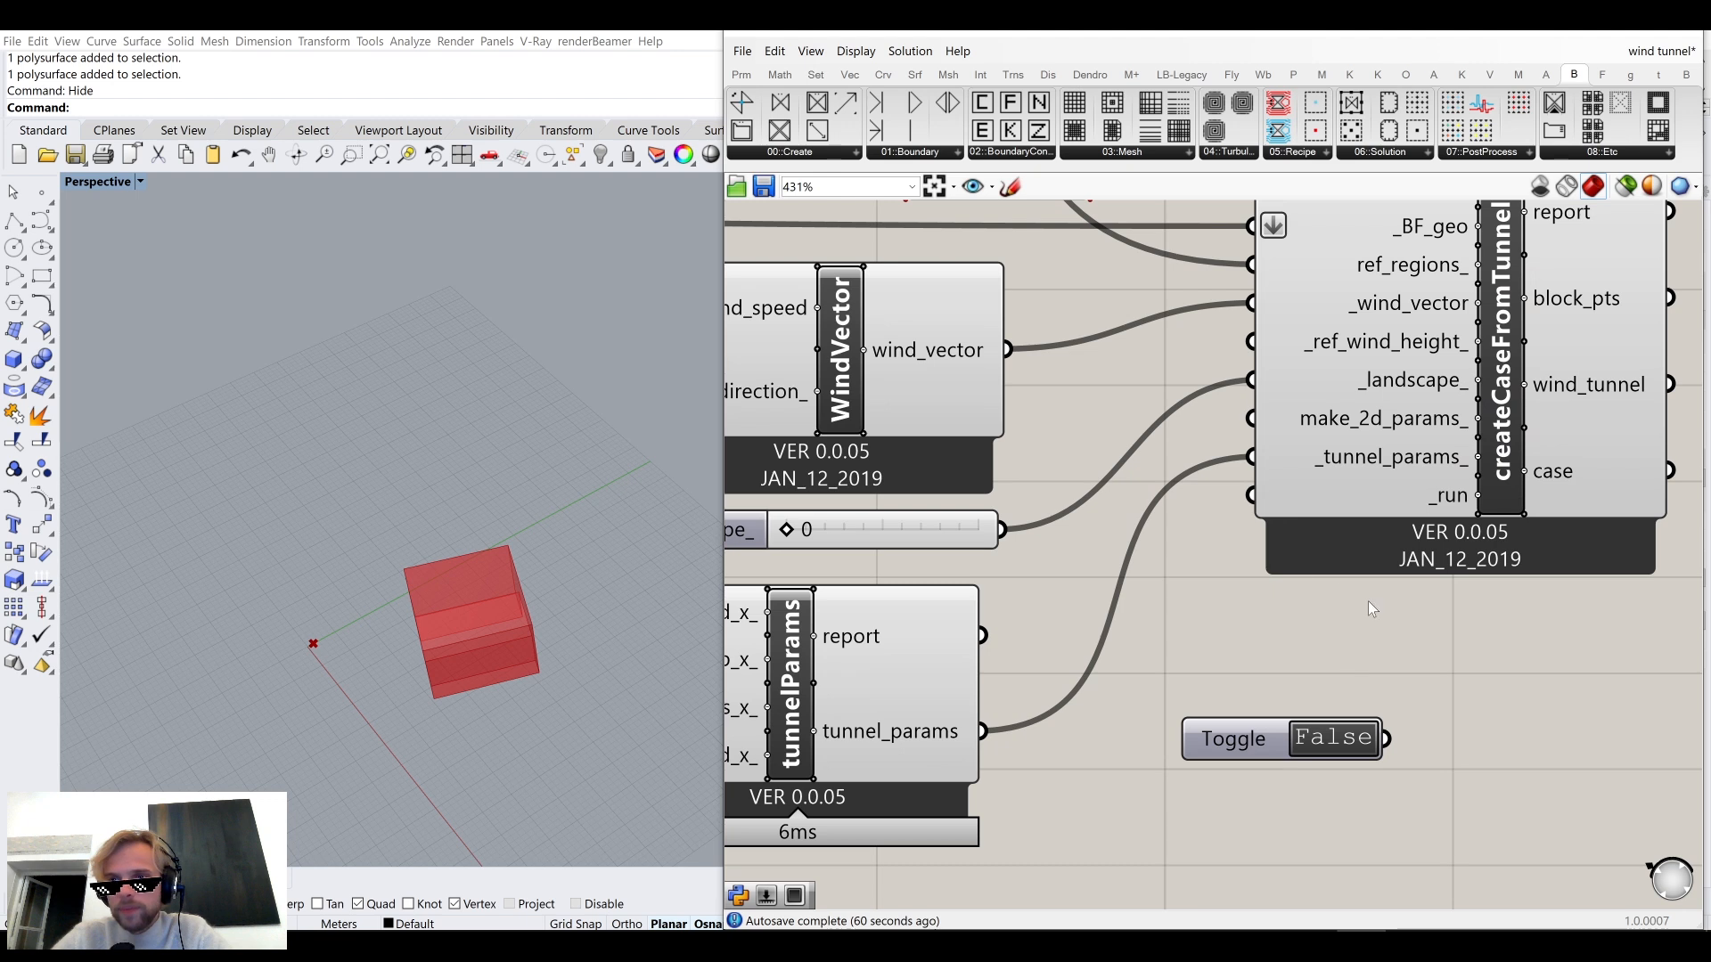
drag(1387, 739, 1252, 495)
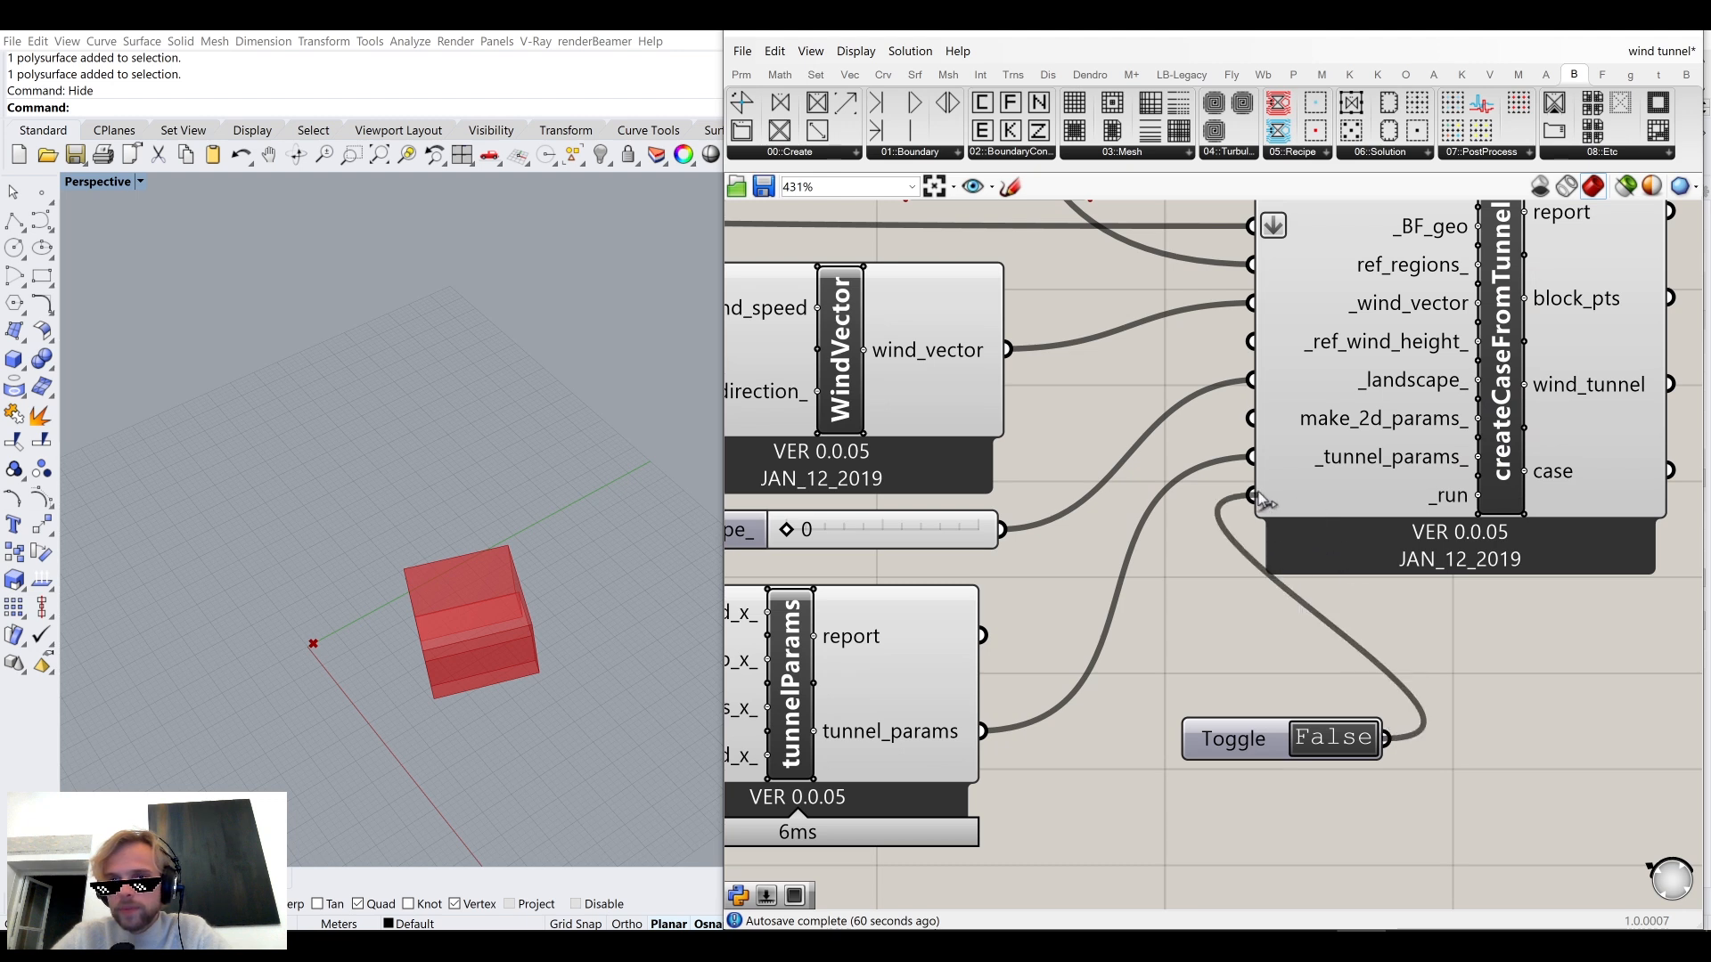
double_click(1329, 738)
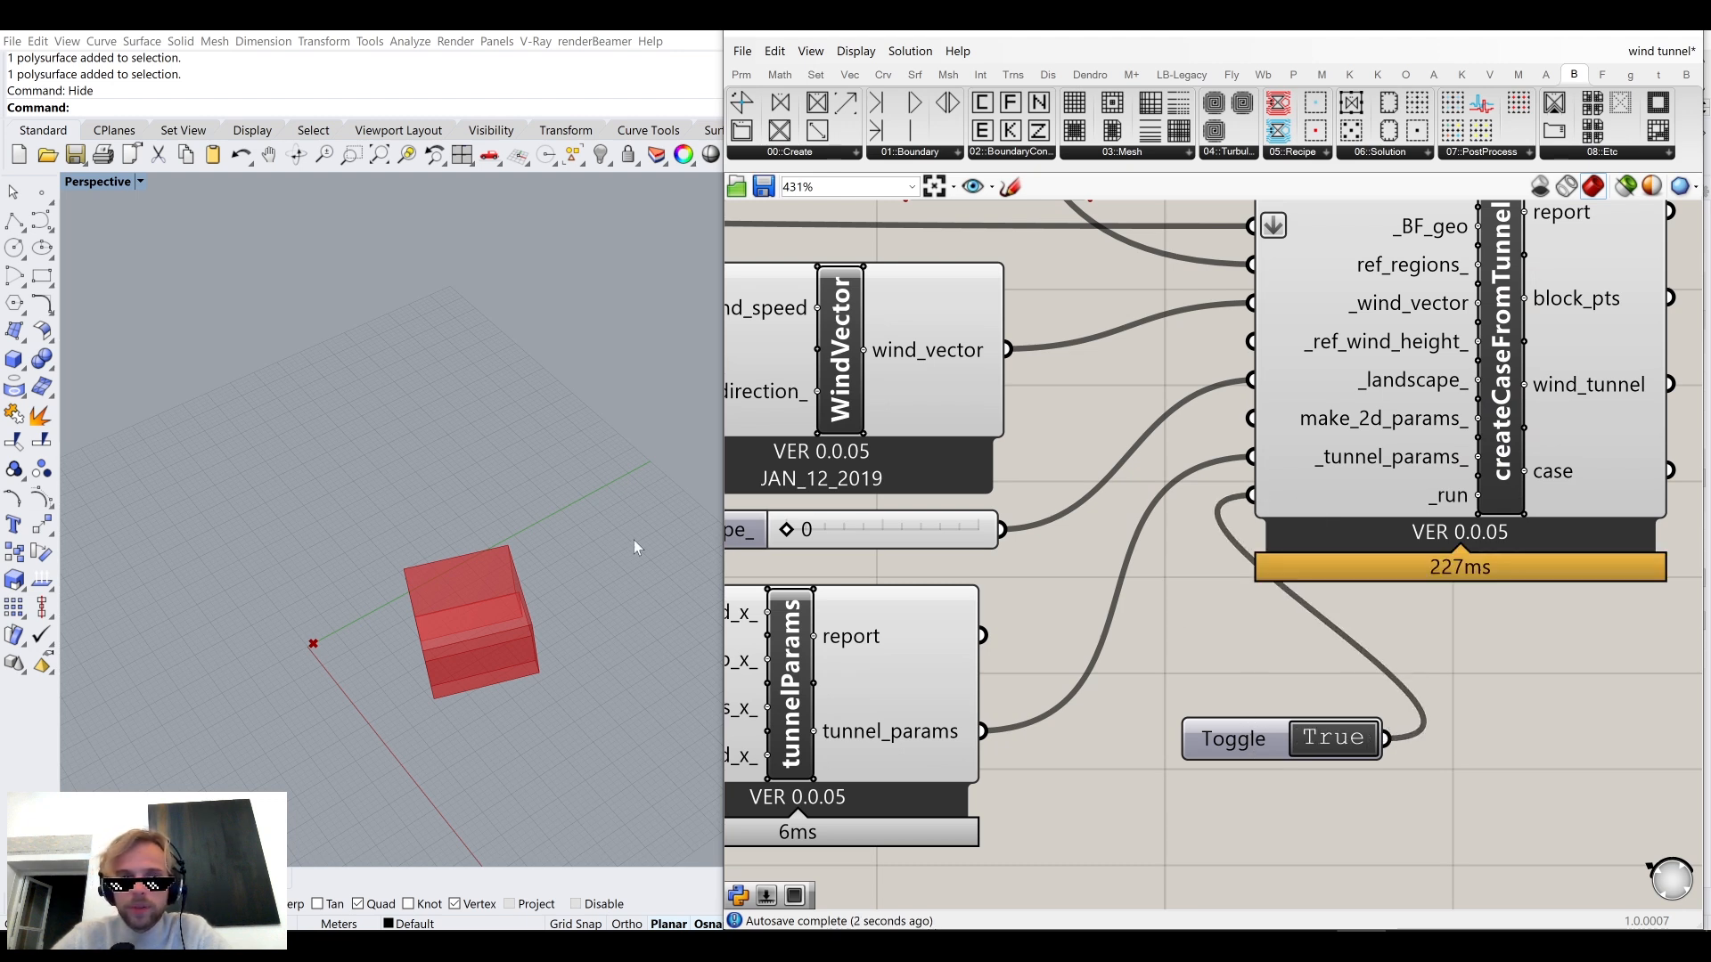
Examine the wind tunnel's corner points around the block in Rhino, with createCaseFromTunnel selected to highlight them.
scroll(1291, 531, down, 3)
right_drag(671, 518, 621, 580)
scroll(534, 508, down, 3)
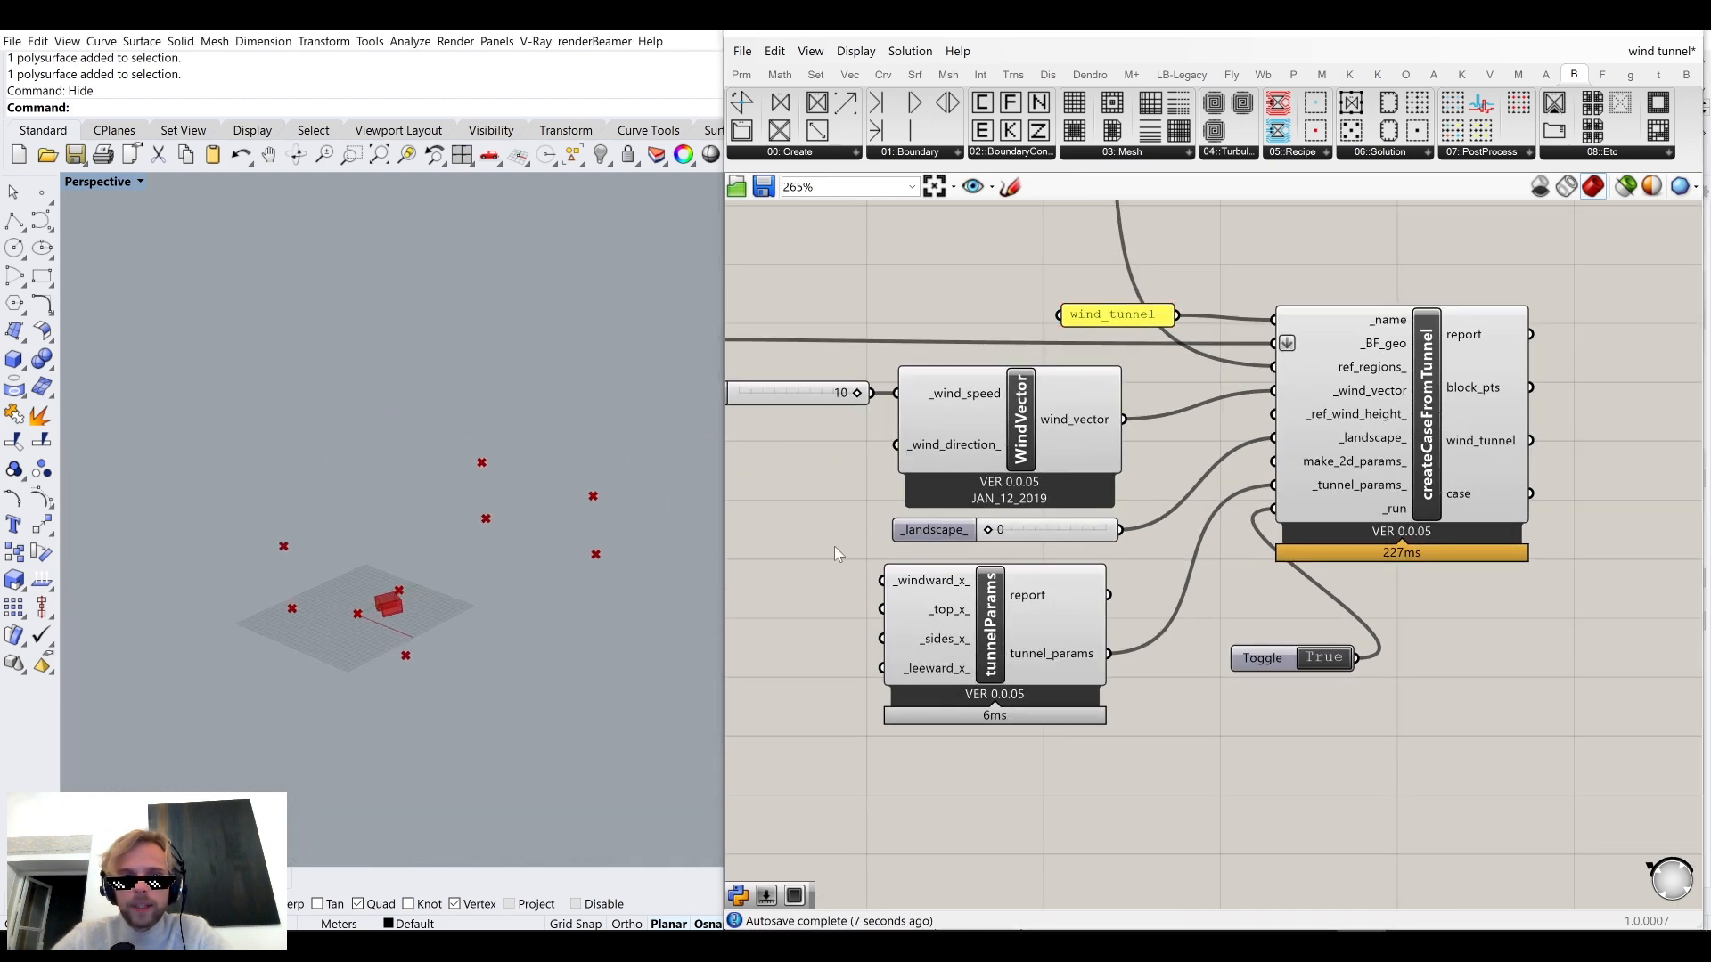
click(1391, 397)
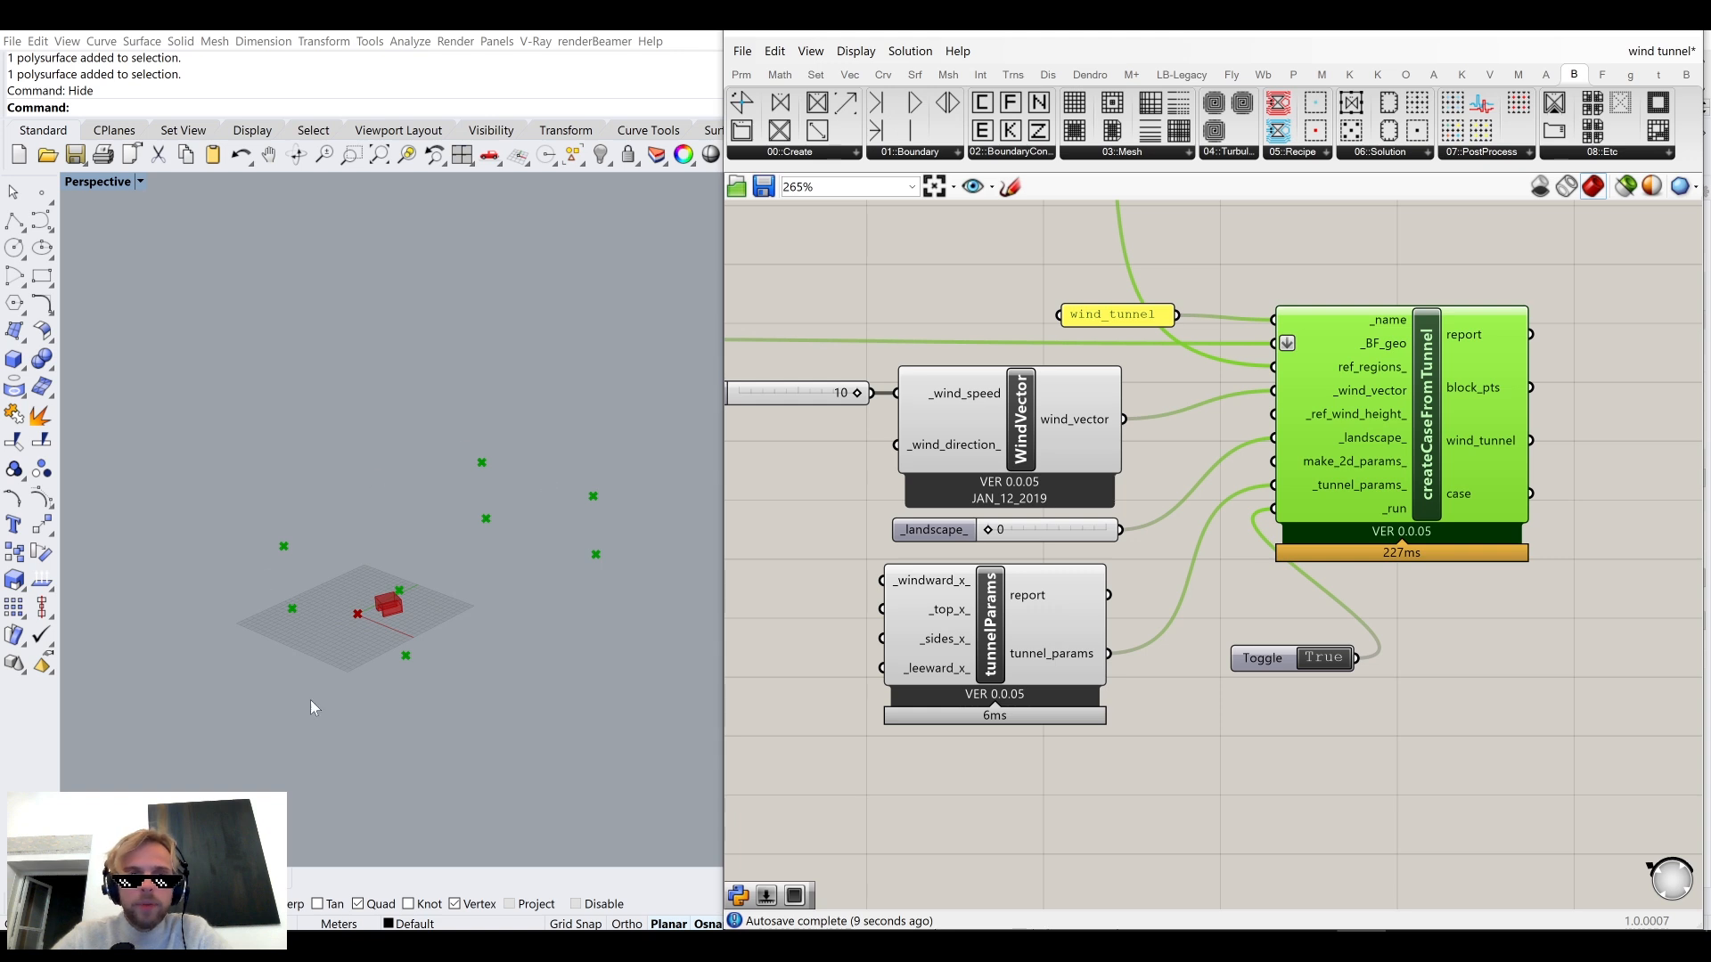
right_drag(401, 556, 306, 524)
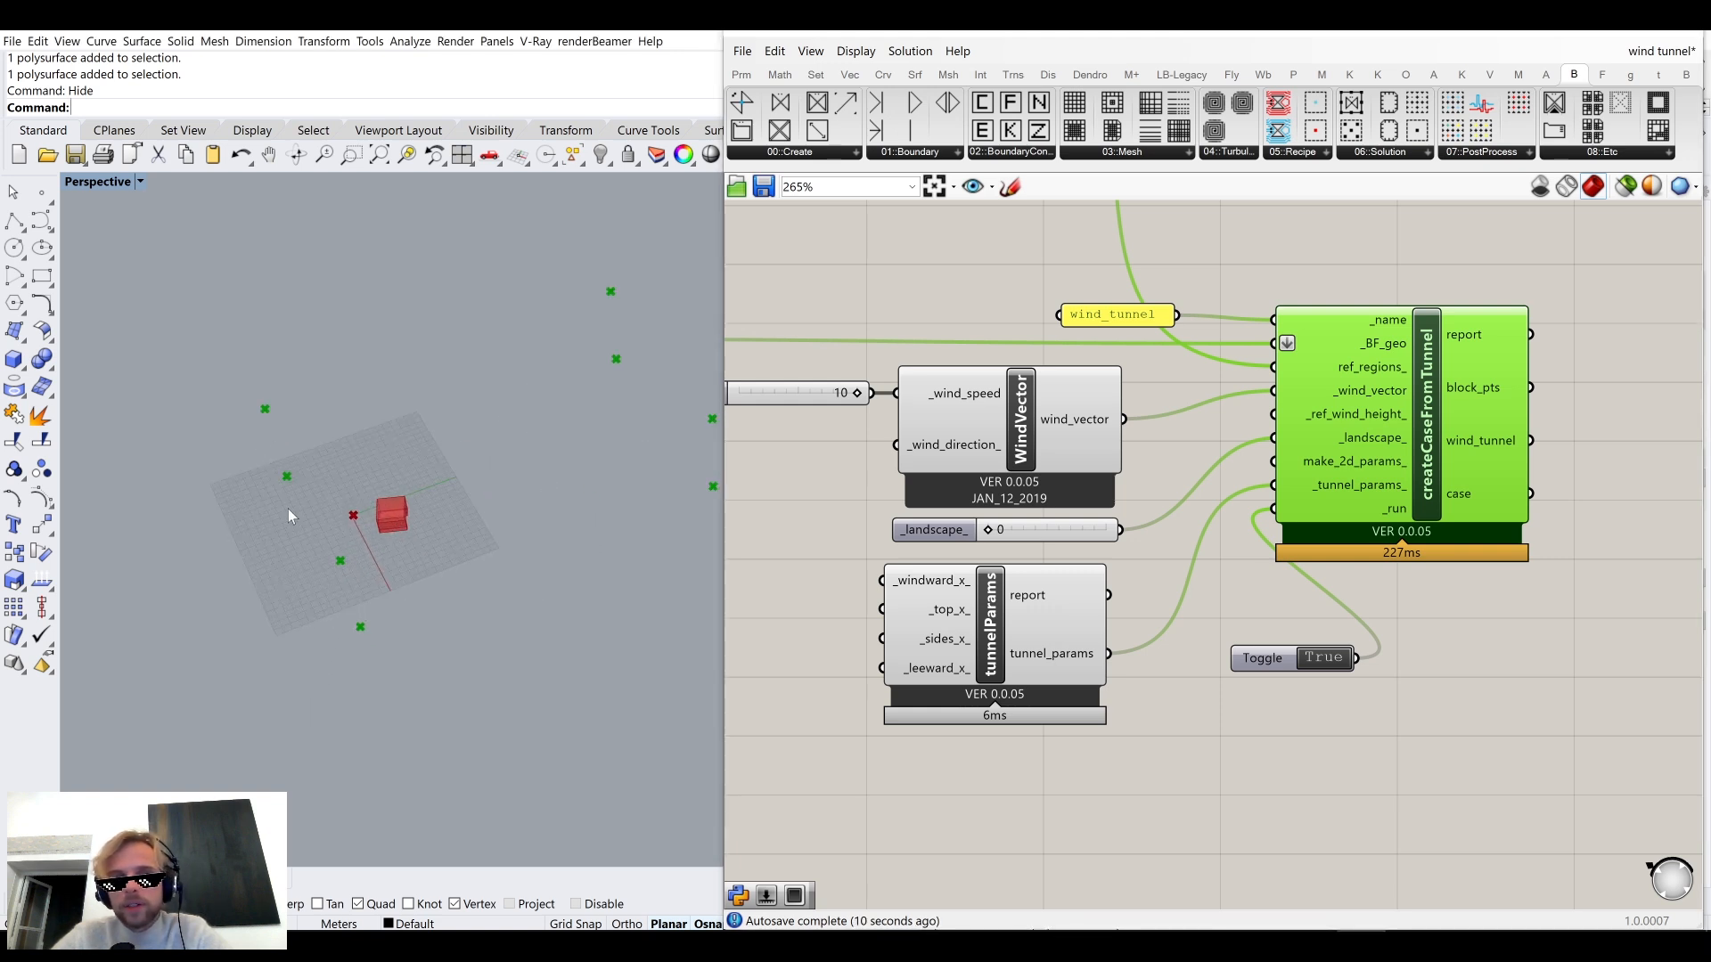
right_drag(489, 387, 538, 331)
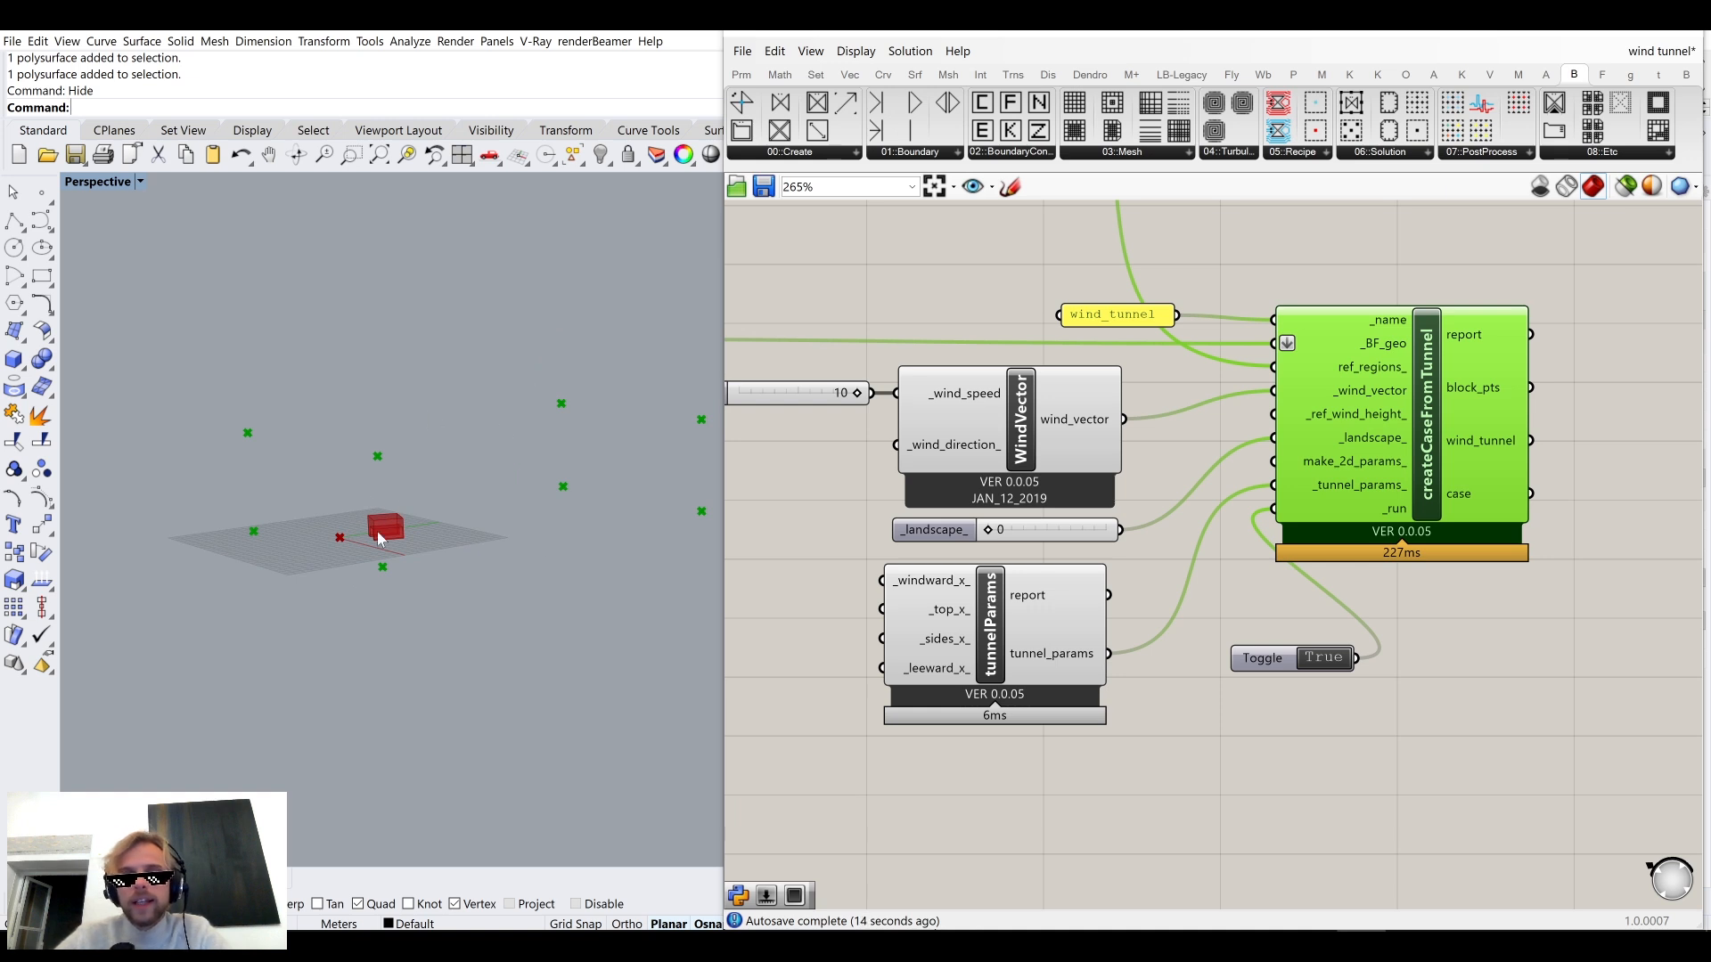
right_drag(484, 398, 502, 507)
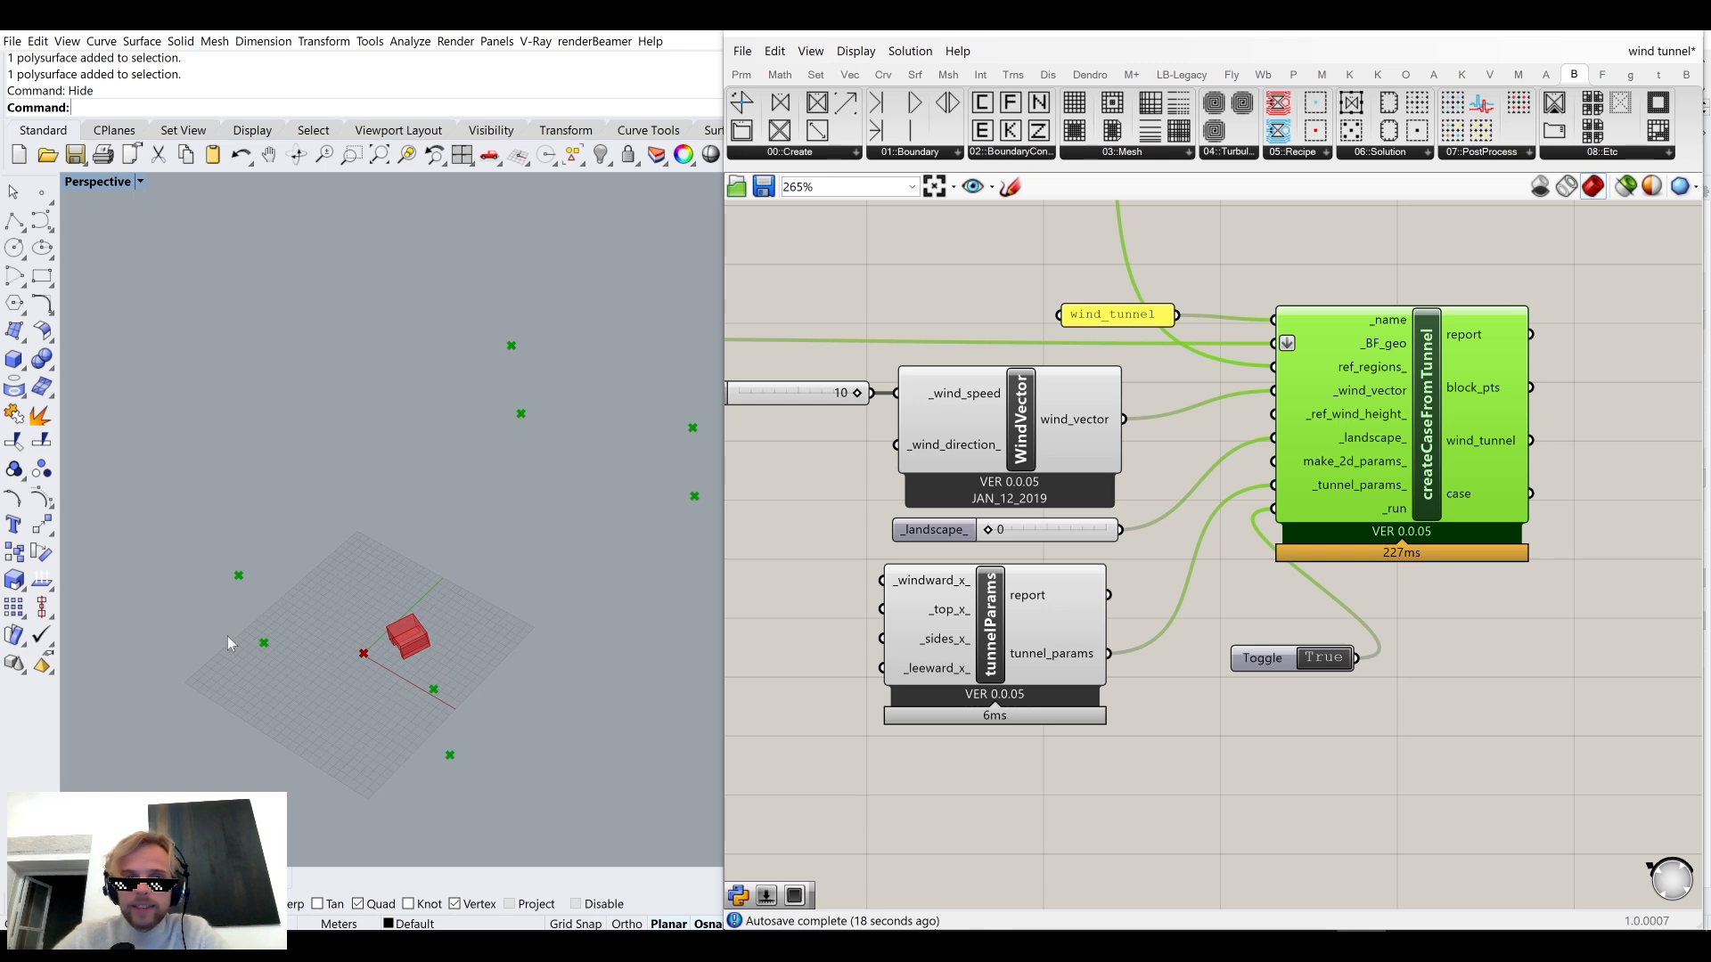
right_drag(1494, 452, 1150, 615)
double_click(1478, 433)
text(bo)
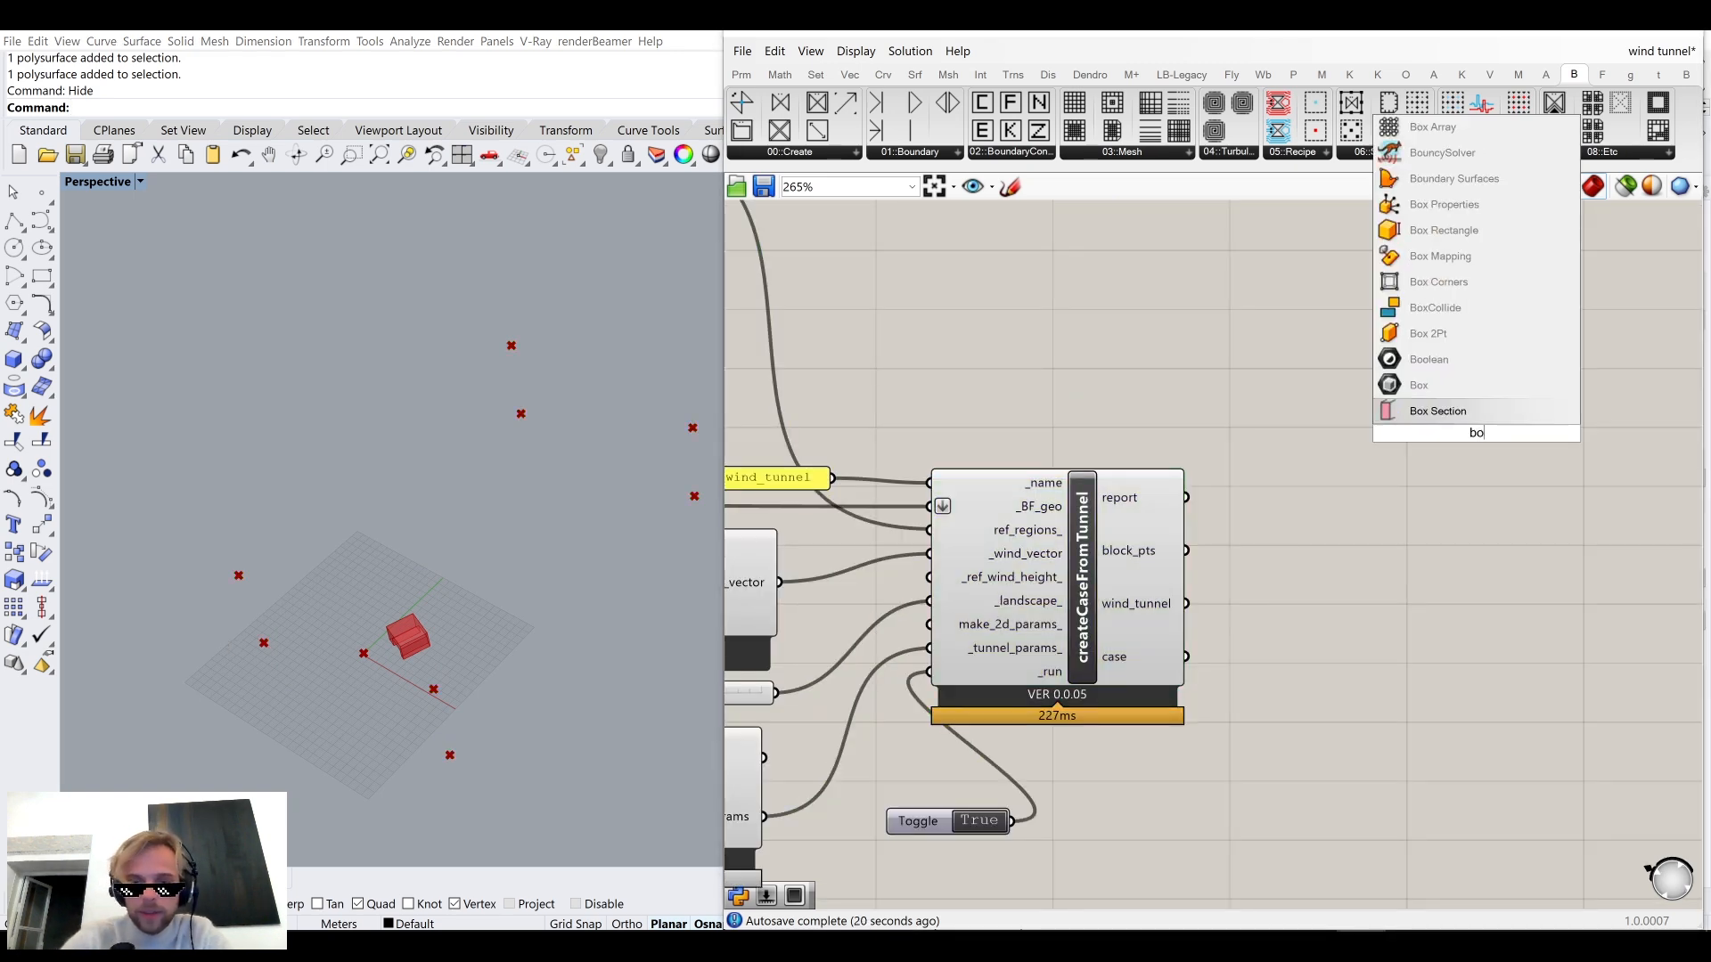
text(undin)
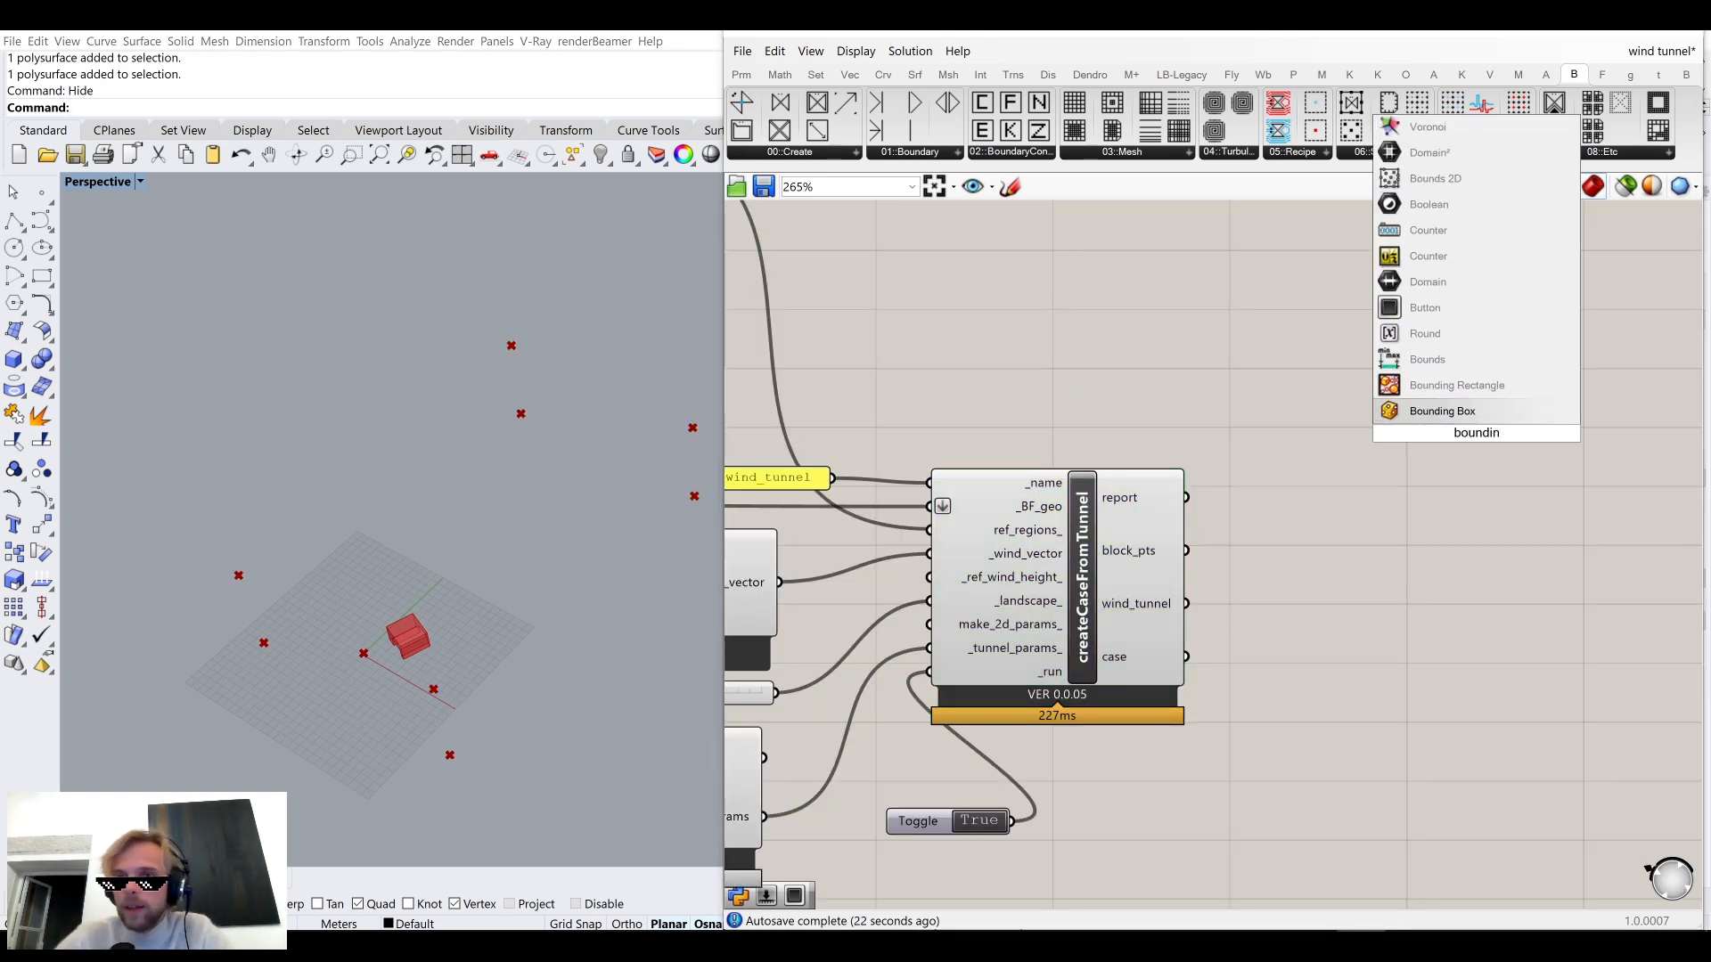
click(1457, 385)
click(1471, 426)
key(Delete)
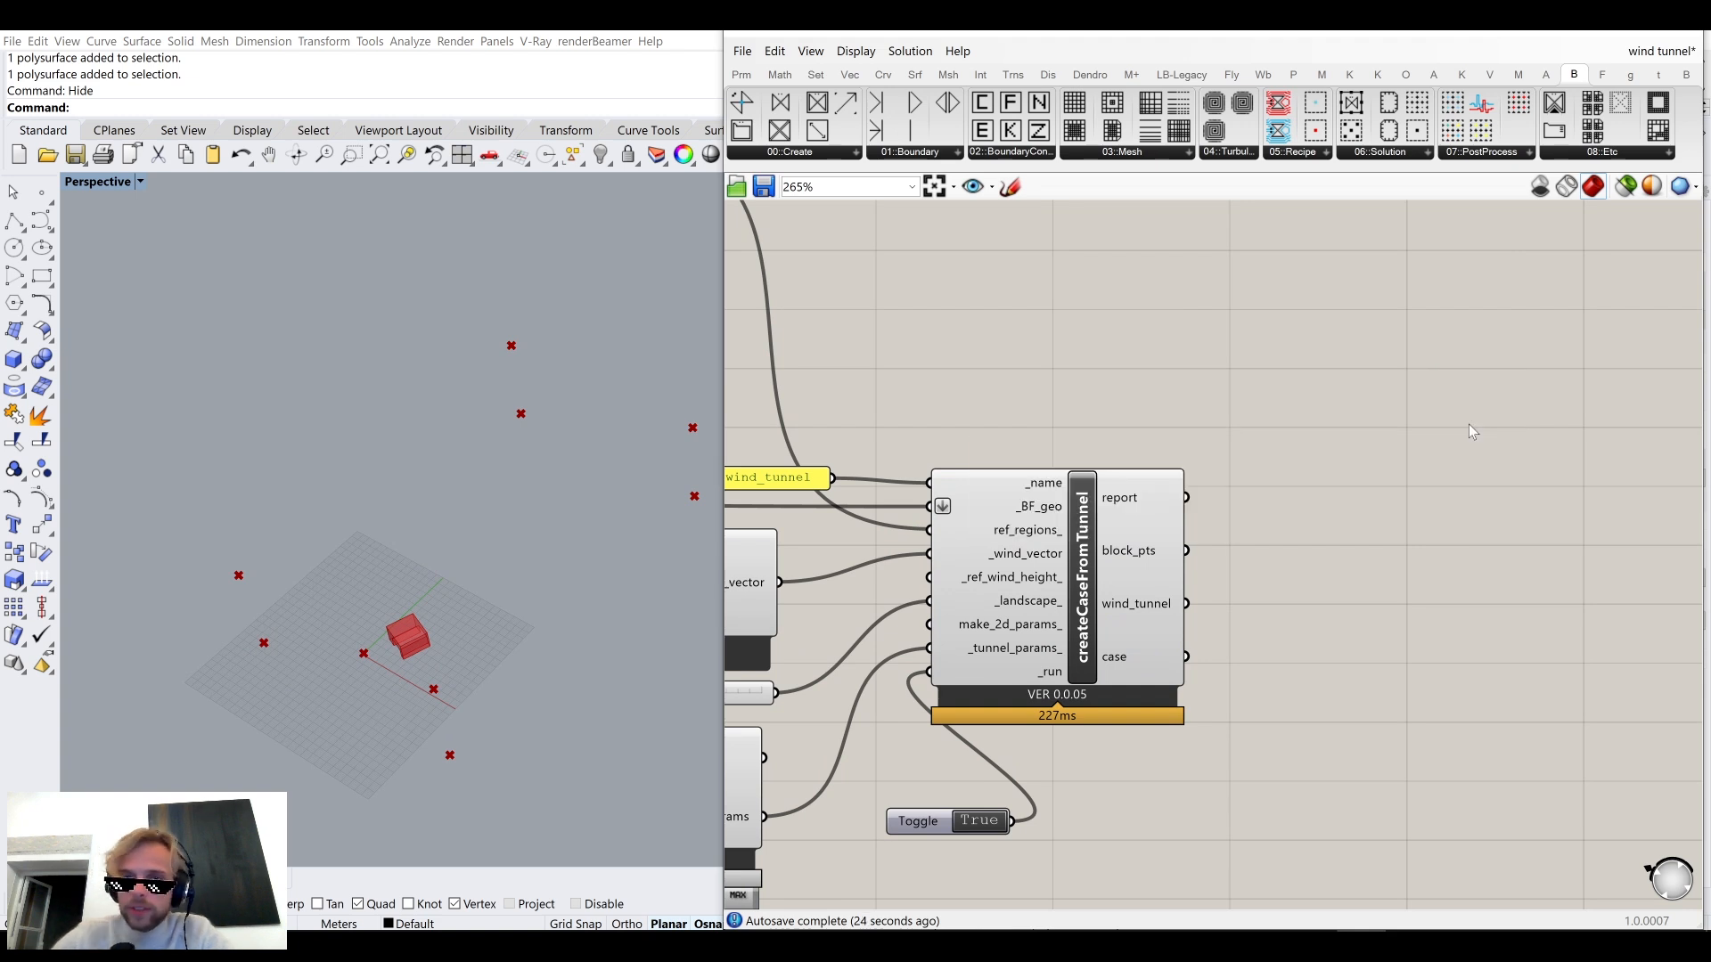
Add a Bounding Box component, connect createCaseFromTunnel's block_pts to its content input and switch it to Union Box.
double_click(1468, 424)
text(boundin)
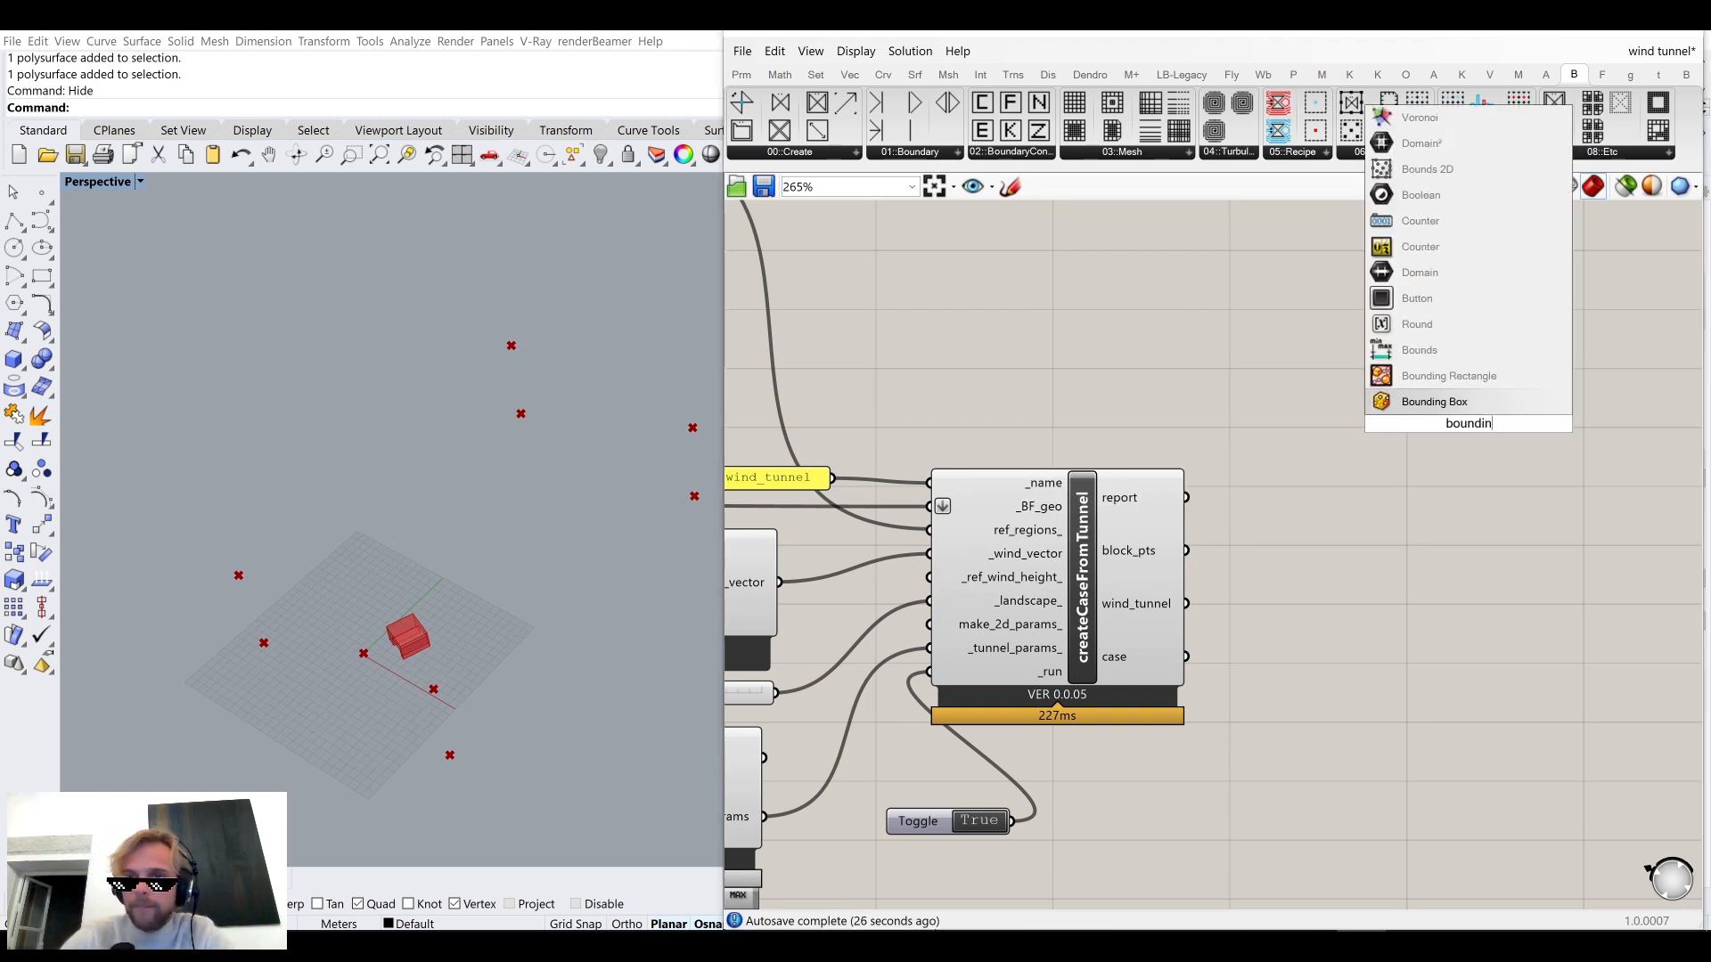
text(g box)
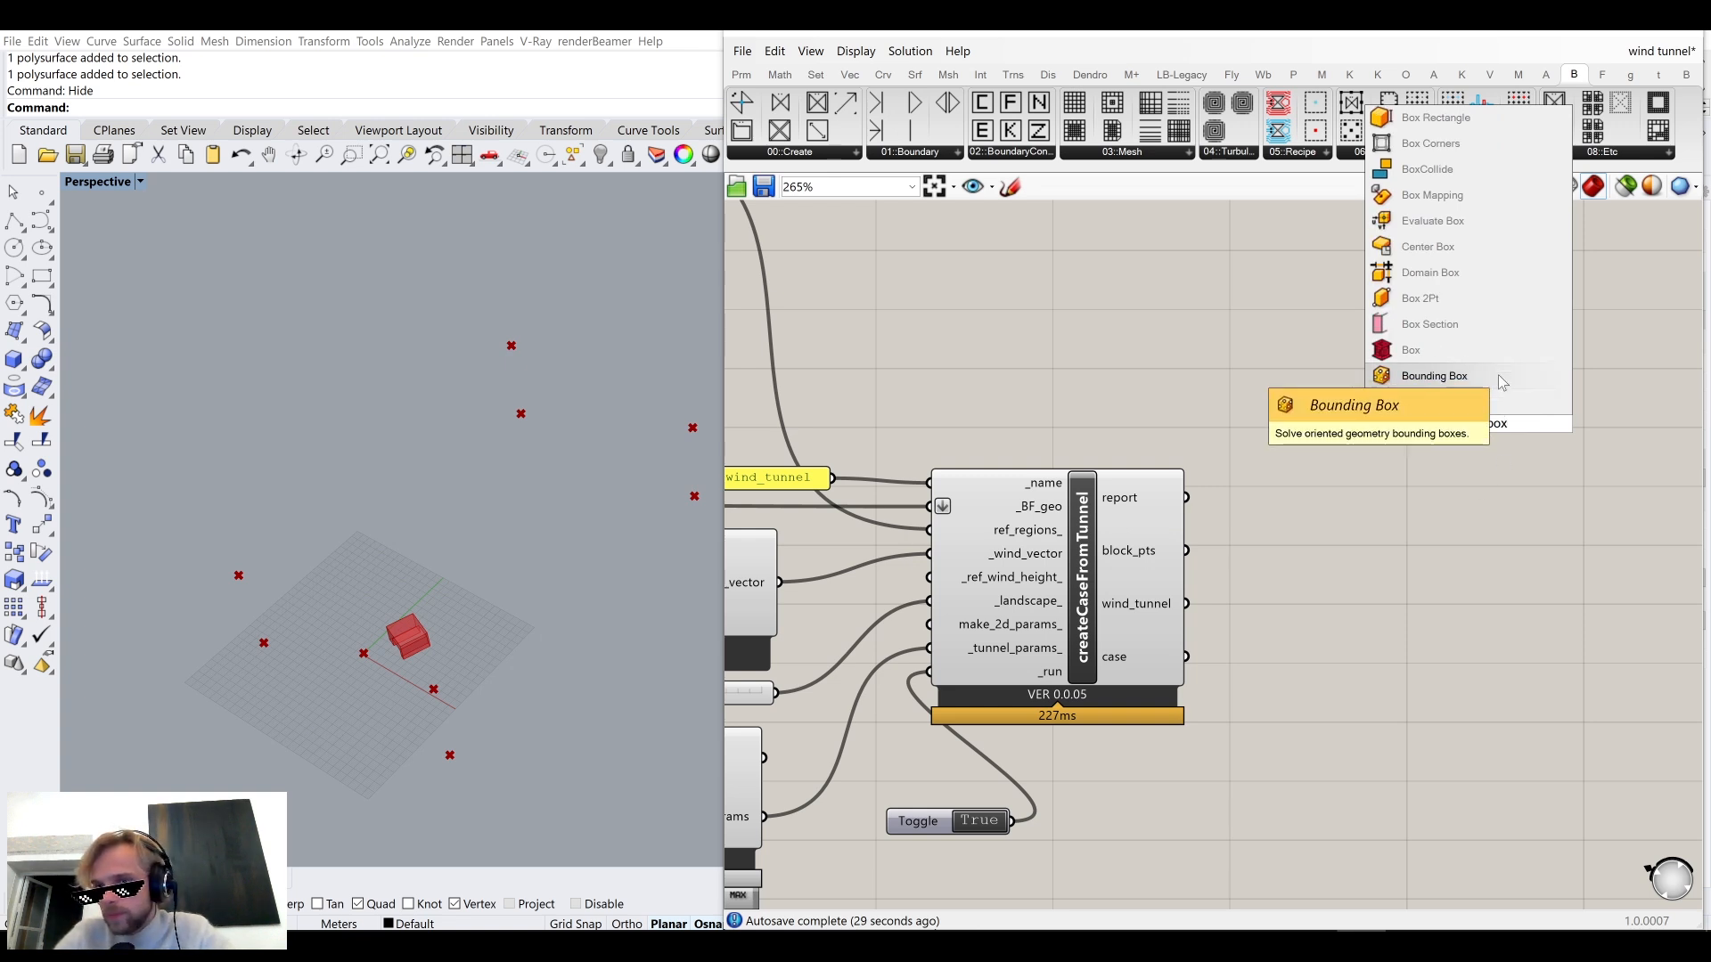
click(1497, 376)
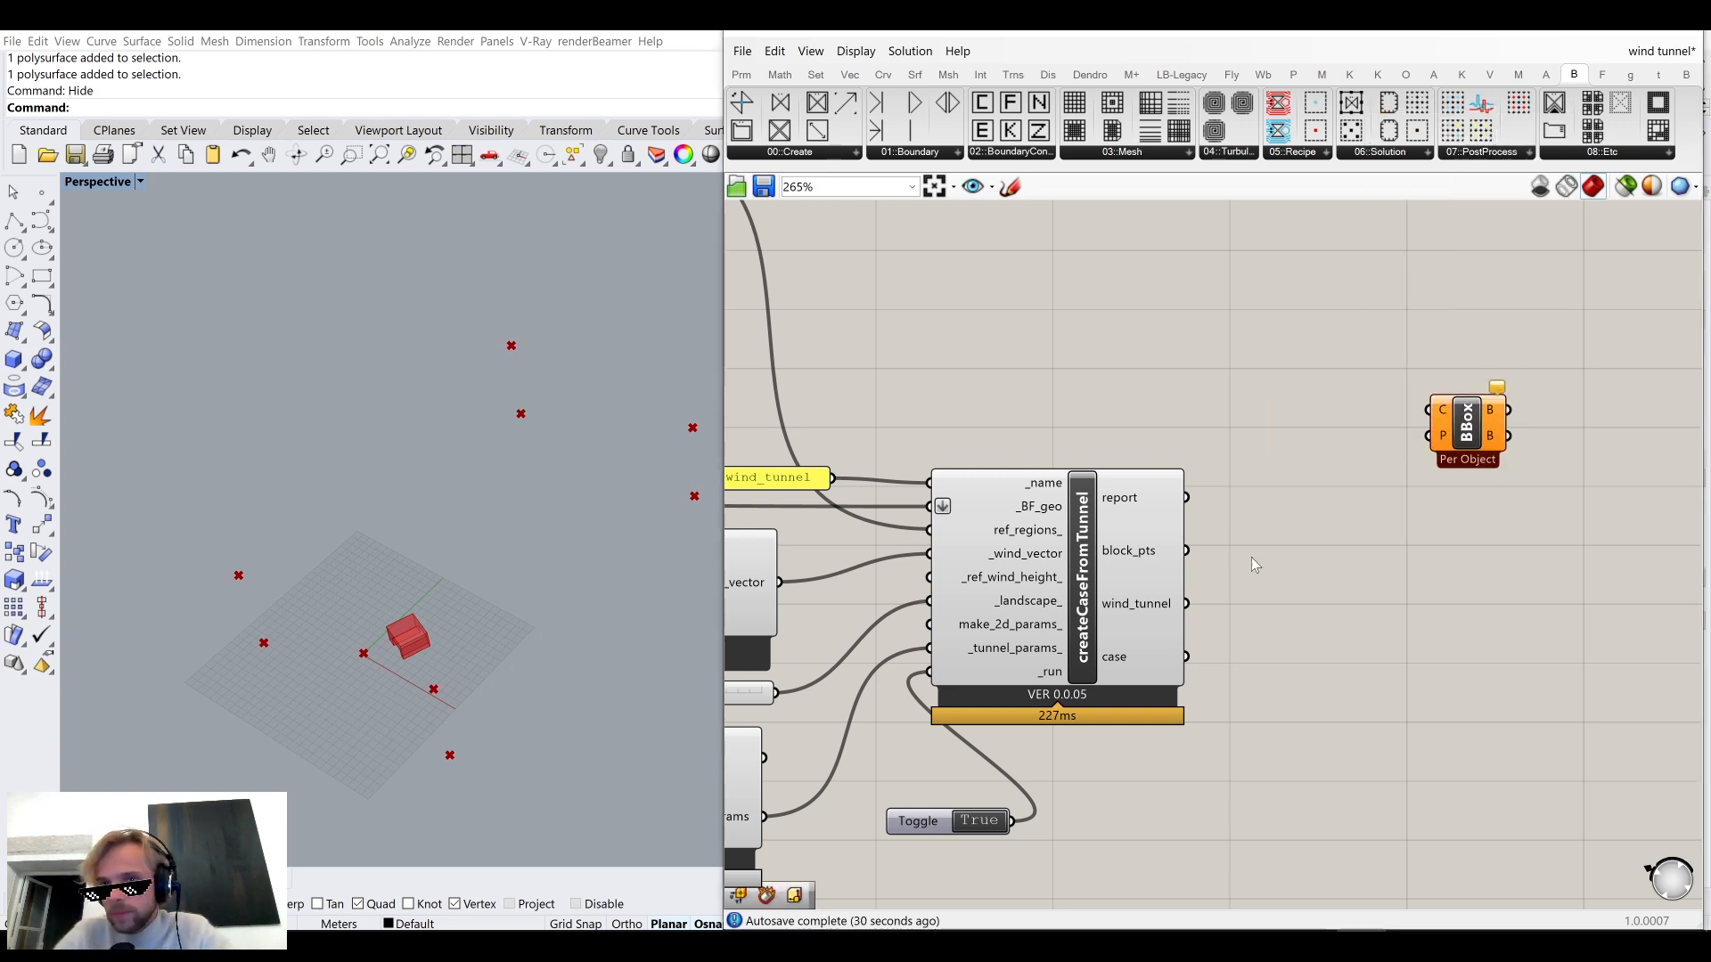
drag(1186, 603, 1343, 526)
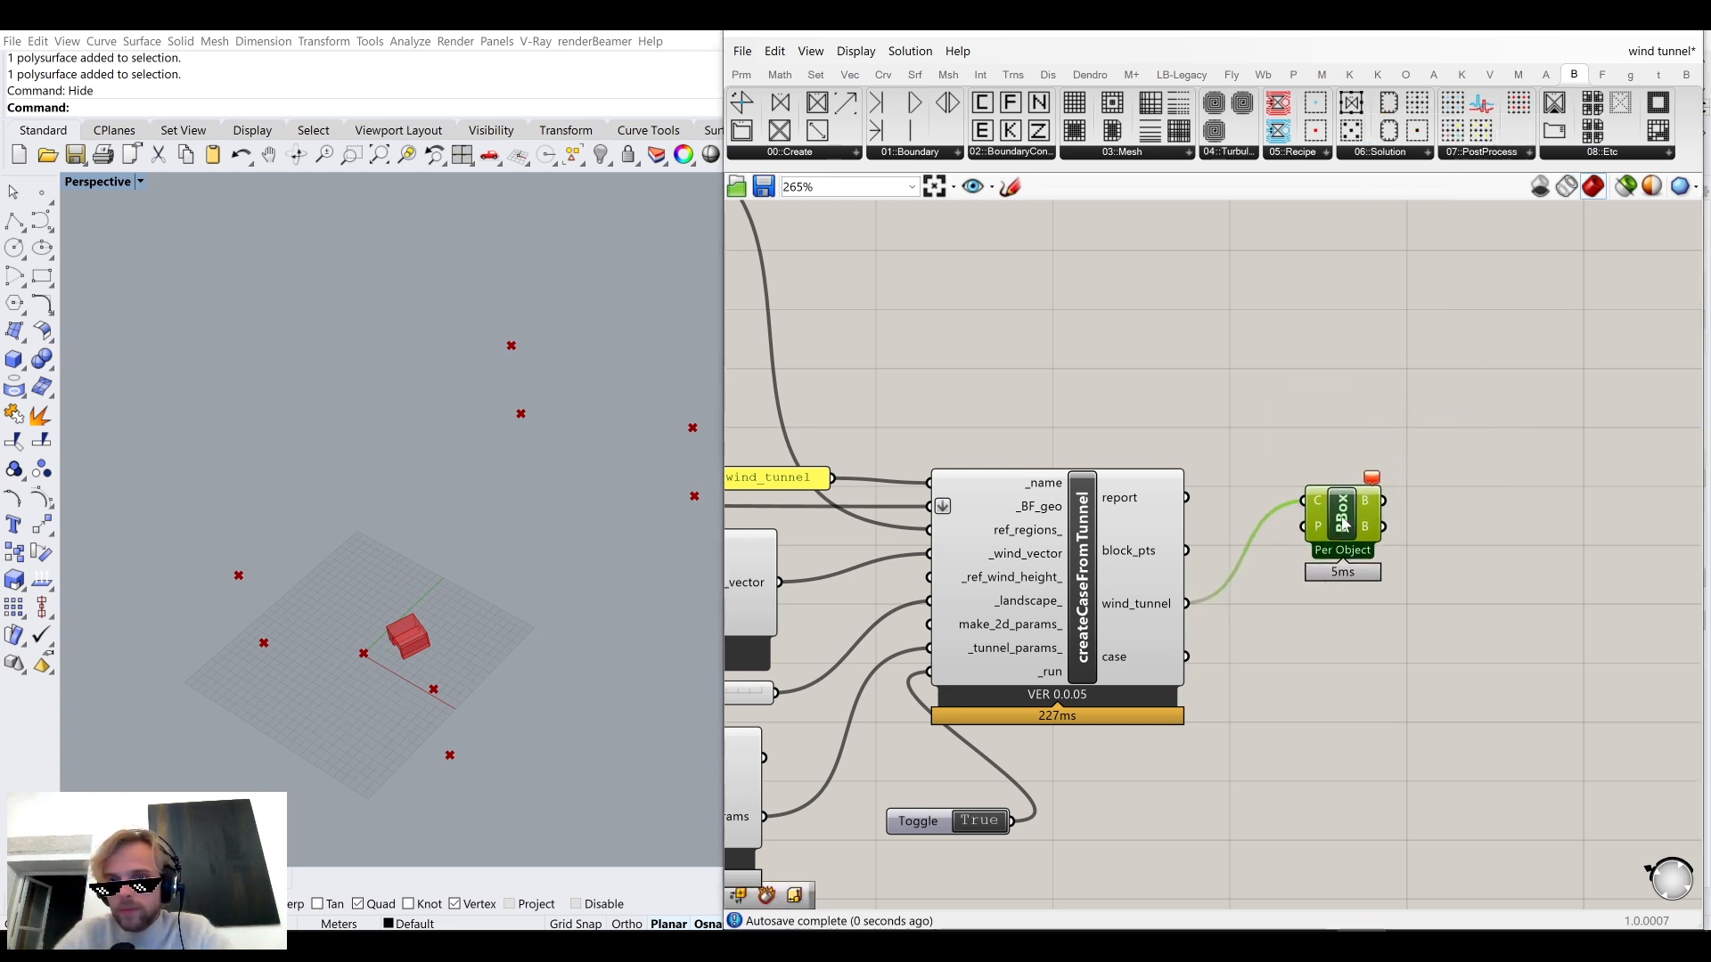
drag(1188, 549, 1304, 501)
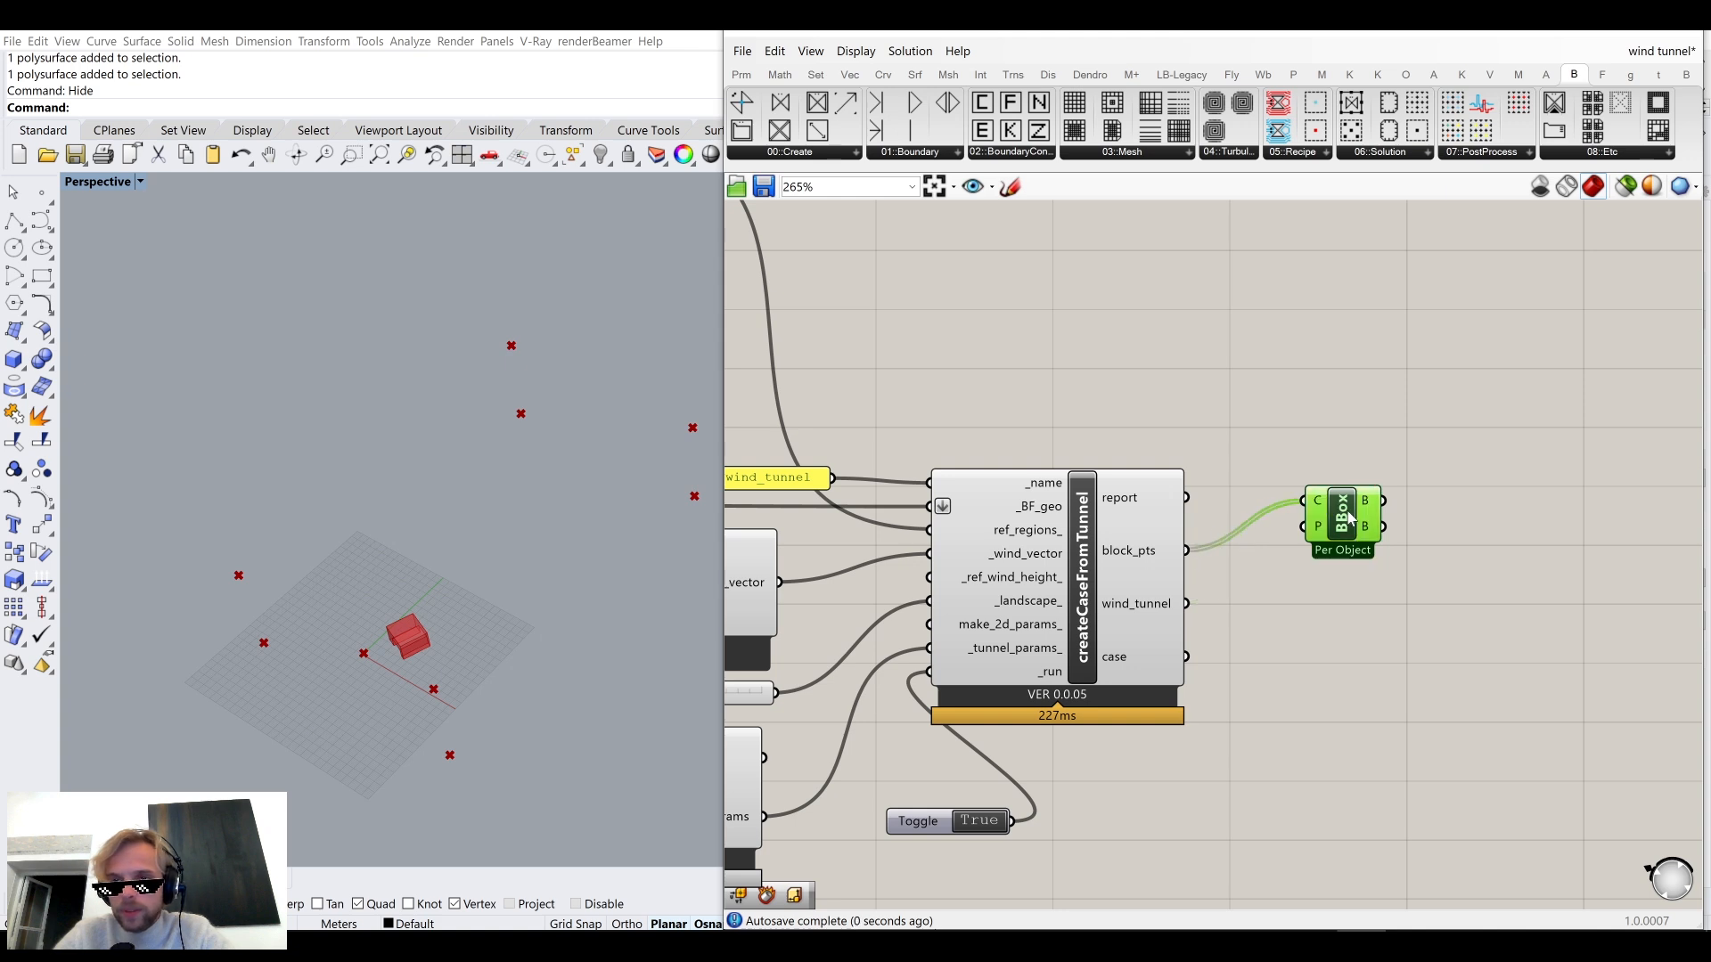
right_click(1350, 519)
click(1397, 603)
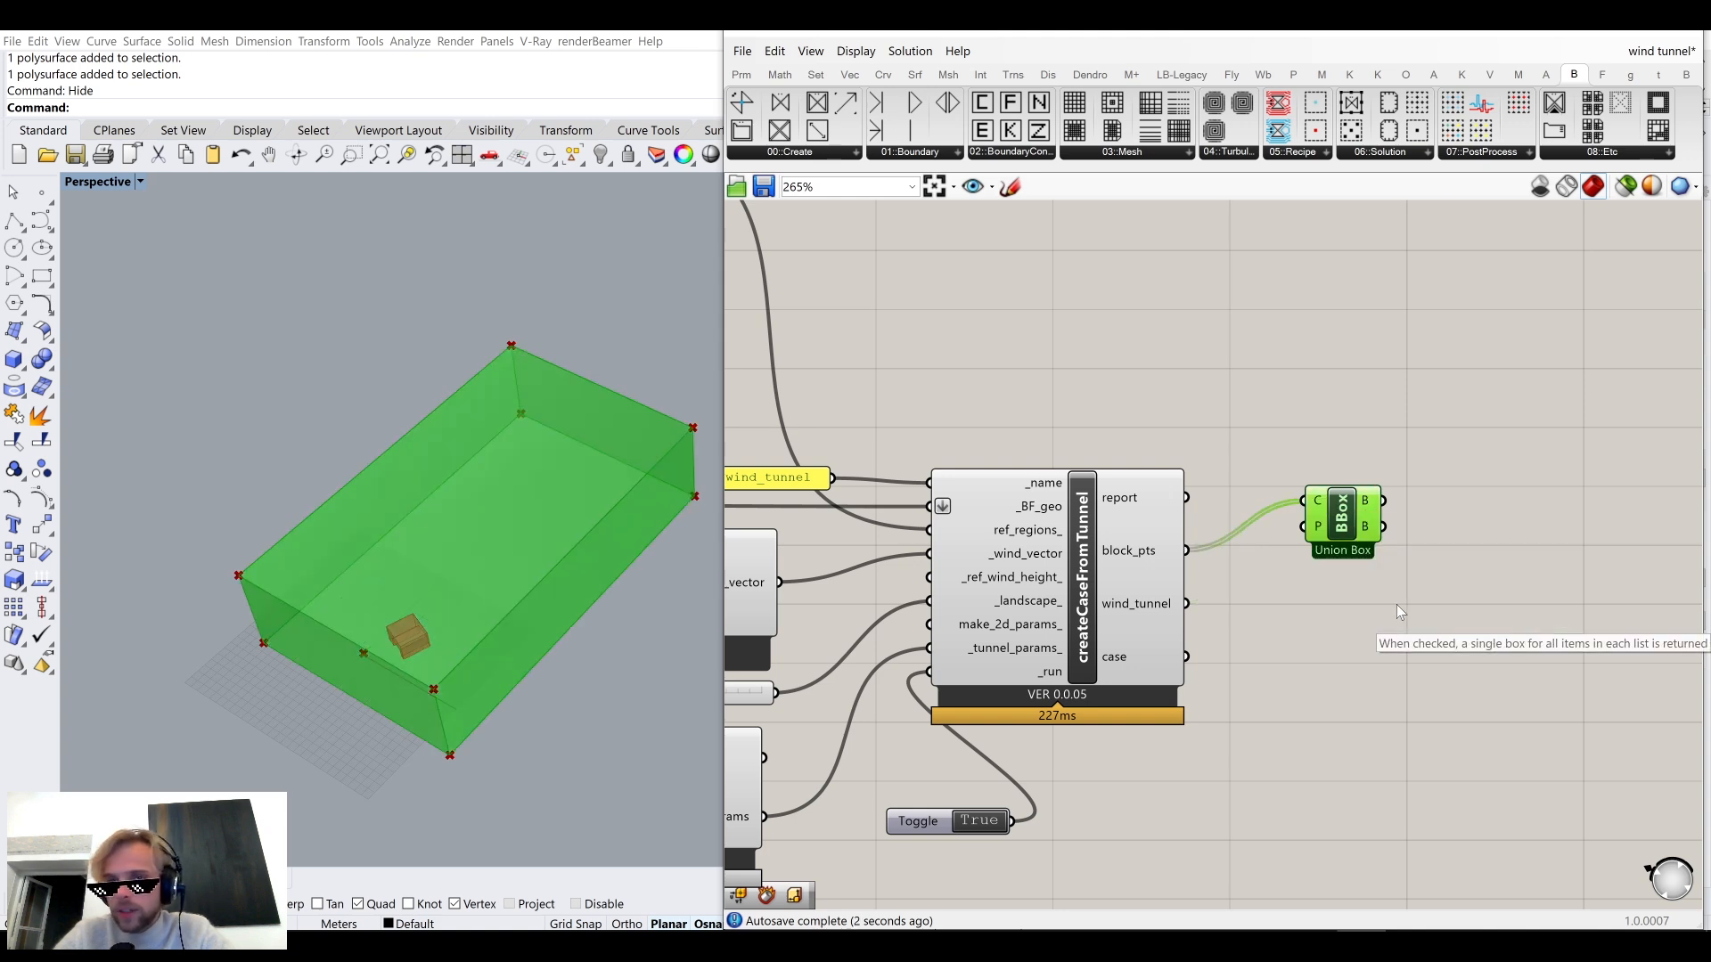
Add a number slider of 1.5, connect it to _windward_x_ on tunnelParams and align it with that input.
right_drag(678, 535, 431, 569)
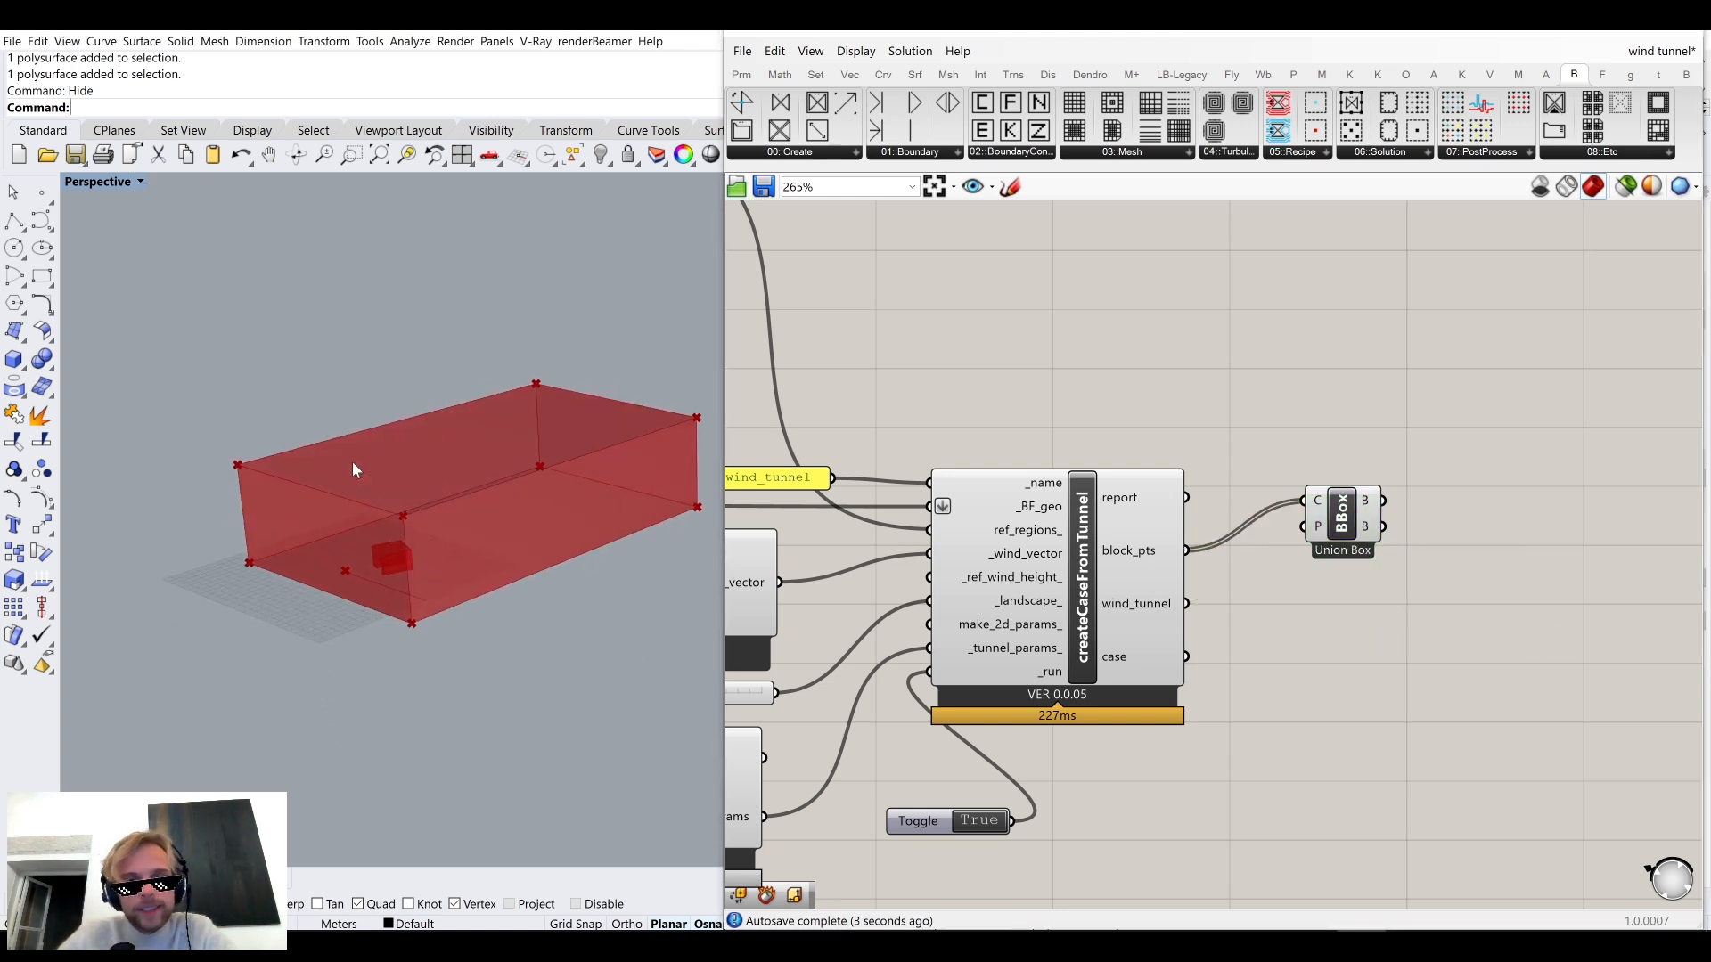
scroll(969, 508, down, 4)
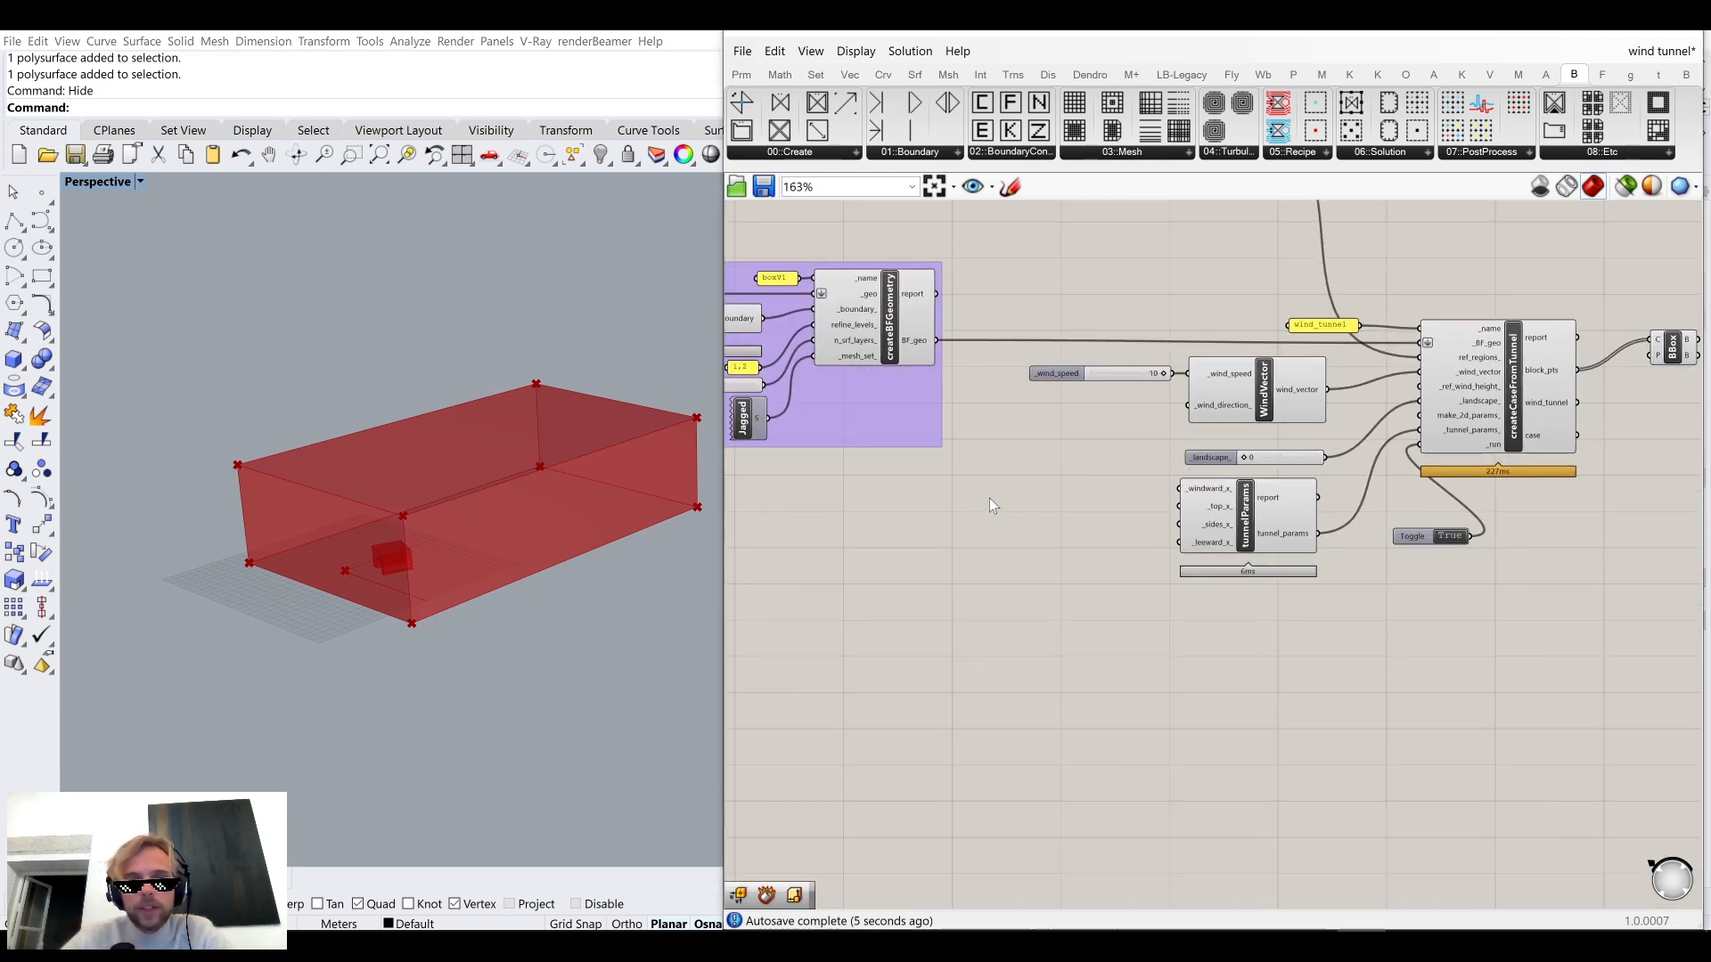
right_drag(472, 513, 472, 548)
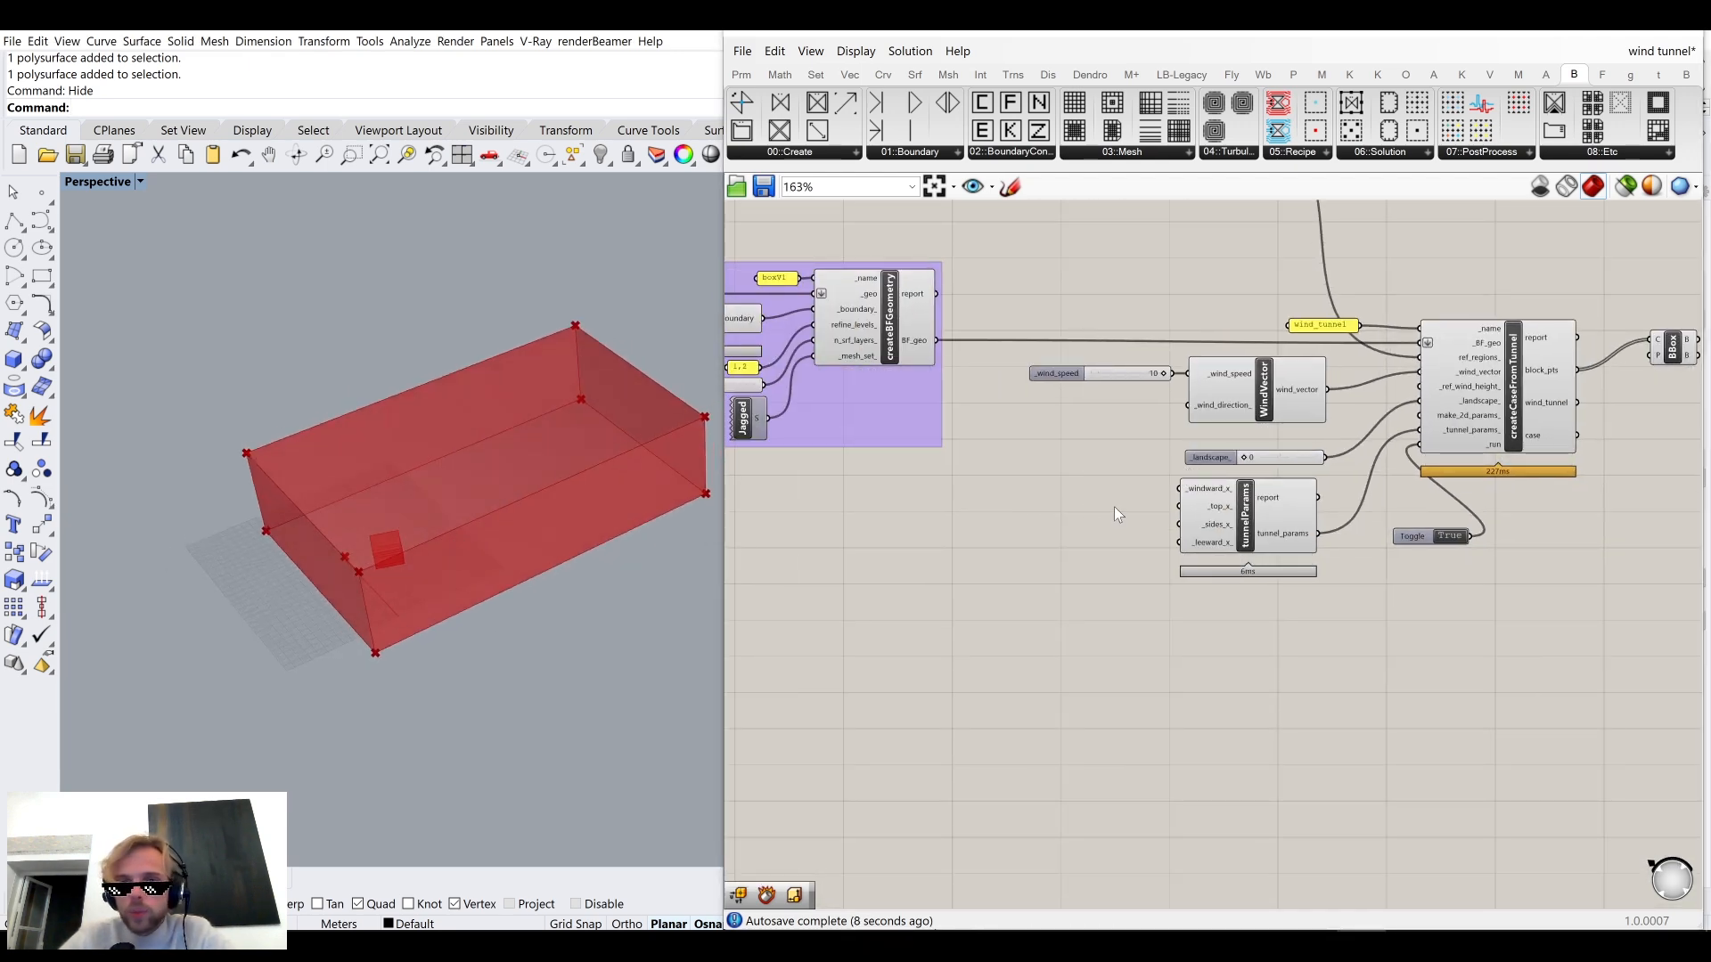
scroll(1239, 489, up, 5)
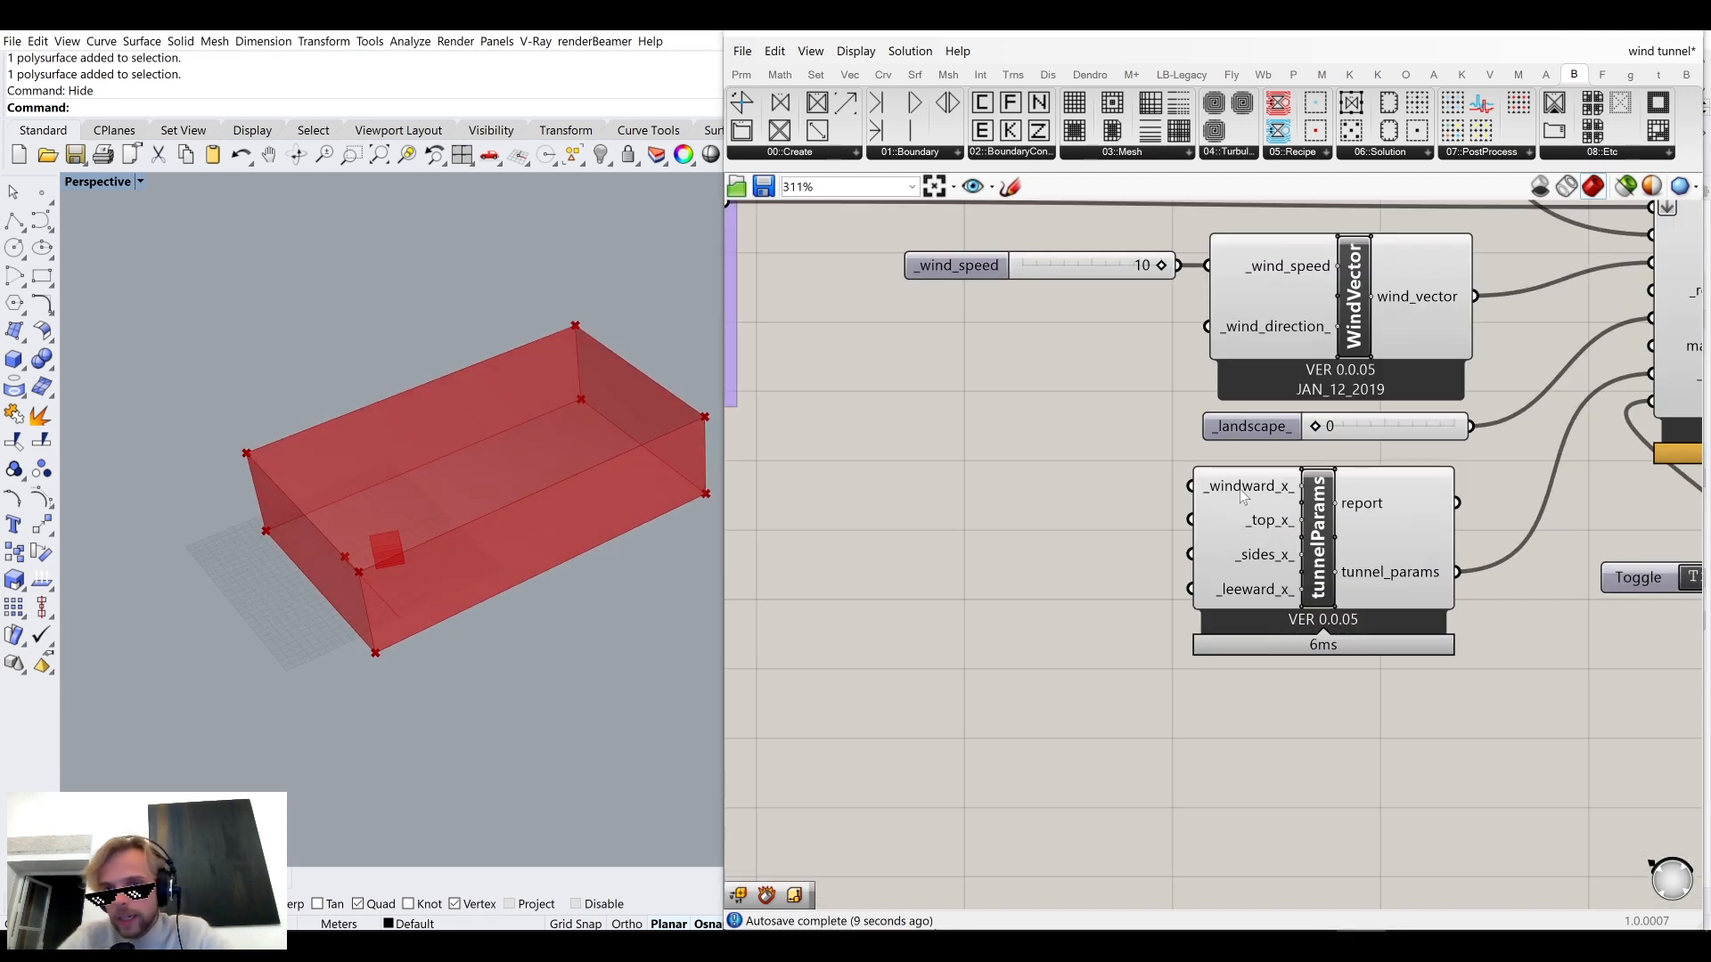
double_click(991, 526)
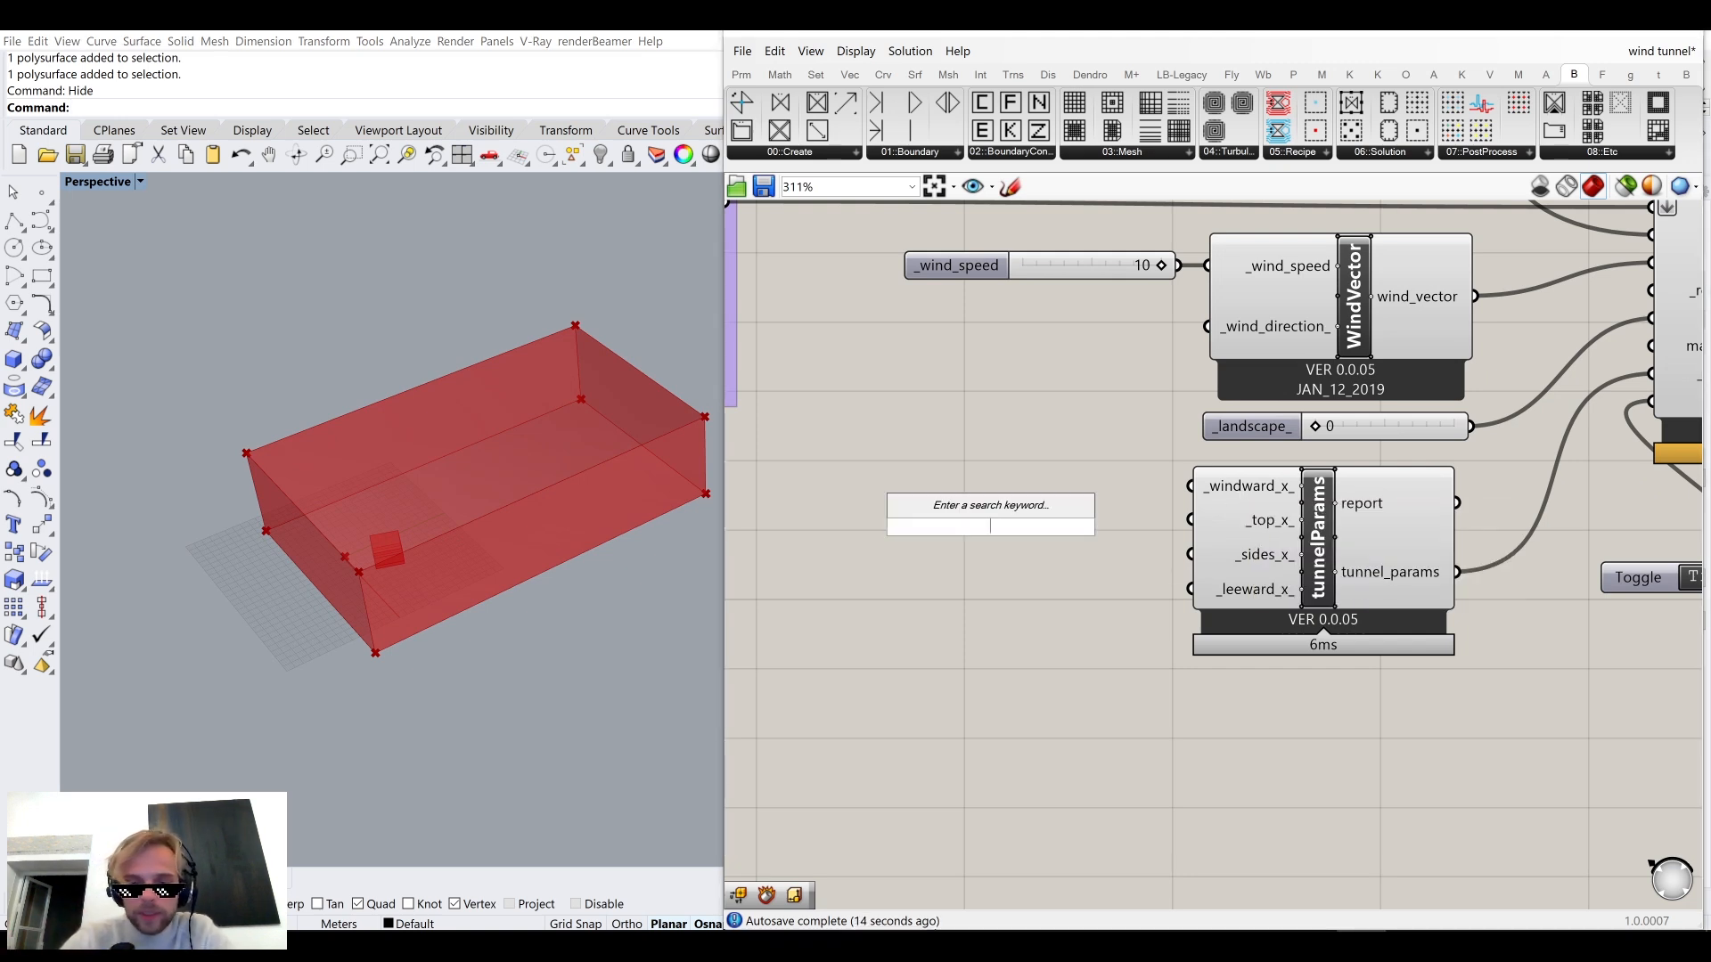
text(1.5)
key(Return)
drag(1100, 528, 1192, 488)
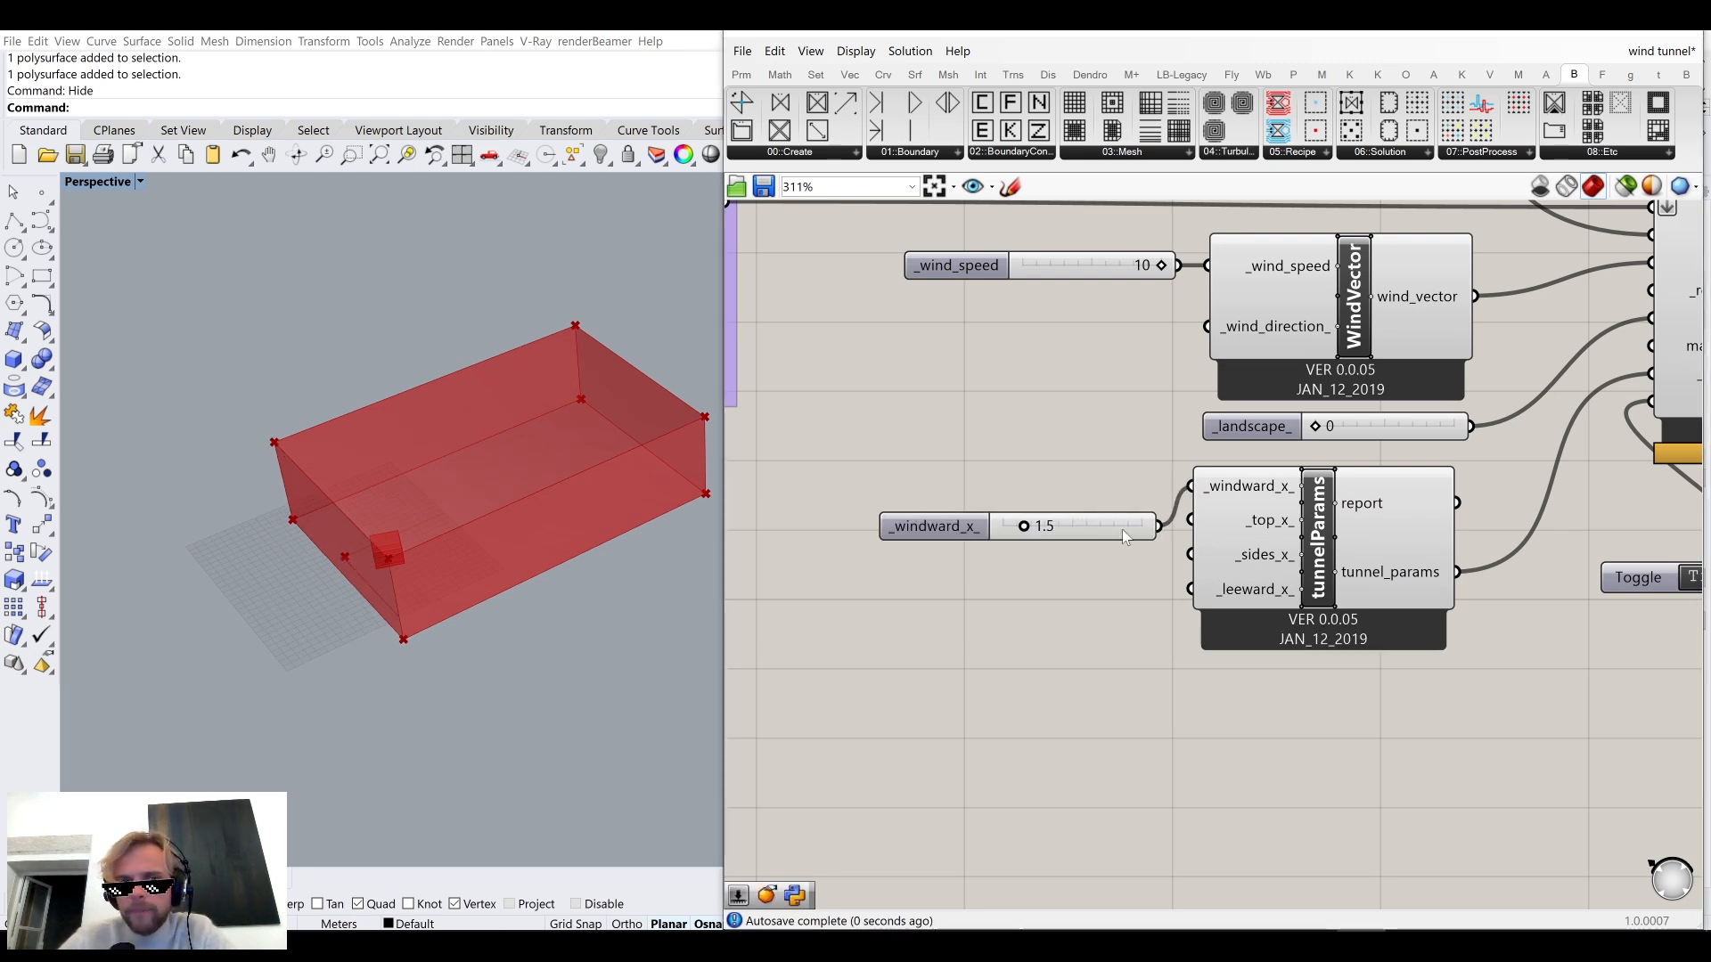
drag(1084, 548, 1096, 505)
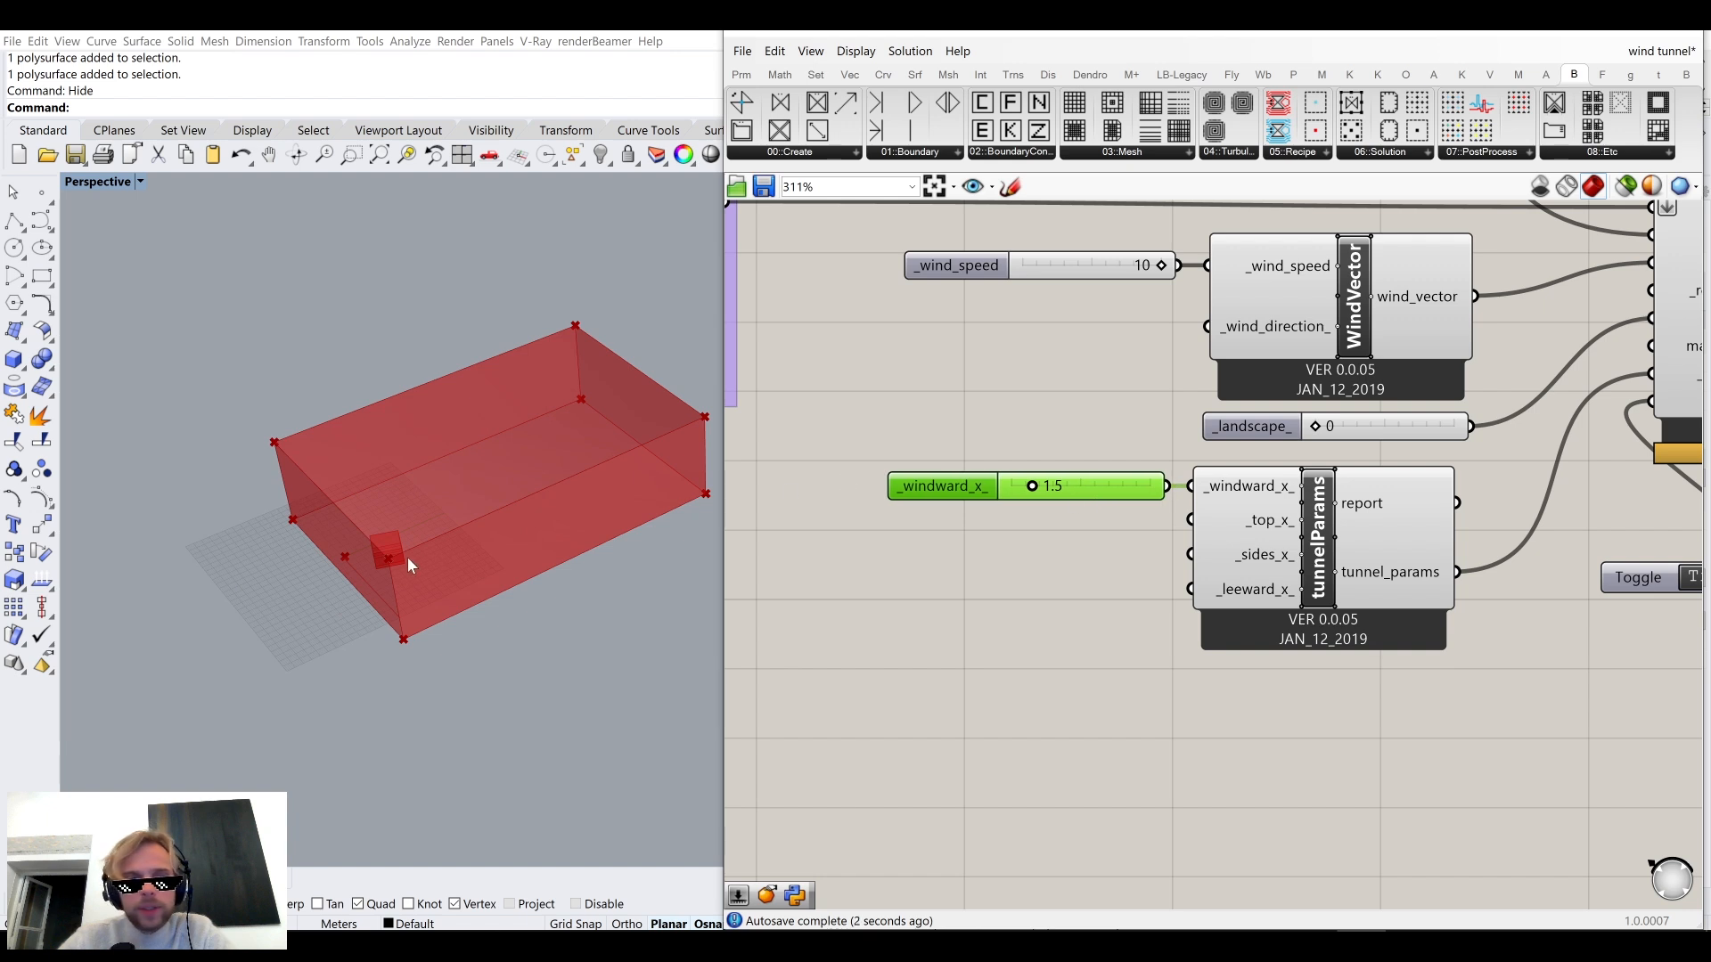
Try feeding the 1.5 windward slider into _top_x_ on tunnelParams as well, and undo that connection.
scroll(410, 554, up, 5)
right_drag(410, 554, 178, 482)
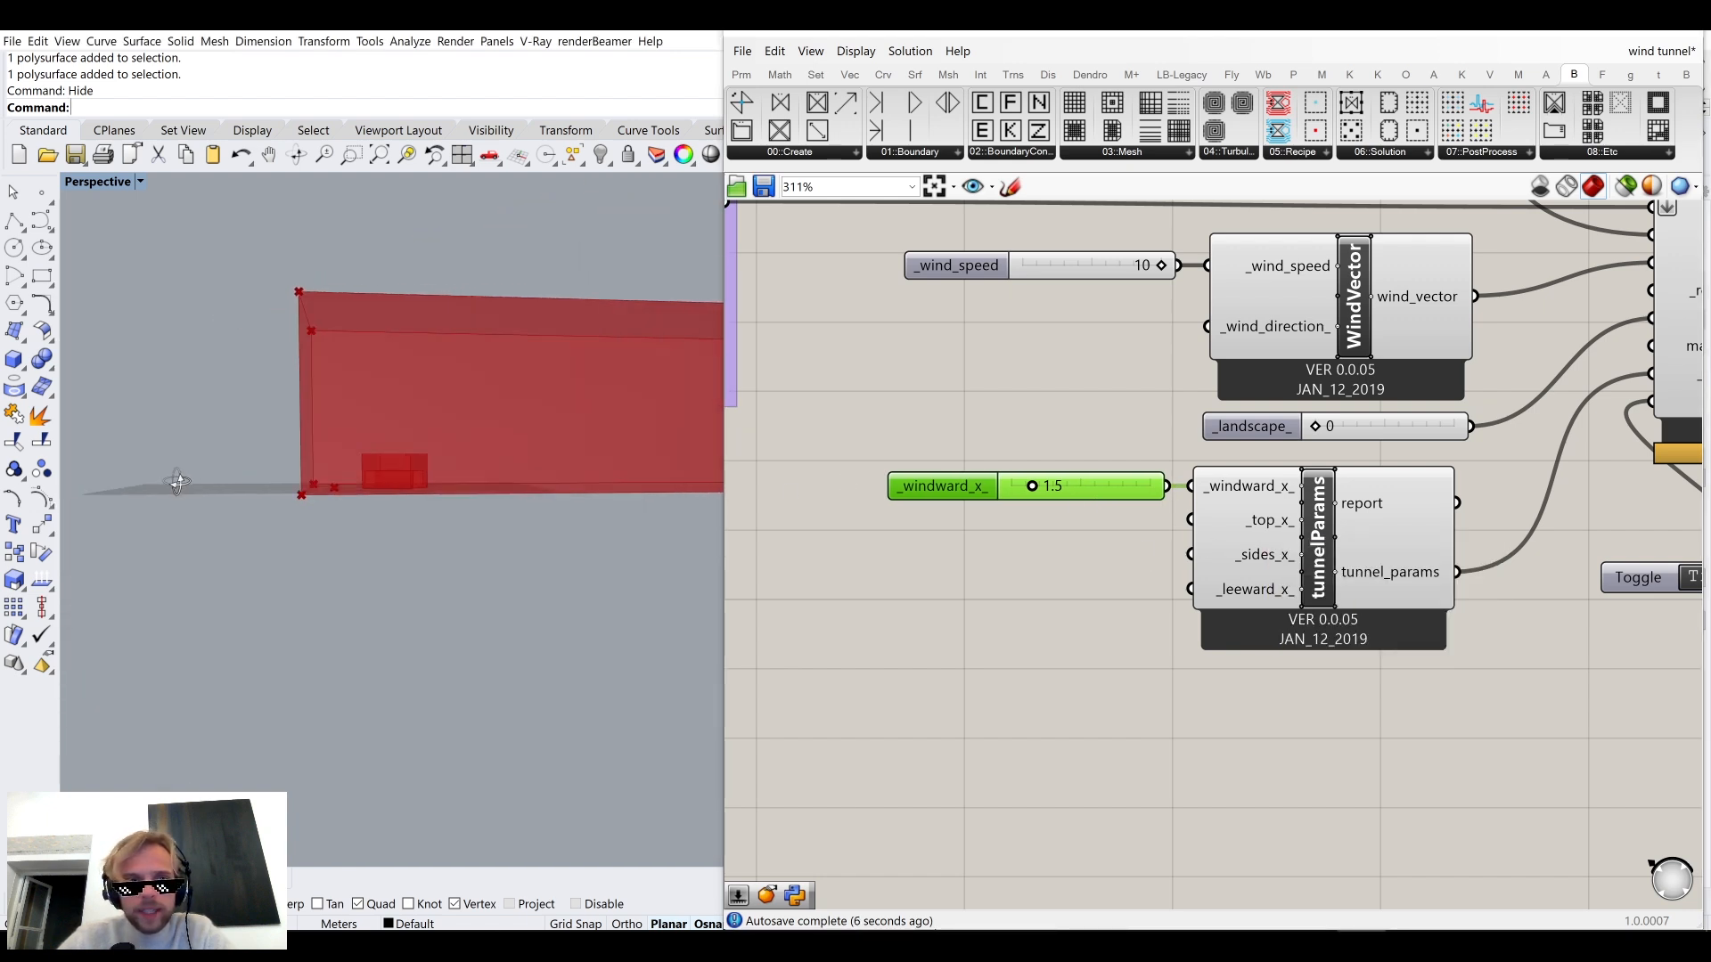
double_click(956, 558)
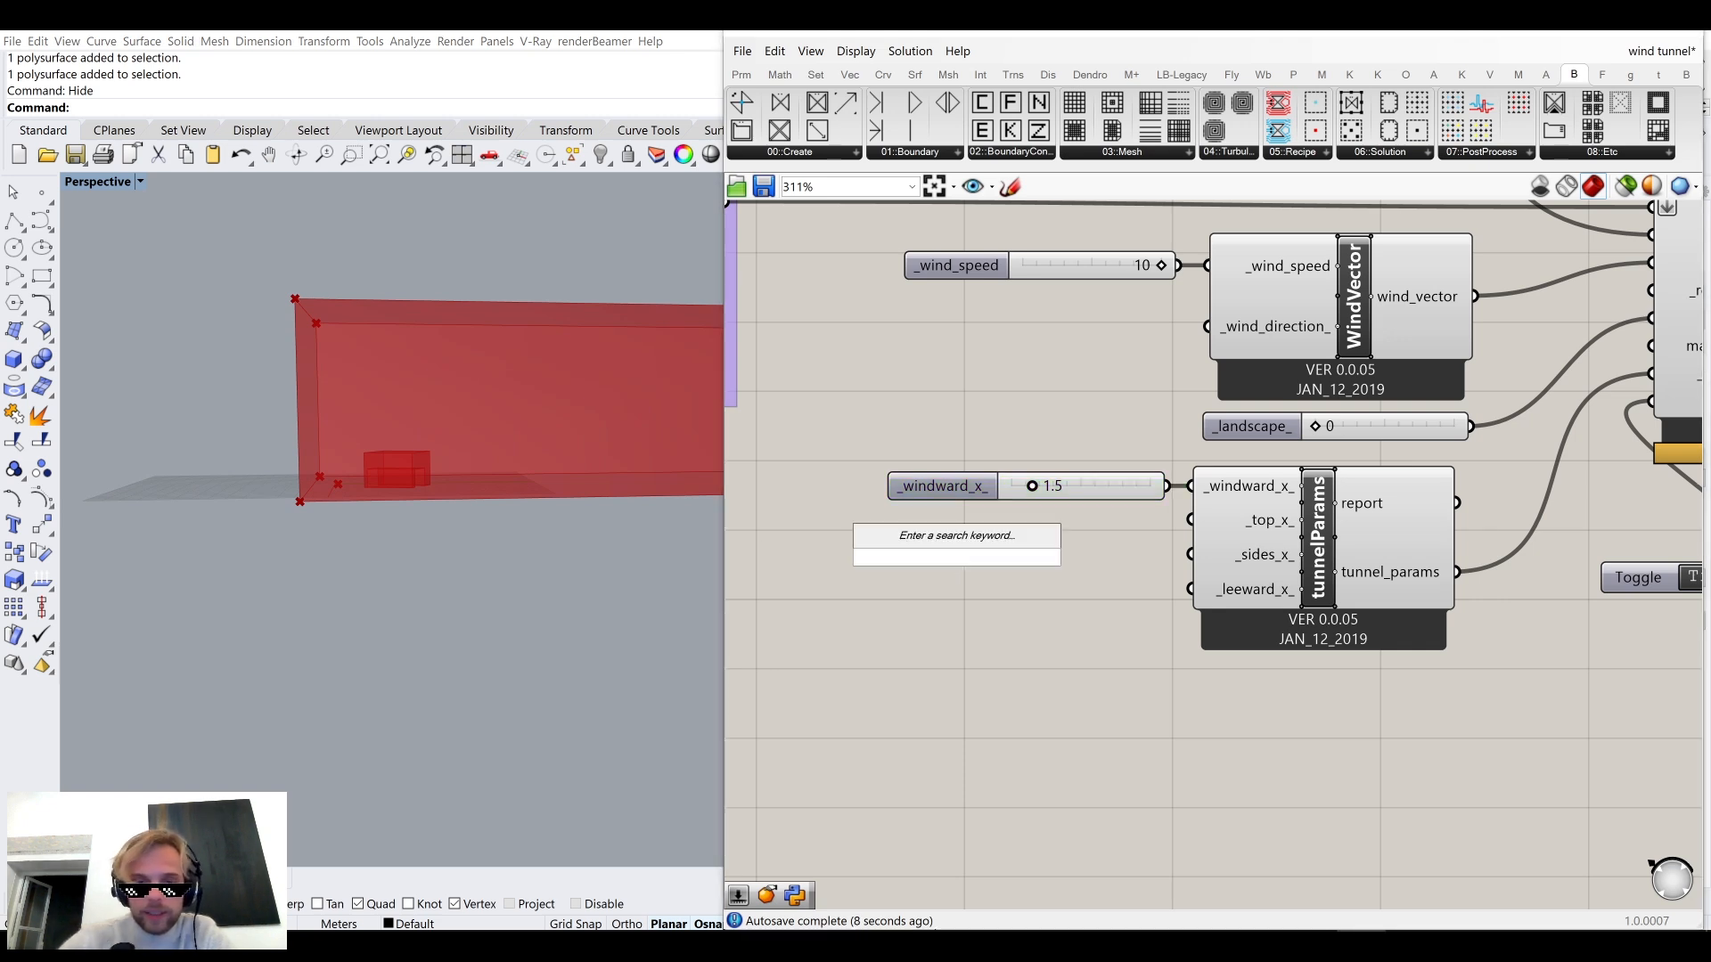
drag(1167, 485, 1194, 522)
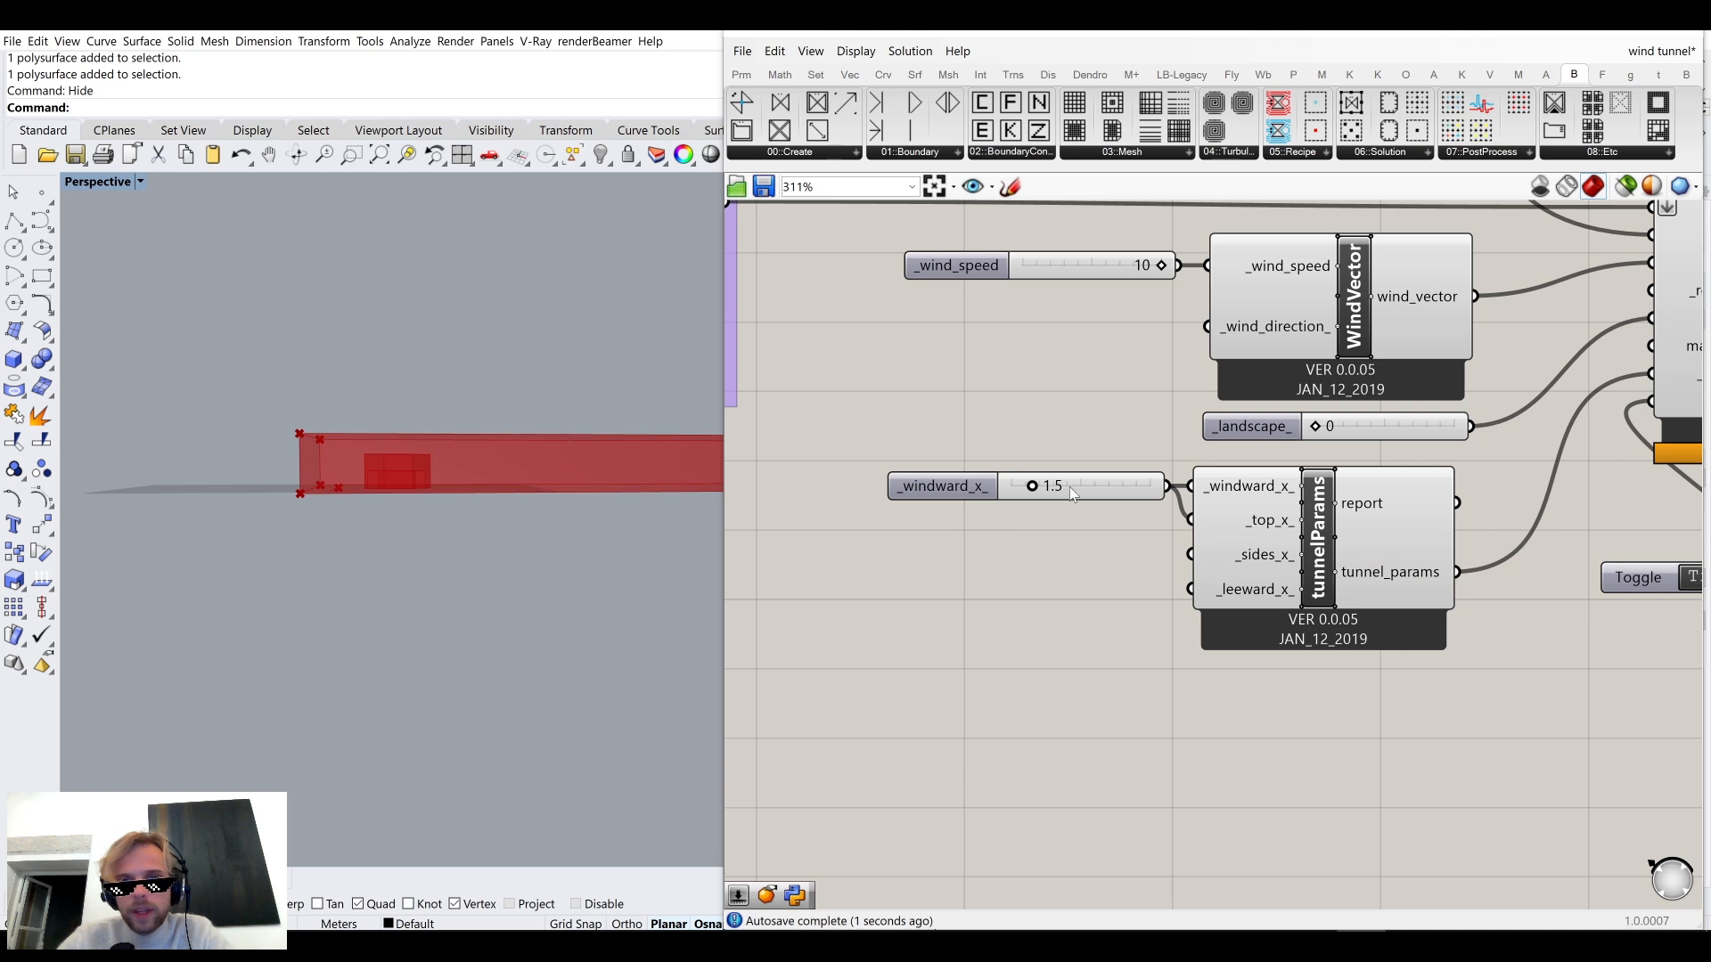
key(ctrl+z)
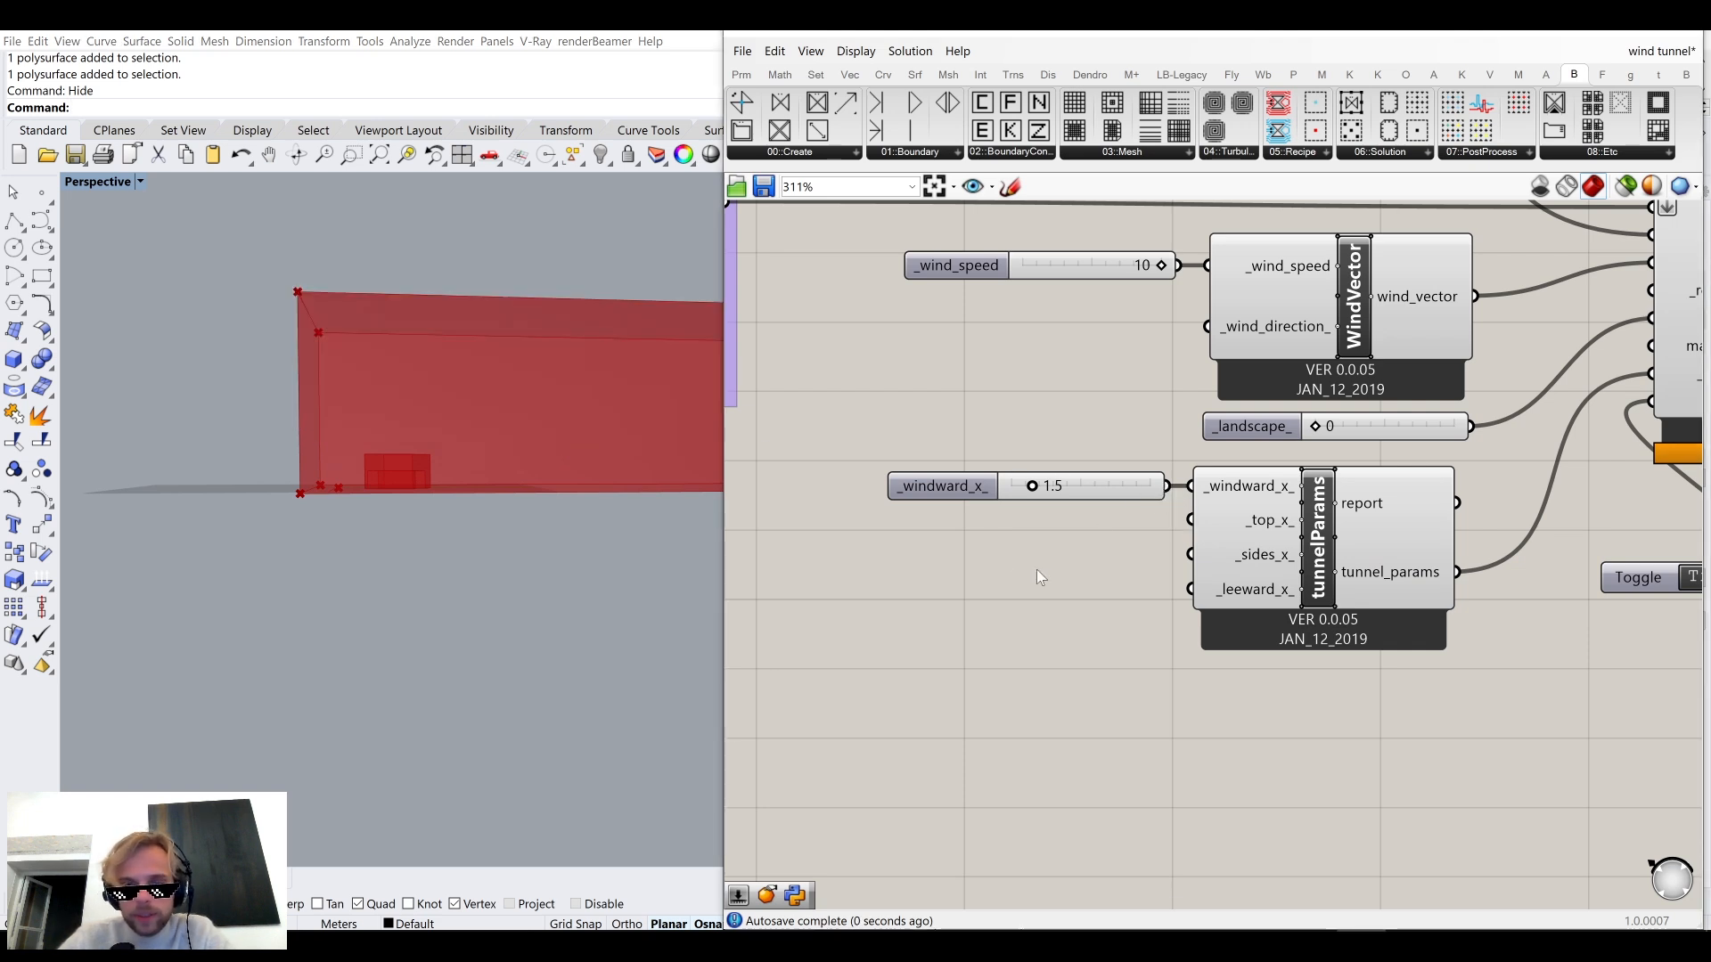
Add a number slider of 2, connect it to _top_x_ on tunnelParams and place it under the windward slider.
double_click(1036, 566)
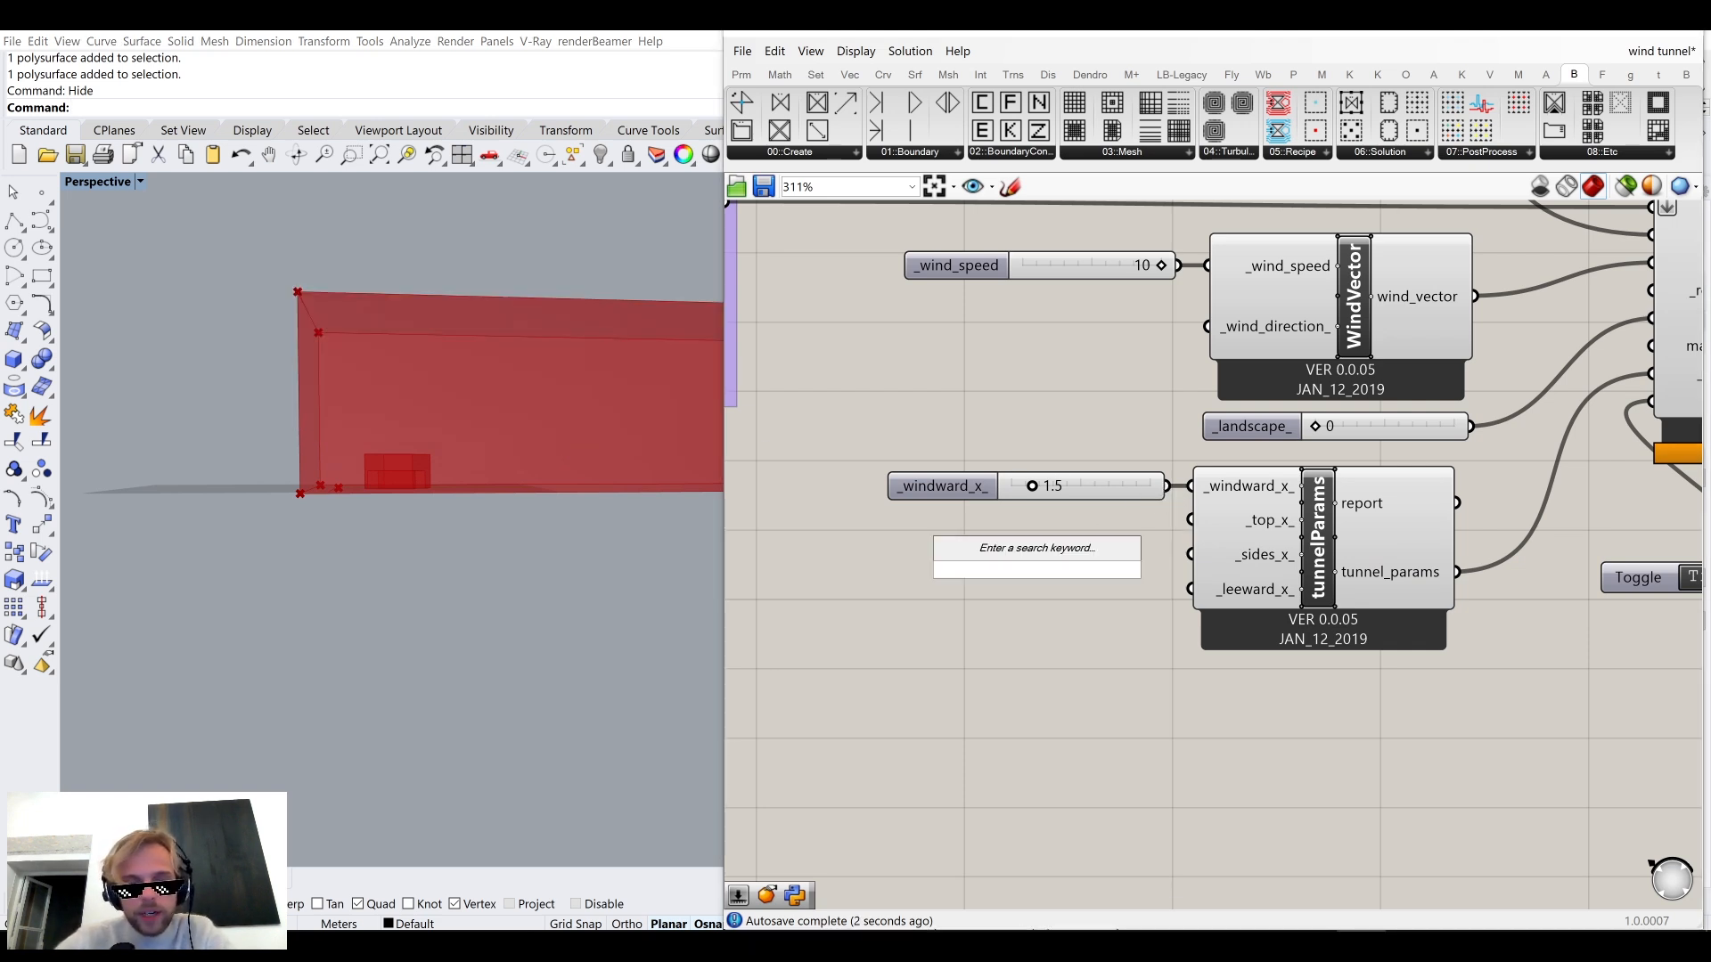
text(2)
key(Return)
drag(1148, 570, 1190, 520)
drag(1113, 579, 1121, 521)
click(1112, 434)
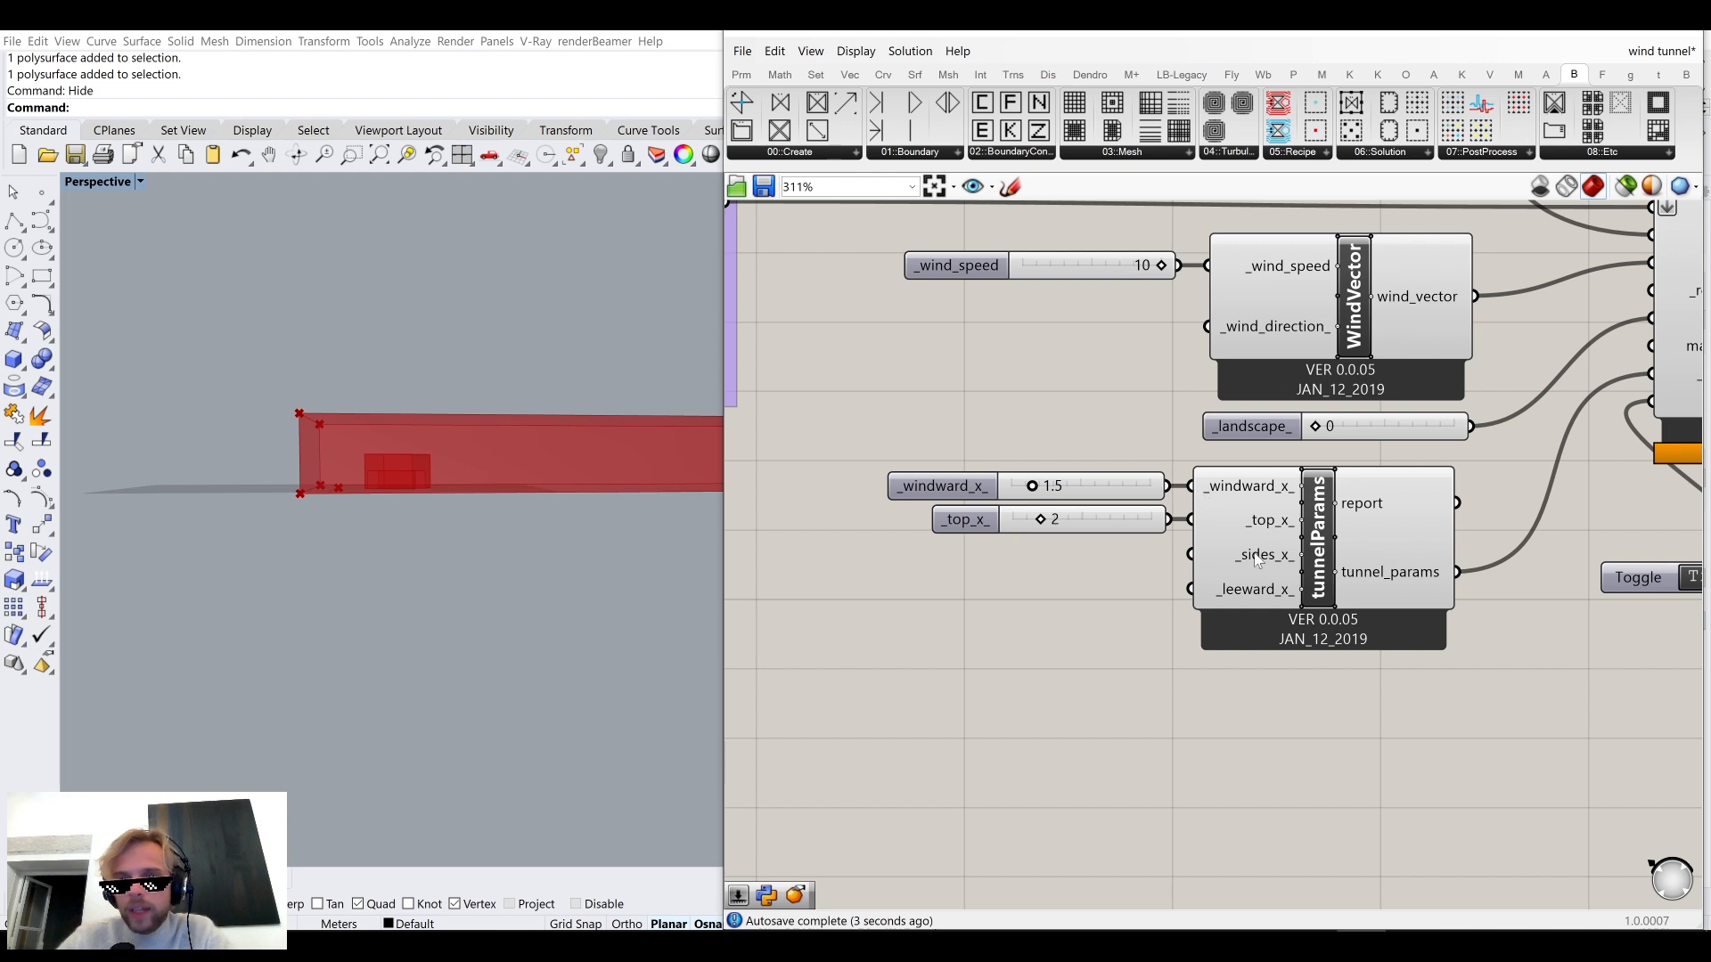
Connect the 1.5 slider also to _sides_x_ and _leeward_x_ on tunnelParams, and move it beside the _sides_x_ input.
right_drag(1002, 568, 1026, 592)
right_drag(512, 401, 496, 692)
mouse_move(384, 771)
right_down()
mouse_move(427, 630)
mouse_move(386, 765)
right_up()
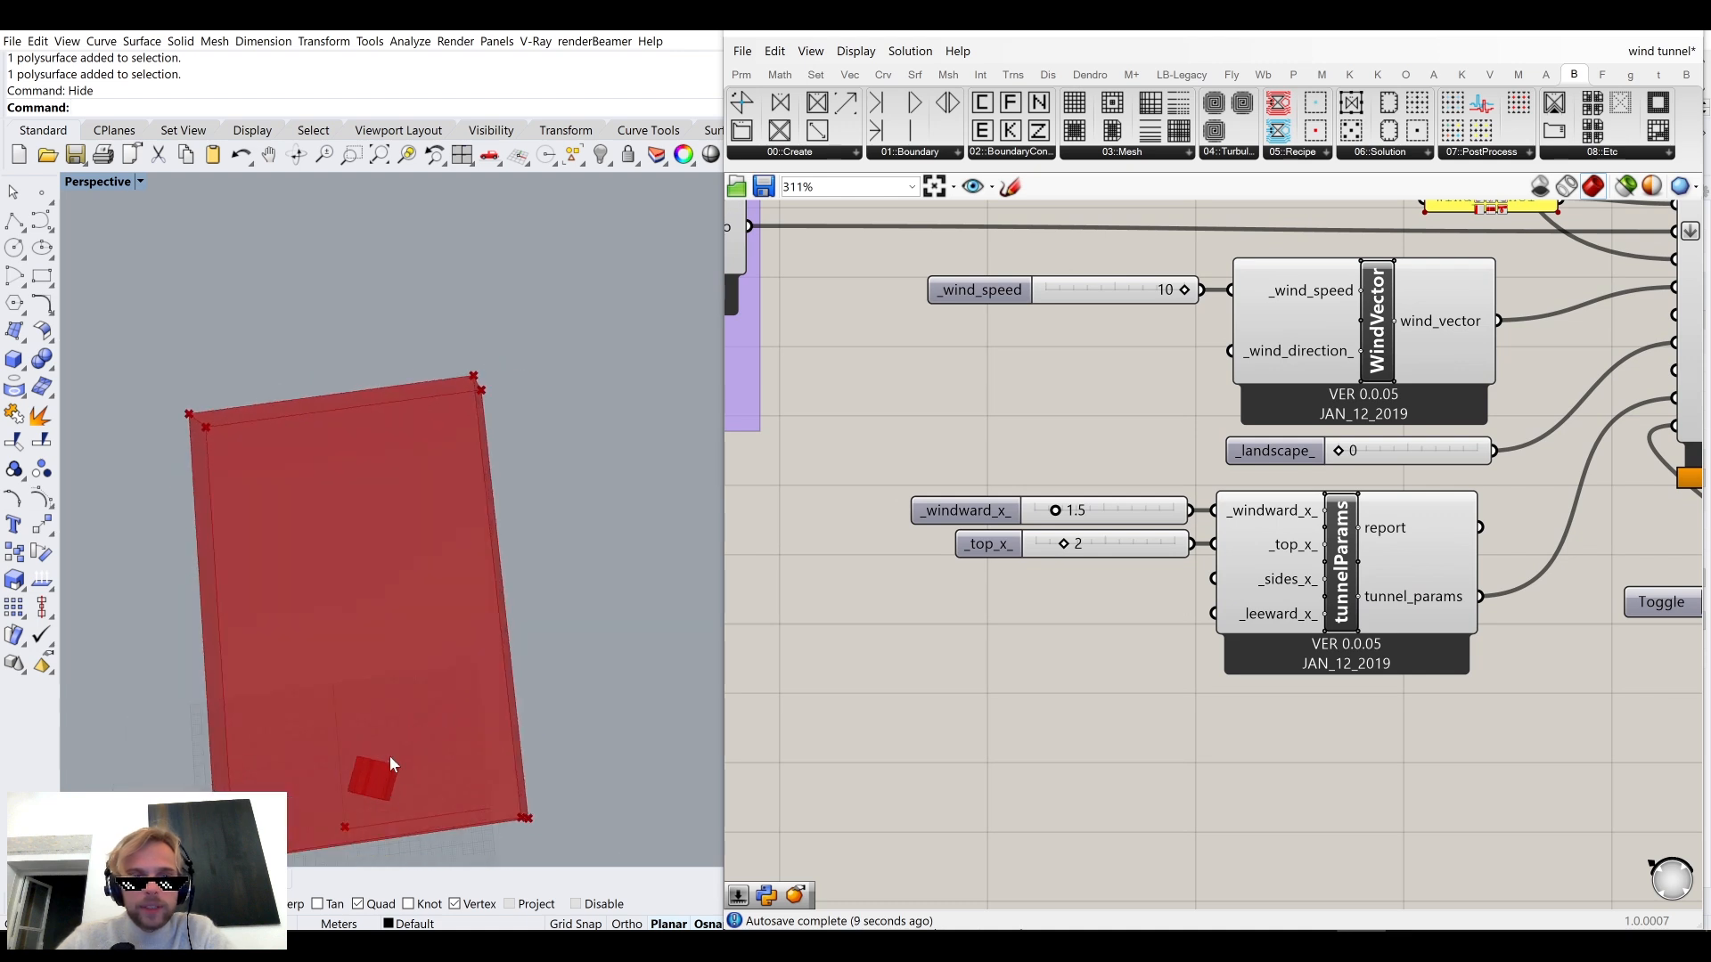
right_drag(372, 432, 590, 499)
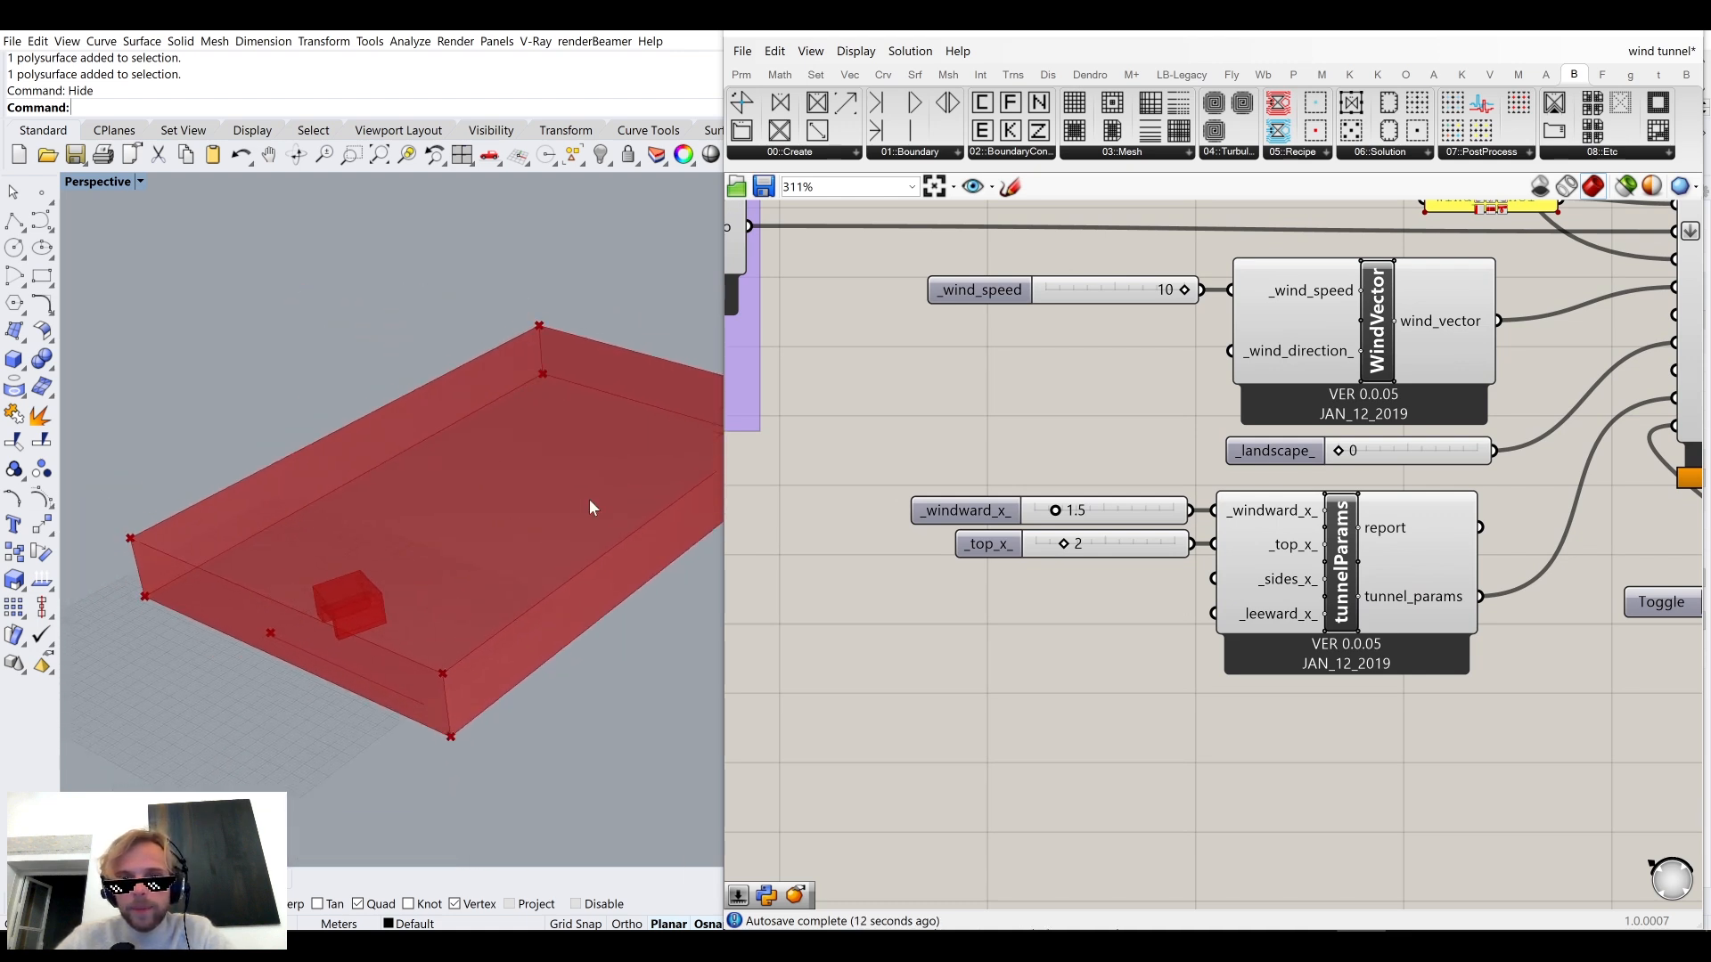
double_click(1019, 631)
drag(1191, 511, 1215, 580)
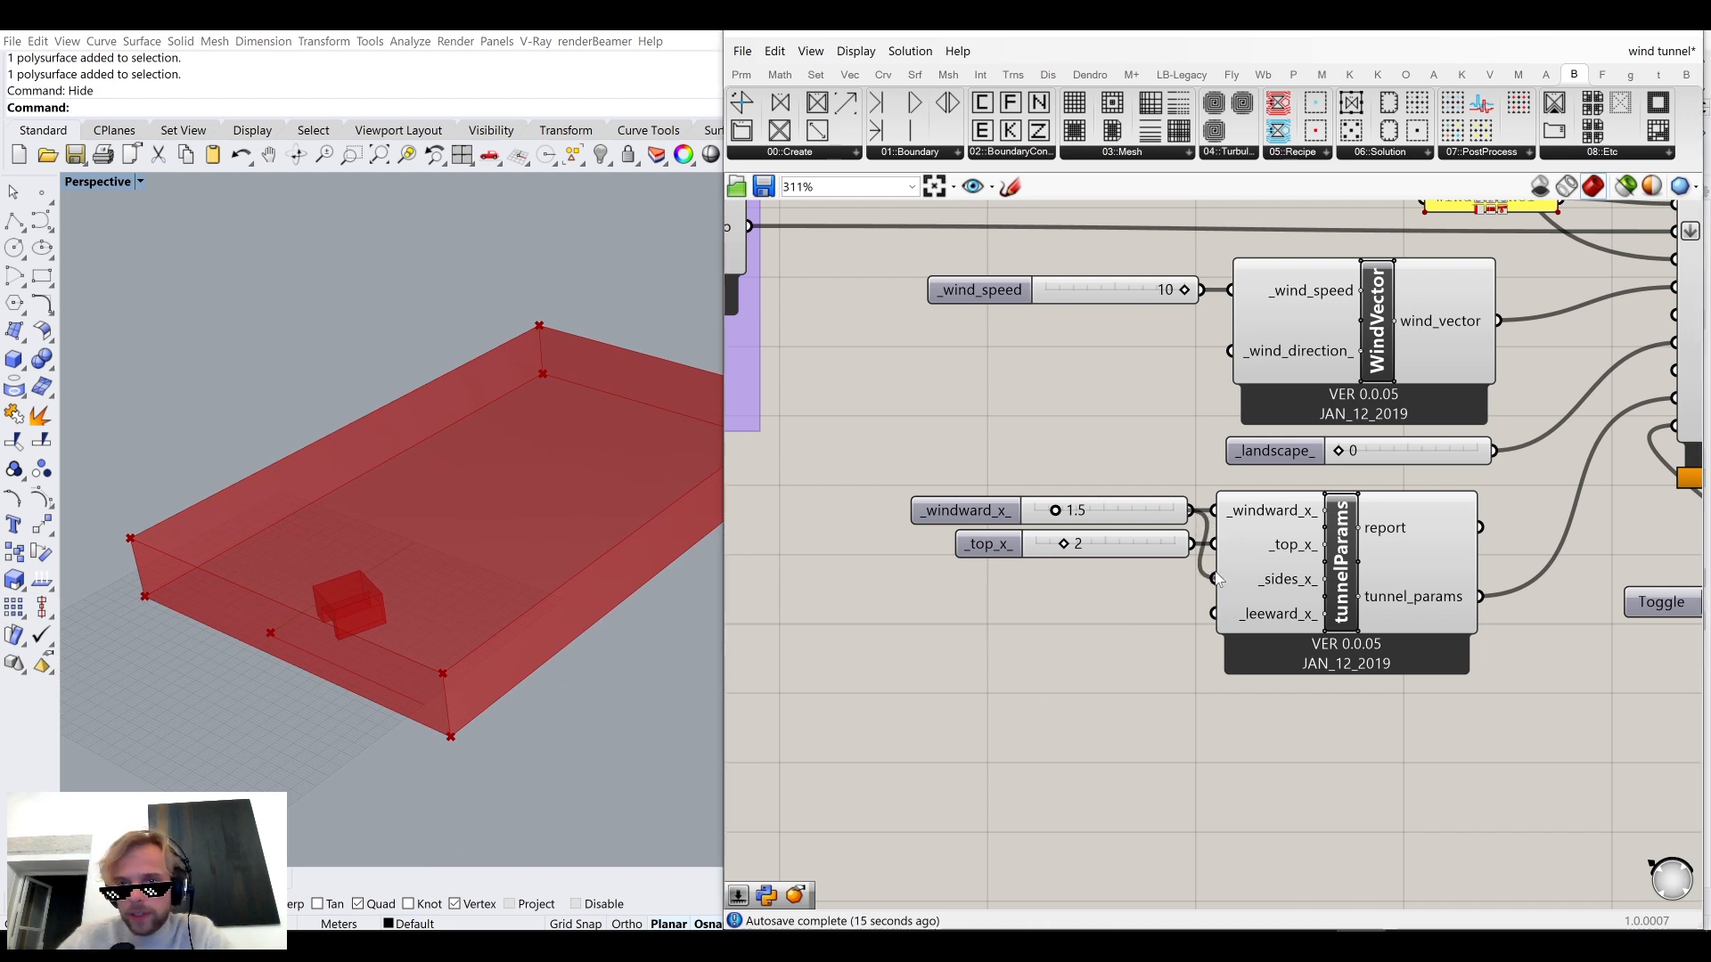
drag(1133, 522, 1212, 614)
right_drag(499, 499, 511, 616)
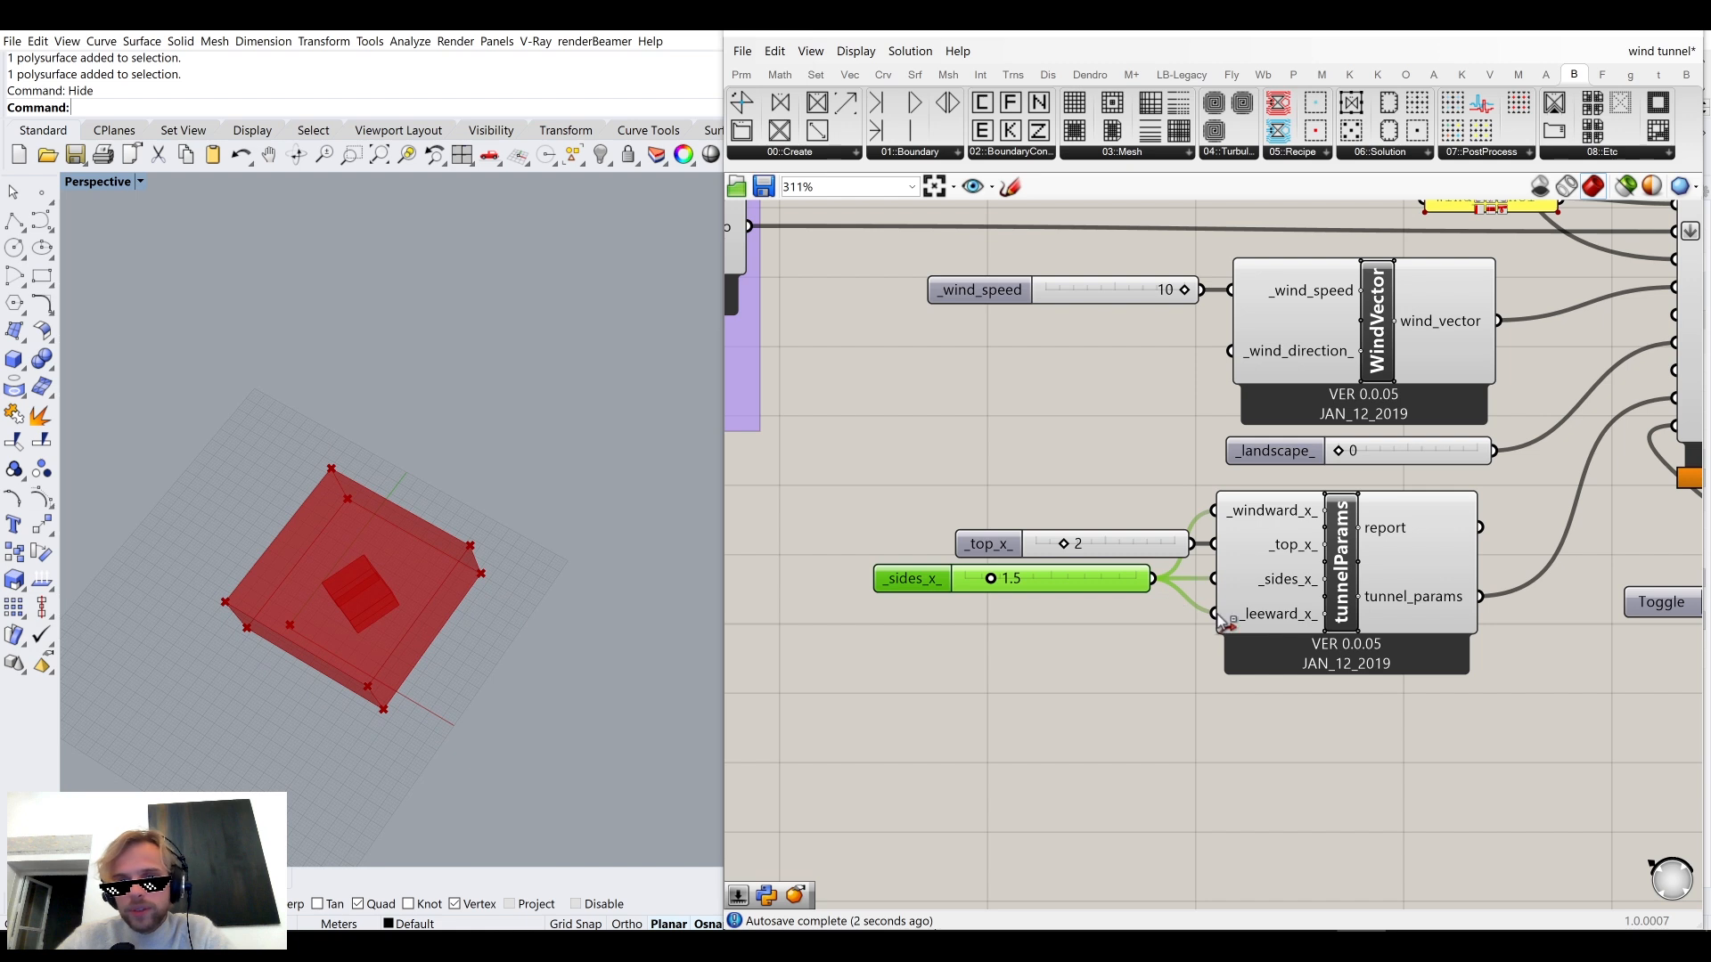
Disconnect the 1.5 slider from _leeward_x_ on tunnelParams and place the _top_x_ slider just above the _sides_x_ slider.
drag(1193, 544, 1217, 615)
drag(1158, 545, 906, 545)
ctrl+drag(1213, 615, 951, 547)
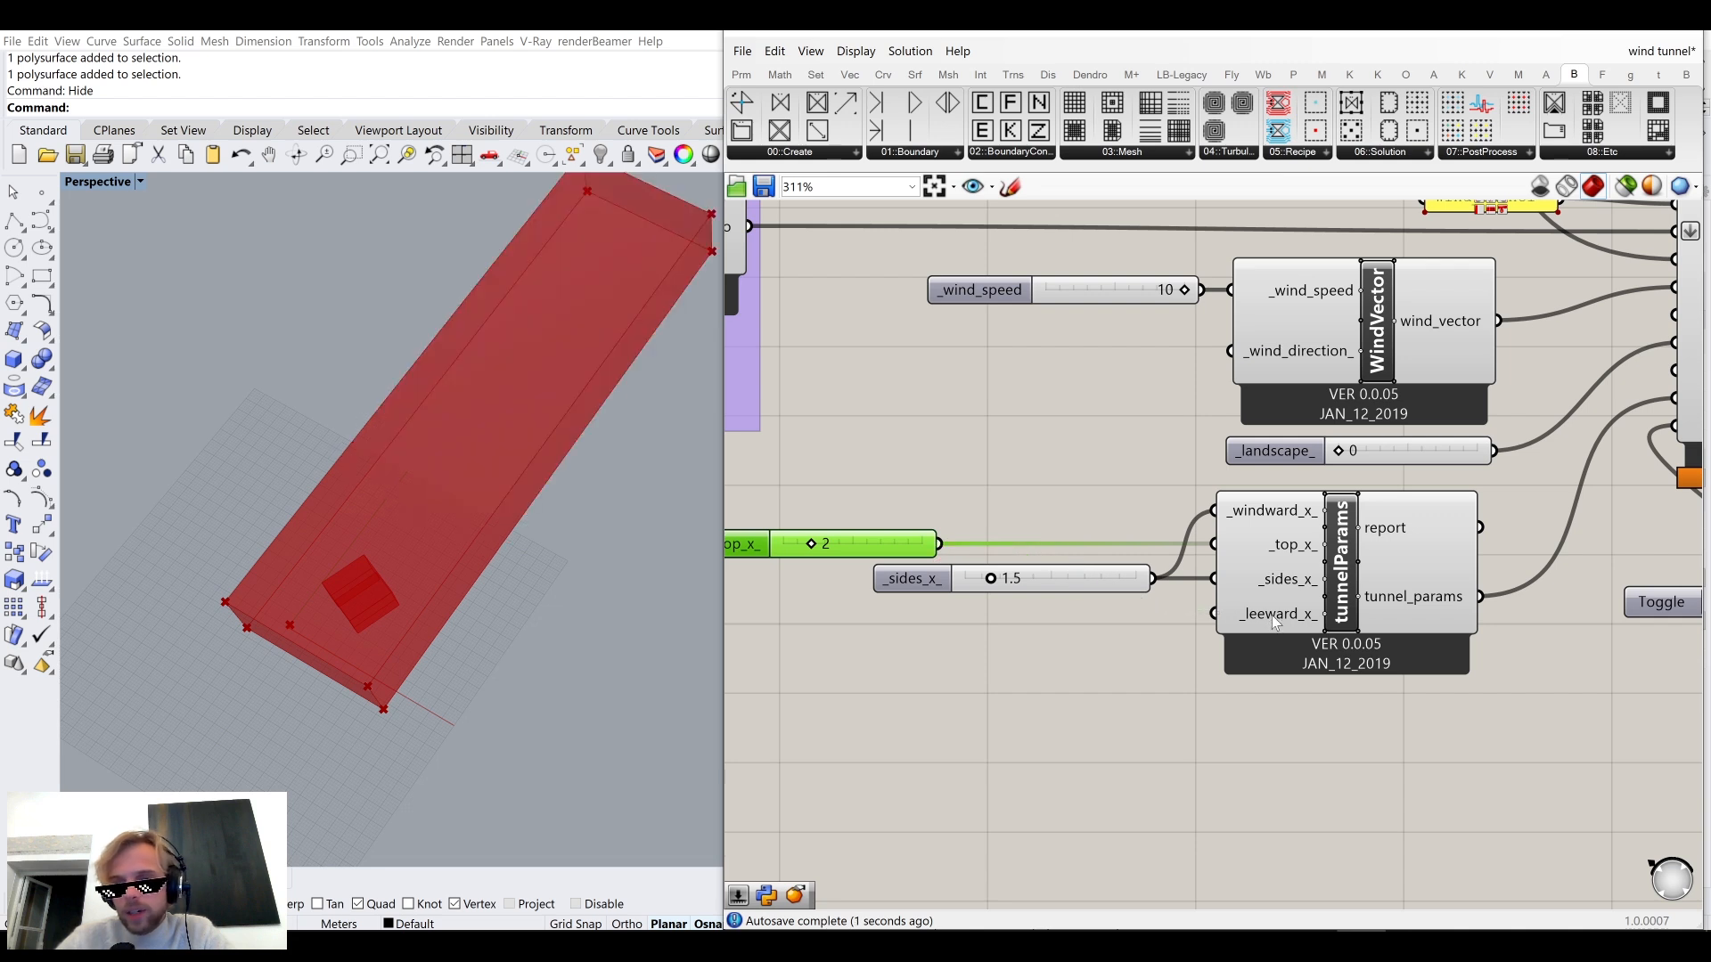
mouse_move(1277, 624)
drag(926, 552, 1138, 553)
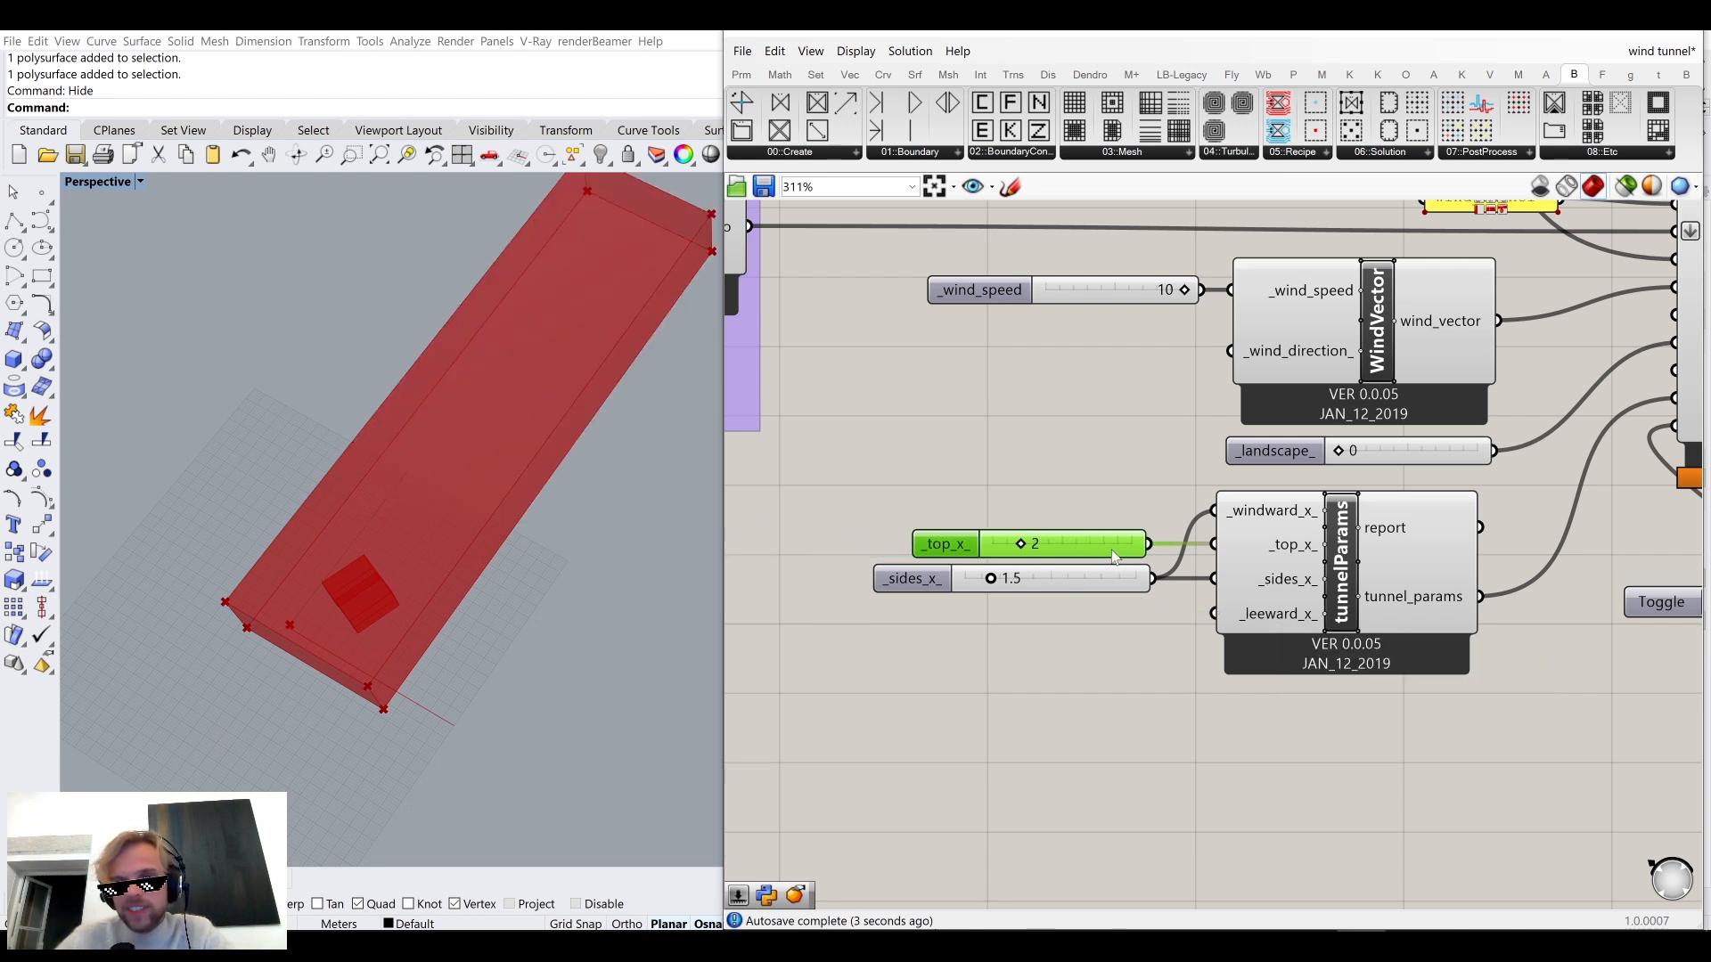
Add a number slider of 5, connect it to _leeward_x_ on tunnelParams and align it, then inspect the tunnel in perspective.
double_click(1099, 642)
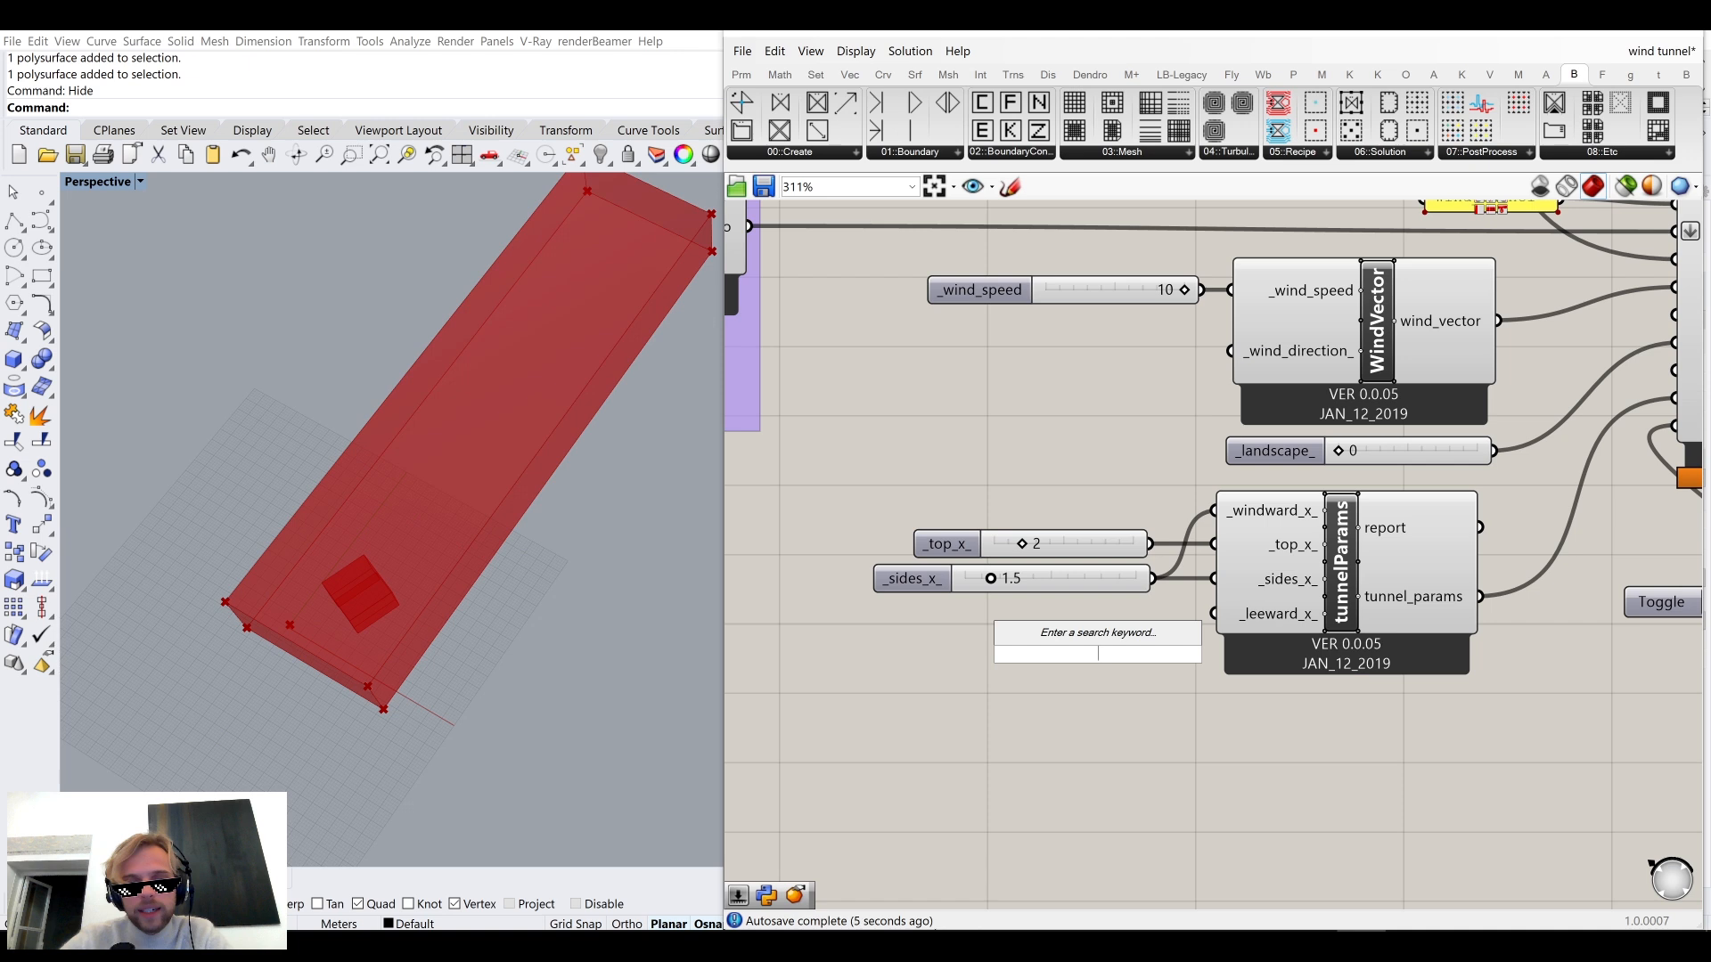
text(5)
key(Return)
drag(1210, 654, 1100, 617)
click(1039, 654)
right_drag(428, 571, 498, 710)
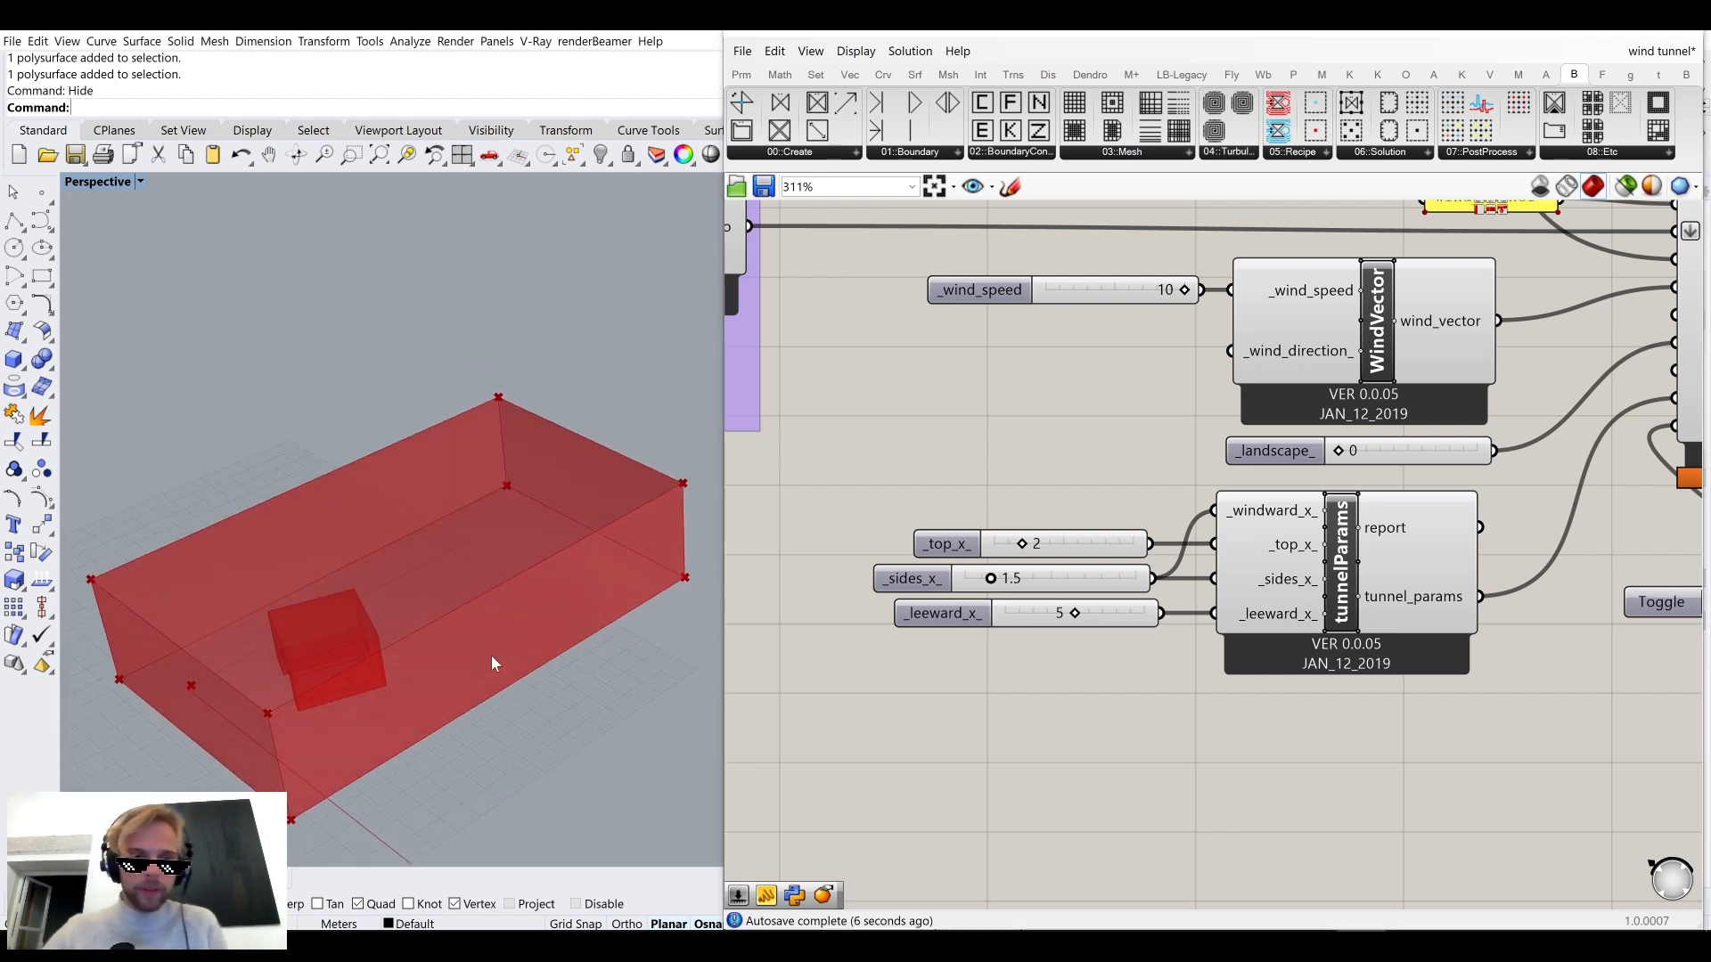
right_drag(452, 574, 404, 628)
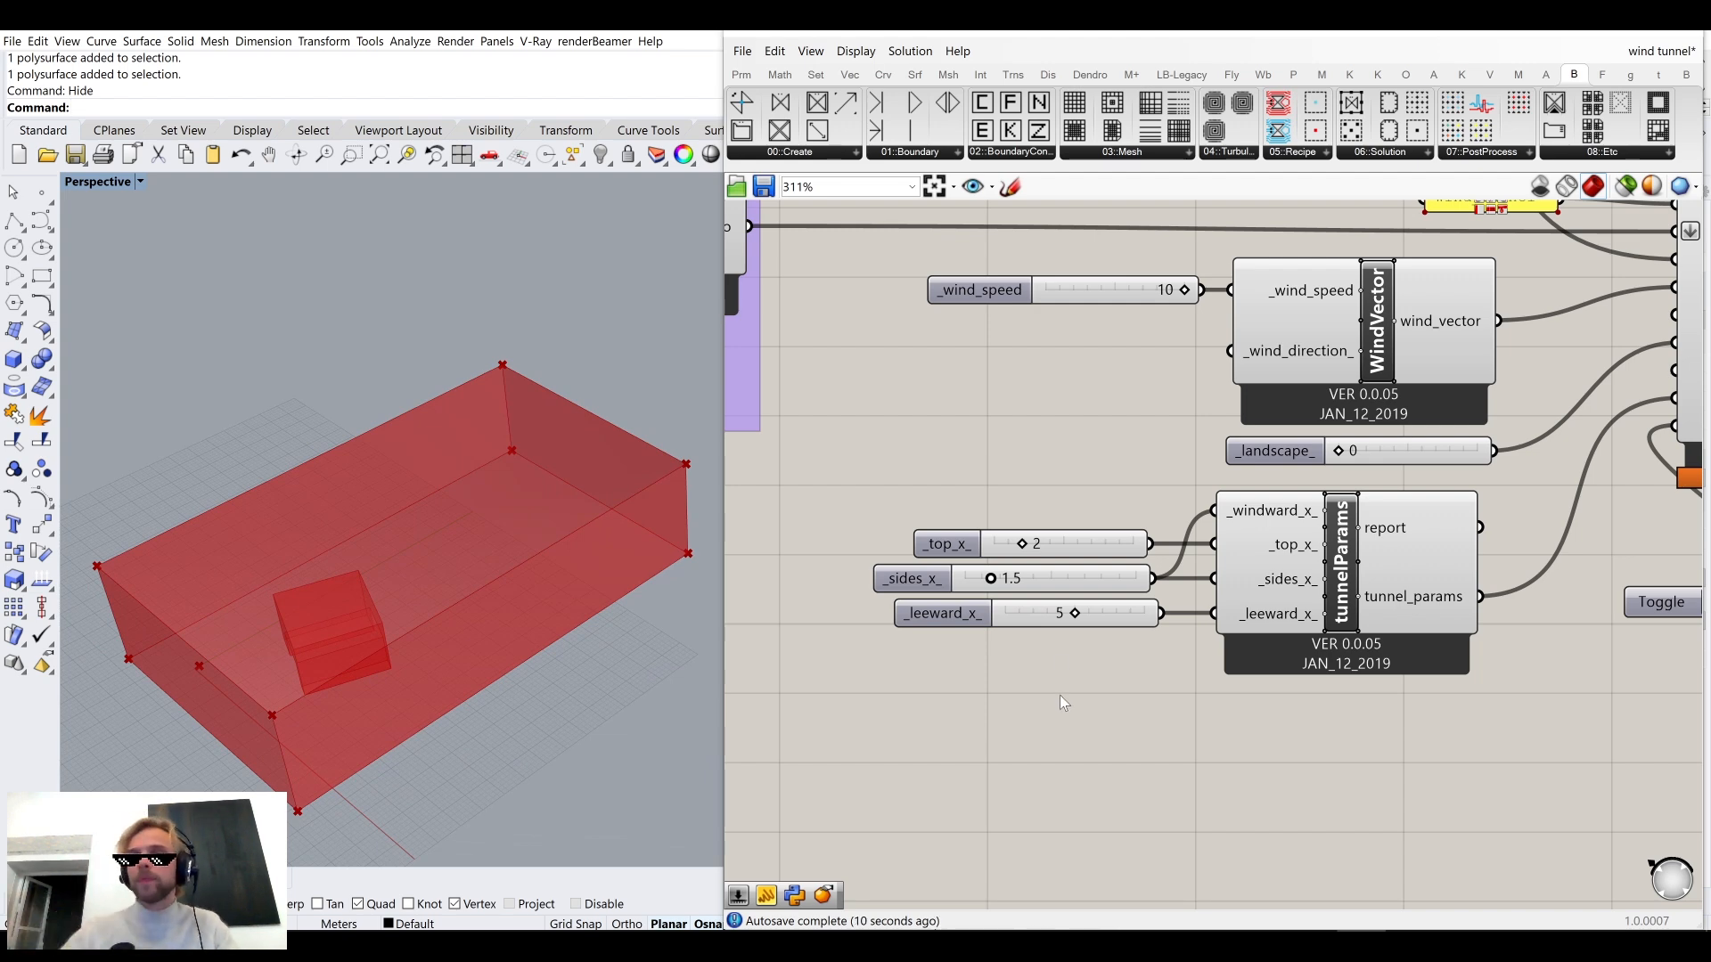
Place the run toggle below createCaseFromTunnel, put it in its own group and colour that group yellow.
scroll(1206, 658, down, 3)
right_drag(1430, 593, 1078, 580)
scroll(1237, 593, up, 3)
drag(1098, 600, 1054, 613)
middle_click(1053, 612)
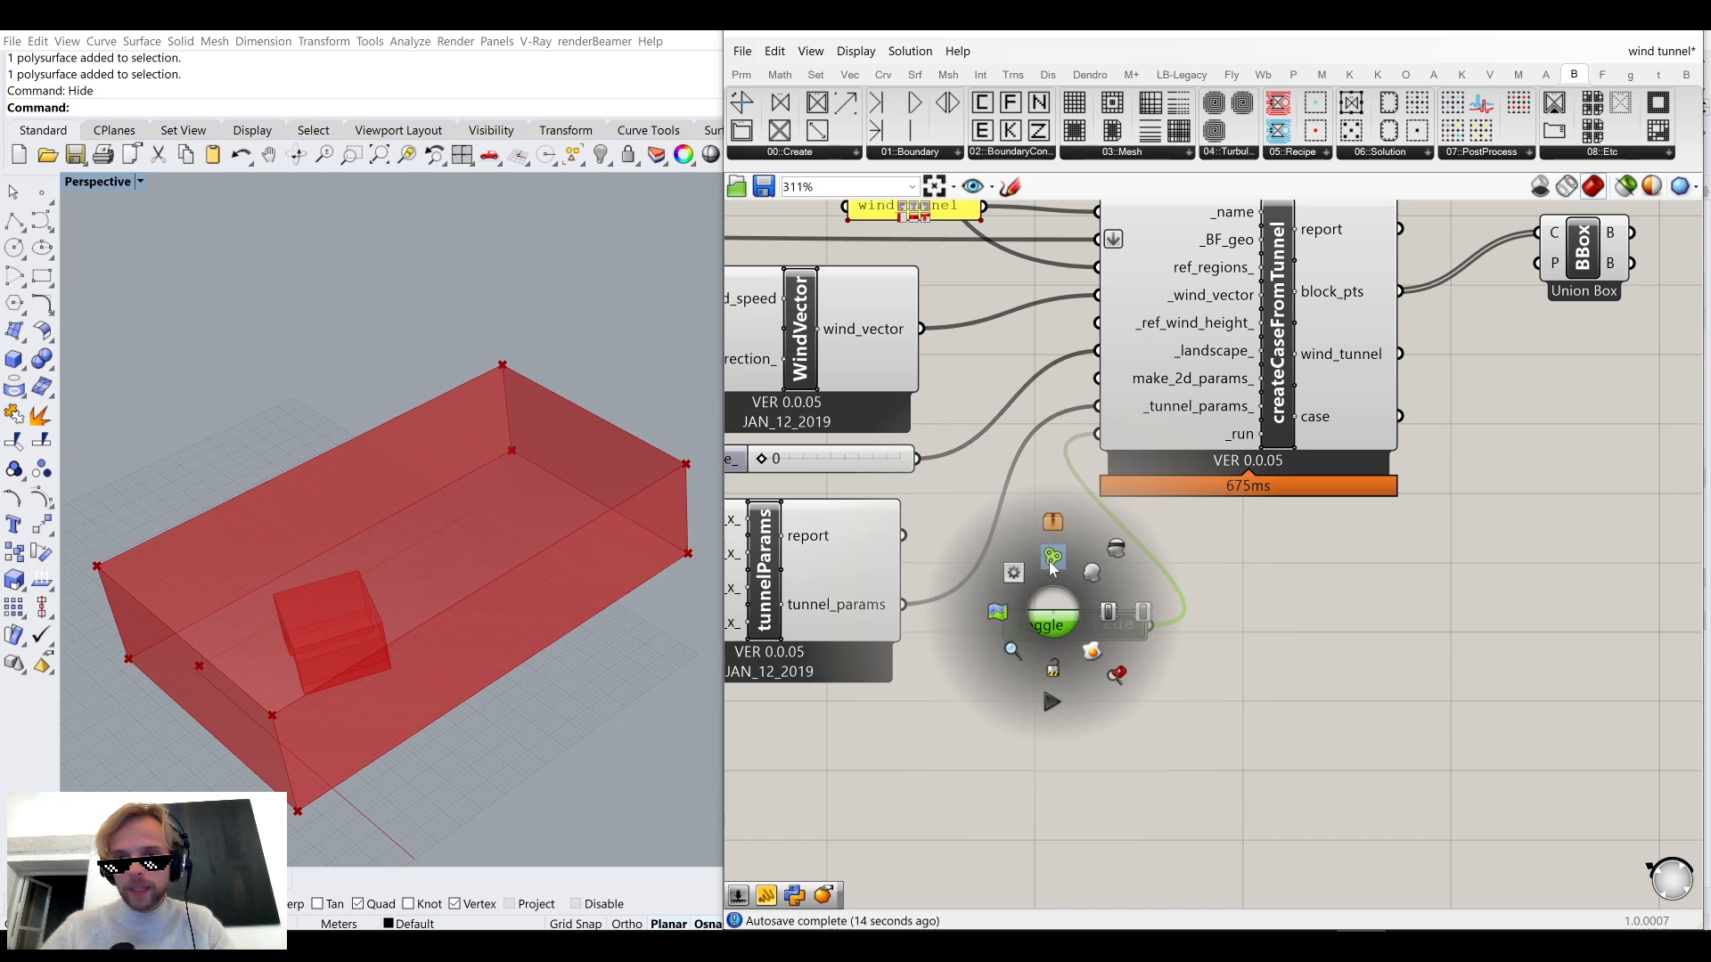
click(1051, 558)
scroll(1068, 590, up, 3)
right_click(1061, 599)
mouse_move(1133, 766)
drag(1430, 782, 1397, 797)
drag(1325, 714, 1268, 668)
click(1258, 443)
Delete the Union Box bounding box component connected to block_pts of createCaseFromTunnel.
scroll(1205, 564, down, 7)
scroll(1318, 508, up, 3)
drag(1347, 467, 1308, 429)
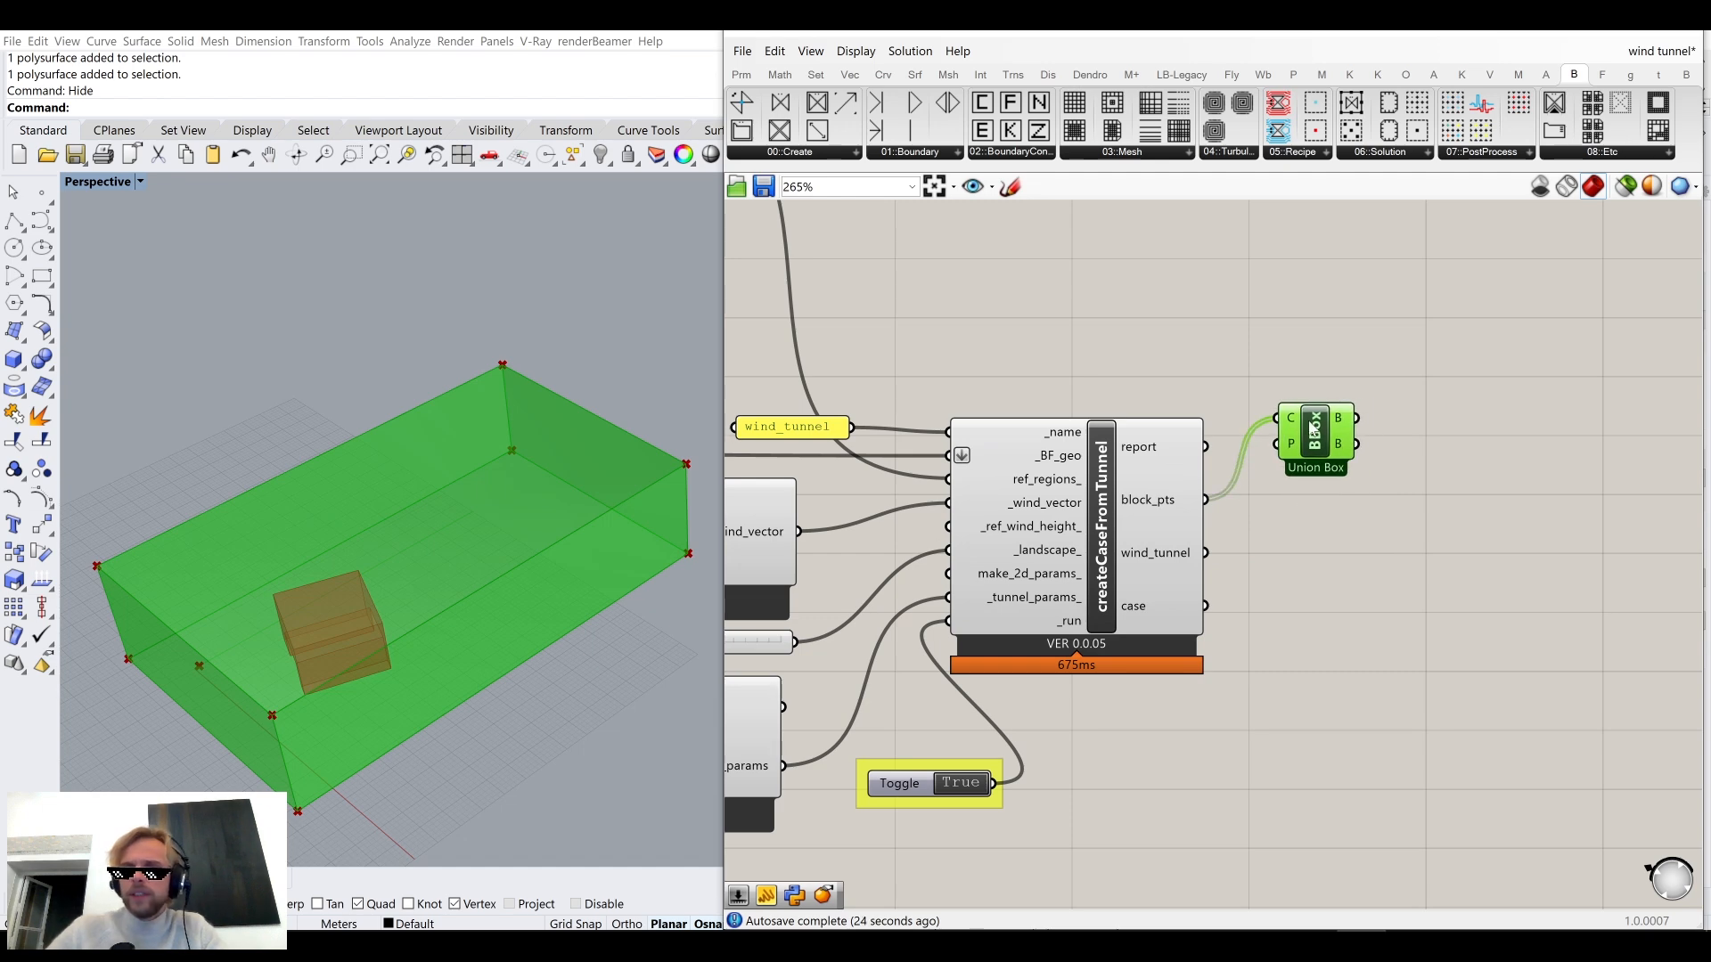
key(Delete)
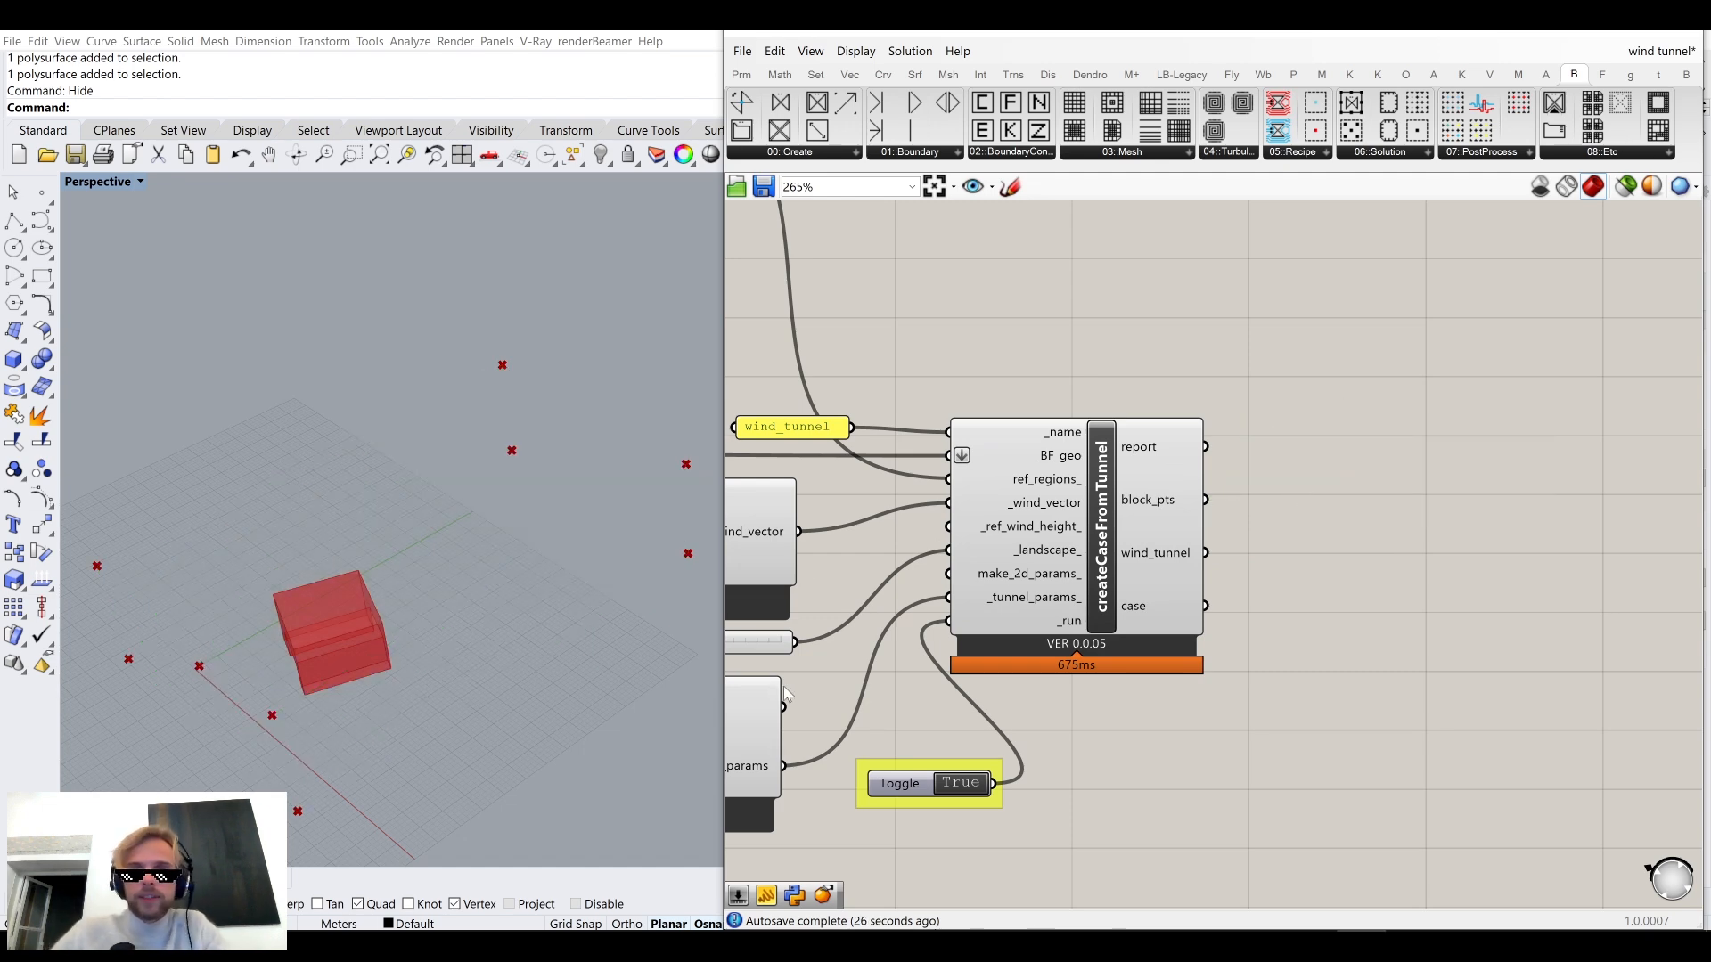
Group the wind tunnel case components with their sliders, panel and toggle, and shift the group slightly away from the geometry group.
scroll(1047, 548, down, 4)
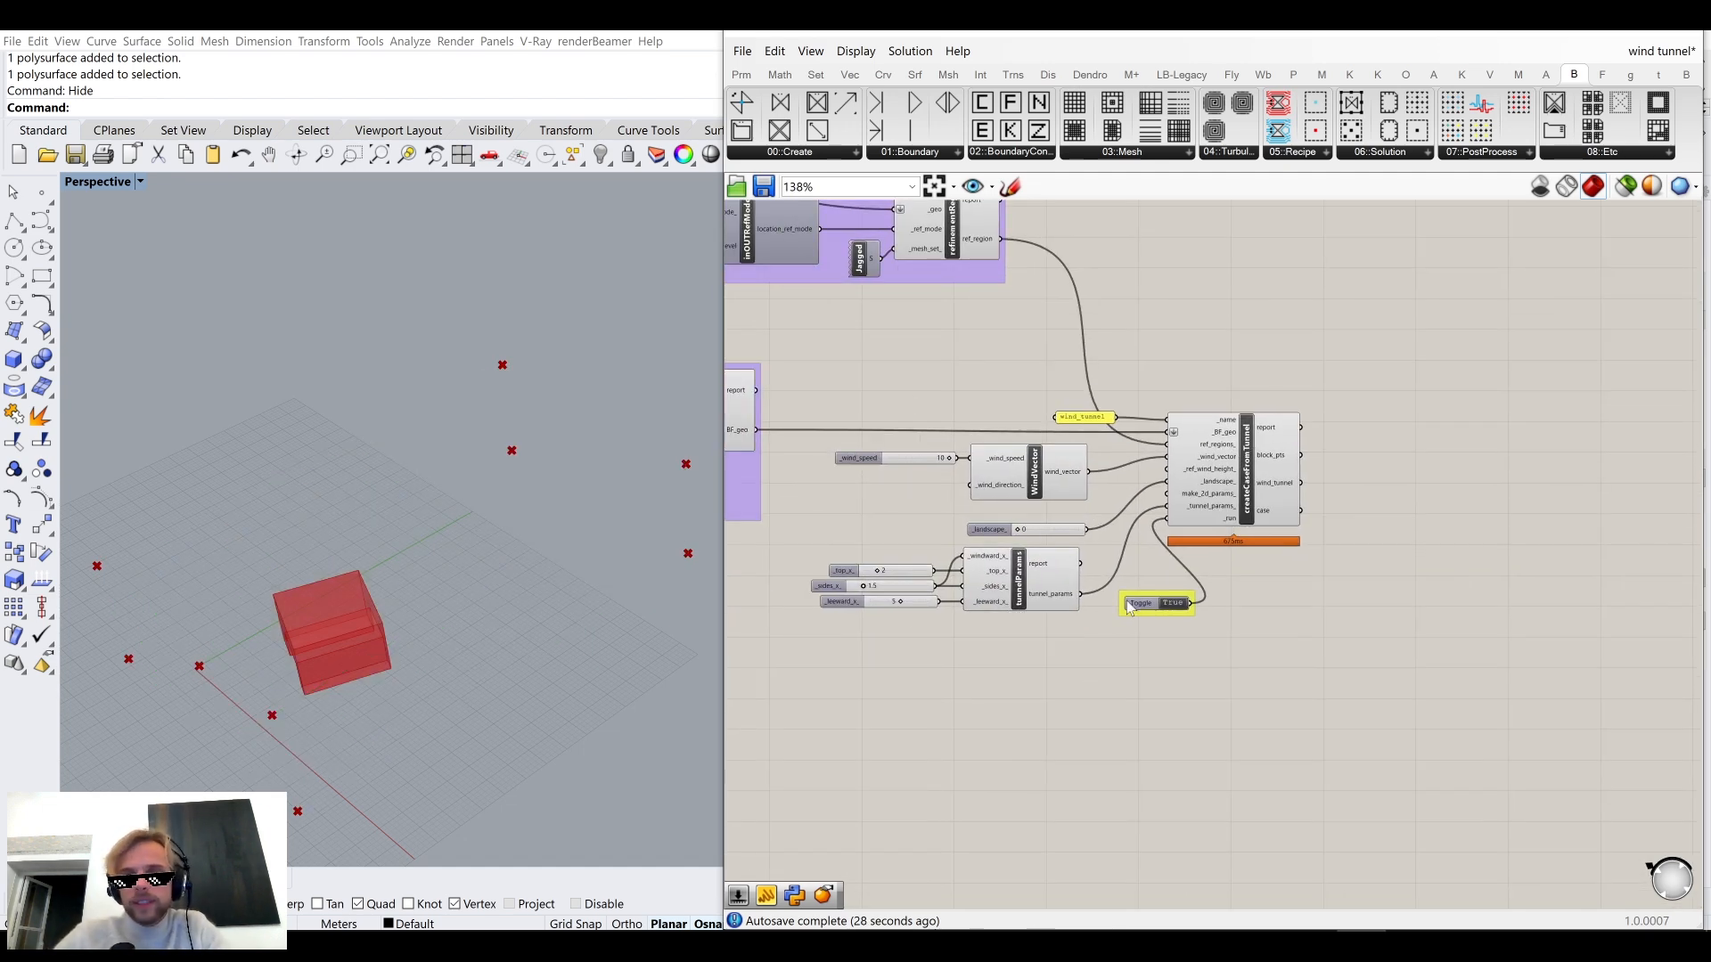
drag(1351, 674, 851, 394)
middle_click(874, 382)
click(874, 331)
click(1039, 377)
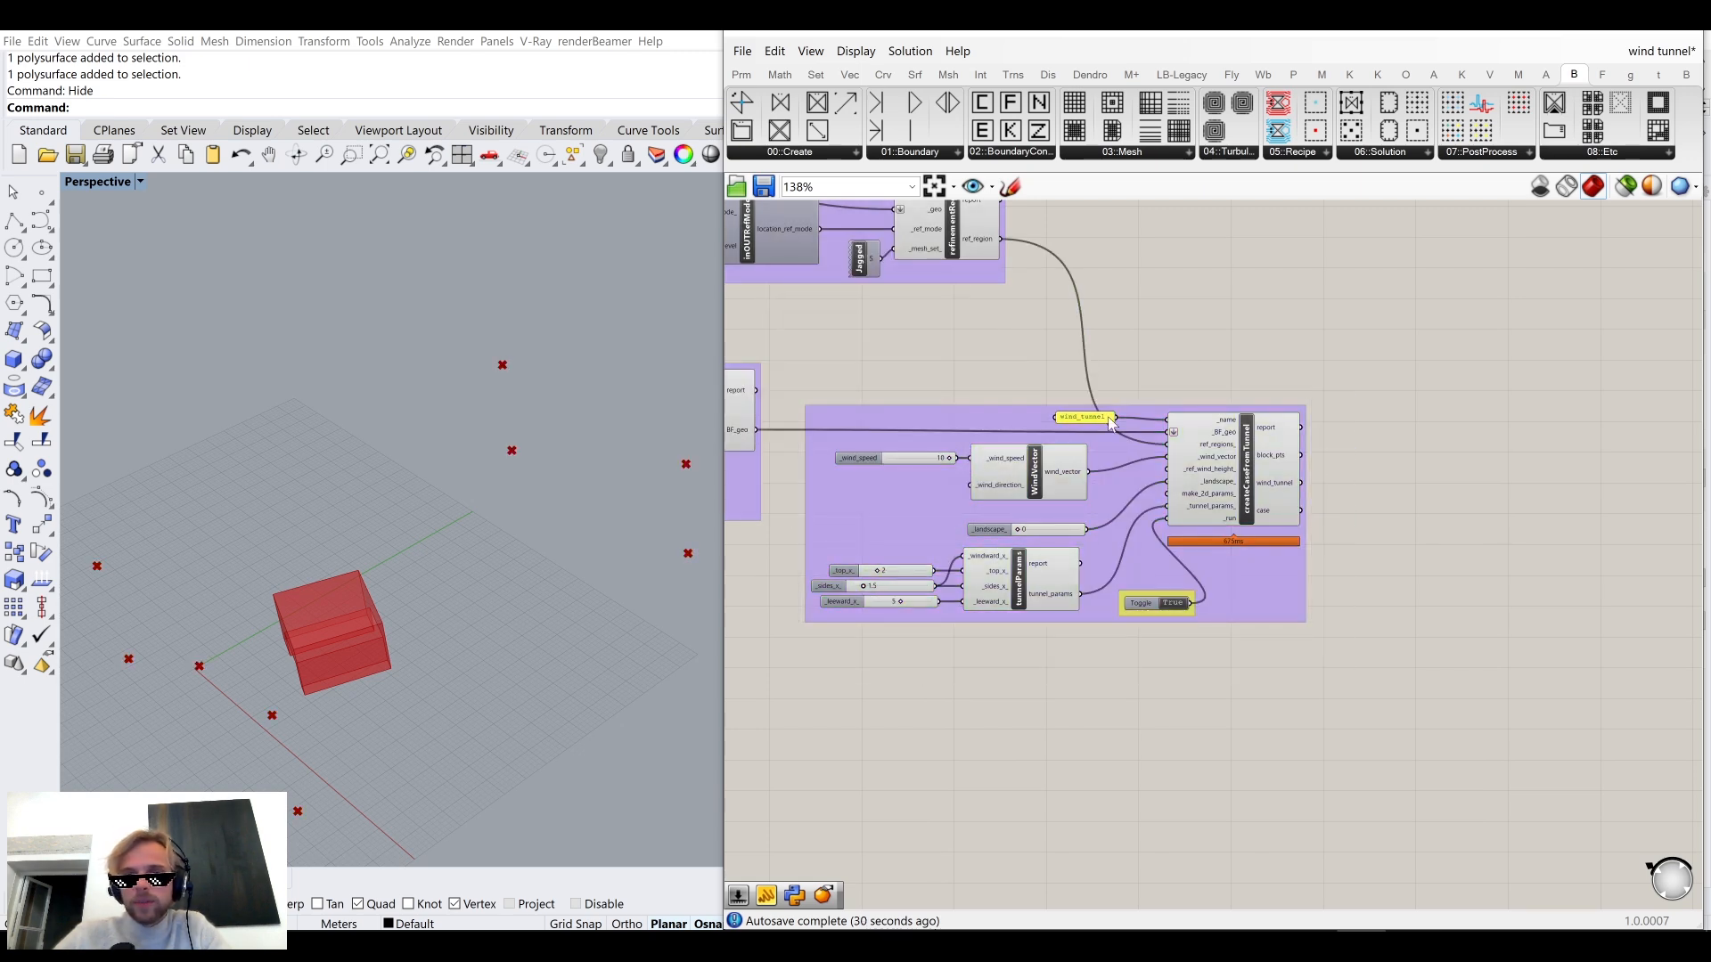
drag(1273, 588, 1295, 583)
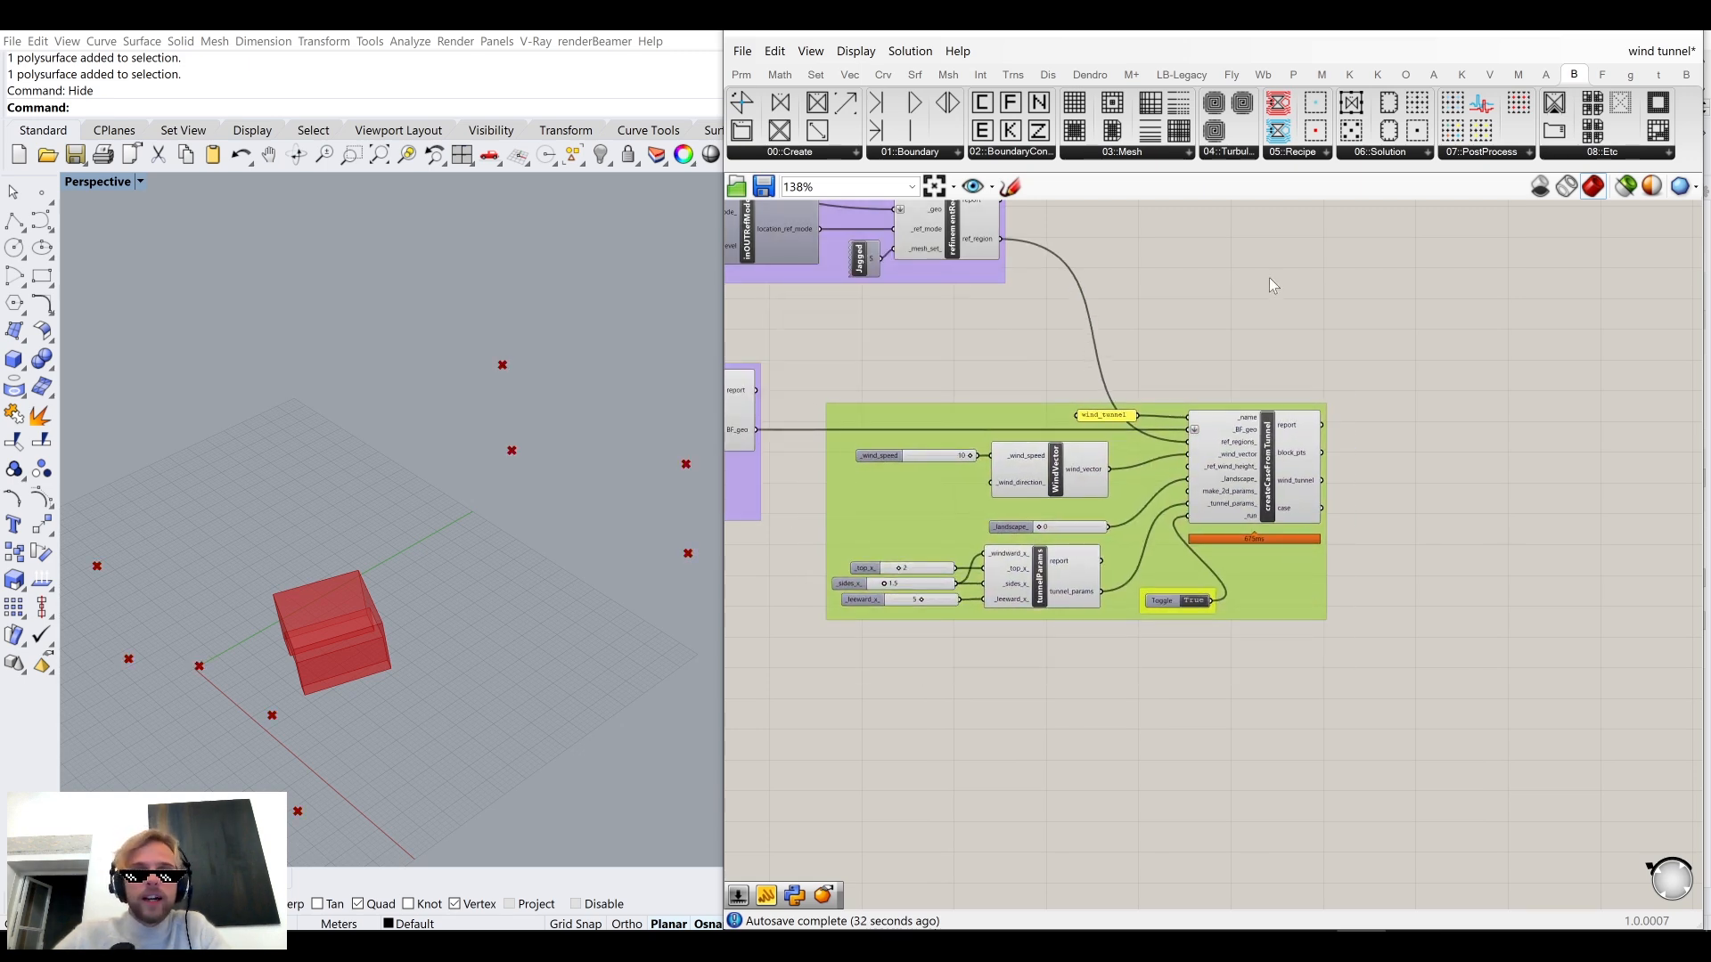
Check the mesh setup in the older reference definition and add a Butterfly_blockMesh component beside the new wind tunnel group.
scroll(1341, 497, up, 2)
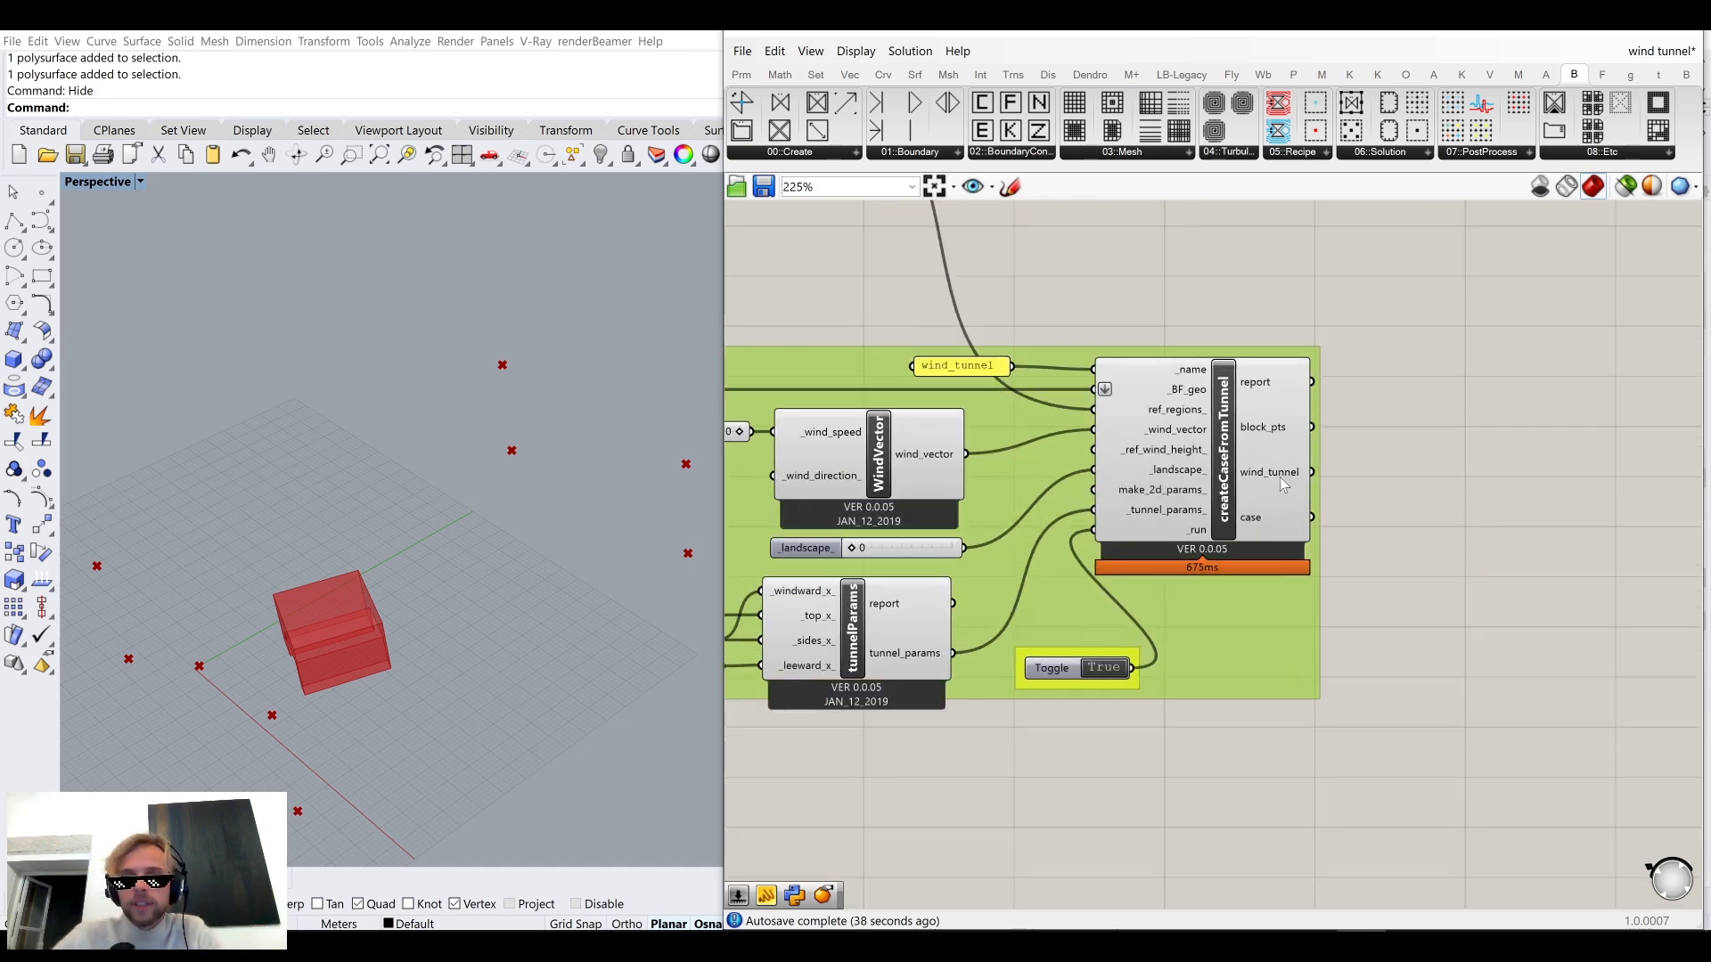
scroll(1274, 478, down, 6)
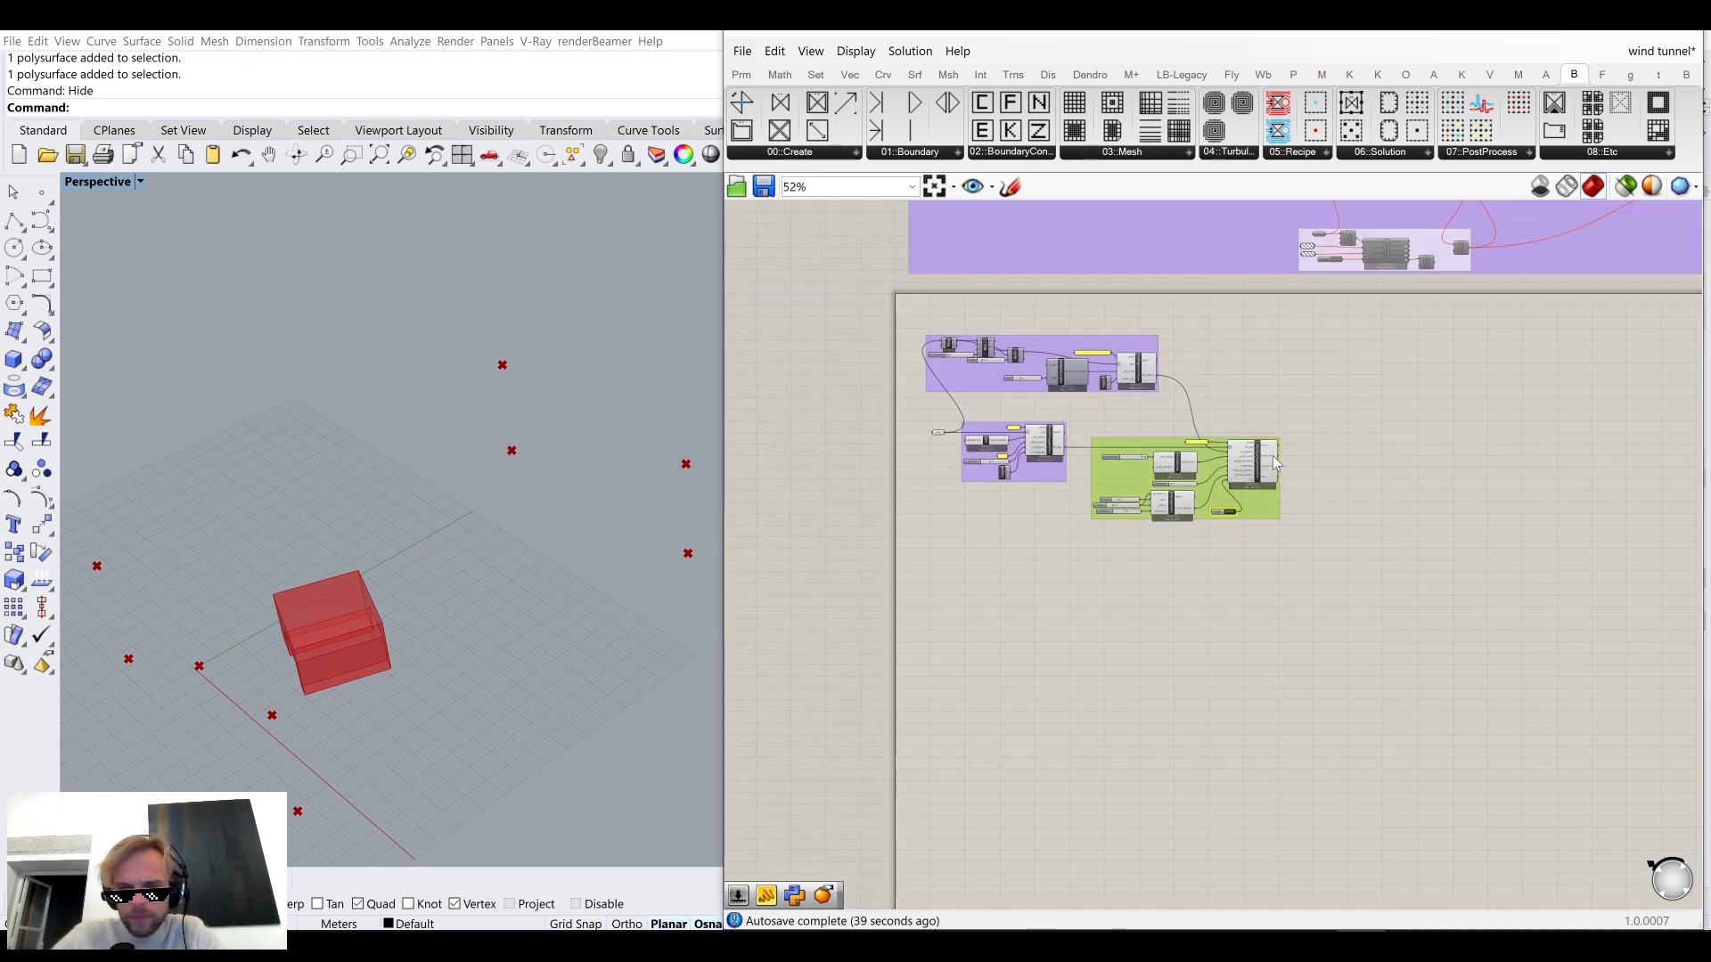
scroll(1199, 379, up, 6)
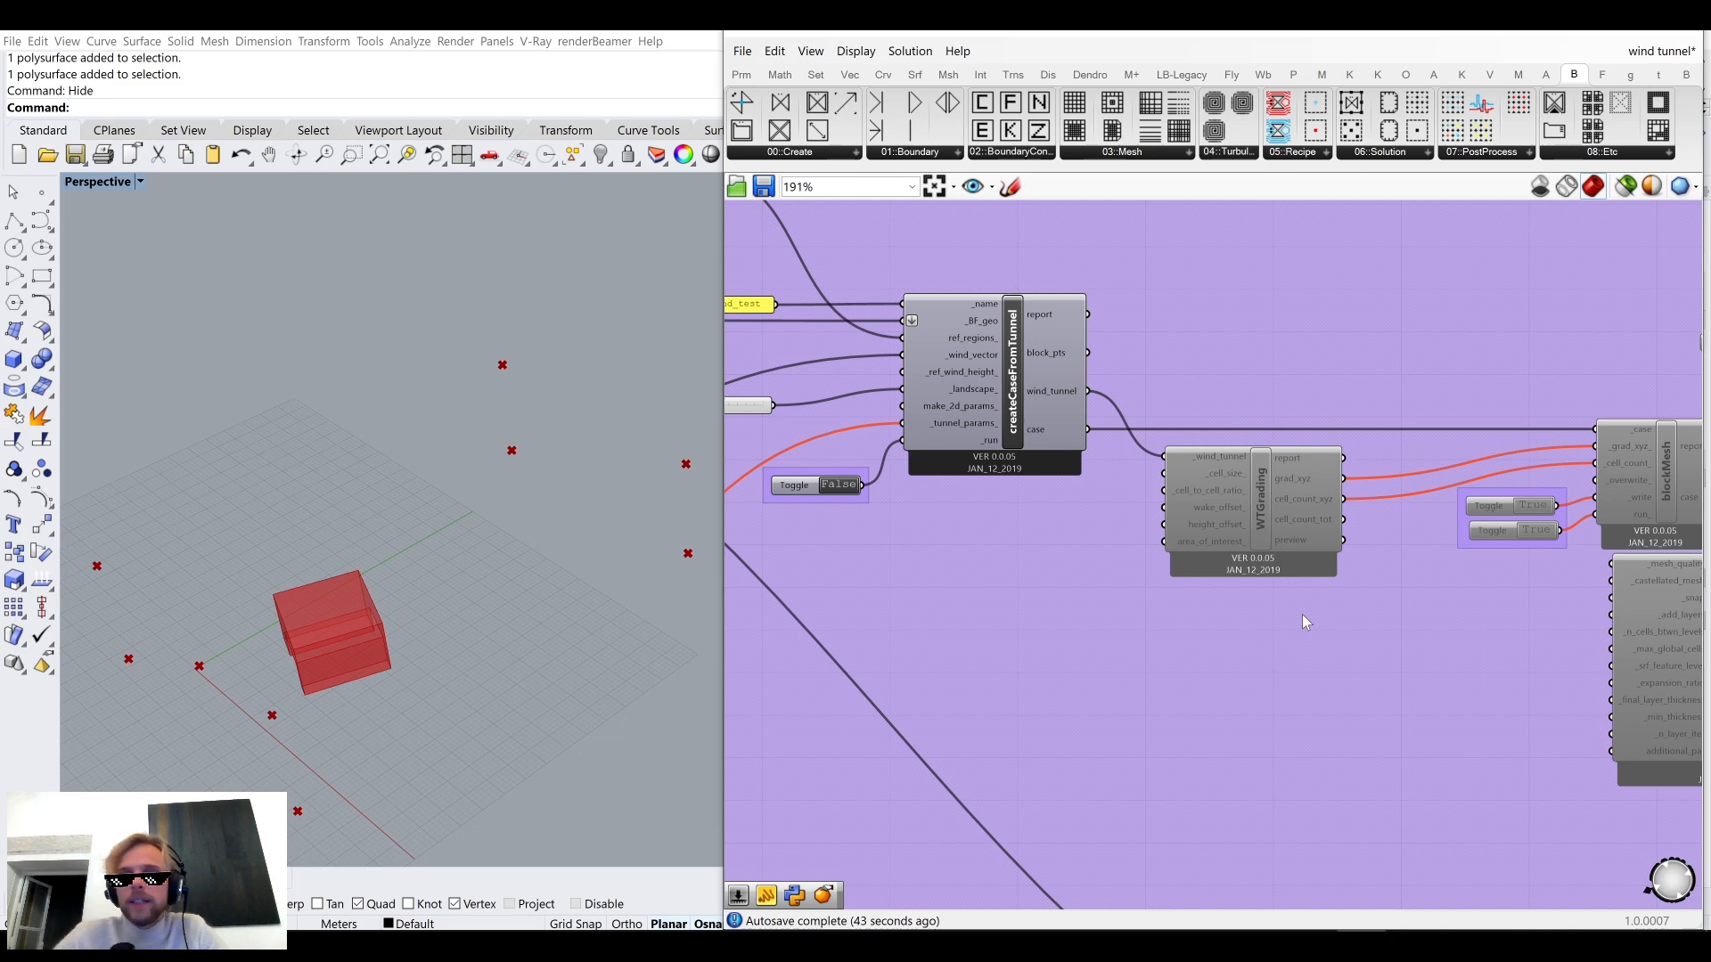
scroll(1302, 613, down, 6)
right_drag(1292, 629, 1114, 504)
scroll(1129, 522, up, 4)
double_click(1128, 522)
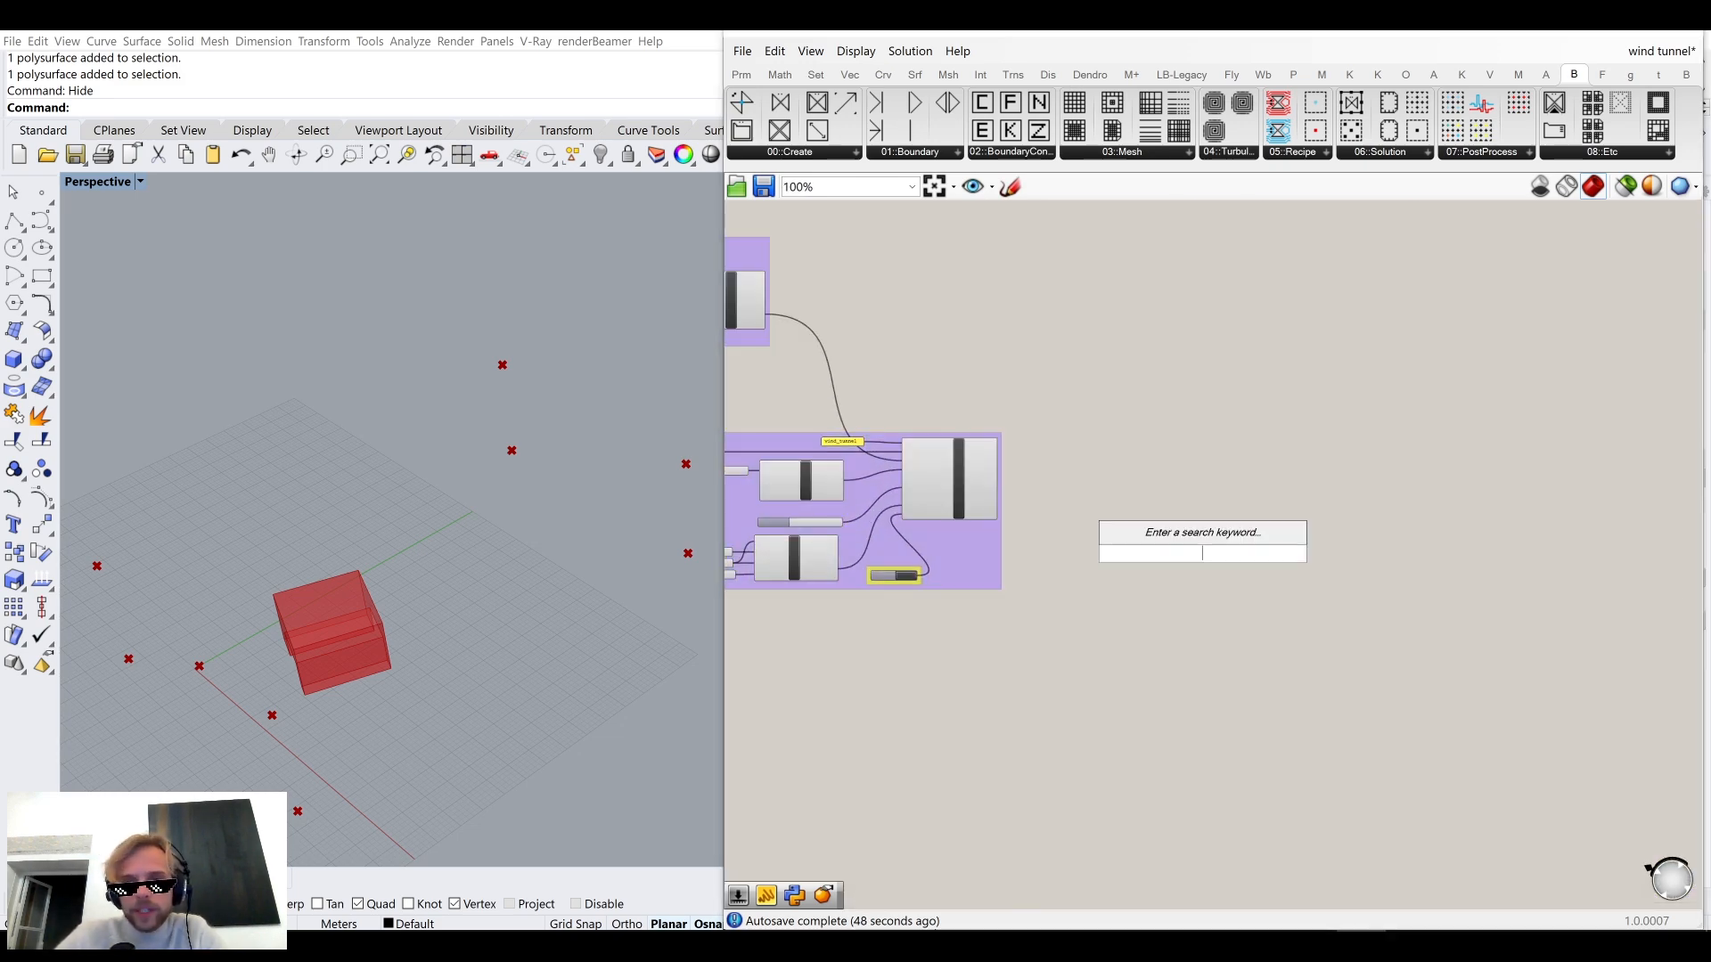
text(blockm)
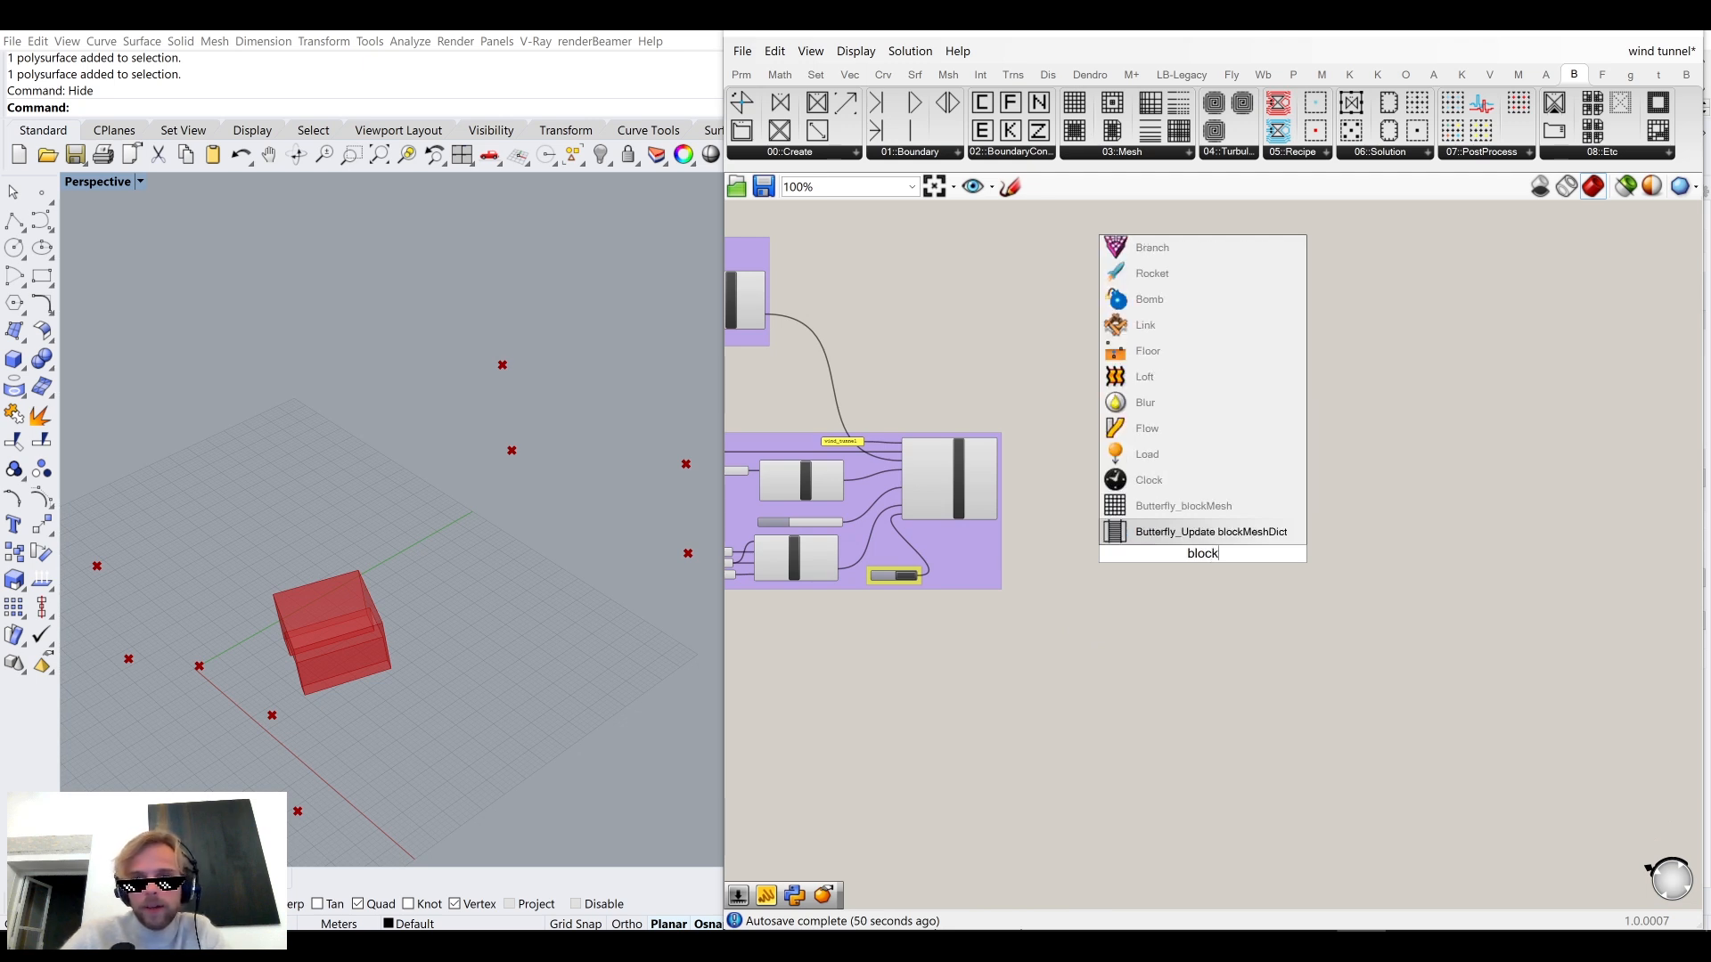
click(1203, 539)
scroll(1199, 496, up, 6)
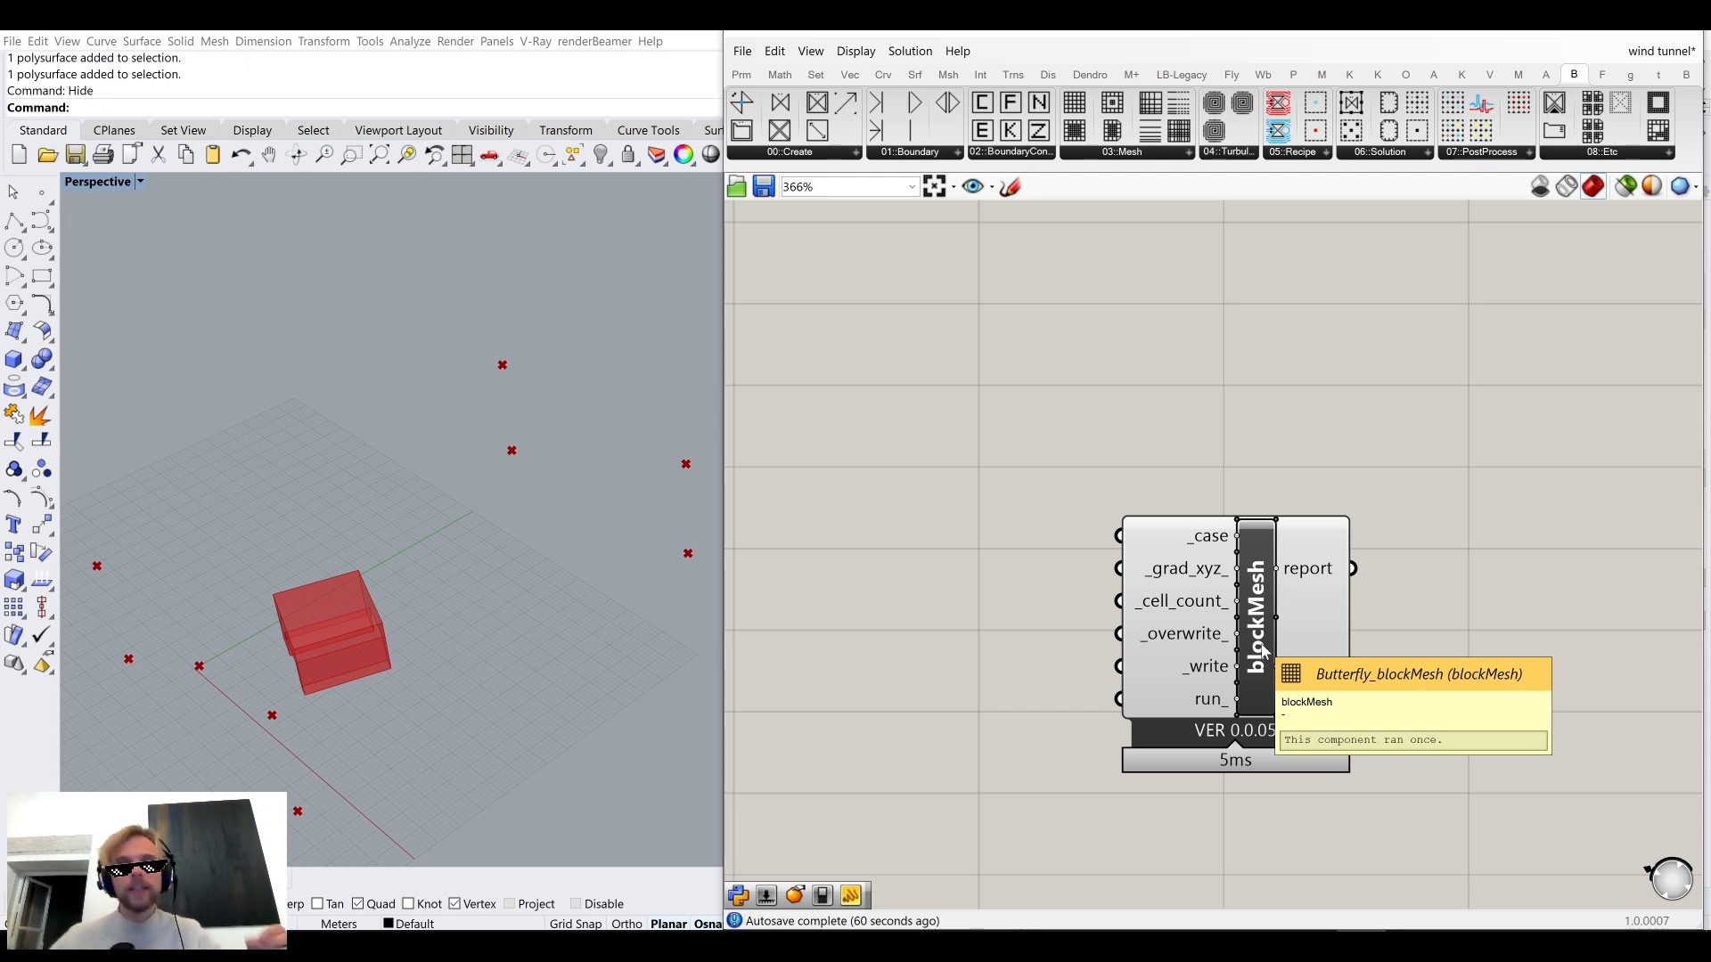
Connect the case output of createCaseFromTunnel to _case on blockMesh and align blockMesh with that output.
drag(1163, 595, 1086, 567)
scroll(1059, 528, down, 4)
right_drag(1066, 517, 1249, 536)
scroll(1241, 554, up, 2)
drag(1259, 547, 1316, 578)
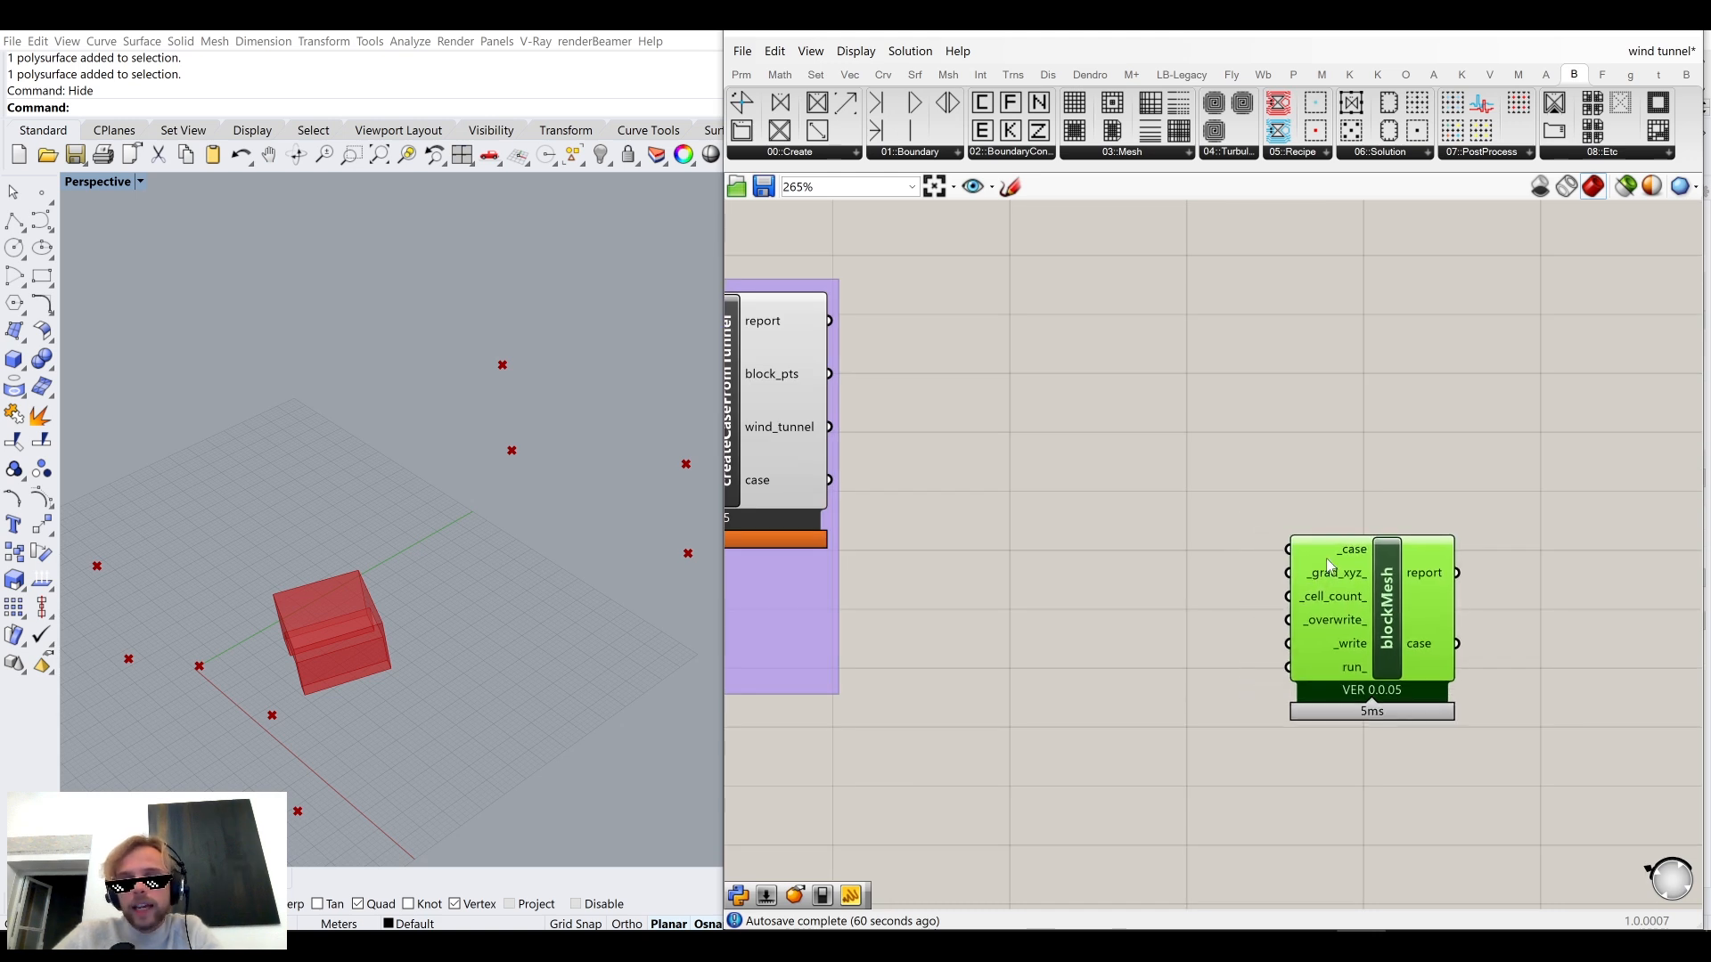
drag(829, 480, 1269, 543)
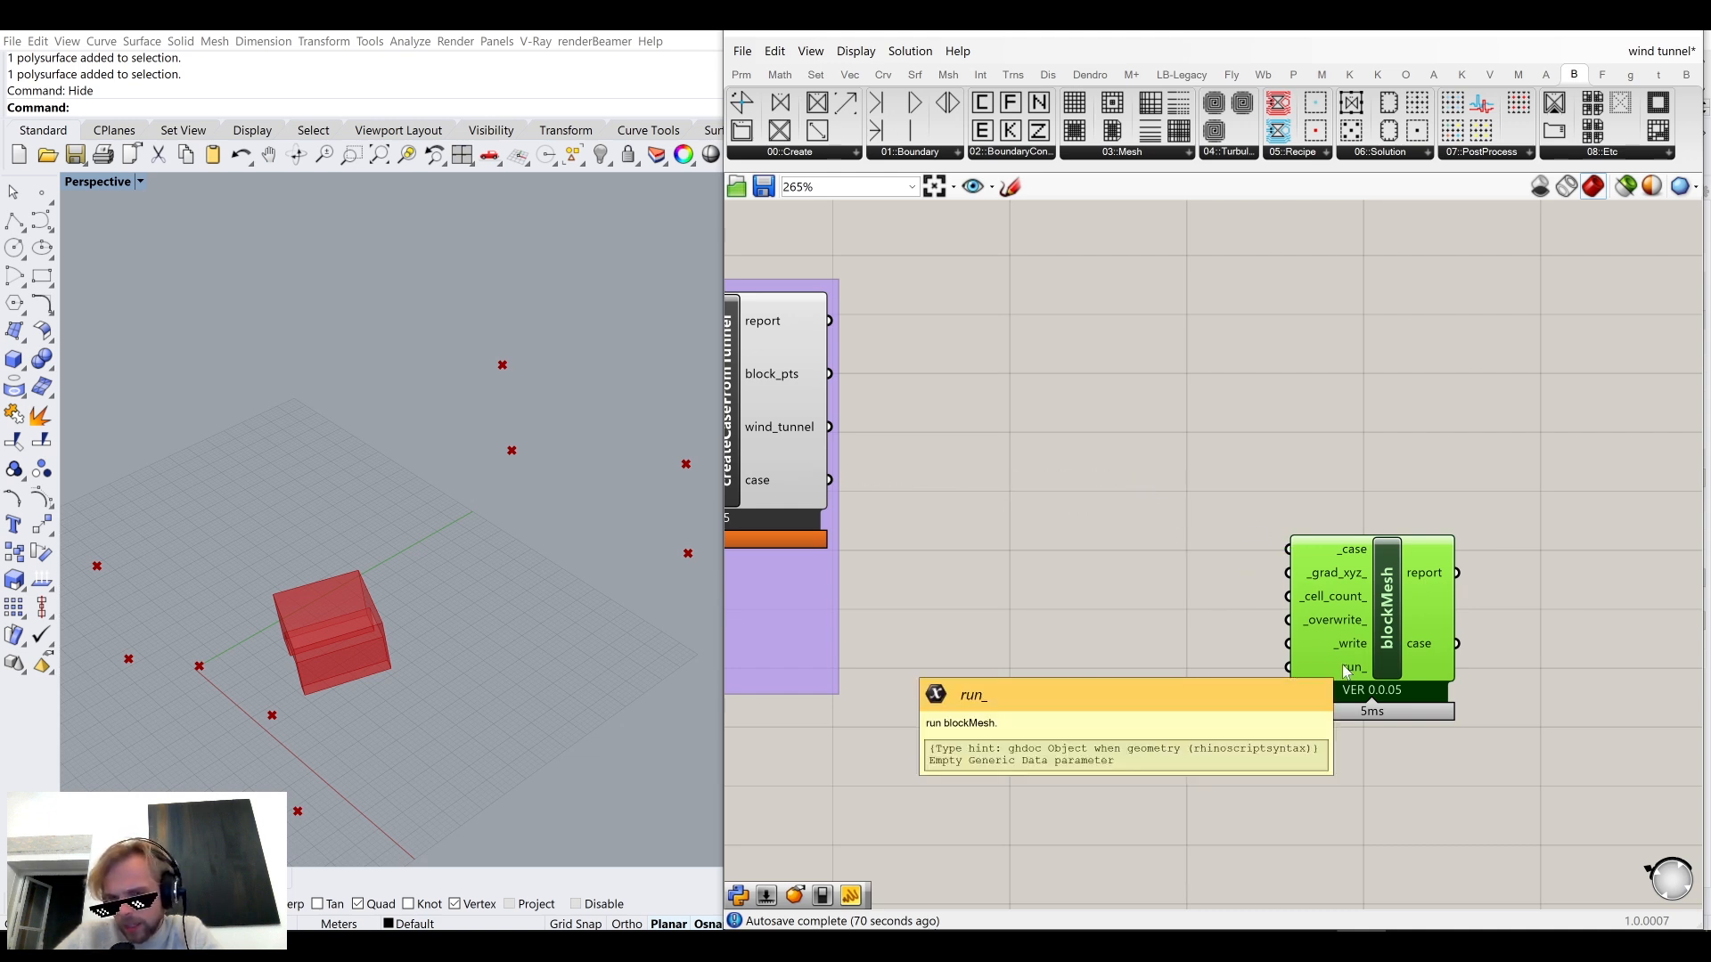
drag(835, 486, 1371, 537)
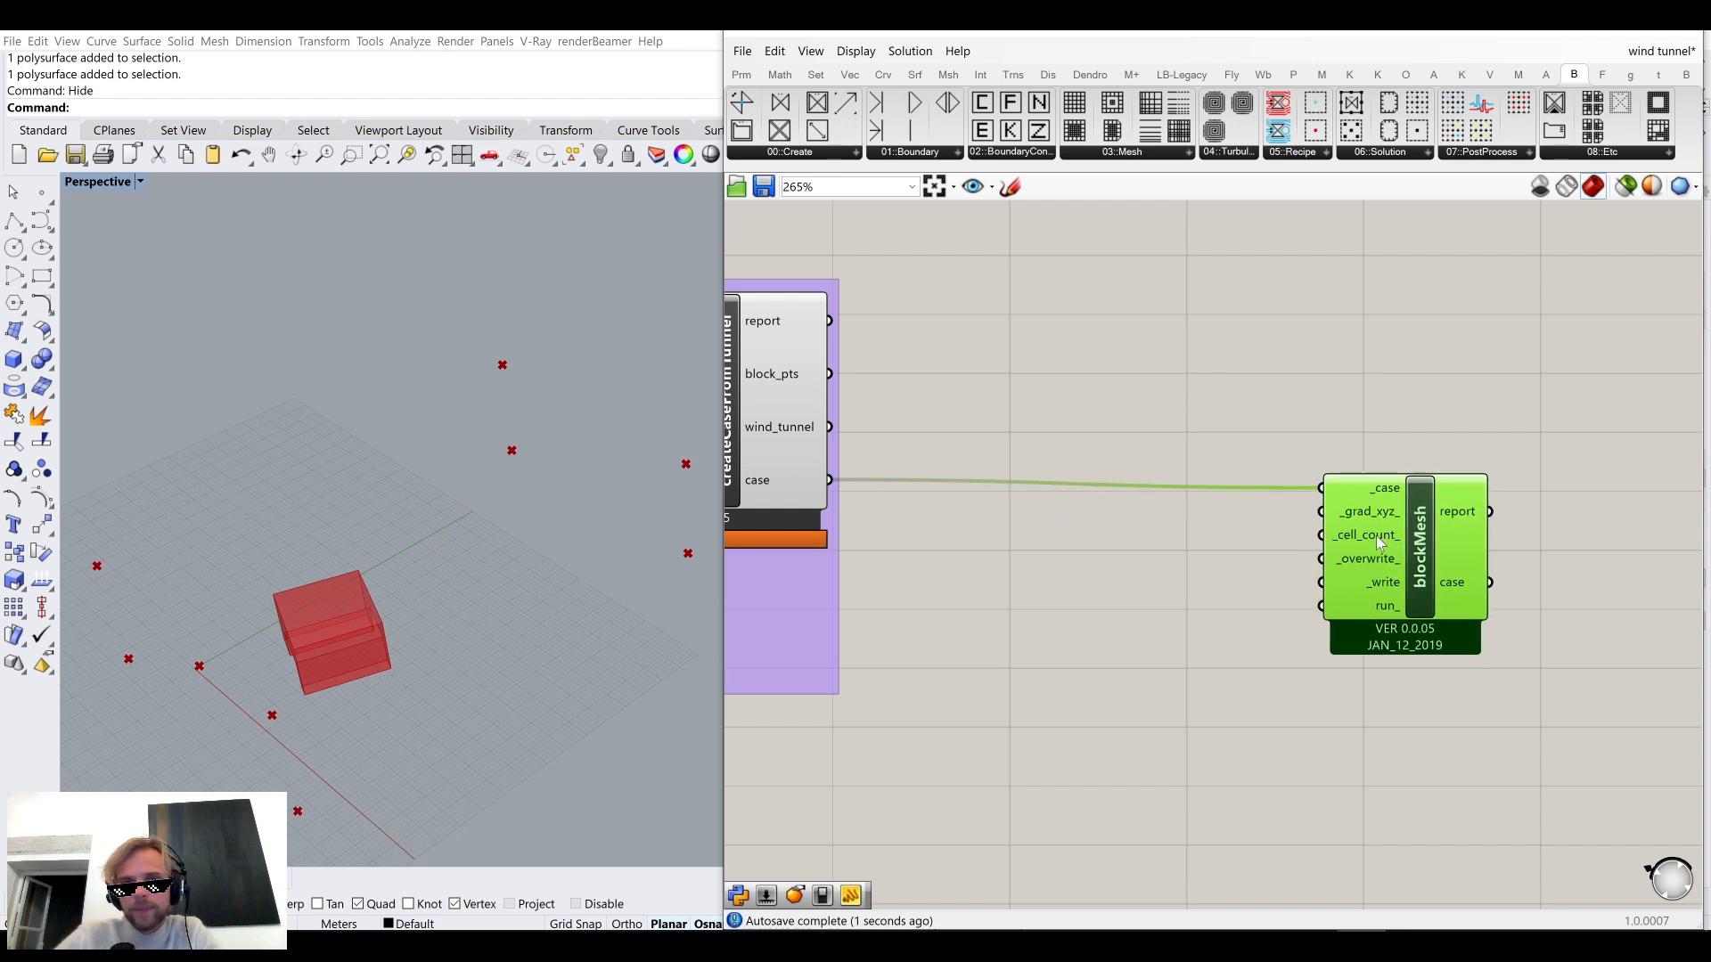
Move the blockMesh component farther from createCaseFromTunnel to make room between them.
click(1333, 419)
scroll(1346, 546, up, 3)
mouse_move(1370, 491)
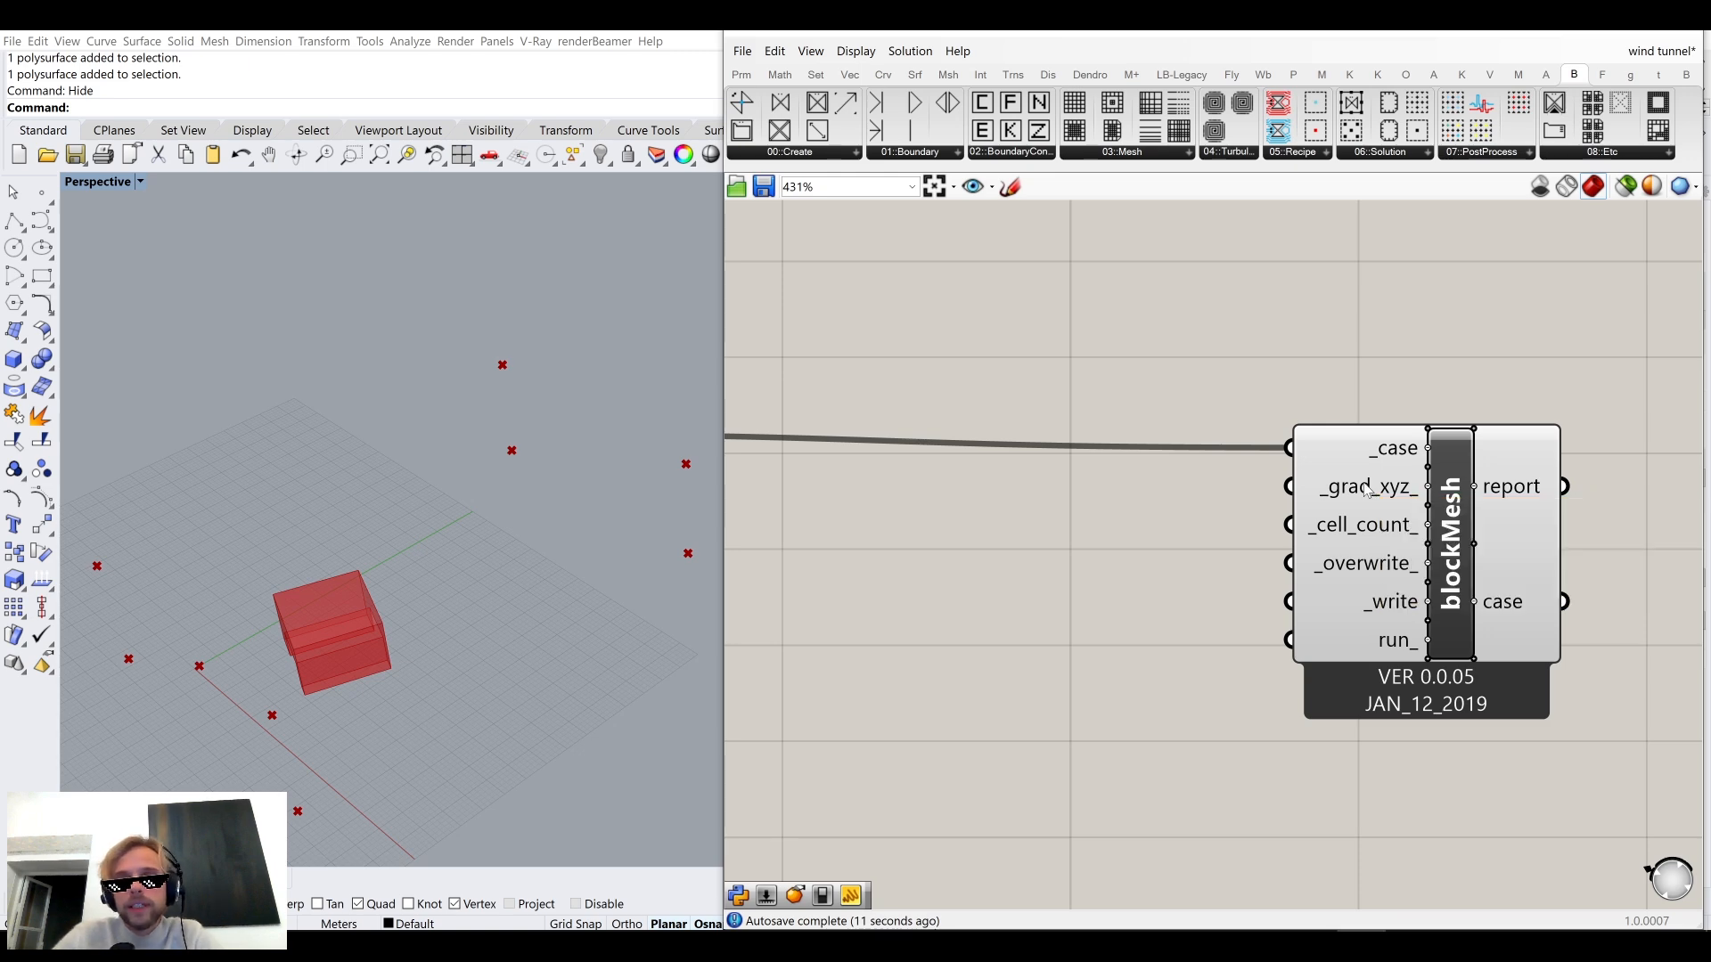
scroll(1355, 495, down, 3)
drag(1354, 496, 1446, 474)
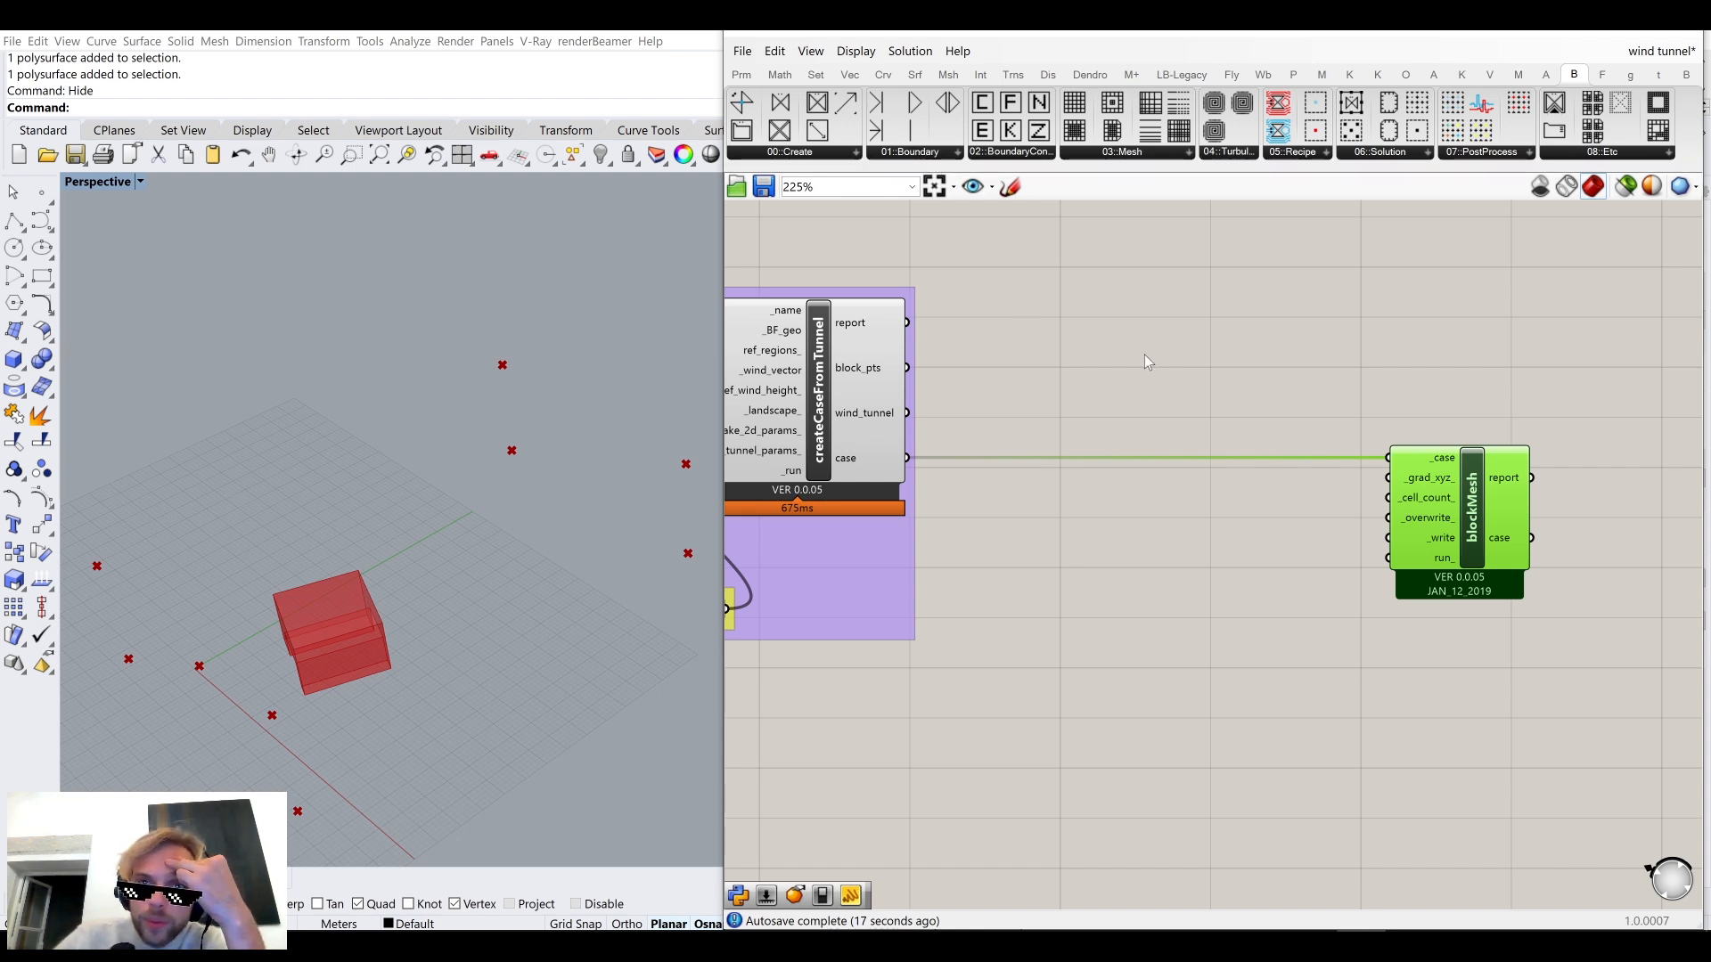
Place a Butterfly wind Tunnel Grading component before blockMesh and wire createCaseFromTunnel's wind_tunnel output into its _wind_tunnel input.
click(1111, 156)
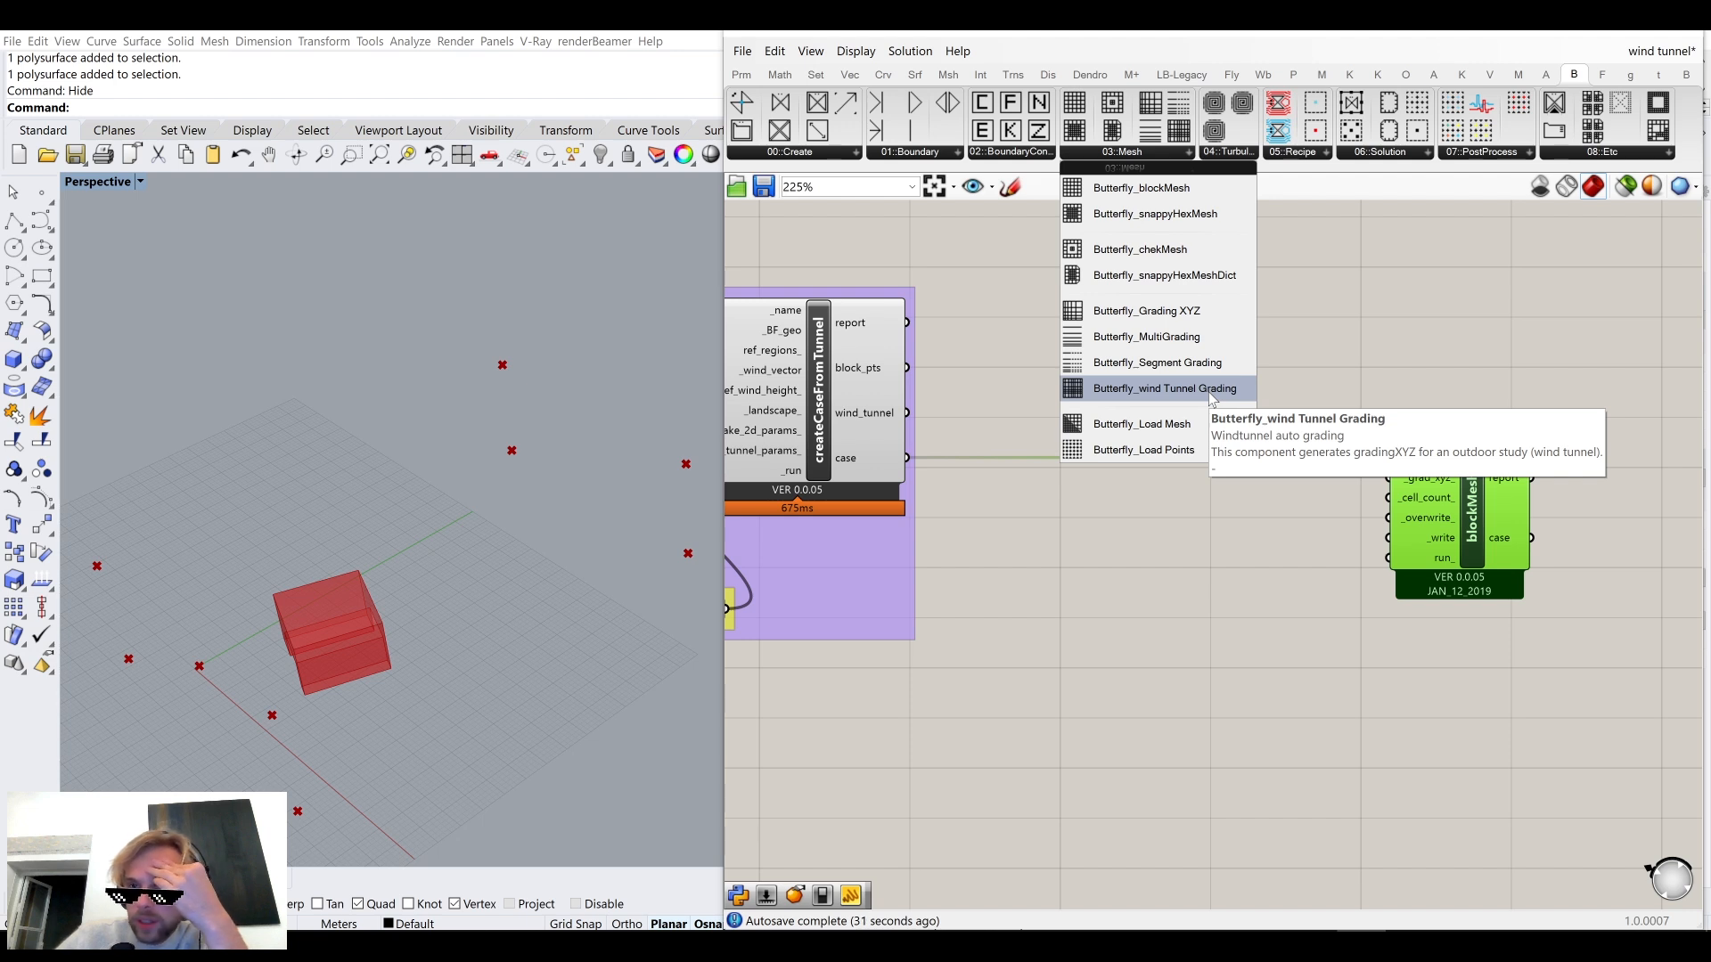
drag(1210, 389, 1186, 553)
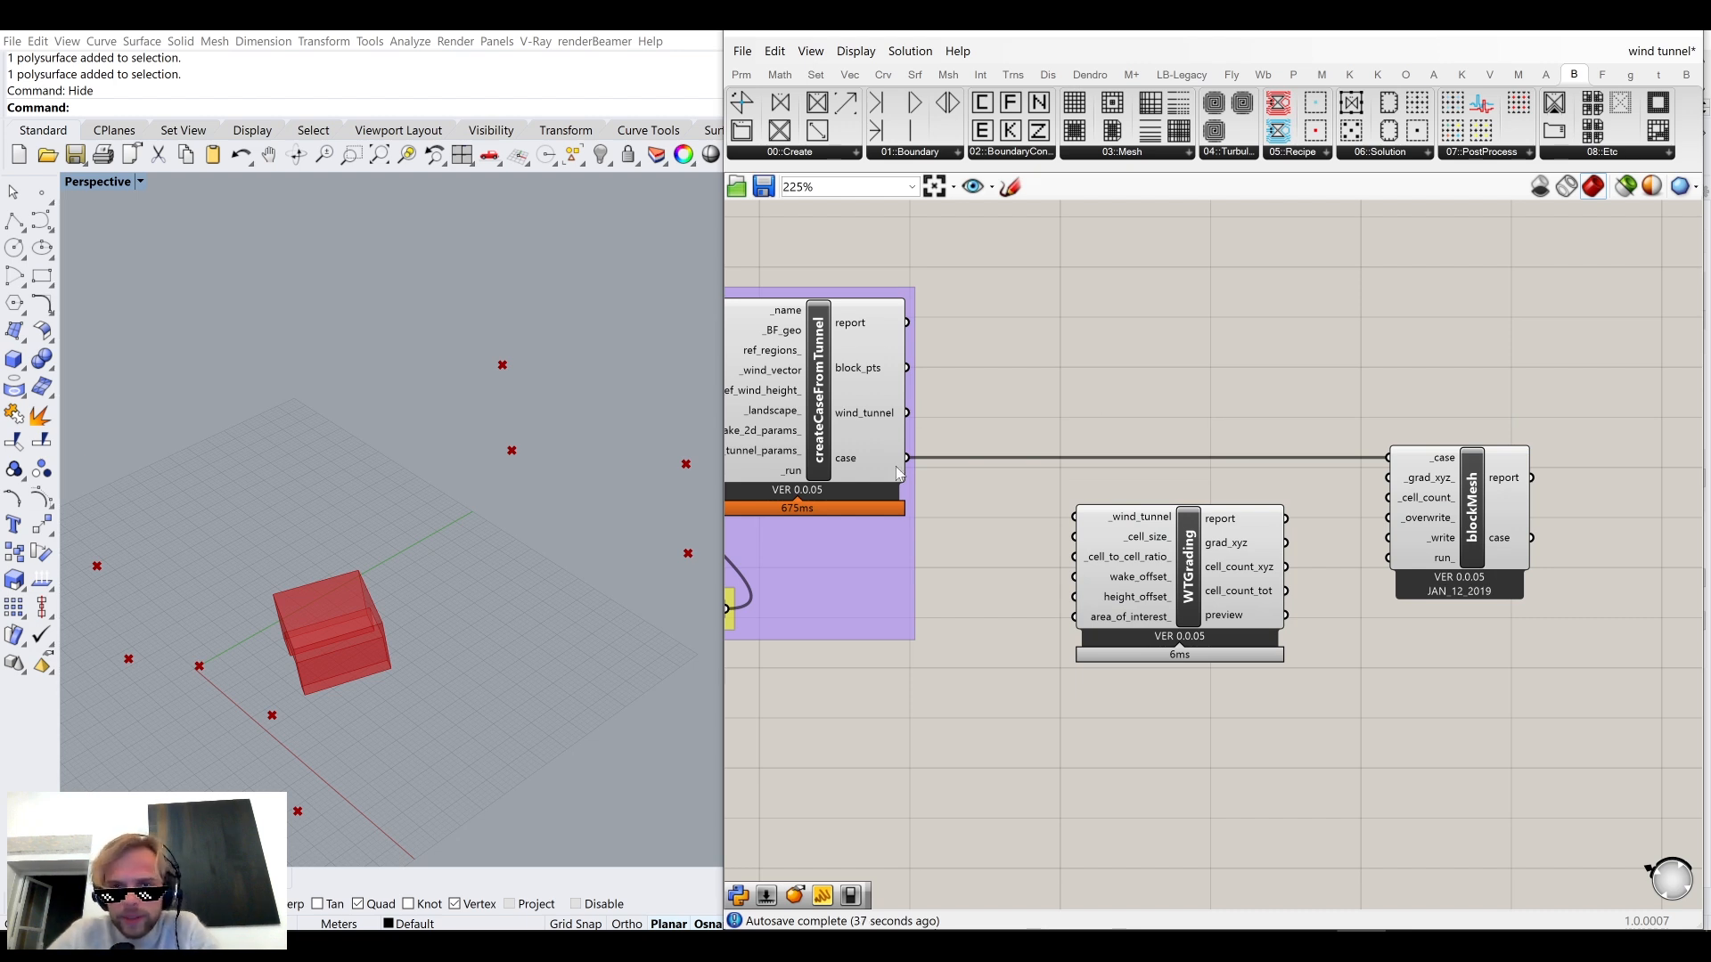
drag(908, 458, 1032, 567)
drag(909, 414, 1075, 517)
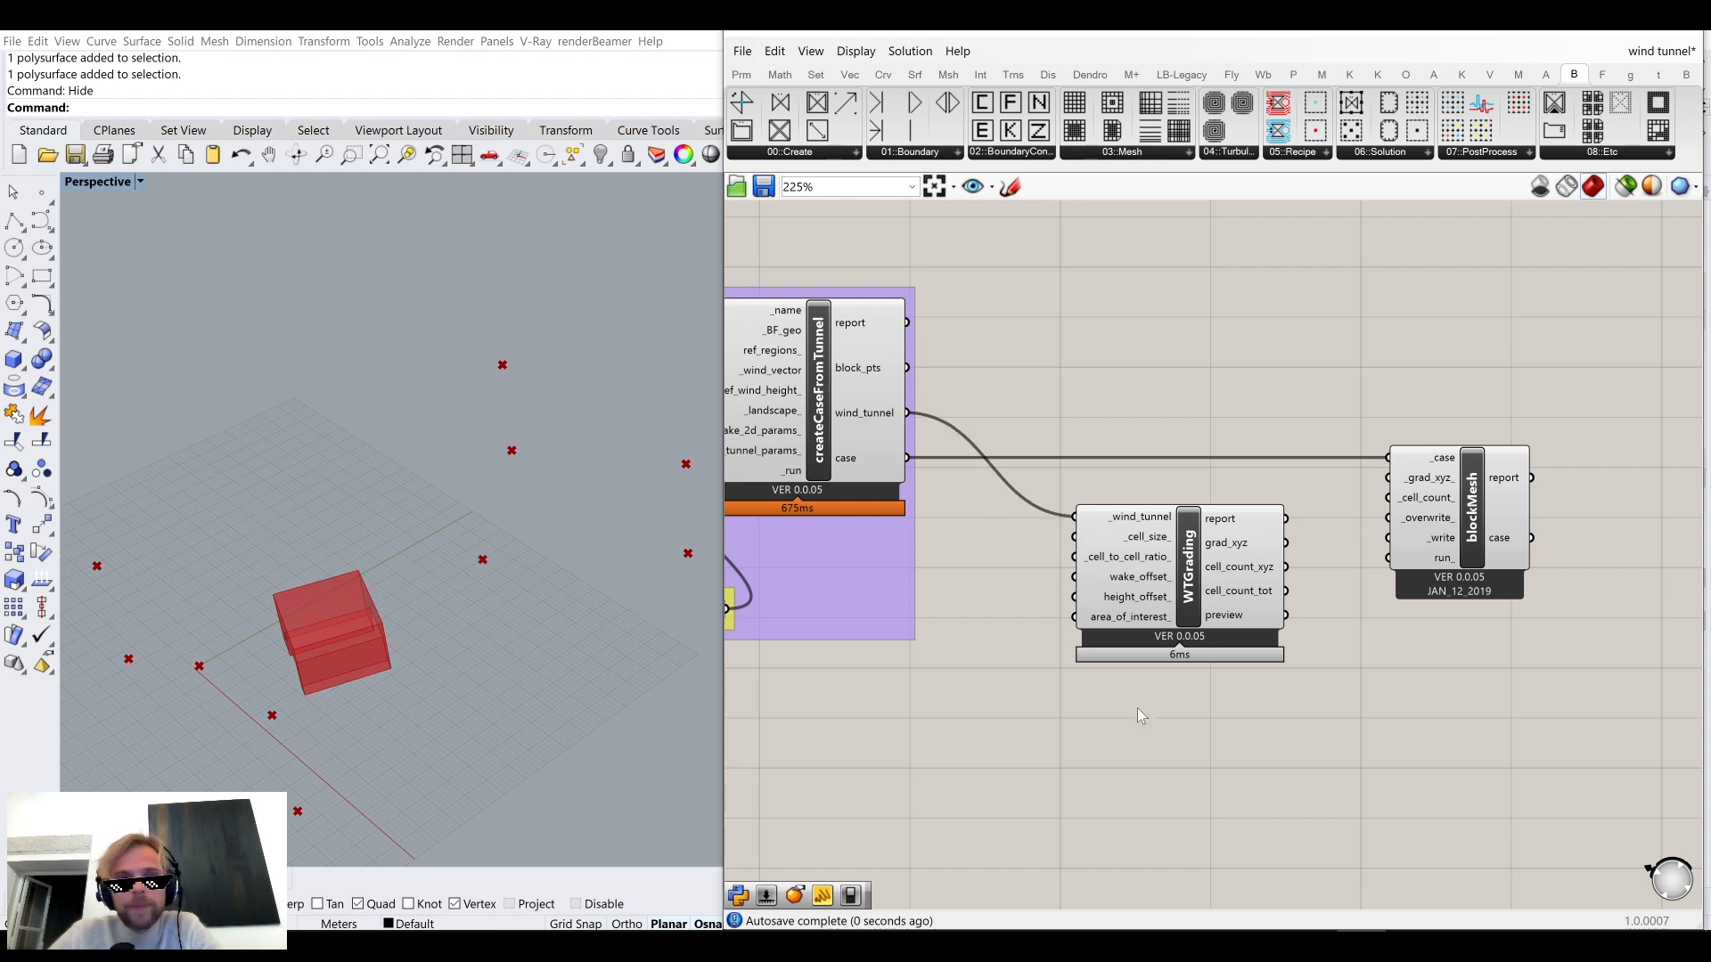
Space out the WTGrading and blockMesh components so each has free canvas around its inputs.
right_drag(1222, 650, 1215, 594)
drag(1236, 611, 1269, 626)
click(1307, 777)
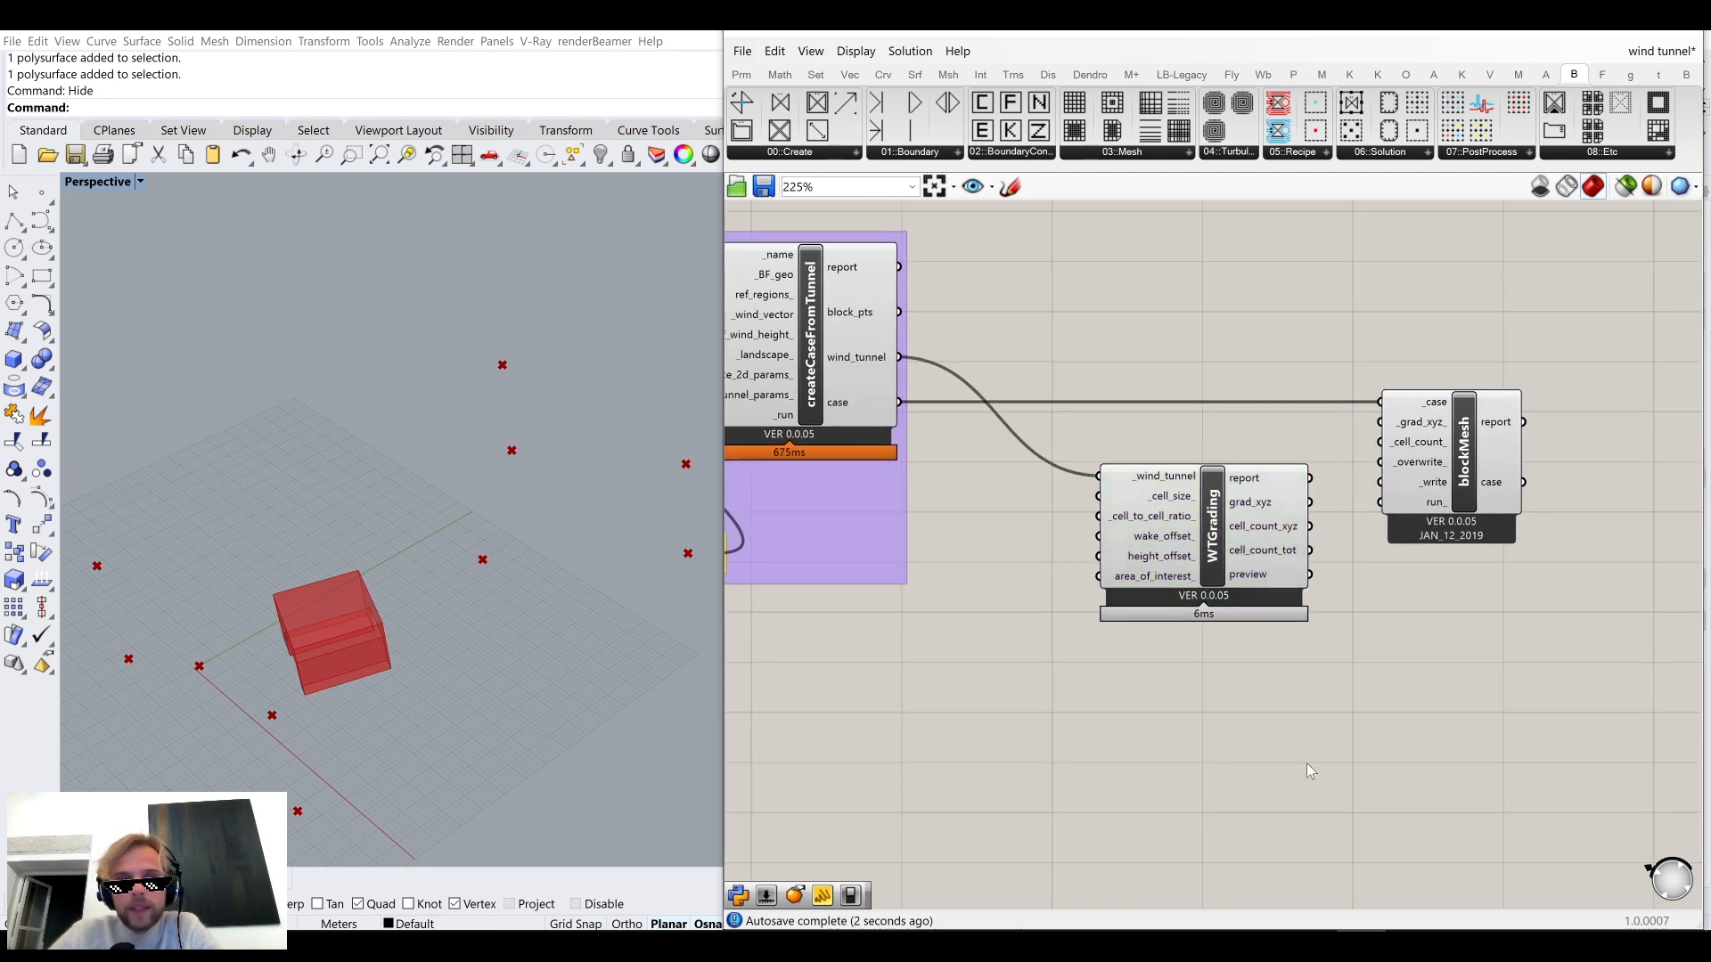
drag(1461, 506, 1615, 503)
drag(1172, 512, 1272, 497)
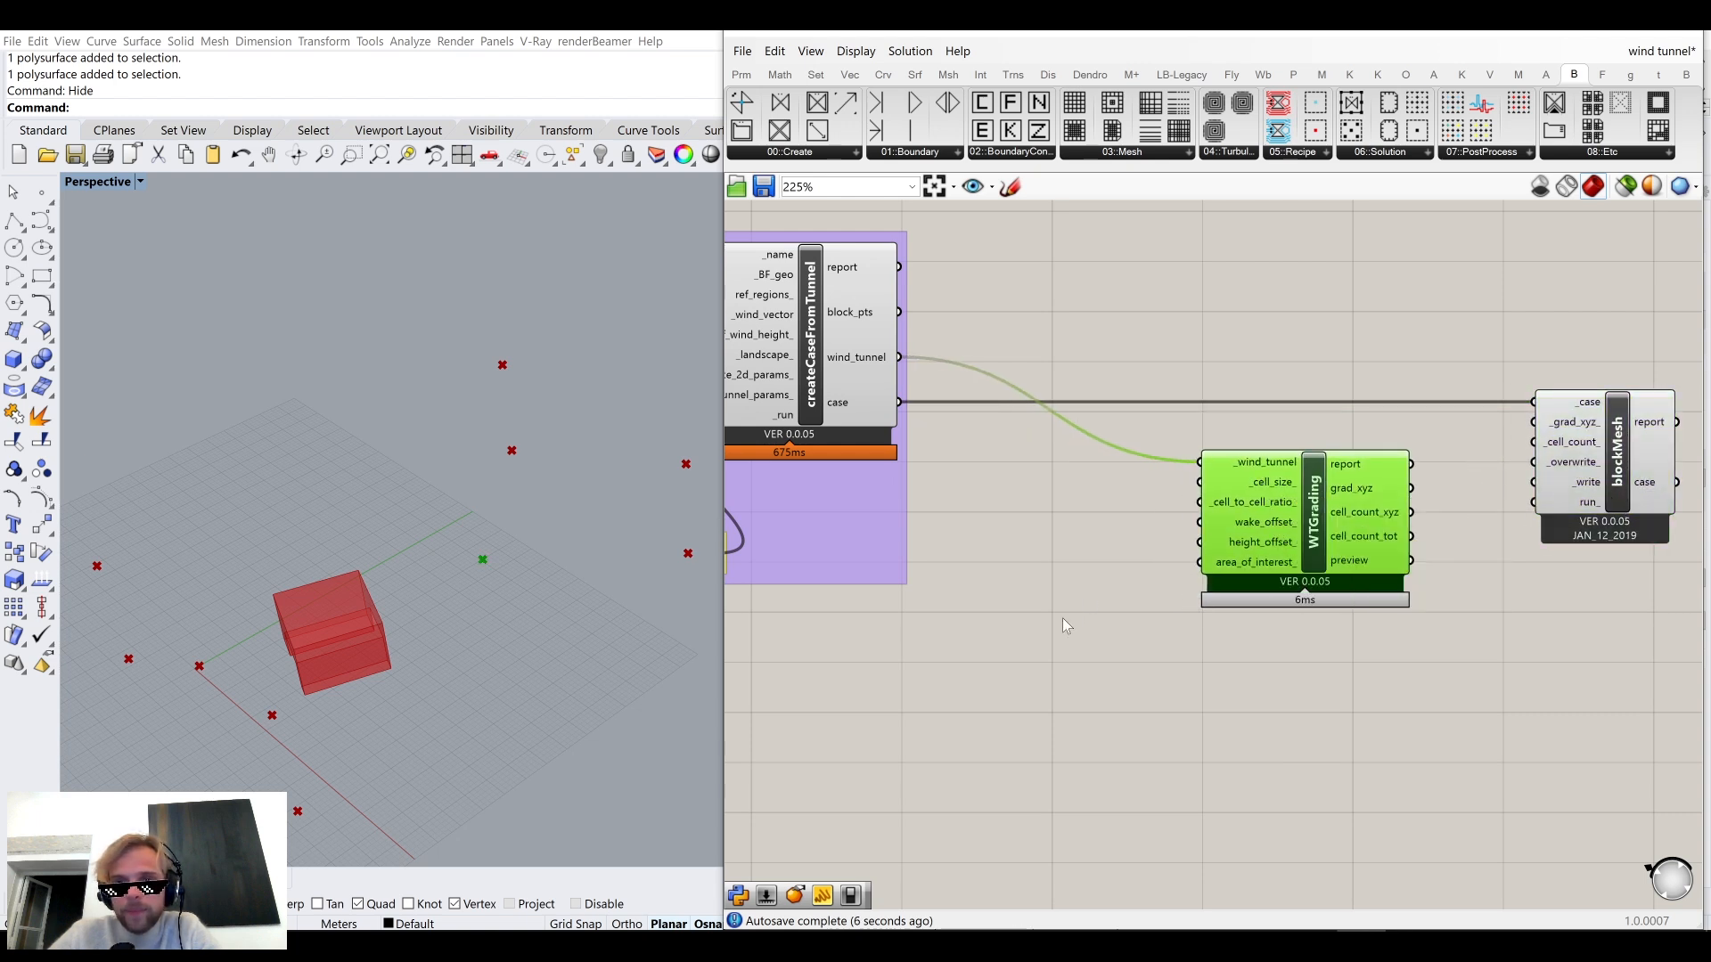
Examine WTGrading's _cell_size_ input description and how the WTGrading component is wired in the reference definition.
double_click(1032, 665)
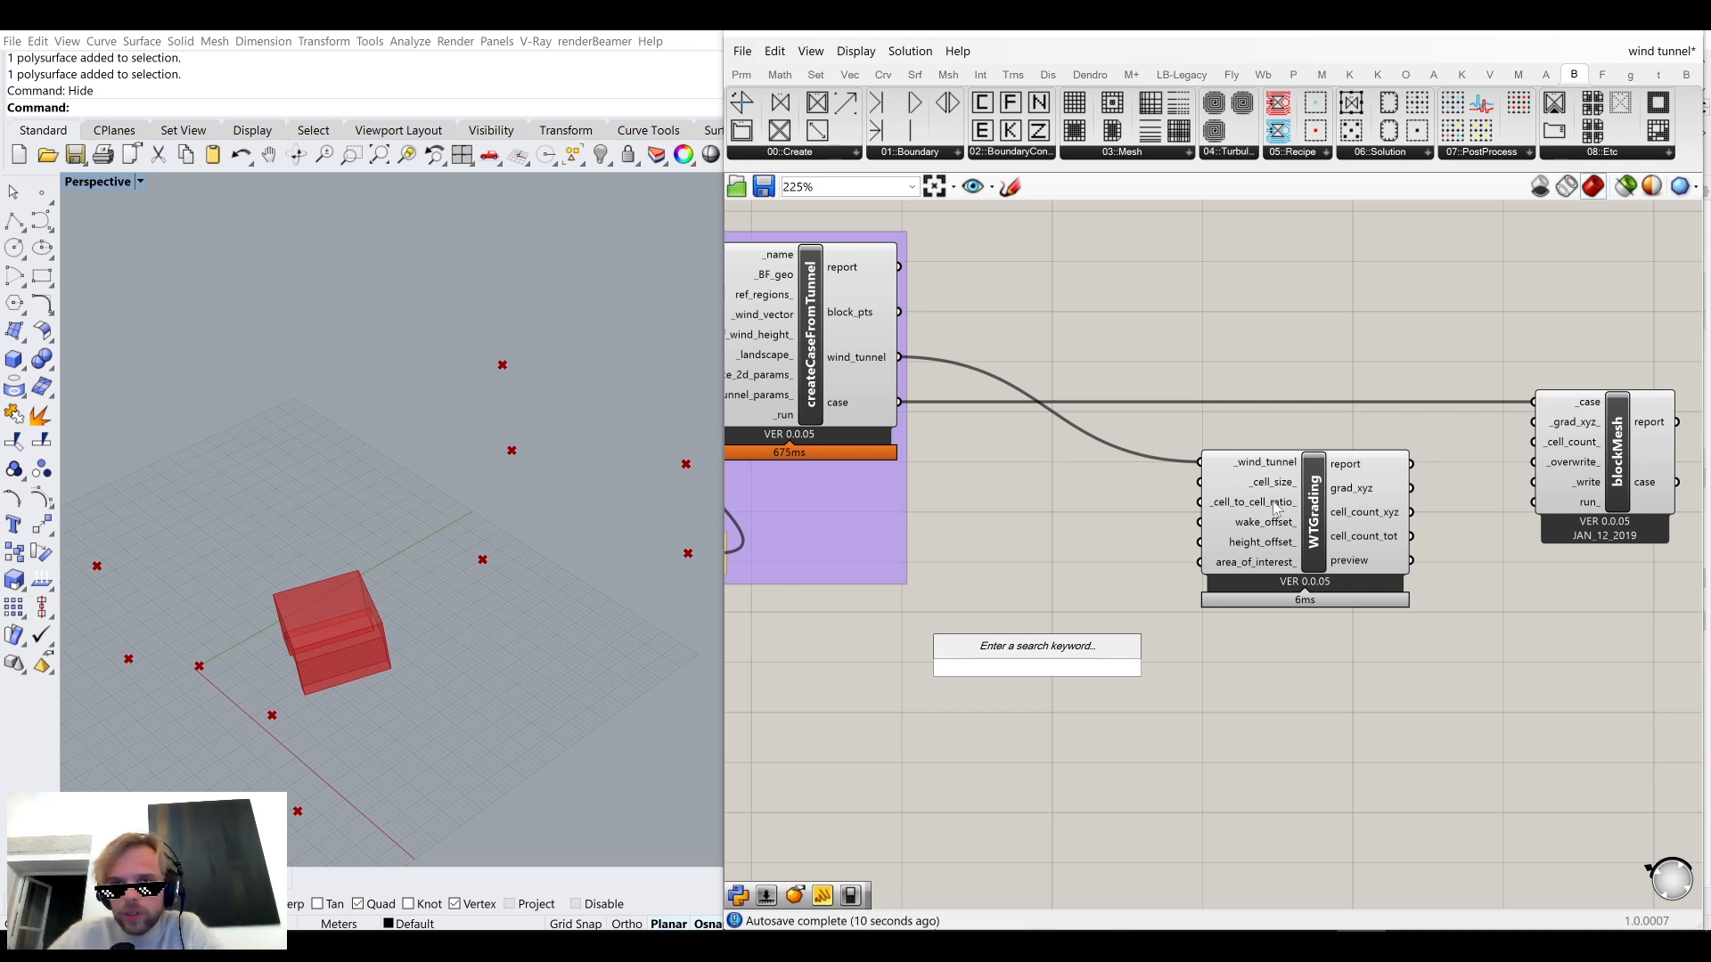
click(1116, 513)
mouse_move(1246, 485)
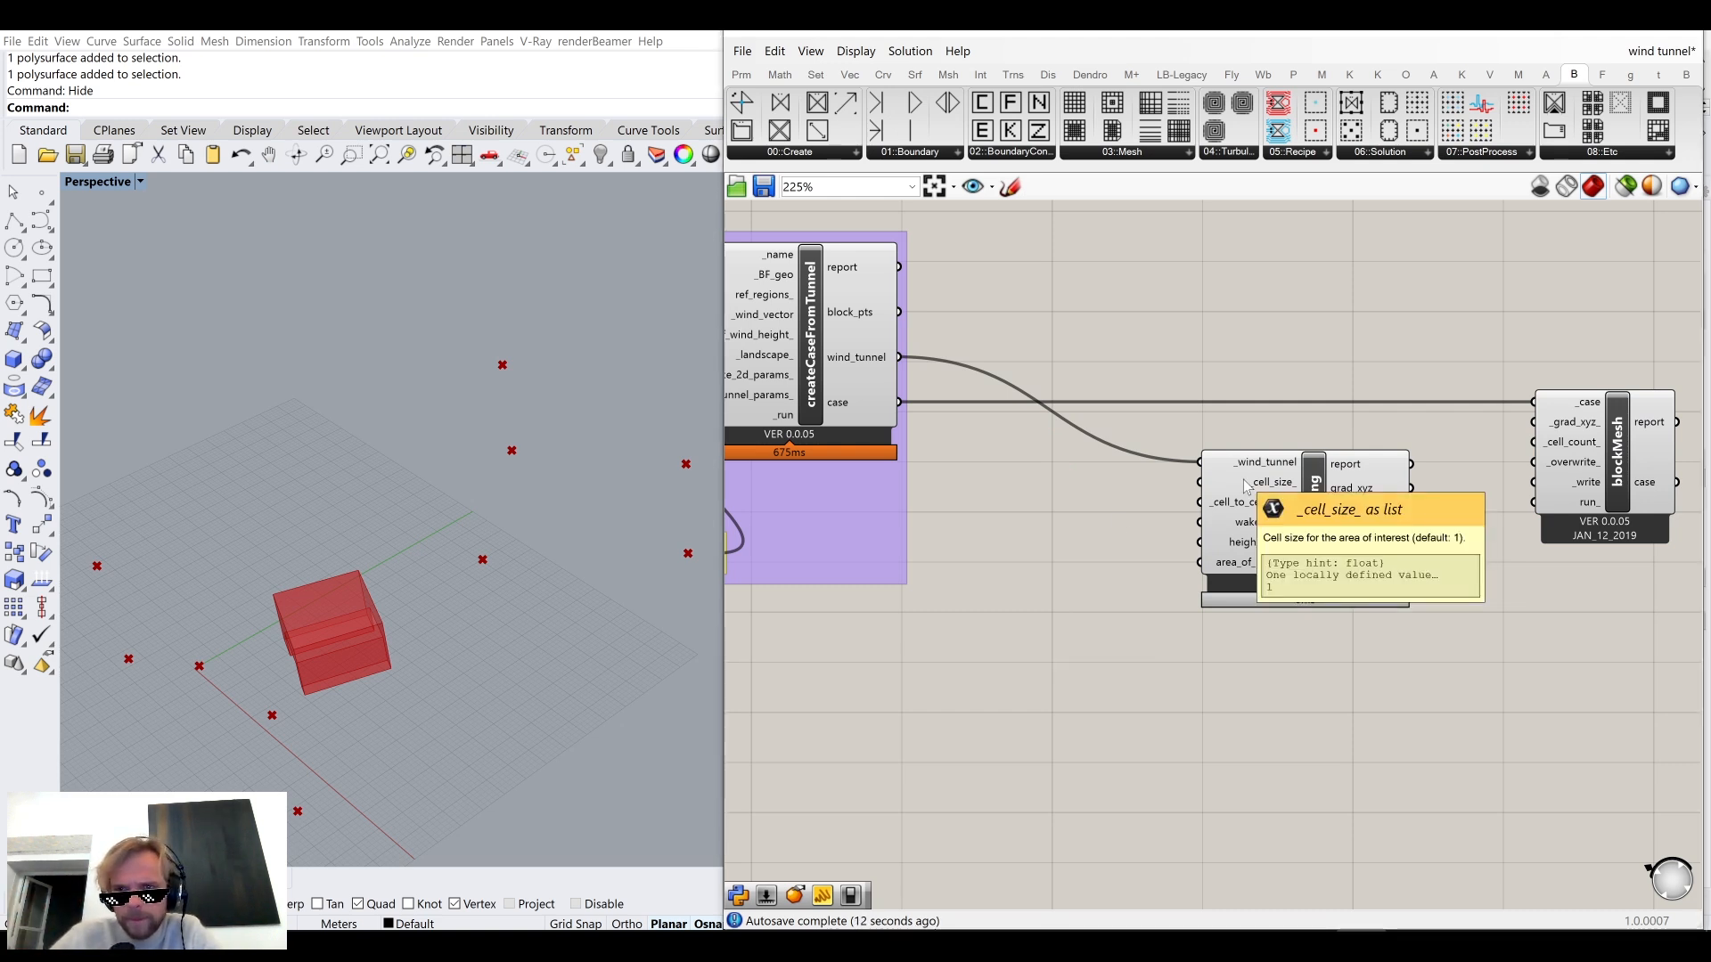
scroll(1137, 404, down, 6)
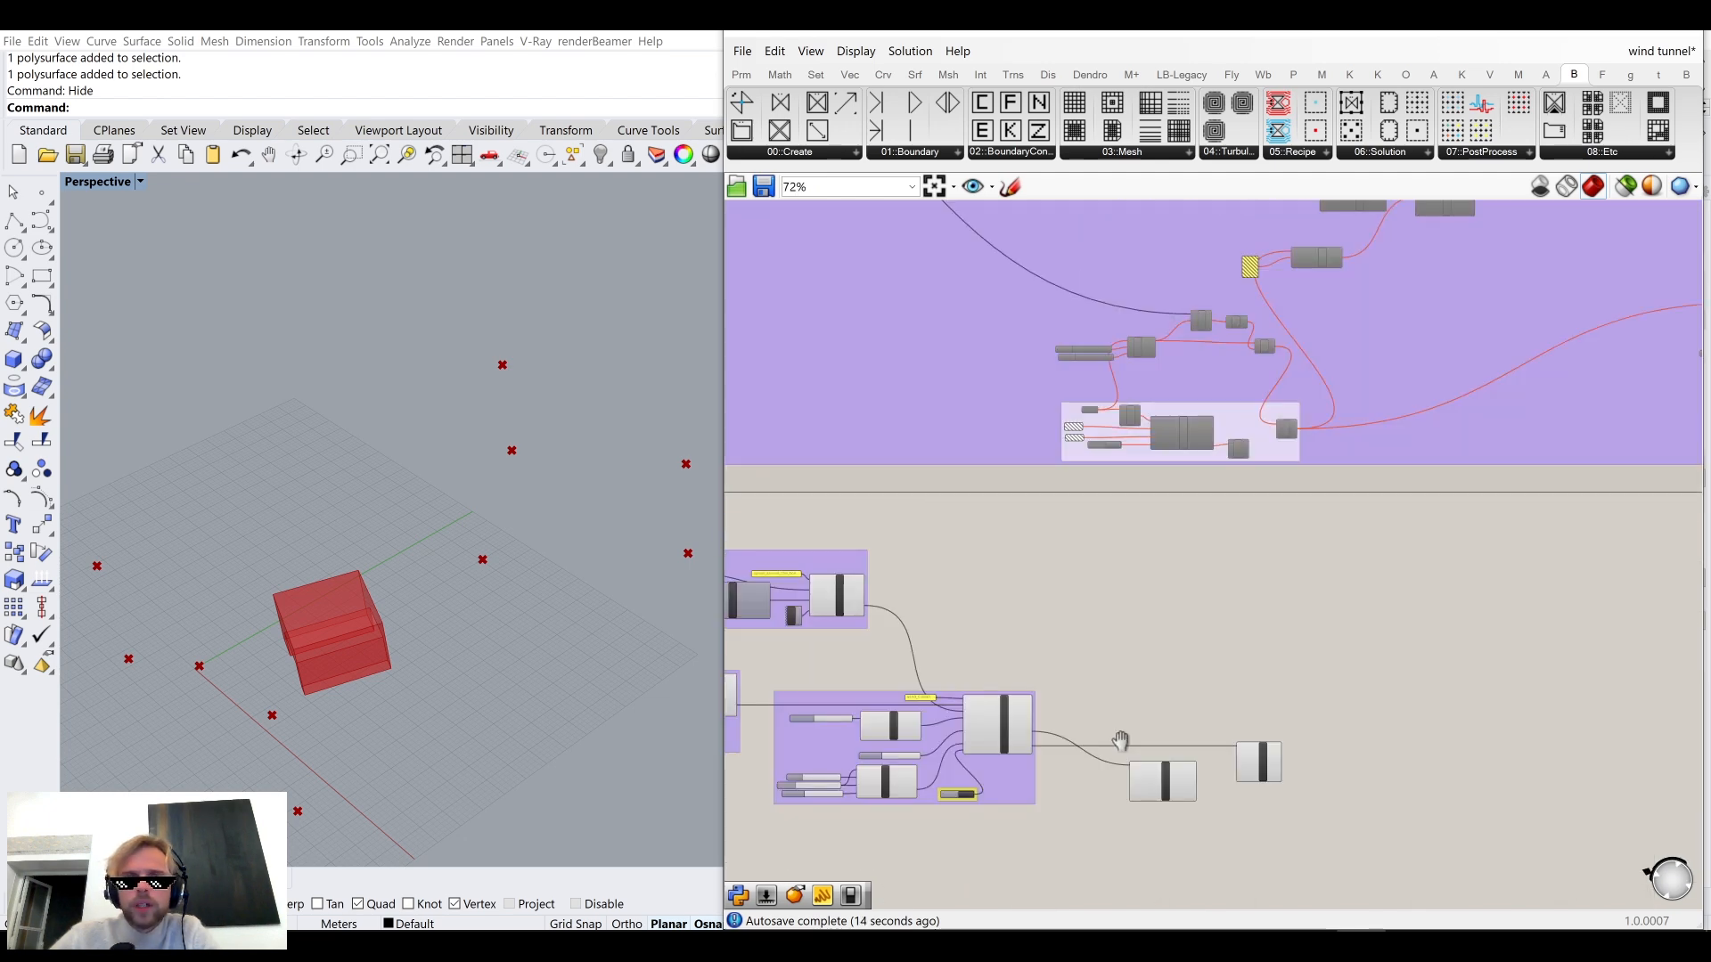
scroll(1086, 457, up, 7)
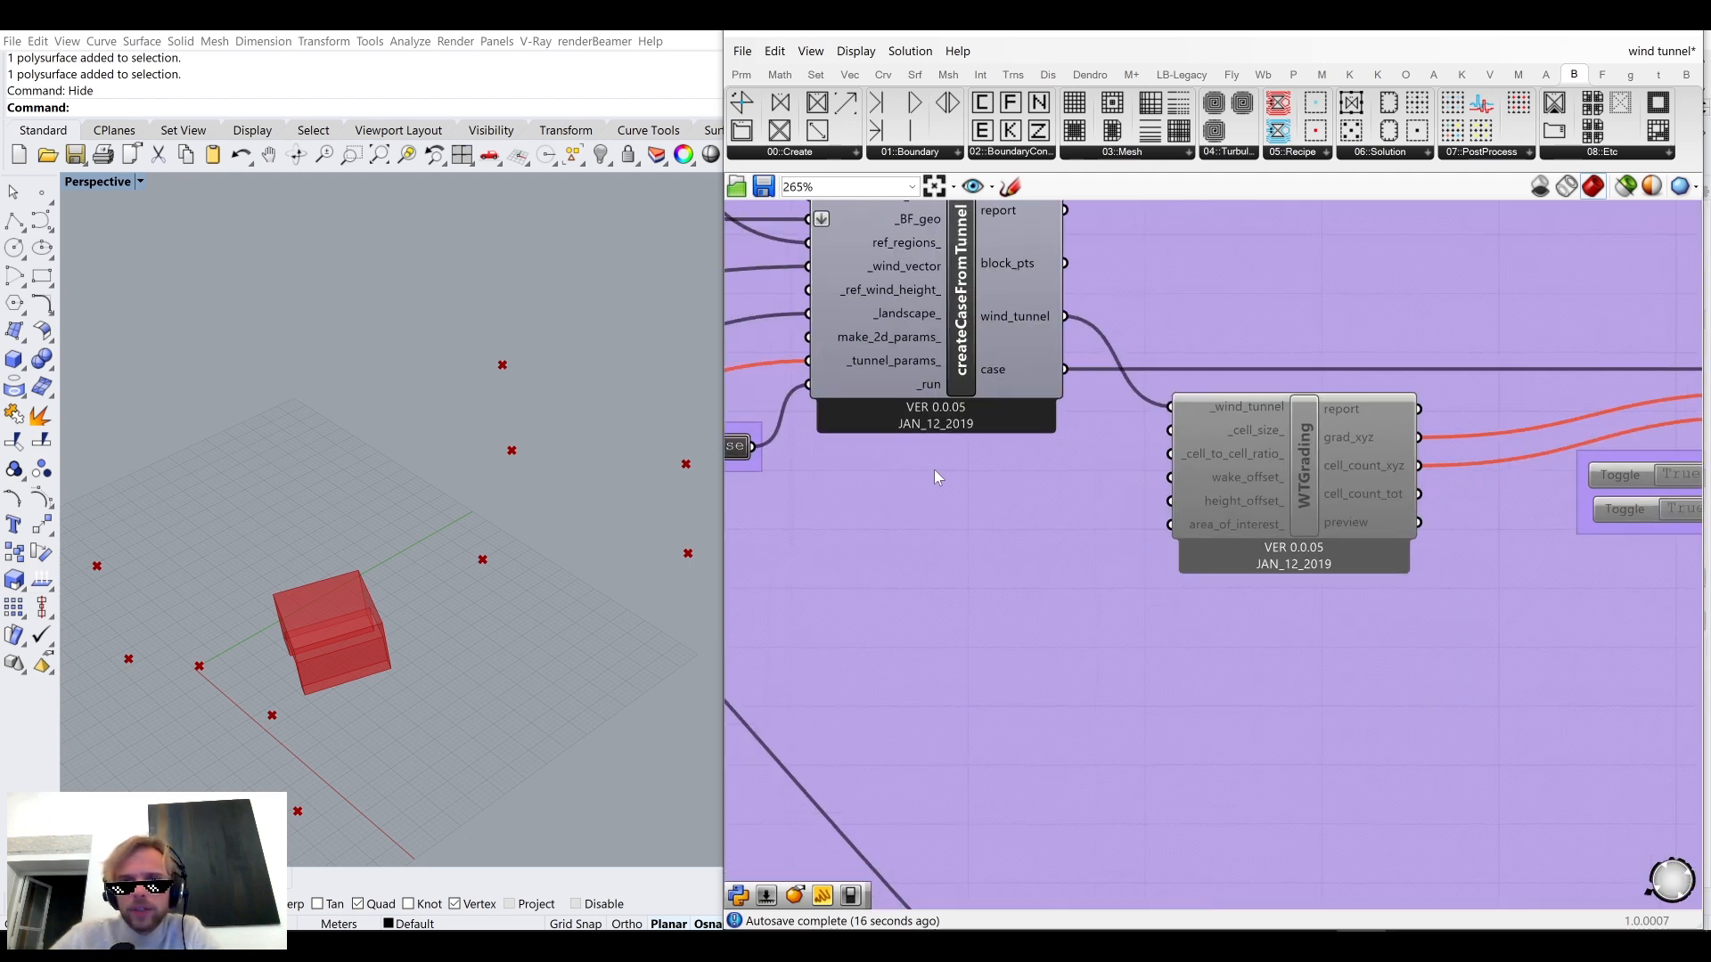
scroll(1114, 502, down, 1)
scroll(1362, 499, up, 3)
scroll(1358, 501, down, 8)
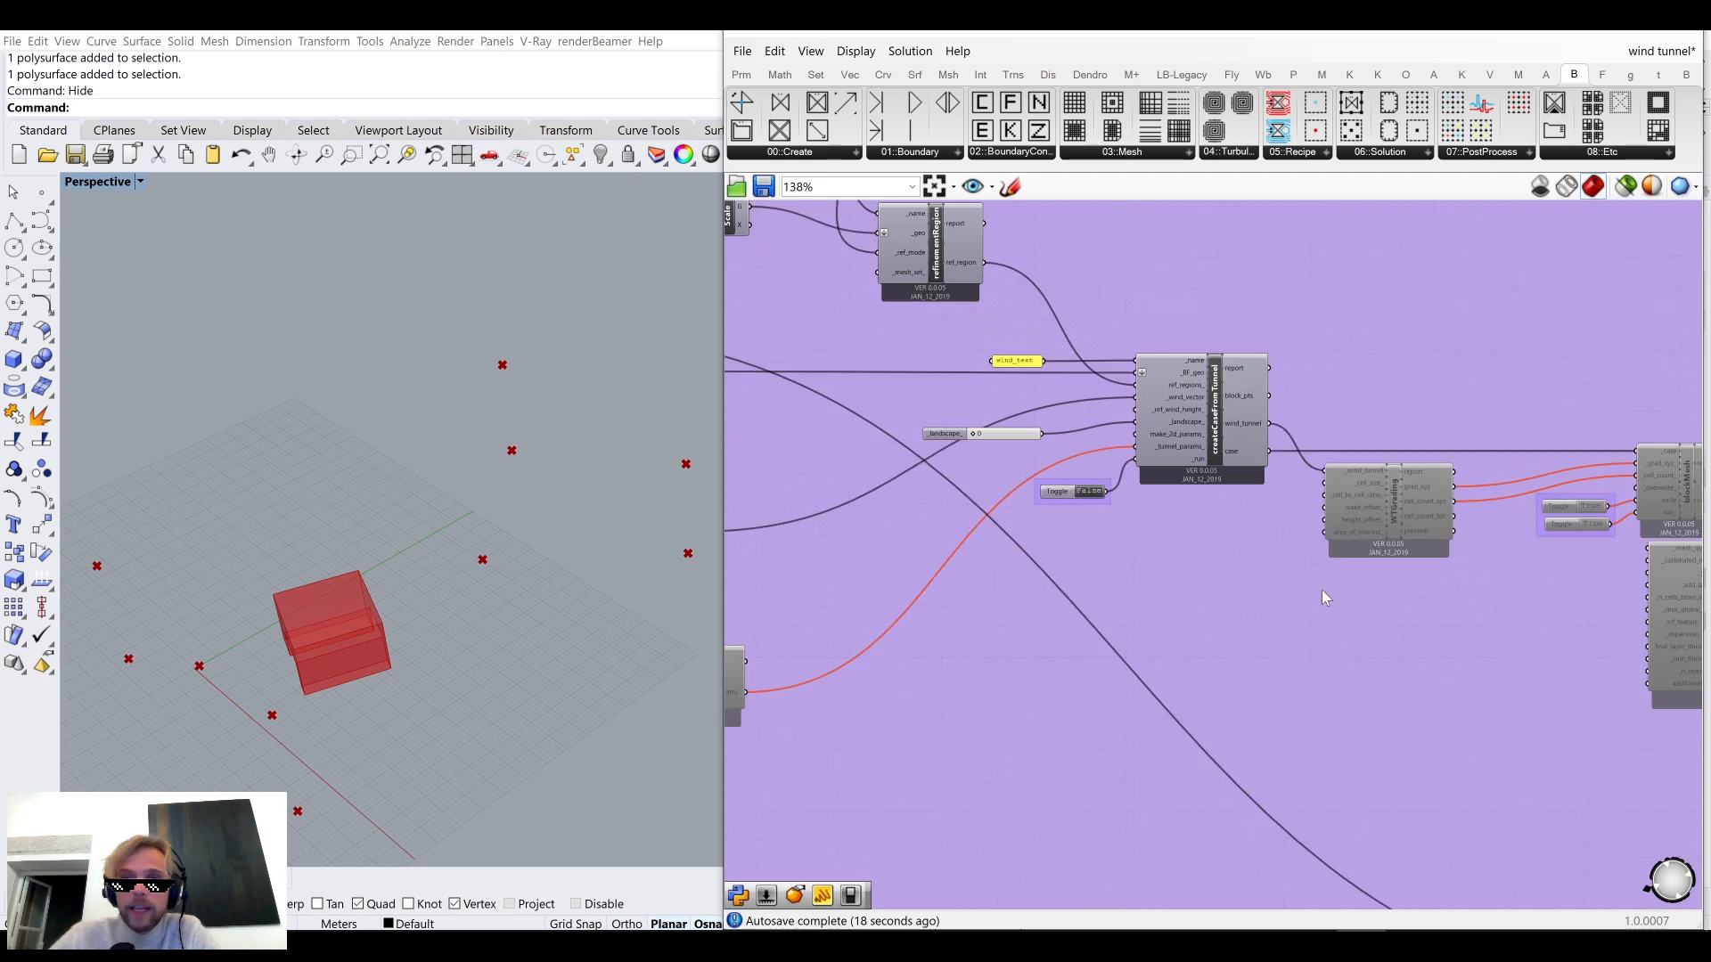
right_drag(1229, 541, 1222, 546)
scroll(1301, 677, up, 5)
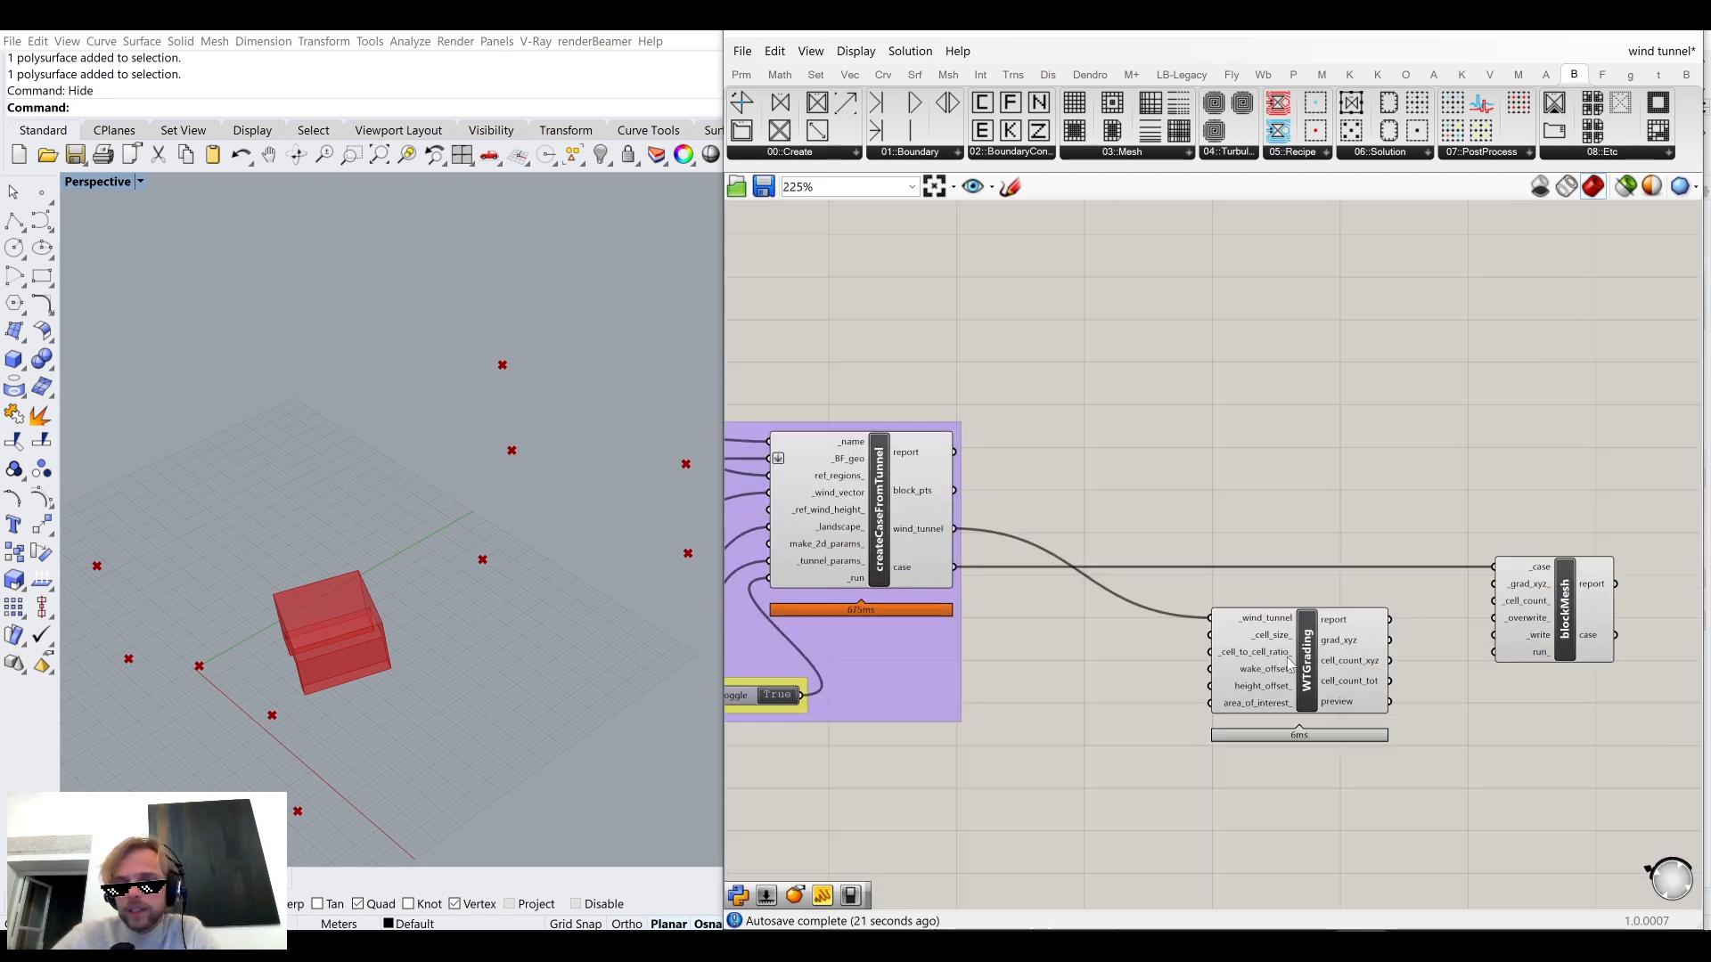
Check the descriptions of WTGrading's _cell_size_ and grad_xyz, and wire grad_xyz into blockMesh's _grad_xyz_ input.
mouse_move(1323, 670)
mouse_down()
mouse_move(1197, 652)
mouse_move(1328, 648)
mouse_up()
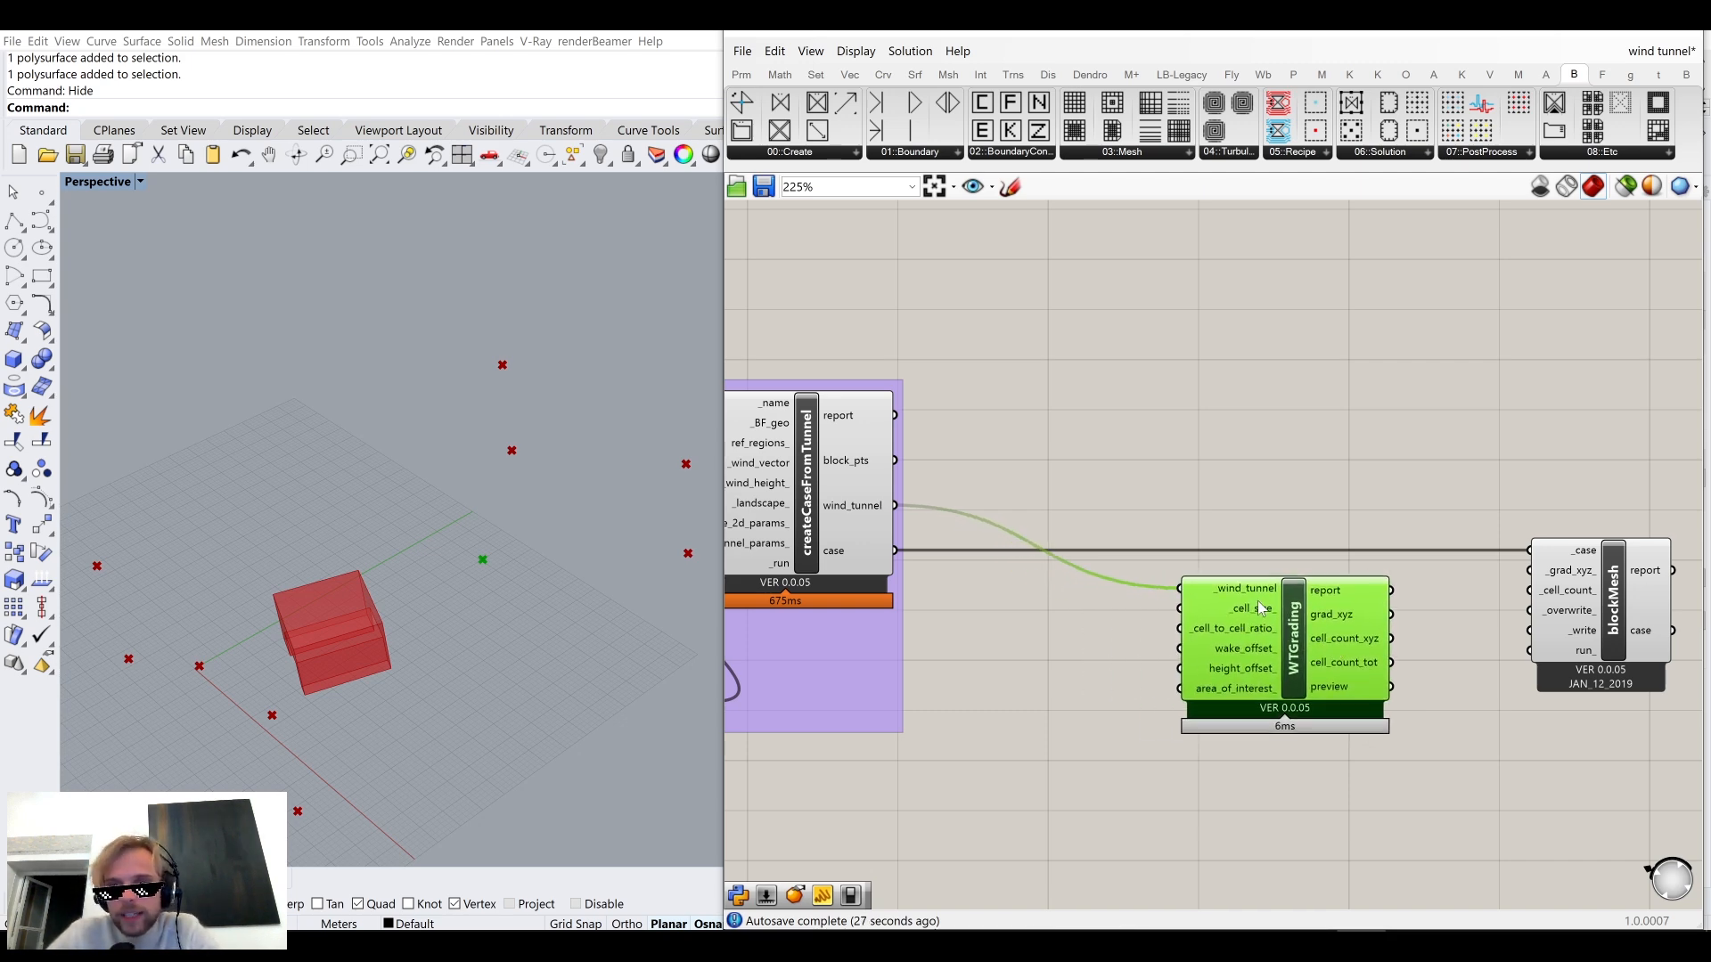
scroll(1259, 613, up, 3)
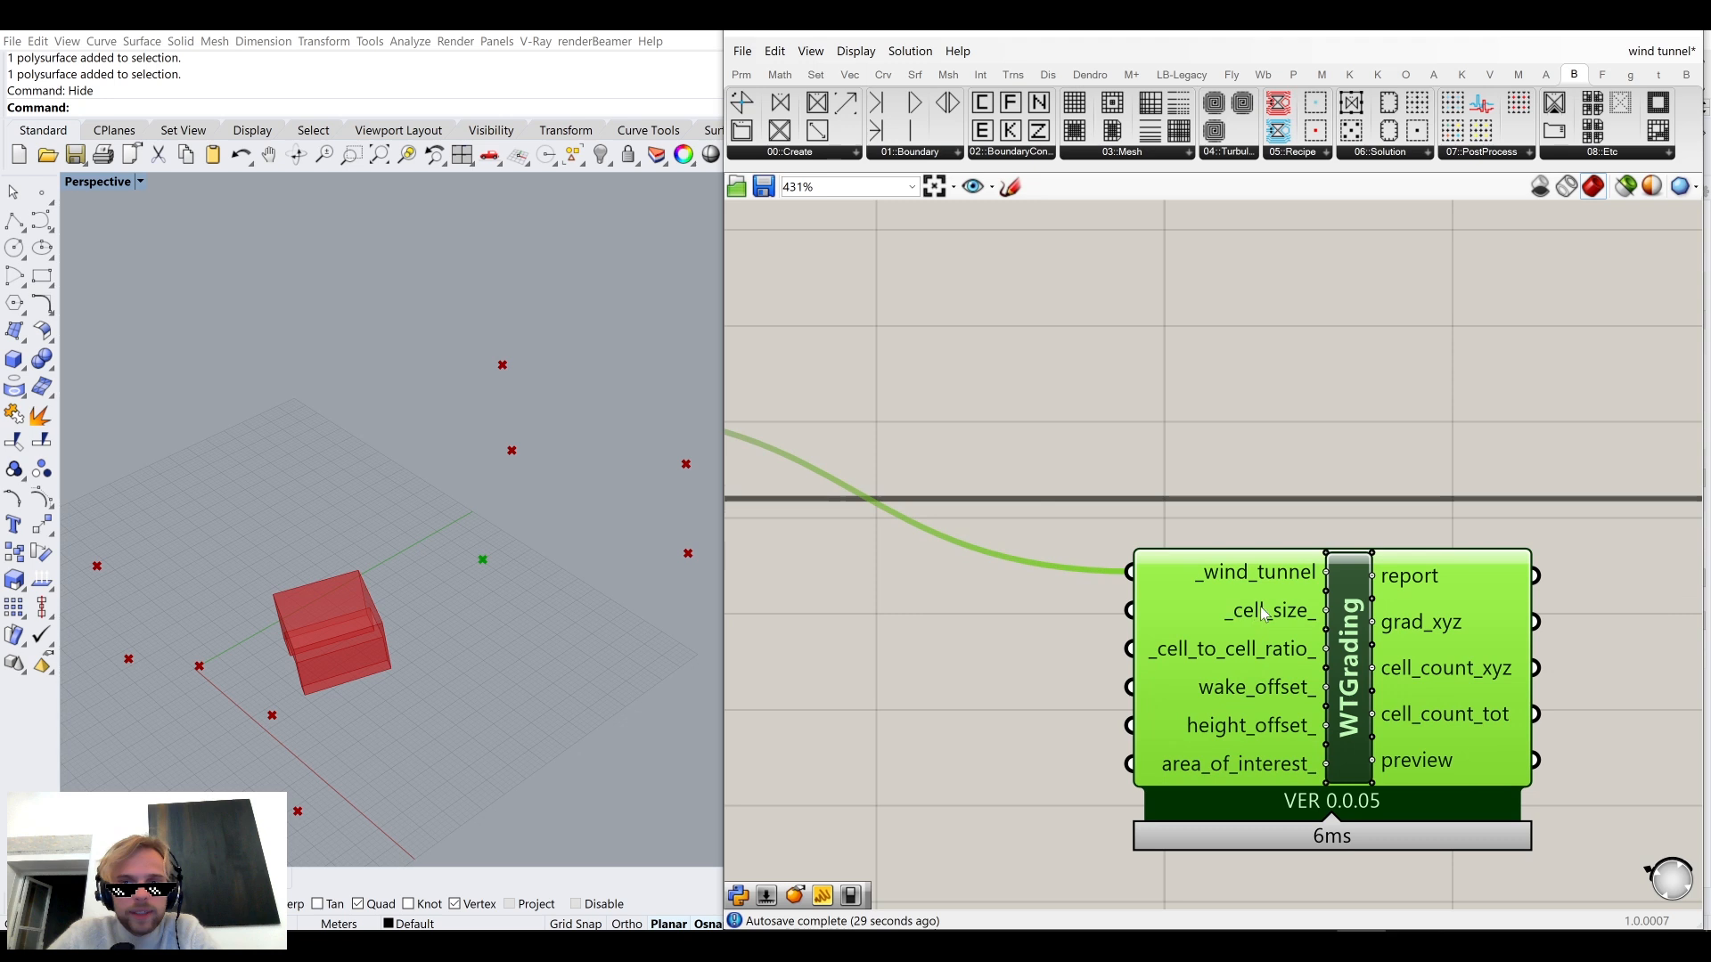
mouse_move(1265, 619)
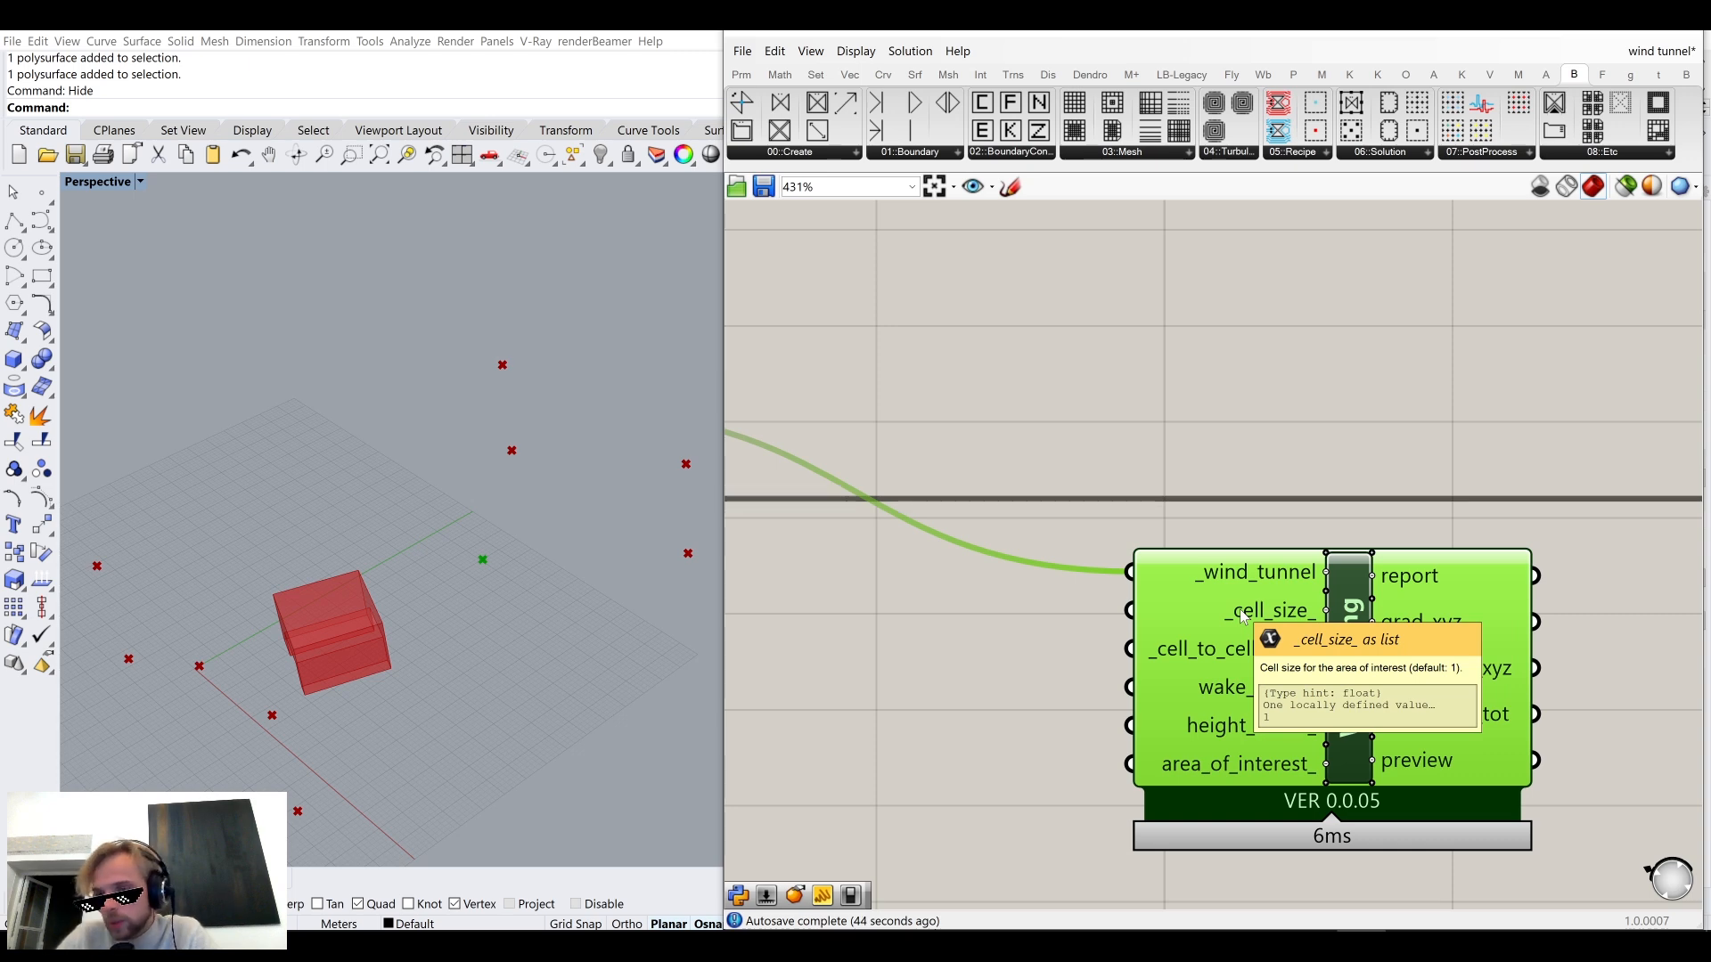
scroll(1245, 616, down, 4)
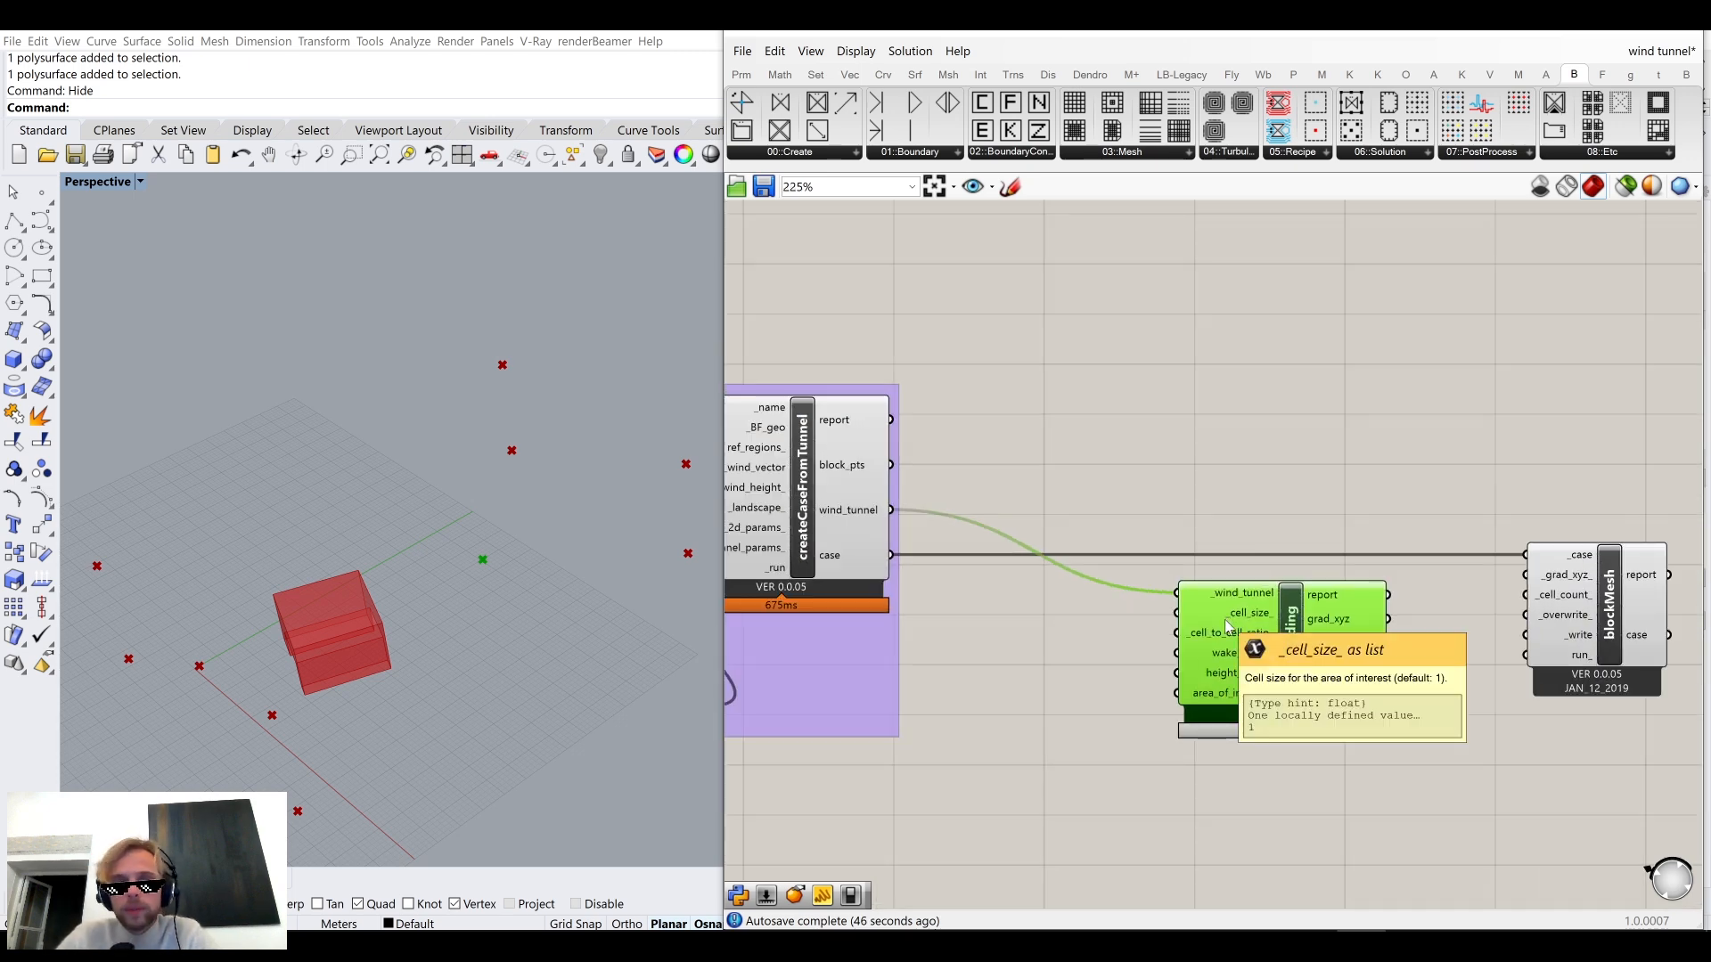
scroll(1415, 616, up, 4)
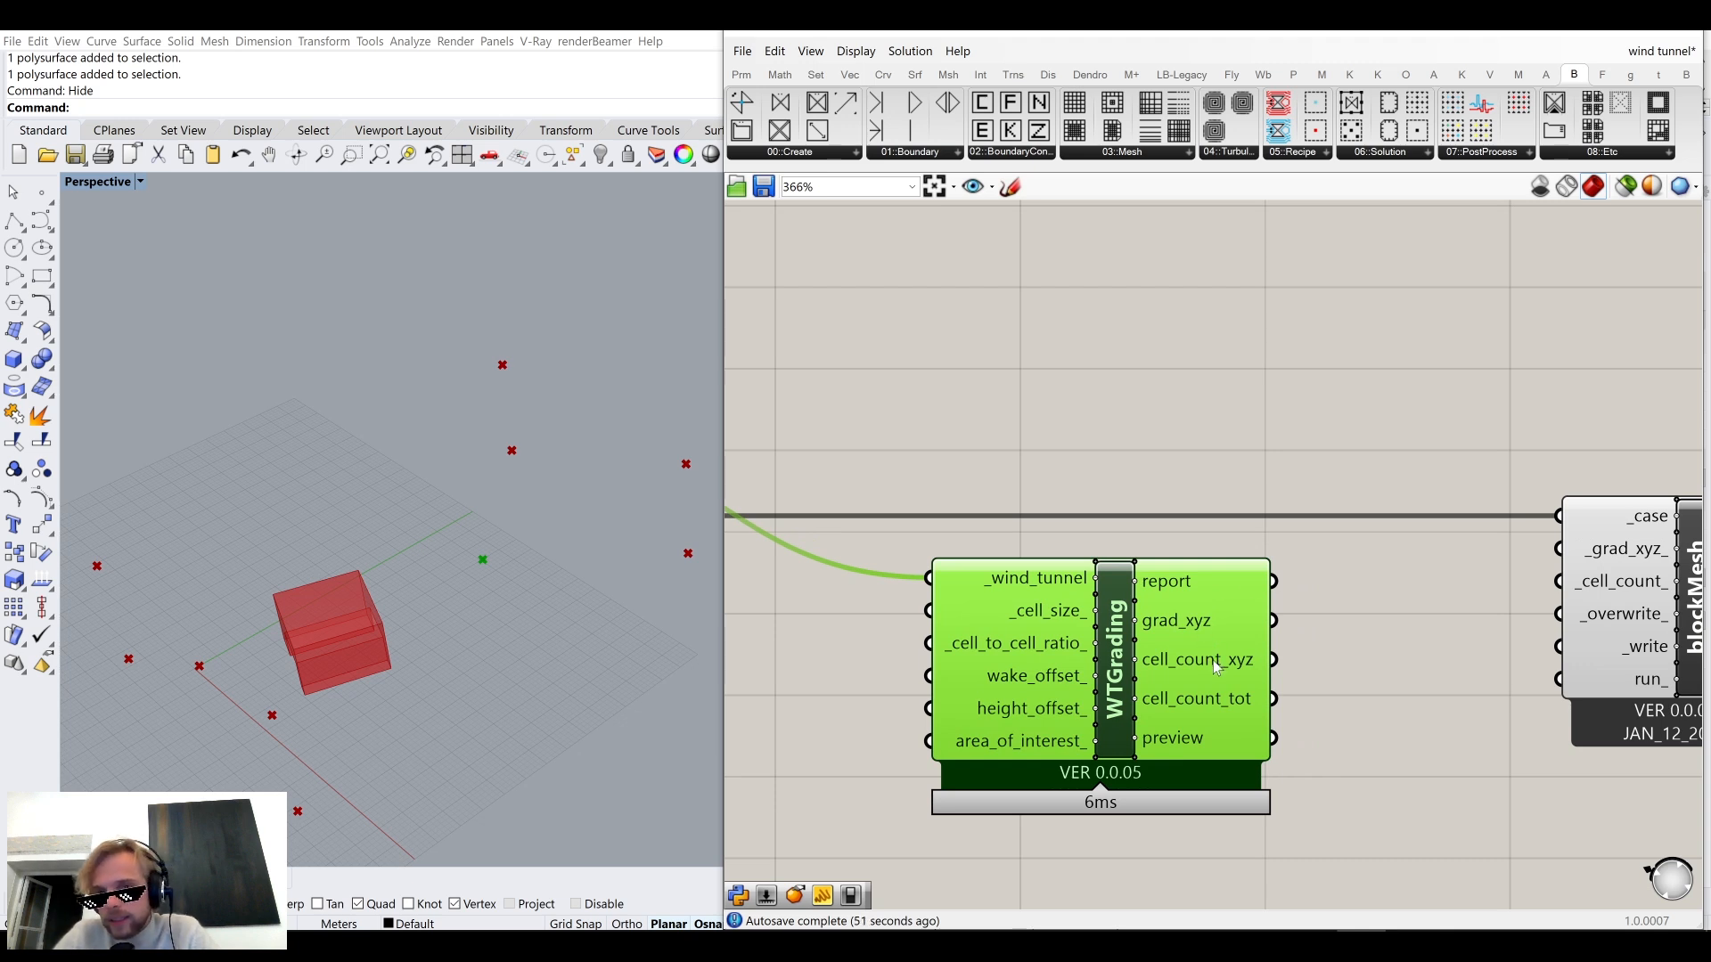
mouse_move(1216, 669)
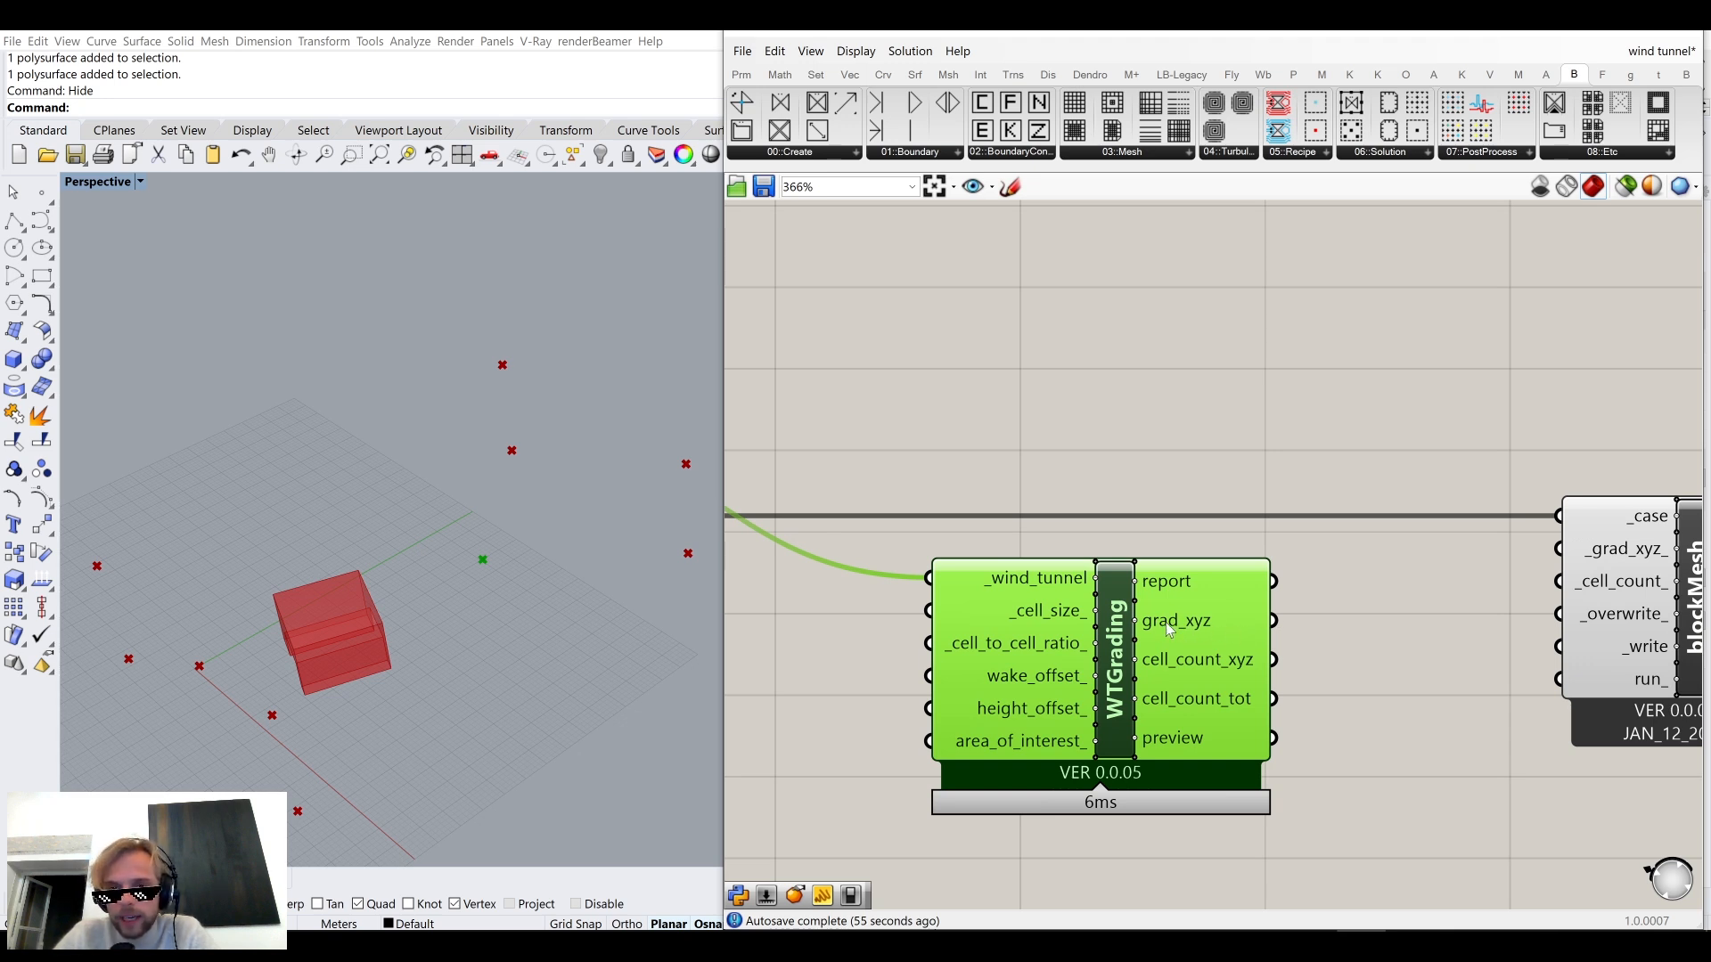
mouse_move(1195, 634)
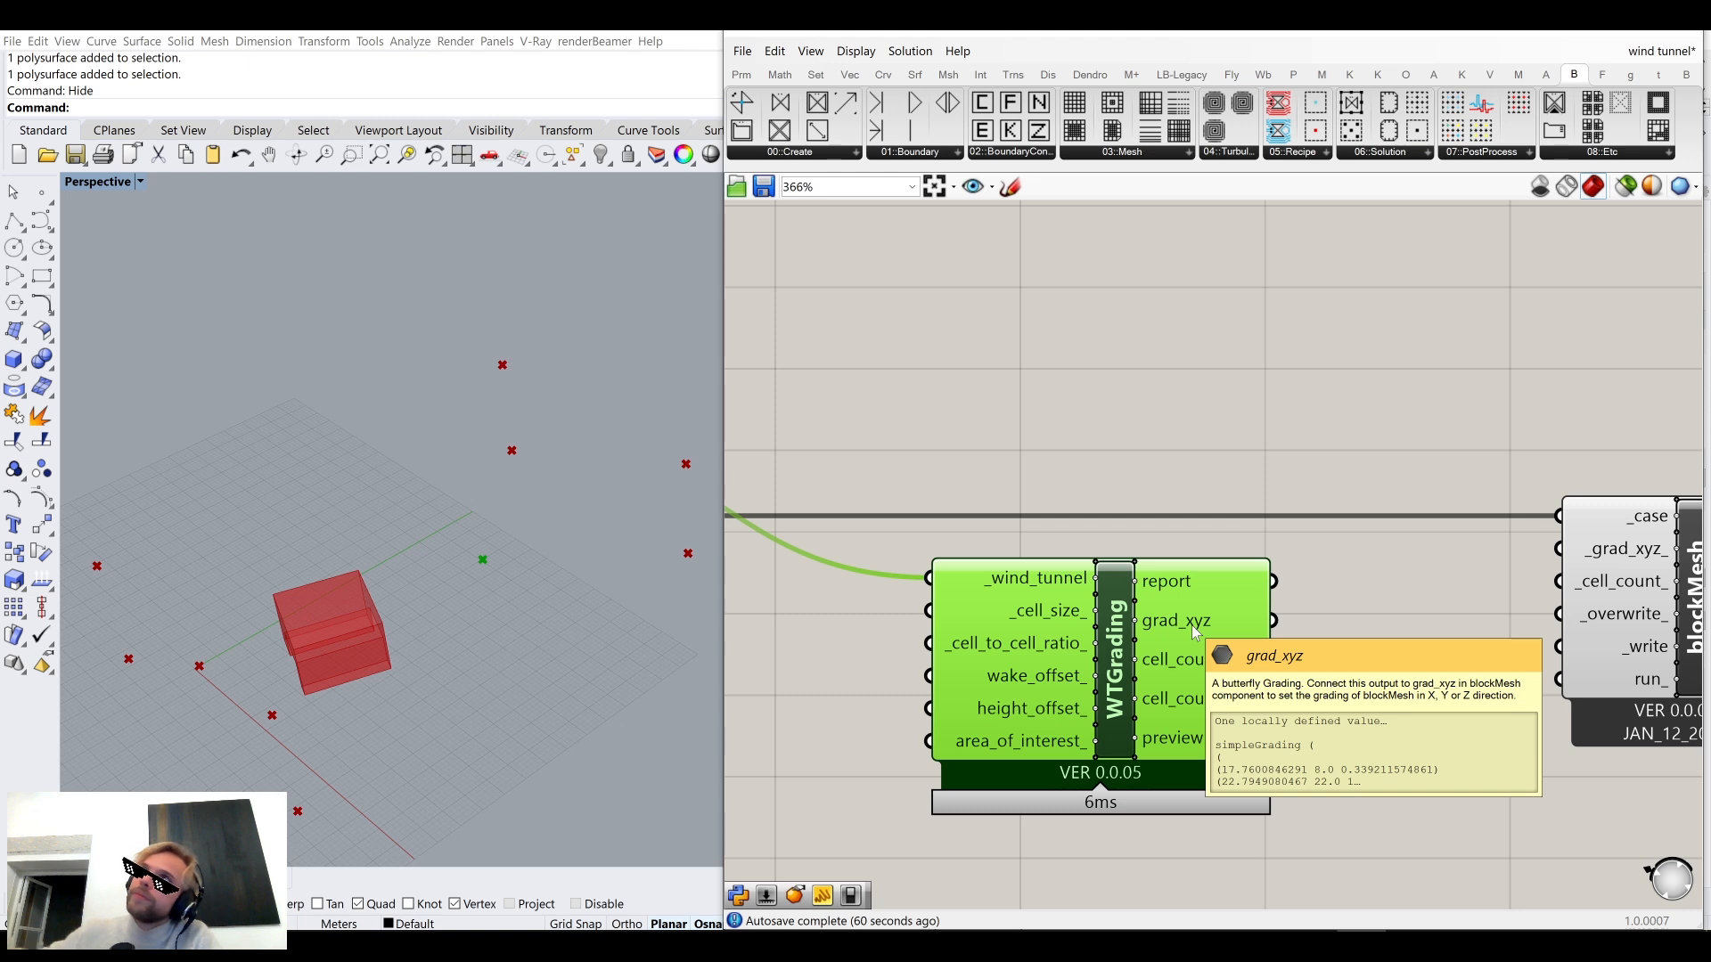
drag(1273, 621, 1544, 568)
drag(1207, 683, 1194, 665)
scroll(1234, 419, down, 3)
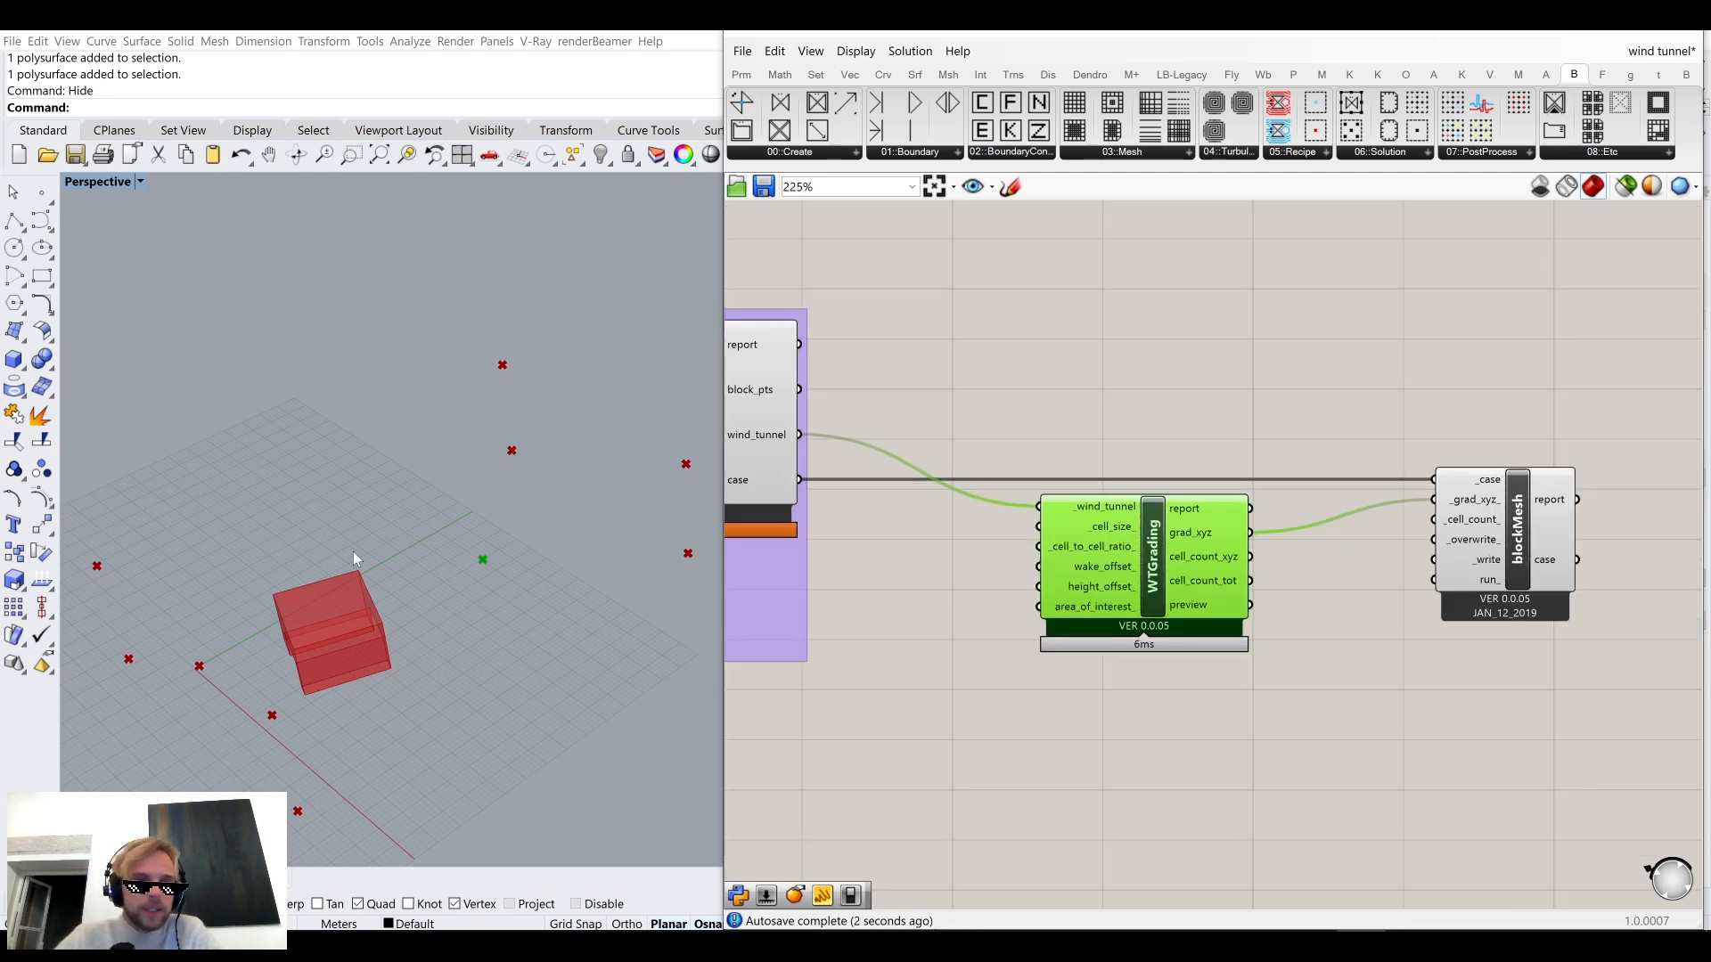
scroll(1195, 533, up, 2)
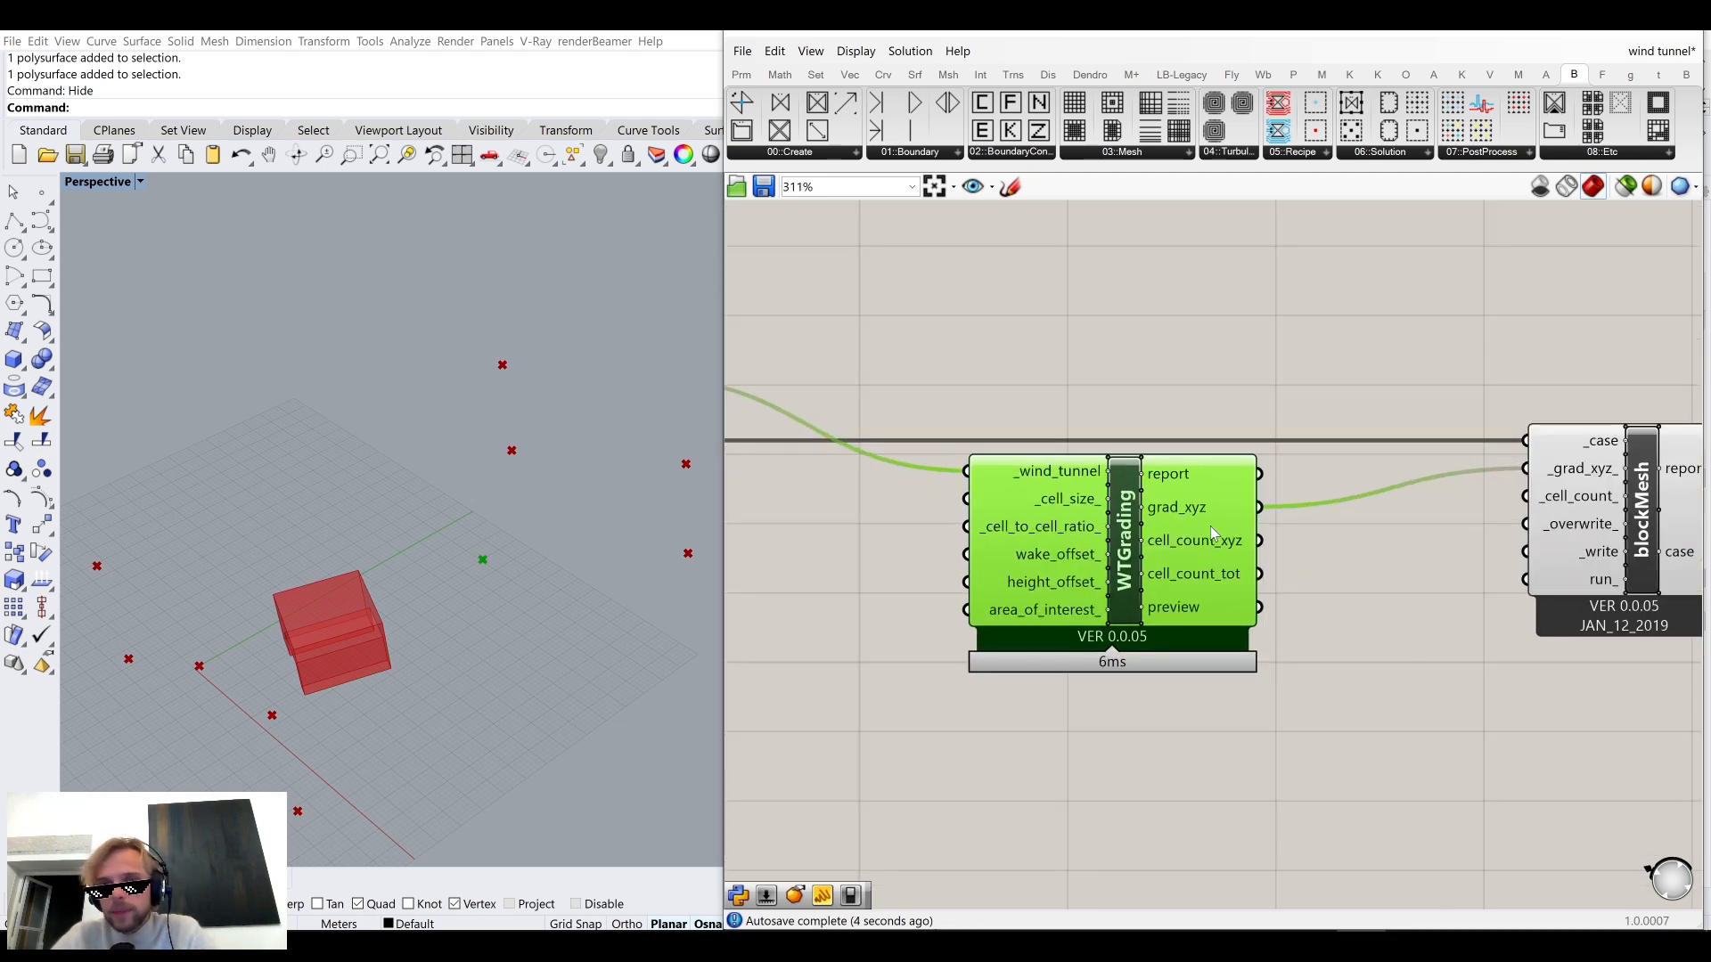
click(1155, 348)
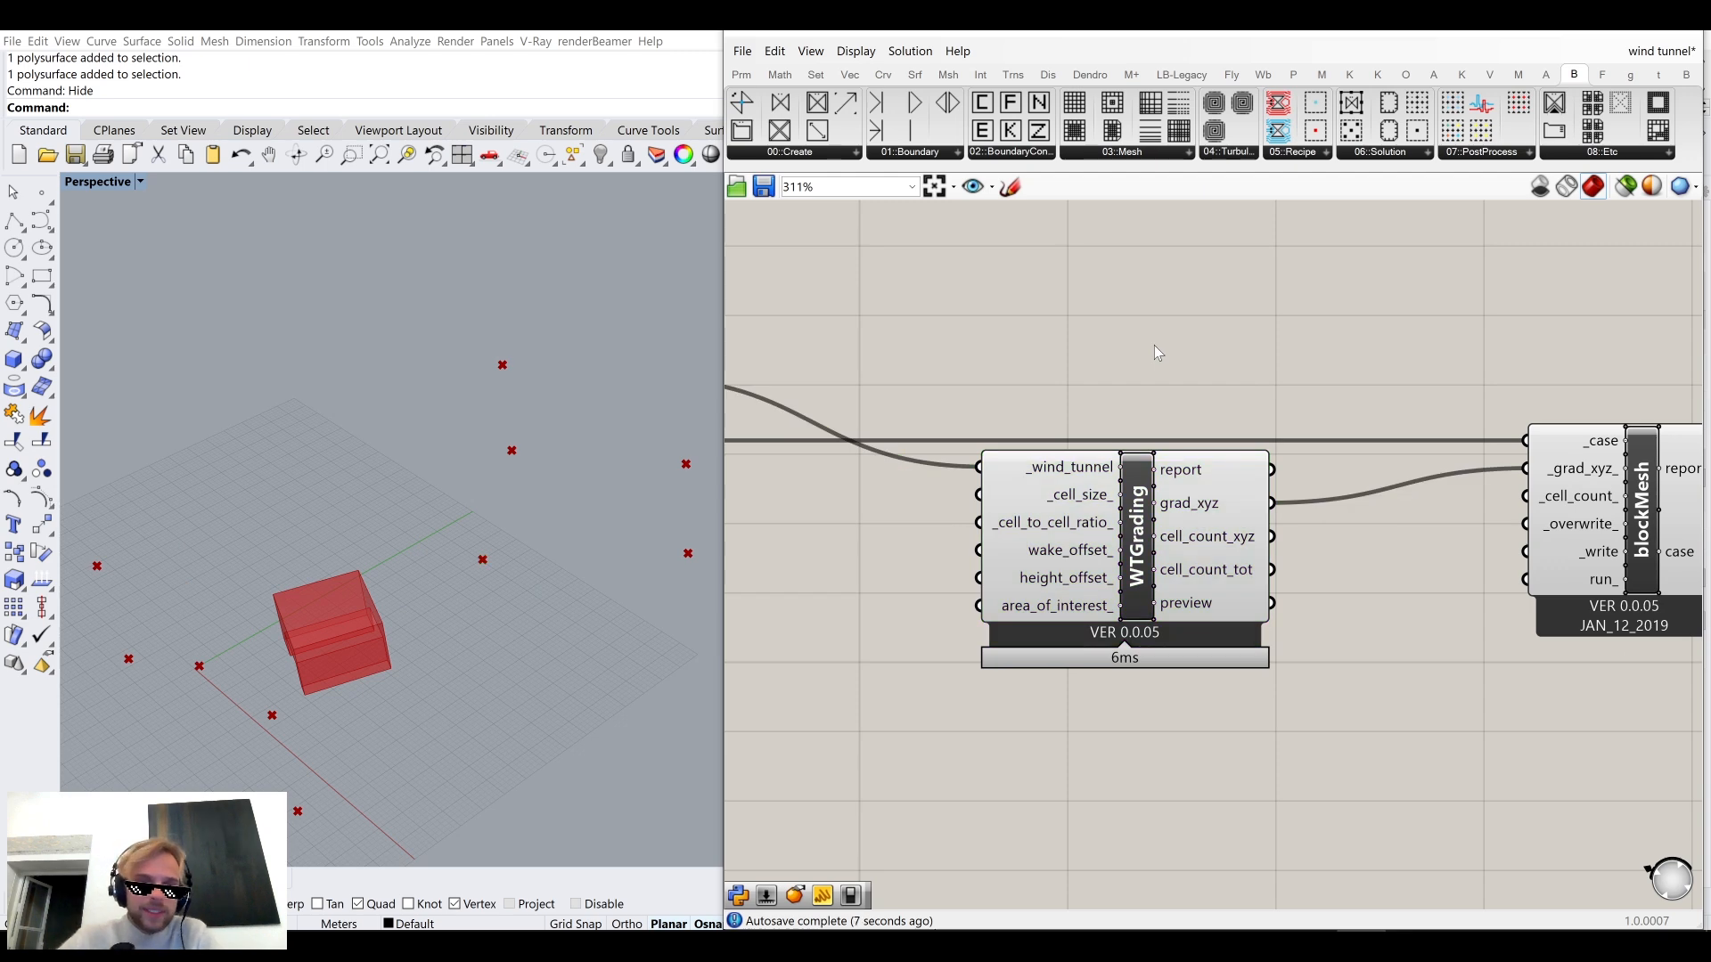
Examine how the reference definition feeds blockMesh from WTGrading and the two toggles.
scroll(1430, 322, up, 2)
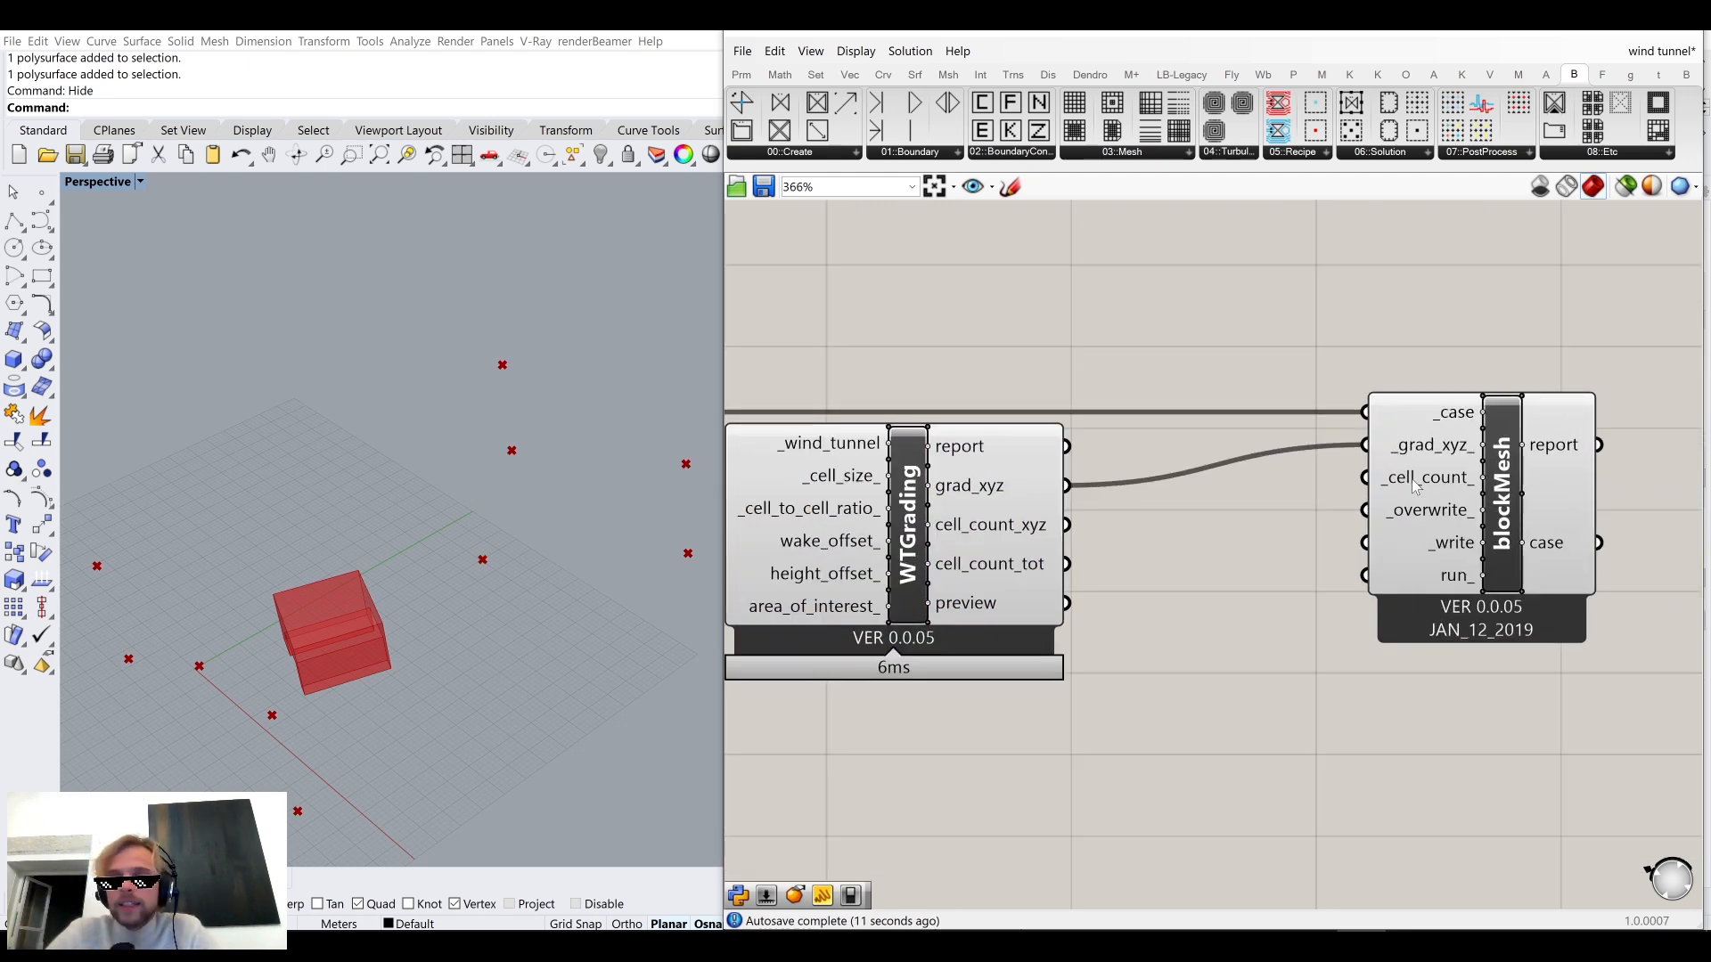
mouse_move(1416, 486)
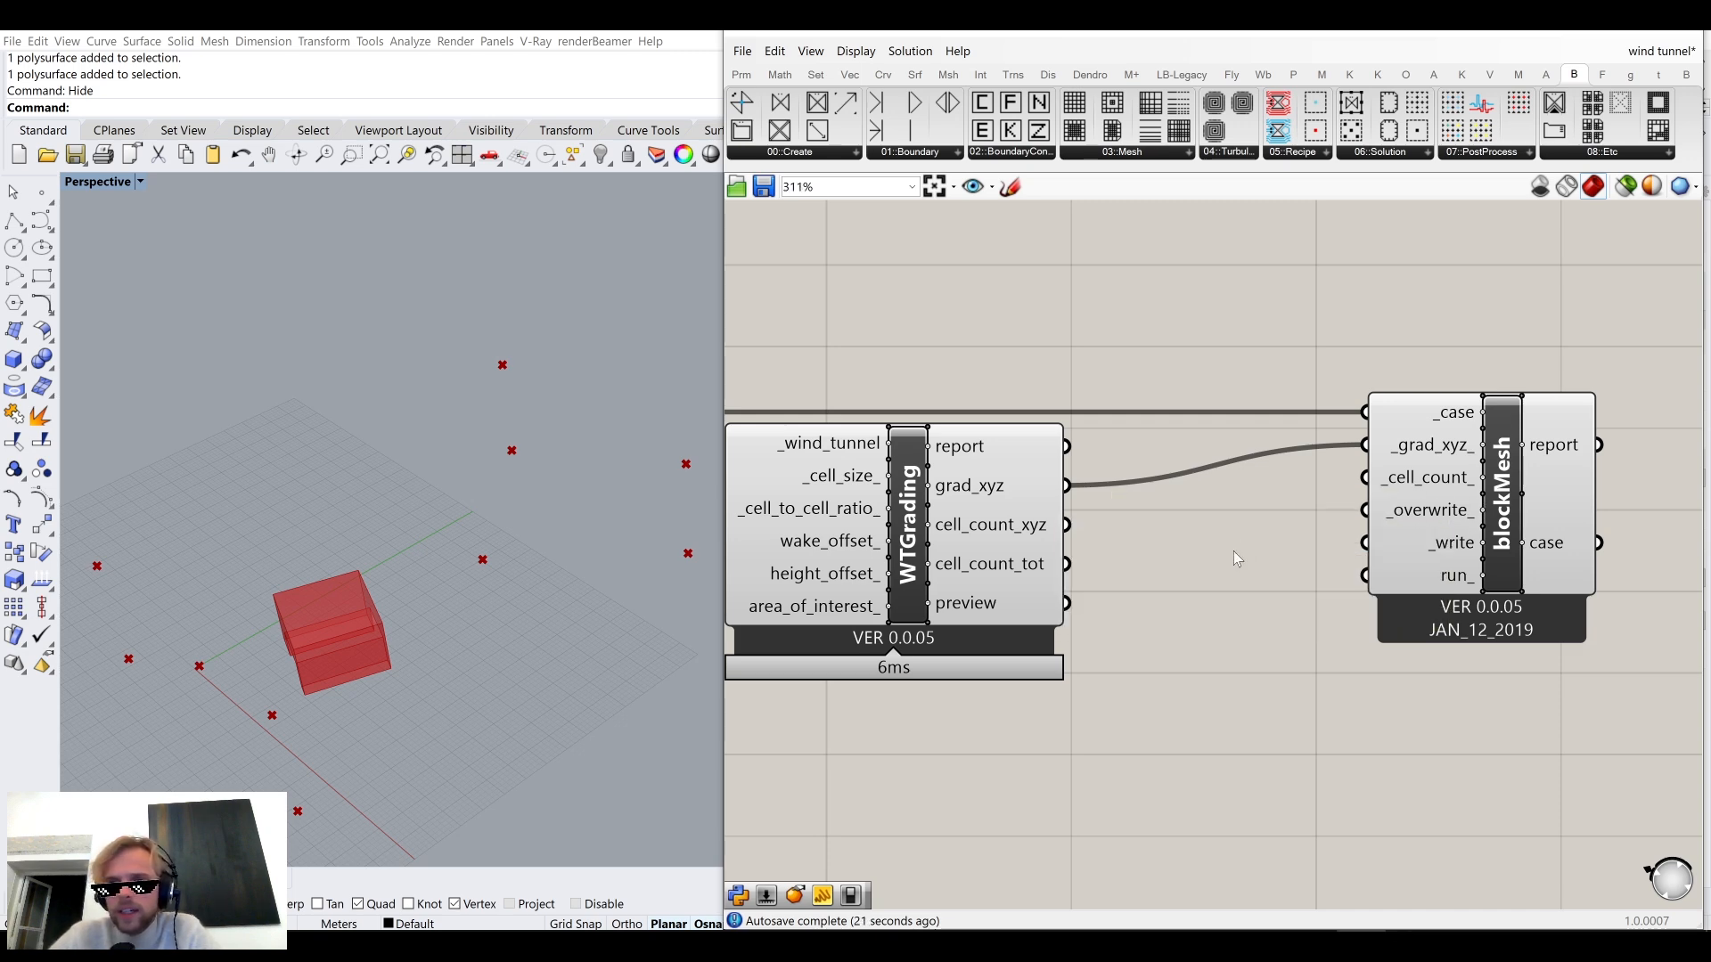
scroll(1235, 549, down, 13)
right_drag(1275, 344, 1283, 613)
scroll(1303, 438, up, 9)
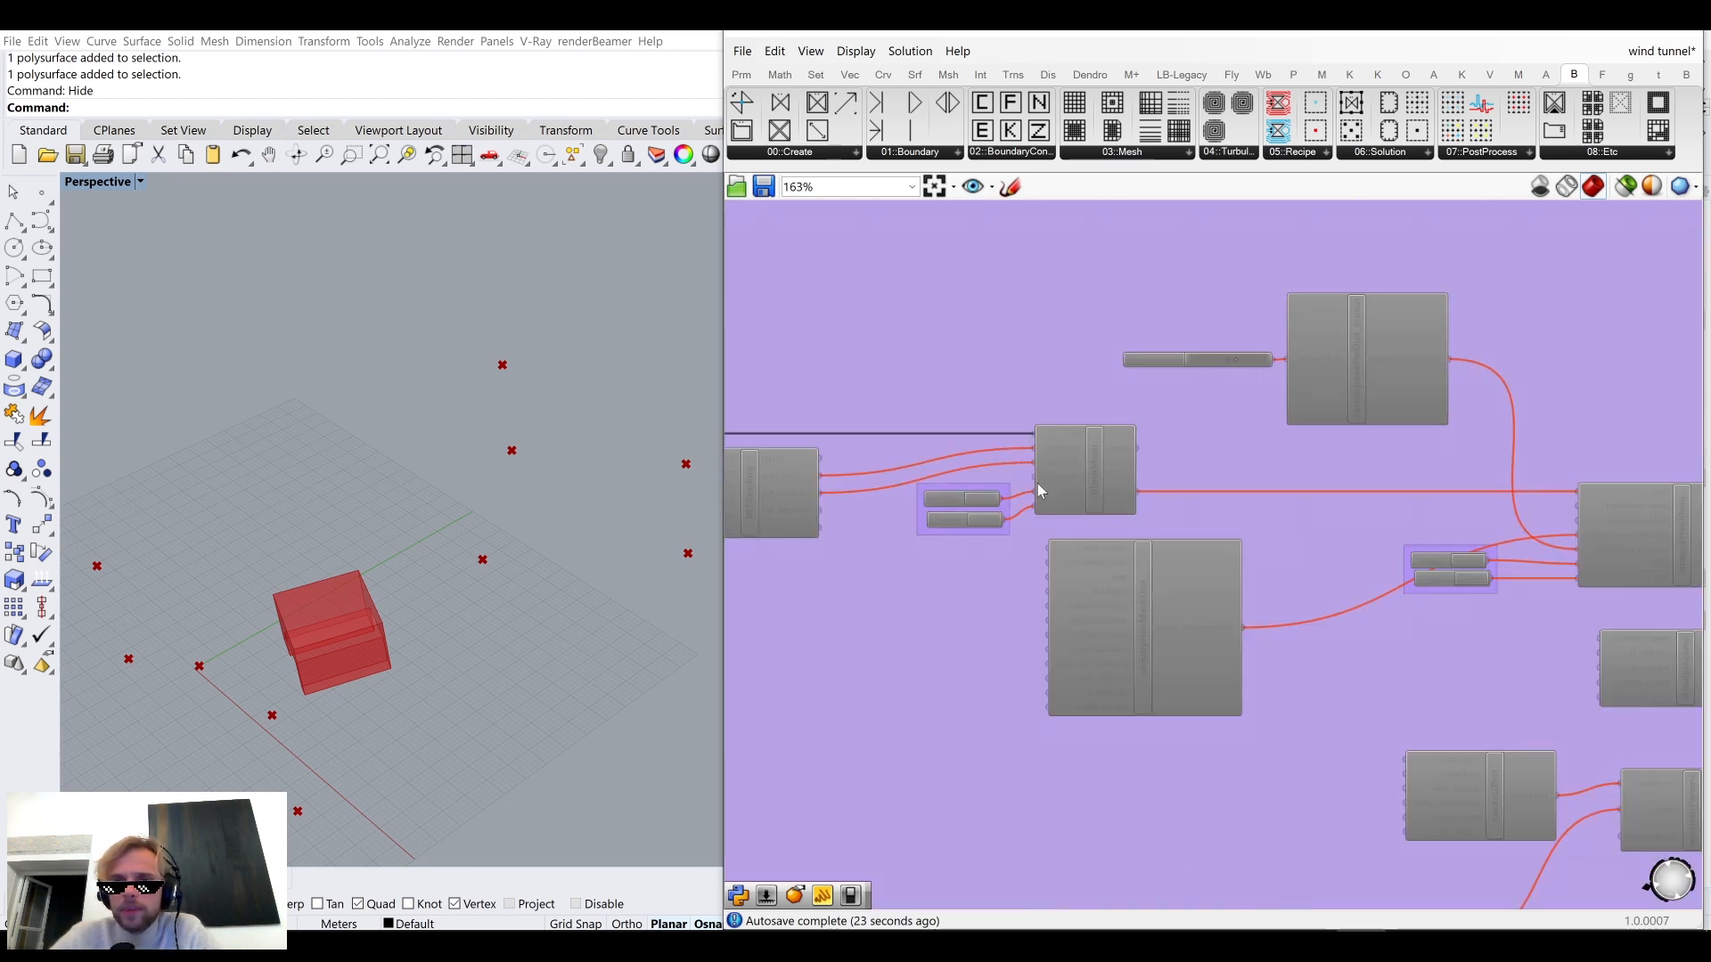
scroll(1018, 490, up, 5)
scroll(1045, 487, down, 4)
right_drag(773, 496, 922, 483)
scroll(922, 483, up, 3)
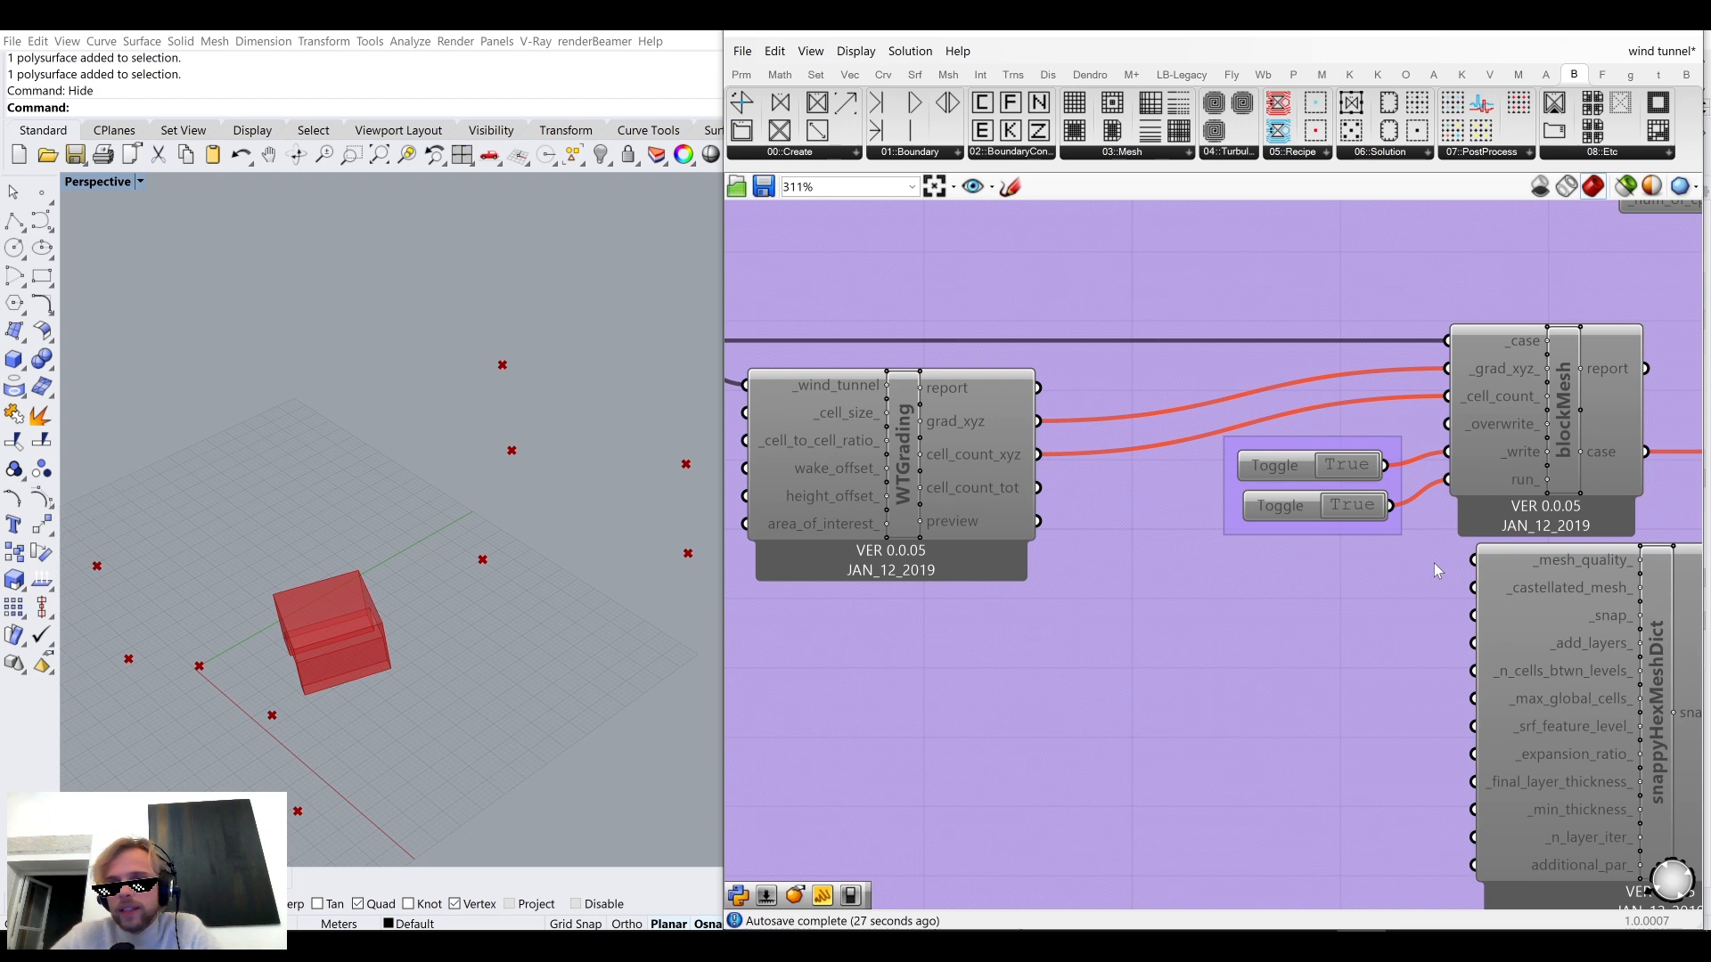
Return to the new definition and wire WTGrading's cell_count_xyz output into blockMesh's _cell_count_ input.
scroll(1435, 563, down, 11)
right_drag(1430, 584, 1138, 345)
scroll(1140, 793, up, 6)
right_drag(1166, 815, 1190, 500)
scroll(1195, 592, up, 10)
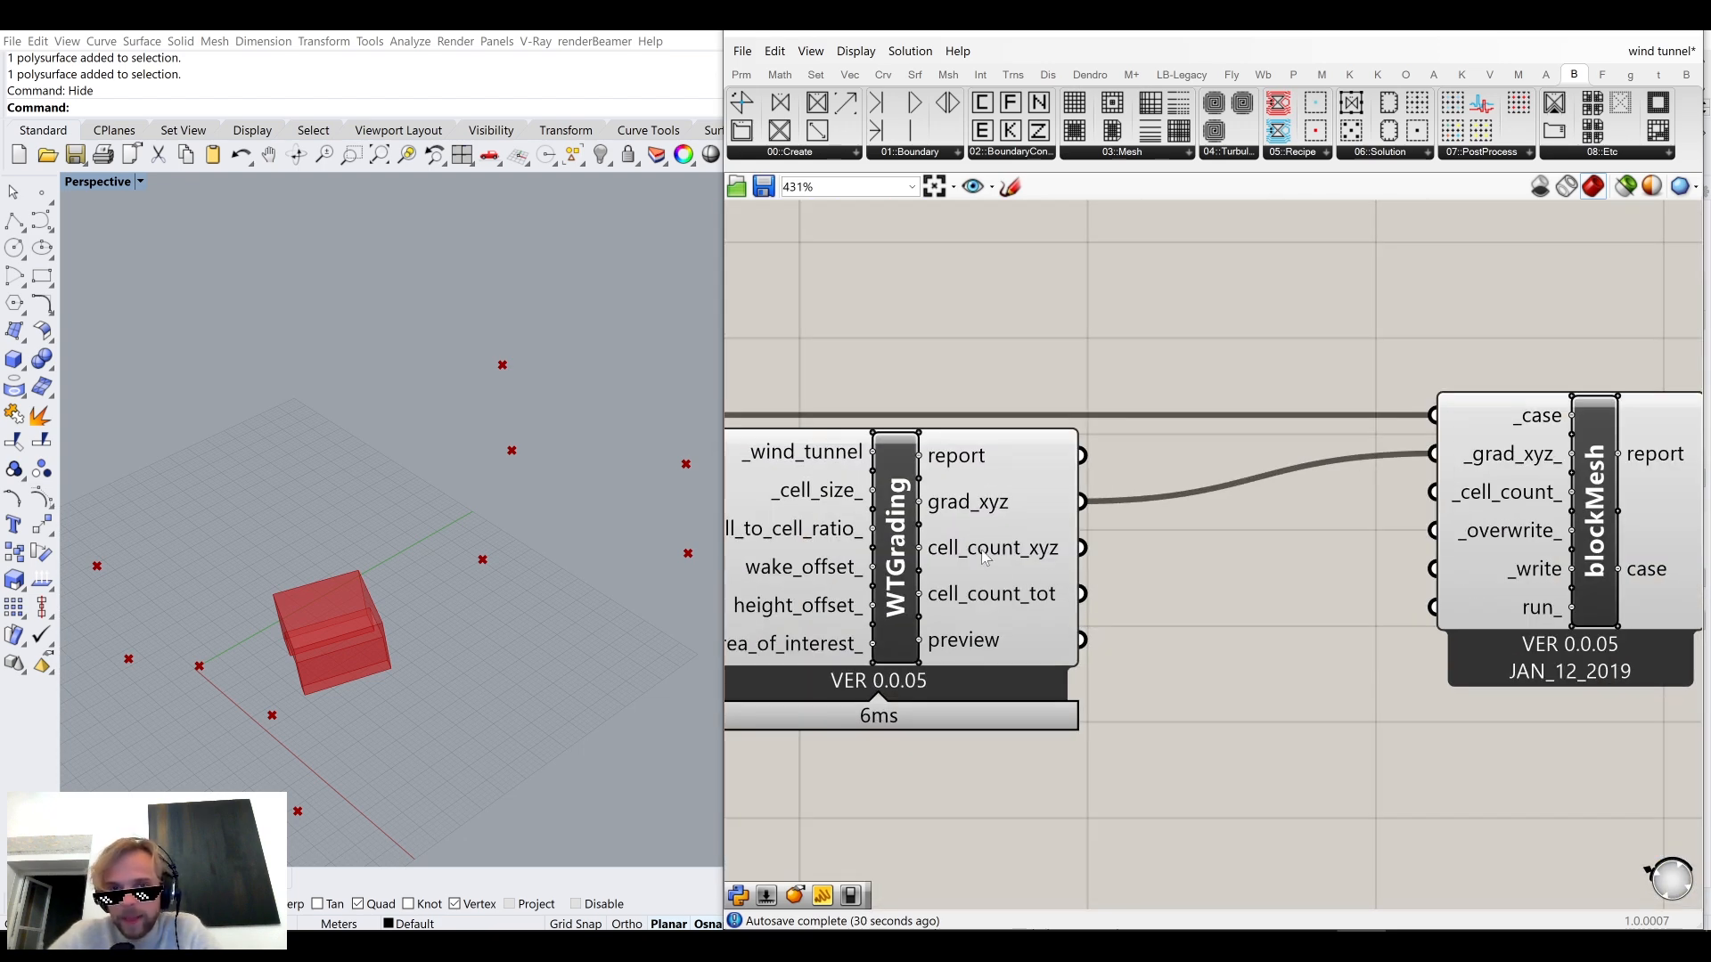
drag(1082, 547, 1433, 492)
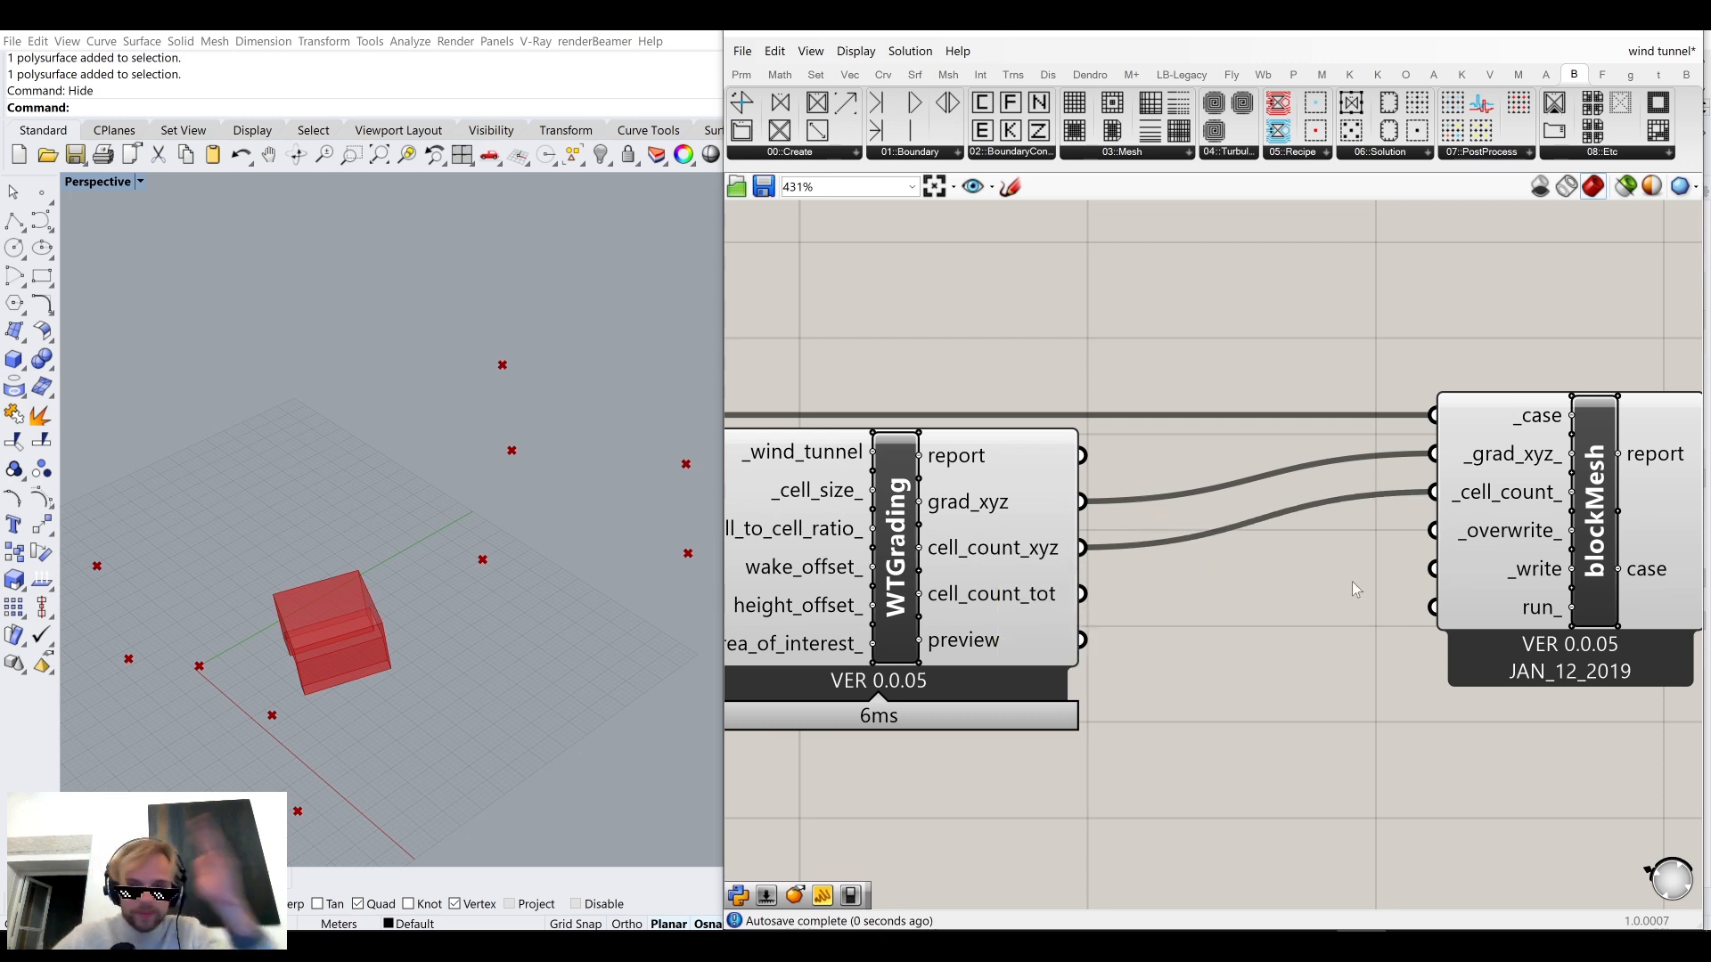
Add a Boolean Toggle near blockMesh, wire it into the _write input, and move it farther away from the component.
right_drag(1274, 741, 1221, 683)
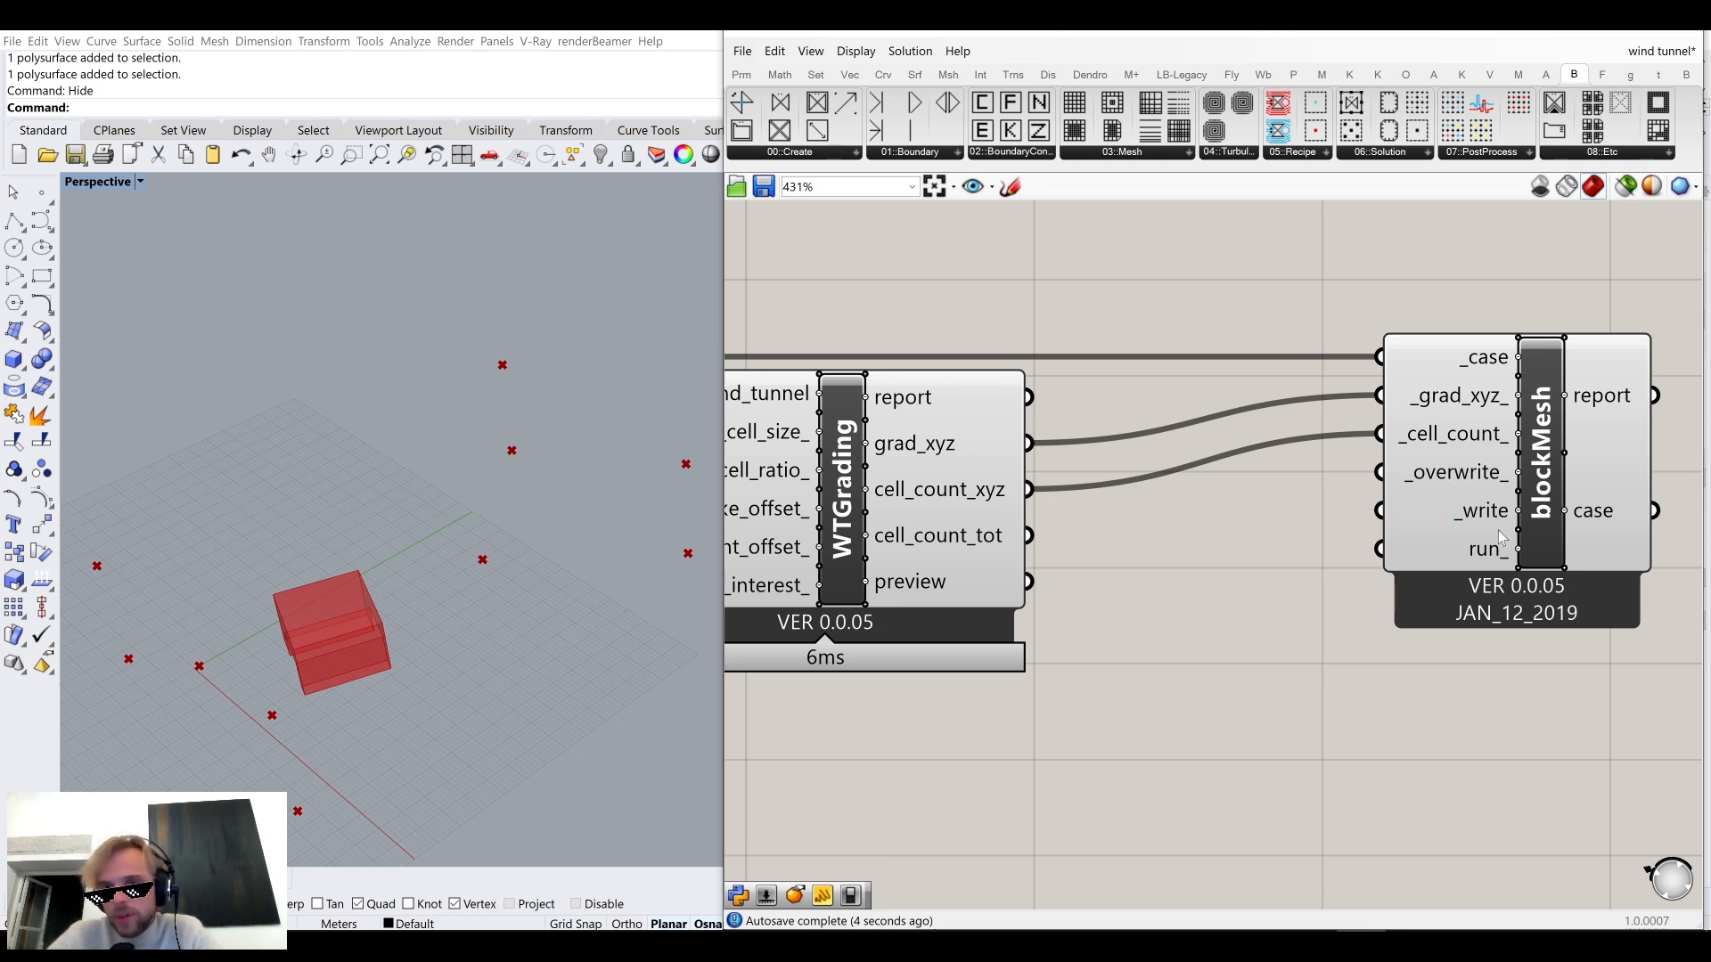
mouse_move(1485, 521)
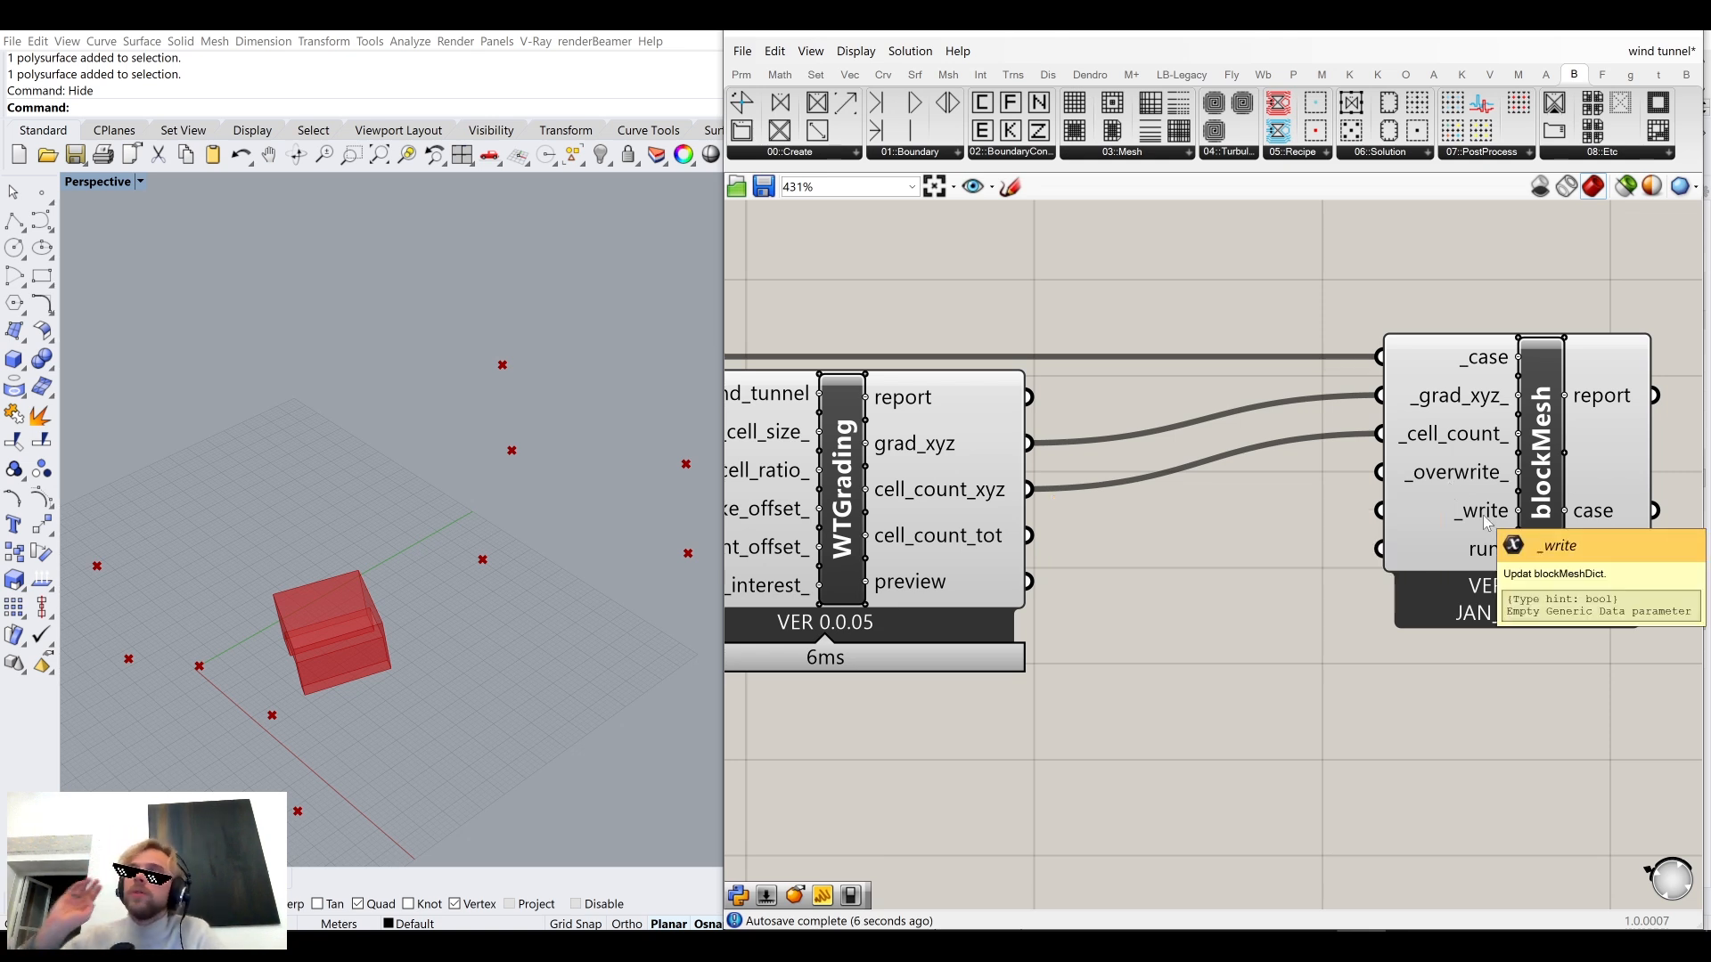
mouse_move(1469, 551)
double_click(1248, 732)
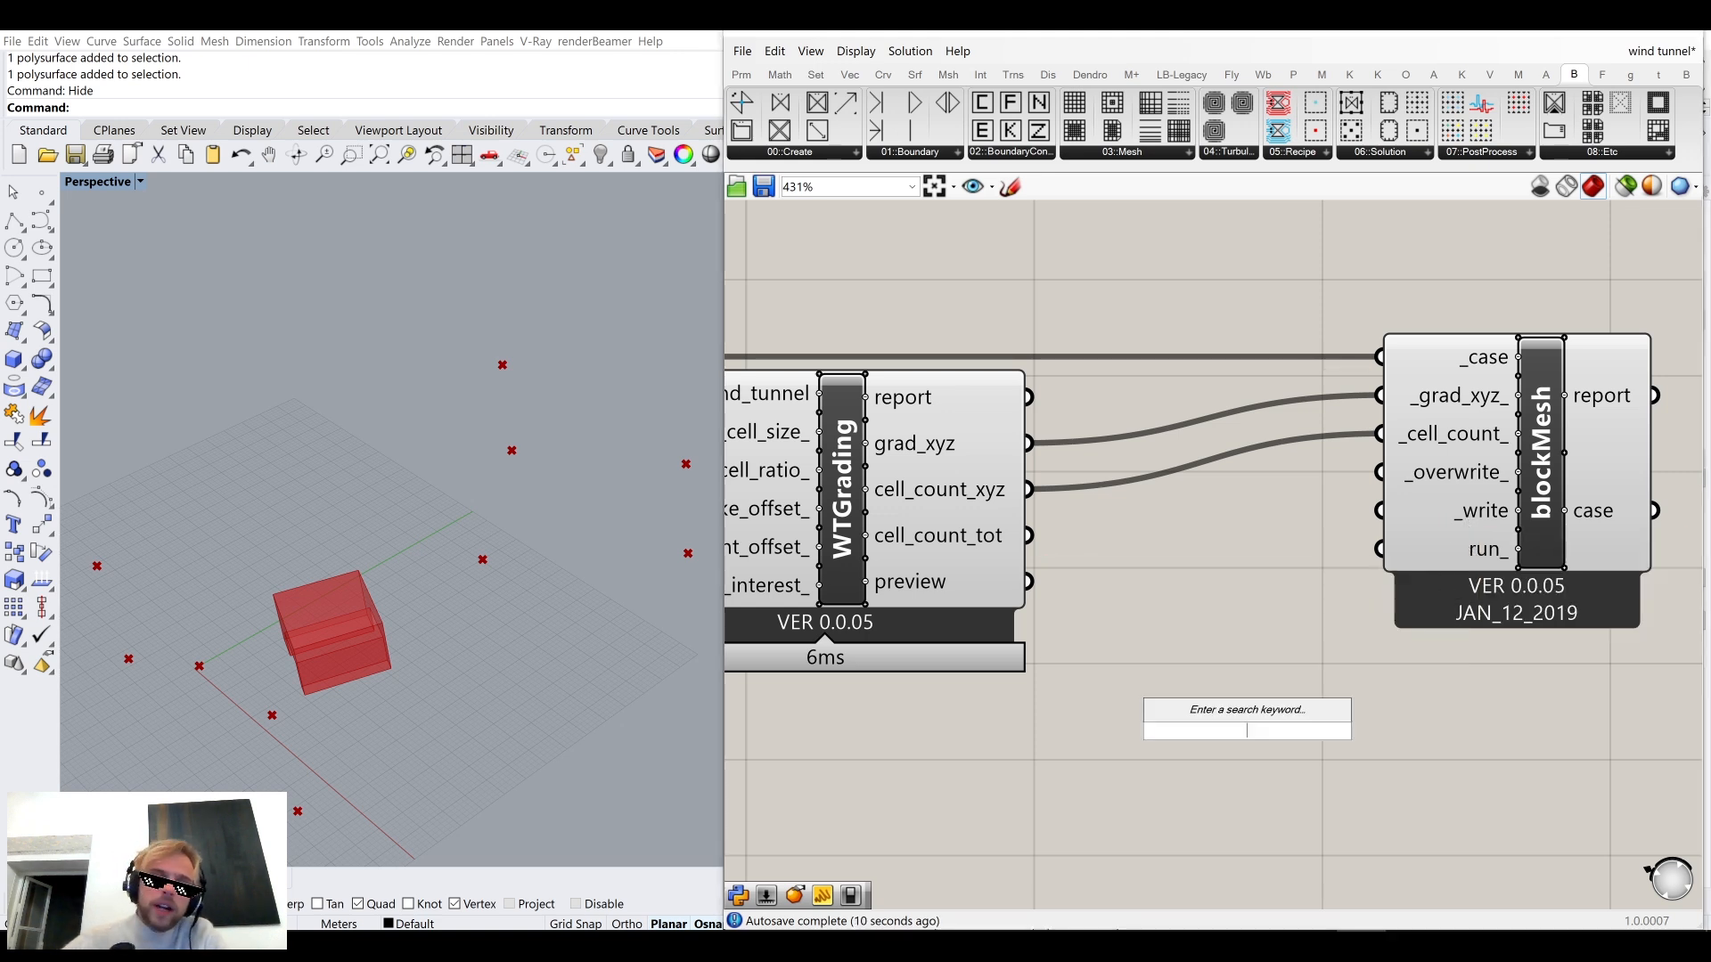
text(toggle)
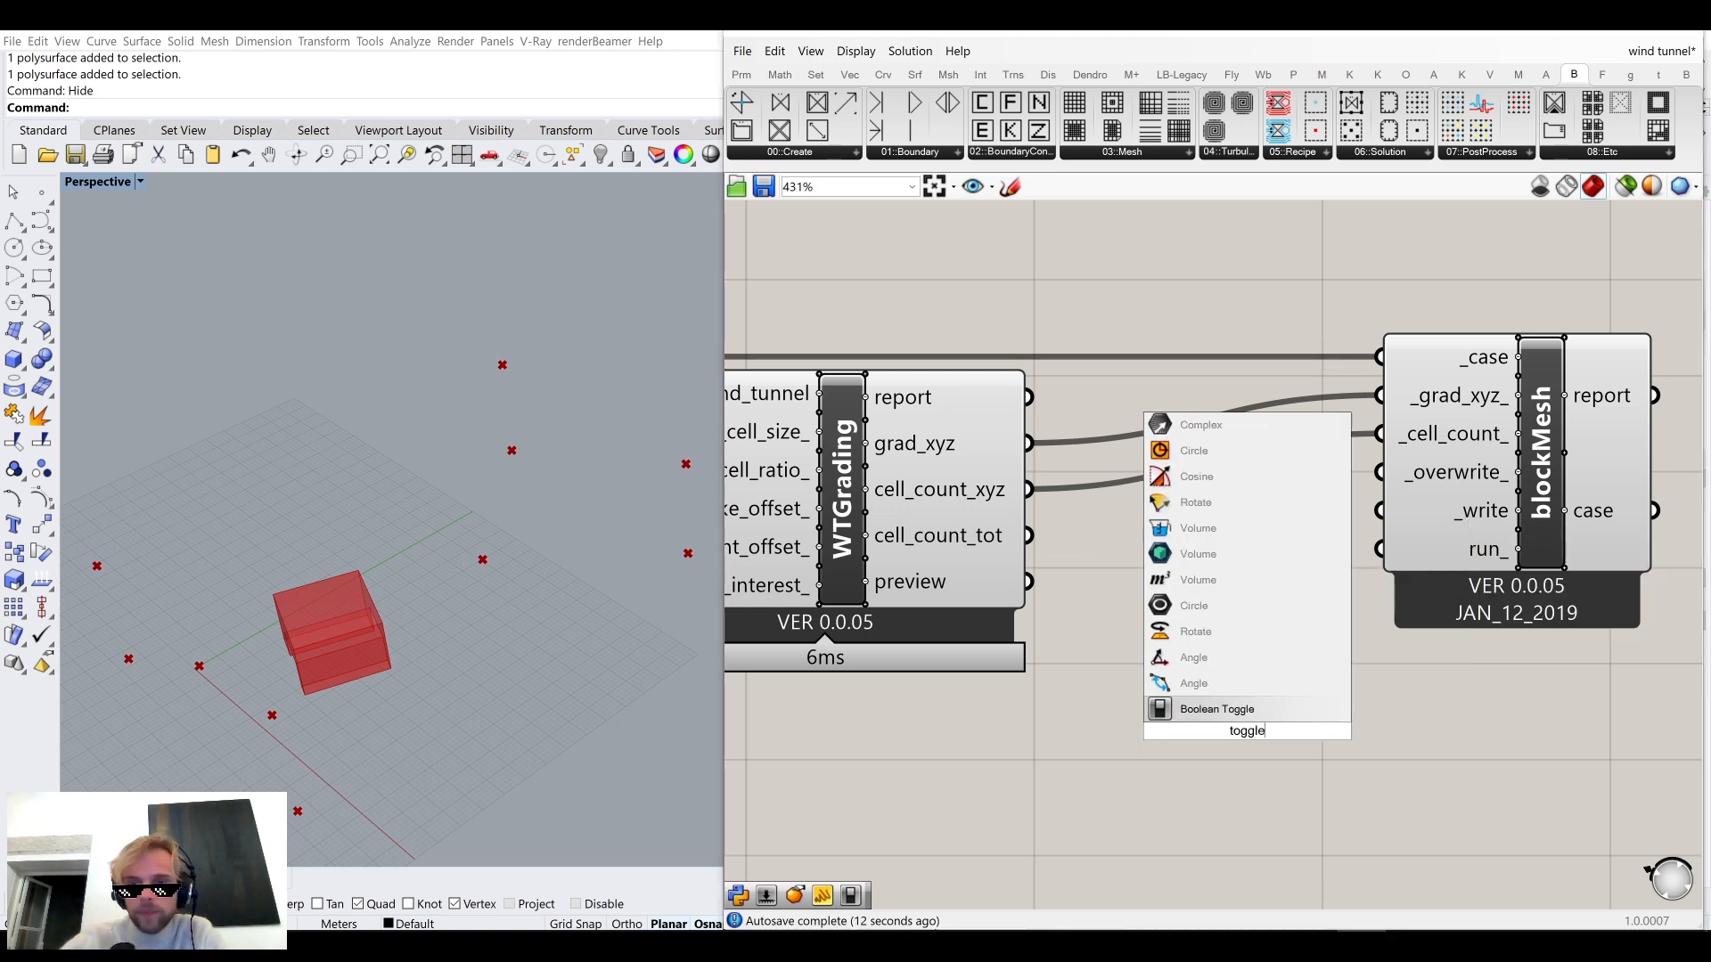
key(Return)
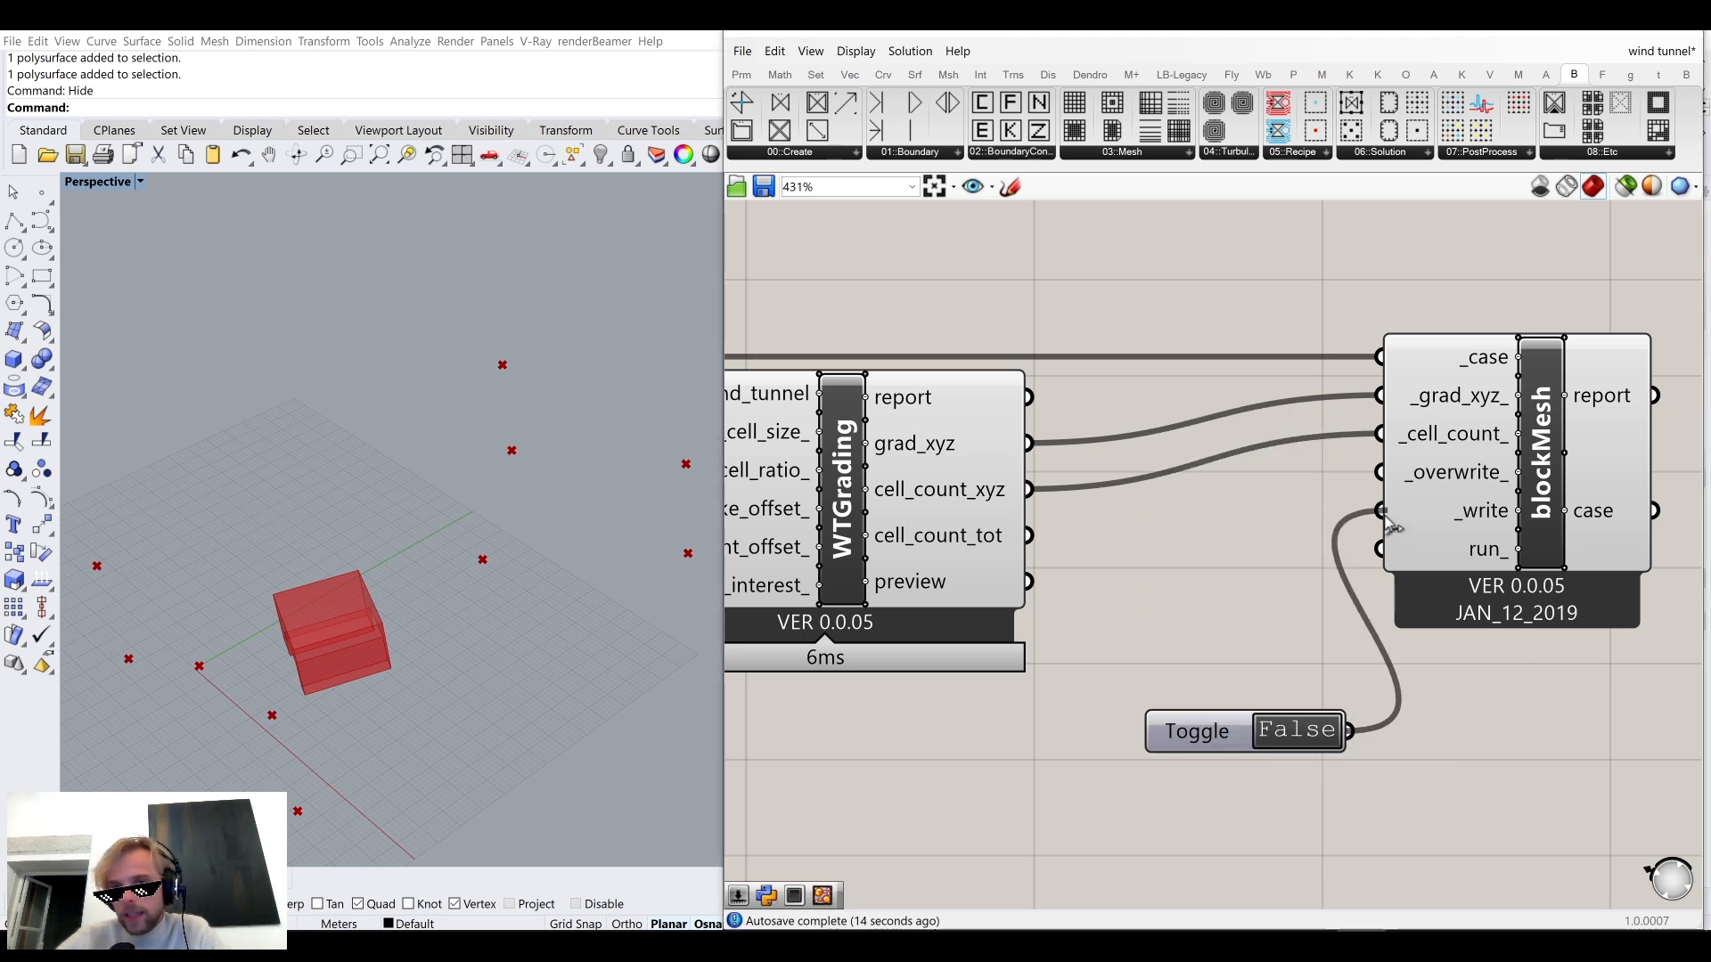
drag(1247, 742, 1150, 744)
click(1226, 571)
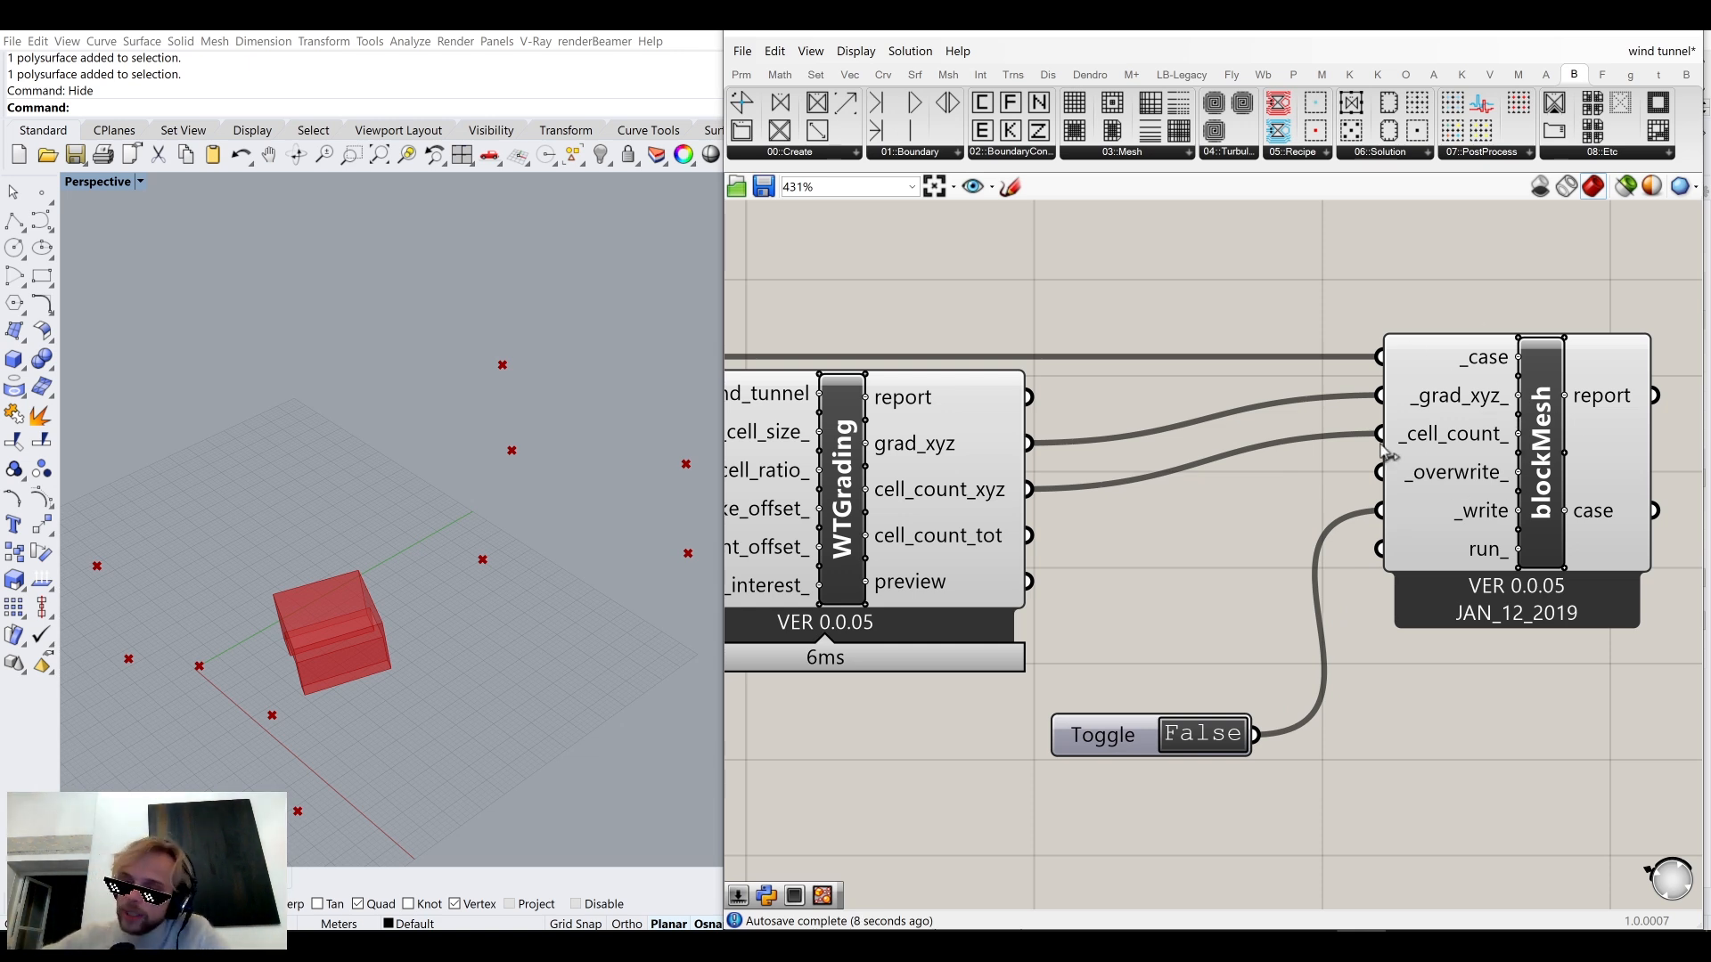
Add a second Boolean Toggle, wire it into blockMesh's run_ input, and place it directly below the first toggle.
mouse_move(1475, 557)
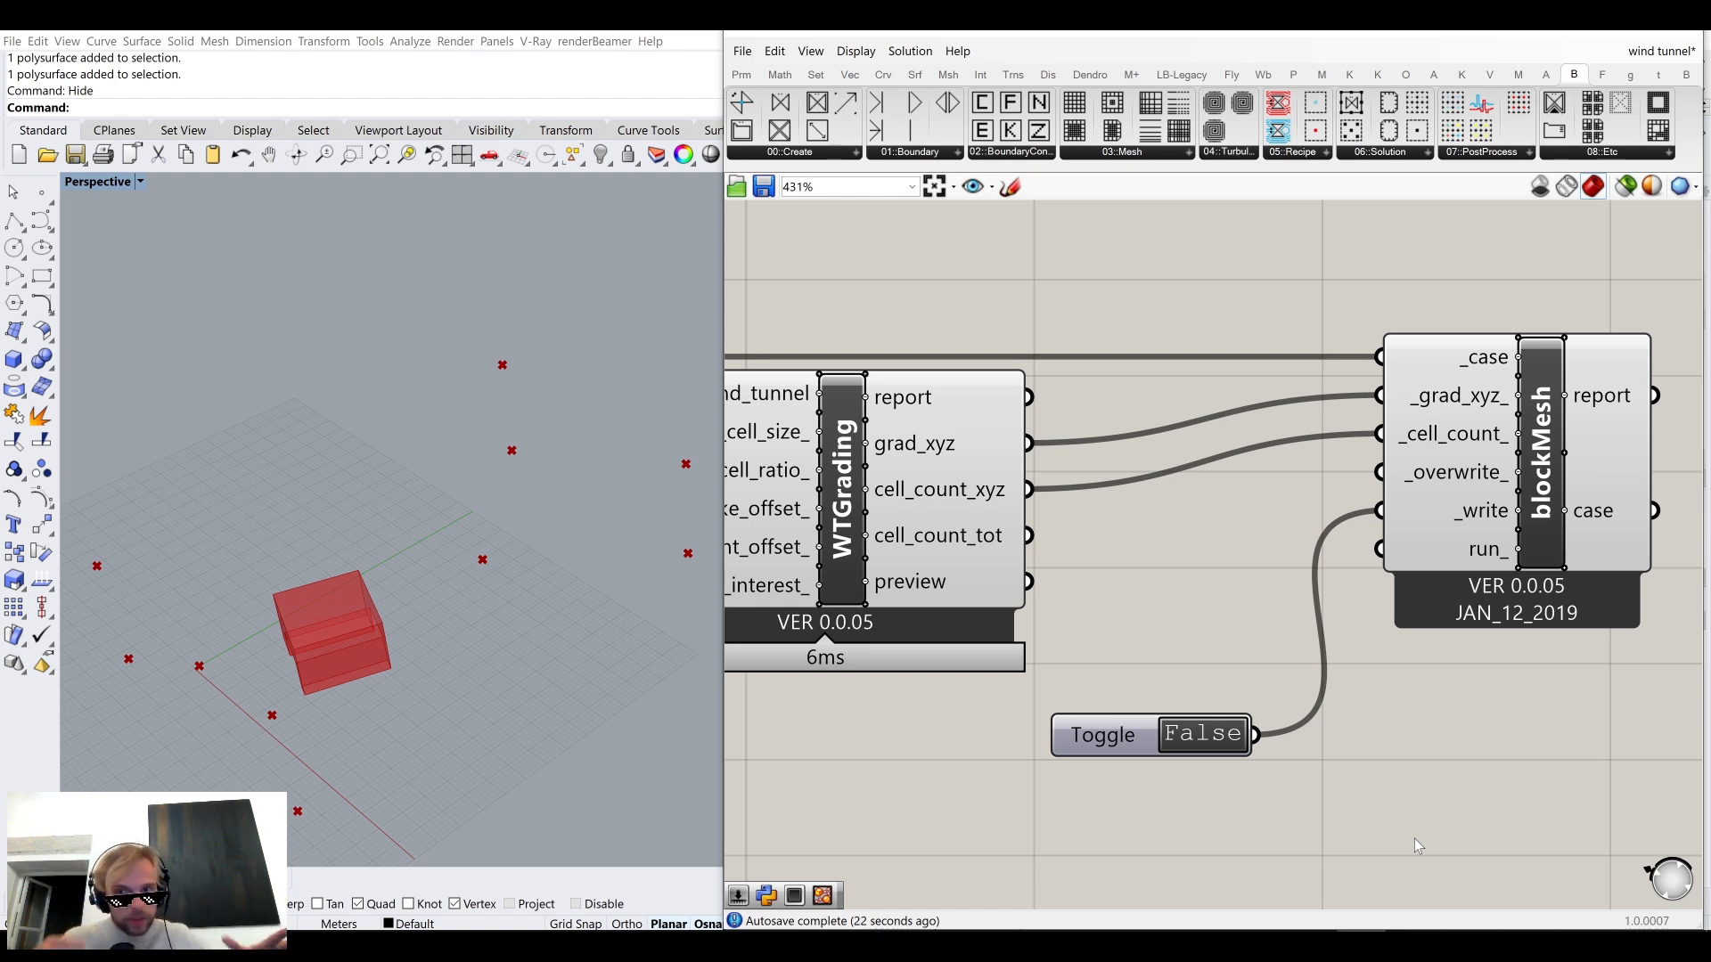
right_drag(1414, 837, 1410, 756)
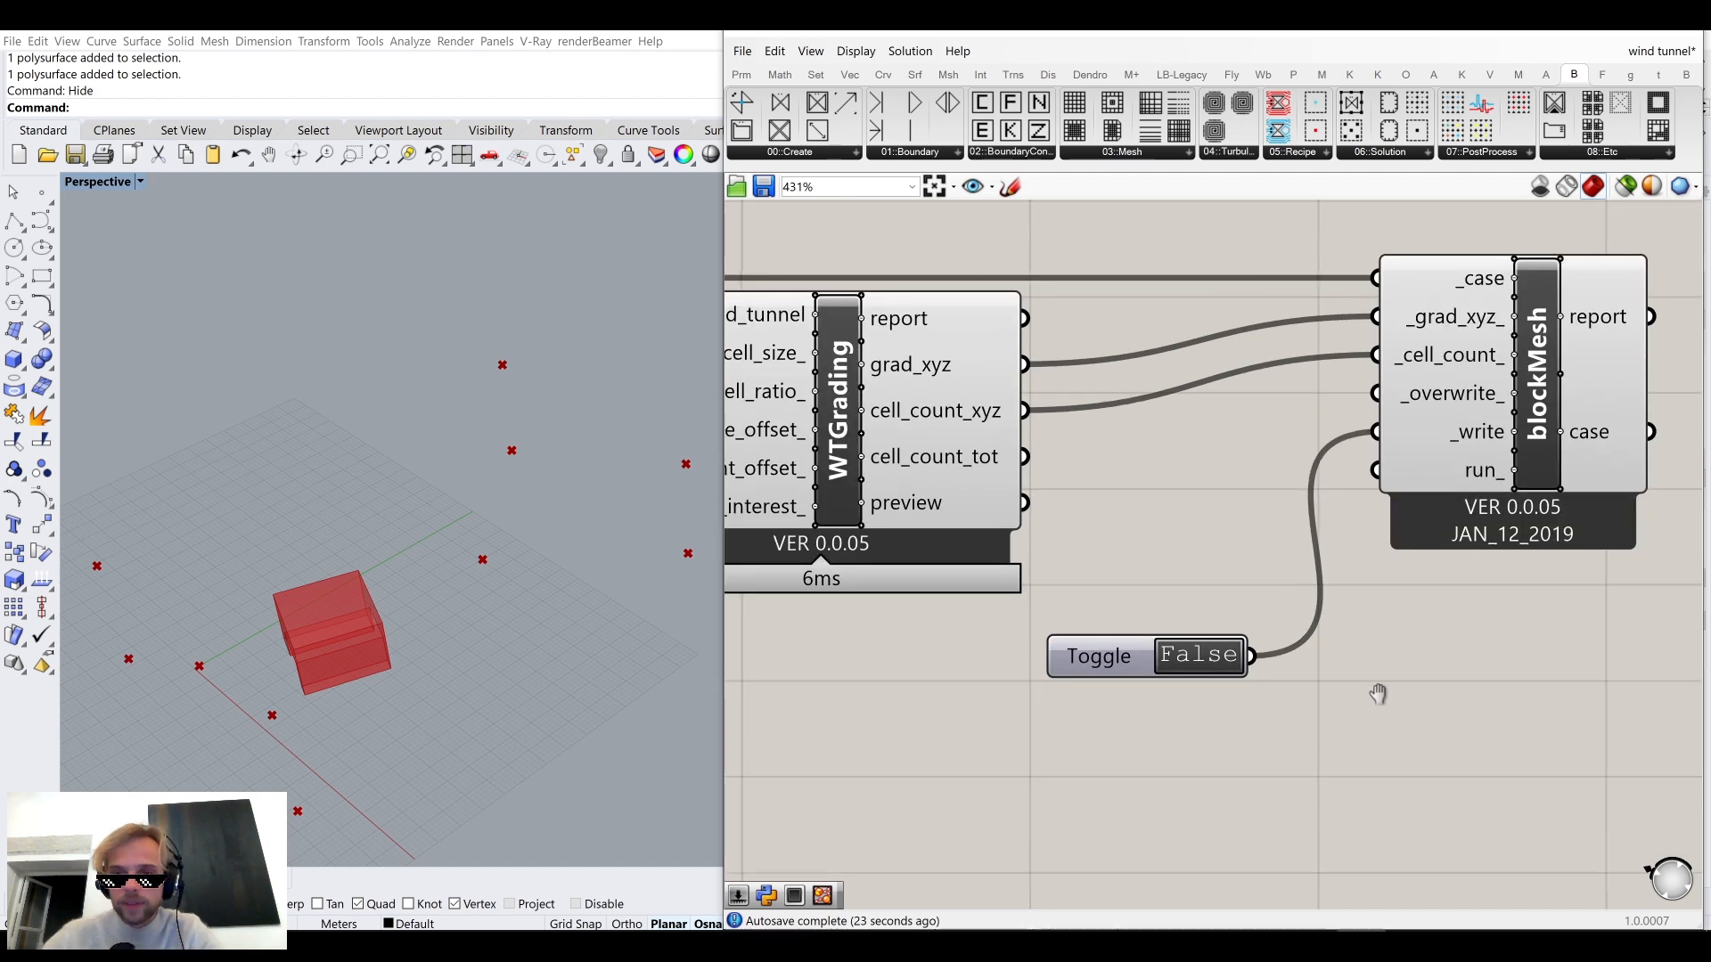
double_click(1164, 802)
text(toggle)
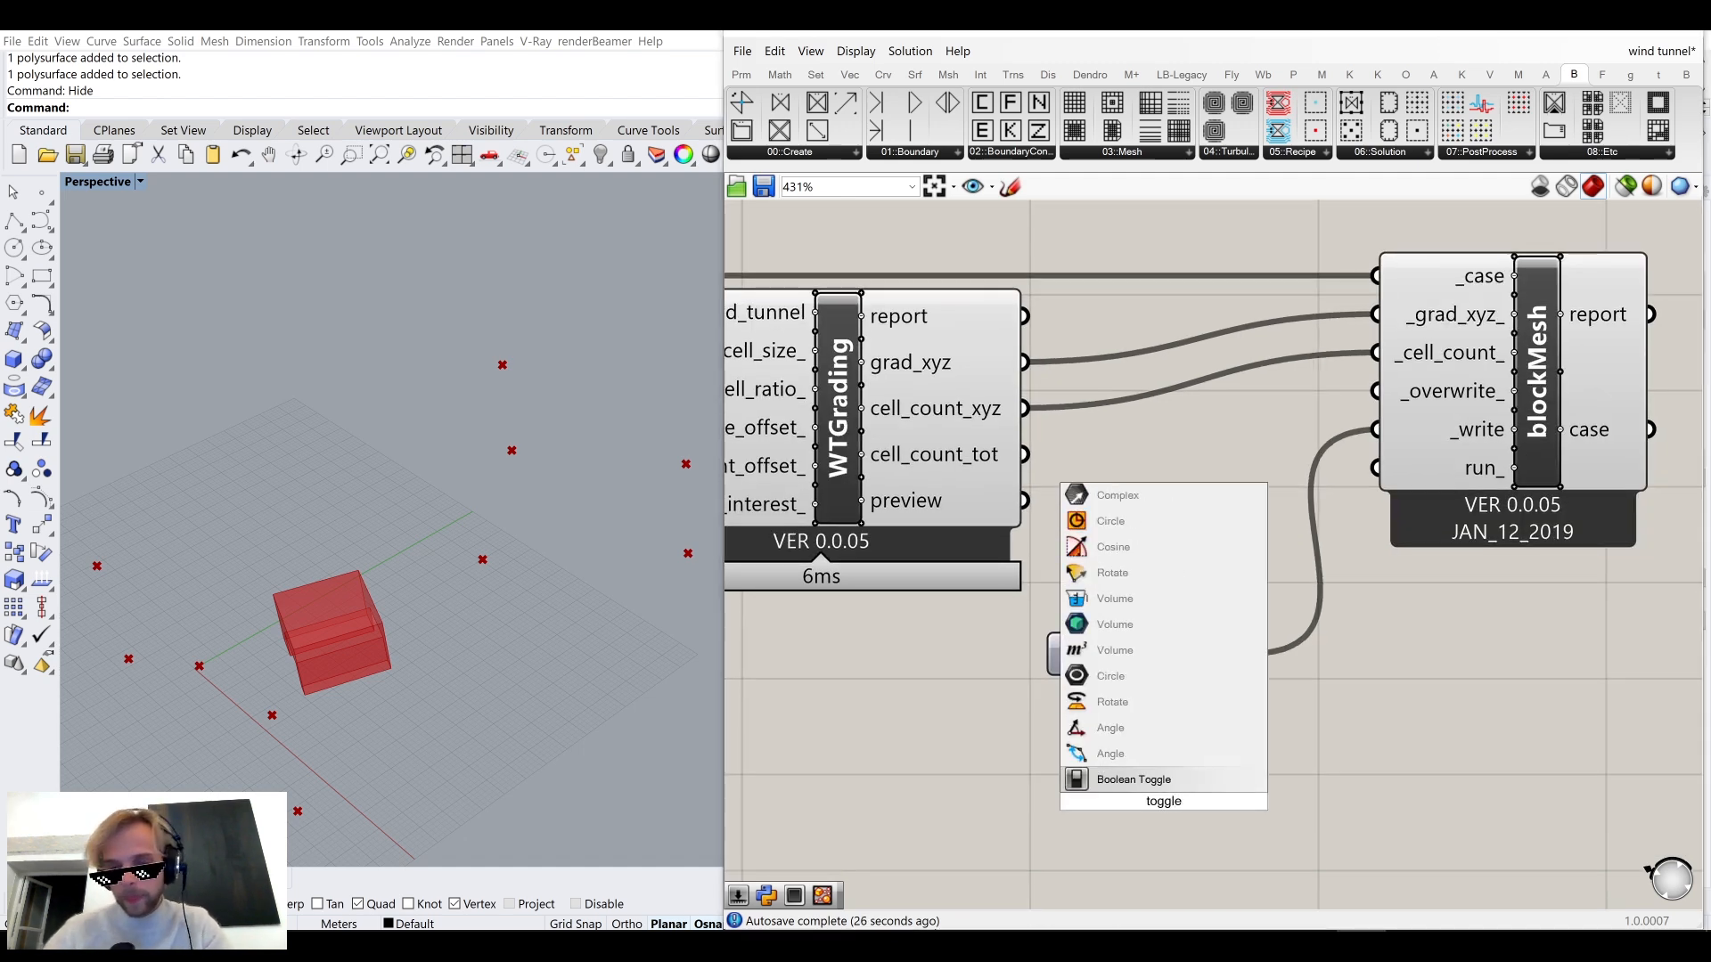
key(Return)
drag(1265, 800, 1377, 468)
drag(1149, 790, 1138, 690)
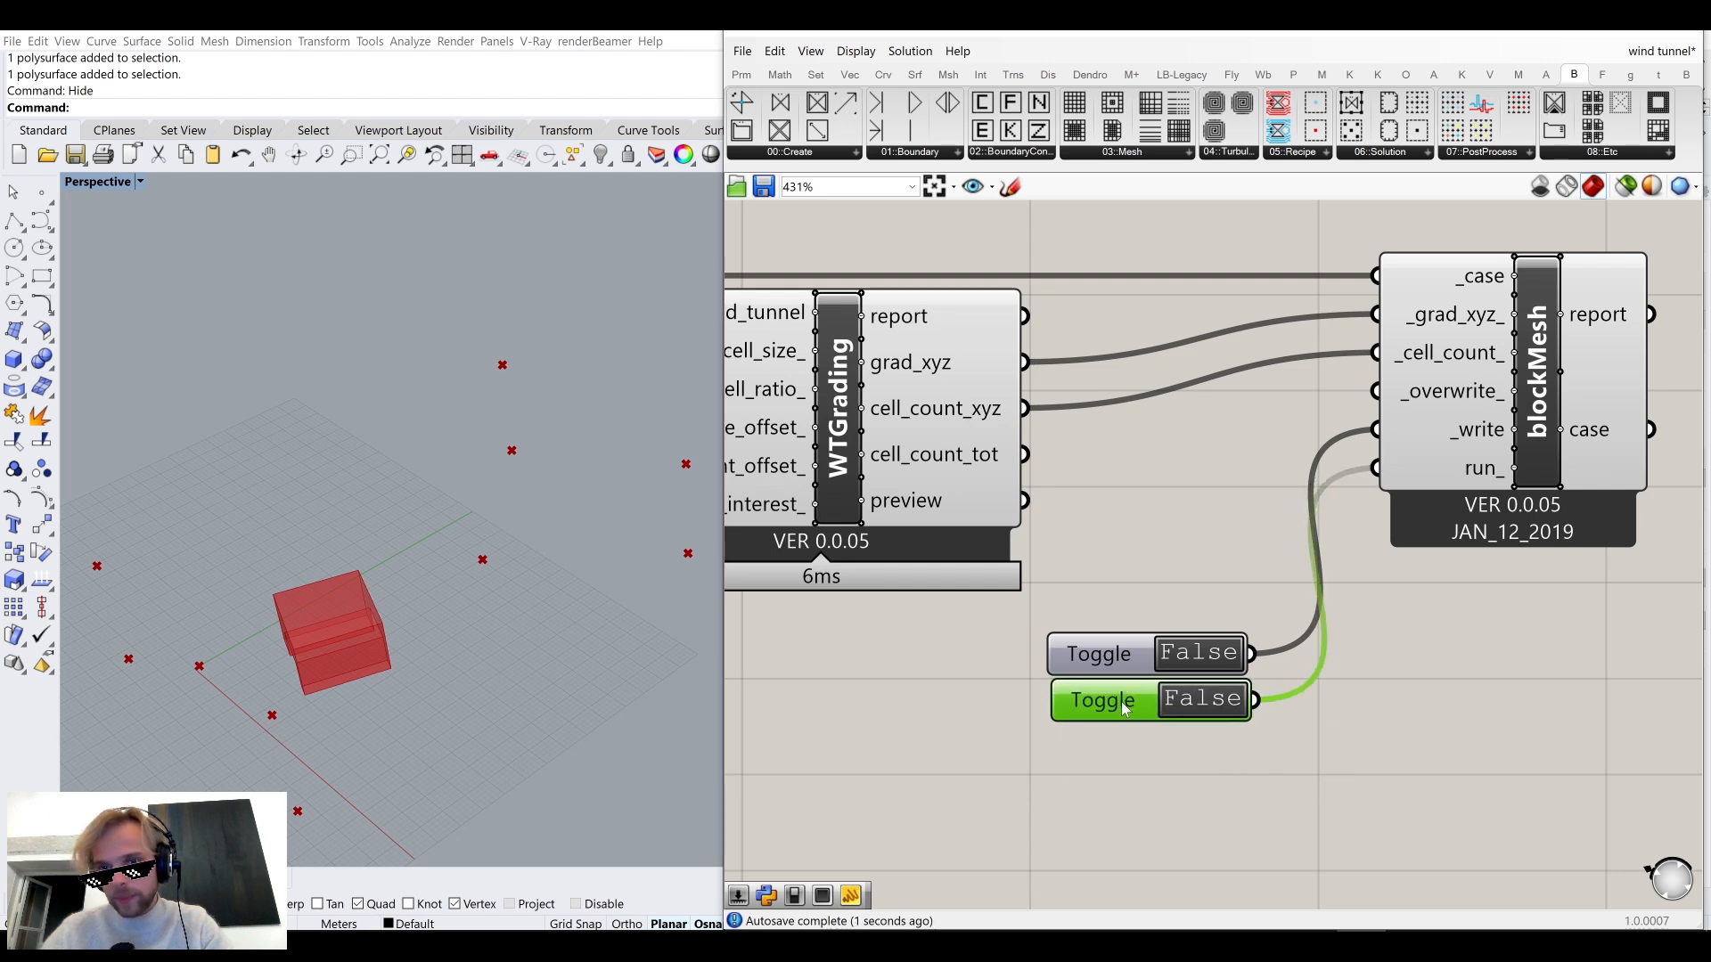
Set the _write and run_ toggles to True to run blockMesh, and check its case output.
click(1208, 653)
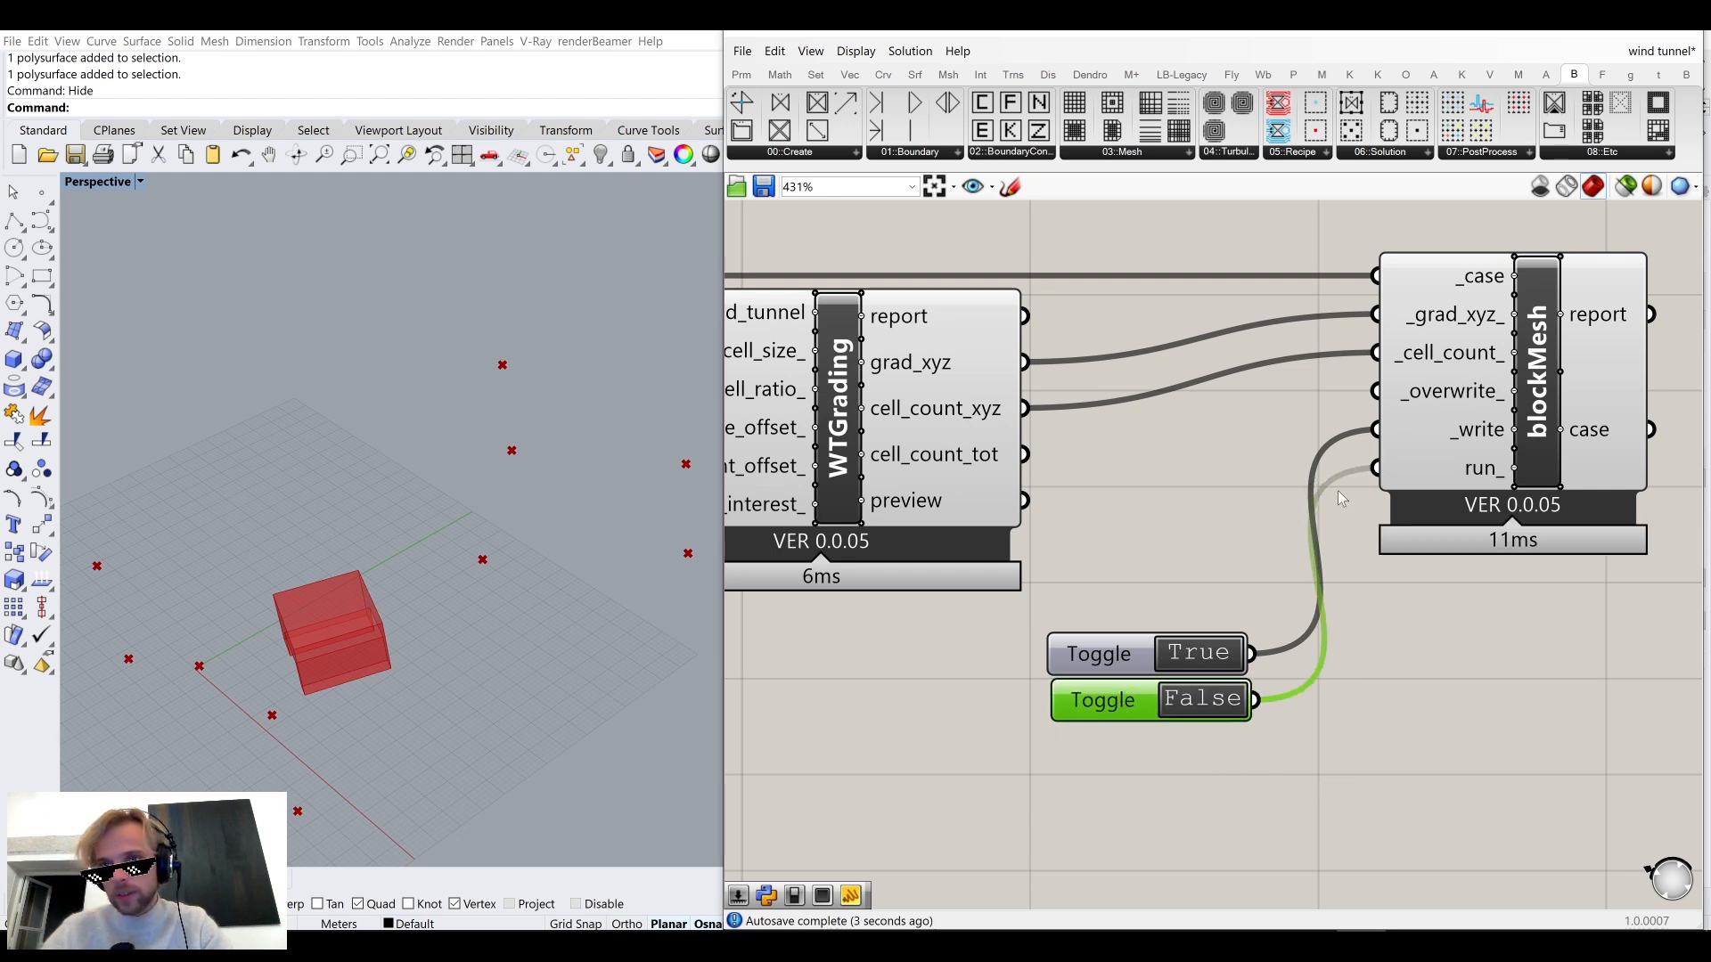
mouse_move(1138, 650)
mouse_down()
mouse_move(1178, 454)
mouse_move(1118, 646)
mouse_up()
drag(1110, 718, 1099, 726)
click(1203, 711)
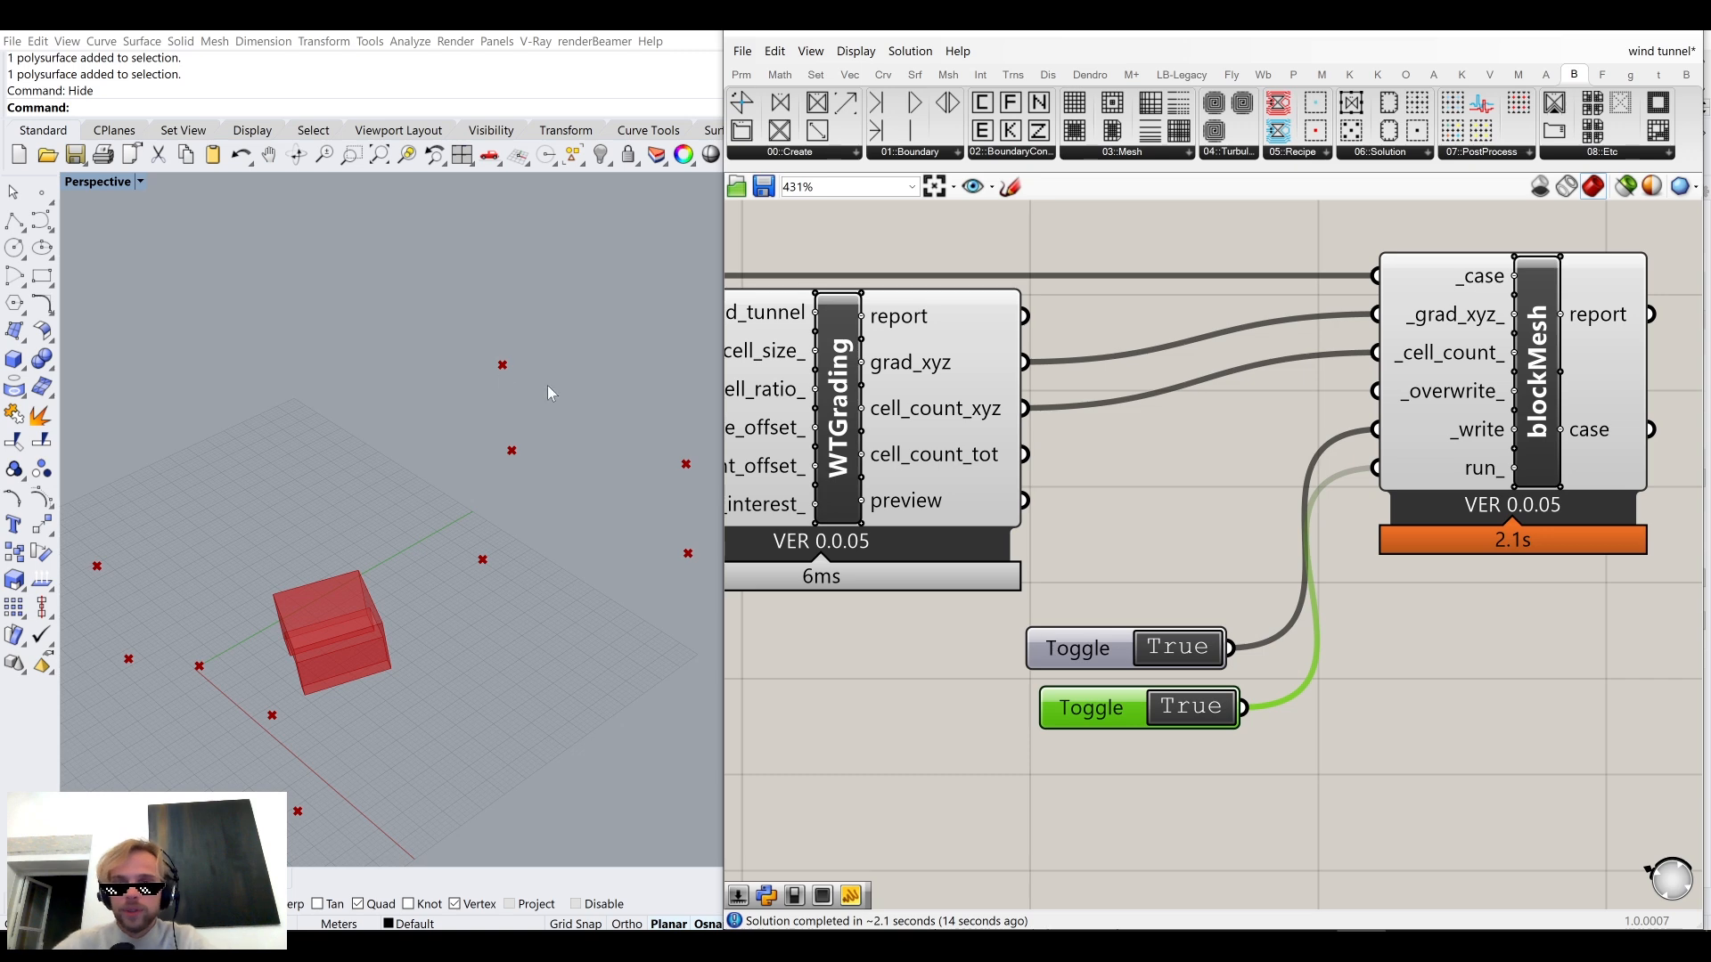
scroll(1099, 593, down, 3)
right_drag(1516, 500, 1292, 513)
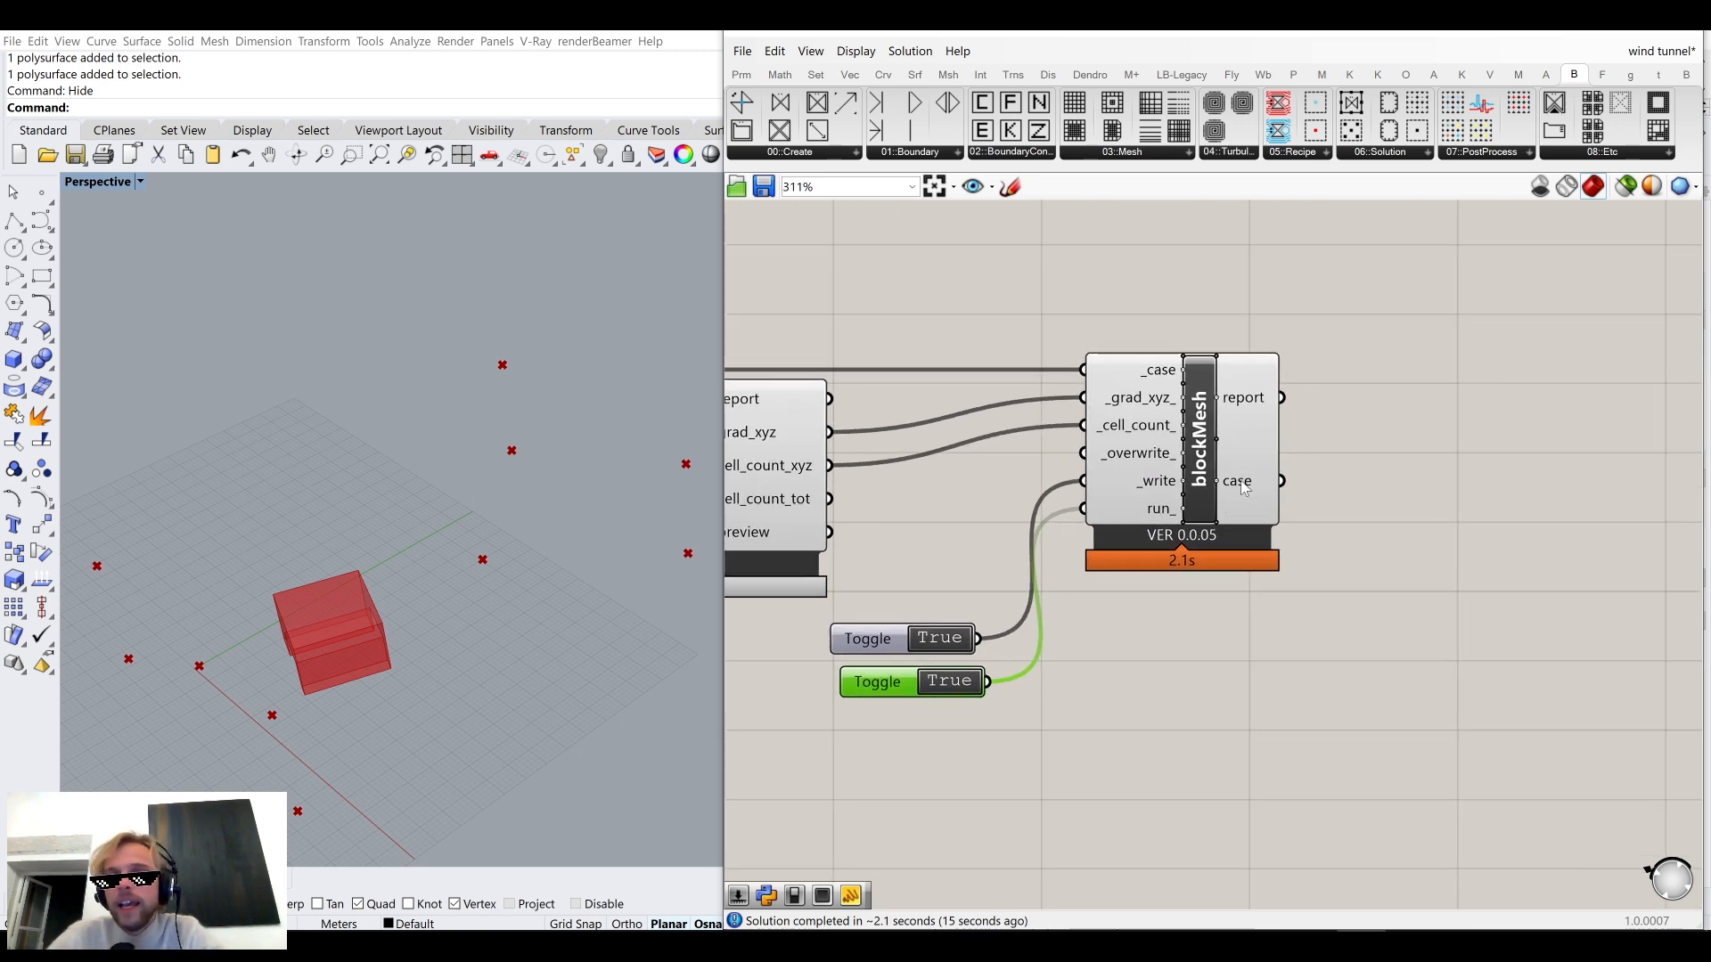
scroll(1250, 484, up, 3)
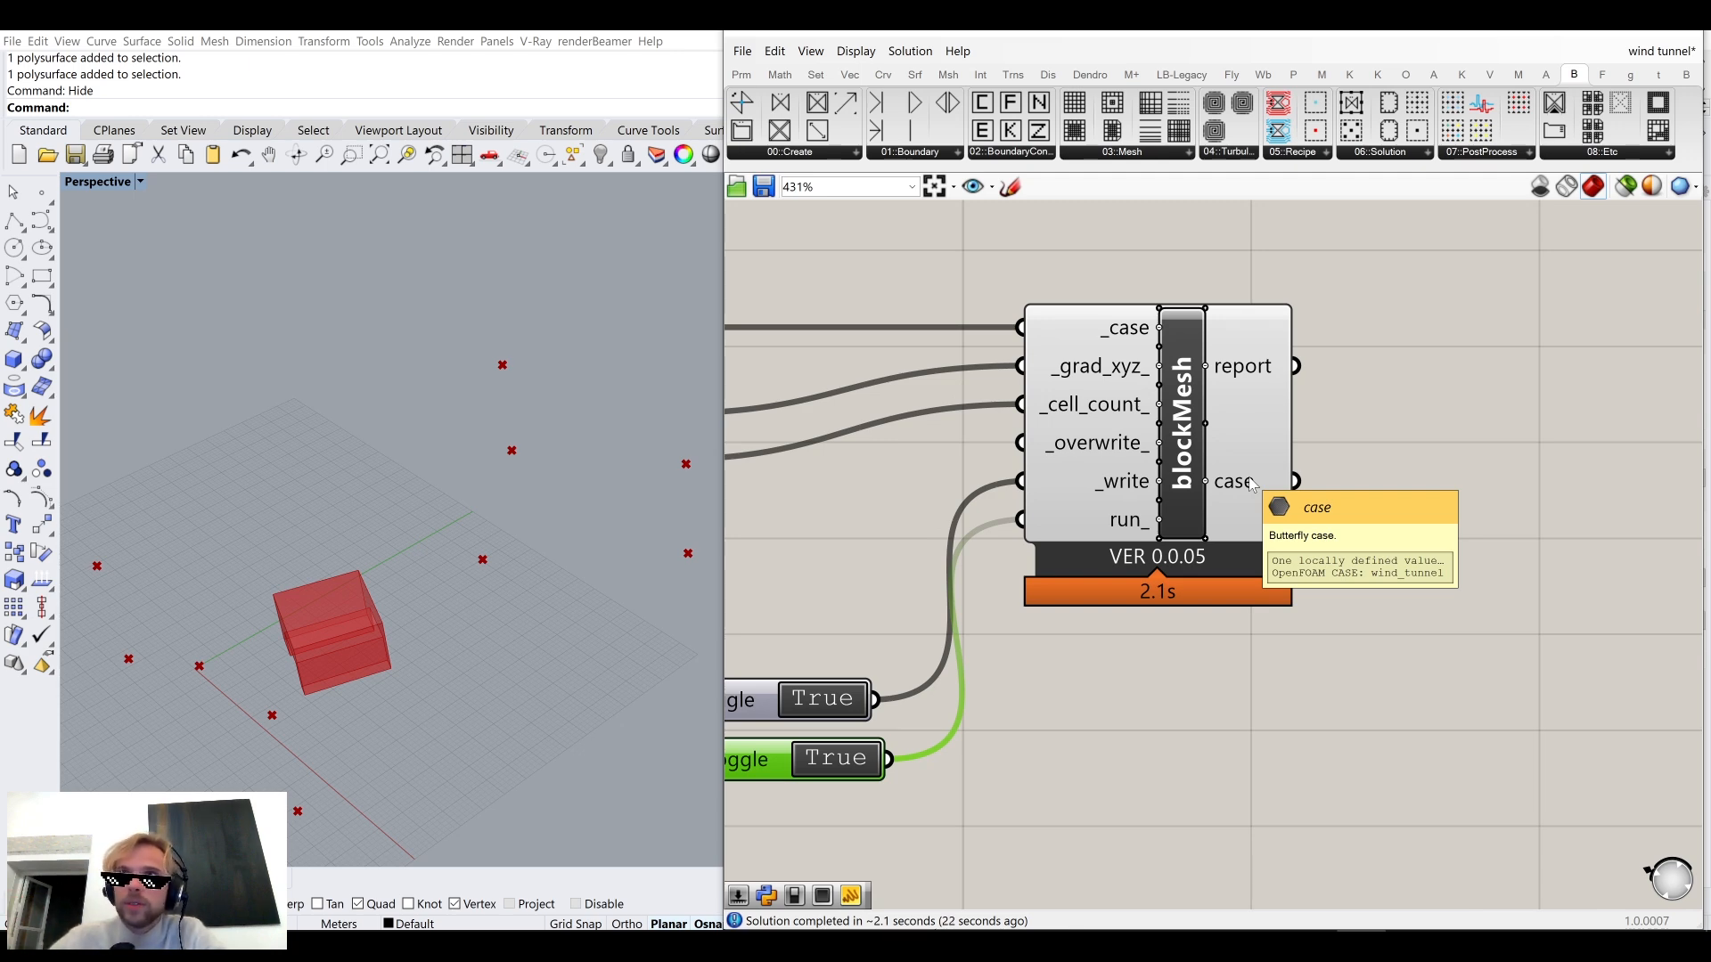
scroll(1235, 543, down, 4)
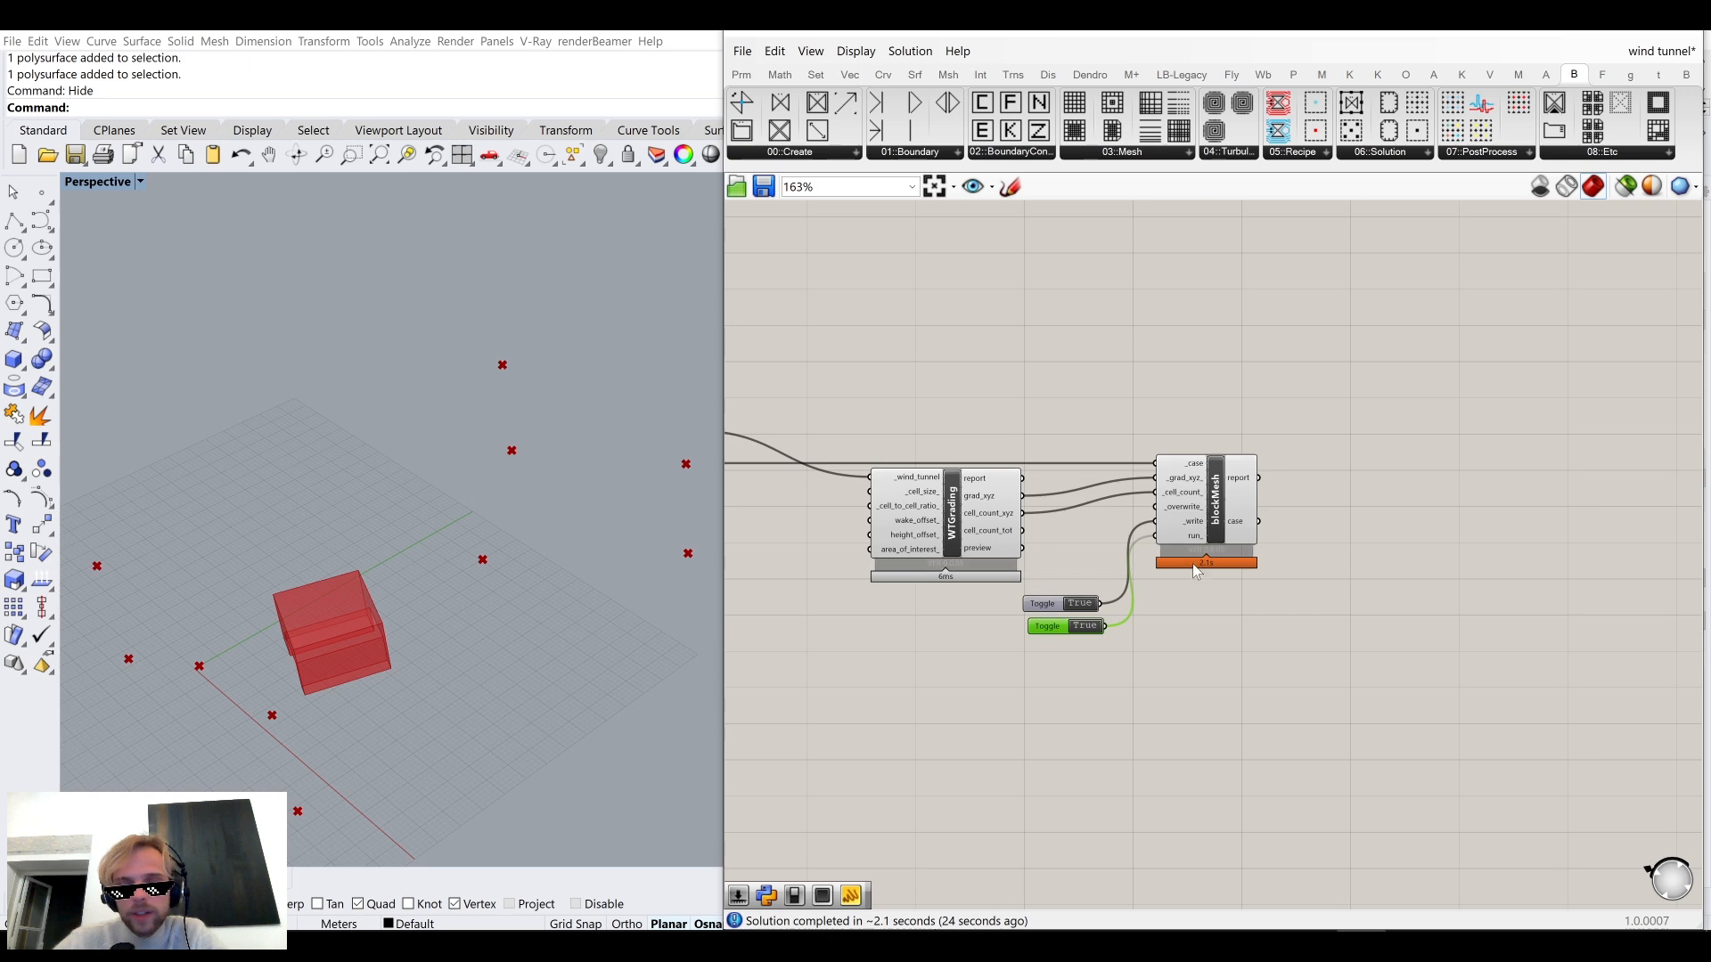
Line up the two toggles below blockMesh and put them in a group.
scroll(1024, 624, up, 3)
click(1080, 477)
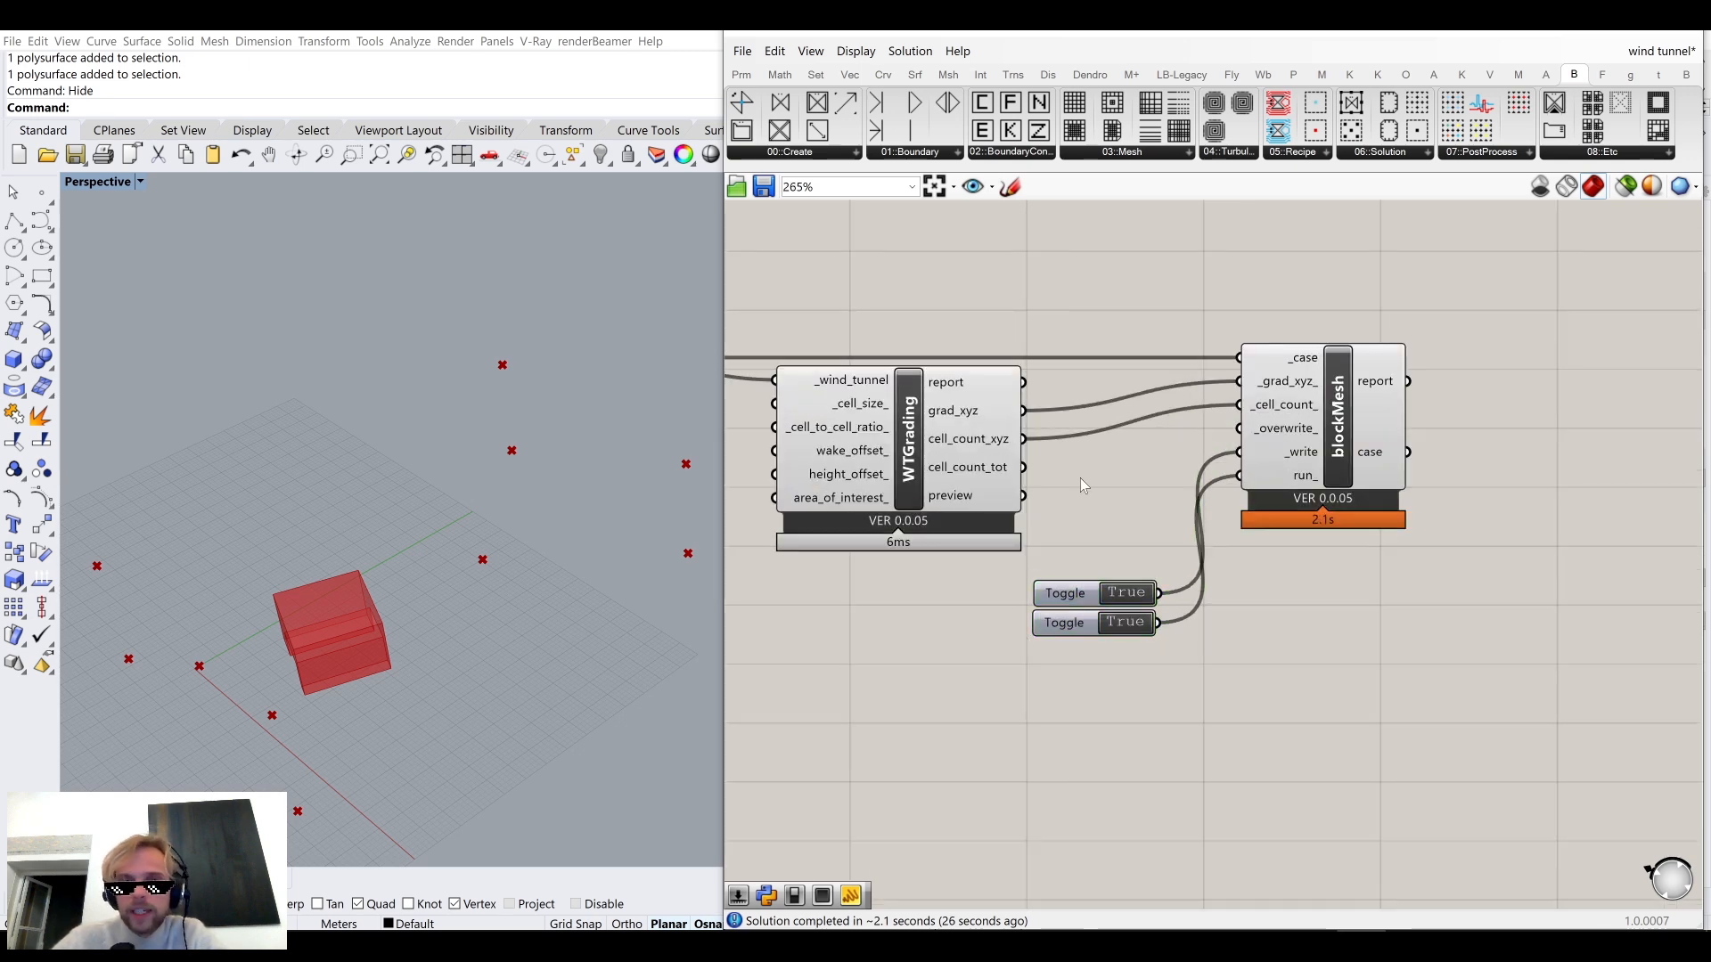
scroll(1080, 477, down, 3)
scroll(1080, 477, up, 3)
drag(1071, 571, 1118, 568)
scroll(1050, 550, up, 1)
middle_click(1053, 549)
click(1062, 494)
click(1097, 559)
Recolour the toggle group bright green with hue 117°, saturation 90, value 100 and alpha 150.
right_click(1117, 565)
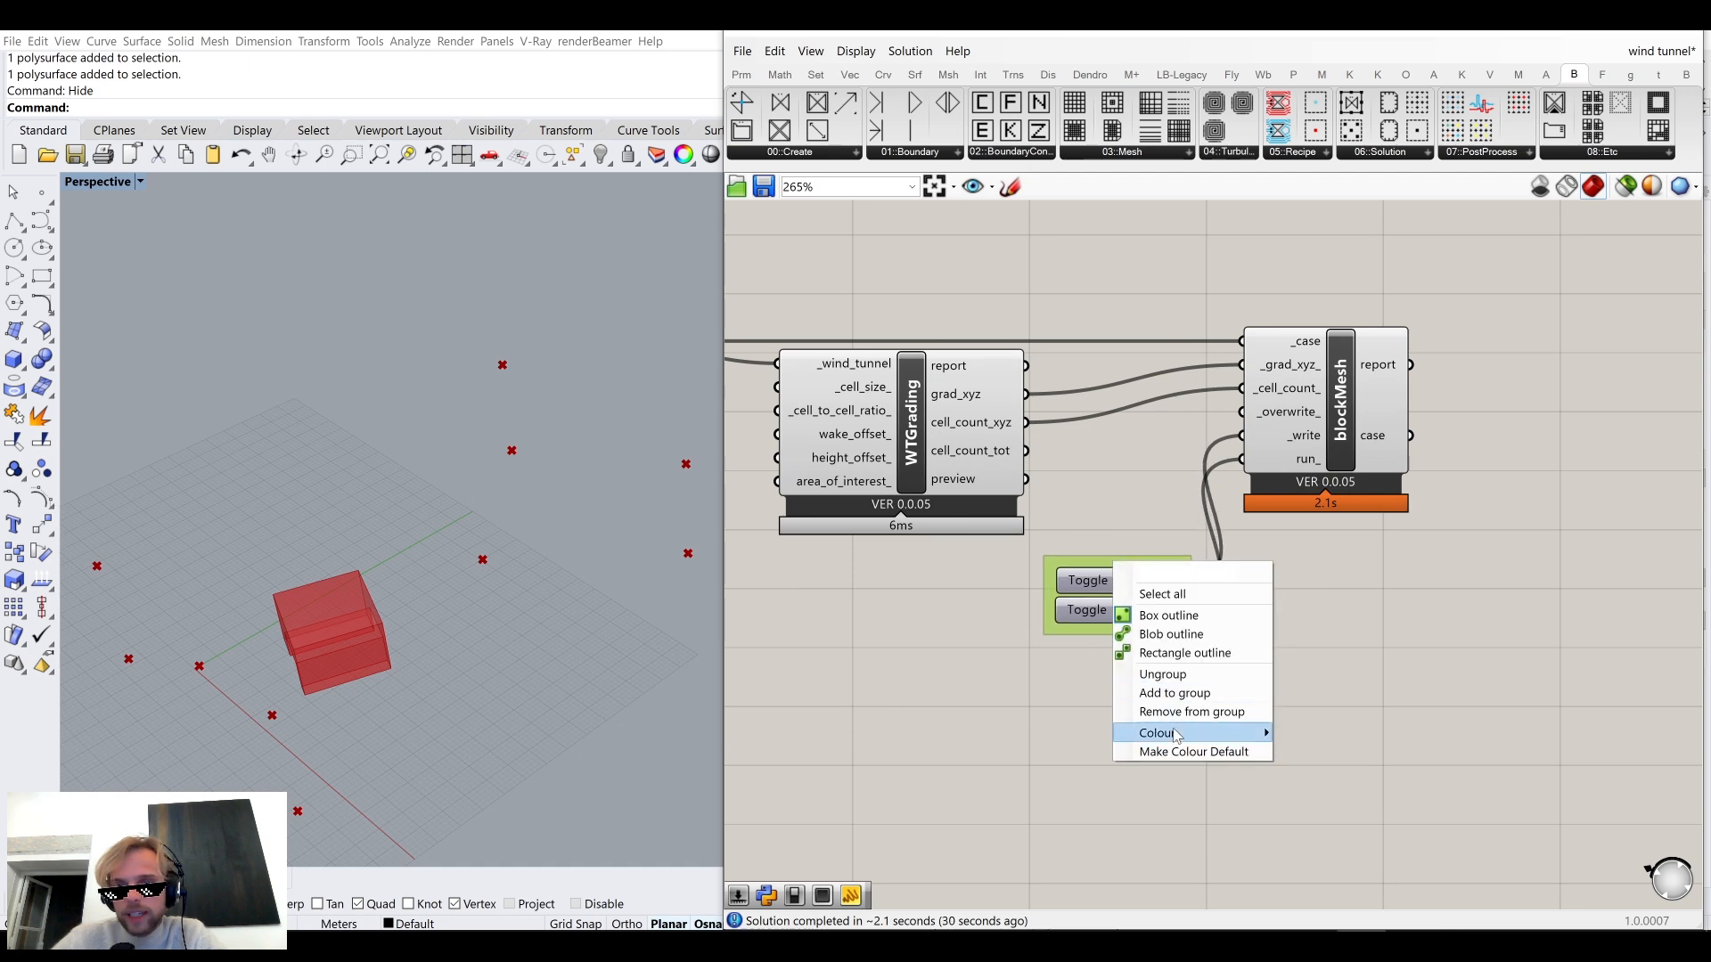
mouse_move(1186, 732)
drag(1478, 778, 1460, 795)
drag(1372, 681, 1325, 632)
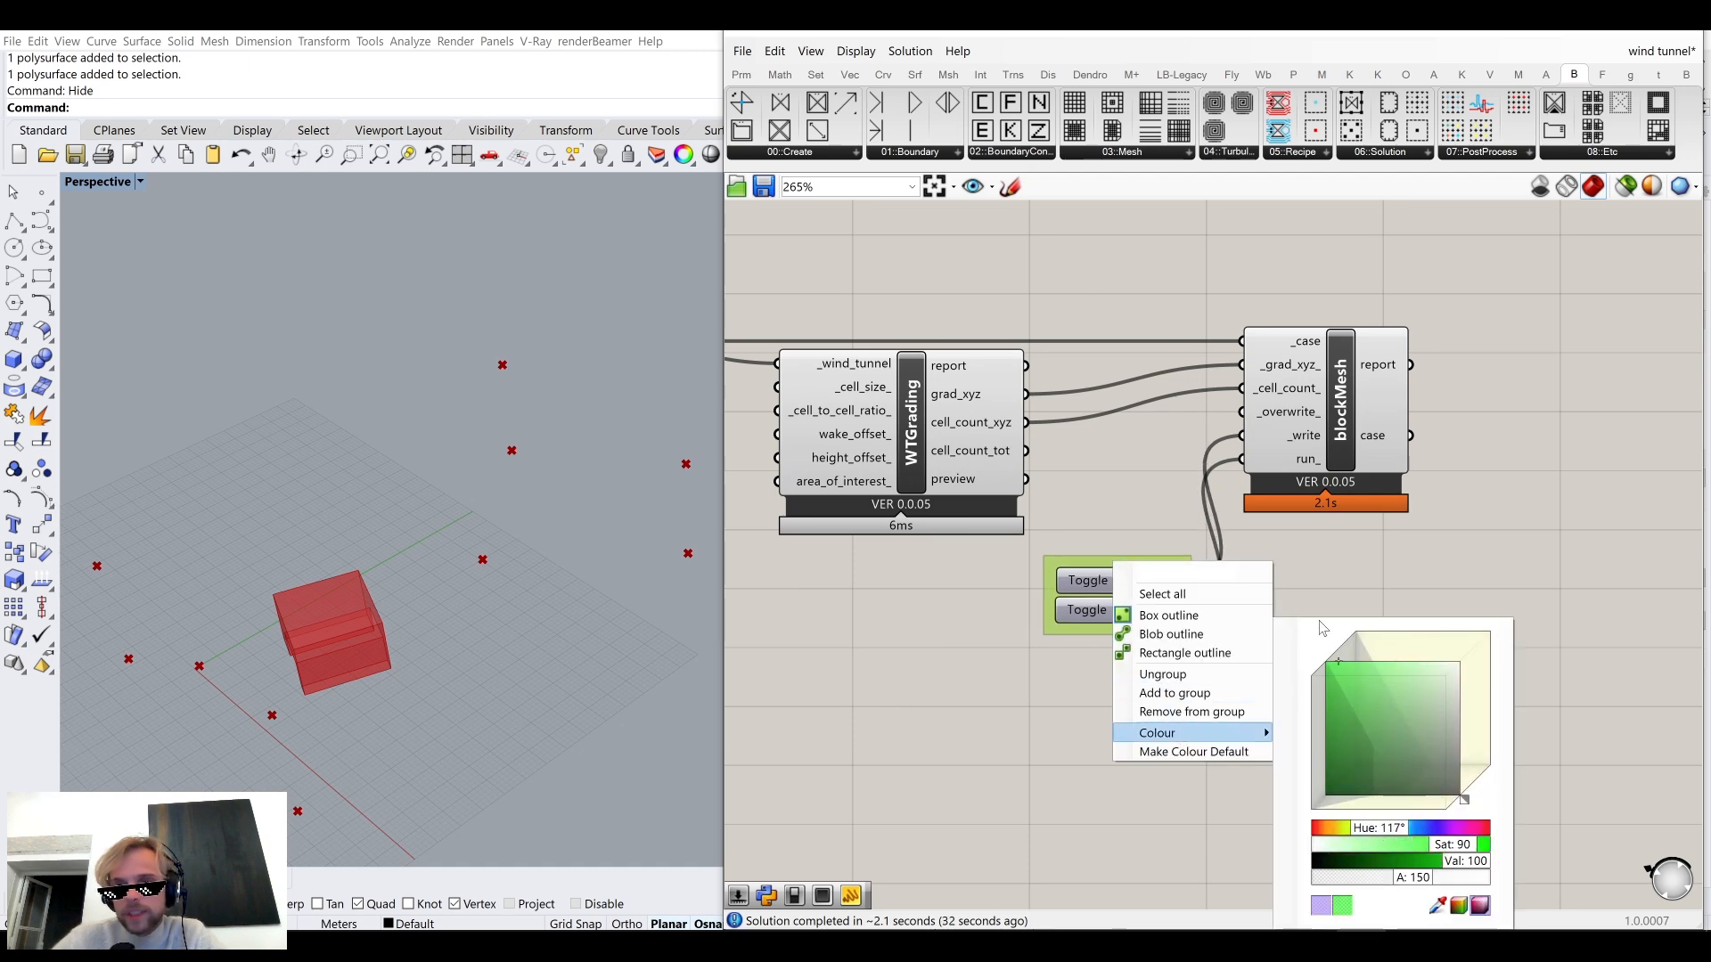
click(1103, 470)
scroll(1100, 579, up, 3)
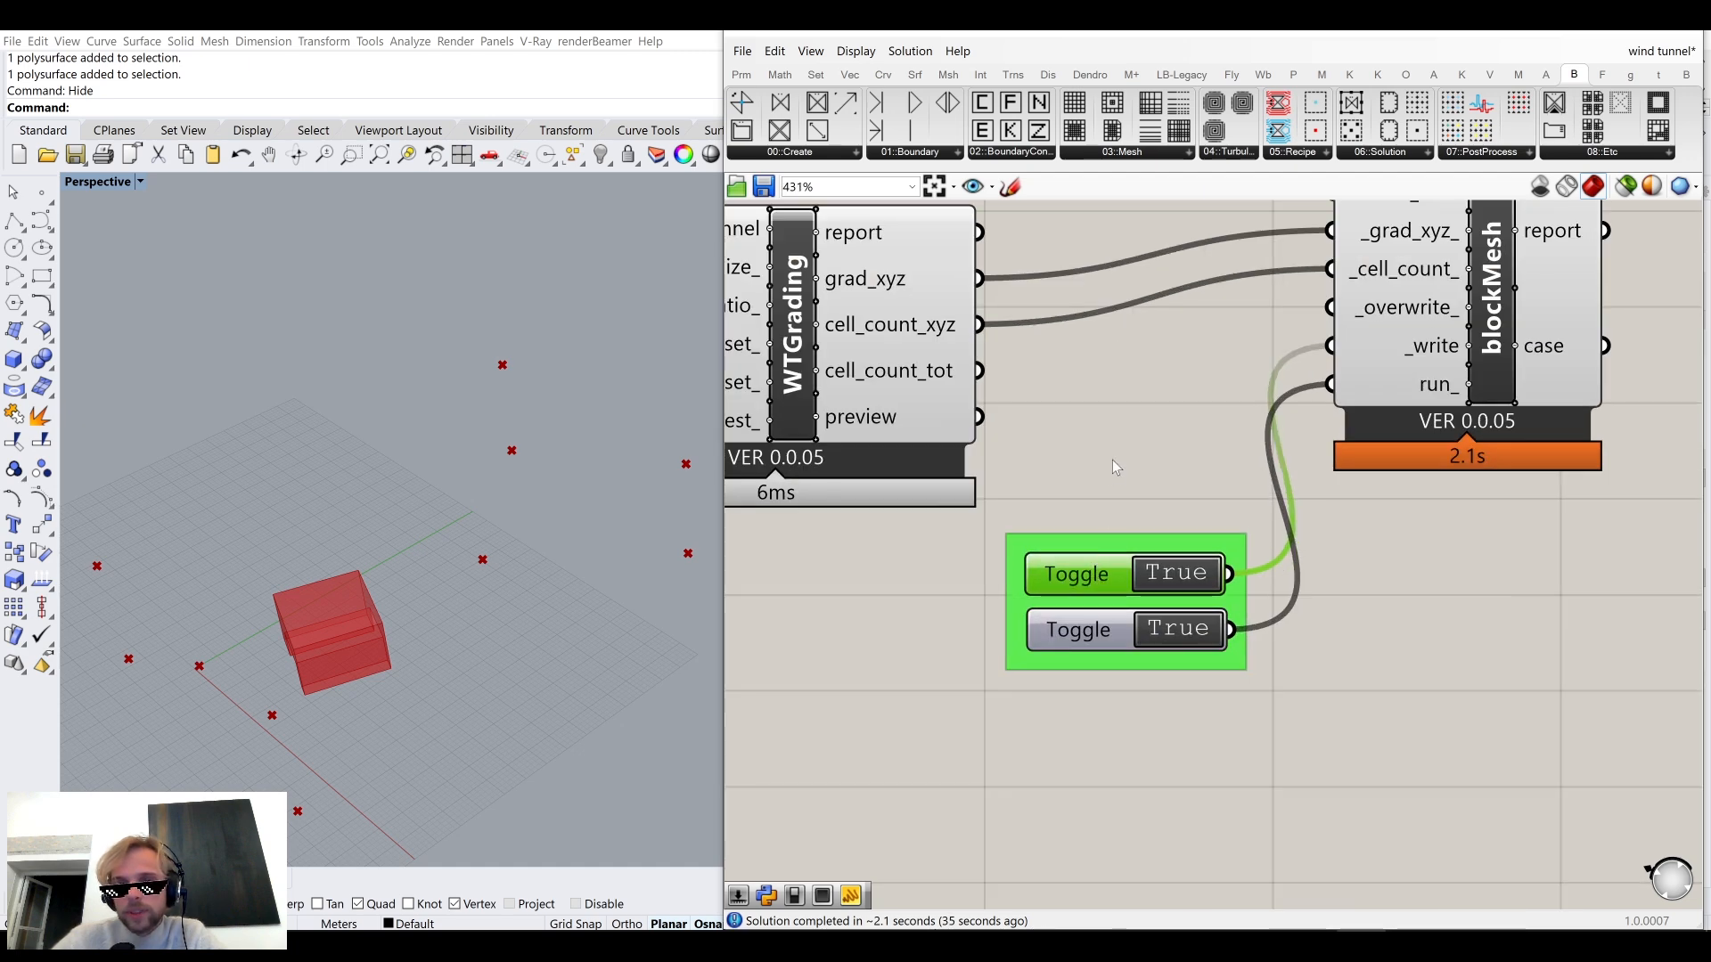
Group WTGrading, blockMesh and their toggles together as one stage.
scroll(1118, 460, down, 4)
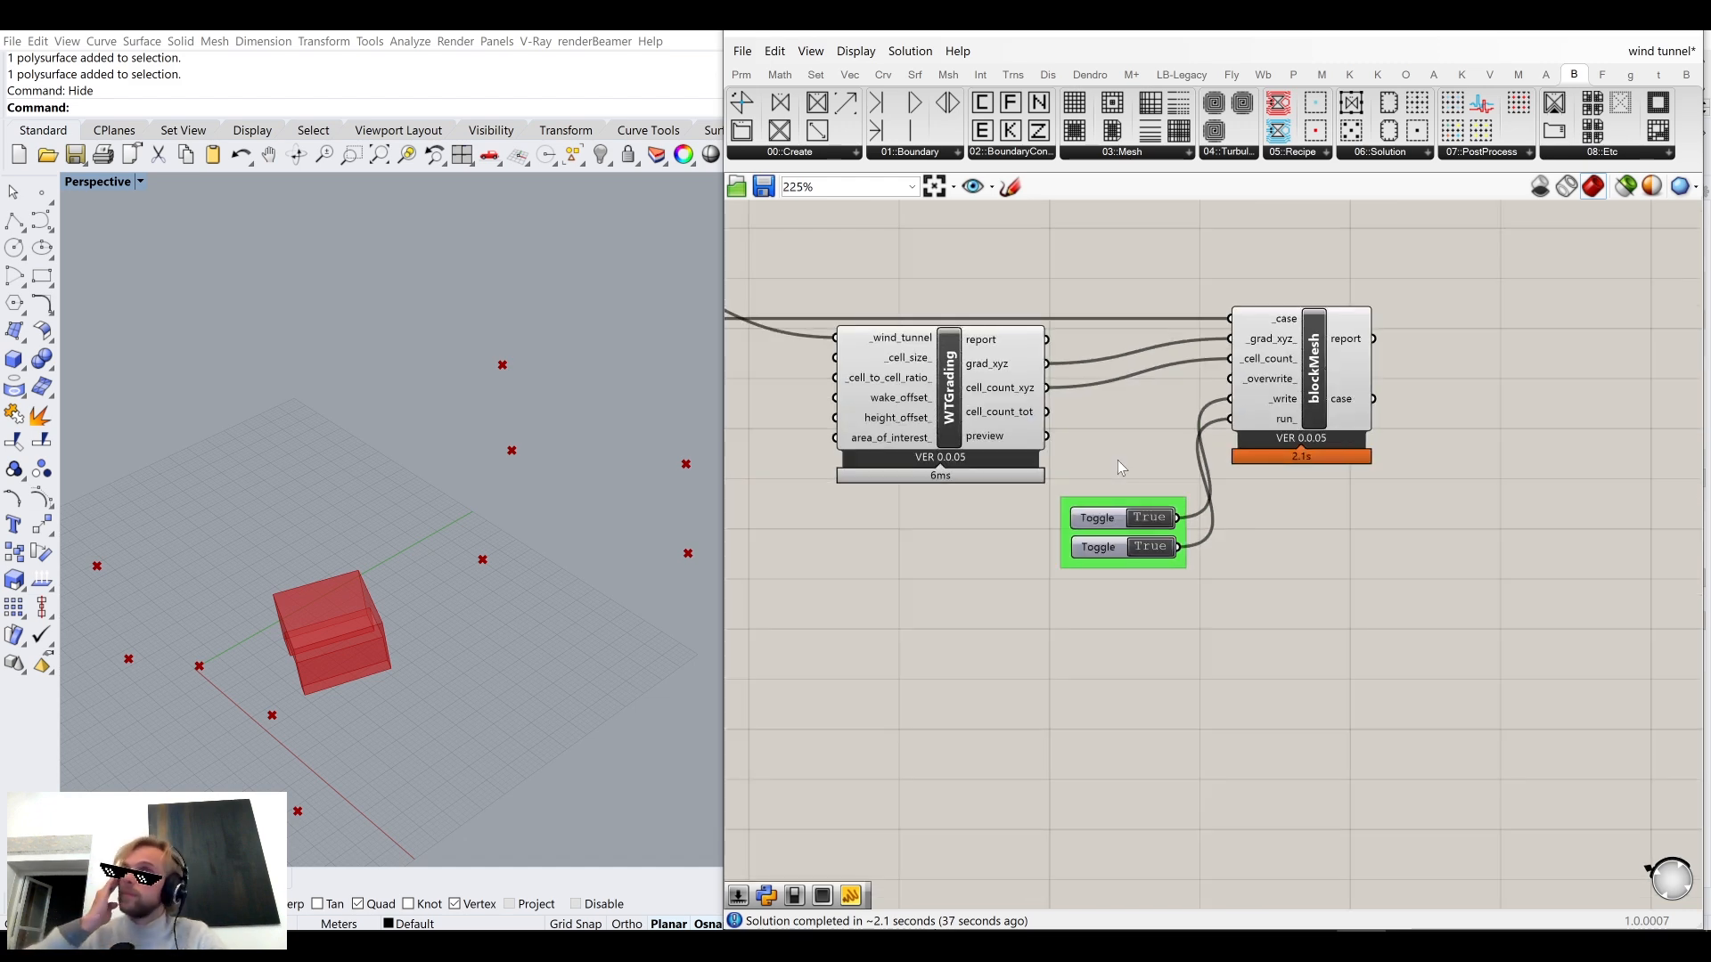
scroll(1118, 460, down, 3)
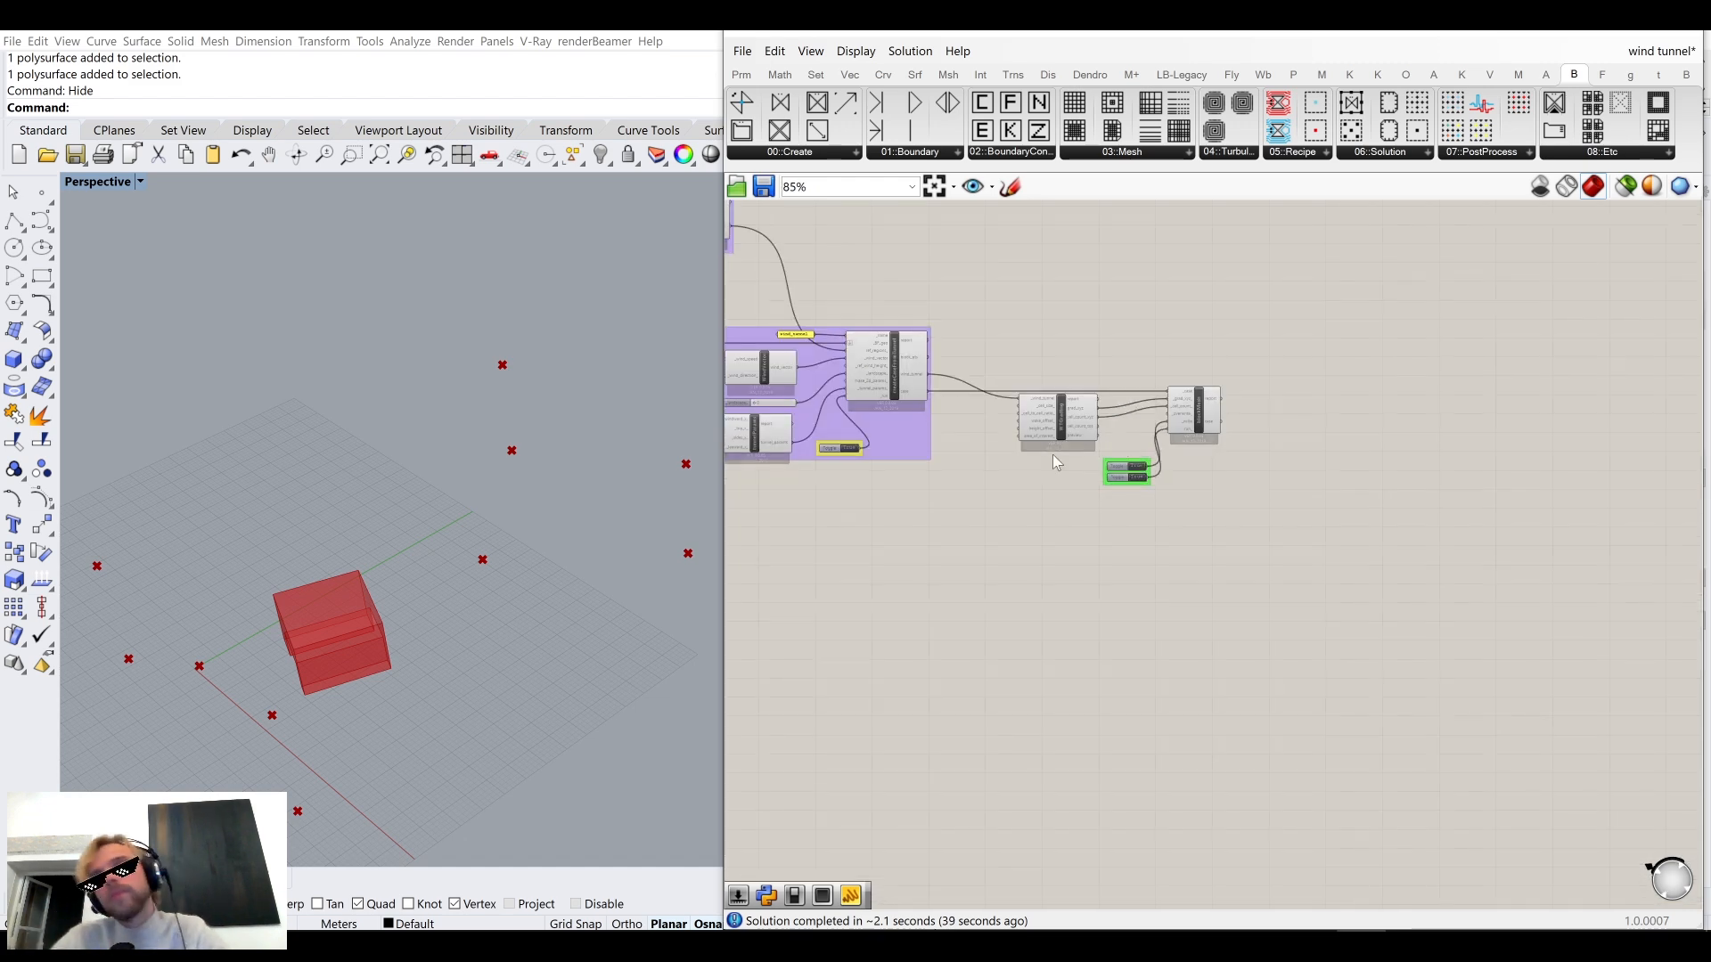
scroll(1064, 452, up, 1)
drag(1409, 574, 985, 280)
middle_click(985, 281)
click(989, 230)
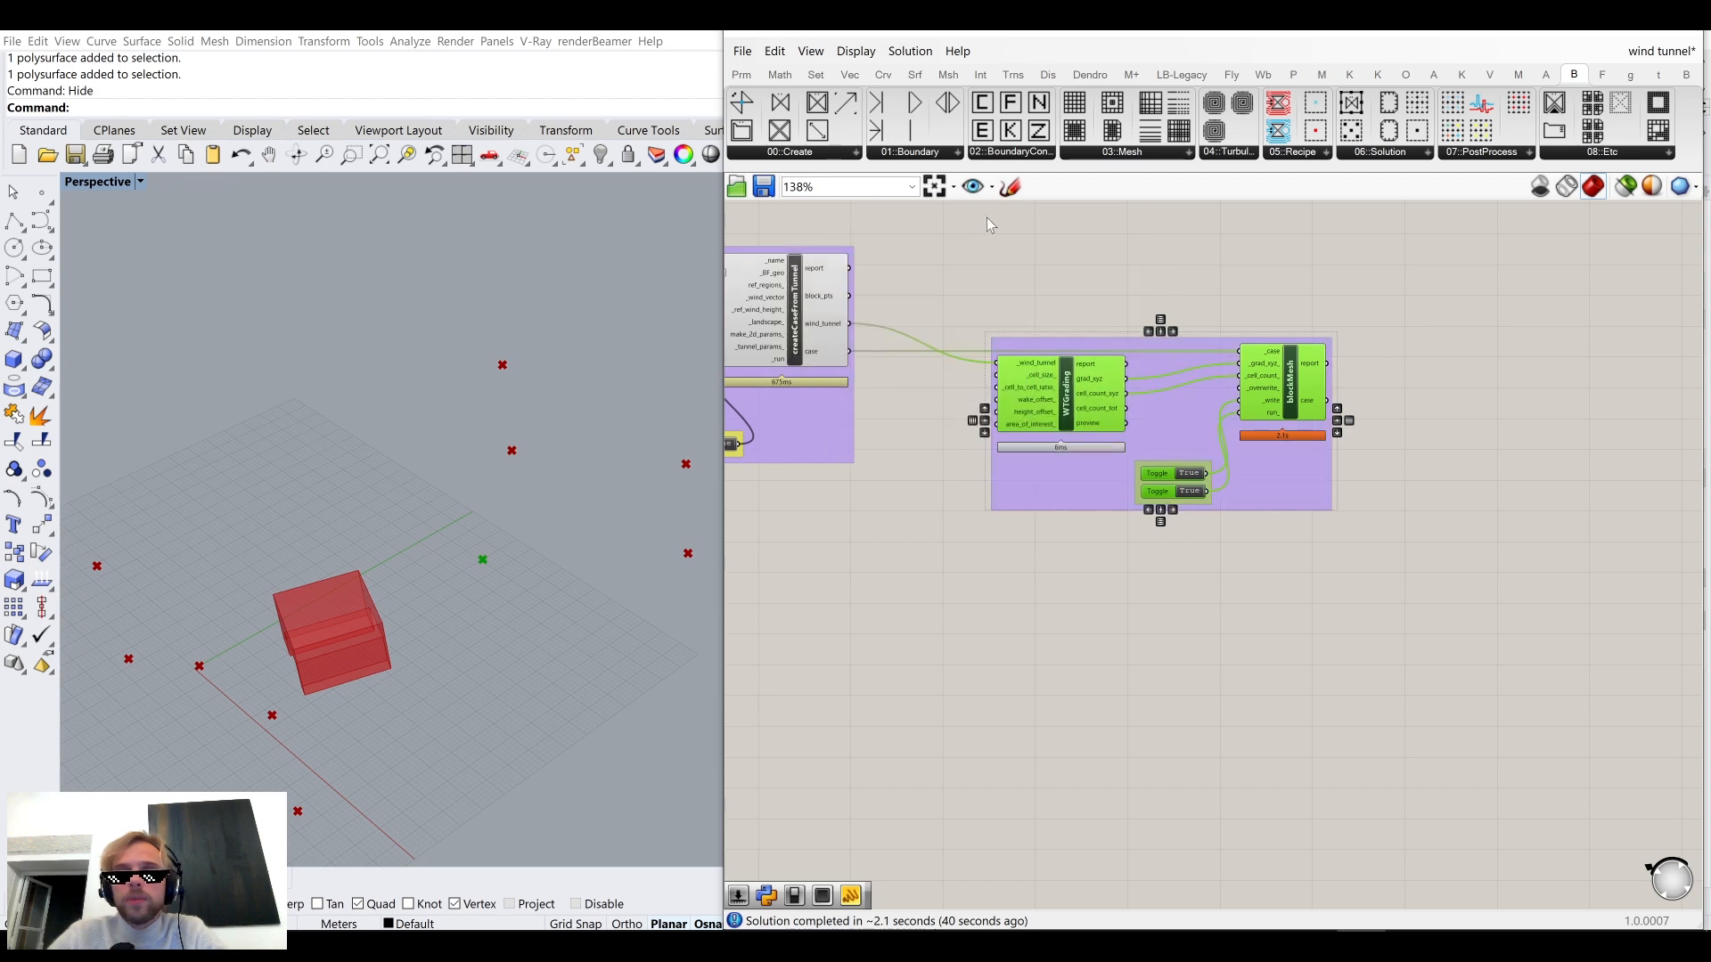
Move the new blockMesh group closer to the group that creates the case from the tunnel.
drag(1174, 381, 1132, 388)
click(1126, 303)
scroll(1159, 438, down, 3)
scroll(1025, 401, up, 1)
drag(927, 369, 954, 406)
click(1245, 368)
scroll(1474, 467, down, 3)
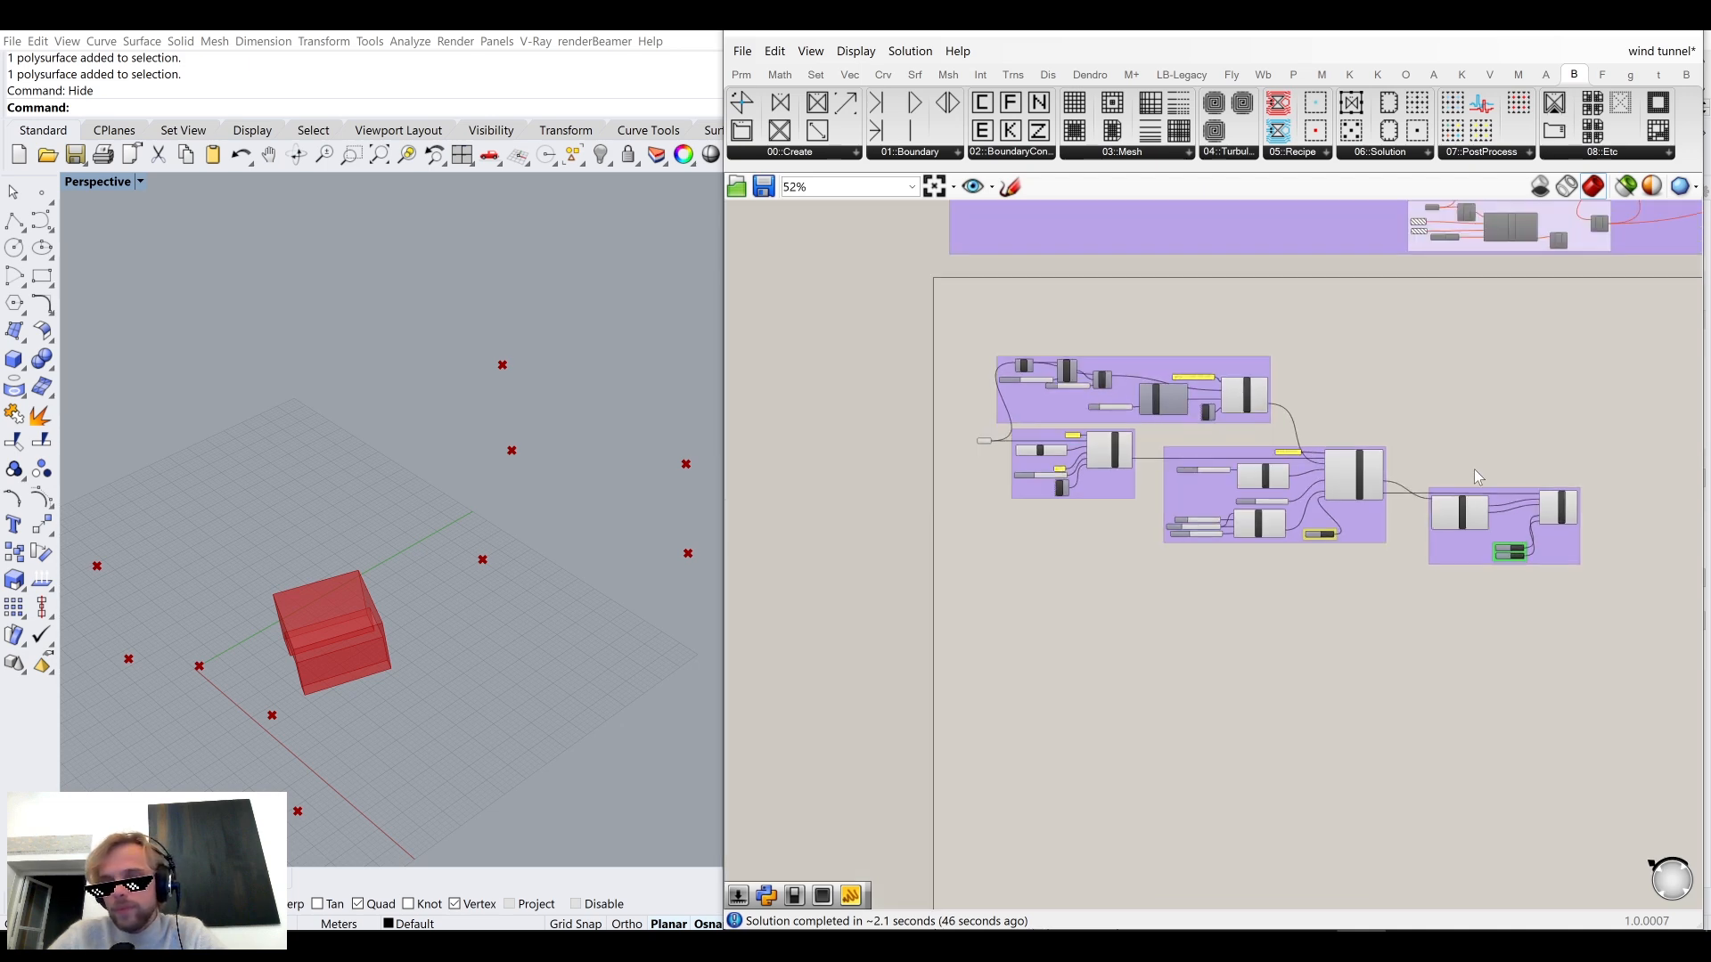
Examine the reference definition from tunnelParams to the snappyHexMesh stage after blockMesh, and return to the new definition.
right_drag(1512, 474, 1249, 462)
scroll(1249, 459, up, 4)
scroll(1242, 398, down, 5)
right_drag(1230, 383, 1115, 606)
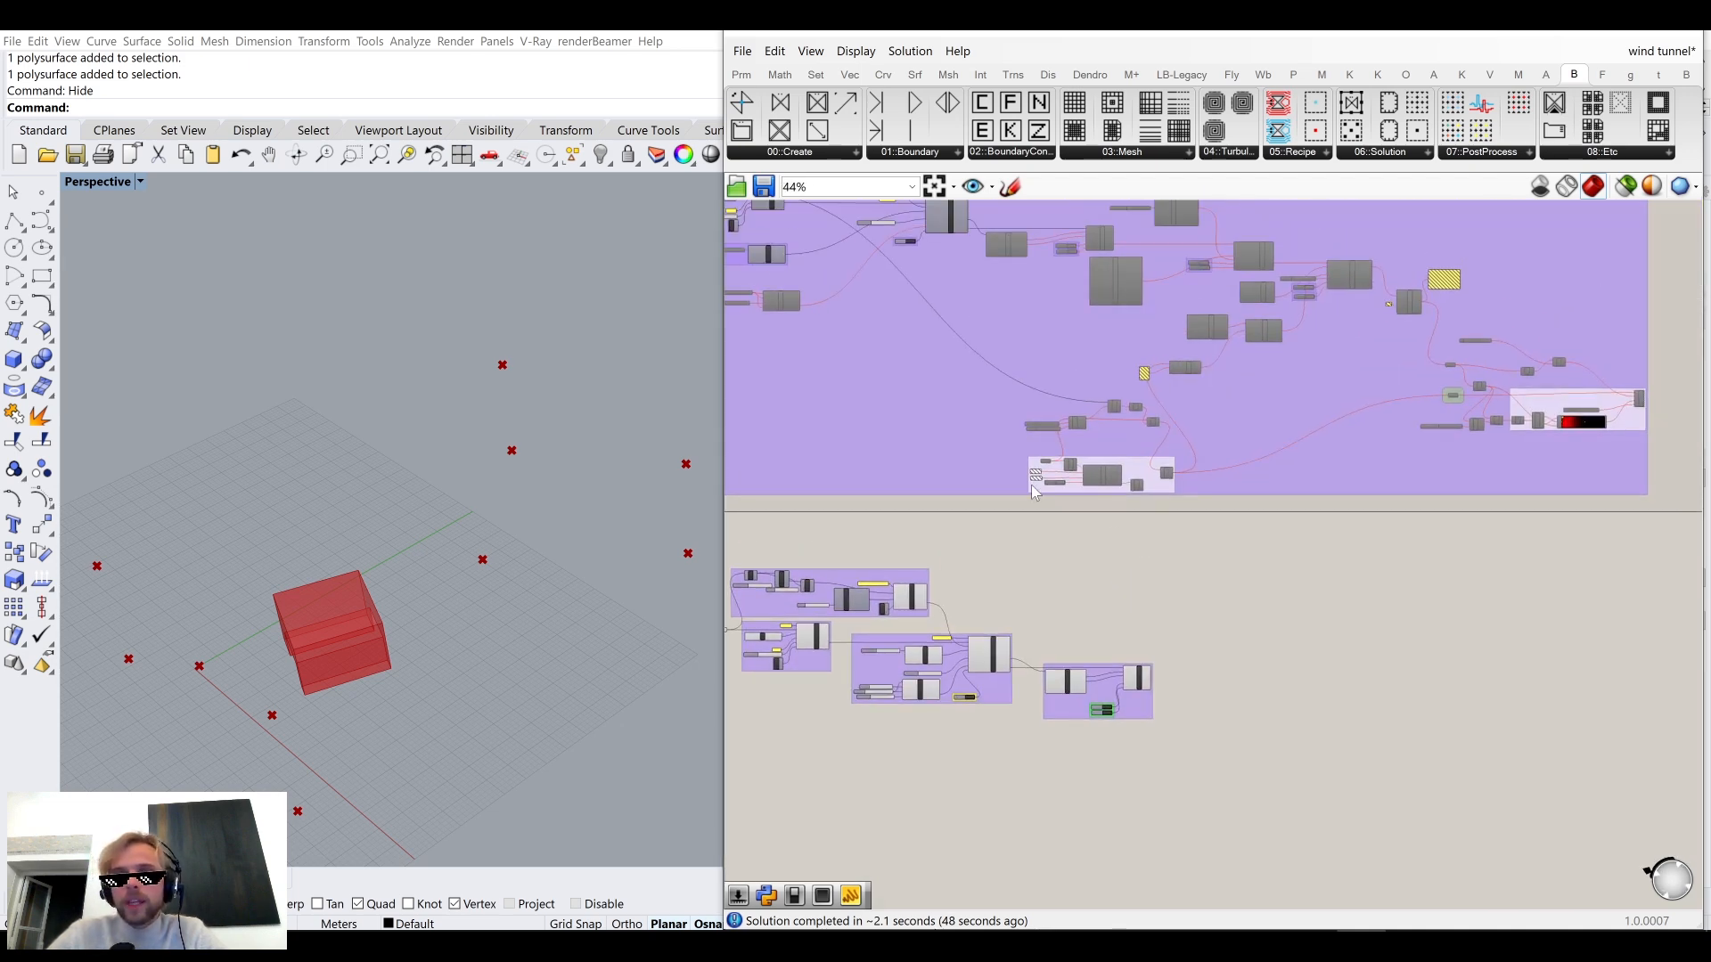
scroll(971, 476, down, 3)
right_drag(789, 388, 918, 443)
scroll(993, 434, up, 7)
scroll(905, 393, up, 3)
scroll(998, 419, up, 5)
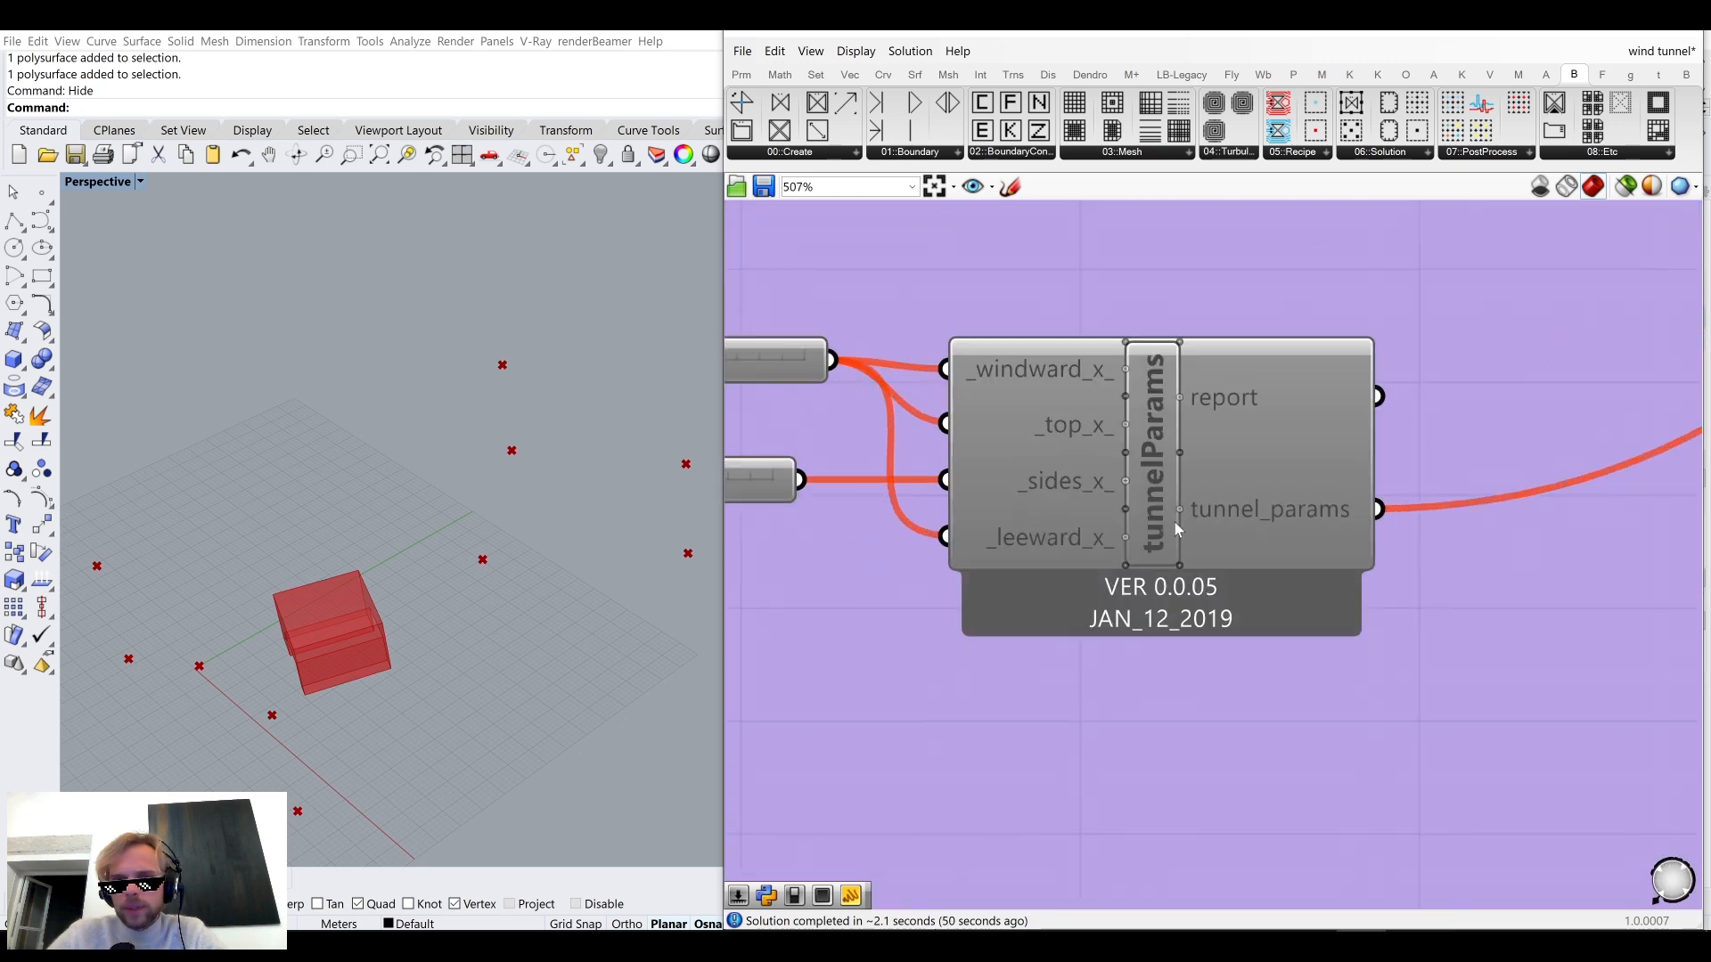
scroll(1192, 566, down, 8)
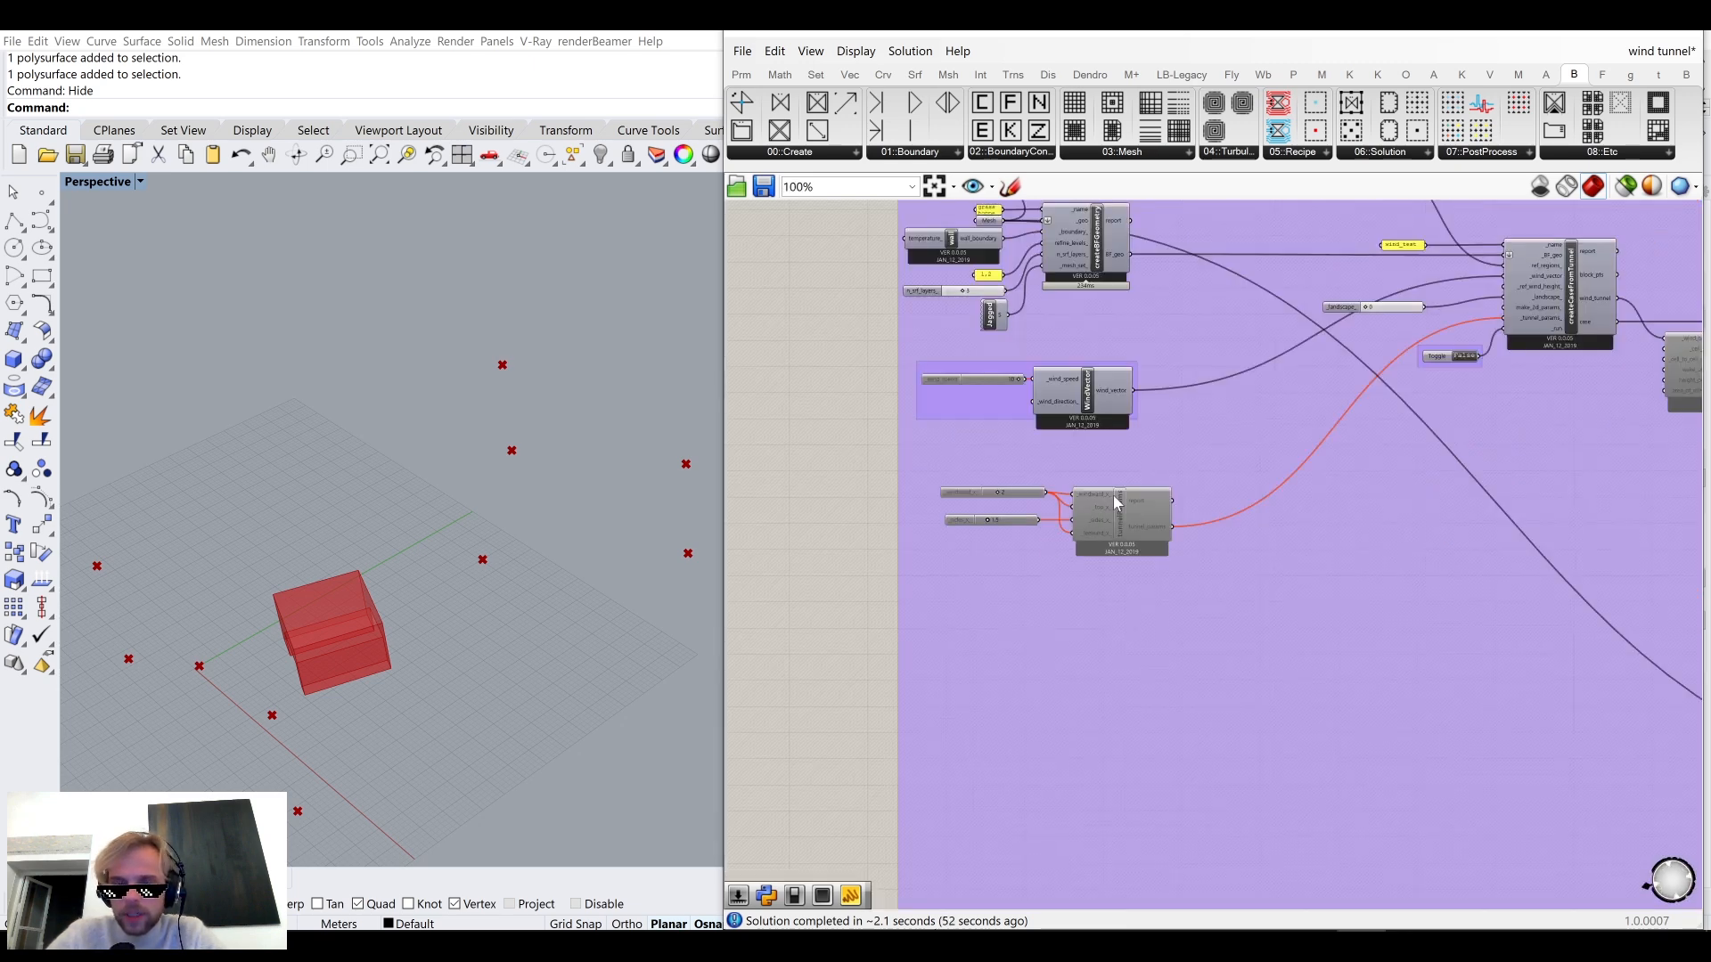
scroll(1211, 443, up, 6)
scroll(1232, 451, down, 5)
right_drag(1398, 444, 1121, 467)
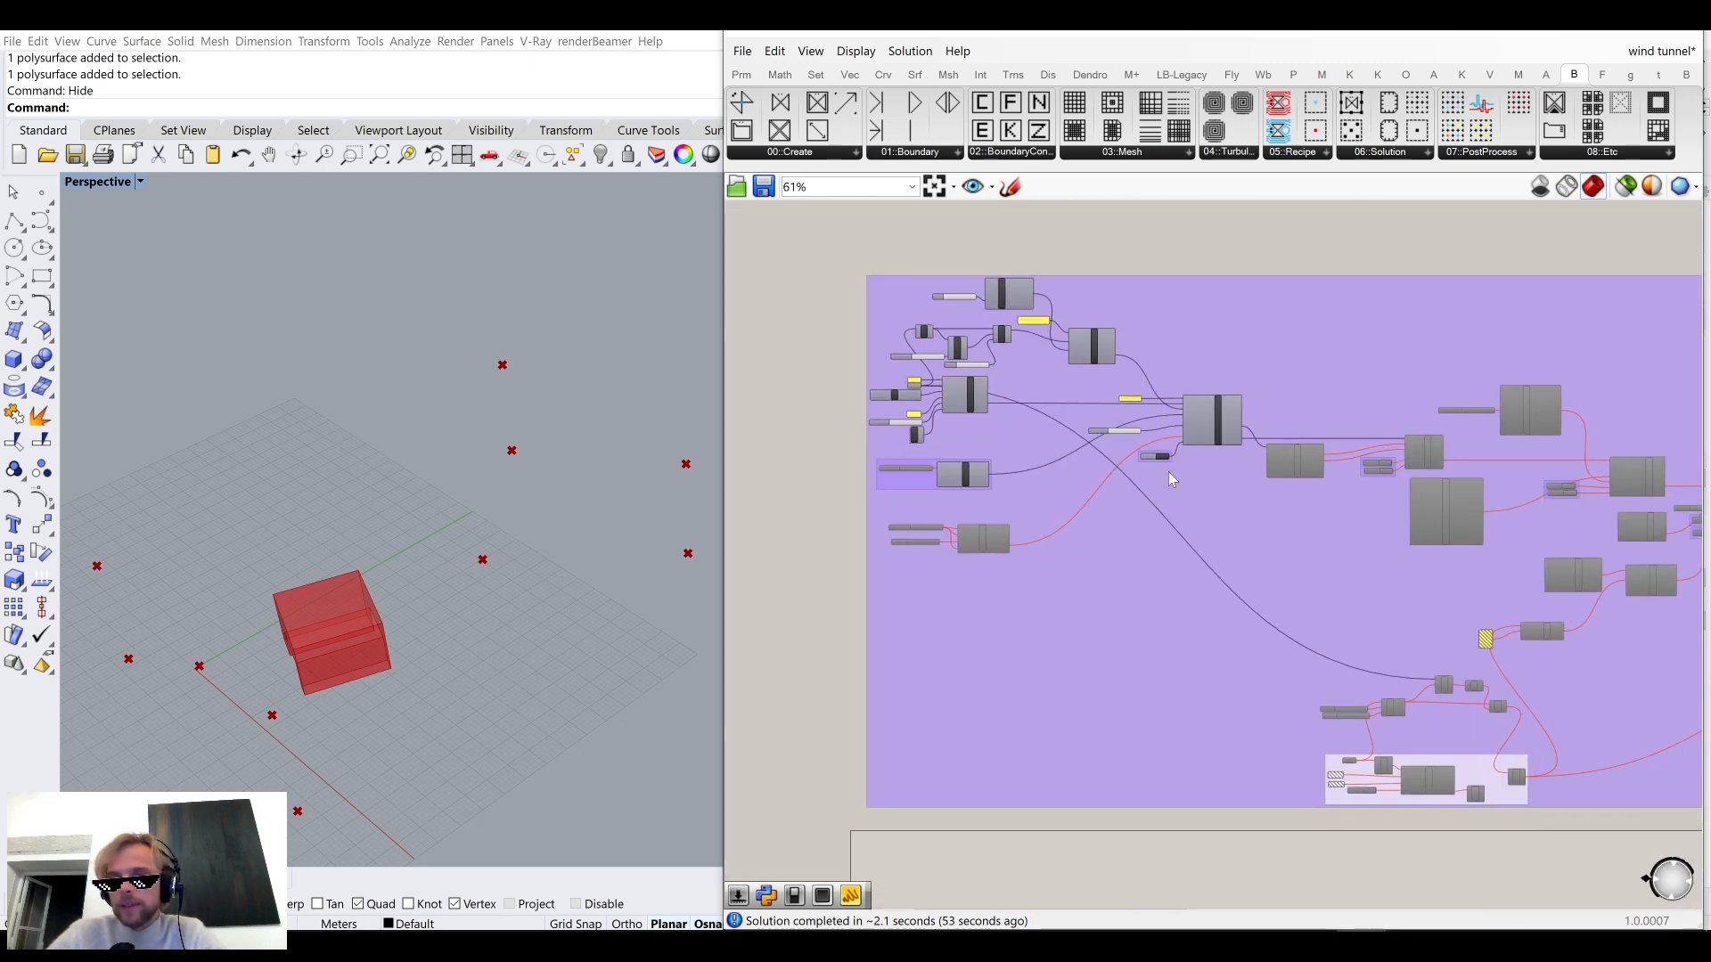
right_drag(1382, 511, 1092, 446)
scroll(1212, 439, up, 5)
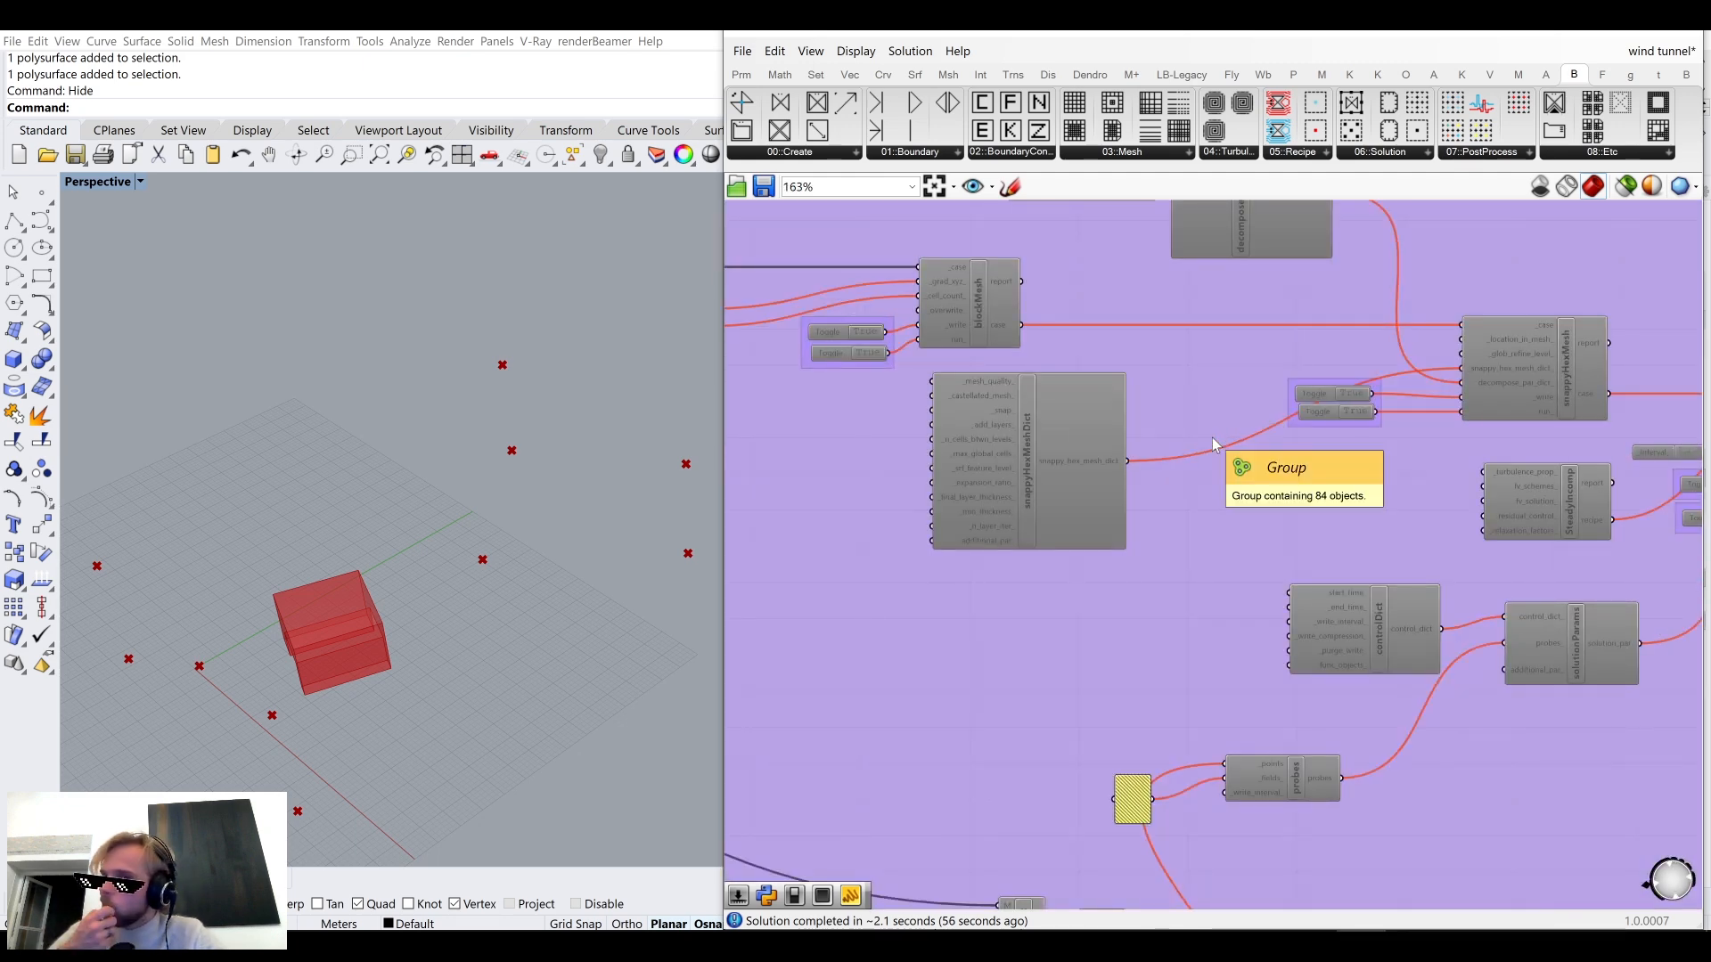
scroll(1233, 453, down, 5)
scroll(1251, 761, up, 5)
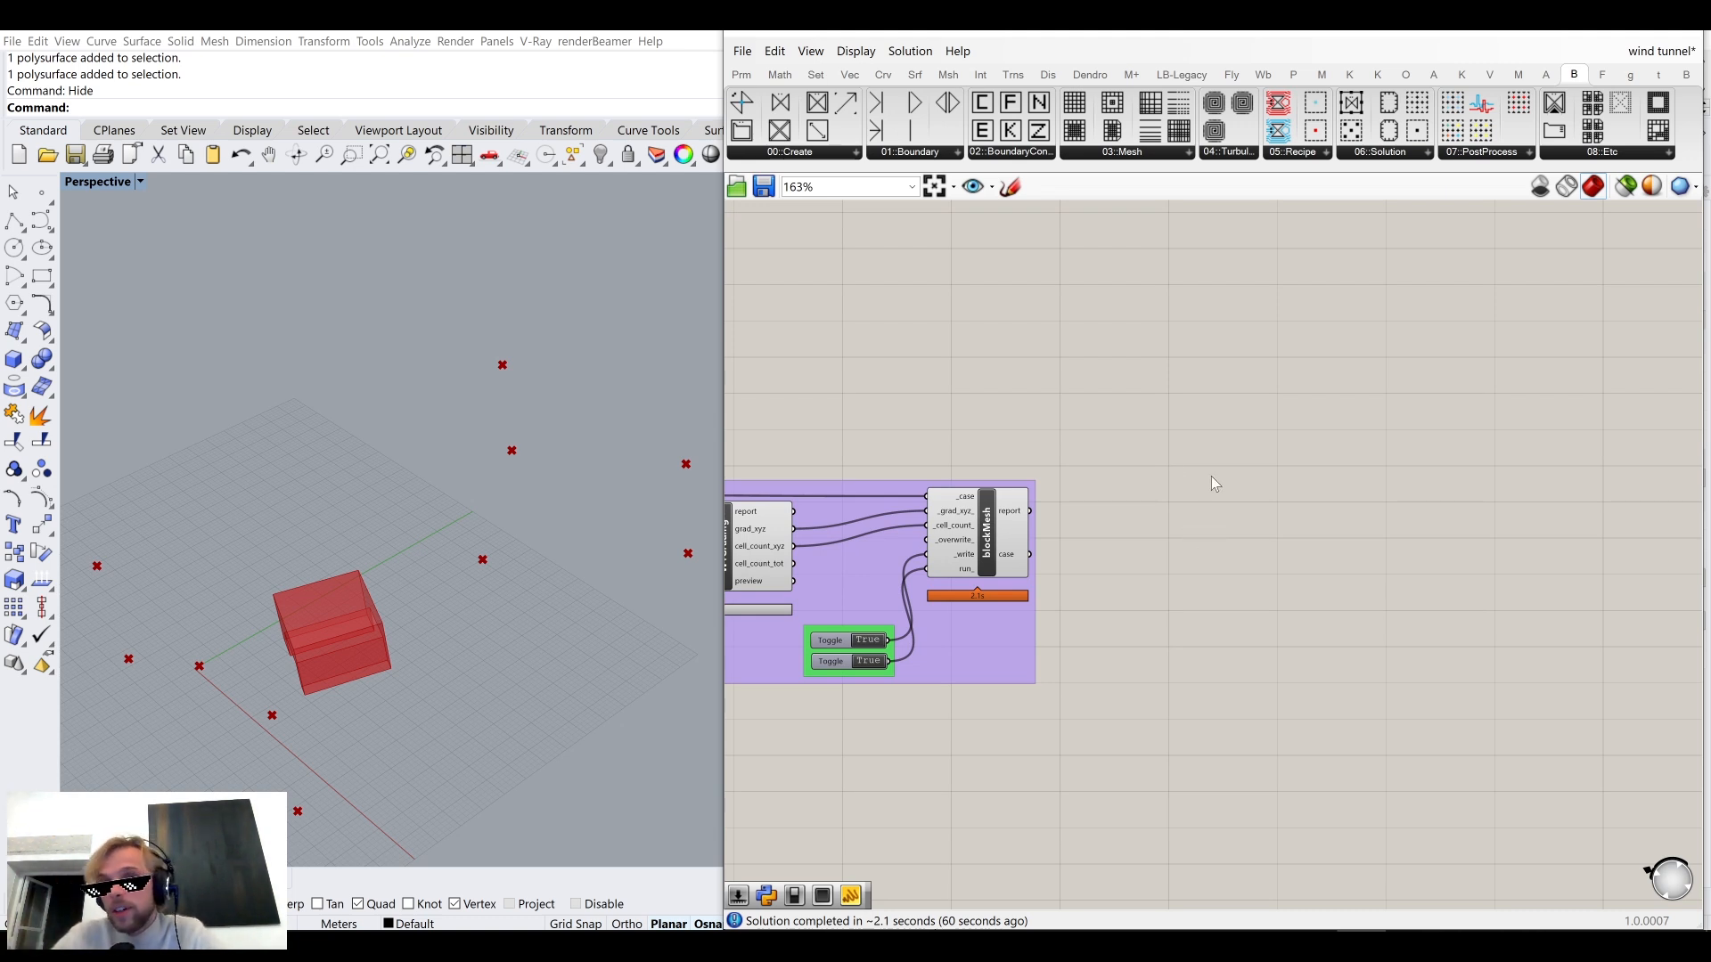
Place a Butterfly_snappyHexMesh component on the empty canvas beyond the blockMesh group.
click(794, 155)
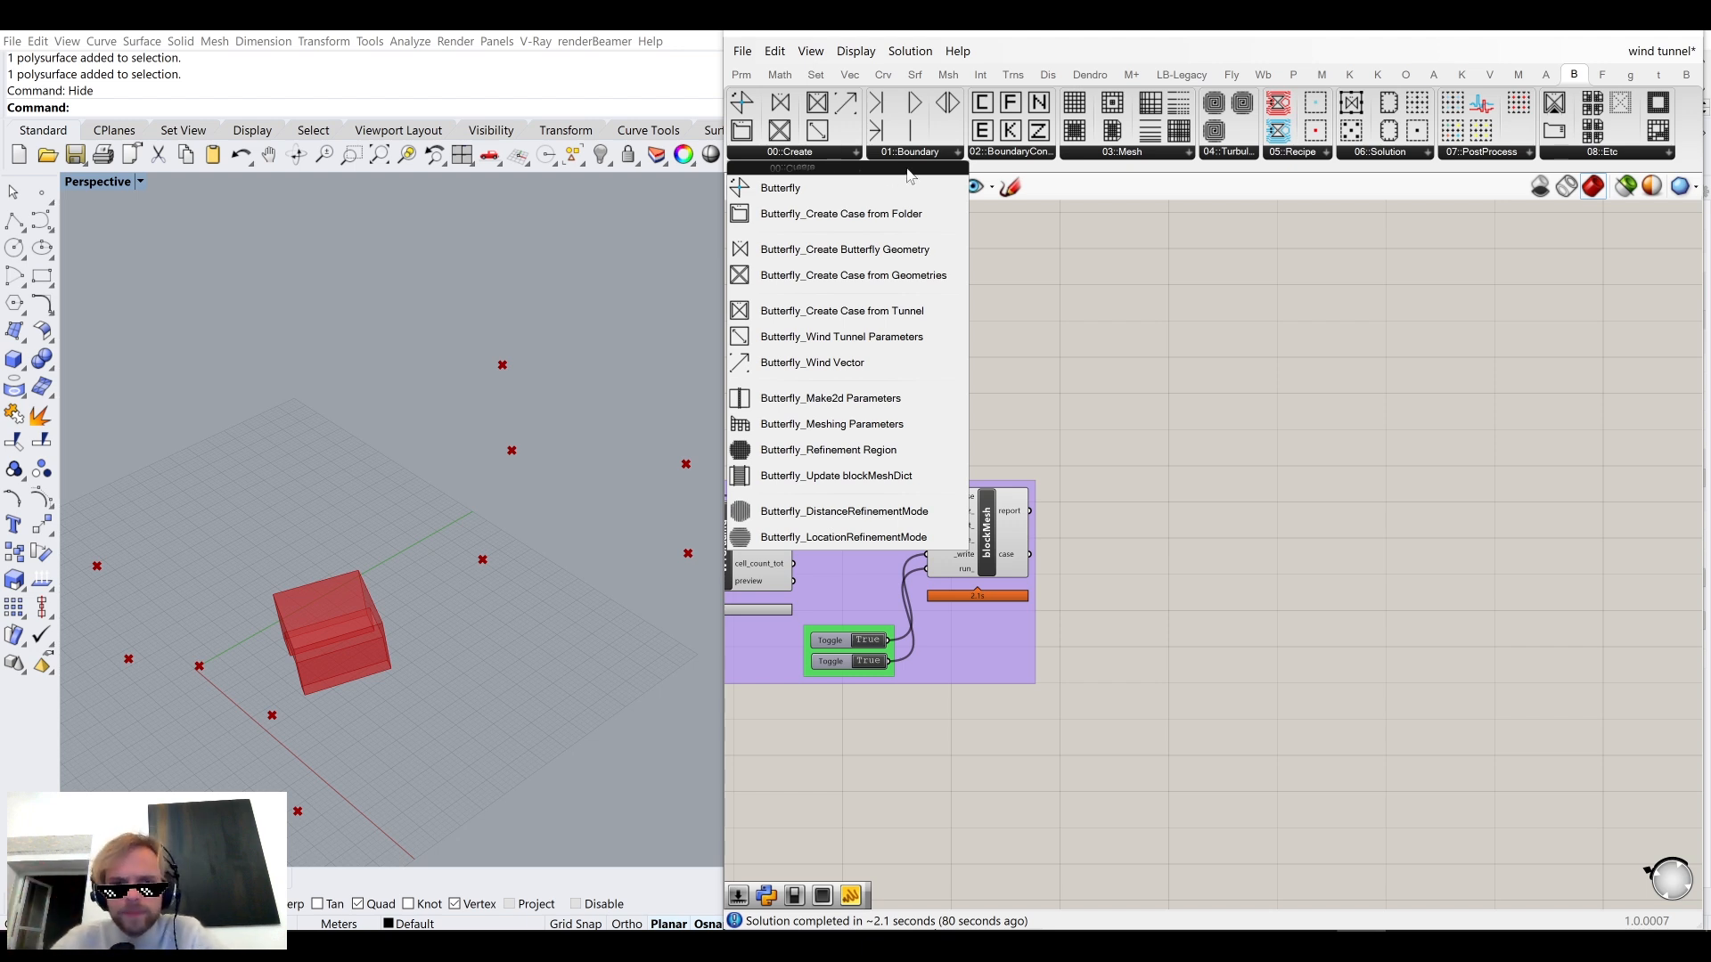
click(1017, 153)
click(1126, 156)
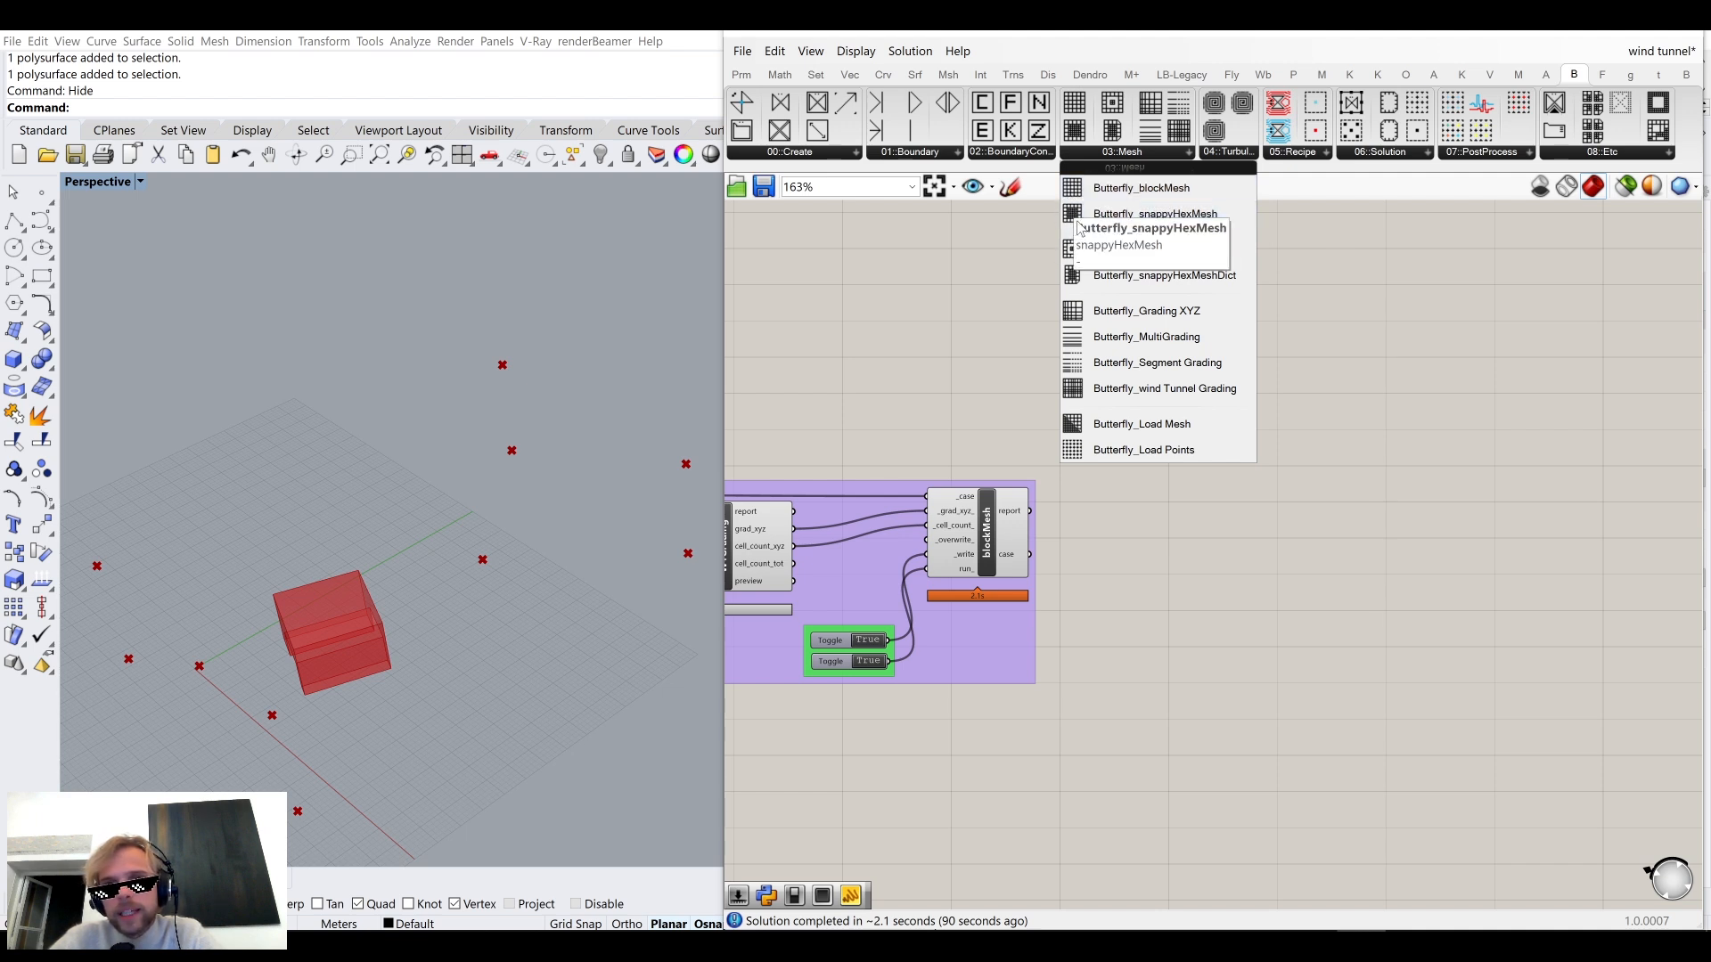
click(1151, 214)
click(1223, 446)
scroll(1148, 334, up, 3)
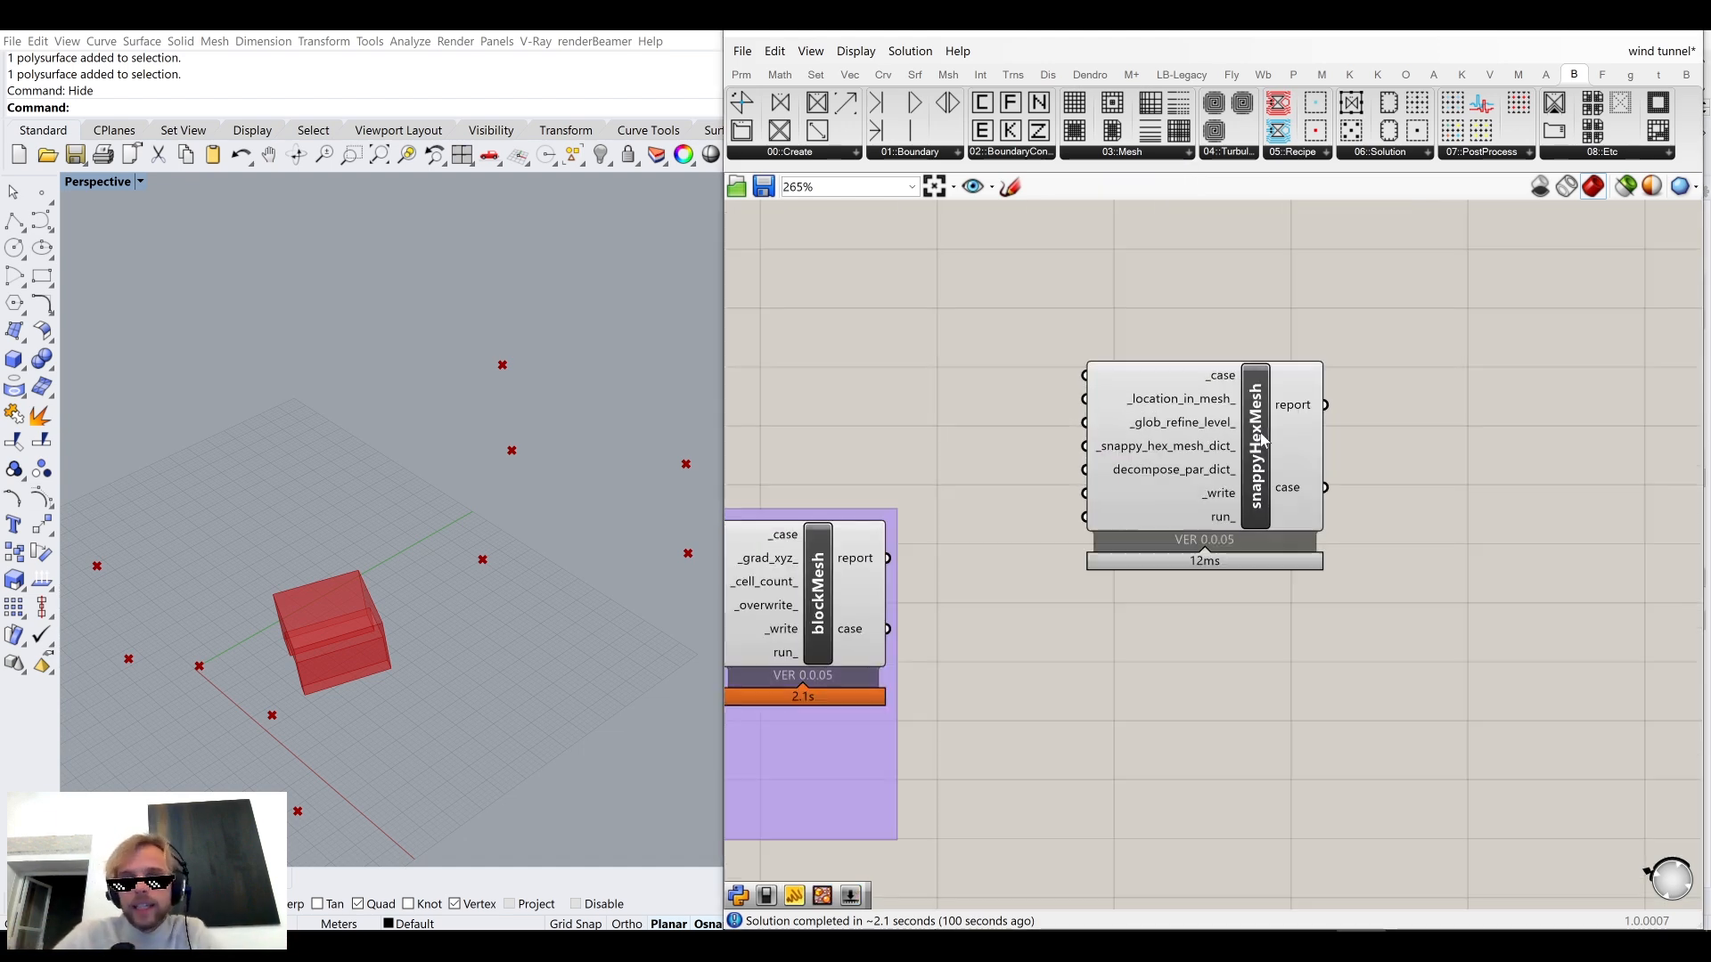
click(1144, 328)
Wire blockMesh's case output into snappyHexMesh's _case input and move snappyHexMesh farther out, level with that output.
right_drag(1089, 388, 1284, 322)
drag(1478, 412, 1597, 564)
drag(1081, 562, 1482, 473)
drag(1568, 528, 1611, 618)
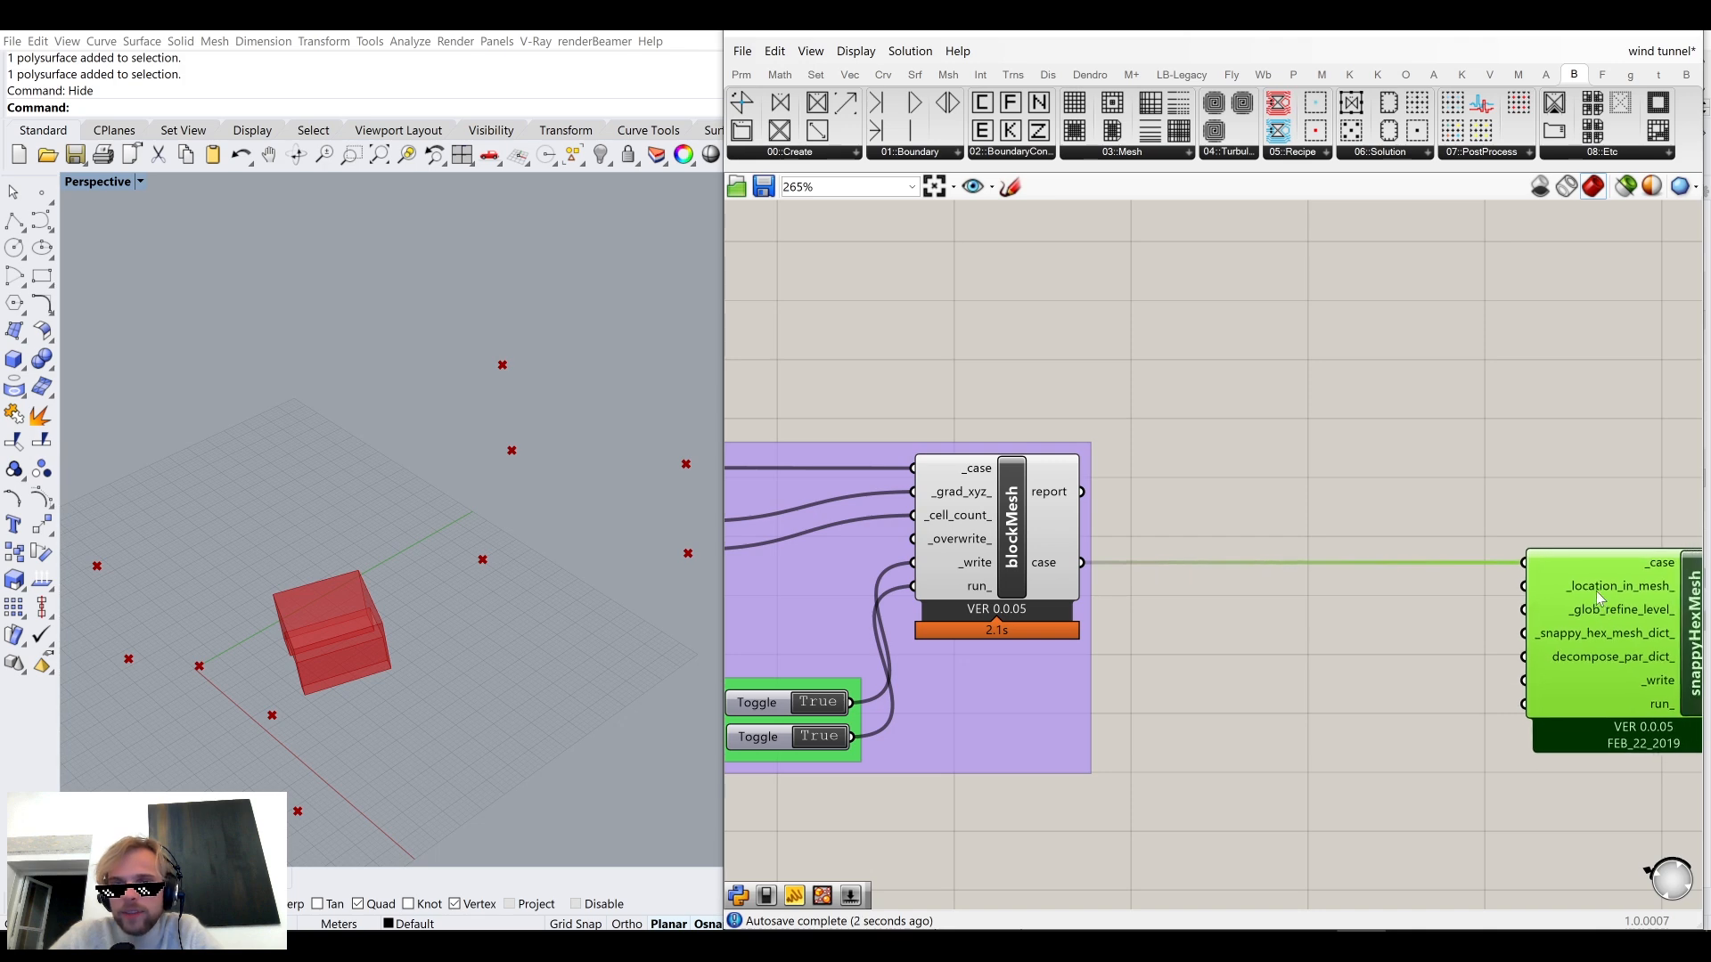
right_drag(1621, 611, 1354, 532)
scroll(1354, 532, up, 1)
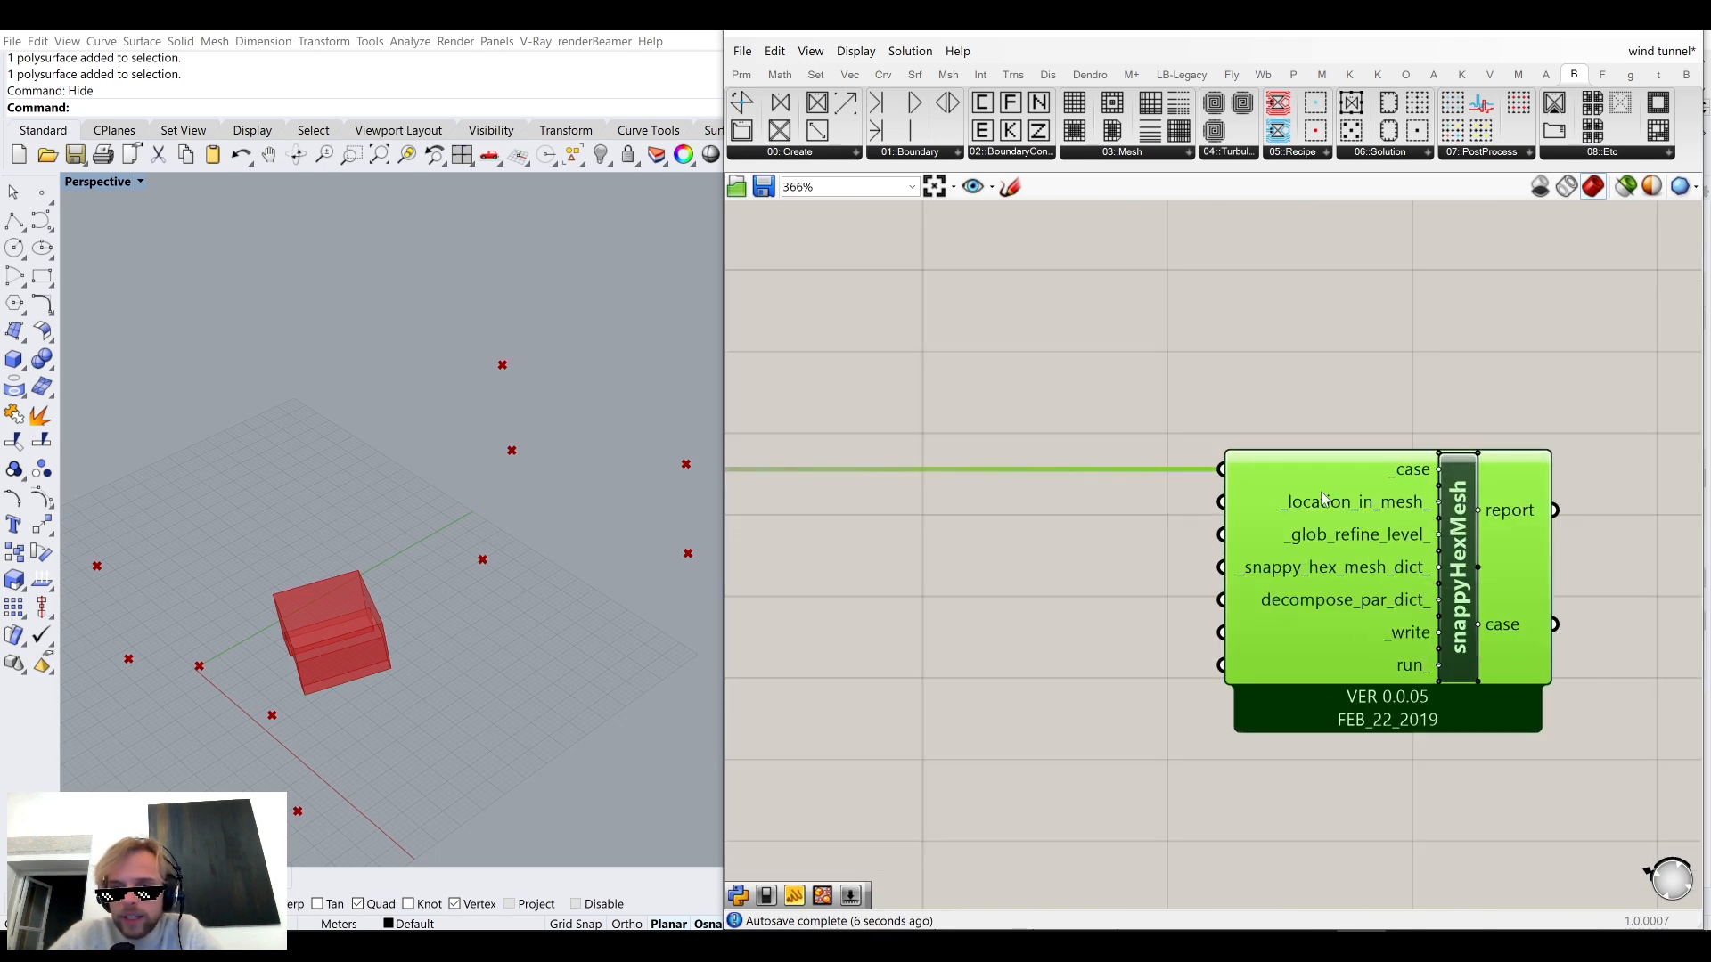
Examine which components and toggles feed the snappyHexMesh inputs in the reference definition.
scroll(1270, 510, down, 6)
scroll(1249, 532, up, 3)
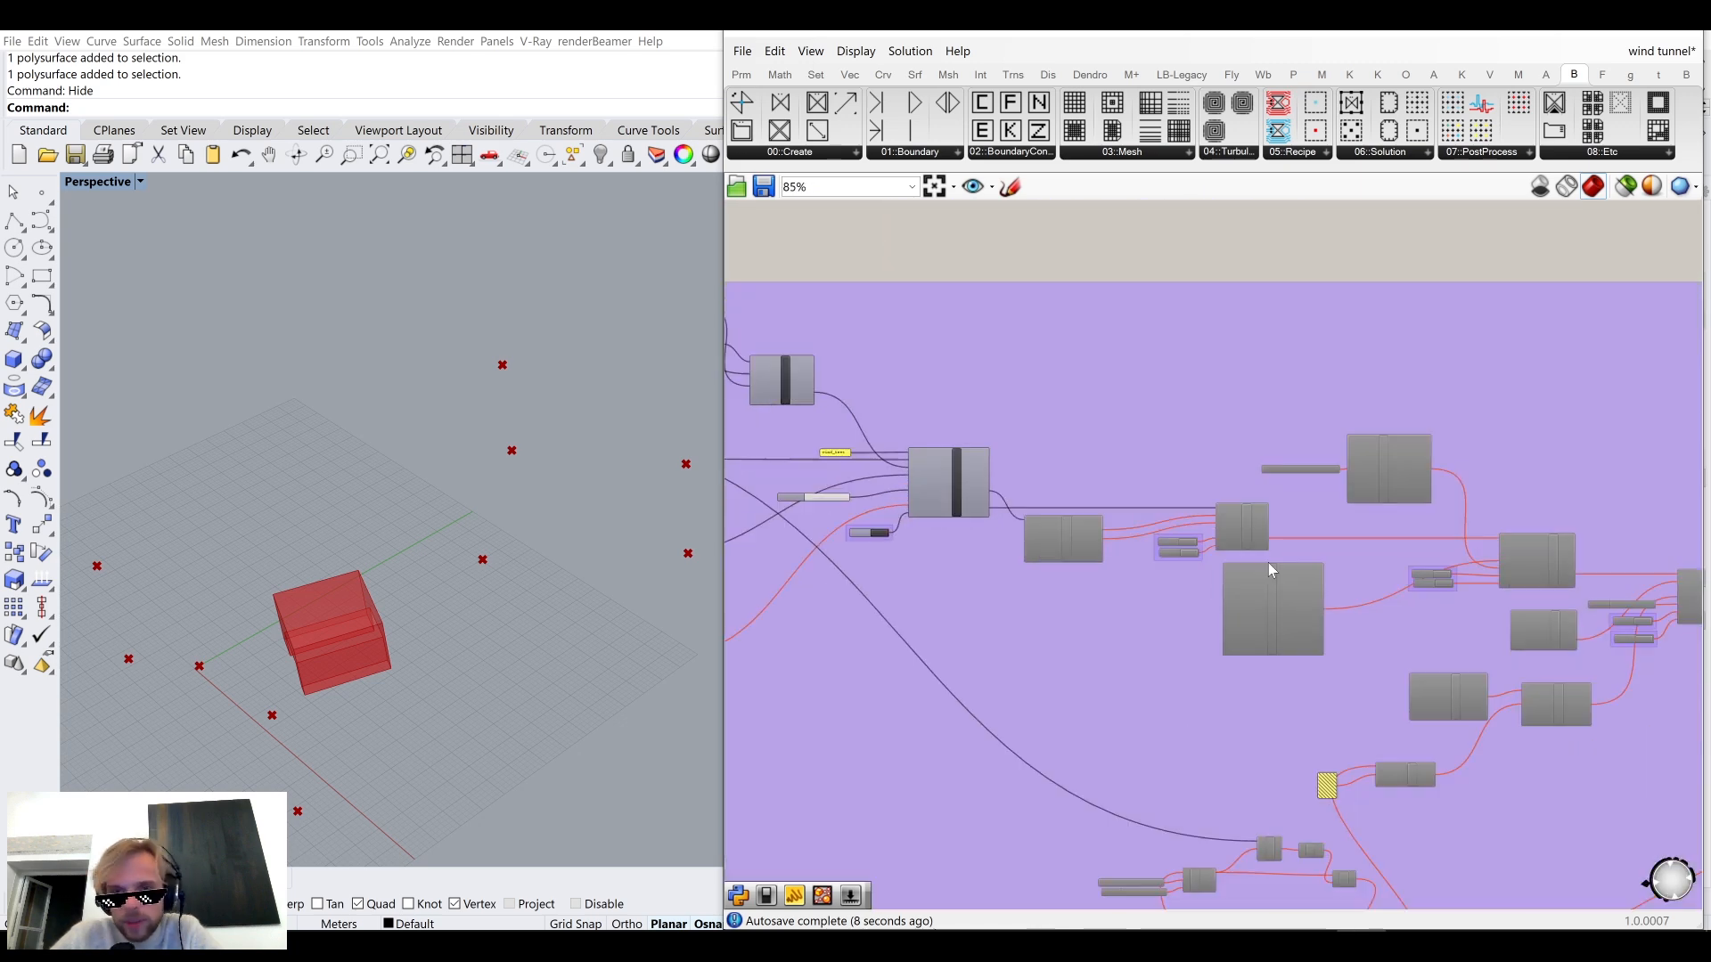
scroll(1250, 533, up, 5)
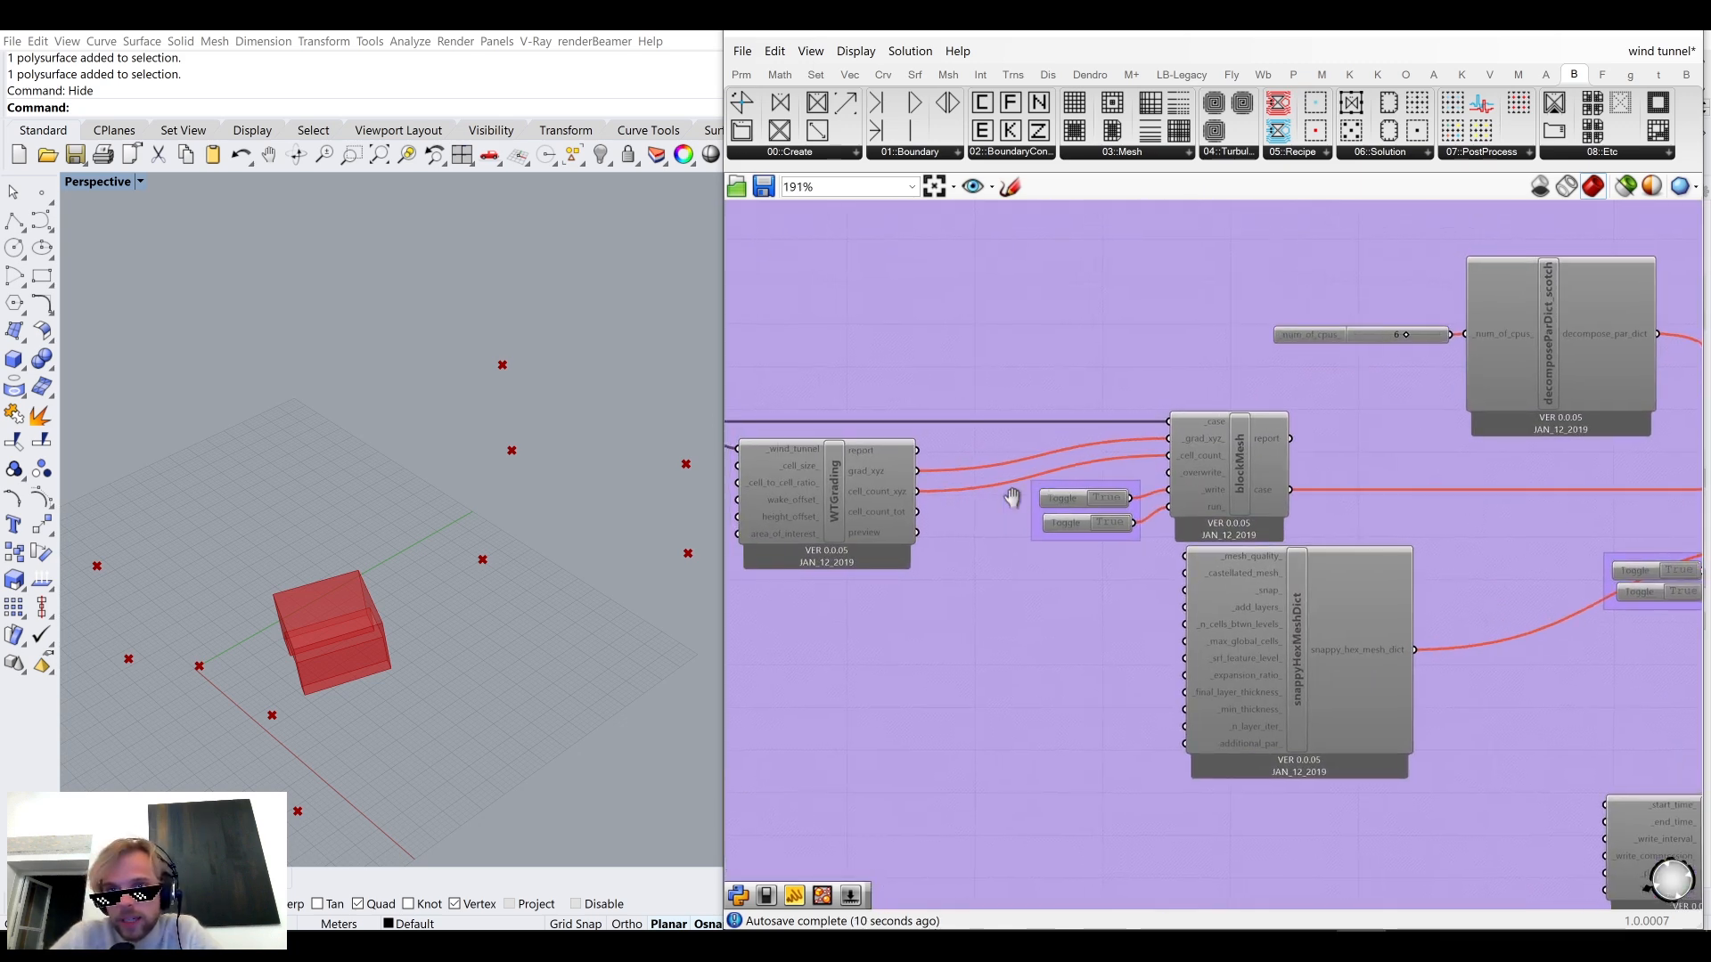
right_drag(1041, 496, 900, 501)
right_drag(1371, 540, 1103, 482)
scroll(1437, 510, up, 1)
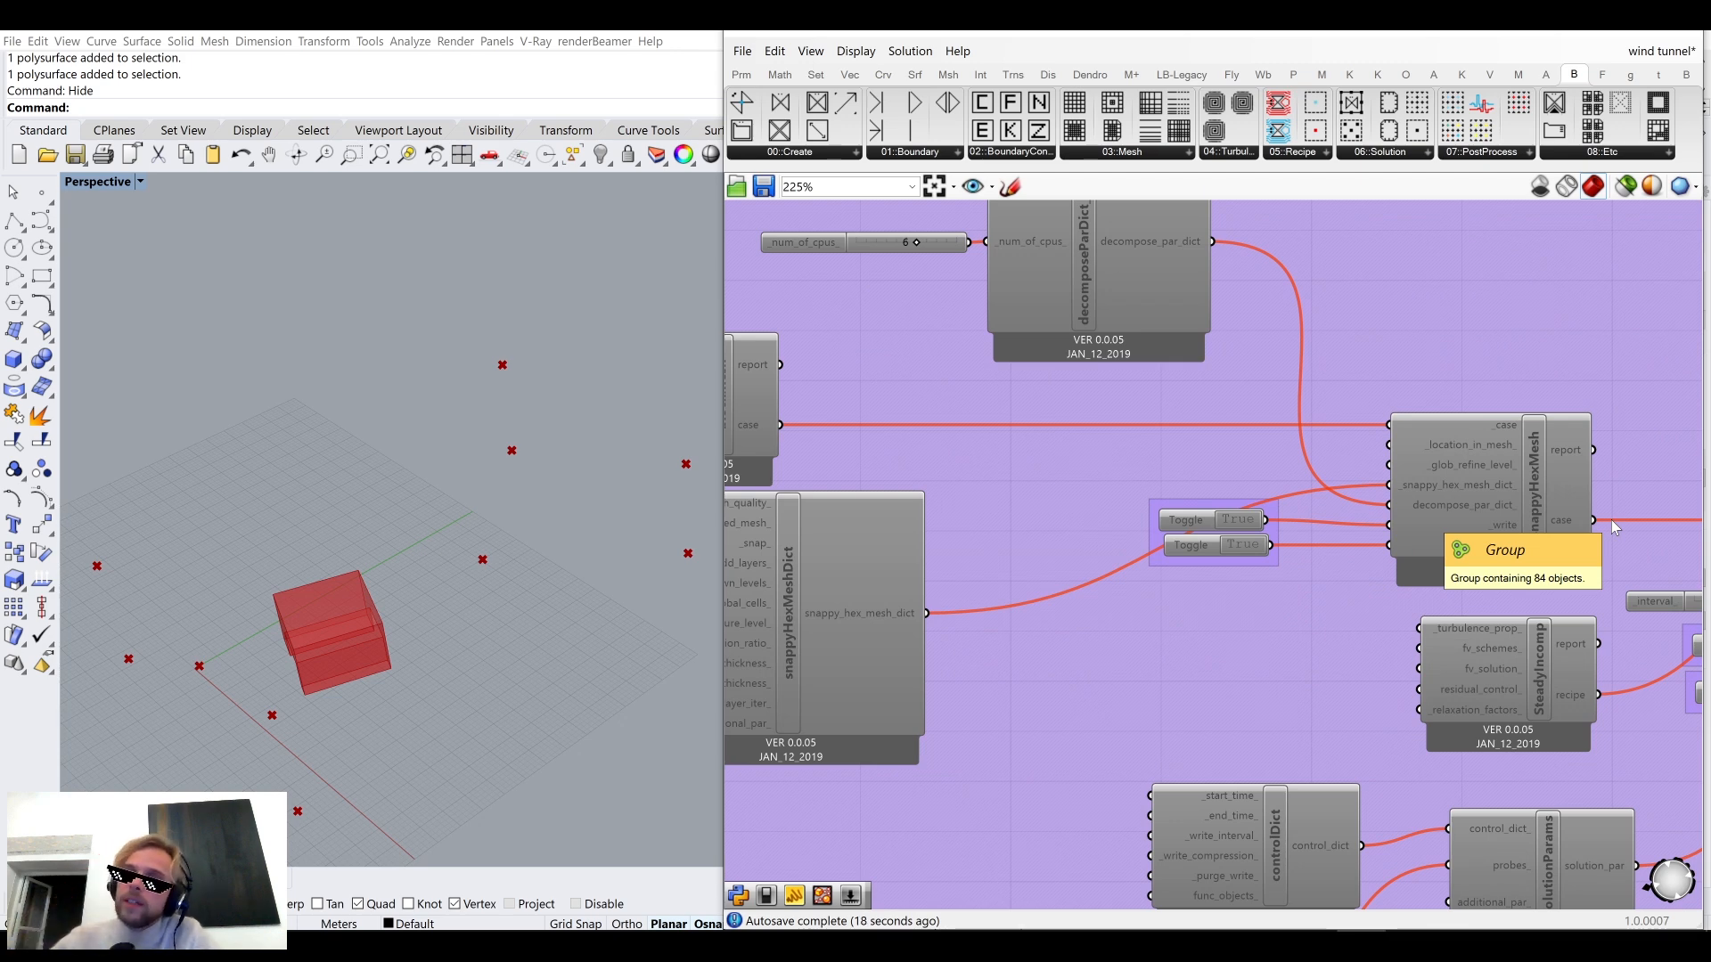
right_drag(1506, 489, 1452, 469)
Review the reference definition's refinement region and _level slider, and go back to its snappyHexMesh stage.
scroll(1209, 497, down, 5)
right_drag(1208, 497, 1663, 574)
scroll(1147, 397, up, 7)
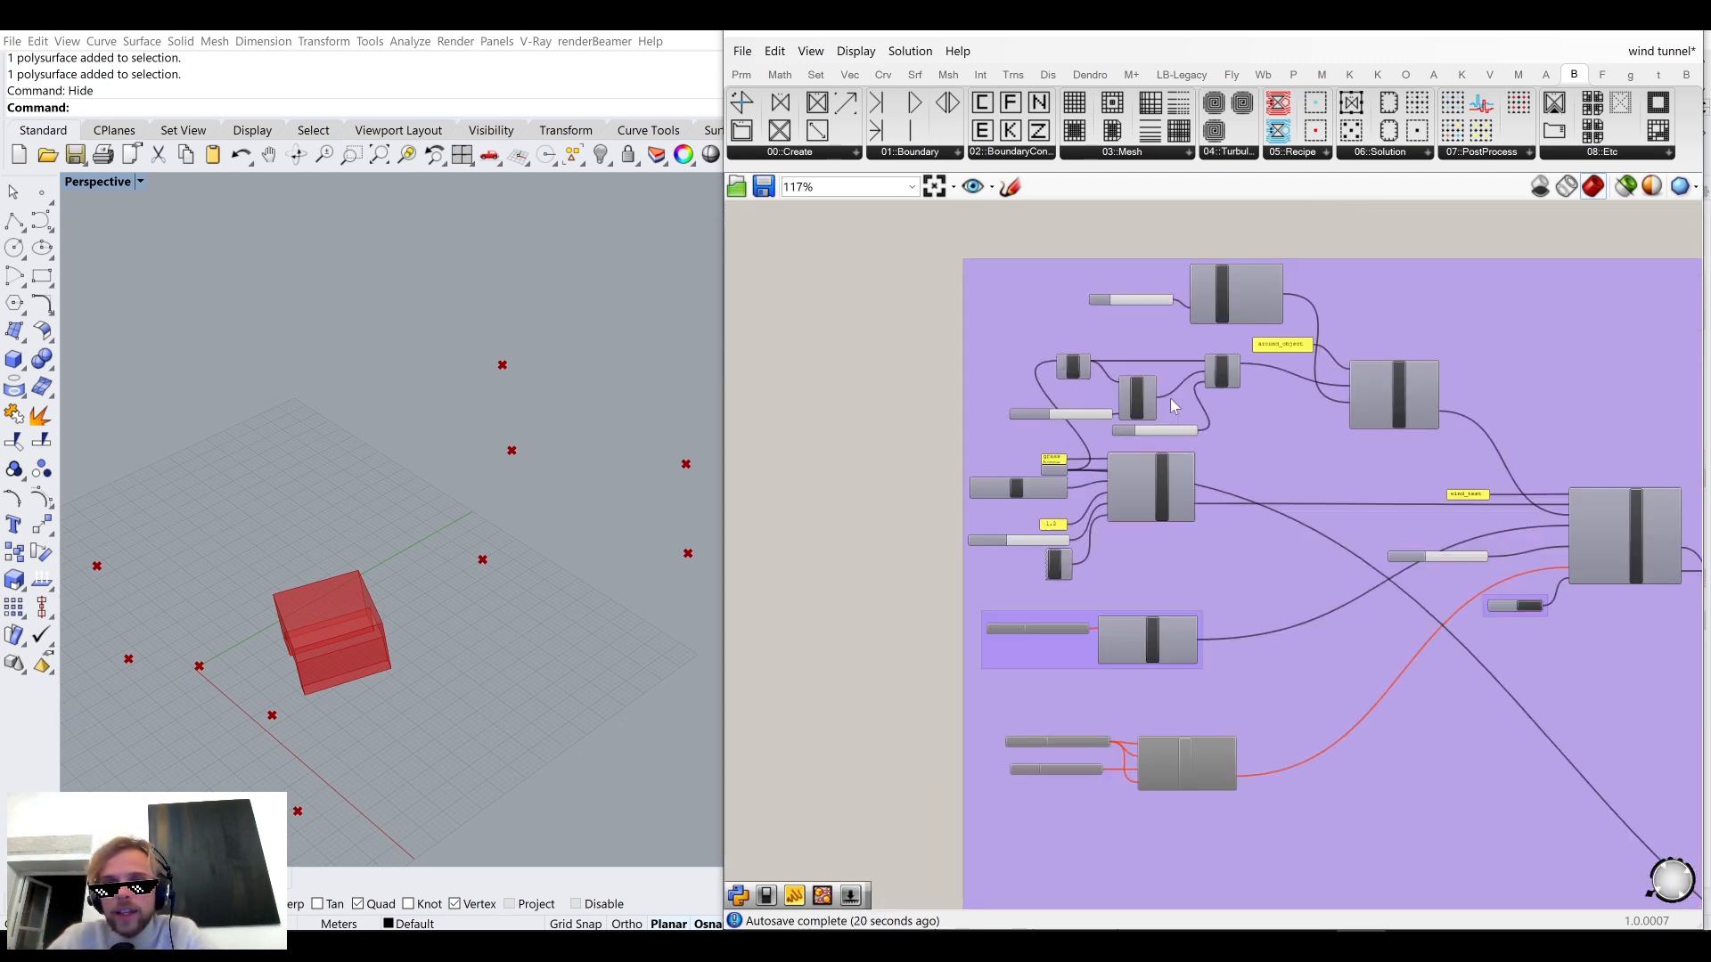
right_drag(1563, 436, 1441, 431)
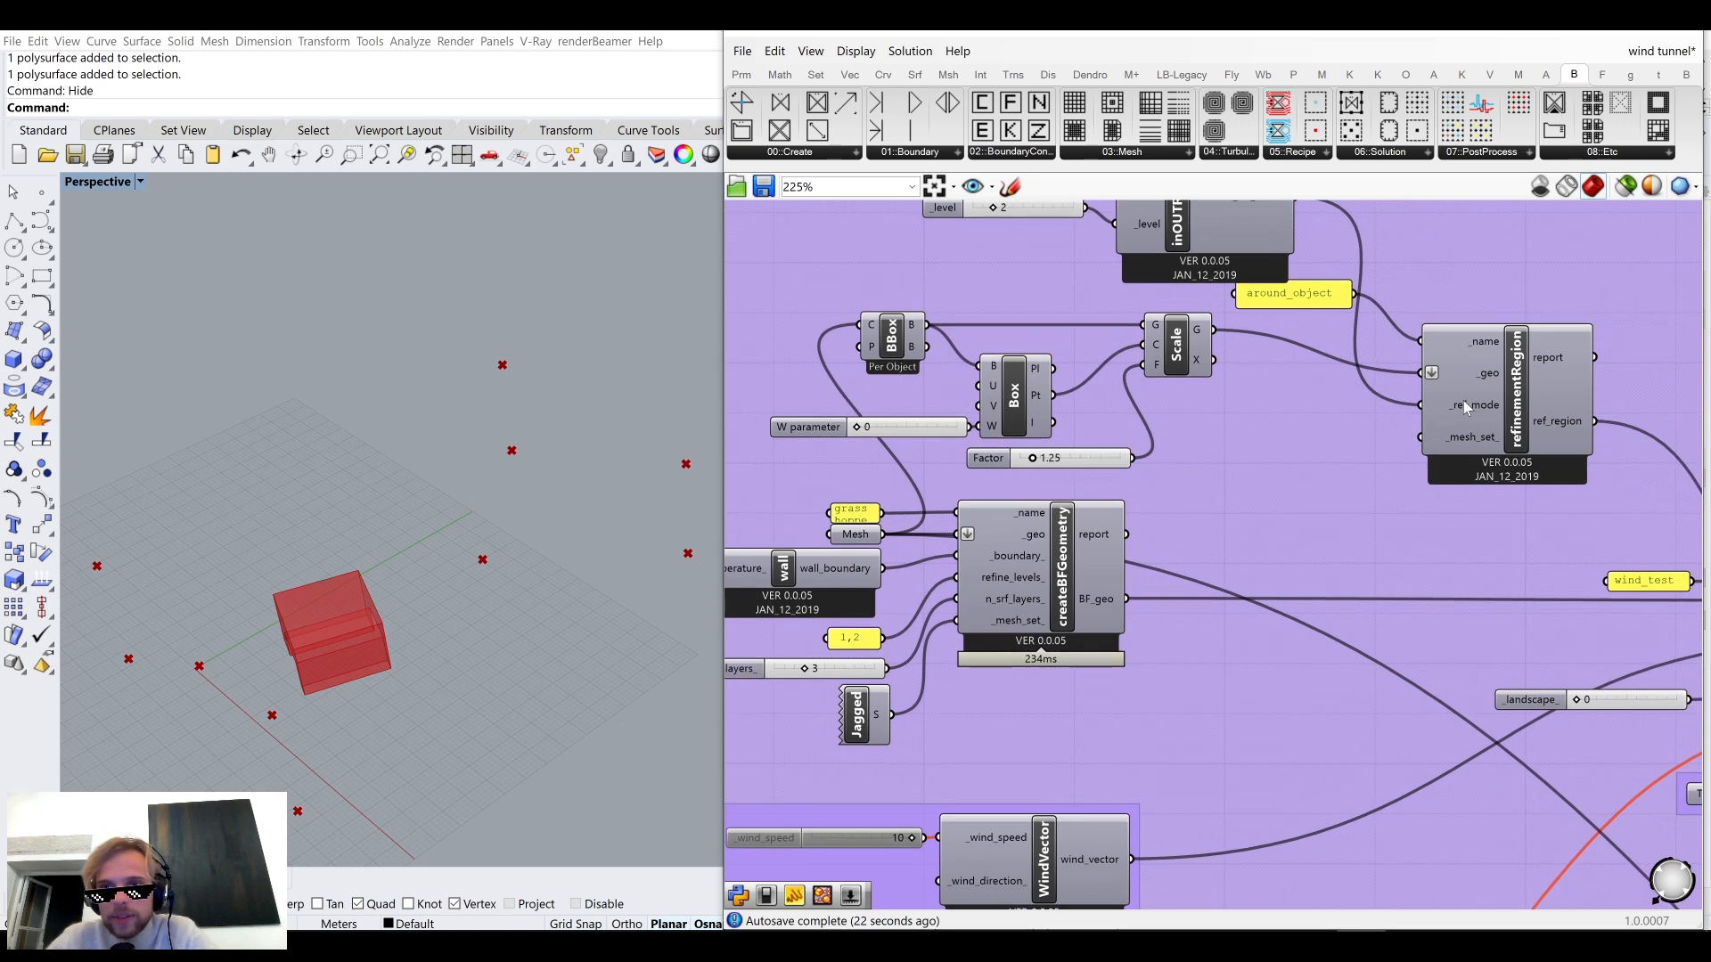
scroll(1466, 407, down, 1)
click(1121, 239)
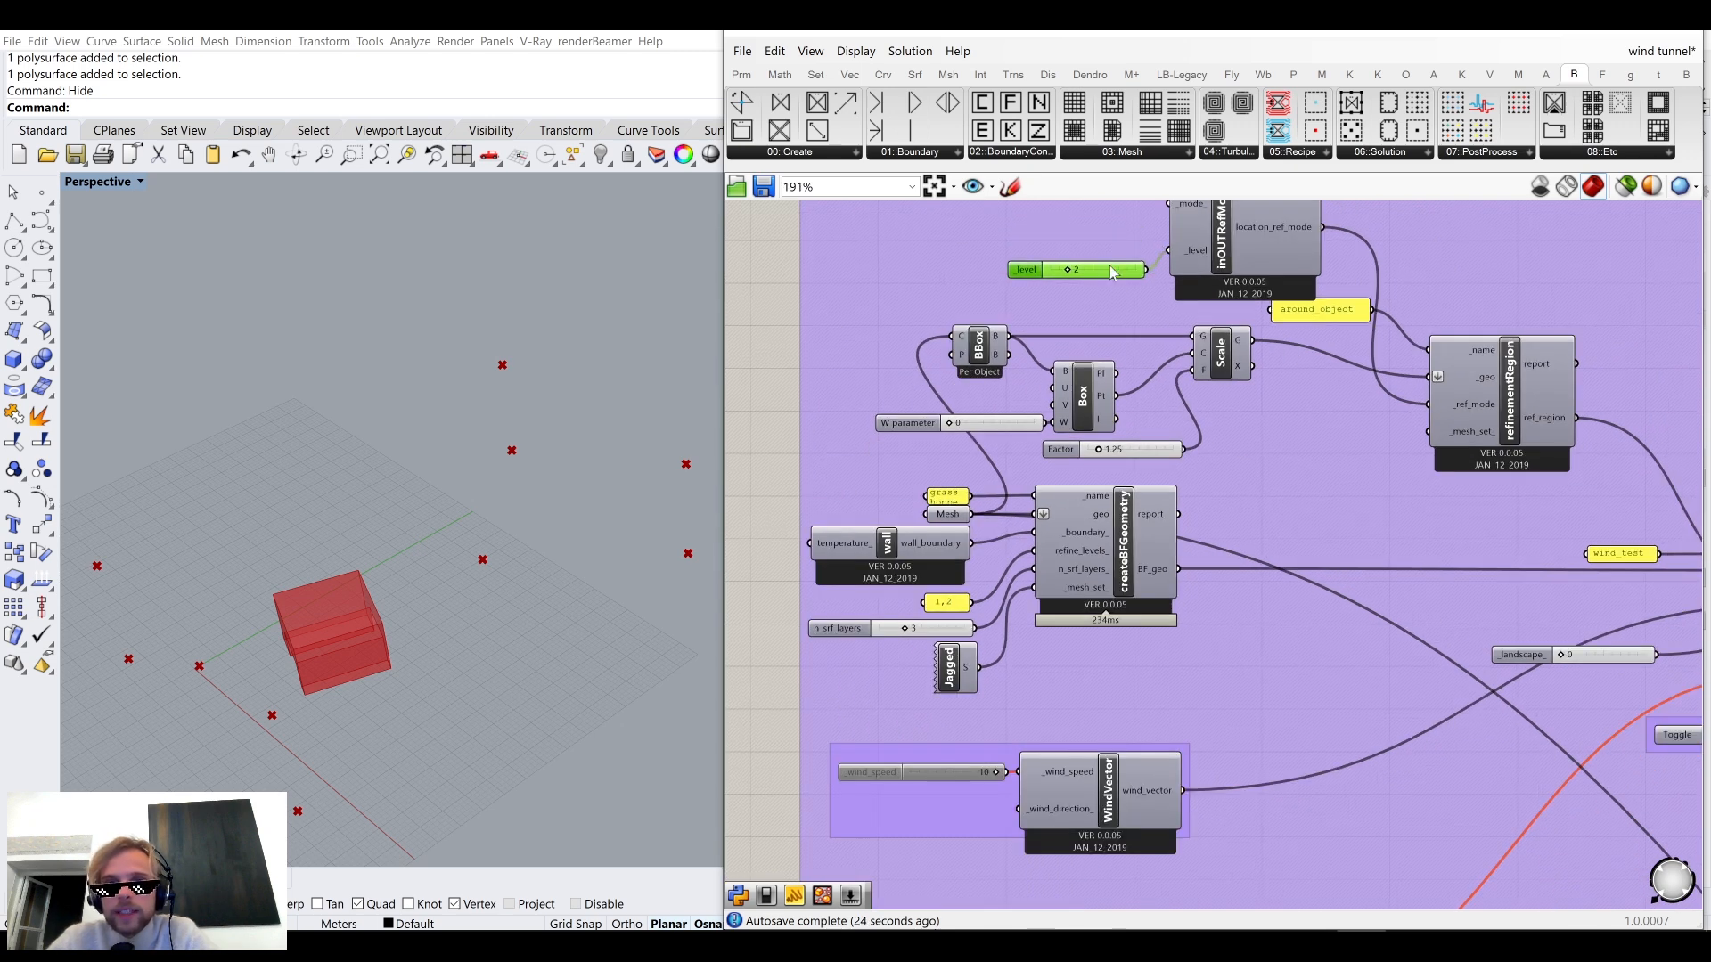
scroll(1258, 369, down, 5)
scroll(1334, 416, down, 3)
right_drag(1578, 459, 1235, 461)
scroll(1333, 468, up, 11)
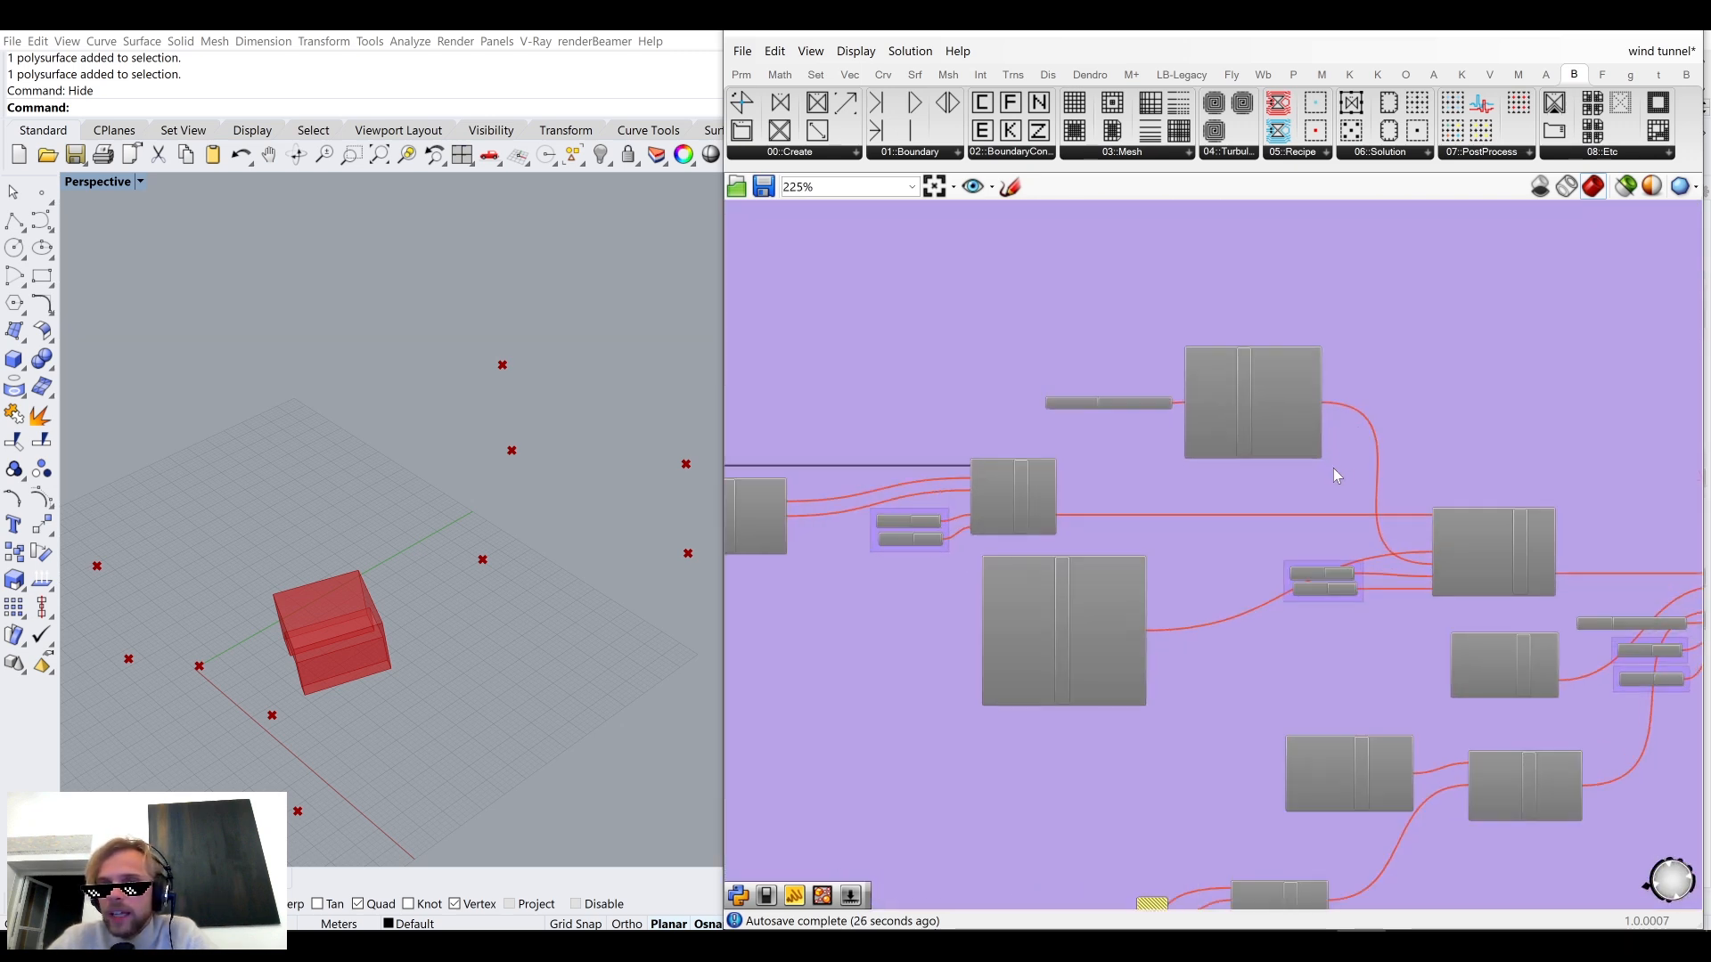
Check what feeds snappyHexMesh's _snappy_hex_mesh_dict_ input in the reference definition, and return to the new snappyHexMesh component.
right_drag(1563, 655, 1367, 548)
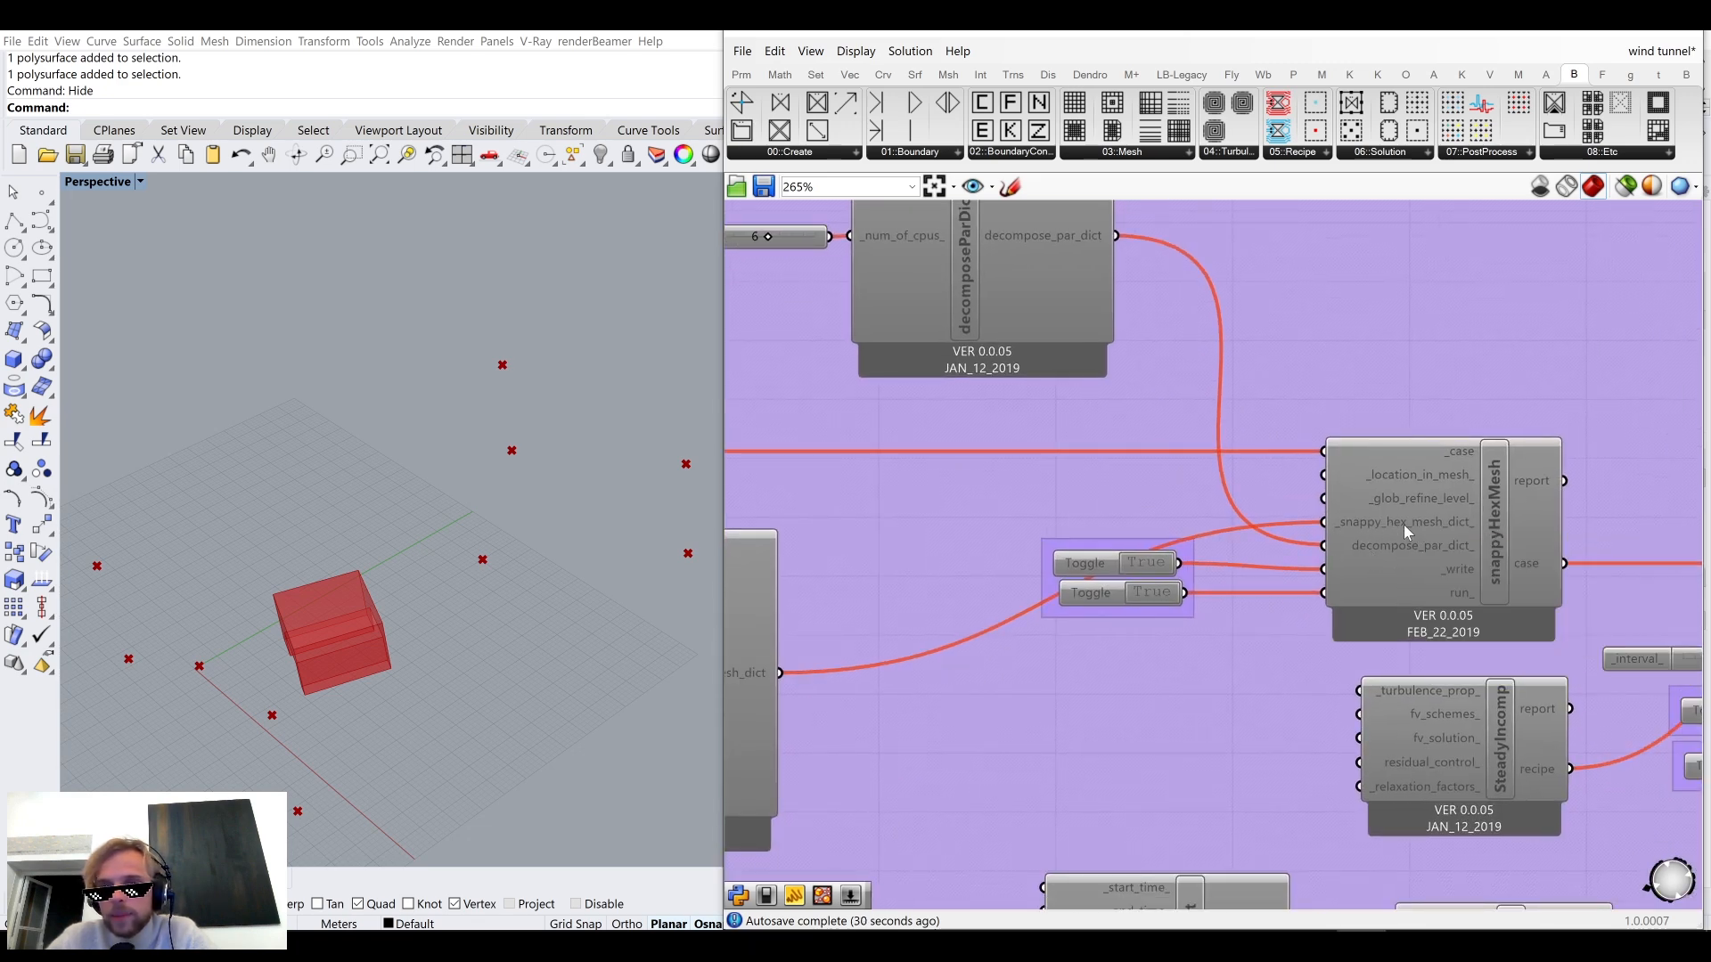
mouse_move(1404, 524)
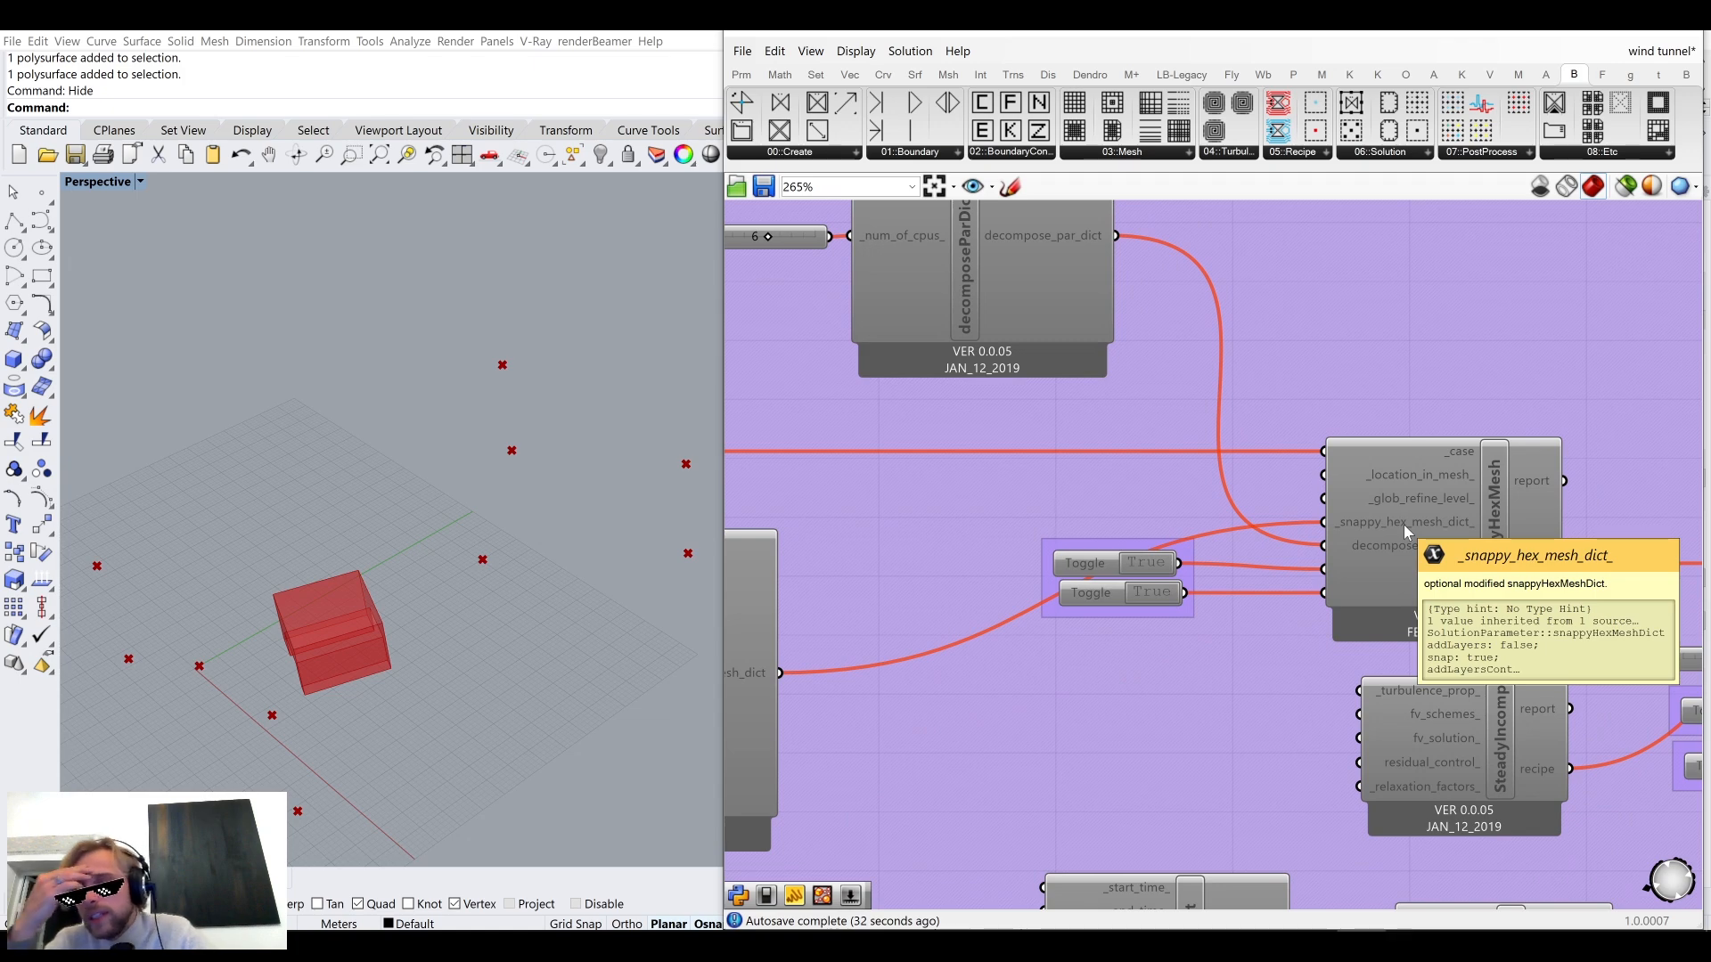
scroll(1424, 531, down, 5)
scroll(1226, 553, up, 4)
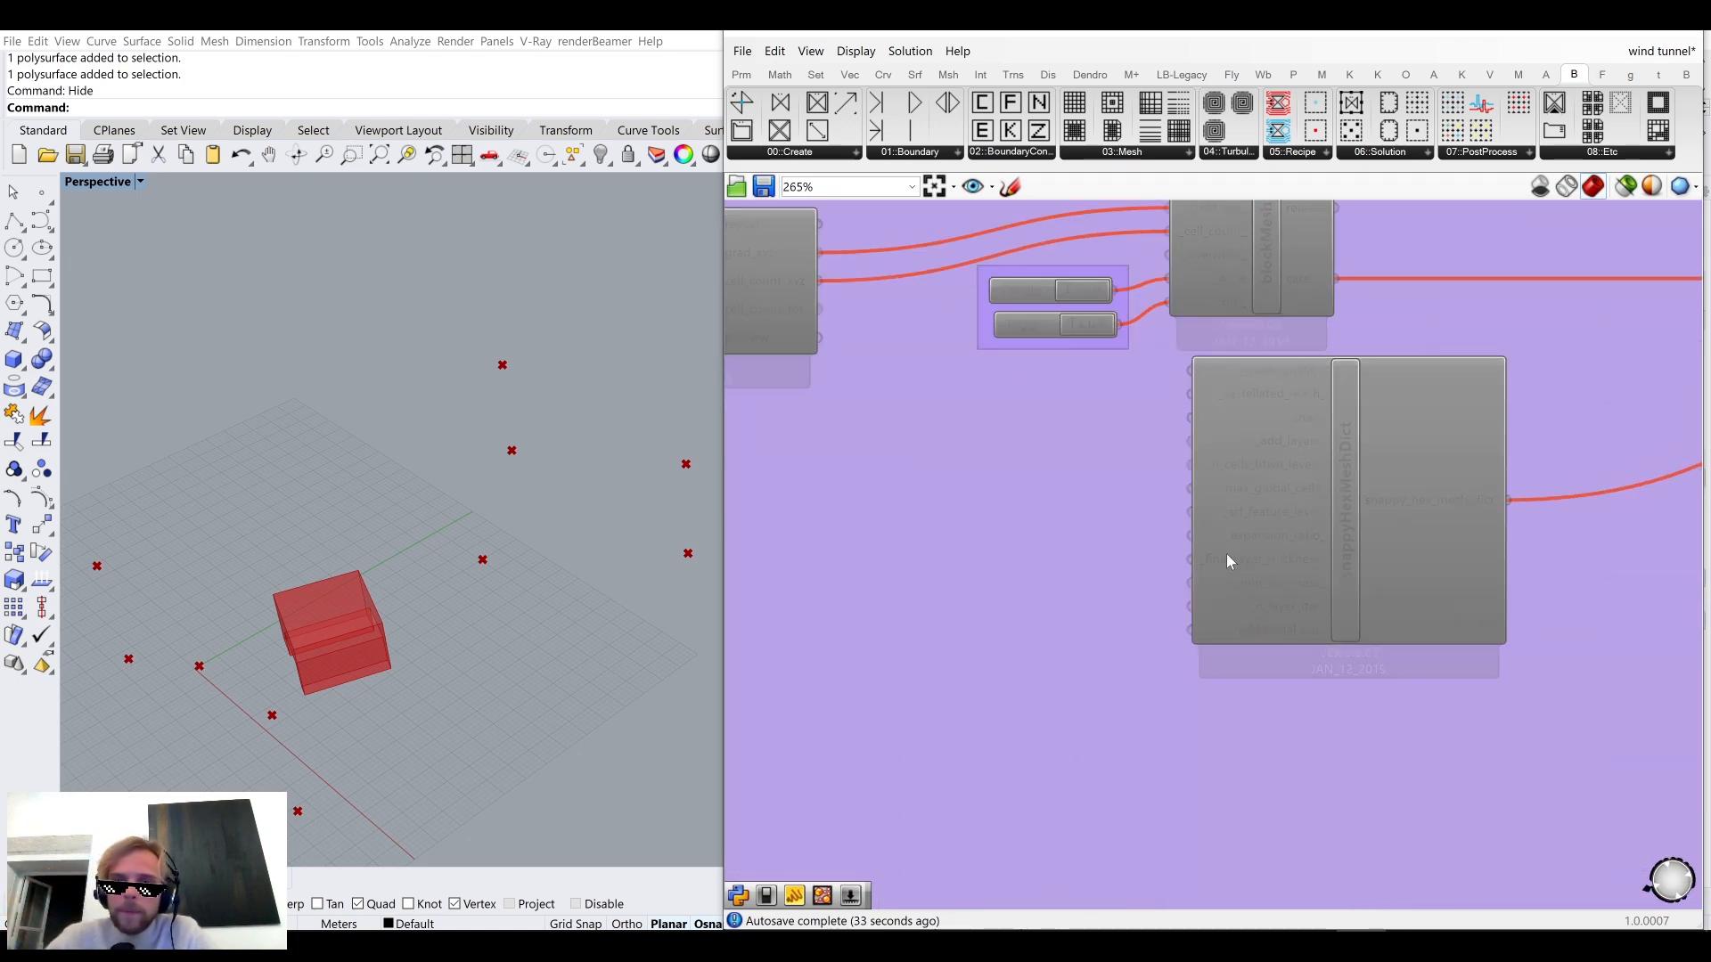
scroll(1350, 607, down, 10)
right_drag(1282, 730, 1162, 465)
scroll(1162, 472, up, 12)
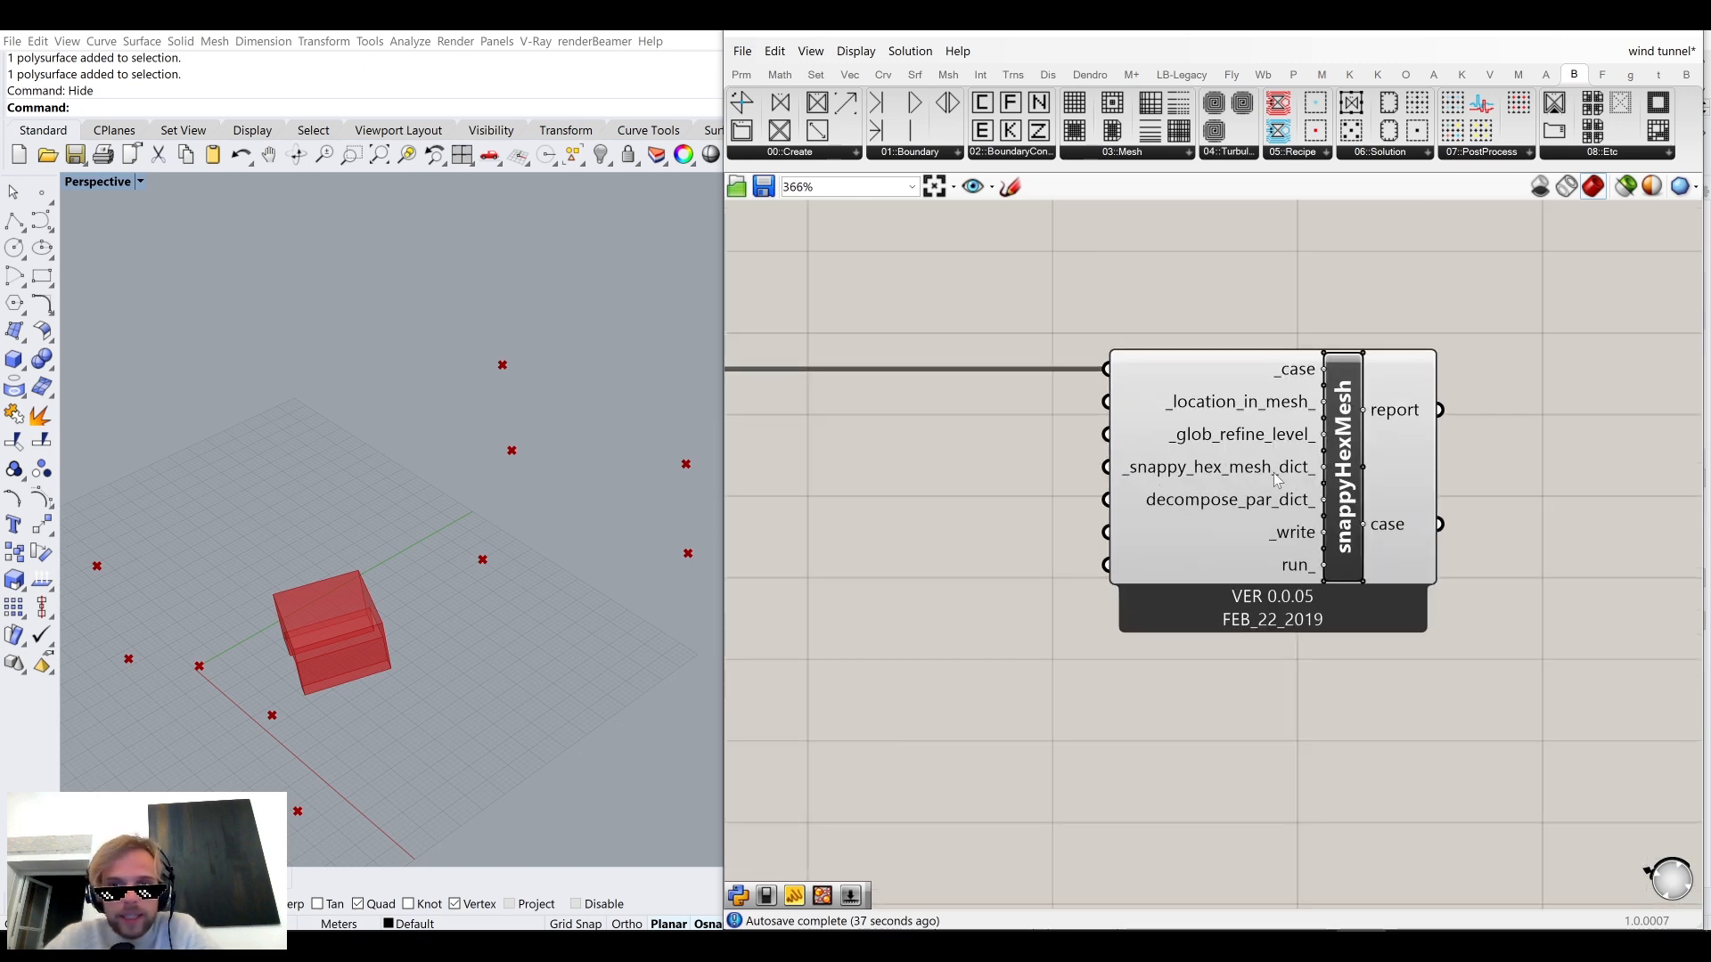
Add a Butterfly_snappyHexMeshDict component and wire its output into snappyHexMesh's _snappy_hex_mesh_dict_ input.
click(778, 154)
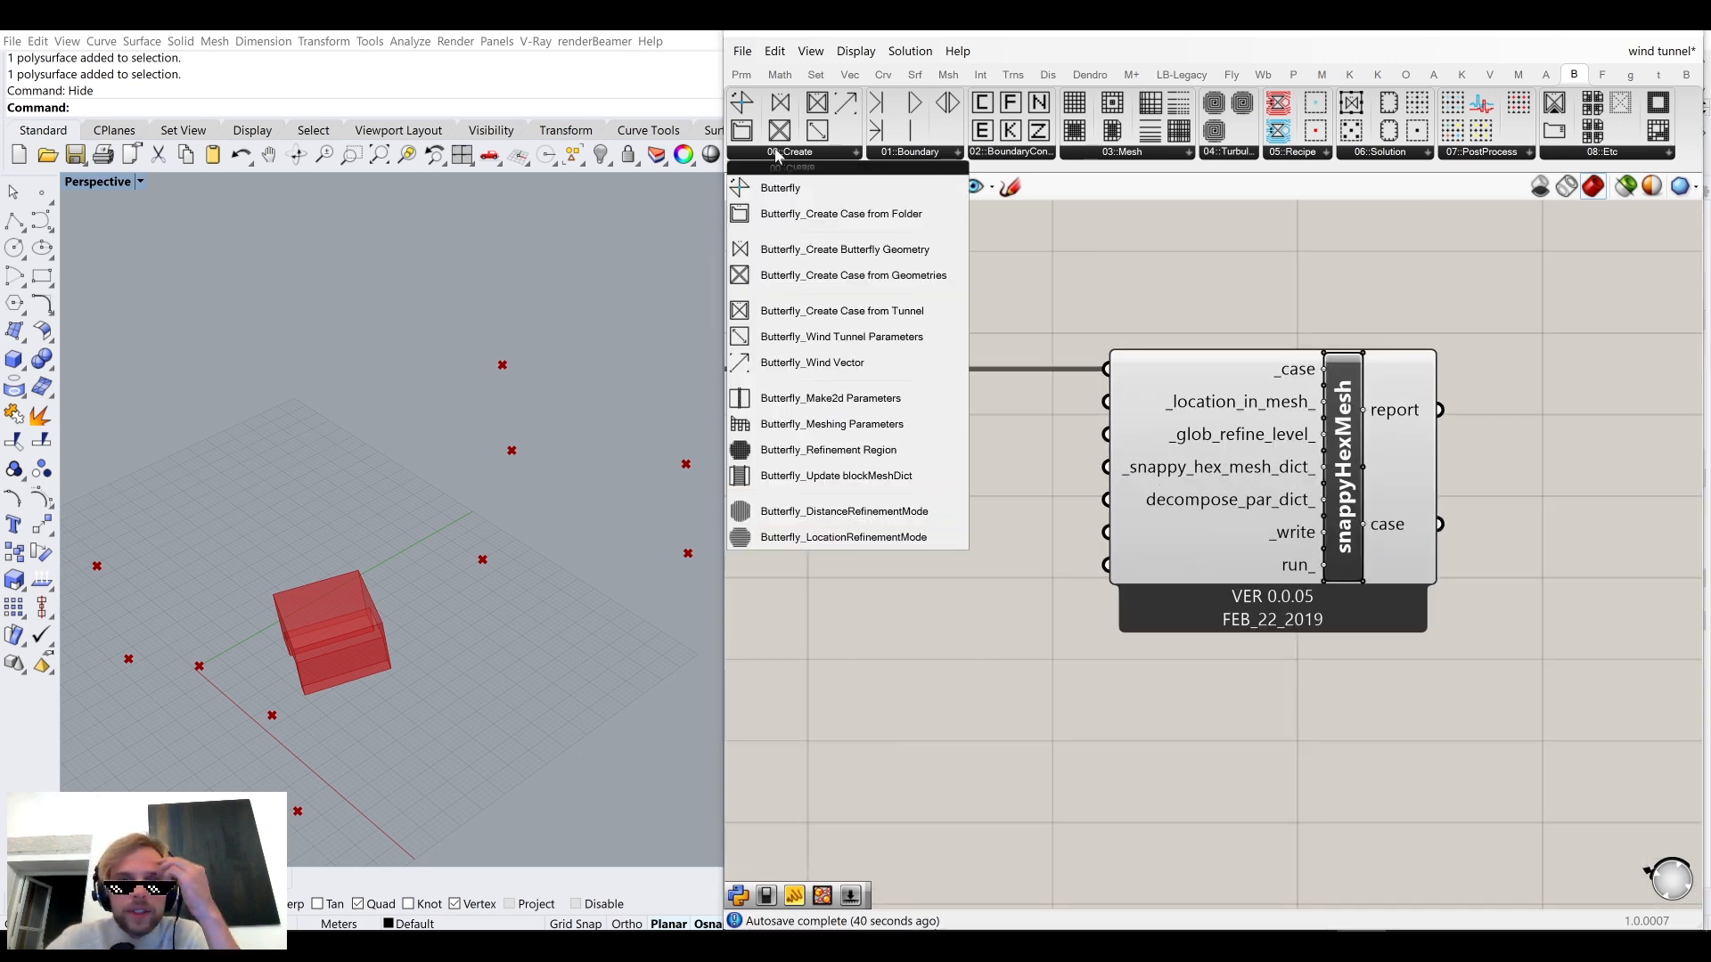
click(1154, 153)
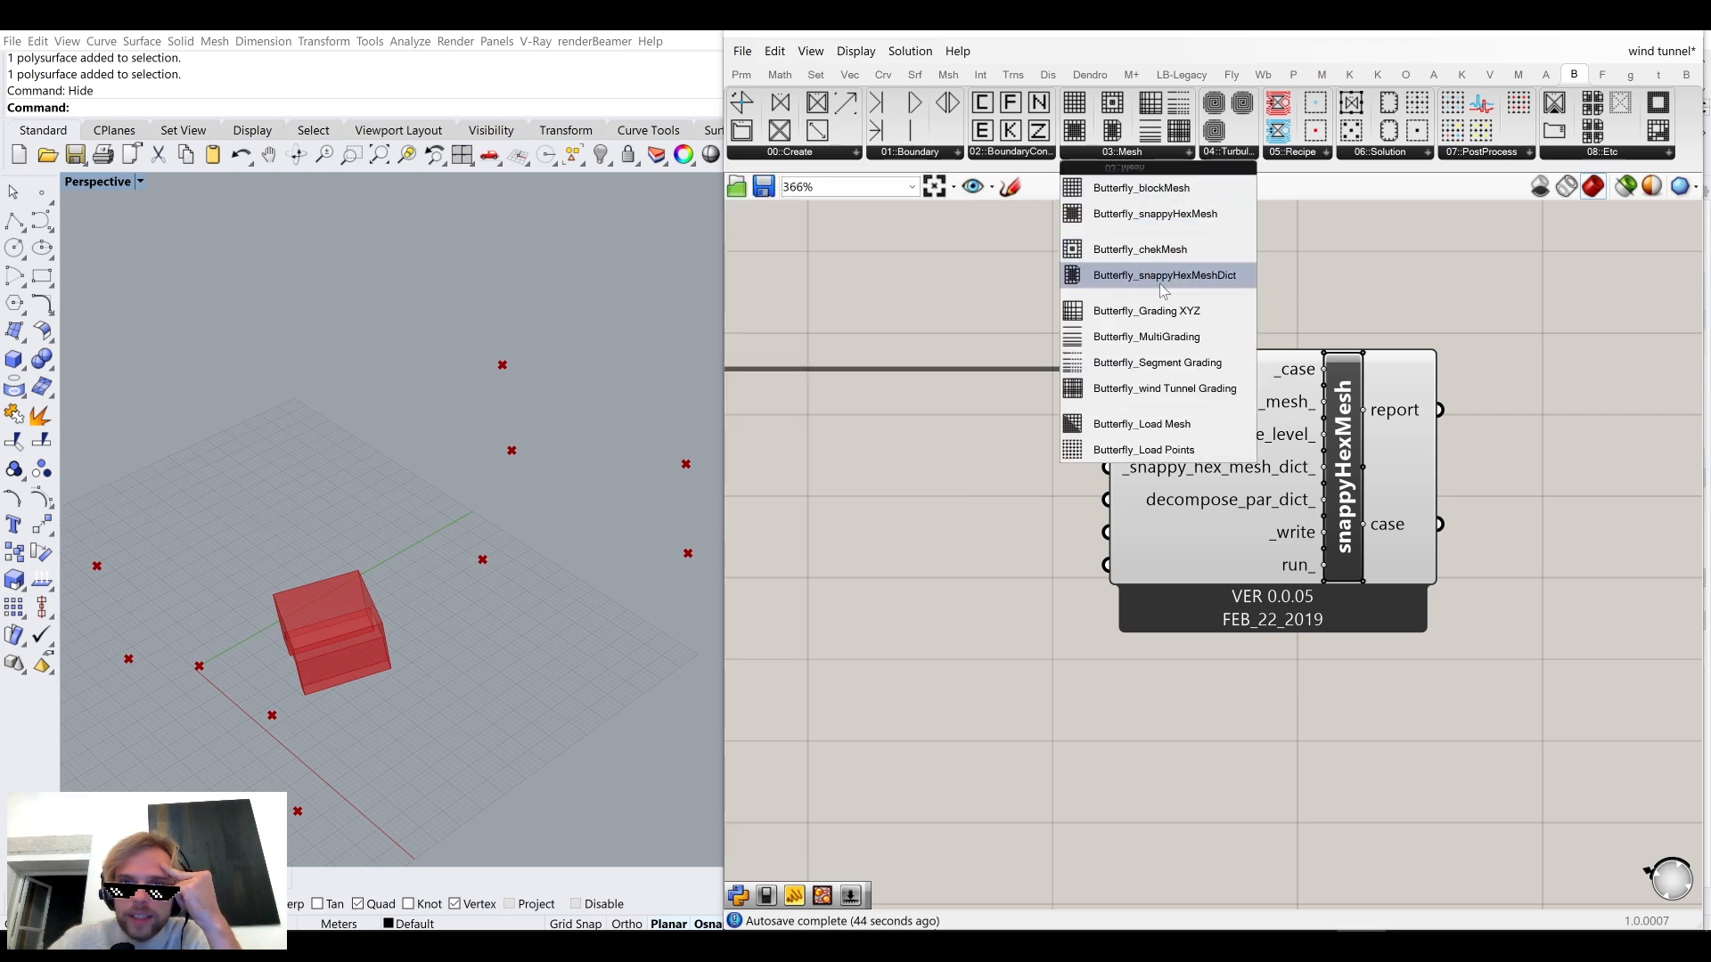
click(1217, 283)
click(900, 685)
scroll(1128, 578, down, 2)
right_drag(1128, 578, 1391, 500)
mouse_move(1316, 584)
mouse_down()
mouse_move(1177, 661)
mouse_move(1194, 756)
mouse_move(1195, 709)
mouse_move(1398, 428)
mouse_up()
Move snappyHexMesh farther from the blockMesh group and position snappyHexMeshDict in the space between them.
right_drag(1544, 468, 1327, 470)
click(1327, 470)
drag(1331, 475, 1539, 475)
drag(908, 757, 1054, 574)
click(1367, 575)
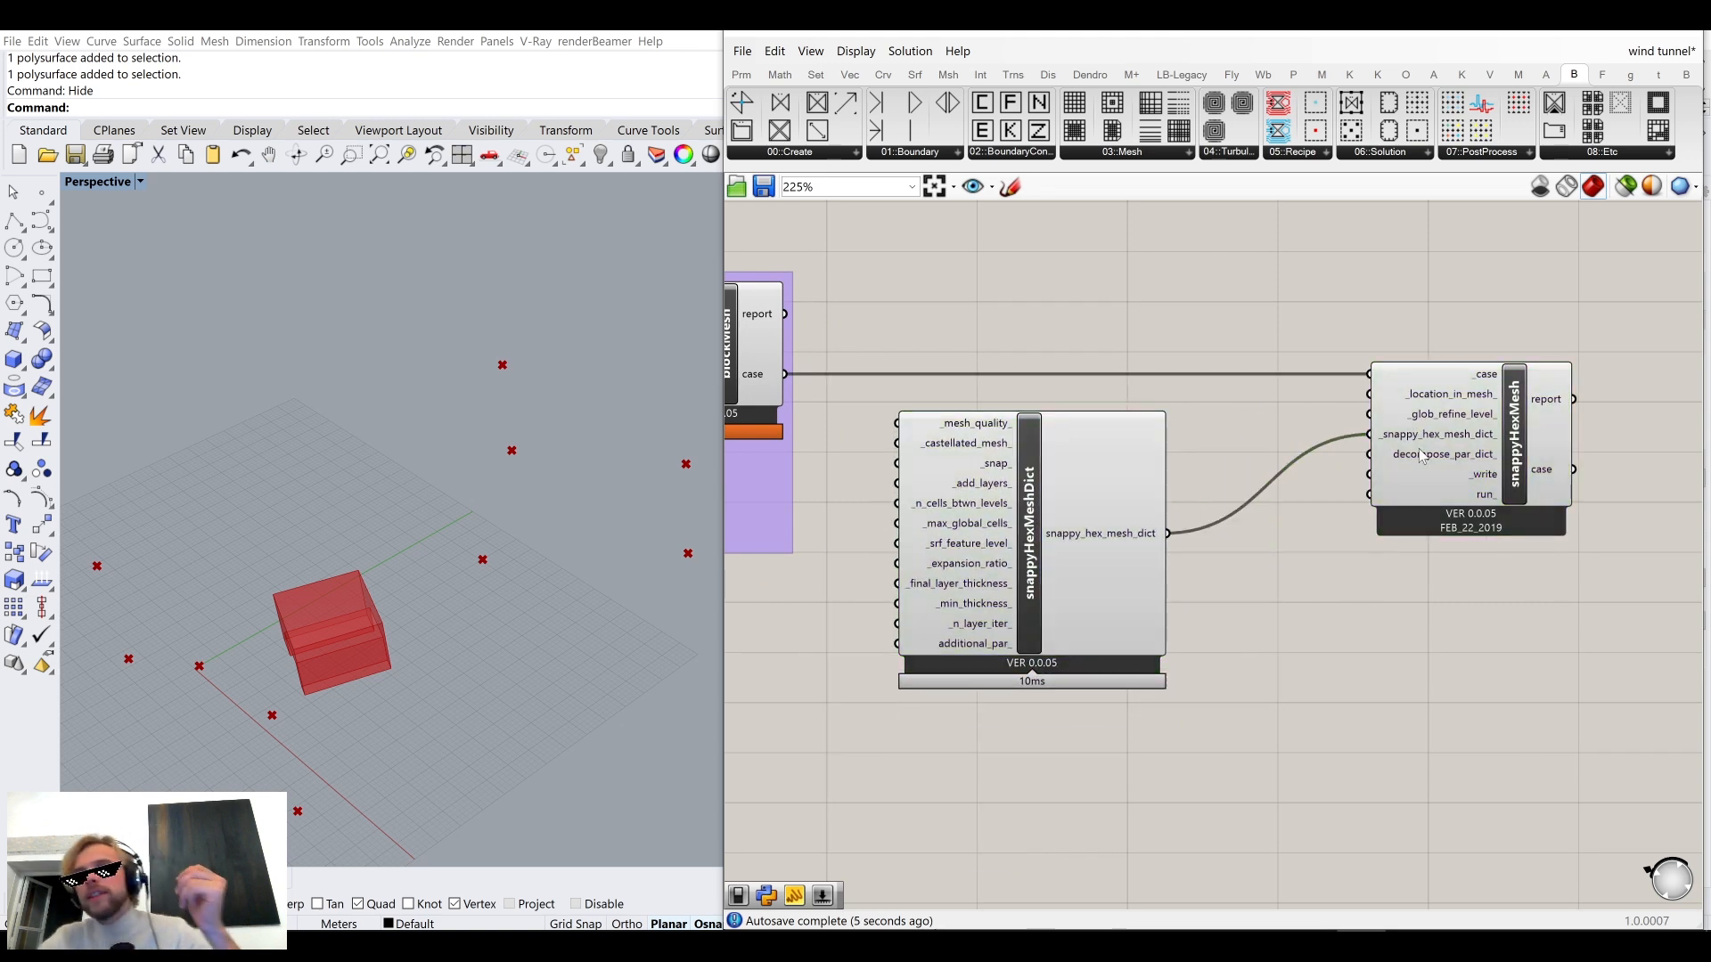
Place a Butterfly_decomposeParDict scotch component above the wire between blockMesh and snappyHexMesh.
mouse_move(1469, 455)
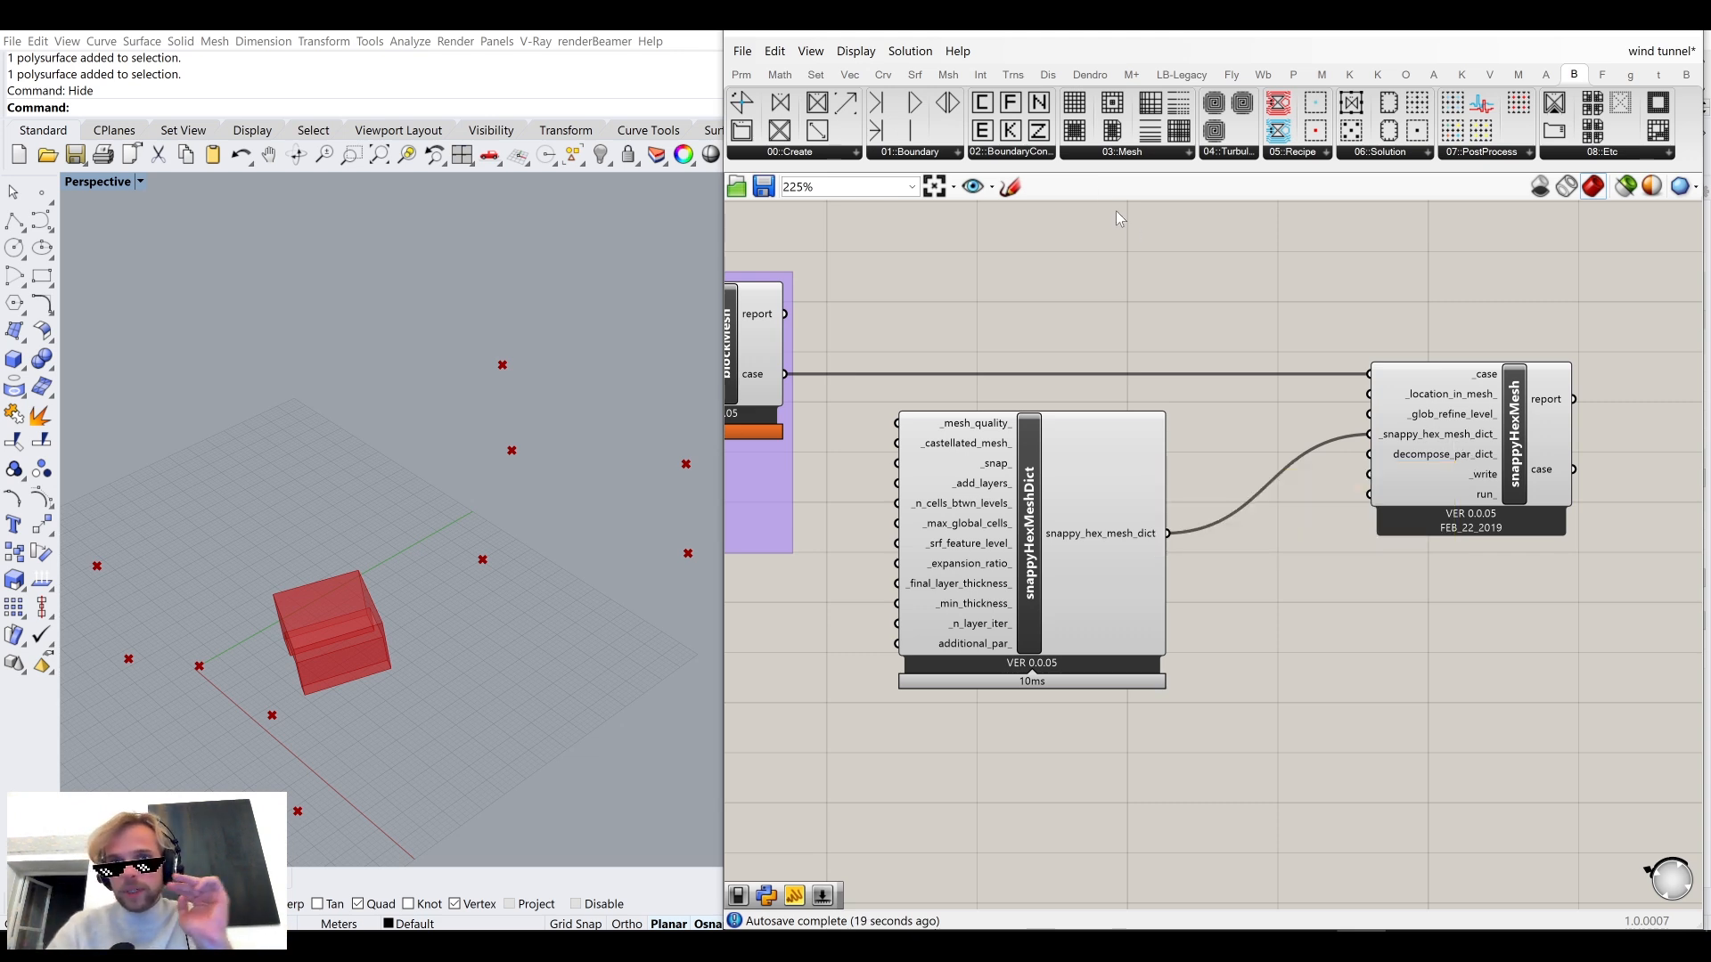
click(1146, 153)
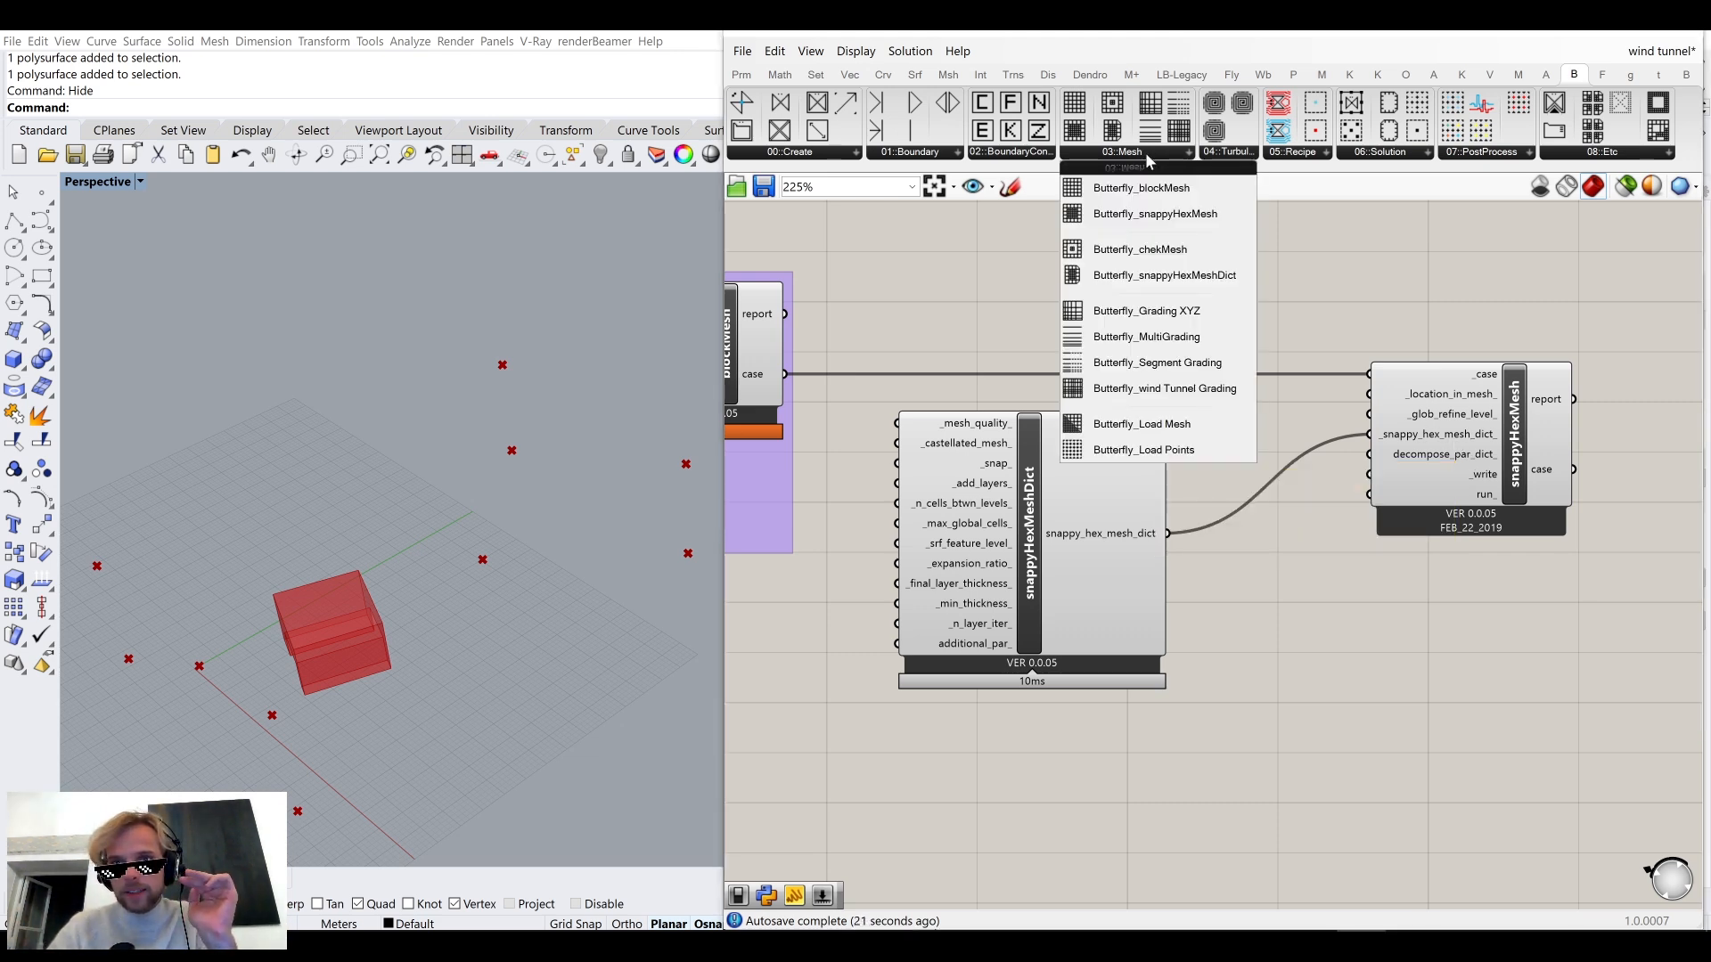
click(821, 152)
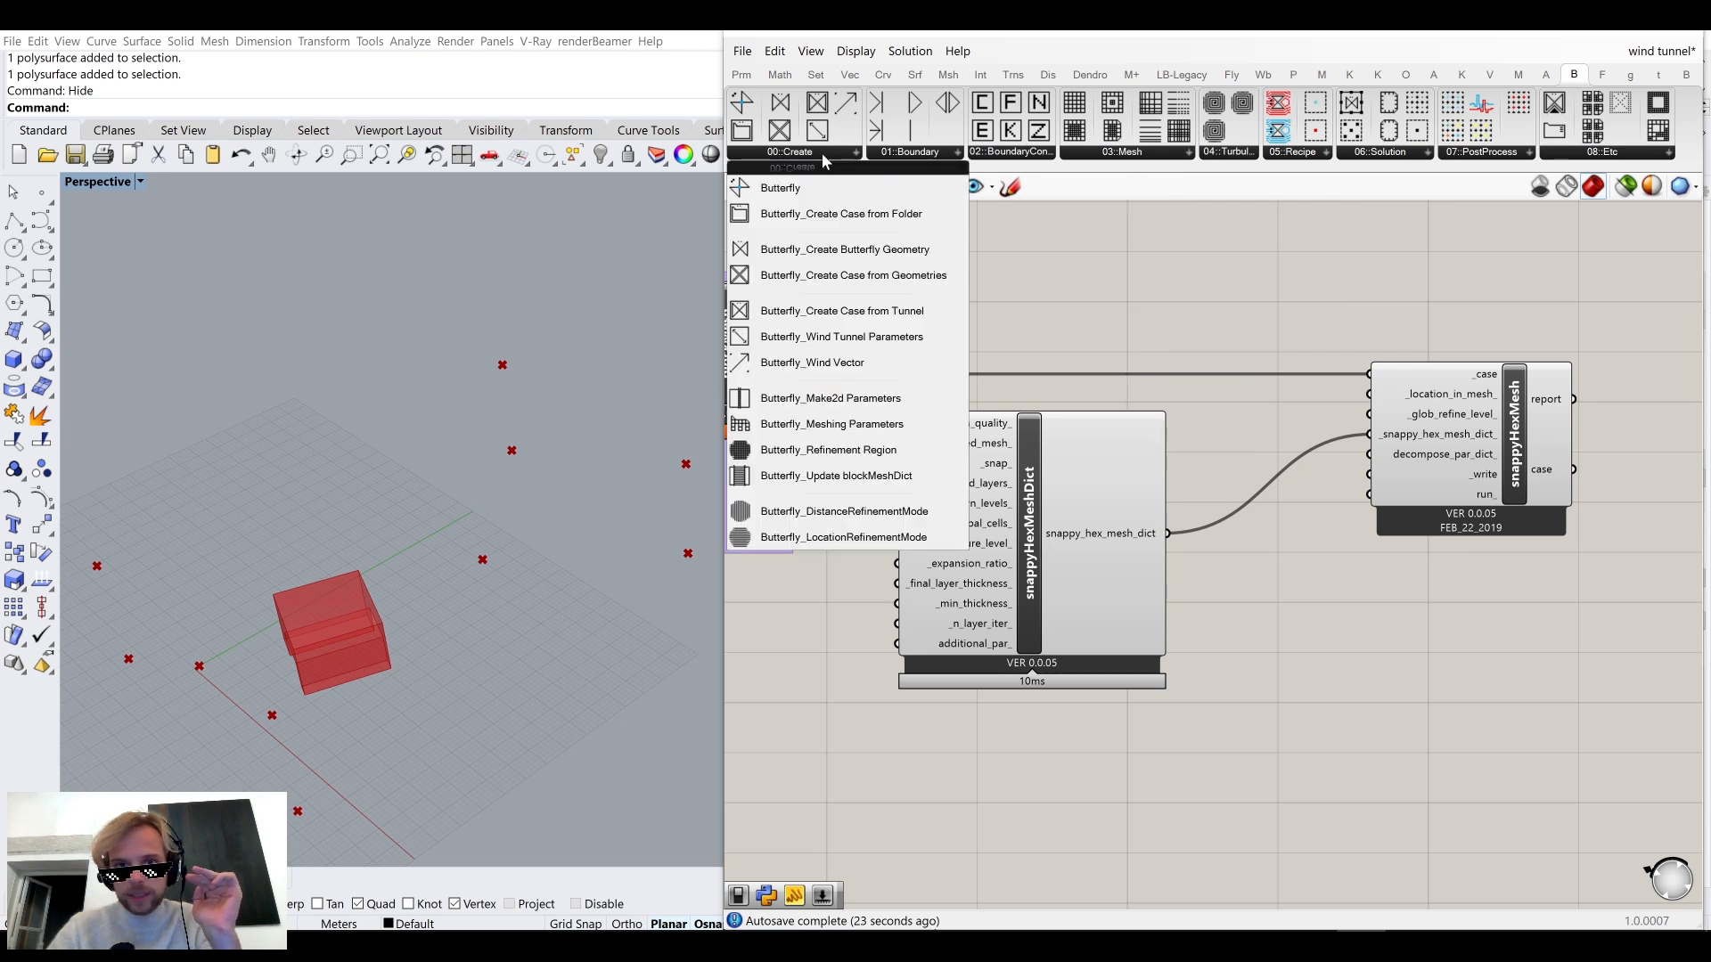
click(1598, 153)
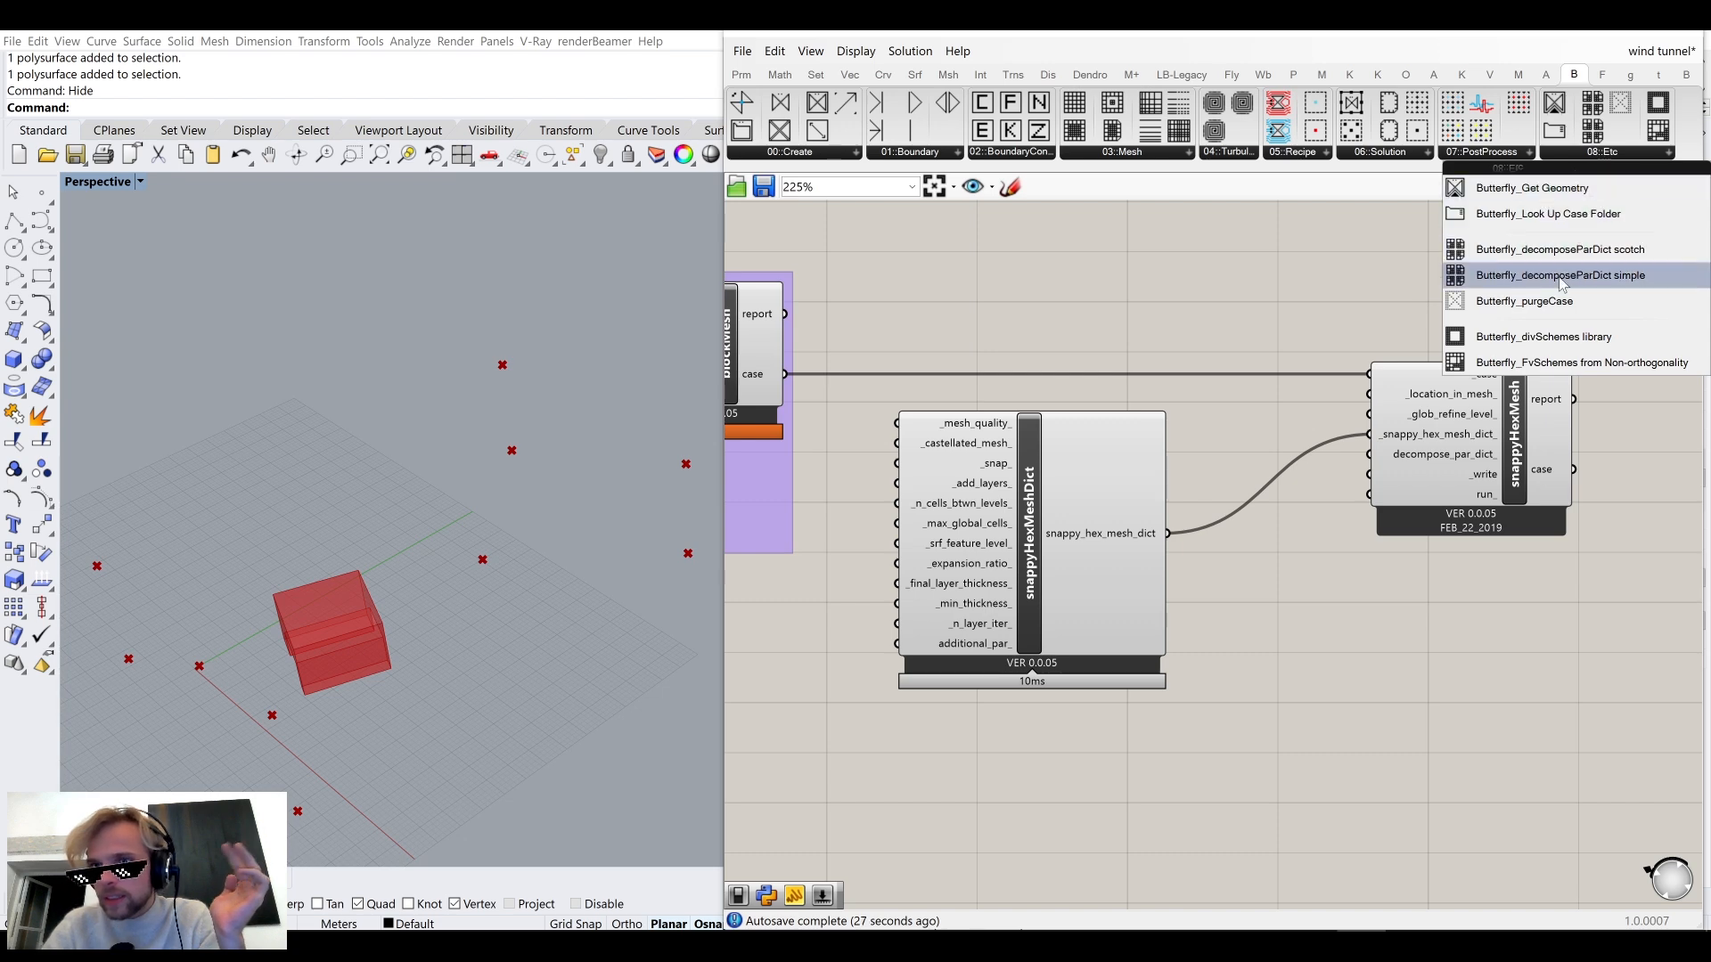
drag(1550, 258, 1239, 276)
scroll(1252, 534, up, 4)
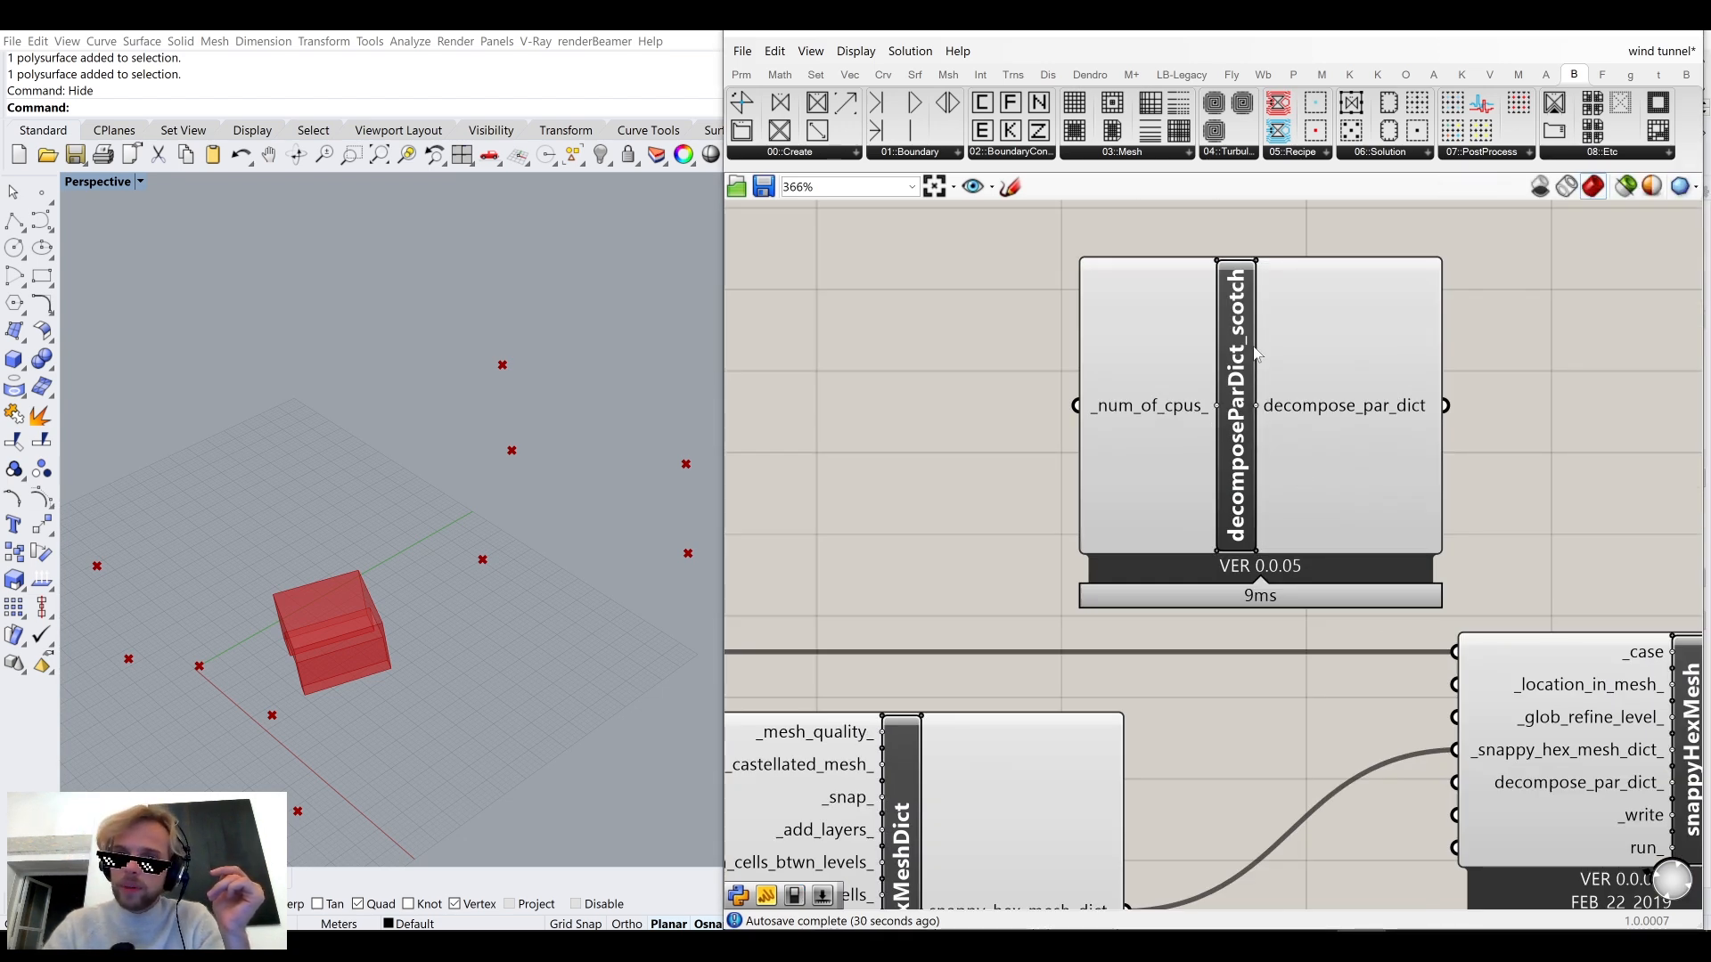
scroll(1194, 458, down, 2)
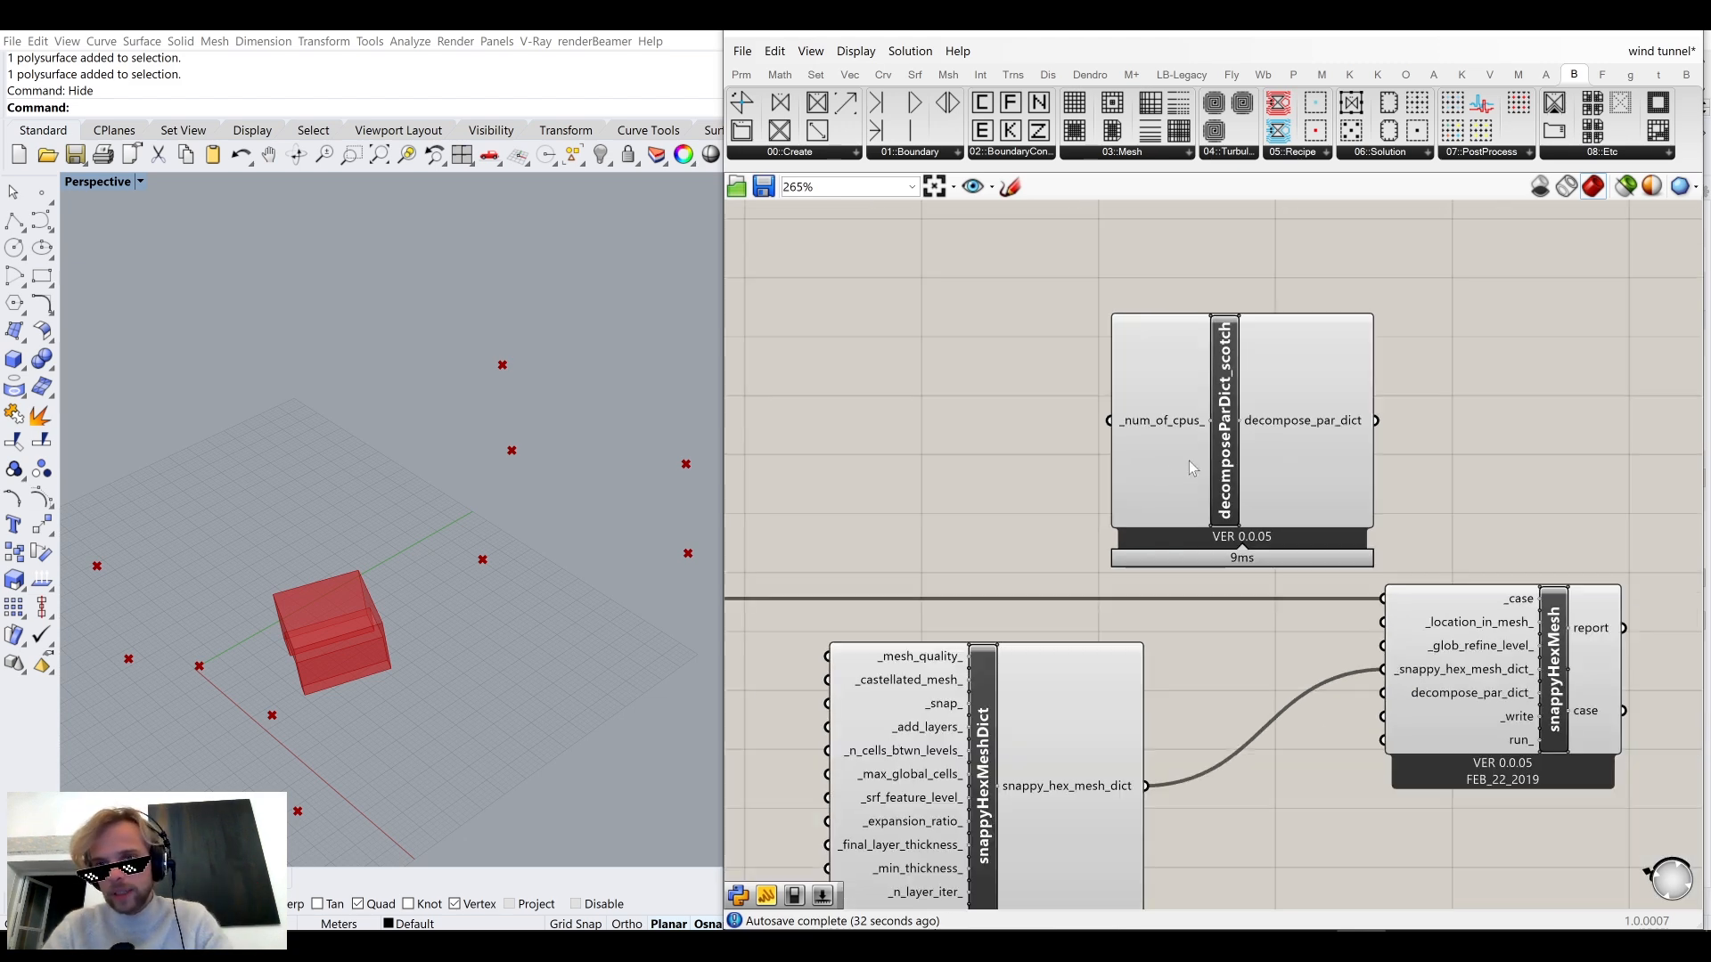
scroll(1190, 442, up, 2)
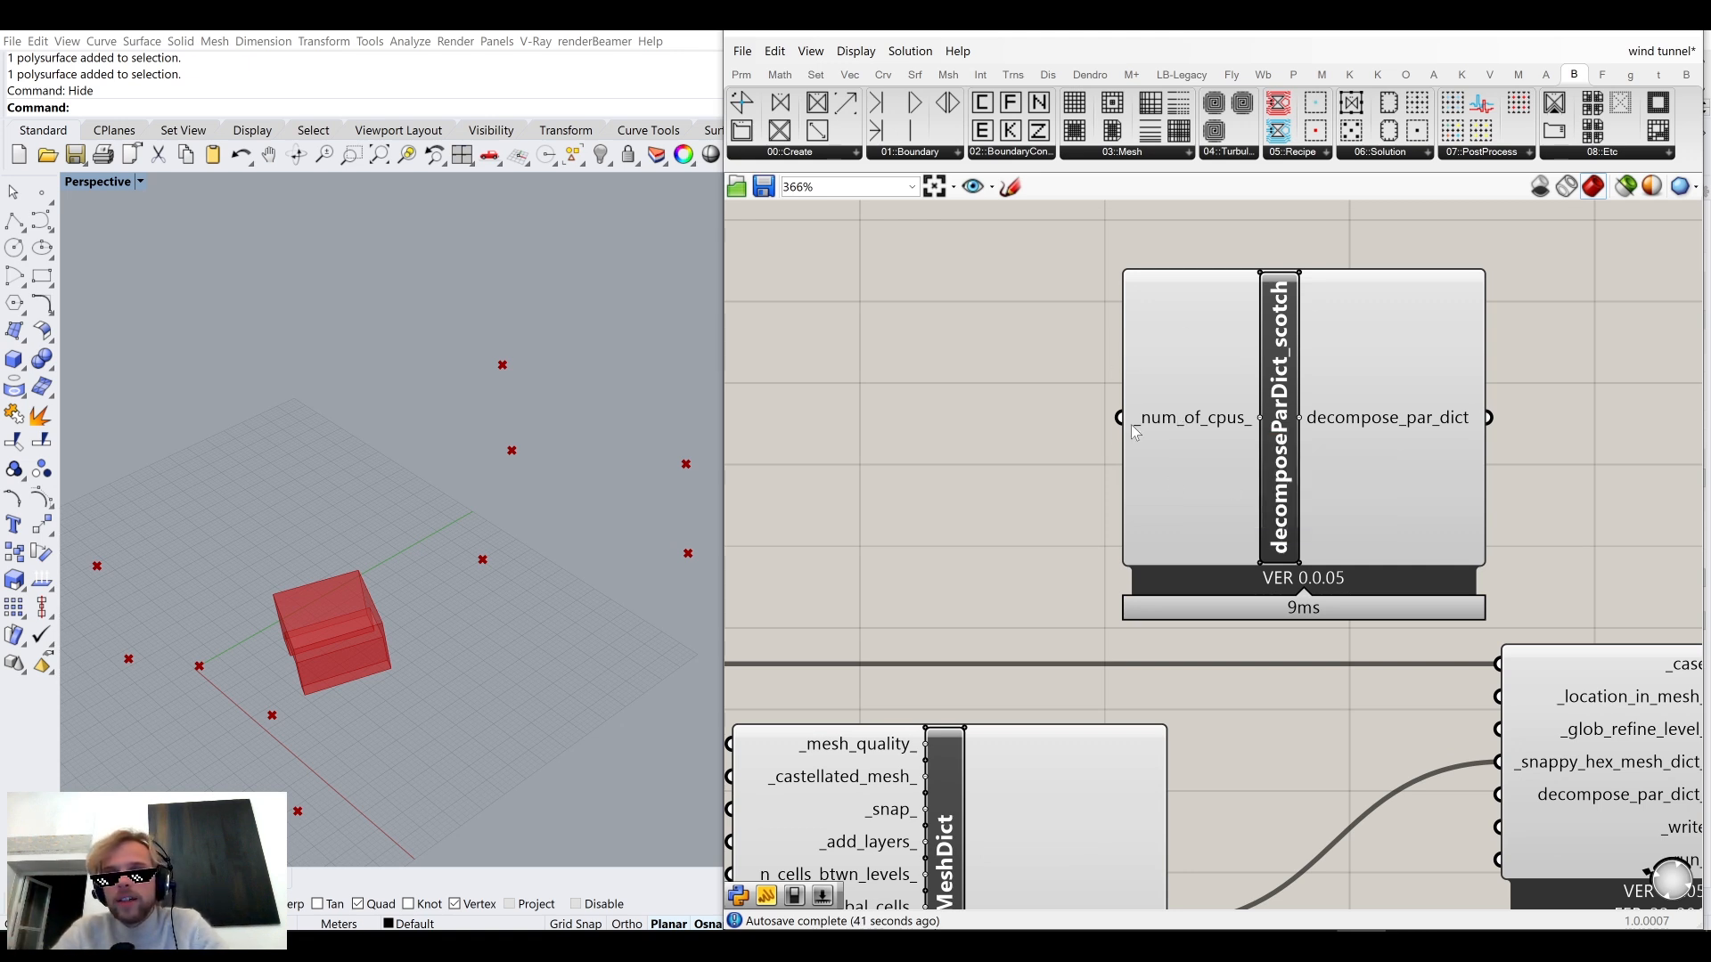
Wire decomposeParDict_scotch's output into snappyHexMesh's decompose_par_dict_ input.
mouse_move(1154, 419)
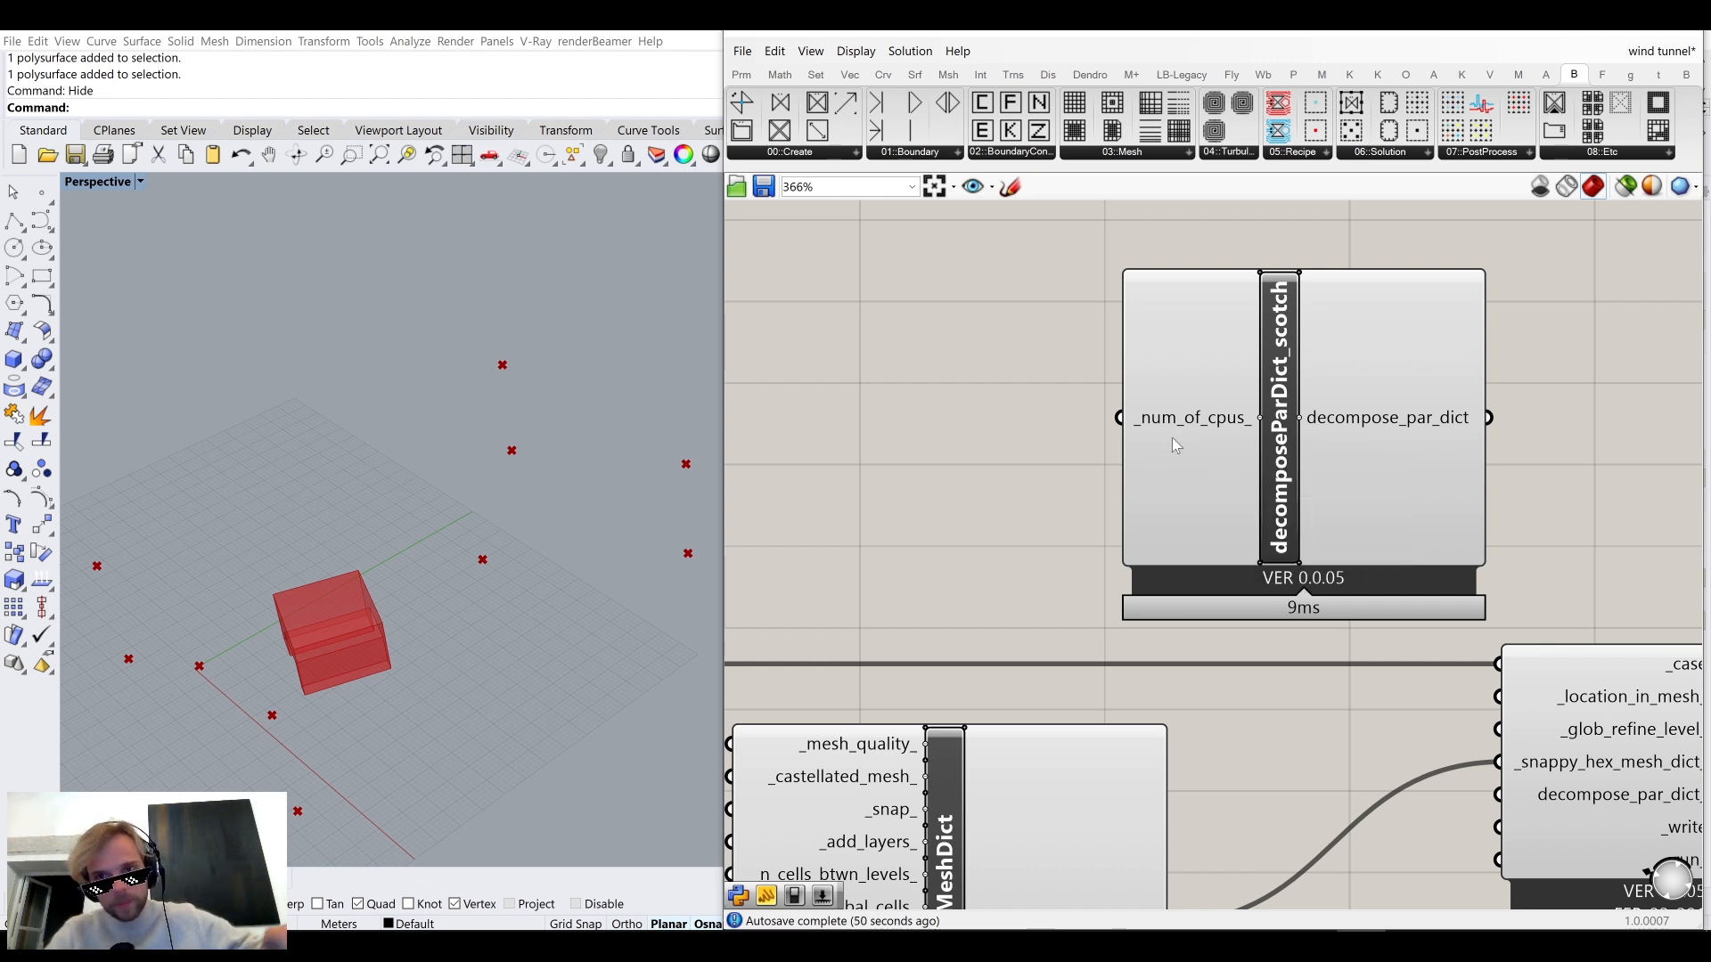
mouse_move(1190, 462)
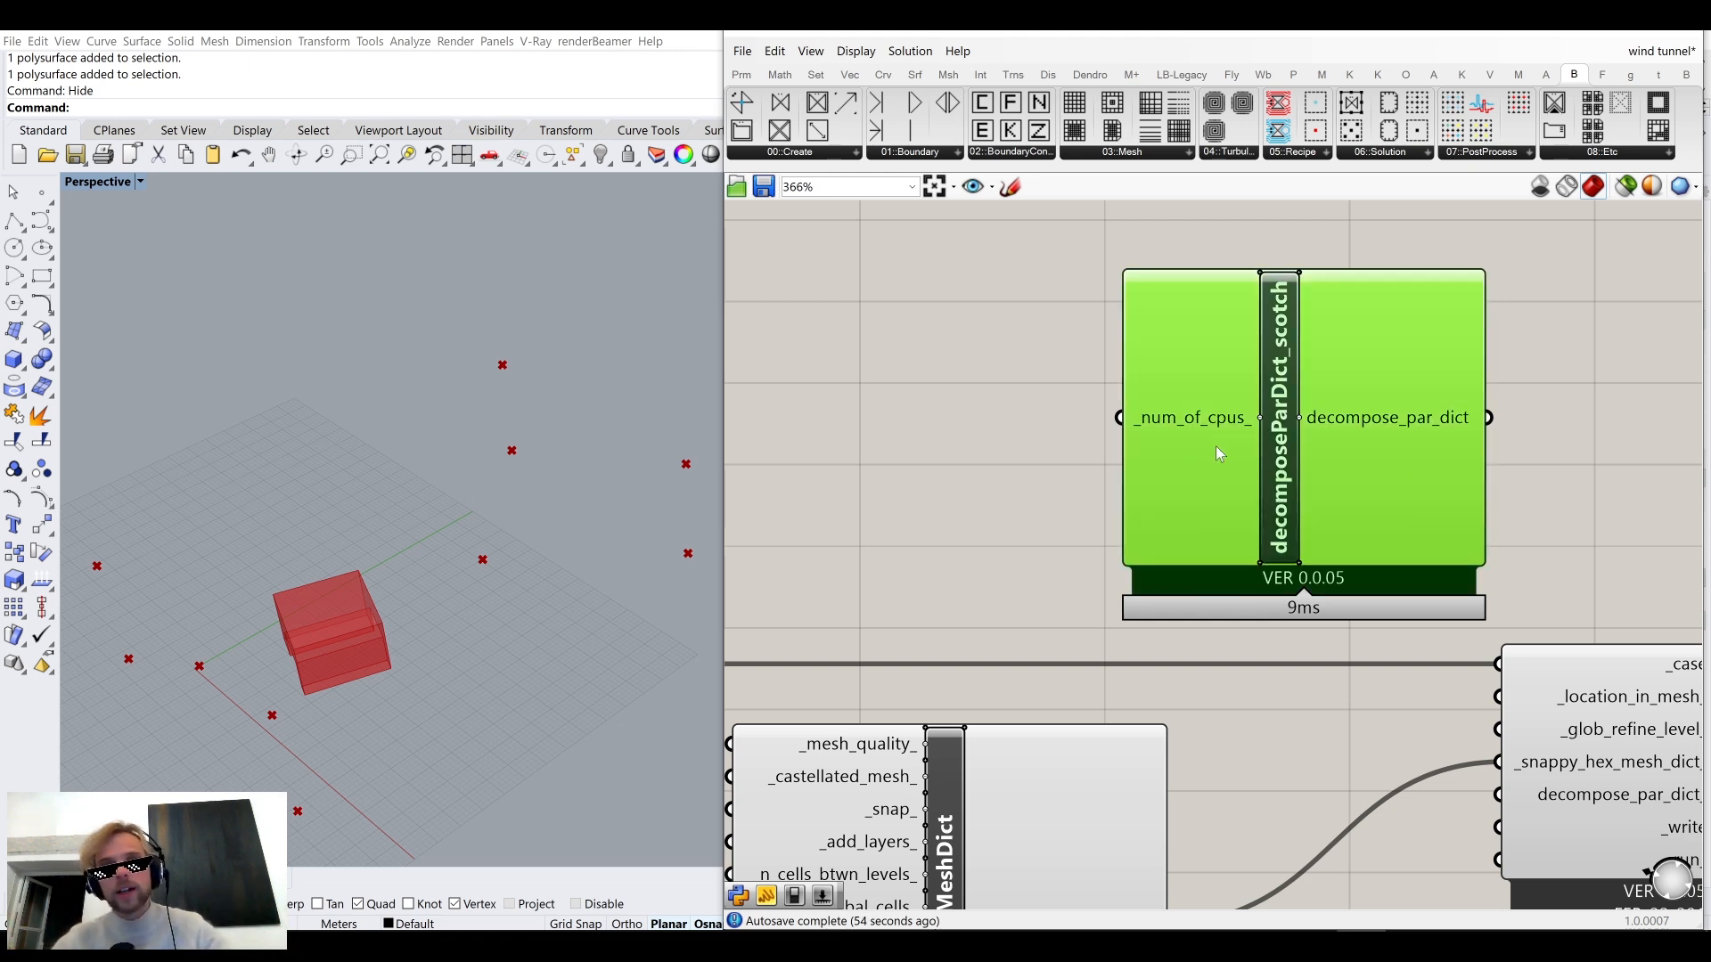
drag(1179, 417, 1071, 423)
drag(1381, 425, 1506, 795)
right_drag(932, 477, 1120, 439)
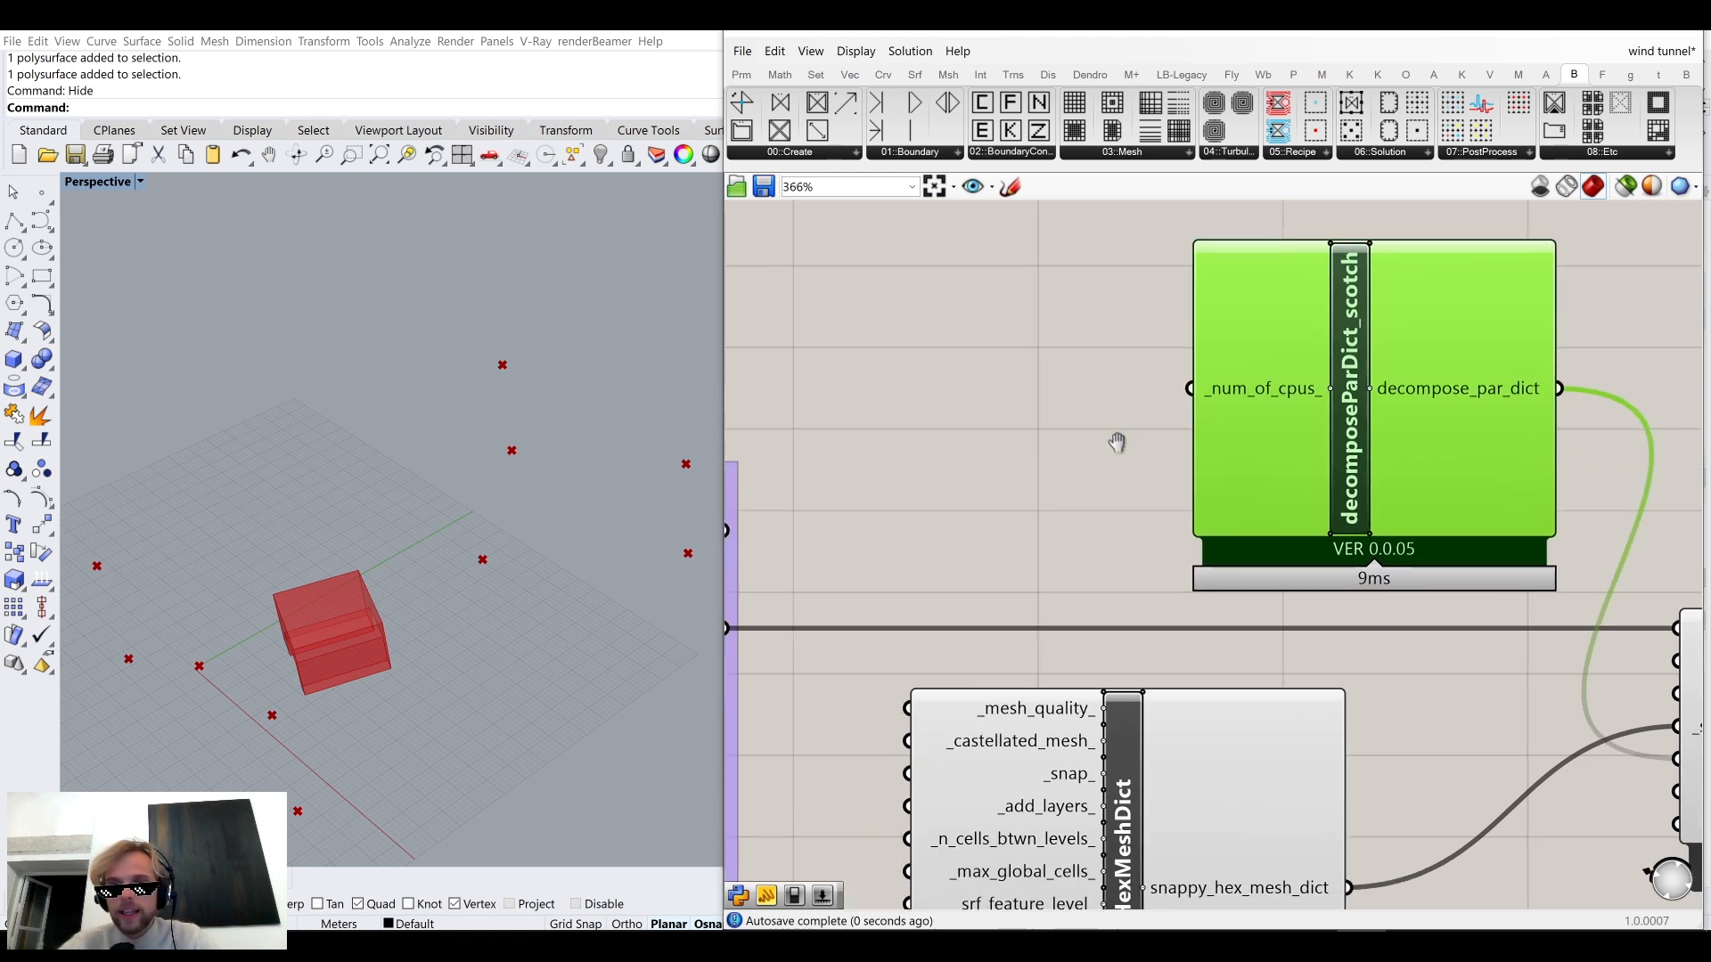
Create a number slider set to 180 and connect it to decomposeParDict_scotch's _num_of_cpus_ input.
double_click(976, 394)
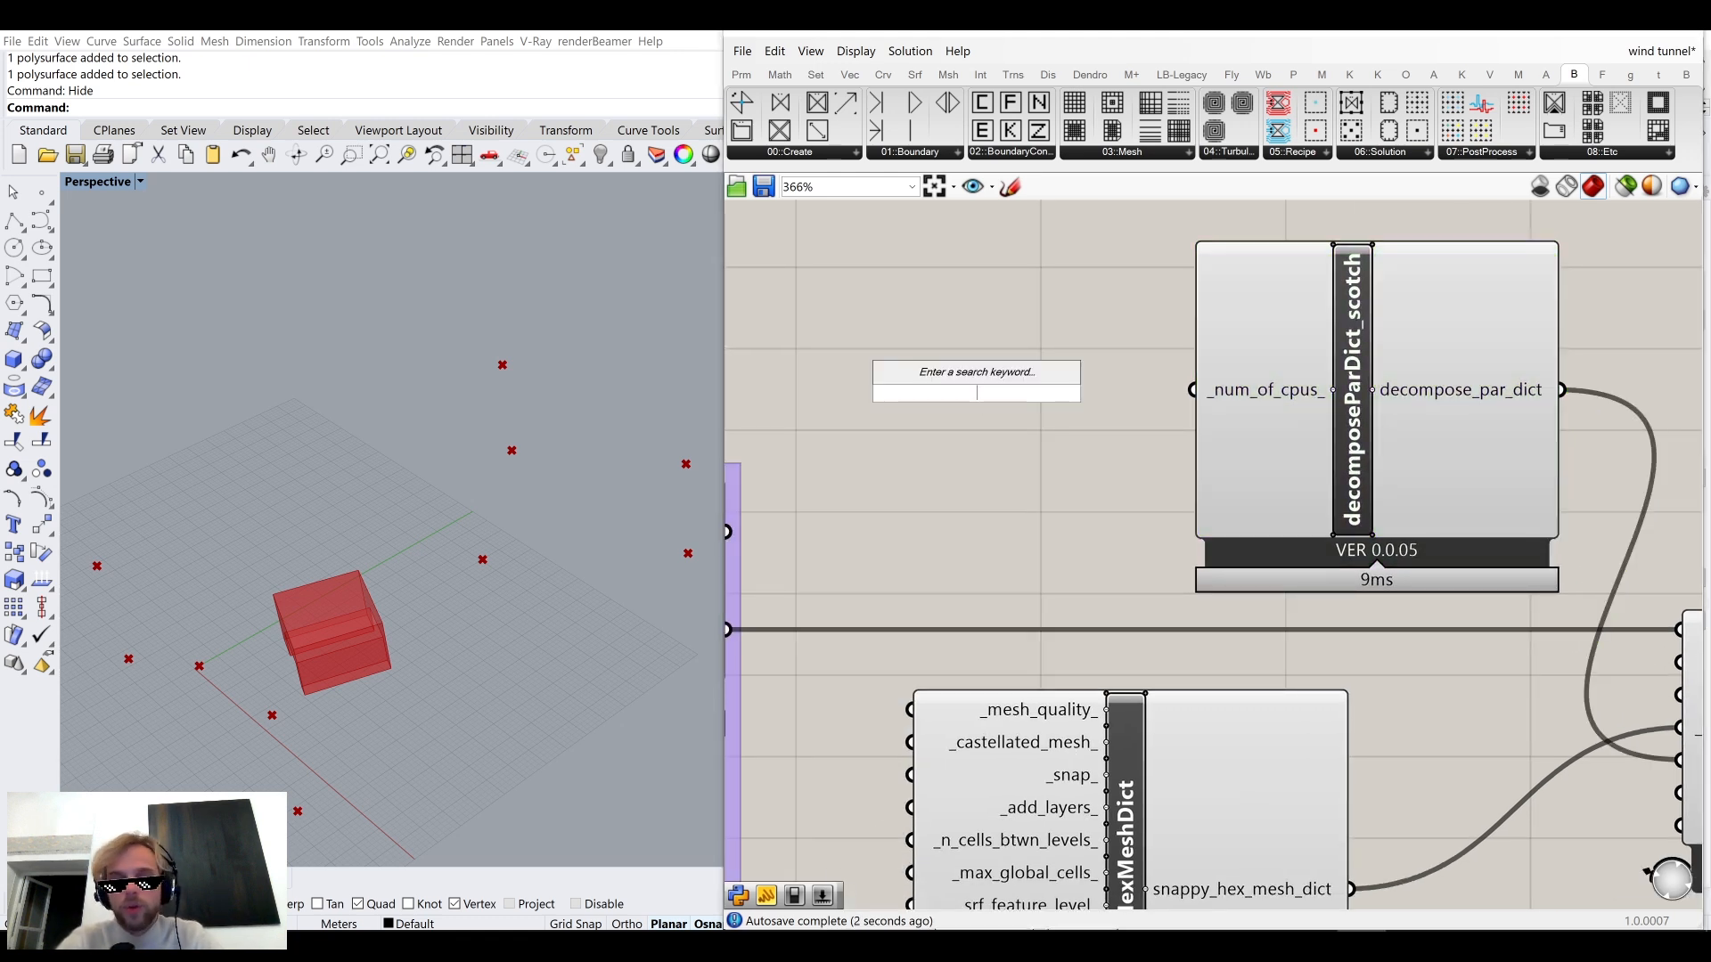
text(180)
key(Return)
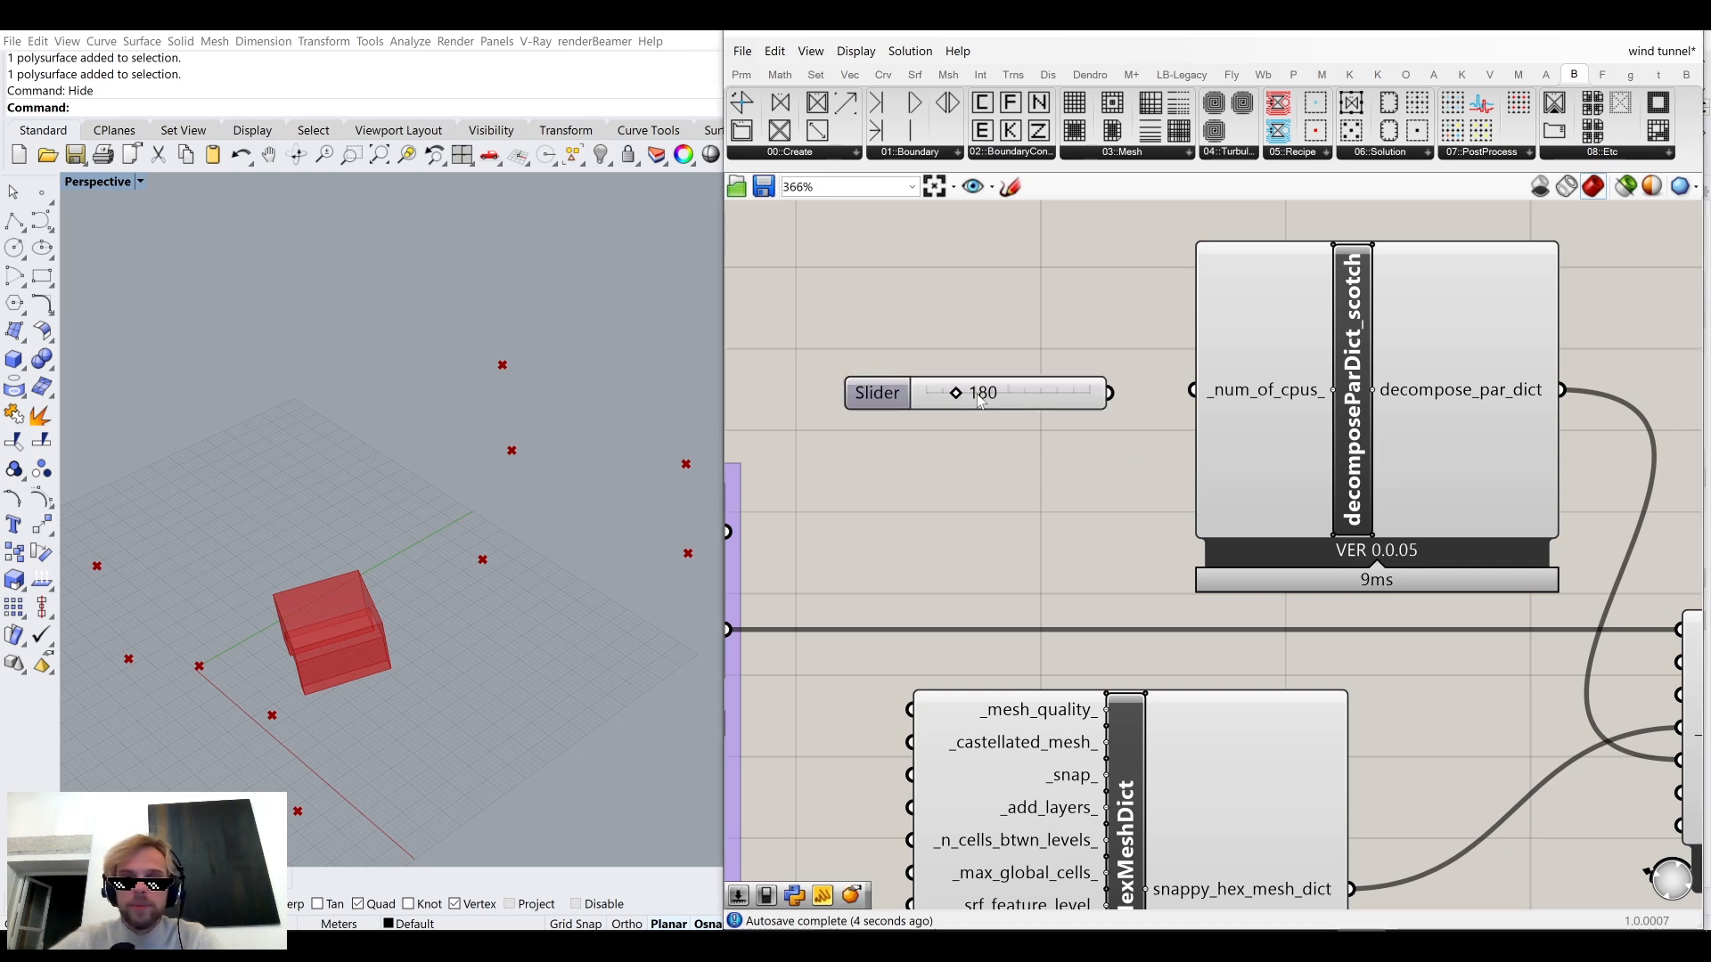
drag(1106, 393, 1192, 390)
scroll(1190, 414, down, 3)
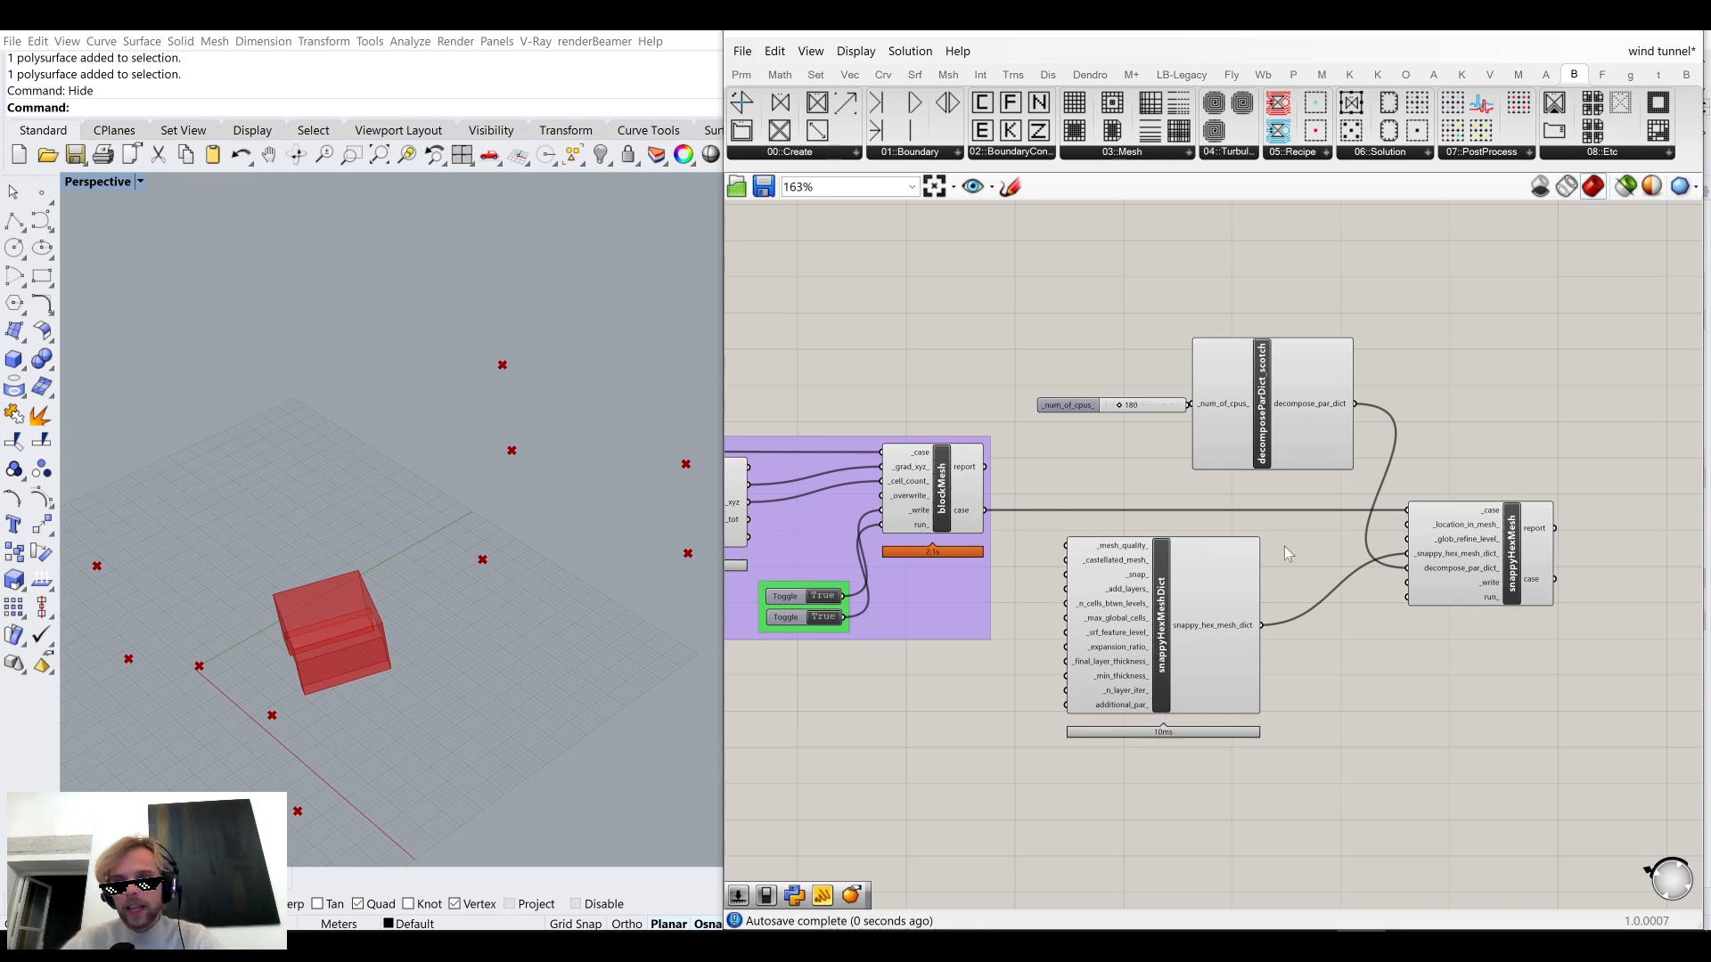
Delete the decomposeParDict_scotch component together with its _num_of_cpus_ slider.
scroll(1255, 359, up, 2)
drag(1322, 259, 1088, 485)
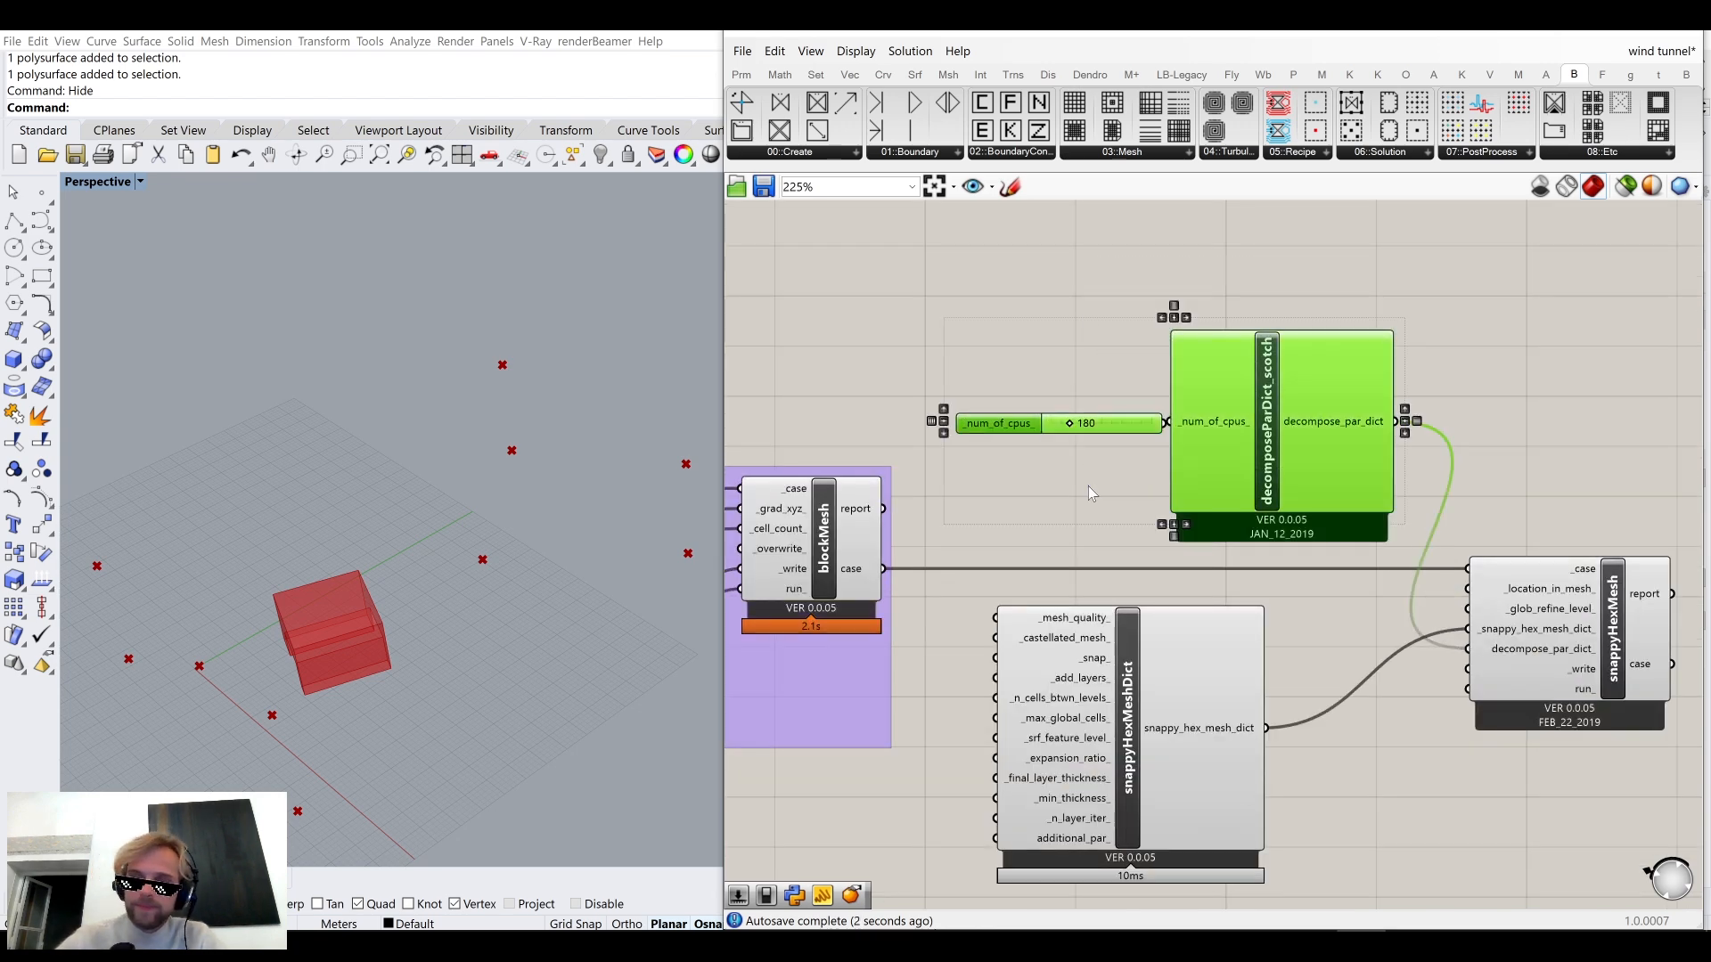
key(Delete)
right_drag(1130, 577, 1098, 486)
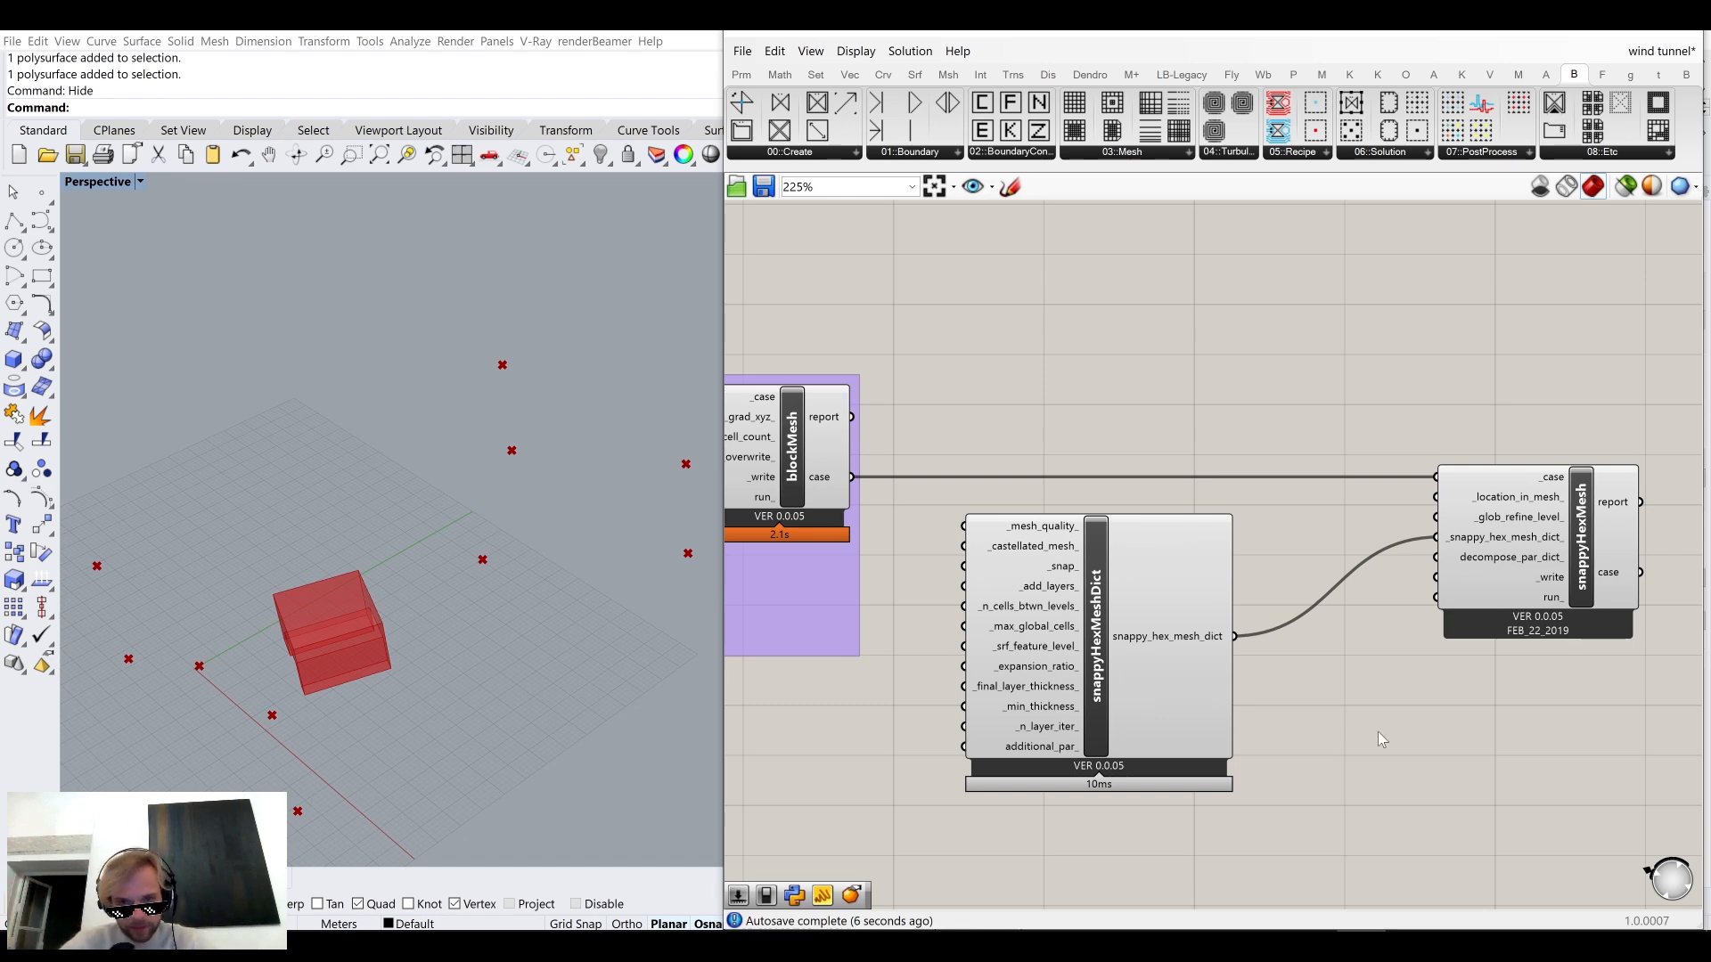
scroll(1292, 733, up, 2)
click(1069, 686)
right_drag(1320, 697, 1217, 615)
scroll(1141, 446, down, 3)
right_drag(1020, 452, 1390, 499)
scroll(1446, 526, up, 1)
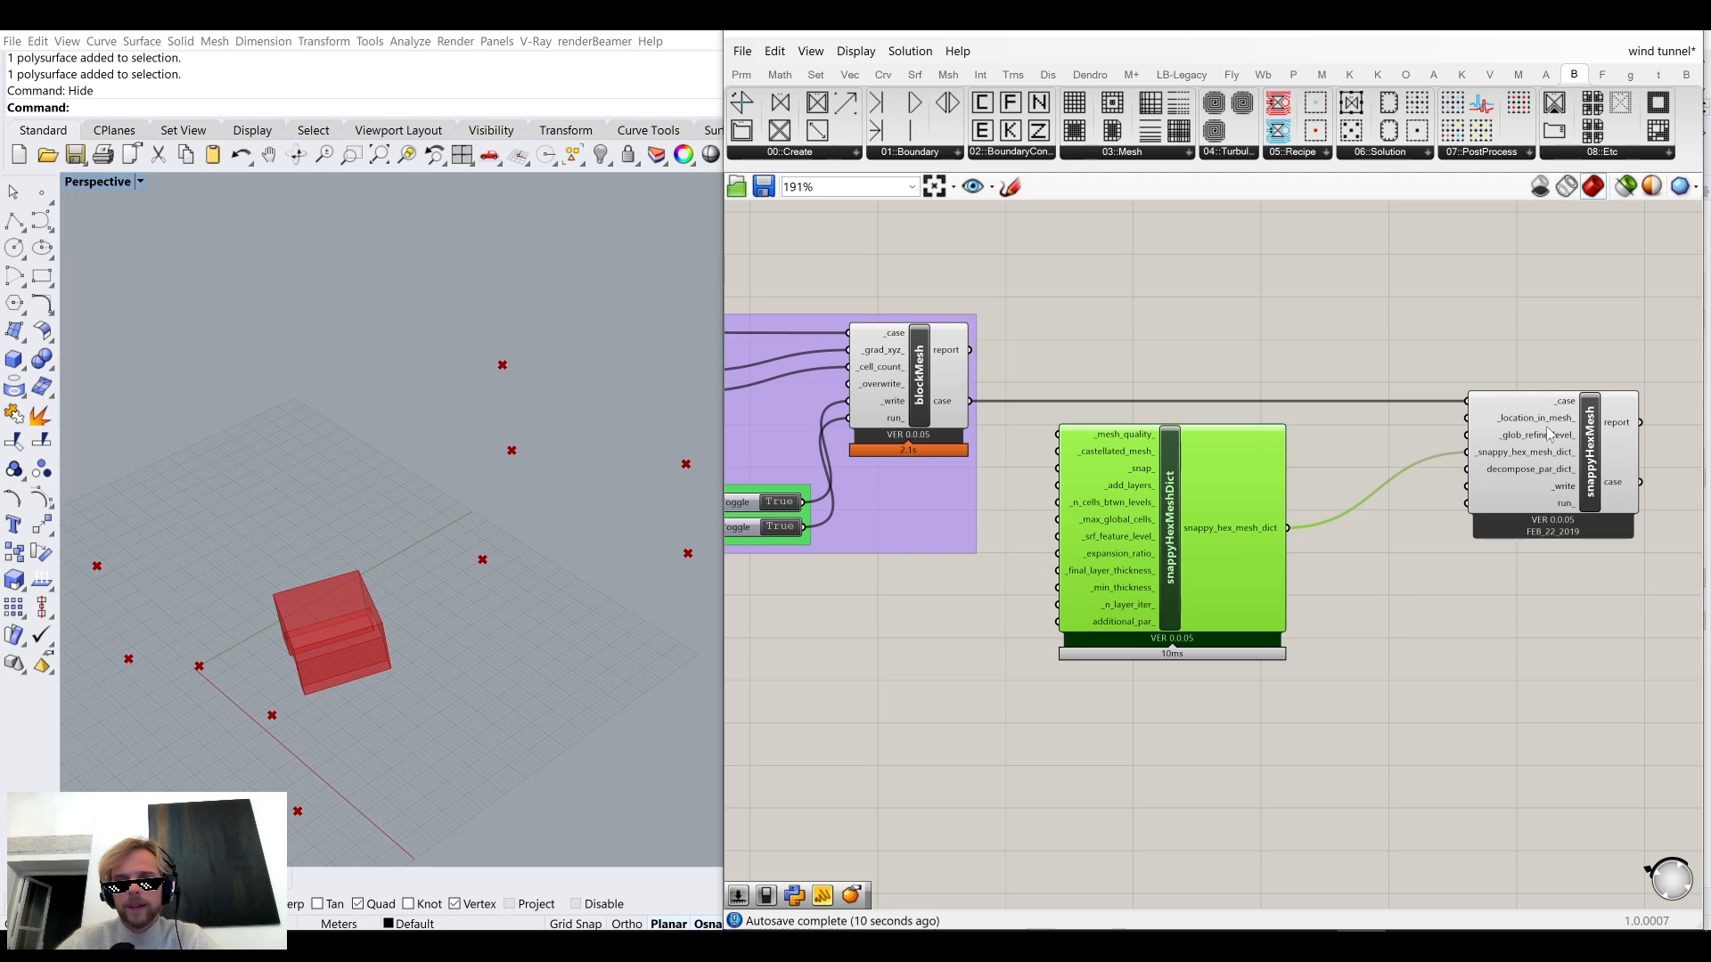
Add a Boolean toggle below snappyHexMesh, wire it to the _write input, and move it closer to snappyHexMeshDict.
scroll(1435, 530, up, 2)
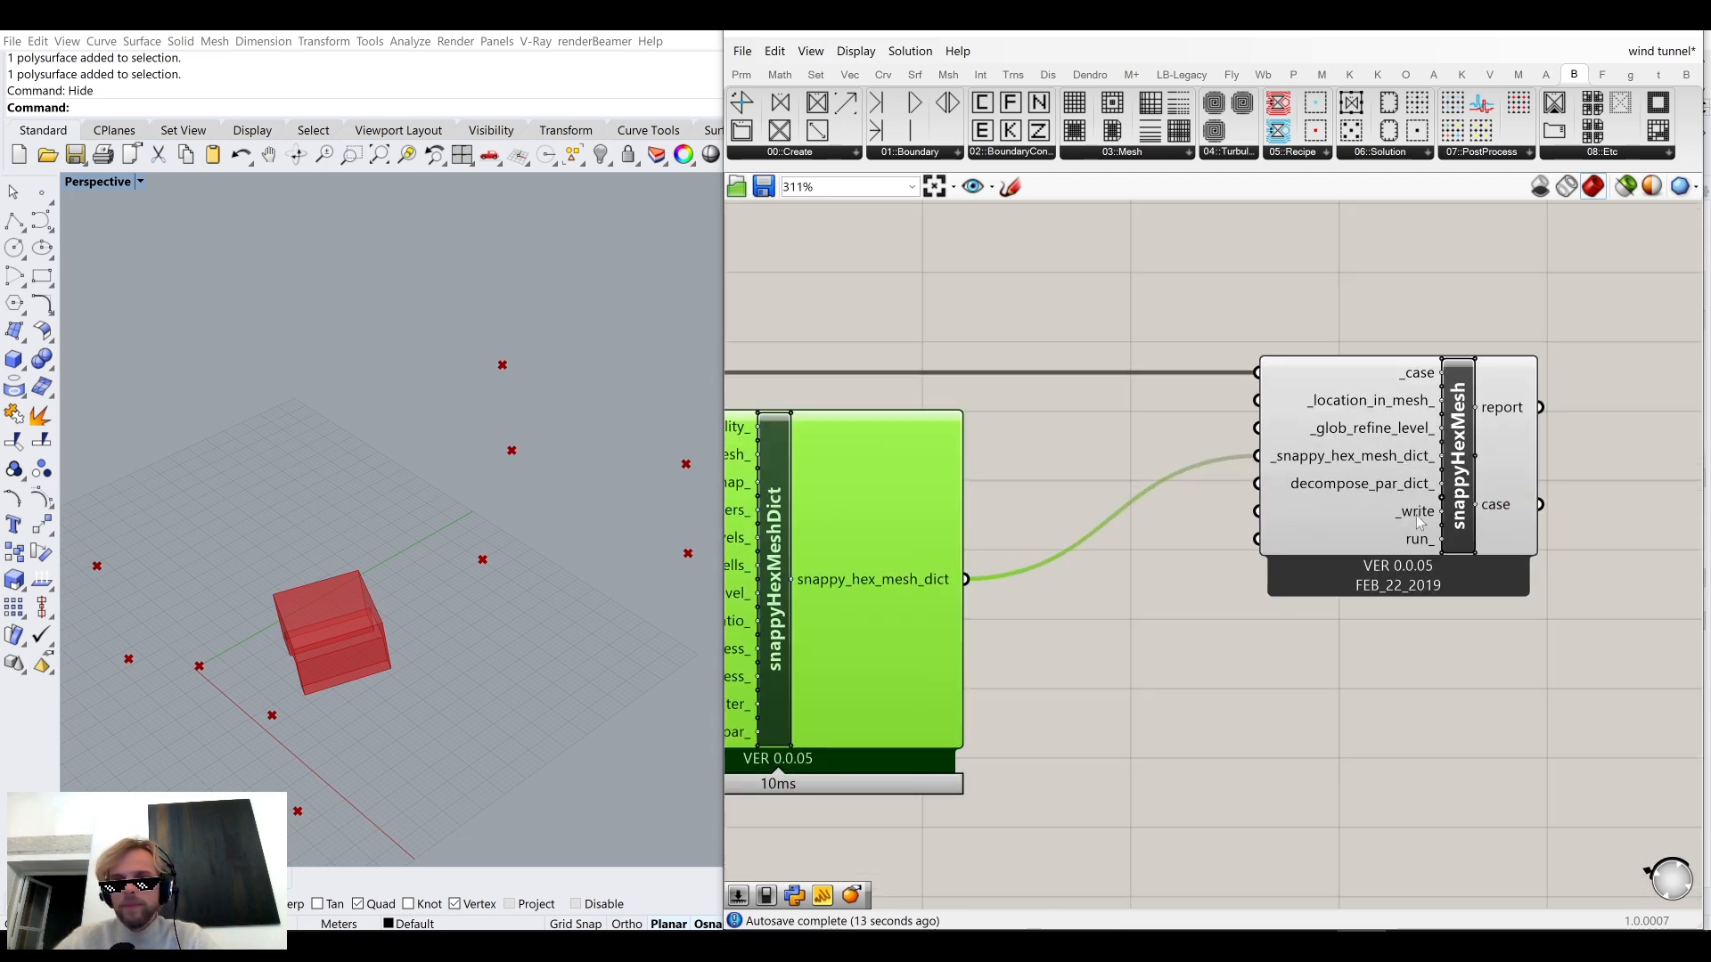
scroll(1427, 511, up, 1)
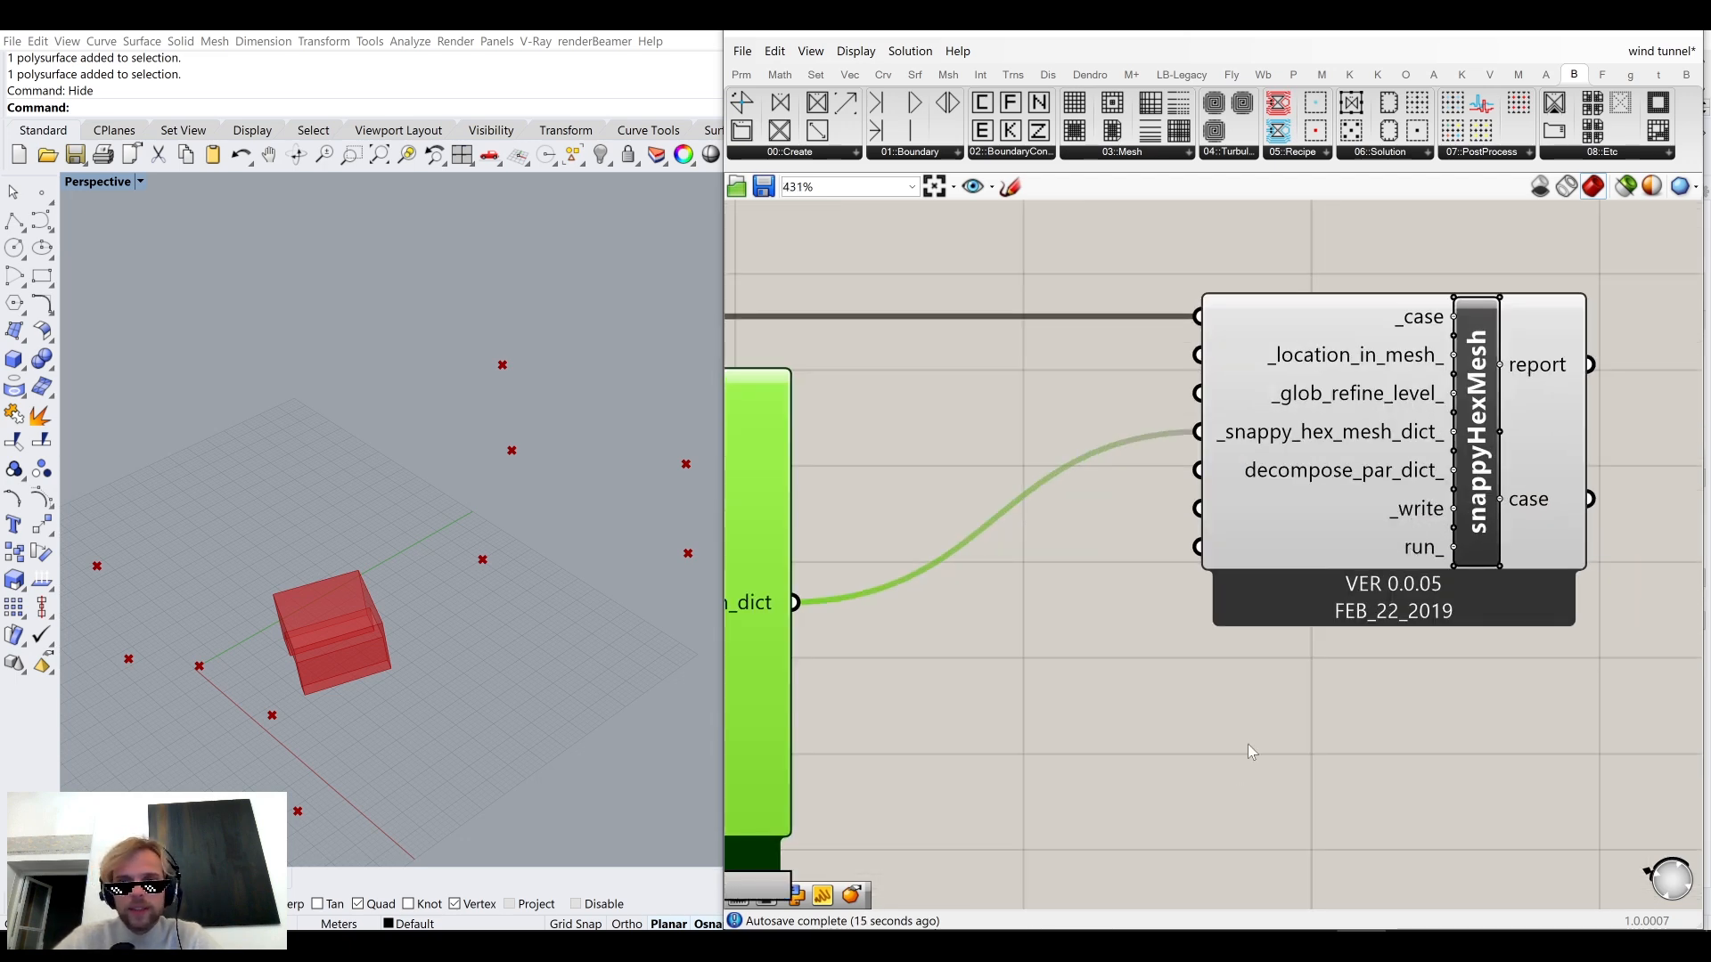
right_drag(1238, 767, 1232, 676)
double_click(1232, 676)
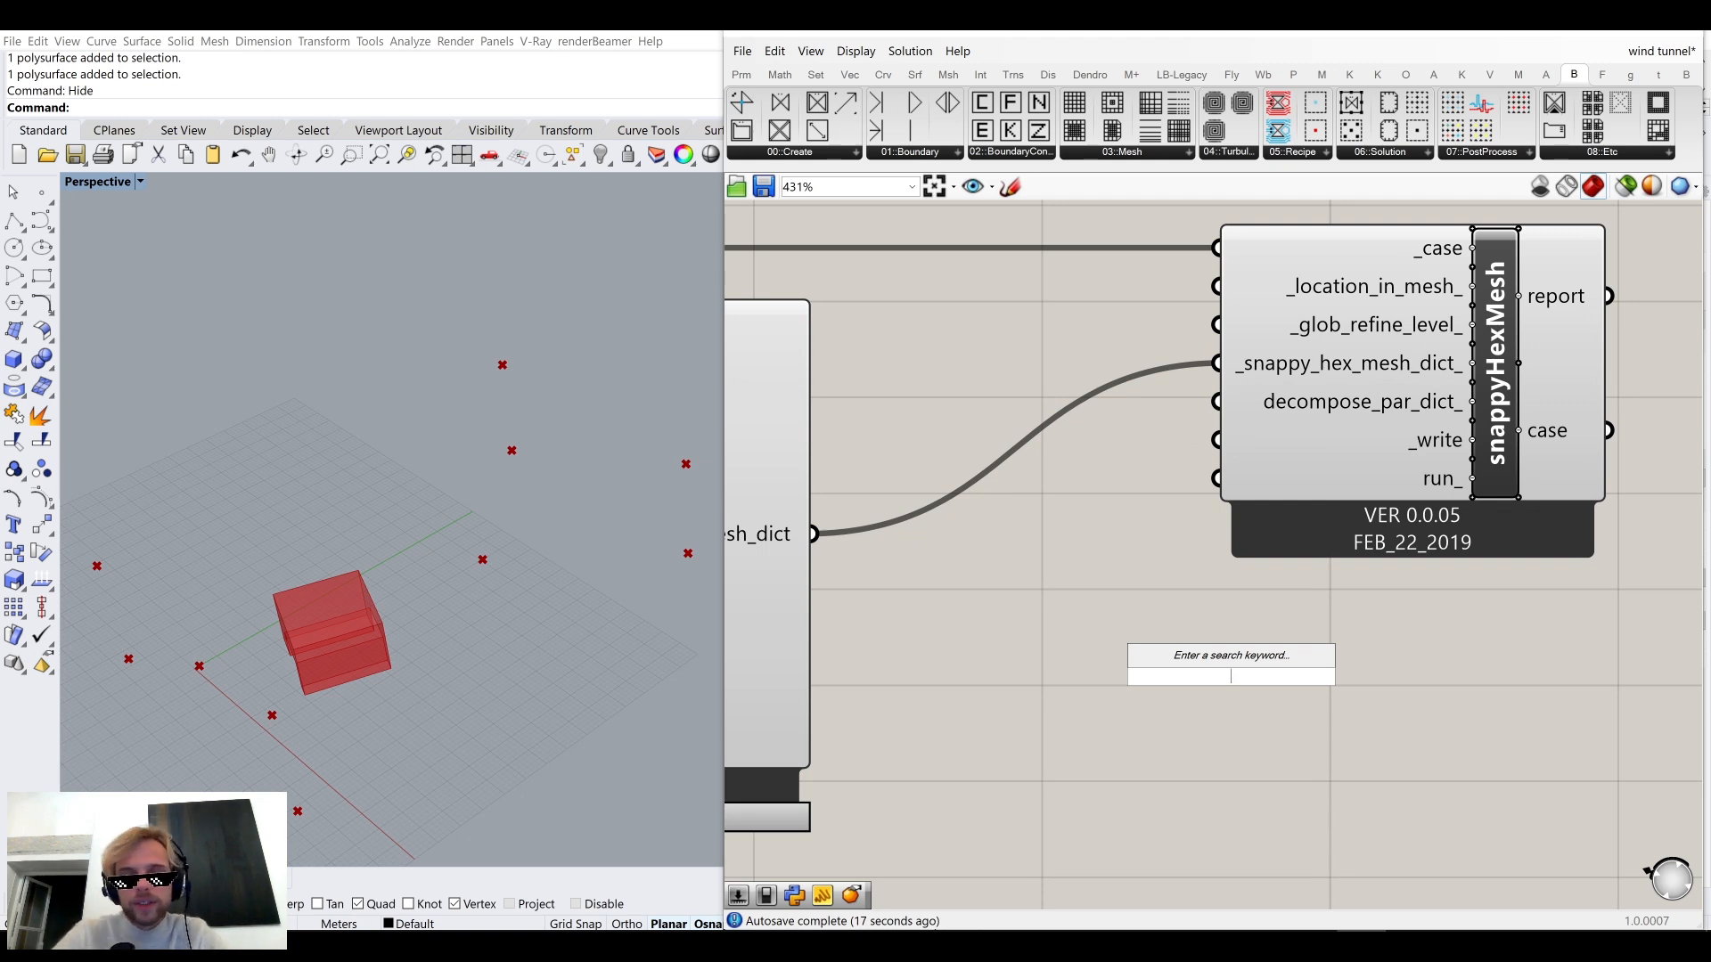
text(toggle)
key(Return)
drag(1334, 675, 1217, 440)
drag(1270, 697, 1013, 683)
Add a second Boolean toggle beneath the first and wire it to snappyHexMesh's run_ input.
double_click(1019, 738)
text(t)
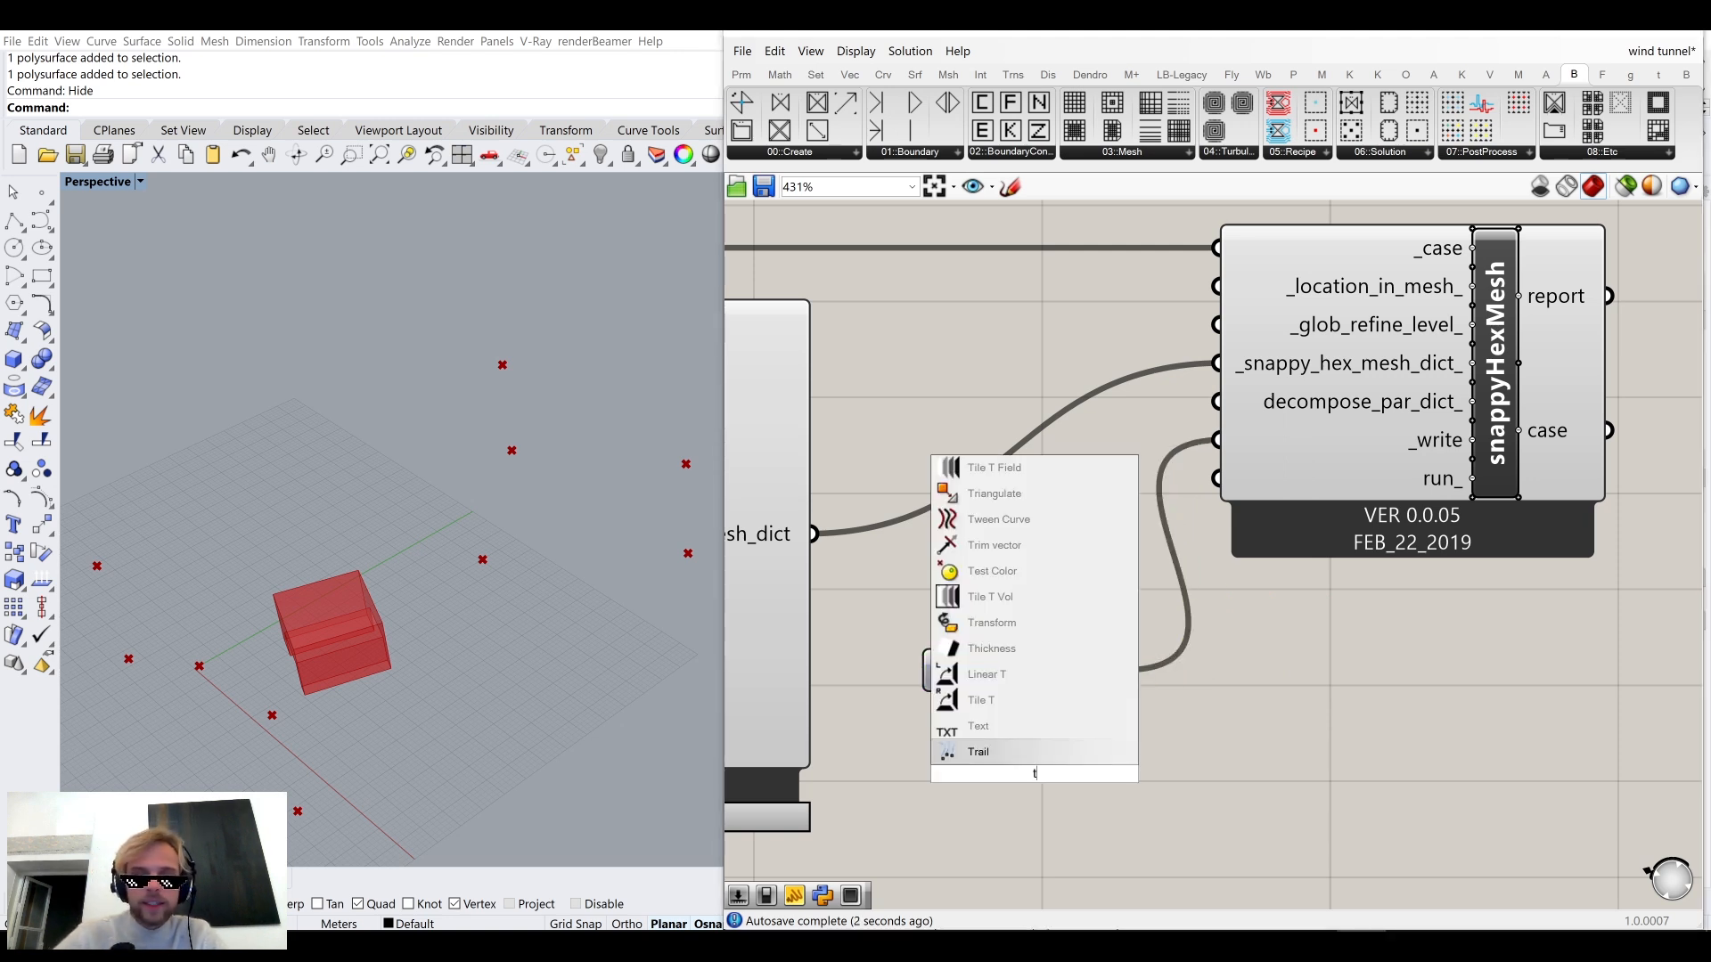
text(oggle)
key(Return)
drag(1140, 773, 1217, 479)
Group the two snappyHexMesh toggles and change the group's colour to orange.
drag(1024, 820, 938, 586)
key(space)
click(970, 590)
right_click(980, 714)
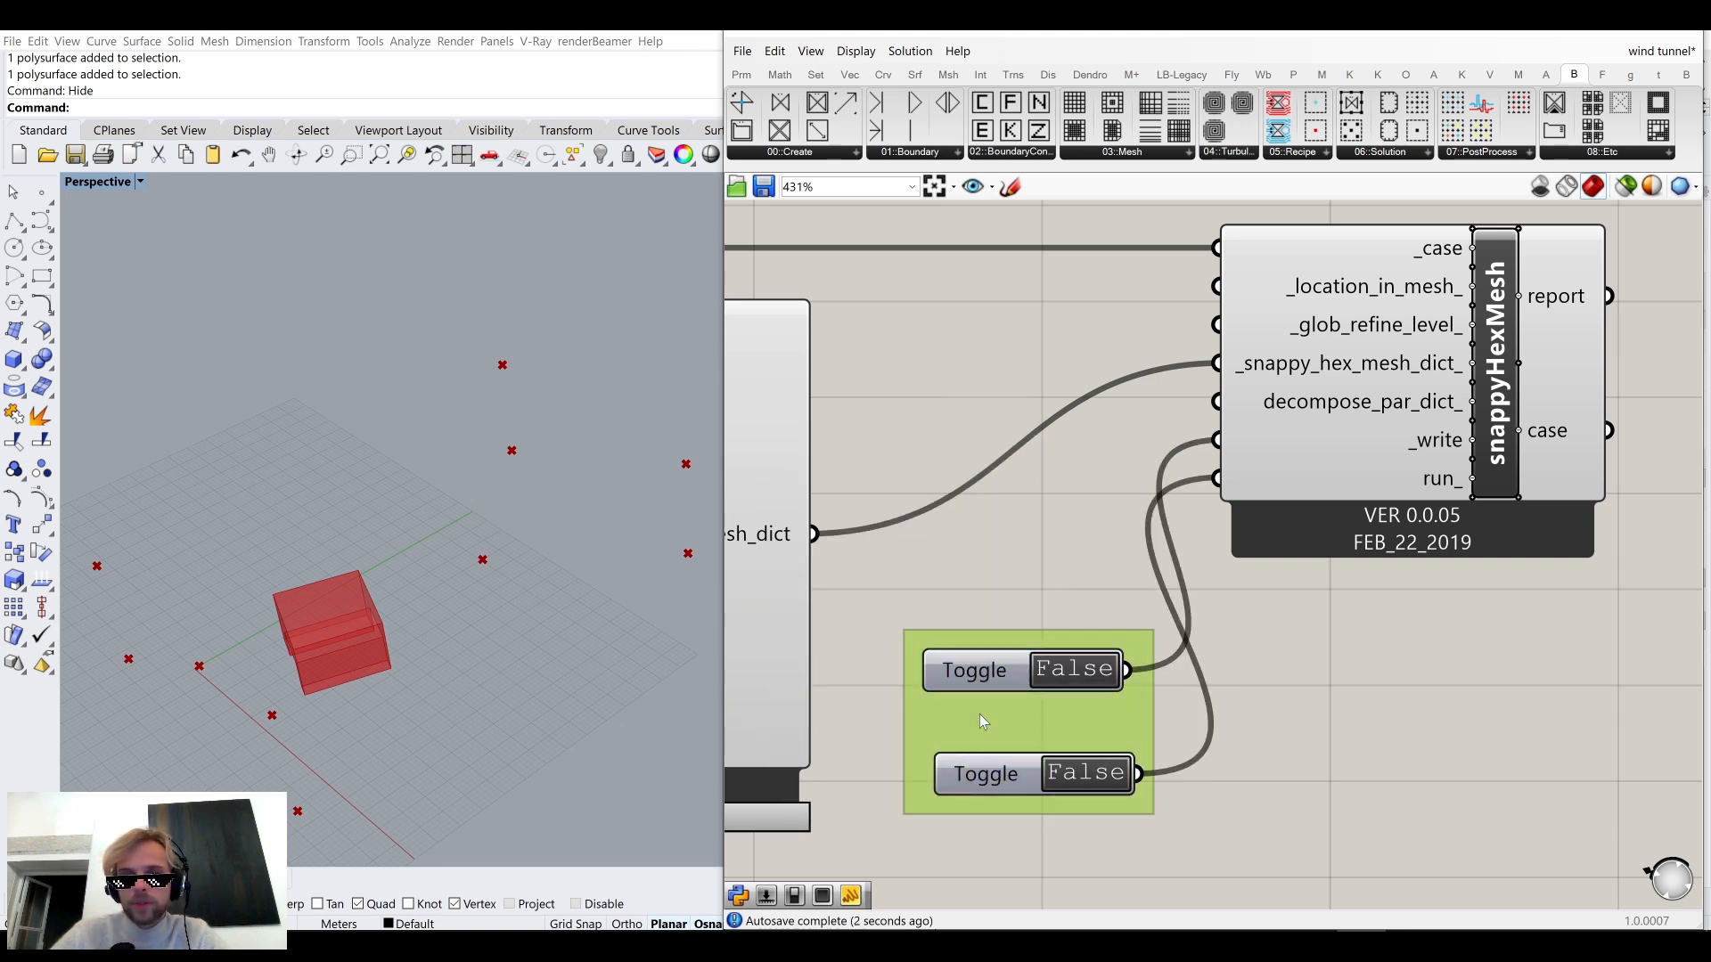
mouse_move(1124, 889)
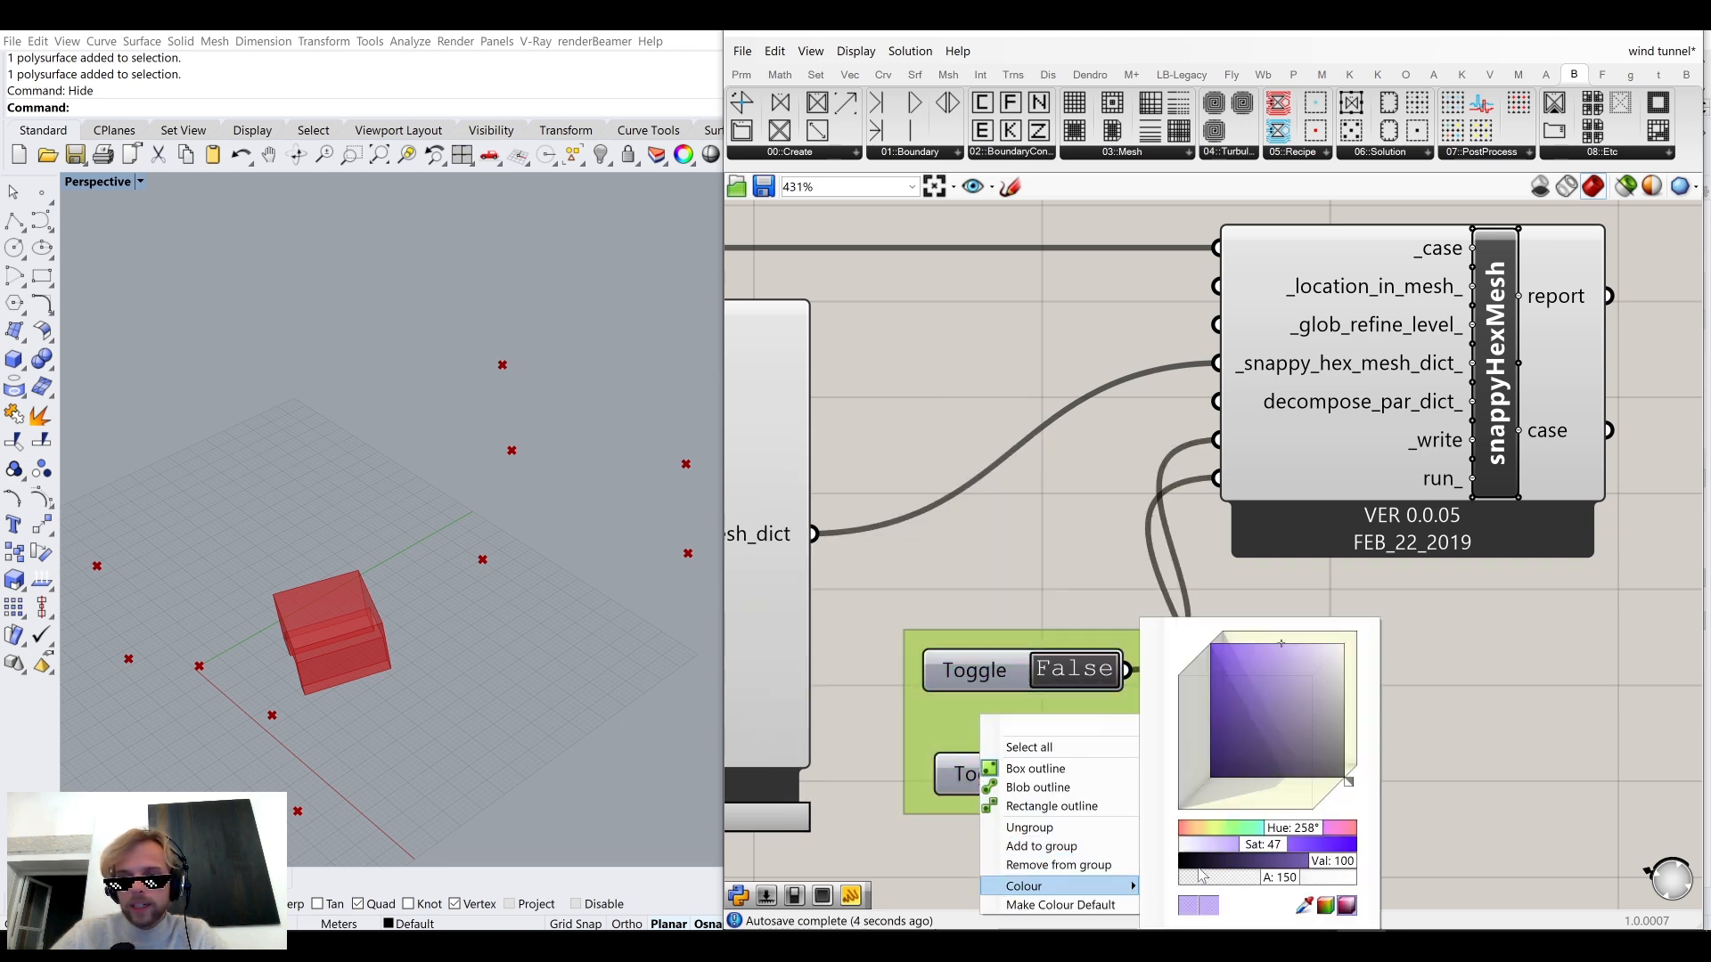
drag(1345, 784, 1239, 719)
Group snappyHexMeshDict, snappyHexMesh and the orange toggle group together as one meshing stage.
scroll(1014, 449, down, 10)
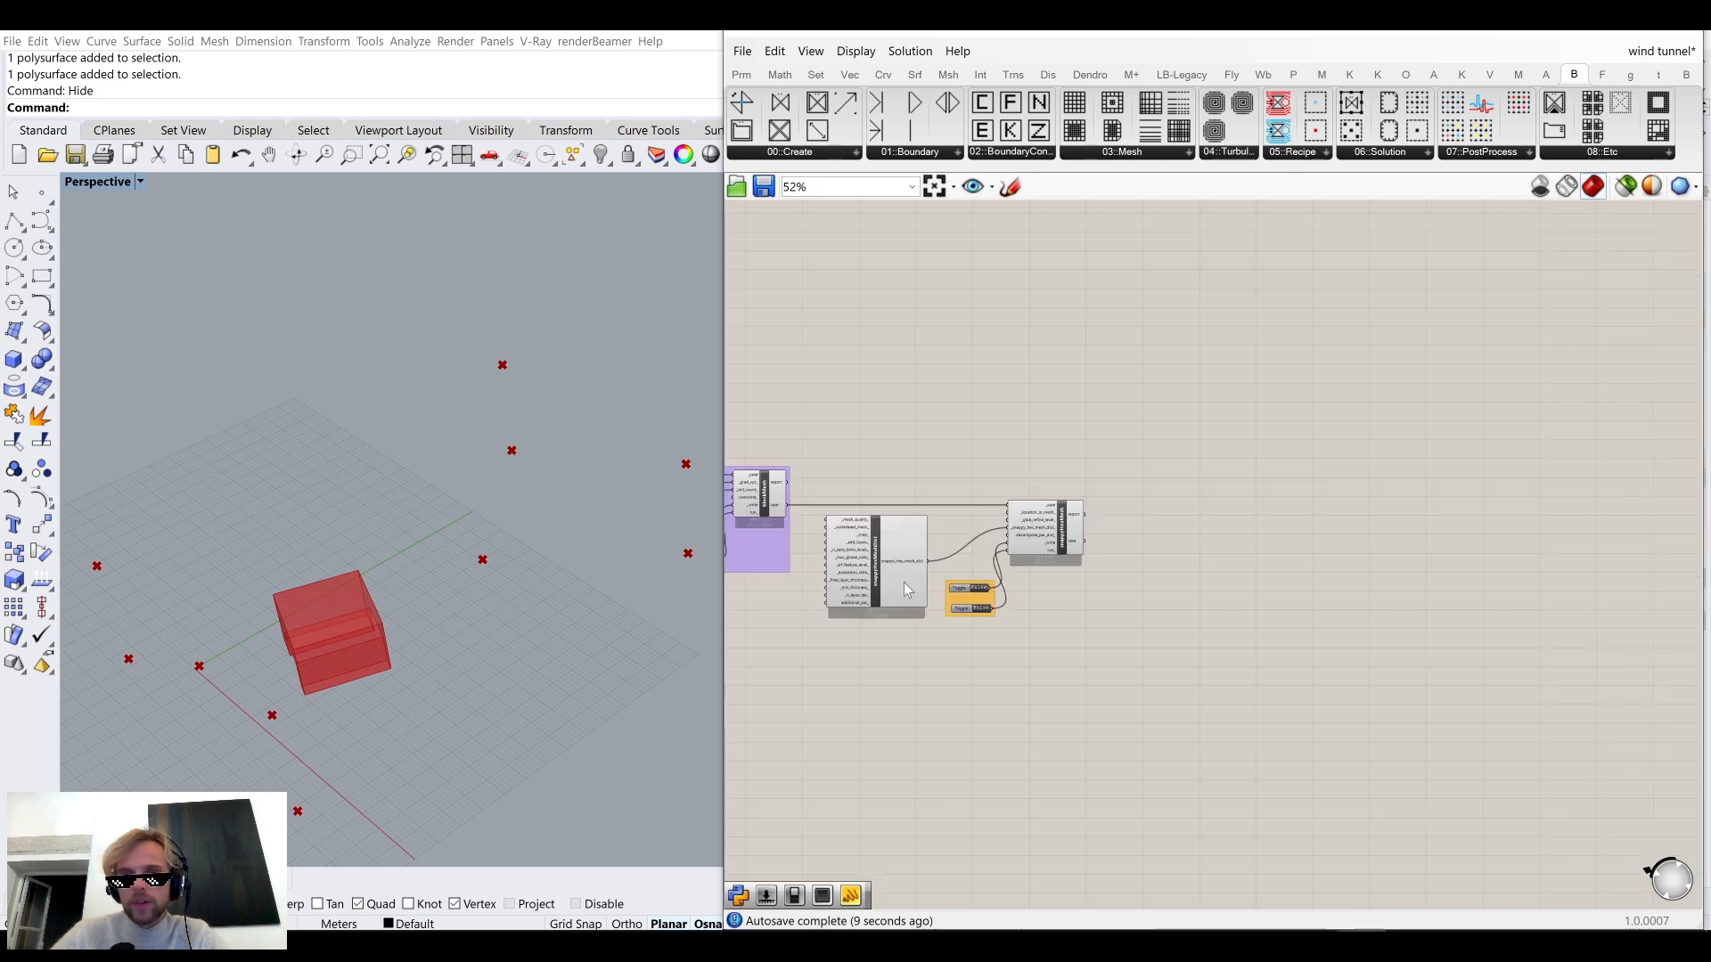
right_drag(907, 574, 1019, 591)
scroll(1301, 659, up, 4)
scroll(1301, 659, up, 5)
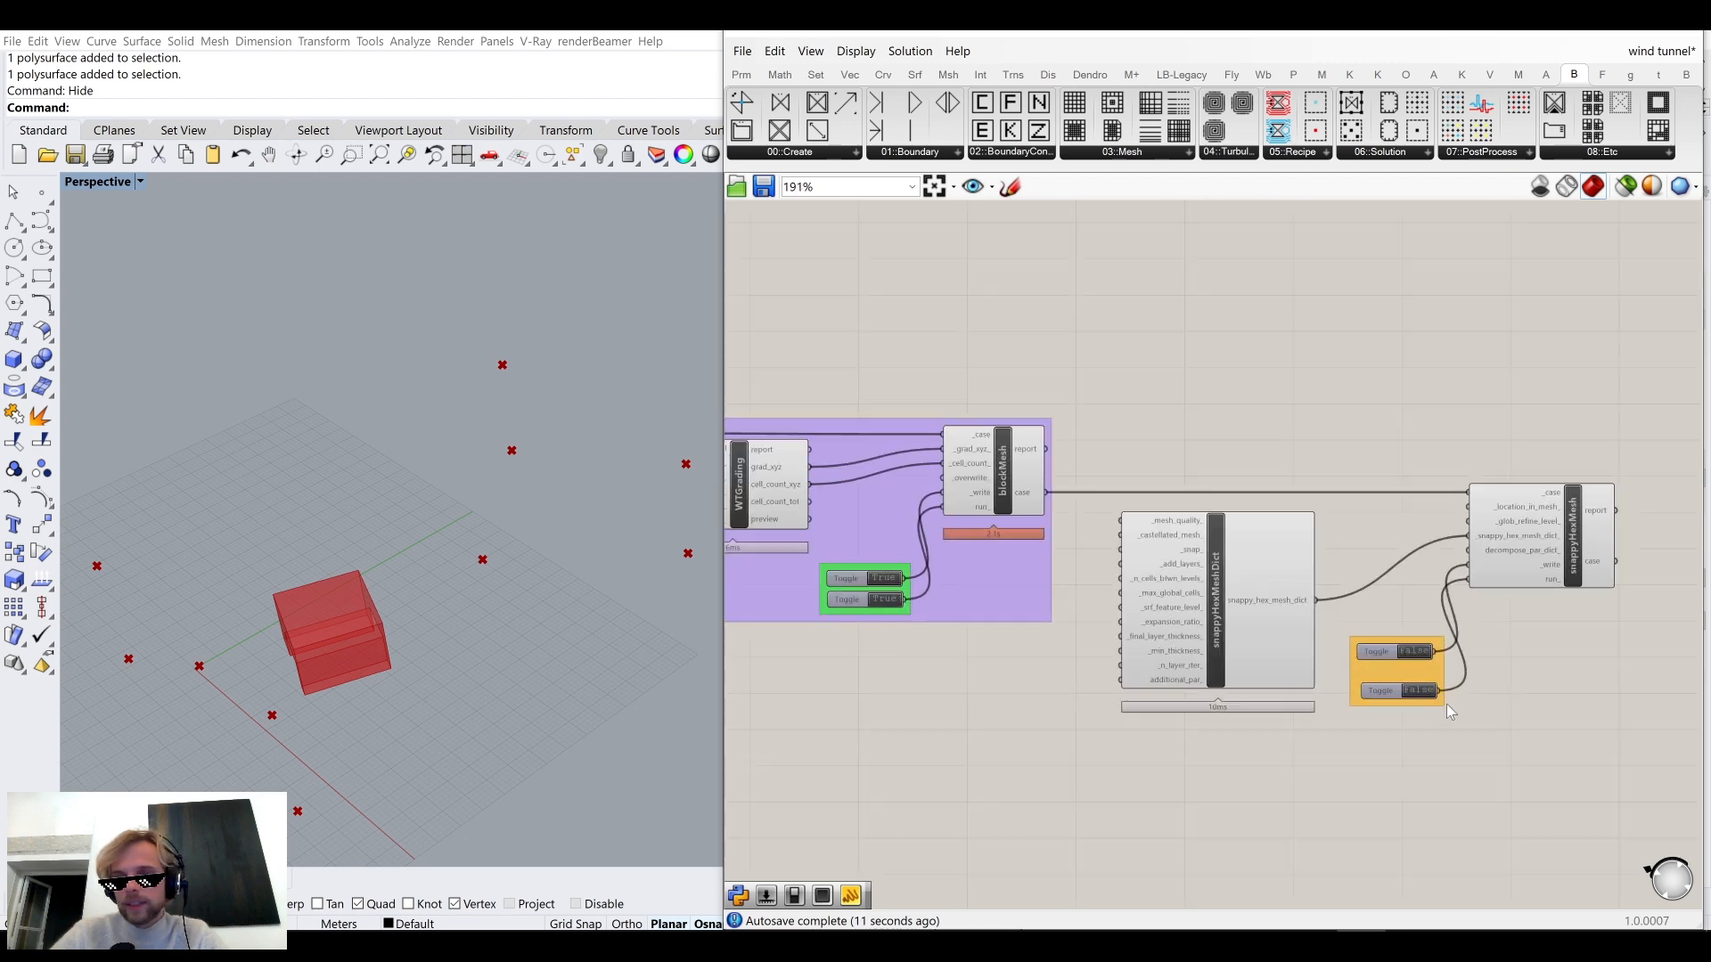
scroll(1180, 638, down, 2)
drag(1459, 741, 877, 364)
middle_click(897, 365)
click(900, 315)
click(902, 313)
scroll(1241, 526, up, 5)
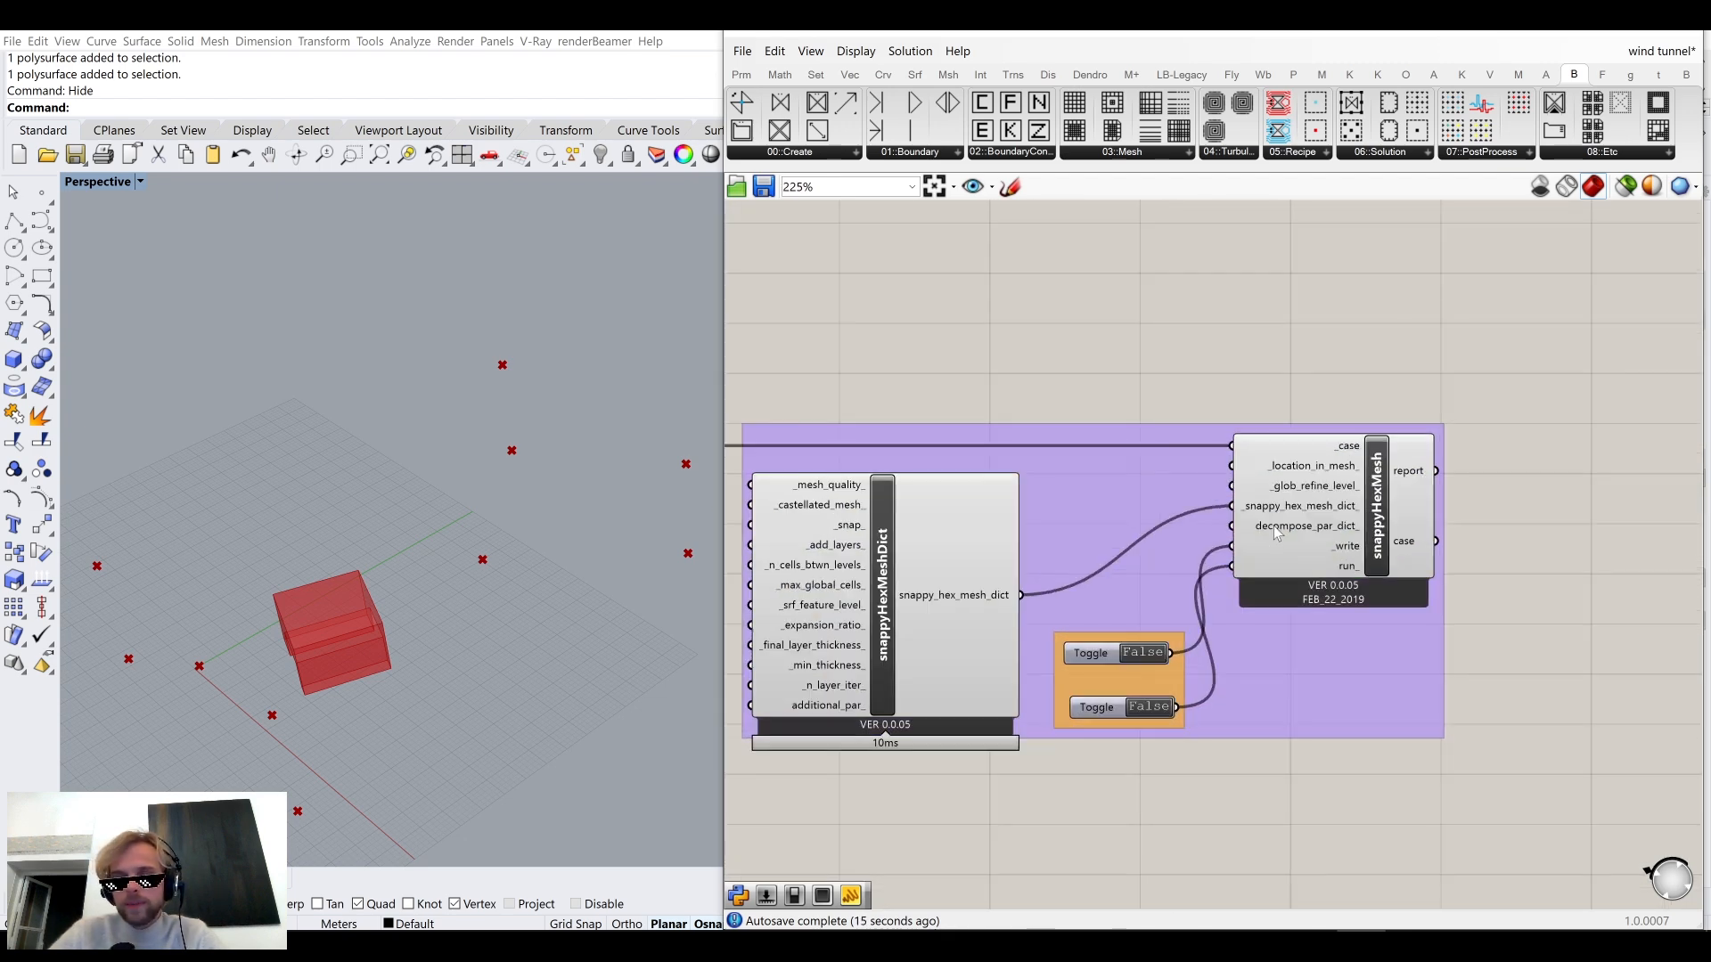
Switch the _write and run_ toggles to True to write and run snappyHexMesh.
drag(1027, 744, 1034, 774)
scroll(1095, 595, up, 1)
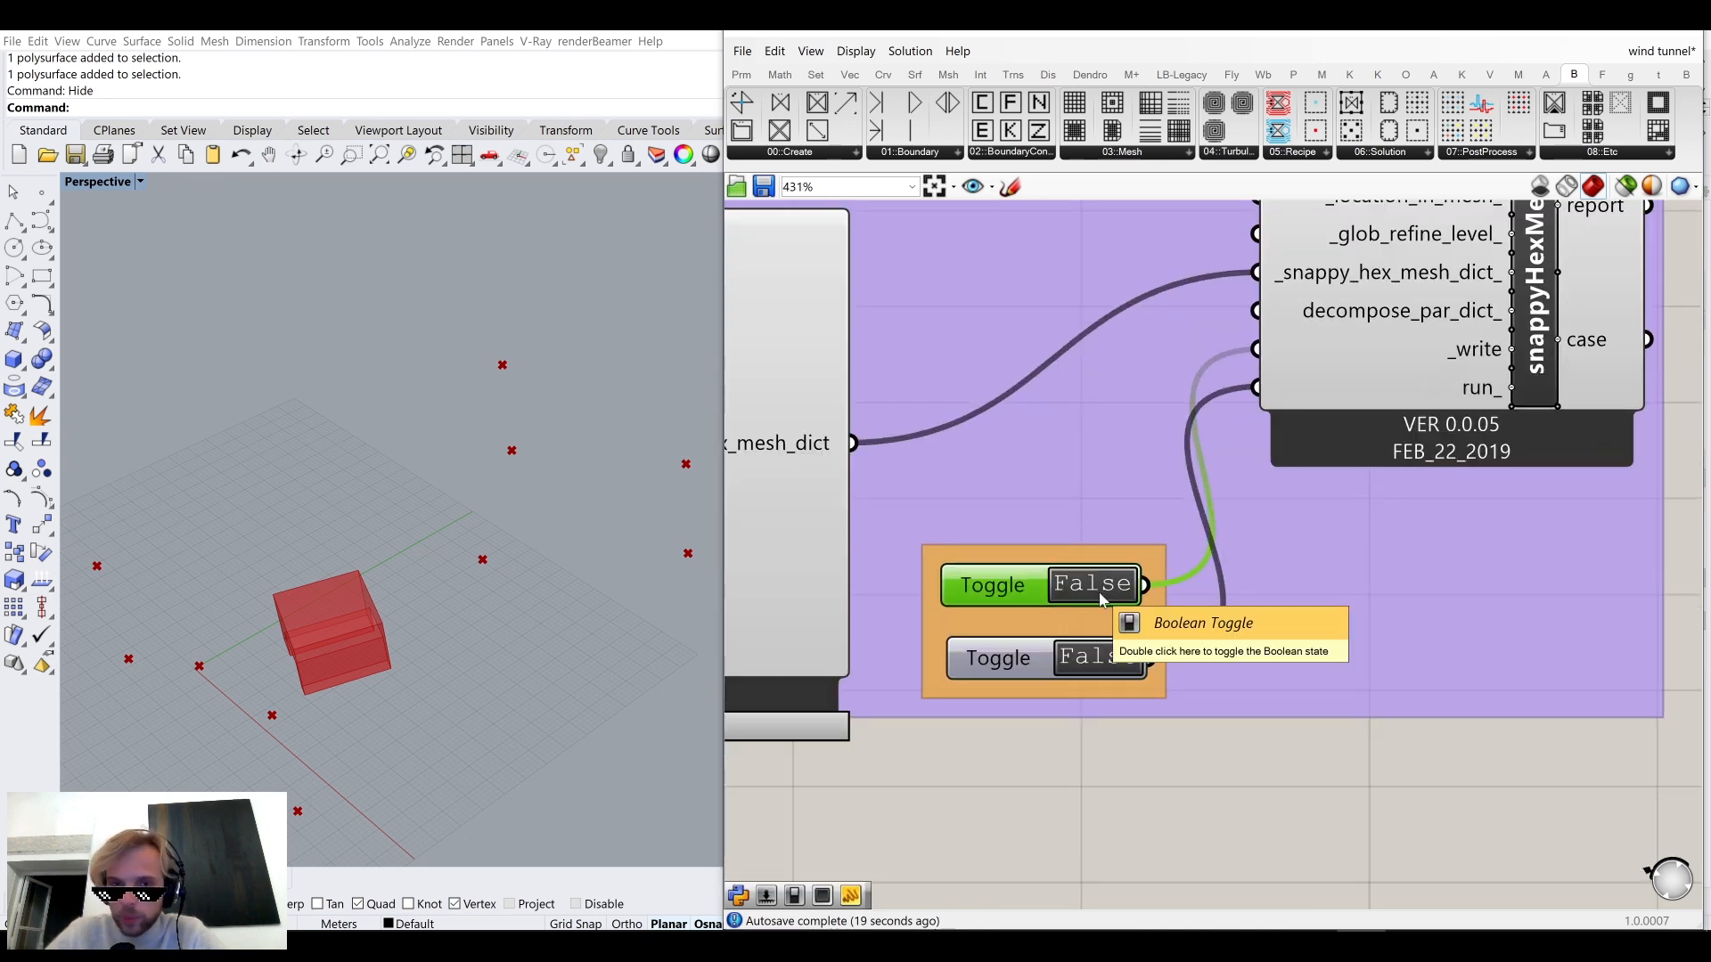
double_click(1103, 602)
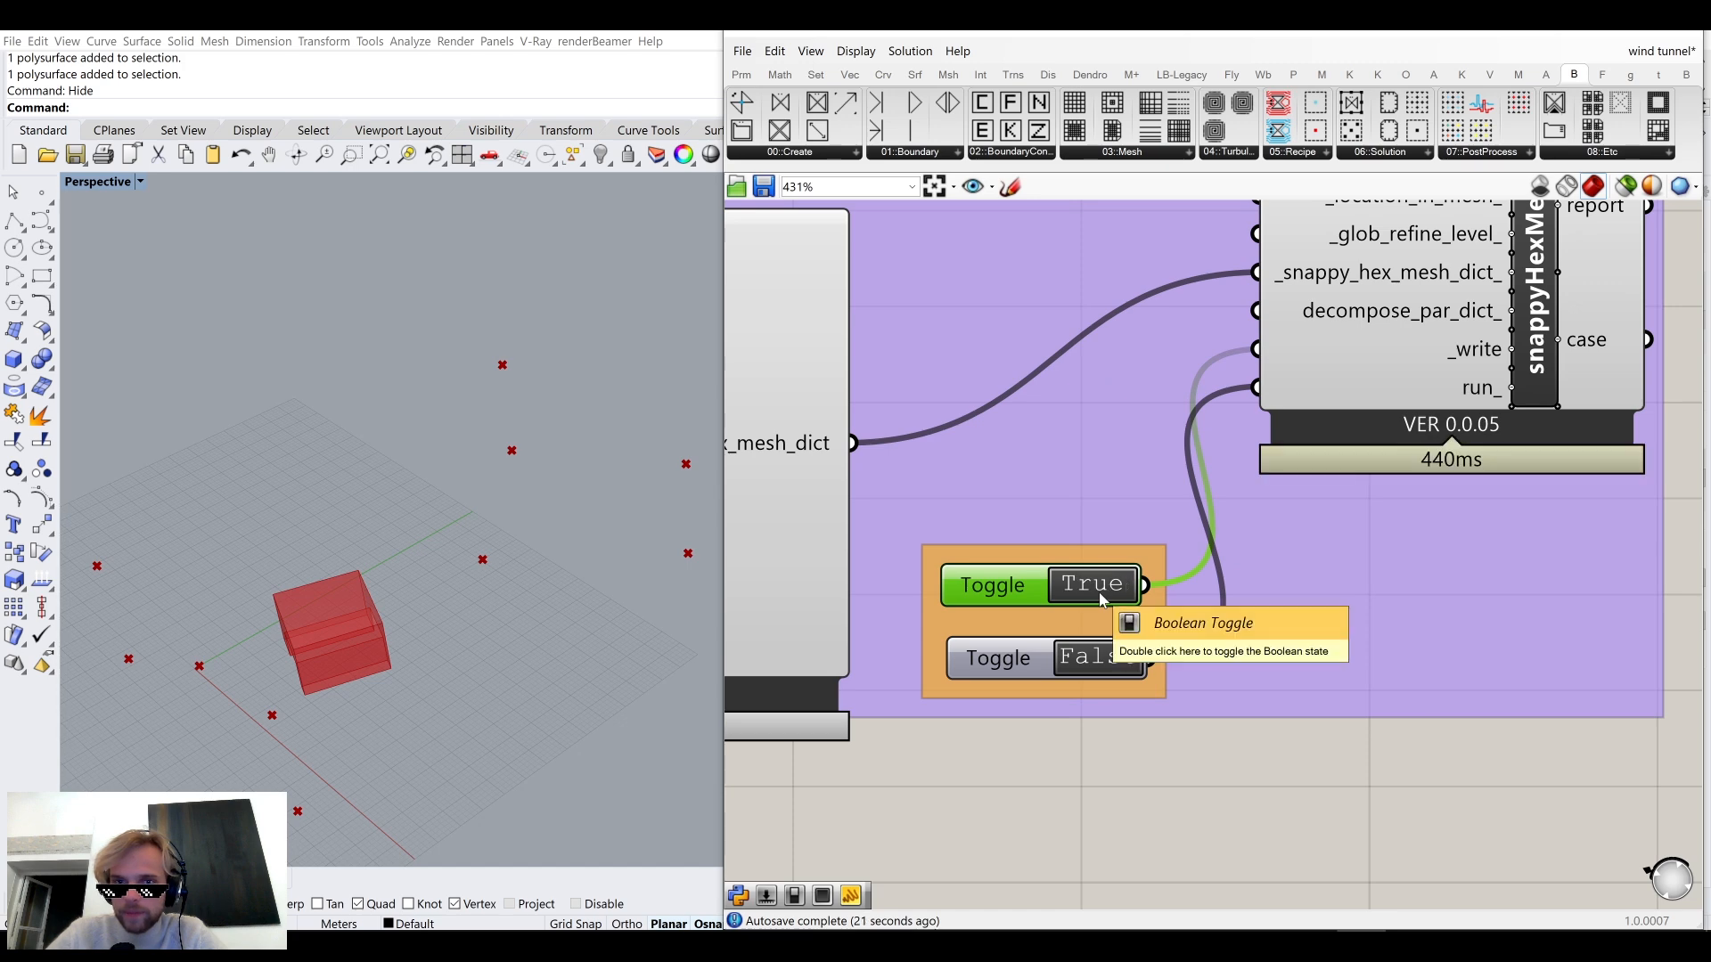
double_click(1084, 670)
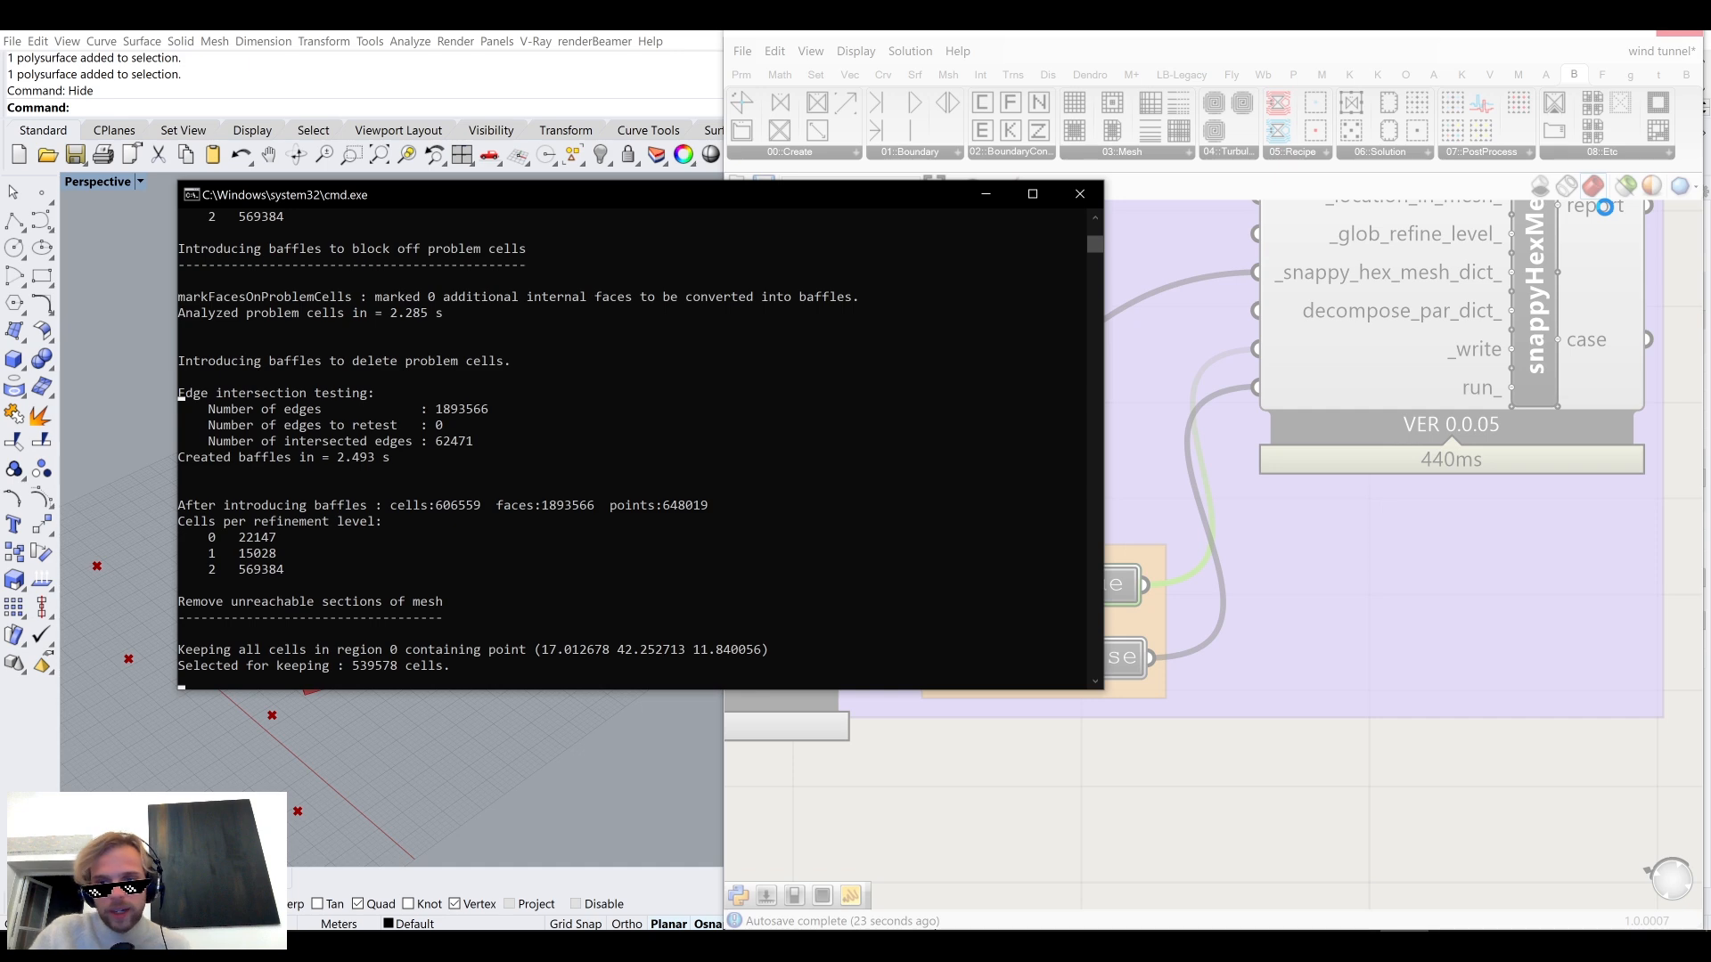
Open Task Manager beside the running snappyHexMesh console and view the CPU performance graphs.
right_click(1470, 946)
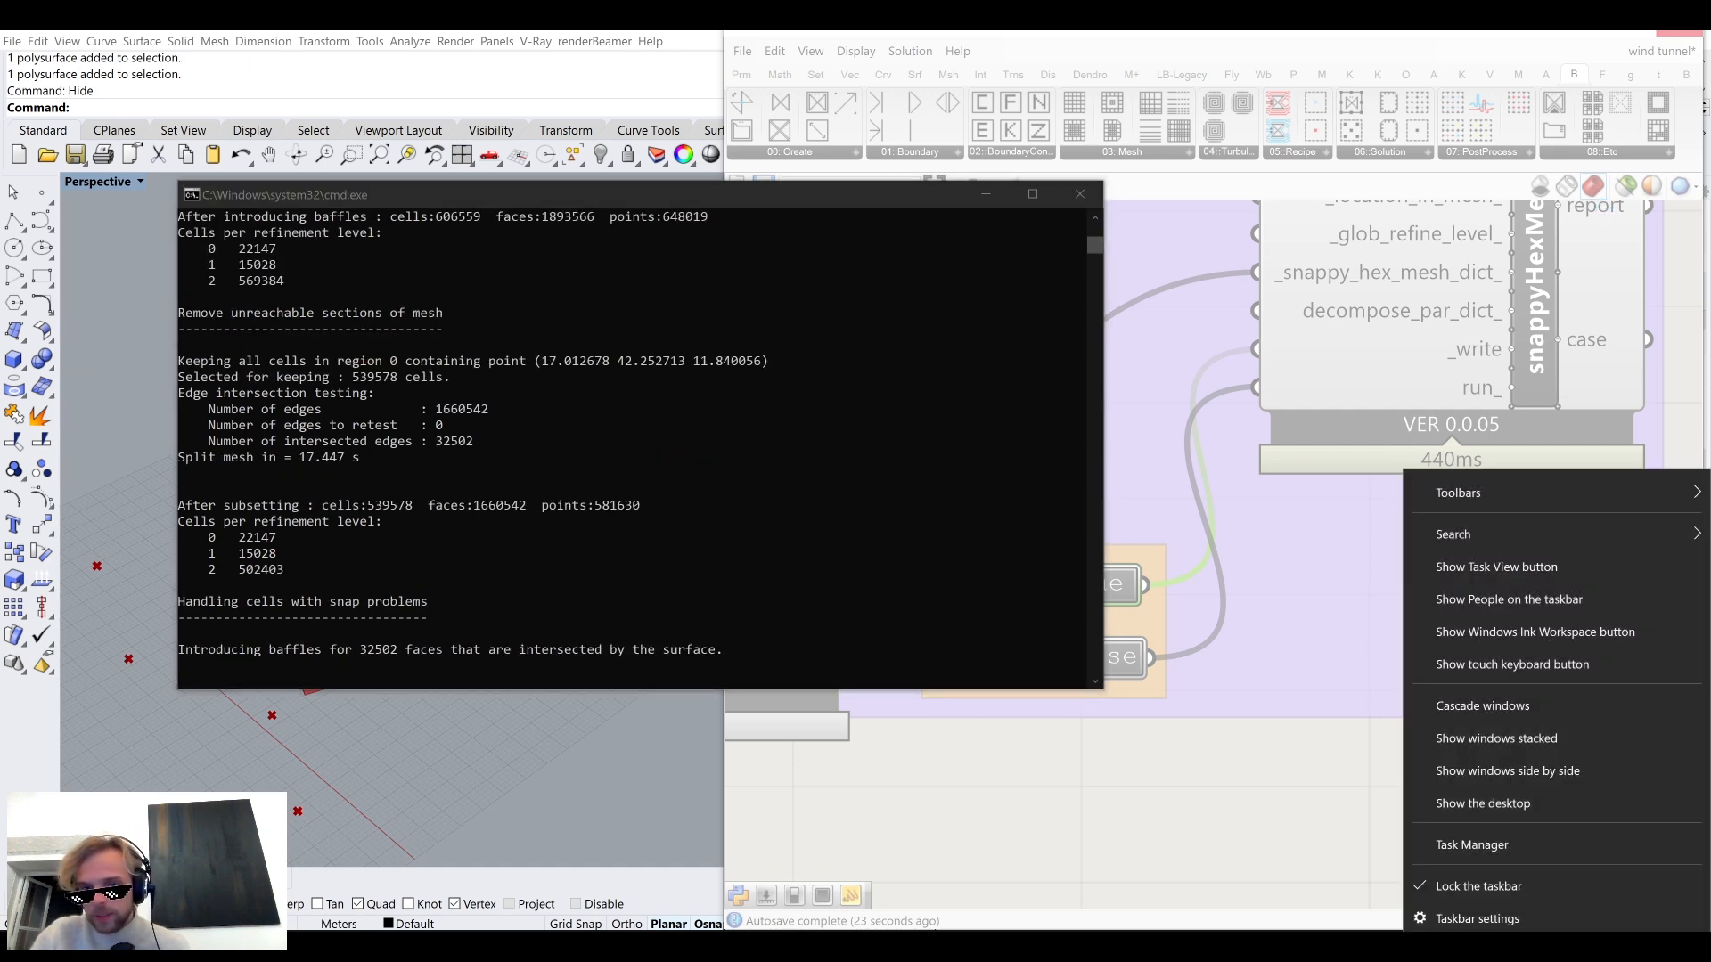
click(1470, 847)
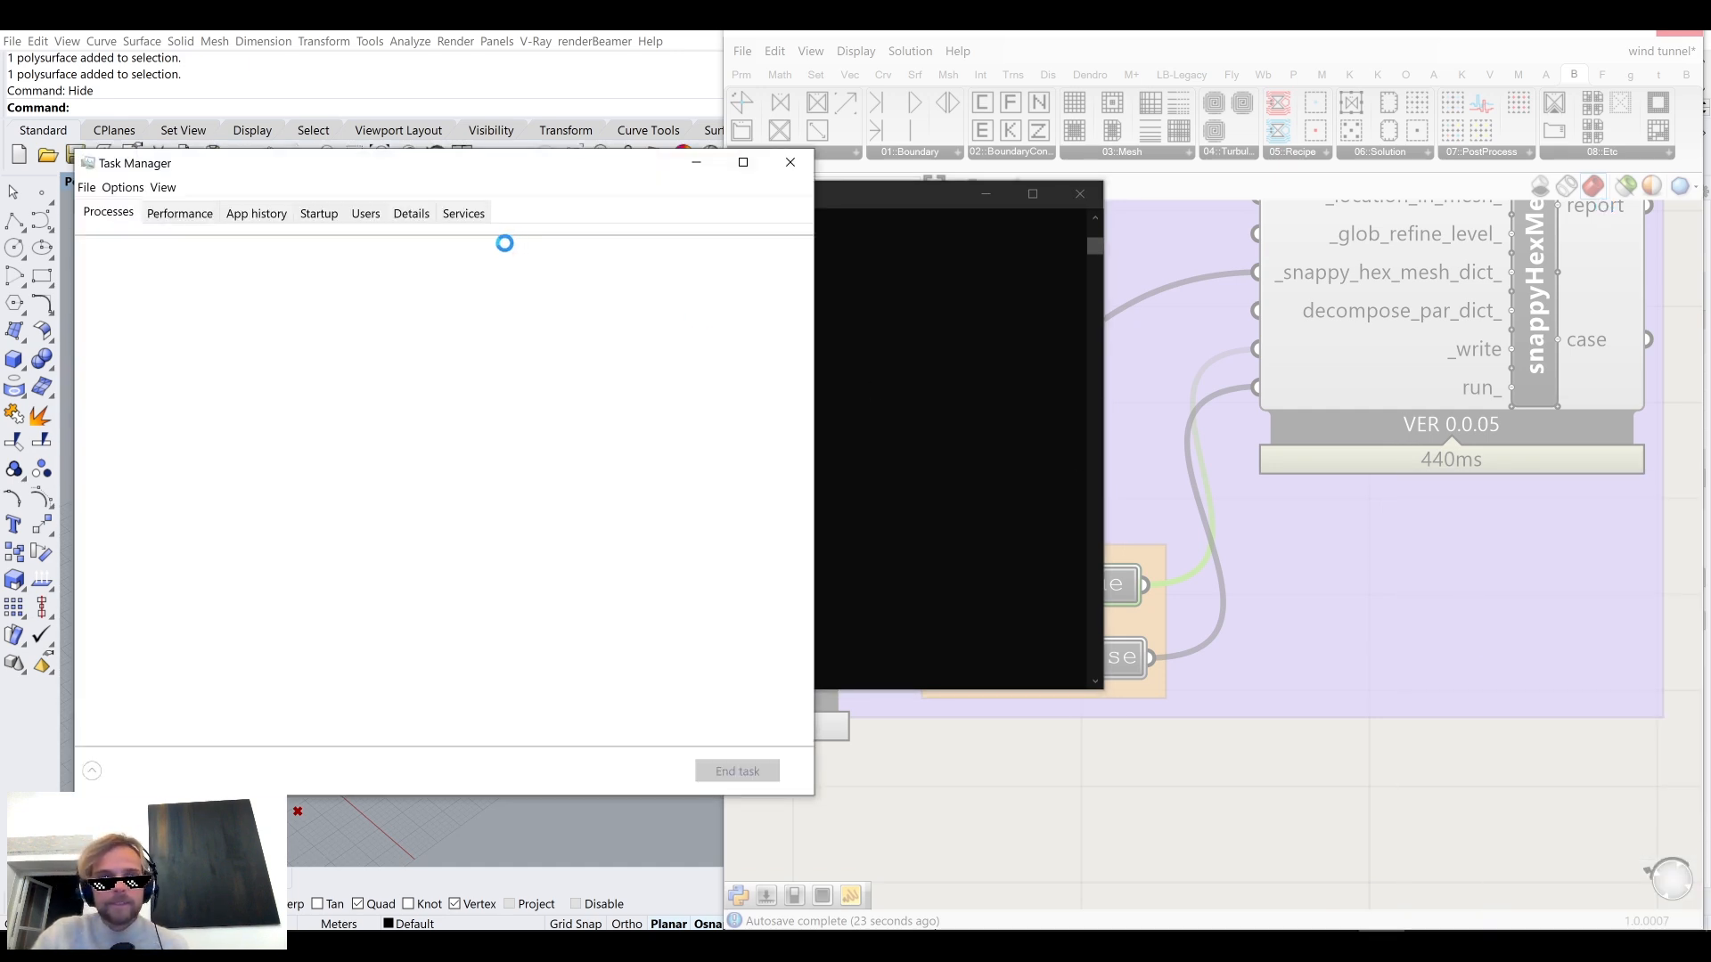
drag(398, 179, 1256, 127)
drag(760, 204, 576, 233)
drag(1233, 111, 1191, 130)
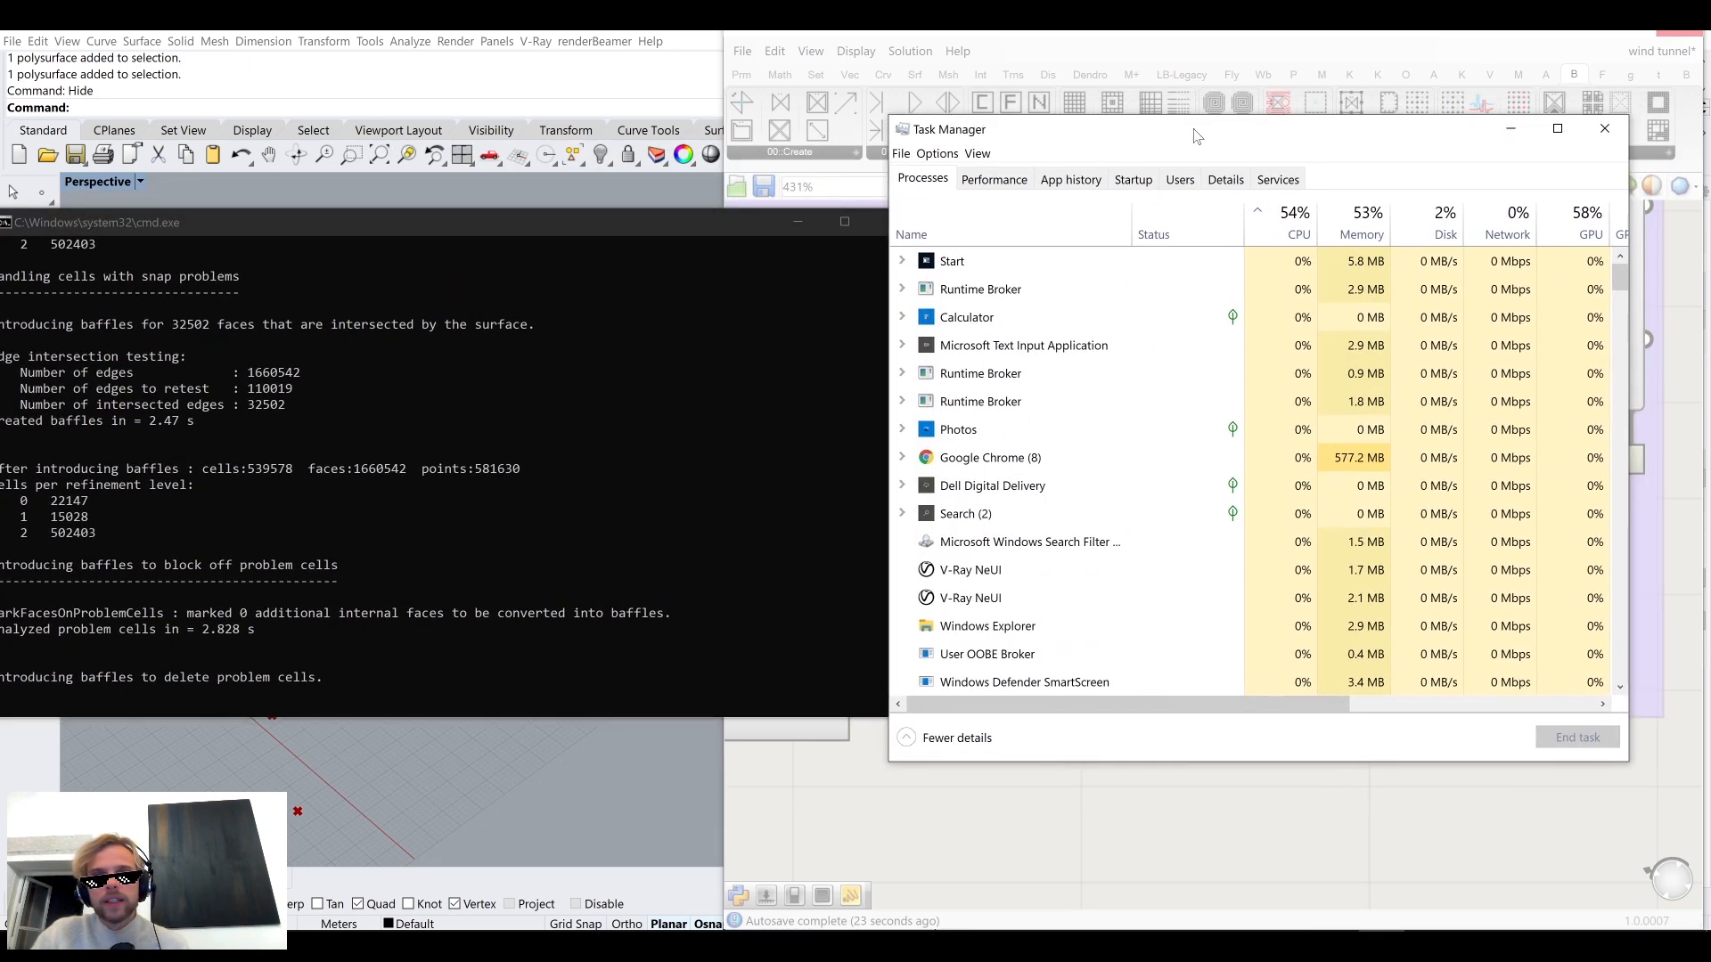
click(1010, 182)
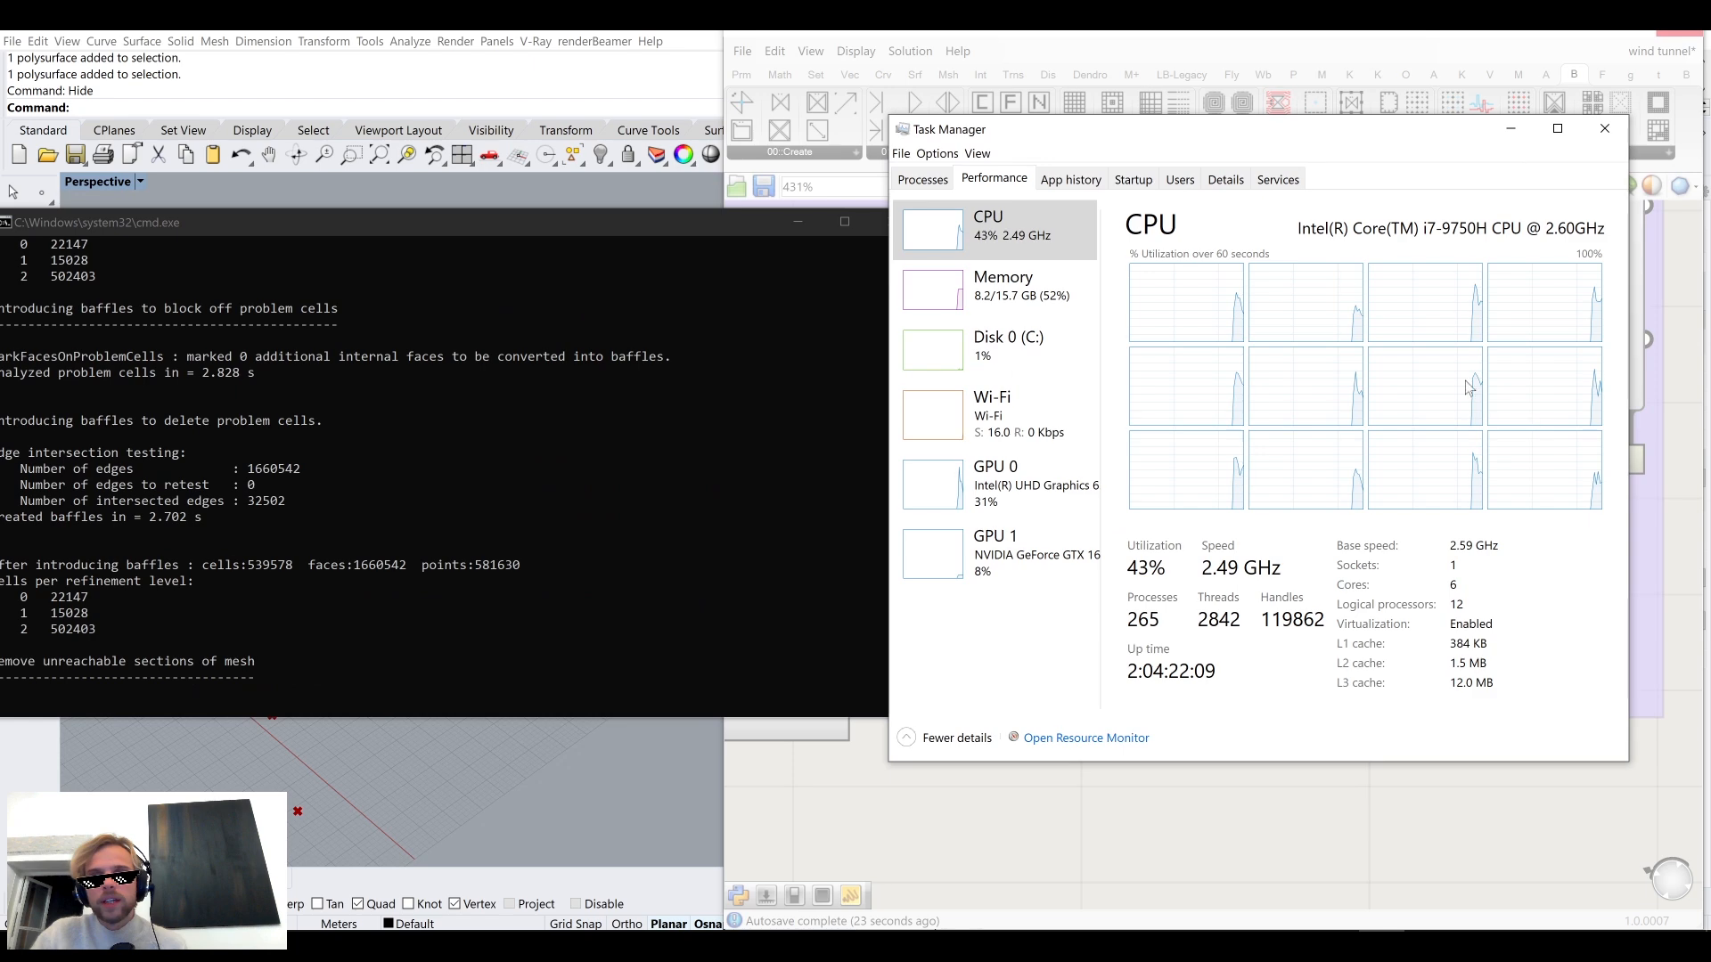
drag(685, 237, 710, 229)
drag(1238, 135, 1286, 155)
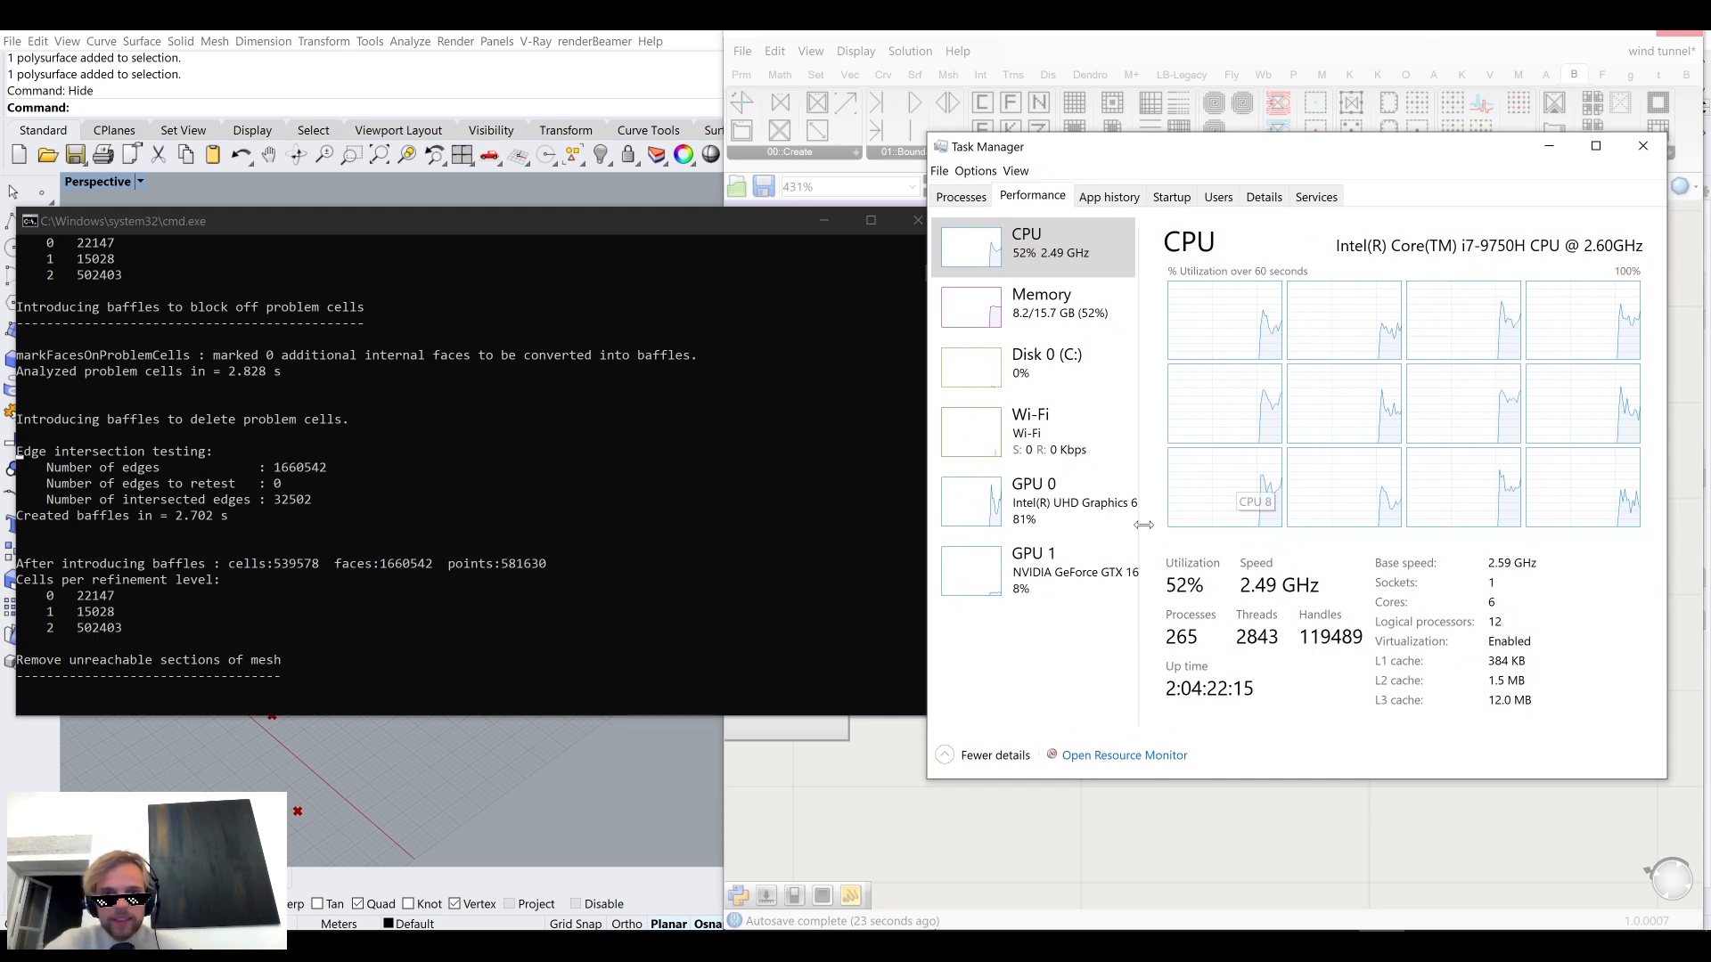
Check the memory and CPU usage in Task Manager, look through its startup and user listings, and close it.
click(1038, 304)
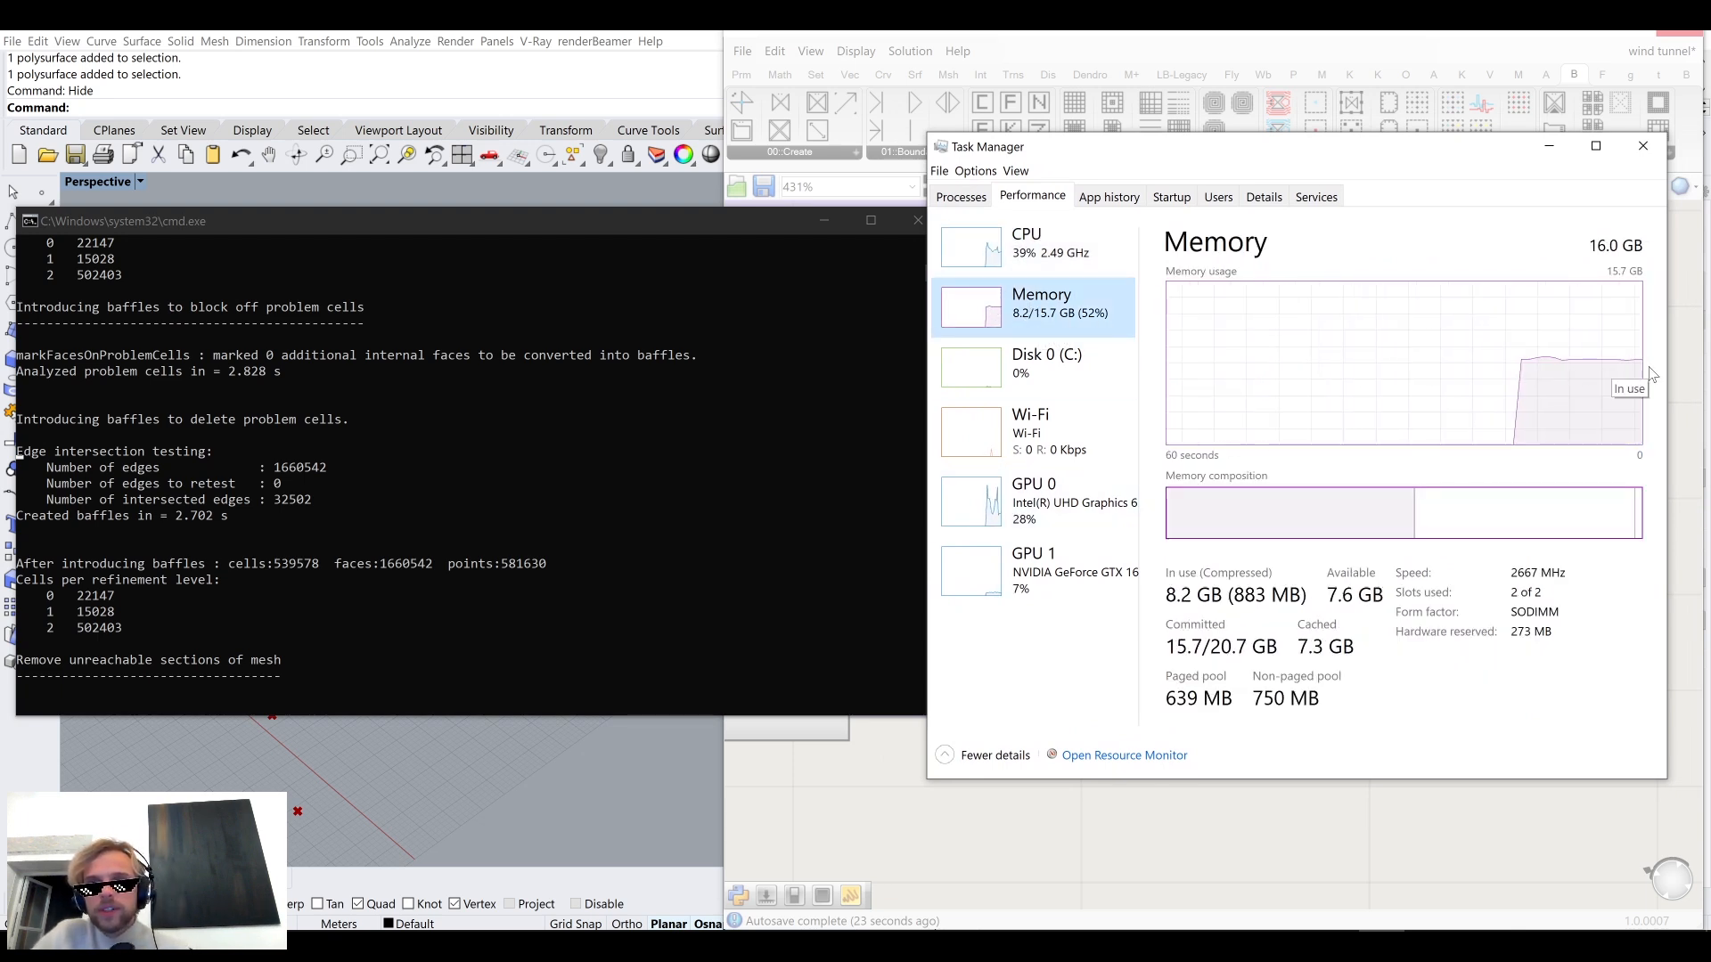
key(Up)
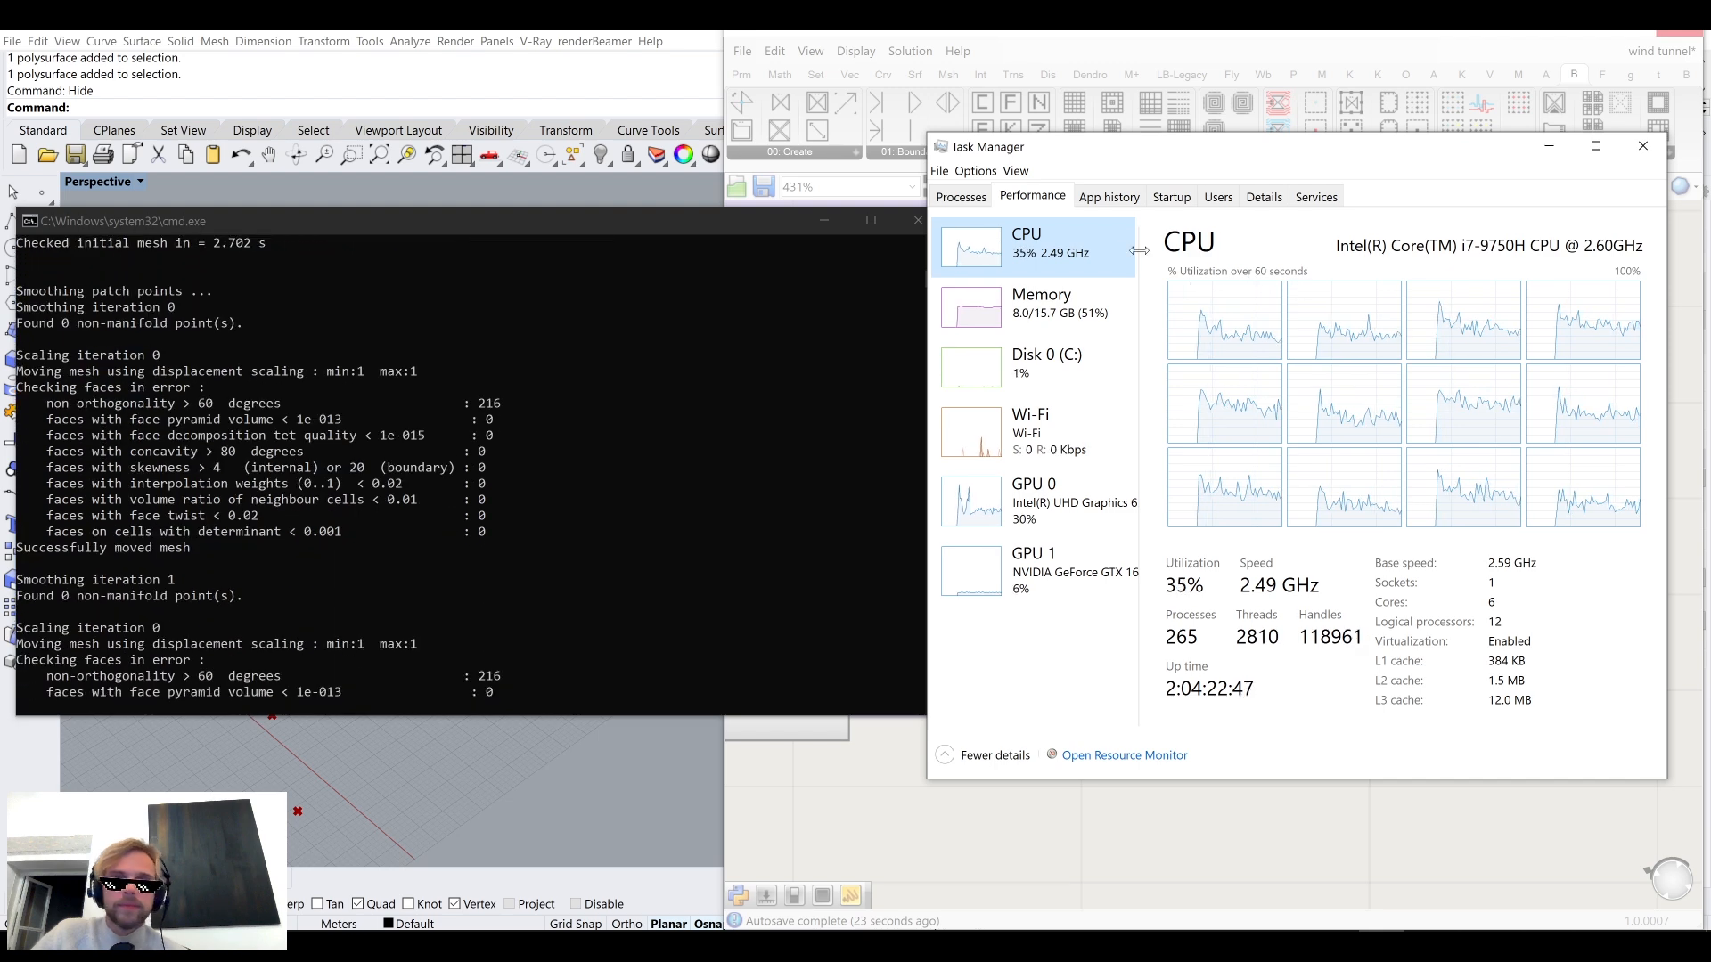
click(1102, 198)
click(1172, 198)
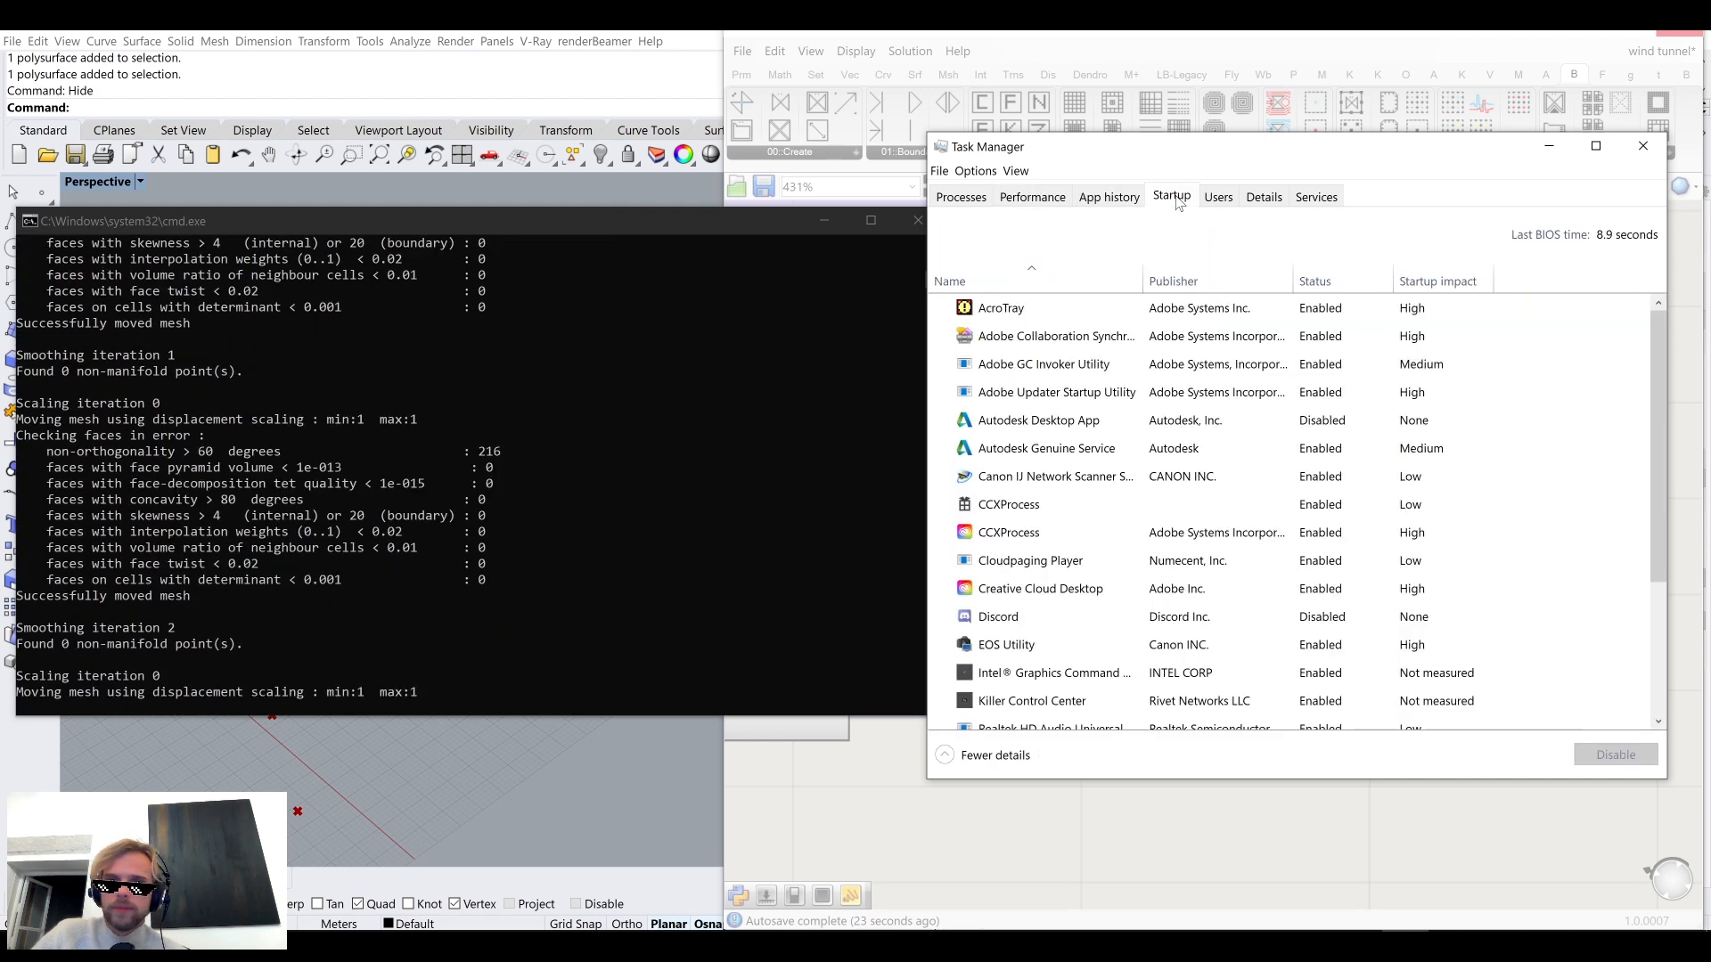
click(1218, 198)
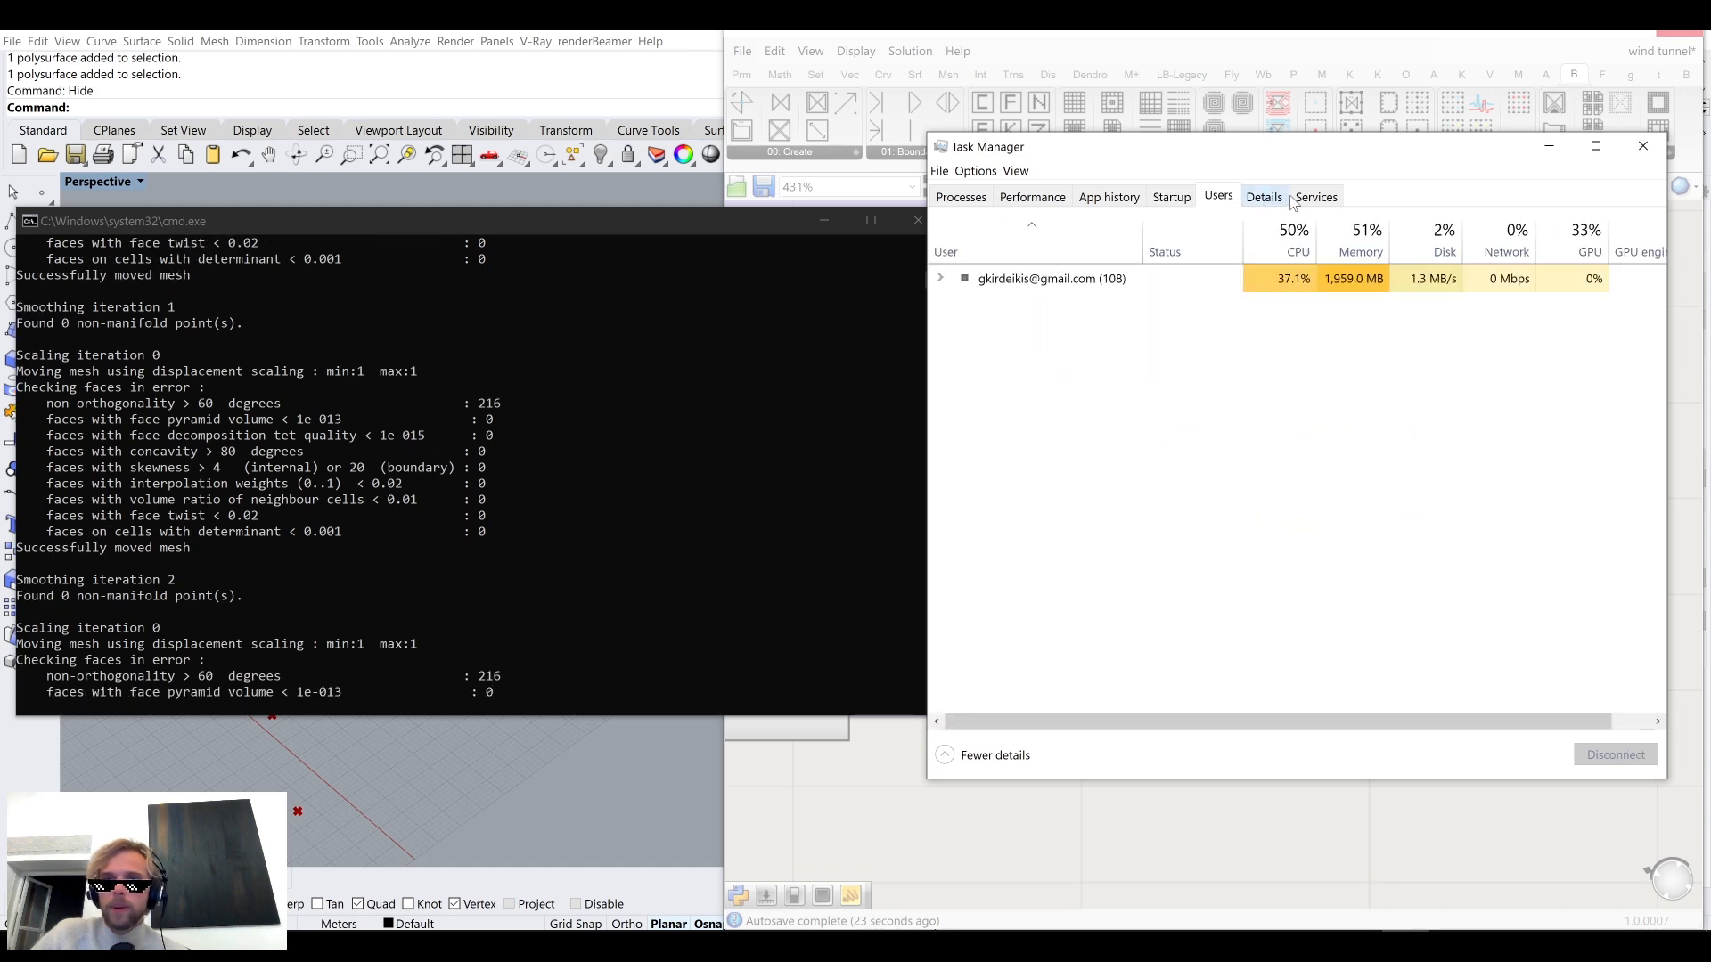
click(1642, 145)
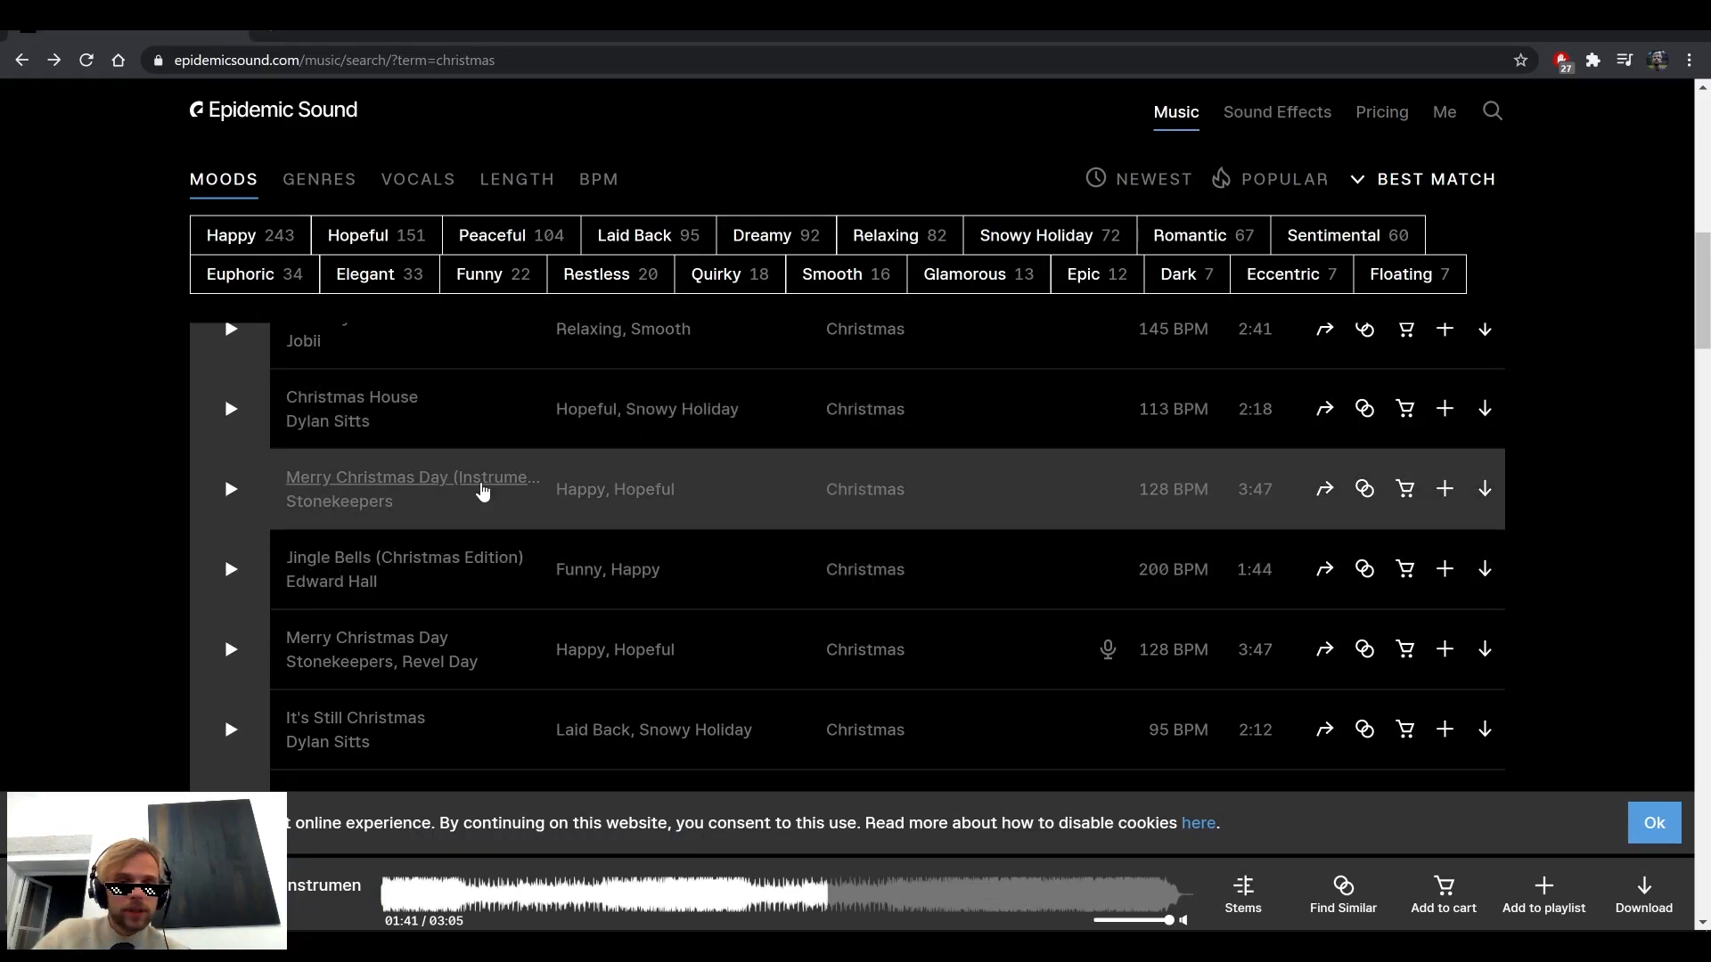
Switch to Epidemic Sound in the browser, look through the Christmas tracks and play "On Christmas Eve".
scroll(502, 494, down, 3)
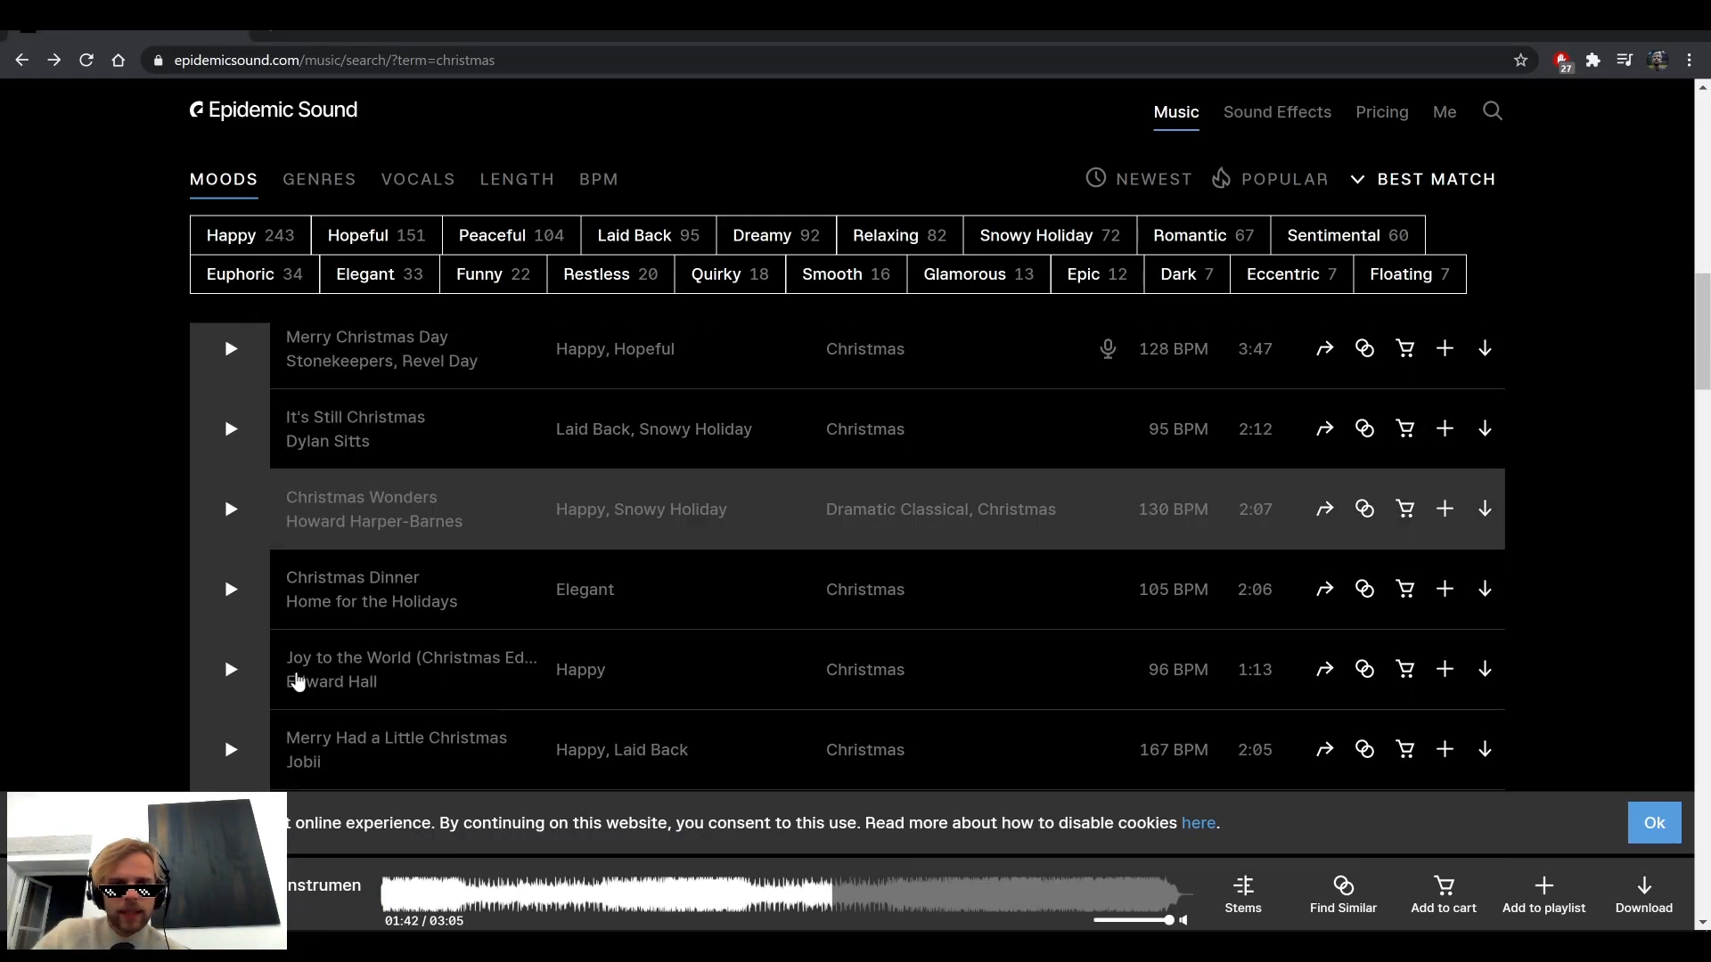
scroll(230, 637, down, 5)
scroll(230, 636, up, 2)
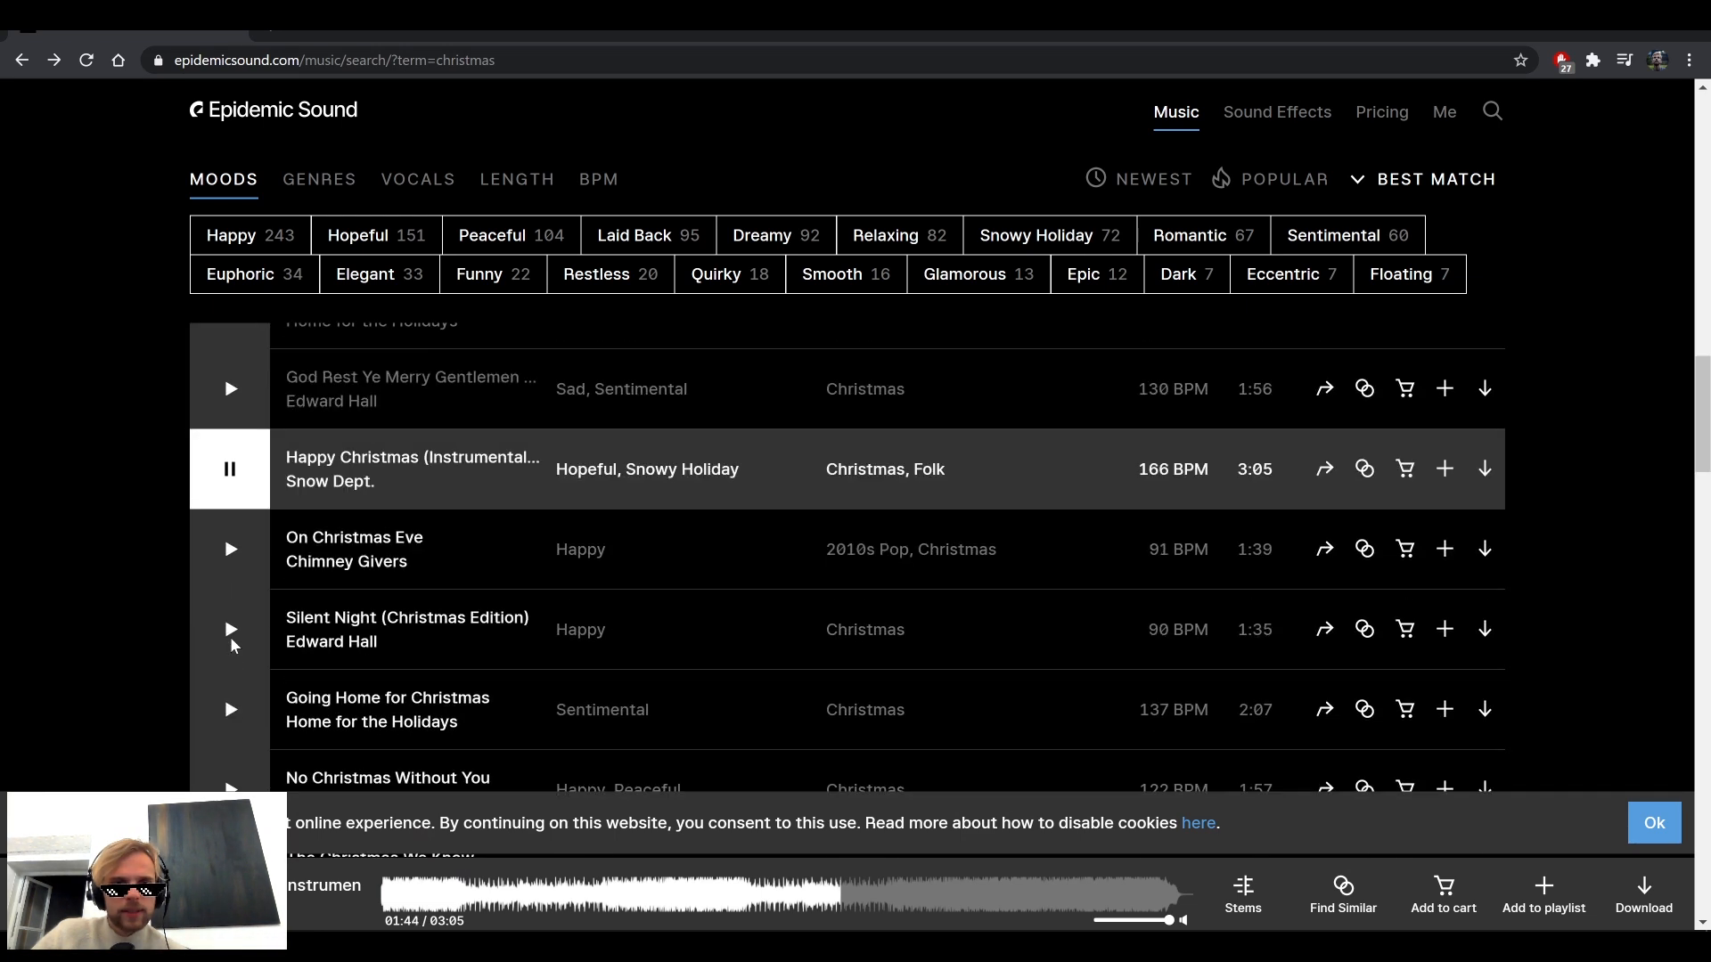
click(206, 563)
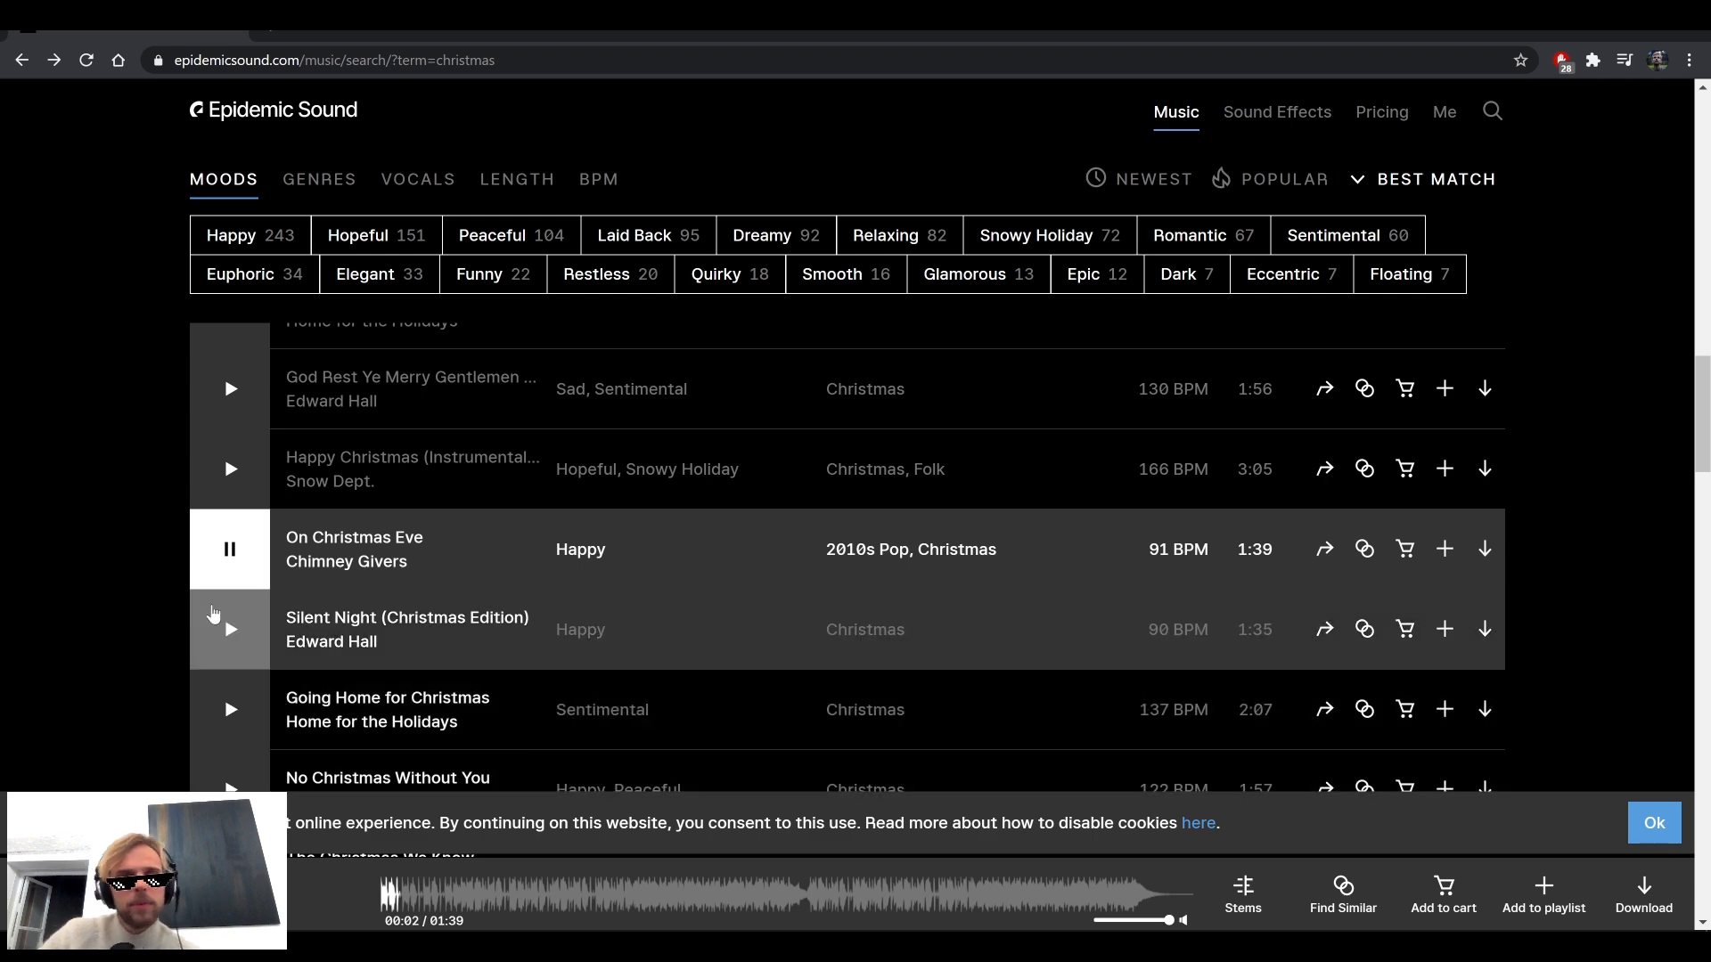
scroll(459, 550, up, 3)
scroll(458, 545, up, 10)
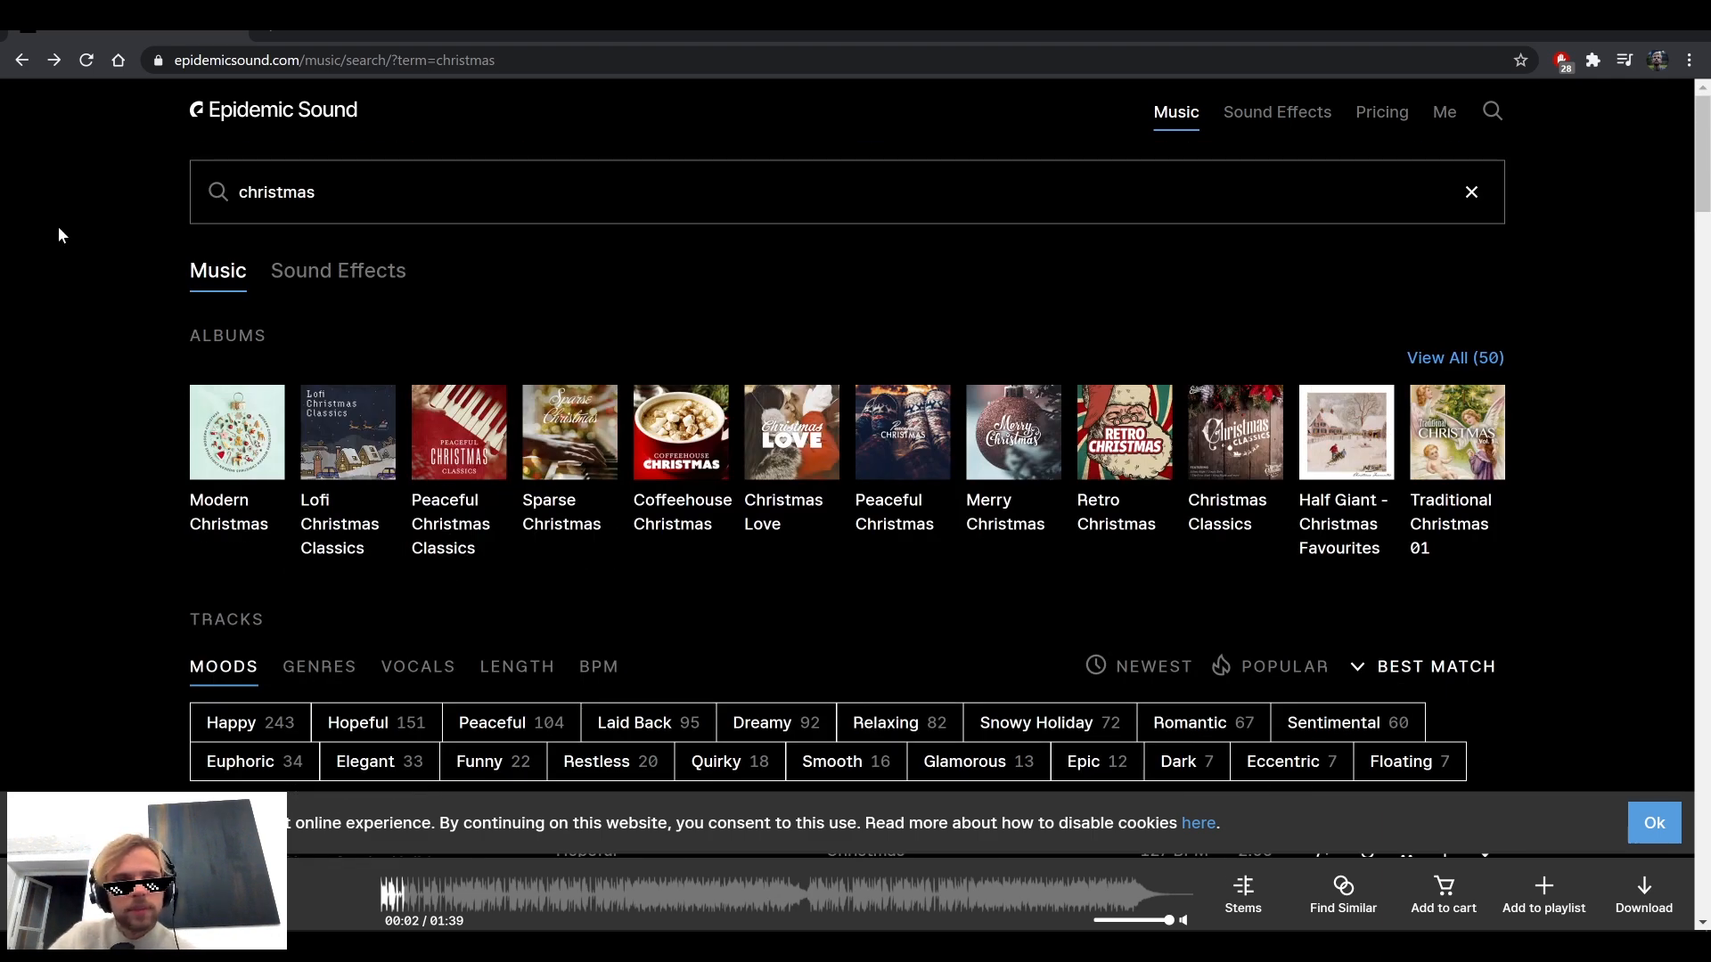
Preview the featured track "Leaving Serengeti" from around its first minute, and play "Hot Nights" from the Hip Hop genre.
click(267, 126)
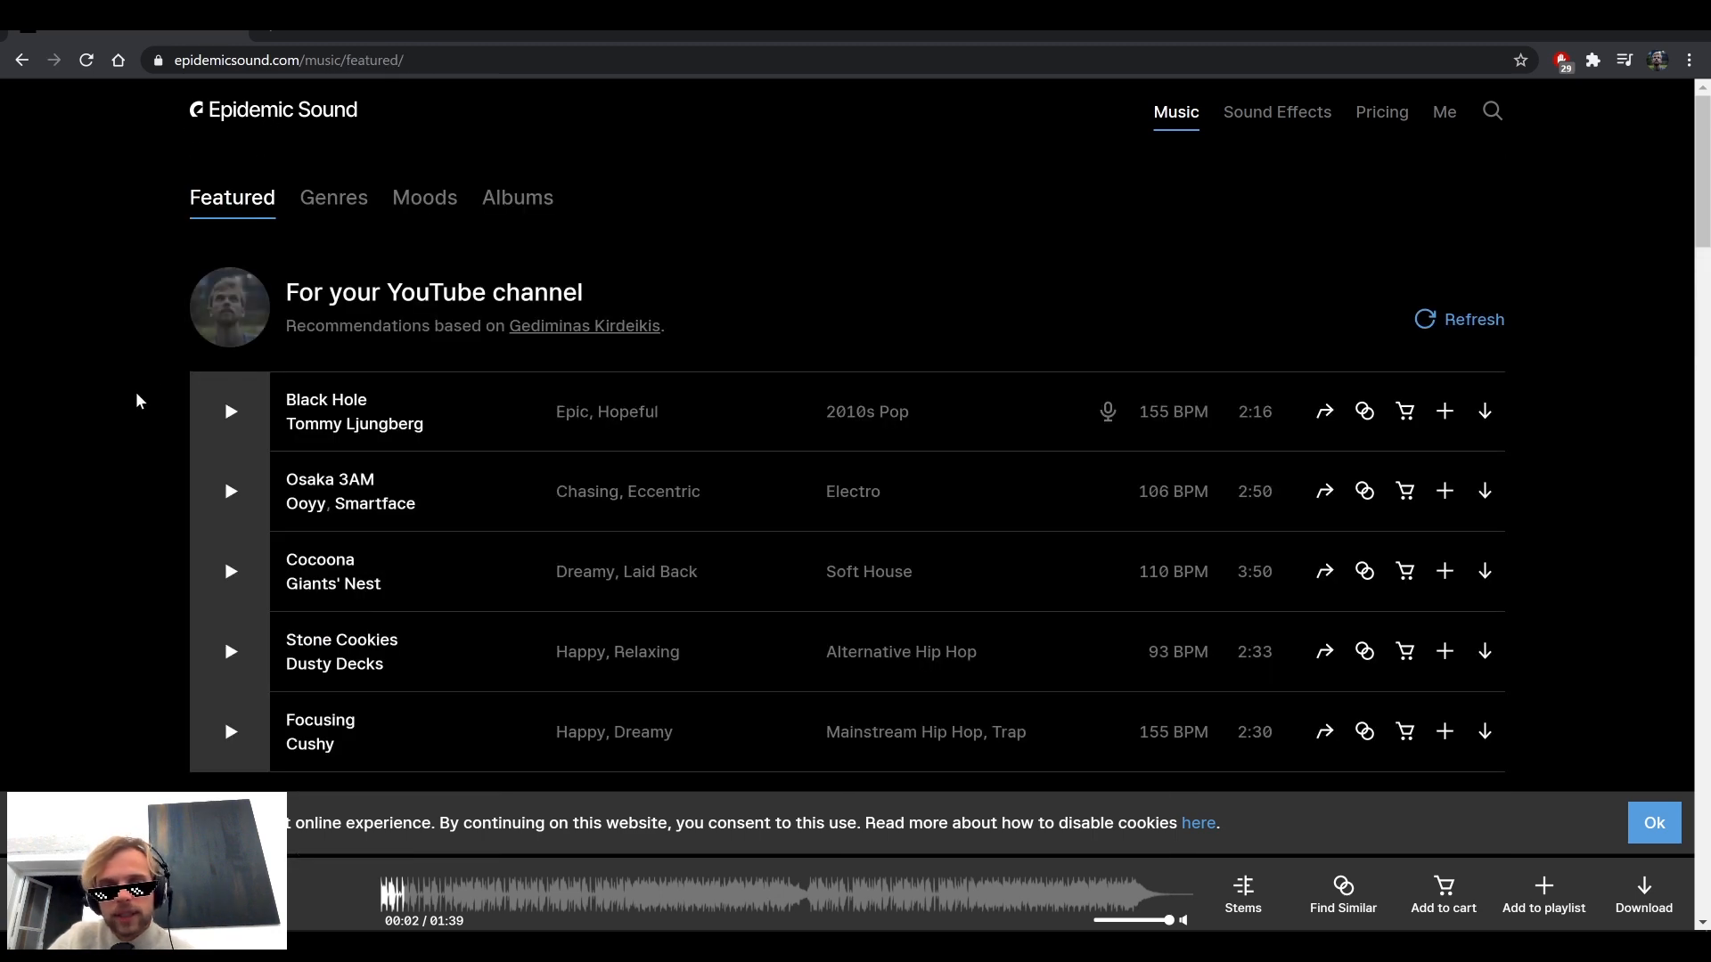
click(239, 125)
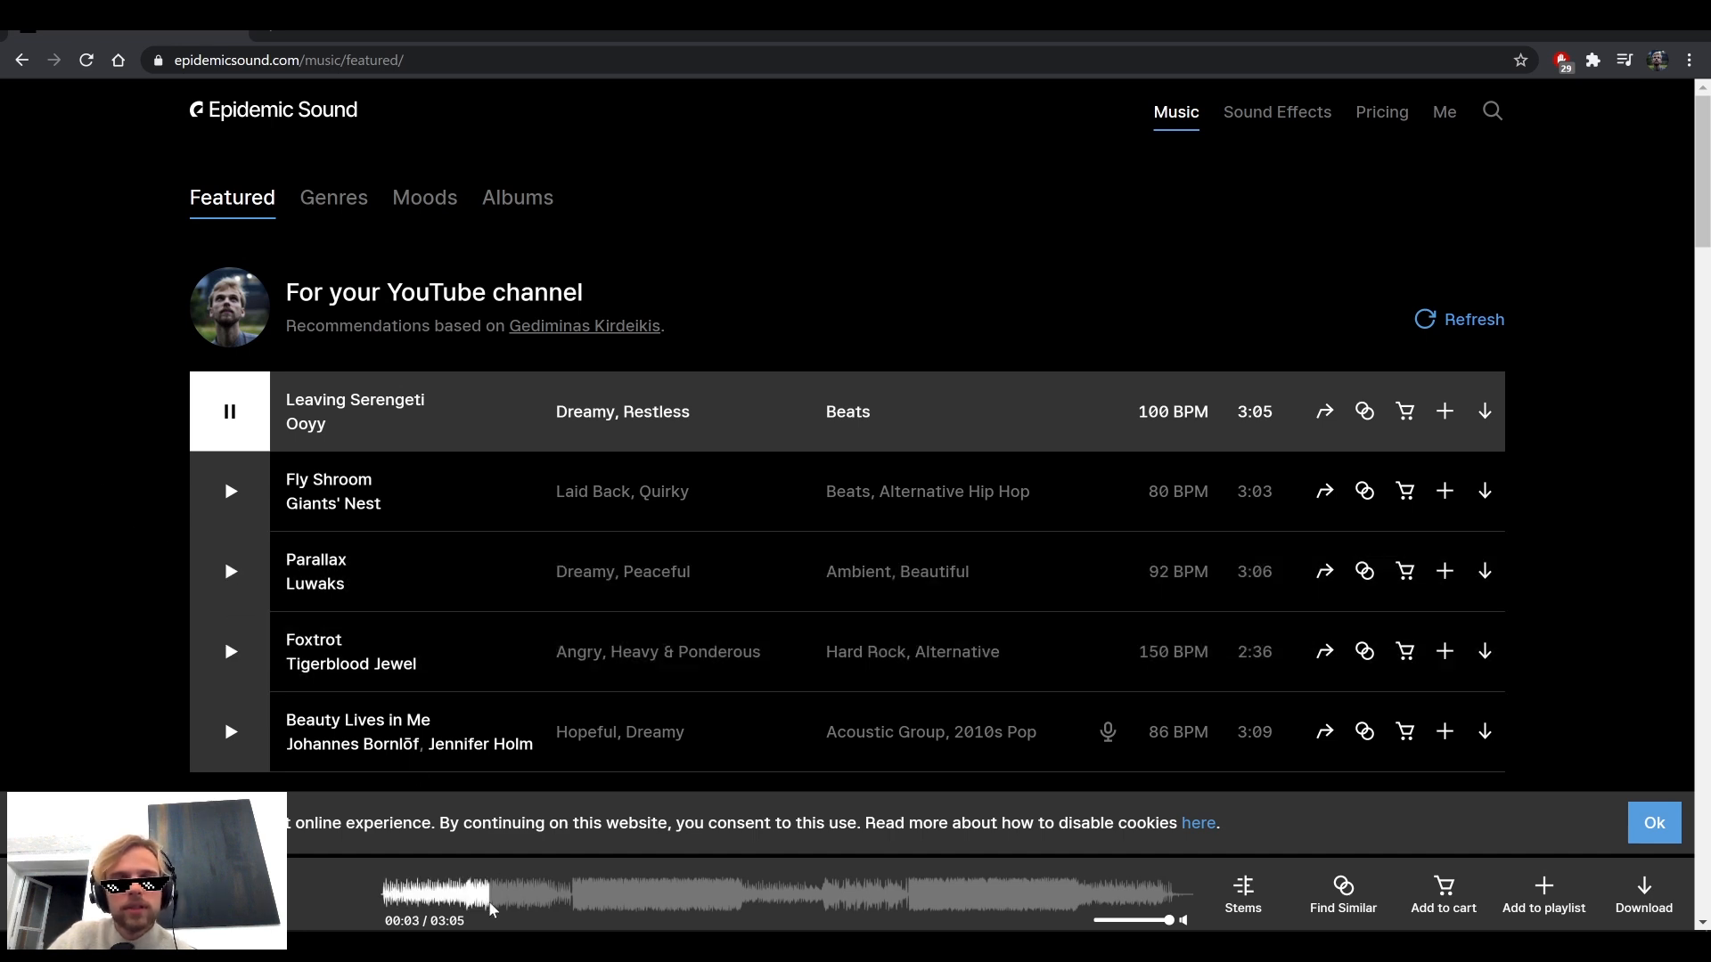
click(640, 911)
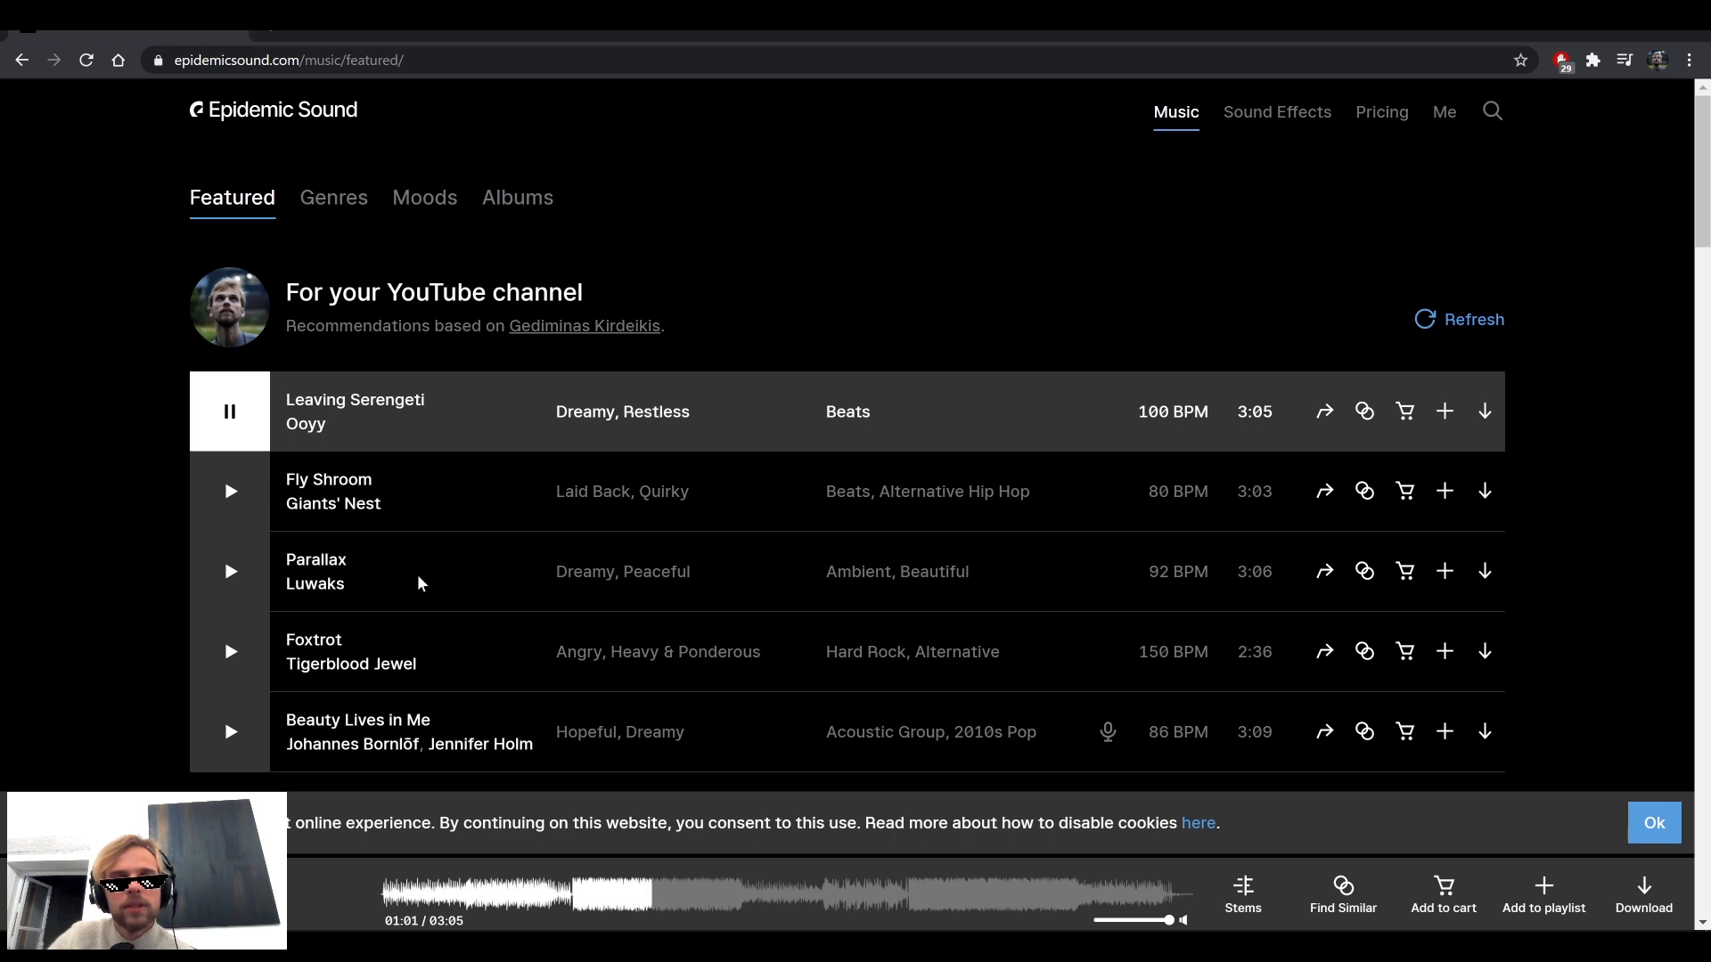
click(331, 201)
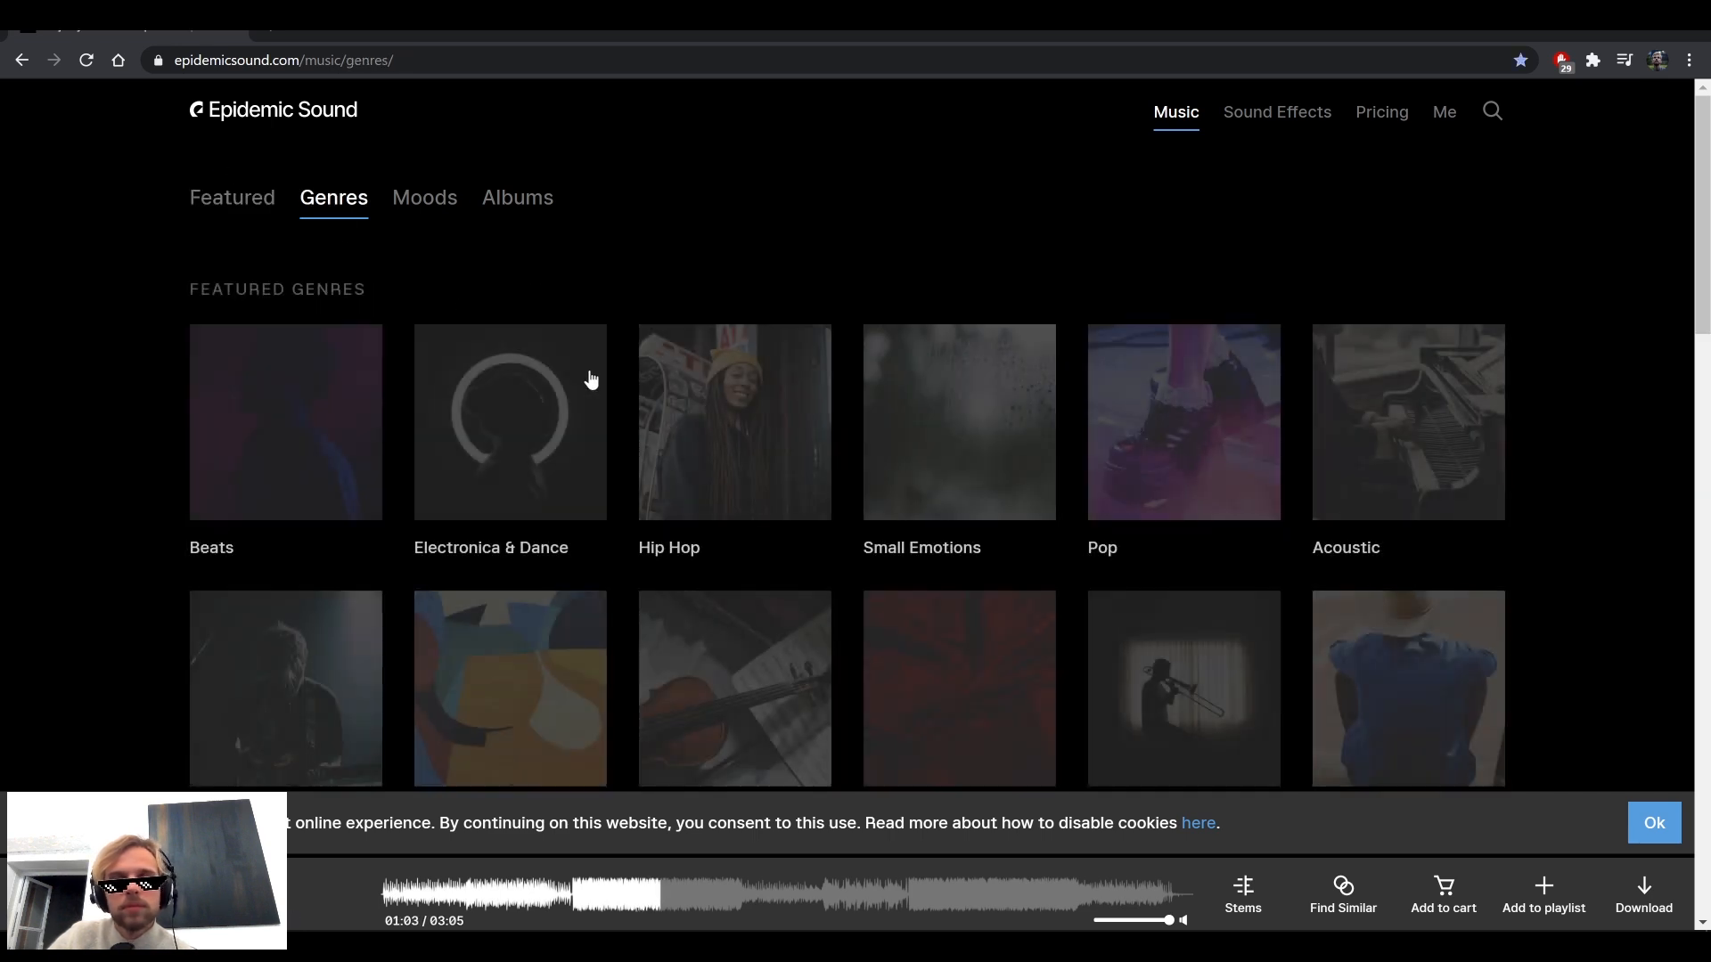
click(739, 479)
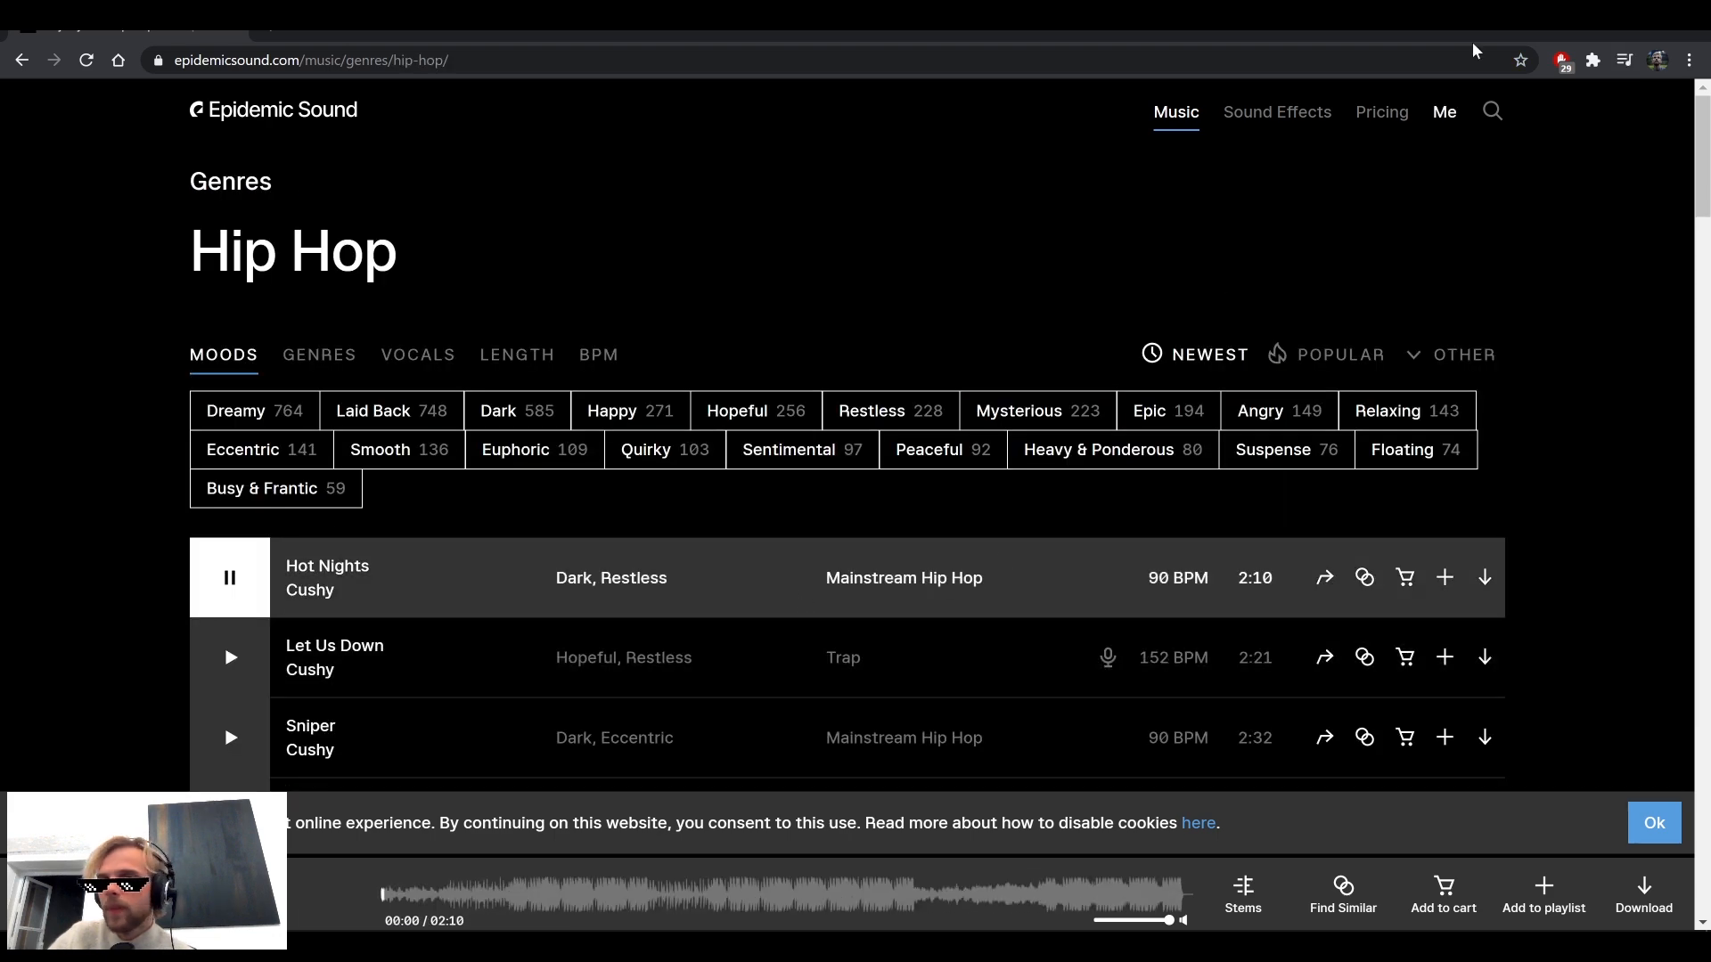
click(493, 898)
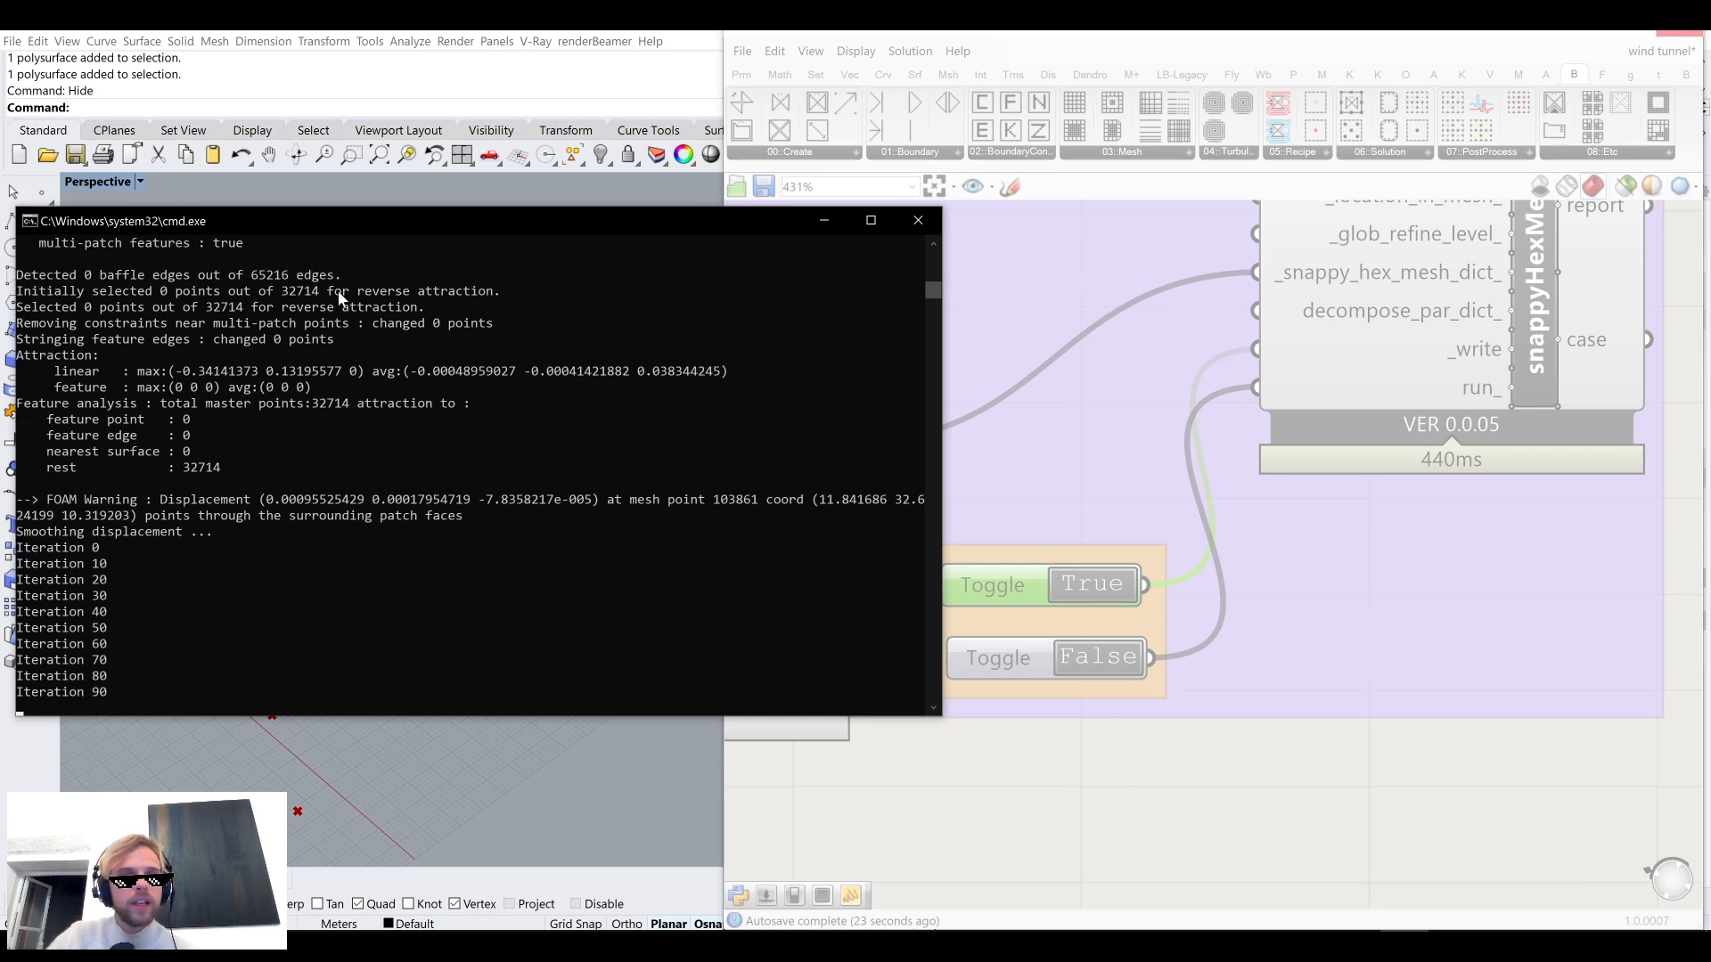
Return to the Grasshopper definition and inspect the snappyHexMesh component's run time and case output.
drag(435, 220, 542, 188)
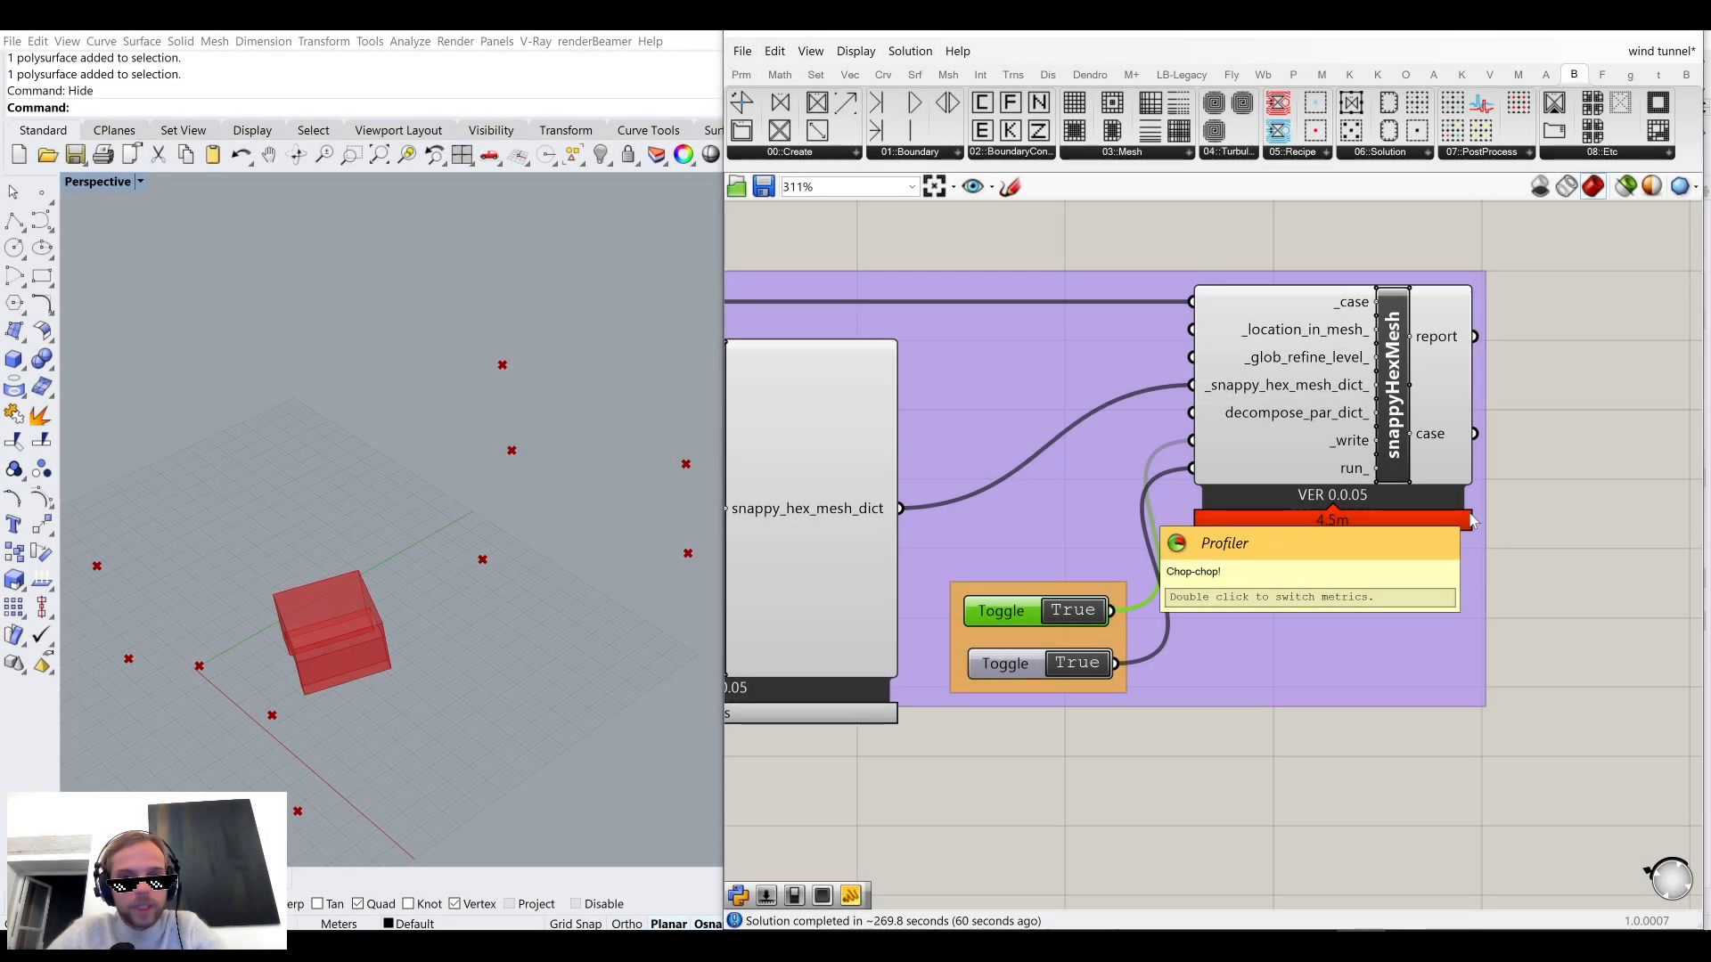
right_drag(1316, 542, 1163, 581)
scroll(1167, 570, up, 3)
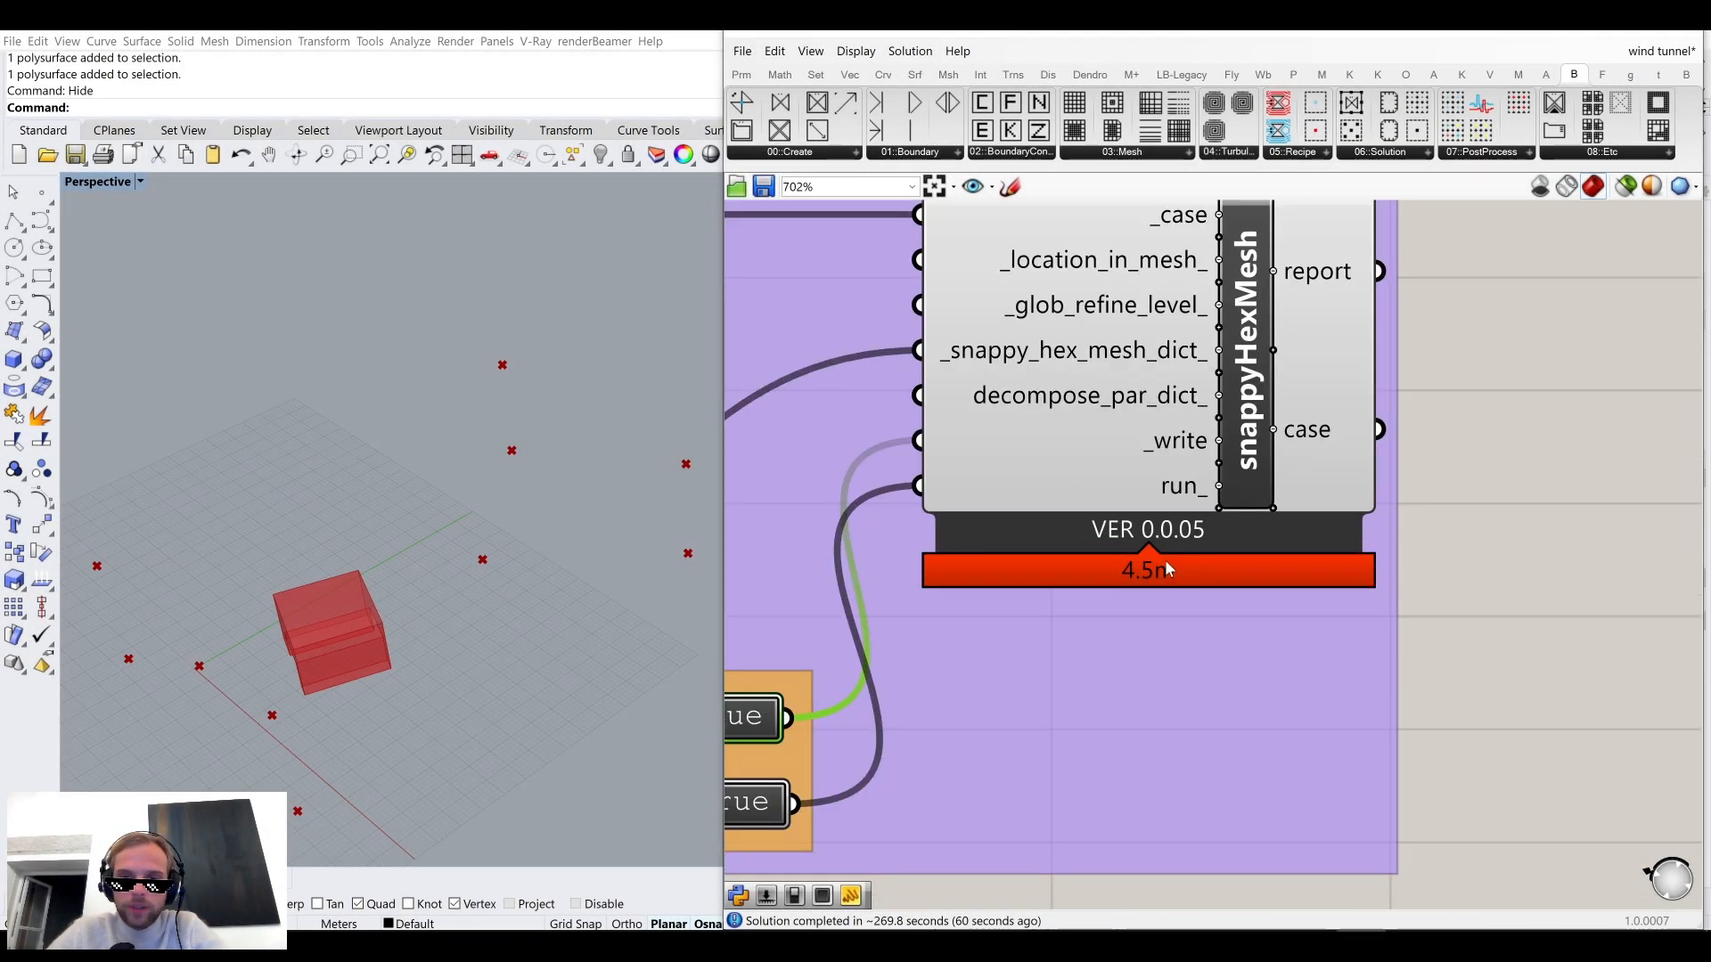
scroll(435, 583, down, 4)
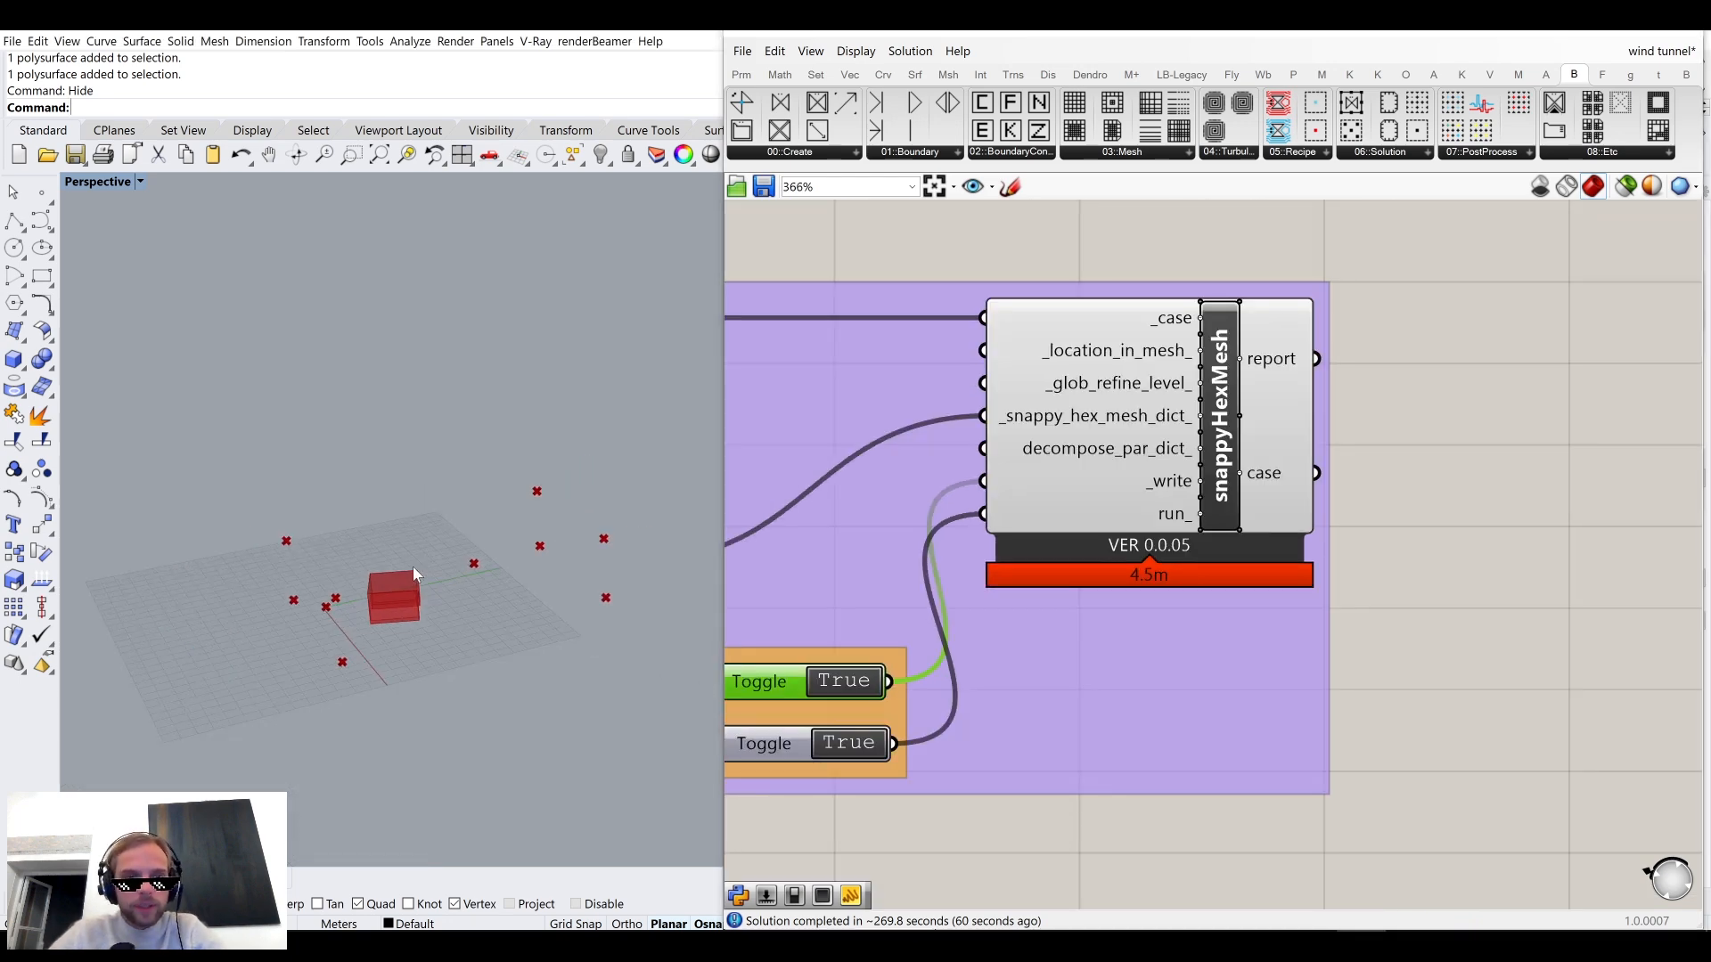
mouse_move(1292, 482)
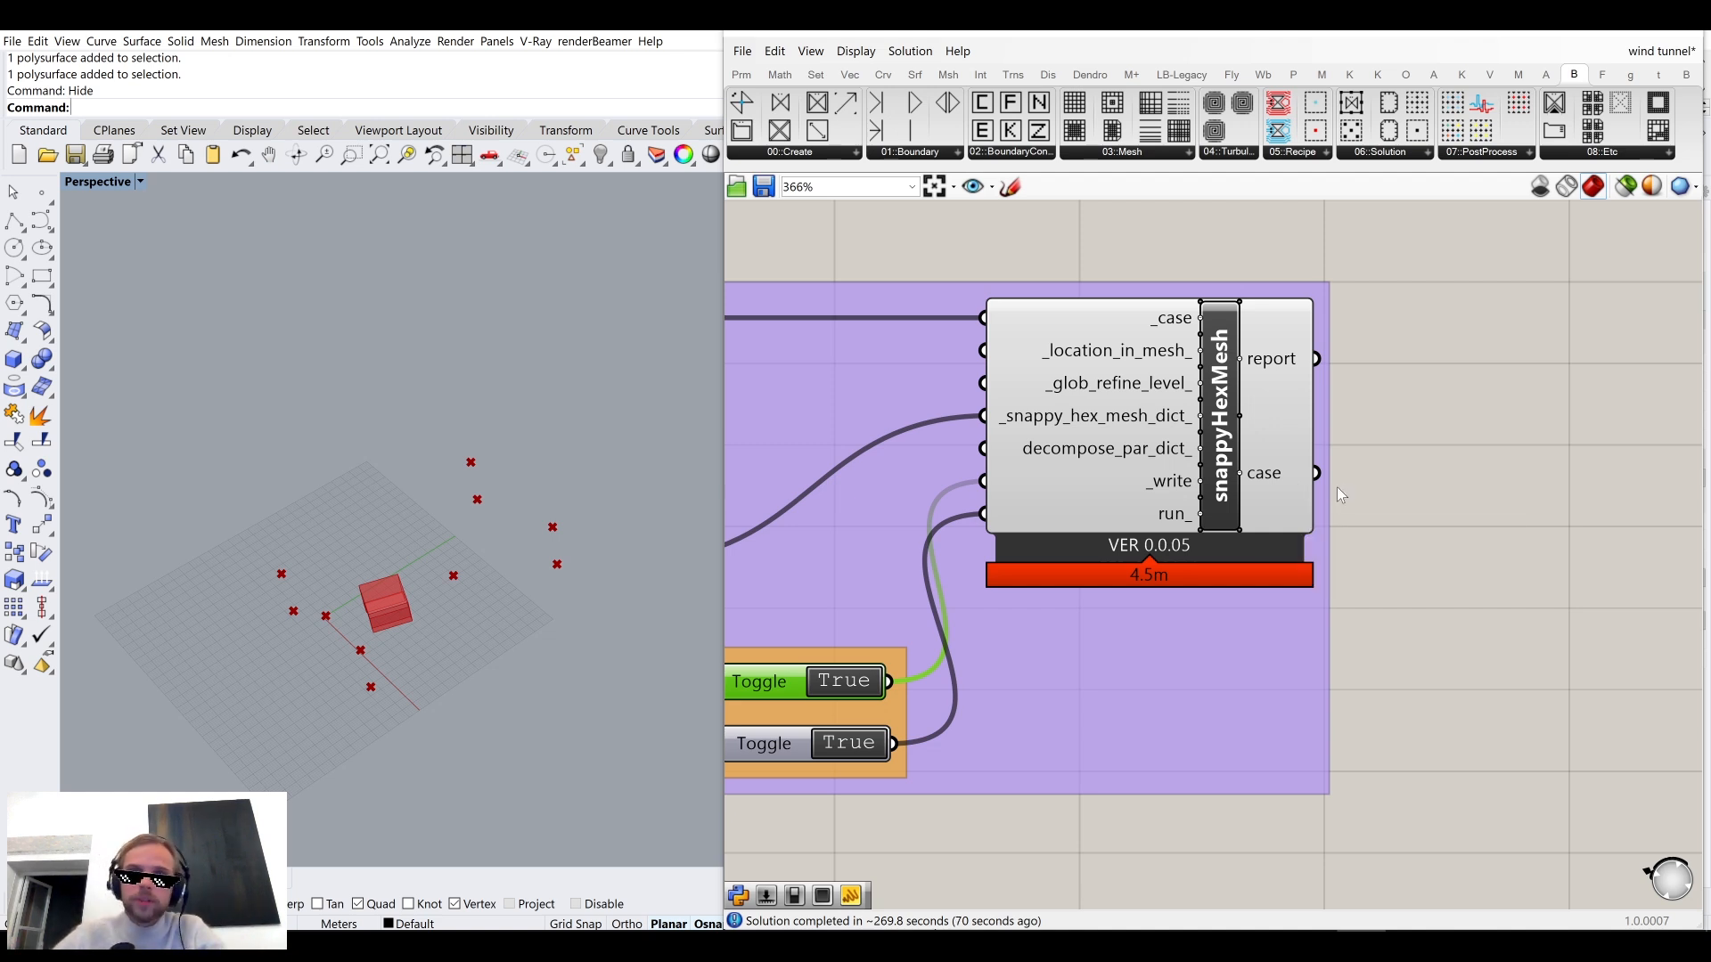
Place a Butterfly_Solution component beyond the snappyHexMesh group and wire snappyHexMesh's case output to its _case input.
scroll(1409, 490, down, 1)
right_drag(1409, 490, 1093, 412)
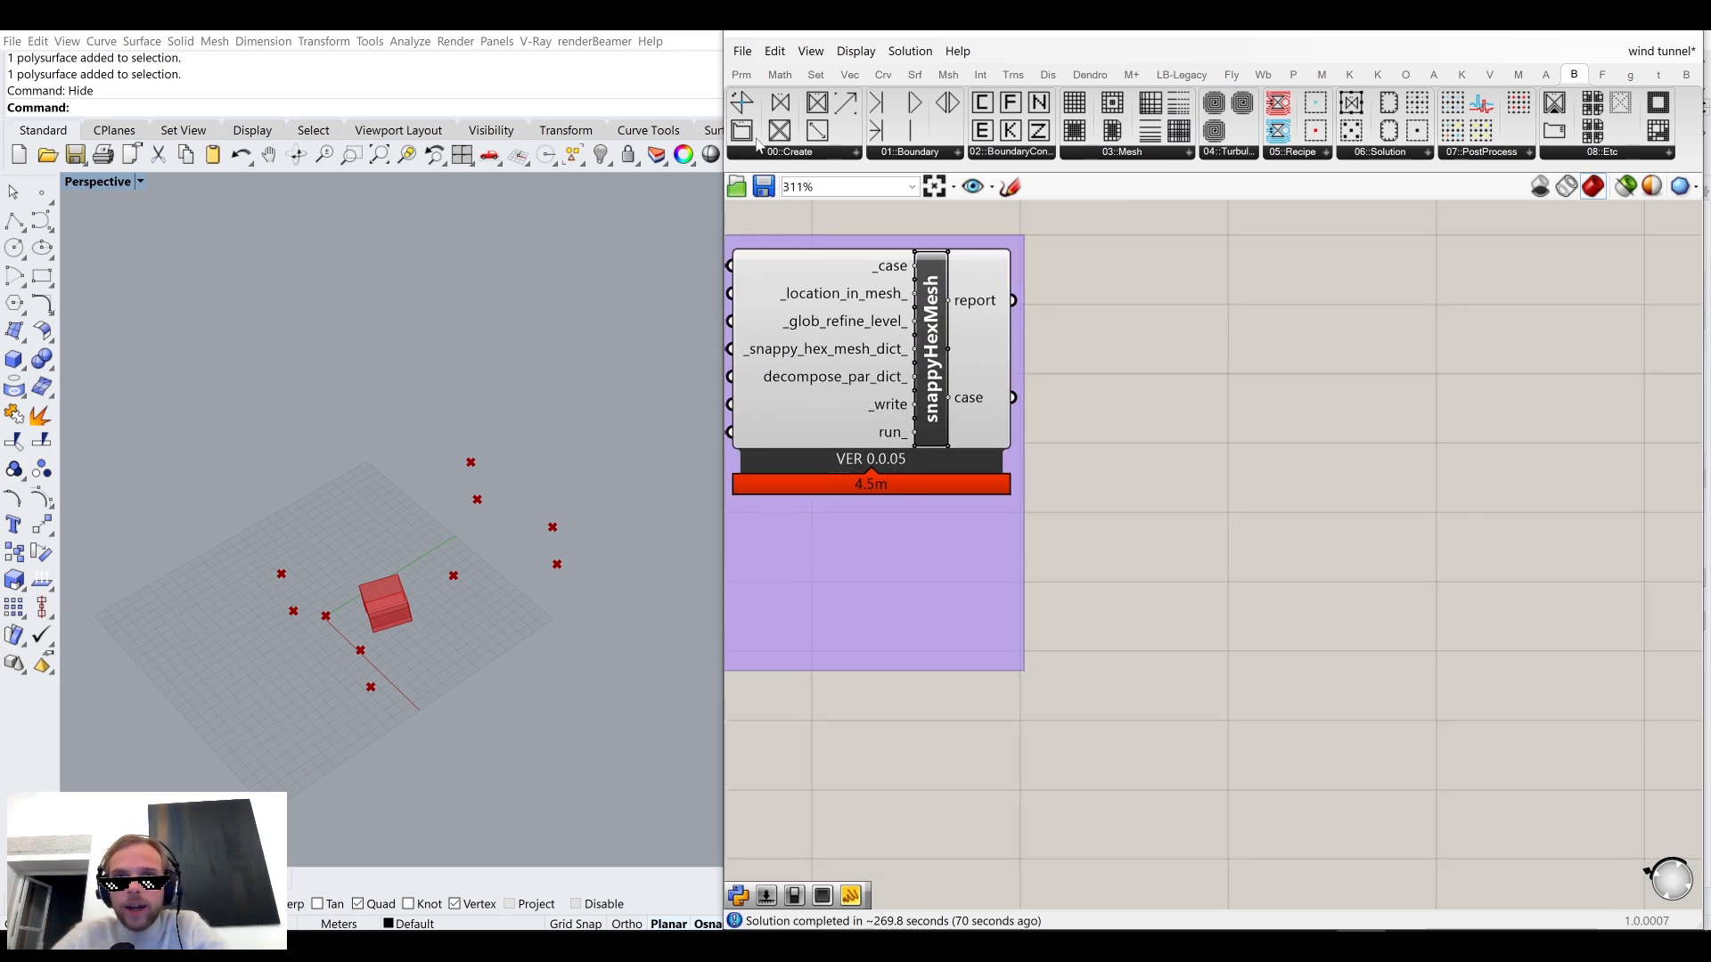
click(836, 153)
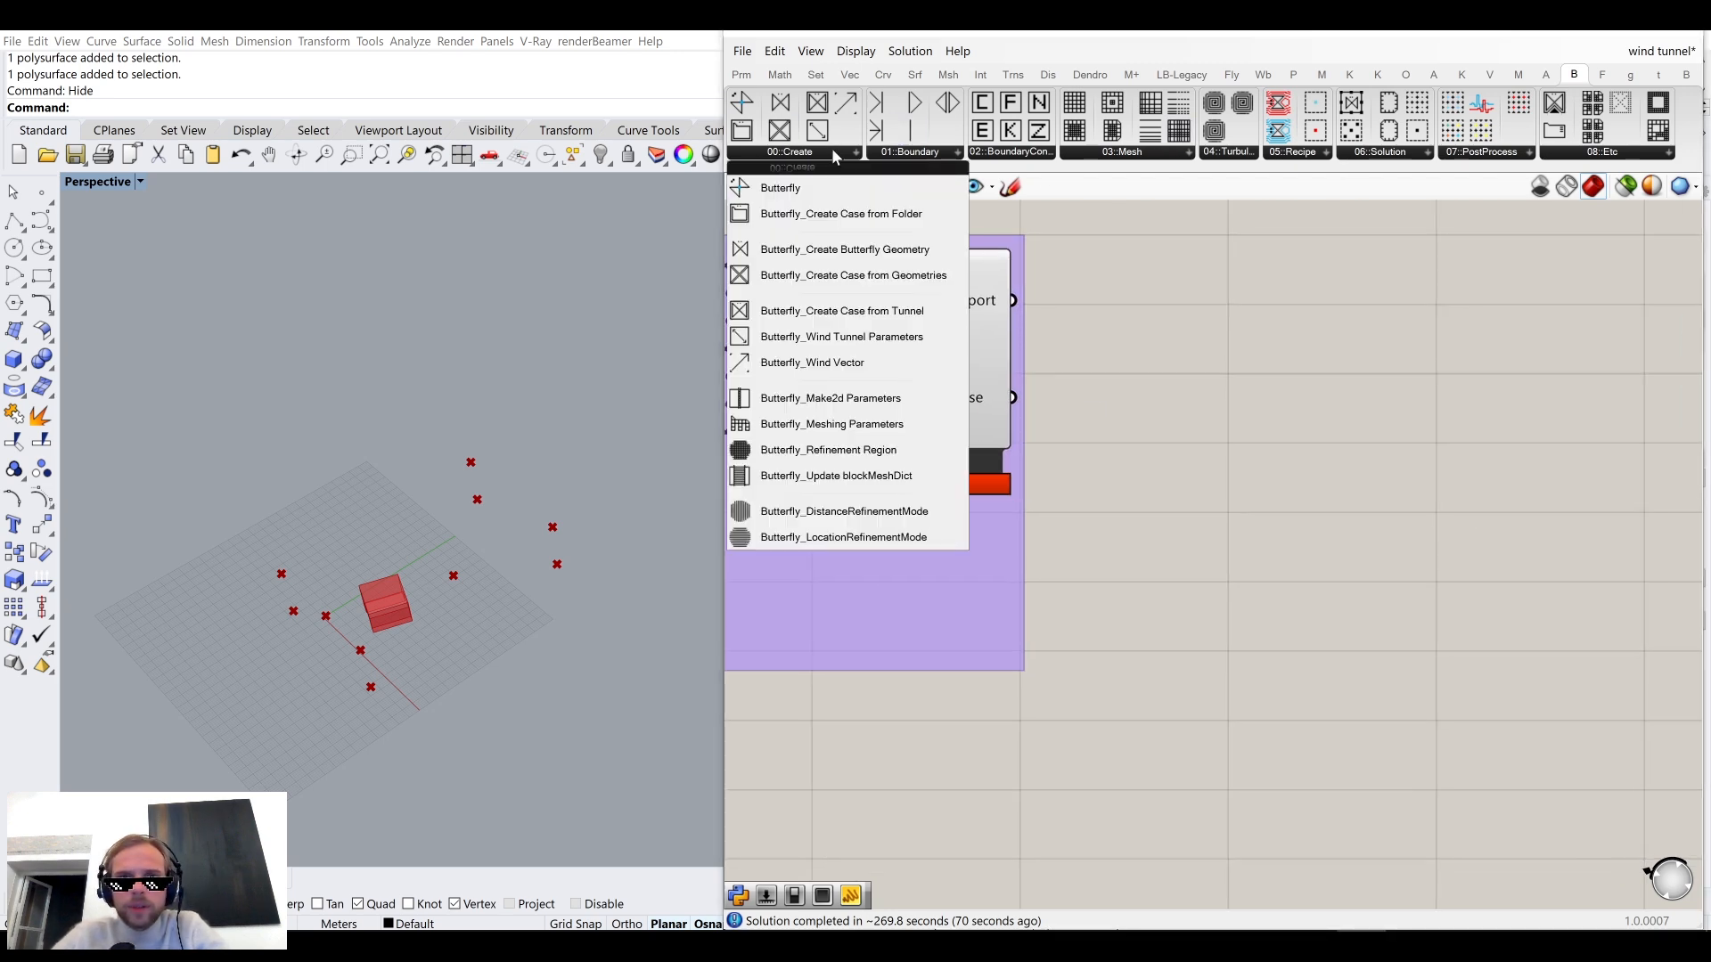
click(1134, 156)
click(1296, 155)
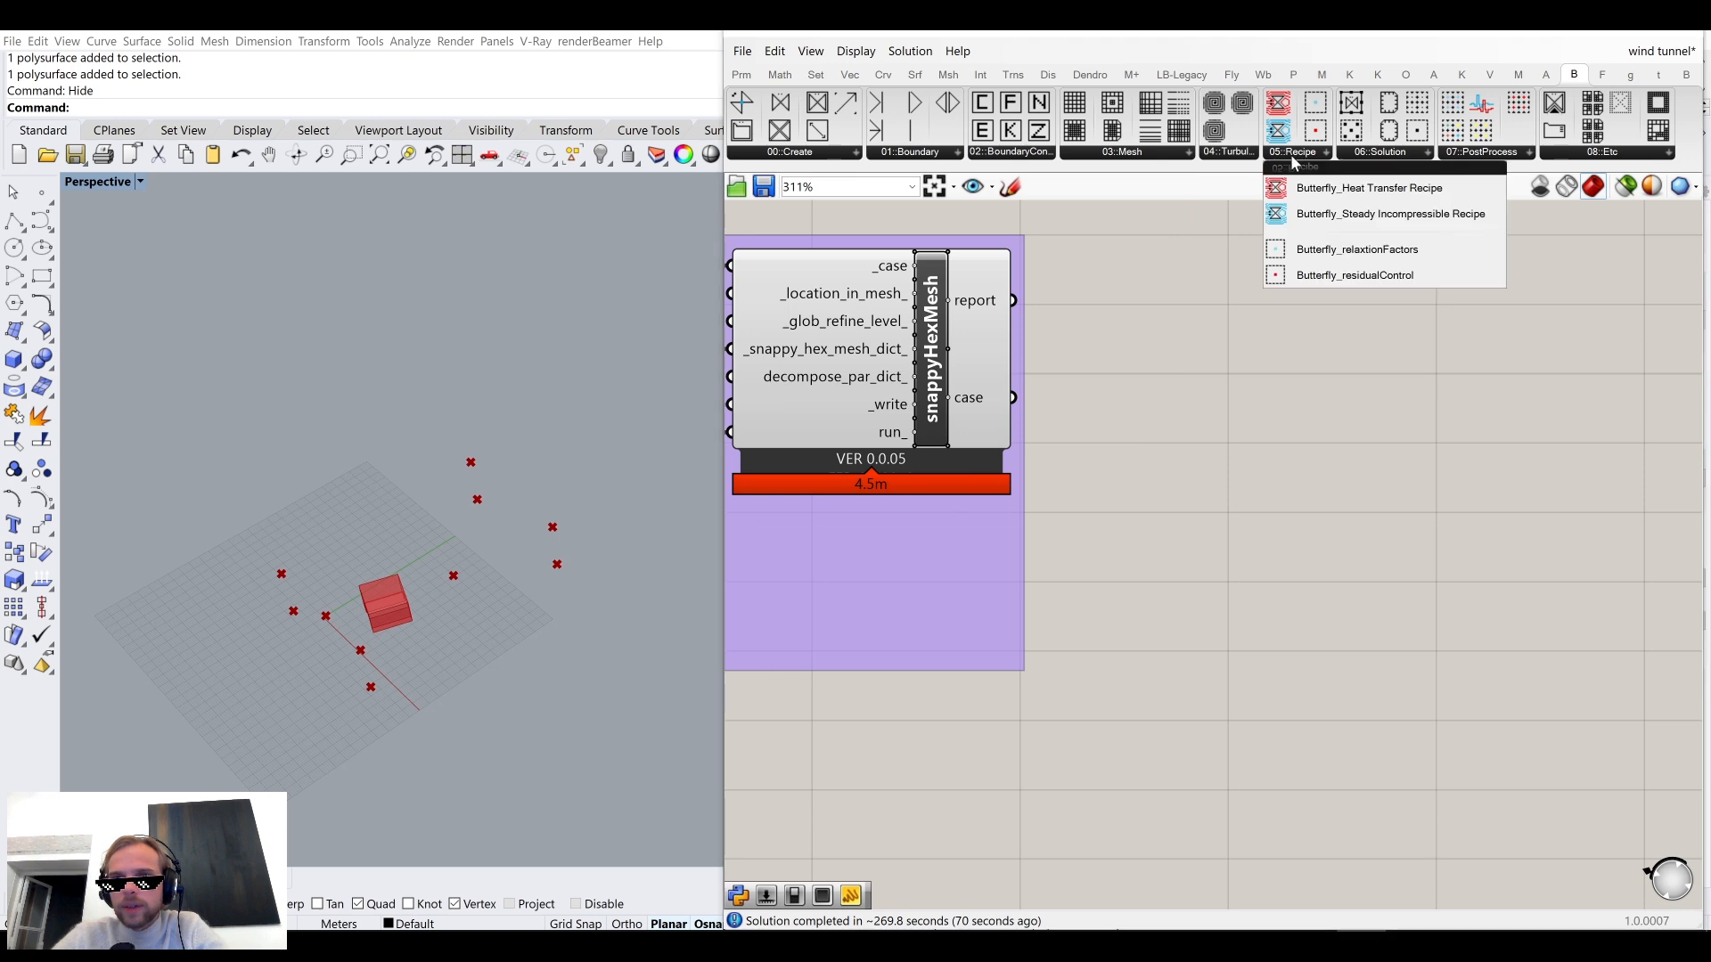
click(1393, 155)
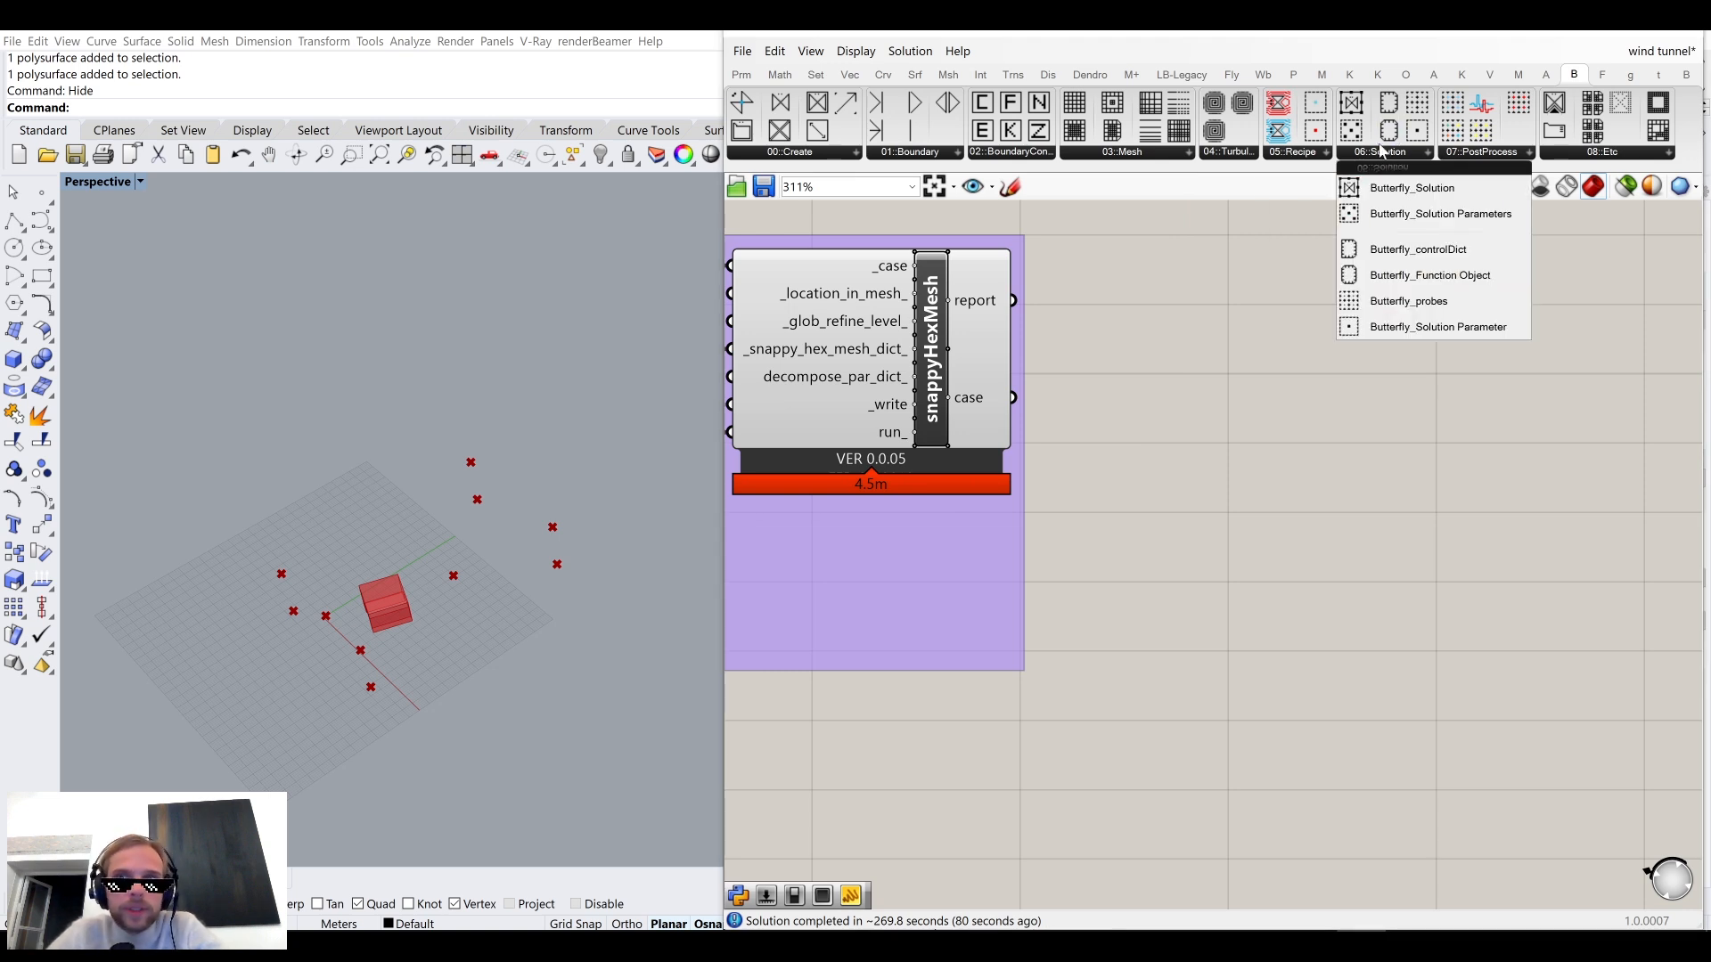
click(1386, 190)
click(1484, 584)
scroll(1247, 512, down, 2)
right_drag(1247, 512, 1029, 474)
scroll(1023, 467, up, 1)
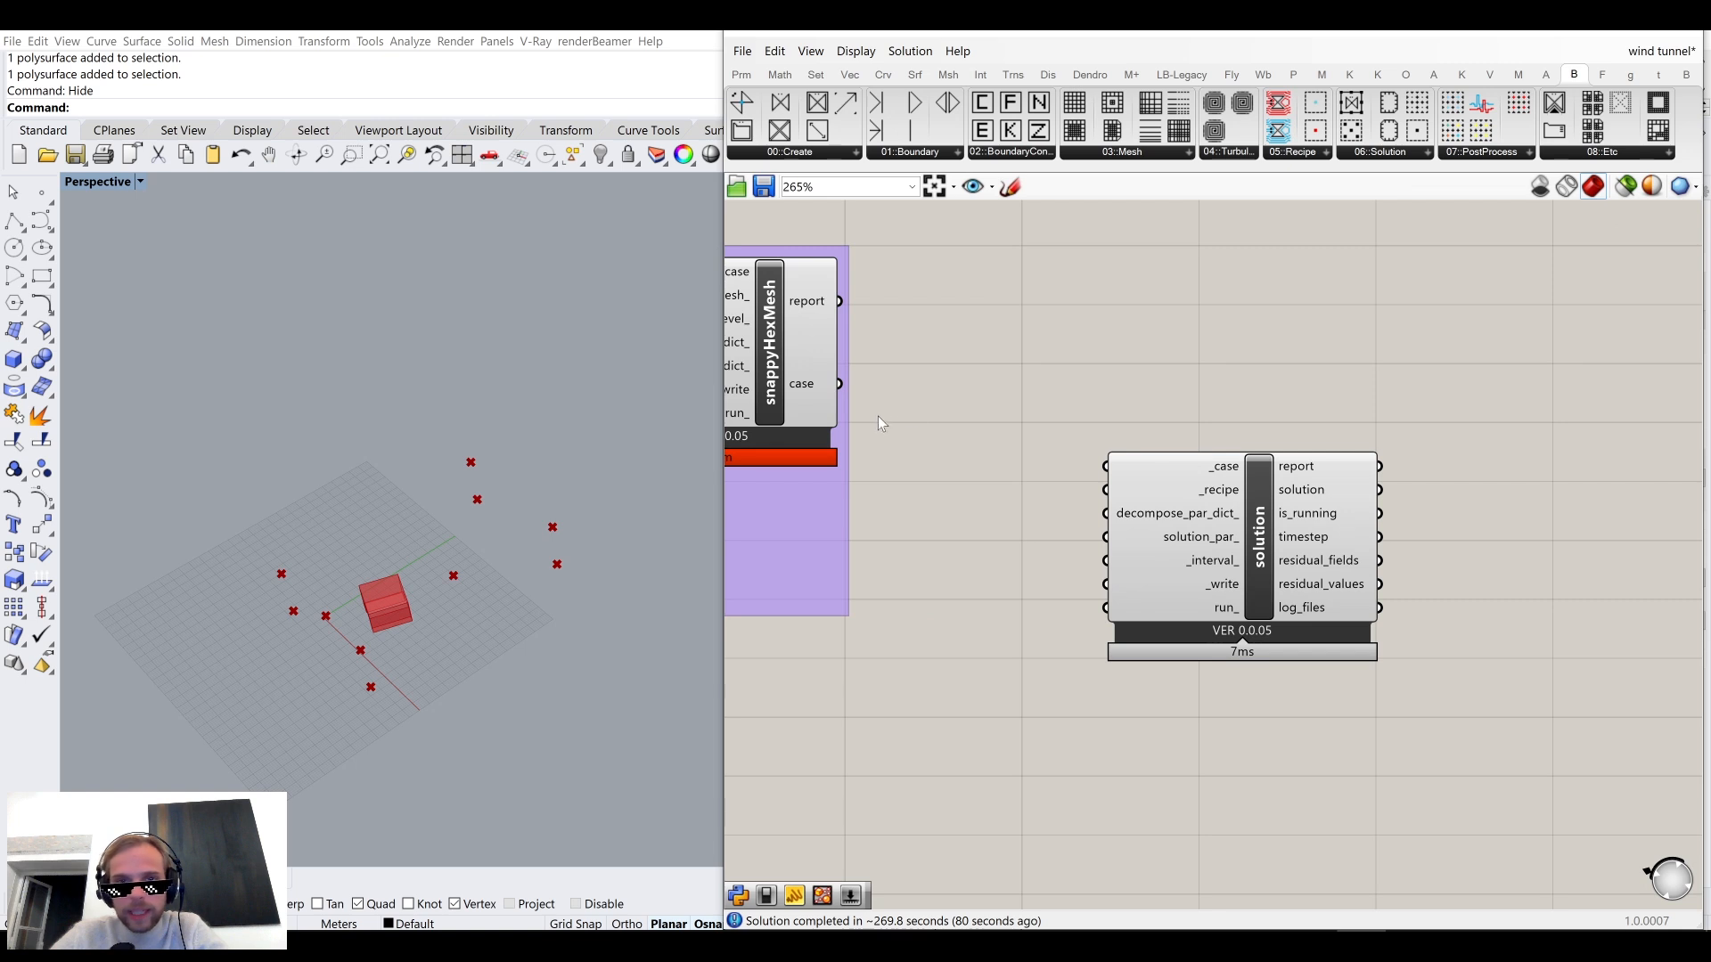
drag(840, 384, 1108, 466)
drag(1157, 527, 1360, 444)
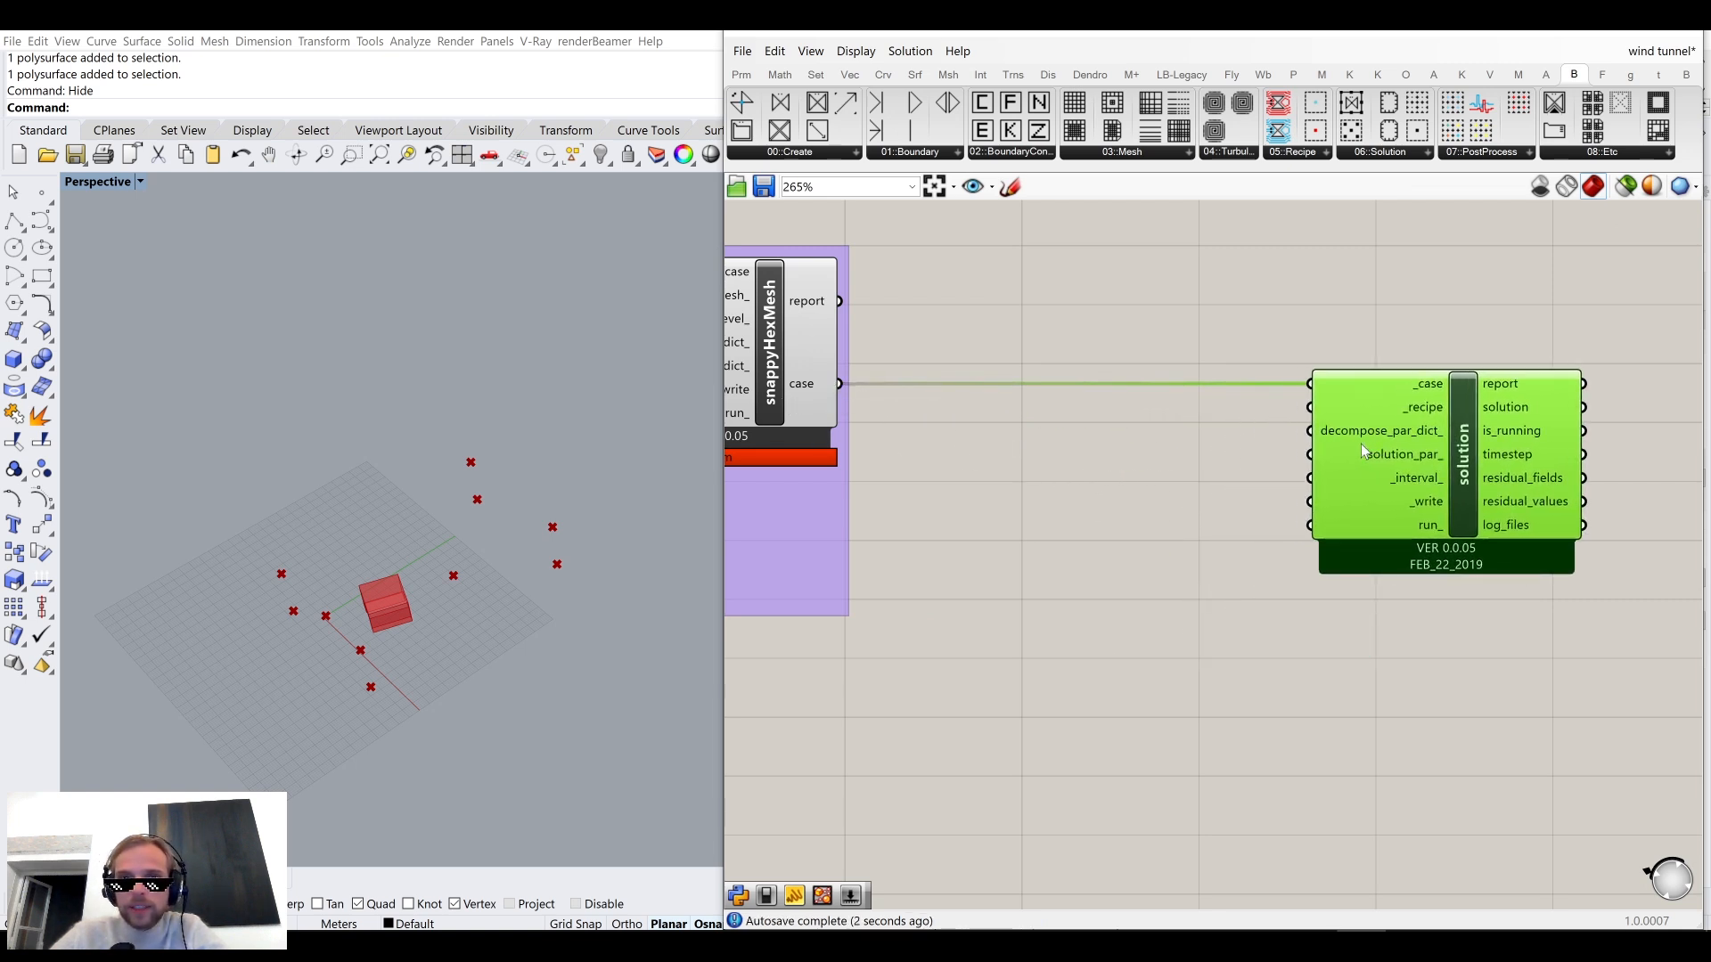
Add a Butterfly_Steady Incompressible Recipe component and wire its recipe output to the solution component's _recipe input.
click(1311, 152)
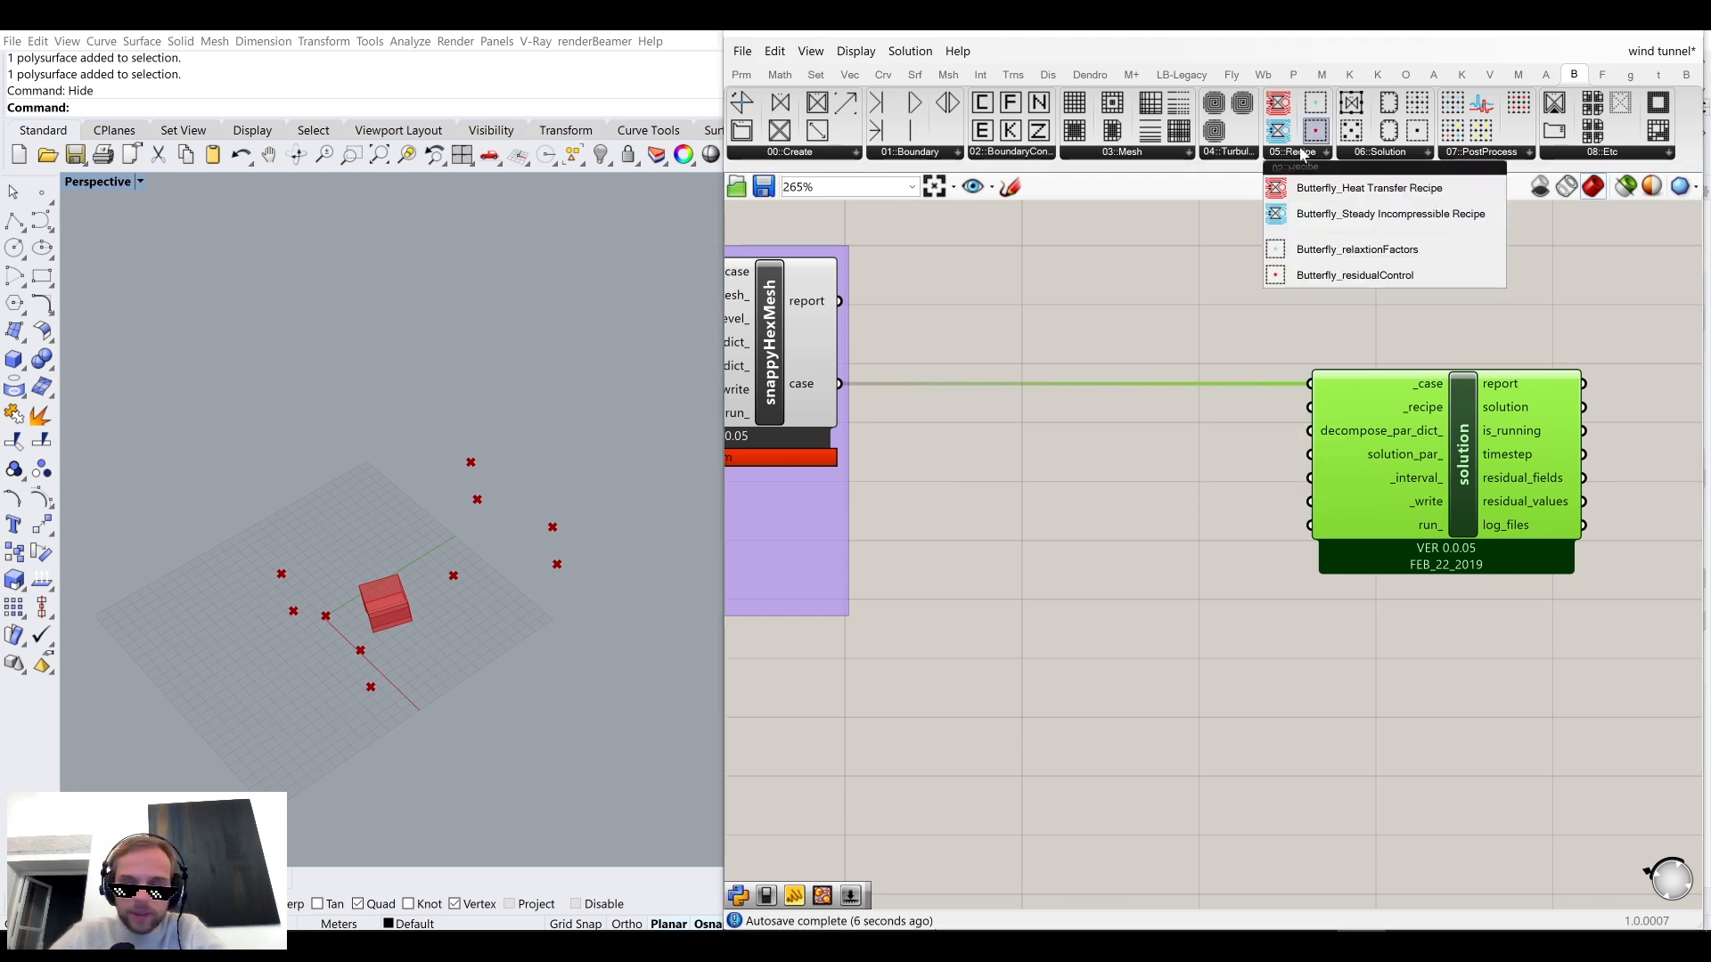
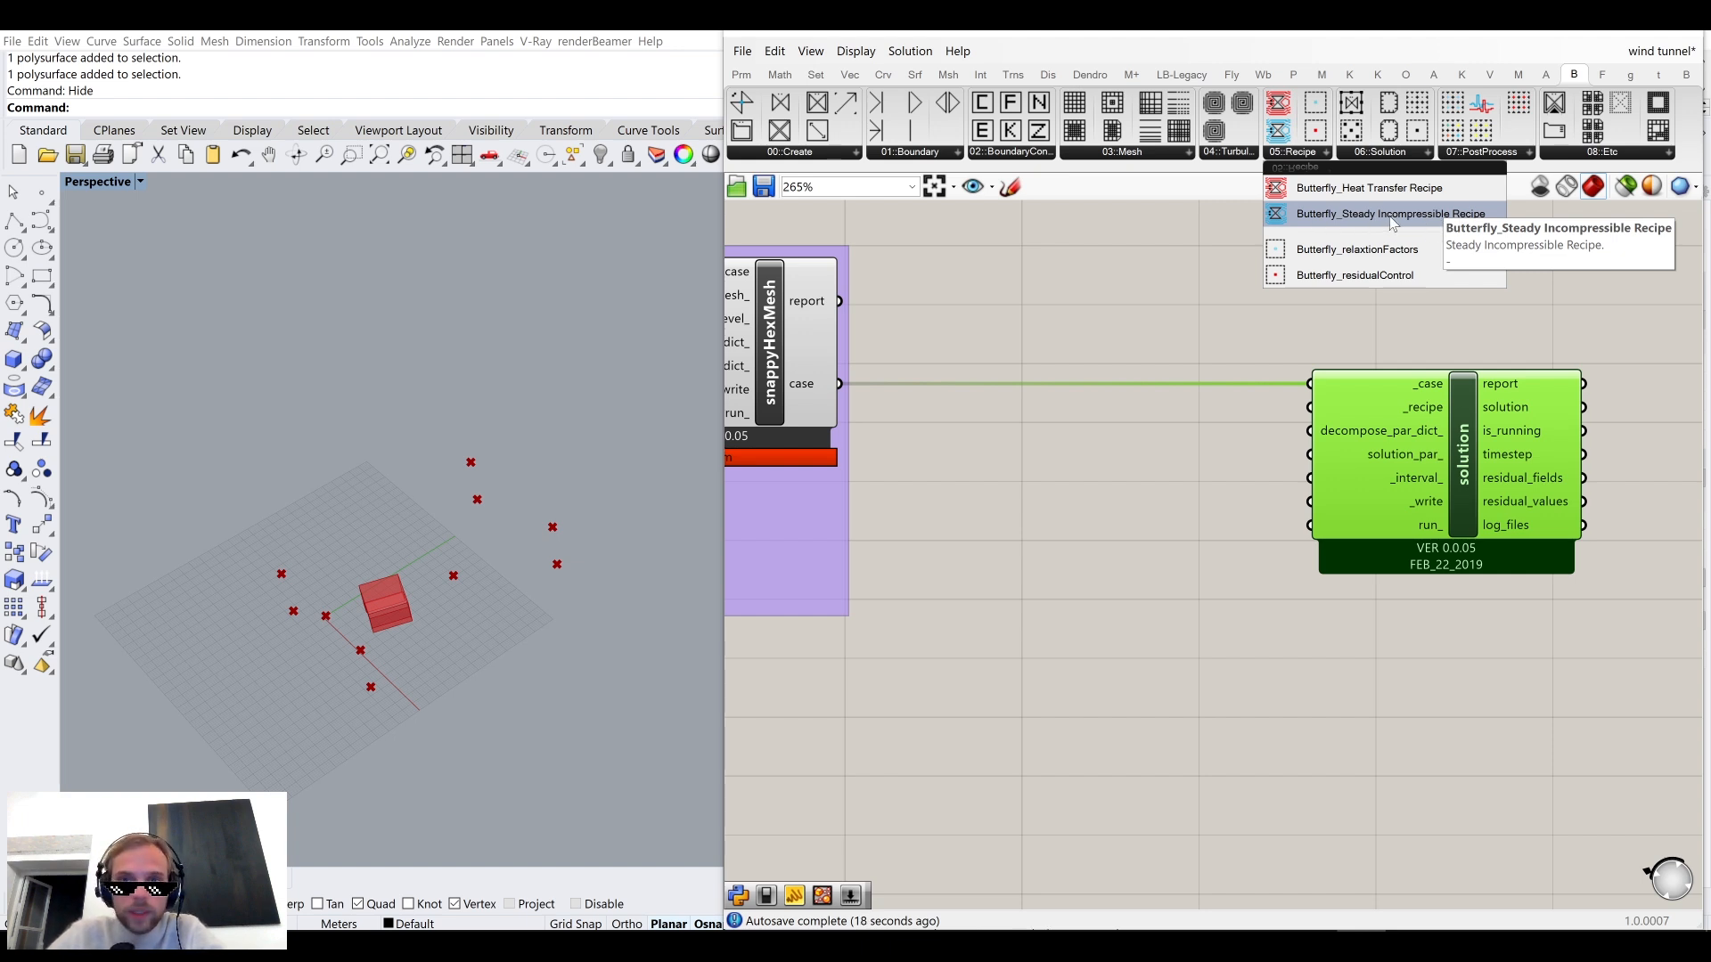
click(1393, 214)
click(1056, 539)
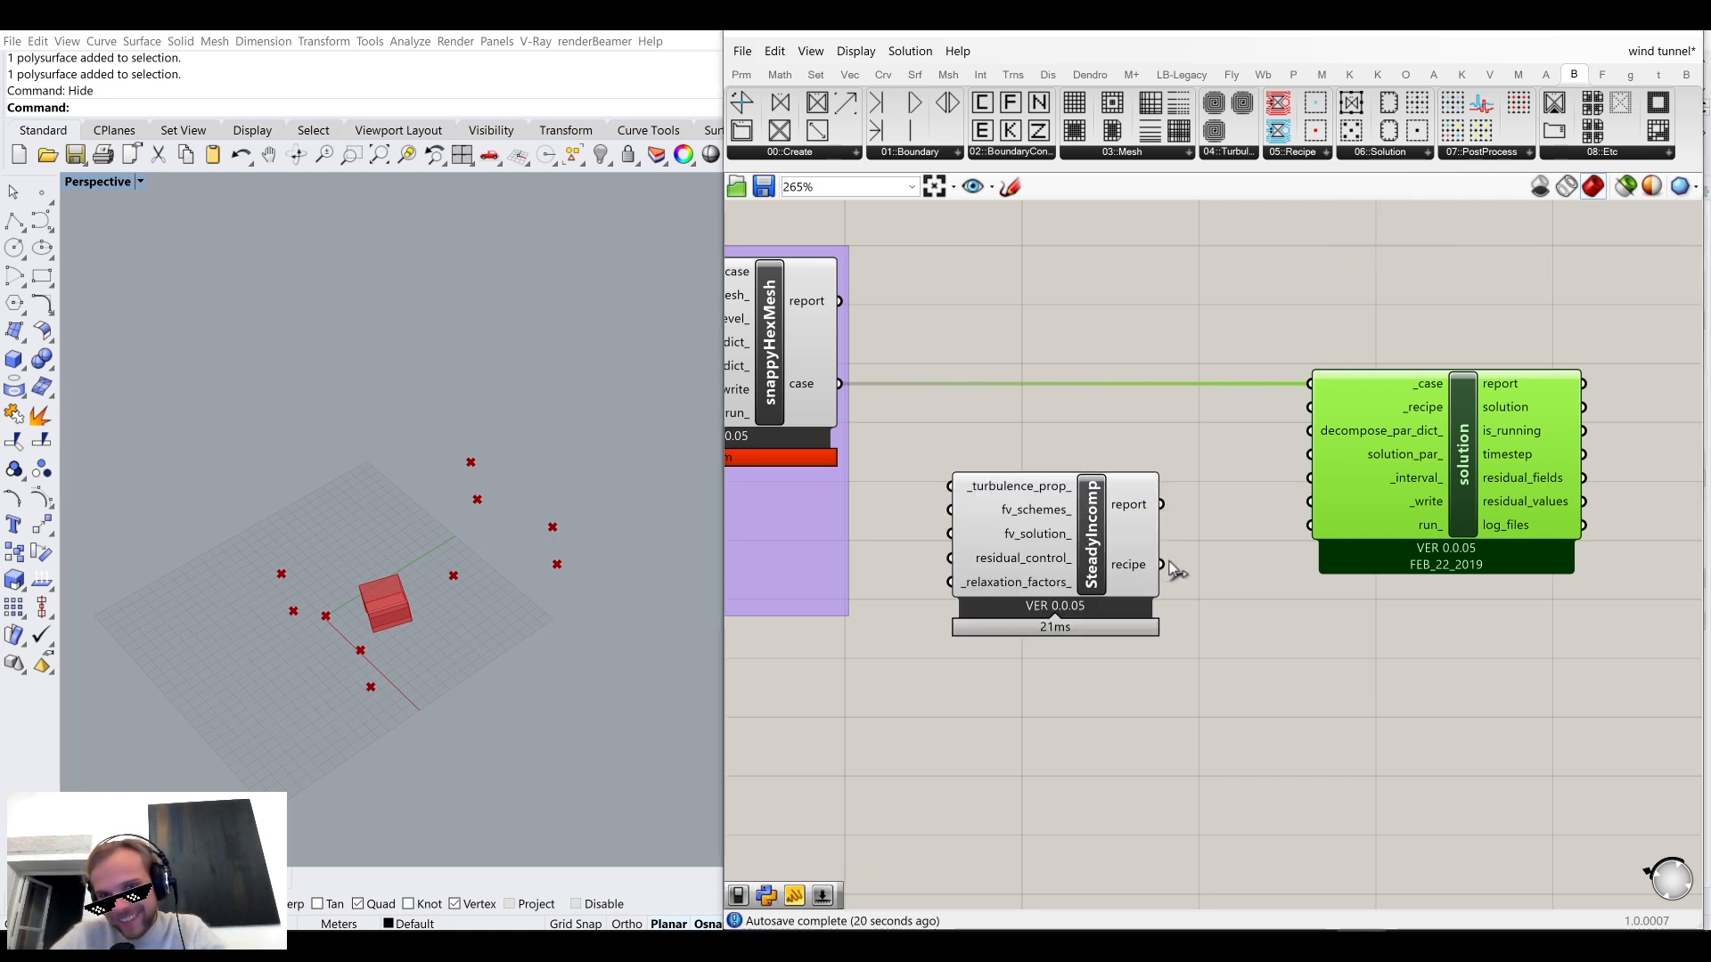
drag(1161, 565, 1309, 407)
drag(1093, 548, 1153, 494)
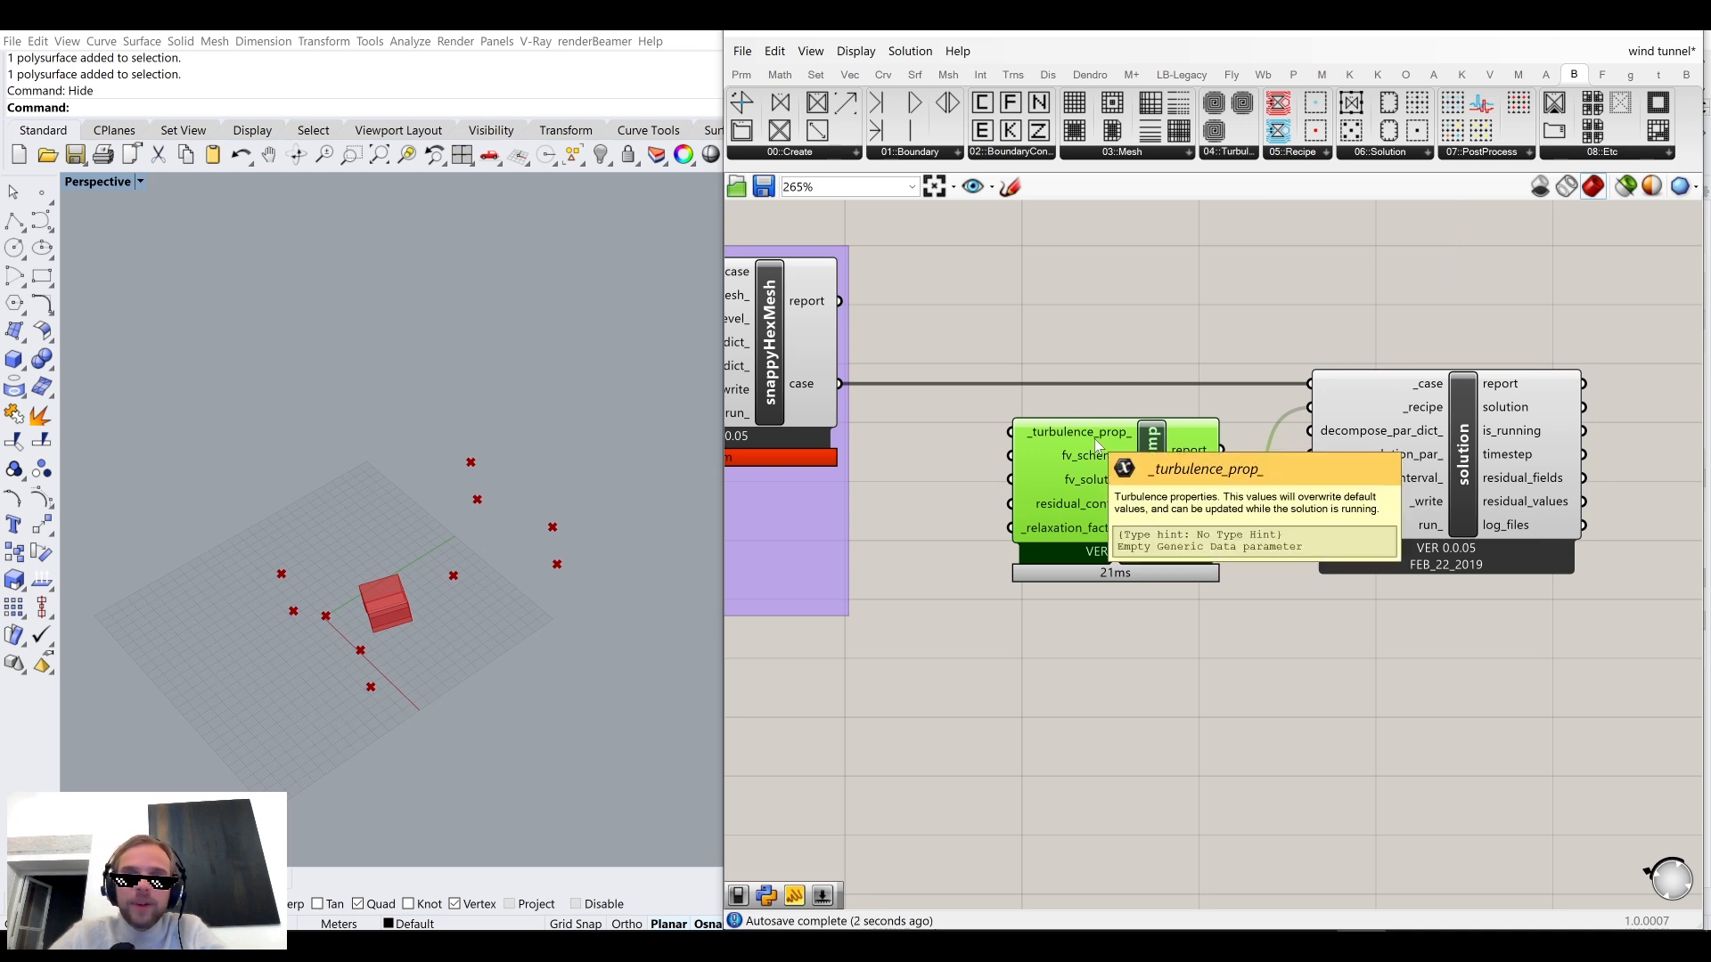
Rearrange the recipe and solution components below the snappyHexMesh group, with the recipe's output level with the _recipe input.
drag(1121, 506, 832, 719)
right_drag(1056, 567, 1244, 401)
drag(1589, 324, 1384, 681)
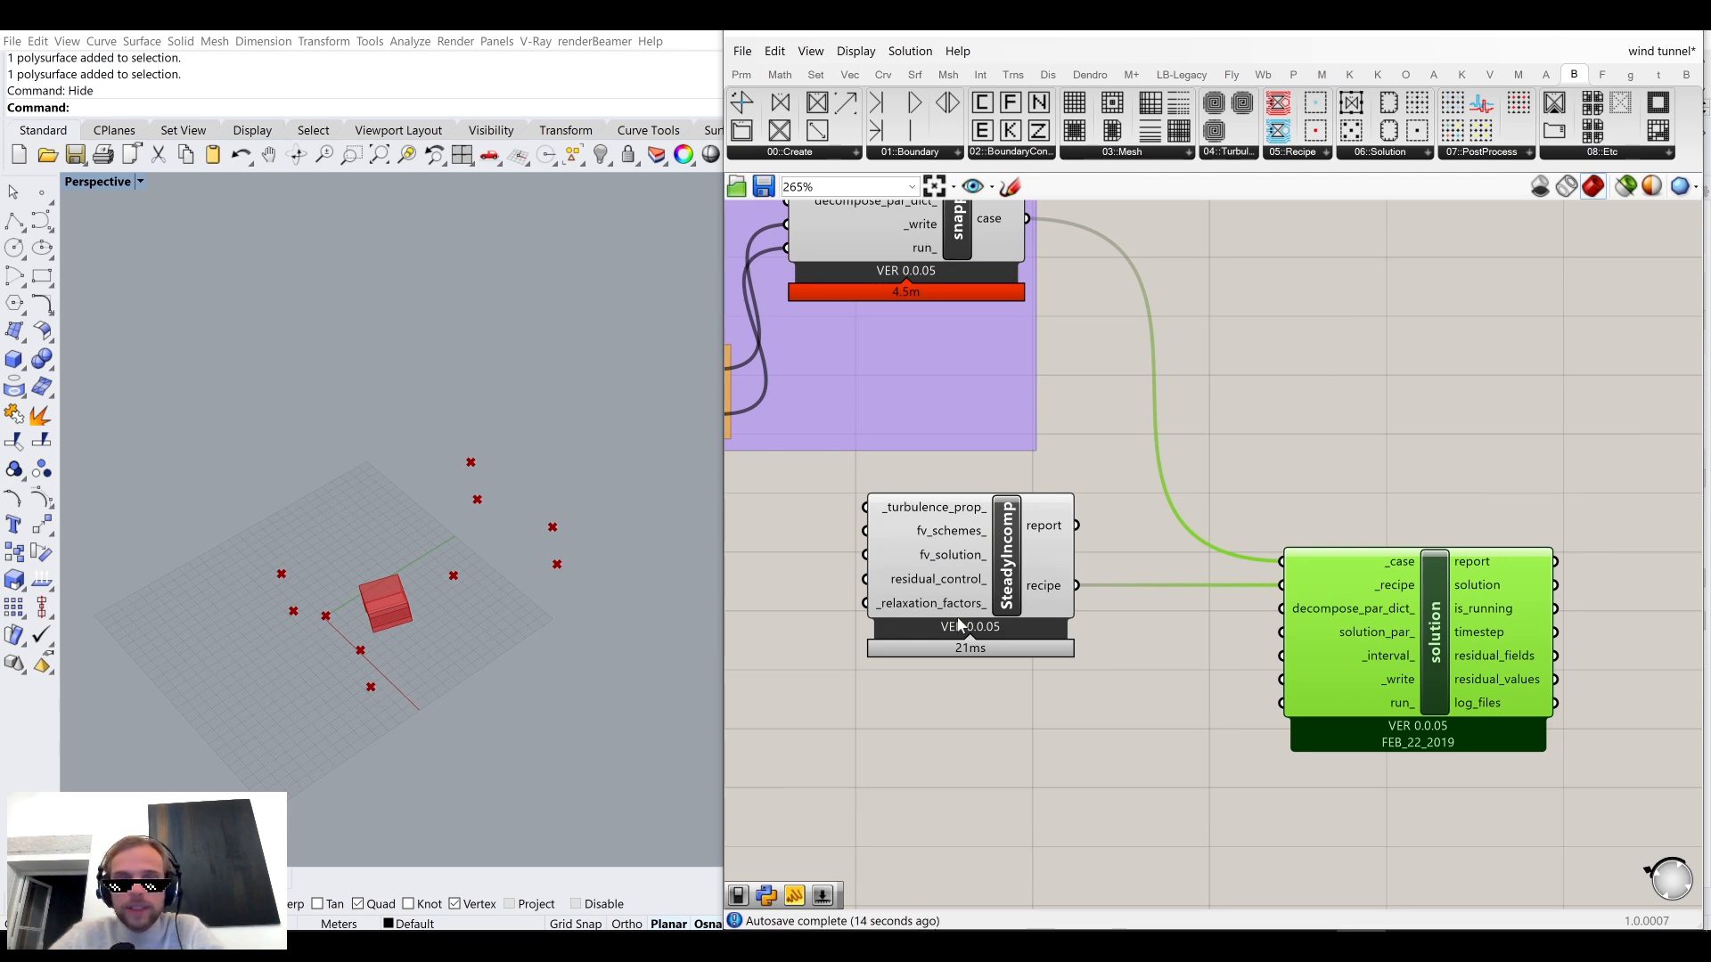
Examine the solution component's remaining inputs and the description of its solution_par_ input, comparing them with the snappyHexMesh setup.
scroll(1302, 518, up, 2)
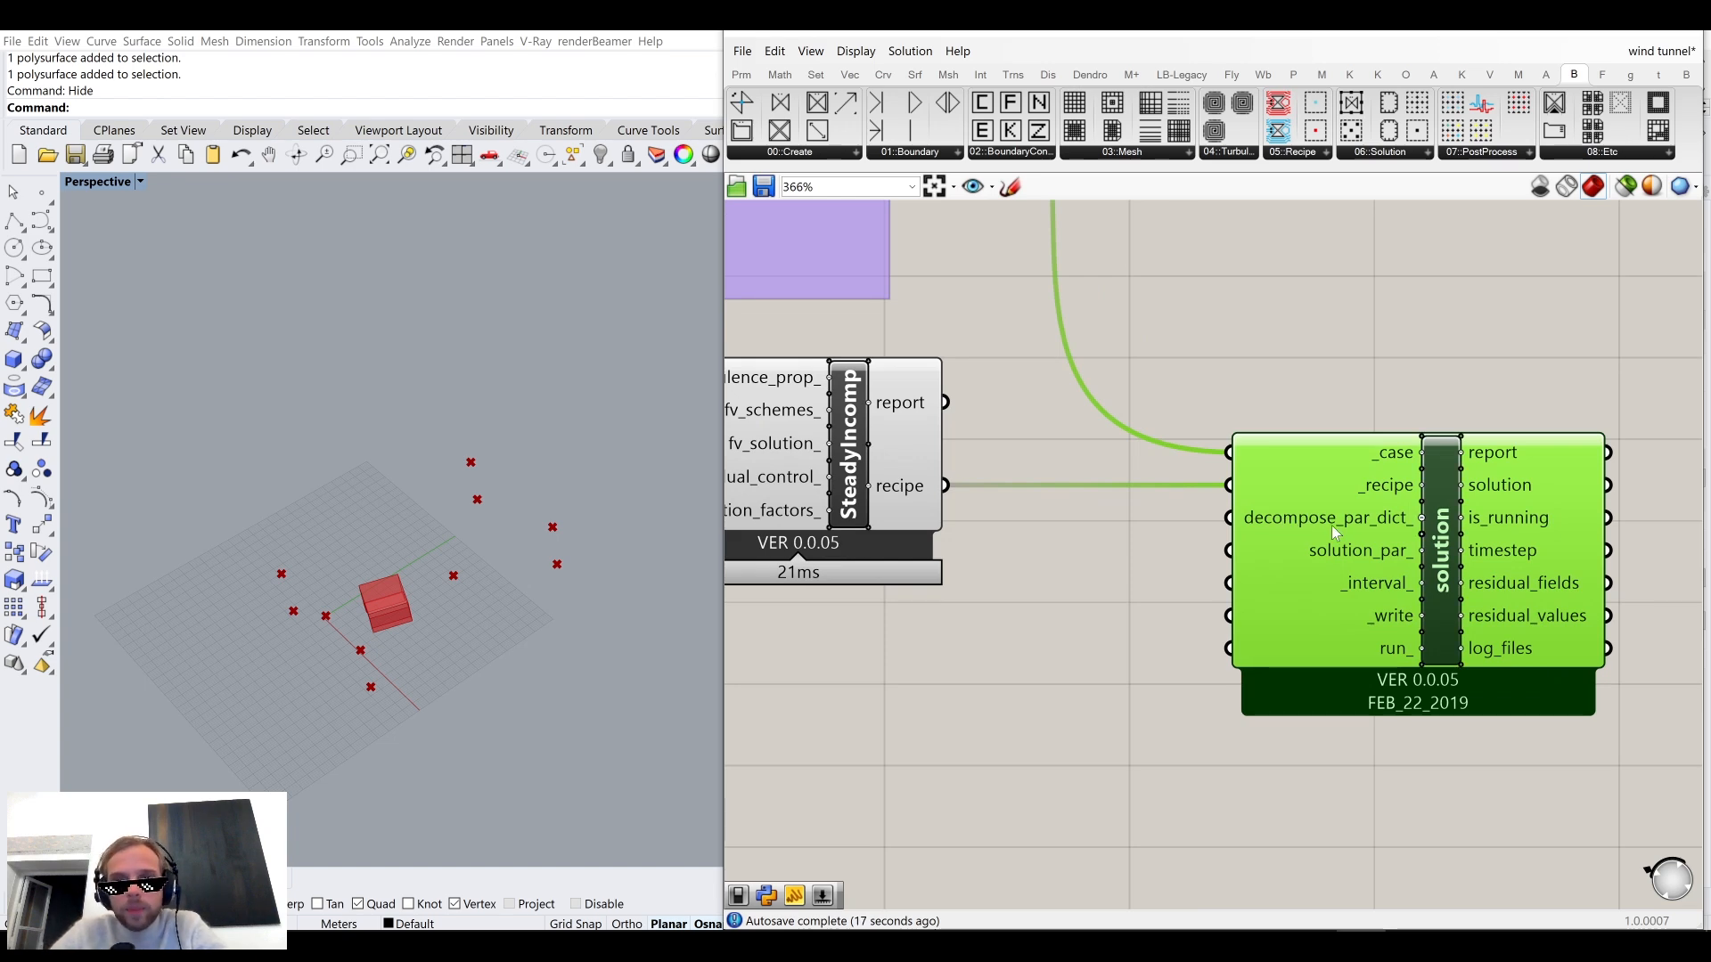
scroll(1373, 524, down, 4)
right_drag(986, 325, 1159, 394)
scroll(1164, 303, up, 3)
right_drag(1120, 228, 1157, 341)
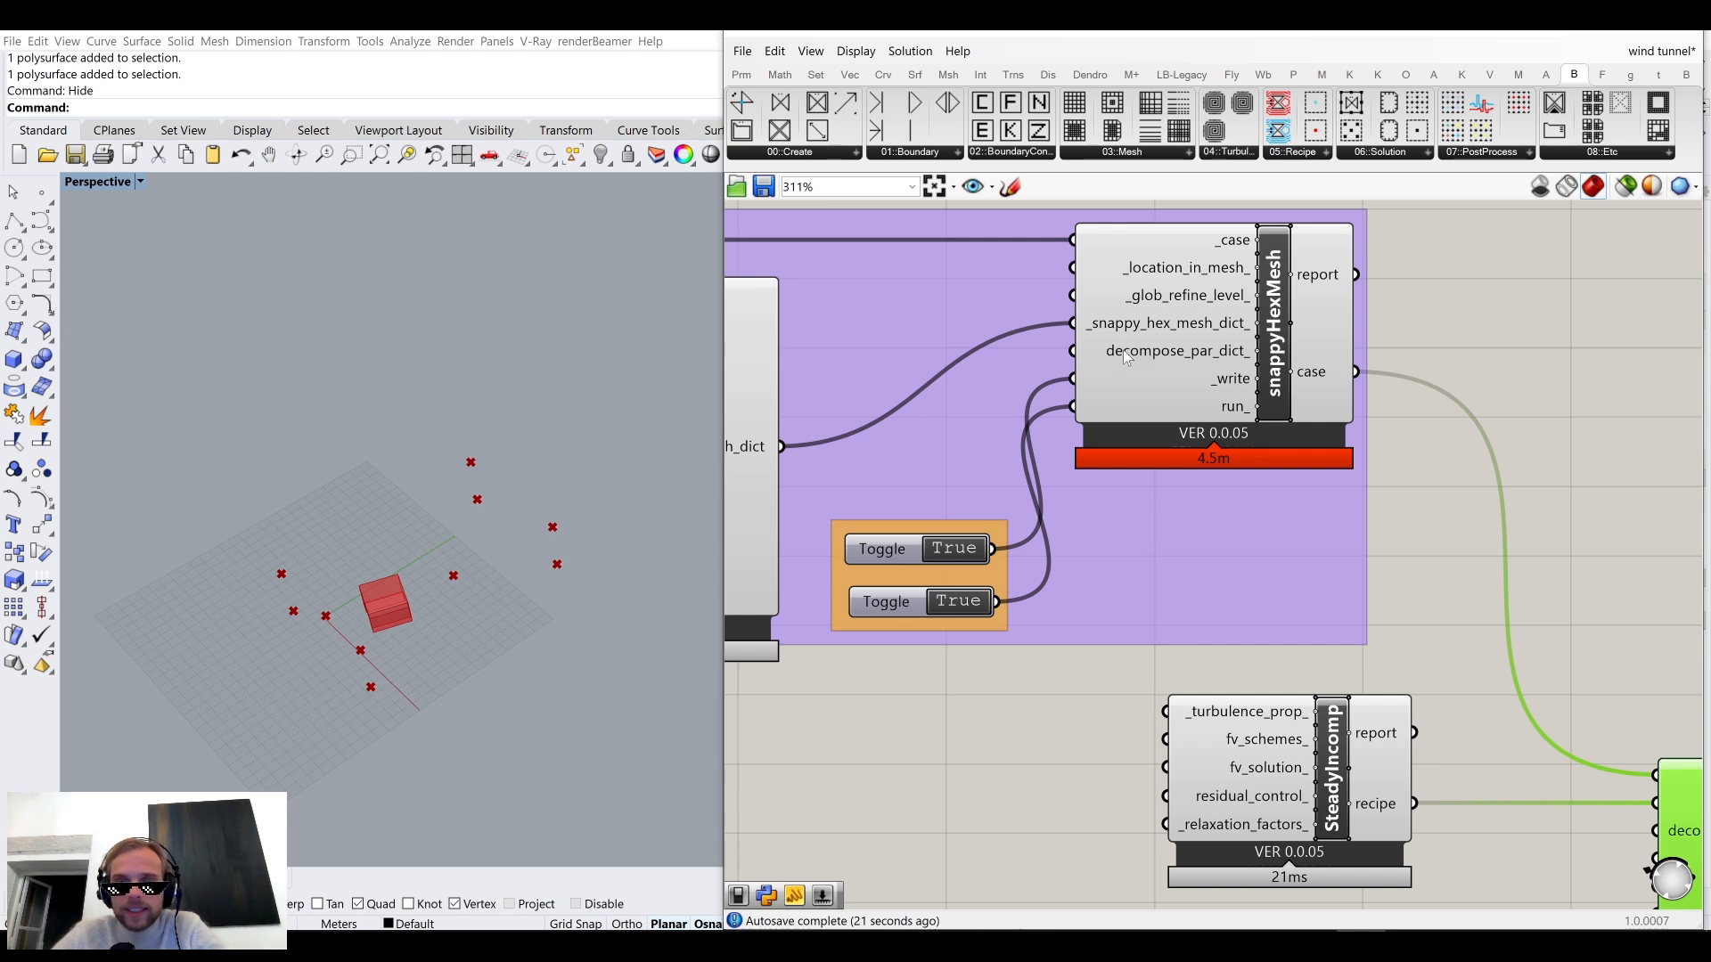
scroll(1368, 524, down, 3)
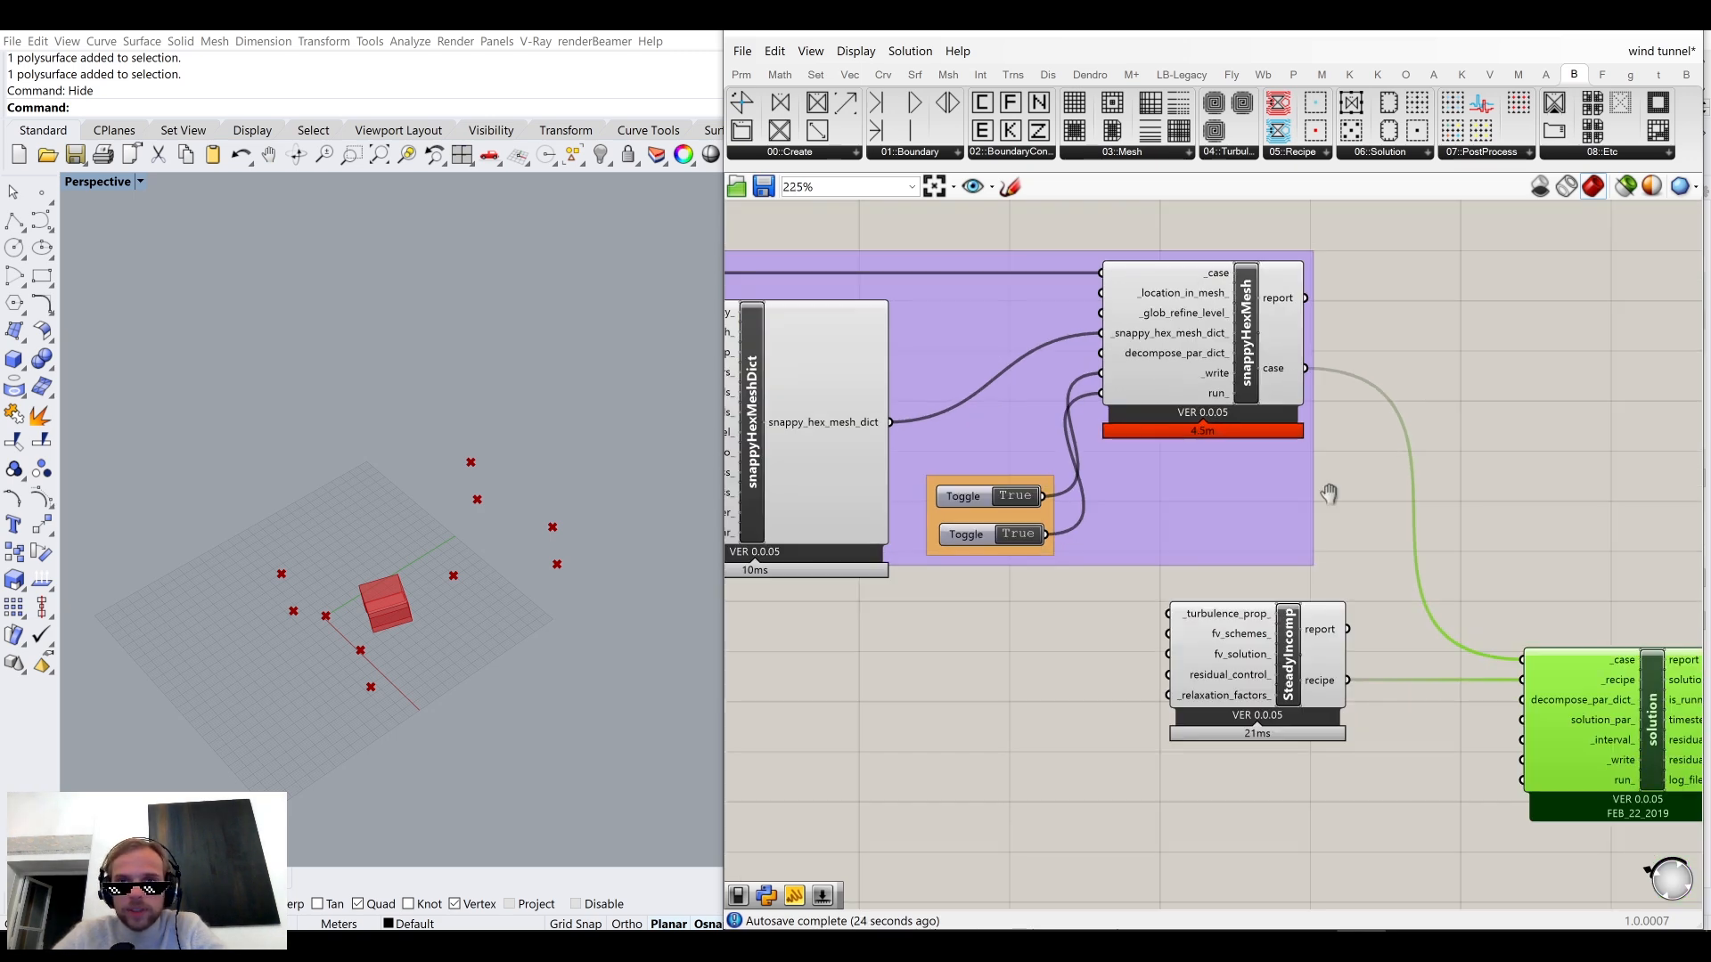
scroll(1473, 579, up, 5)
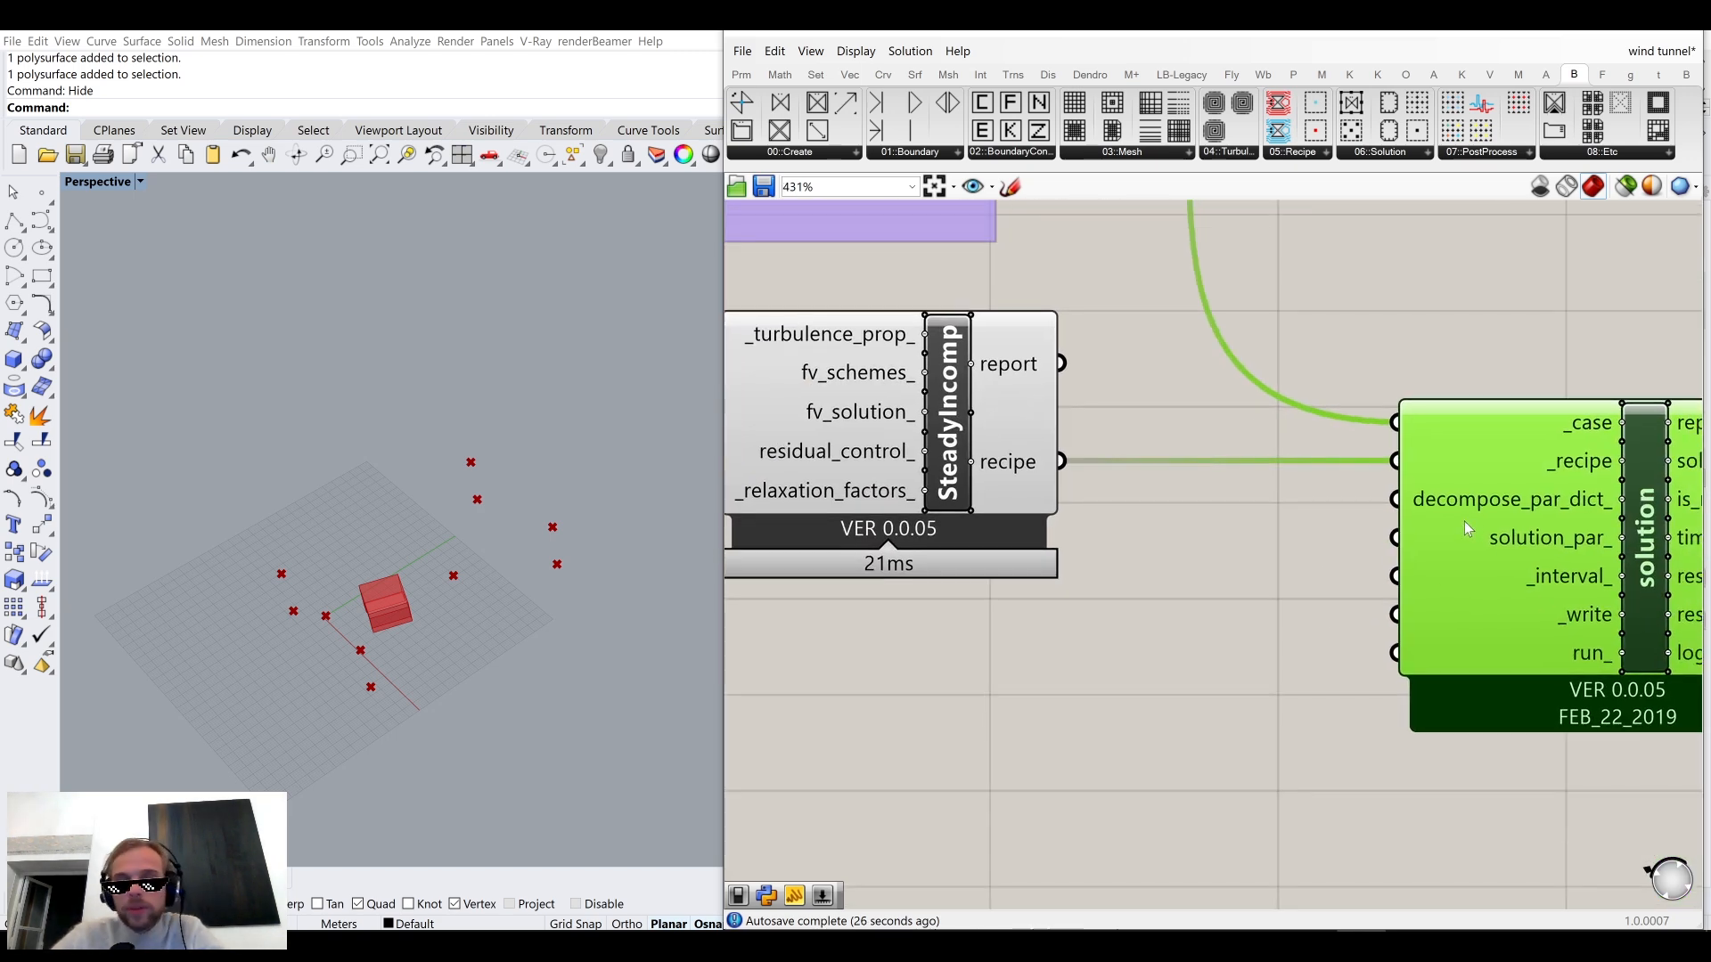
mouse_move(1487, 508)
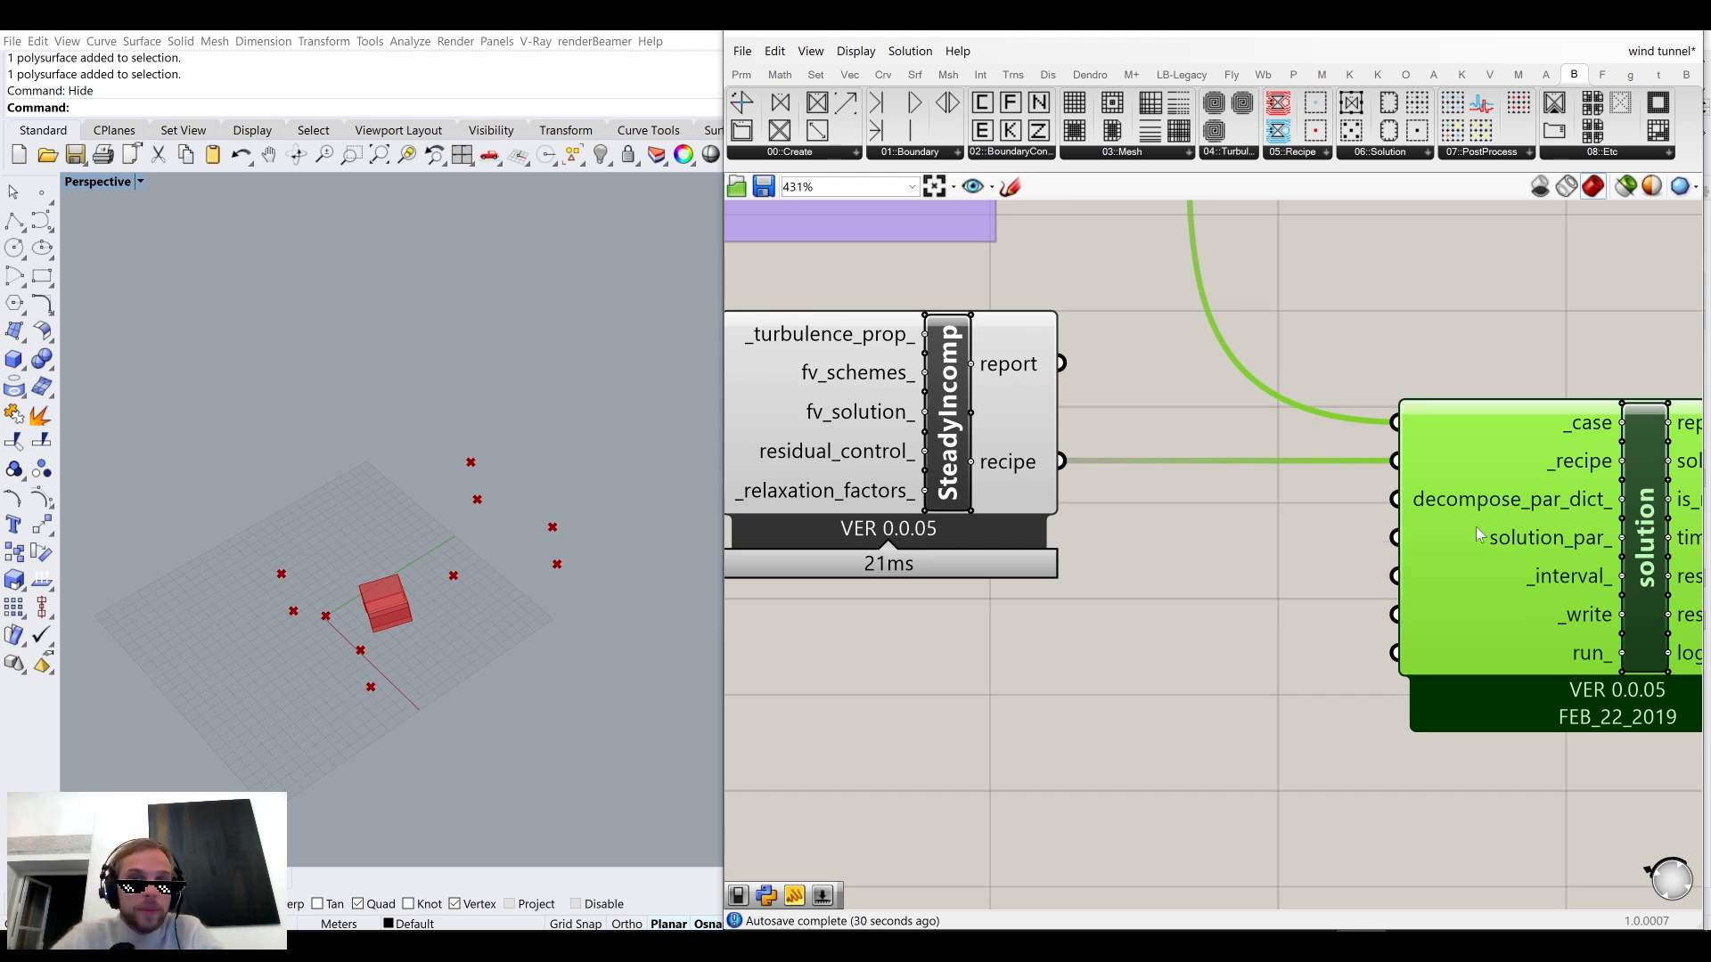
click(1270, 603)
mouse_move(1512, 544)
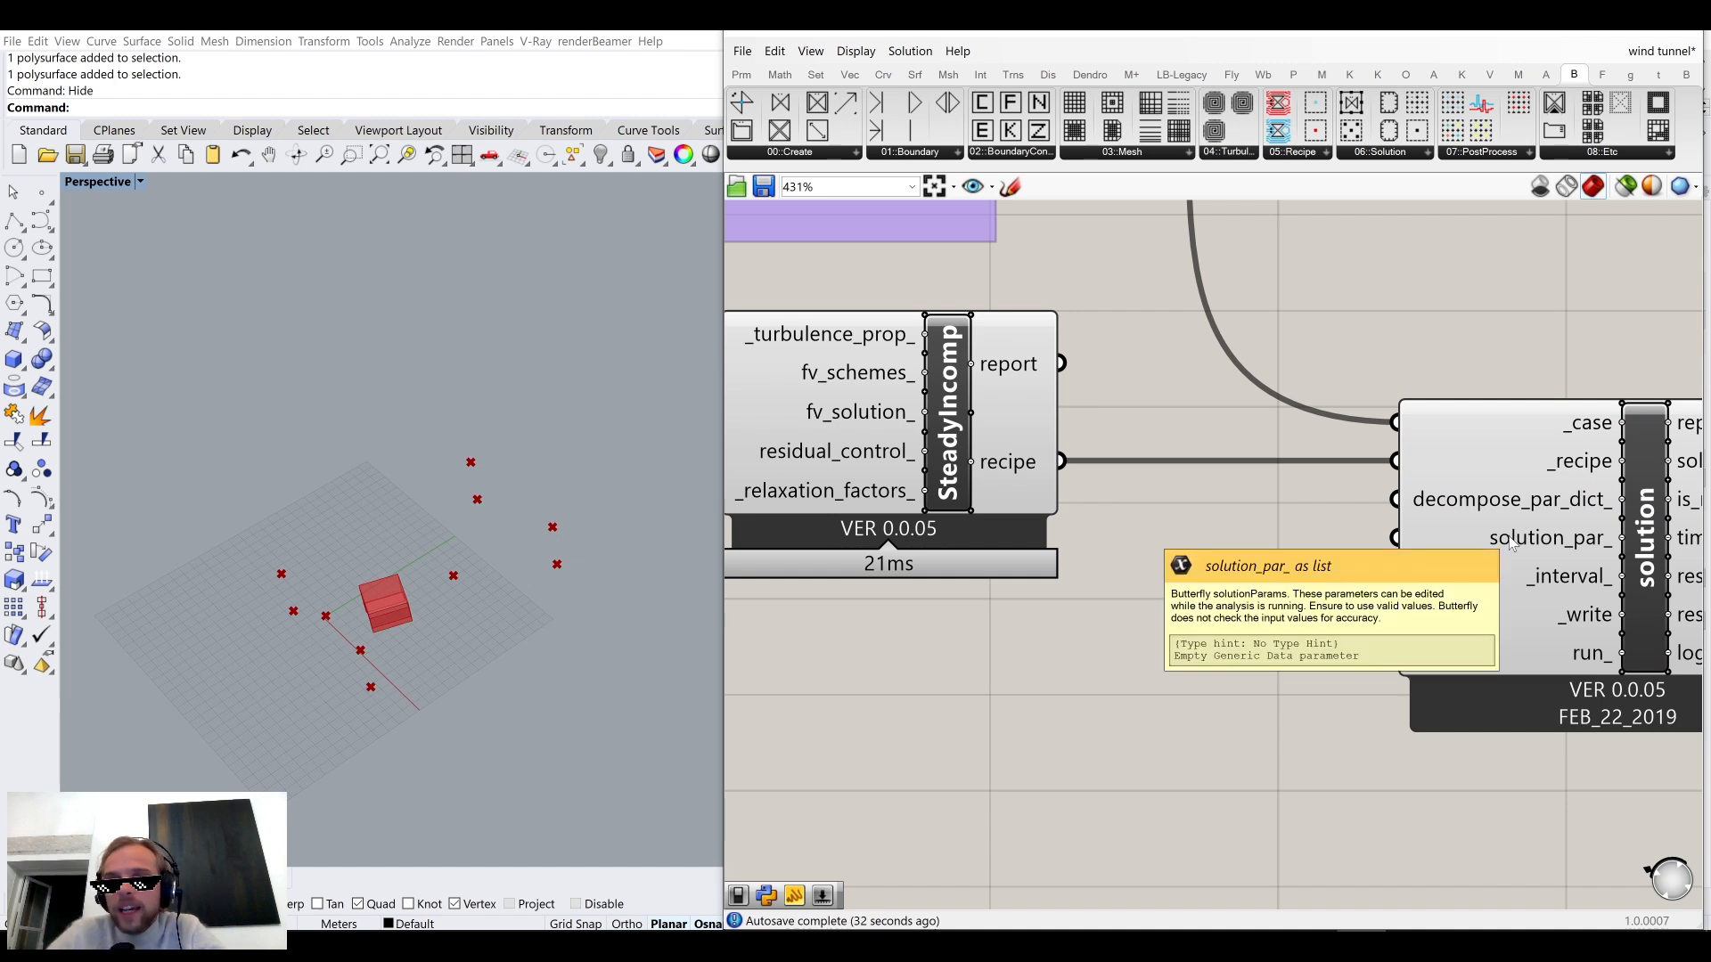
Add a Butterfly_Solution Parameters component below the recipe and wire its solution_par output to the solution component's solution_par_ input.
click(1395, 152)
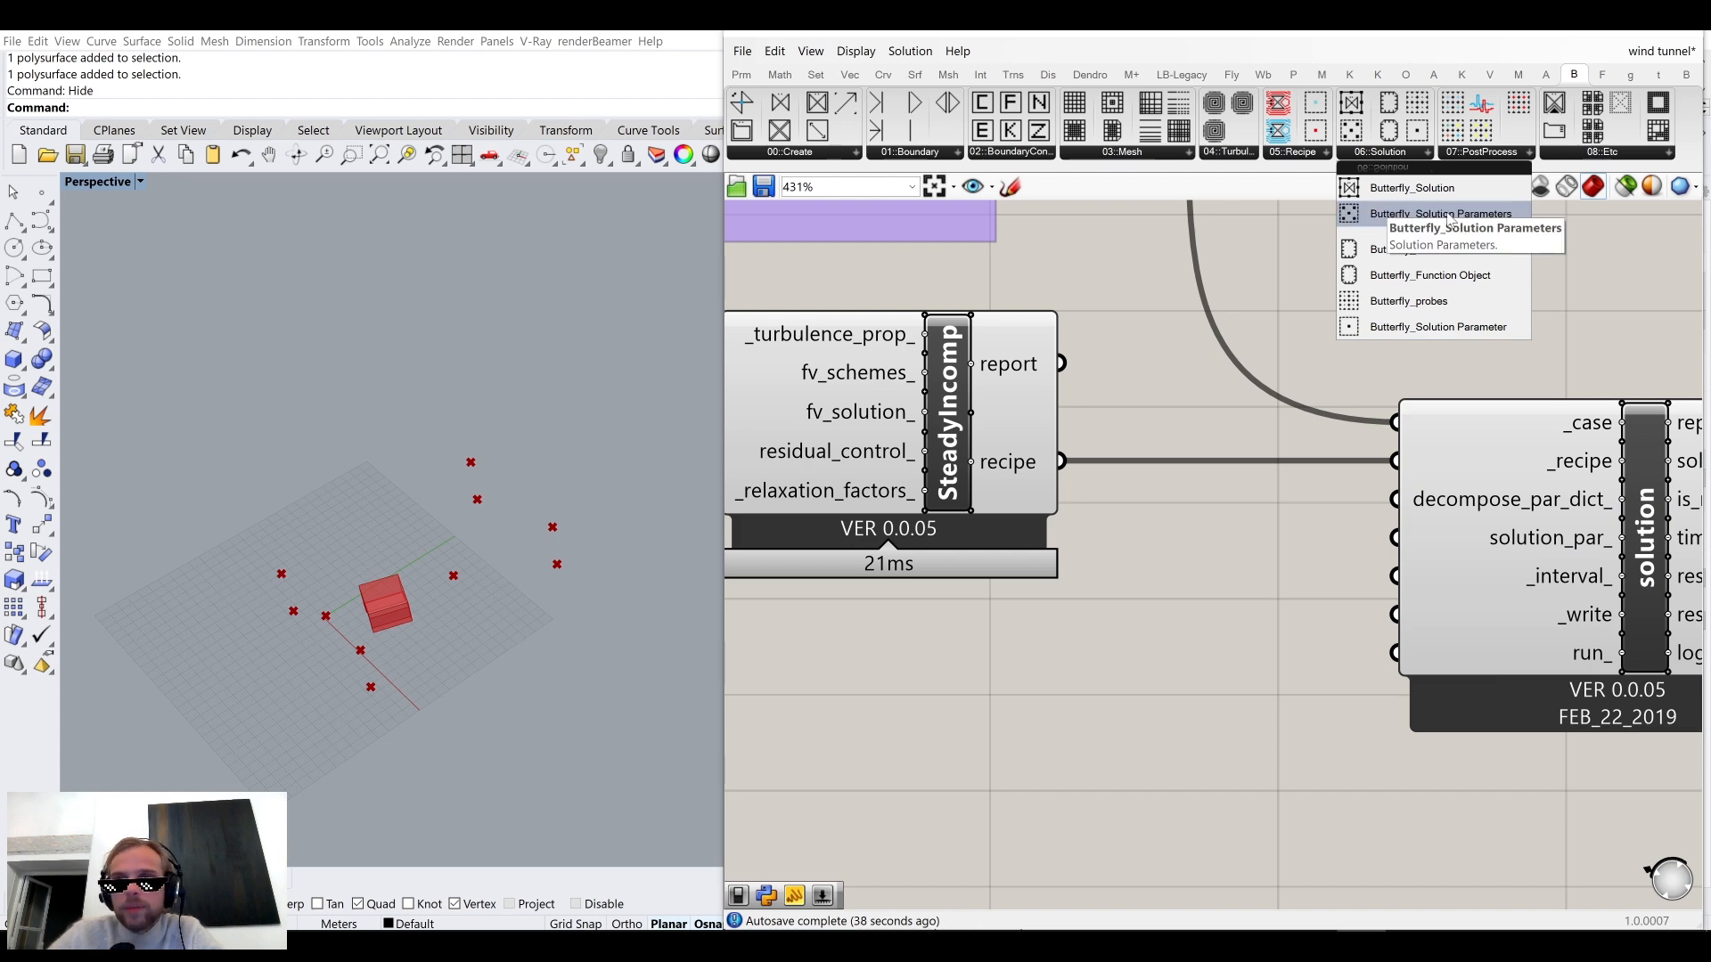
drag(1464, 215, 1020, 758)
right_drag(1020, 759, 1194, 564)
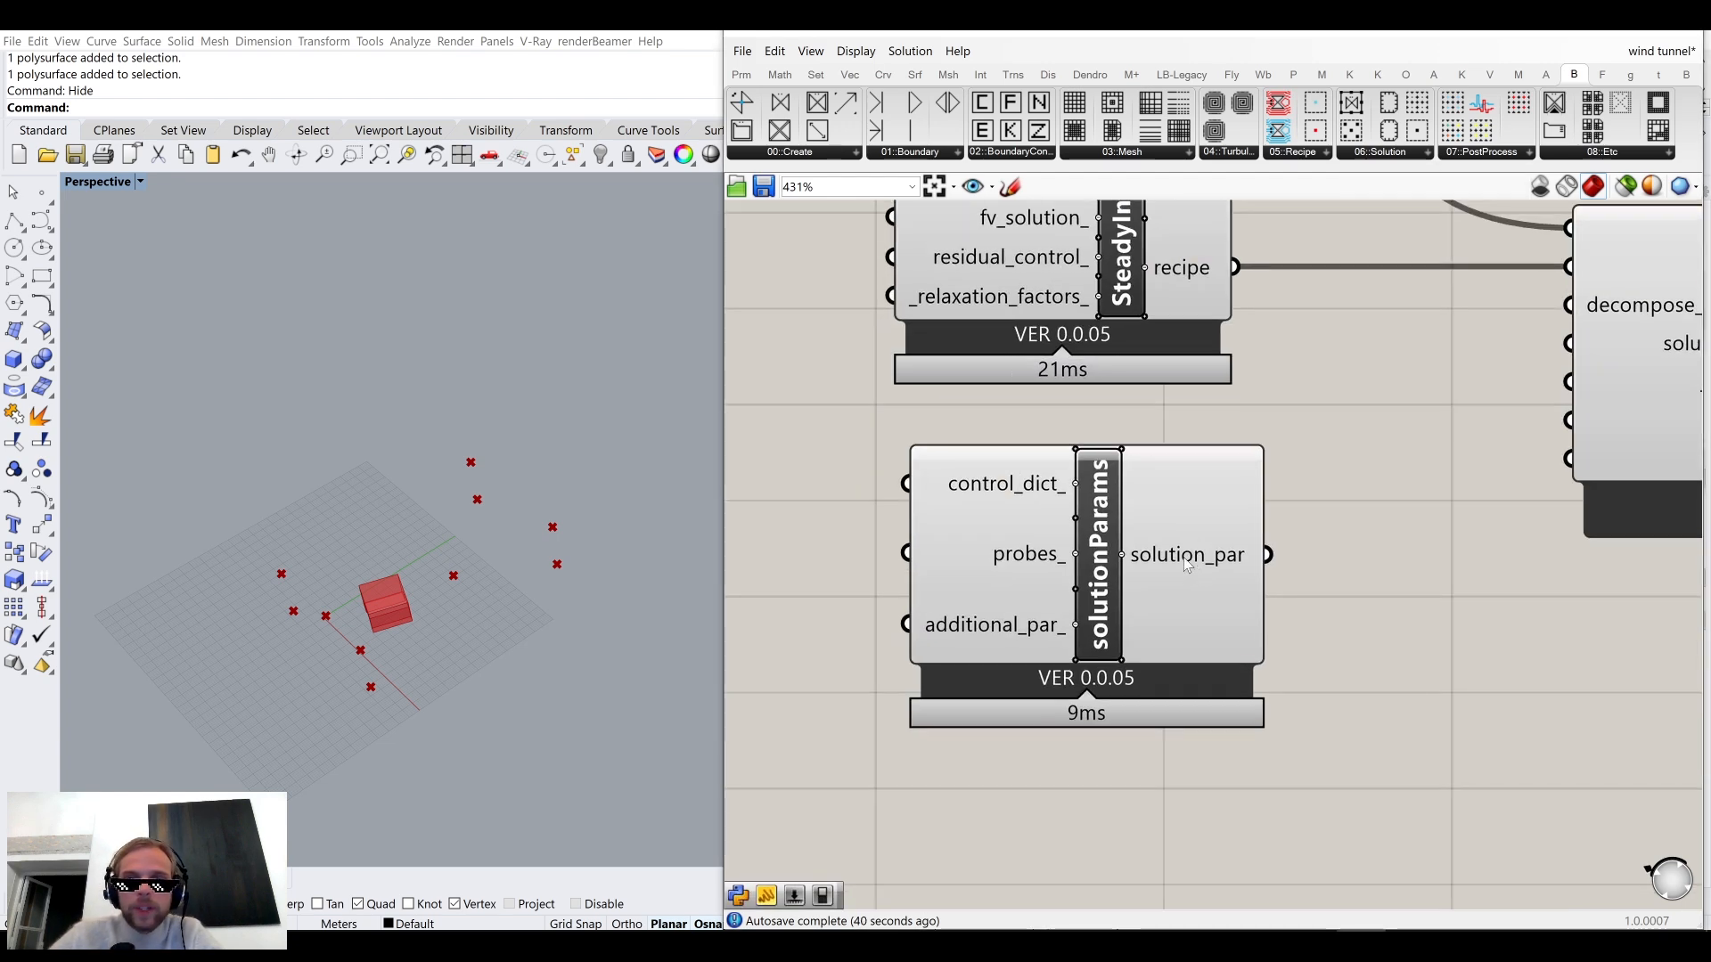
click(1190, 534)
drag(1191, 529, 1570, 343)
scroll(1348, 456, down, 1)
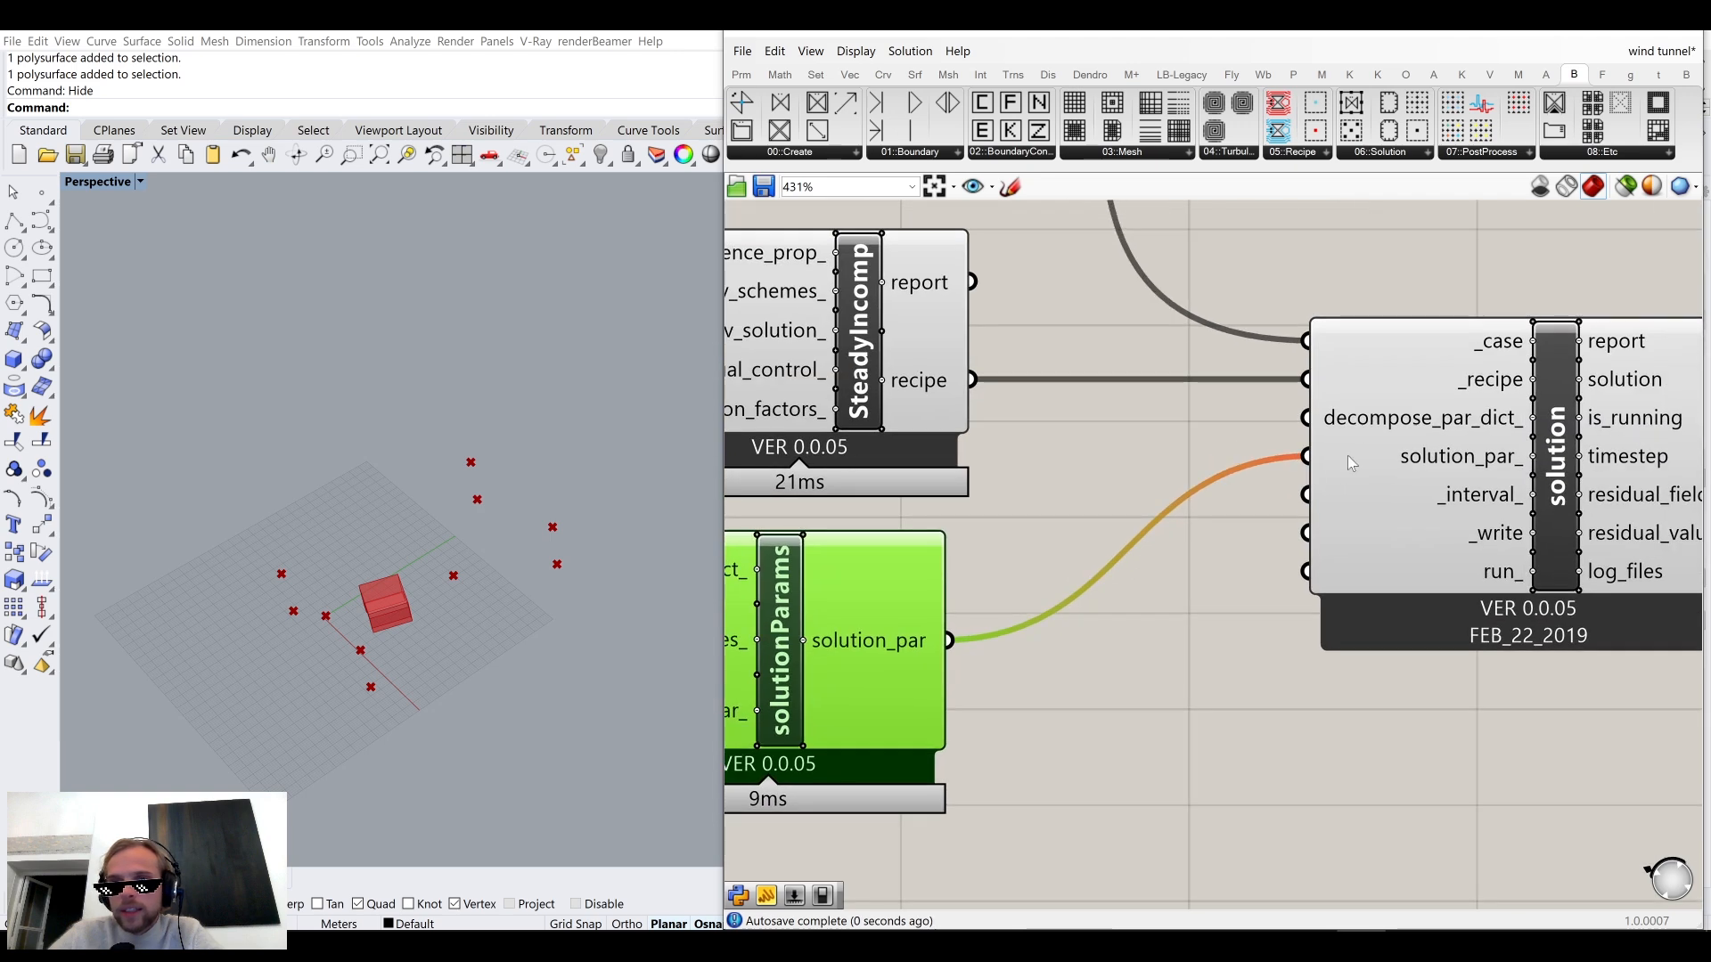
right_drag(808, 602, 1084, 528)
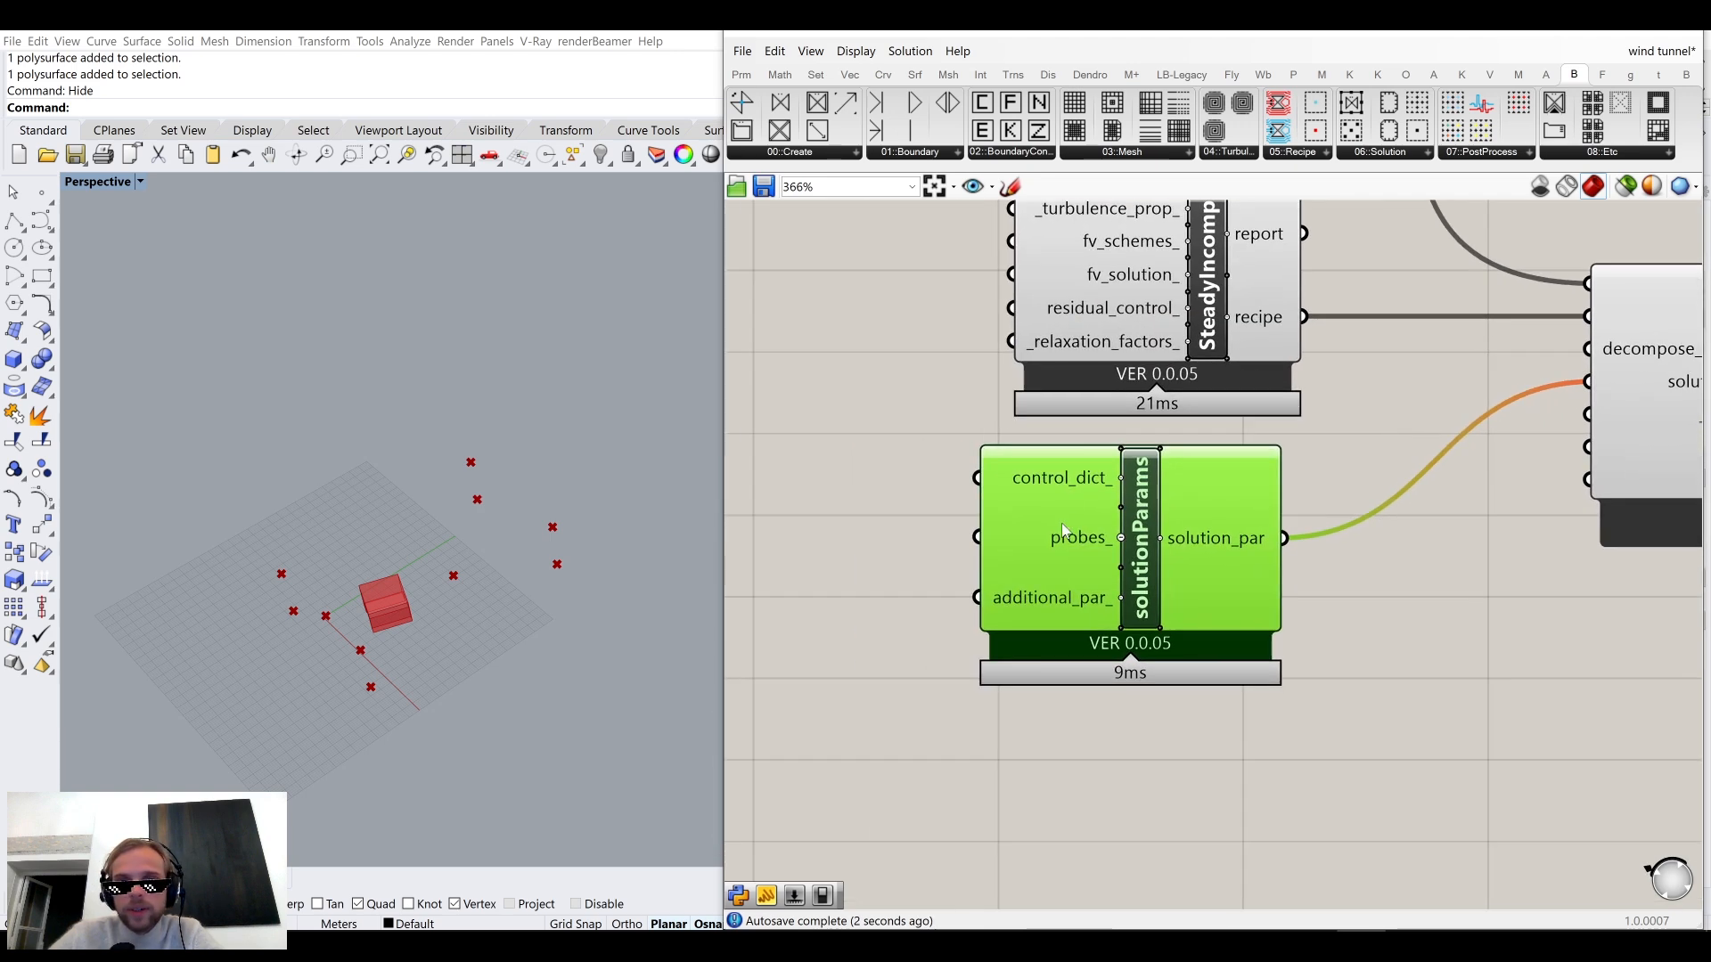
mouse_move(1062, 484)
drag(1062, 484, 1086, 489)
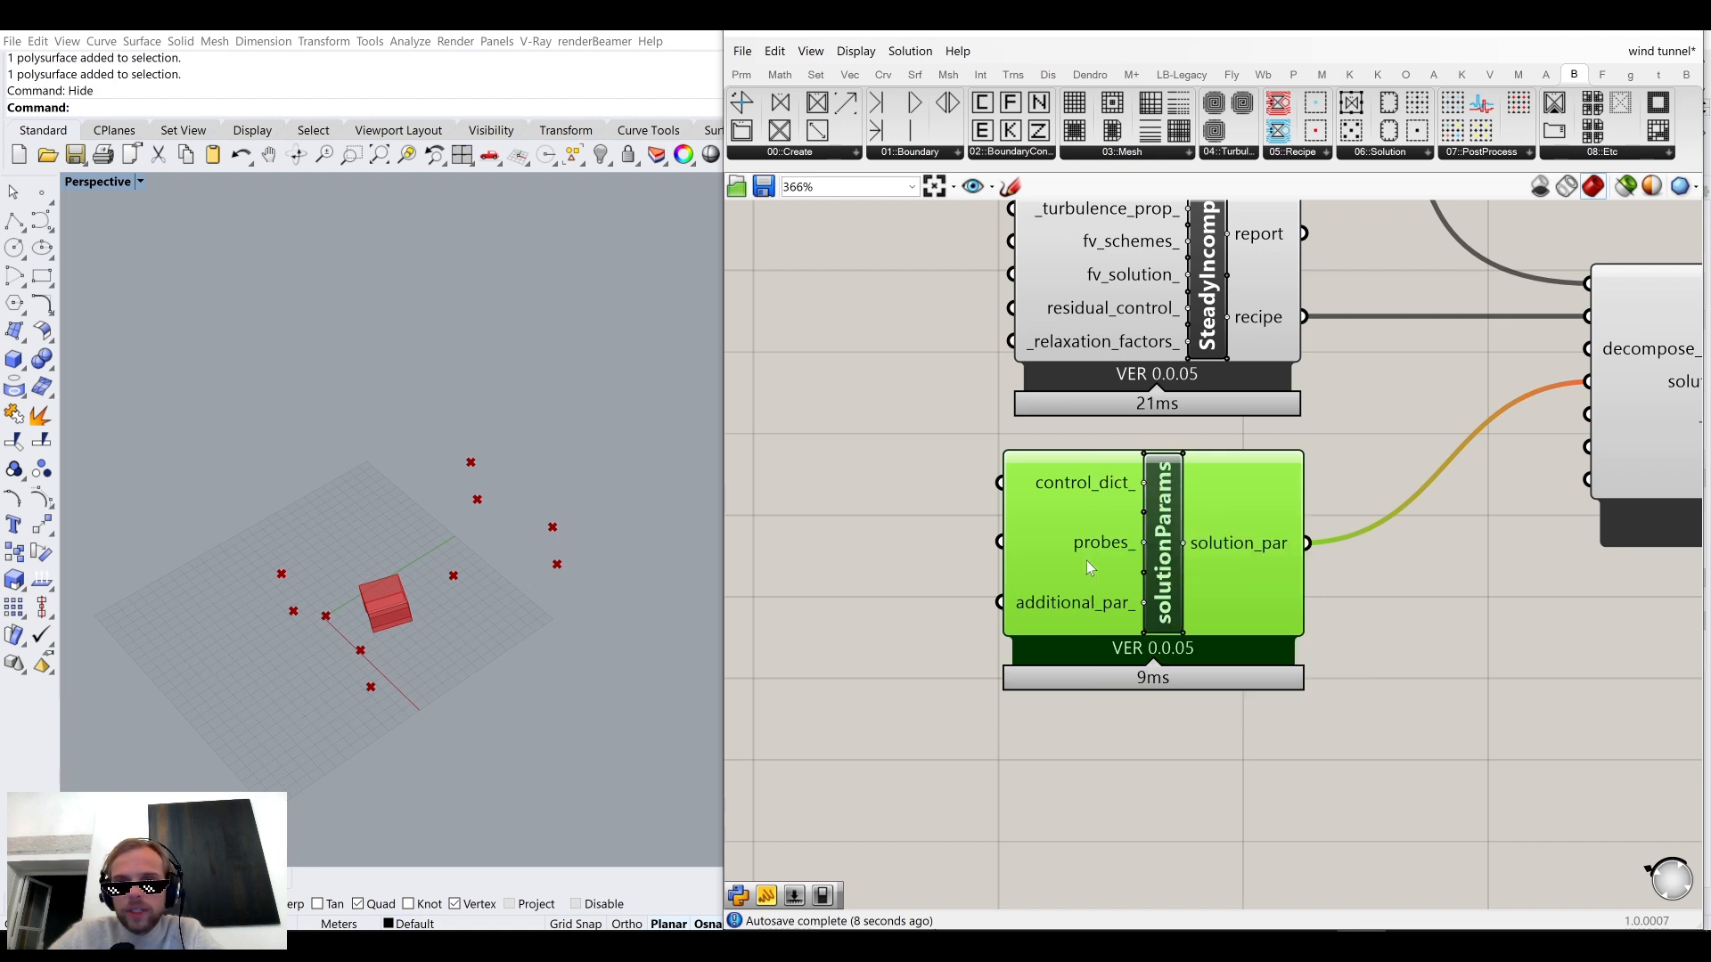
mouse_move(1084, 610)
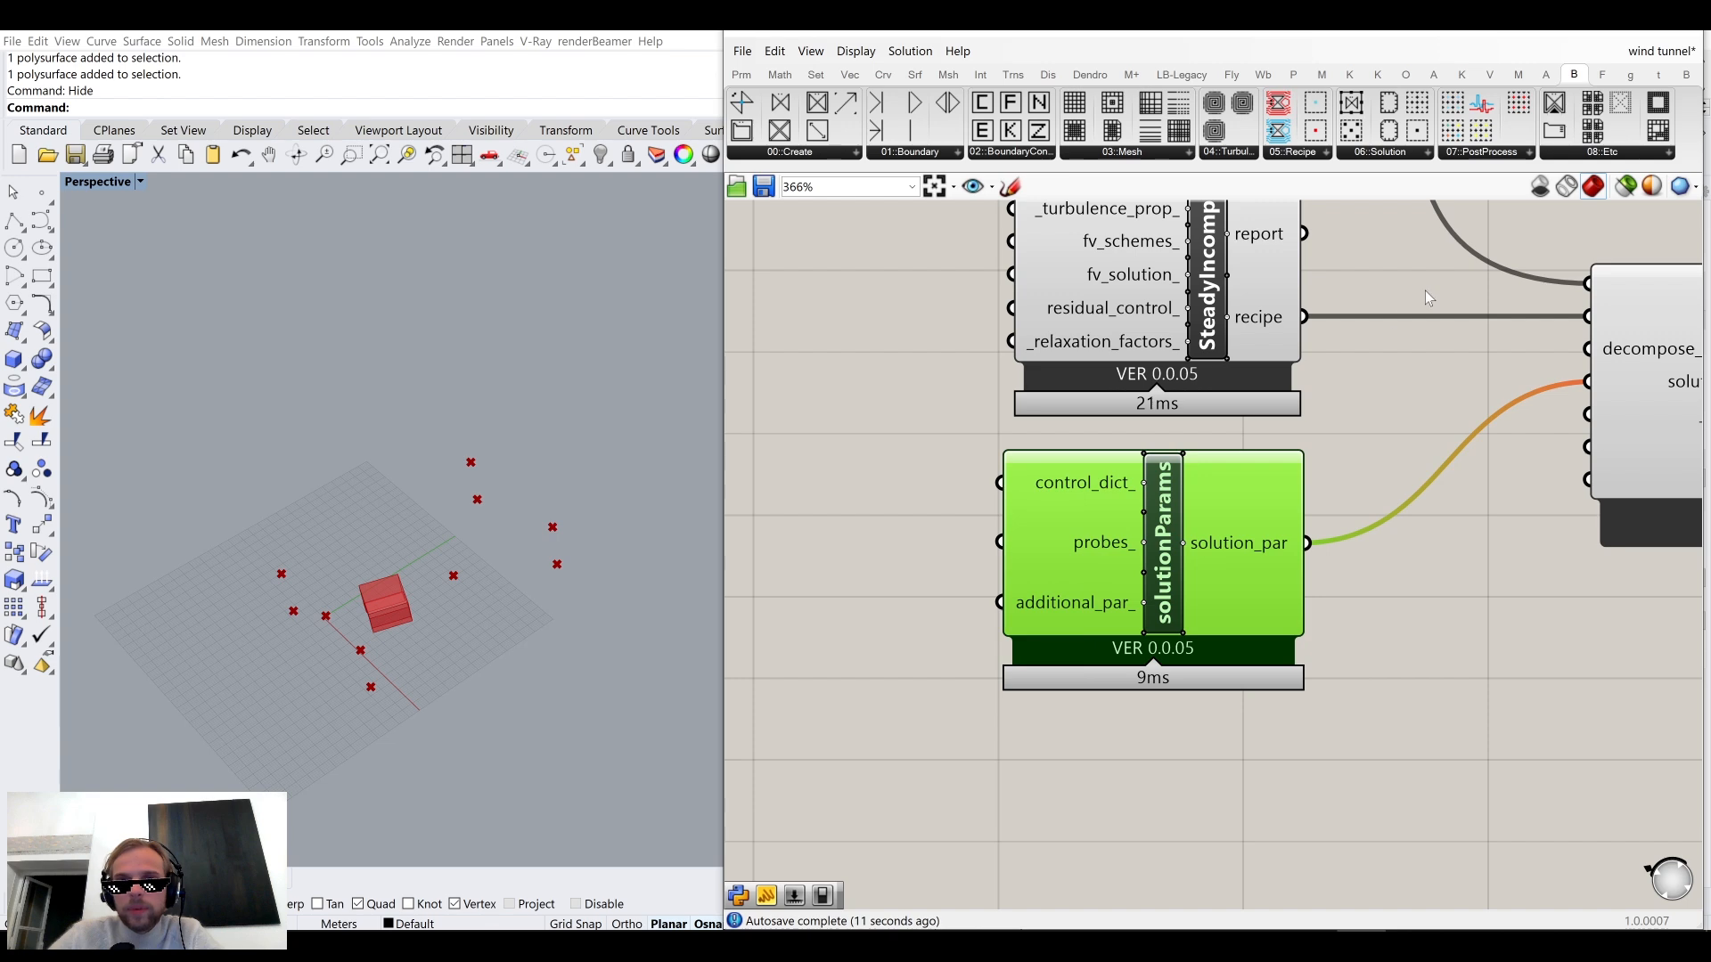
Examine how the disabled reference definition feeds controlDict and probes into its solutionParams component, and return to the new solution setup.
scroll(1301, 495, down, 3)
right_drag(1303, 392, 967, 855)
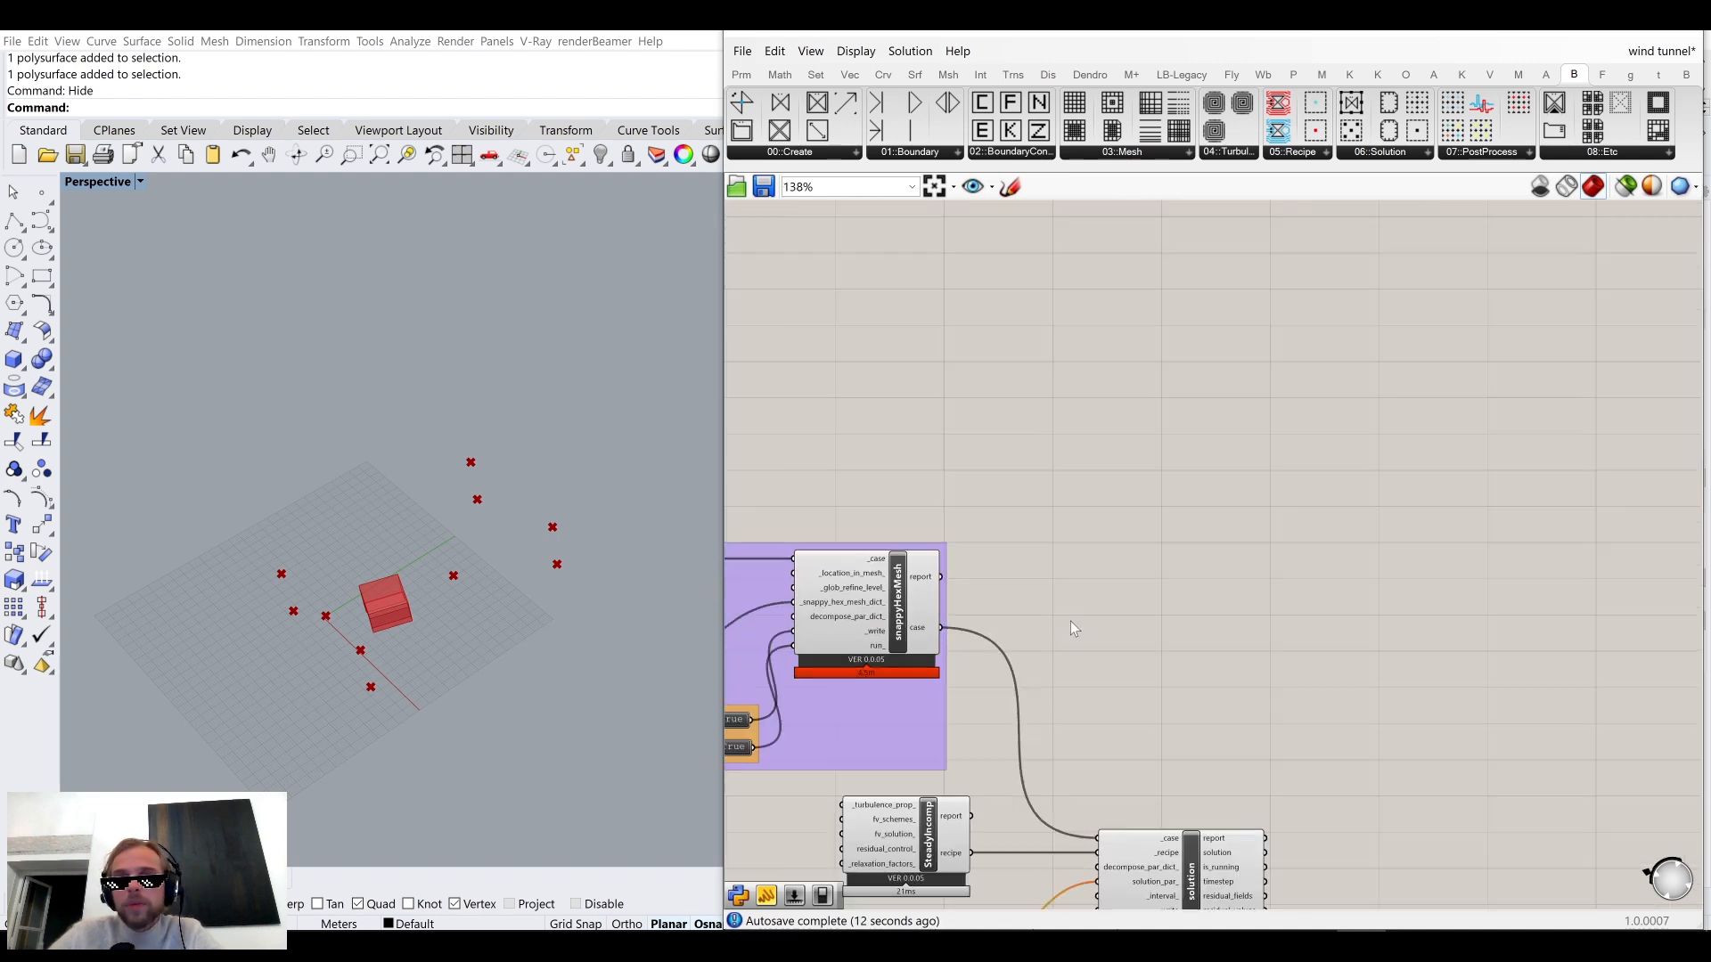
scroll(1114, 525, down, 8)
right_drag(1162, 465, 1155, 598)
scroll(938, 644, up, 8)
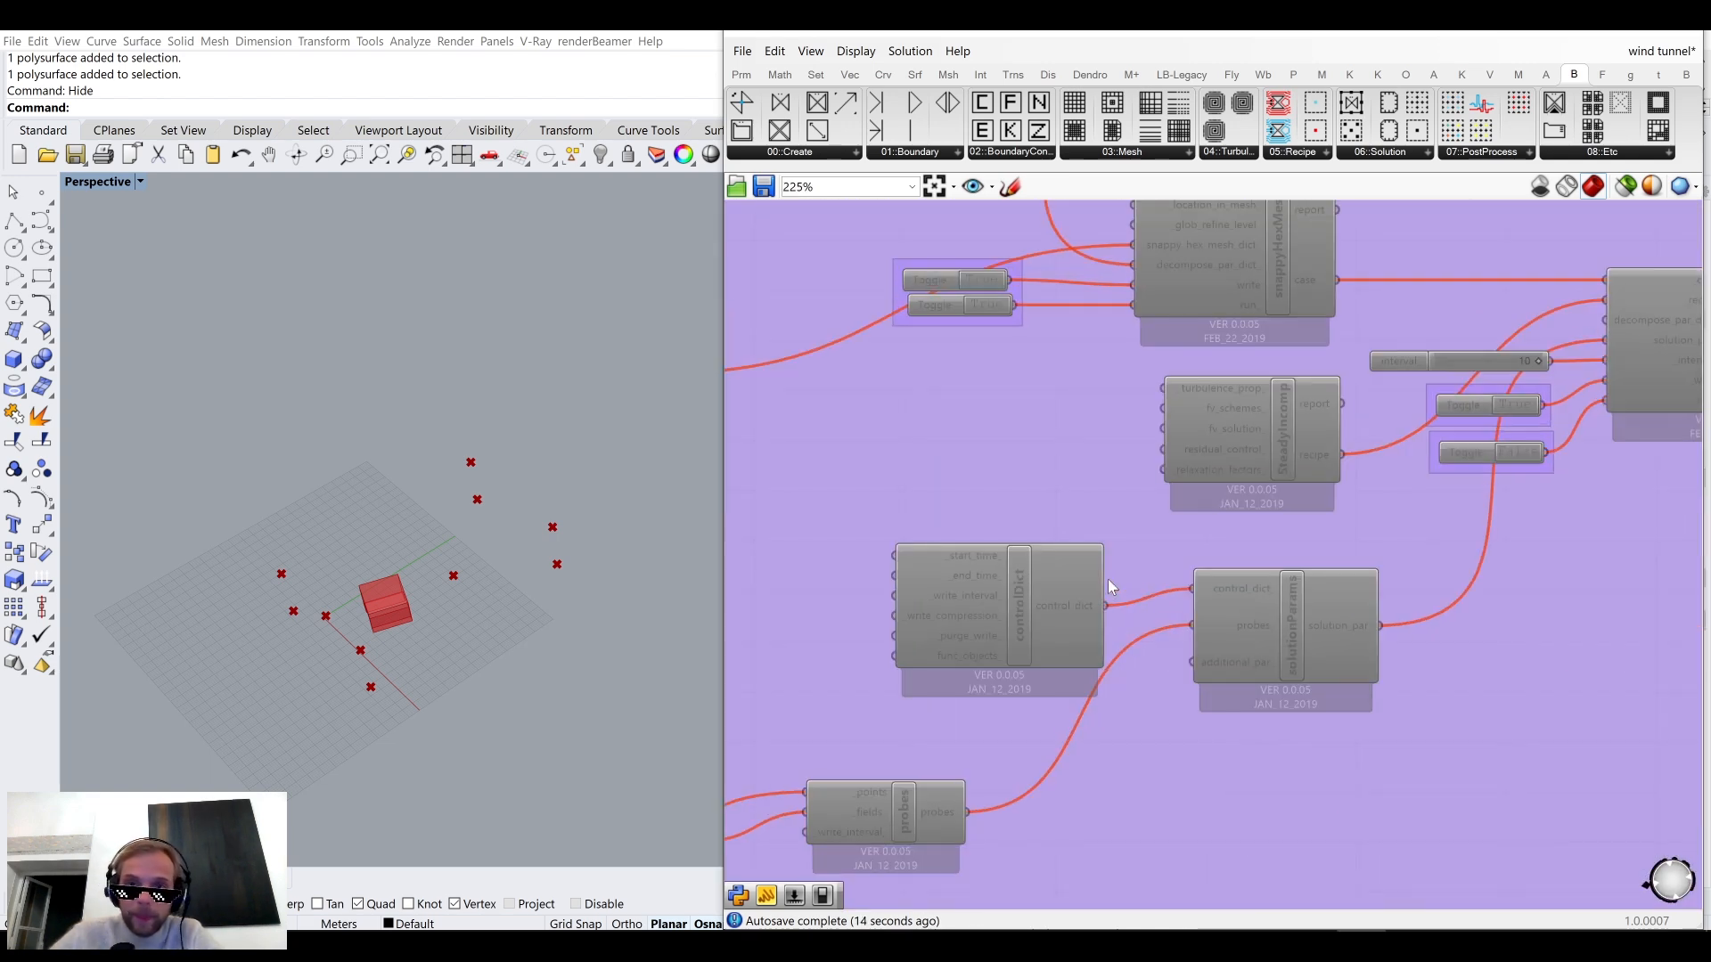
click(1039, 600)
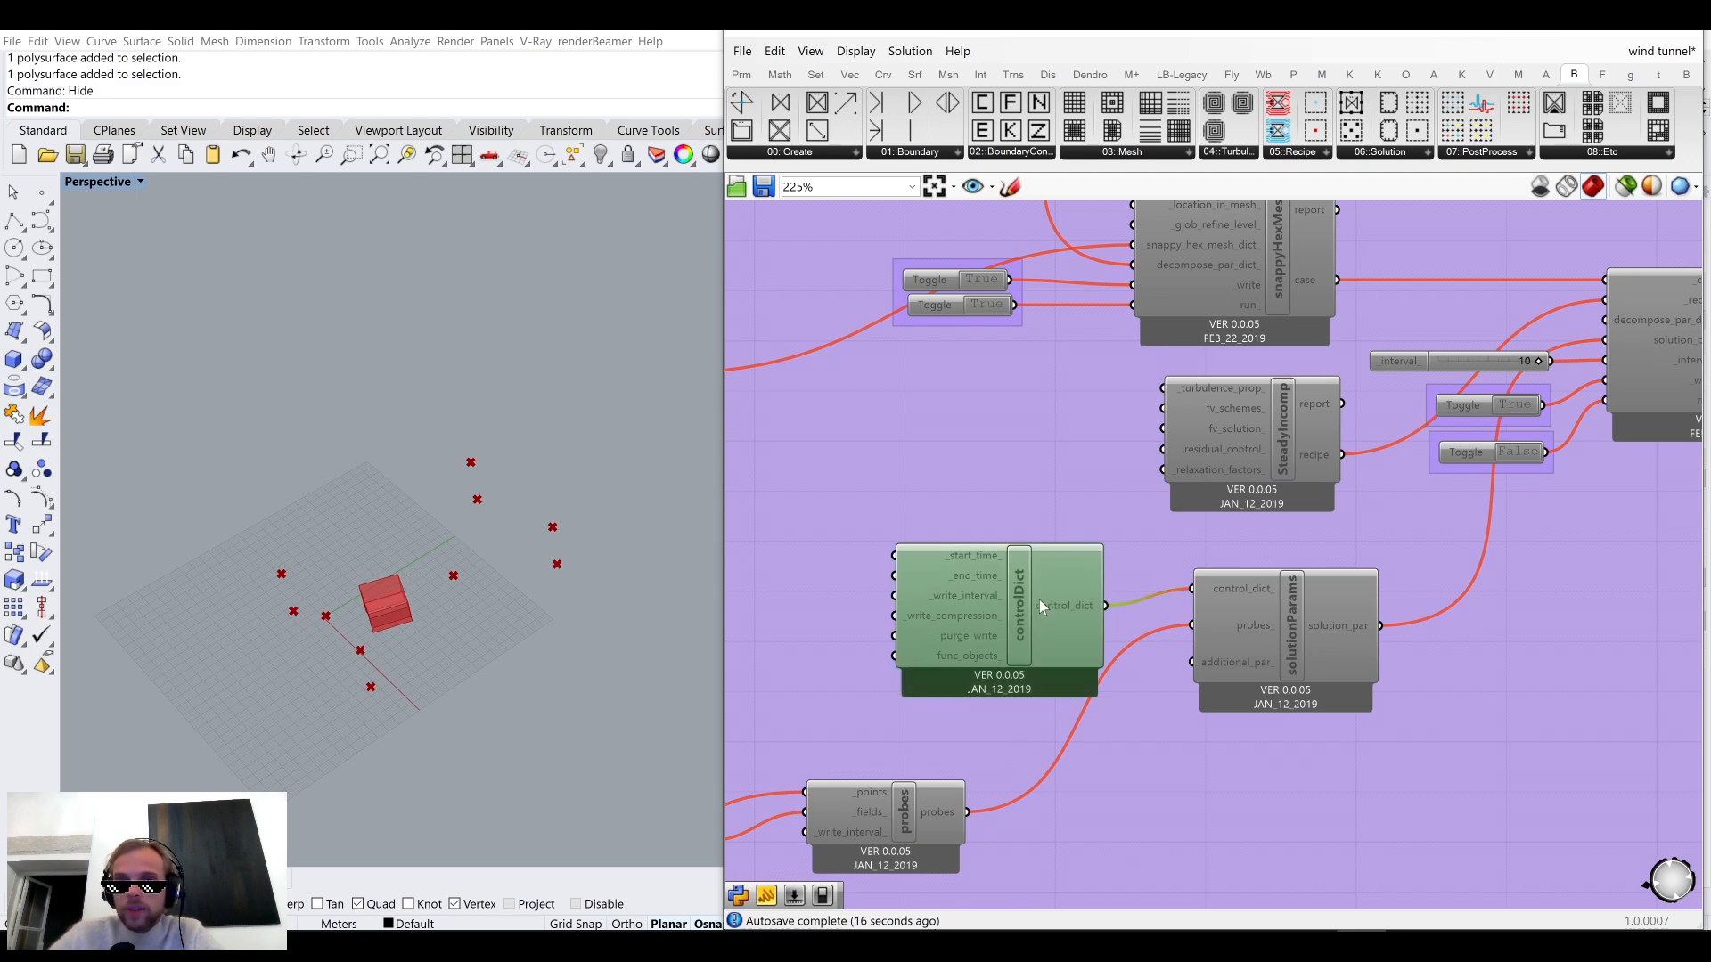
scroll(977, 765, down, 3)
right_drag(976, 765, 1153, 524)
scroll(1157, 623, up, 2)
scroll(1159, 625, down, 10)
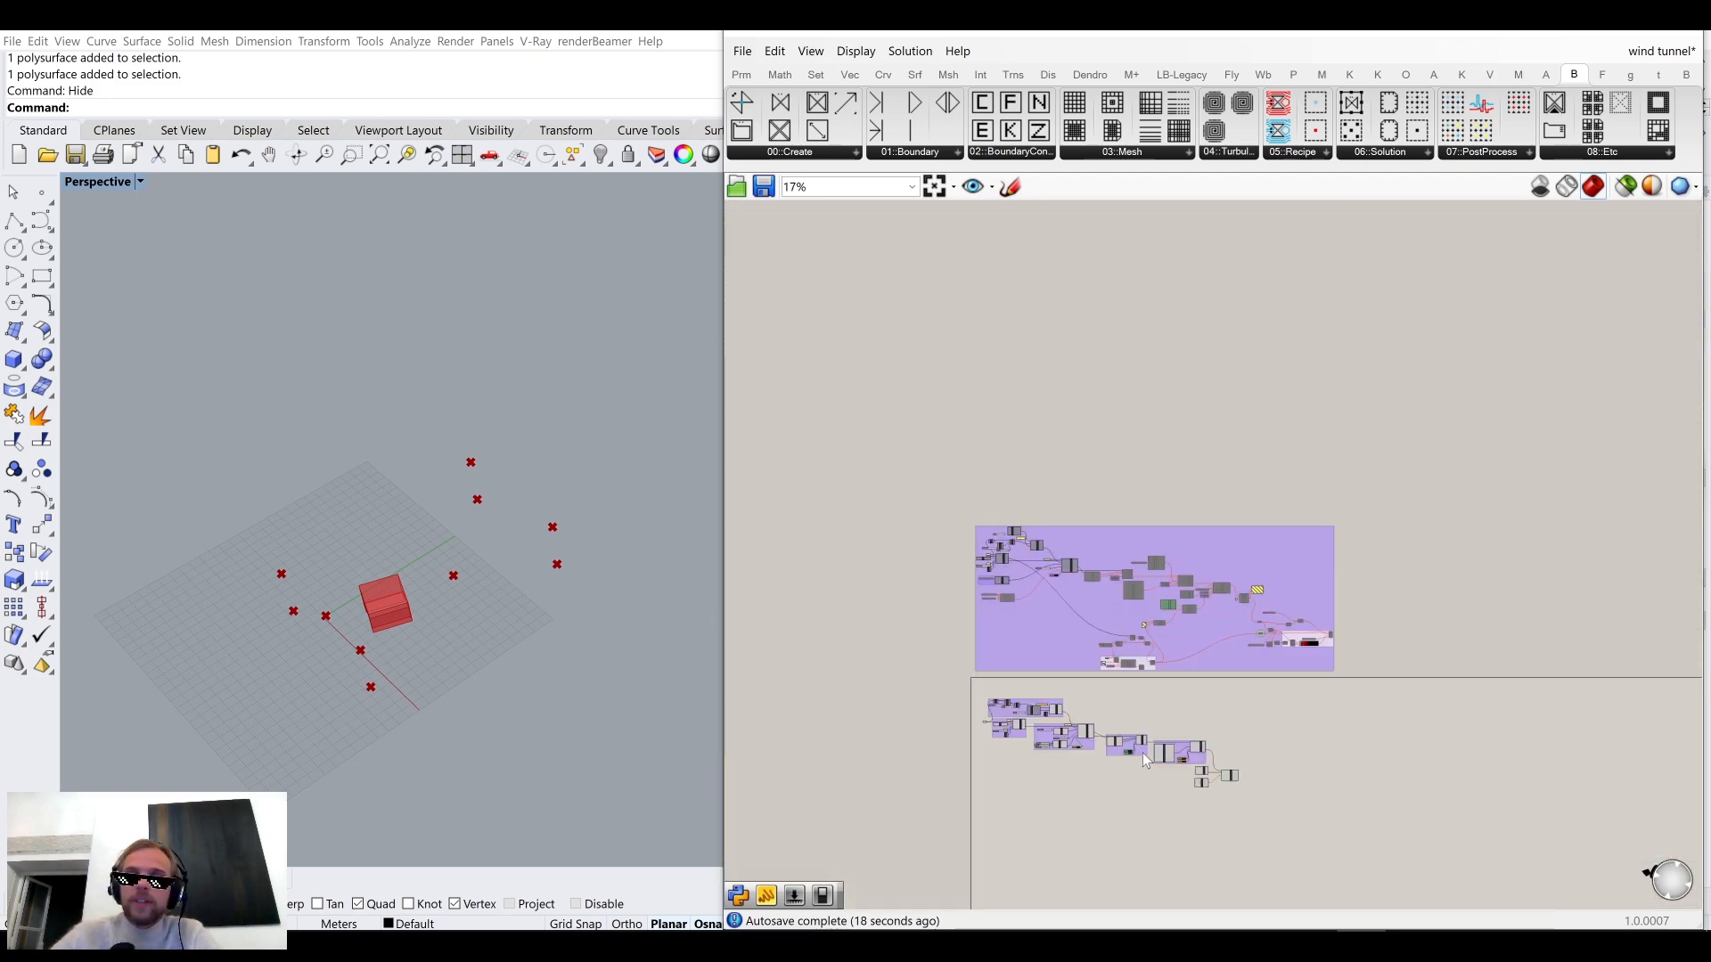
right_drag(1142, 756, 1138, 473)
scroll(1172, 472, up, 4)
scroll(1185, 551, up, 8)
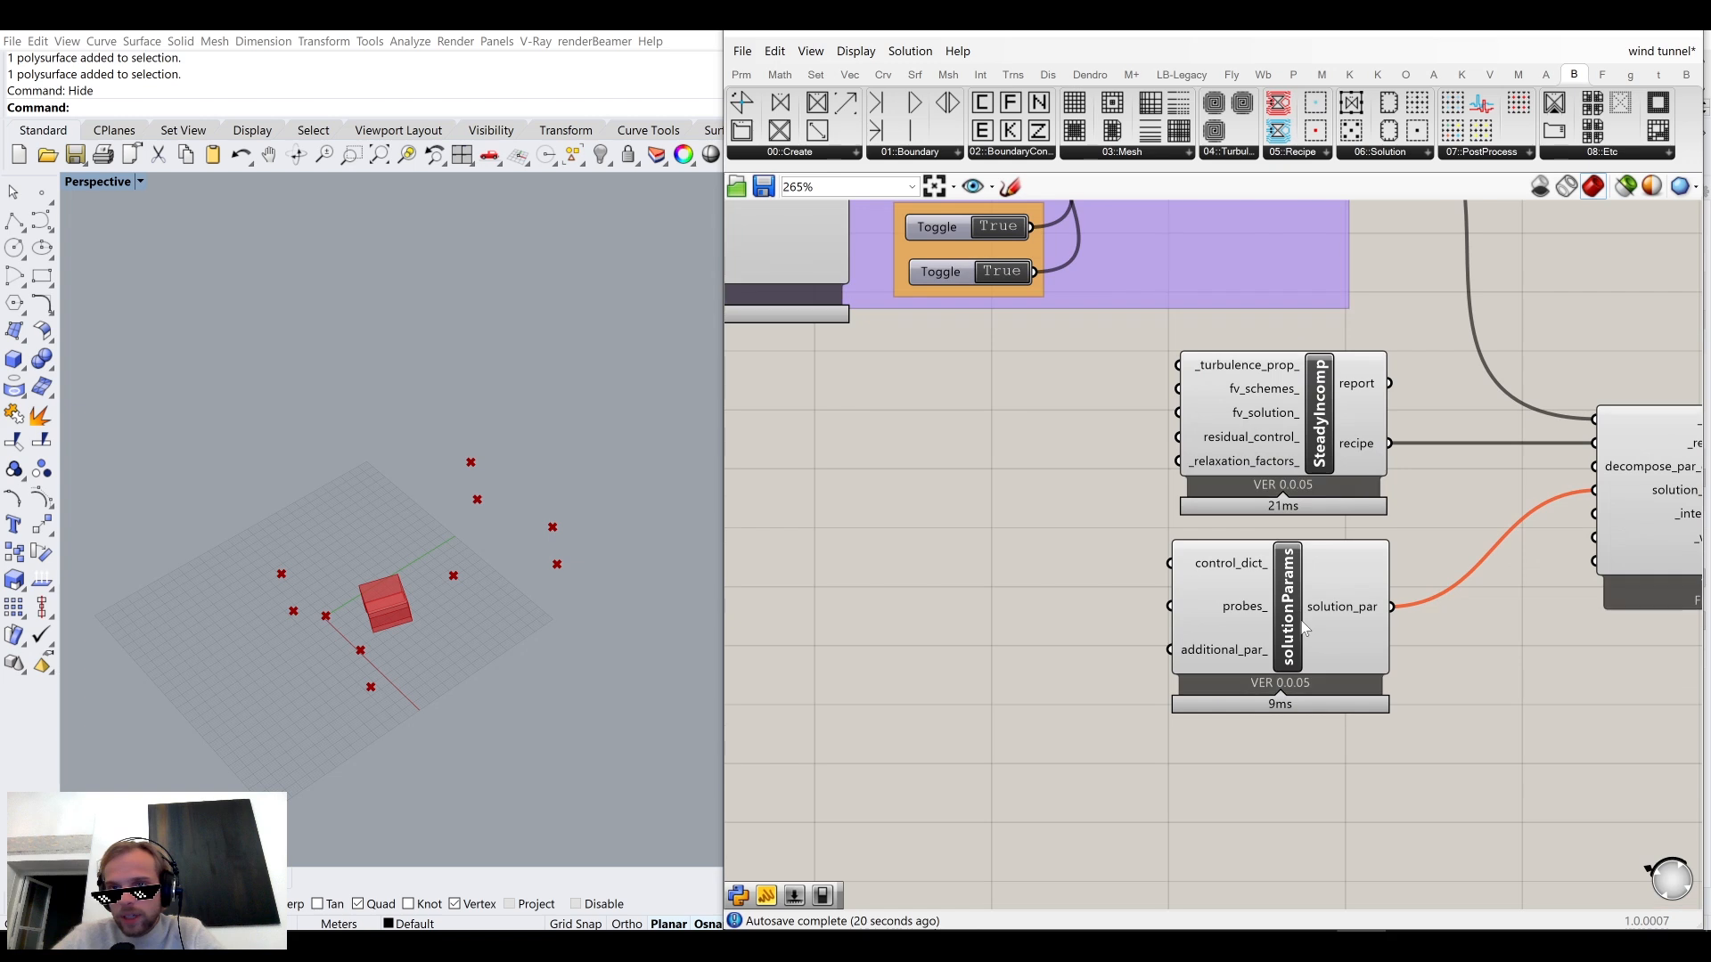
Shift the solutionParams component slightly so it sits beneath the steady incompressible recipe, reviewing the chain from snappyHexMesh to solution.
click(1323, 561)
right_drag(1324, 561, 1224, 606)
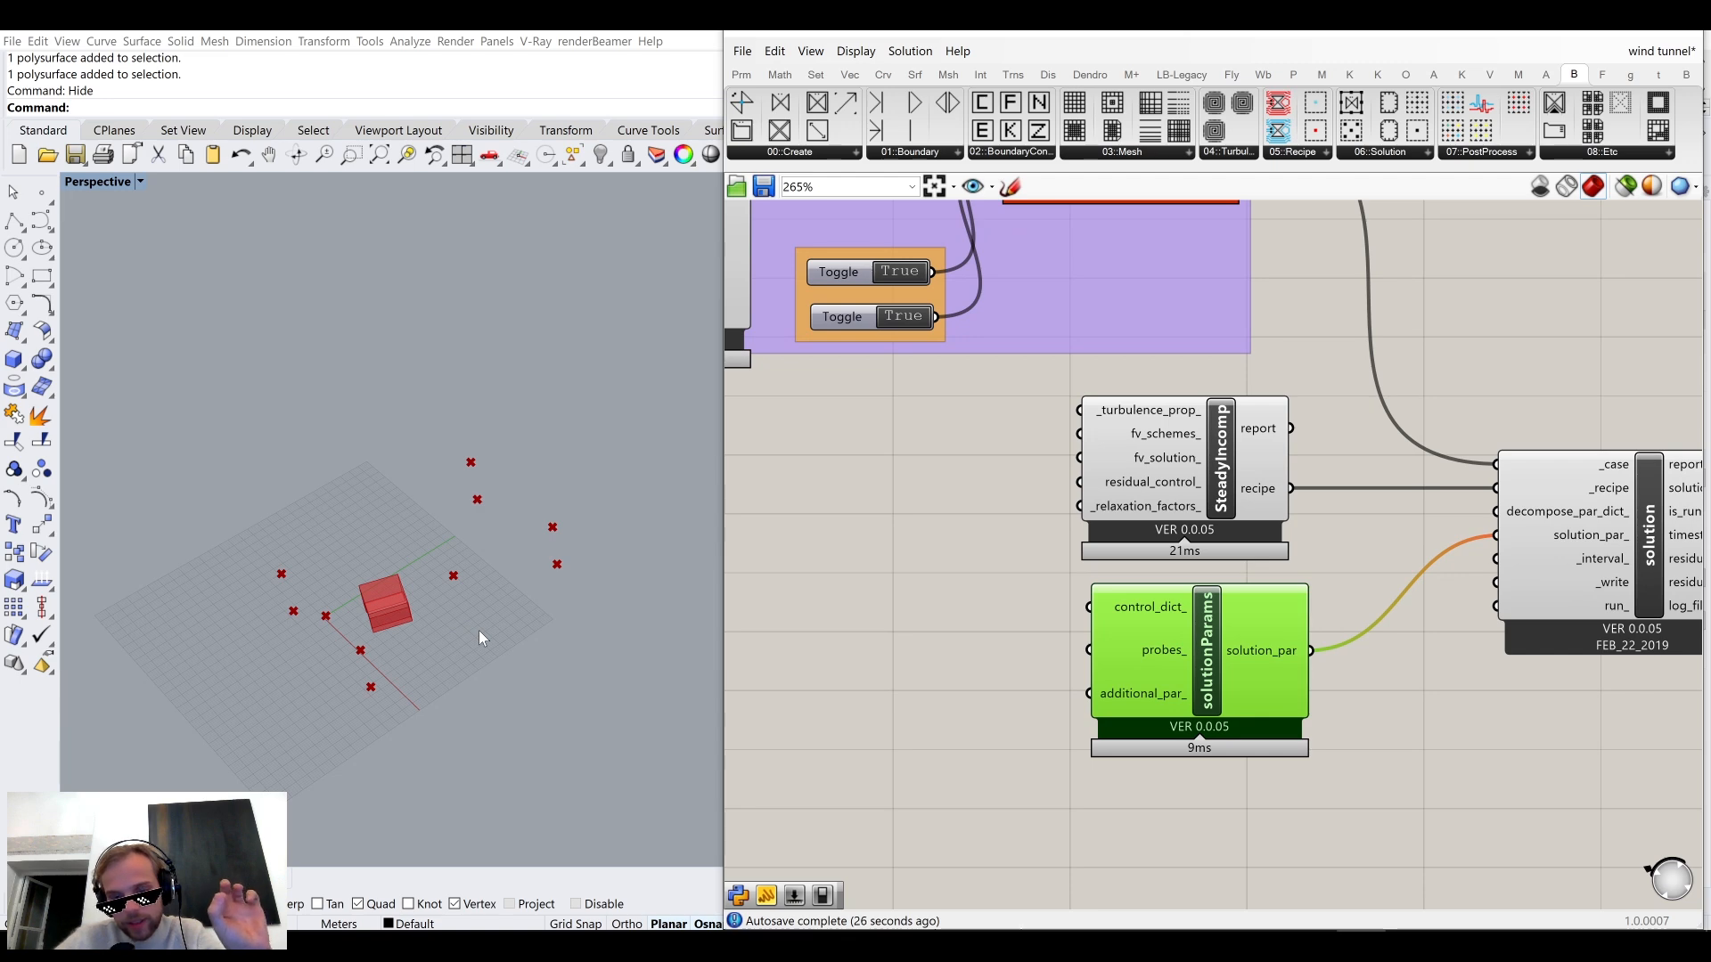
right_drag(988, 426, 991, 670)
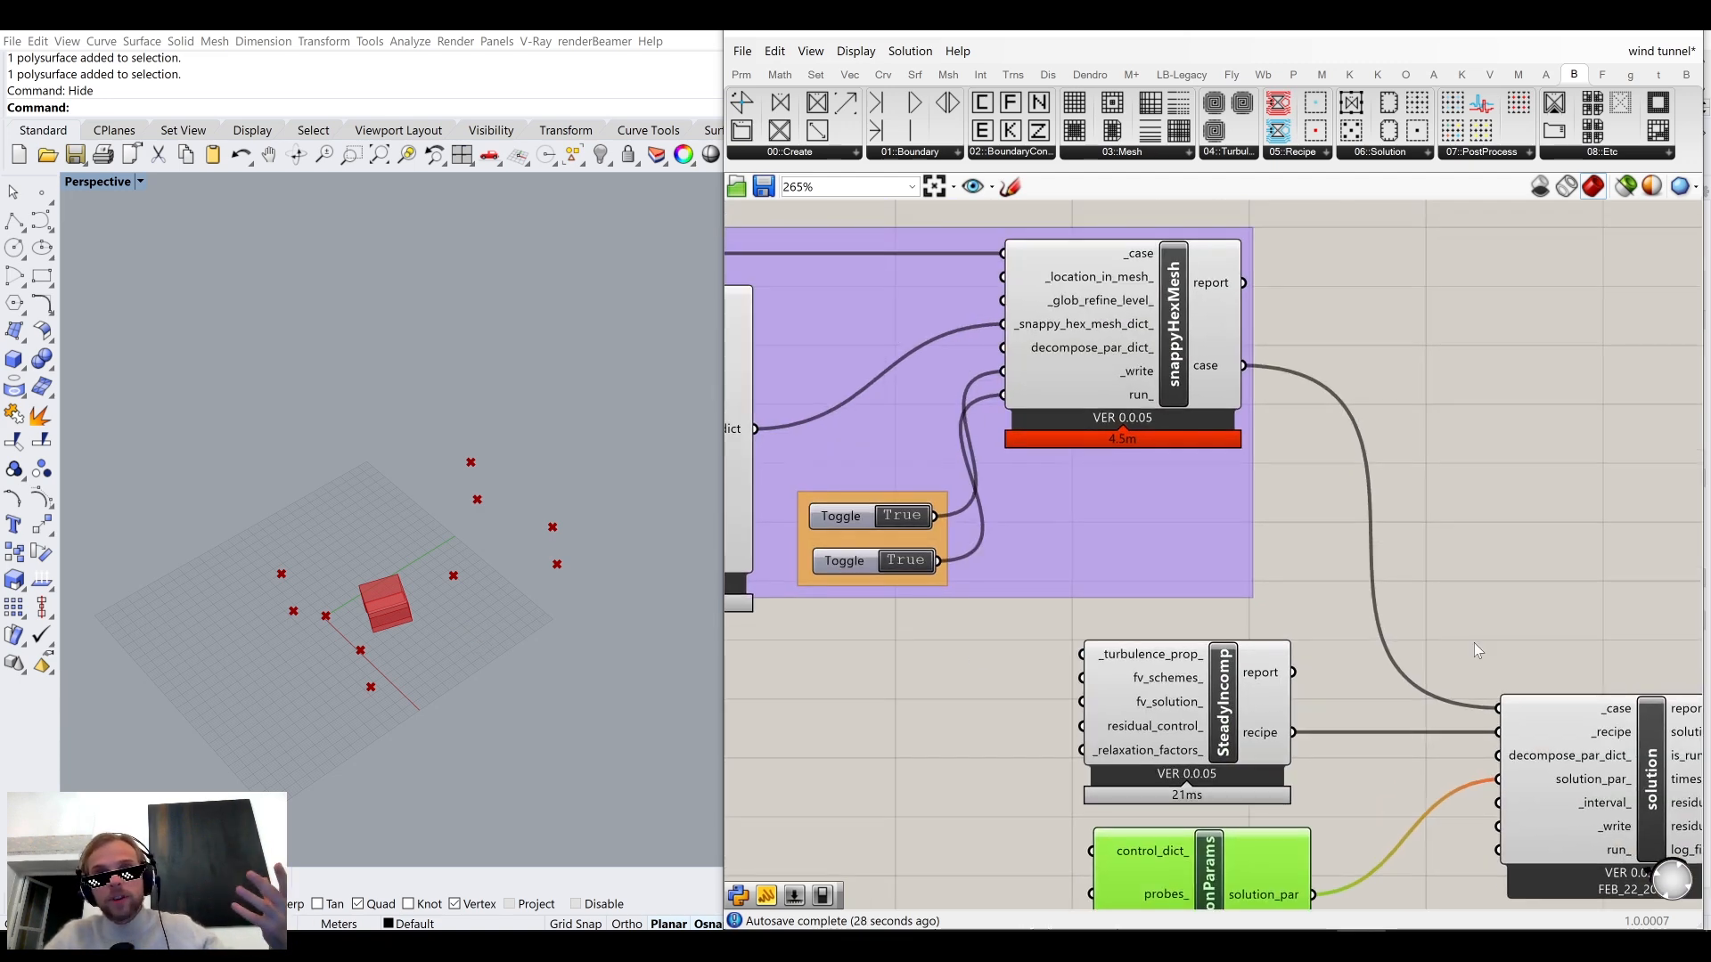
right_drag(1551, 759, 1166, 554)
right_drag(857, 591, 1094, 496)
right_drag(841, 605, 974, 664)
drag(1170, 670, 1153, 675)
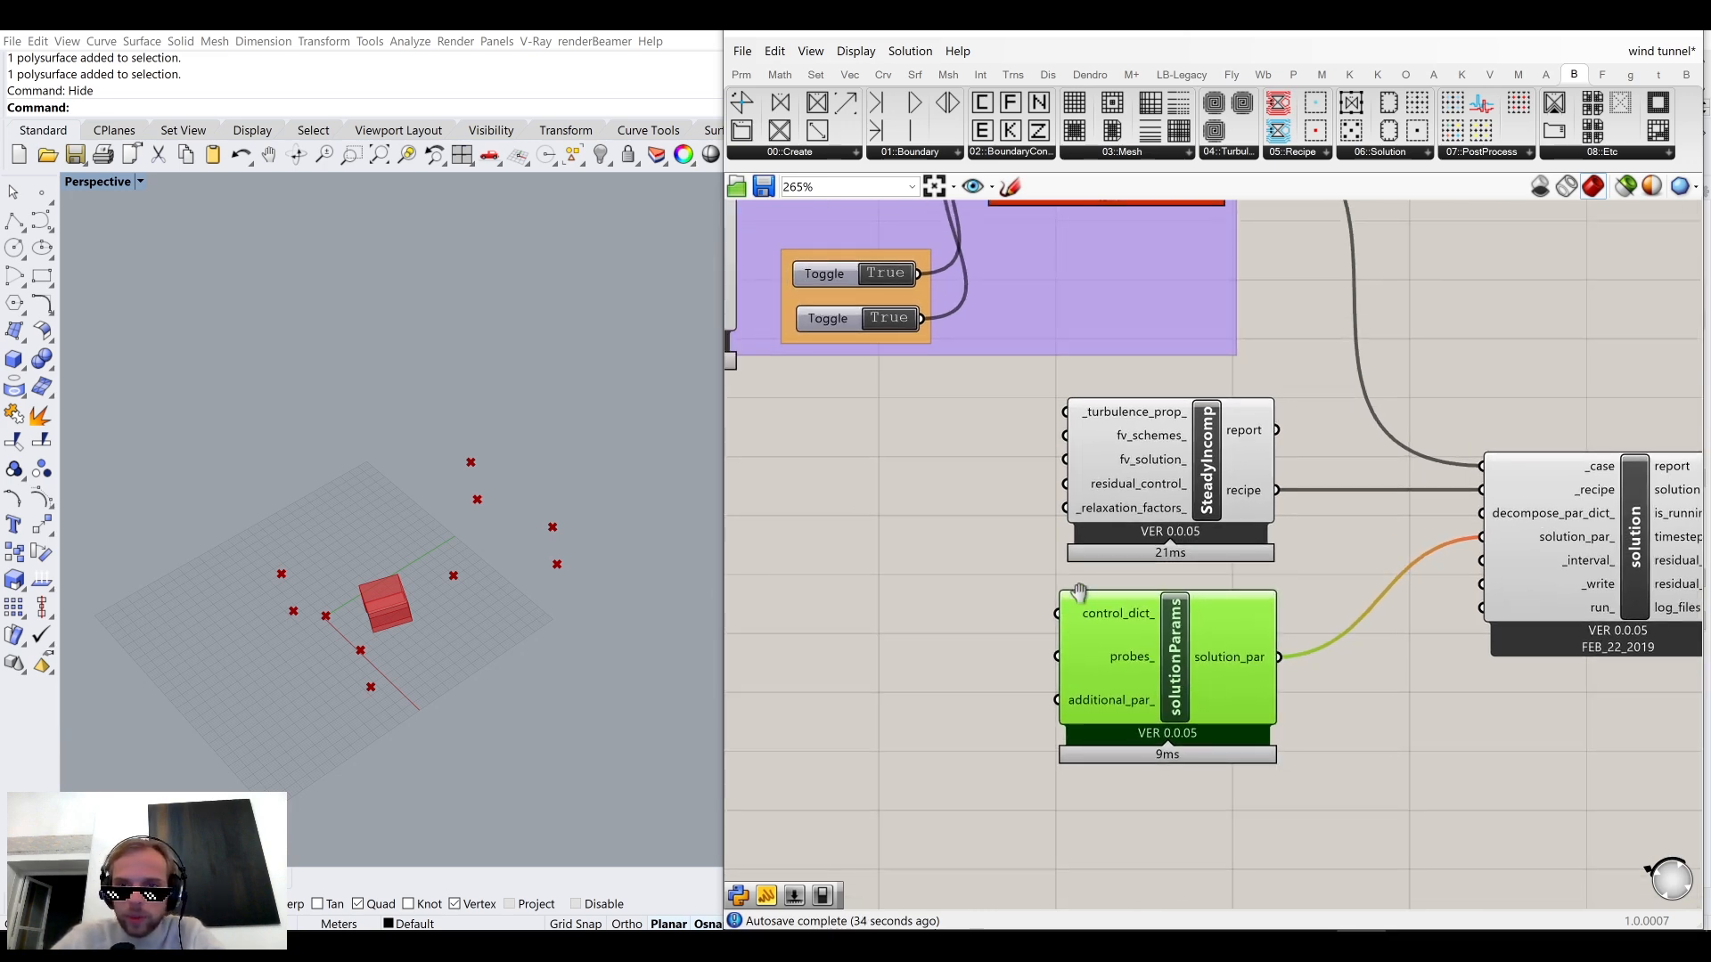
right_drag(1133, 597, 1207, 511)
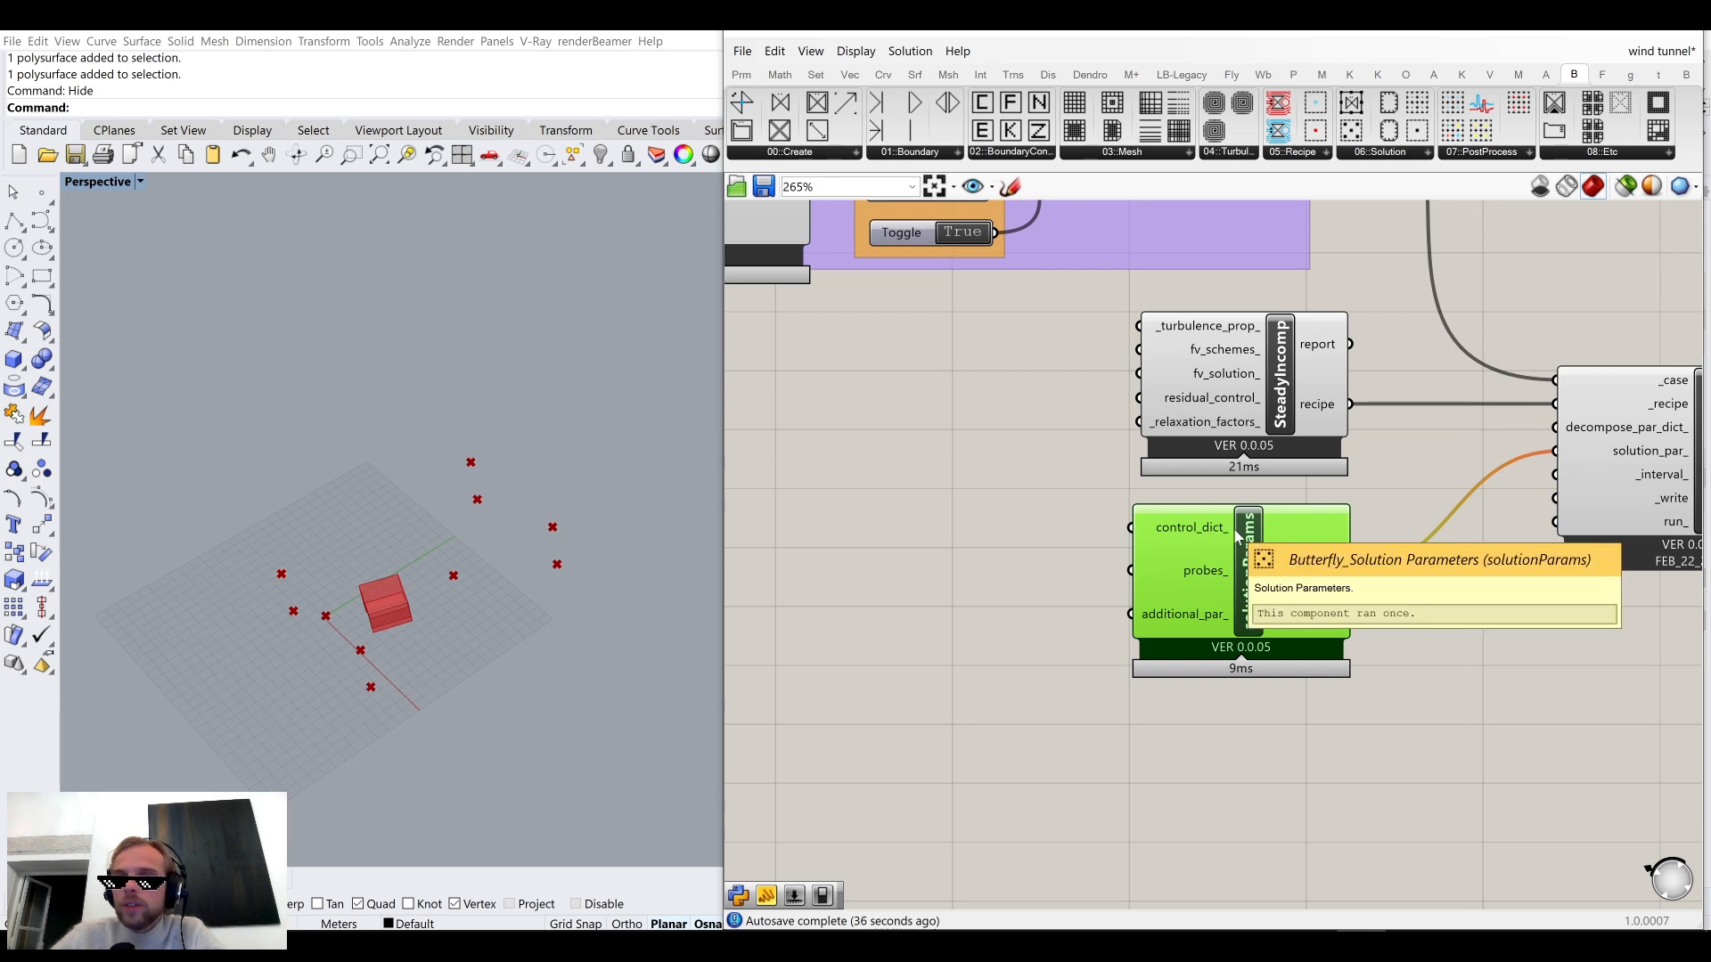
Add a Butterfly_controlDict component beside solutionParams and wire its control_dict output to the control_dict_ input.
click(1404, 346)
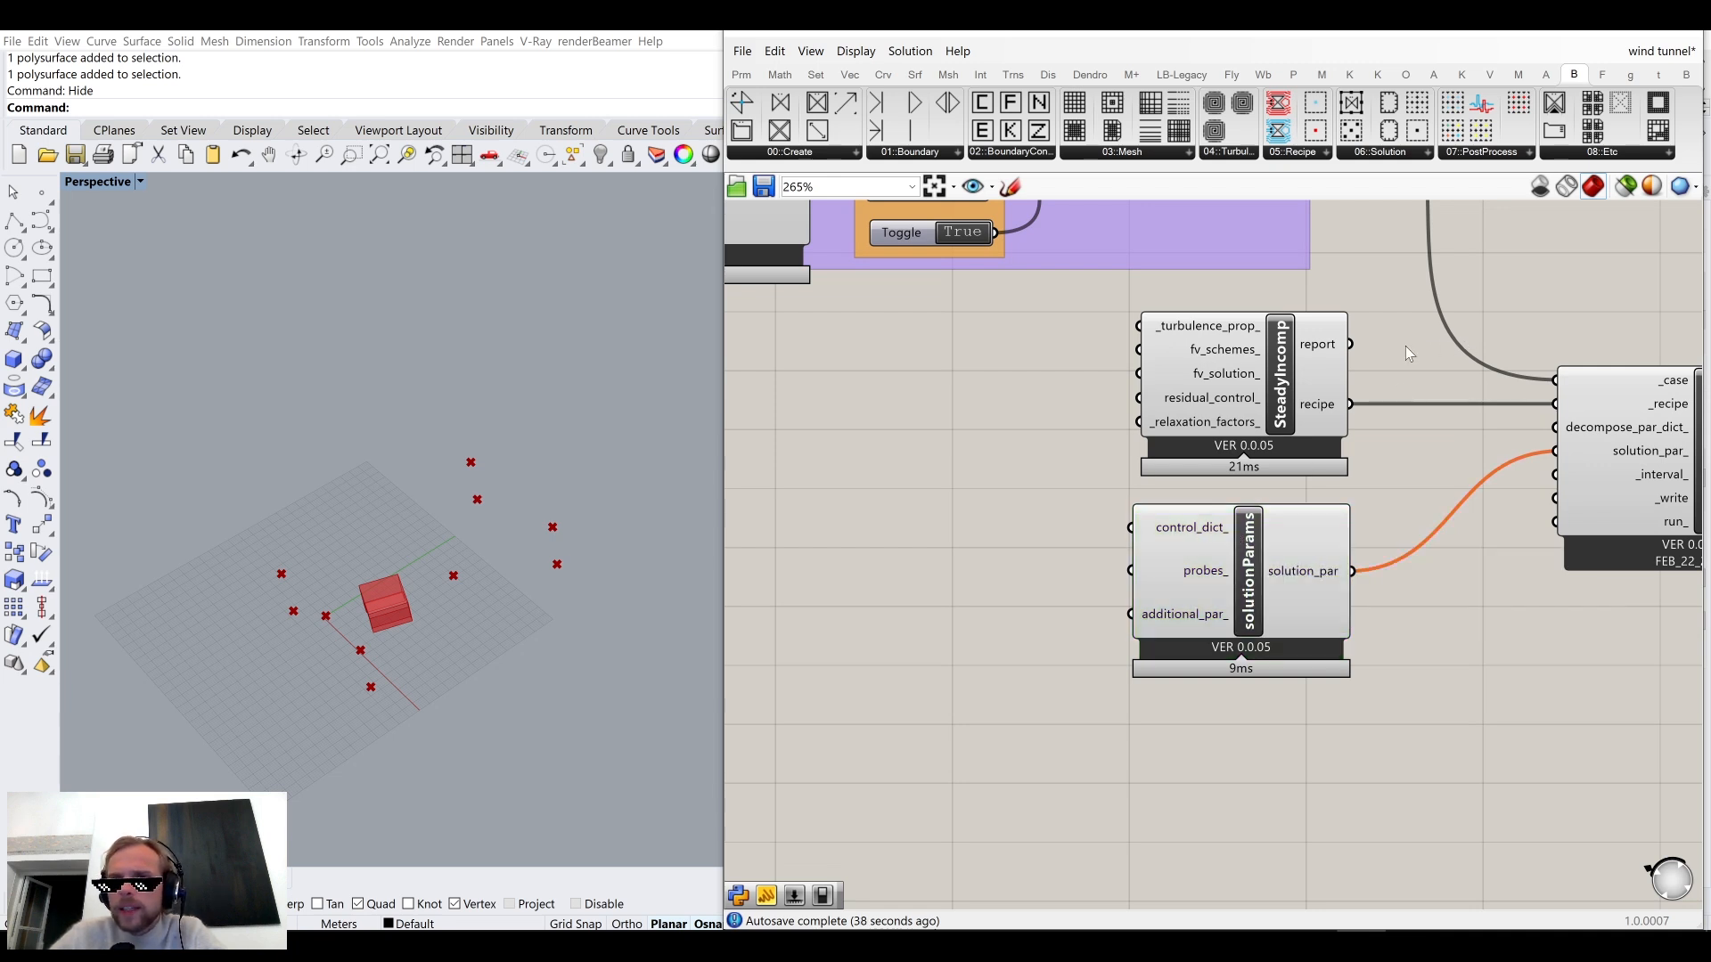
click(1575, 152)
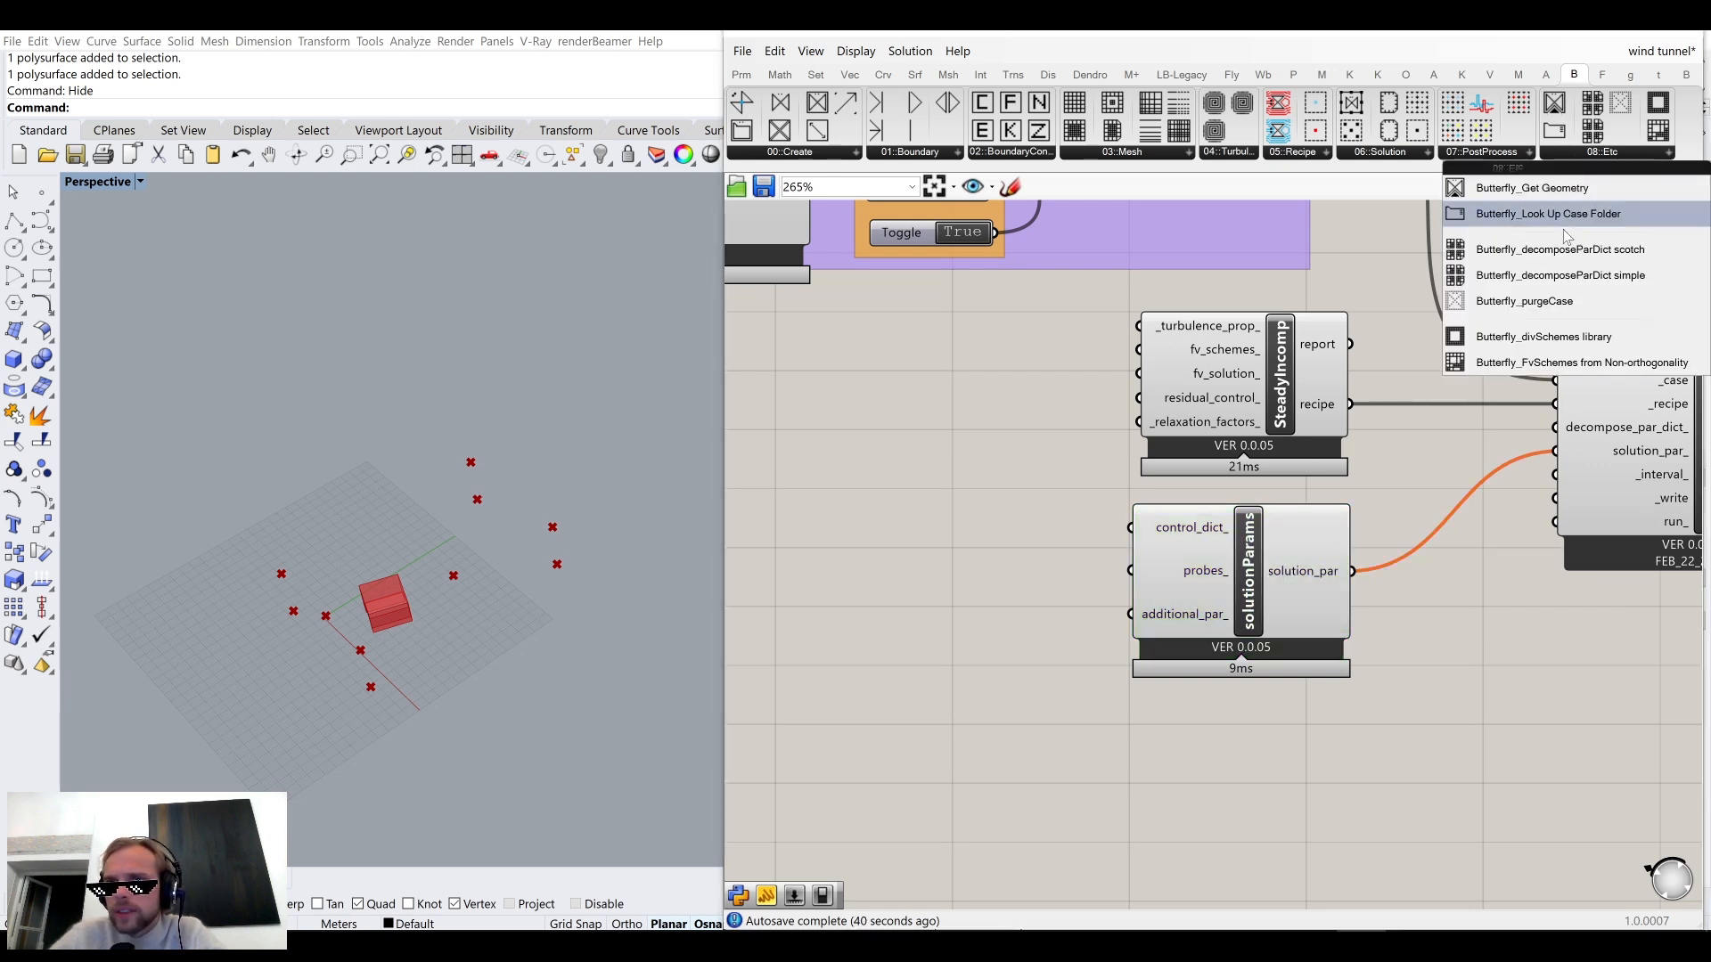
click(1412, 154)
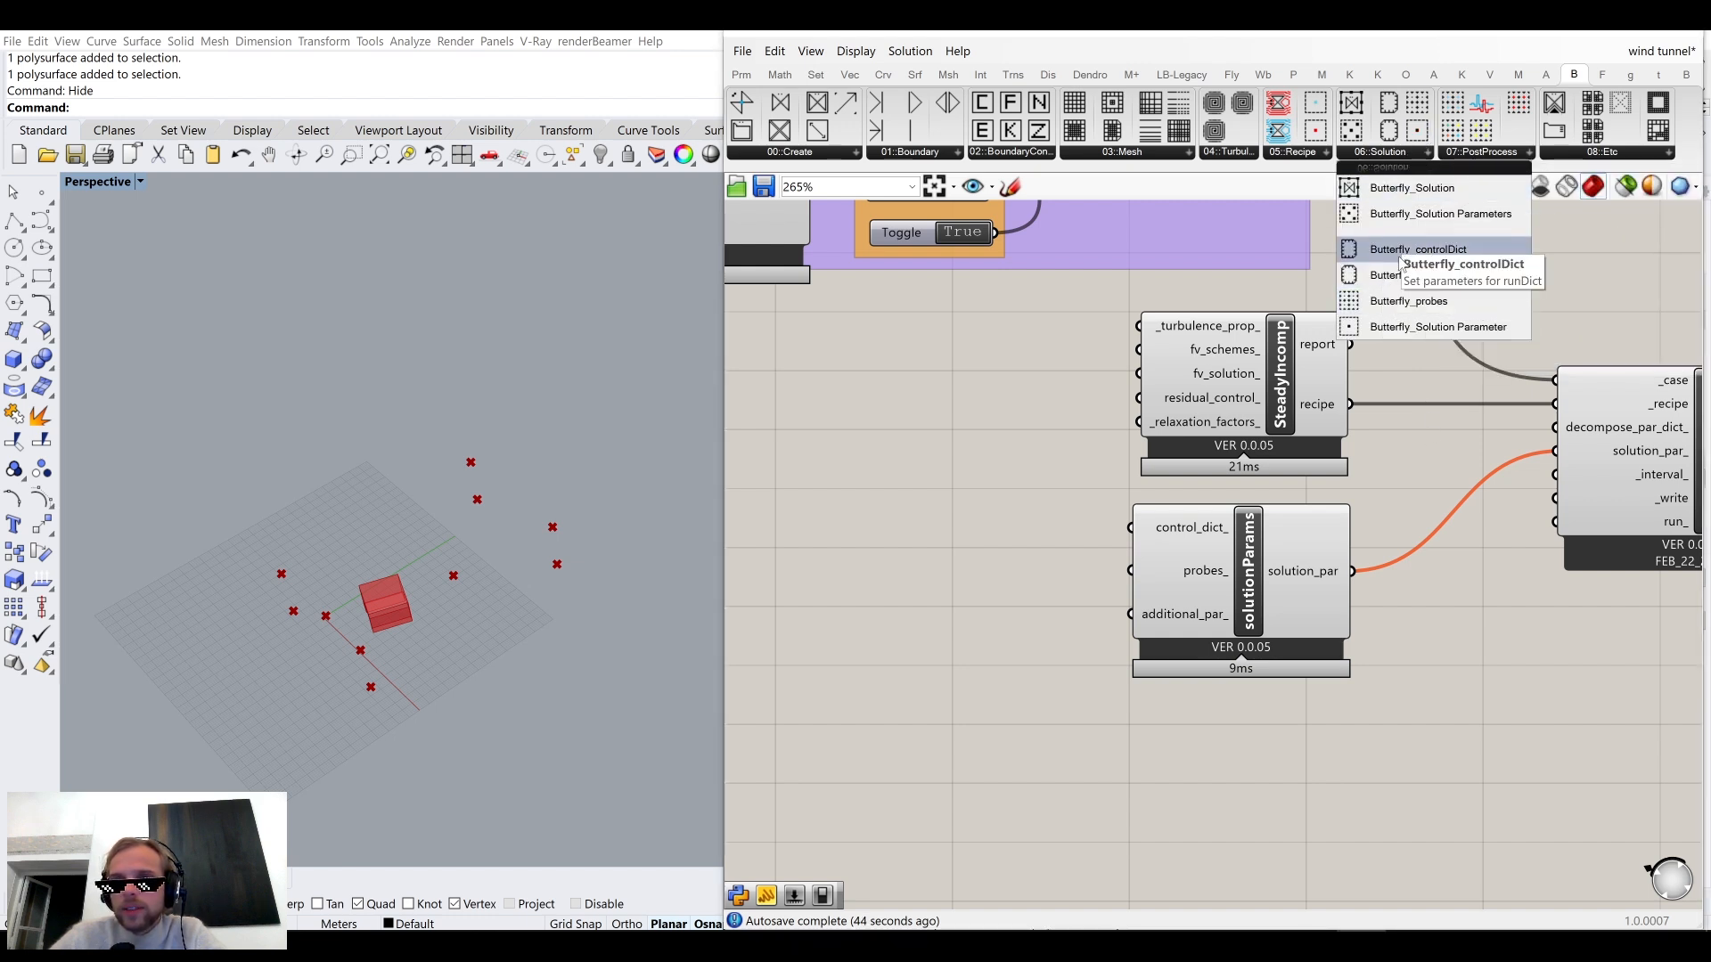
drag(1405, 252, 1012, 520)
drag(1065, 524, 1023, 531)
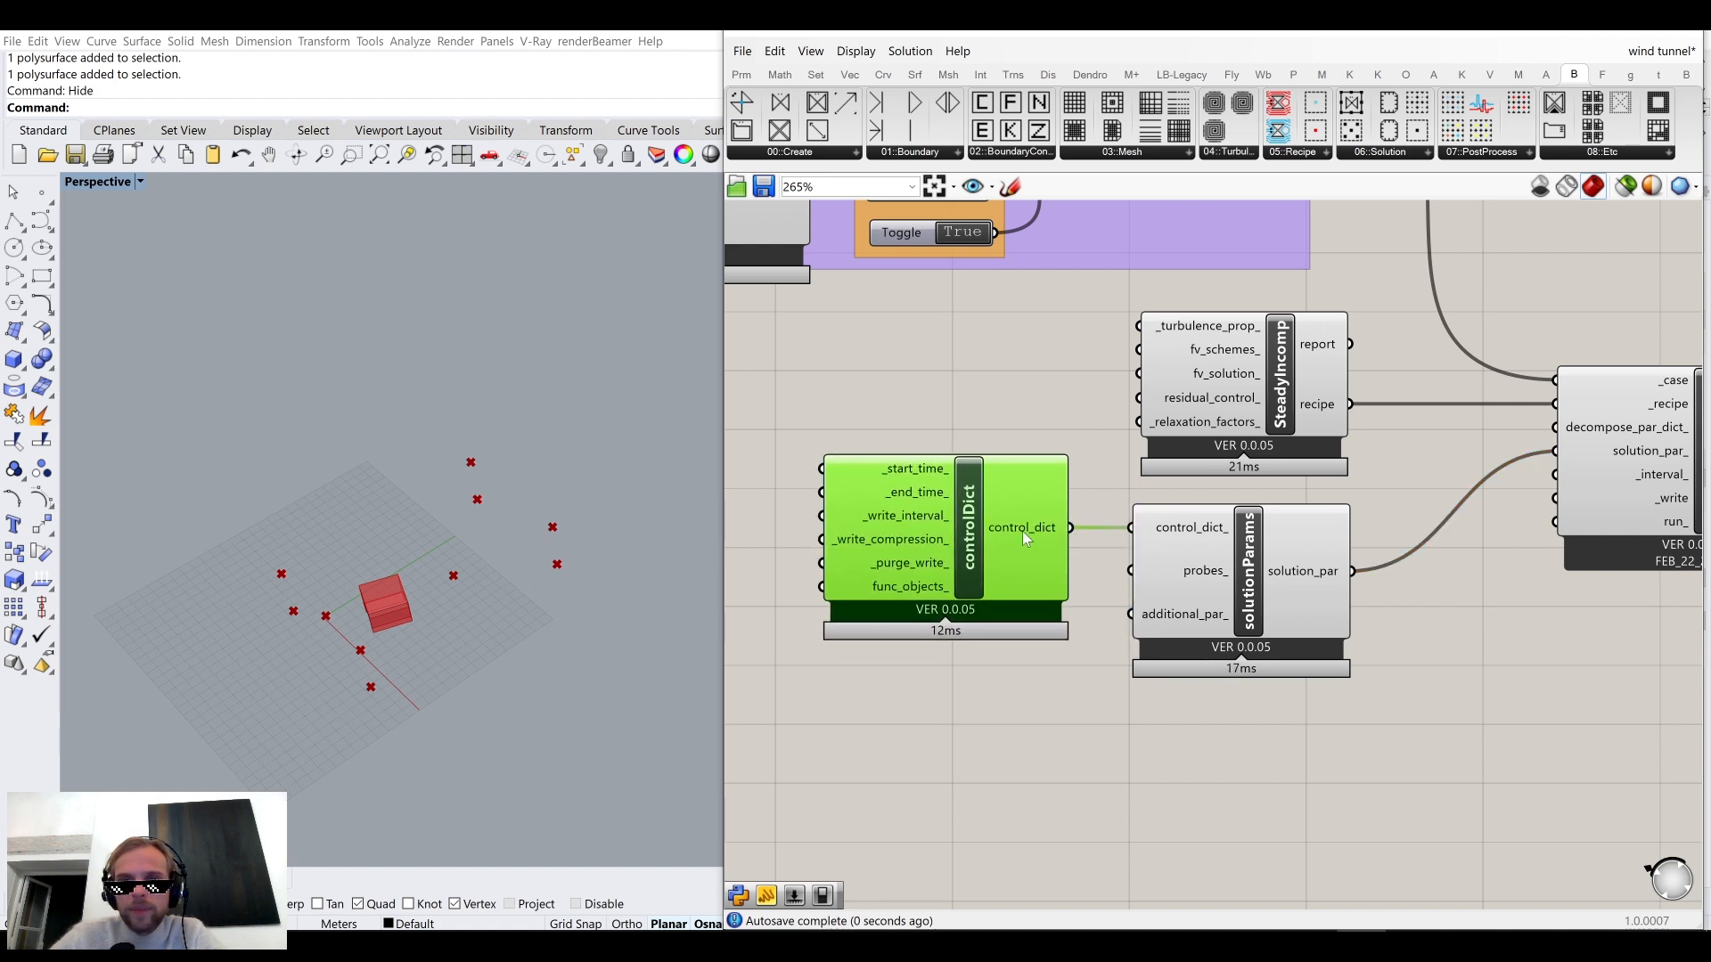
right_drag(1023, 531, 1039, 424)
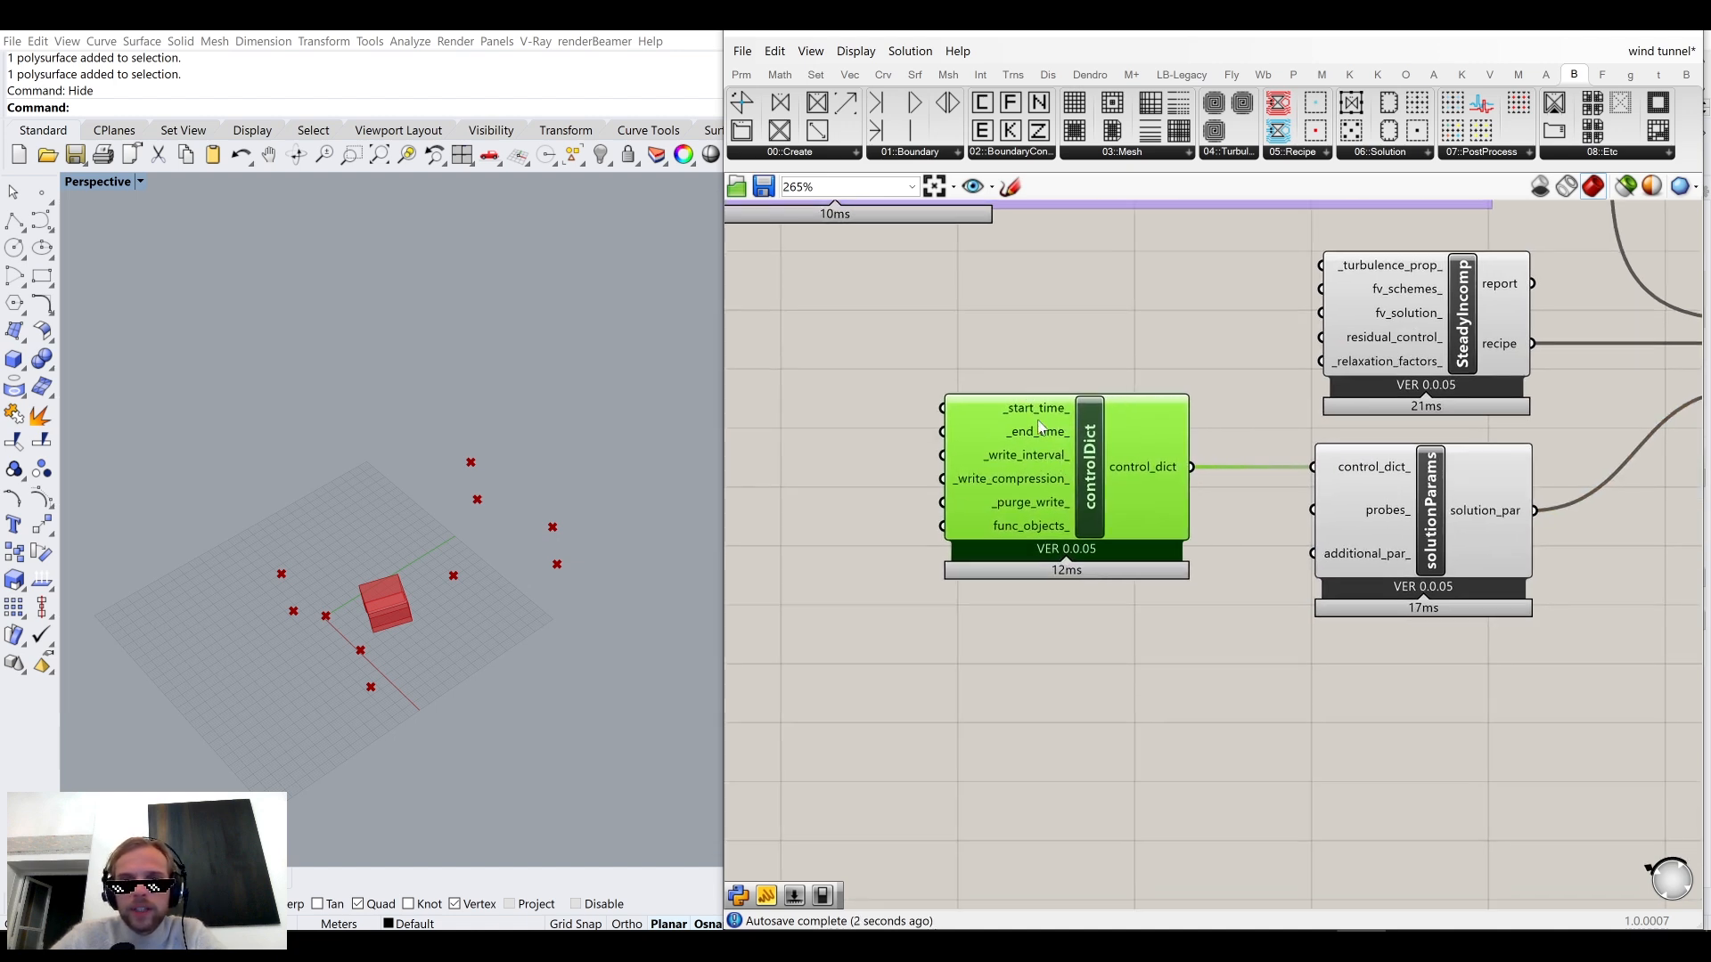
Create a number slider with the value 100 and connect it to the controlDict component's _end_time_ input.
mouse_move(1024, 410)
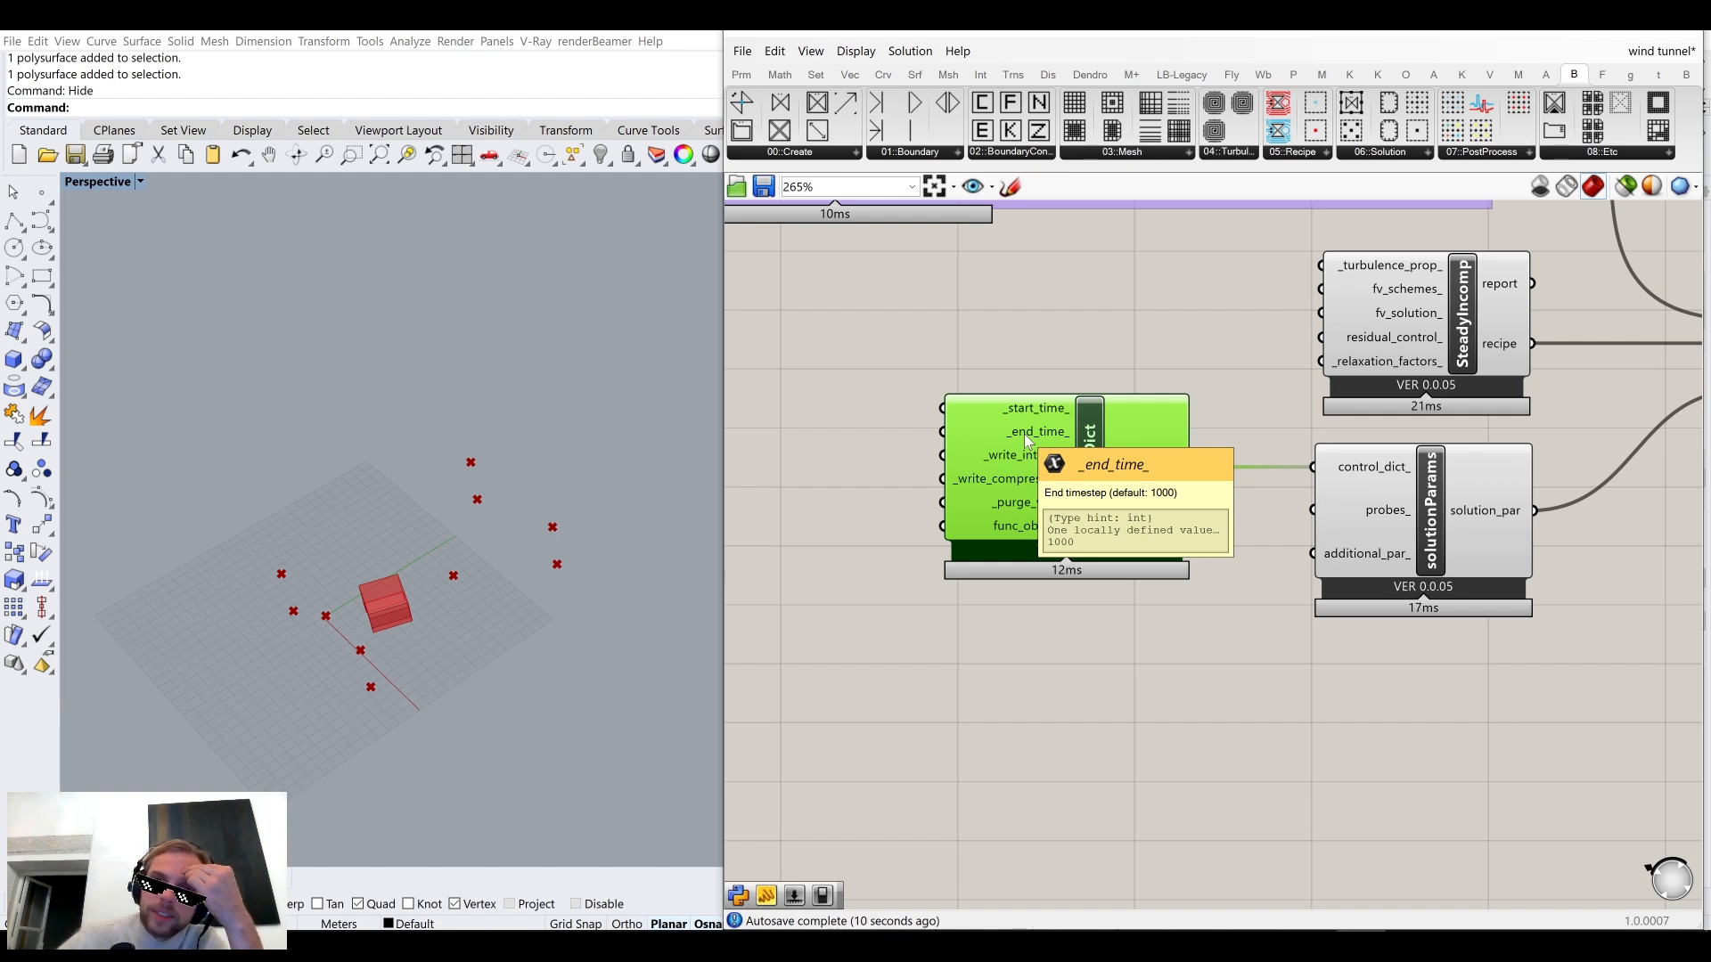
right_drag(1024, 435, 1125, 431)
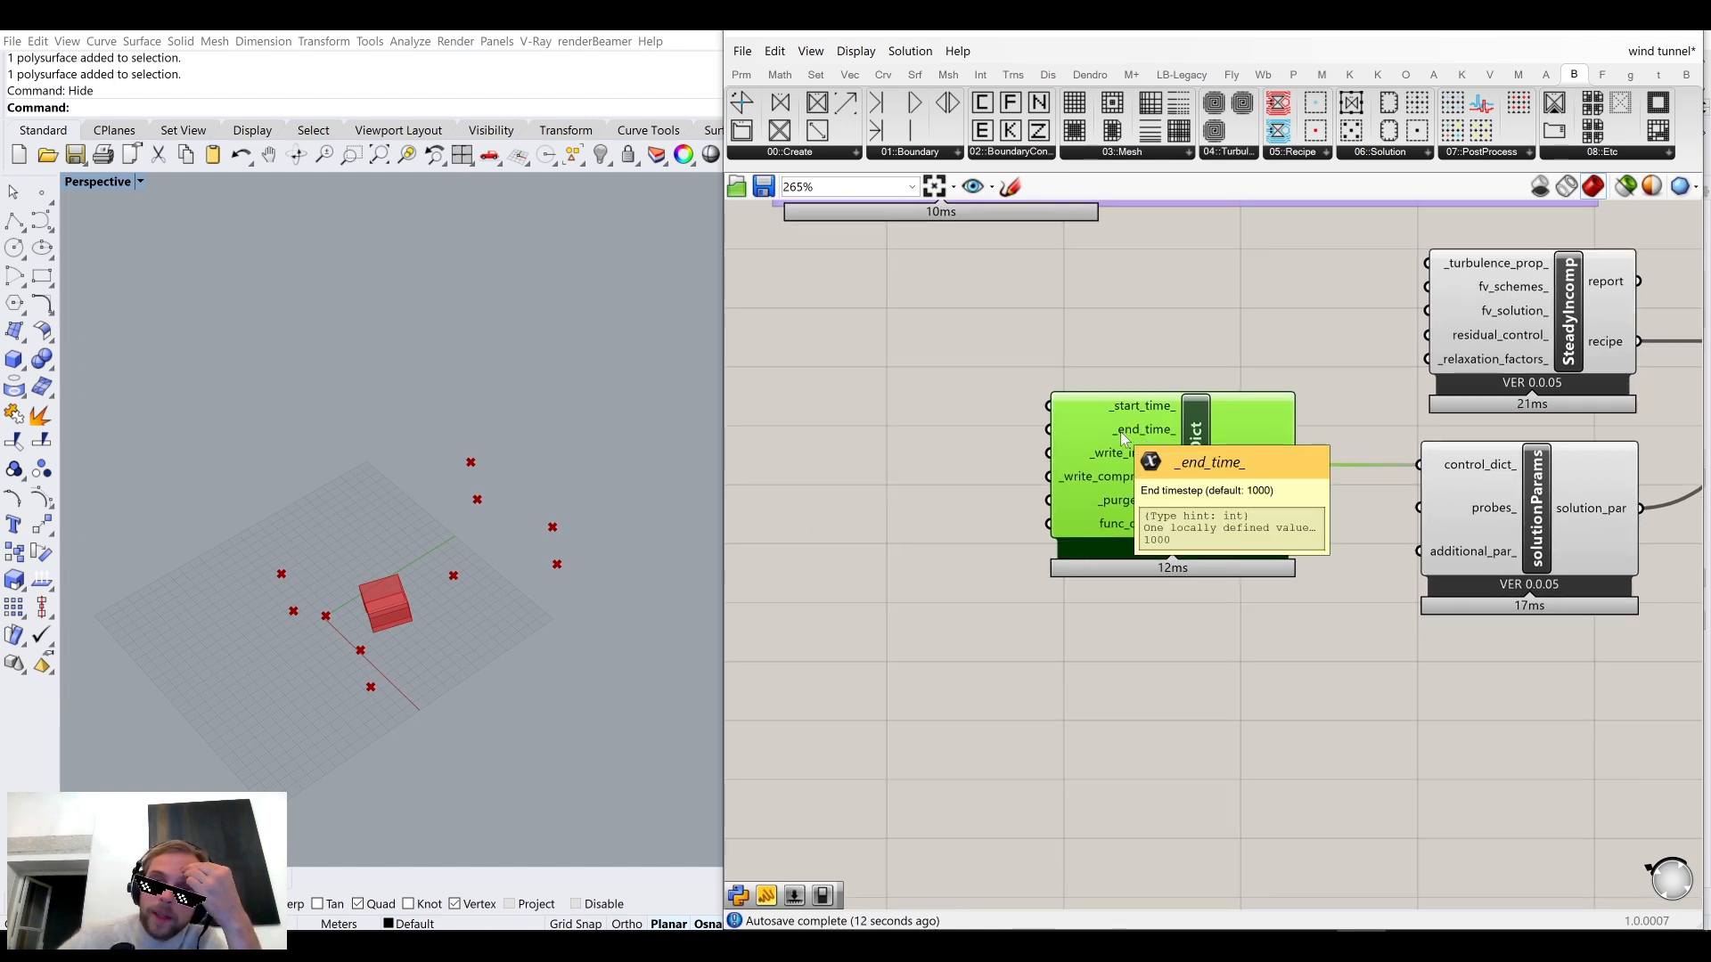
double_click(922, 447)
text(100)
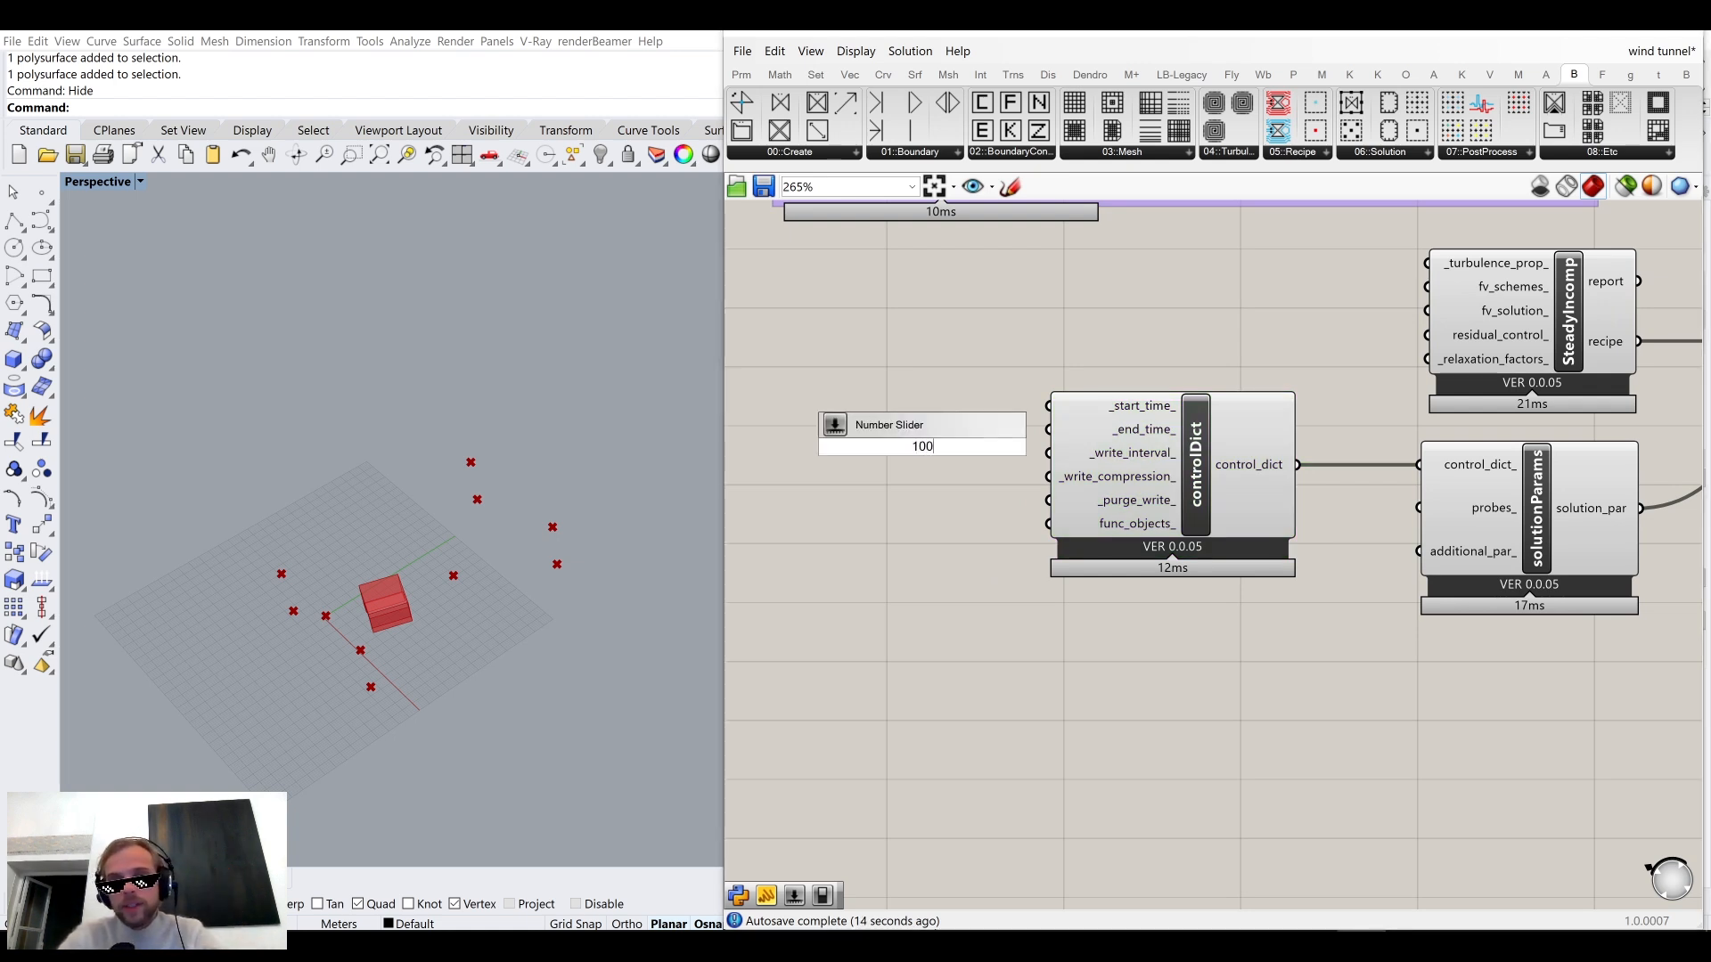
click(940, 446)
drag(1049, 431, 948, 436)
click(948, 369)
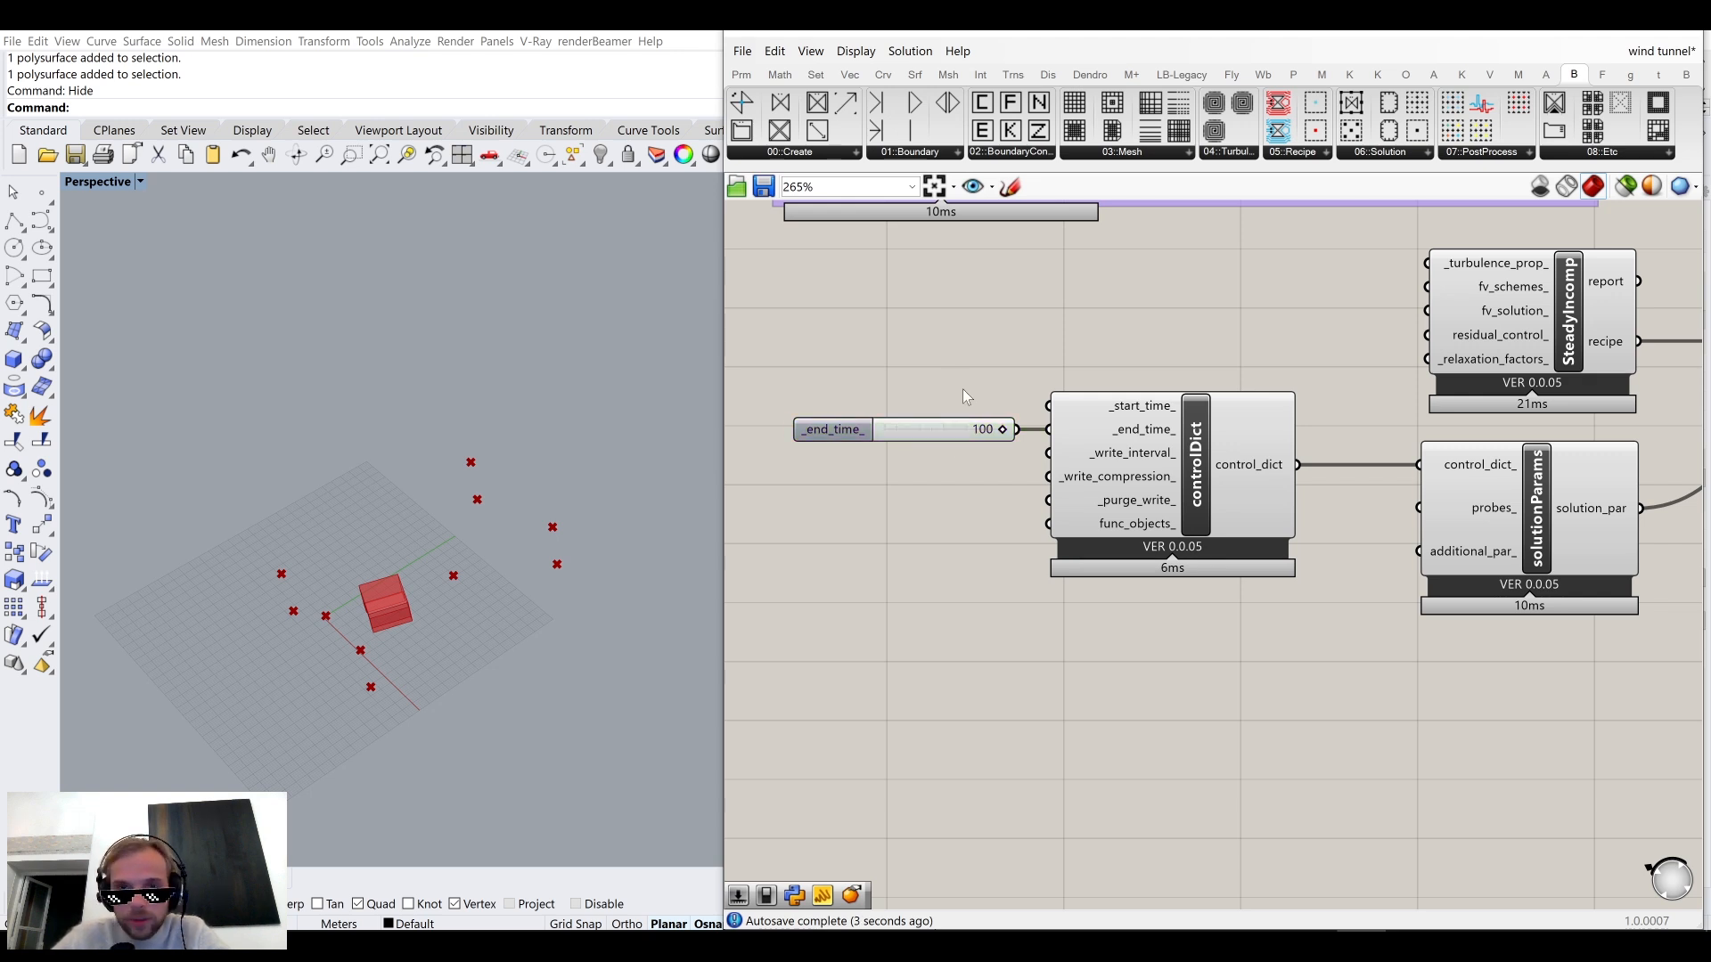
Review controlDict's _write_interval_ and _write_compression_ inputs and move the _end_time_ slider slightly farther from the component.
scroll(958, 401, down, 1)
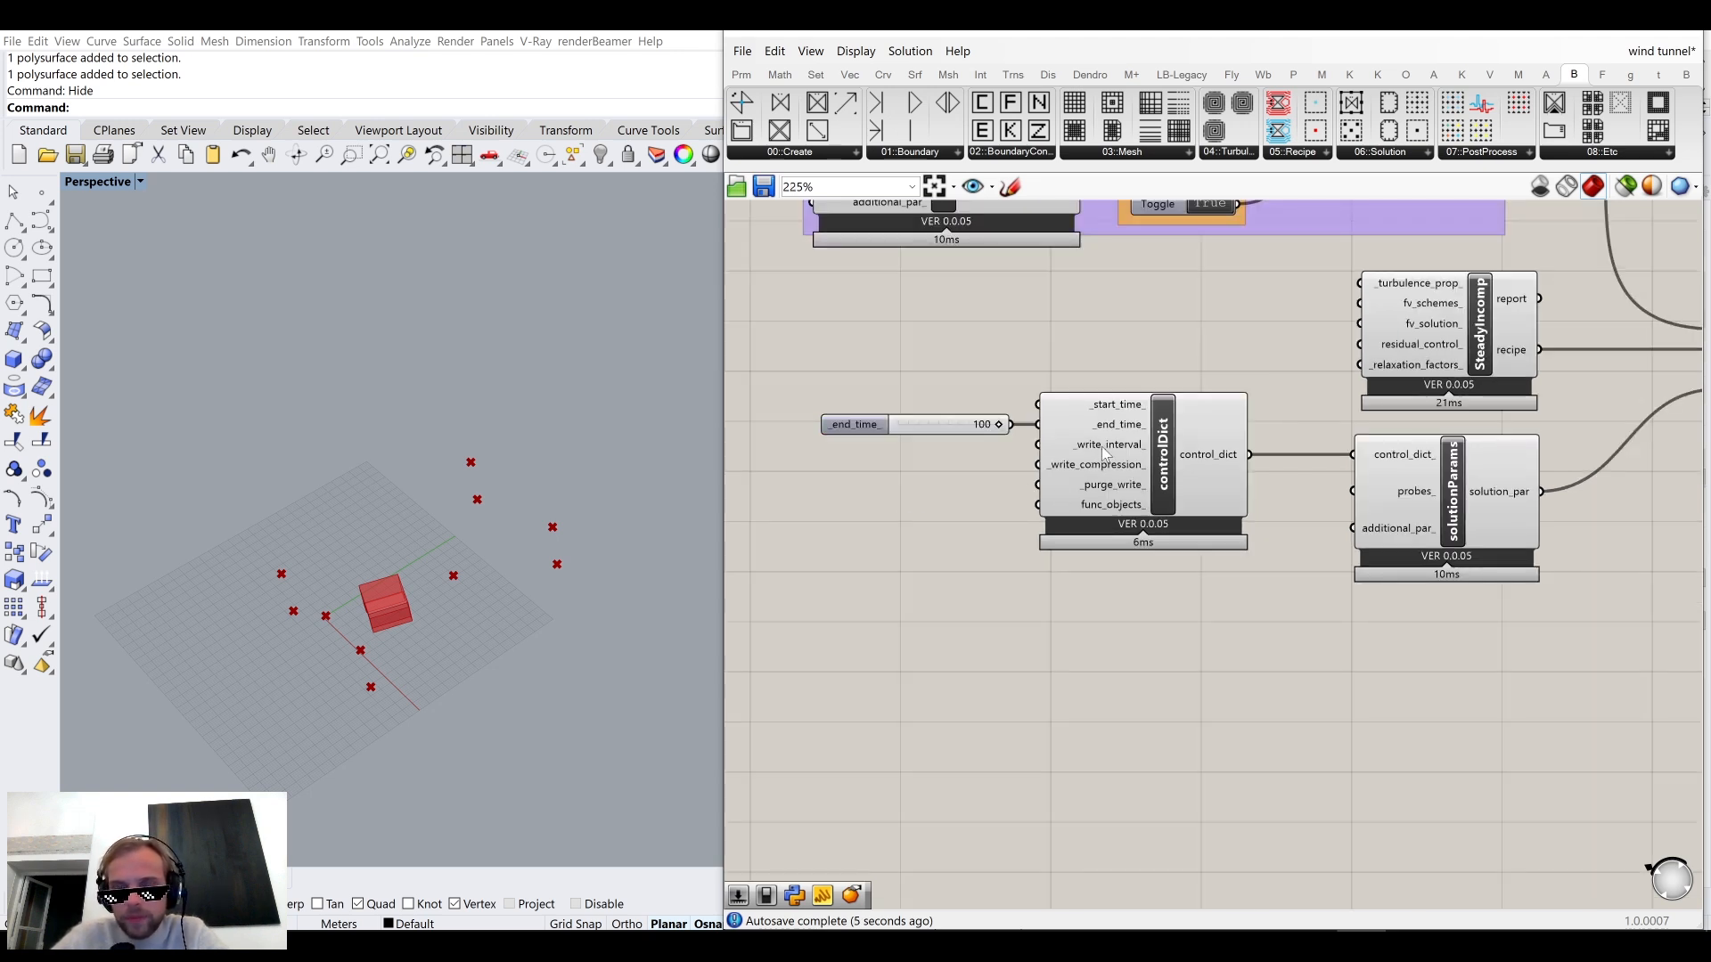
mouse_move(1101, 450)
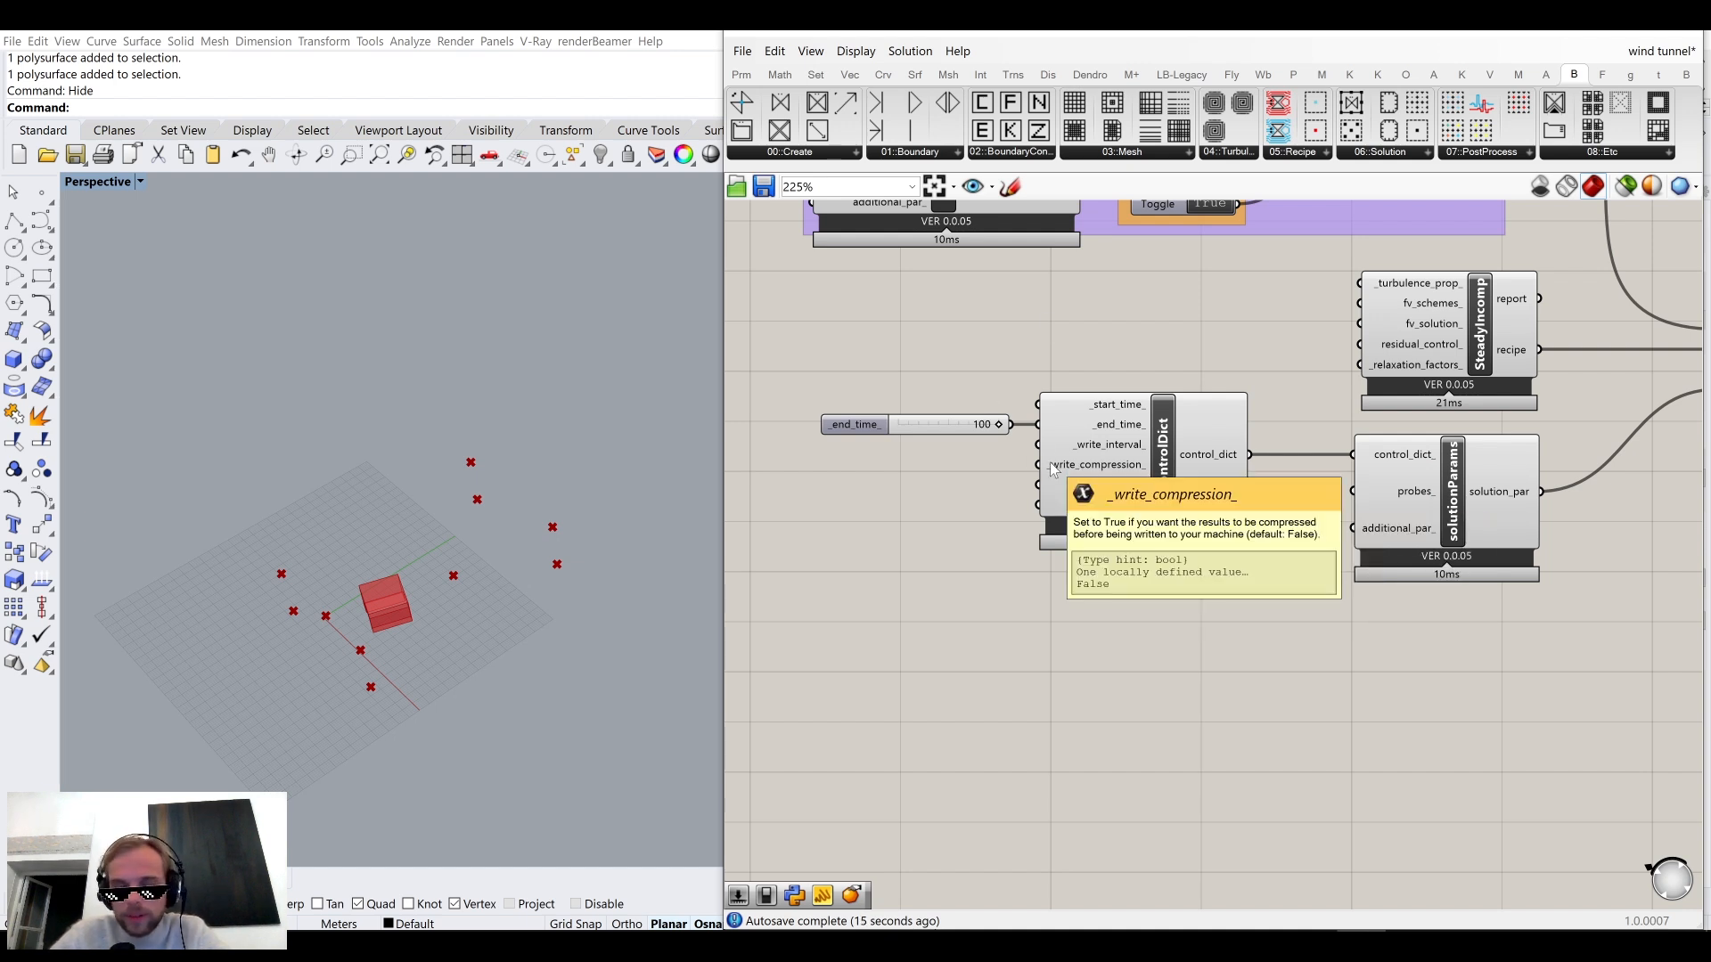
click(868, 425)
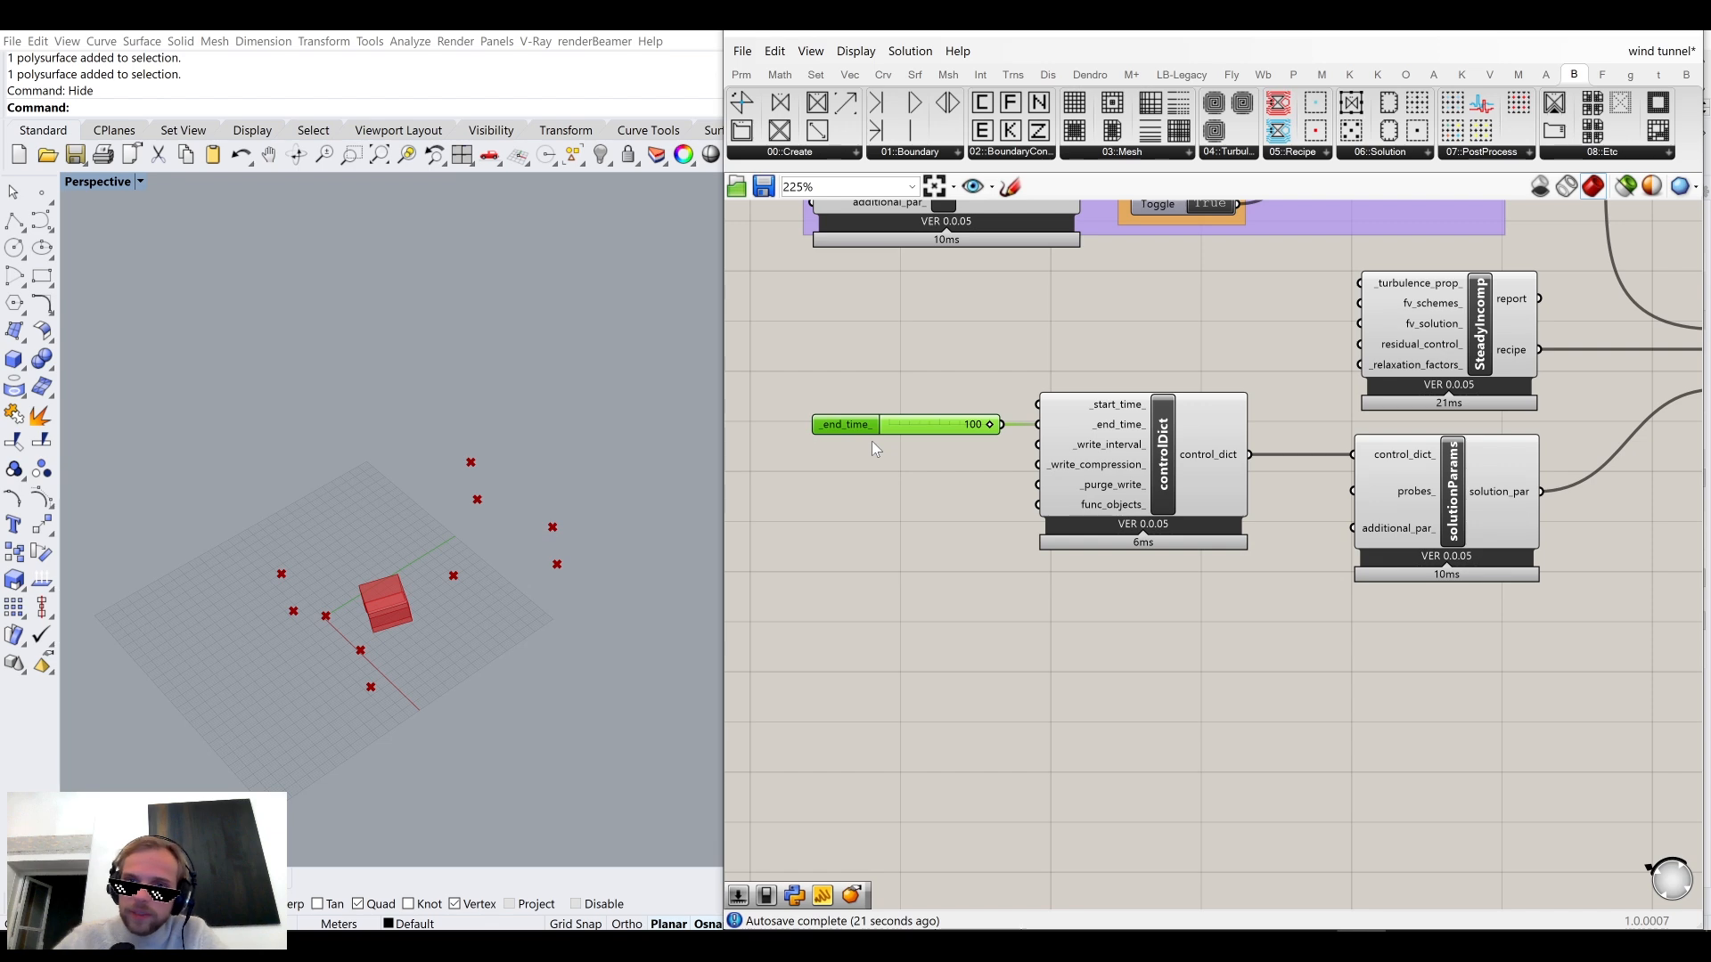
click(1216, 581)
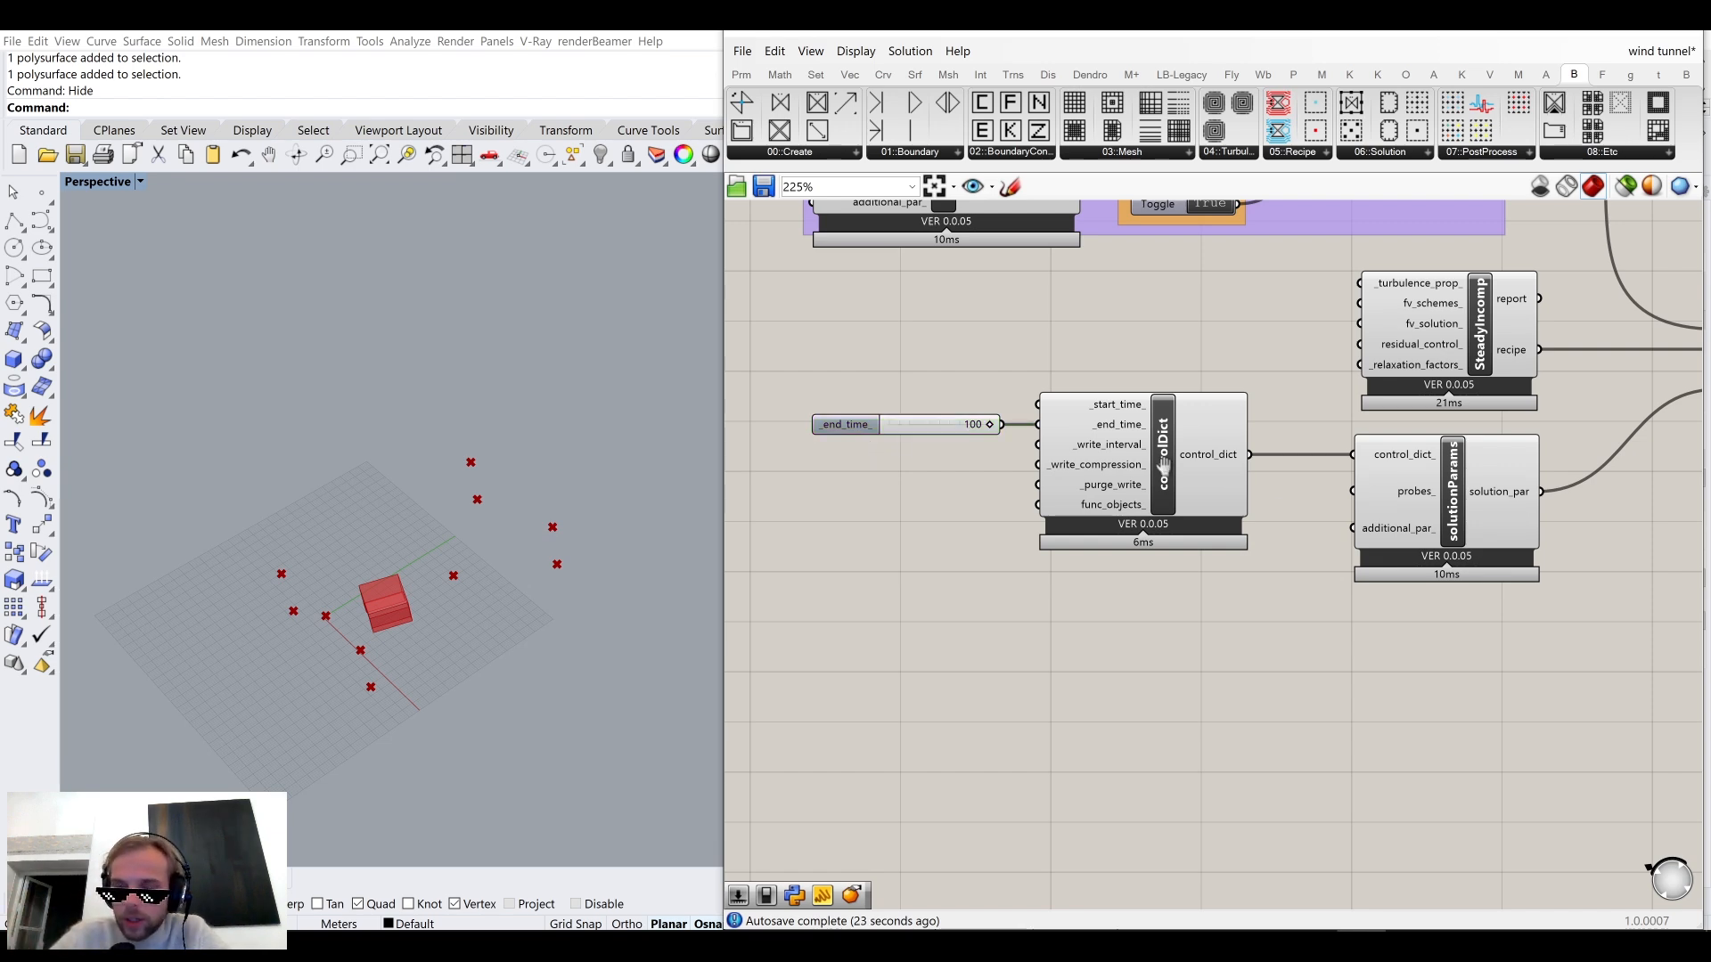
right_drag(1238, 490, 1023, 391)
scroll(1185, 401, up, 2)
right_drag(1185, 401, 1295, 353)
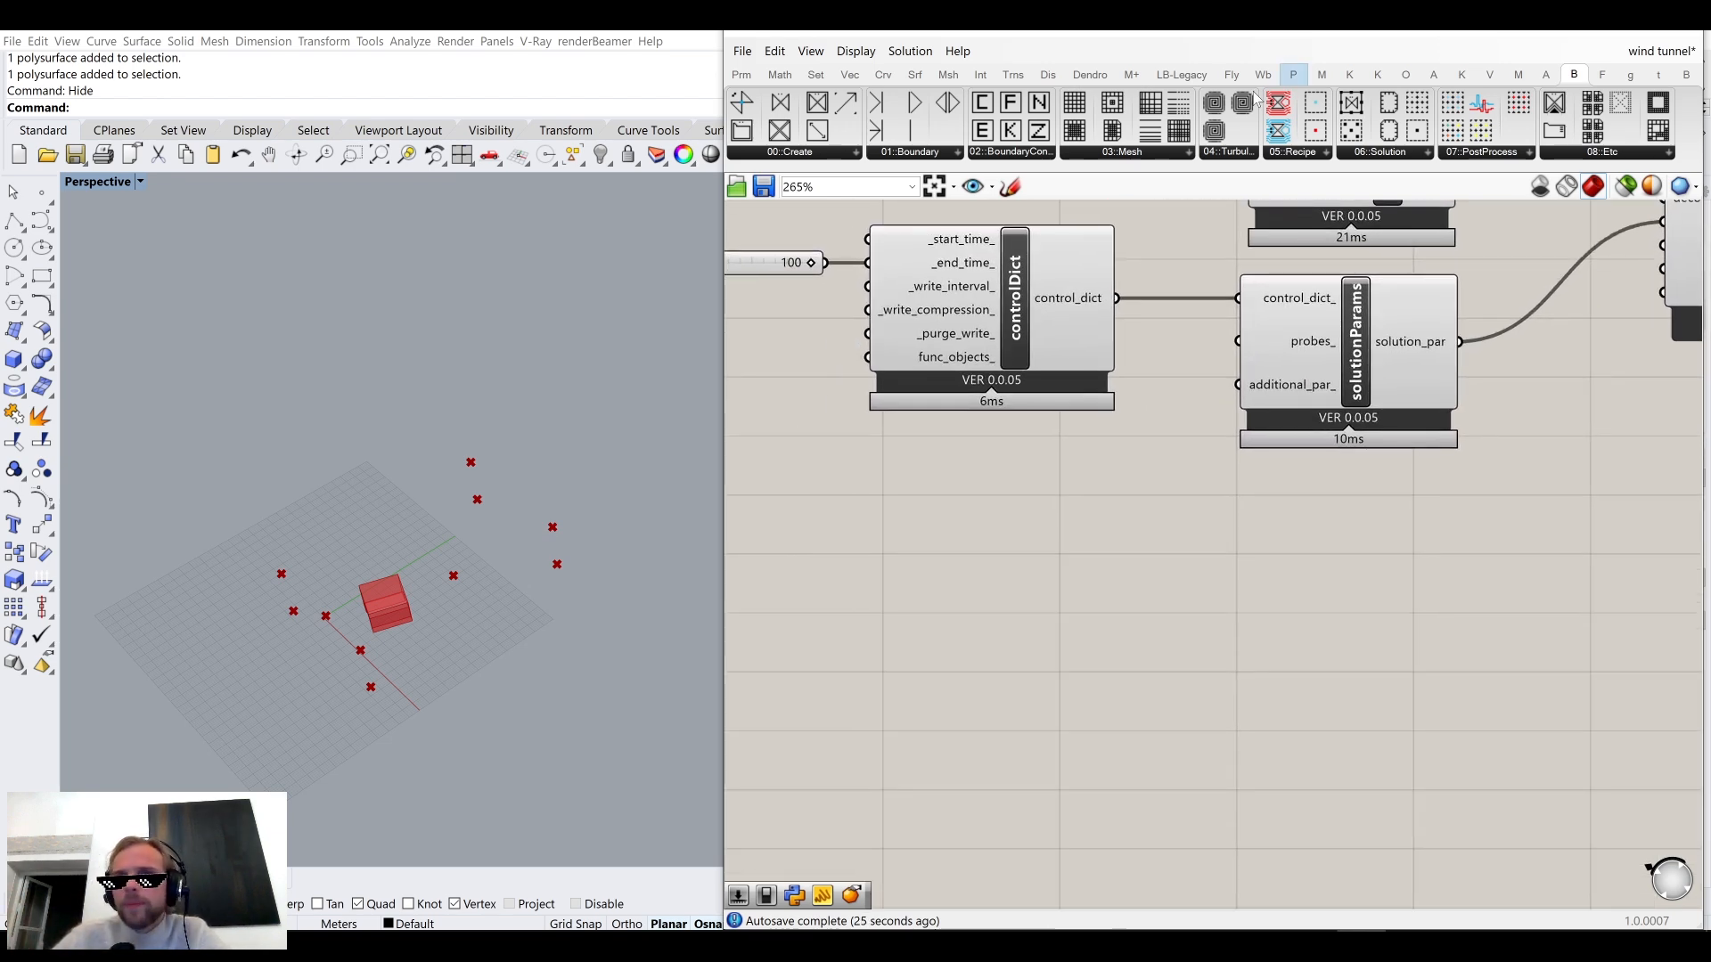
Add a Butterfly_probes component beneath controlDict and wire its probes output to the probes_ input of solutionParams.
click(1239, 153)
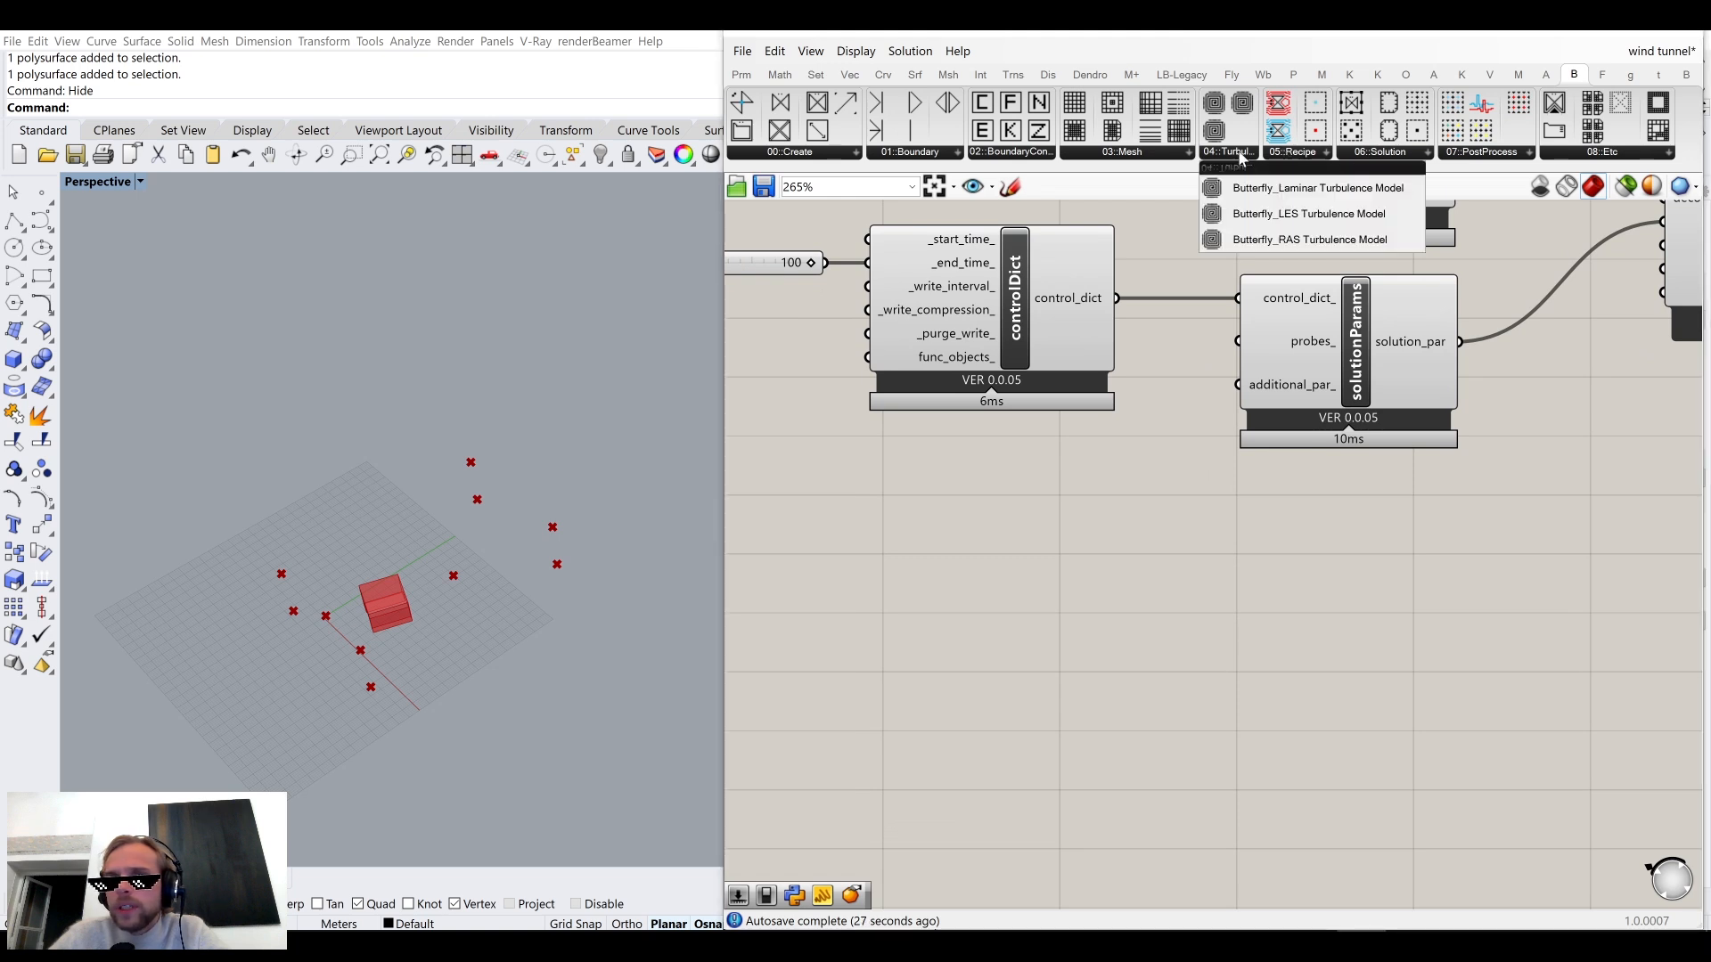
mouse_move(1362, 158)
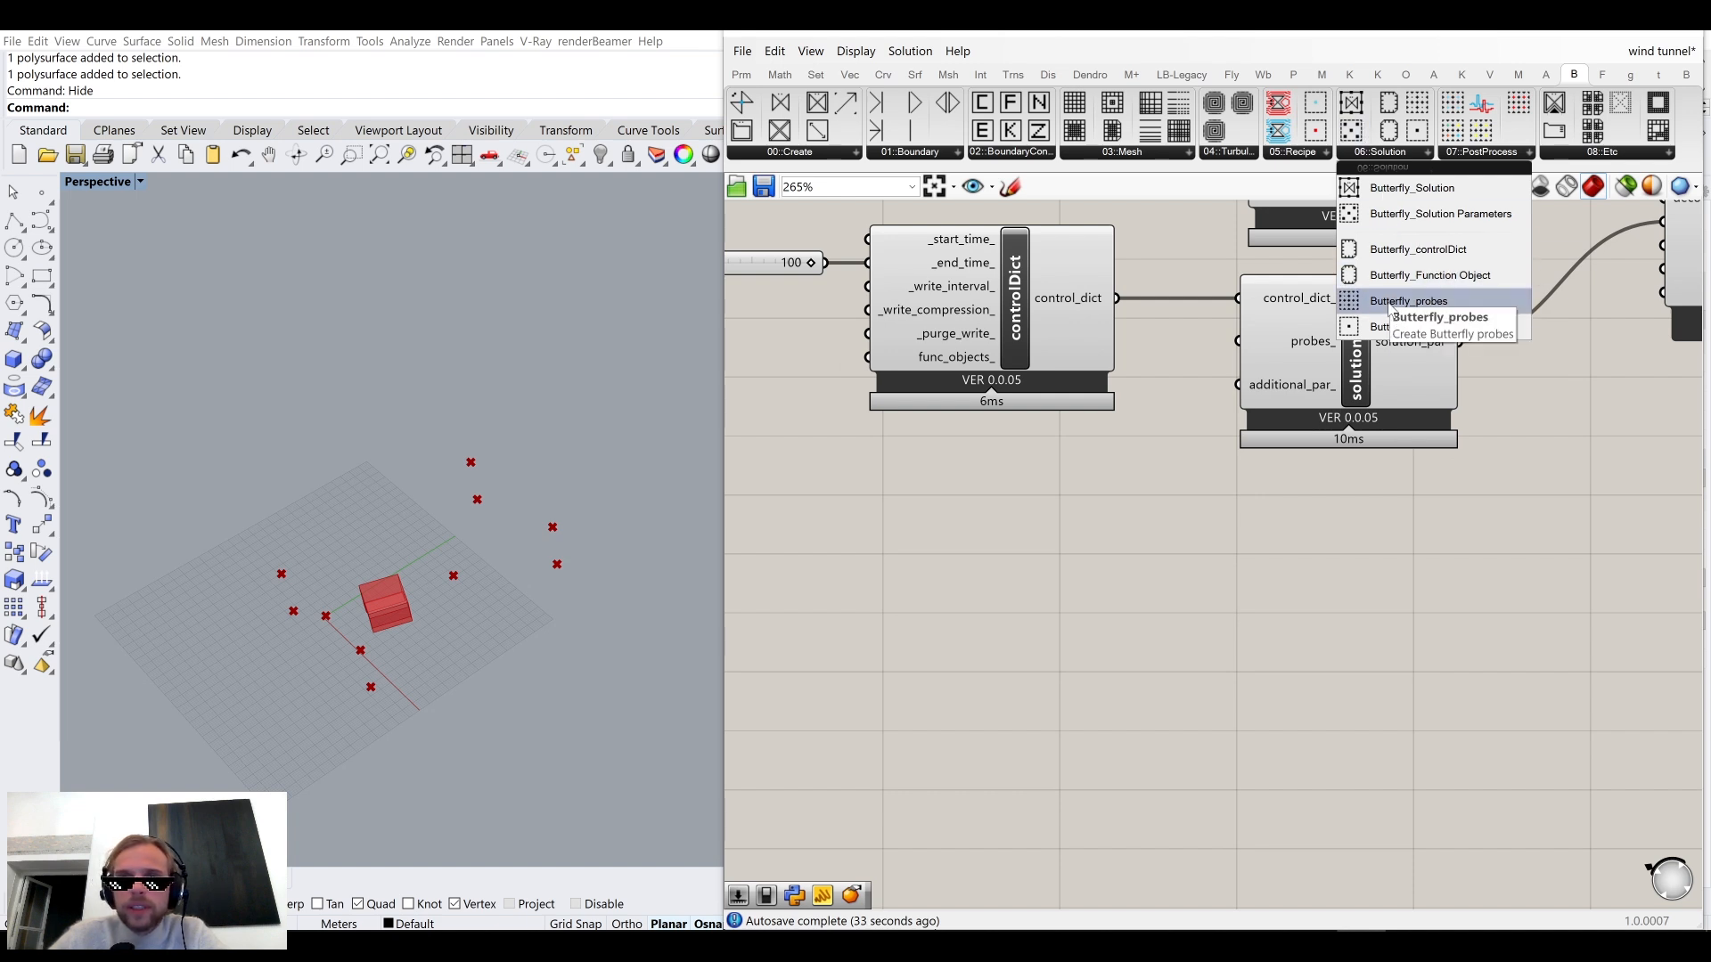
drag(1434, 312, 1237, 341)
click(1044, 503)
scroll(1047, 481, up, 3)
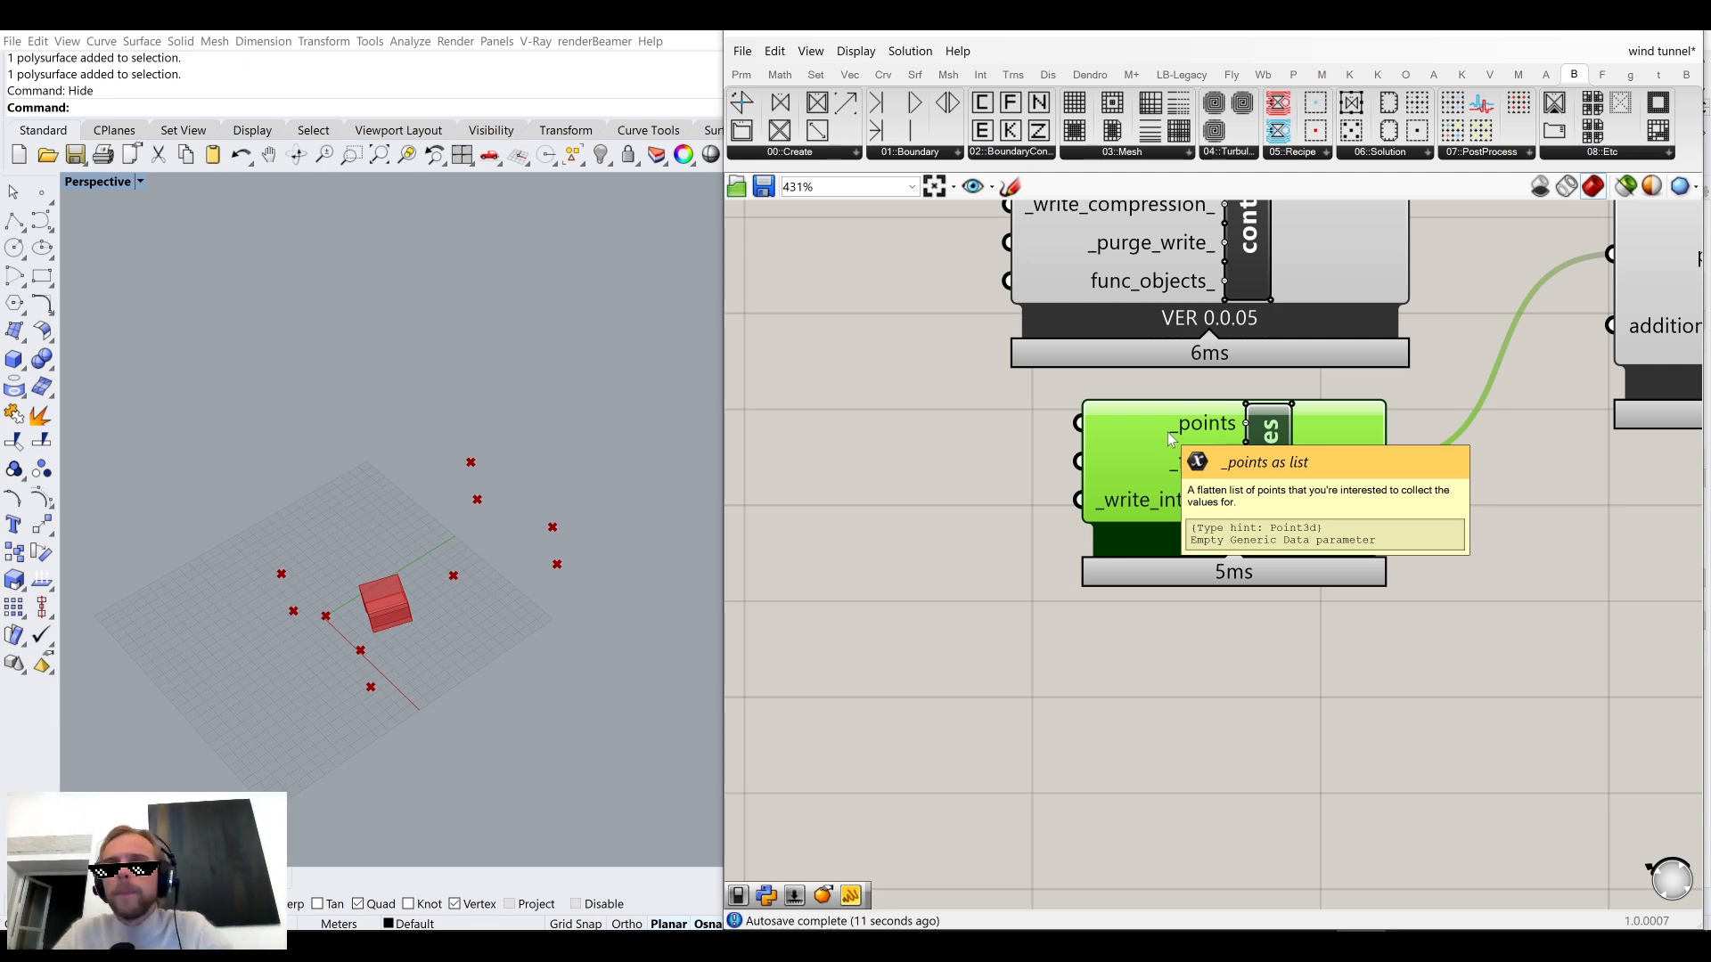
Review the existing groups elsewhere in the definition and return to the probes component.
scroll(1388, 322, down, 2)
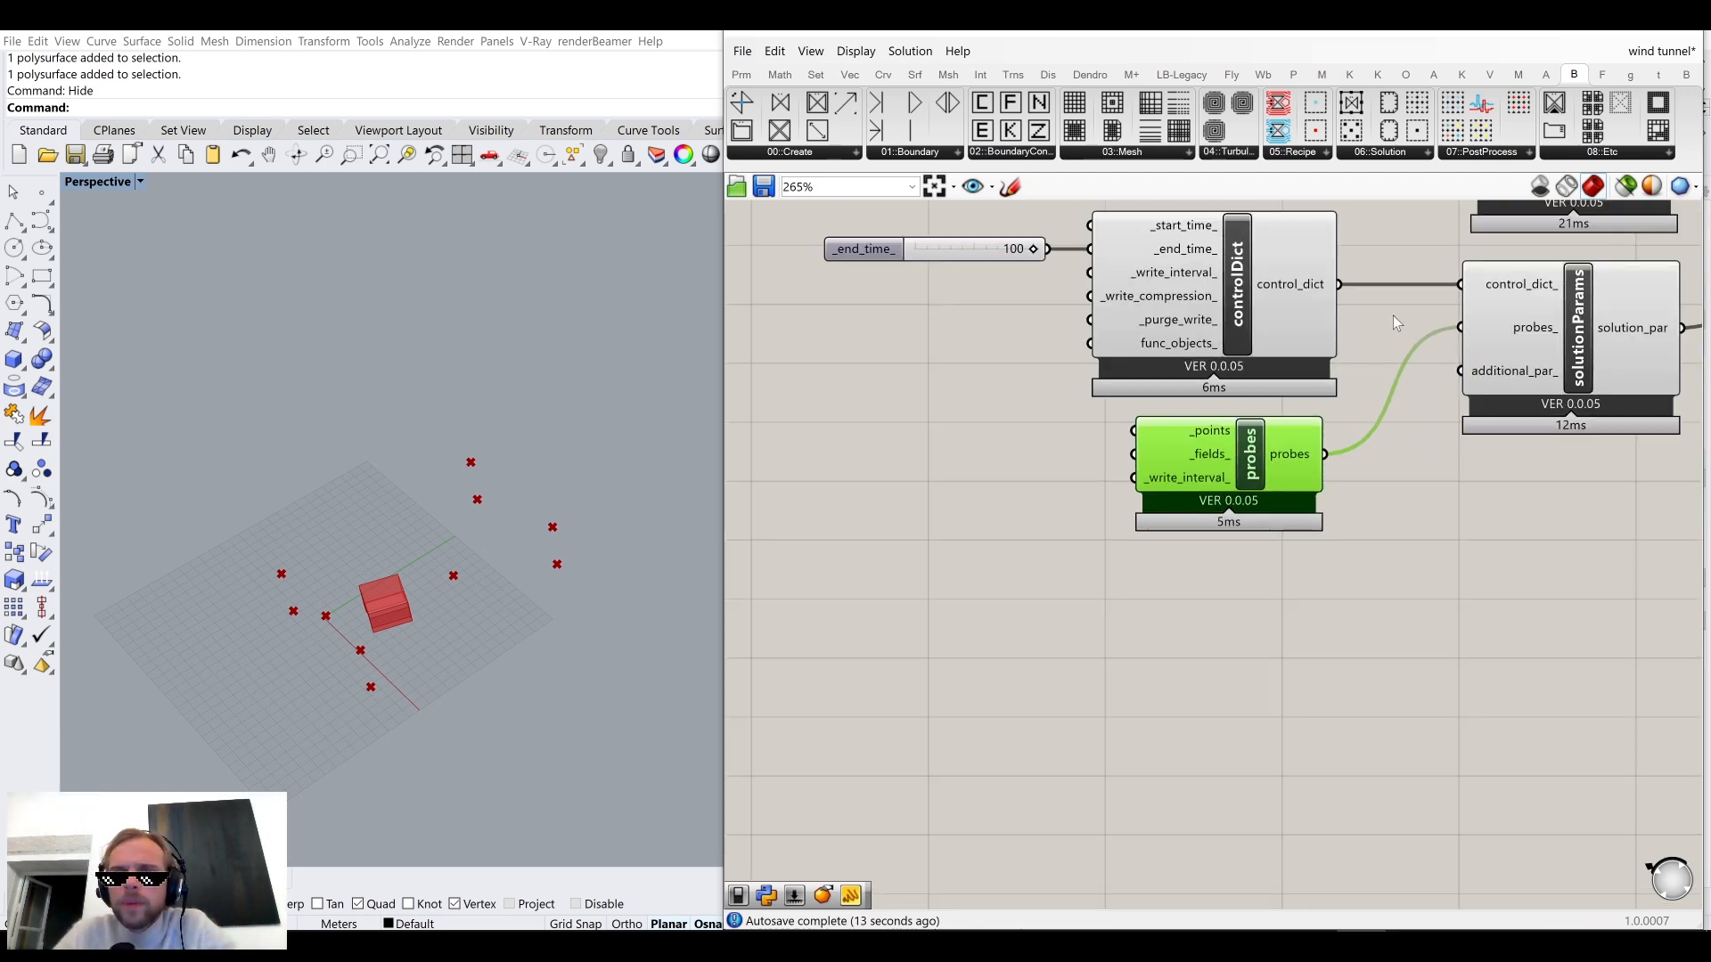
scroll(1393, 316, down, 5)
right_drag(1355, 230, 1172, 596)
scroll(1227, 313, down, 3)
right_drag(1184, 230, 1234, 499)
scroll(1172, 454, up, 6)
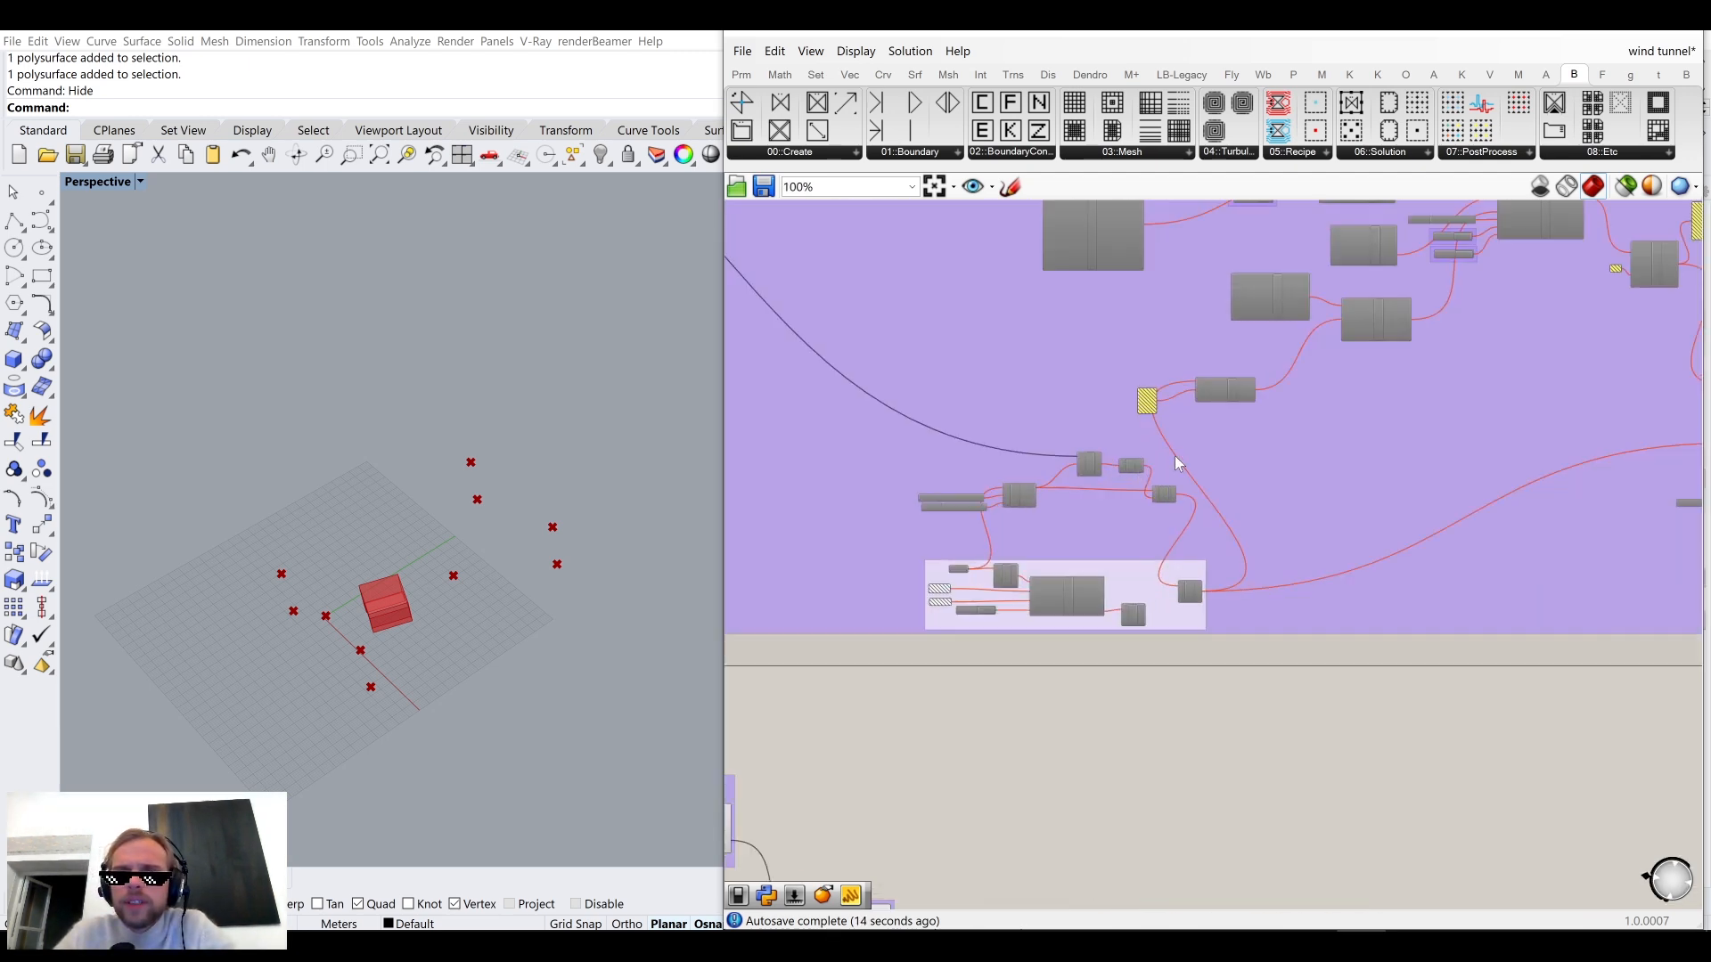
scroll(1162, 377, up, 3)
scroll(1167, 389, down, 7)
right_drag(1178, 695, 1210, 330)
right_drag(1192, 467, 954, 169)
scroll(1029, 412, up, 8)
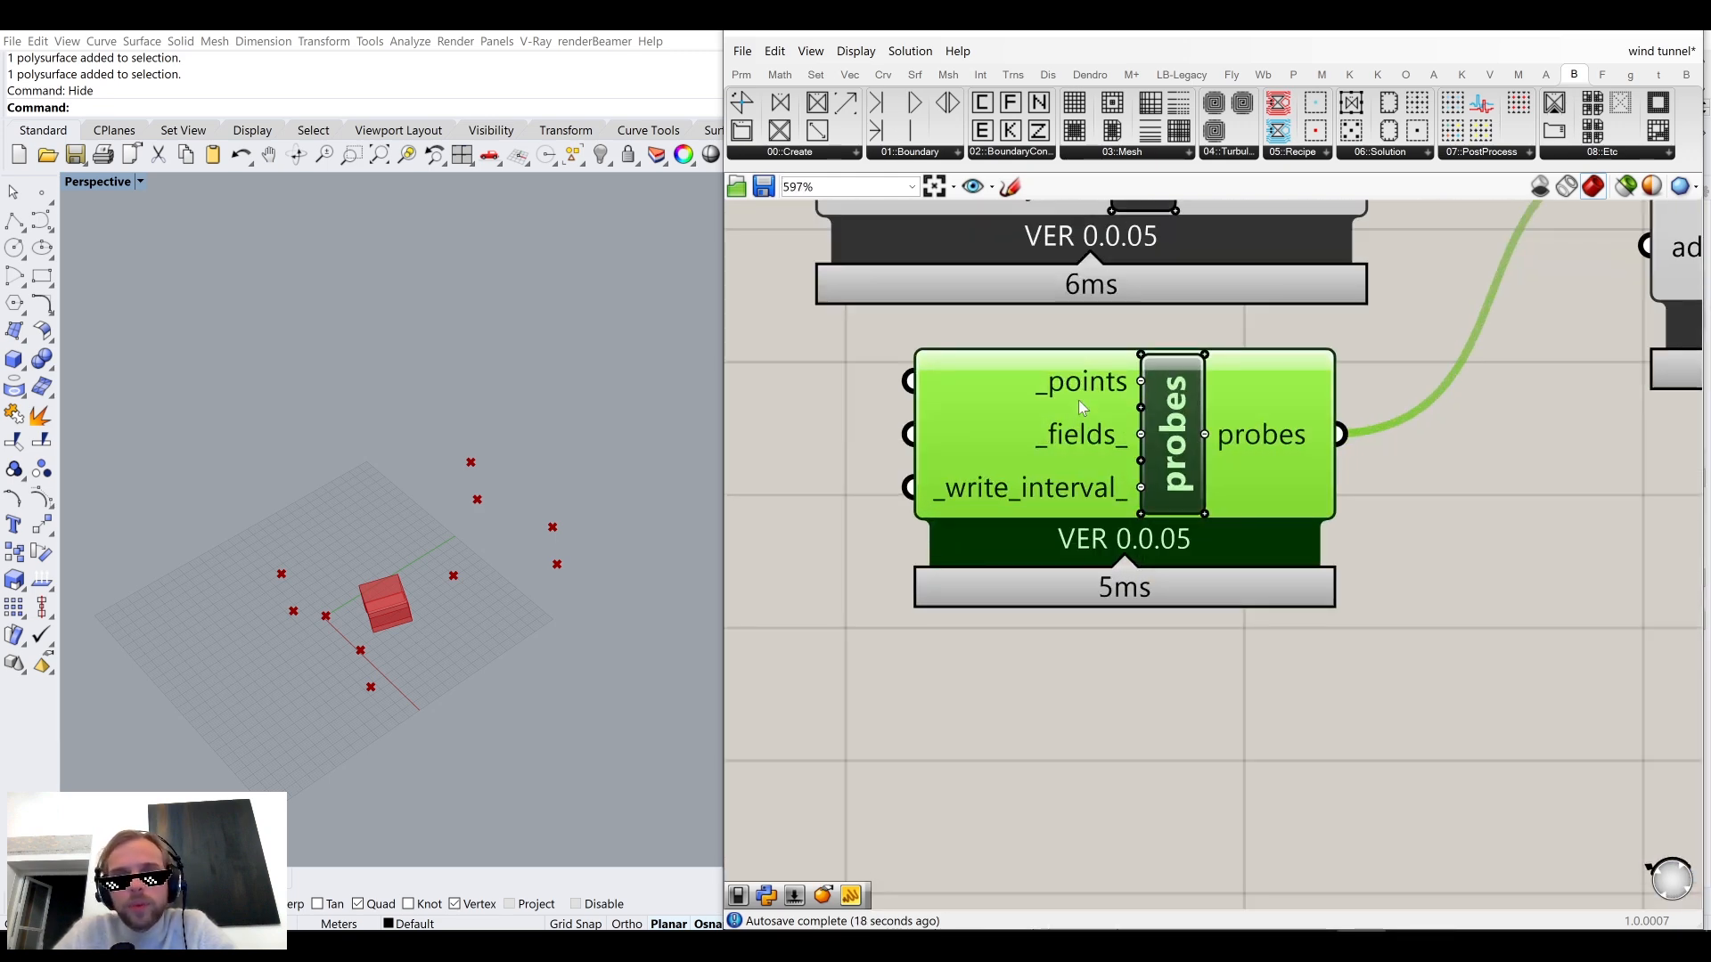
Examine the case geometry in the Rhino perspective view and the _points and _fields_ inputs of the probes component.
right_drag(1080, 443, 1346, 355)
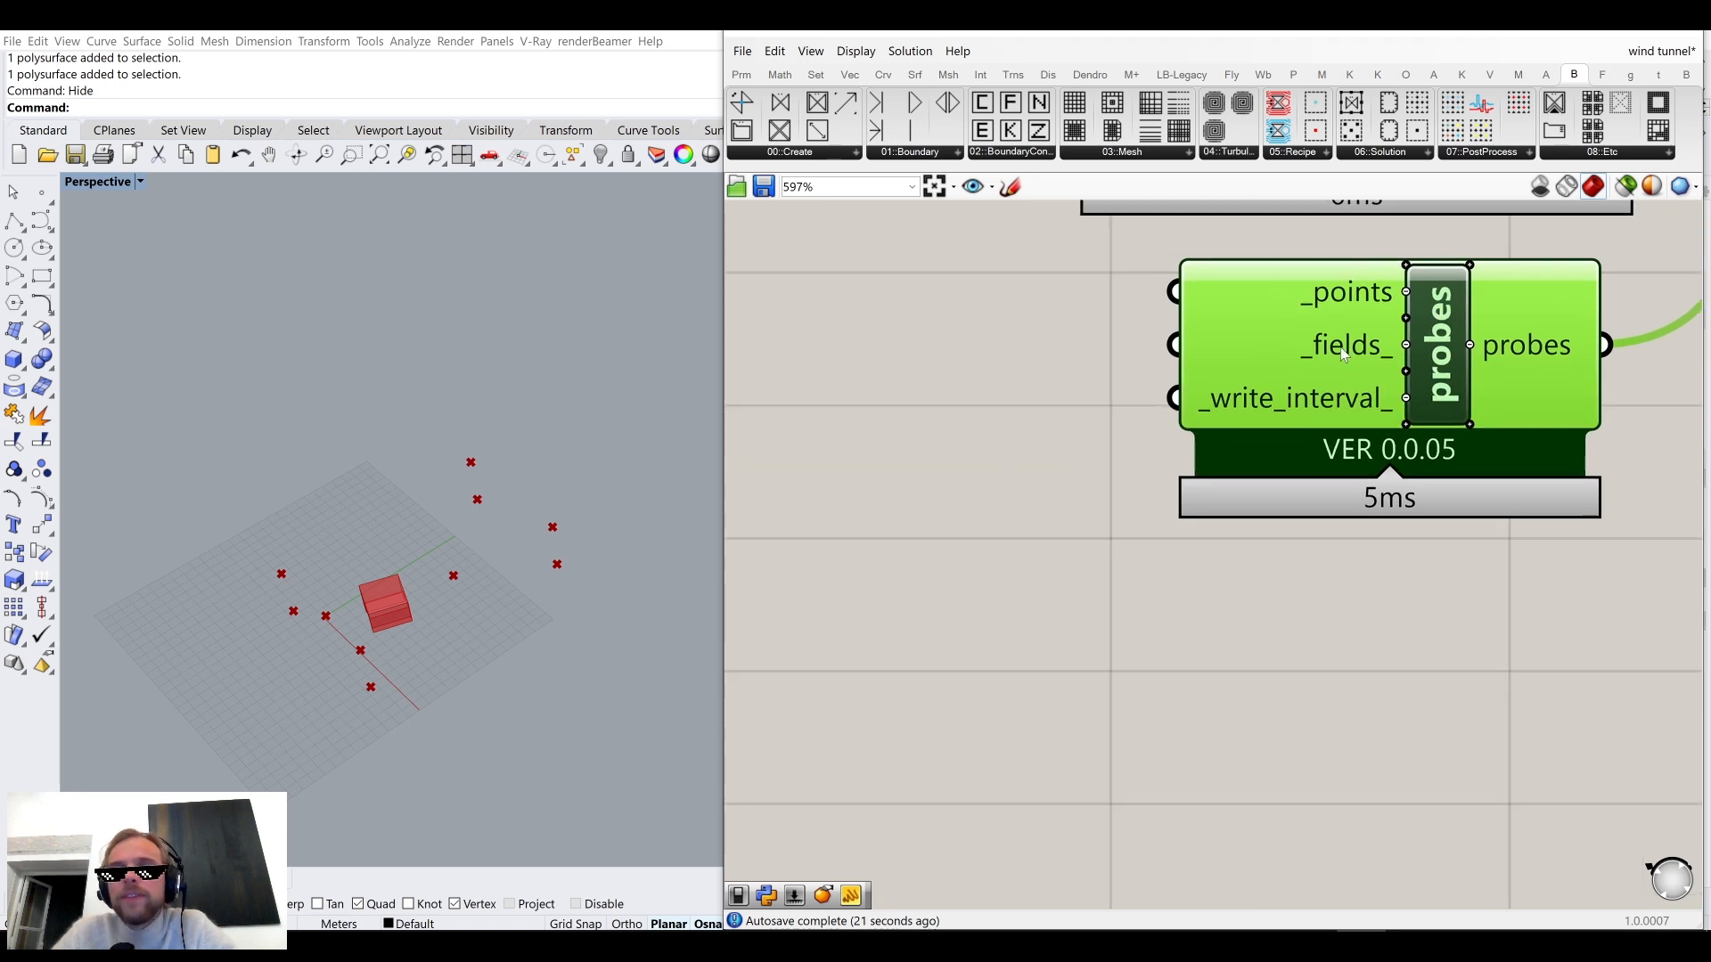
right_drag(1256, 318, 1339, 360)
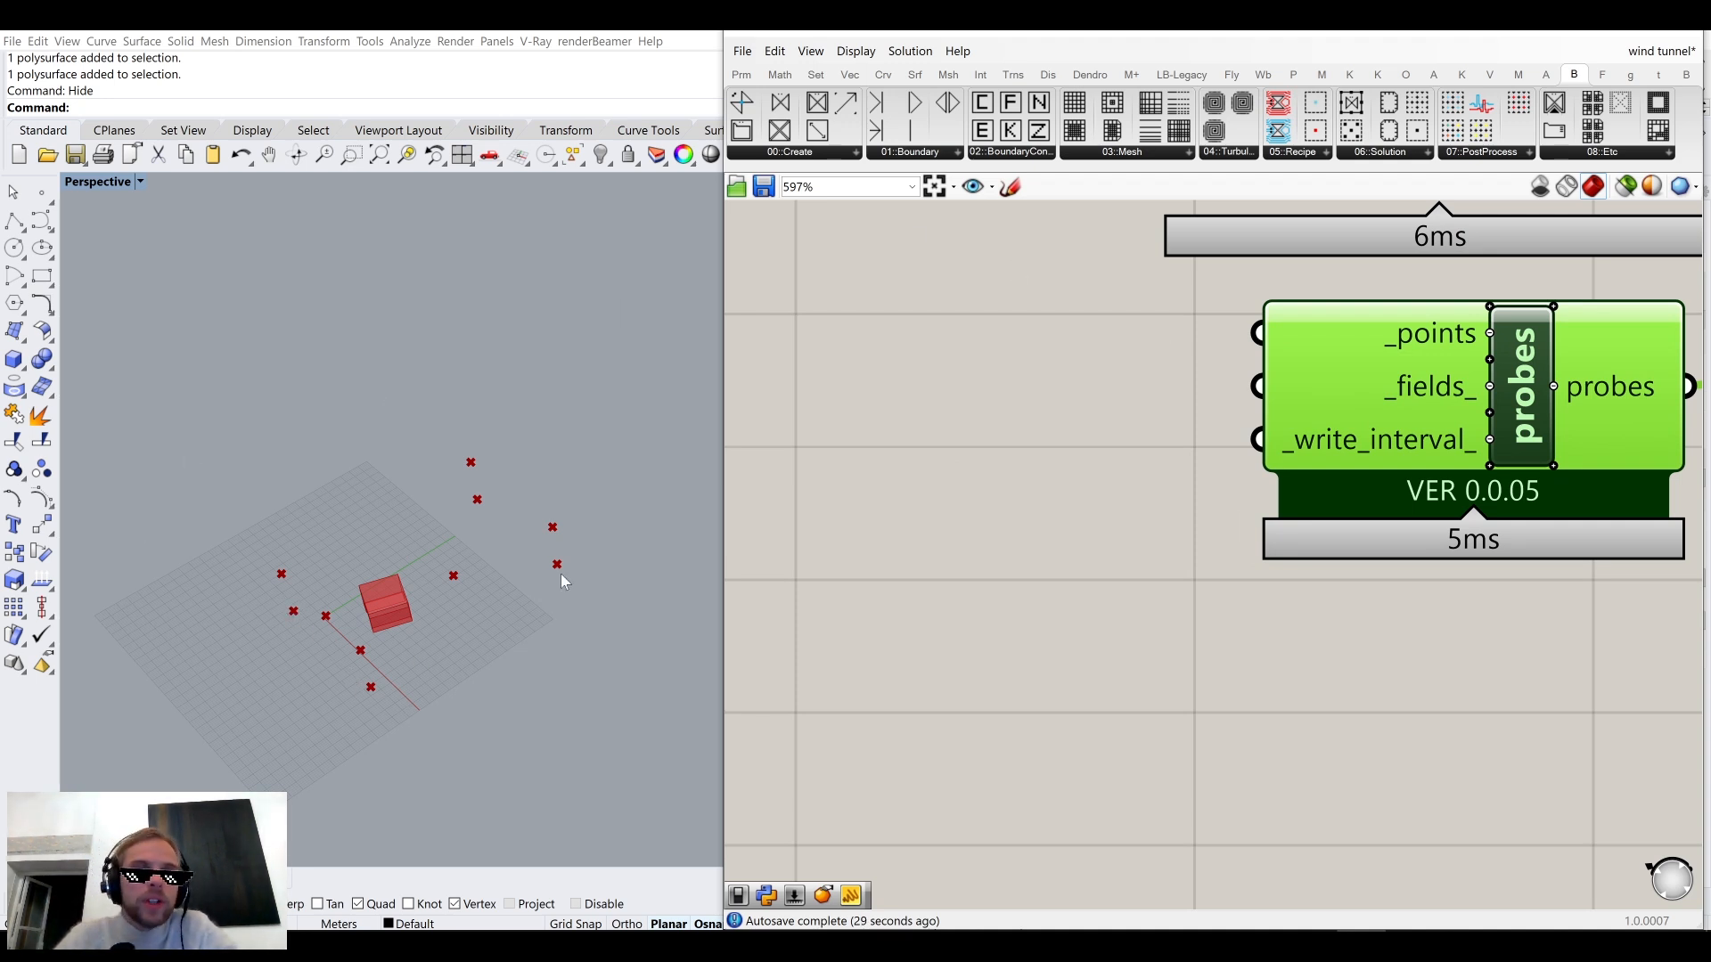
right_drag(429, 646, 504, 591)
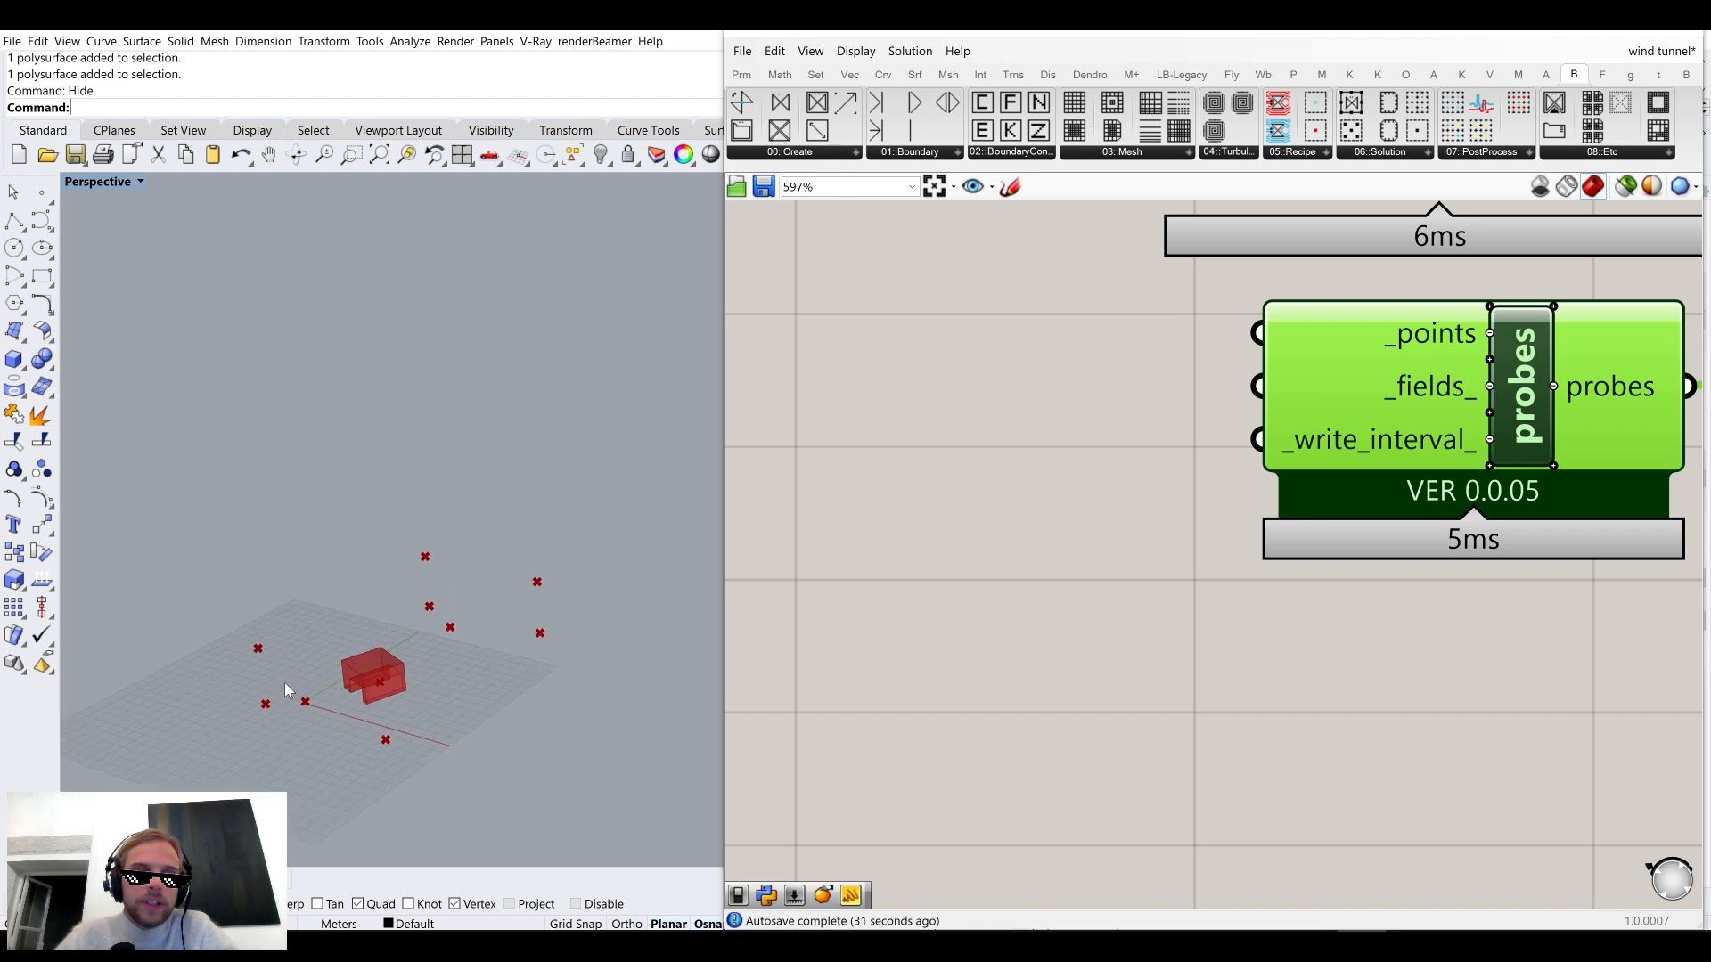
scroll(332, 677, up, 6)
scroll(332, 677, up, 2)
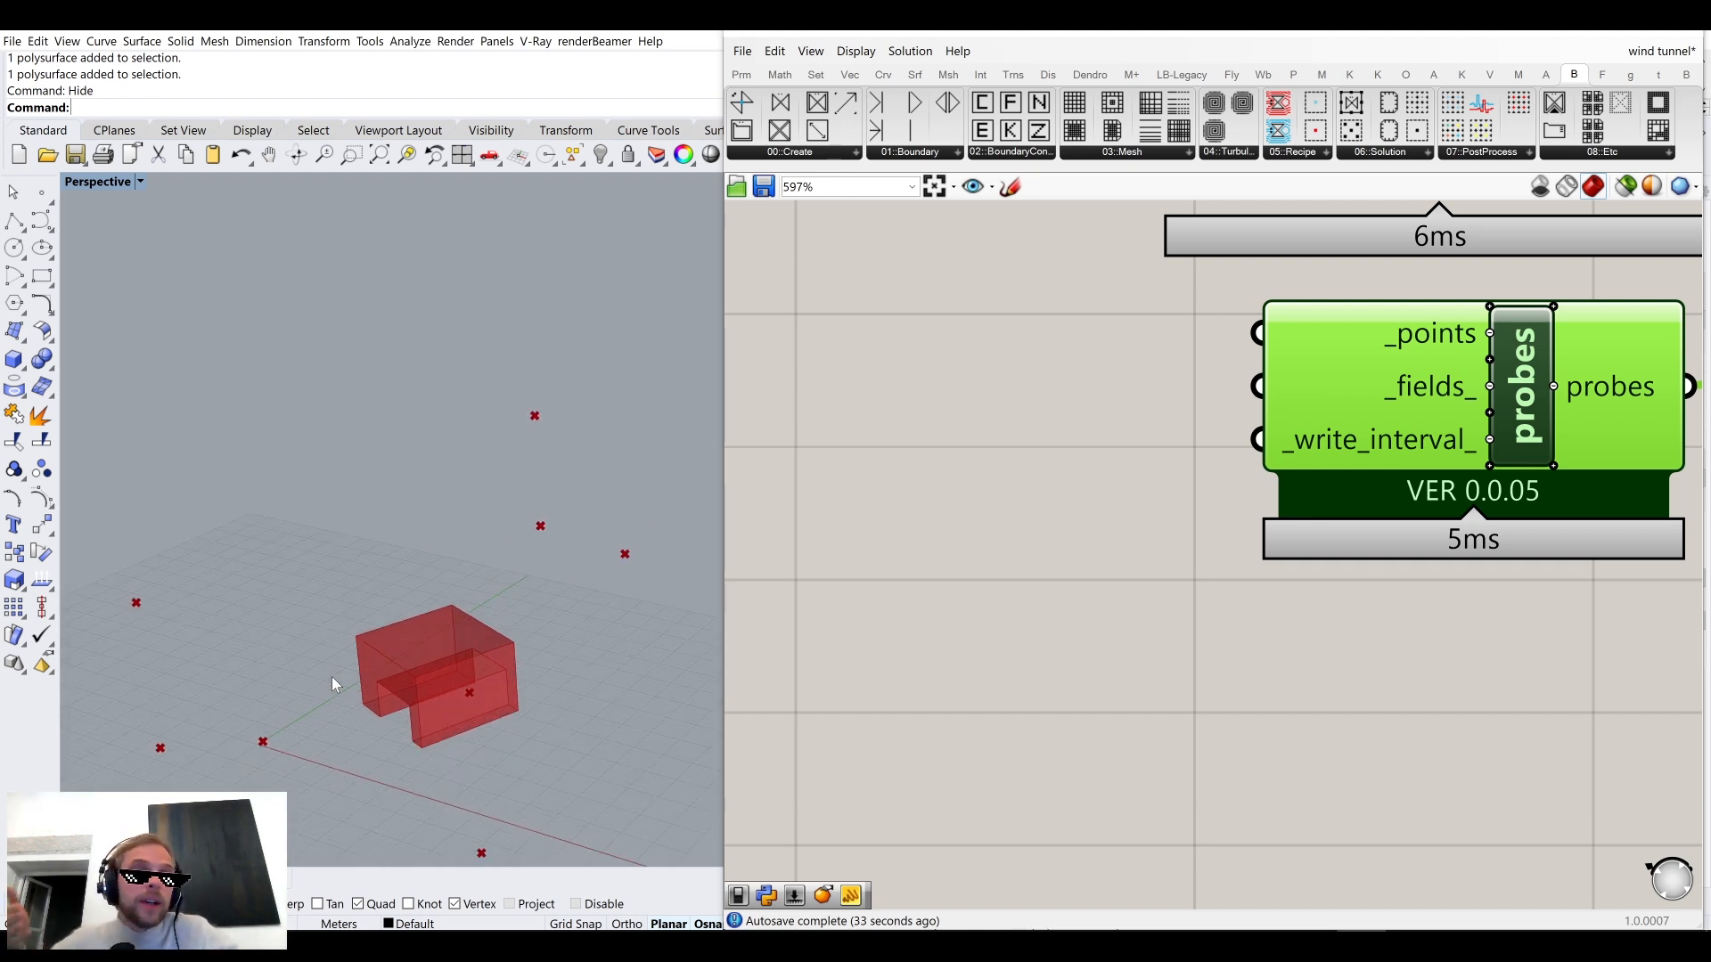
right_drag(362, 671, 263, 533)
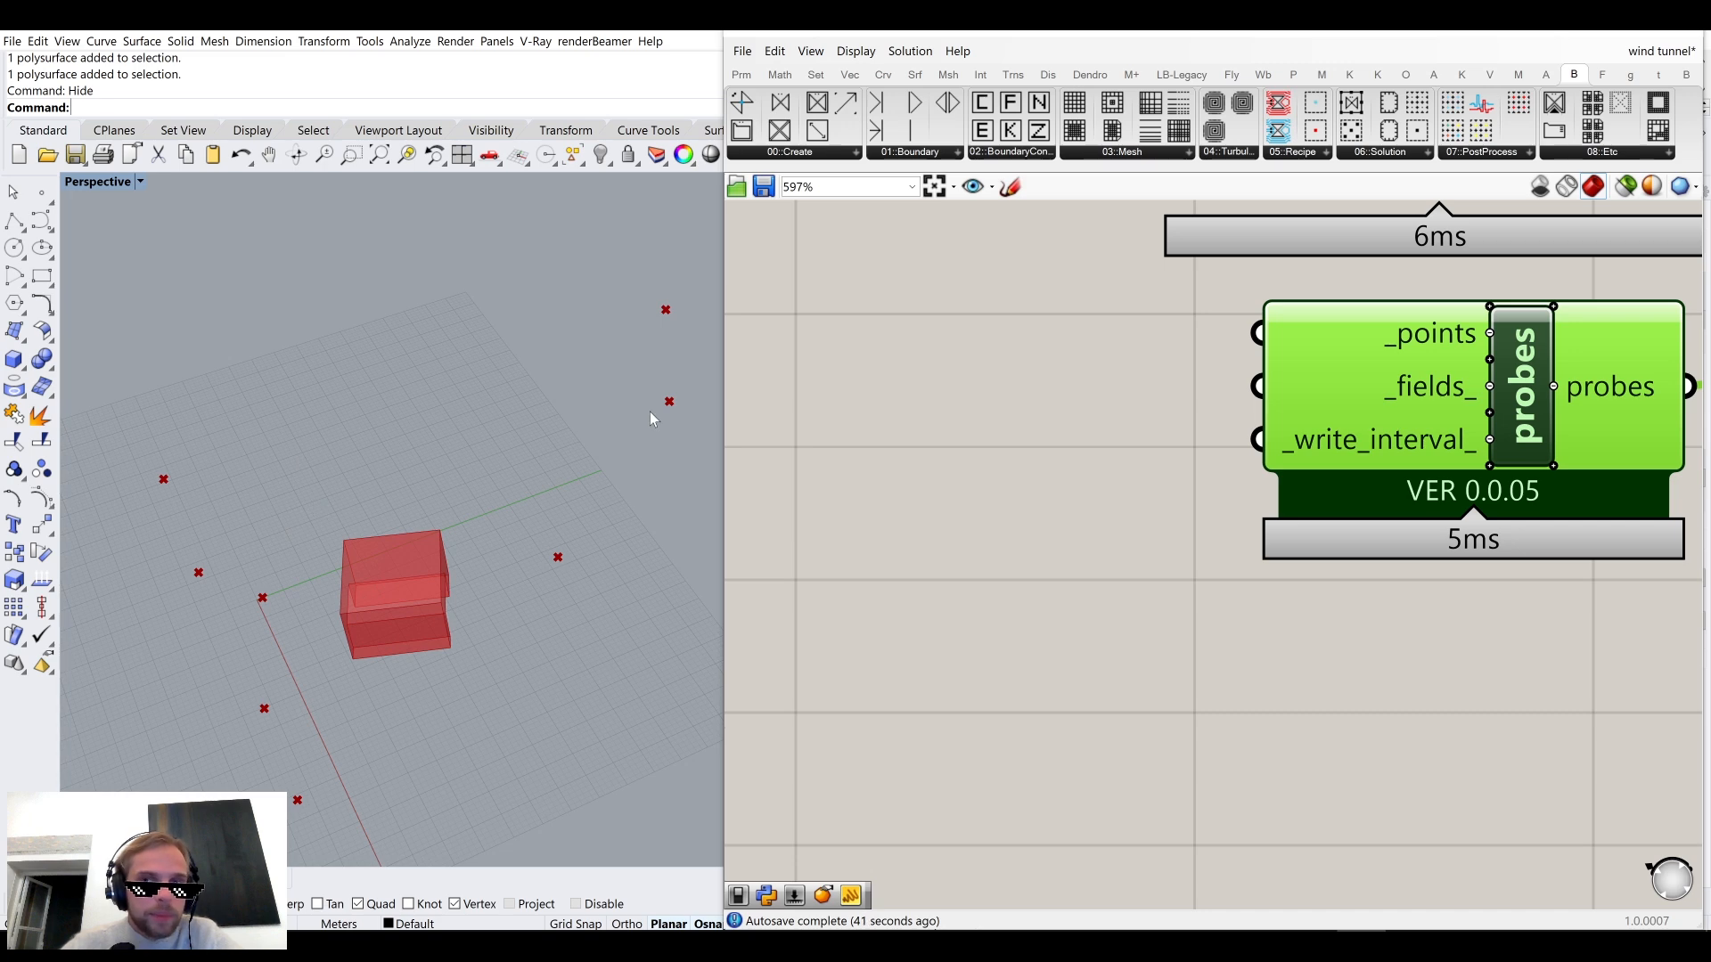
right_drag(1366, 335, 1509, 376)
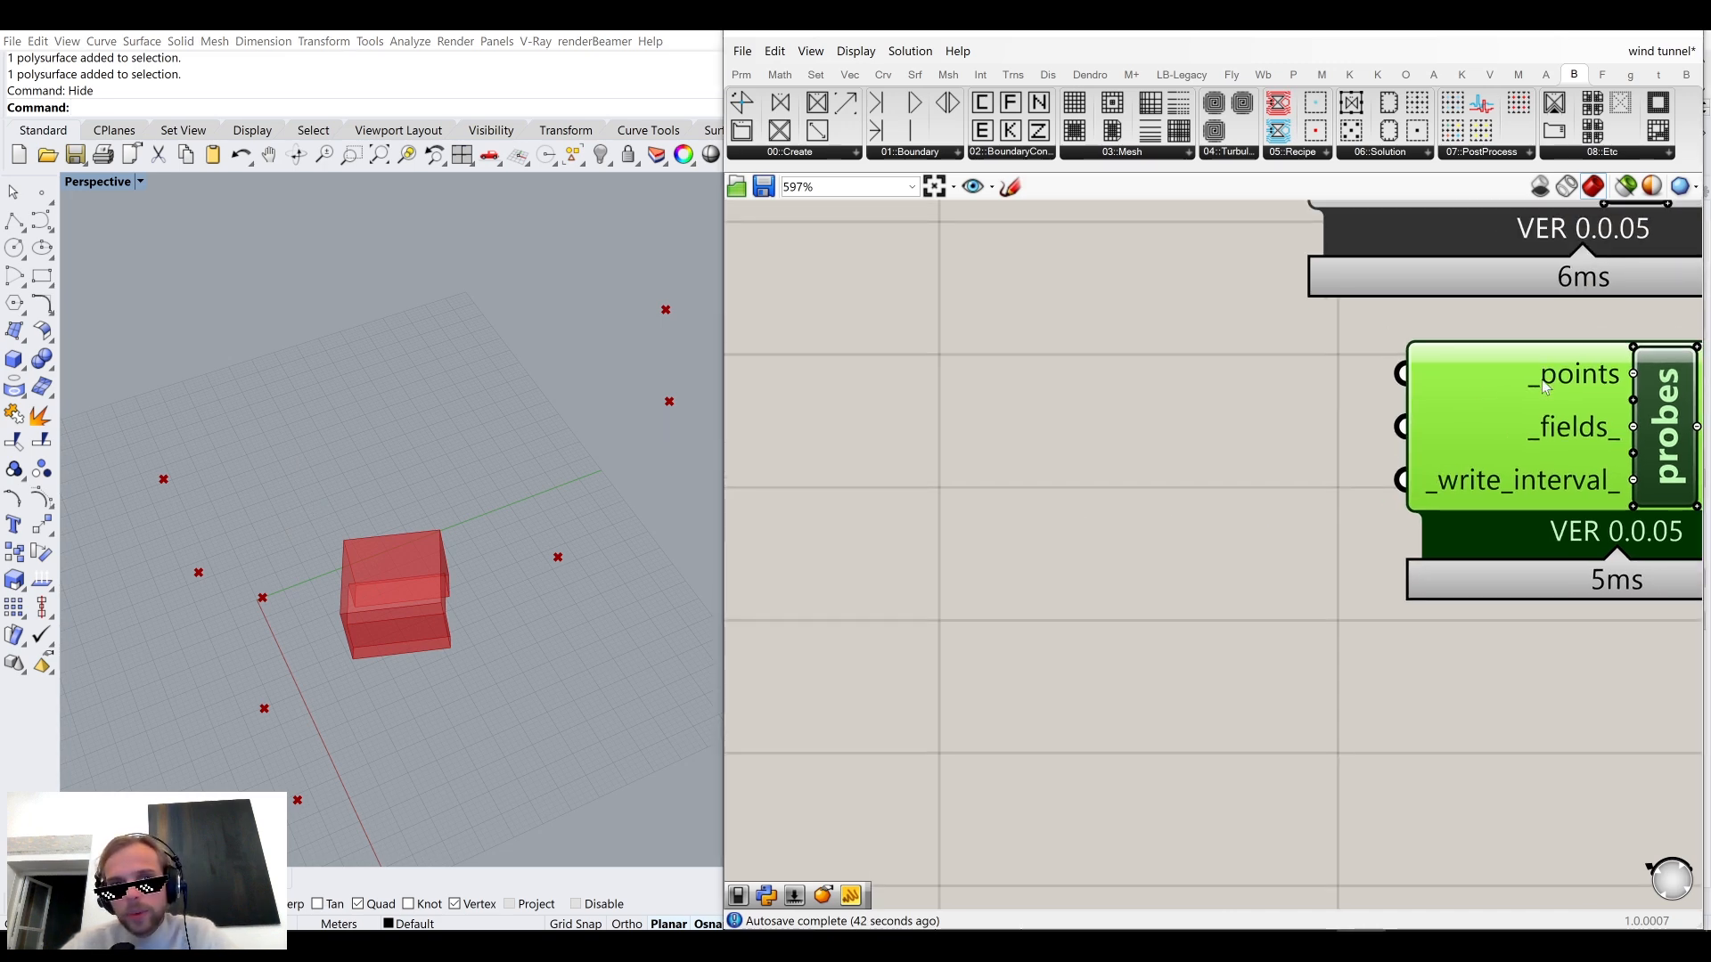
mouse_move(1540, 390)
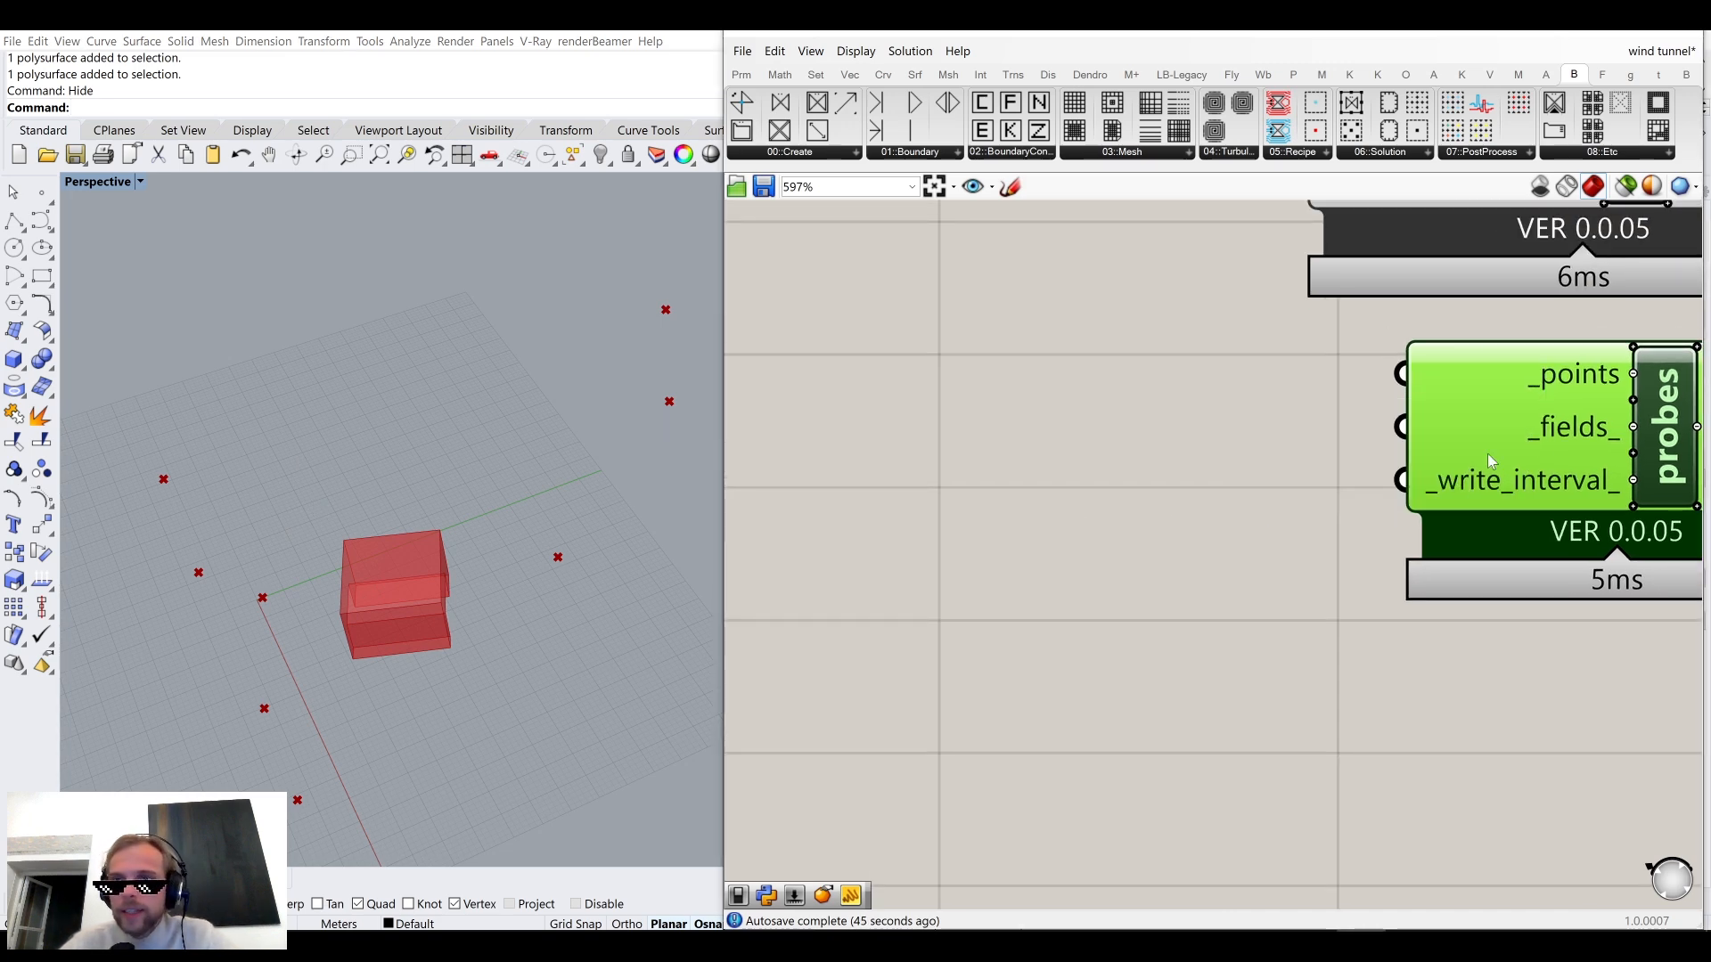
mouse_move(1546, 430)
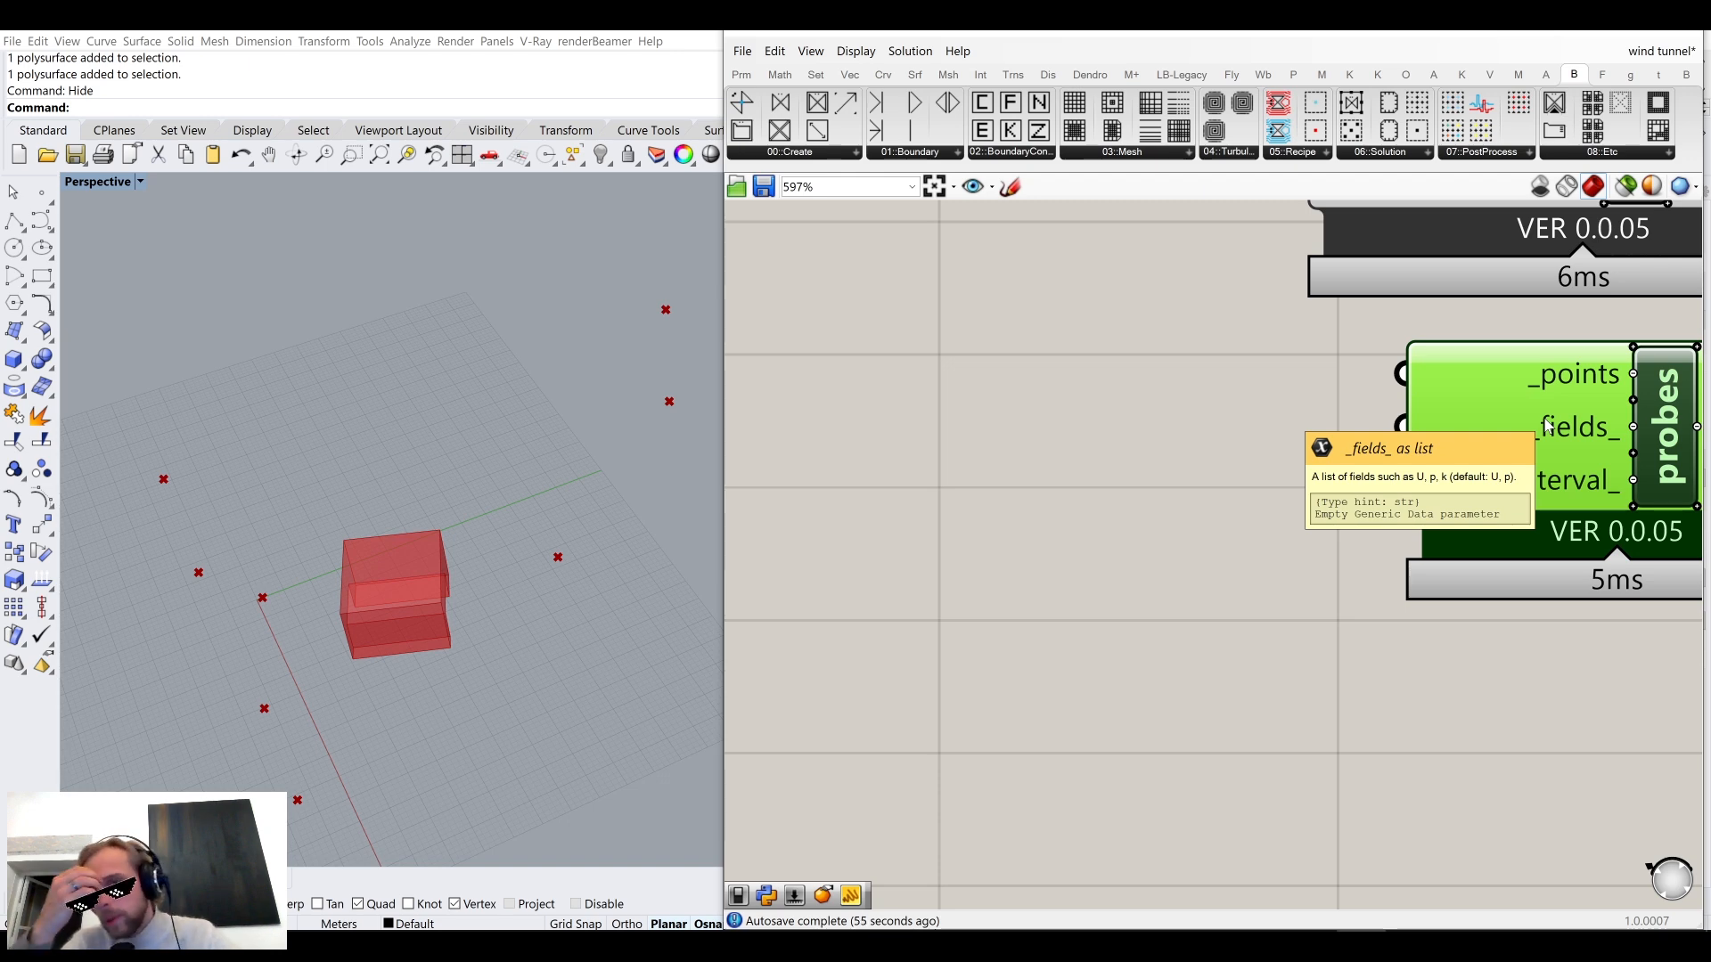
Create a panel containing U, wire it to the probes component's _fields_ input and place it right beside that input.
double_click(1085, 677)
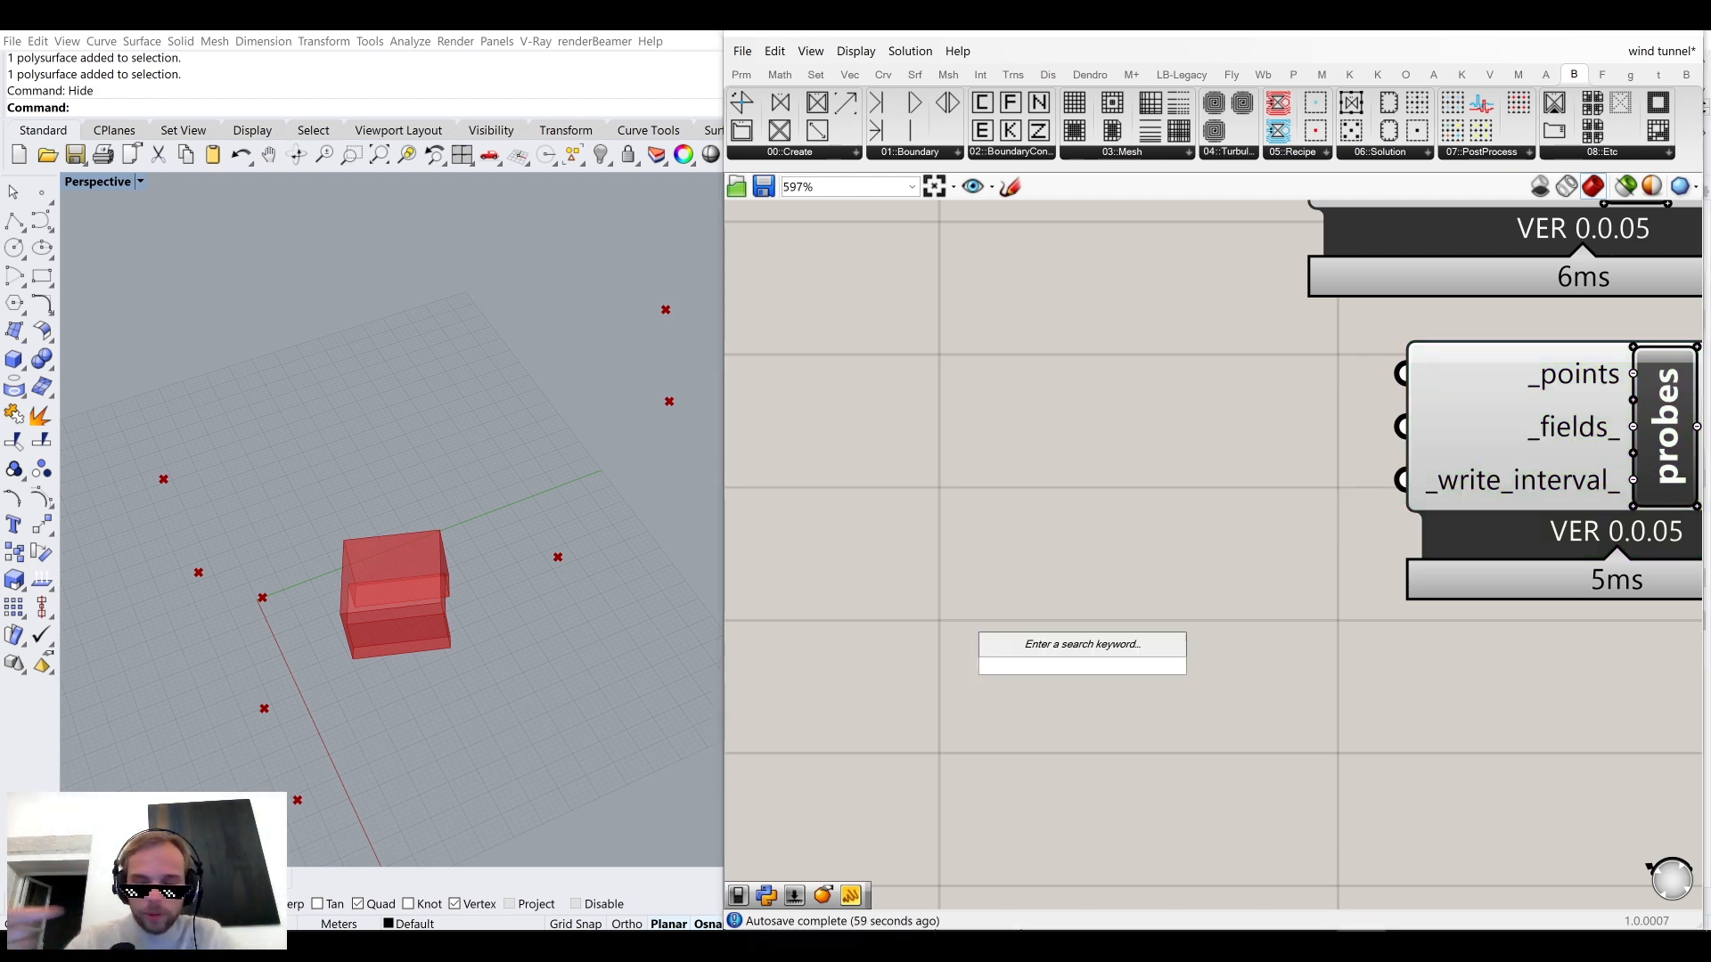
text(//U)
click(1081, 643)
scroll(1122, 670, up, 1)
drag(1125, 669, 1464, 398)
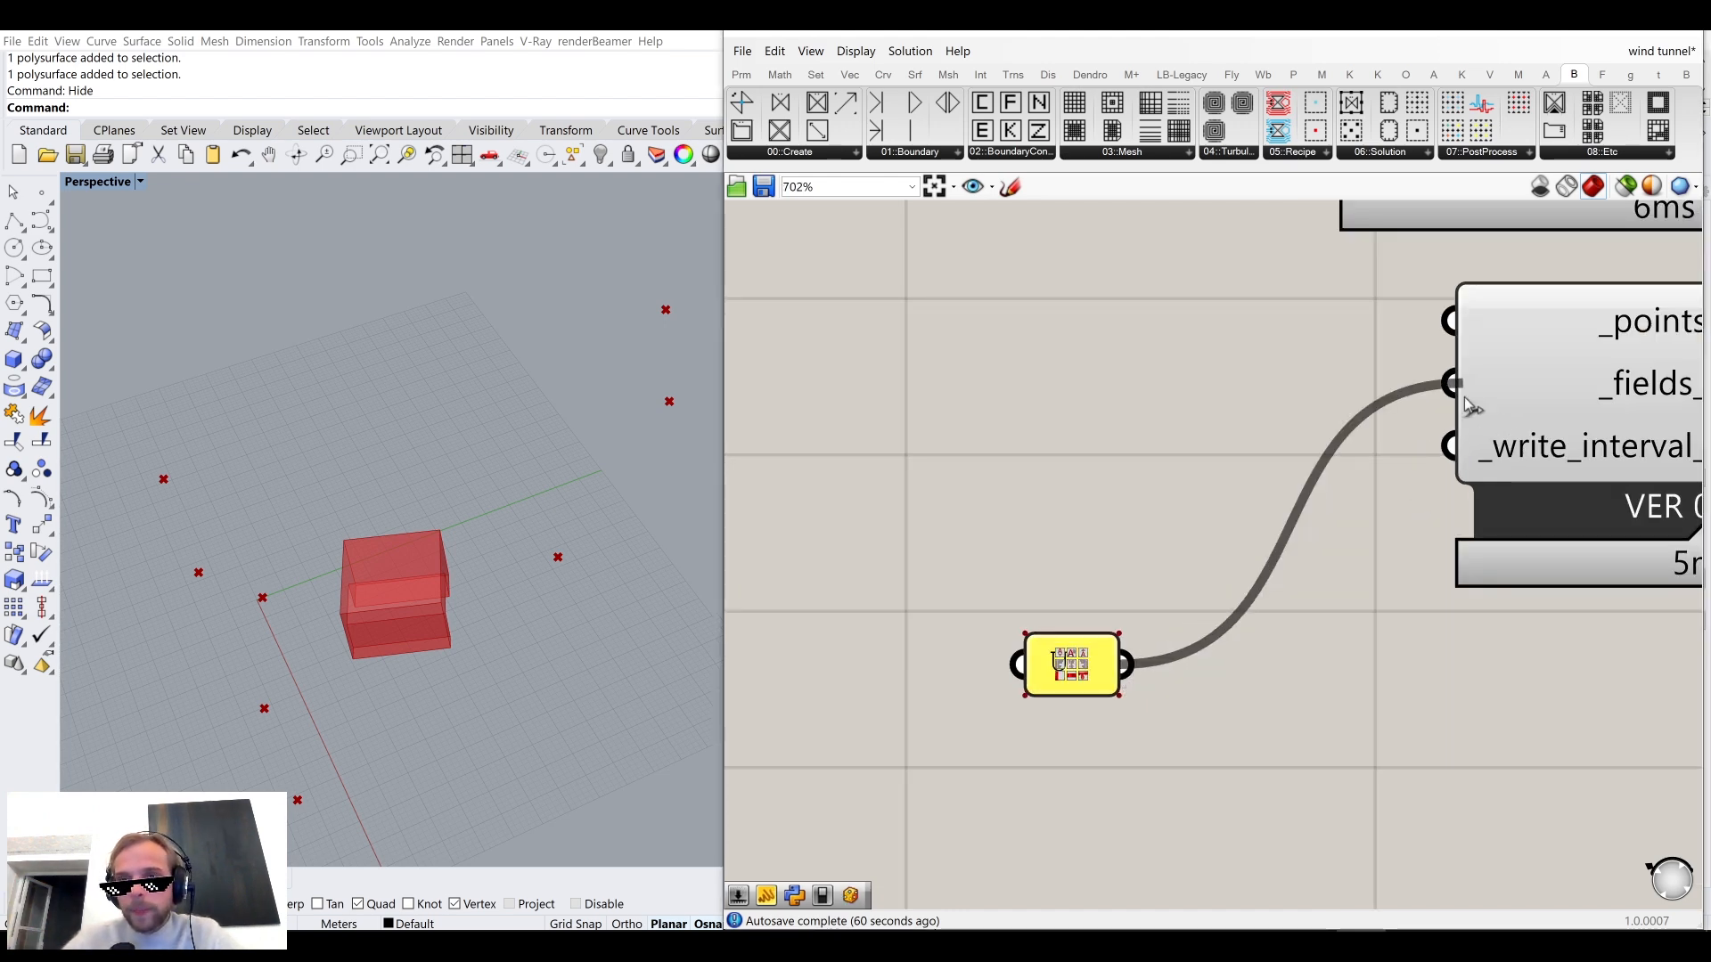
scroll(1224, 465, down, 3)
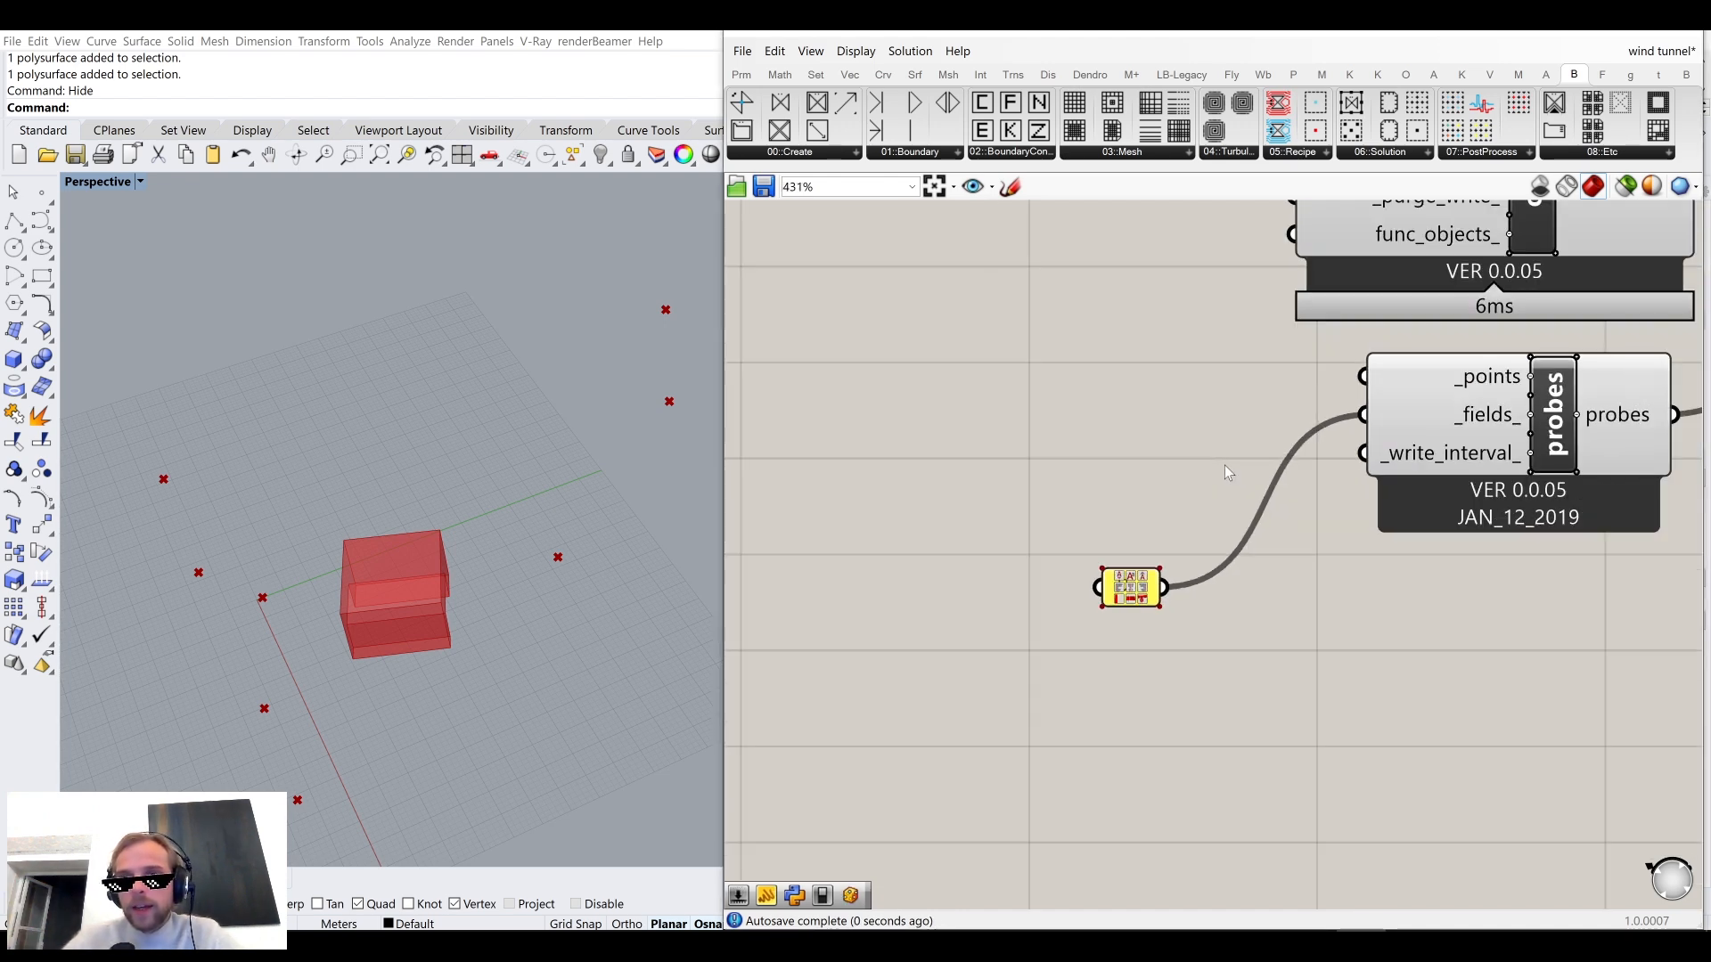
scroll(1143, 575, down, 4)
click(1136, 581)
drag(1138, 586, 1195, 502)
click(1239, 559)
Inspect the U panel and the probes component's _fields_ input description up close.
scroll(1194, 501, up, 3)
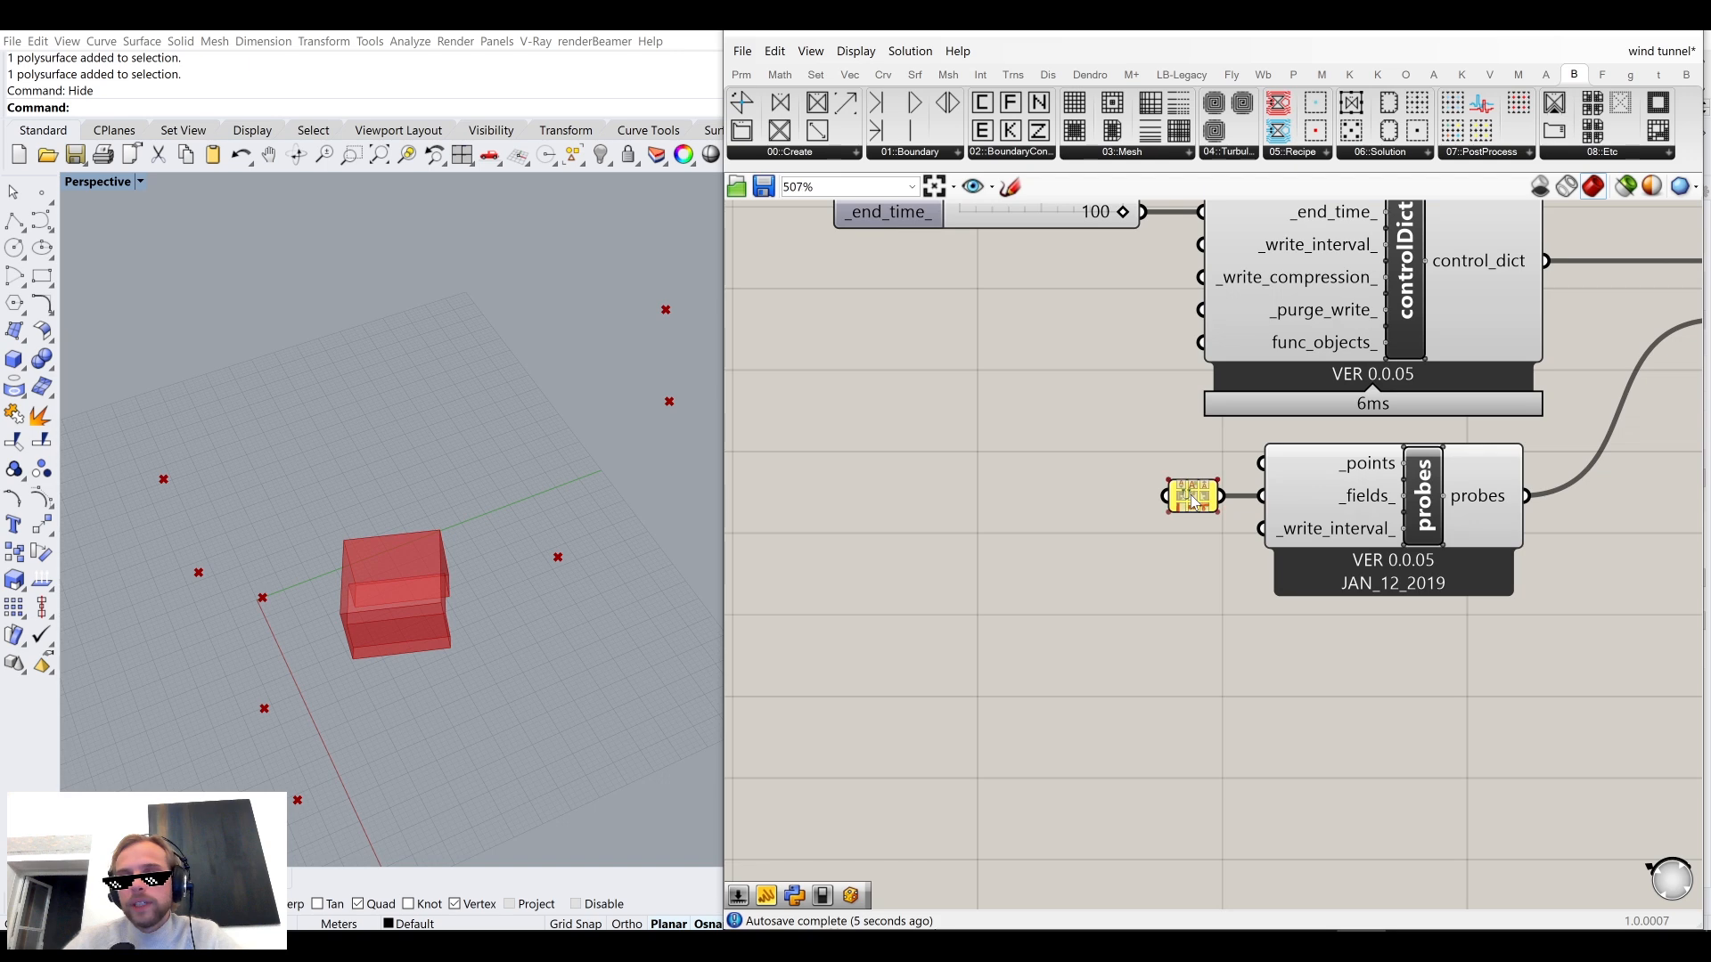
scroll(1192, 499, up, 9)
scroll(1107, 584, down, 4)
right_drag(1107, 583, 891, 590)
mouse_move(1330, 537)
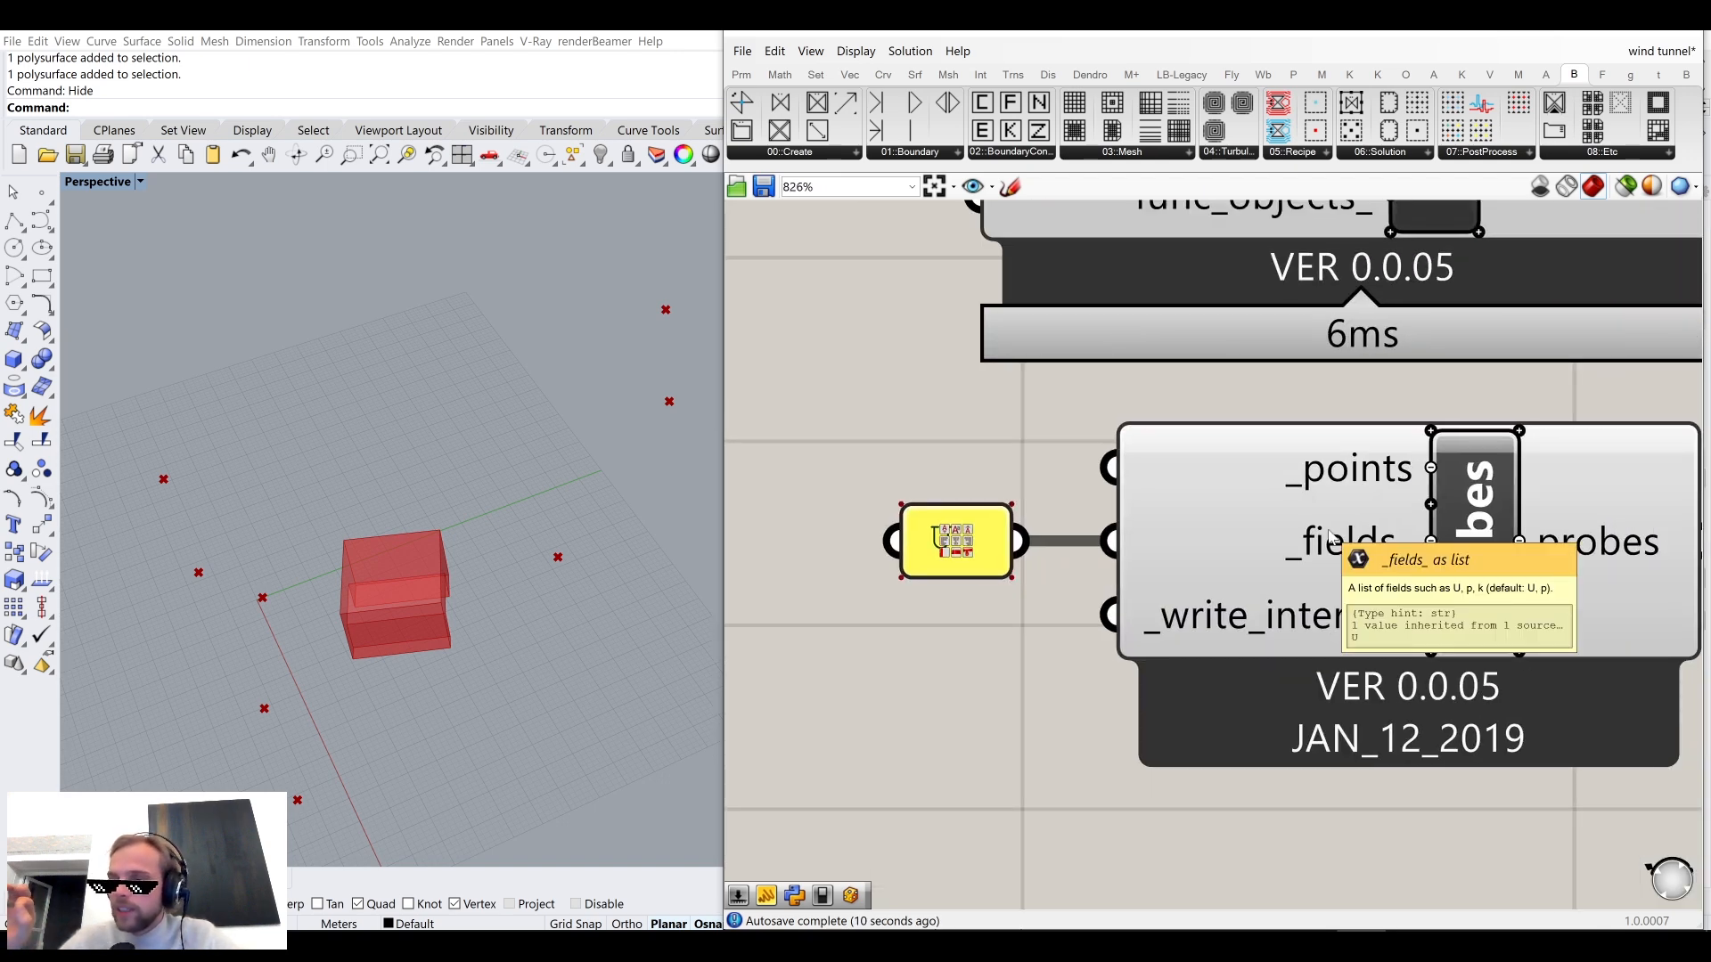
scroll(1330, 538, down, 1)
scroll(1157, 464, up, 5)
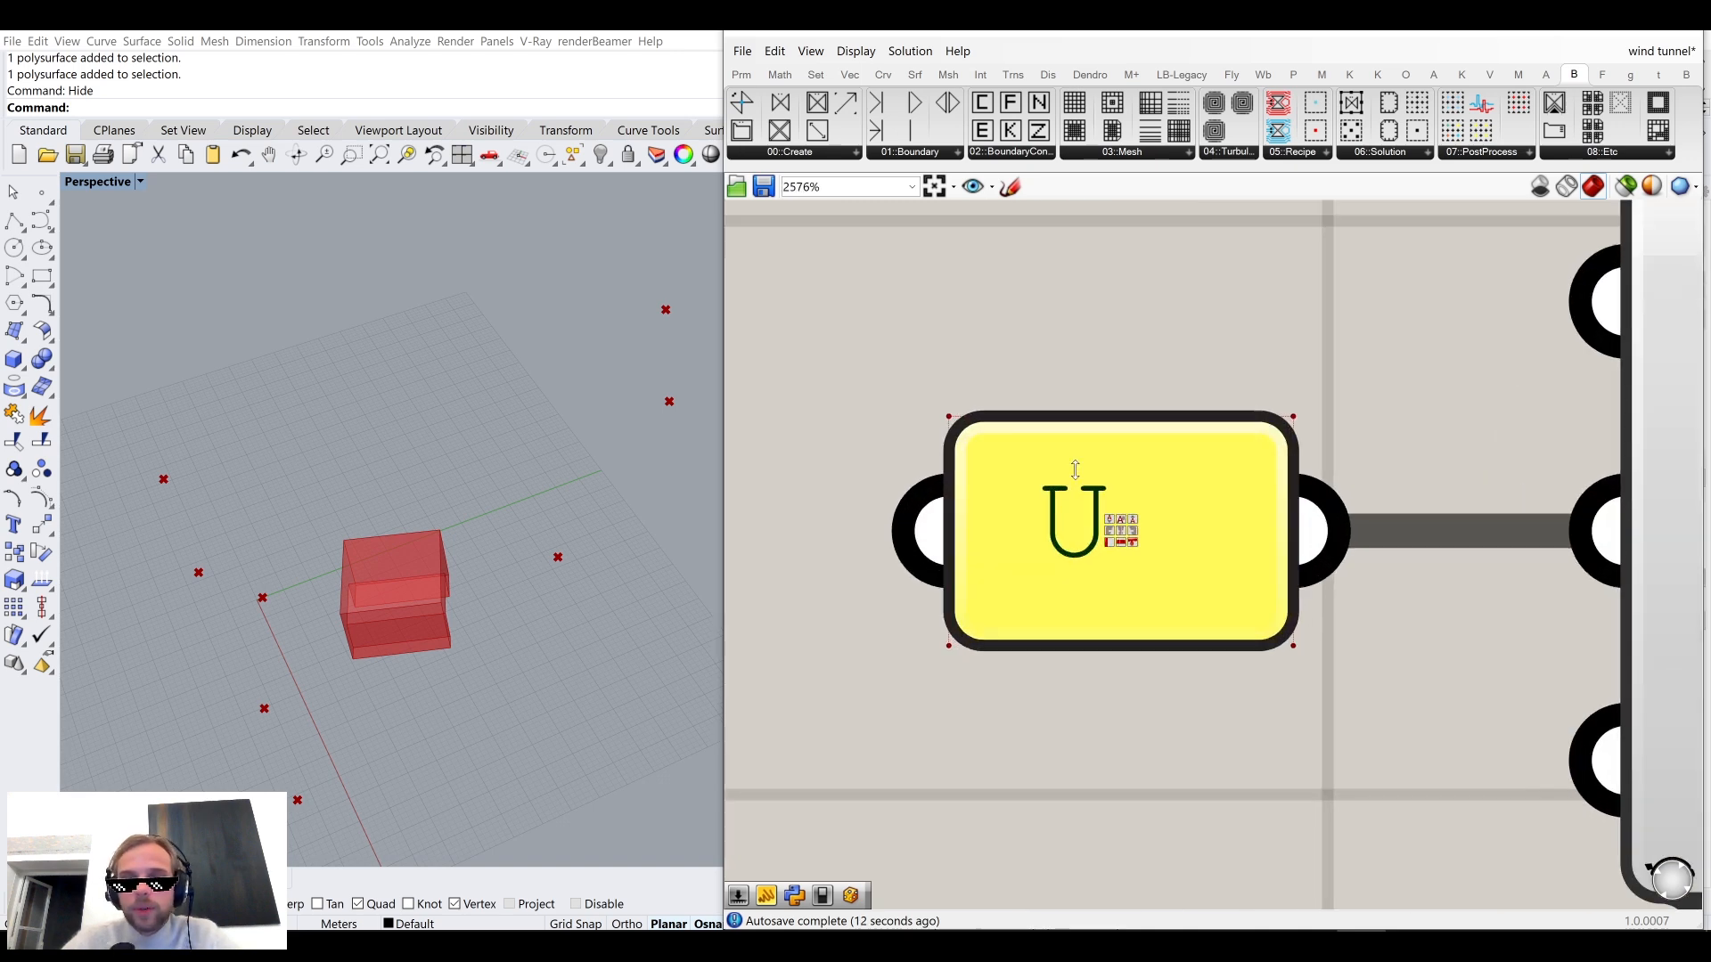
scroll(1070, 505, down, 5)
scroll(1506, 525, down, 2)
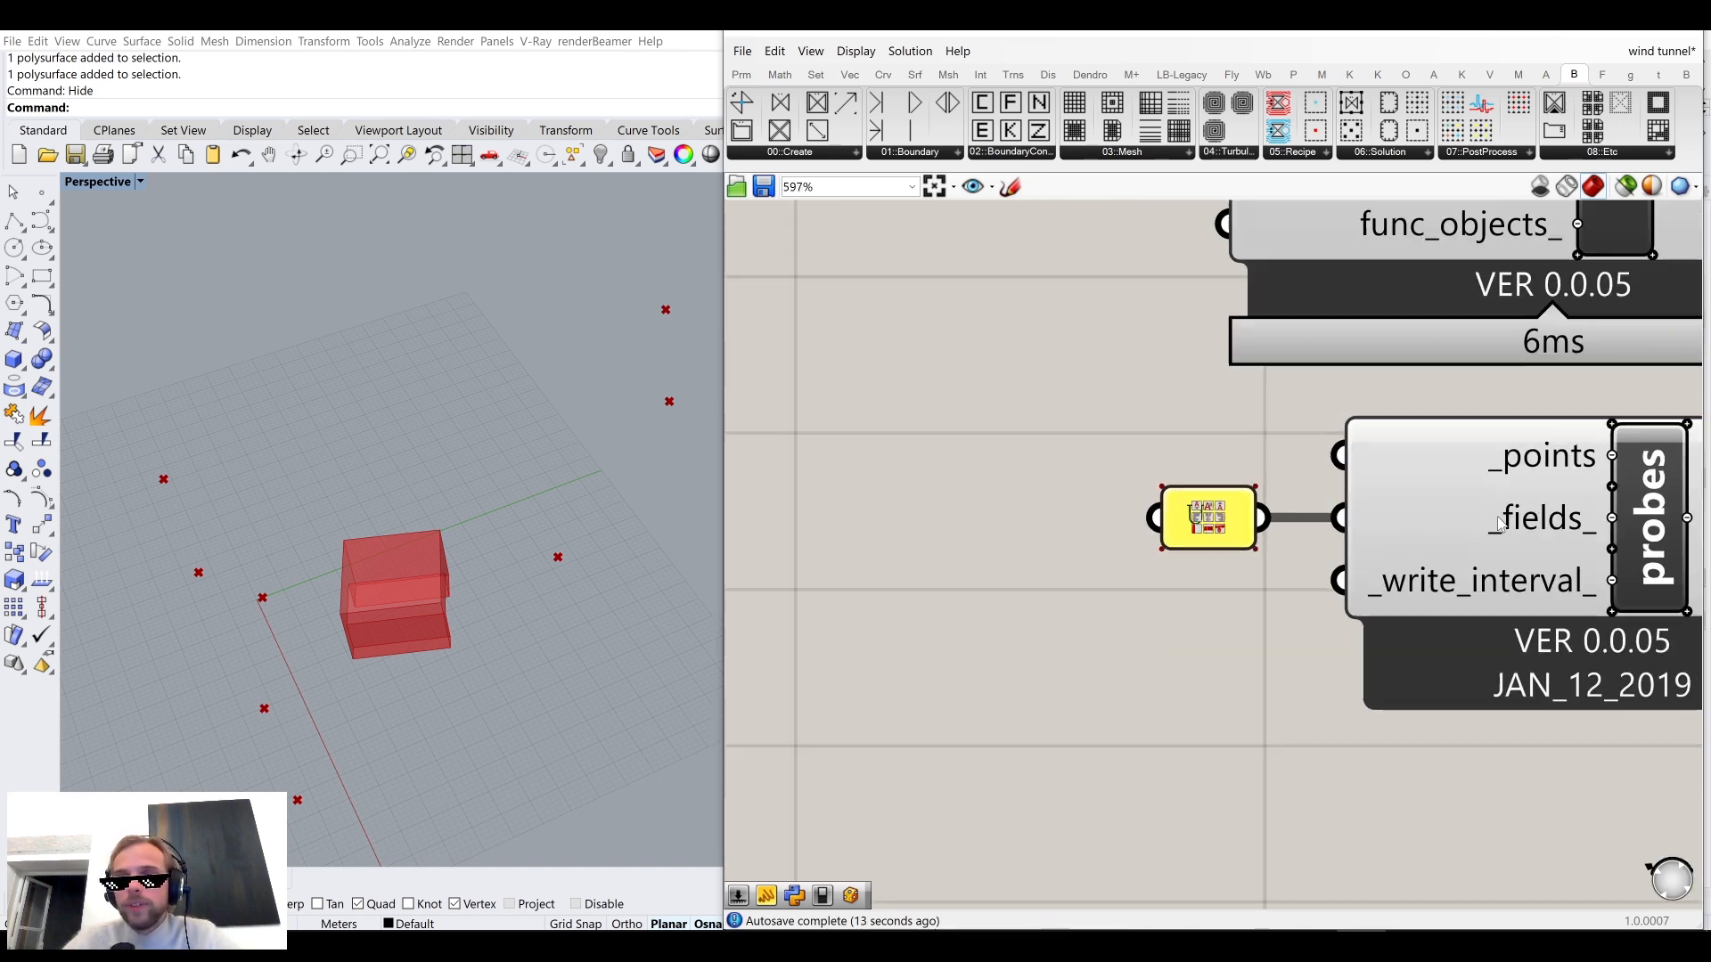
right_drag(975, 598, 1111, 536)
scroll(1077, 584, down, 2)
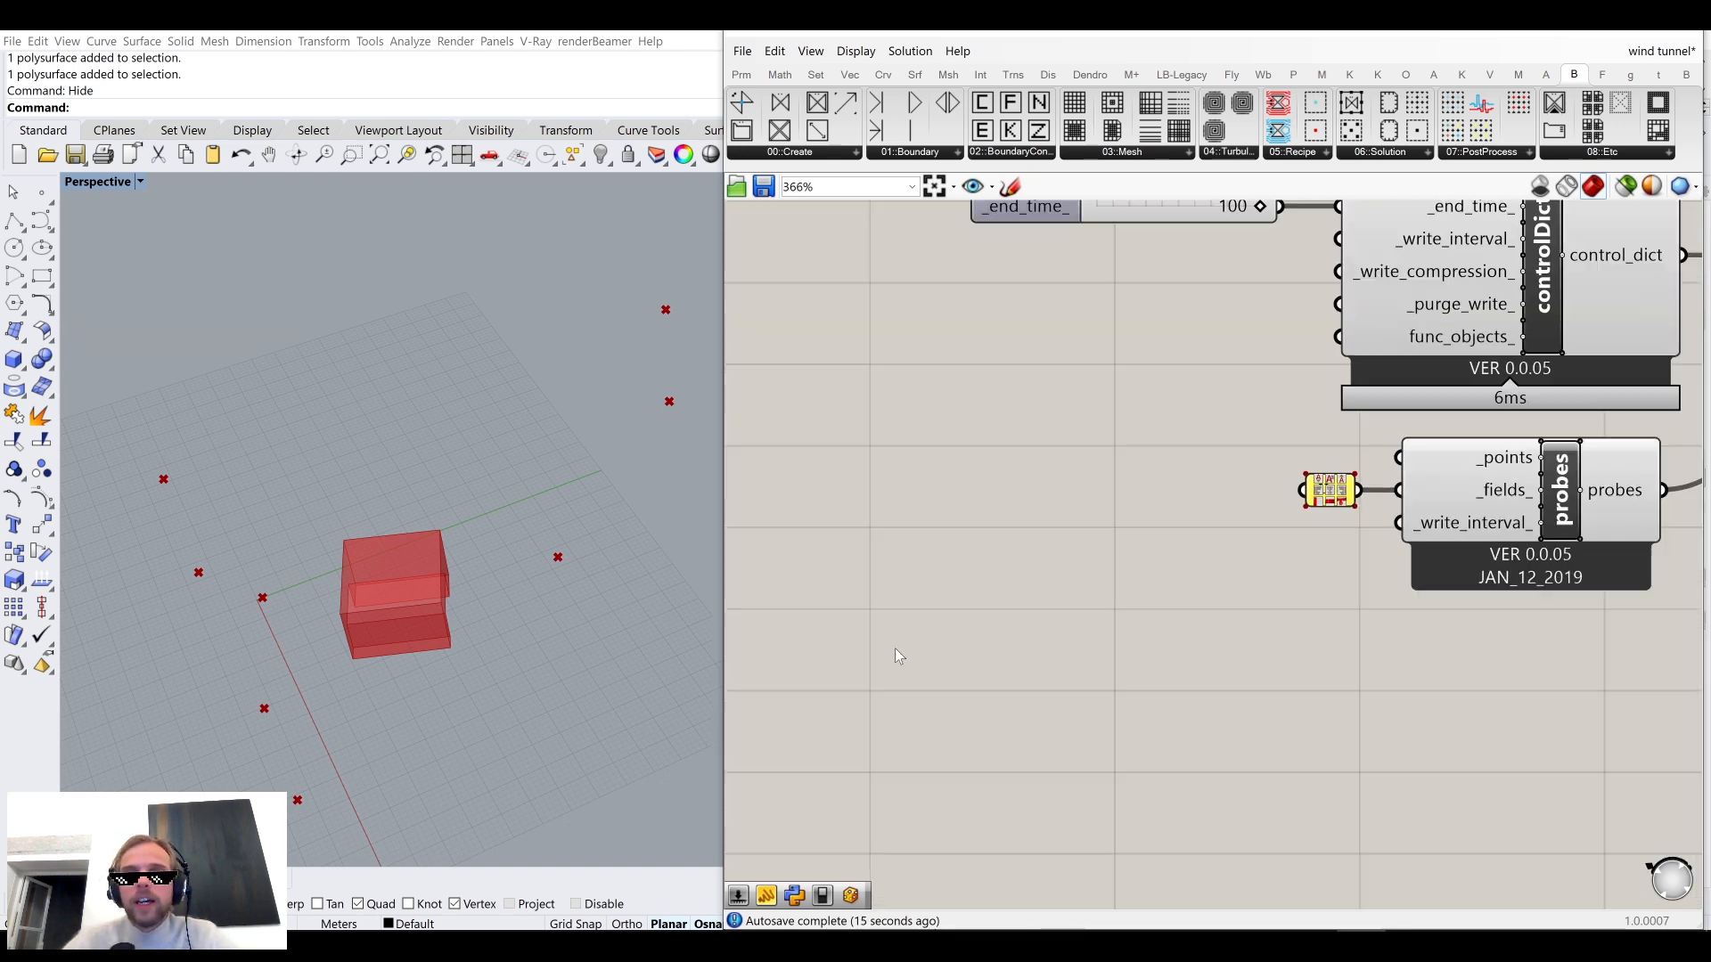
Show the hidden vertical surface that cuts through the building in Rhino using ShowSelected.
right_drag(1114, 665, 1133, 572)
right_drag(419, 680, 470, 657)
text(ShowSelected)
key(Return)
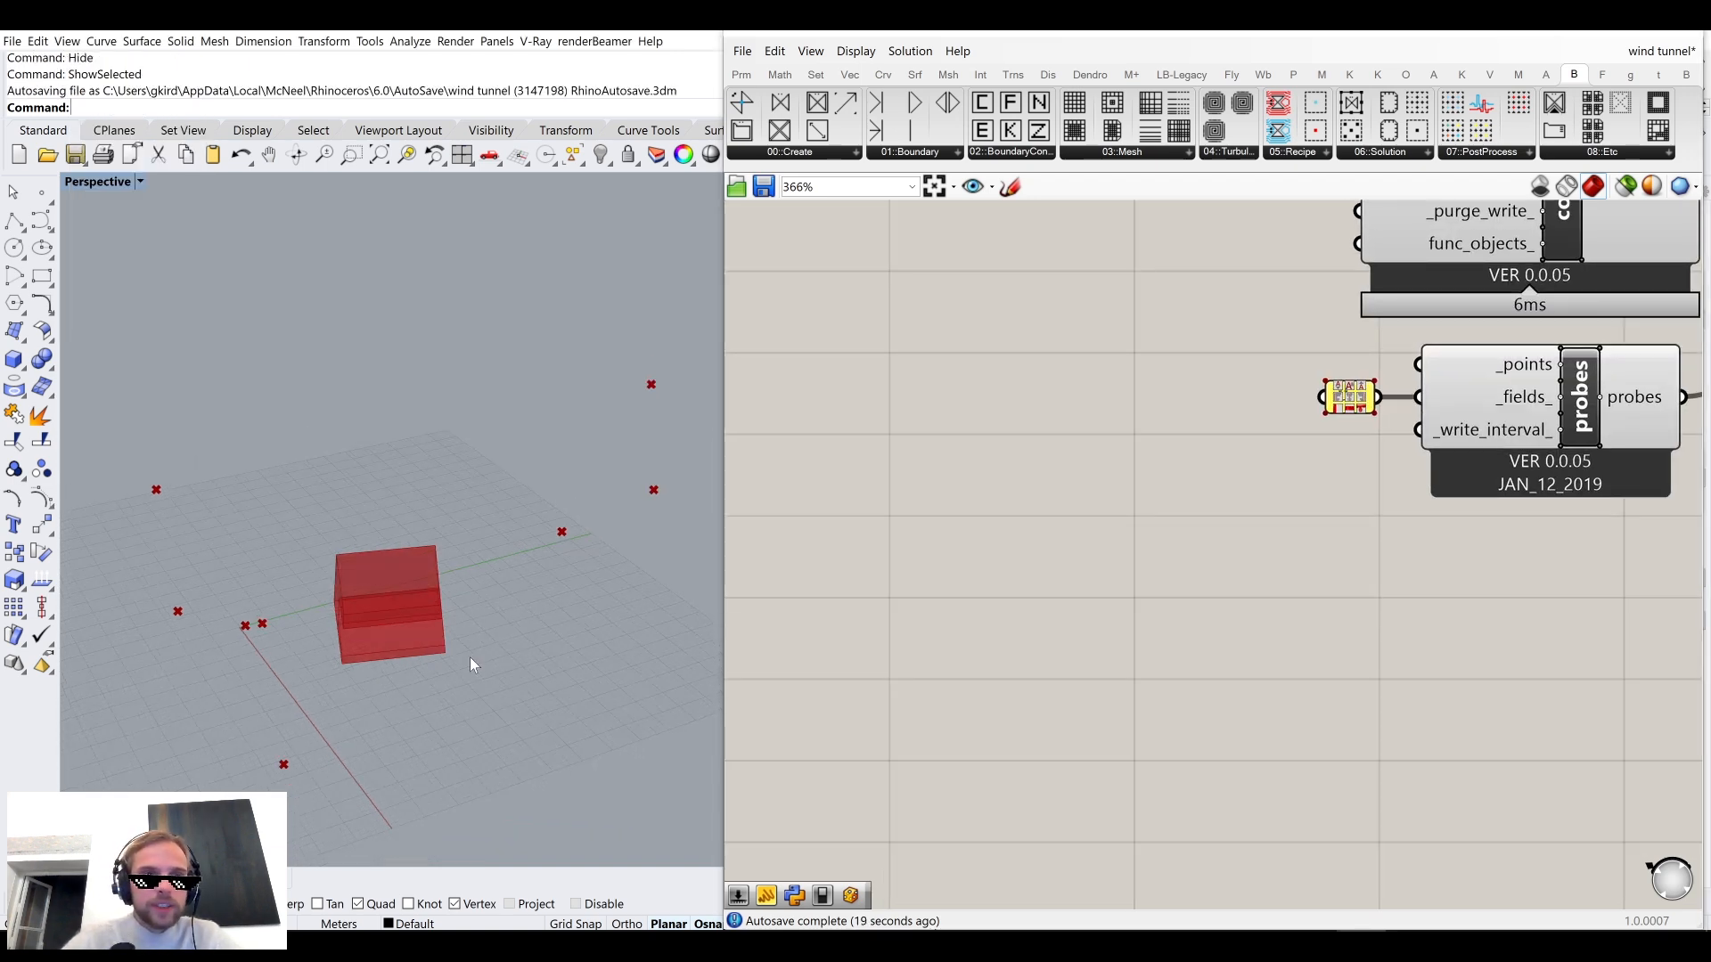
click(502, 540)
key(Return)
right_drag(493, 687, 403, 563)
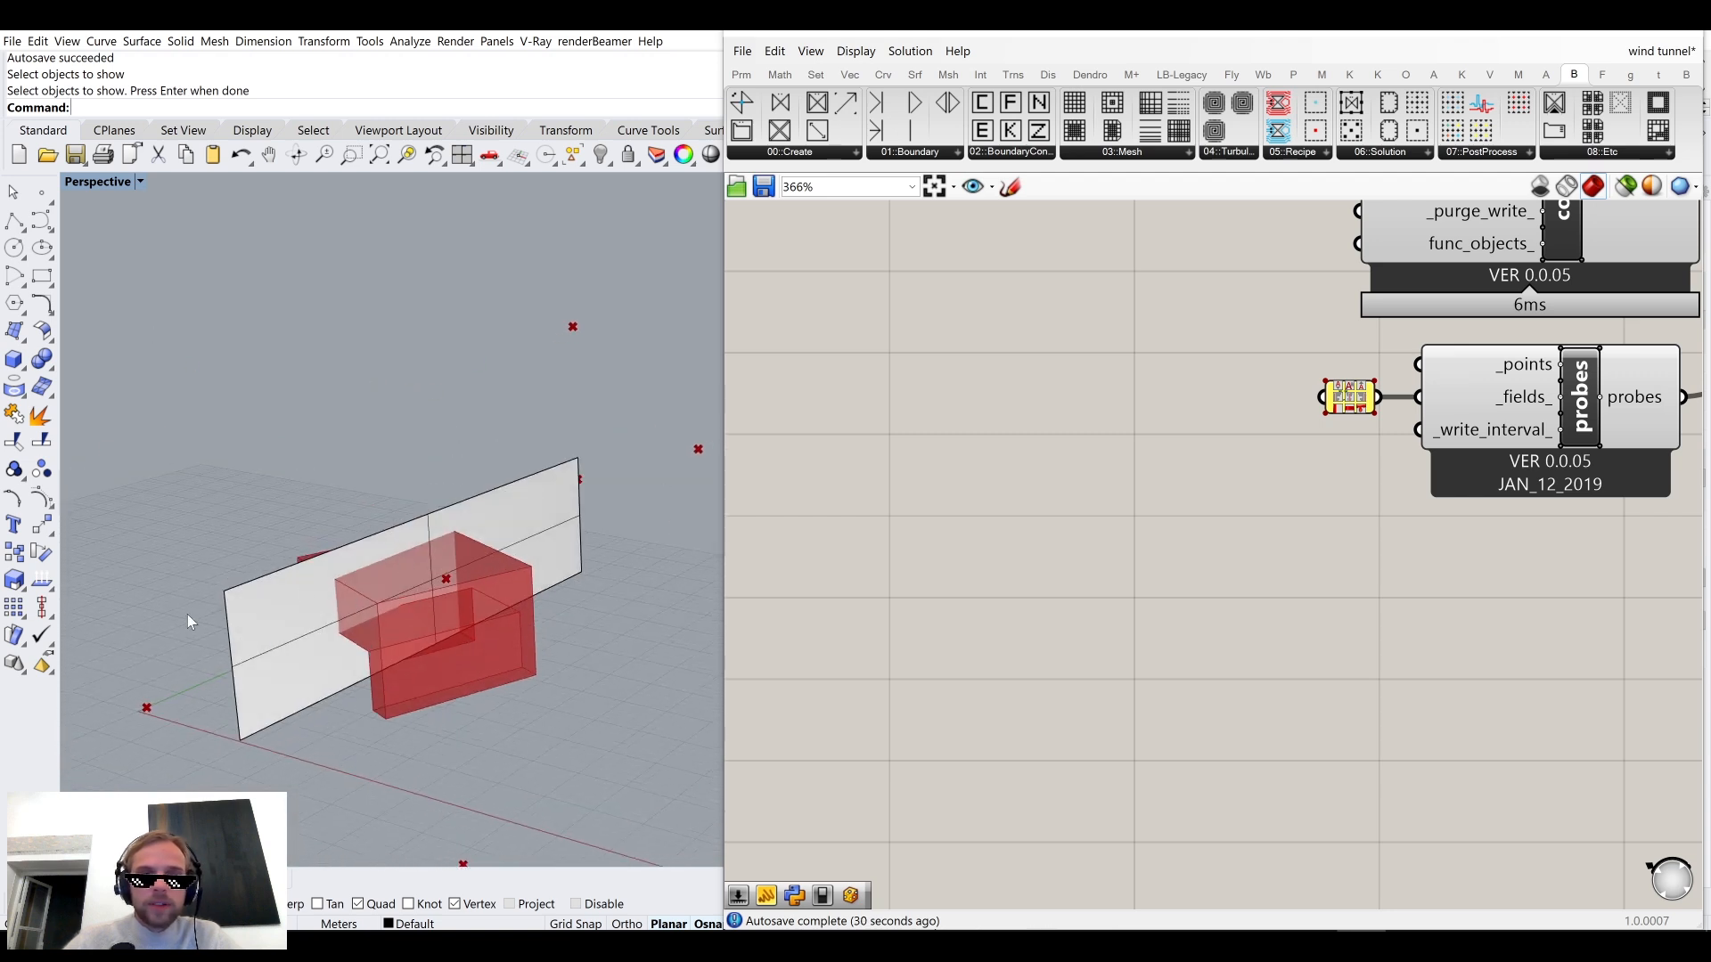
right_drag(605, 763, 232, 567)
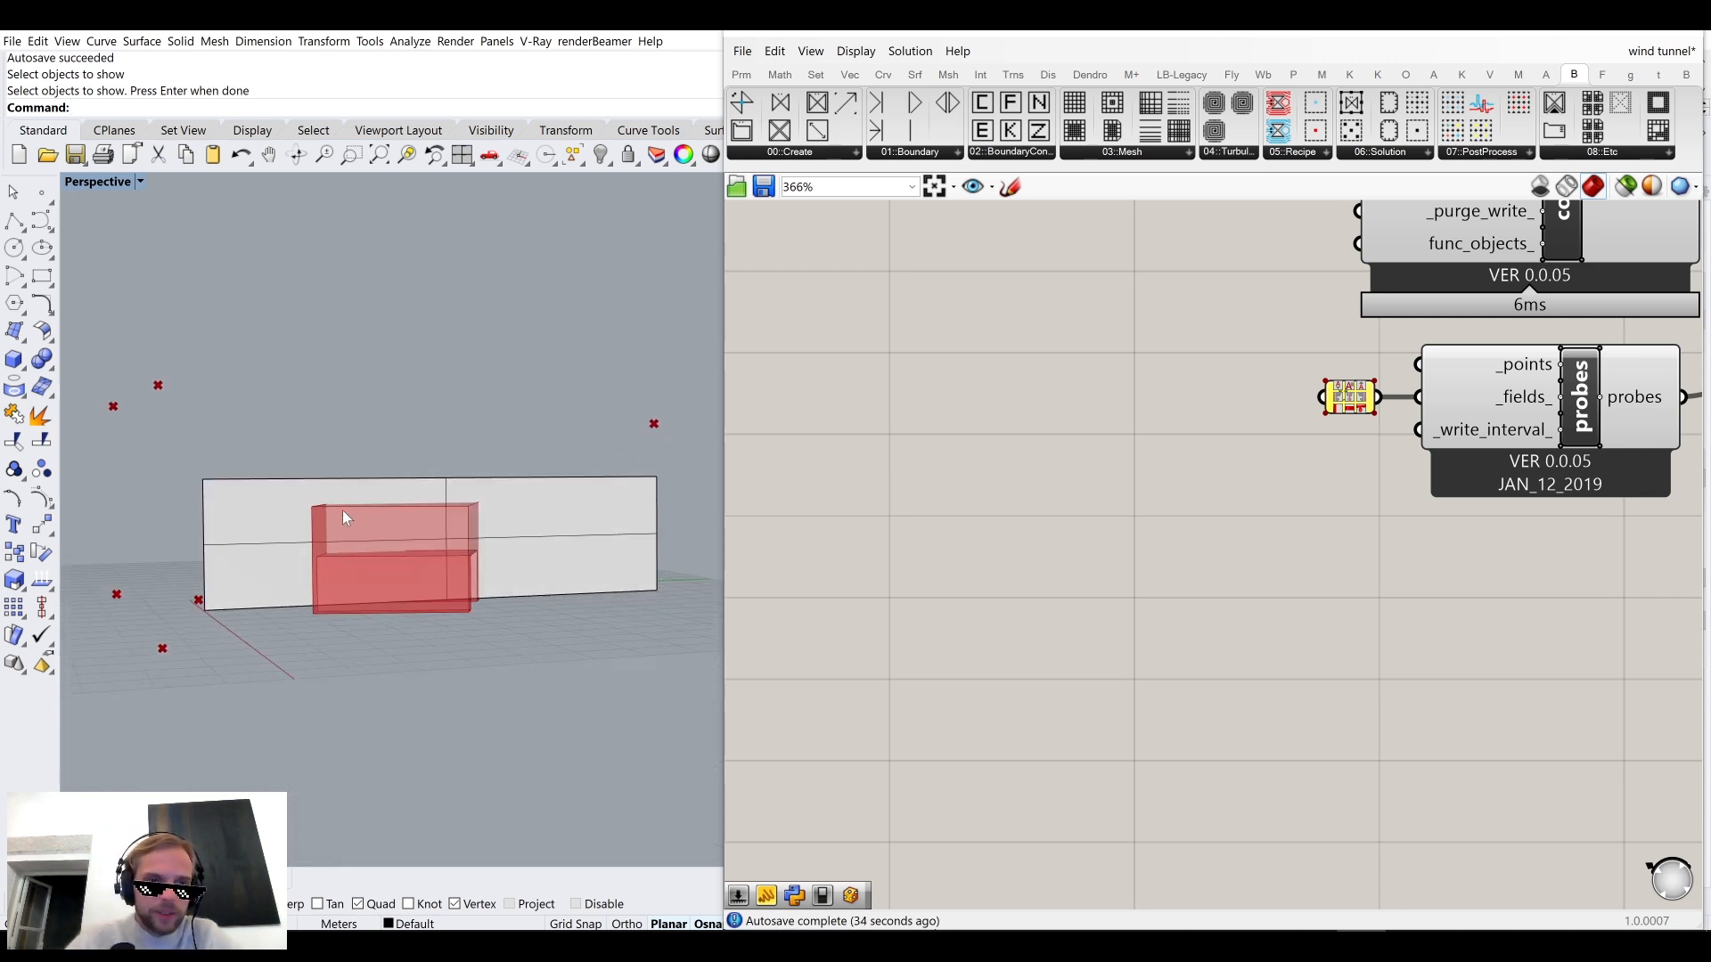
Add a Surface parameter to the canvas and reference the vertical Rhino surface in it.
double_click(1071, 590)
text(srf)
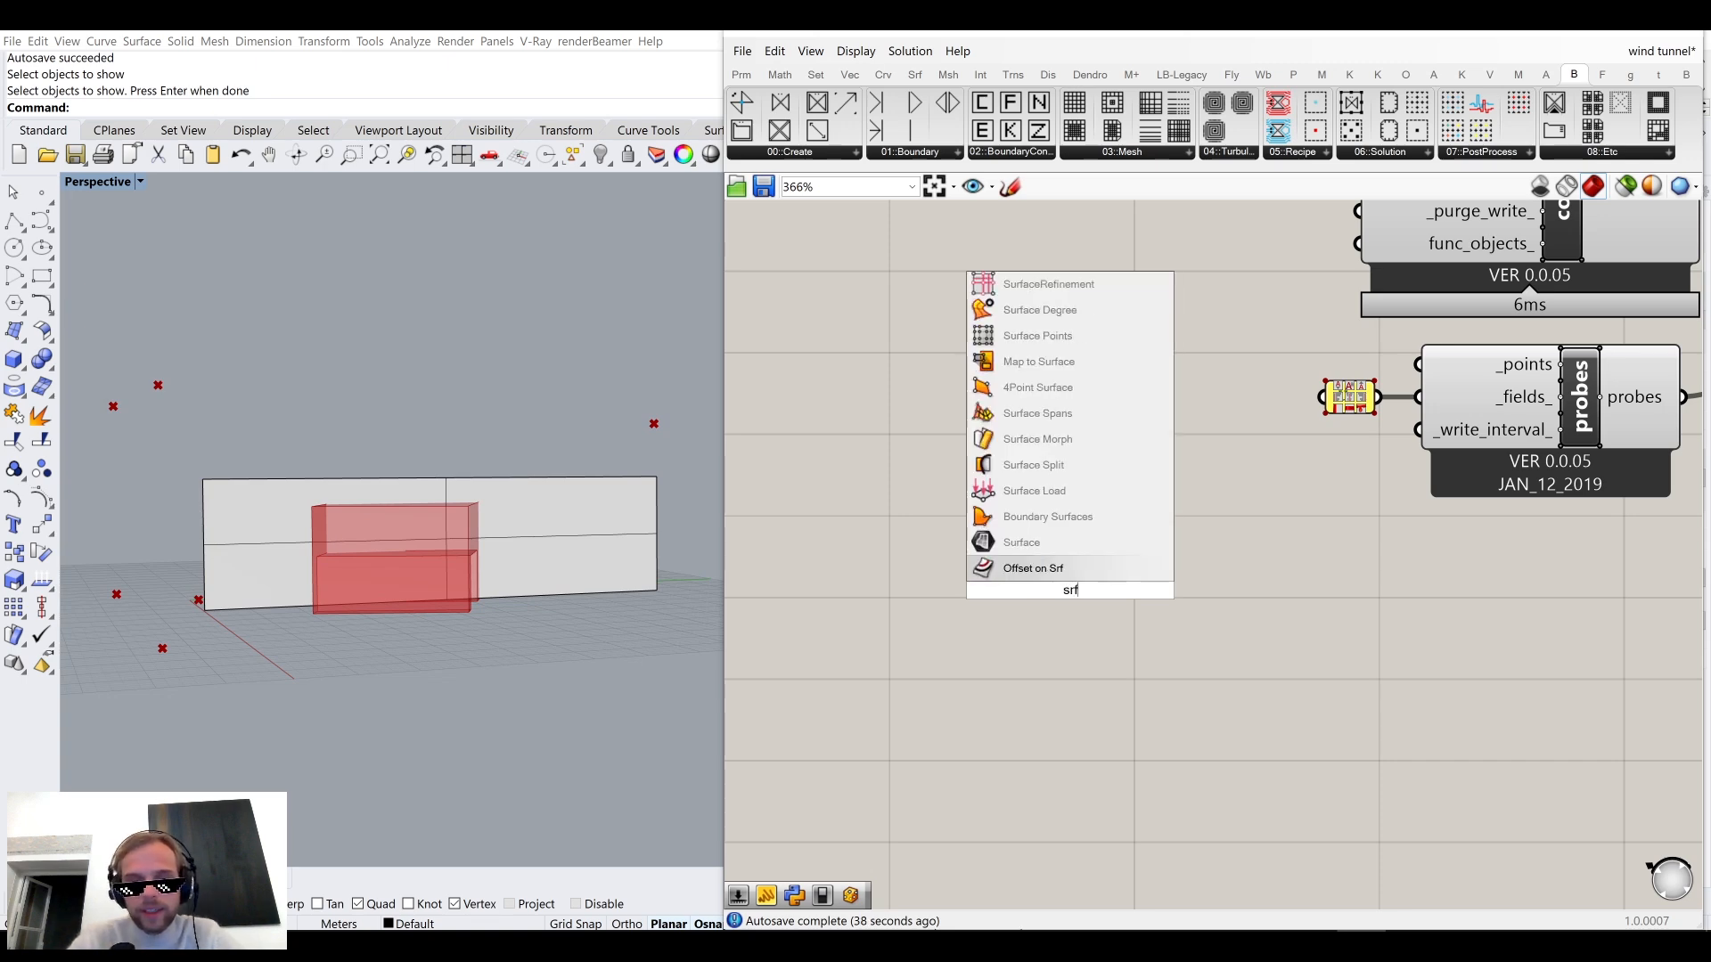
click(1021, 542)
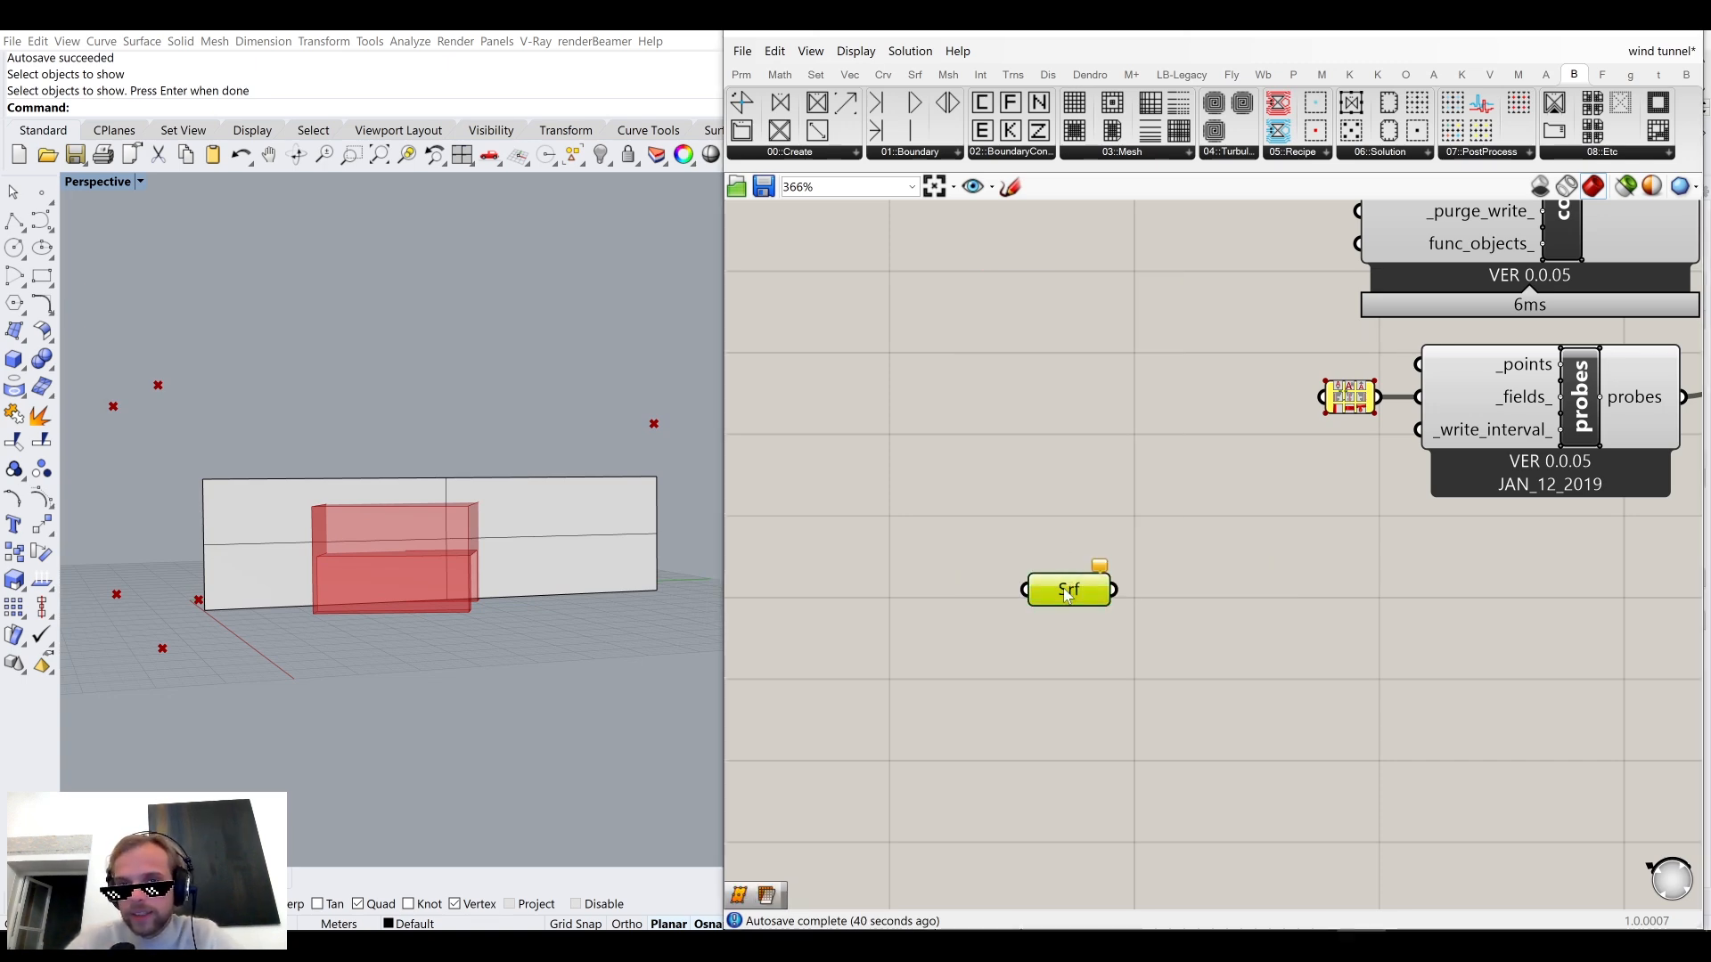
right_click(1063, 576)
click(1167, 804)
click(577, 476)
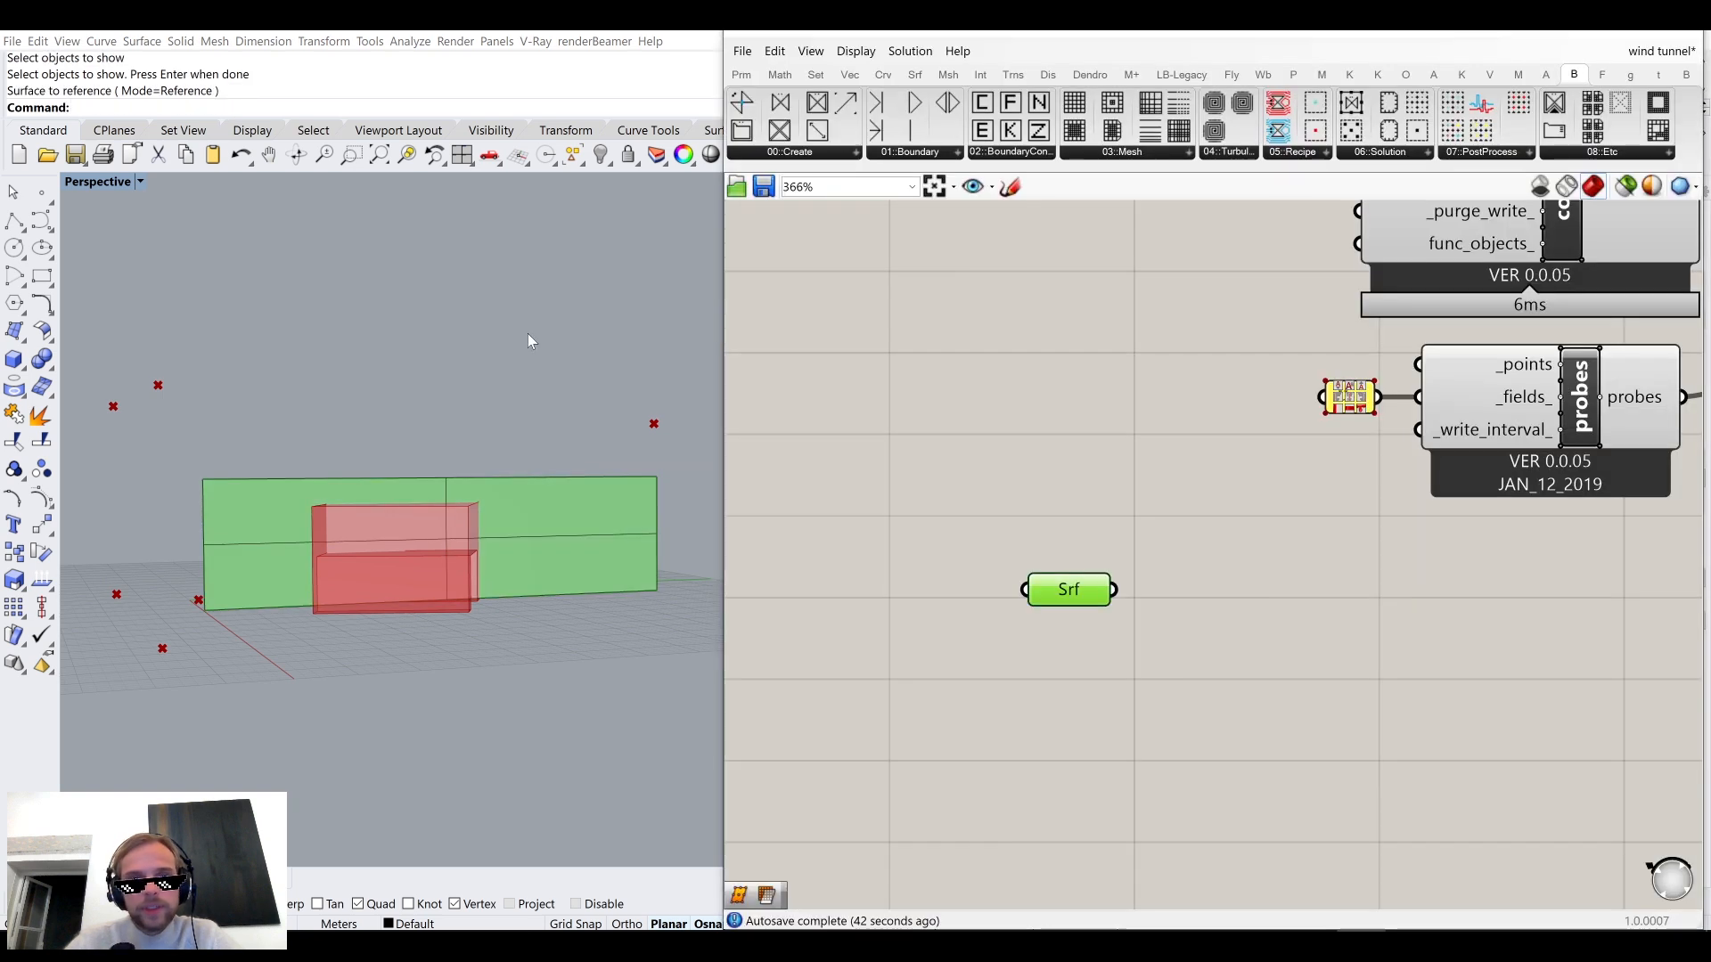
Move the Surface parameter farther from the probes component and hide the referenced vertical surface in Rhino.
drag(980, 699, 973, 707)
click(1032, 624)
click(599, 543)
text(hi)
key(Return)
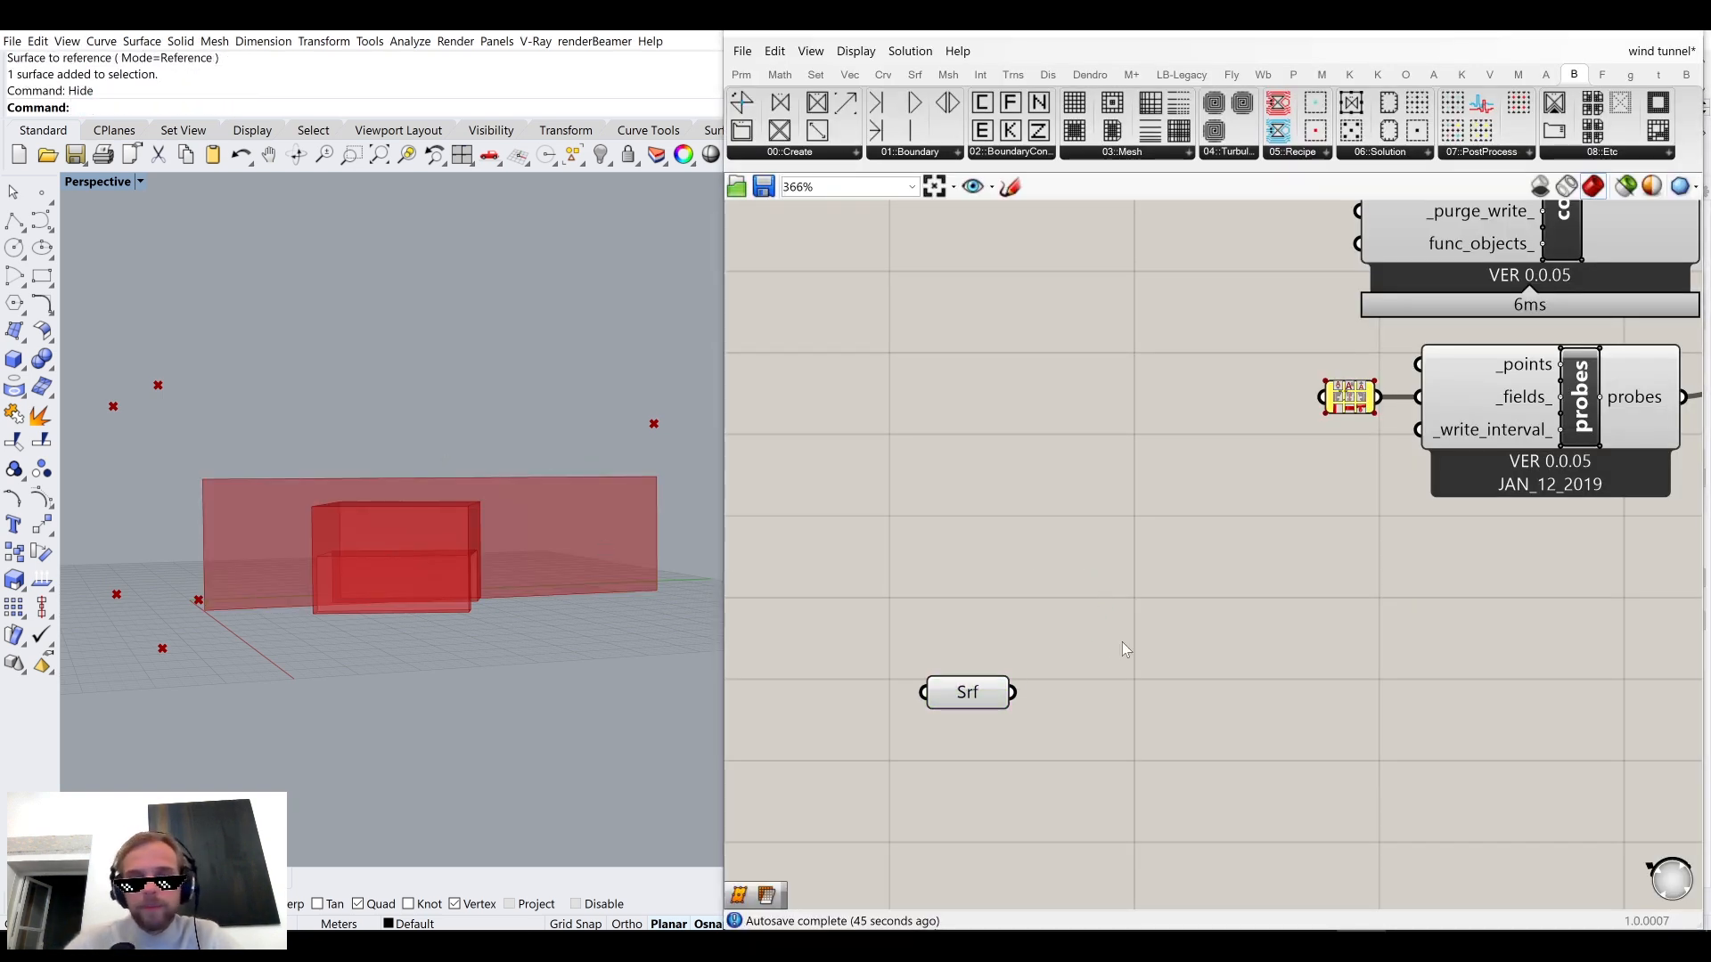
Add a Divide Surface component and connect the Surface parameter to its S input.
right_drag(1061, 676, 1073, 551)
click(990, 578)
drag(989, 577, 975, 623)
double_click(1174, 558)
text(divide)
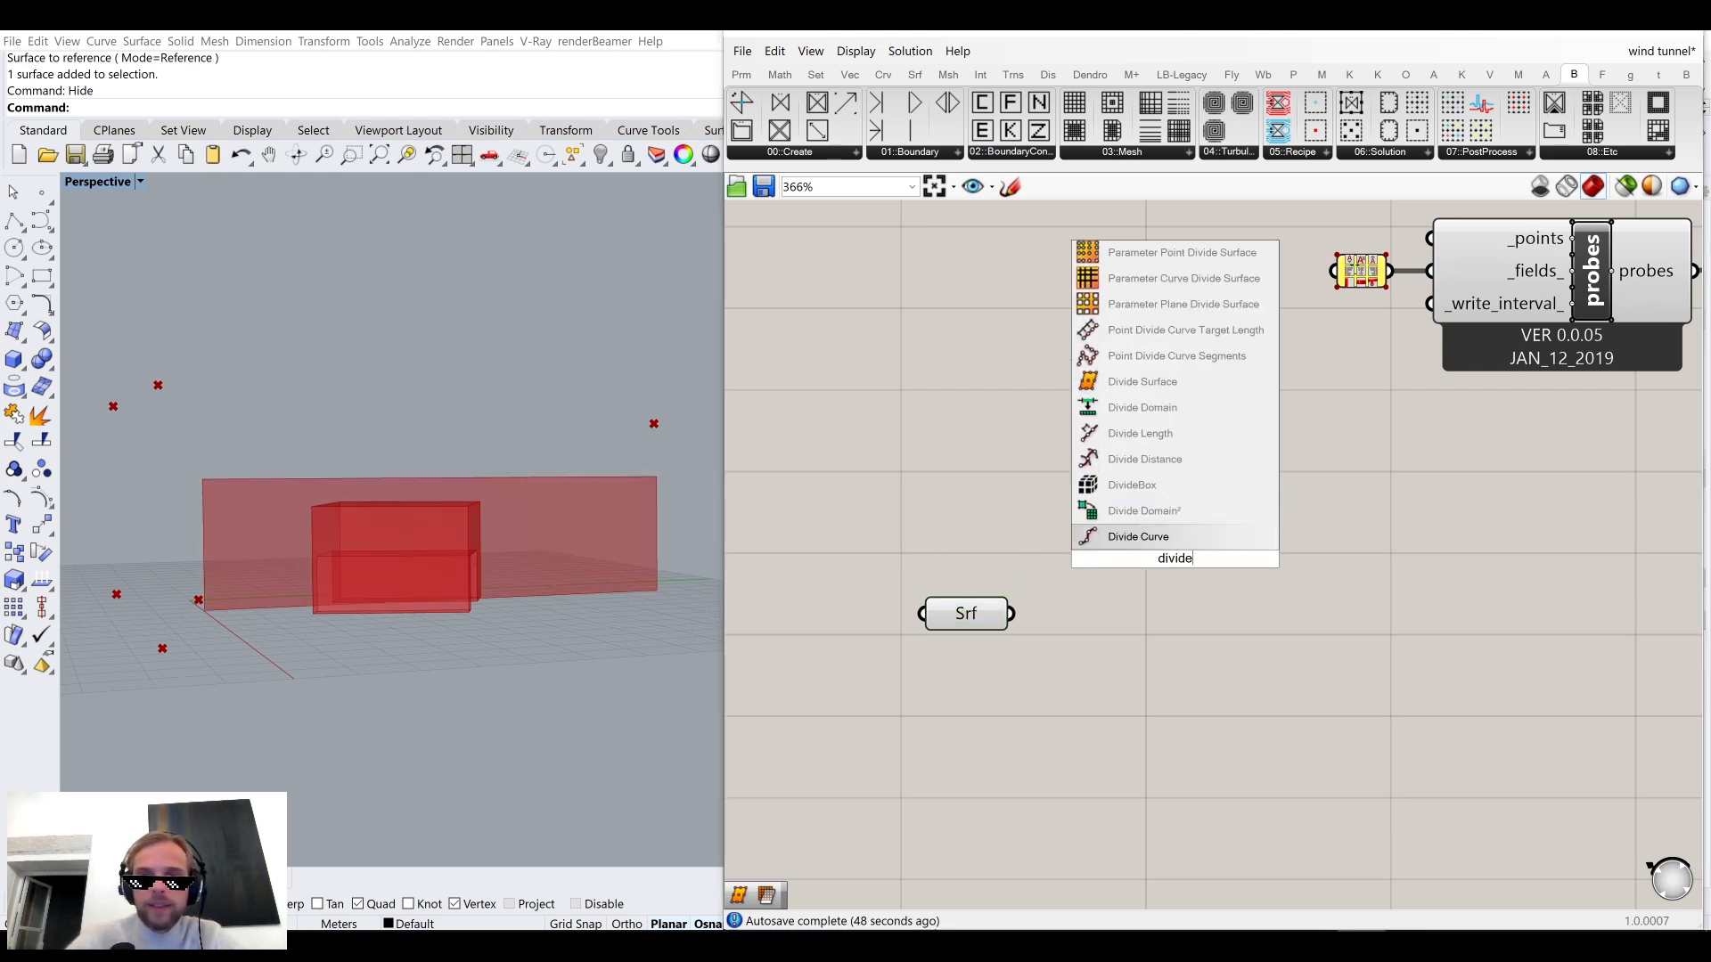
click(1215, 378)
drag(1013, 614, 1187, 636)
click(954, 665)
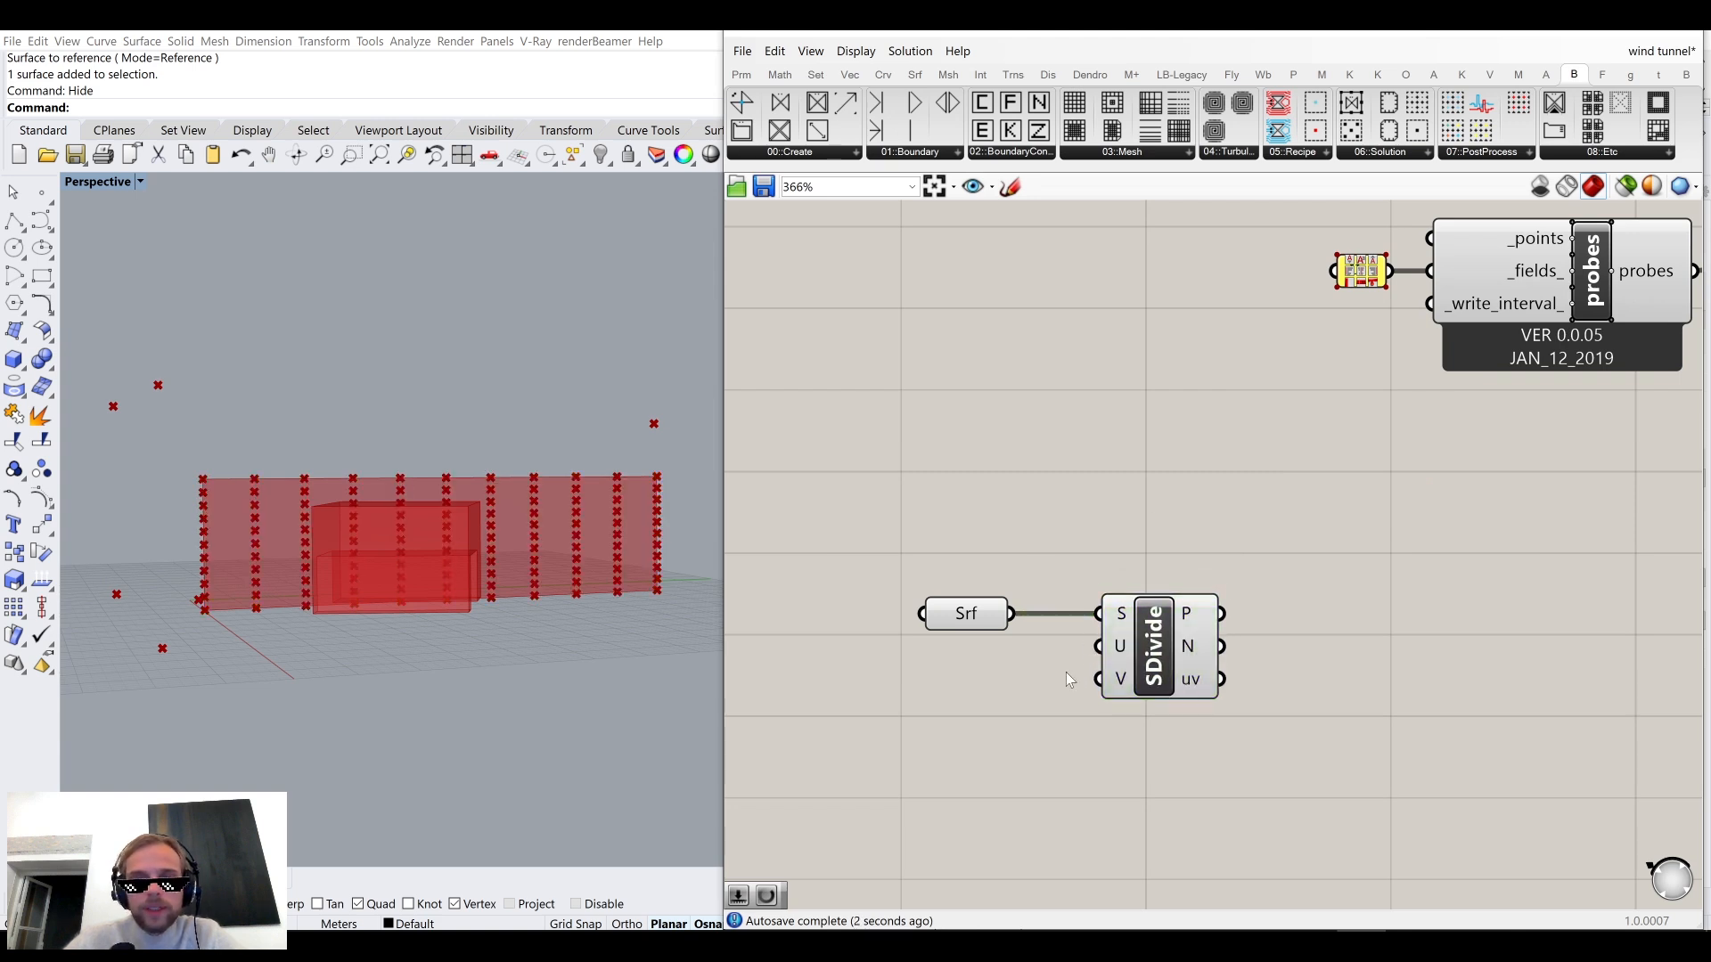
Create a number slider with the value 50, connect it to Divide Surface's U input and align it under the Surface parameter.
right_drag(918, 723, 1020, 650)
double_click(1019, 650)
text(50)
key(Return)
drag(1068, 648, 1199, 574)
drag(1035, 606, 1036, 580)
Create a number slider with the value 100, connect it to Divide Surface's V input and place it under the U Count slider.
double_click(994, 649)
text(100)
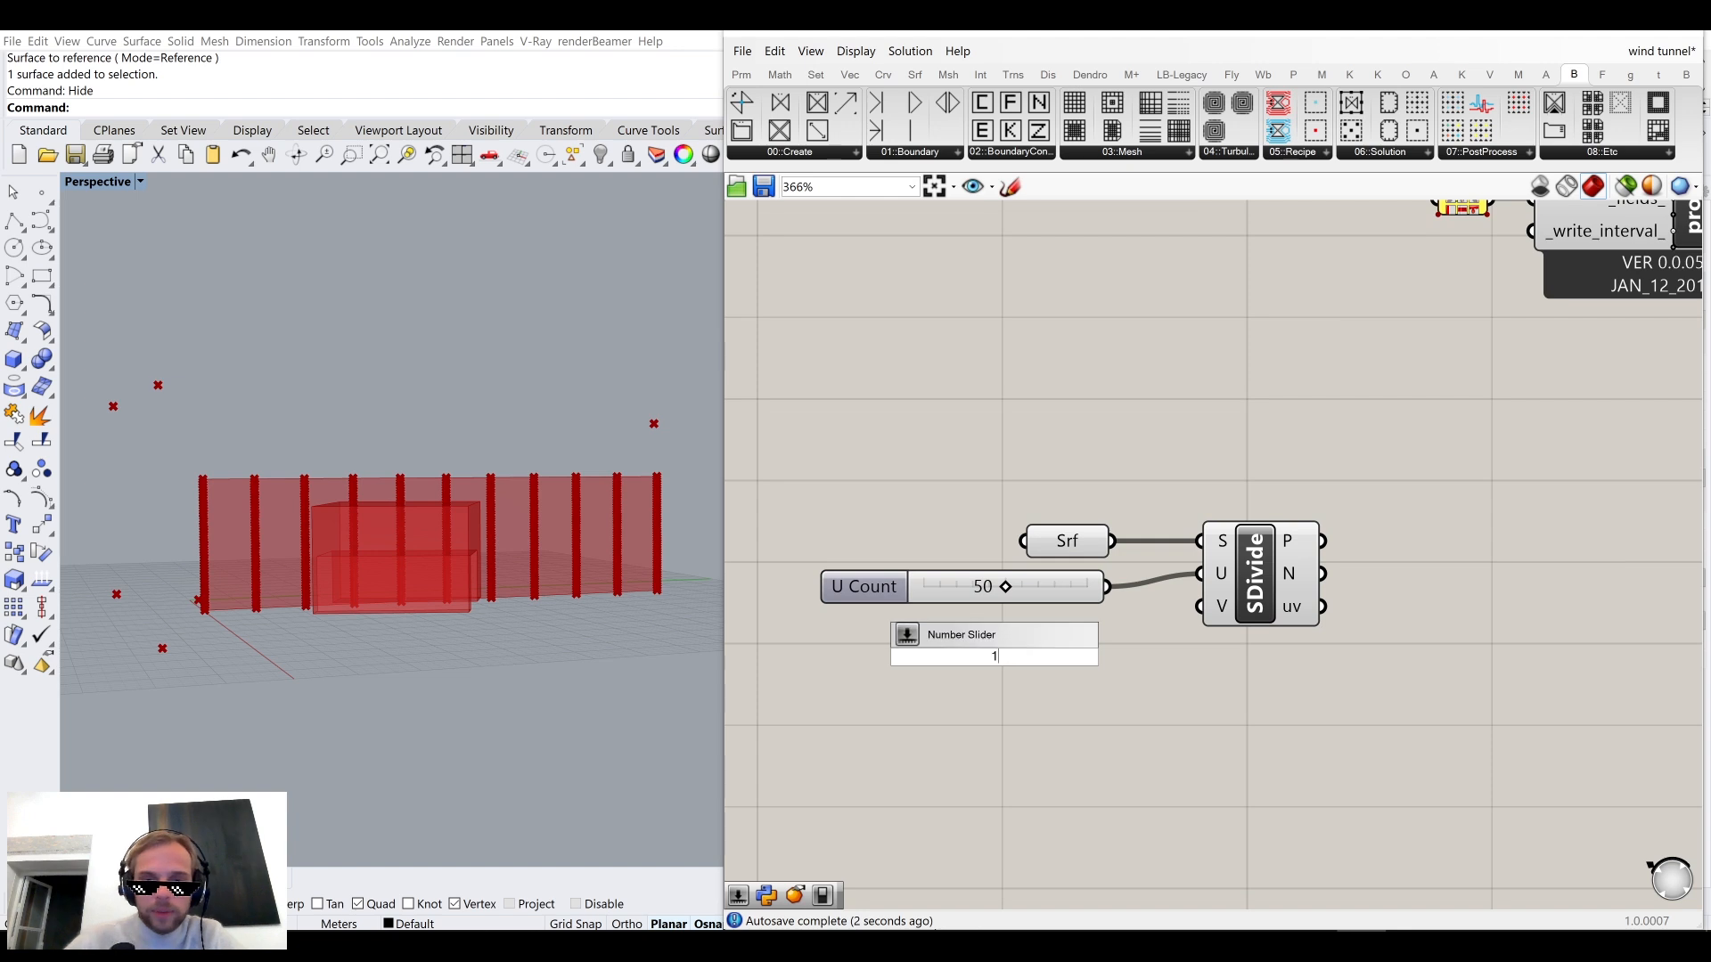
key(Return)
drag(1130, 656, 1056, 628)
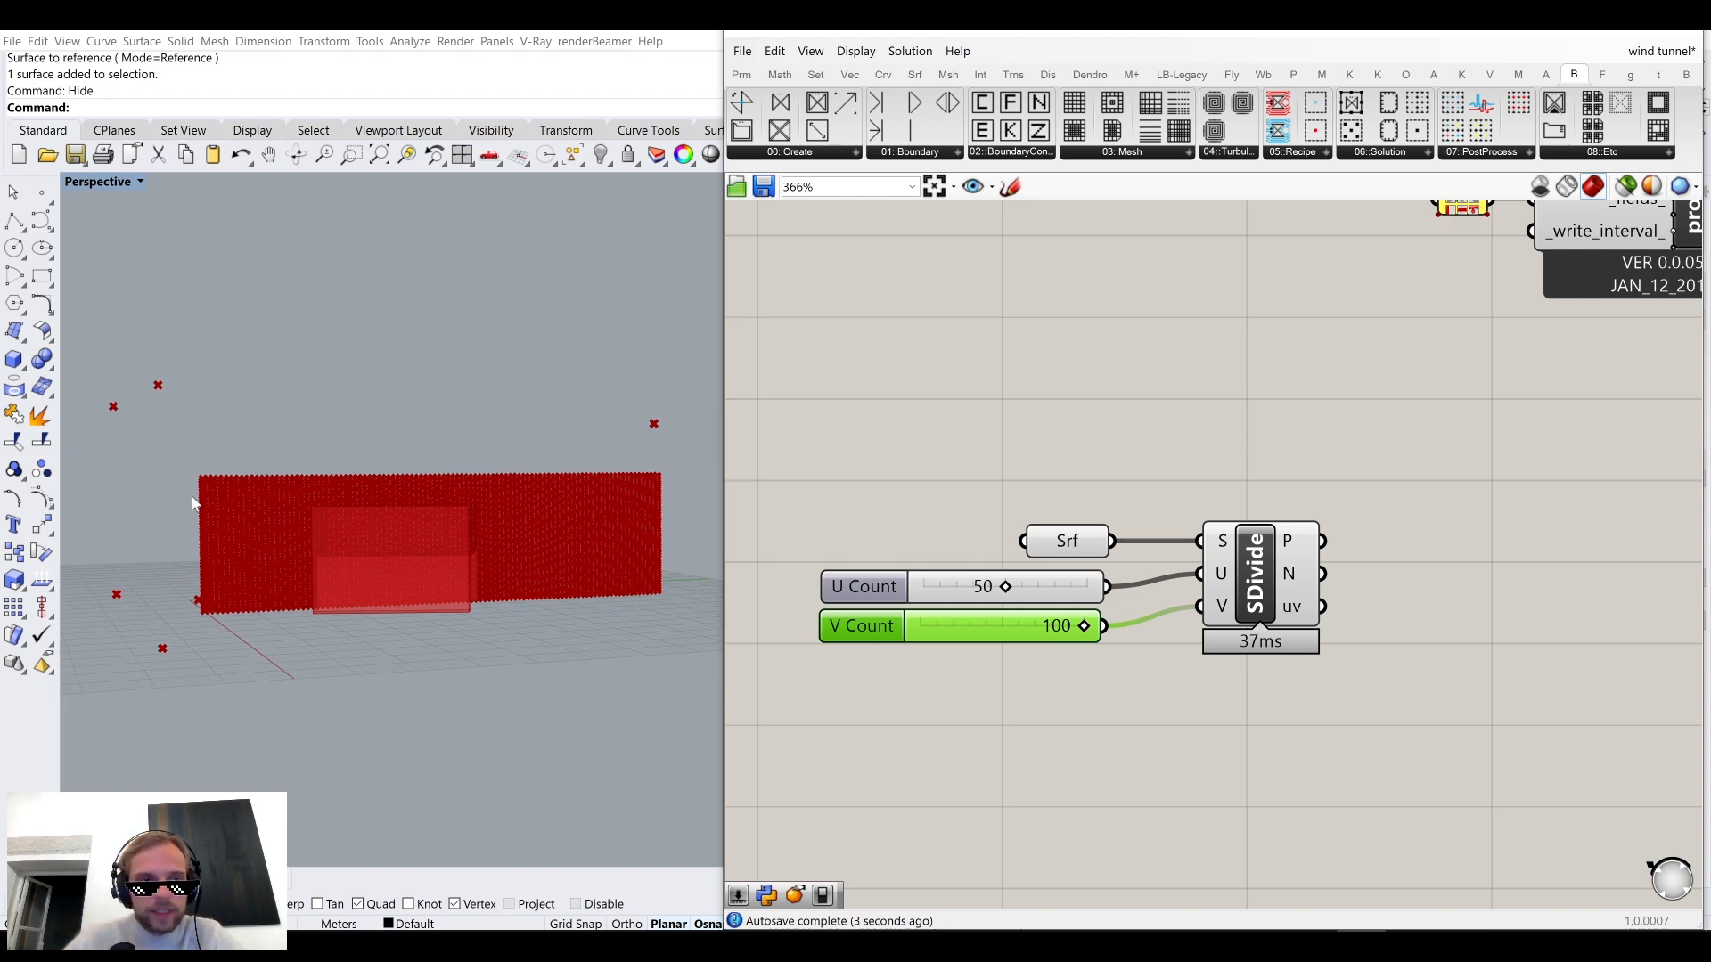
Check the spacing of the grid points on the surface and set the U Count slider to 40.
scroll(190, 495, up, 5)
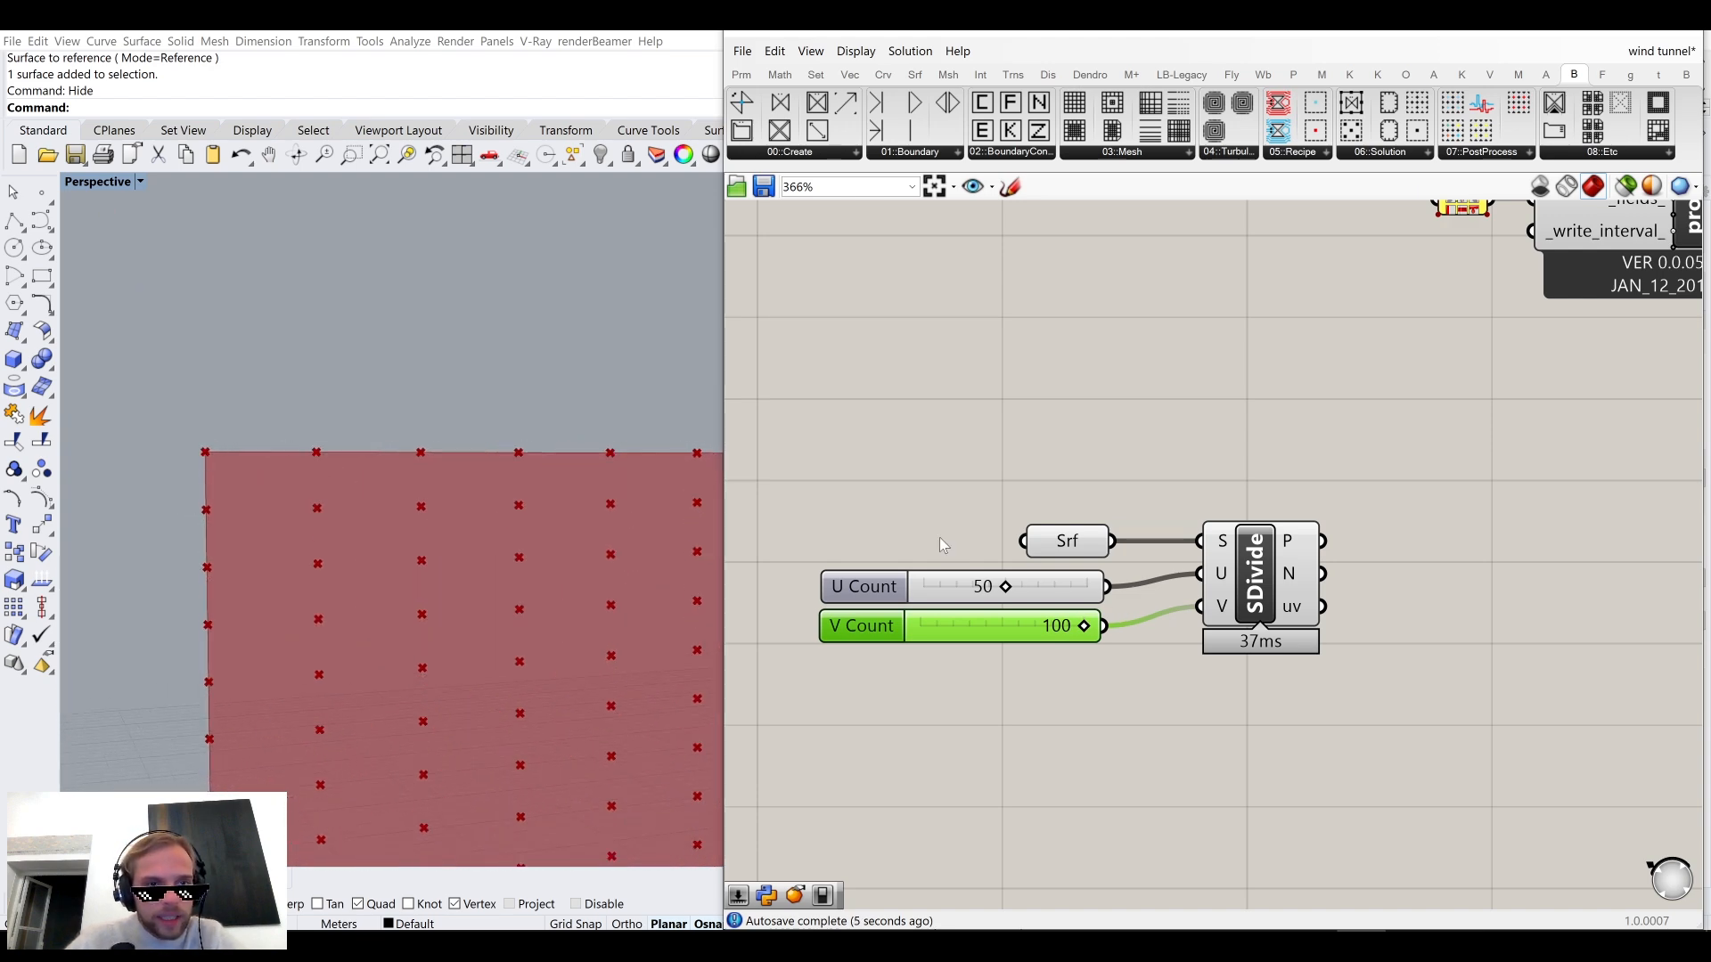
double_click(991, 587)
text(4)
key(Return)
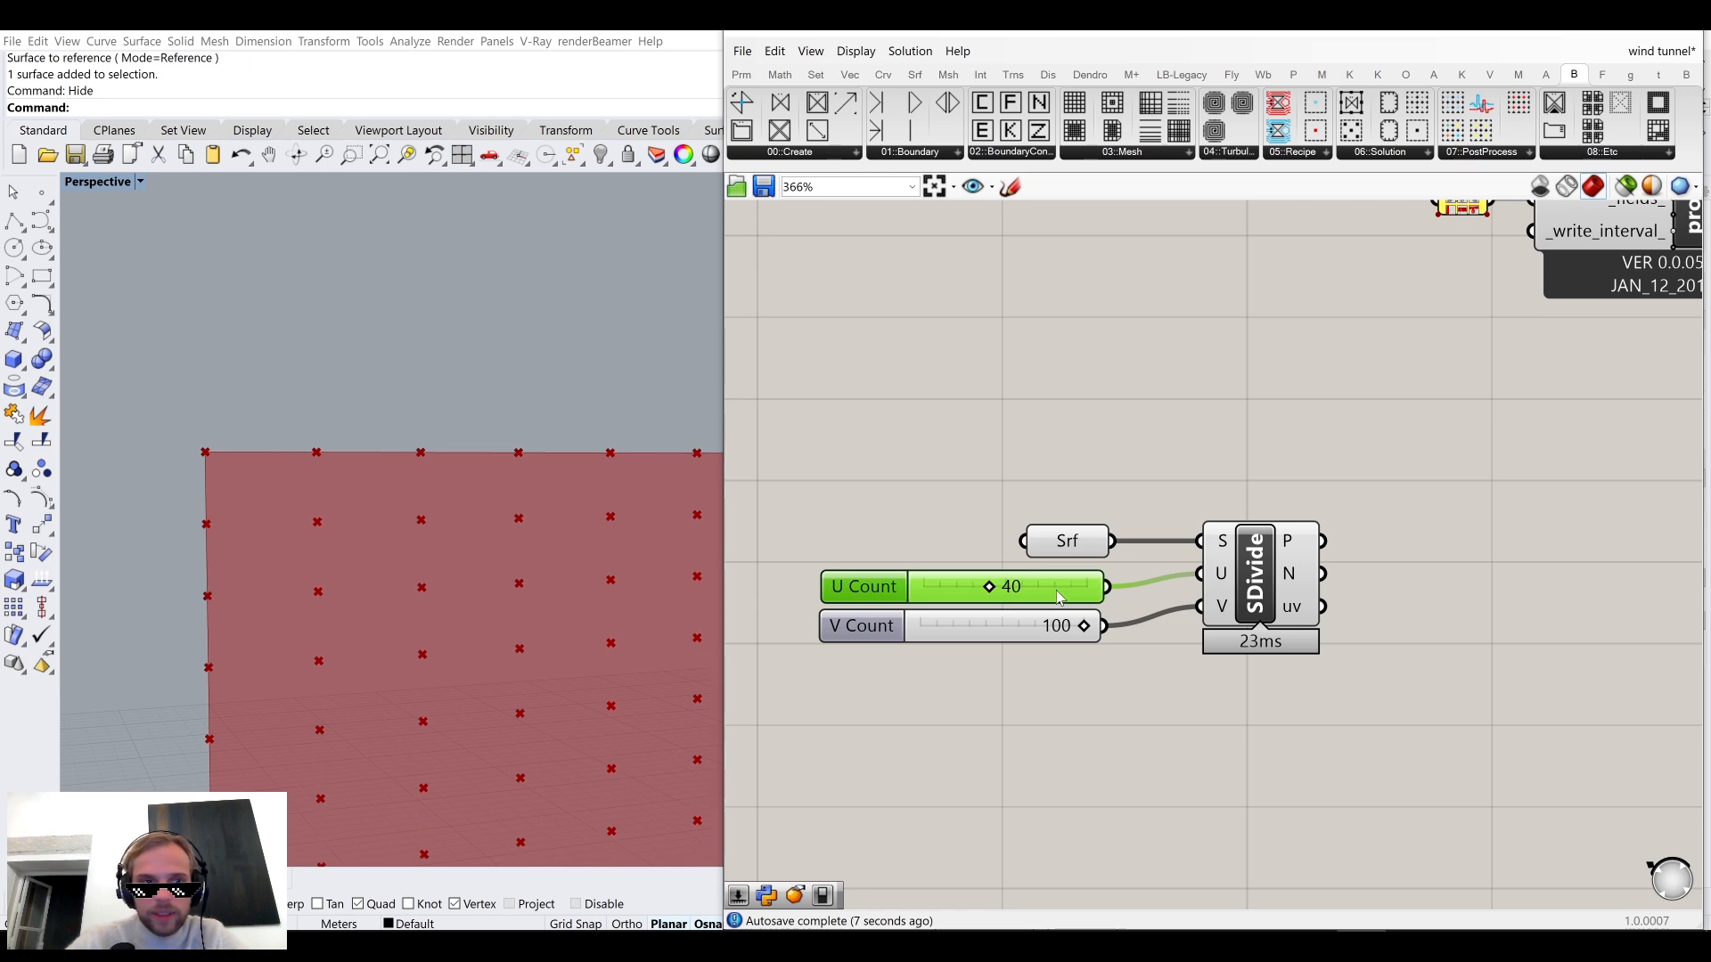
Set the U Count slider to 30 and check the resulting point grid across the surface.
double_click(985, 587)
text(2)
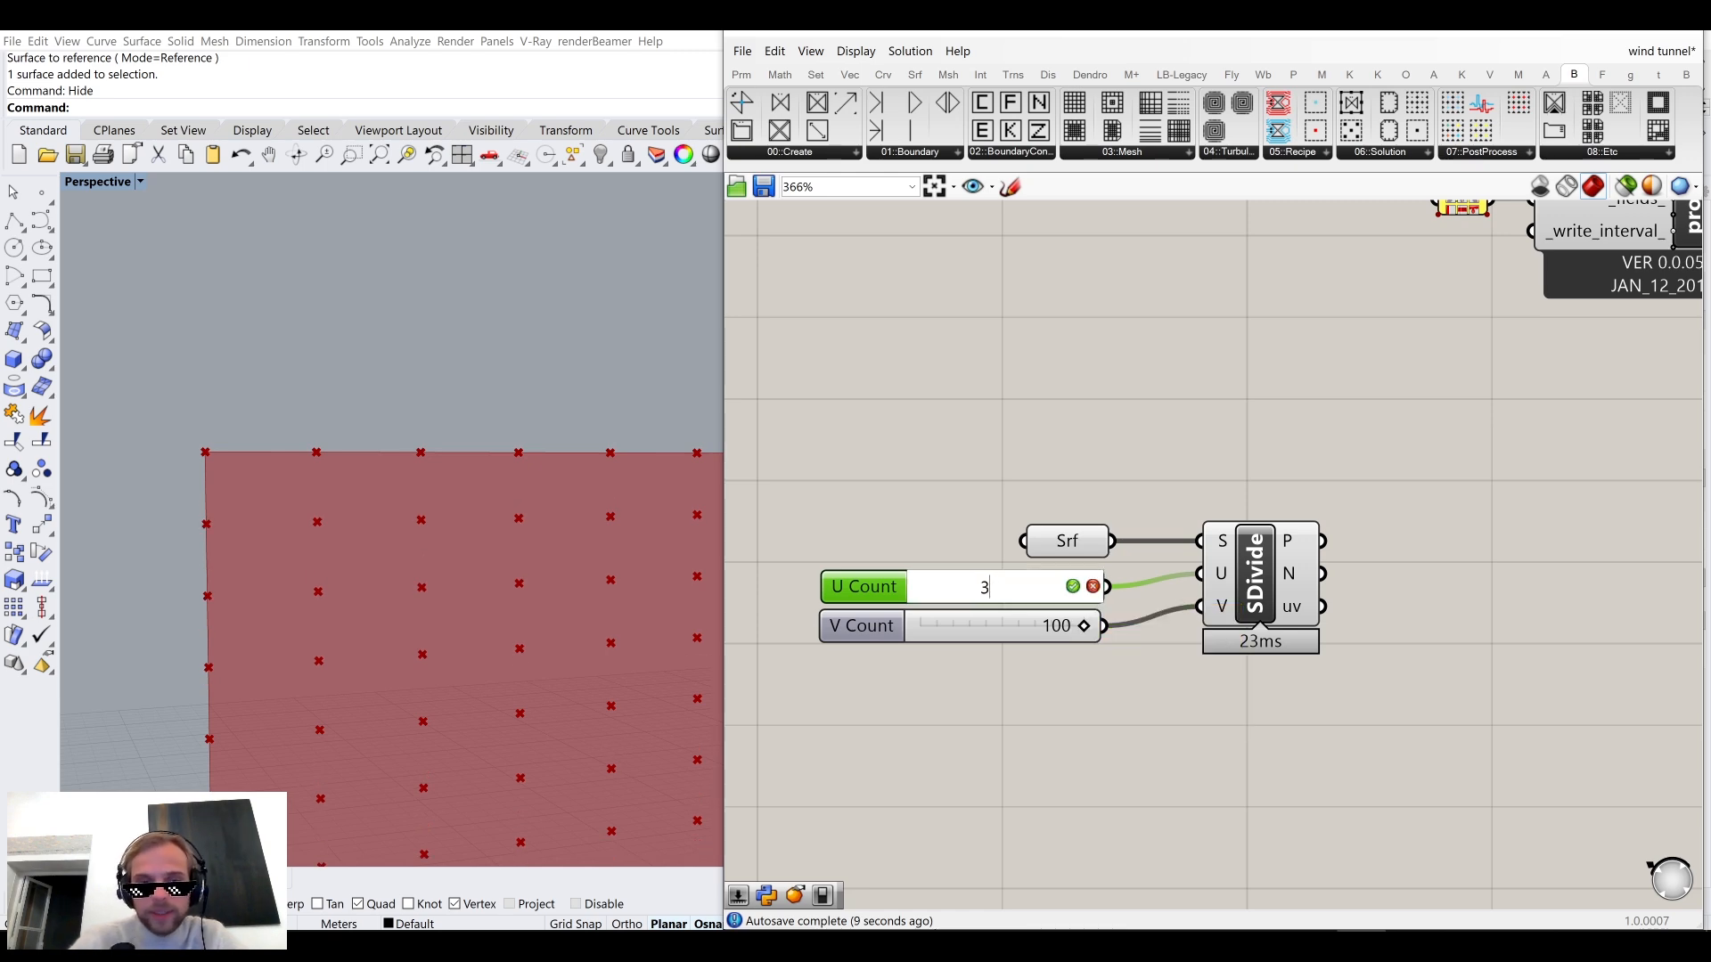
text(30)
key(Return)
scroll(495, 378, down, 5)
right_drag(606, 473, 369, 549)
right_drag(1274, 553, 1148, 545)
click(1377, 634)
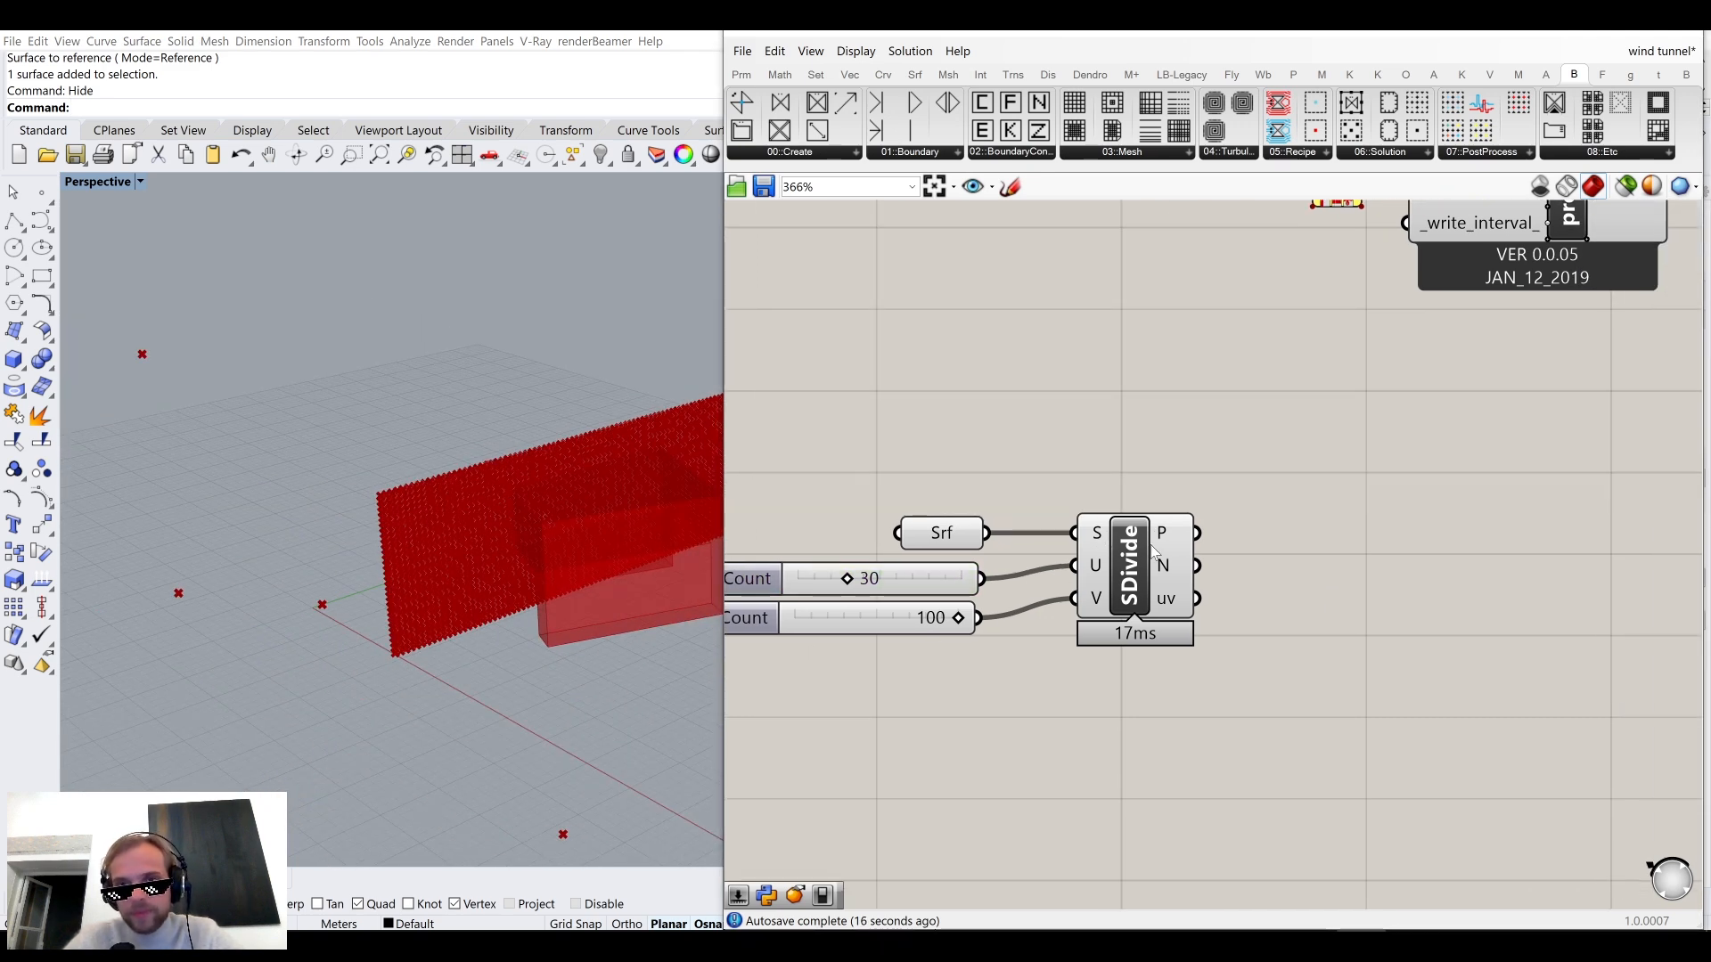
Flatten the P output of the Divide Surface component.
right_click(1181, 539)
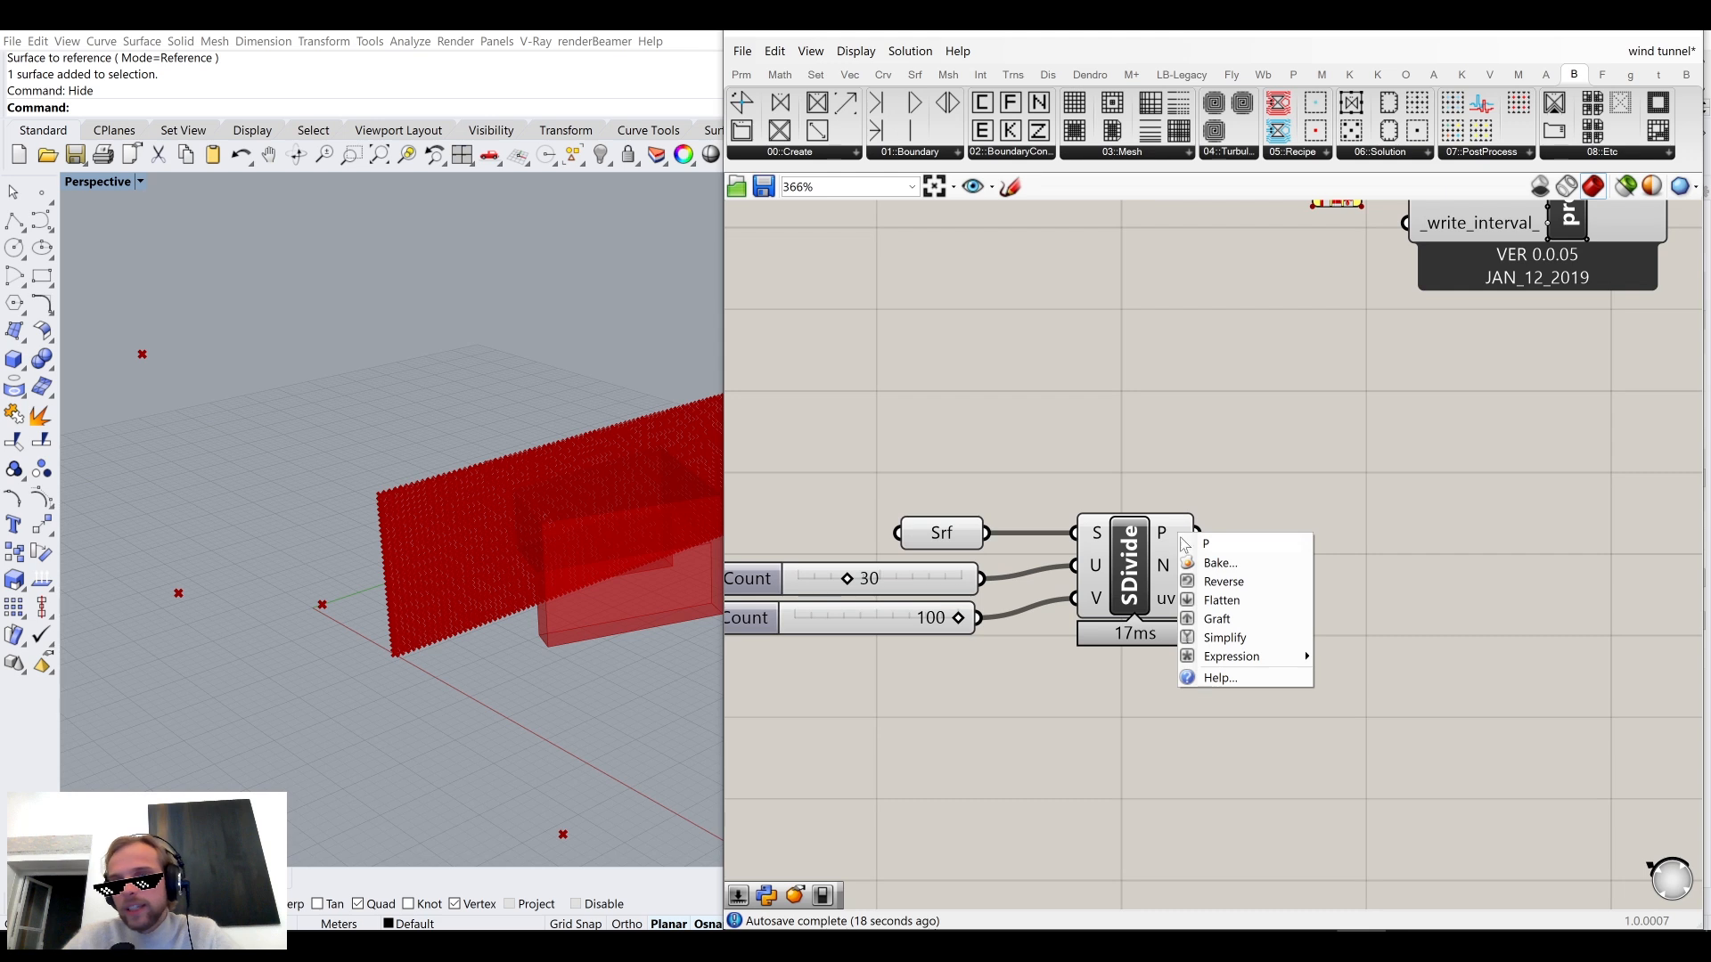
click(1213, 595)
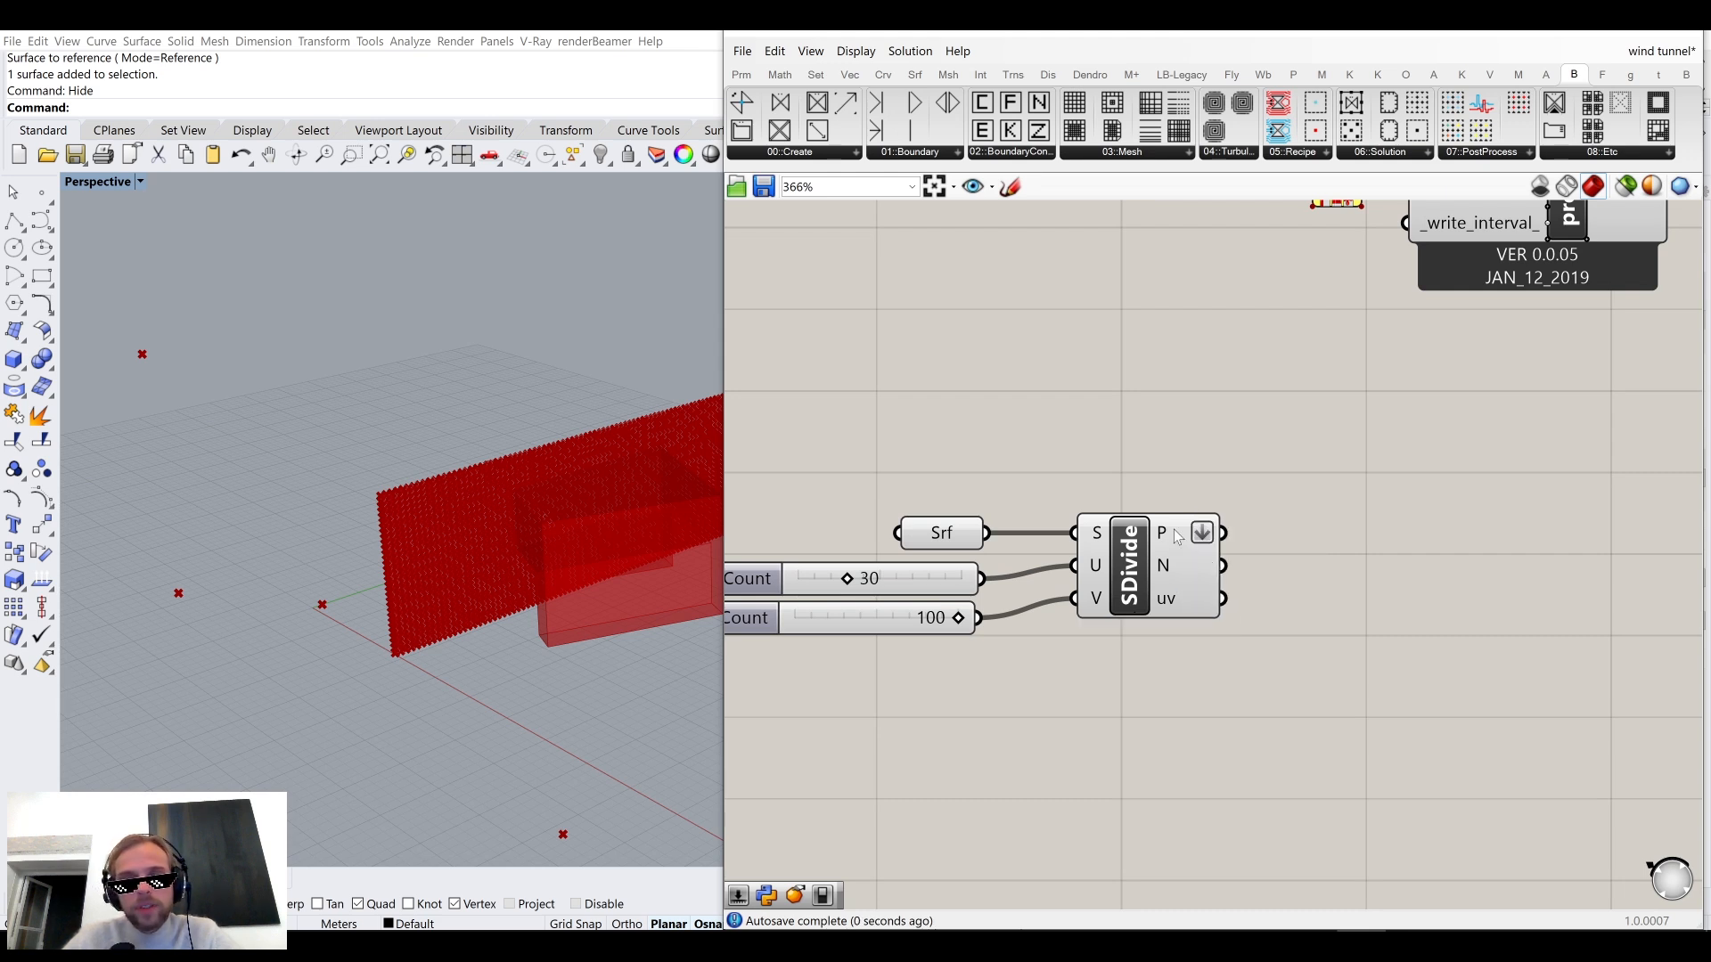
mouse_move(1176, 535)
click(1150, 572)
click(1341, 562)
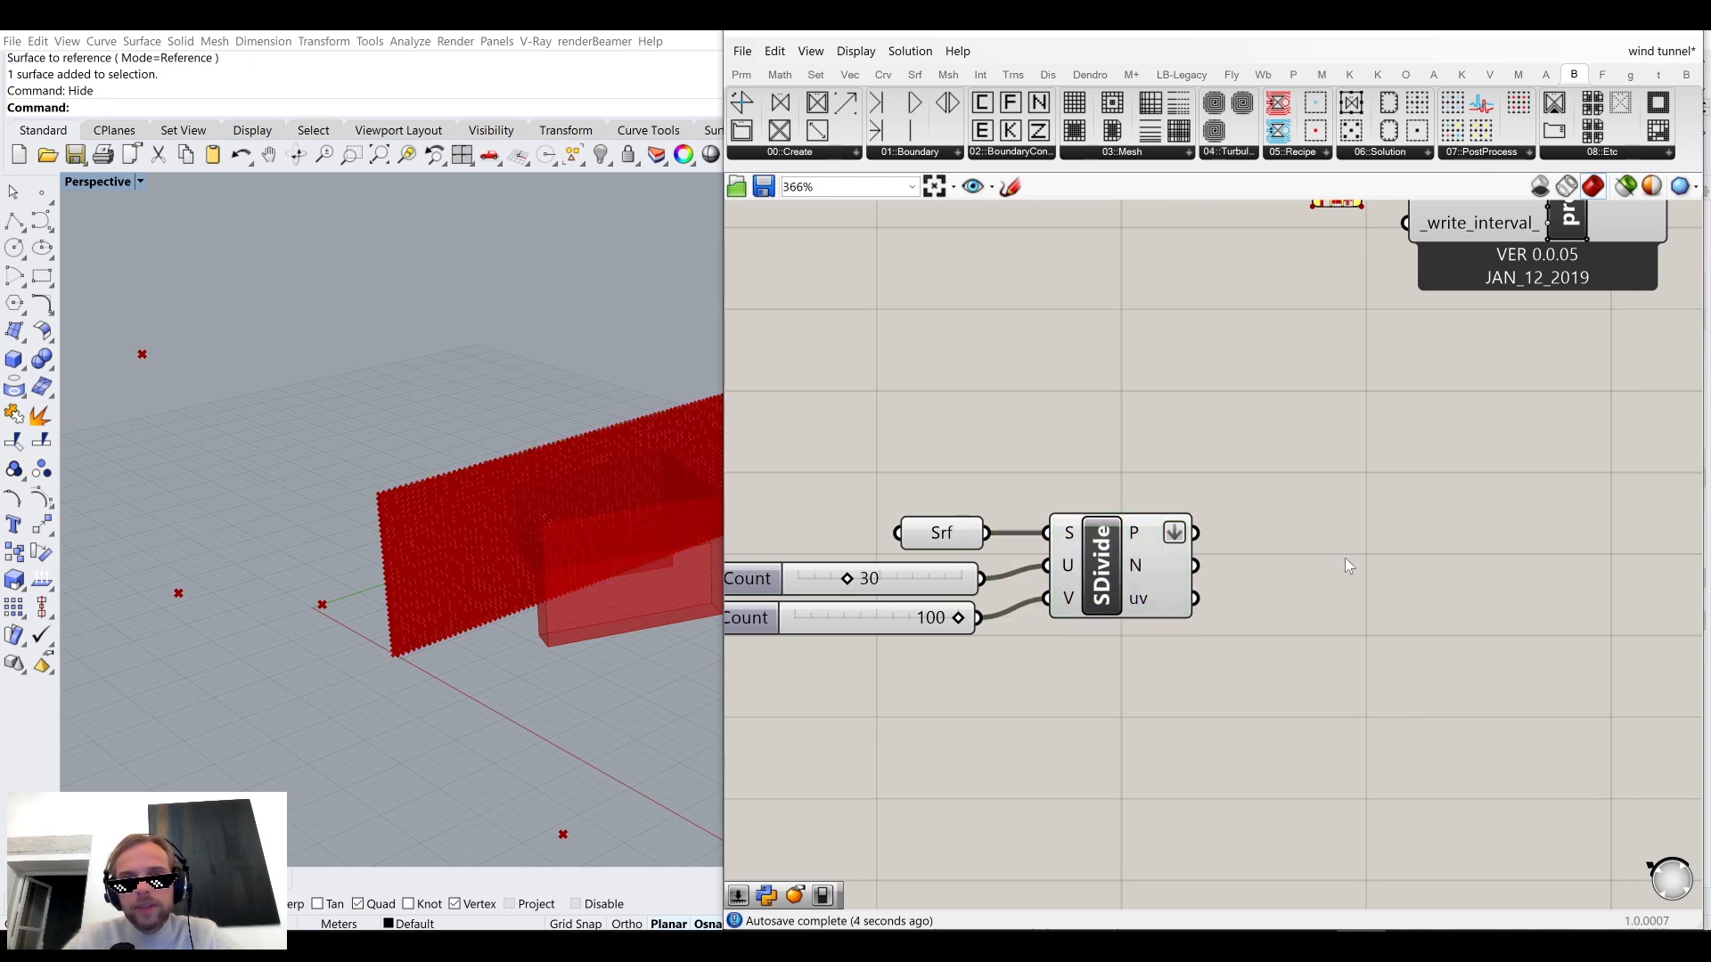
Move the Divide Surface component, its Surface parameter and both count sliders further down, away from the probes component.
right_drag(1340, 561, 1290, 643)
scroll(1285, 630, down, 2)
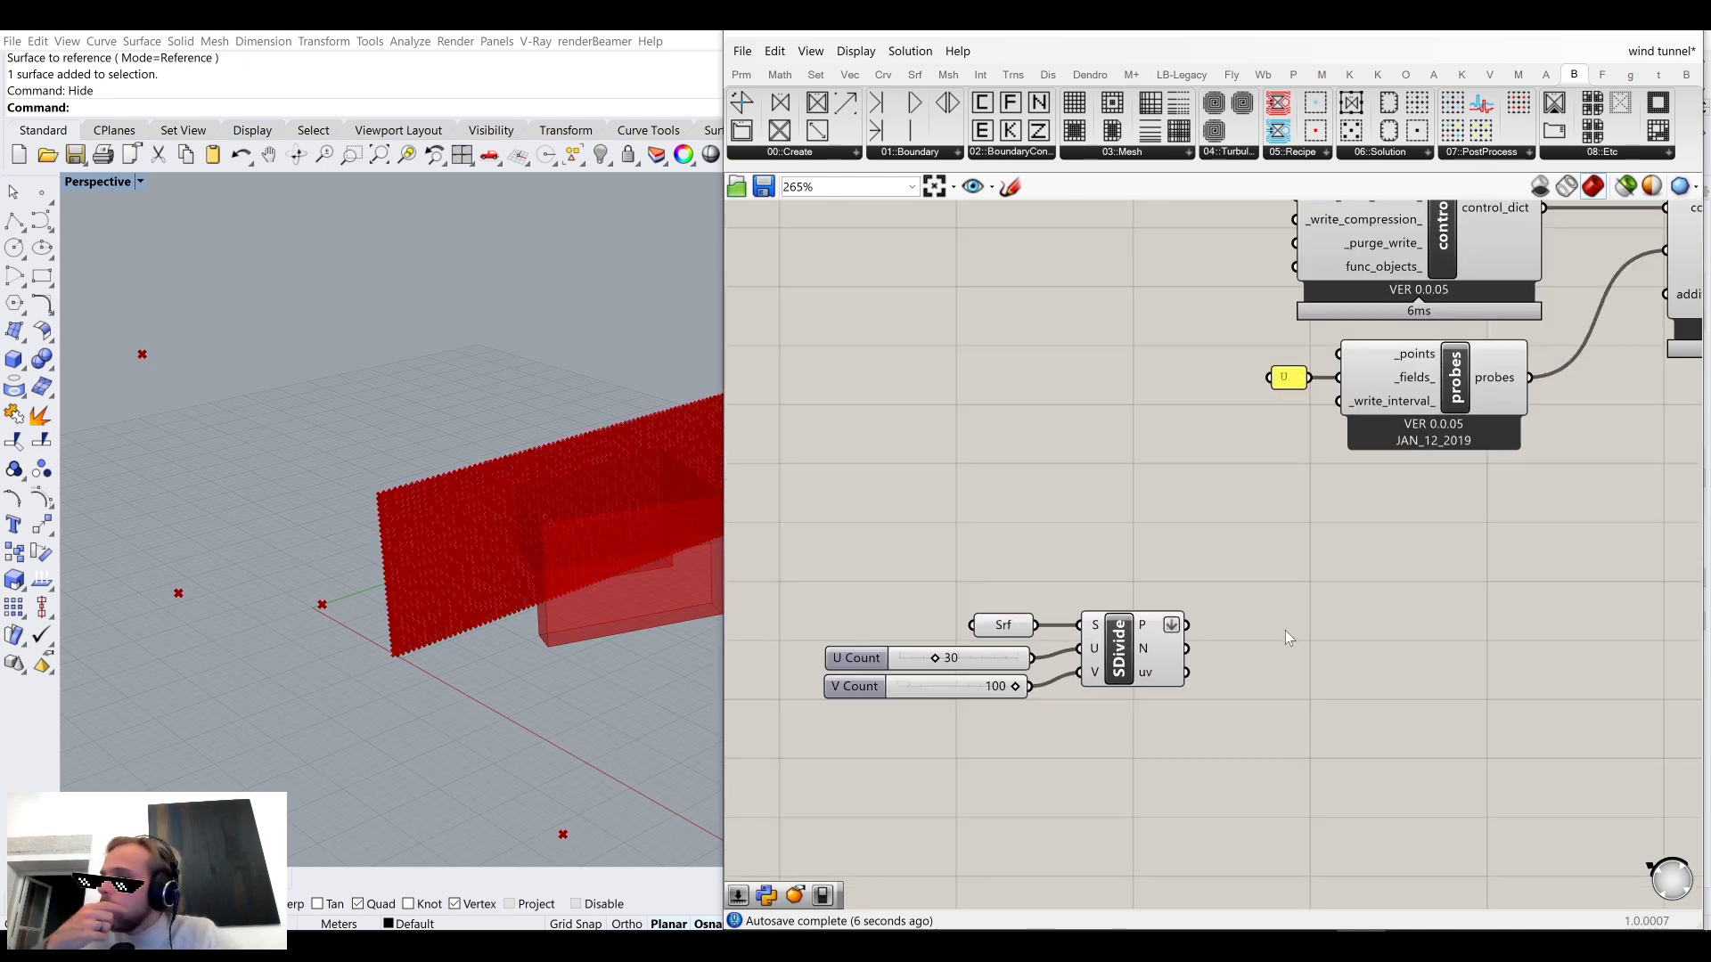
scroll(551, 569, up, 10)
scroll(515, 538, down, 7)
right_drag(580, 462, 603, 406)
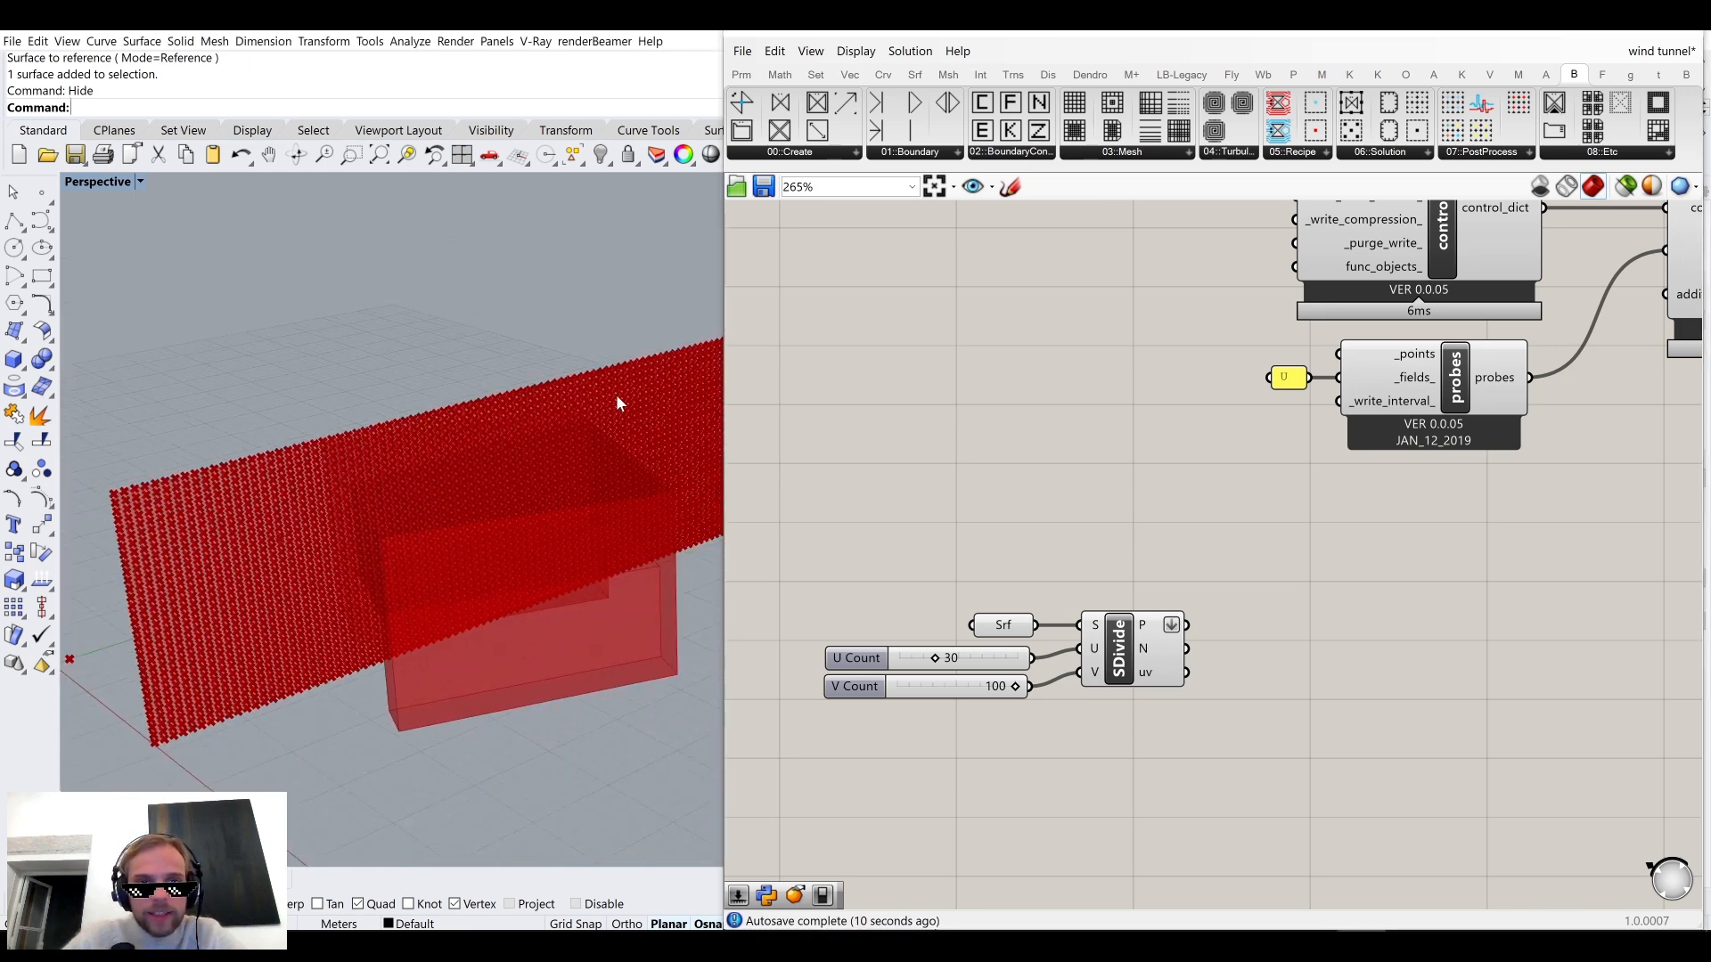
scroll(1109, 603, down, 1)
drag(1200, 764, 905, 549)
drag(1119, 646, 1114, 724)
Add a Mesh Inclusion component and place it between the probes and Divide Surface components.
double_click(1103, 566)
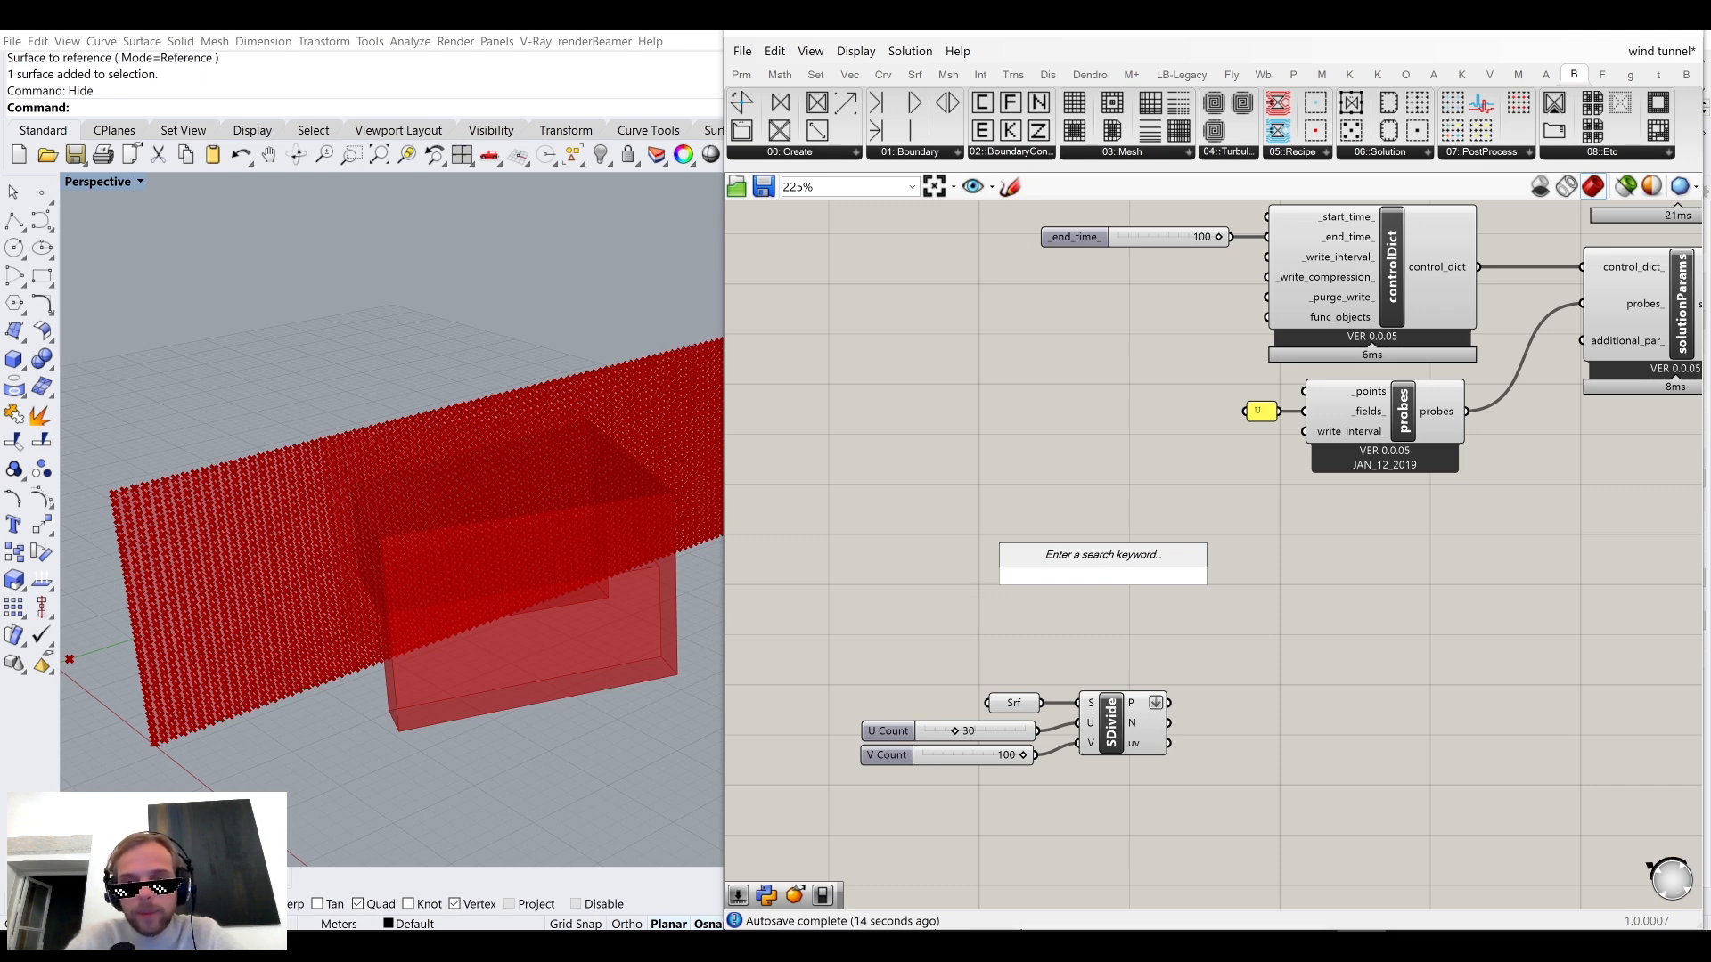
text(in mesh)
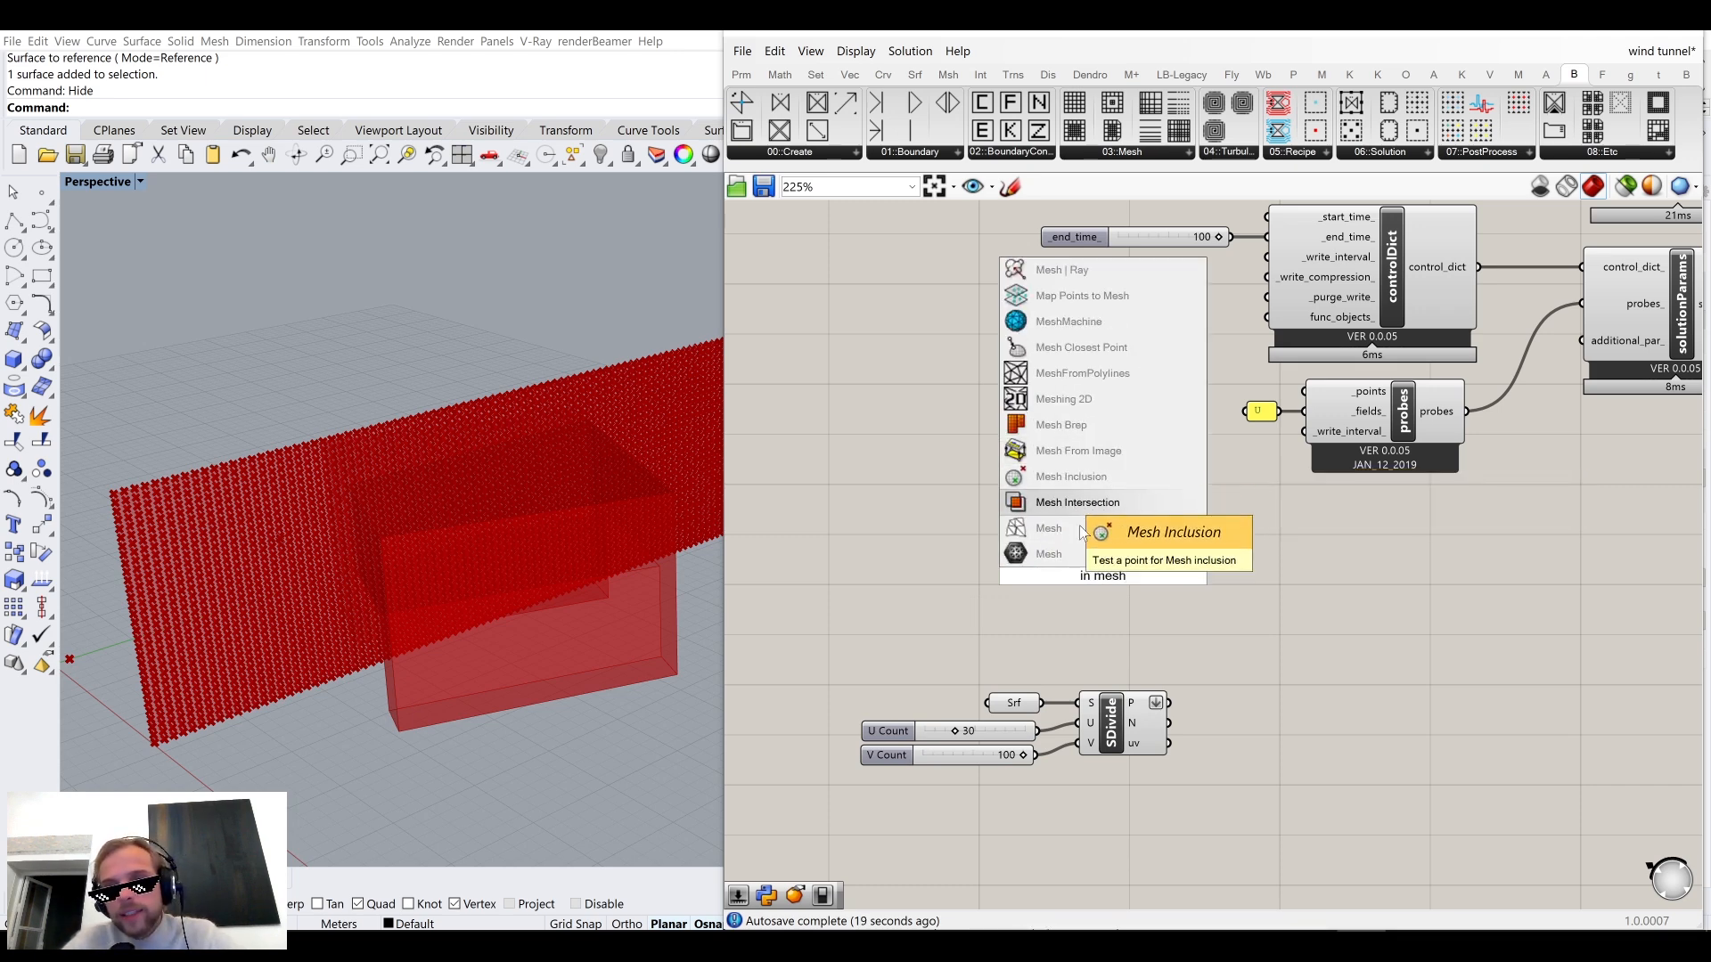
click(1108, 477)
drag(1105, 588, 1233, 630)
scroll(1194, 658, up, 2)
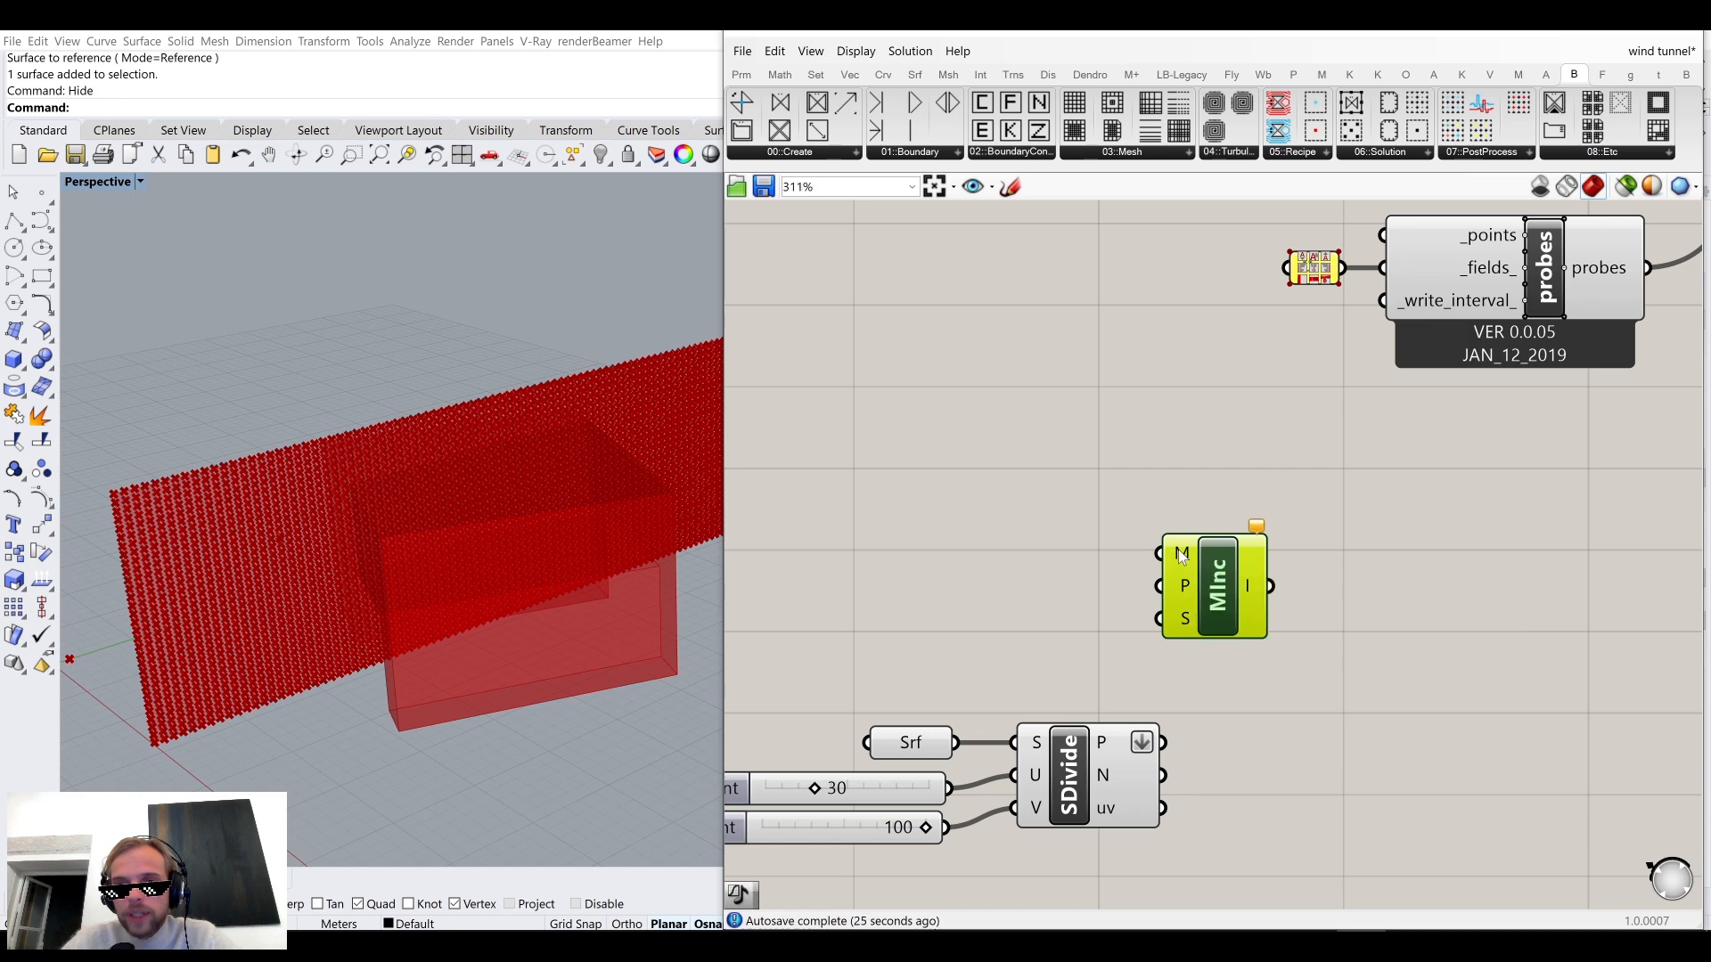
Add a Mesh parameter below the Geometry parameter, feed it from Geometry, and shift Geometry away from the groups.
scroll(1019, 500, down, 8)
scroll(949, 449, up, 10)
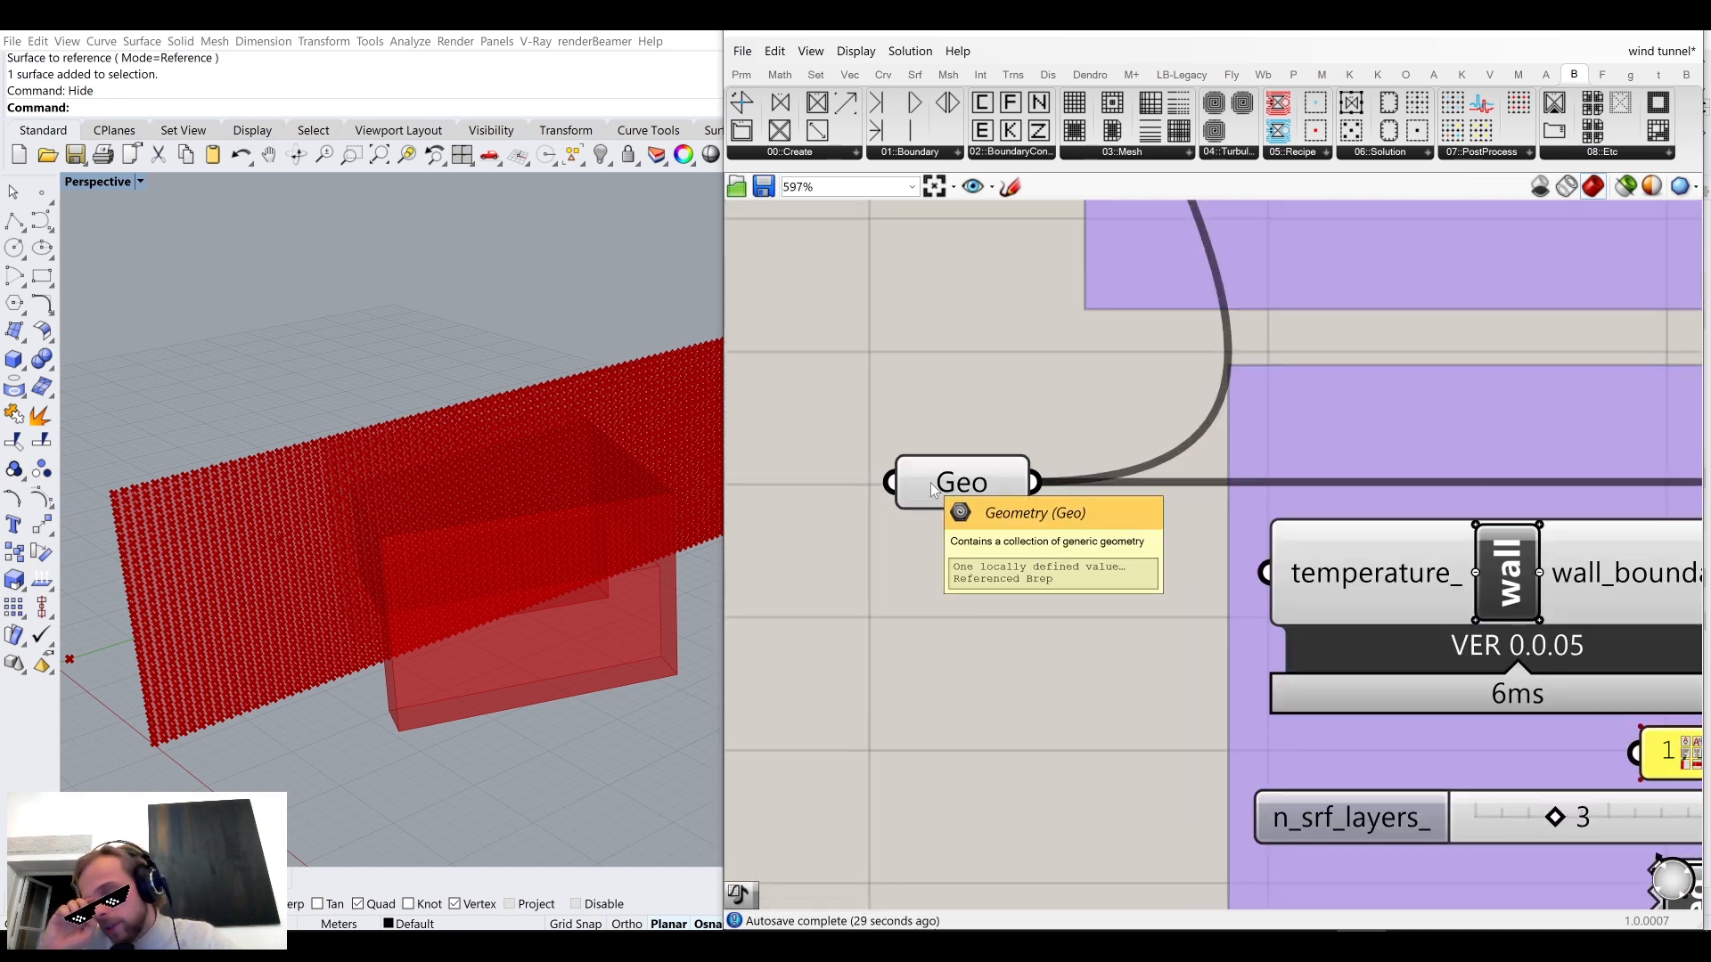
scroll(997, 694, down, 4)
double_click(1002, 692)
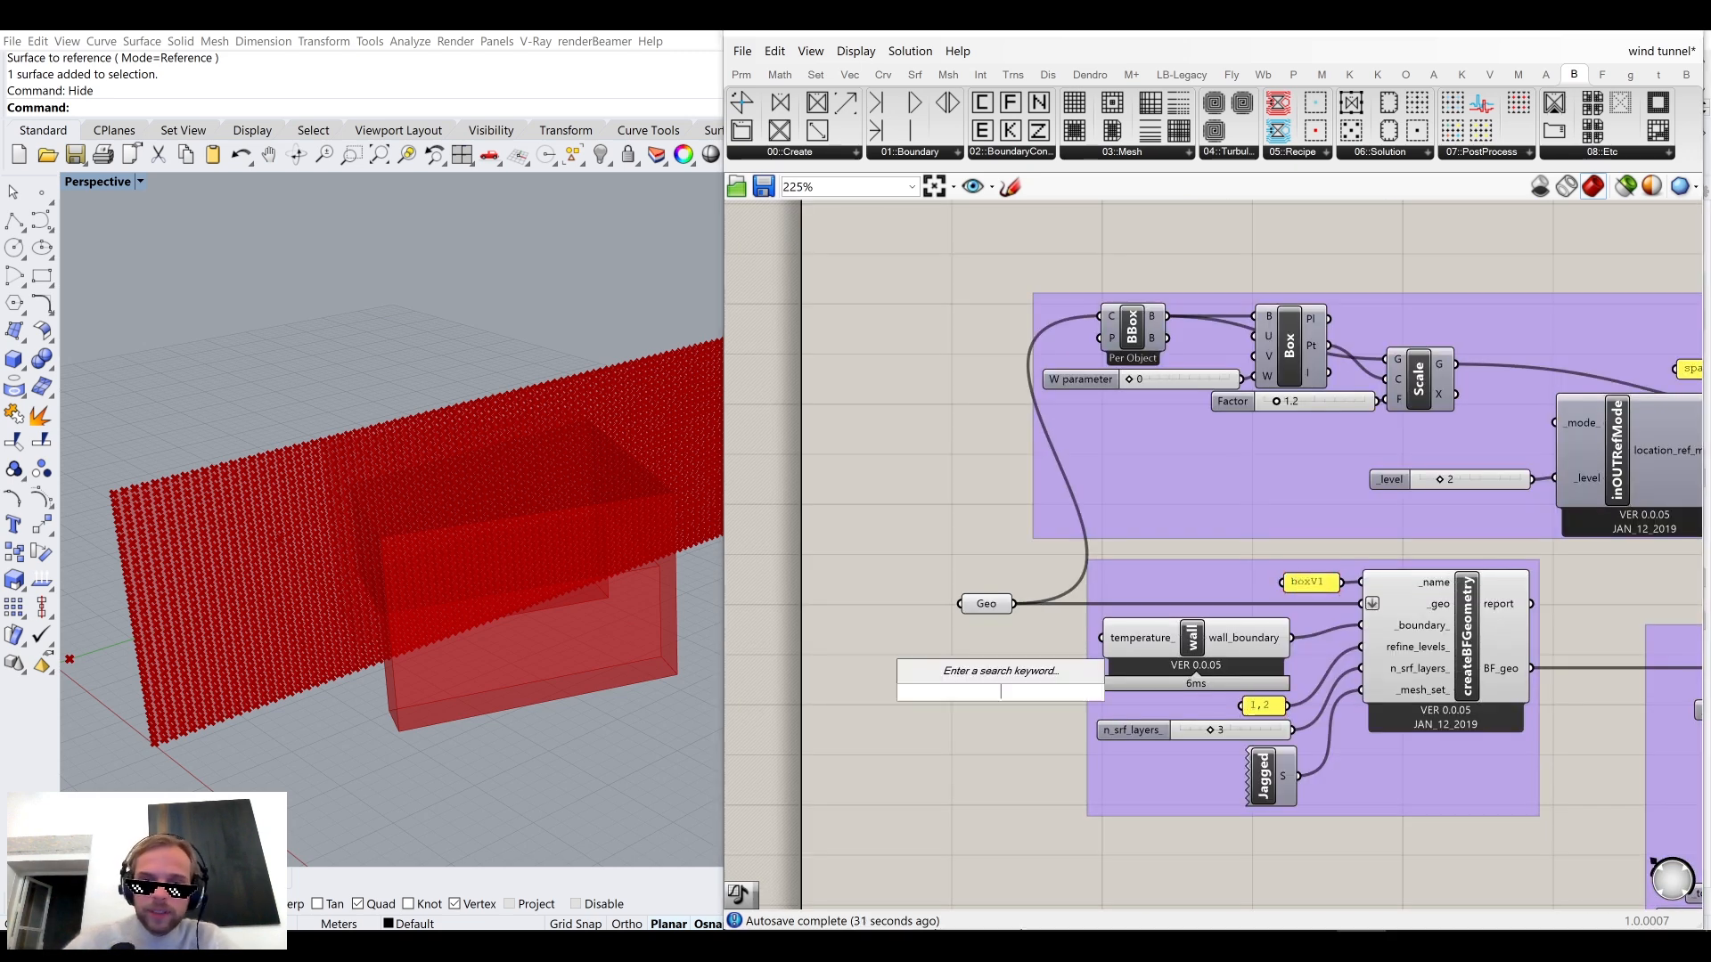
text(mesh)
click(982, 655)
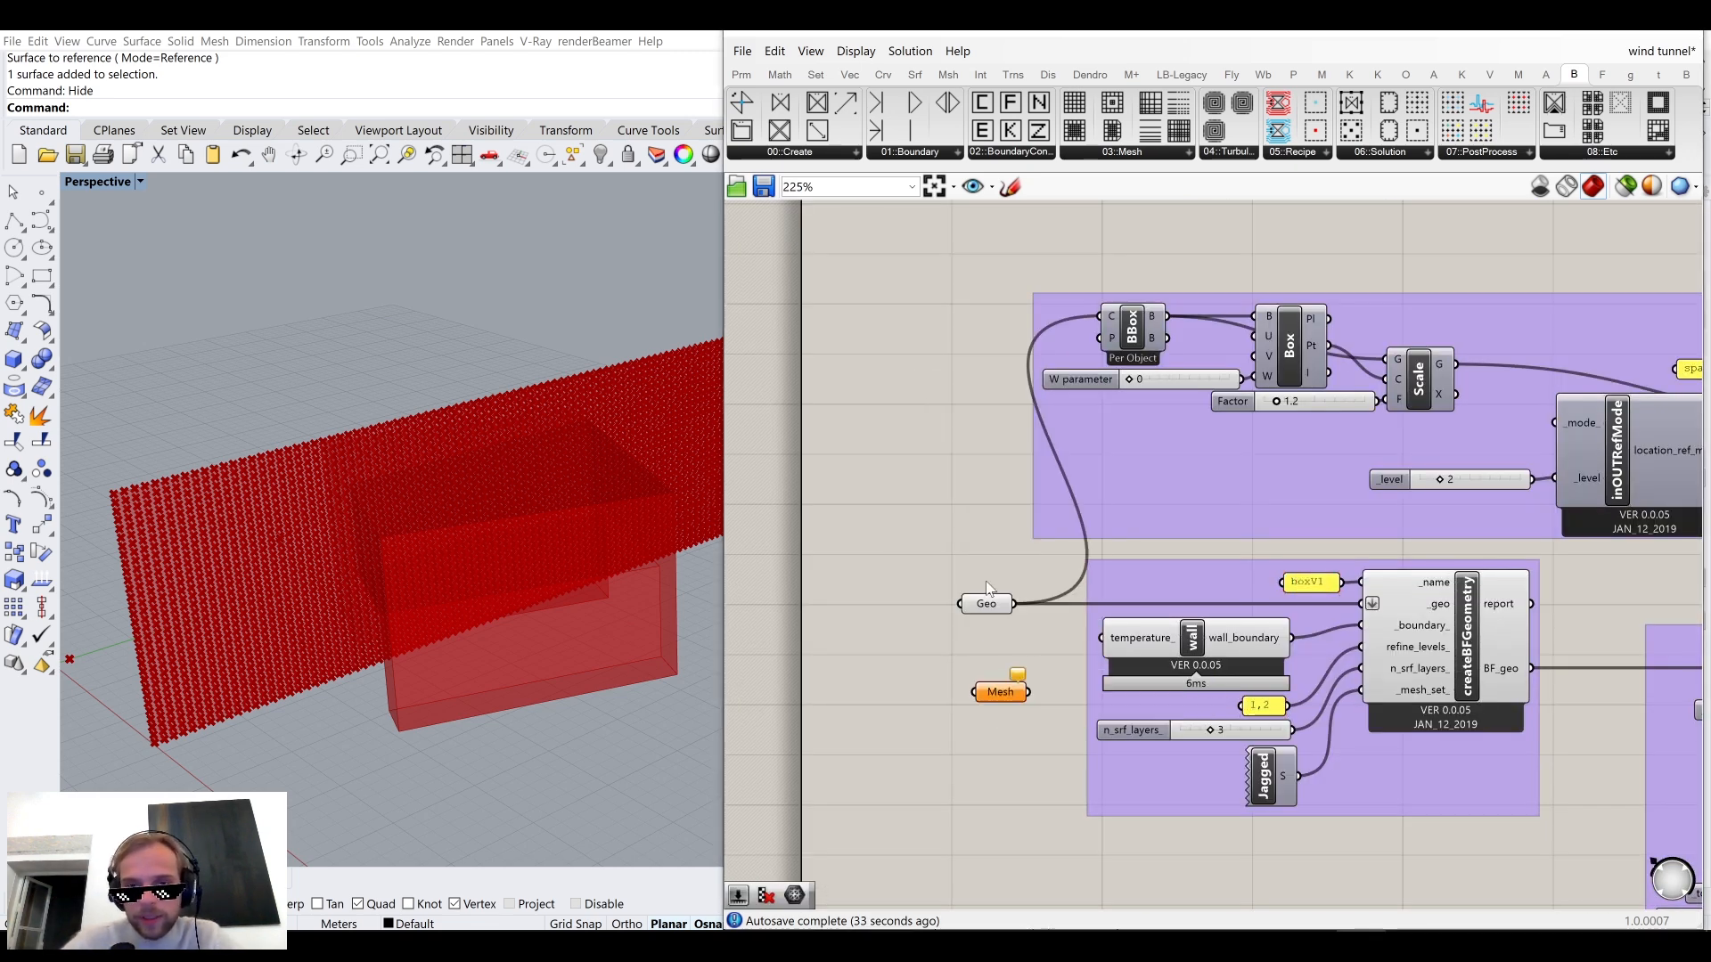
scroll(984, 583, up, 2)
drag(1025, 615, 1009, 733)
mouse_move(1010, 731)
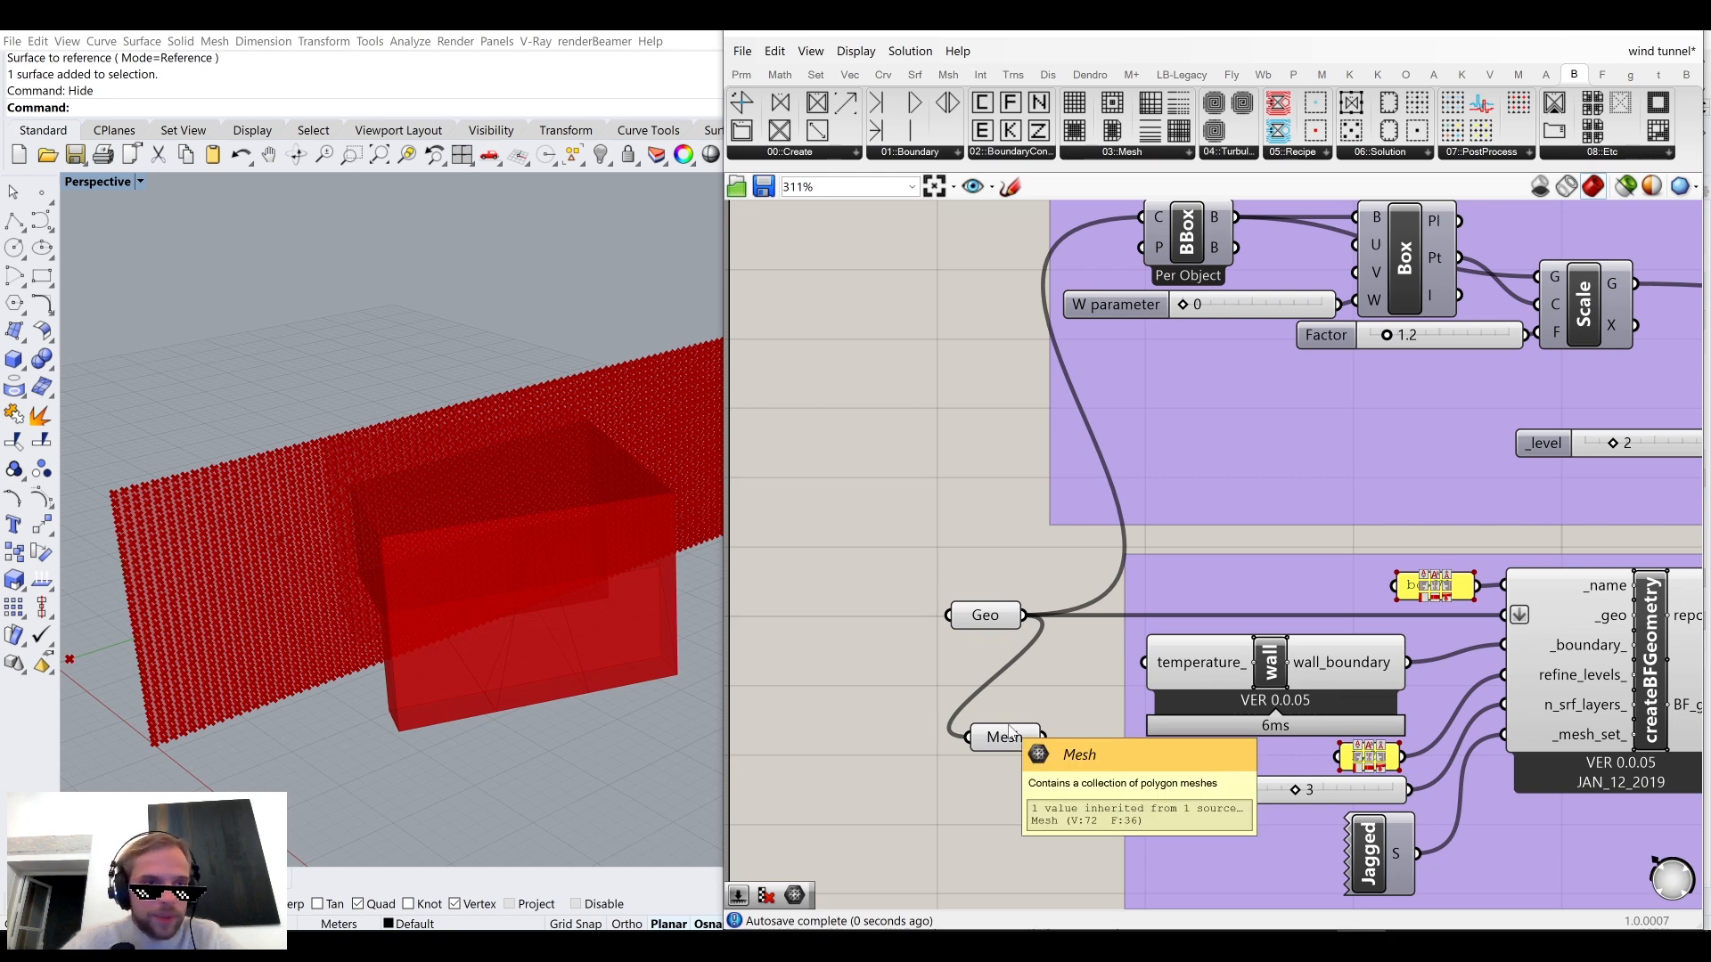
drag(987, 619, 907, 631)
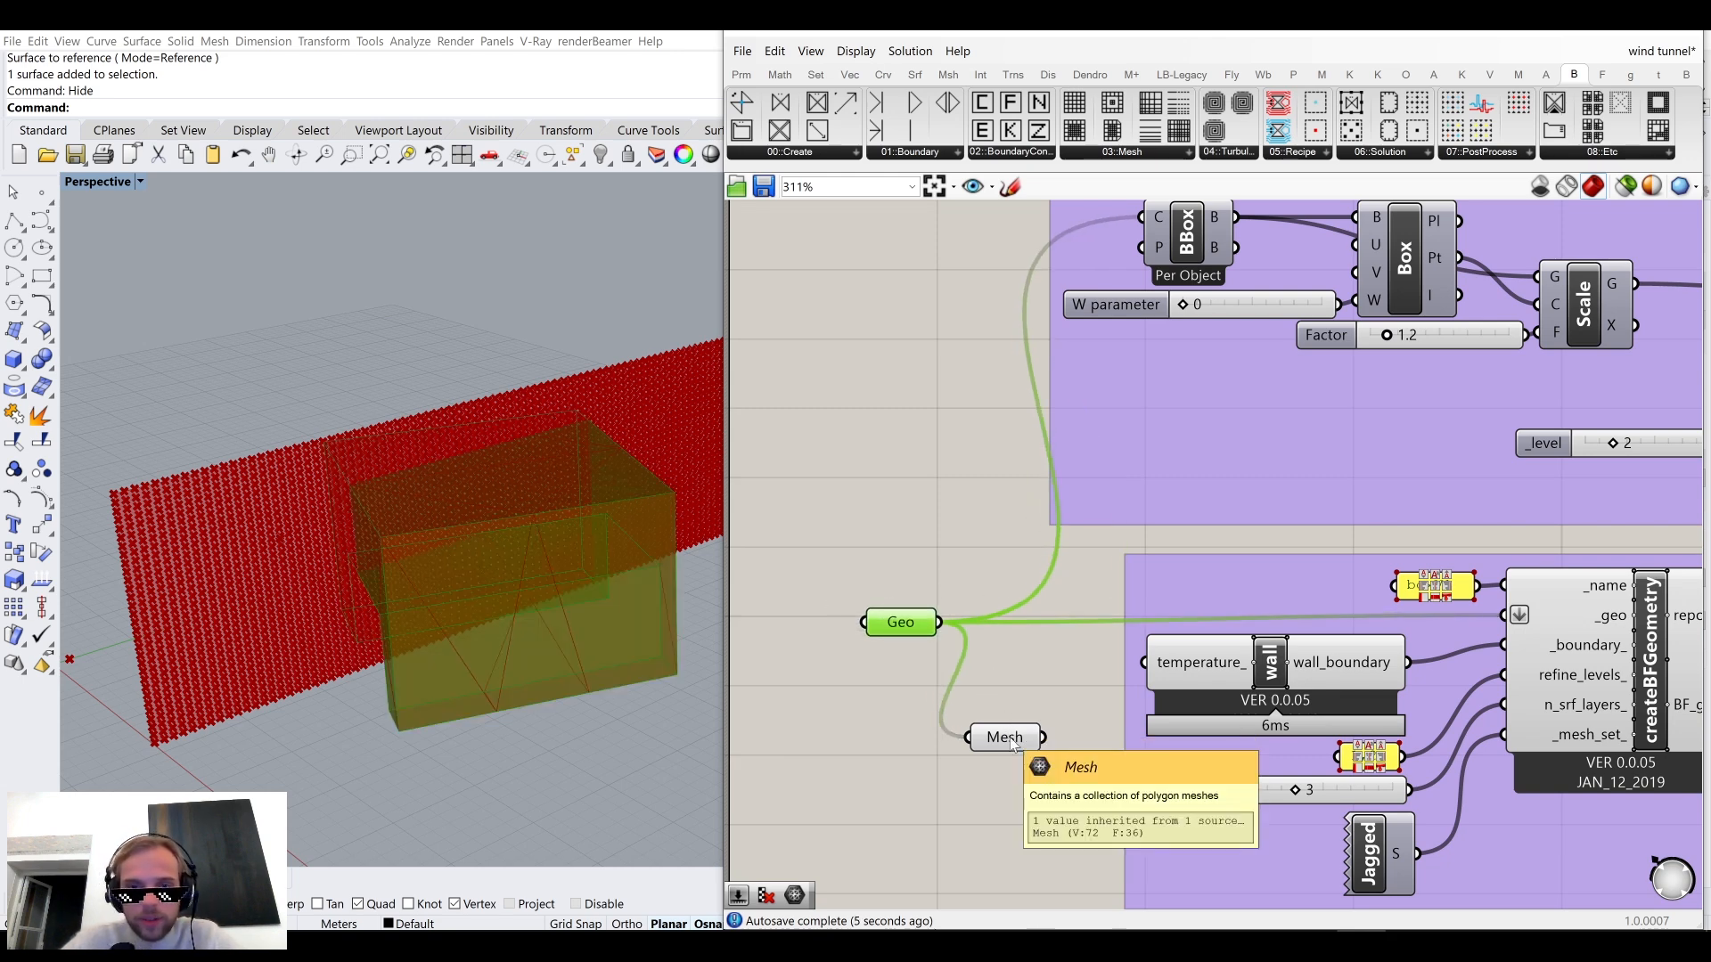
Bring the Mesh parameter over to the Mesh Inclusion component and connect it to the M input.
scroll(1008, 736, down, 3)
scroll(1141, 911, down, 2)
right_drag(1036, 575, 902, 489)
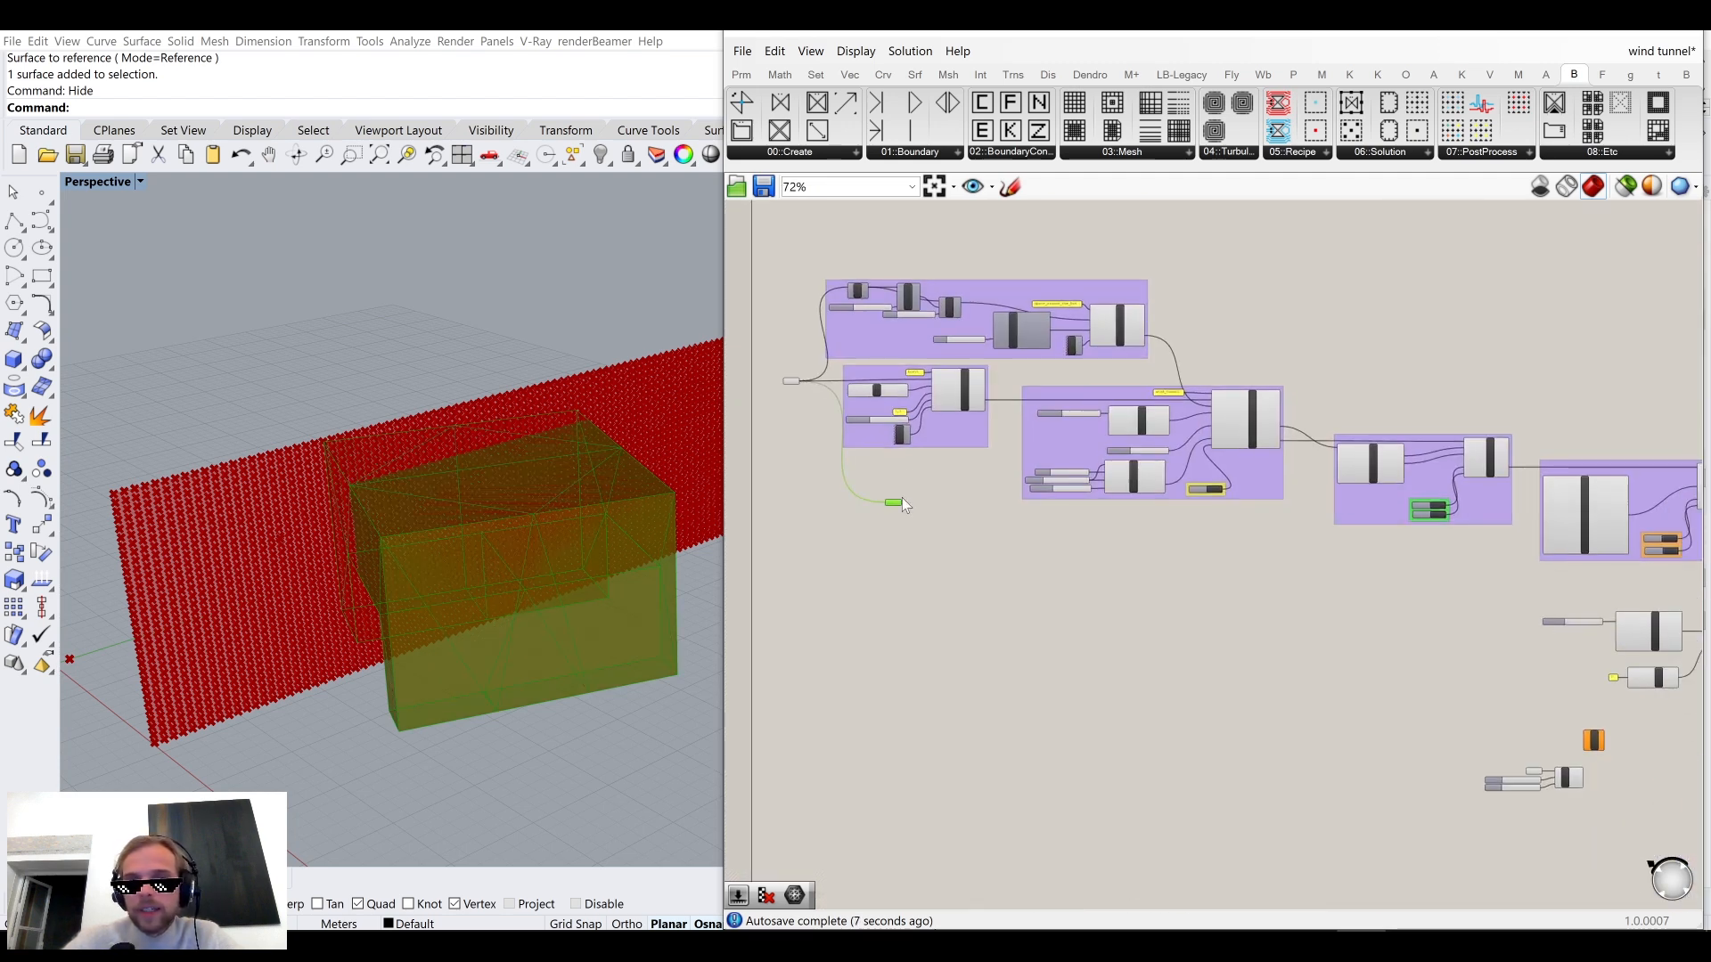
drag(894, 504, 1533, 718)
scroll(1609, 756, up, 2)
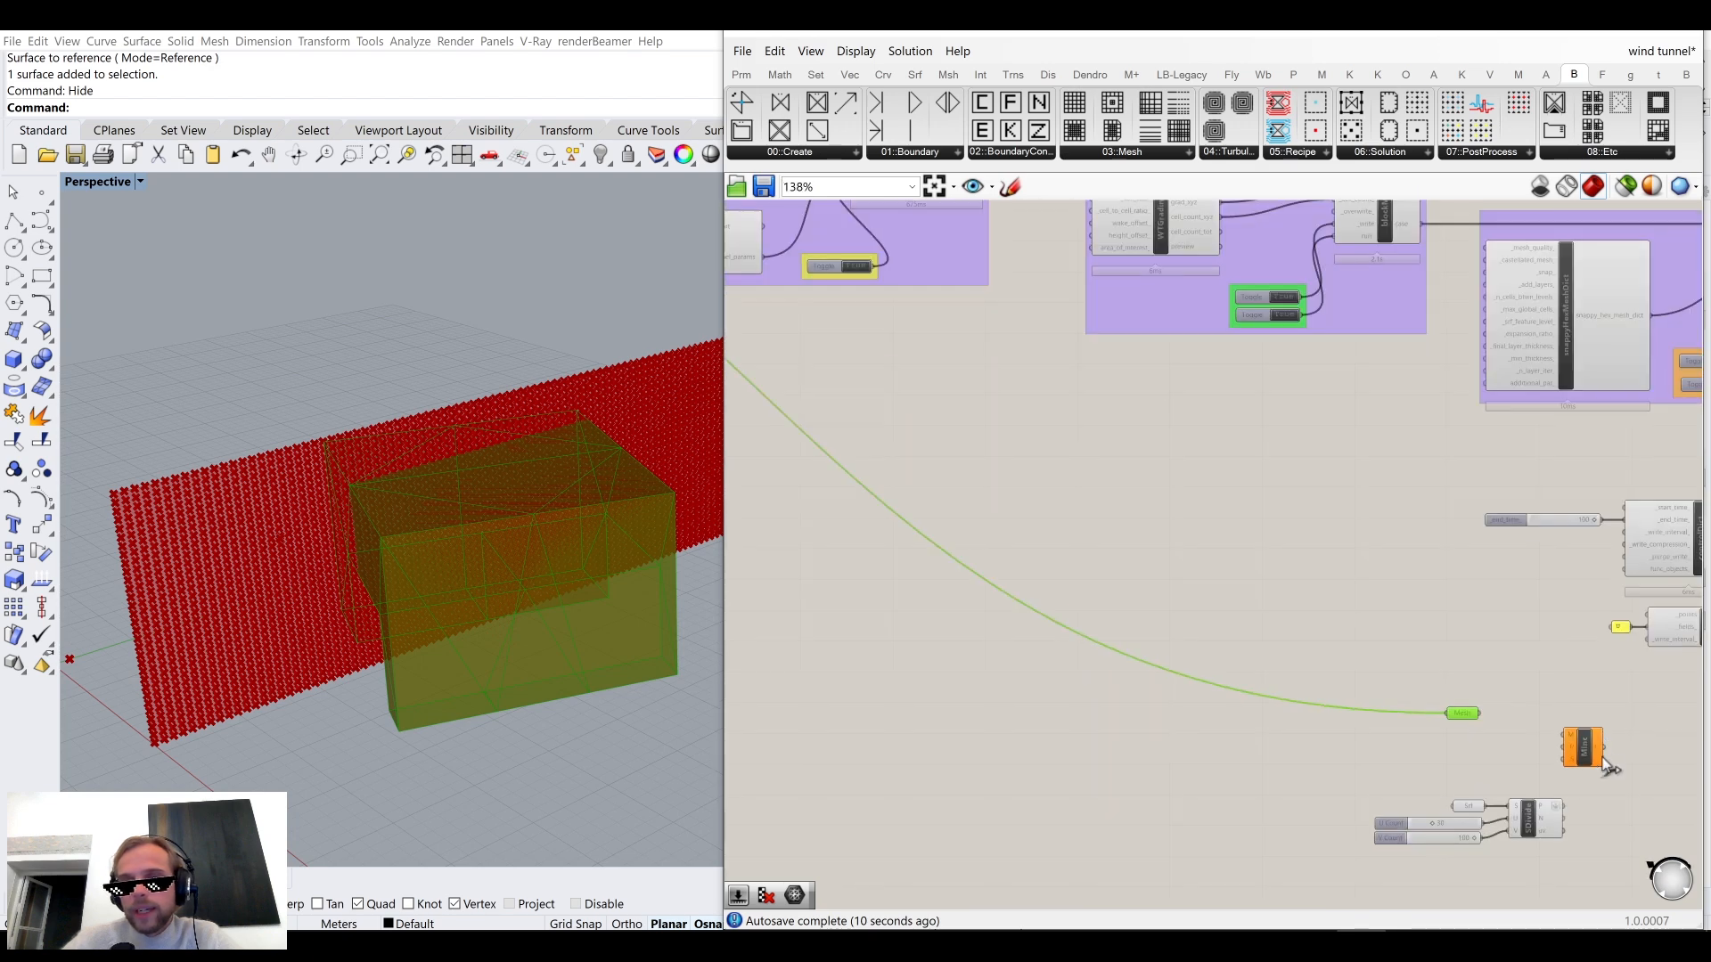
scroll(1611, 756, up, 5)
drag(1003, 519, 1430, 573)
click(1223, 549)
scroll(1248, 588, up, 2)
drag(1107, 578, 1197, 579)
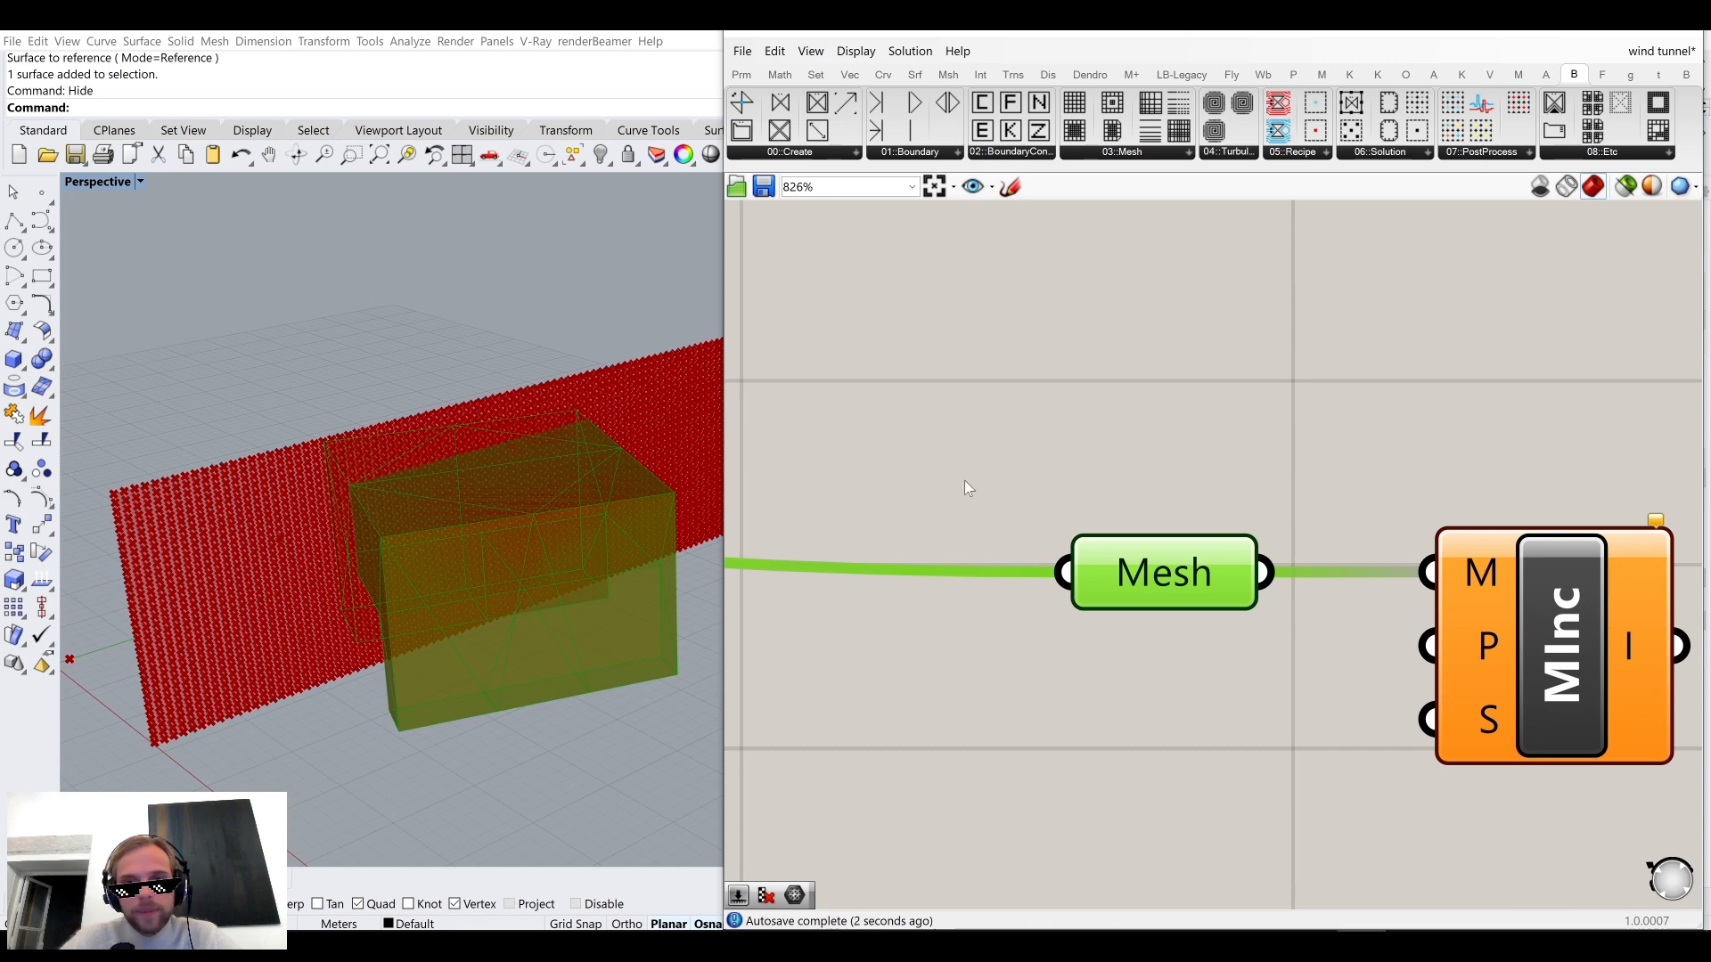
click(1179, 463)
Connect Divide Surface's P output to Mesh Inclusion's P input and move the Mesh parameter closer to Mesh Inclusion.
scroll(1185, 481, down, 3)
right_drag(1272, 640, 1193, 533)
drag(1240, 657, 1527, 495)
click(1337, 374)
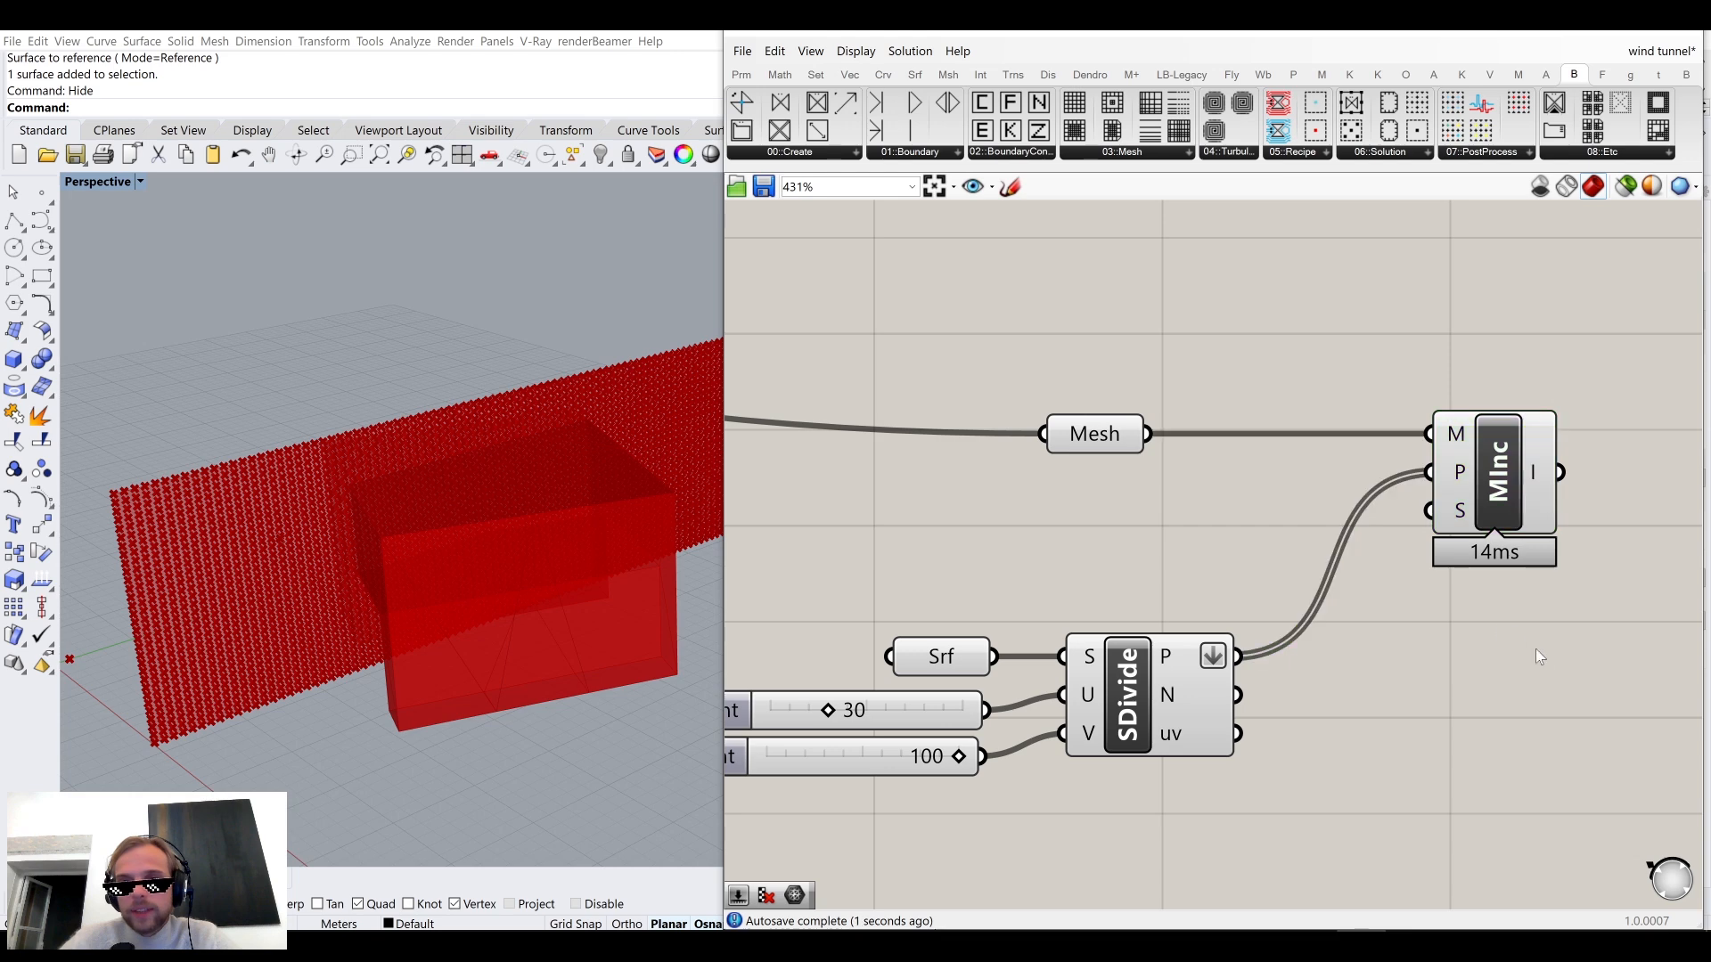
drag(1083, 445, 1279, 445)
click(1316, 490)
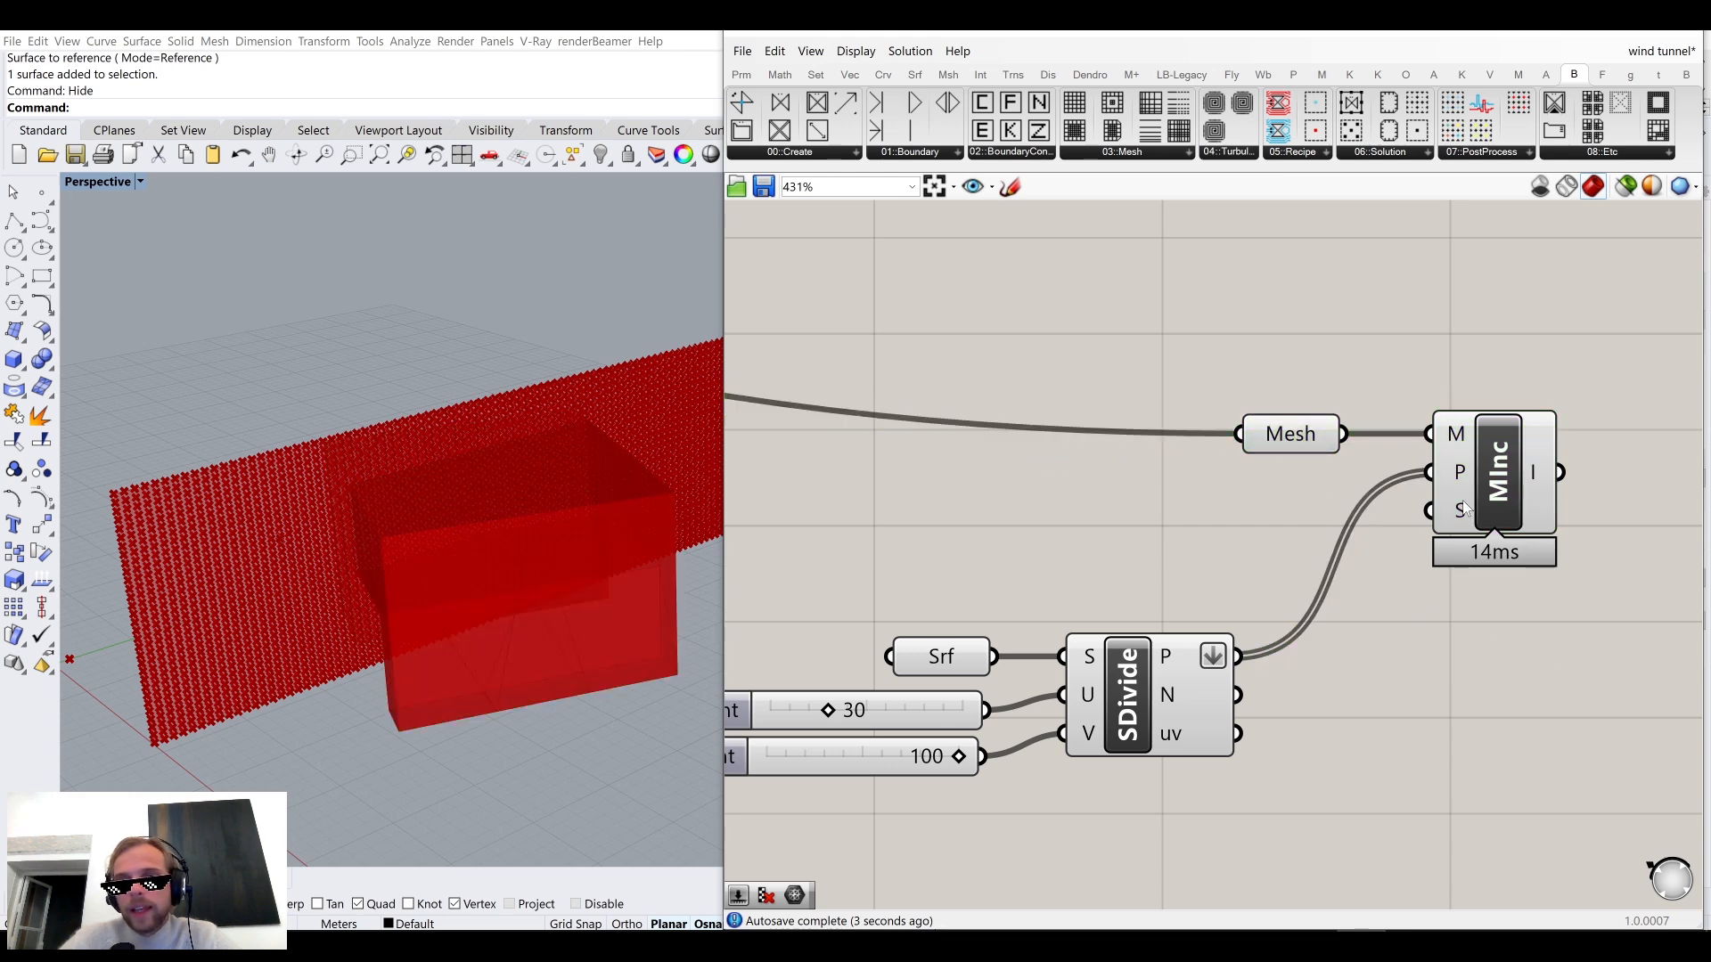
Add a Cull Pattern component beside the Mesh Inclusion component.
right_drag(1464, 520, 948, 541)
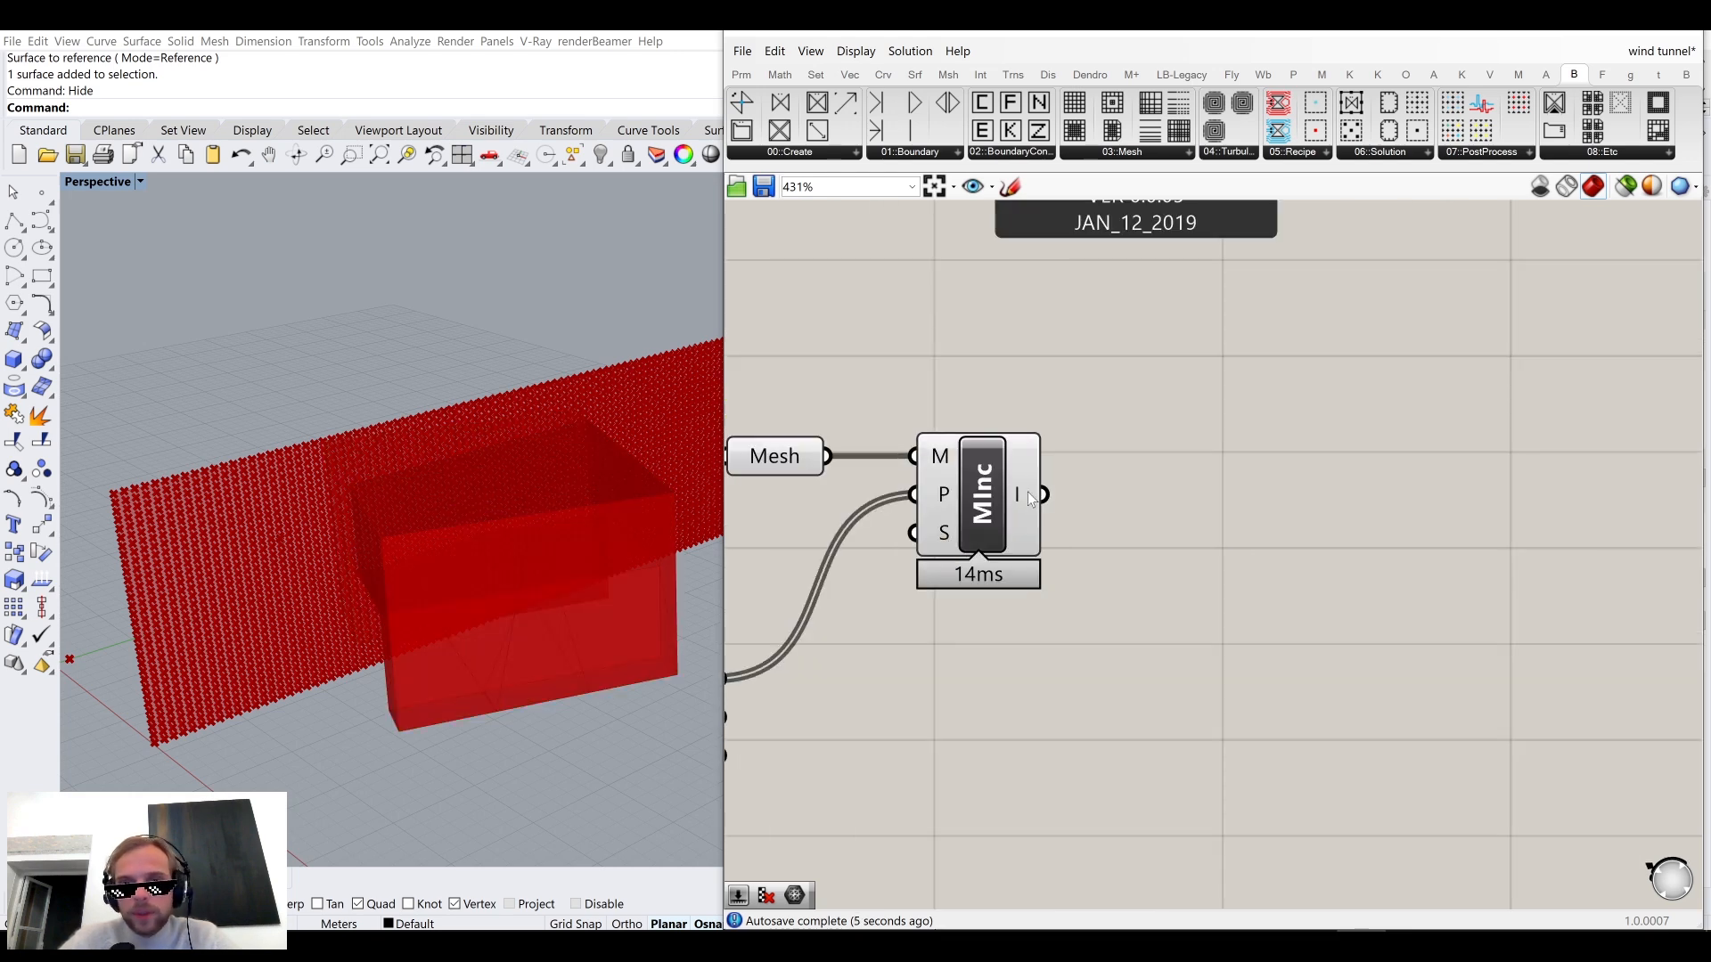
mouse_move(1028, 492)
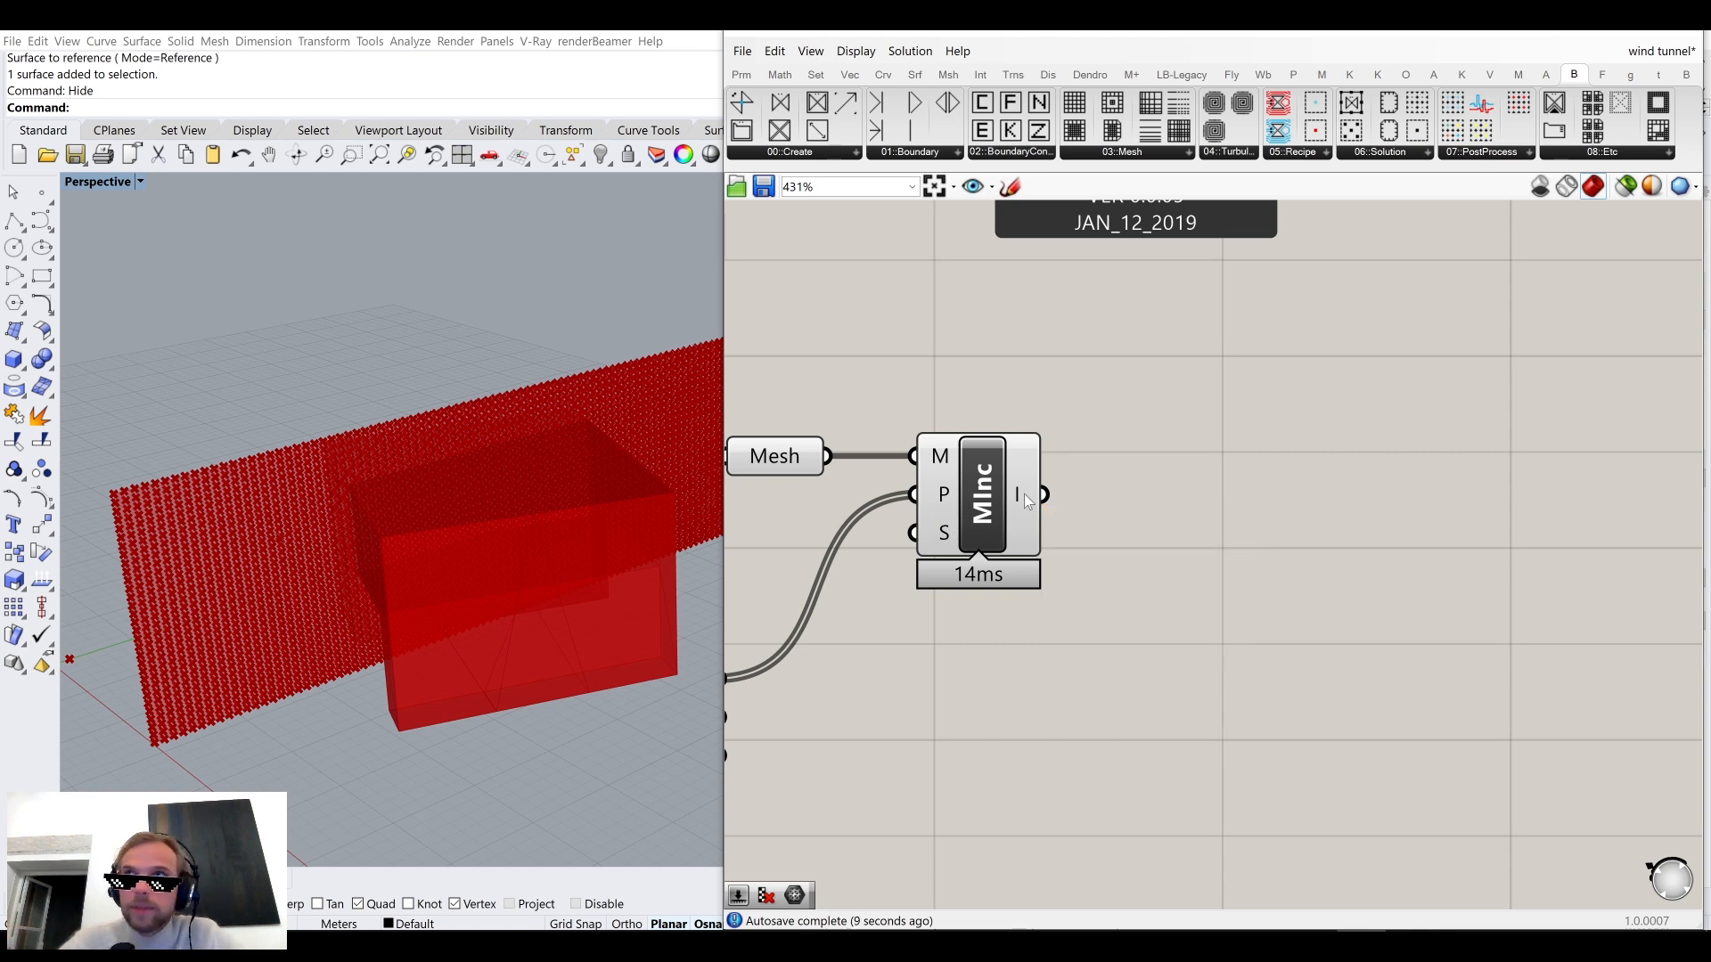
double_click(1168, 638)
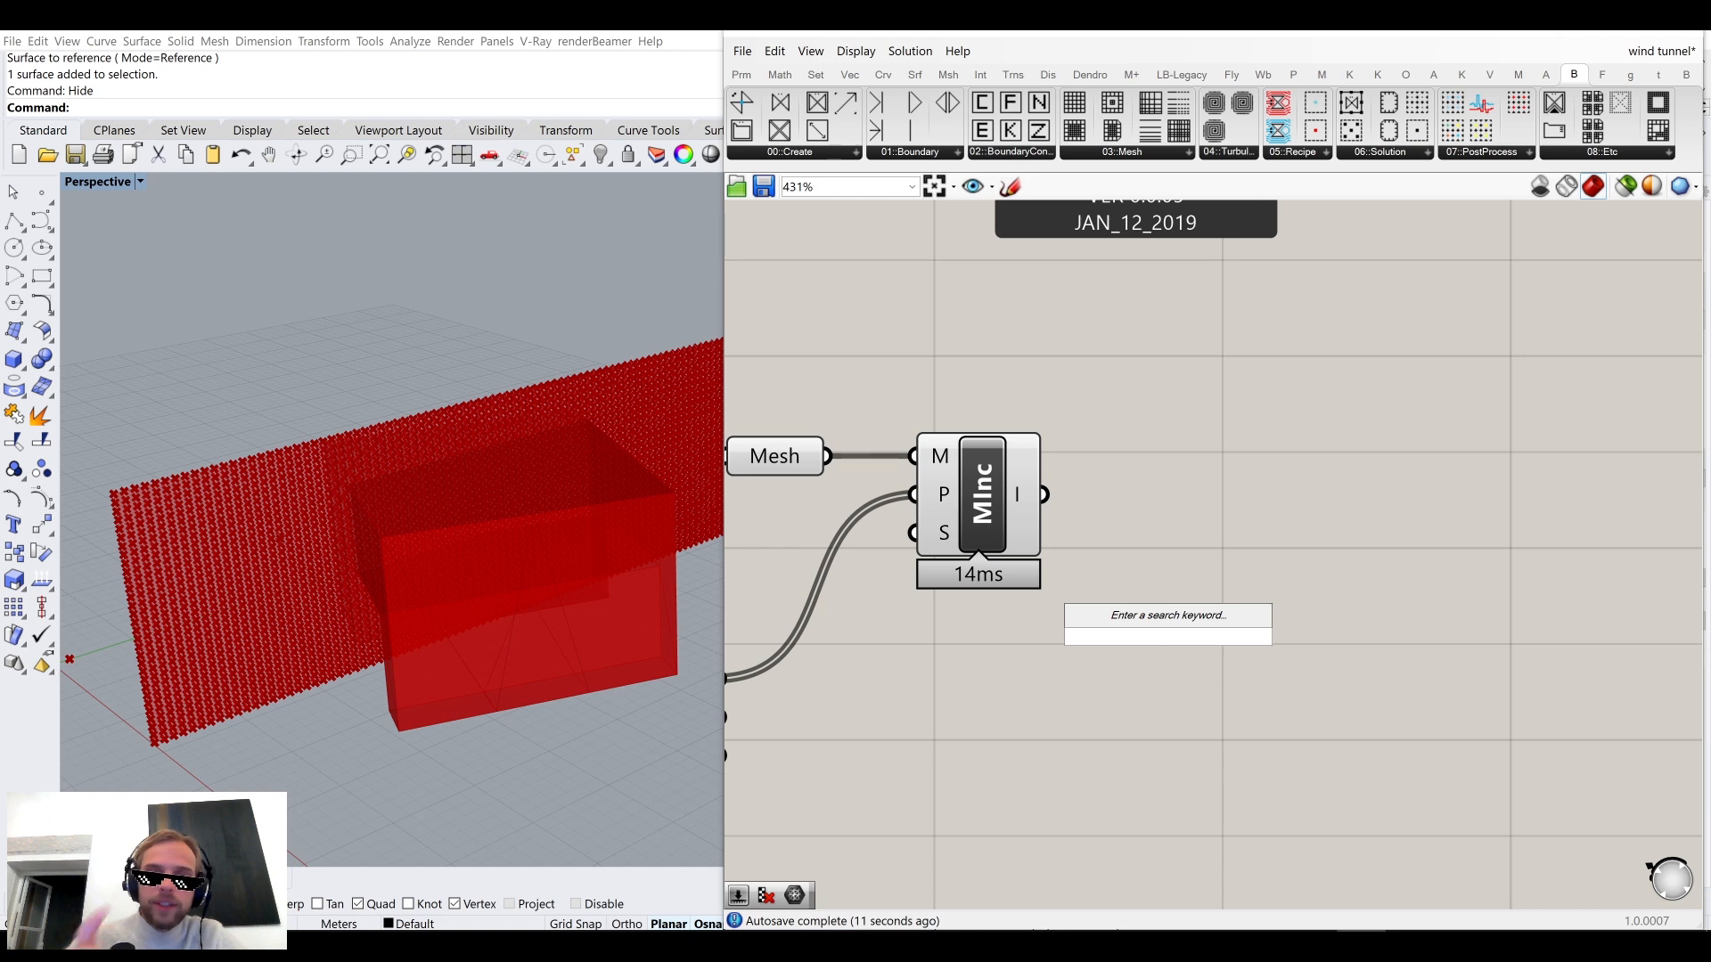
text(cul)
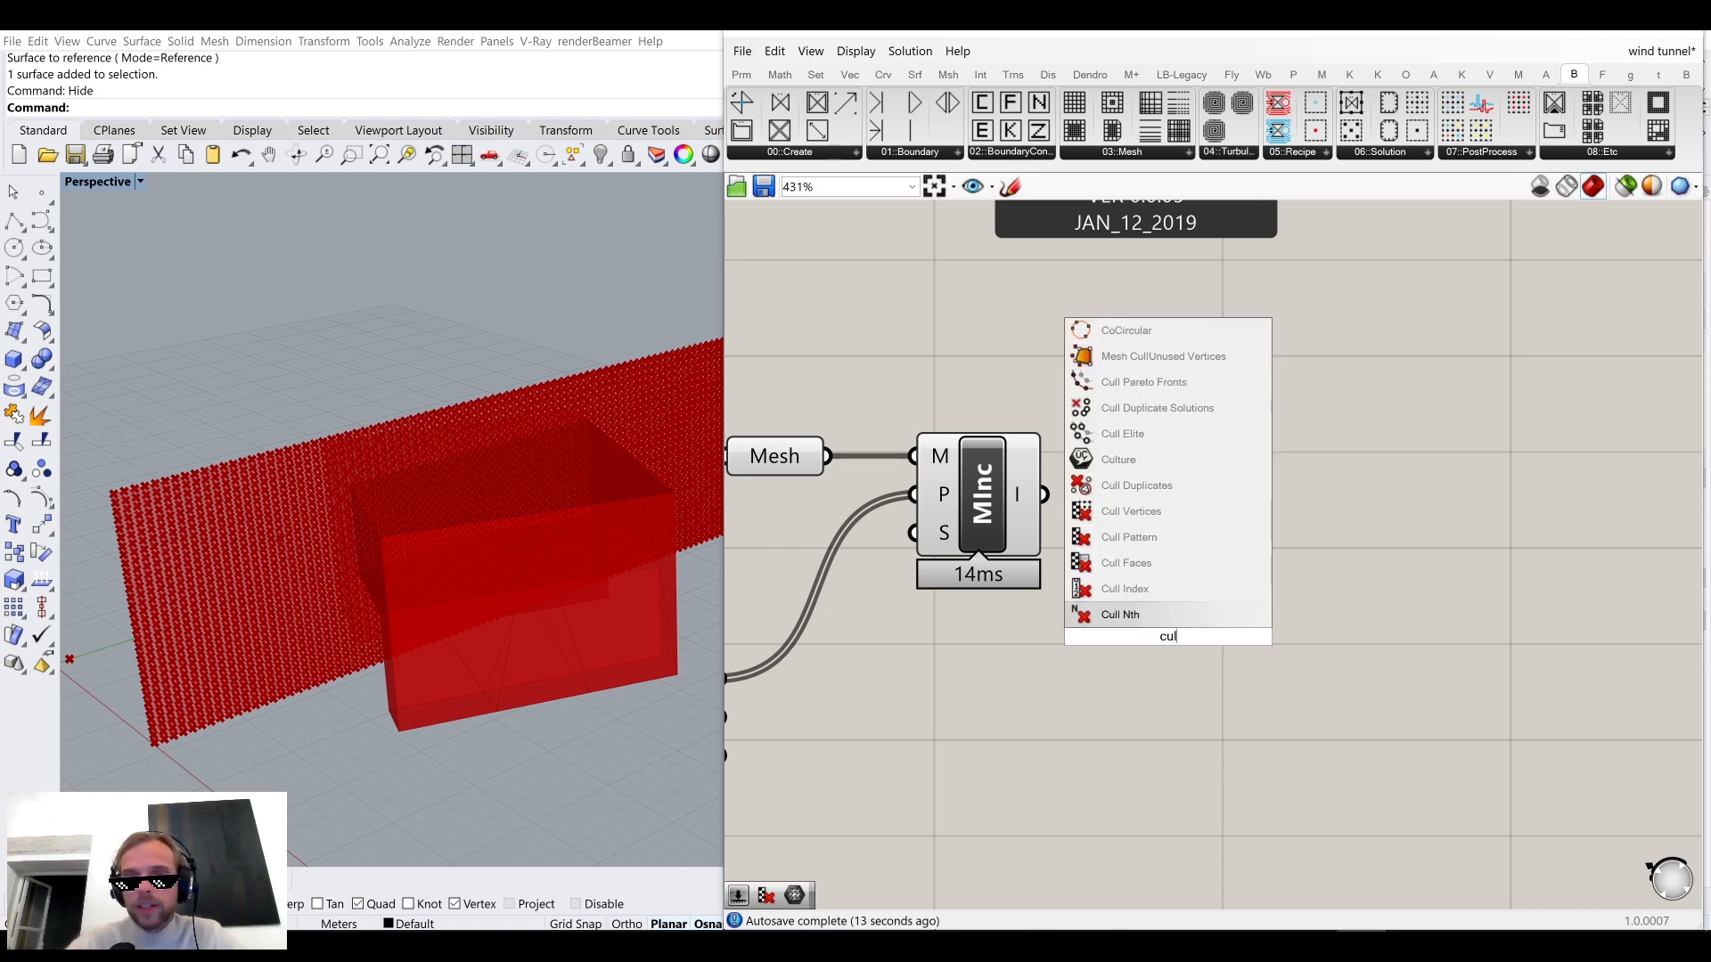
click(1148, 540)
Connect Divide Surface's points to Cull Pattern's L input and Mesh Inclusion's I output to its P input.
right_drag(973, 695, 1178, 662)
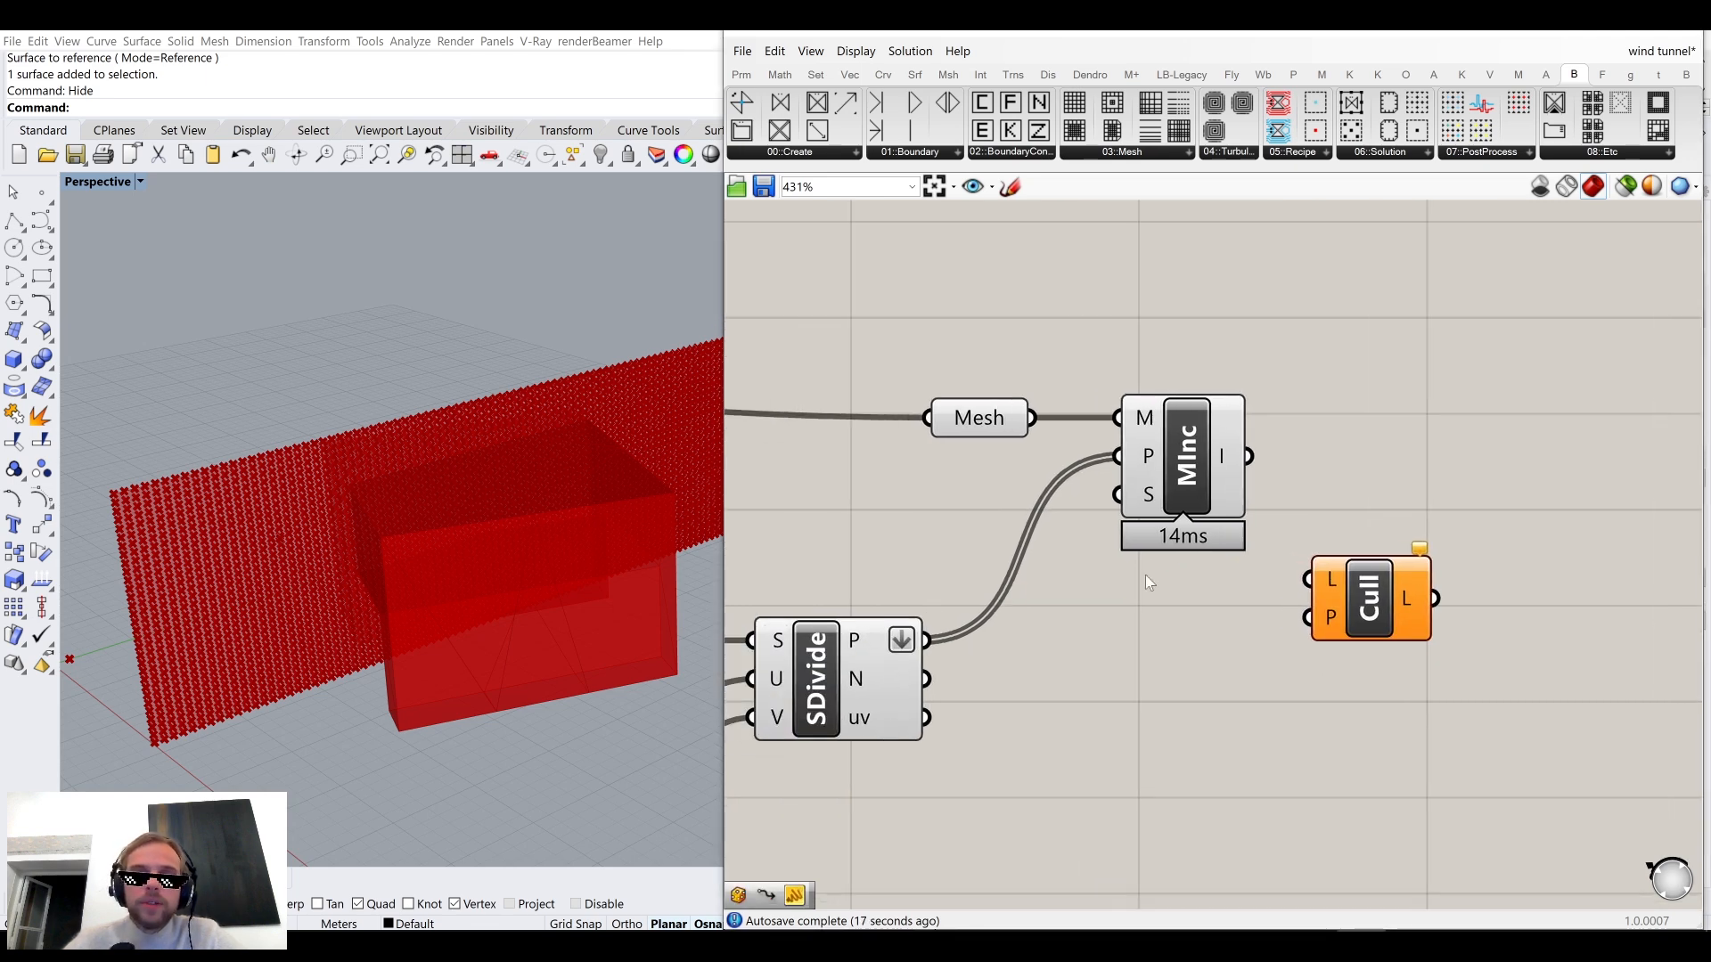
drag(927, 640, 1307, 580)
drag(1426, 628, 1515, 675)
drag(1249, 456, 1433, 681)
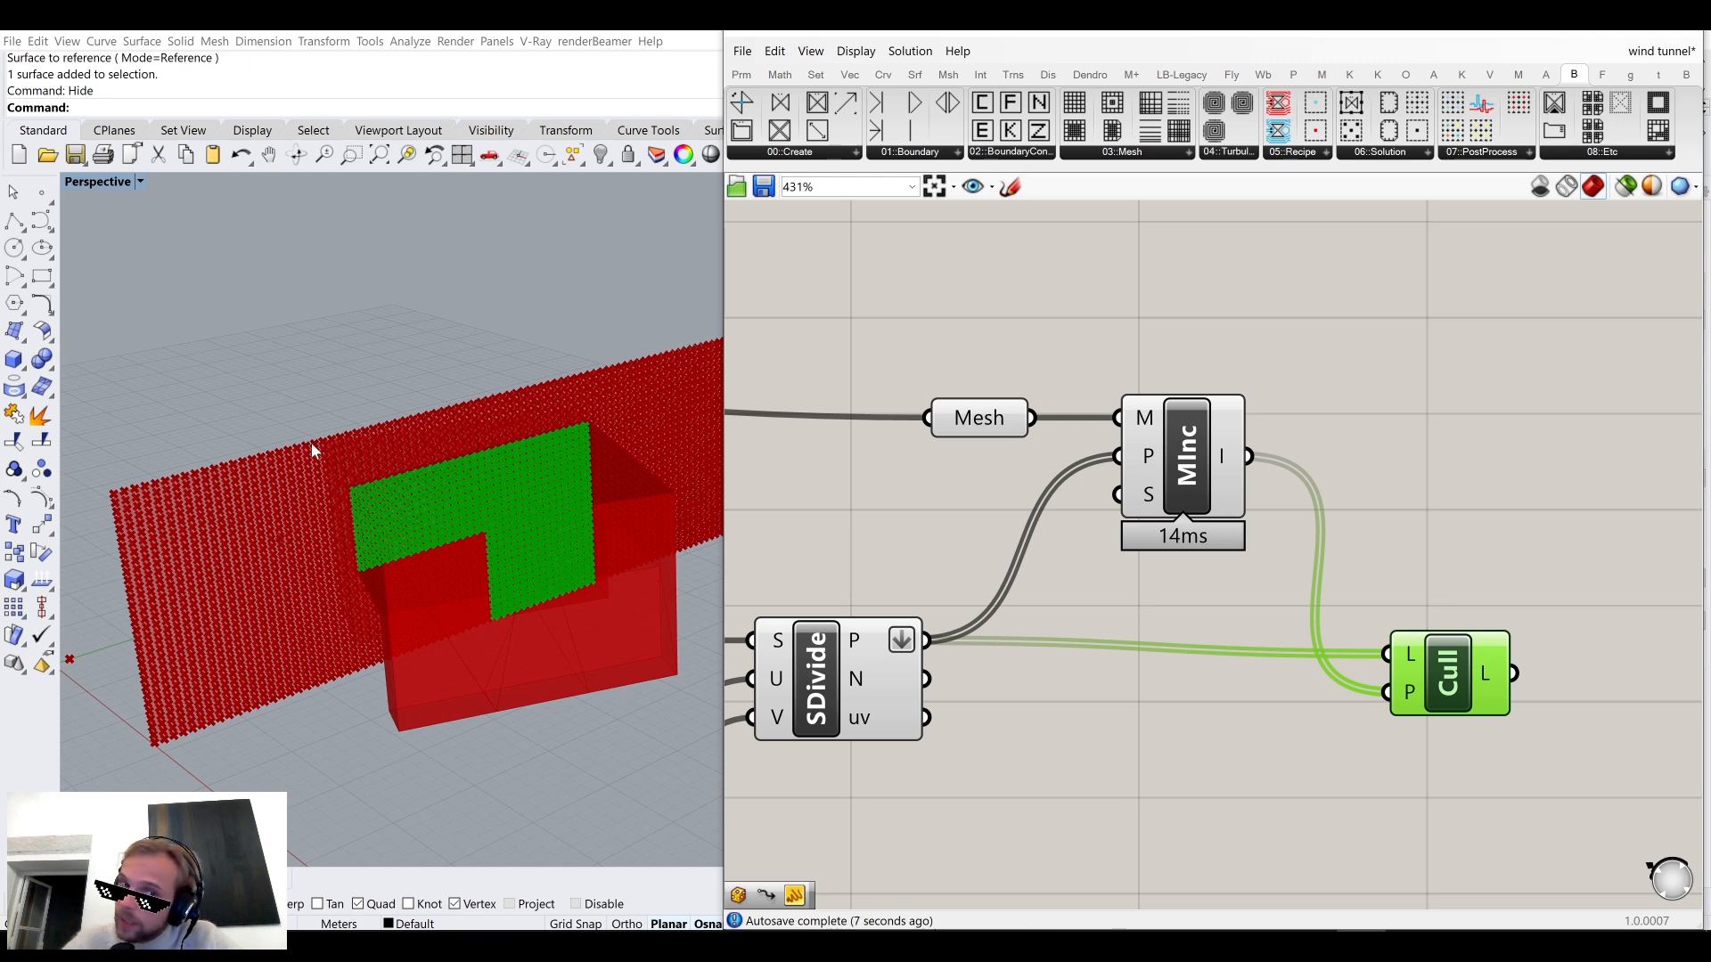
Invert Cull Pattern's P input and inspect which grid points are kept around the building.
right_click(1410, 693)
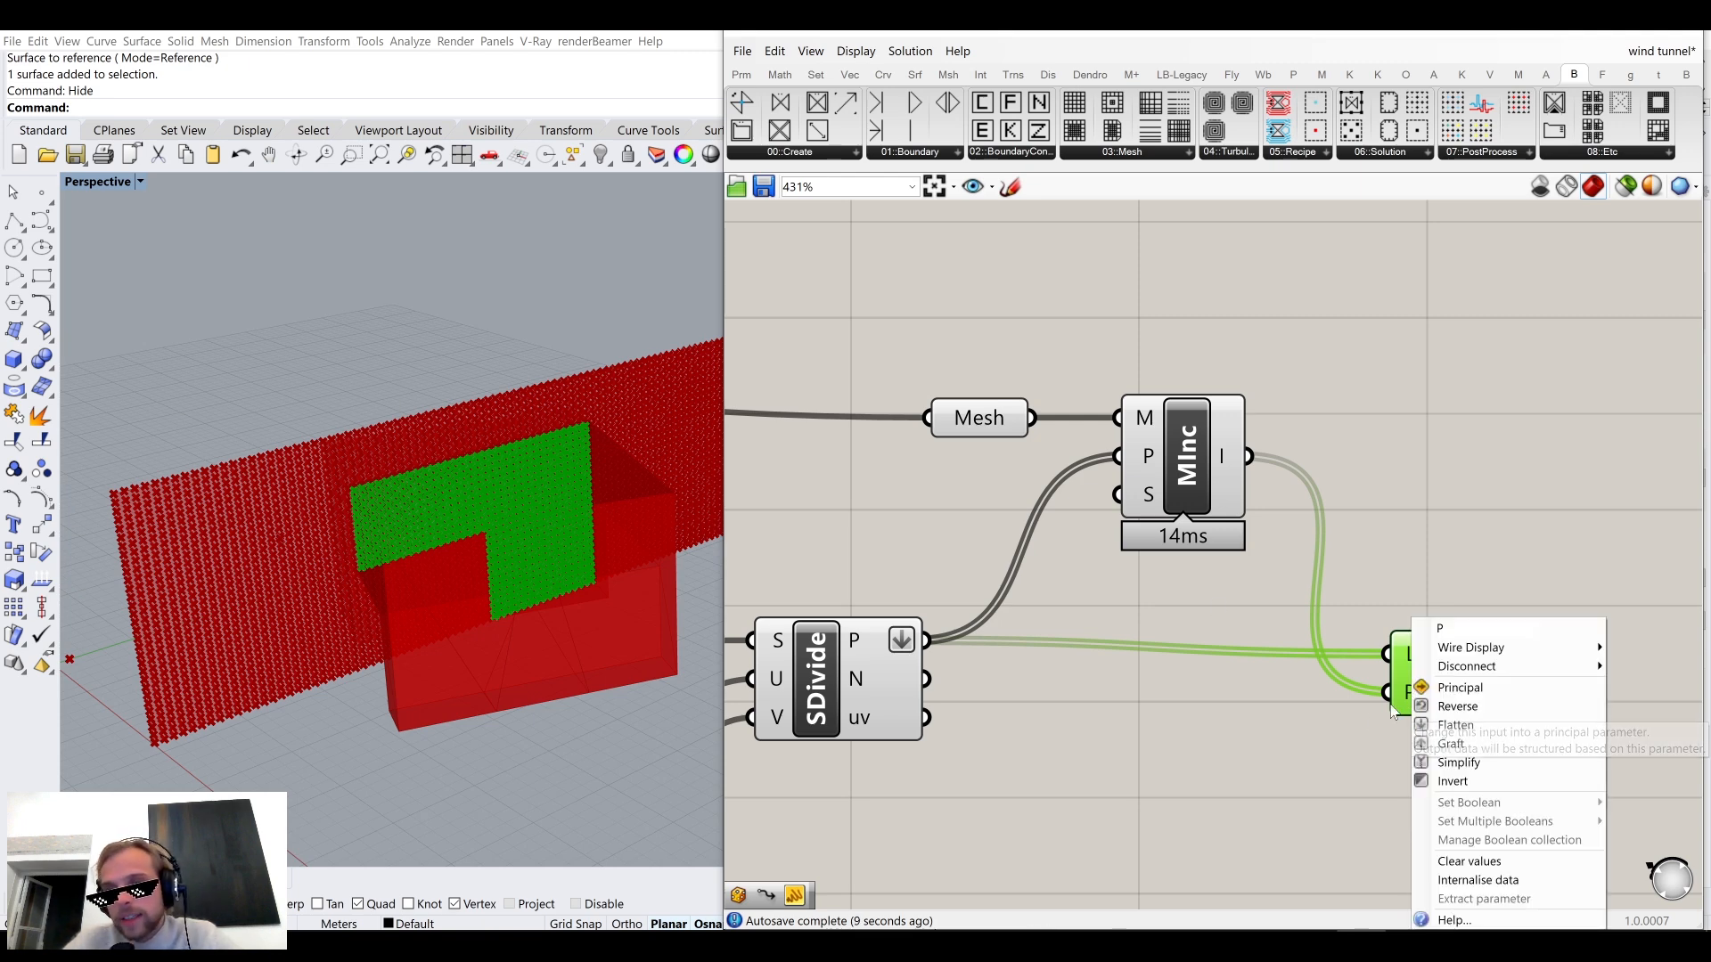
click(1461, 739)
right_click(1408, 692)
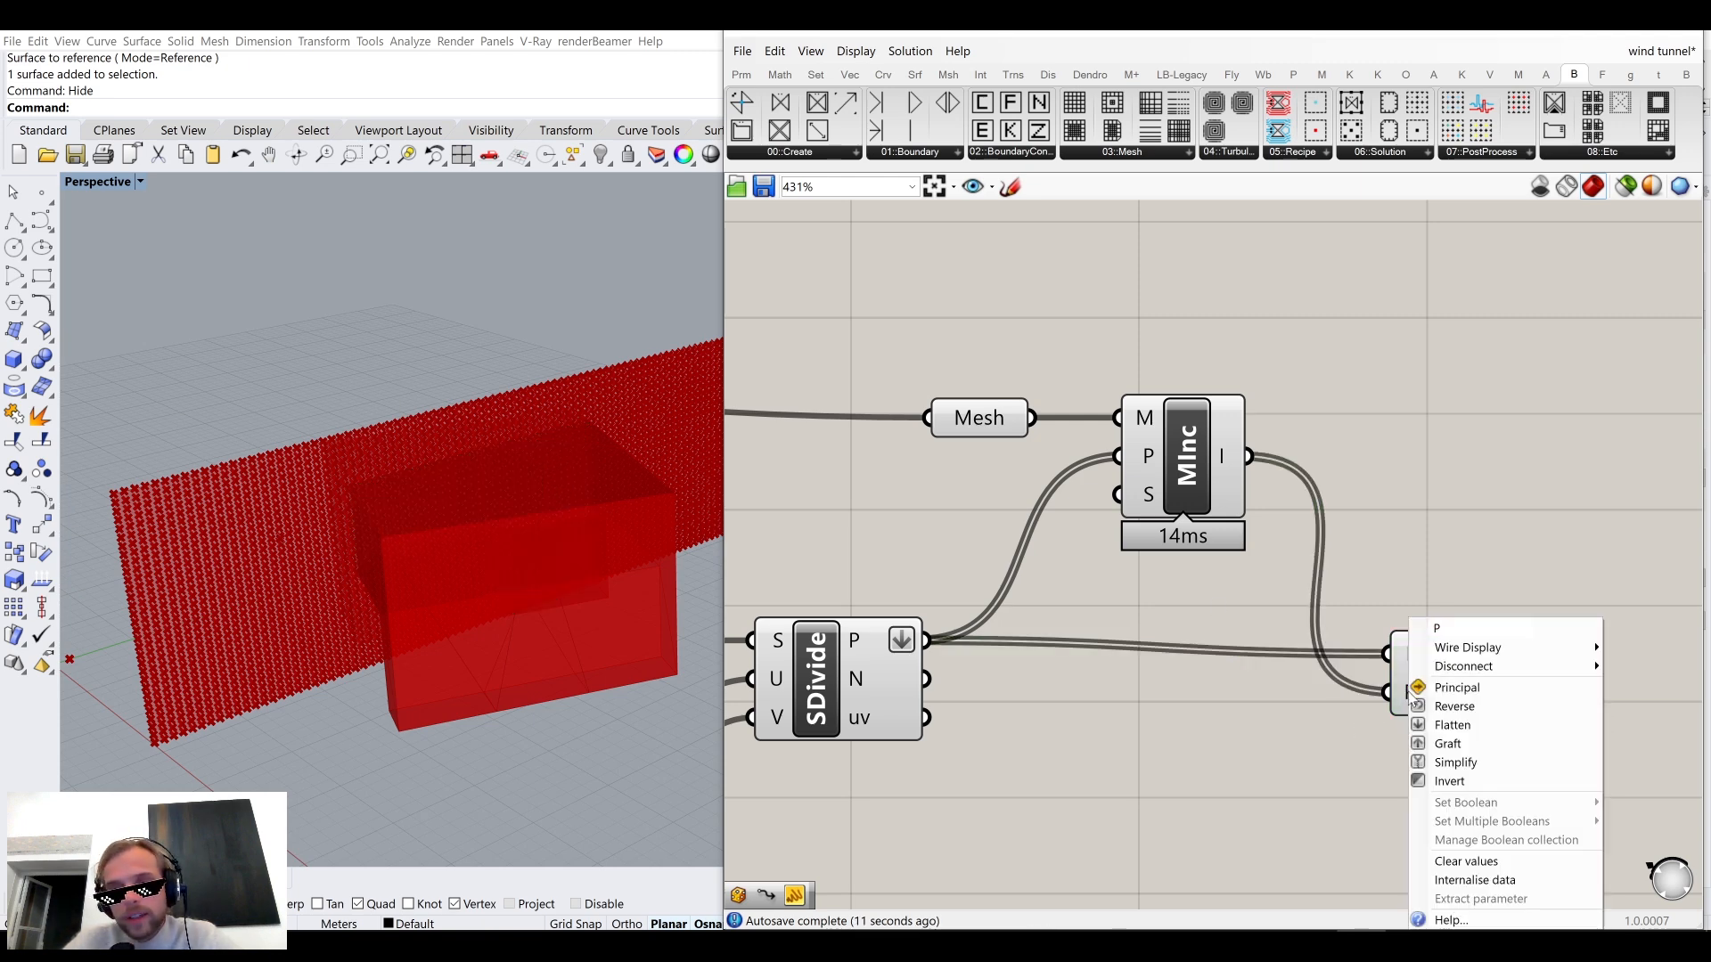
click(1450, 783)
click(1453, 689)
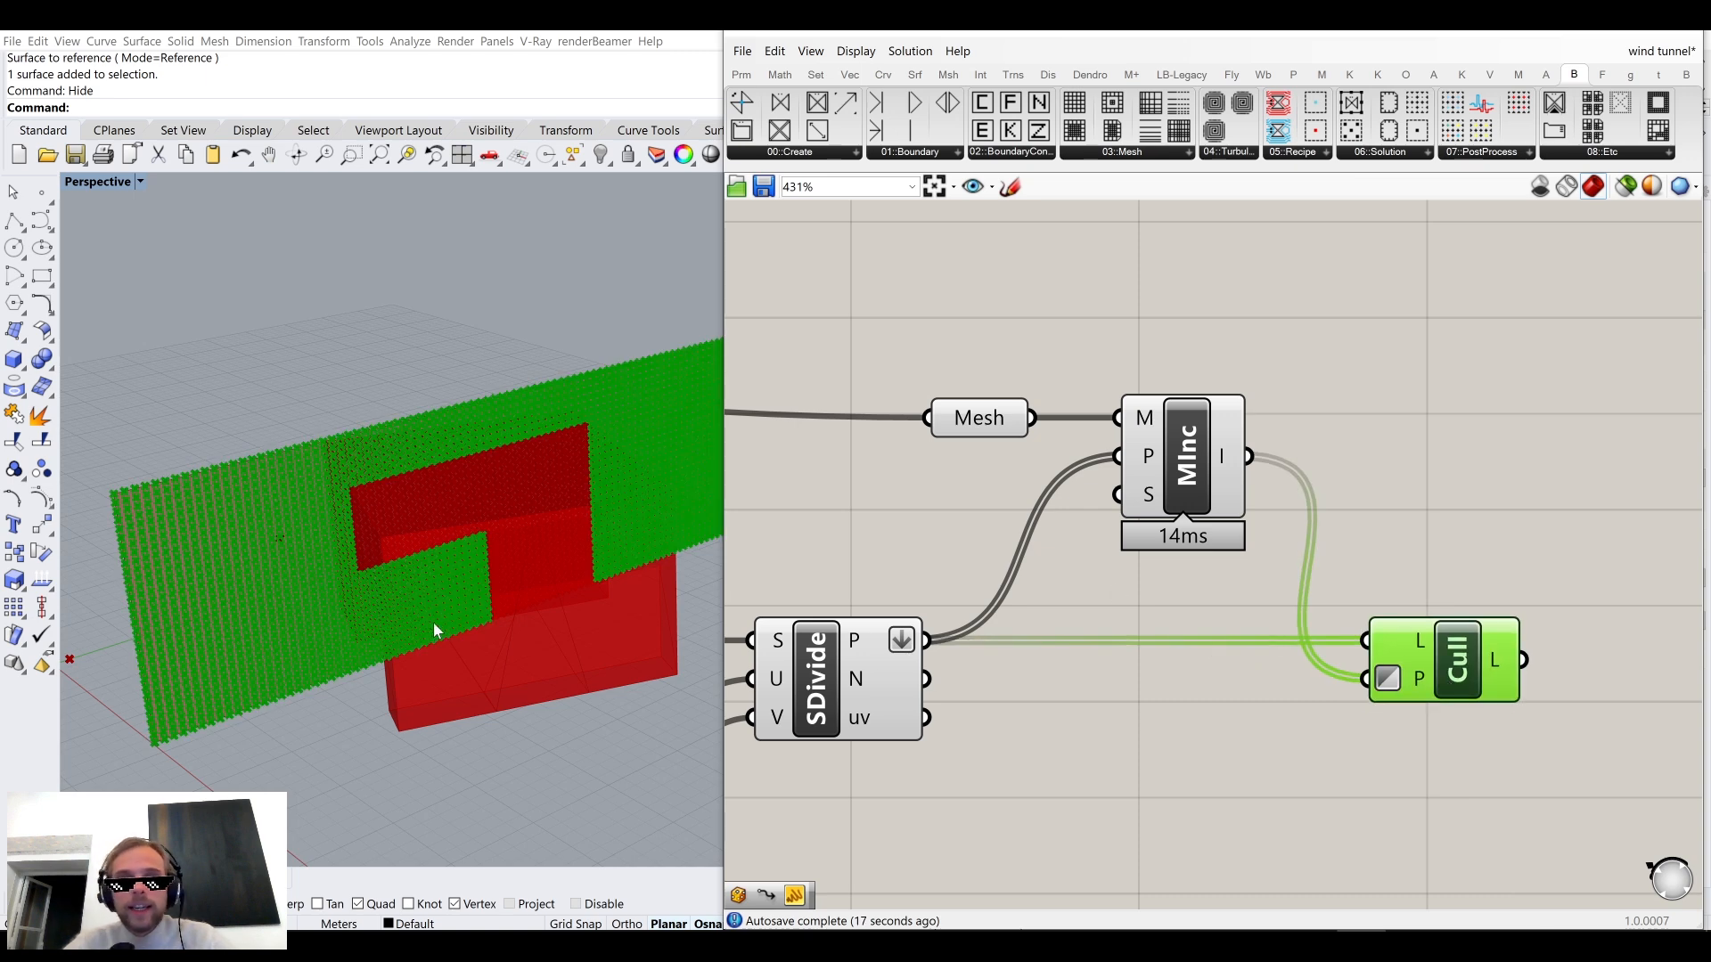
right_drag(396, 489, 318, 413)
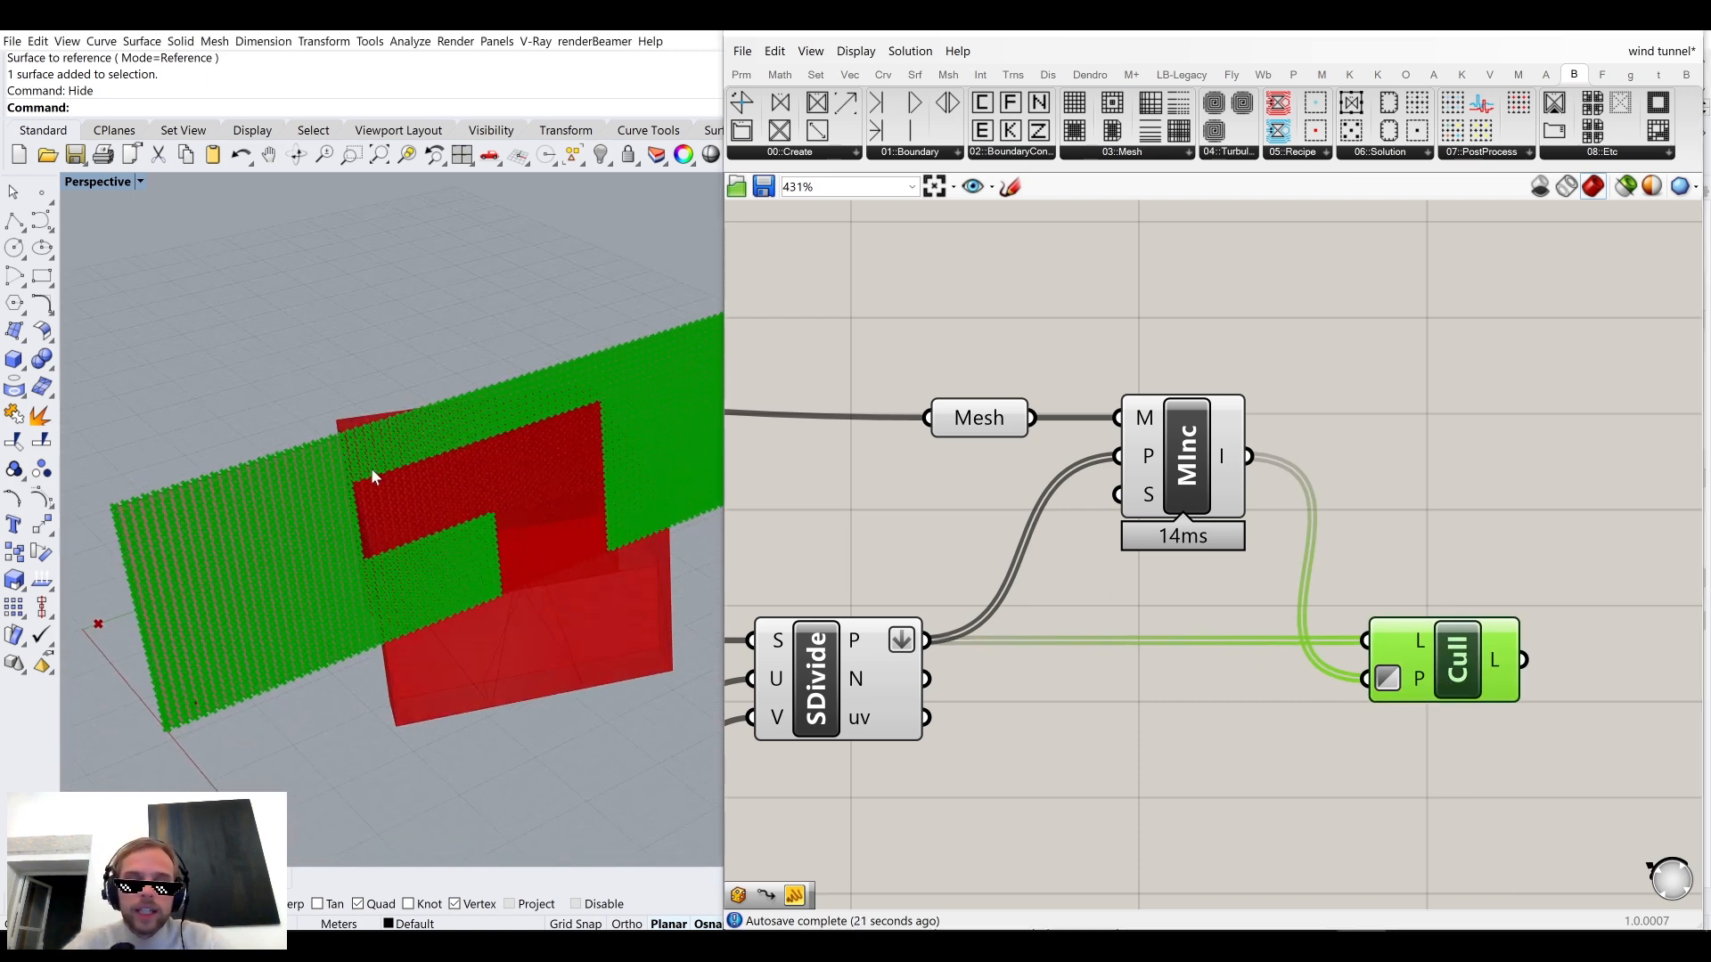
Turn off the viewport preview of the Surface, Divide Surface, Mesh and Mesh Inclusion components.
scroll(303, 482, down, 5)
scroll(1173, 749, down, 3)
right_drag(1174, 744, 1319, 681)
drag(1296, 763, 907, 464)
middle_click(936, 441)
click(999, 378)
click(1497, 490)
right_drag(1546, 533, 1210, 569)
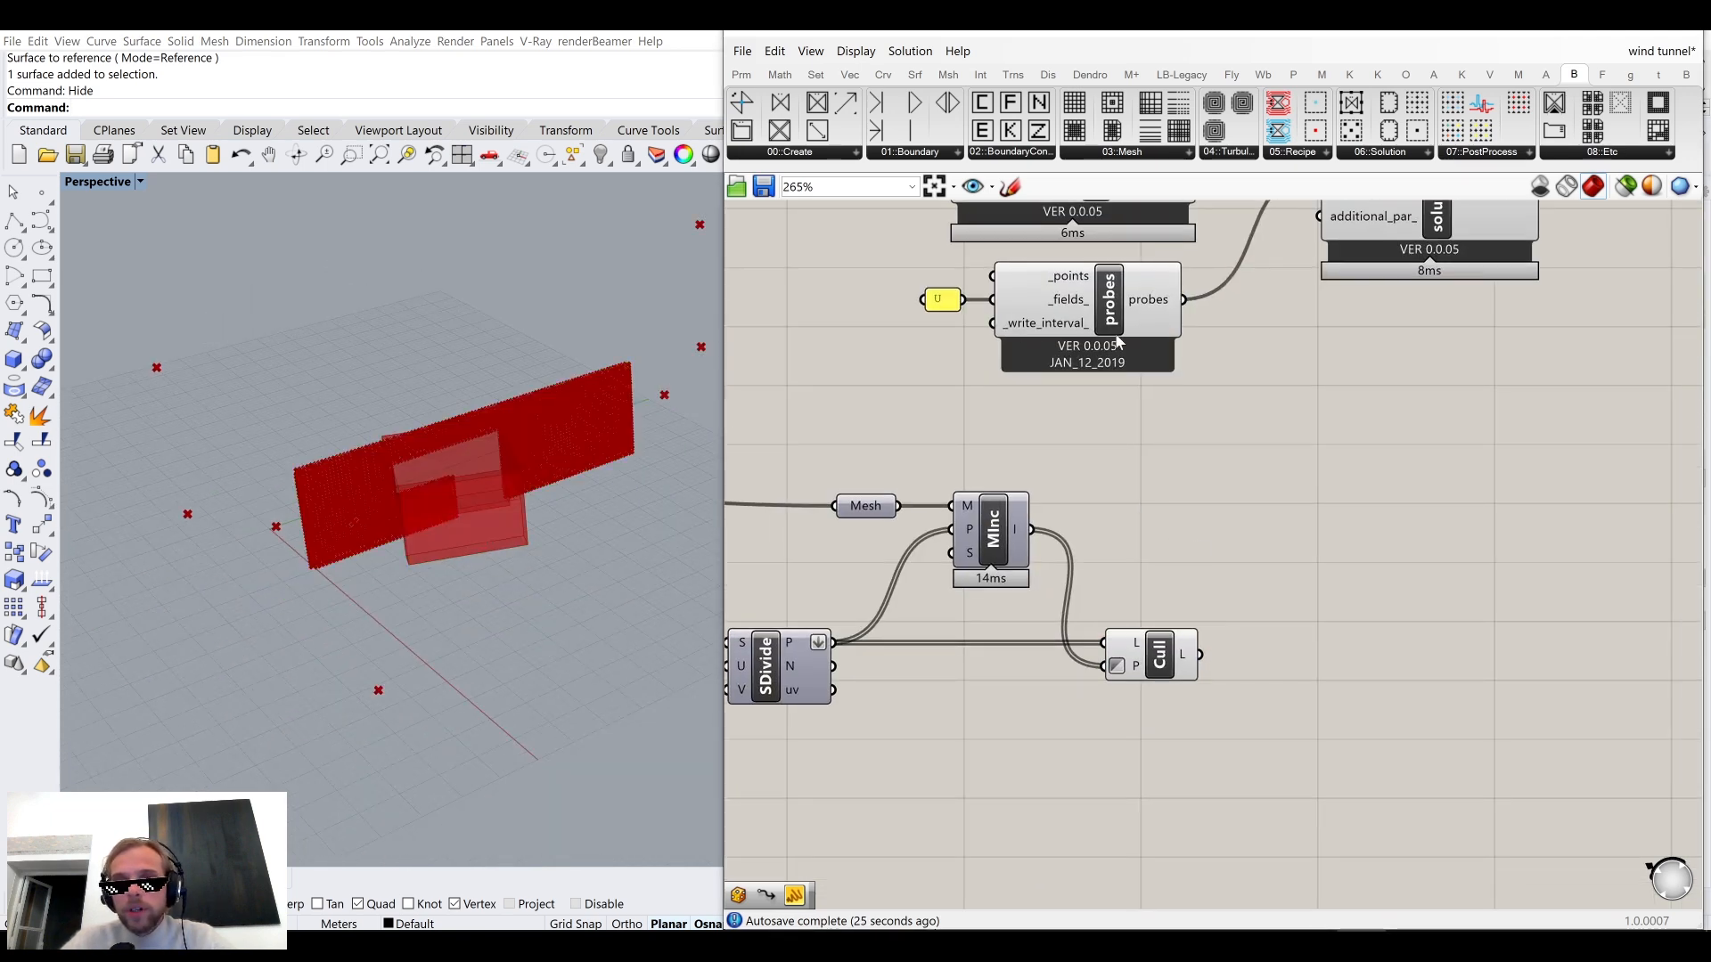
Move the whole point grid and culling setup further to the left below the probes component.
scroll(1292, 510, down, 3)
drag(1325, 707, 725, 493)
drag(1107, 527, 858, 501)
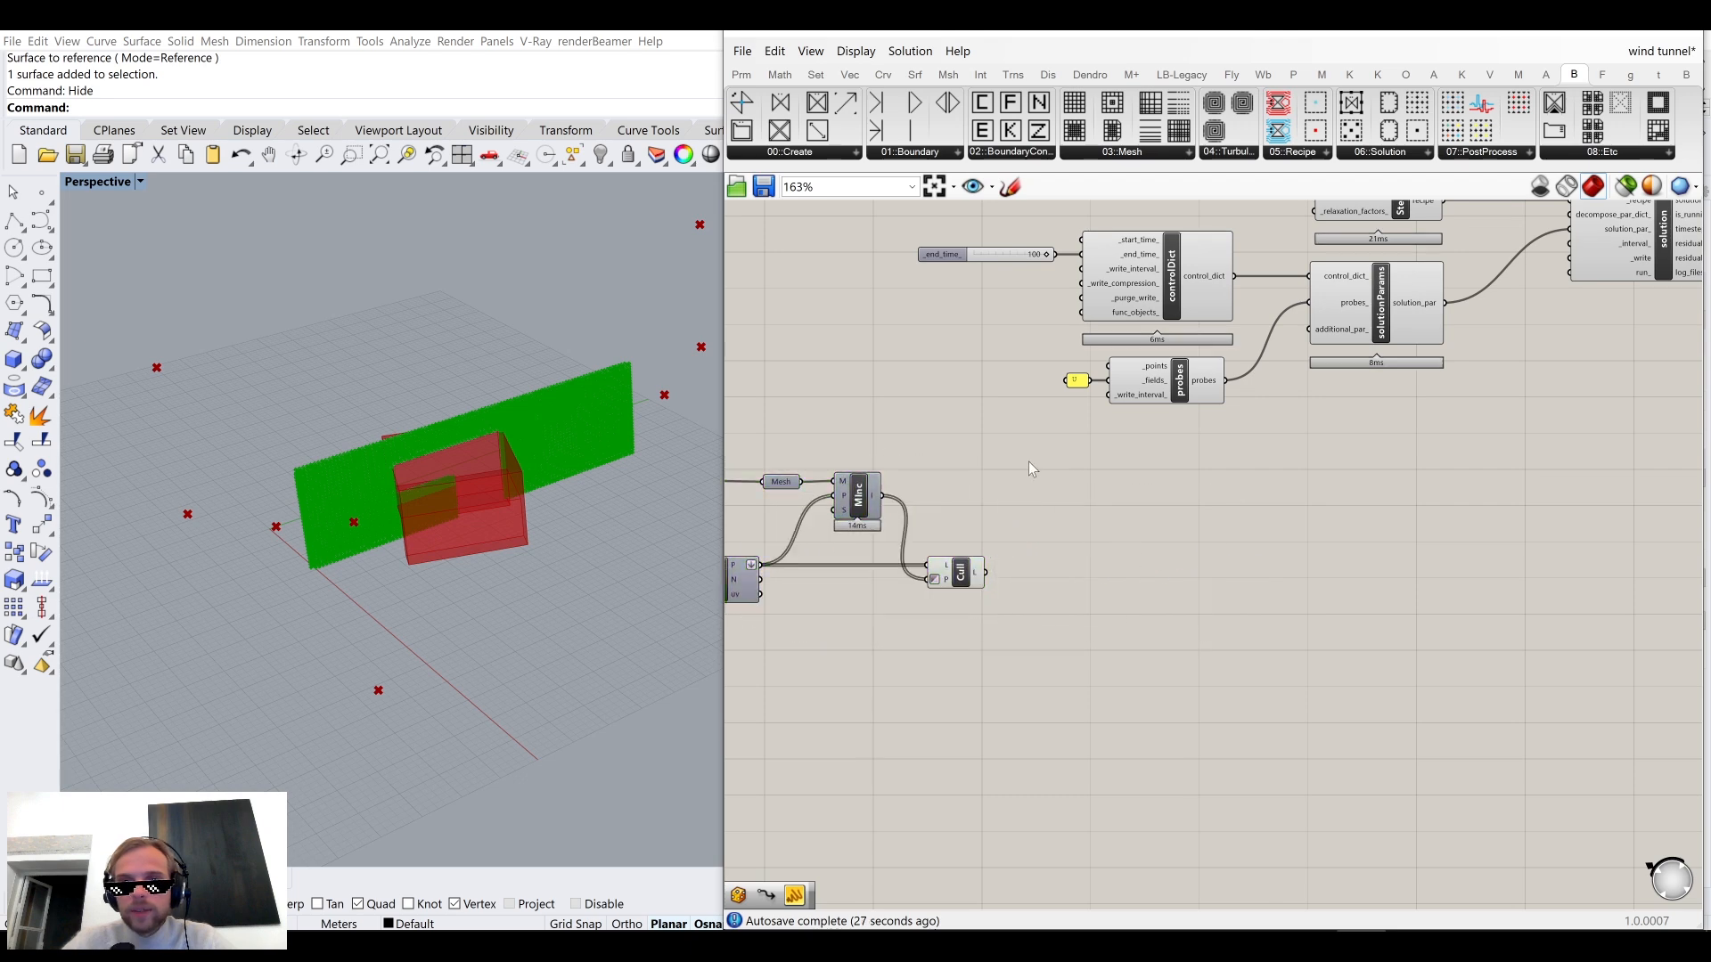
click(1032, 469)
Connect Cull Pattern's L output to the _points input of the probes component.
scroll(1245, 433, up, 2)
scroll(1267, 445, up, 2)
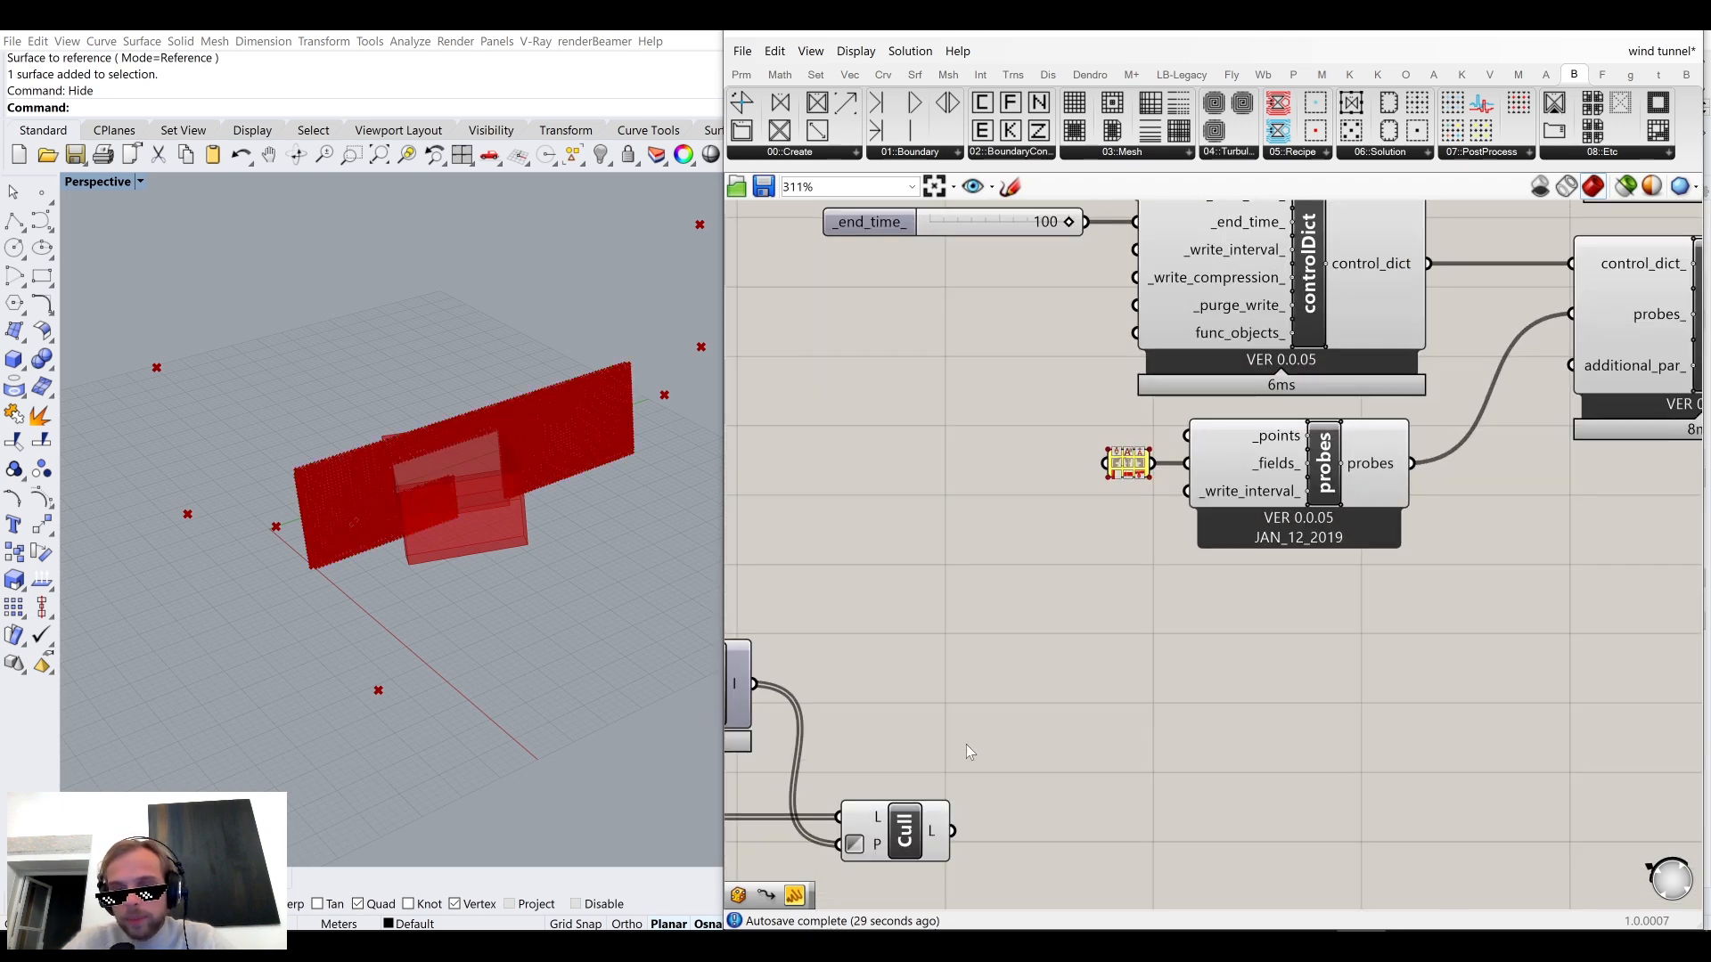
drag(952, 831, 1187, 436)
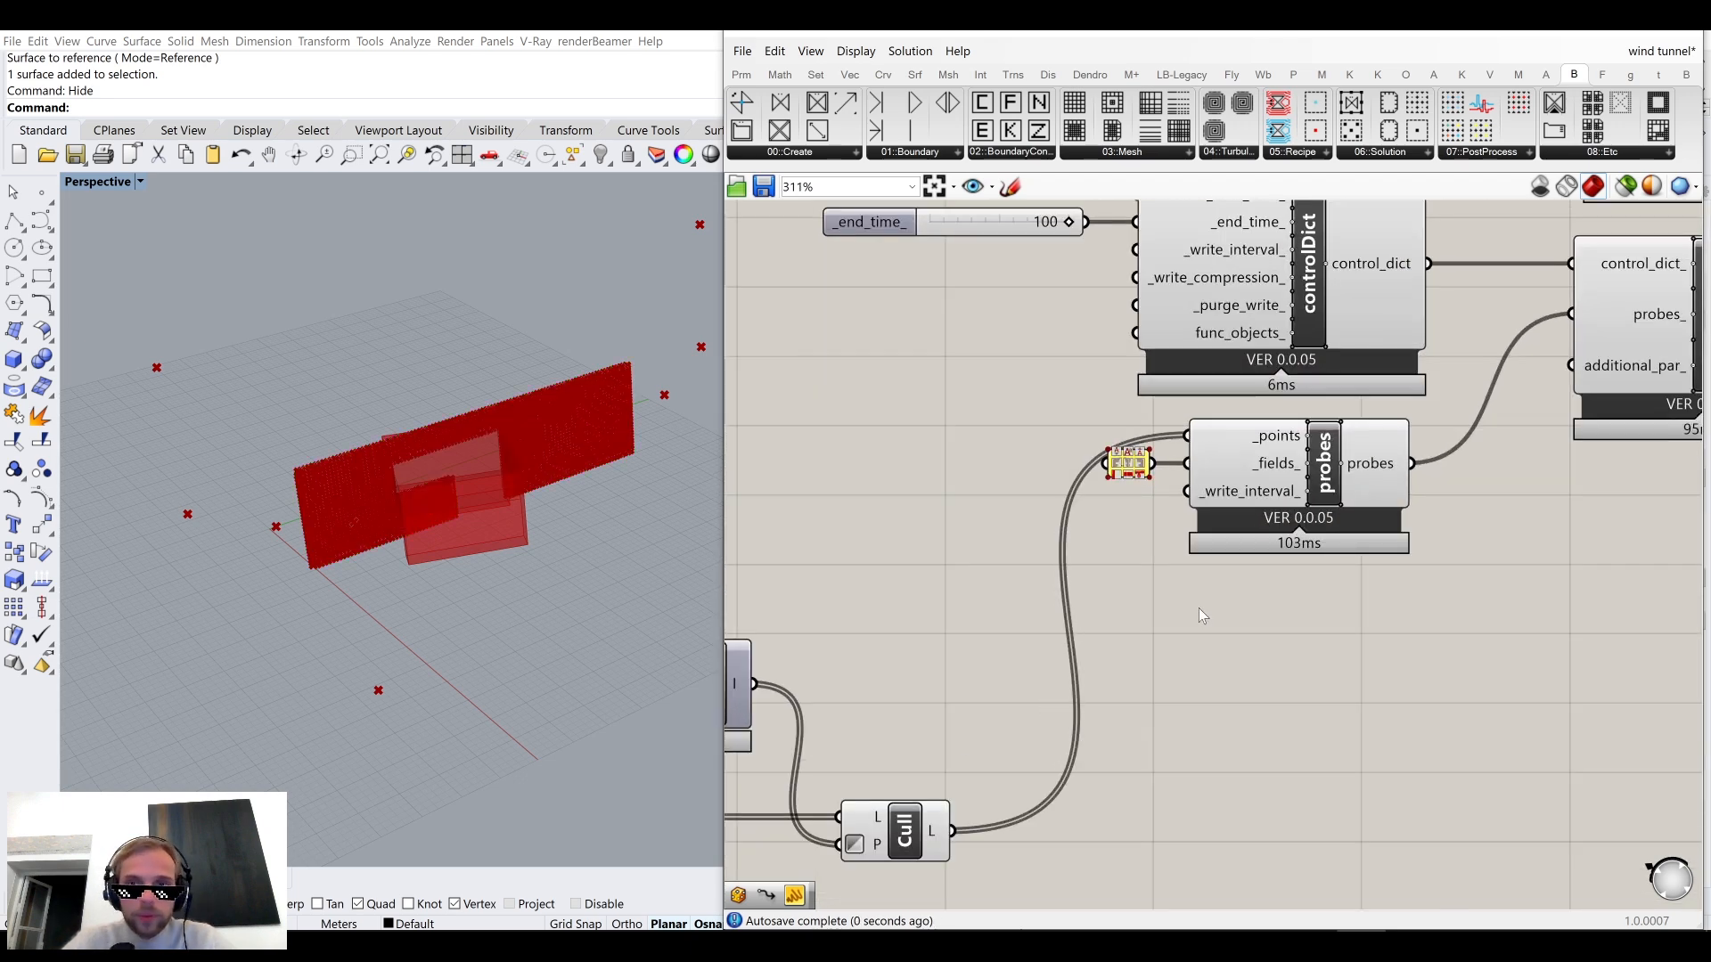
Turn off the viewport preview of the Cull Pattern component.
scroll(1199, 624, down, 5)
drag(1185, 777, 869, 598)
middle_click(928, 585)
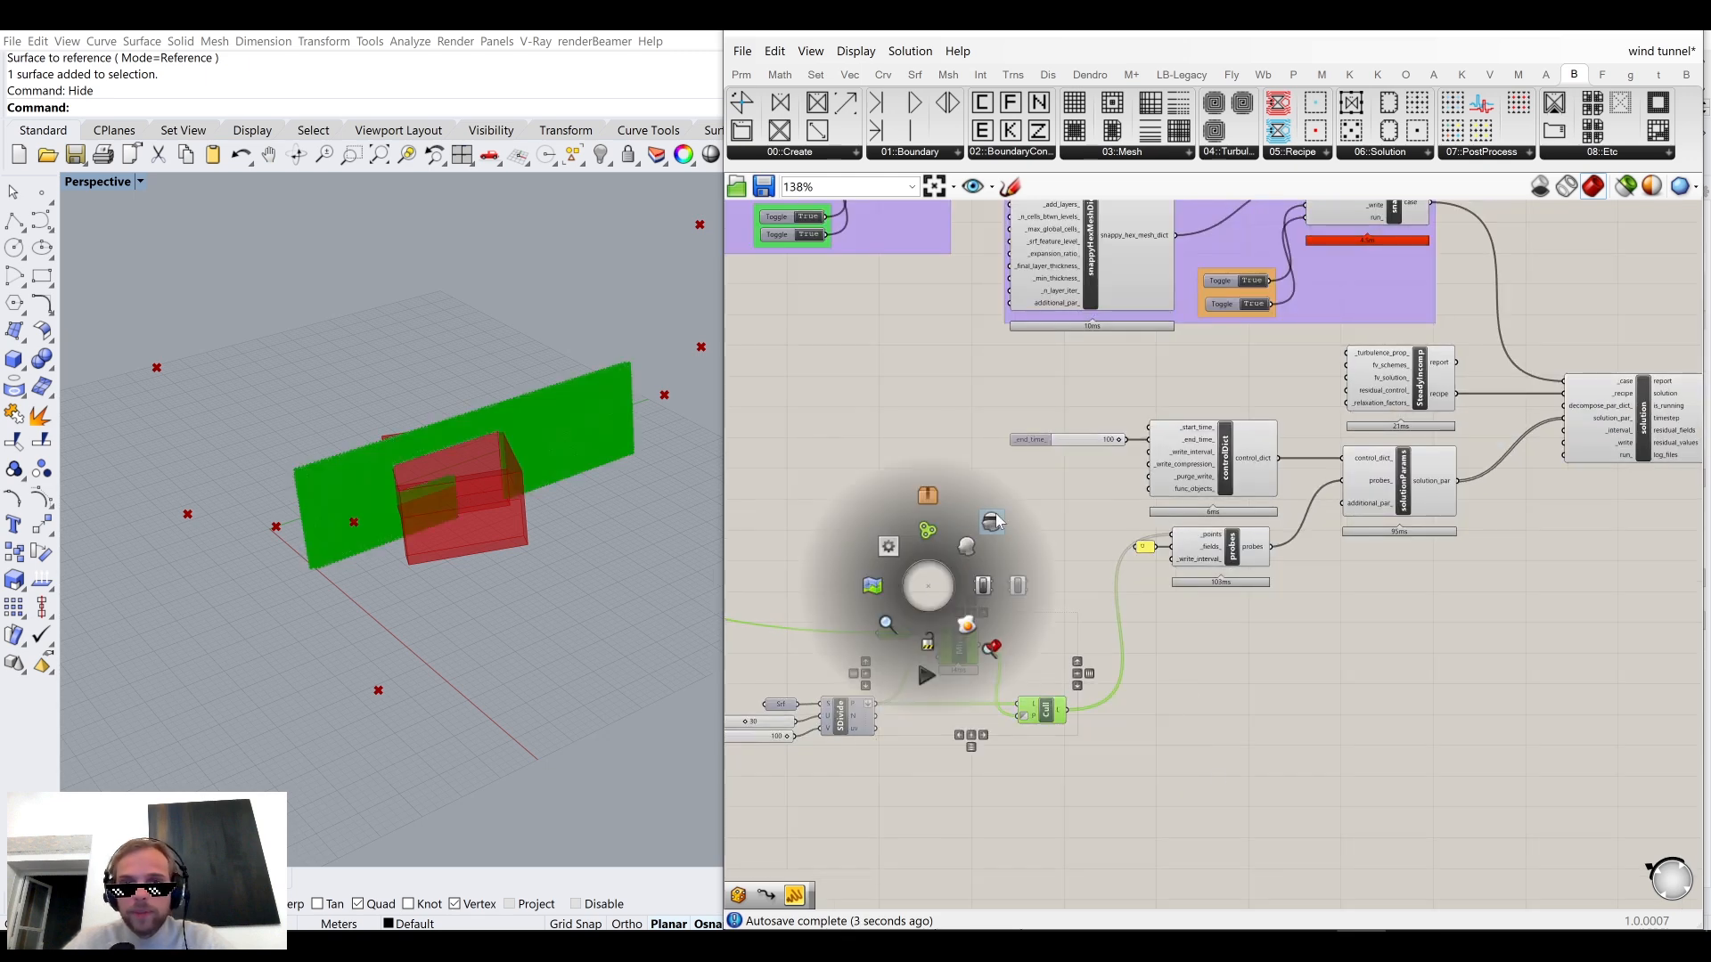
click(994, 527)
click(1338, 592)
Add a number slider with value 10 and connect it to the solution component's _interval_ input.
right_drag(1525, 431, 1116, 455)
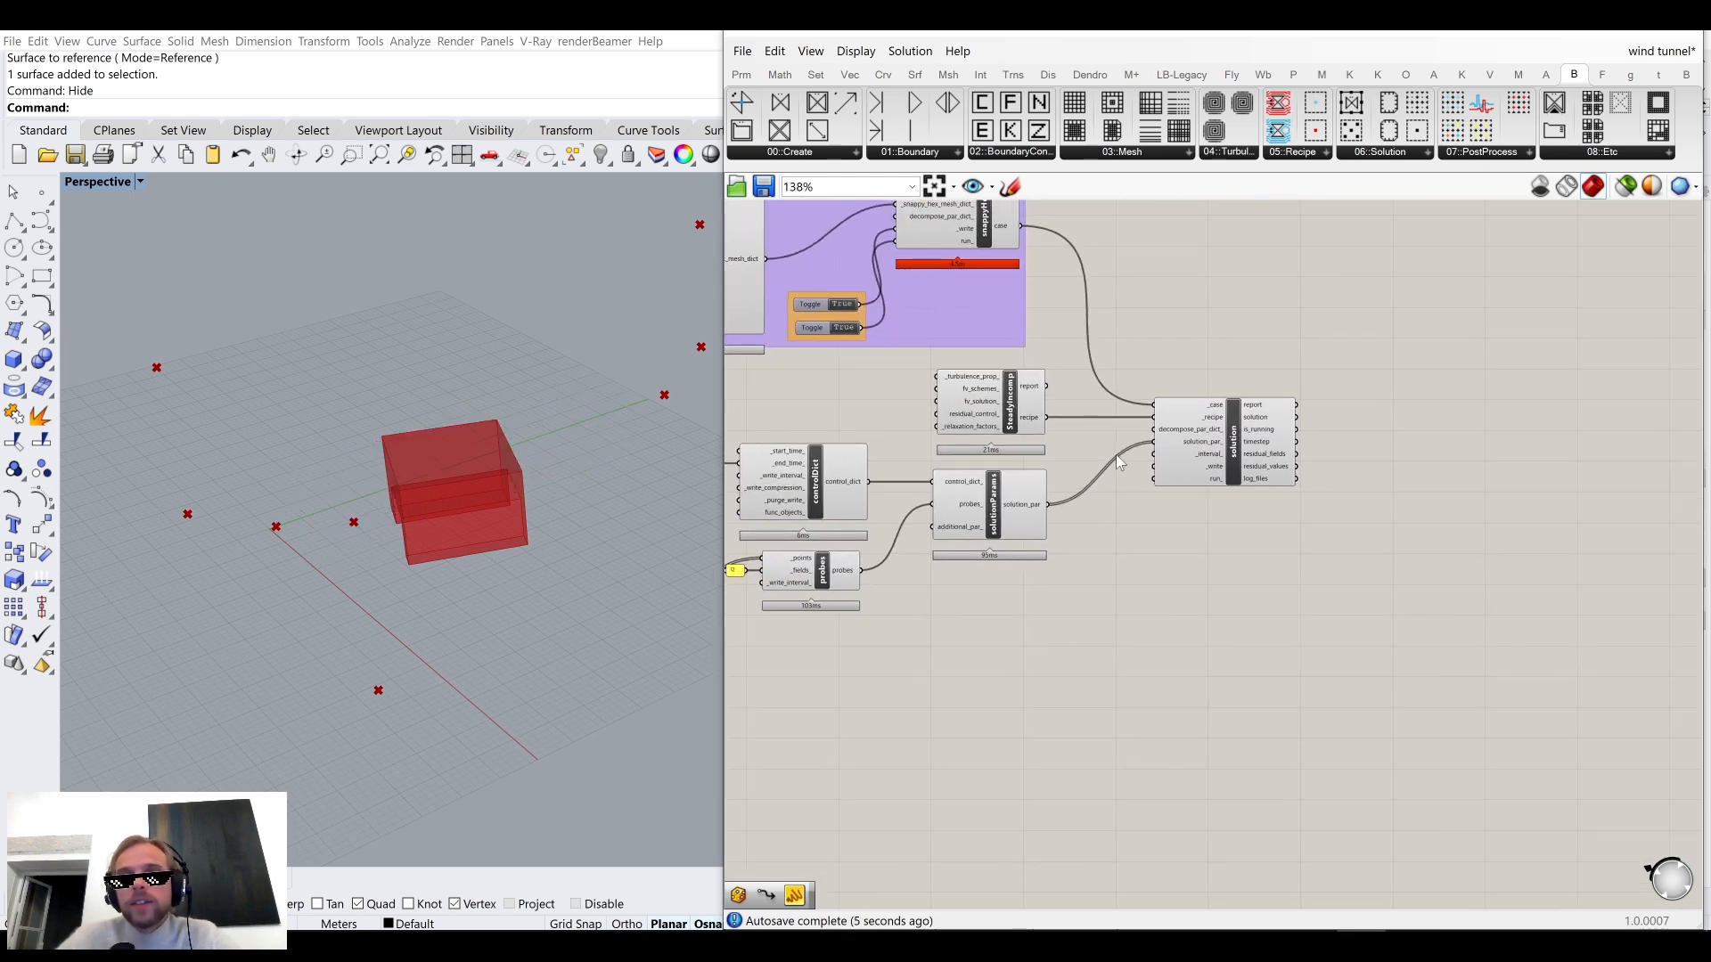
scroll(1252, 429, up, 4)
mouse_move(1151, 477)
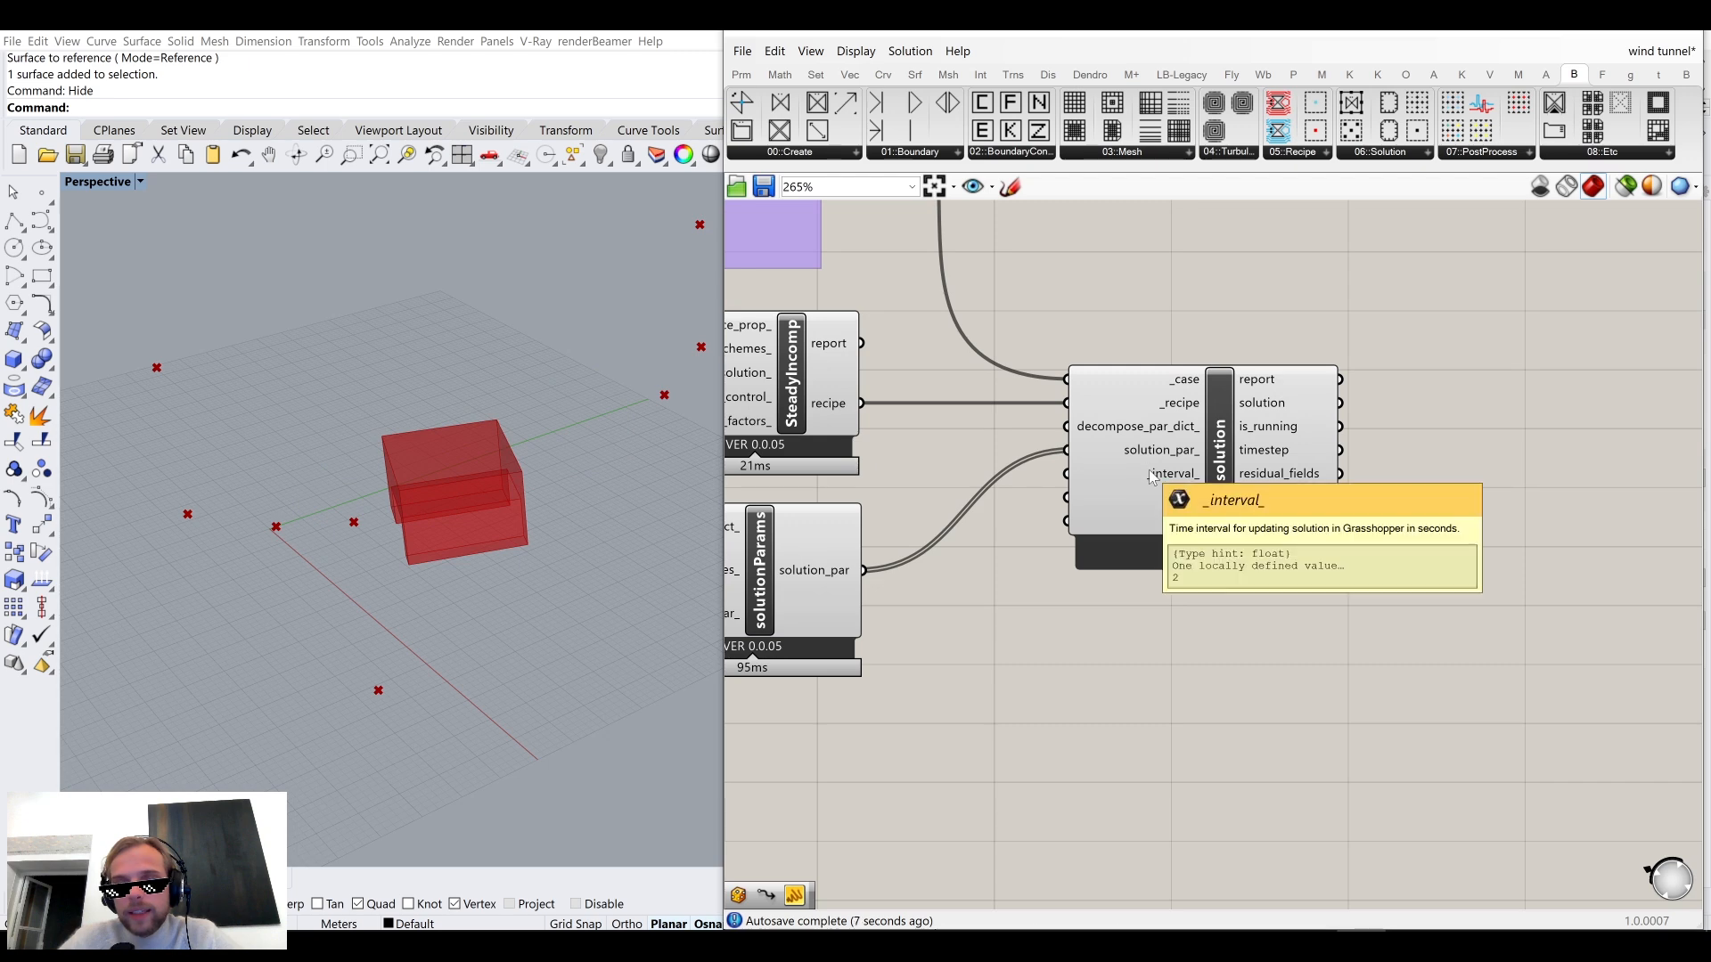
scroll(1151, 477, down, 4)
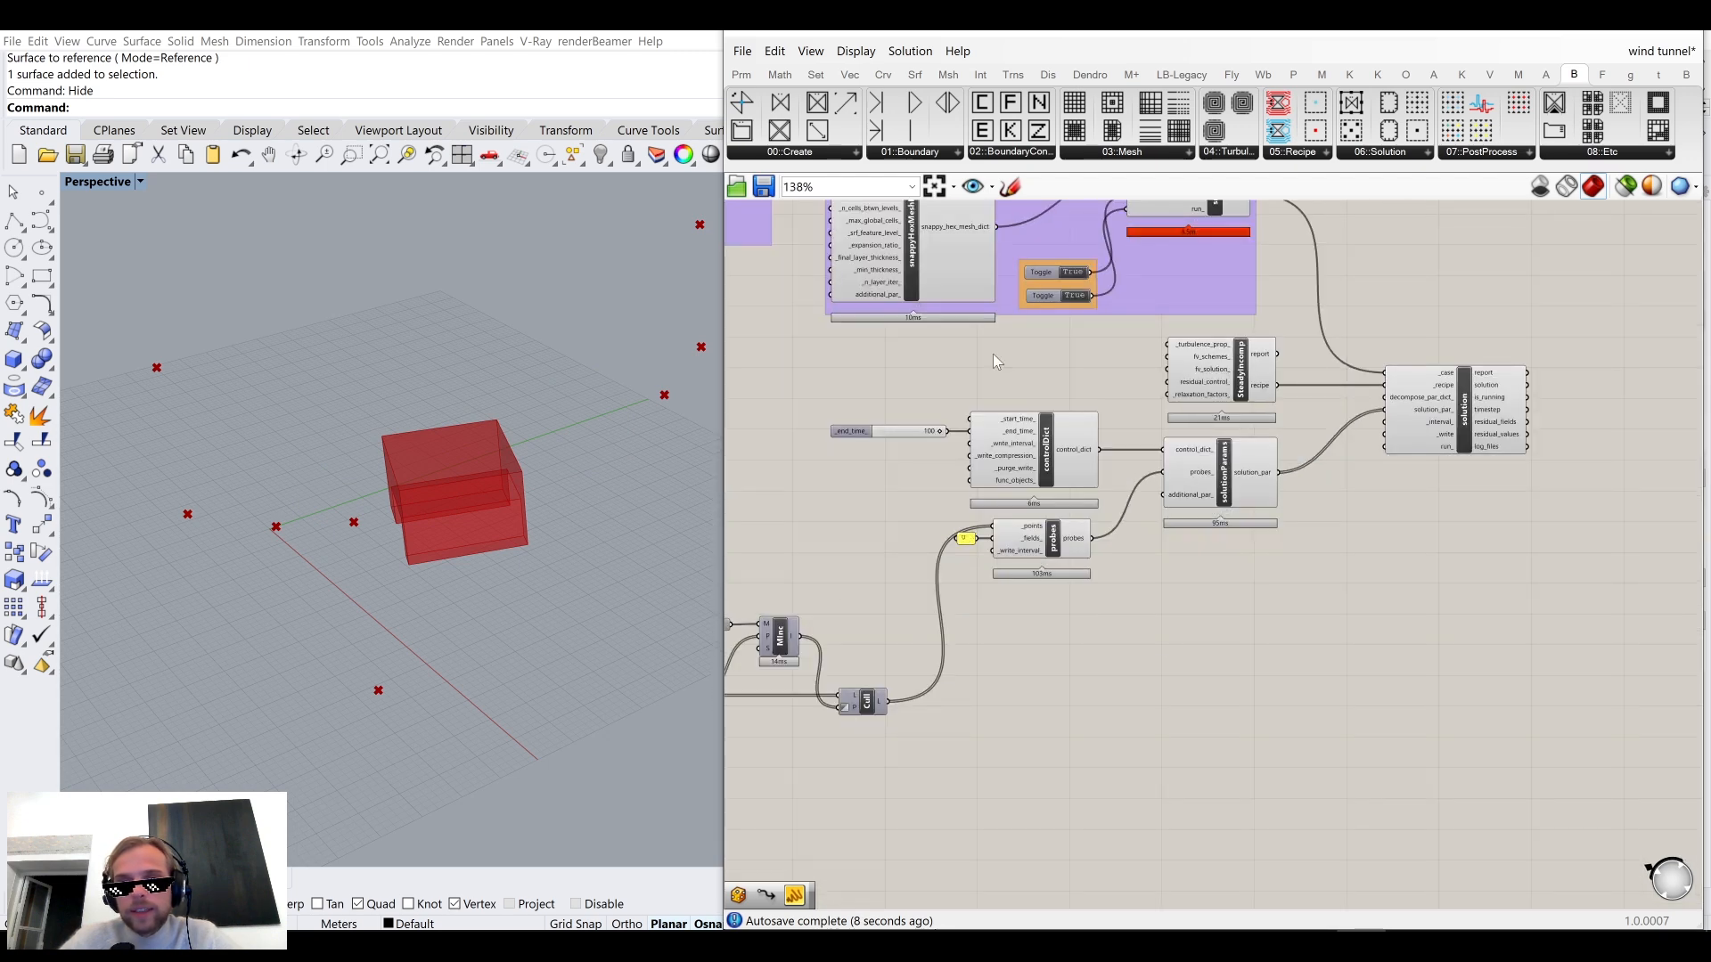
scroll(1146, 461, up, 6)
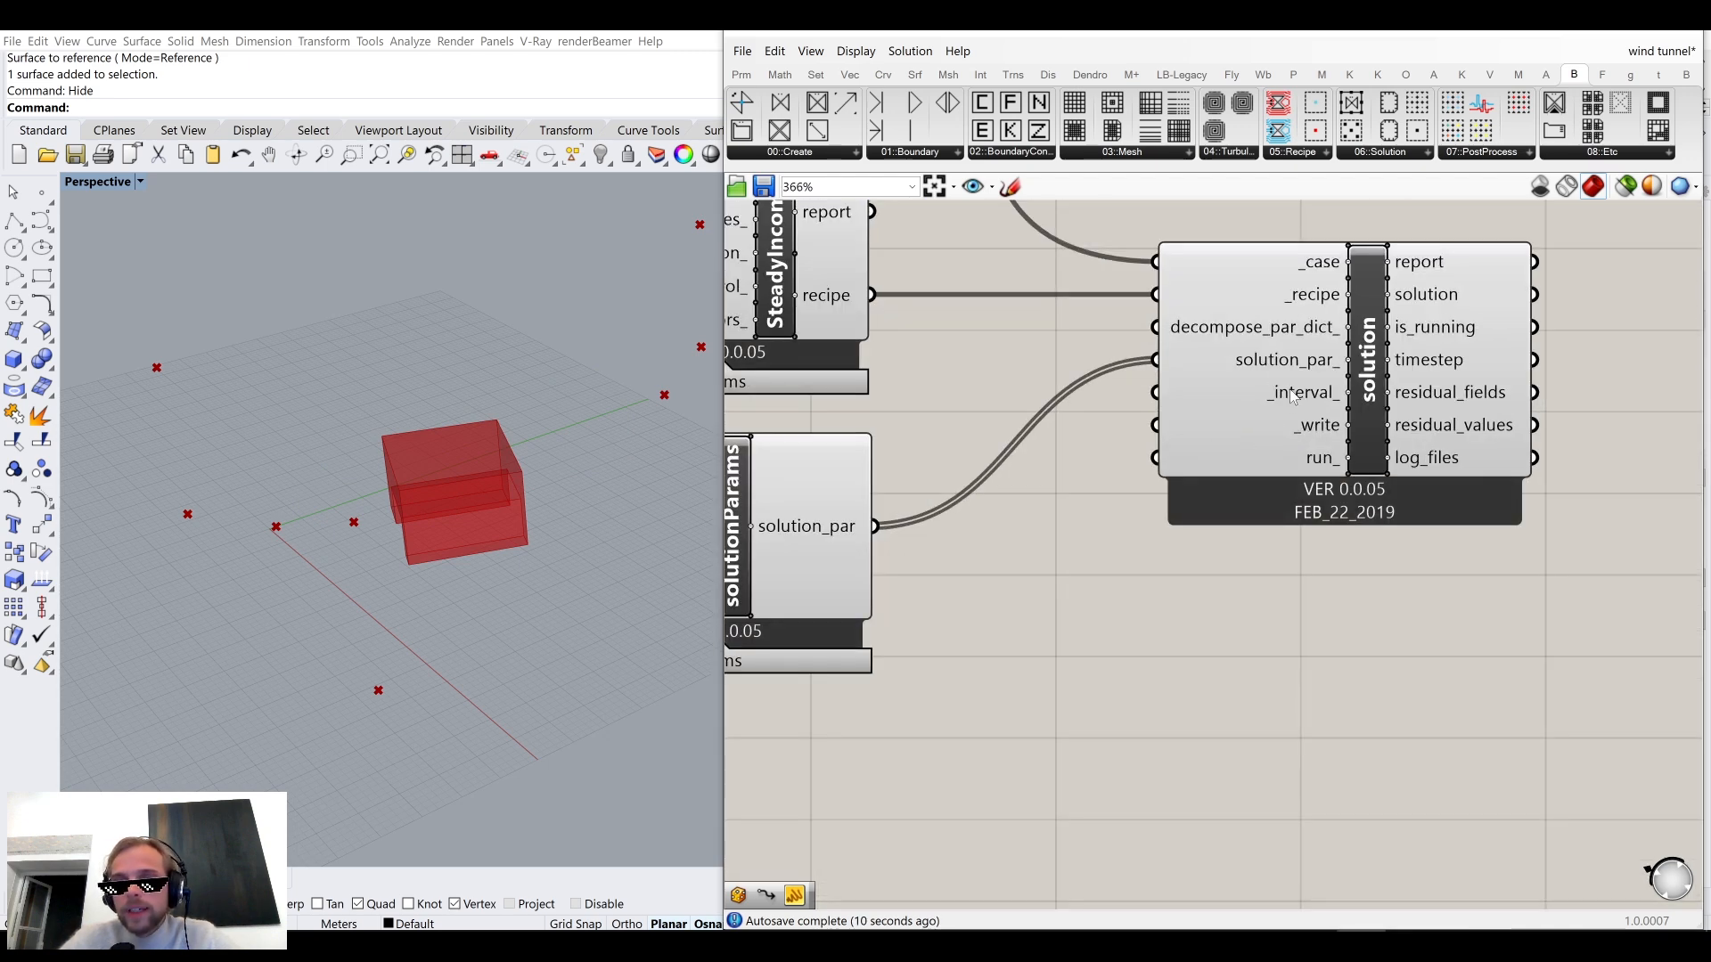
scroll(1276, 403, up, 1)
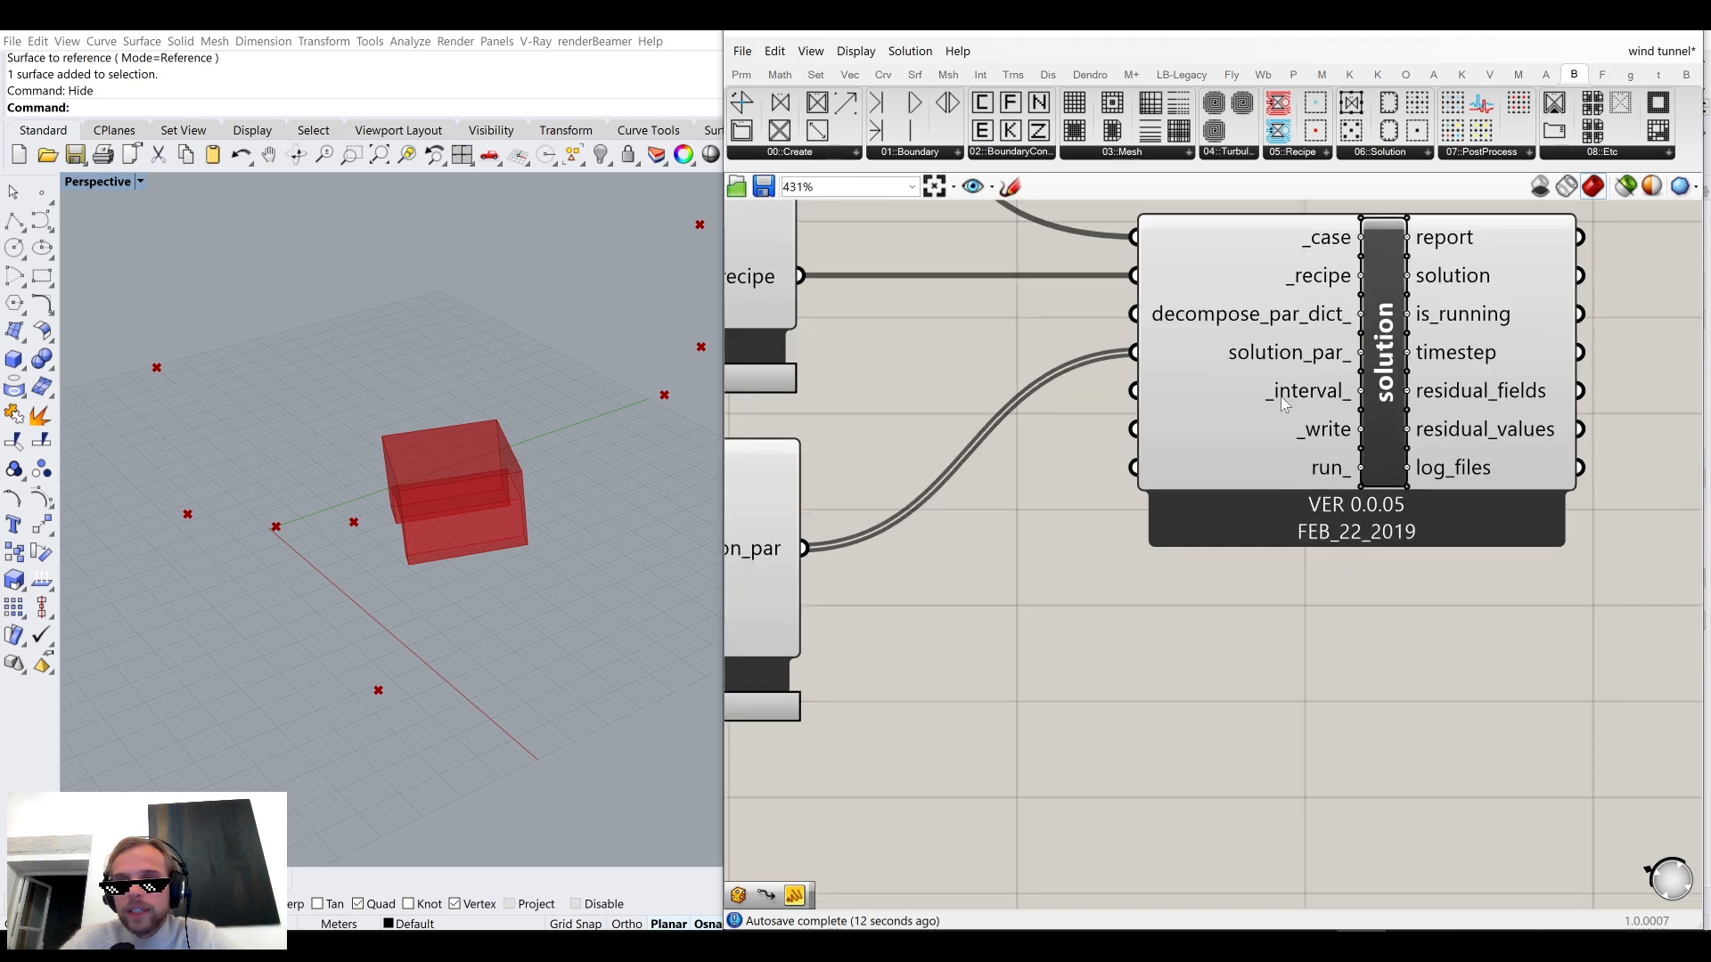
double_click(1169, 702)
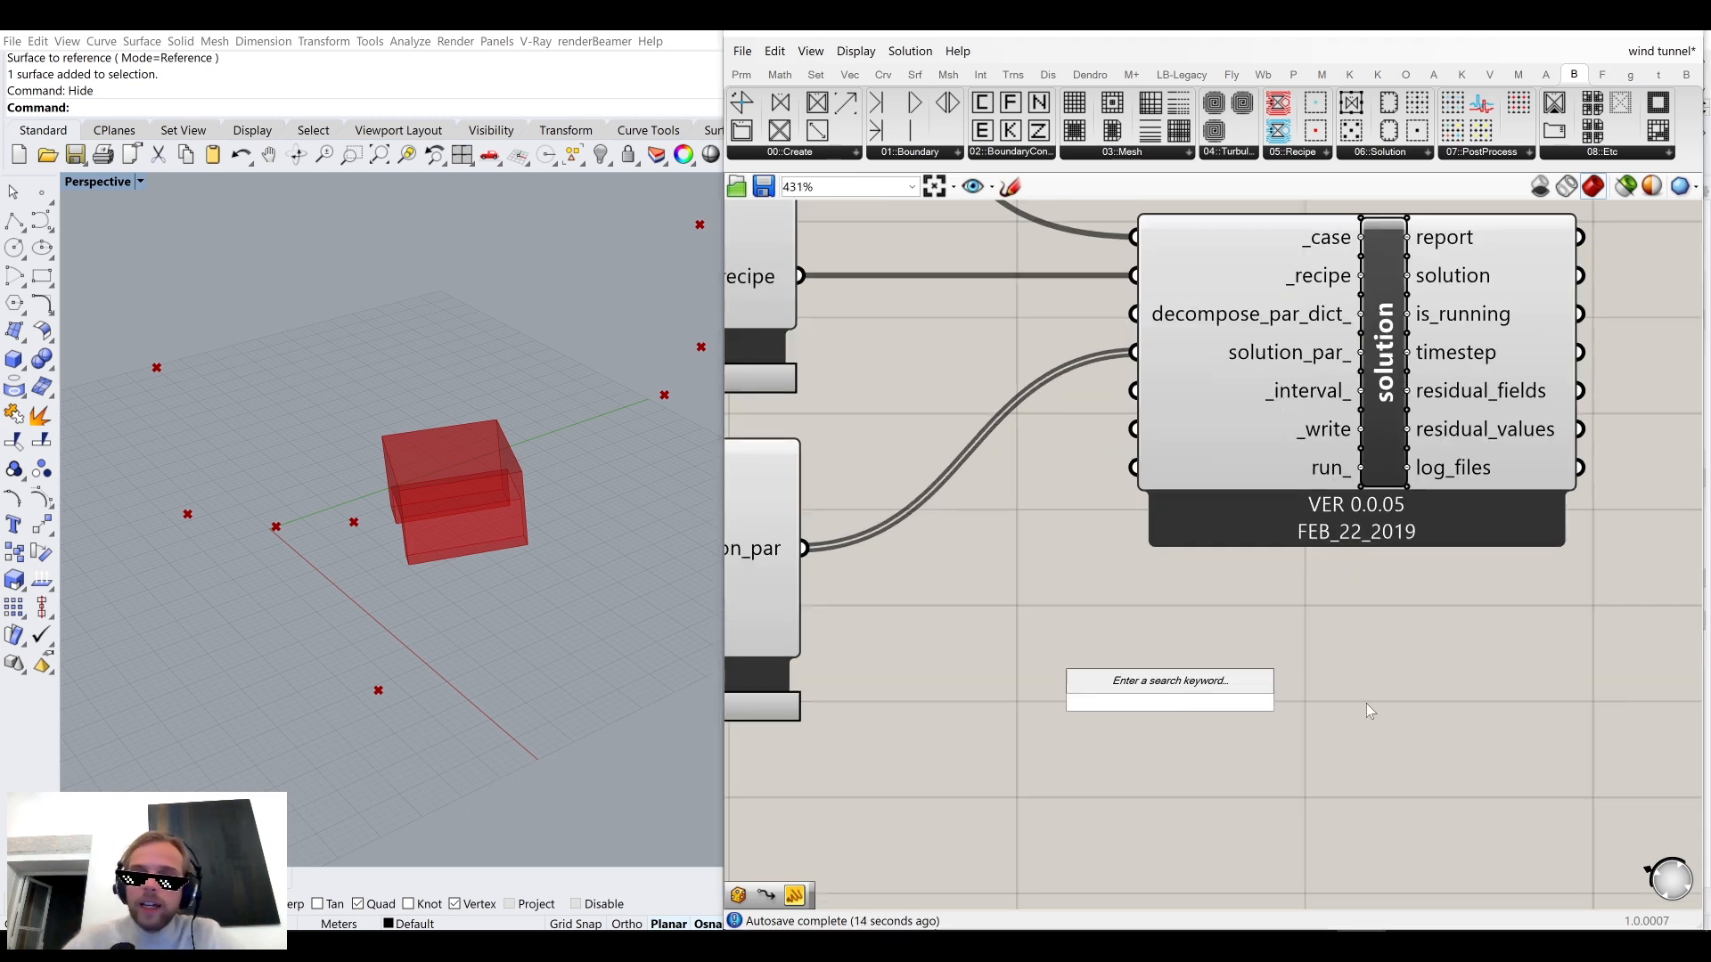
mouse_move(1297, 399)
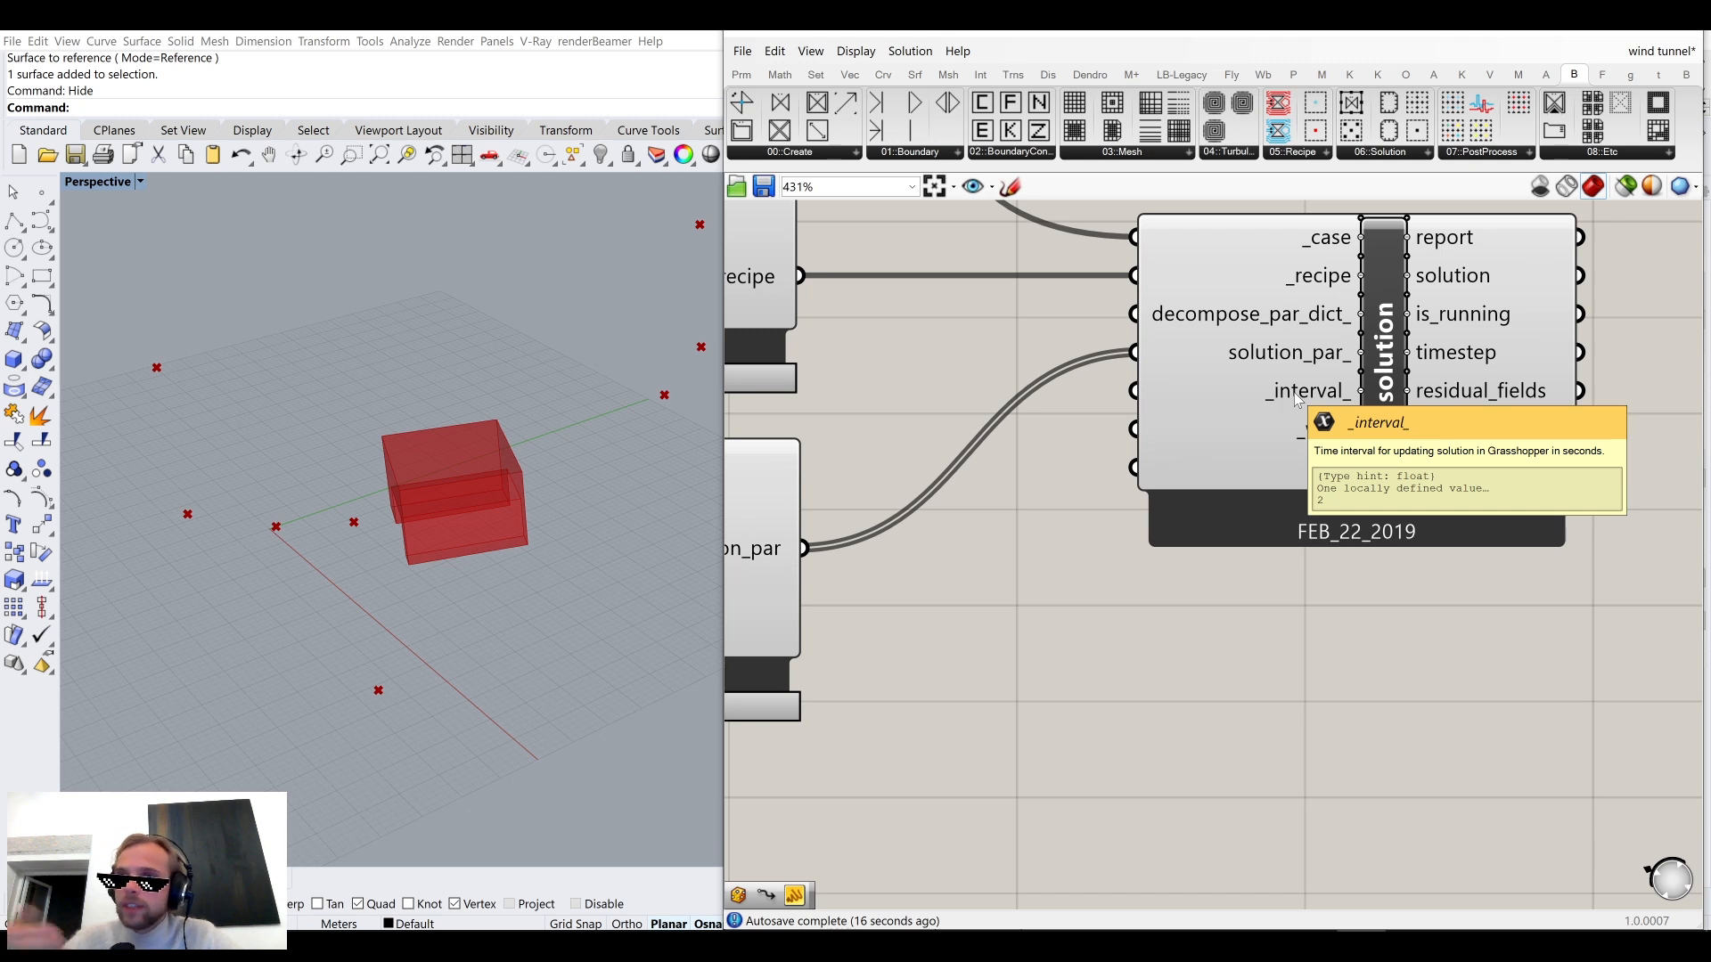
double_click(1130, 675)
text(1)
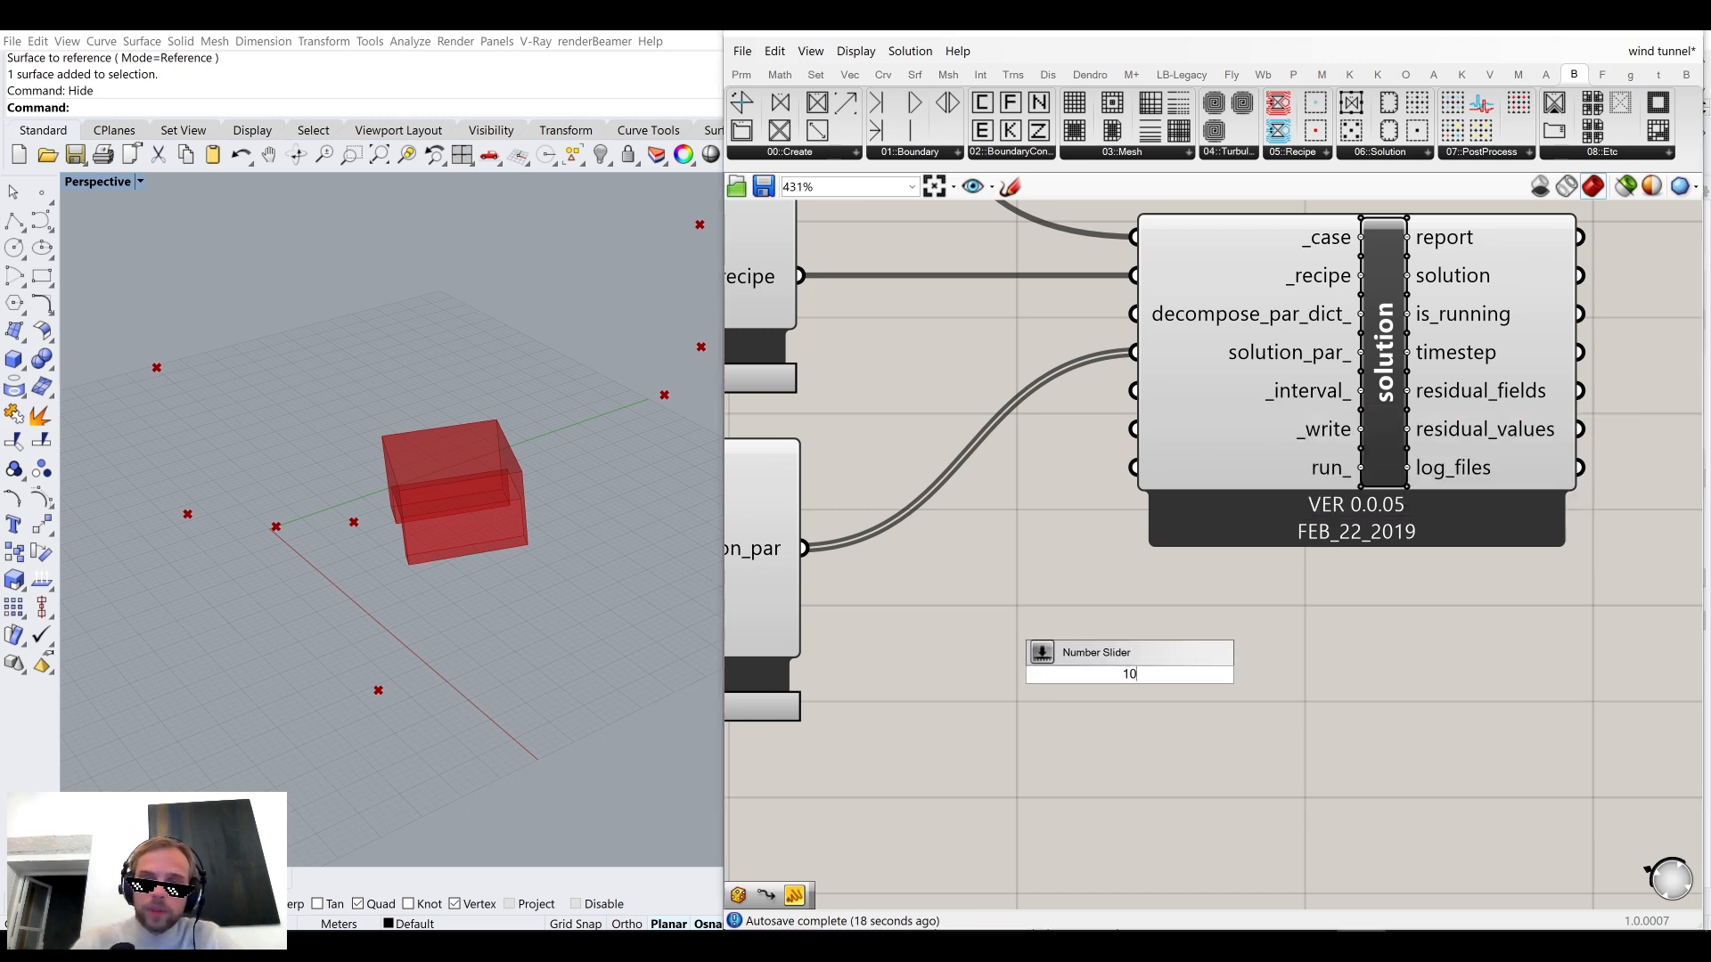
text(0)
key(Return)
drag(1286, 674, 1133, 390)
Nudge the solution component over and place the _interval_ slider directly beside its input.
scroll(1275, 515, down, 3)
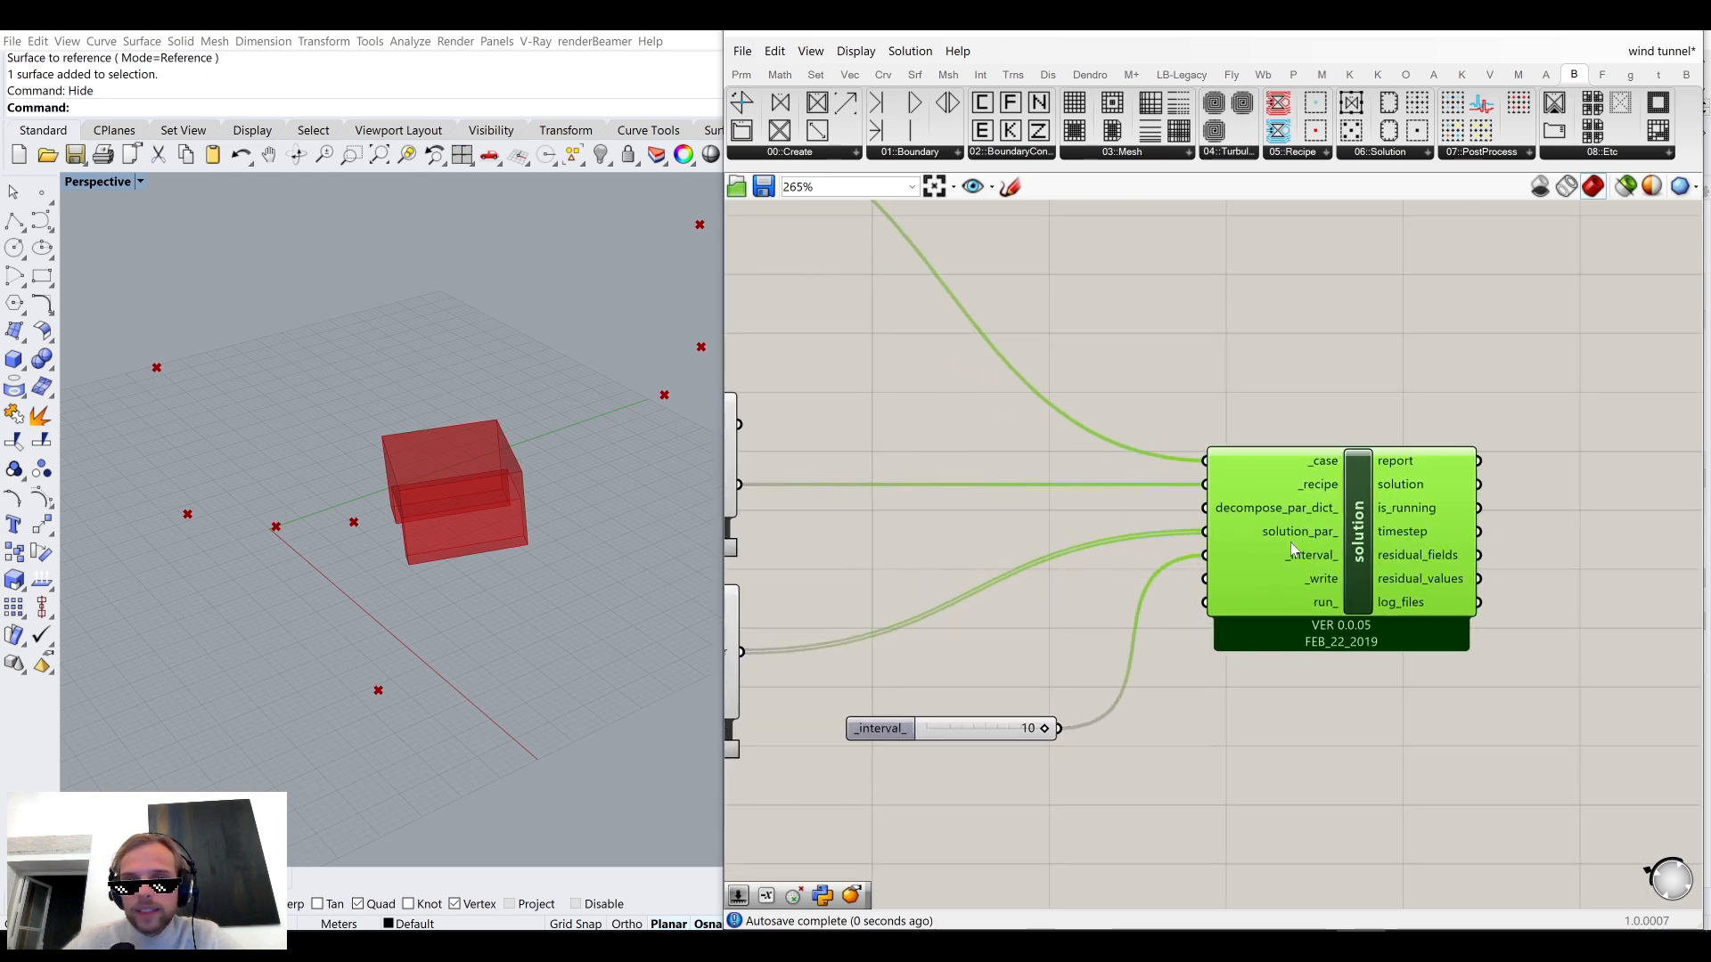
drag(1285, 542, 1304, 542)
click(1074, 545)
drag(989, 723, 1107, 556)
click(1121, 645)
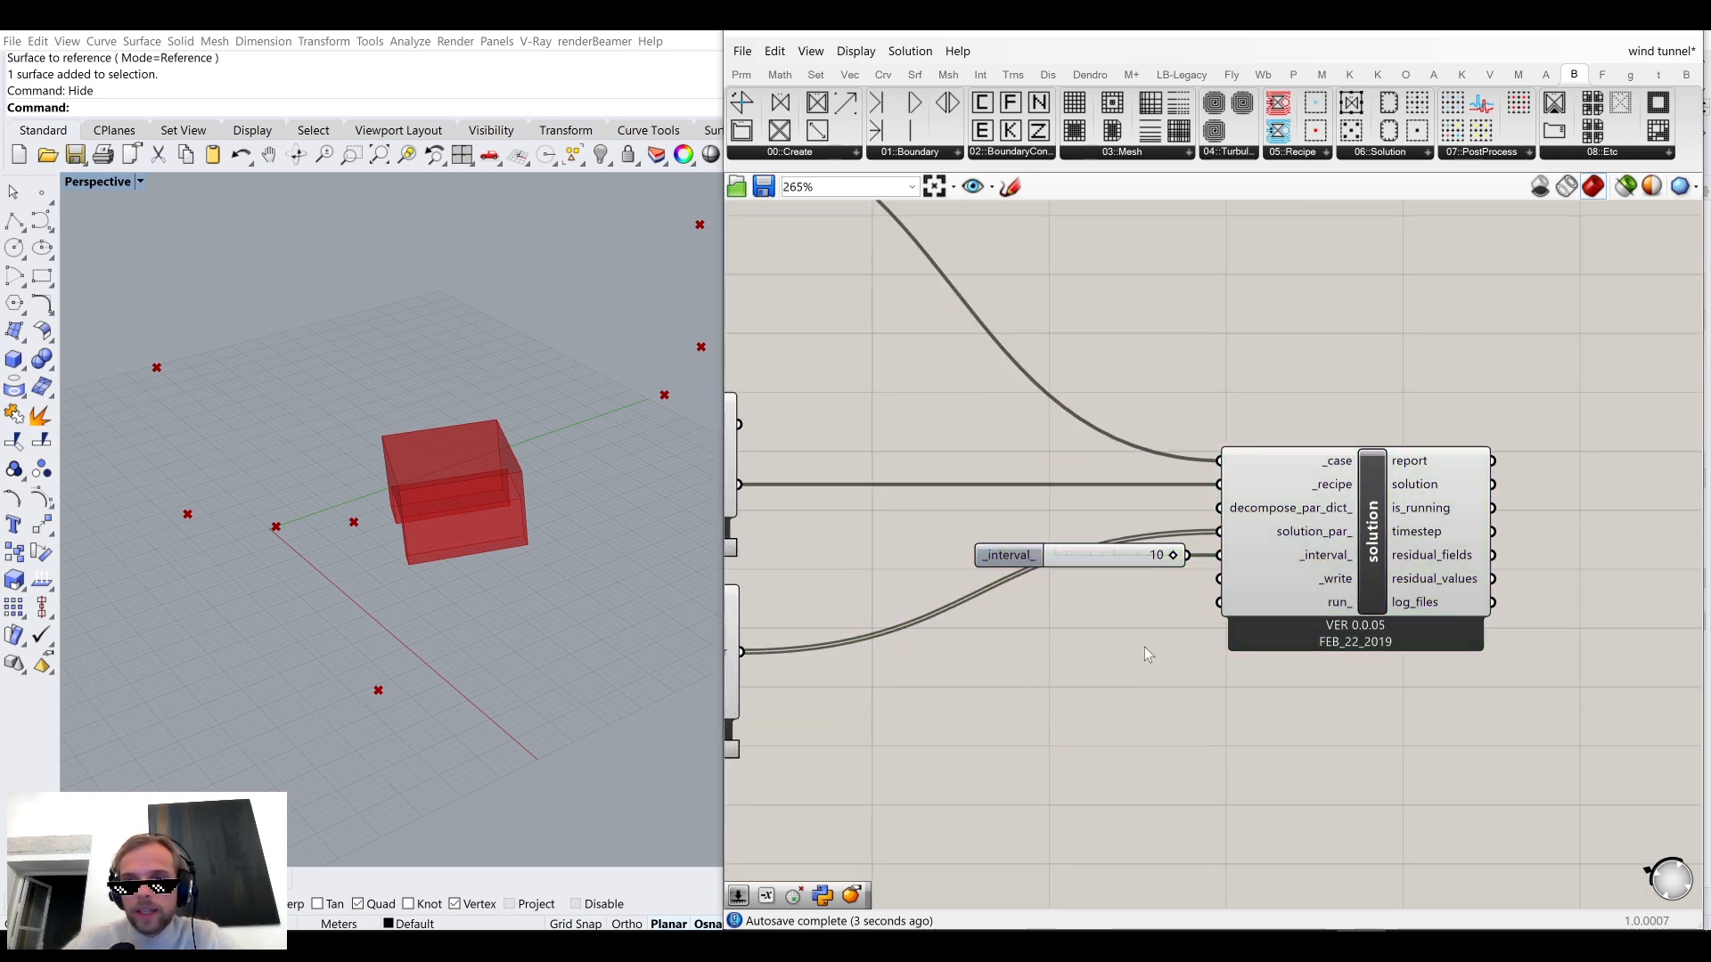
Add two Boolean Toggles set to False and connect them to the solution component's _write and run_ inputs.
double_click(1137, 700)
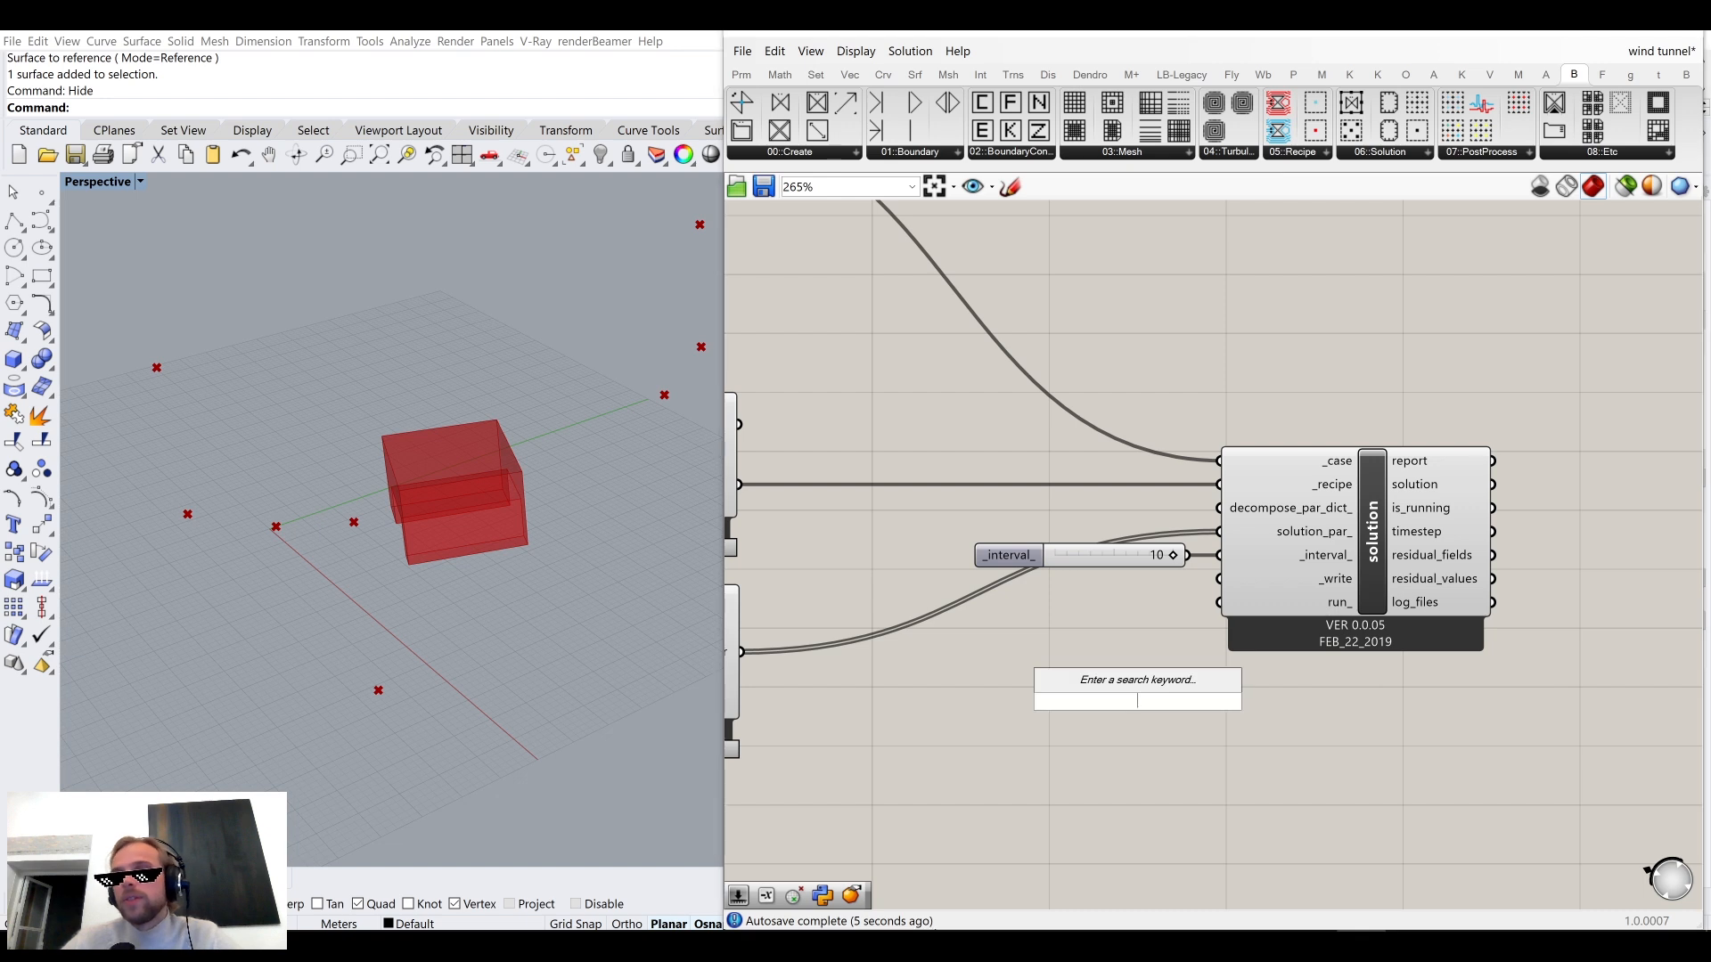
text(to)
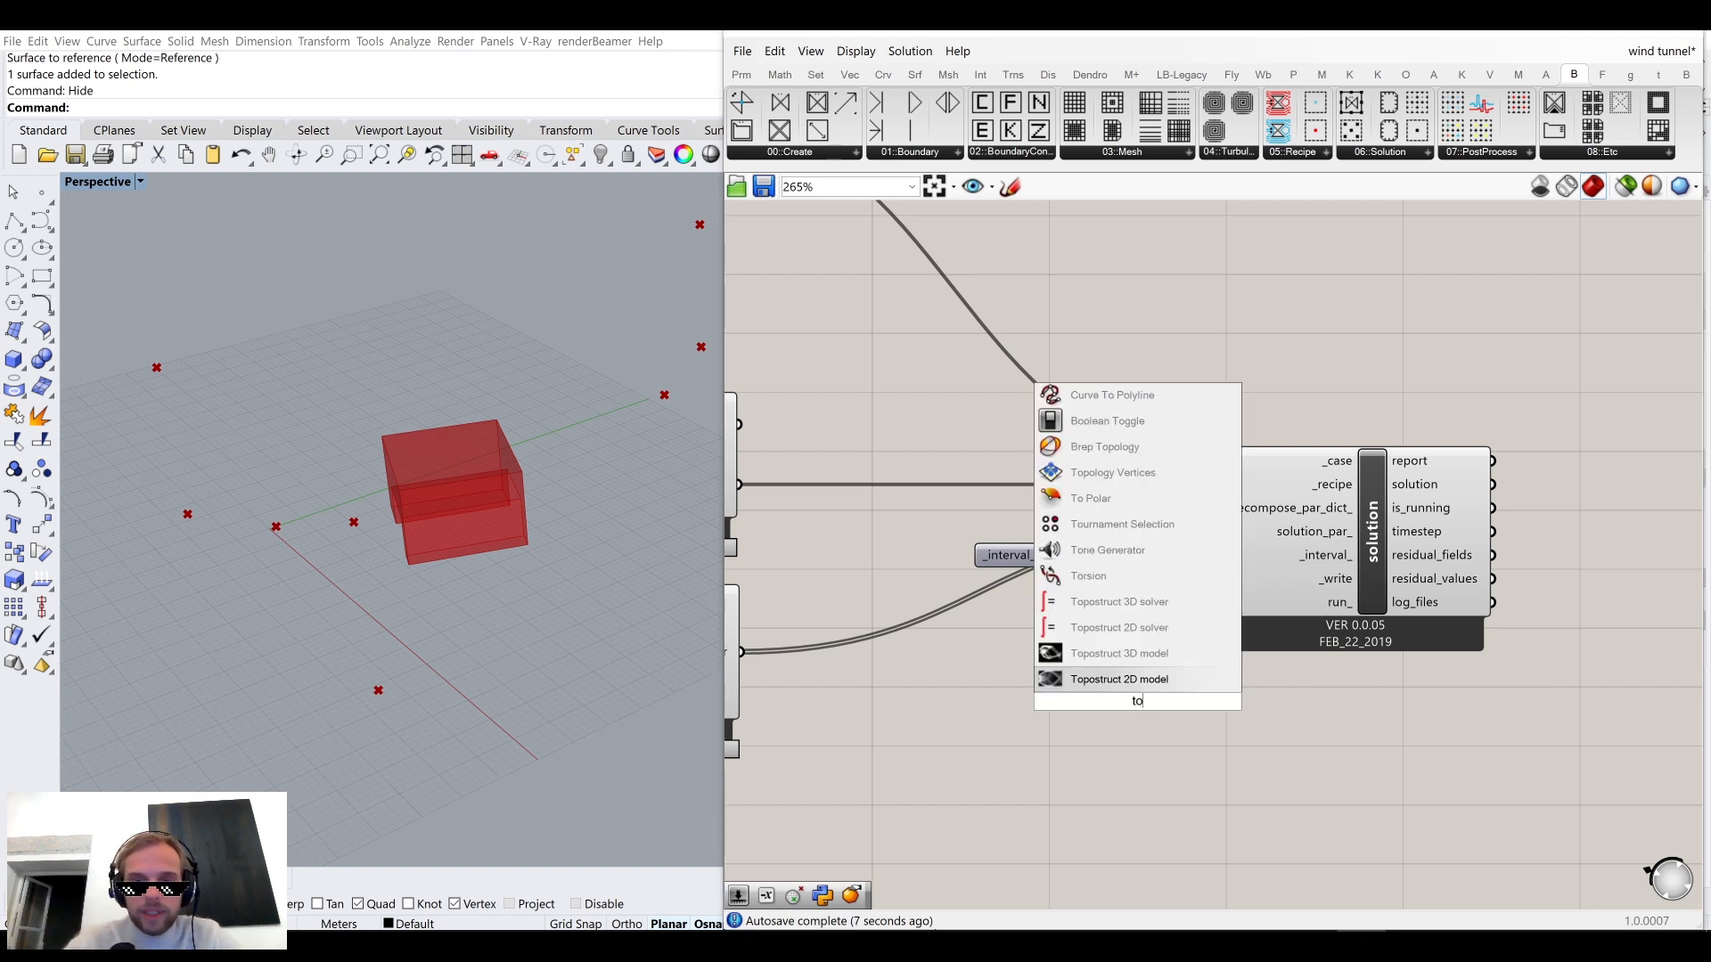
text(ggle)
key(Return)
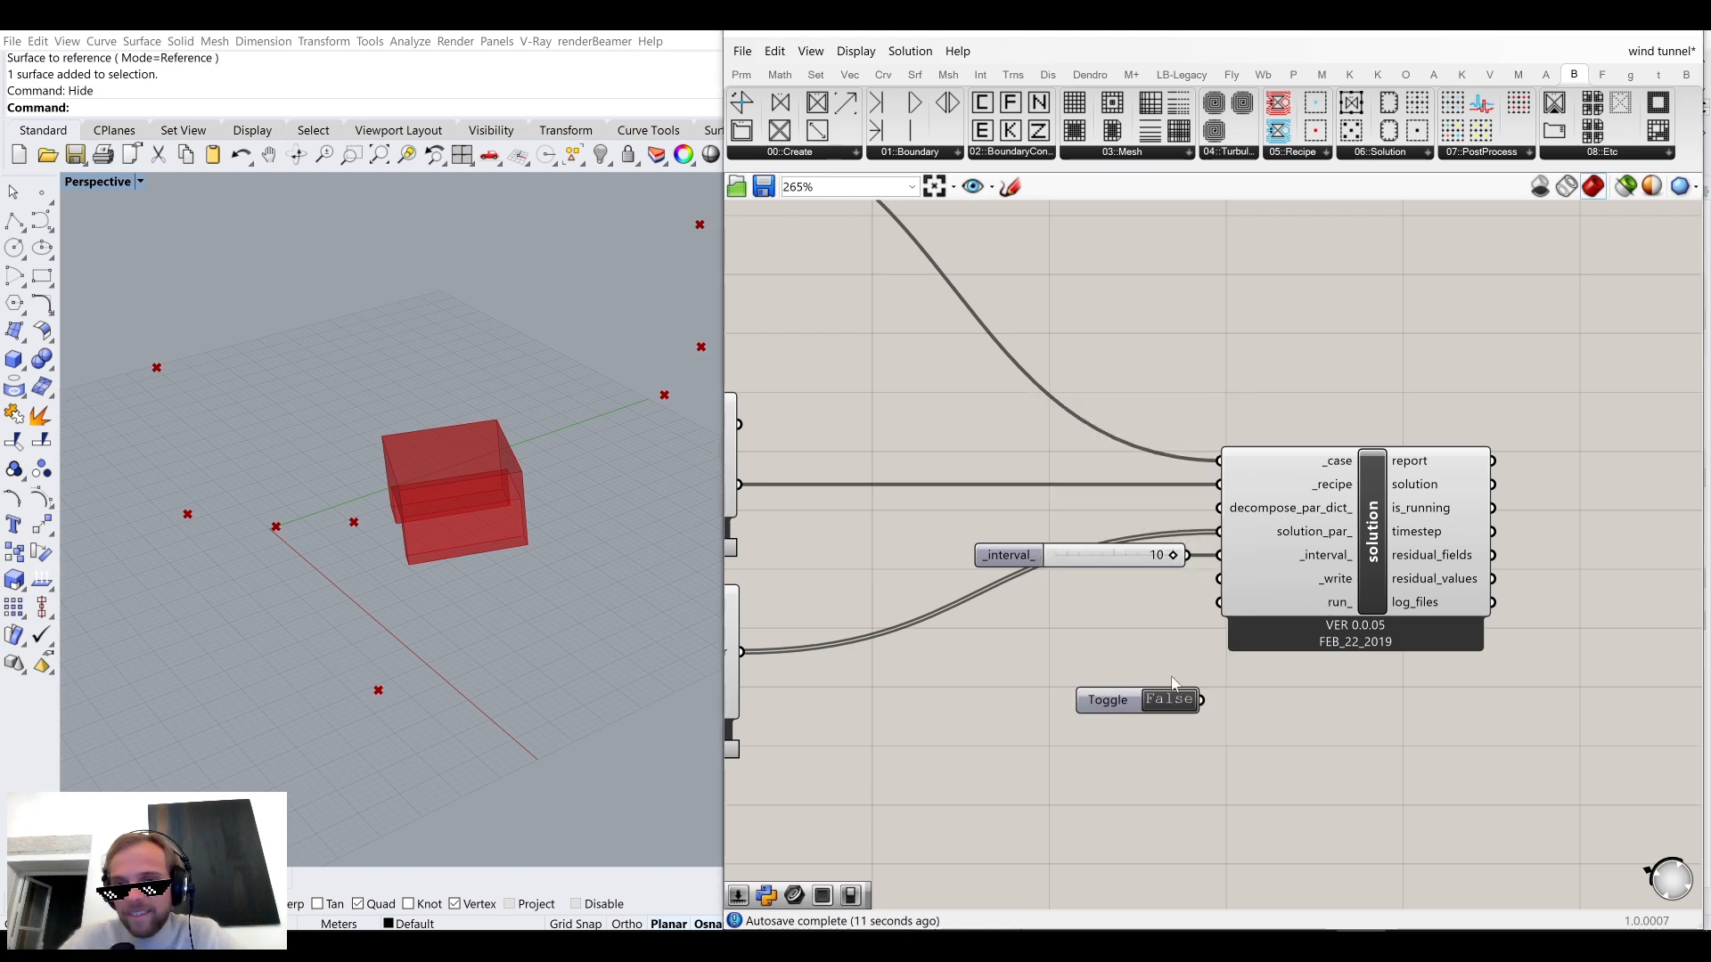
scroll(1191, 681, up, 2)
drag(1205, 709, 1230, 540)
drag(1093, 705, 1230, 572)
key(ctrl+c)
key(ctrl+v)
click(1290, 675)
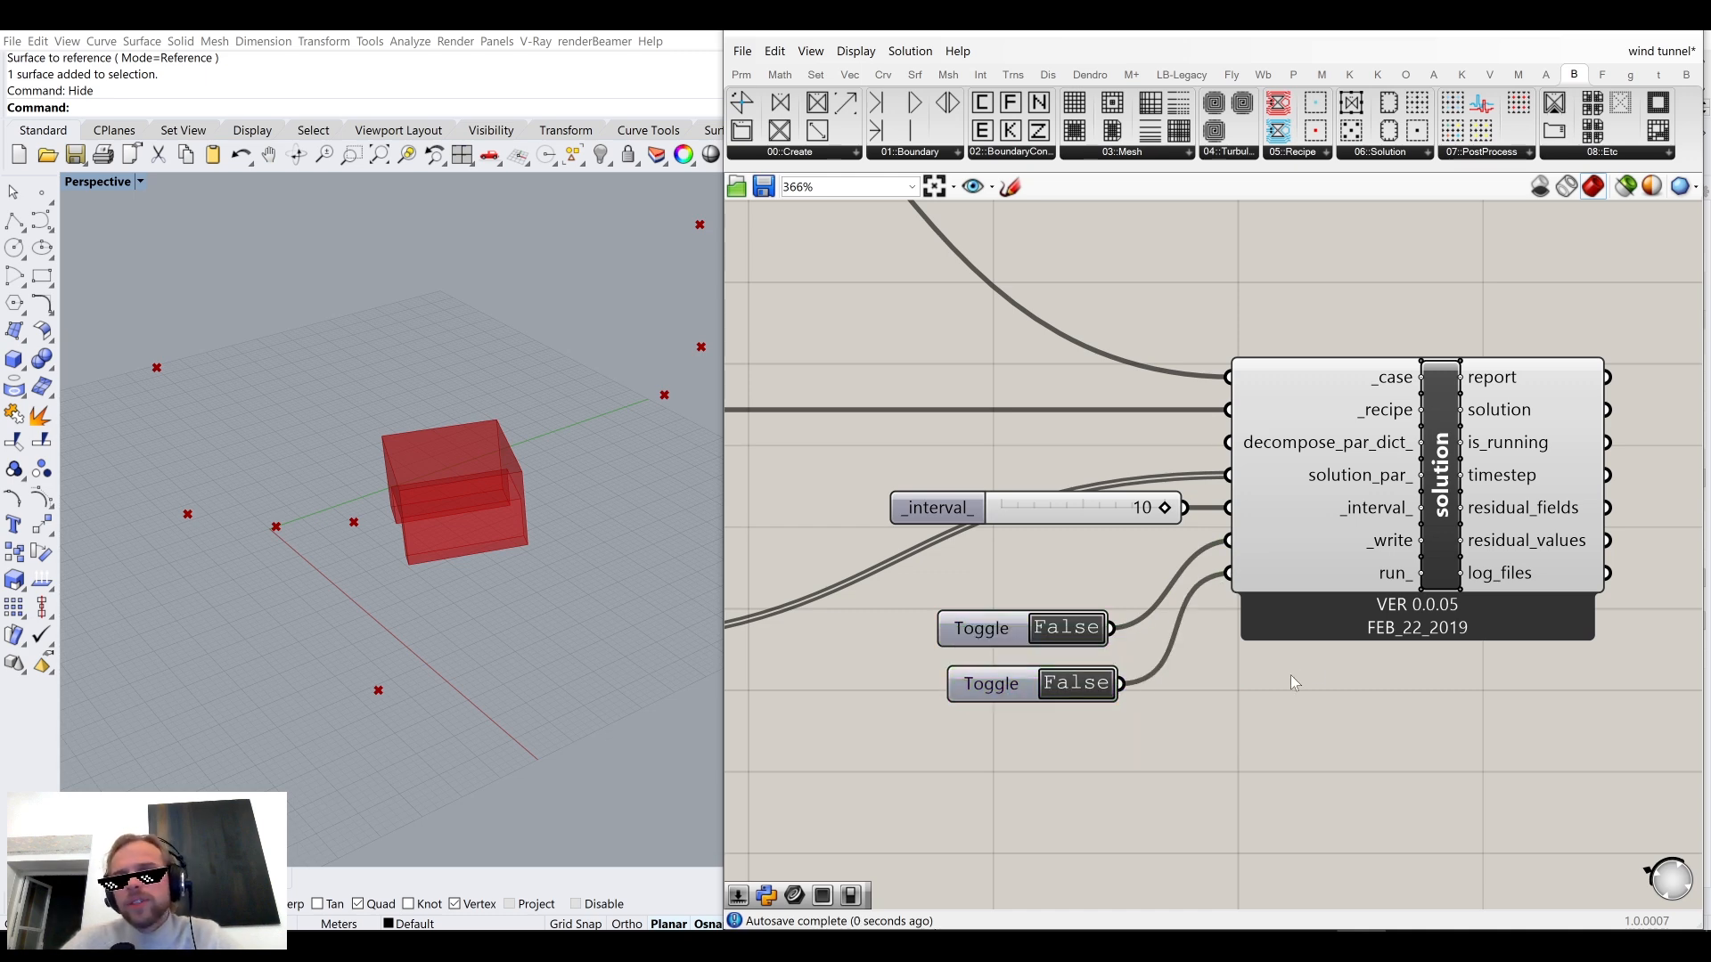
Set the toggle on the solution component's _write input to True and line up both toggles.
scroll(1248, 684, down, 2)
scroll(1387, 601, up, 3)
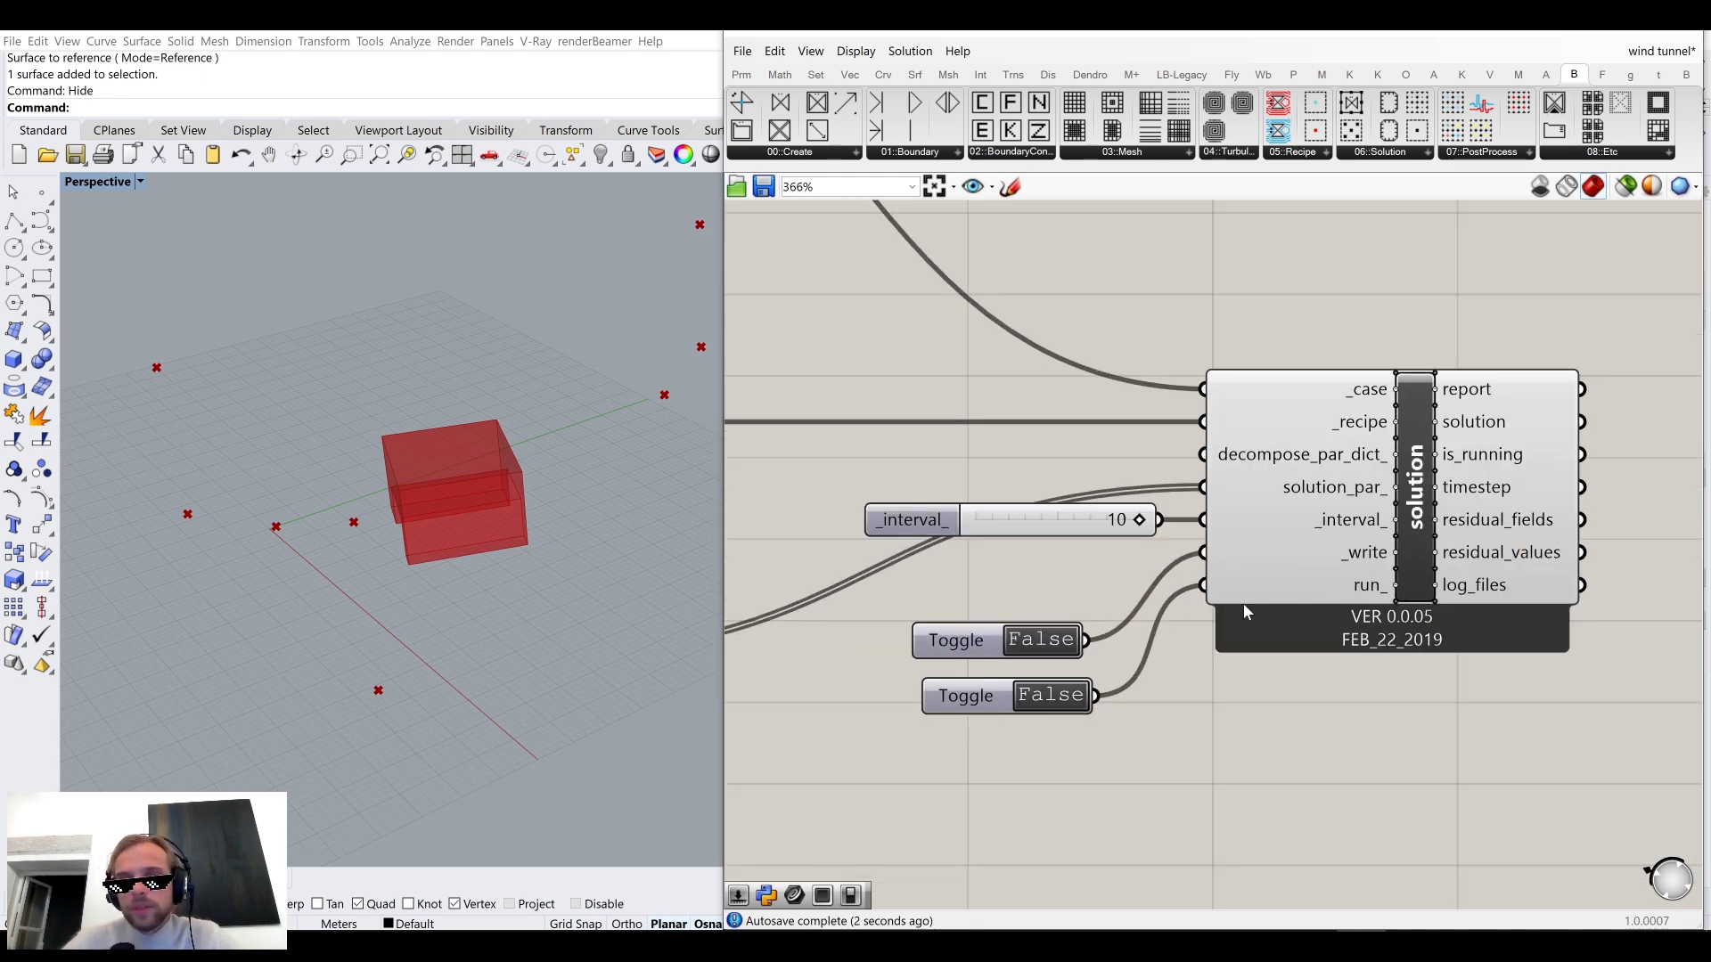
right_drag(691, 666, 998, 637)
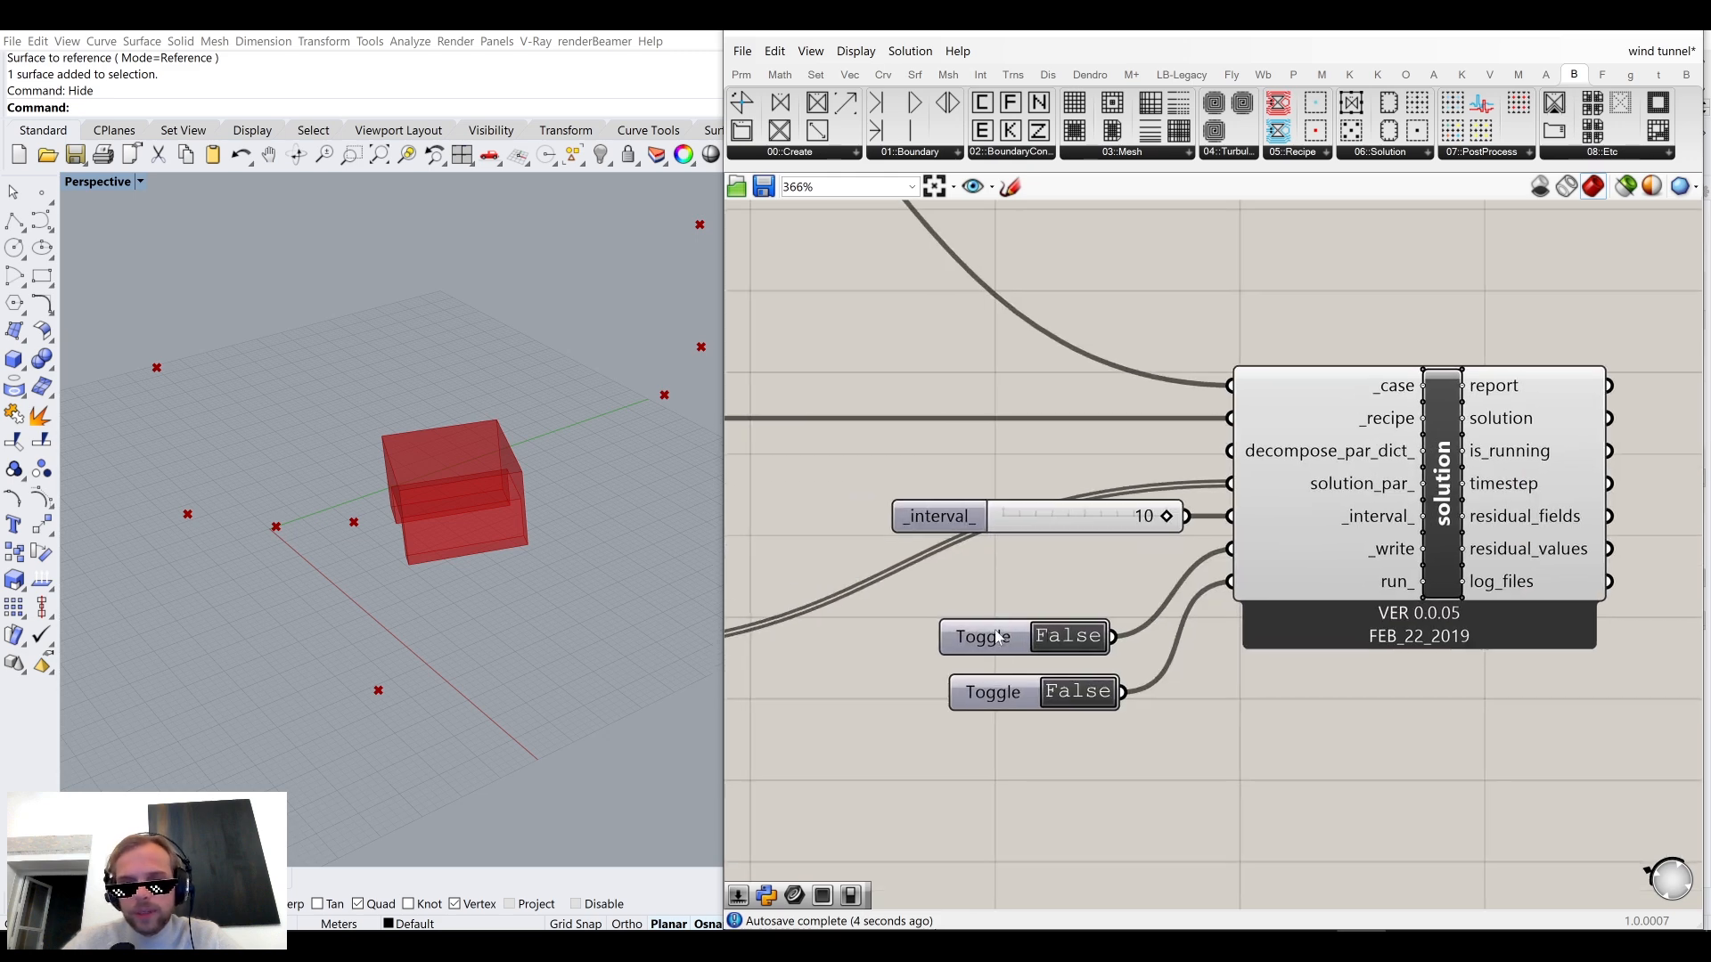
click(1069, 636)
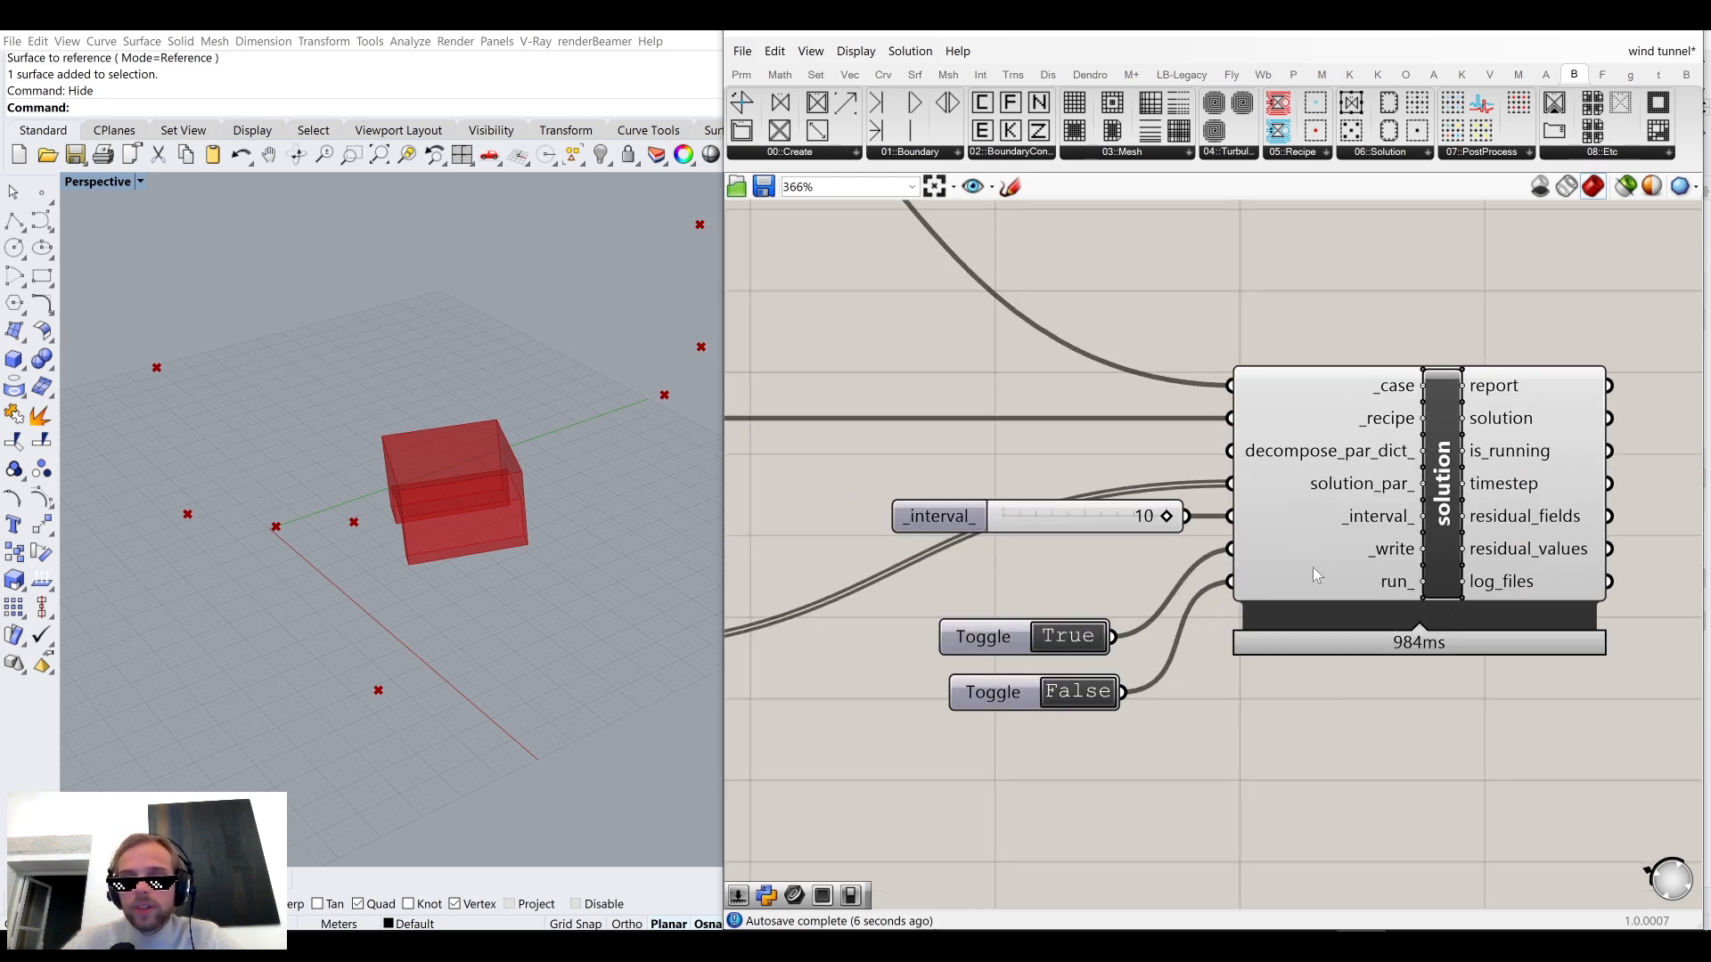
drag(1010, 652, 1023, 632)
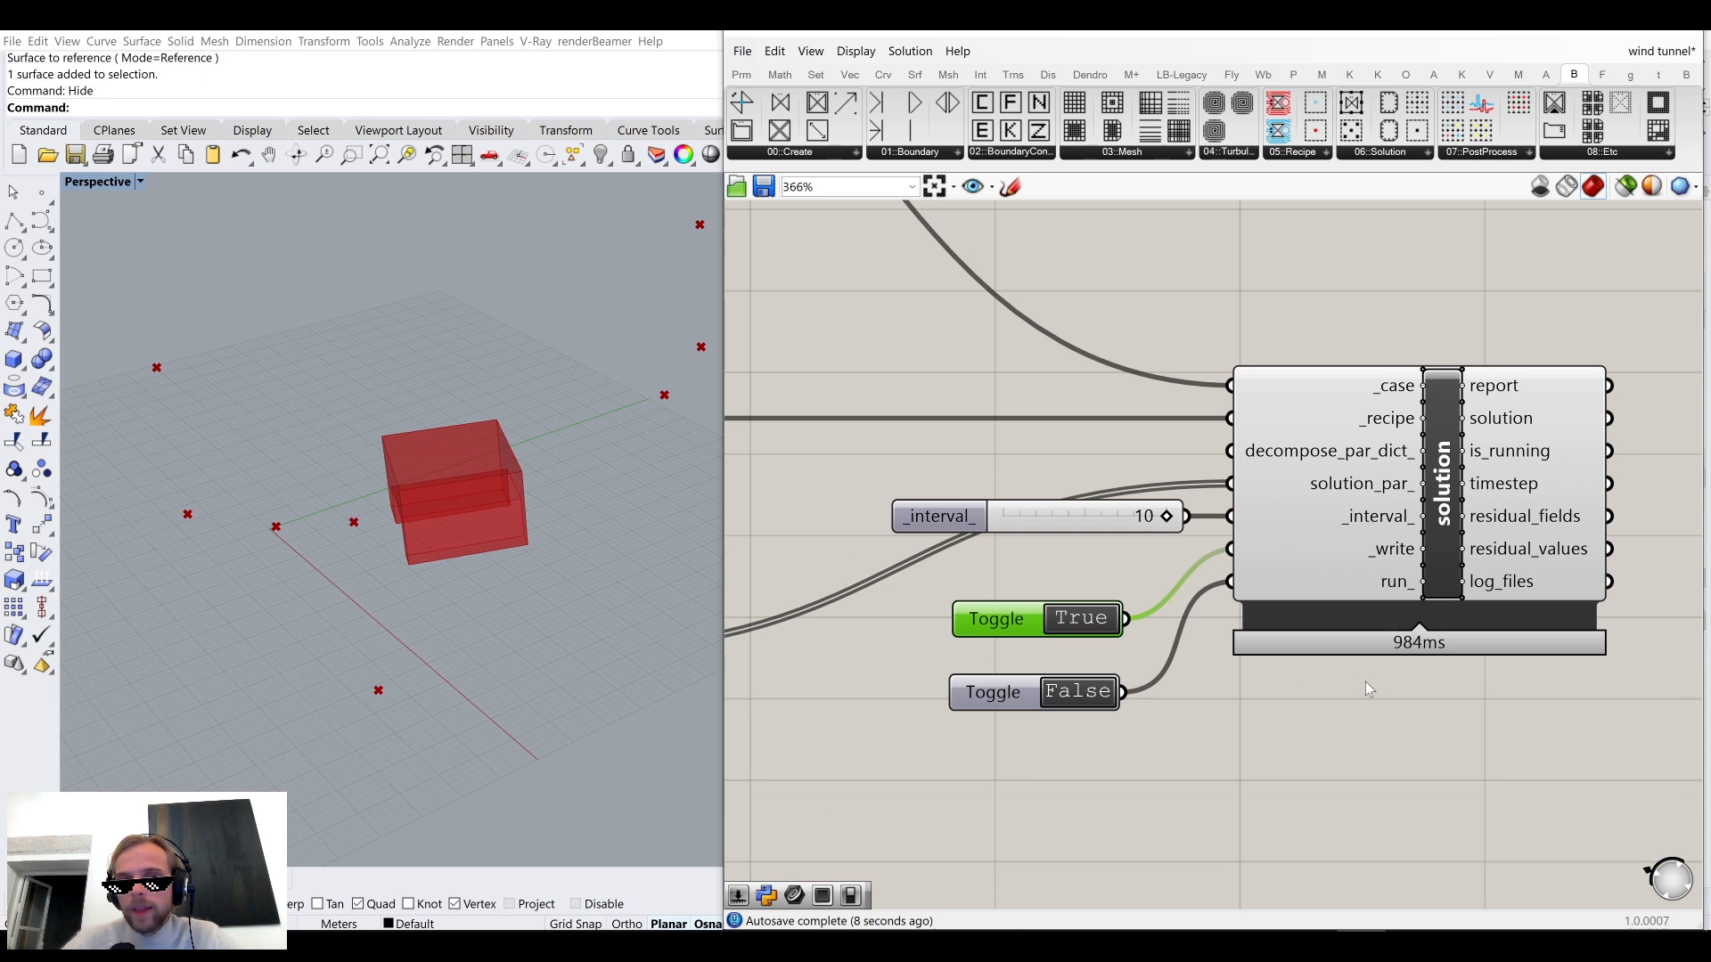
scroll(1355, 677, down, 2)
right_drag(1290, 621, 1041, 673)
click(873, 728)
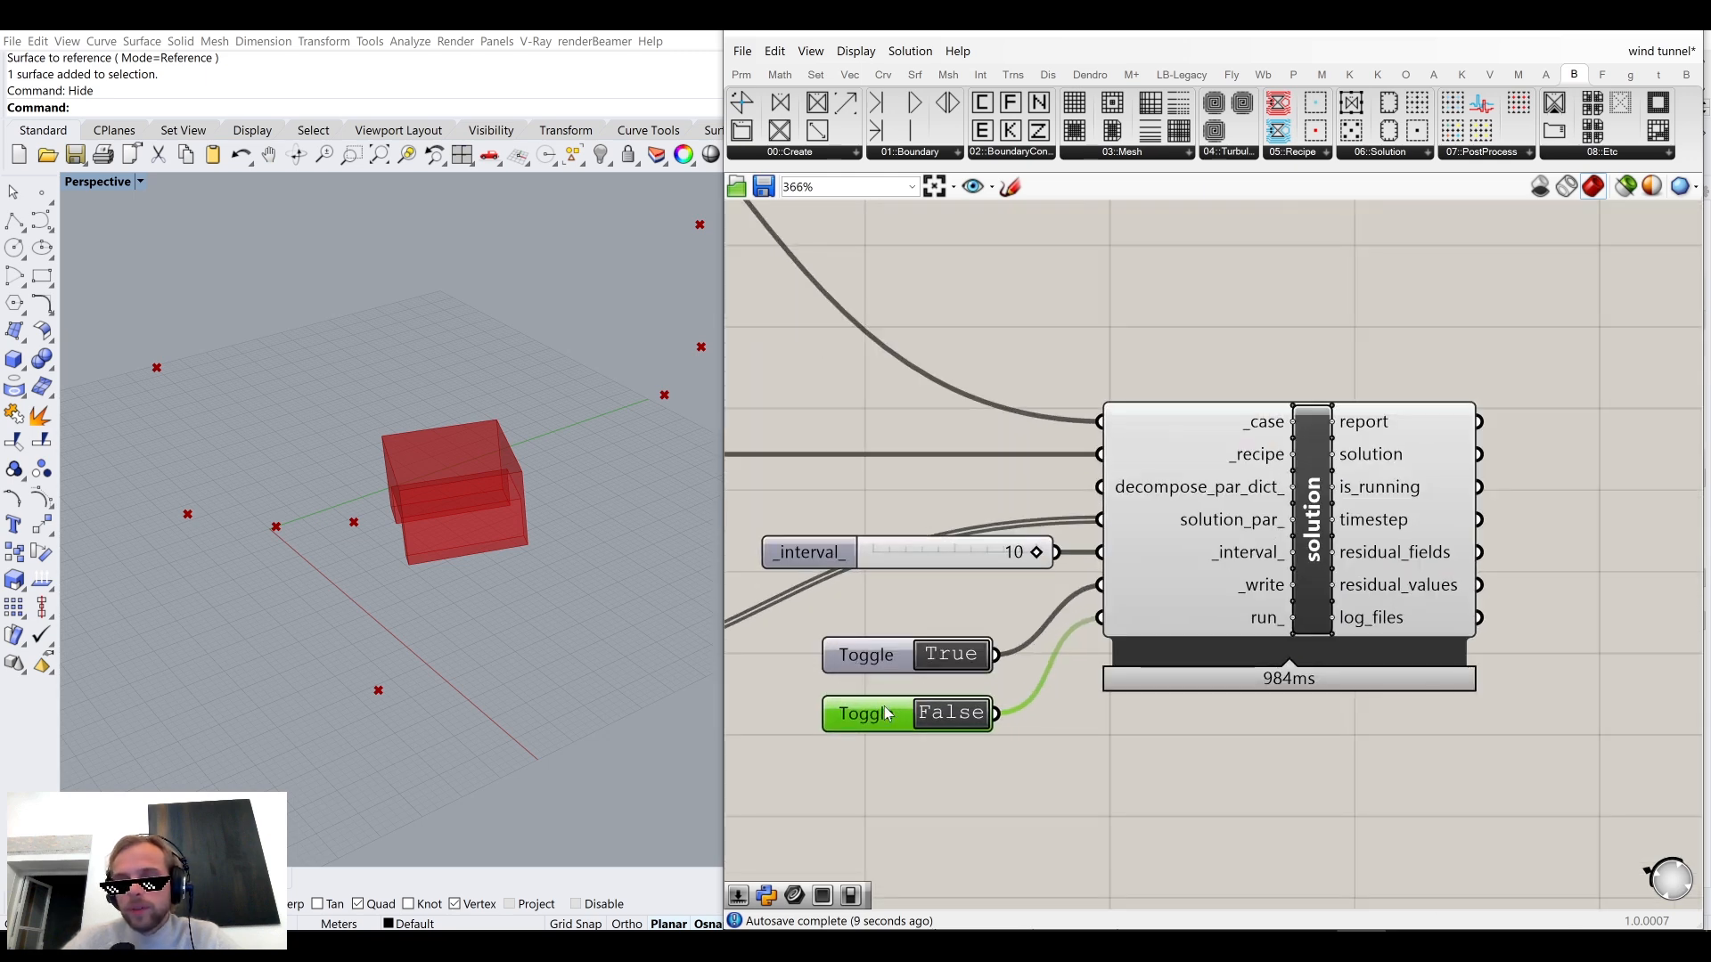
Place a Butterfly Load Probes Value component after the solution component and connect the solution output to its _solution input.
scroll(1533, 600, up, 2)
right_drag(1190, 605, 1182, 608)
scroll(506, 458, down, 5)
right_drag(568, 441, 416, 516)
right_drag(1374, 561, 1215, 438)
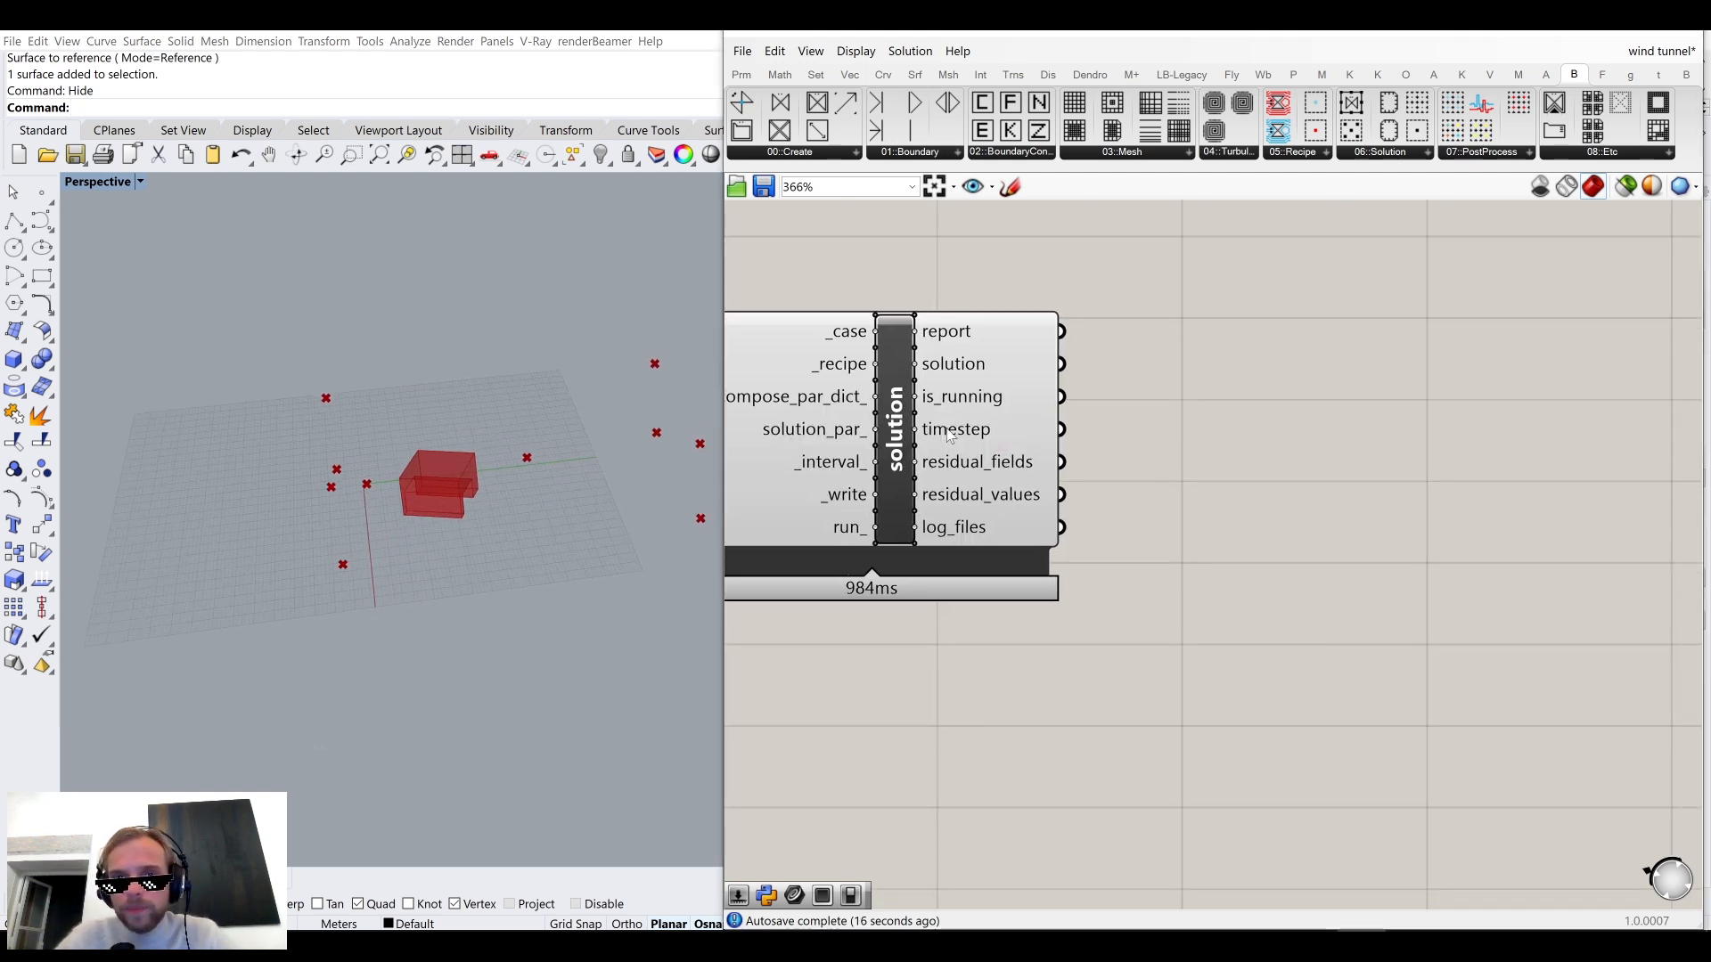
mouse_move(950, 435)
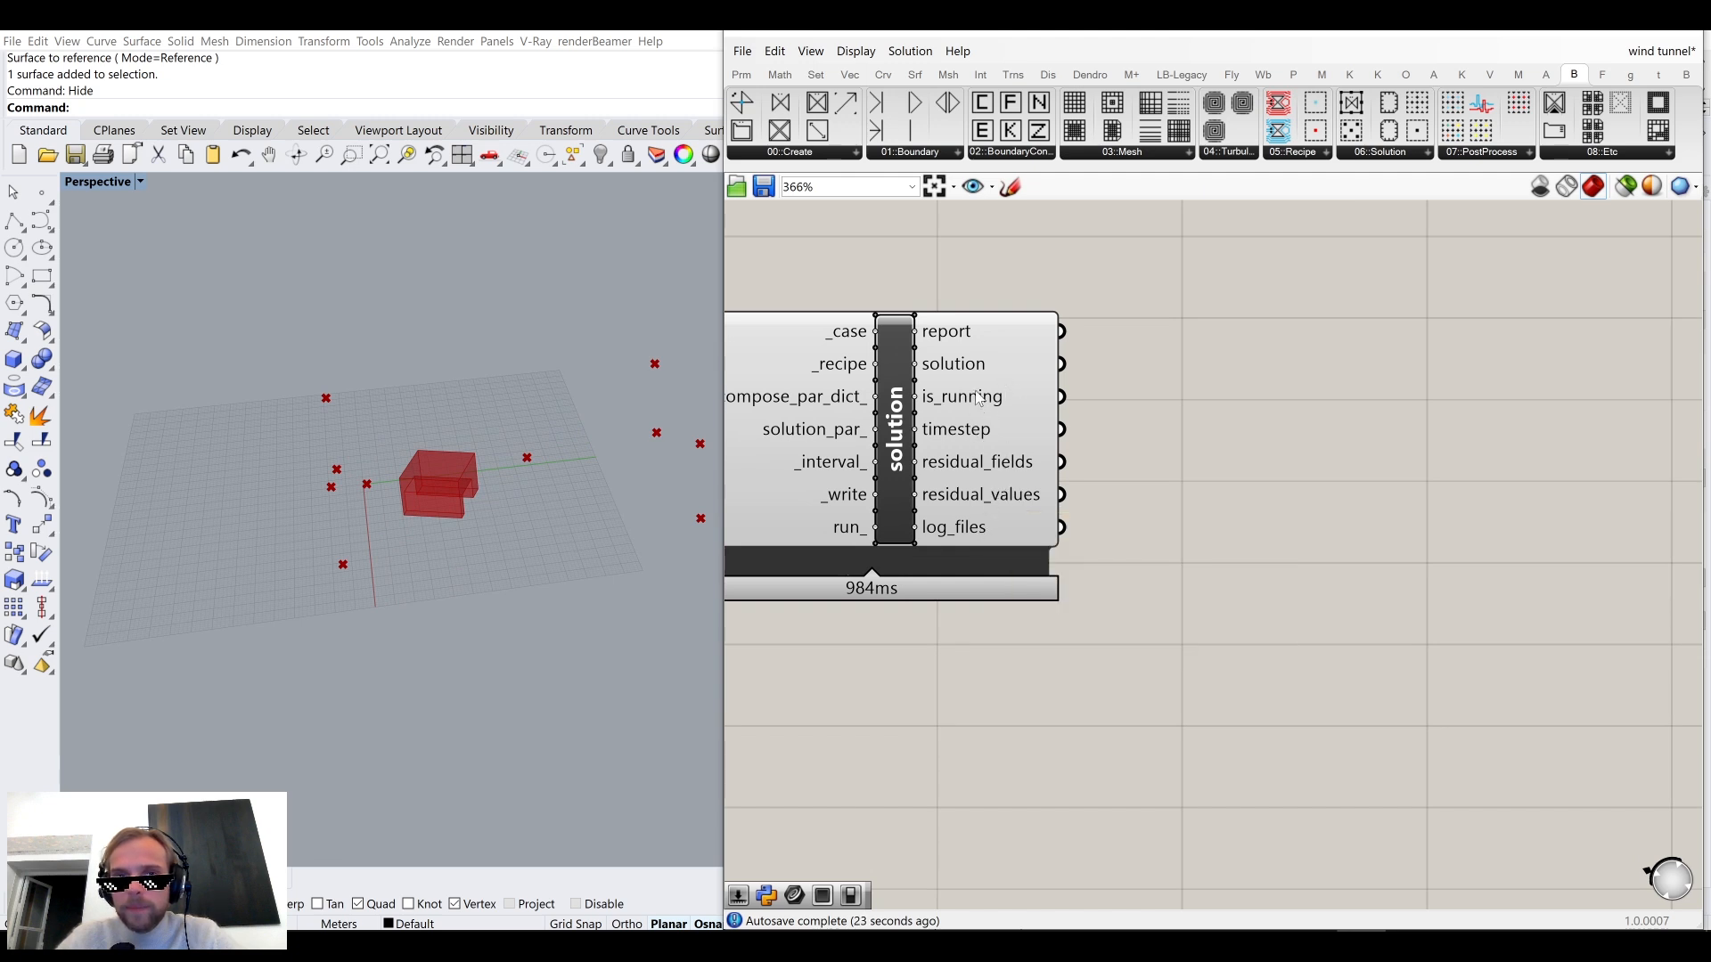
click(1501, 157)
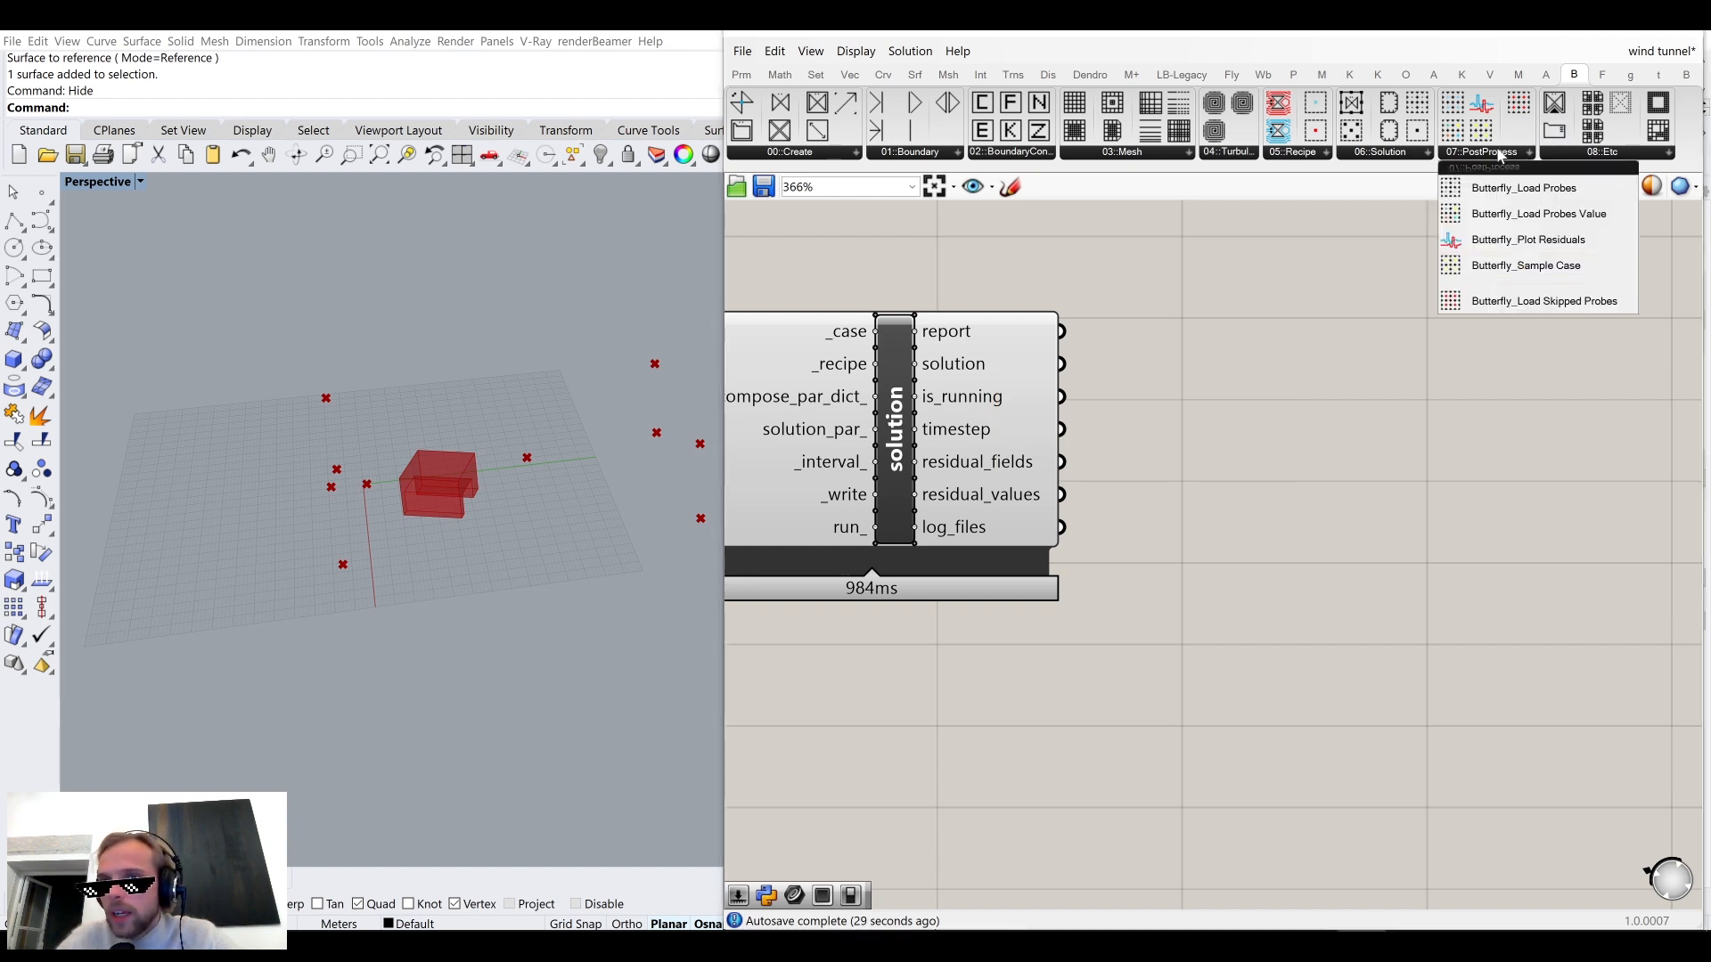
click(1551, 222)
click(1346, 472)
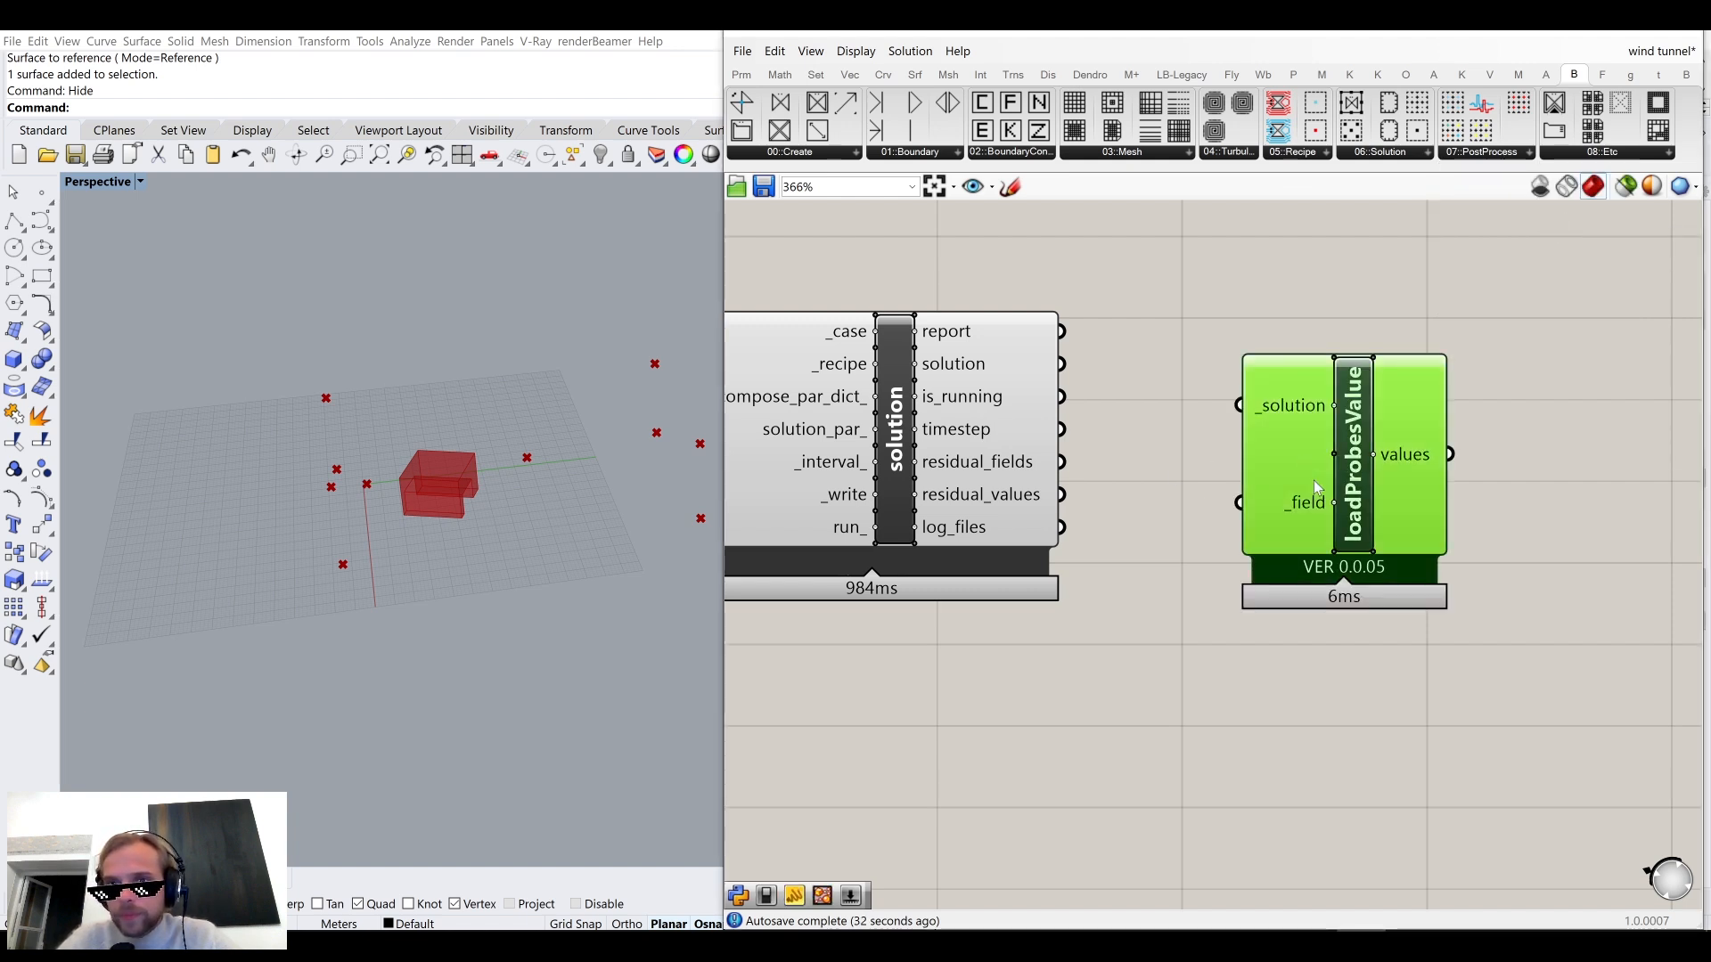
drag(1063, 363, 1391, 430)
right_drag(1556, 408, 1430, 375)
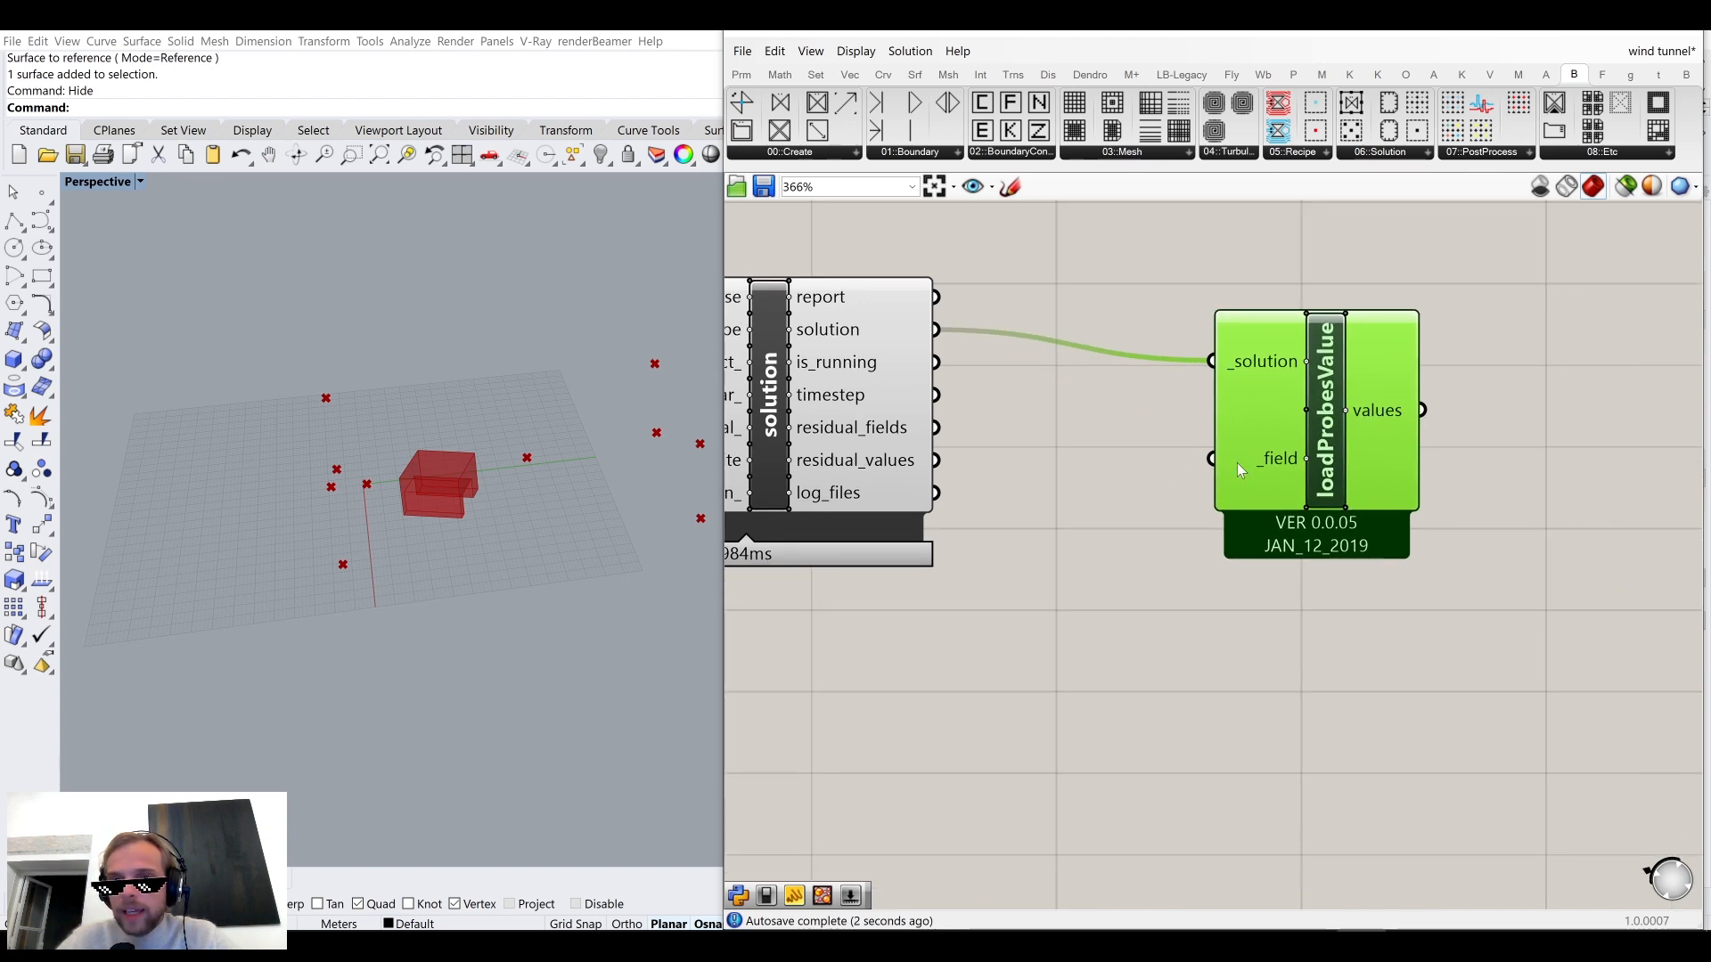
Add a panel containing U and connect it to the _field input of Load Probes Value.
scroll(1264, 461, down, 4)
right_drag(1025, 606, 1218, 571)
right_drag(892, 510, 1328, 516)
scroll(947, 566, up, 4)
scroll(909, 547, down, 4)
right_drag(1543, 412, 1092, 483)
scroll(1480, 499, up, 4)
right_drag(1480, 526, 1244, 586)
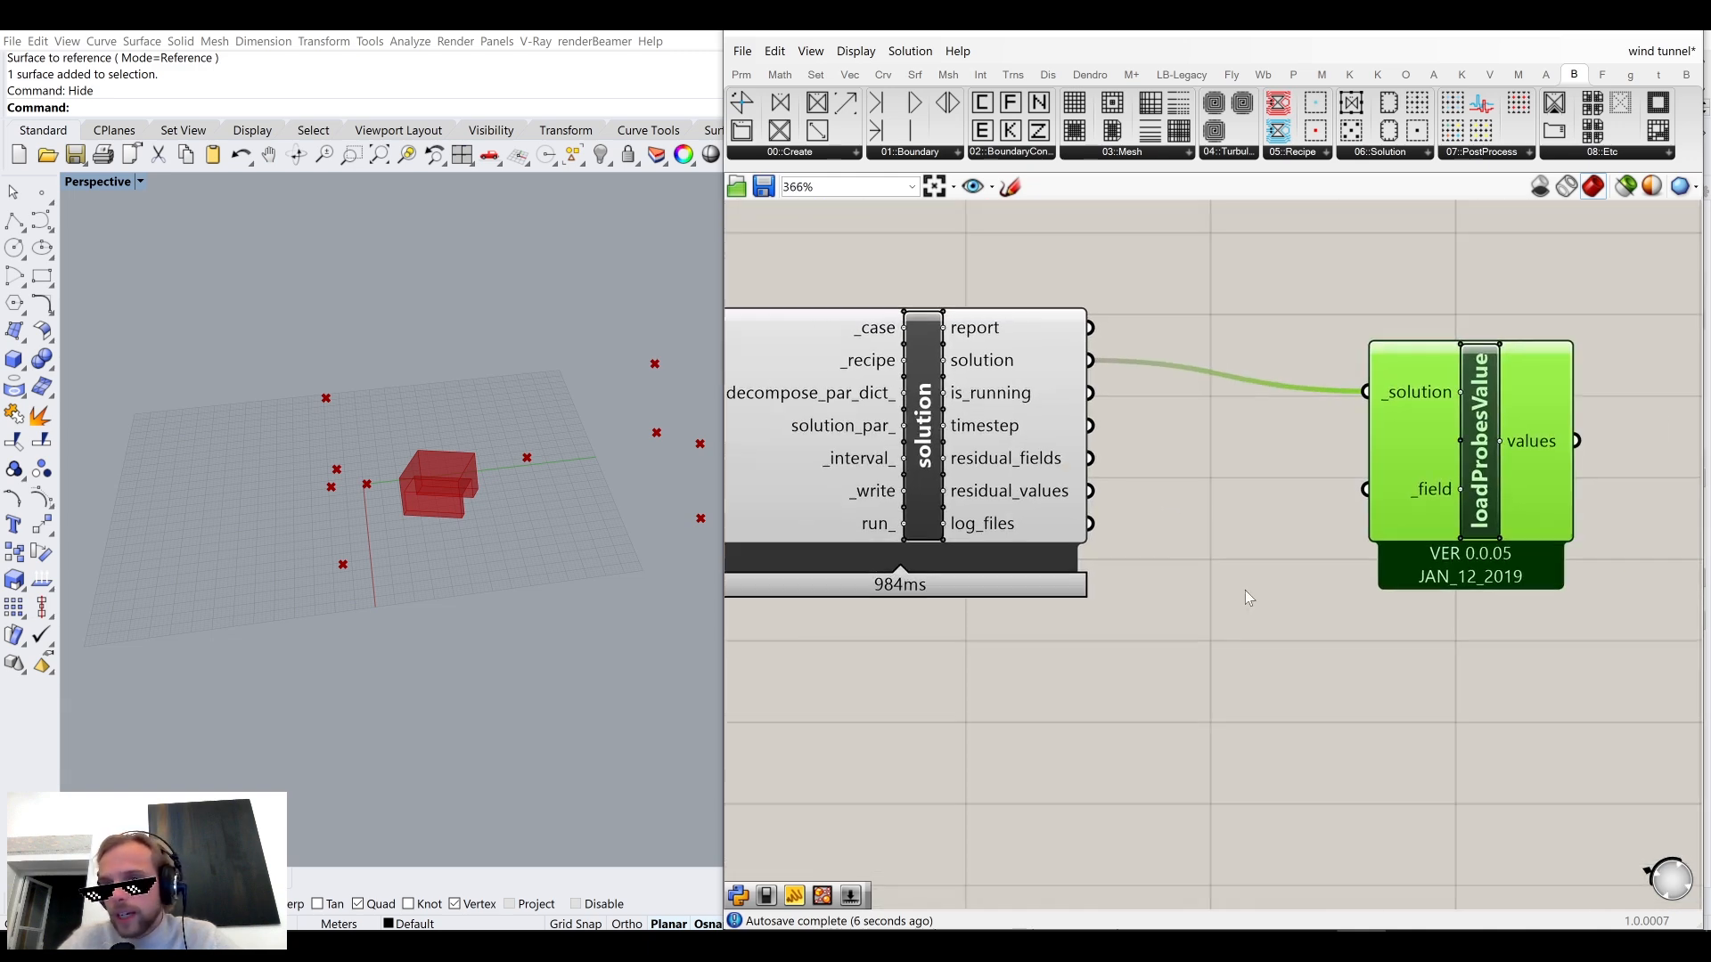
double_click(1244, 590)
text(//u)
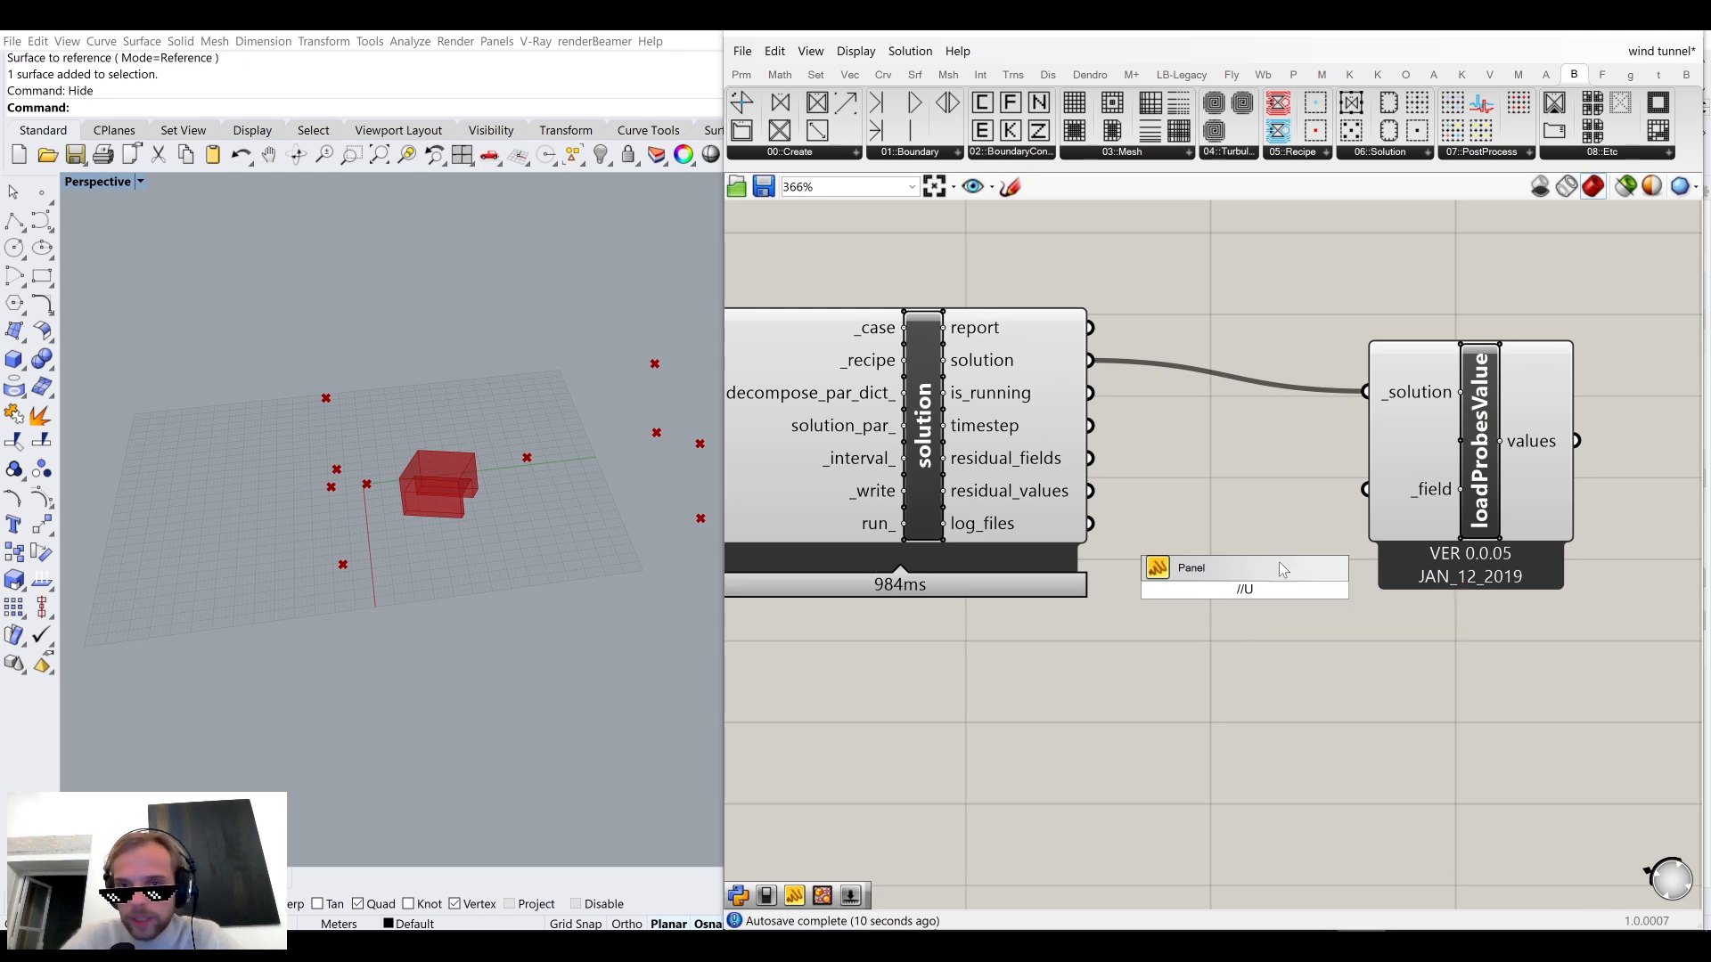
click(1279, 563)
scroll(1319, 561, up, 3)
drag(1247, 600, 1398, 437)
scroll(1221, 489, down, 3)
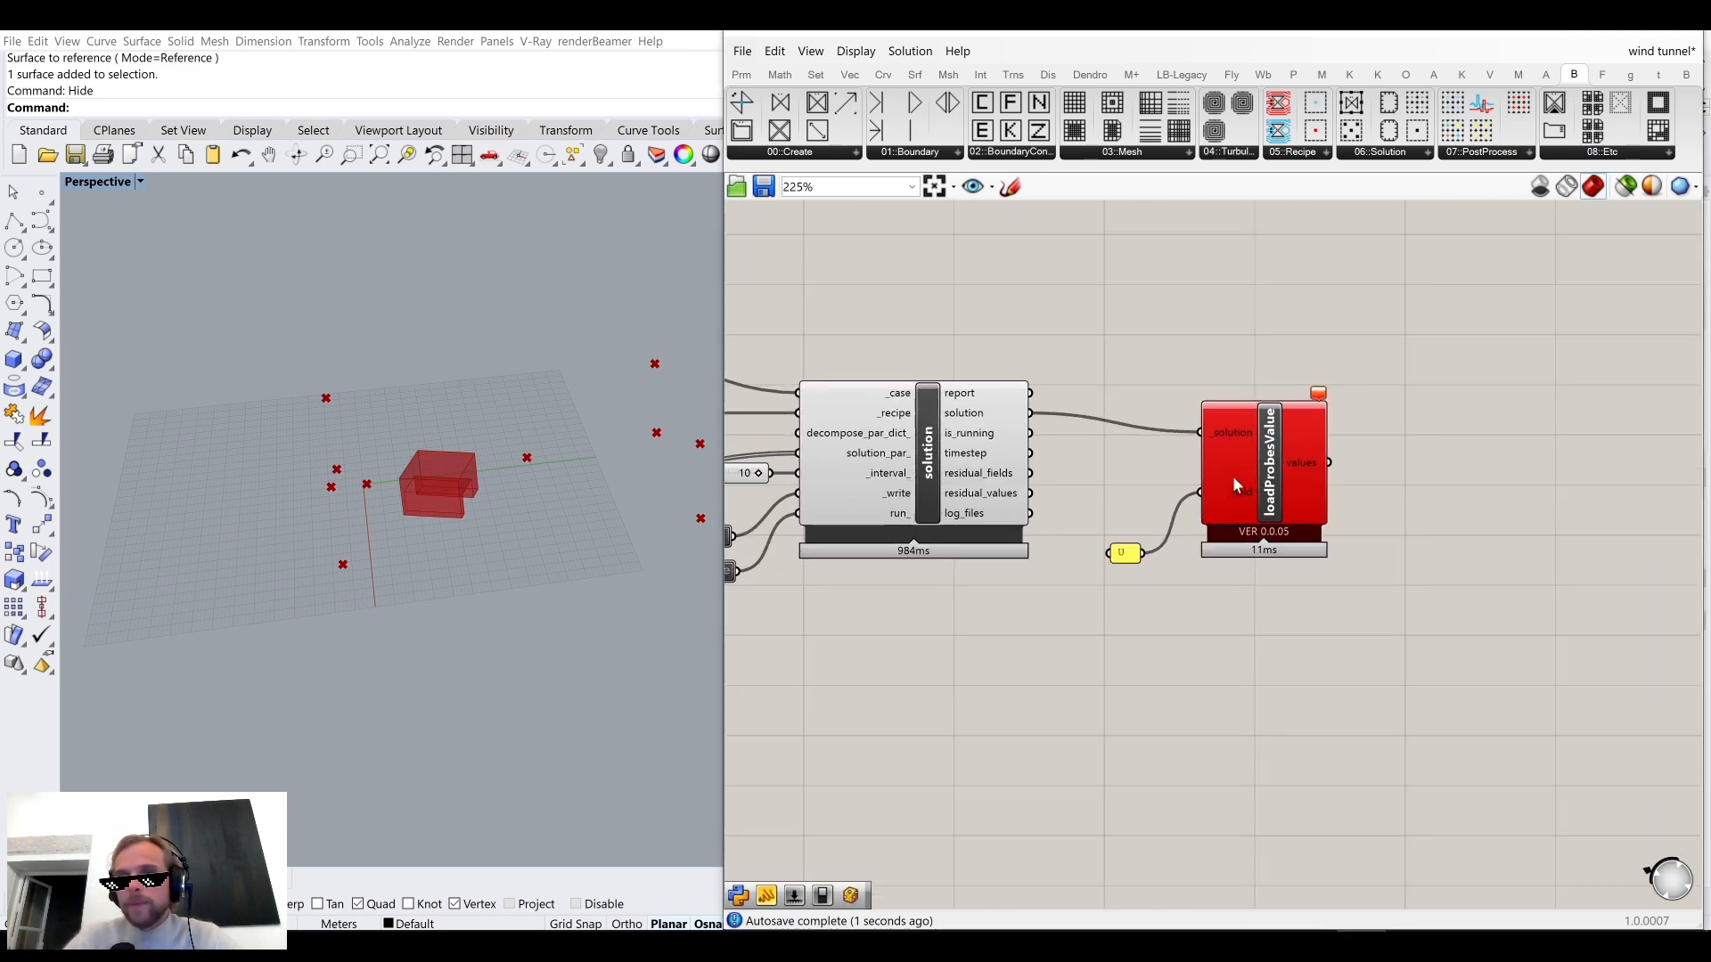
Move the Load Probes Value component lower and further from solution, and align the U panel with its _field input.
drag(1339, 519, 1404, 687)
click(1001, 575)
scroll(1016, 615, up, 4)
click(1104, 638)
scroll(1106, 632, up, 3)
scroll(1132, 659, down, 4)
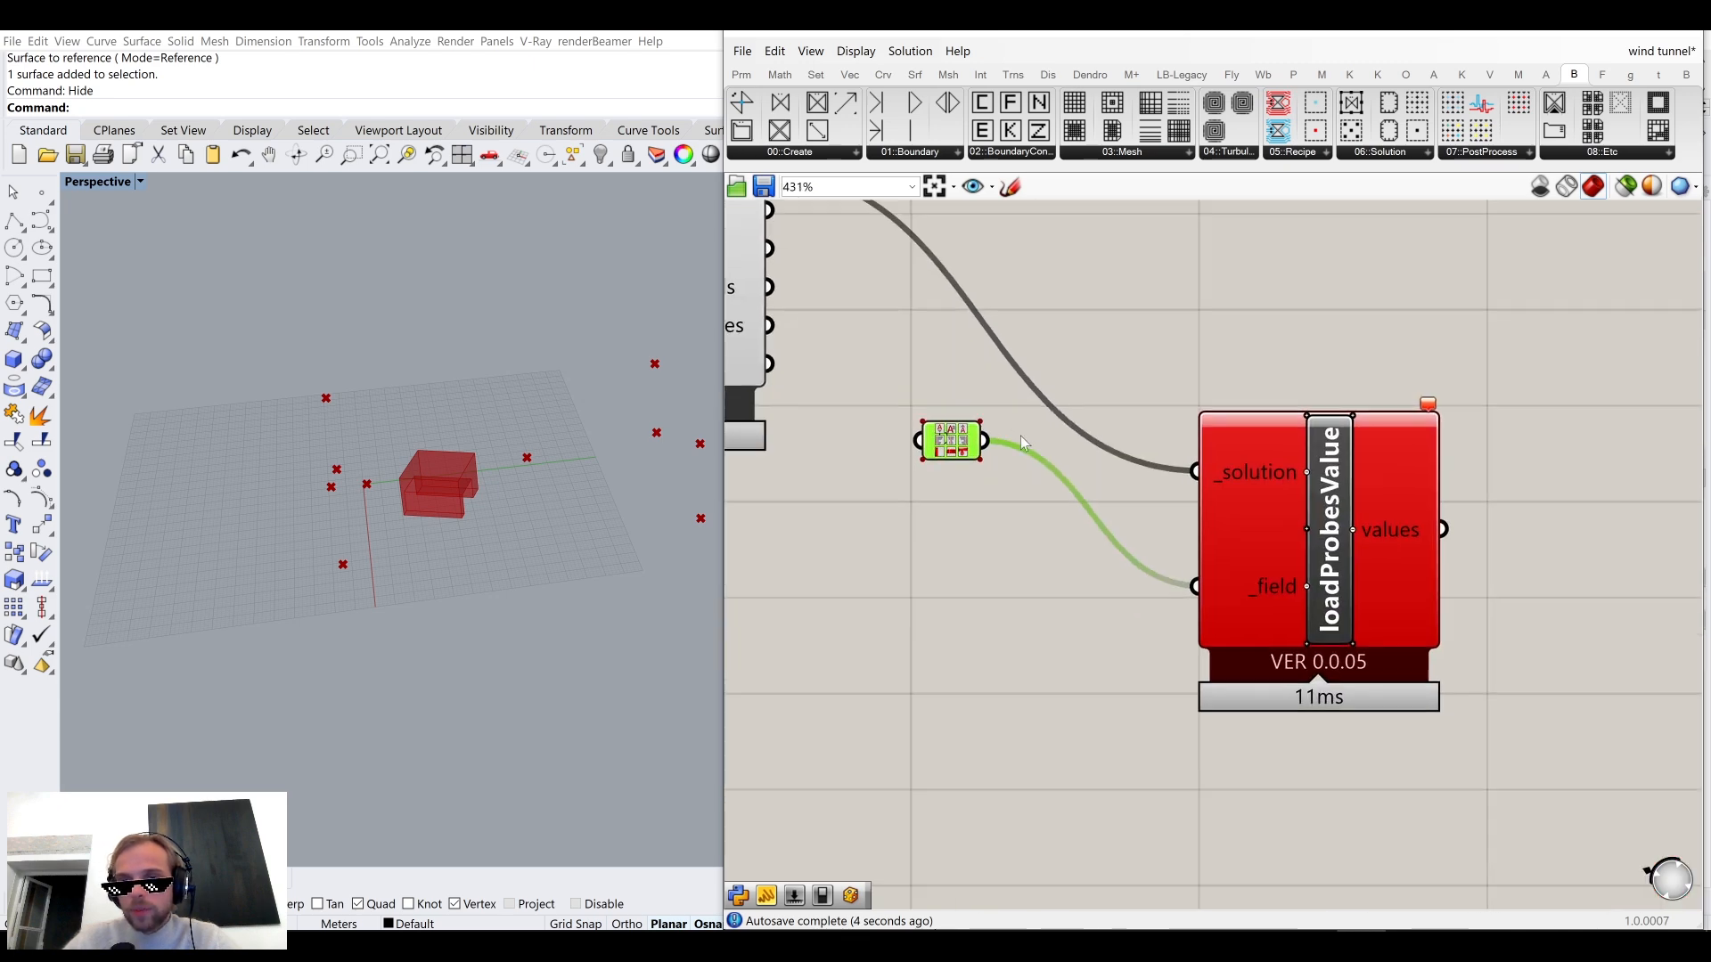
scroll(947, 419, up, 6)
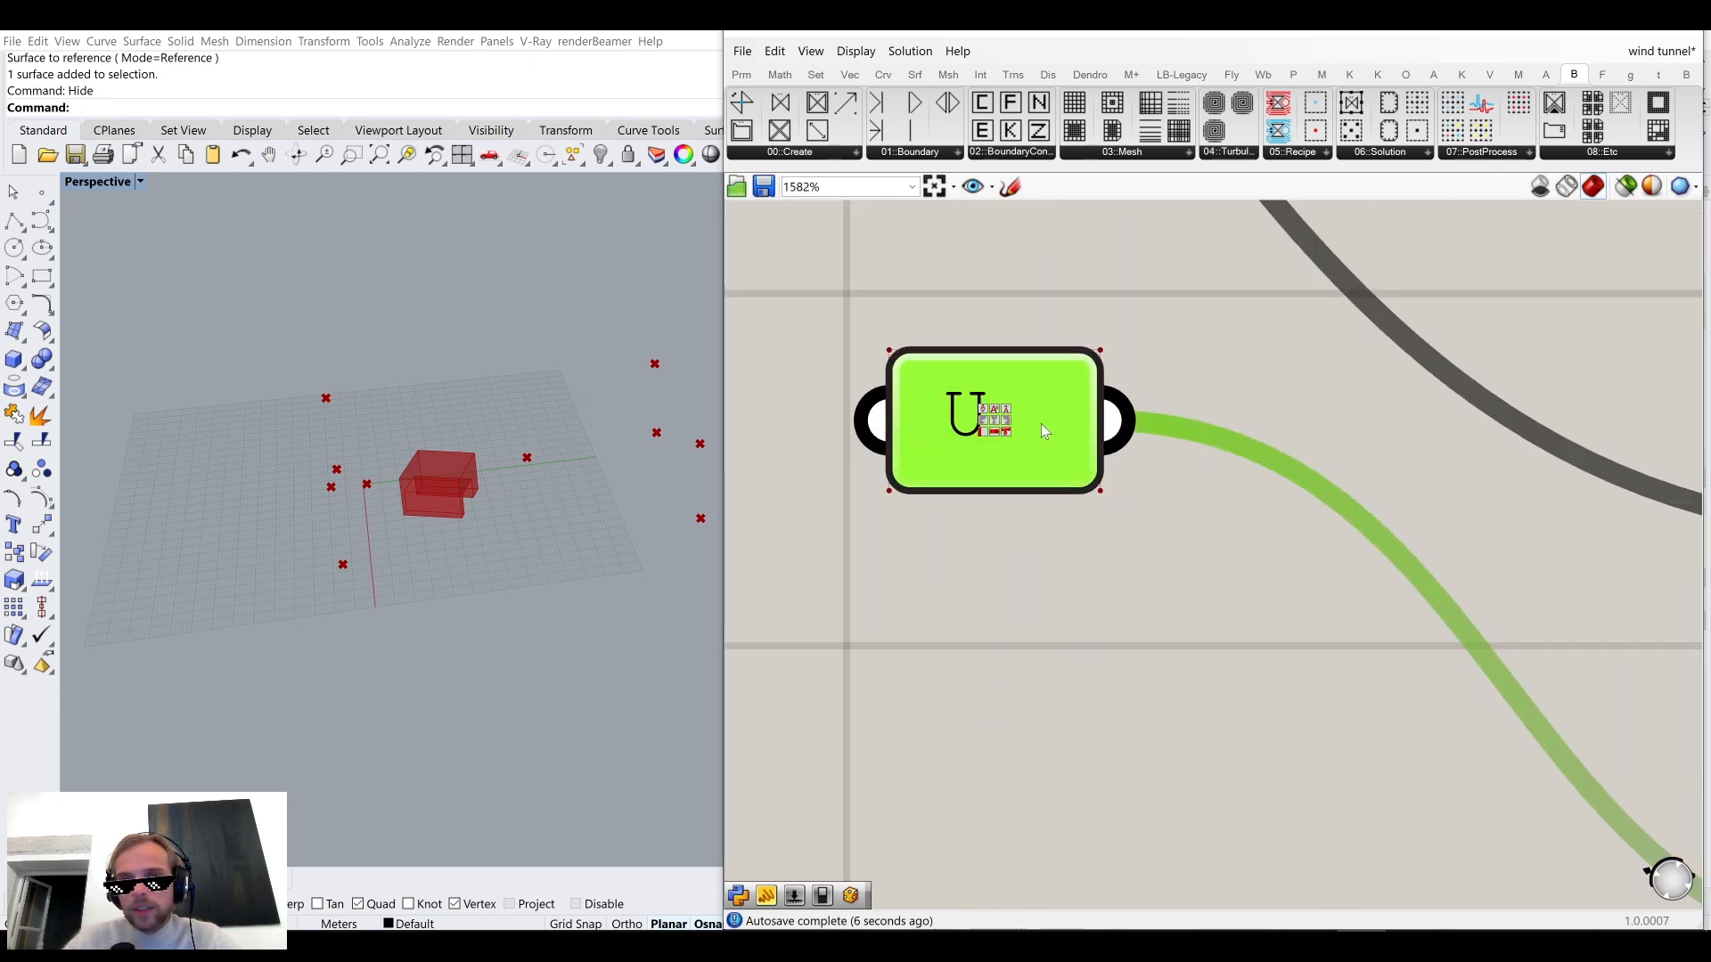
scroll(1023, 422, down, 2)
scroll(1023, 420, down, 5)
scroll(1003, 426, up, 2)
drag(1030, 476, 1115, 514)
Read the error message on the Load Probes Value component.
right_drag(1115, 514, 1446, 554)
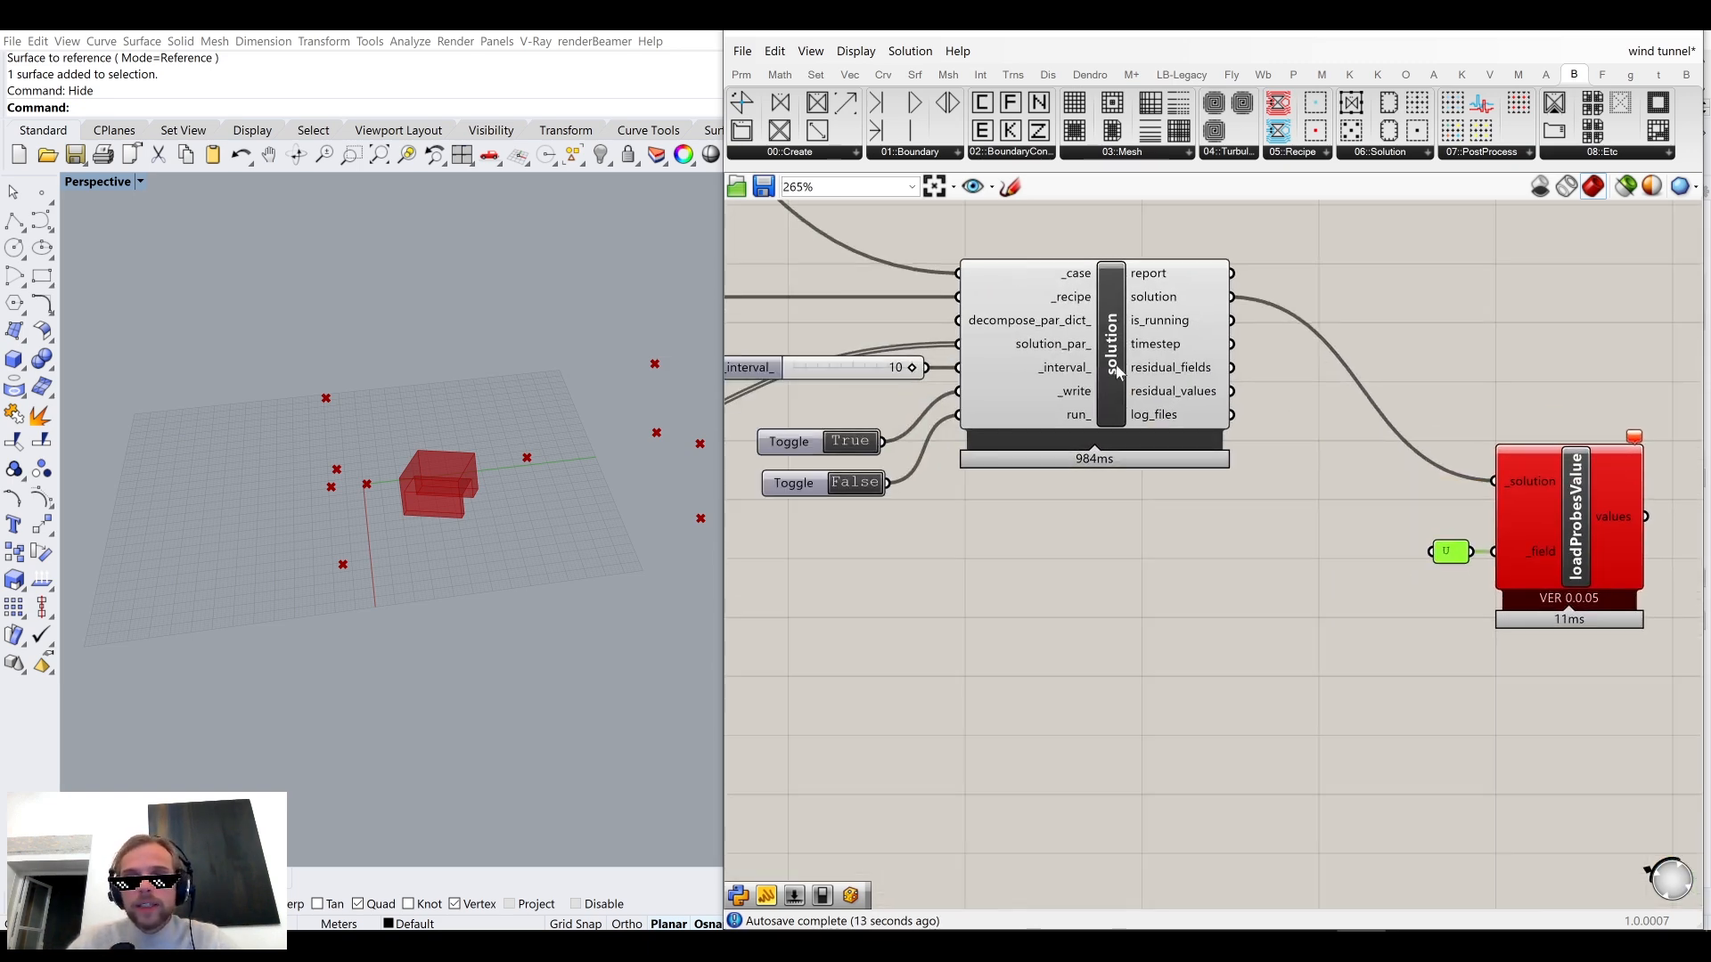
right_drag(1557, 408, 1247, 373)
scroll(1341, 410, up, 3)
mouse_move(1308, 397)
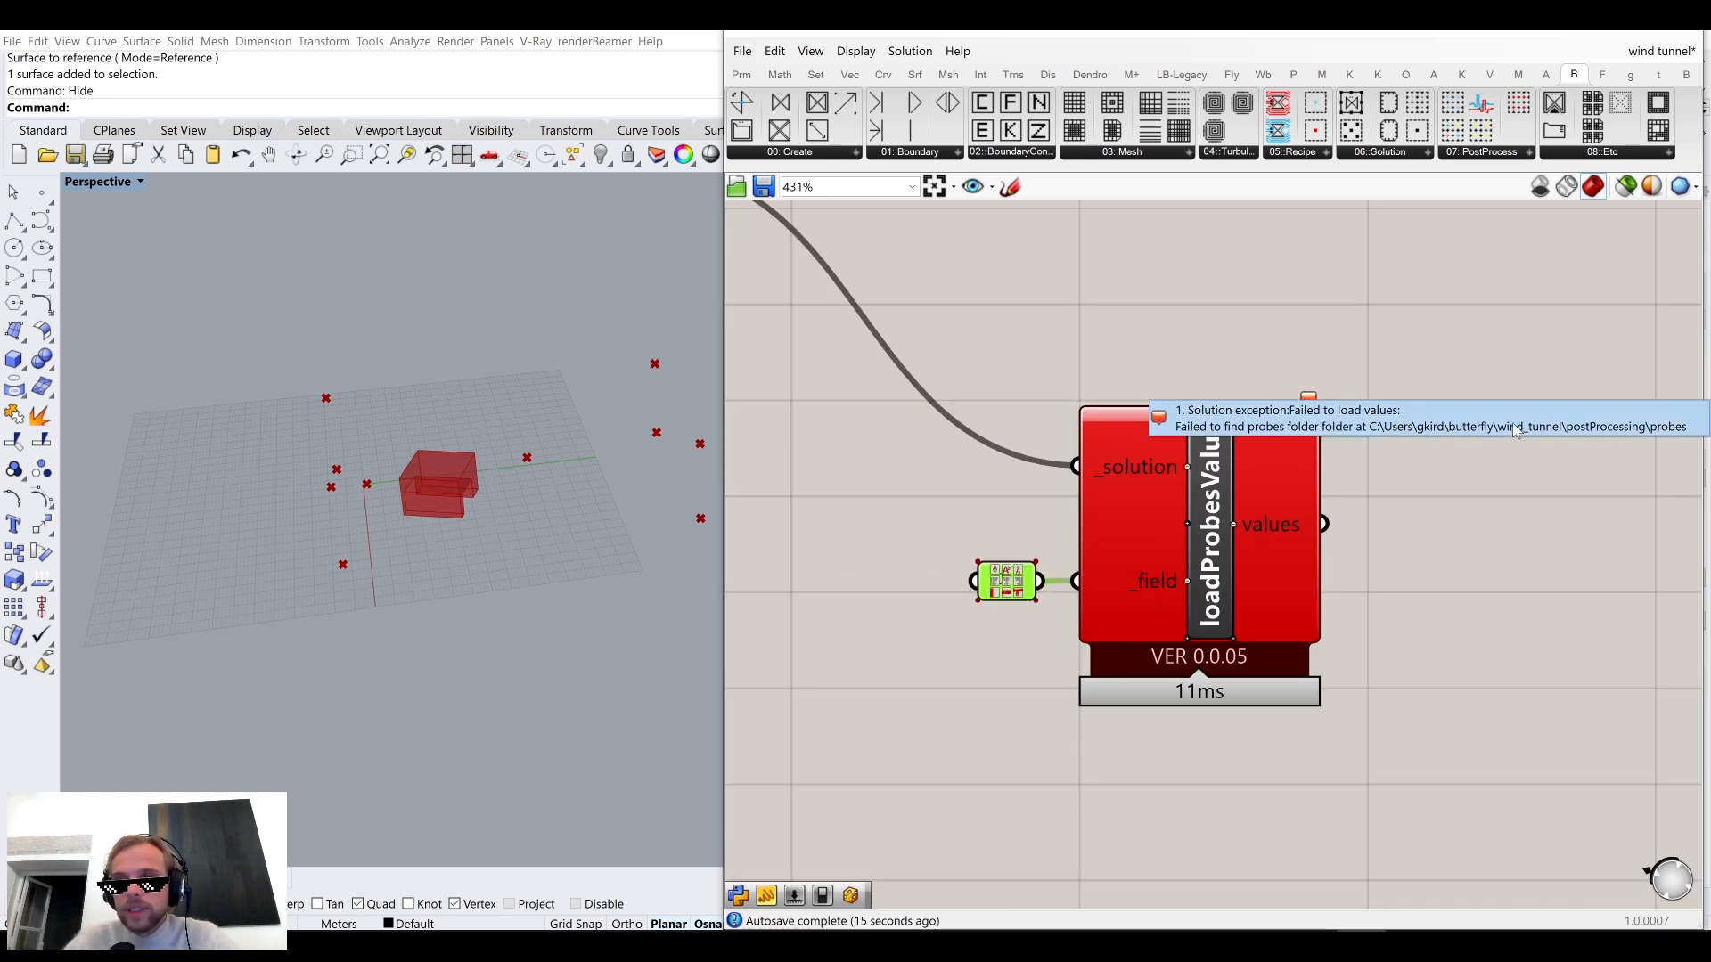
click(1292, 350)
Switch the solution's _write toggle to False, check the Load Probes Value output, and switch the toggle back to True.
scroll(1292, 349, down, 4)
right_drag(1063, 379, 1357, 443)
scroll(823, 417, up, 5)
click(1050, 474)
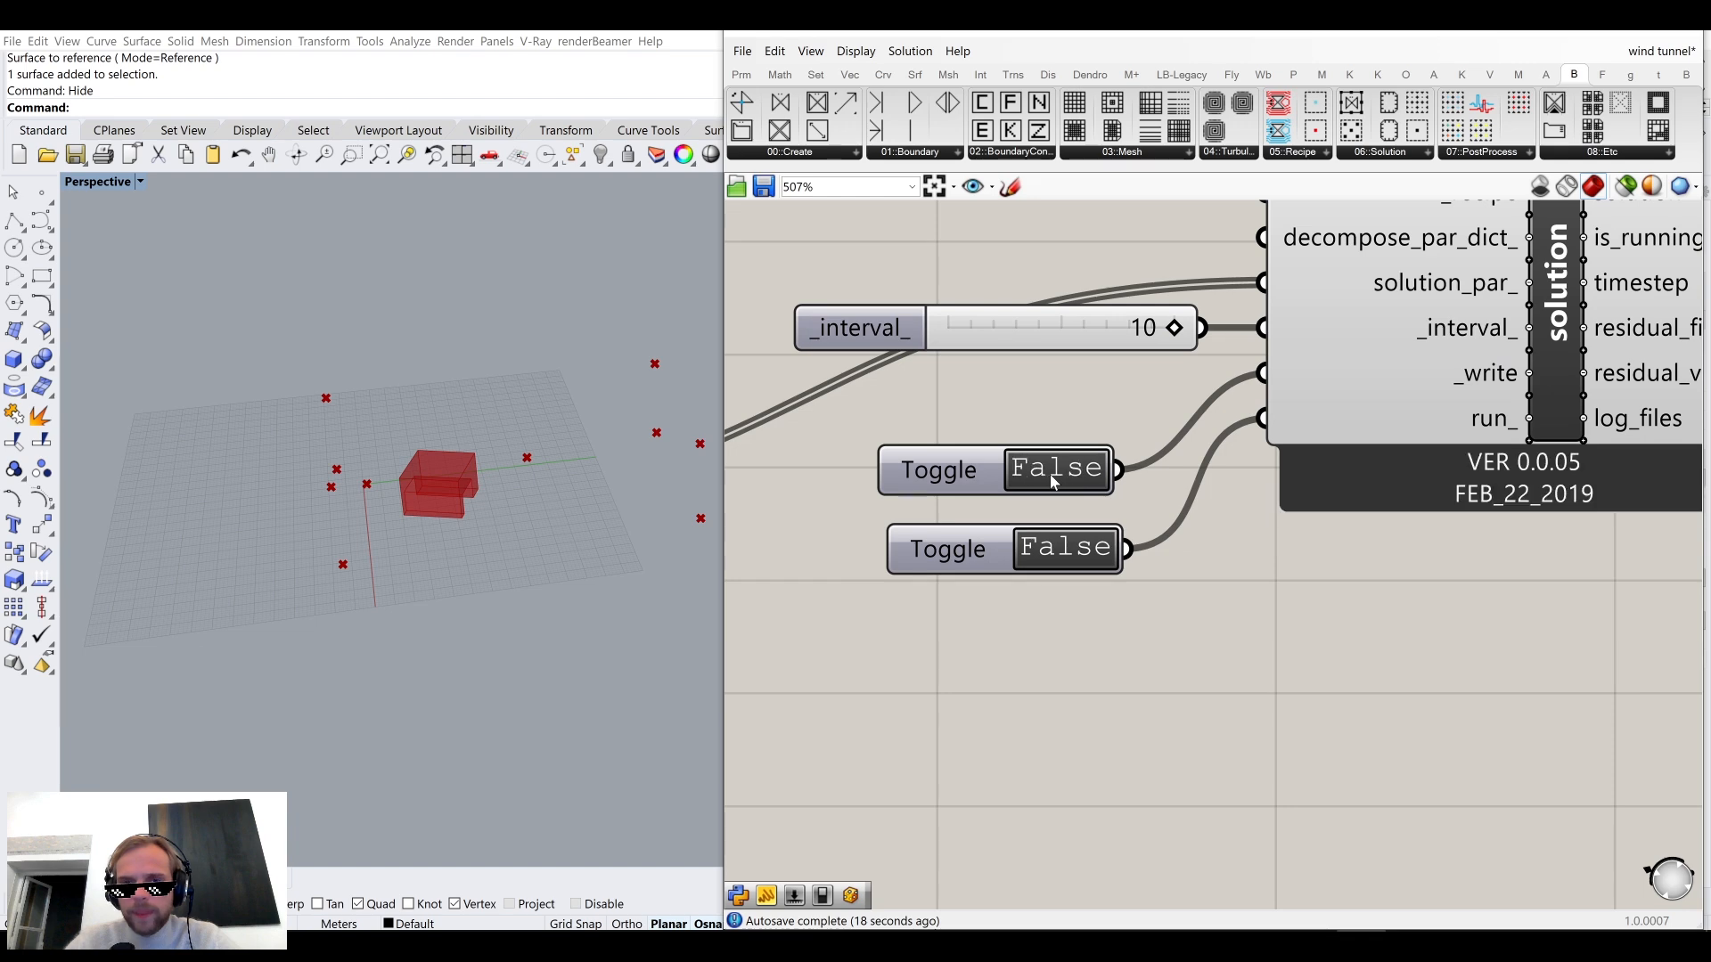
scroll(1050, 474, down, 5)
right_drag(1047, 478, 793, 445)
click(1393, 504)
mouse_move(1450, 506)
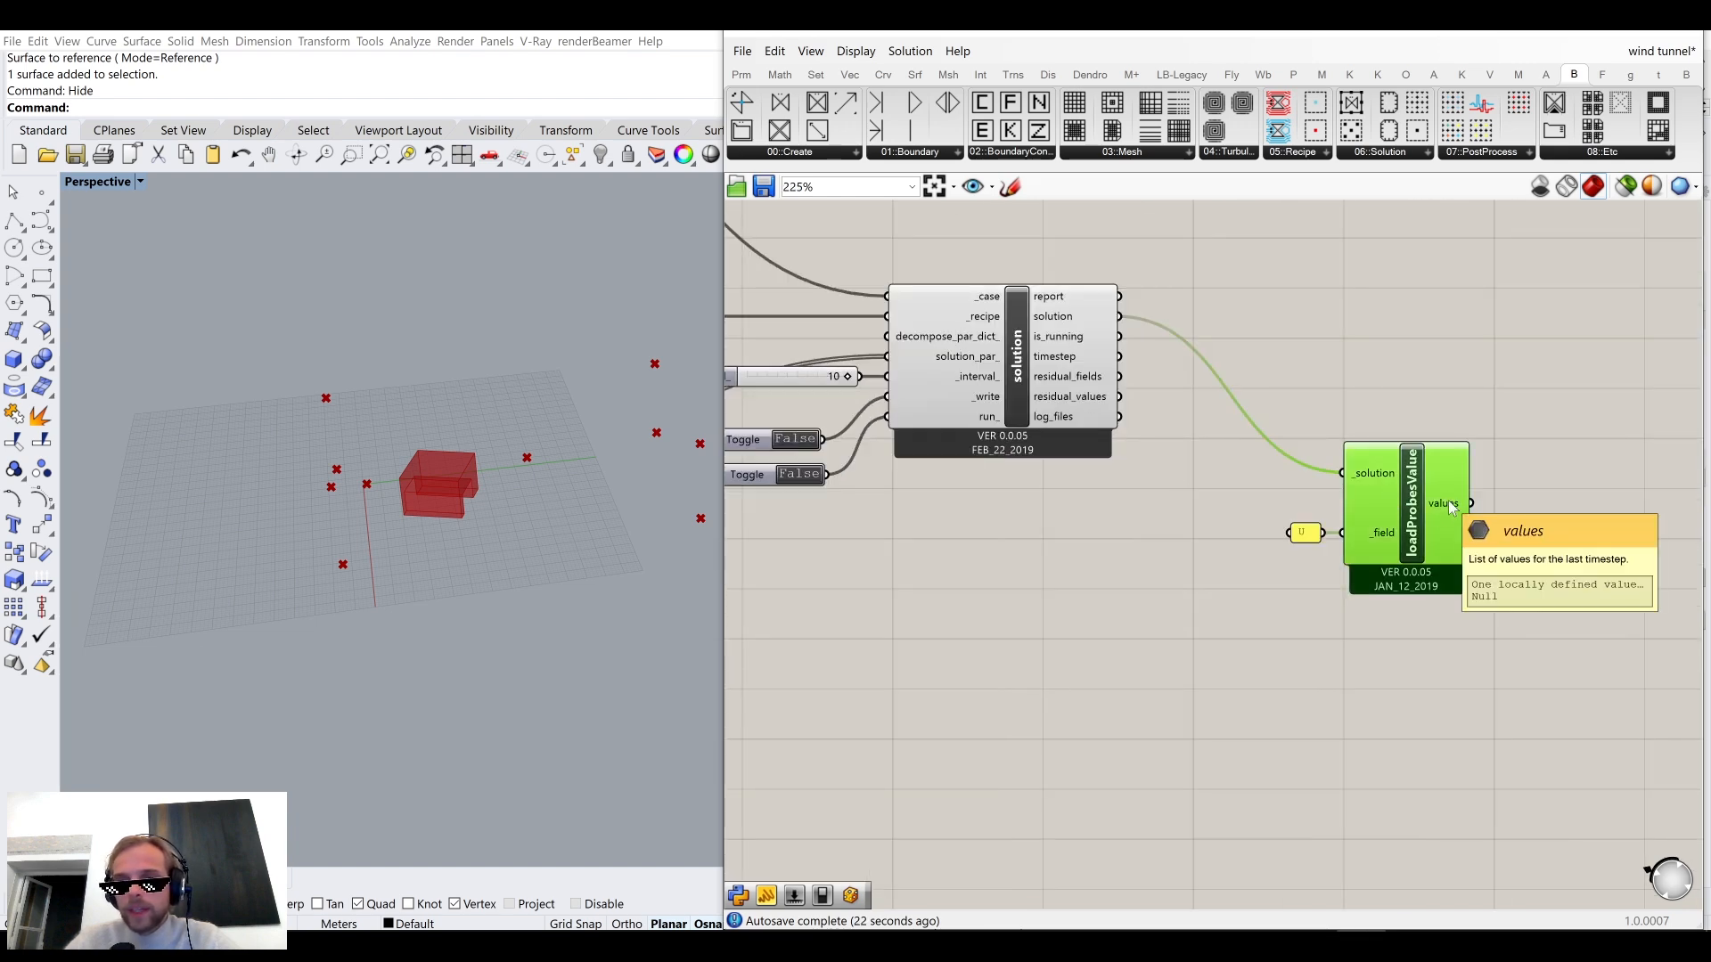
double_click(803, 440)
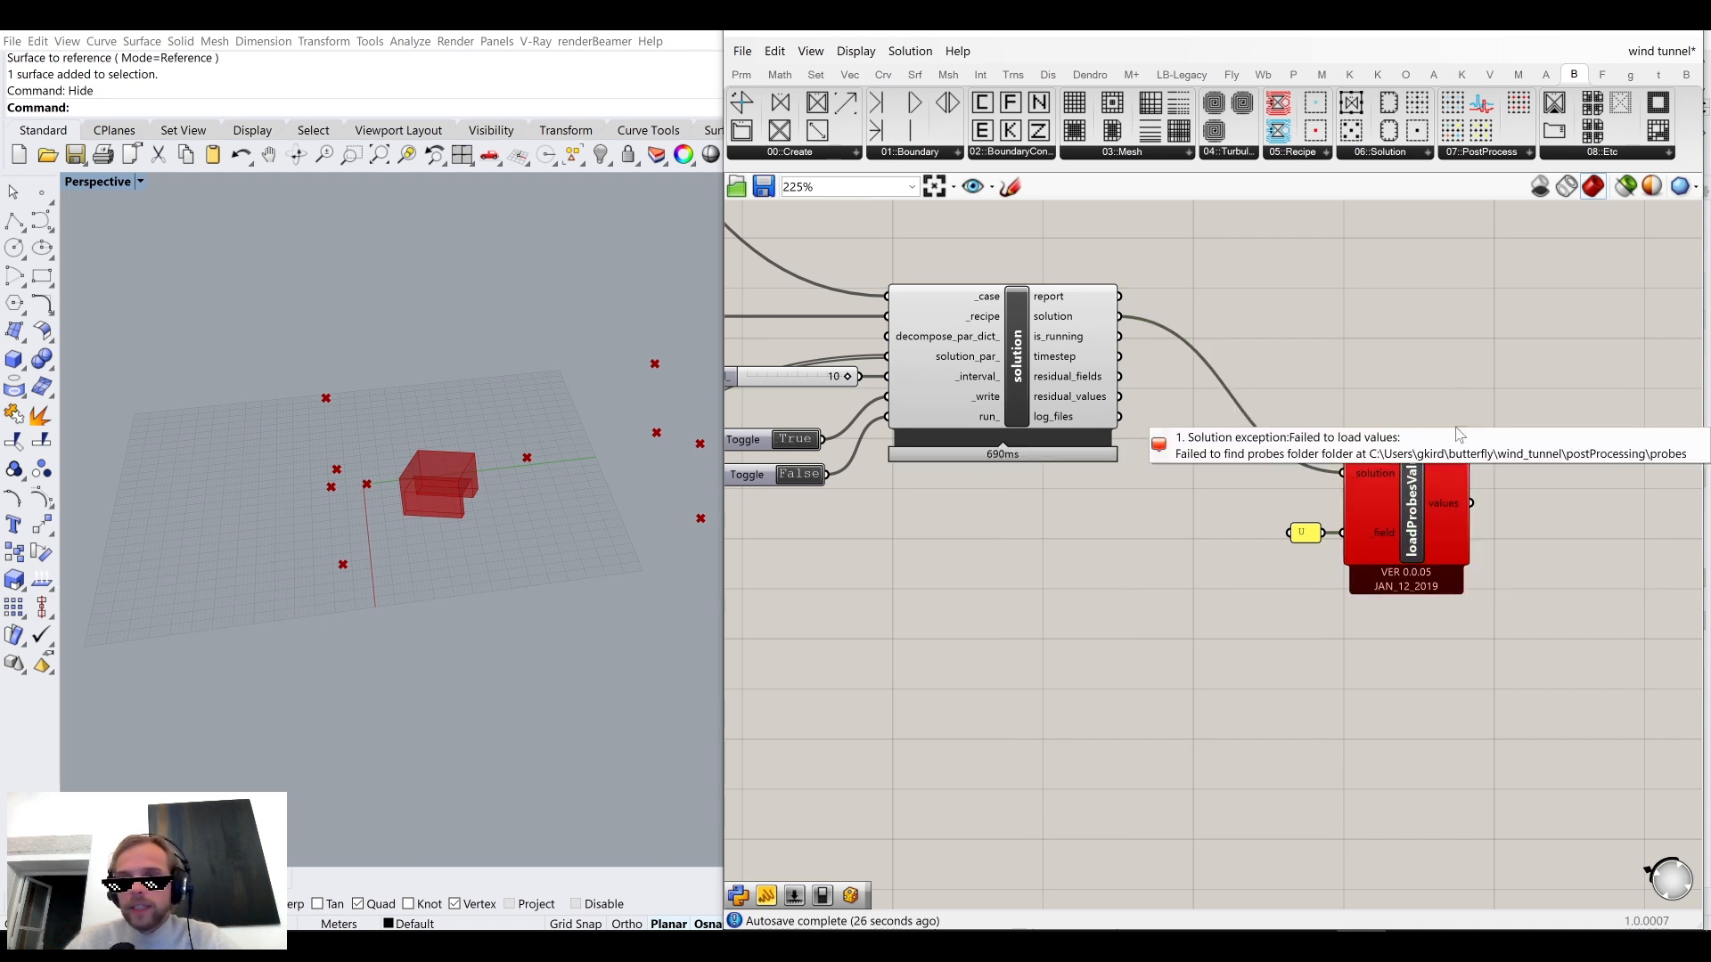
Inspect the solution component's toggles and the values output of Load Probes Value.
scroll(998, 446, up, 3)
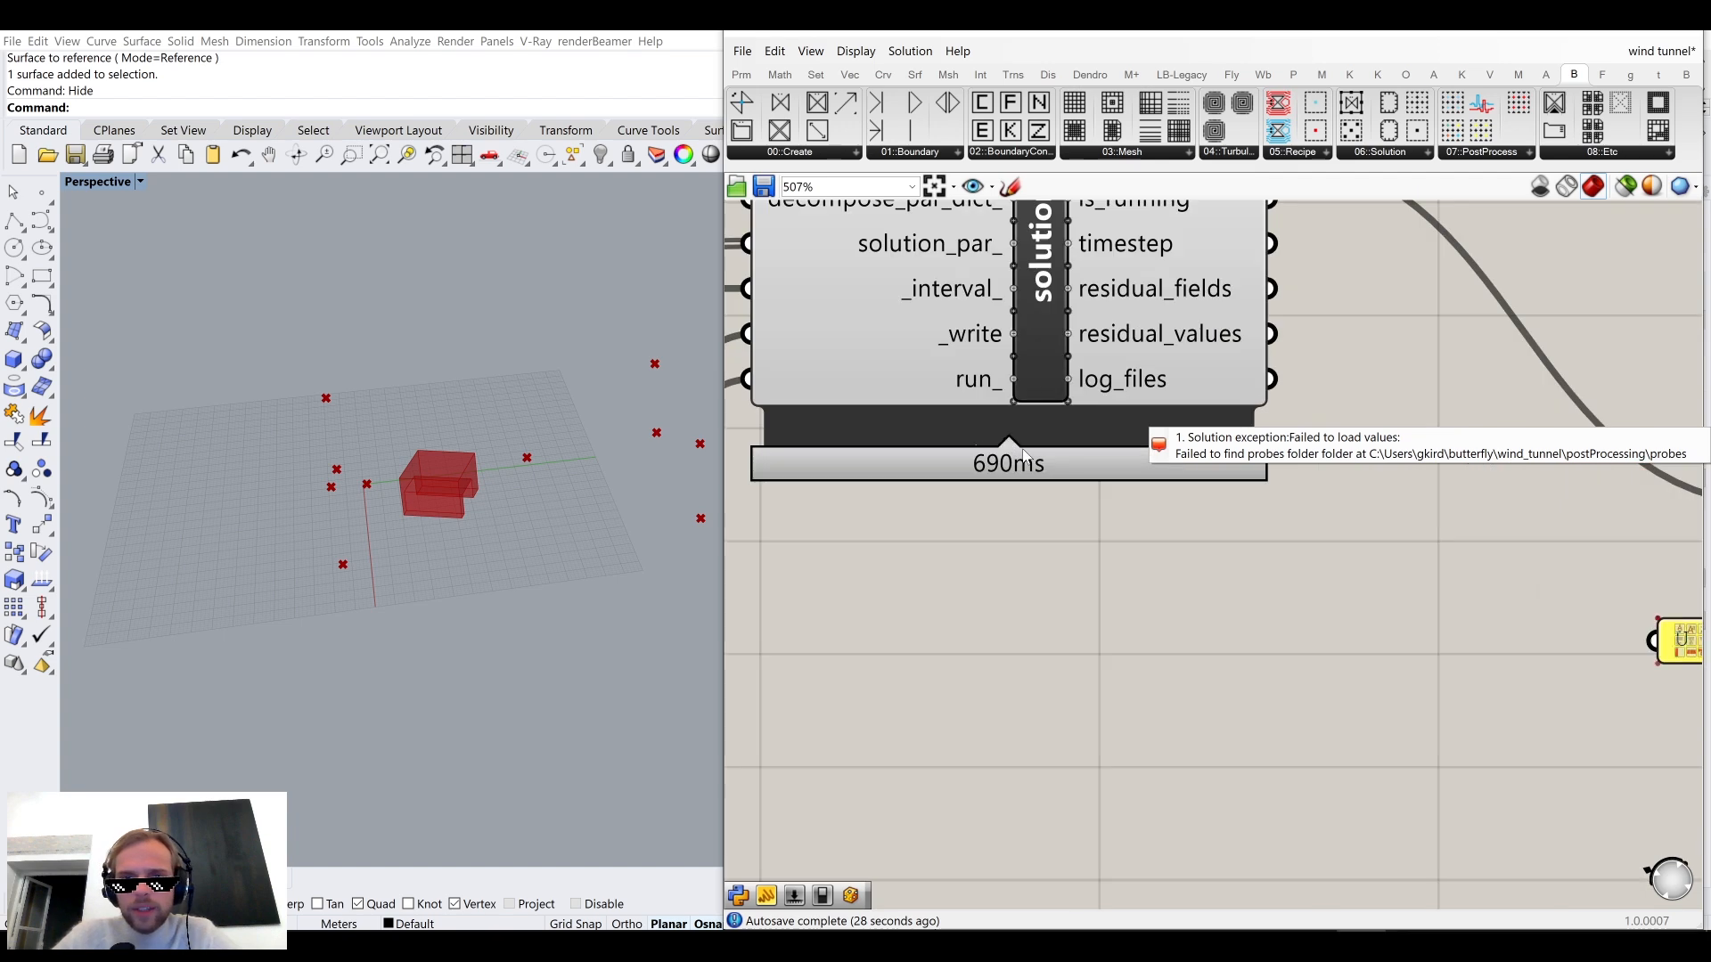
scroll(1120, 617, down, 3)
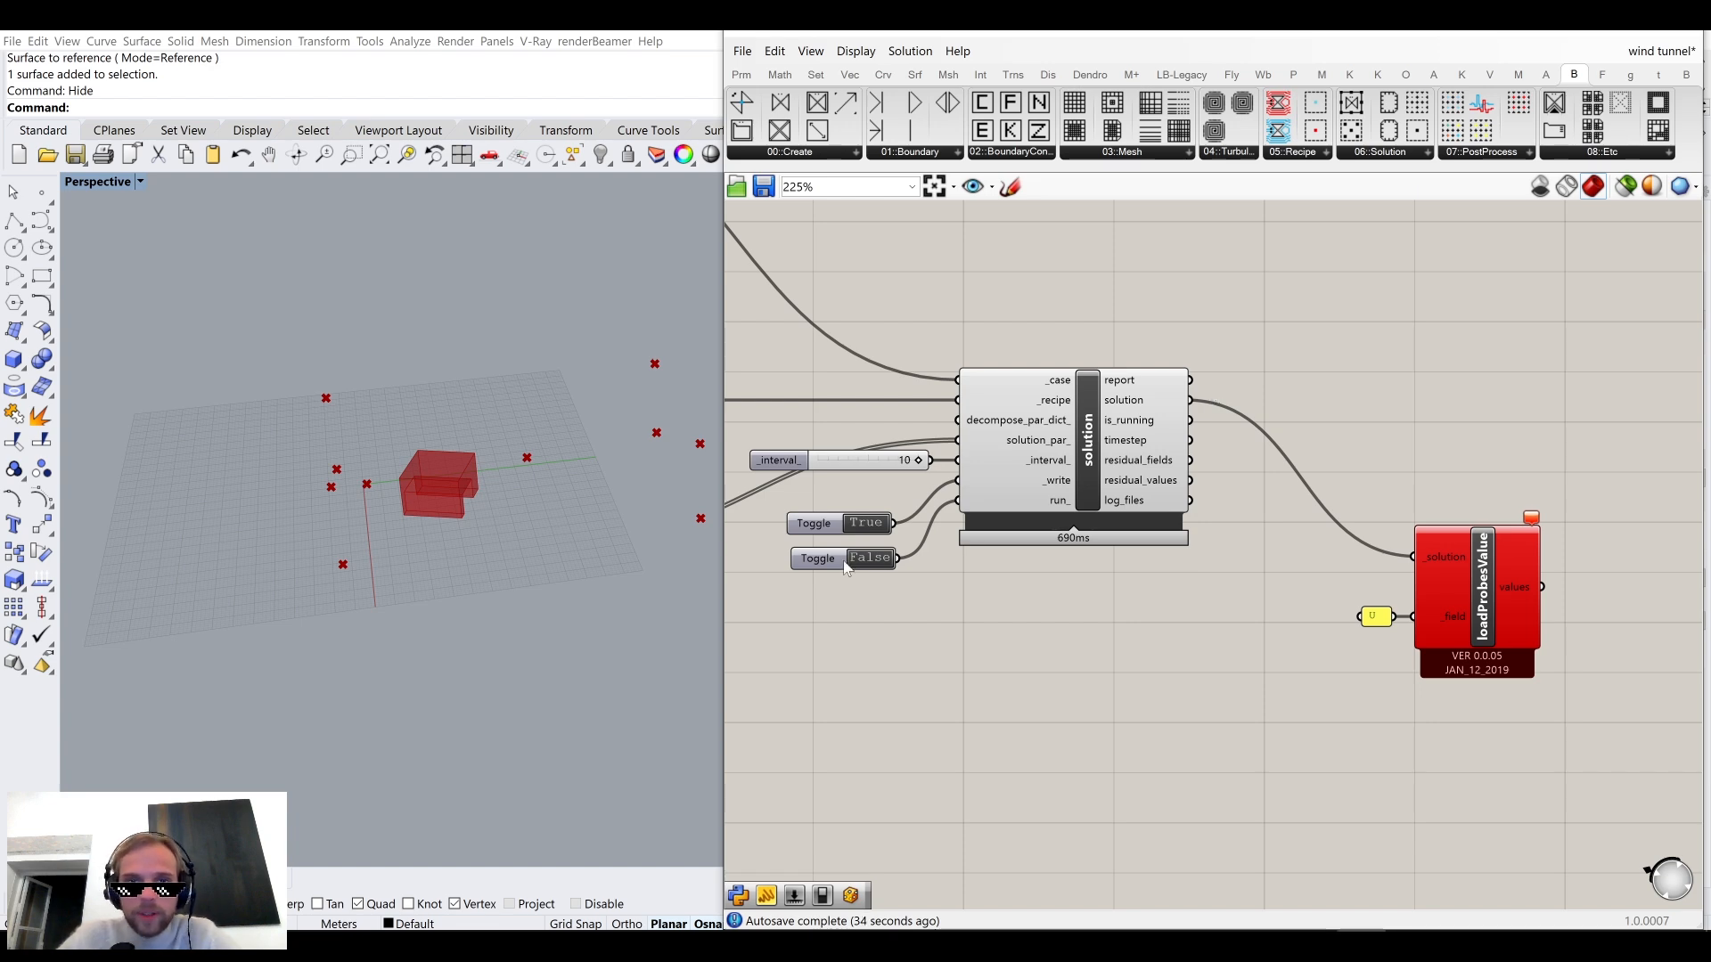
scroll(1257, 494, down, 2)
right_drag(1517, 558, 1267, 542)
scroll(1267, 542, up, 4)
mouse_move(1129, 549)
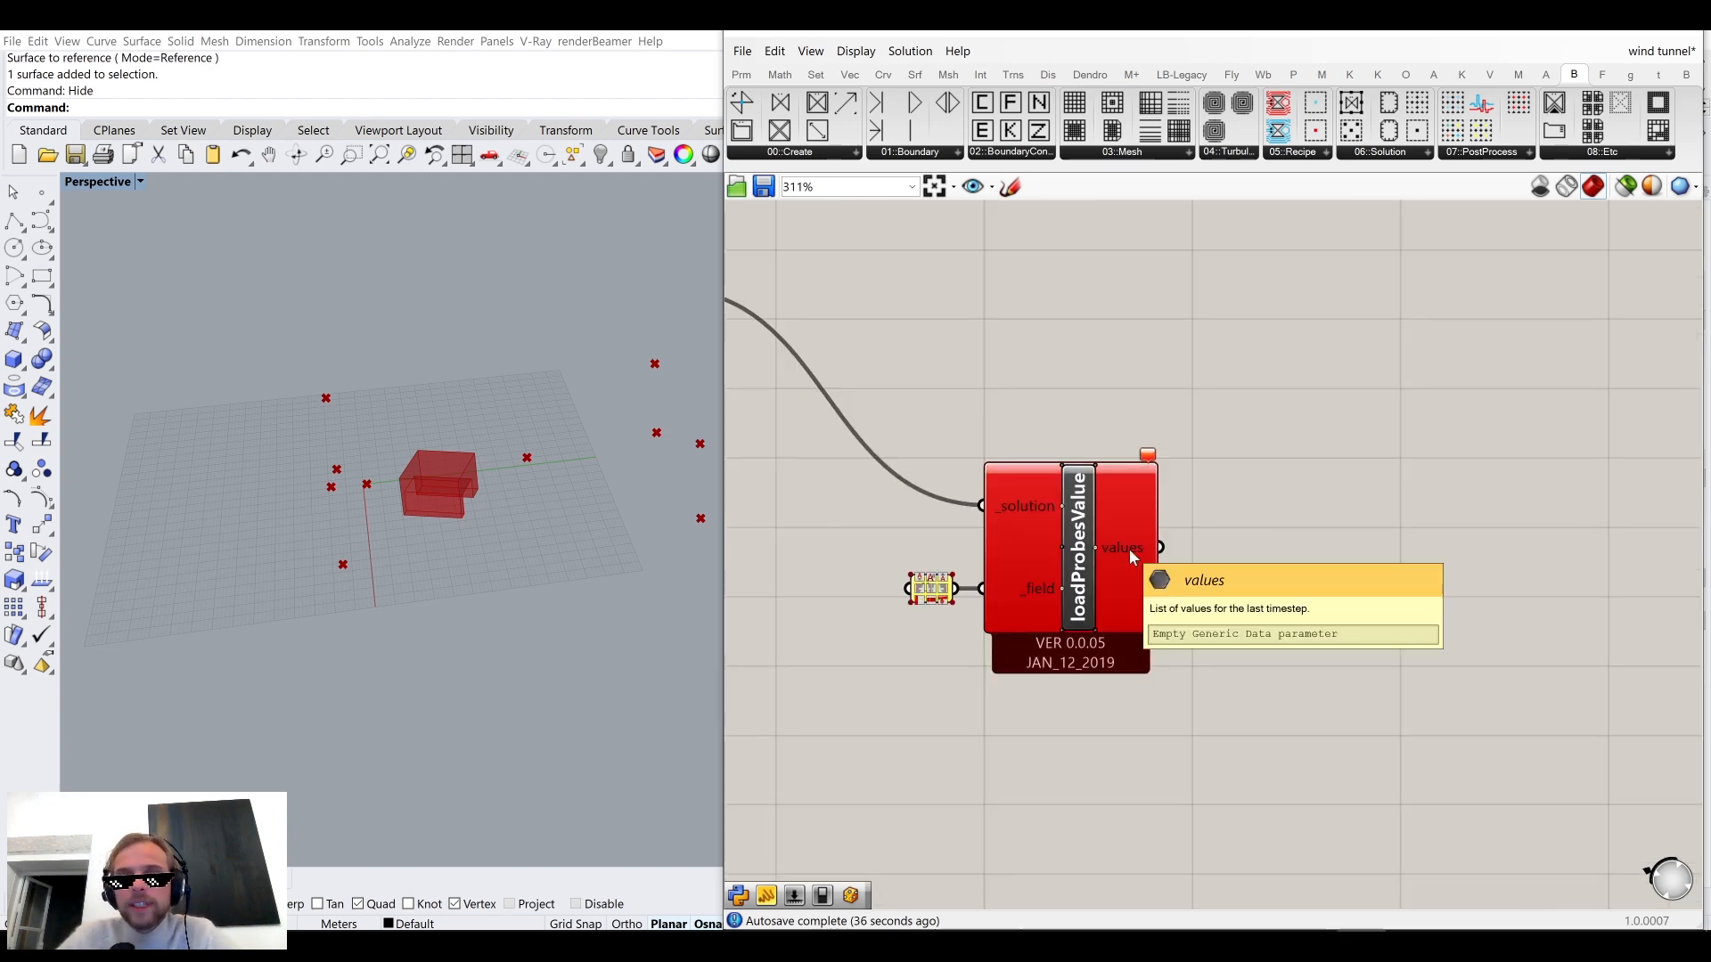
scroll(1128, 548, down, 3)
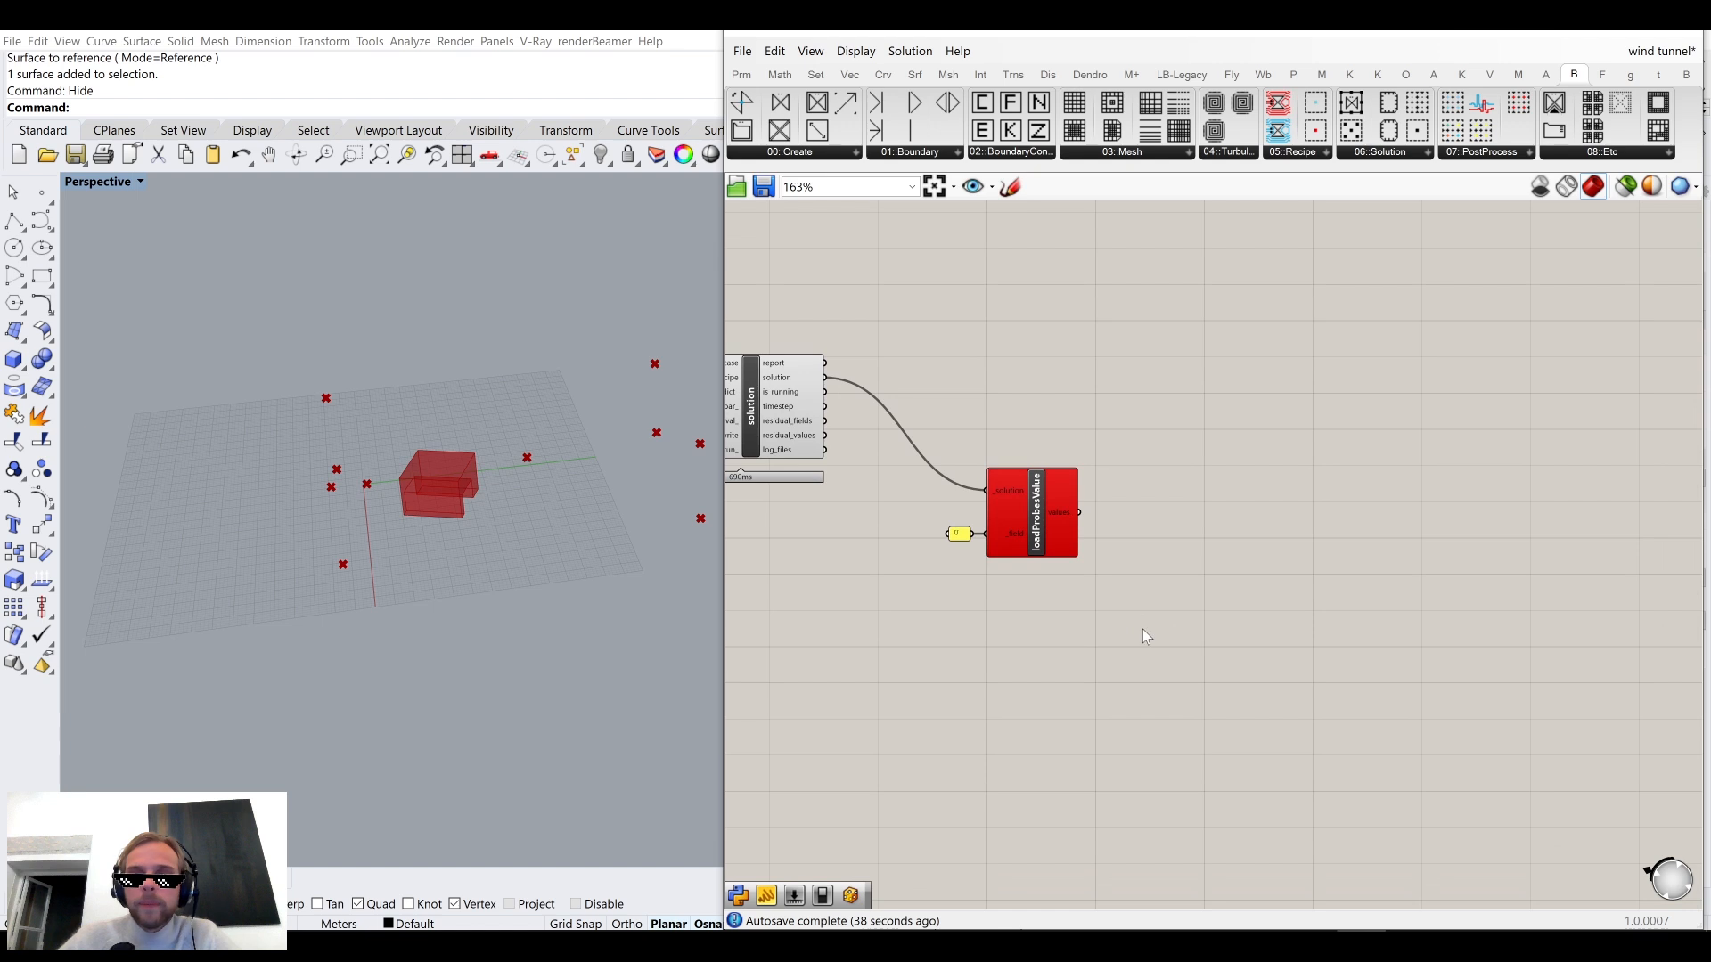
Add a Vector Display Ex component after Load Probes Value and check what its P and V inputs expect.
scroll(1060, 498, up, 2)
double_click(1210, 597)
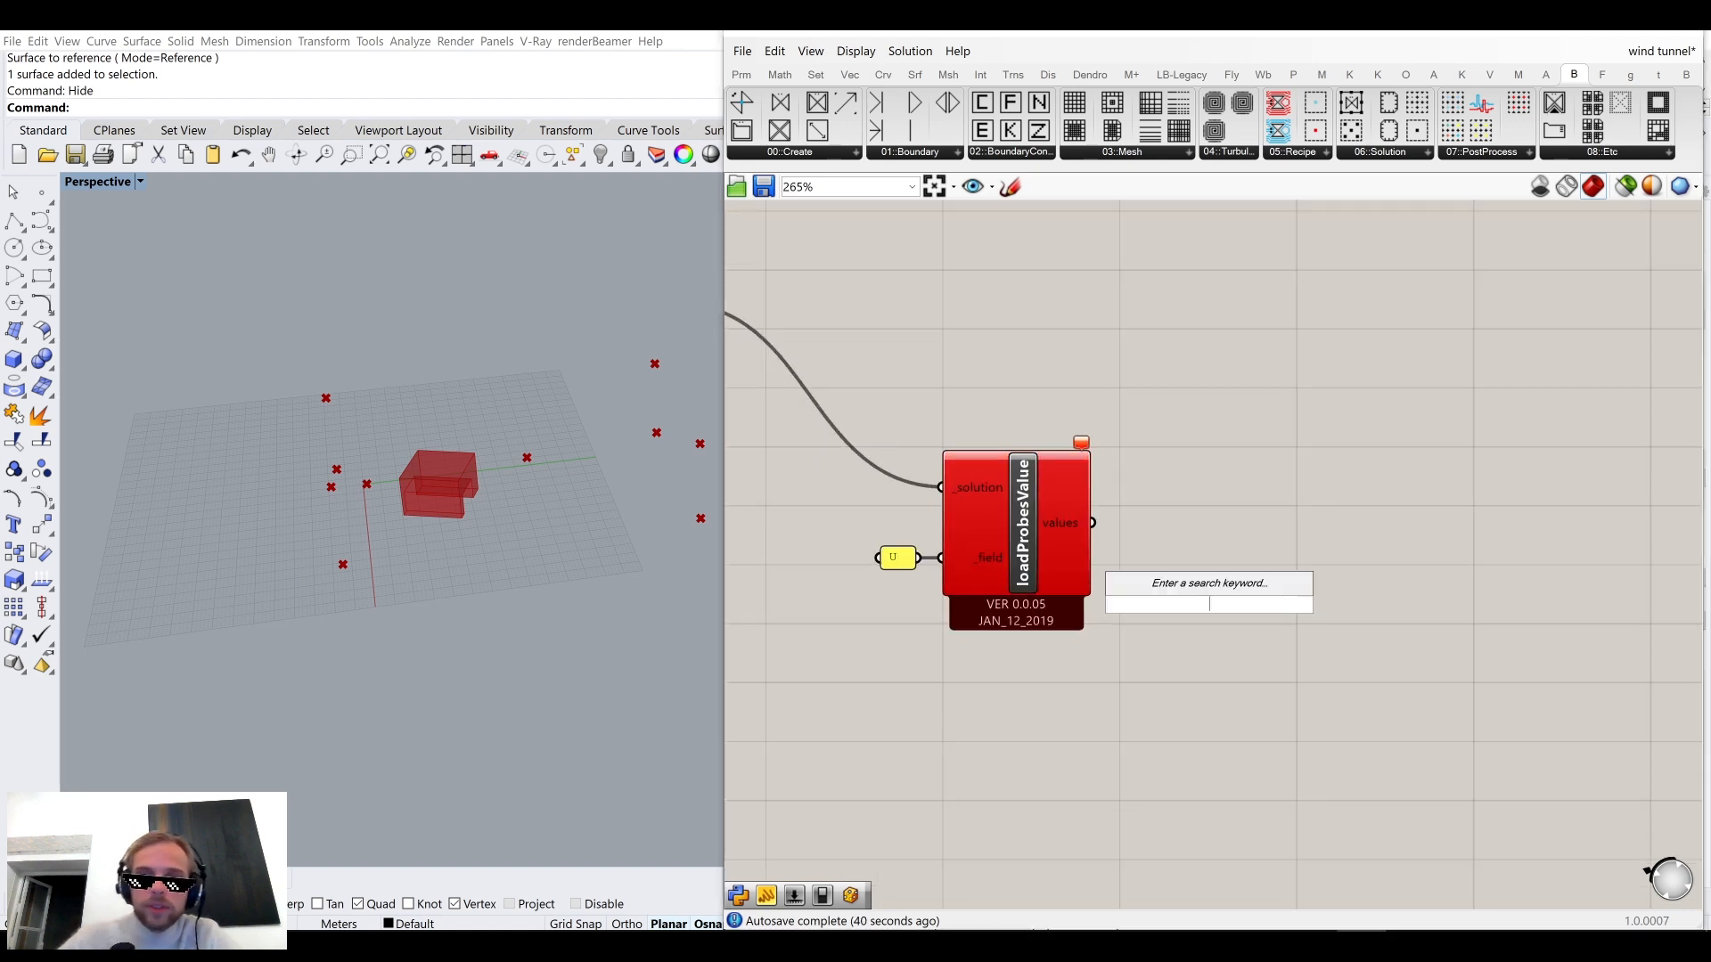
text(vecto)
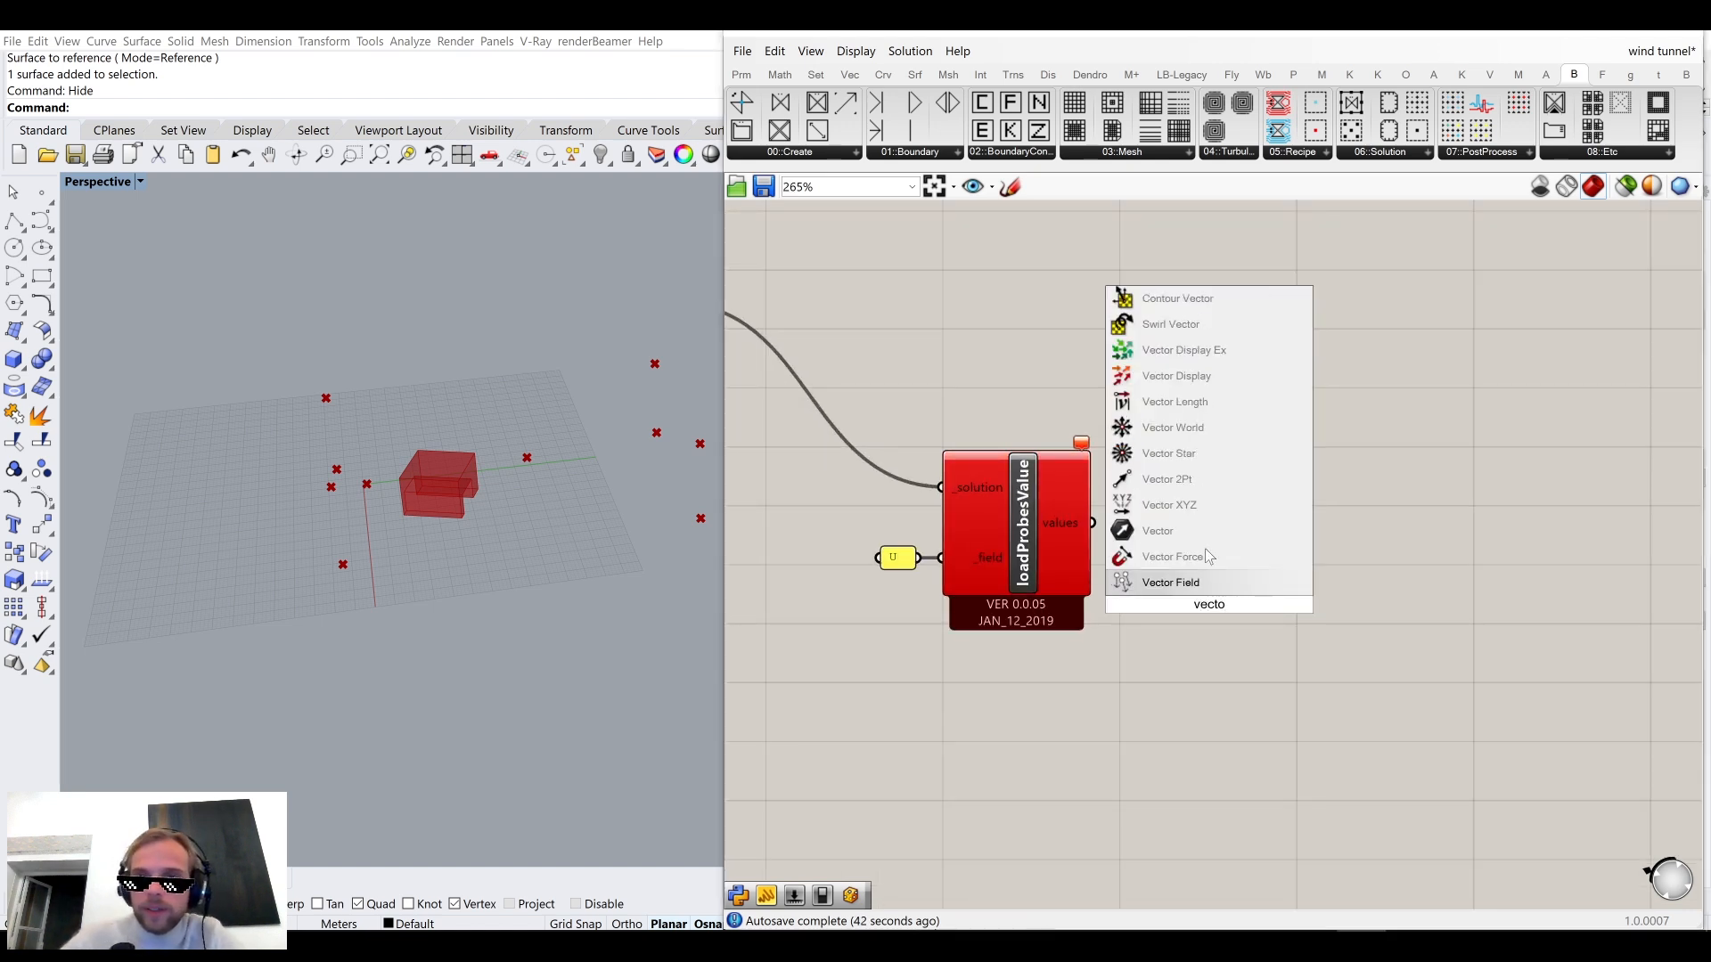
click(1178, 351)
click(1303, 615)
scroll(1305, 608, up, 3)
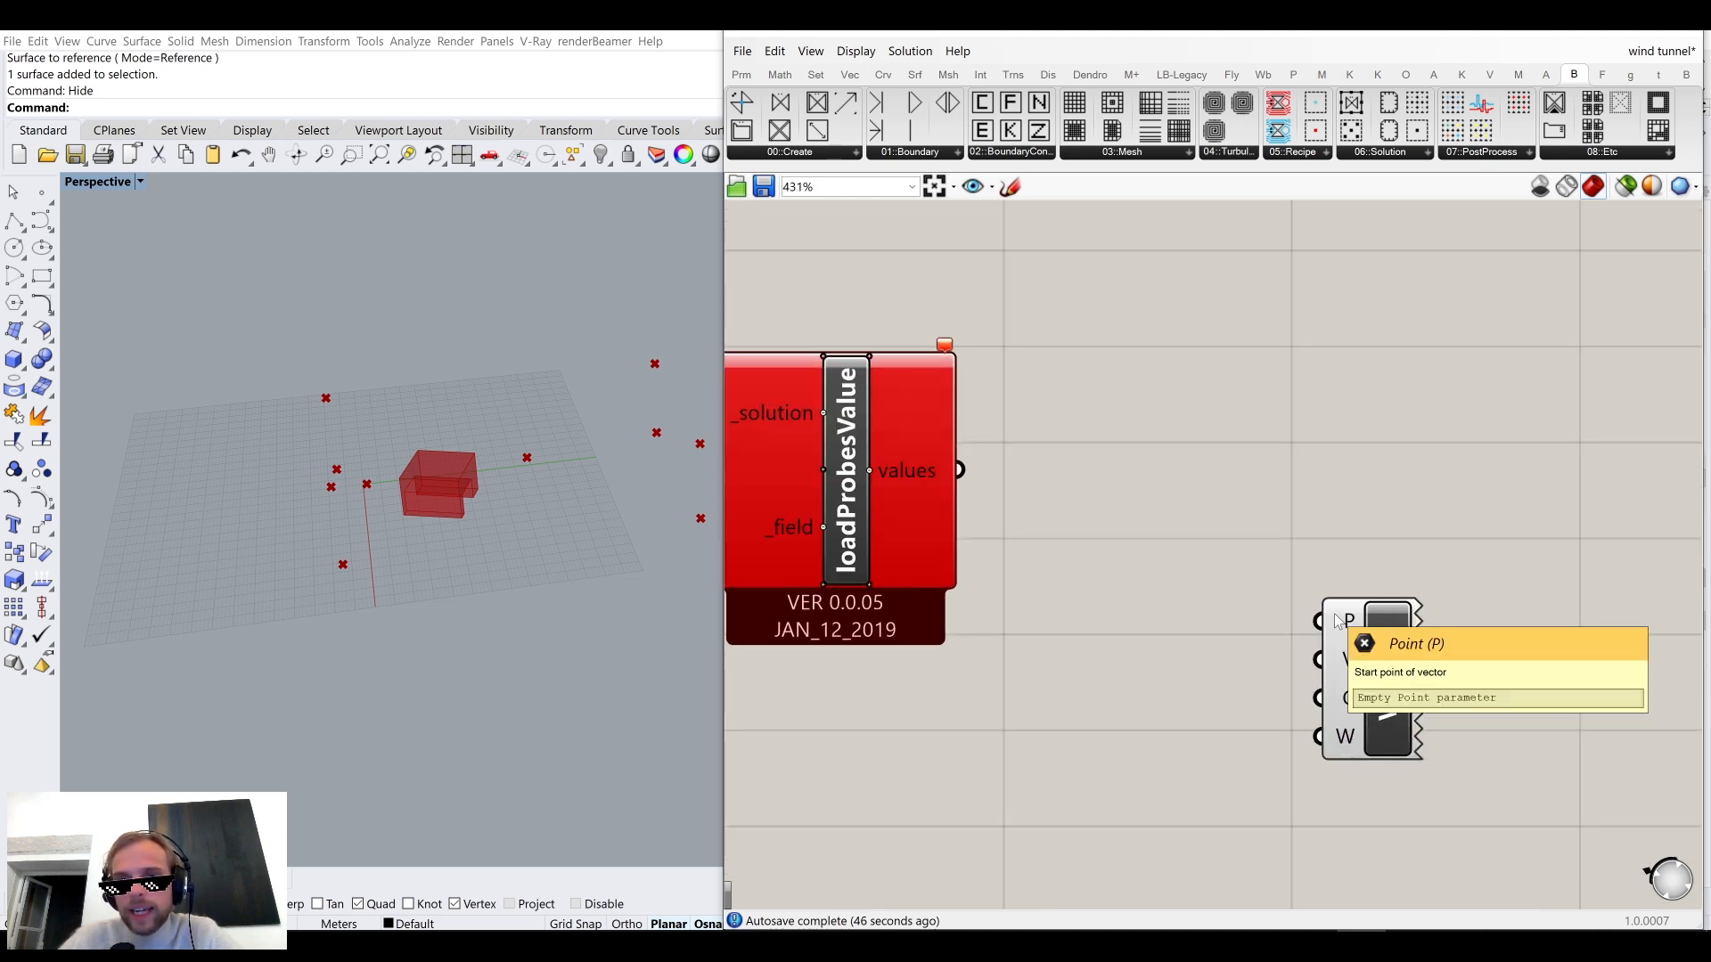
mouse_move(1351, 670)
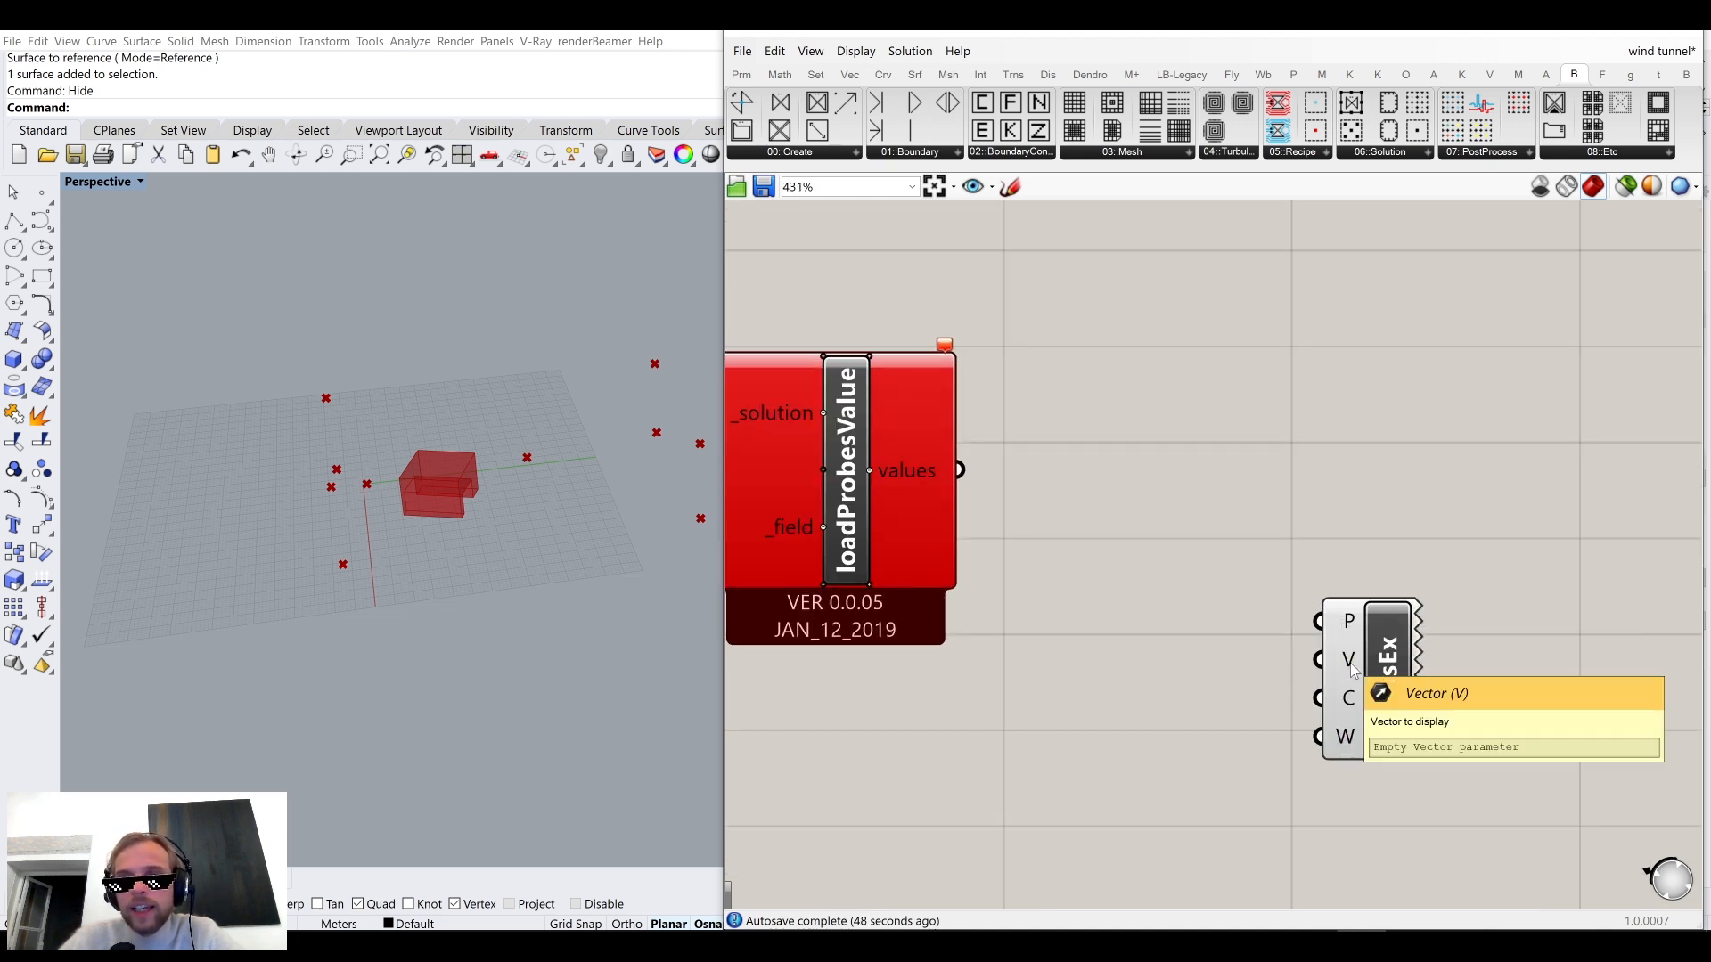
Connect the output of the Cull component that supplies the probe points to the P input of Vector Display Ex.
scroll(1355, 624, down, 6)
scroll(811, 481, up, 3)
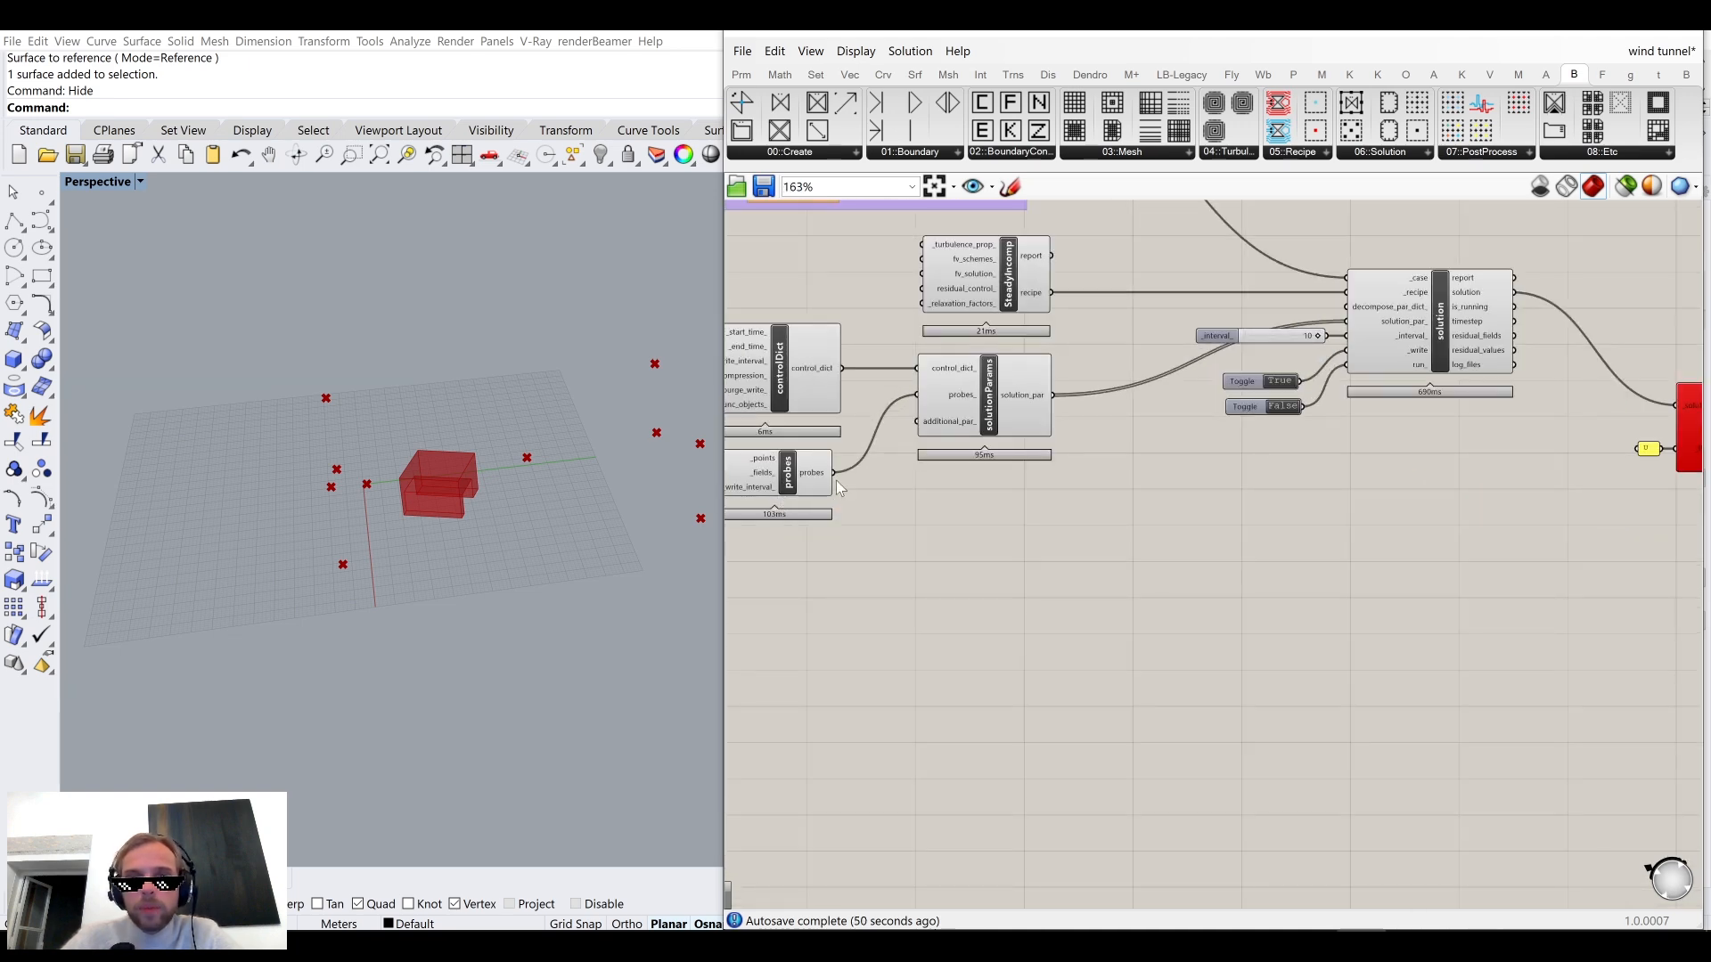
scroll(841, 478, down, 3)
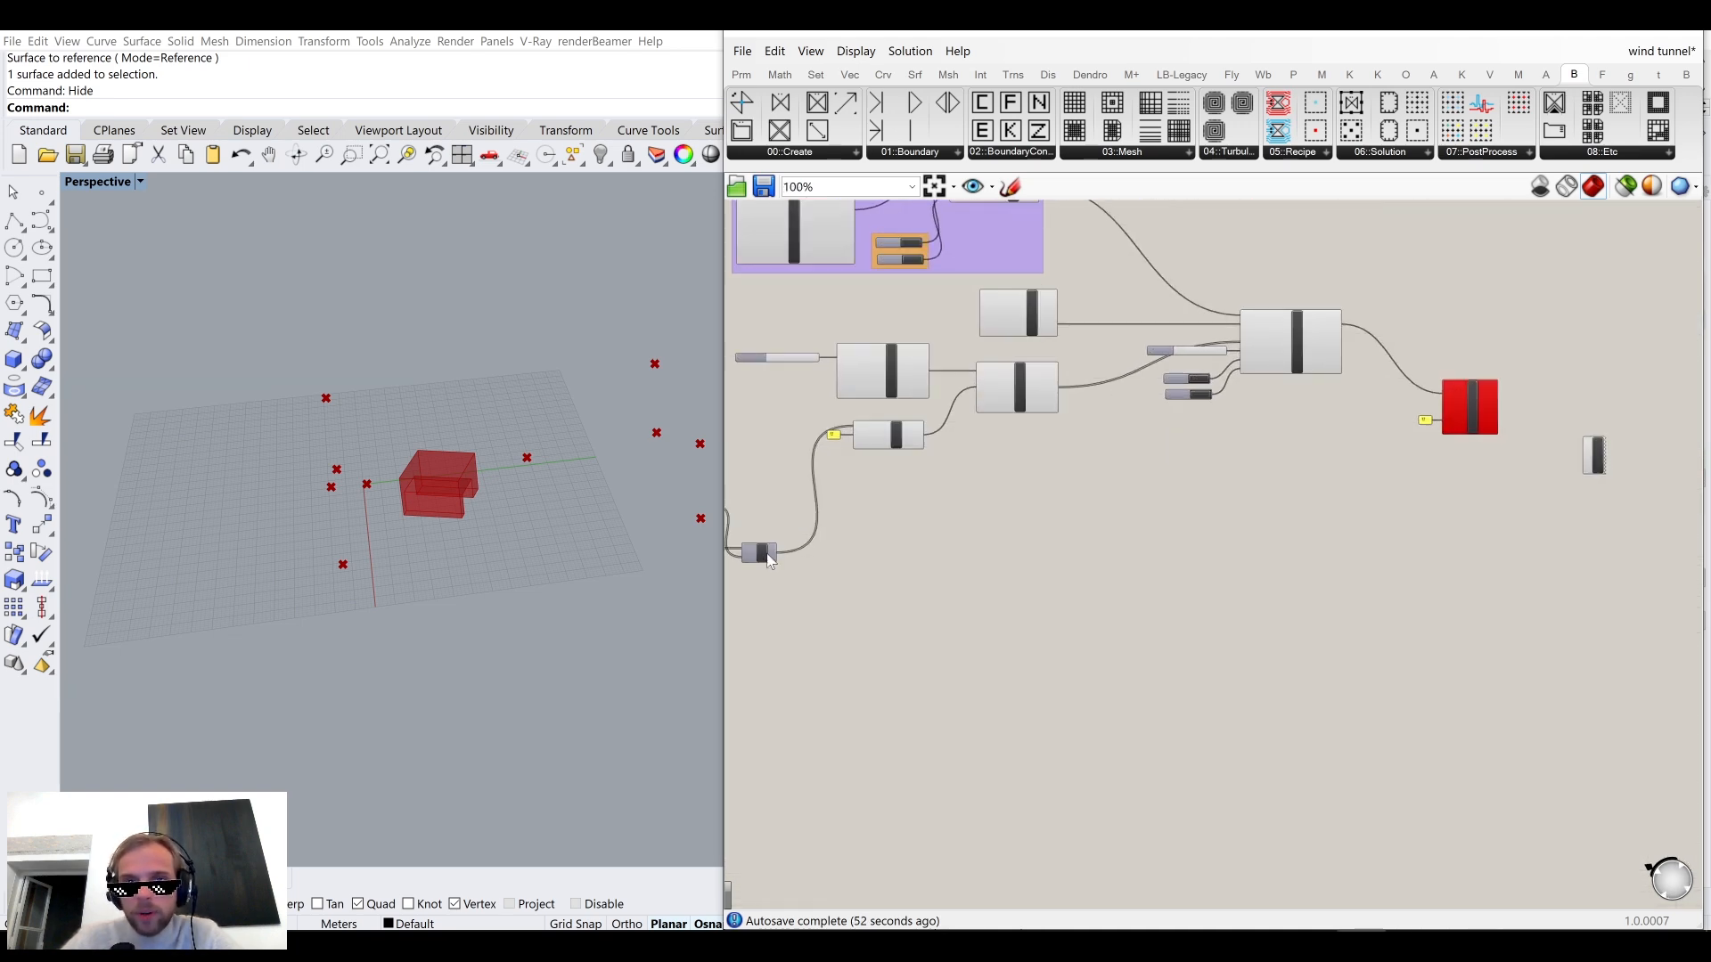
click(771, 555)
scroll(772, 557, up, 4)
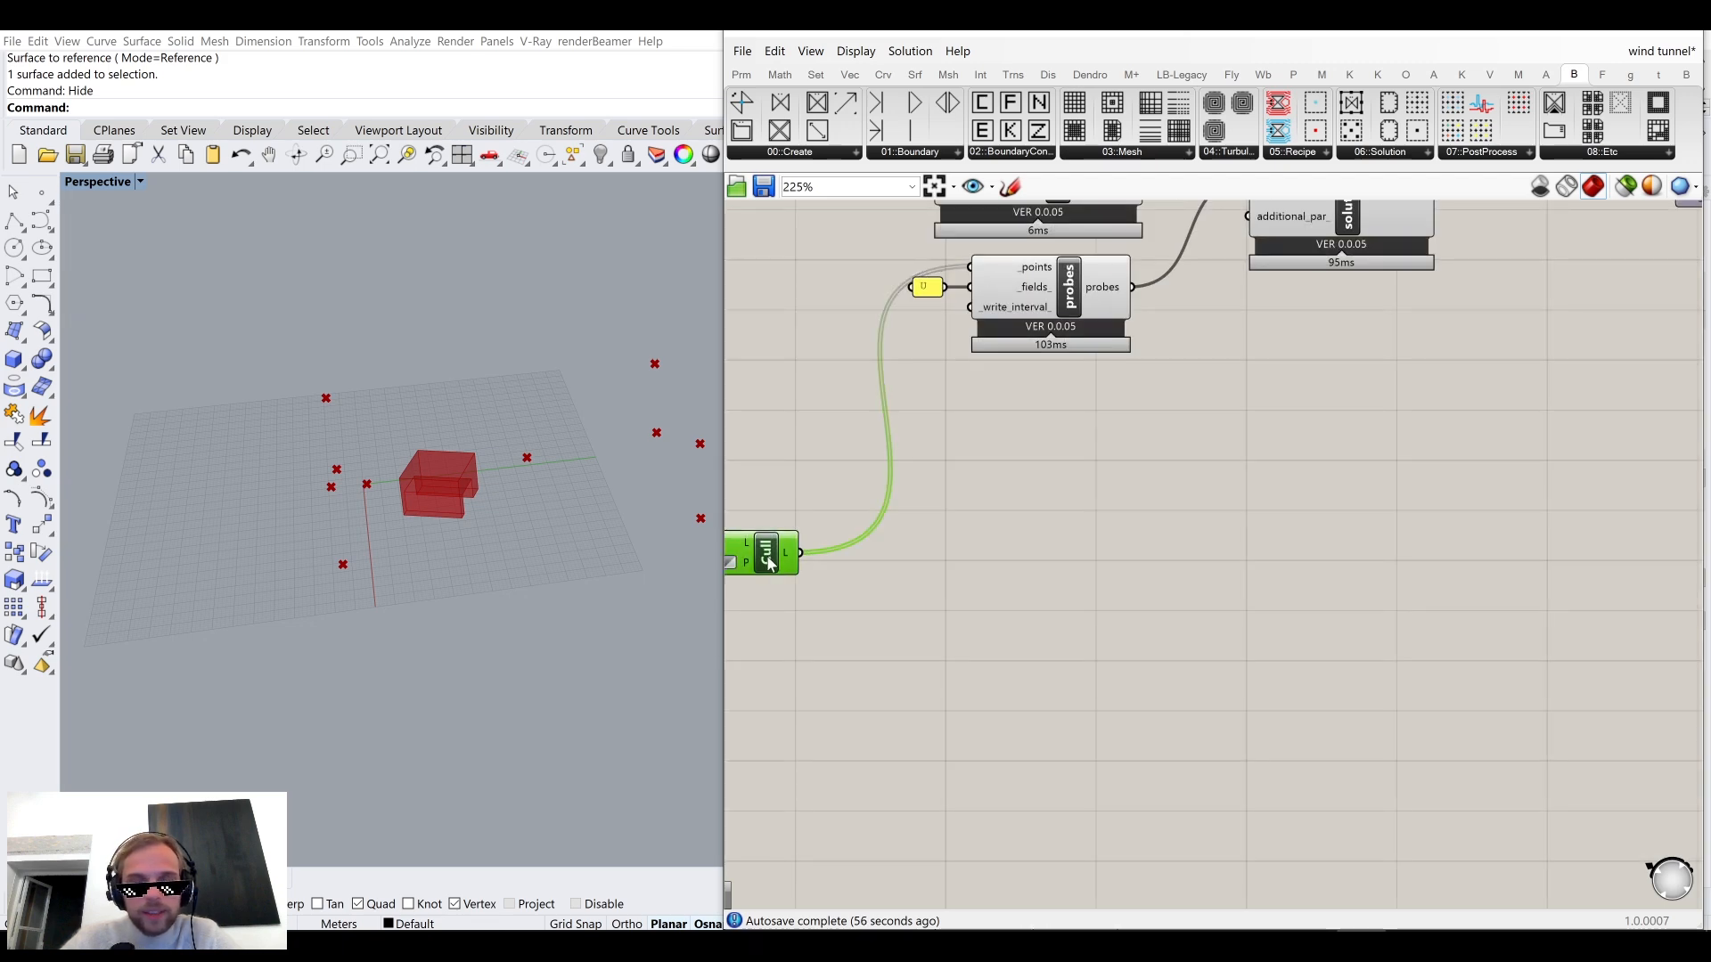
scroll(768, 561, down, 4)
drag(779, 556, 1609, 468)
scroll(1609, 468, up, 7)
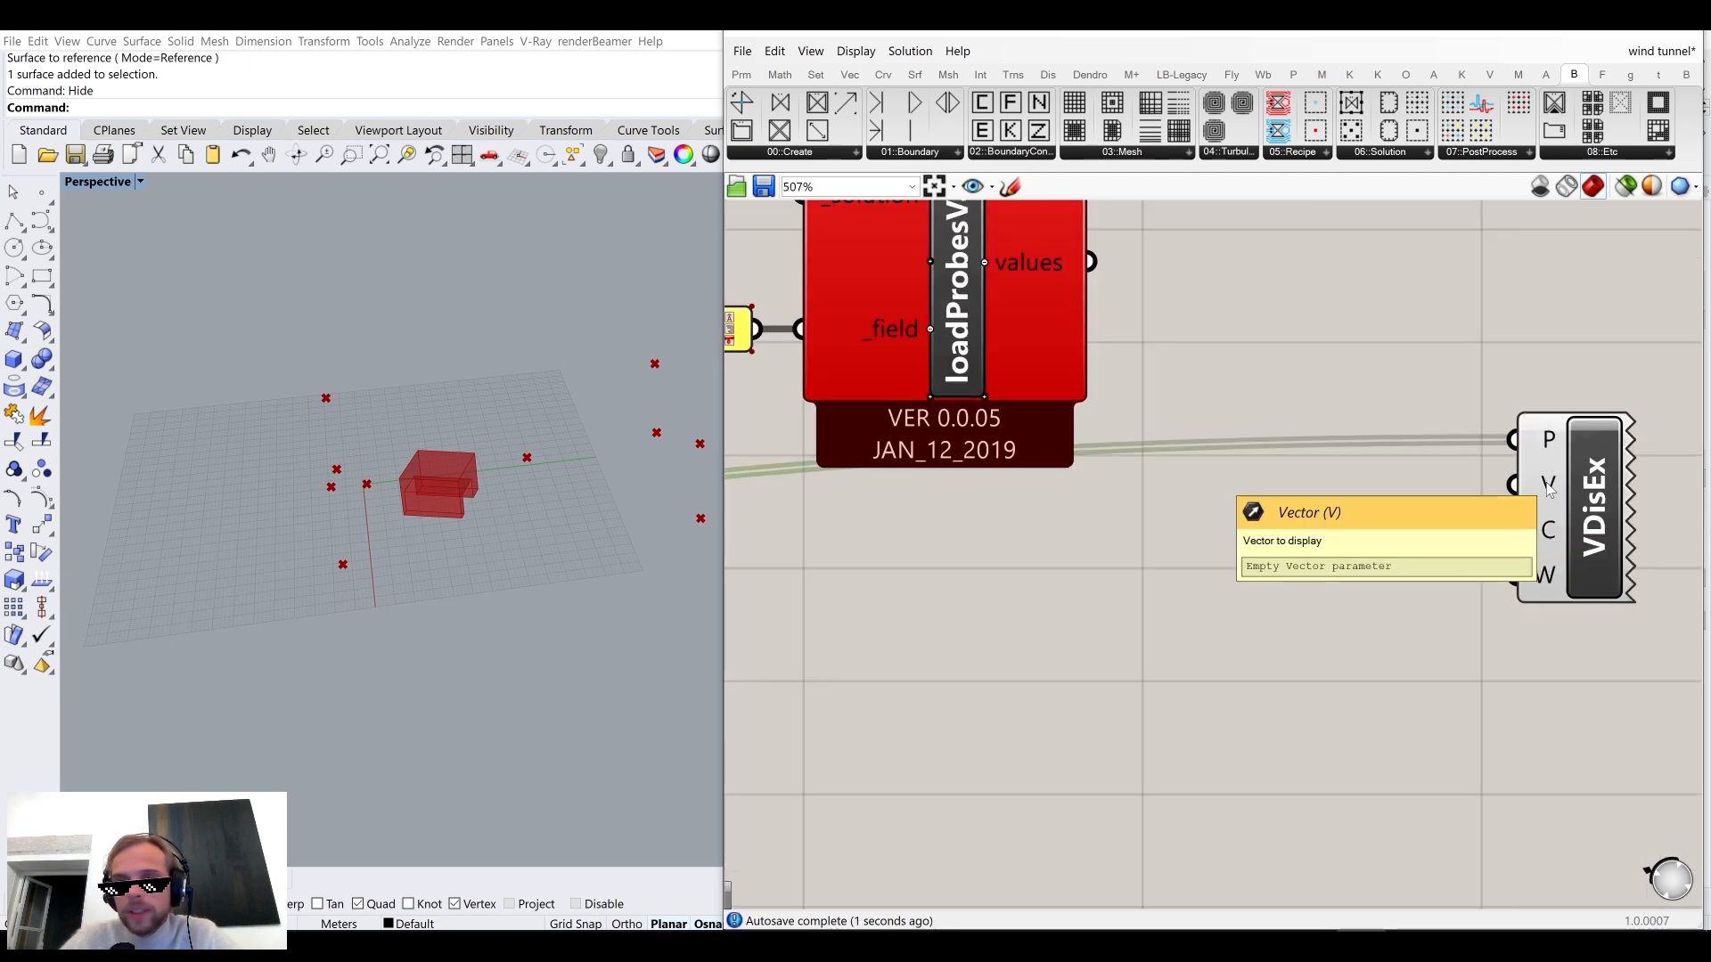
Add a Vector parameter fed by the values output of Load Probes Value and connect it to the V input of Vector Display Ex.
scroll(1549, 488, down, 3)
scroll(1158, 412, up, 2)
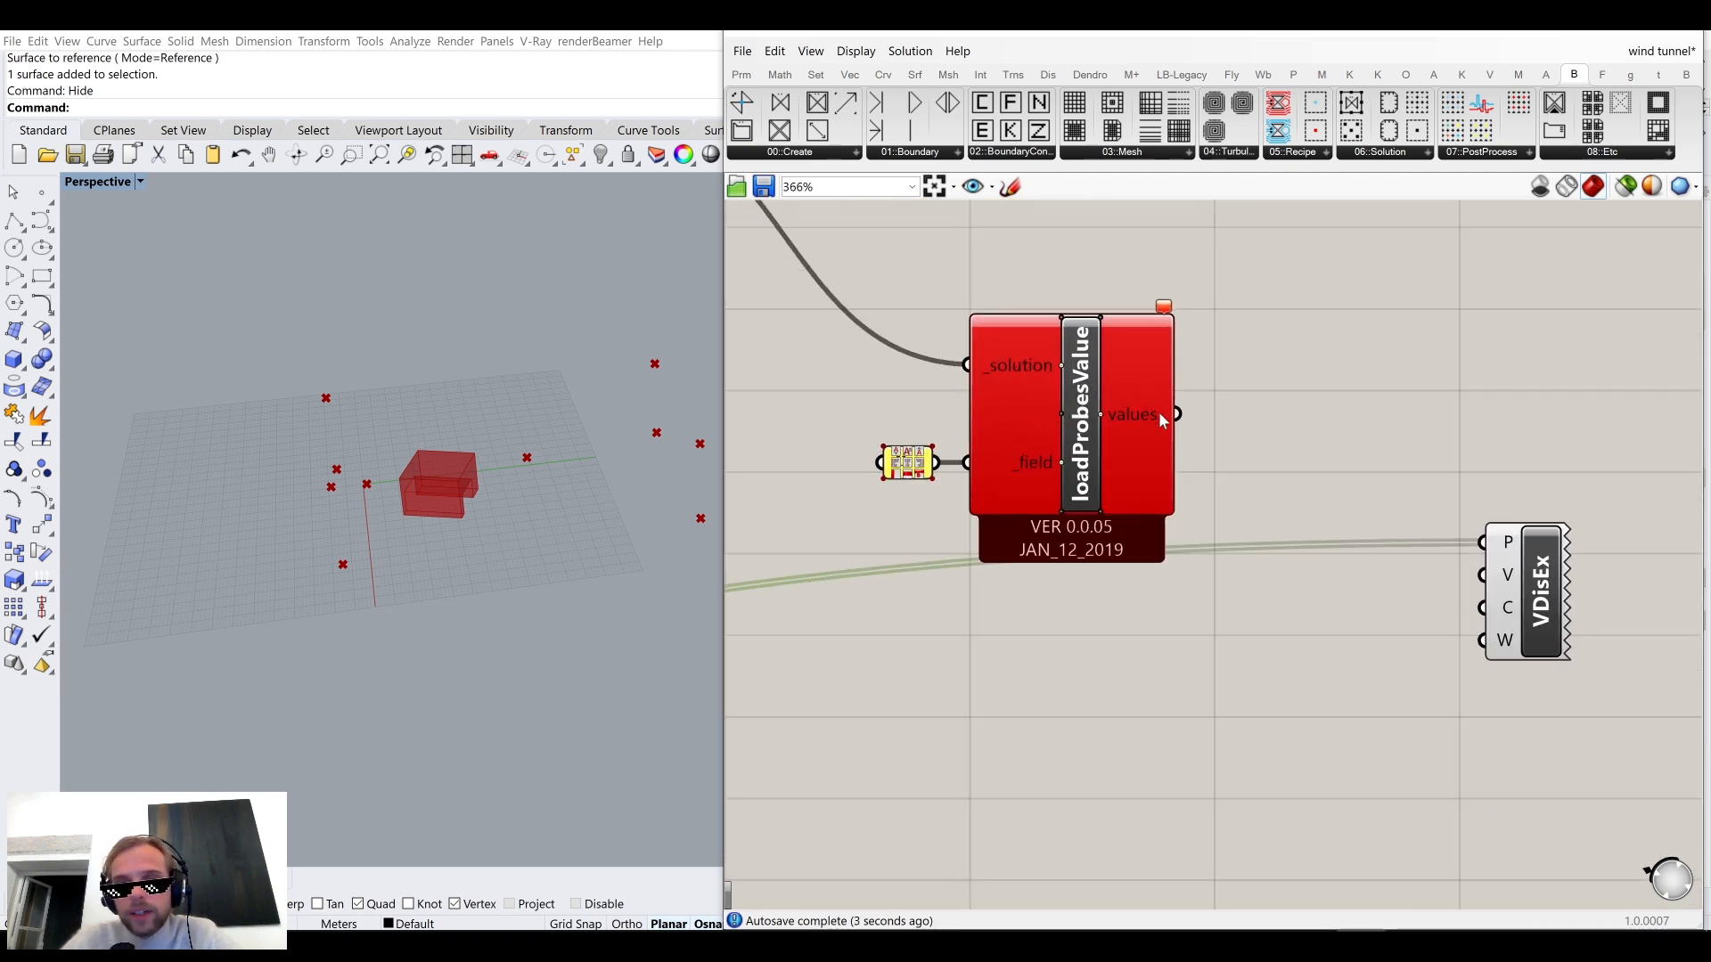
double_click(1361, 408)
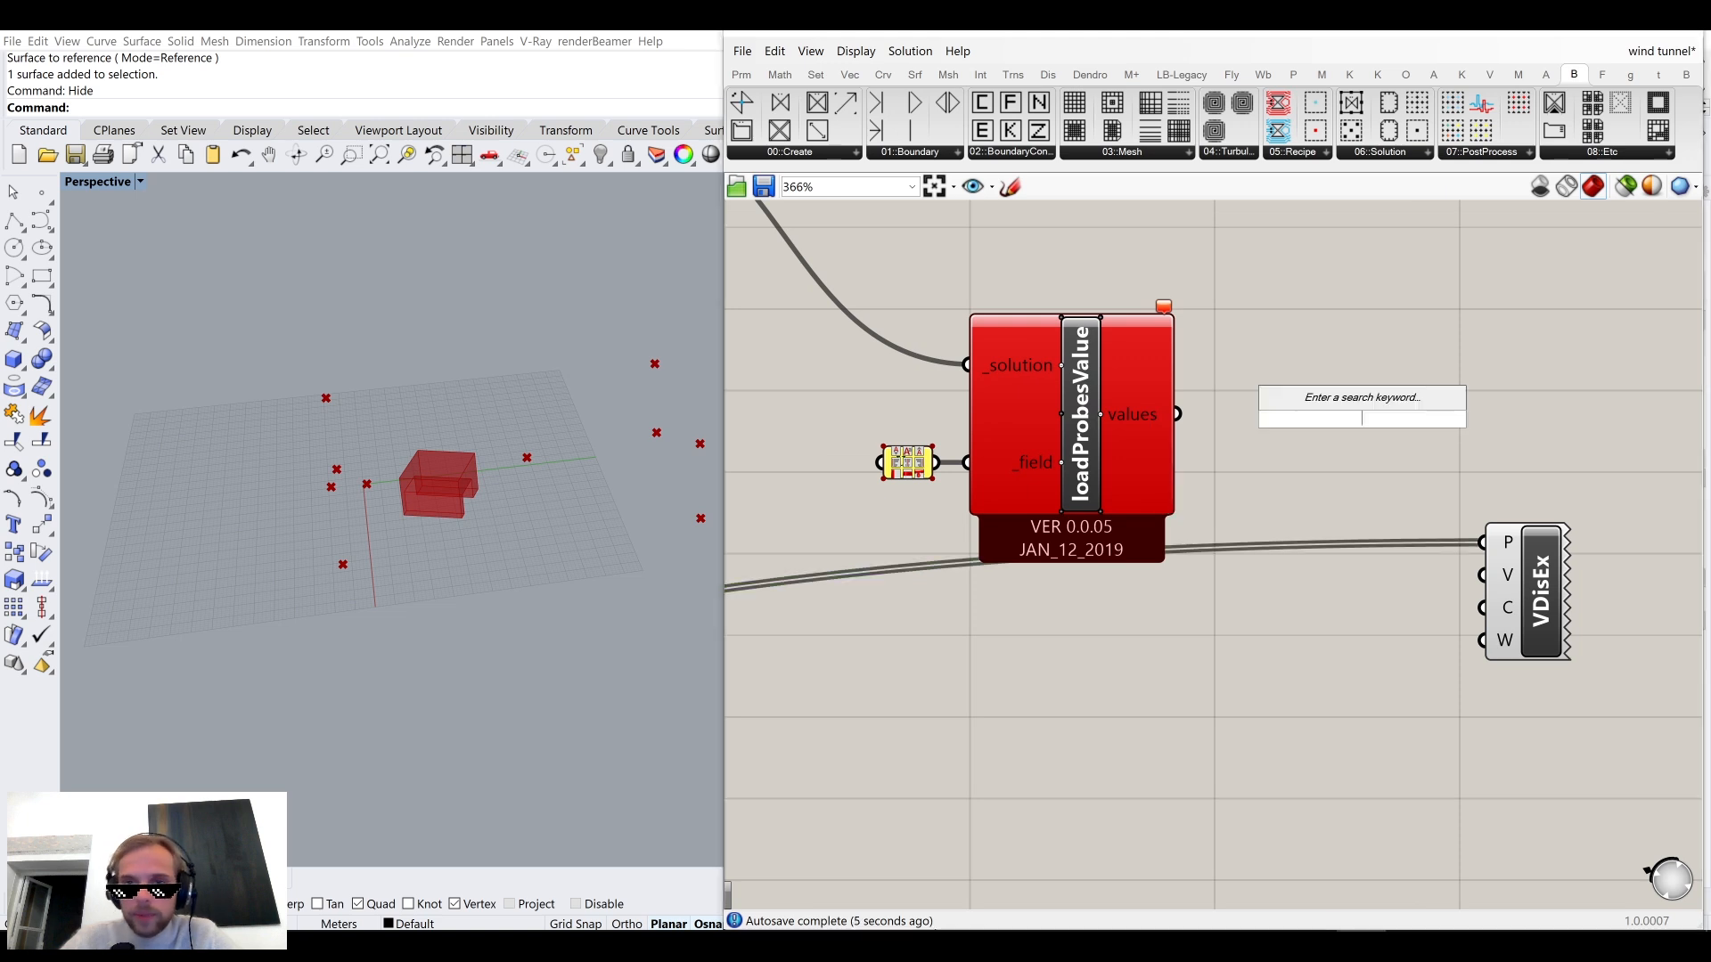
text(ve)
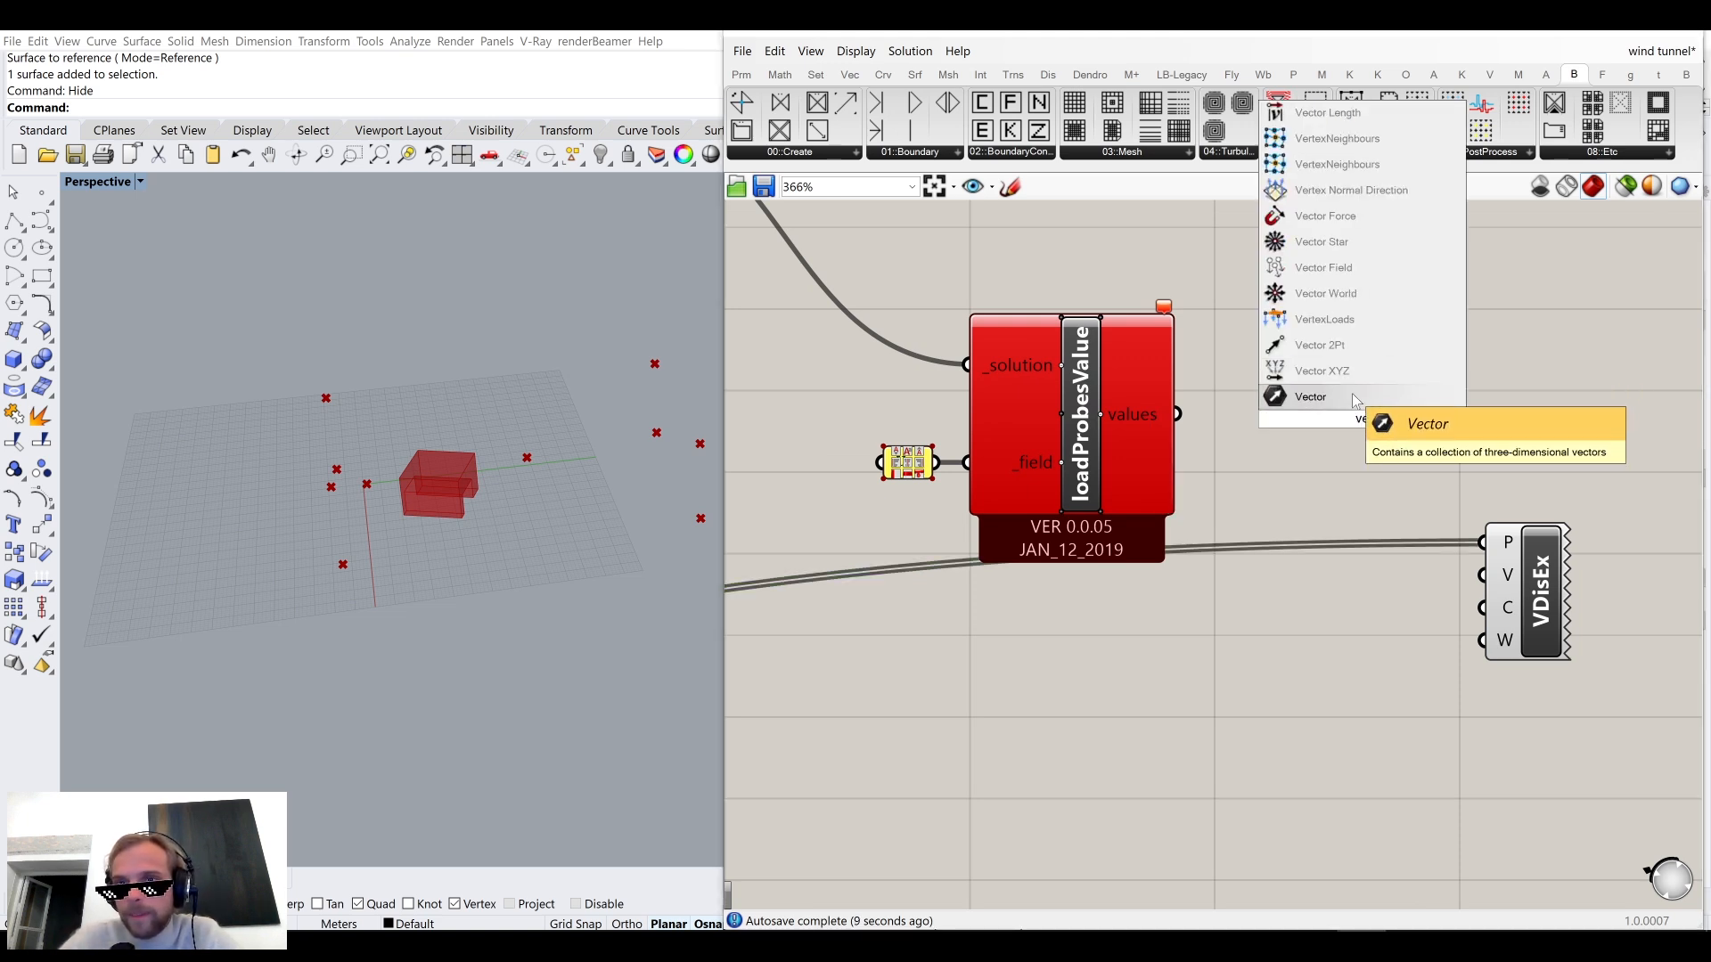
click(1355, 398)
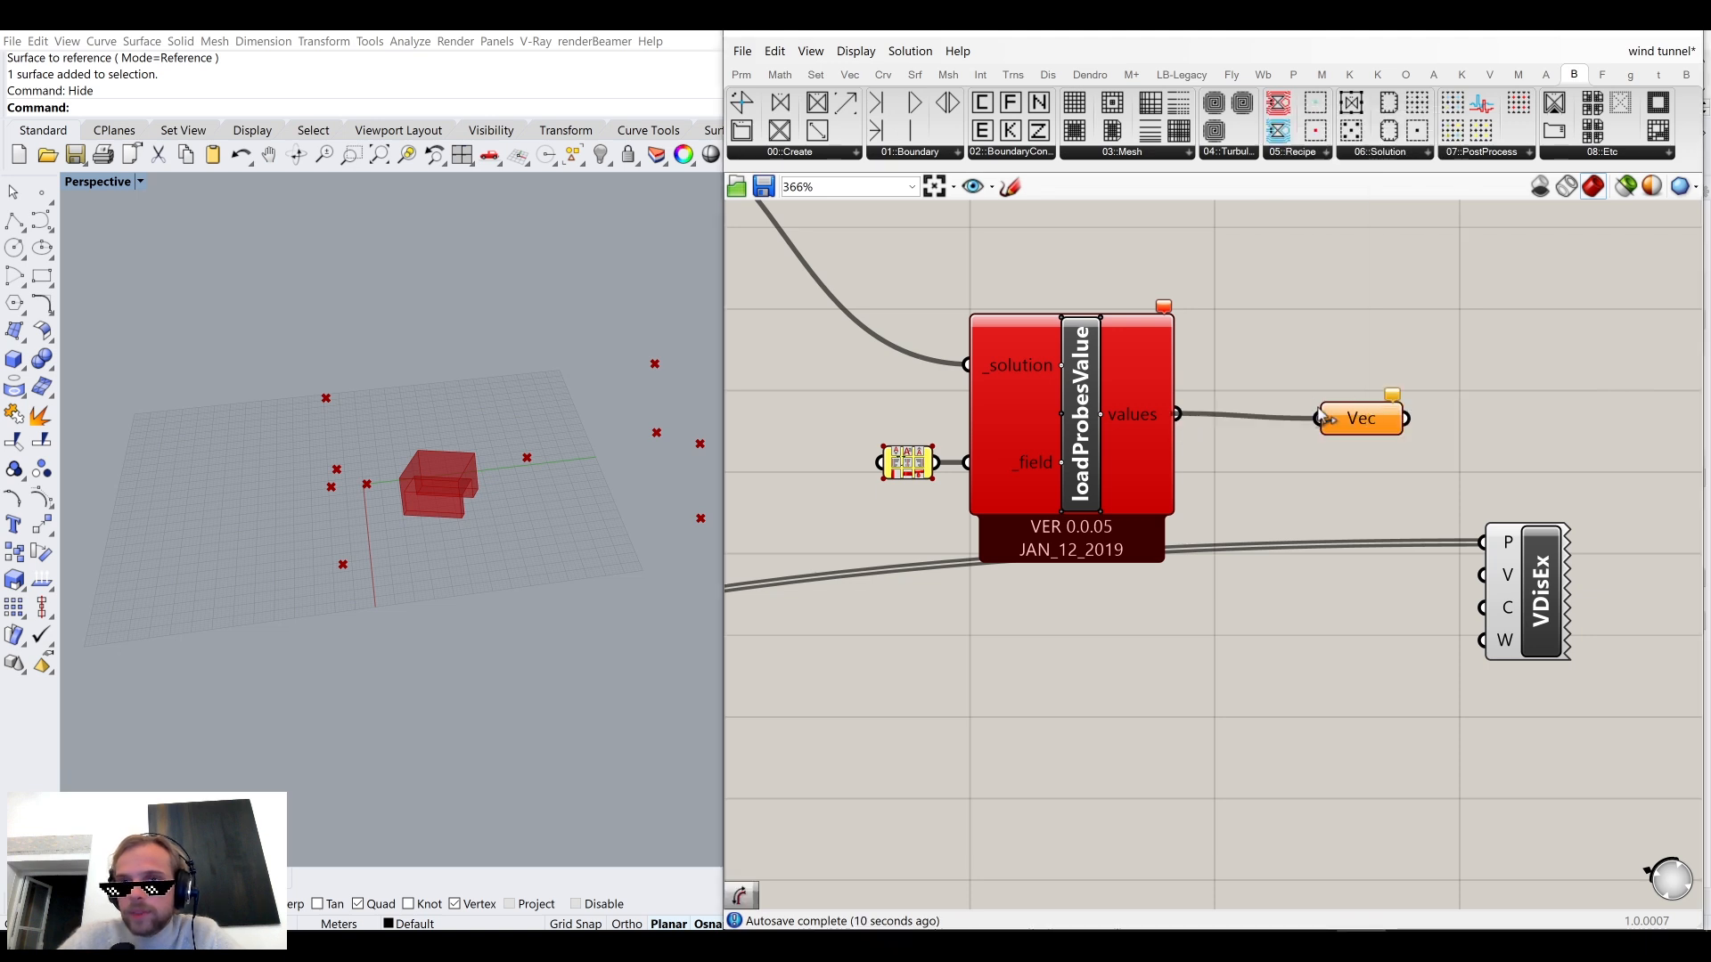
drag(1383, 422, 1482, 575)
right_drag(1482, 575, 1473, 503)
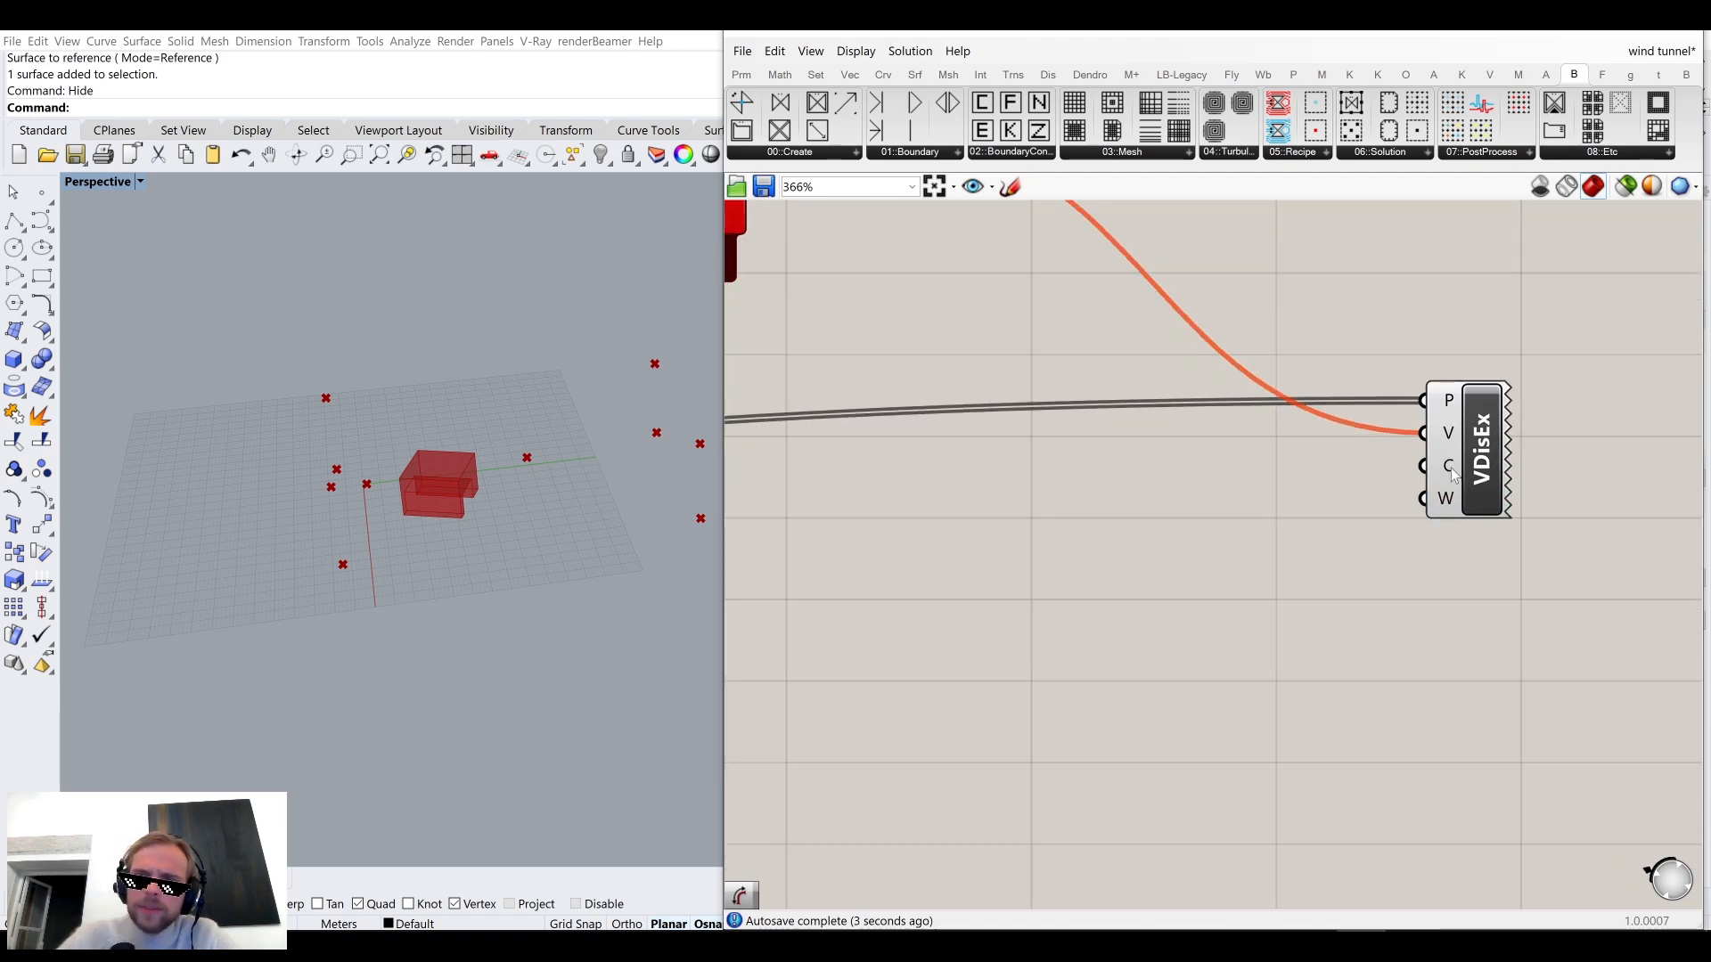
Move Vector Display Ex further from the Vector parameter and add a Gradient component in the space before it.
scroll(1044, 508, down, 5)
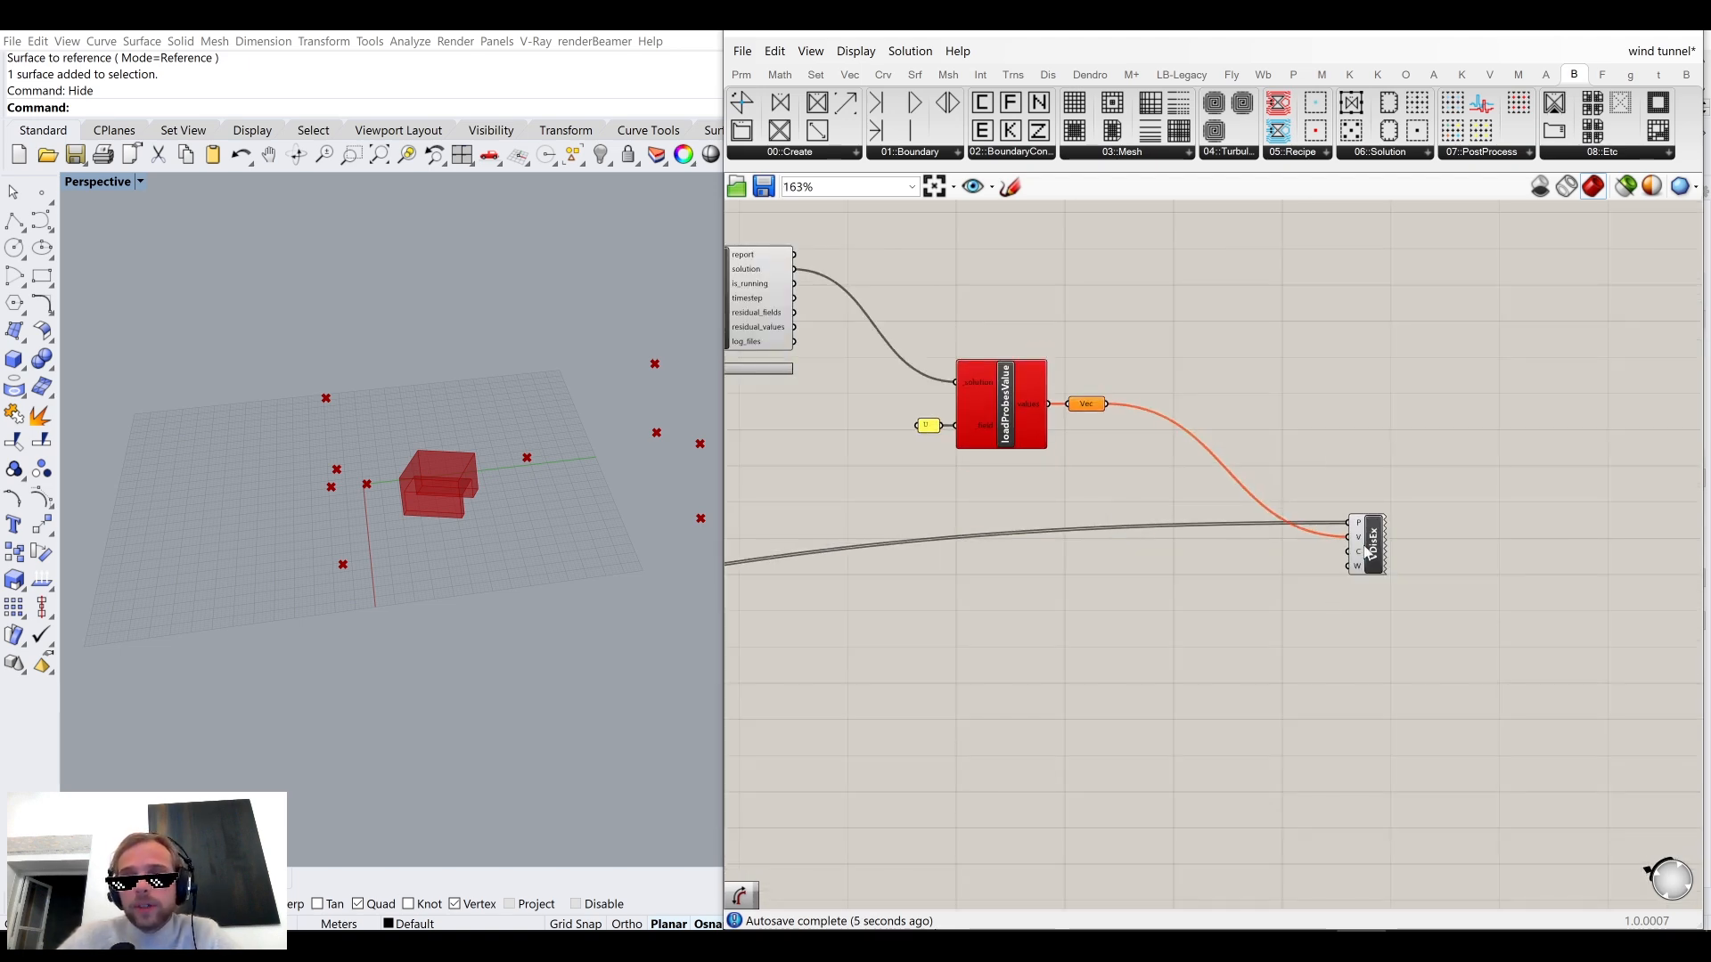
click(1495, 556)
double_click(1242, 609)
text(gradient)
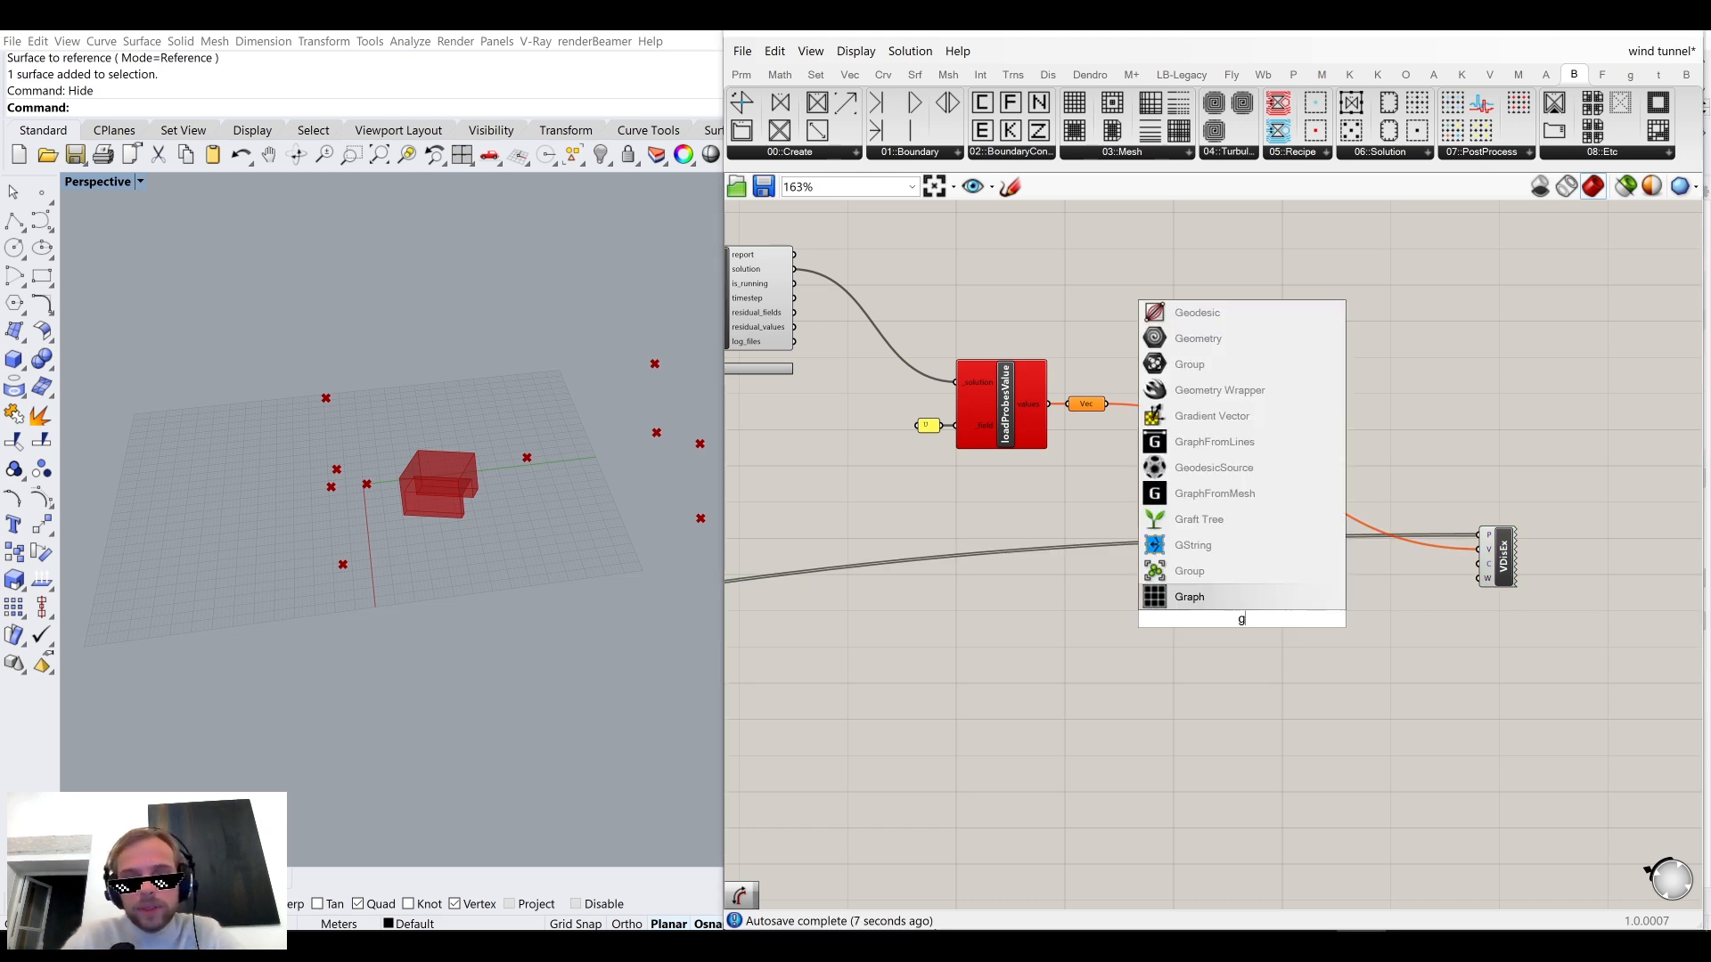
click(1239, 599)
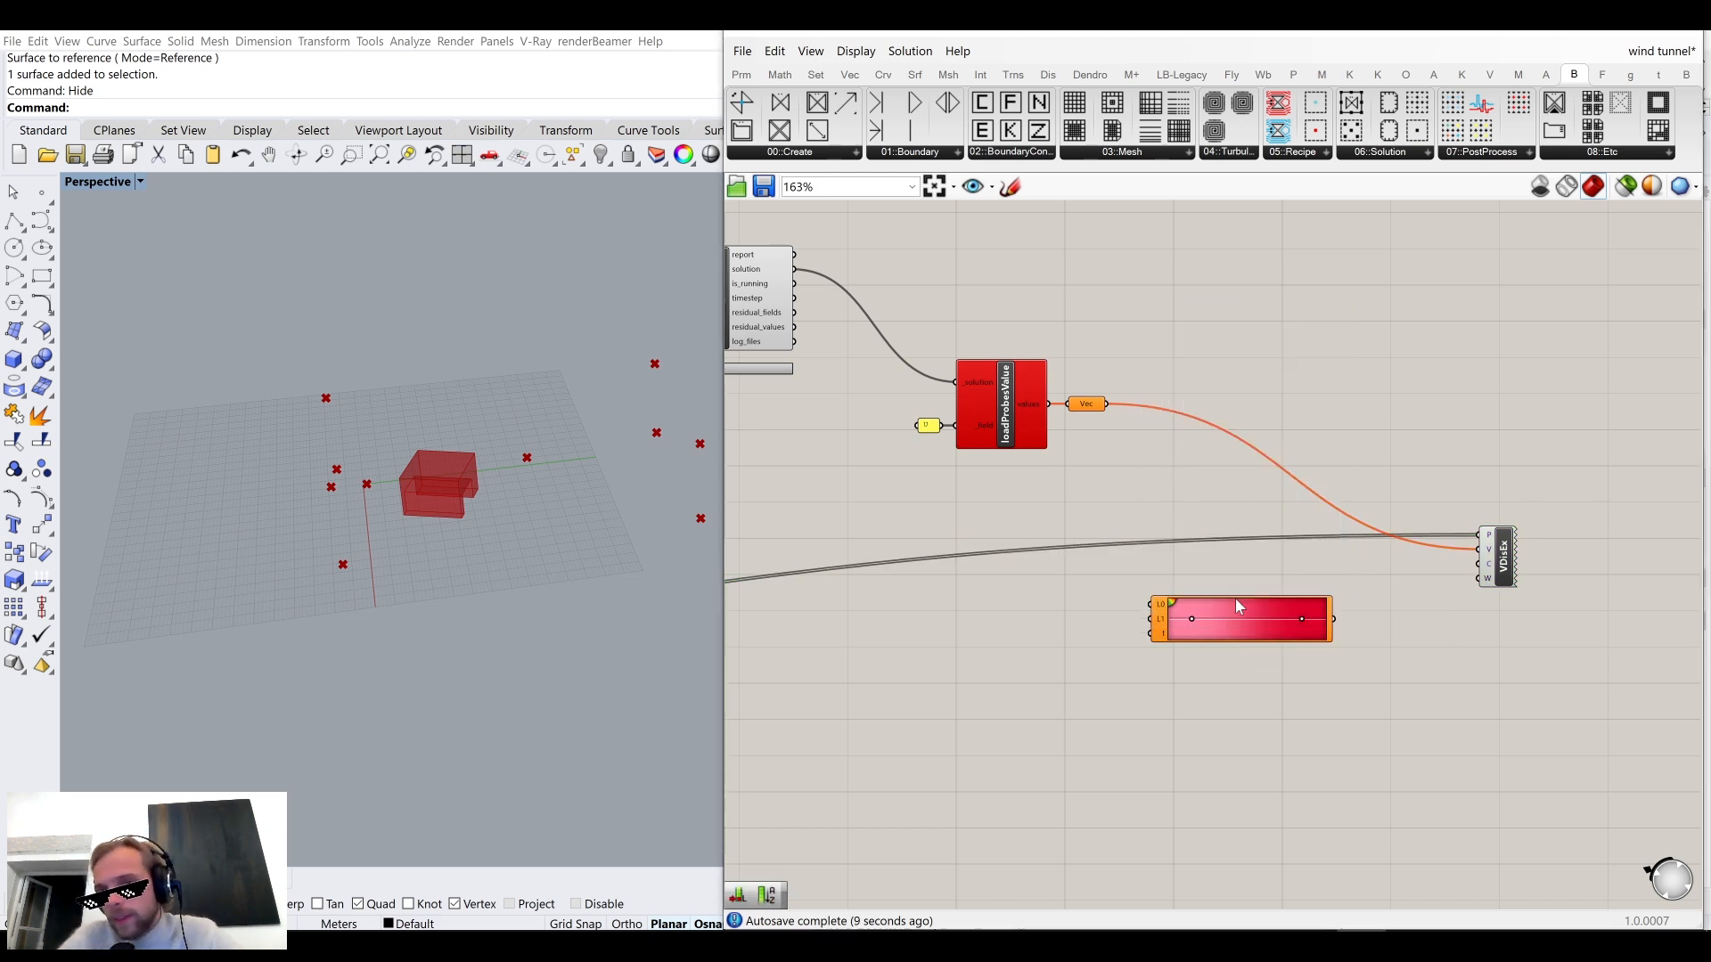
Apply the preset running from red through orange and yellow to blue to the gradient.
scroll(1248, 606, up, 3)
drag(1285, 617, 1284, 579)
right_click(1284, 579)
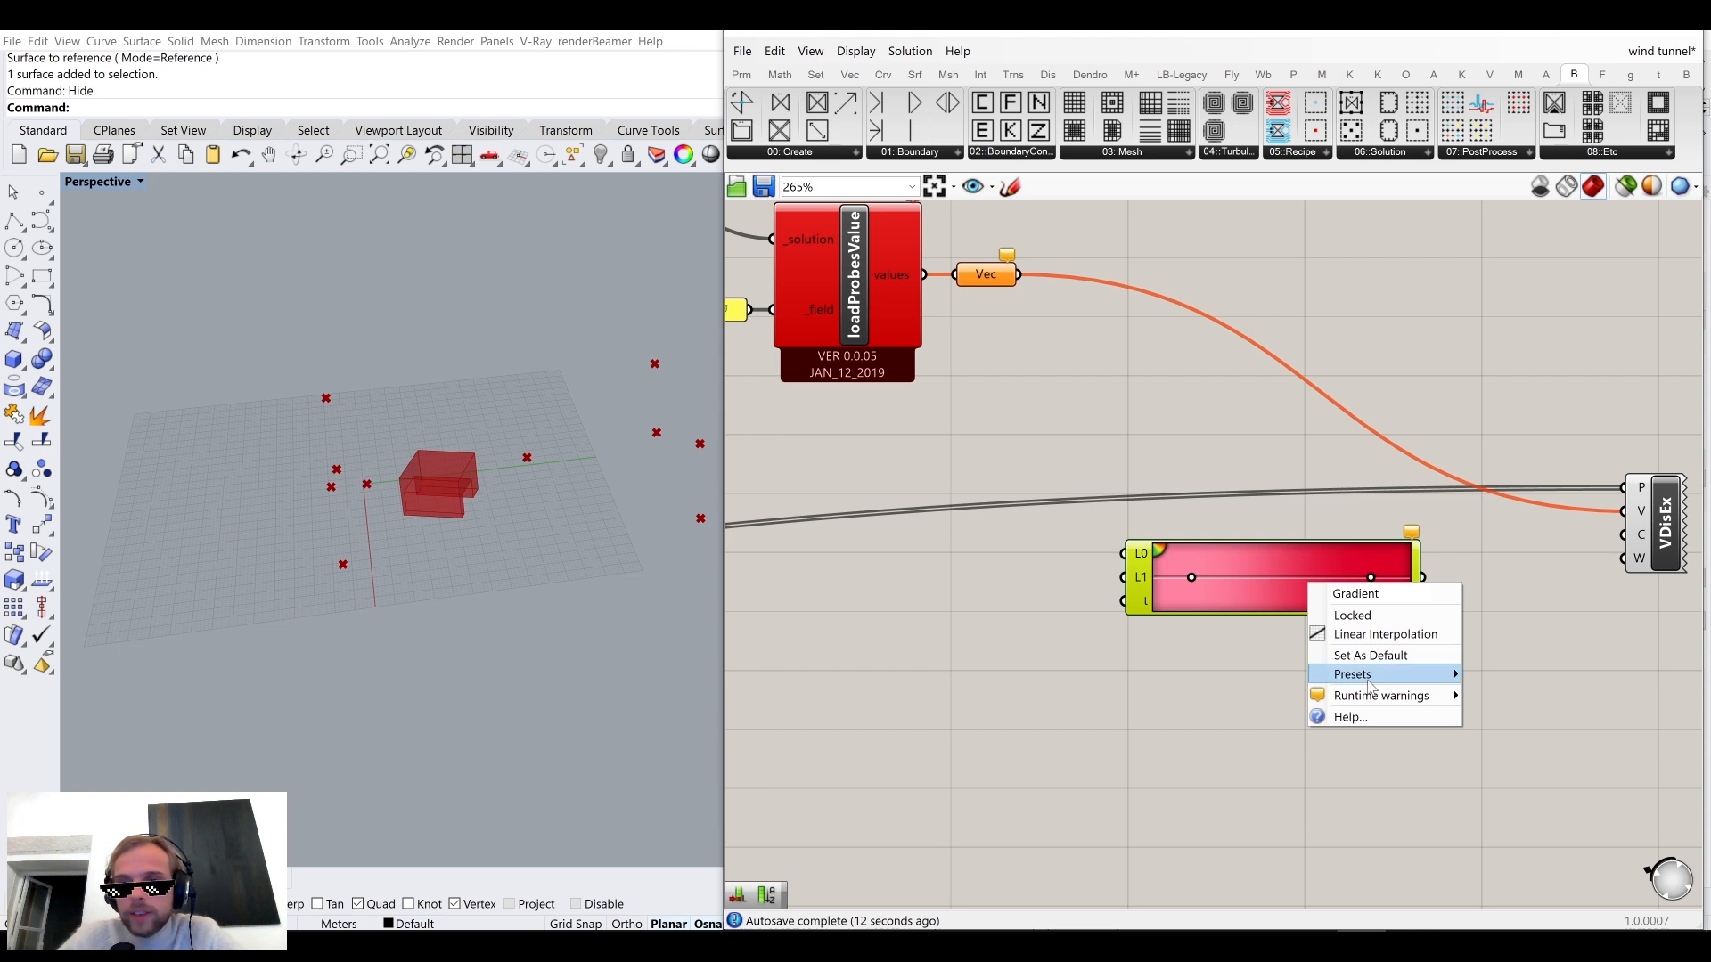
mouse_move(1390, 674)
click(1532, 714)
click(1305, 460)
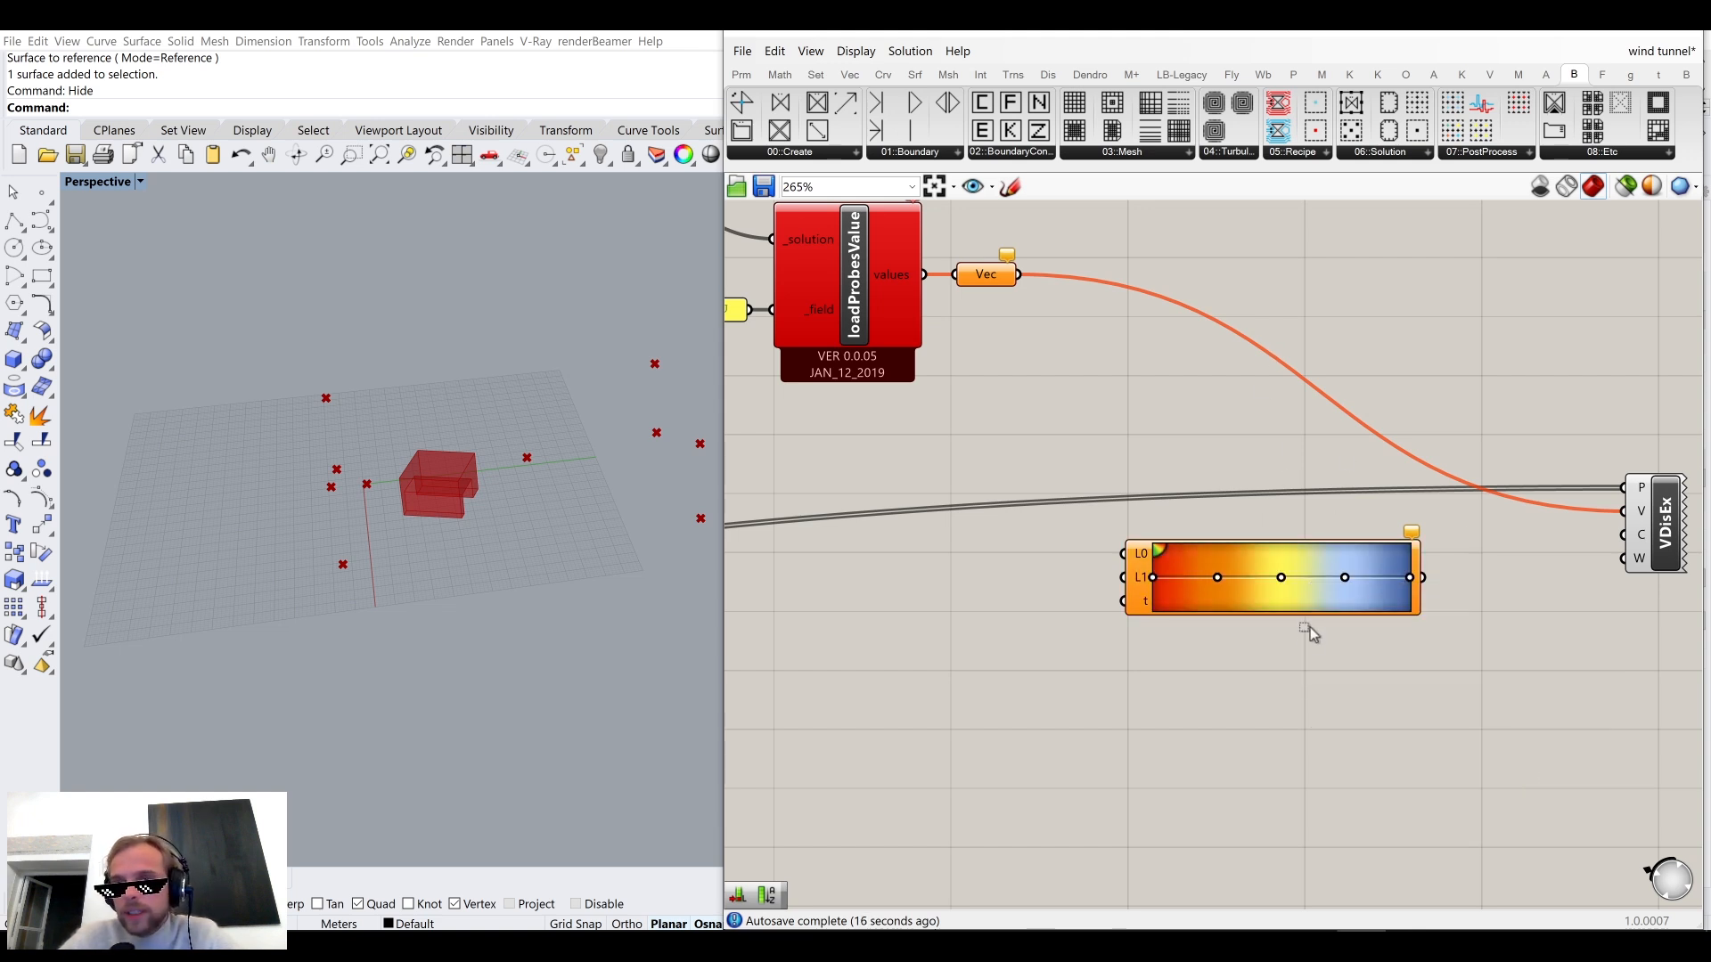
Move the gradient closer to Vector Display Ex and connect its output to the C input.
drag(1323, 613, 1387, 641)
drag(1486, 606, 1617, 545)
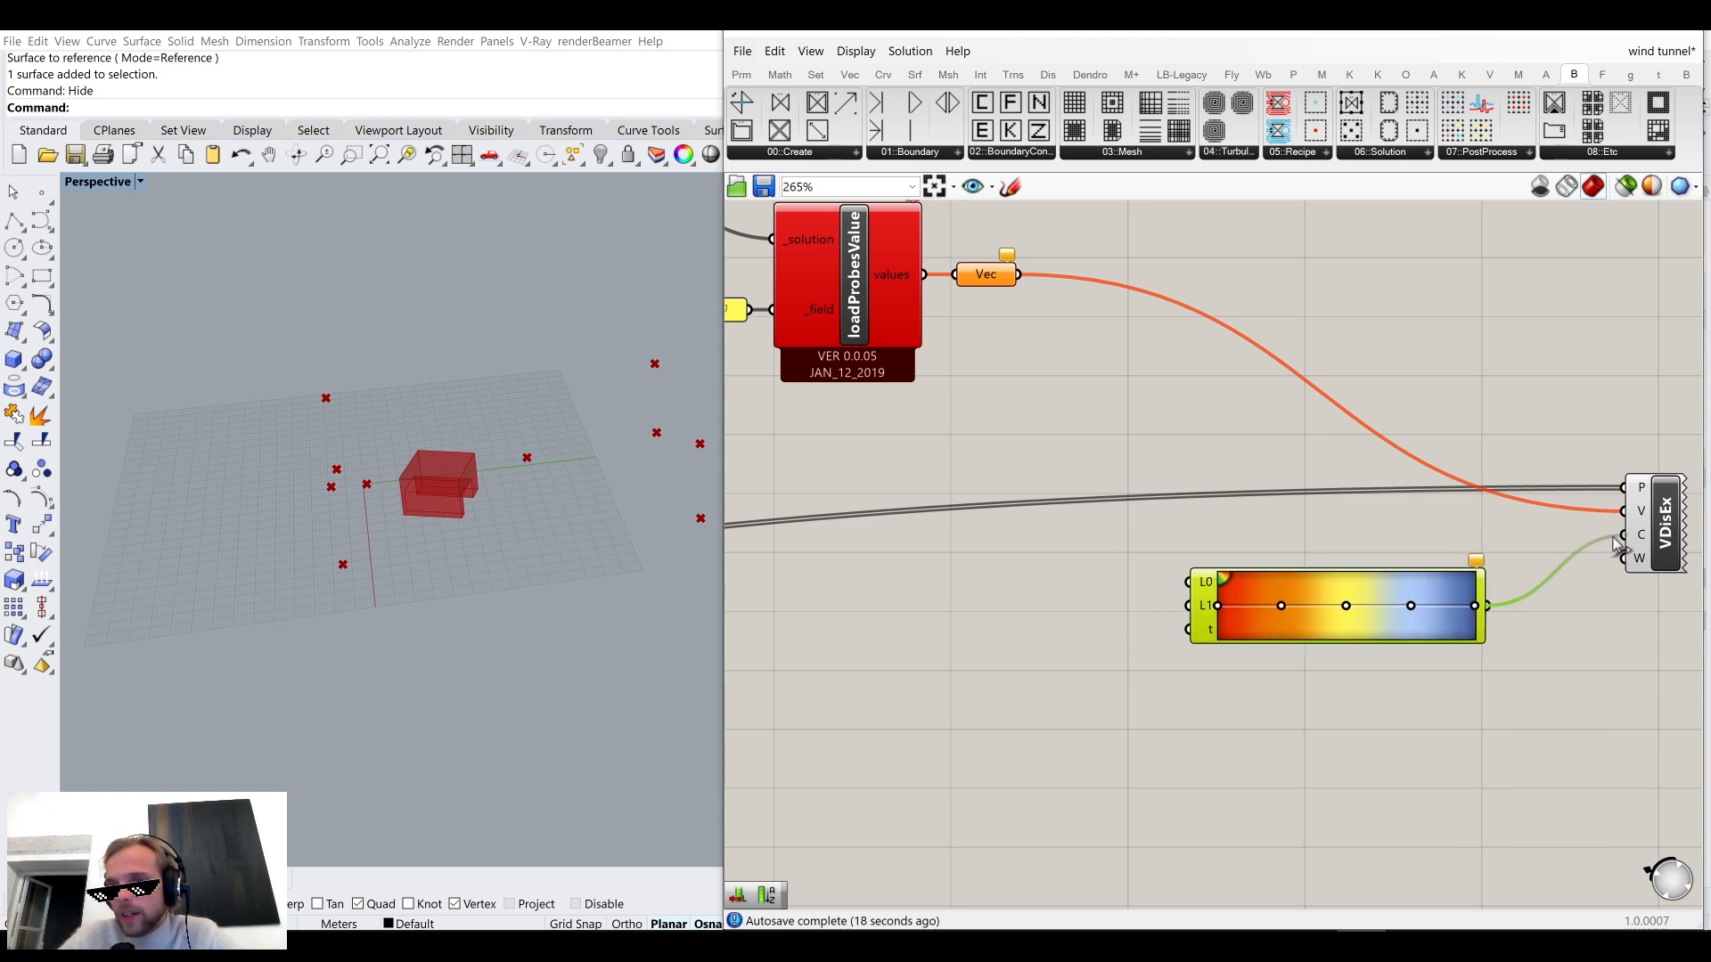
right_drag(1158, 405, 1184, 439)
click(1242, 394)
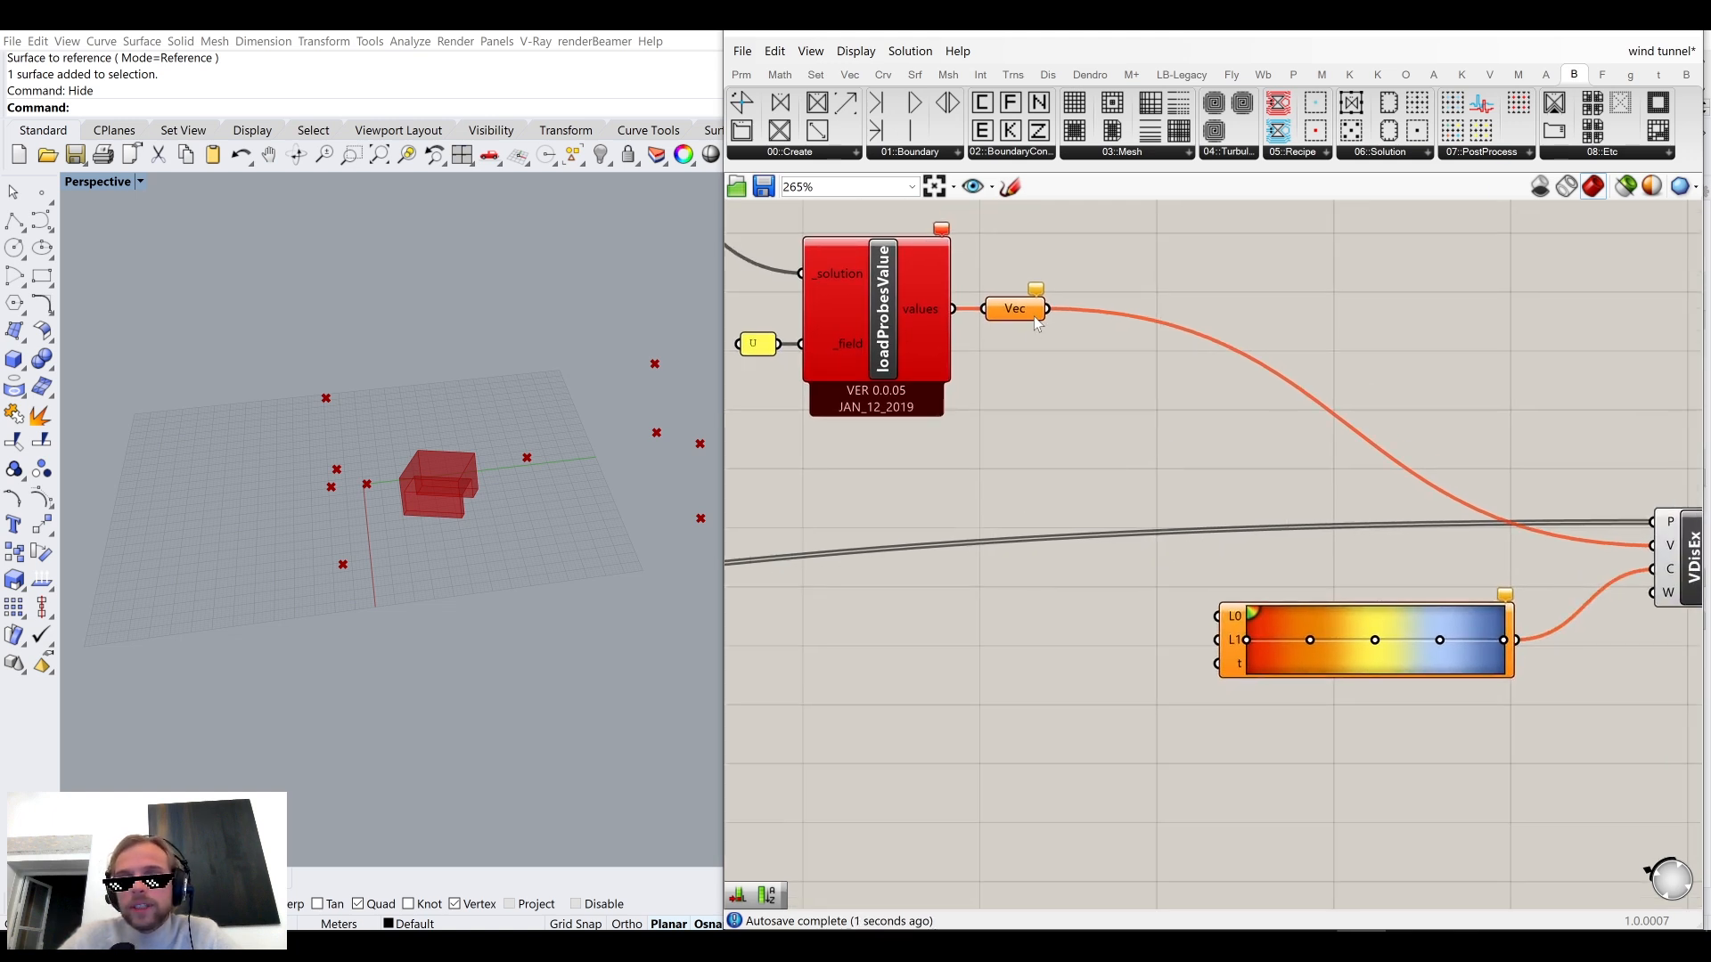
Add a Vector Length component before the gradient and connect the Vector parameter's output to its V input.
mouse_move(1036, 325)
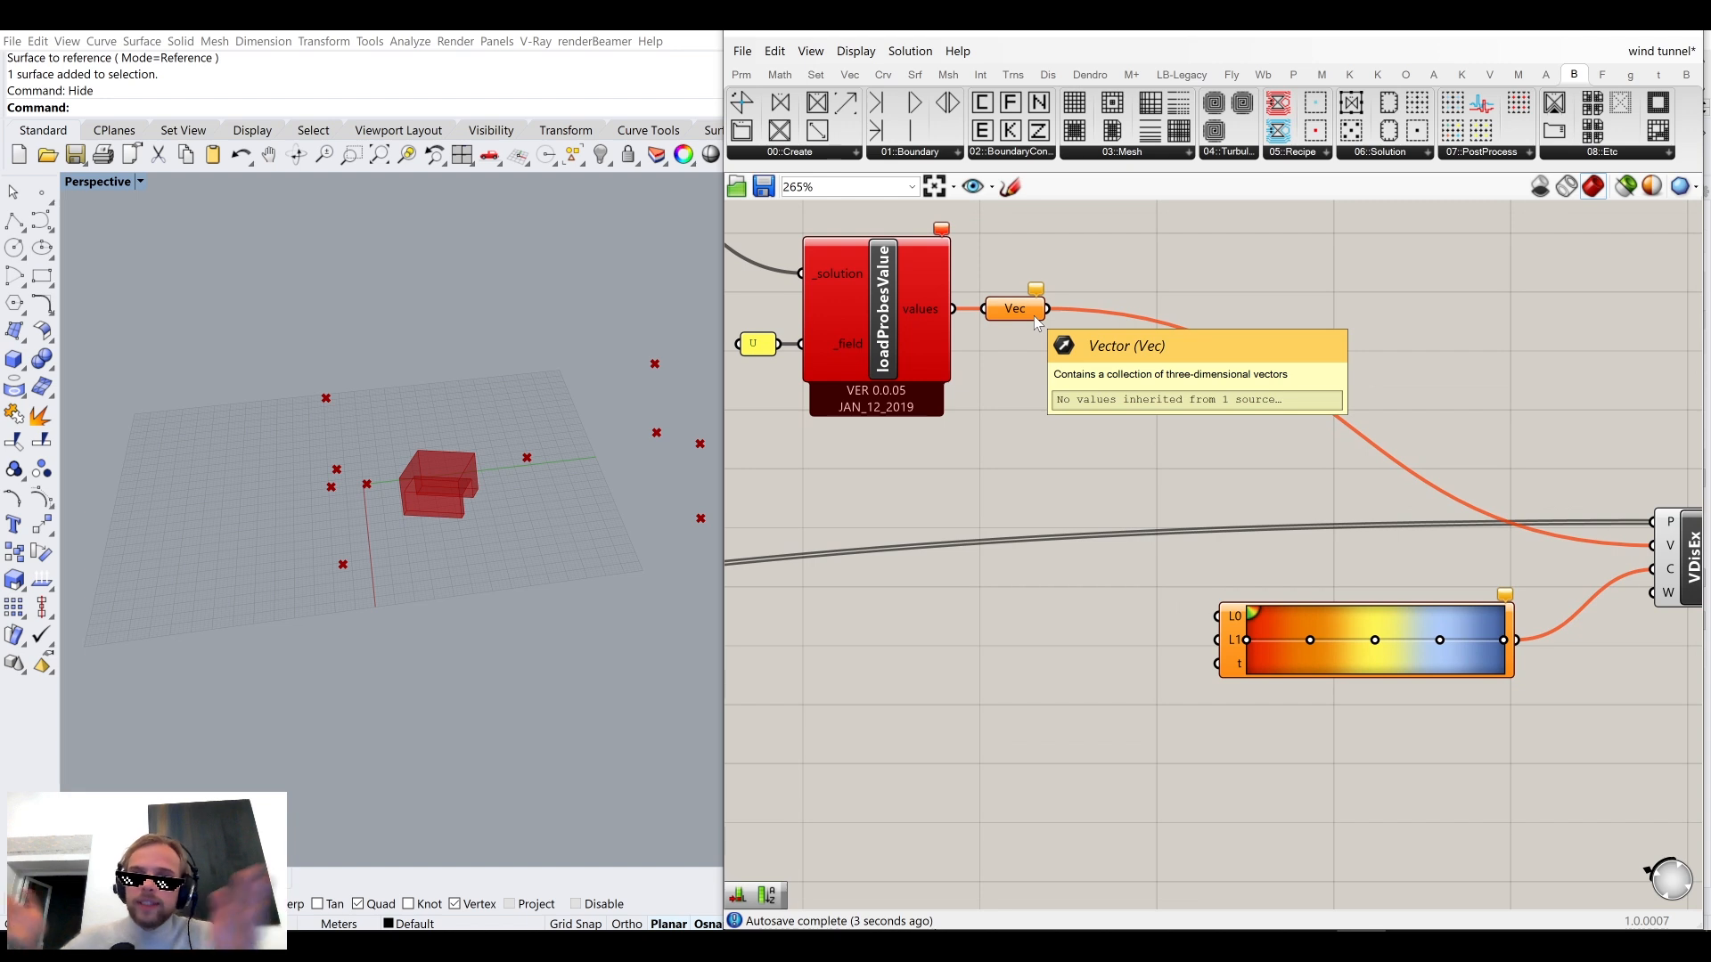
double_click(1156, 425)
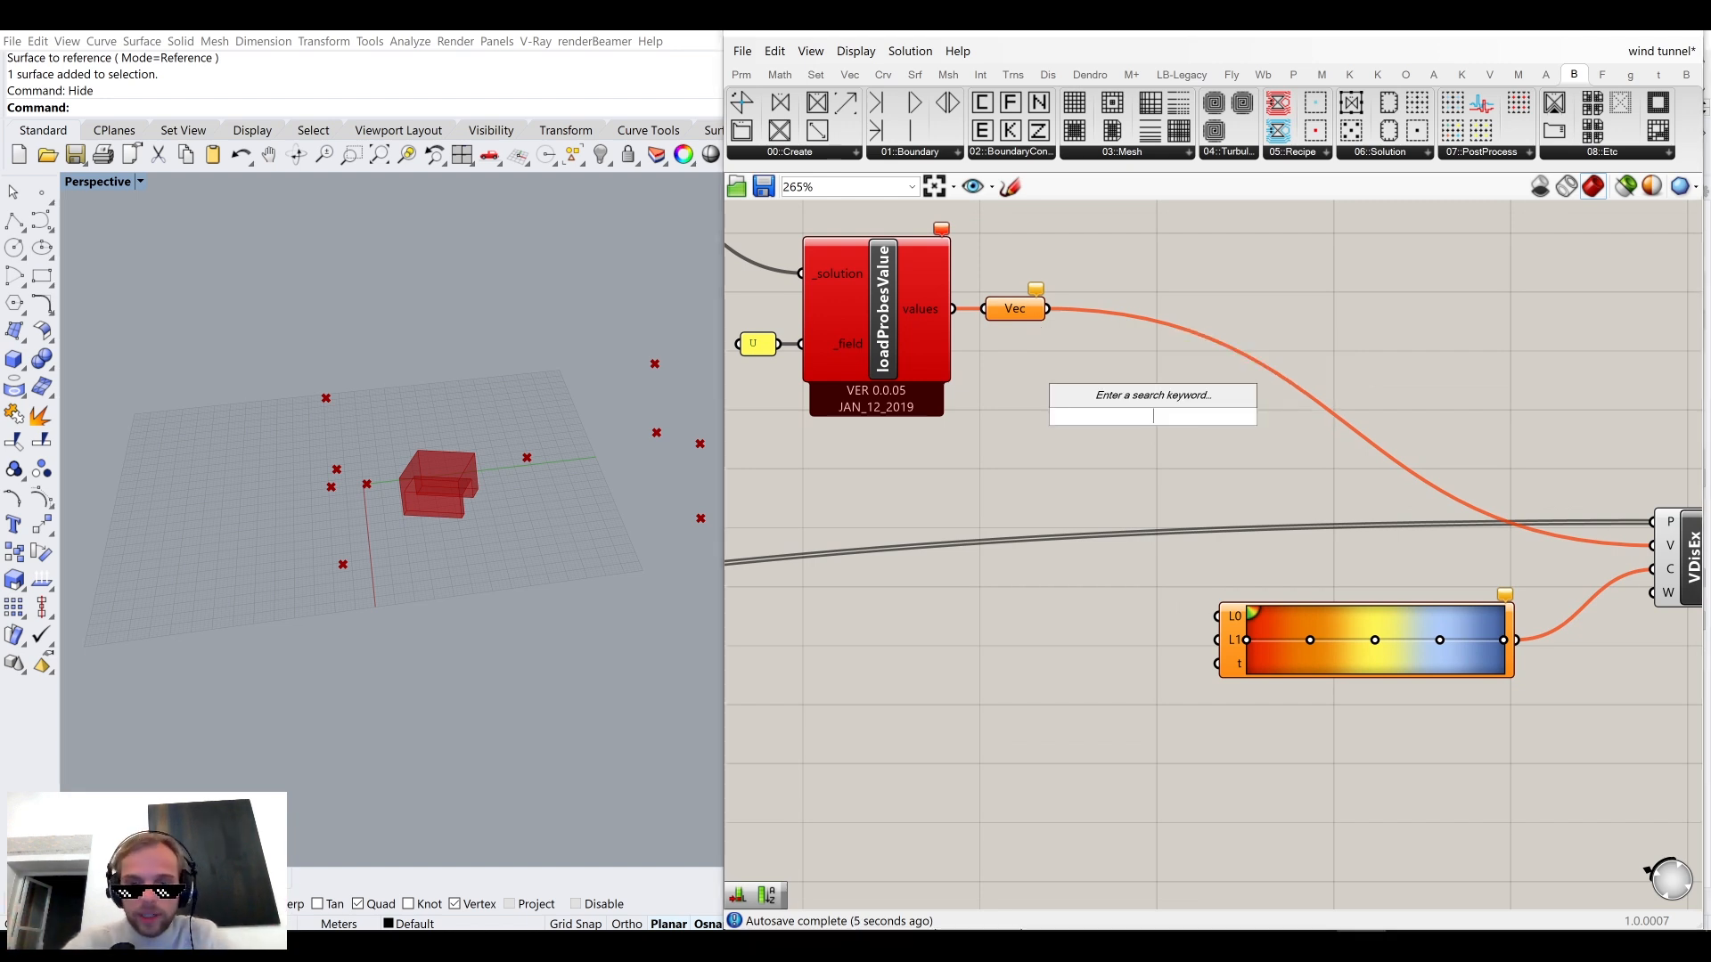
text(length)
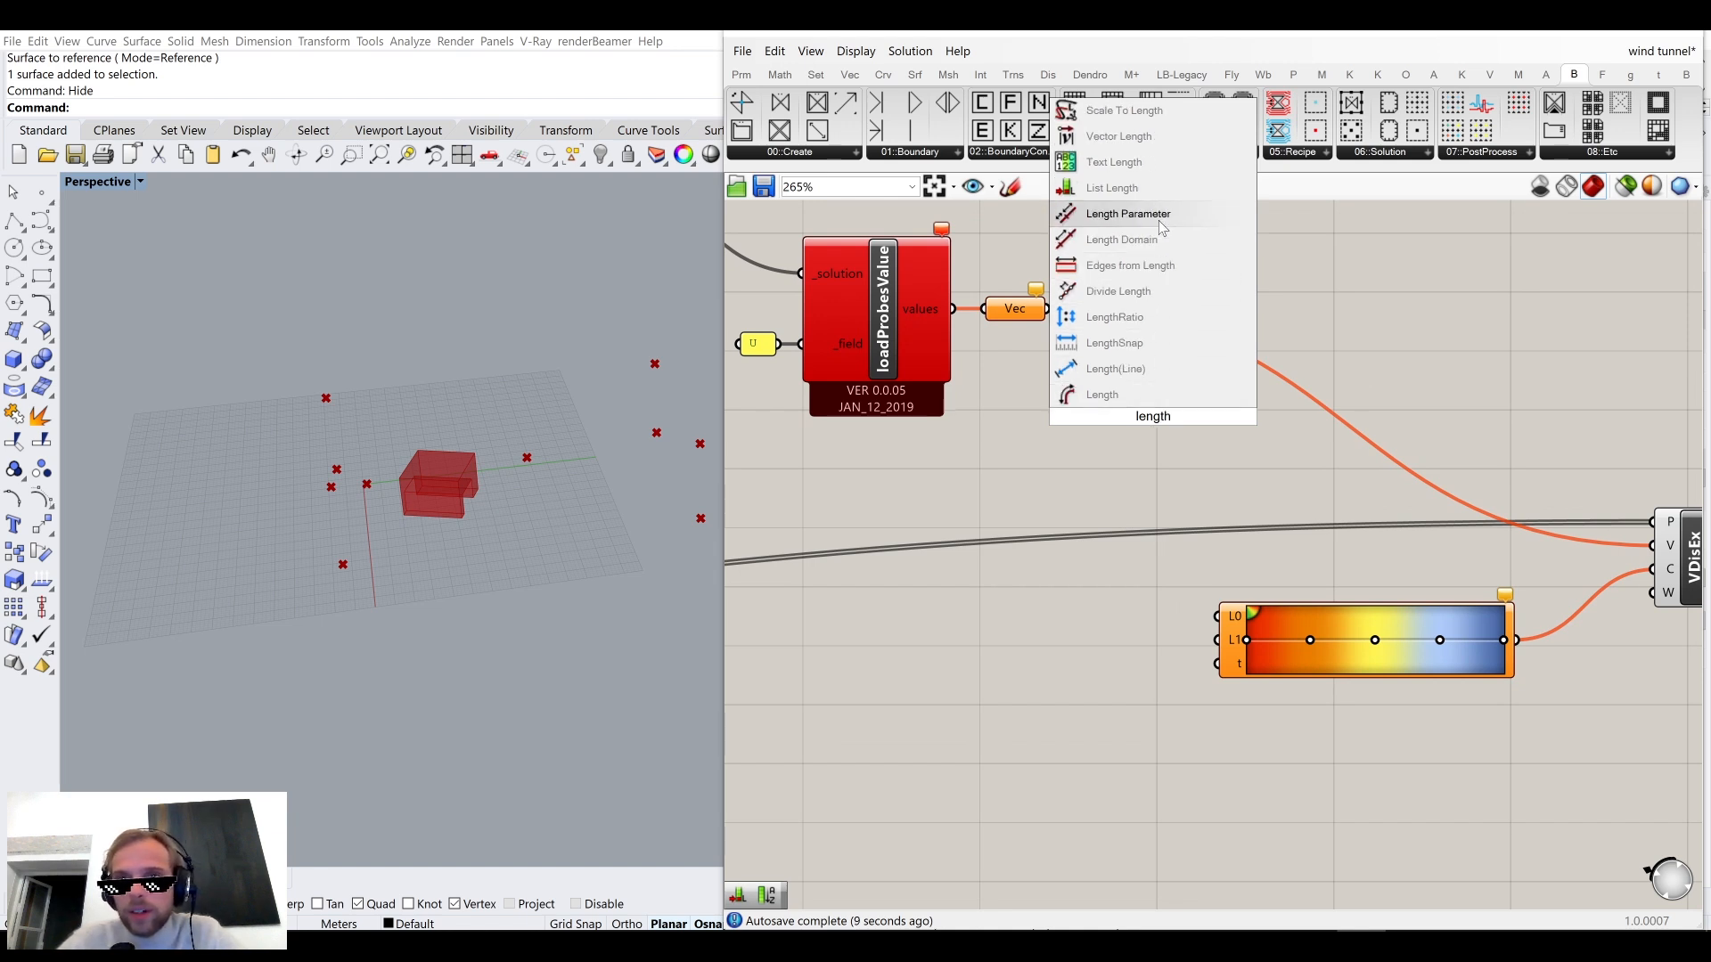
click(1119, 135)
drag(1049, 310, 1042, 676)
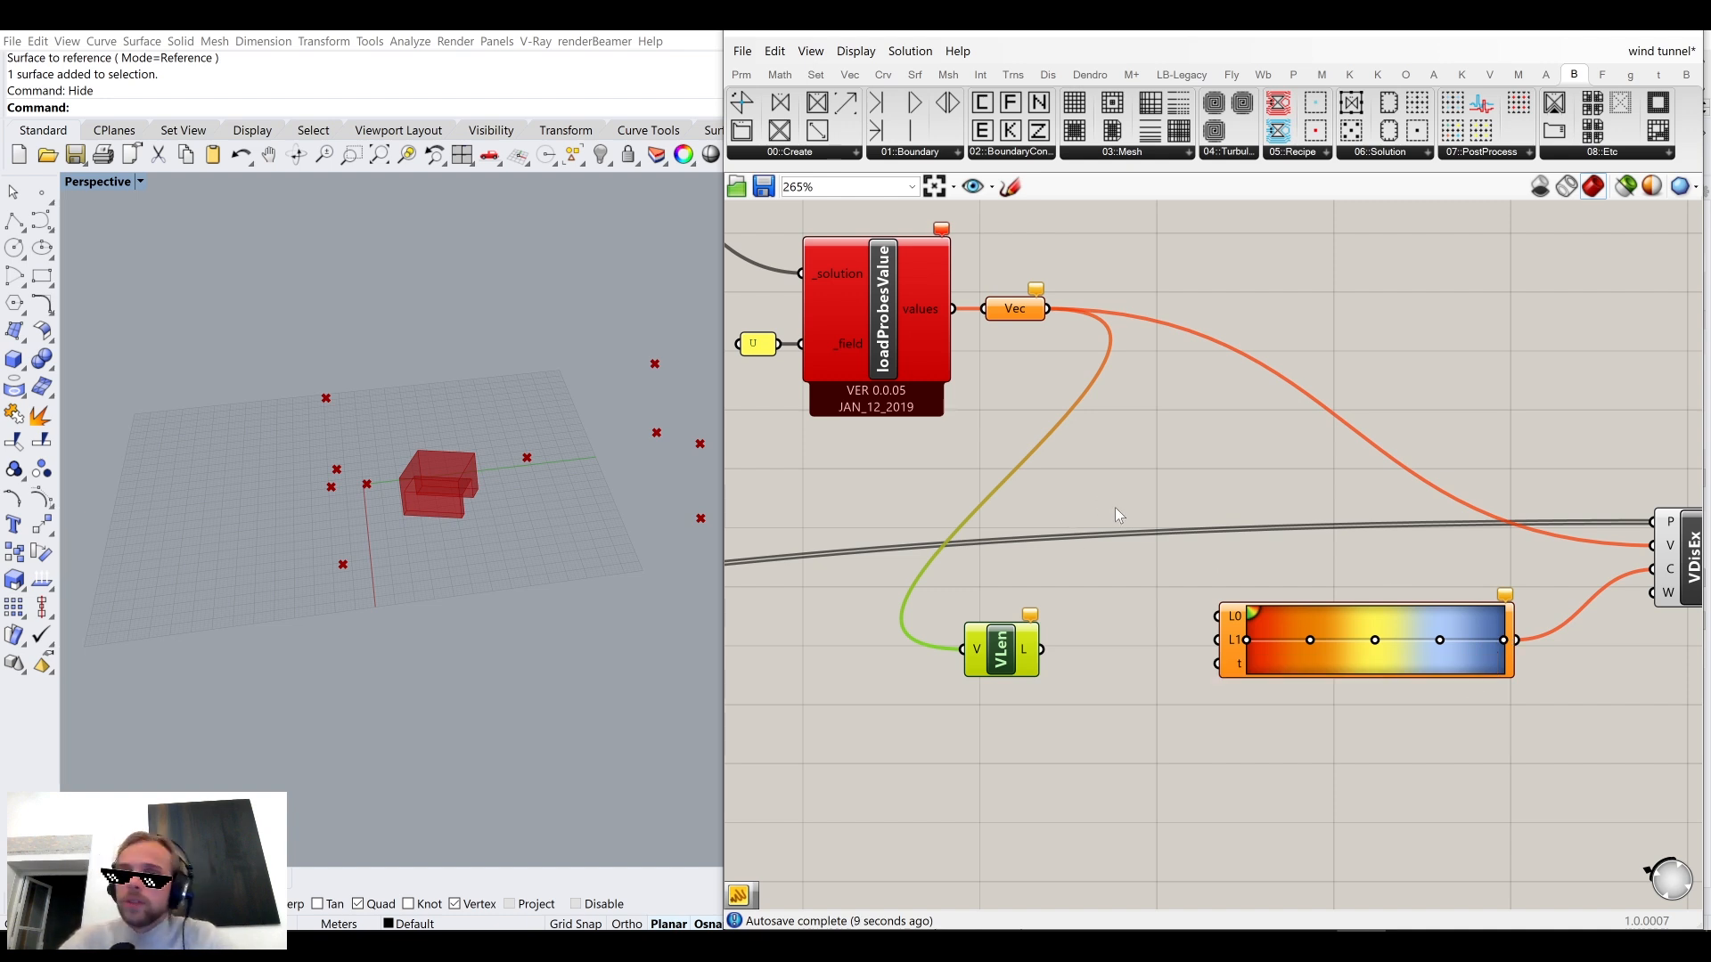
drag(1005, 651, 915, 649)
double_click(1005, 699)
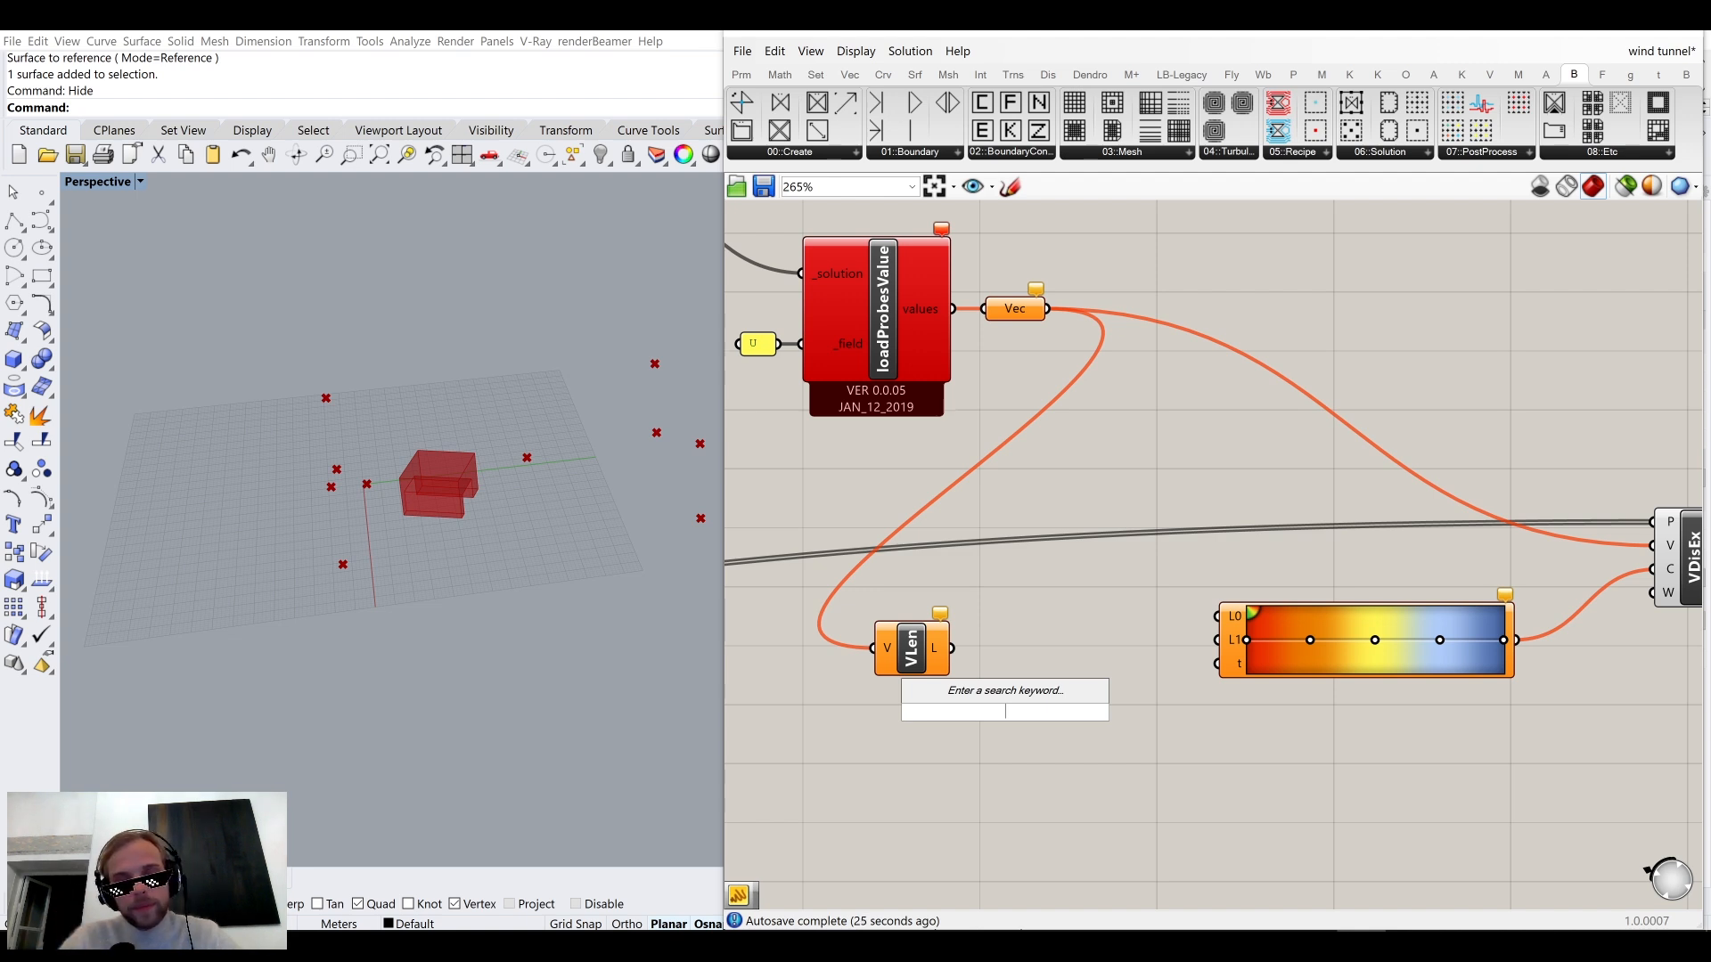
text(range)
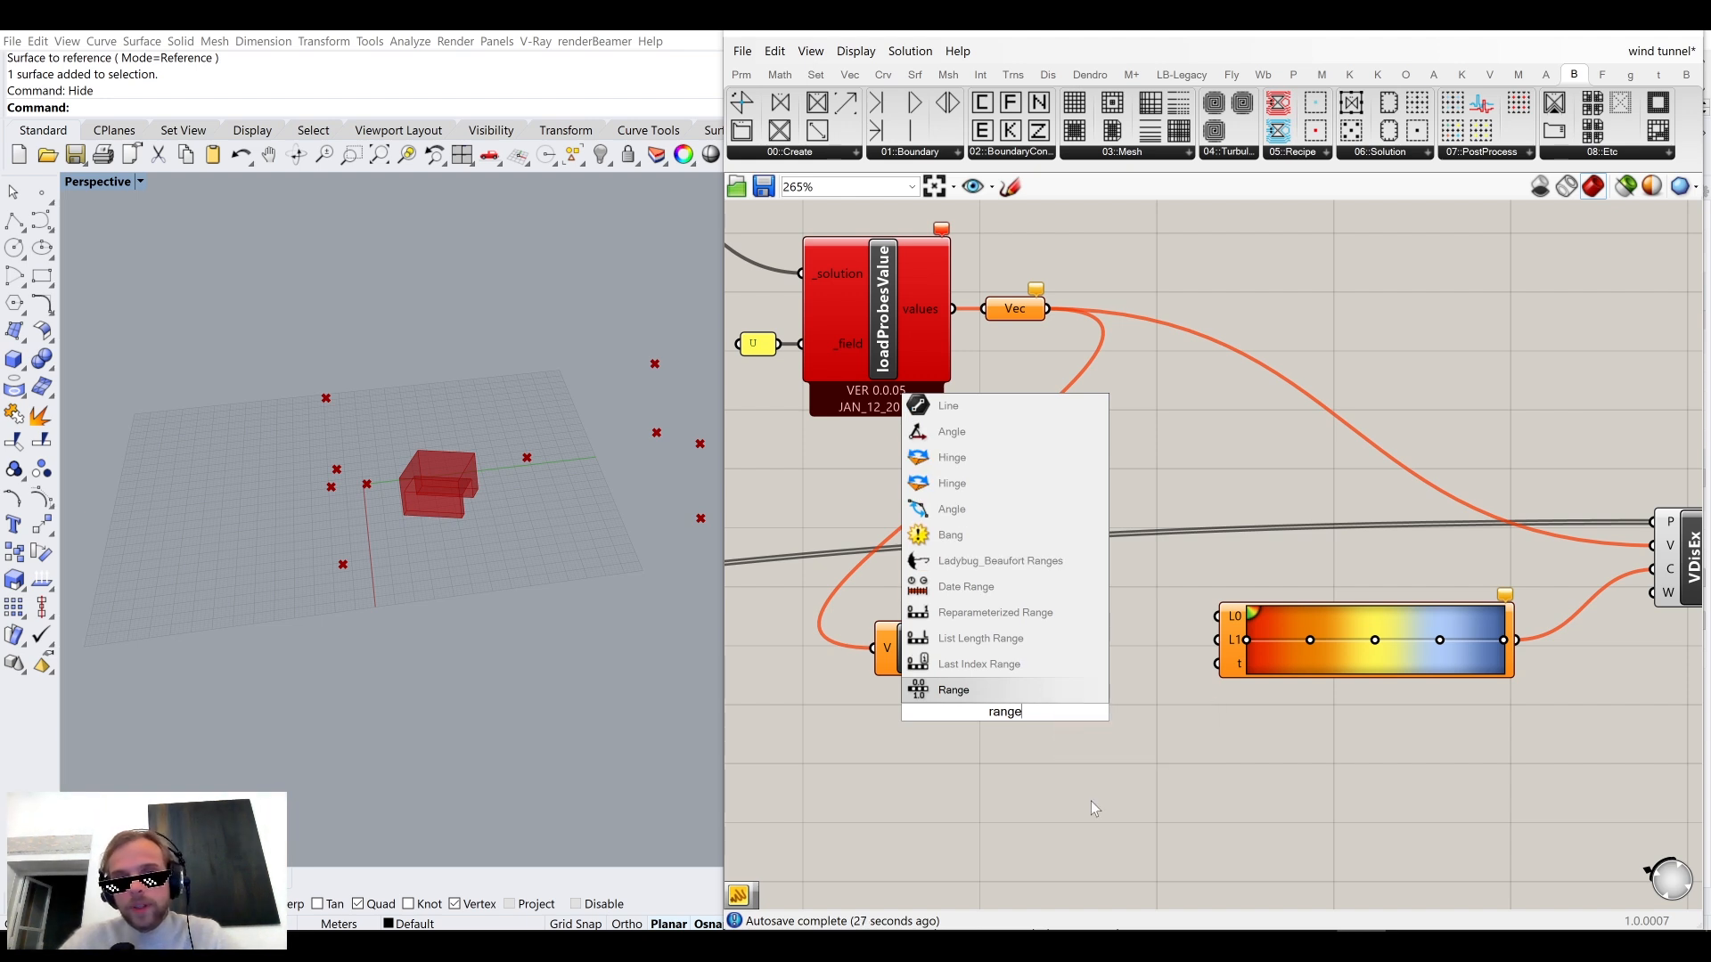
key(Up)
key(Up)
key(Up)
key(Escape)
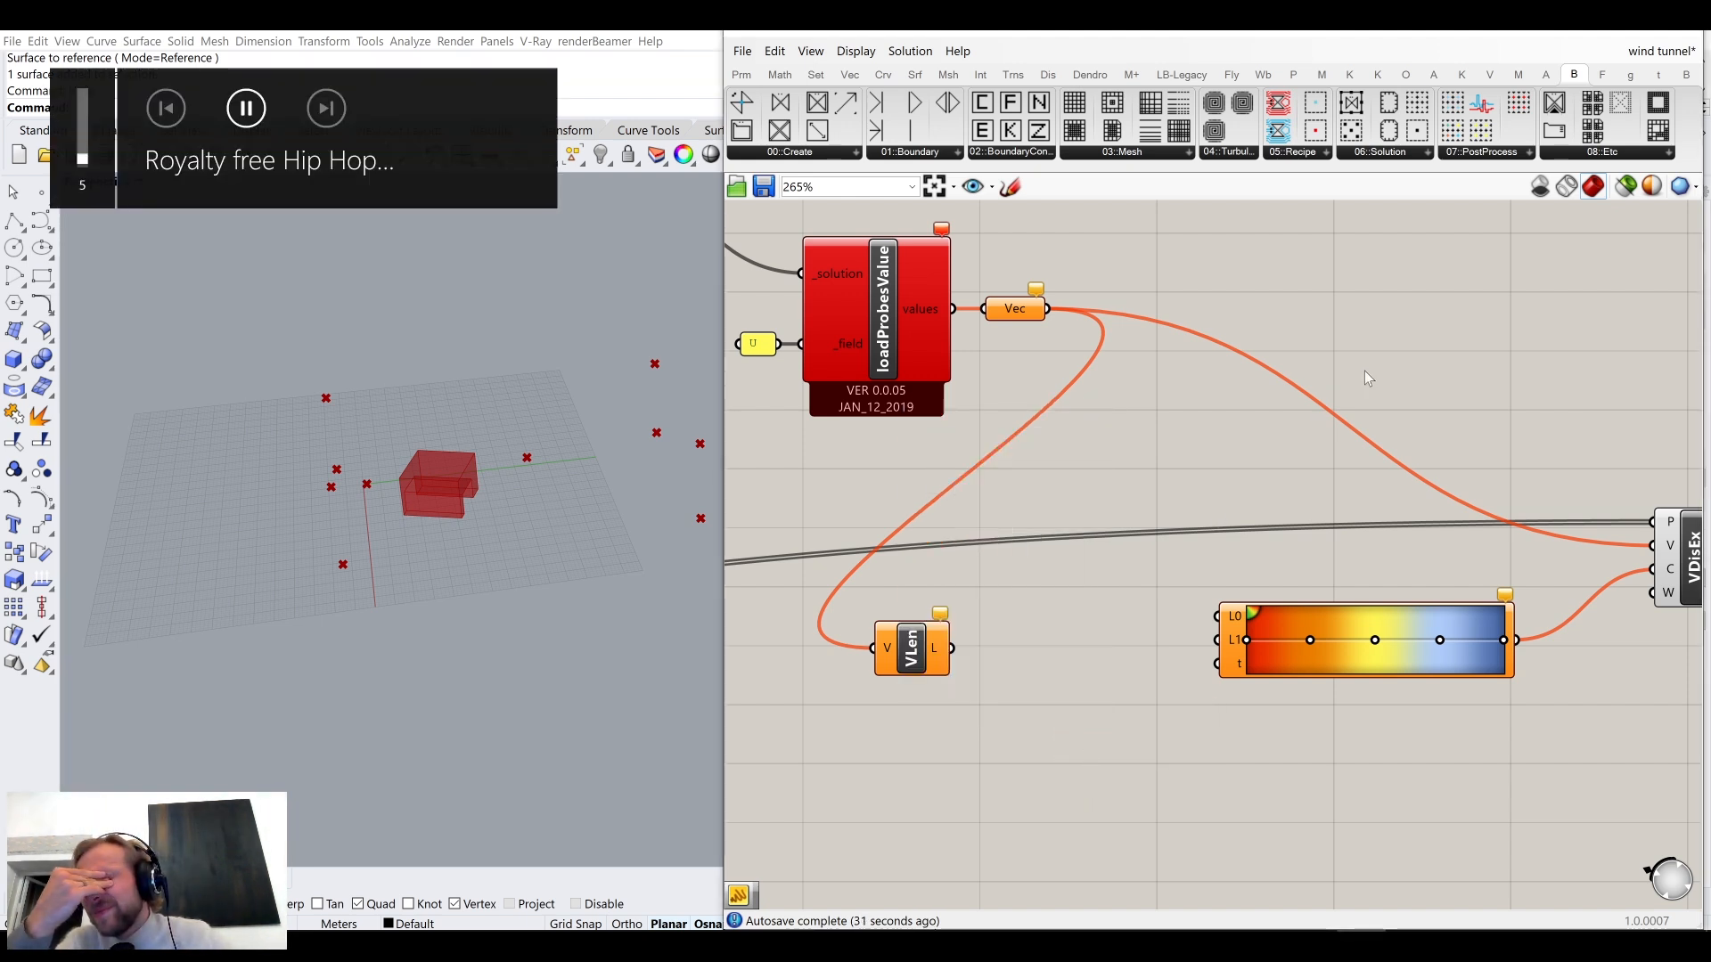
Add a Bounds component fed by the Vector Length output, and move both components further away from the gradient.
double_click(1070, 740)
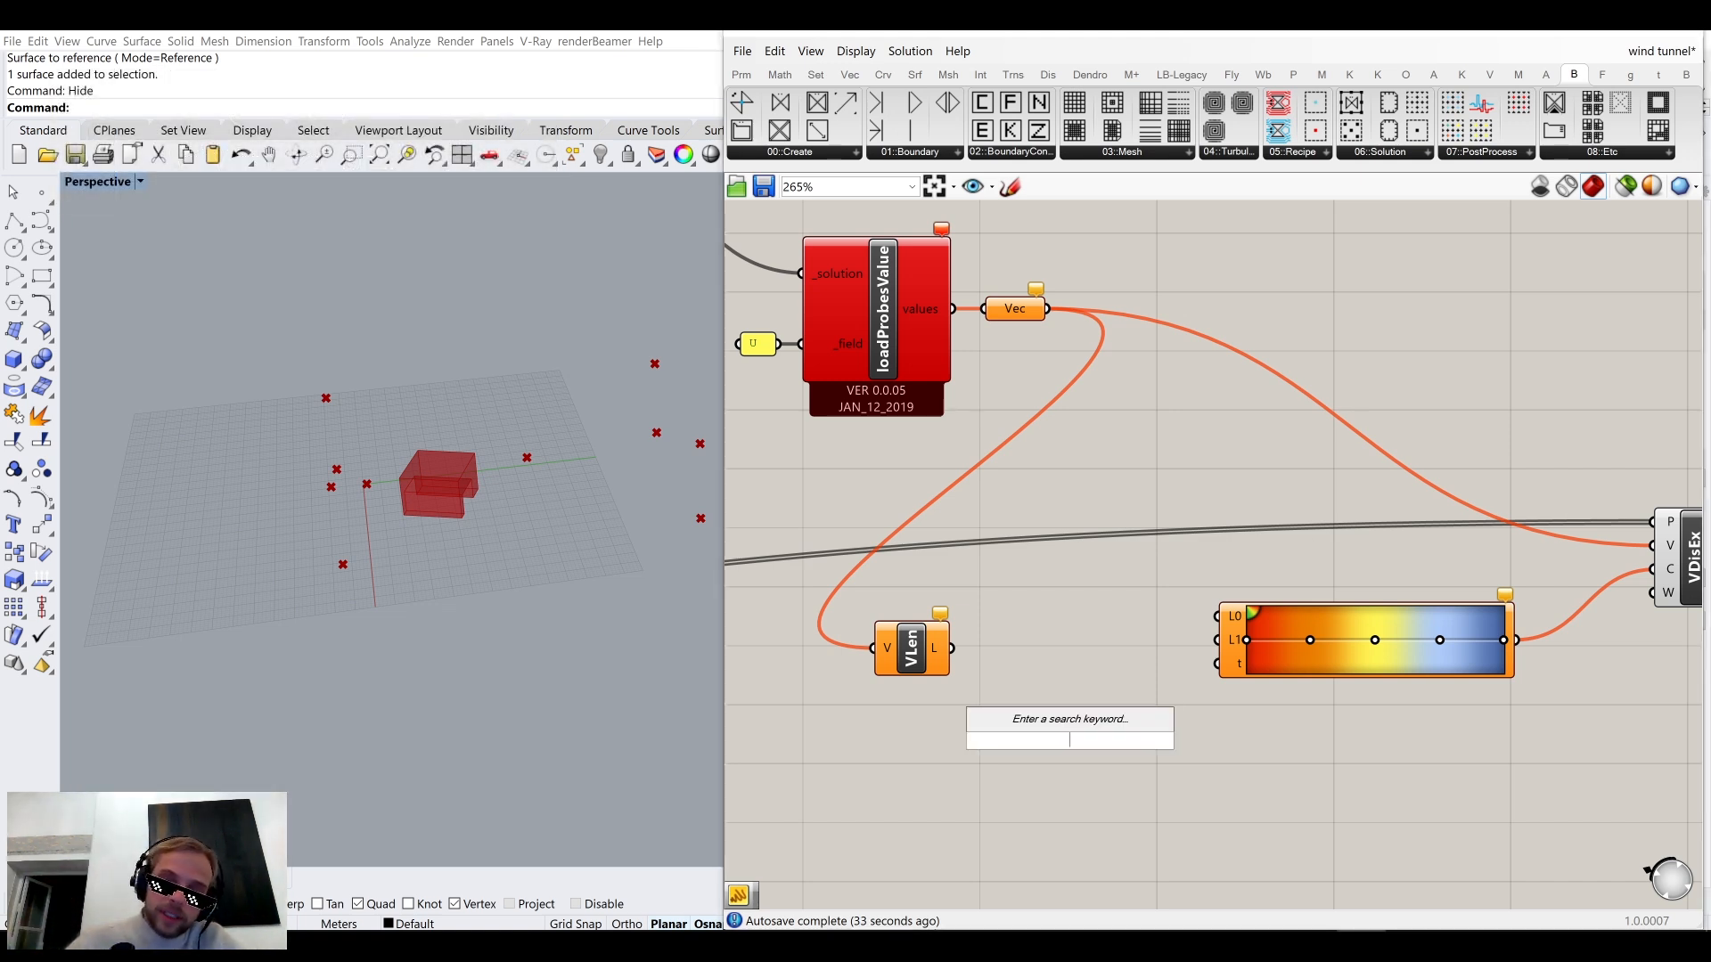
text(bounds)
click(1017, 715)
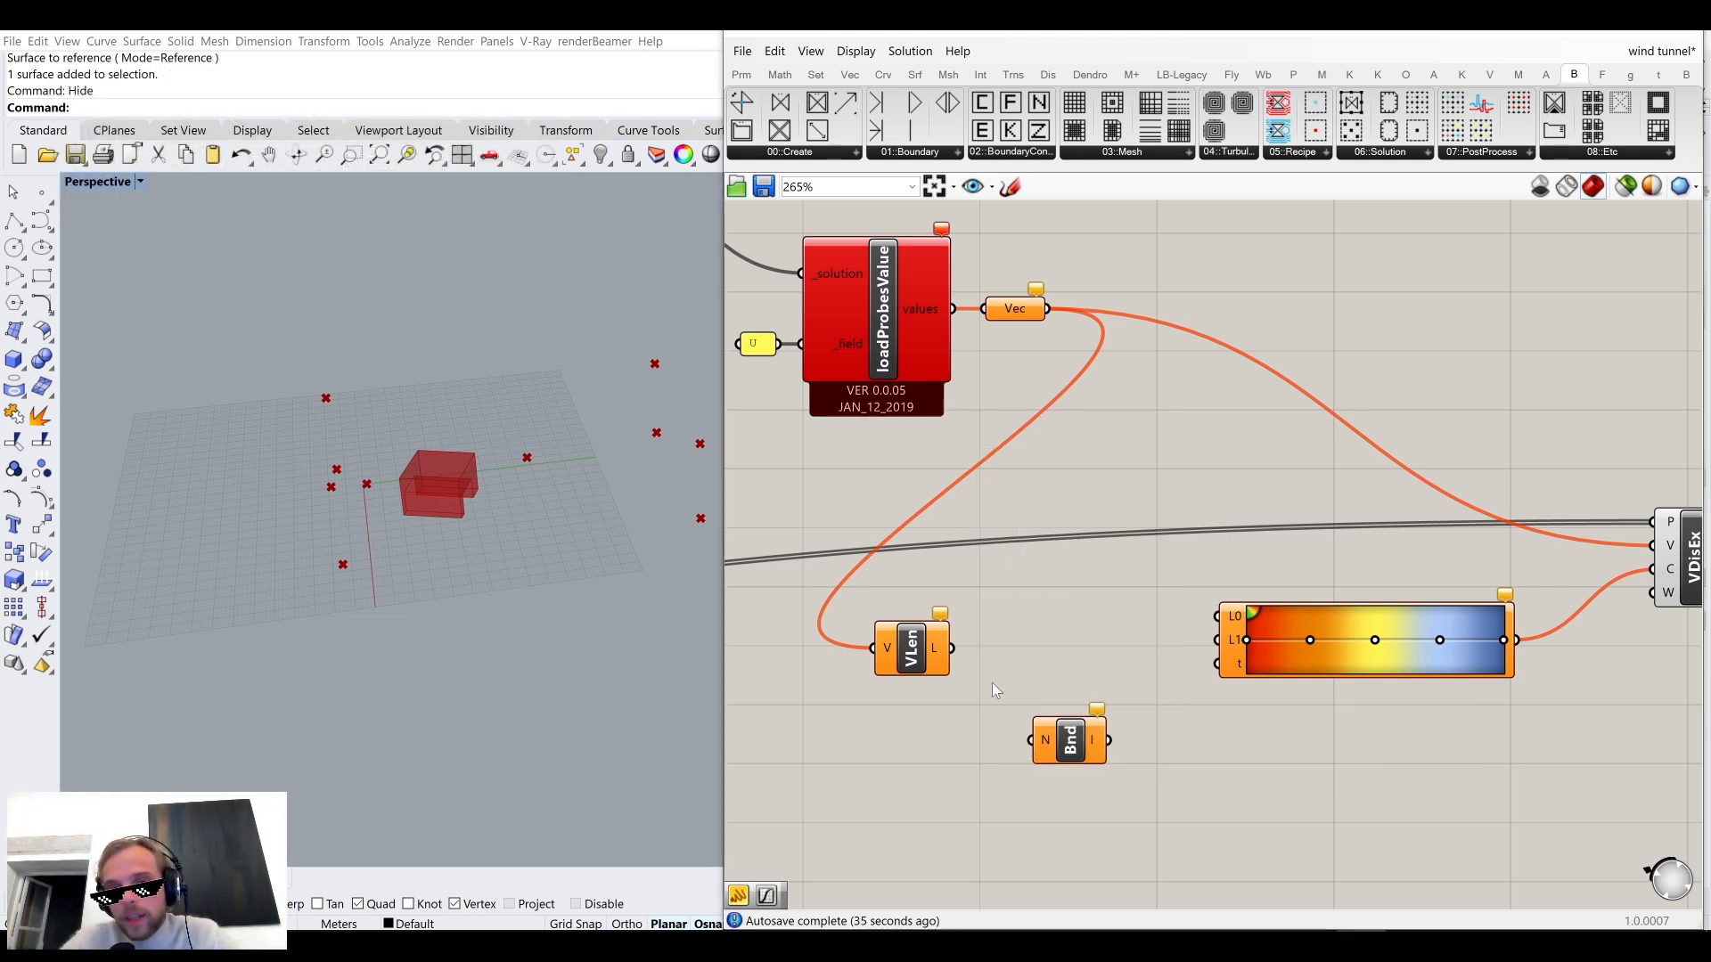
drag(952, 648, 1035, 665)
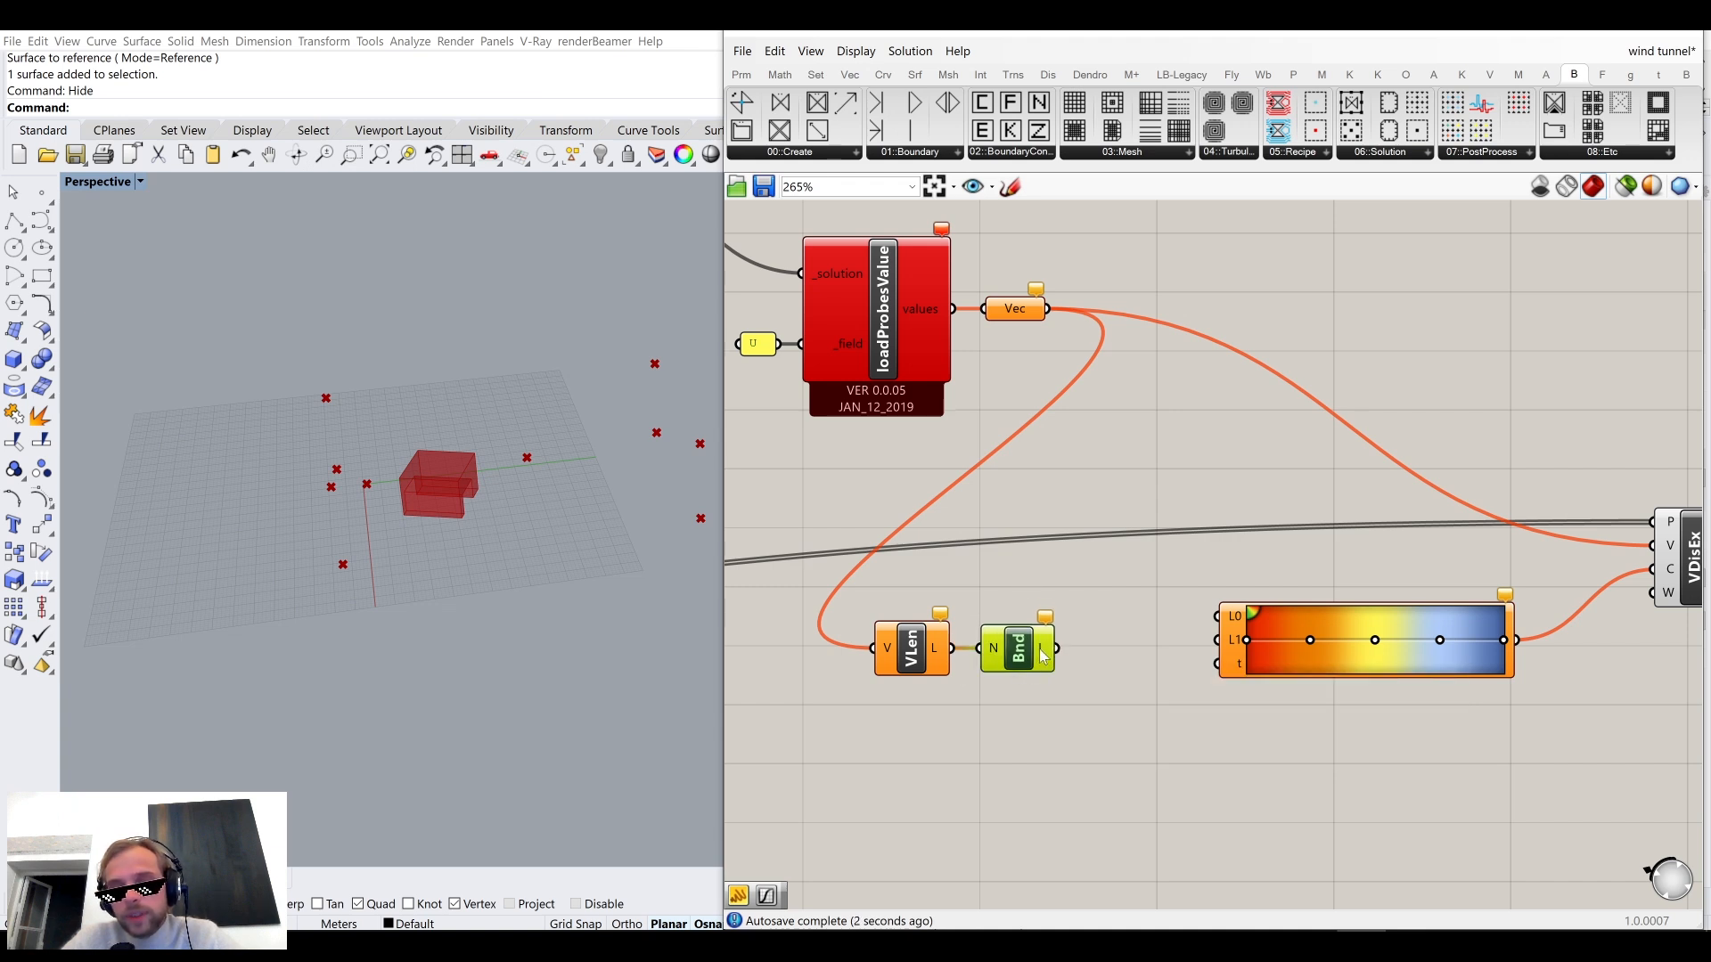
drag(1103, 764, 845, 610)
drag(1007, 664, 895, 680)
Add a Deconstruct Domain component after the Bounds component.
double_click(944, 793)
text(deconstruct)
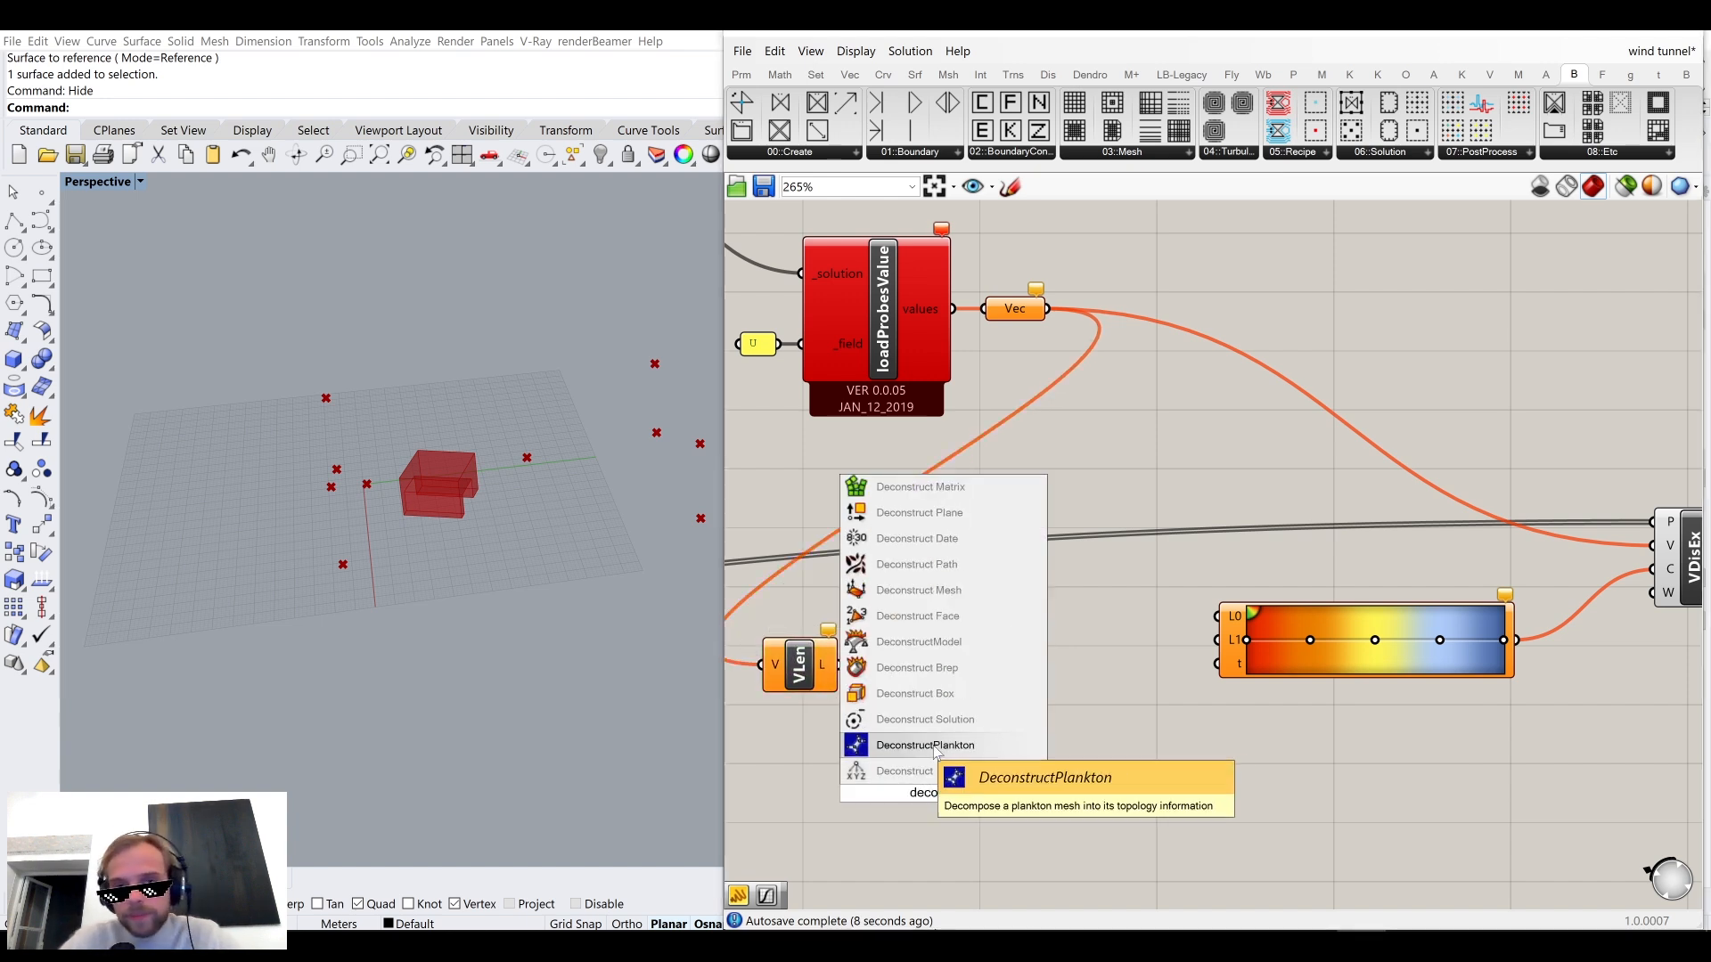
text( domain)
click(957, 750)
Feed the Bounds output into Deconstruct Domain, then connect its E output to the gradient's L0 and its S output to L1.
scroll(949, 687, up, 2)
drag(944, 657, 1326, 589)
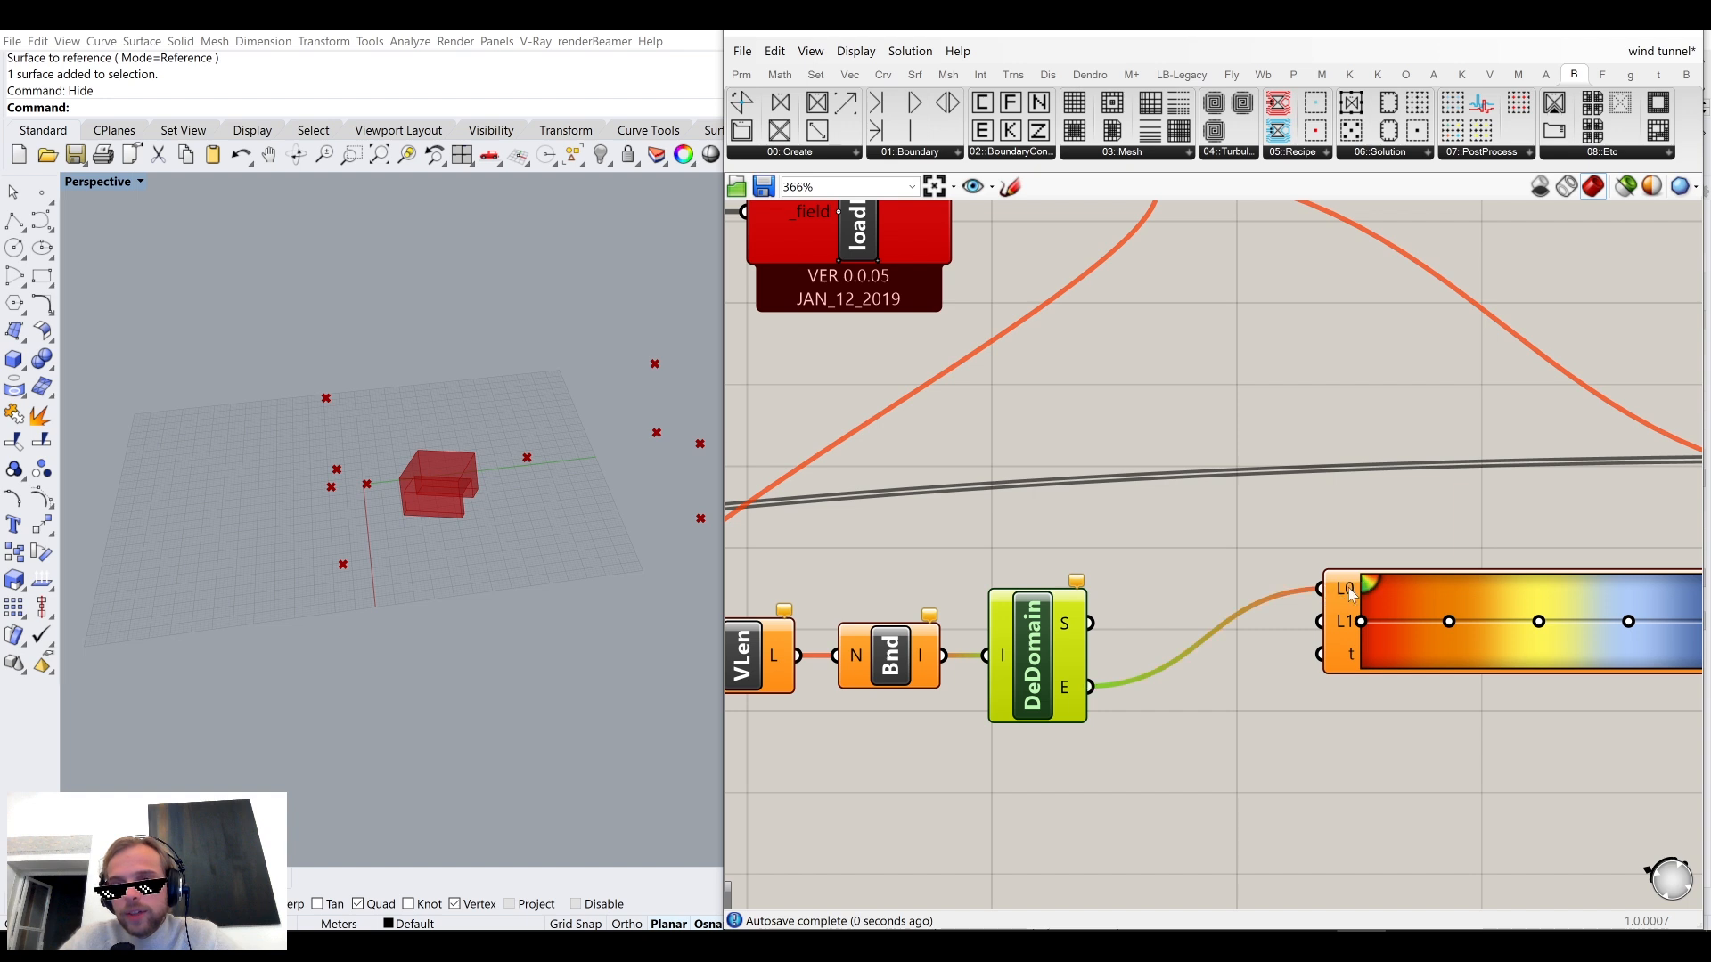
drag(1089, 623, 1320, 621)
drag(1032, 669, 1043, 624)
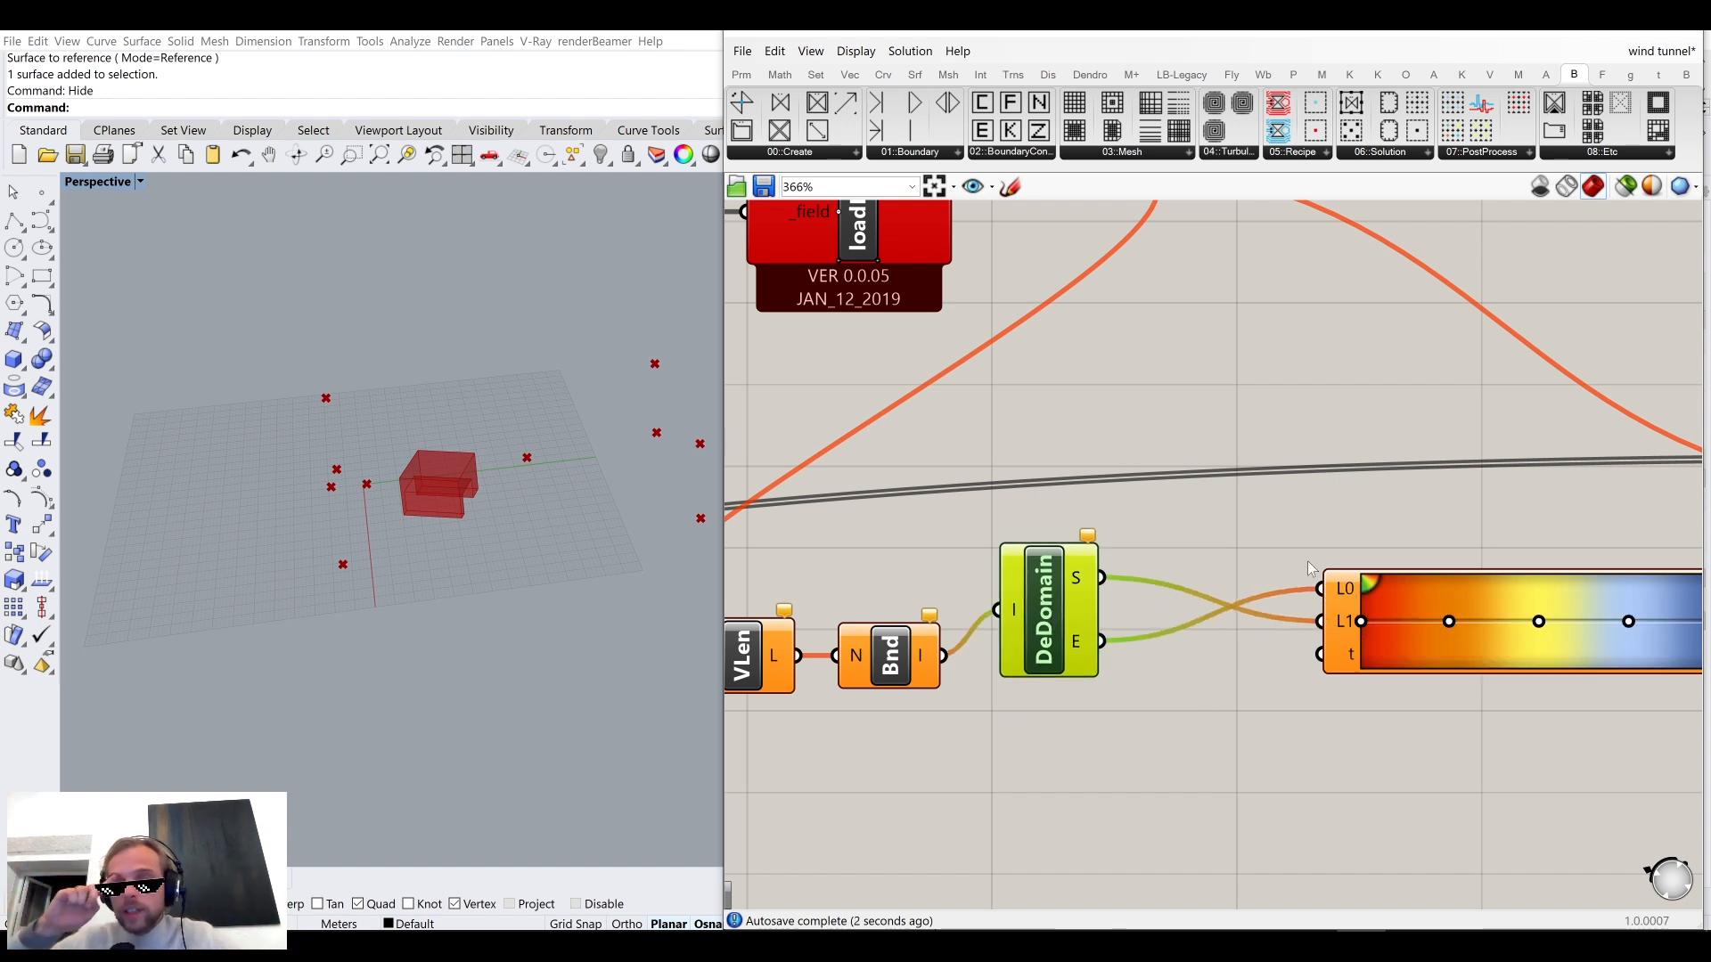
right_drag(1508, 581, 1283, 594)
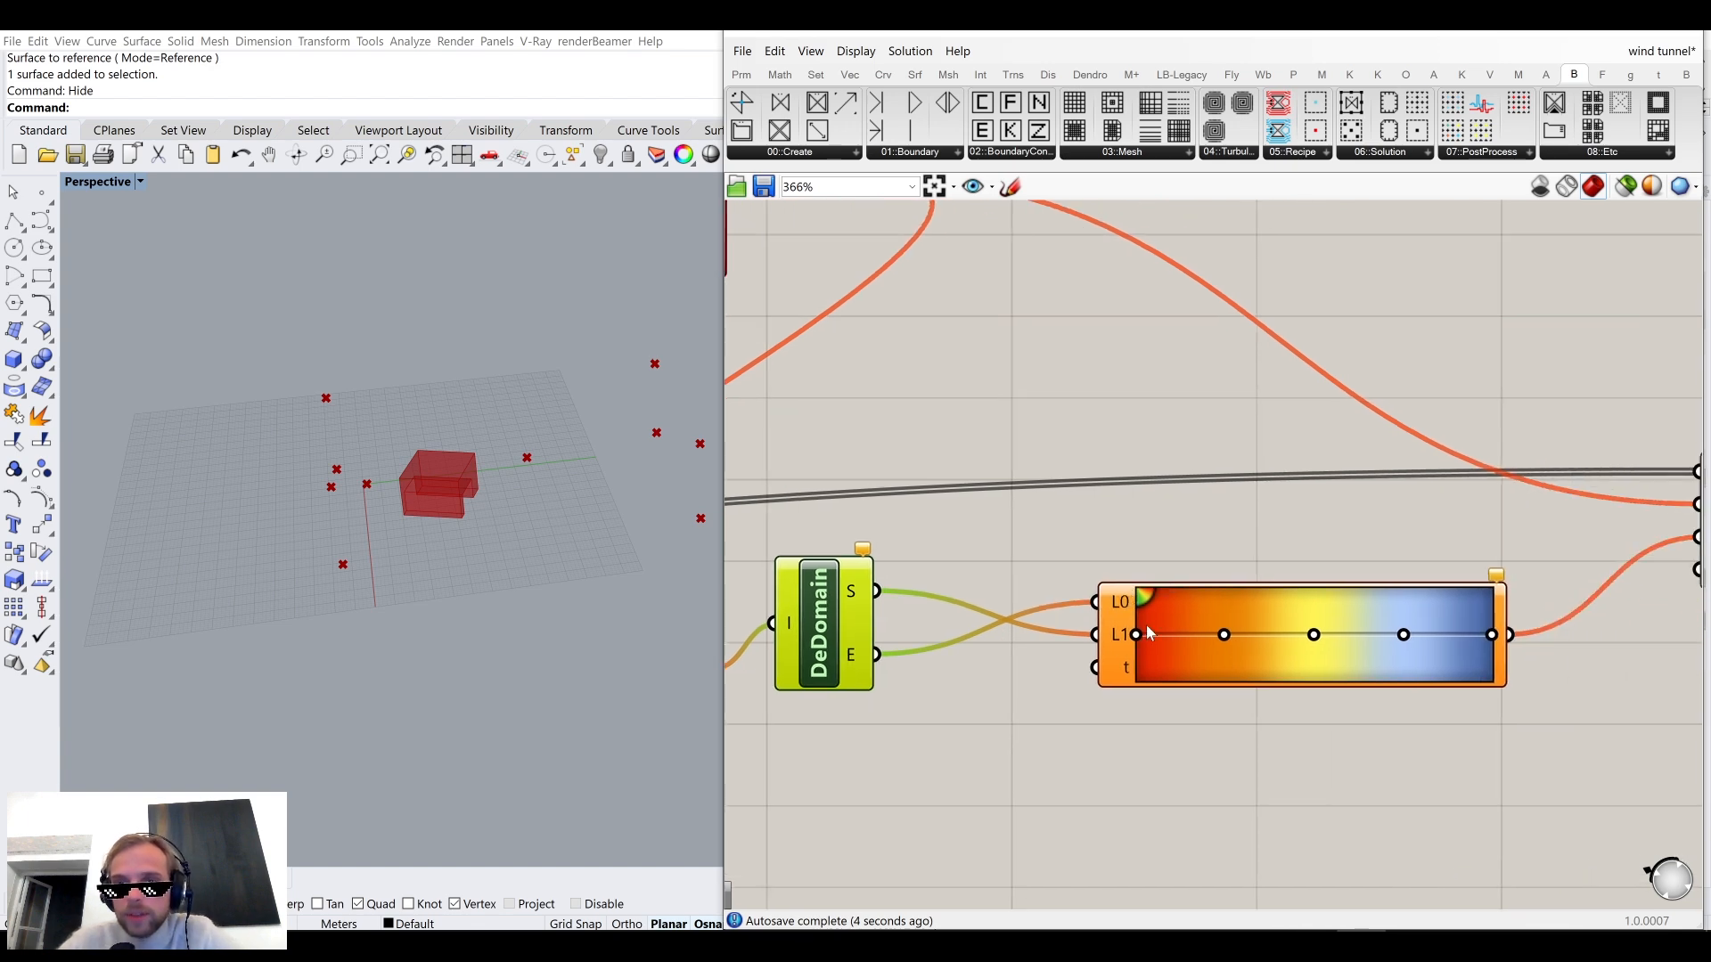
scroll(1117, 519, down, 3)
right_drag(1043, 576, 1148, 558)
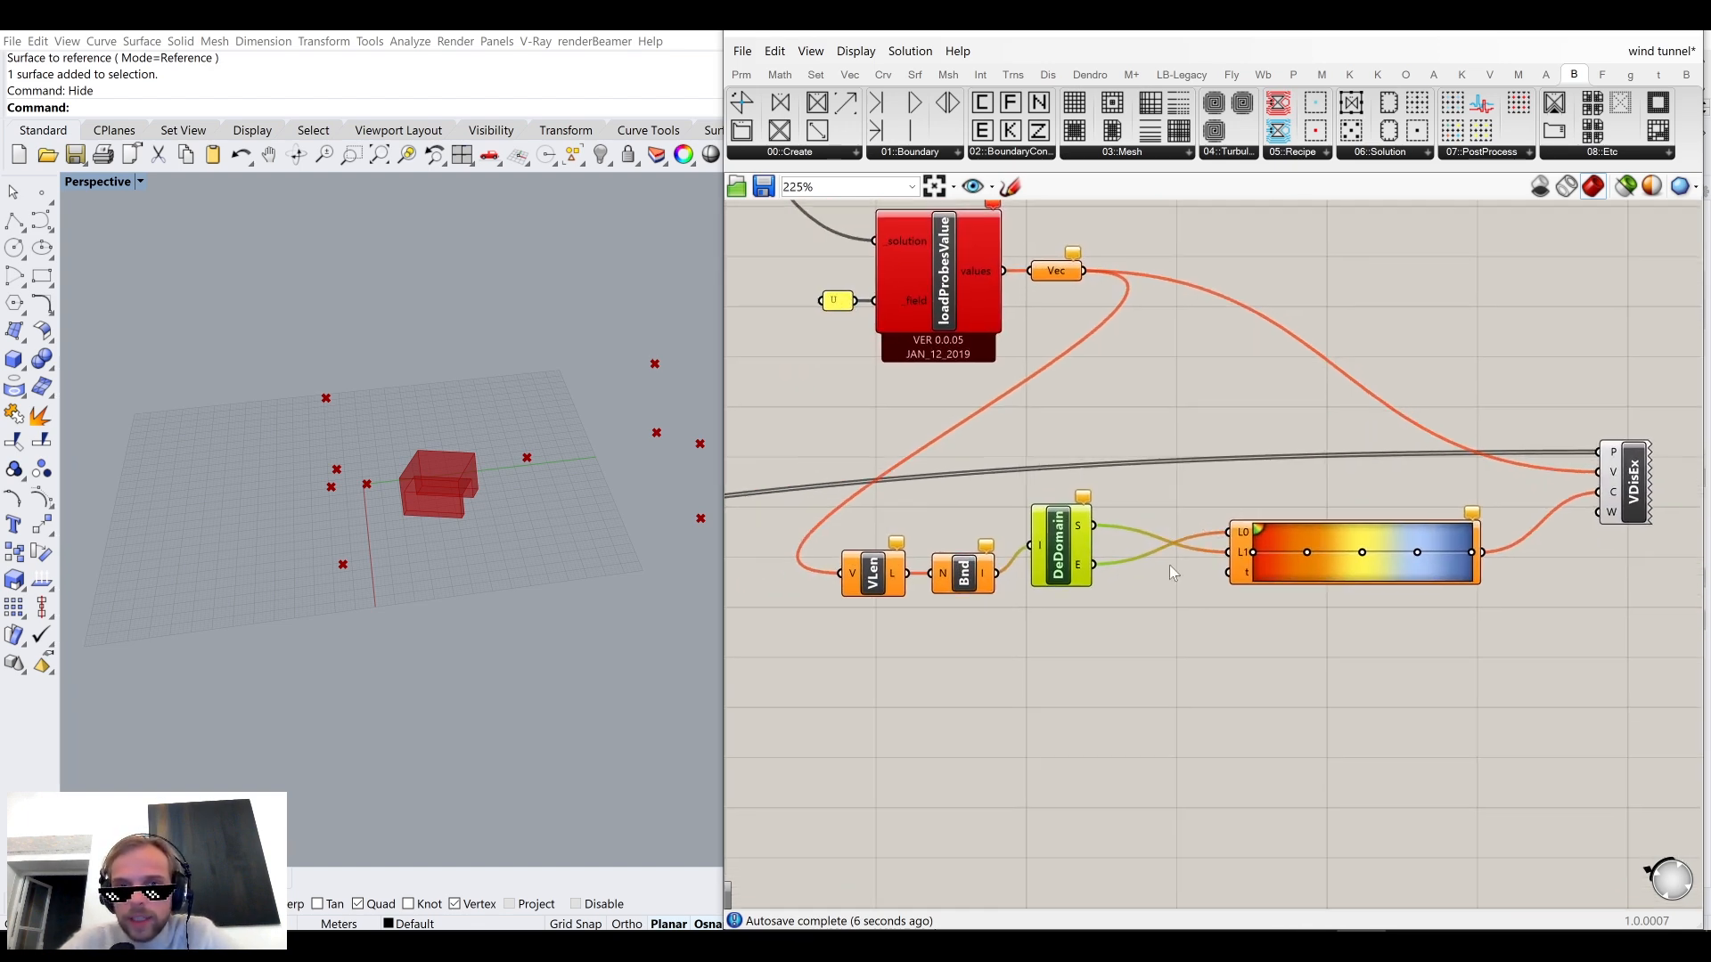
mouse_move(1245, 582)
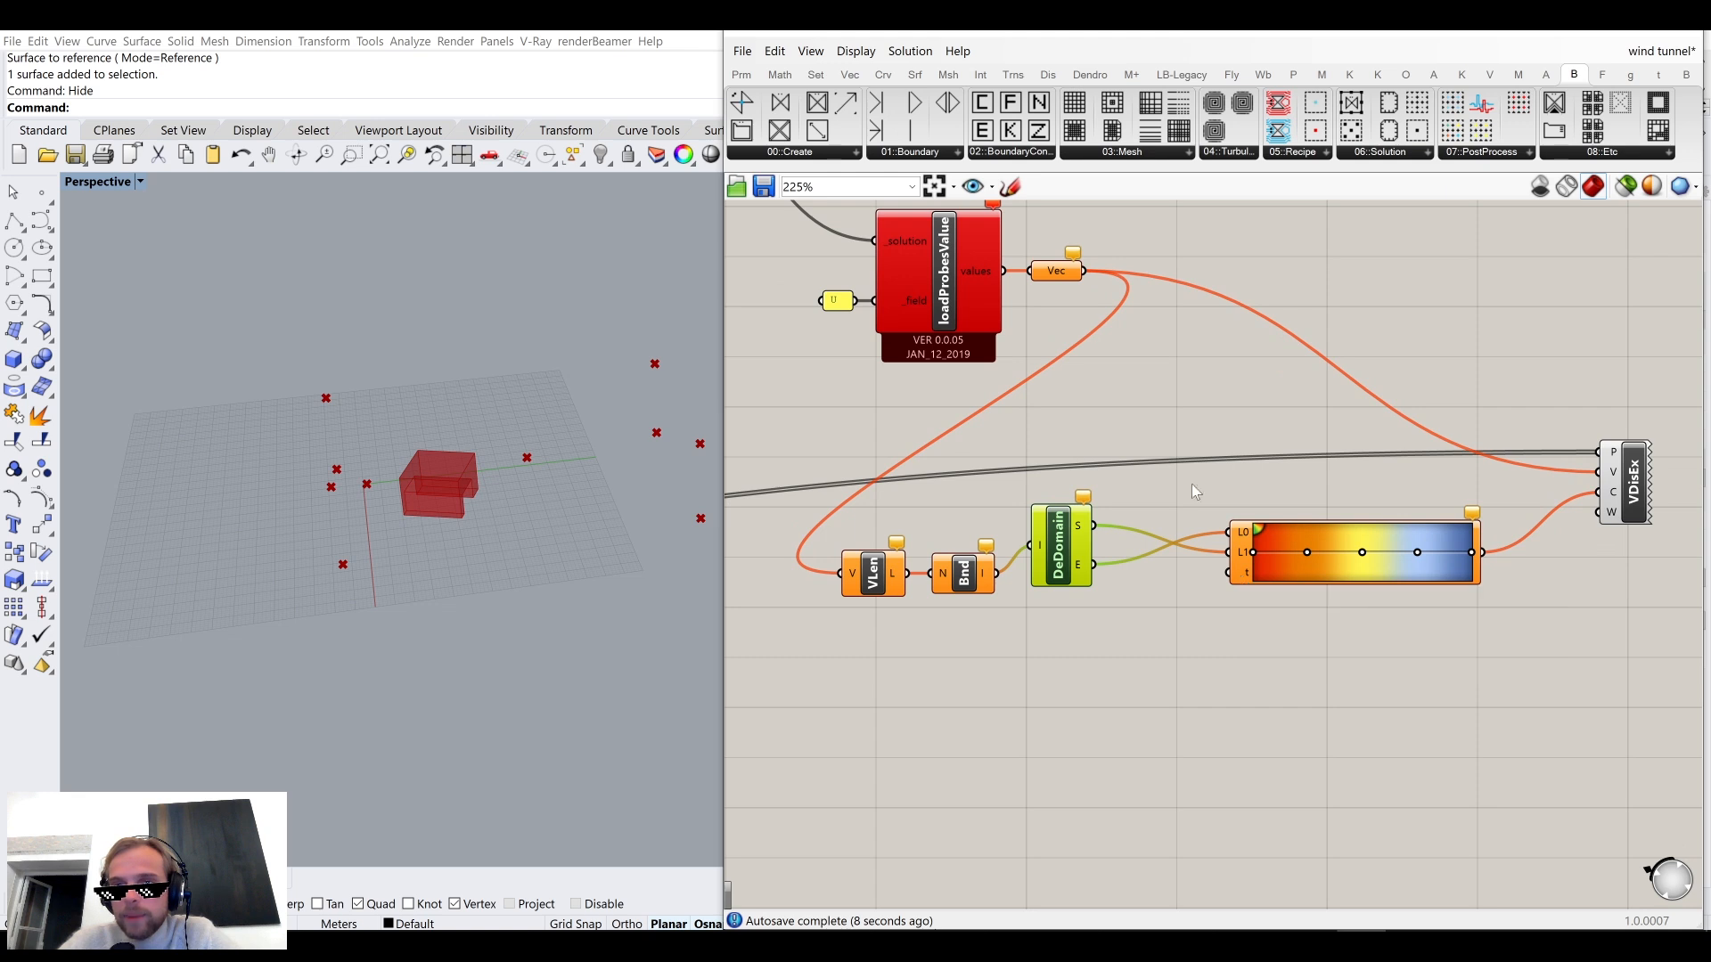
Connect the Vector Length output to the gradient's t input.
click(875, 570)
drag(874, 572, 1227, 571)
right_drag(1315, 535, 1127, 568)
Rearrange the components so Bounds and Deconstruct Domain sit above the straight wire from Vector Length to the gradient's t input.
drag(1207, 707, 804, 548)
drag(882, 590, 954, 488)
drag(1185, 598, 752, 435)
right_drag(1089, 554, 1239, 594)
drag(1333, 617, 811, 460)
drag(859, 526, 859, 648)
click(1169, 655)
scroll(1171, 657, up, 4)
drag(1053, 658, 1194, 608)
drag(845, 698, 973, 591)
right_drag(1062, 597, 1291, 512)
drag(816, 574, 1012, 597)
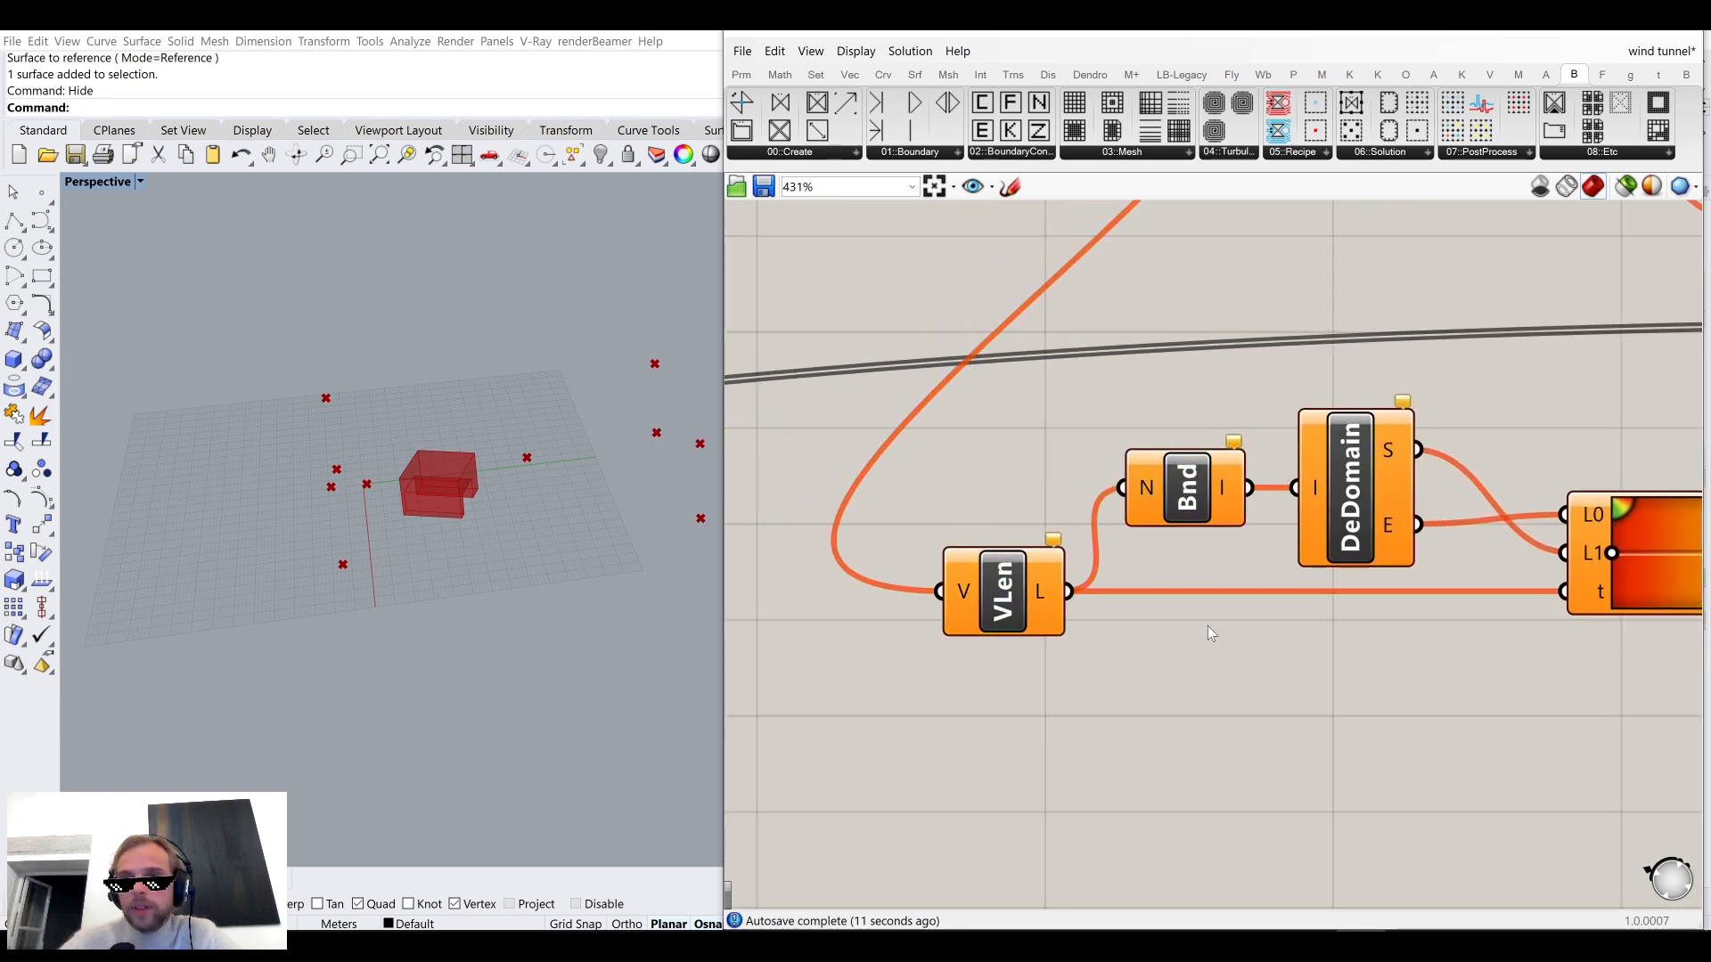
click(1208, 627)
Save the wind tunnel definition.
scroll(1174, 603, down, 3)
right_drag(1406, 613, 1218, 640)
scroll(926, 389, down, 3)
right_drag(829, 393, 1048, 449)
scroll(1049, 447, down, 3)
right_drag(859, 339, 1219, 415)
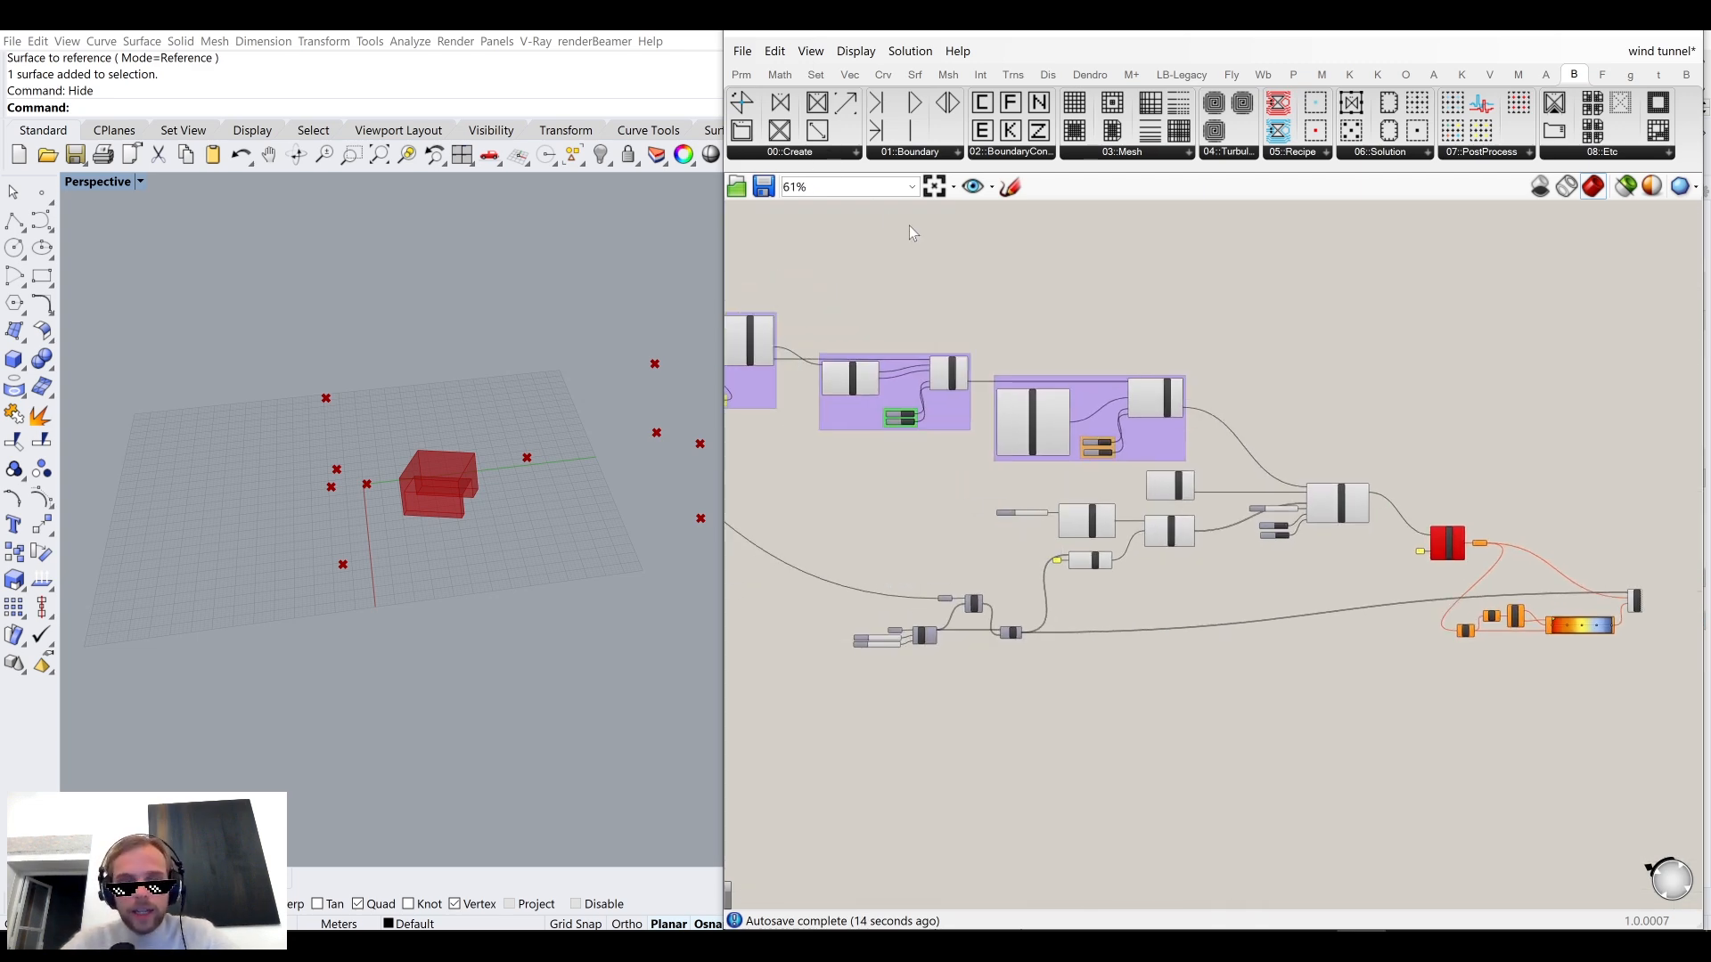
key(ctrl+s)
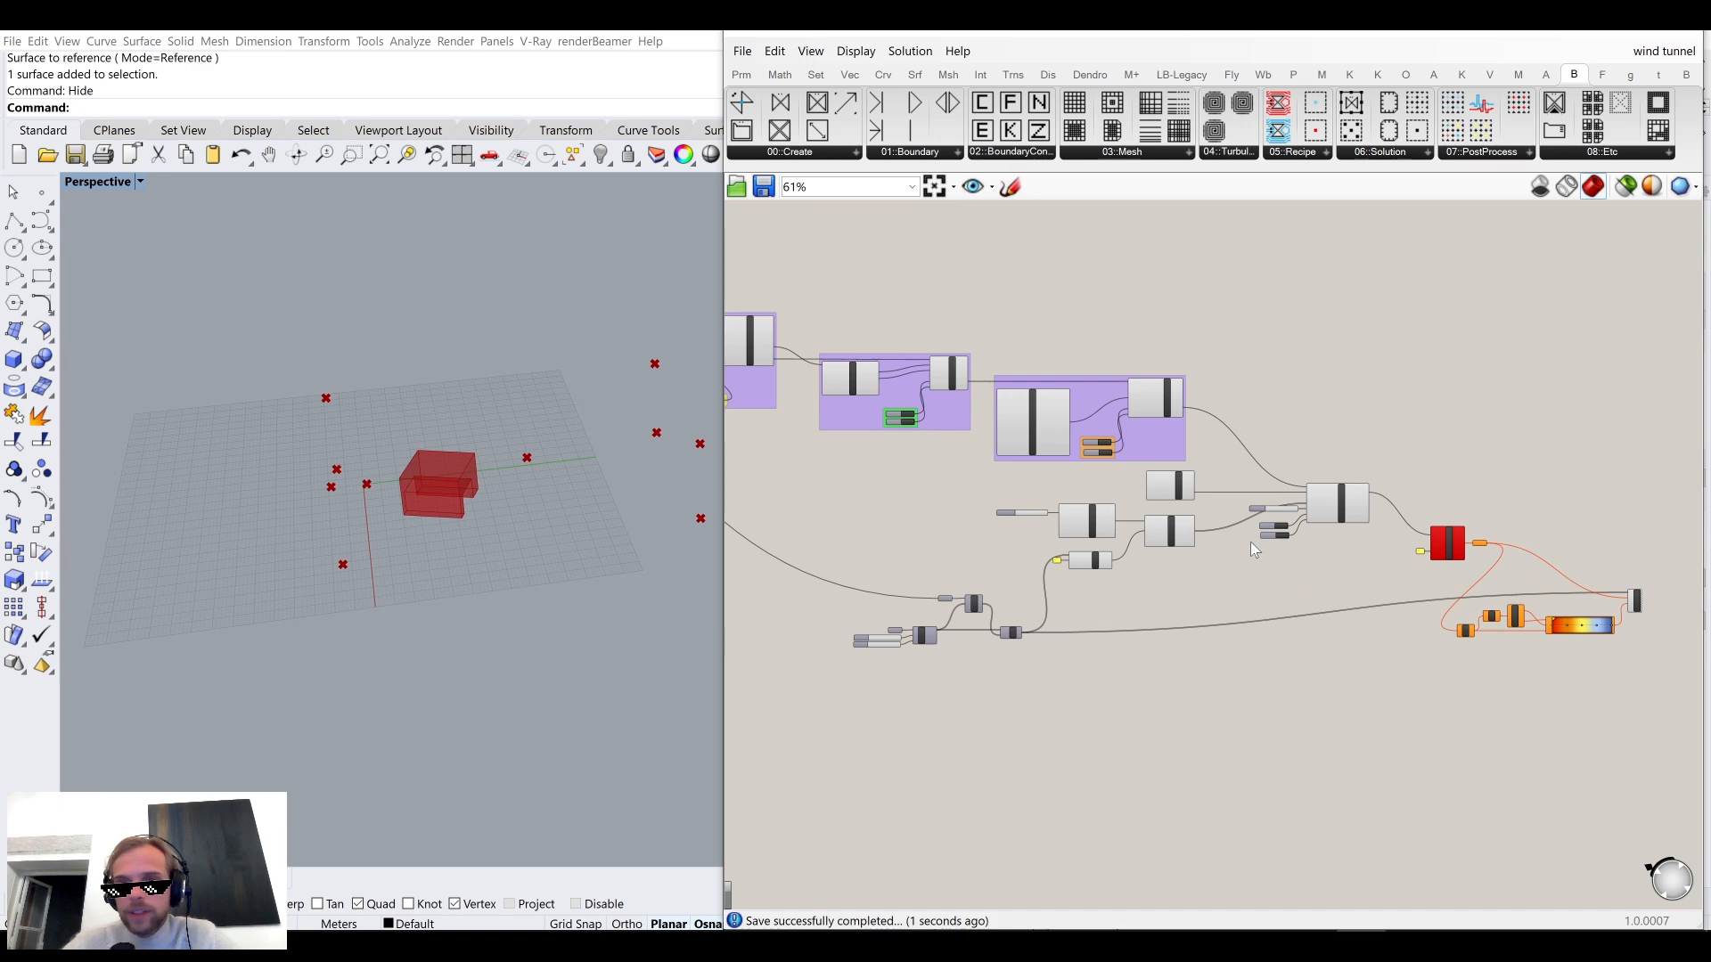
Start the simulation by setting the solution's run_ toggle to True, and move the solver console window away from the components.
scroll(1252, 548, up, 10)
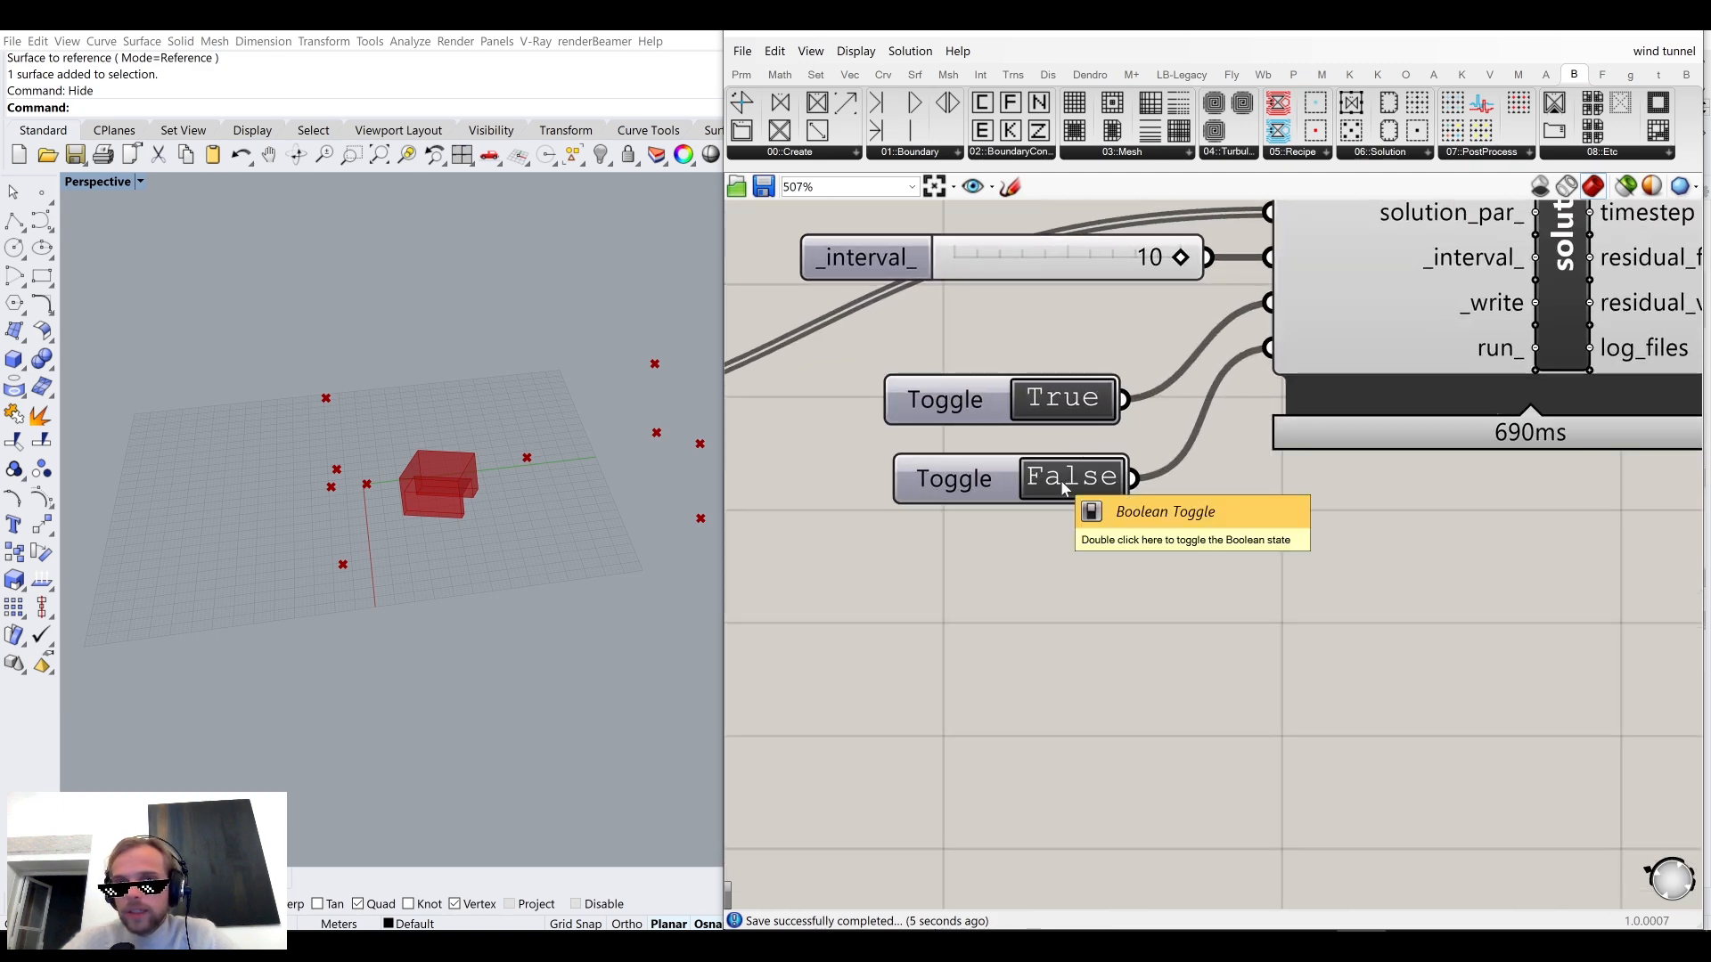
scroll(1062, 486, down, 5)
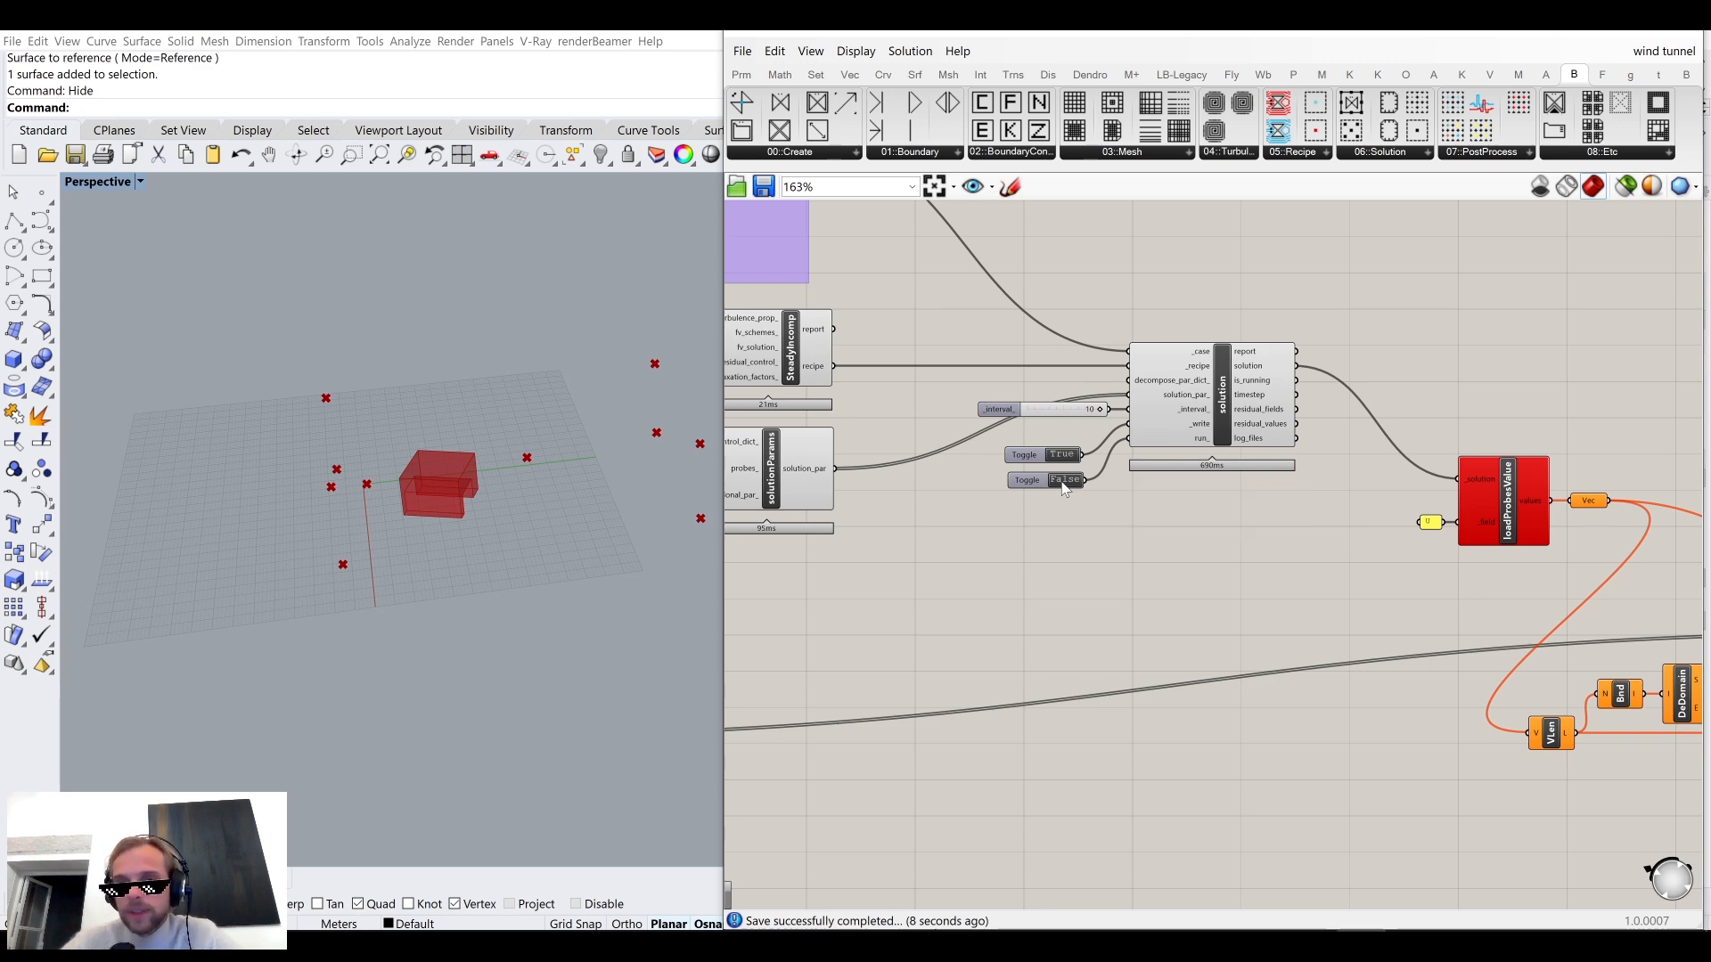
double_click(1063, 481)
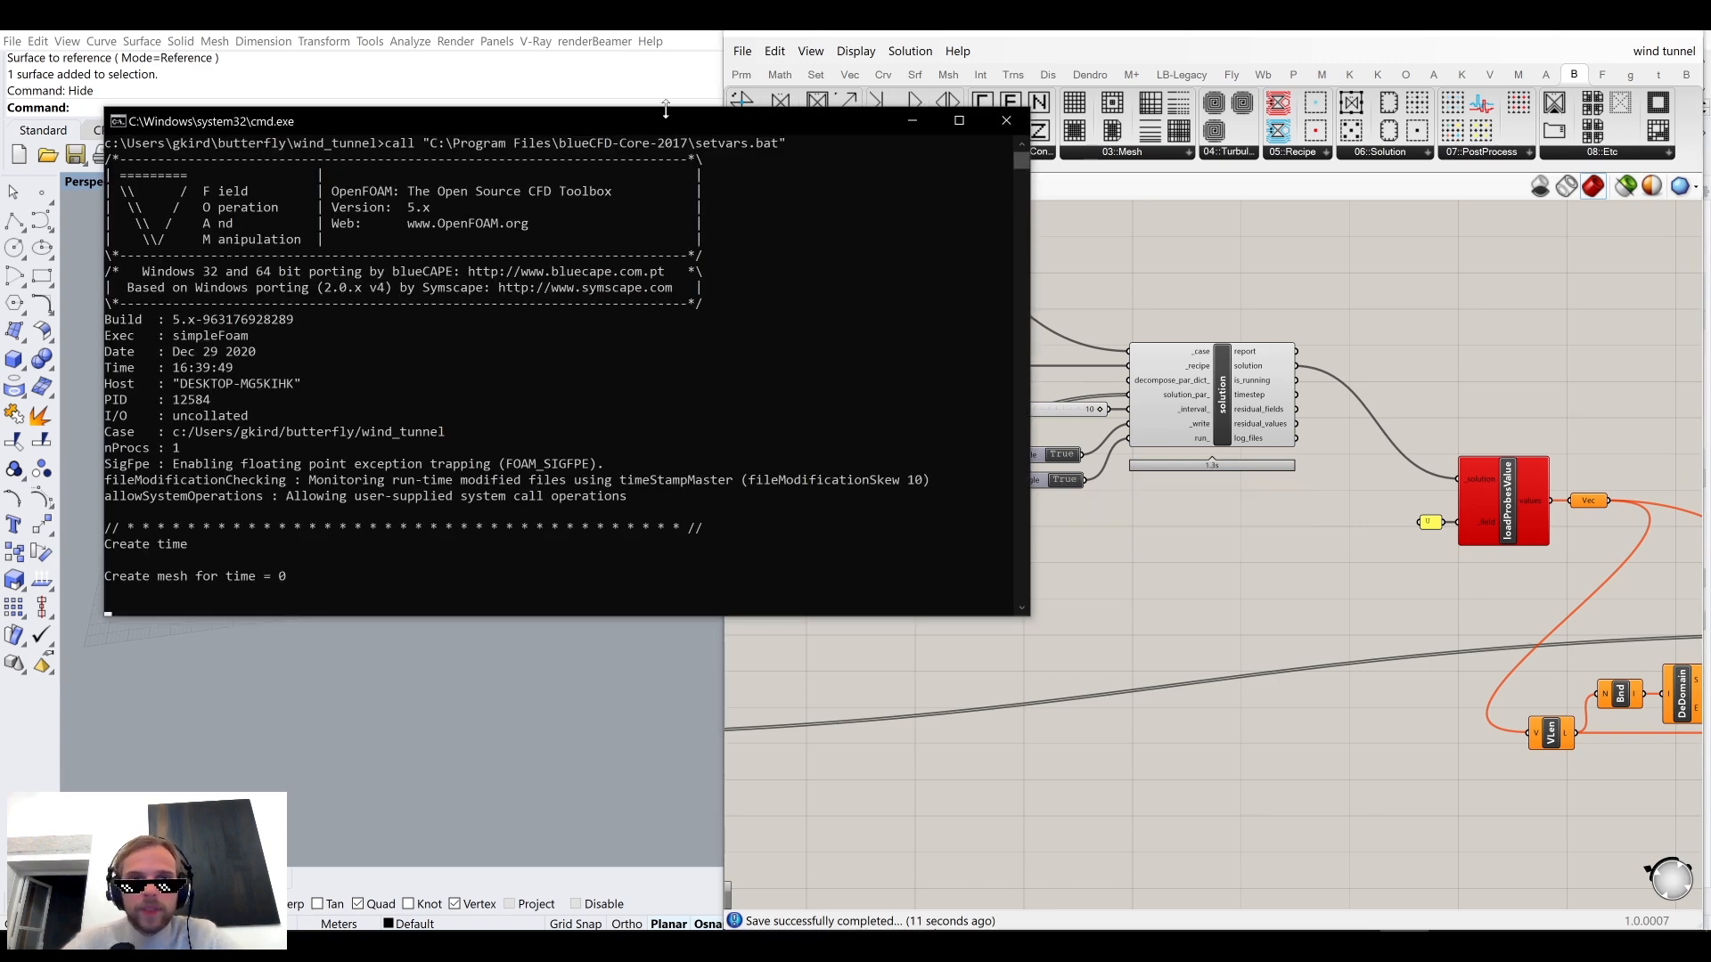
drag(659, 124, 674, 243)
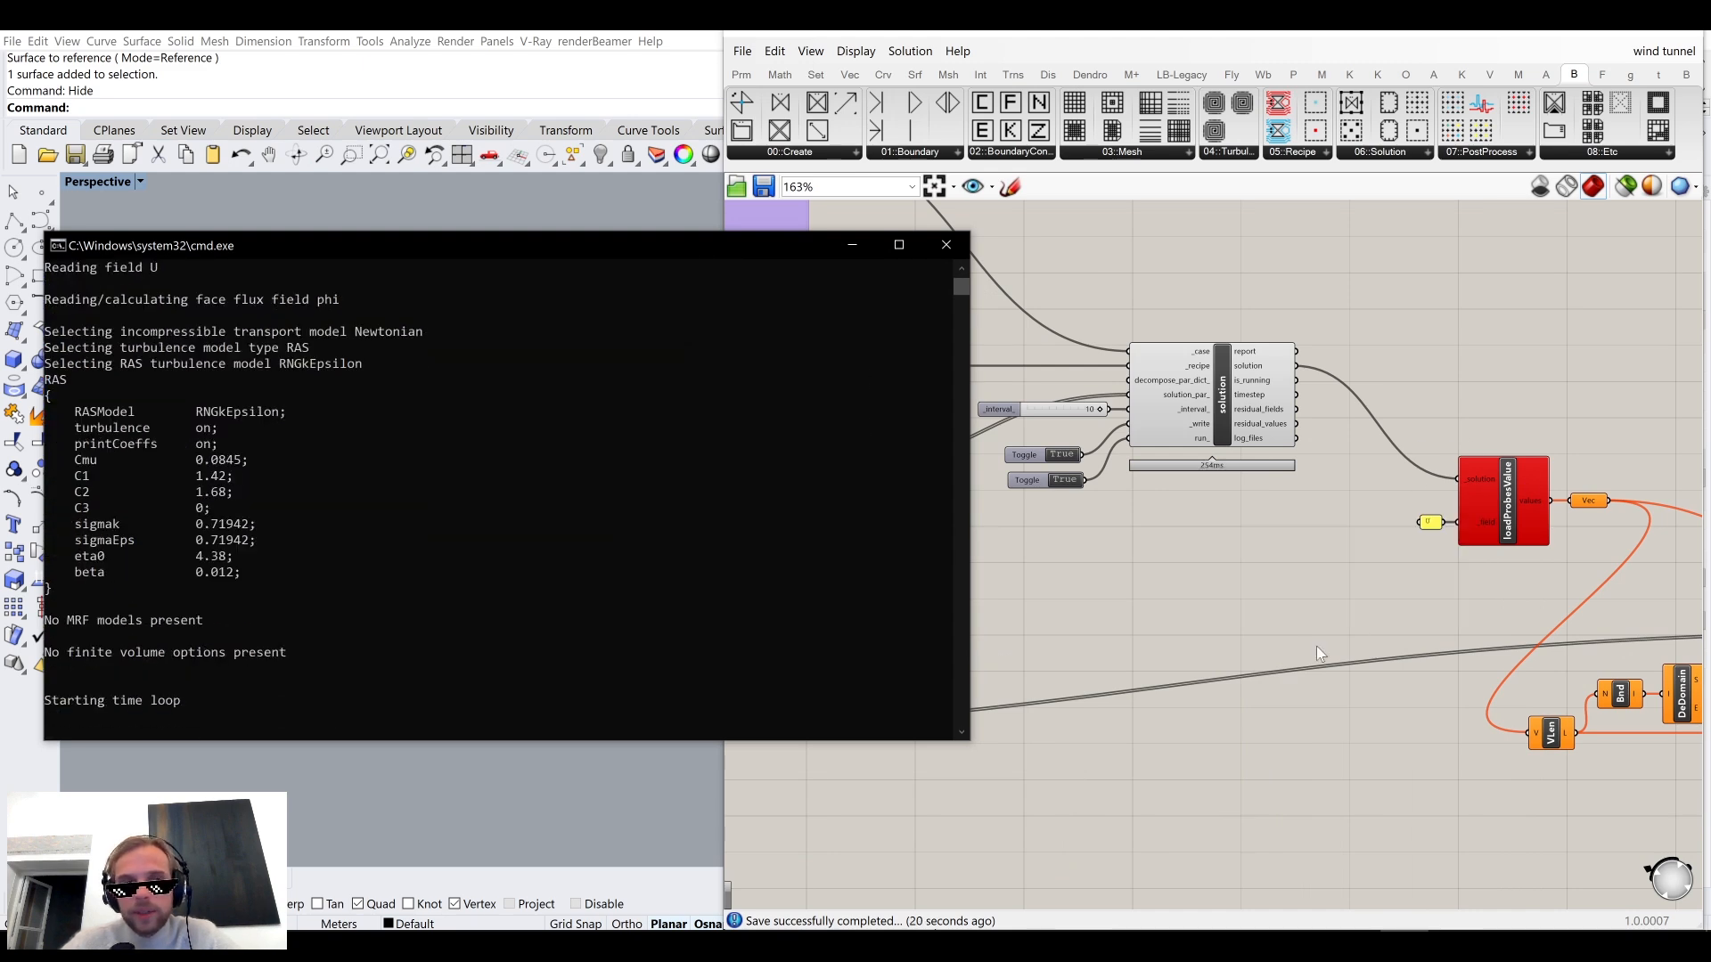
drag(706, 260, 758, 374)
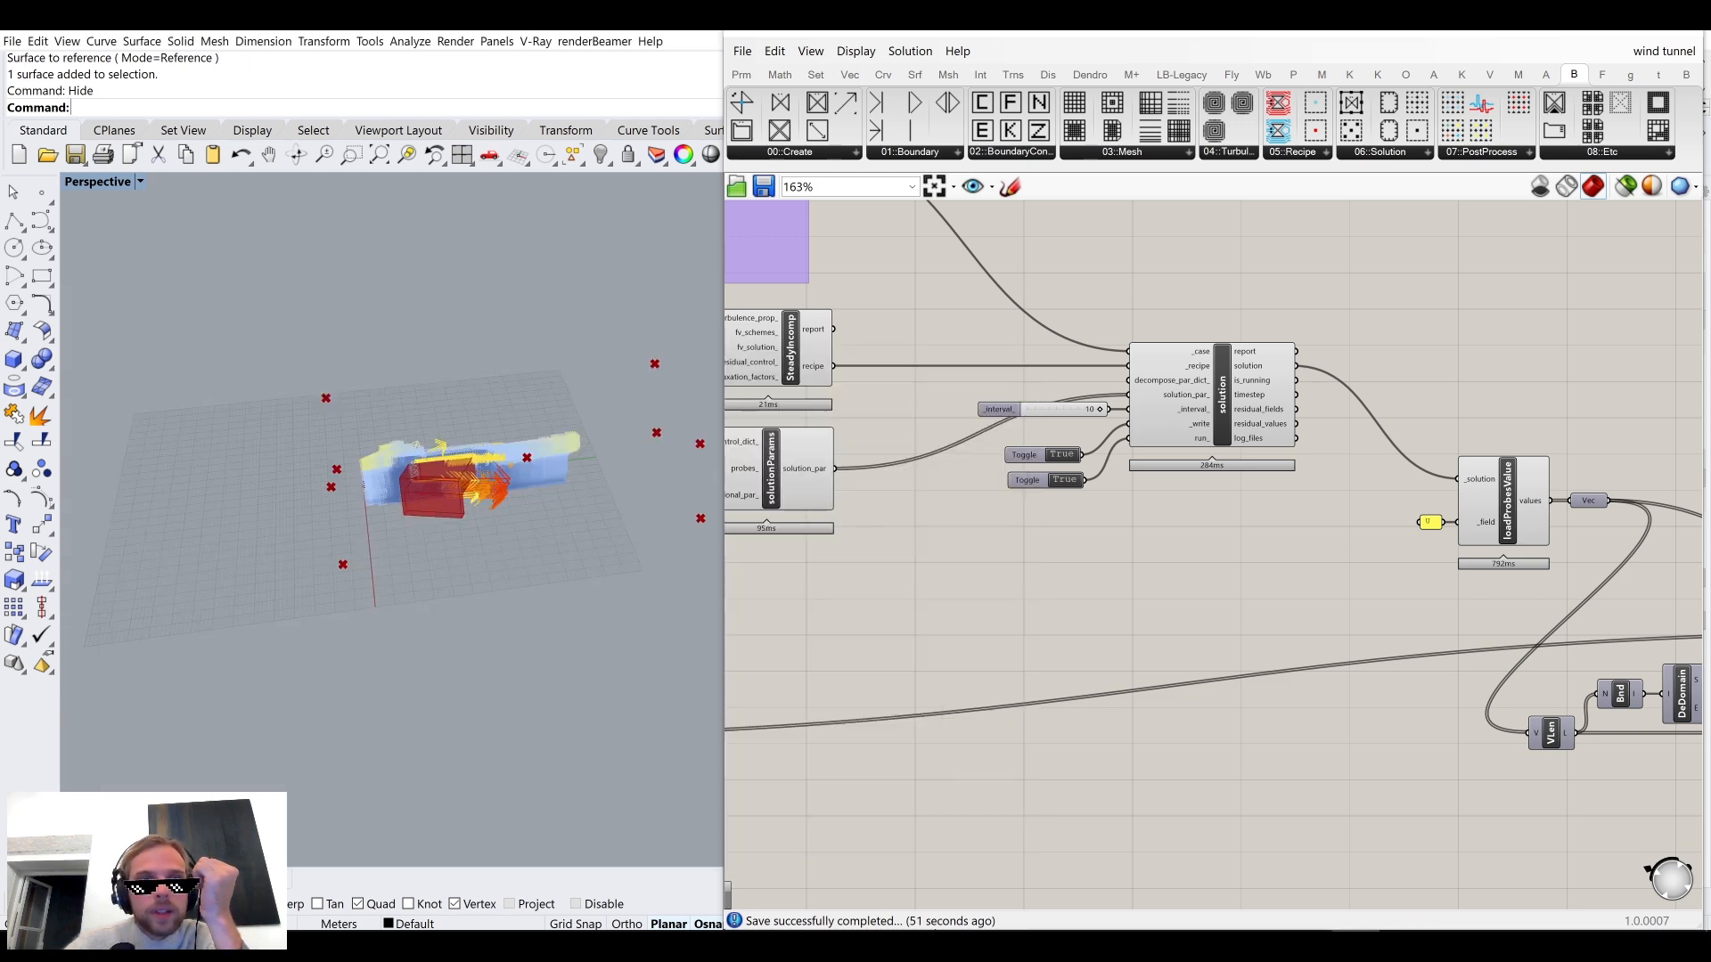
Widen the Rhino viewport and zoom in on the coloured velocity vectors around the building.
right_drag(436, 454, 420, 452)
scroll(400, 524, up, 10)
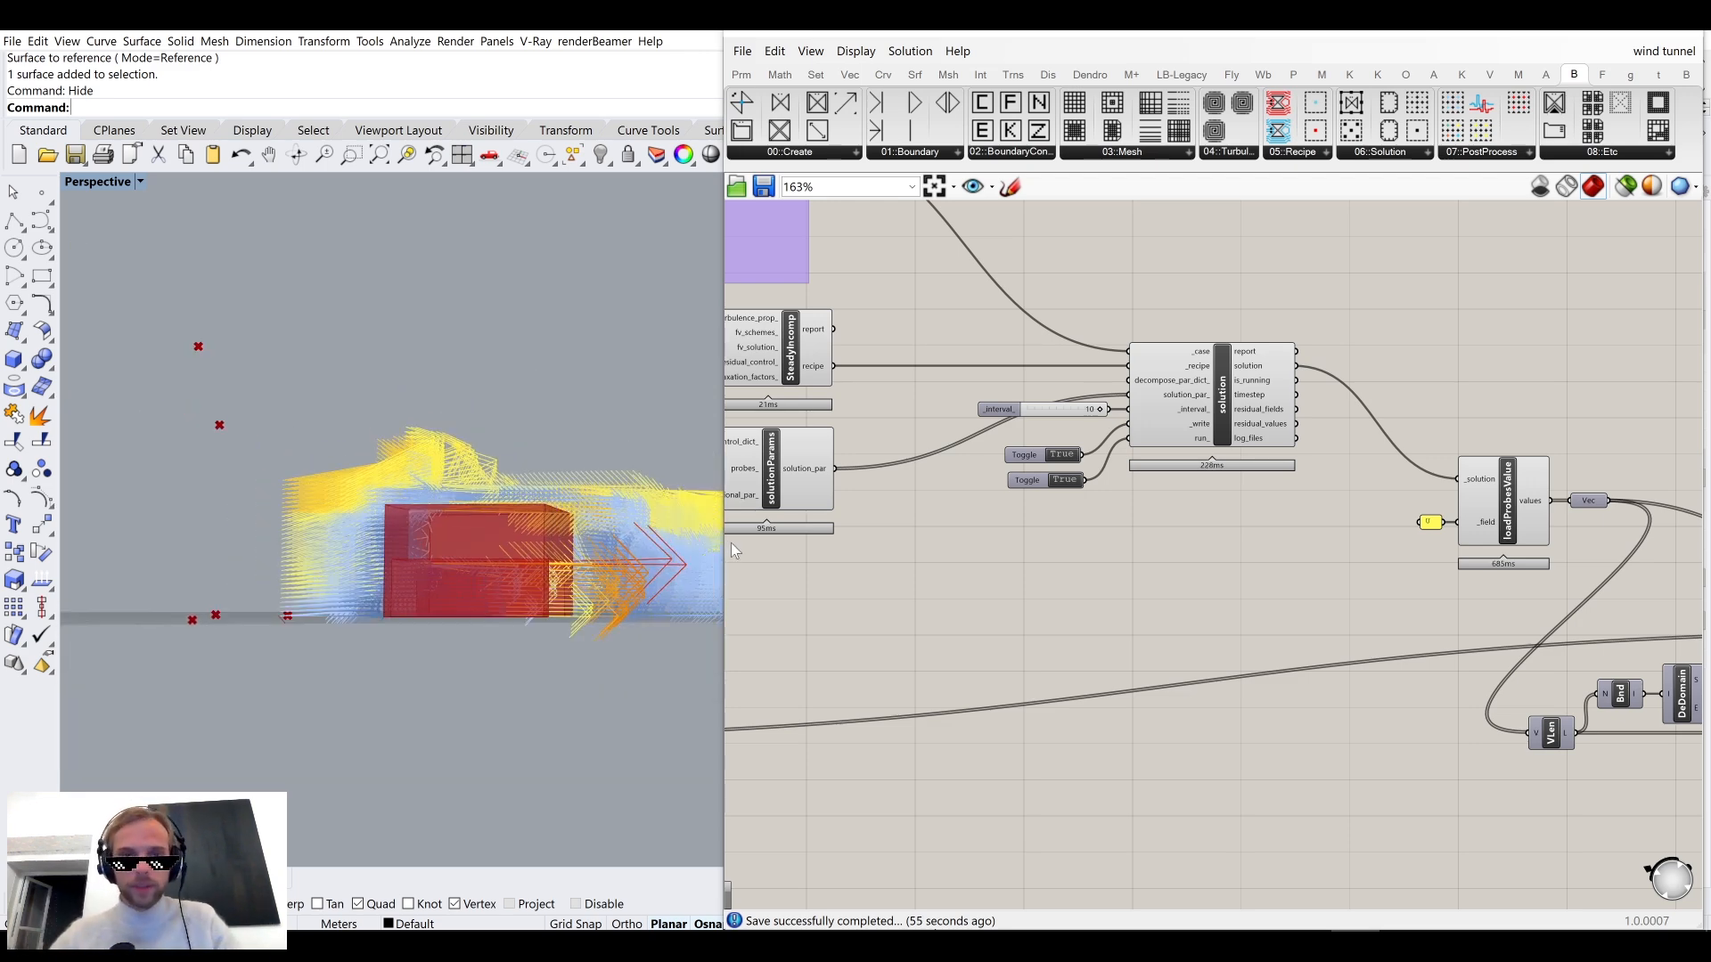
drag(720, 546, 1031, 547)
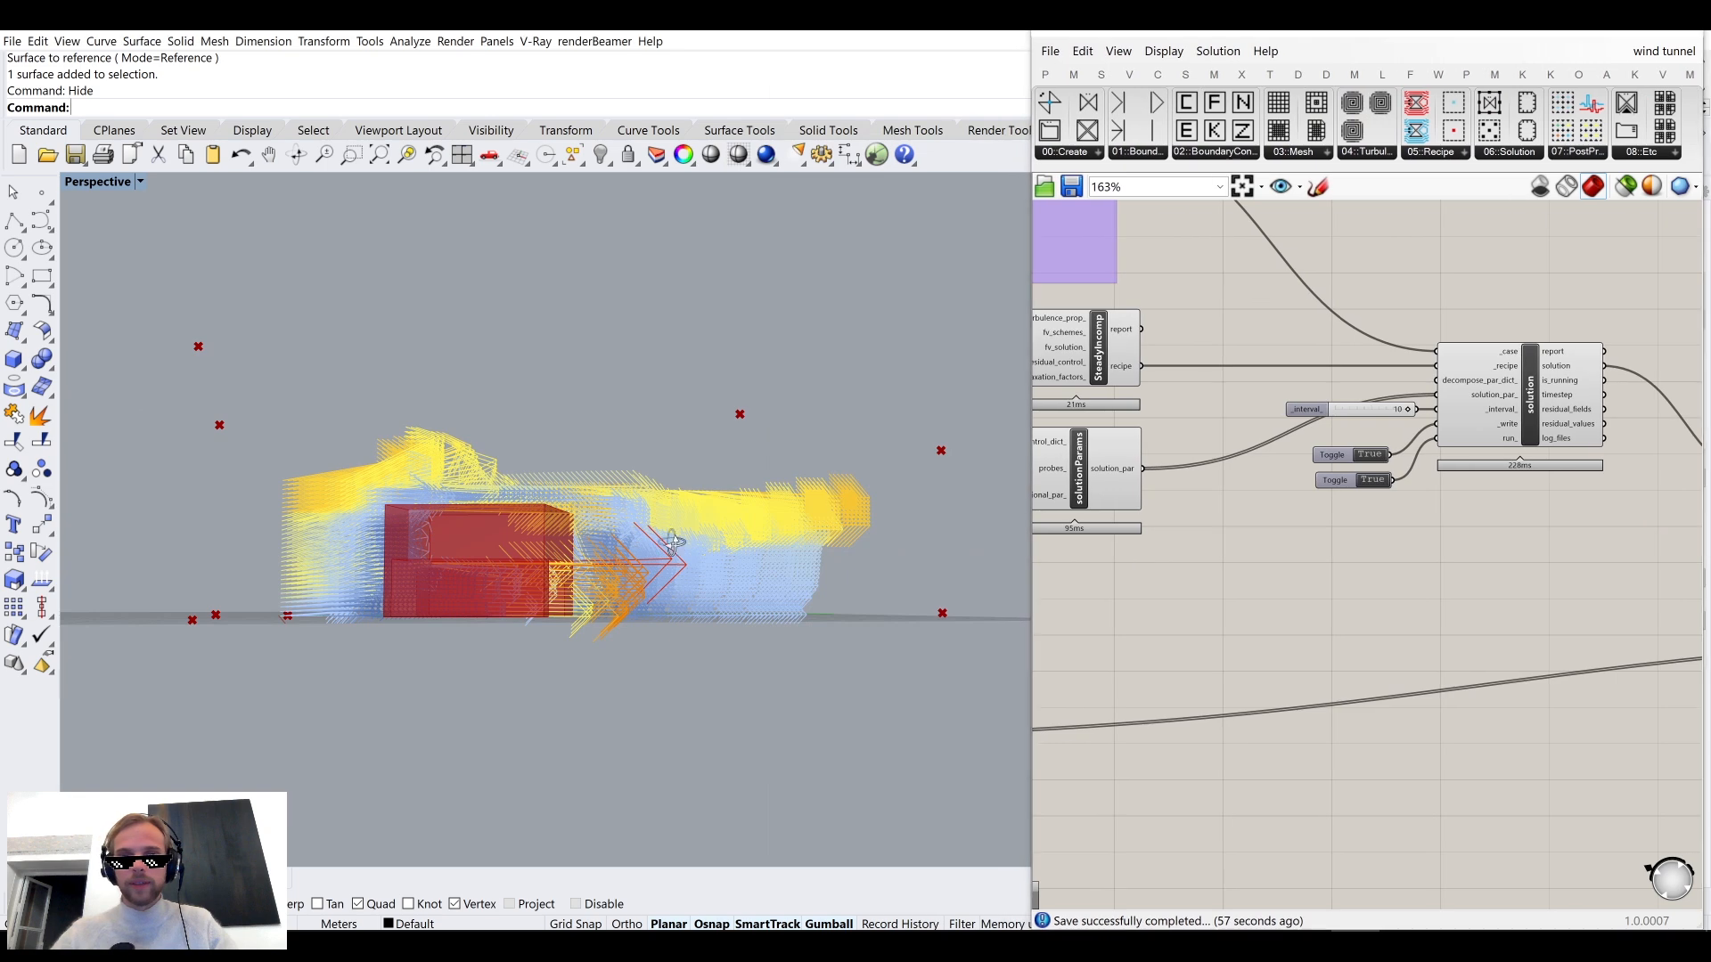
scroll(515, 488, up, 5)
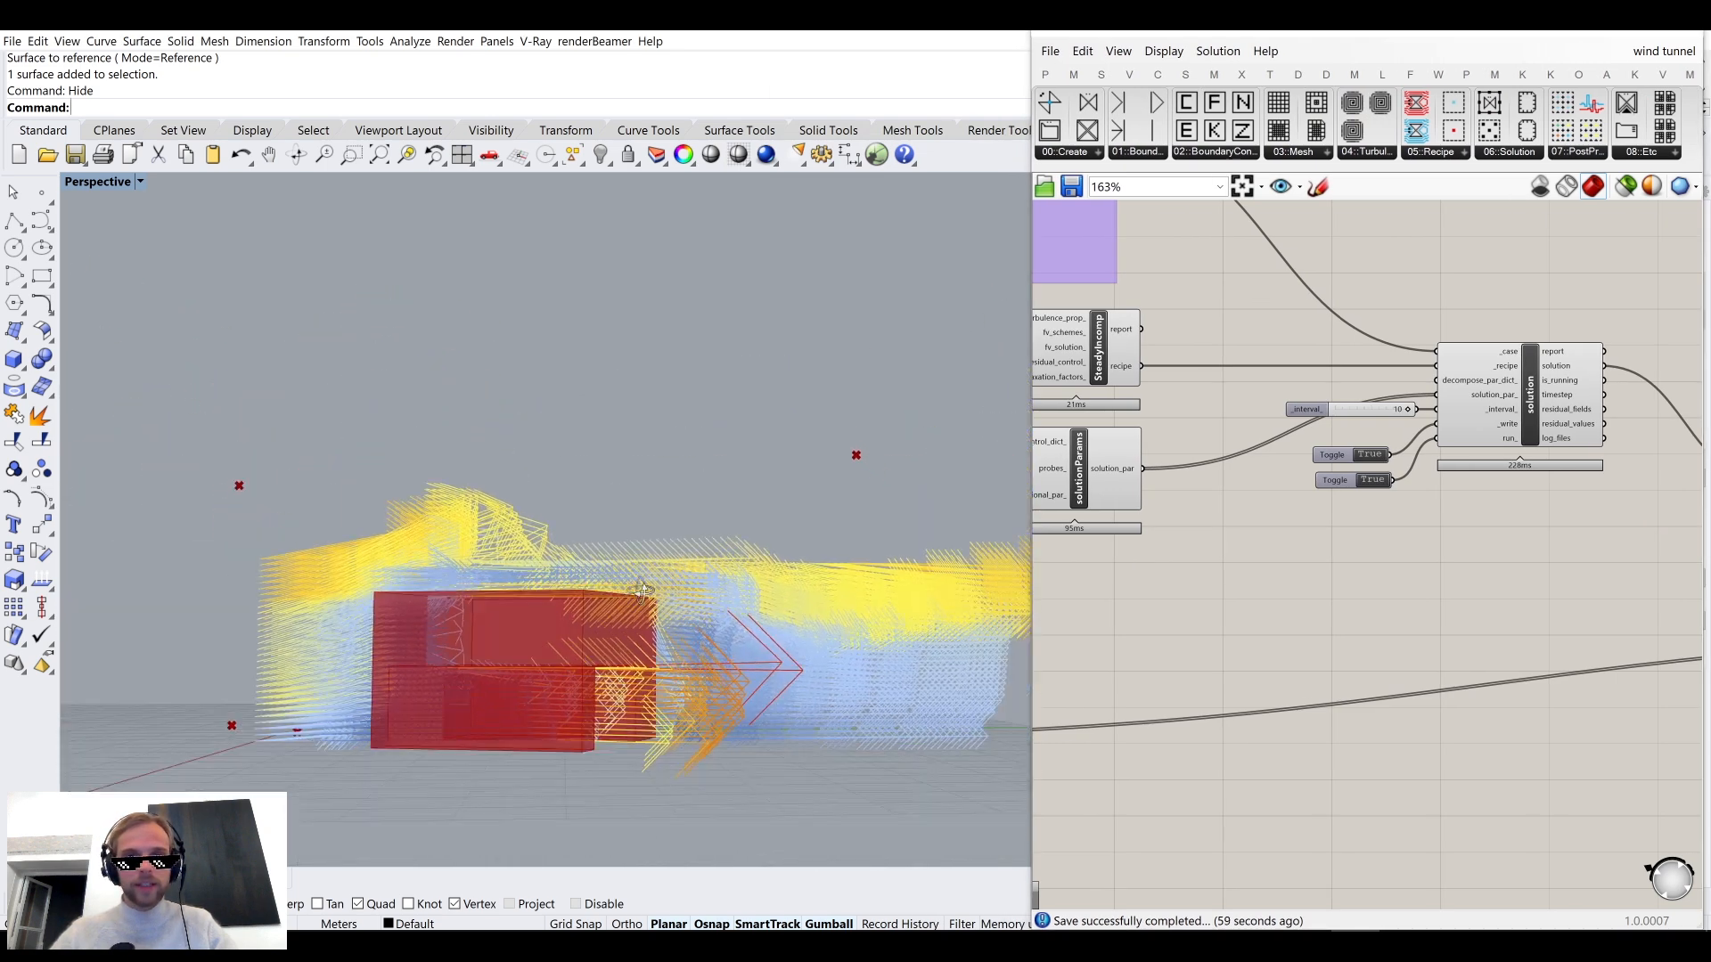
Check the solver's iteration log in the console and examine how the vectors around the building update between time steps.
key(alt+Tab)
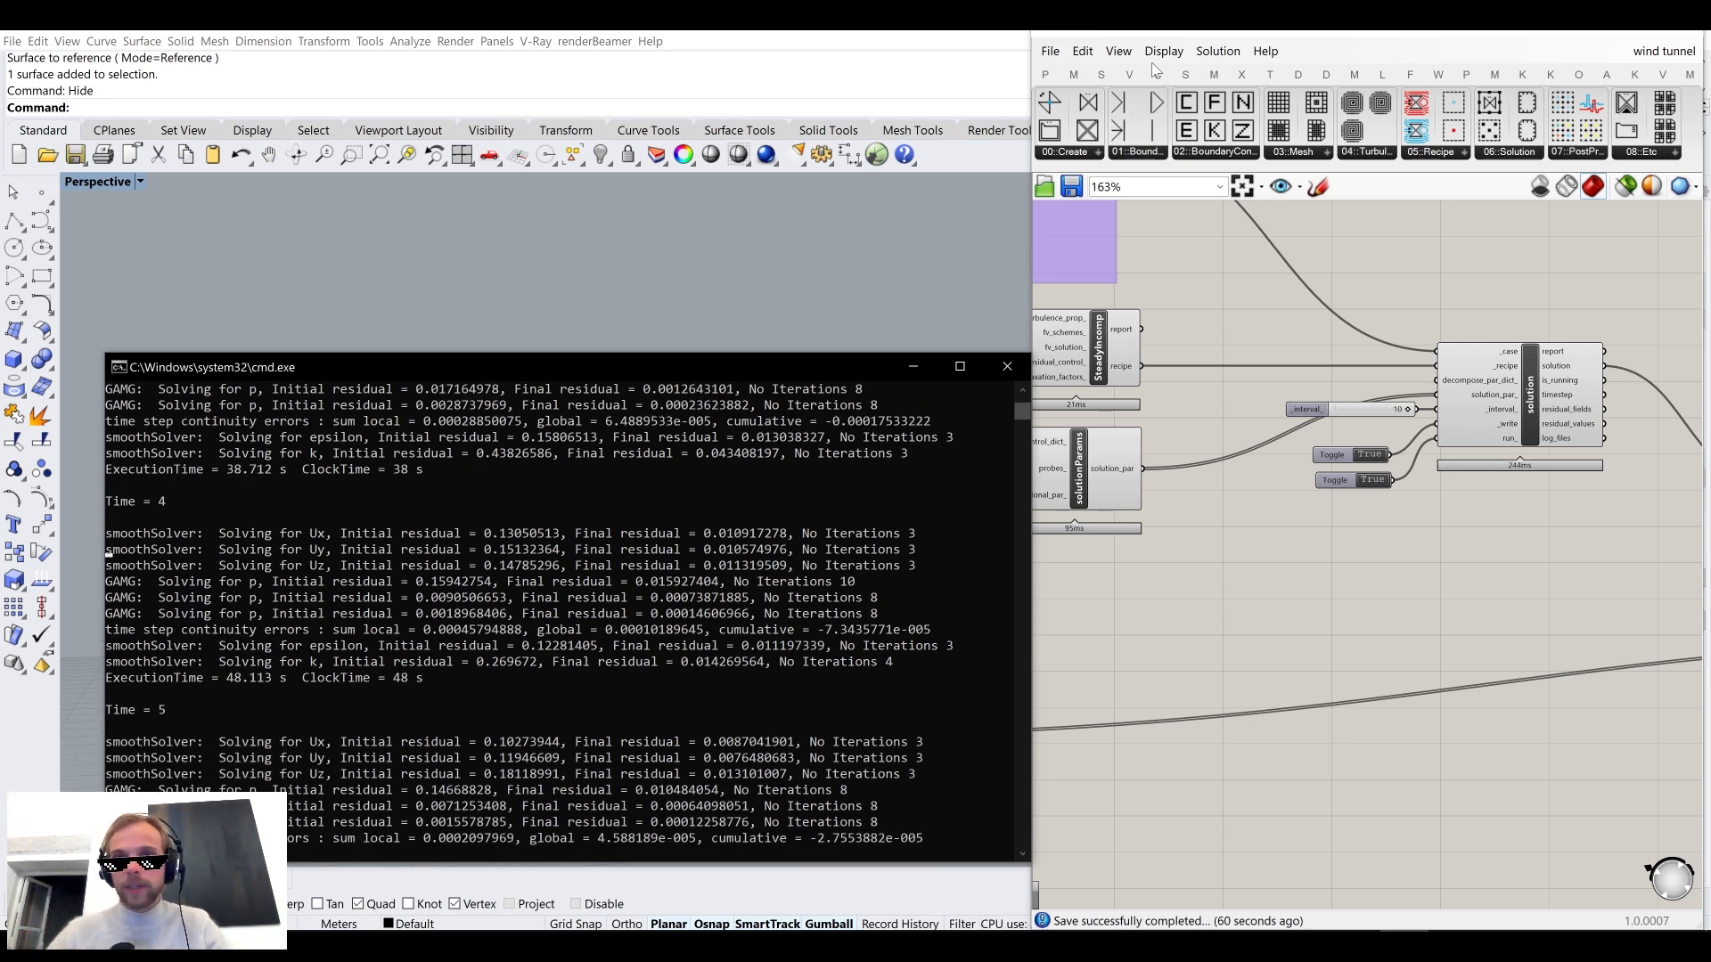
key(alt+Tab)
scroll(1123, 575, down, 5)
scroll(1277, 591, up, 6)
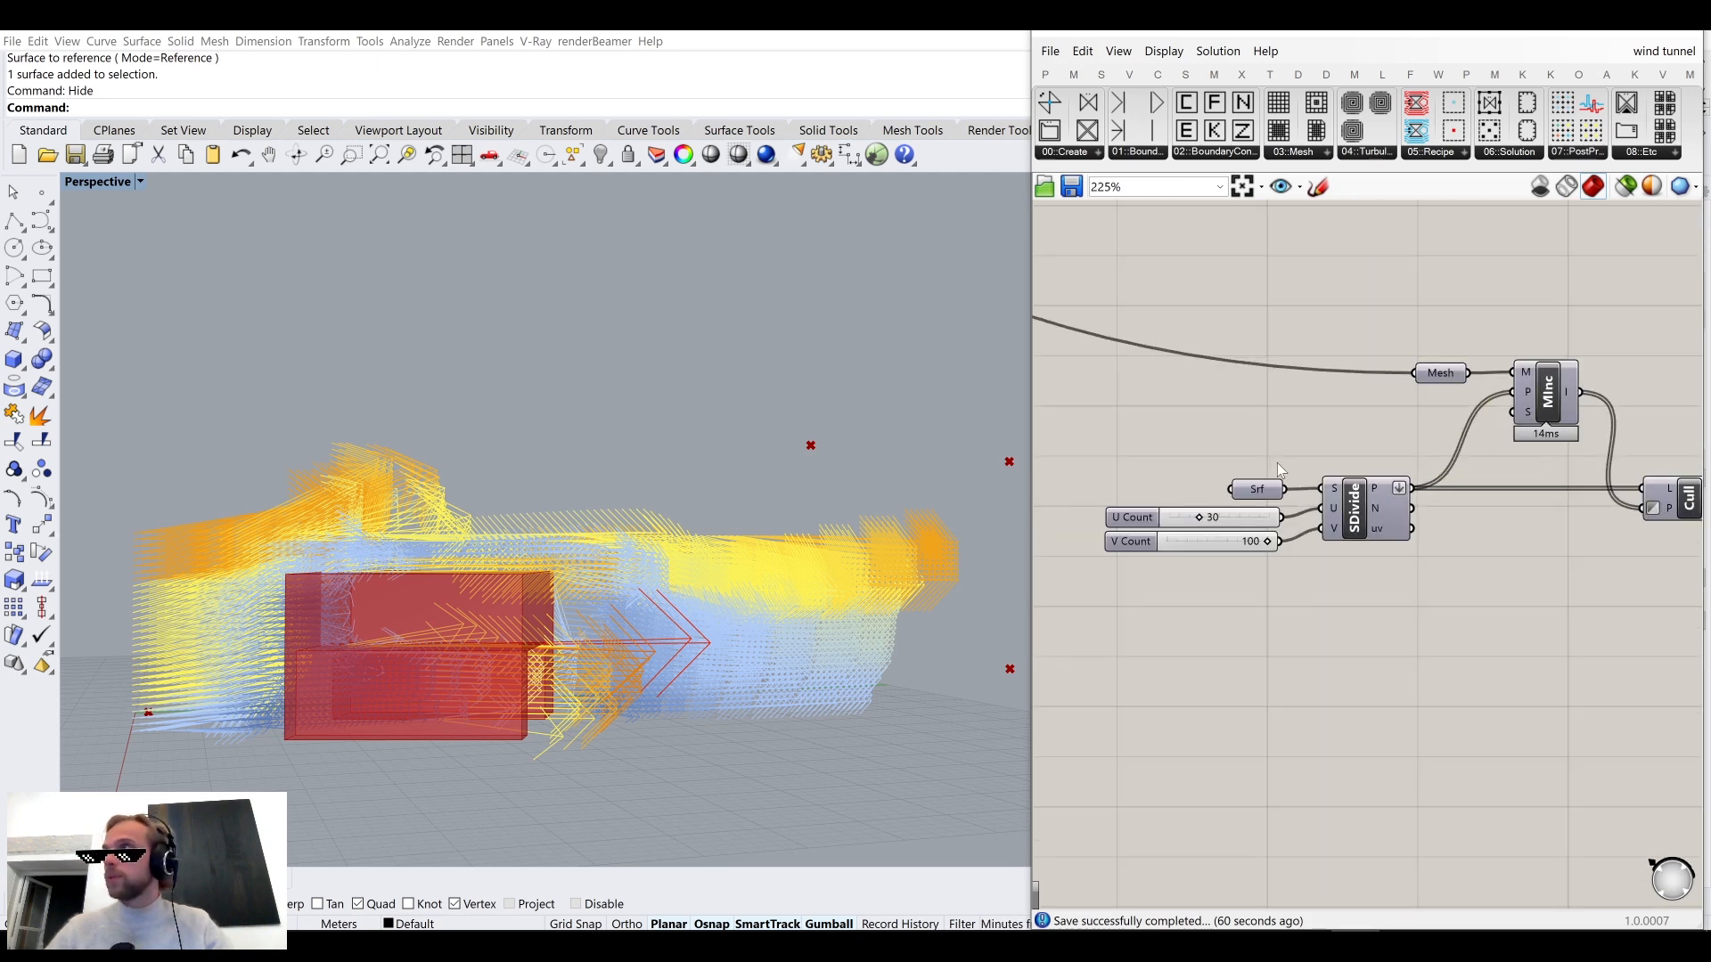
scroll(1277, 463, down, 3)
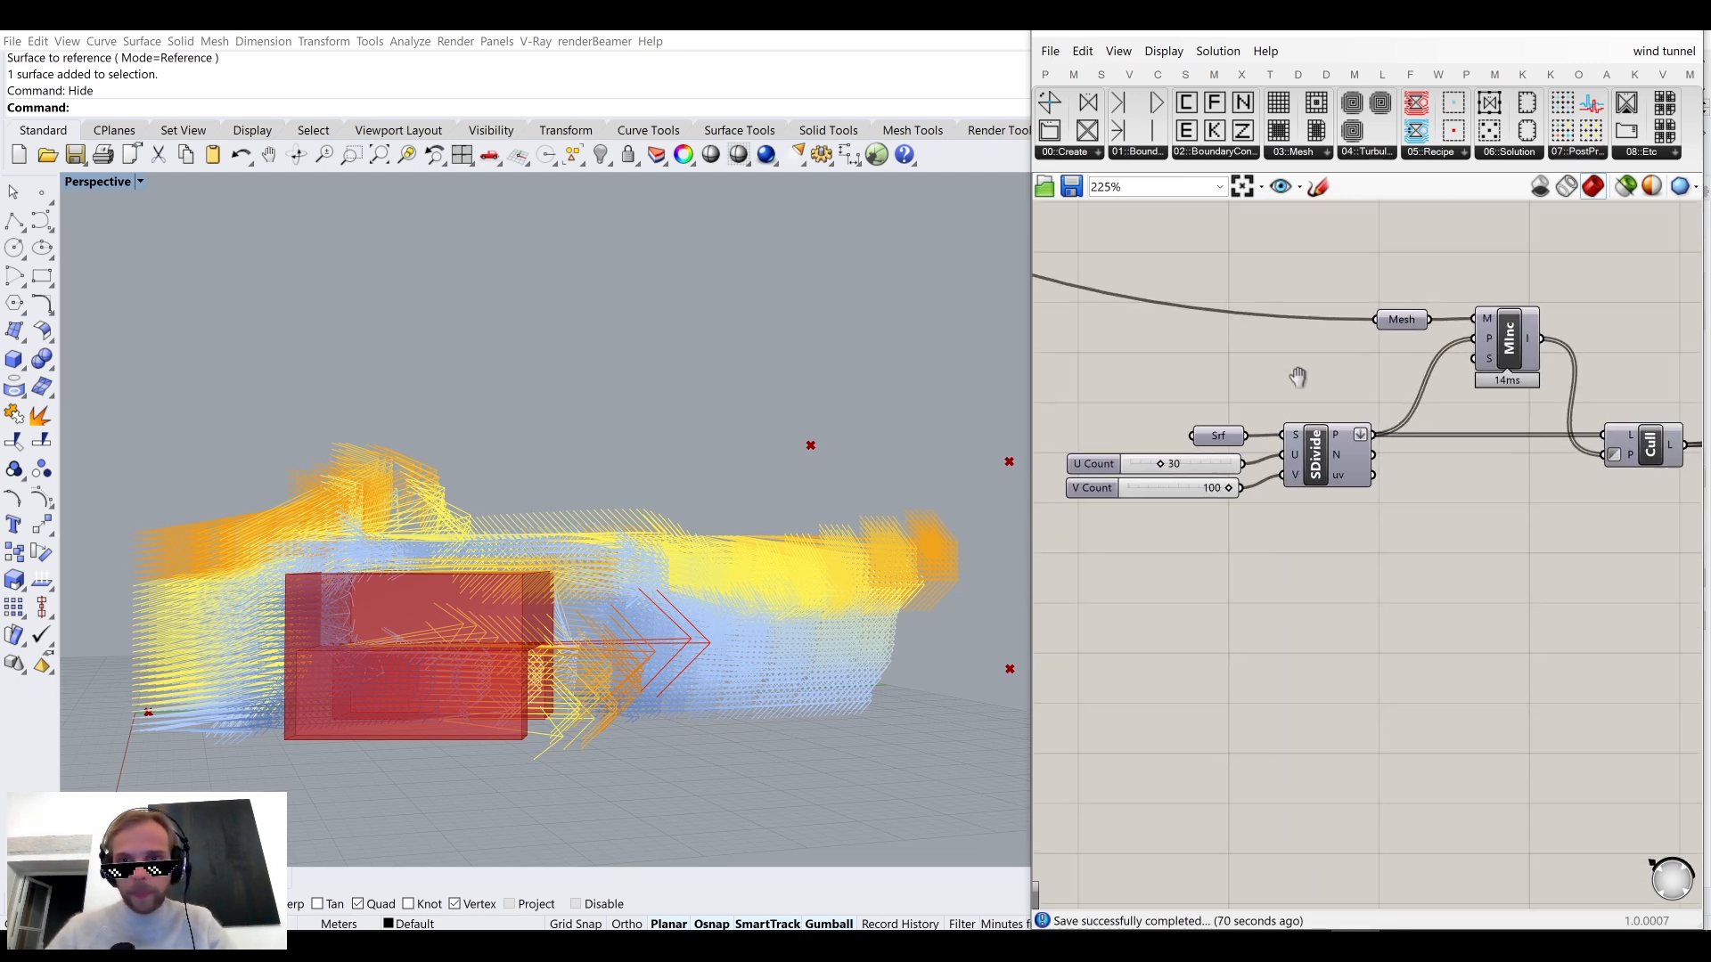
scroll(1233, 425, up, 2)
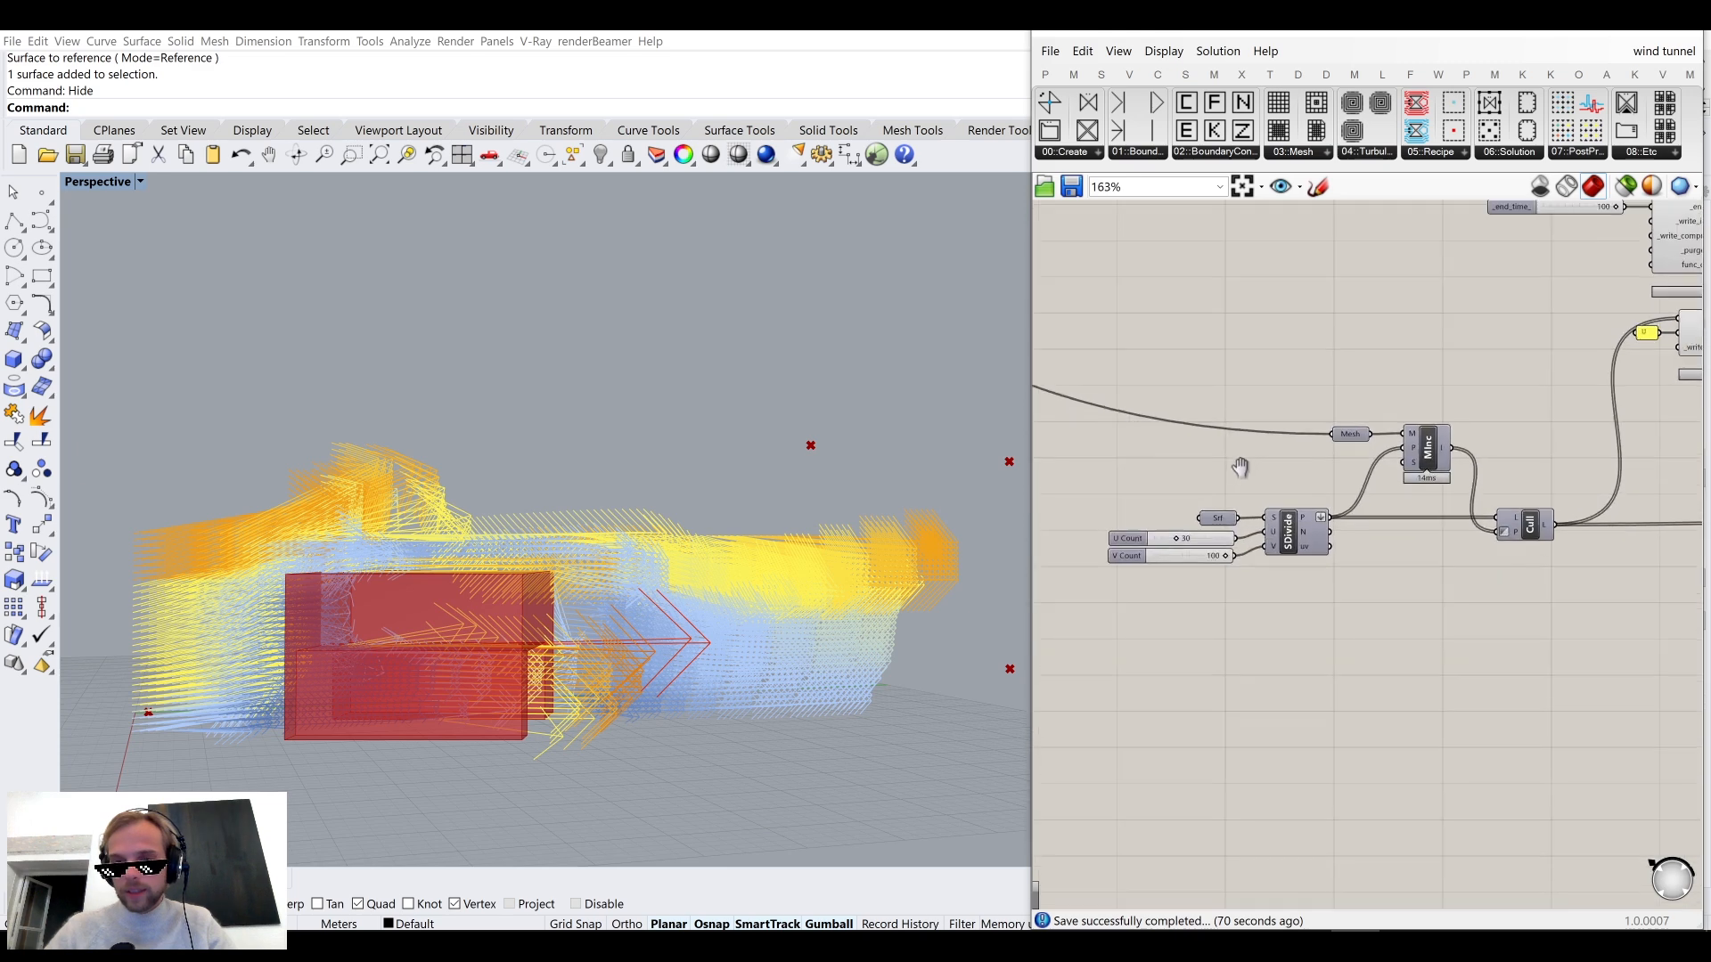
right_drag(729, 527, 693, 526)
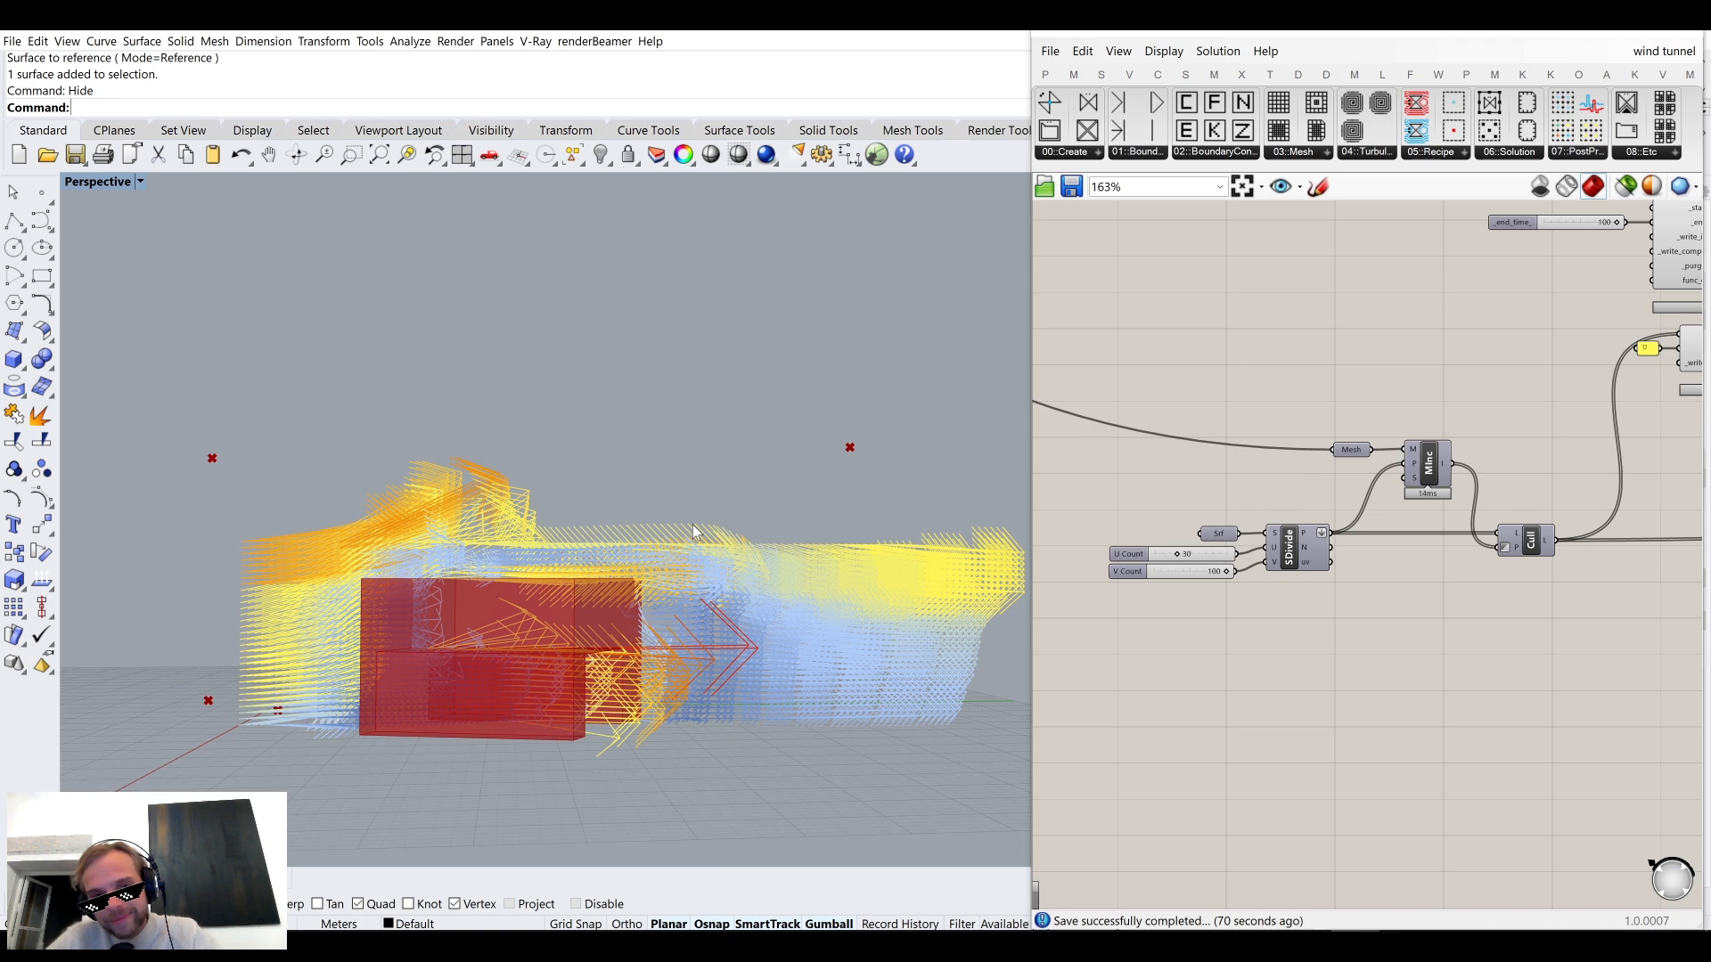
mouse_move(736, 542)
right_down()
mouse_move(655, 514)
mouse_move(727, 531)
right_up()
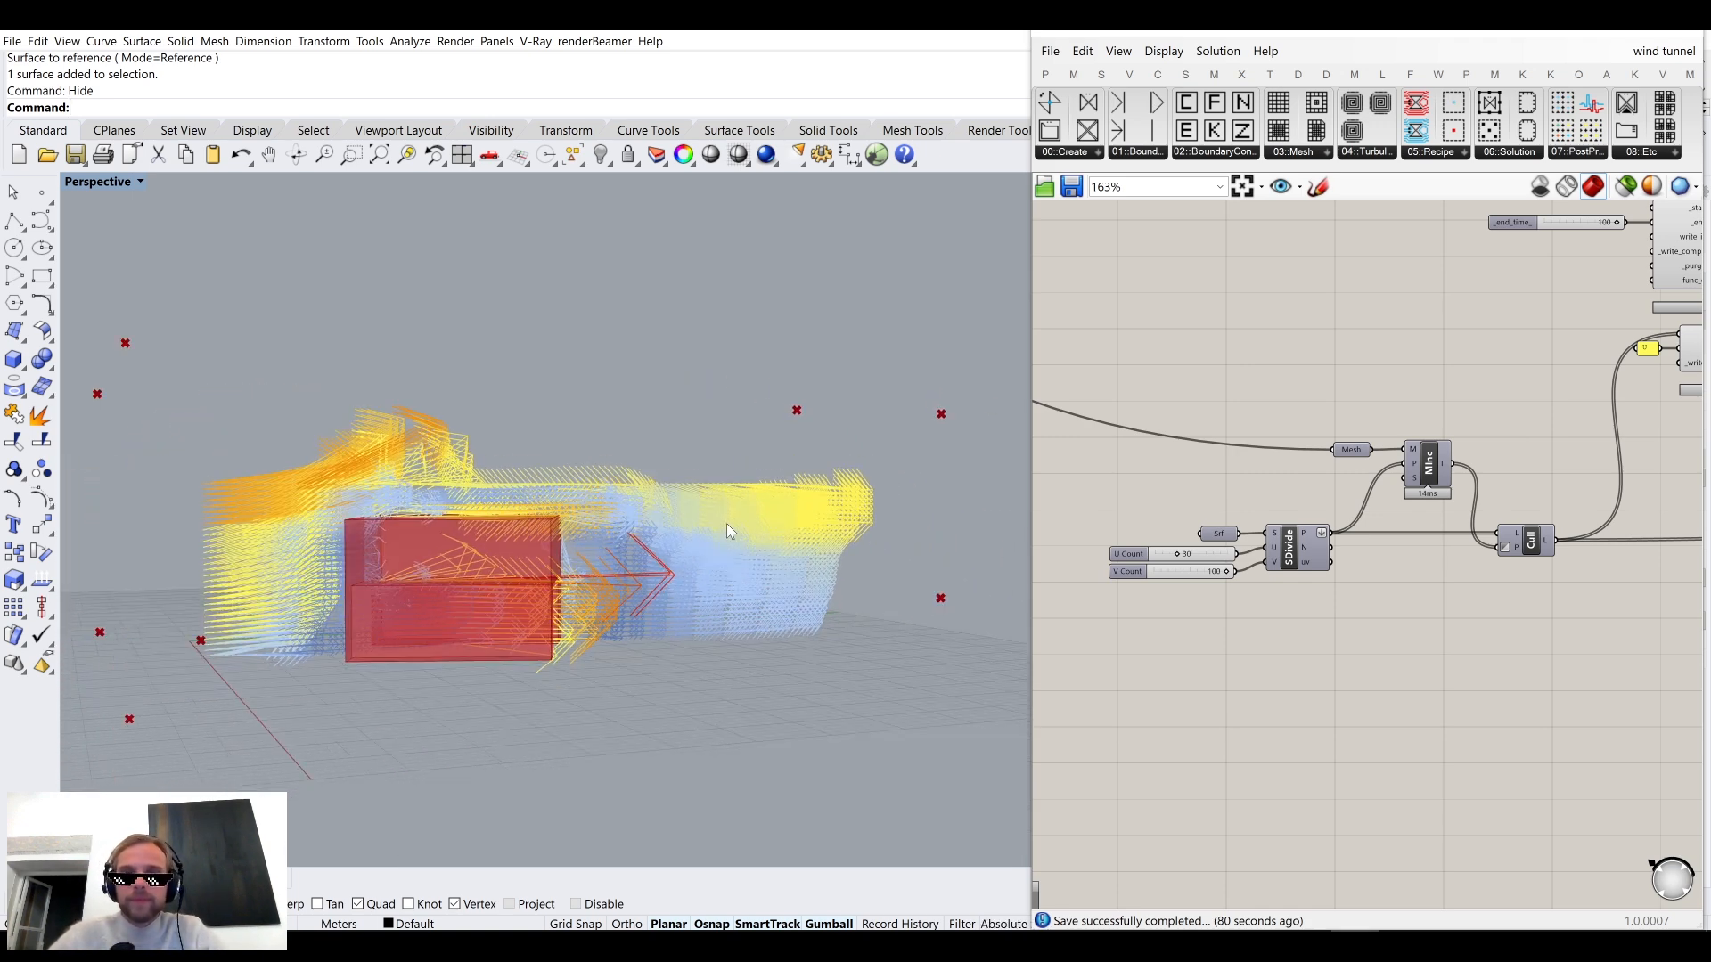
key(alt+Tab)
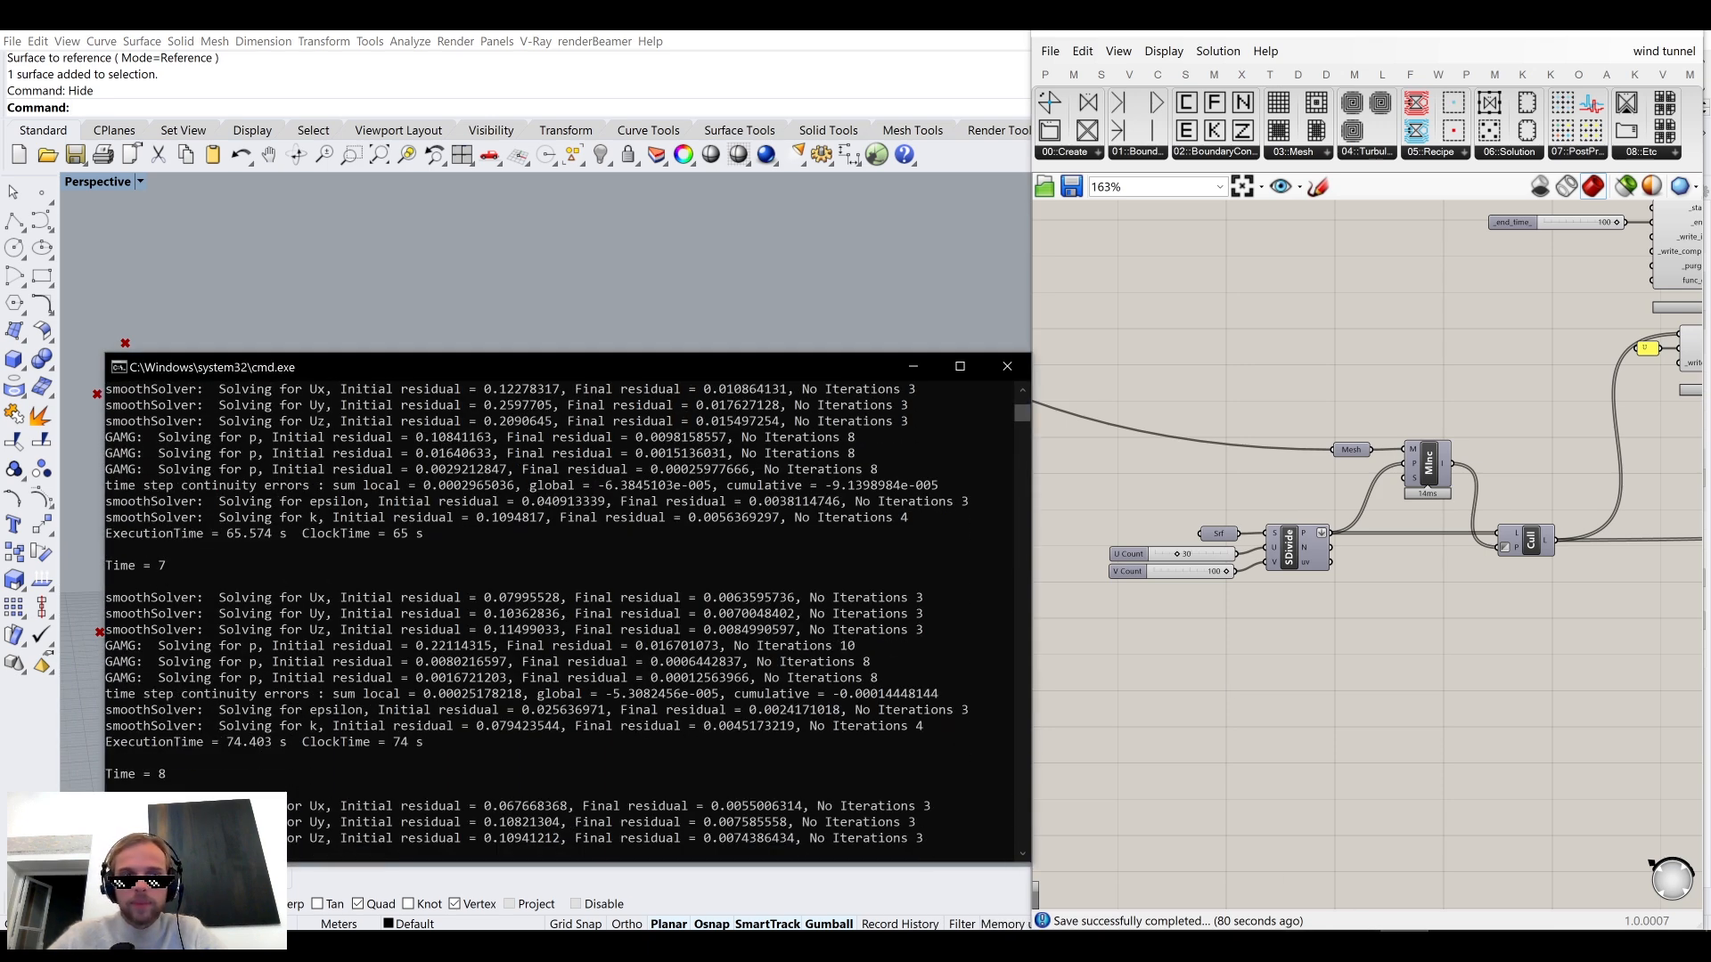
key(alt+Tab)
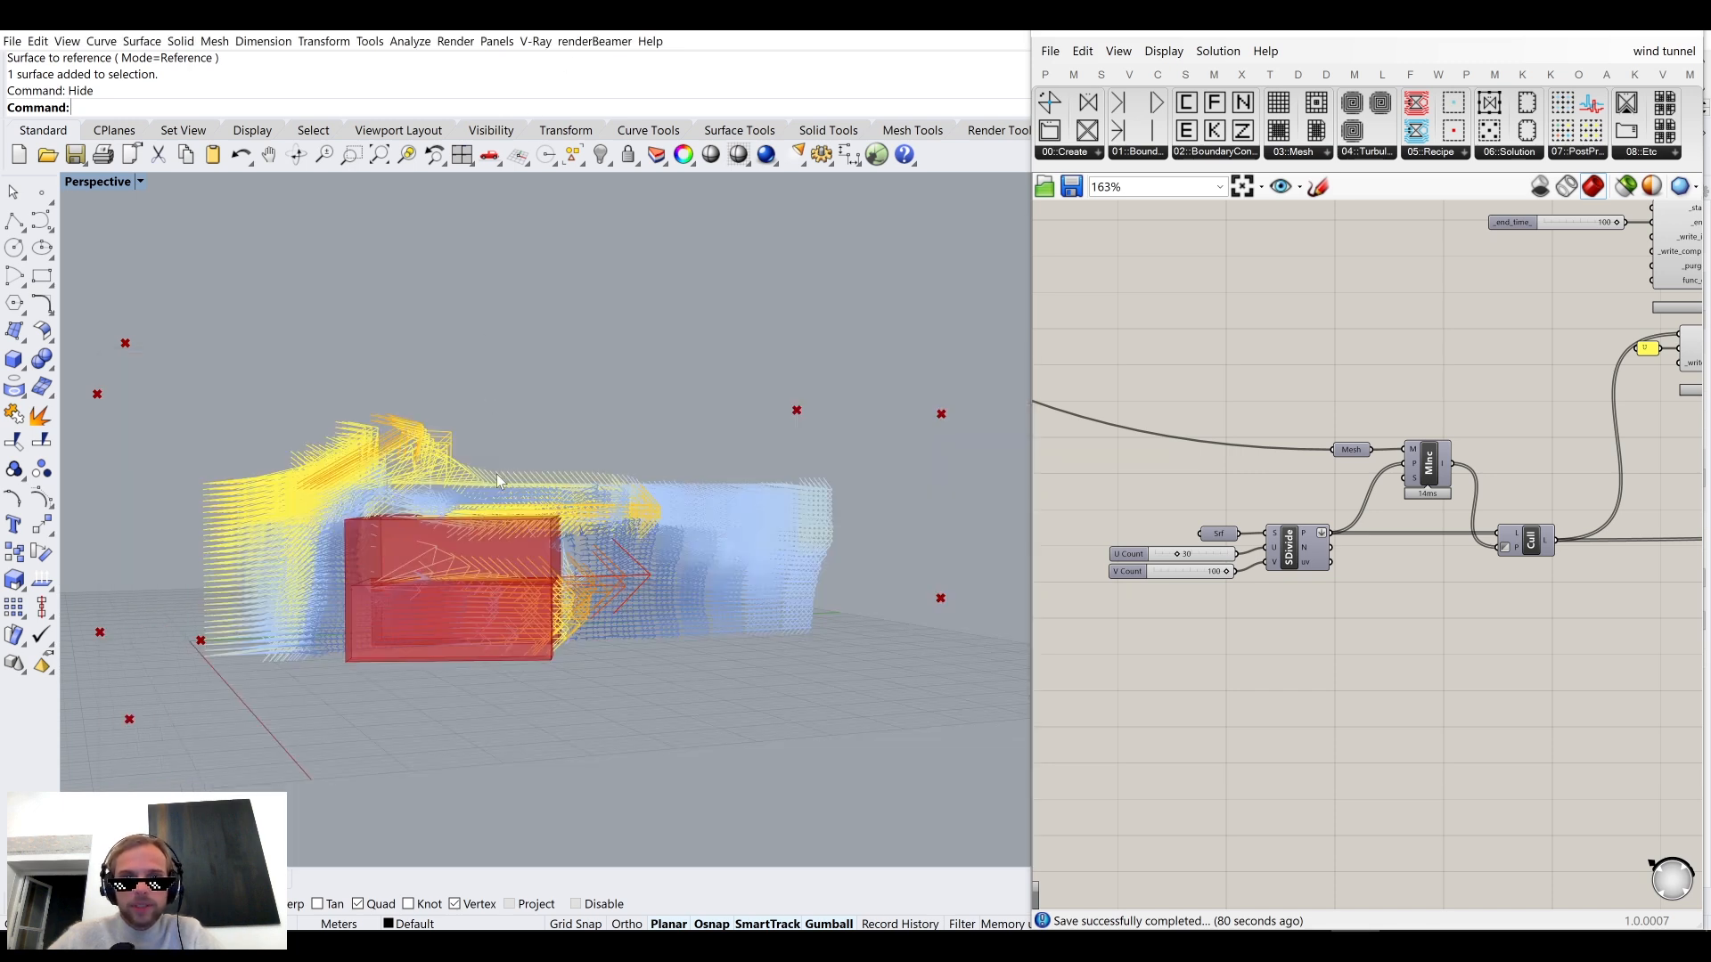
Stop the simulation by setting the solution's run_ toggle to False, and inspect the vectors around the building.
right_drag(1450, 291, 1302, 510)
scroll(1302, 511, up, 3)
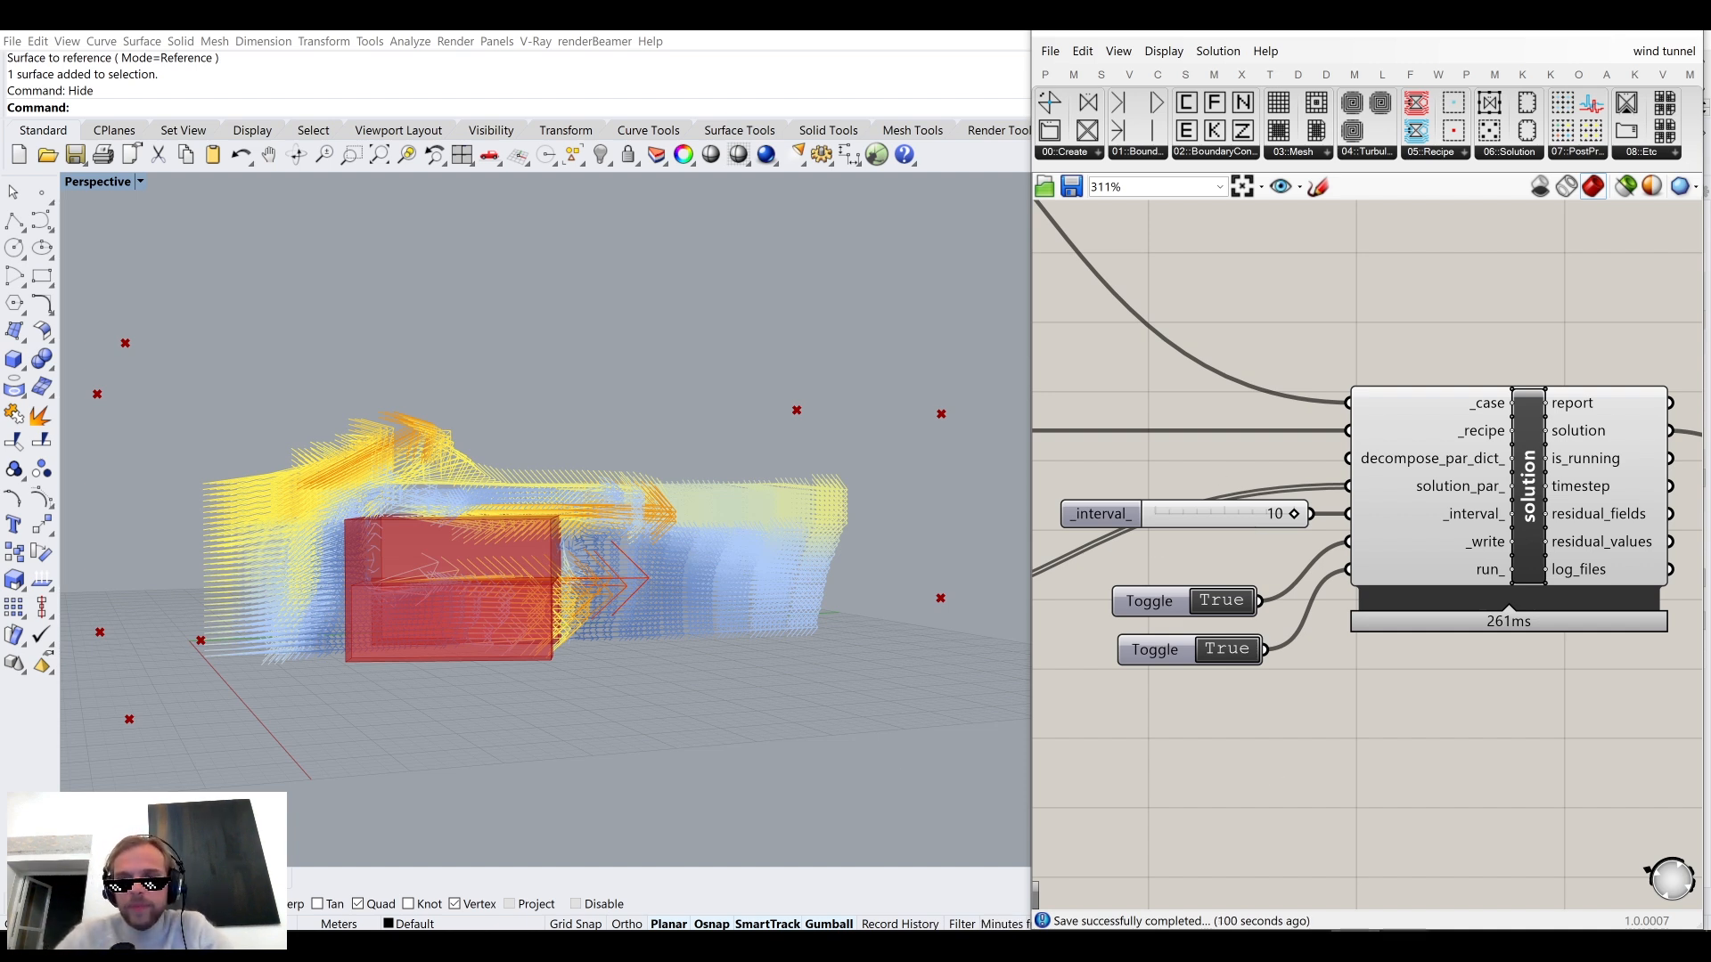
right_drag(470, 575, 499, 571)
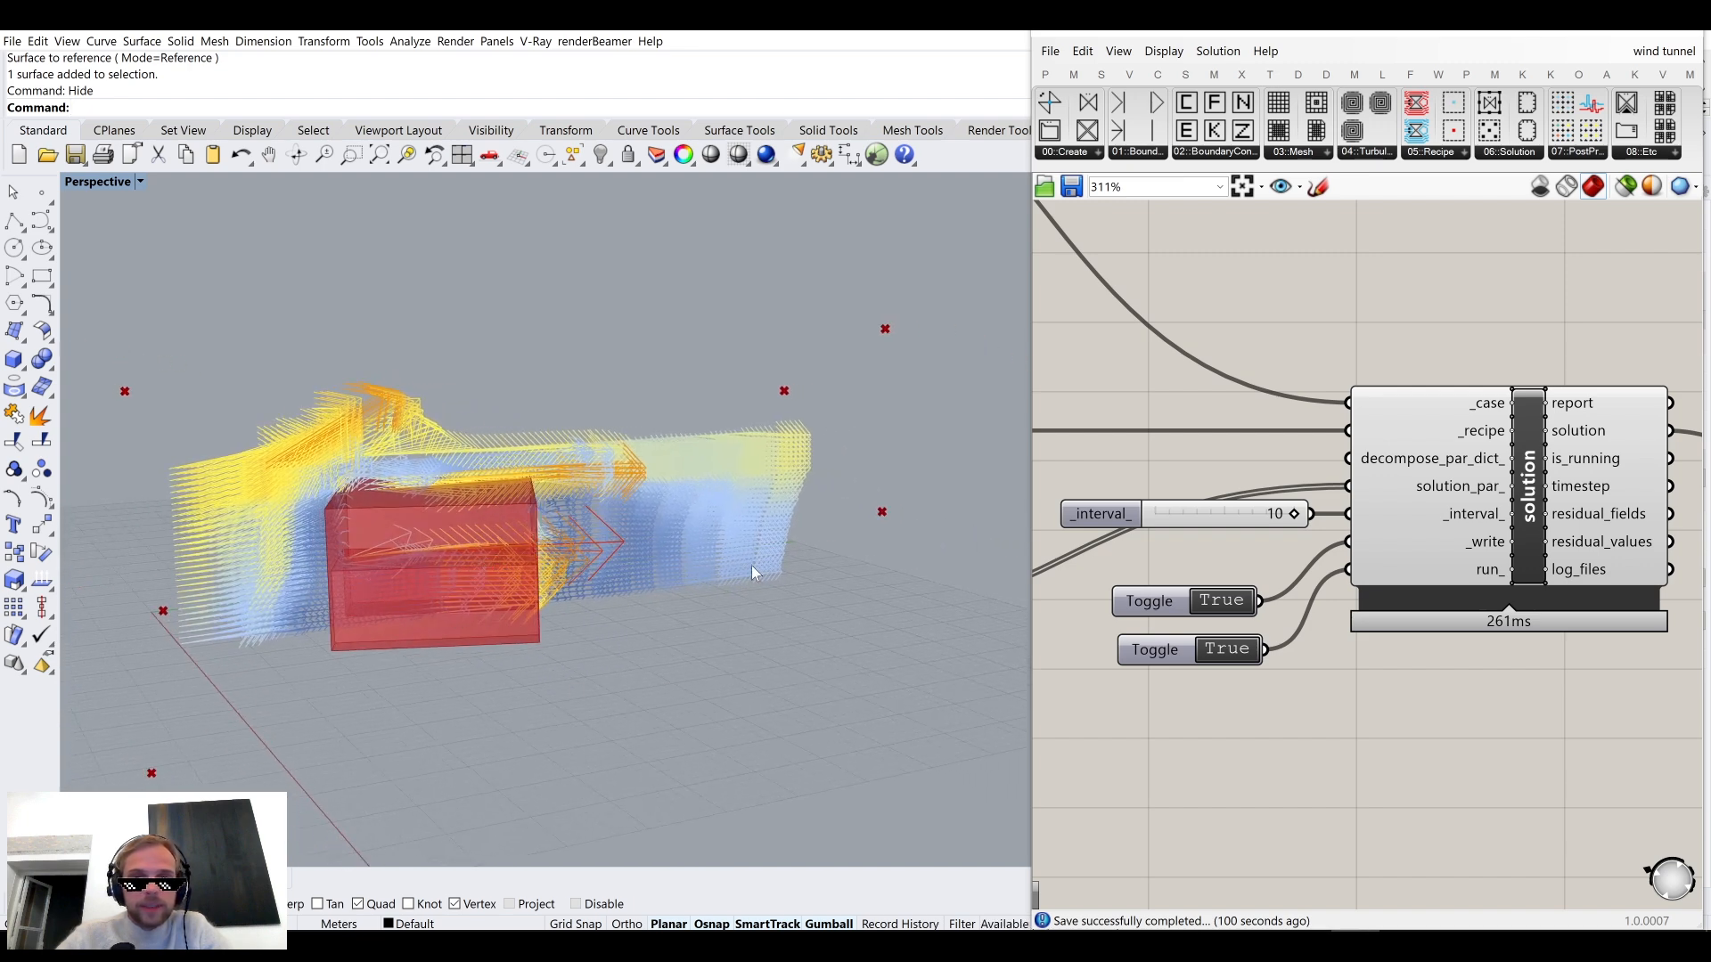
click(1228, 651)
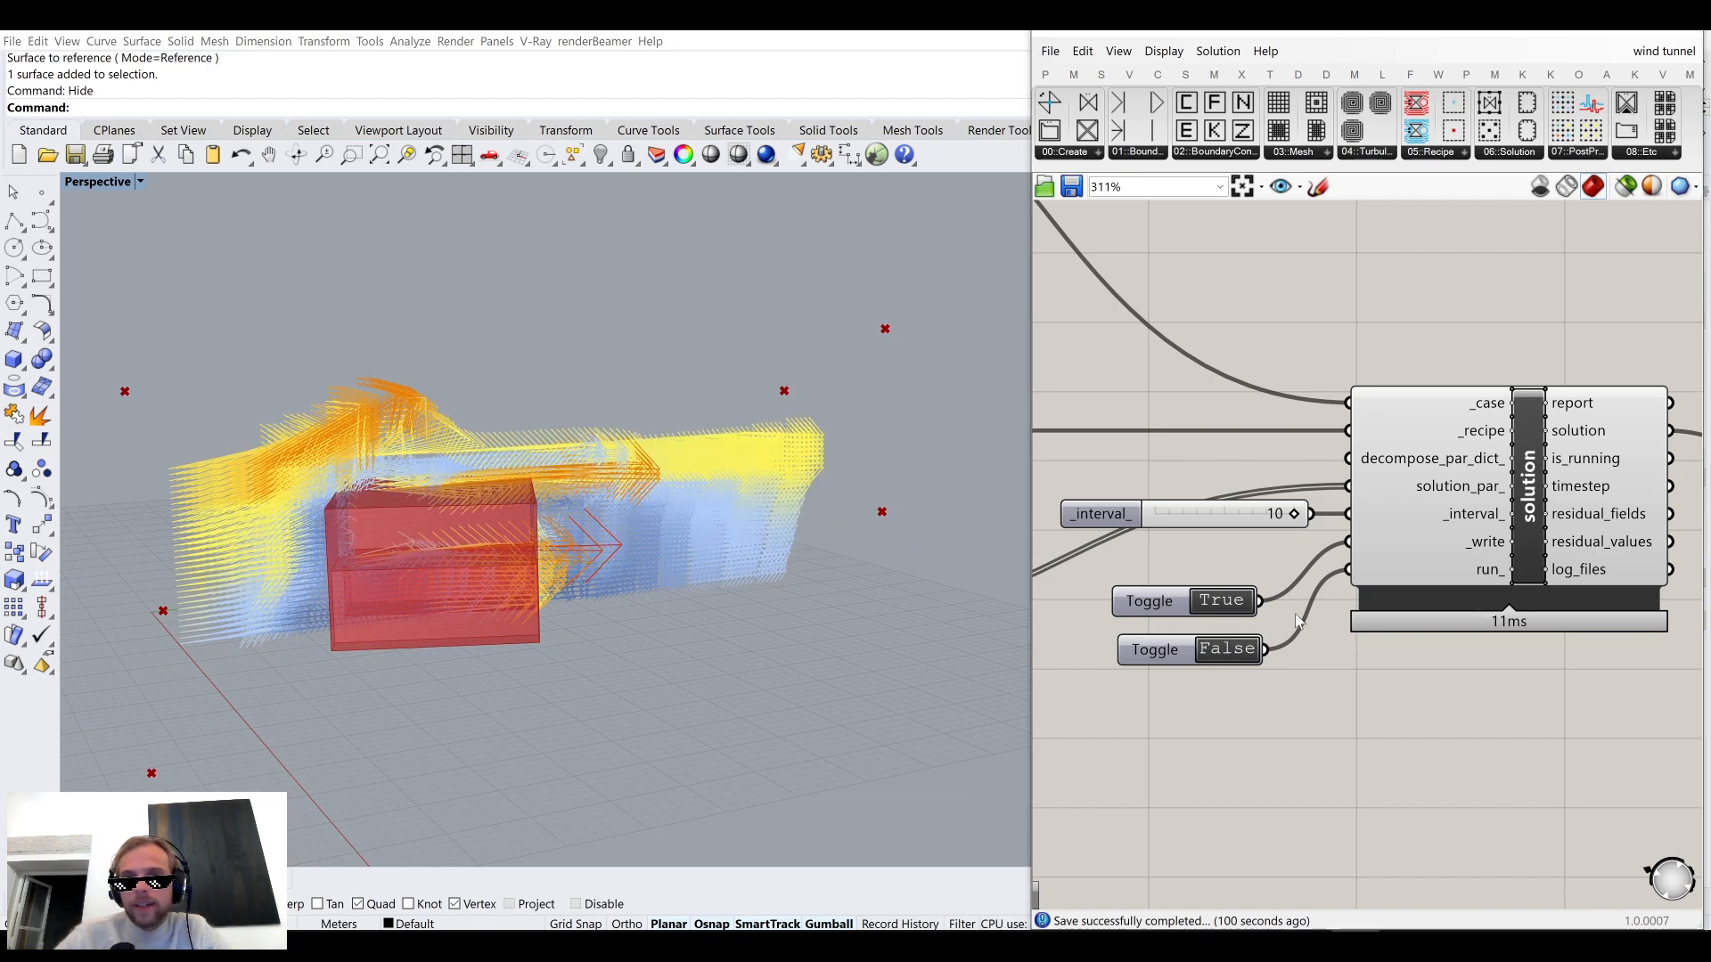
right_drag(490, 600, 590, 595)
scroll(642, 623, up, 3)
scroll(695, 573, down, 3)
scroll(370, 500, up, 5)
scroll(370, 500, down, 5)
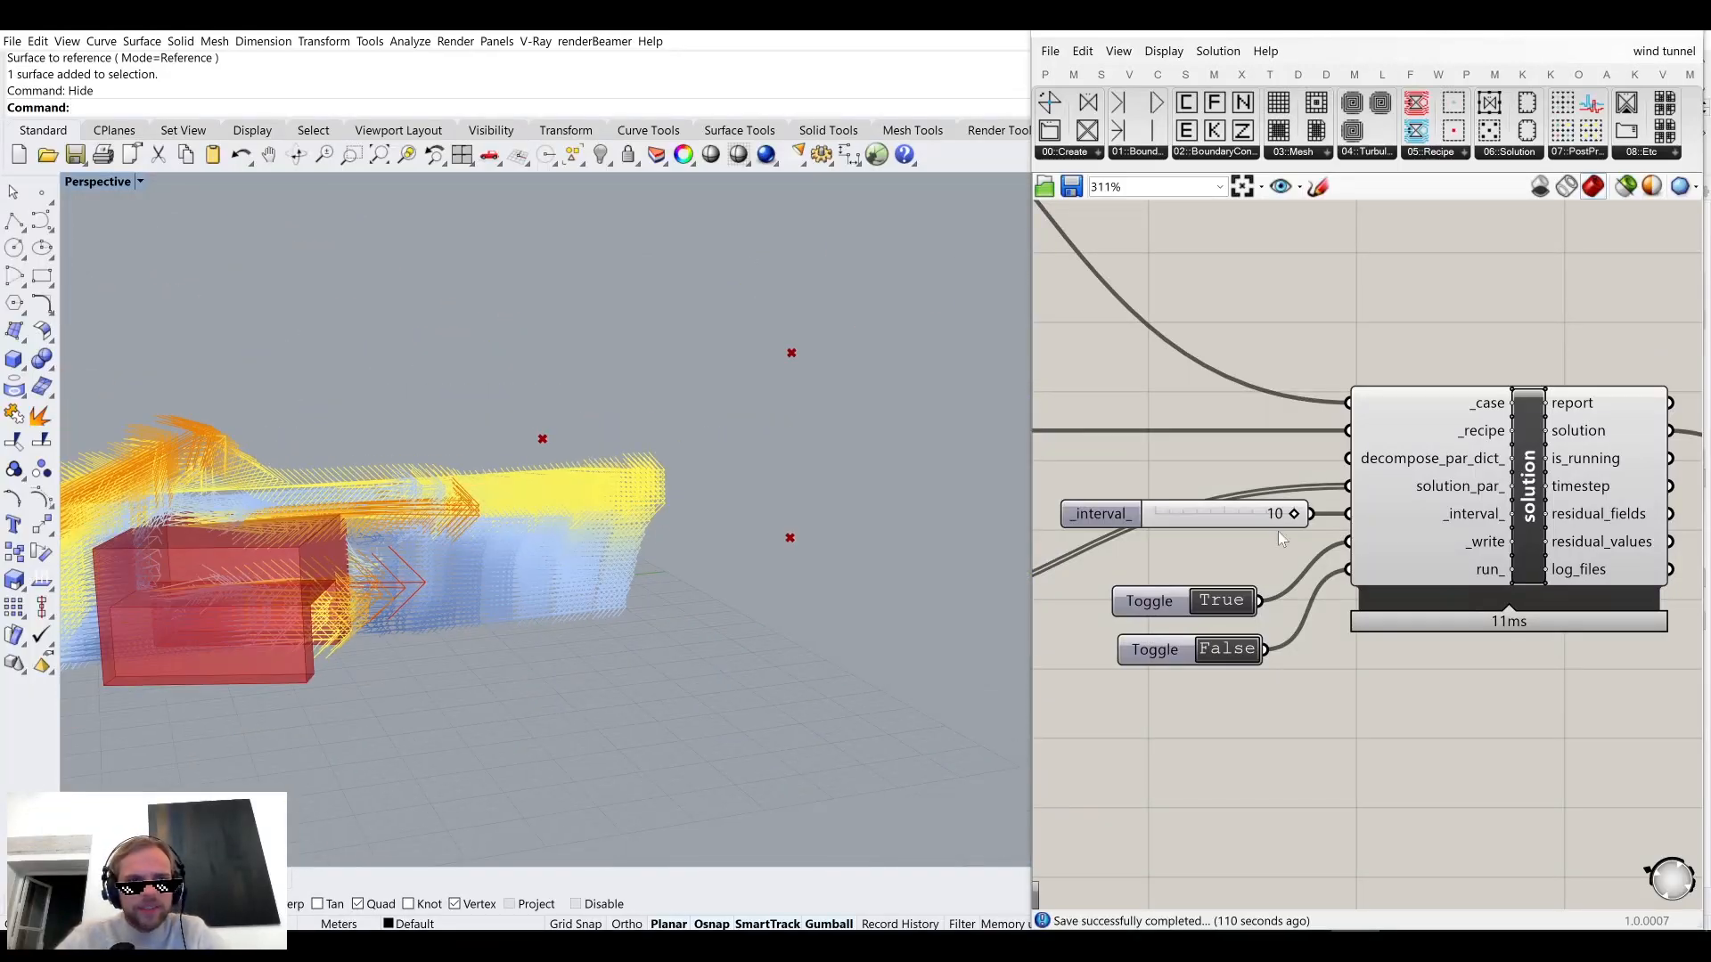
Add a Unit Vector component and connect the Vector parameter's output to its V input.
scroll(1417, 524, down, 5)
scroll(1463, 675, up, 5)
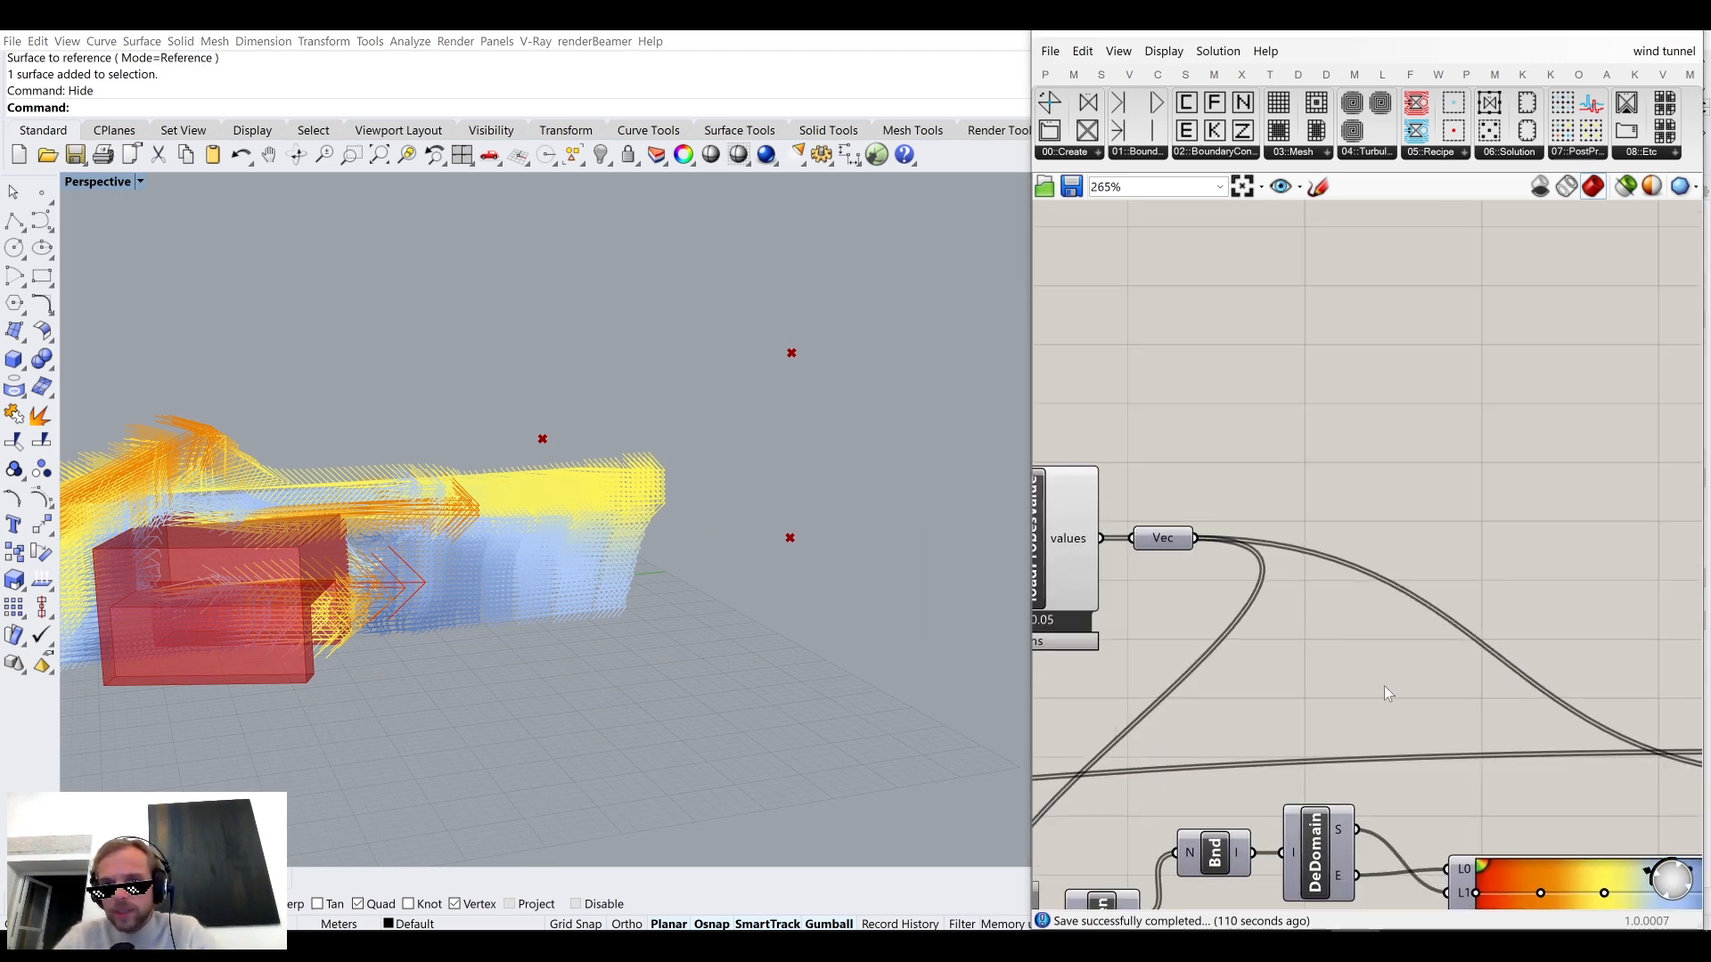
right_drag(1417, 682, 1421, 601)
double_click(1338, 412)
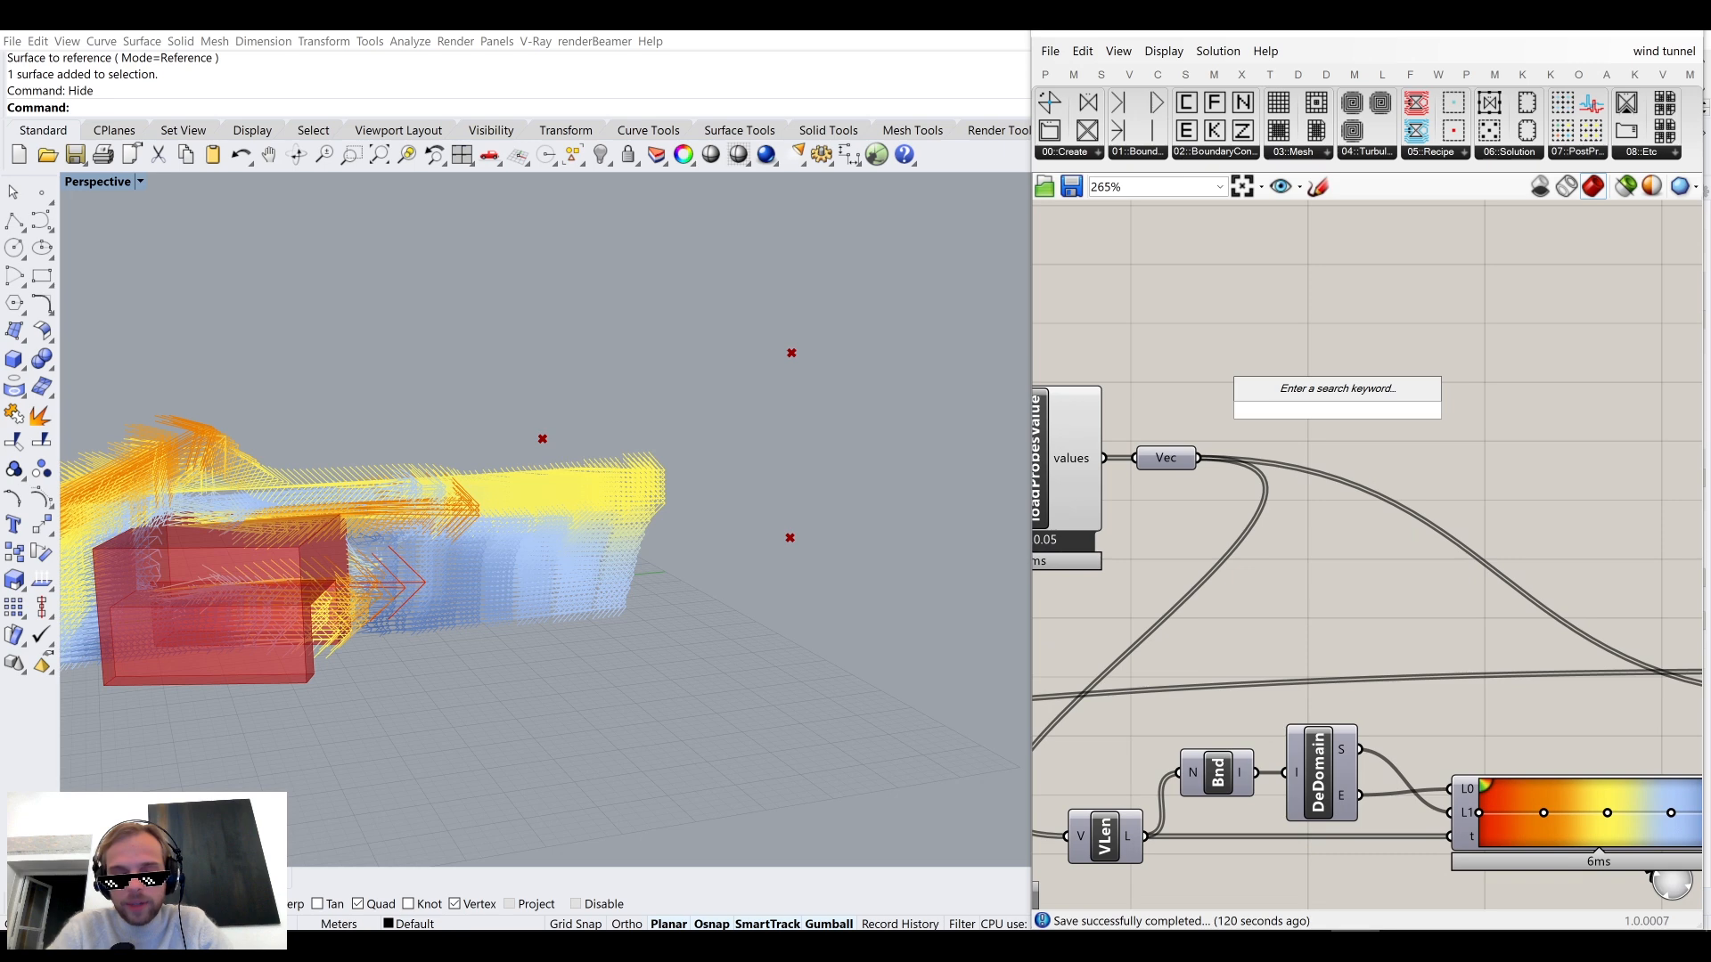
text(unit)
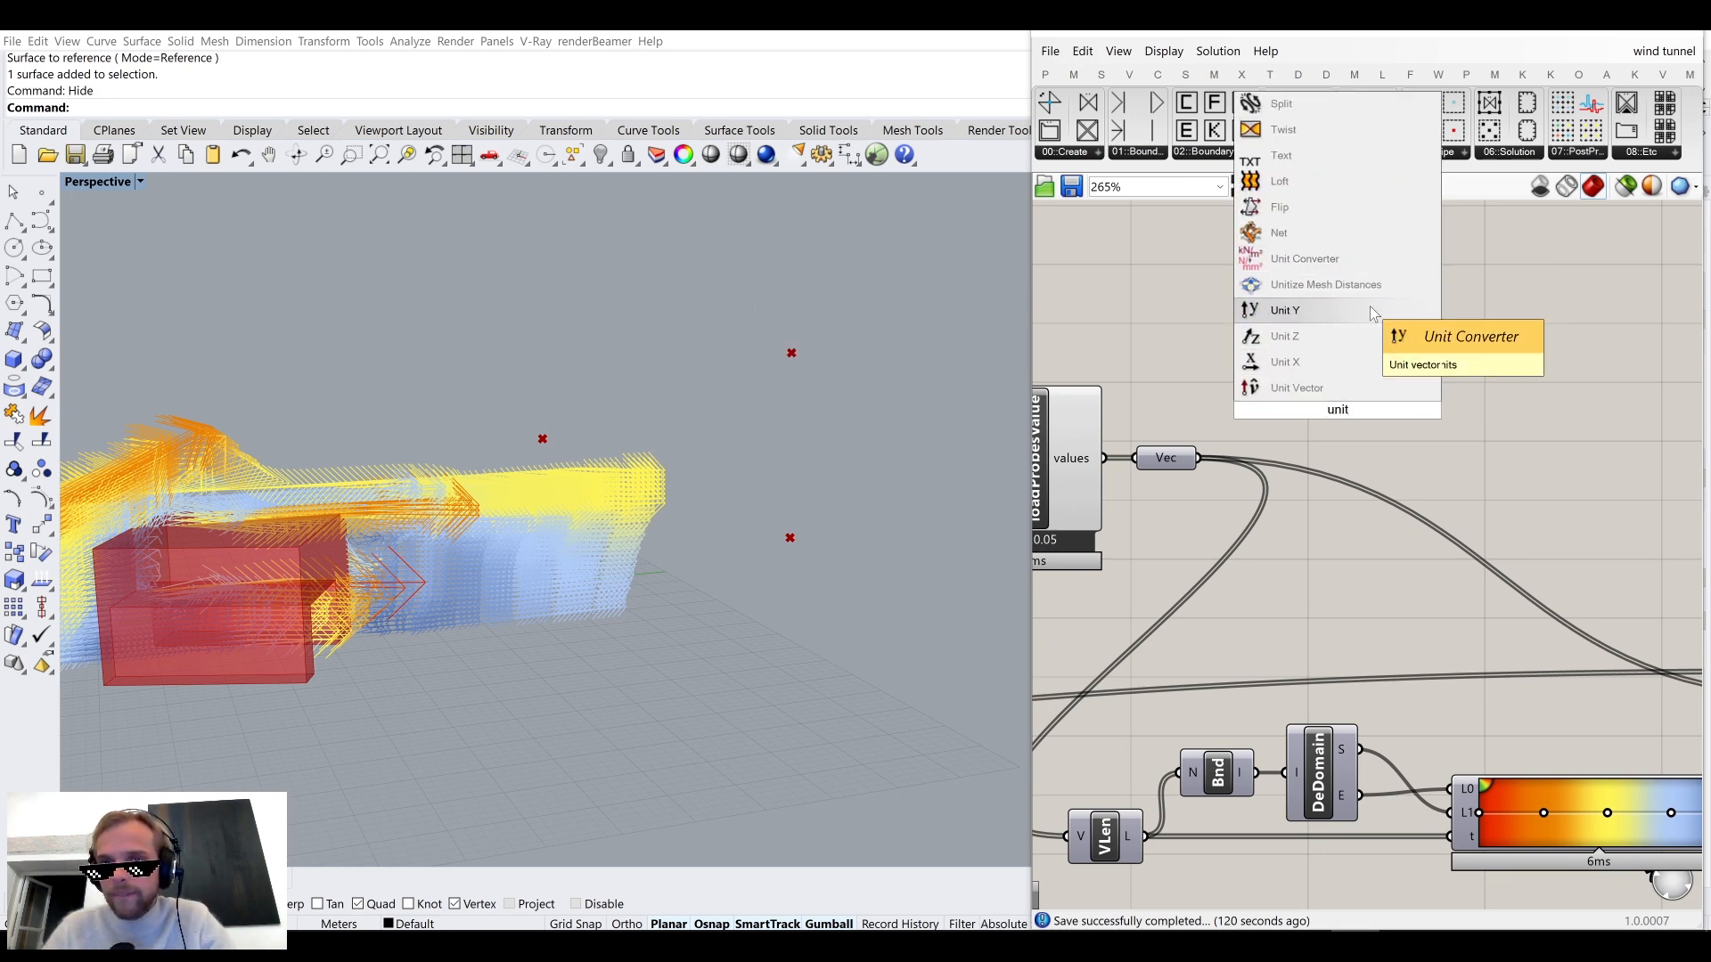
click(1381, 389)
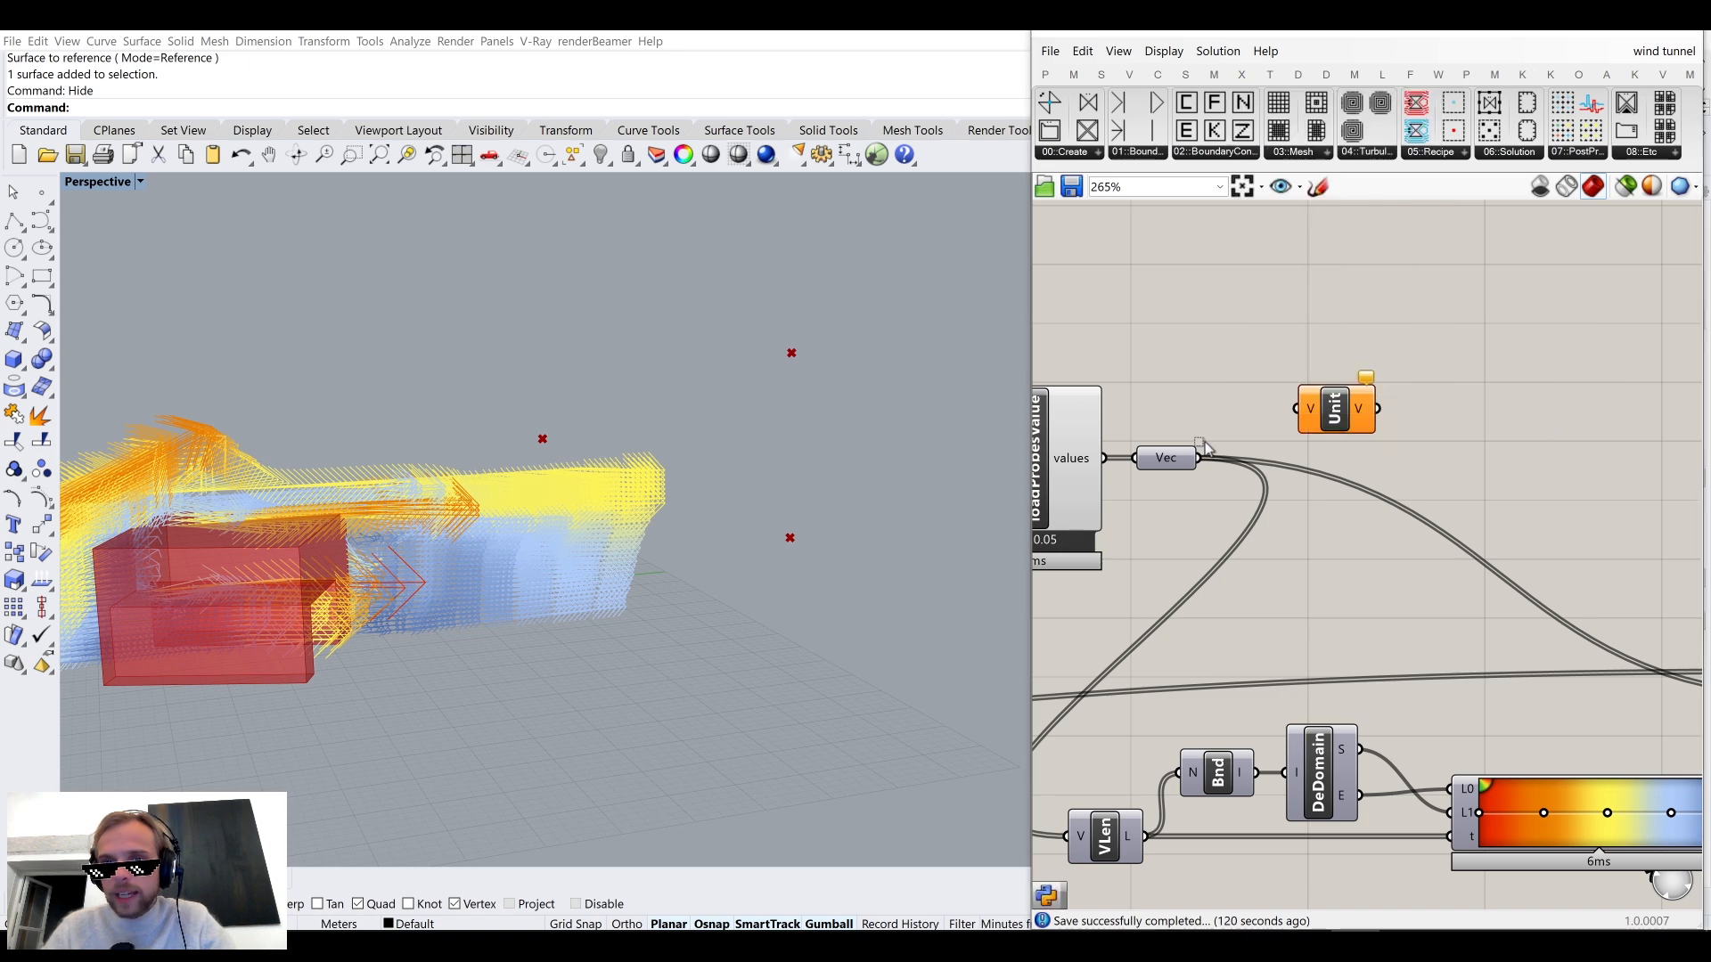
drag(1200, 457, 1314, 460)
Move Unit Vector closer to Vector Display Ex and connect its output to the V input in place of the raw vectors.
scroll(1378, 458, down, 2)
right_drag(1381, 463, 1148, 410)
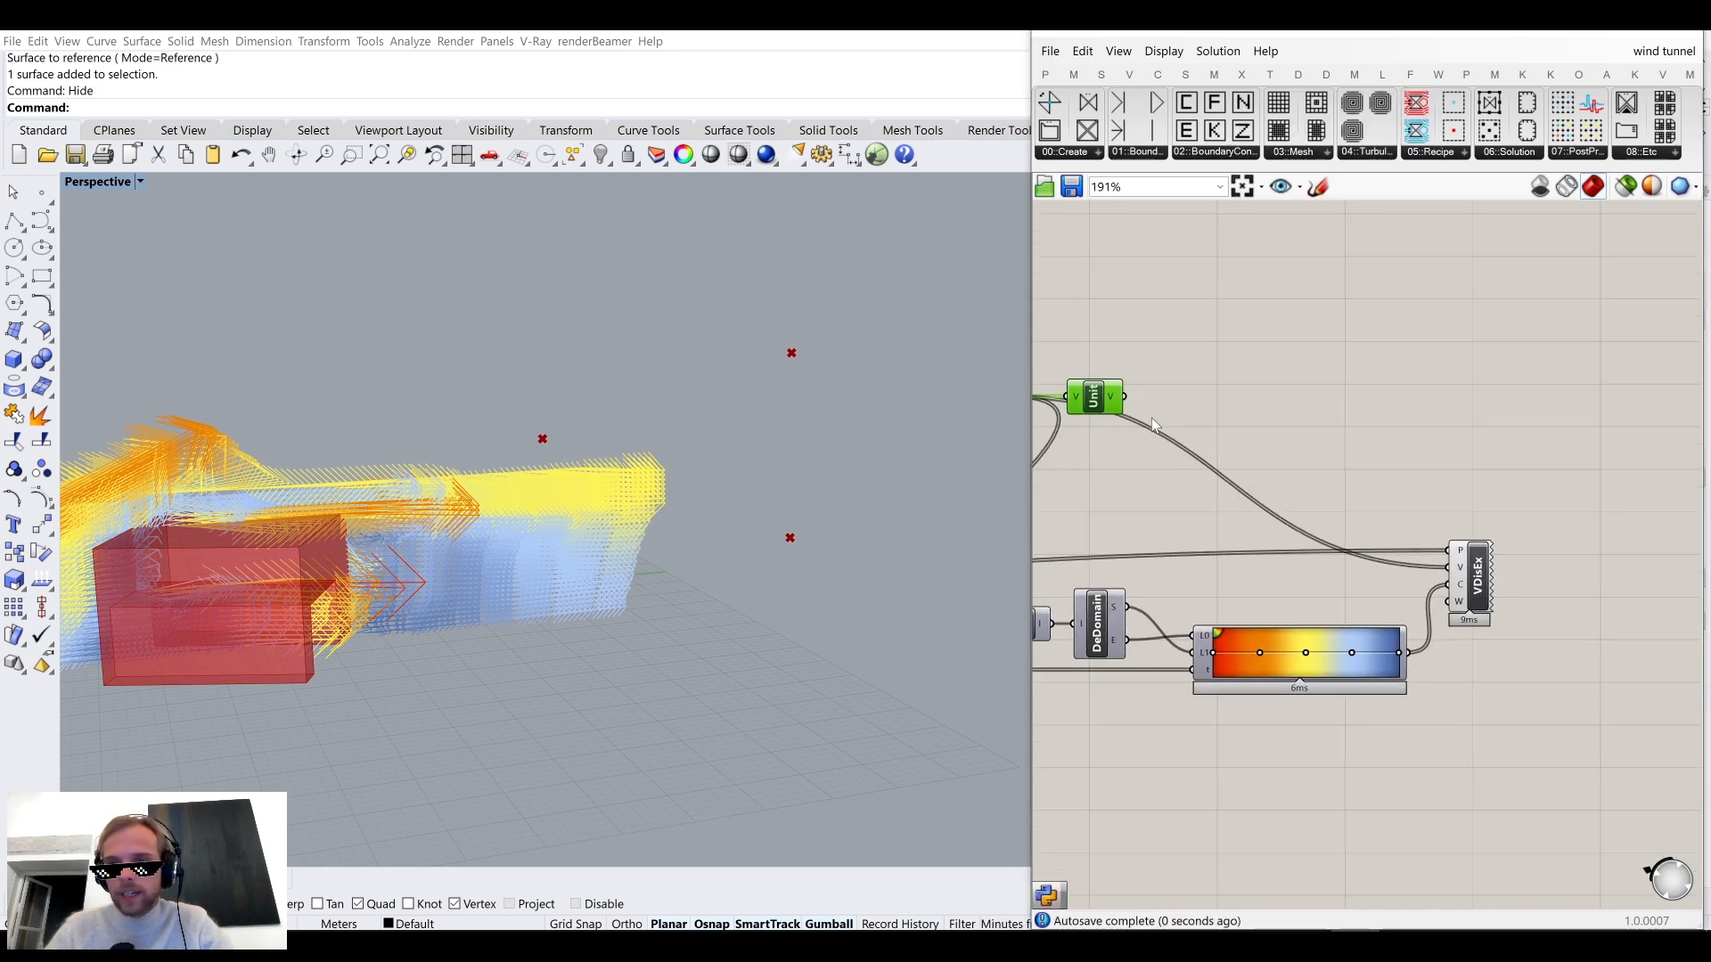
drag(1103, 403, 1208, 403)
drag(1314, 481, 1448, 568)
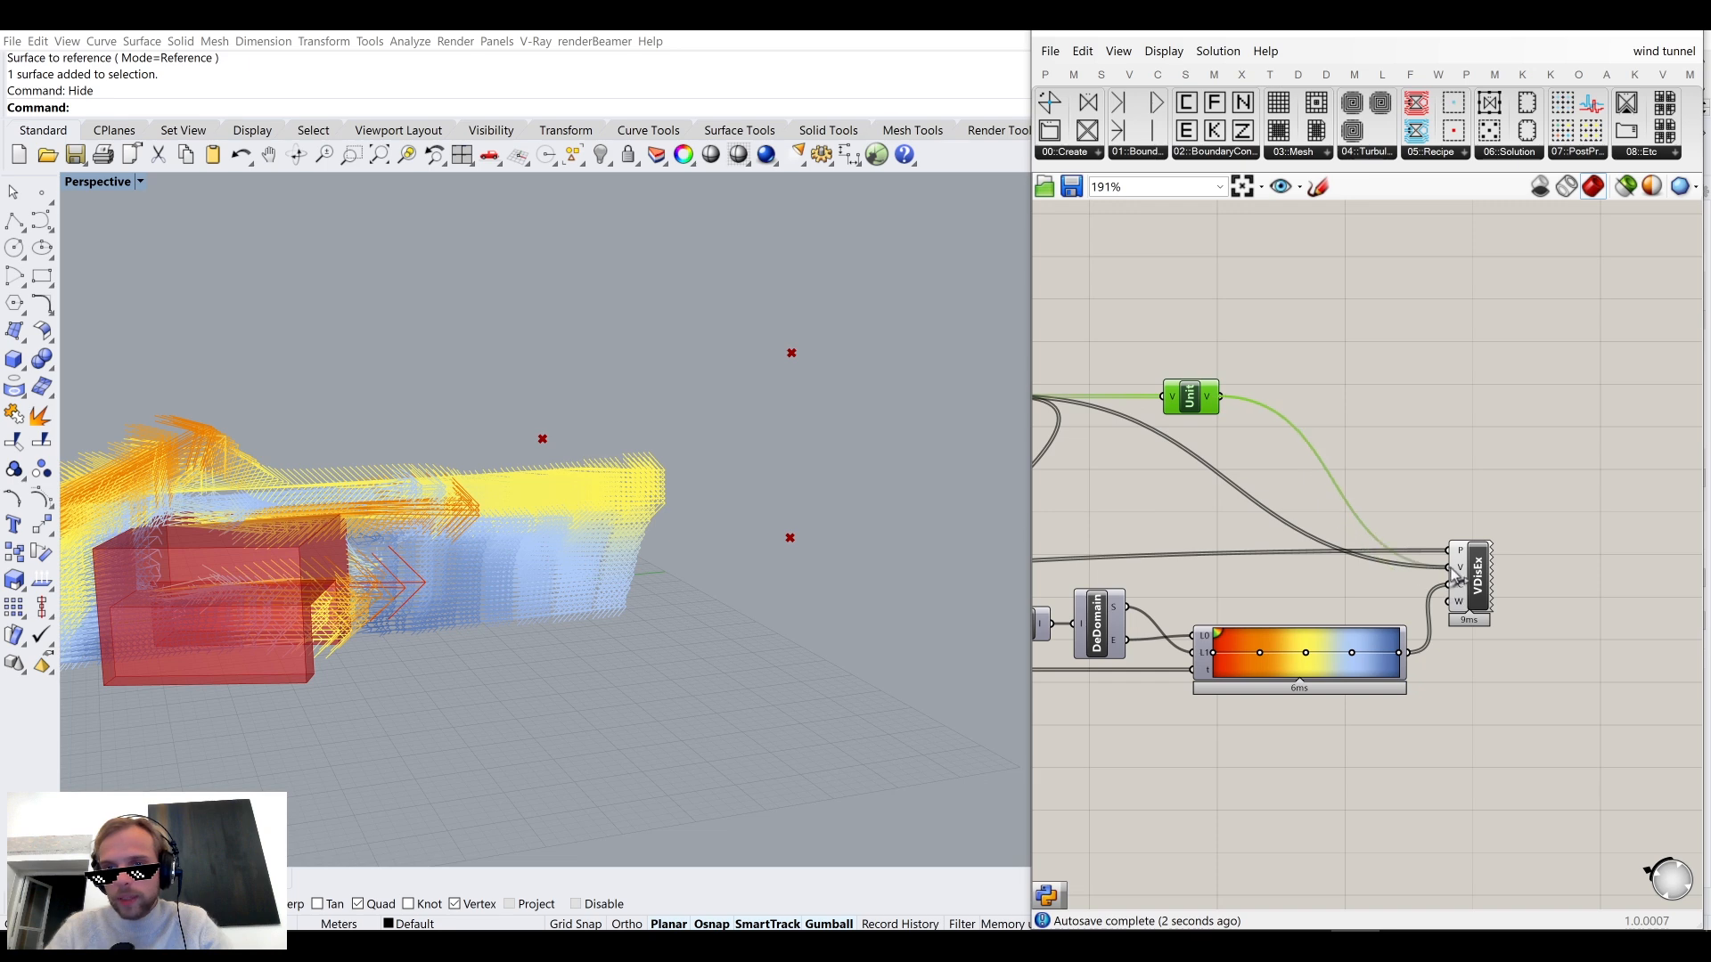
Examine the unit-length coloured velocity vectors around, above and behind the building from several angles and distances.
scroll(504, 542, up, 8)
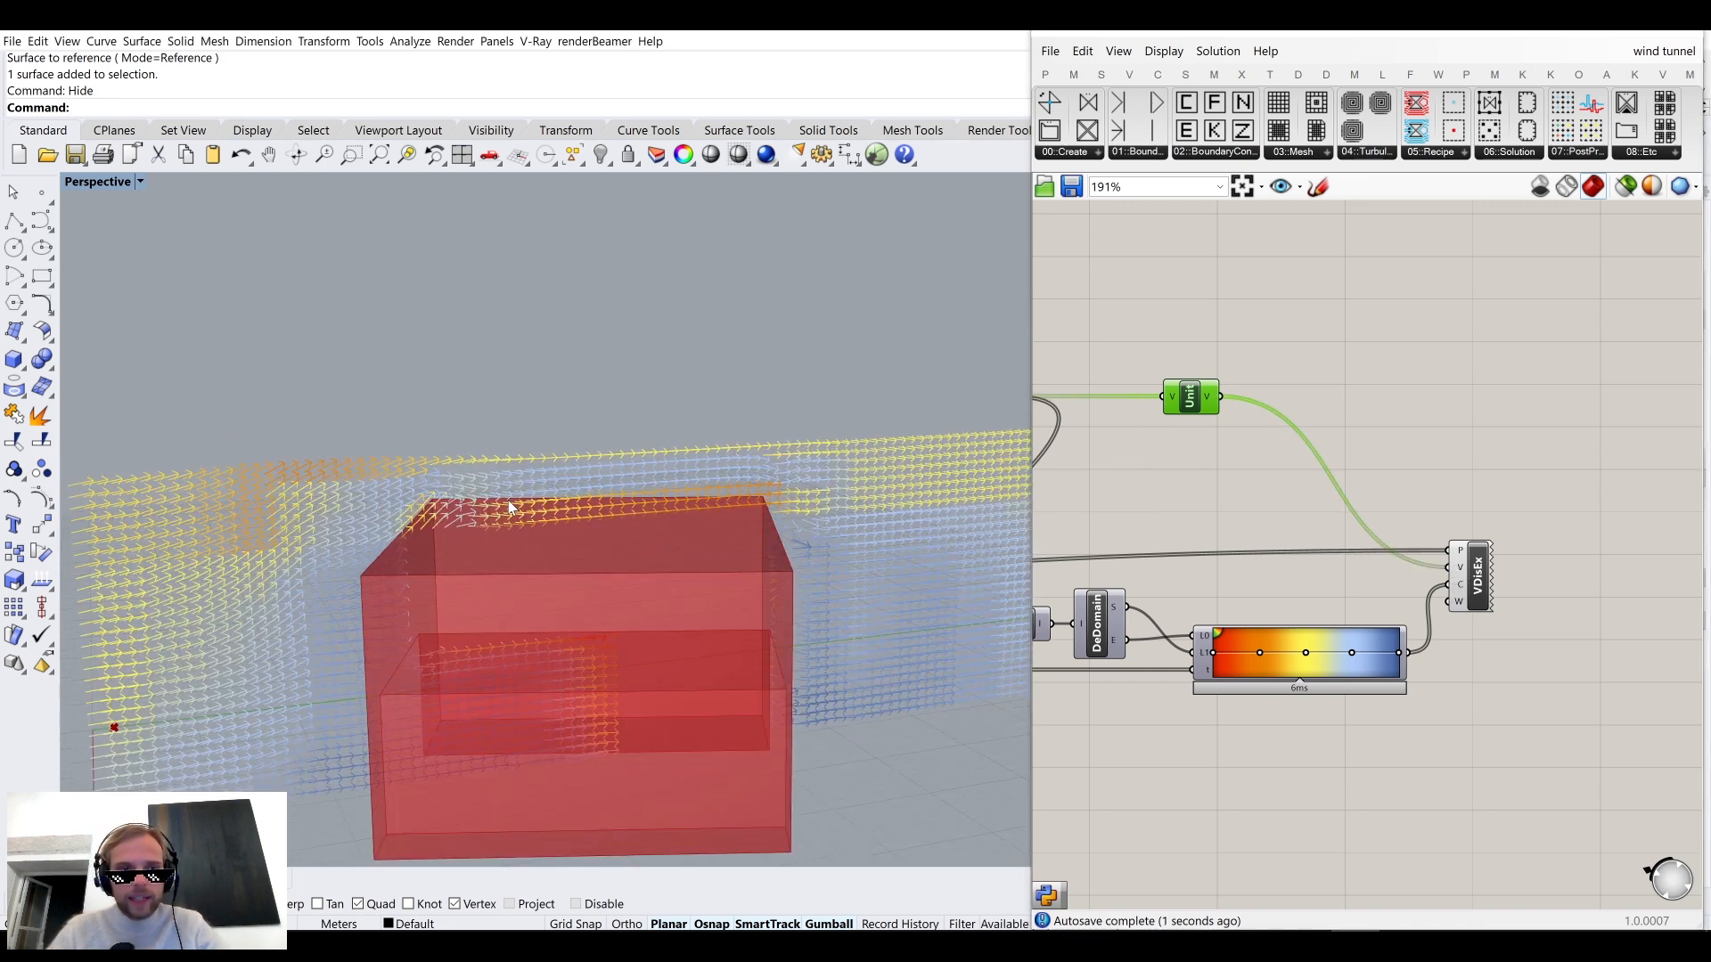
scroll(435, 479, down, 8)
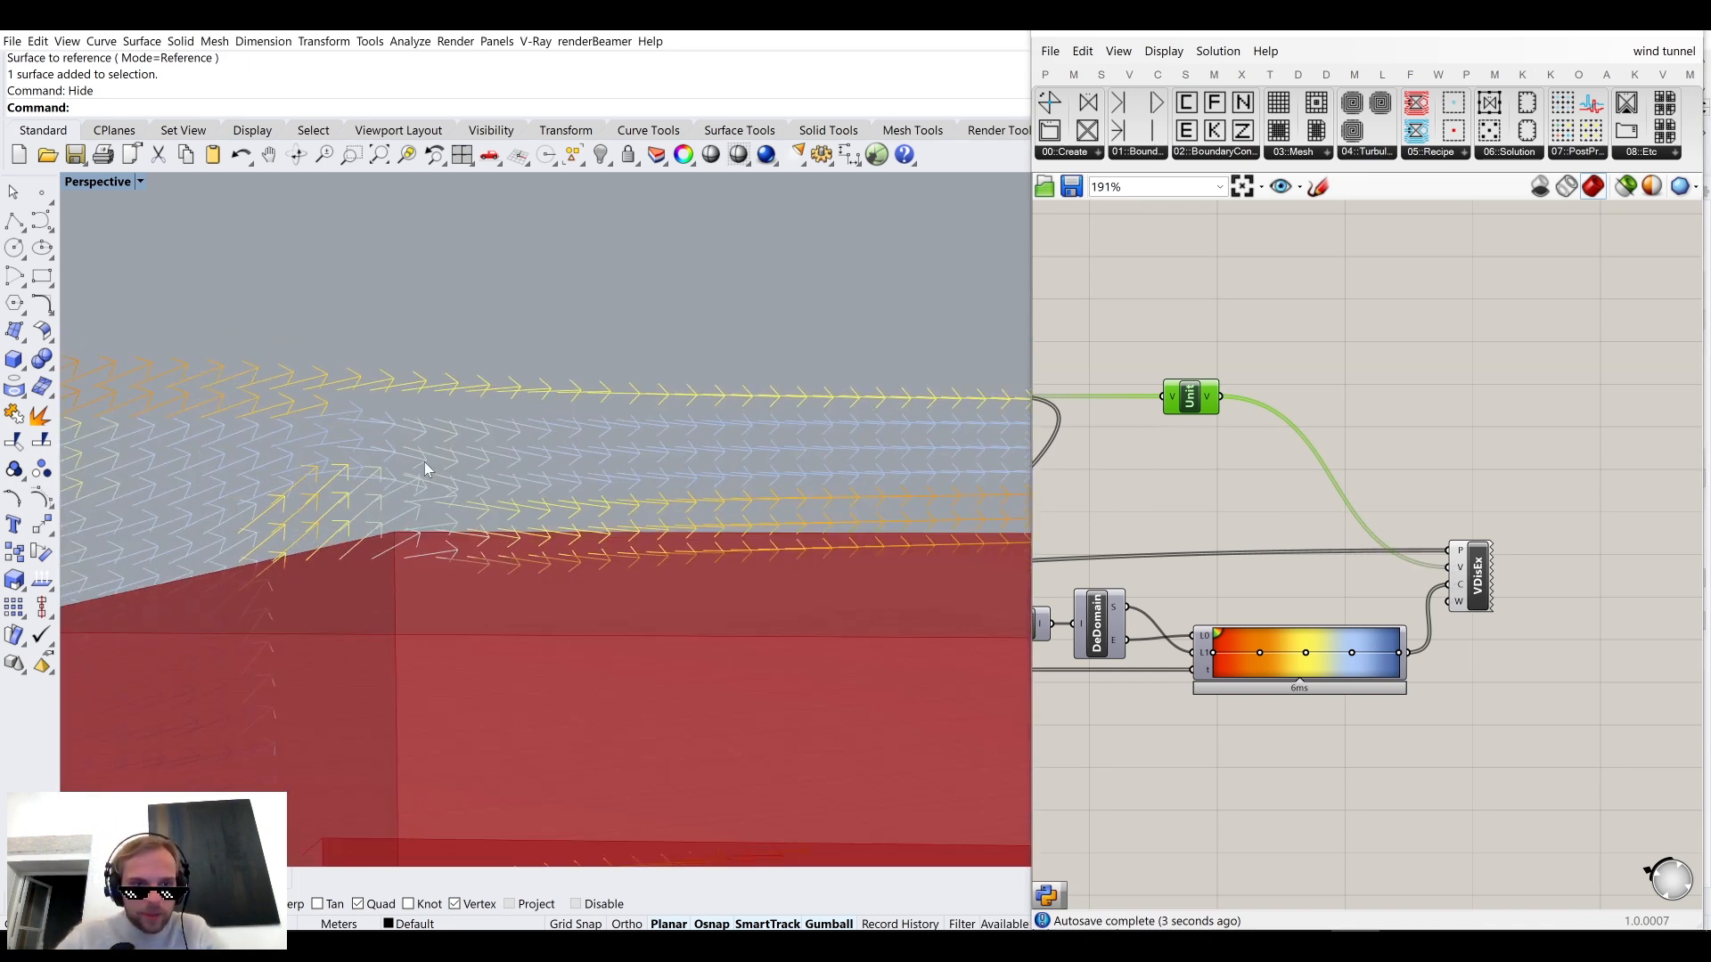
right_drag(534, 519, 727, 460)
scroll(810, 499, down, 5)
right_drag(810, 499, 495, 440)
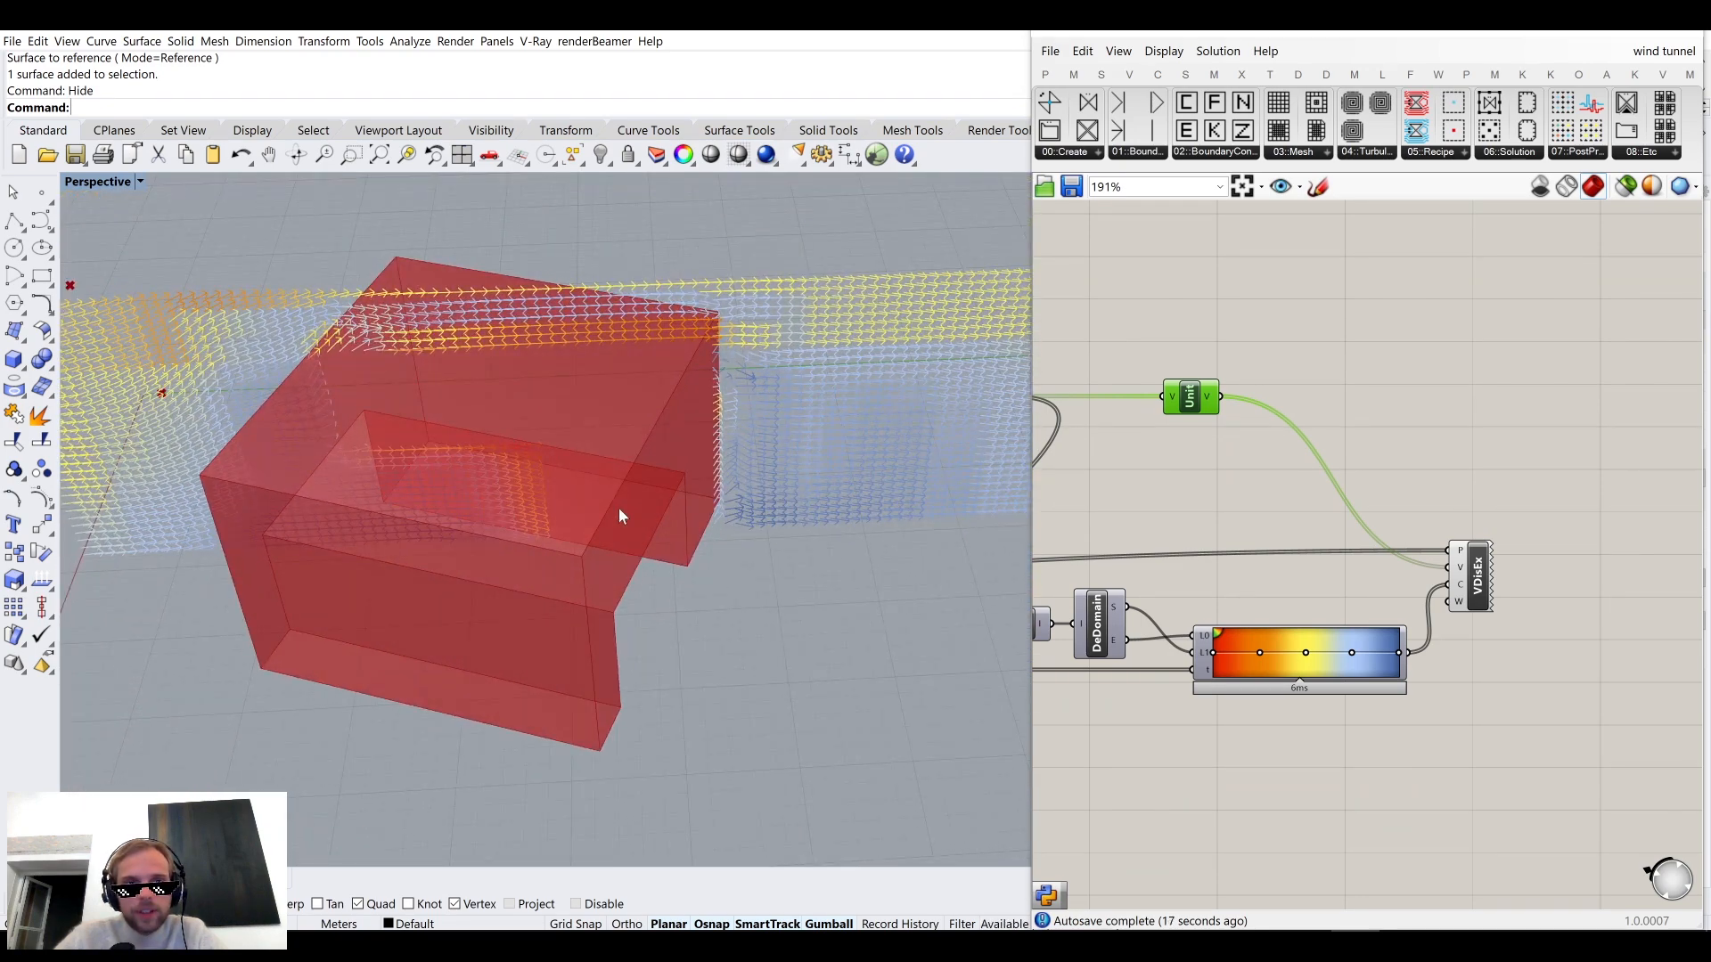
right_drag(659, 604, 581, 462)
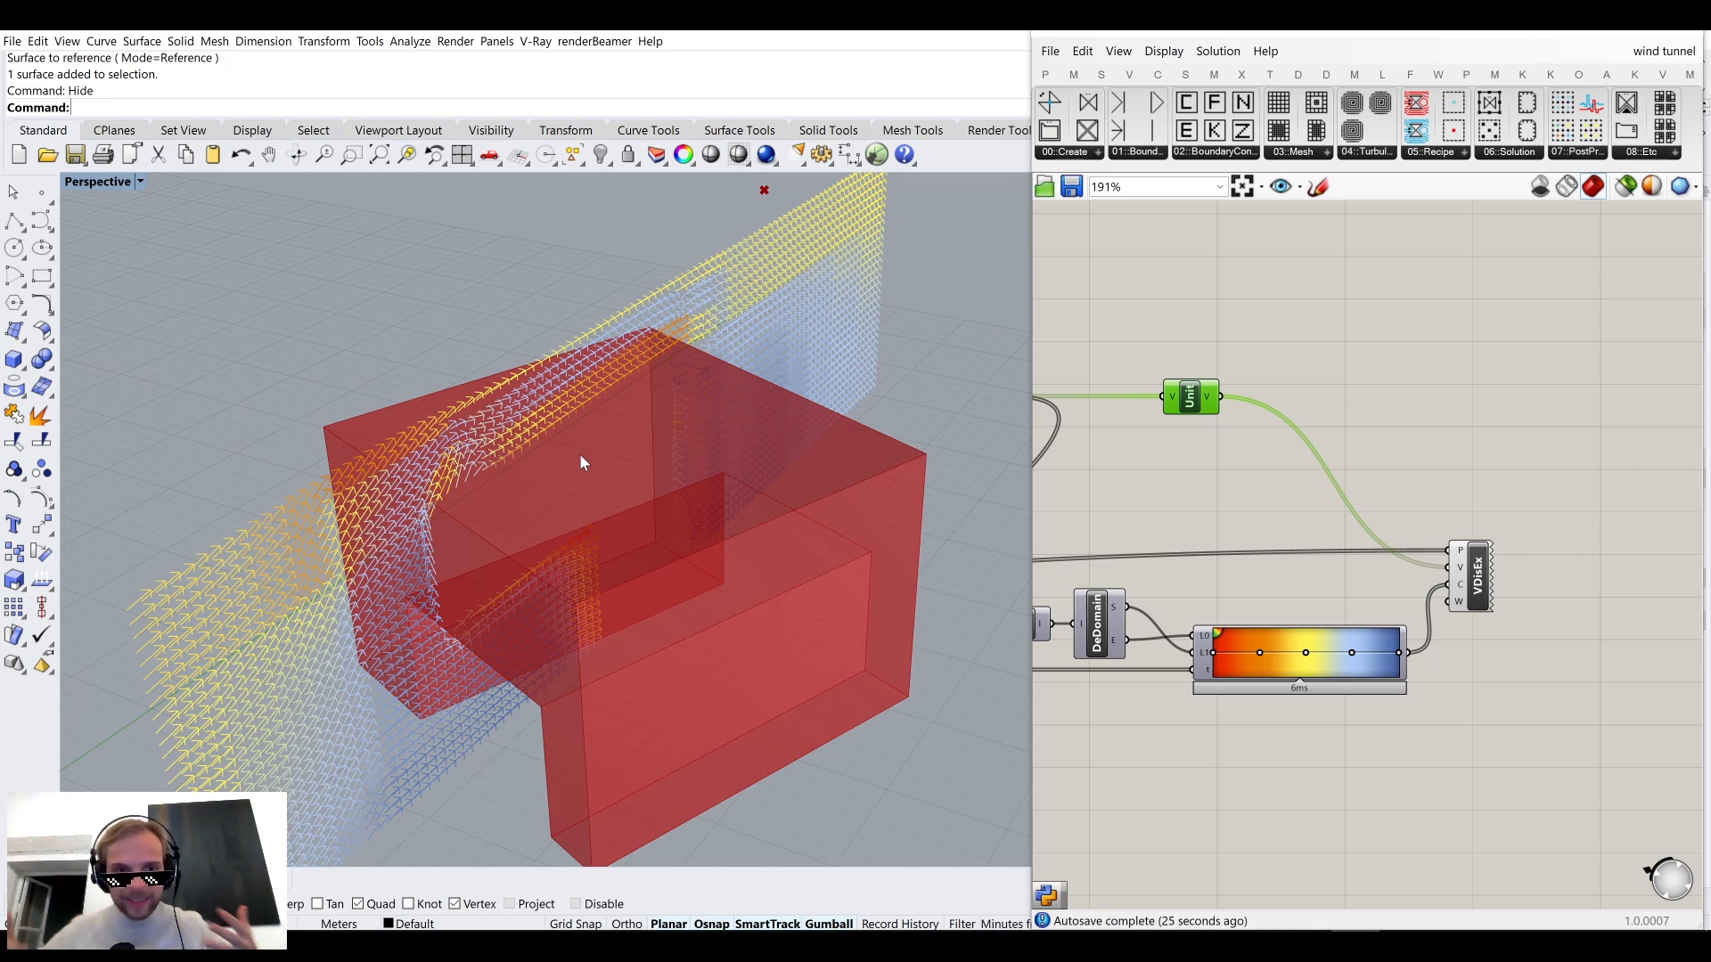
scroll(627, 453, down, 5)
mouse_move(687, 496)
right_down()
mouse_move(698, 558)
mouse_move(605, 556)
mouse_move(623, 544)
mouse_move(676, 581)
mouse_move(699, 526)
right_up()
scroll(606, 556, up, 8)
scroll(623, 543, down, 10)
scroll(1285, 549, down, 8)
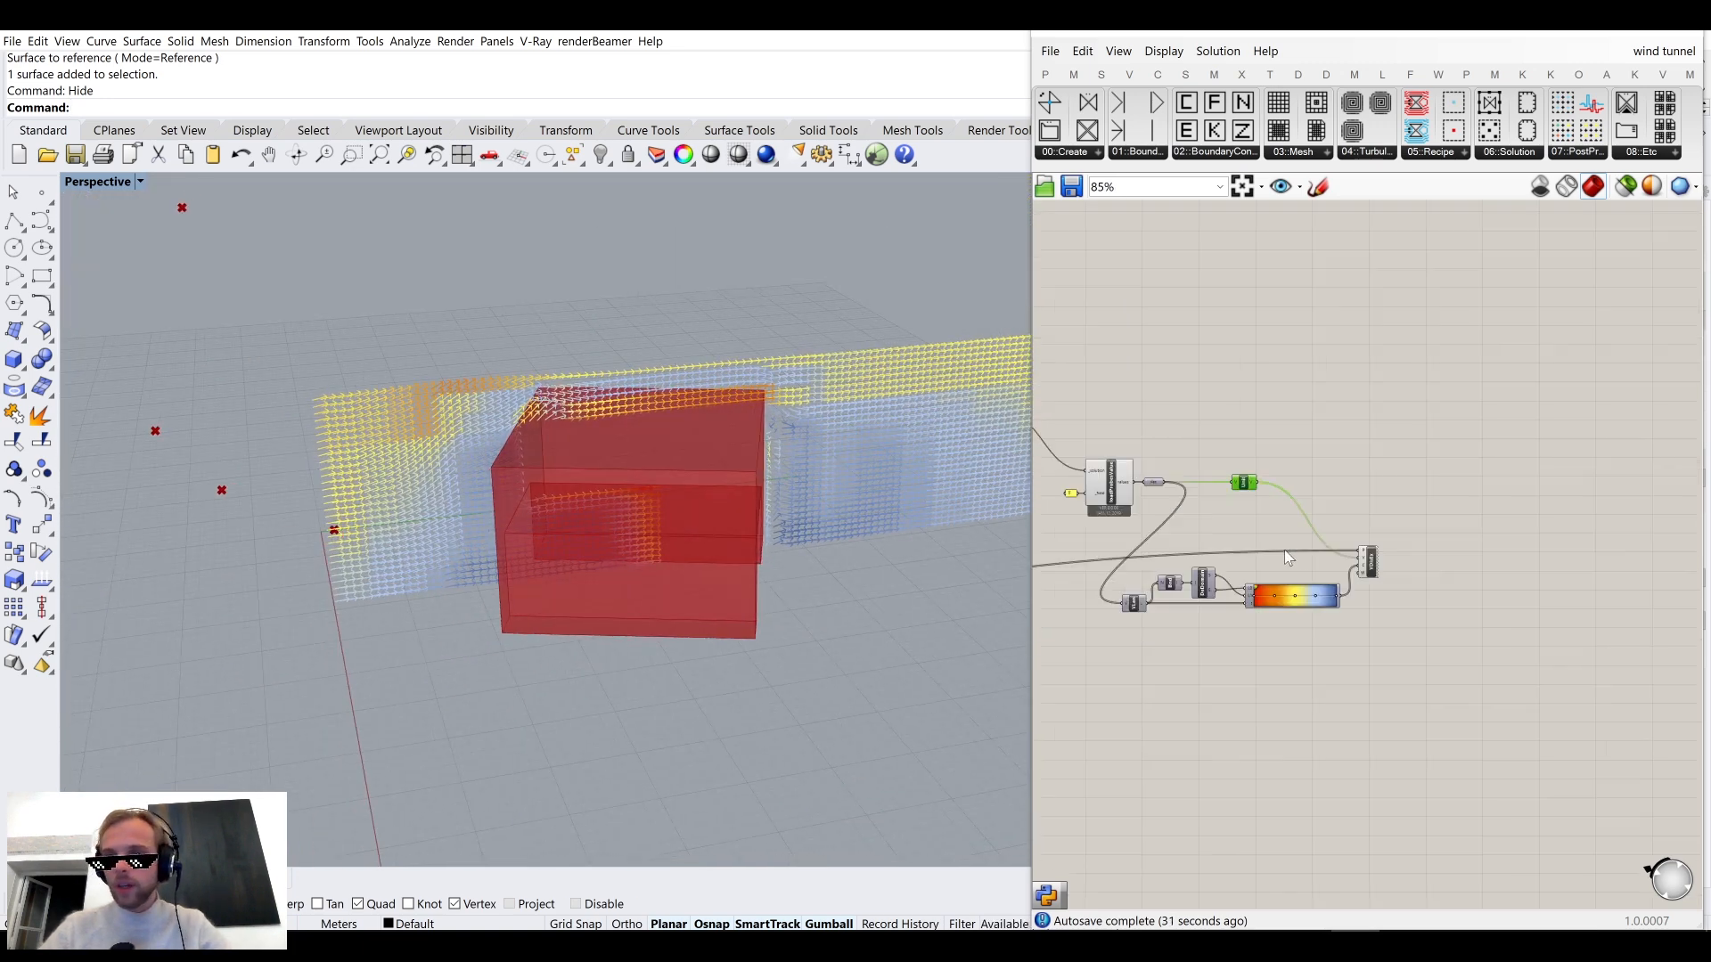
Show the hidden objects in Rhino and delete the building polysurface, keeping the insect mesh and the probe surface.
right_drag(1217, 598, 1418, 606)
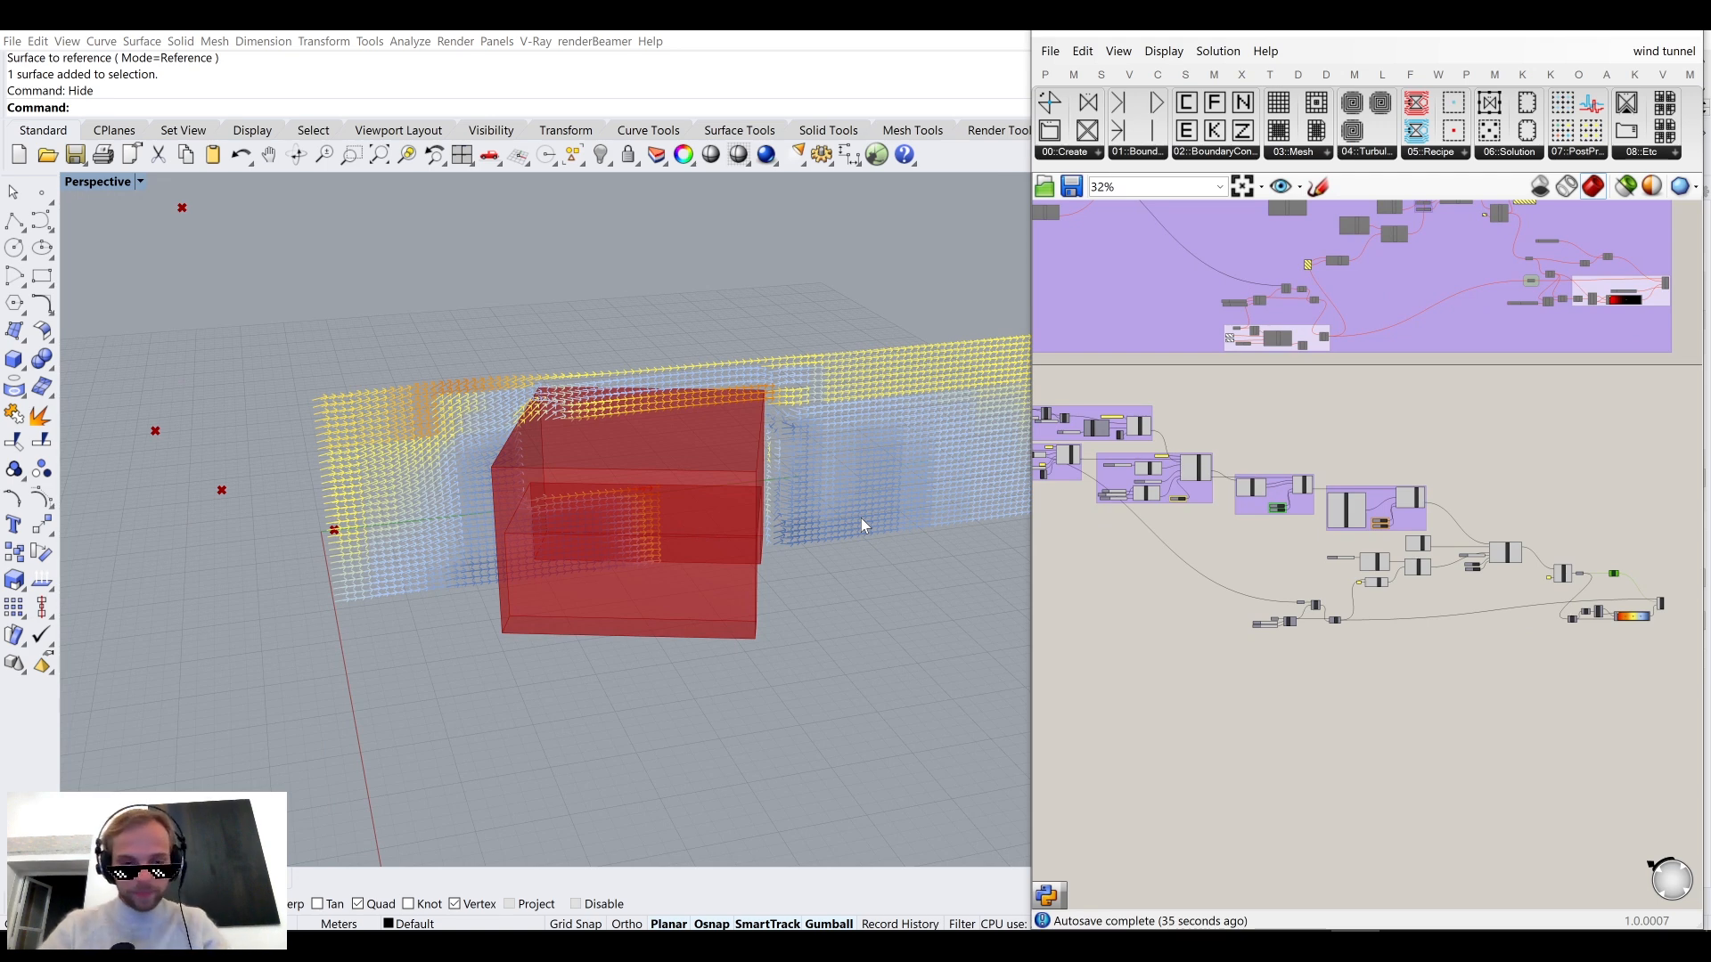
text(Show)
key(Return)
click(623, 534)
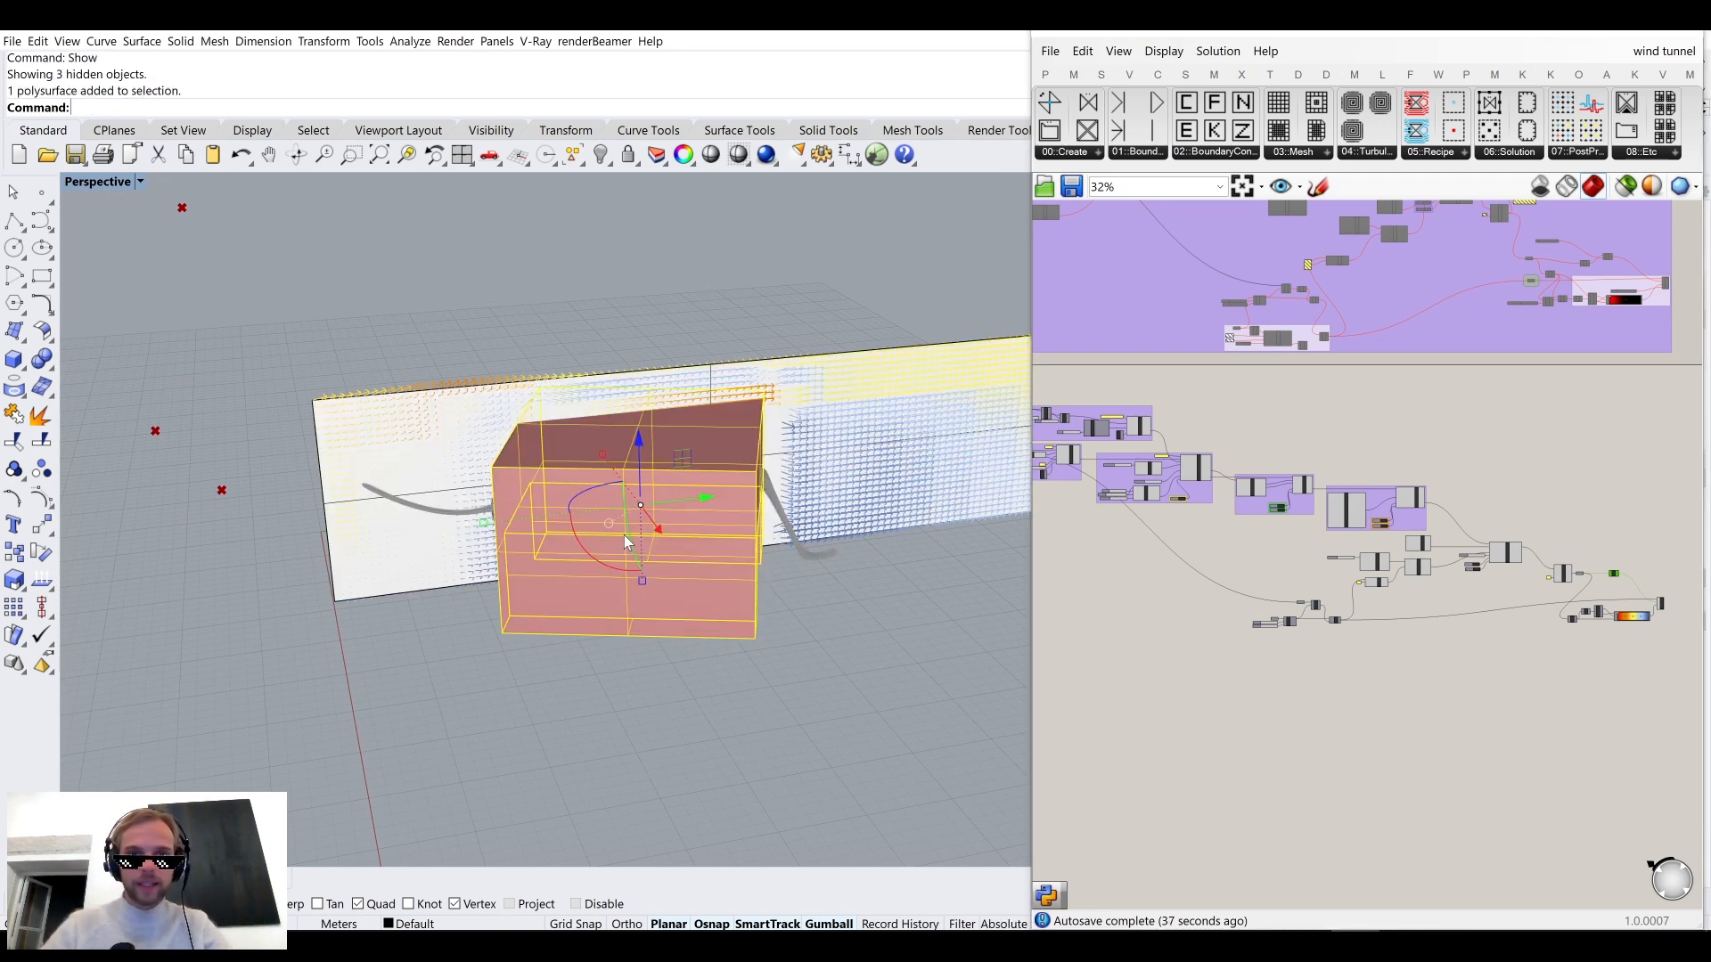
key(Delete)
click(624, 542)
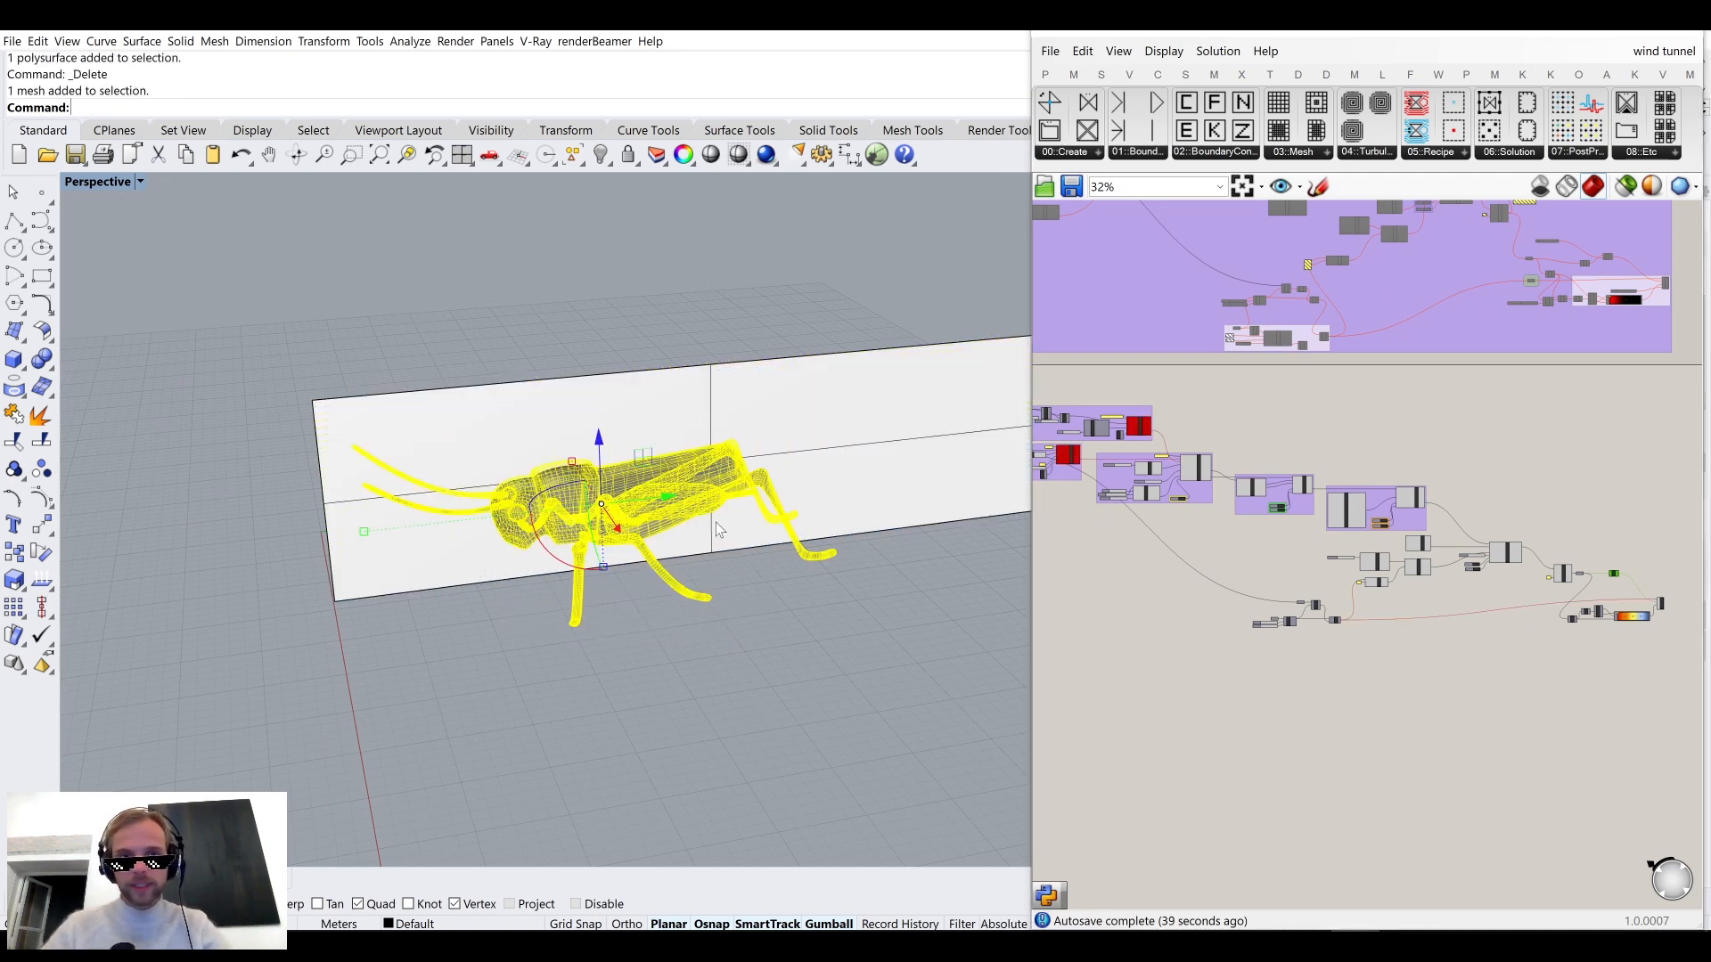
scroll(1566, 575, up, 8)
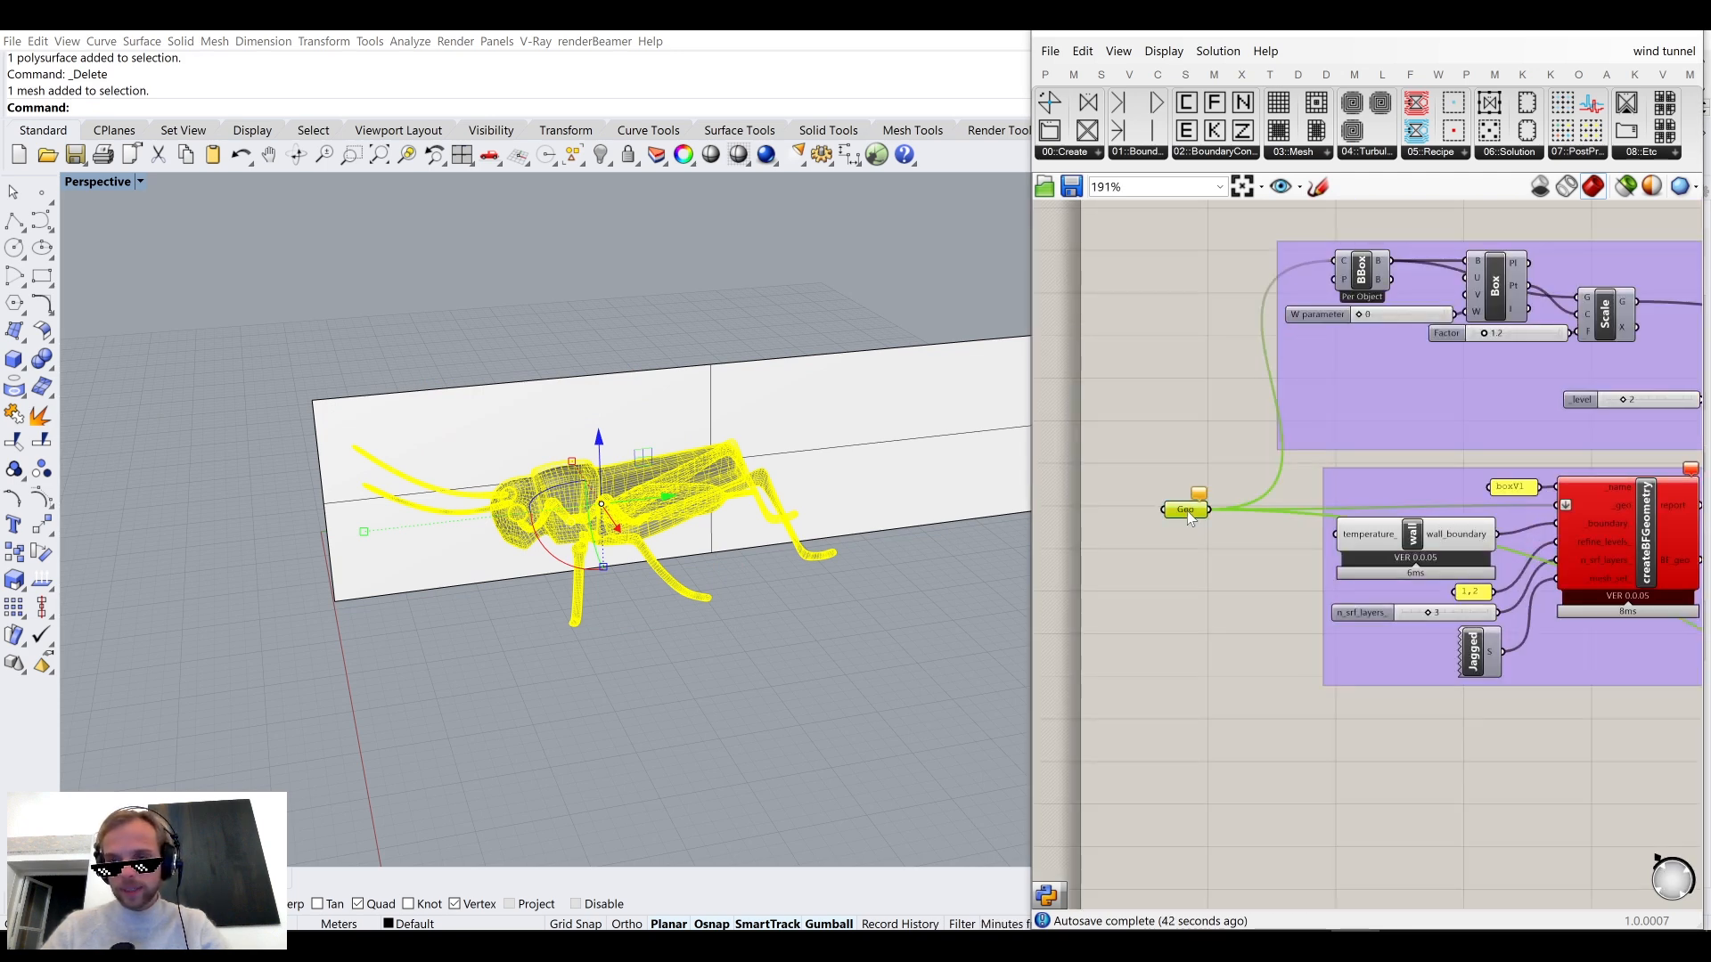
scroll(1187, 511, down, 10)
click(1000, 648)
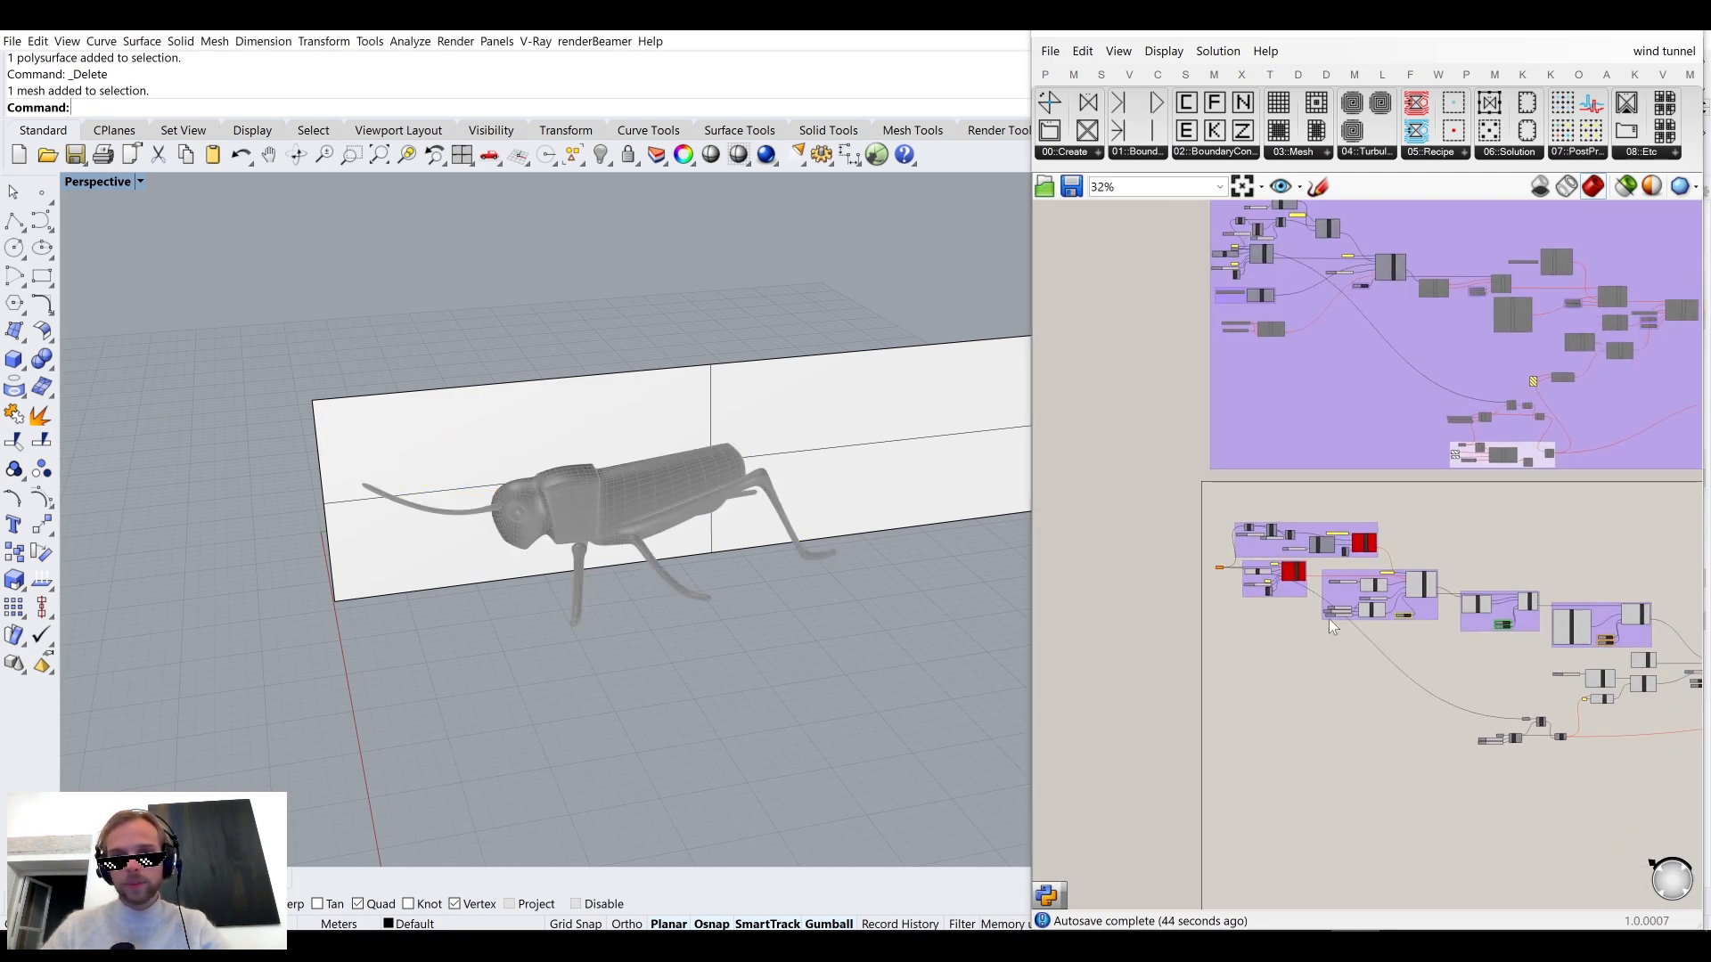
Check the write and run toggles of the meshing and solution components, and set createCaseFromTunnel's _run toggle to False.
right_drag(1645, 667, 1538, 617)
scroll(1536, 614, up, 14)
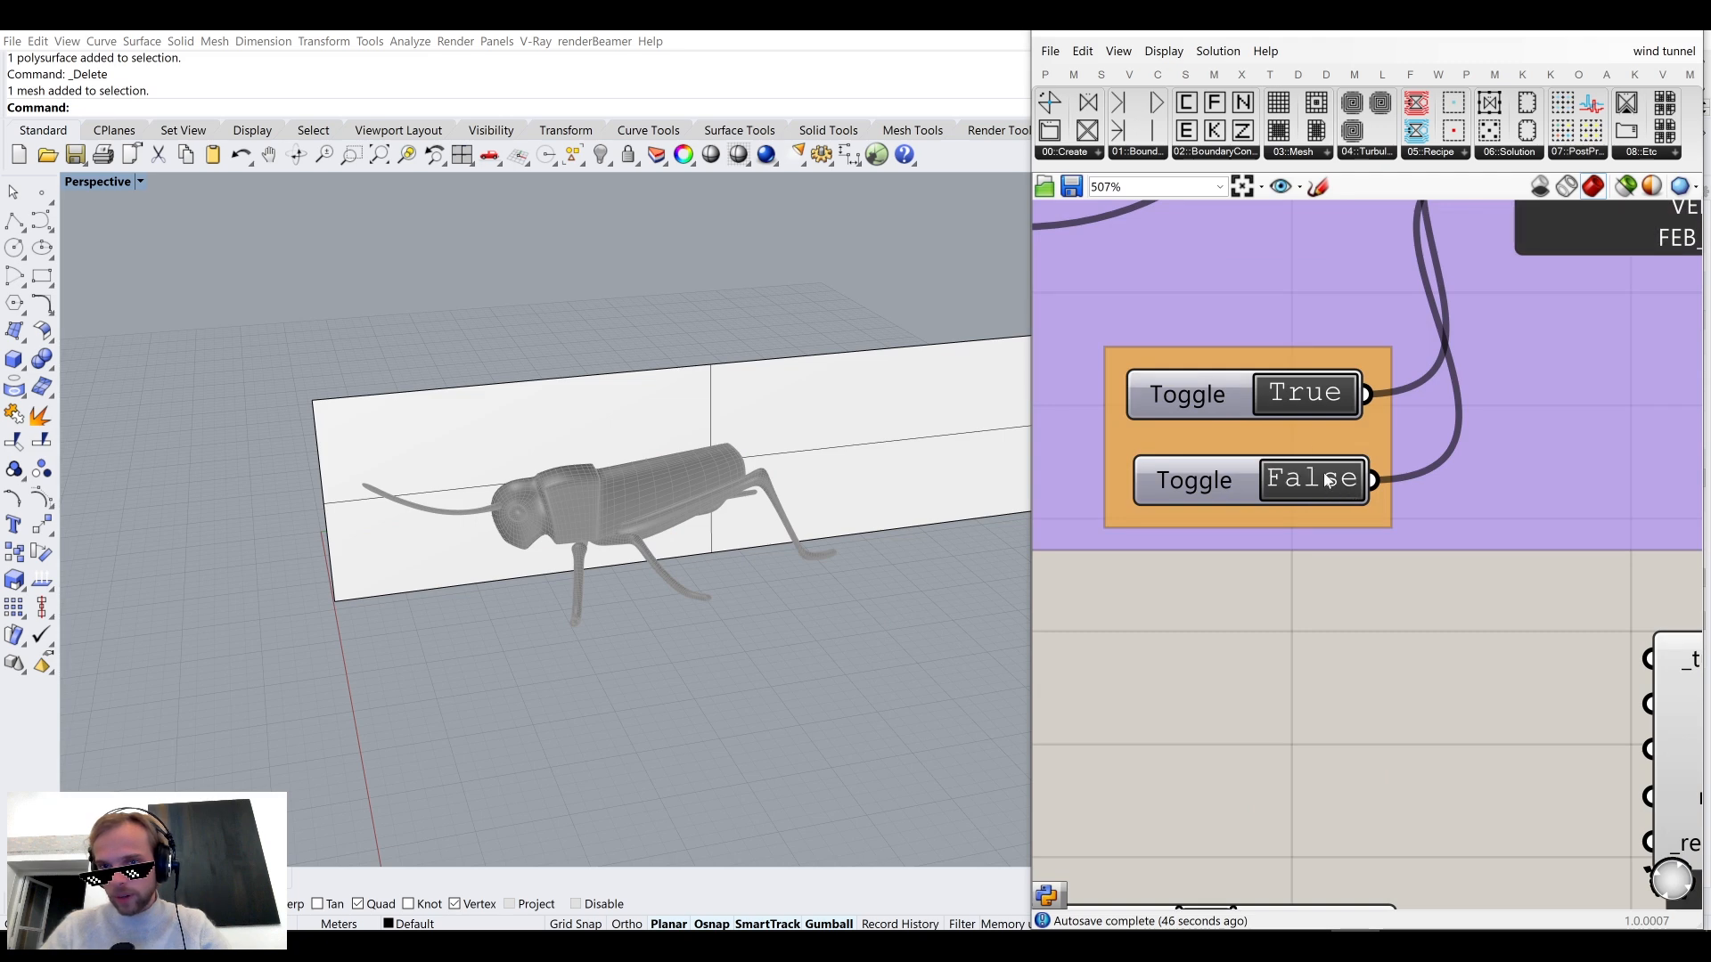
scroll(1301, 393, down, 5)
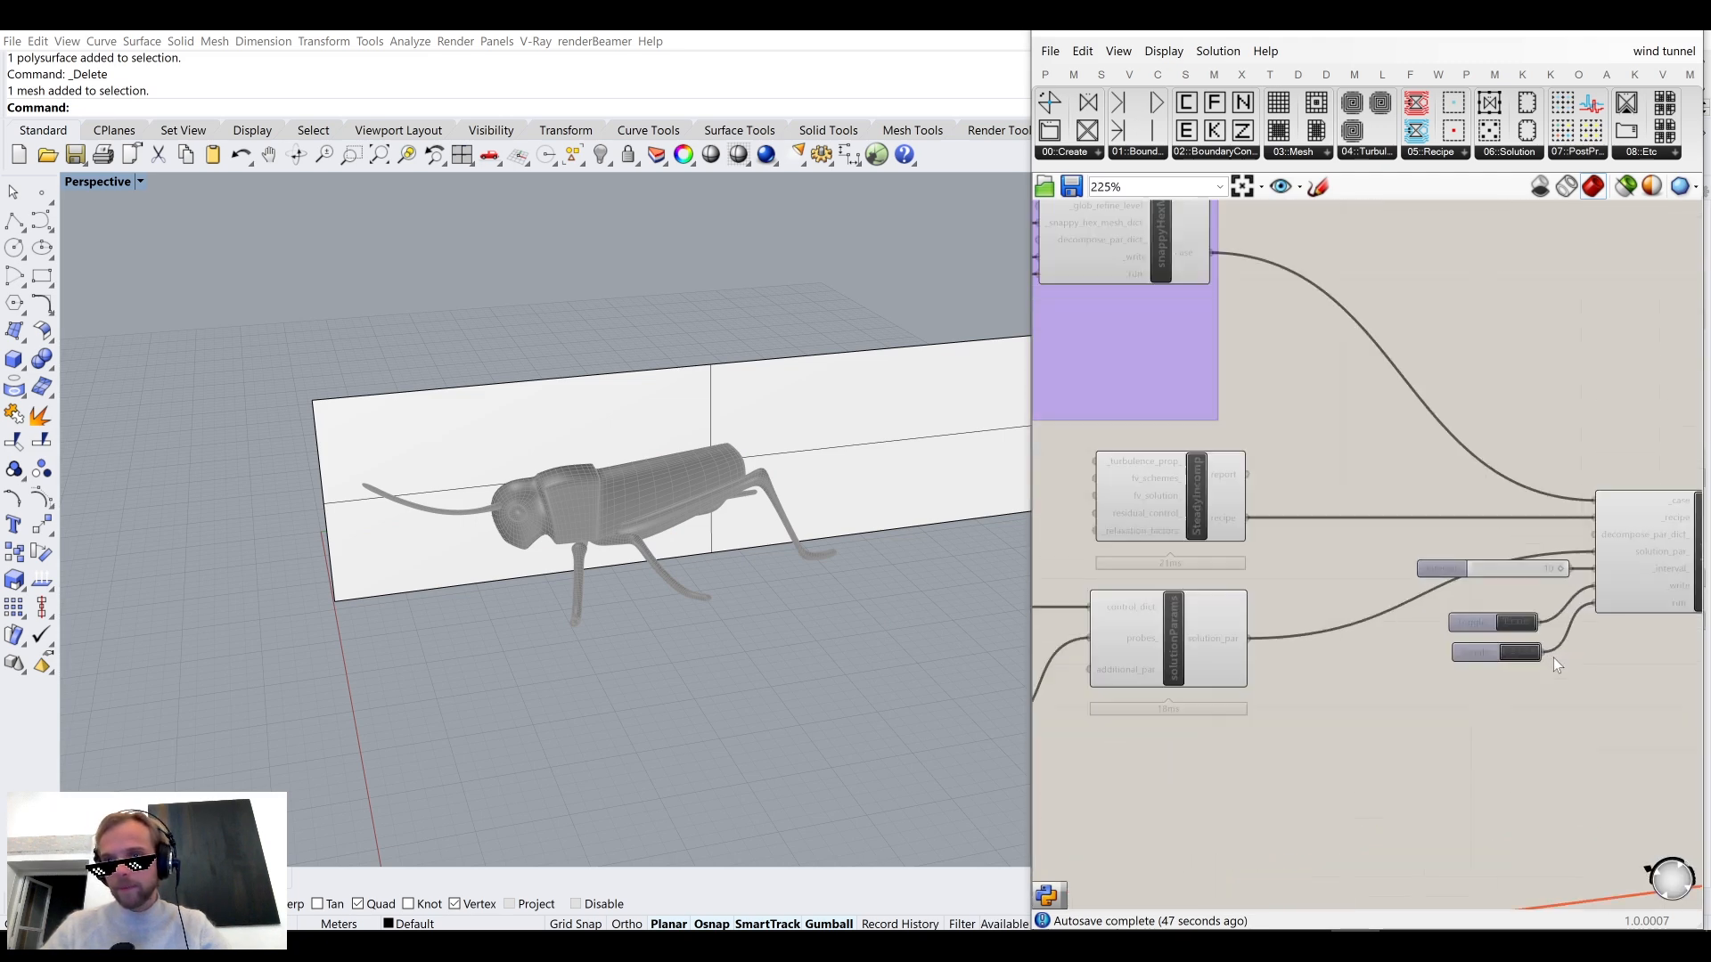
scroll(1513, 621, down, 4)
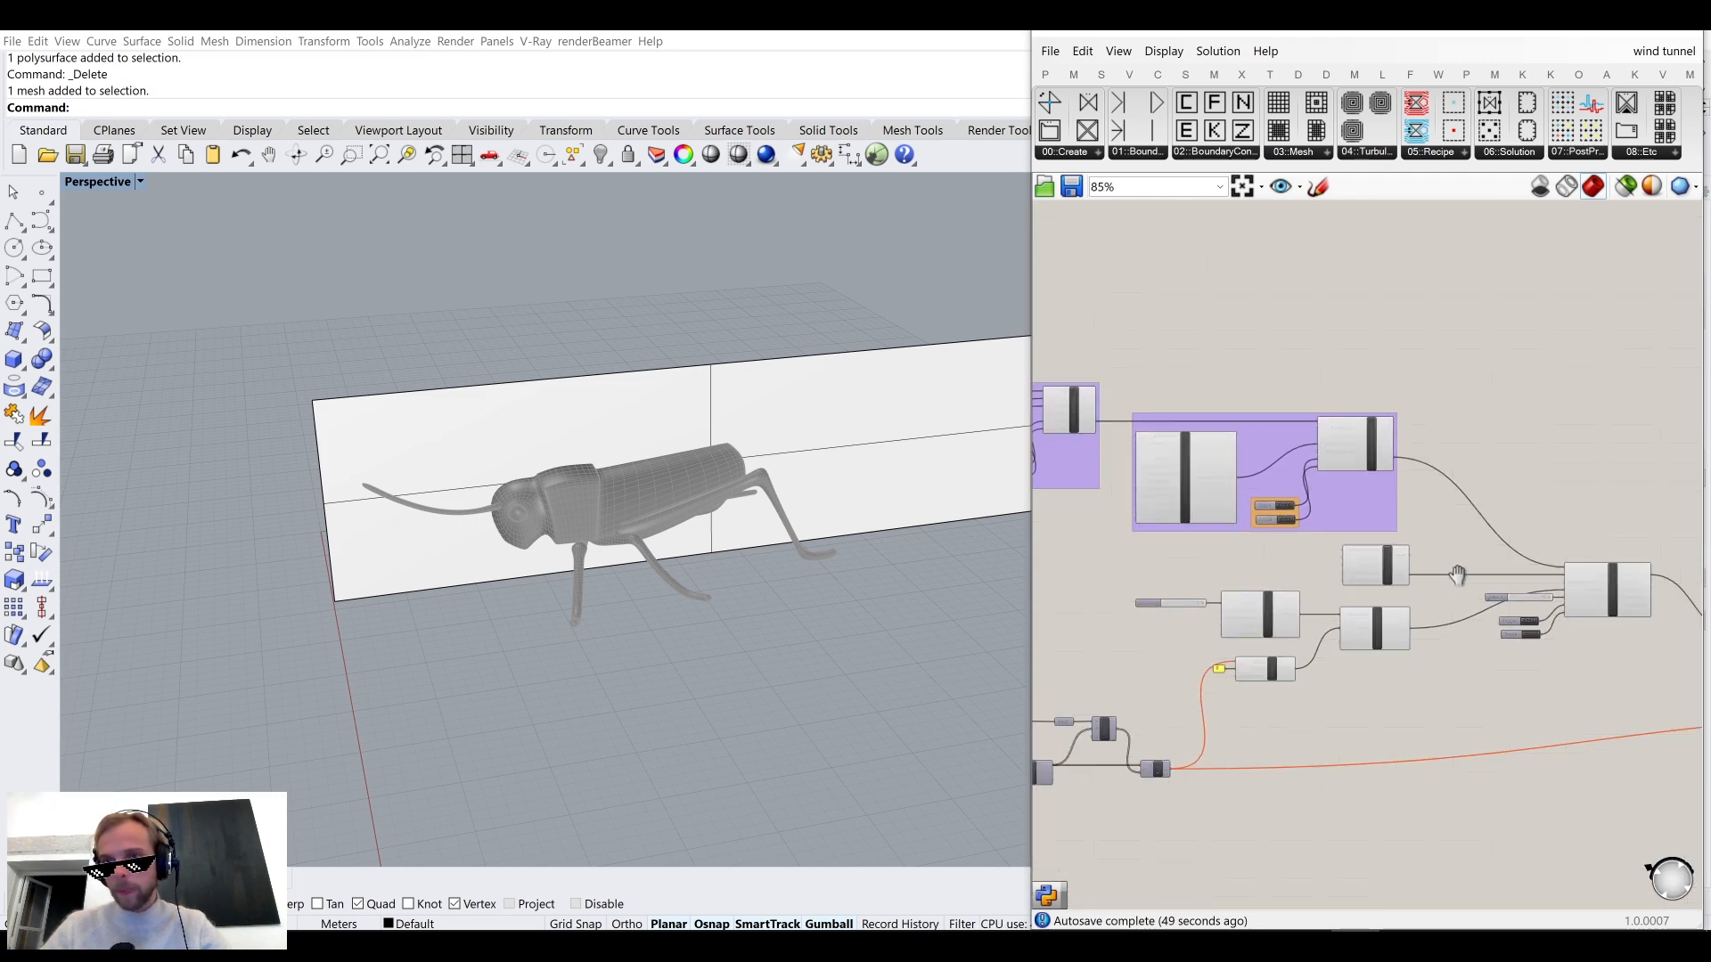
scroll(1221, 483, up, 6)
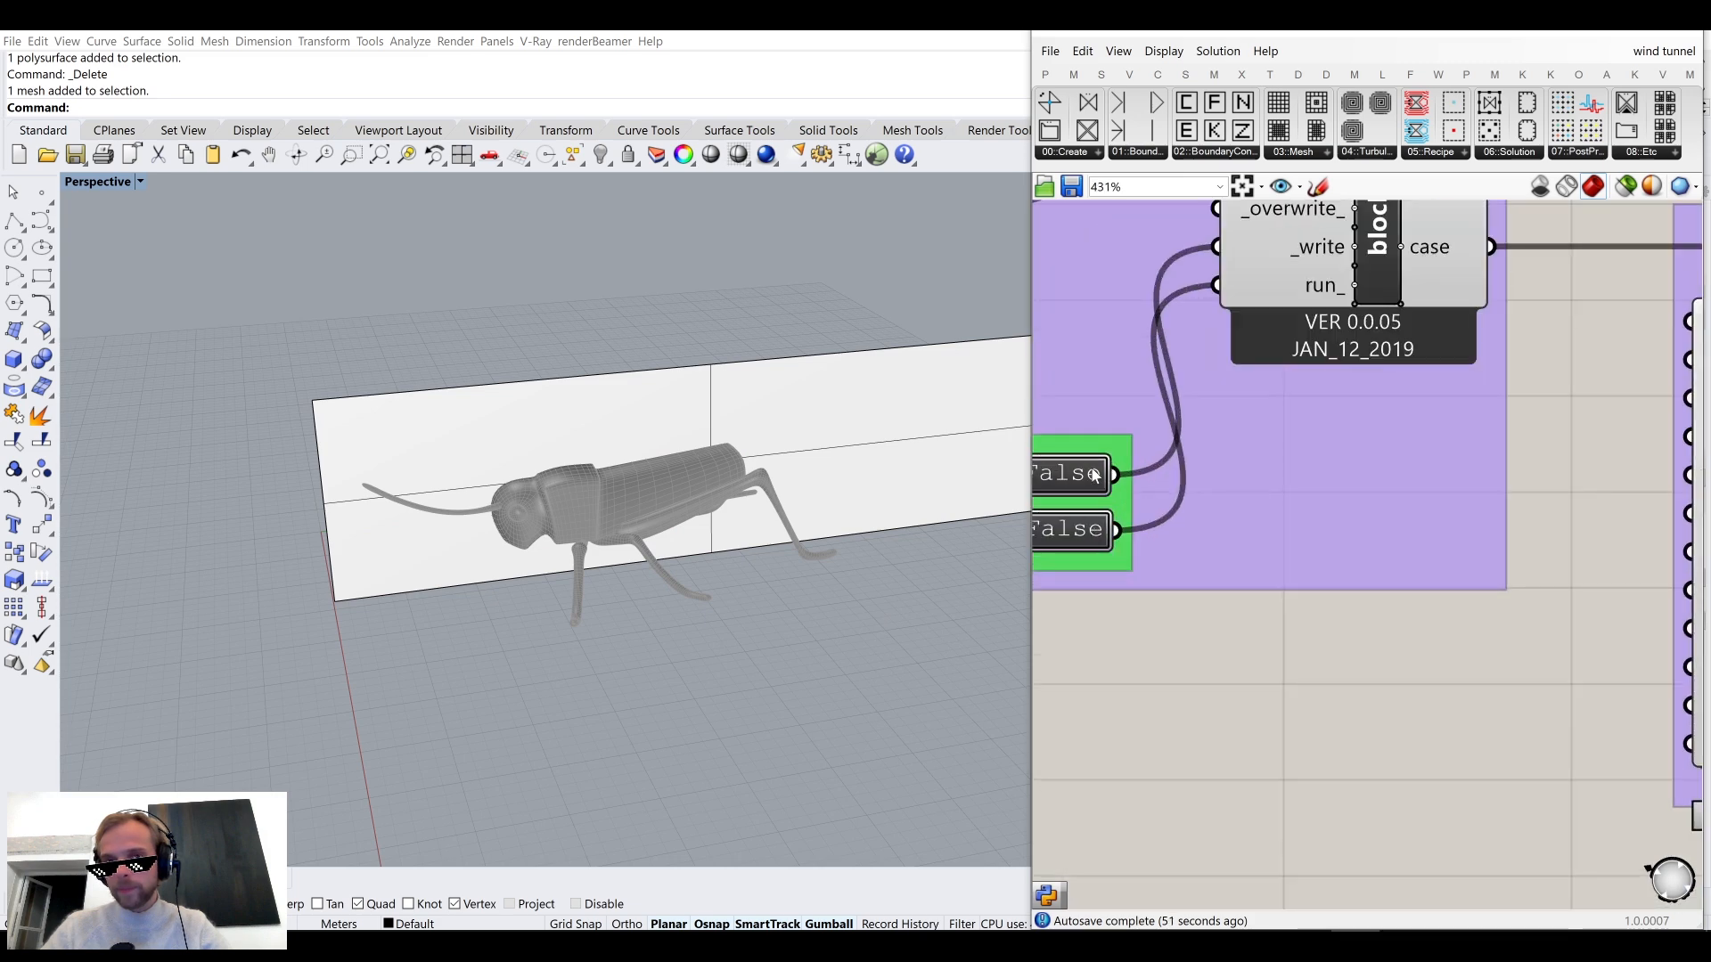
scroll(1577, 553, down, 4)
scroll(1187, 580, up, 4)
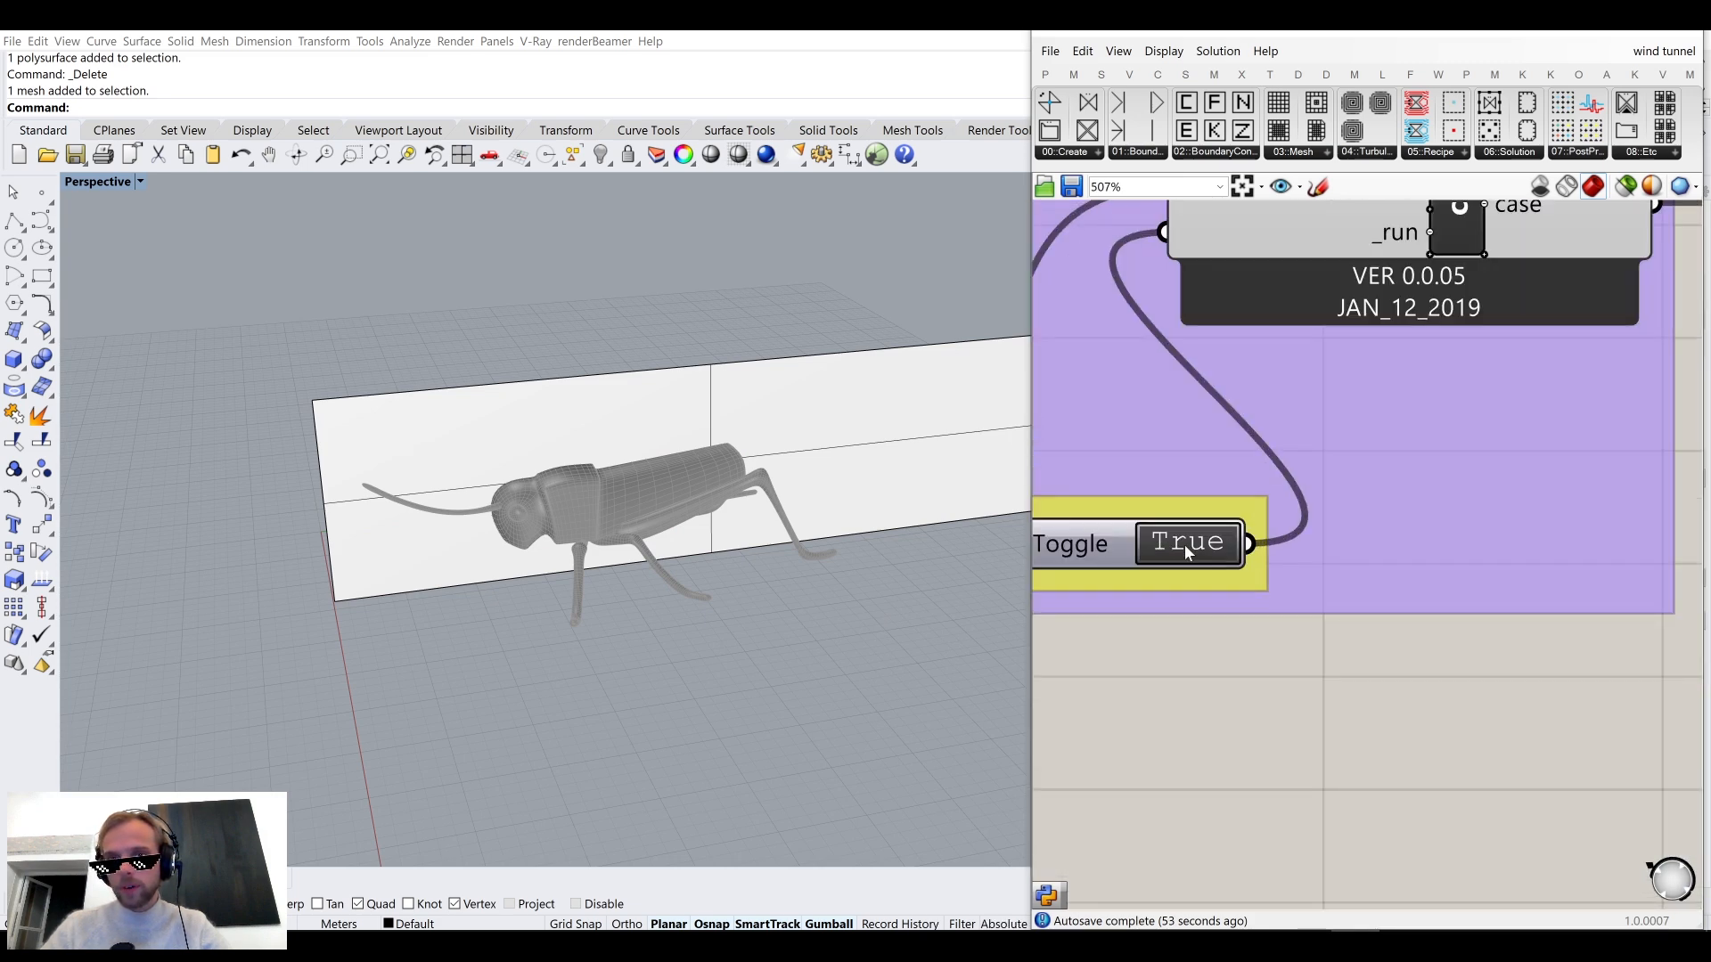
double_click(1184, 544)
scroll(1417, 617, down, 5)
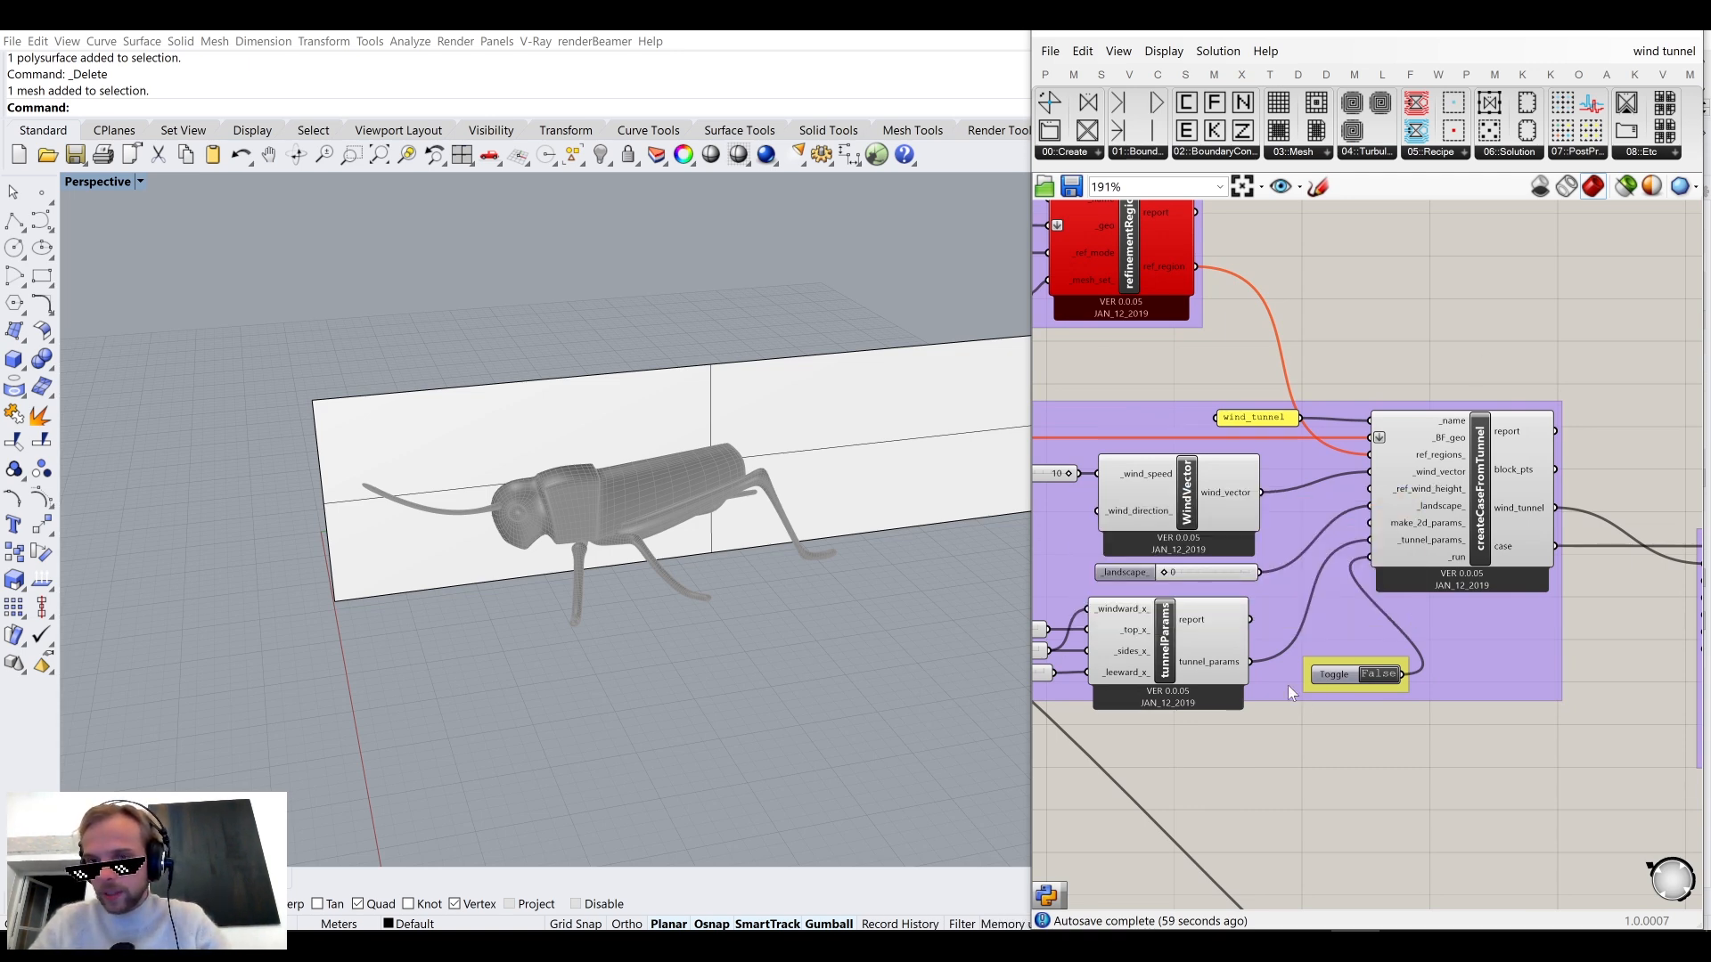
scroll(1289, 686, down, 5)
scroll(1120, 508, up, 4)
scroll(1222, 604, down, 4)
right_drag(1550, 784, 1301, 573)
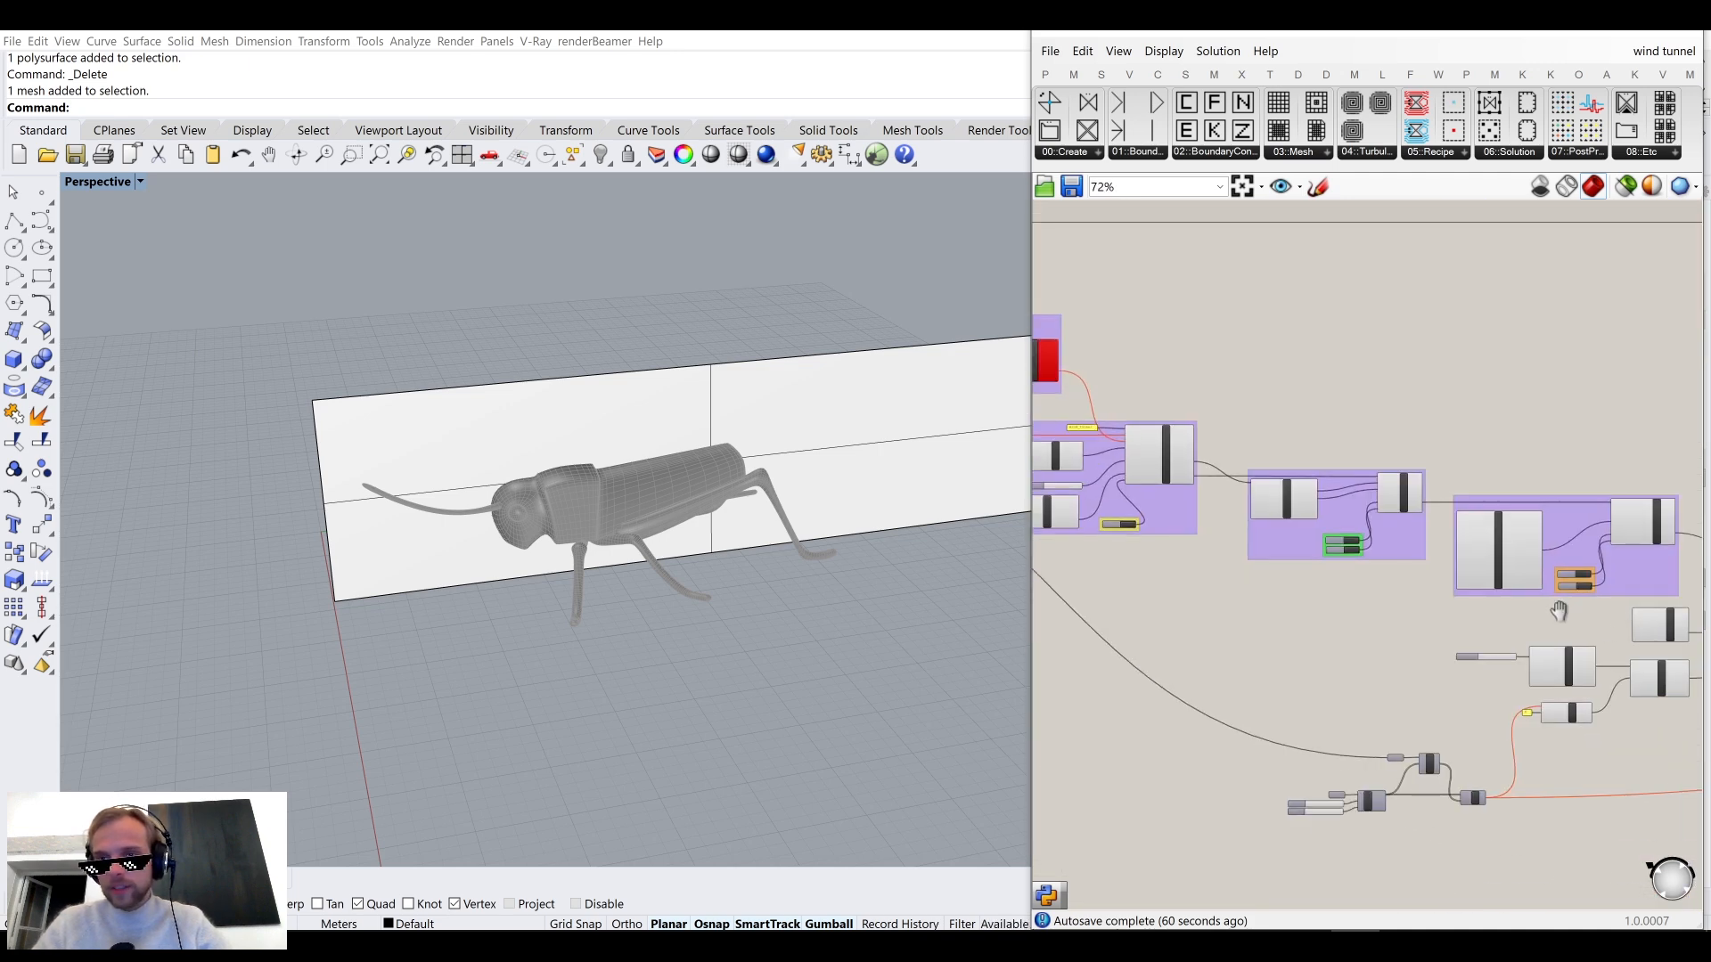
Group the two toggles that feed the write and run inputs of the solution component.
scroll(1608, 630, up, 8)
scroll(1510, 660, down, 6)
scroll(1515, 679, up, 4)
right_drag(1568, 686, 1361, 668)
drag(1361, 666, 1211, 537)
middle_click(1211, 536)
click(1209, 483)
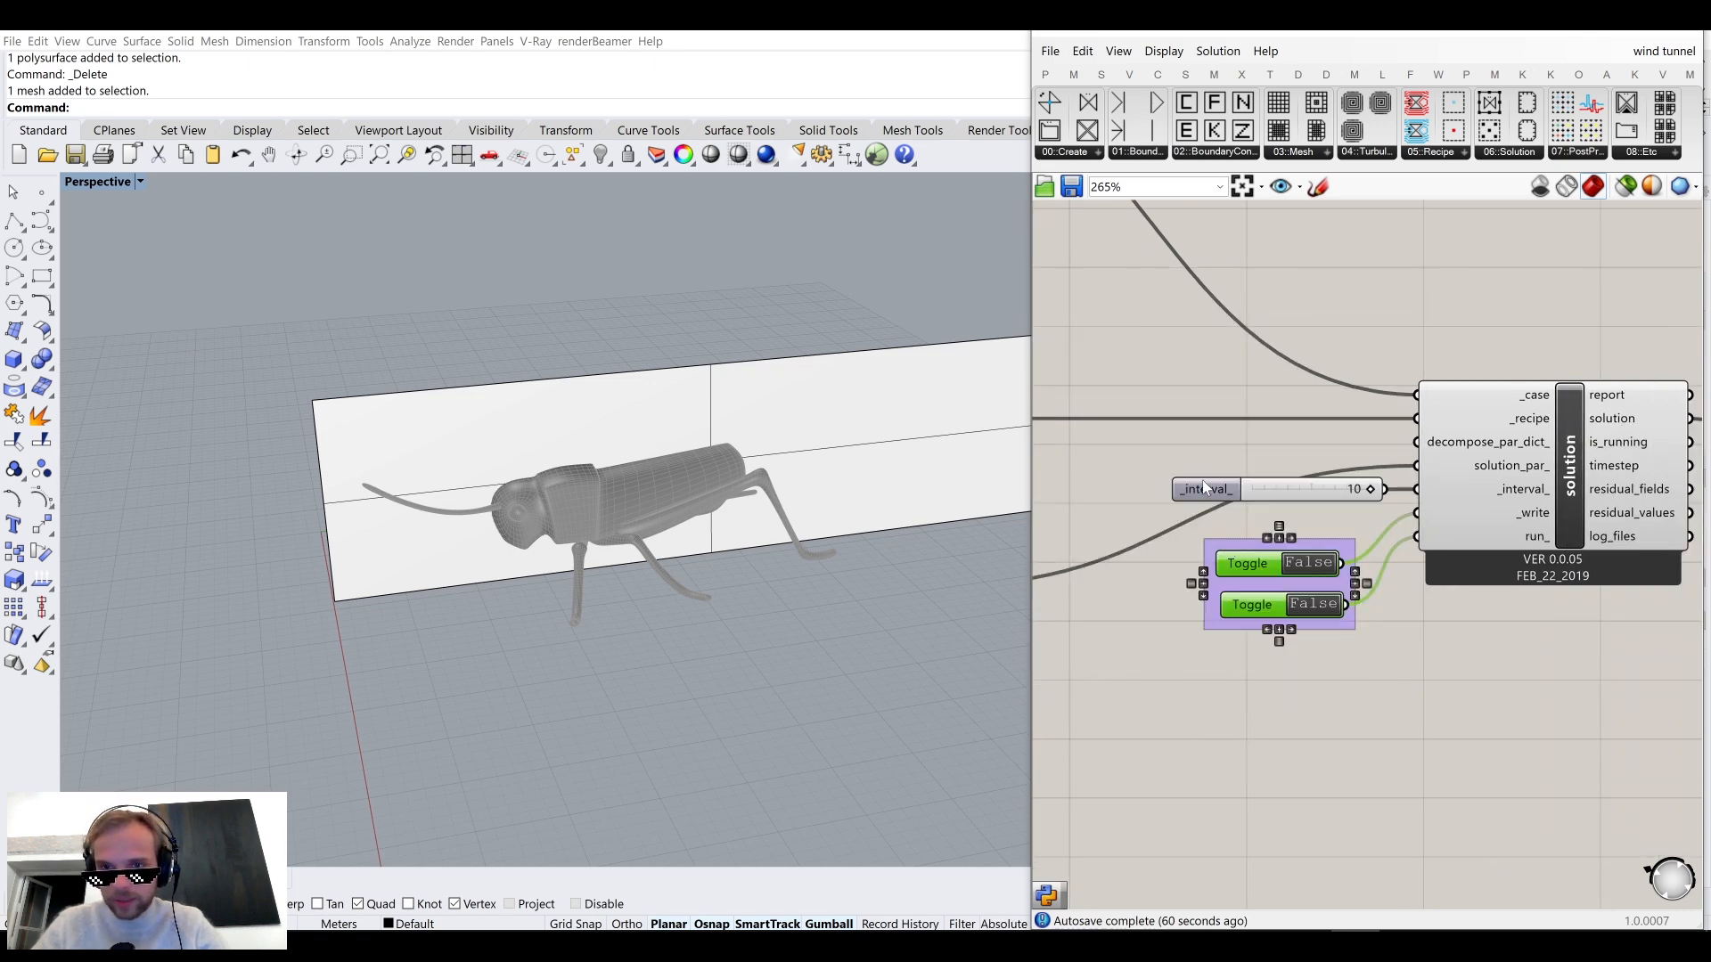
Set the Geo parameter to reference the grasshopper mesh in the Rhino viewport as its single geometry.
scroll(1248, 655, down, 10)
scroll(1187, 567, up, 10)
click(1115, 565)
right_click(1115, 565)
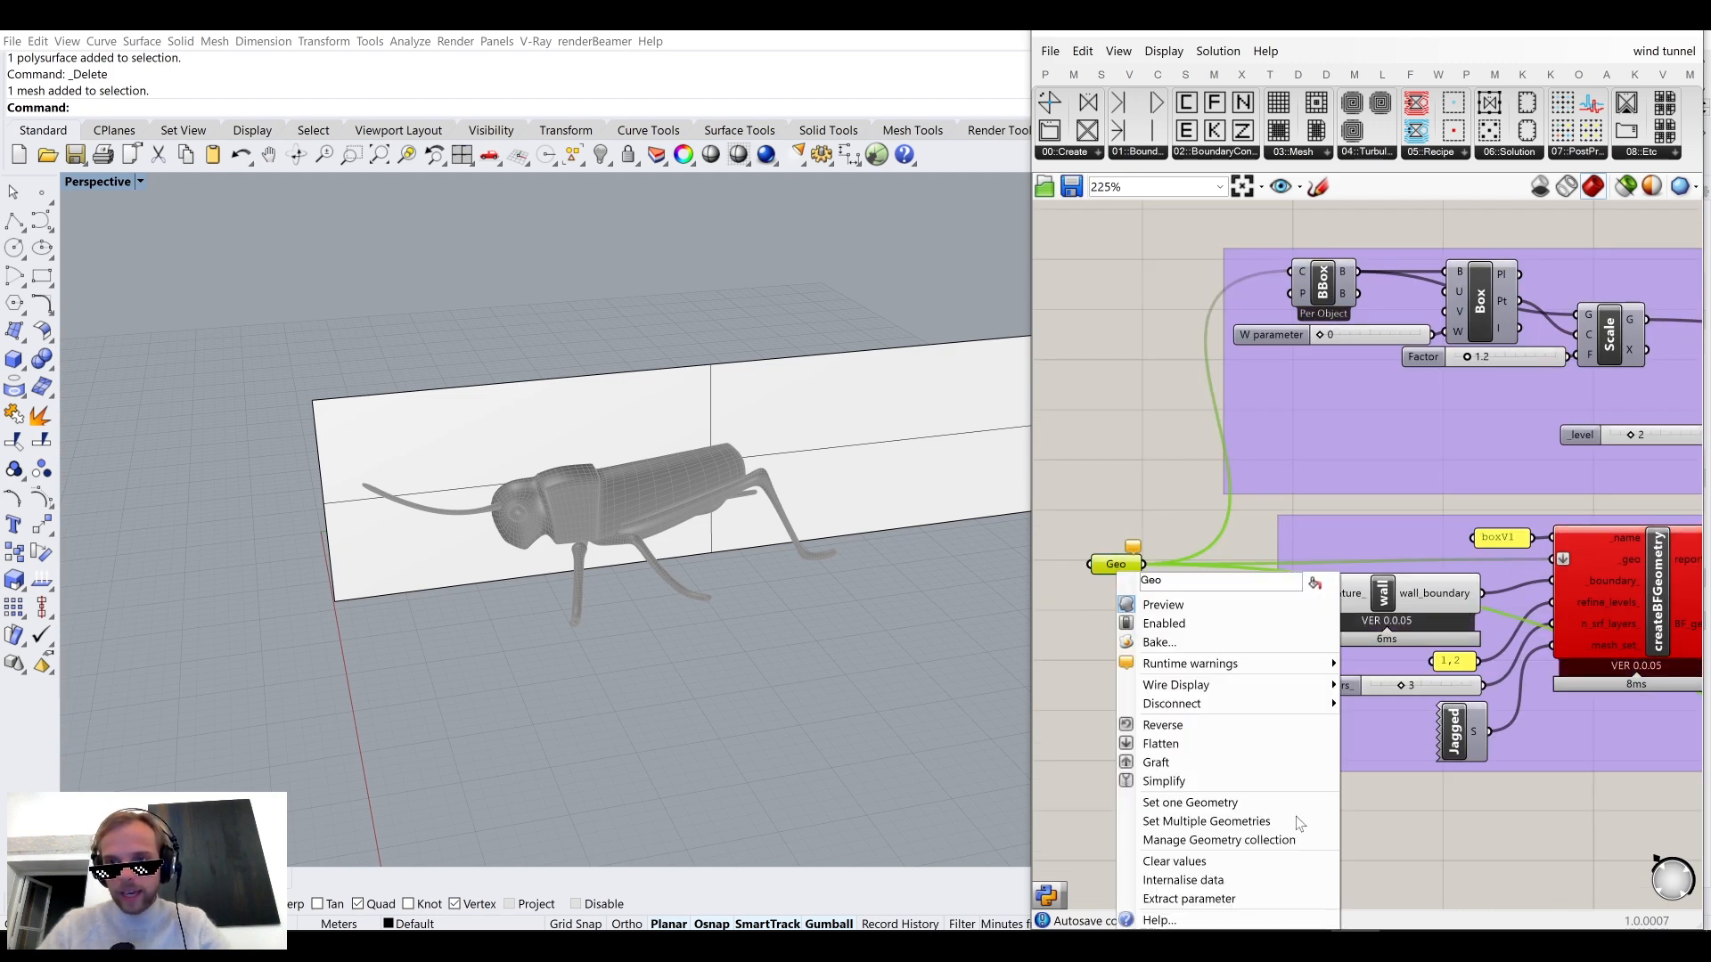
click(1234, 804)
click(541, 506)
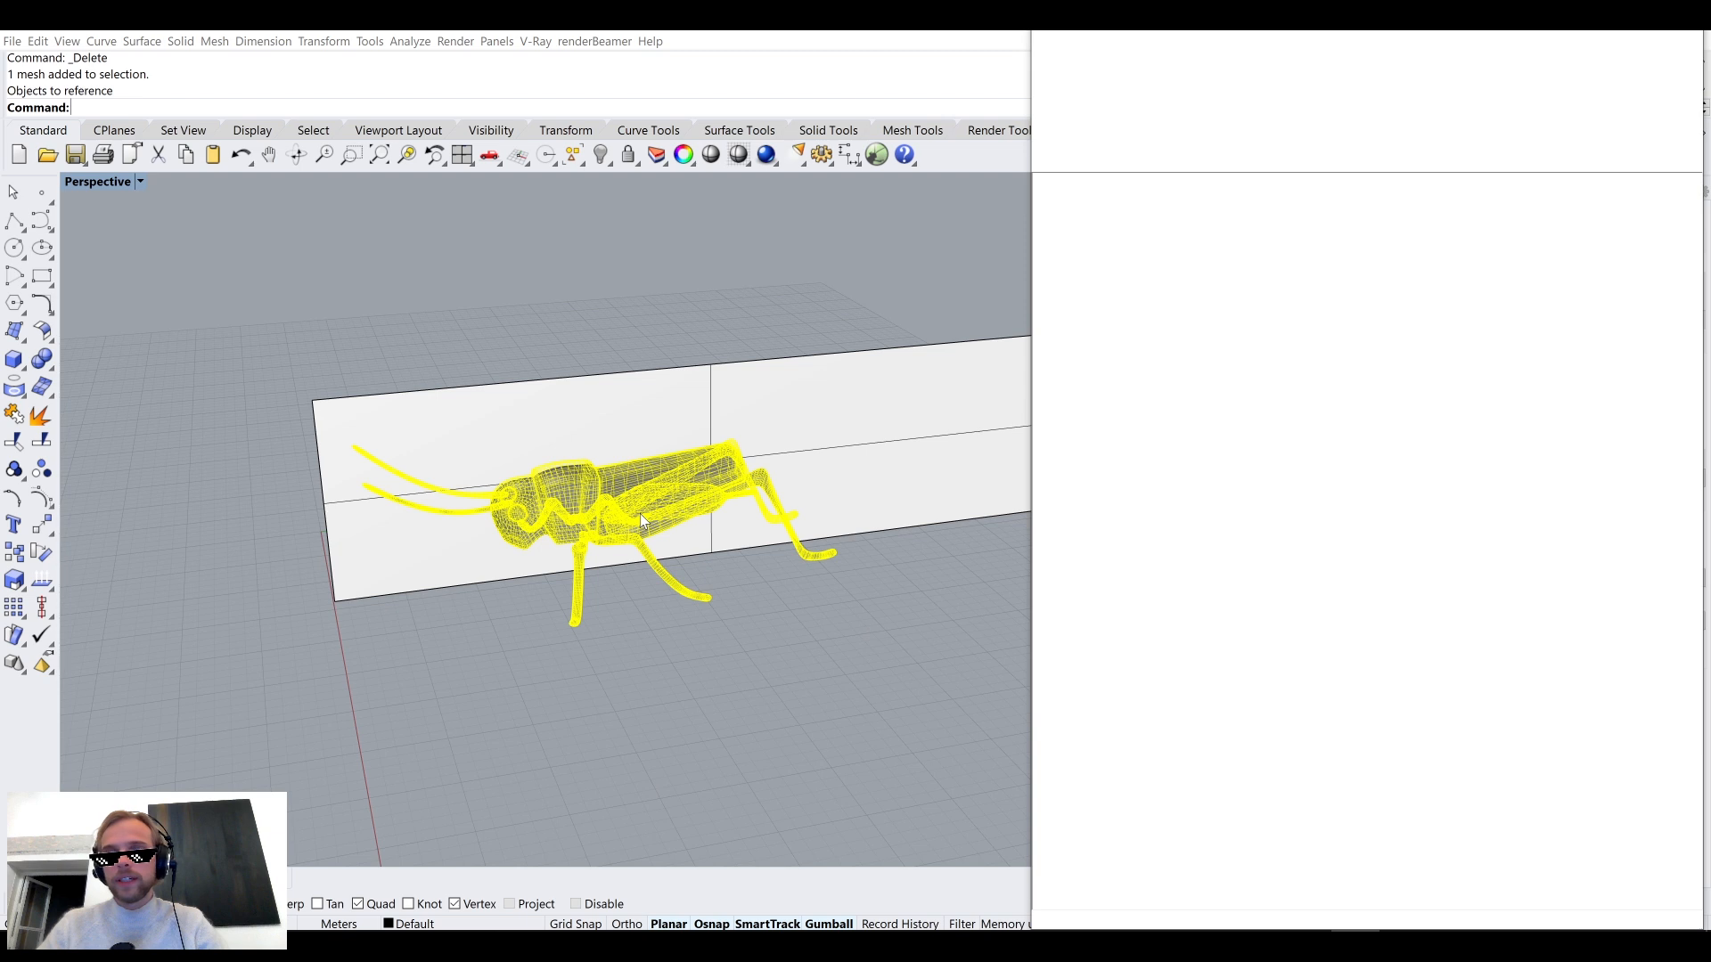
key(Return)
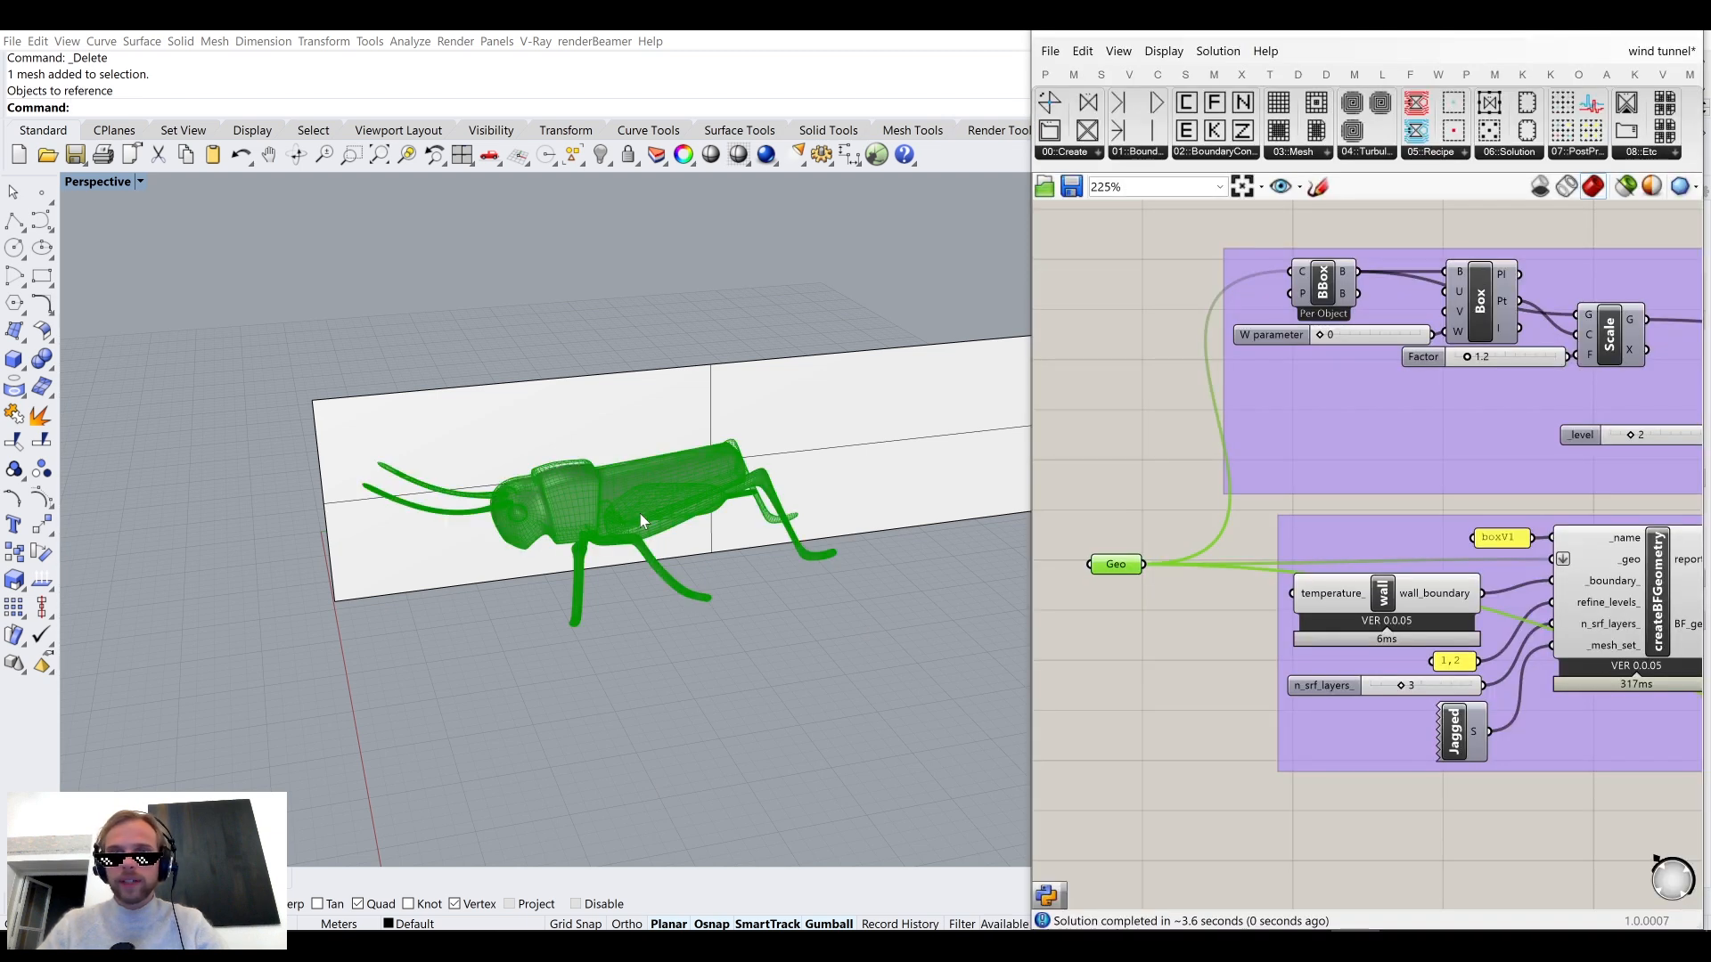
Turn on the preview of the Scale component in the refinement region group and view its box around the grasshopper.
scroll(1203, 700, down, 5)
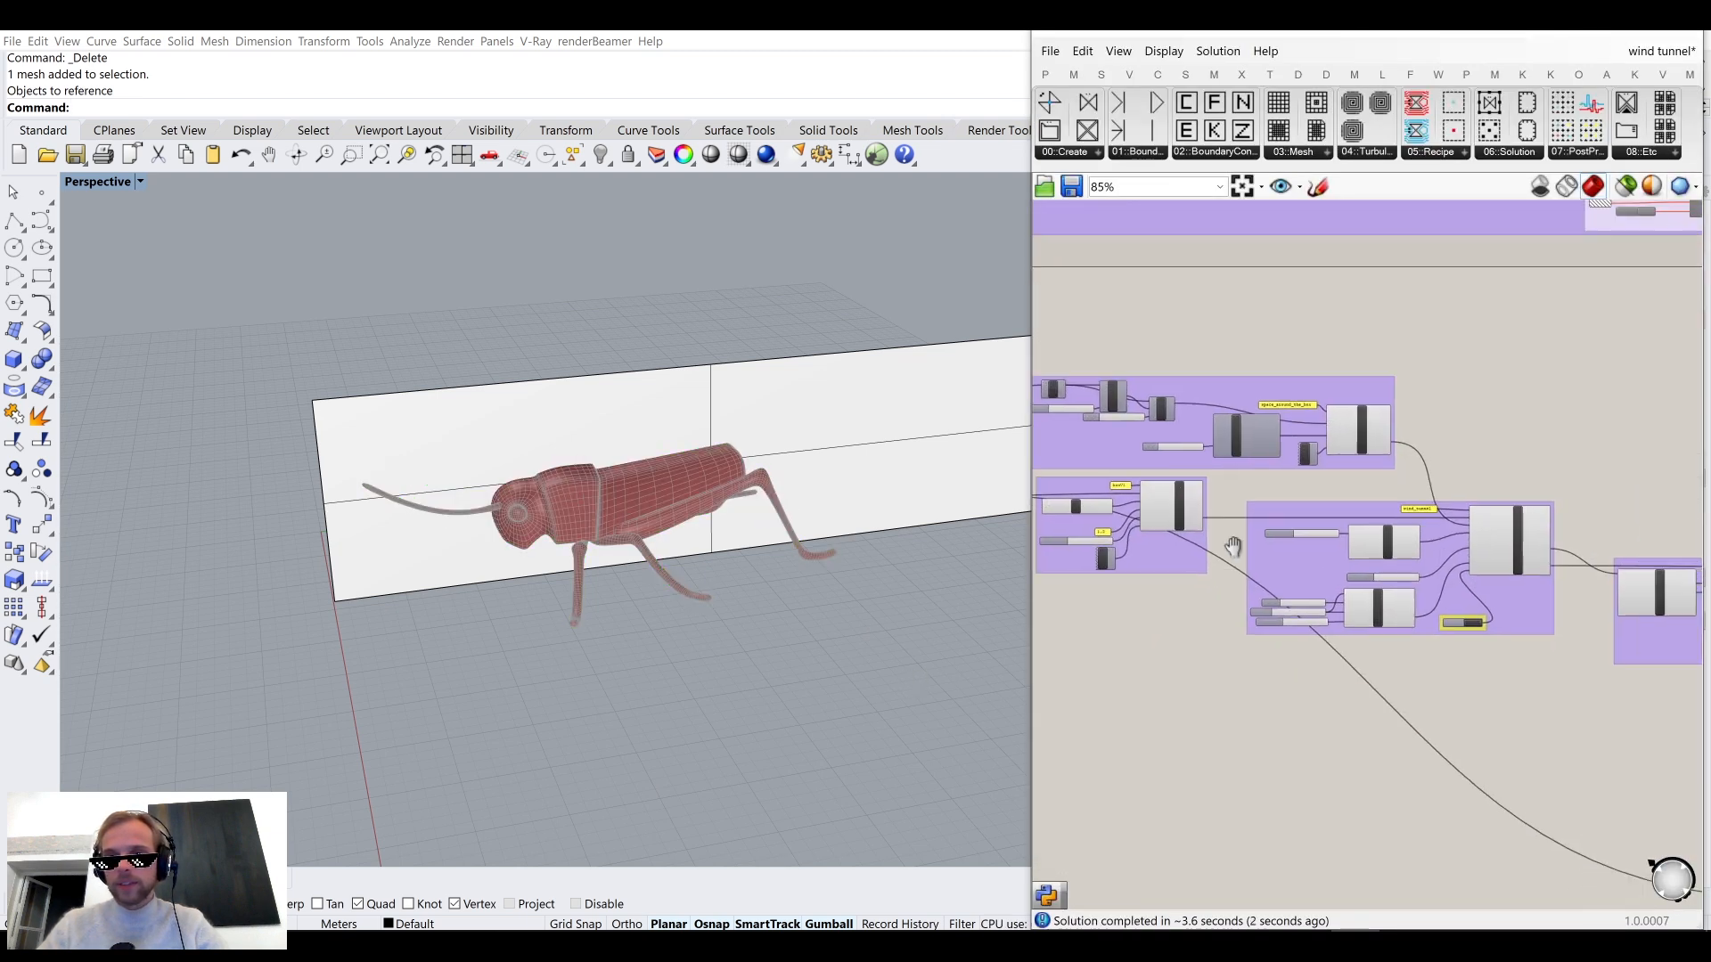
scroll(1336, 579, up, 6)
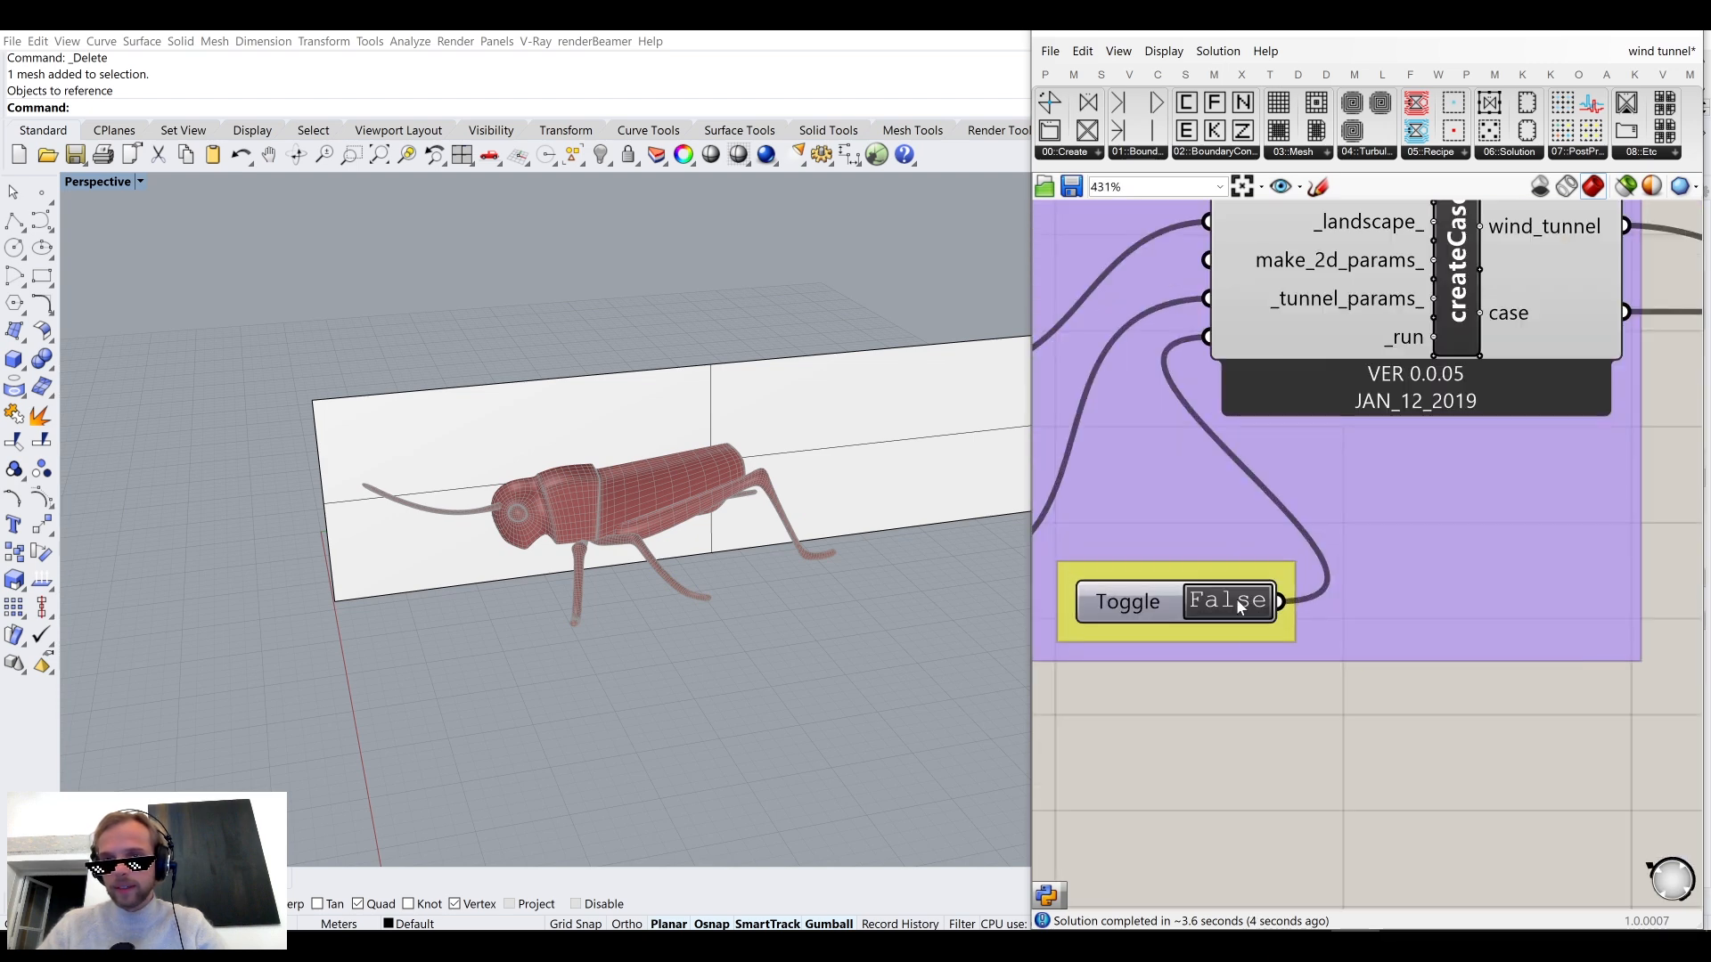
scroll(1397, 695, down, 3)
right_drag(1050, 264, 1693, 758)
right_drag(1693, 642, 1368, 565)
click(1379, 511)
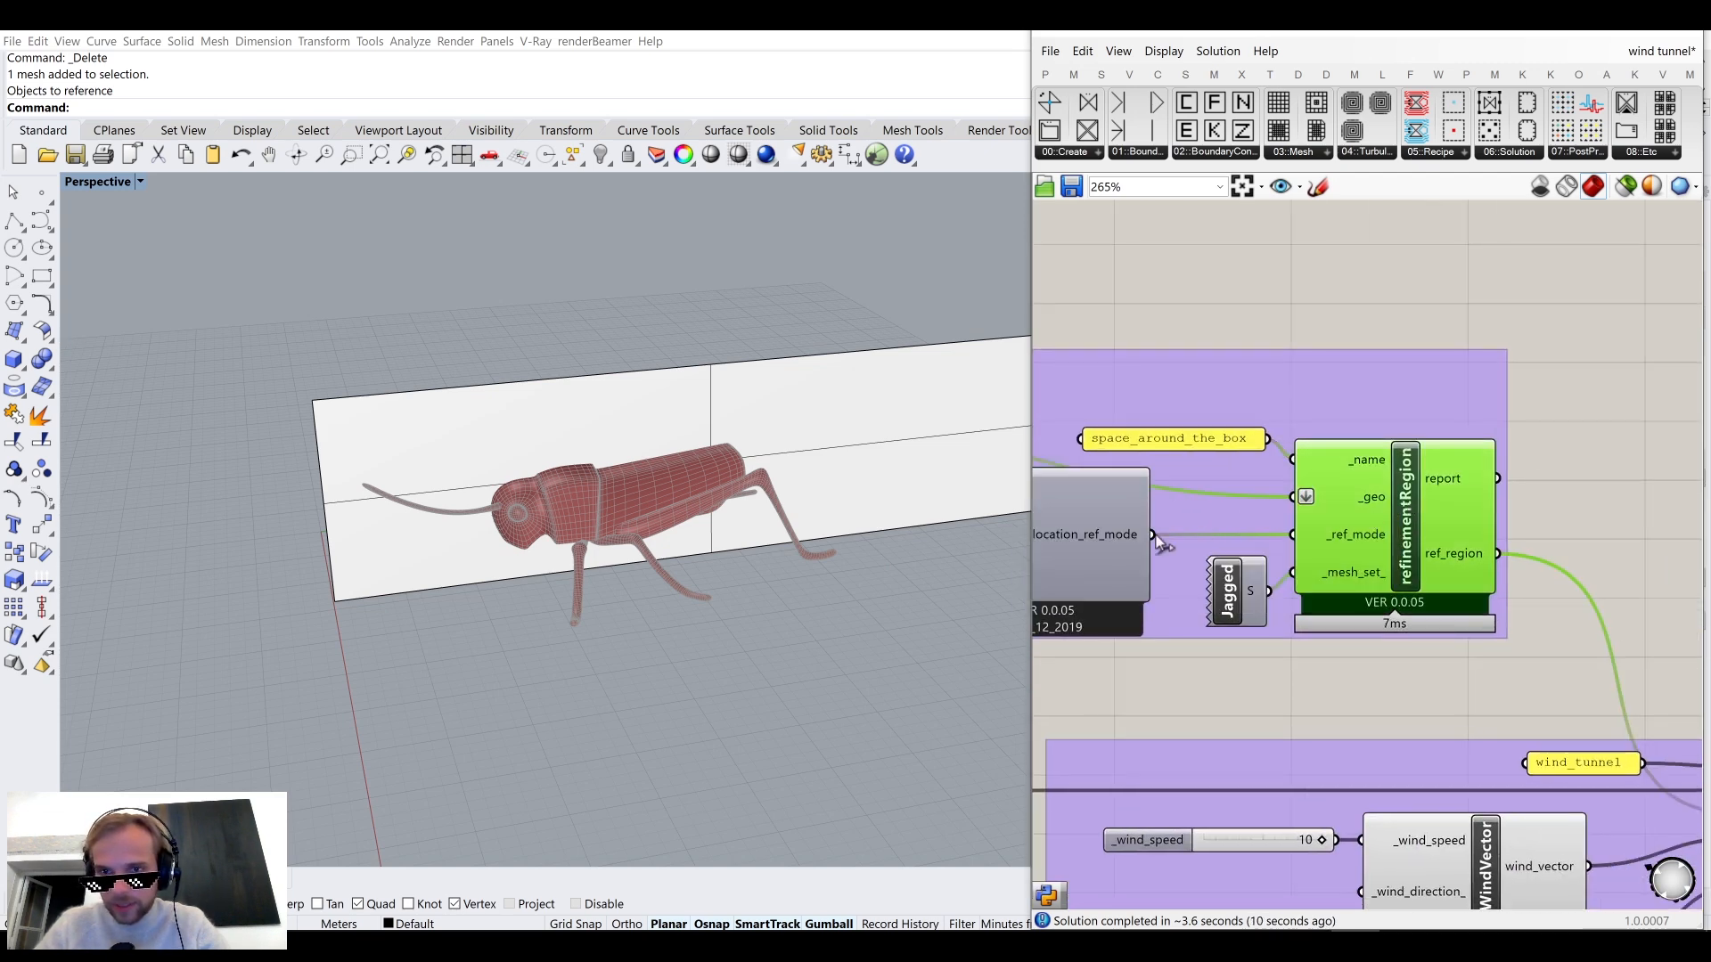
right_drag(1038, 534, 1287, 559)
scroll(1299, 567, down, 3)
scroll(1176, 521, up, 2)
right_drag(1176, 521, 1265, 536)
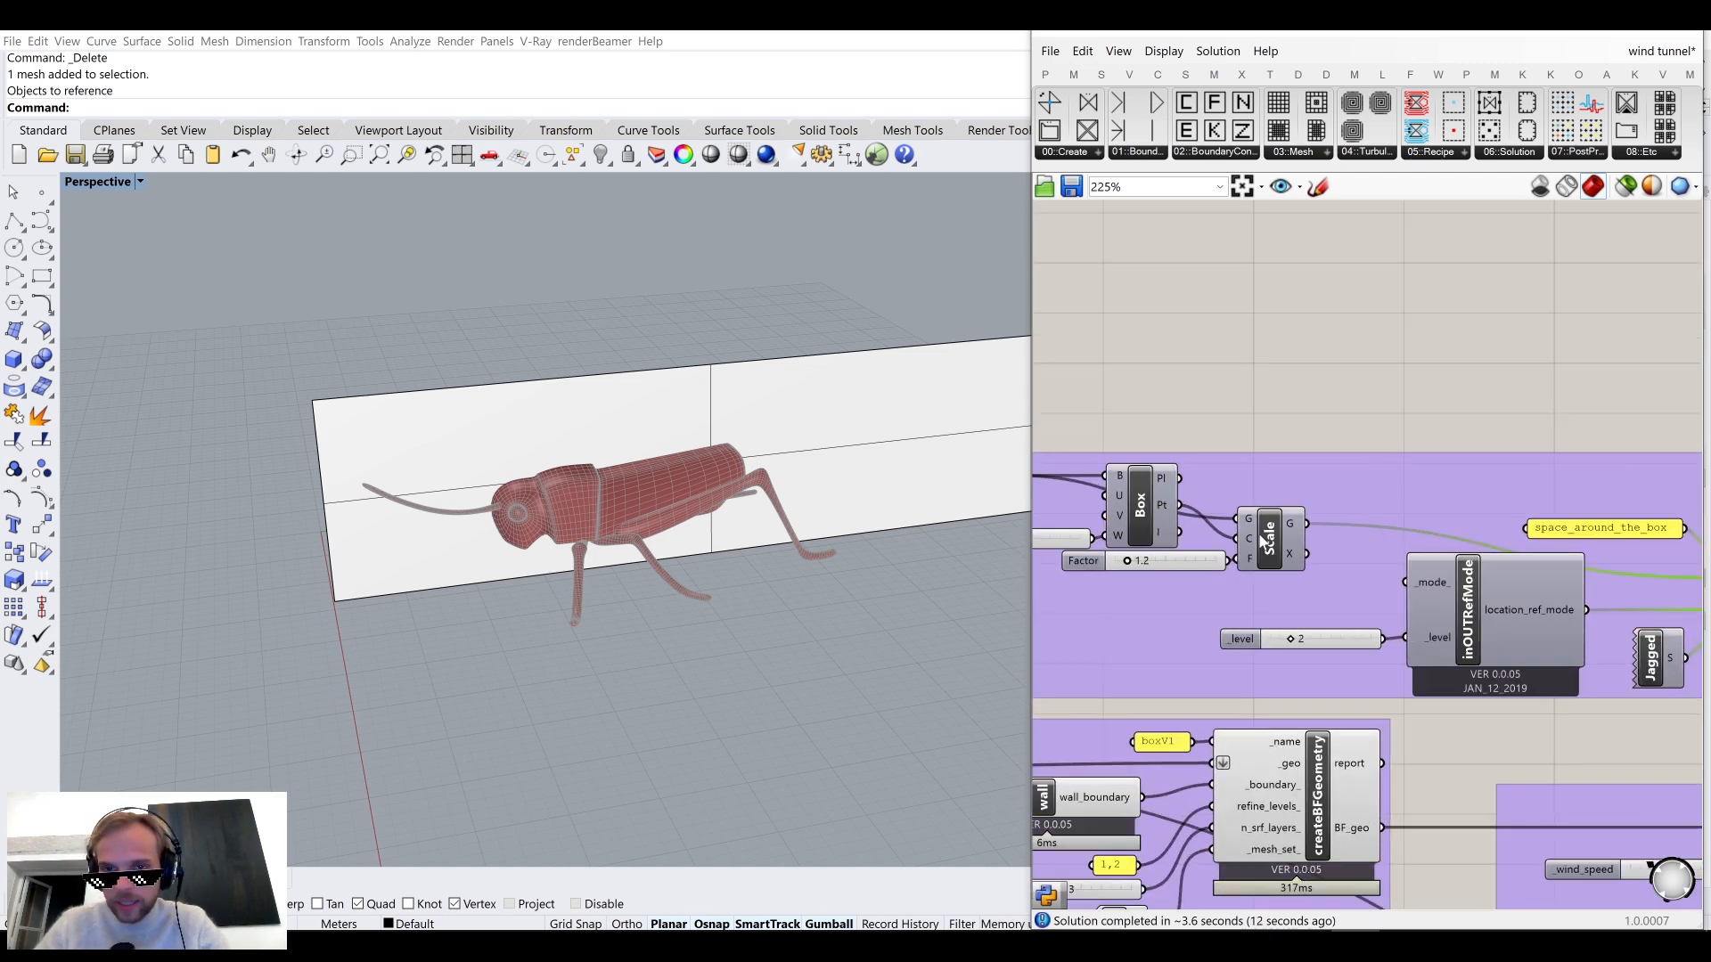
click(1258, 534)
middle_click(1258, 534)
click(1296, 493)
right_drag(791, 496, 768, 394)
Turn the preview of the refinement region's Scale component off again.
scroll(1242, 430, down, 3)
scroll(1242, 427, down, 3)
right_drag(1242, 427, 1598, 690)
scroll(1252, 588, down, 4)
scroll(1257, 377, up, 7)
scroll(1284, 542, up, 3)
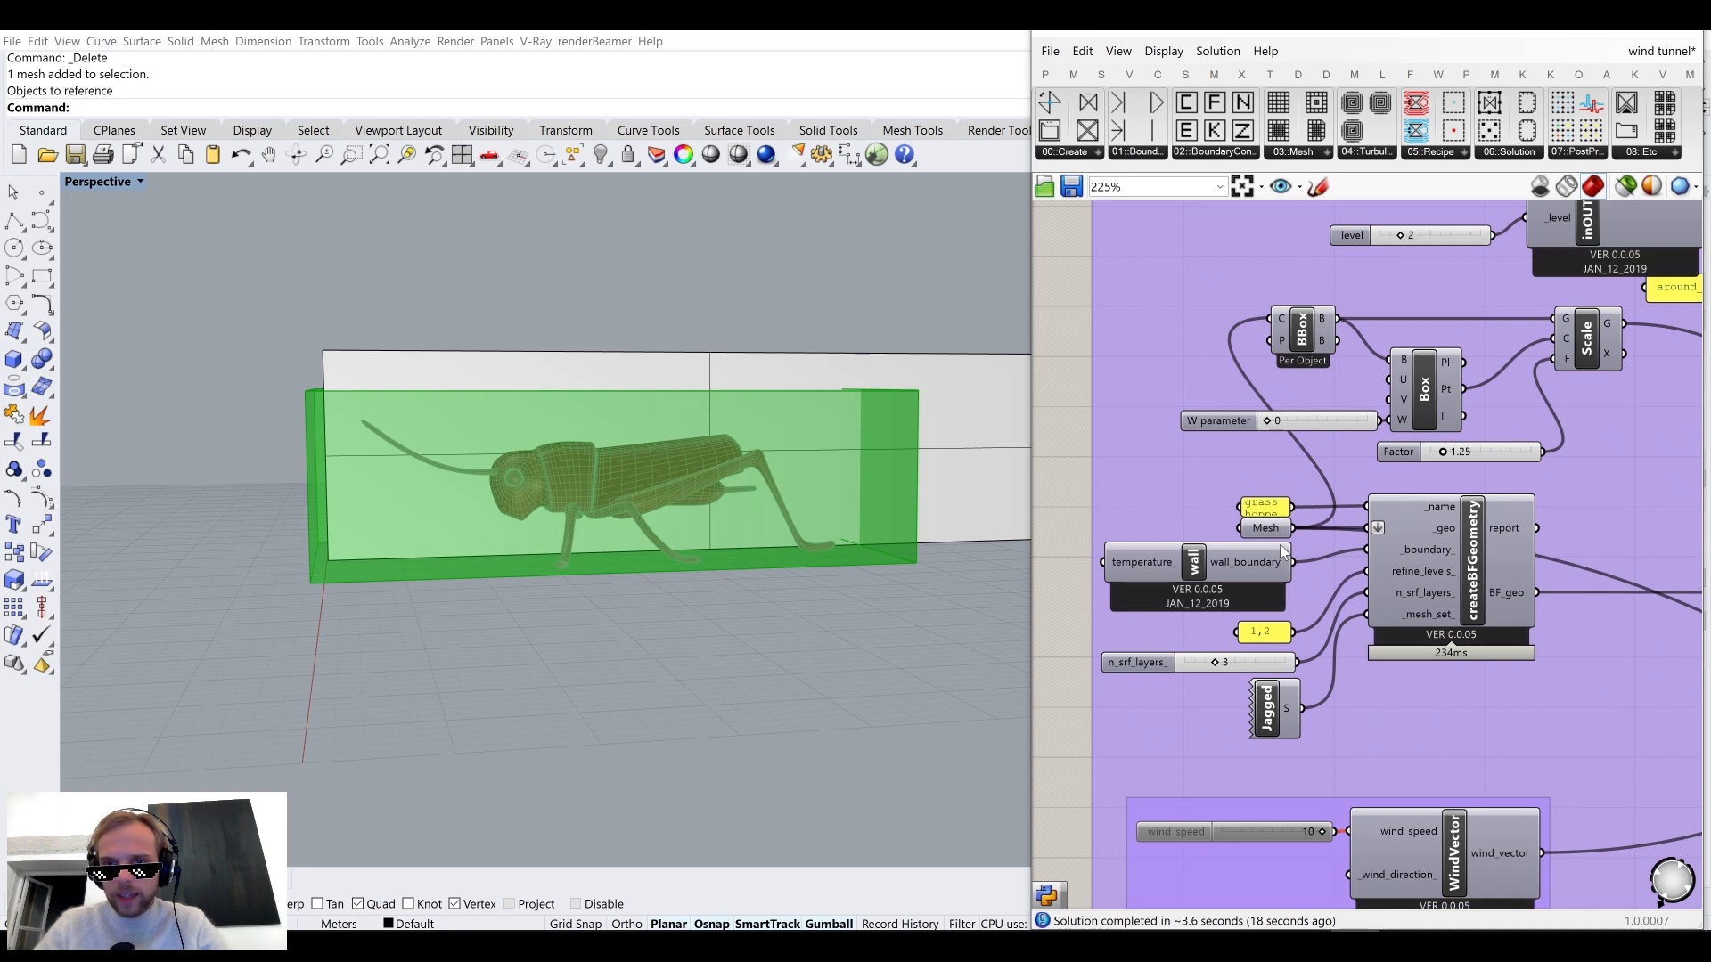
scroll(1280, 549, down, 6)
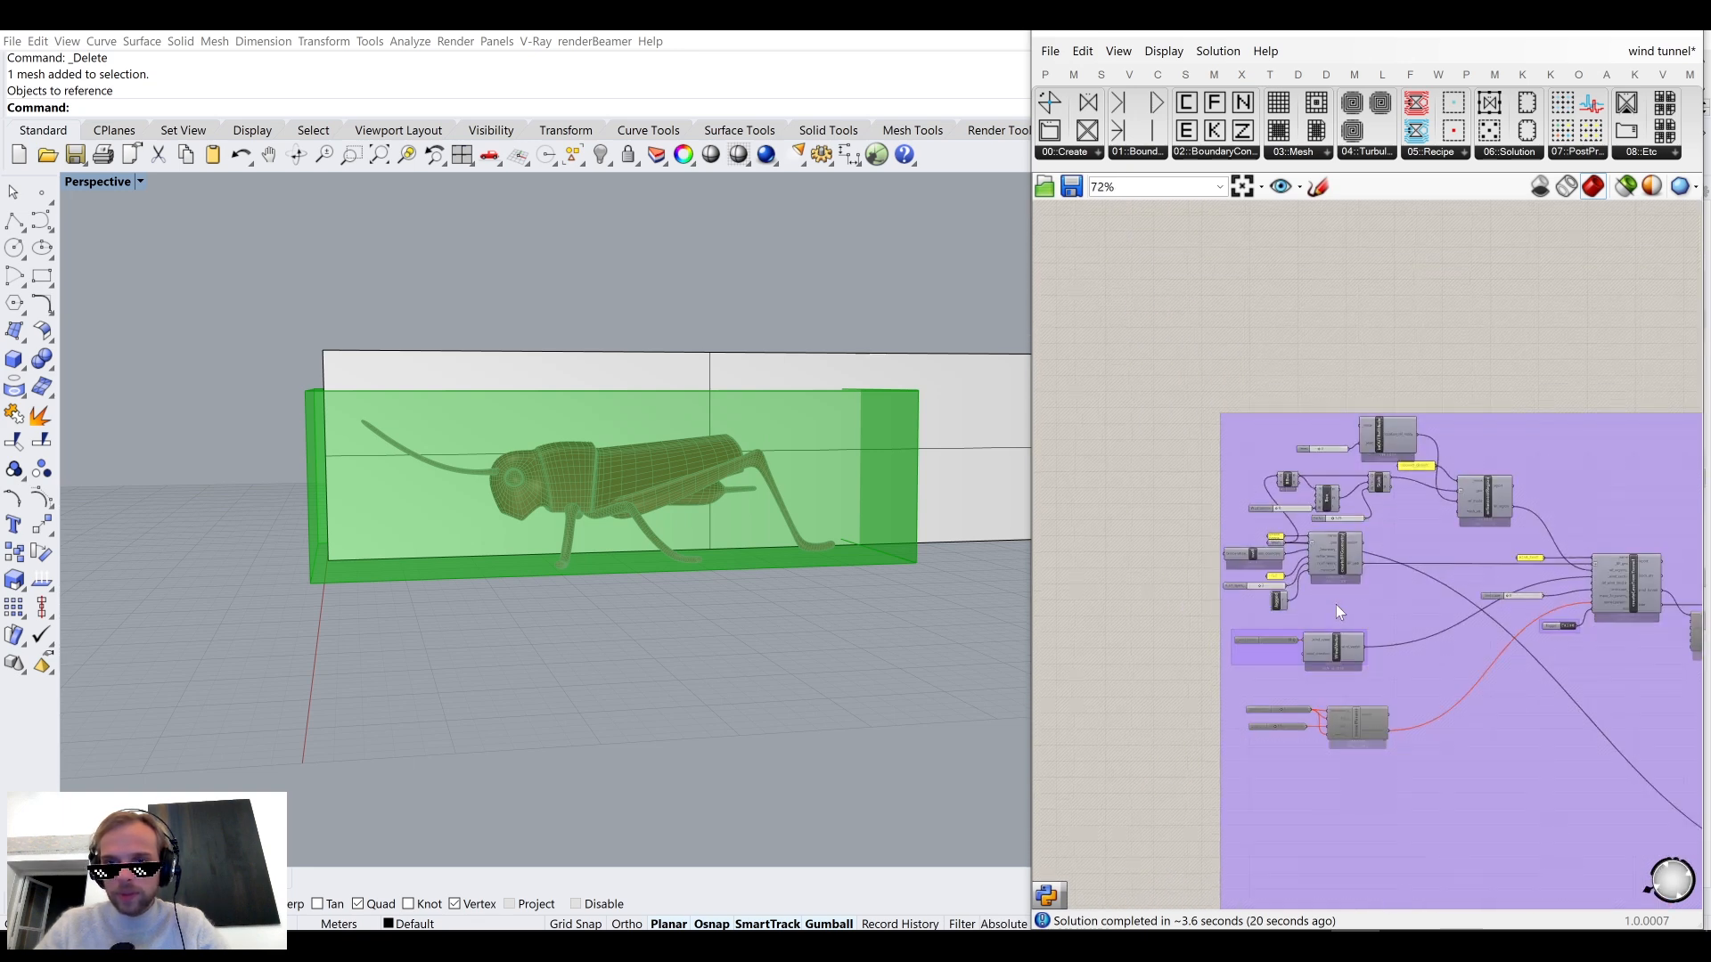
scroll(1182, 451, up, 6)
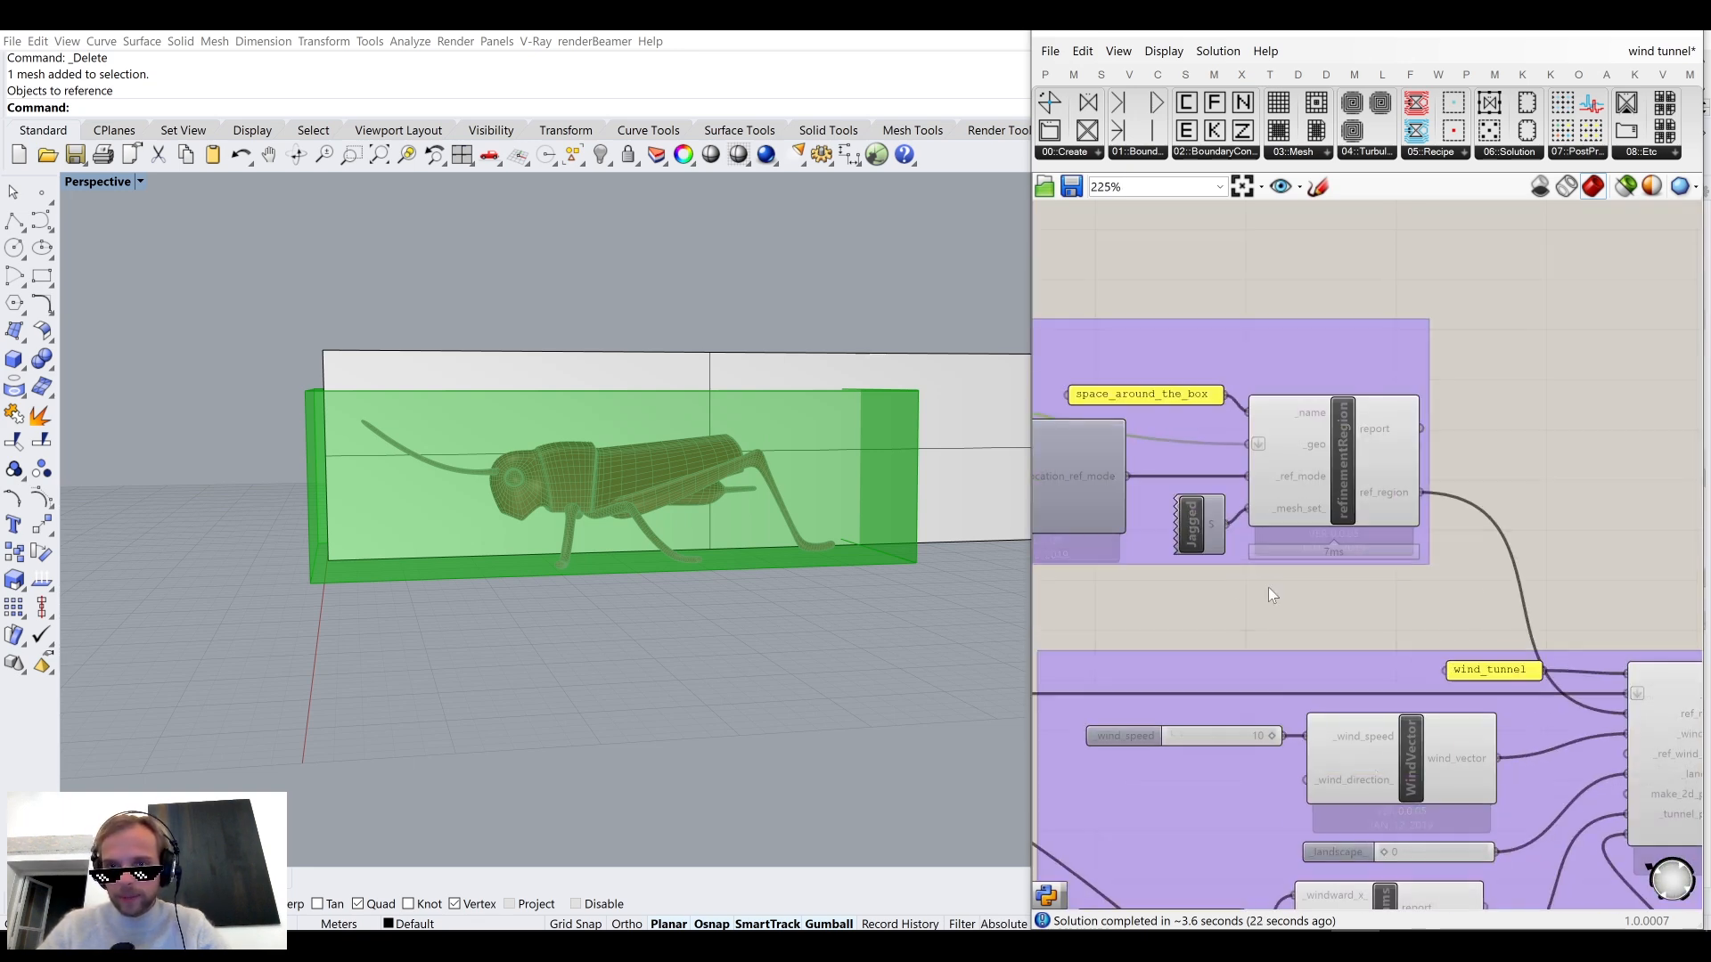
click(1272, 616)
scroll(1272, 616, down, 5)
right_drag(1247, 614, 1264, 476)
scroll(1416, 470, up, 5)
click(1417, 469)
middle_click(1418, 470)
click(1486, 413)
click(1465, 342)
Set the run toggle of createCaseFromTunnel to True to create the wind tunnel case.
scroll(1469, 401, down, 2)
right_drag(1684, 679, 1456, 584)
scroll(1456, 585, up, 2)
scroll(1458, 587, up, 1)
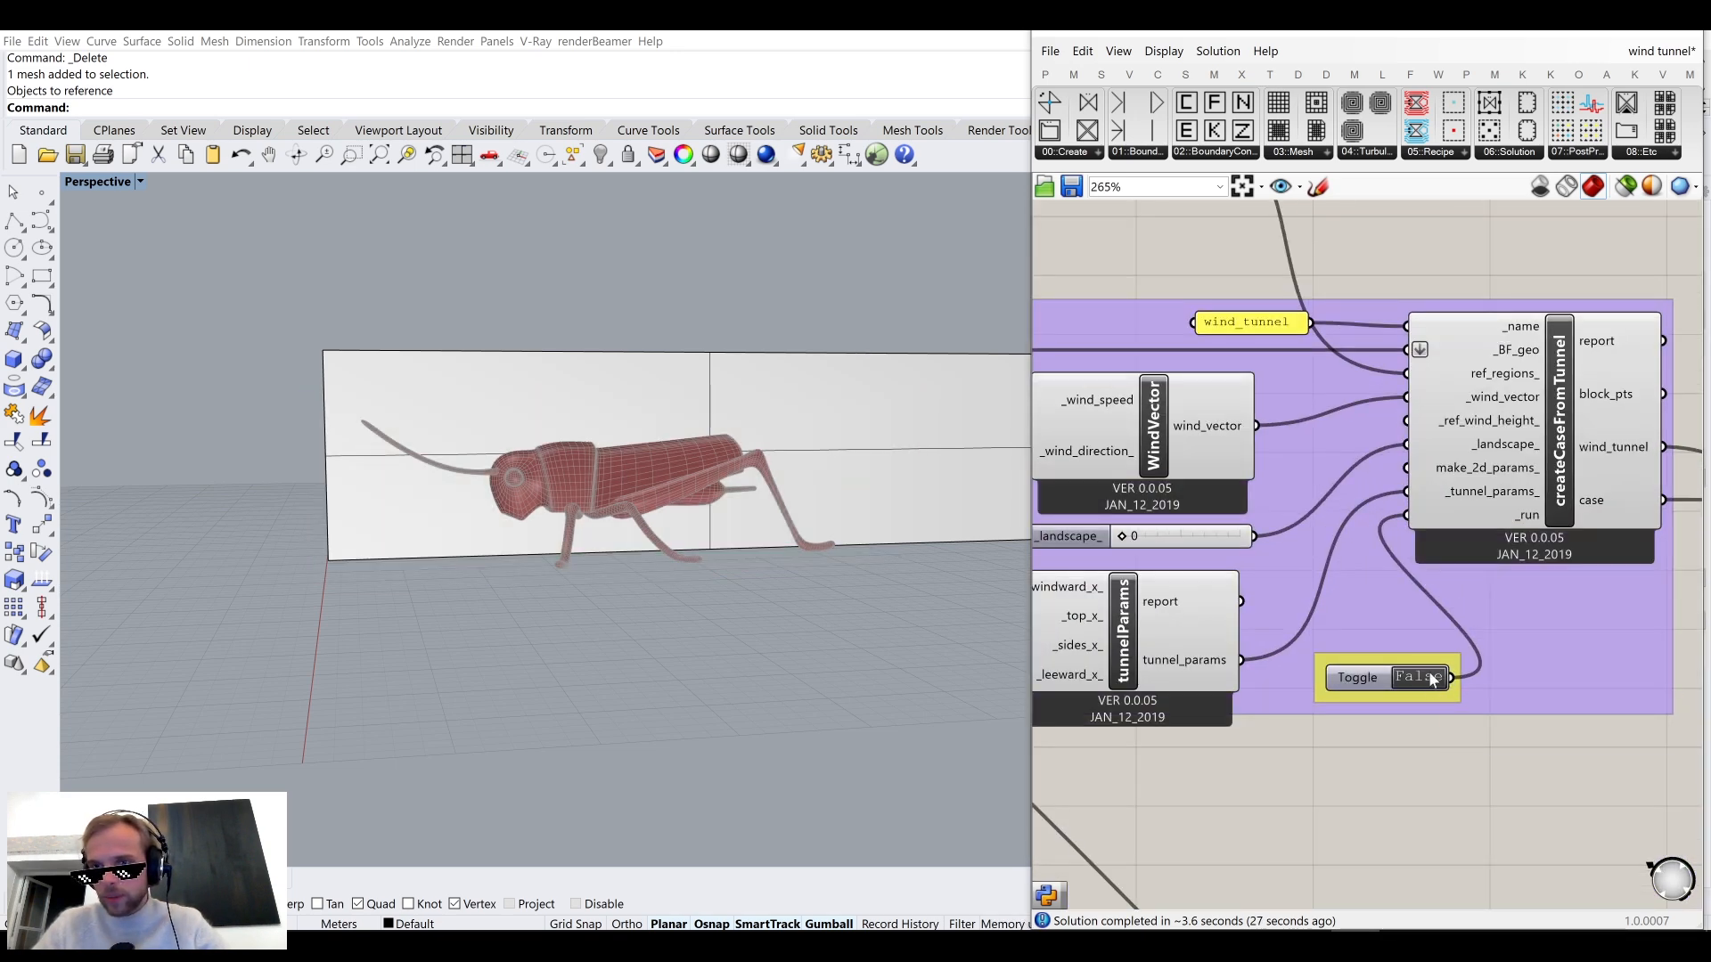
scroll(1430, 682, up, 4)
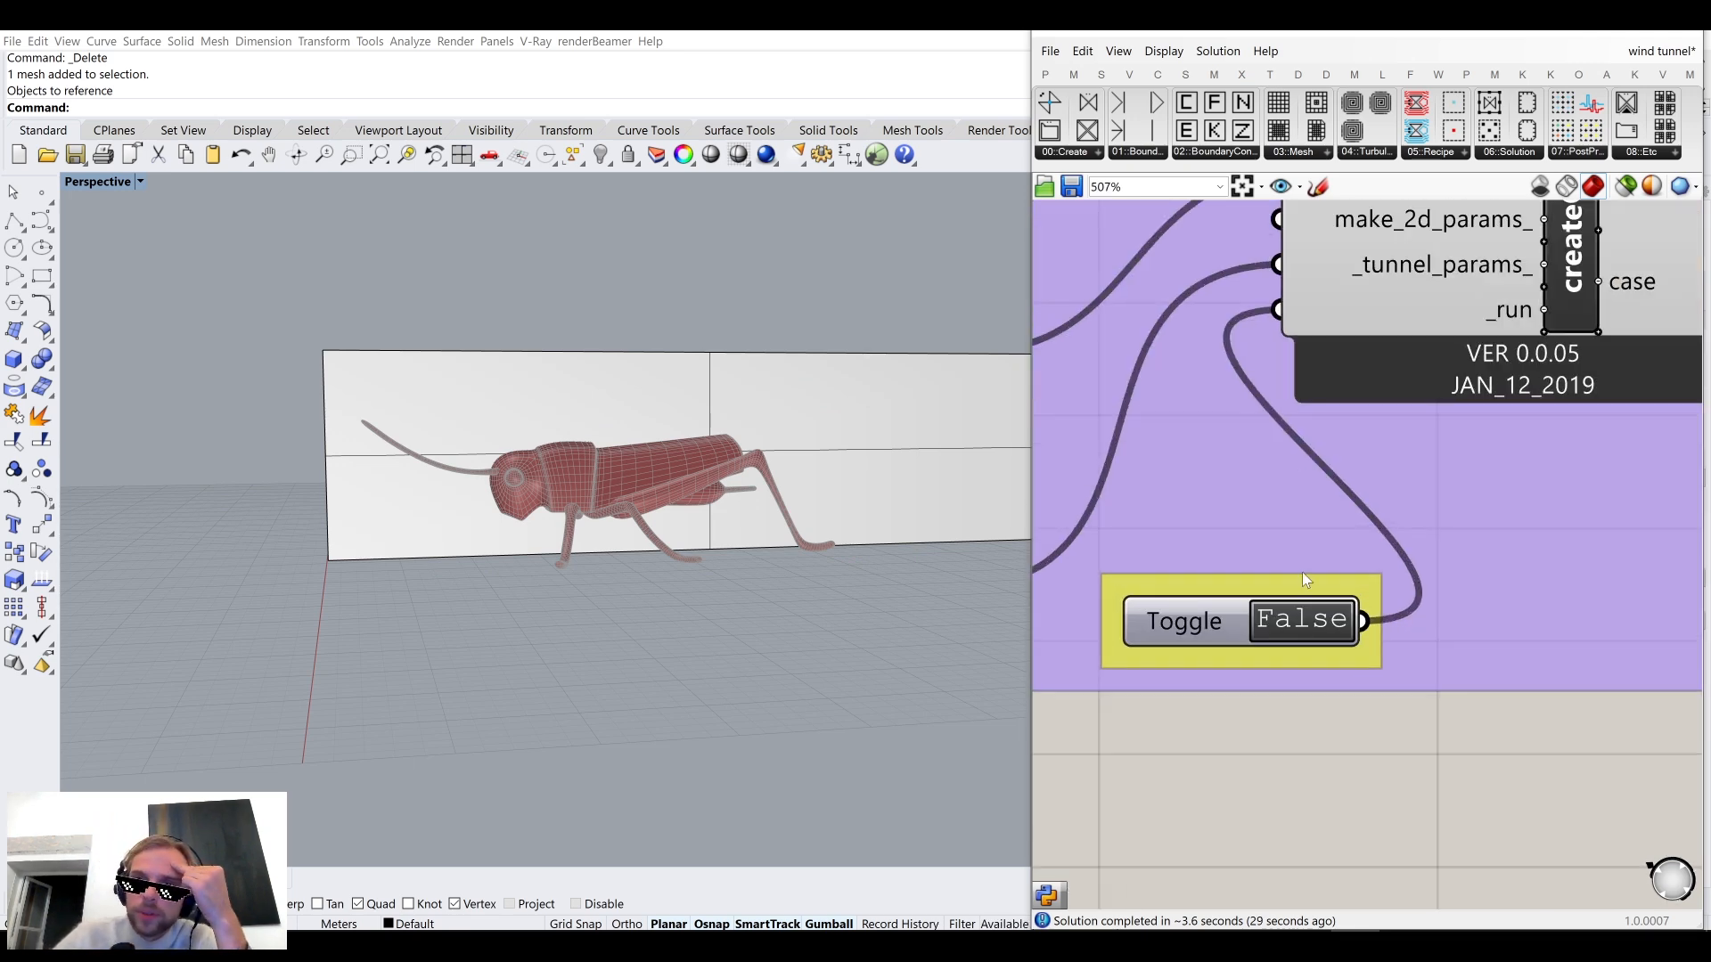
double_click(1303, 620)
scroll(1413, 541, down, 5)
right_drag(1402, 522, 1219, 554)
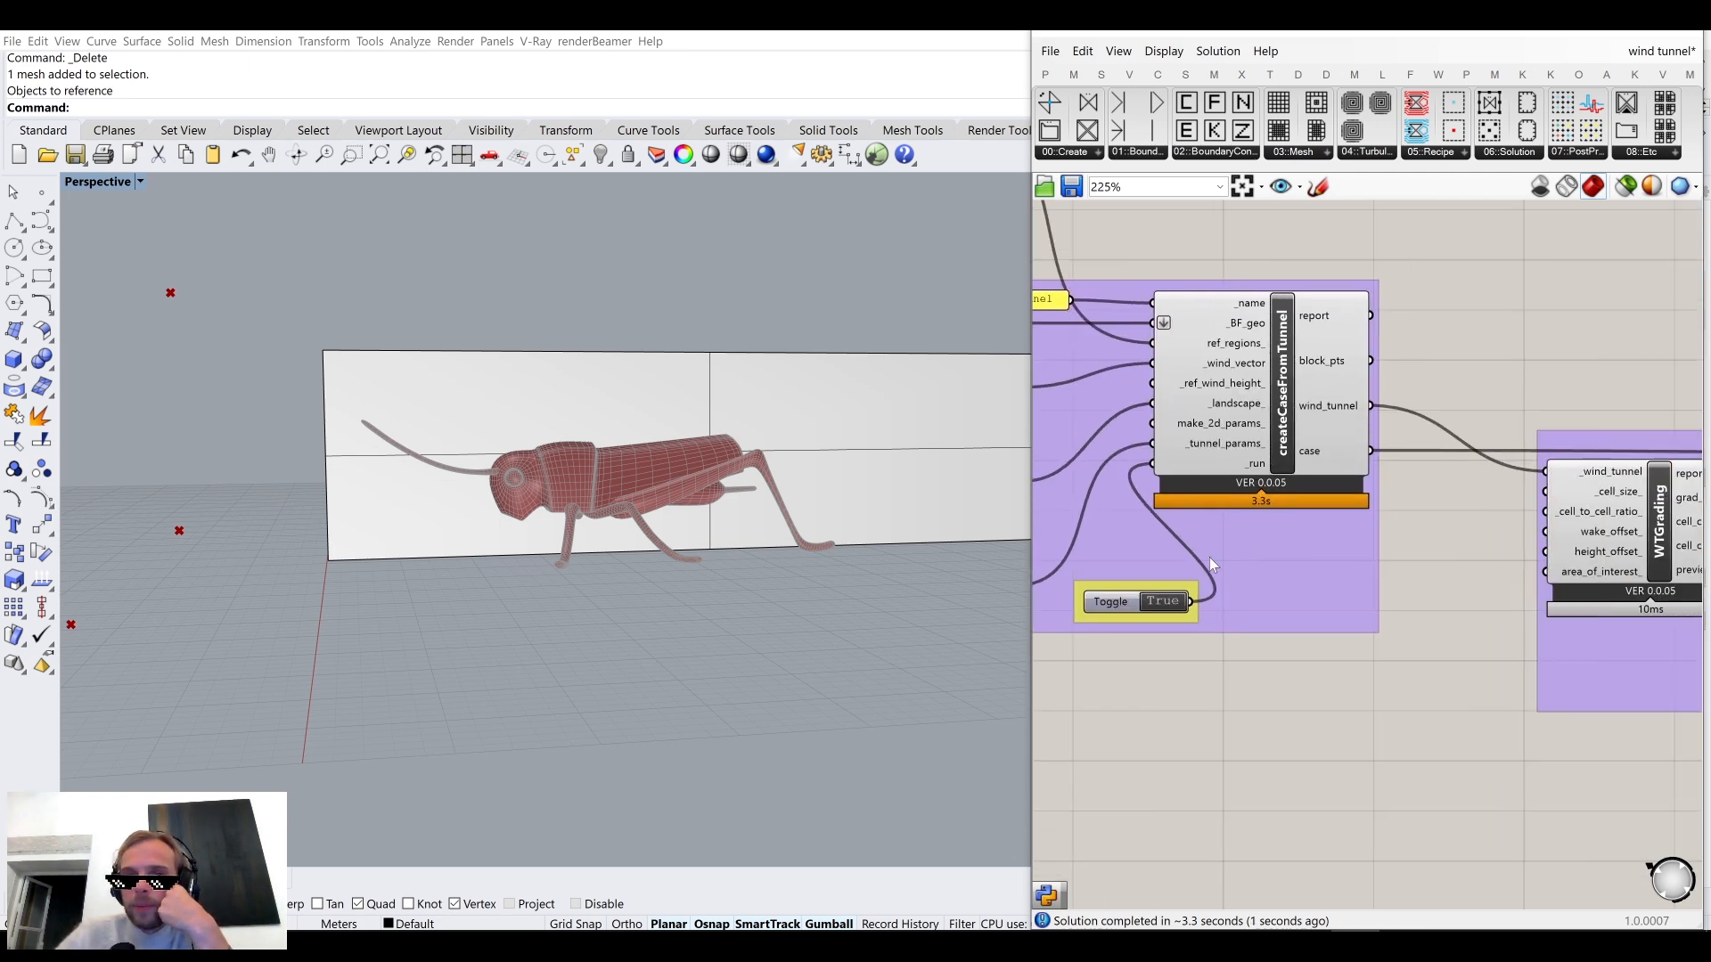
Hide the grasshopper mesh in the Perspective viewport.
right_drag(875, 552, 707, 629)
click(648, 575)
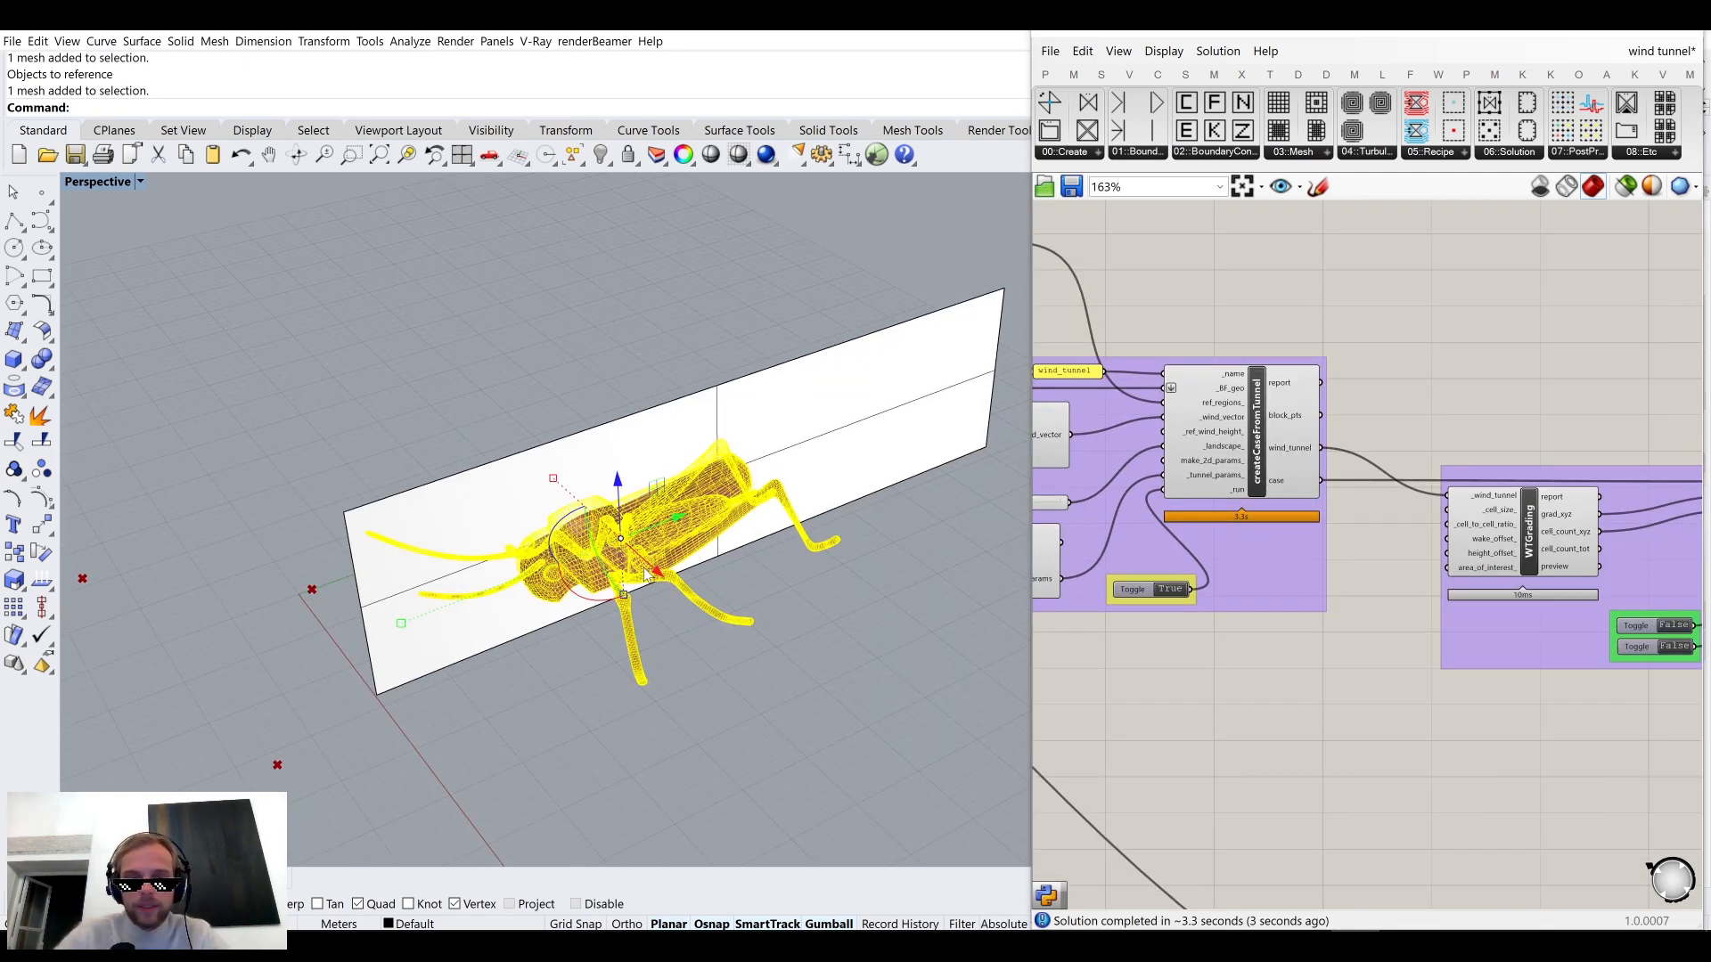
key(Return)
right_drag(648, 575, 637, 537)
right_drag(821, 574, 694, 495)
right_drag(1468, 524, 1303, 444)
scroll(1303, 443, up, 1)
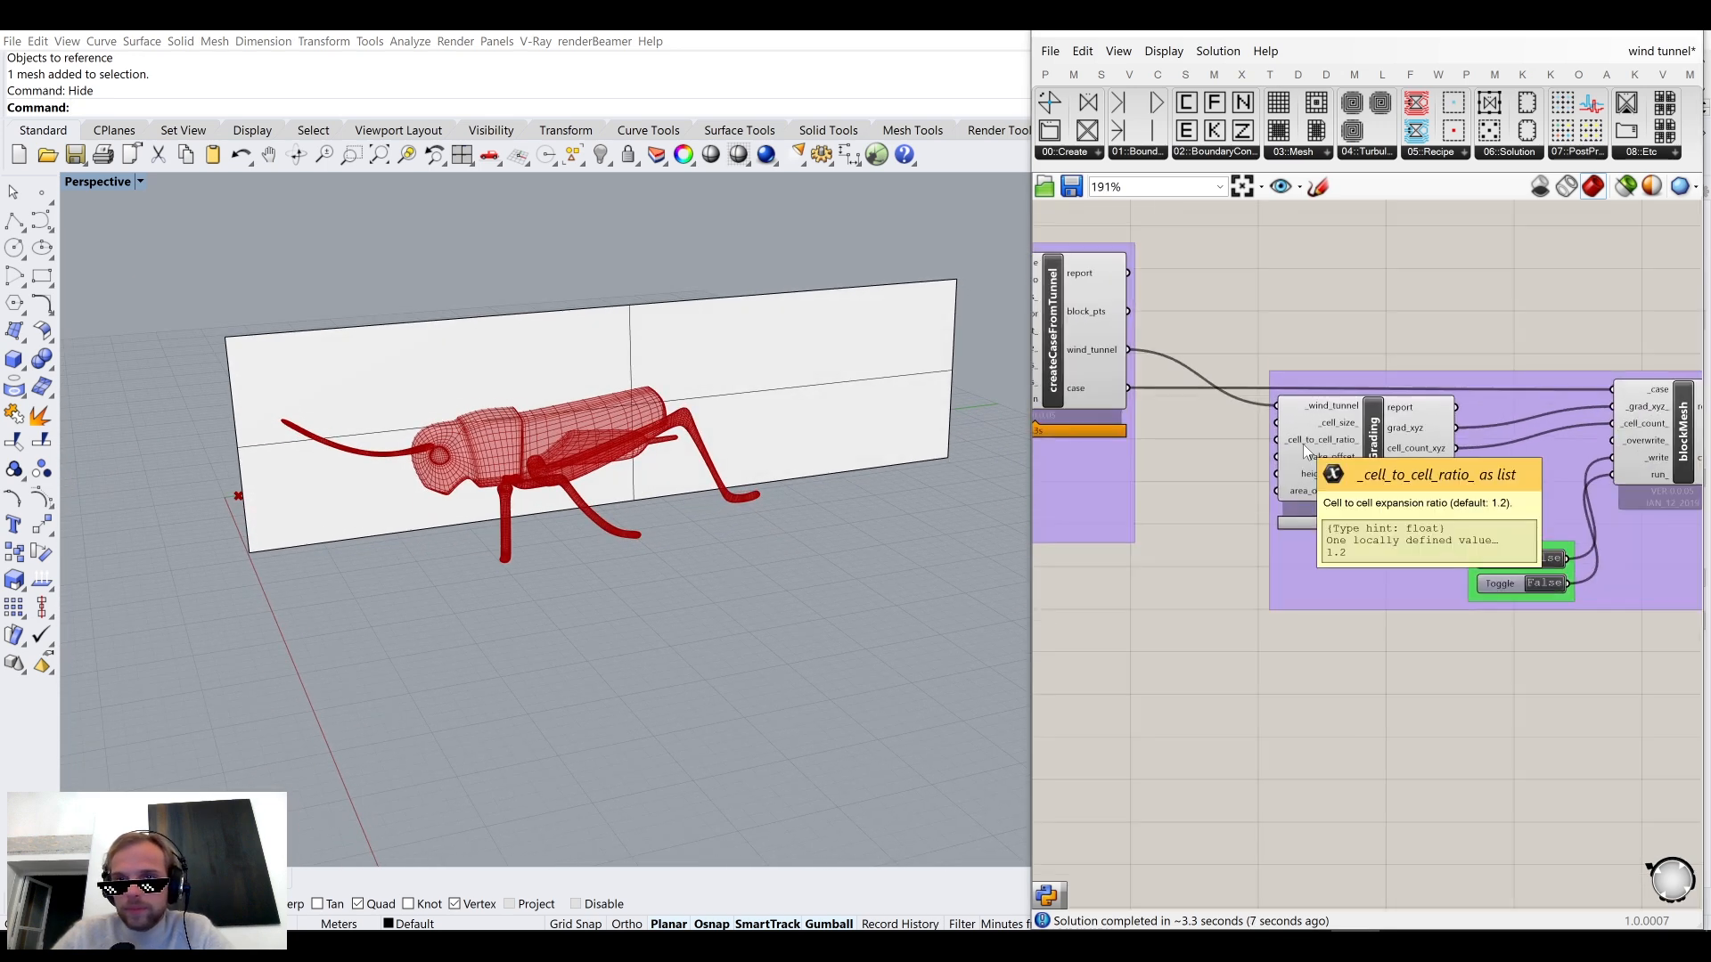
Bring the hidden grasshopper mesh back with the Show command.
right_drag(1218, 569, 1538, 573)
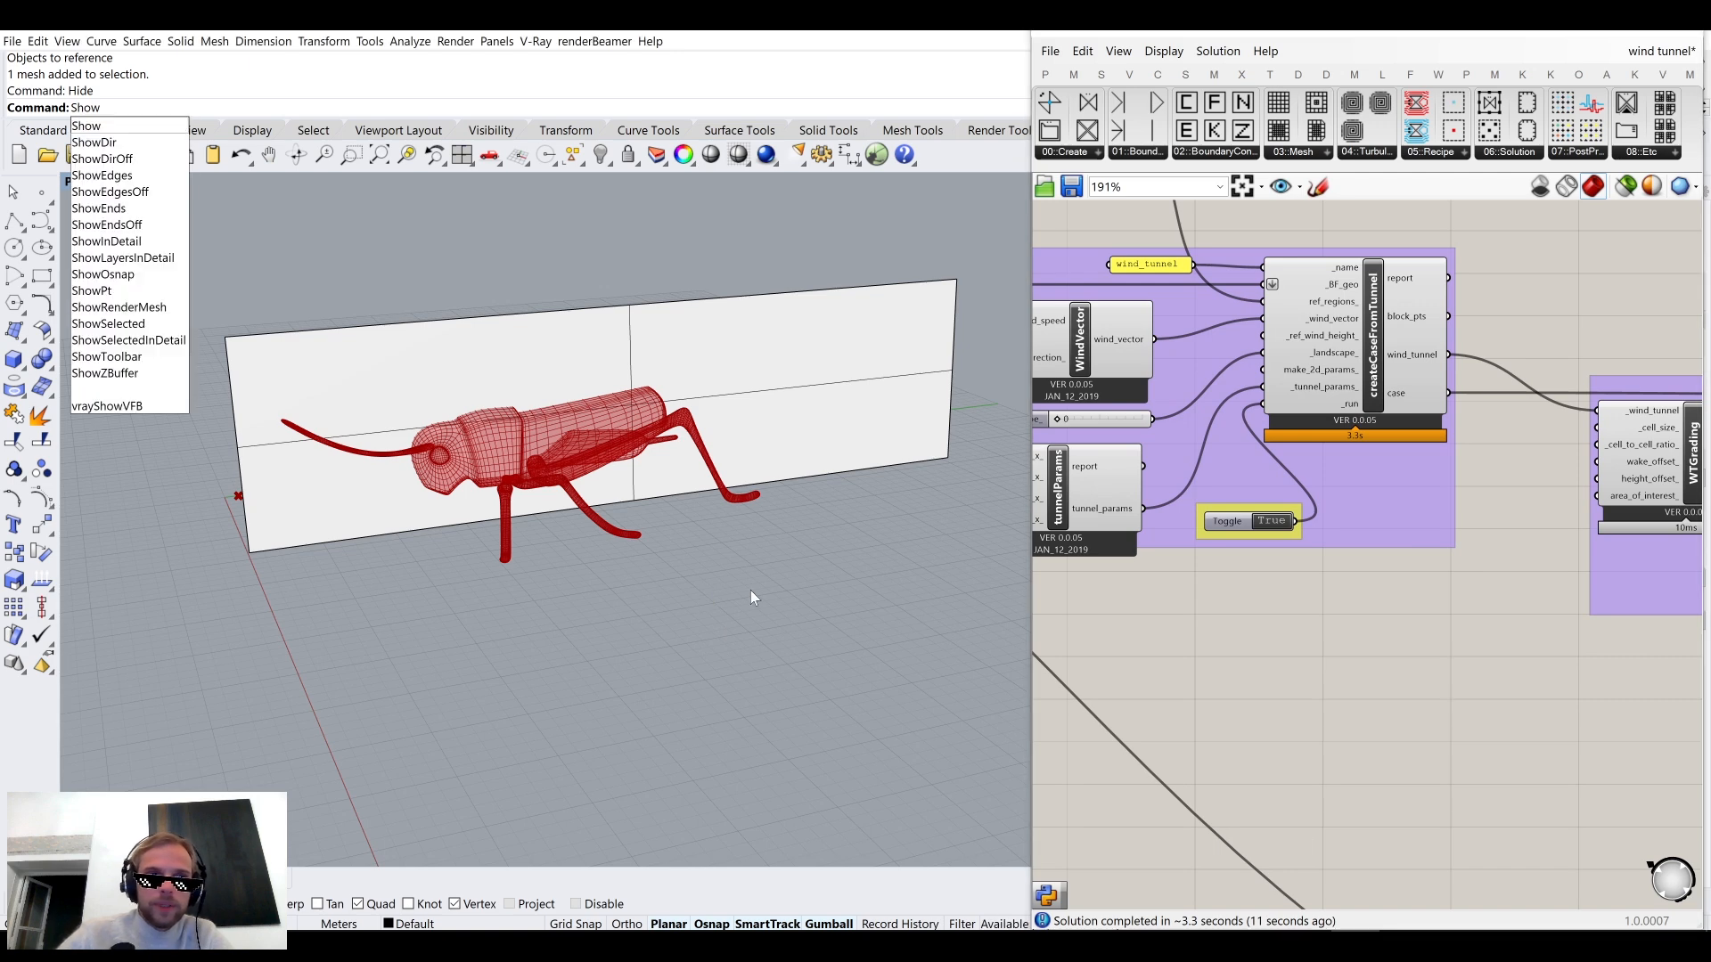
key(Return)
scroll(1183, 586, down, 5)
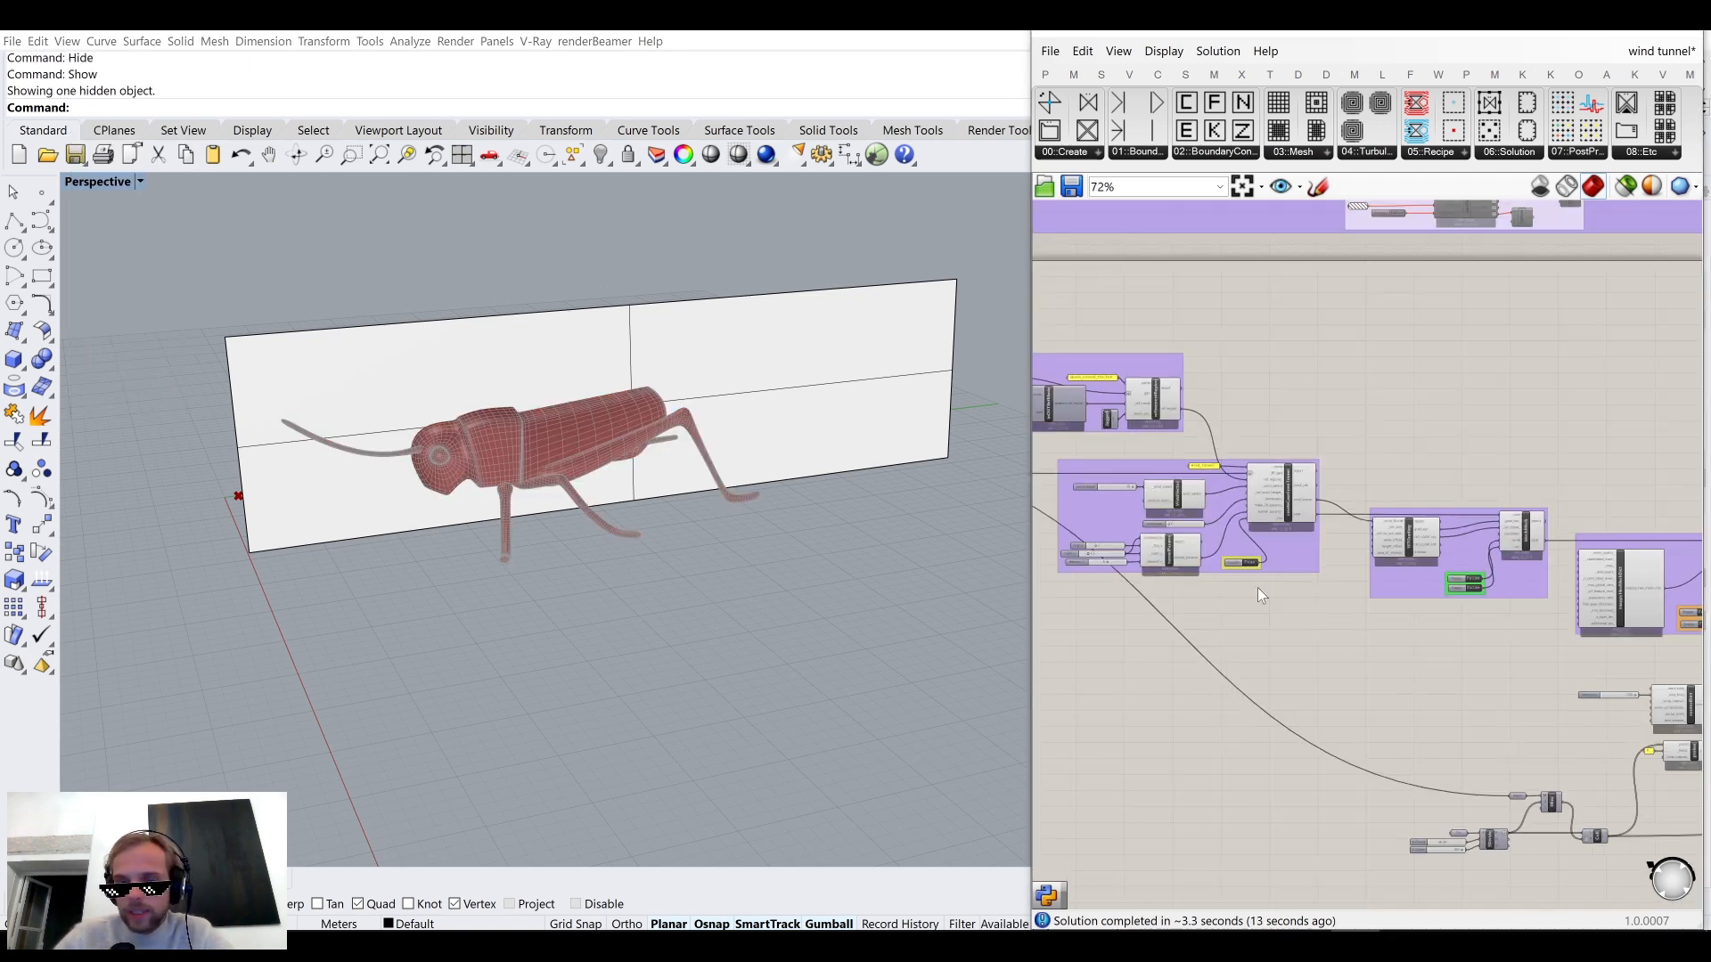
Hide the large vertical surface behind the grasshopper in the Perspective viewport.
click(693, 323)
text(Hide)
key(Return)
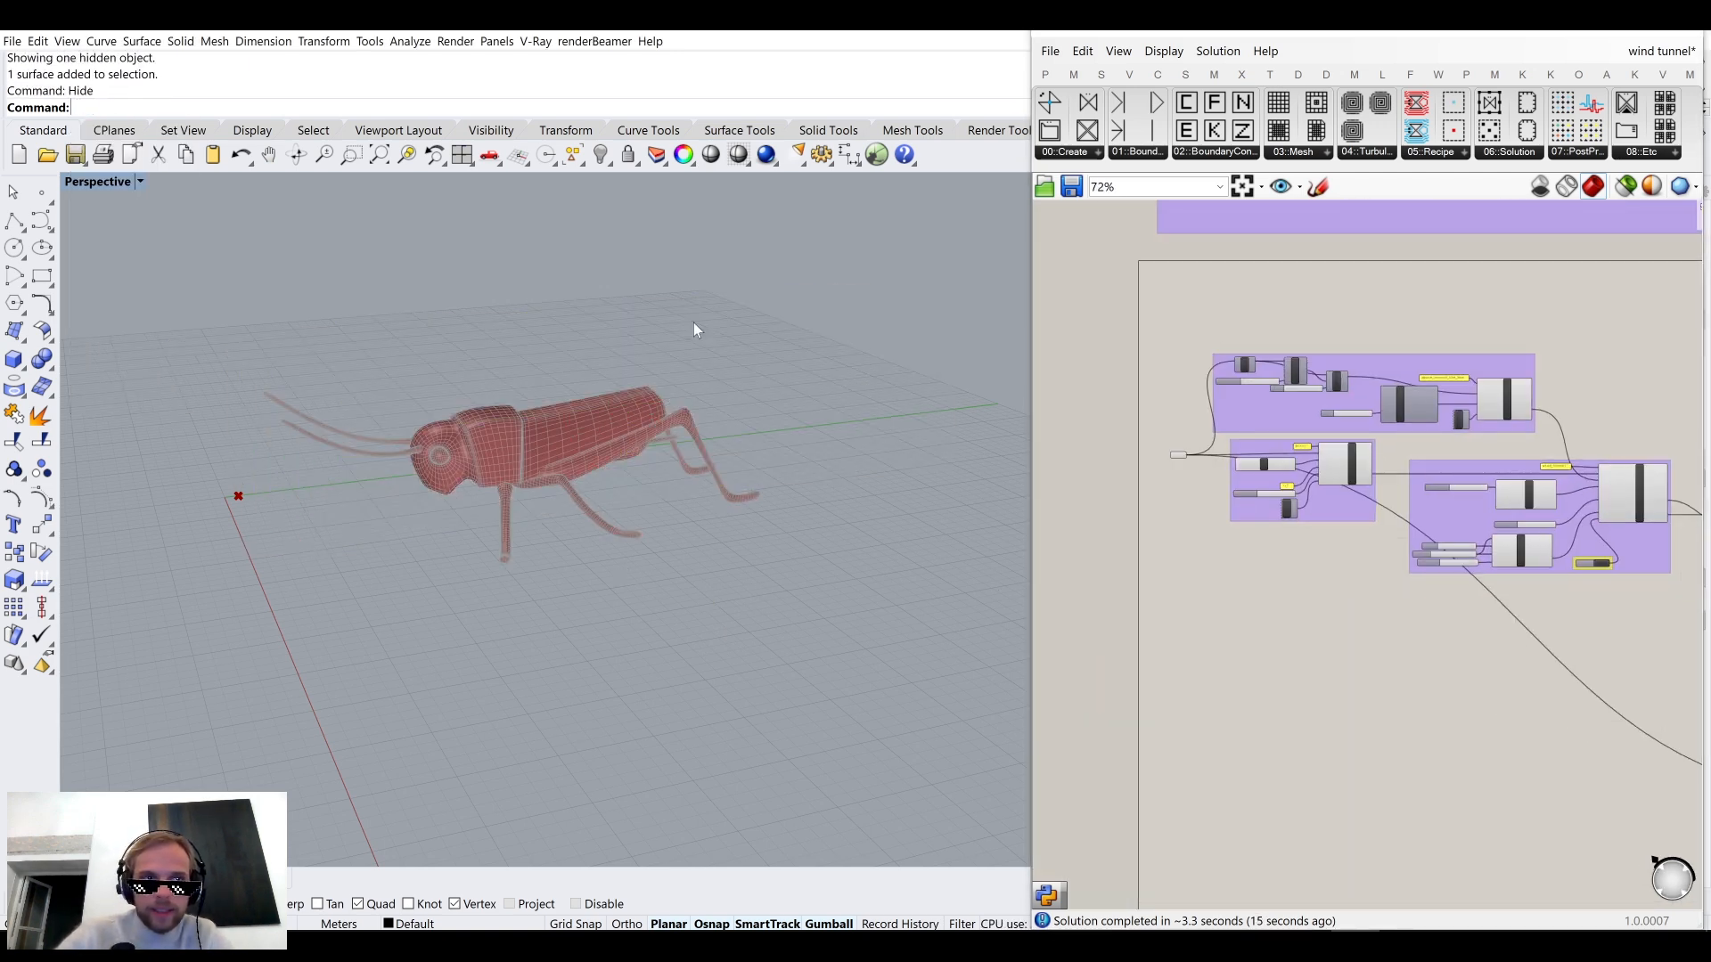
Turn off the preview of the Geo parameter that references the grasshopper mesh.
scroll(1178, 450, up, 6)
middle_click(1183, 504)
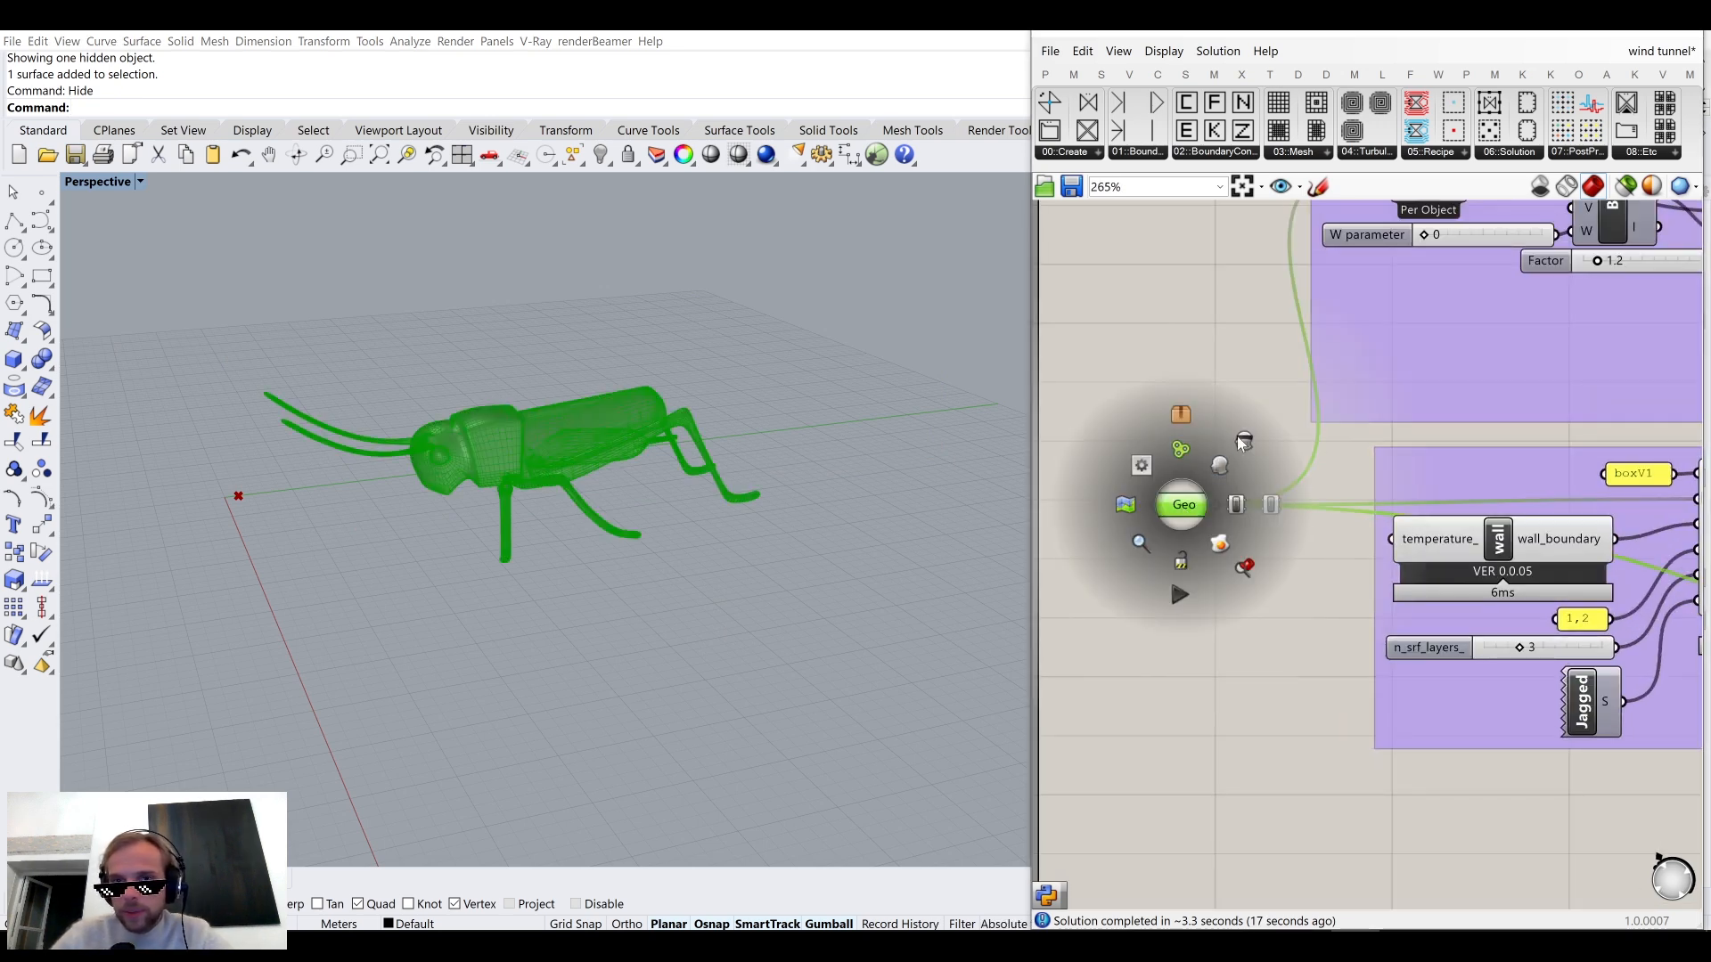
click(1230, 406)
Set both the write and run toggles of blockMesh to True to generate the background mesh.
scroll(1224, 403, down, 11)
scroll(1408, 544, up, 9)
right_drag(1582, 539, 1202, 510)
scroll(1227, 552, up, 2)
scroll(1241, 538, down, 4)
scroll(1391, 497, up, 8)
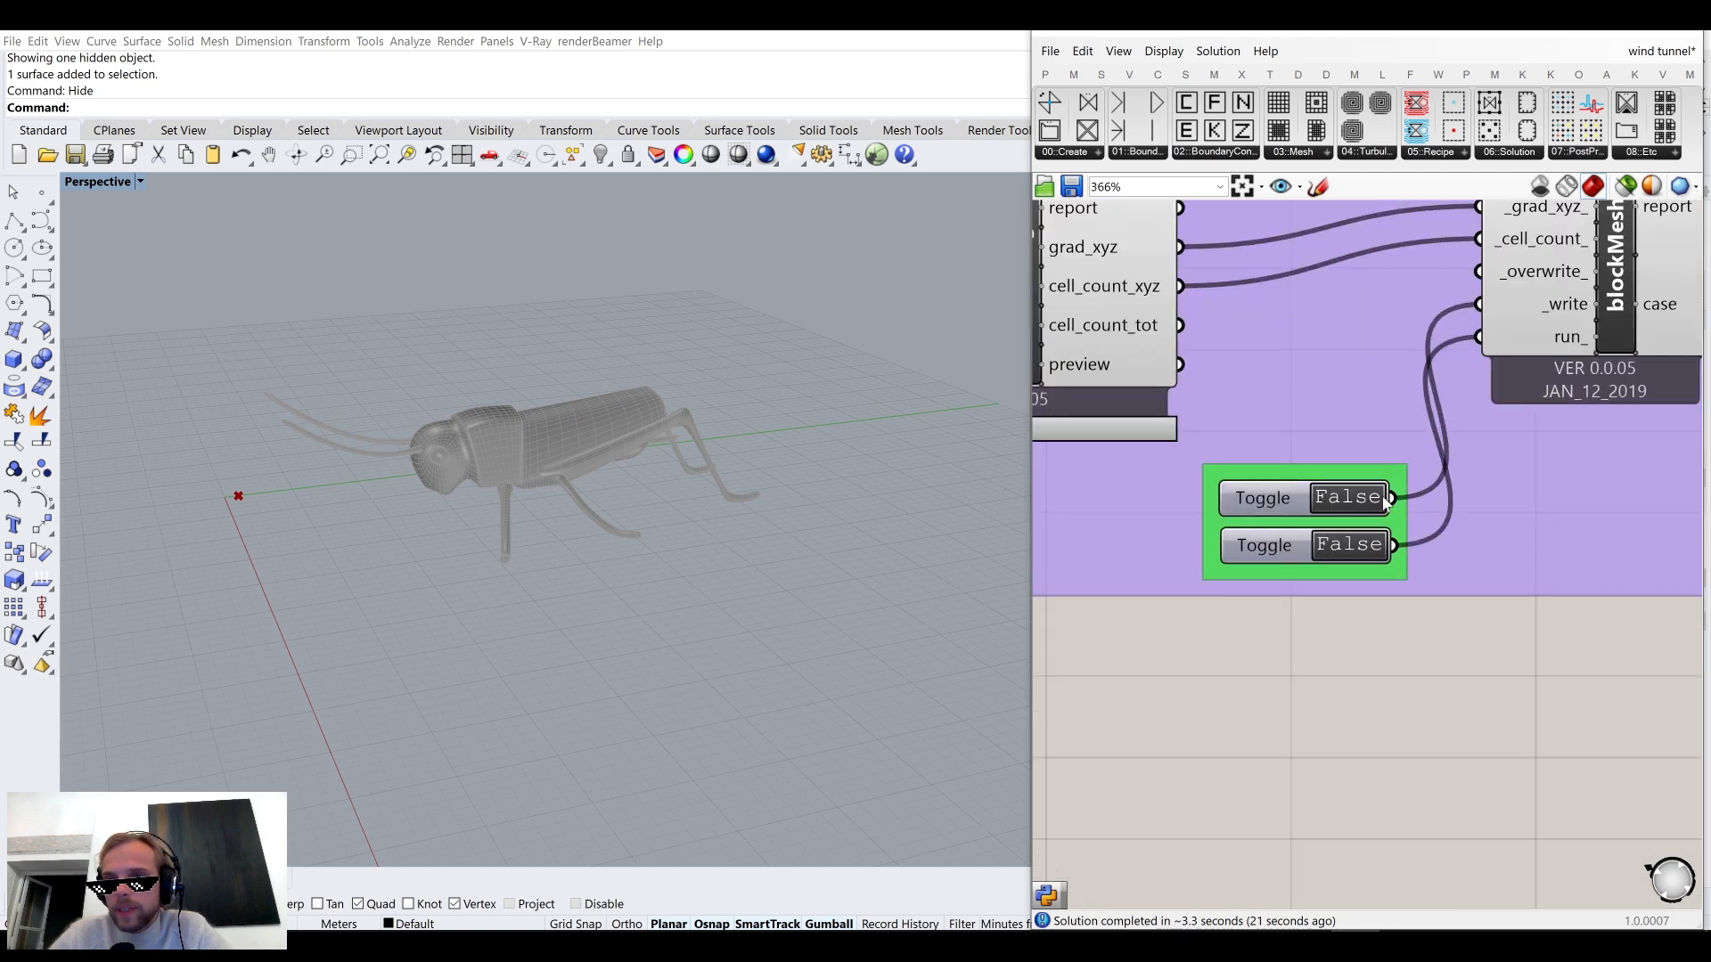
right_drag(1317, 507, 1243, 607)
click(1243, 607)
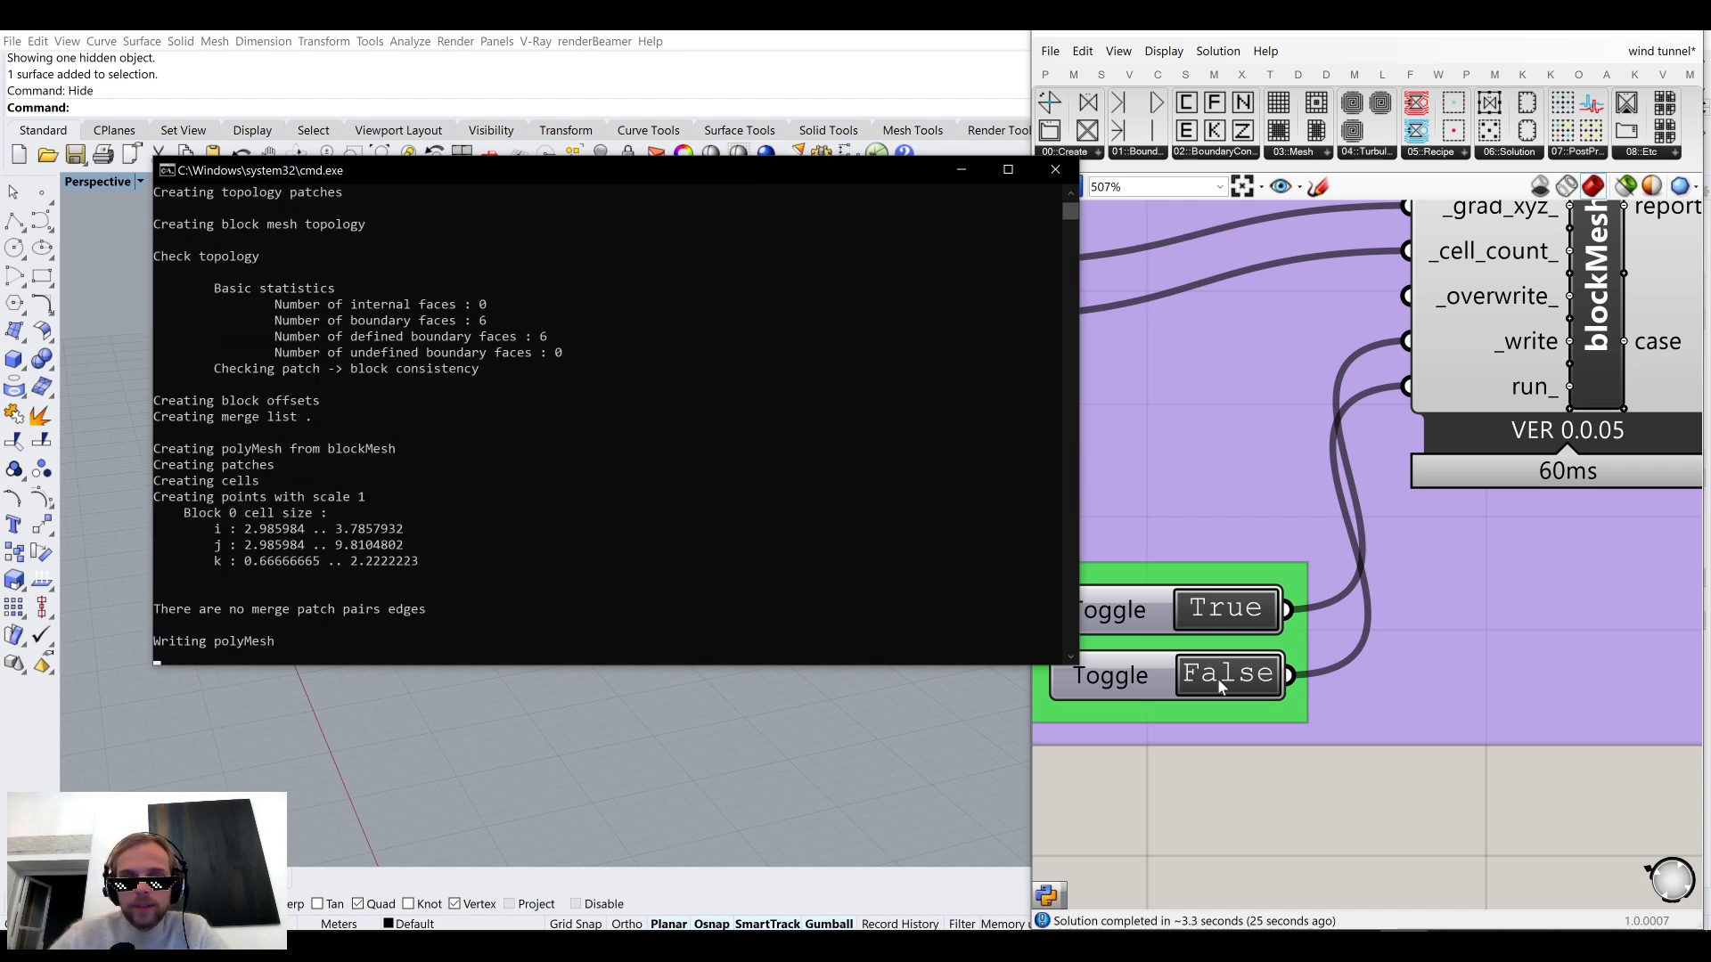
click(1217, 677)
Set the write and run toggles of snappyHexMesh to True and move its console window aside.
scroll(1217, 677, down, 6)
scroll(1416, 758, up, 3)
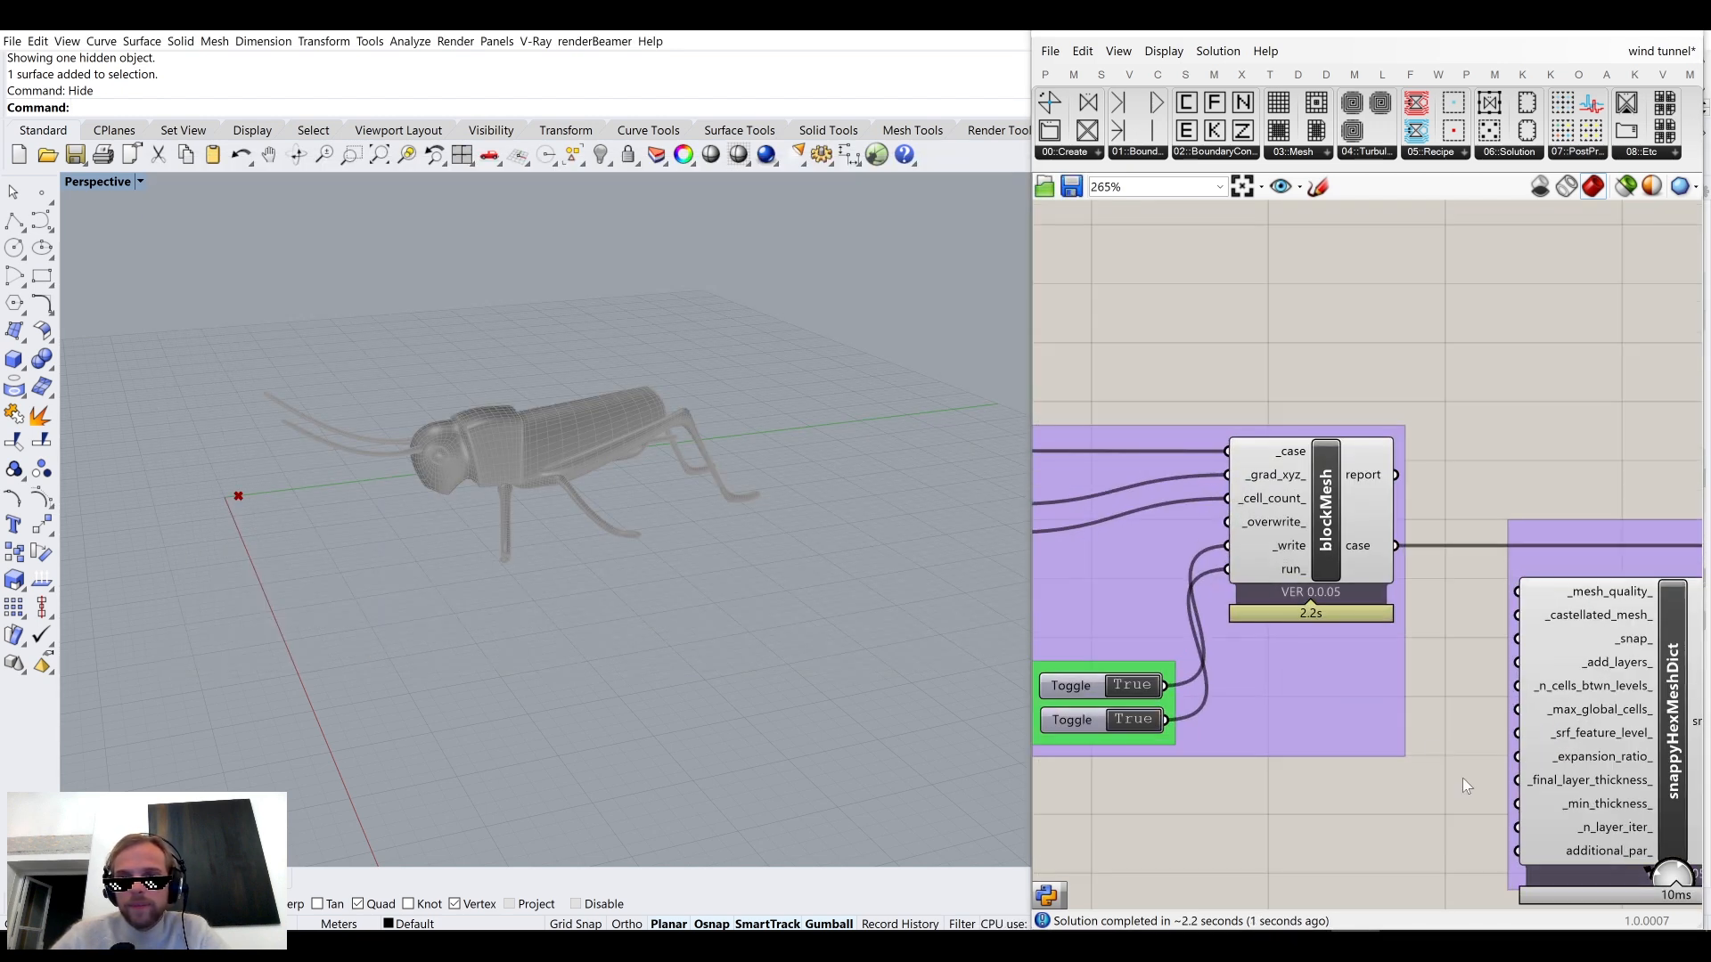
right_drag(1453, 768, 1325, 679)
right_drag(1546, 560, 1188, 486)
scroll(1425, 571, up, 1)
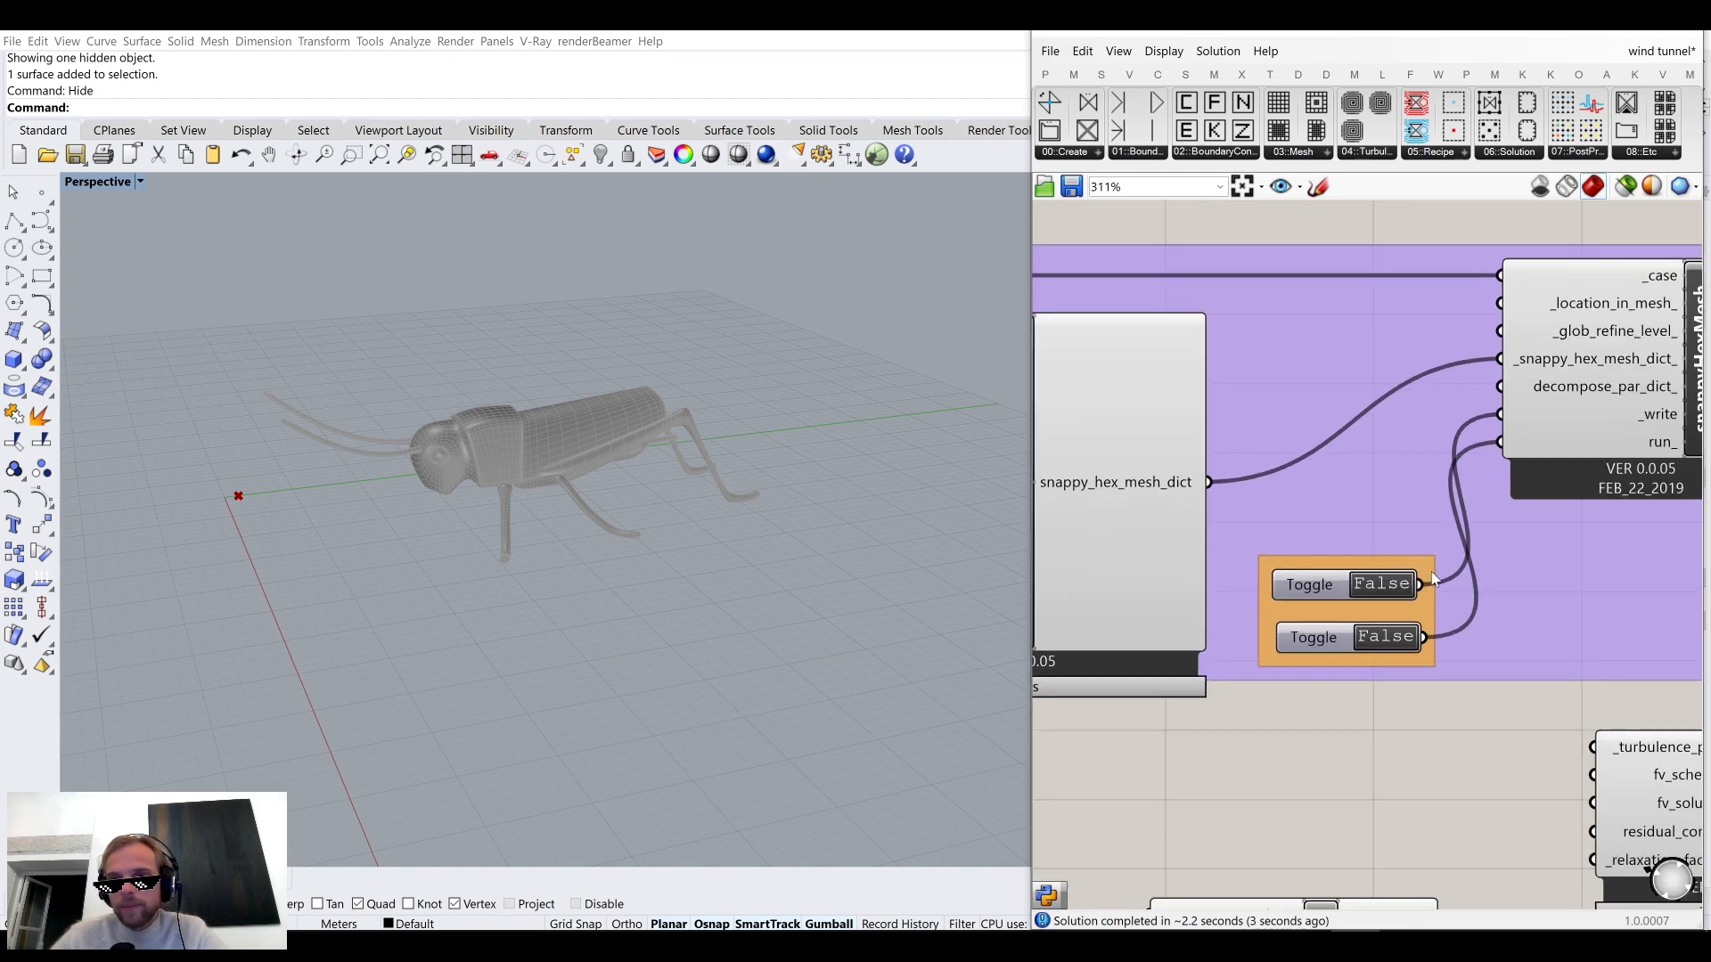
right_drag(1692, 428, 1505, 472)
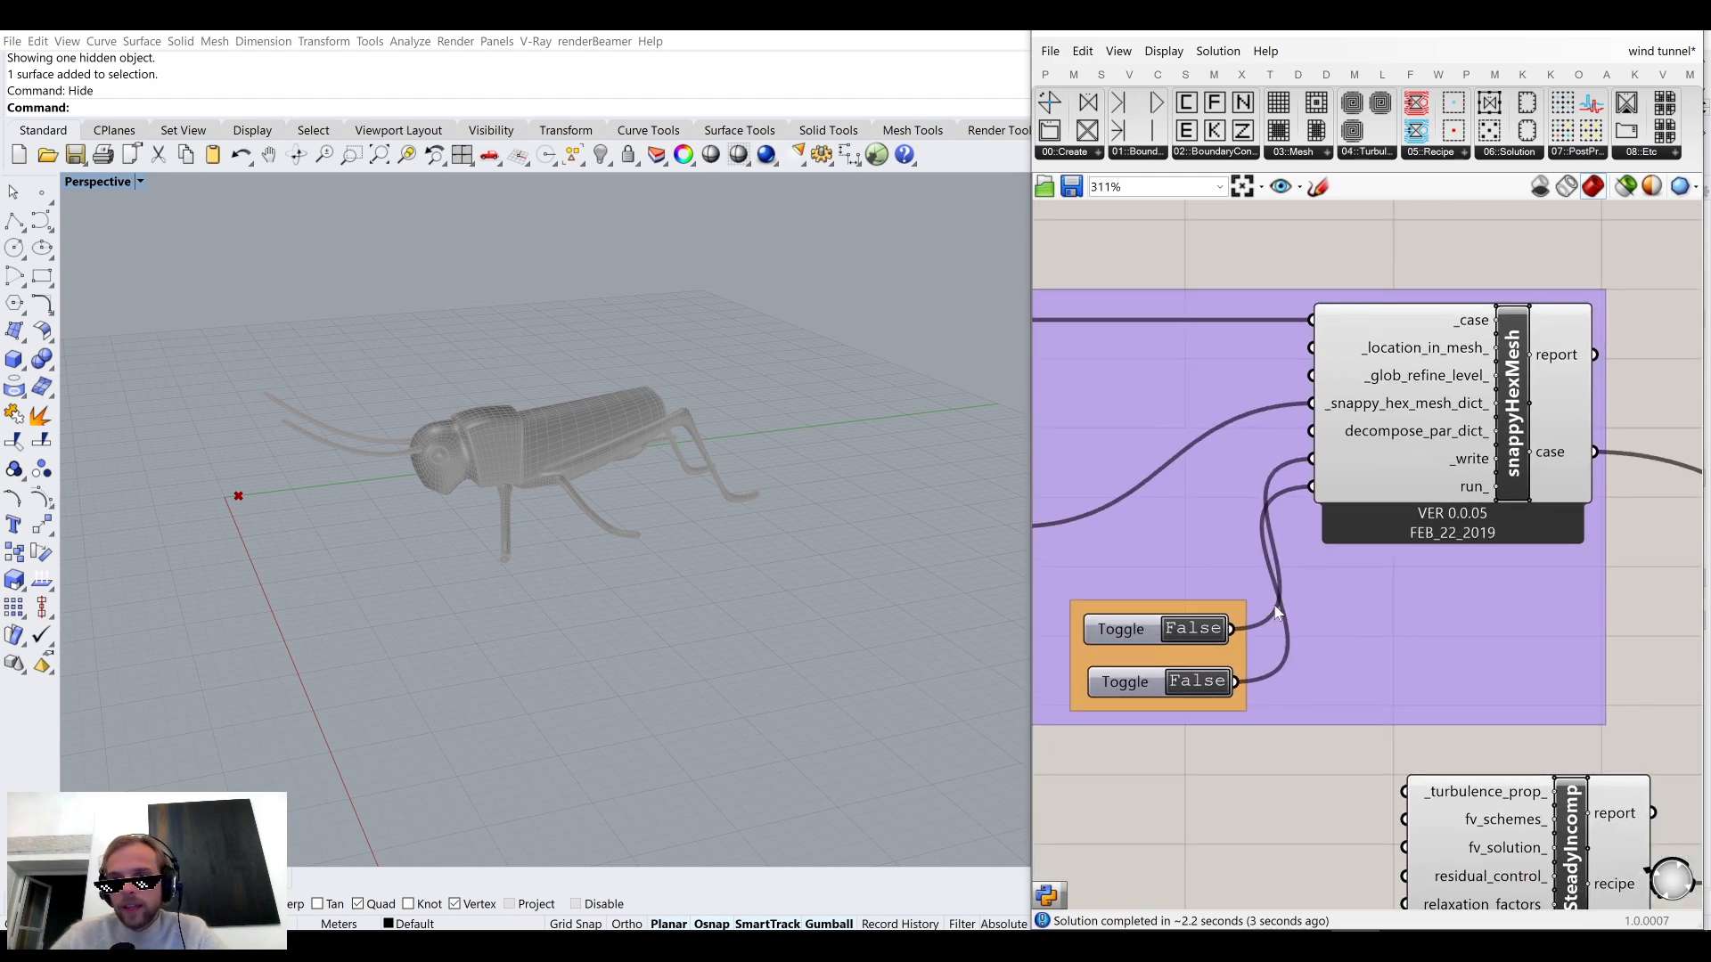
double_click(1187, 631)
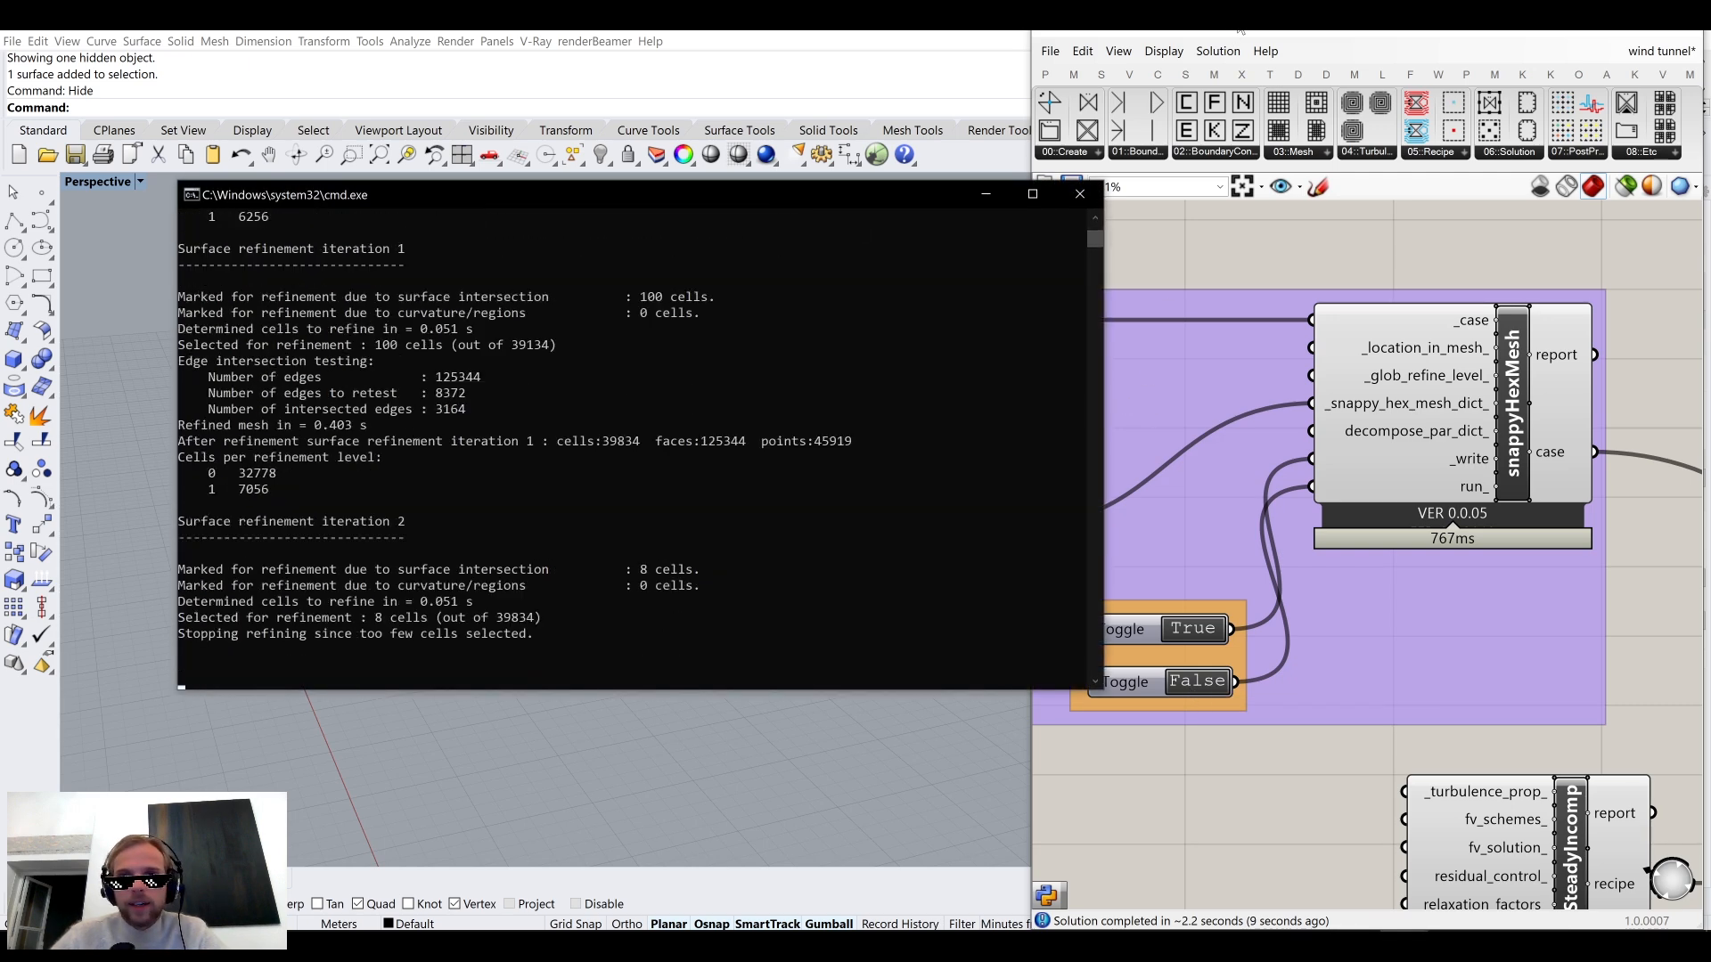
drag(800, 196, 913, 303)
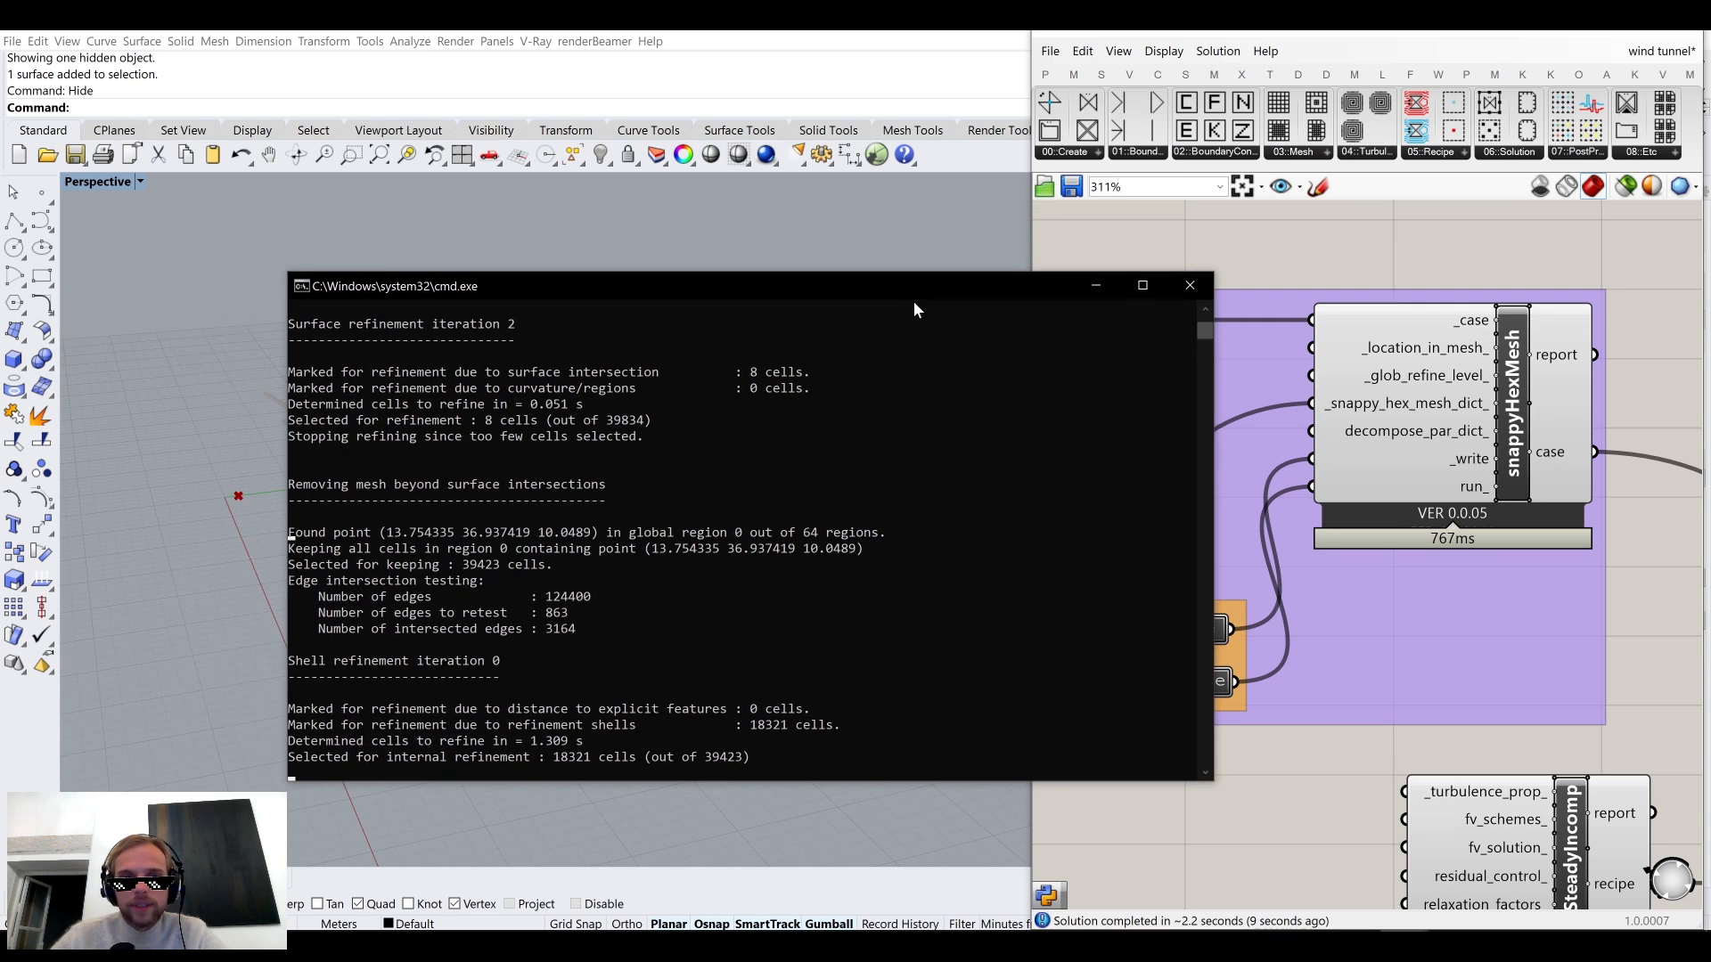
drag(613, 285, 532, 278)
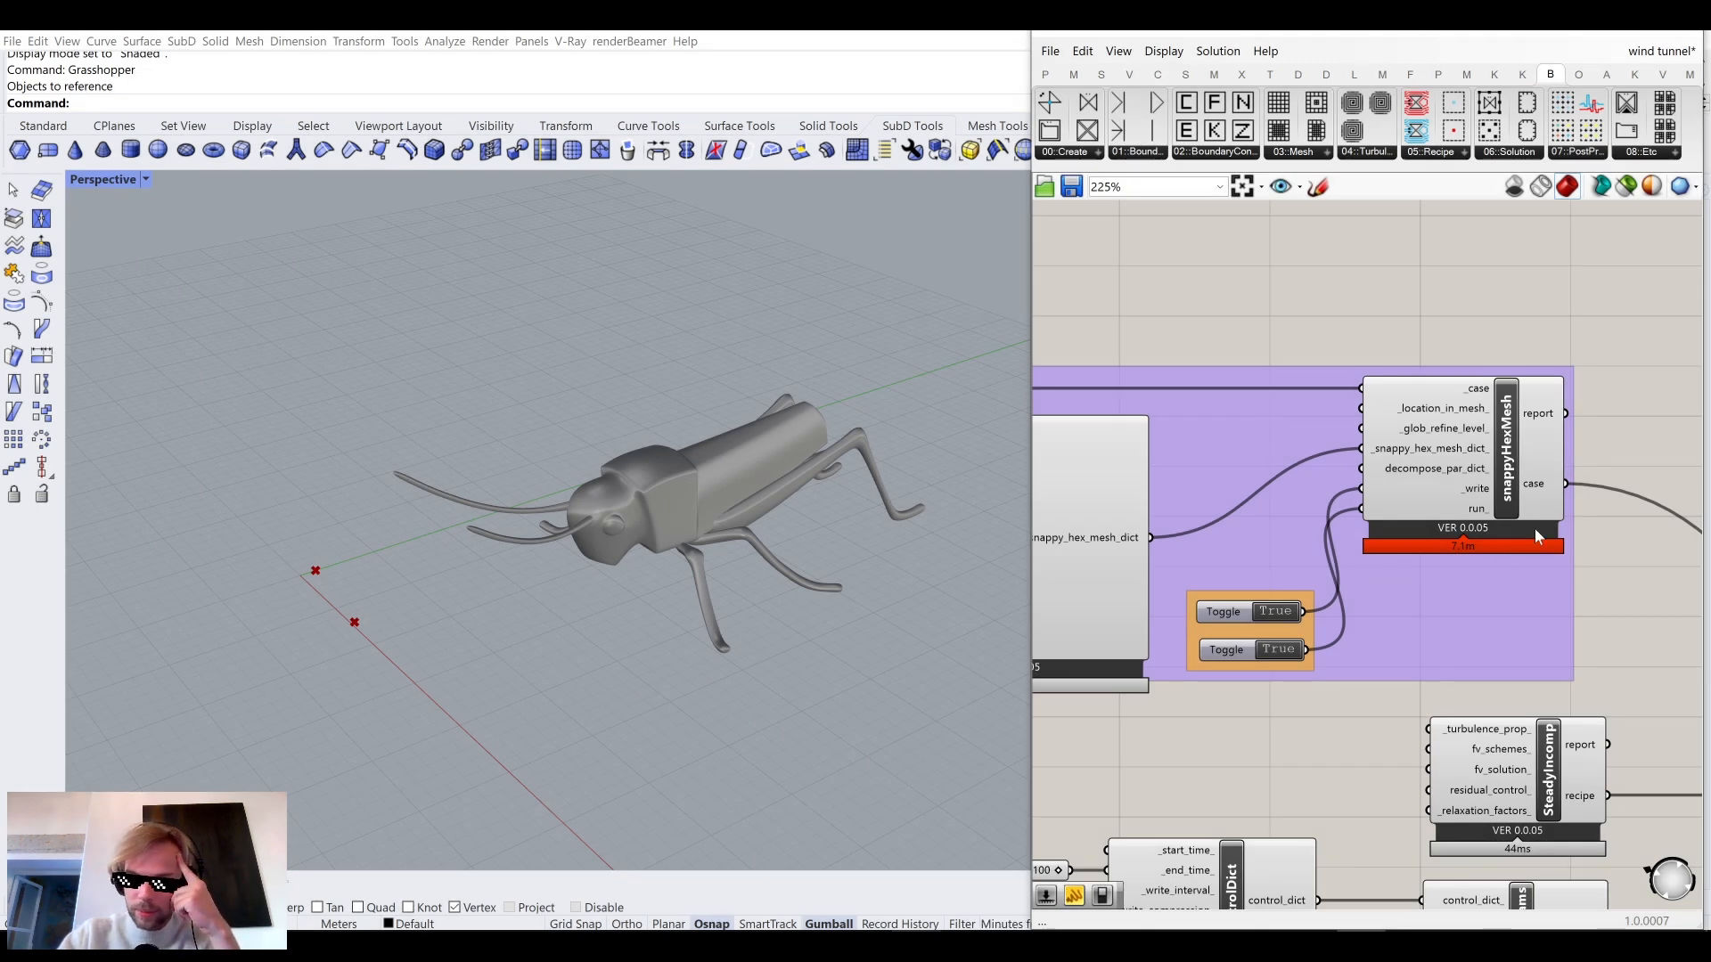
Examine the snappyHexMesh and solution components, including the solution's interval, its write and run toggles, and the components feeding it.
right_drag(1501, 471, 1335, 466)
right_drag(810, 520, 659, 557)
scroll(1334, 521, down, 4)
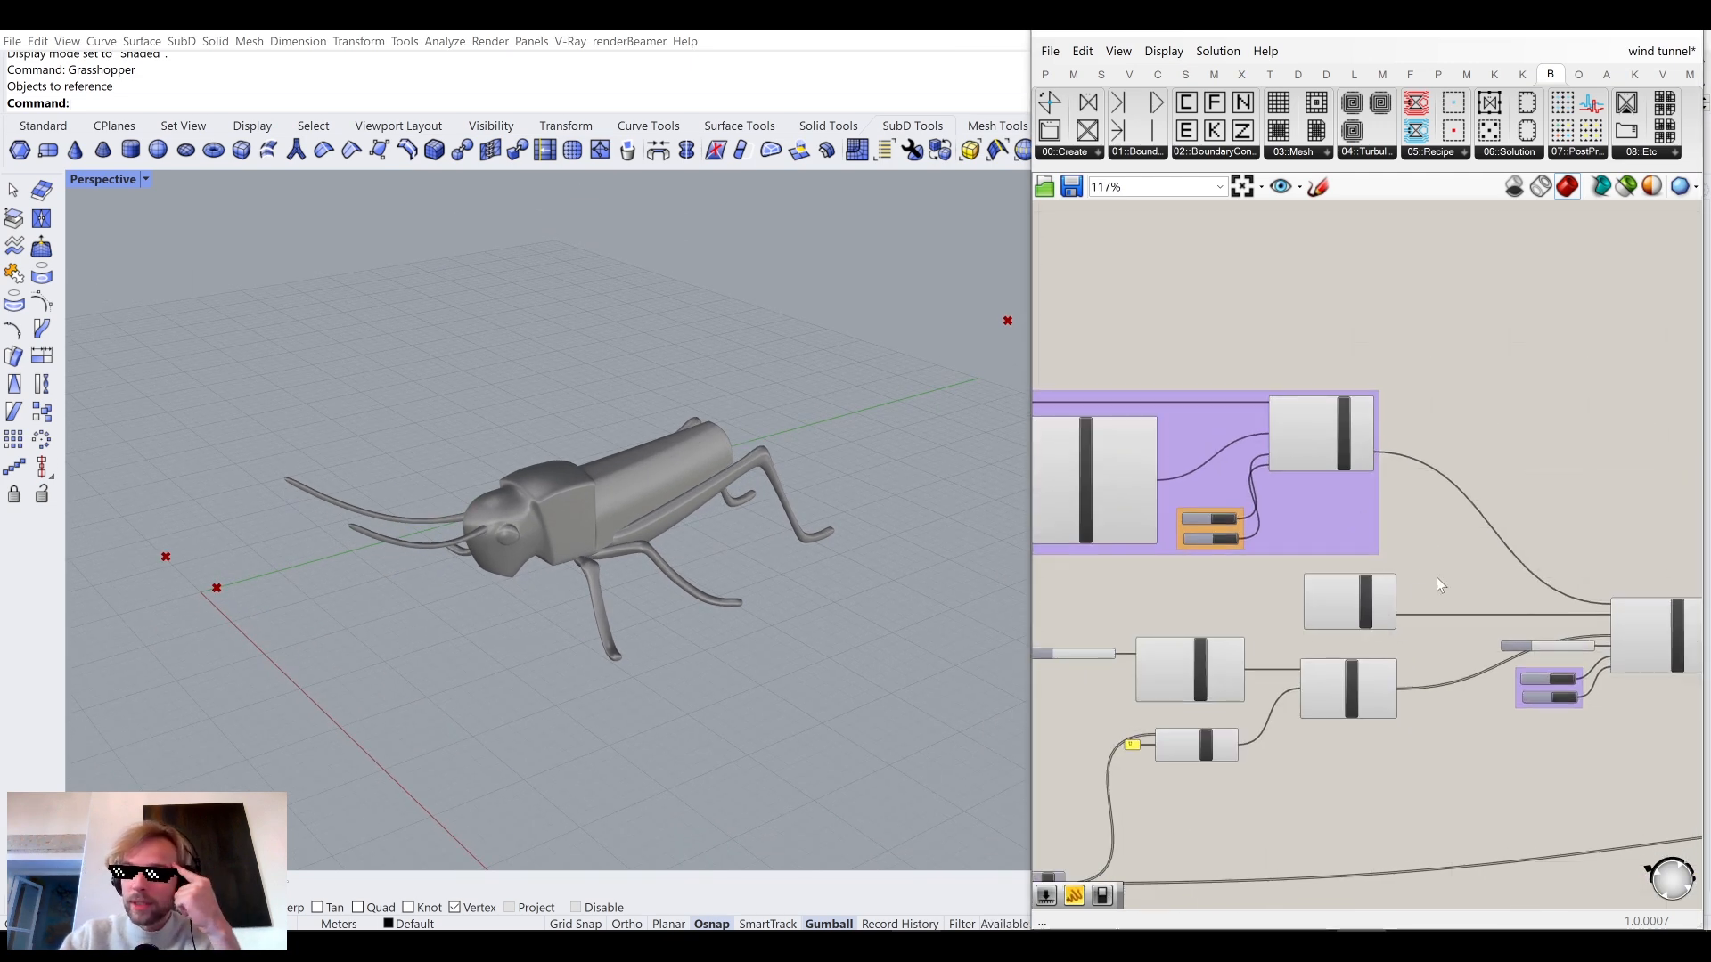
scroll(1399, 430, up, 5)
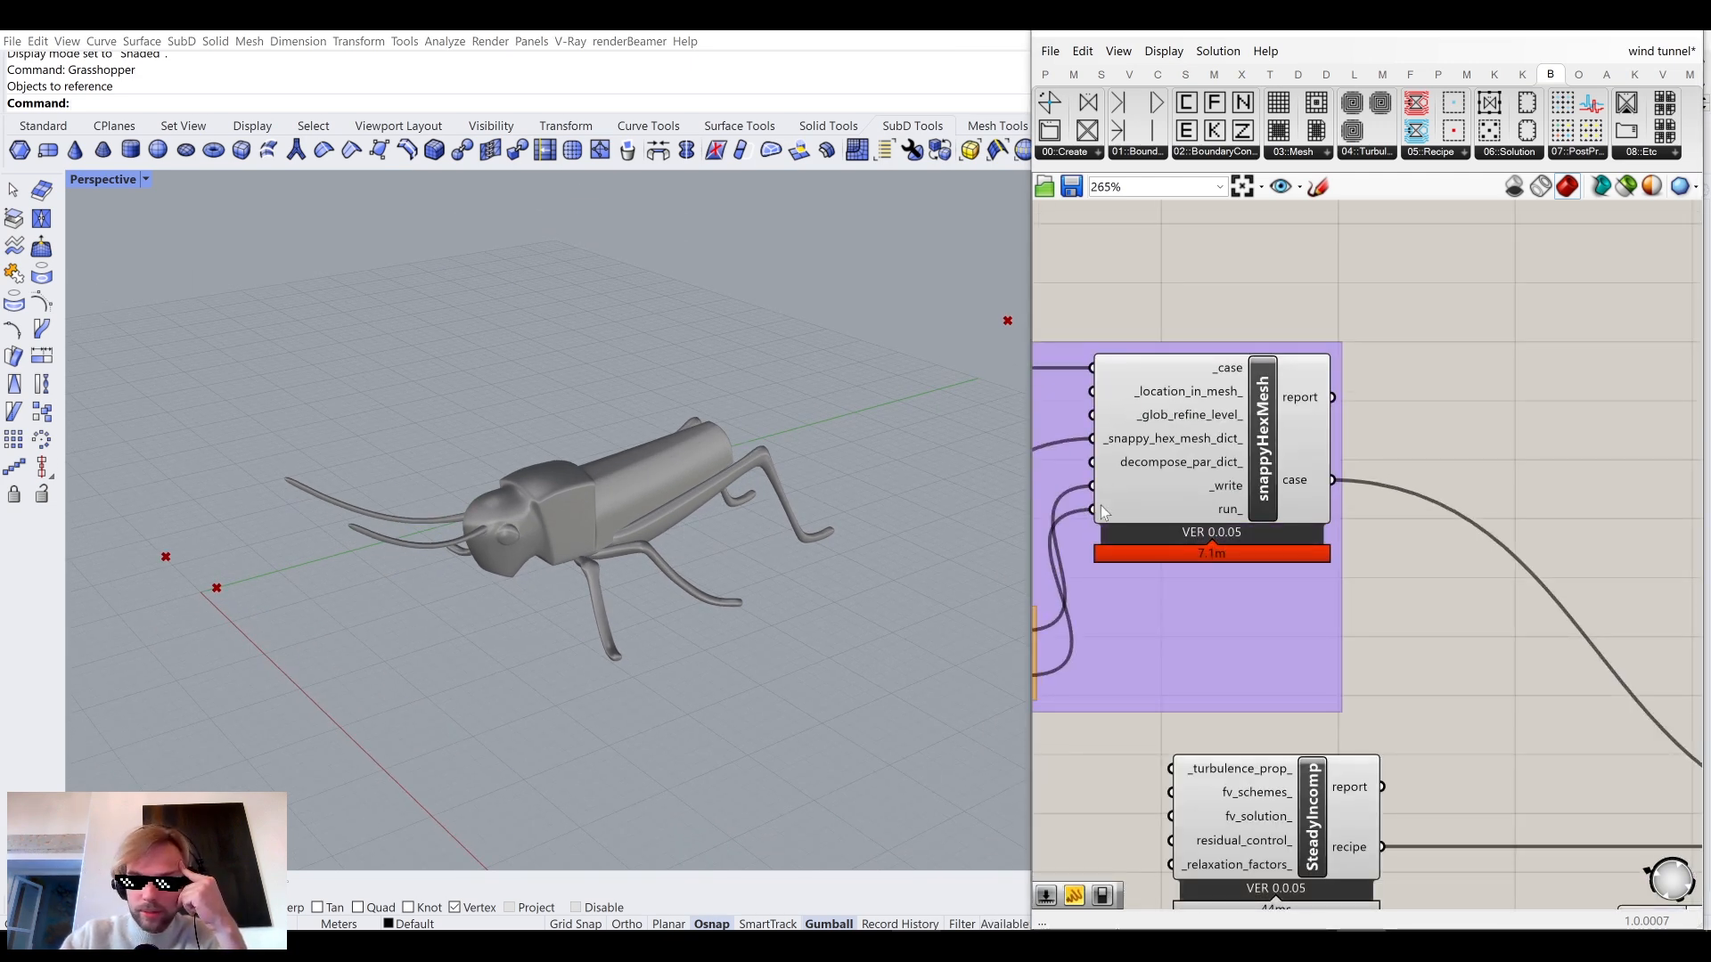
scroll(1391, 568, down, 1)
right_drag(1463, 655, 1157, 410)
scroll(1624, 660, up, 3)
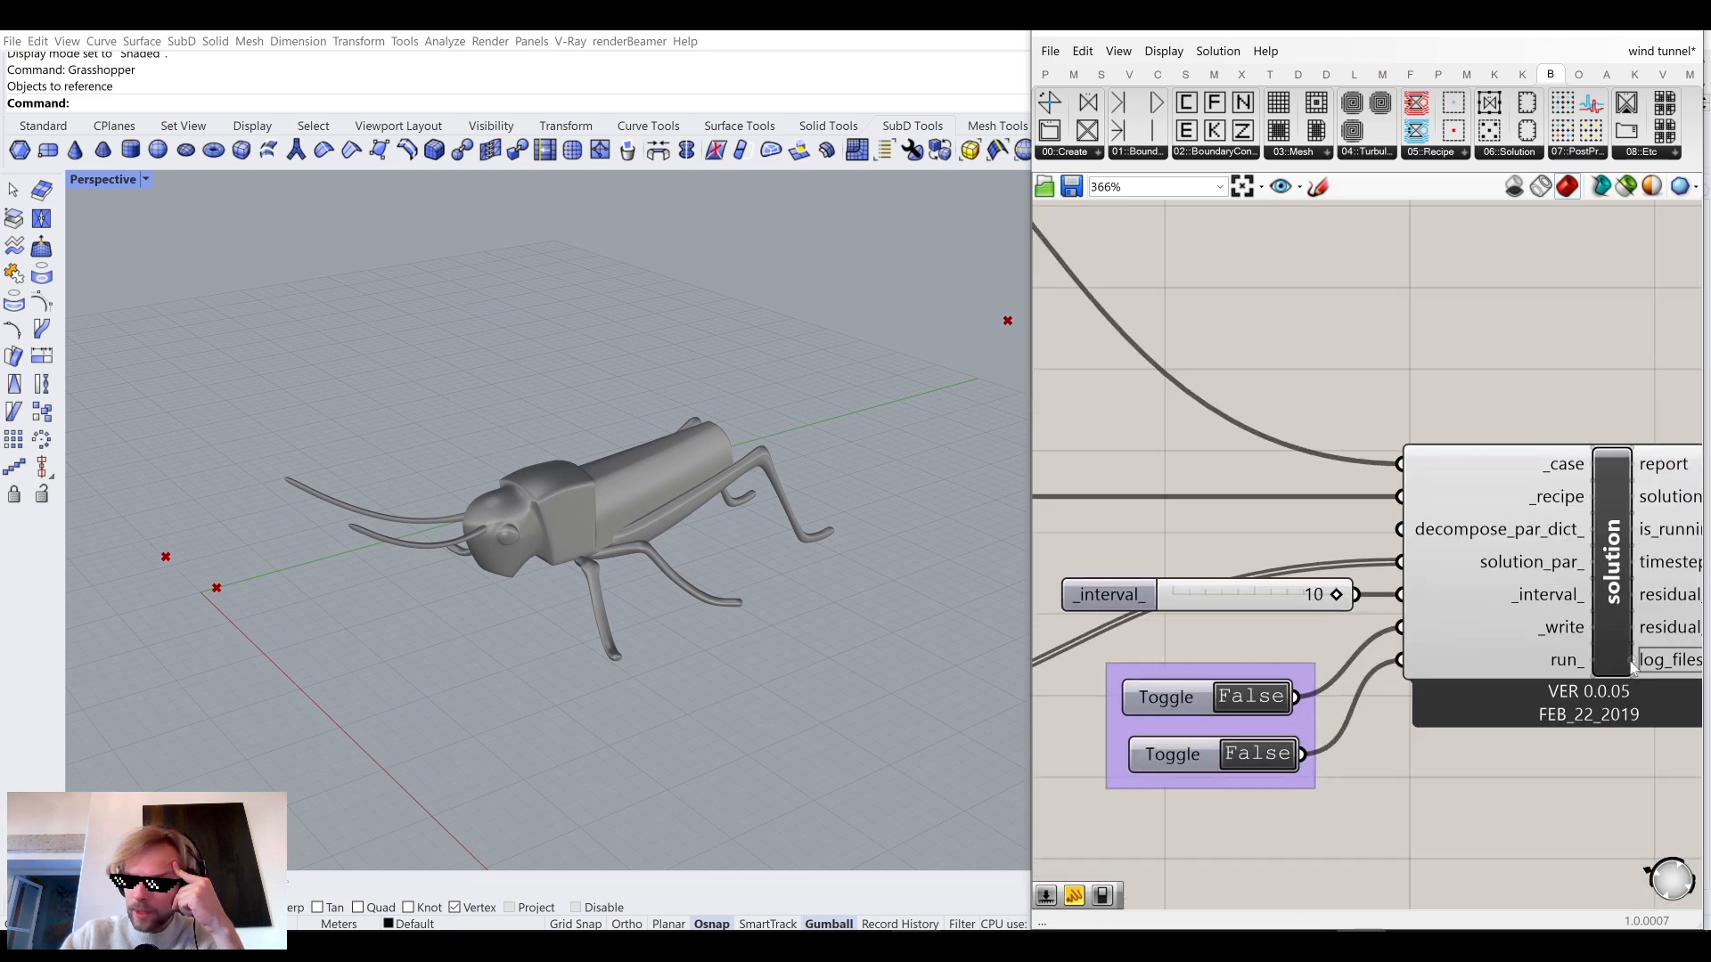
right_drag(1597, 436, 1423, 397)
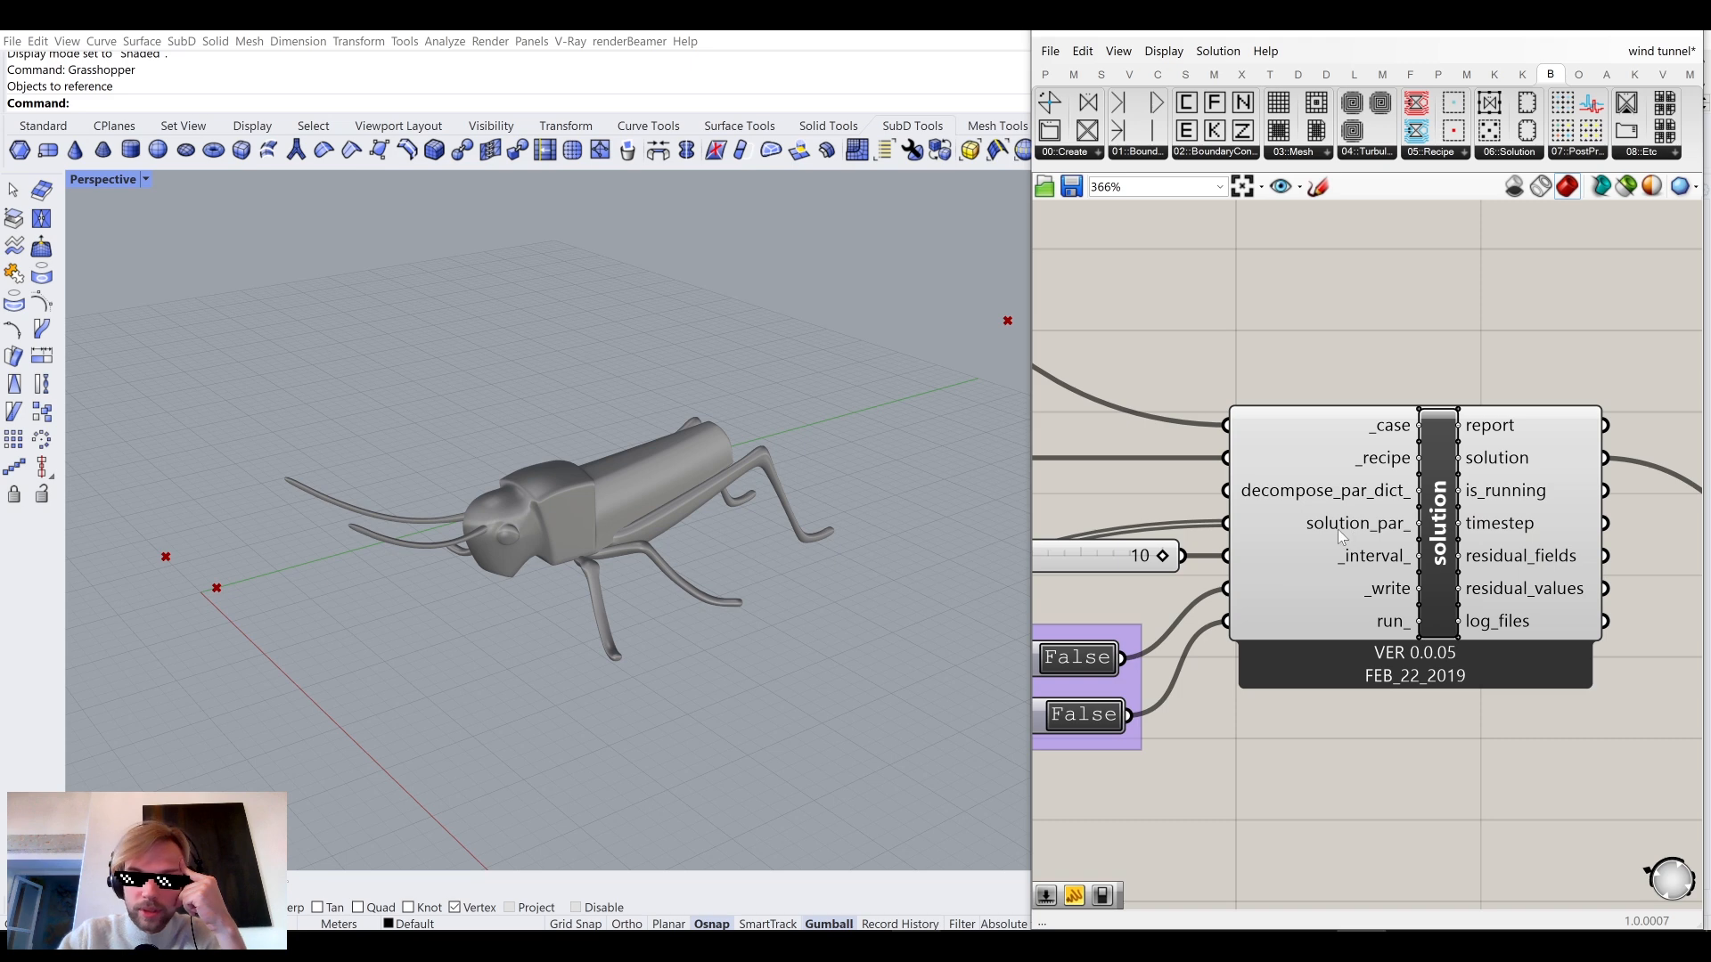
right_drag(1351, 522, 1487, 496)
scroll(1426, 490, down, 3)
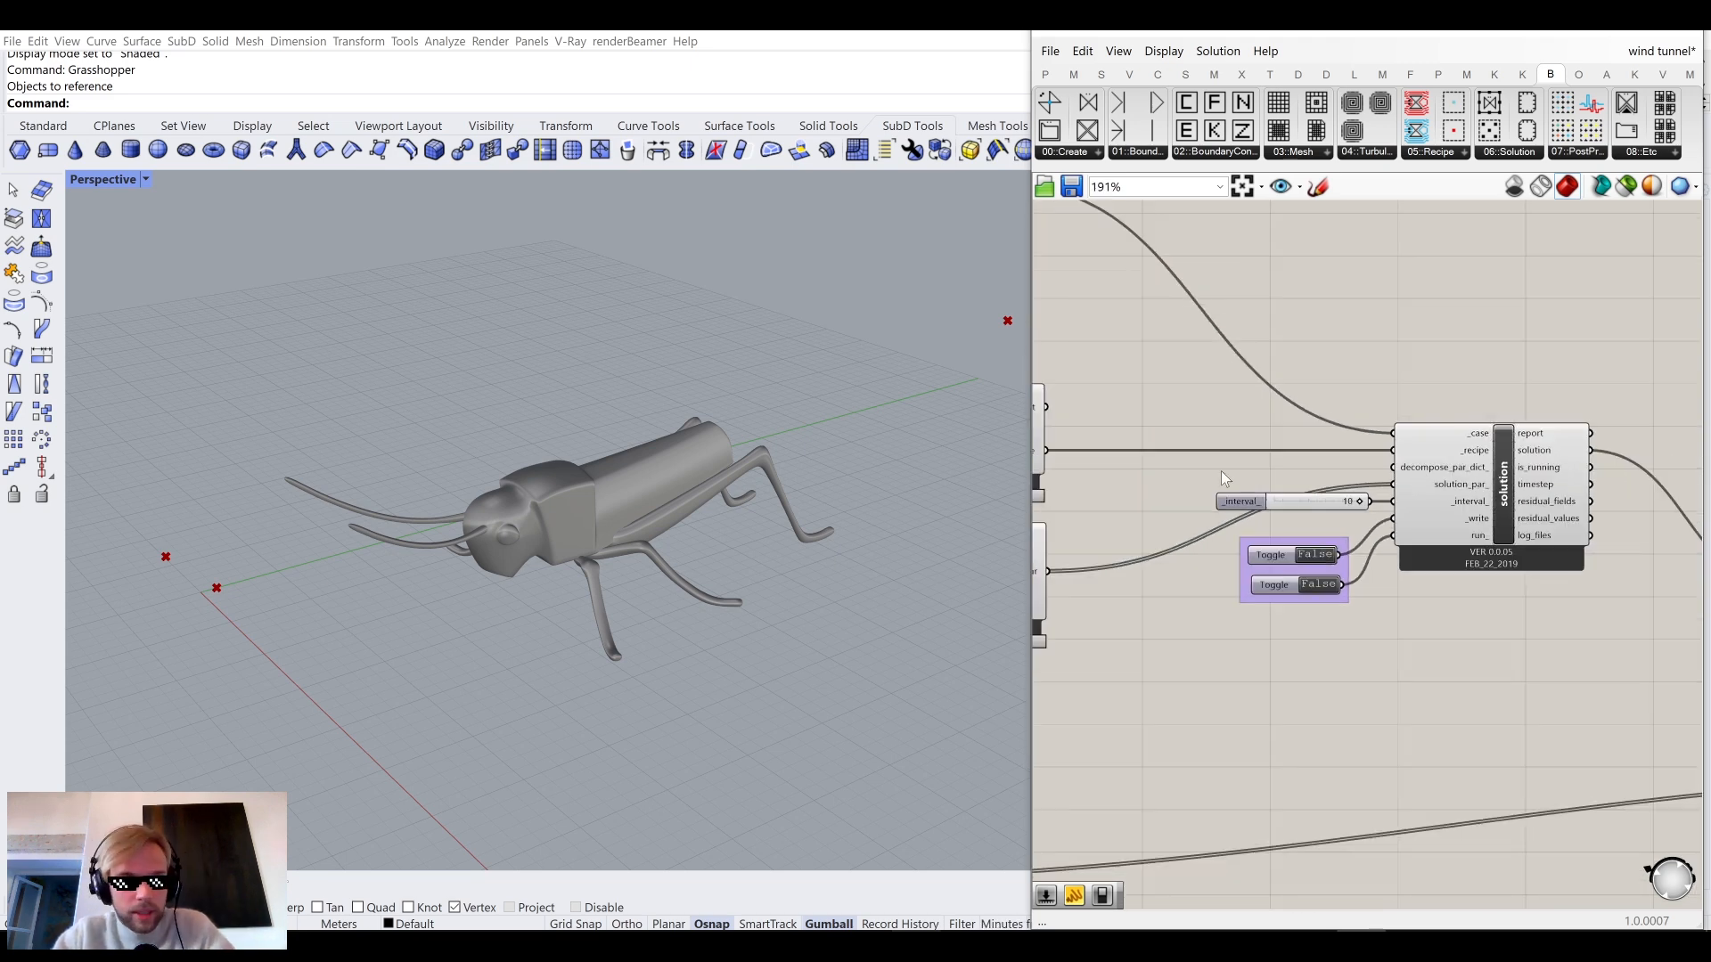
scroll(1314, 539, up, 3)
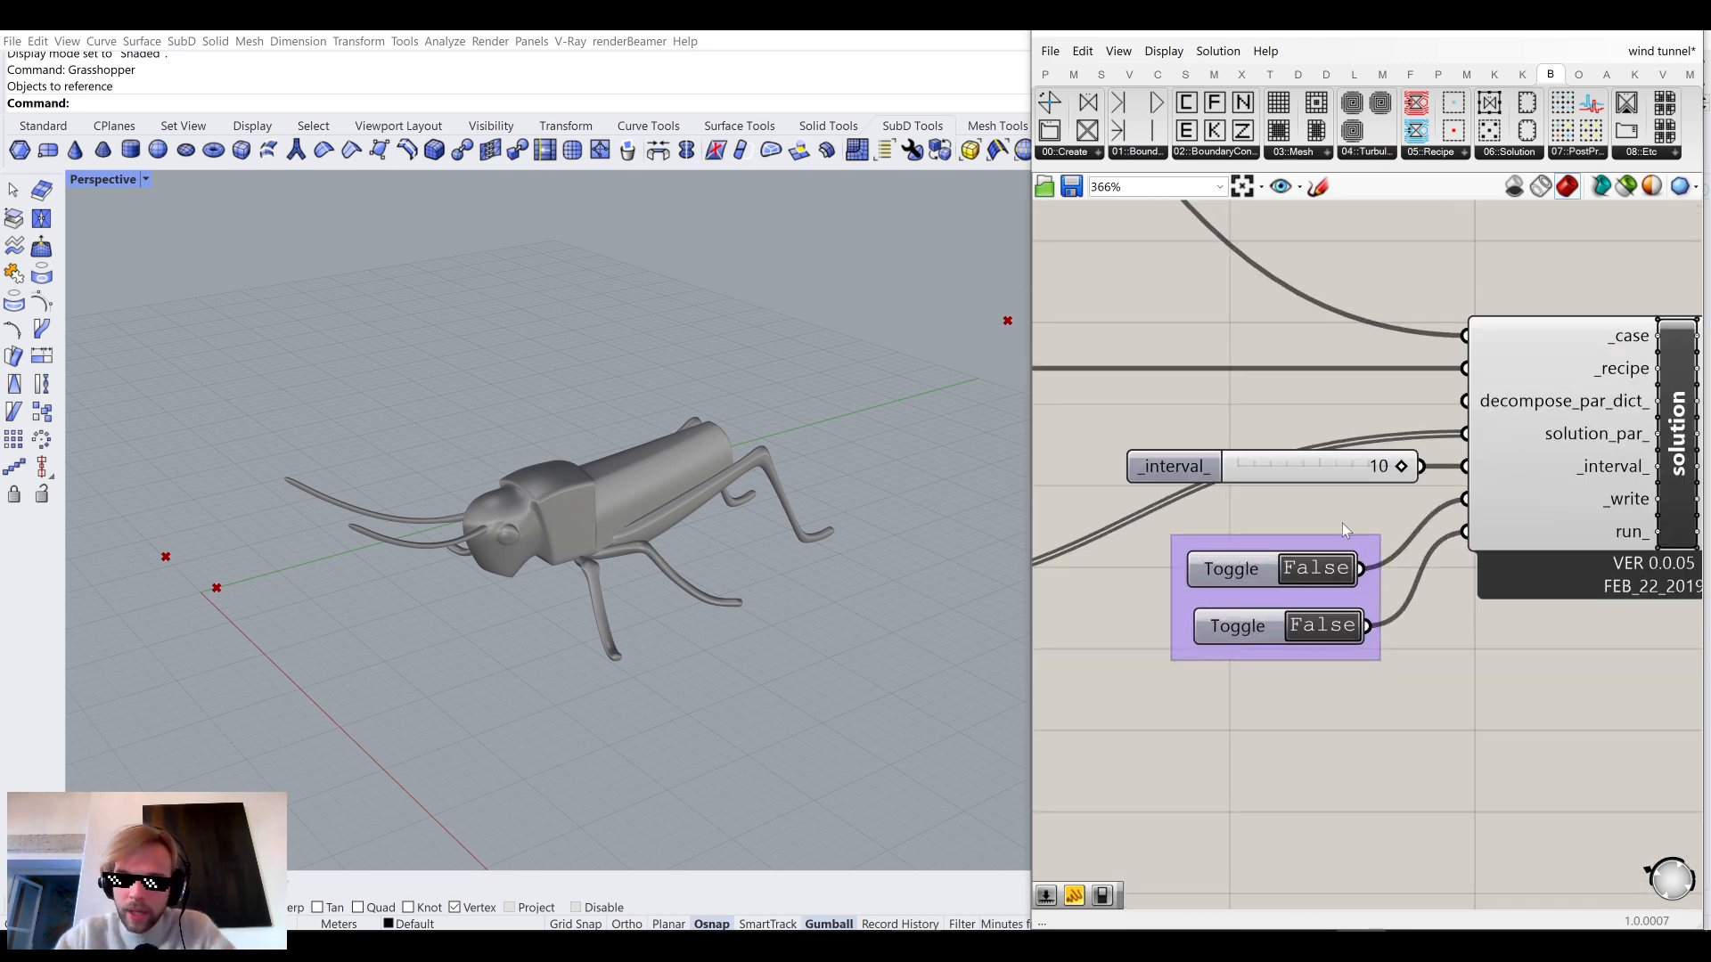
scroll(1390, 488, down, 4)
scroll(1463, 452, down, 3)
right_drag(1310, 497, 1474, 517)
scroll(1280, 516, up, 2)
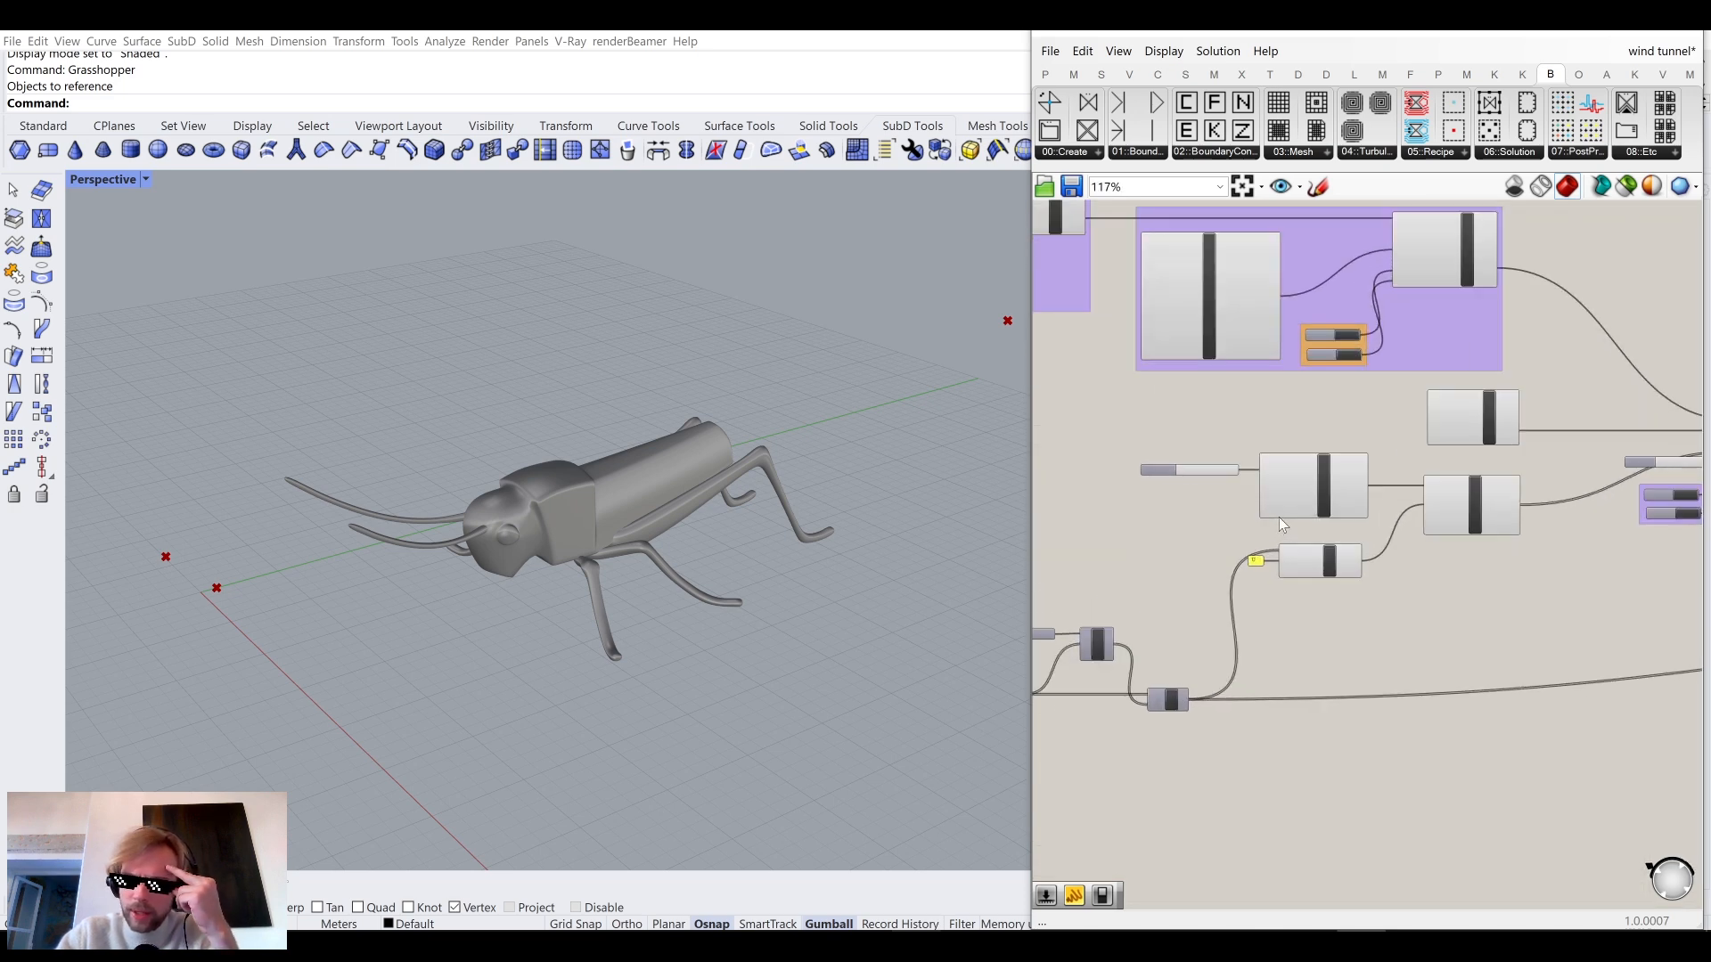
Add a number slider set to 200 and connect it to the _end_time_ input of the controlDict component.
scroll(1186, 495, up, 2)
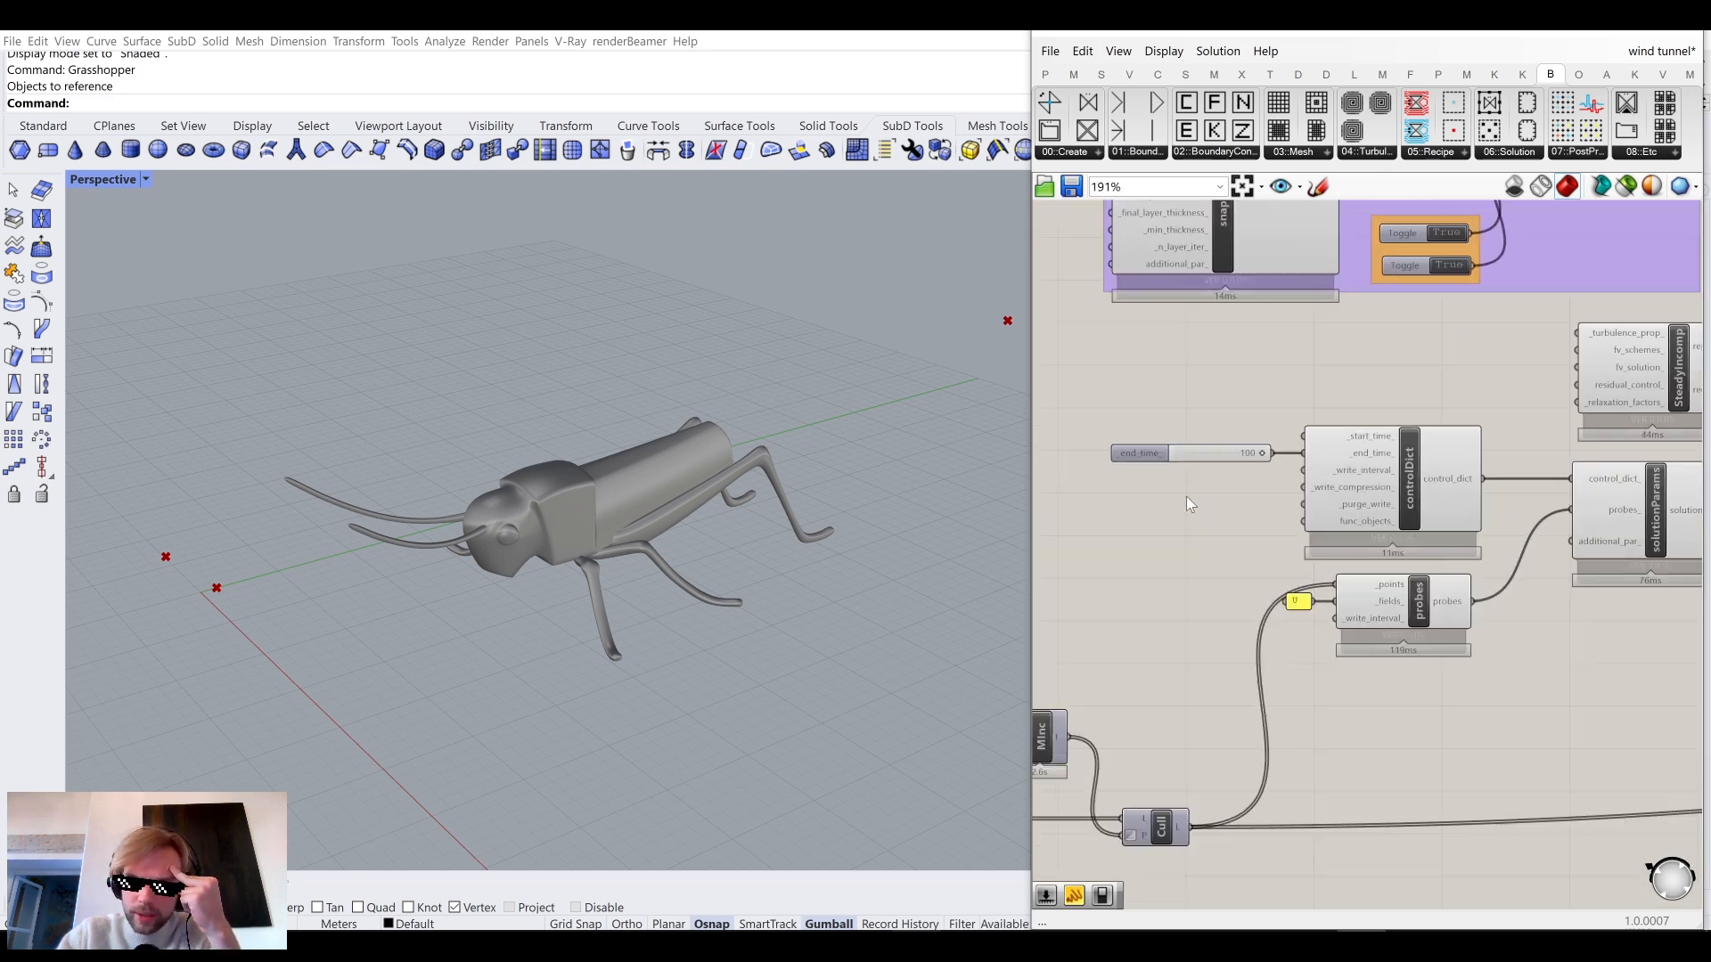
scroll(1210, 462, up, 2)
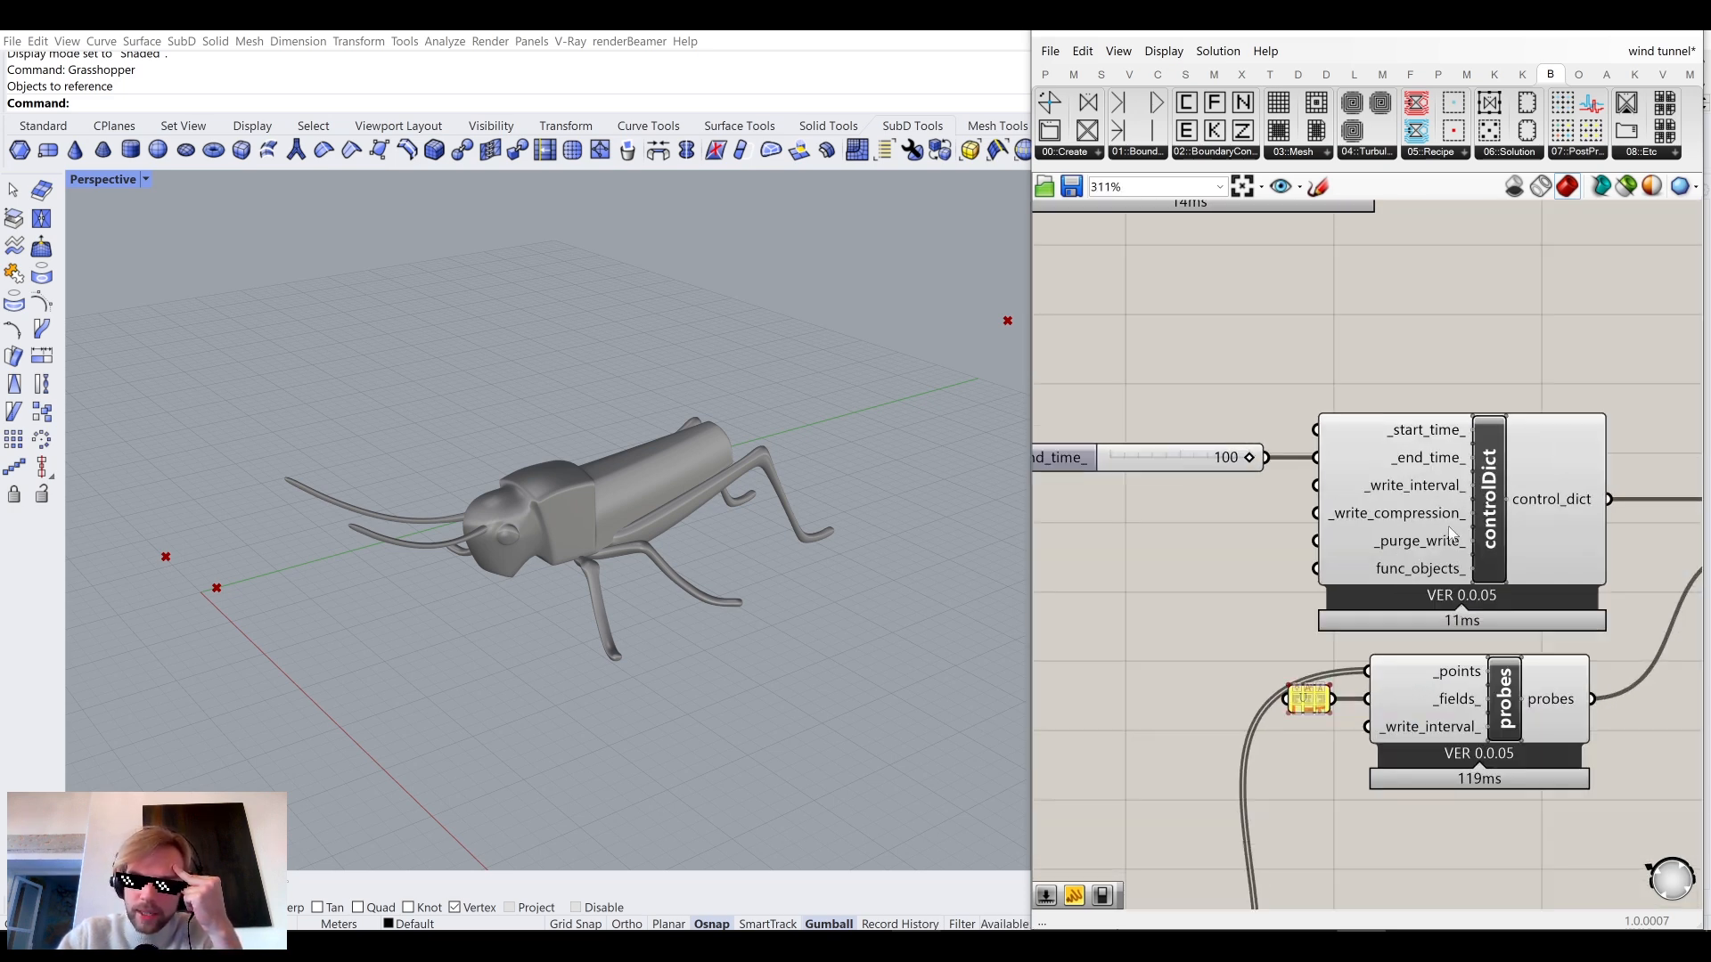
click(1148, 488)
drag(1145, 486, 1137, 462)
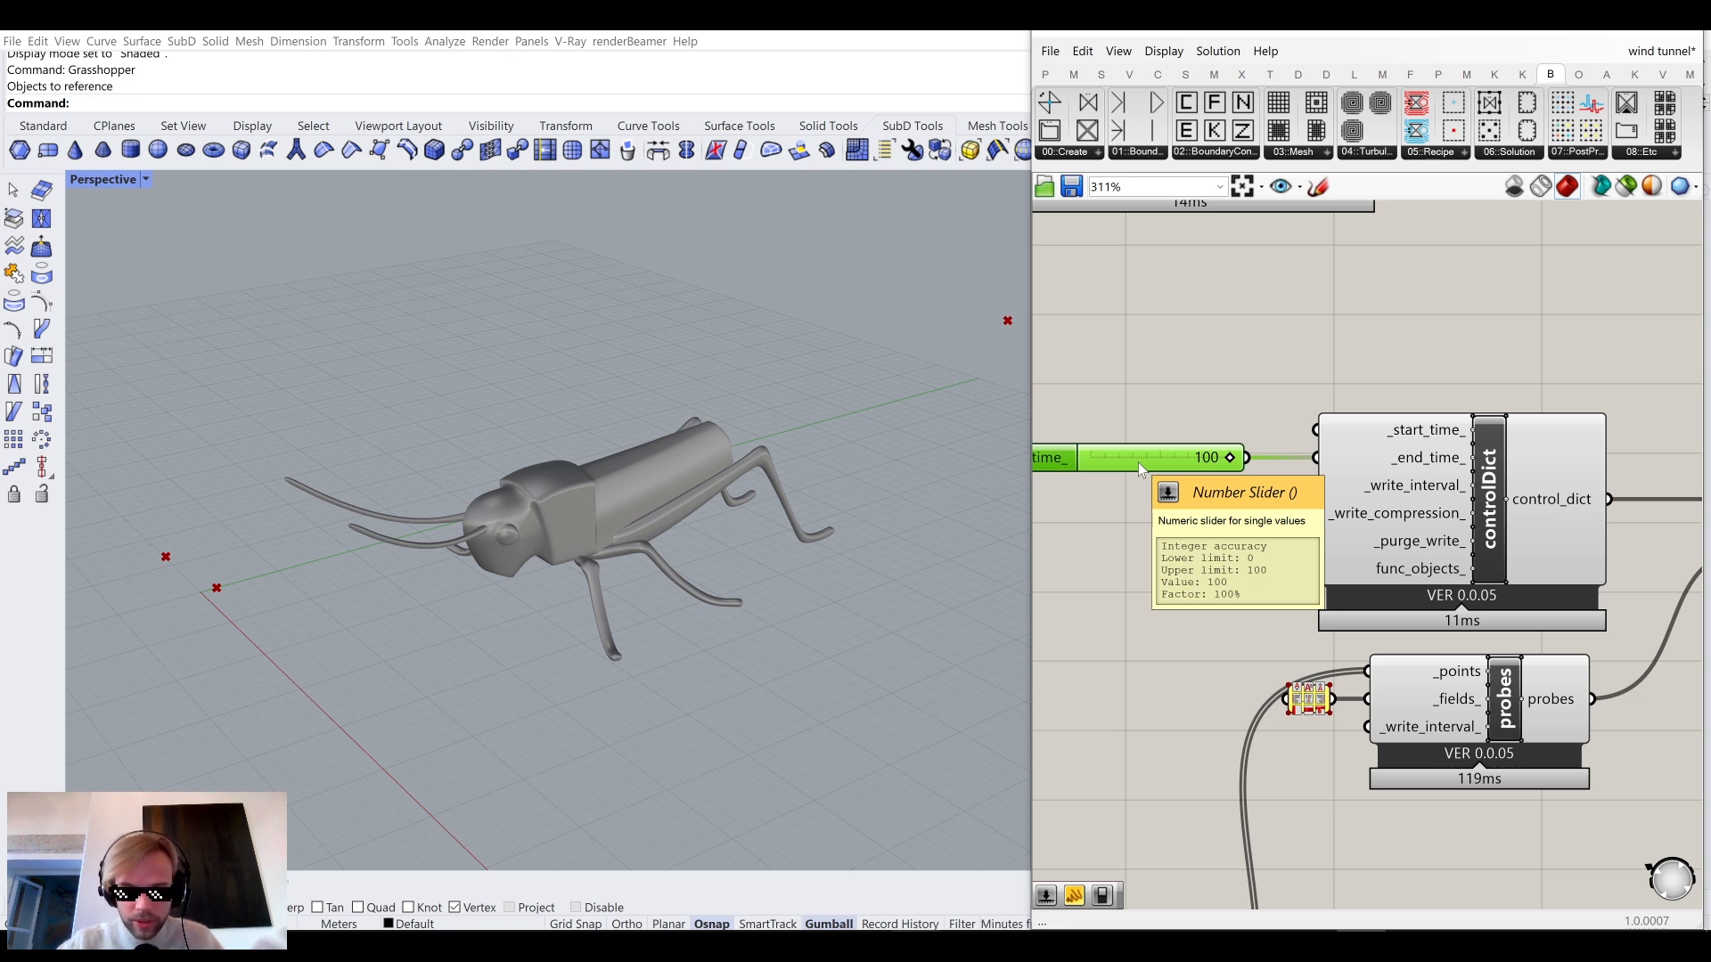
right_drag(1137, 468, 1326, 461)
drag(1326, 462, 1278, 443)
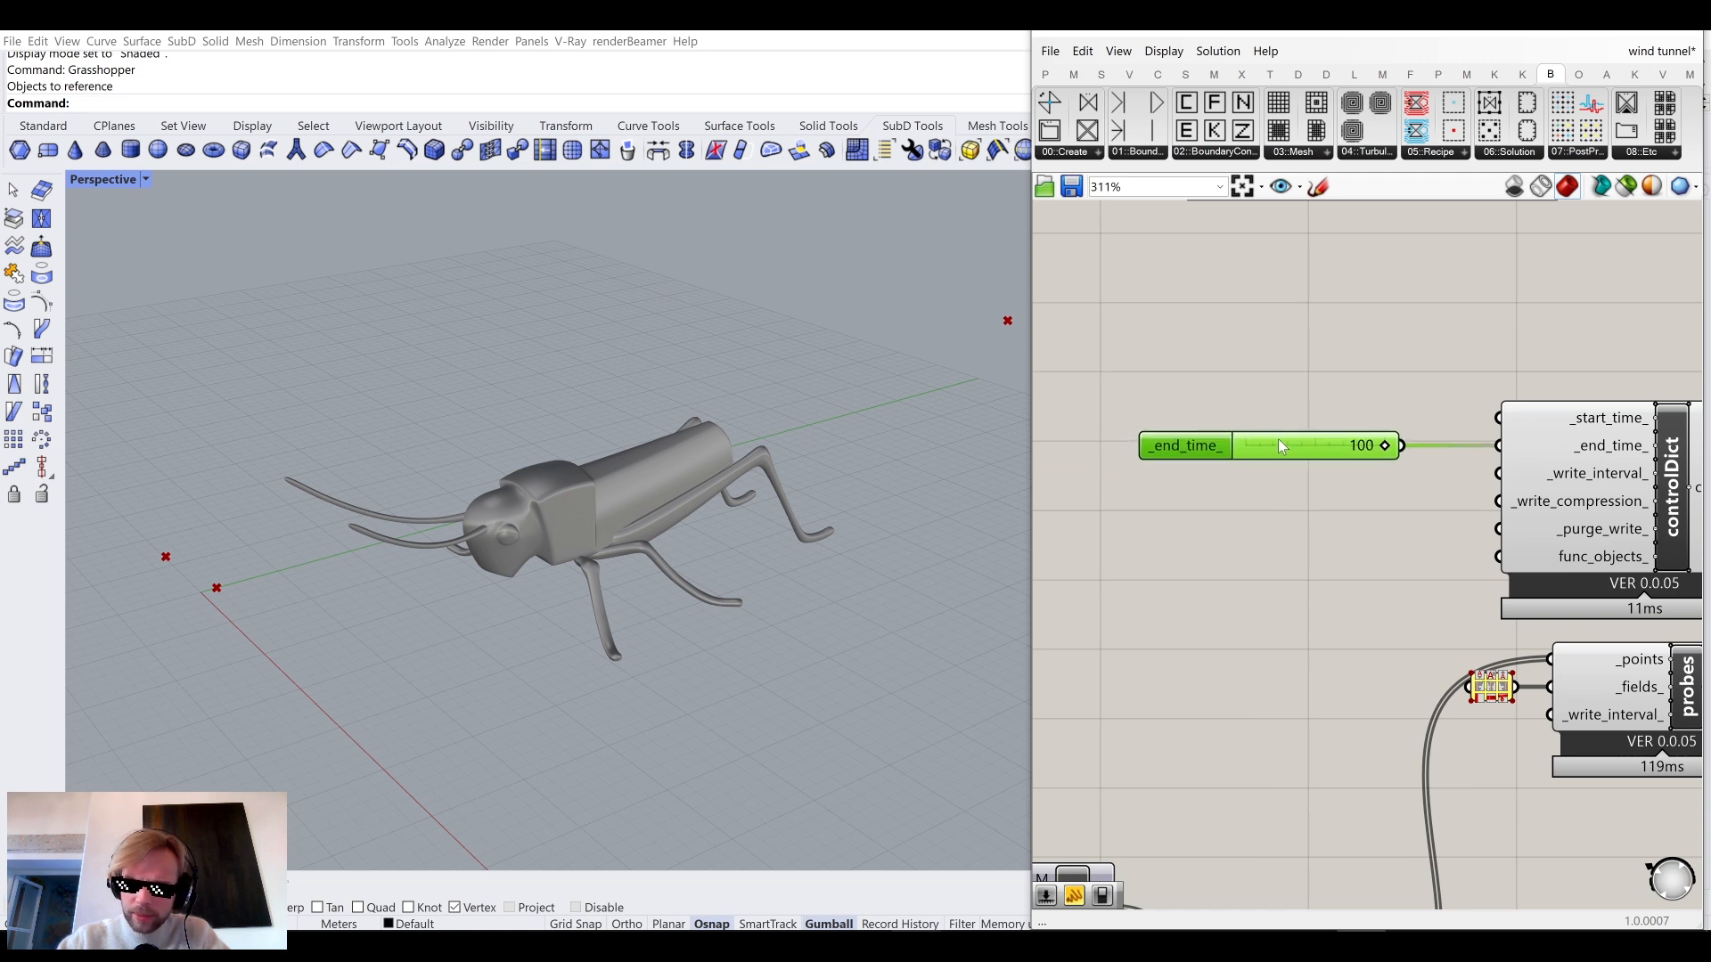
double_click(1181, 538)
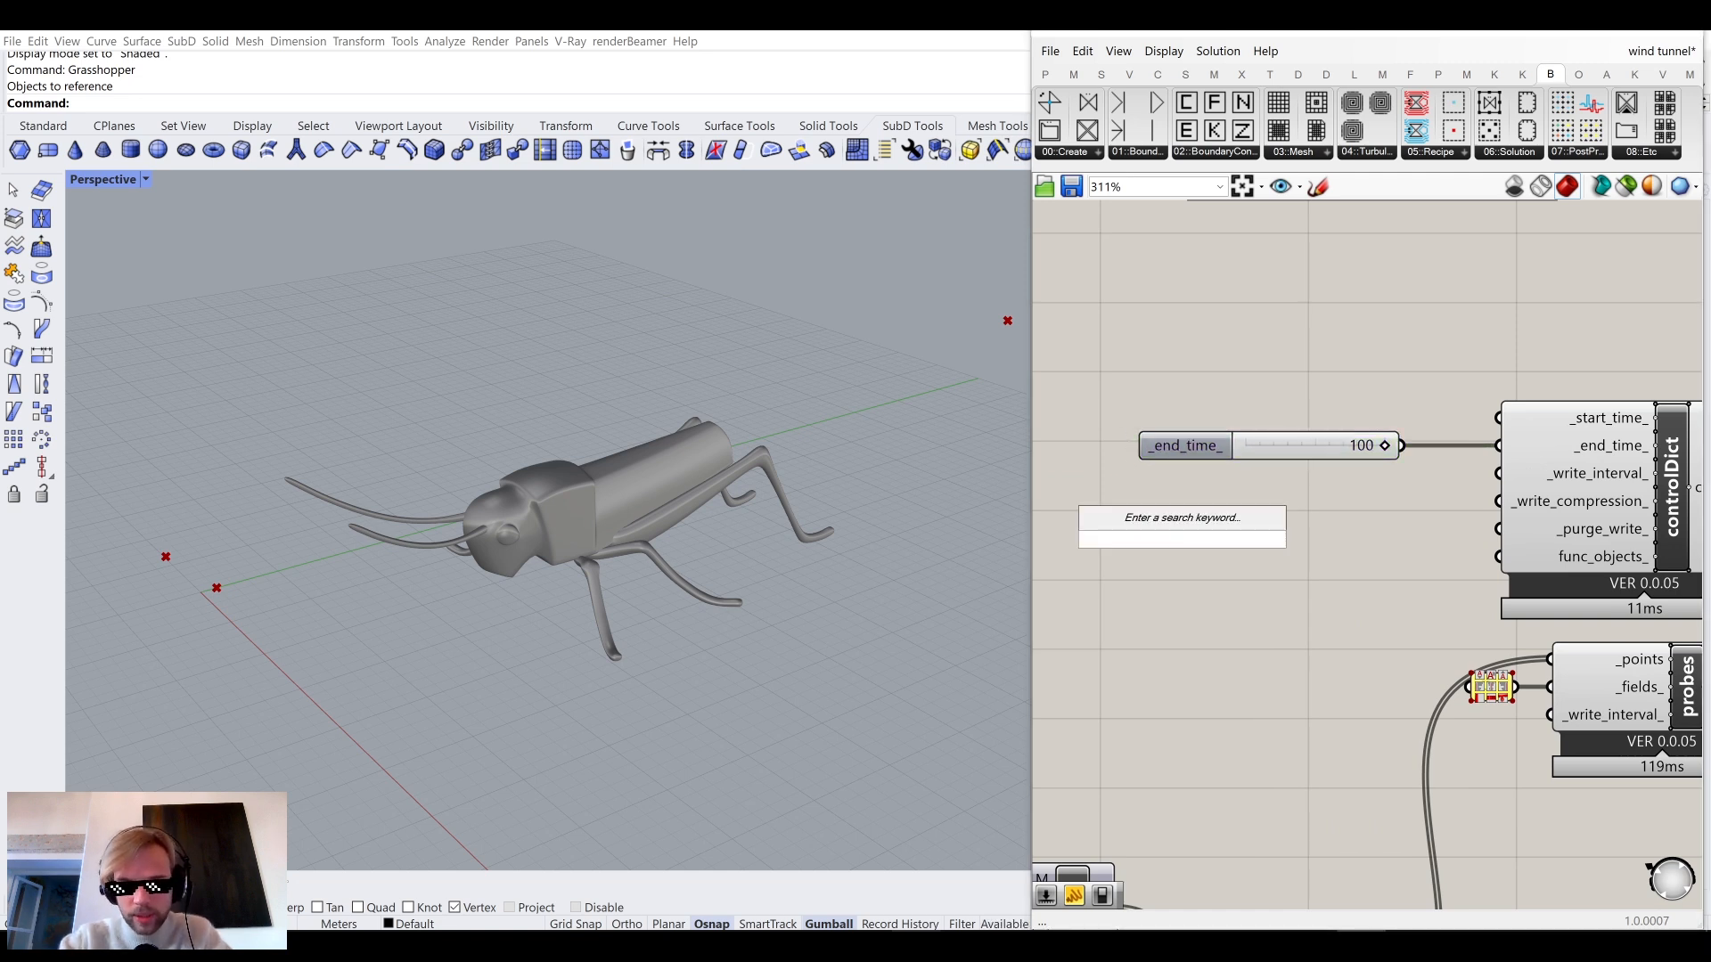
text(200)
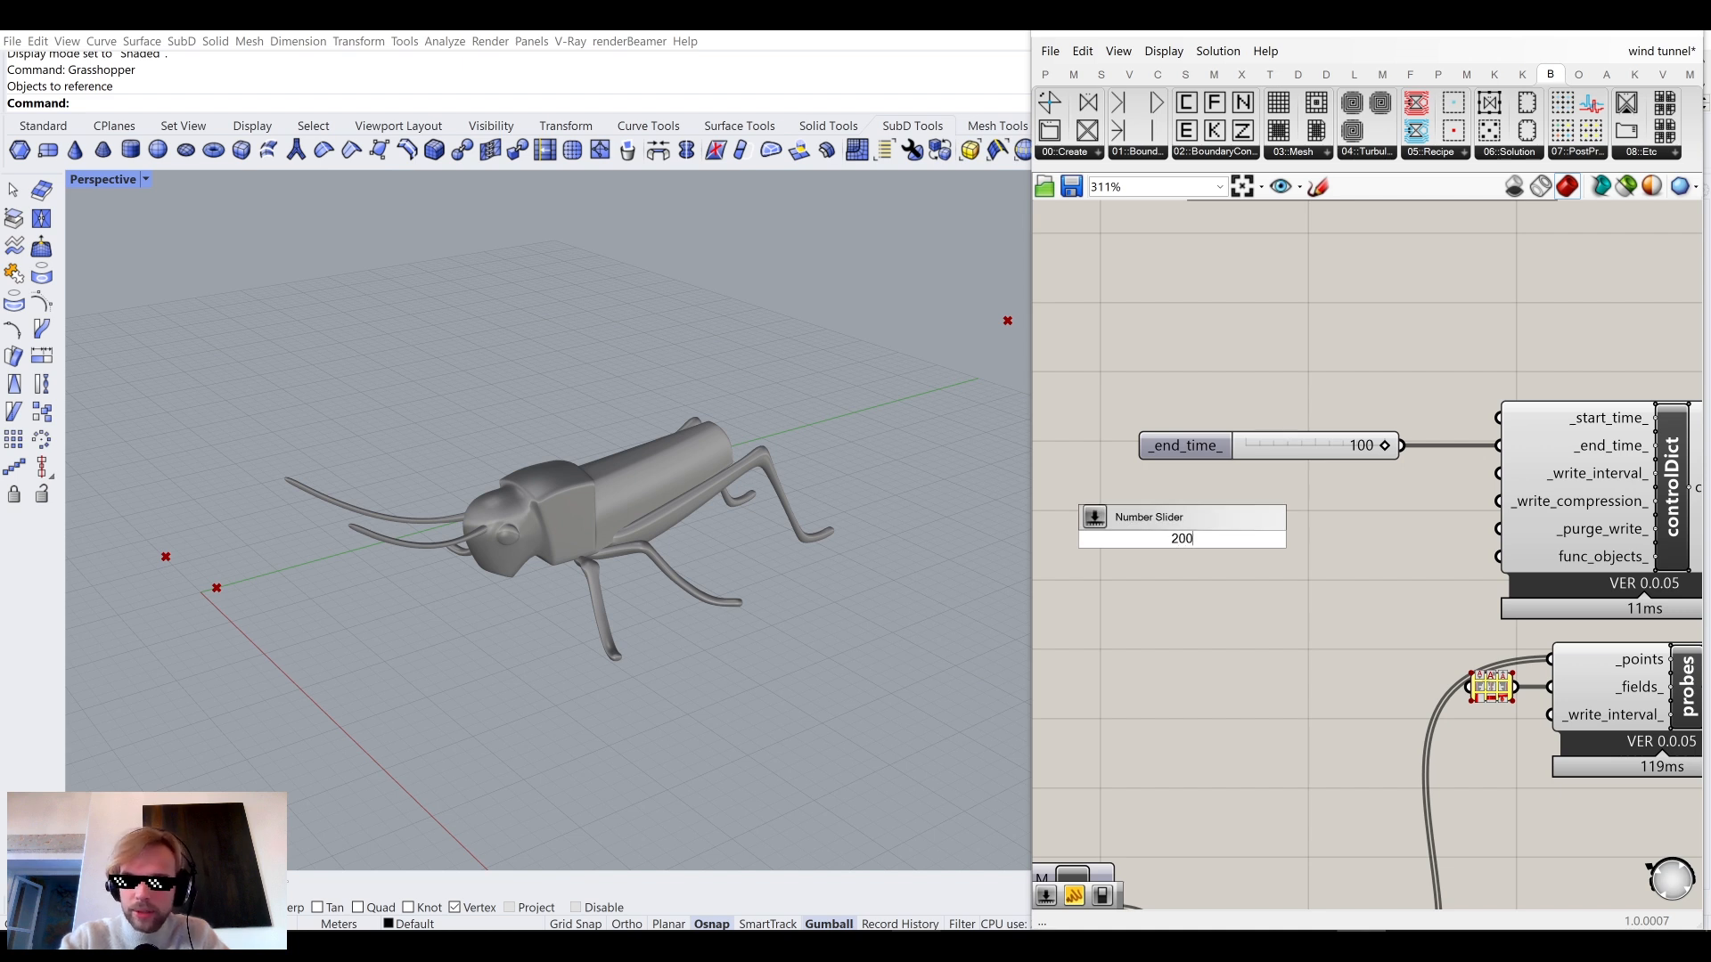
key(Return)
drag(1299, 538, 1499, 446)
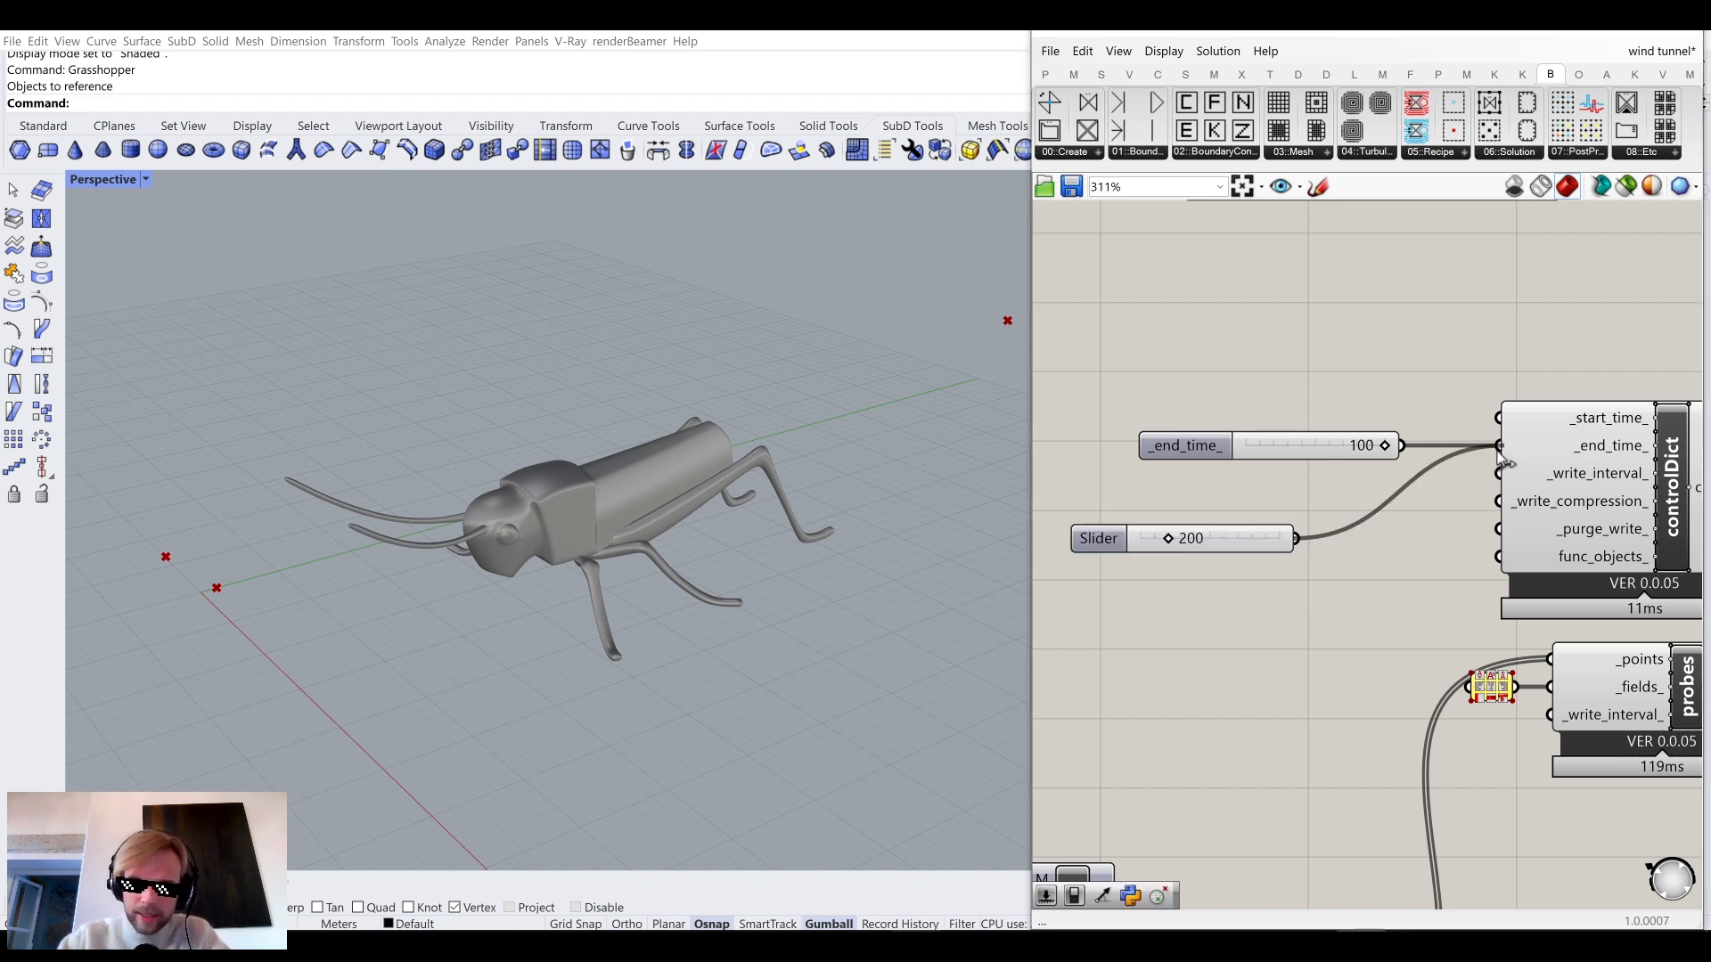
Delete the old _end_time_ slider of 100 and move the 200 slider into its place beside controlDict.
click(1326, 442)
key(Delete)
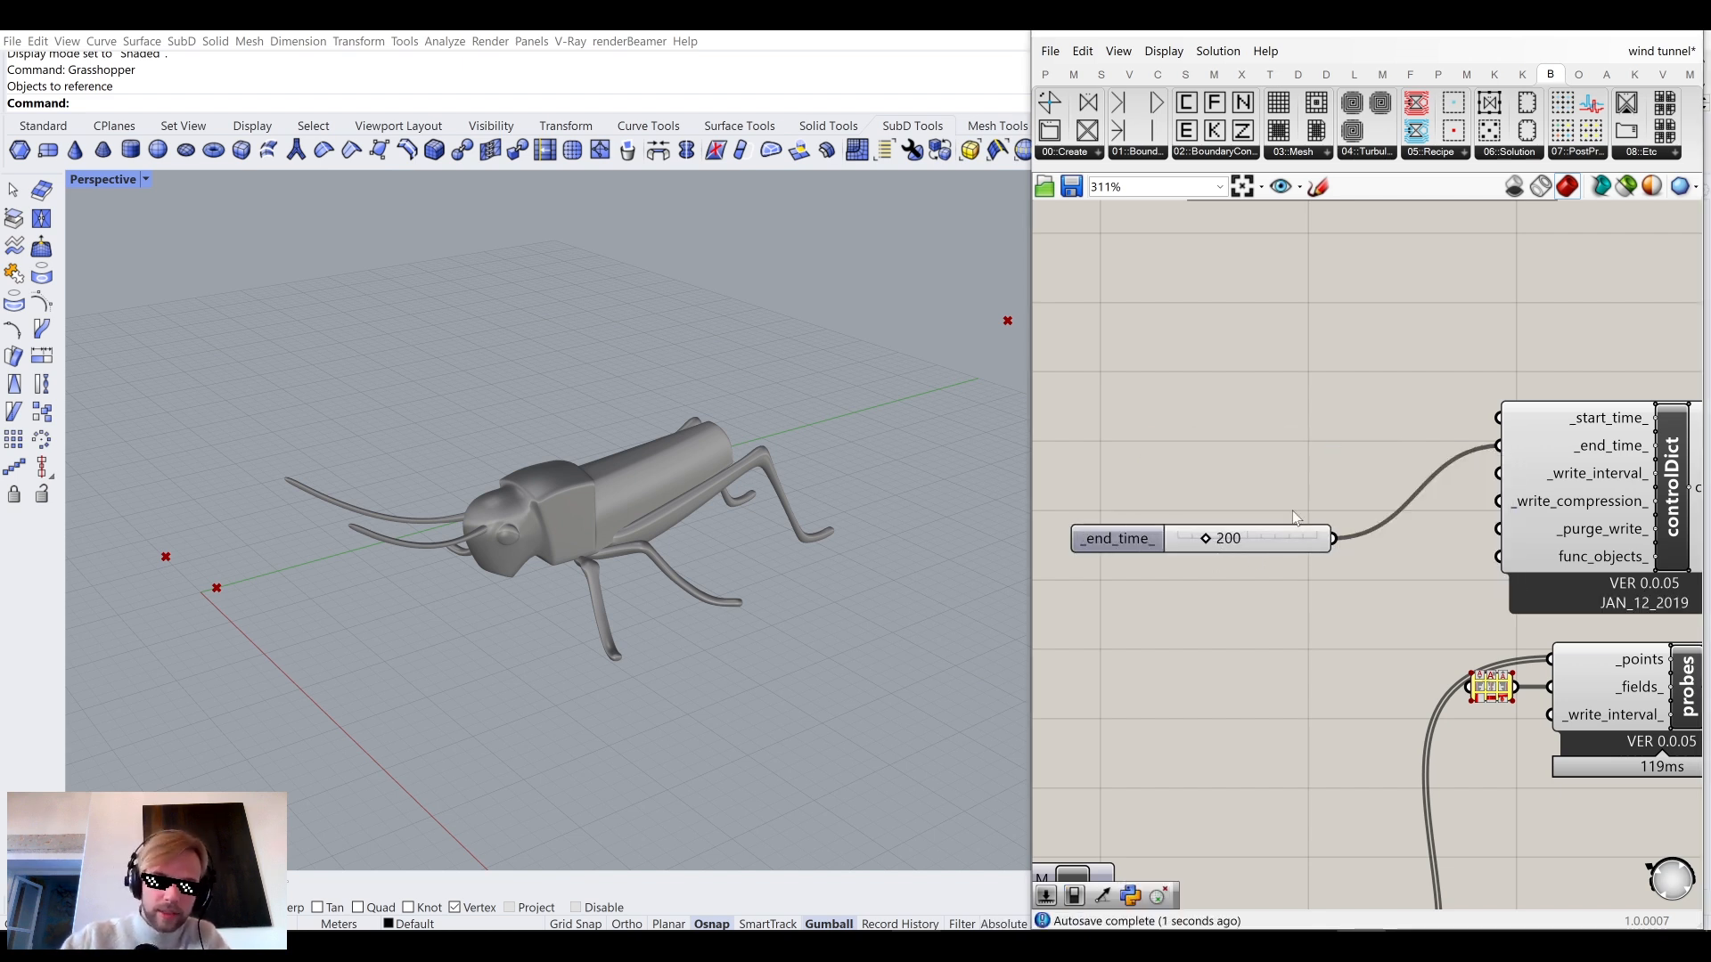
click(1265, 544)
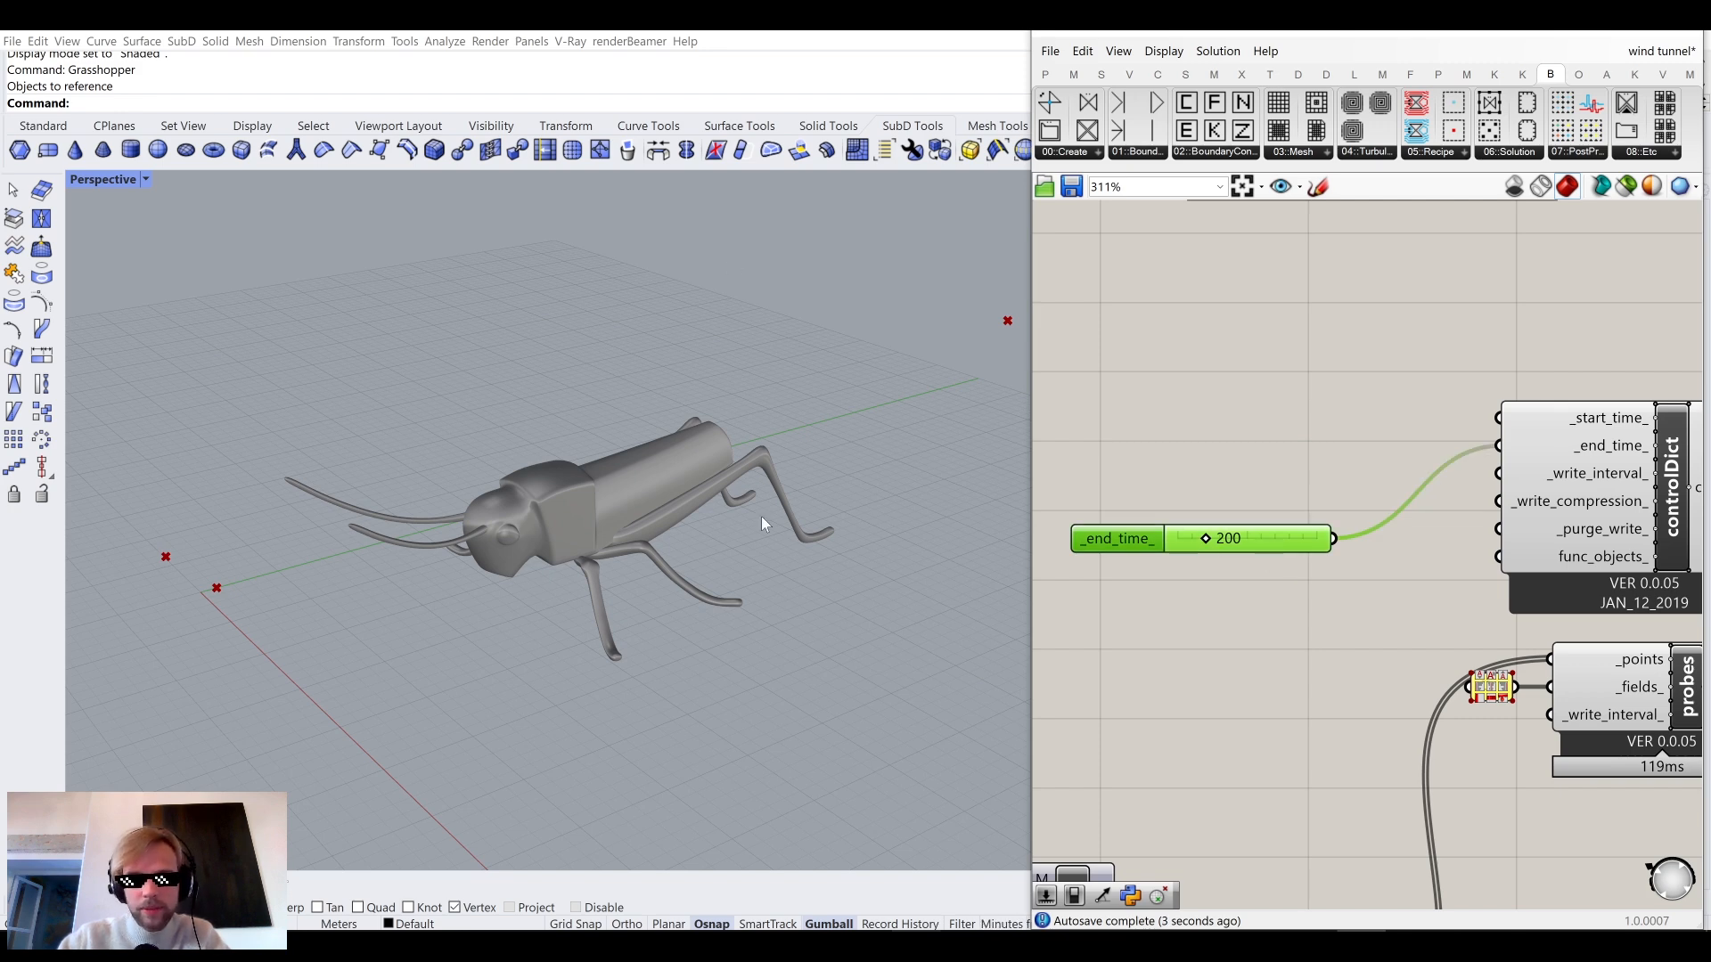
drag(1303, 541, 1376, 446)
click(1364, 565)
Turn on the preview of the Cull component that supplies the points to the probes component.
scroll(1362, 537, down, 5)
right_drag(1312, 613, 1150, 523)
scroll(1556, 444, down, 3)
scroll(1424, 447, up, 4)
right_drag(1073, 679, 1403, 579)
right_drag(1083, 636, 1425, 556)
right_drag(1214, 556, 1475, 478)
scroll(1363, 586, up, 7)
drag(1410, 649, 1244, 400)
scroll(1247, 400, down, 6)
click(1516, 356)
right_drag(1516, 357, 1155, 444)
middle_click(1417, 496)
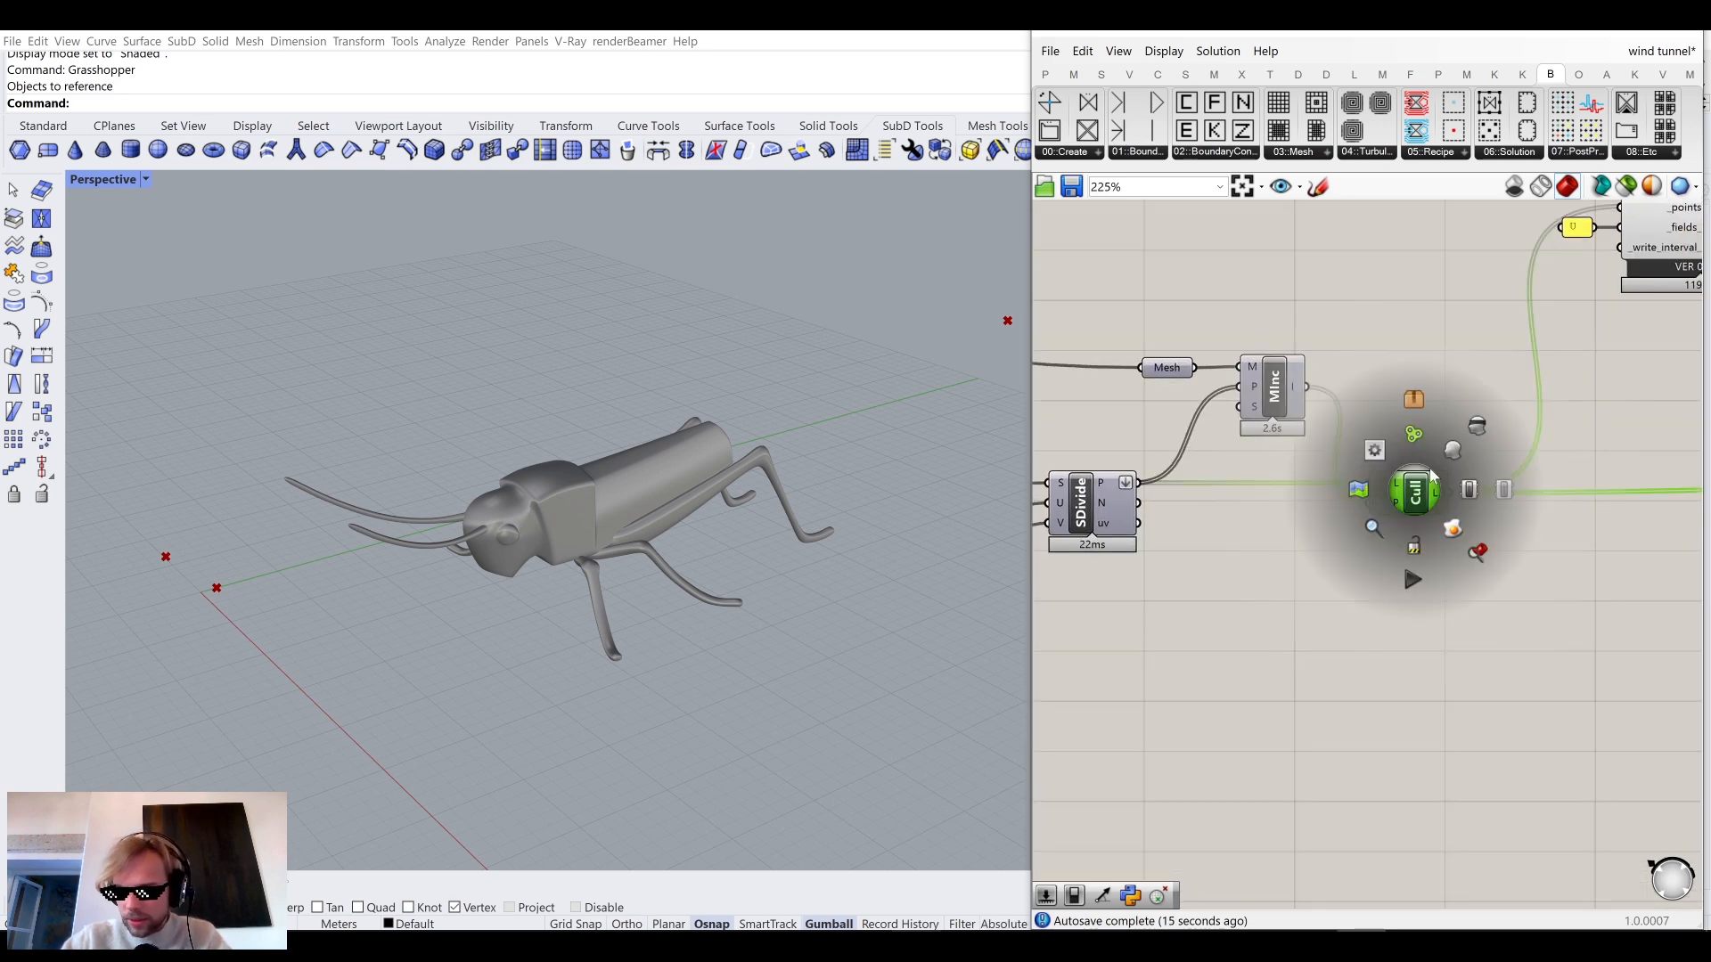
click(1463, 452)
click(1235, 620)
Examine the spacing of the probe points around the grasshopper in the Perspective viewport and the components that generate them.
right_drag(622, 548, 584, 531)
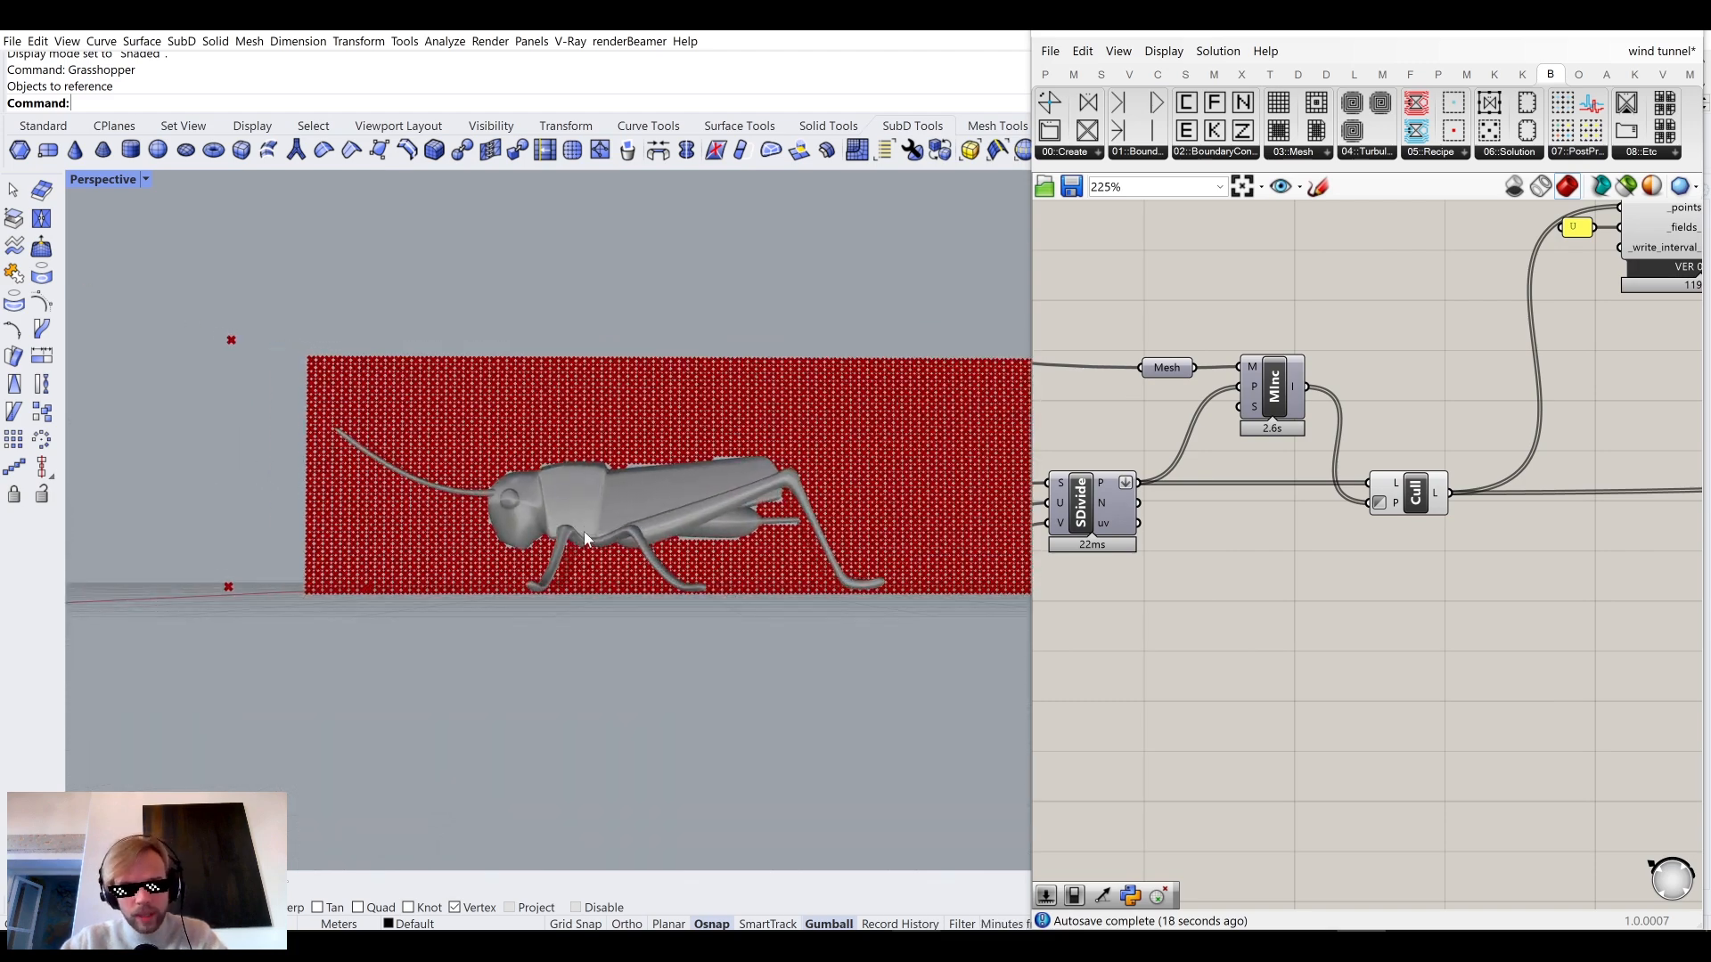
scroll(584, 531, up, 10)
scroll(520, 414, down, 10)
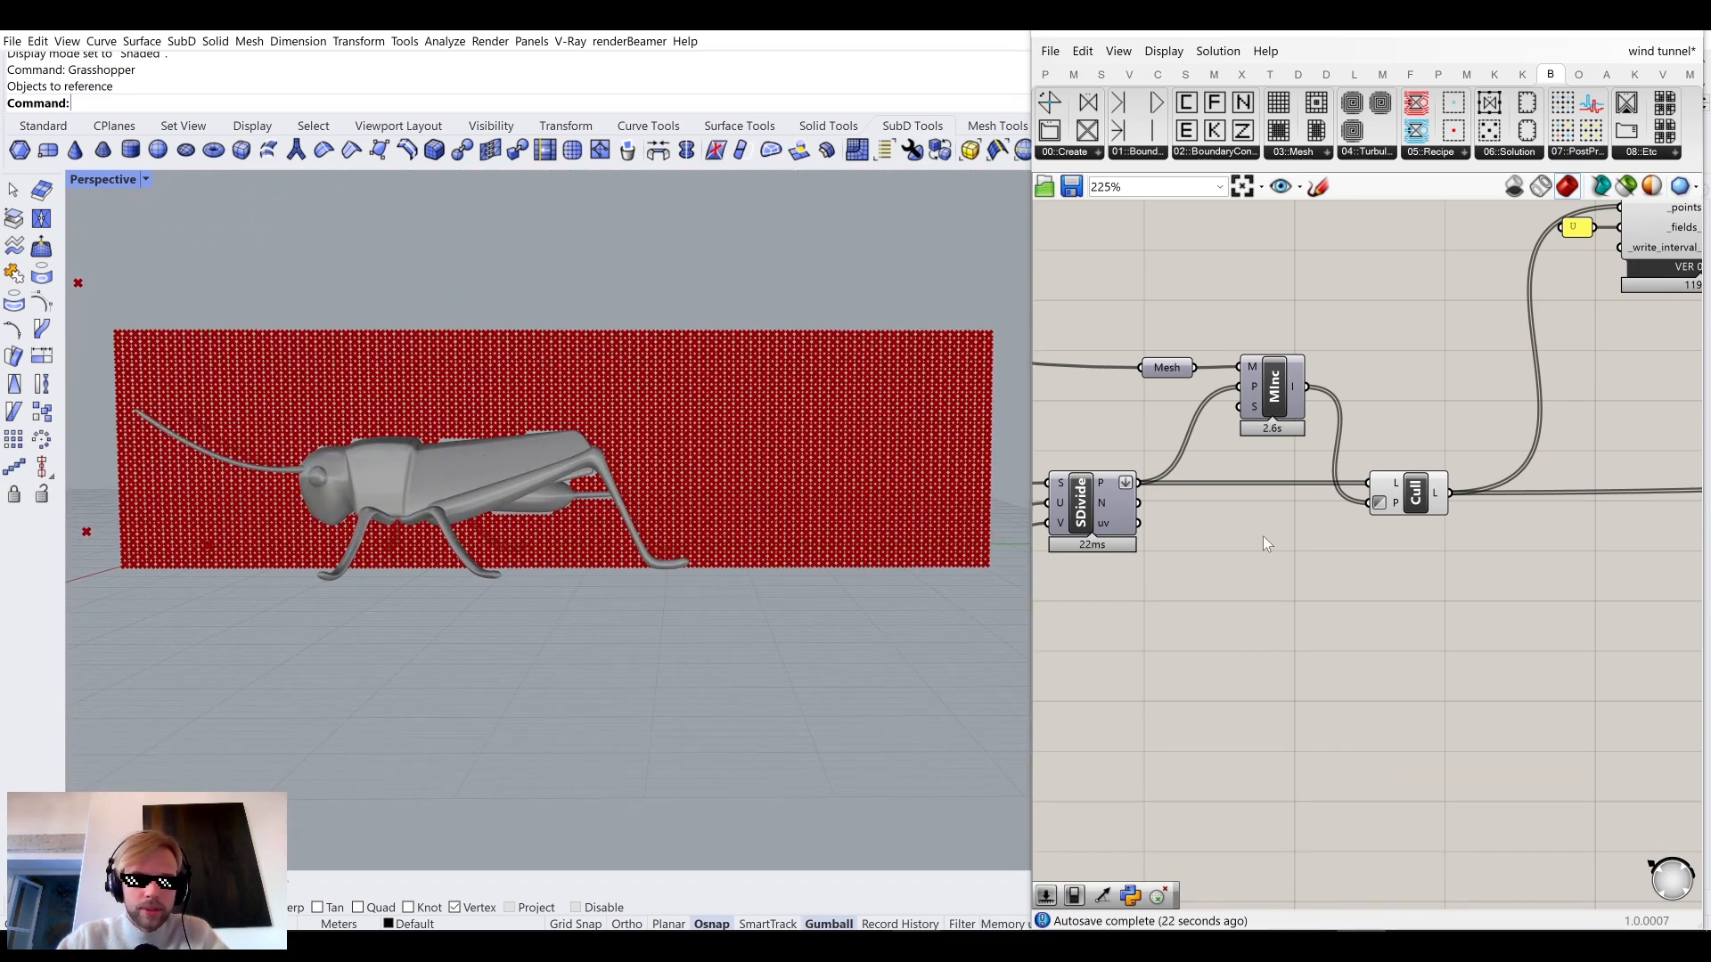
right_drag(1229, 527, 1418, 571)
scroll(533, 499, up, 8)
scroll(554, 563, down, 8)
scroll(570, 515, up, 3)
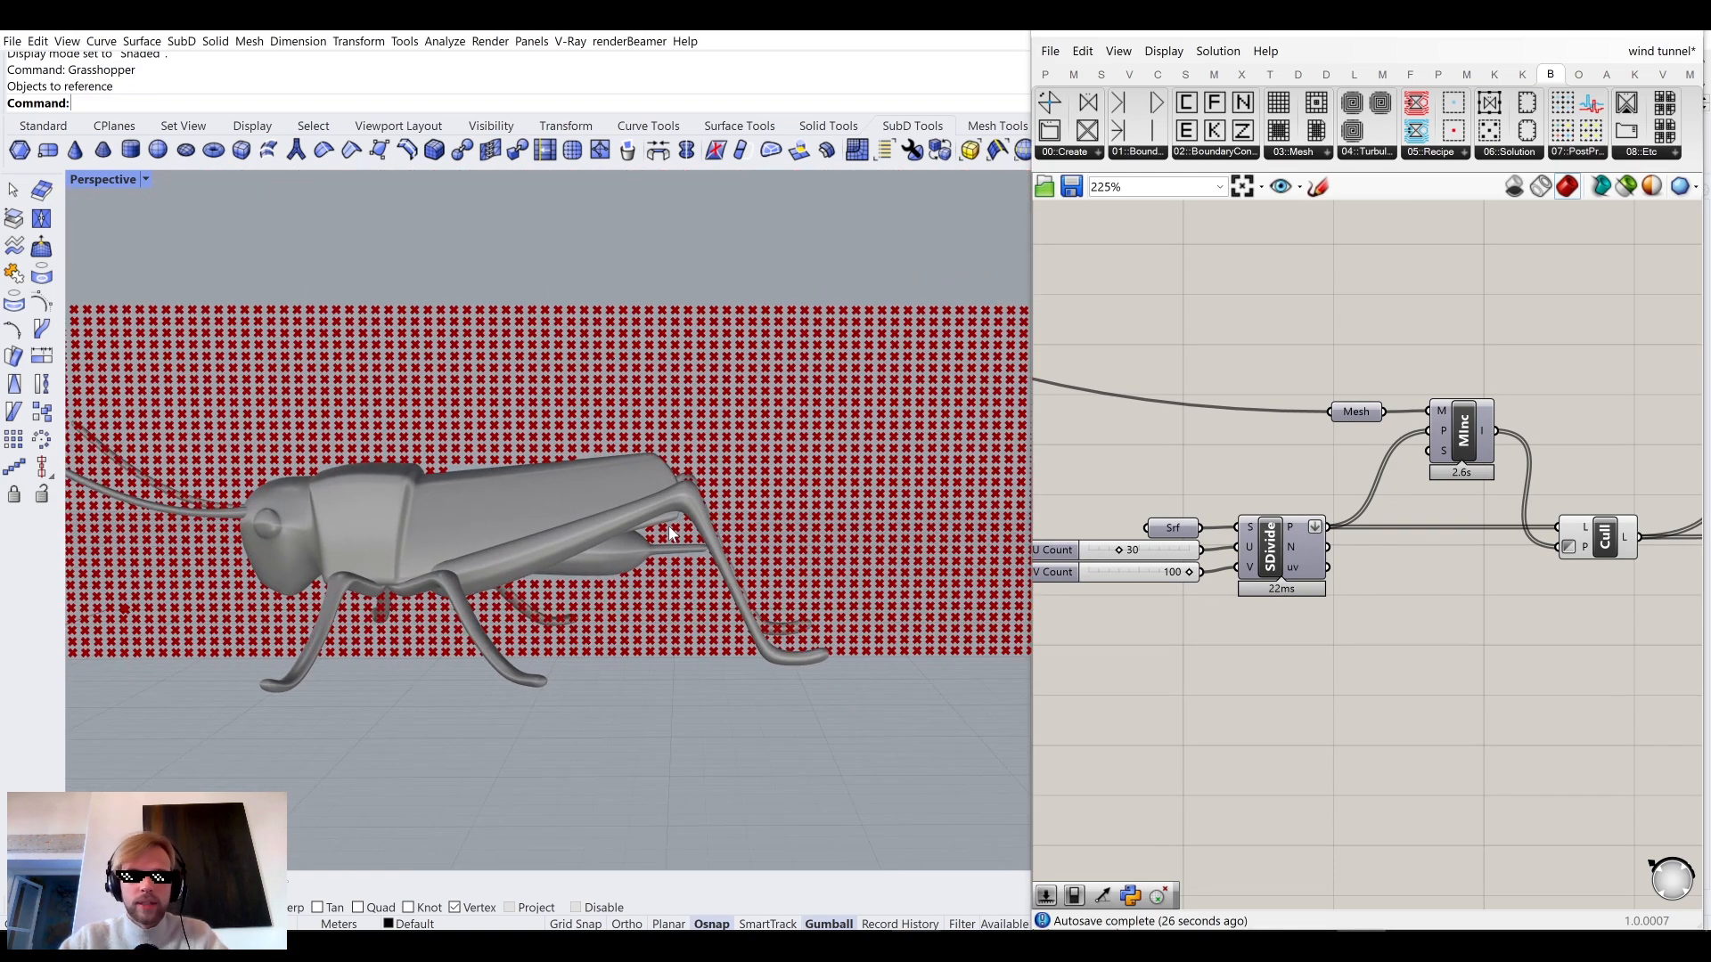
scroll(232, 489, down, 3)
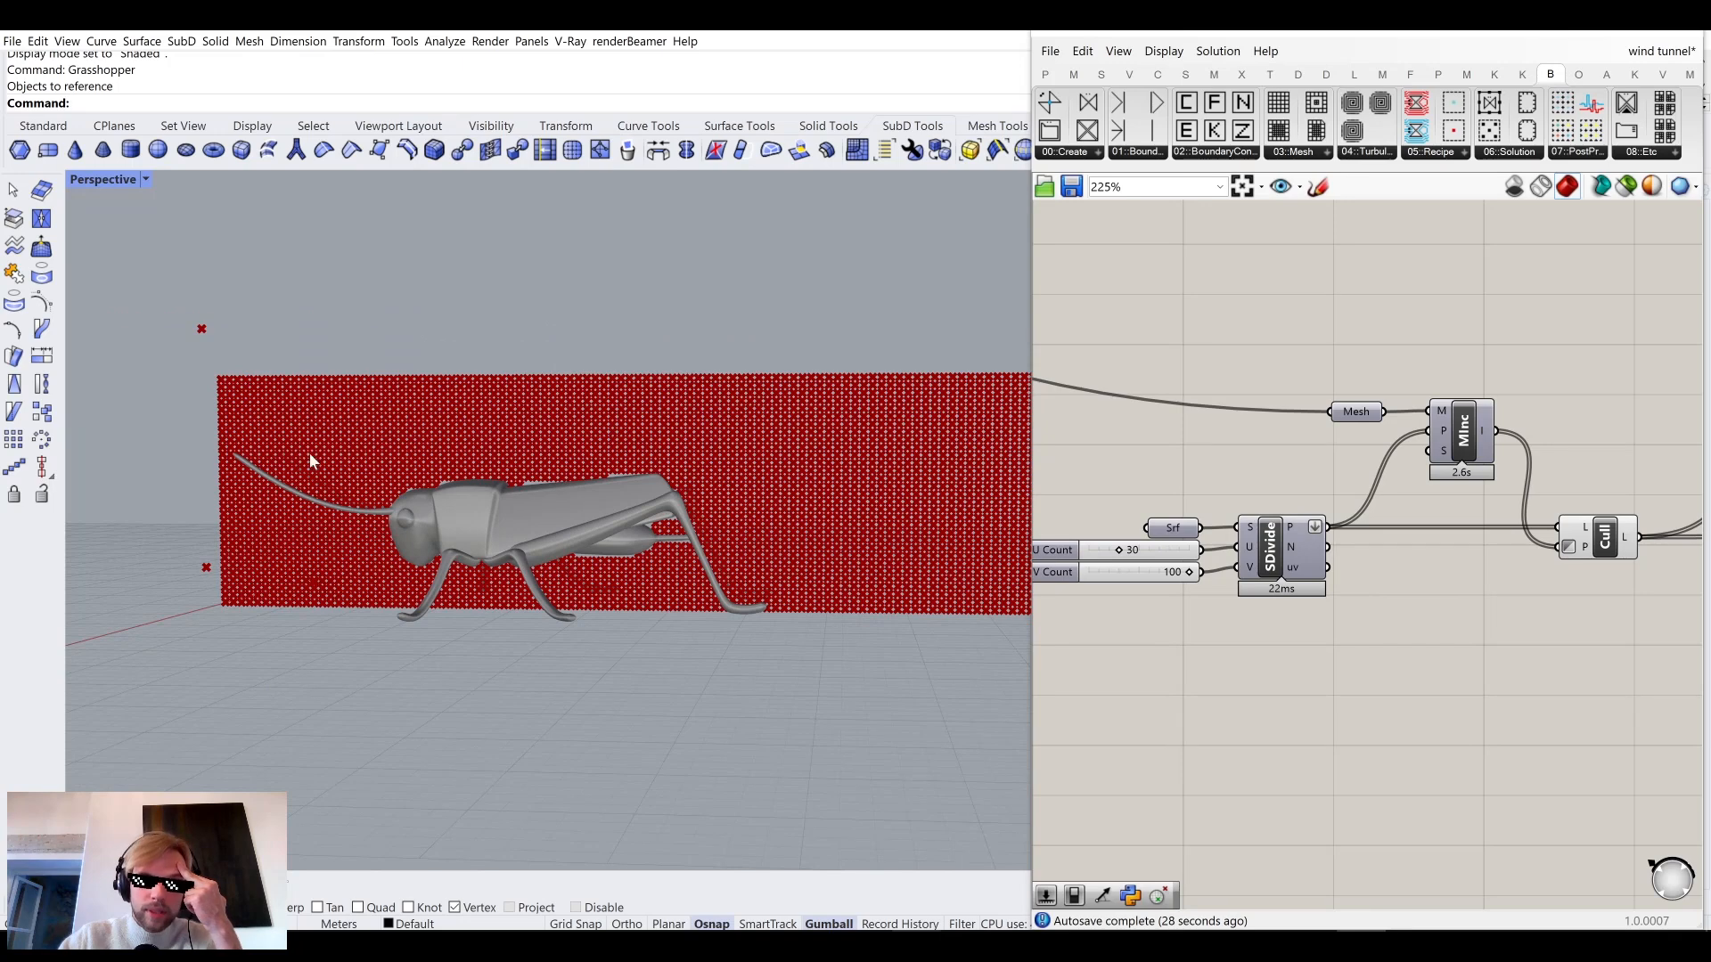
right_drag(410, 488, 624, 450)
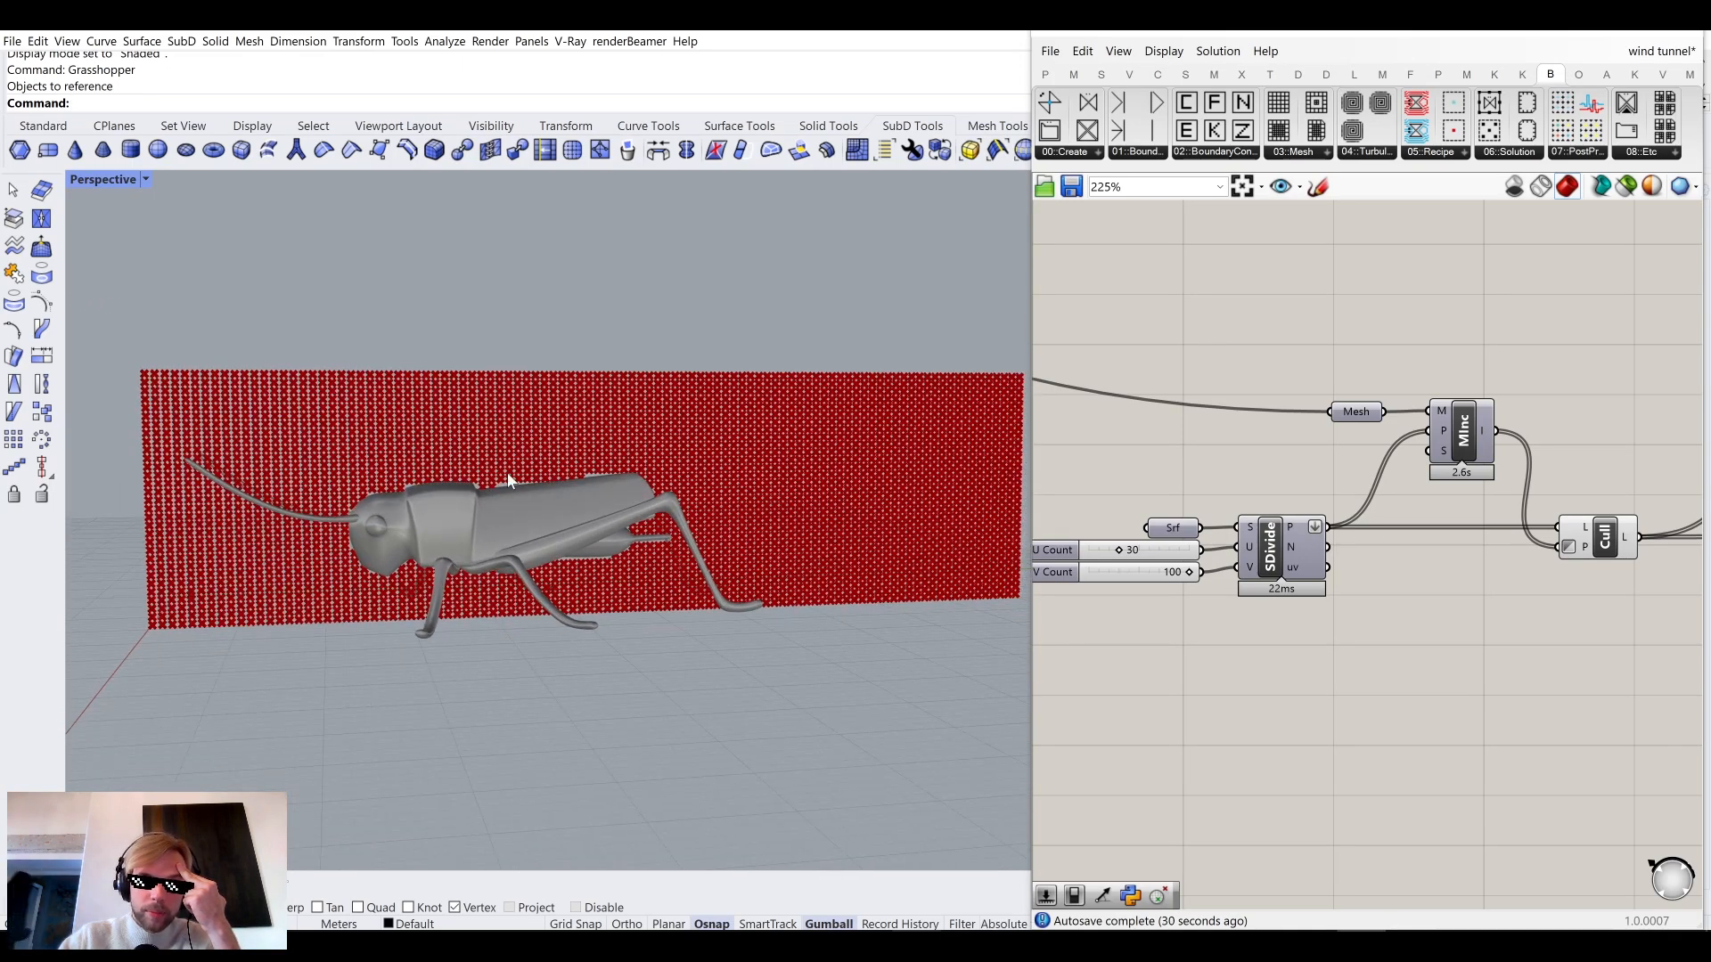
Add two number sliders set to 200 and 60 below the existing U Count and V Count sliders.
scroll(1149, 497, up, 5)
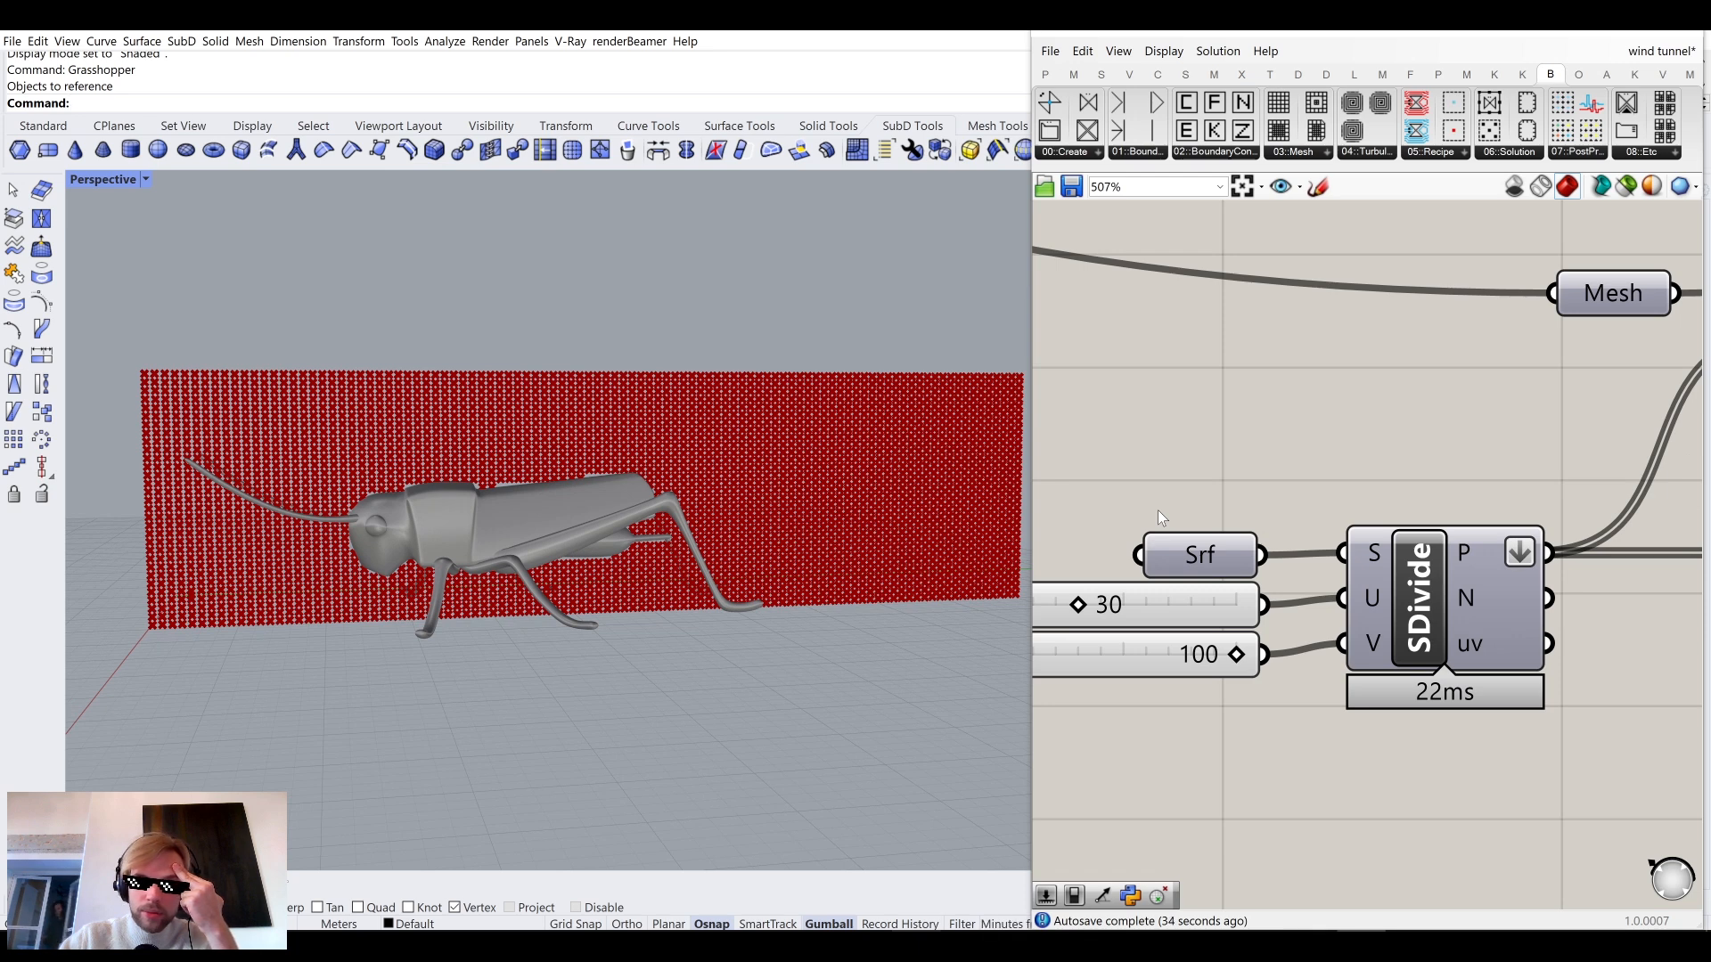
right_drag(1158, 510, 1378, 321)
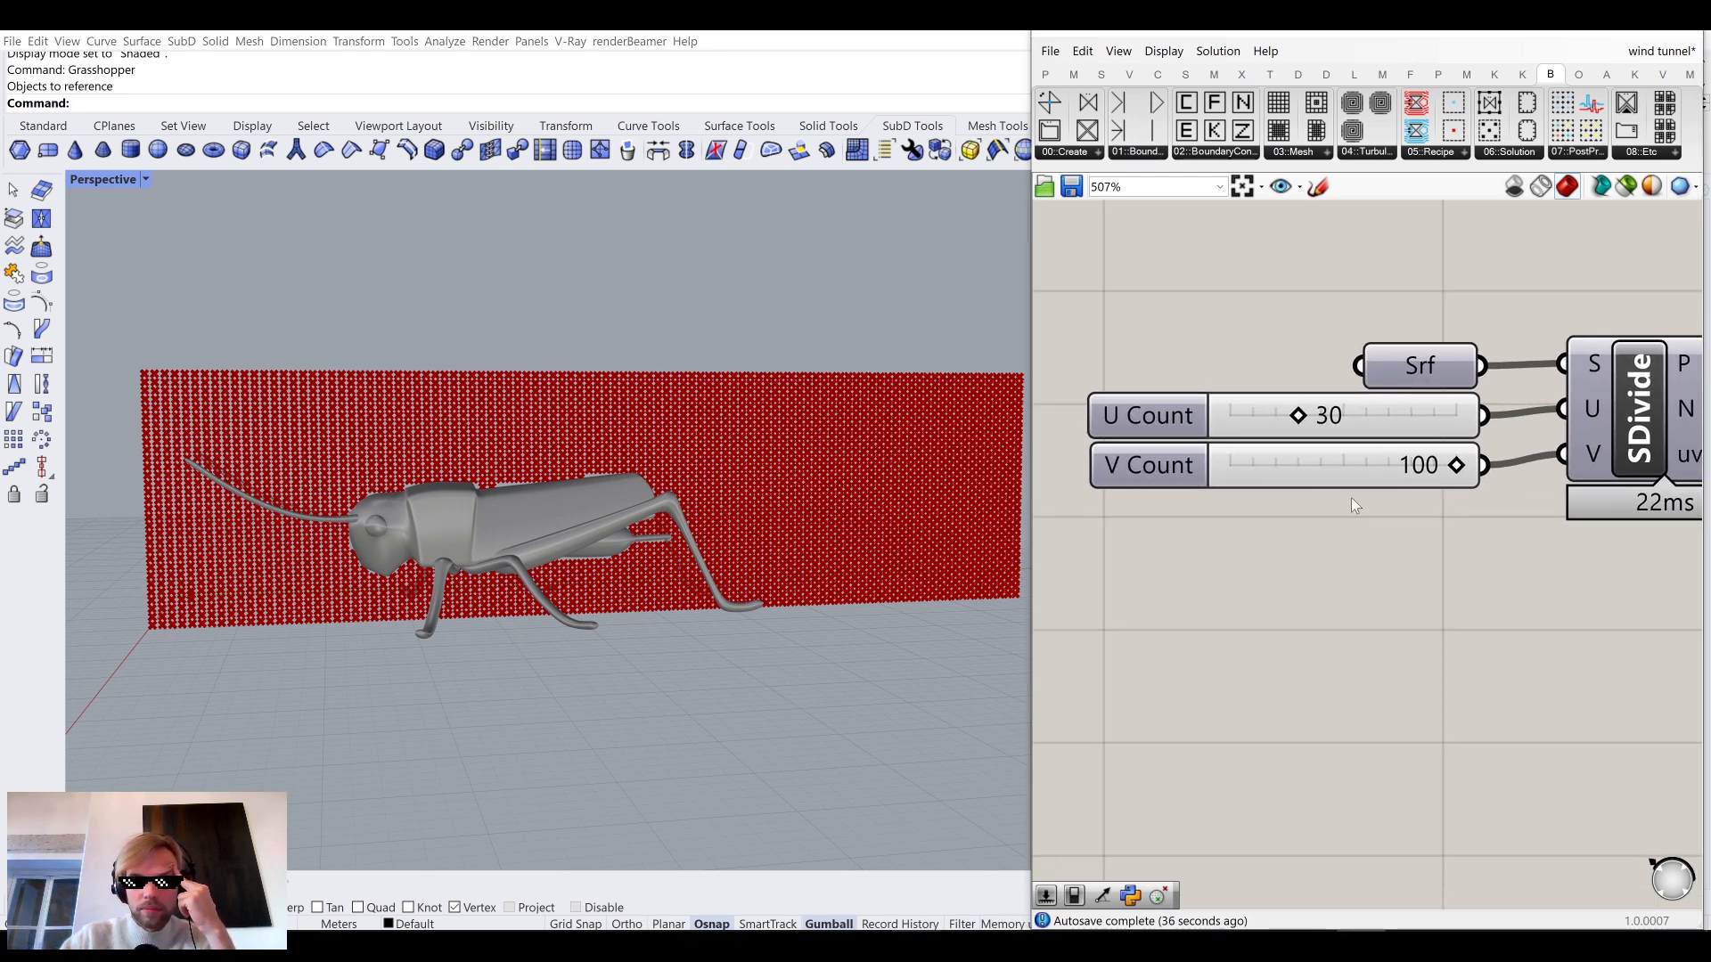
double_click(1324, 564)
text(200)
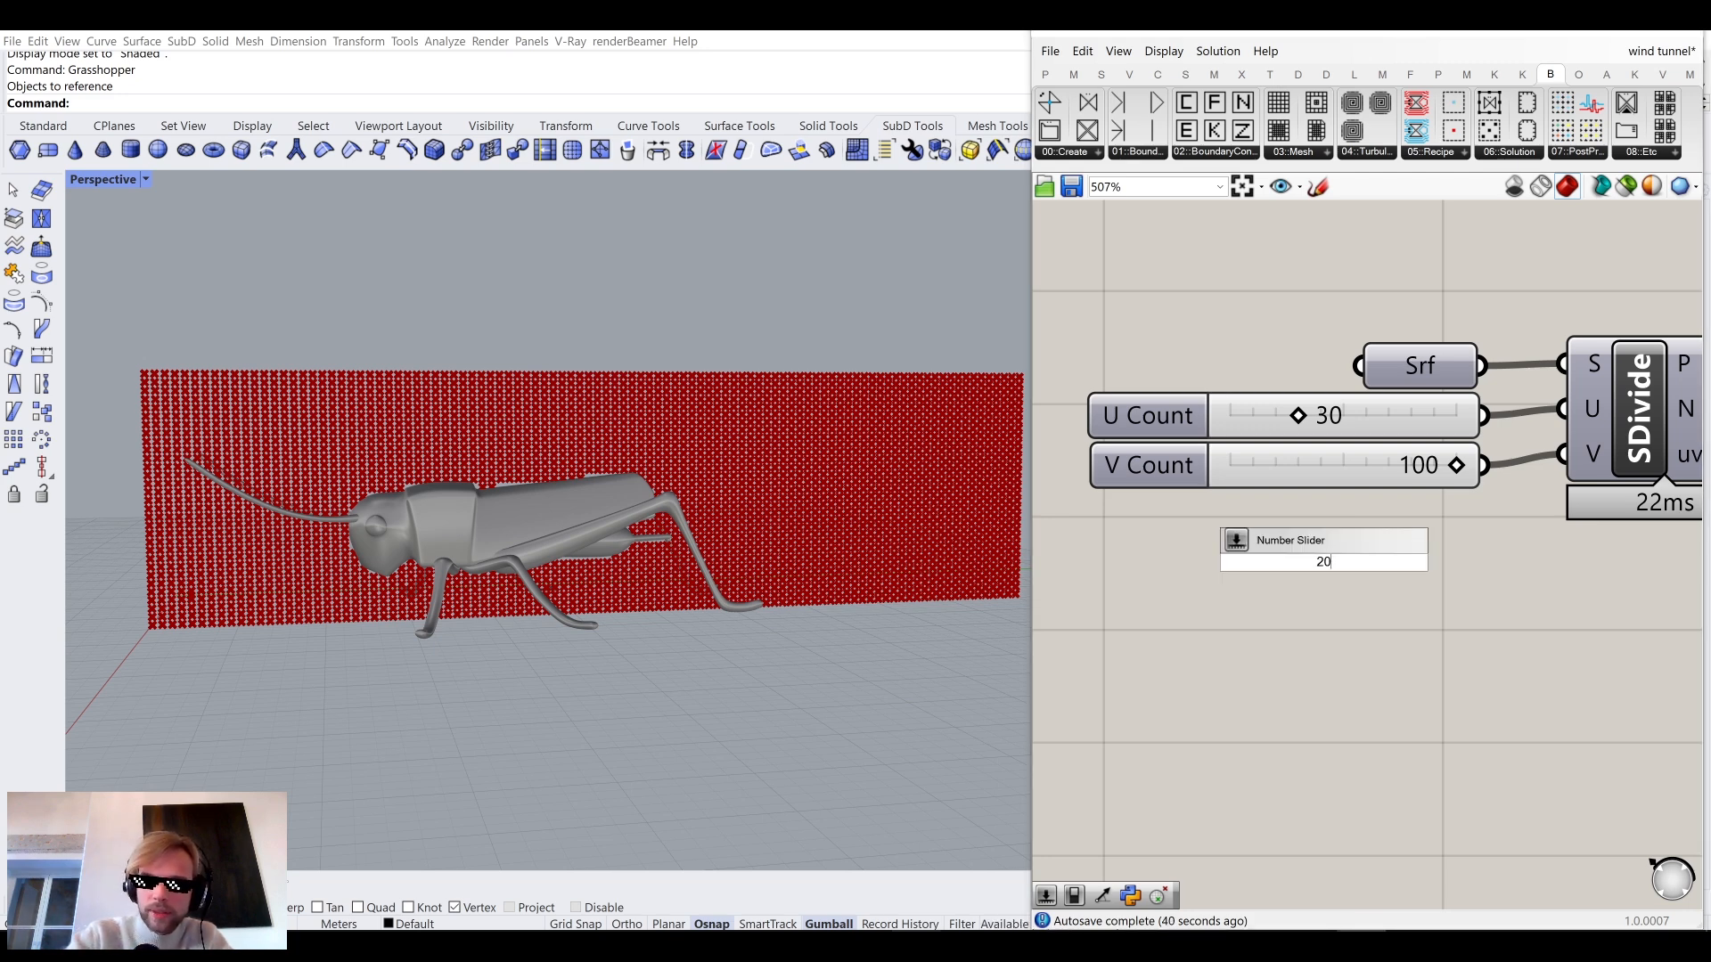
key(Return)
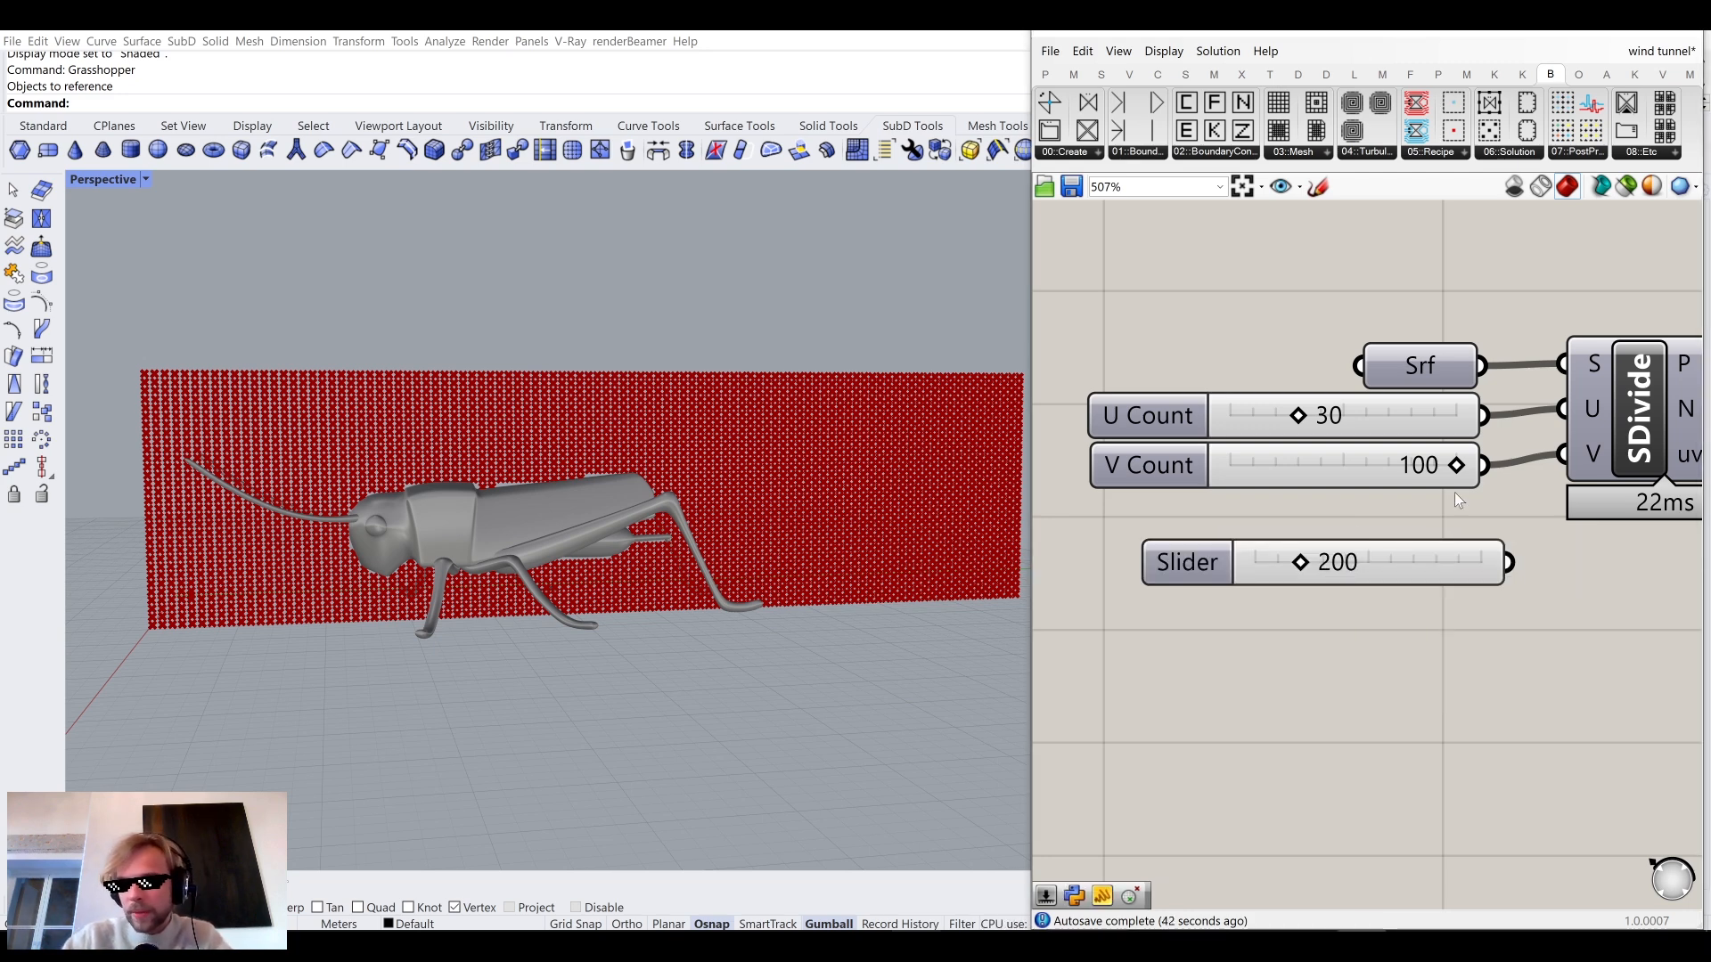
drag(1404, 578, 1382, 660)
double_click(1345, 571)
text(60)
key(Return)
drag(1347, 570, 1302, 595)
Disable the MInc mesh inclusion component that feeds the Cull pattern.
right_drag(1574, 474, 1405, 568)
scroll(1405, 569, down, 5)
right_drag(1672, 436, 1473, 434)
scroll(1473, 435, up, 2)
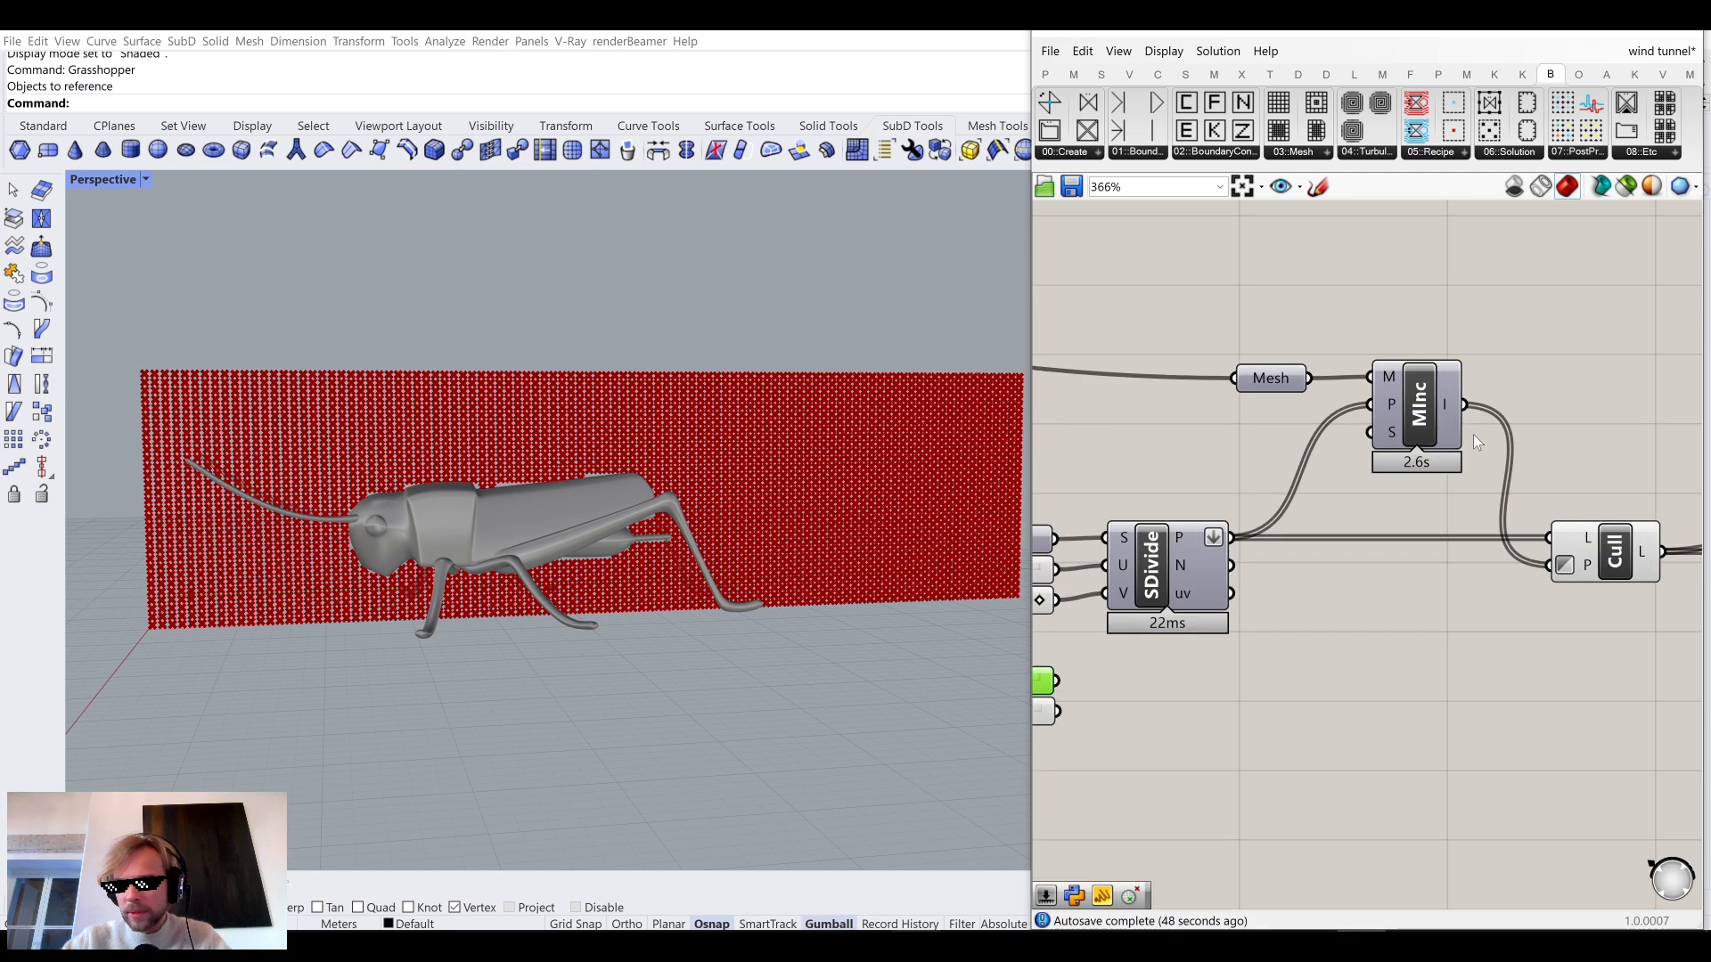
scroll(1473, 434, up, 2)
click(1395, 392)
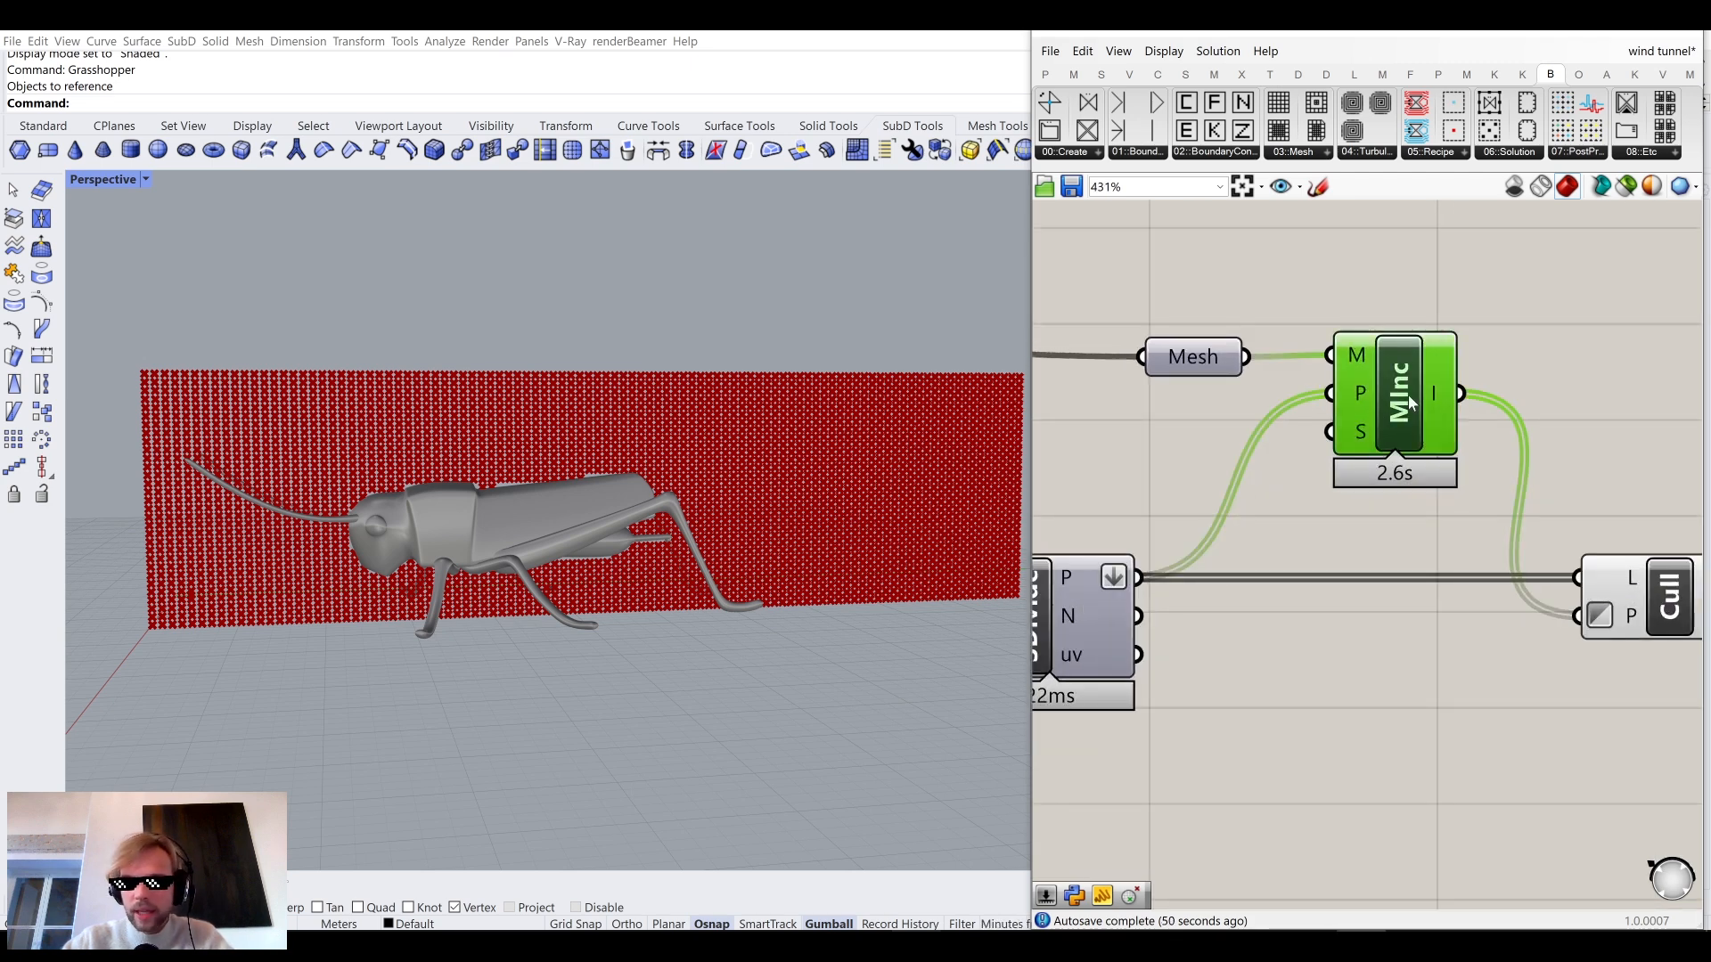
middle_click(1408, 394)
click(1360, 412)
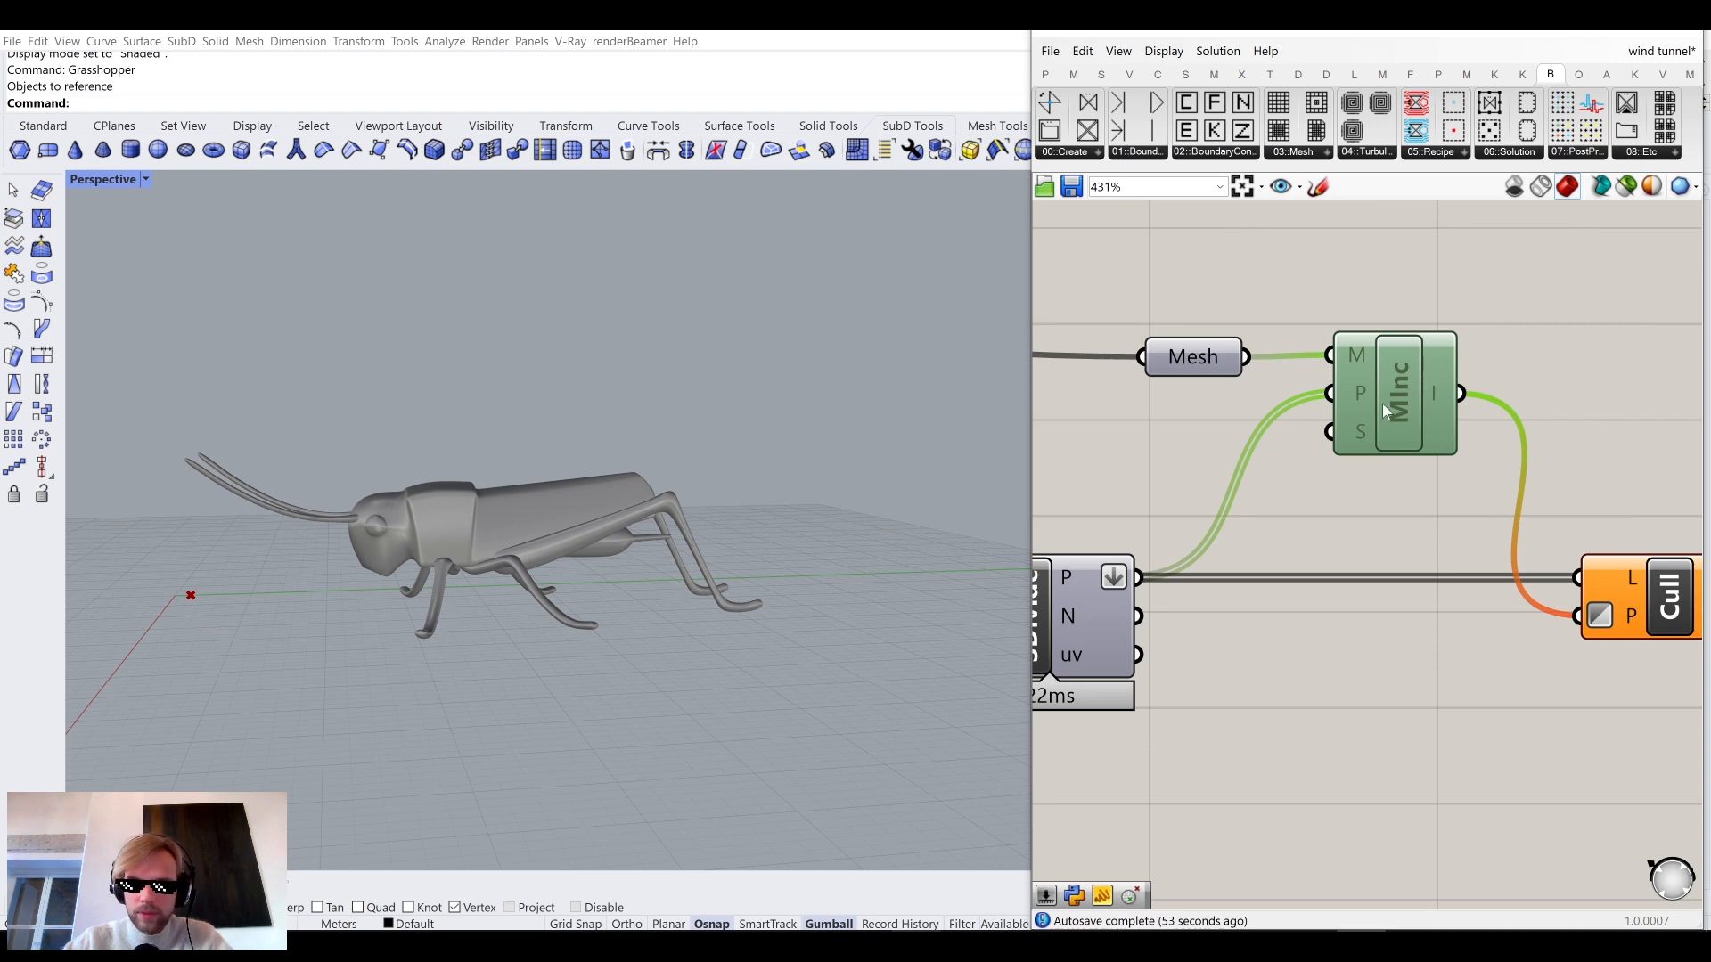
Connect the 60 slider to the U input and the 200 slider to the V input of the SDivide component.
scroll(1371, 406, down, 5)
right_drag(1133, 531, 1356, 515)
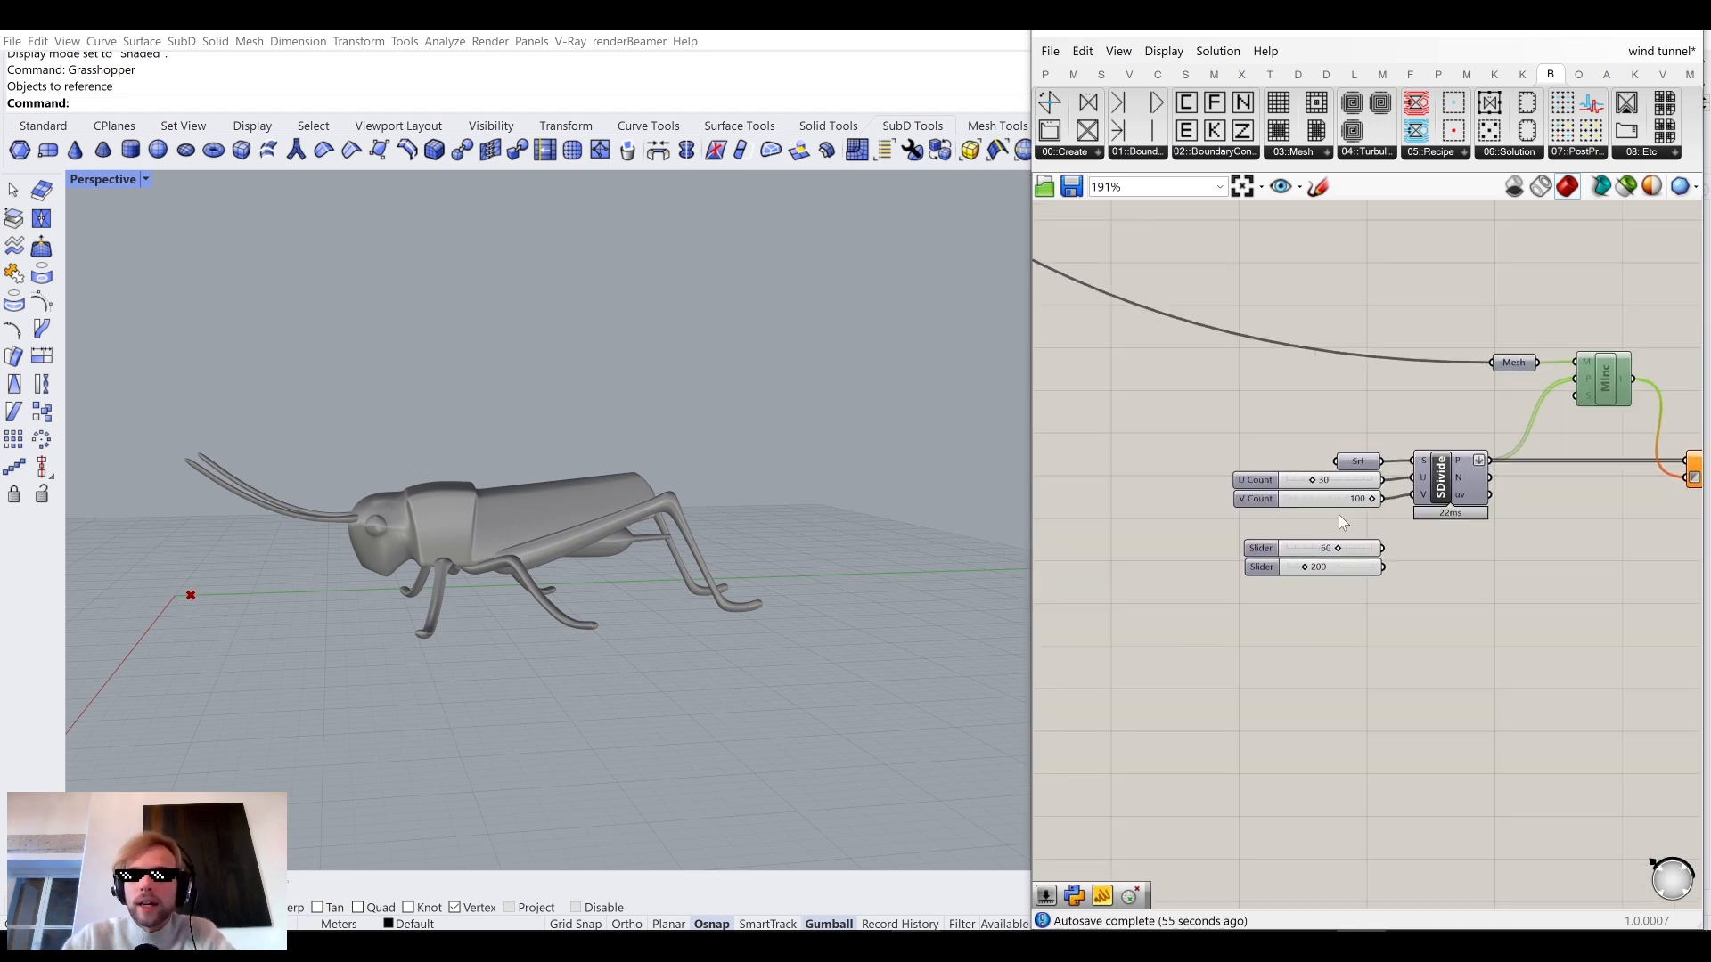
scroll(1358, 516, up, 6)
drag(1413, 621, 1494, 435)
drag(1415, 670, 1494, 479)
Delete the two disconnected old count sliders and move the new U Count and V Count sliders into their place.
drag(1368, 590, 1303, 447)
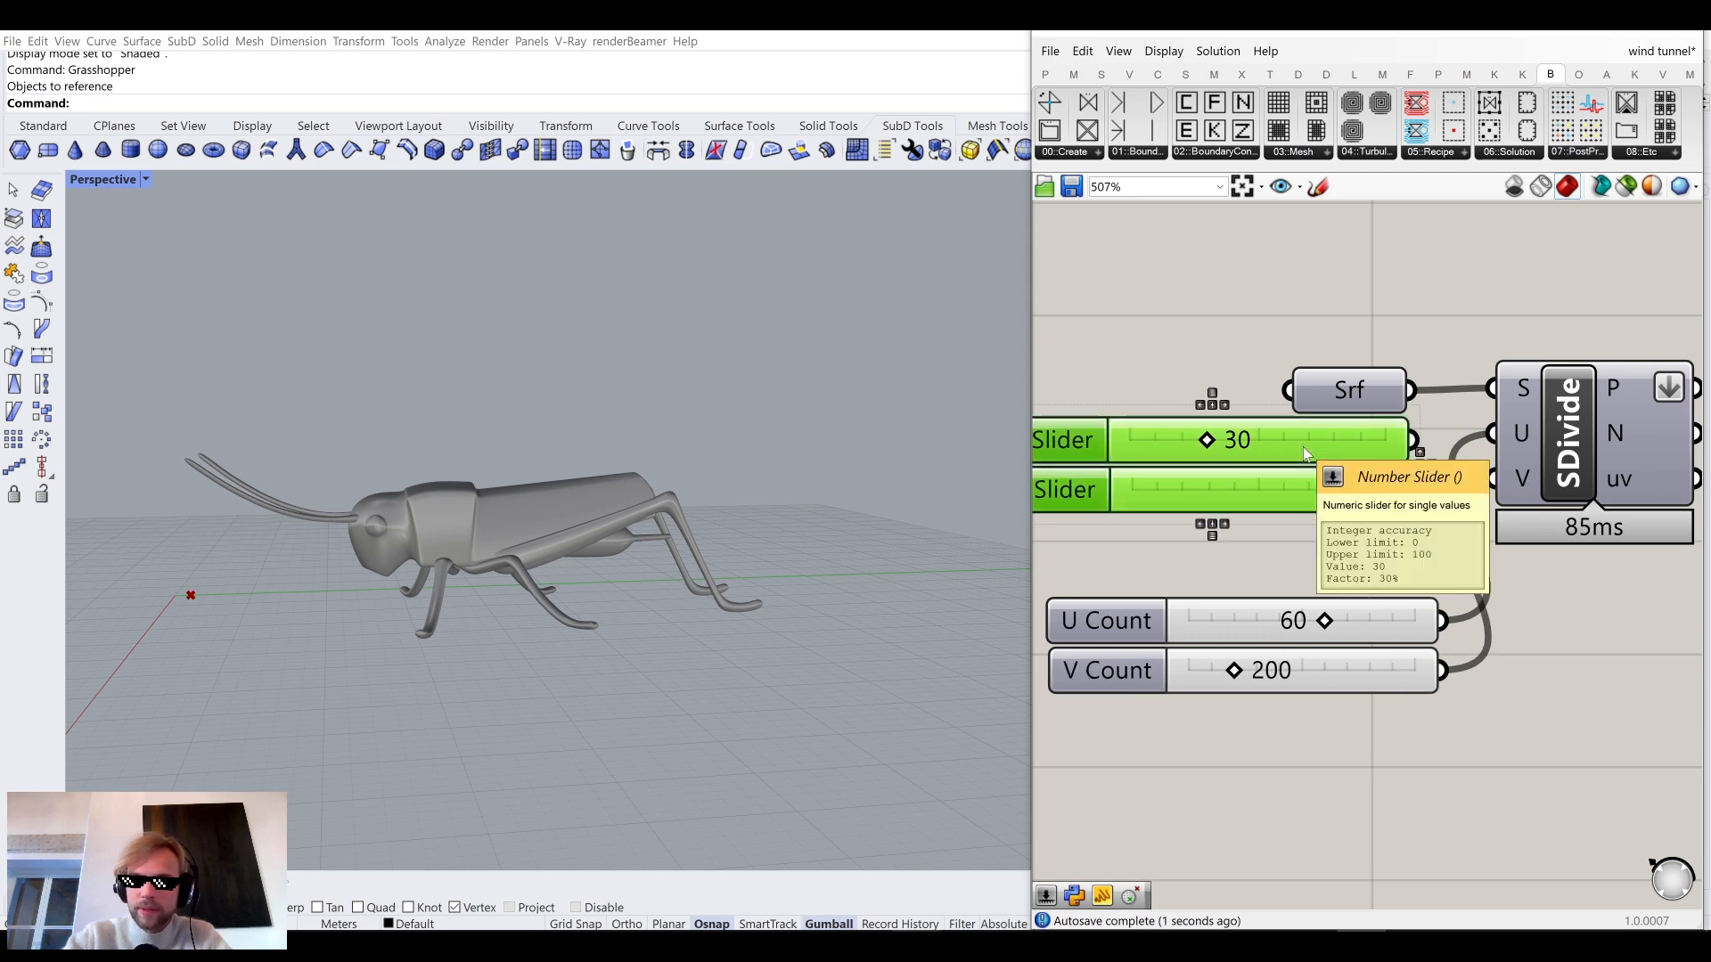
key(Delete)
drag(1403, 533, 1285, 491)
Enable the MInc mesh inclusion component again so it recalculates with the denser point grid.
scroll(1094, 676, down, 4)
scroll(1426, 481, up, 3)
click(1495, 452)
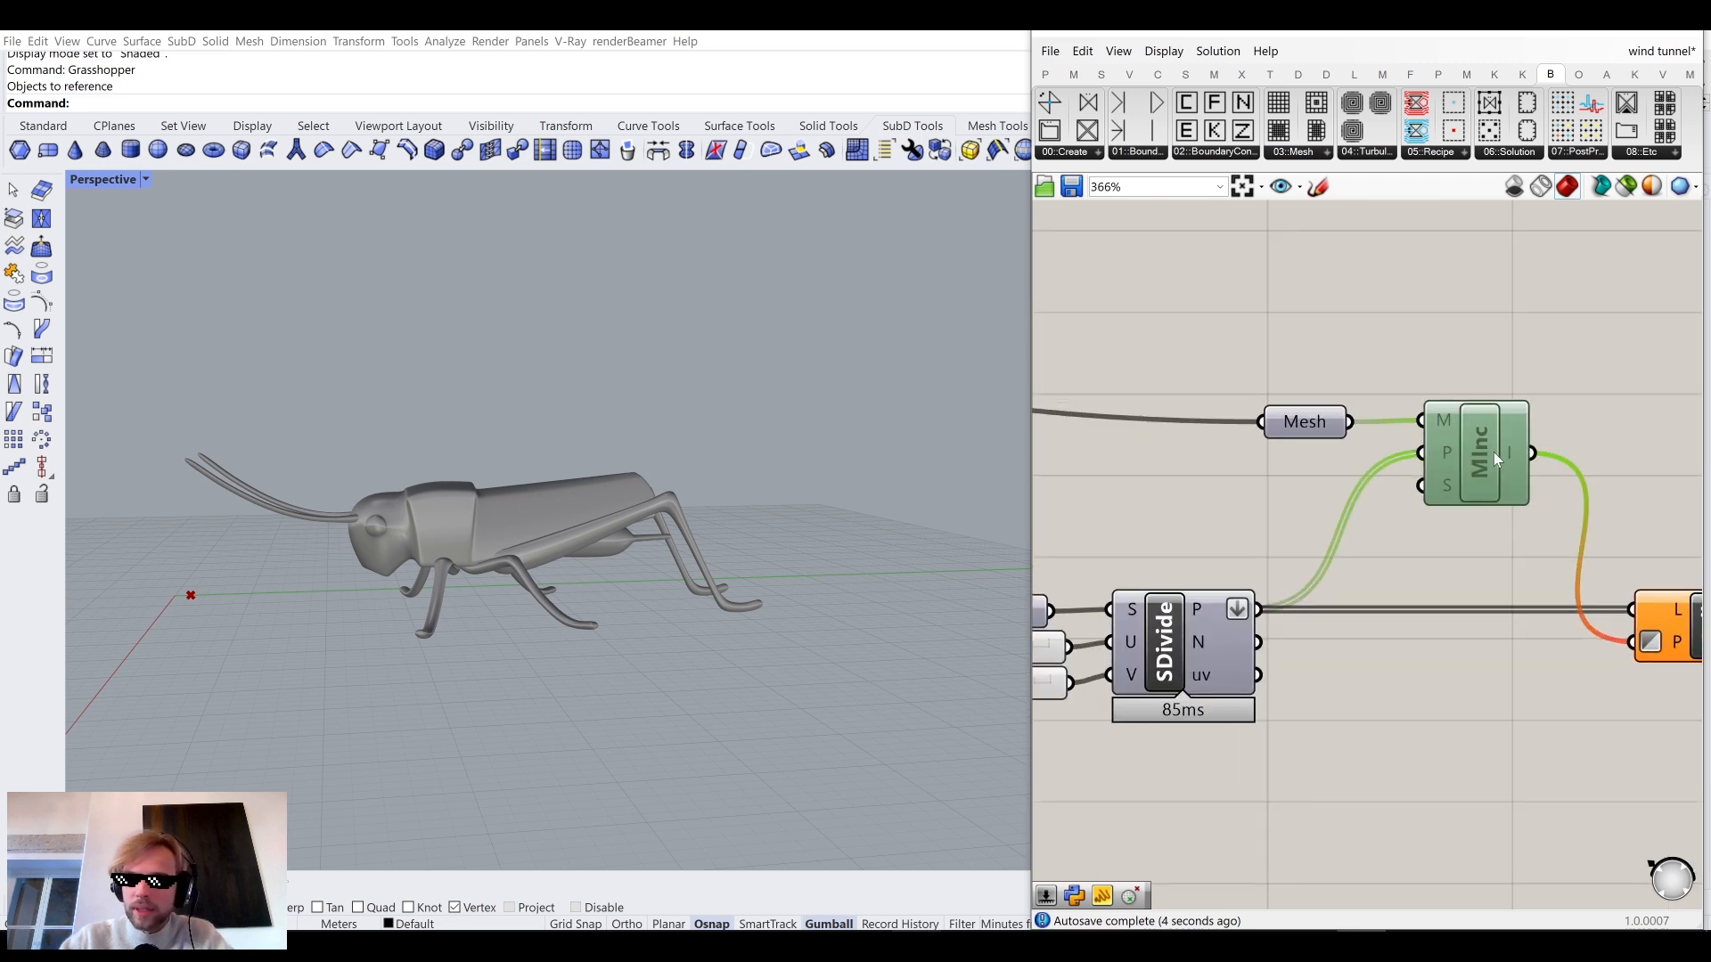
middle_click(1474, 456)
click(1528, 455)
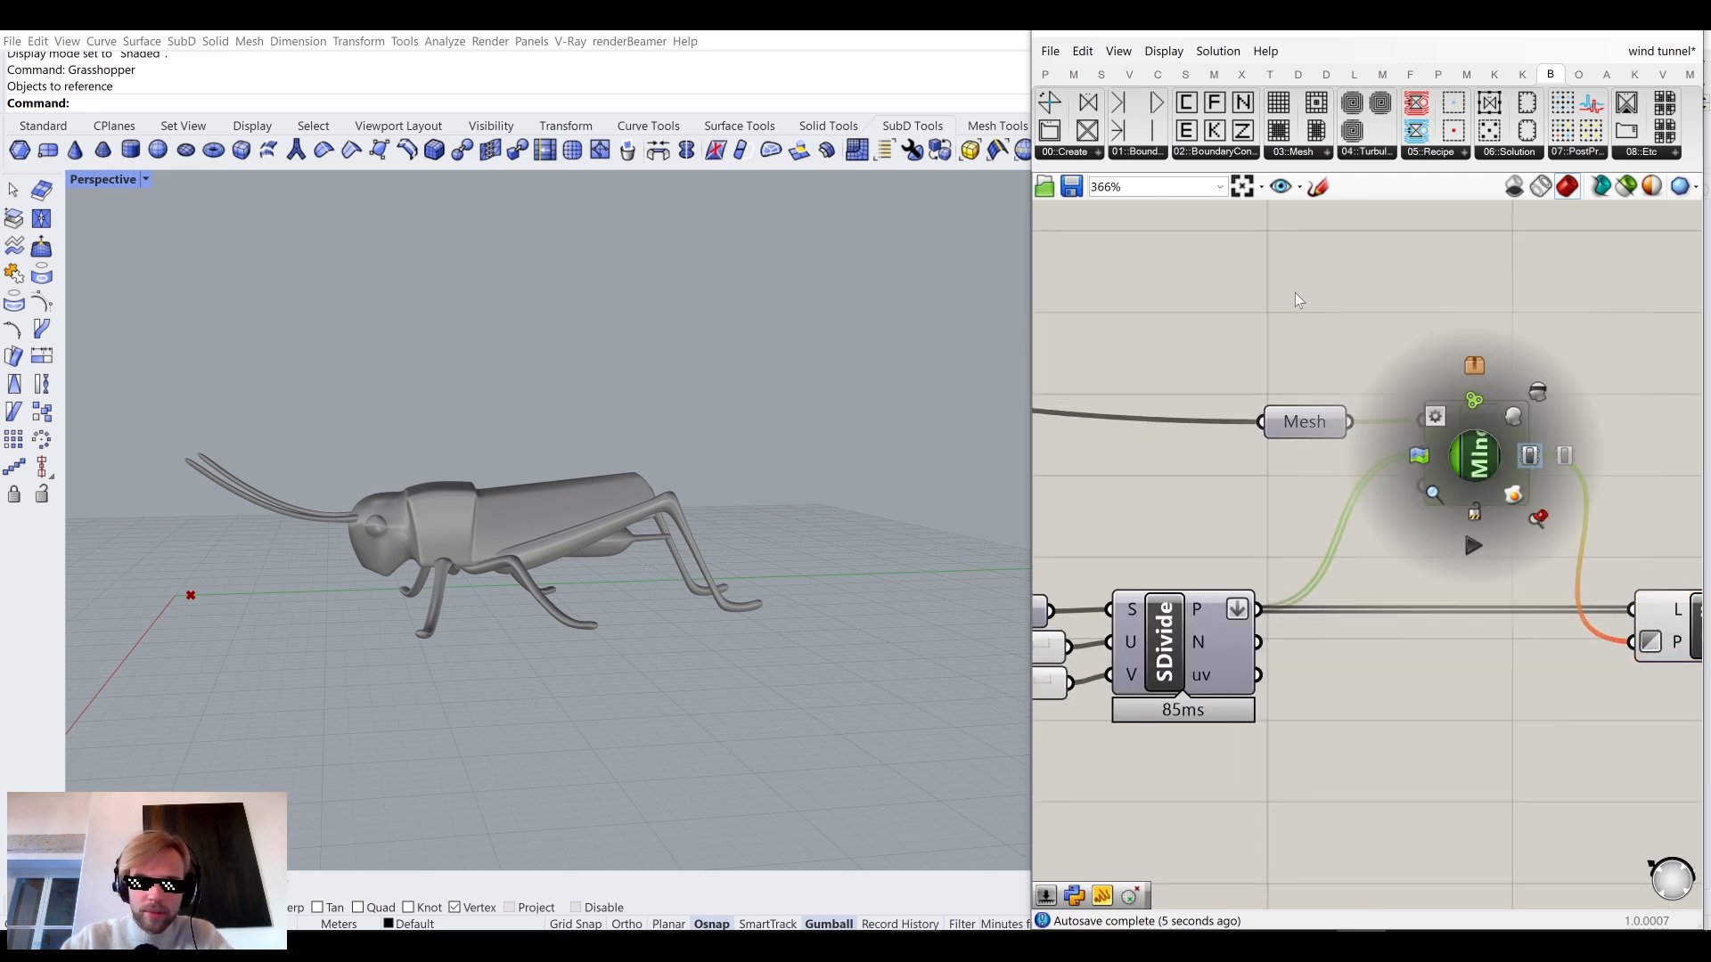
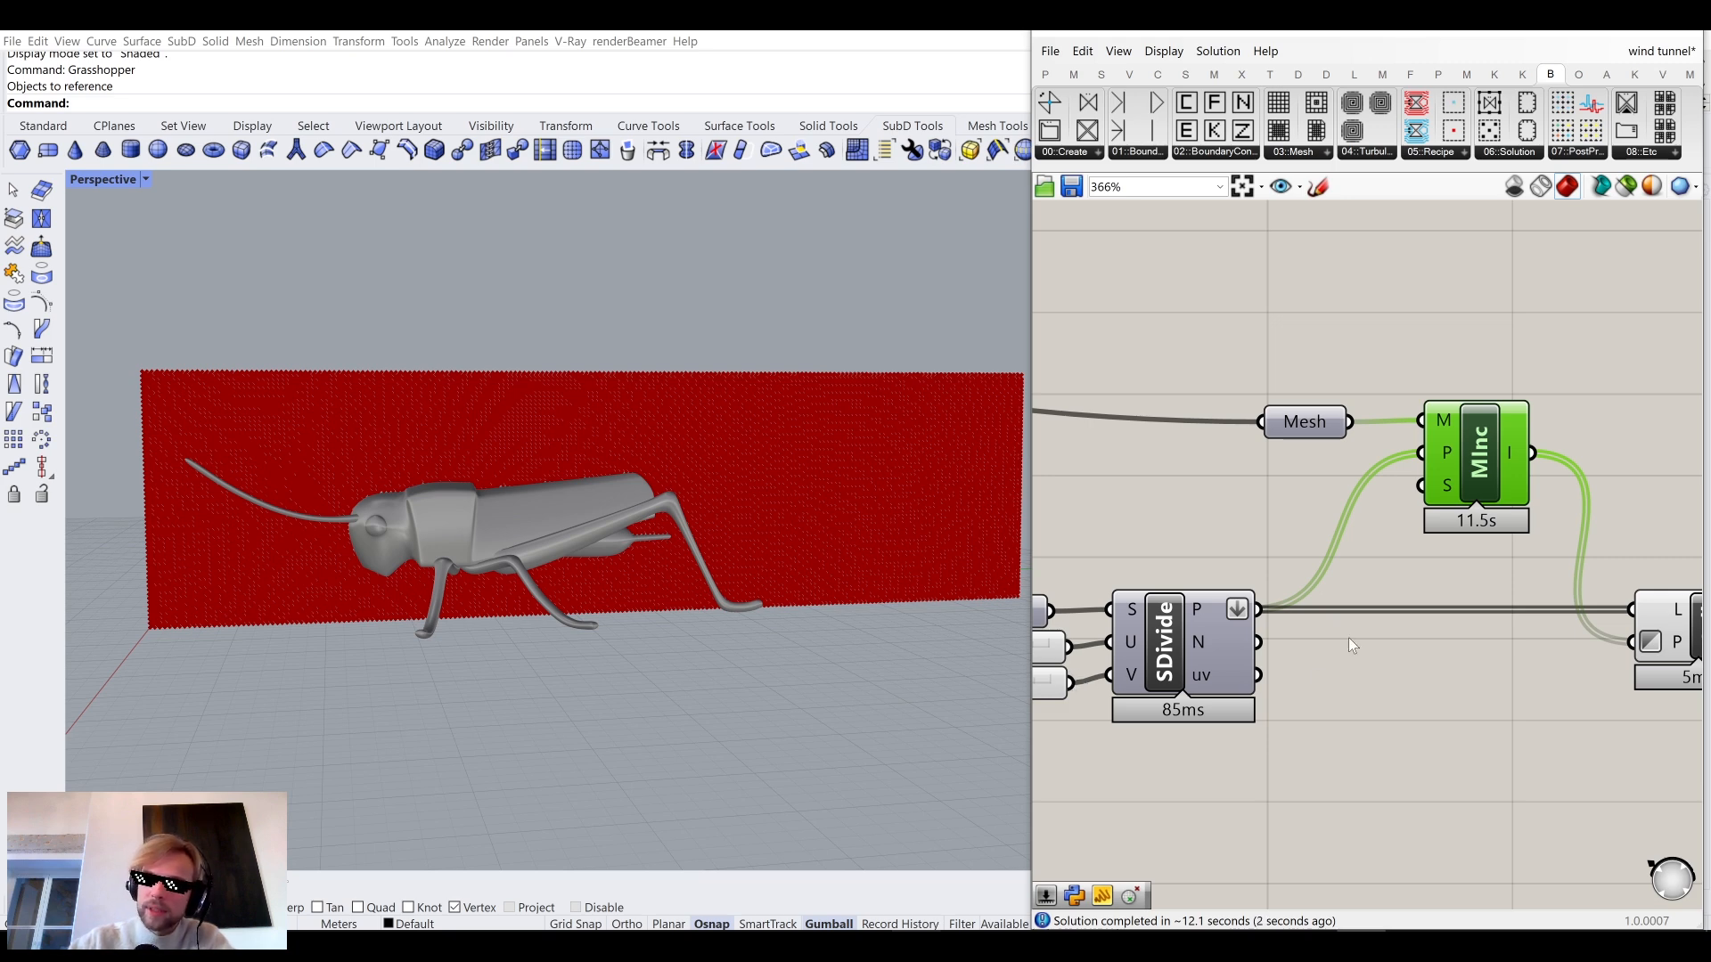
click(1290, 685)
Select the U Count and V Count sliders together and shift them slightly closer to the SDivide component.
right_drag(1290, 684, 1562, 575)
right_drag(1346, 508, 1299, 536)
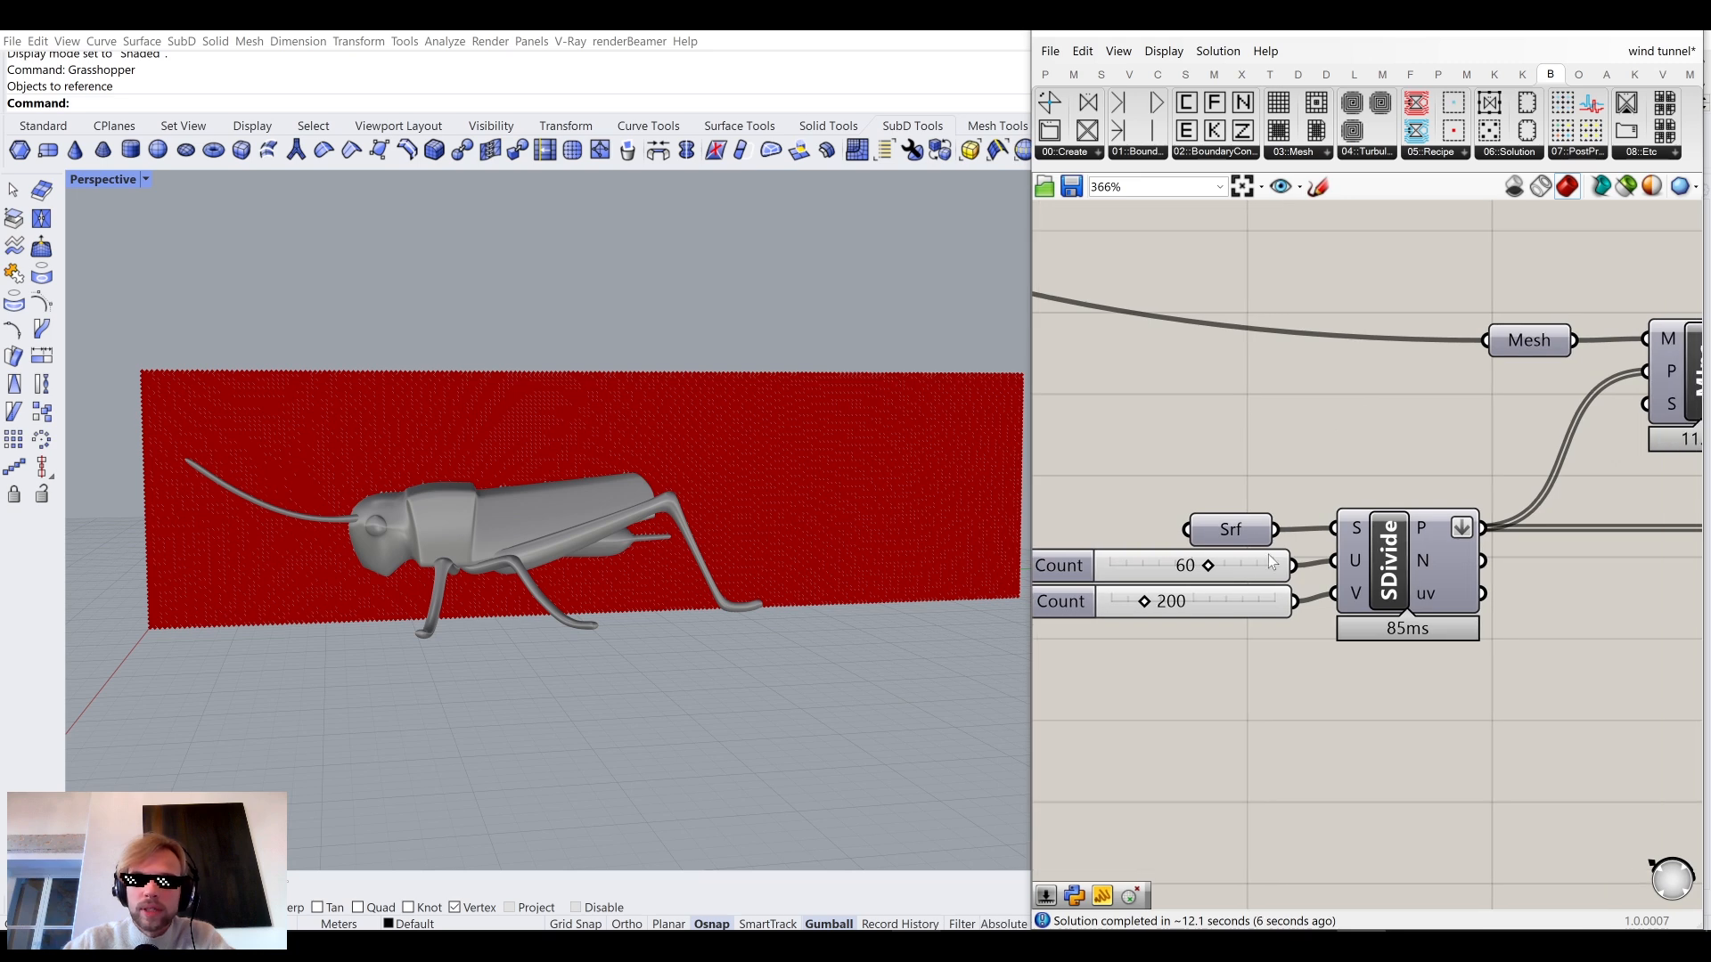
scroll(1342, 598, down, 3)
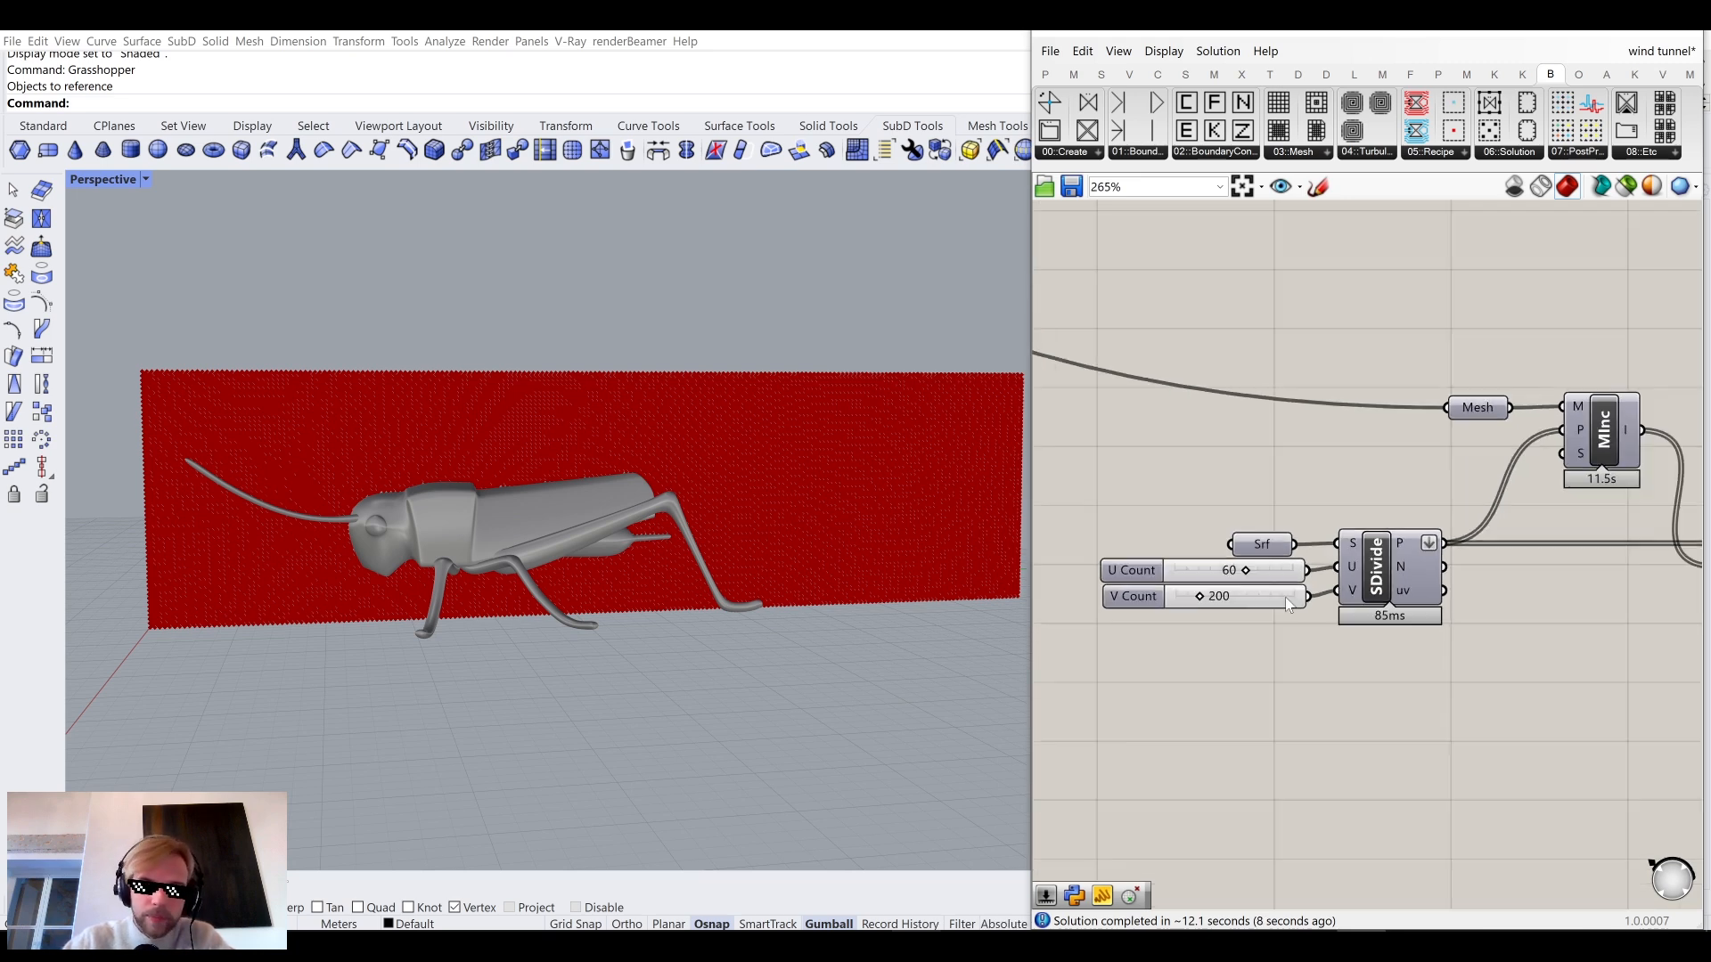
drag(1187, 693, 1148, 574)
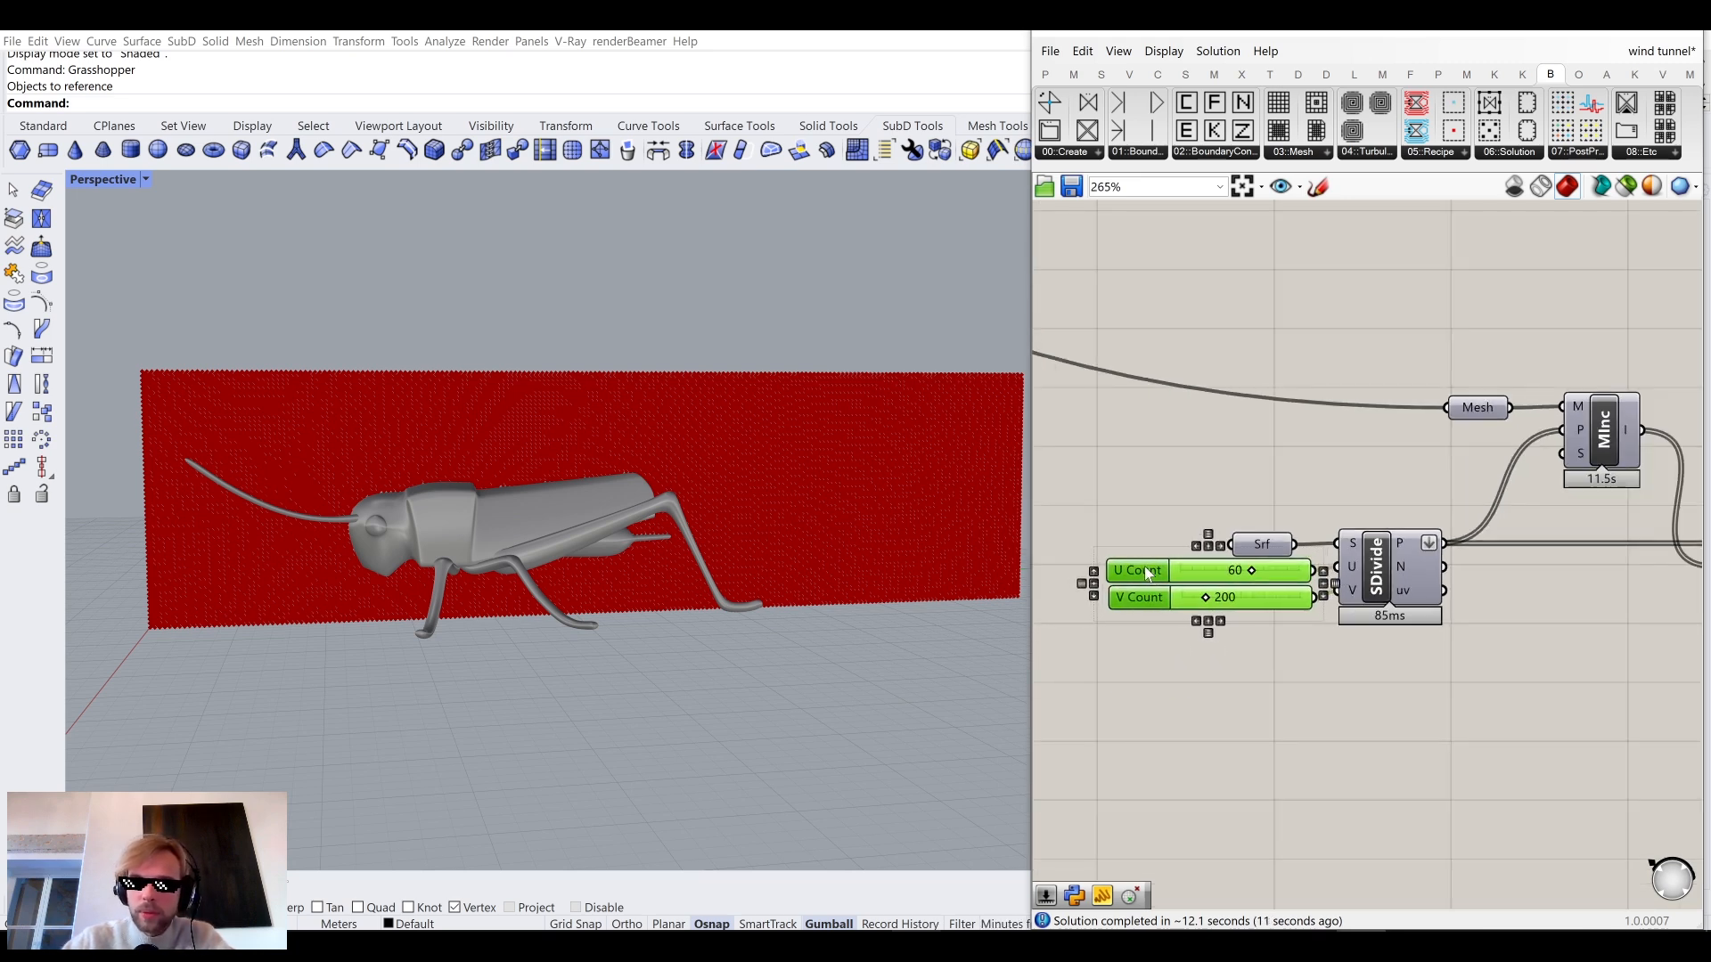
click(1326, 681)
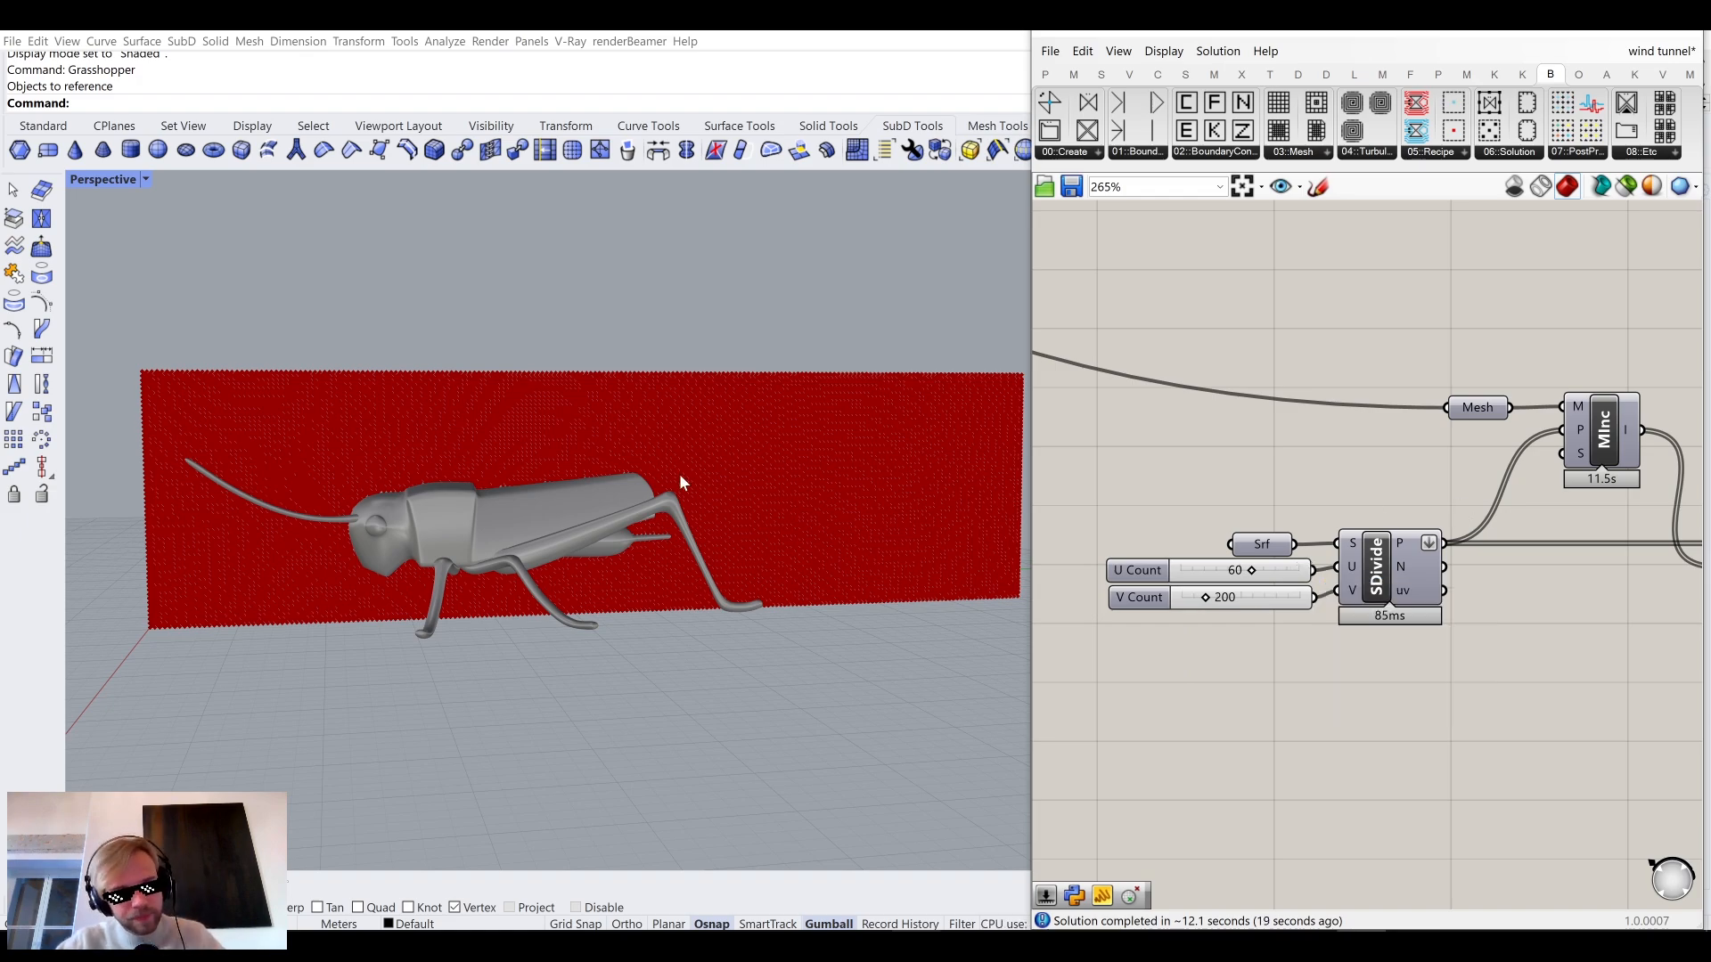
Examine the denser probe points along the grasshopper's outline, up close and as a whole, in the Perspective viewport.
scroll(406, 490, up, 10)
scroll(395, 502, down, 6)
right_drag(394, 502, 537, 495)
scroll(675, 497, up, 10)
scroll(449, 486, up, 5)
scroll(499, 483, up, 2)
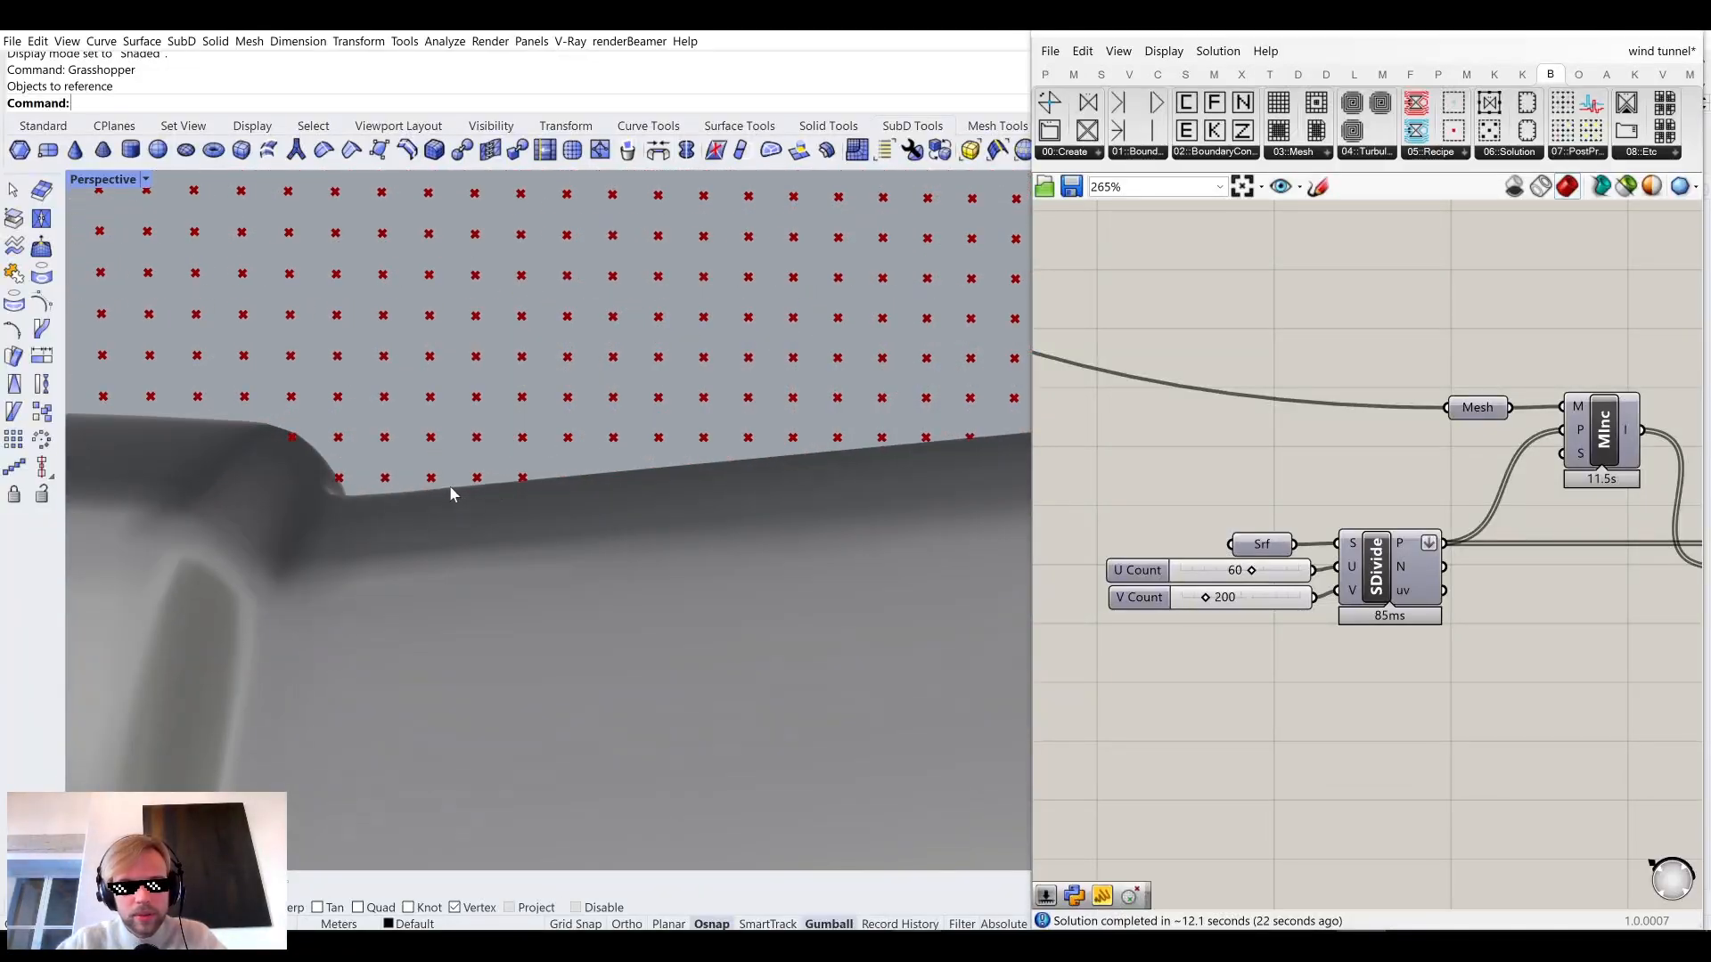
scroll(612, 489, down, 10)
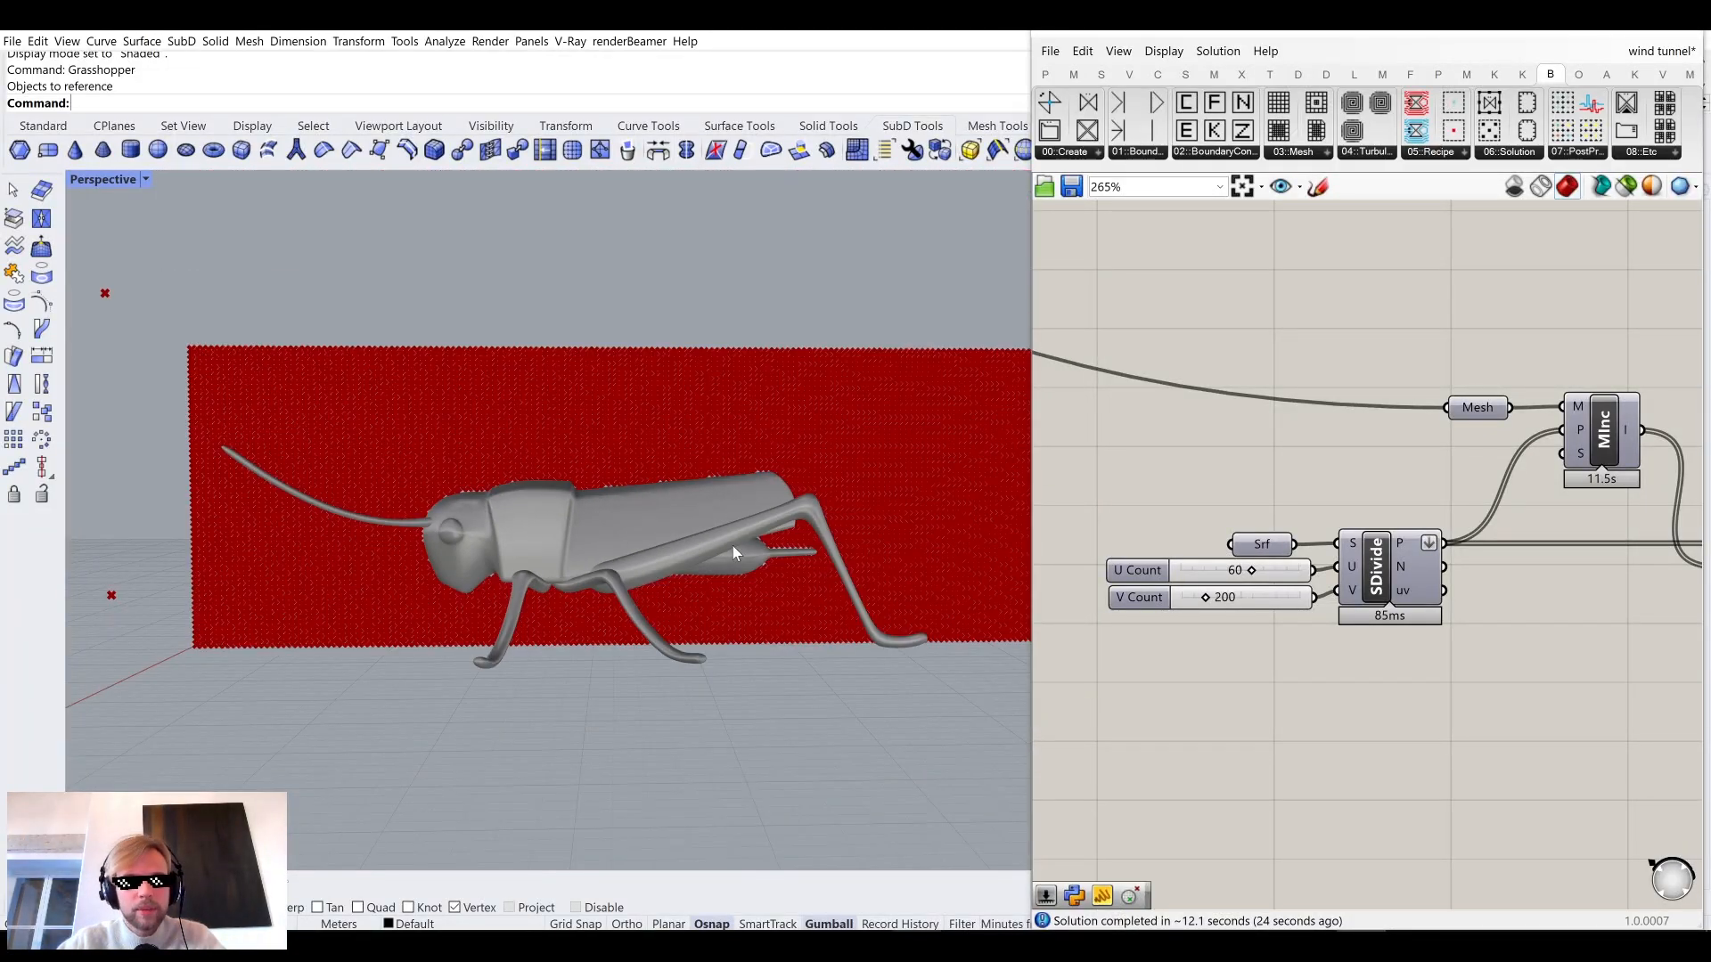
right_drag(667, 494, 717, 501)
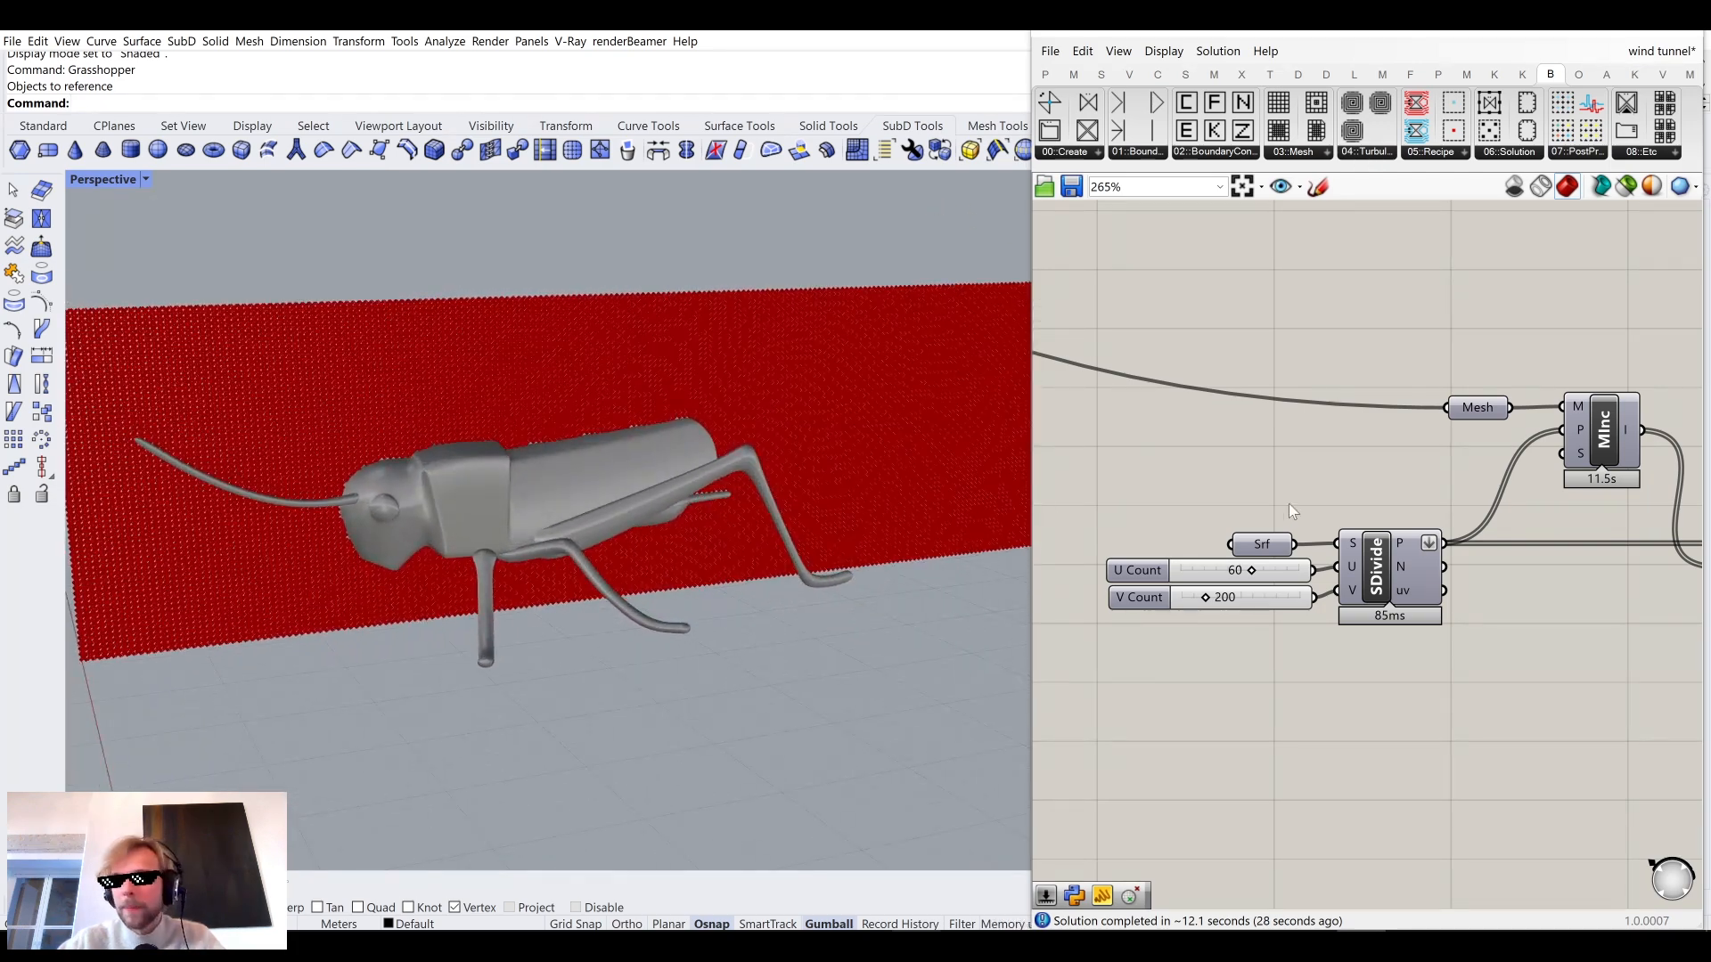
Turn off the viewport preview of the Cull component's probe points.
scroll(1280, 506, down, 6)
scroll(1345, 548, up, 6)
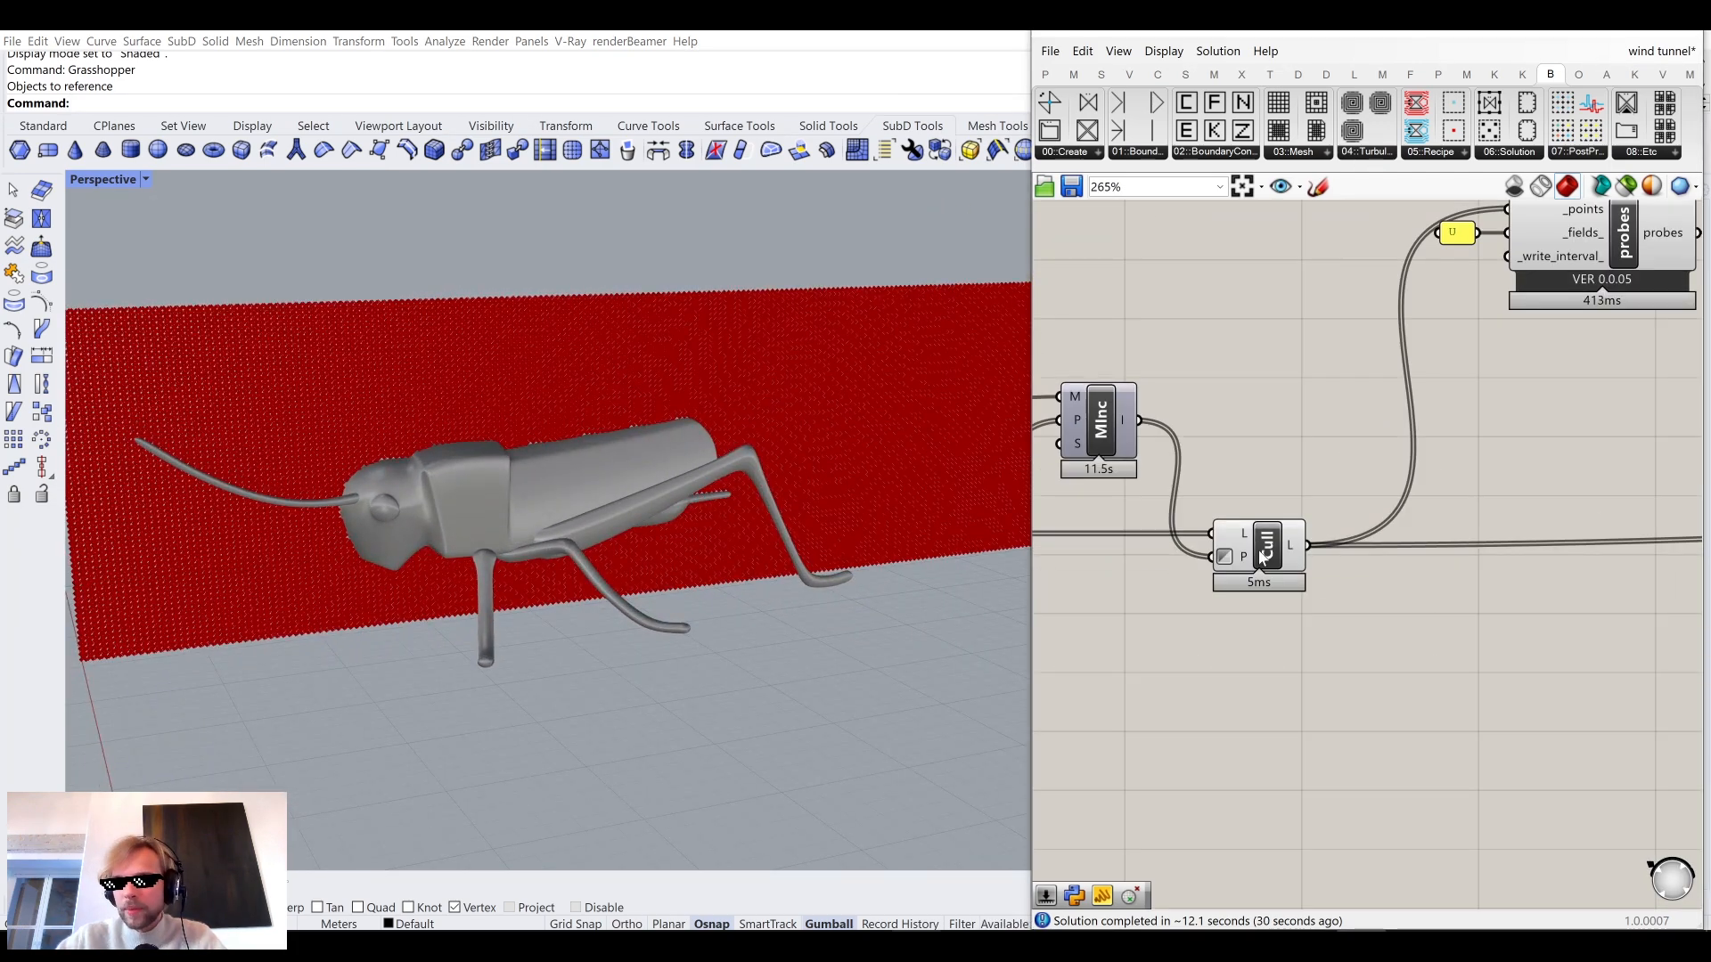
click(1269, 545)
middle_click(1269, 545)
click(1333, 481)
Examine the result chain from loadProbesValue through the vector and gradient components to VDisEx, and back to the solution component's inputs.
scroll(1614, 433, down, 5)
scroll(1558, 500, up, 3)
scroll(1576, 520, up, 8)
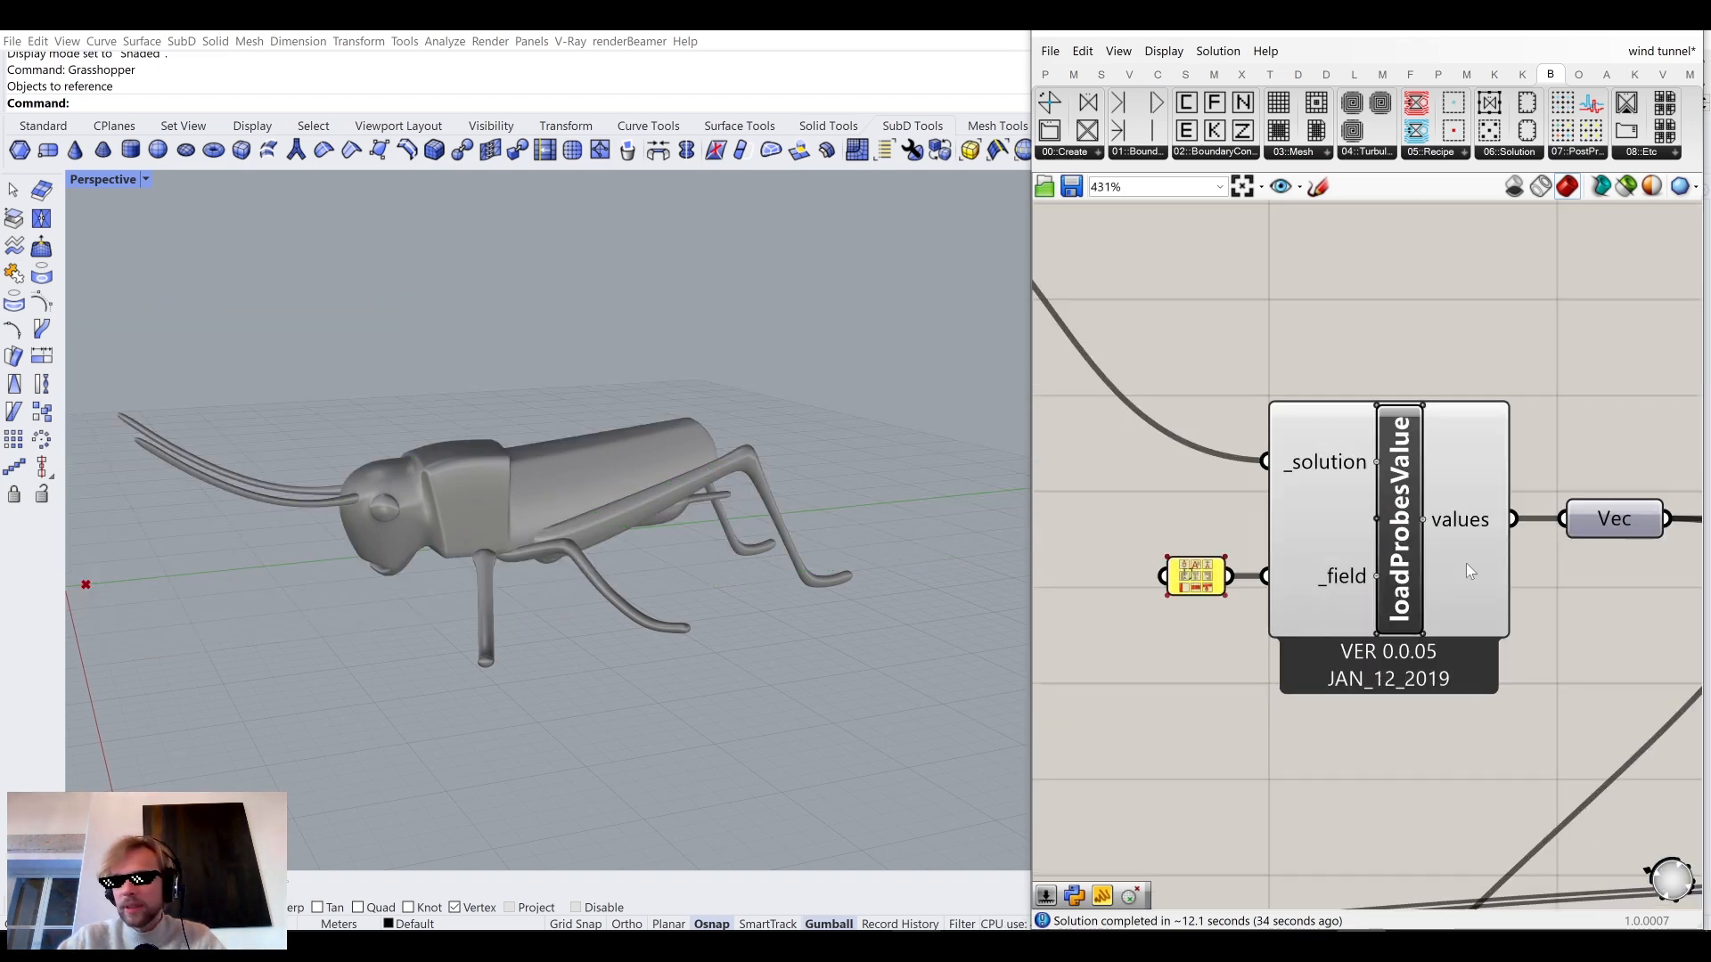
scroll(1464, 527, down, 4)
right_drag(1483, 620, 1153, 495)
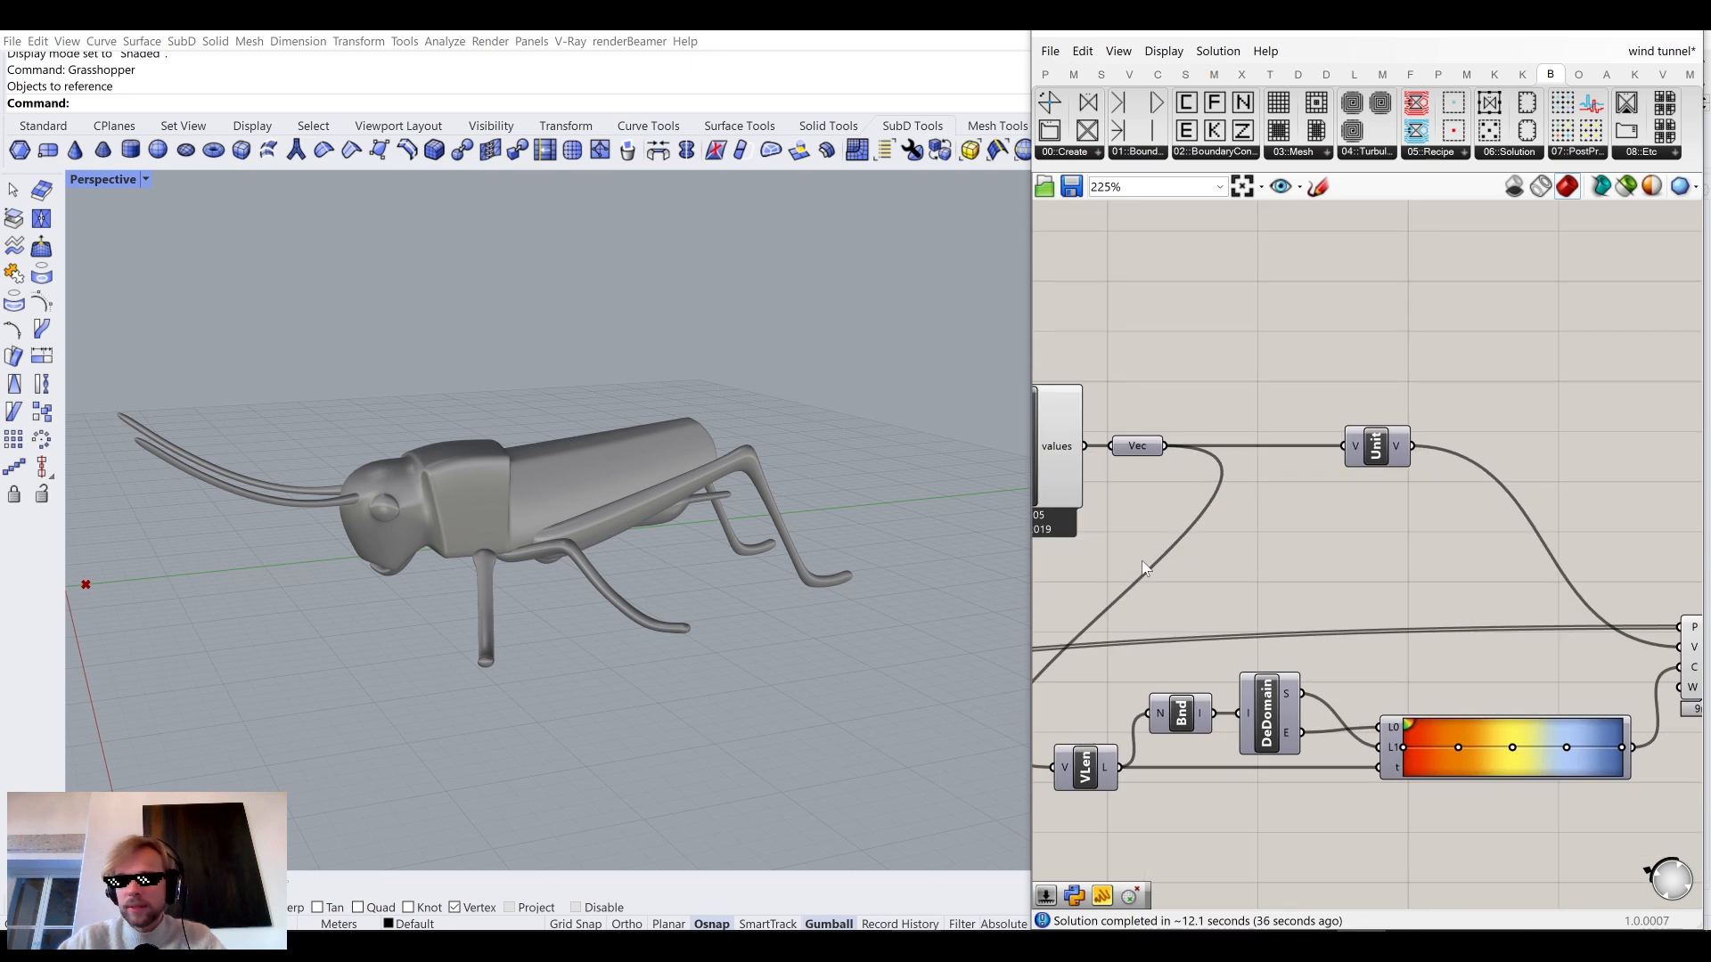
scroll(1153, 496, down, 3)
right_drag(1120, 630, 1354, 560)
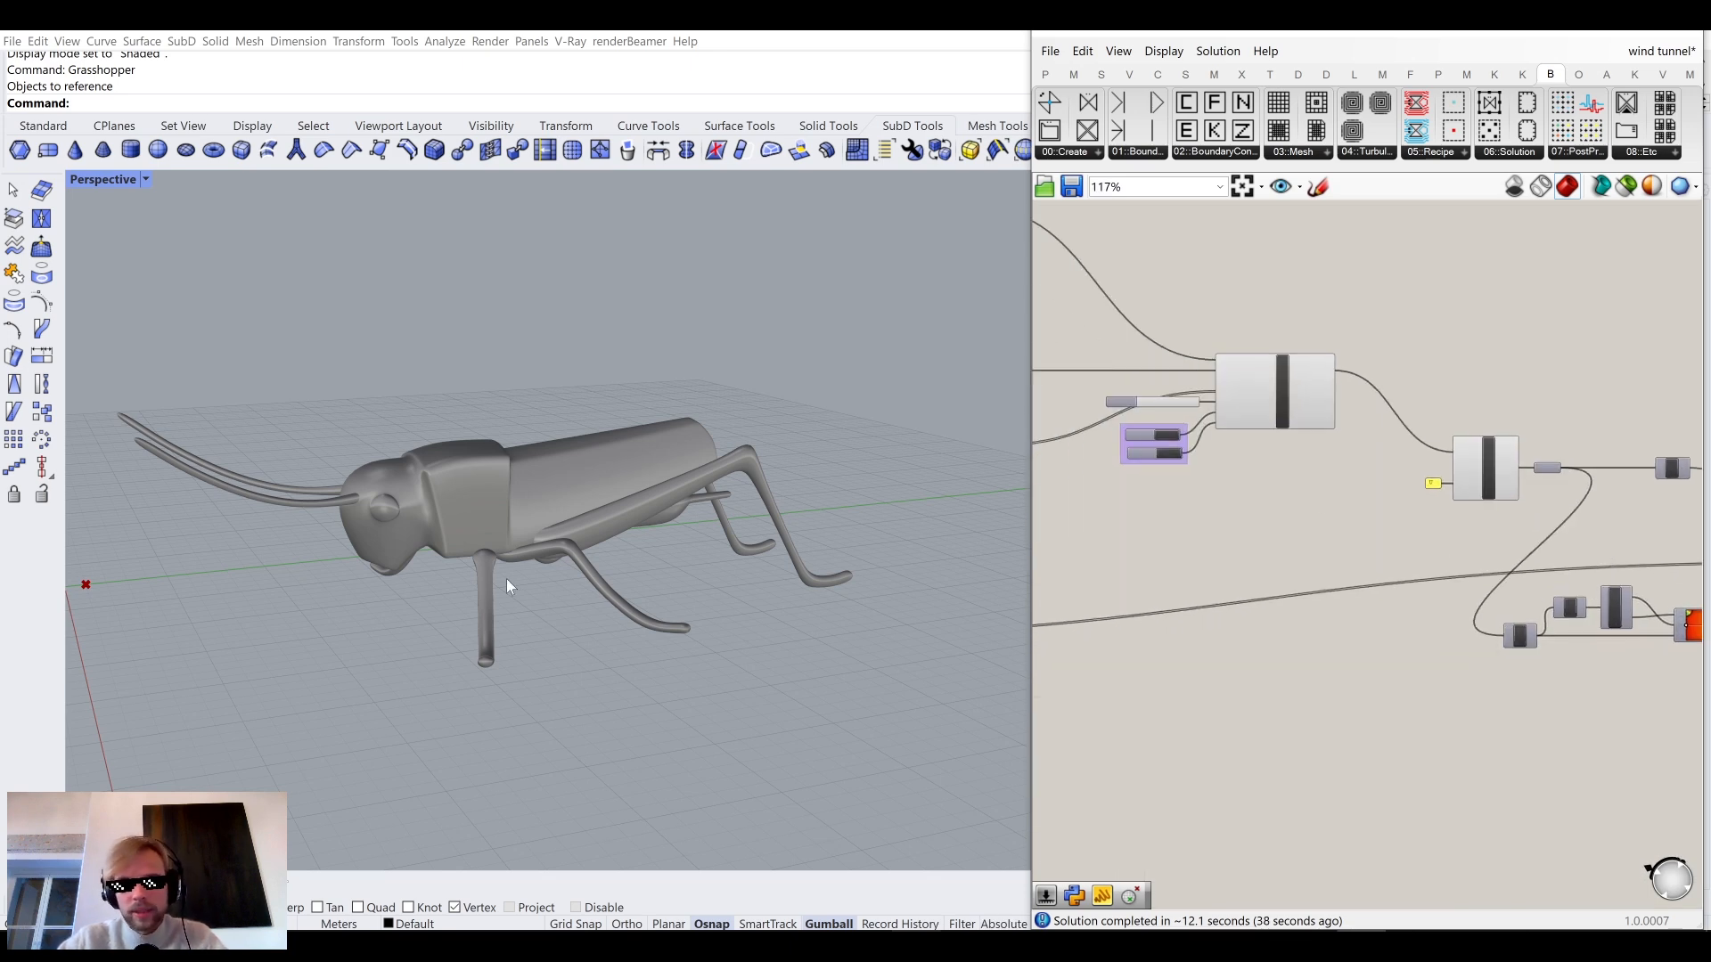
right_drag(1535, 499, 1181, 439)
scroll(1478, 533, up, 7)
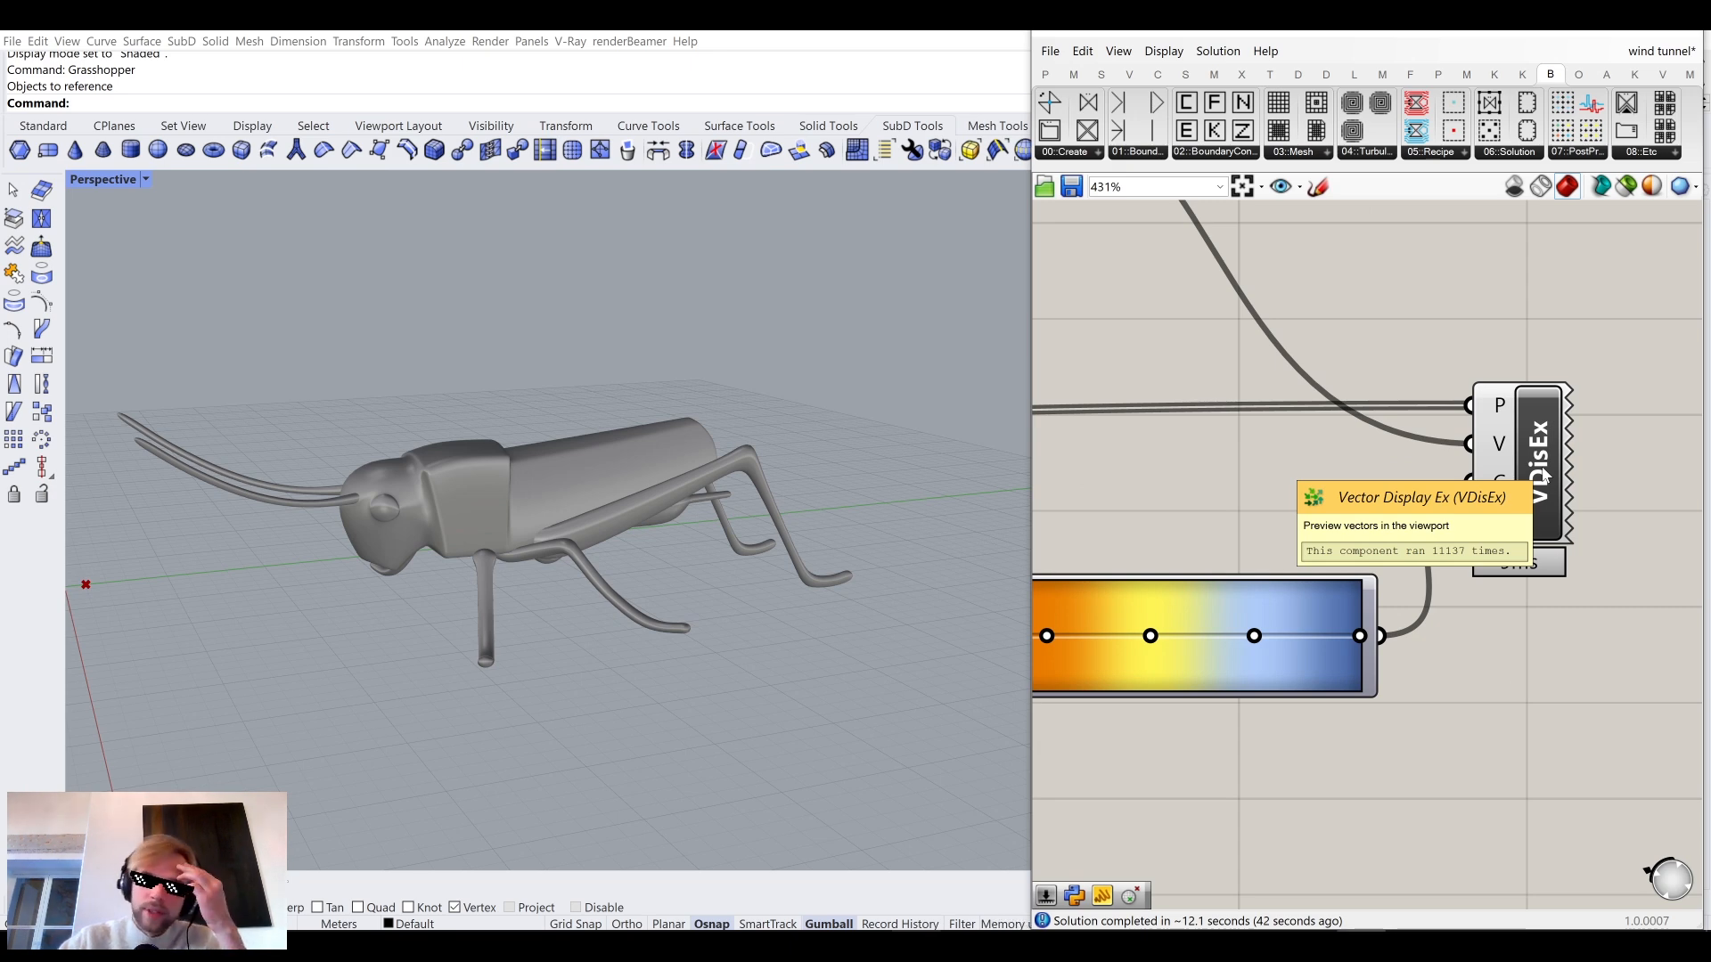
right_drag(1574, 495, 1279, 496)
scroll(1310, 428, up, 5)
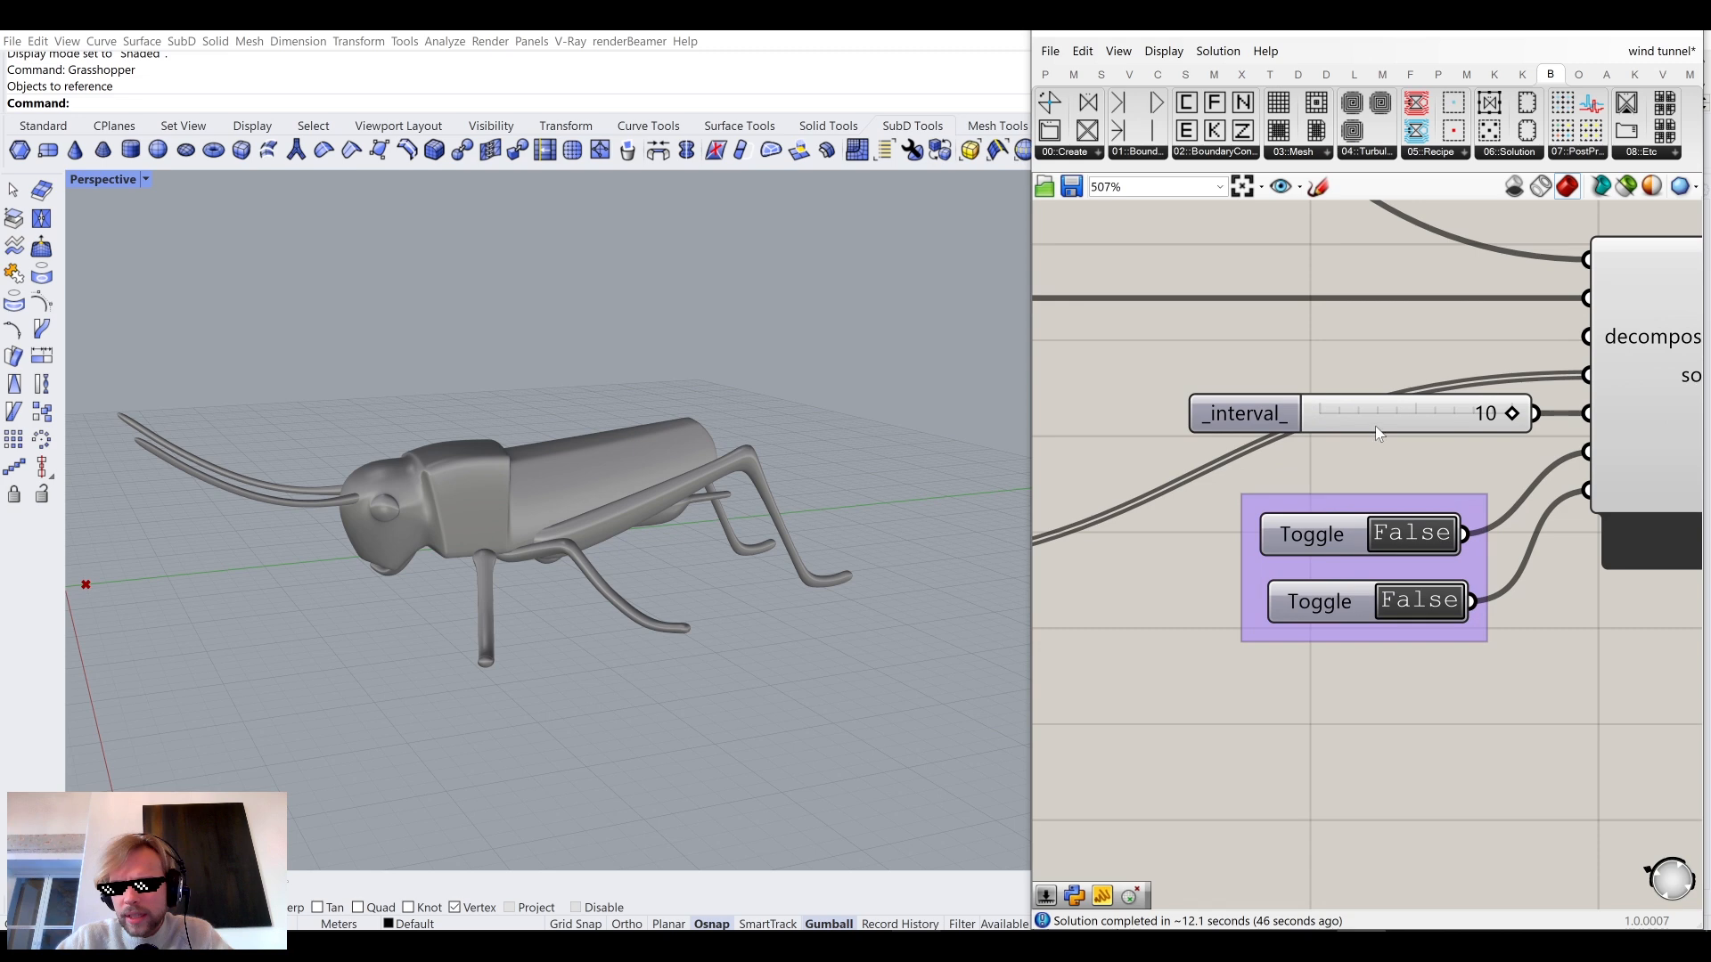
click(1362, 395)
scroll(1381, 339, down, 3)
right_drag(1399, 315, 1317, 393)
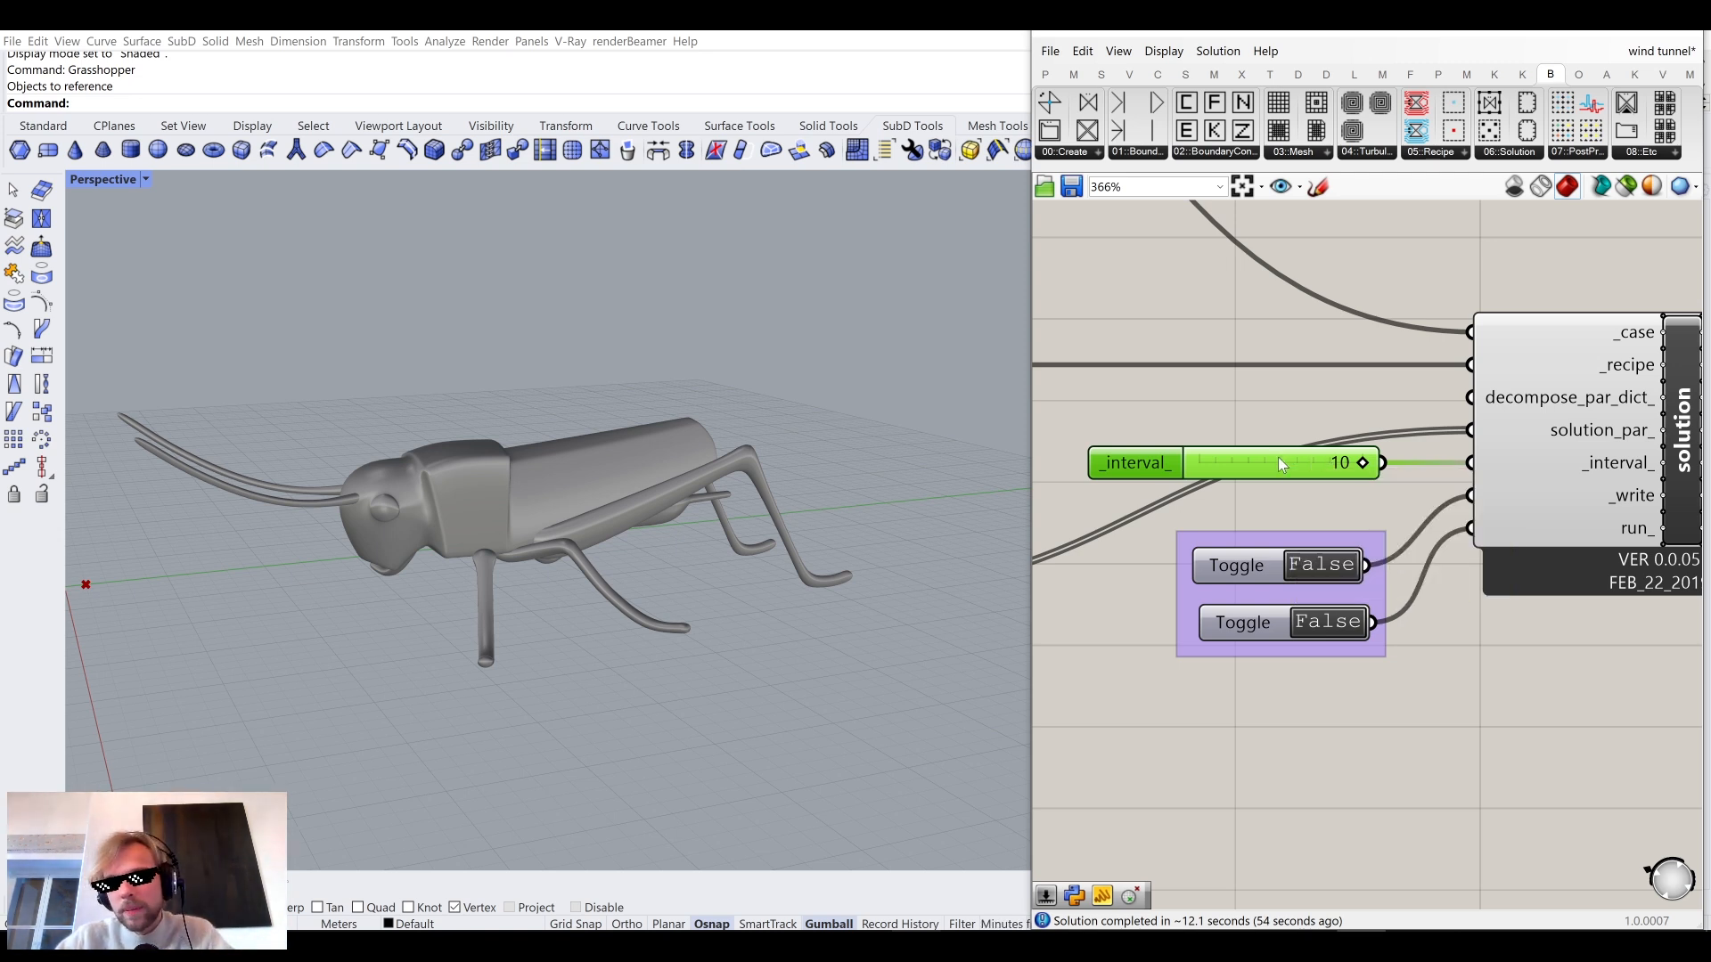
double_click(1242, 406)
text(7)
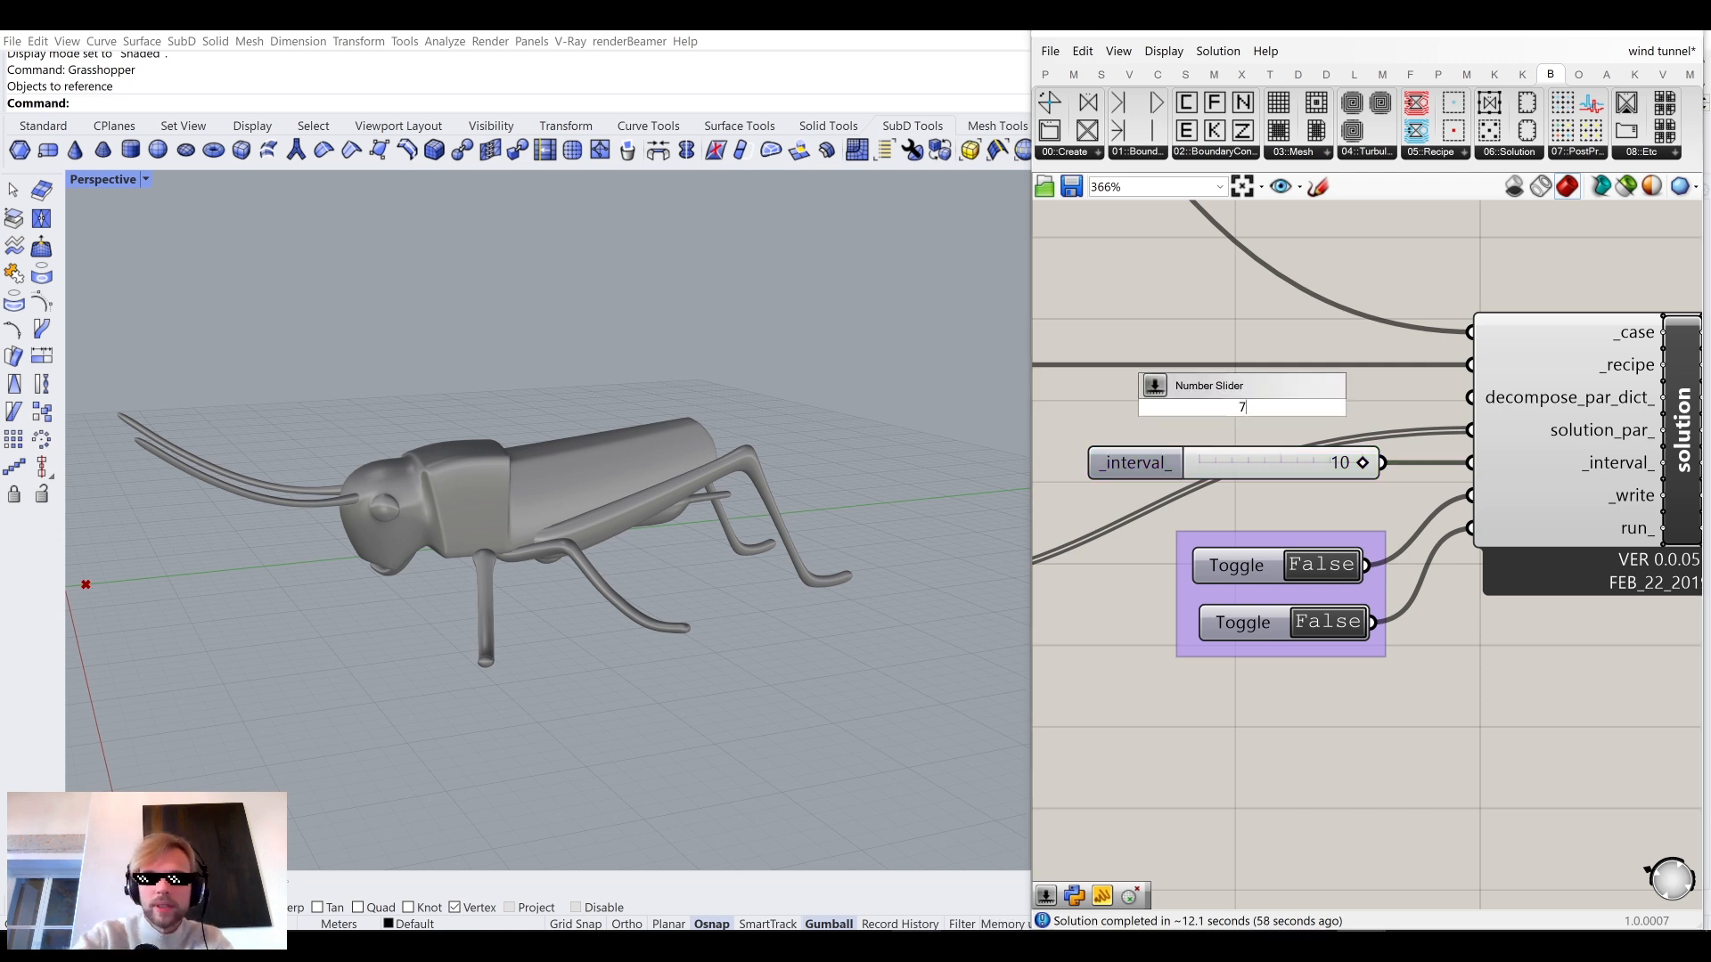
key(Return)
click(1242, 408)
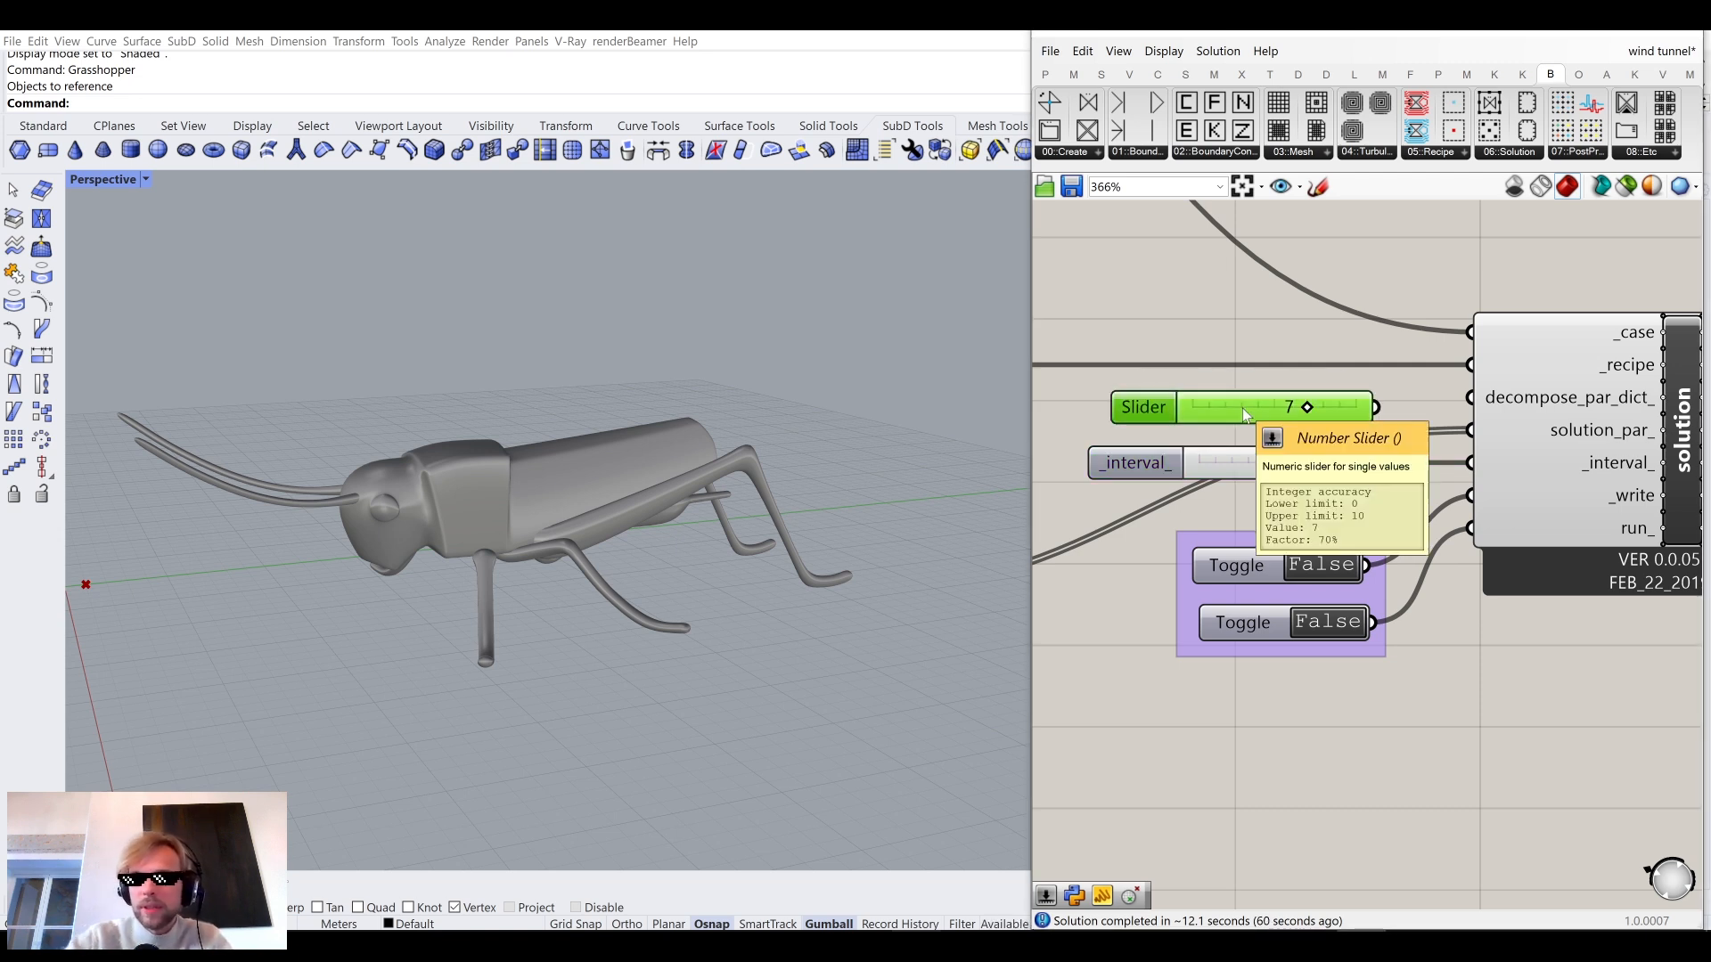
key(Delete)
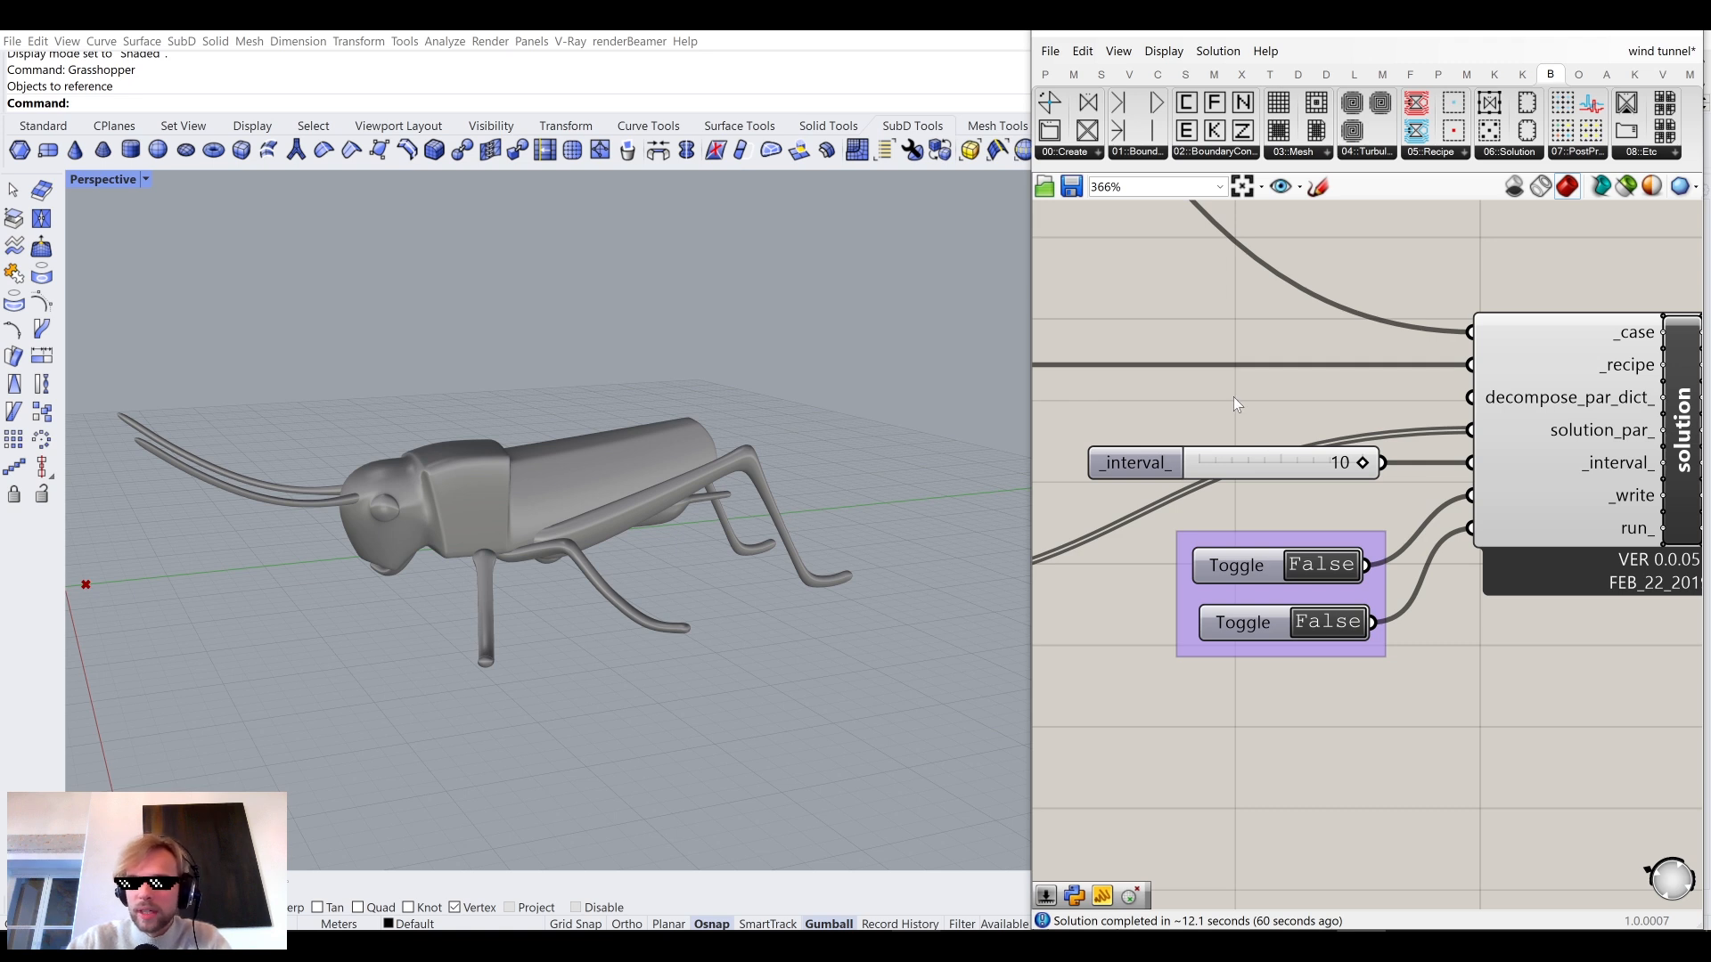
Replace the solution's _interval_ slider with a new number slider of 20 and line it and the toggle group up beside the component.
double_click(1235, 401)
text(20)
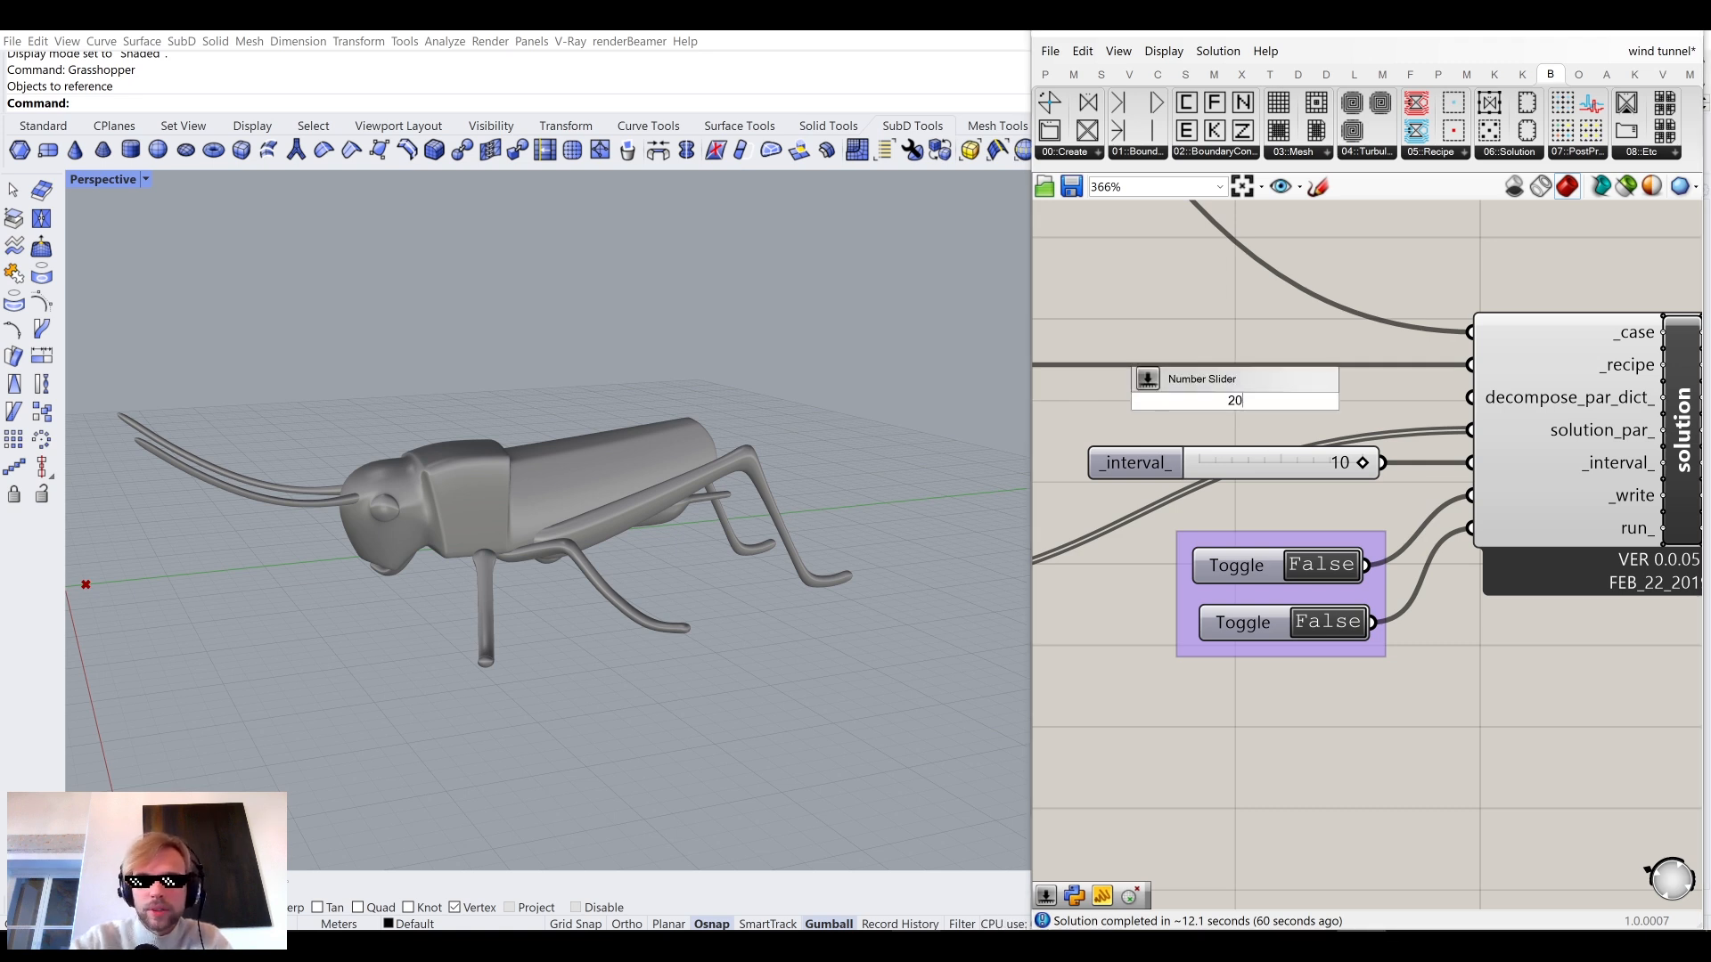
key(Return)
drag(1371, 400, 1471, 462)
click(1329, 466)
key(Delete)
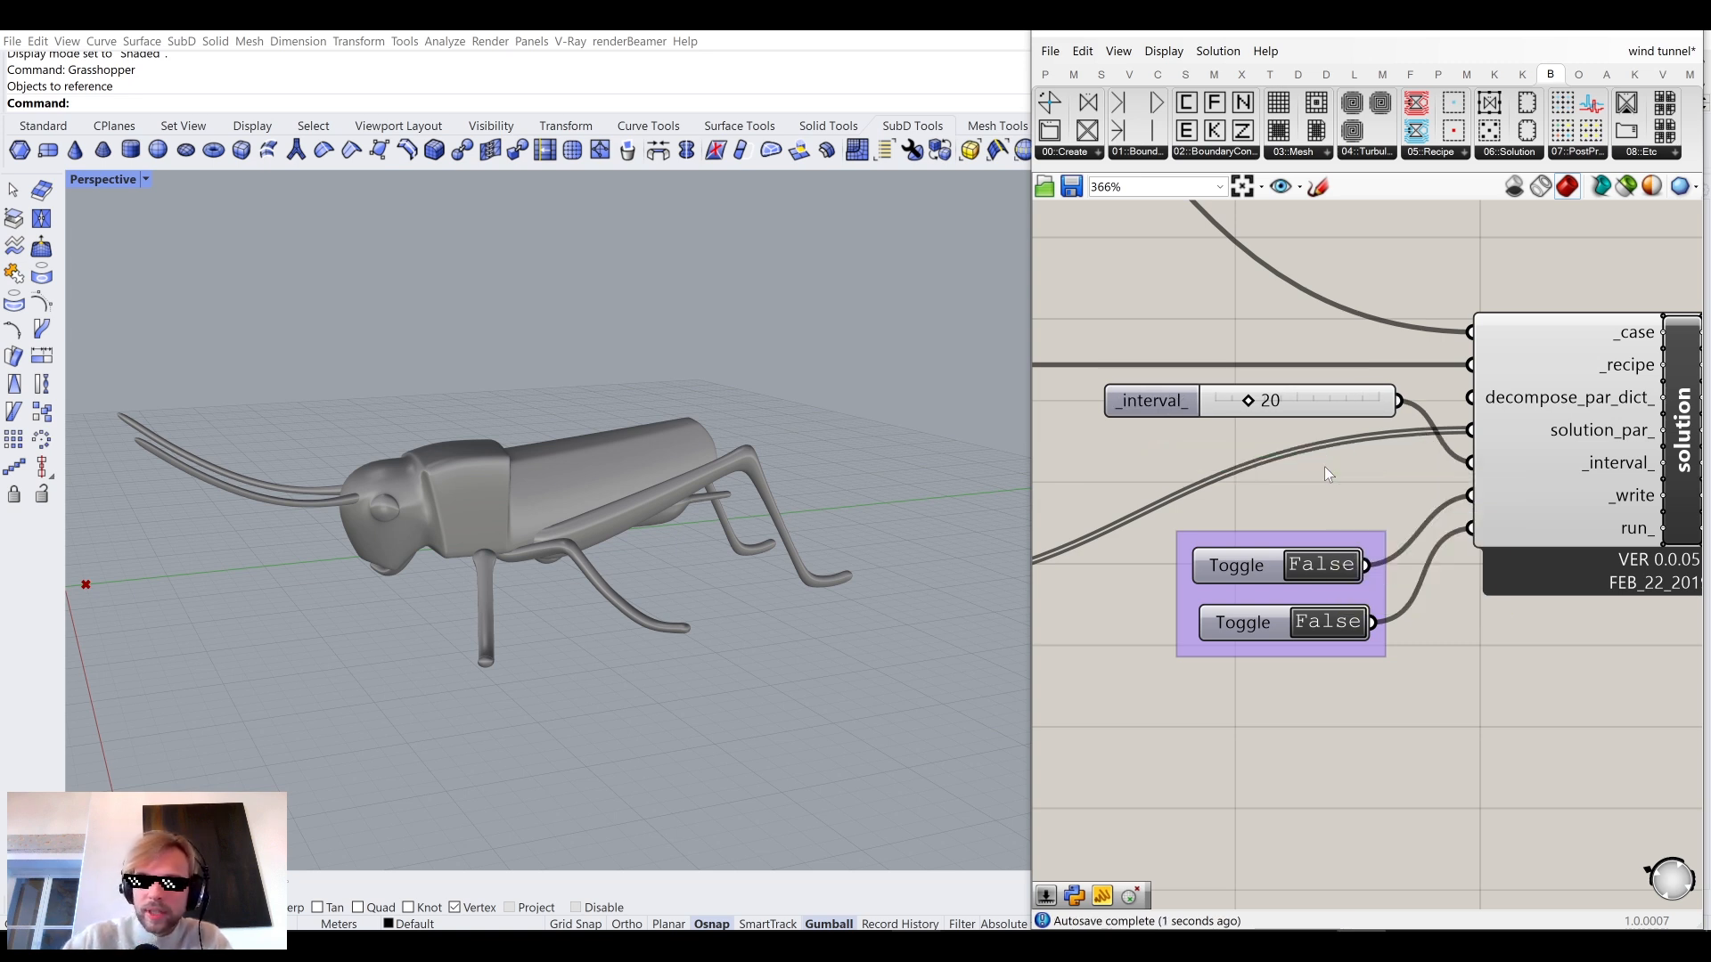
drag(1342, 404, 1334, 467)
drag(1332, 547, 1344, 507)
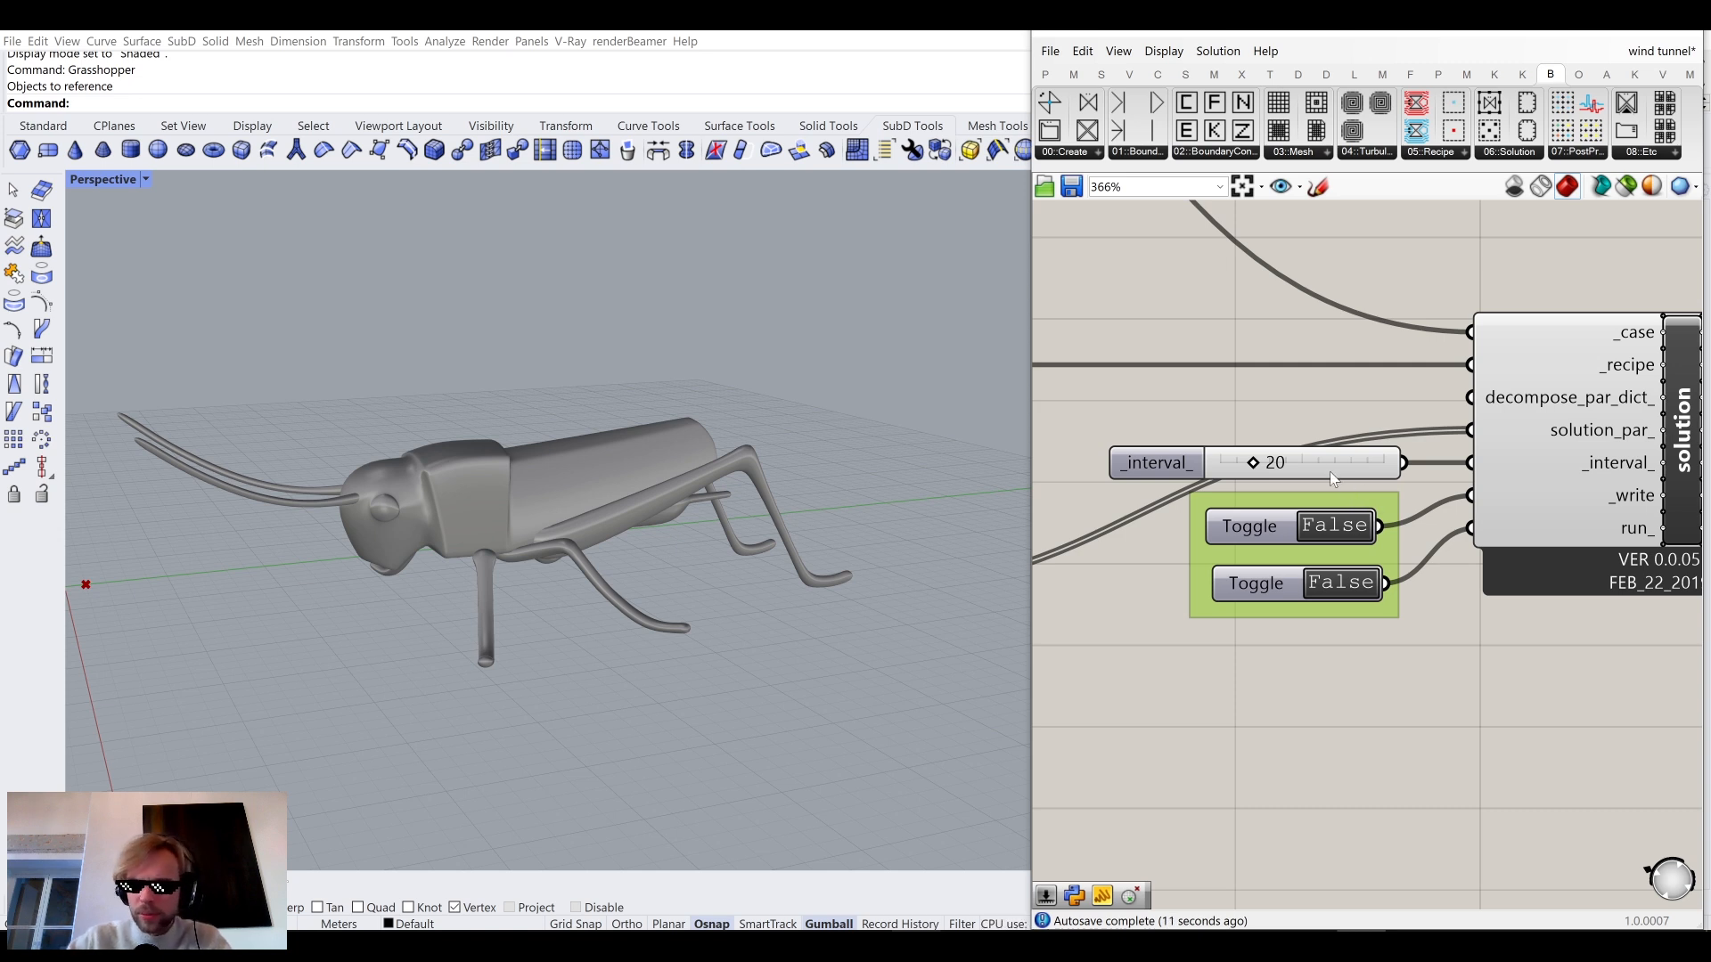
Set the _interval_ slider to 15.
double_click(1337, 478)
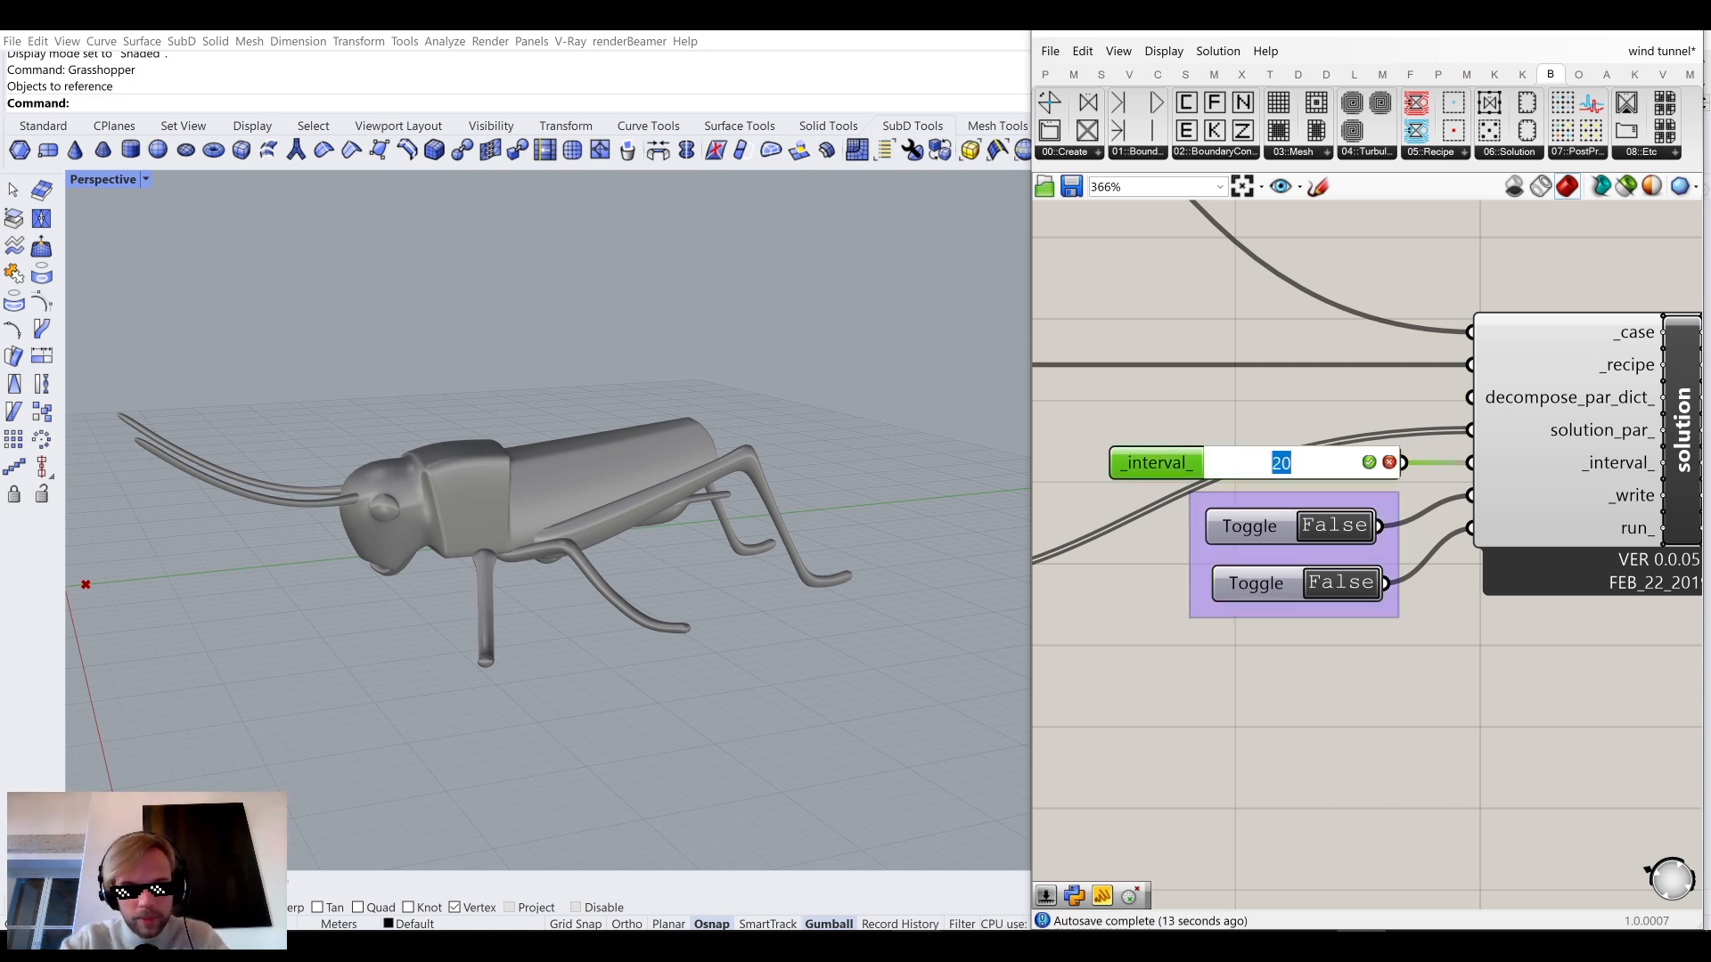
text(15)
key(Return)
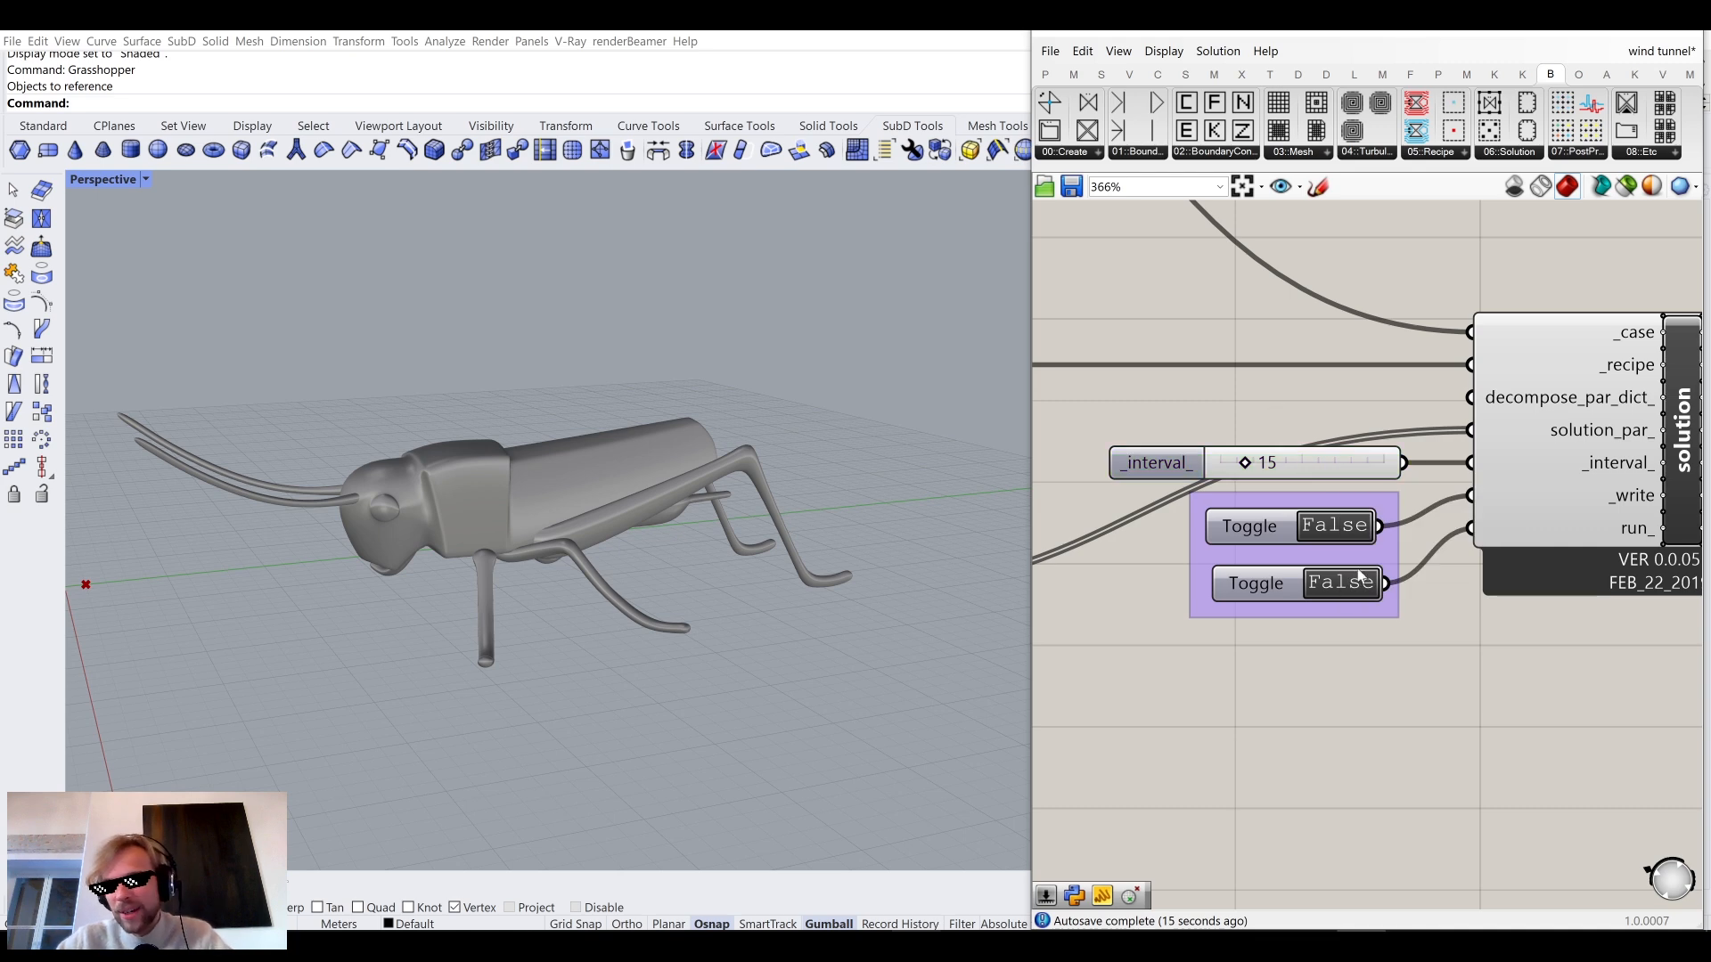
Set the toggle feeding the solution's _write_ input to True.
scroll(1328, 517, down, 3)
scroll(1328, 518, up, 5)
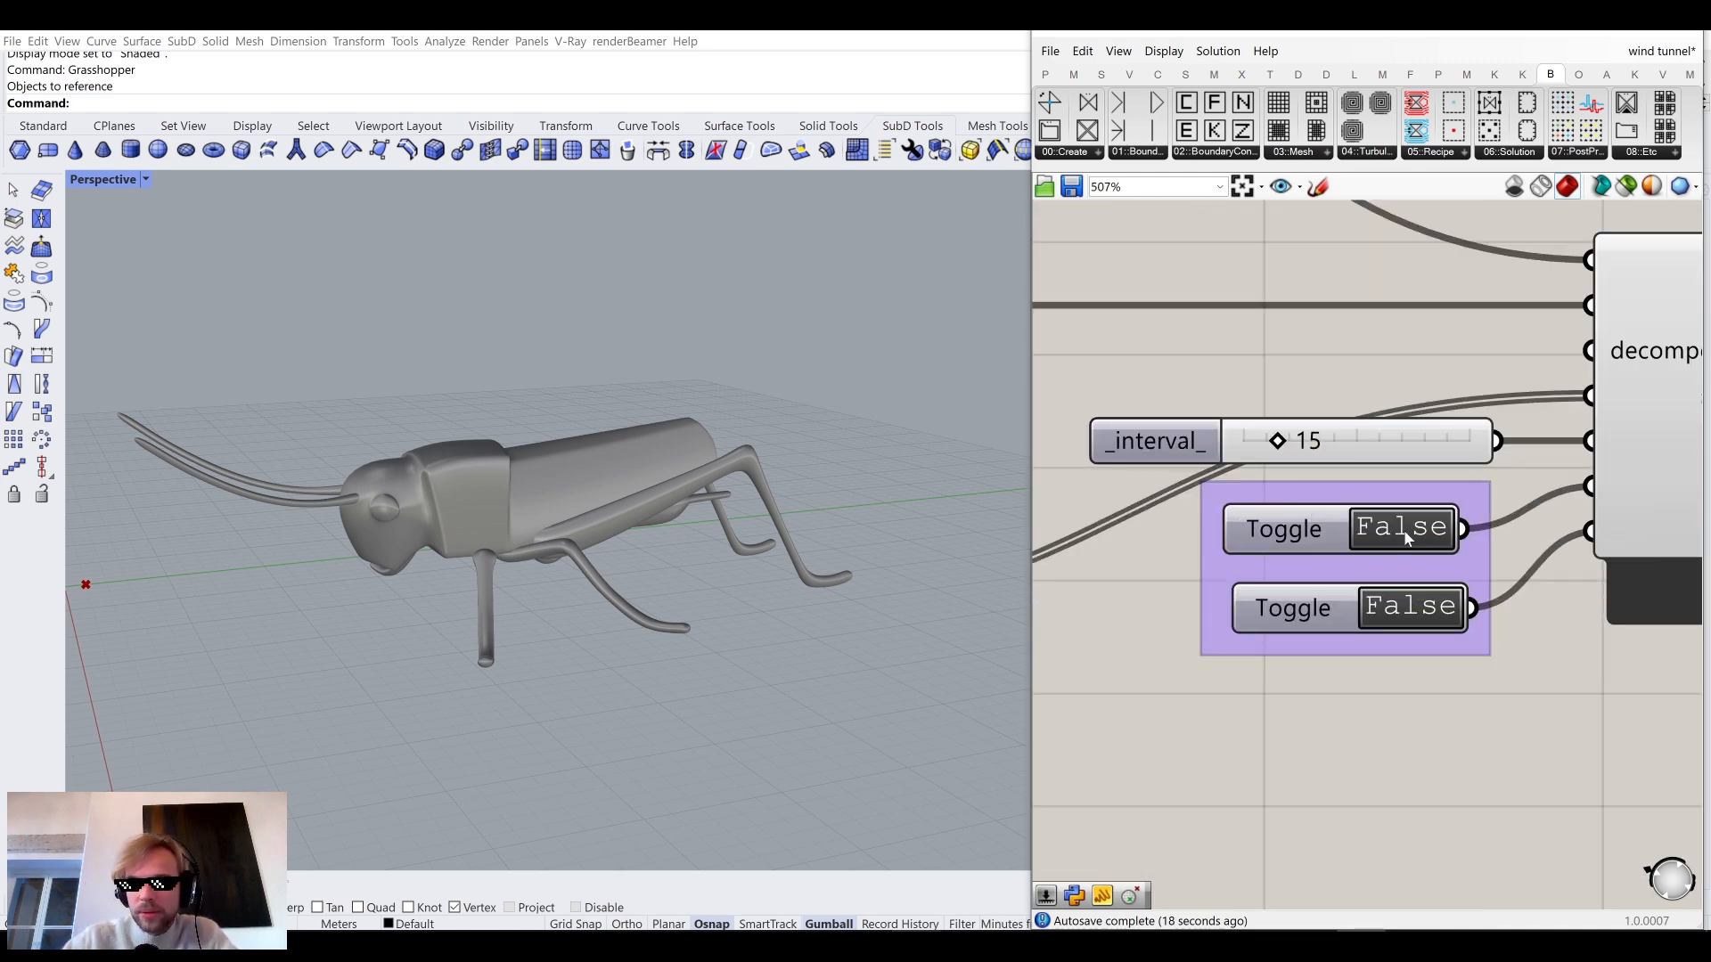
double_click(1404, 529)
Inspect the coloured probe vectors around the grasshopper from several distances and angles in the Perspective viewport.
scroll(661, 504, down, 3)
scroll(639, 494, up, 4)
right_drag(638, 494, 547, 568)
scroll(692, 523, down, 4)
scroll(547, 569, up, 5)
right_drag(484, 515, 638, 577)
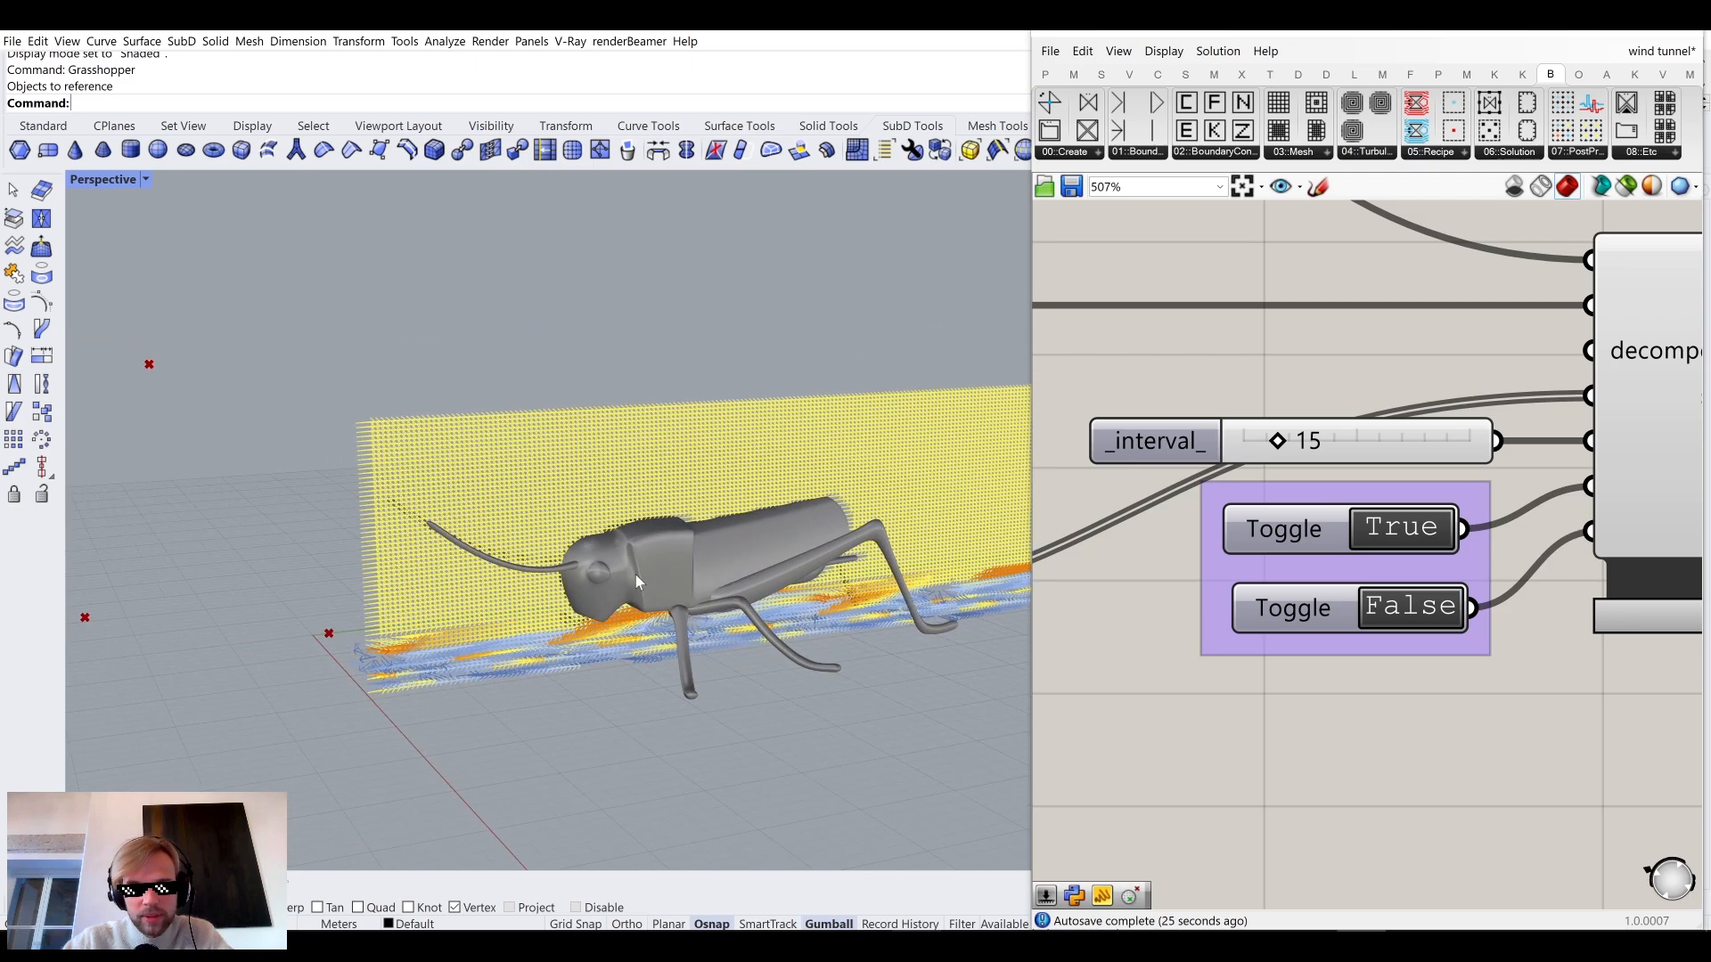
scroll(638, 581, up, 5)
right_drag(767, 570, 733, 561)
scroll(661, 545, down, 6)
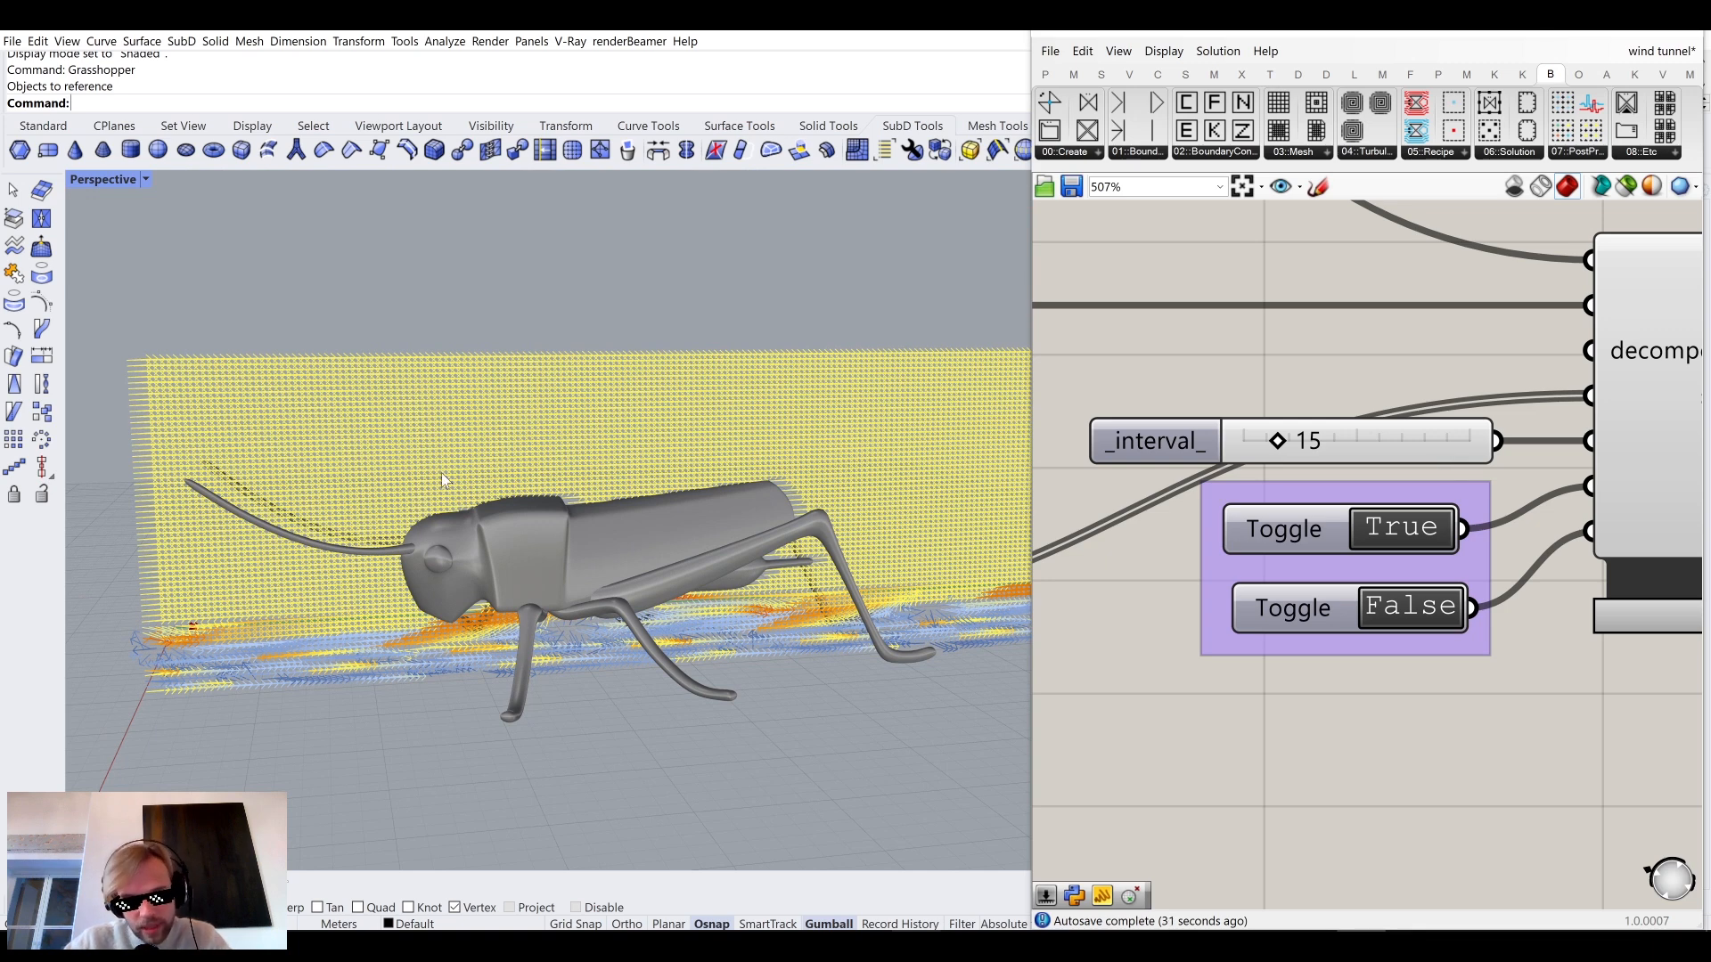
Start the solution by setting the toggle on its run_ input to True.
right_drag(1384, 629, 1230, 550)
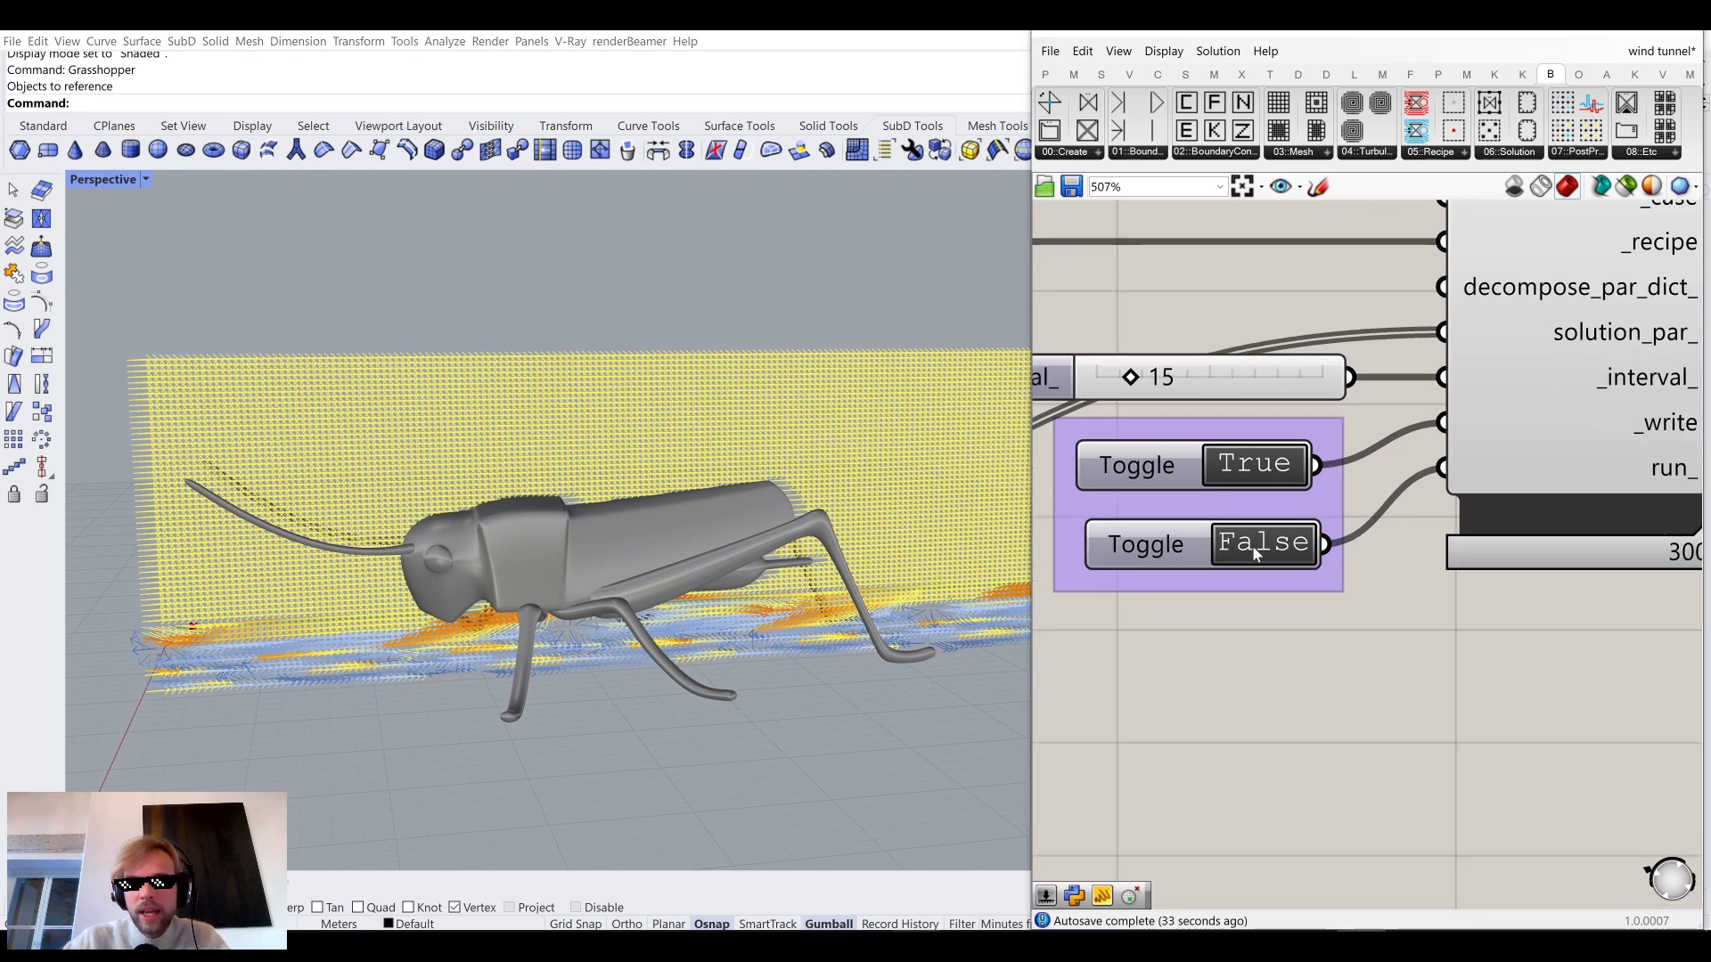
scroll(1254, 539, down, 3)
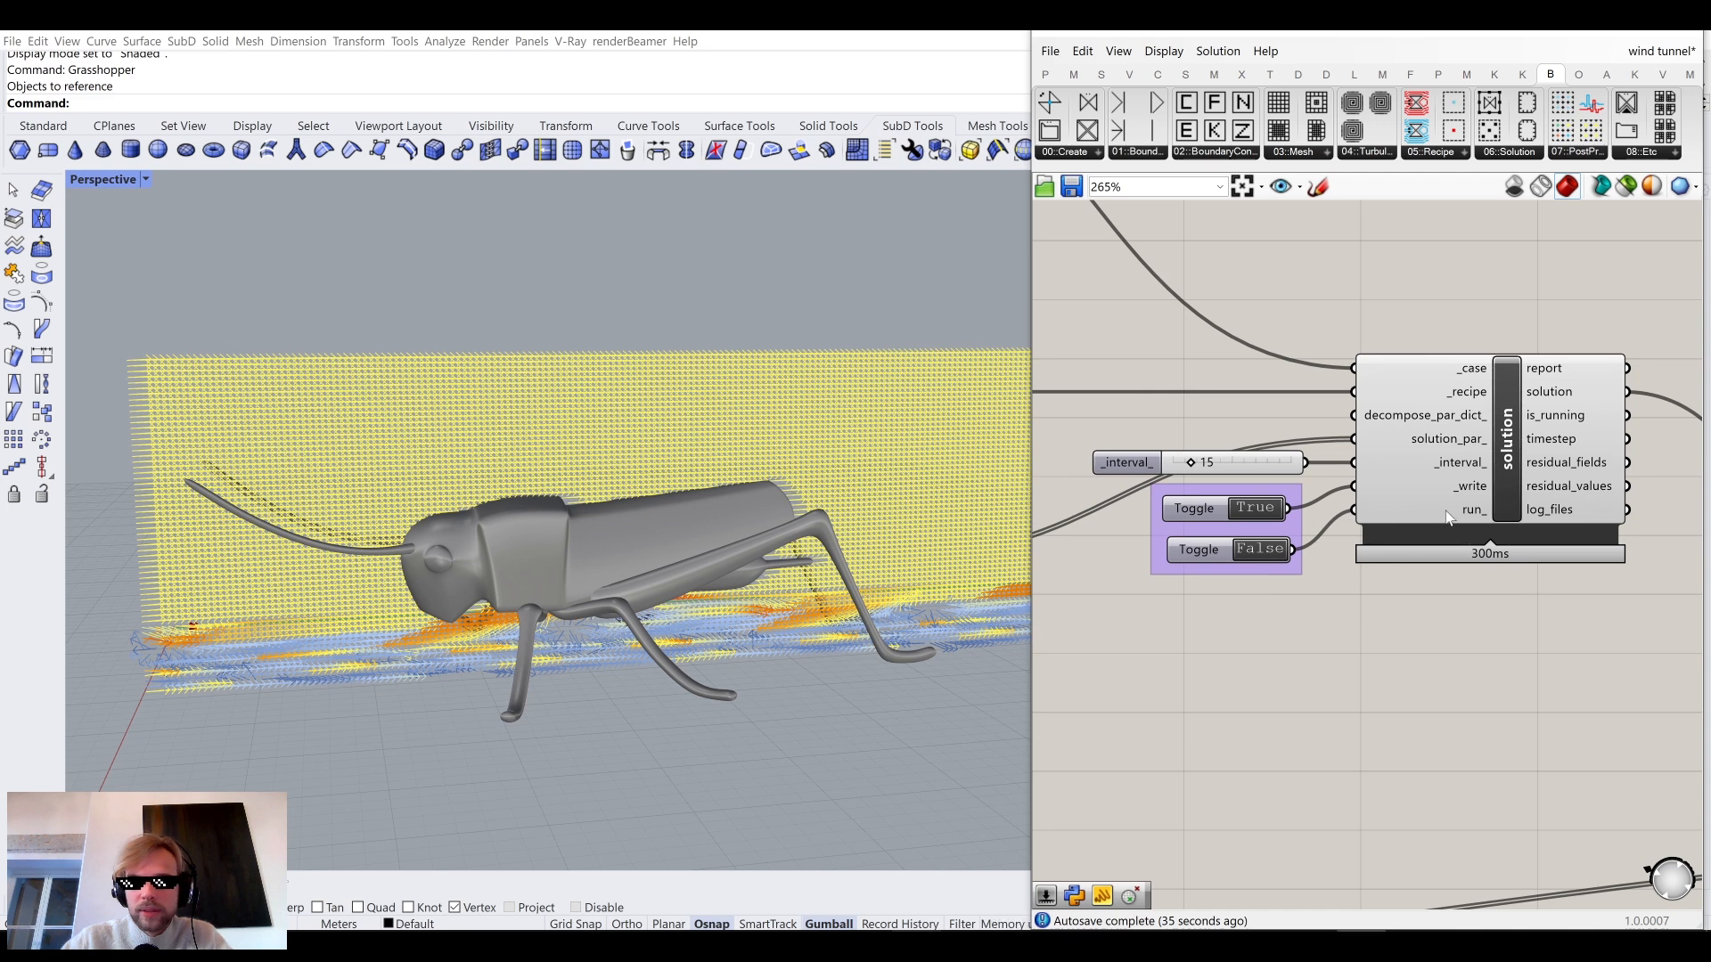
scroll(1237, 539, up, 3)
double_click(1299, 585)
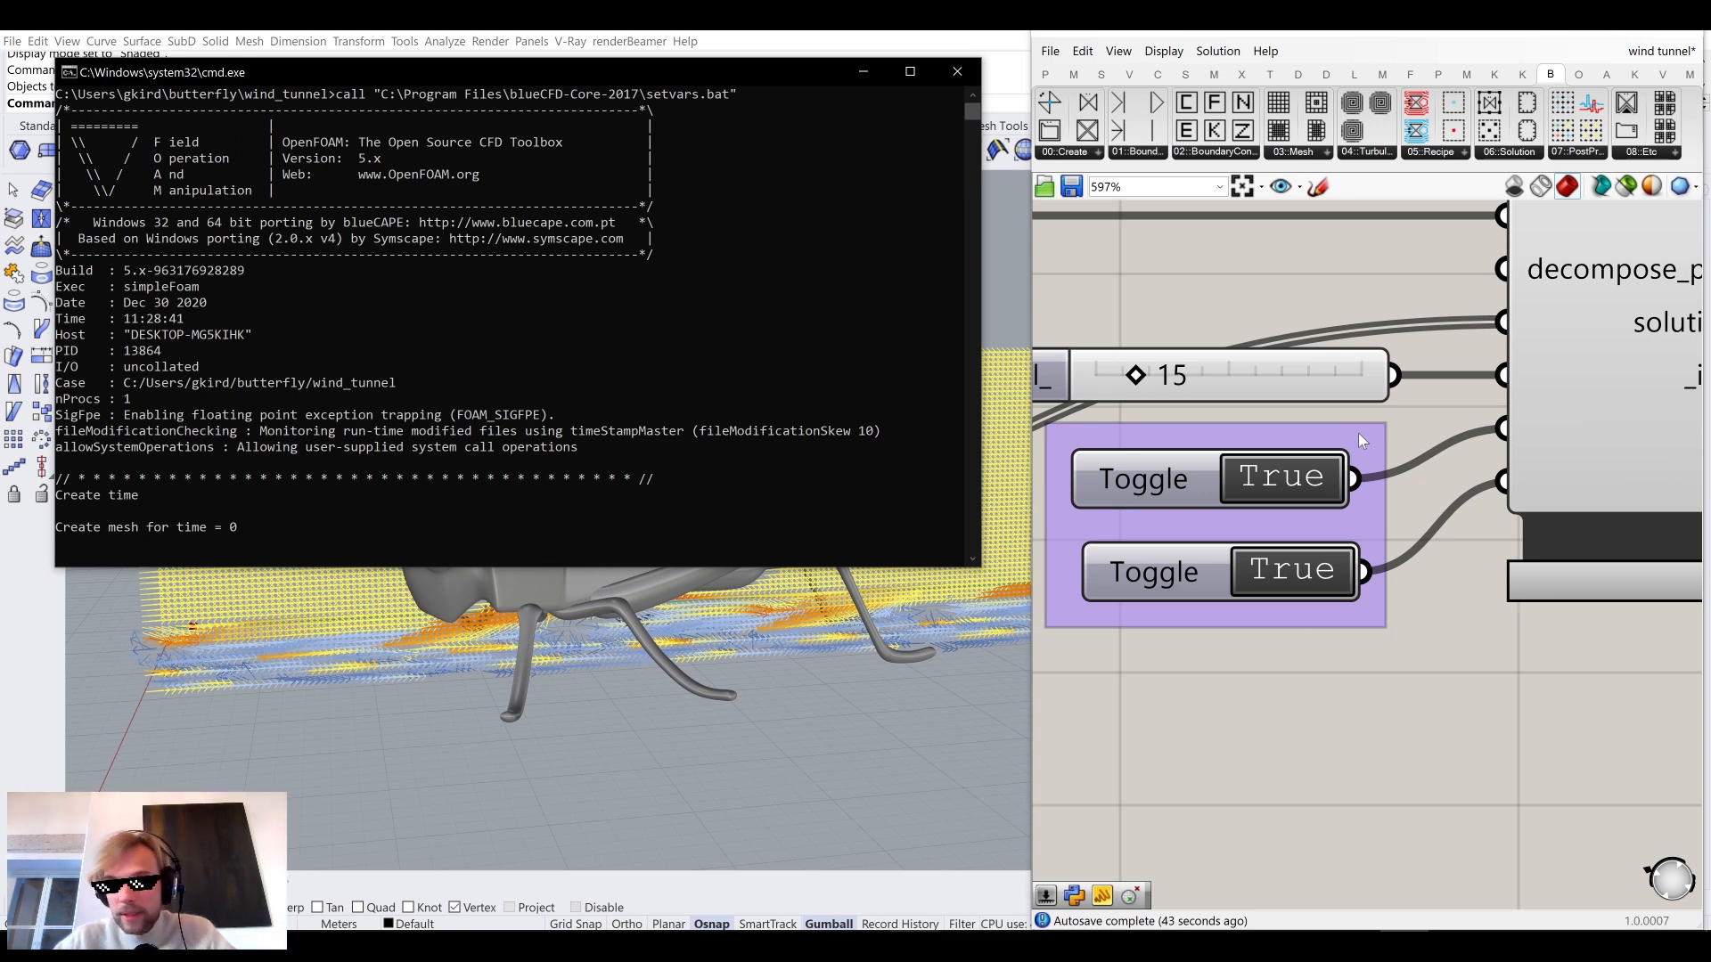
Review the components around the running solution, including SteadyIncomp, solutionParams and the solution's own inputs and outputs.
scroll(1319, 647, down, 6)
click(1319, 648)
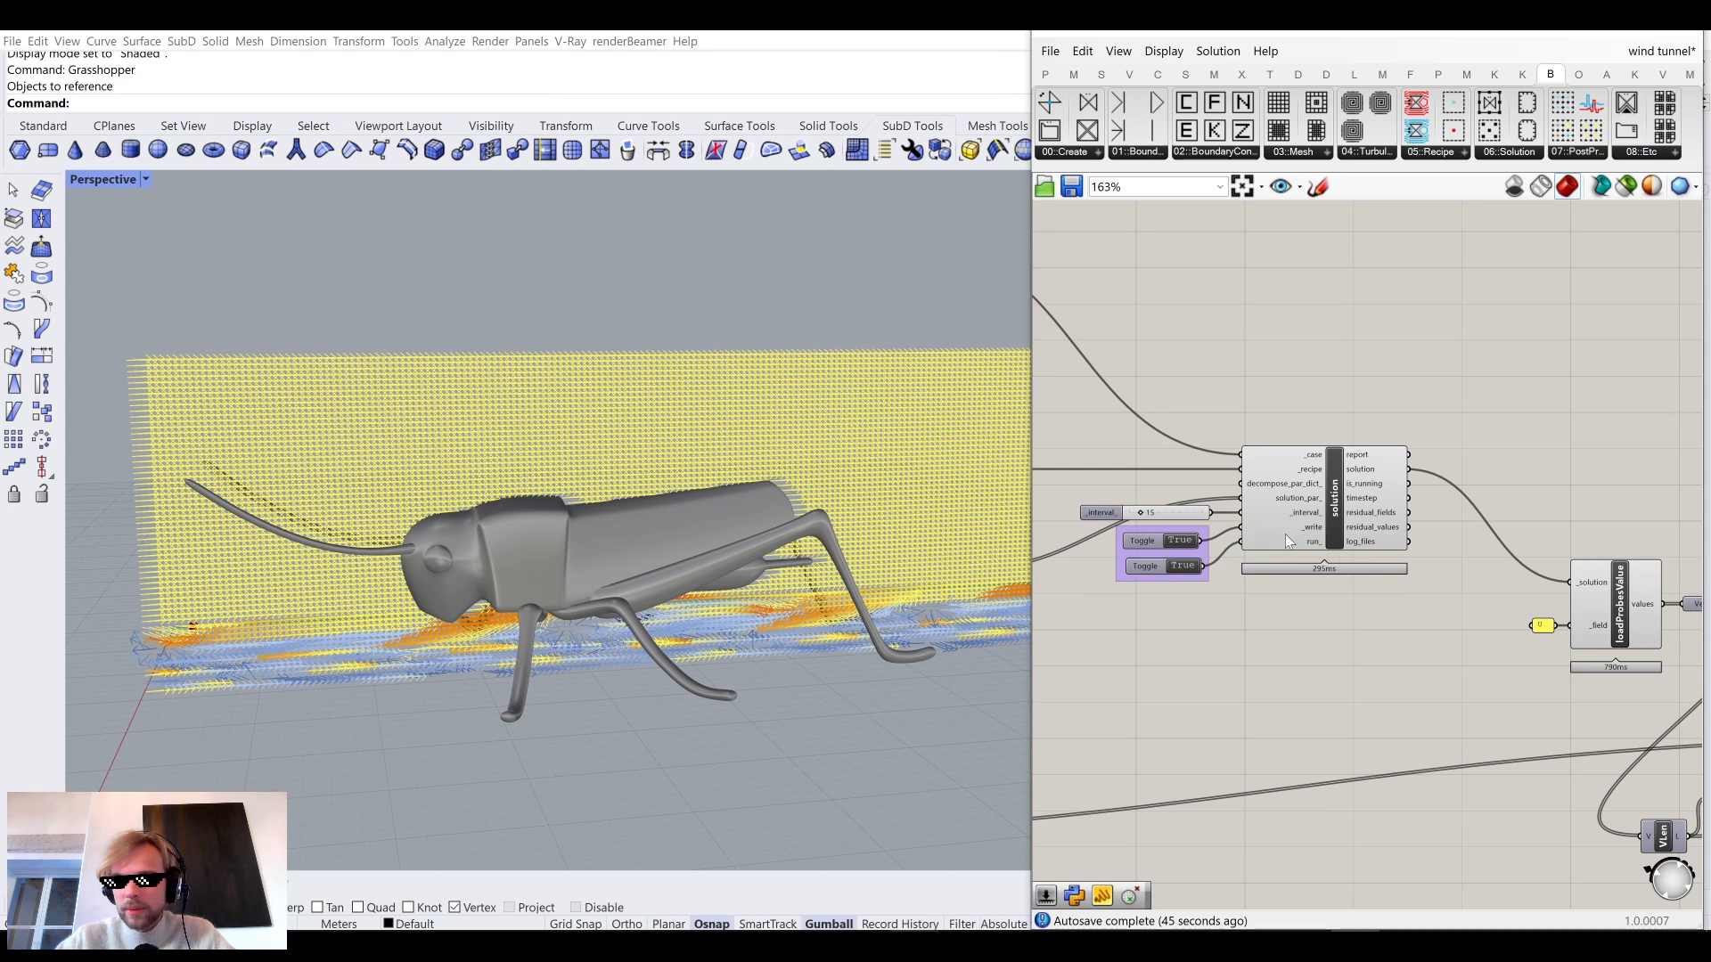
scroll(1315, 521, up, 2)
scroll(1442, 597, down, 5)
right_drag(1258, 686, 1506, 644)
scroll(1184, 656, up, 5)
right_drag(1149, 664, 1204, 797)
scroll(1366, 406, up, 5)
scroll(1354, 403, down, 6)
right_drag(1675, 489, 1289, 513)
scroll(1288, 512, down, 2)
scroll(1431, 437, up, 3)
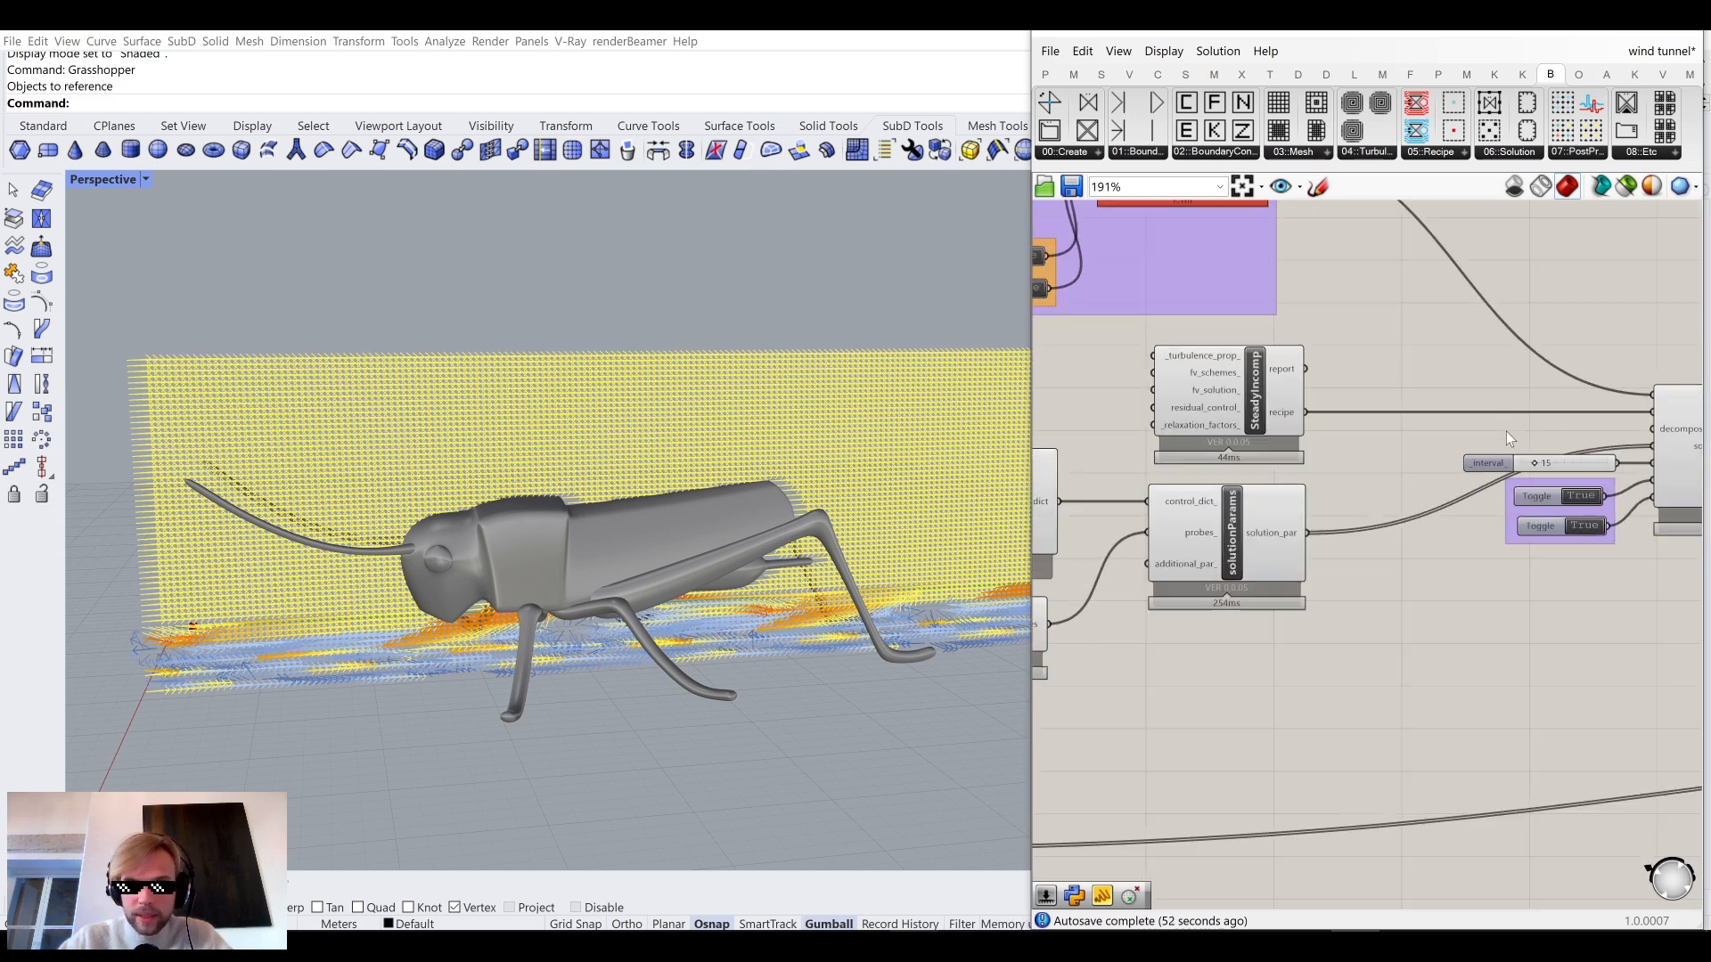
right_drag(1500, 479, 1247, 489)
right_drag(1401, 547, 1220, 563)
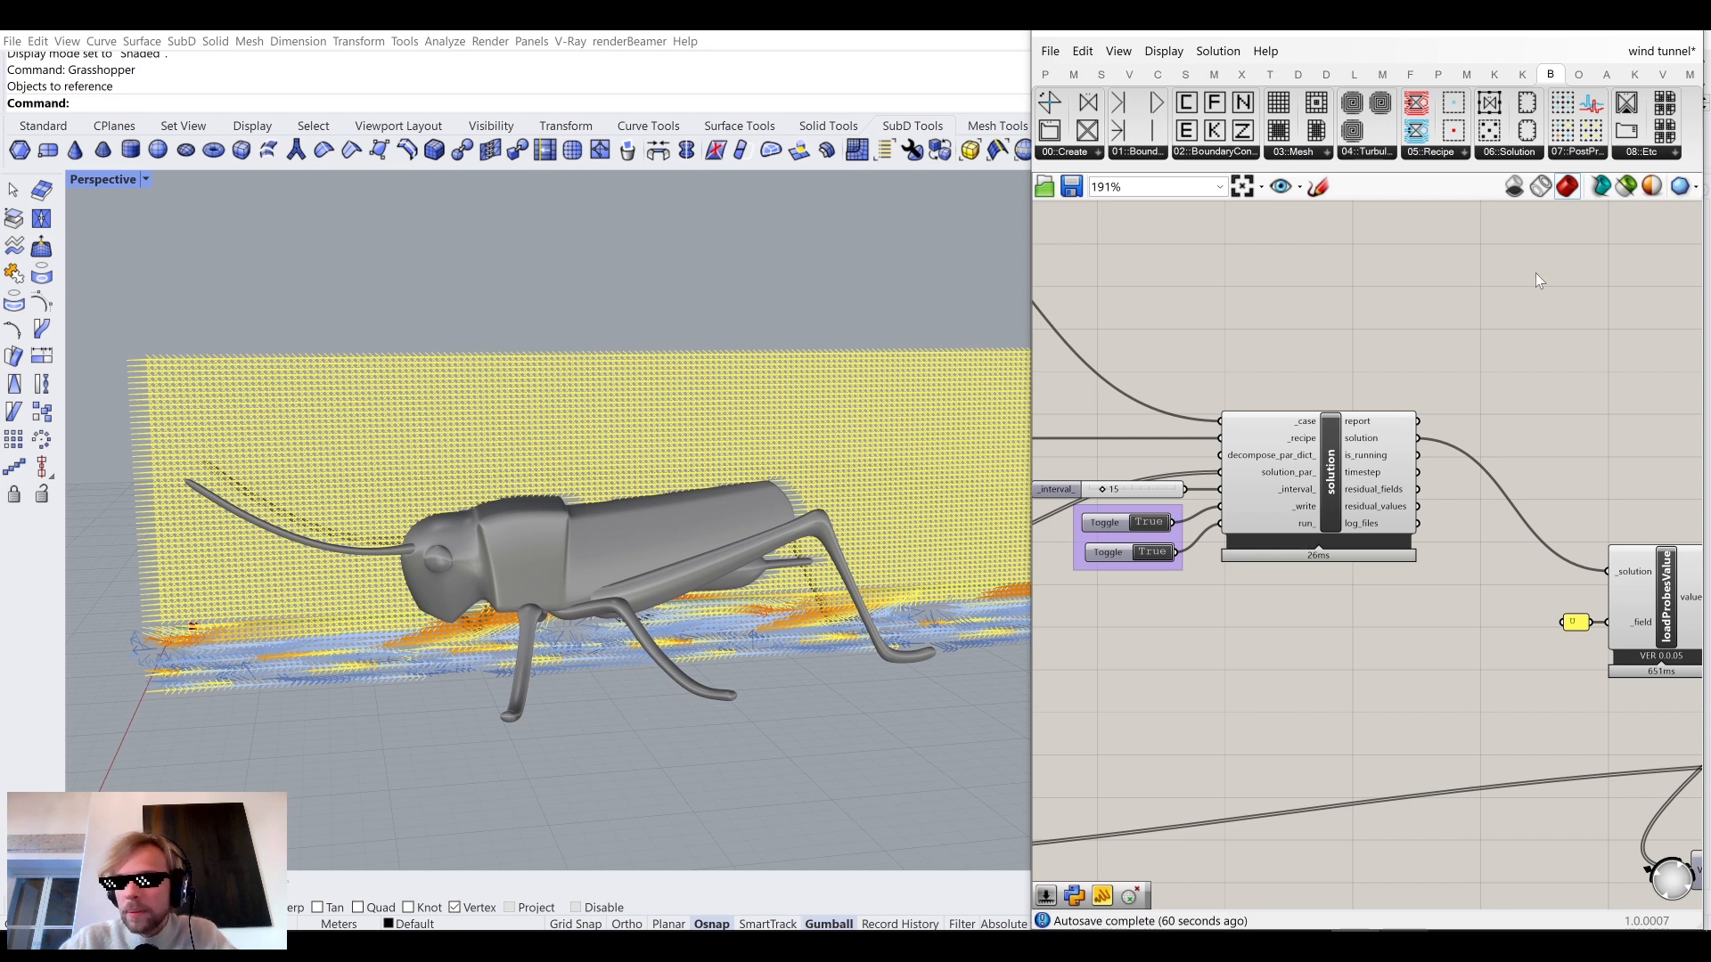
Check the solver's progress in the cmd.exe console and put the console away again.
scroll(1515, 456, down, 4)
right_drag(1515, 473, 1333, 479)
scroll(1232, 492, up, 4)
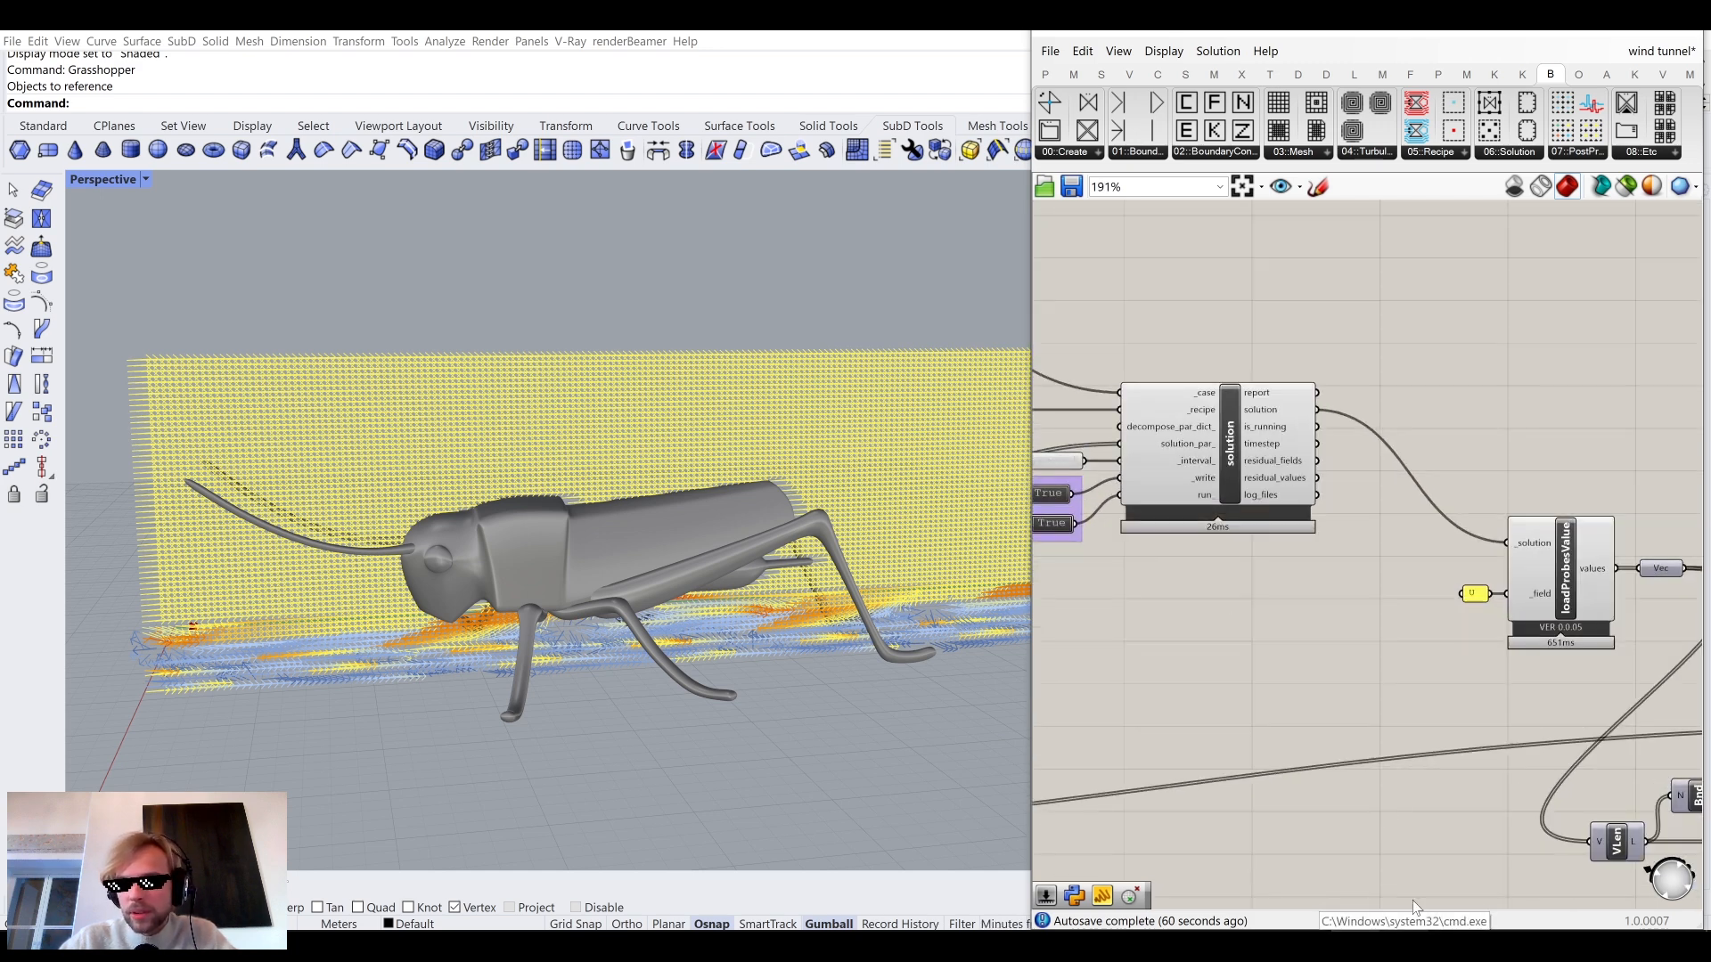
click(1404, 945)
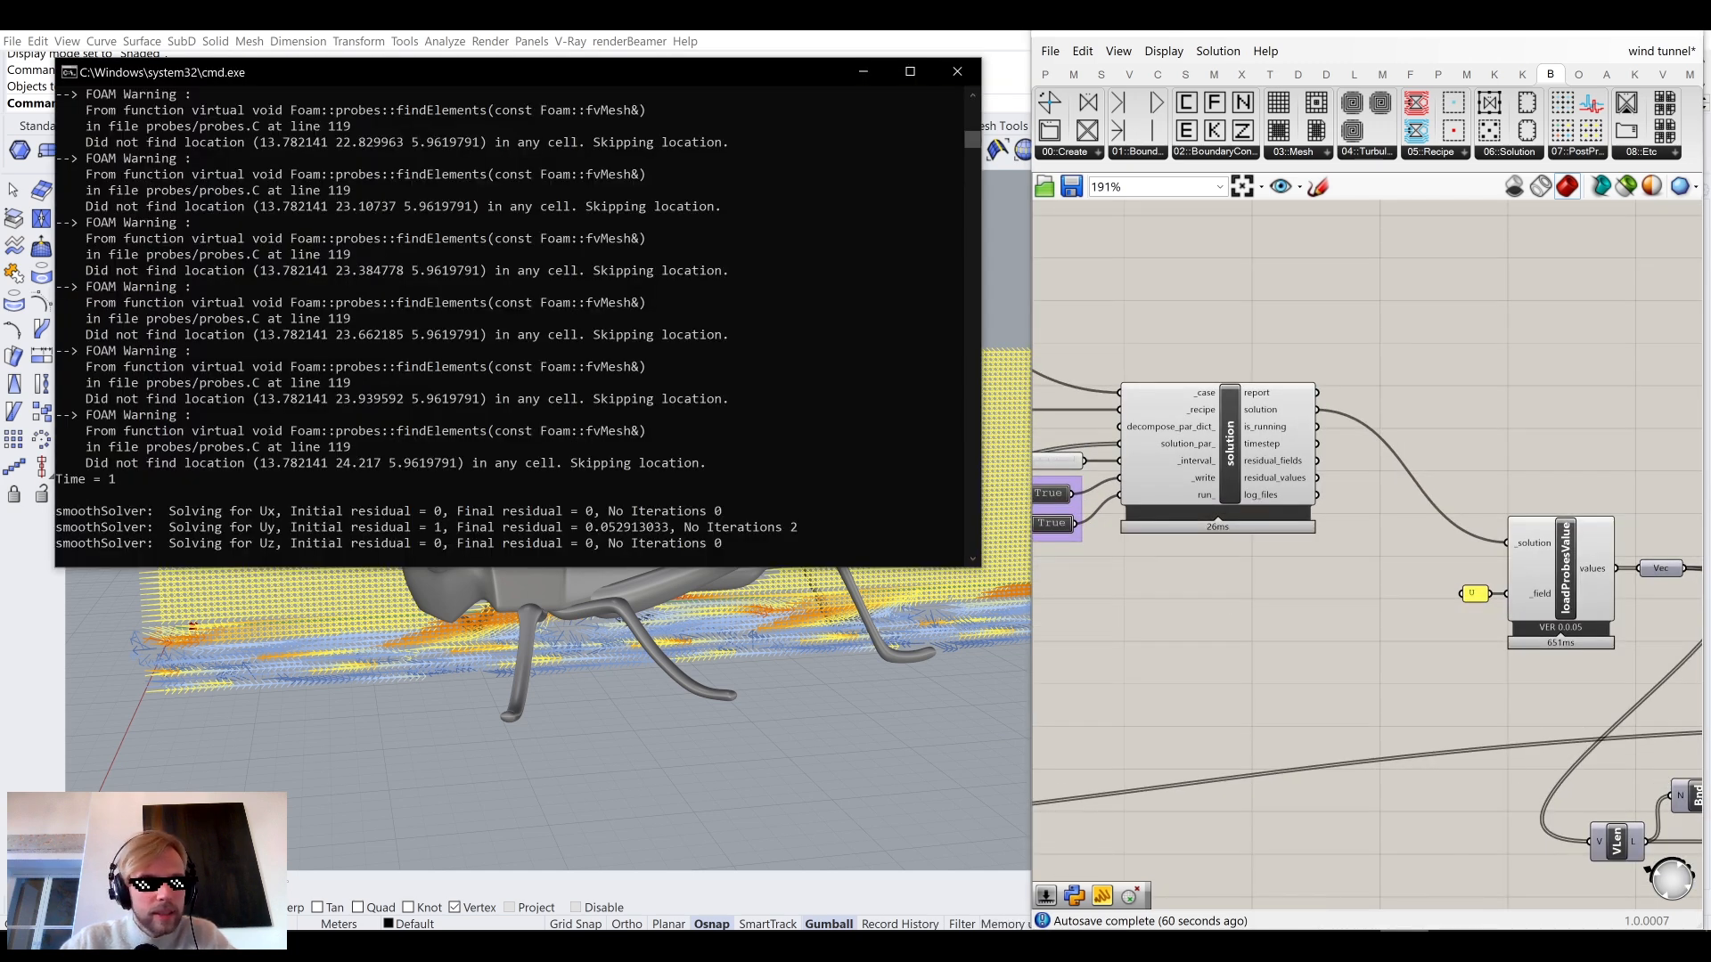
click(1404, 944)
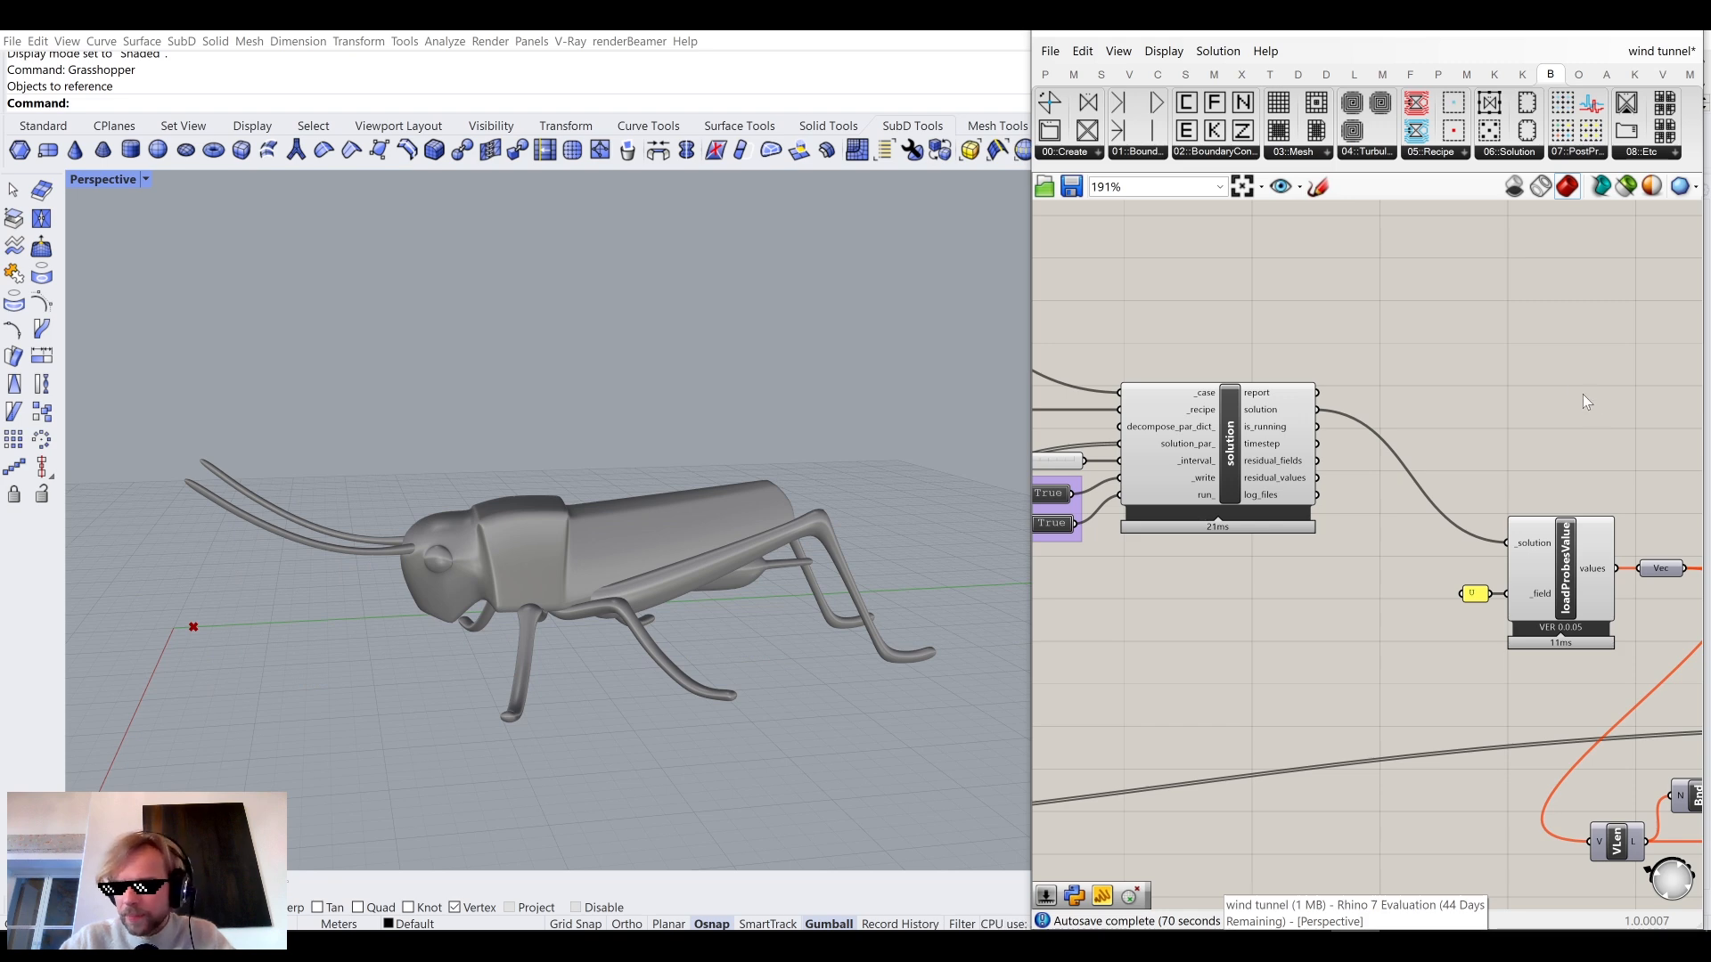
Collapse the Grasshopper window and maximize the Right viewport, framing the grasshopper from the side.
click(1594, 34)
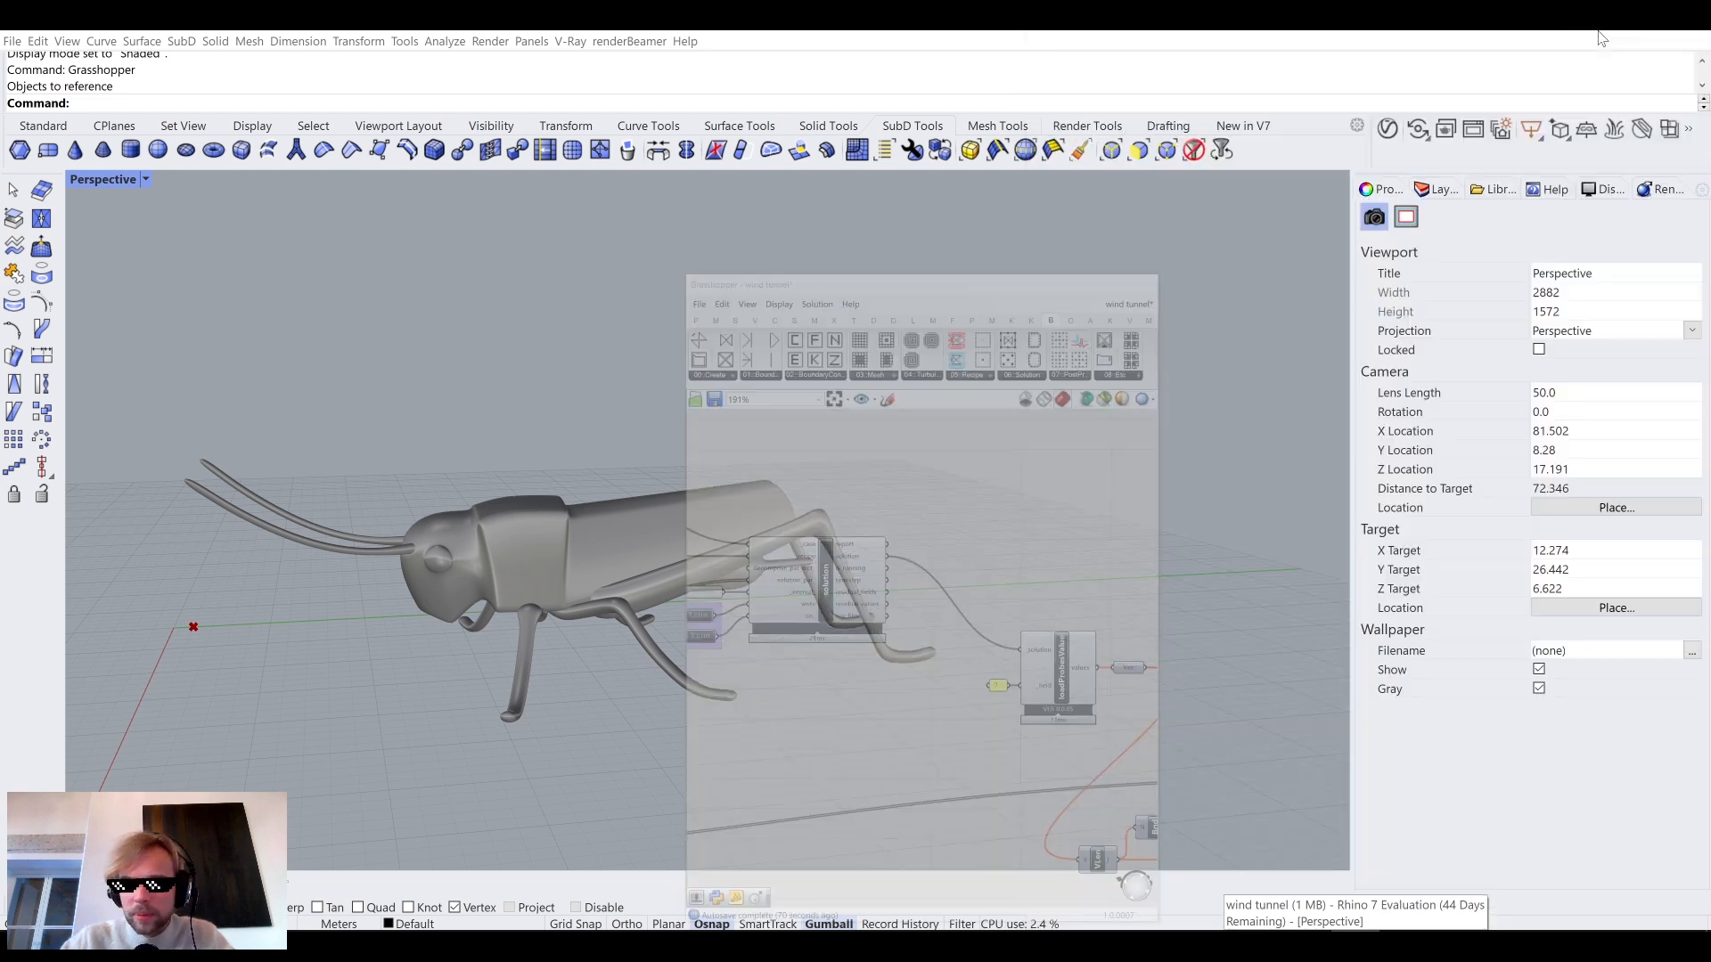
double_click(99, 181)
double_click(727, 533)
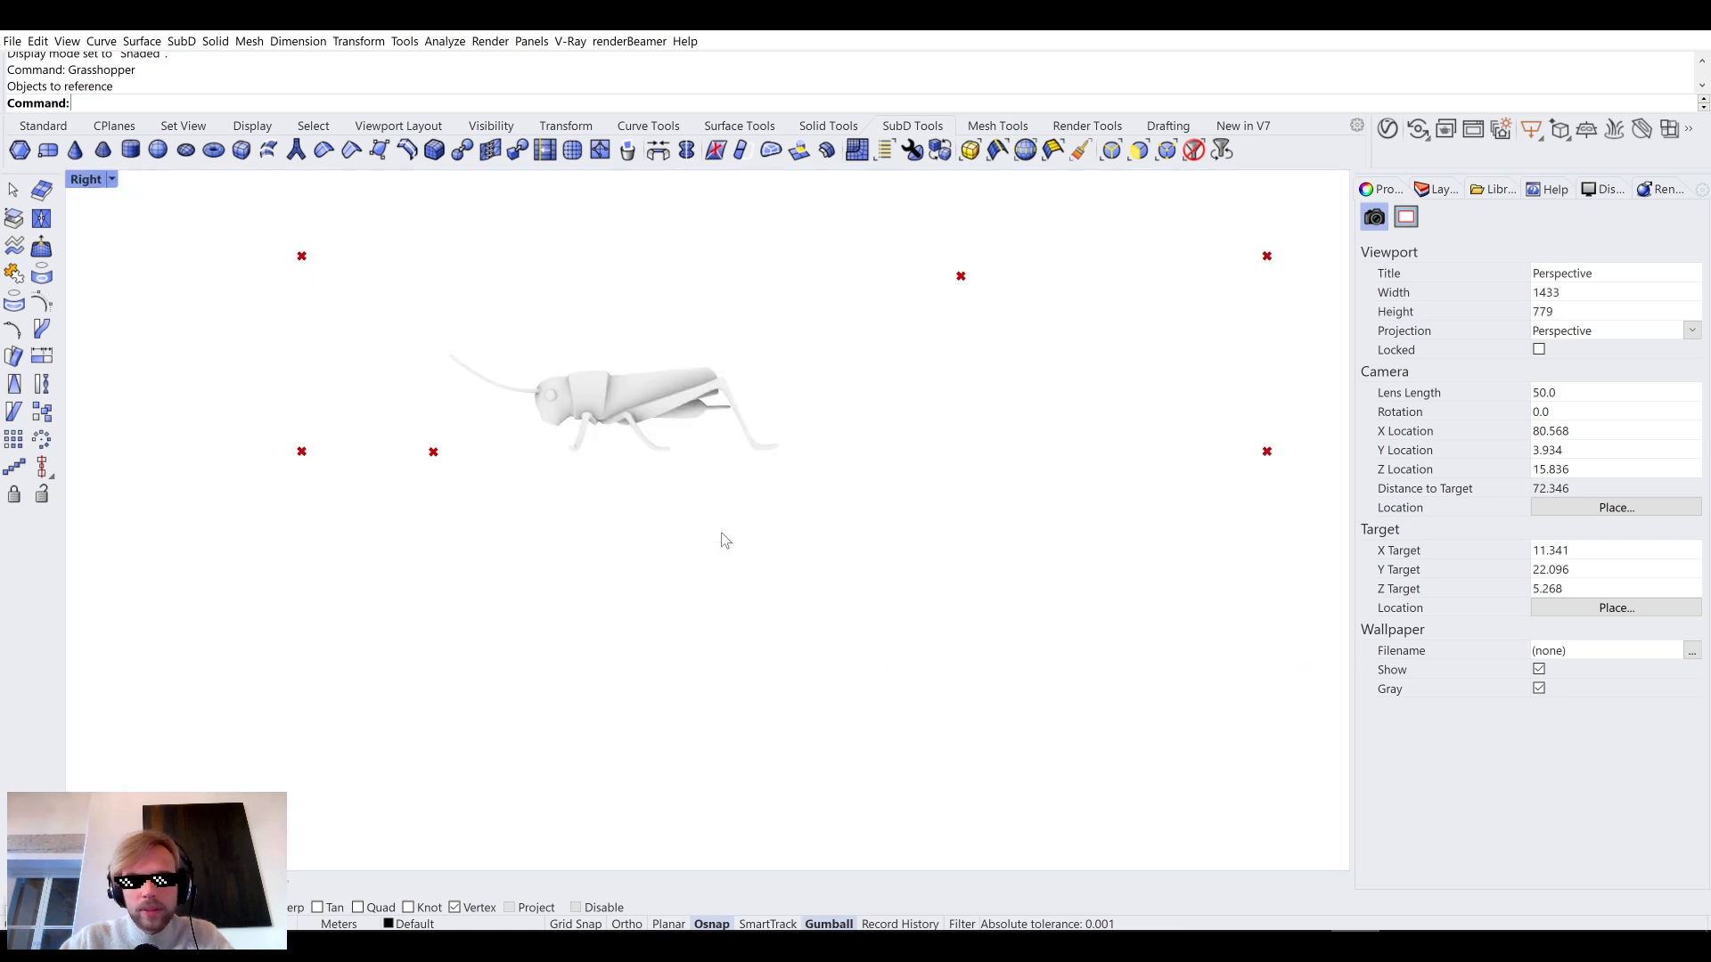
scroll(650, 542, up, 2)
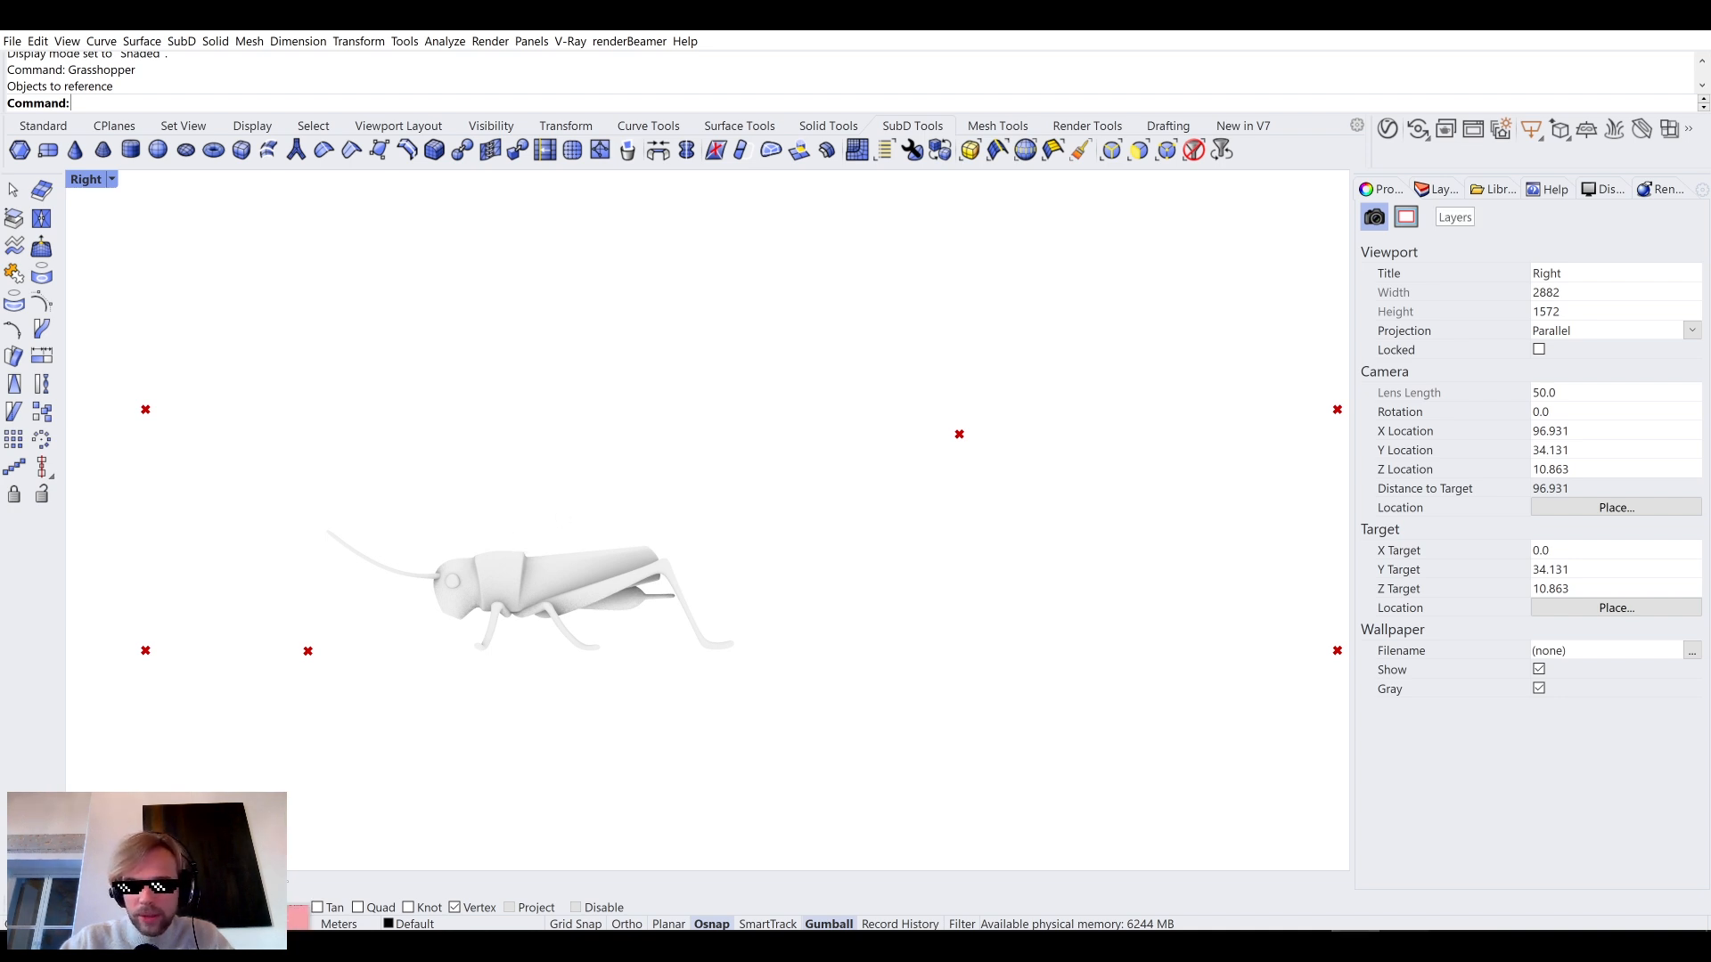
Switch to the solver console to check the current time step, then return to Rhino and view the vectors closer.
key(alt+Tab)
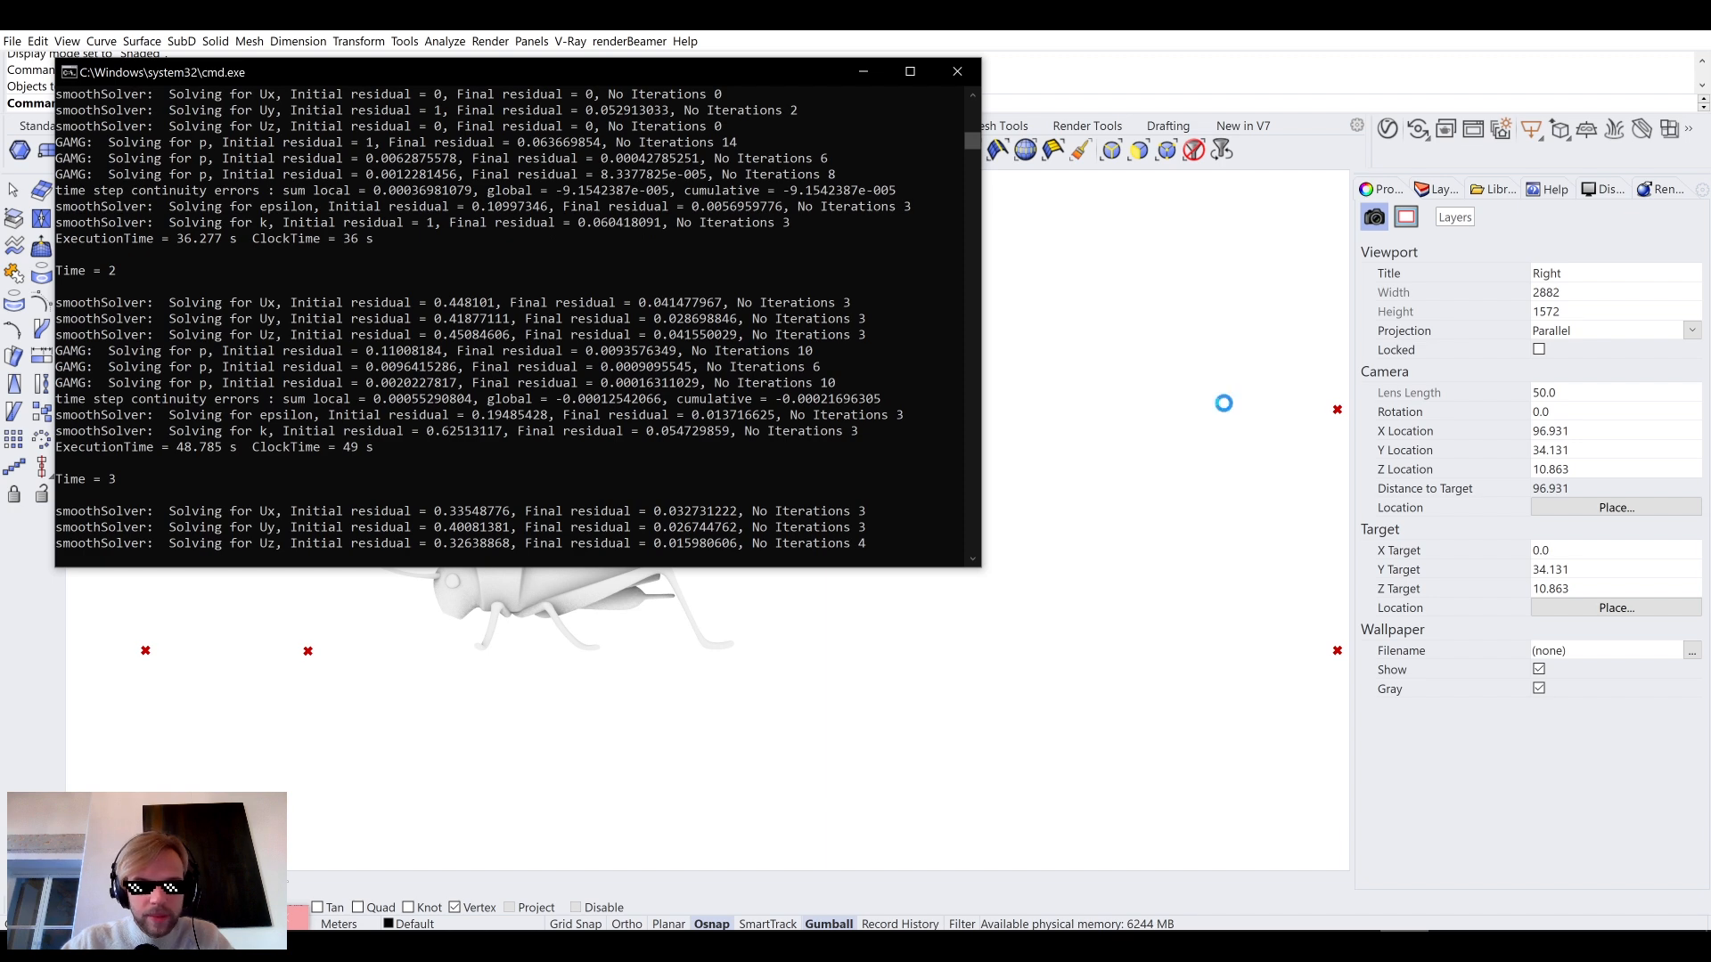
click(1191, 40)
scroll(682, 677, up, 5)
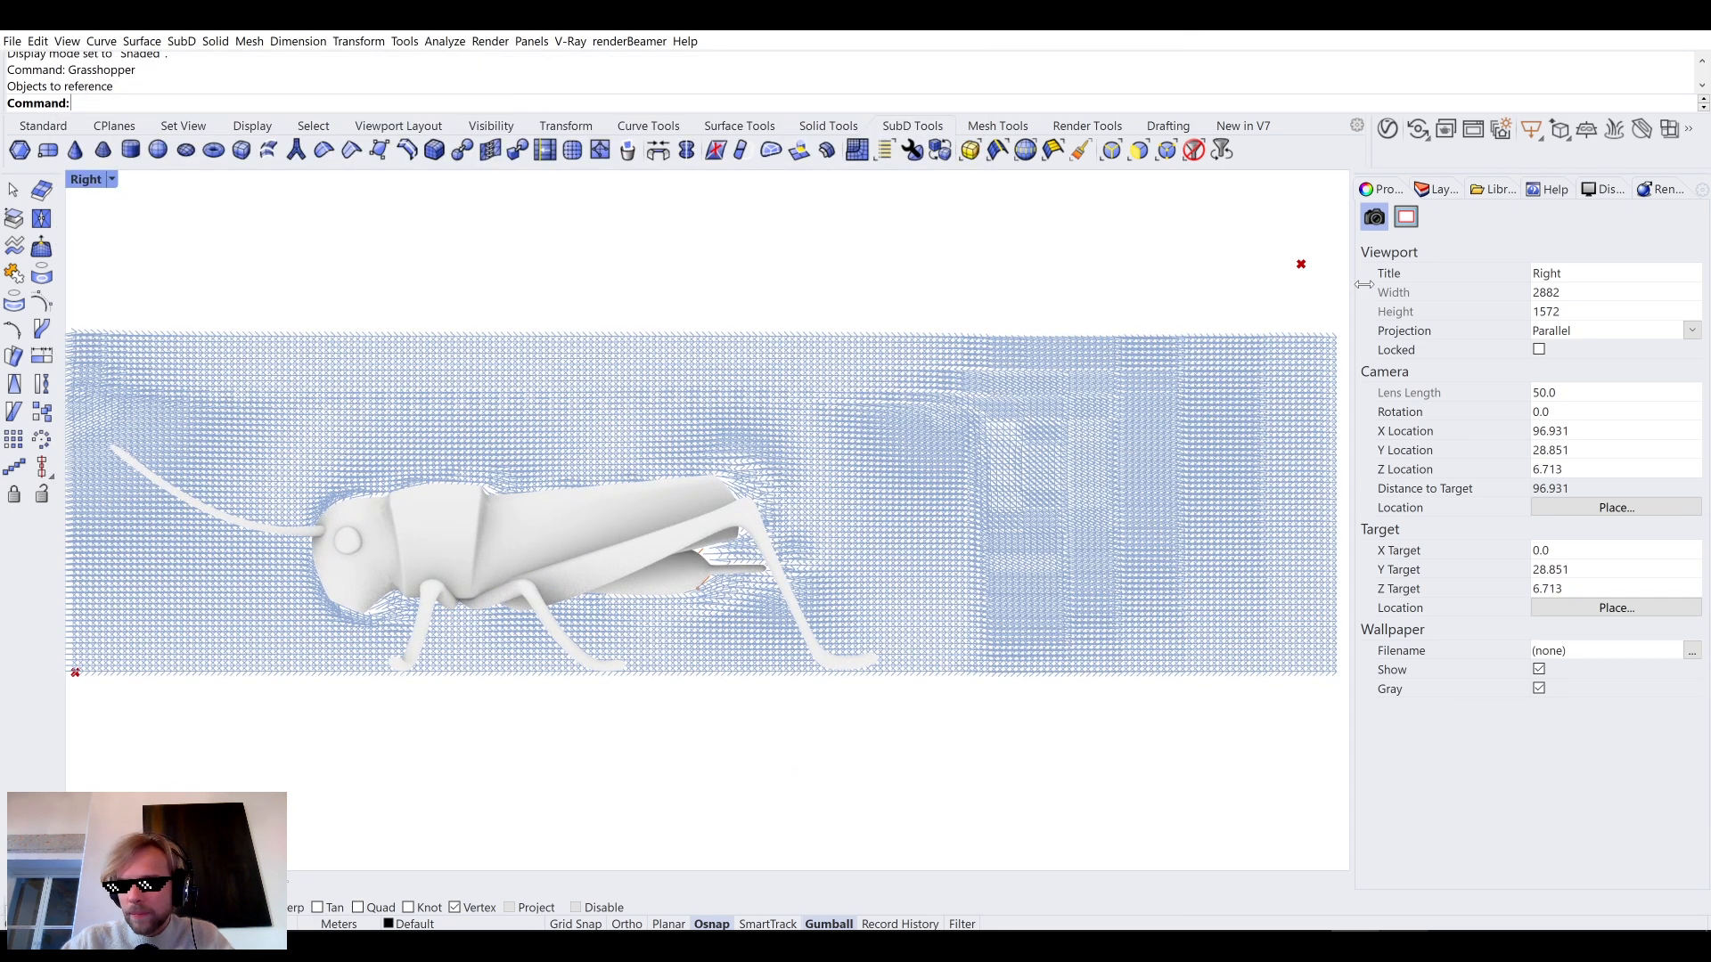
Narrow the side panels to widen the Right viewport and center the whole vector field in it.
drag(1352, 287, 1588, 294)
right_drag(1045, 302, 1089, 269)
scroll(1001, 302, up, 2)
scroll(1089, 269, down, 1)
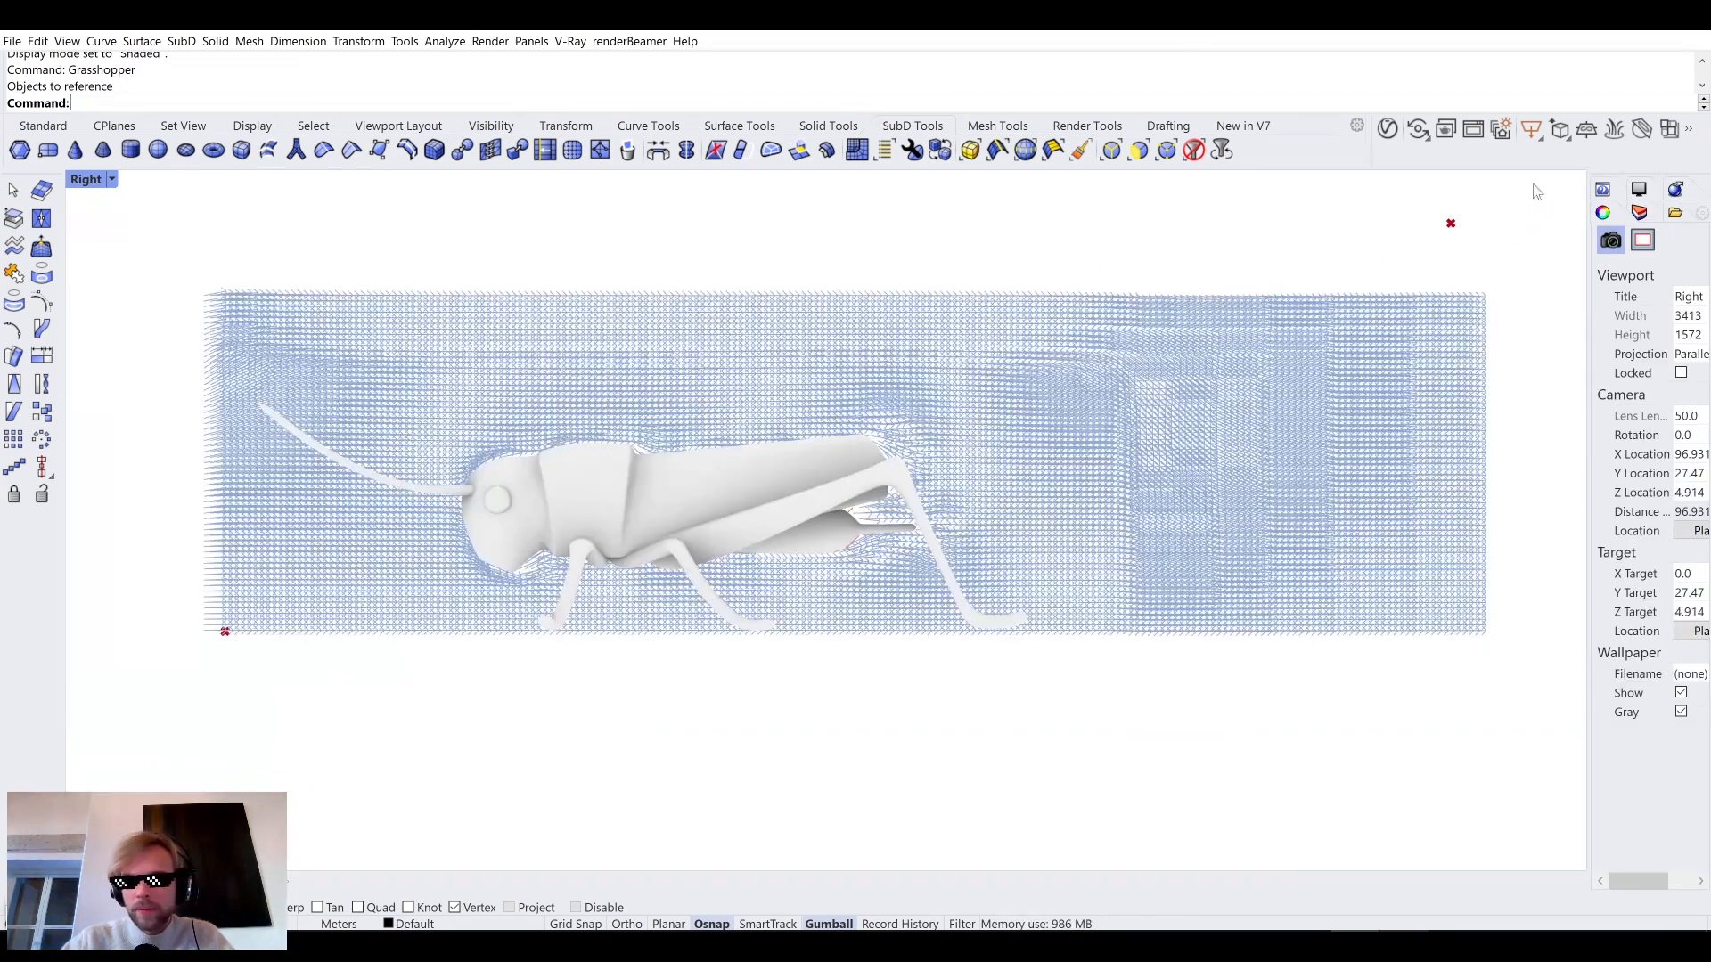
Change the Arctic display mode's solid background to black and frame the grasshopper and its vector field in the Right viewport.
click(1642, 191)
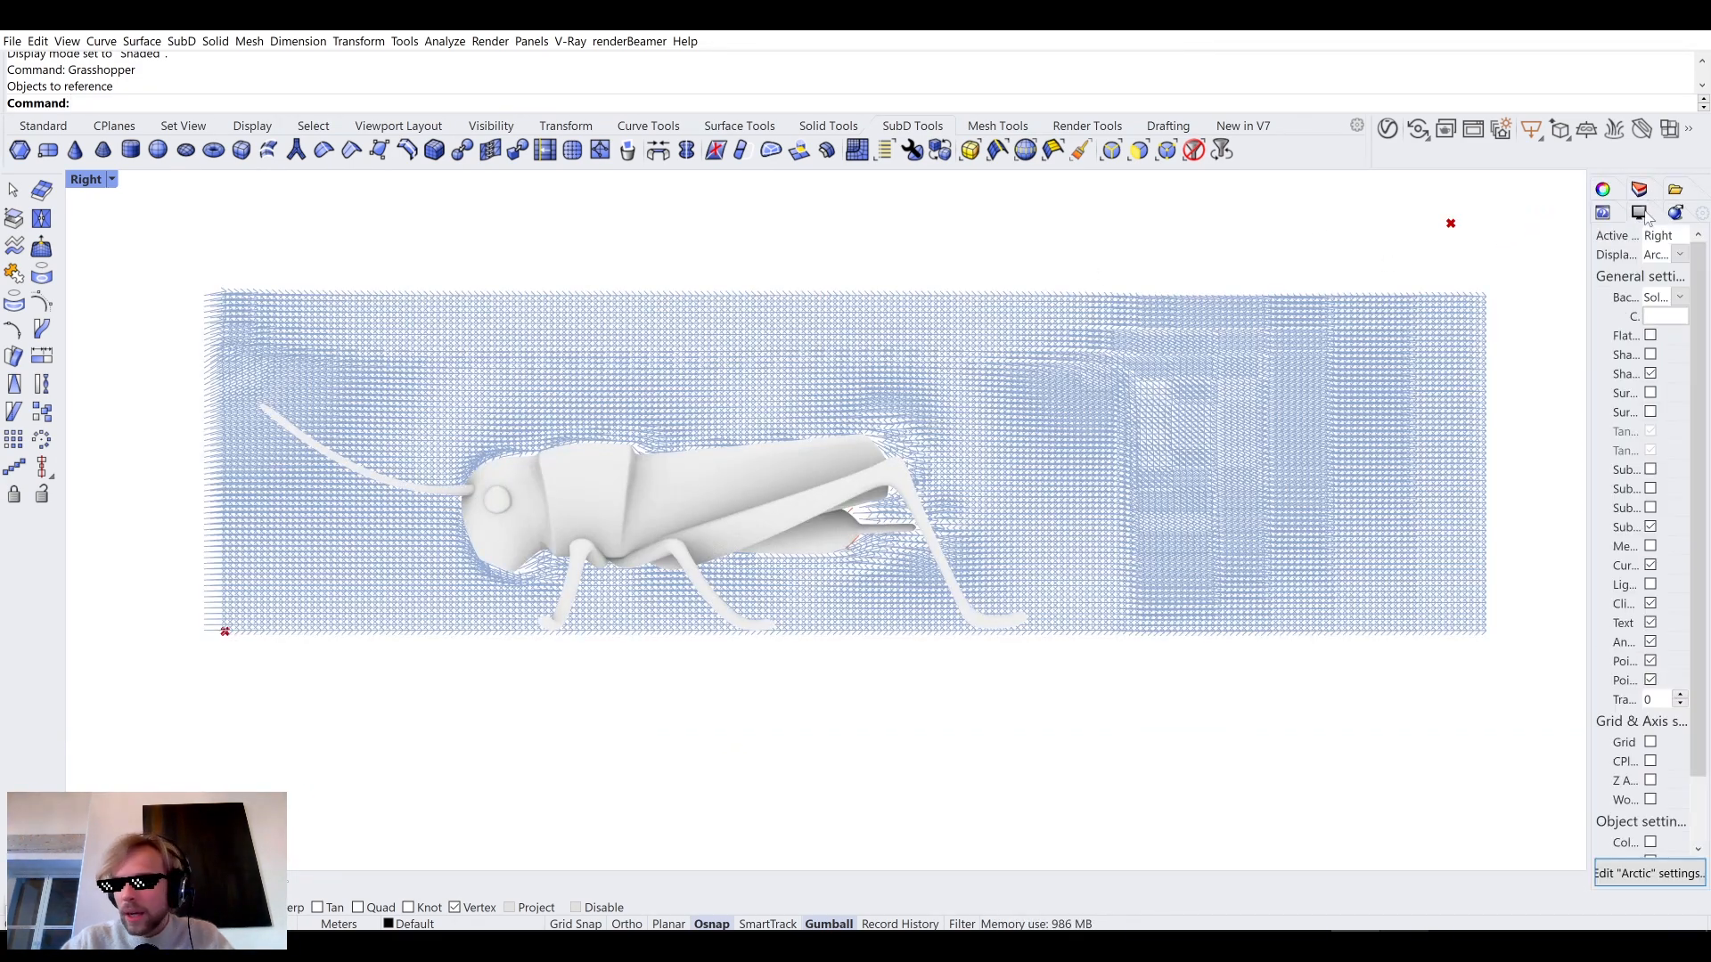
click(1673, 318)
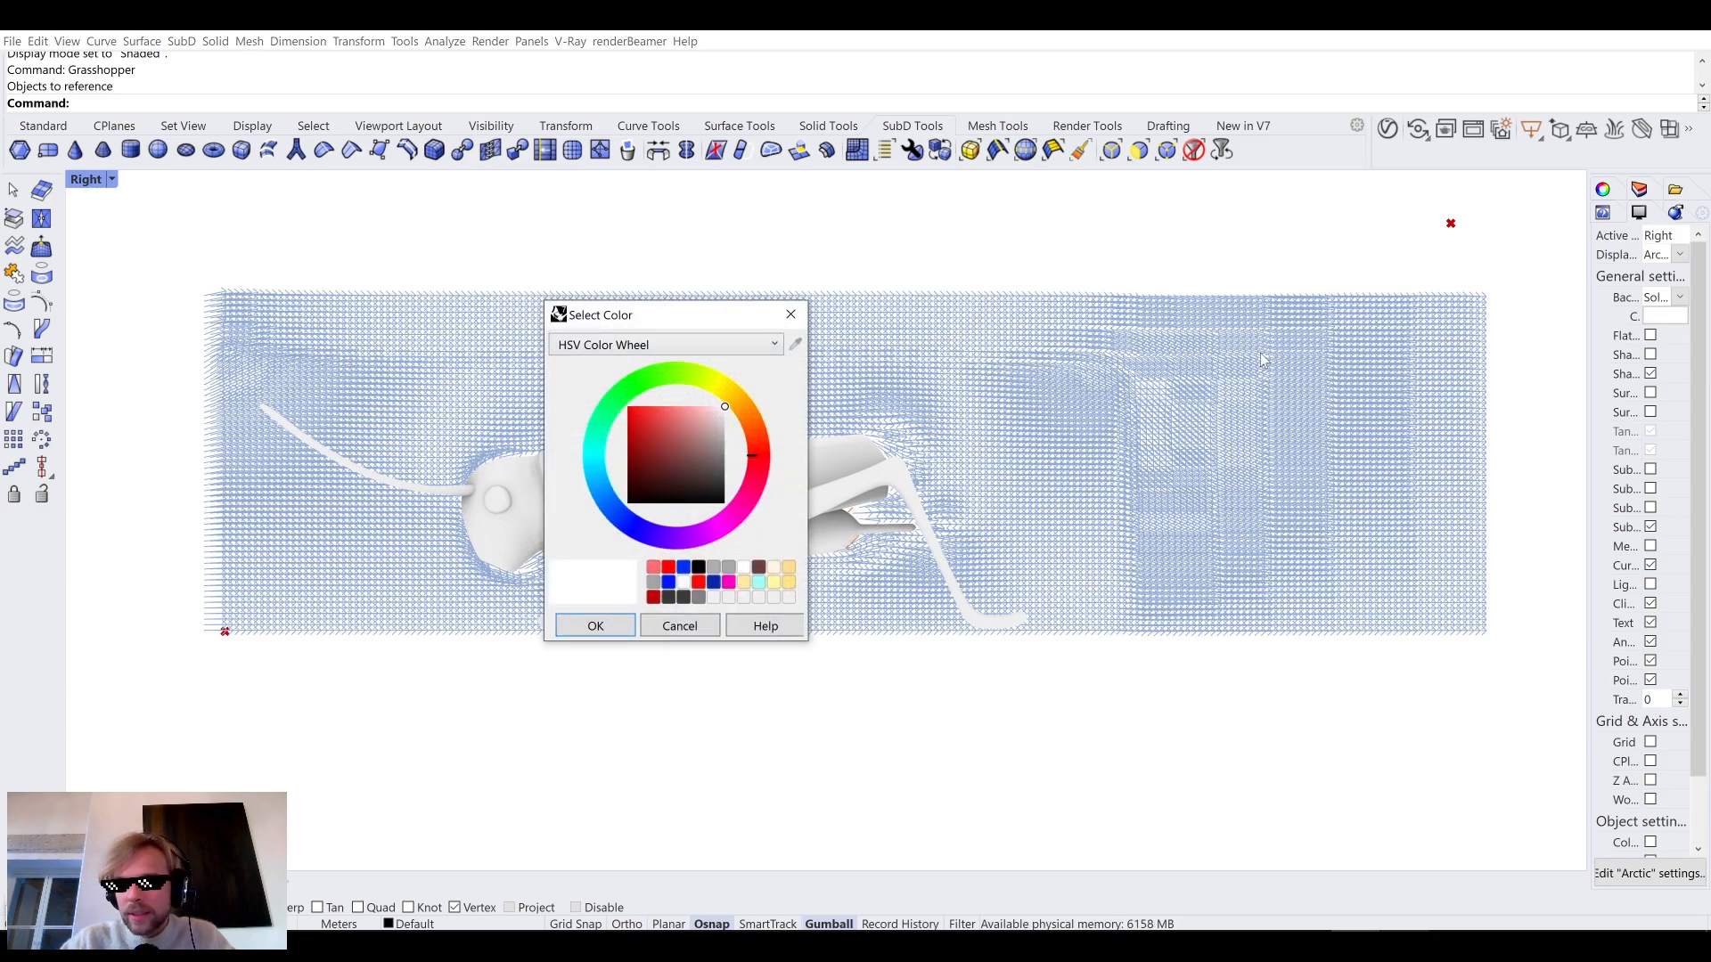
click(596, 624)
scroll(954, 713, up, 3)
right_drag(918, 725, 923, 760)
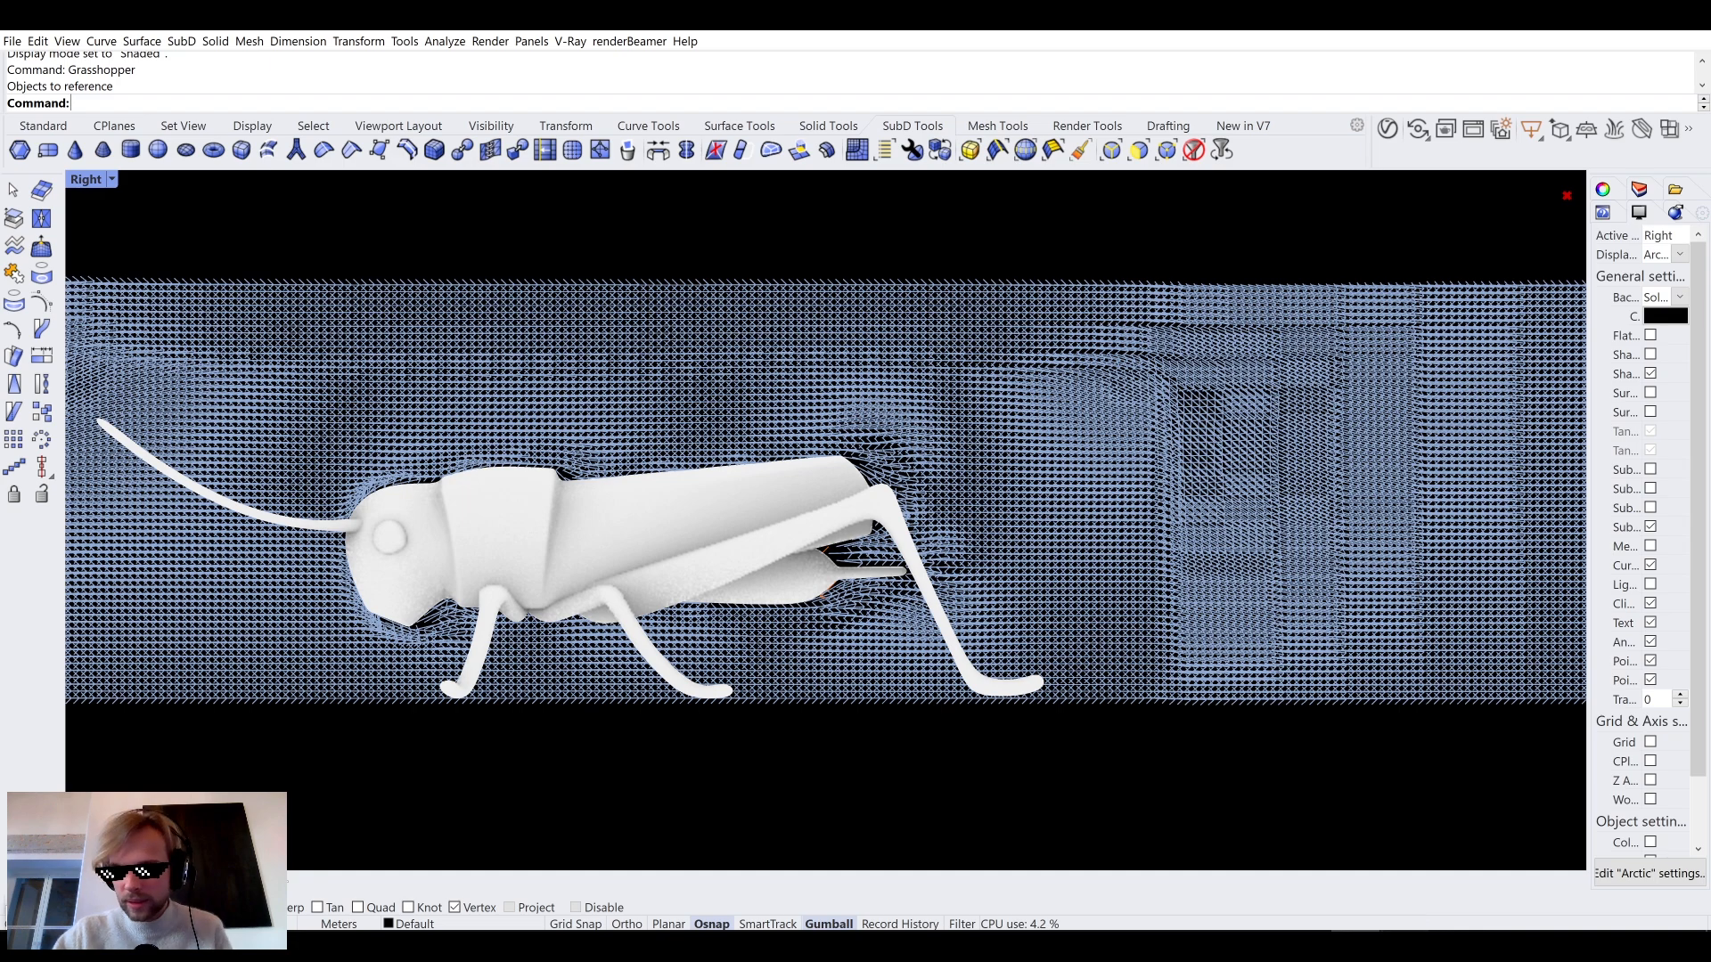
Reposition and resize the cmd.exe solver console into a wide, low strip above the grasshopper so both stay visible.
drag(376, 64, 1138, 63)
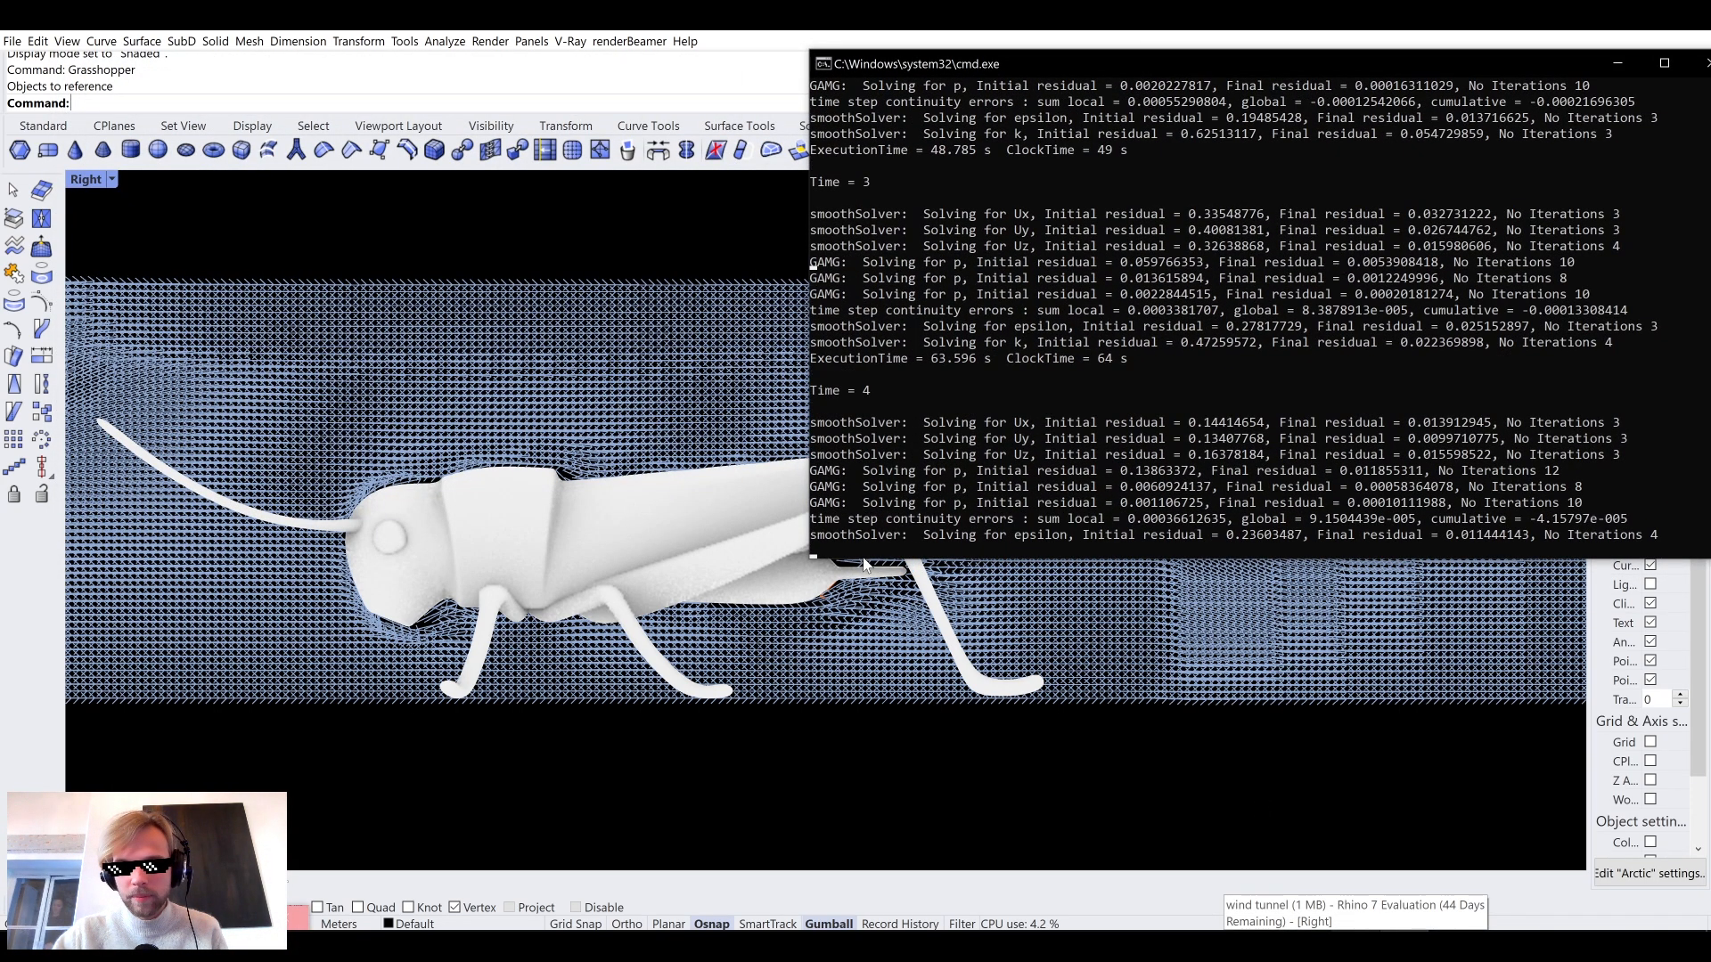
drag(863, 563, 884, 285)
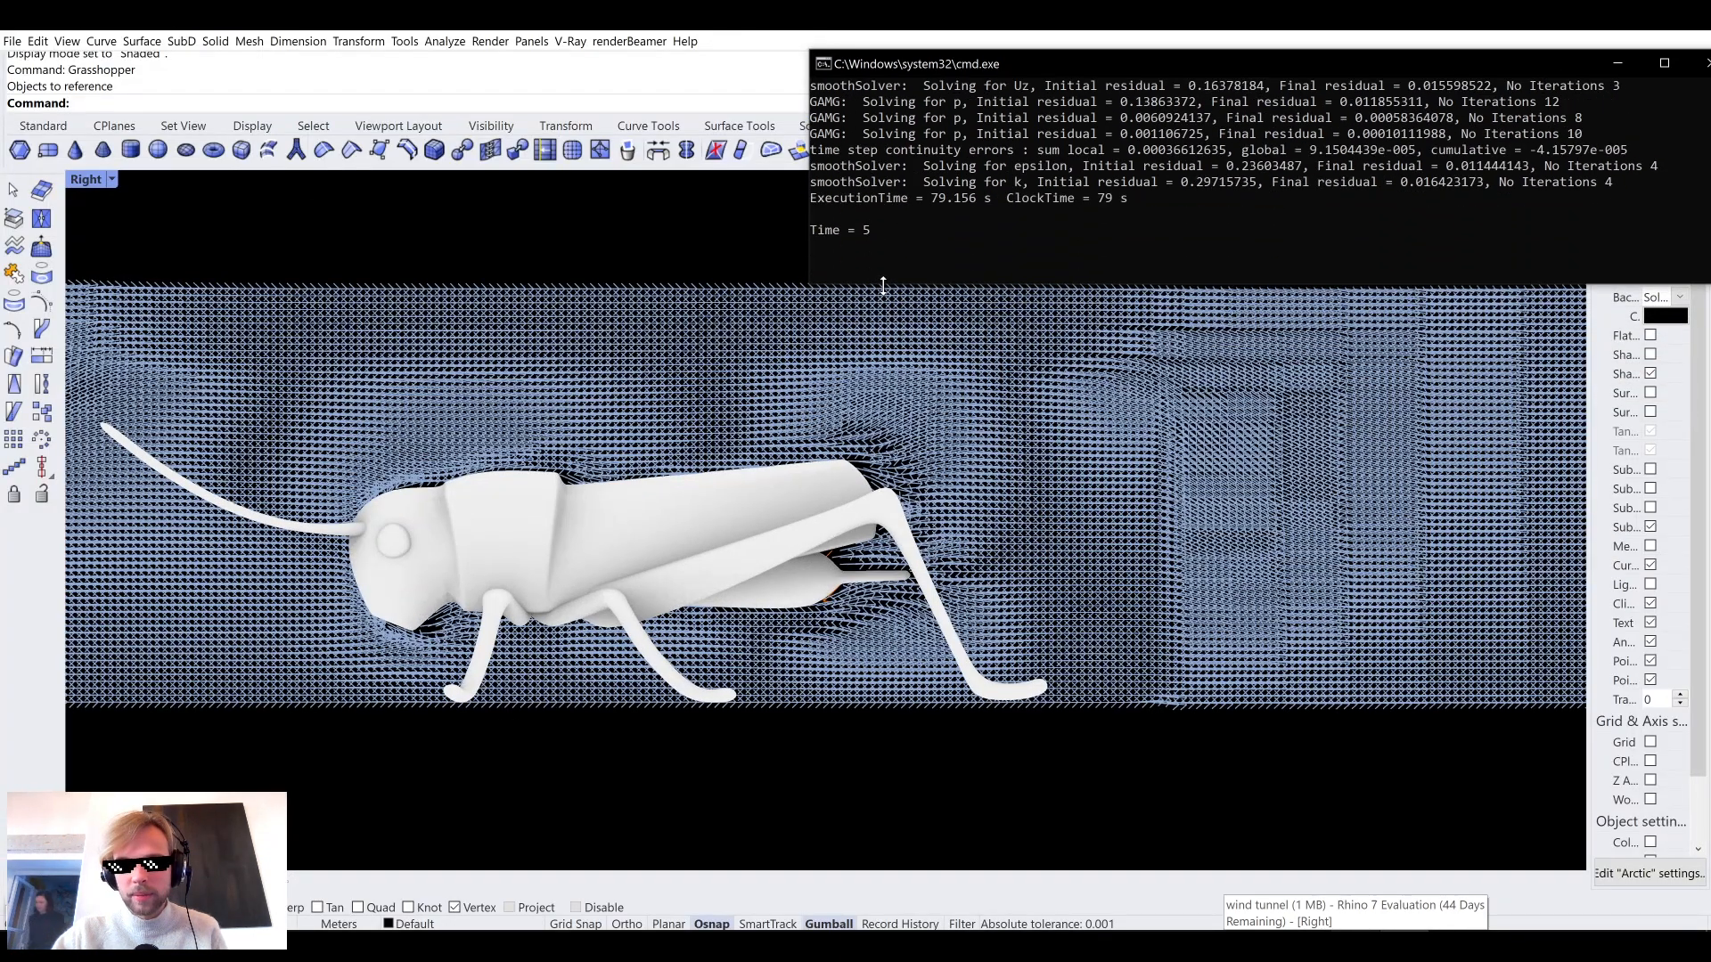
drag(809, 169, 90, 170)
mouse_move(461, 49)
mouse_down()
mouse_move(461, 18)
mouse_move(441, 29)
mouse_up()
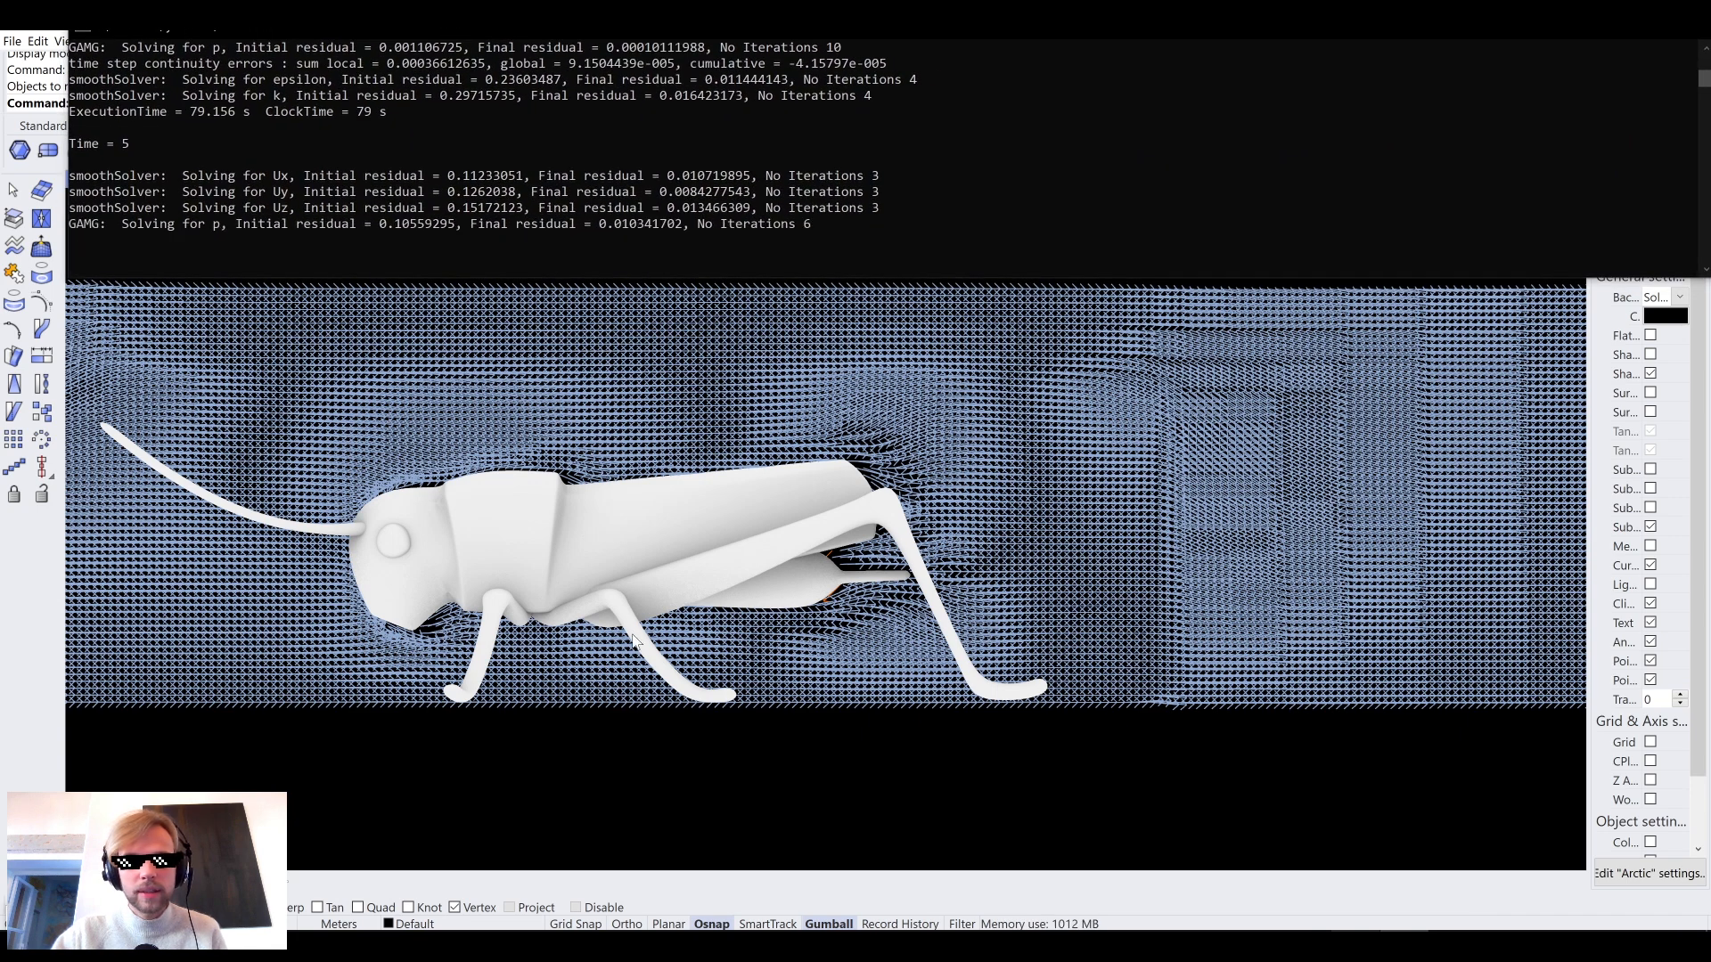
Switch to OBS, hide the webcam filter source, and return to Rhino.
click(1052, 944)
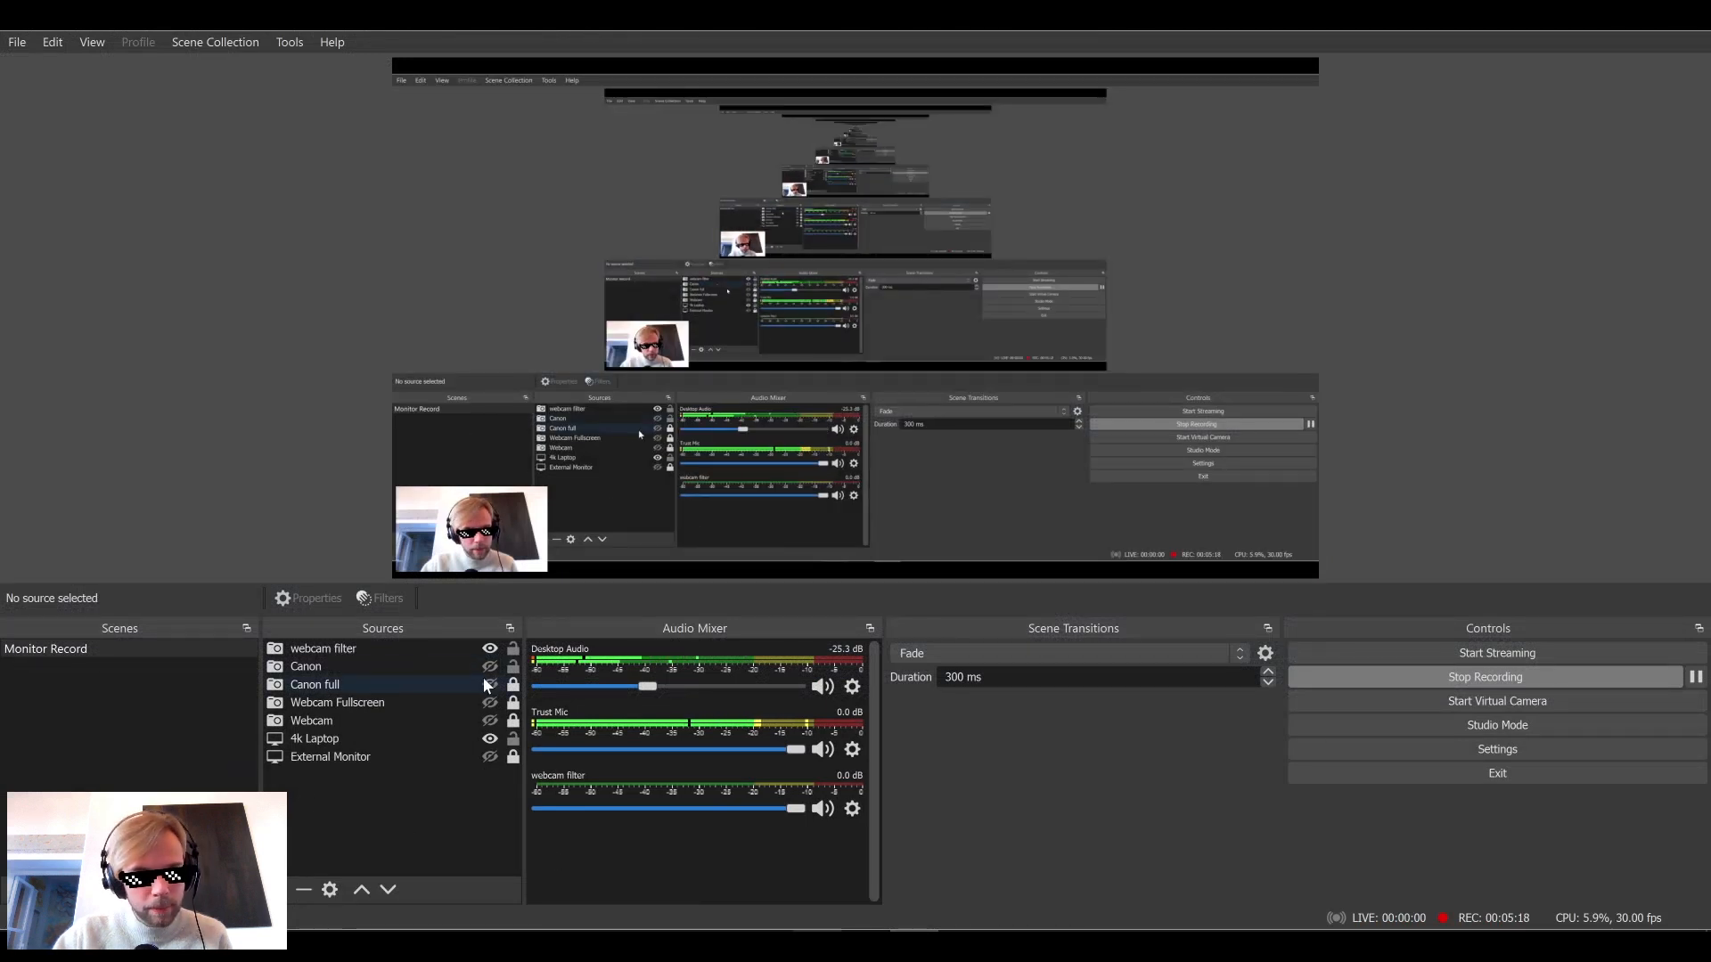
click(489, 651)
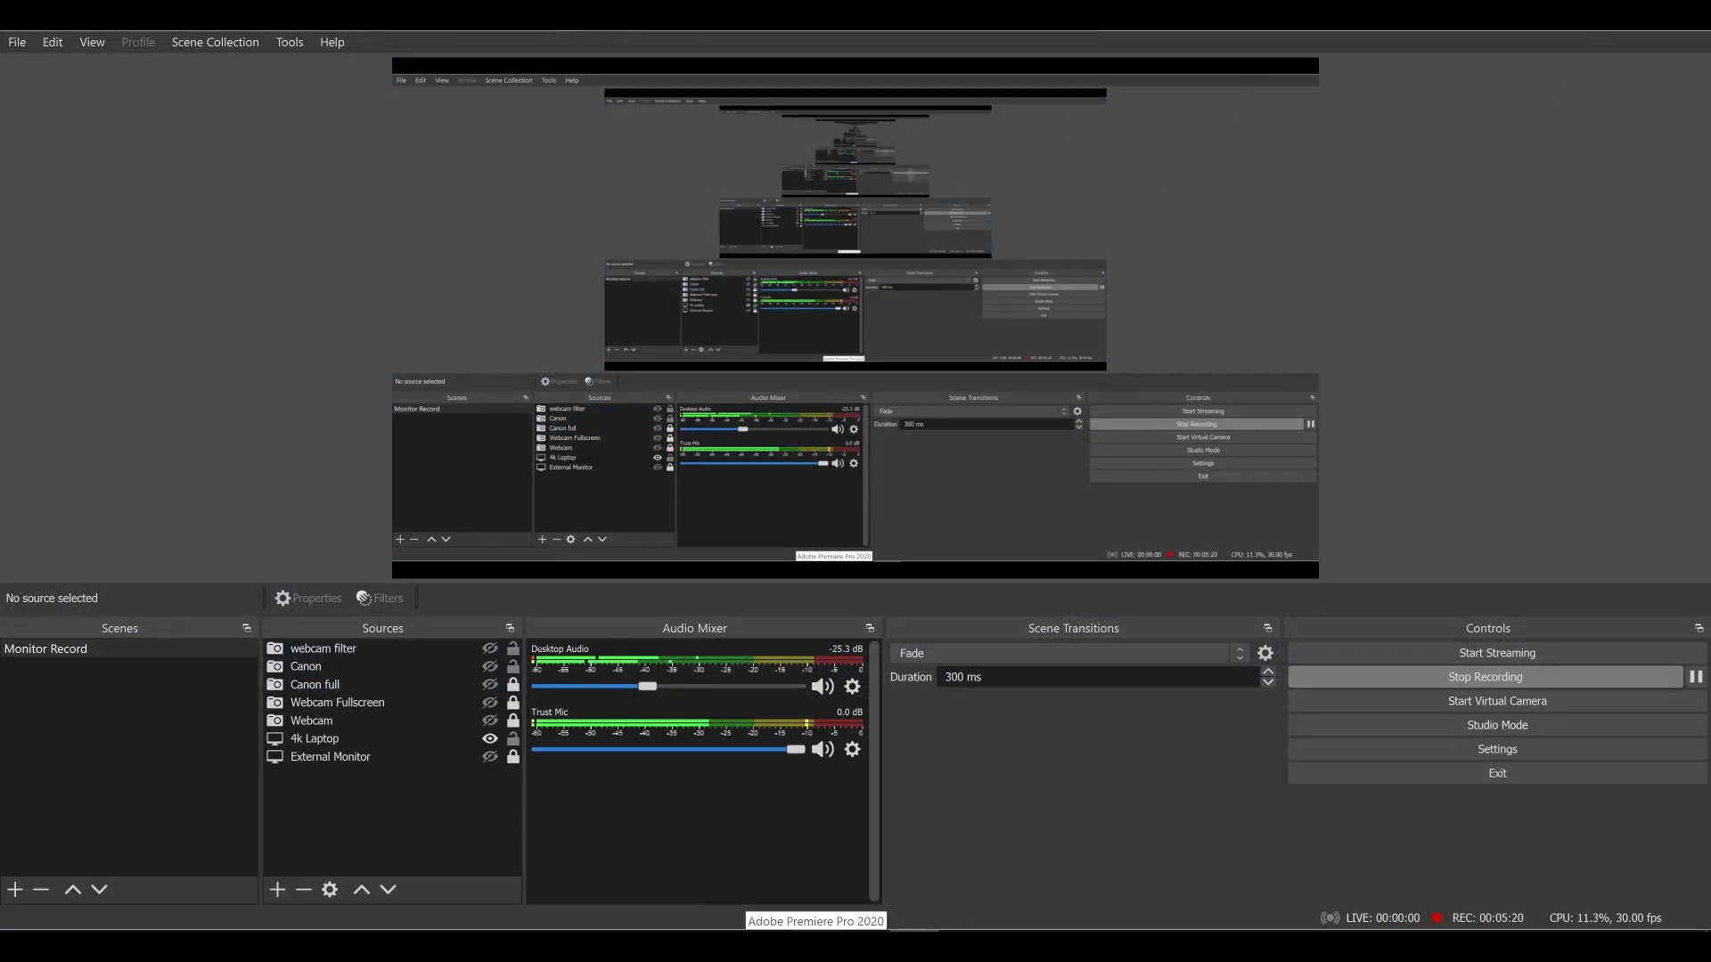
click(915, 946)
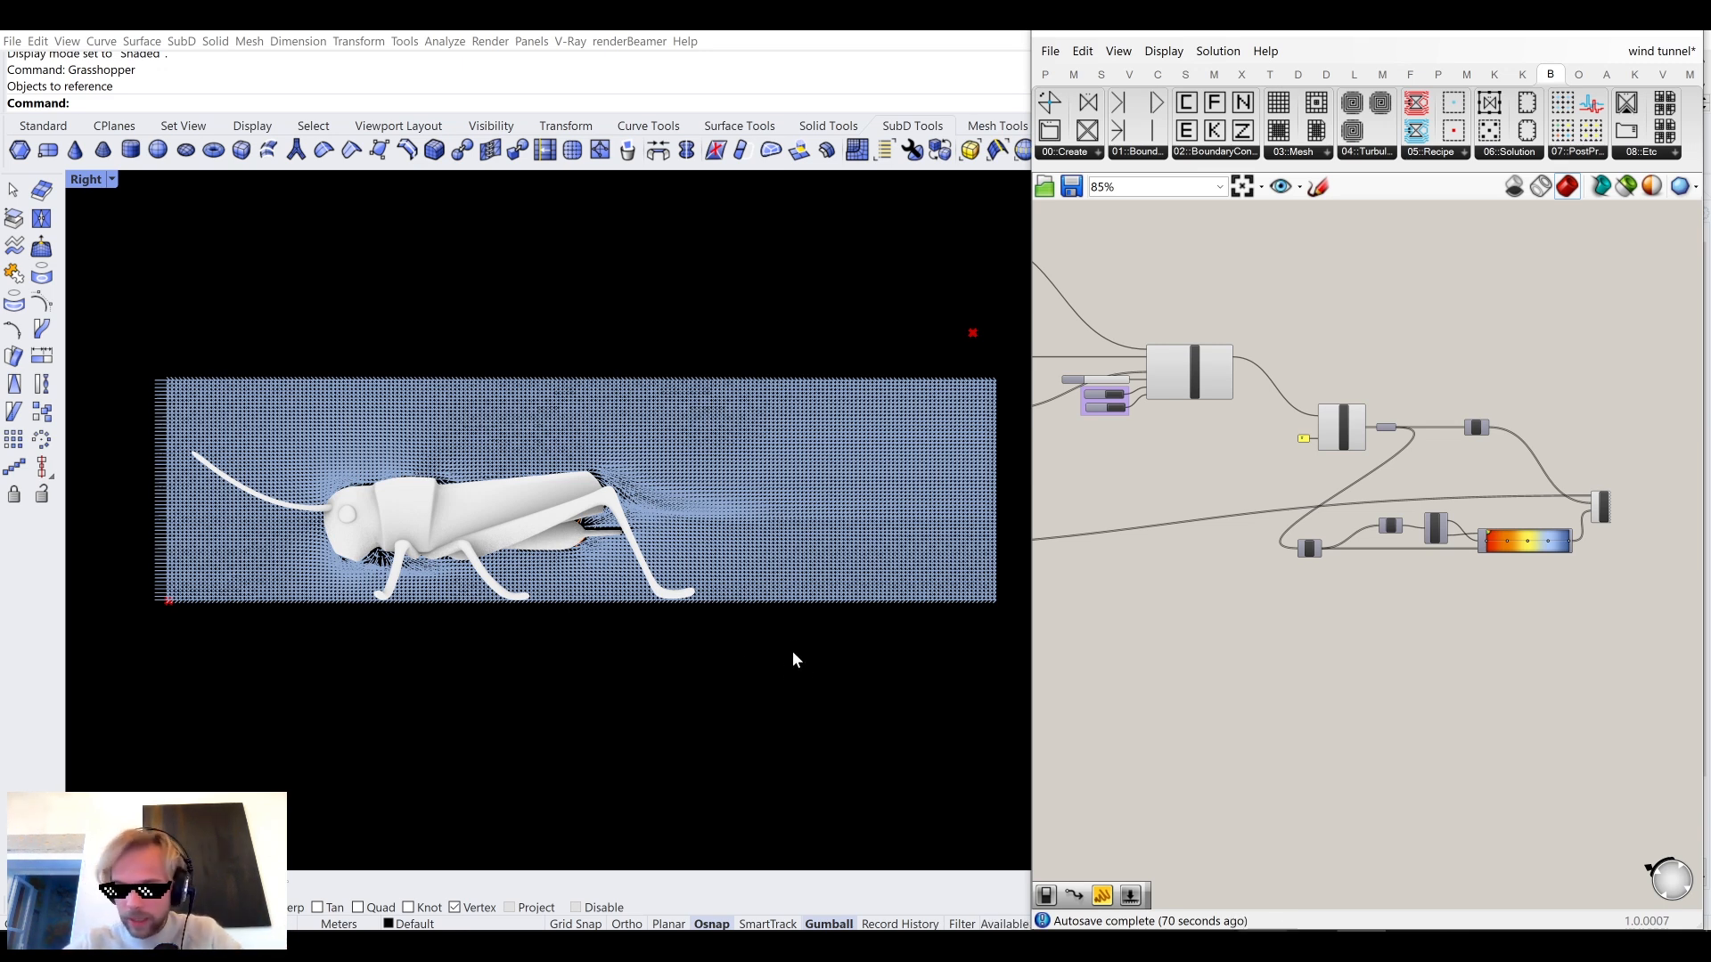
Review the probe point setup in Grasshopper, from the mesh inclusion test and surface division counts to the controlDict end time.
scroll(1183, 467, down, 2)
scroll(1185, 449, up, 5)
scroll(1162, 578, up, 5)
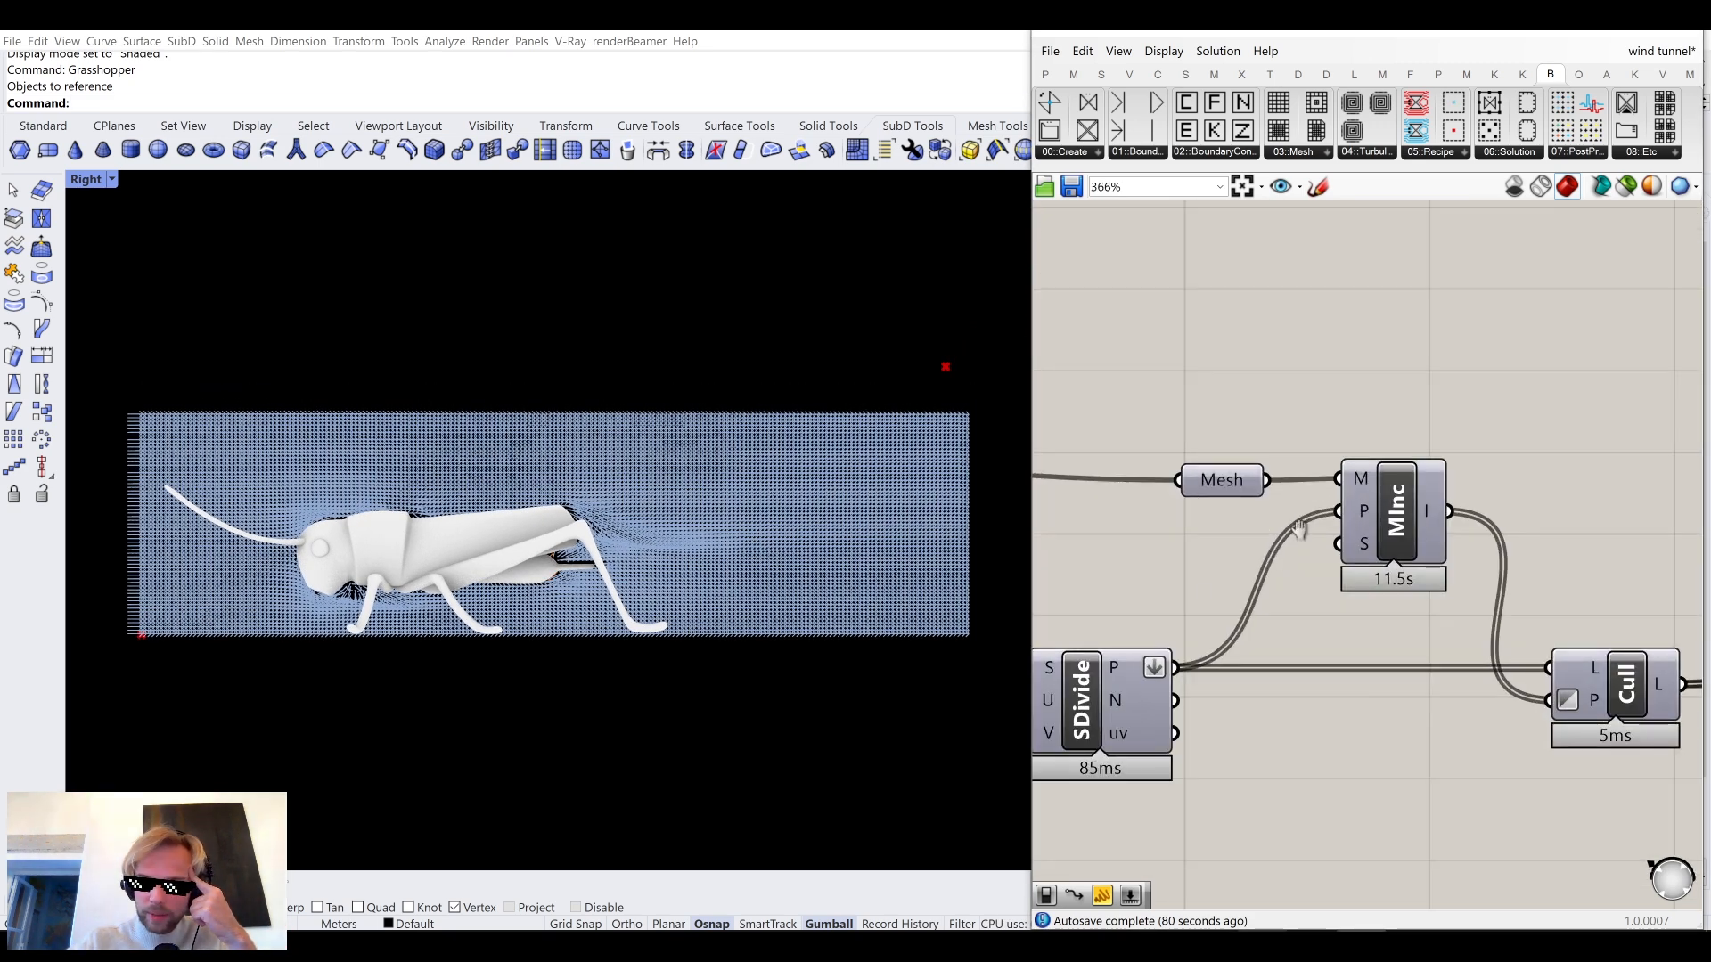
right_drag(1052, 484, 1186, 427)
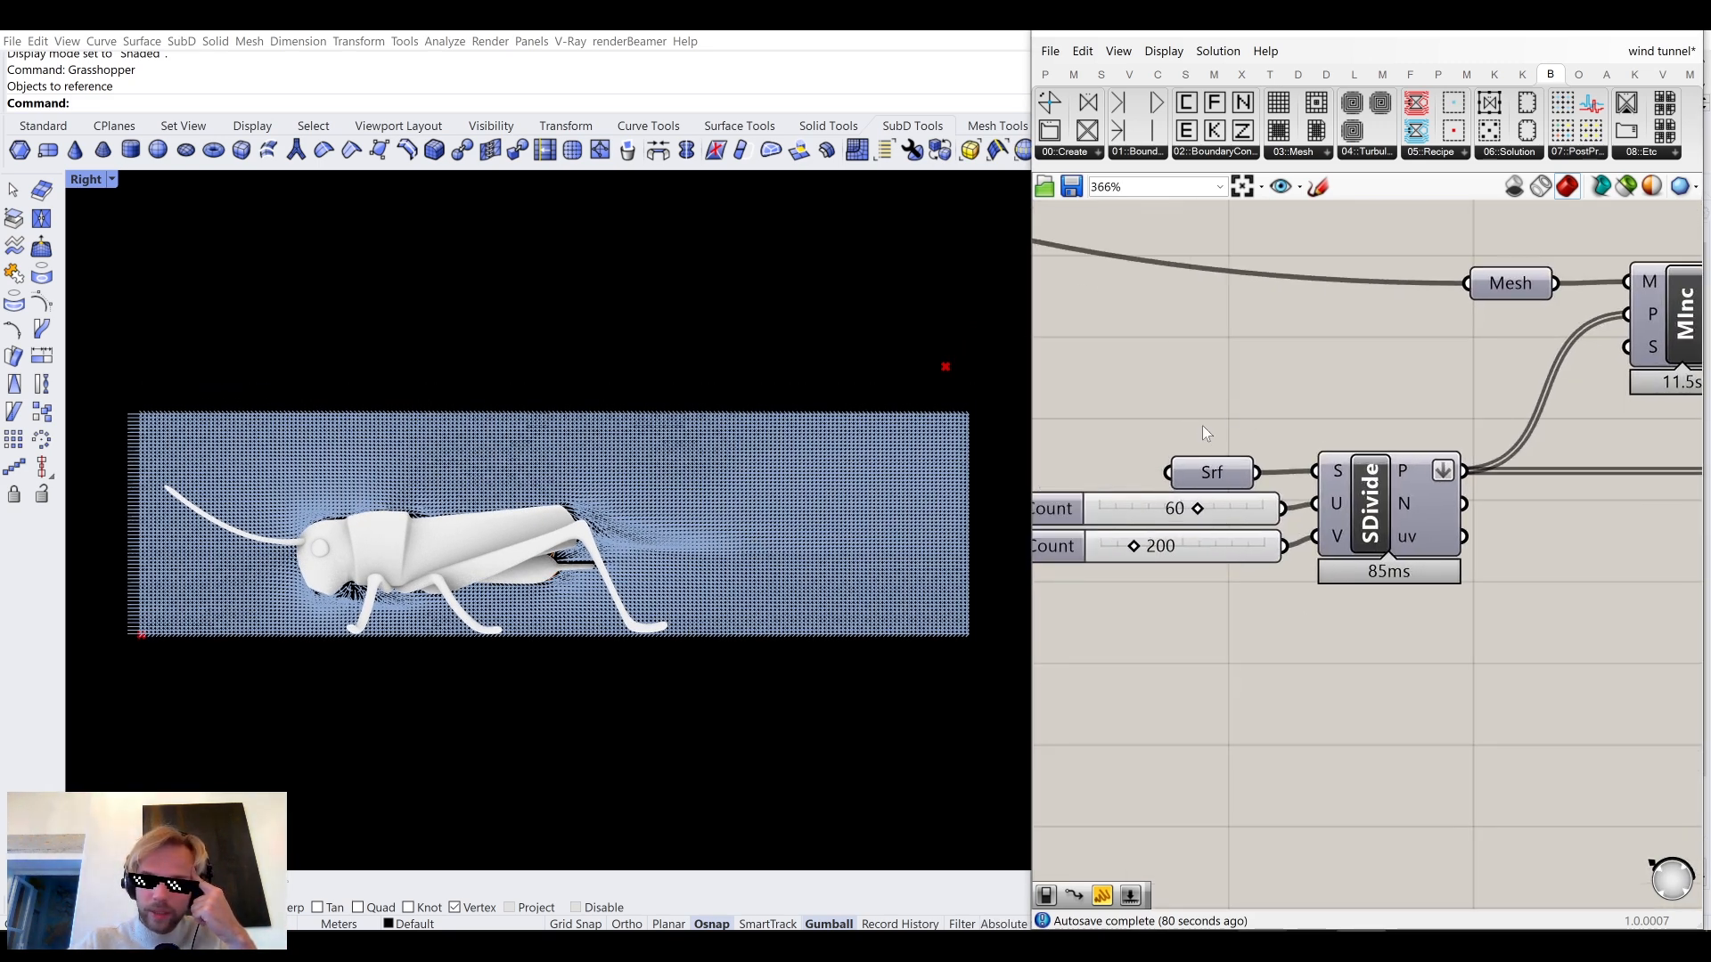
scroll(1364, 301, down, 5)
scroll(1312, 430, up, 5)
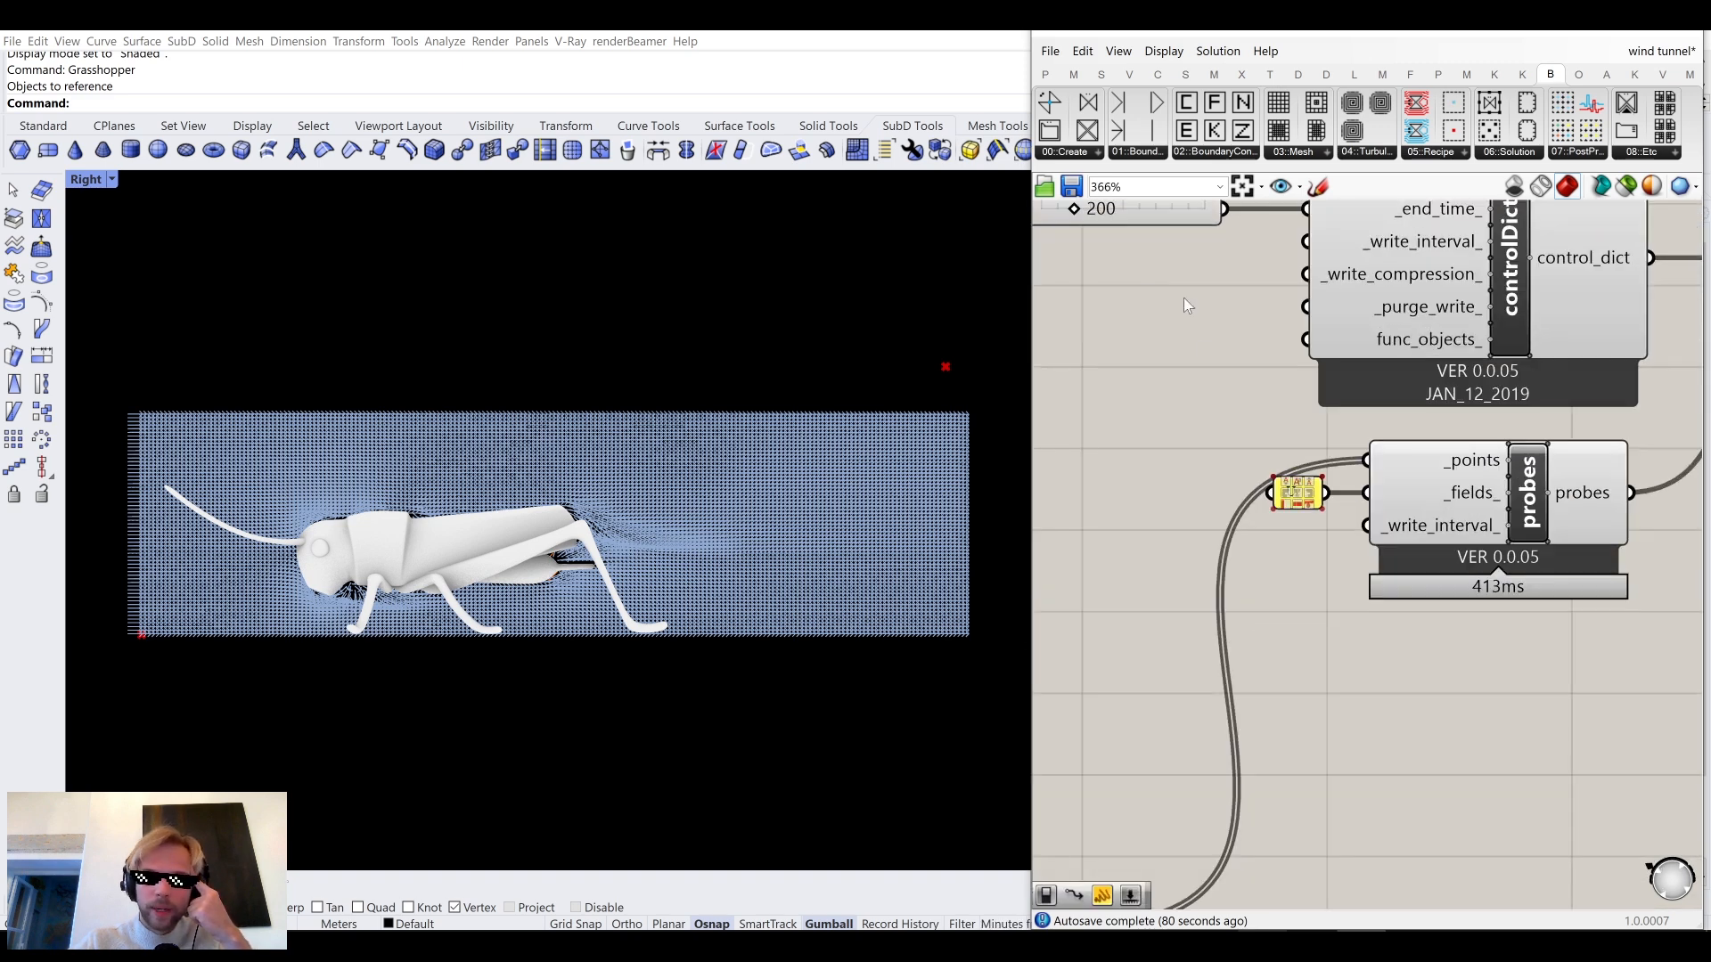
right_drag(1168, 280, 1222, 445)
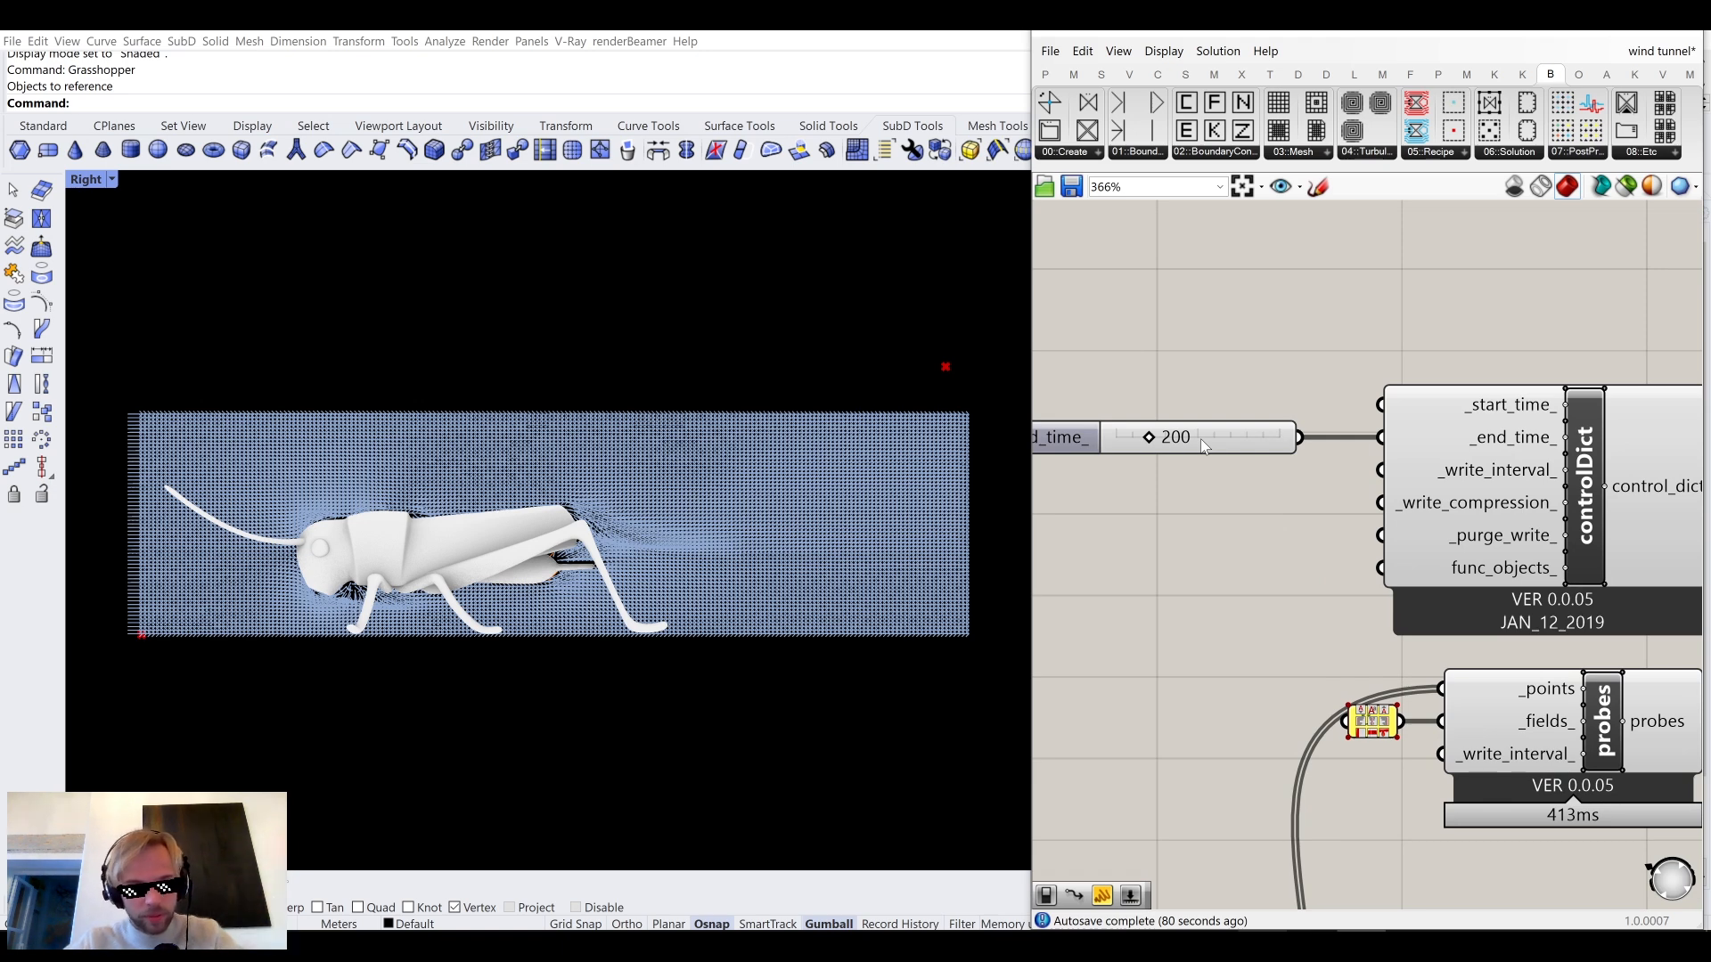
scroll(1228, 452, down, 5)
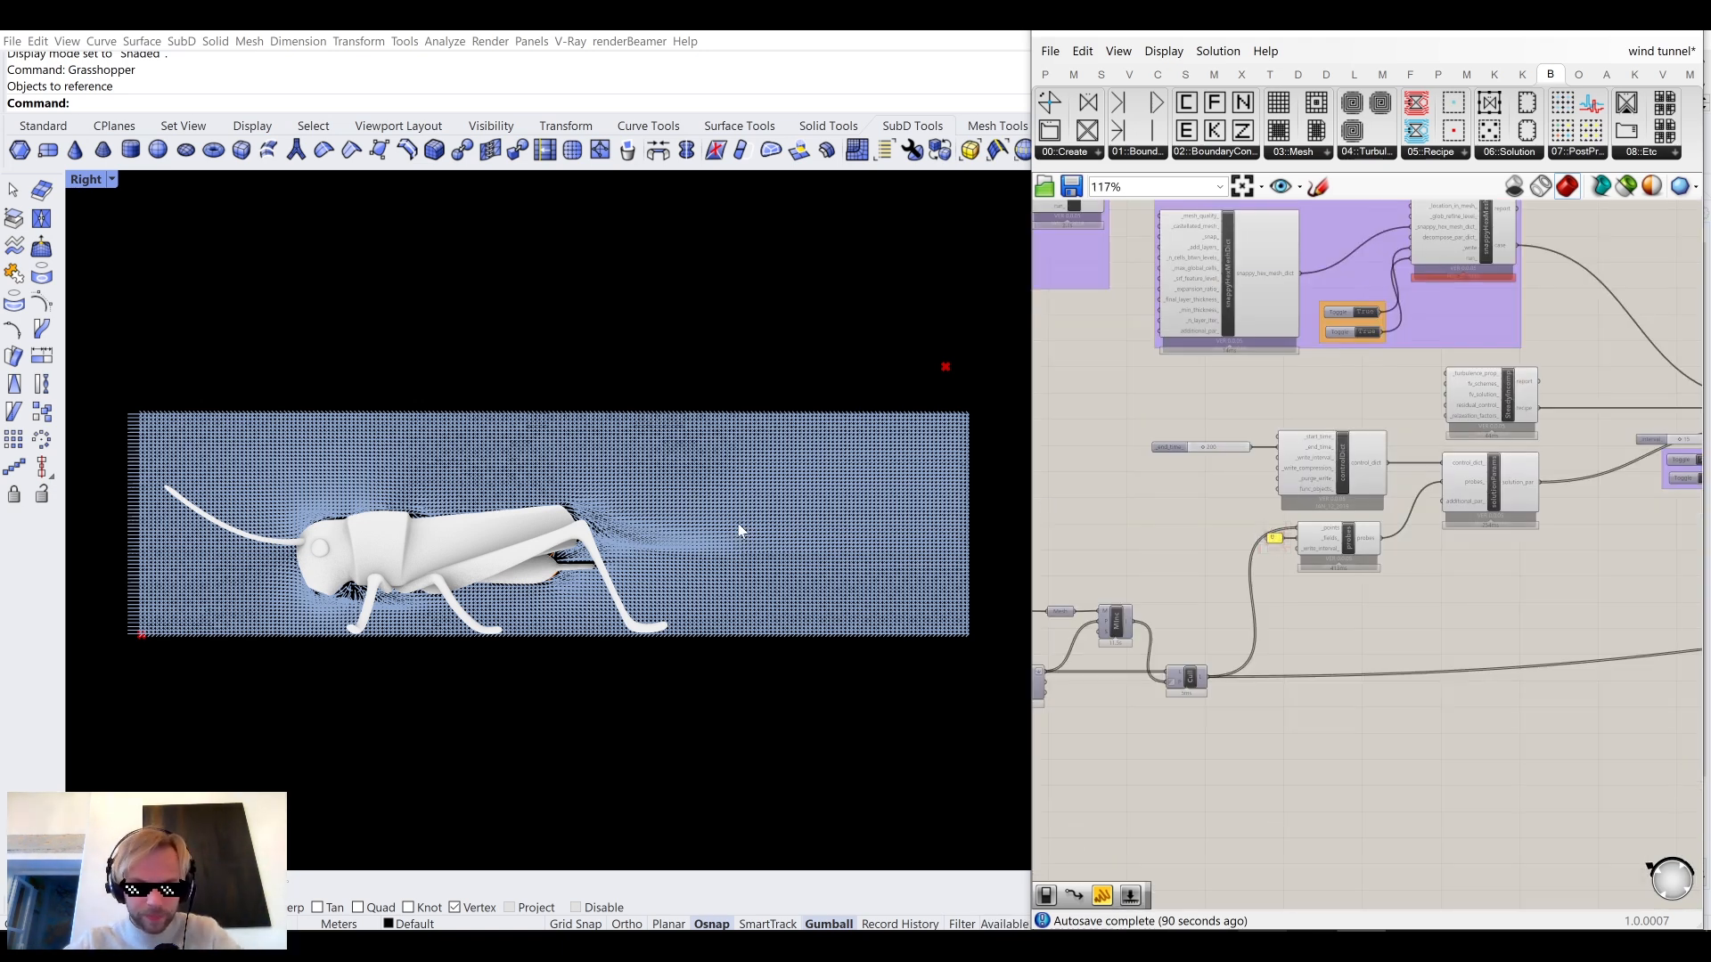
Examine the resulting vectors around the grasshopper and behind its hind leg, and look over the vector display components.
right_drag(546, 504, 551, 454)
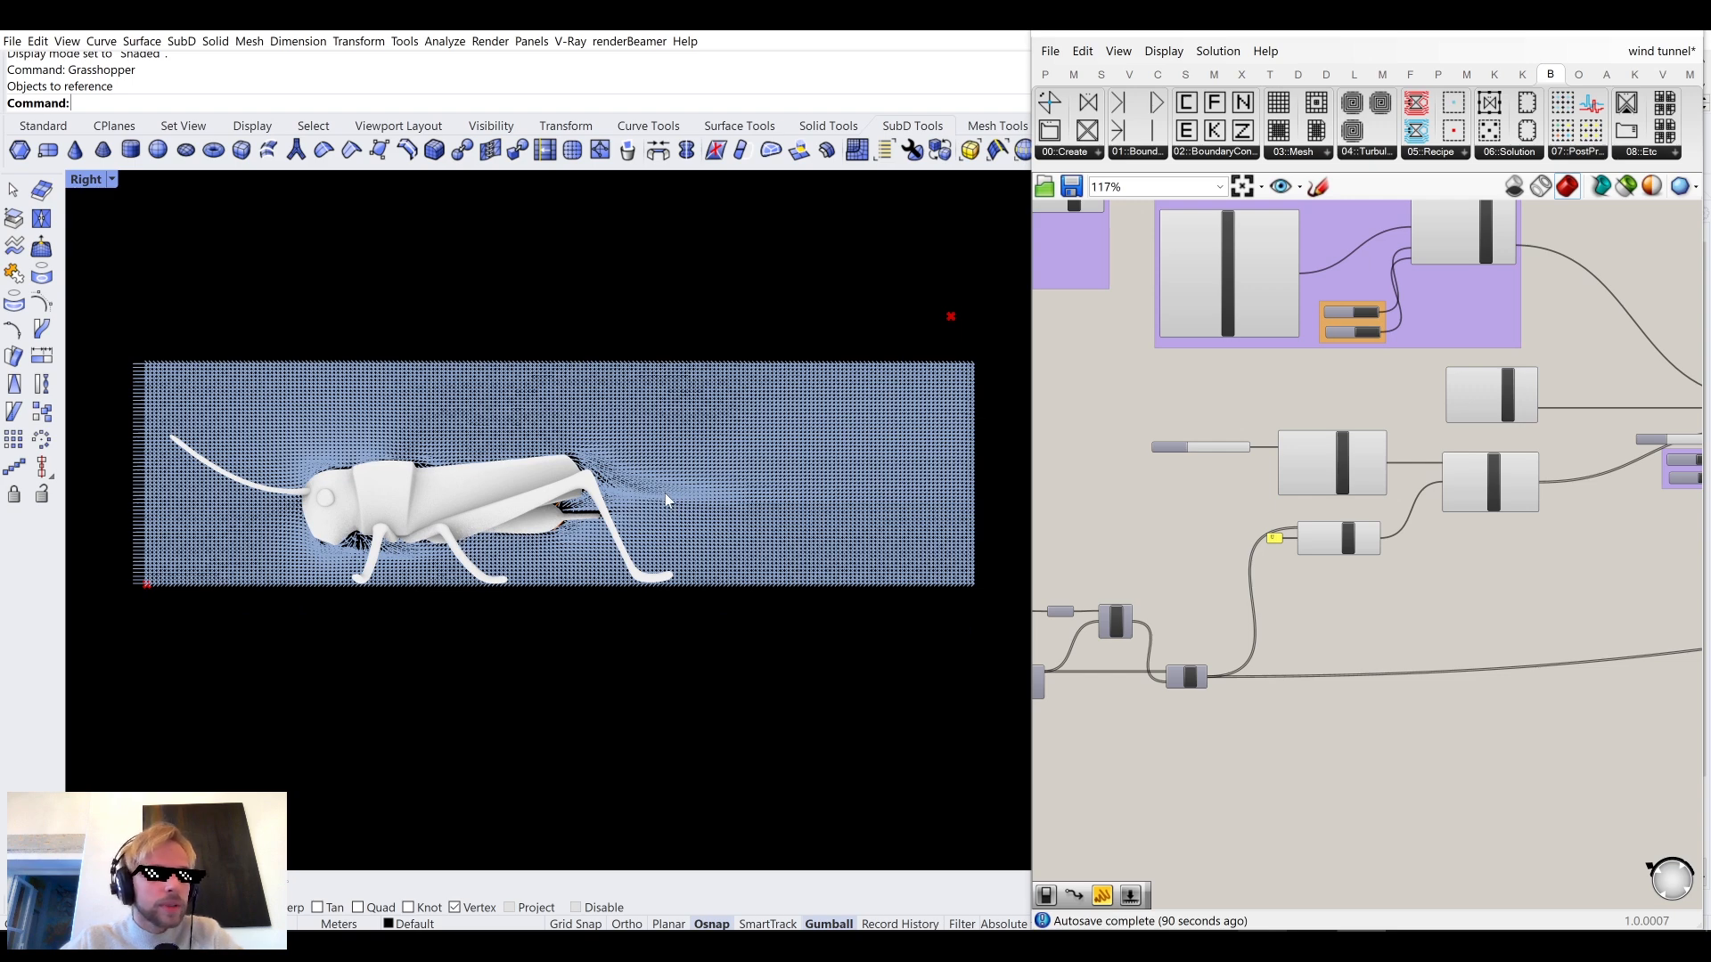
scroll(709, 410, up, 4)
scroll(621, 463, down, 2)
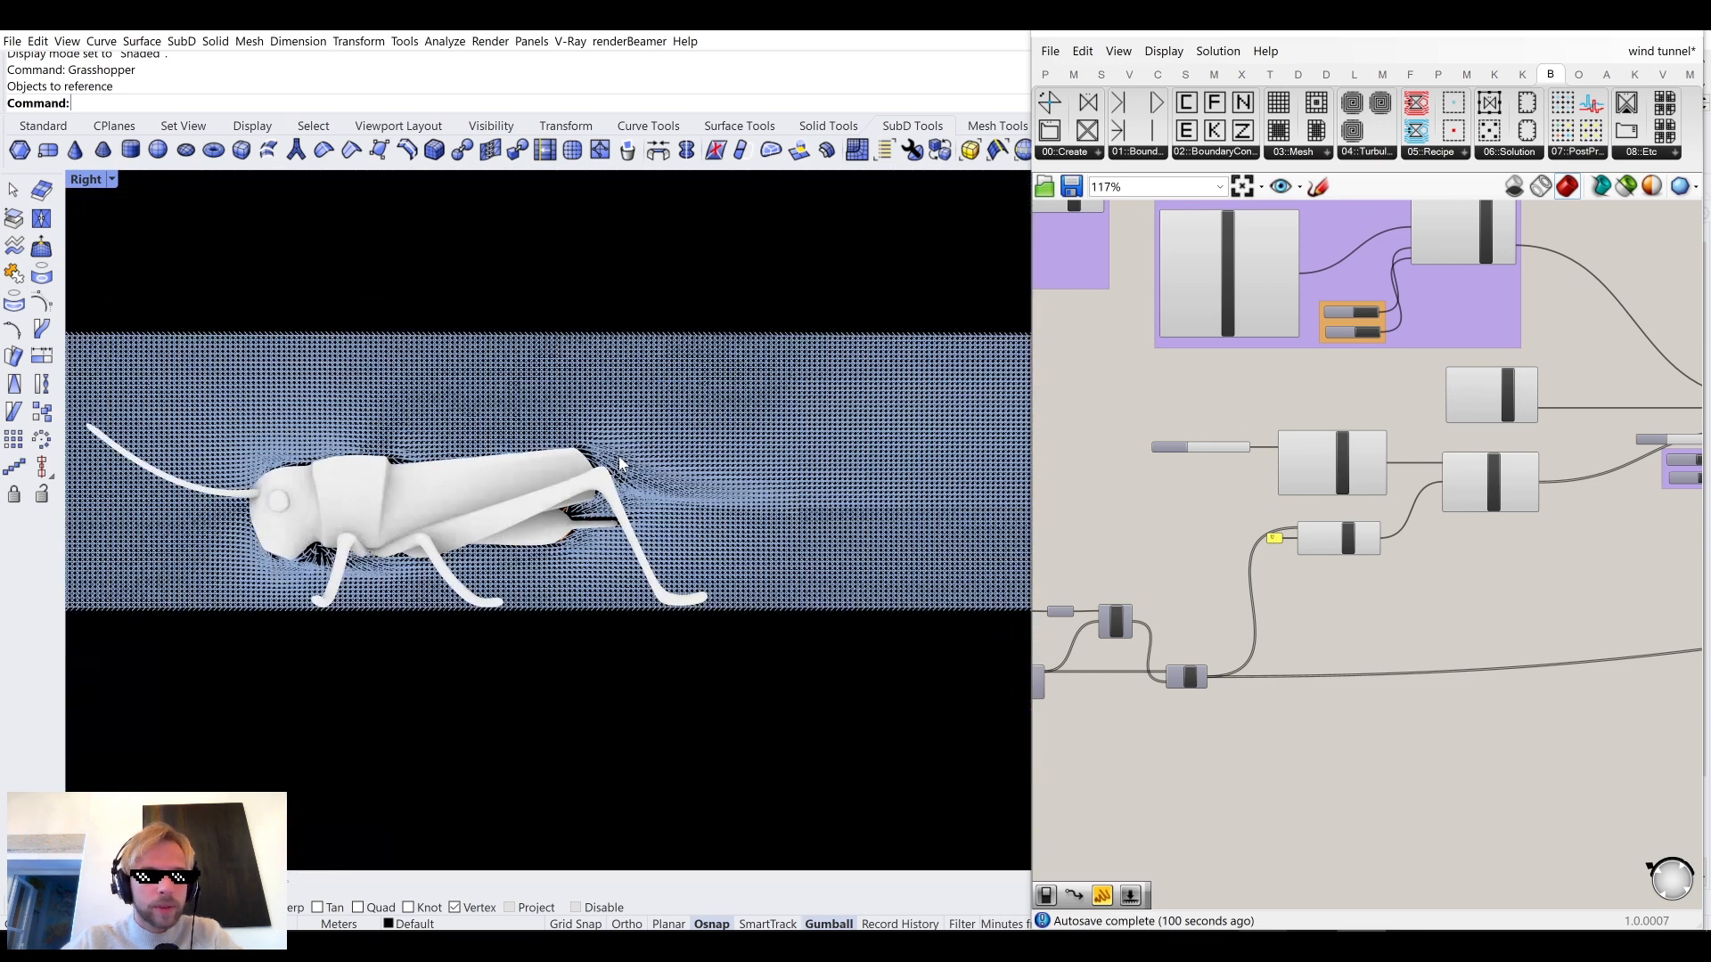
scroll(1283, 552, down, 4)
right_drag(1499, 565, 1210, 532)
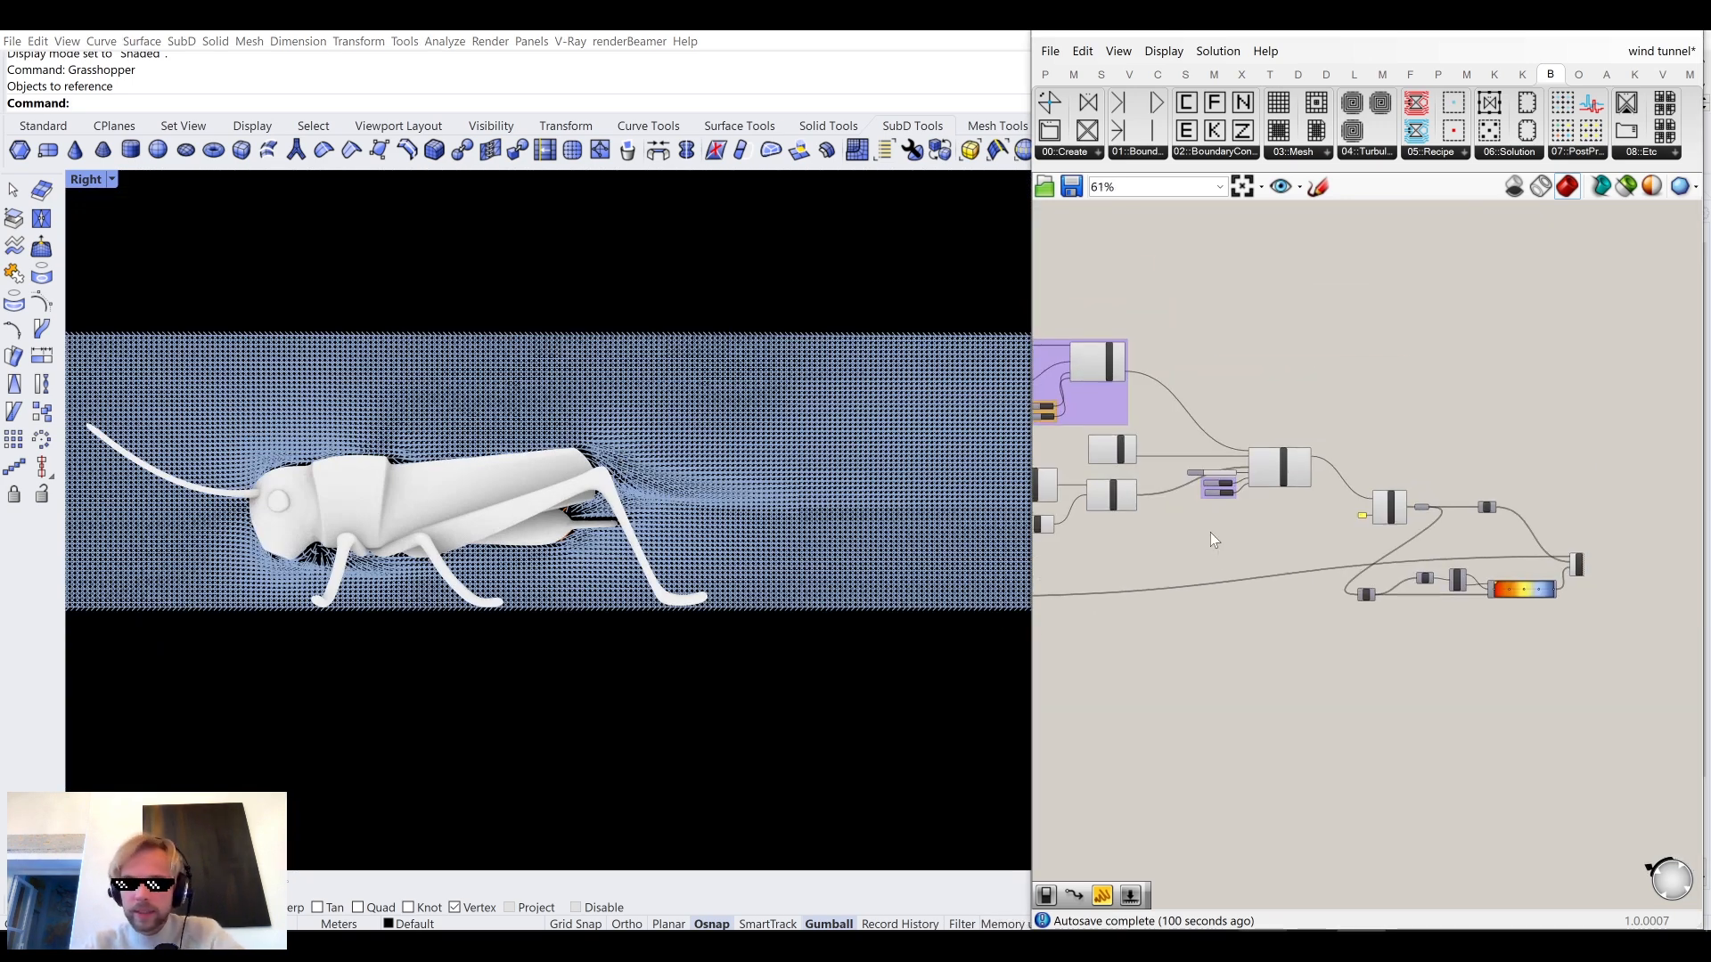
right_drag(579, 562, 773, 536)
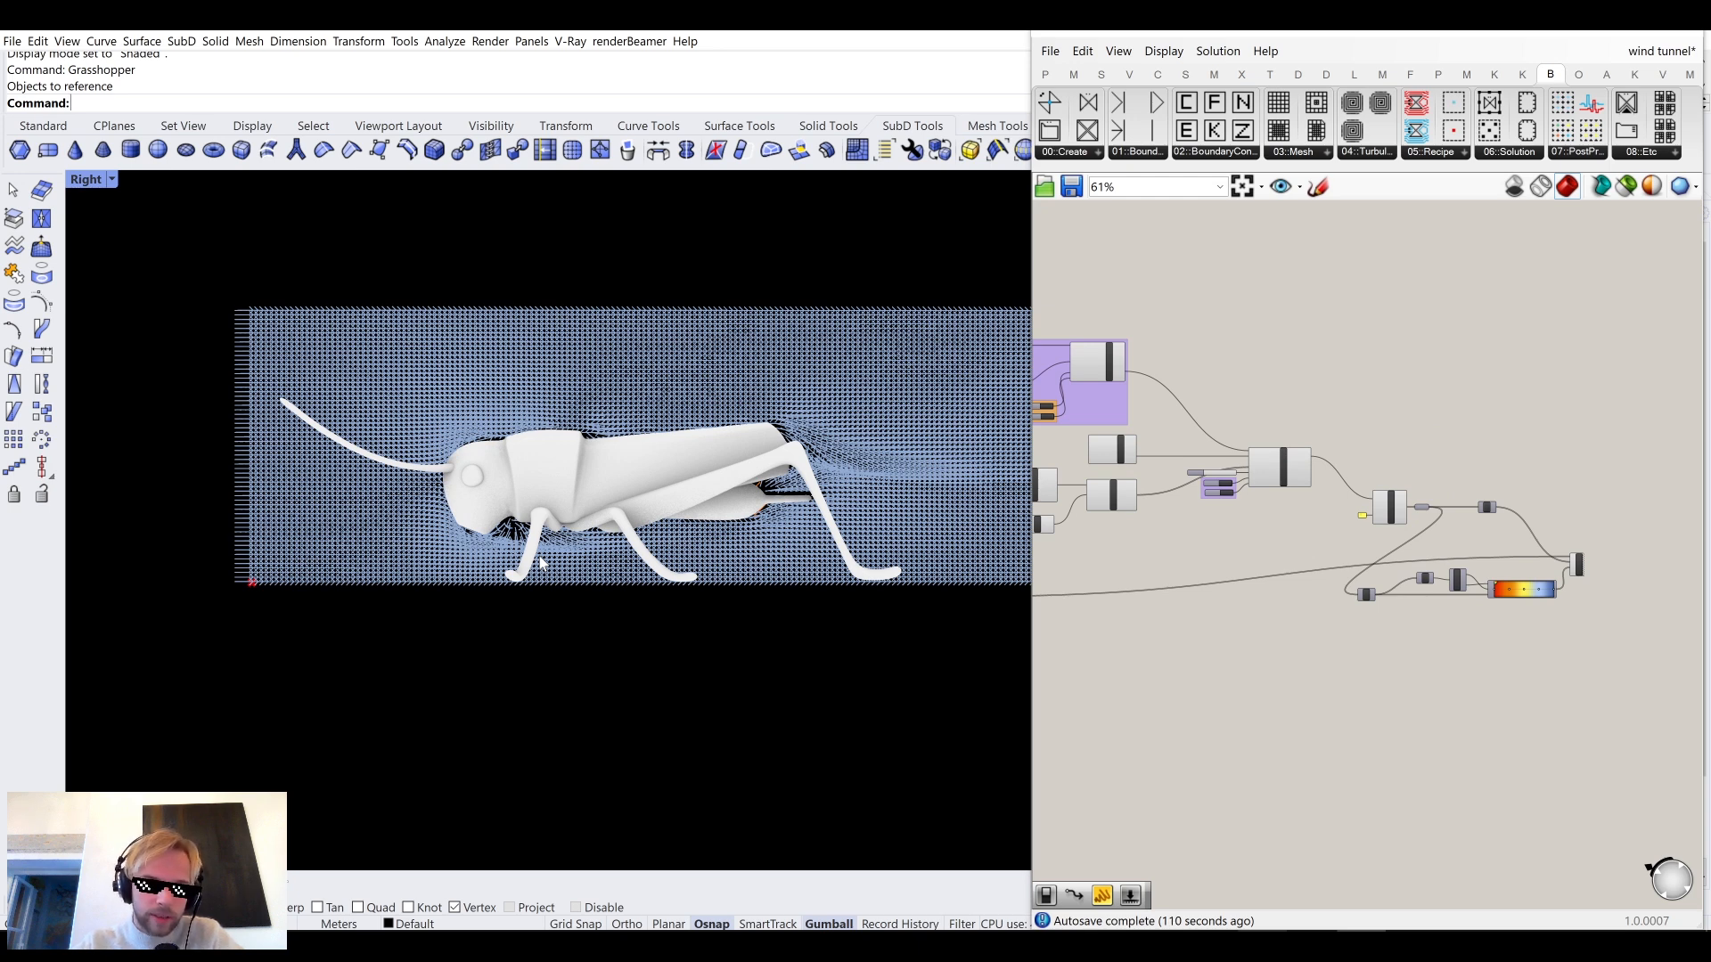
Attach a temporary panel to the Bounds output to read the range of vector lengths, and delete the panel.
scroll(1330, 627, up, 8)
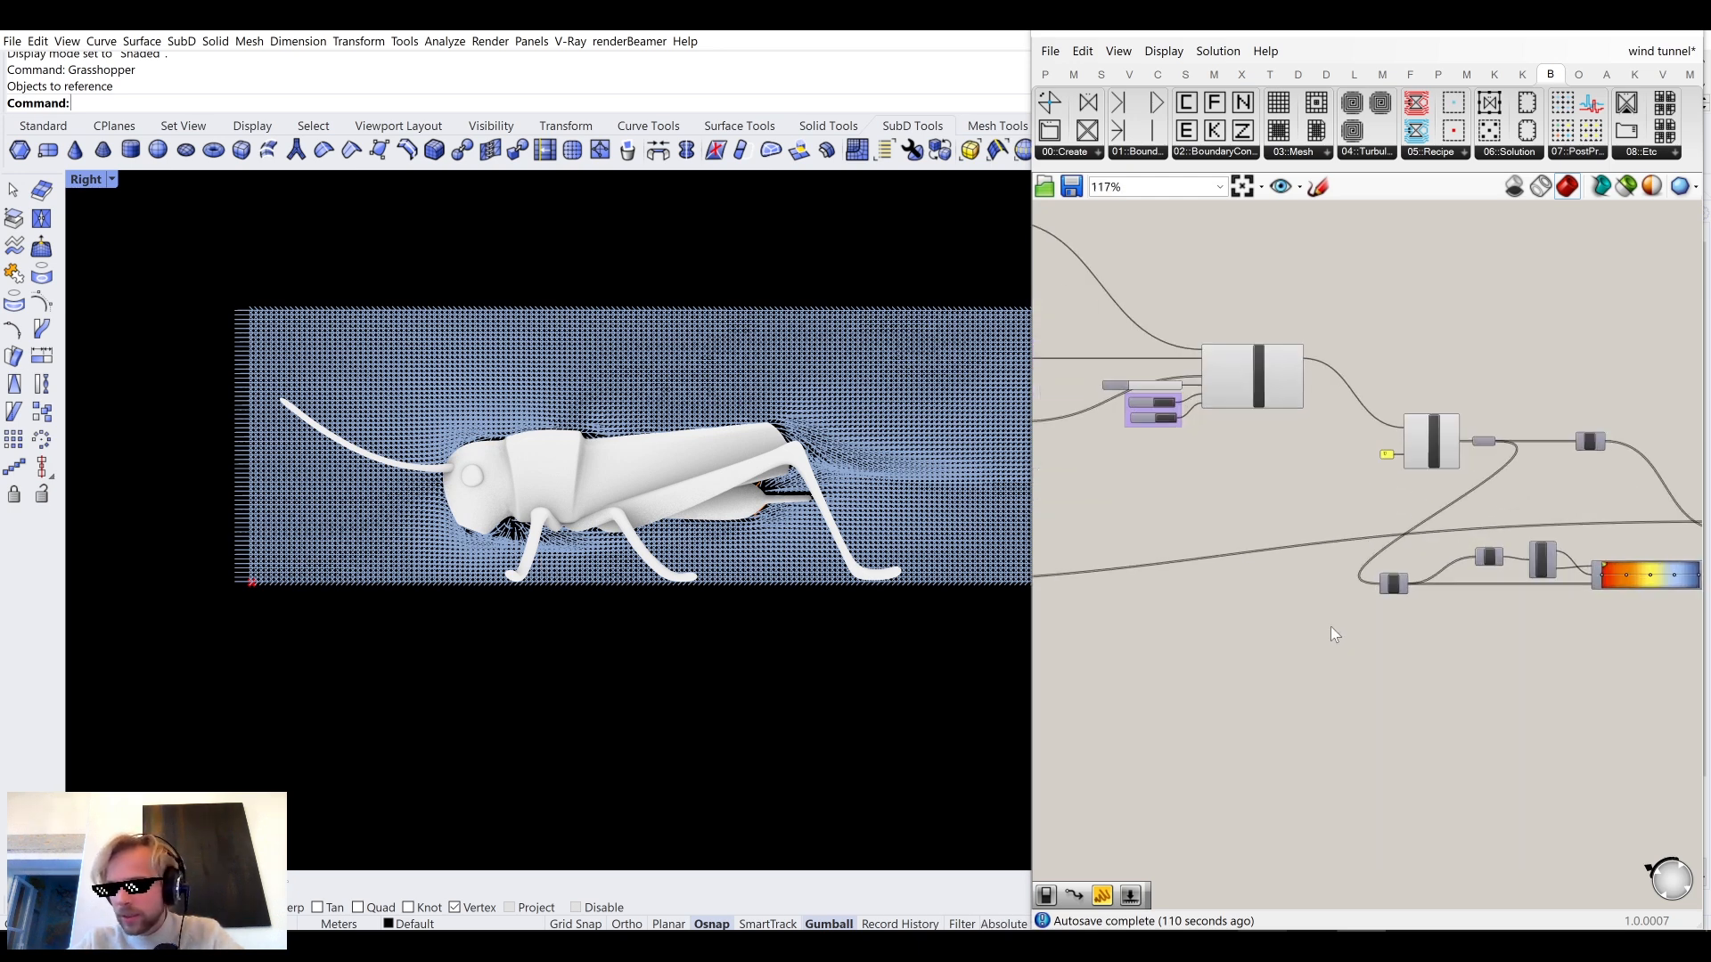
click(1401, 379)
drag(1401, 380, 1374, 380)
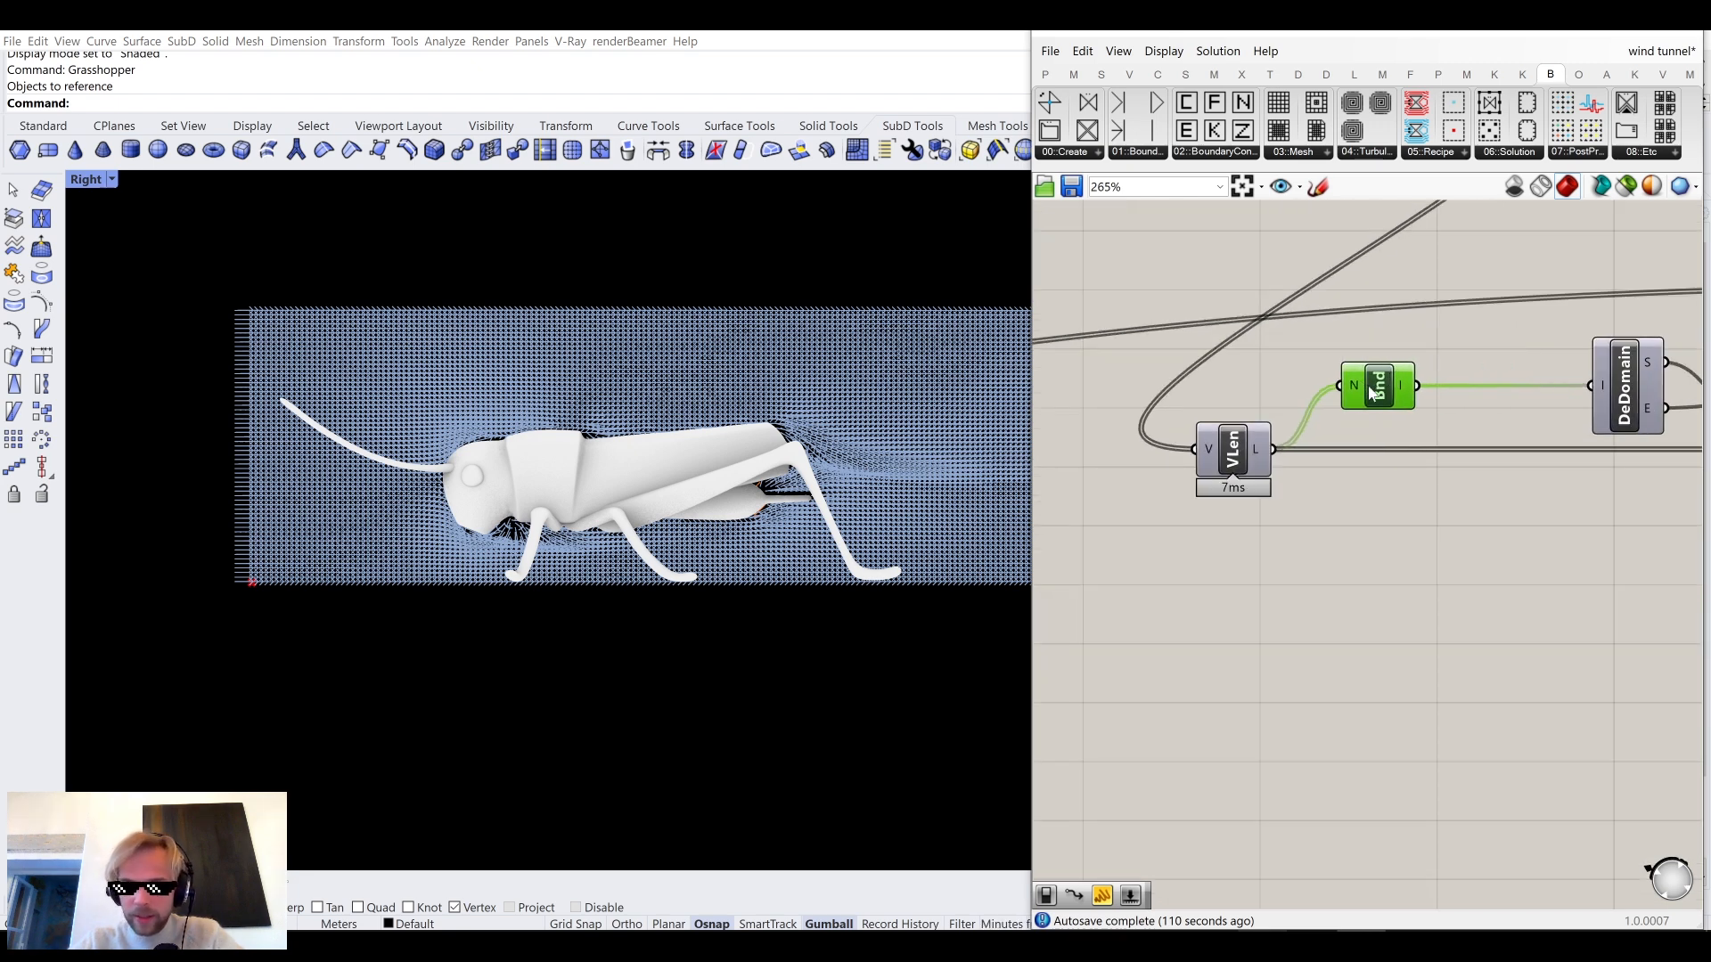
scroll(1331, 404, up, 1)
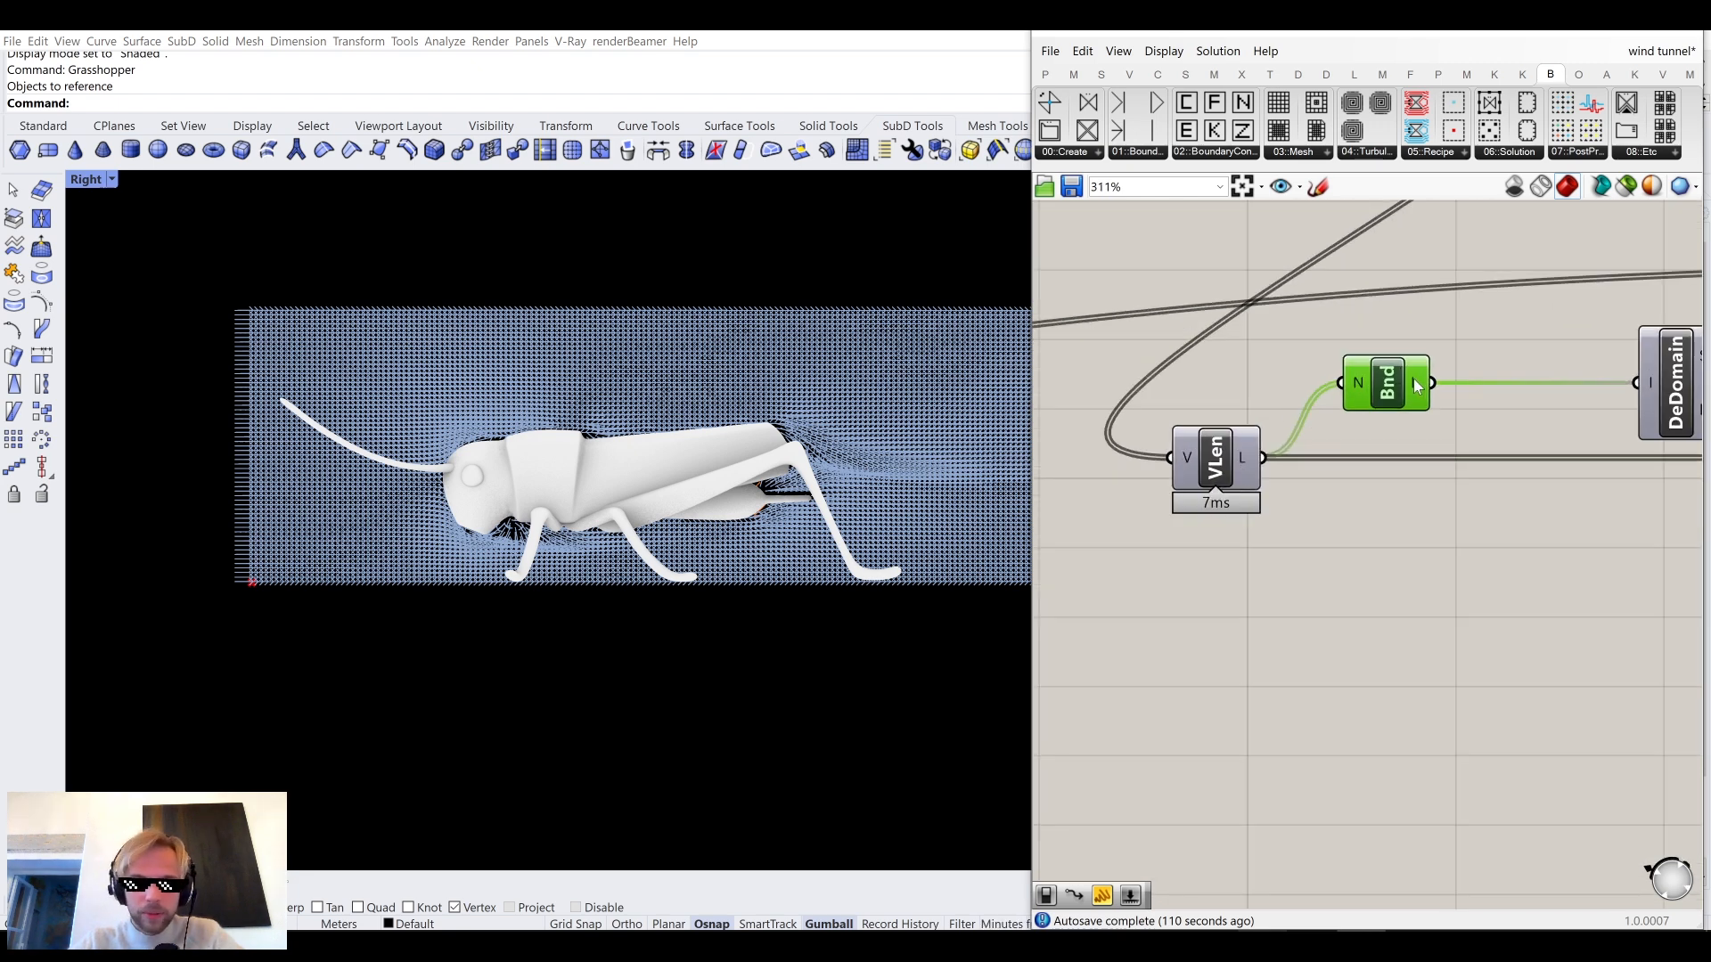
double_click(1322, 575)
text(panel)
key(Return)
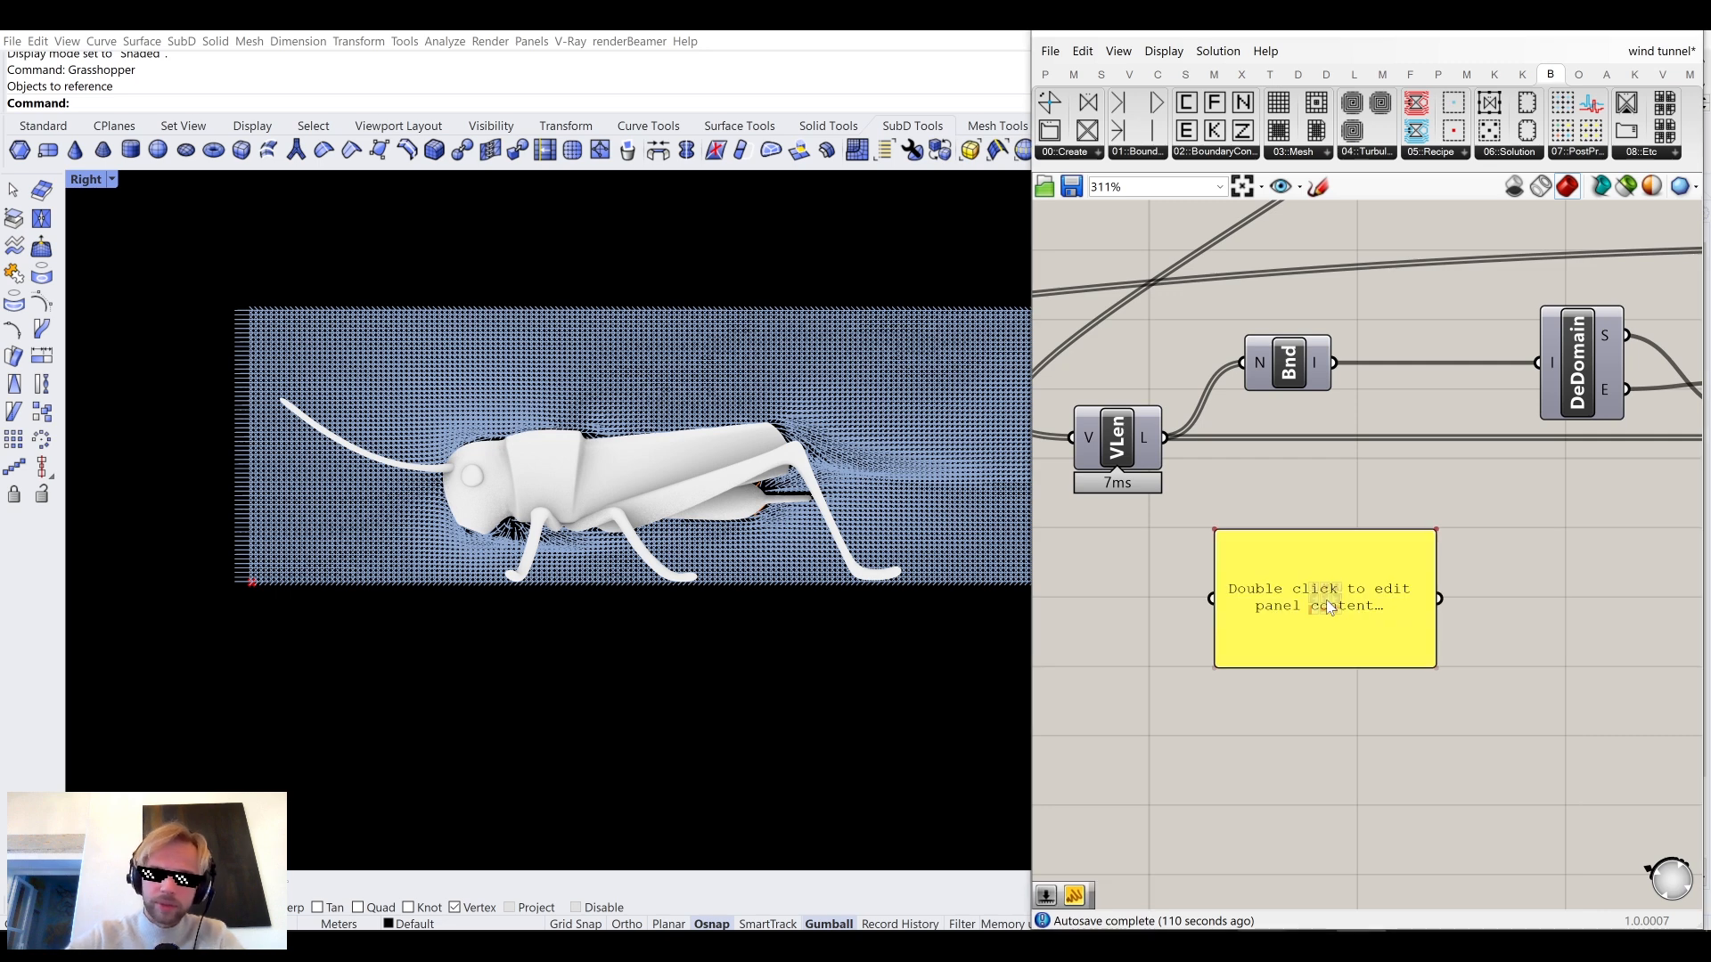
drag(1334, 362, 1212, 598)
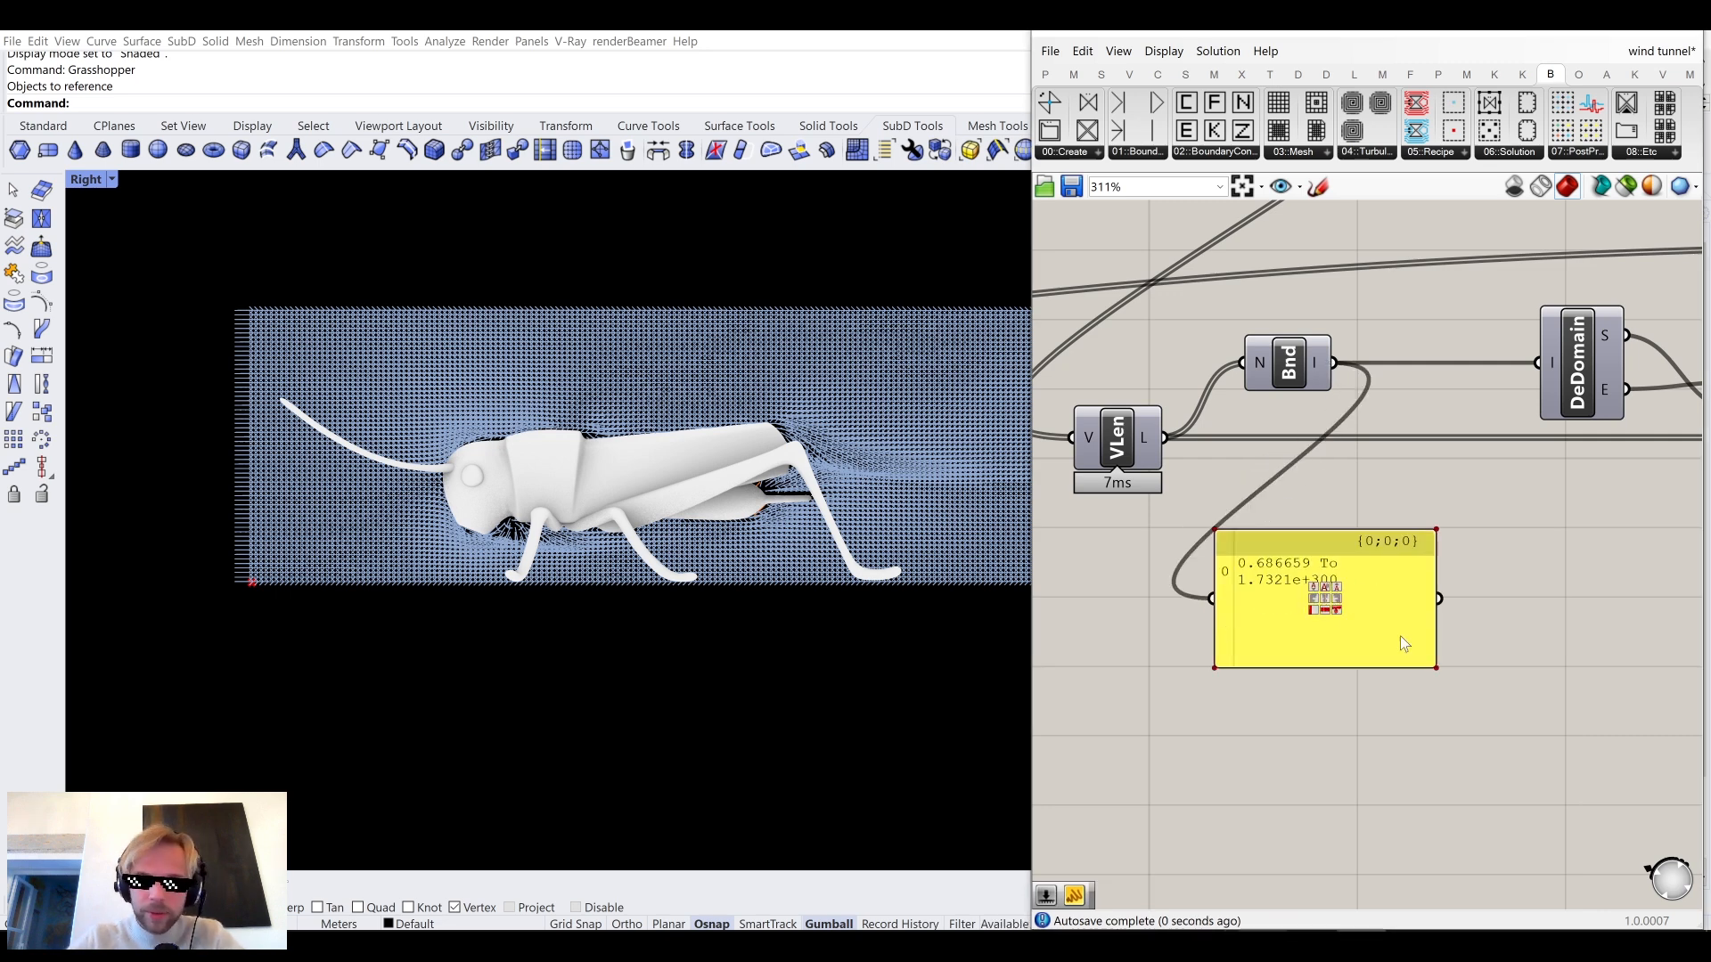
right_drag(1404, 645, 1363, 539)
scroll(1199, 473, up, 3)
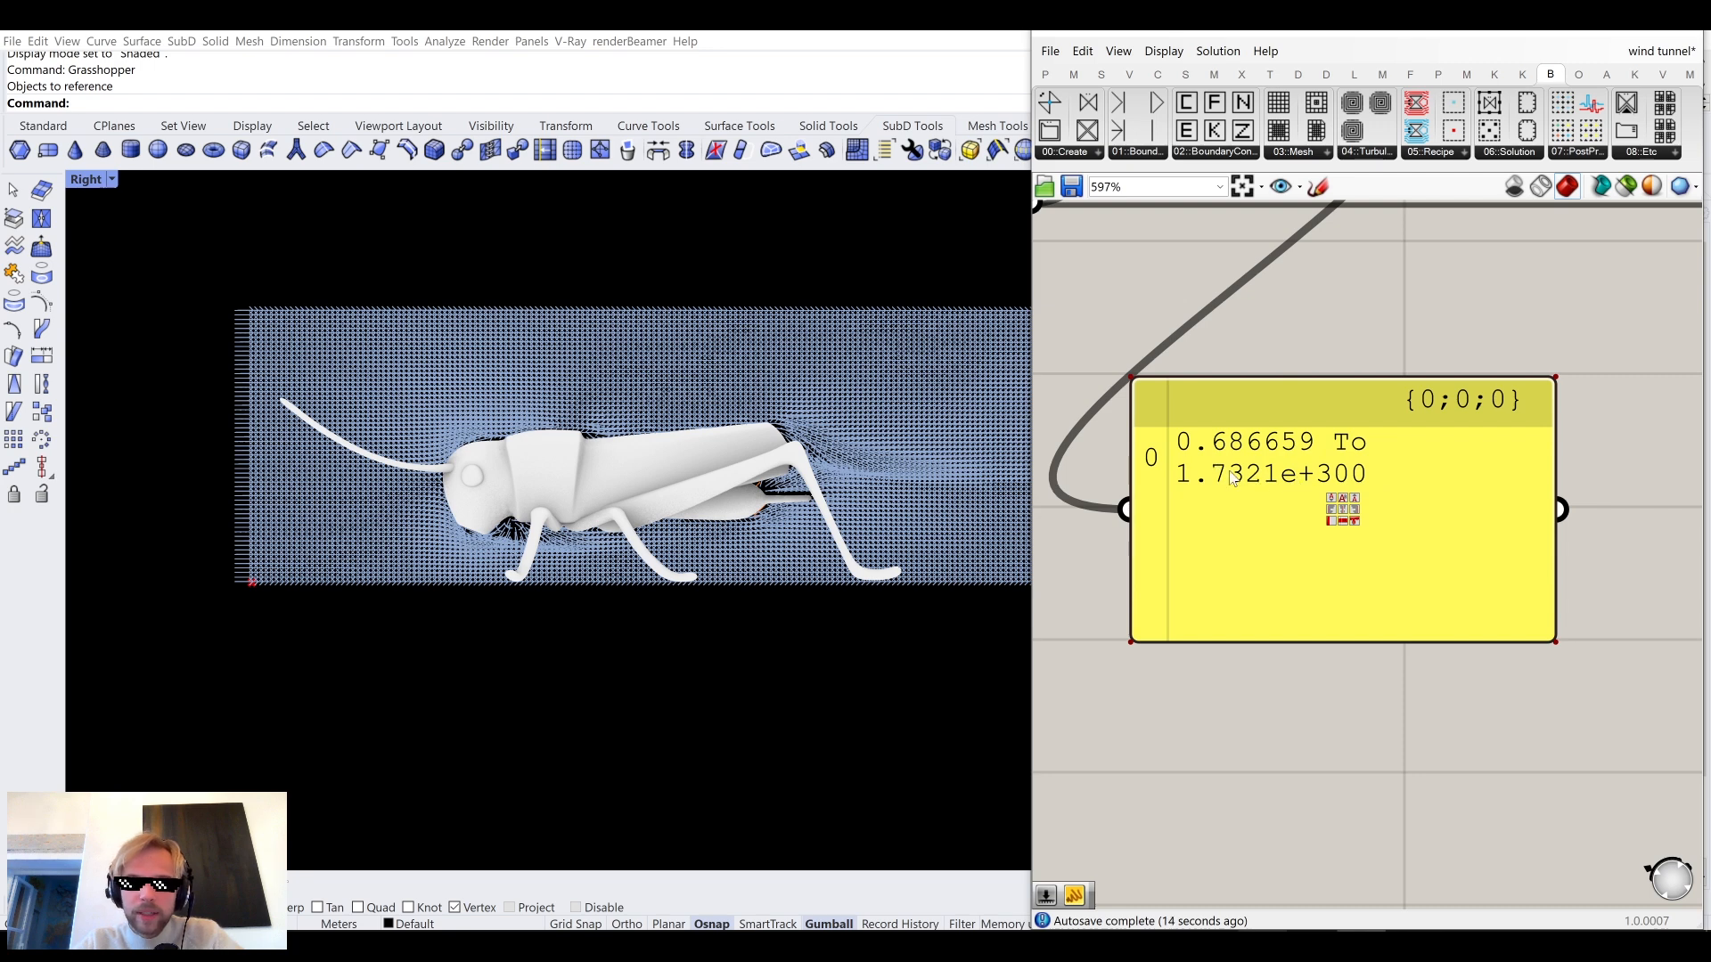
click(1239, 532)
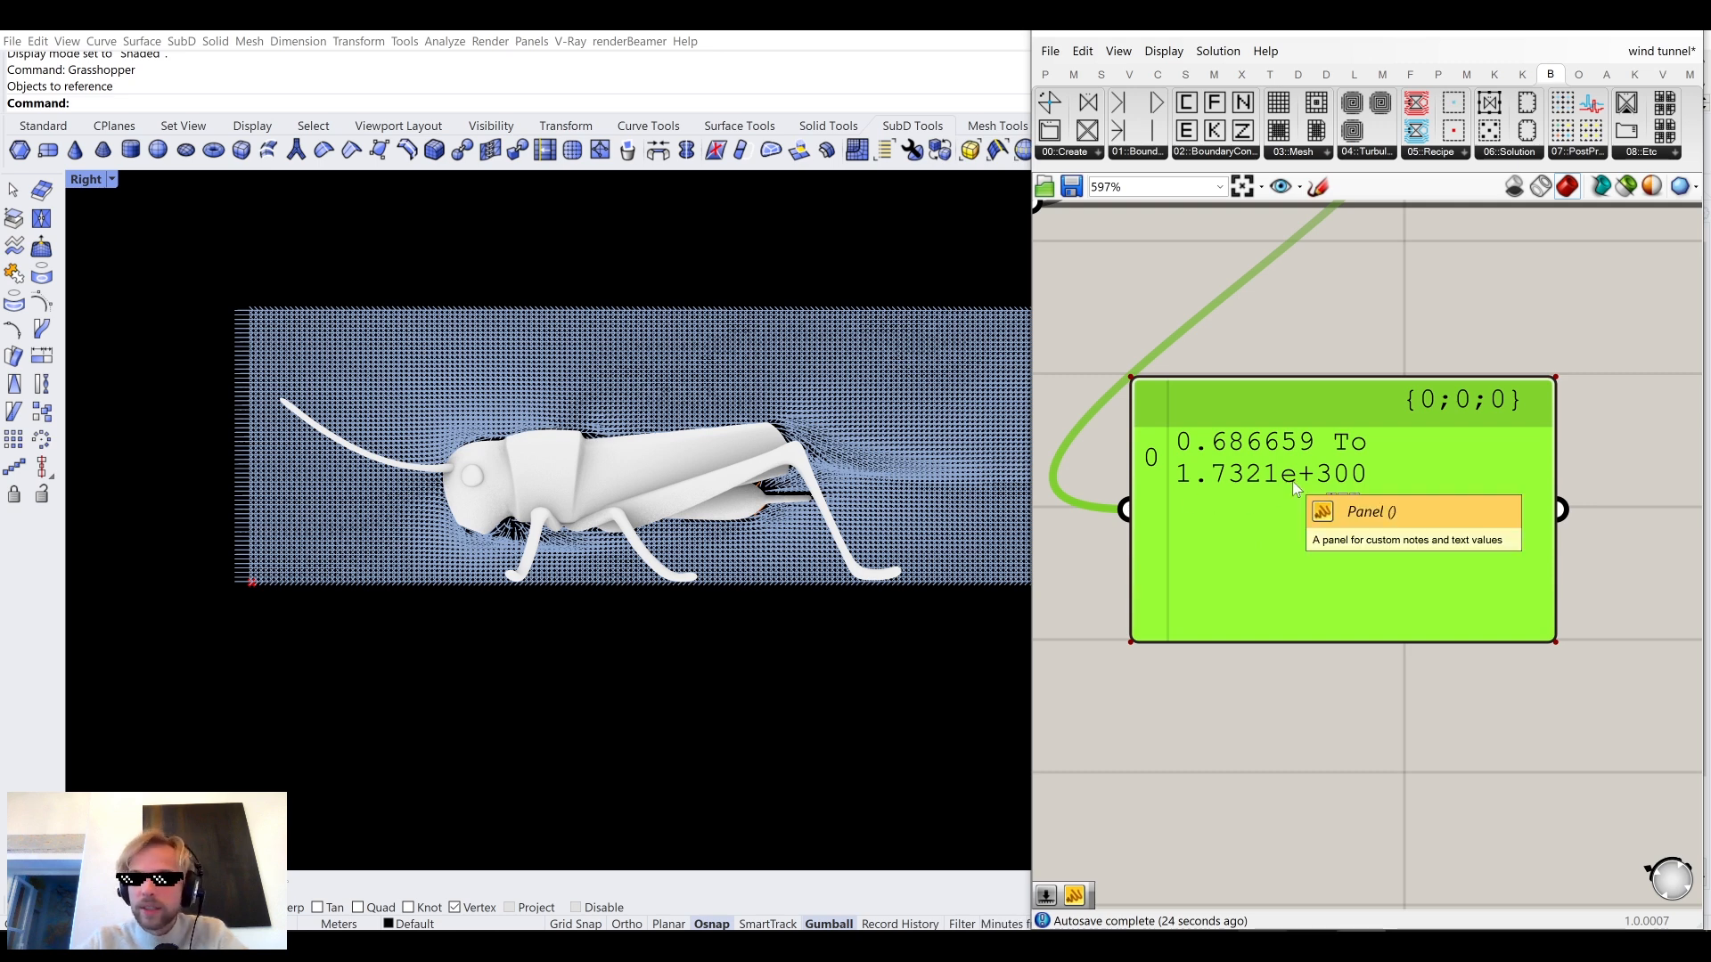
key(Delete)
Add a Smaller Than component below the vector length component and wire the lengths into its A input.
scroll(1210, 467, down, 6)
right_drag(1326, 386, 1393, 428)
scroll(1181, 421, up, 4)
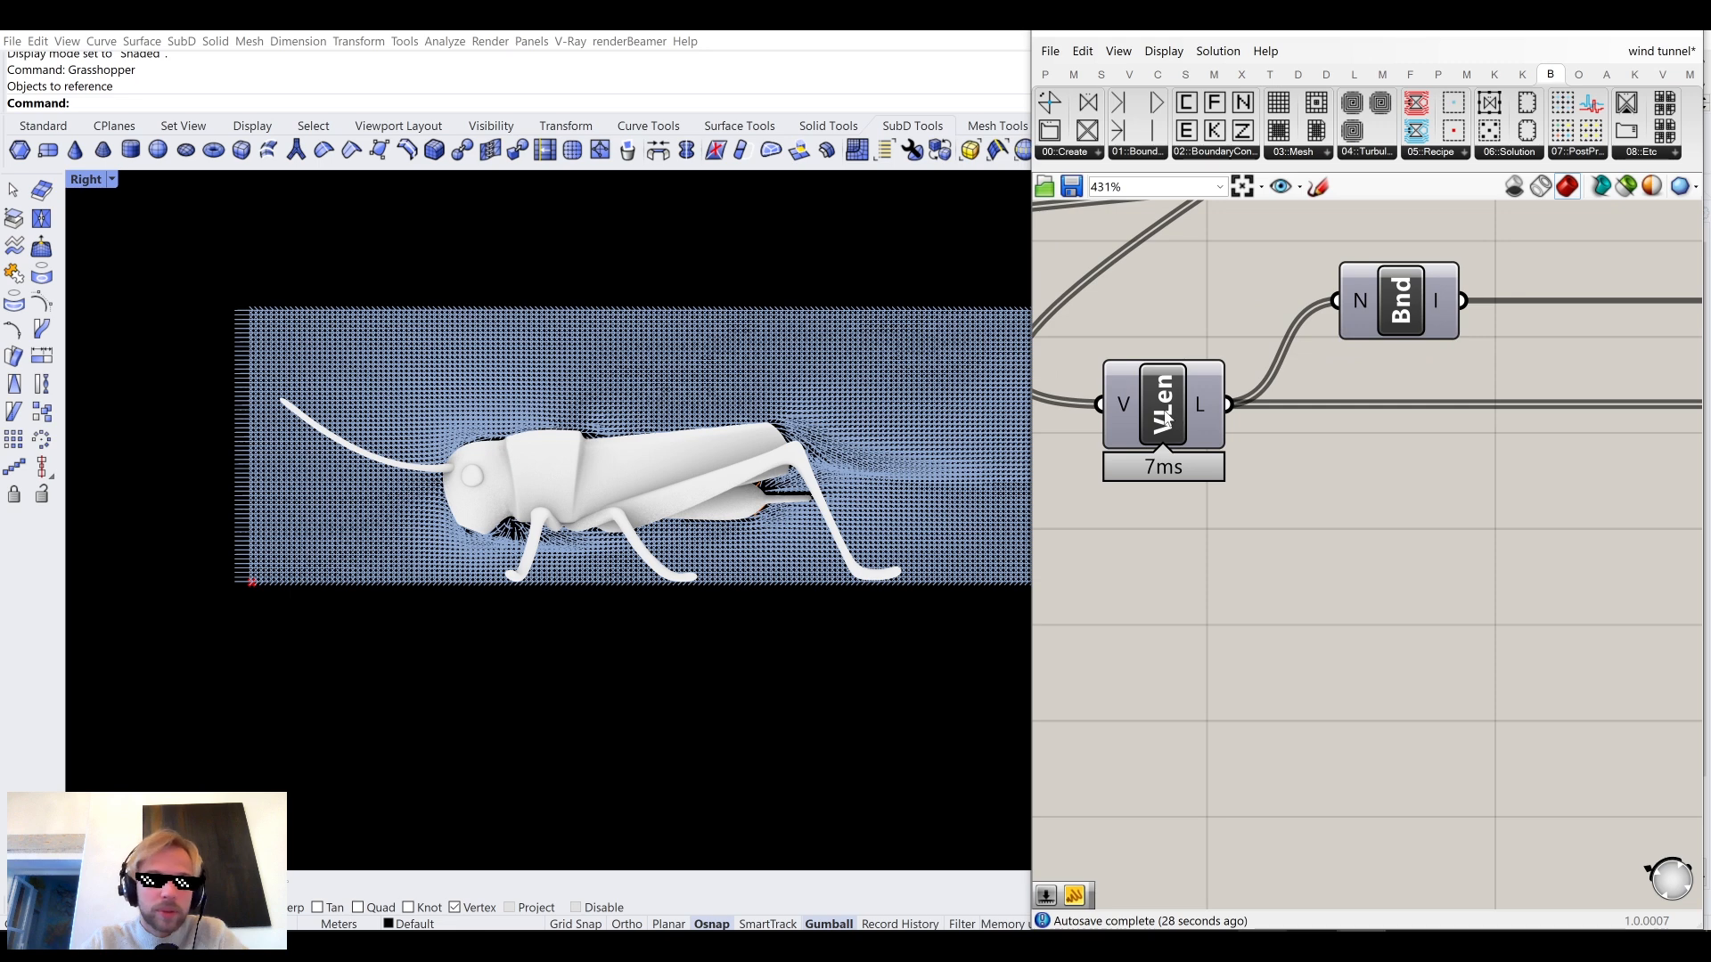
drag(1188, 408, 1155, 408)
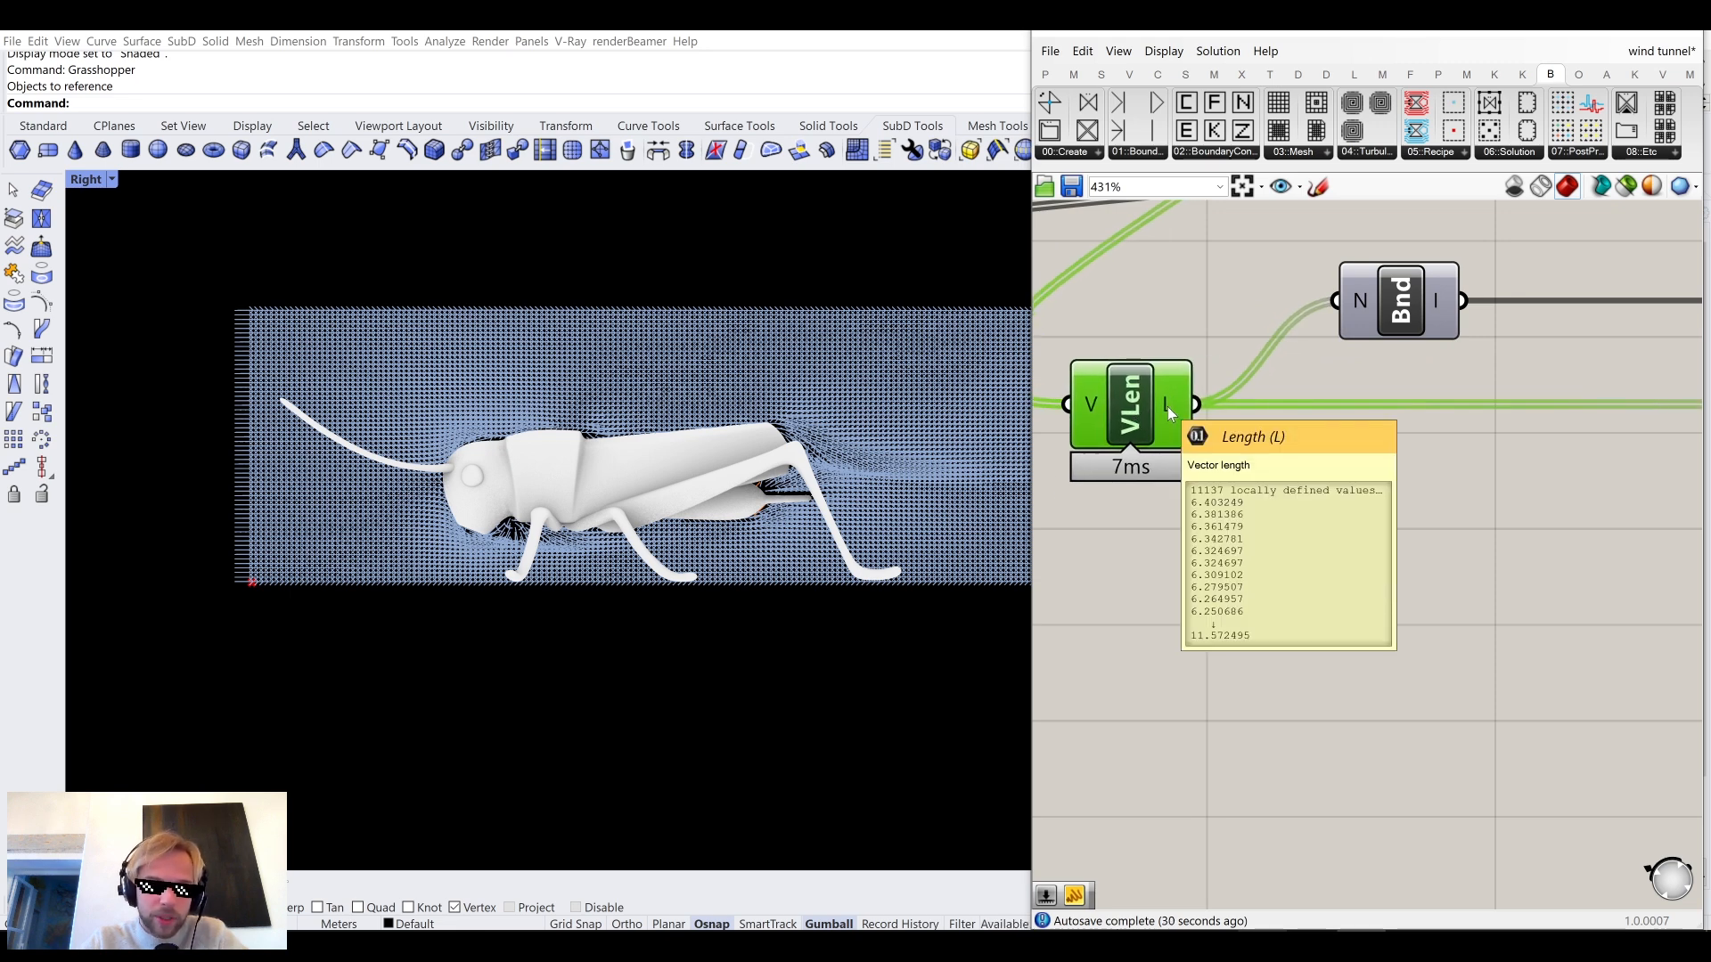
right_drag(1197, 664, 1276, 542)
double_click(1276, 541)
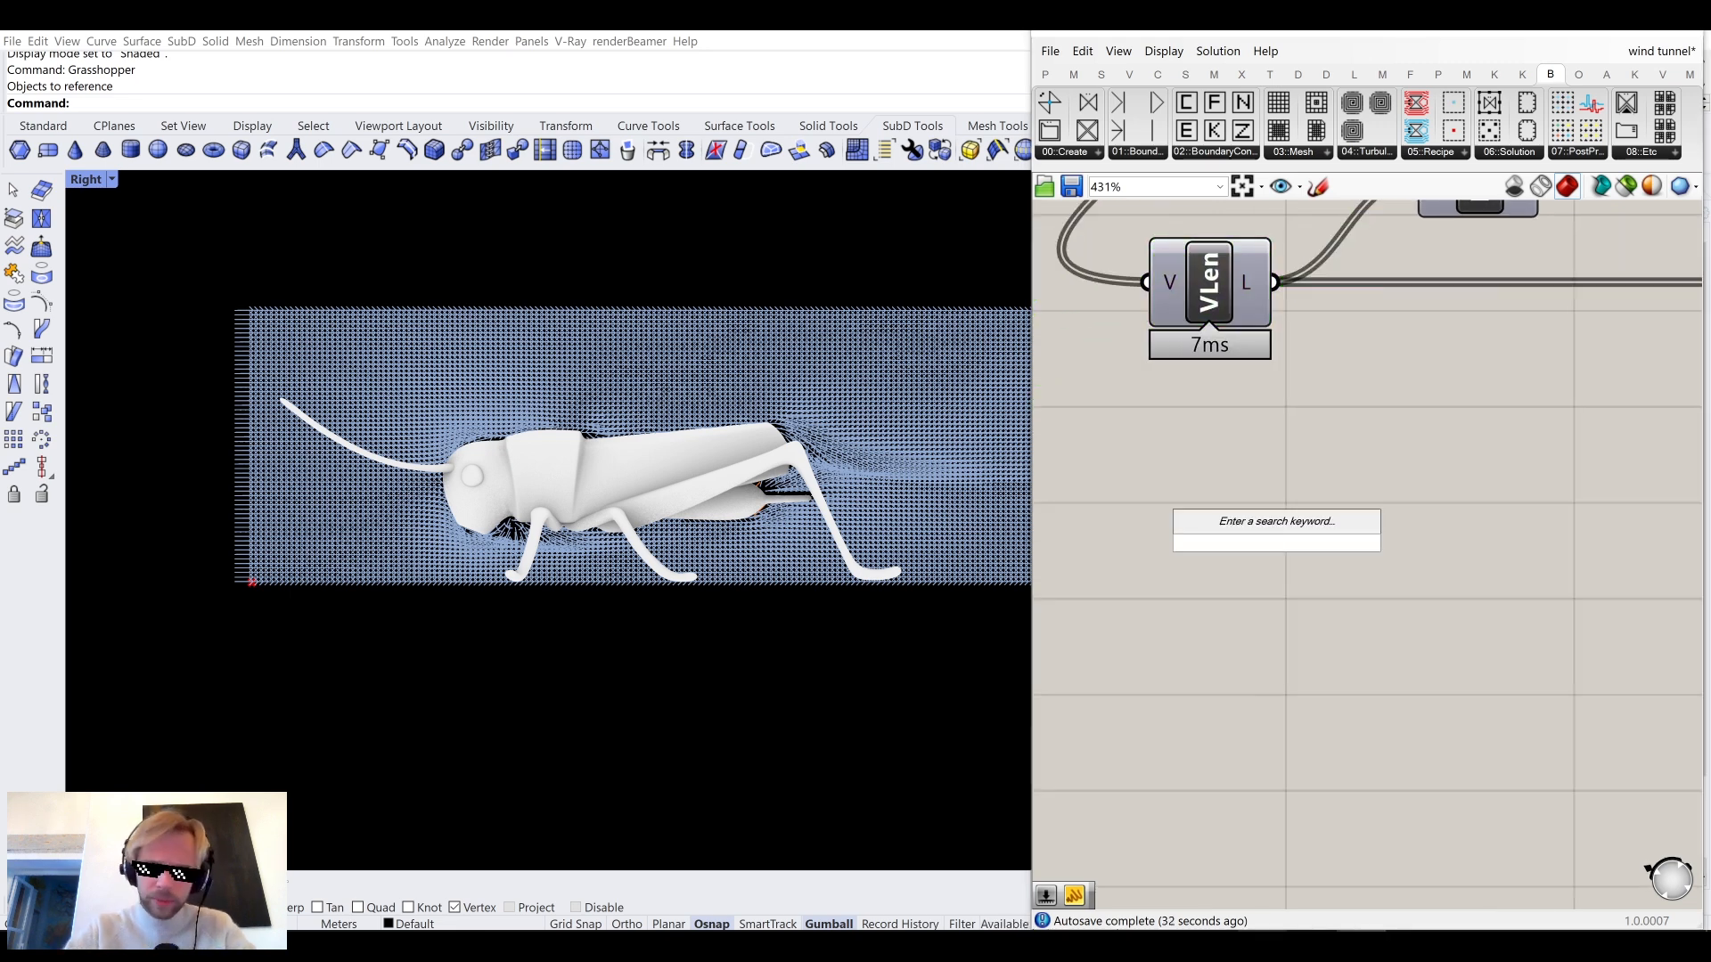
text(small)
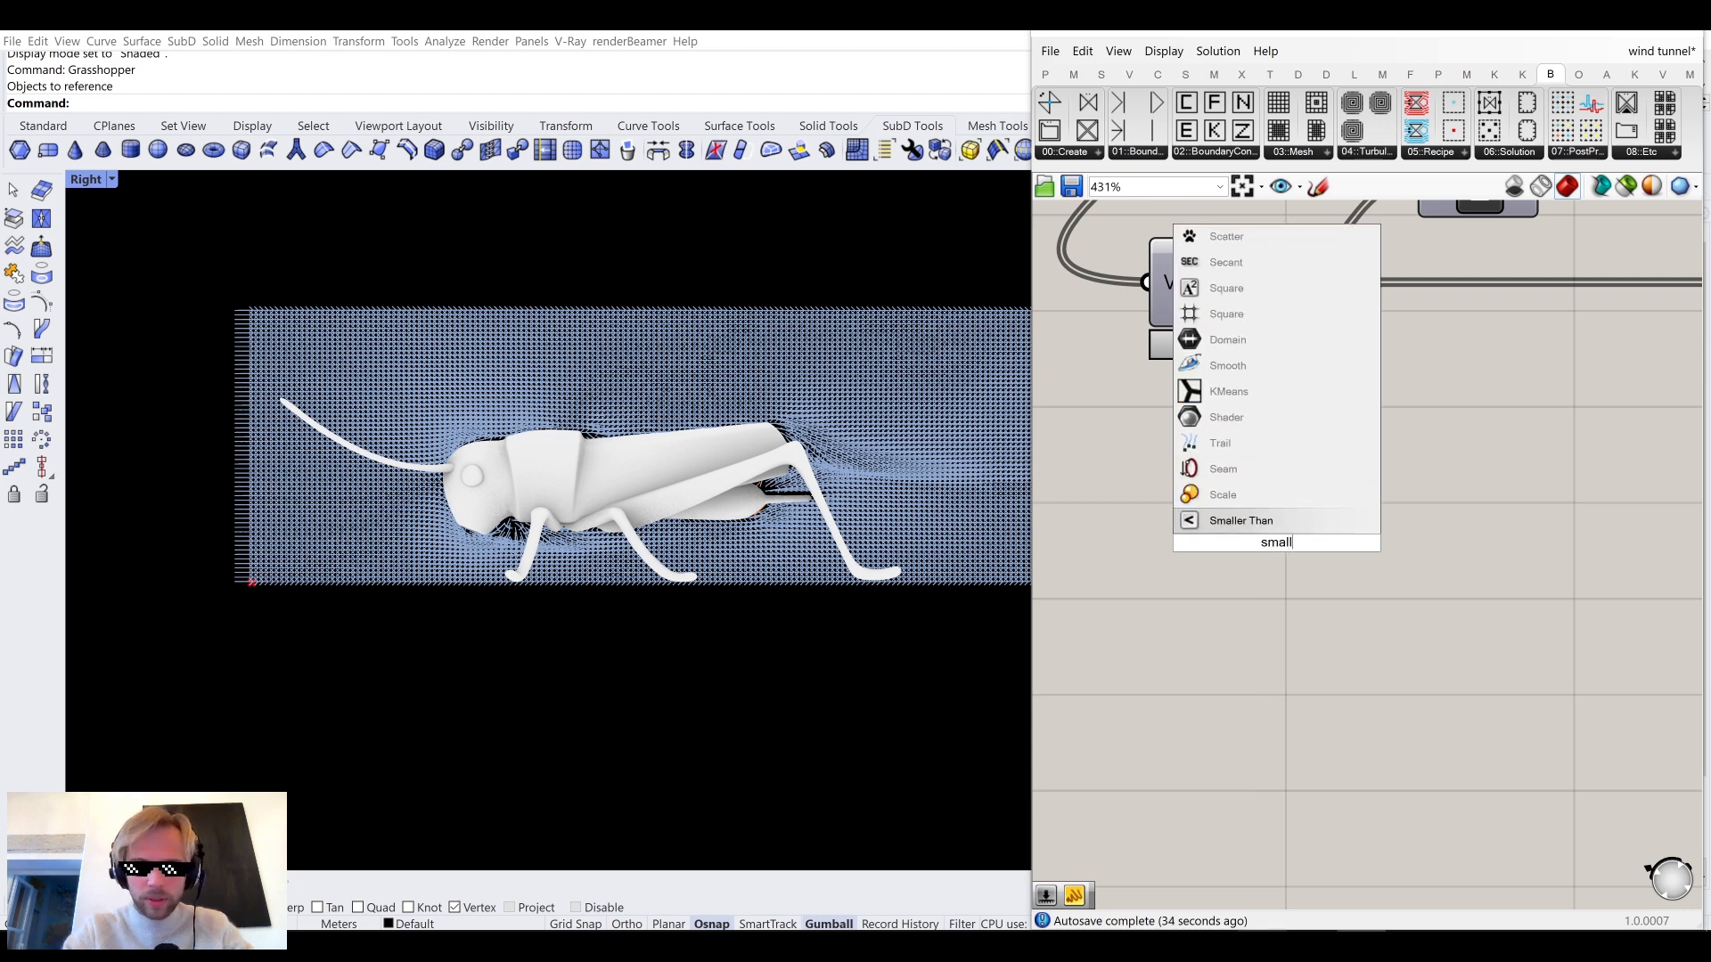
key(Return)
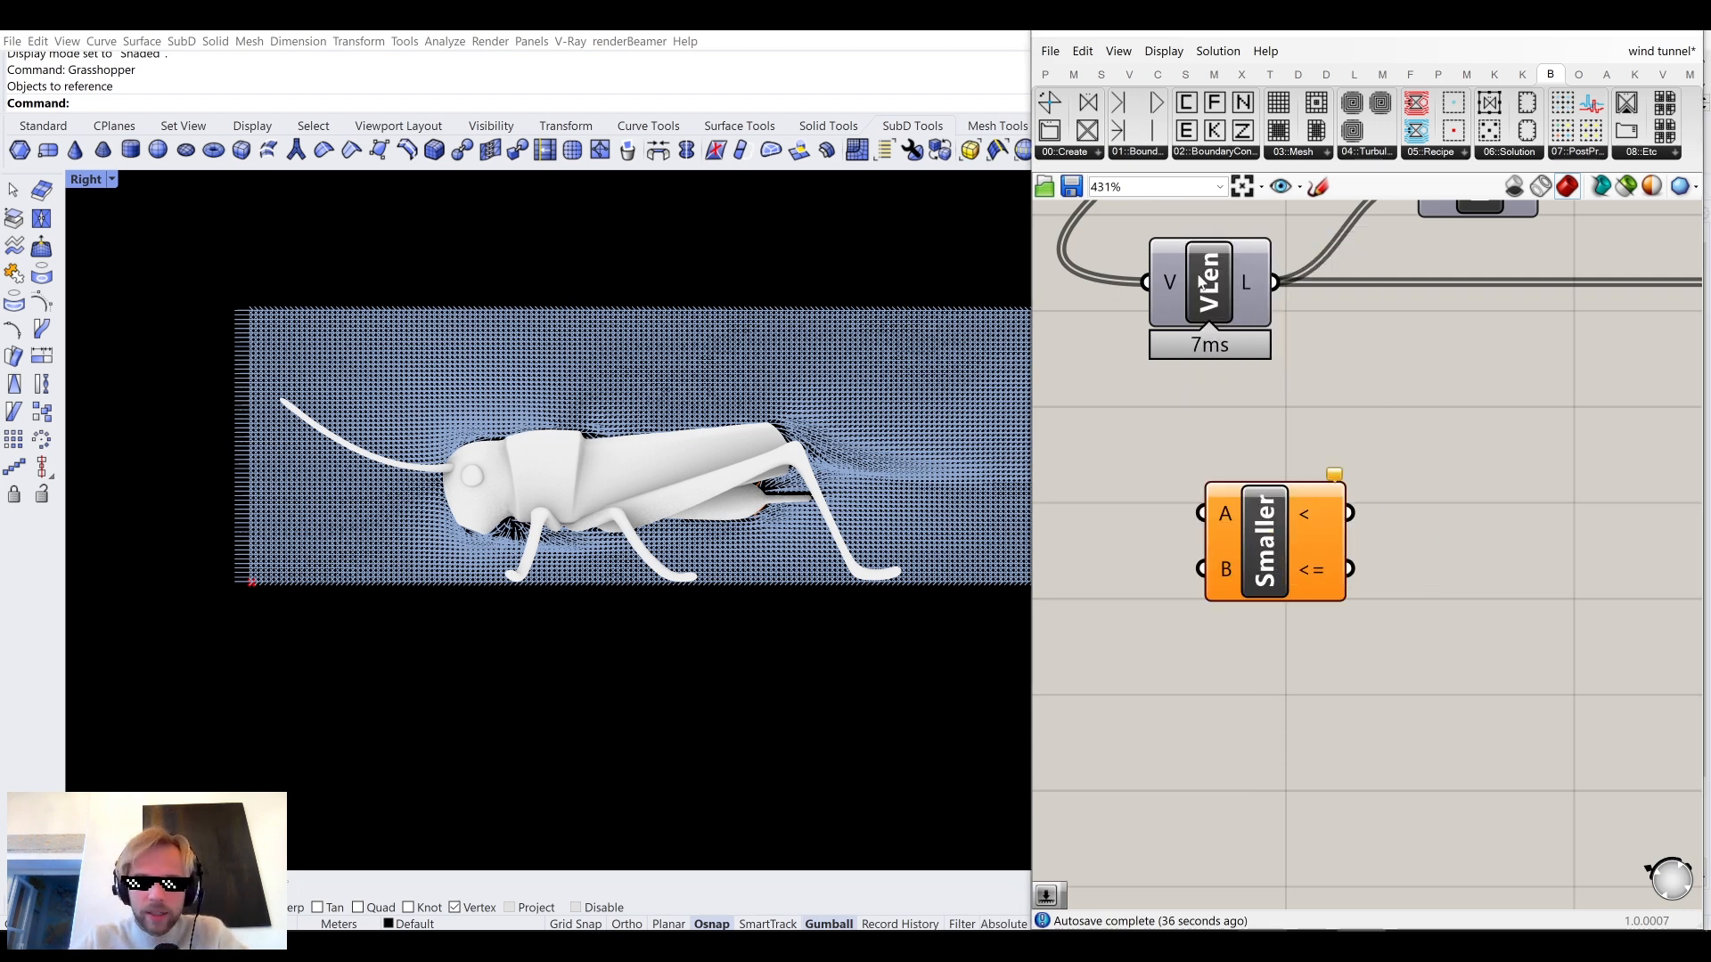
drag(1274, 284, 1366, 534)
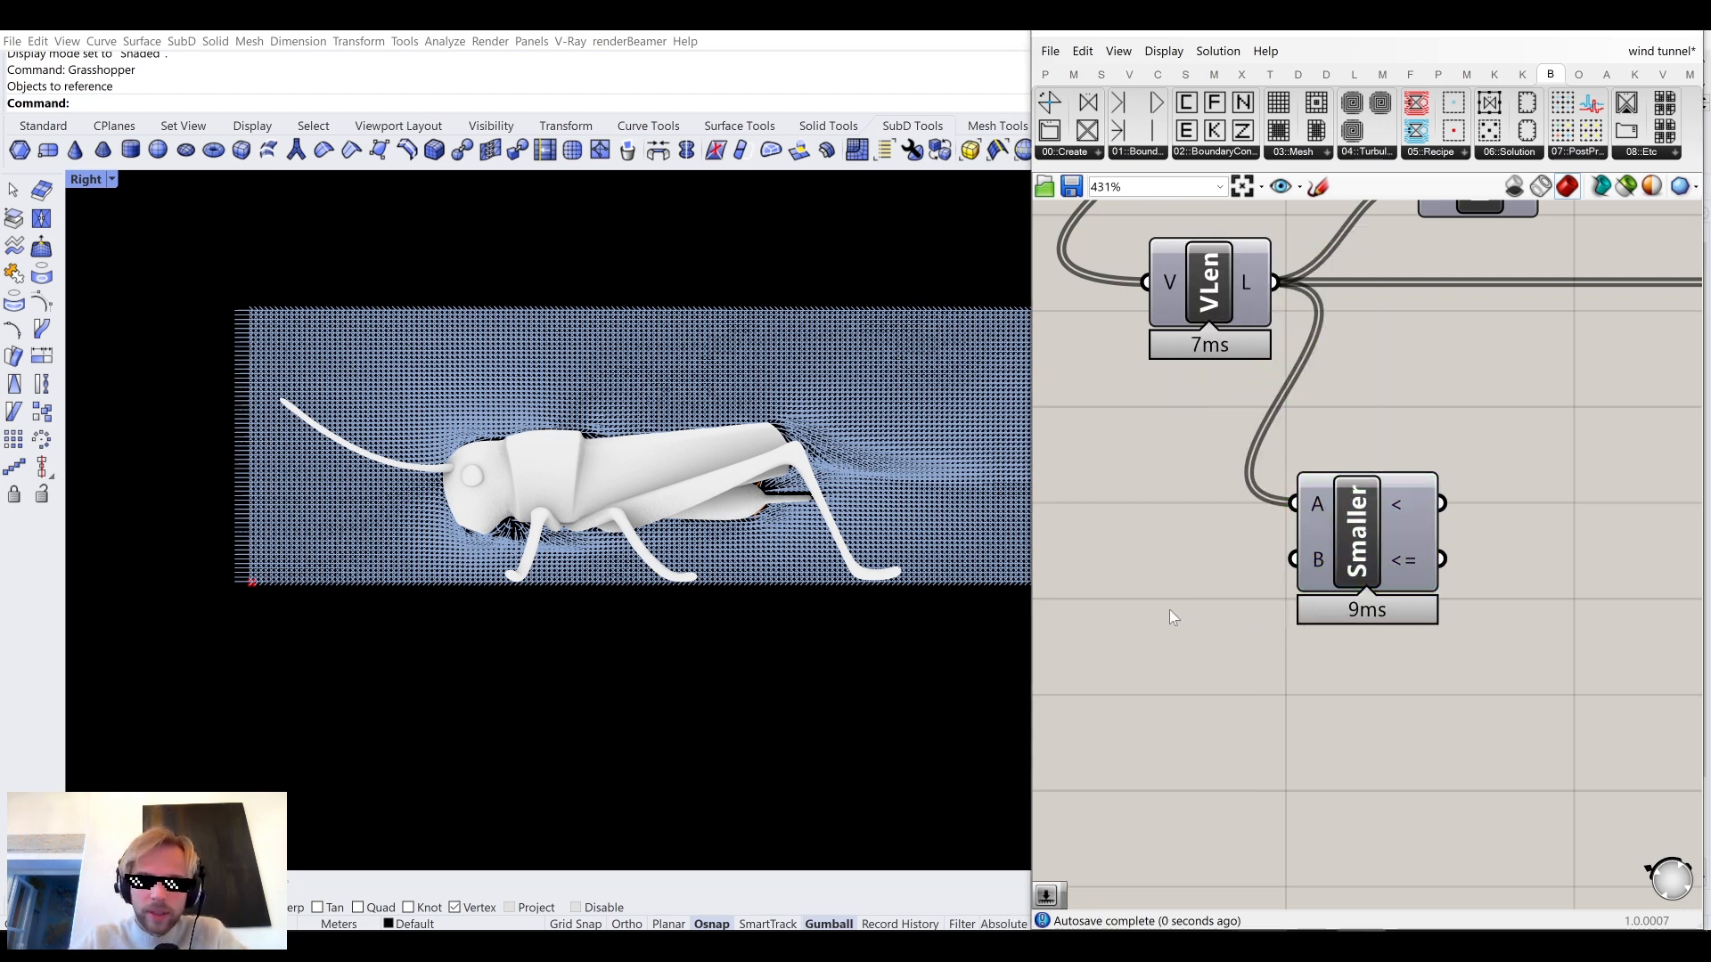
Create a number slider set to 100 and connect it to the Smaller Than component's B input.
double_click(1169, 609)
text(100)
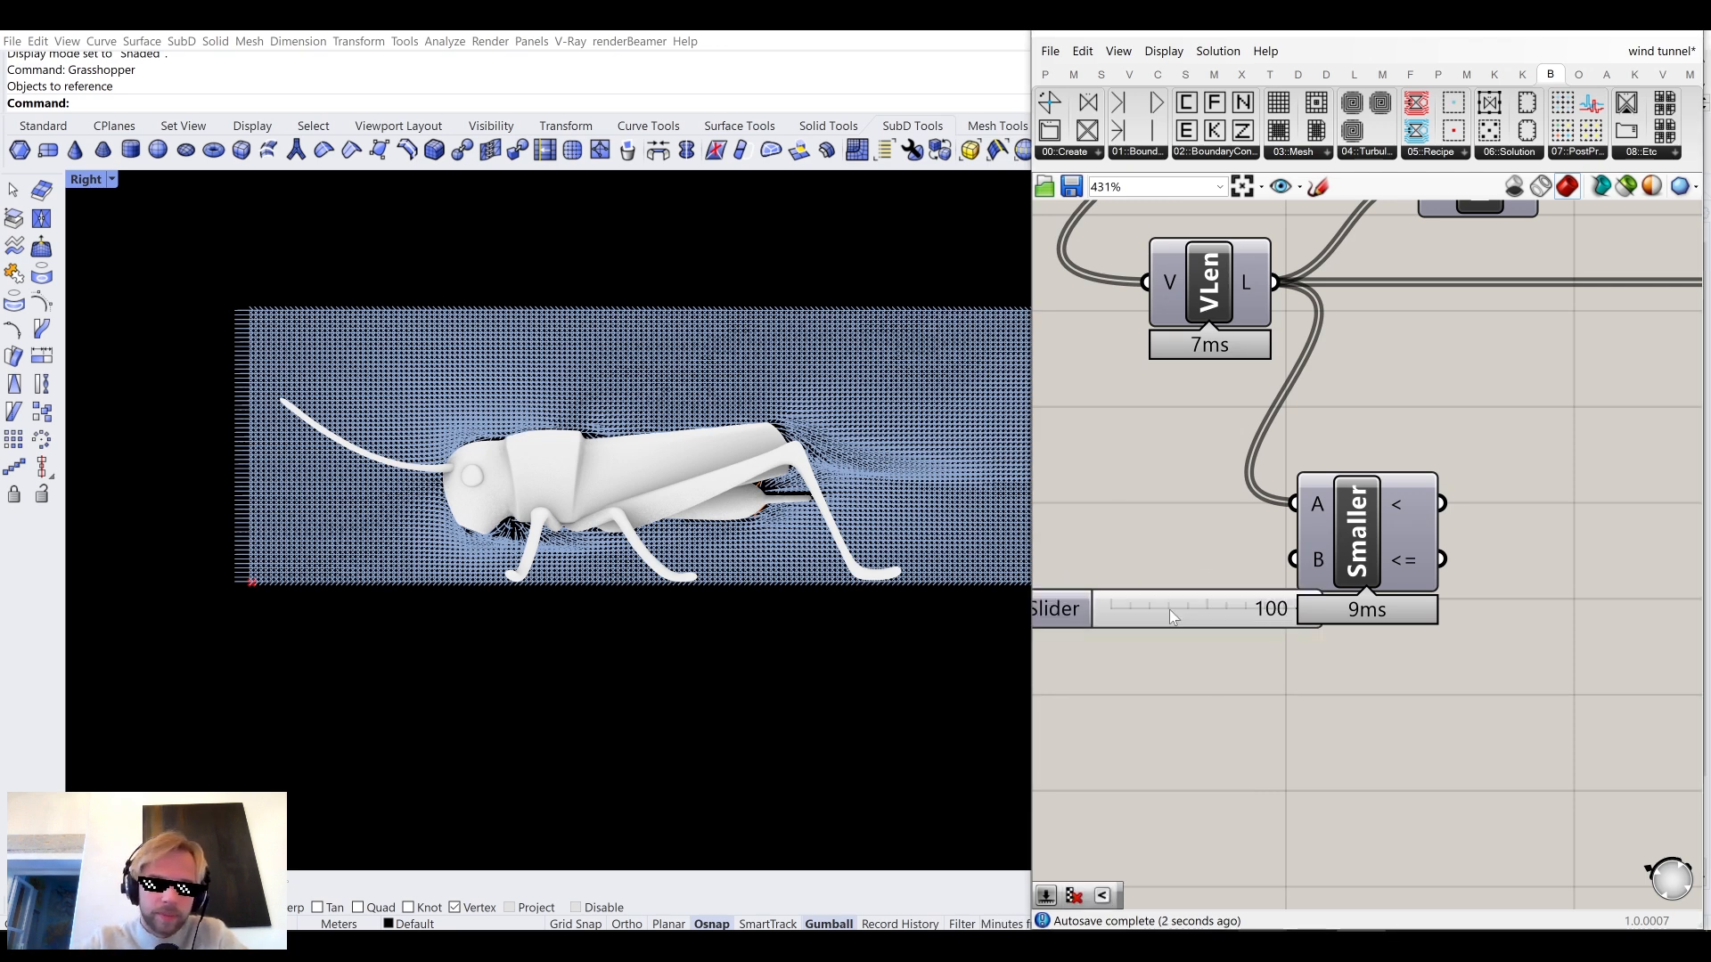
key(Return)
drag(1226, 553, 1289, 558)
drag(1058, 558, 1122, 555)
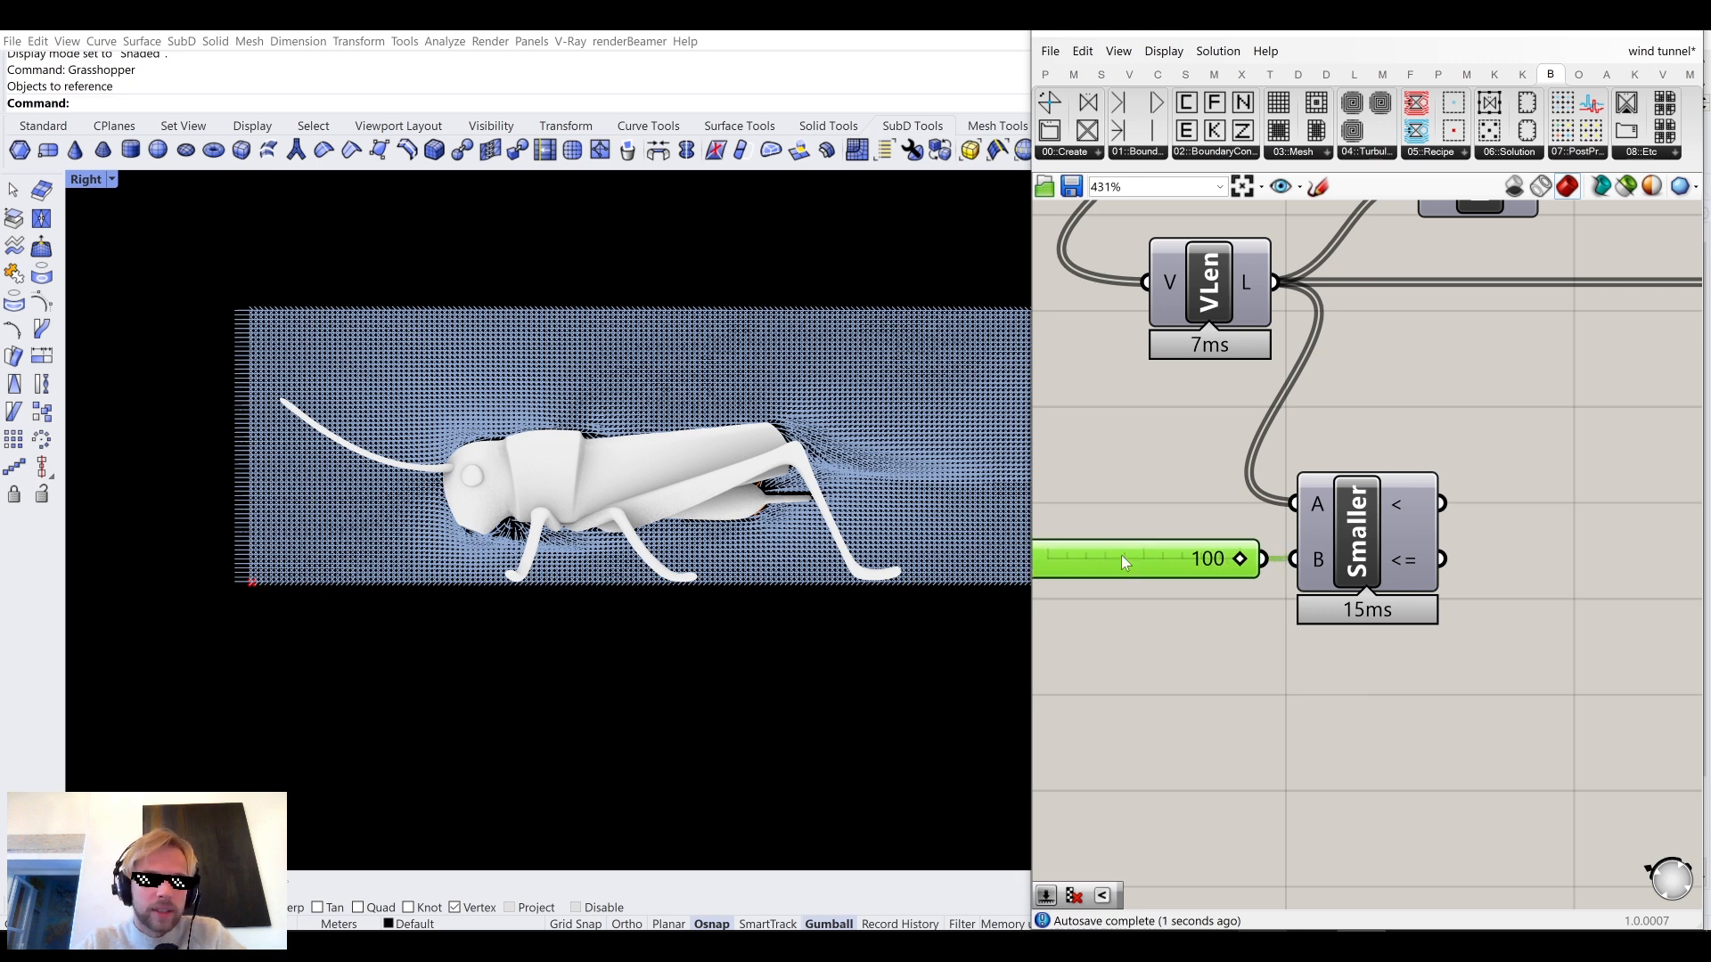
click(1163, 505)
scroll(1265, 488, down, 2)
scroll(1337, 458, up, 2)
mouse_move(1337, 465)
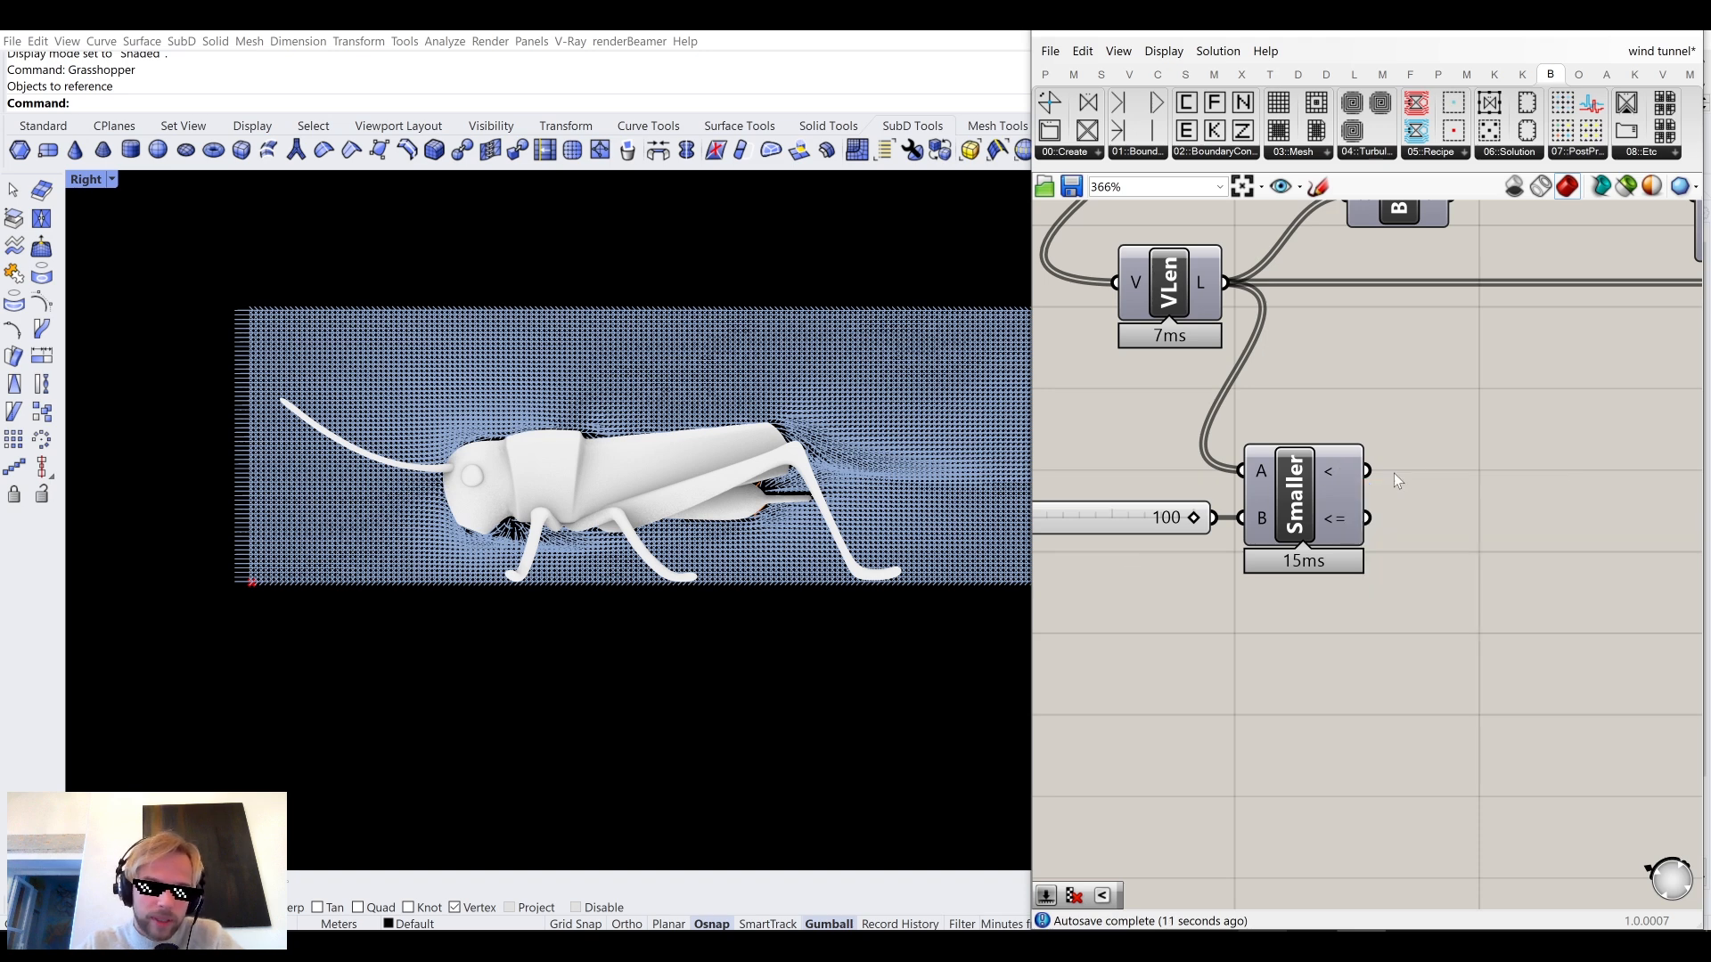
right_drag(1448, 385, 1447, 476)
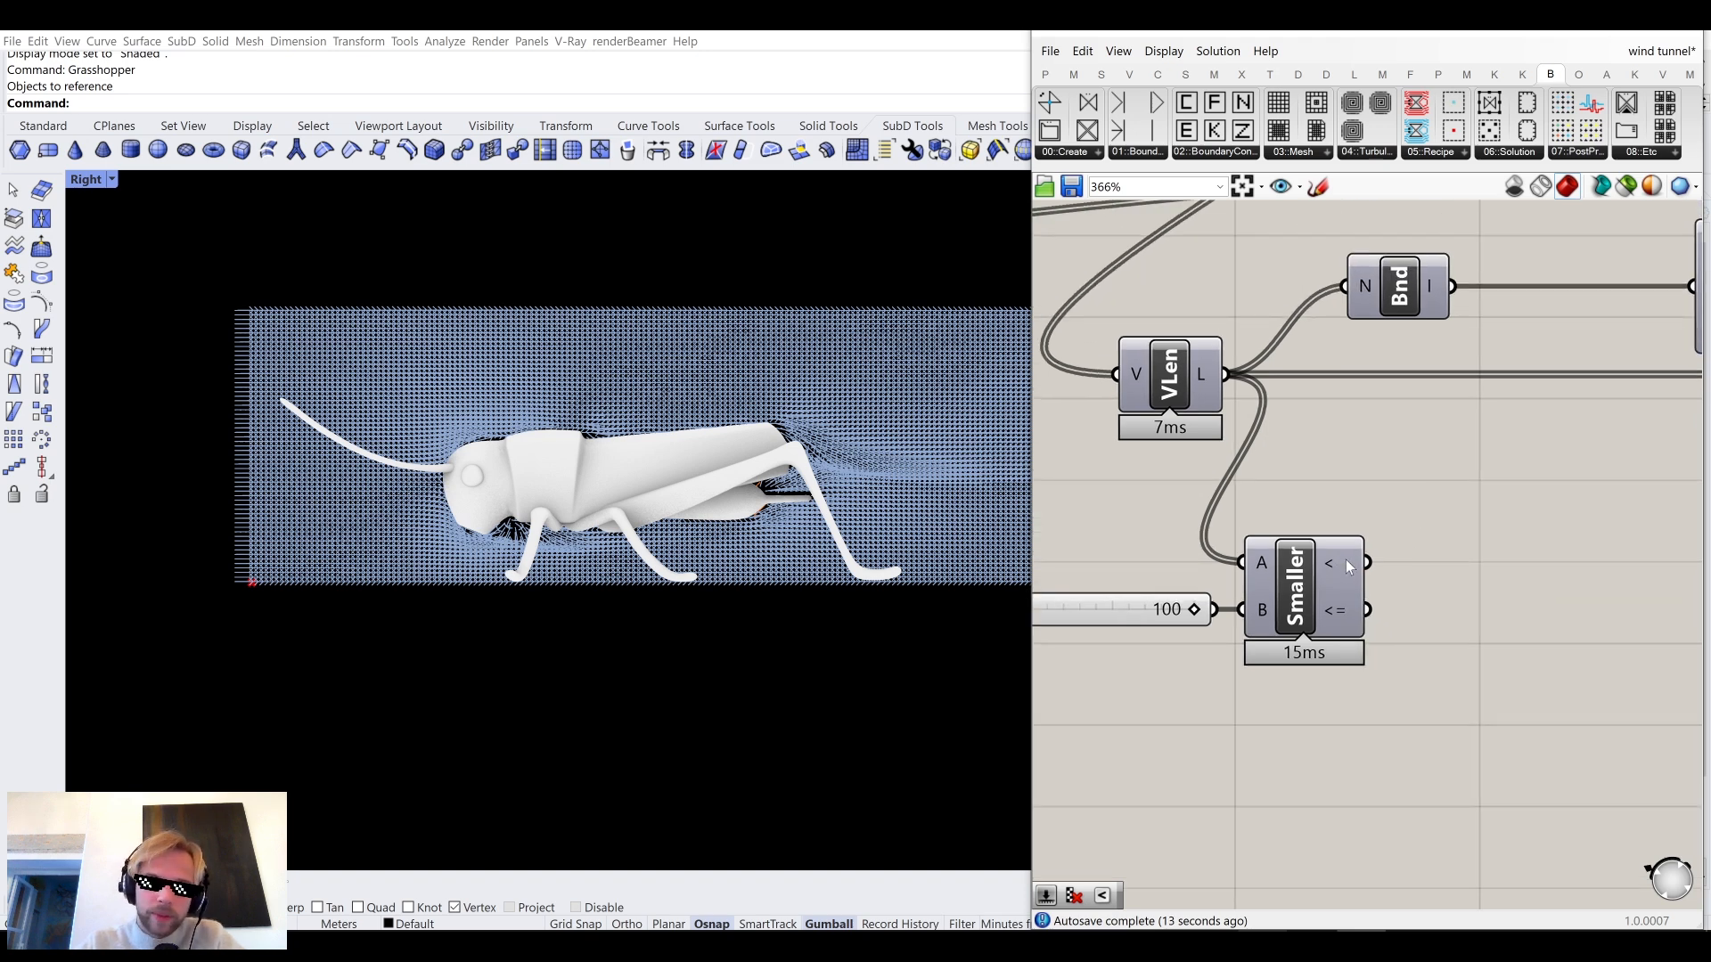
Add a Cull Pattern component, feeding it the vector lengths as the list and the Smaller Than result as the pattern.
double_click(1481, 492)
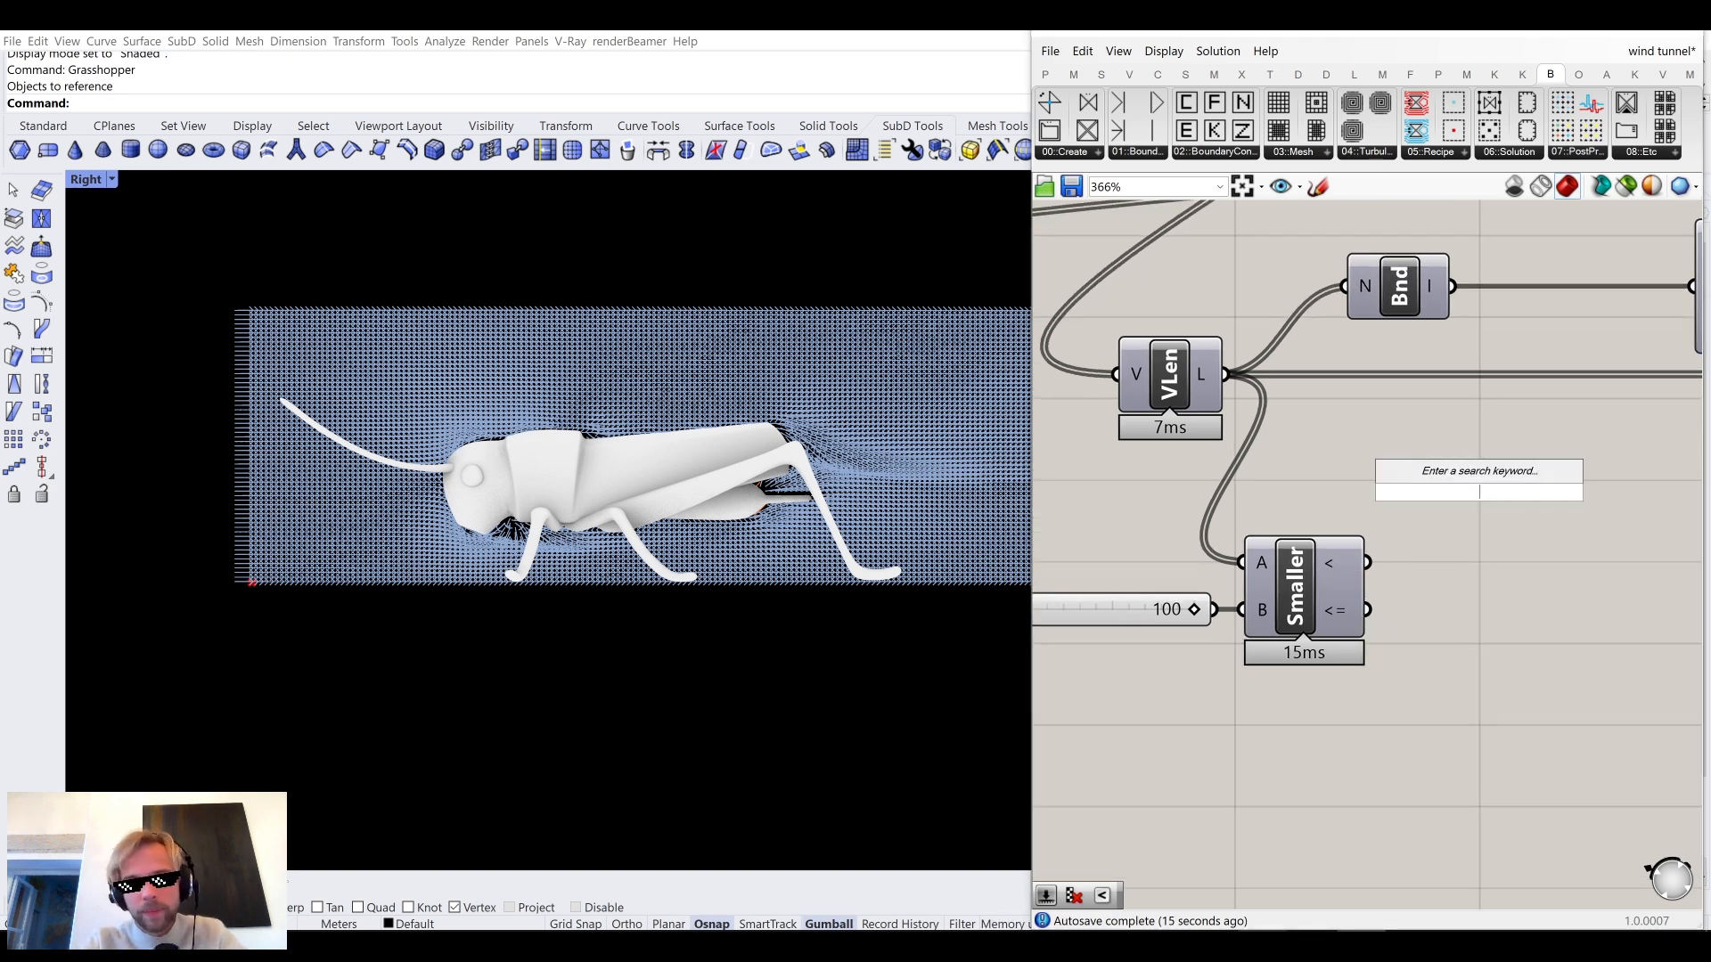
text(cull)
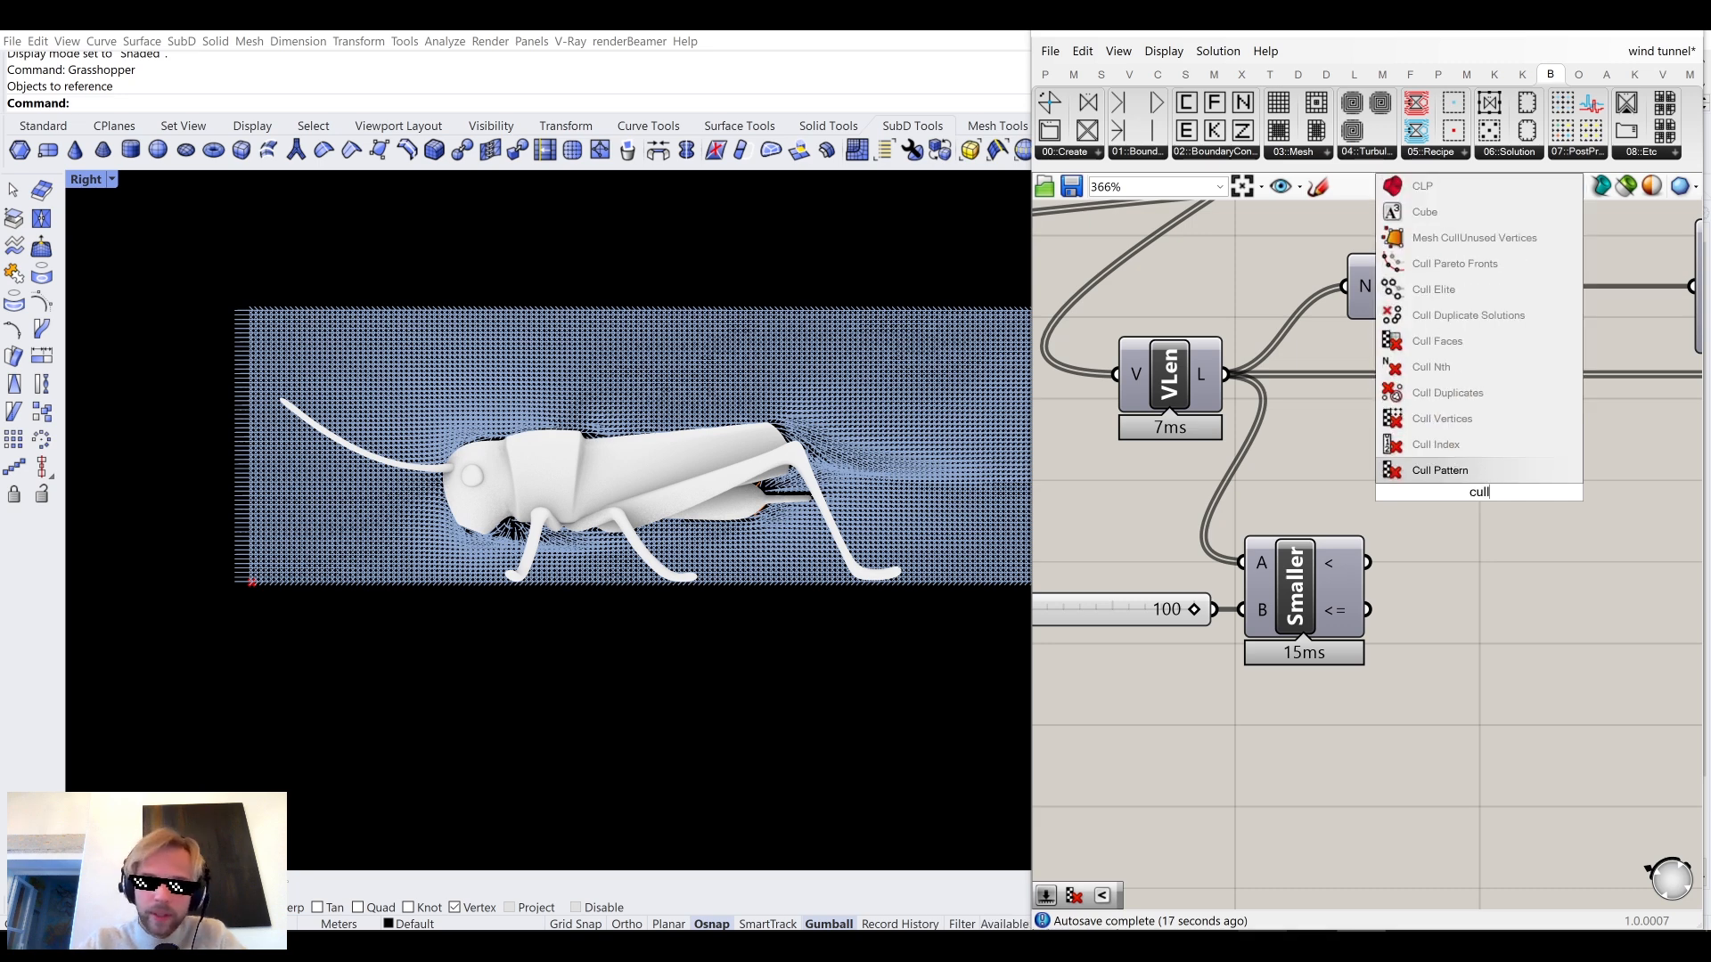
click(1406, 471)
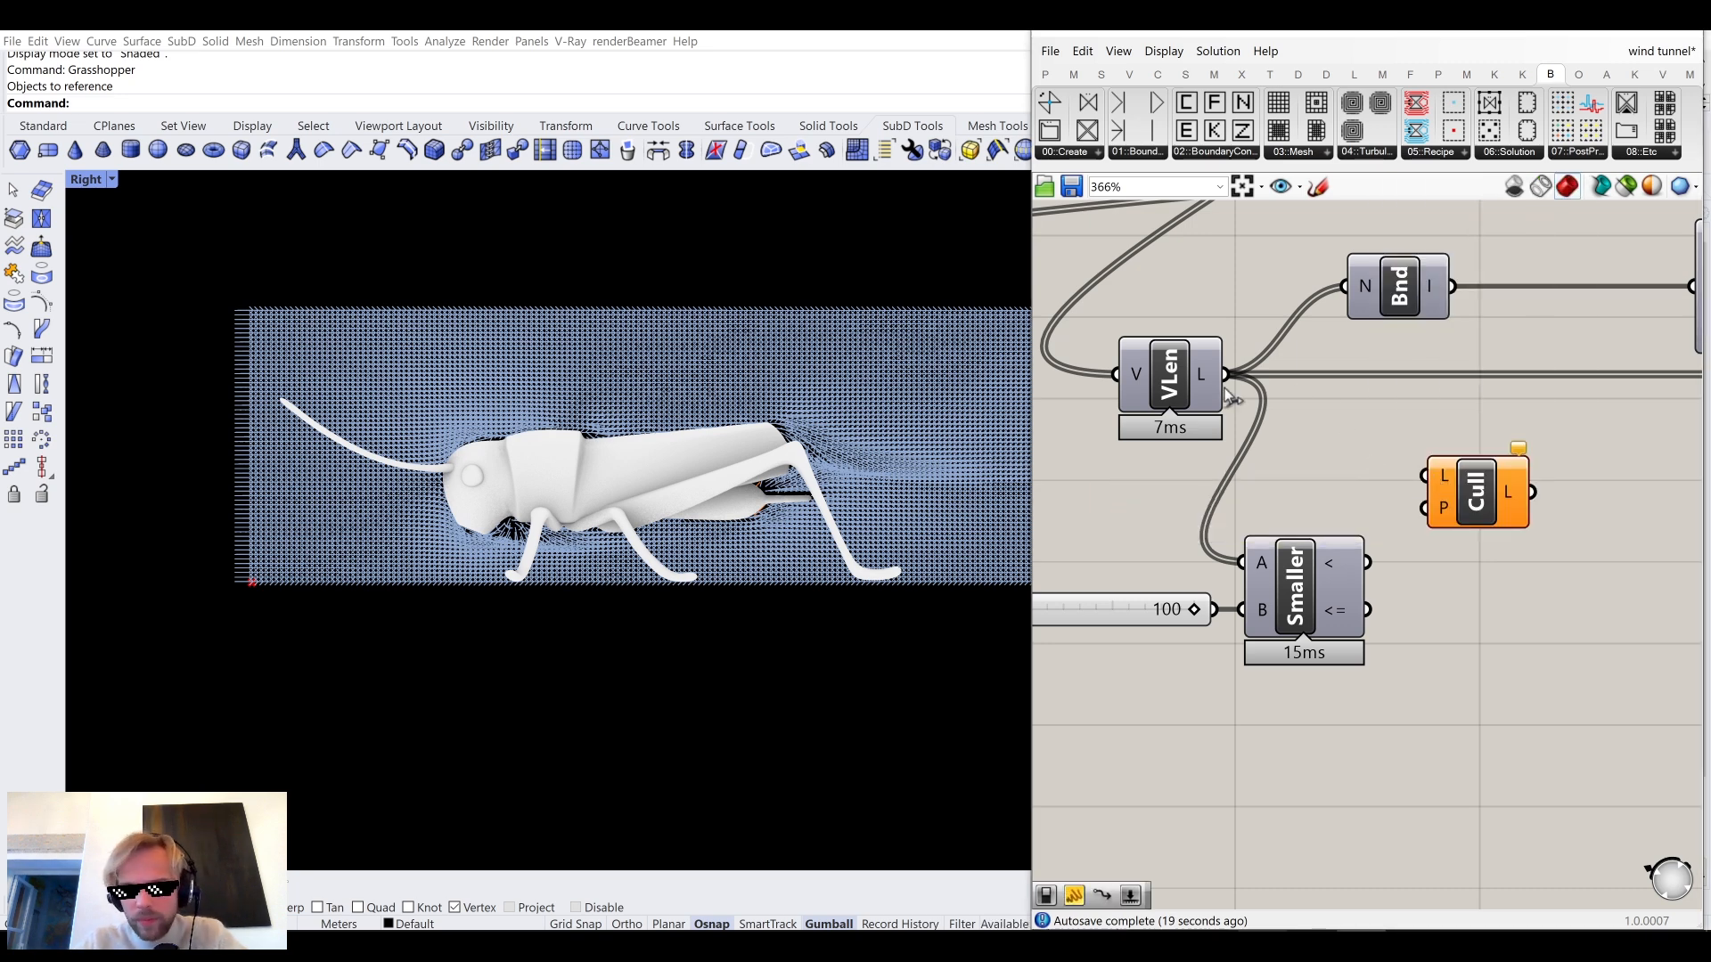
click(1173, 401)
drag(1173, 401, 1433, 478)
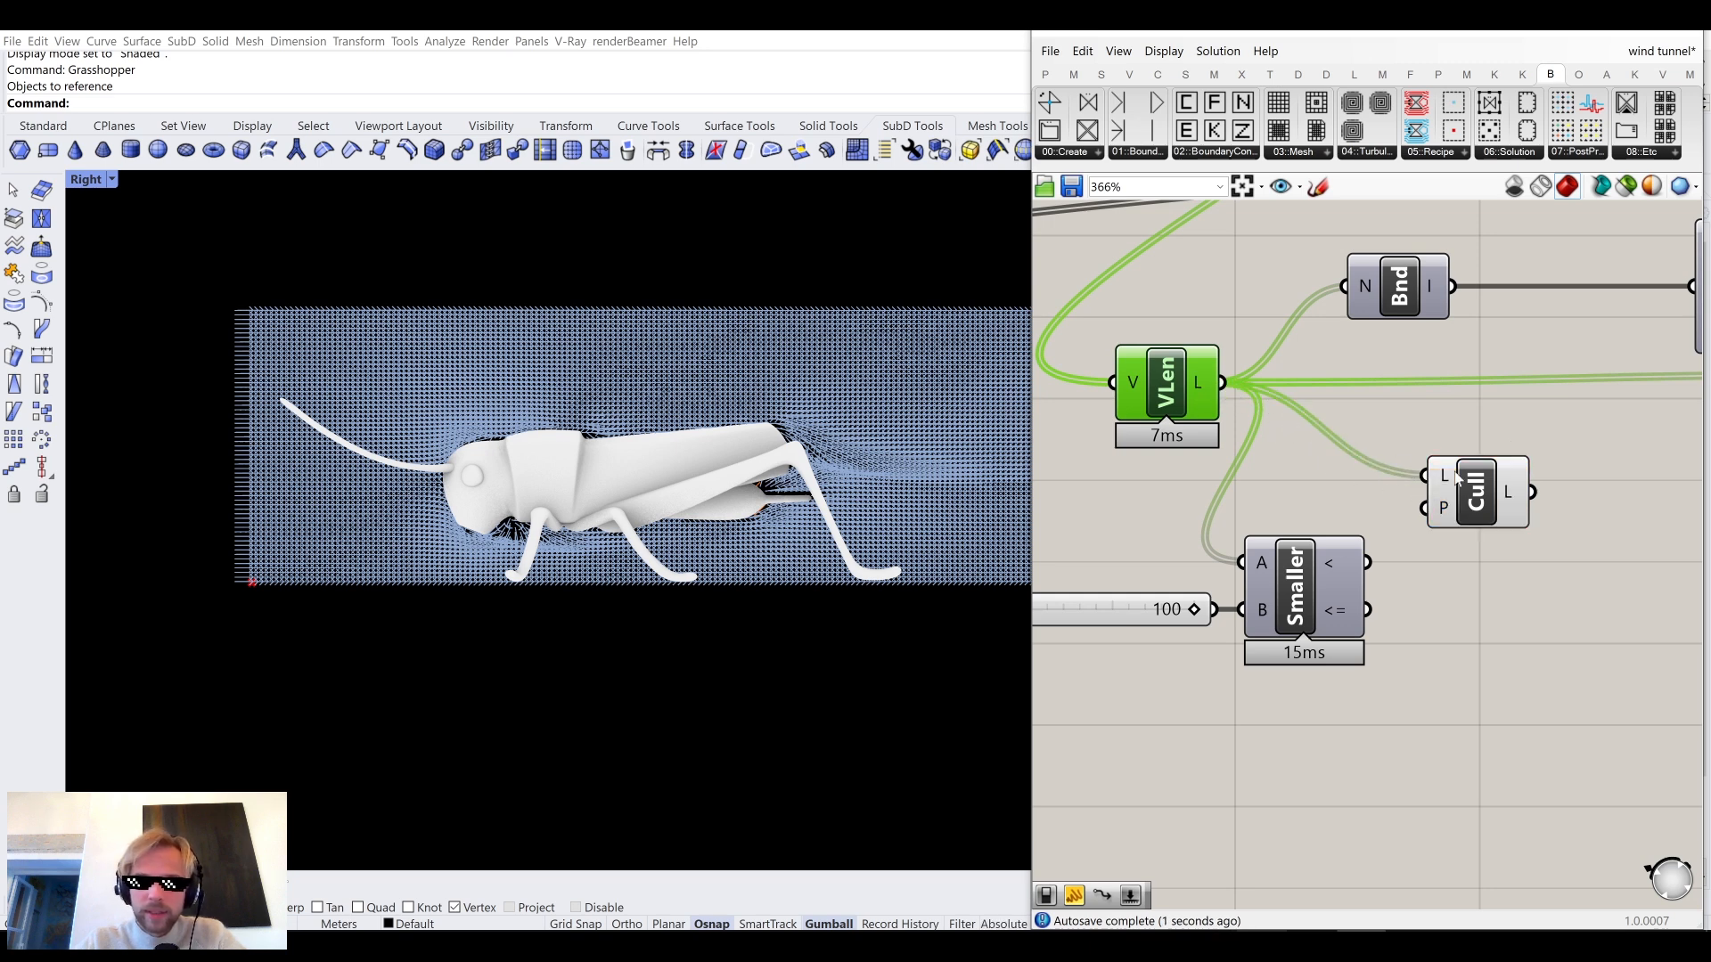
drag(1369, 563, 1441, 479)
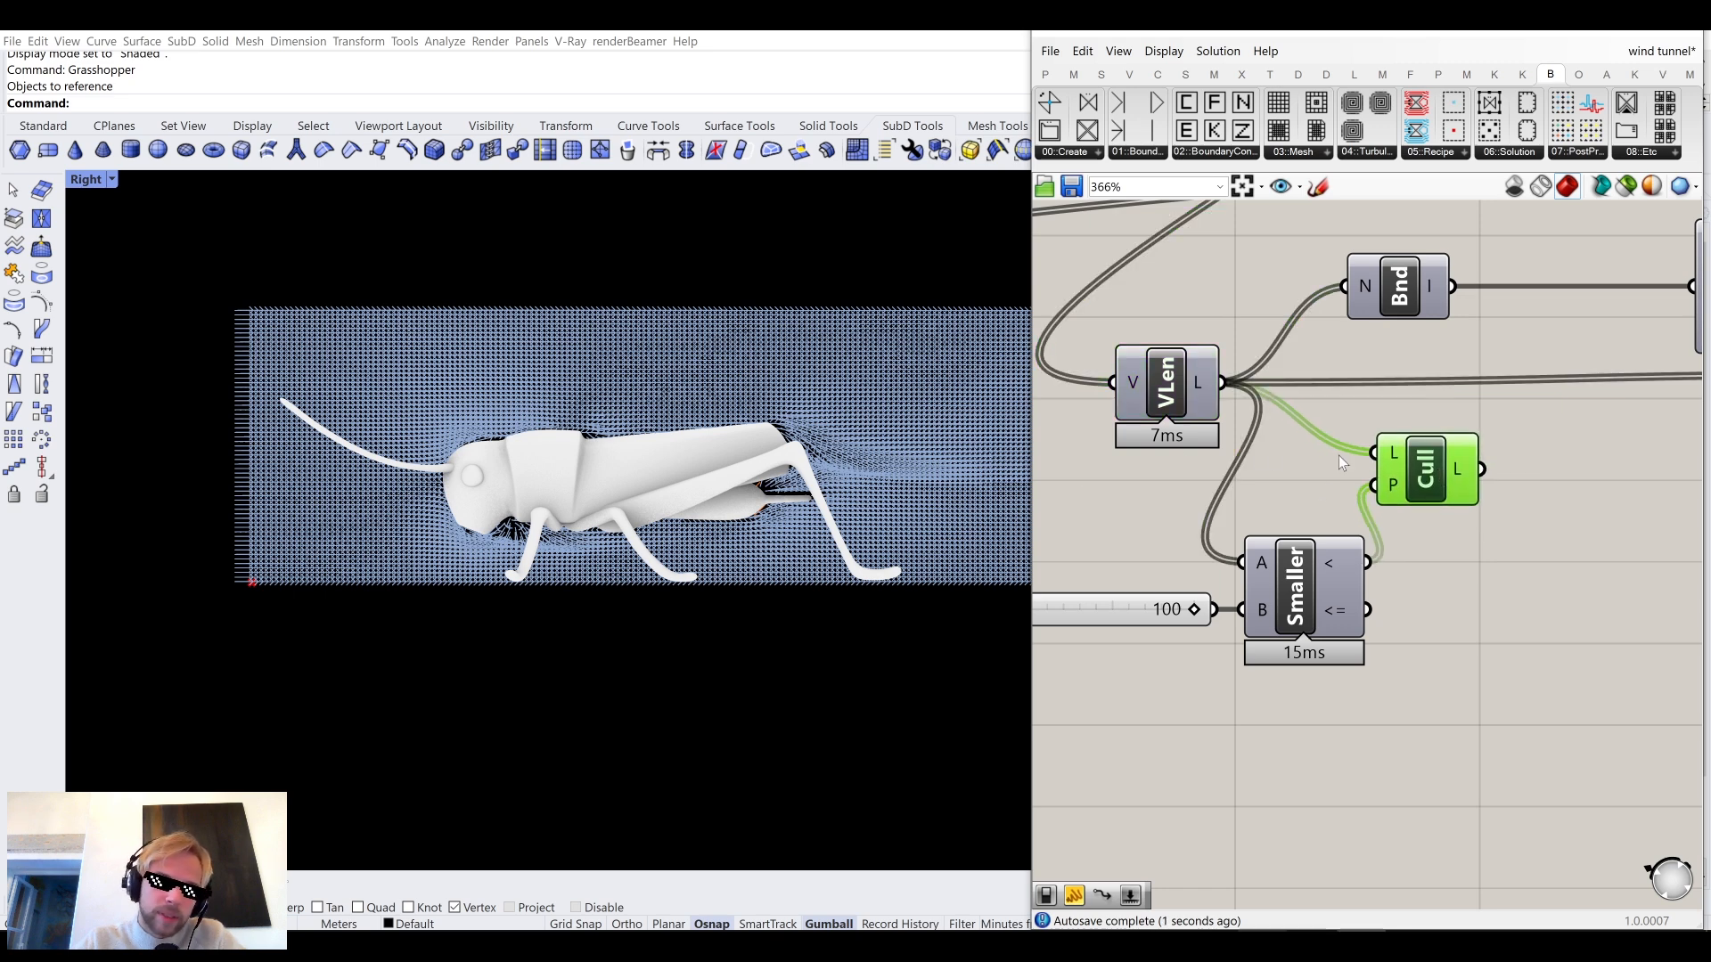
right_drag(1441, 477, 1339, 607)
drag(1319, 625, 1330, 588)
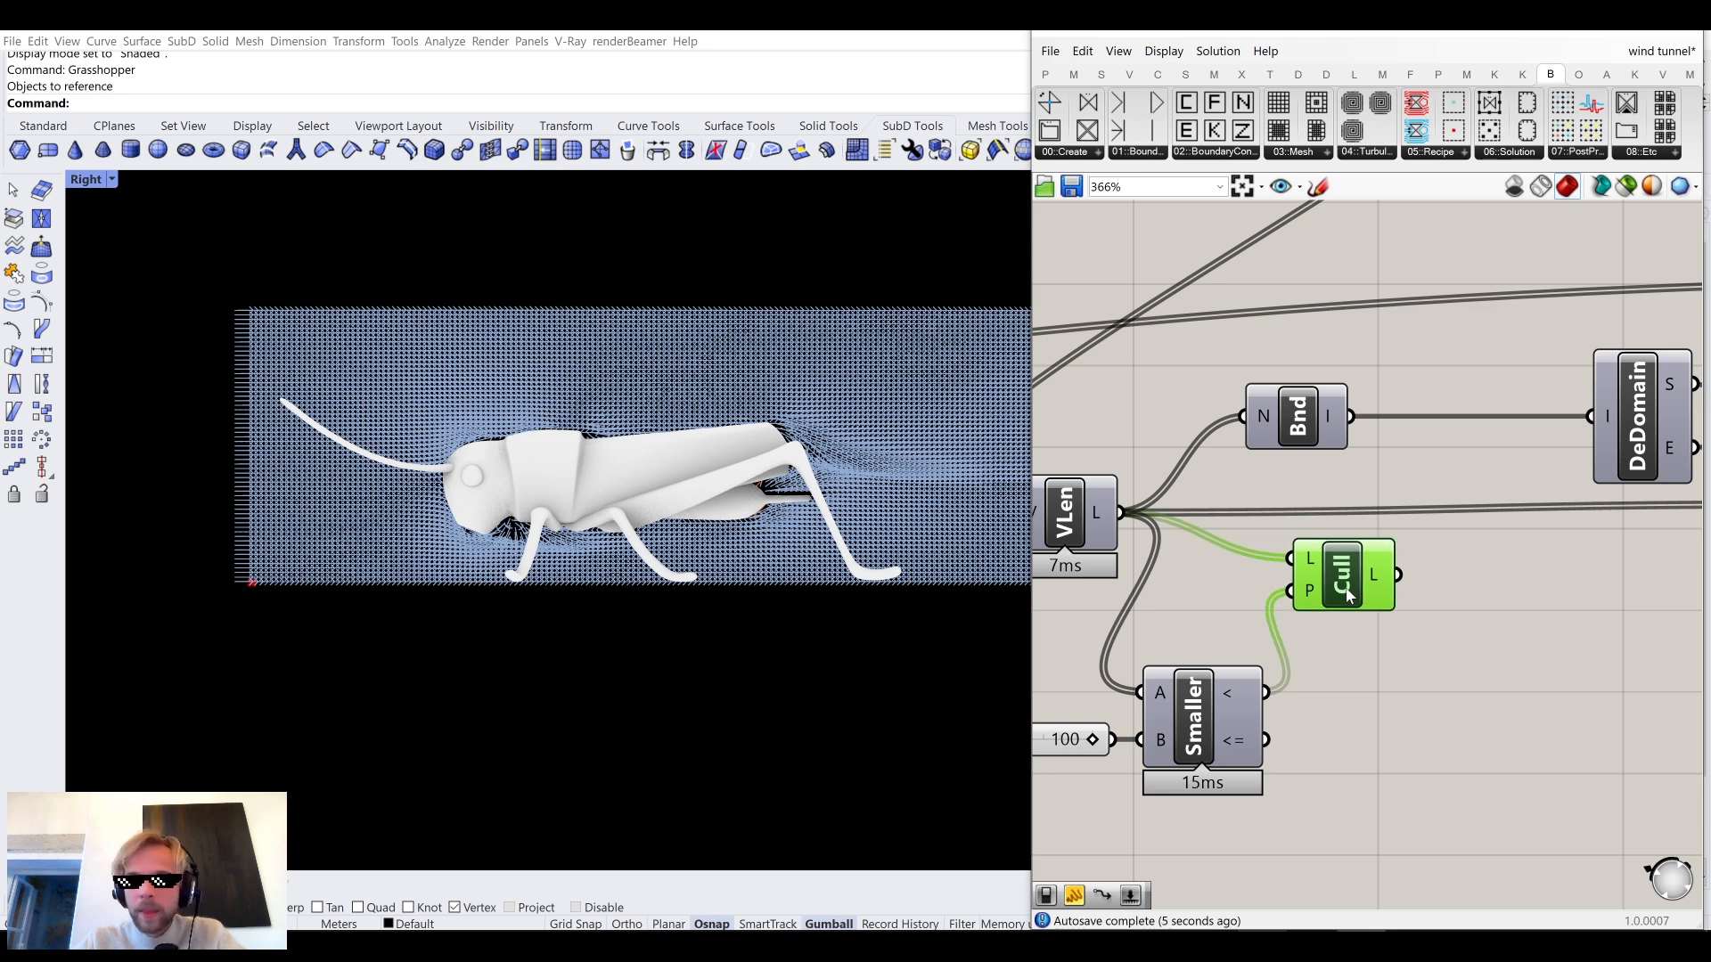
Spread out the vector length and Bounds components and replace the Bounds input with the culled list of lengths.
scroll(1308, 589, down, 2)
scroll(1226, 521, up, 2)
drag(1226, 521, 1089, 515)
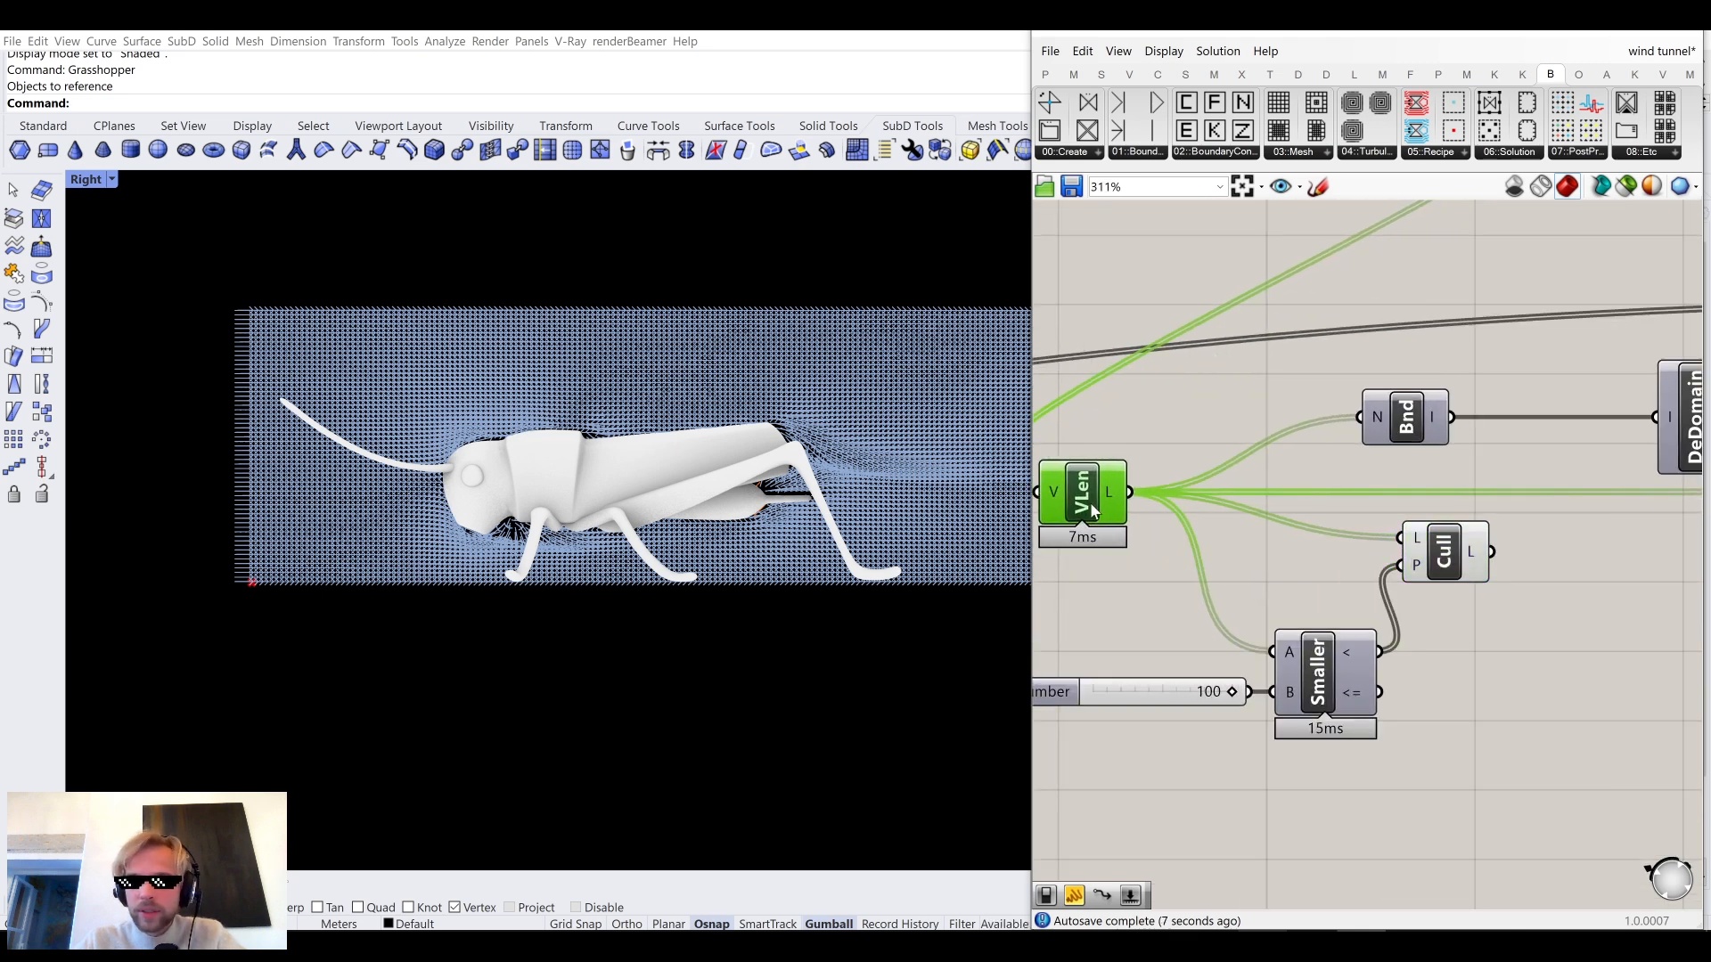
drag(1415, 415, 1558, 415)
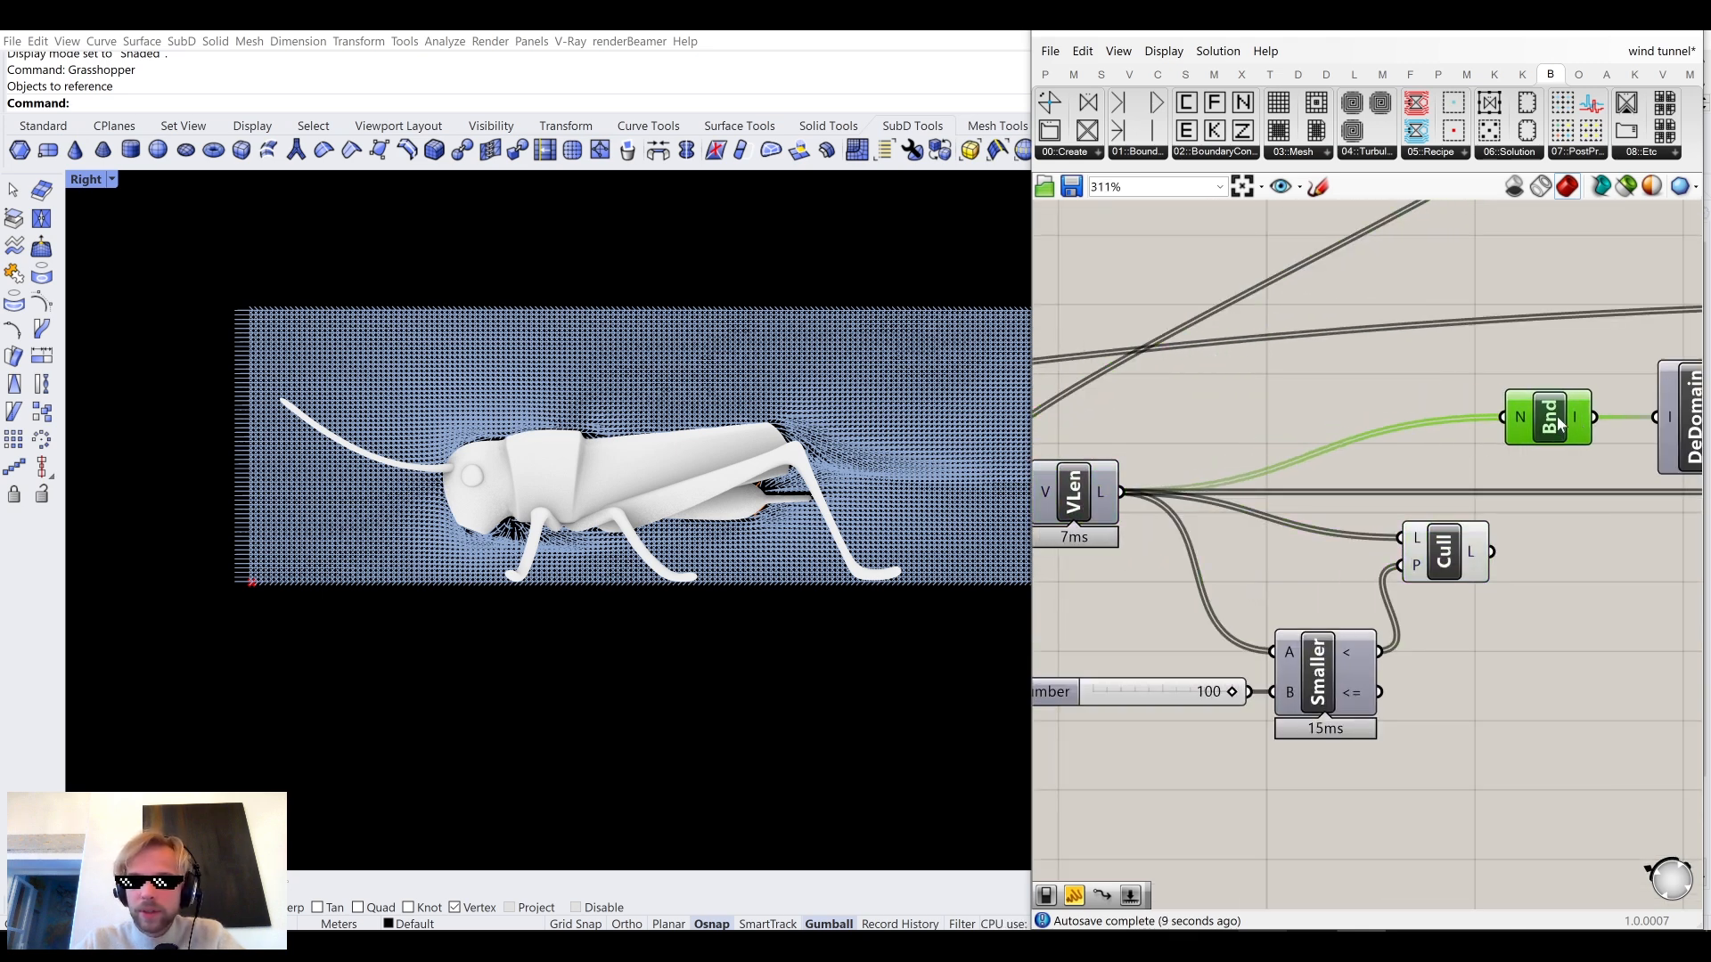
drag(1491, 552, 1514, 417)
click(1388, 403)
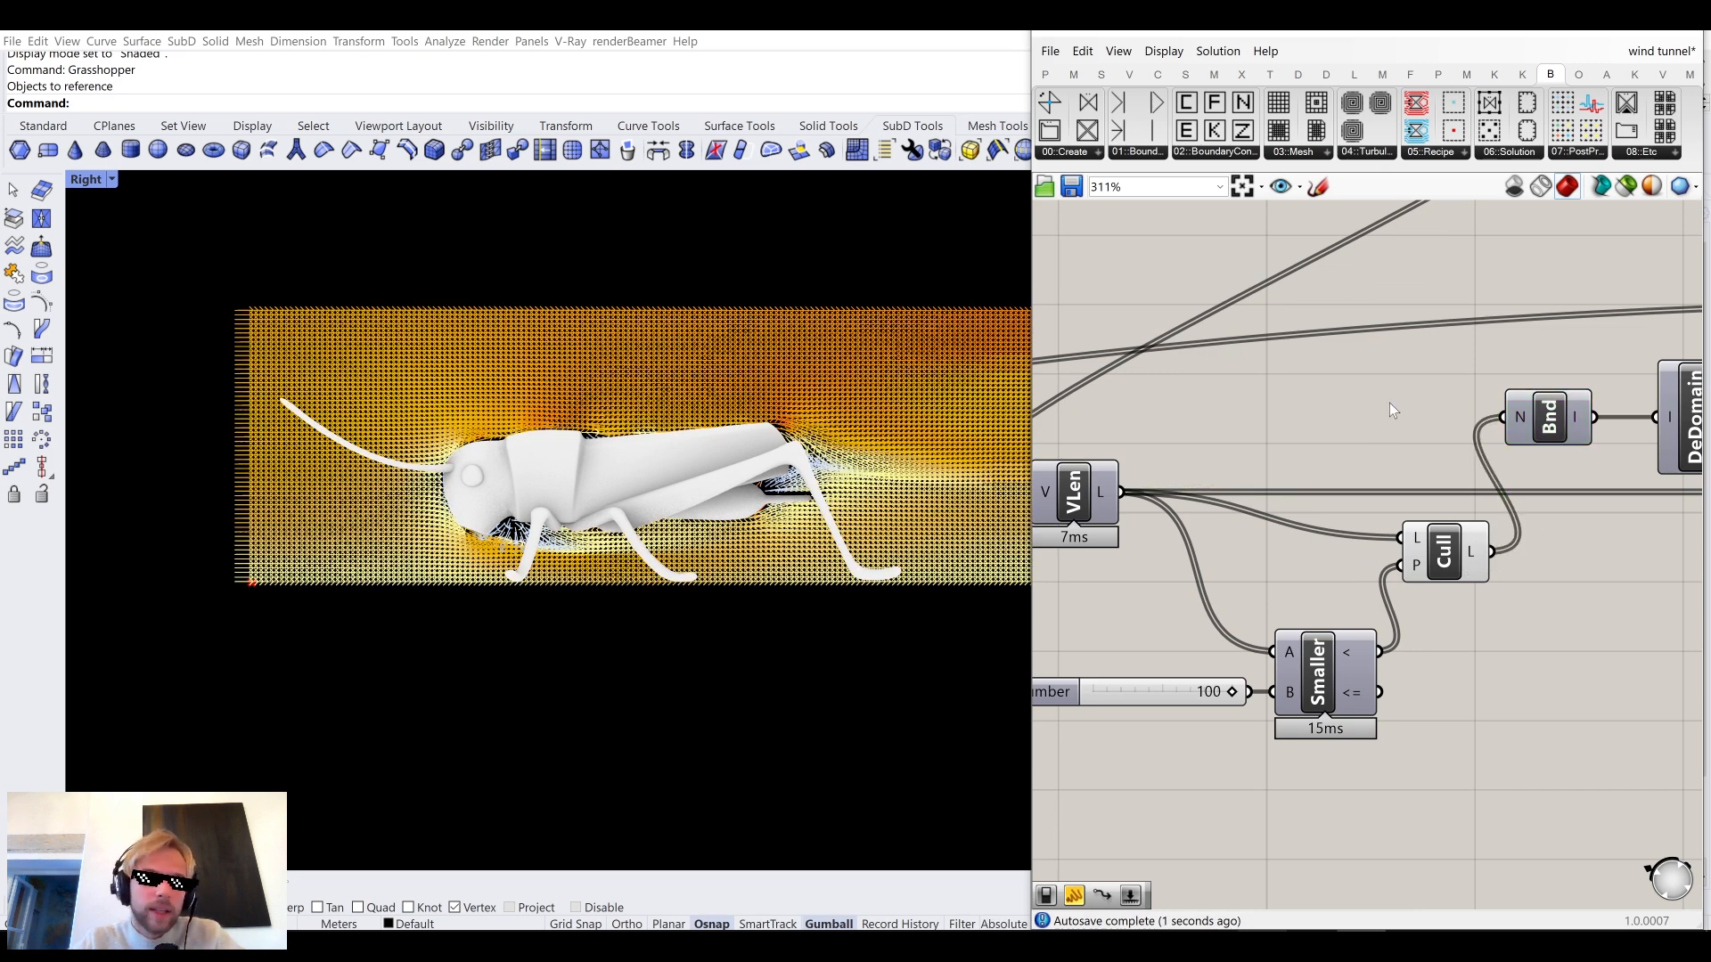
scroll(643, 504, down, 4)
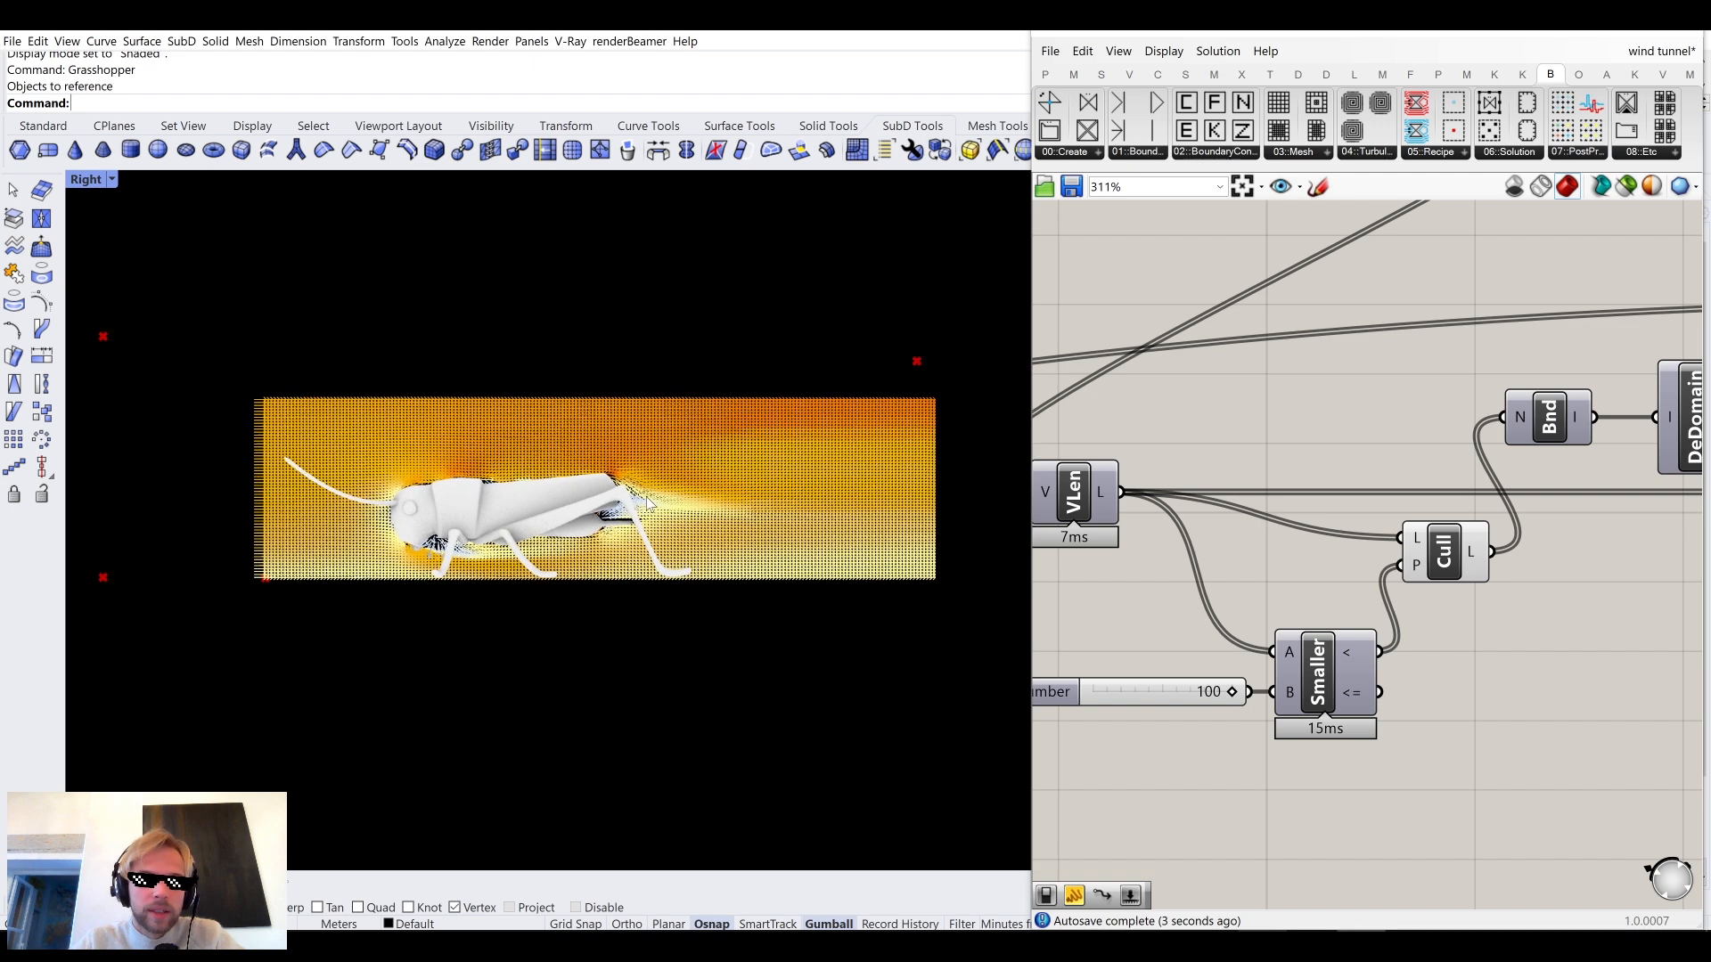
Move the Smaller Than and Cull Pattern components together closer to the vector length component.
right_drag(1423, 686, 1517, 554)
drag(1467, 684, 1196, 519)
drag(1433, 542, 1379, 485)
click(1570, 488)
Apply the green-to-yellow preset to the Gradient component that colours the vectors.
scroll(1515, 485, down, 3)
right_drag(1684, 475, 1408, 493)
scroll(1408, 493, up, 5)
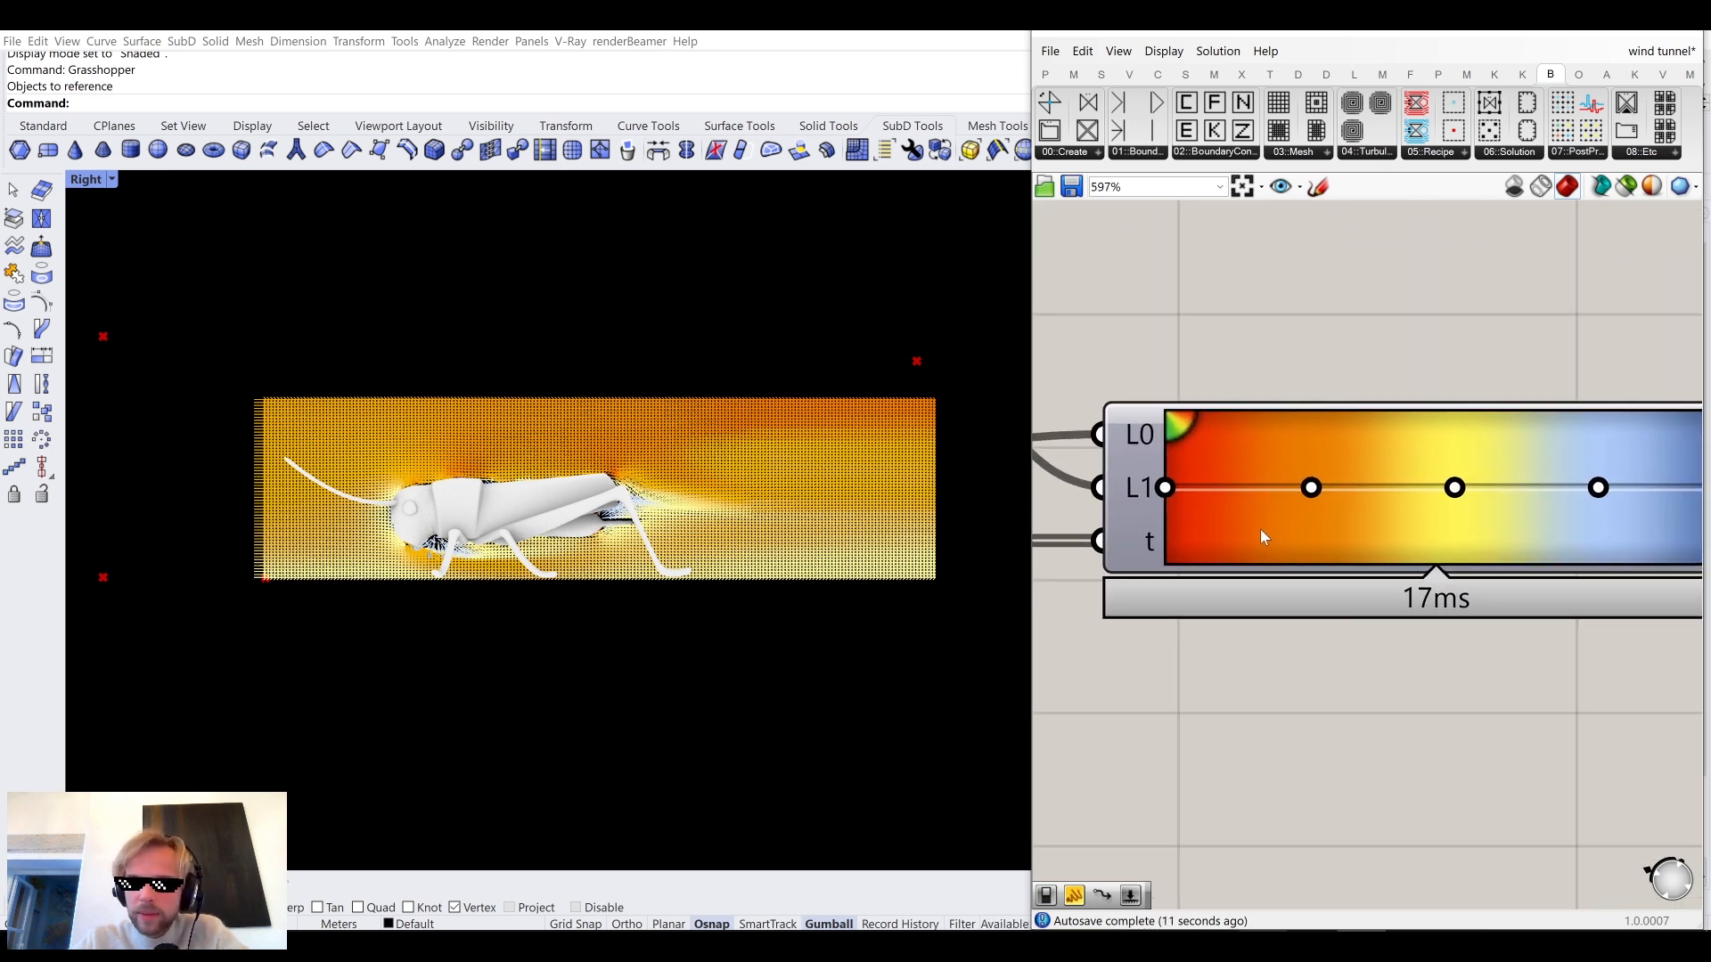
right_click(1262, 531)
mouse_move(1337, 622)
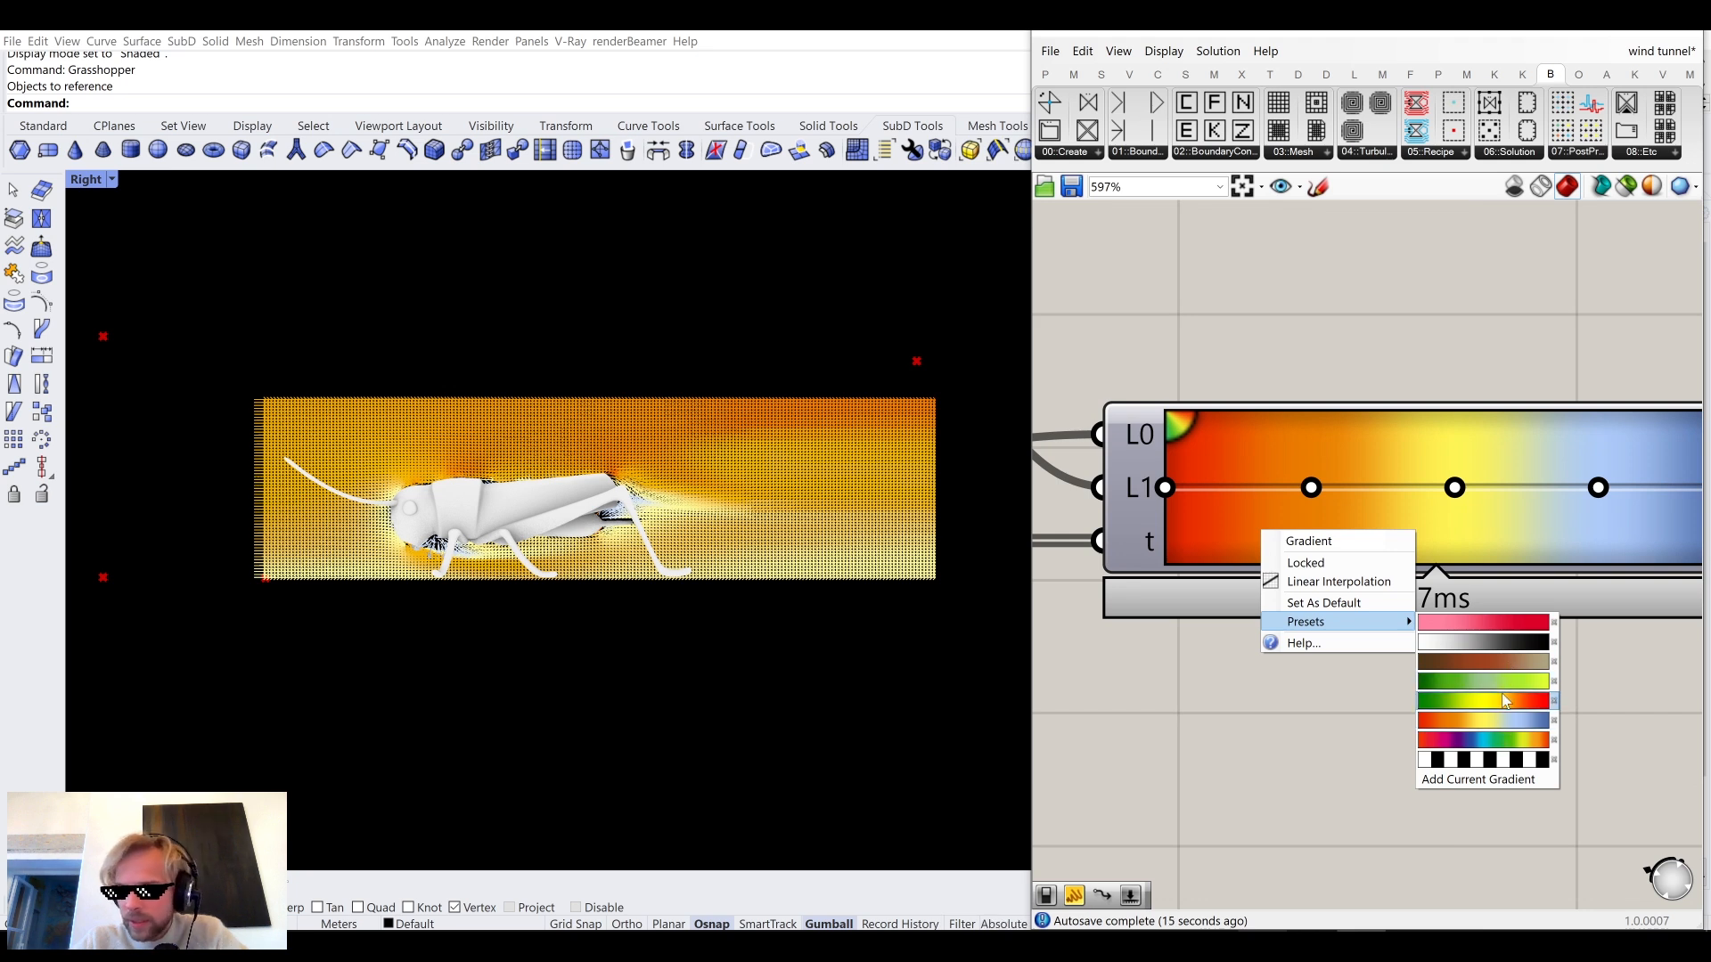
click(1502, 683)
Apply the white-to-black preset to the vector colour gradient and examine the arrows around the grasshopper.
right_click(1405, 558)
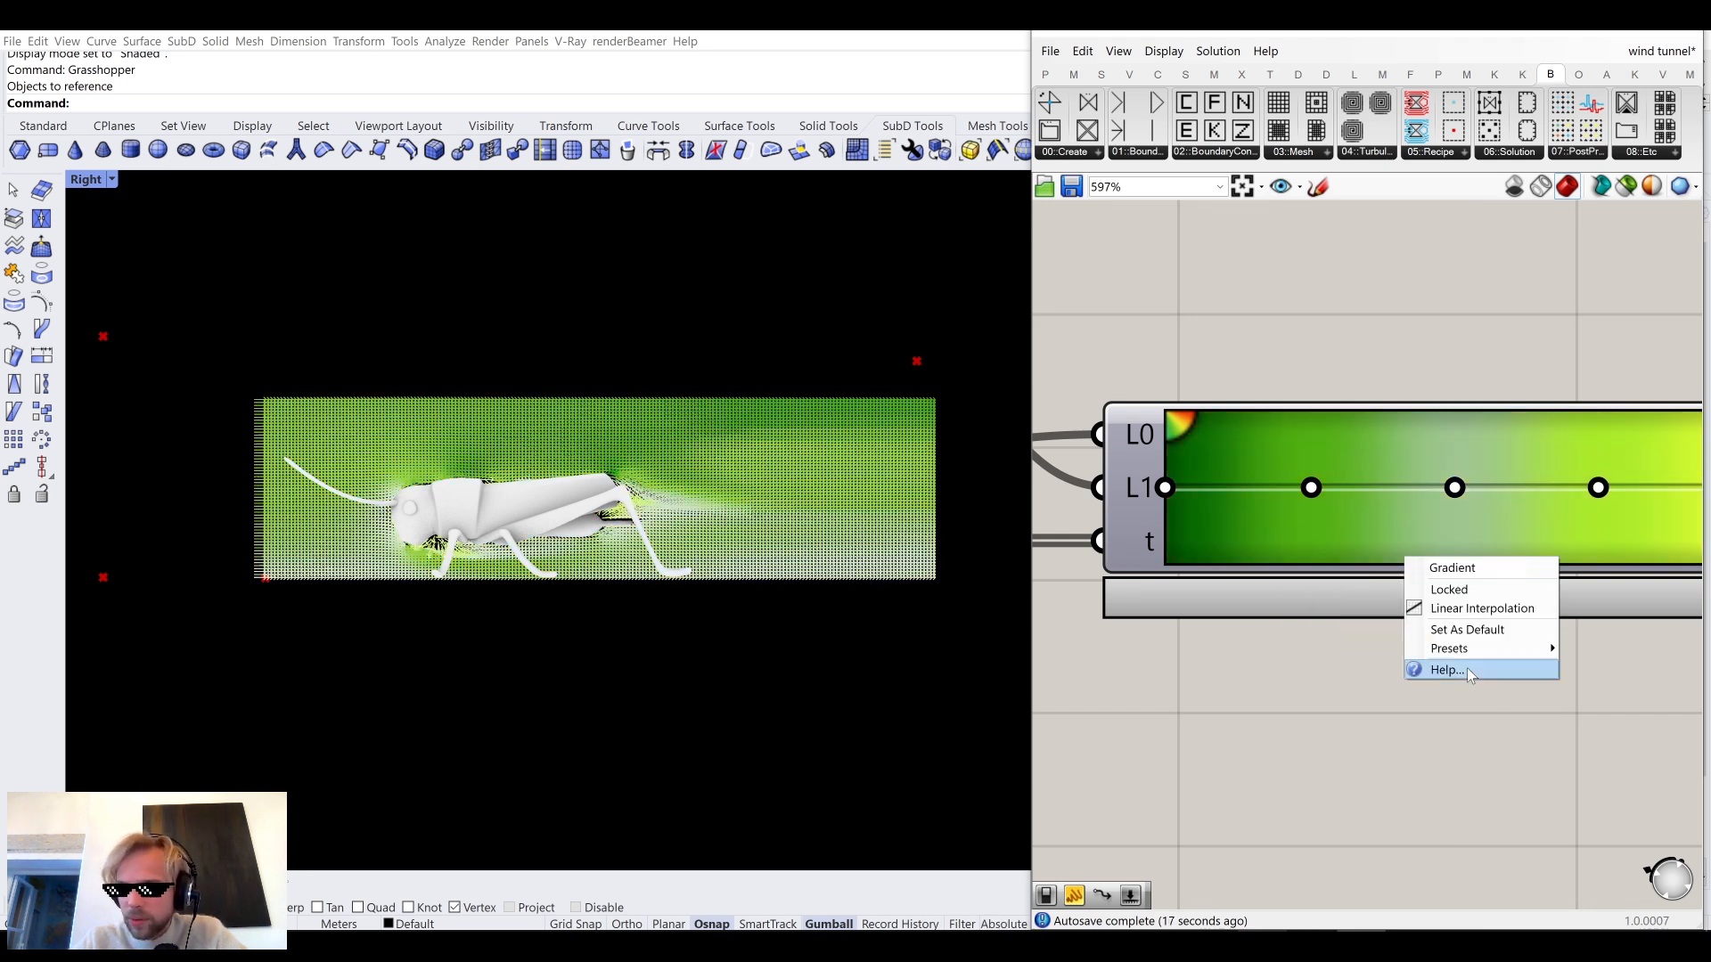
mouse_move(1488, 651)
click(1605, 676)
scroll(1377, 548, down, 3)
right_drag(1342, 538, 1303, 539)
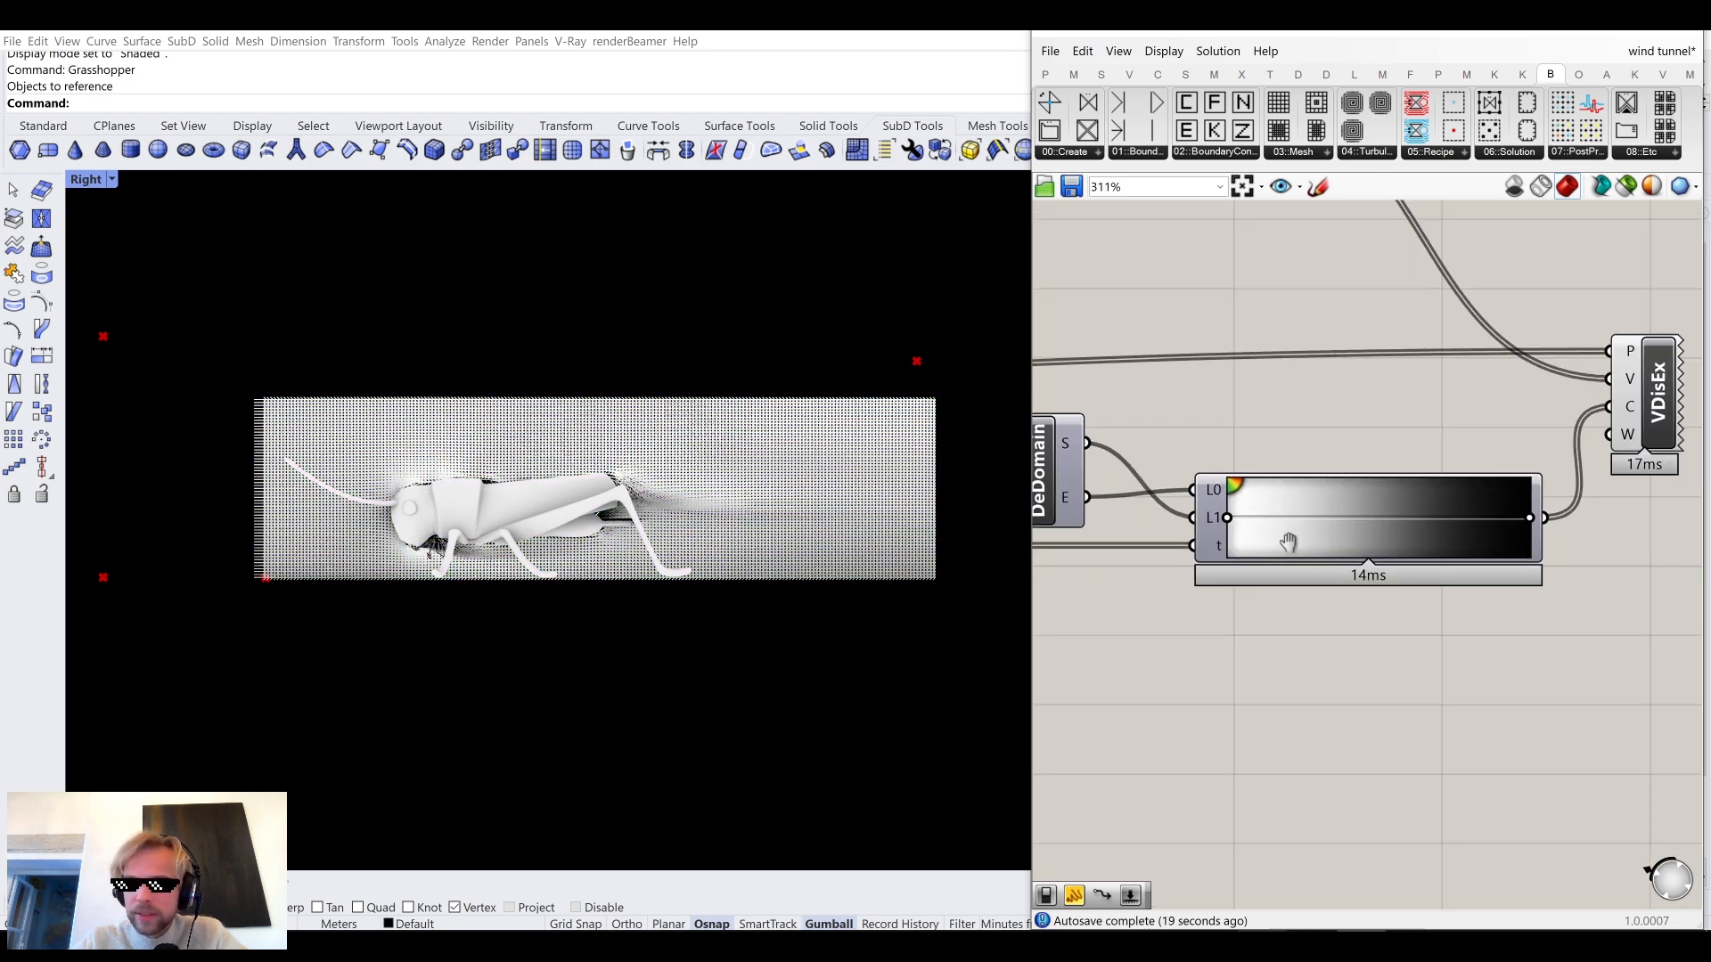
scroll(1303, 538, up, 1)
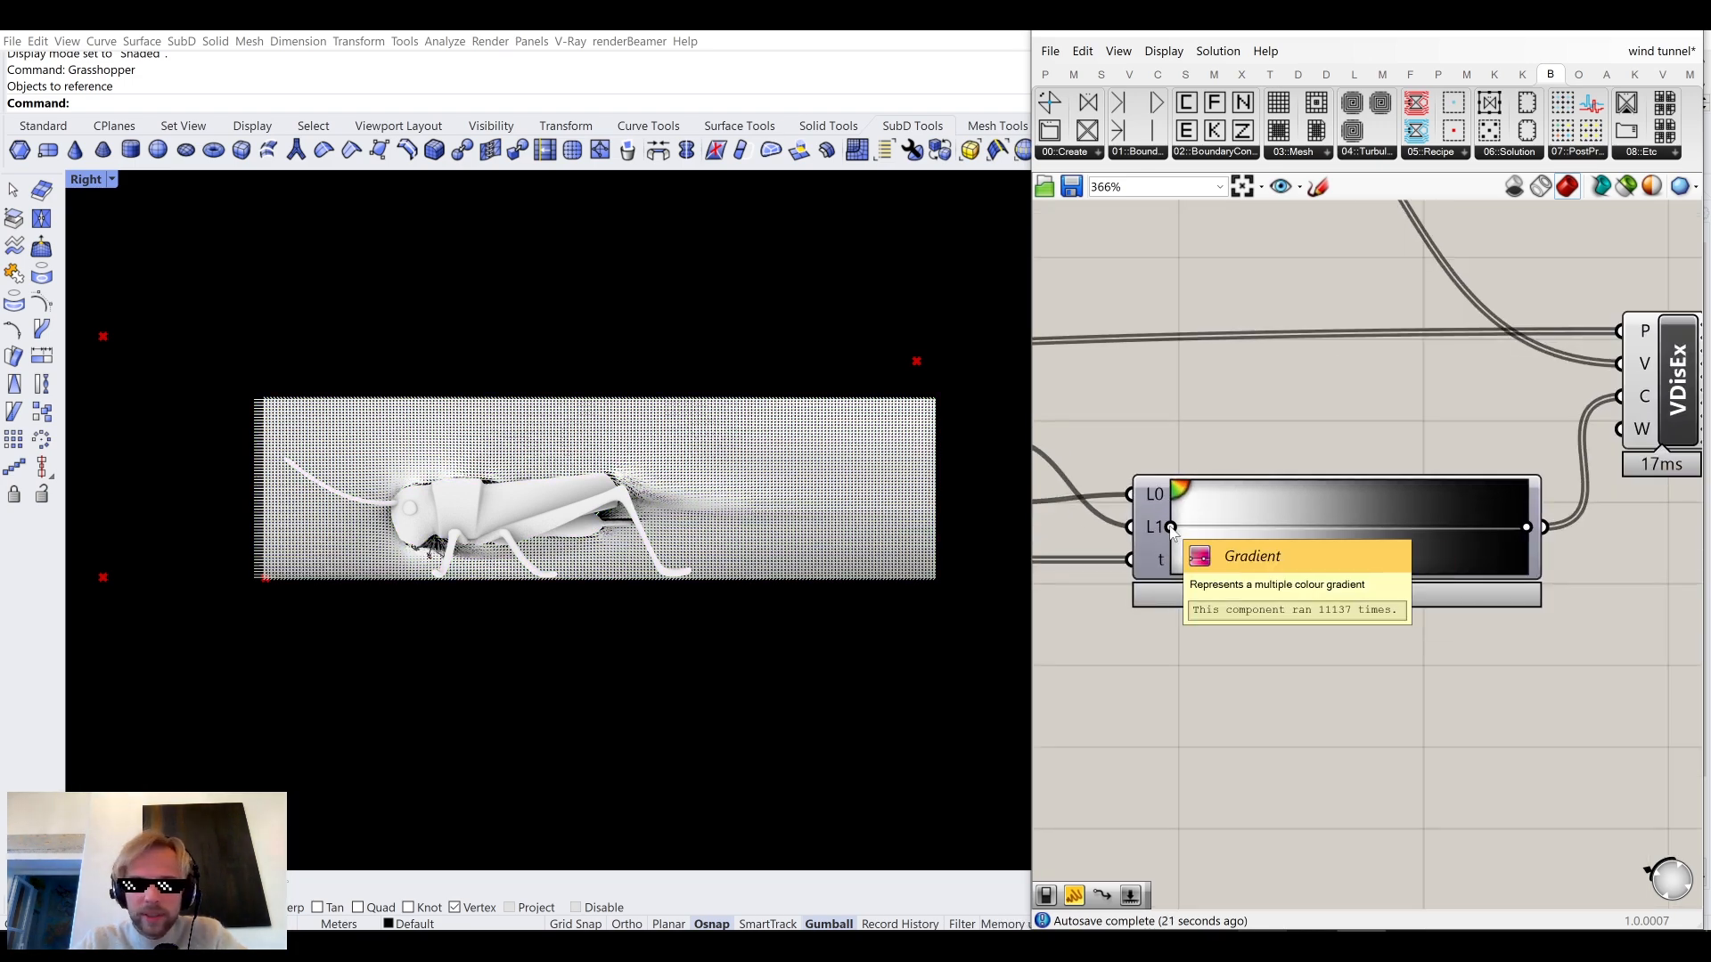
scroll(588, 517, up, 3)
scroll(772, 538, down, 2)
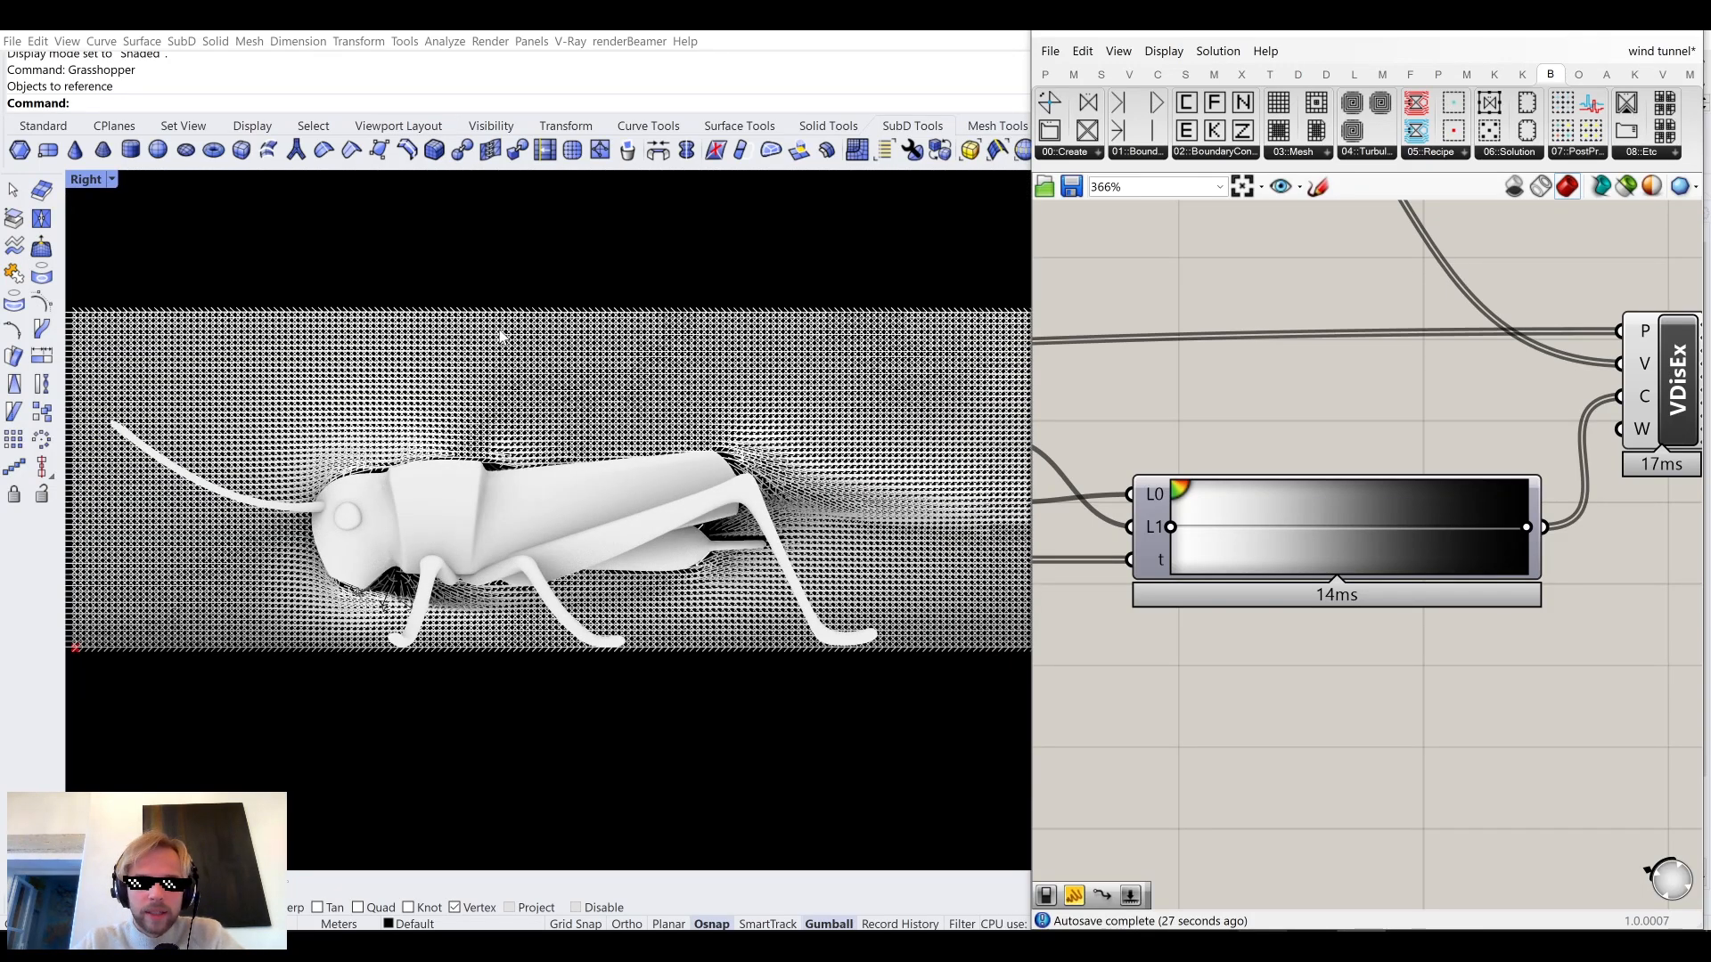
Try the gradient's black grip near the middle, examine the flow around the grasshopper, and return the grip to the end.
drag(1172, 532, 1332, 528)
scroll(685, 489, down, 6)
scroll(778, 506, up, 4)
right_drag(738, 490, 607, 425)
scroll(607, 424, down, 2)
scroll(603, 353, down, 2)
right_drag(431, 415, 467, 476)
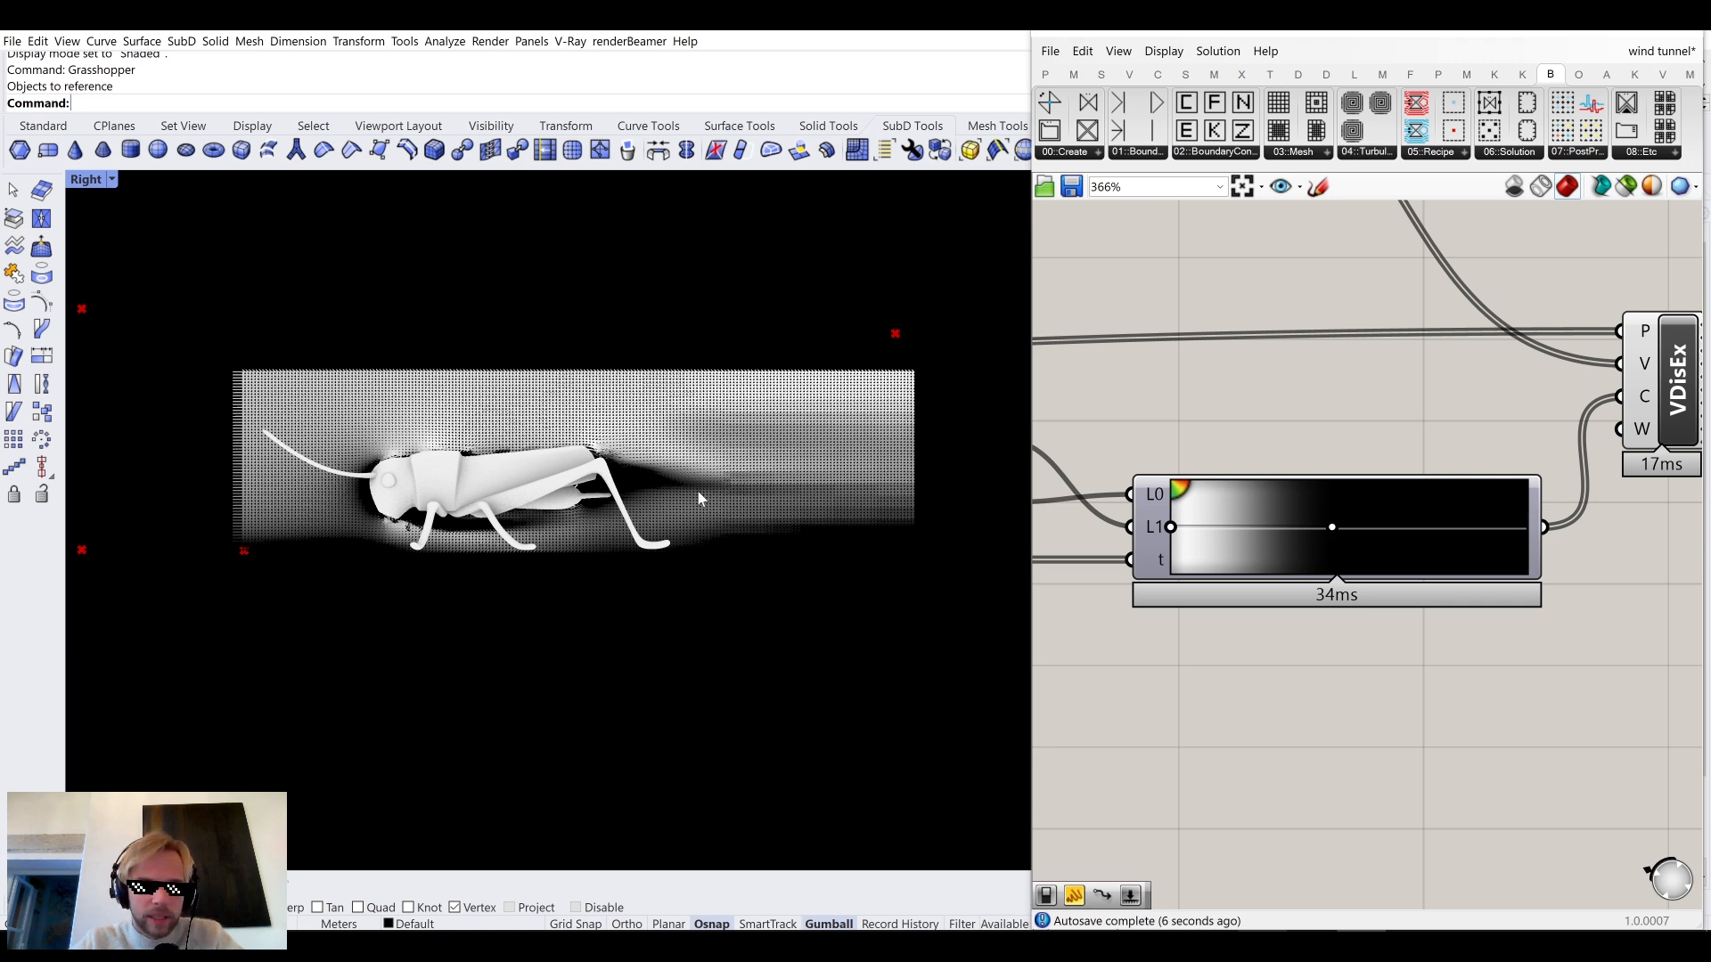
drag(1334, 527, 1541, 535)
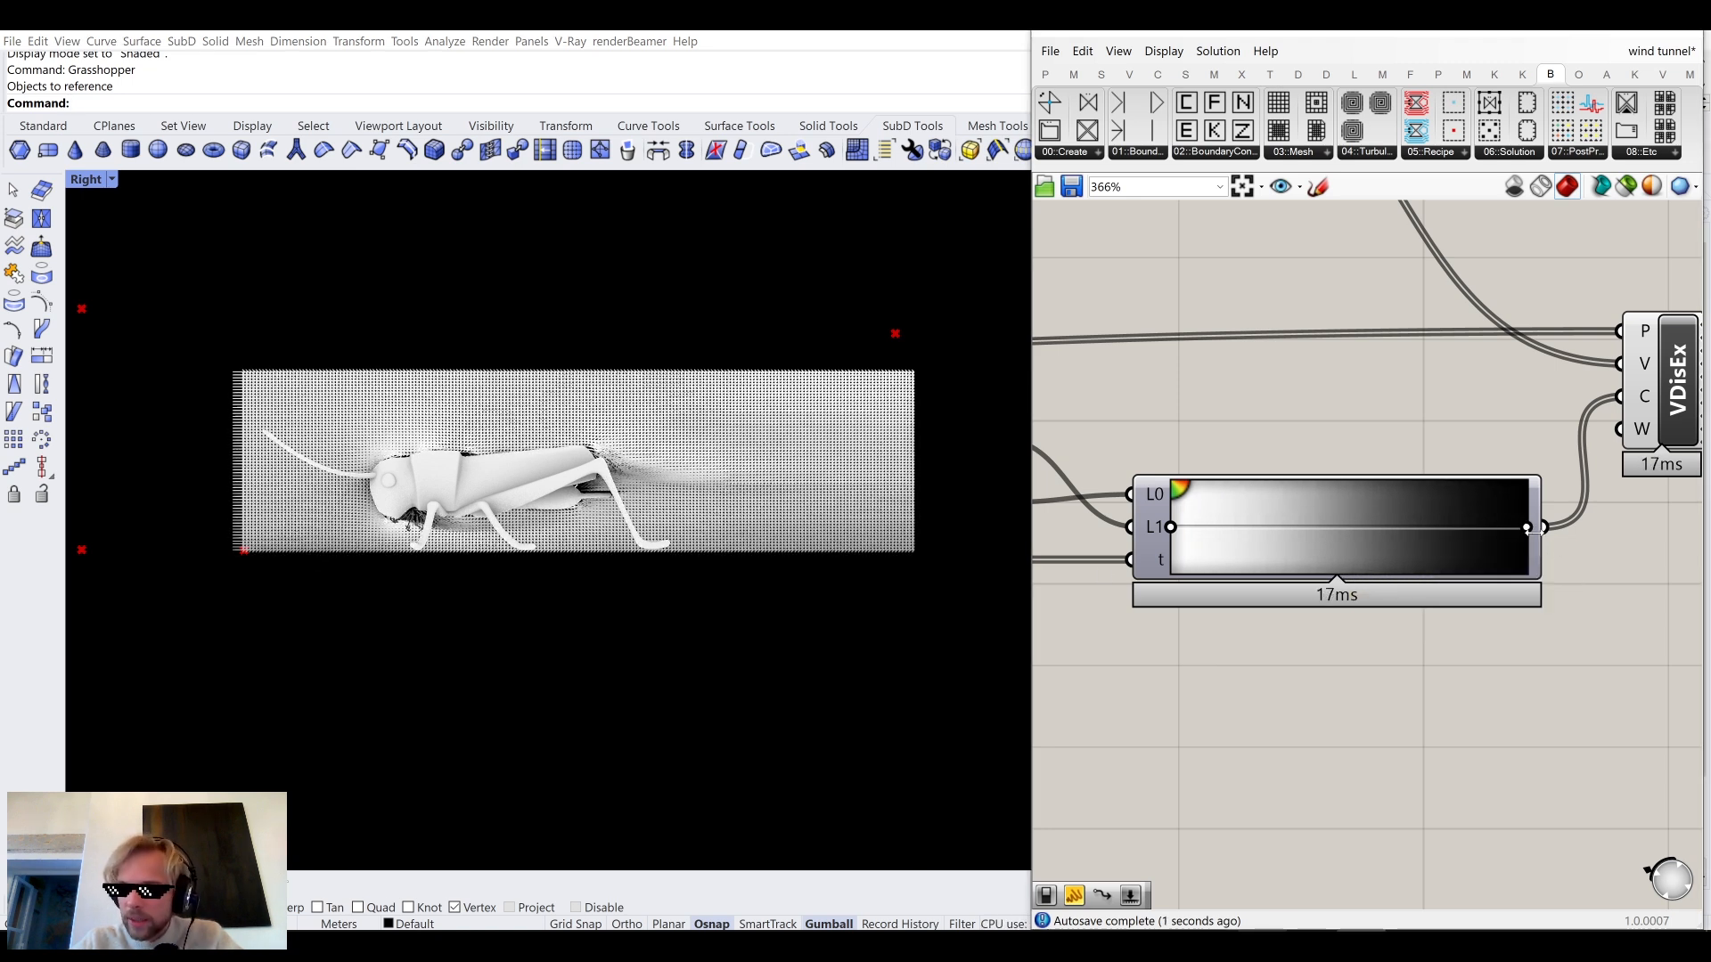
Recolour the gradient's black end grip to bright blue with hue 199°, saturation 100 and value 100.
click(1526, 529)
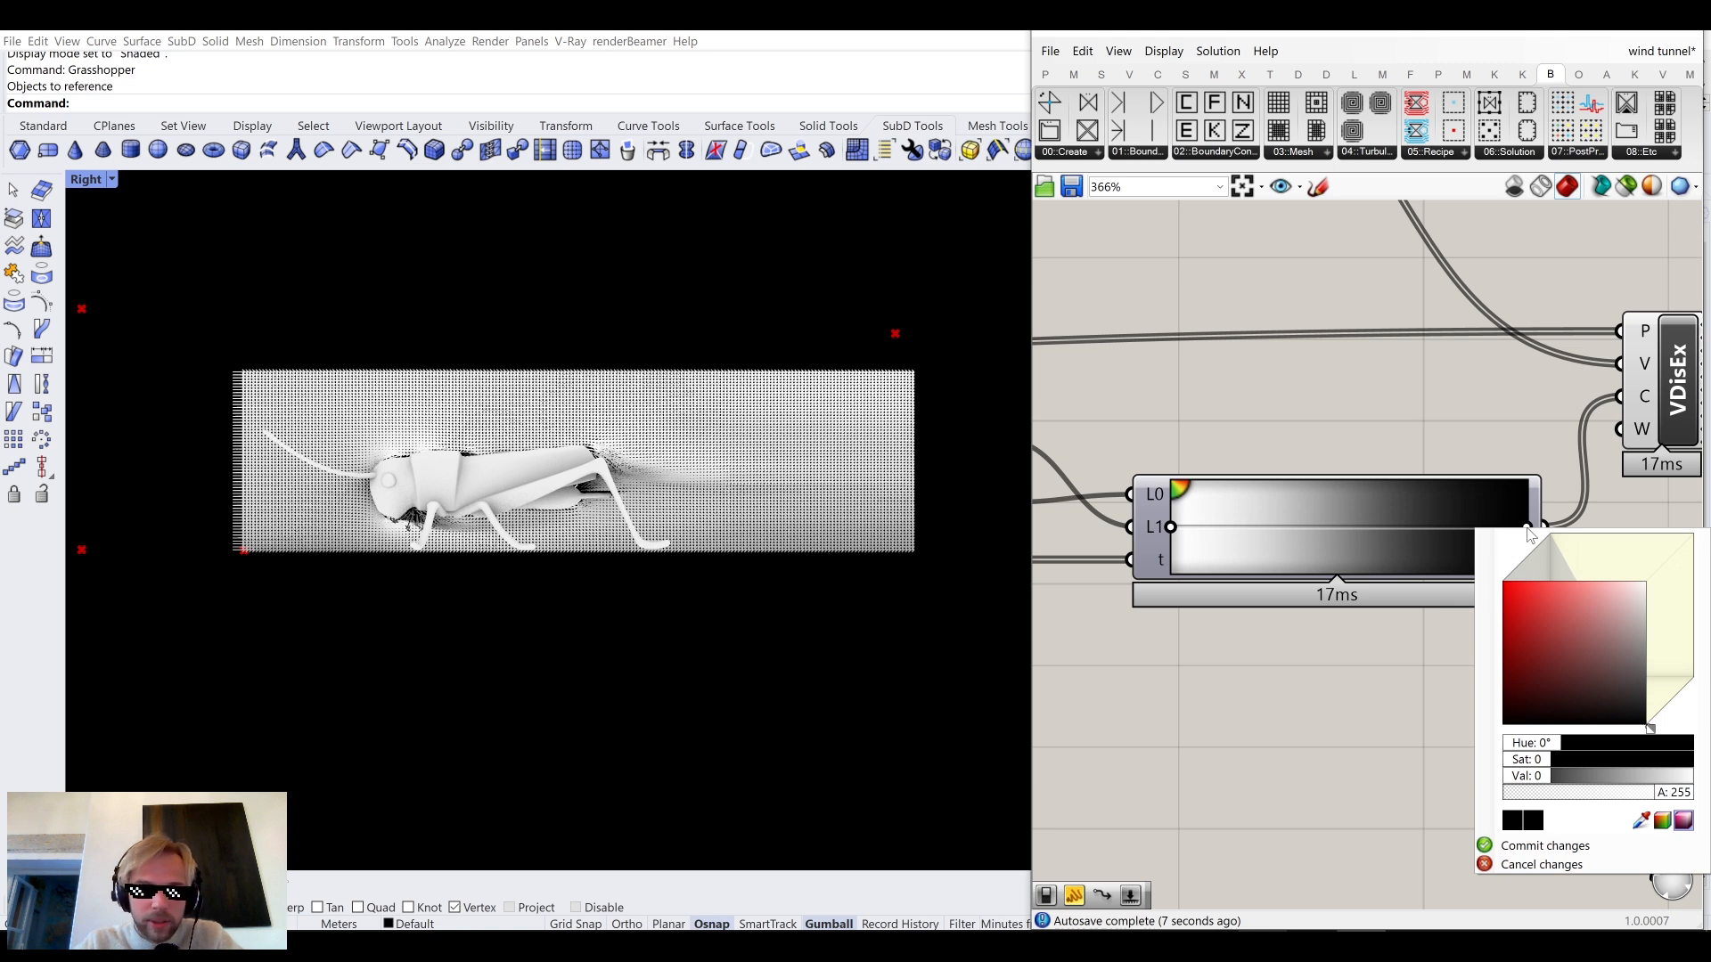
drag(1520, 615, 1486, 572)
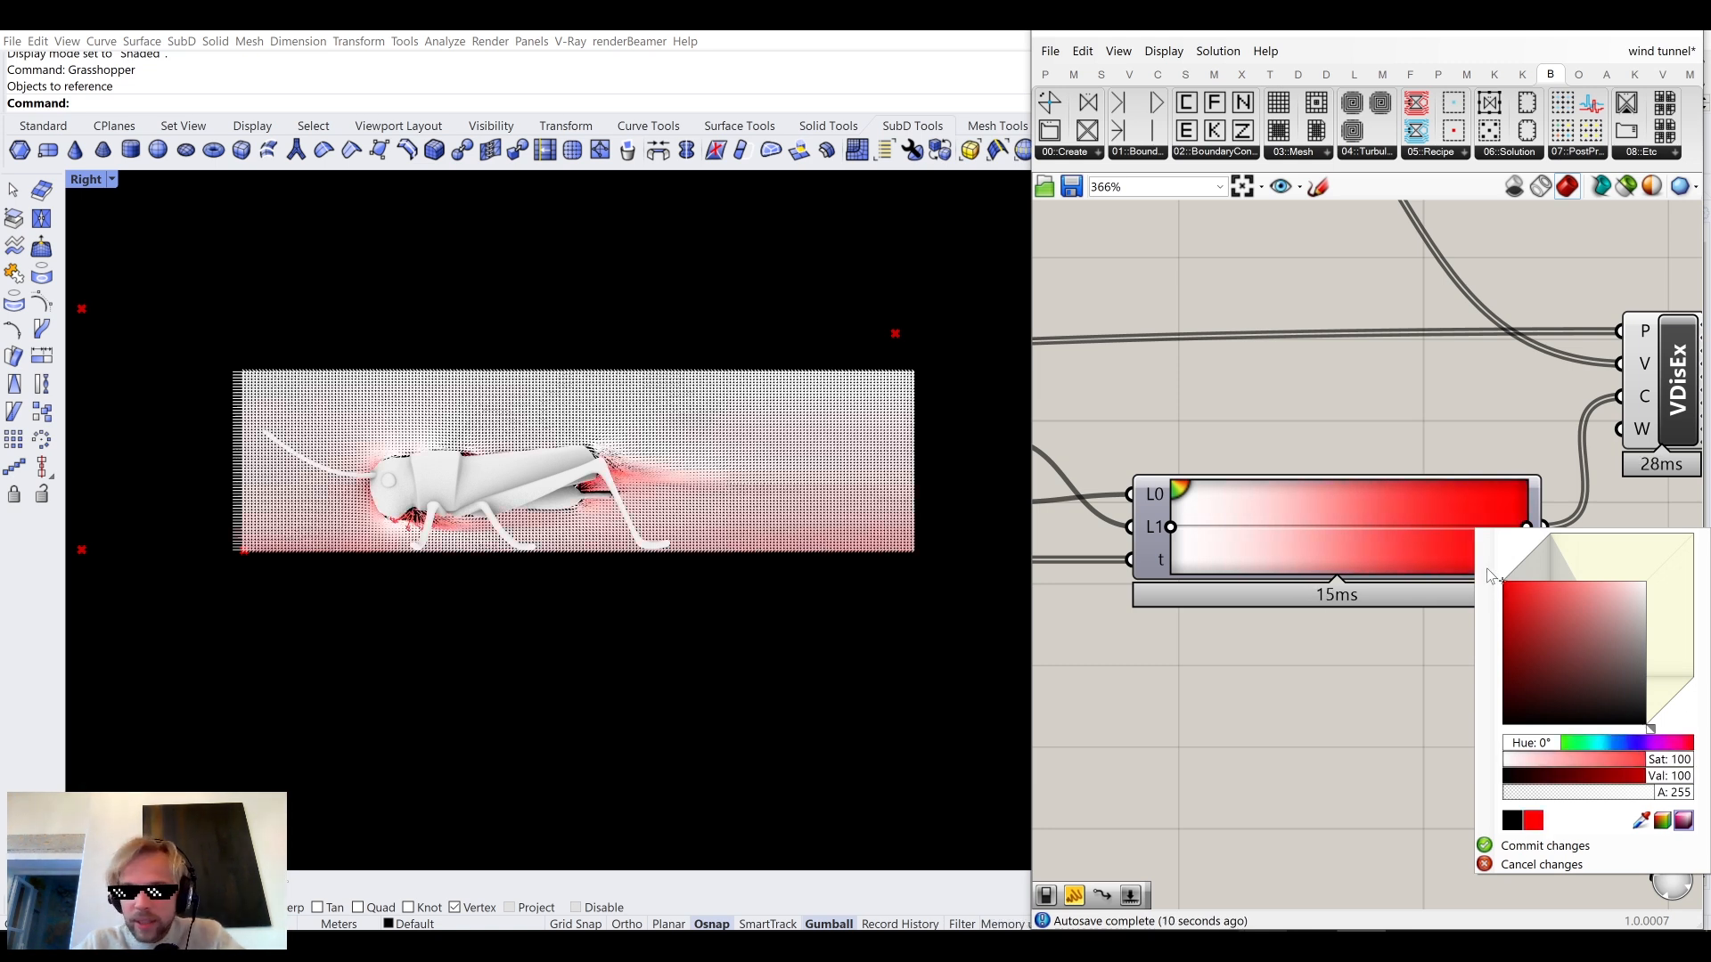
right_click(1172, 527)
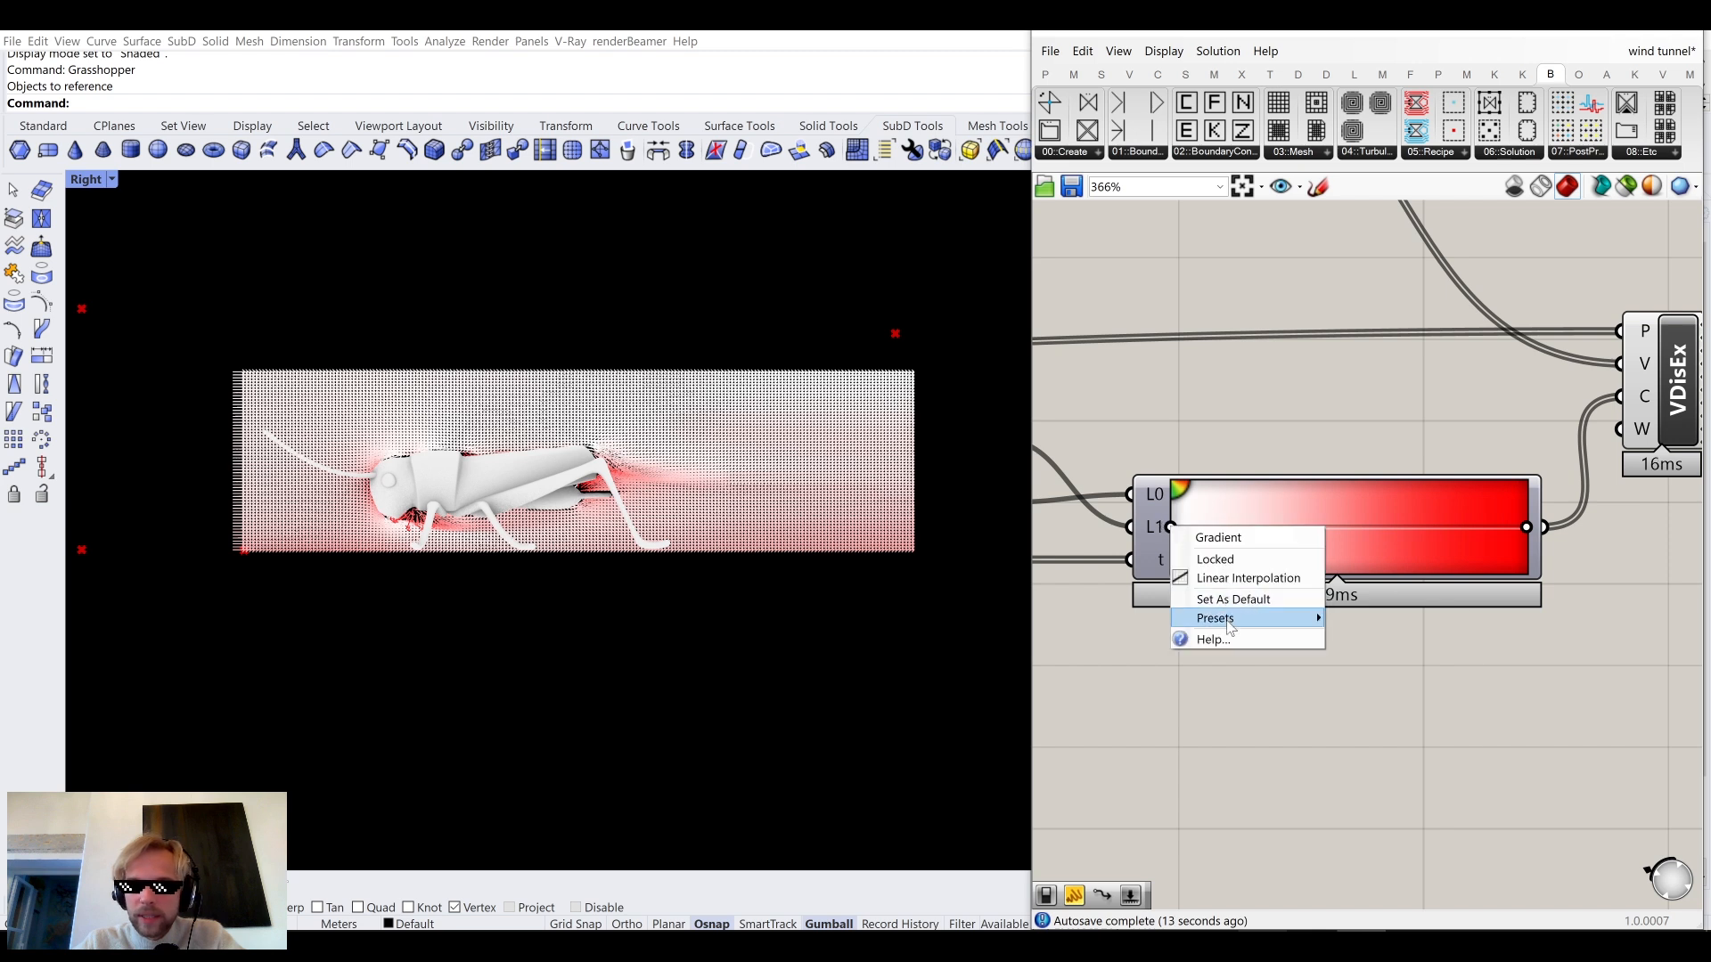
click(1526, 527)
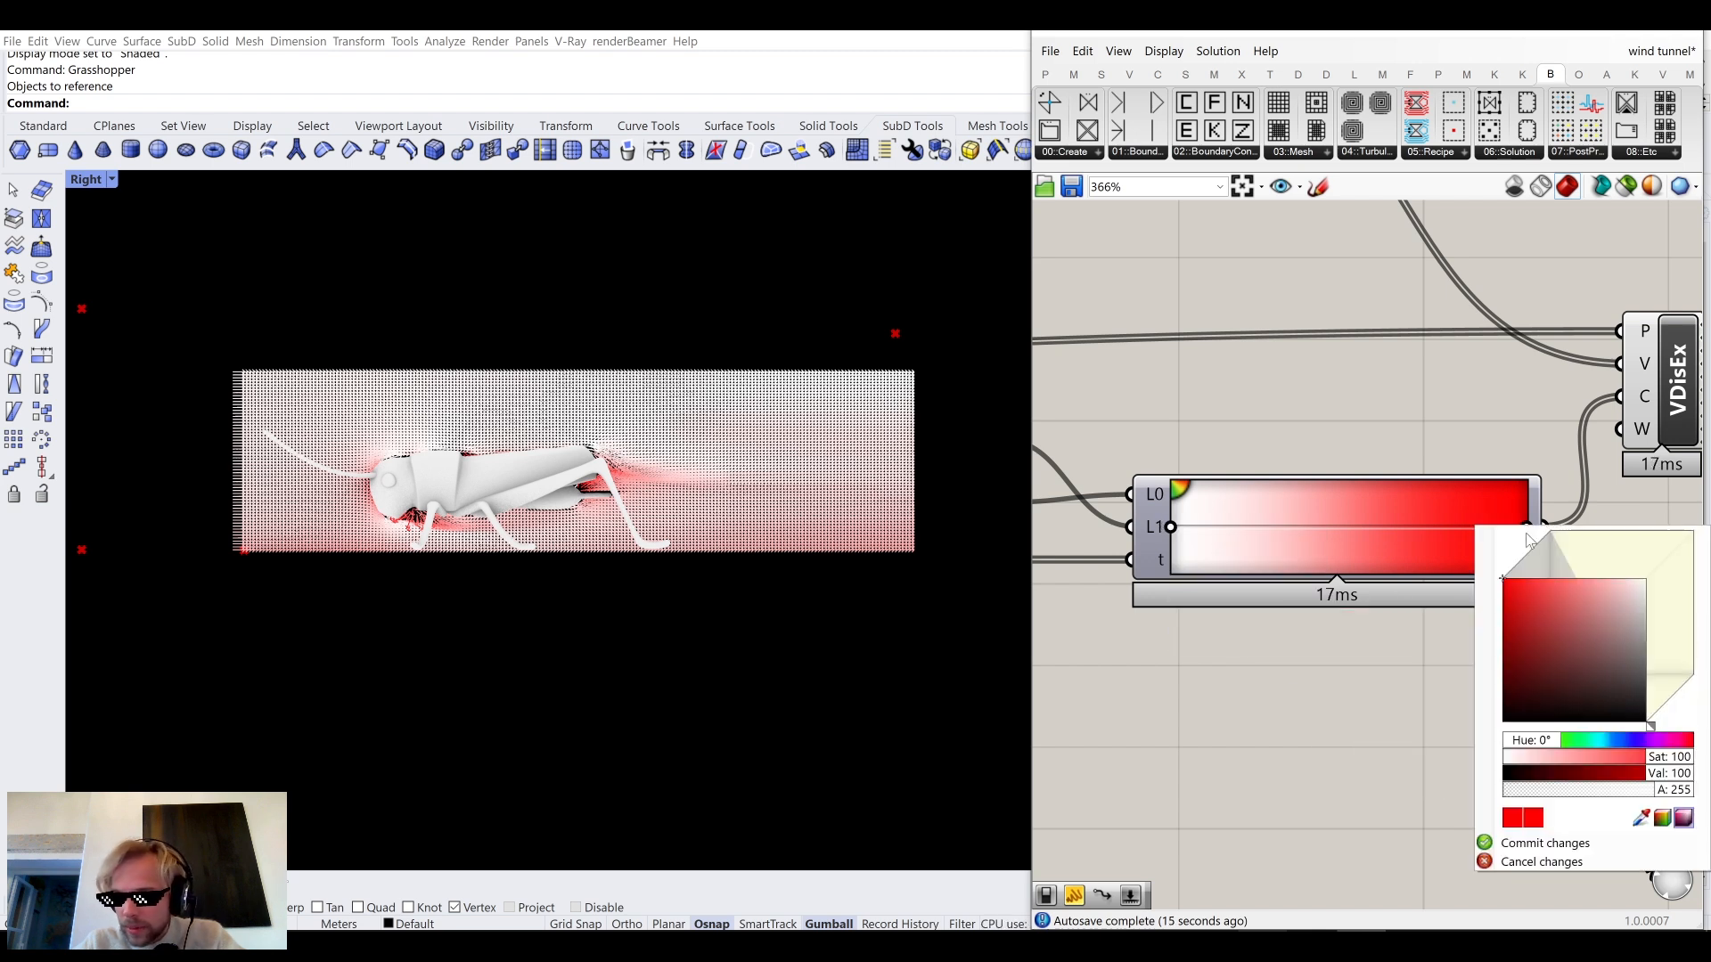
drag(1650, 734, 1616, 663)
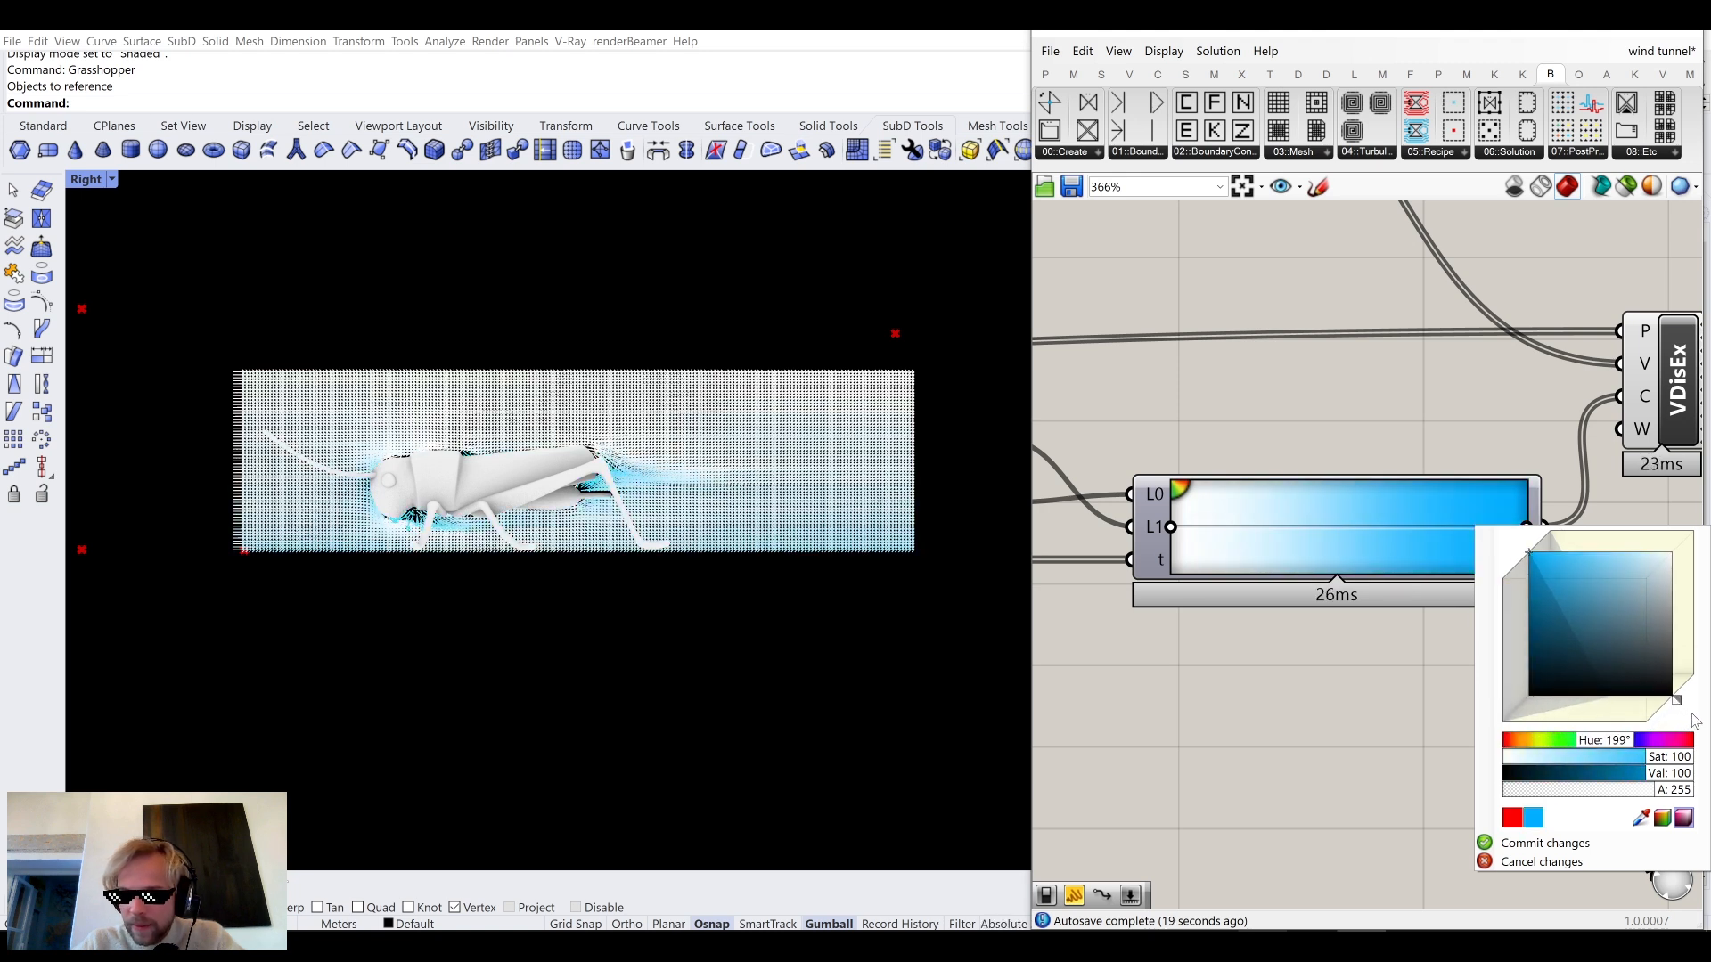
click(1260, 708)
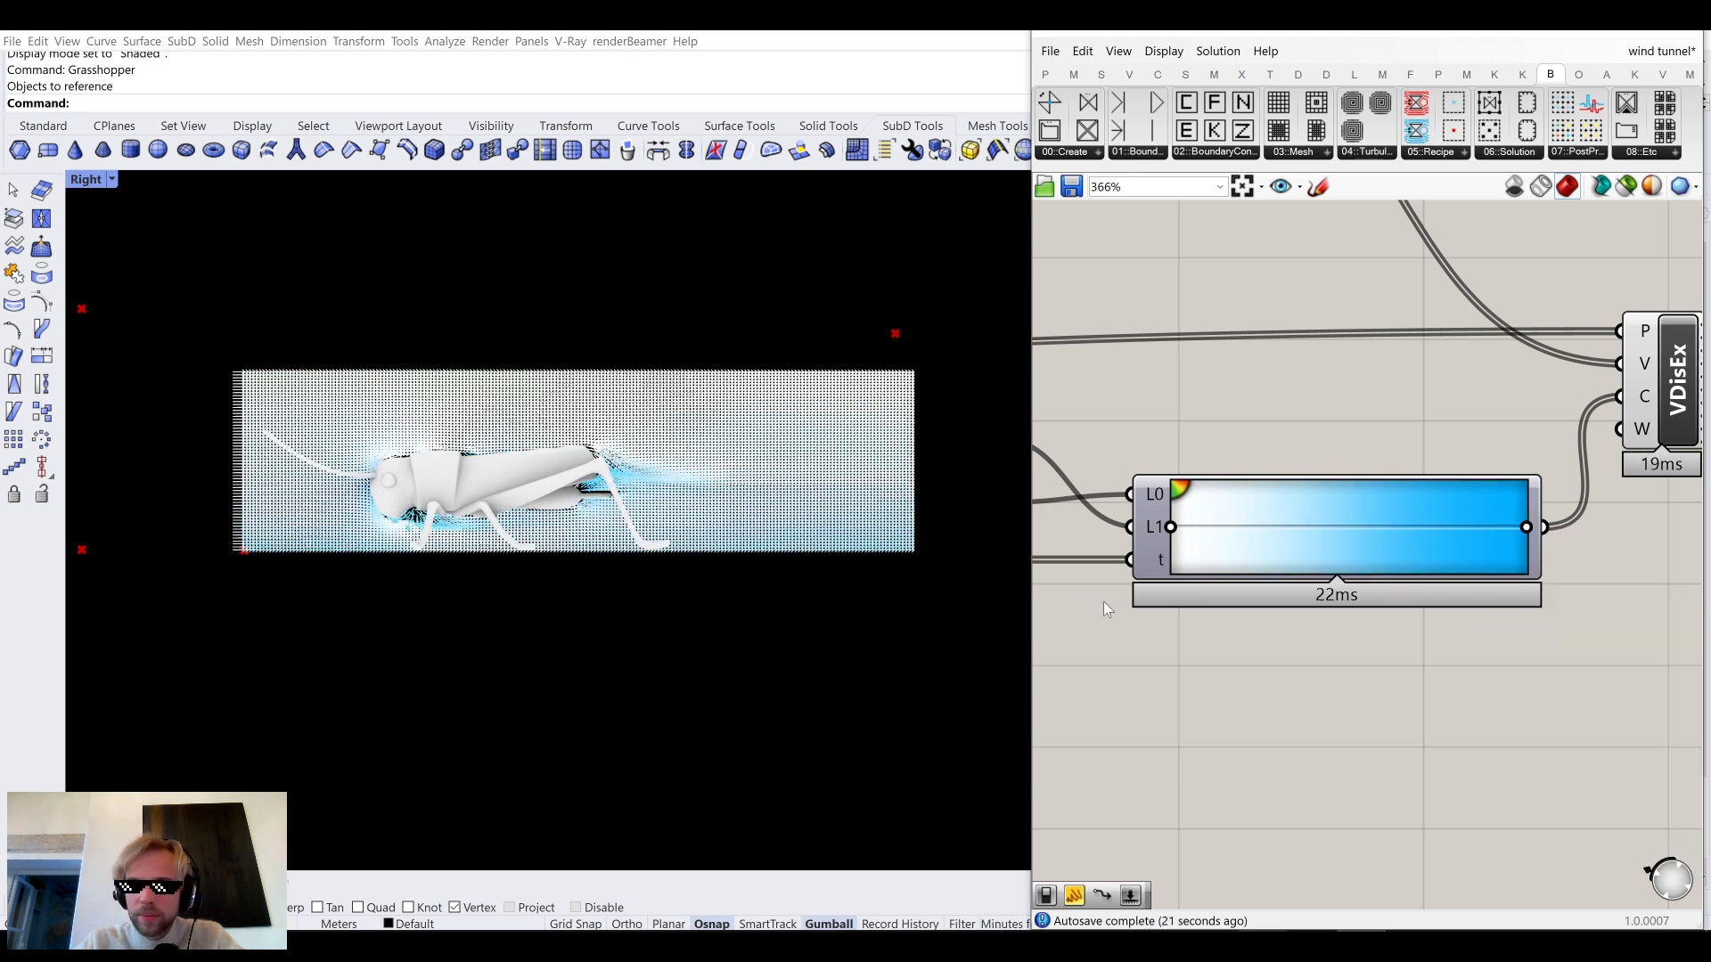
Recolour the gradient's white start grip to pure red with hue 0°, saturation 100 and value 100.
right_click(1172, 528)
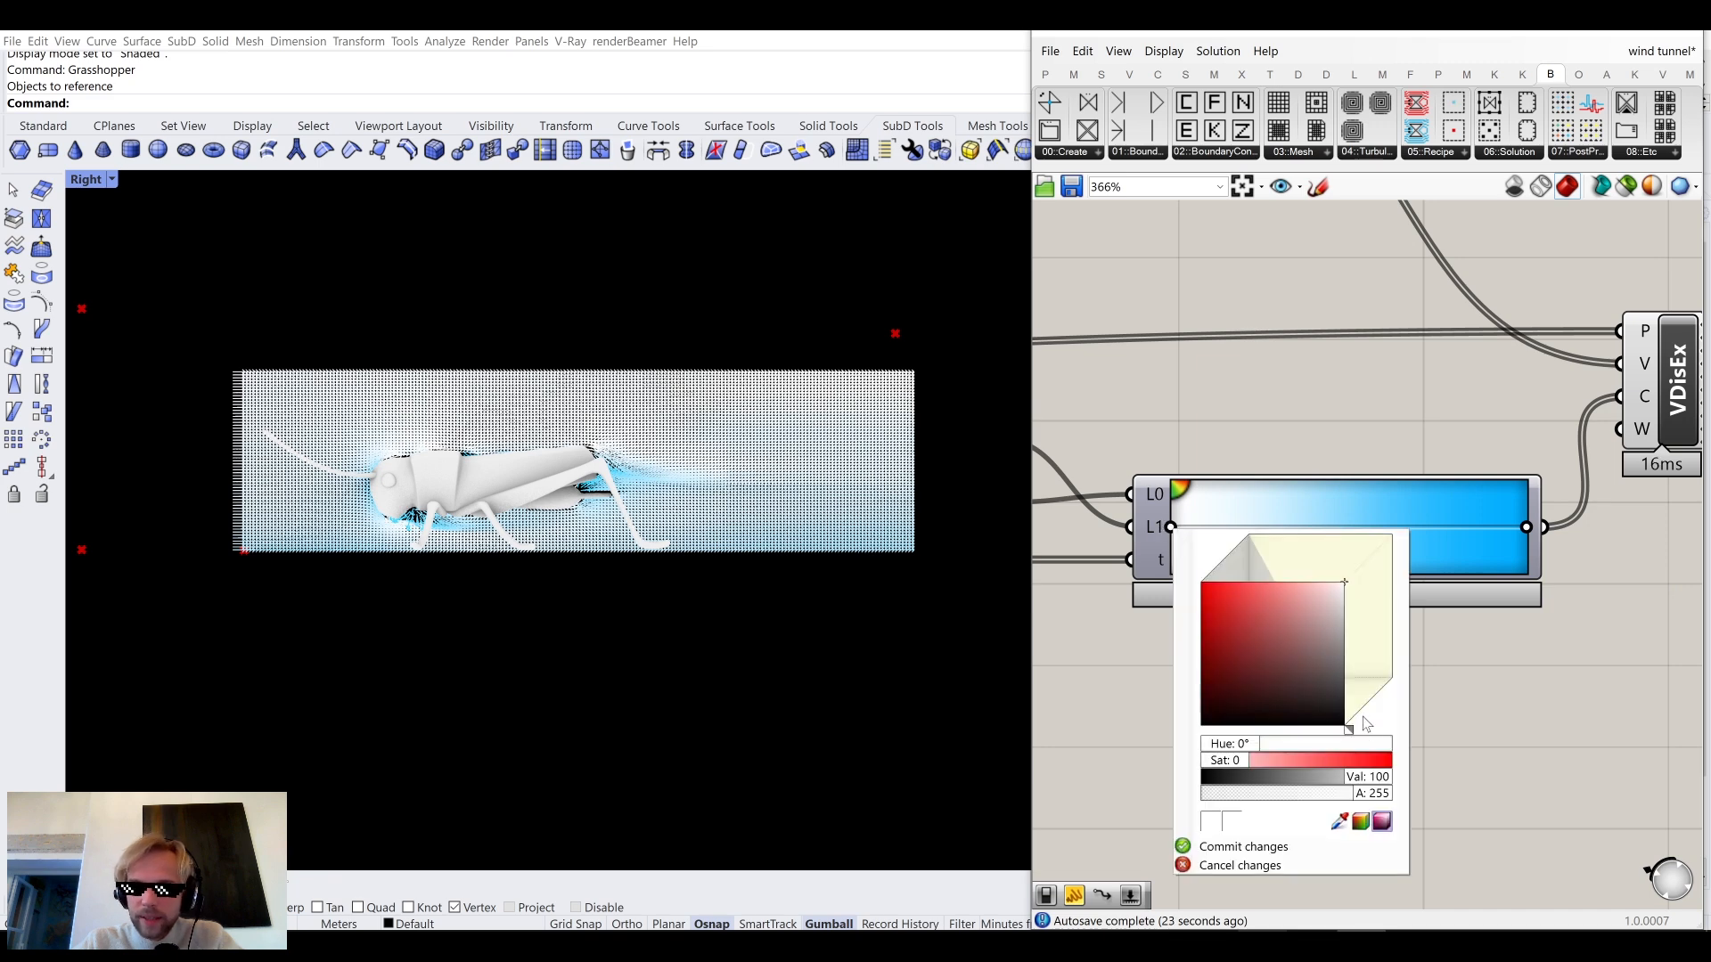
mouse_move(1314, 624)
mouse_down()
mouse_move(1205, 555)
mouse_move(1244, 570)
mouse_move(1199, 579)
mouse_up()
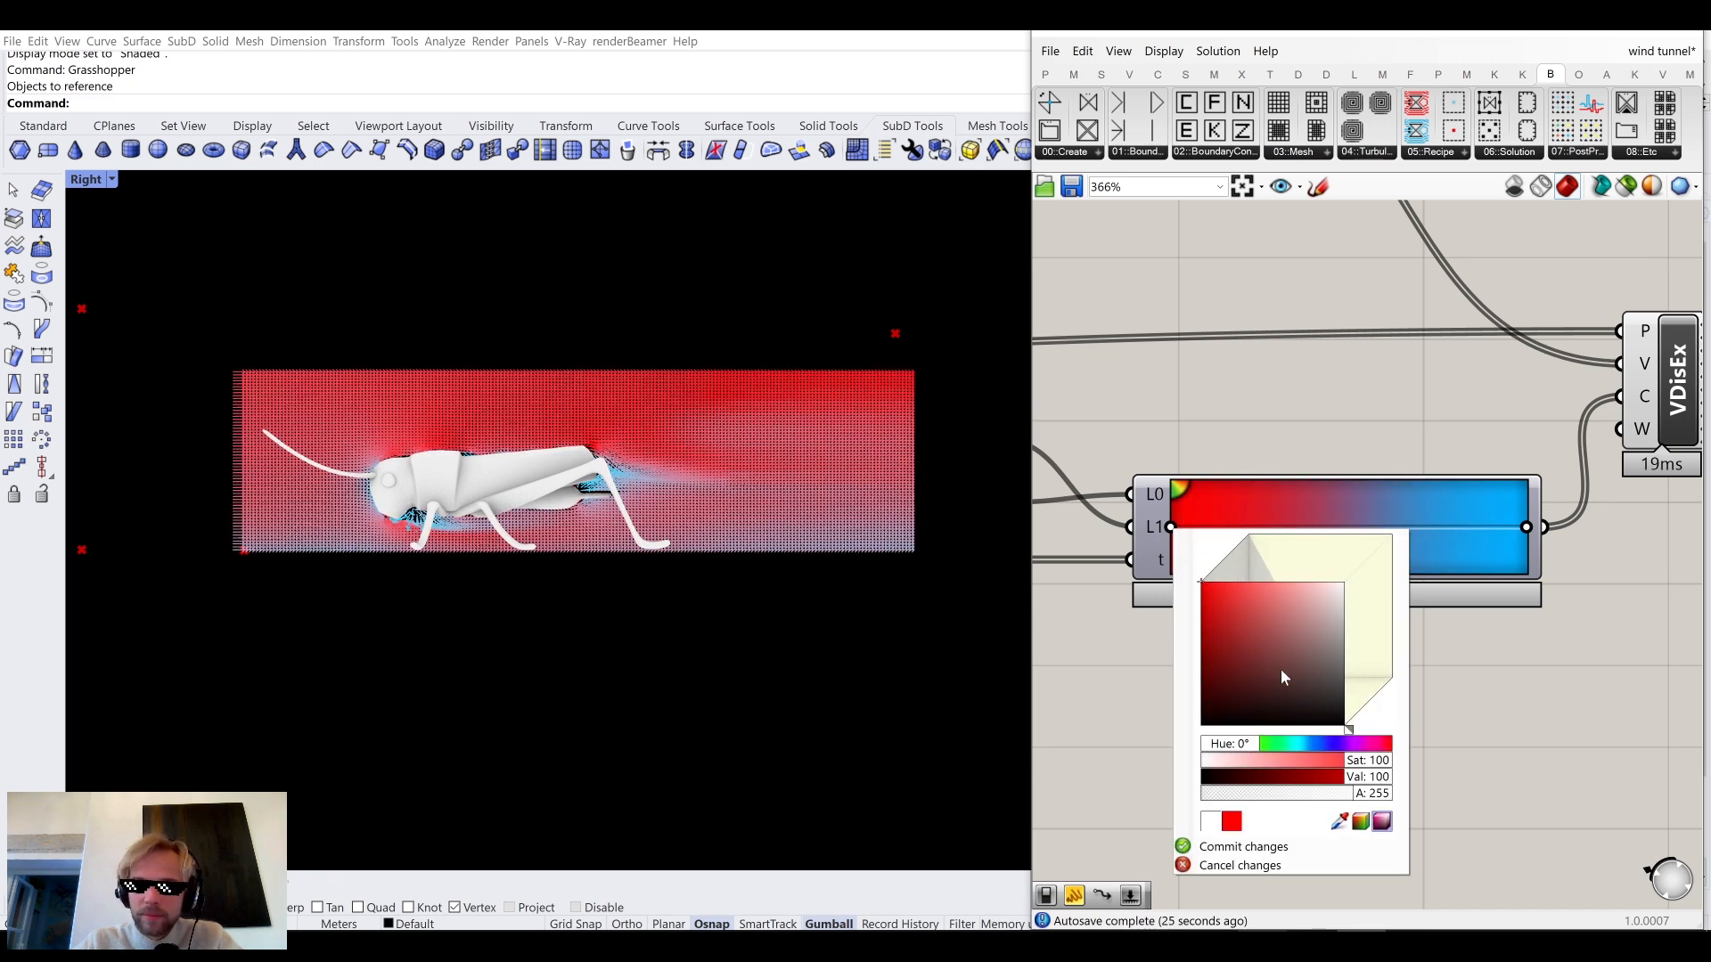
click(1132, 761)
click(1341, 527)
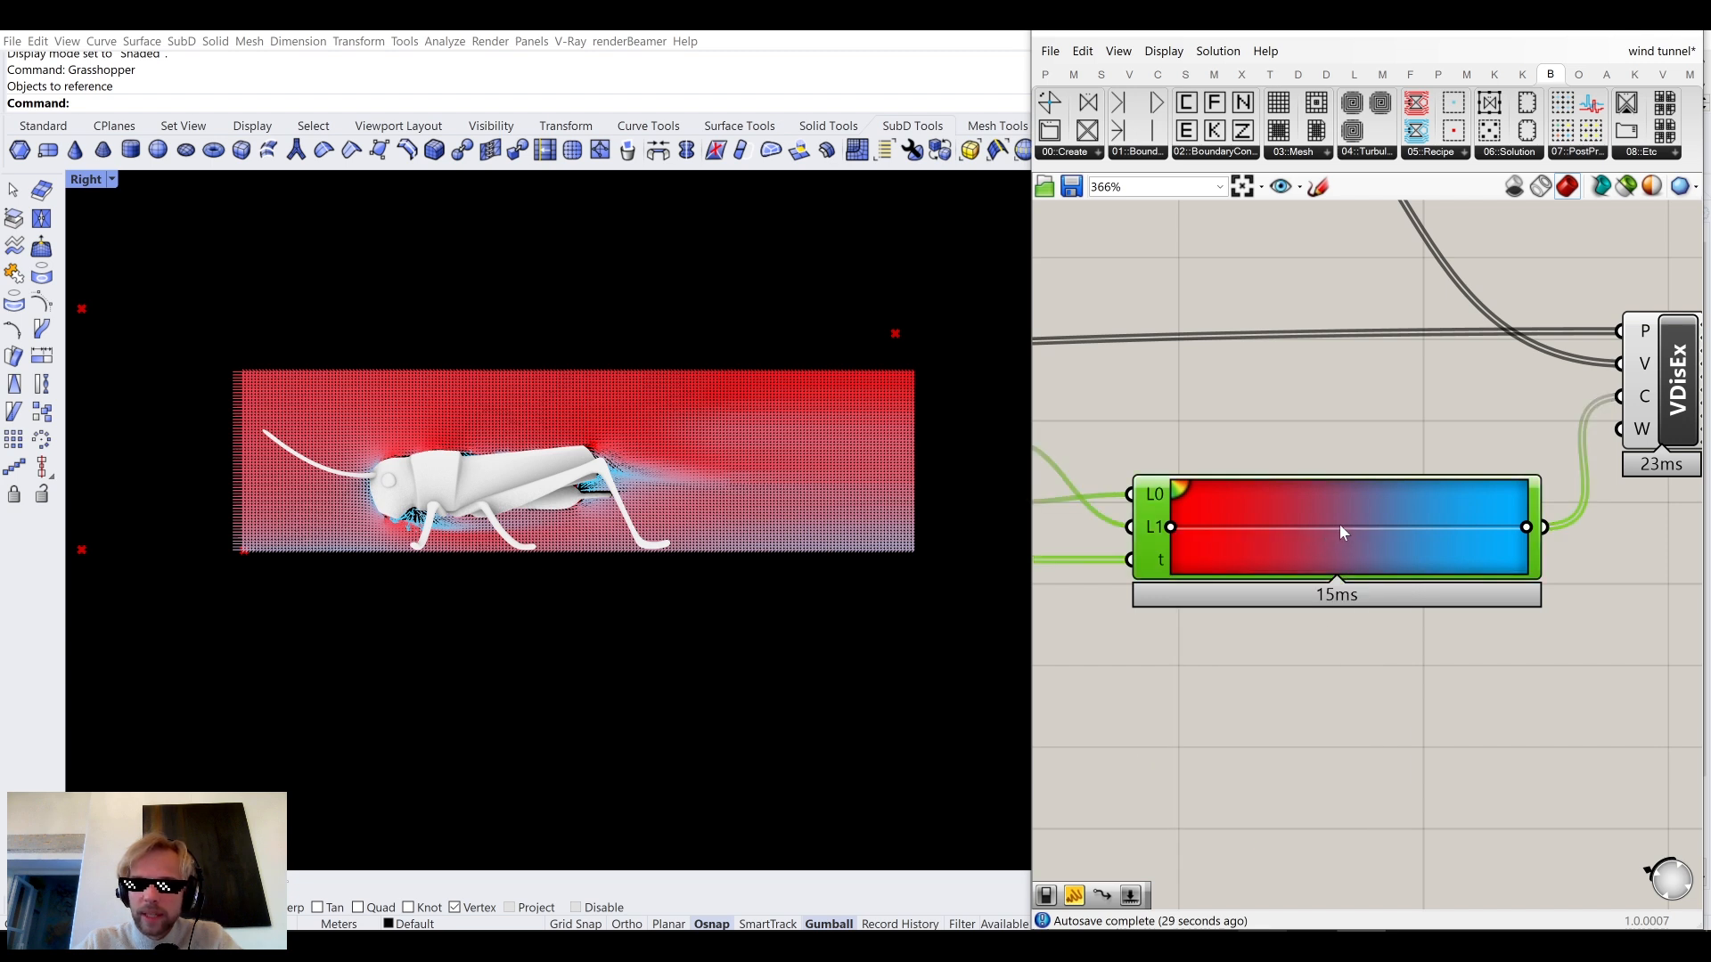
right_click(1339, 524)
click(1335, 525)
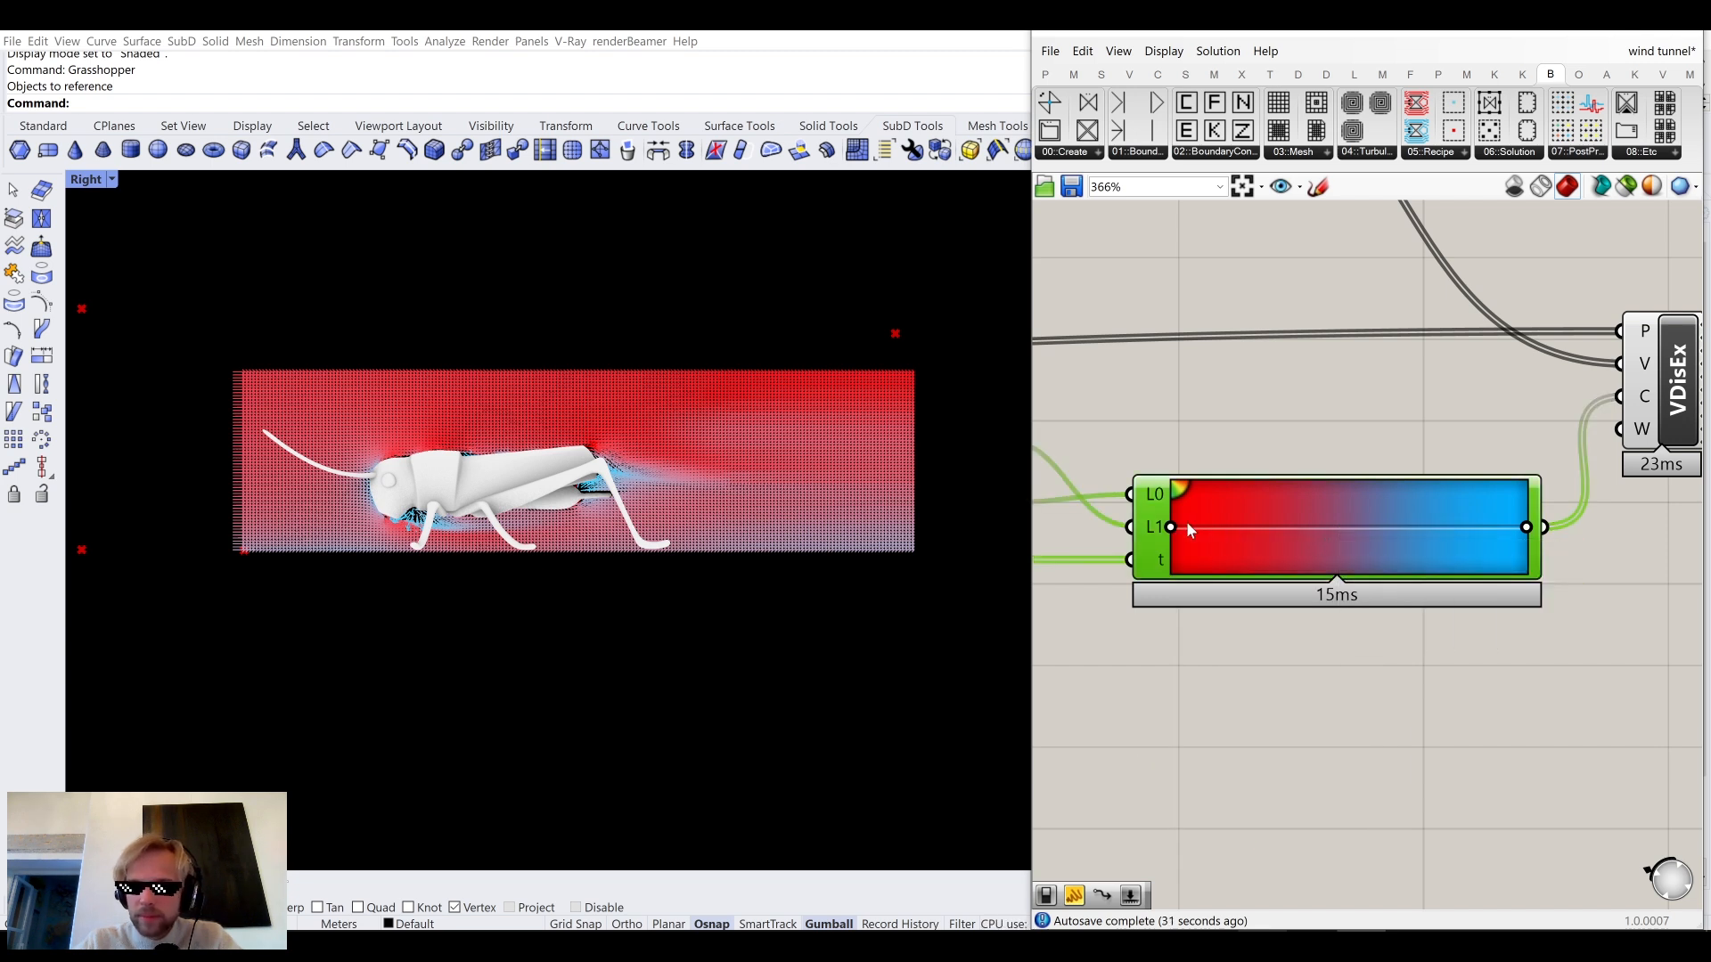
mouse_move(1173, 530)
mouse_down()
mouse_move(1334, 551)
mouse_move(1175, 535)
mouse_up()
double_click(1341, 527)
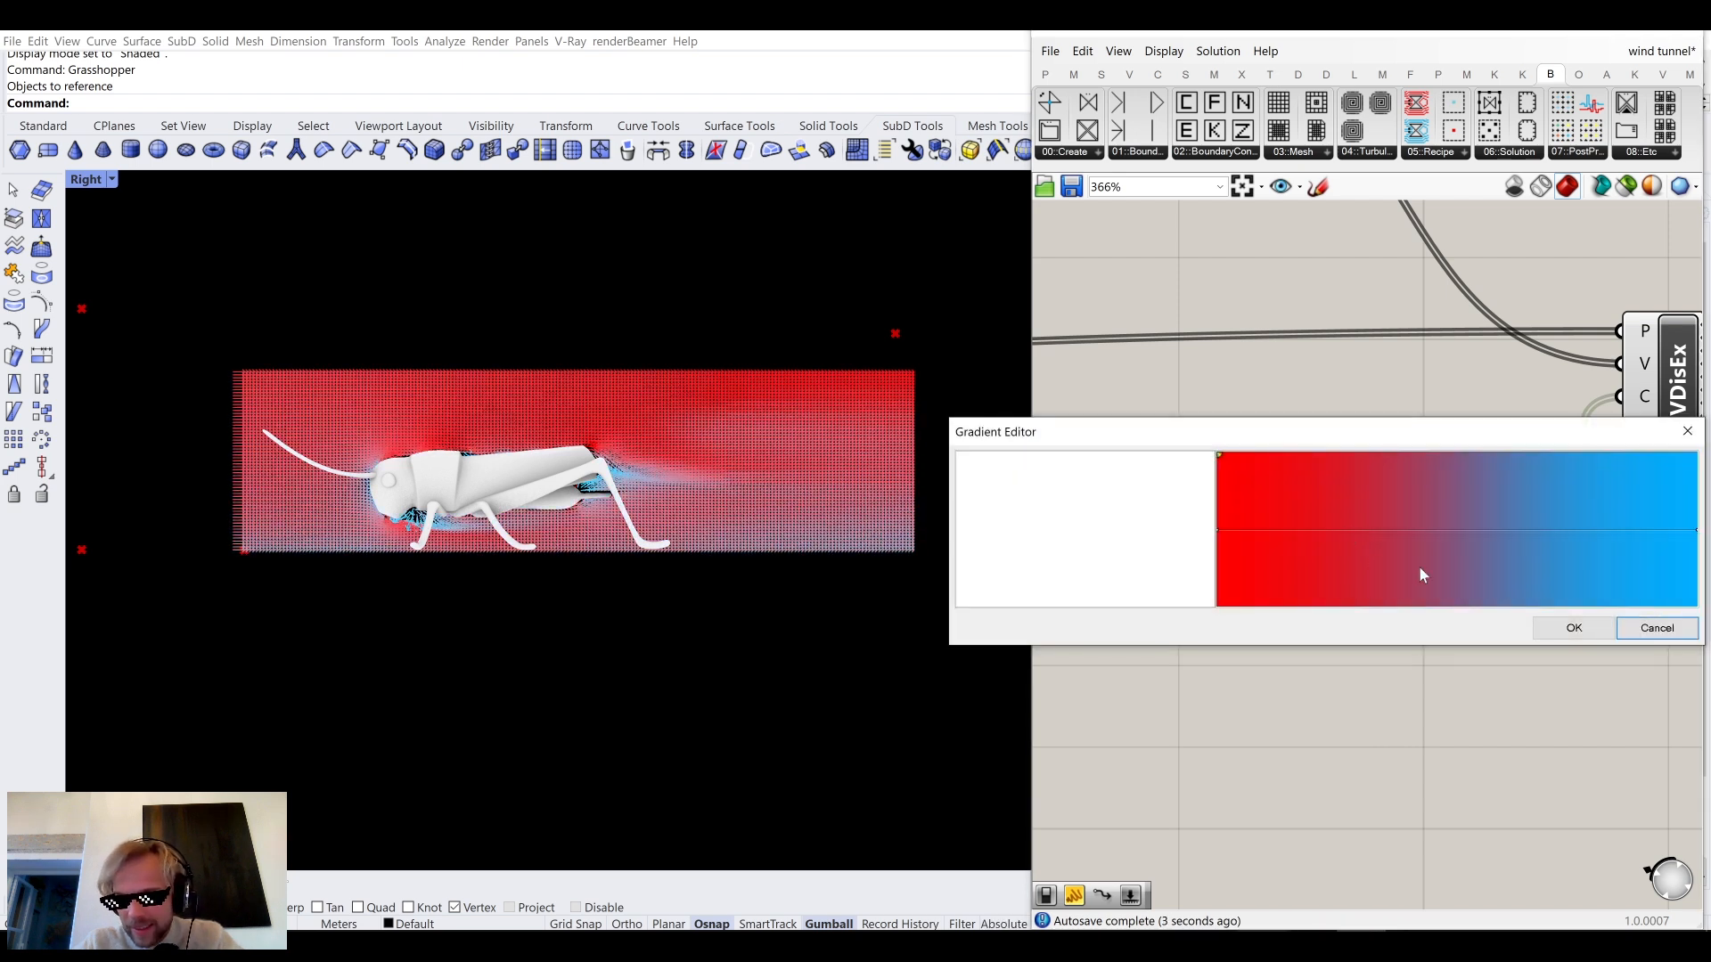
click(1655, 629)
Narrow the colour transition by moving the gradient's blue grip to about two thirds and its red grip slightly inward, and examine the vectors.
right_click(1348, 534)
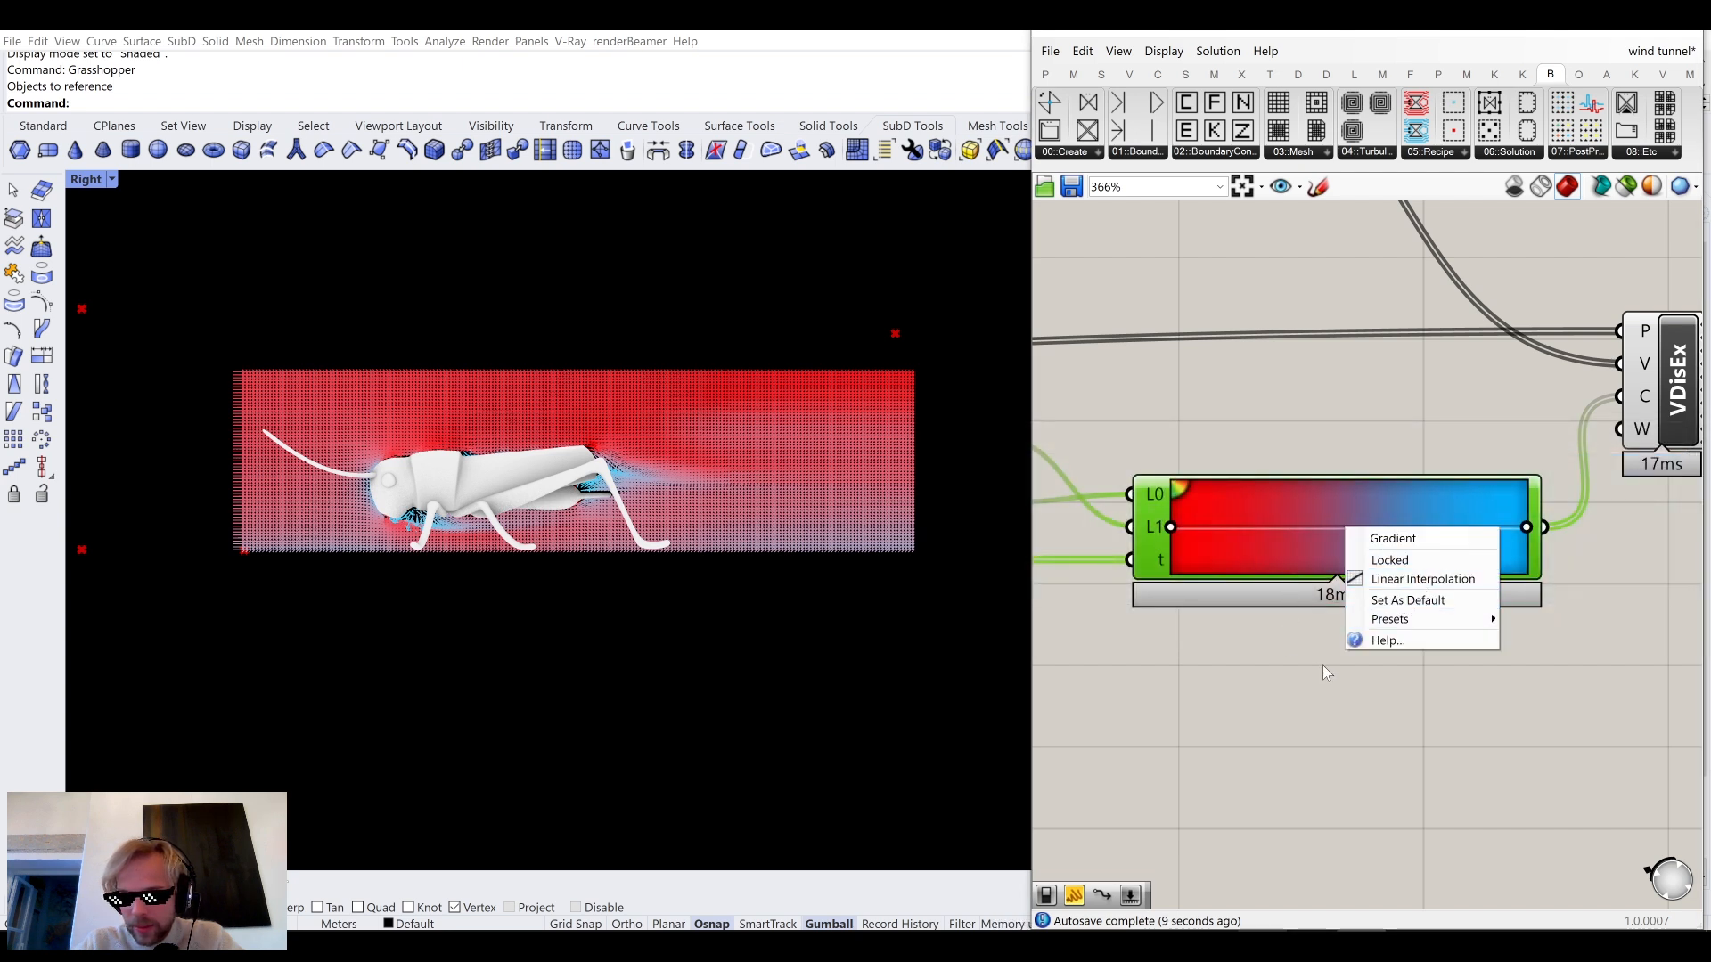
click(1421, 583)
drag(1527, 529, 1409, 529)
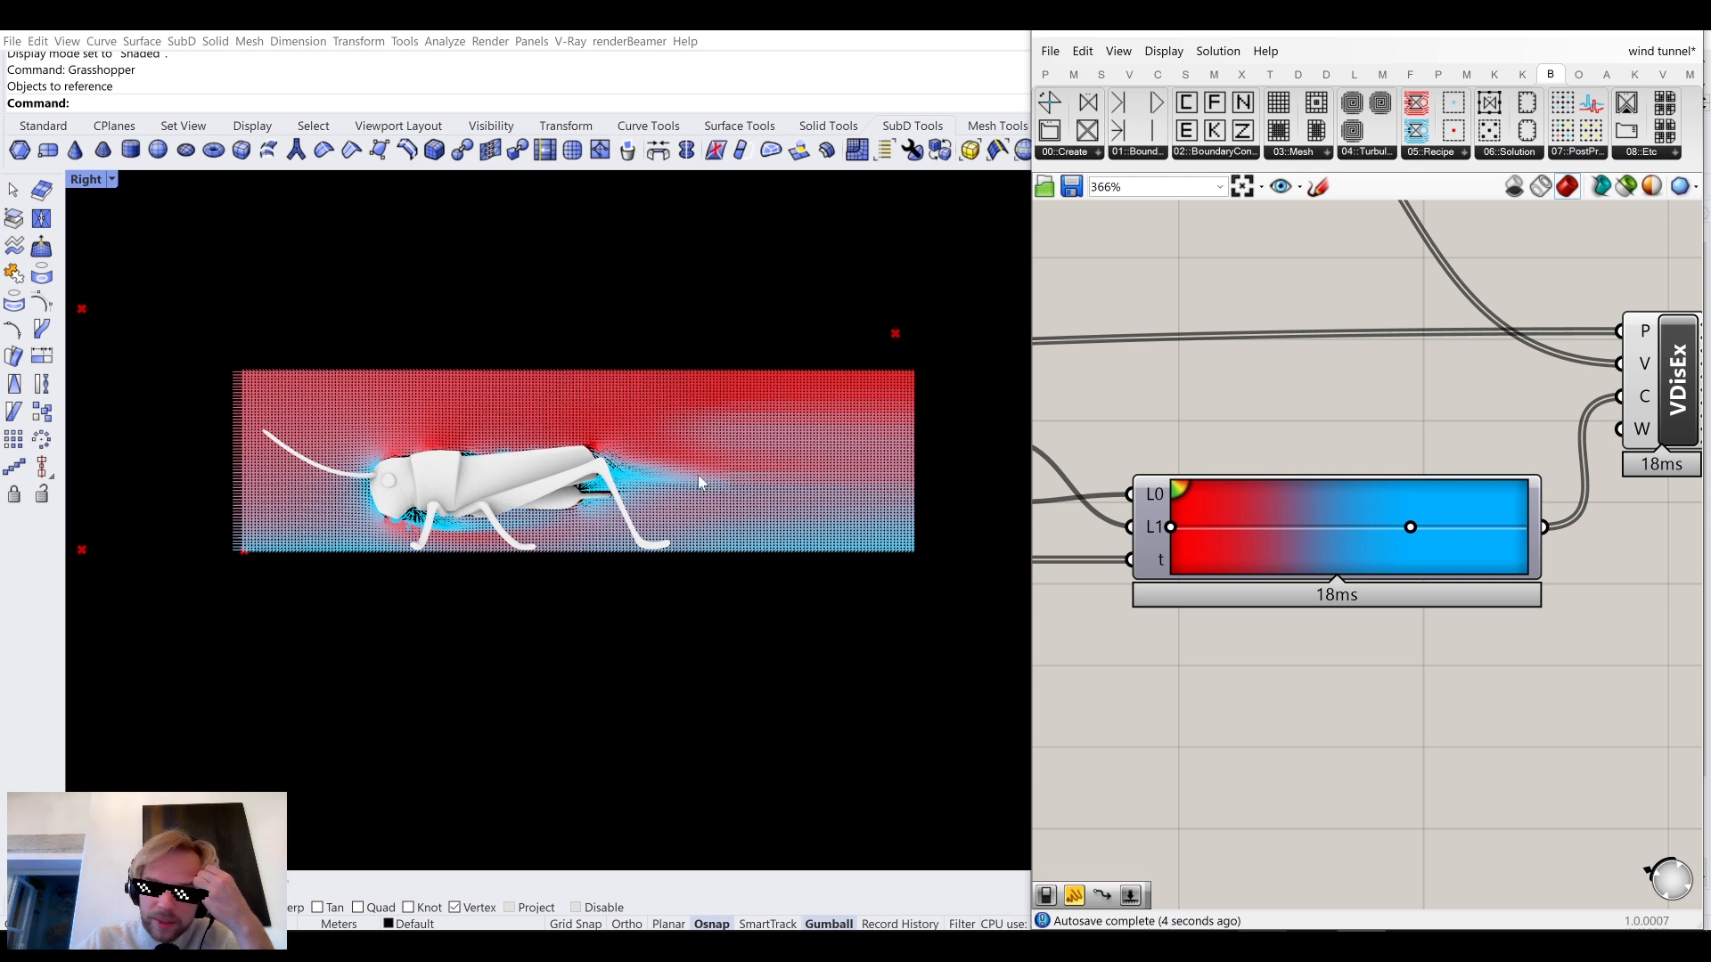
drag(1170, 527, 1215, 528)
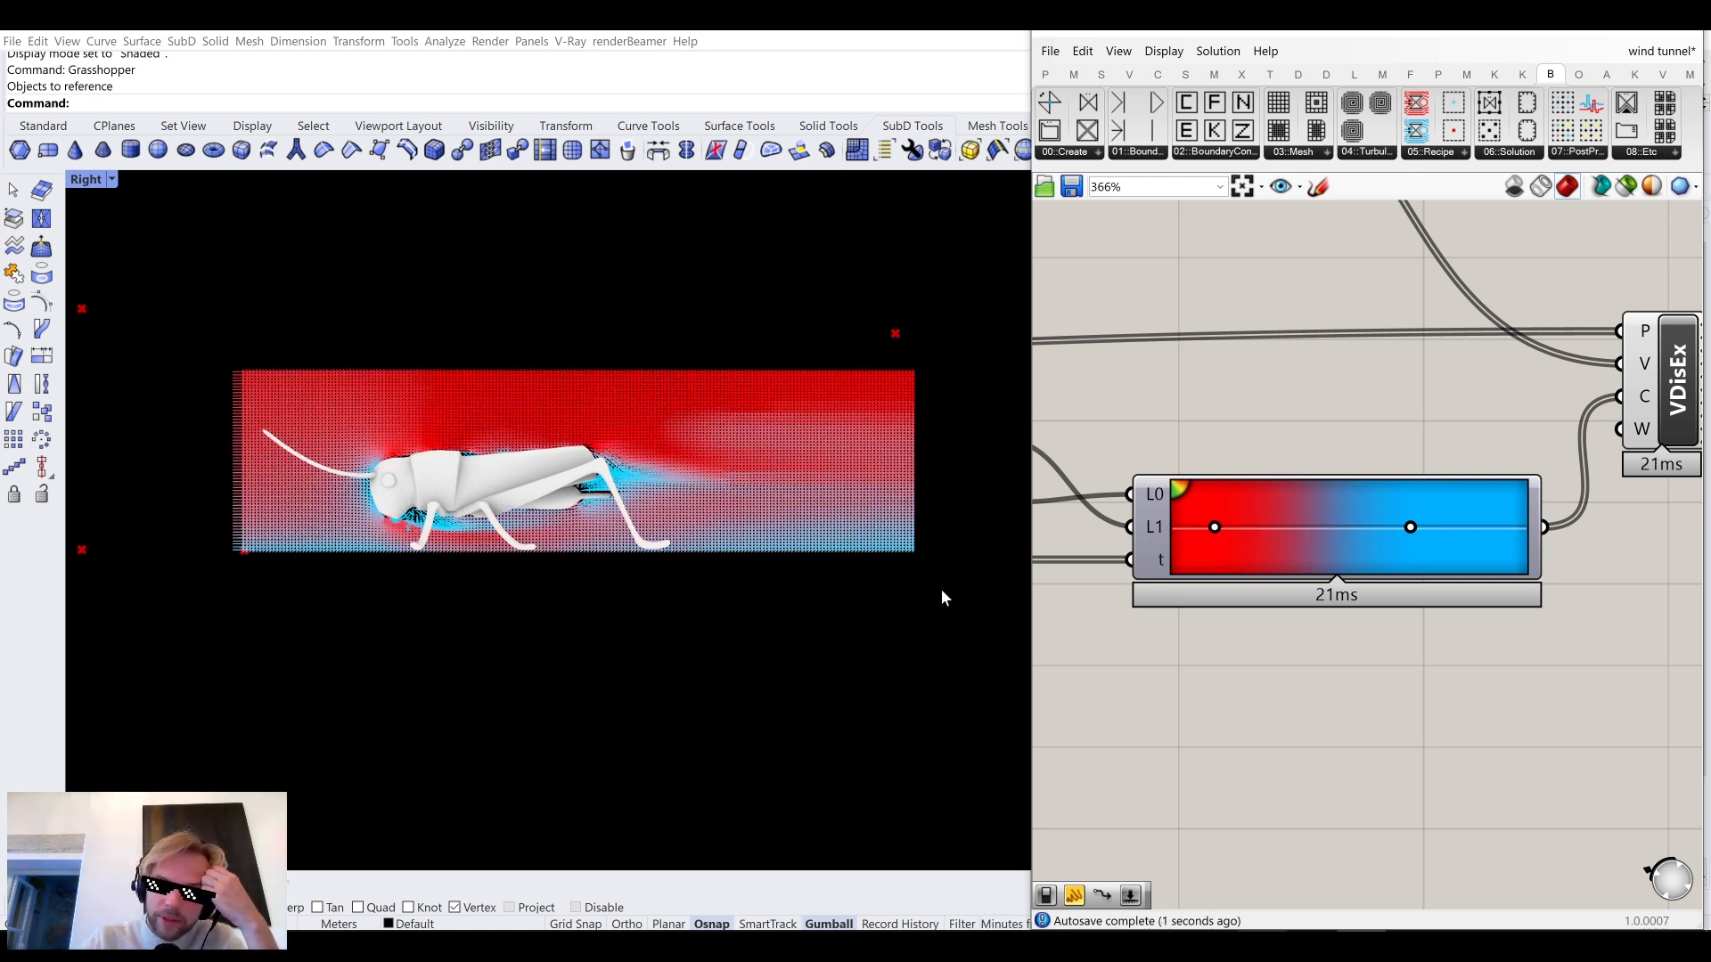
scroll(1324, 579, down, 5)
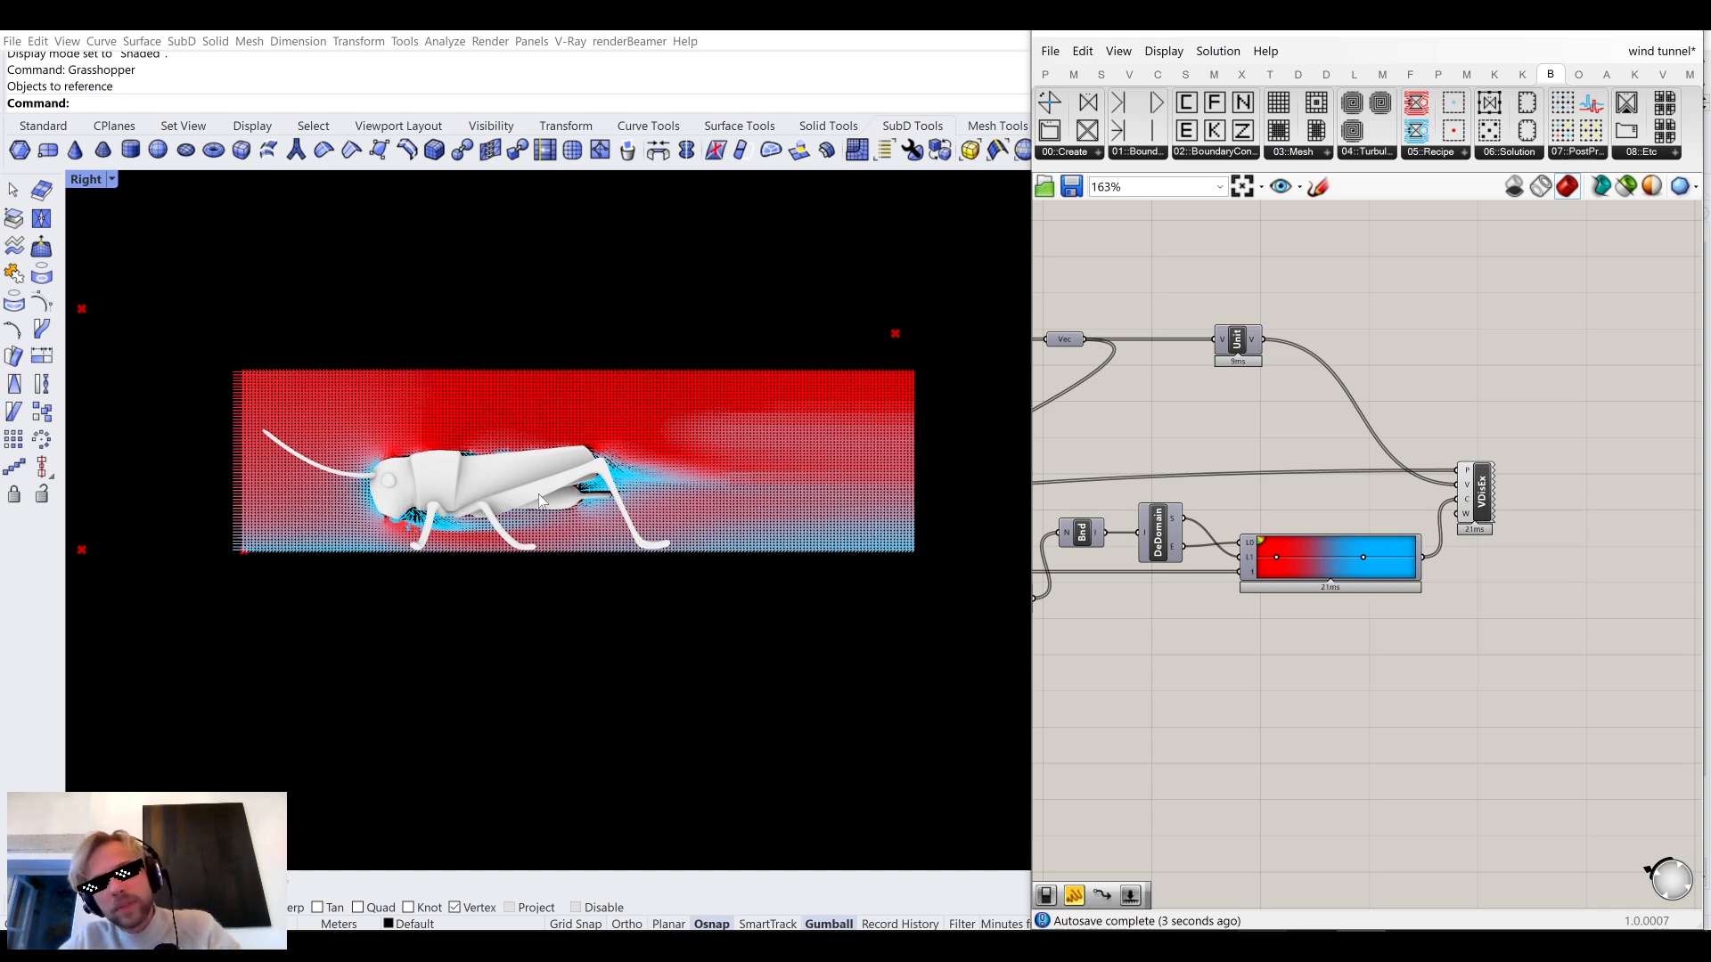
scroll(698, 477, up, 4)
right_drag(609, 459, 654, 472)
right_drag(534, 482, 672, 490)
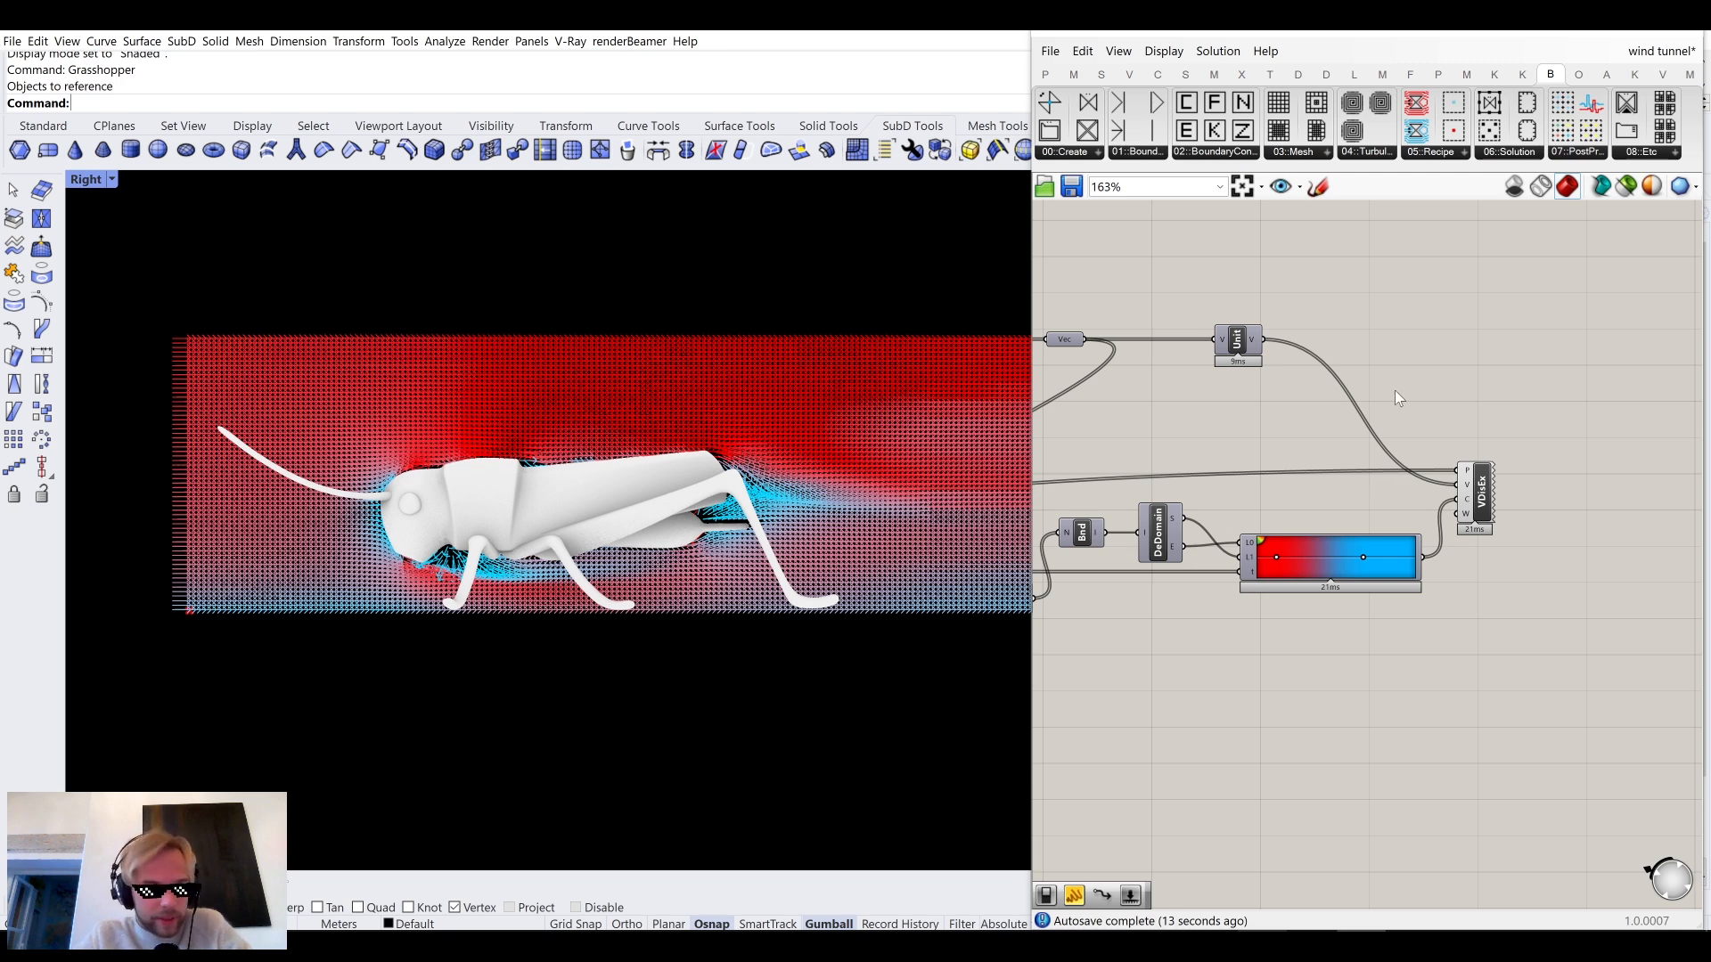
scroll(1381, 389, down, 2)
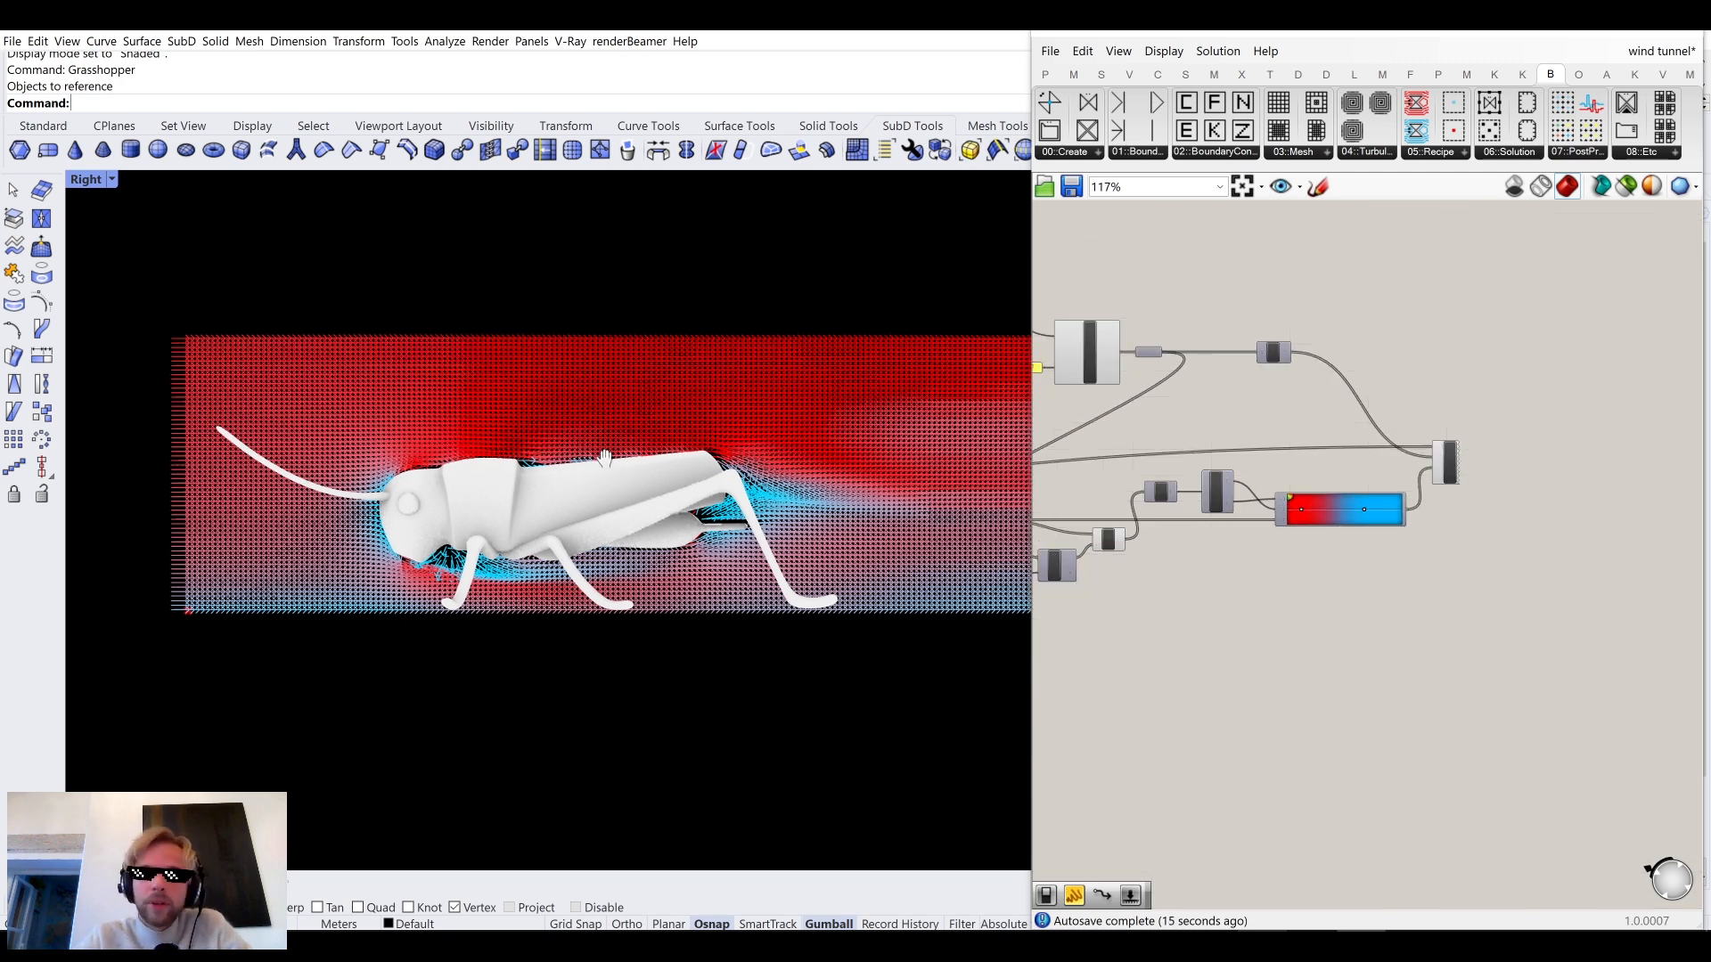
Show the hidden flat surface in the Rhino model and have it selected.
right_drag(205, 607, 294, 652)
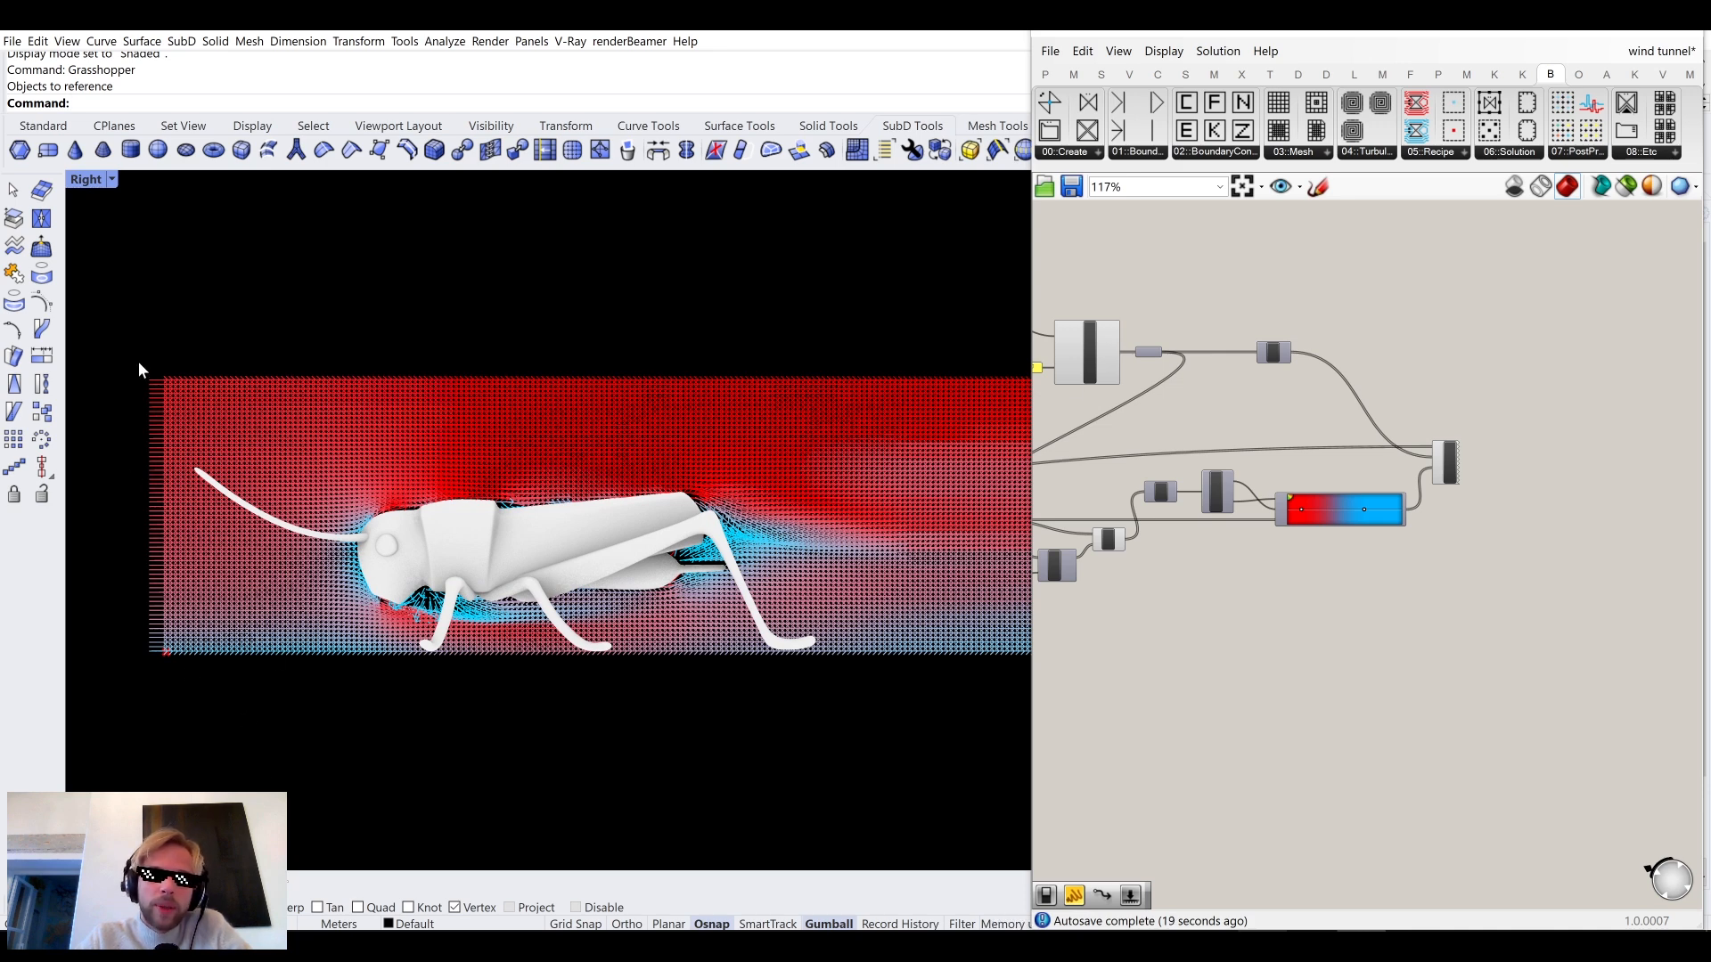
scroll(1228, 521, down, 3)
right_drag(1297, 599, 1282, 710)
scroll(1244, 490, up, 4)
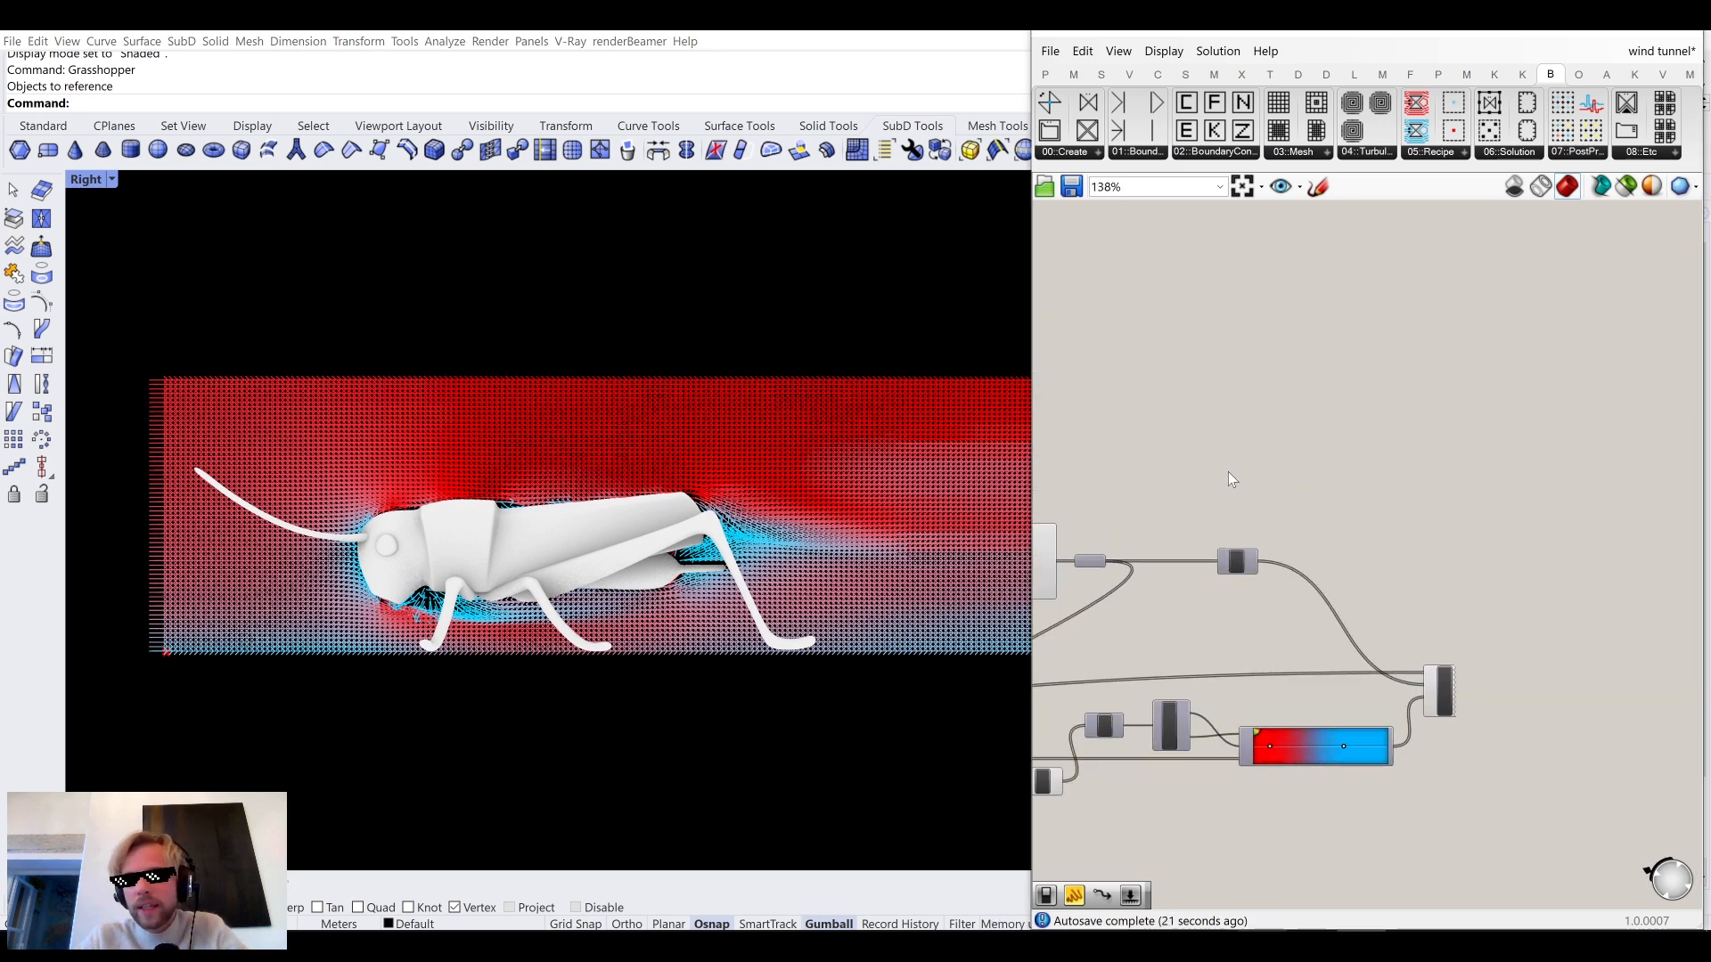
double_click(1173, 408)
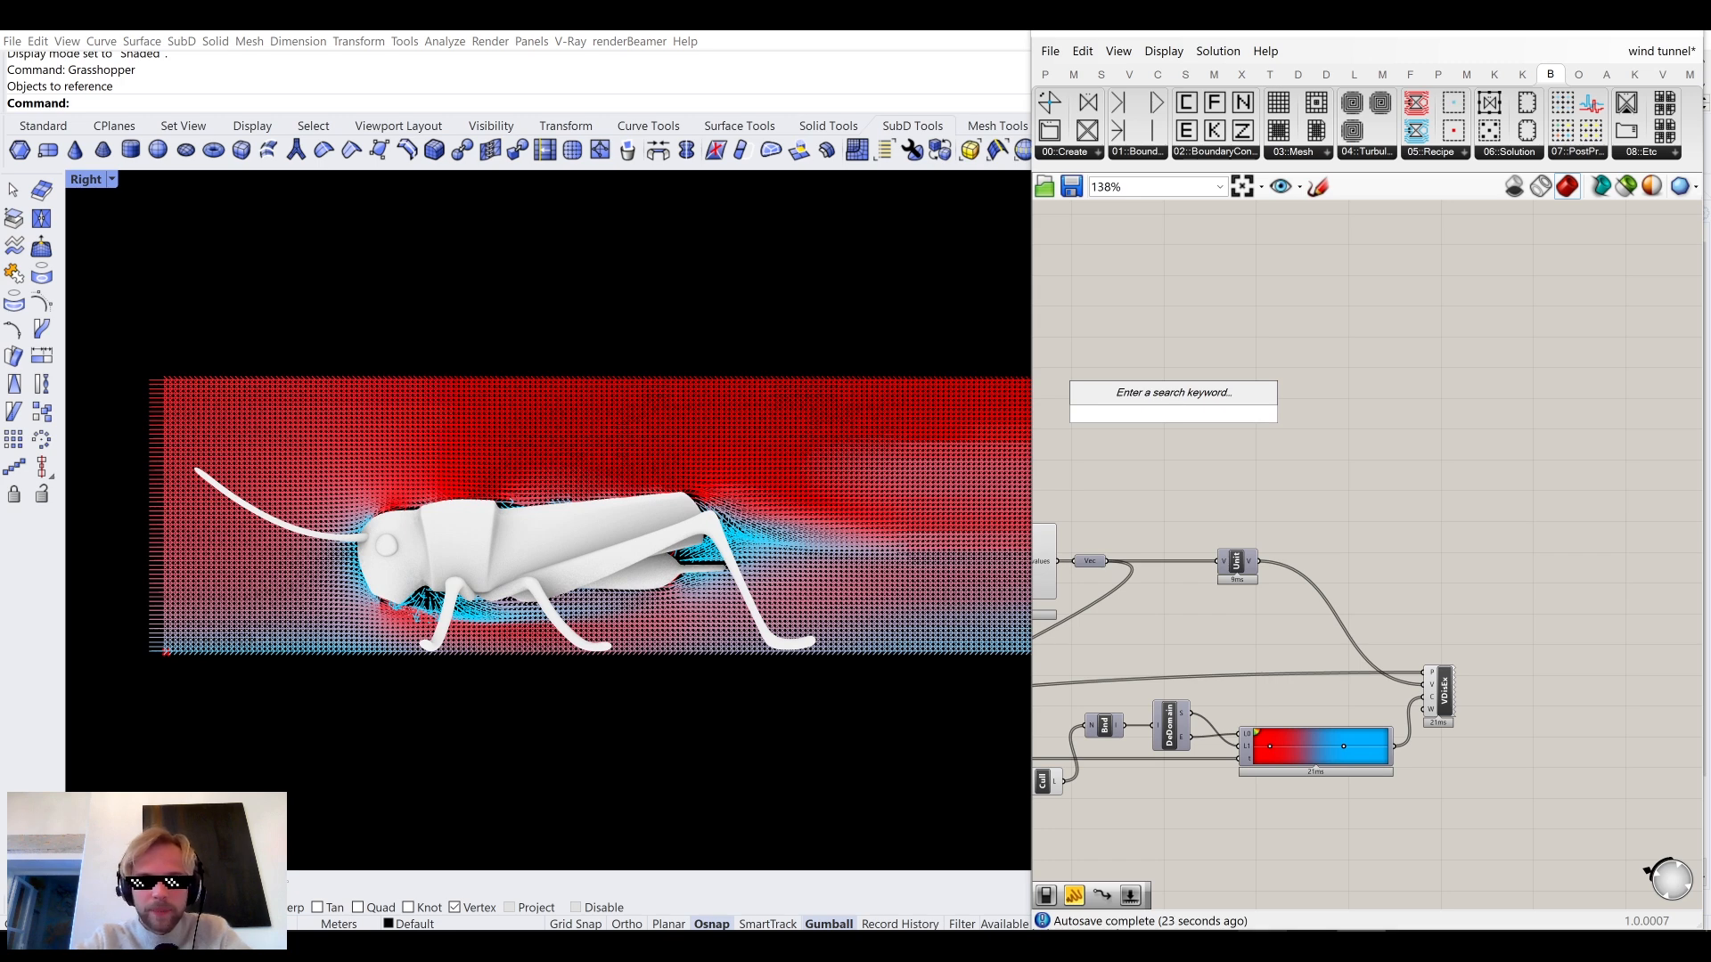
text(Show)
key(Down)
key(Up)
key(Return)
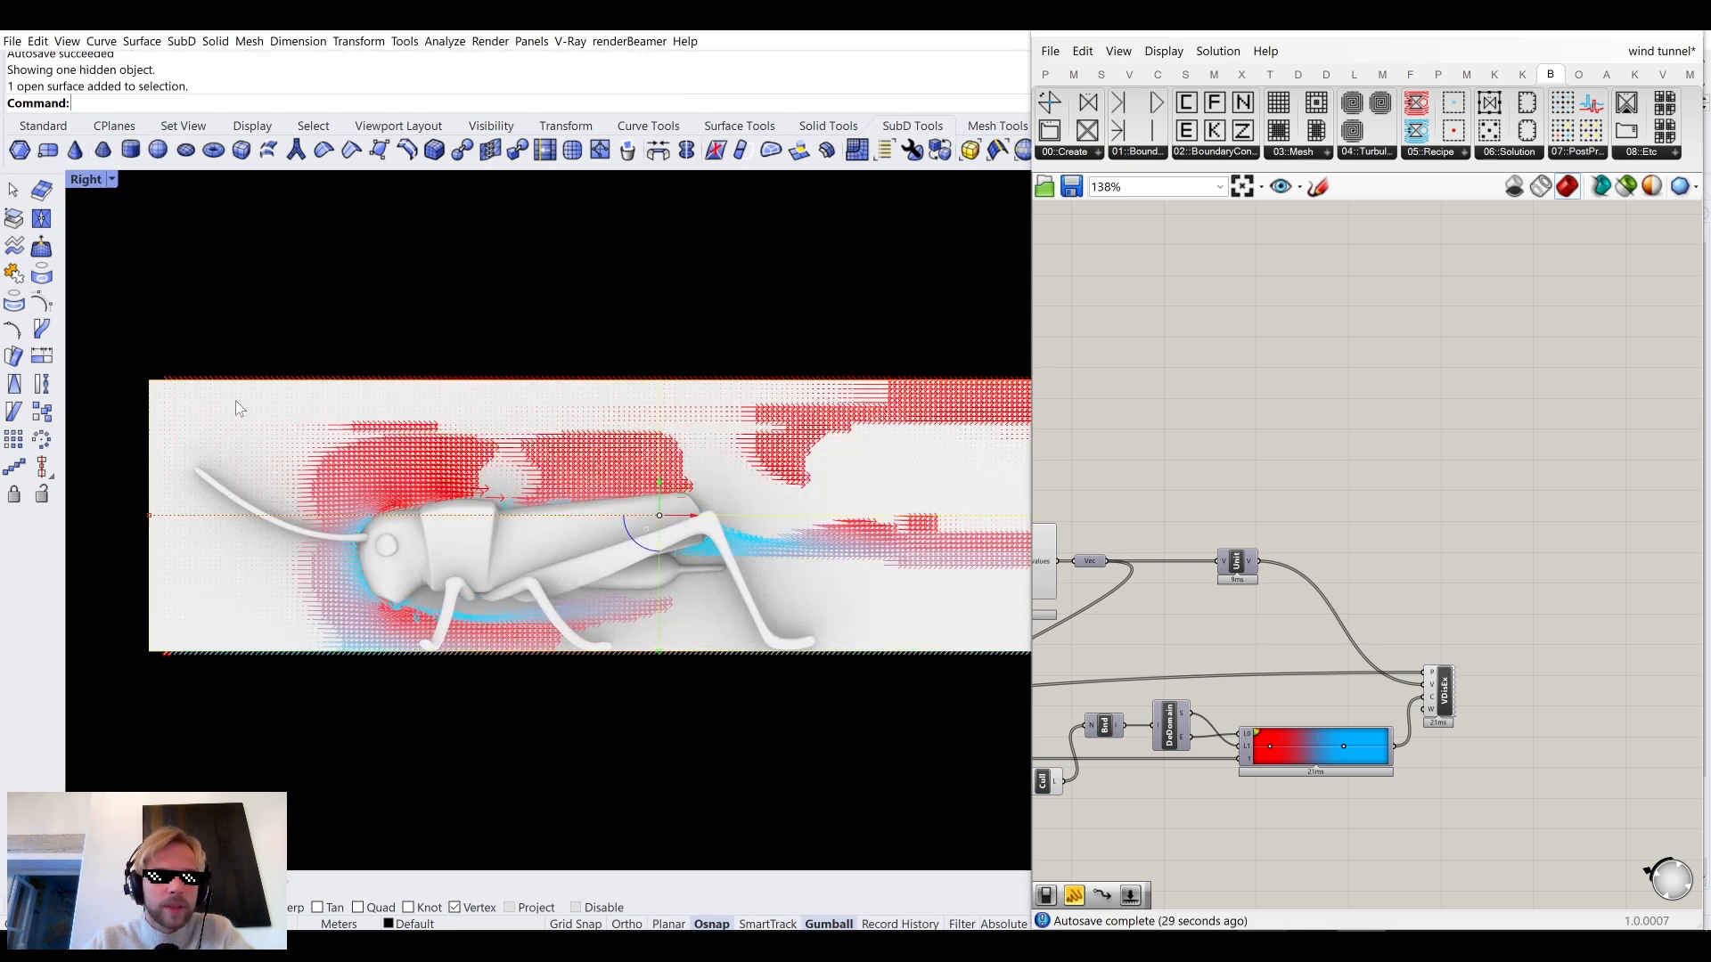
double_click(1269, 373)
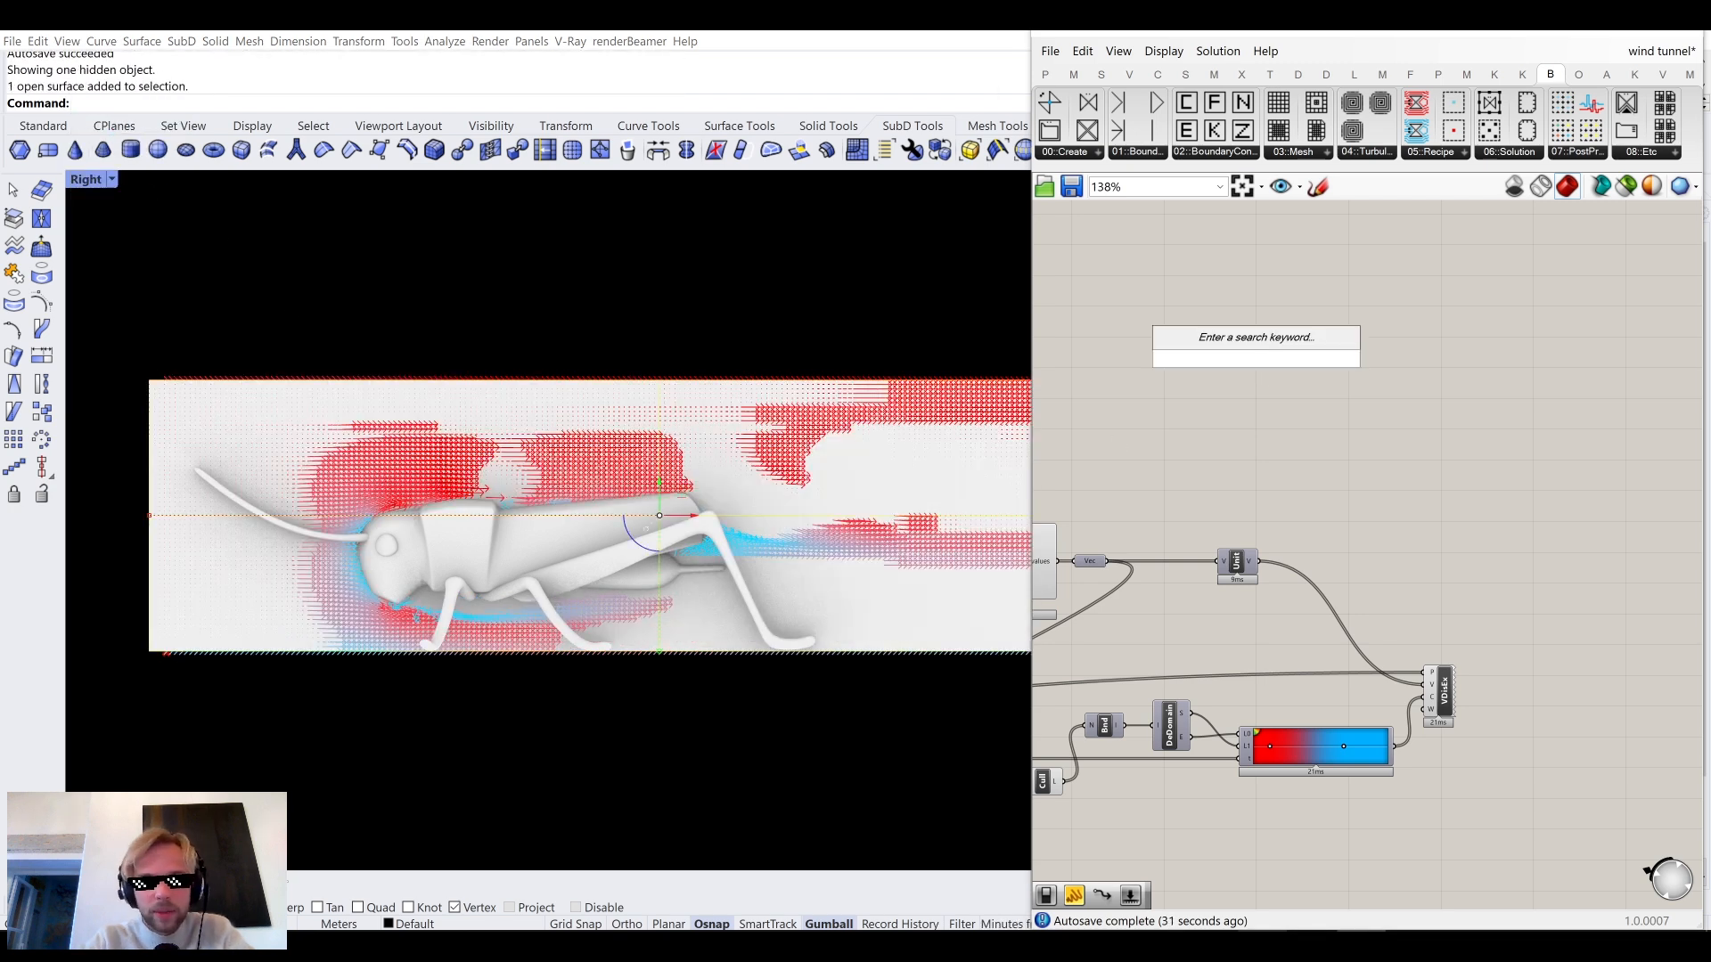
text(srf)
key(Return)
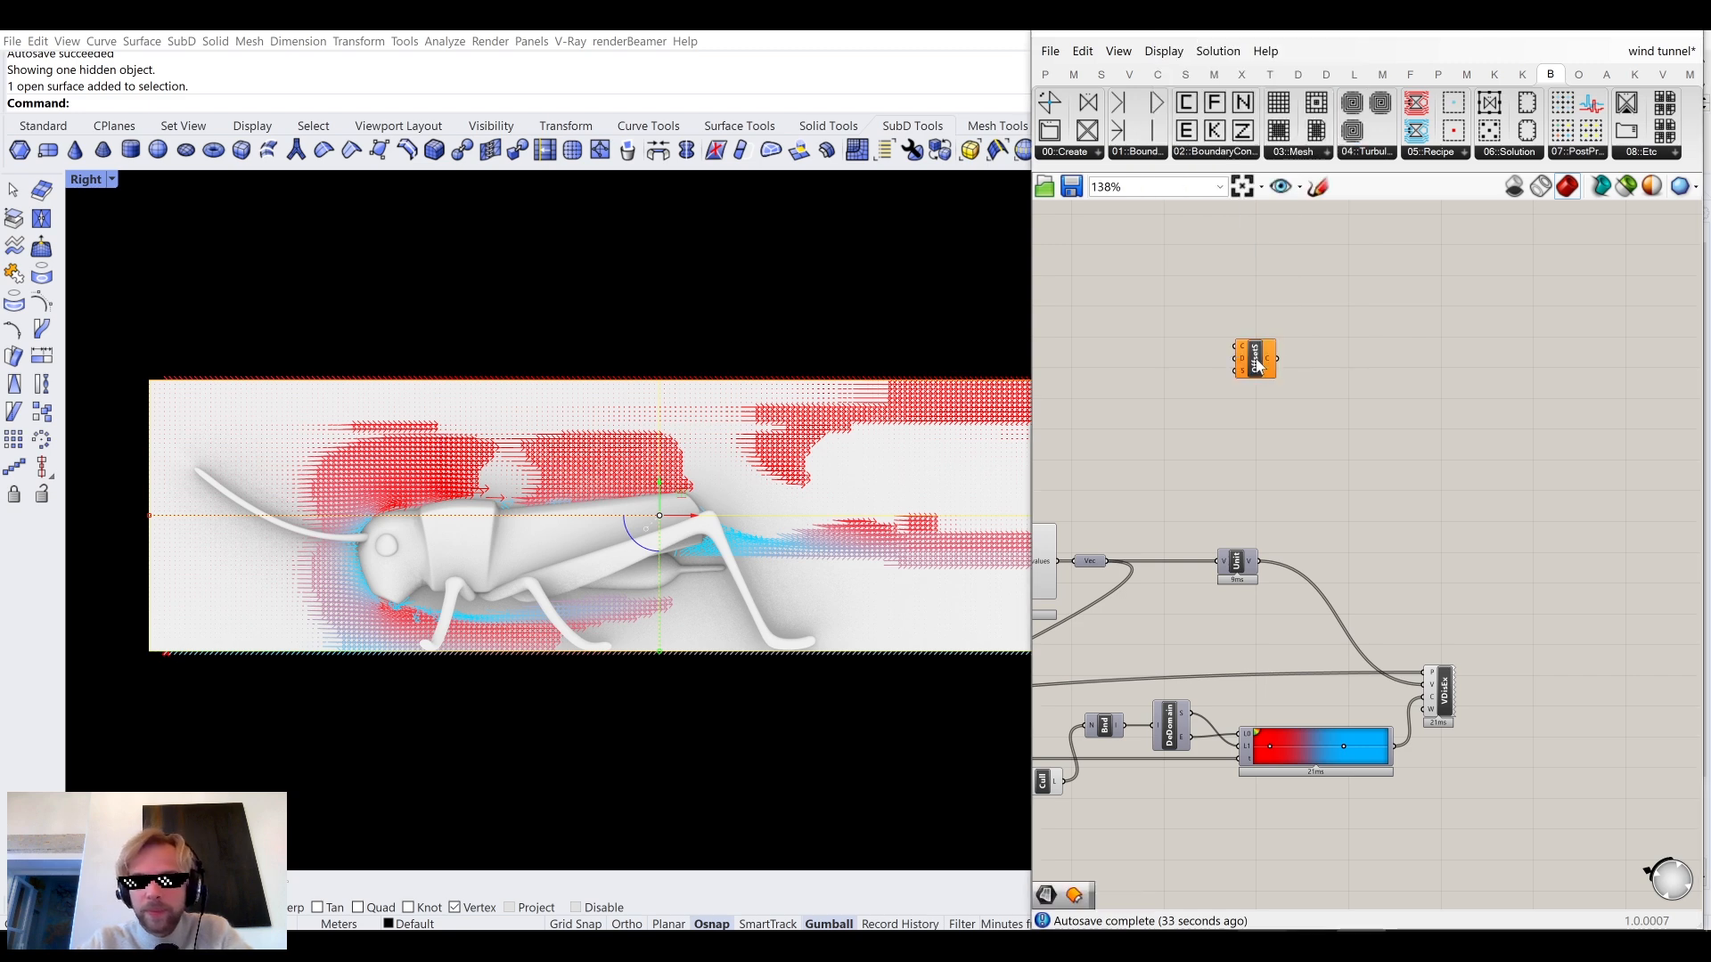
key(Delete)
Place a Surface parameter on the empty canvas above the Unit Vector component.
scroll(1221, 414, up, 4)
double_click(1229, 414)
text(ser)
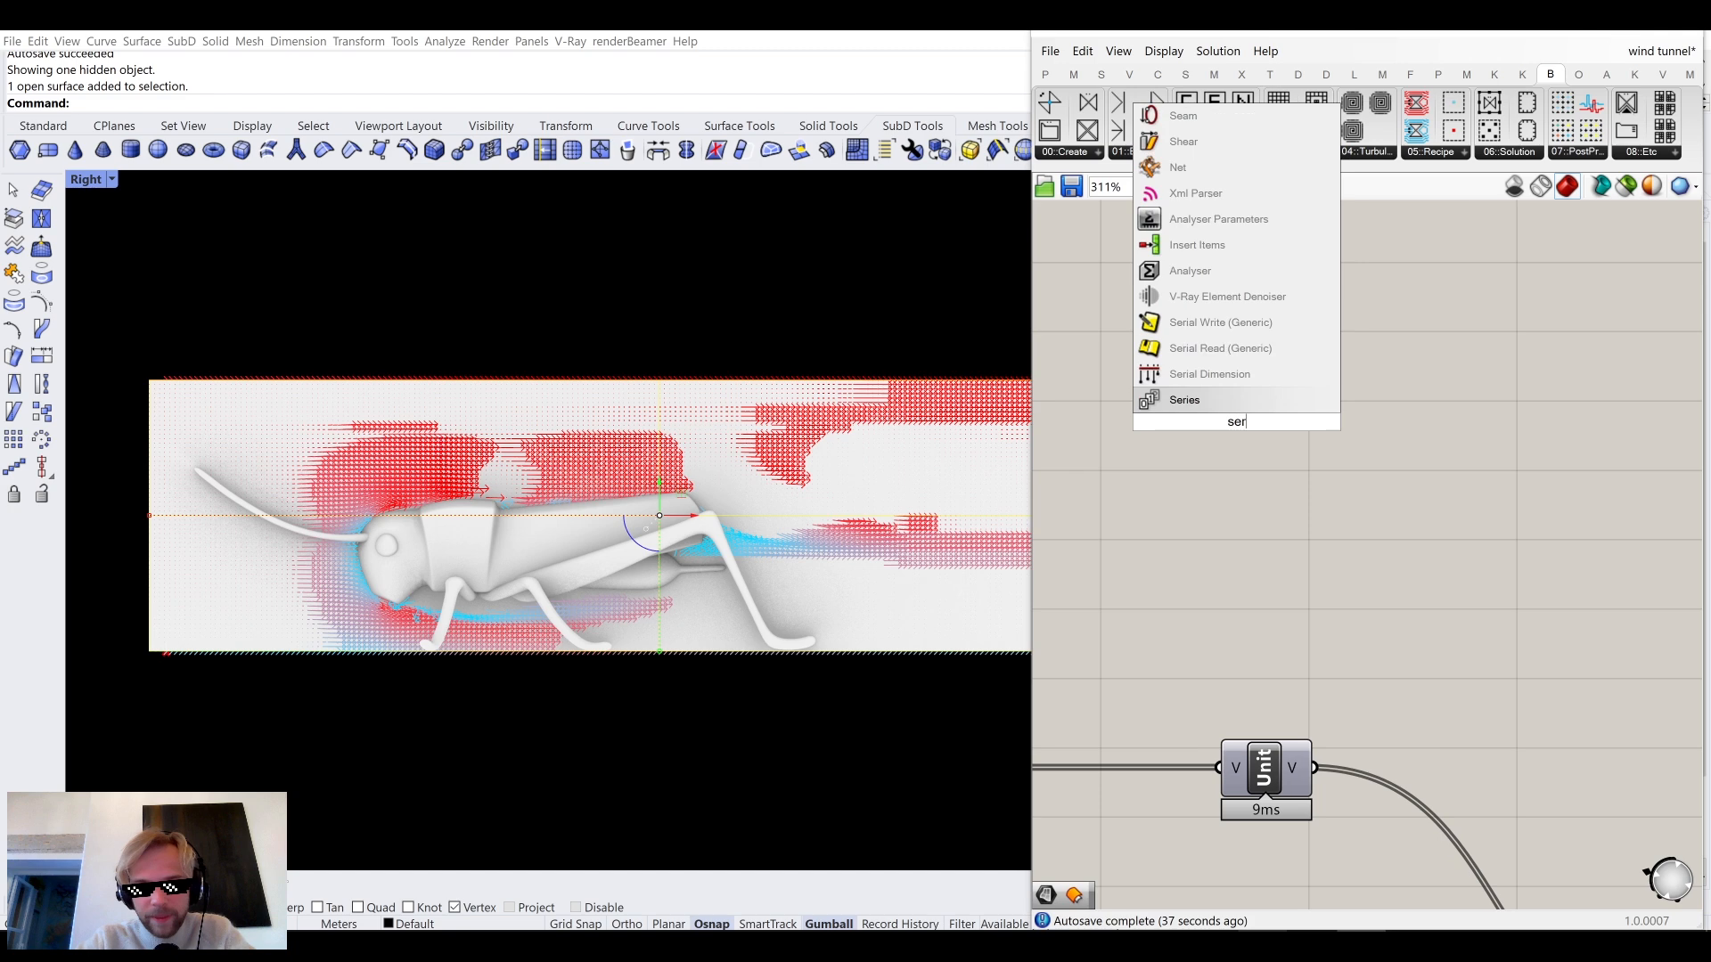
key(BackSpace)
key(BackSpace)
text(rf)
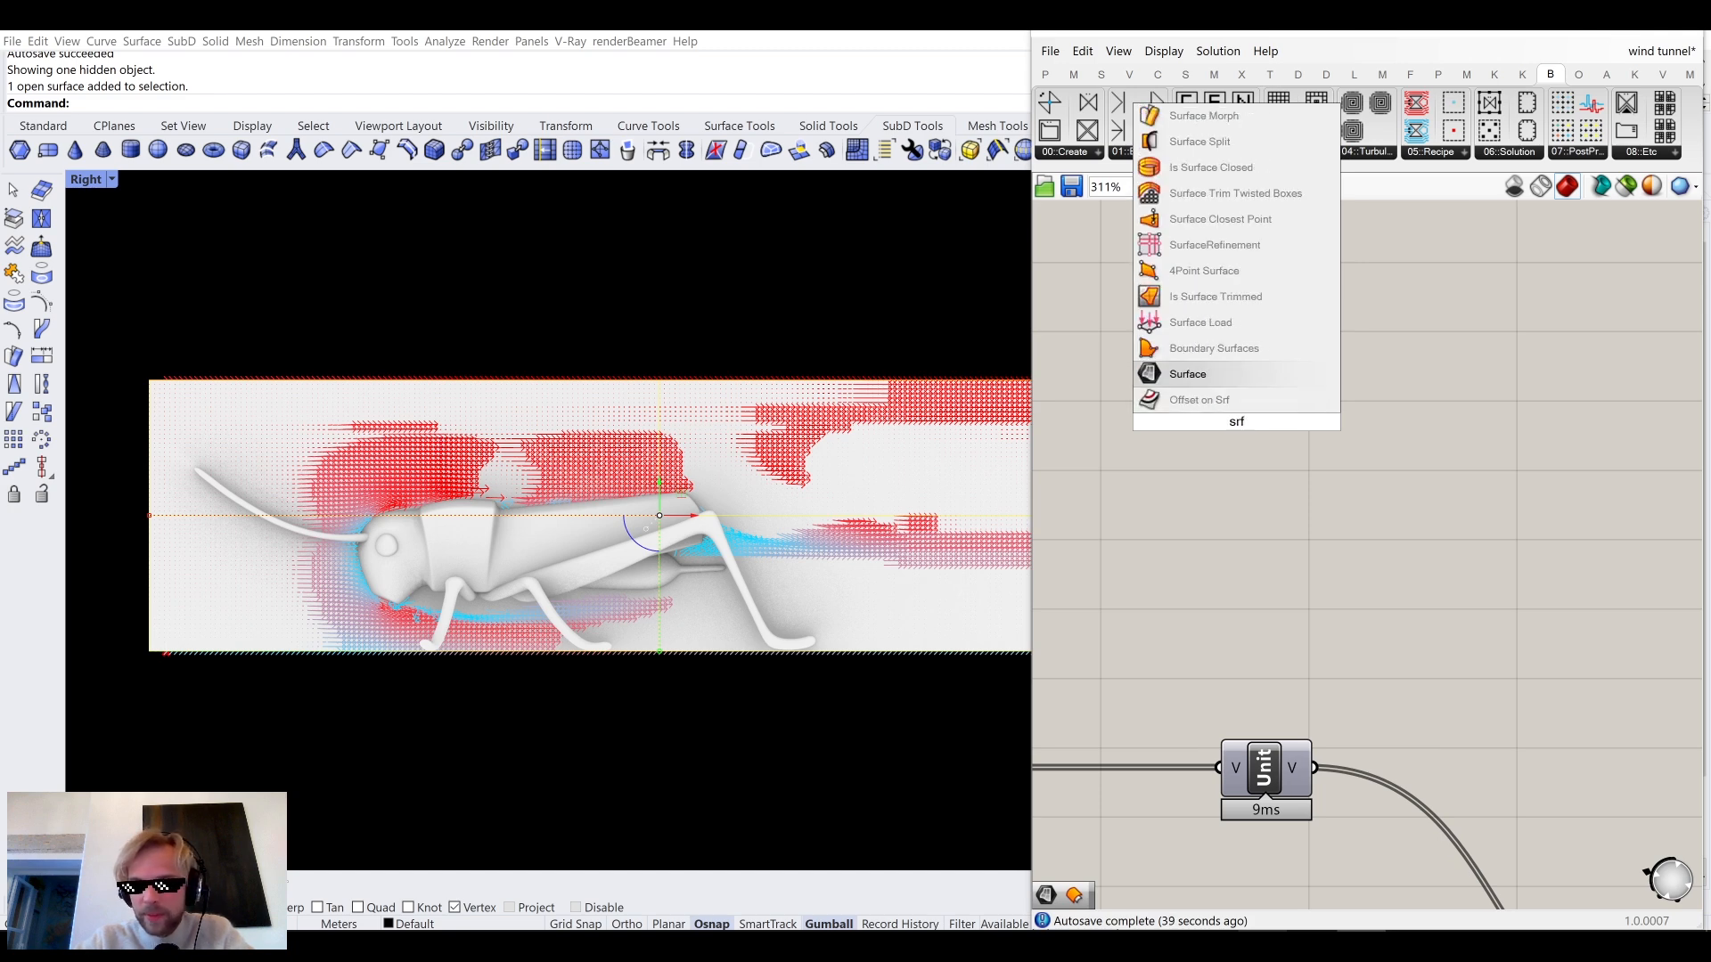
key(Return)
Reference the flat surface around the grasshopper in the Surface parameter and hide it in the viewport.
right_click(1238, 426)
click(1256, 649)
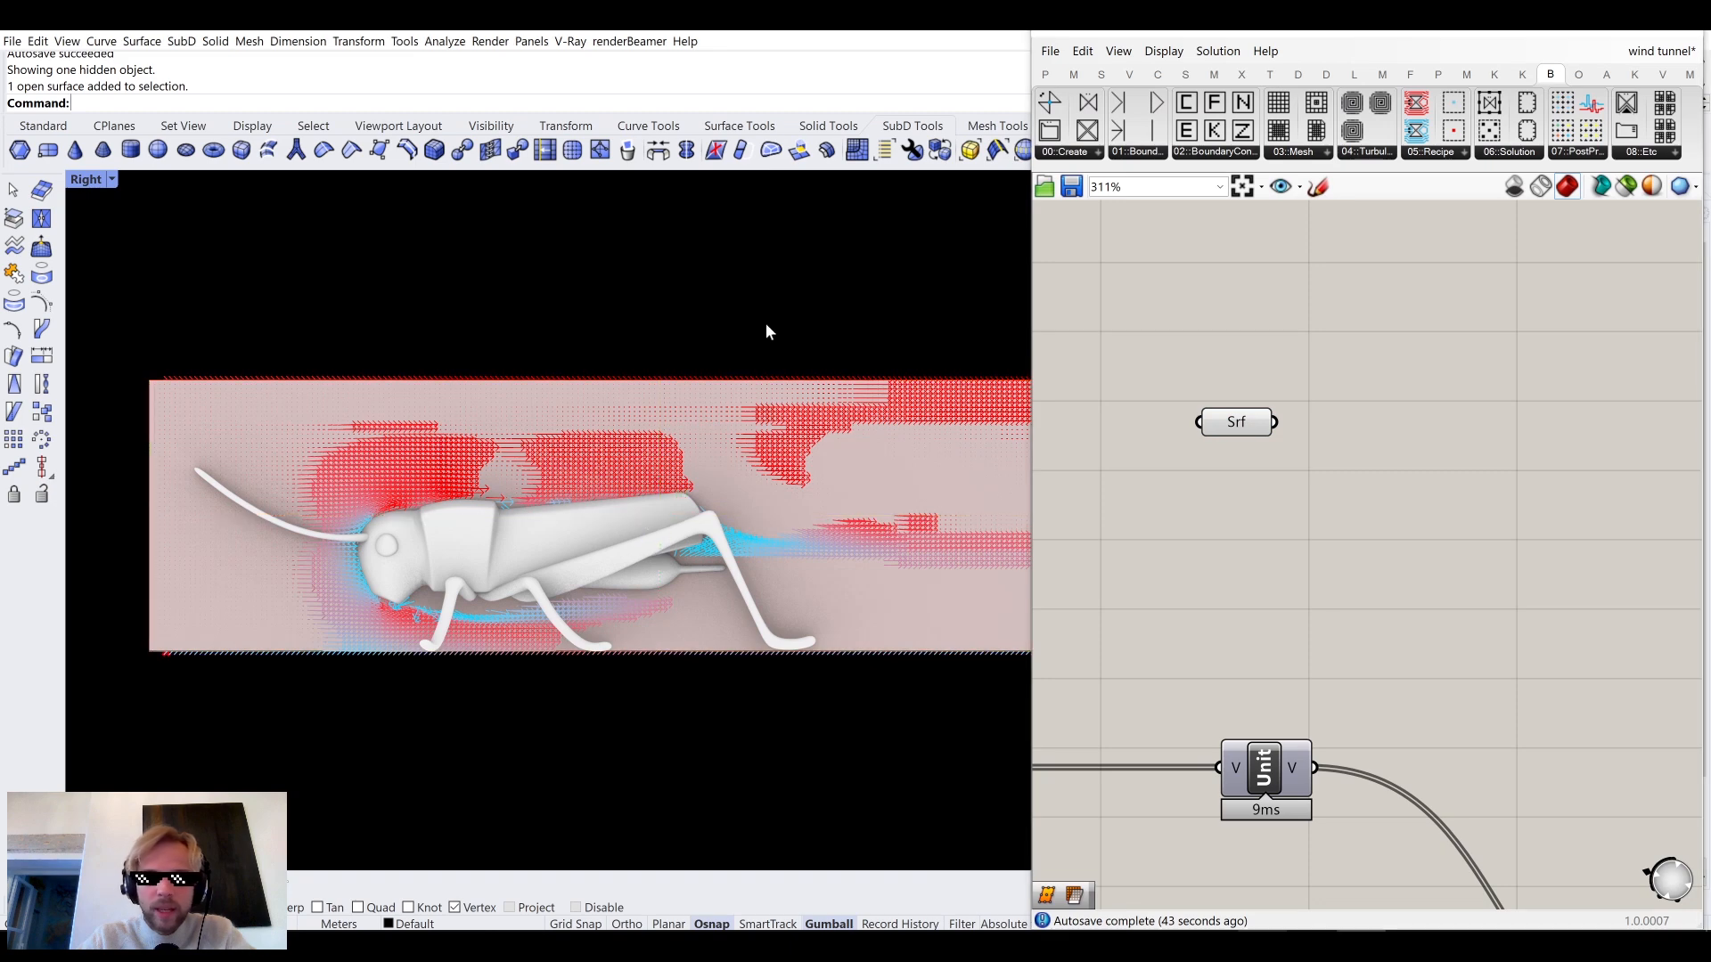
click(701, 457)
key(Return)
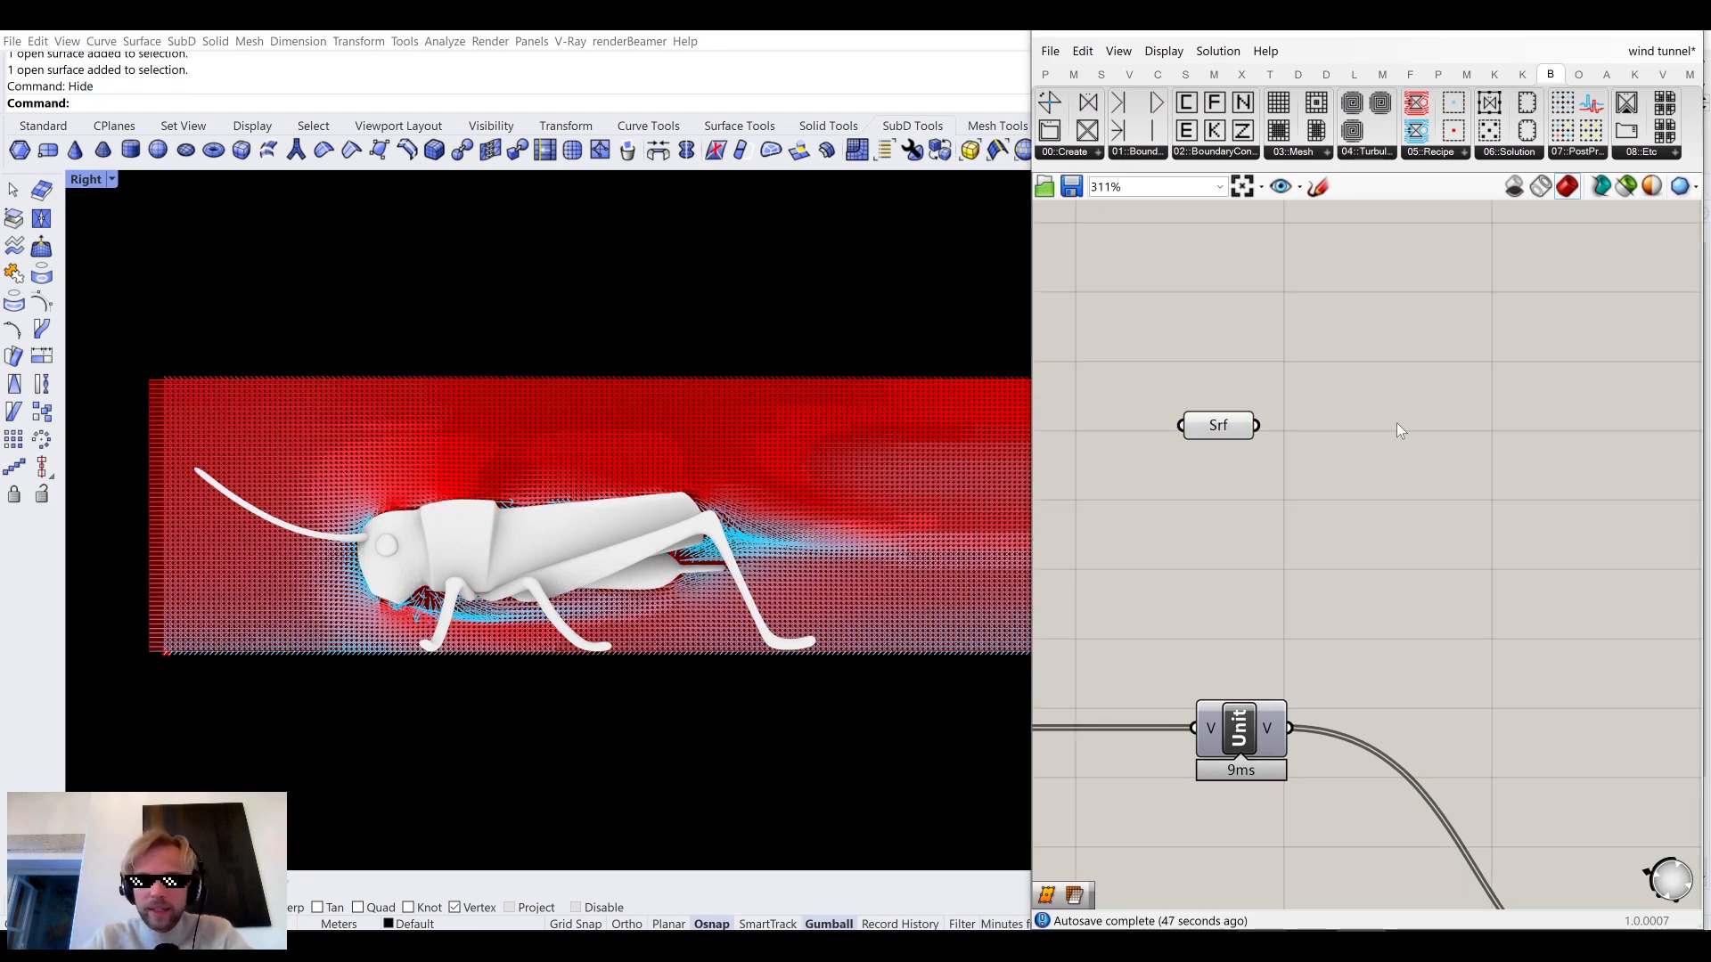
Add a Brep Edges component and feed the Surface parameter into its Brep input.
double_click(1397, 422)
text(edges)
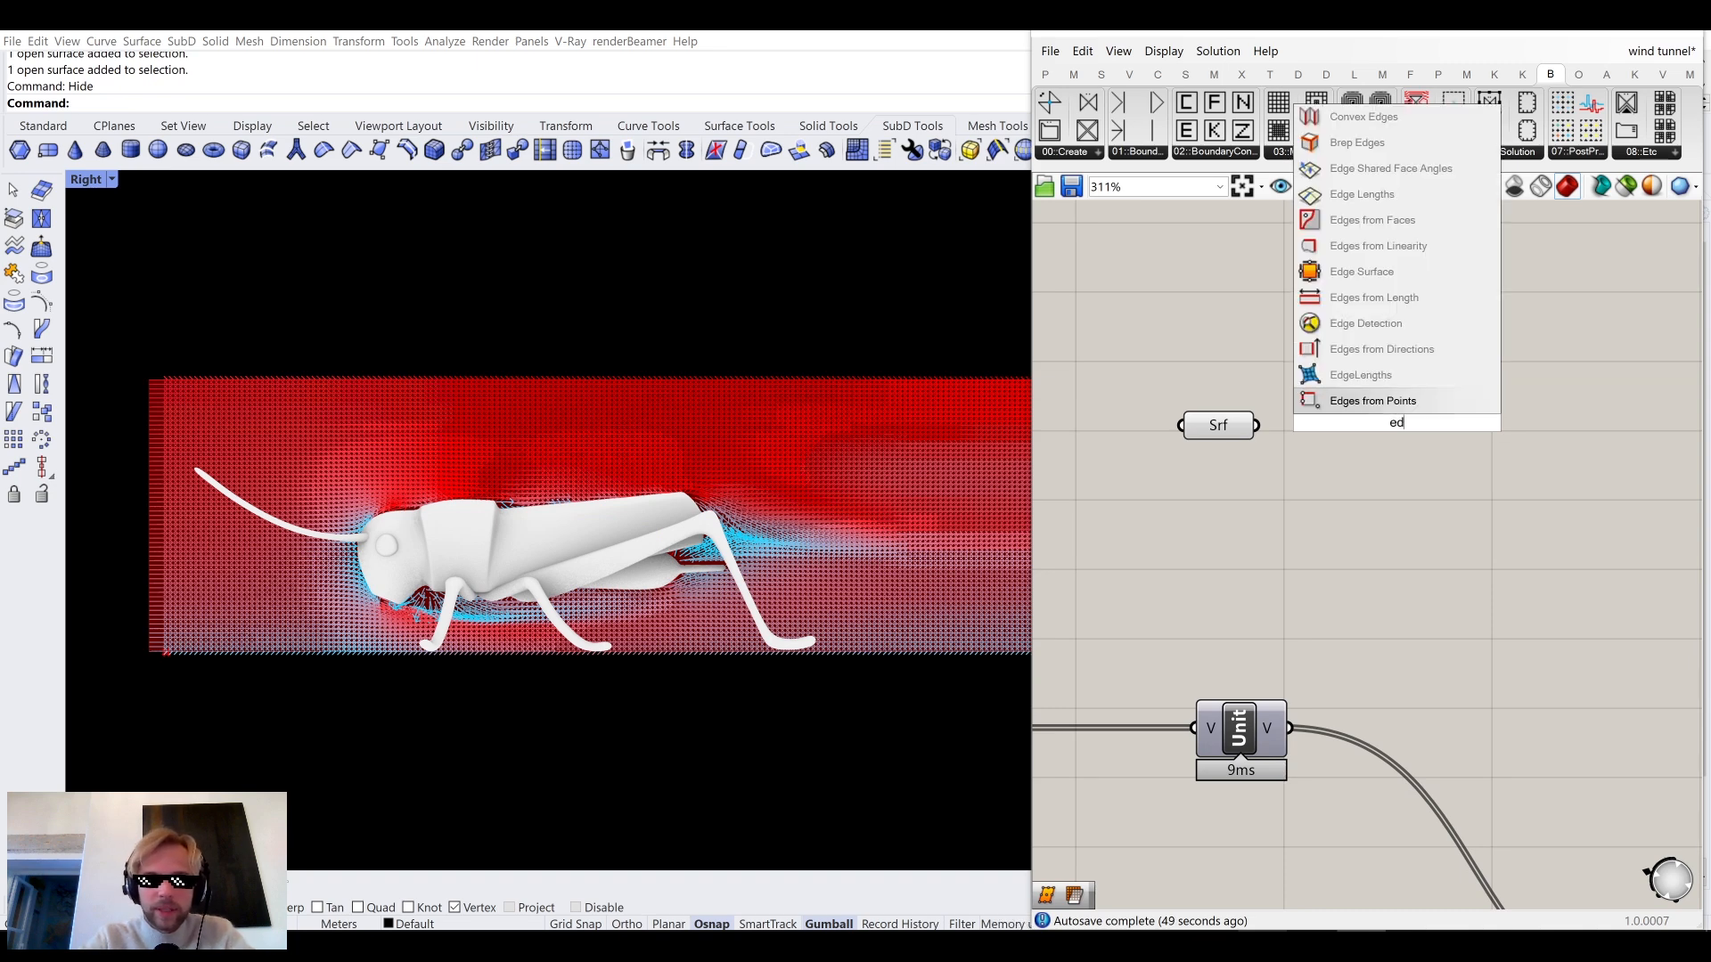
click(1382, 402)
drag(1258, 427, 1349, 428)
right_drag(1495, 410, 1353, 409)
scroll(1353, 409, up, 2)
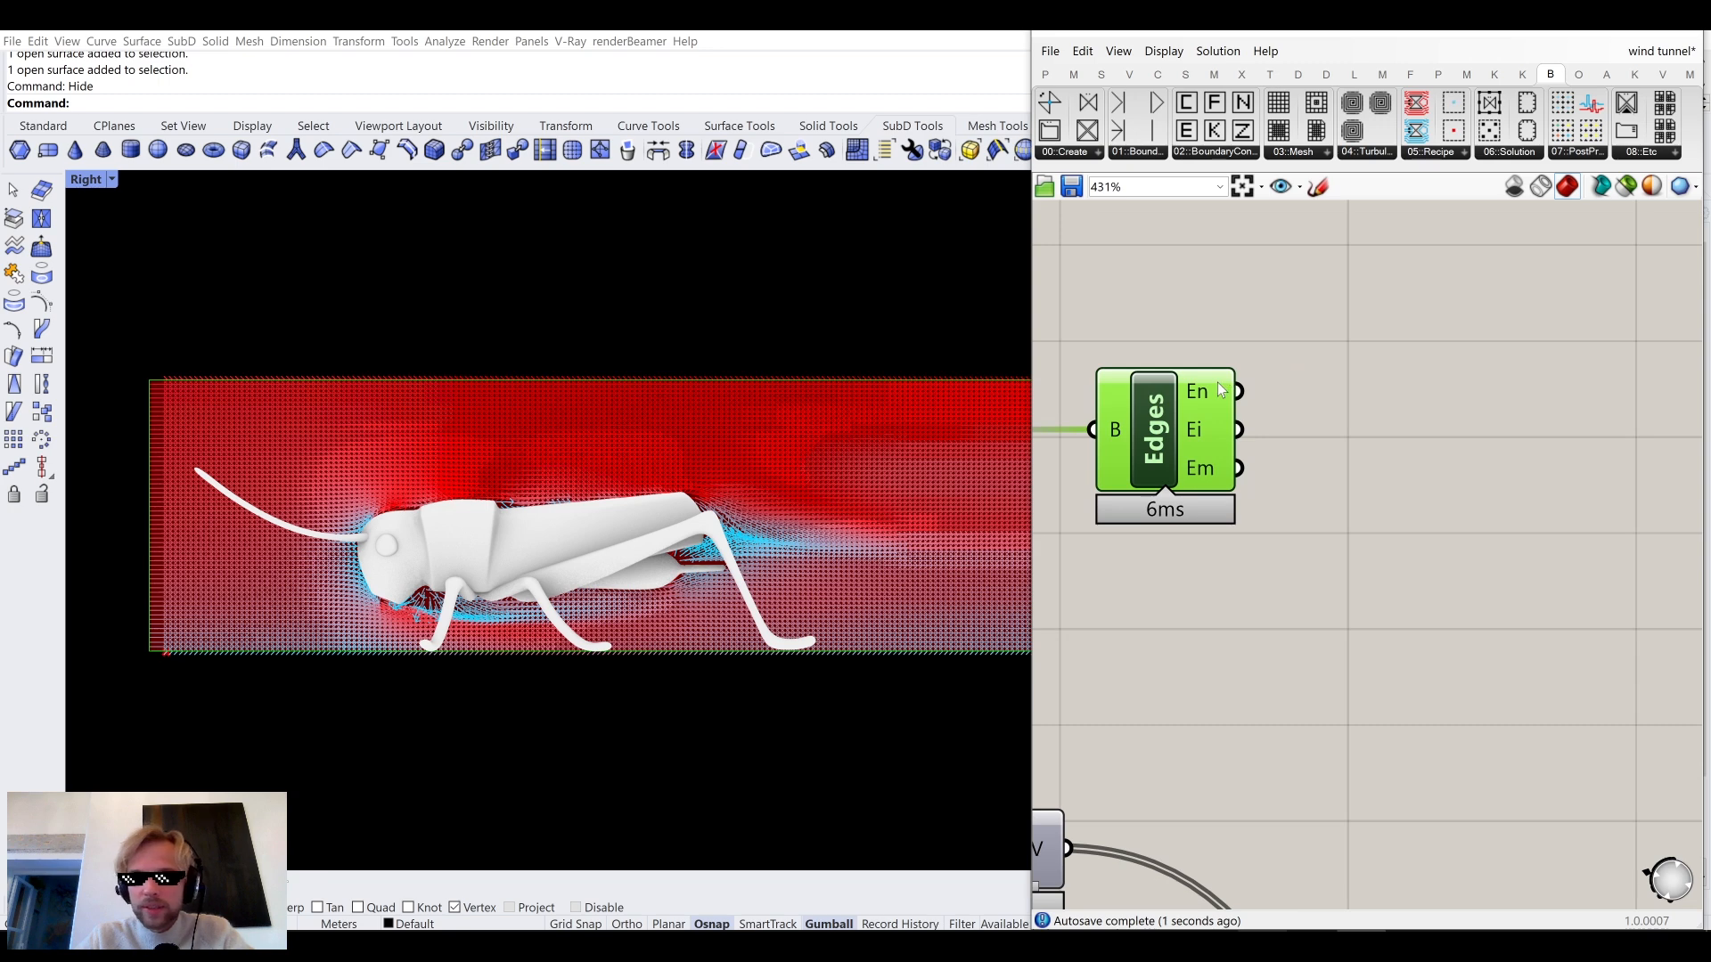
Add a List Item component and connect the naked edges output of Brep Edges to its list input.
double_click(1420, 419)
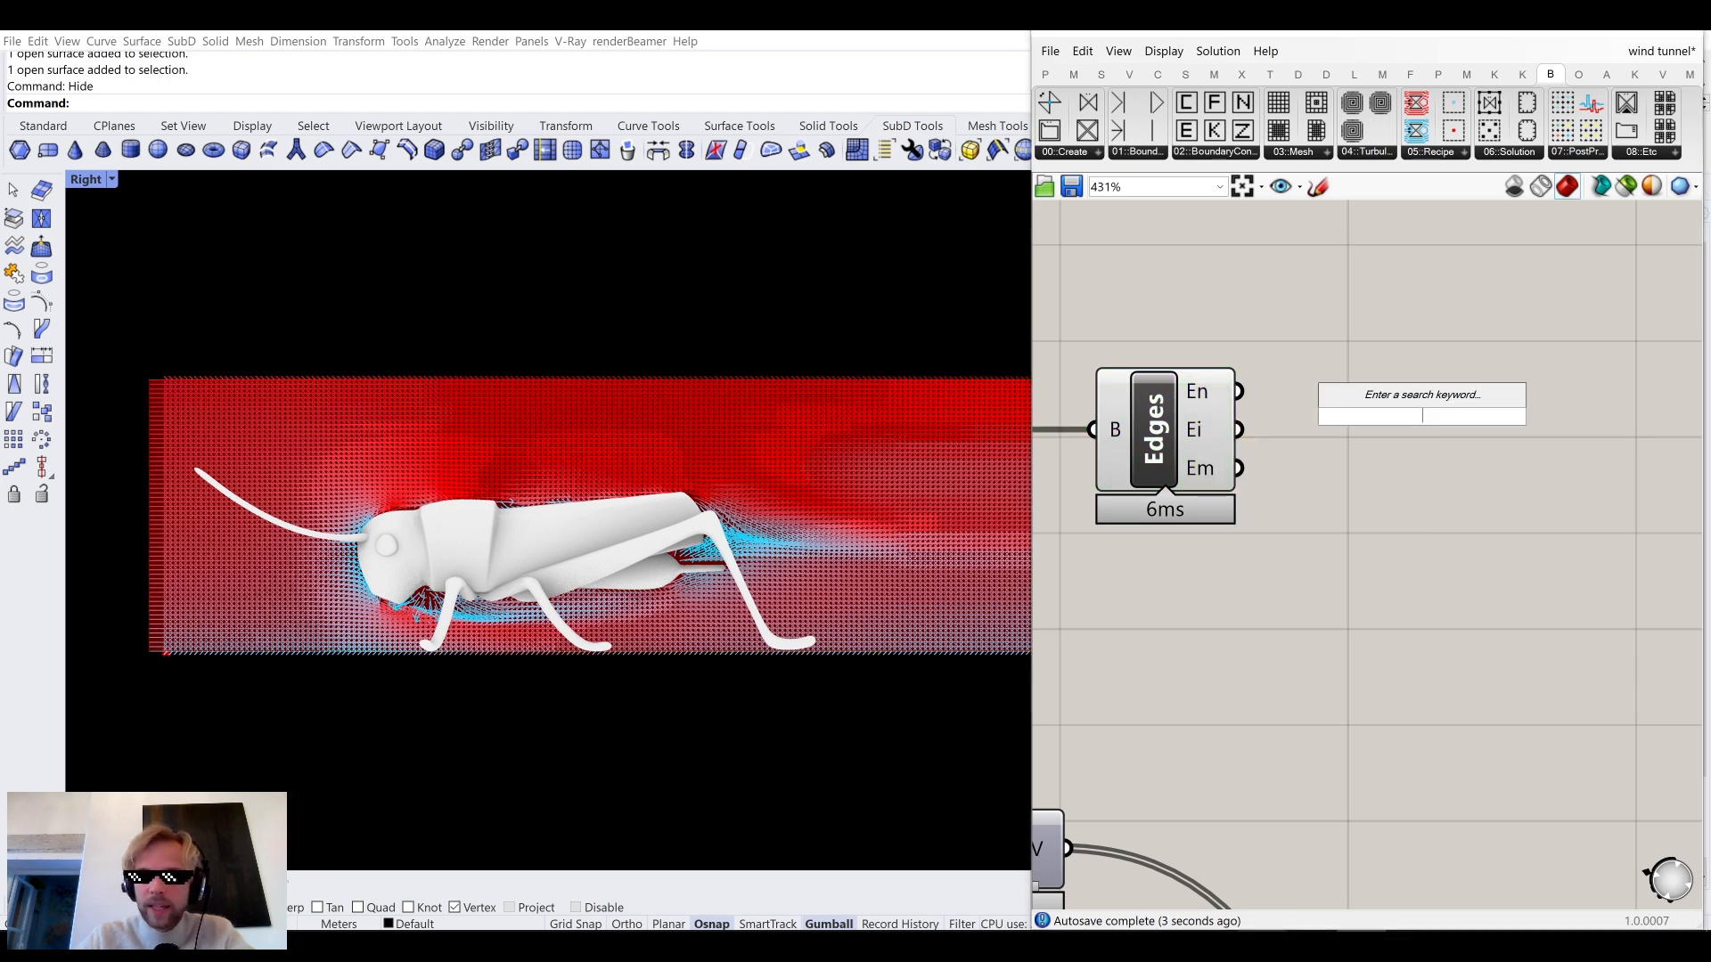
text(list len)
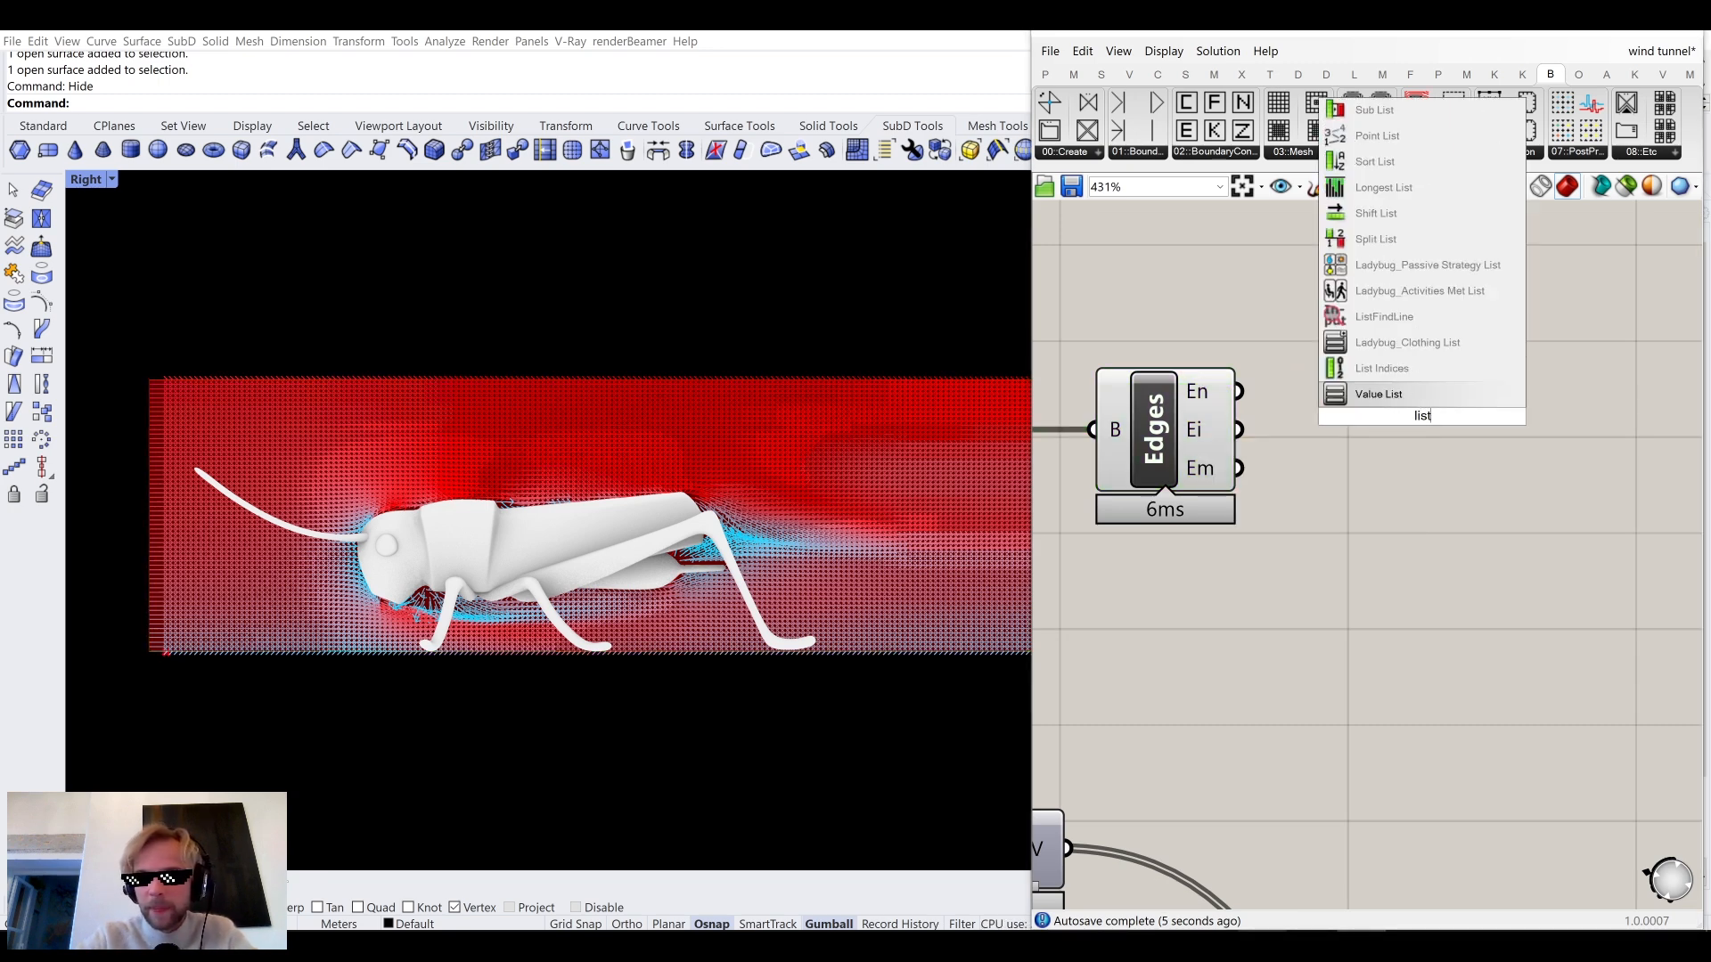
key(BackSpace)
key(BackSpace)
key(BackSpace)
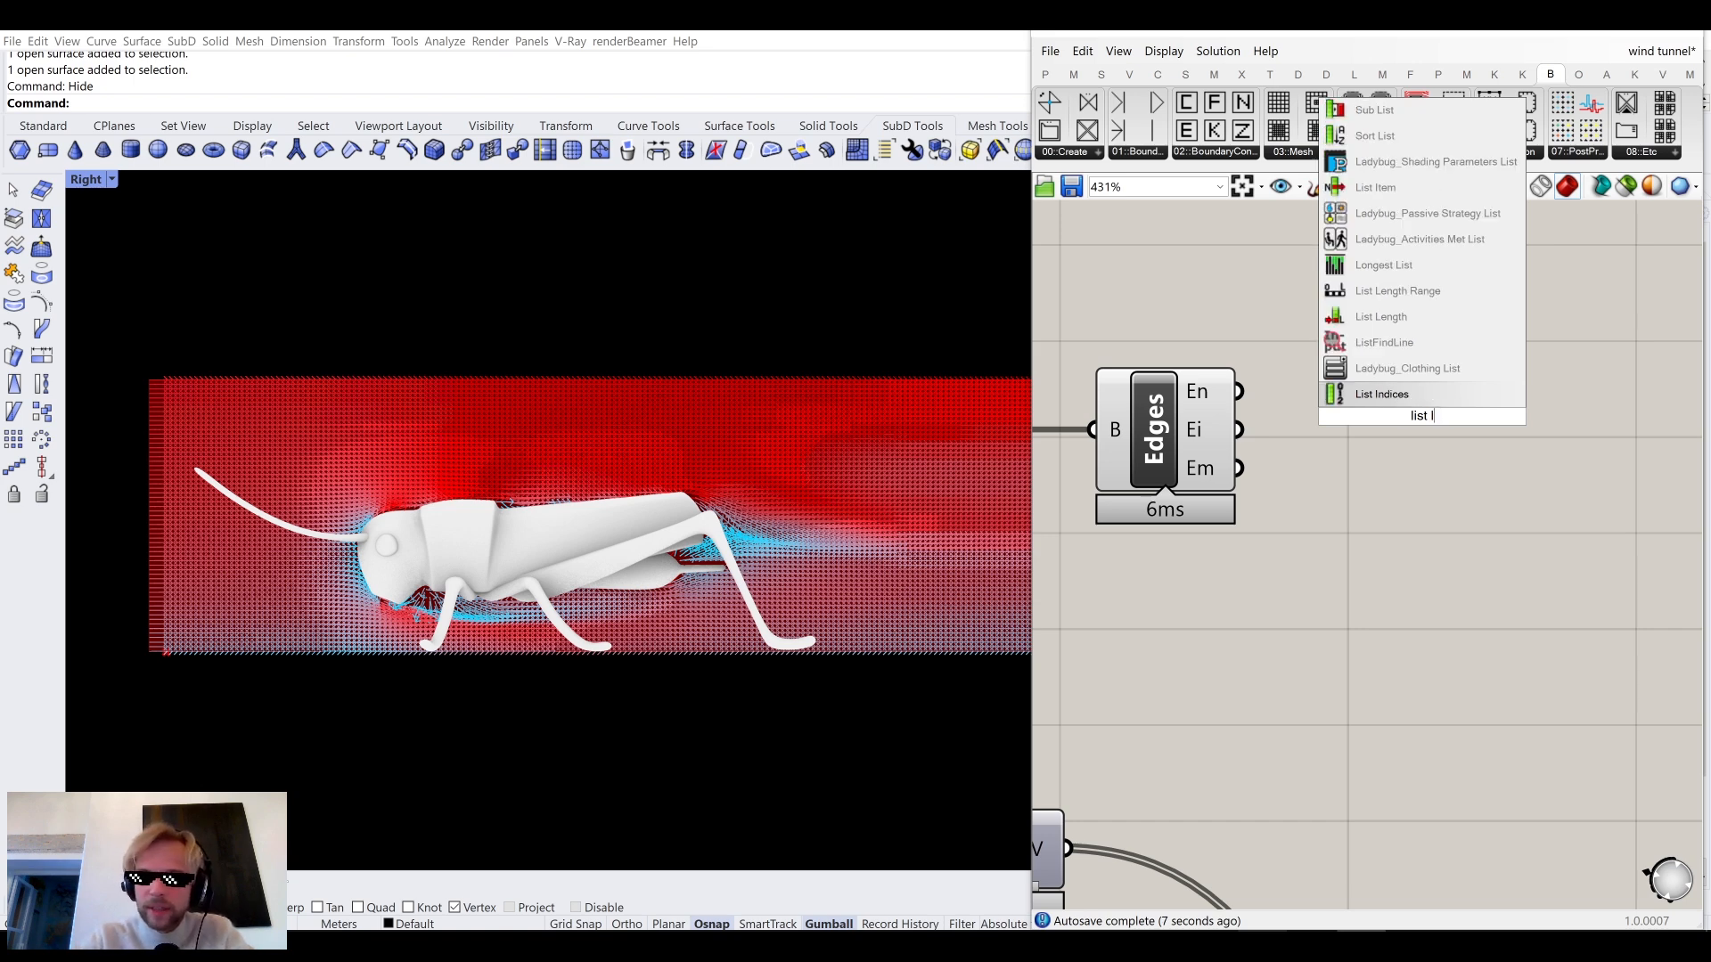
text(item)
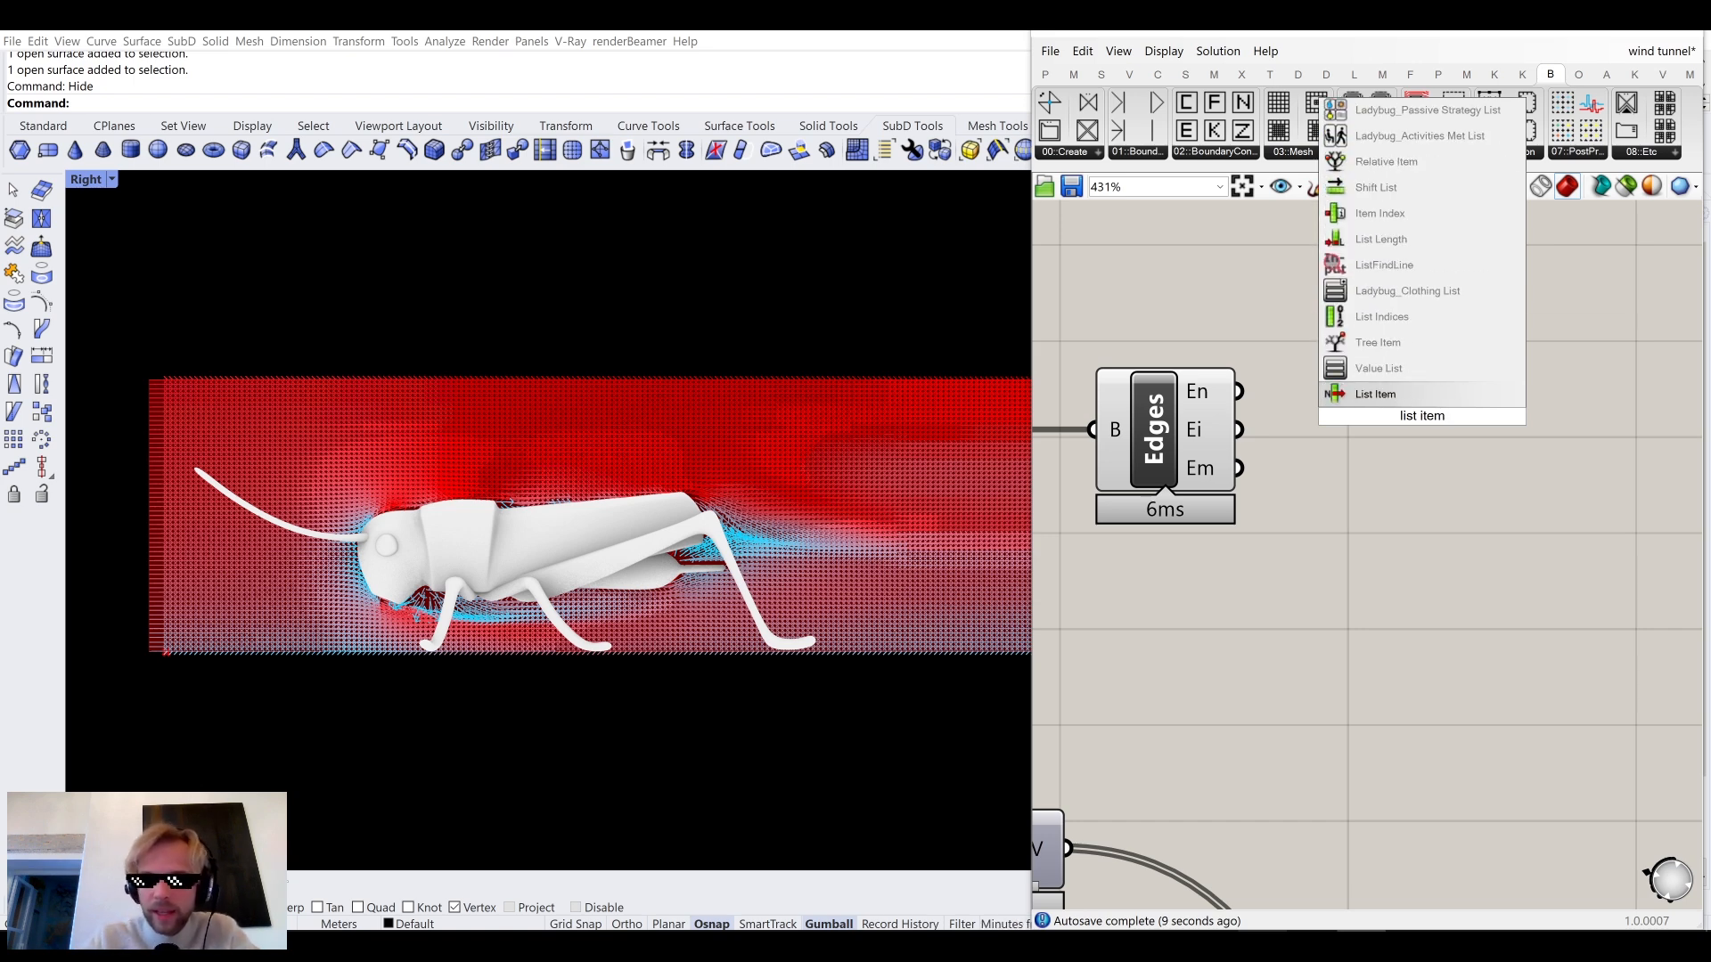
key(Return)
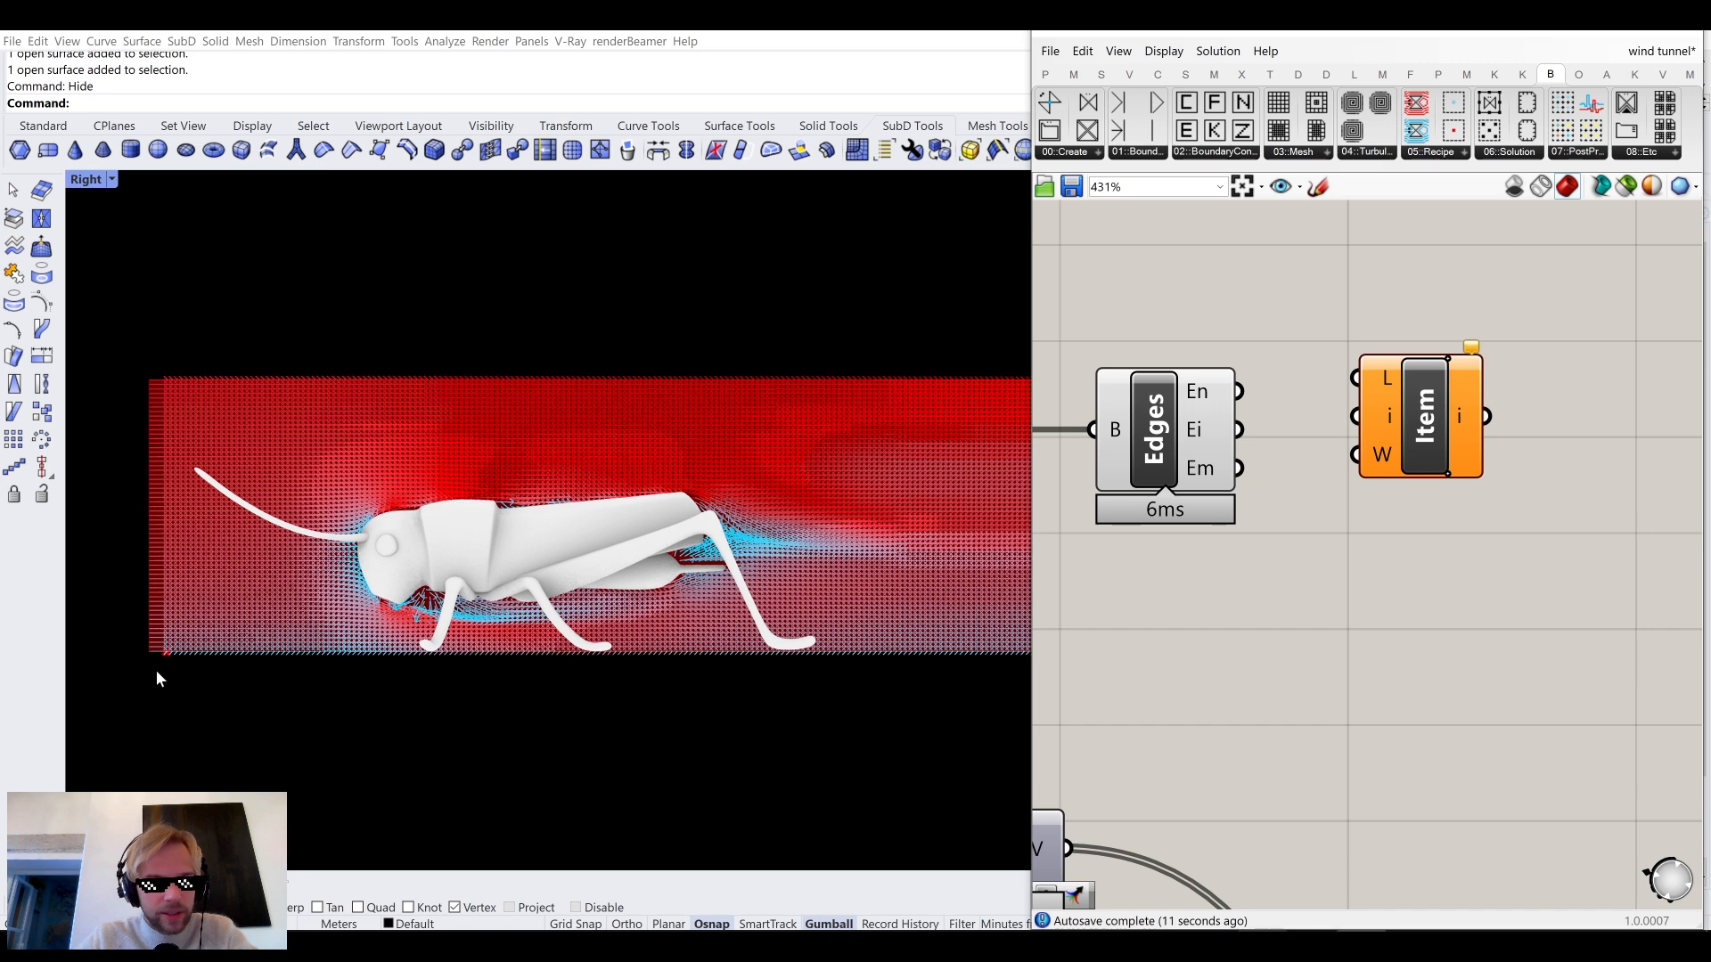
drag(1238, 391, 1381, 411)
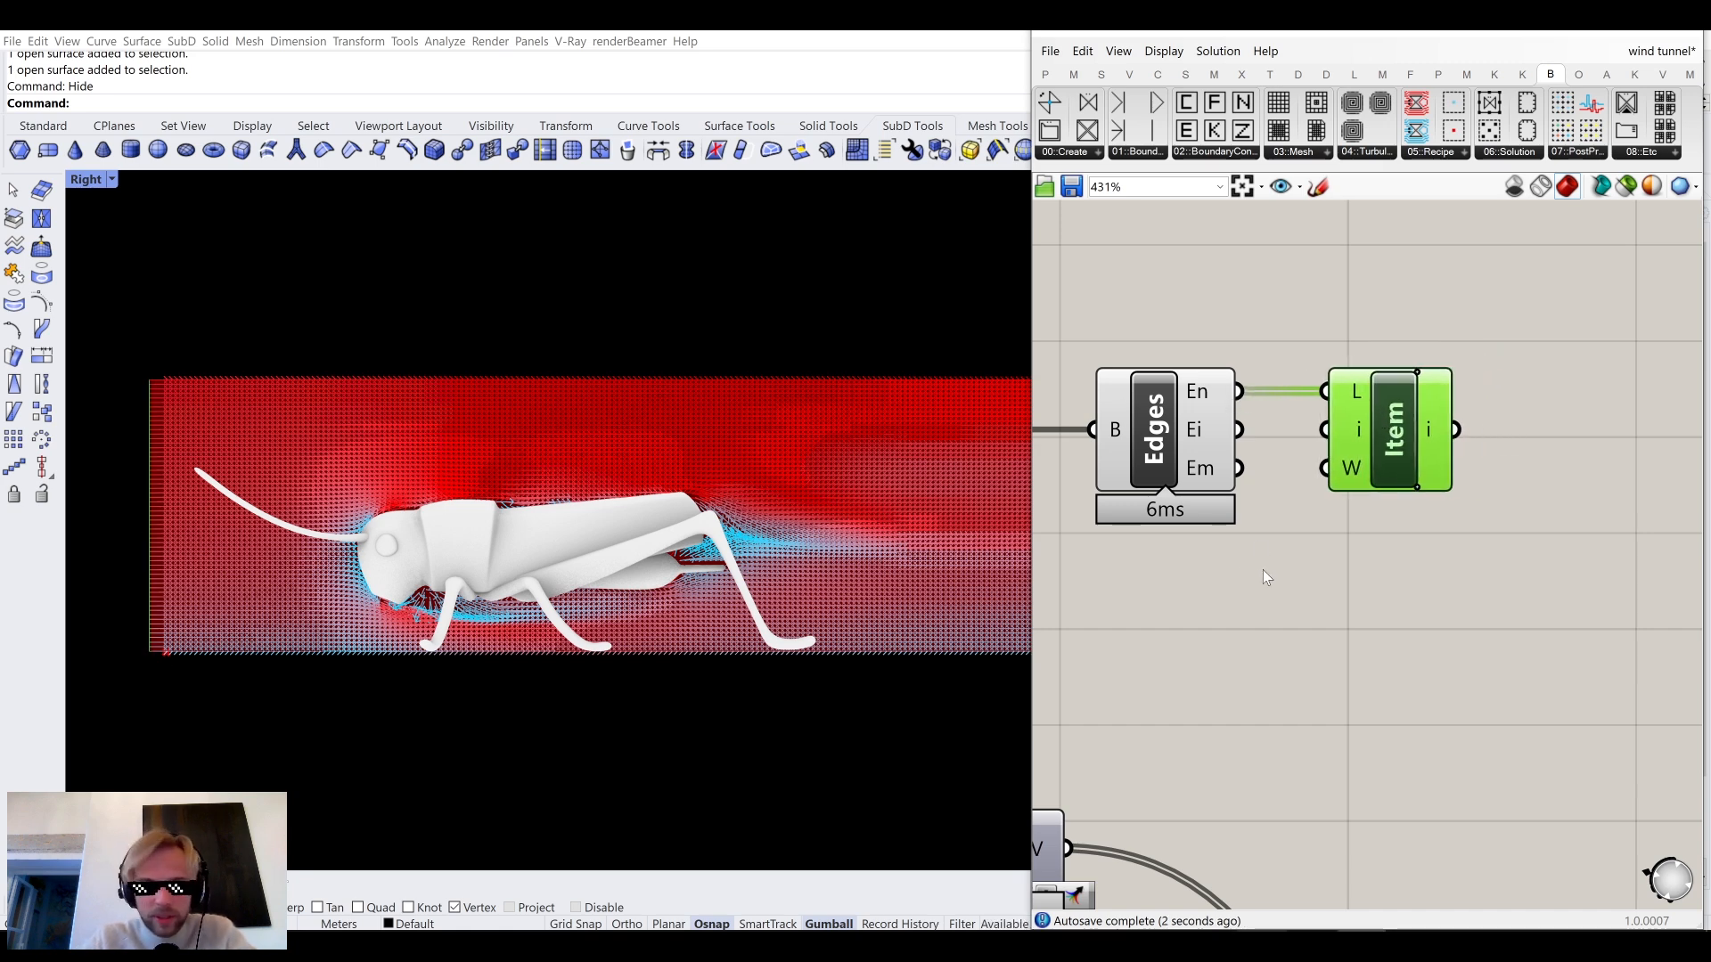
Turn off the preview of the Surface parameter and the Brep Edges component.
right_drag(1206, 588, 1389, 546)
scroll(1388, 545, down, 3)
drag(1409, 571, 1157, 367)
middle_click(1290, 387)
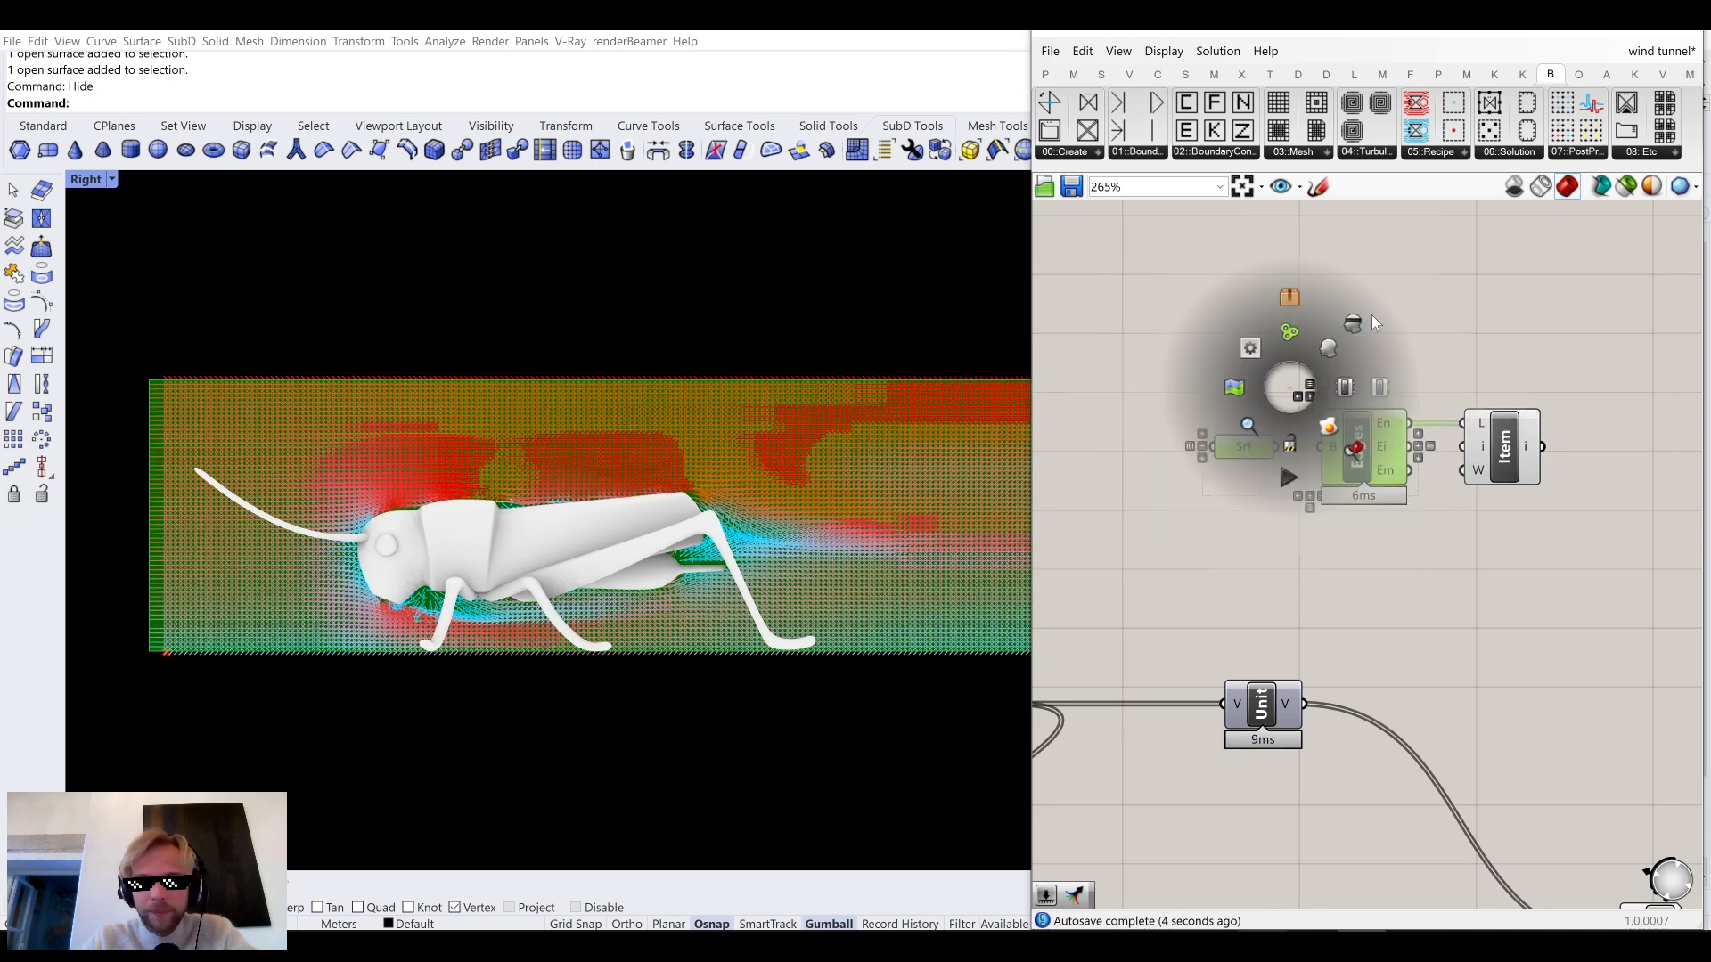
click(1355, 325)
Add a Divide Curve component and connect the List Item output to its curve input.
right_drag(1383, 327, 1277, 321)
scroll(1495, 440, up, 3)
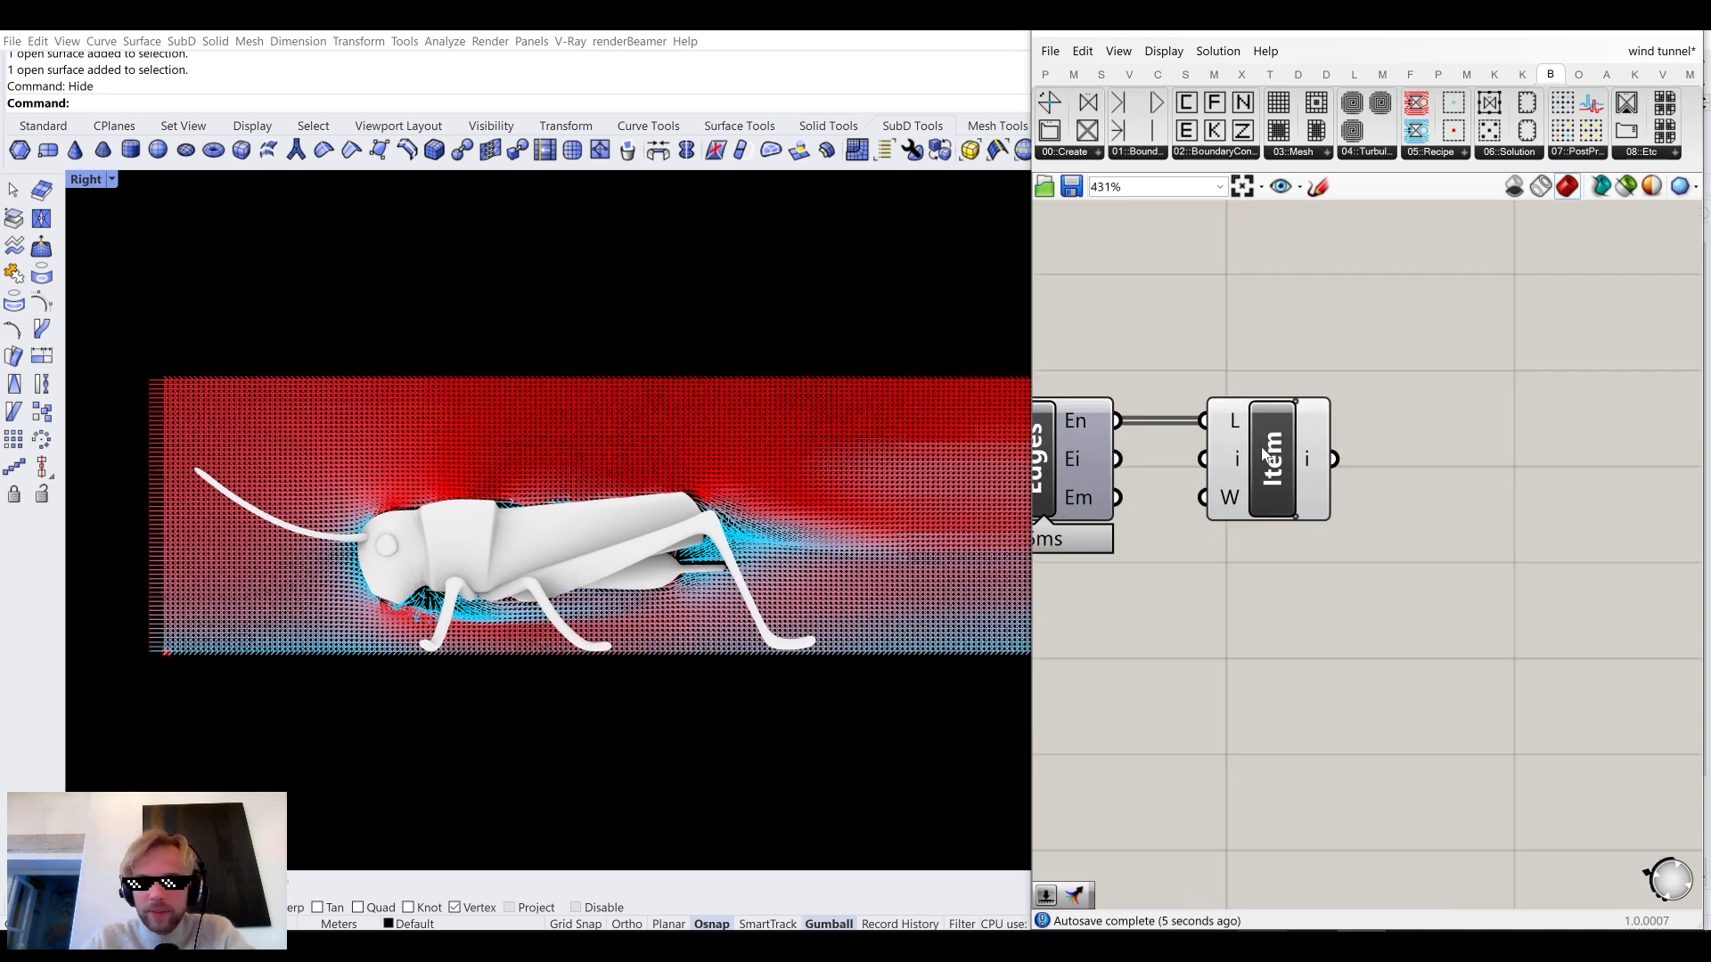
double_click(1496, 446)
text(divide)
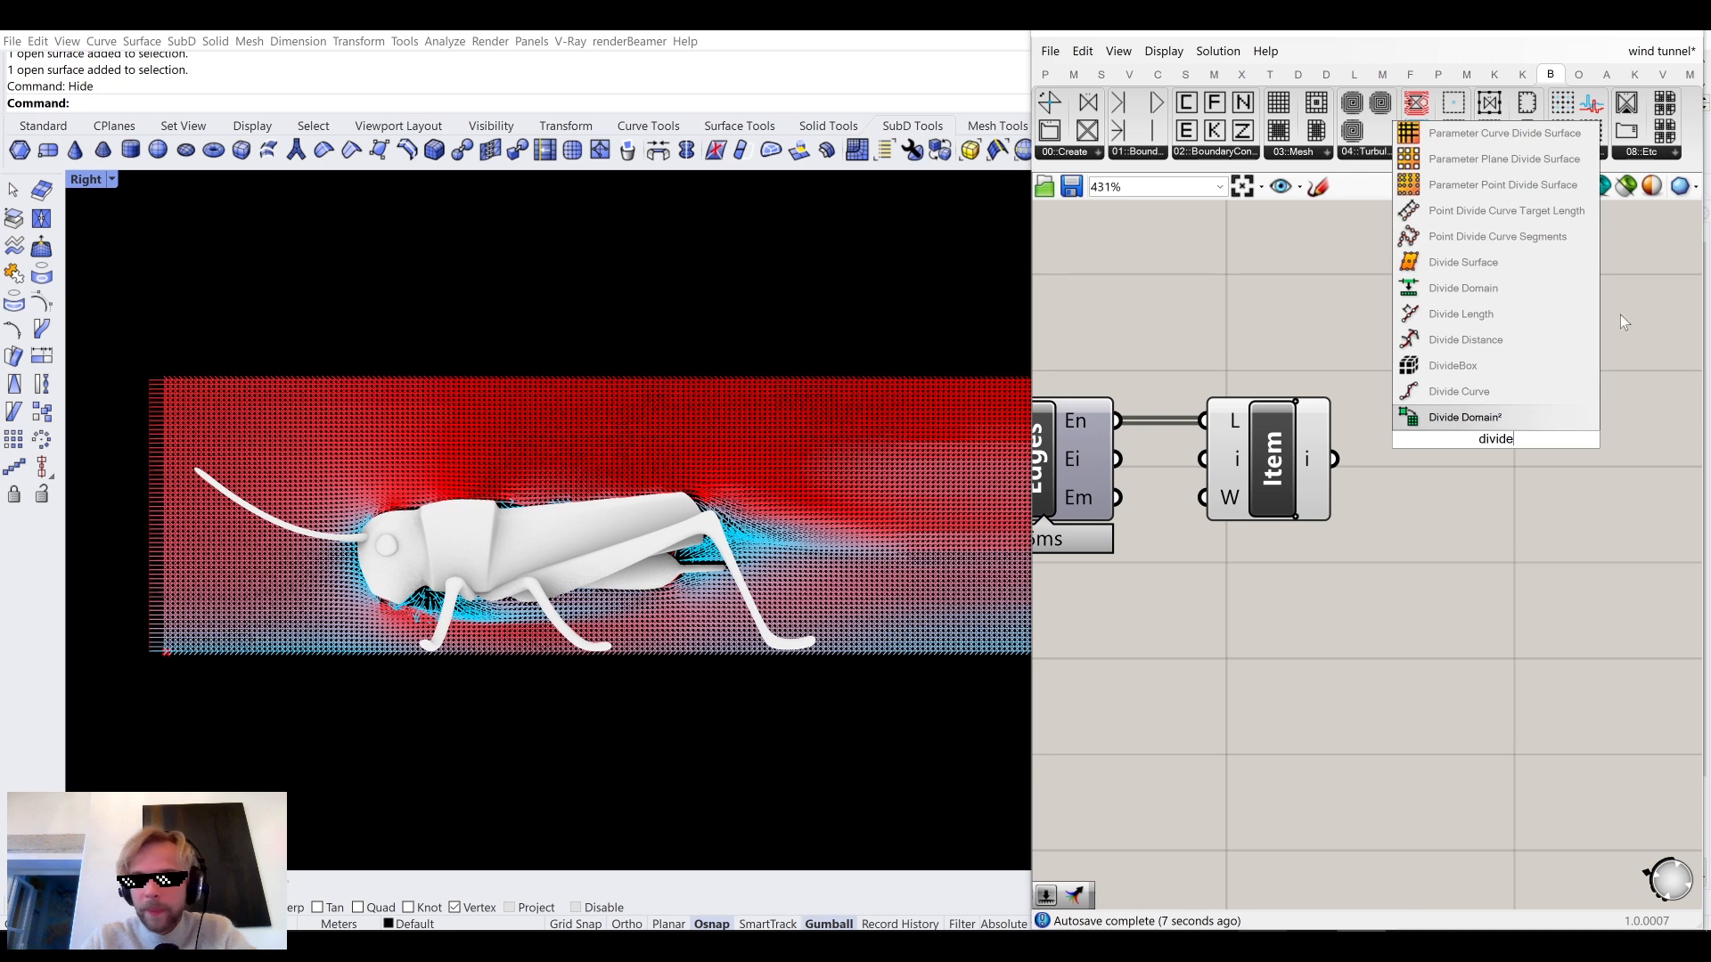
click(1459, 392)
drag(1327, 445, 1576, 499)
Add a number slider set to 100, connect it to Divide Curve's count, and arrange both beside List Item.
double_click(1330, 671)
text(100)
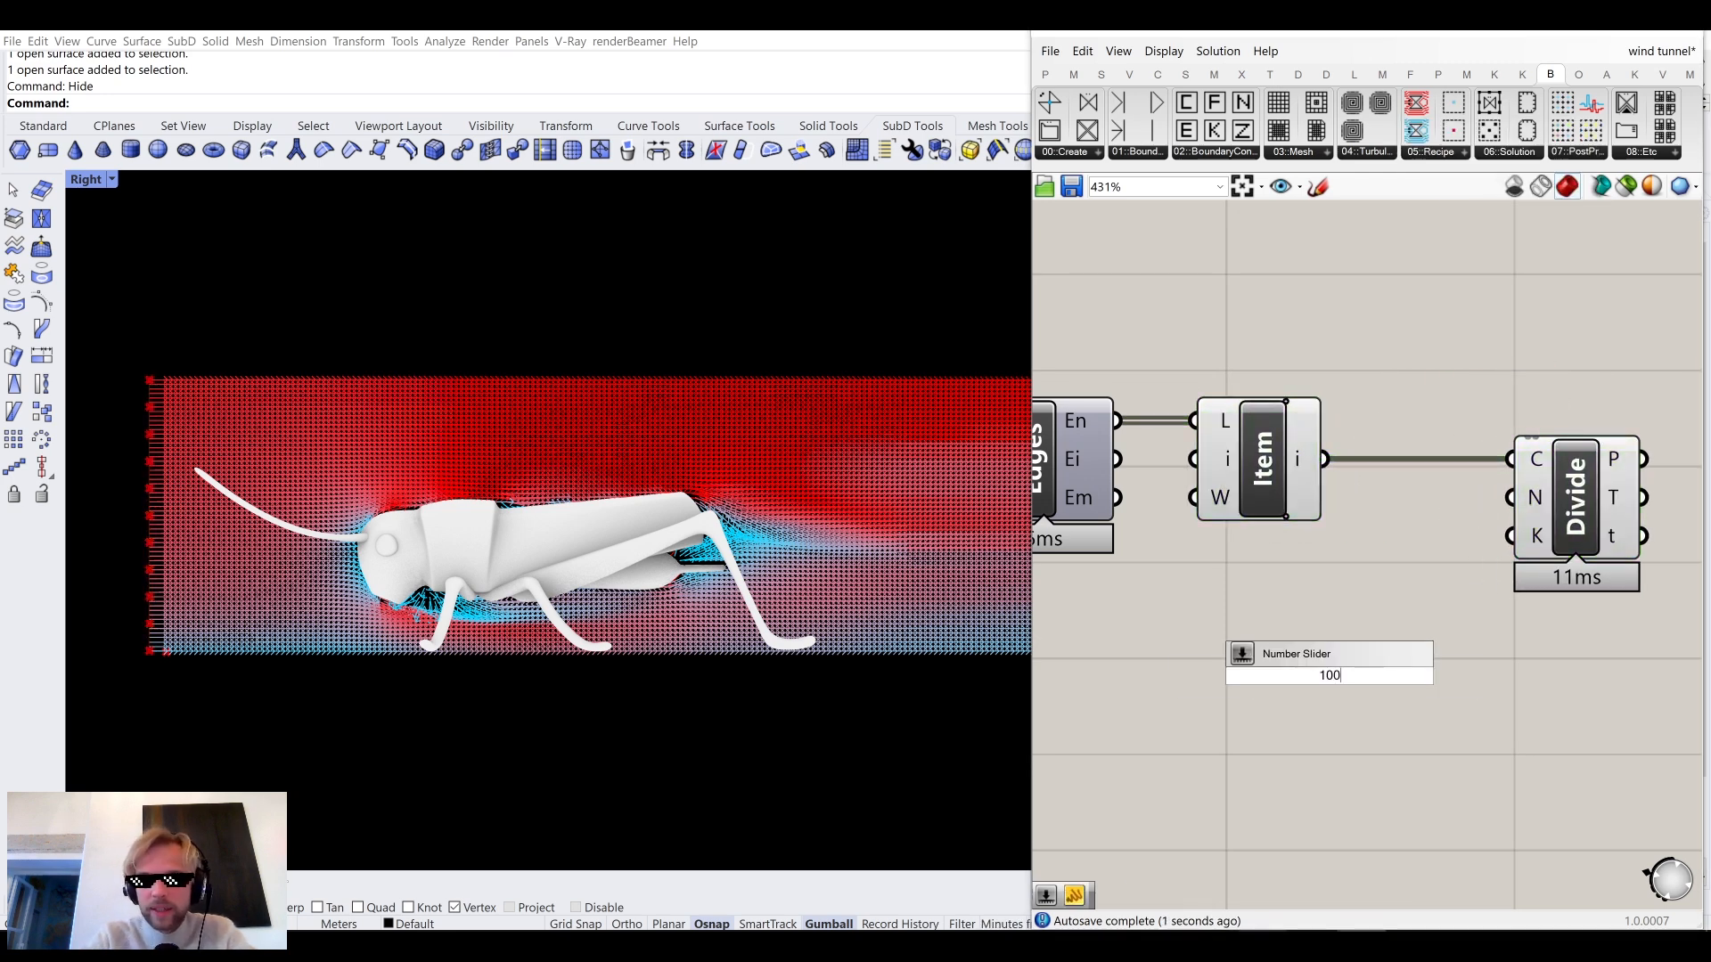
key(Return)
drag(1490, 676, 1510, 497)
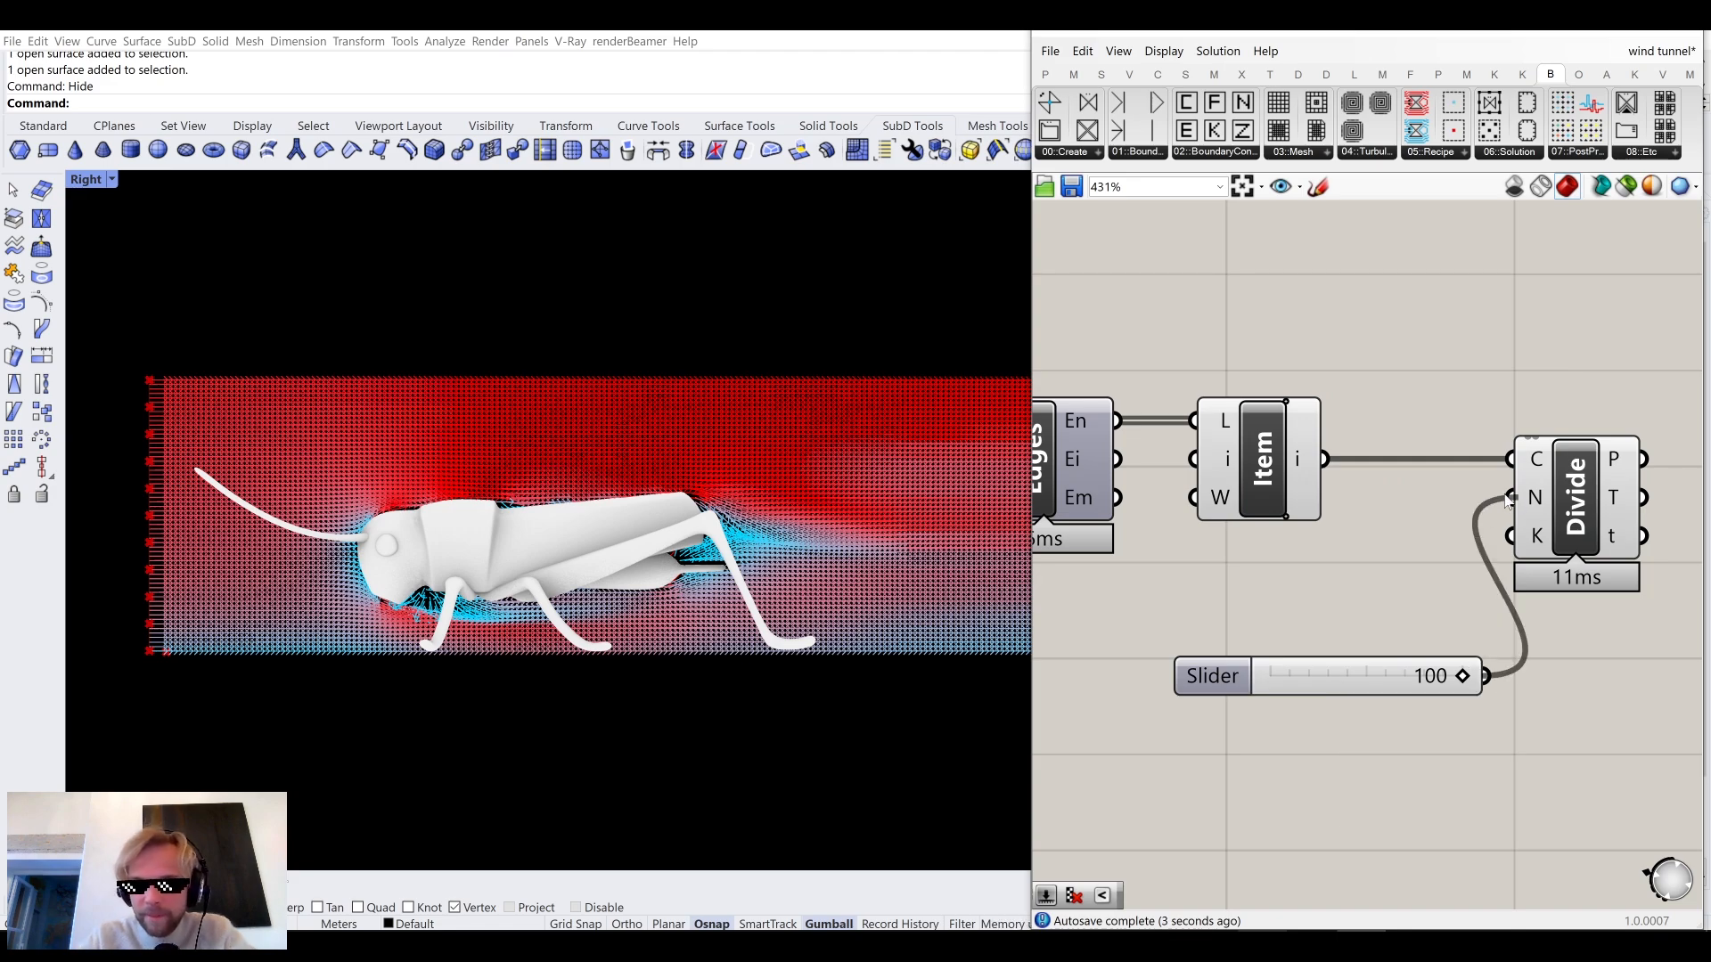
drag(1377, 680, 1286, 612)
scroll(160, 446, up, 5)
scroll(181, 458, down, 8)
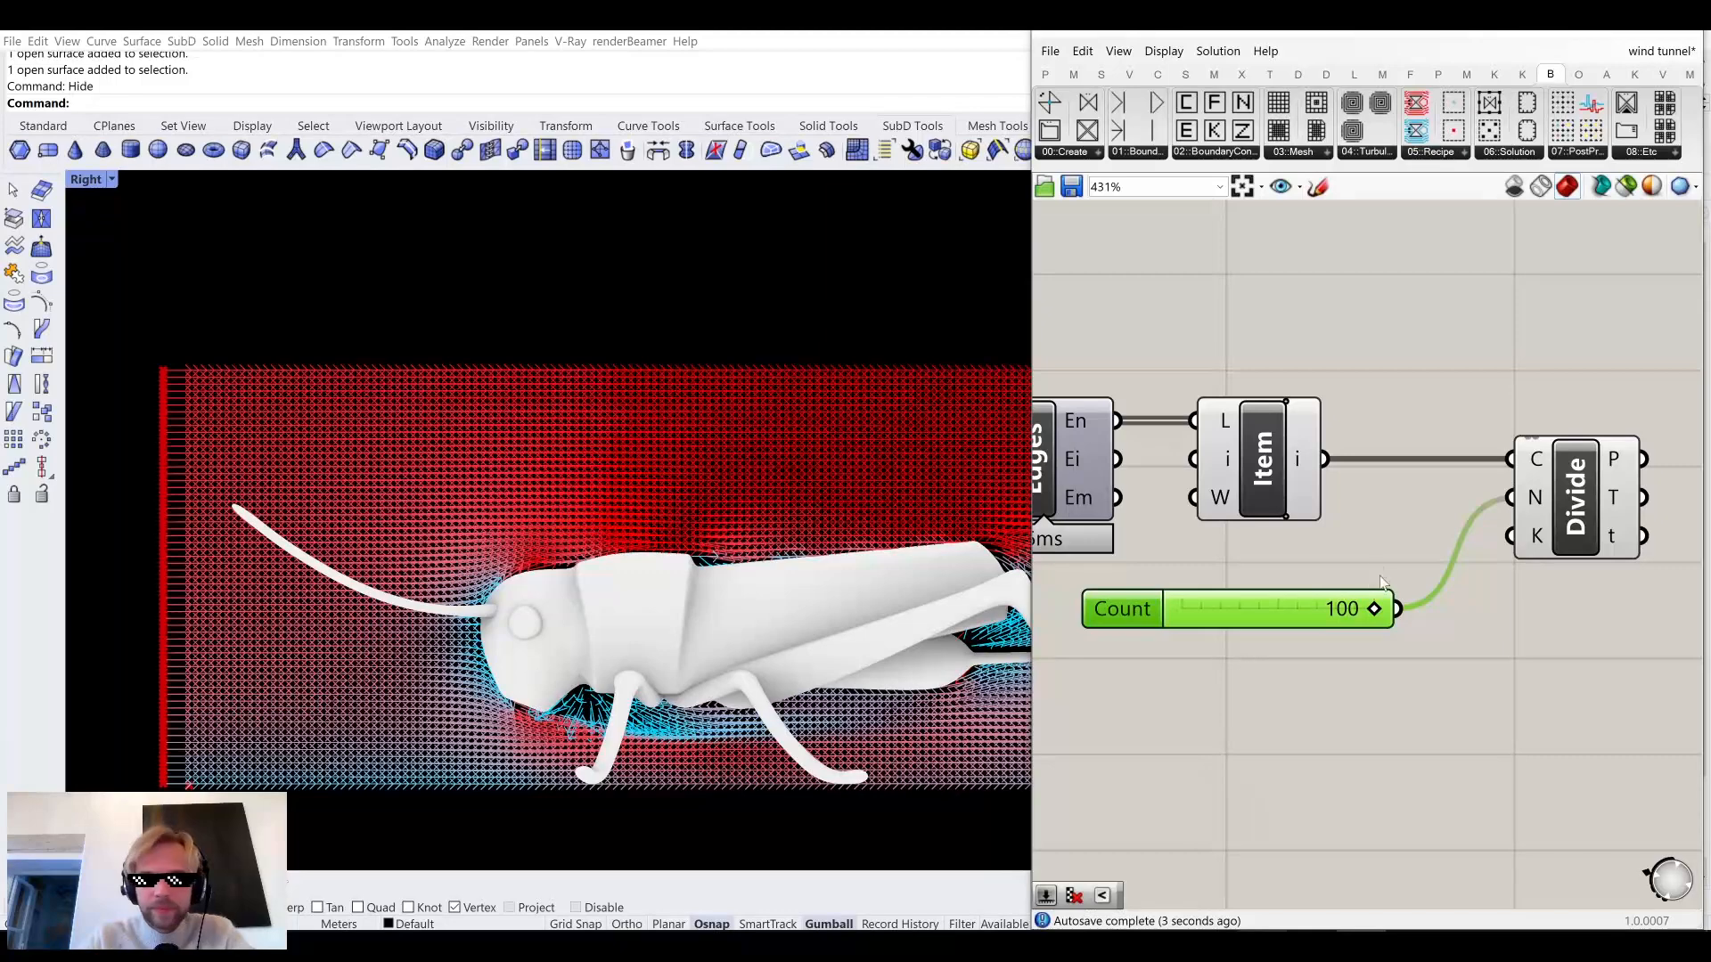
right_drag(1571, 561, 1434, 563)
drag(1440, 517, 1418, 517)
click(1319, 531)
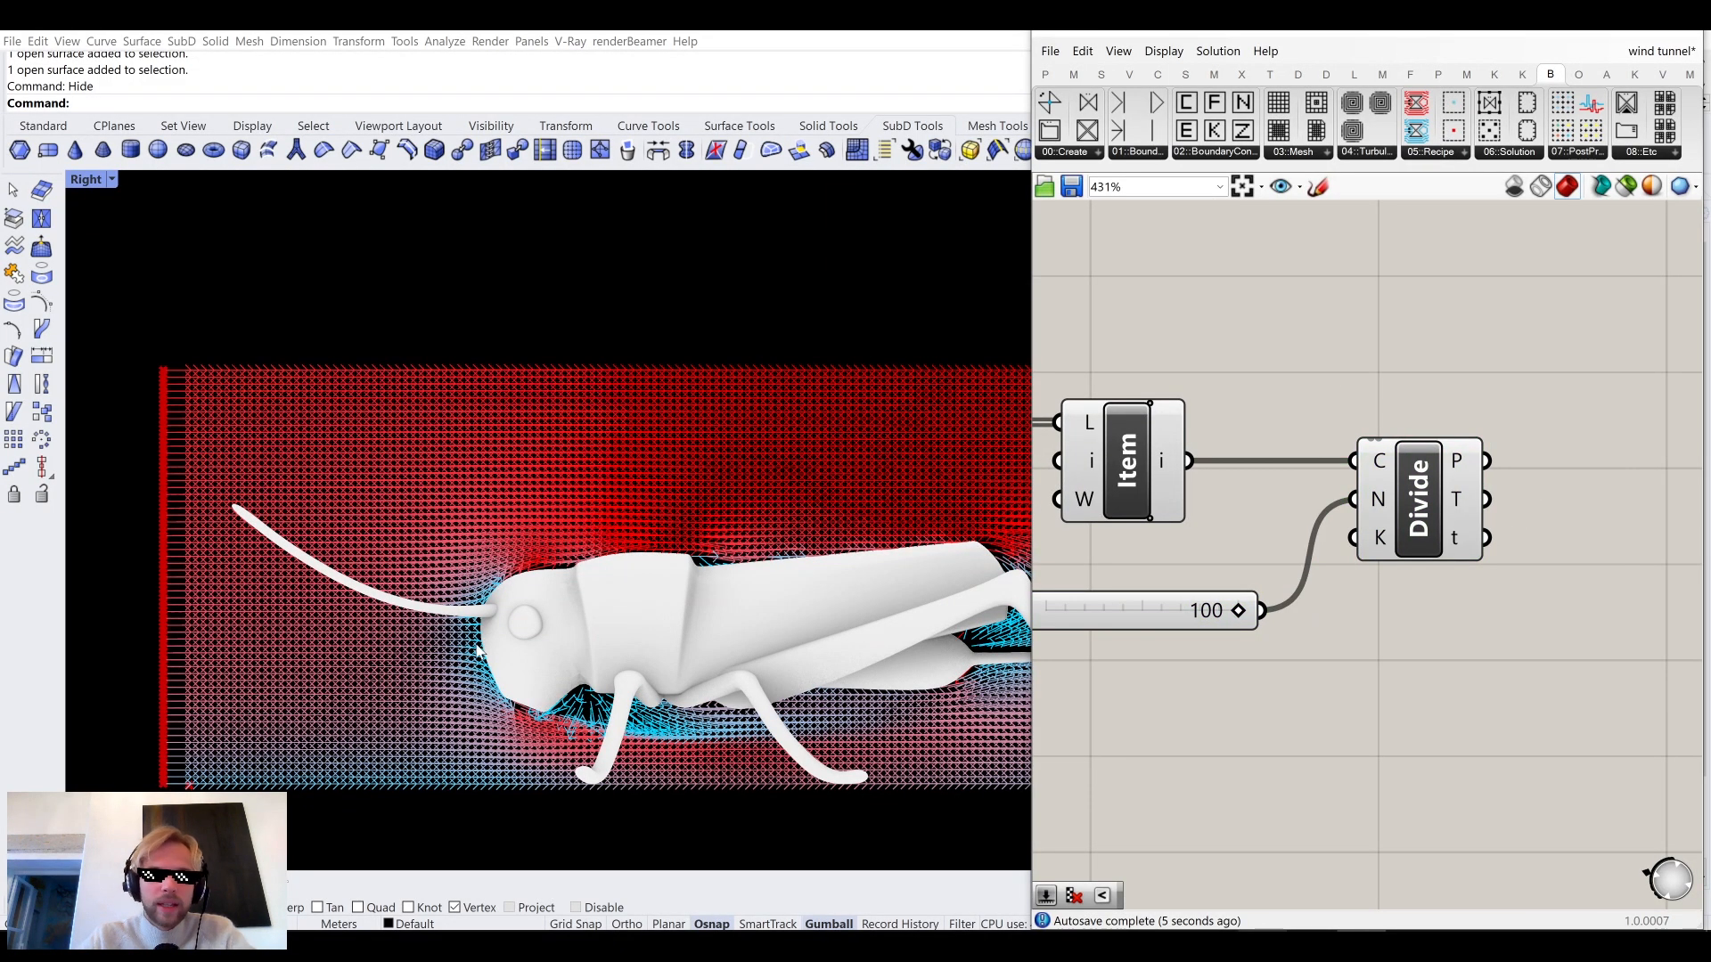
Examine the flow vectors around the grasshopper's head and the division points along the inlet edge.
scroll(562, 570, up, 3)
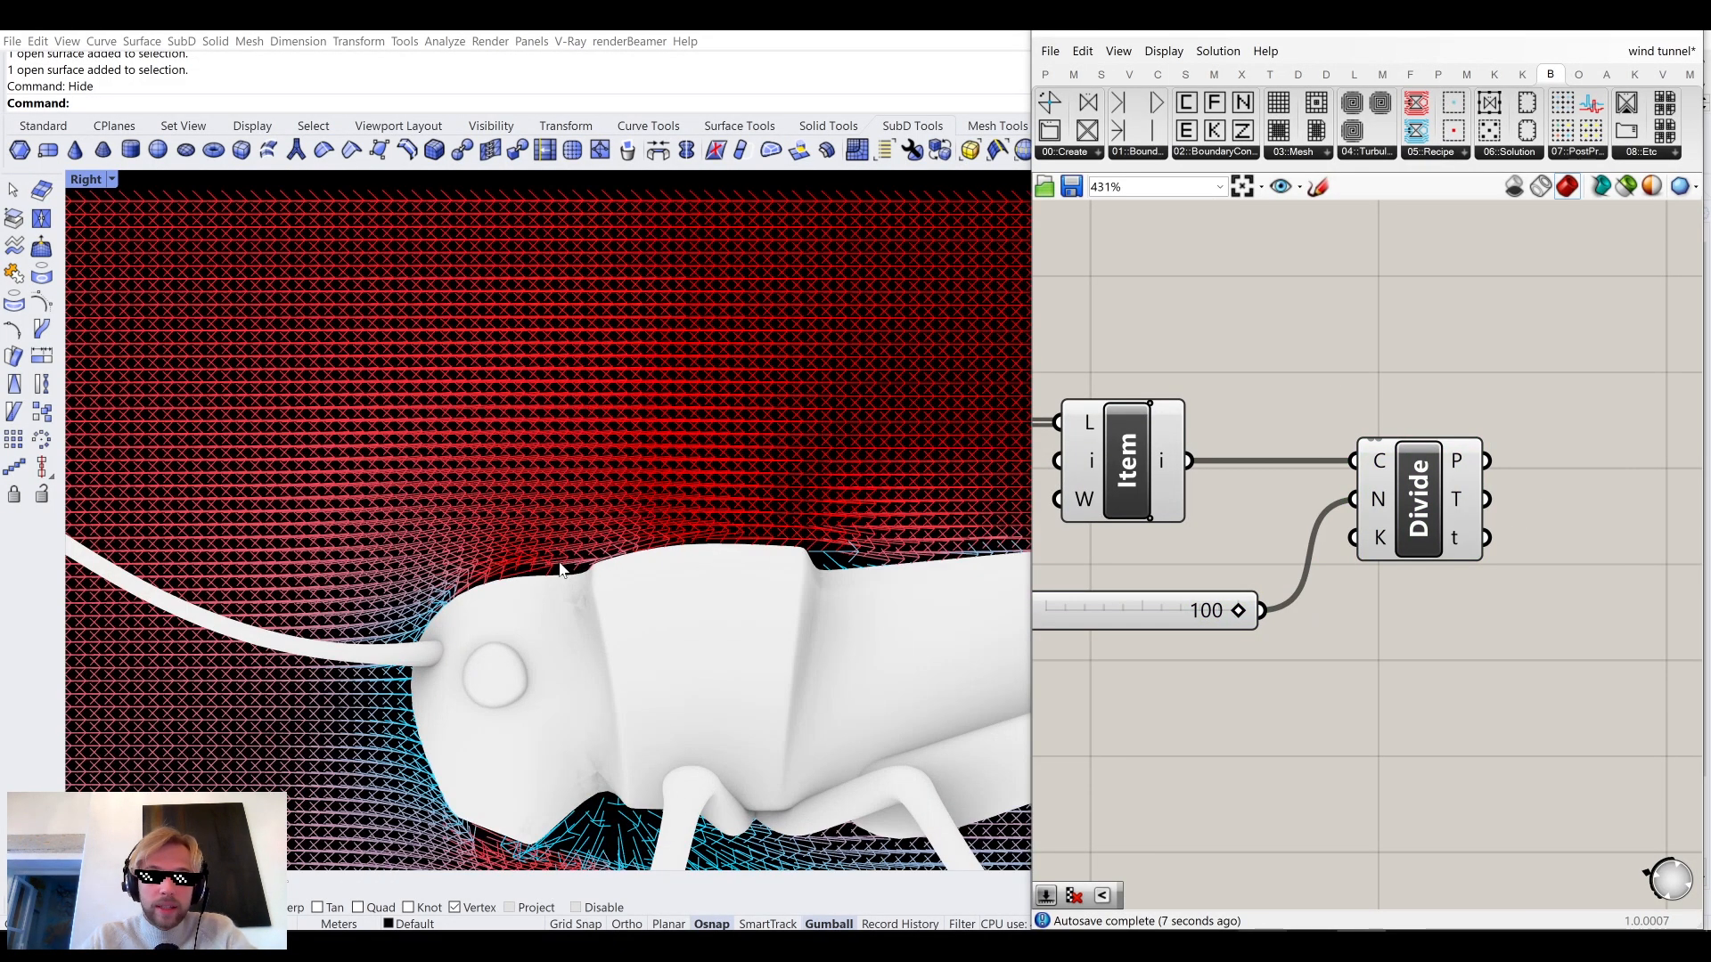
scroll(561, 570, down, 3)
scroll(592, 740, up, 5)
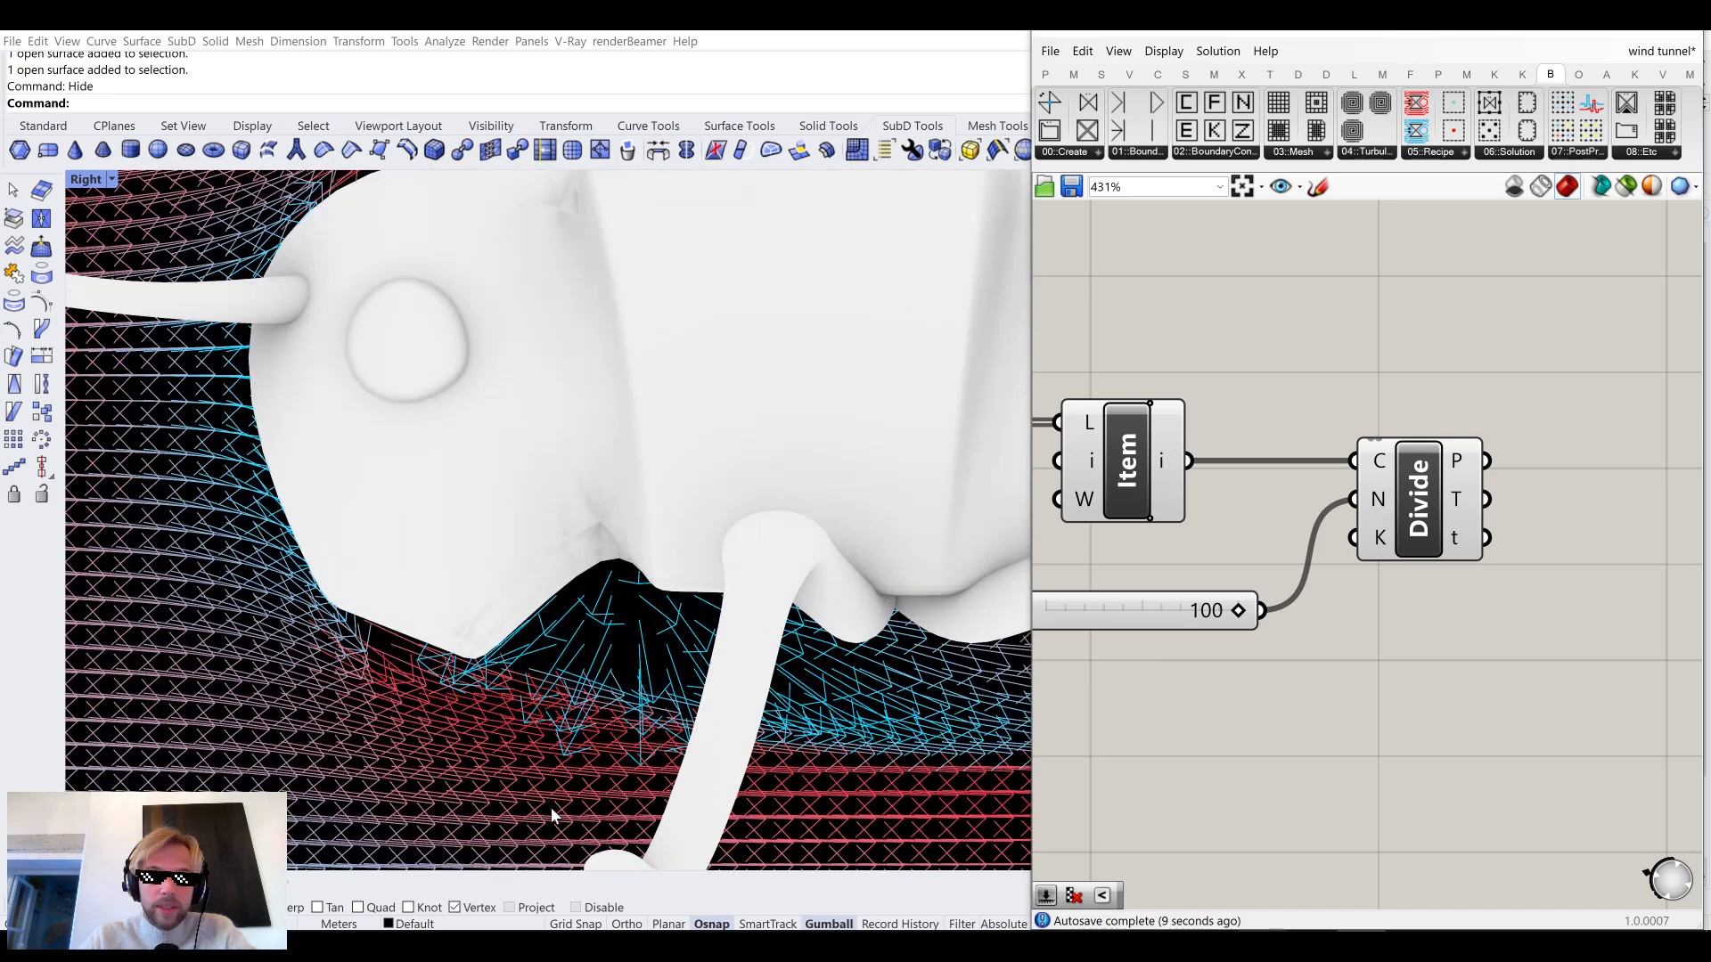
scroll(622, 690, down, 3)
scroll(622, 691, down, 3)
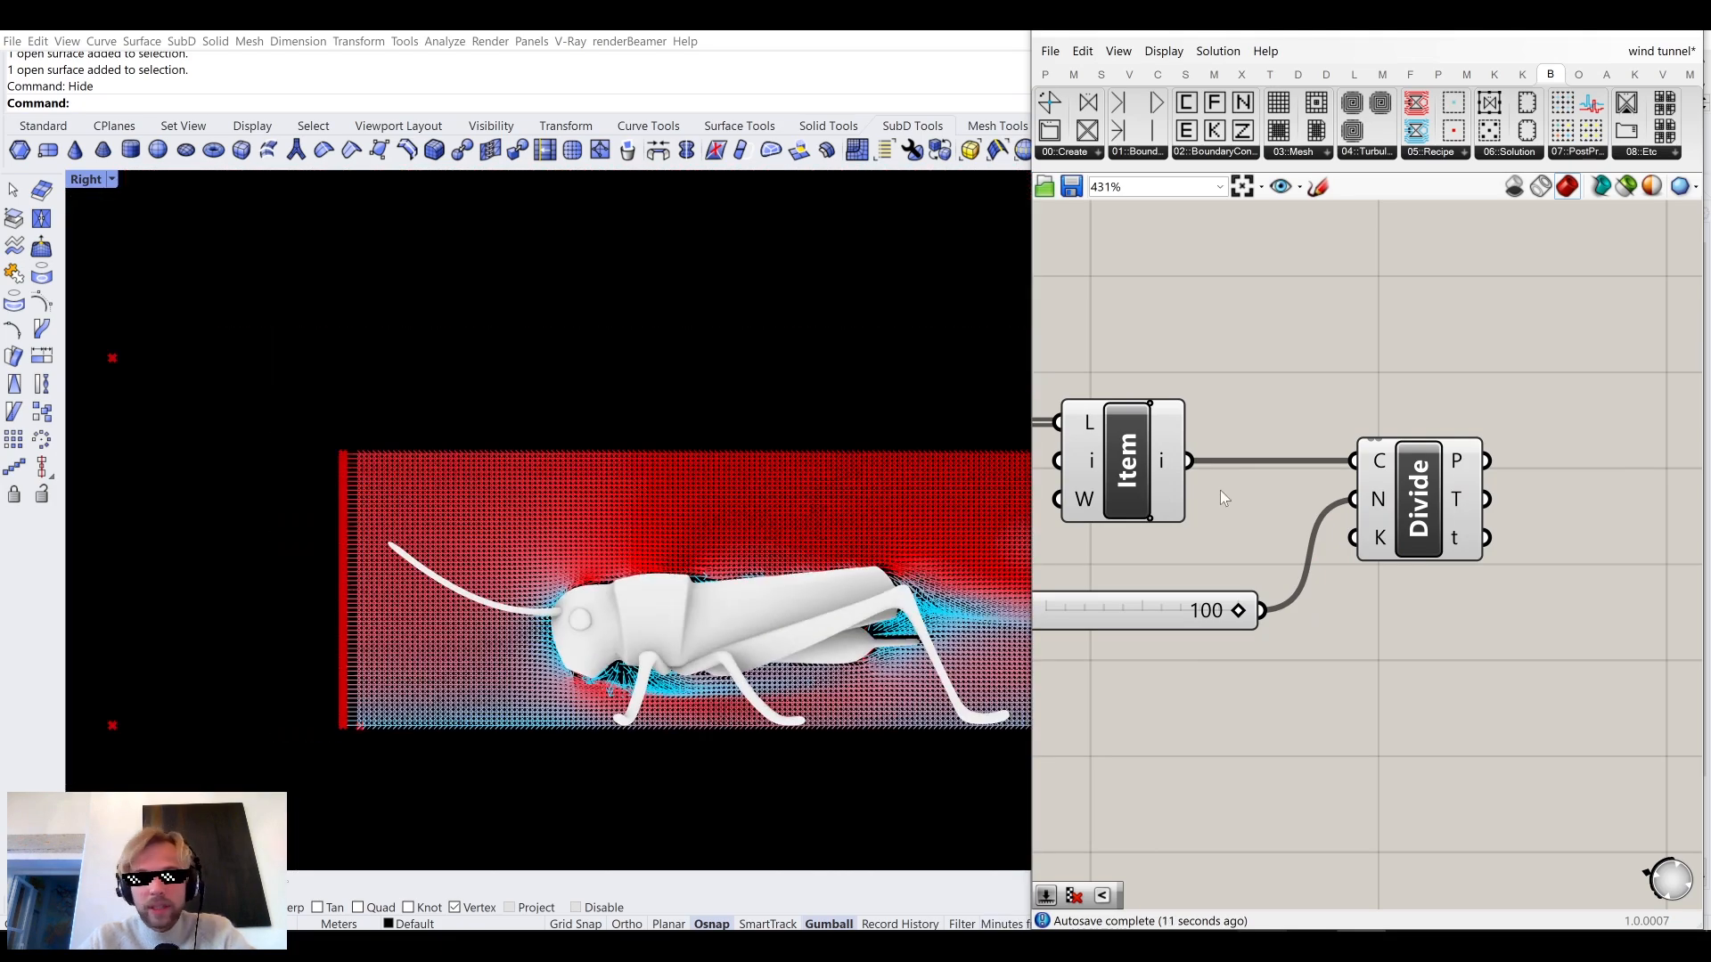
scroll(298, 569, up, 6)
scroll(300, 568, down, 3)
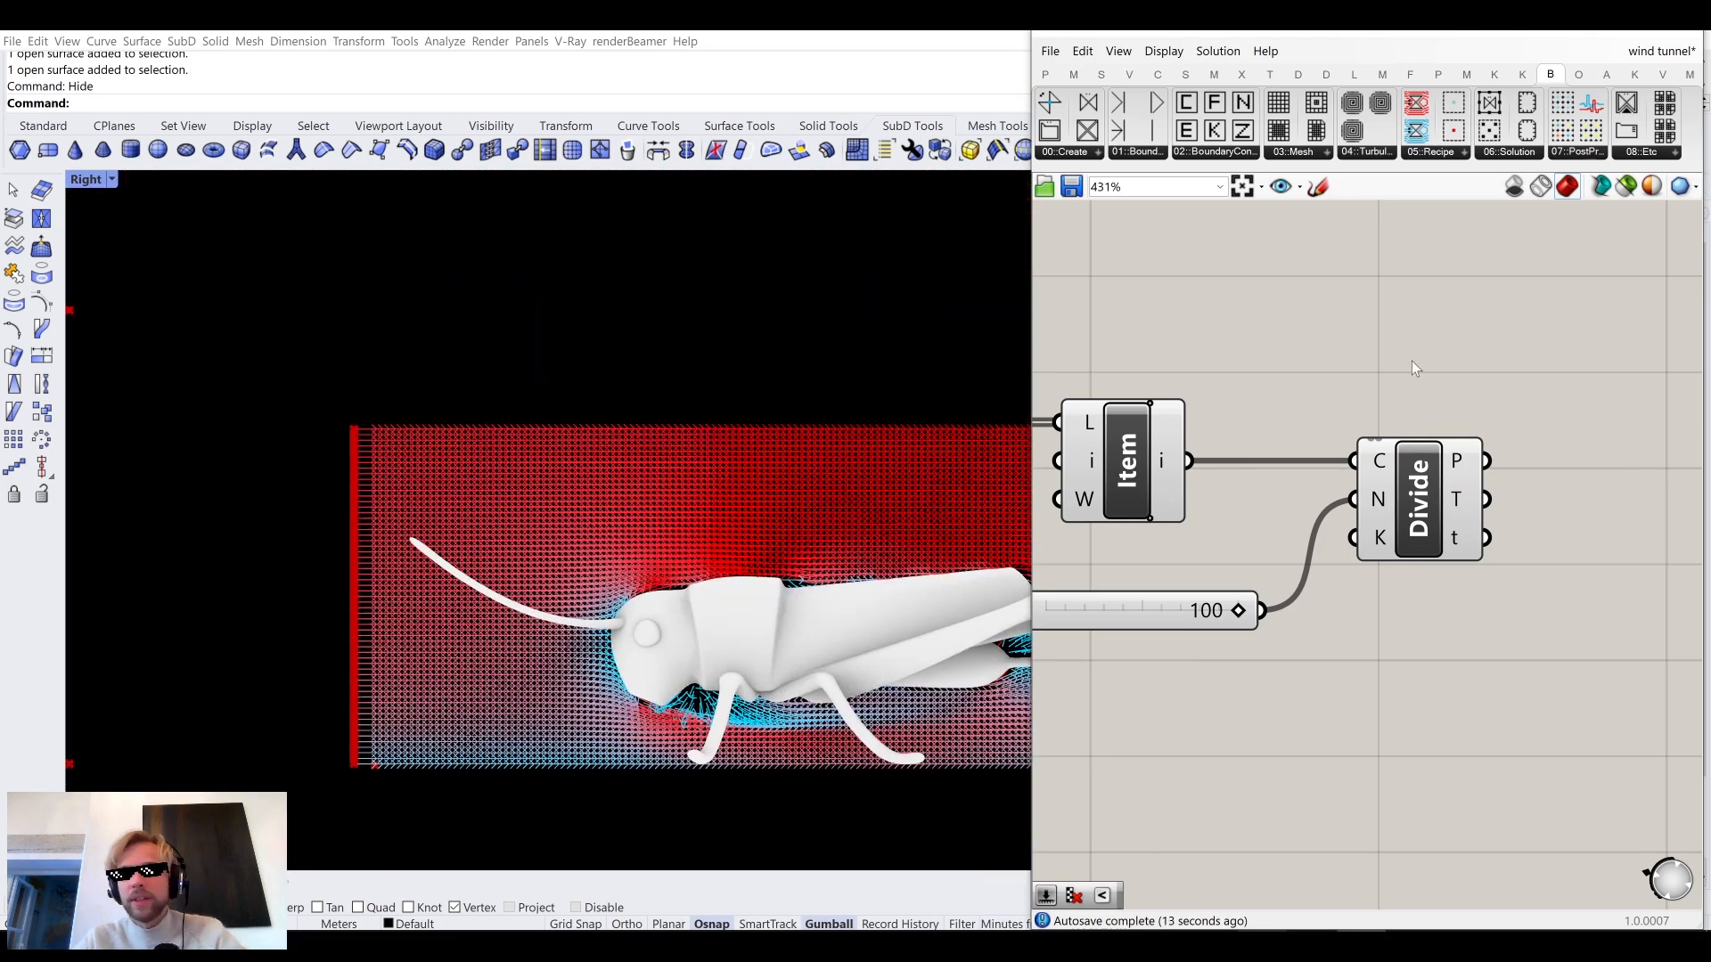
scroll(1411, 512, down, 4)
scroll(353, 459, up, 4)
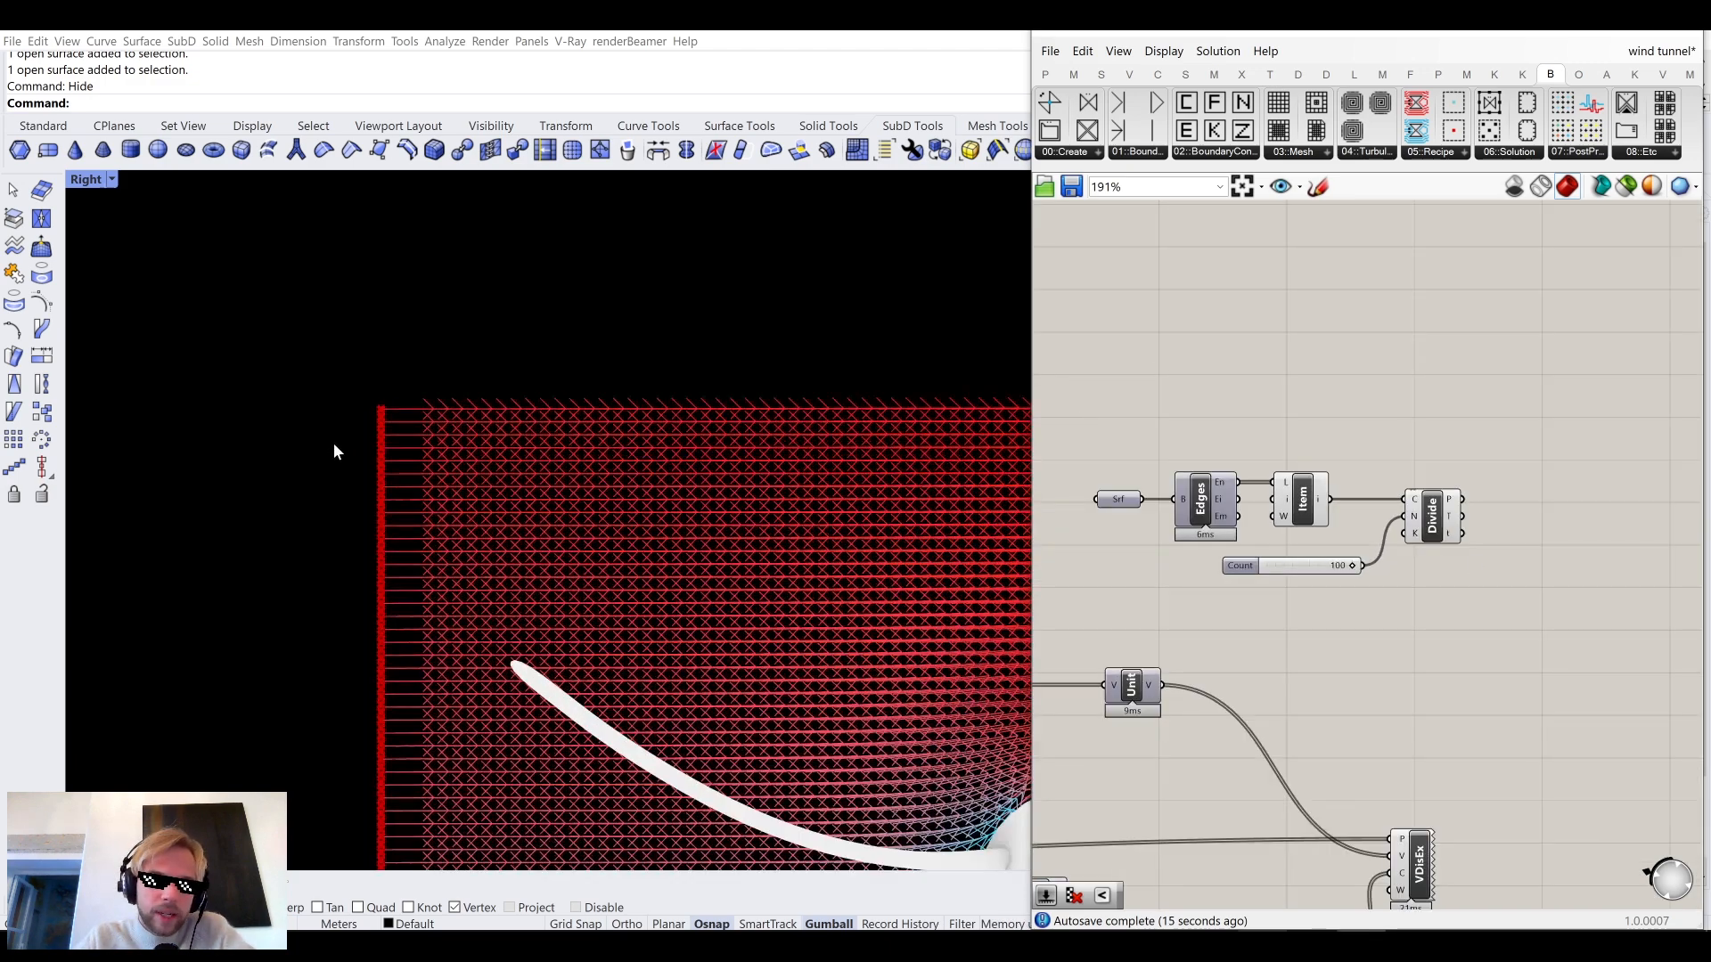
scroll(392, 549, down, 3)
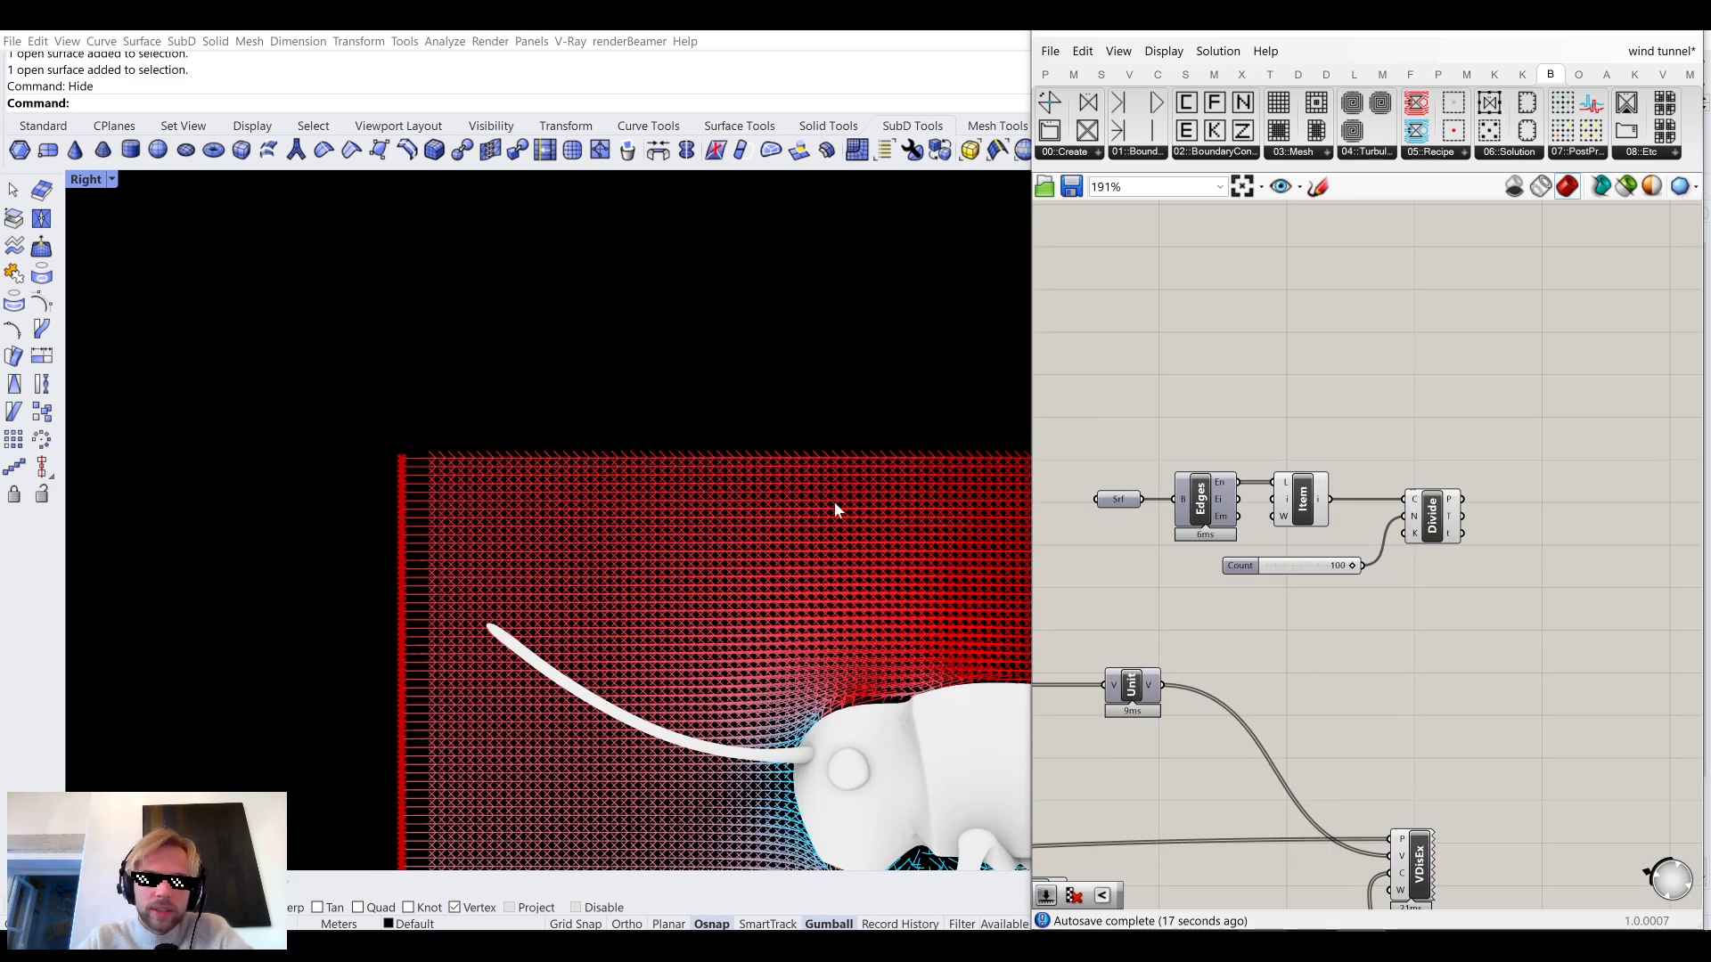
scroll(913, 430, down, 6)
right_drag(874, 551, 524, 541)
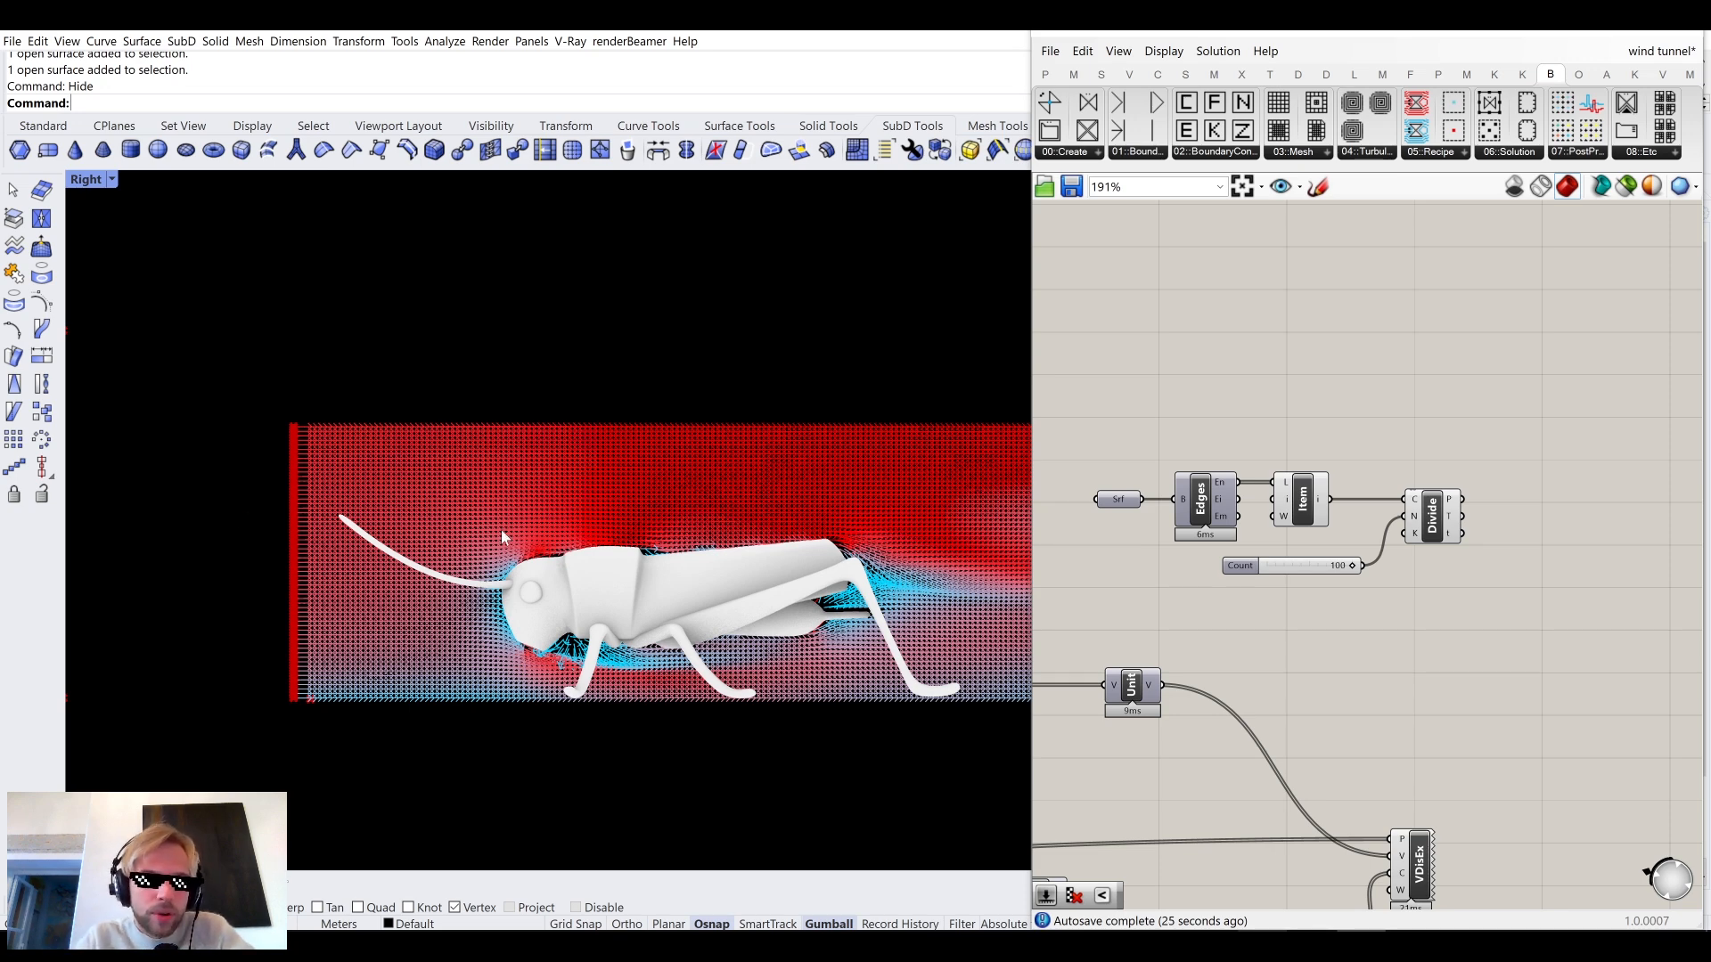
Add a Loop Start and a Loop End component above the Divide Curve component.
right_drag(1382, 462, 1310, 453)
double_click(1365, 412)
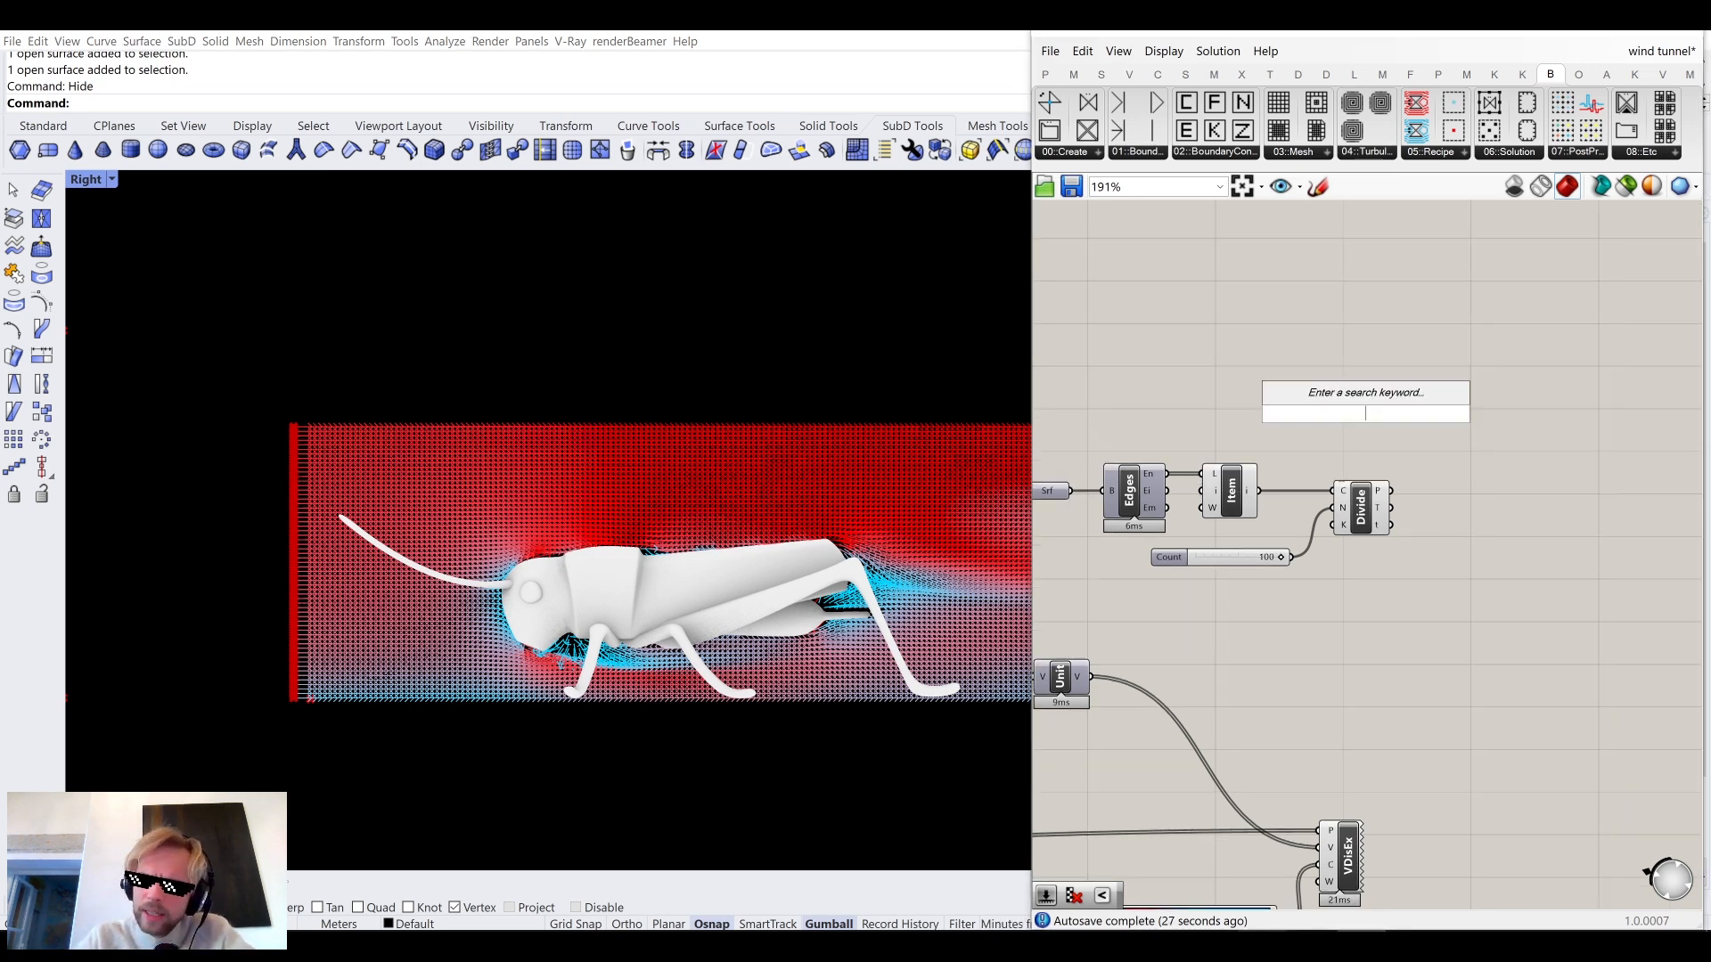
text(l)
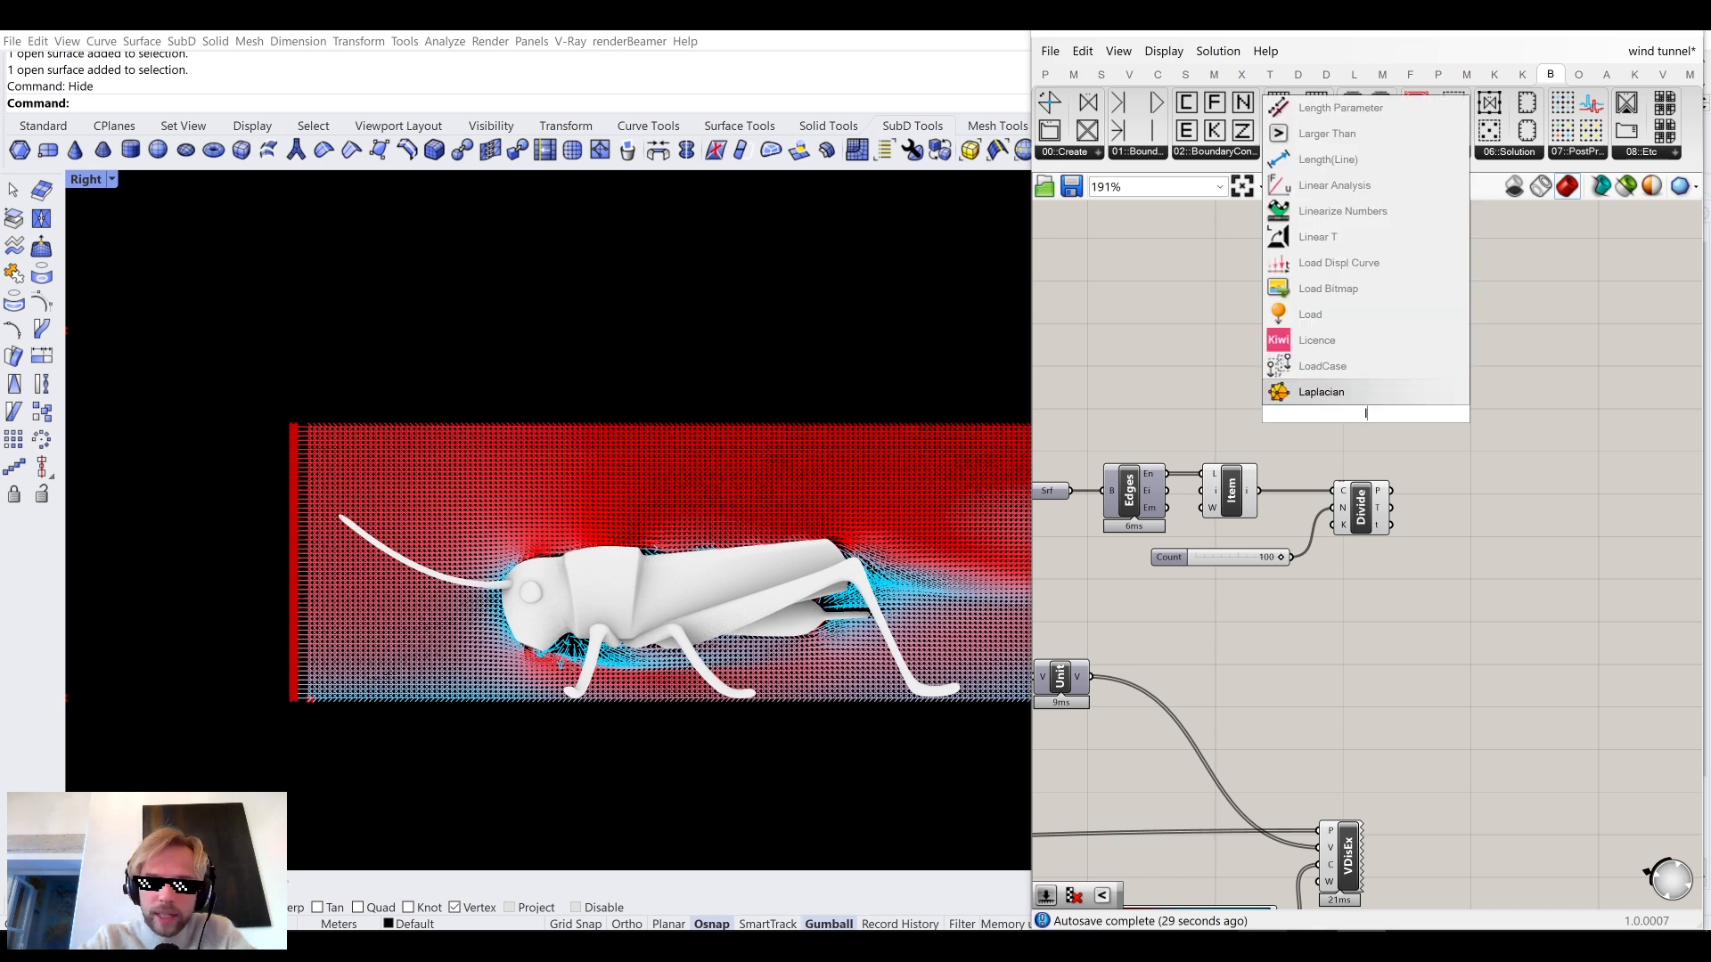
text(oop sta)
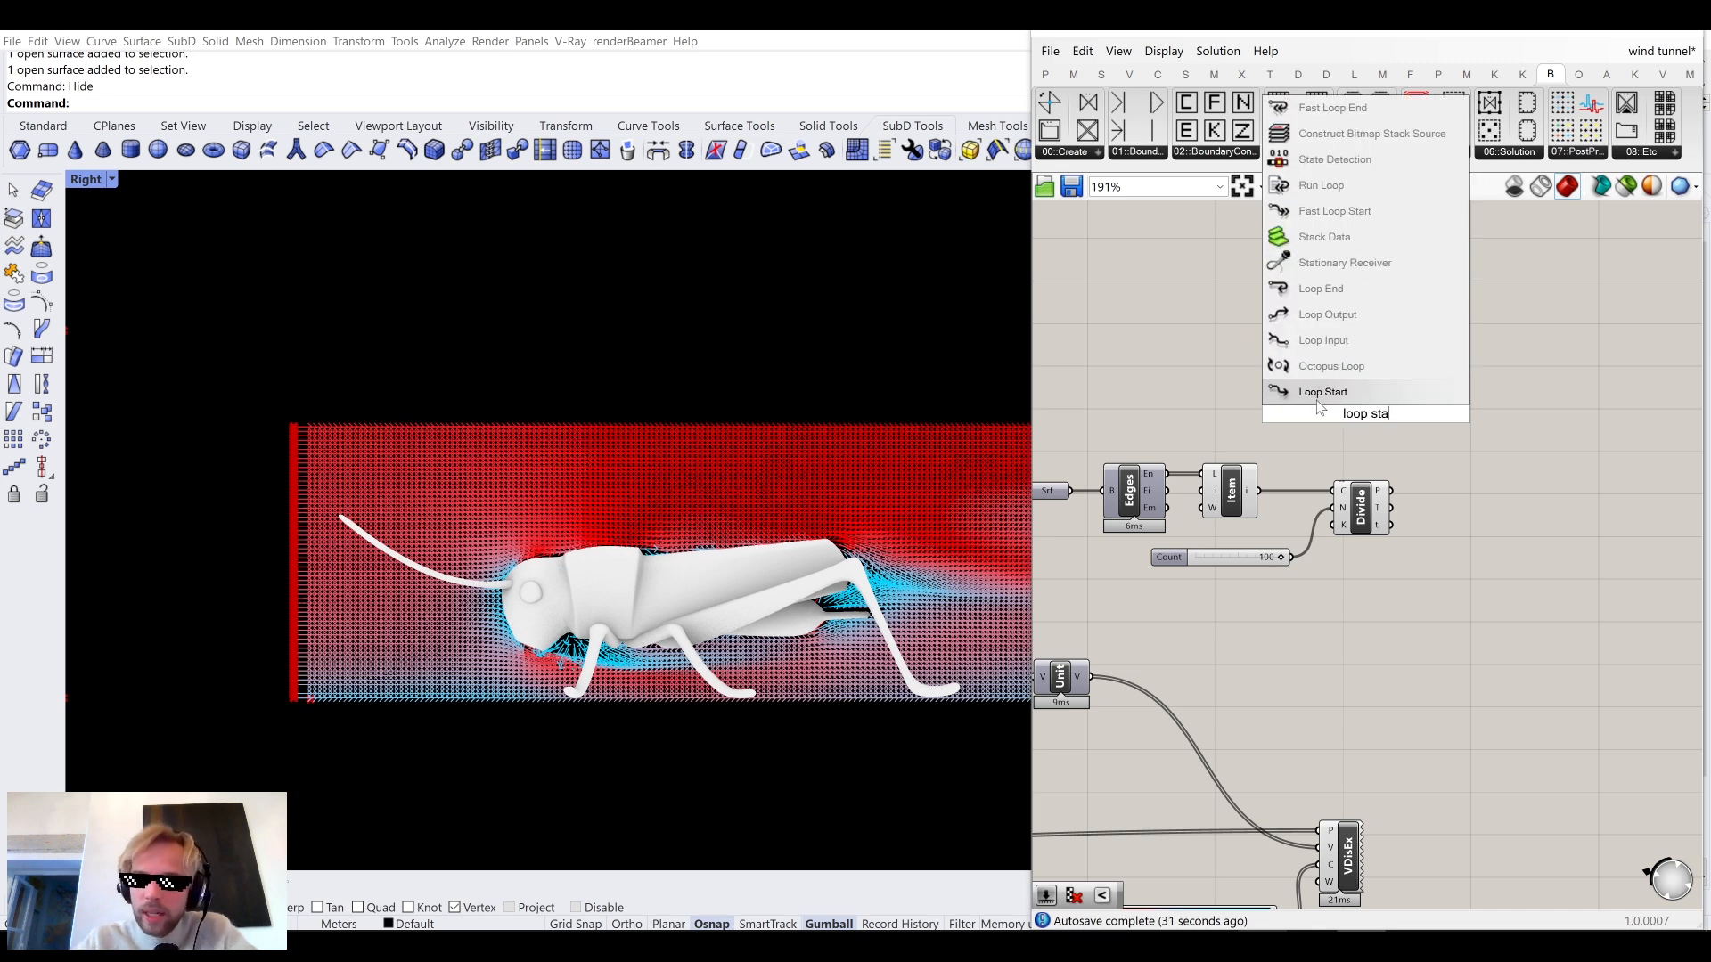
key(Return)
right_drag(1510, 371, 1409, 444)
double_click(1409, 443)
text(loop en)
key(Return)
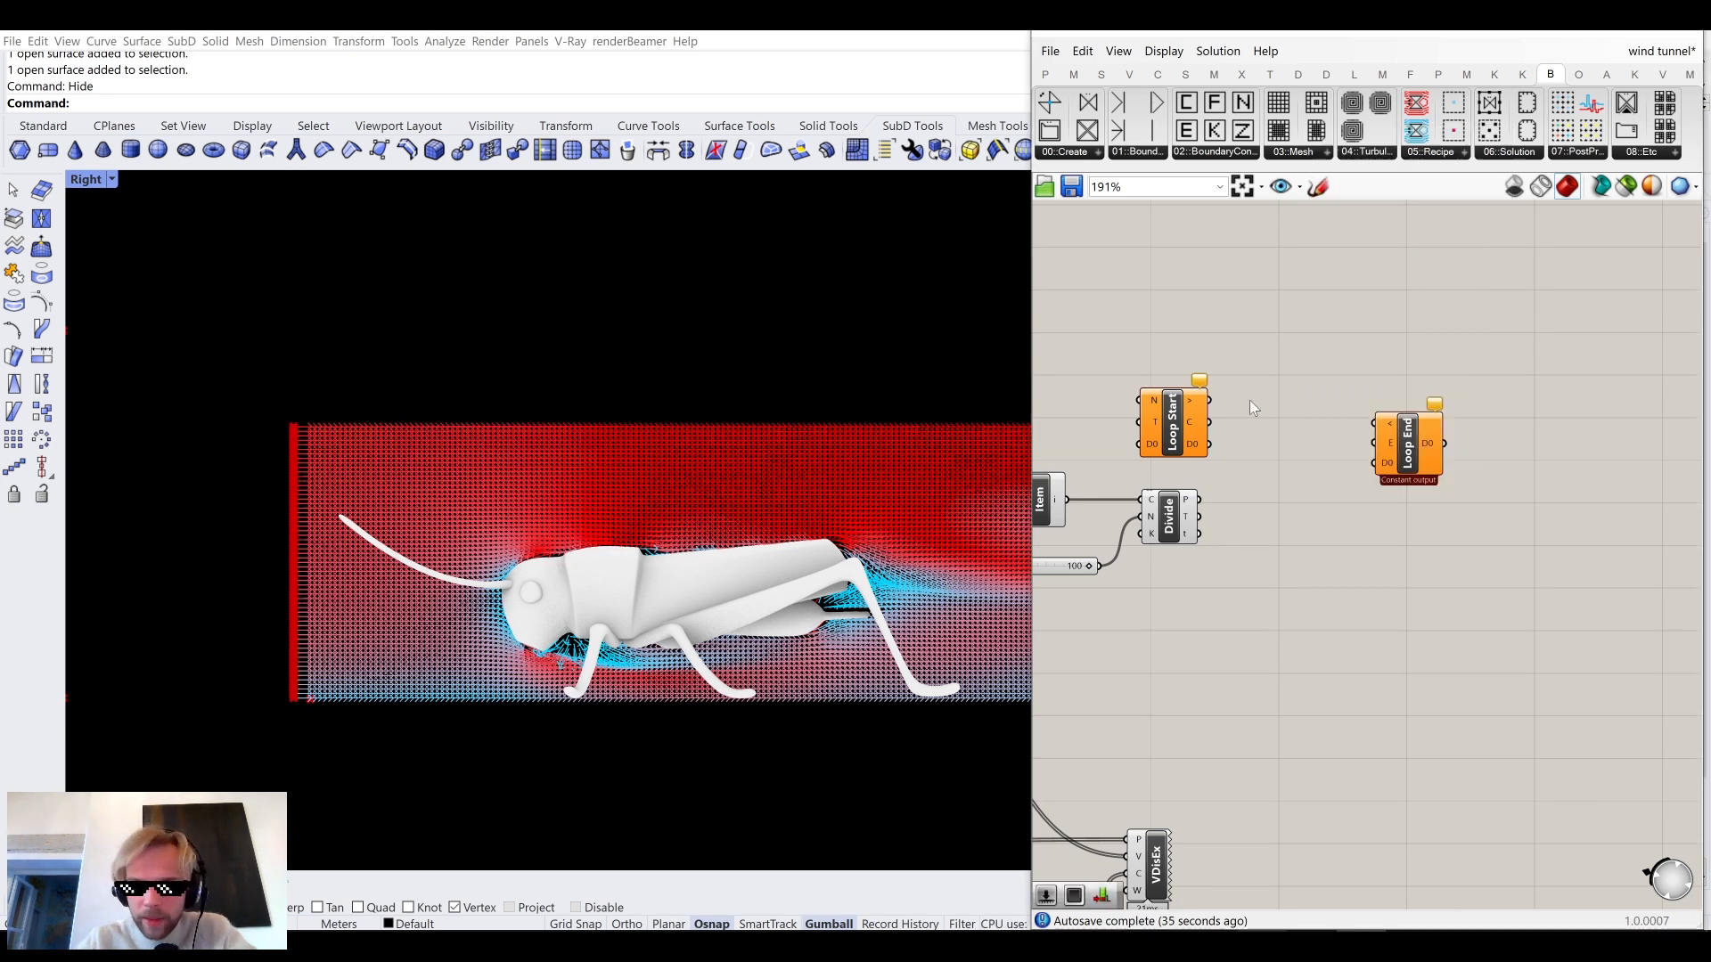
Link Loop Start's loop output (>) to Loop End's loop input (<).
scroll(1232, 424, up, 3)
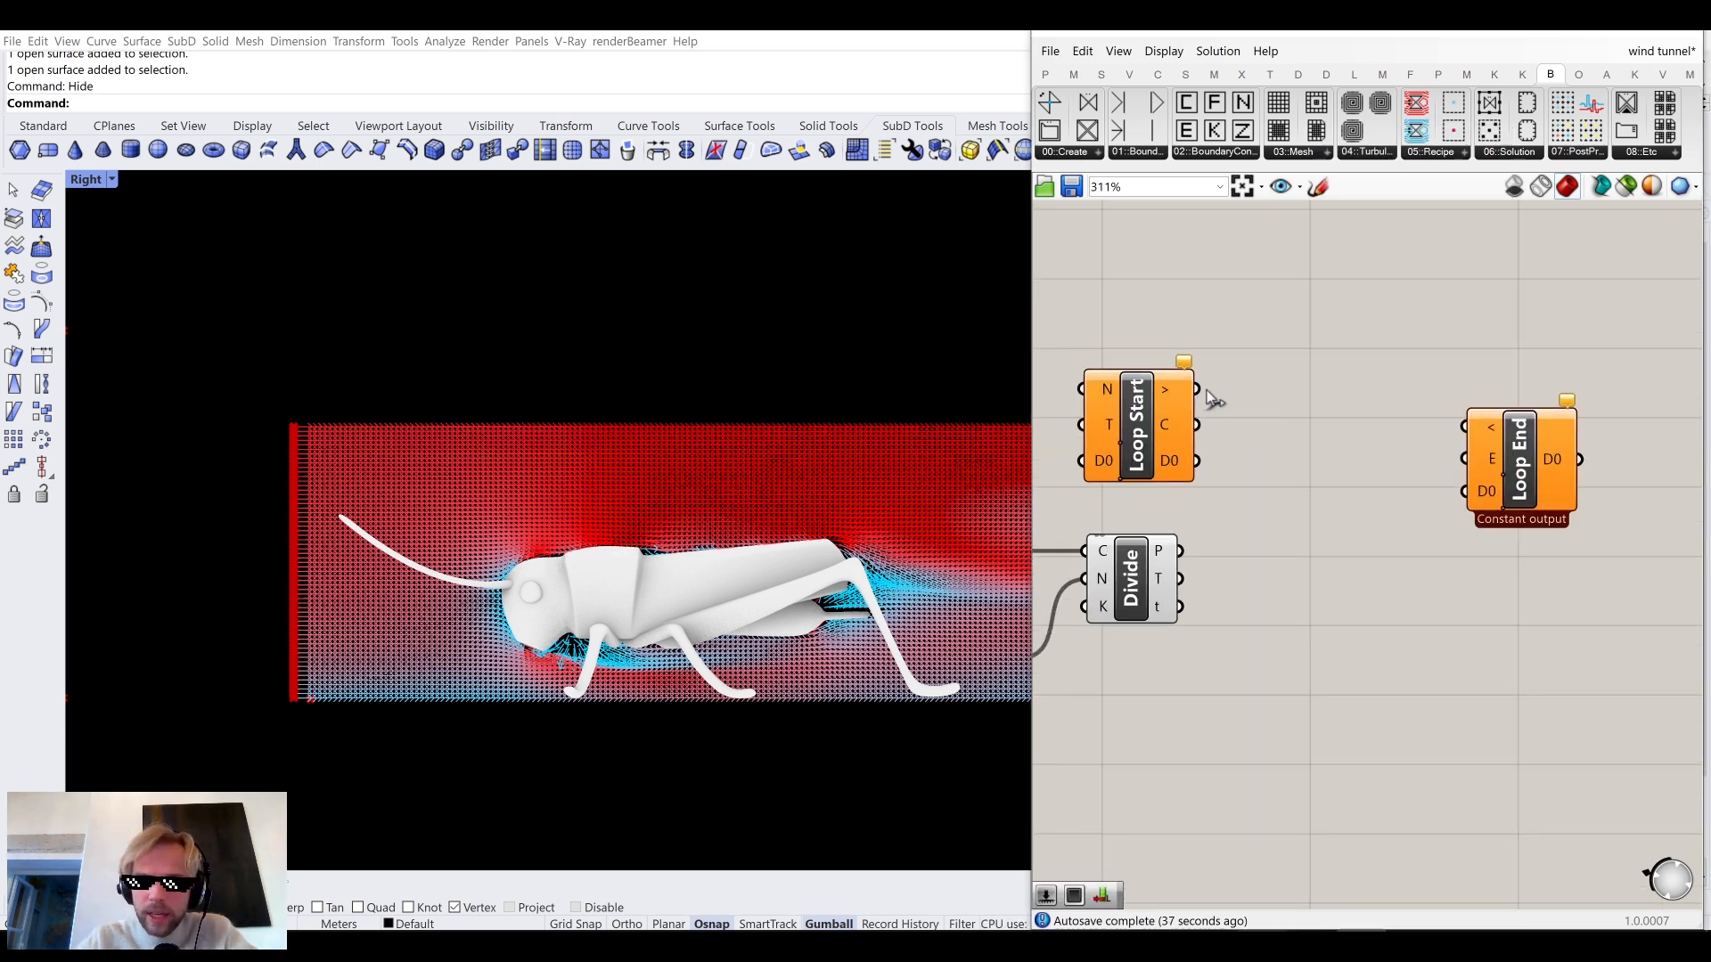
drag(1197, 389, 1413, 390)
click(1463, 433)
mouse_move(1209, 485)
right_down()
mouse_move(1504, 460)
mouse_move(1234, 469)
right_up()
scroll(1503, 472, down, 3)
scroll(1431, 445, up, 3)
Add a Button and connect it to Loop Start's trigger input (T).
right_drag(1047, 455, 1280, 453)
double_click(1280, 452)
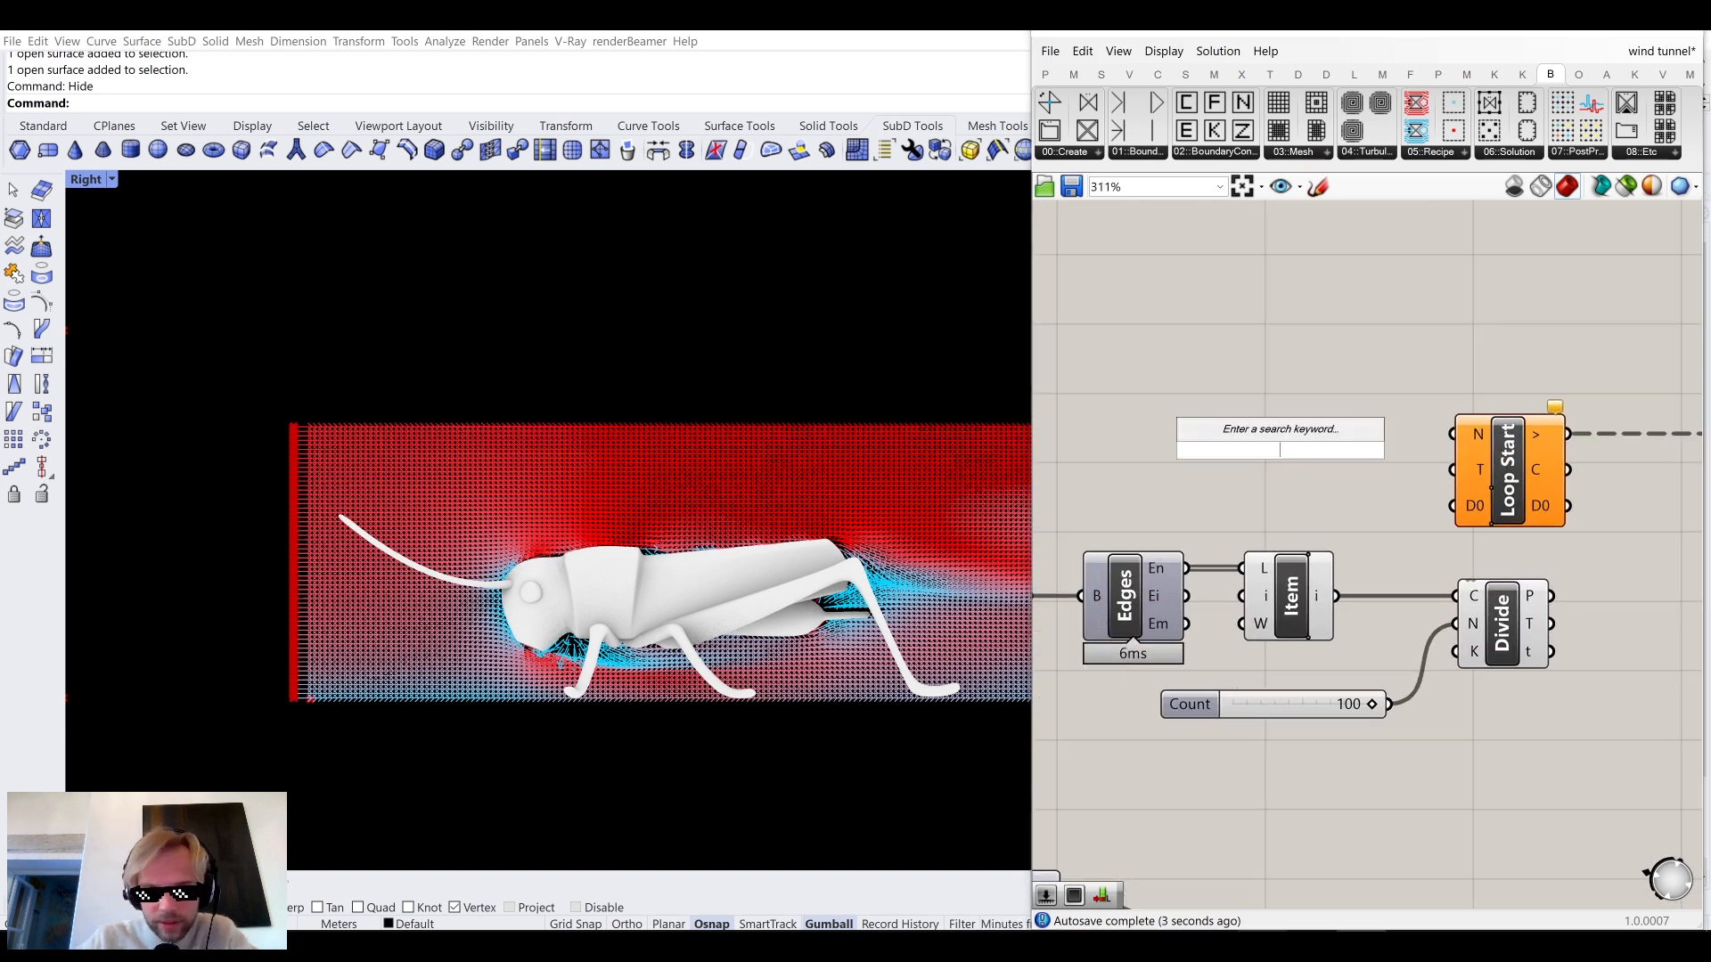
text(butt)
key(Return)
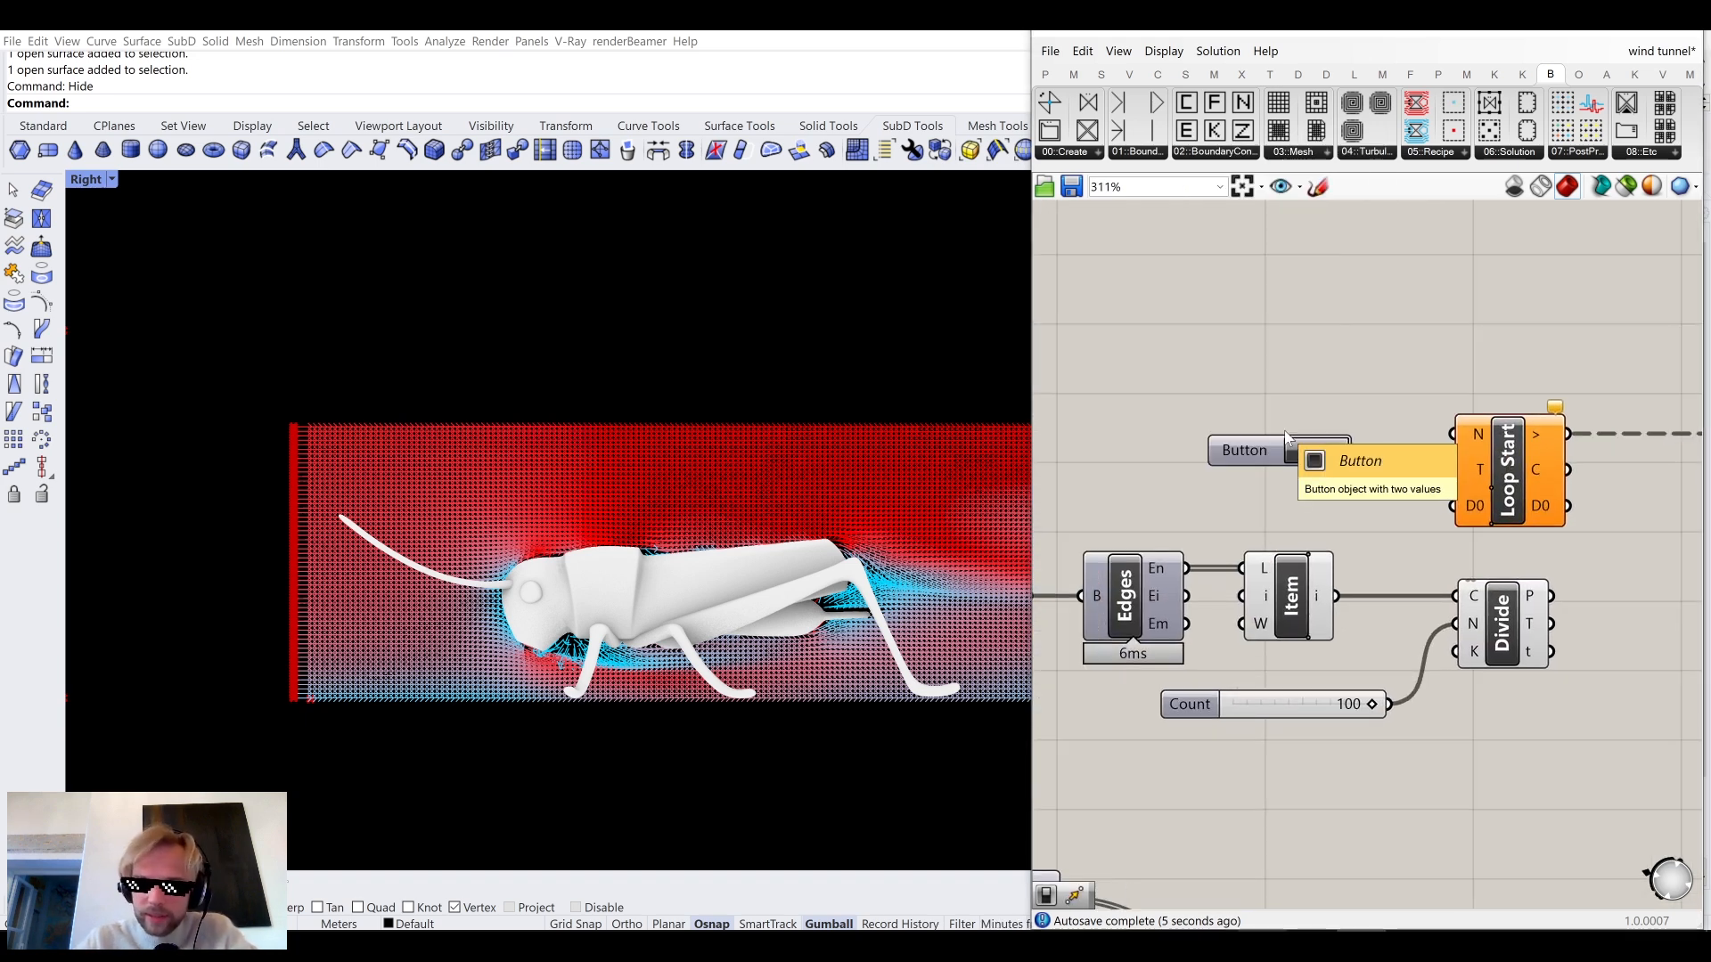
scroll(1312, 438, up, 3)
drag(1392, 461, 1583, 497)
drag(1185, 460, 1308, 498)
Add a number slider set to 1 and connect it to Loop Start's repeat input (N).
double_click(1265, 403)
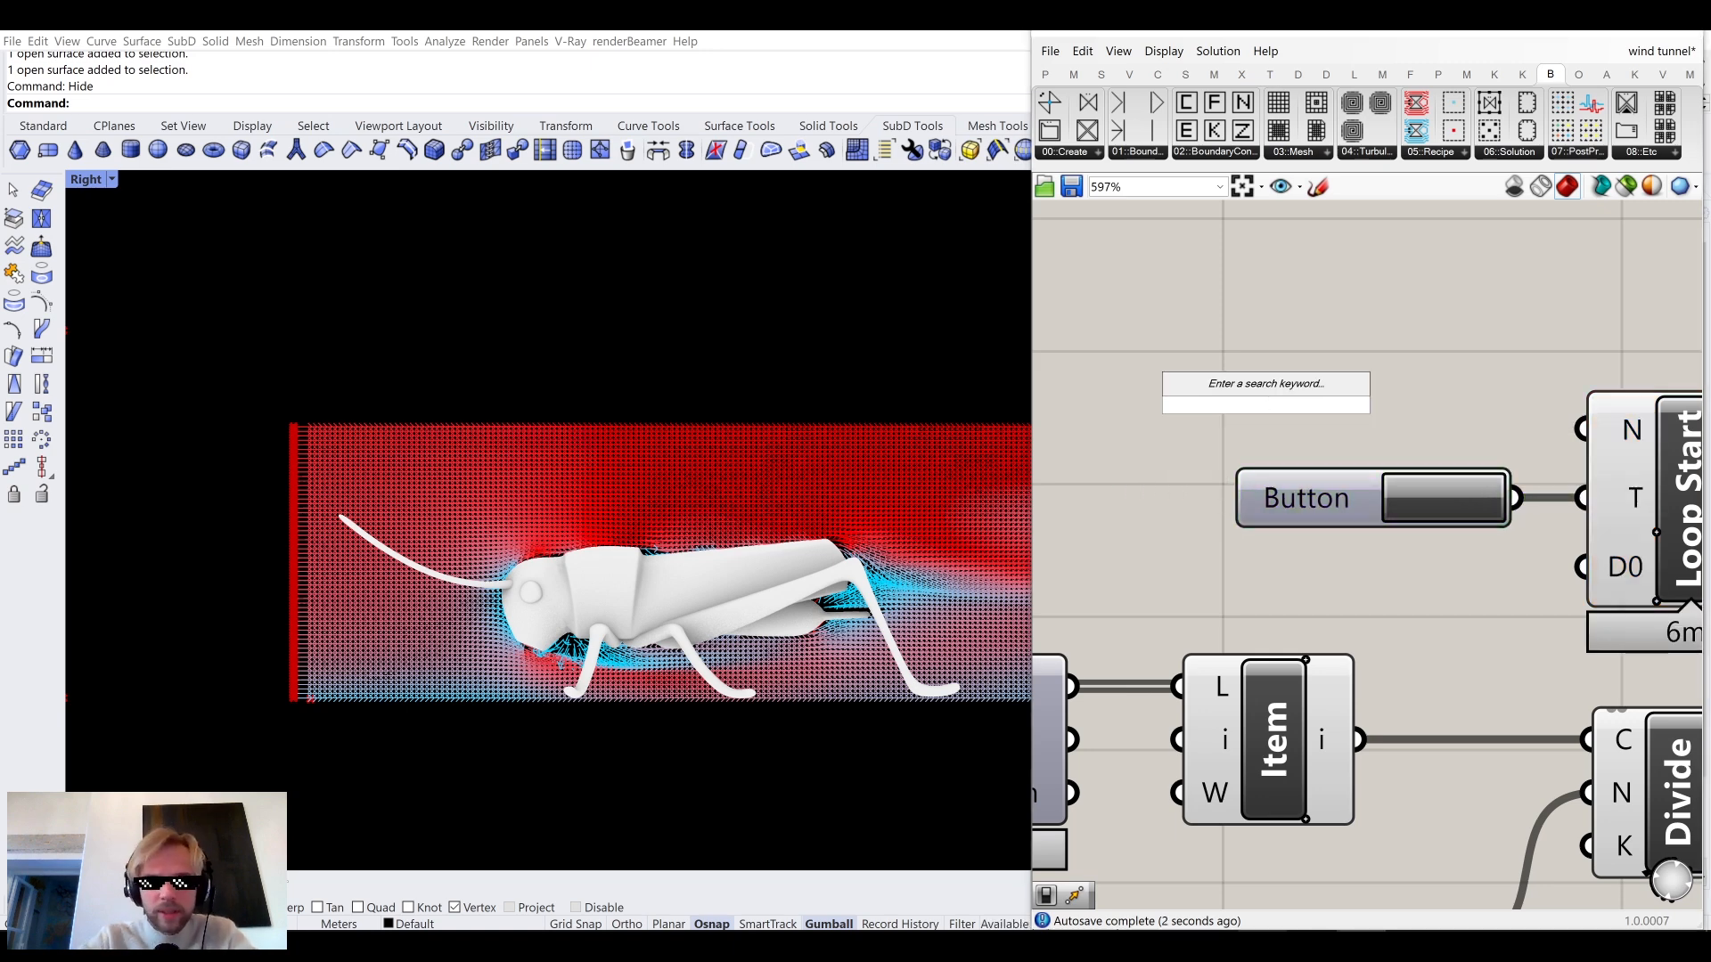
text(1)
key(BackSpace)
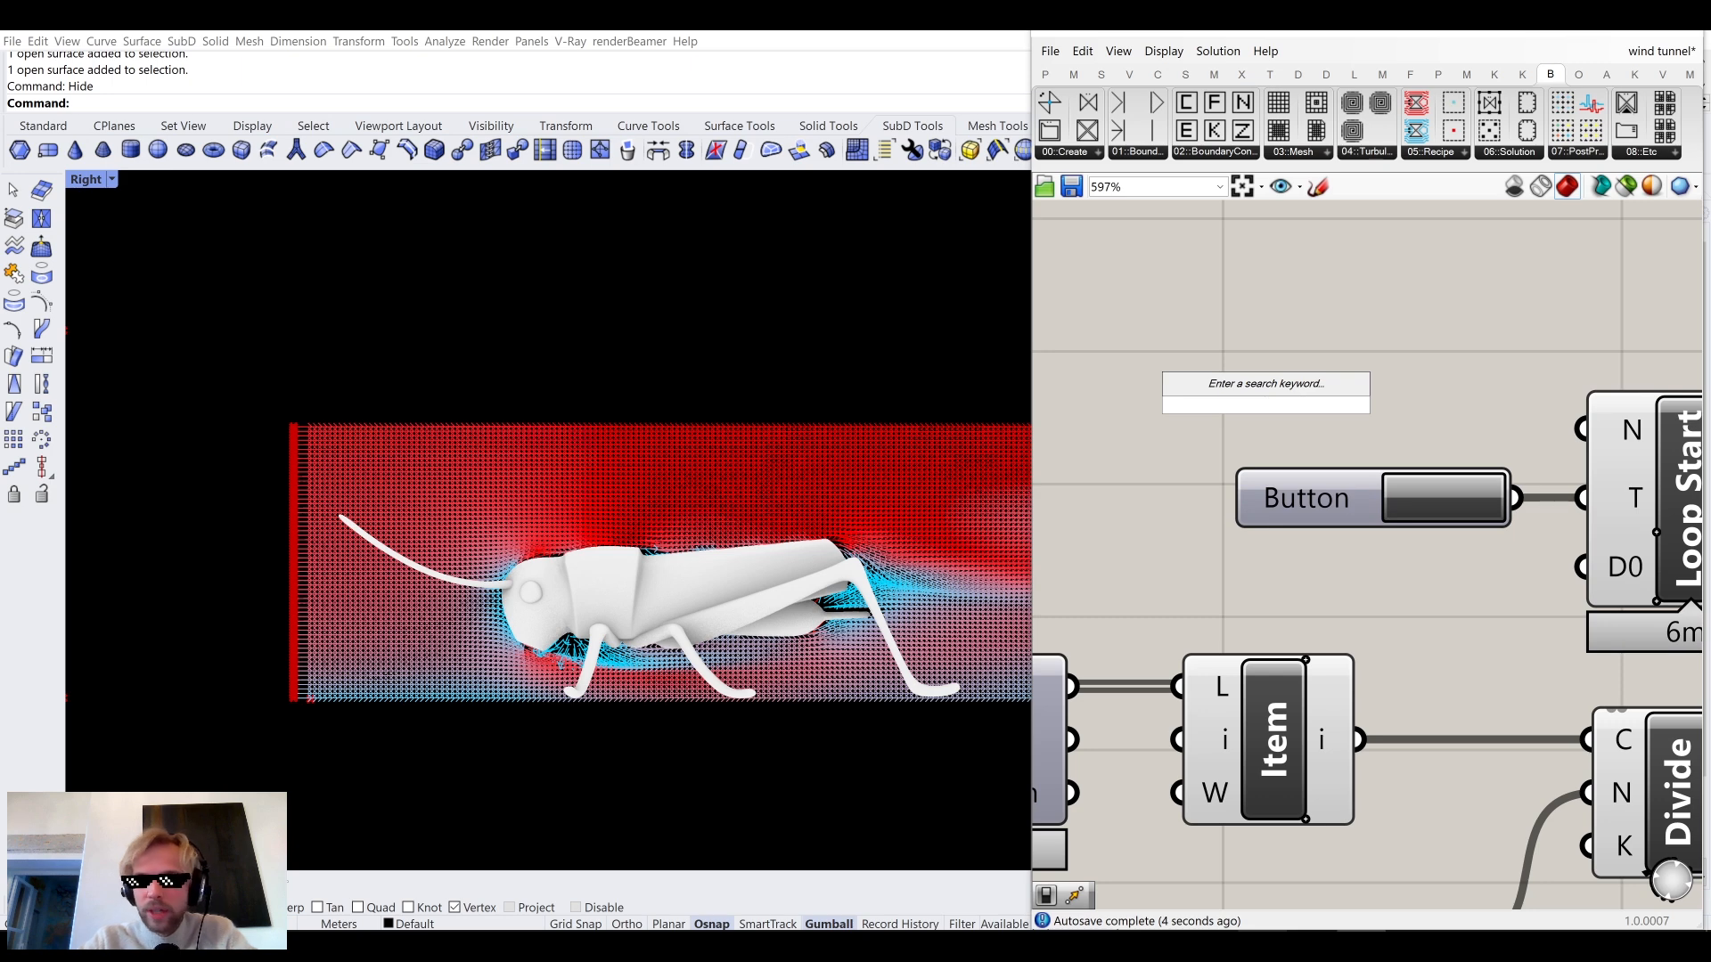
text(1)
key(Return)
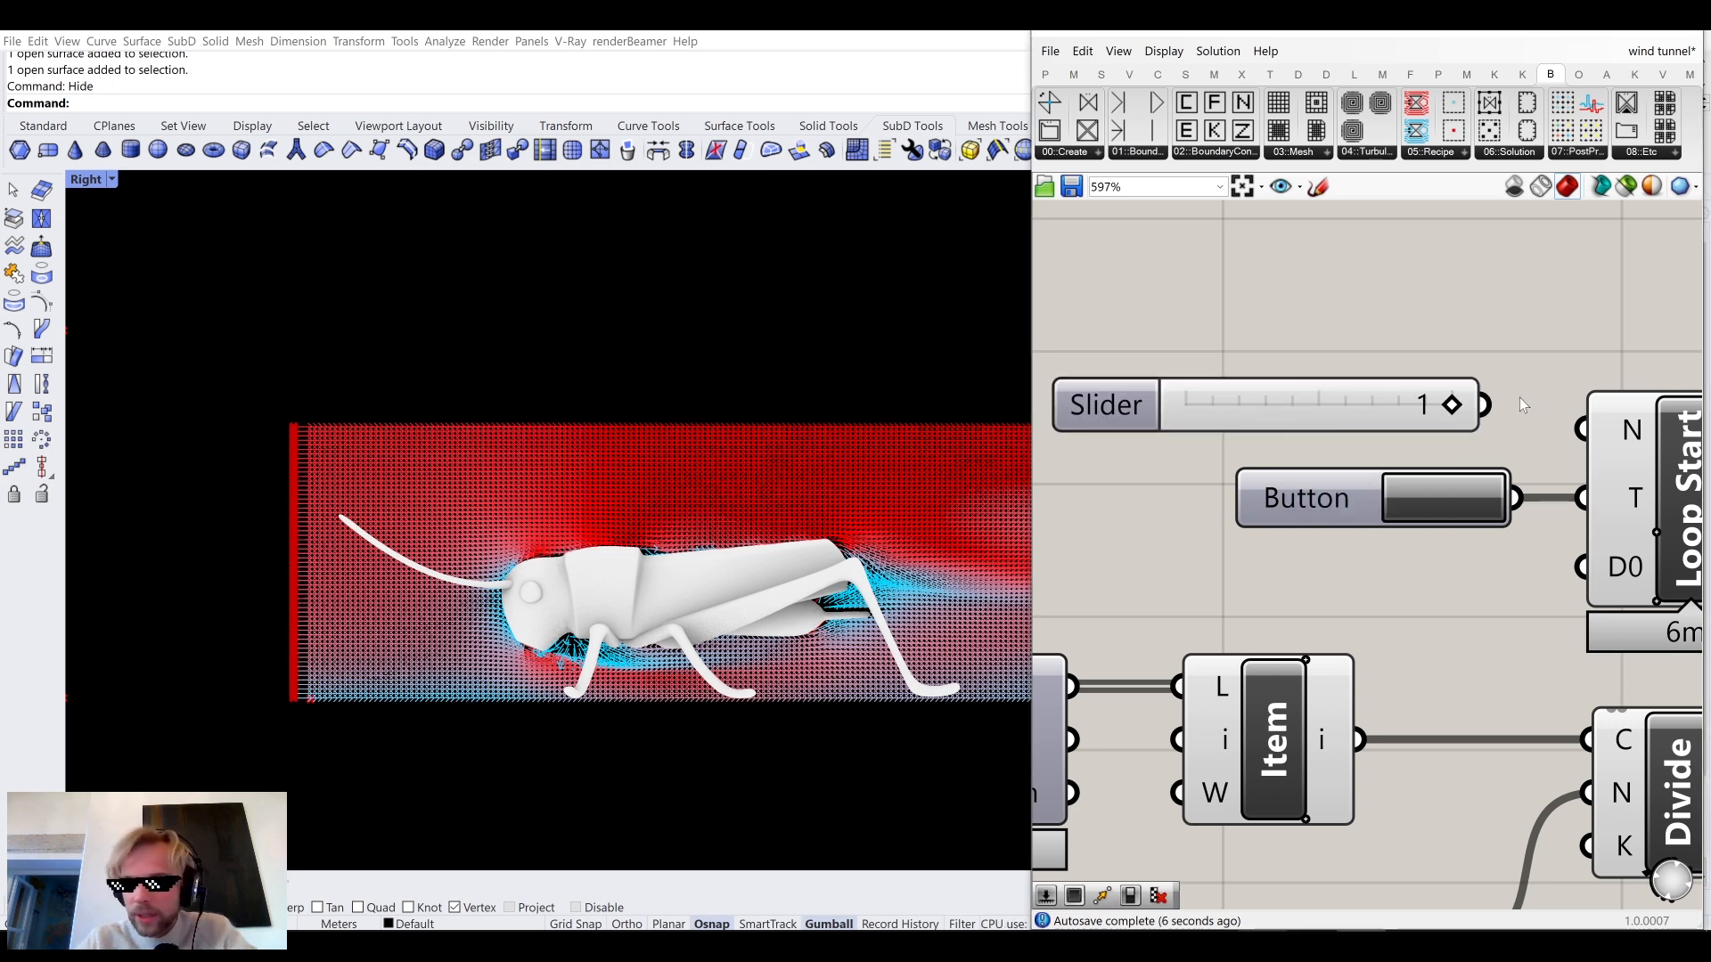
click(1392, 425)
scroll(1392, 425, down, 3)
scroll(1346, 651, up, 3)
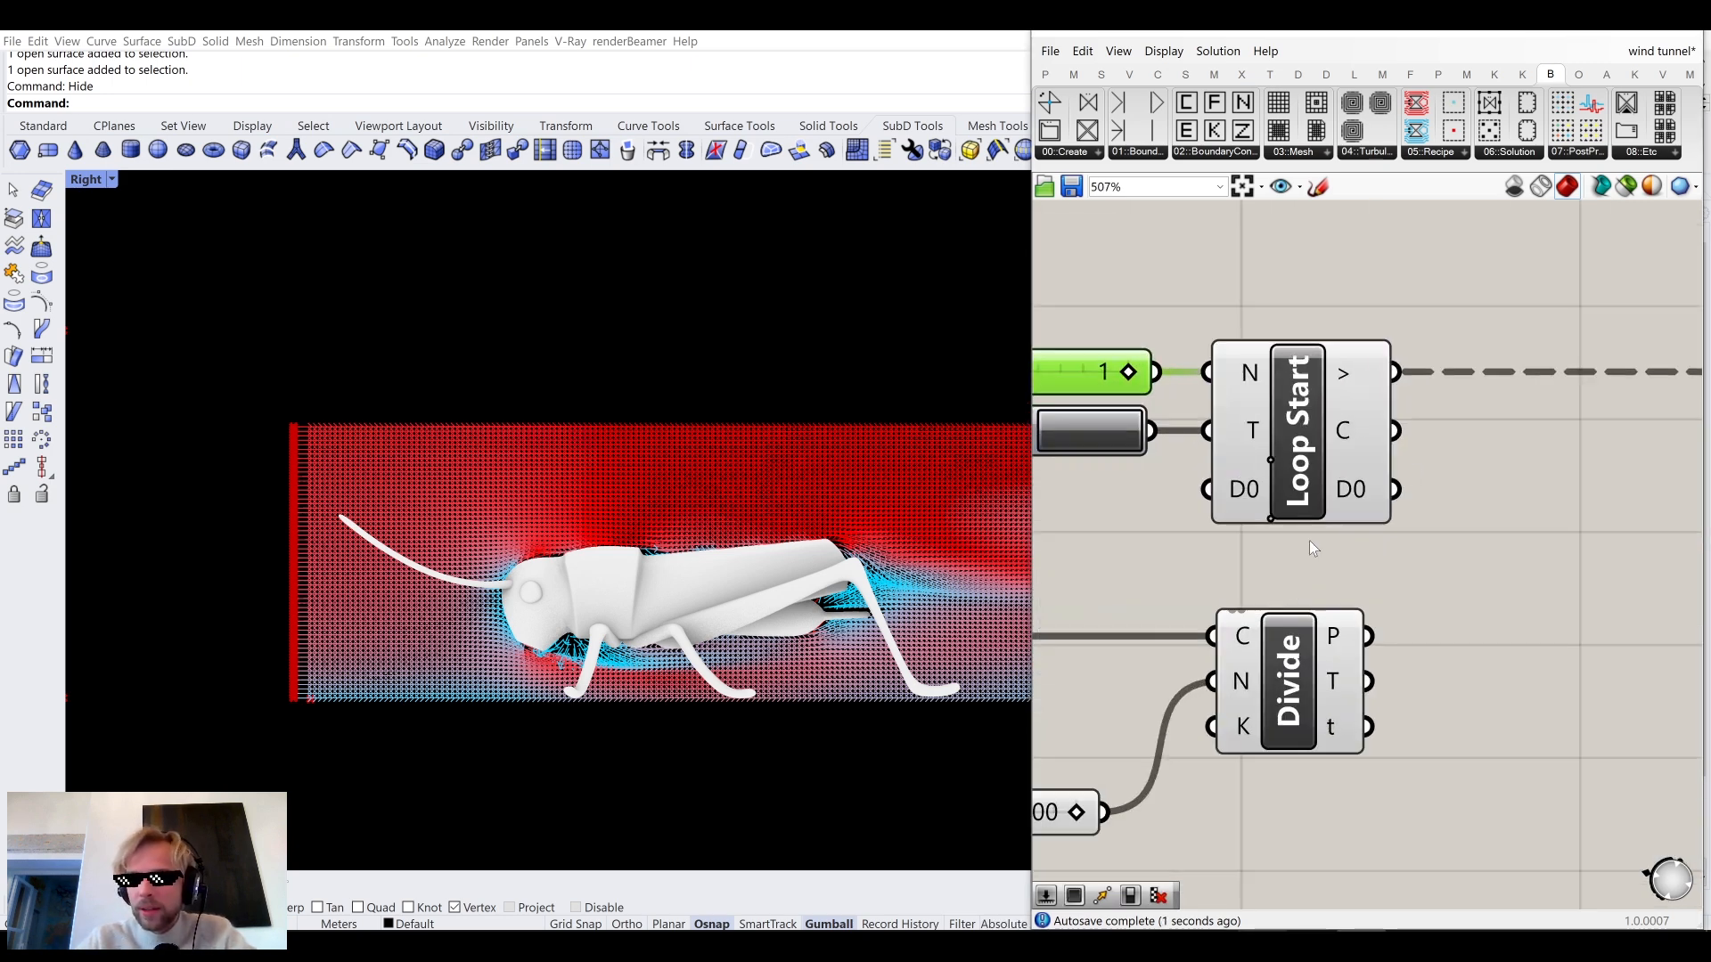
Connect Divide Curve's points output to Loop Start's D0 input and space out the loop components, slider and button.
drag(1365, 636, 1207, 488)
scroll(1480, 576, down, 3)
drag(1423, 601, 1103, 453)
drag(1110, 524, 1320, 527)
click(1275, 441)
right_drag(1053, 527, 1269, 509)
scroll(1166, 516, up, 2)
drag(1165, 524, 1425, 532)
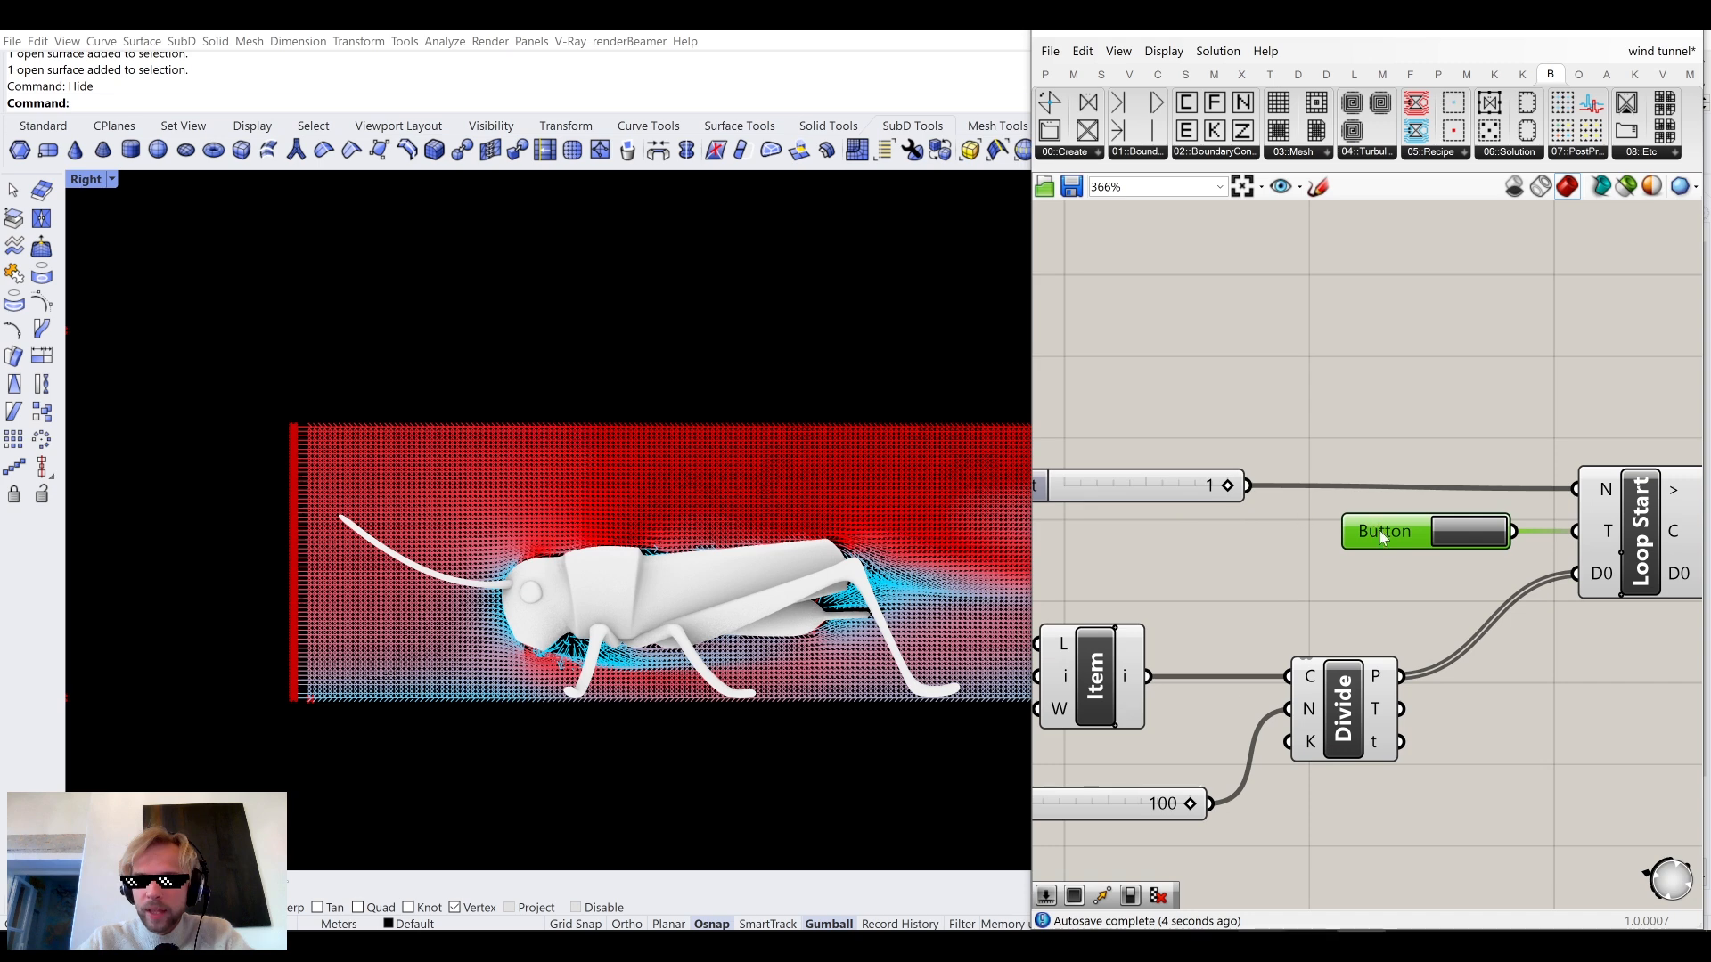
drag(1120, 491, 1381, 492)
Add a Move component below Loop Start and connect the D0 output to its geometry input.
right_drag(1701, 695, 1360, 650)
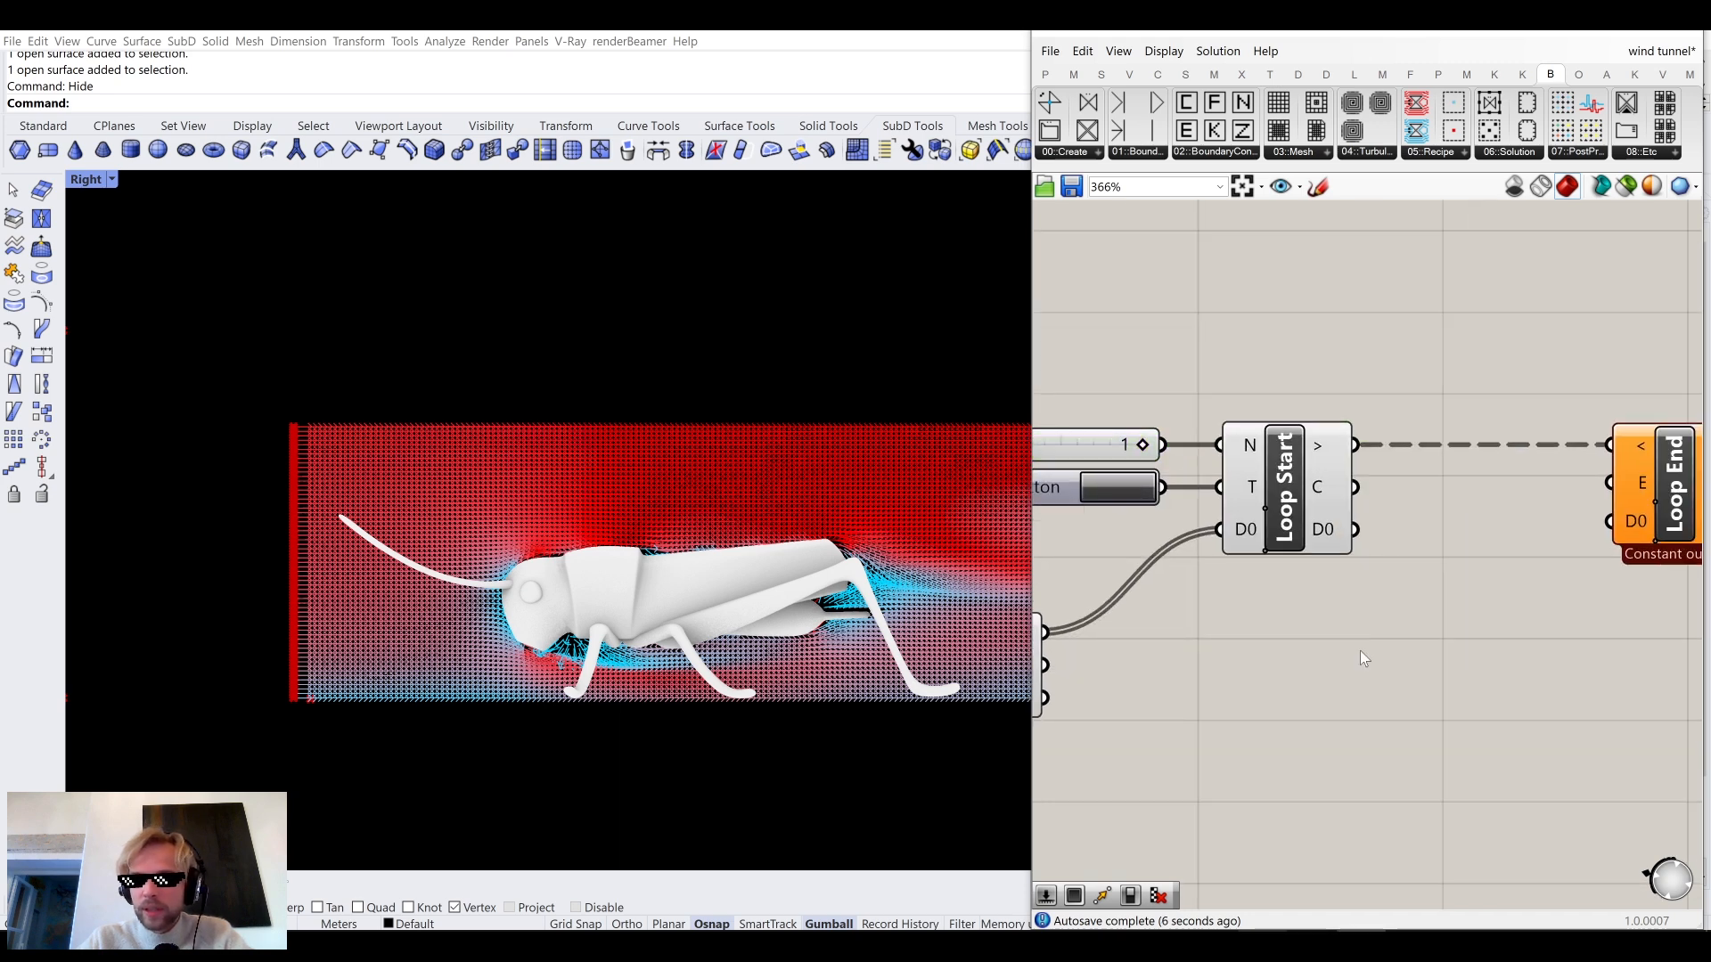
double_click(1362, 660)
text(move)
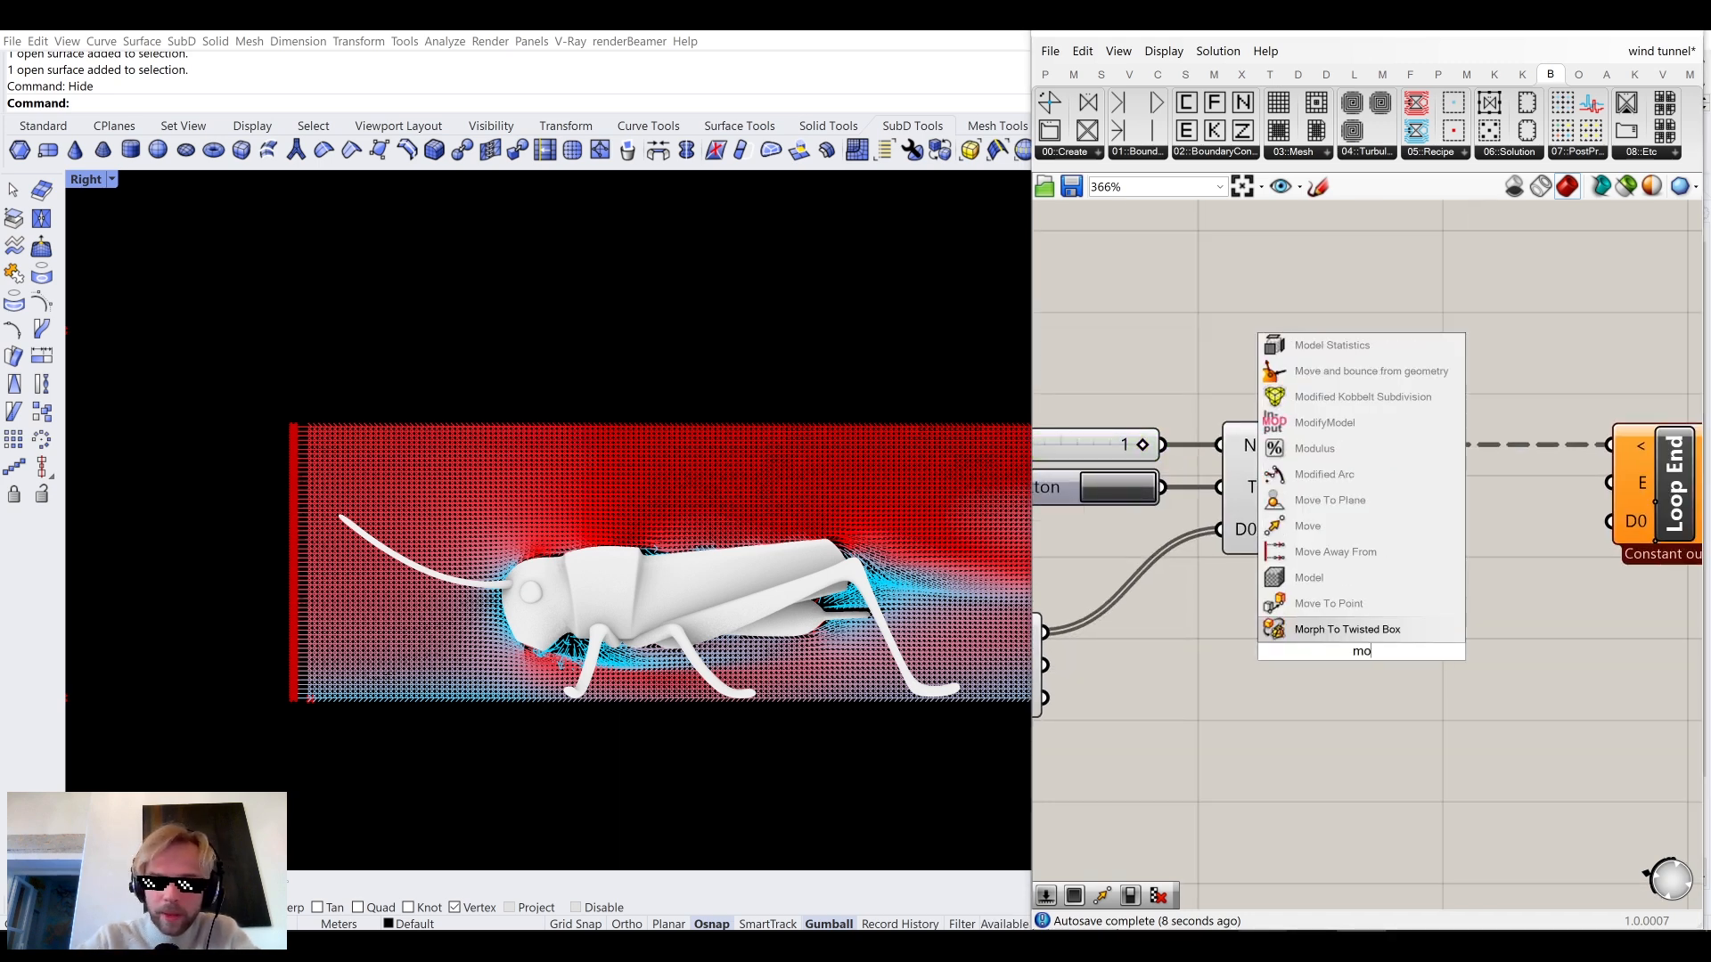
key(Return)
drag(1355, 529, 1497, 667)
click(1430, 587)
scroll(1440, 536, down, 4)
scroll(1414, 596, up, 4)
mouse_move(1512, 597)
mouse_down()
mouse_move(1478, 565)
mouse_move(1486, 591)
mouse_up()
click(1495, 493)
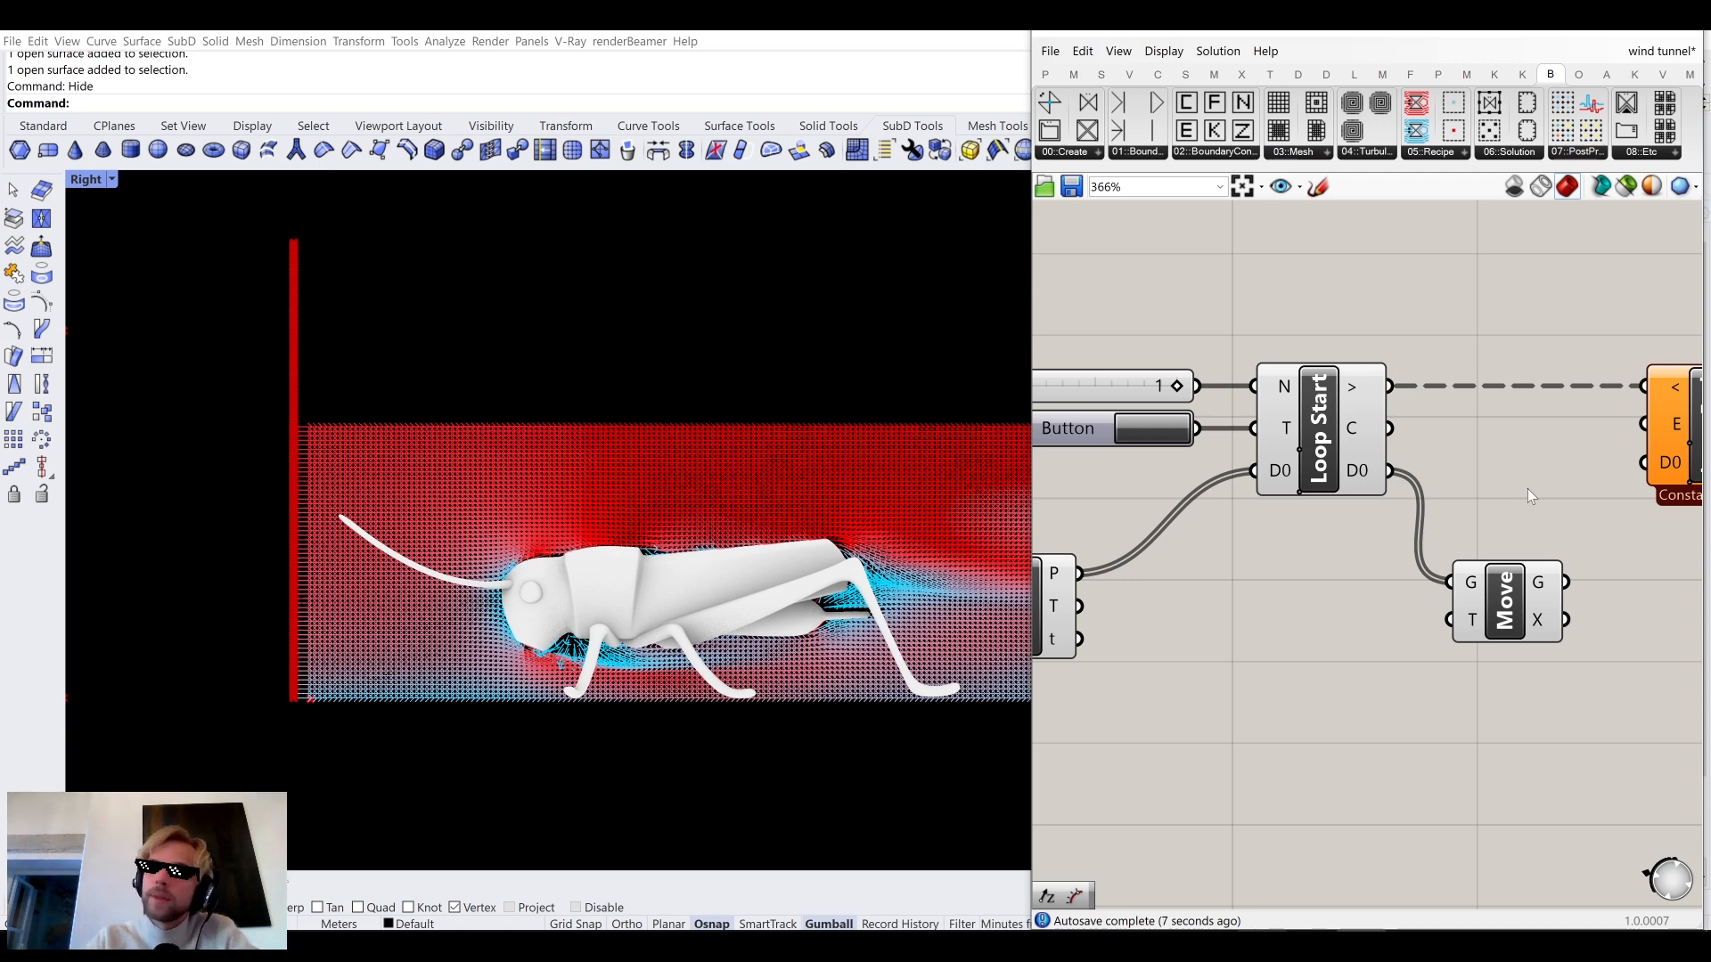
Examine the original and moved points along the inlet edge and the Move component's motion input.
scroll(1494, 494, down, 6)
right_drag(1301, 525, 1439, 539)
scroll(1569, 481, up, 5)
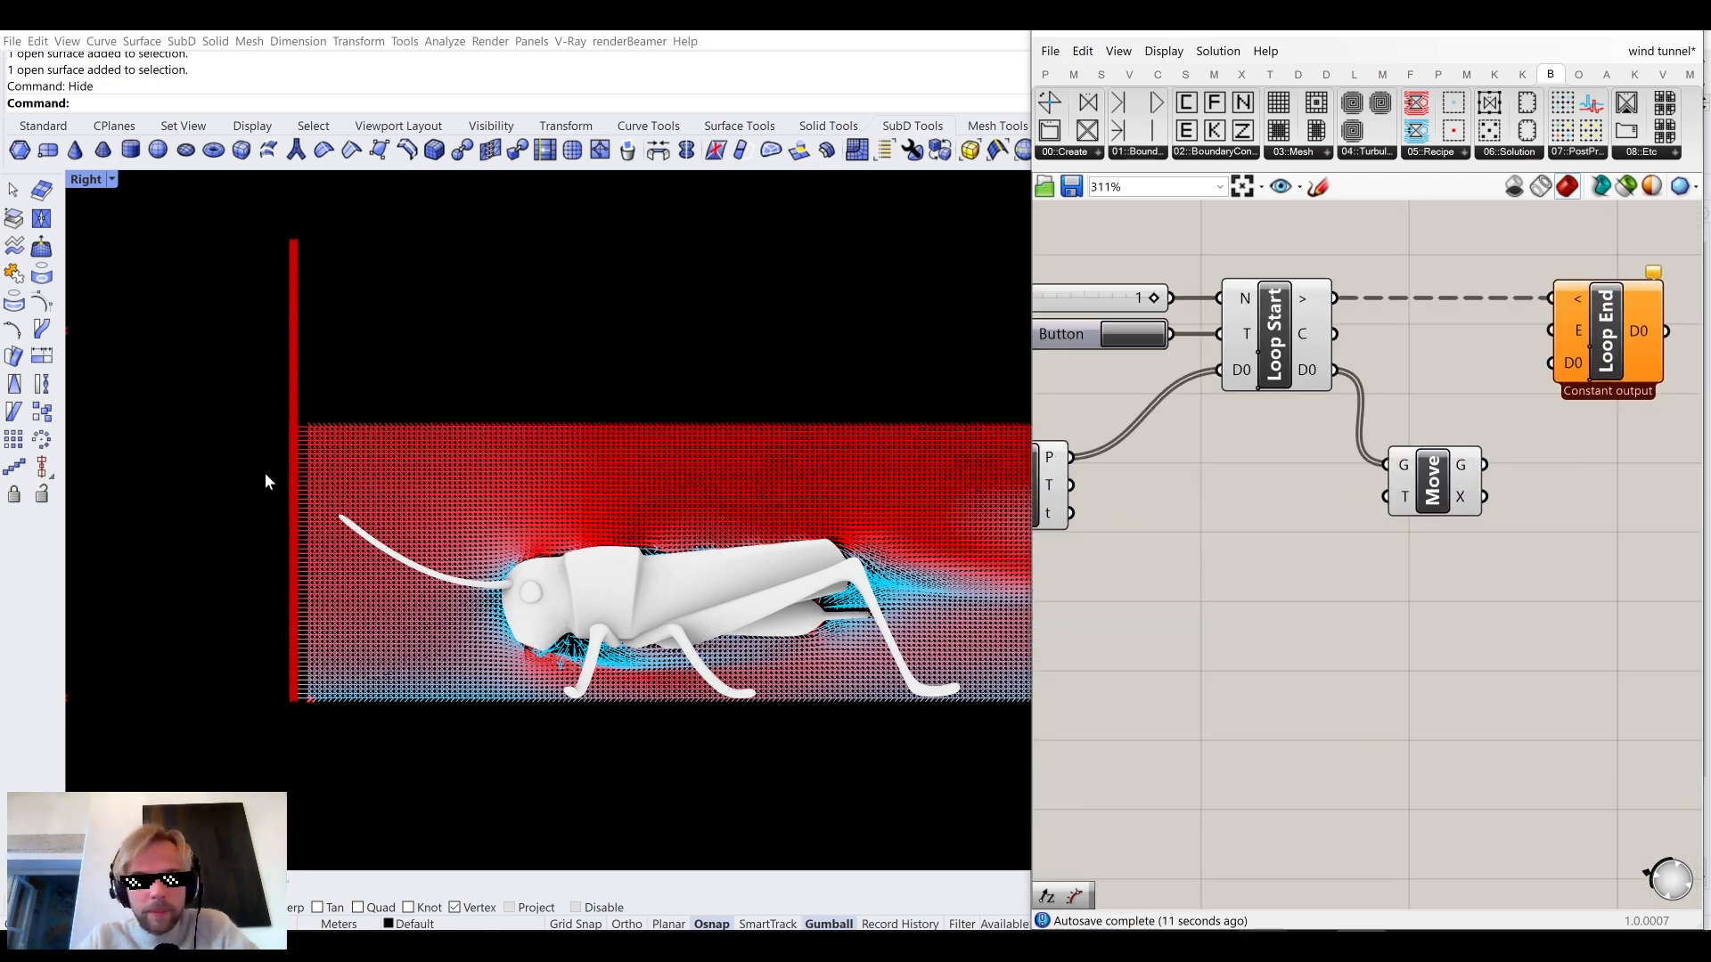
scroll(259, 481, up, 4)
scroll(323, 385, up, 6)
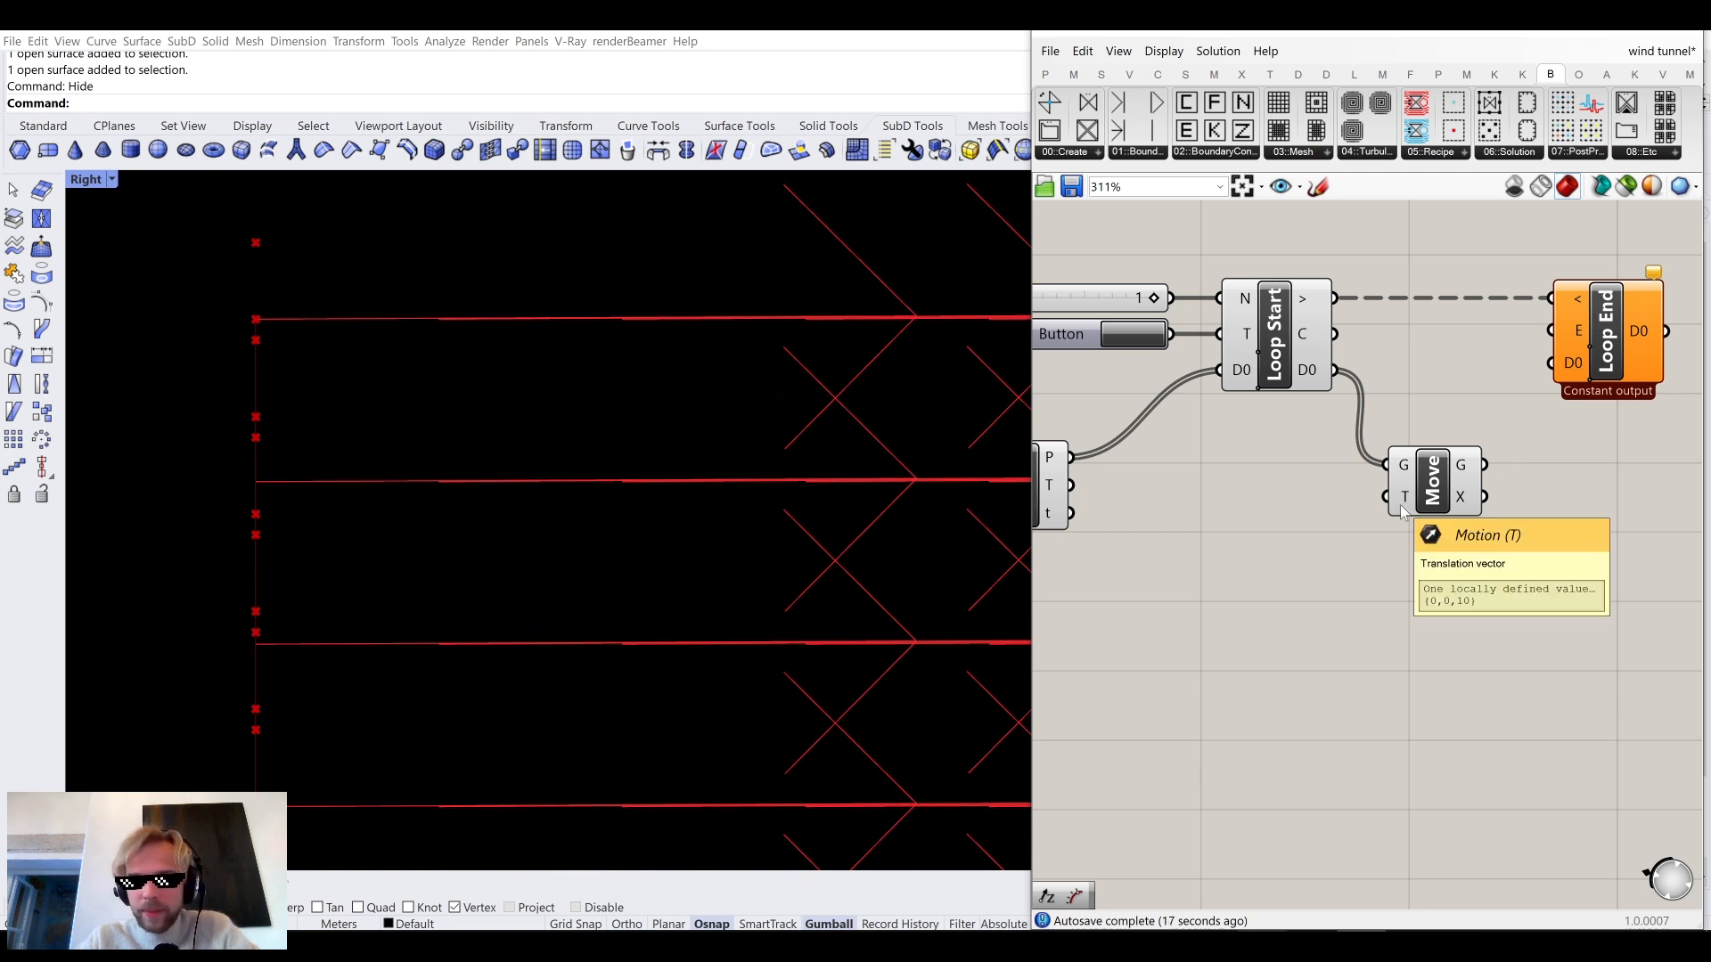
scroll(1401, 511, down, 4)
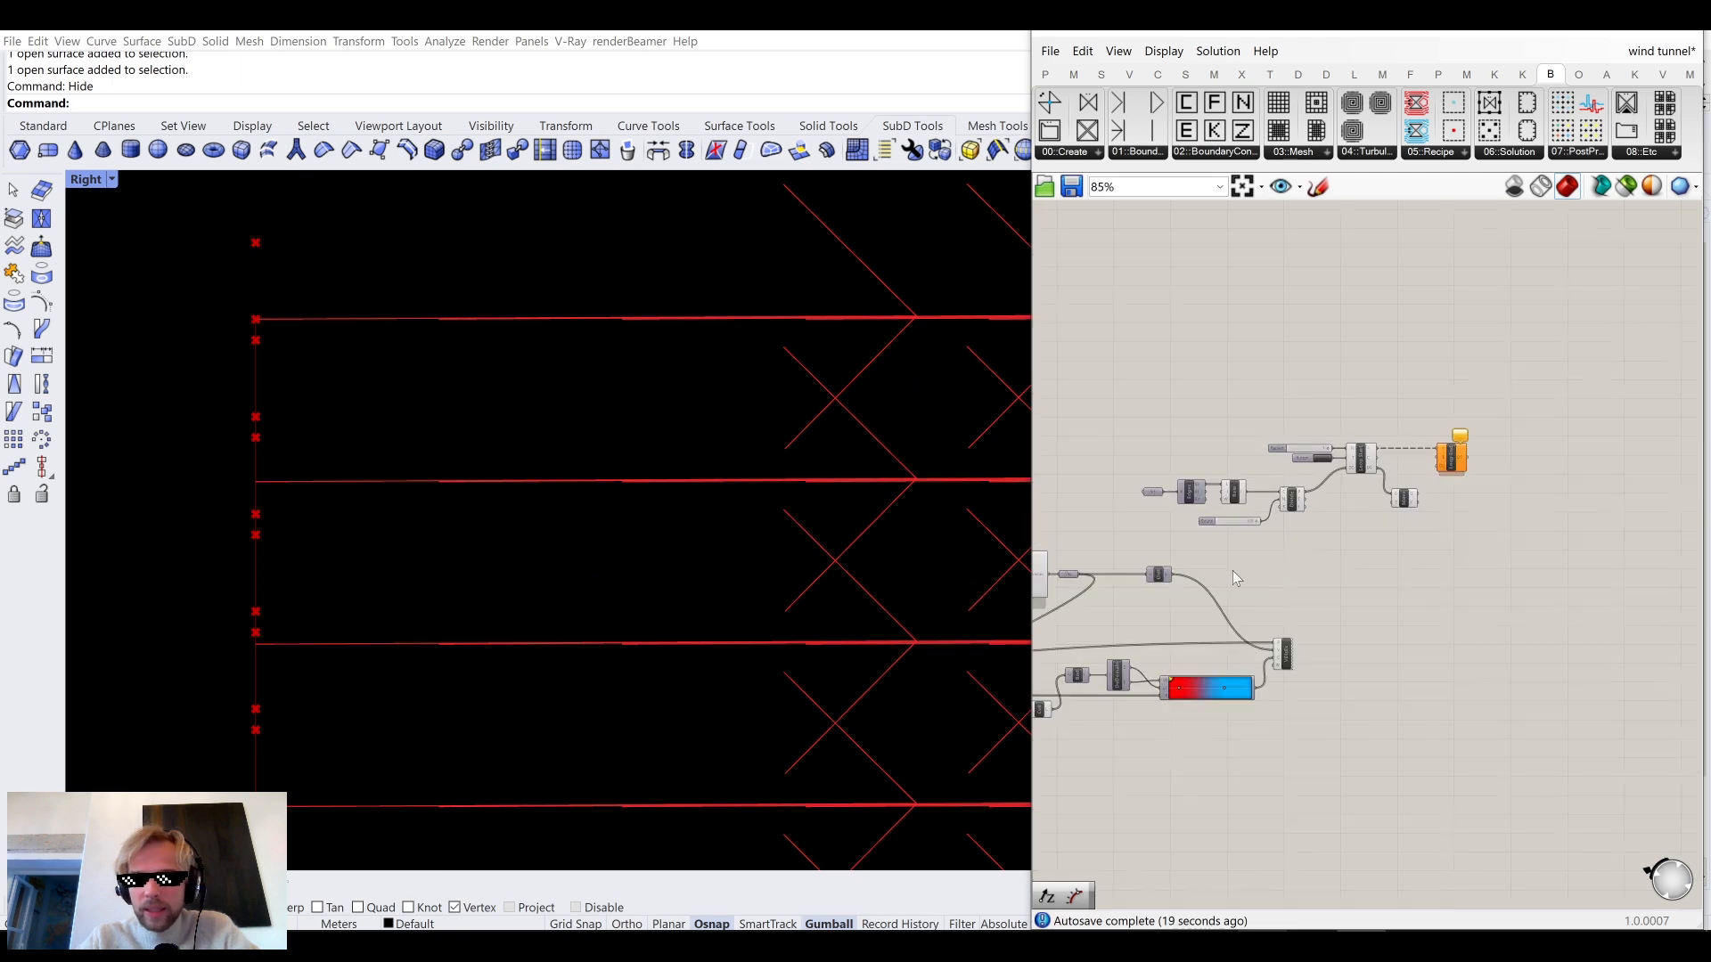
scroll(1212, 474, up, 3)
scroll(1212, 474, down, 3)
scroll(1429, 509, up, 3)
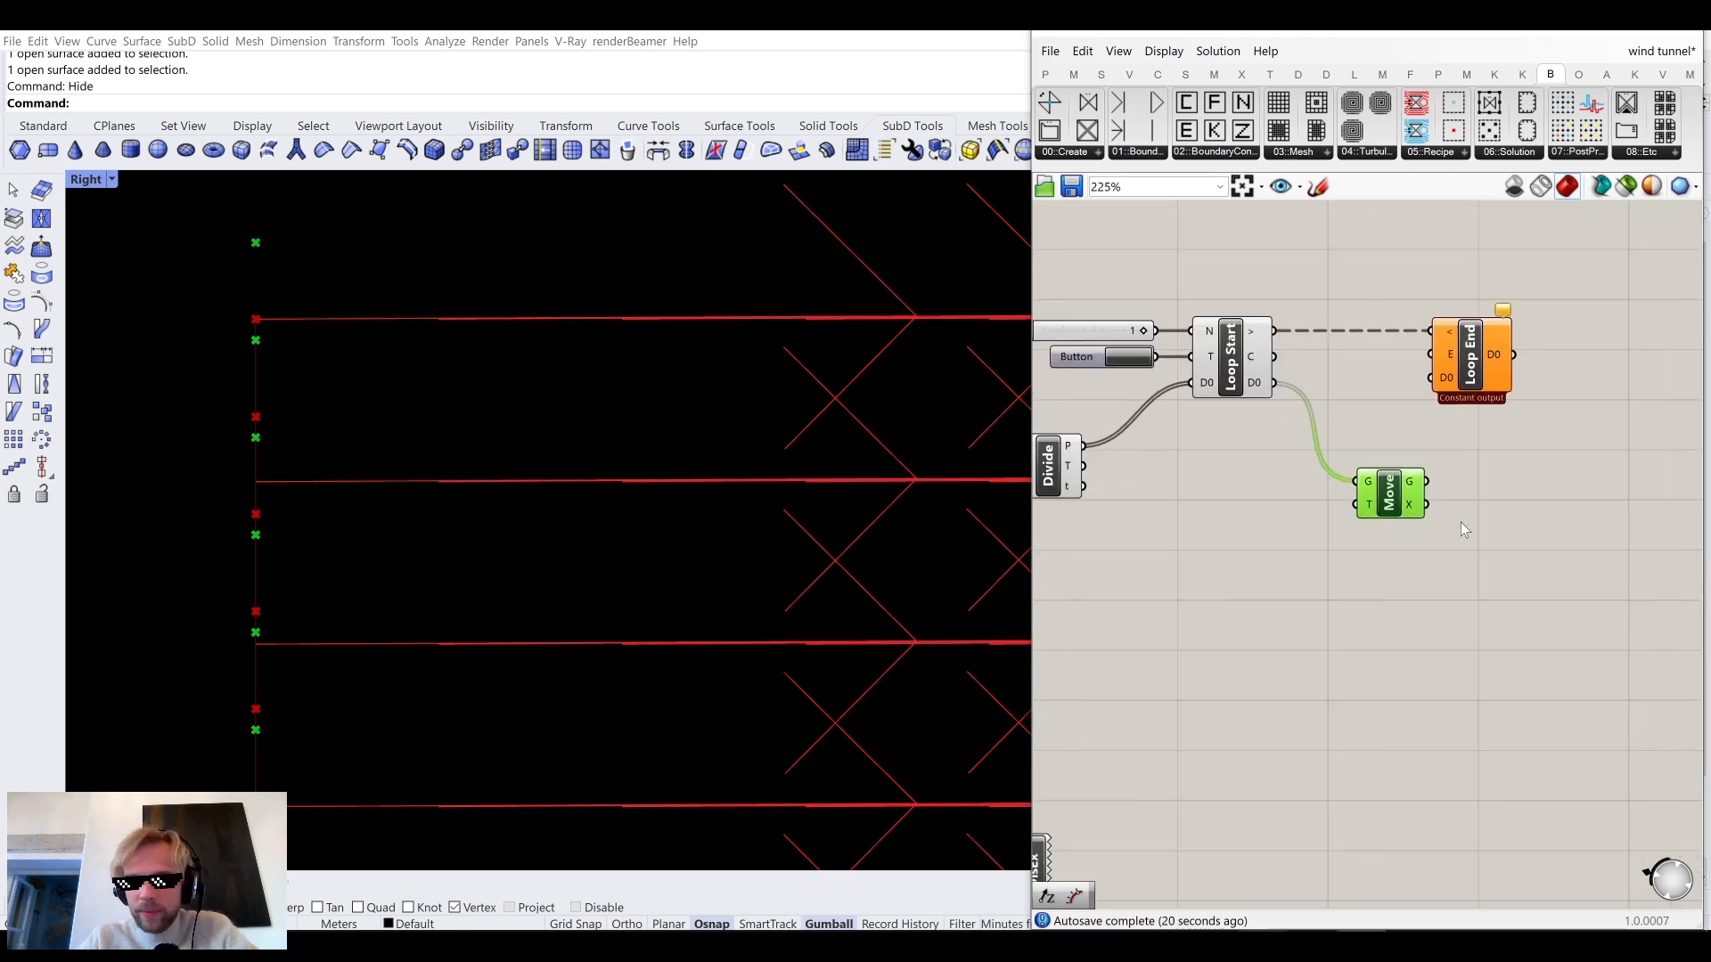
Add a Point parameter between Loop Start and Move and connect Loop Start's D0 output to it.
double_click(1338, 532)
text(point)
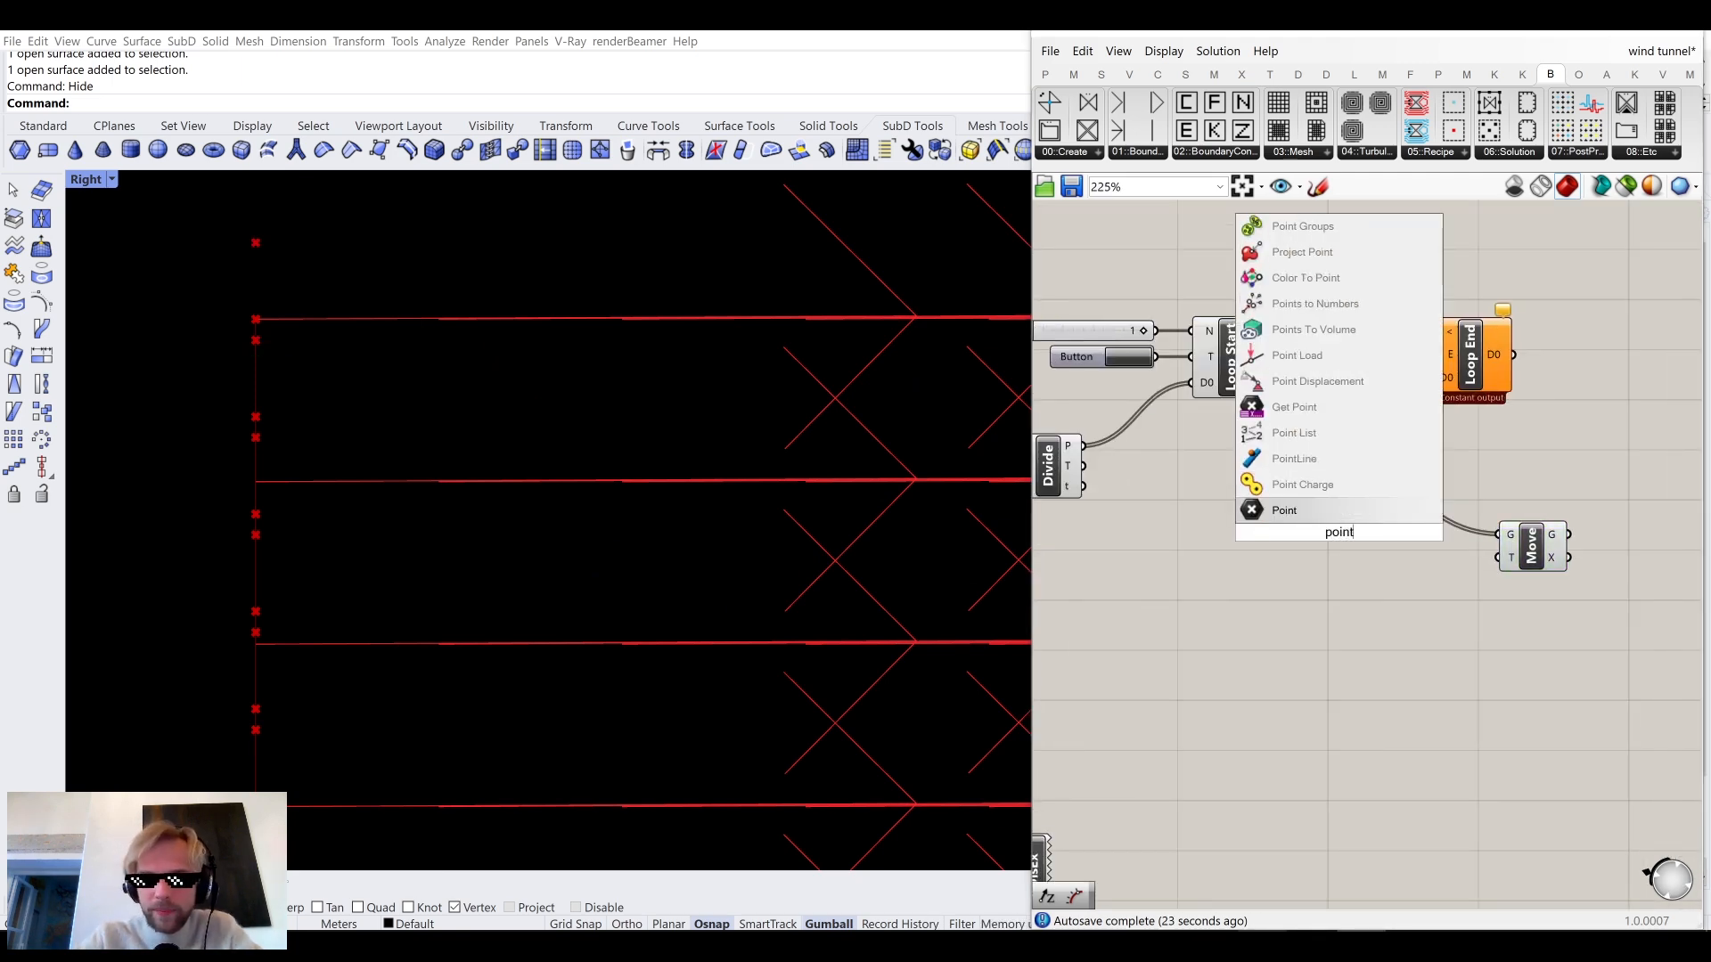
click(1255, 507)
drag(1276, 383, 1316, 513)
click(1312, 512)
mouse_move(1304, 519)
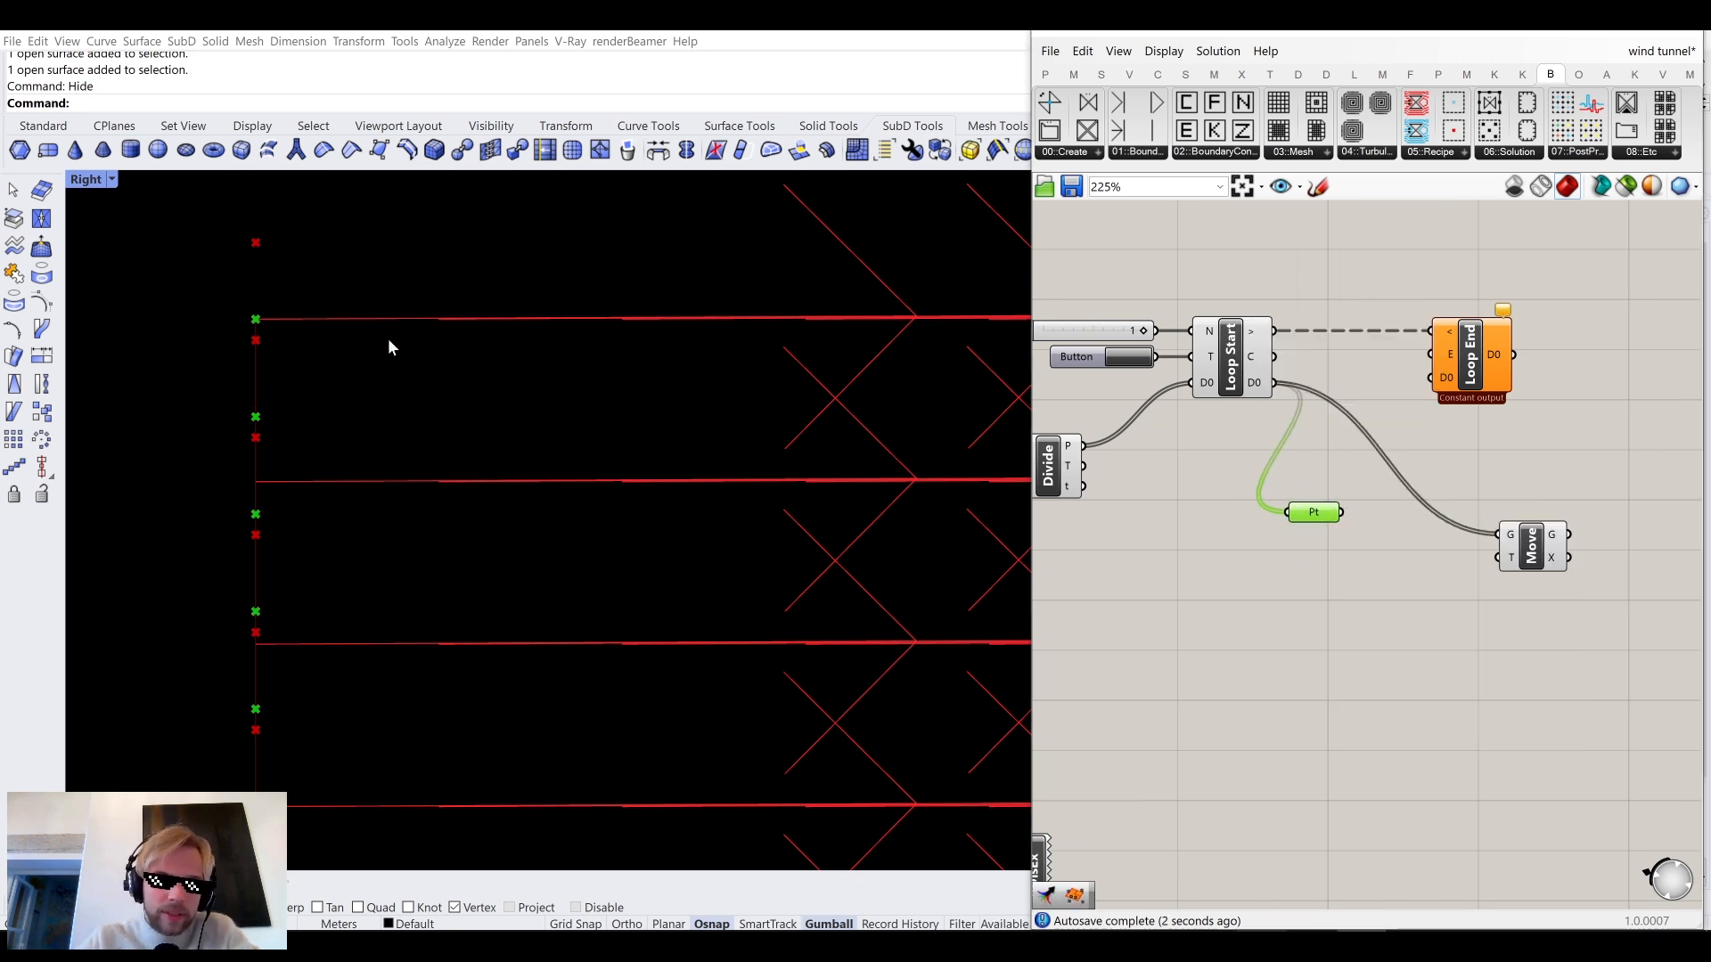
scroll(271, 313, down, 5)
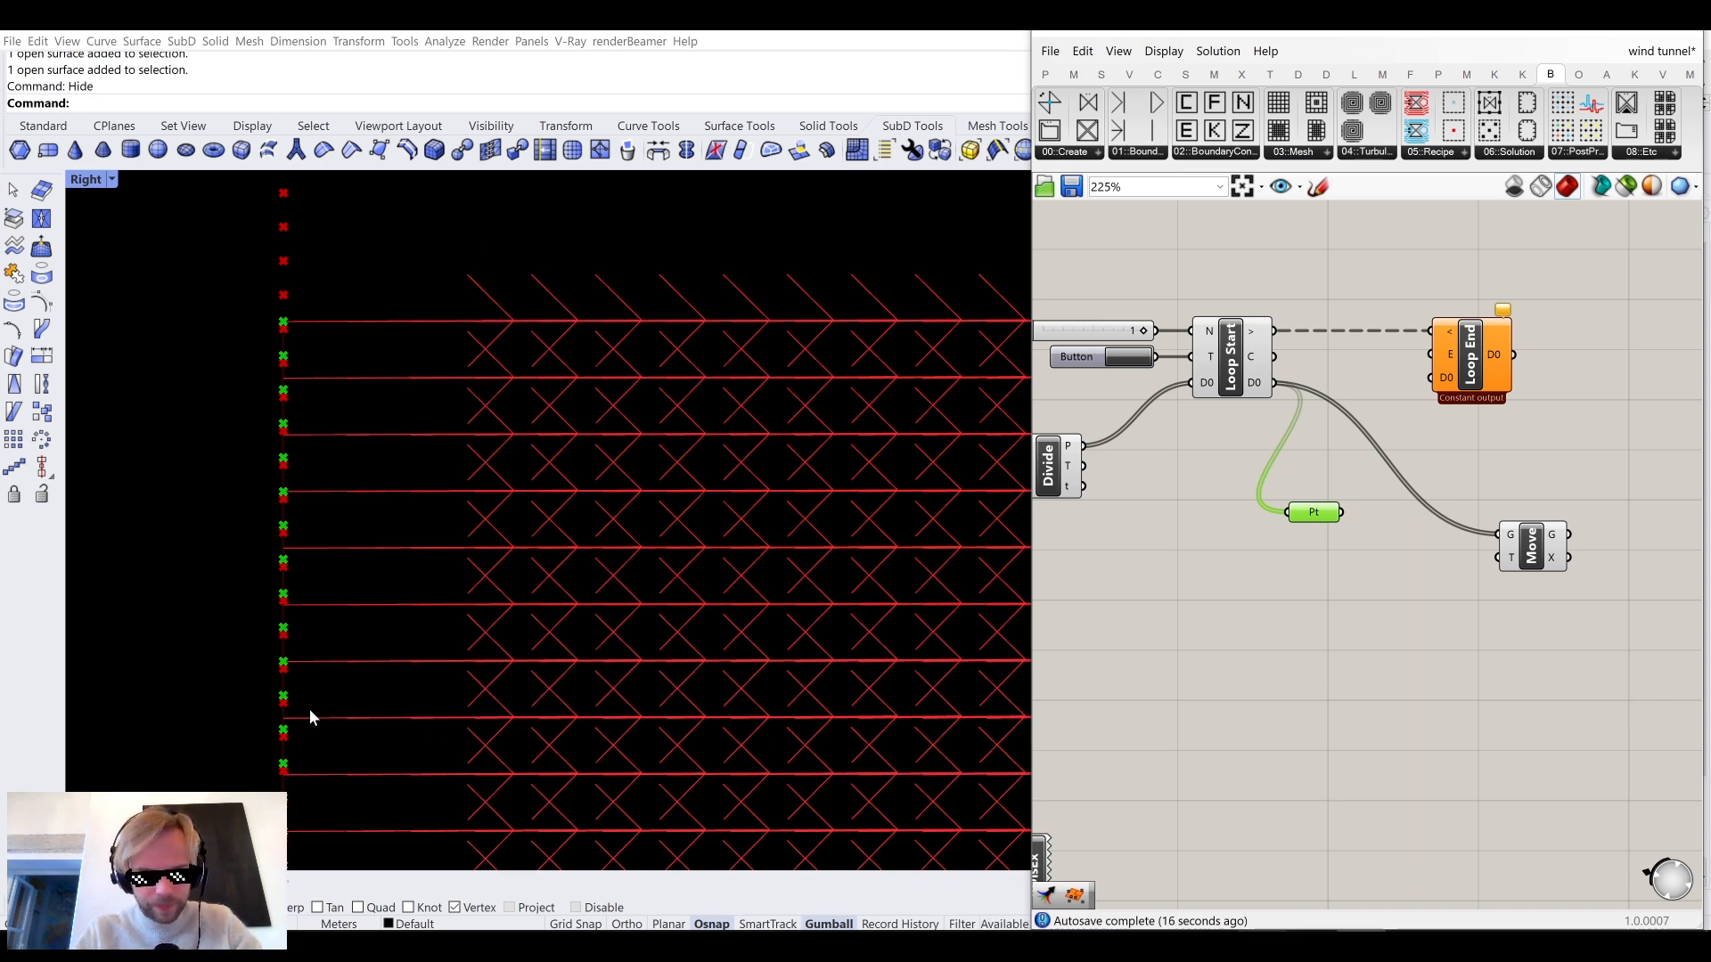
Switch to the Epidemic Sound page in the browser, change the playing track and return to Grasshopper.
key(alt+Tab)
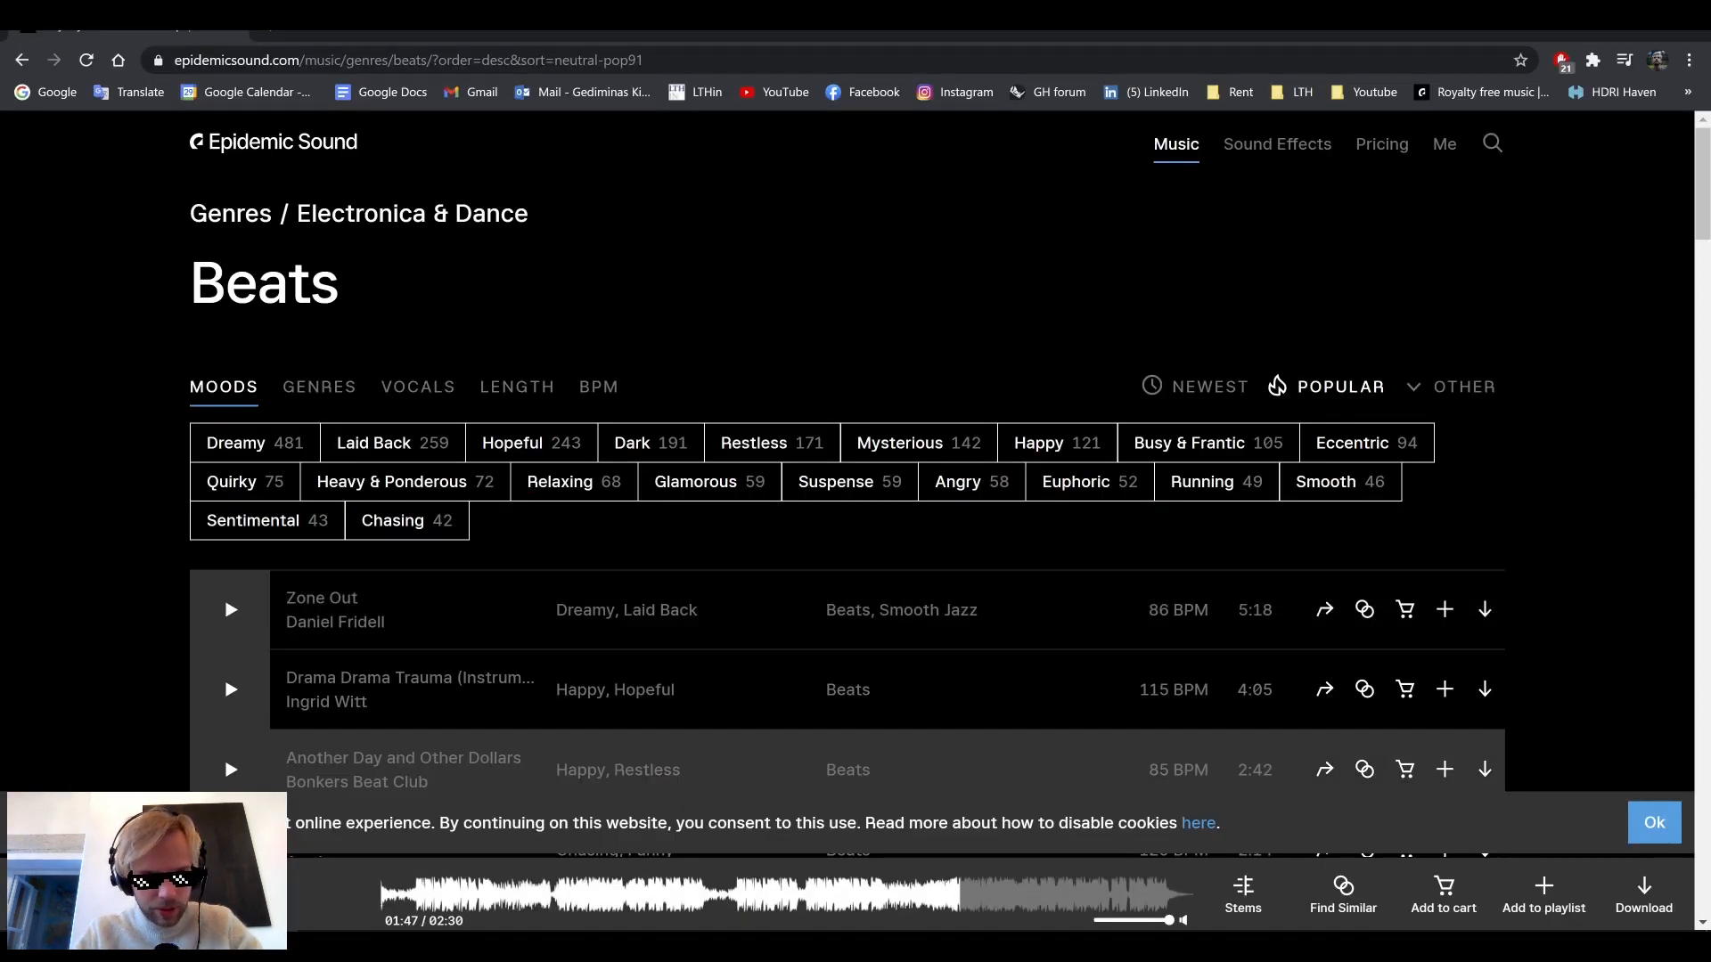
click(109, 894)
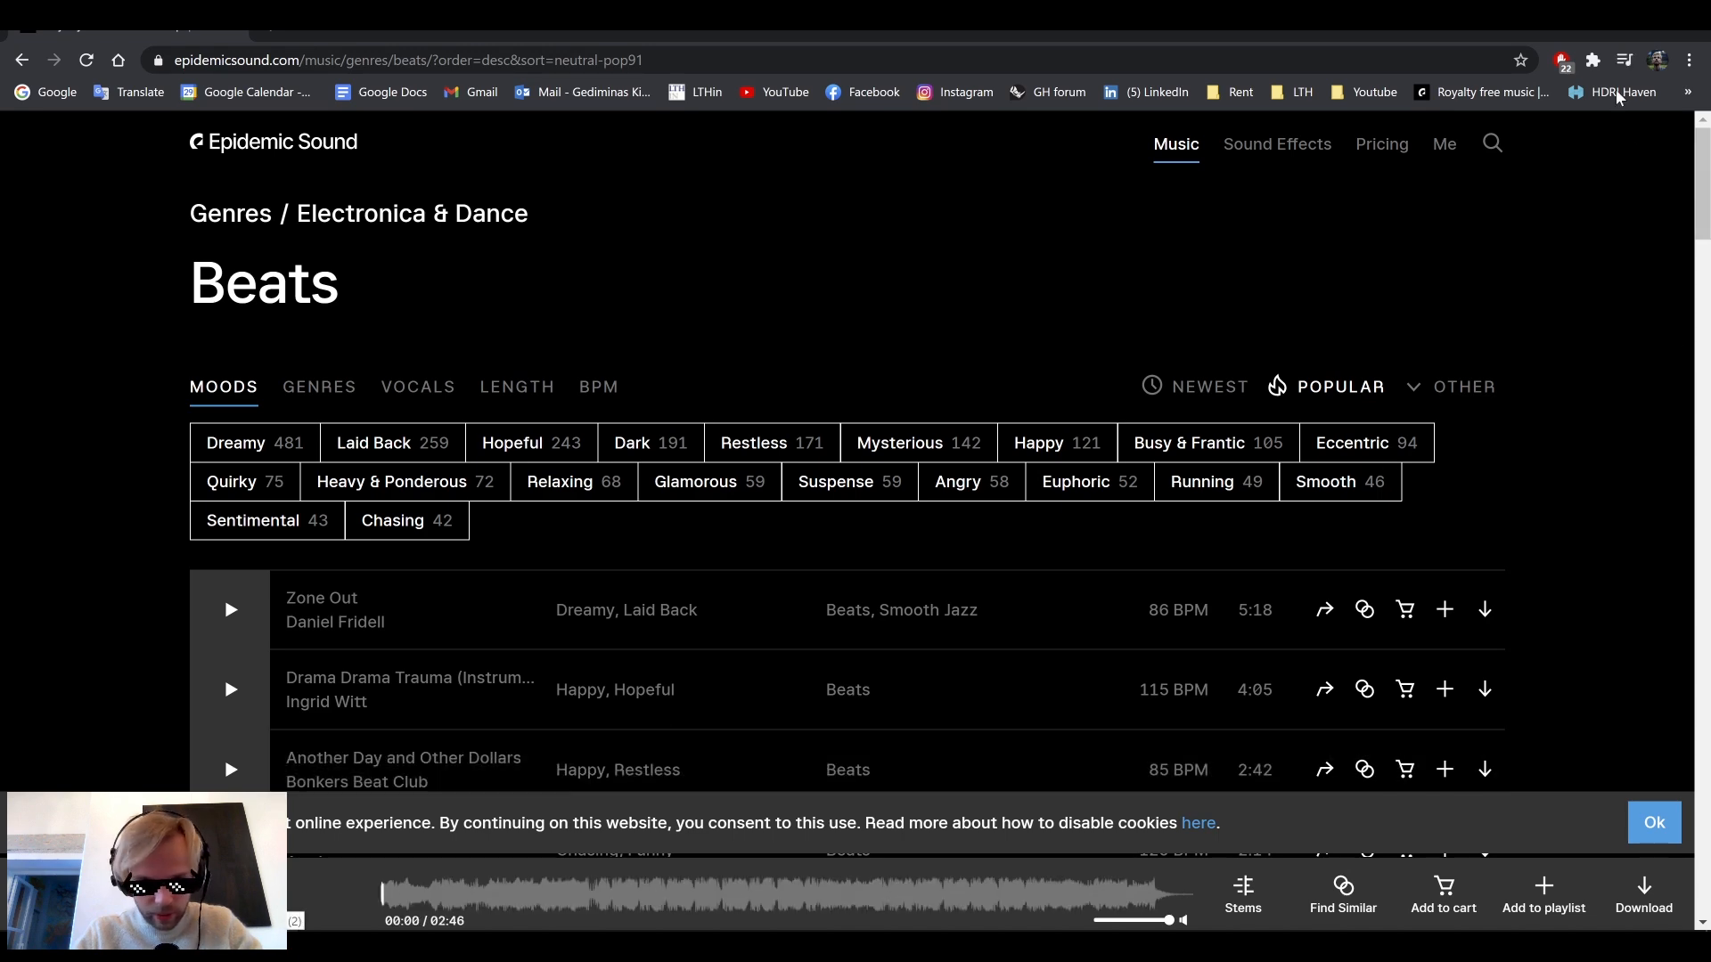
click(1596, 21)
click(1326, 581)
Reposition the Point parameter slightly below Loop Start.
scroll(1203, 581, down, 3)
right_drag(1225, 580, 1340, 527)
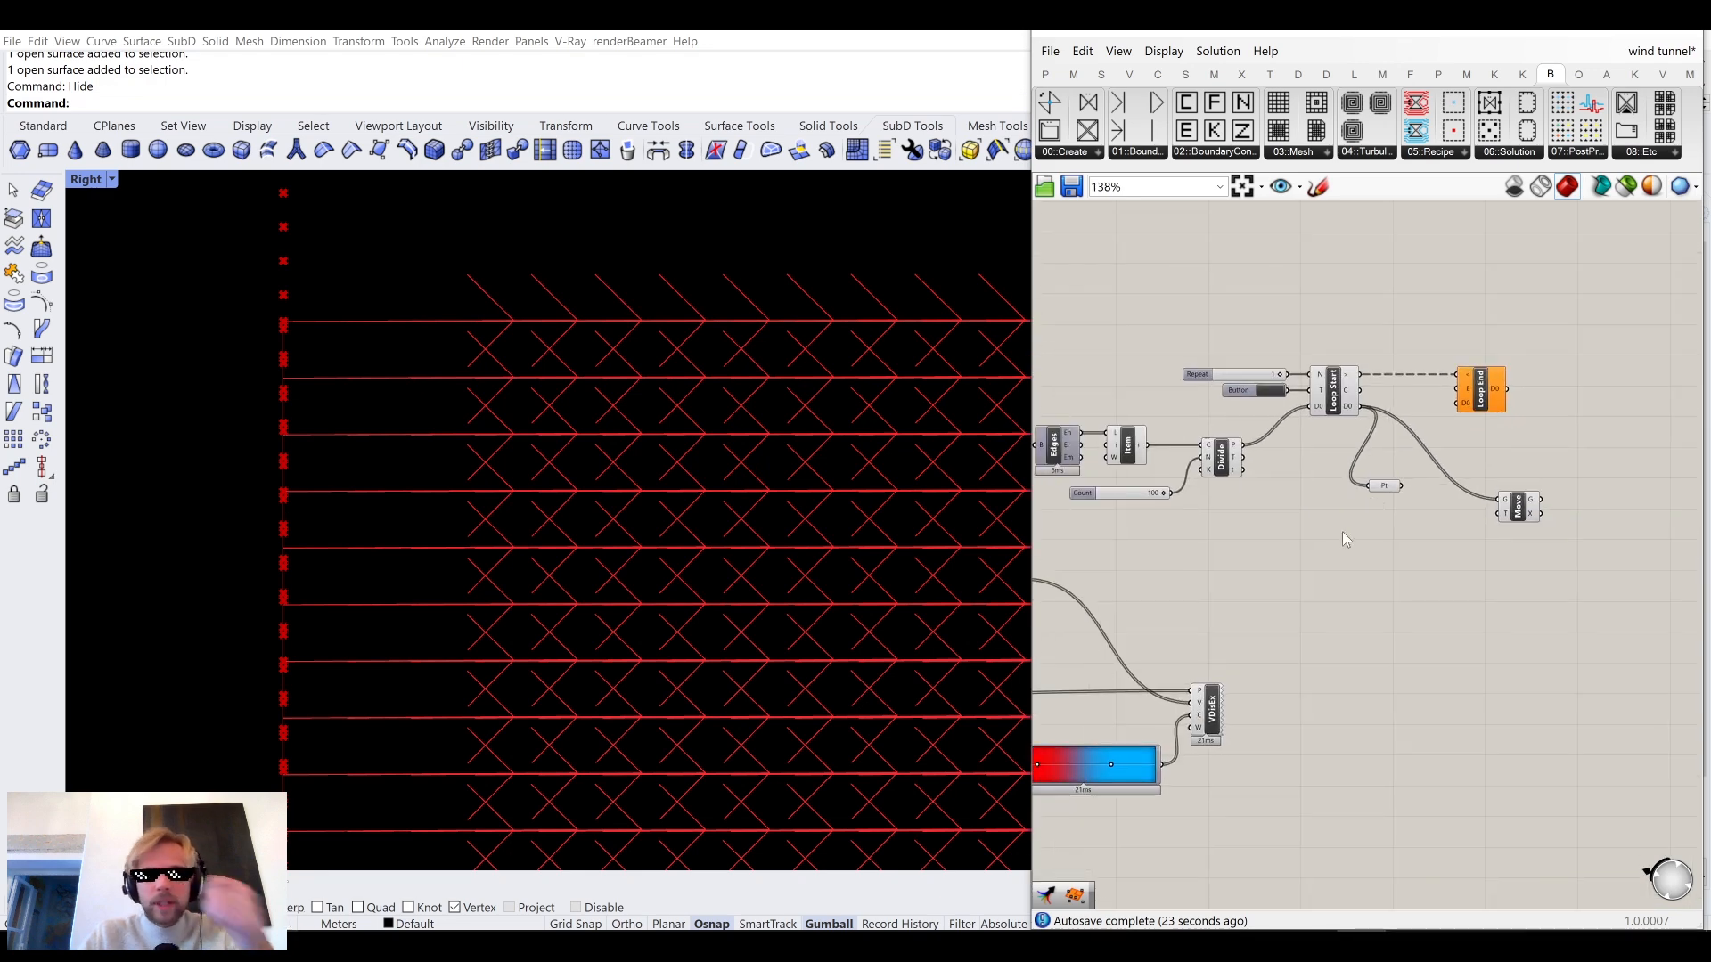
scroll(1341, 527, up, 2)
drag(1405, 486, 1398, 514)
Add a second Vector parameter and feed it from the Vec parameter that holds the loadProbesValue output.
scroll(1345, 565, down, 5)
right_drag(1346, 565, 1492, 514)
scroll(1222, 562, up, 9)
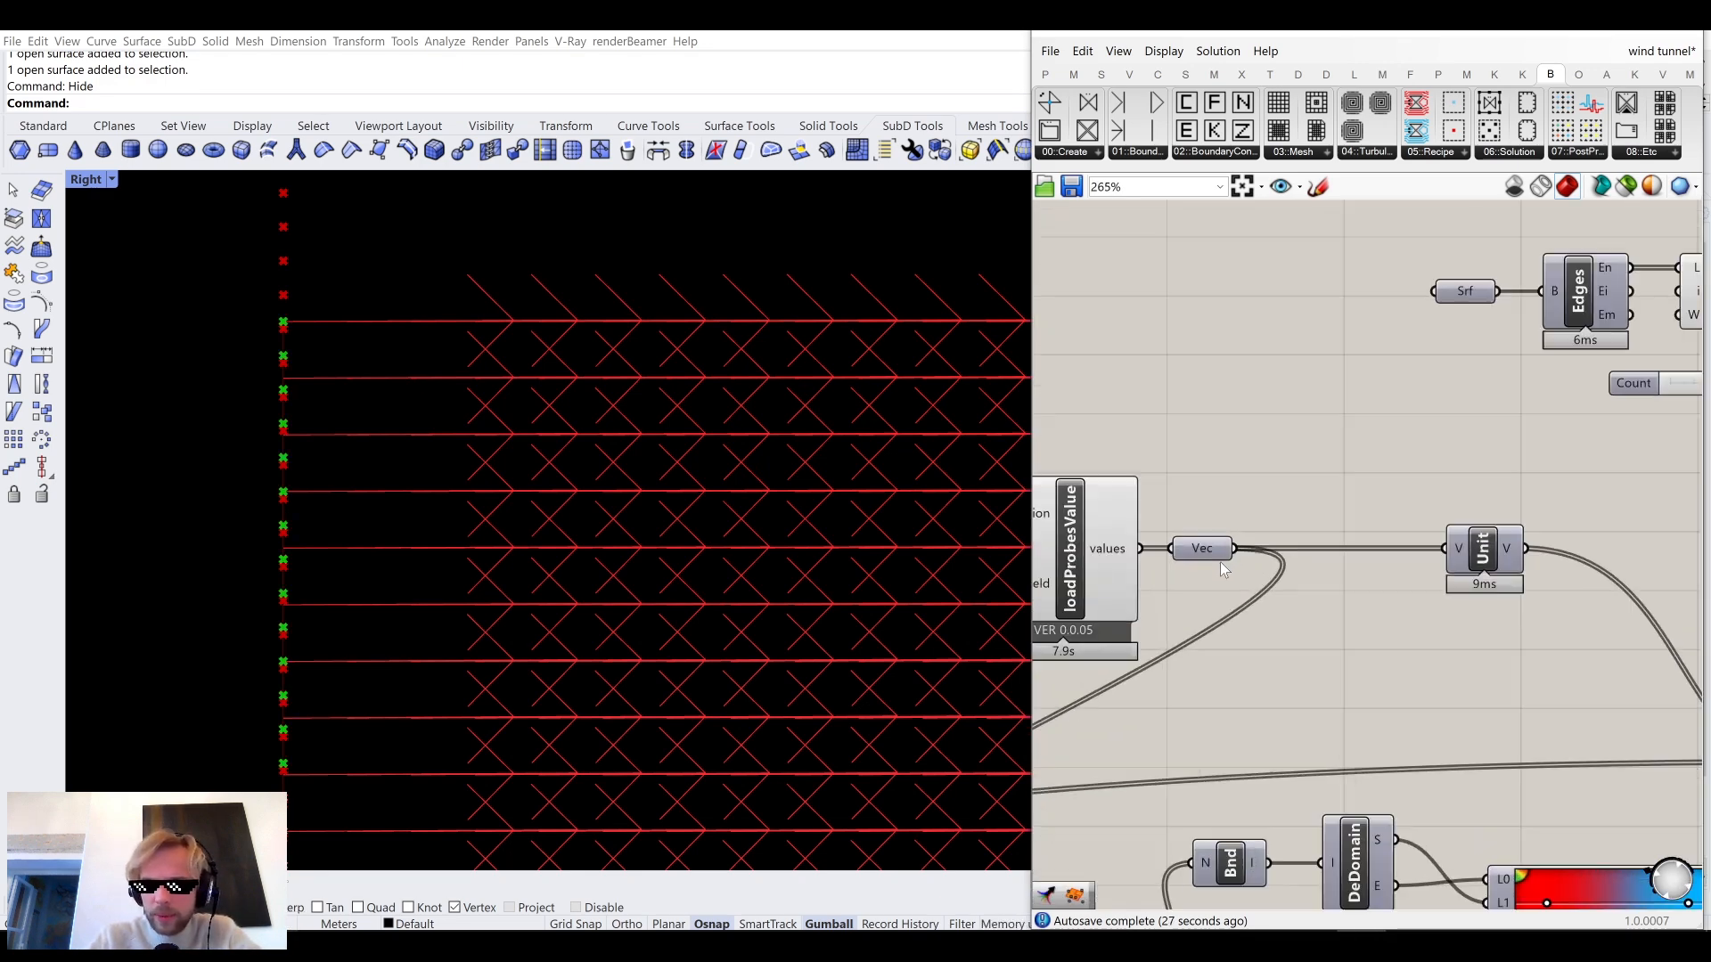
click(1219, 556)
scroll(1271, 593, down, 3)
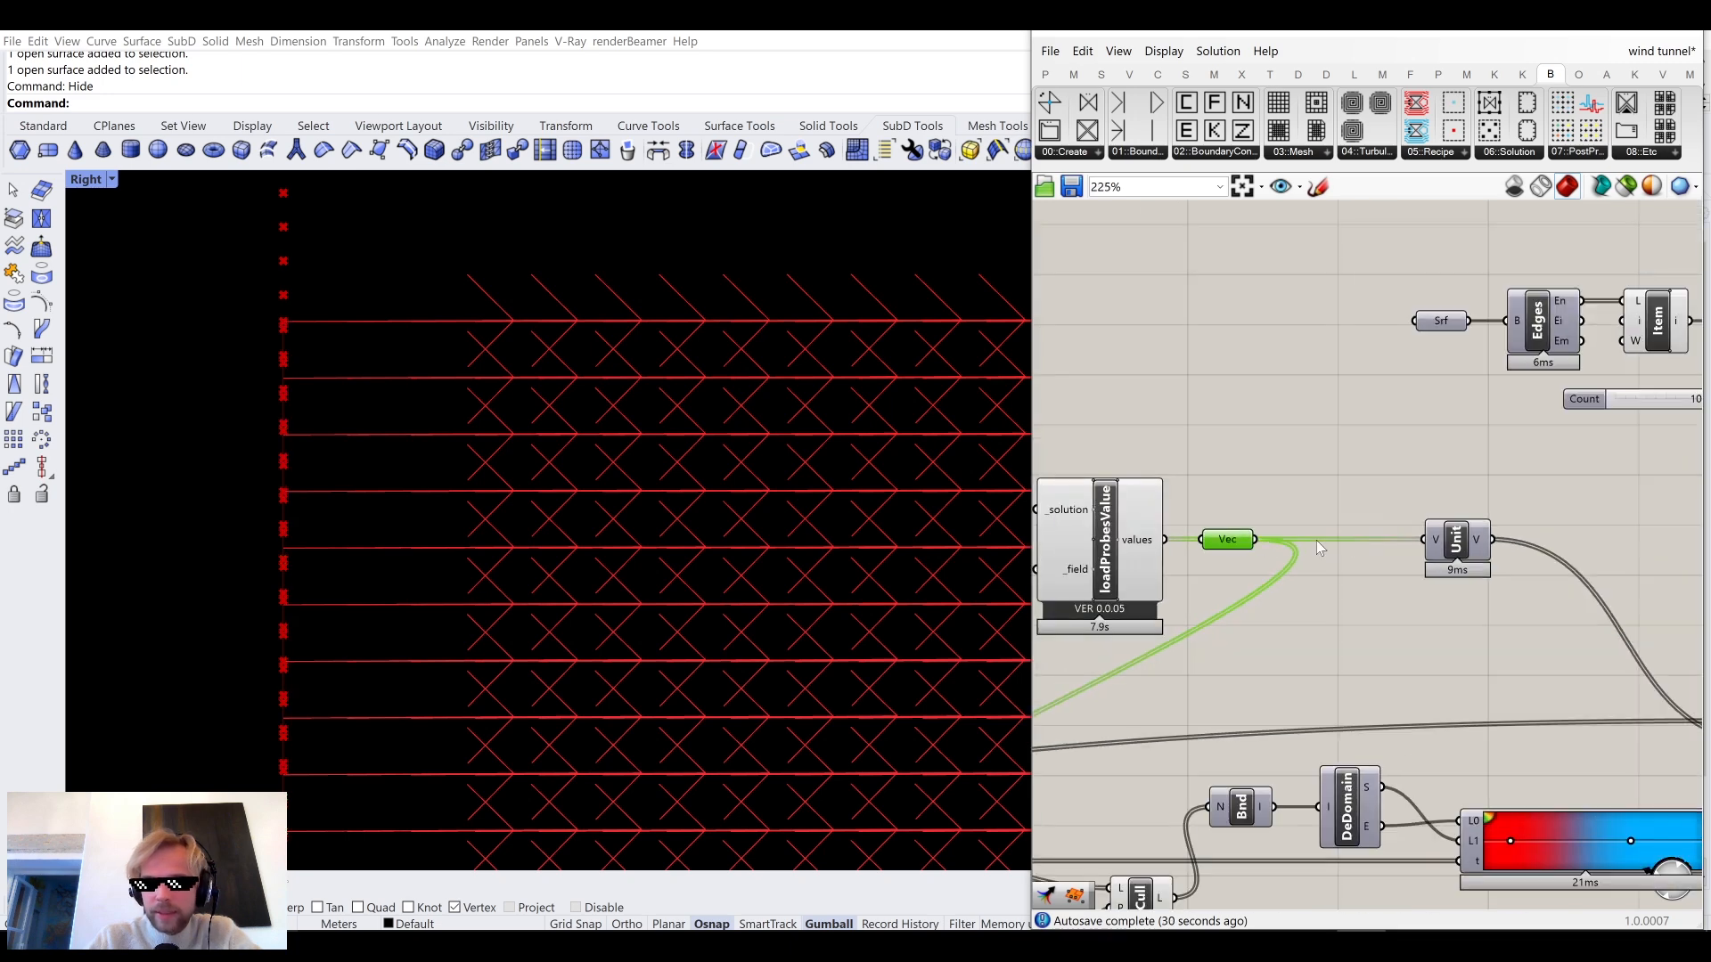
double_click(1317, 535)
text(vec)
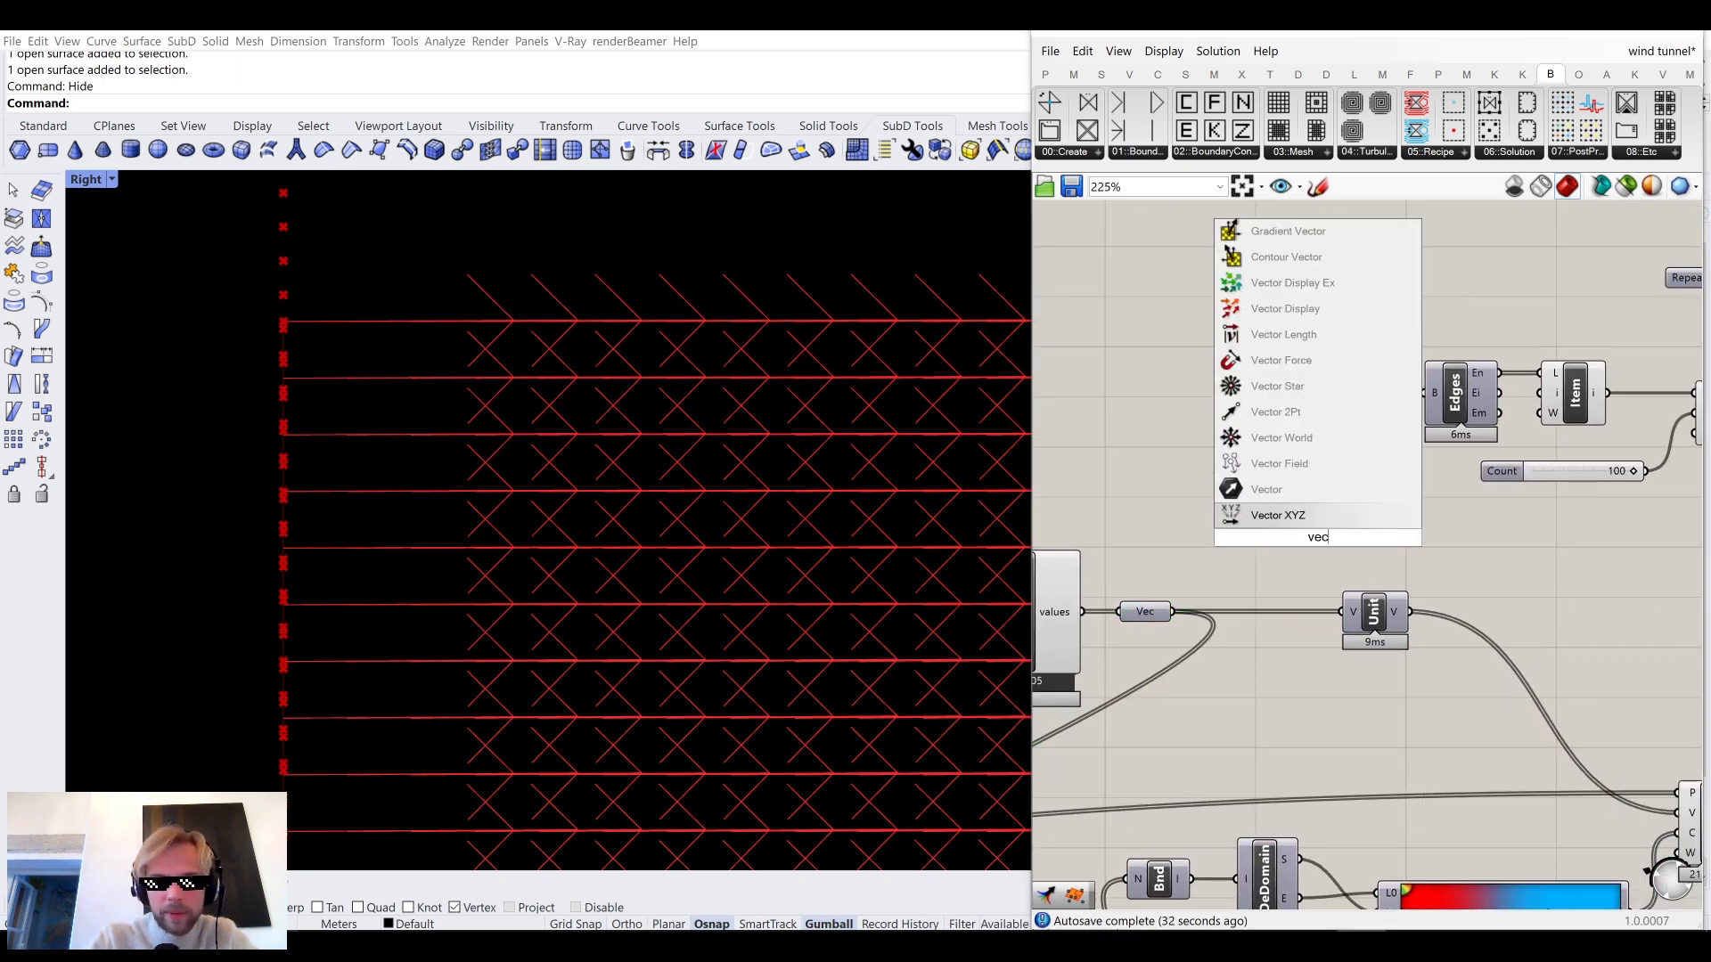
click(1325, 490)
drag(1174, 613, 1292, 537)
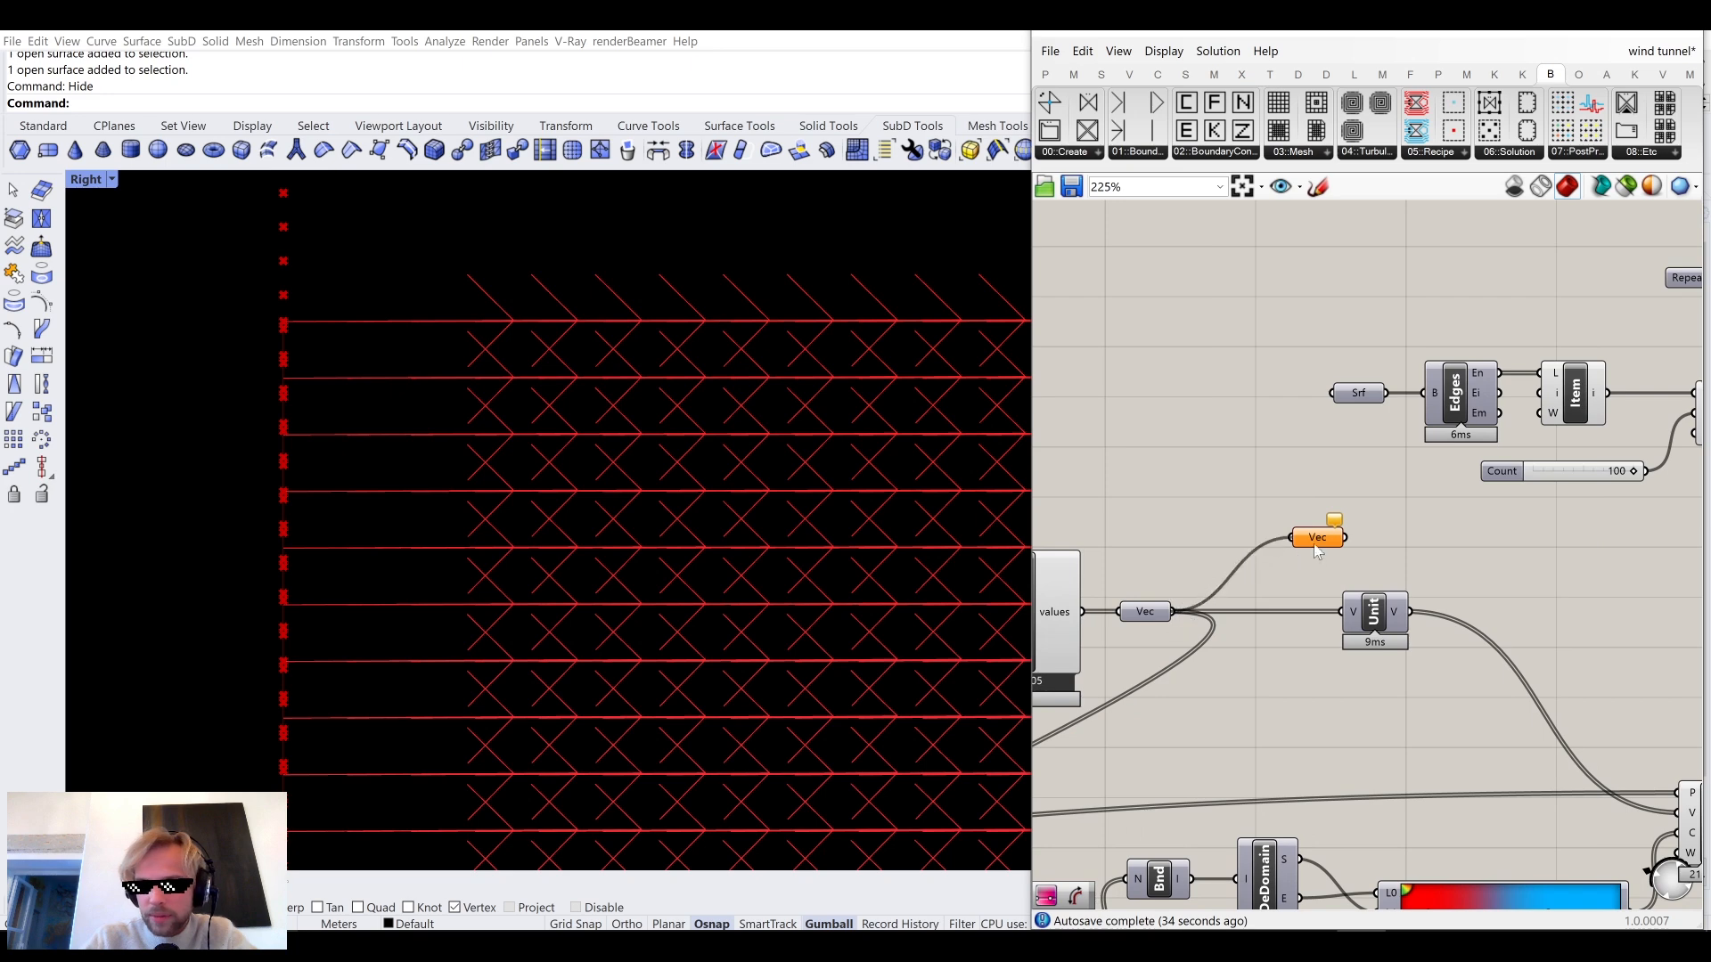
Move the new Vector parameter beside the loop and align it under the Point parameter.
scroll(1135, 565, down, 4)
drag(1110, 559, 1504, 564)
scroll(1504, 564, up, 4)
mouse_move(1502, 564)
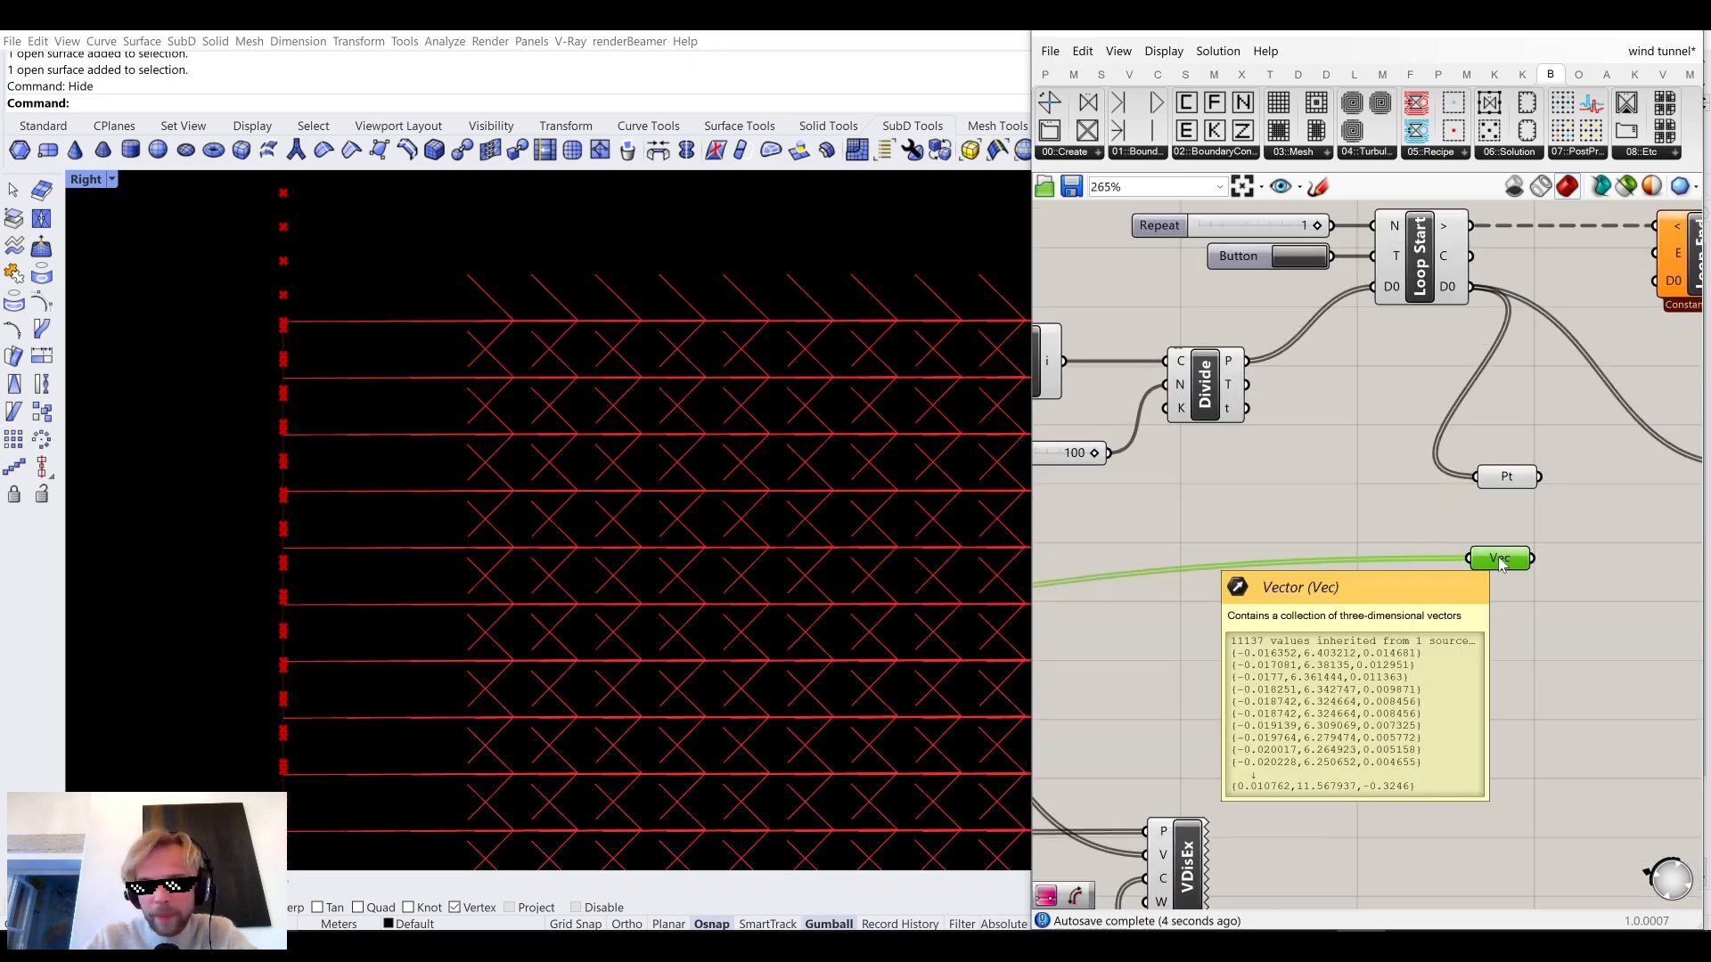
mouse_move(1501, 564)
mouse_down()
mouse_move(1503, 536)
mouse_move(1507, 562)
mouse_up()
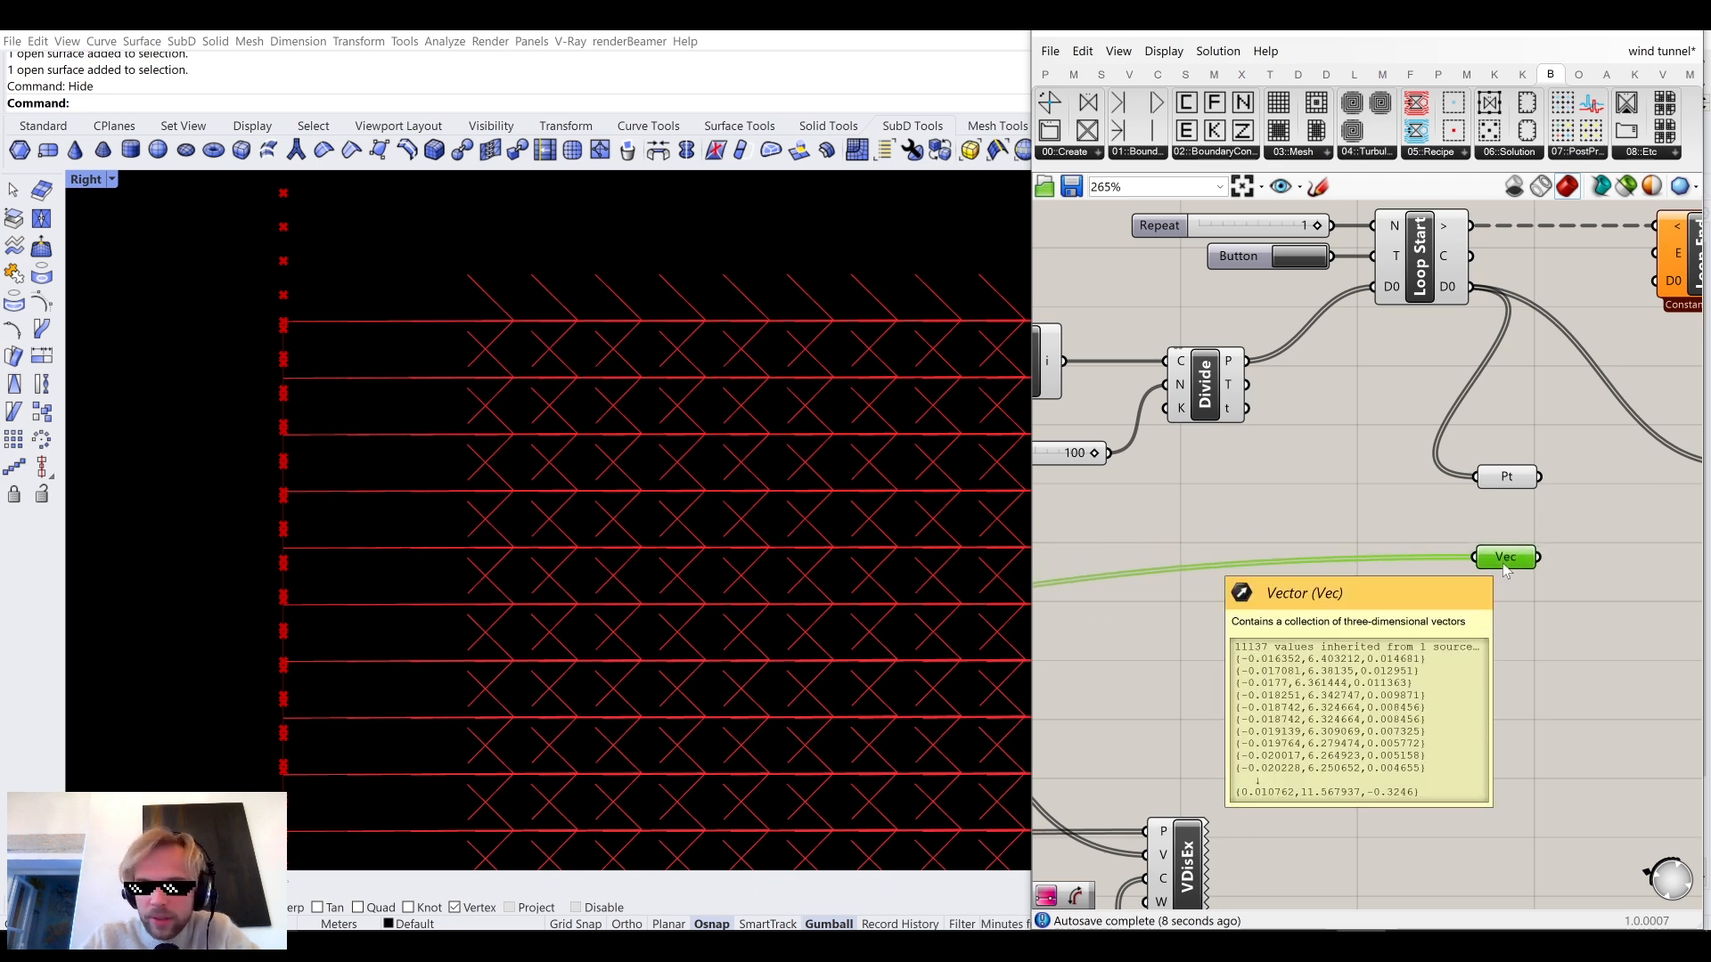
Briefly show the Cull component's point preview in the viewport to examine the probe locations, switching it off again.
scroll(1508, 562, down, 5)
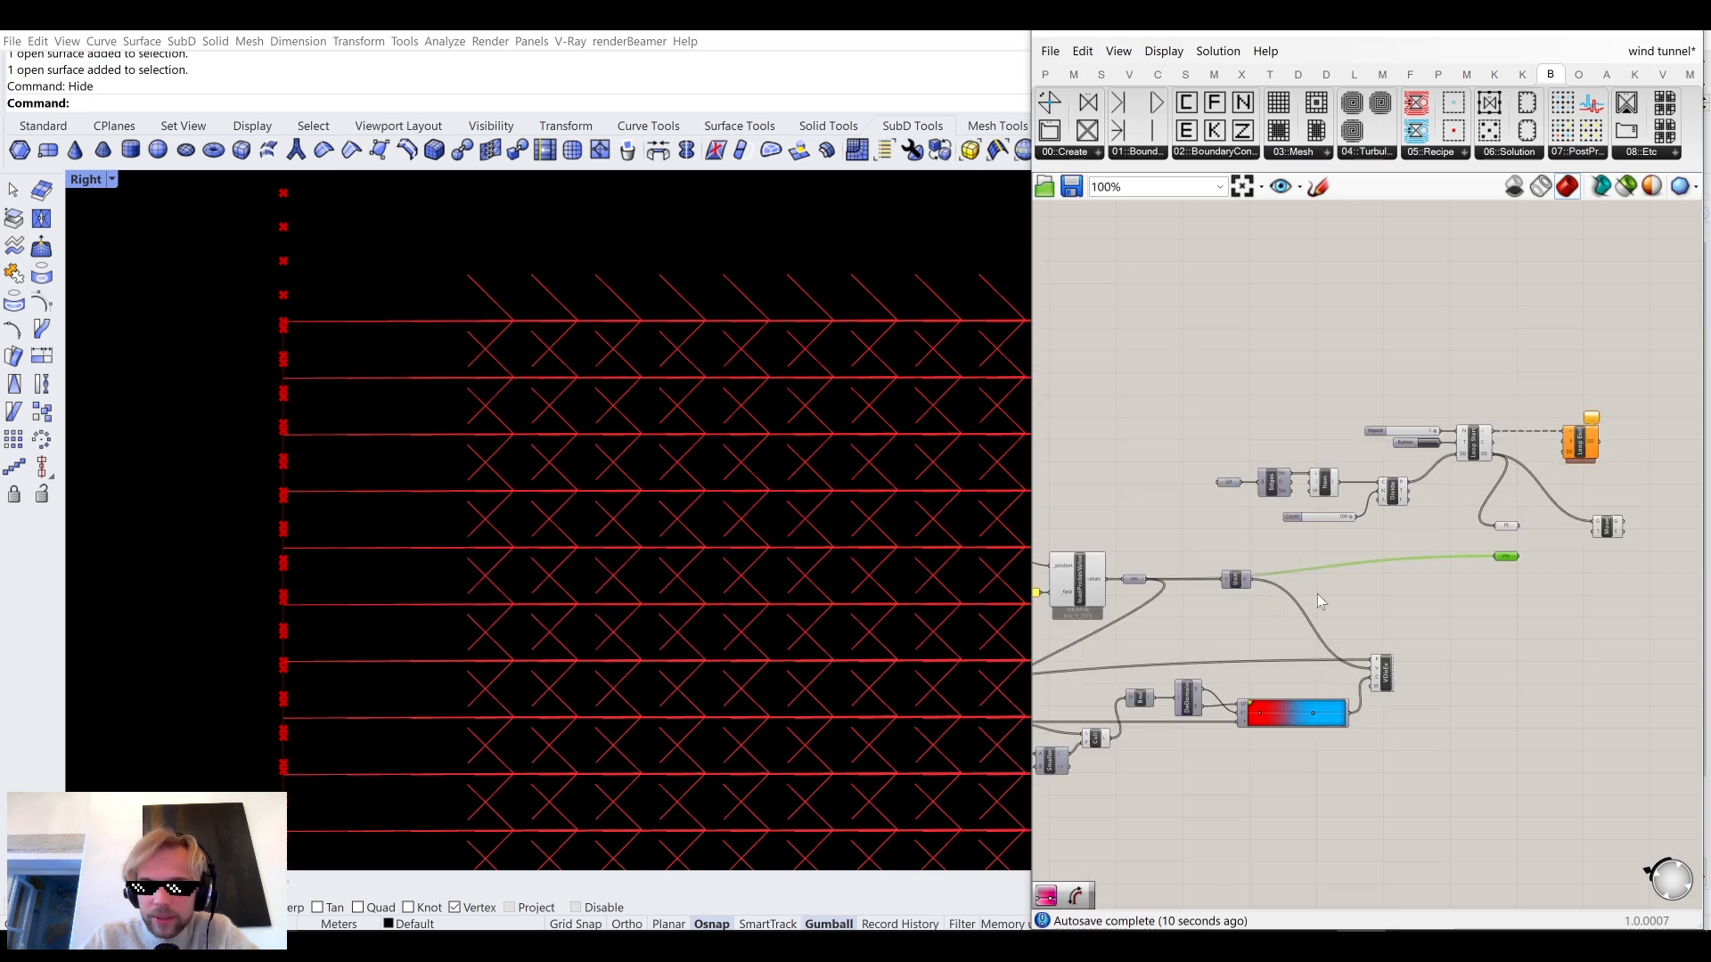
scroll(1167, 618, up, 6)
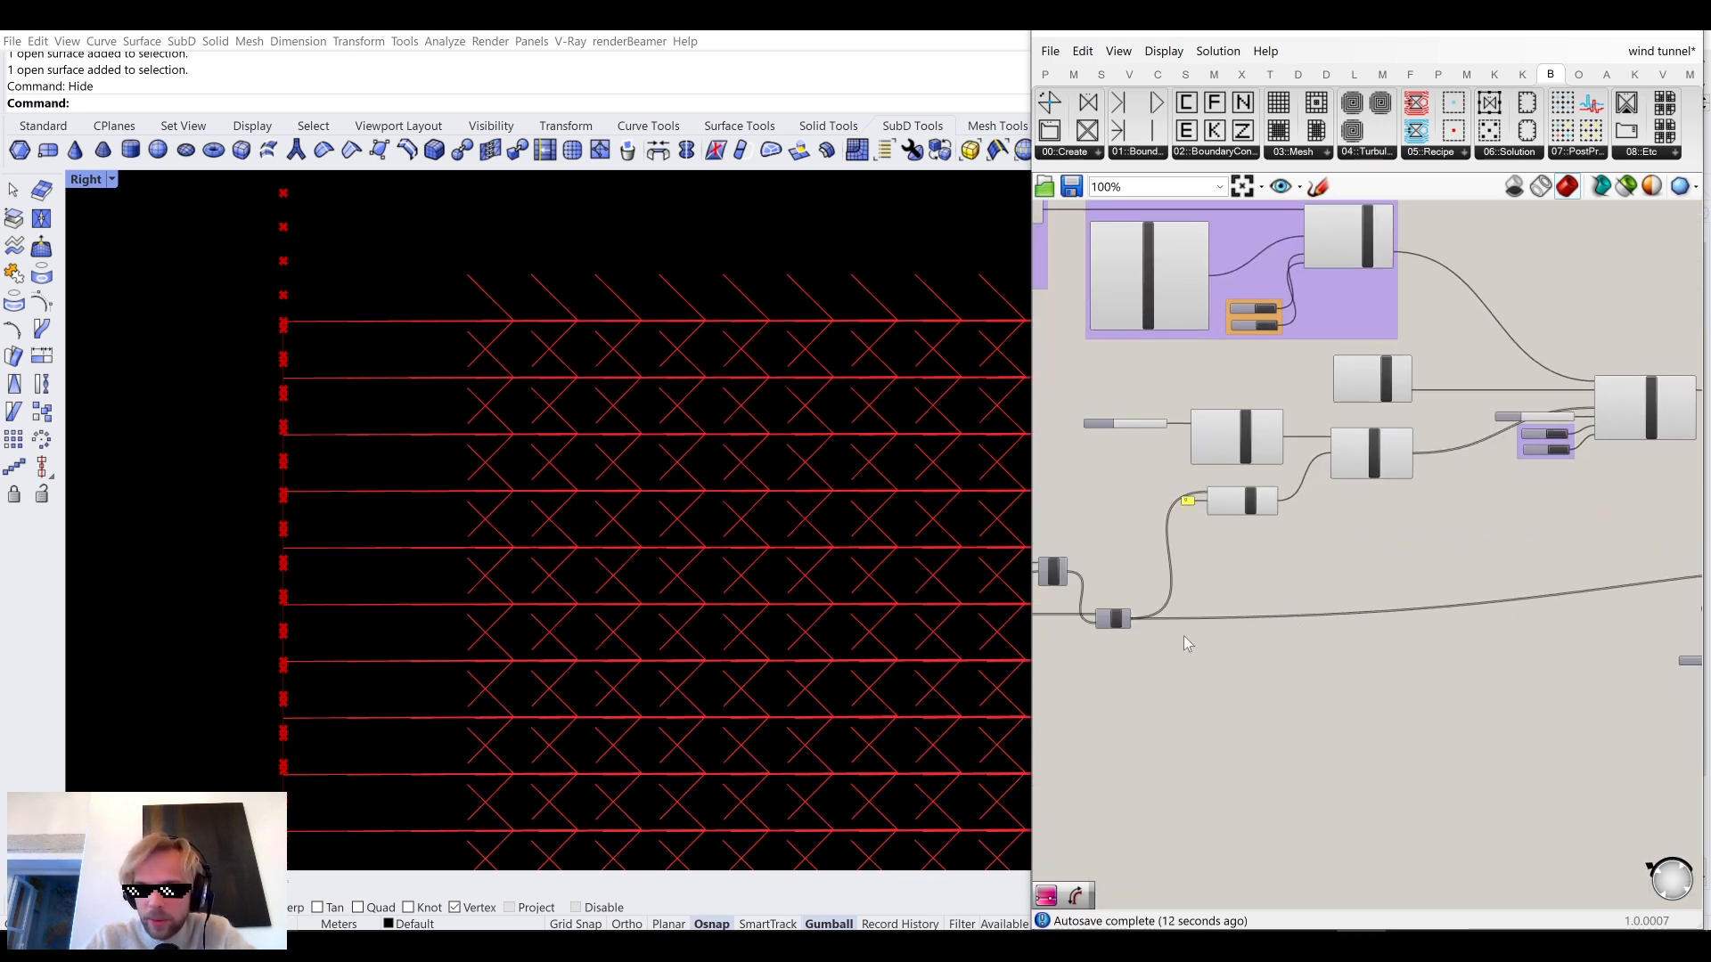
drag(1149, 597, 1155, 581)
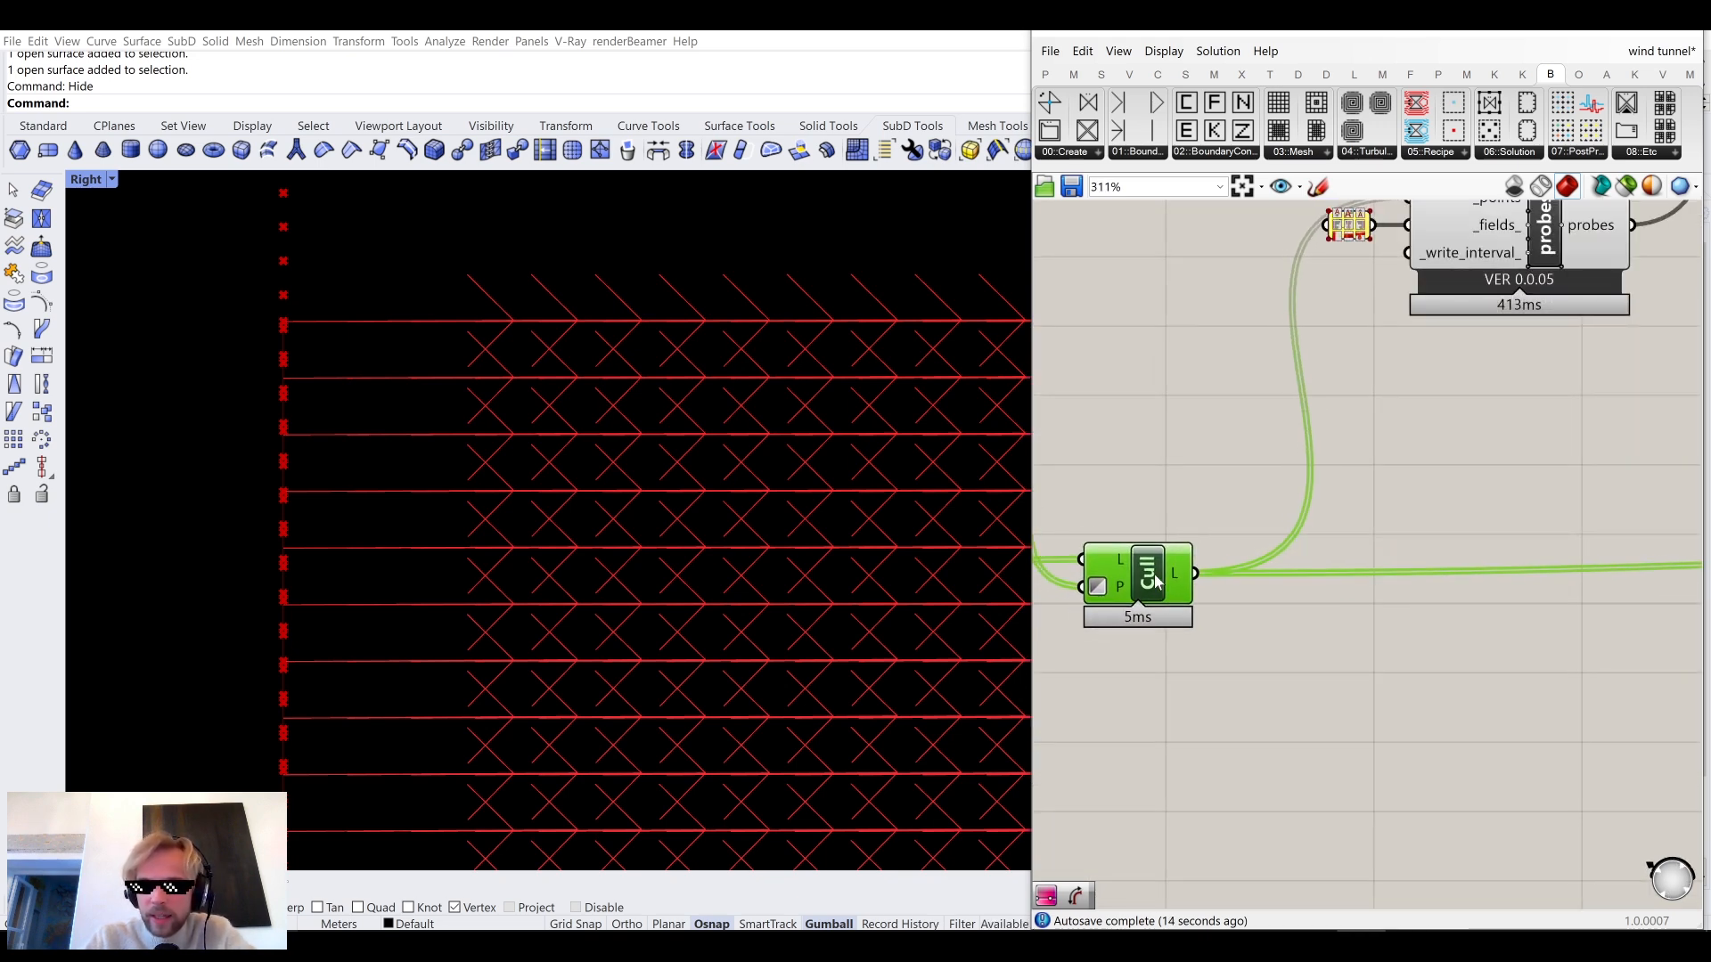
scroll(1154, 583, down, 3)
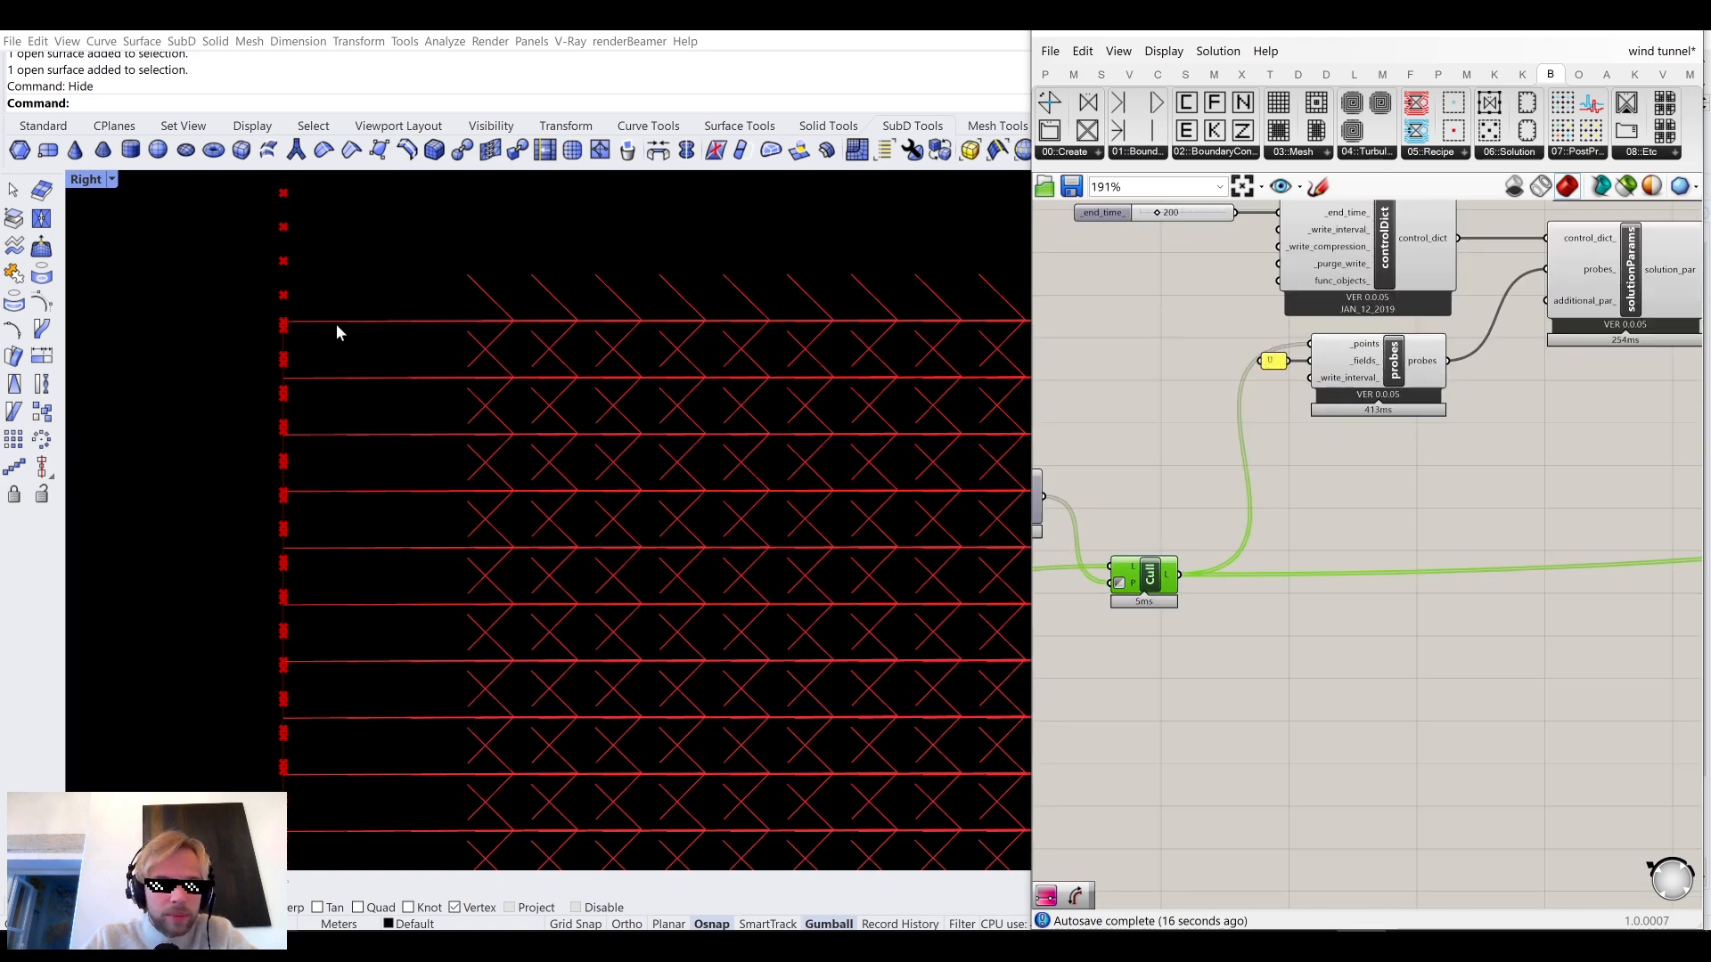
middle_click(1156, 579)
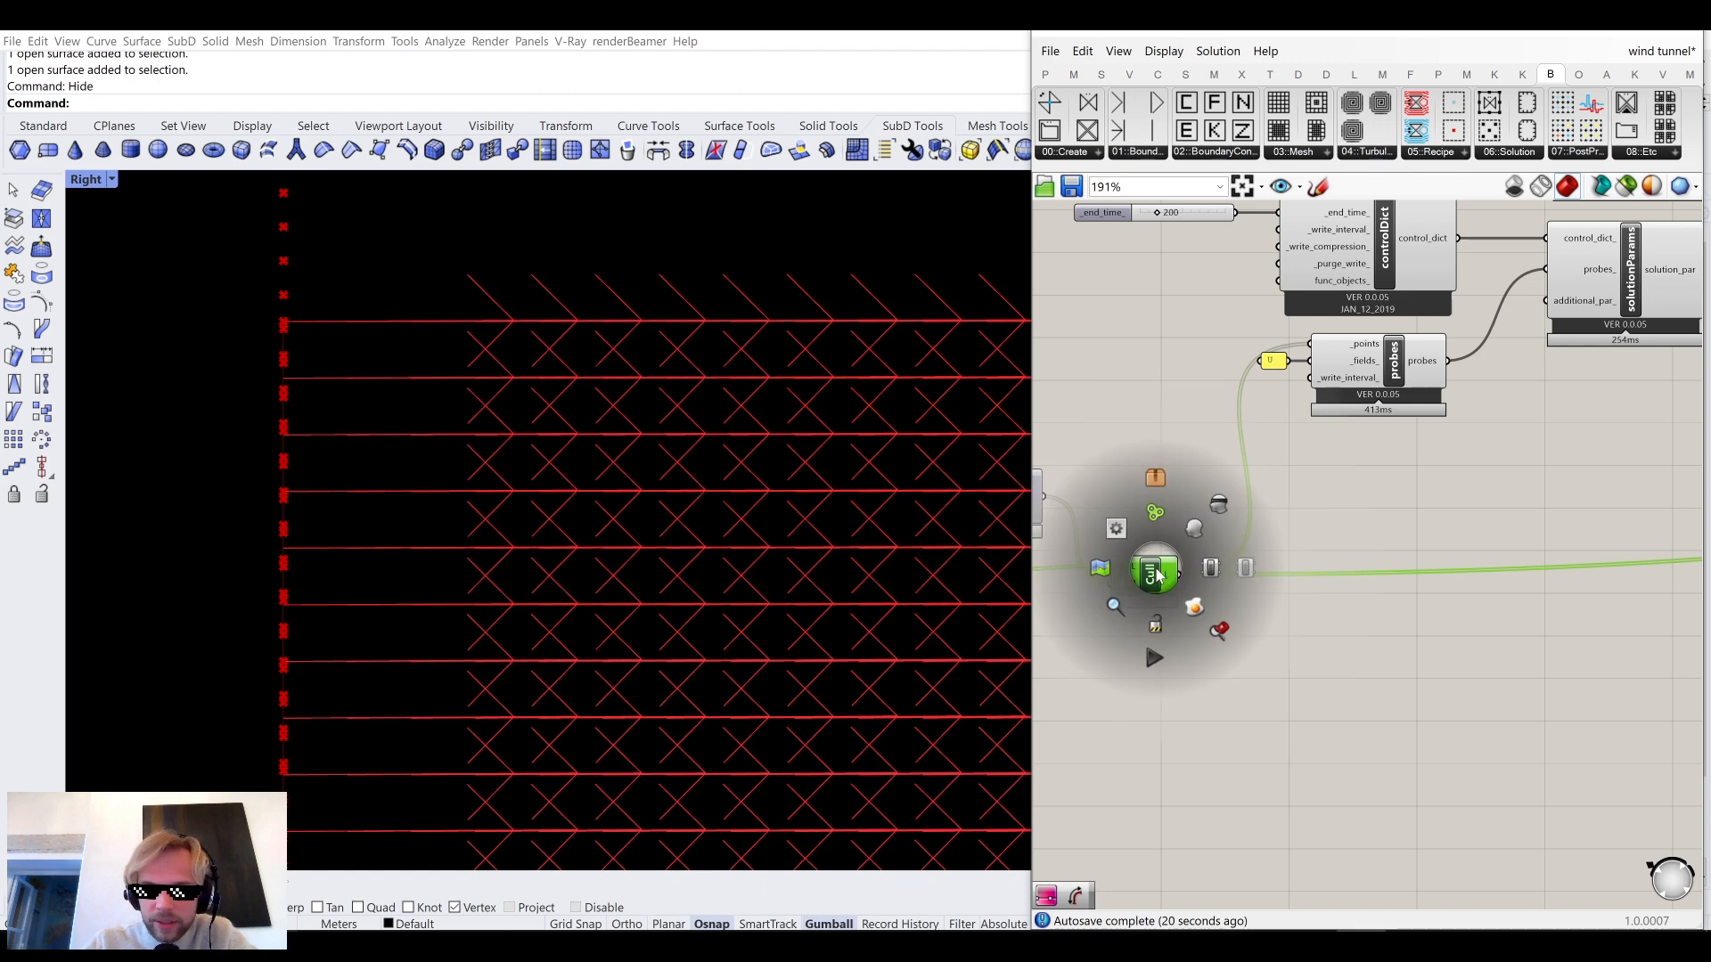
click(1201, 530)
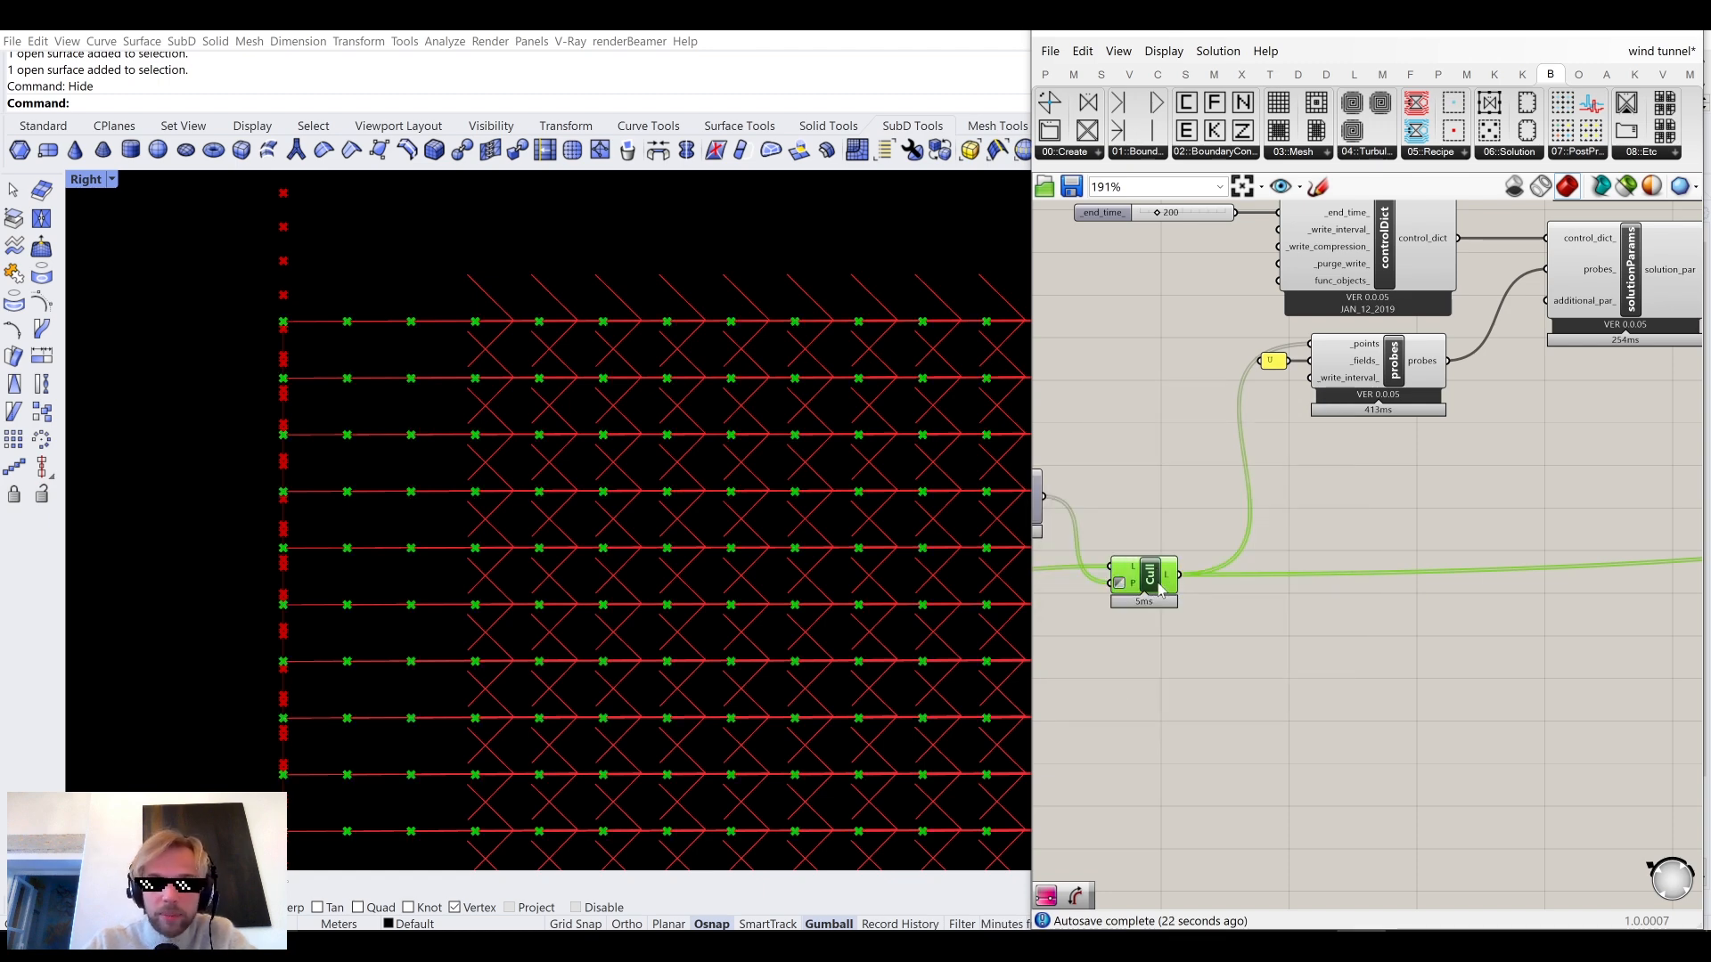
middle_click(1156, 584)
click(1221, 527)
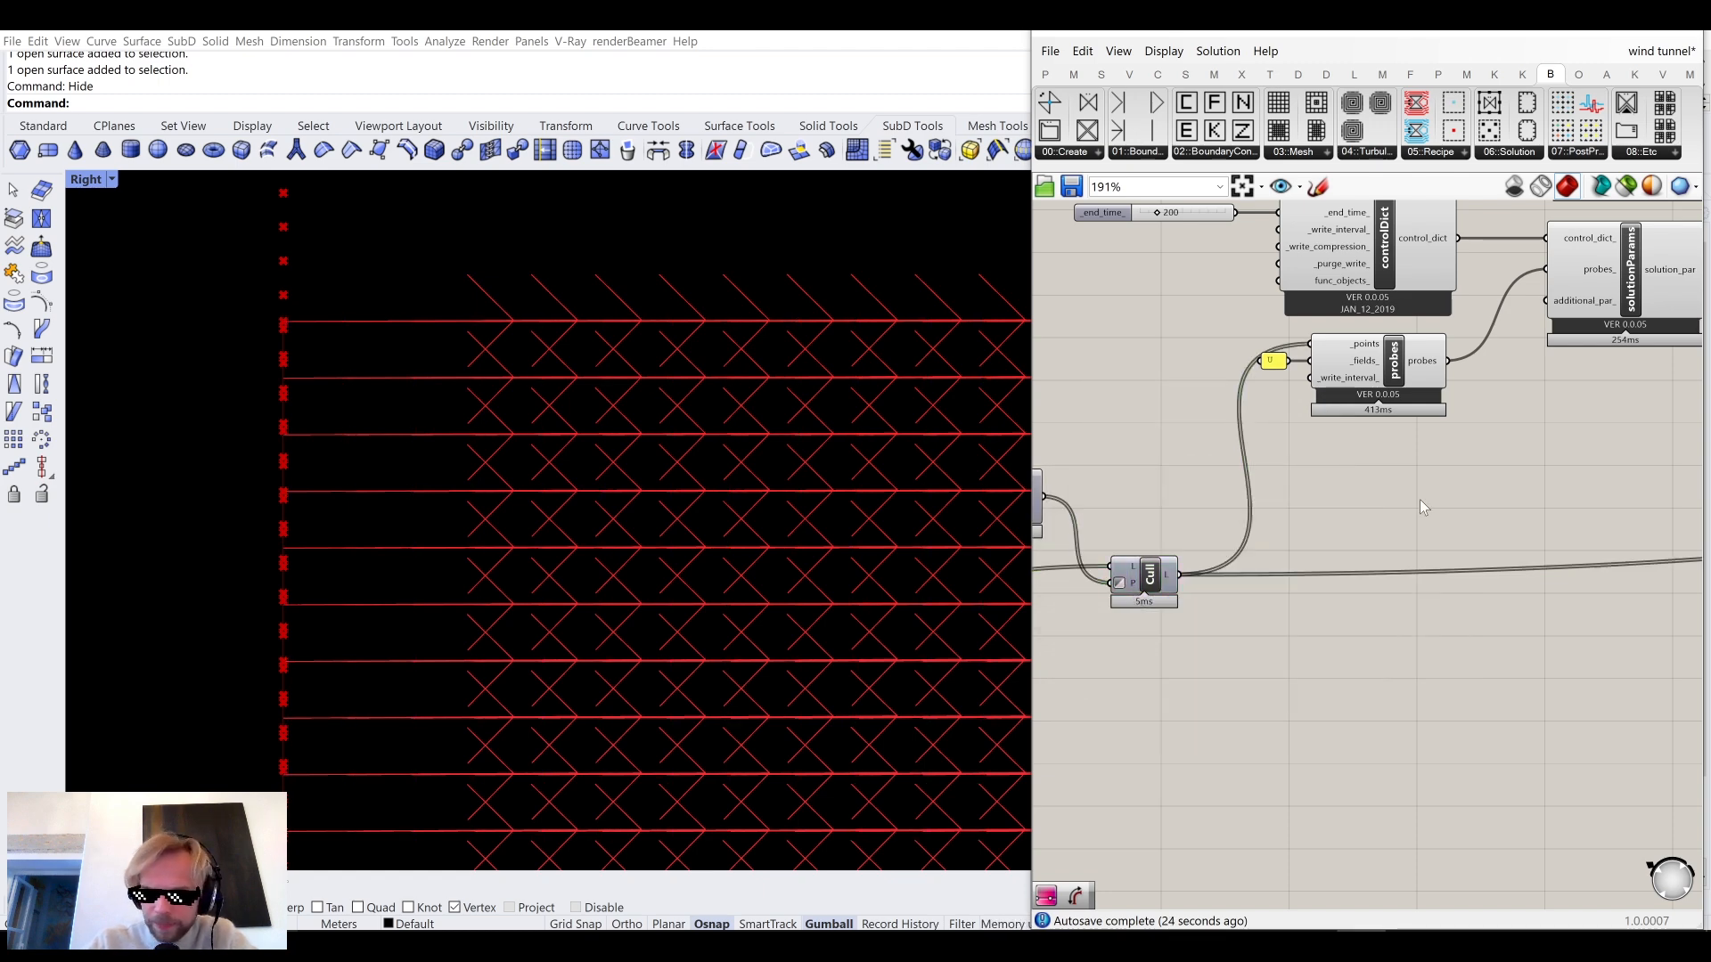
Add a Point parameter near the probes component and feed it from the Cull component's list output.
double_click(1421, 499)
text(point)
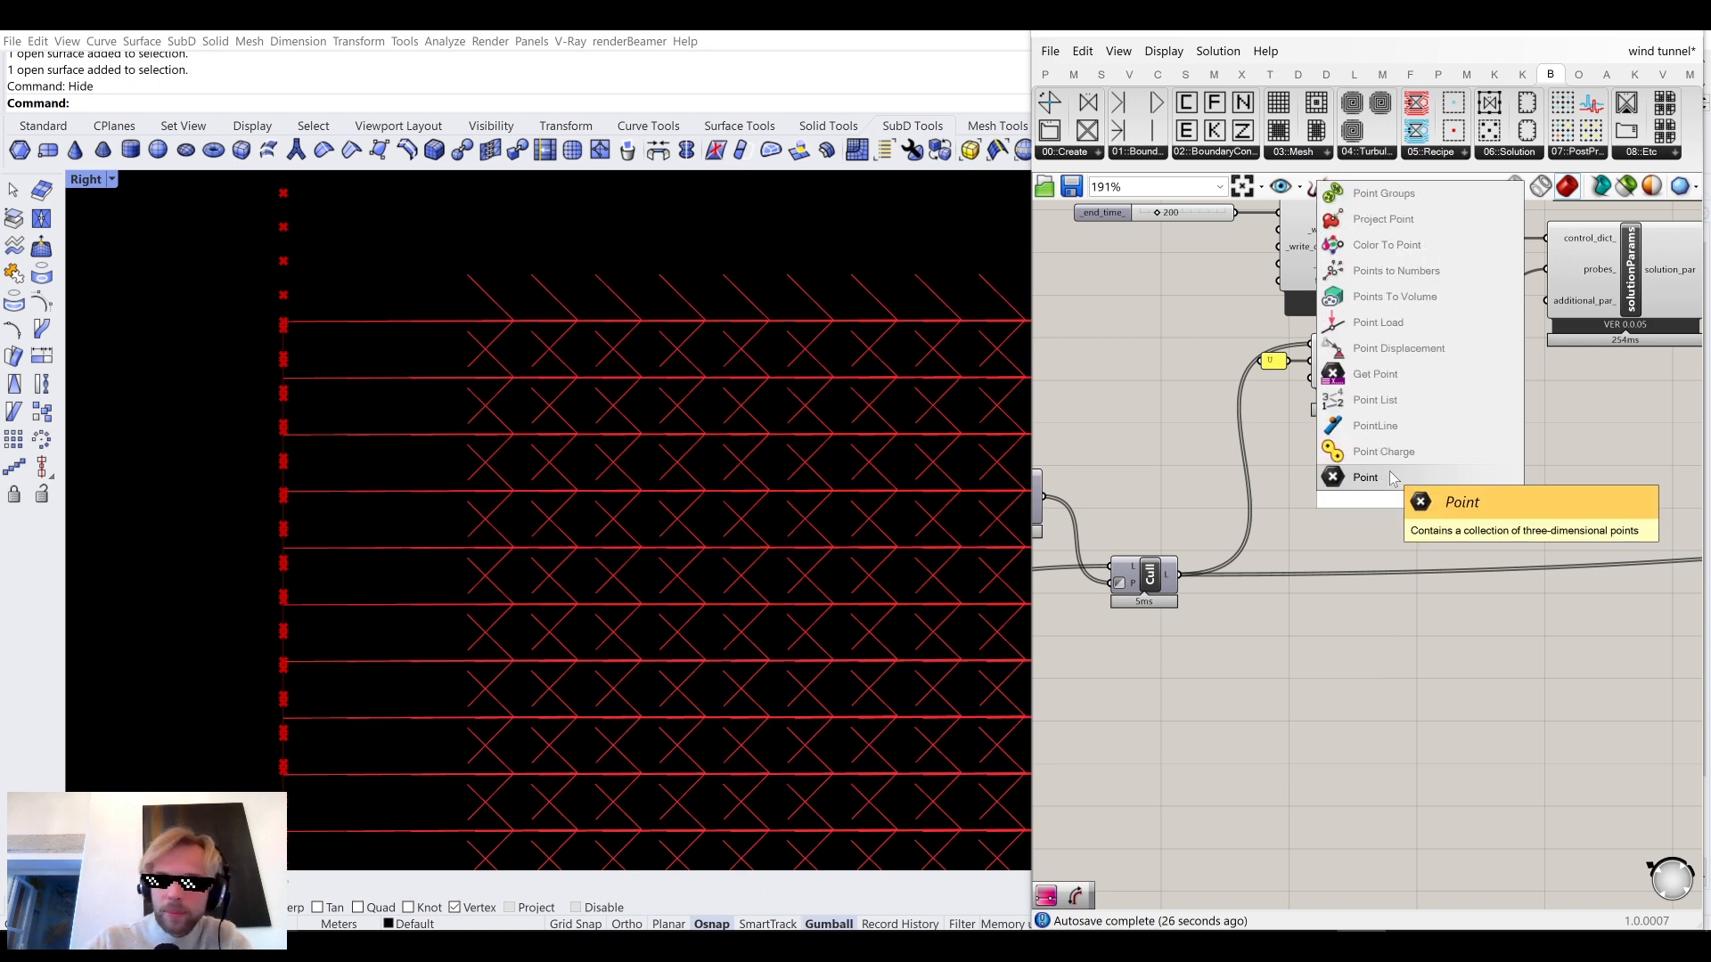
click(1392, 475)
drag(1177, 576, 1398, 499)
Move the new Point parameter beside the loop, directly above the Vector parameter and clear of the loop's own Point parameter.
scroll(1183, 599, down, 6)
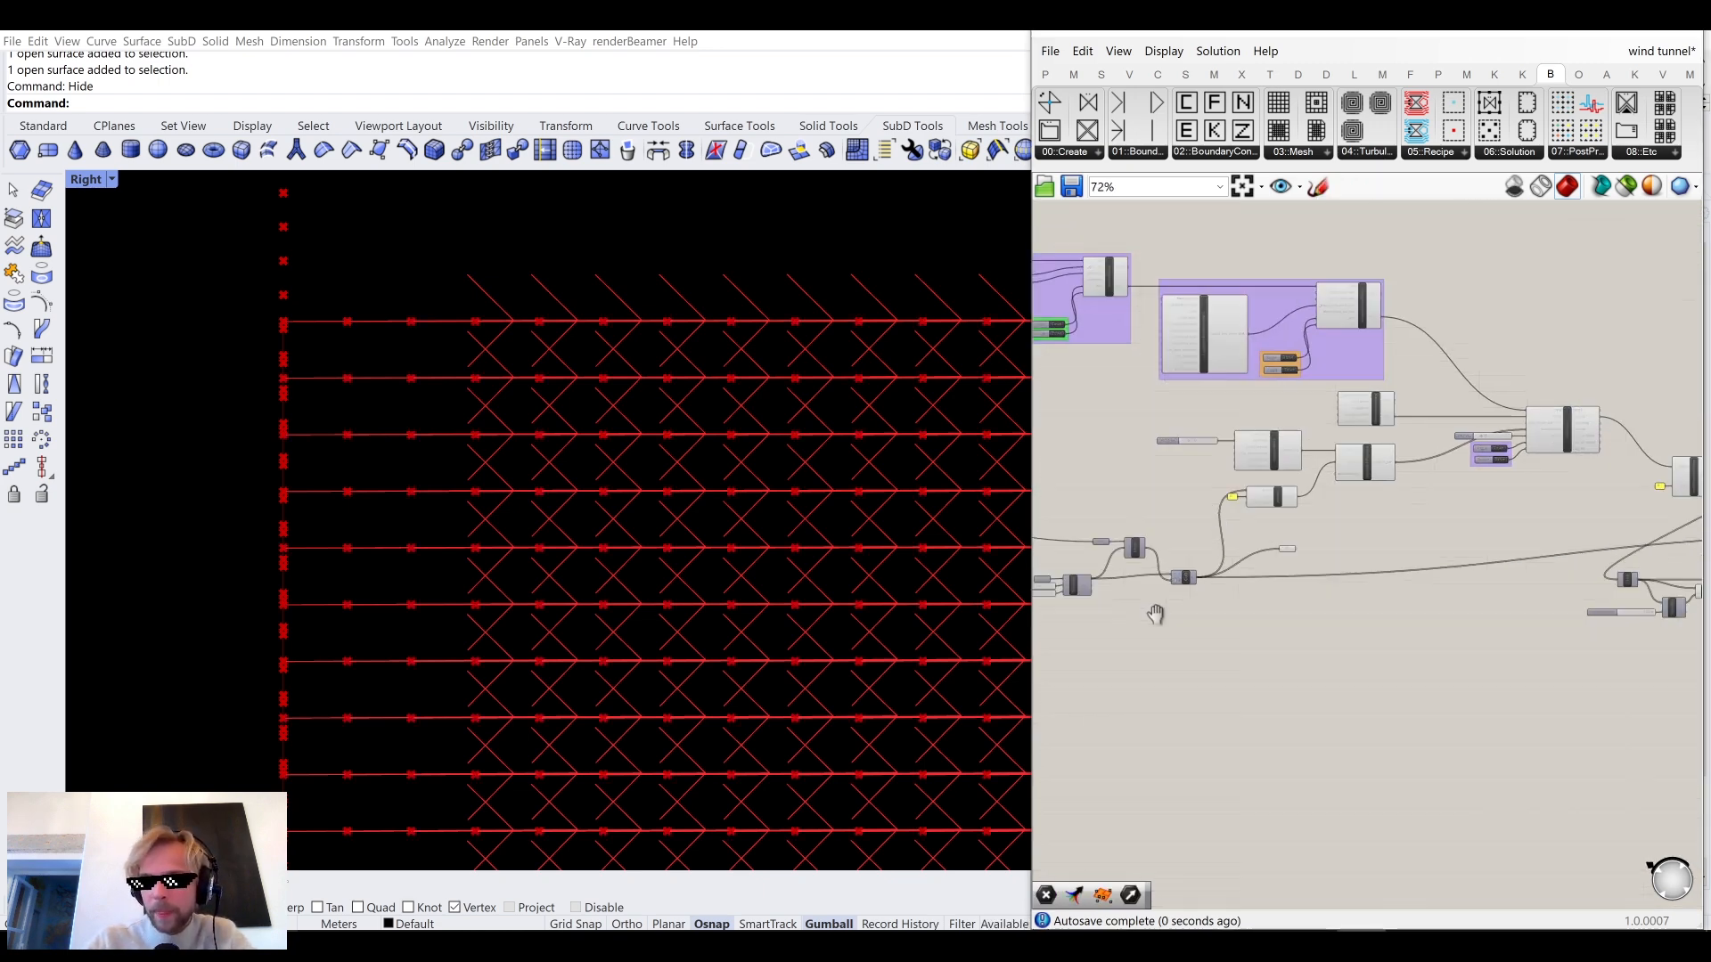
click(1096, 650)
scroll(1098, 656, up, 6)
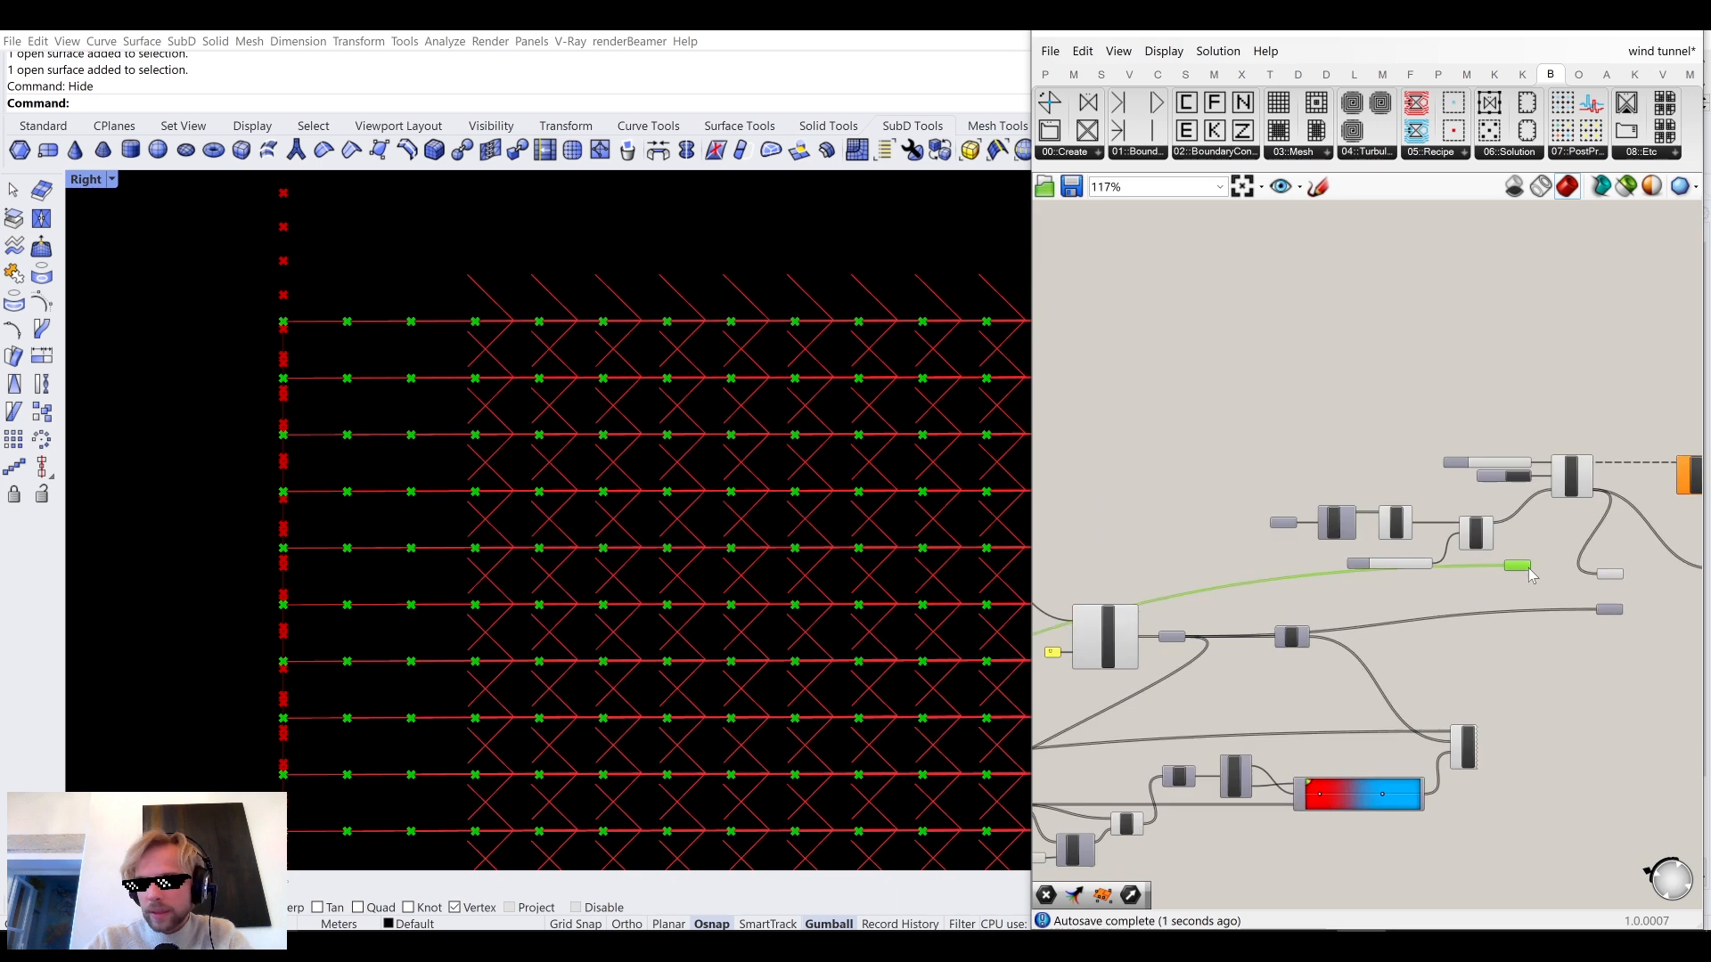
scroll(1649, 597, up, 4)
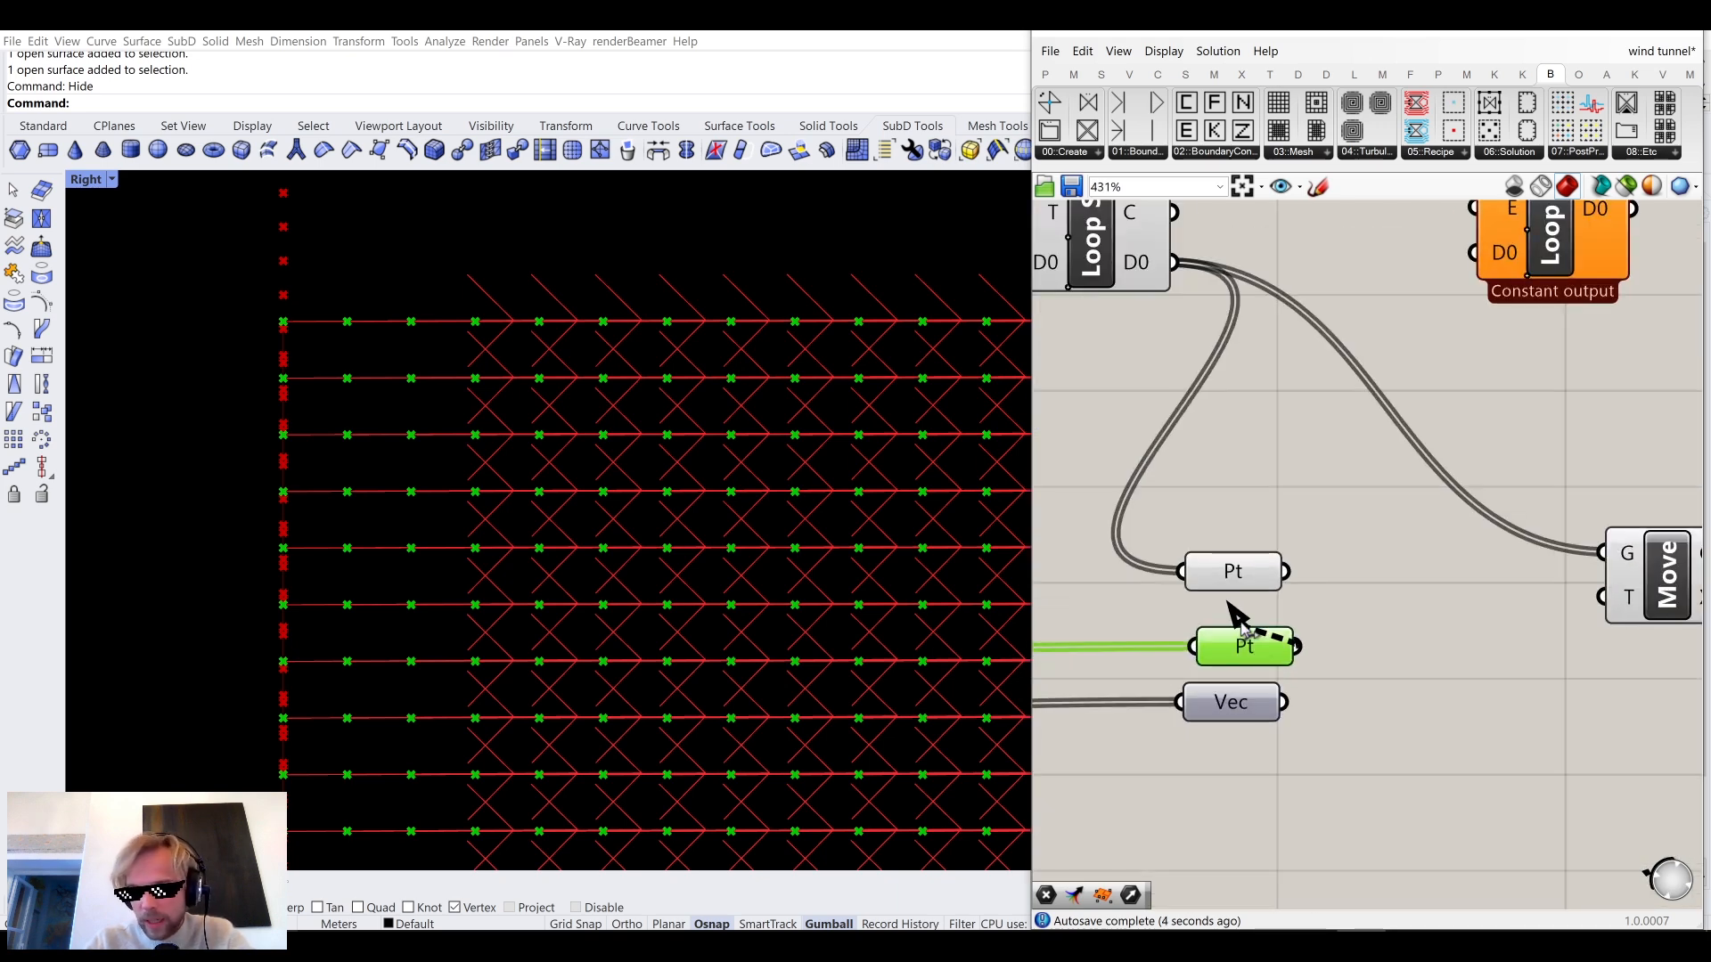
drag(1236, 652, 1229, 659)
drag(1277, 773, 1239, 793)
Group the probe Point and Vector parameters and disable the viewport preview of the grouped Point parameter.
middle_click(1260, 763)
click(1253, 706)
drag(1242, 574, 1243, 582)
click(1337, 595)
click(1247, 801)
middle_click(1247, 800)
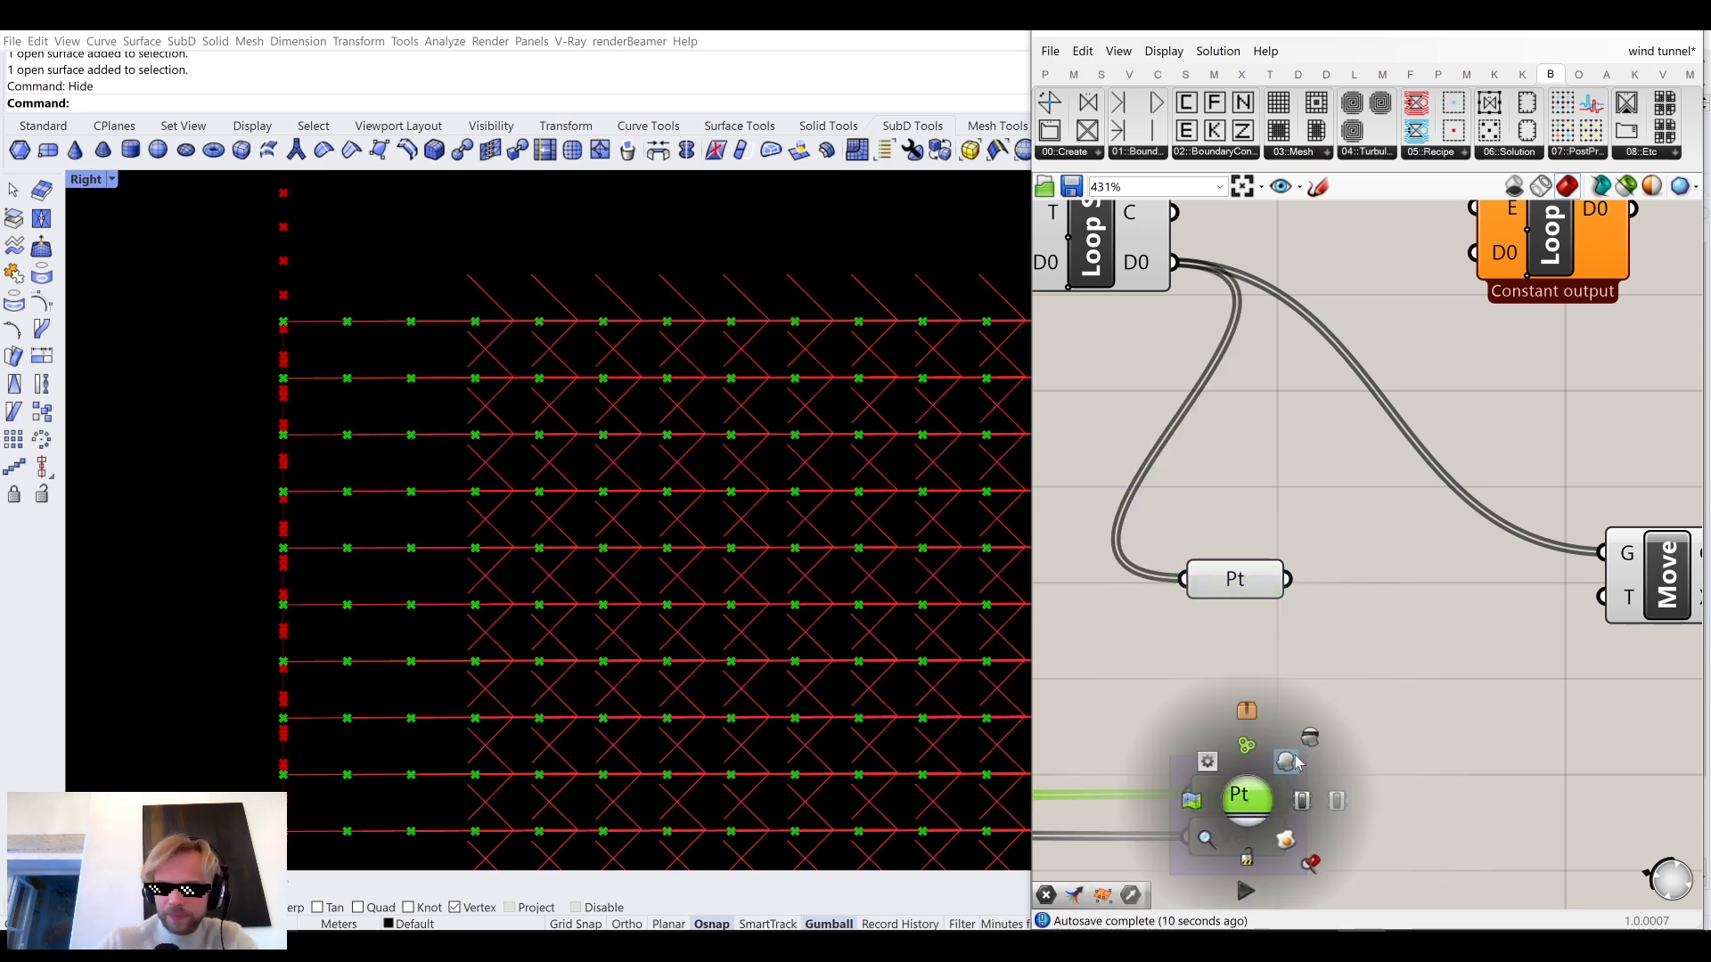
click(1309, 739)
Nudge the loop's Point parameter and shift the Move component away from it to free space between them.
click(1399, 665)
click(1258, 565)
drag(1261, 569, 1266, 558)
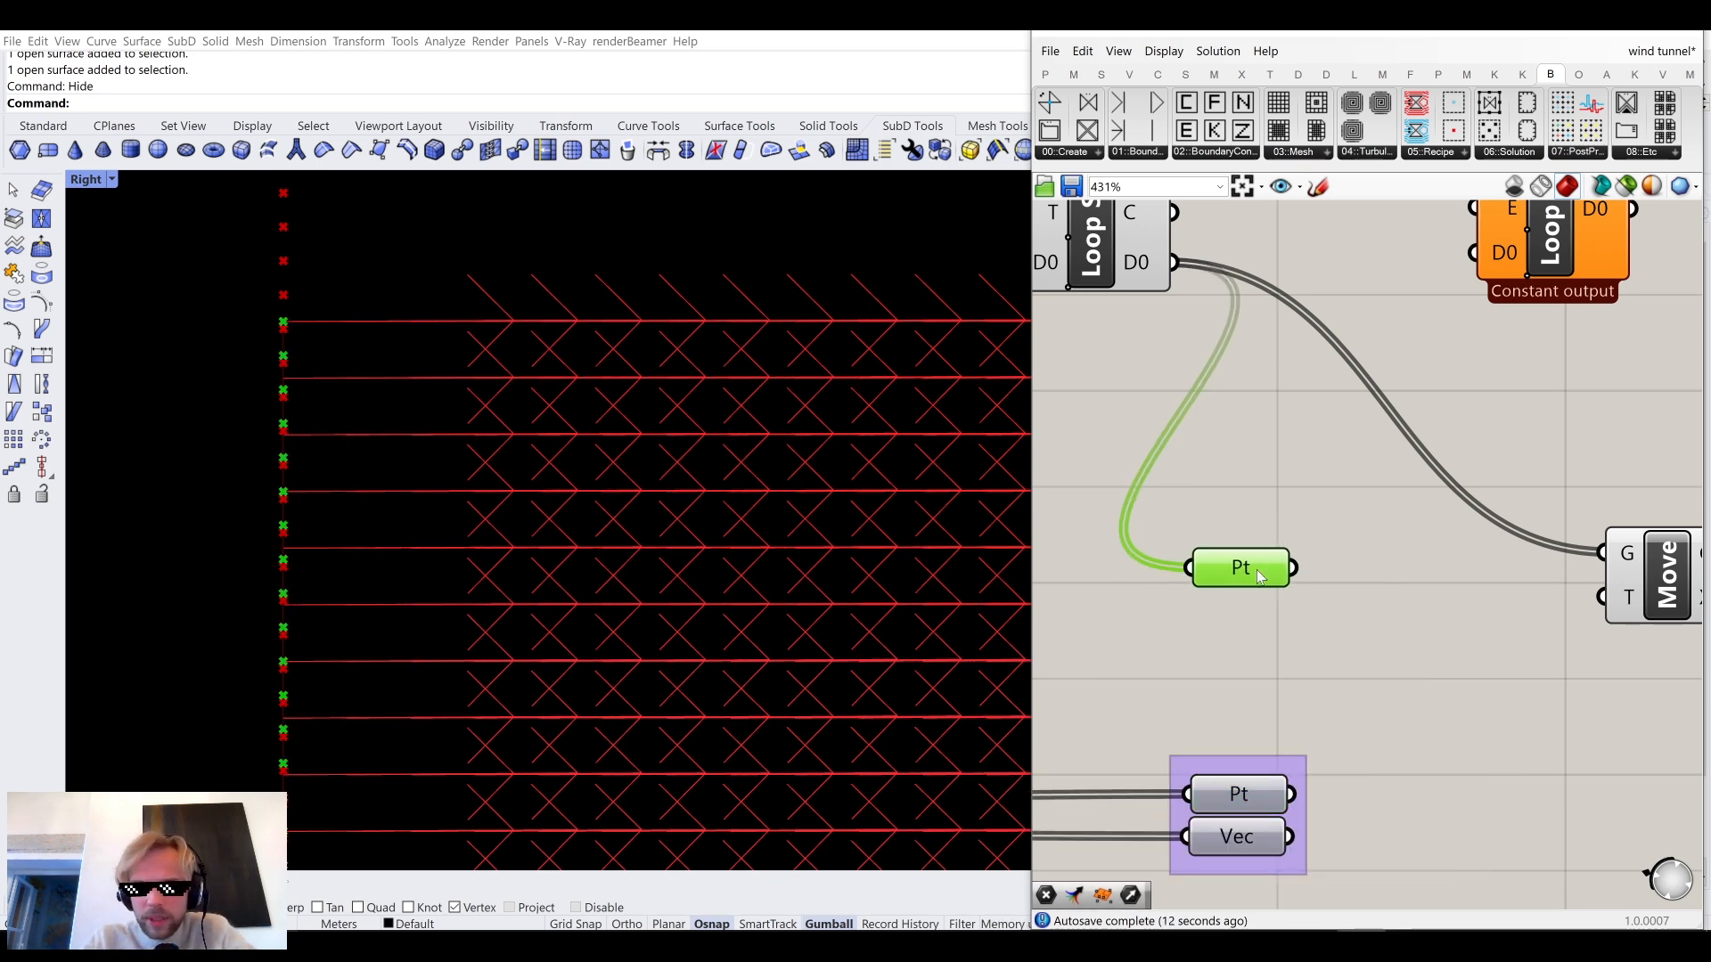
right_drag(1461, 633, 1194, 596)
scroll(1194, 596, down, 3)
drag(1334, 561, 1430, 500)
right_drag(1260, 560, 1465, 497)
scroll(1258, 529, up, 2)
scroll(1258, 531, up, 1)
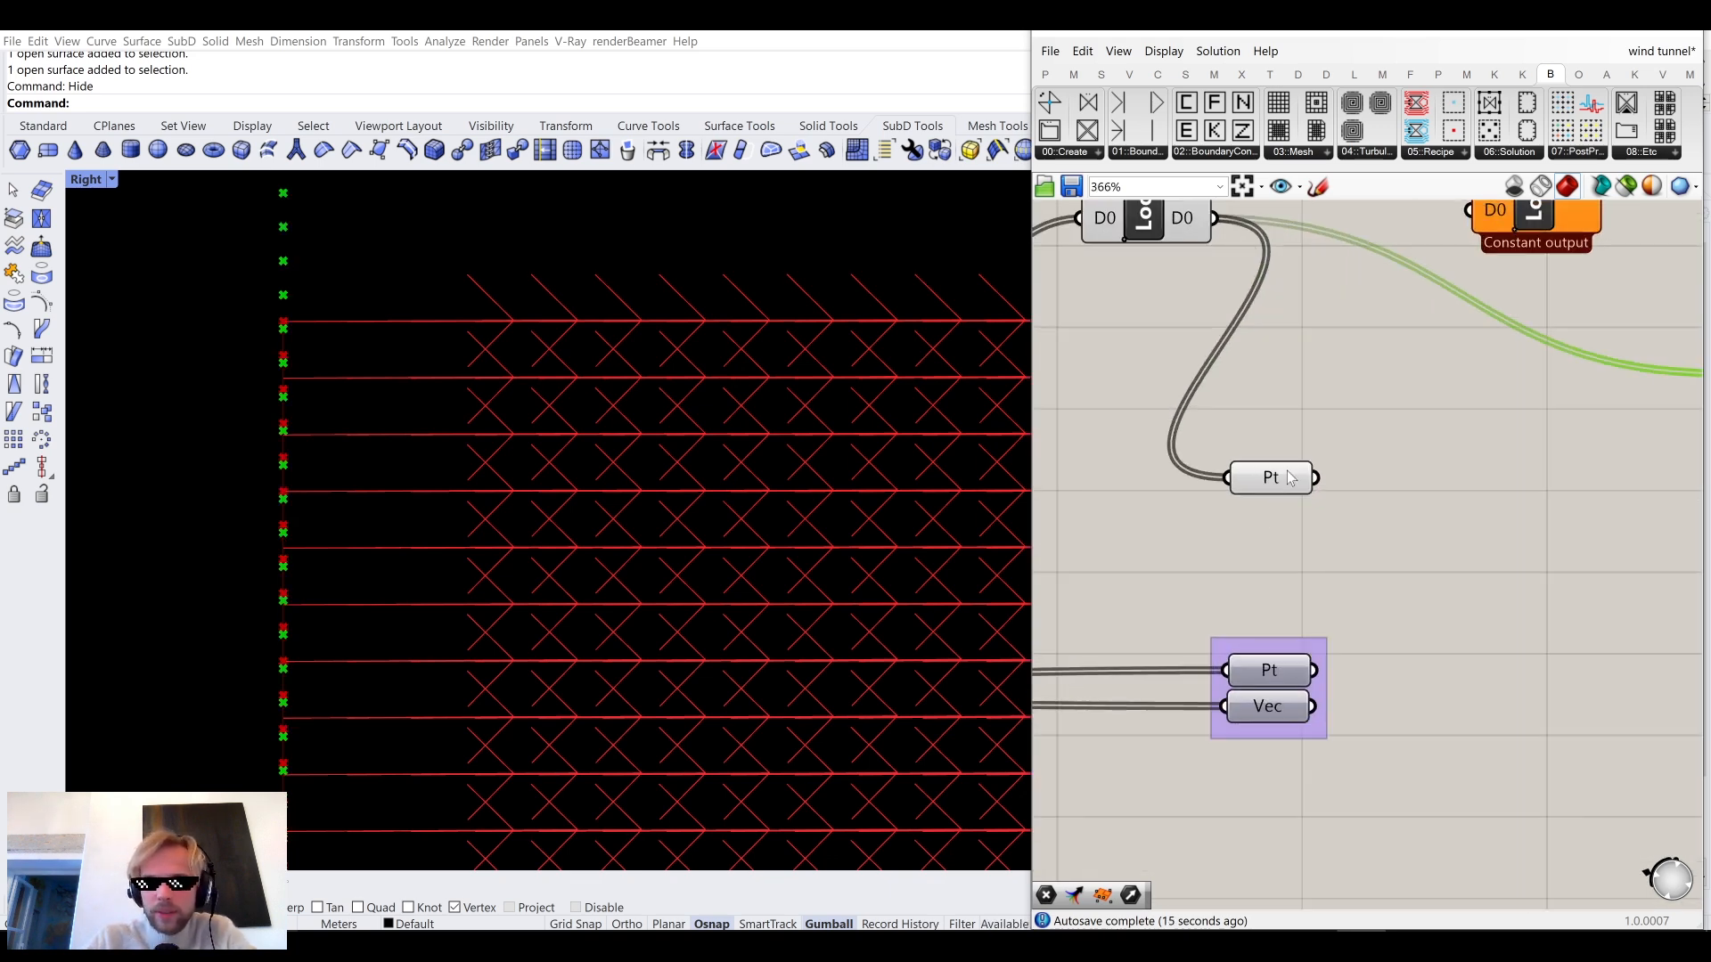
double_click(1510, 549)
text(pu)
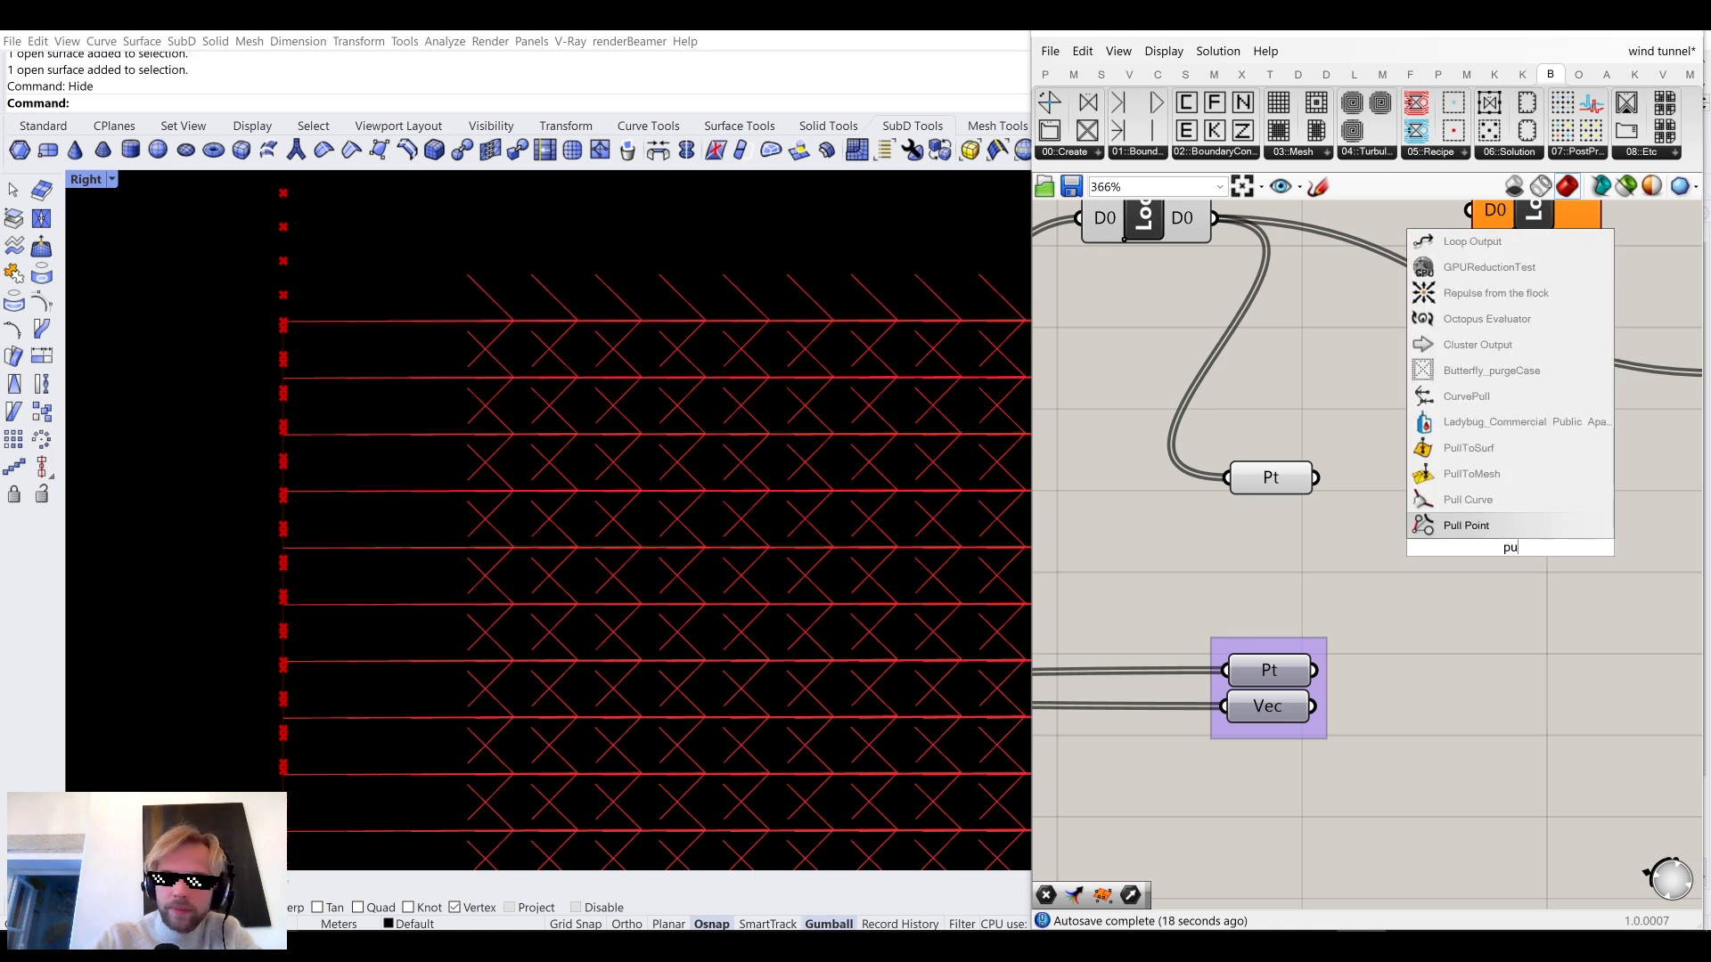
text(ll)
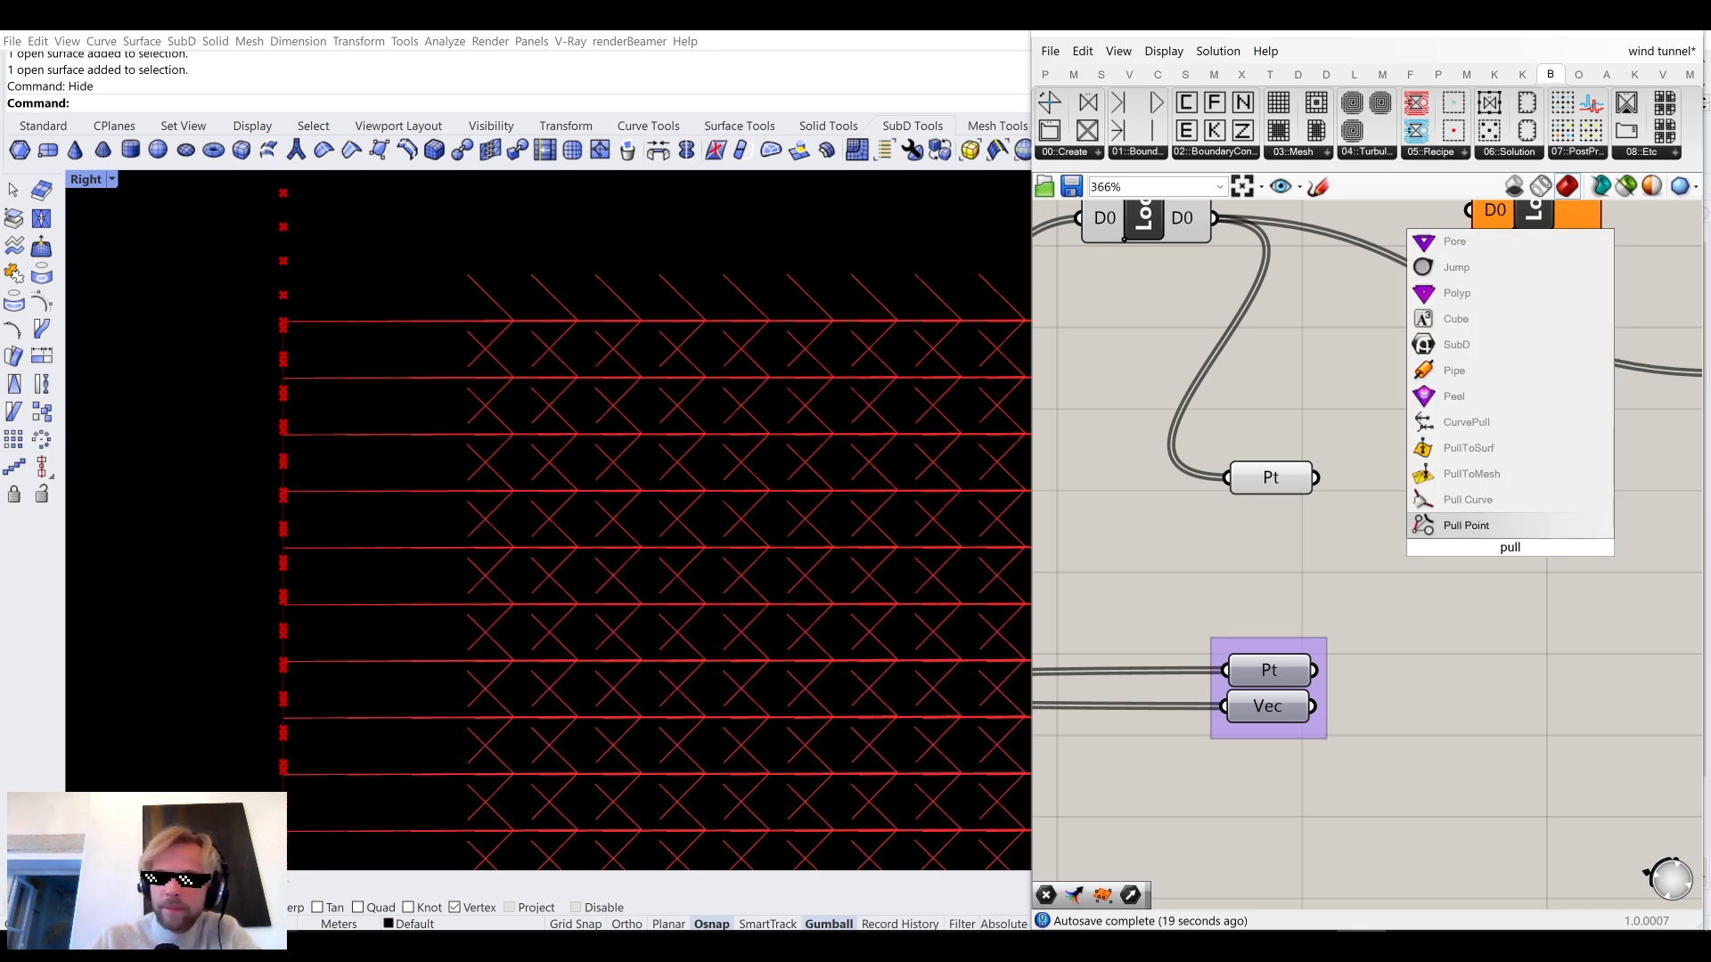
click(1461, 526)
drag(1310, 482, 1315, 486)
mouse_move(1316, 486)
click(1515, 548)
key(Delete)
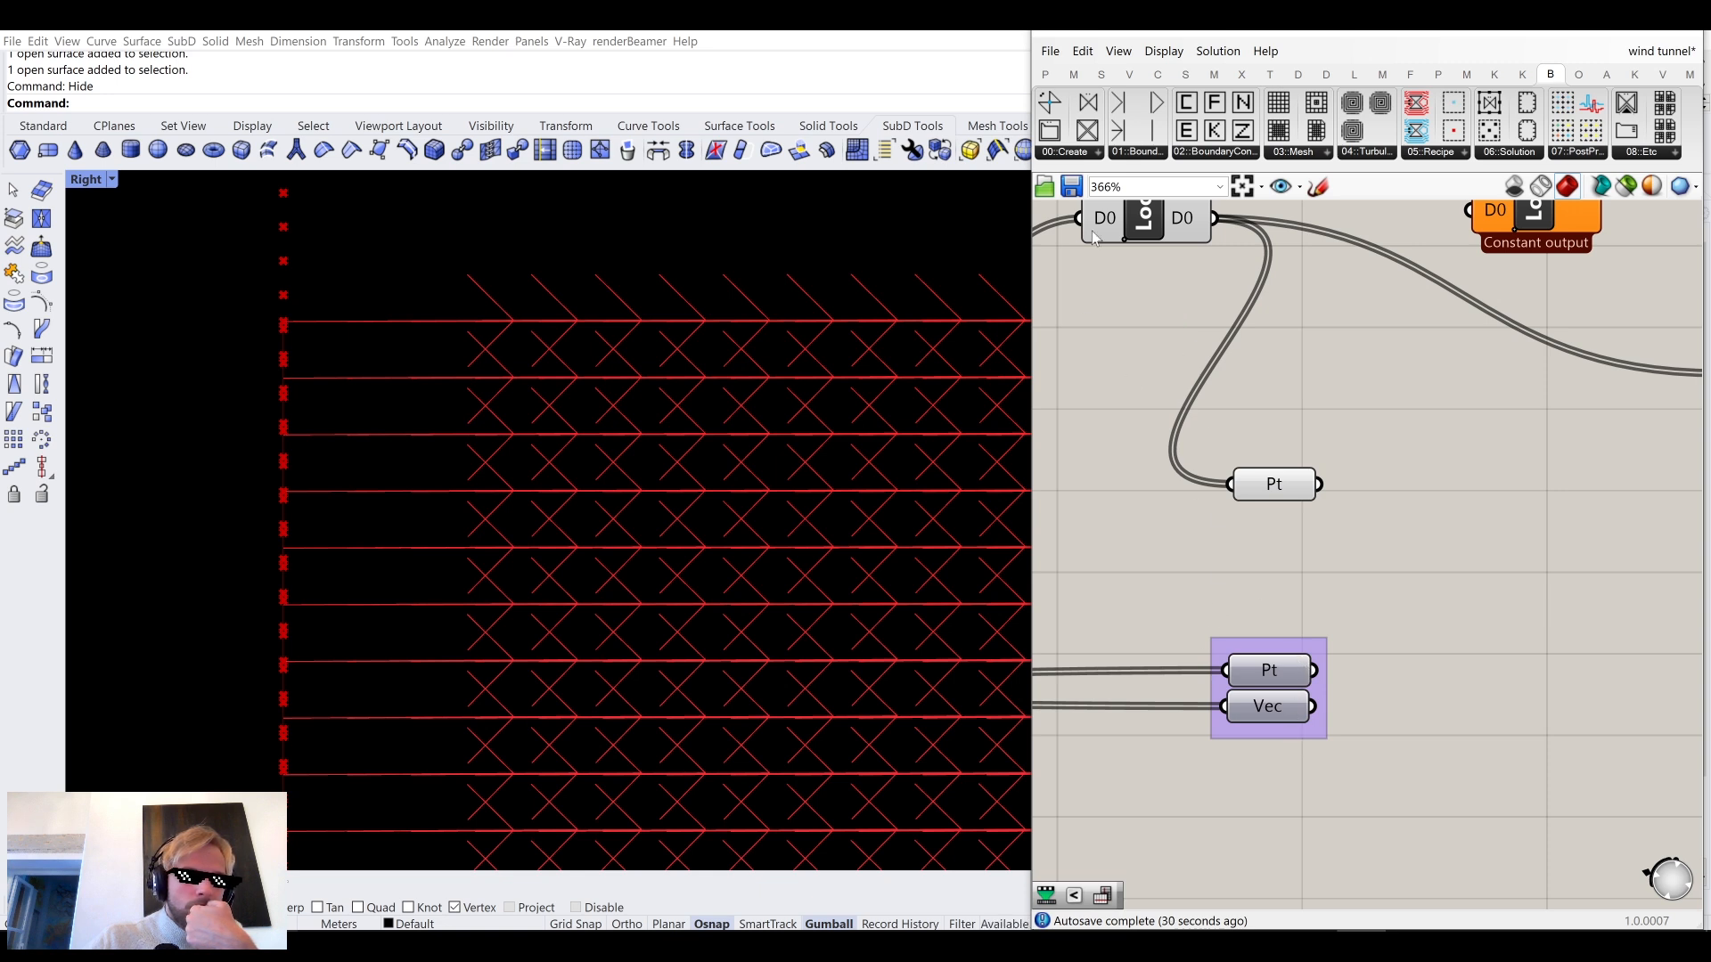
right_drag(1376, 548, 1277, 516)
double_click(1276, 516)
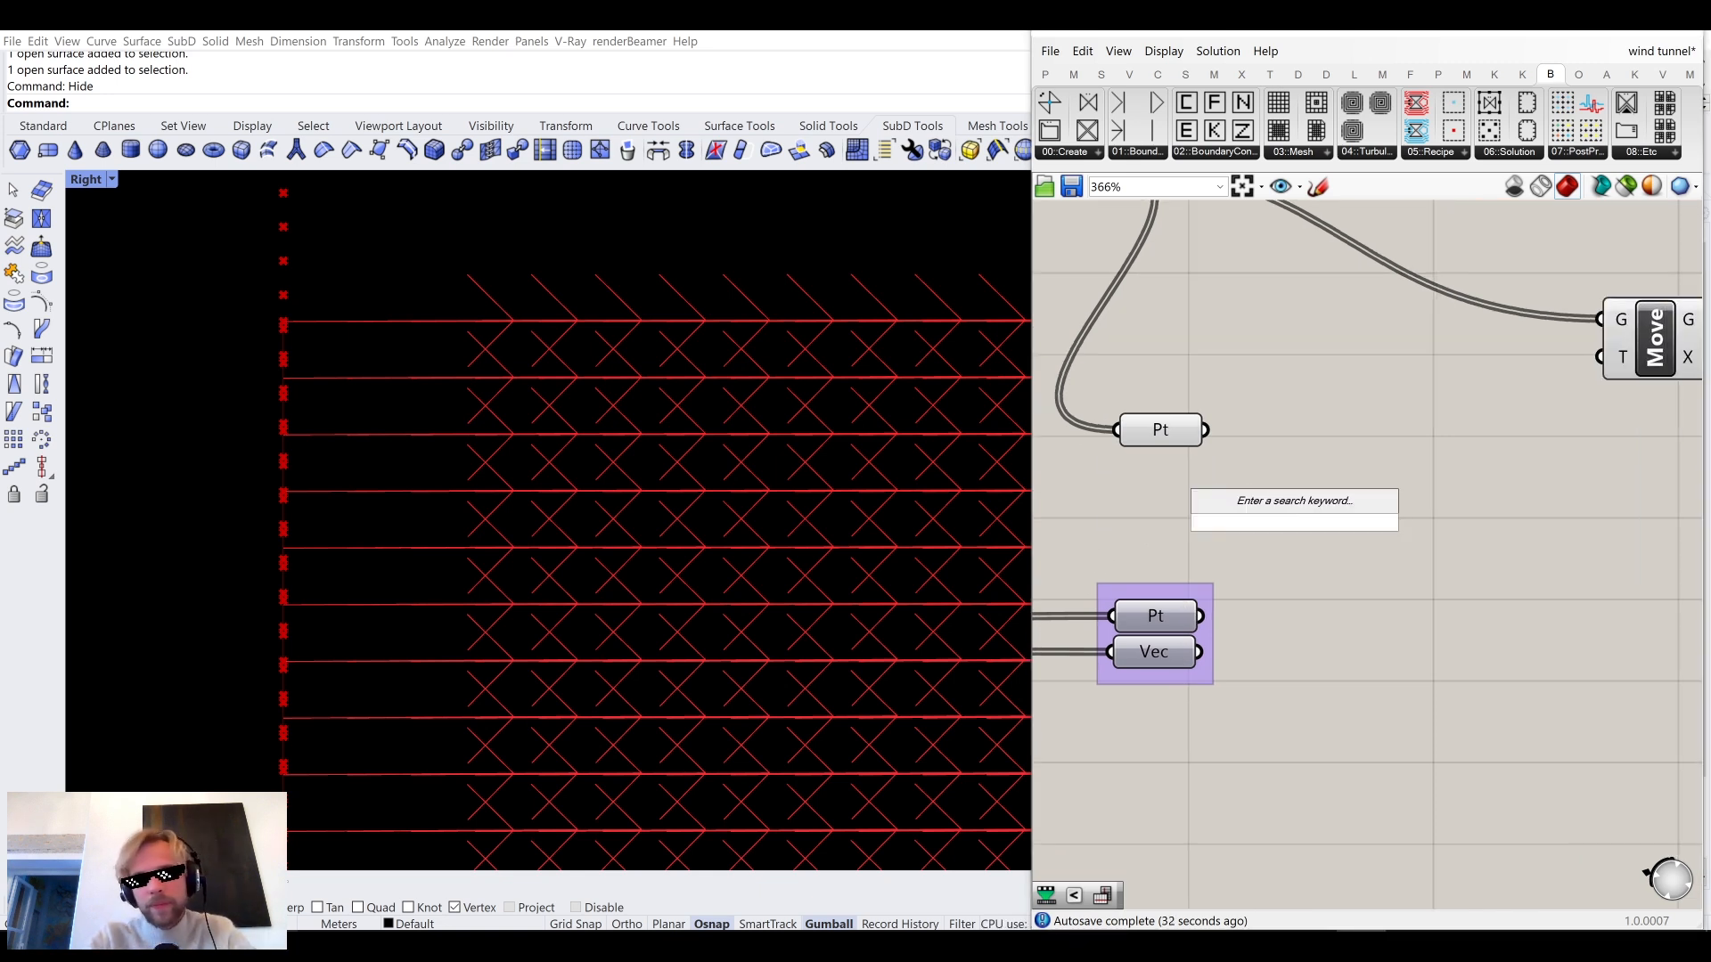
click(1130, 75)
click(1140, 76)
click(1445, 154)
drag(1449, 439, 1433, 512)
click(1430, 502)
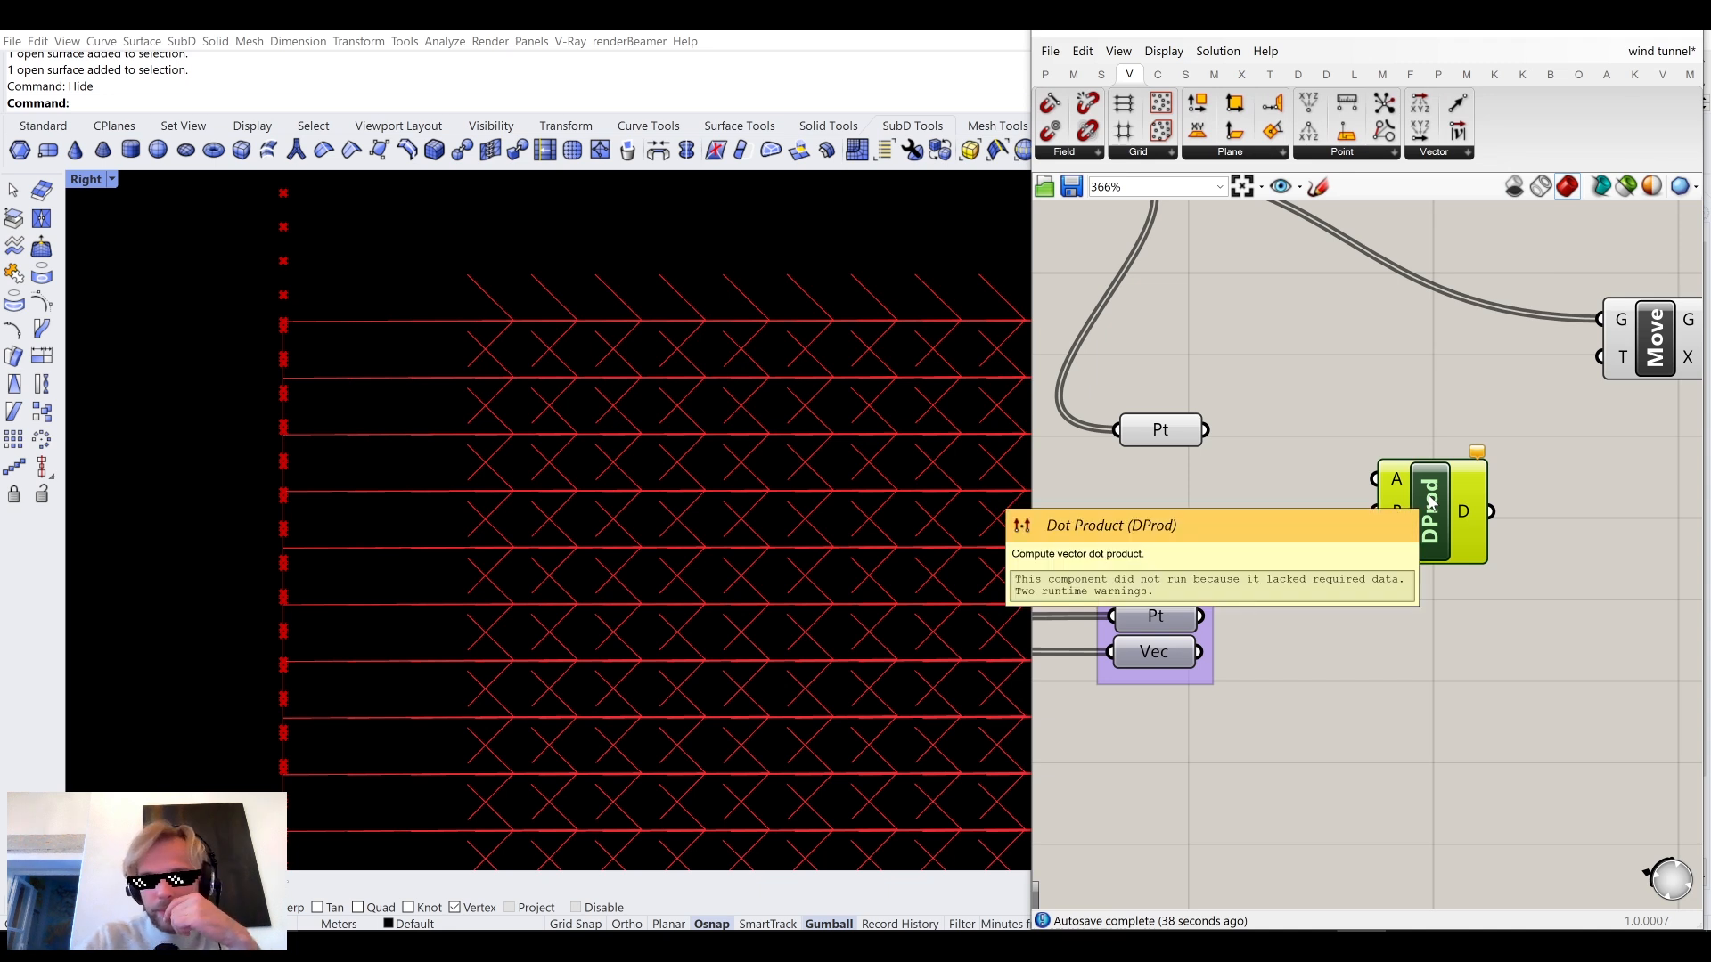
key(Delete)
Add a Closest Points component to the free space between the Point parameters and the Move component.
click(1353, 153)
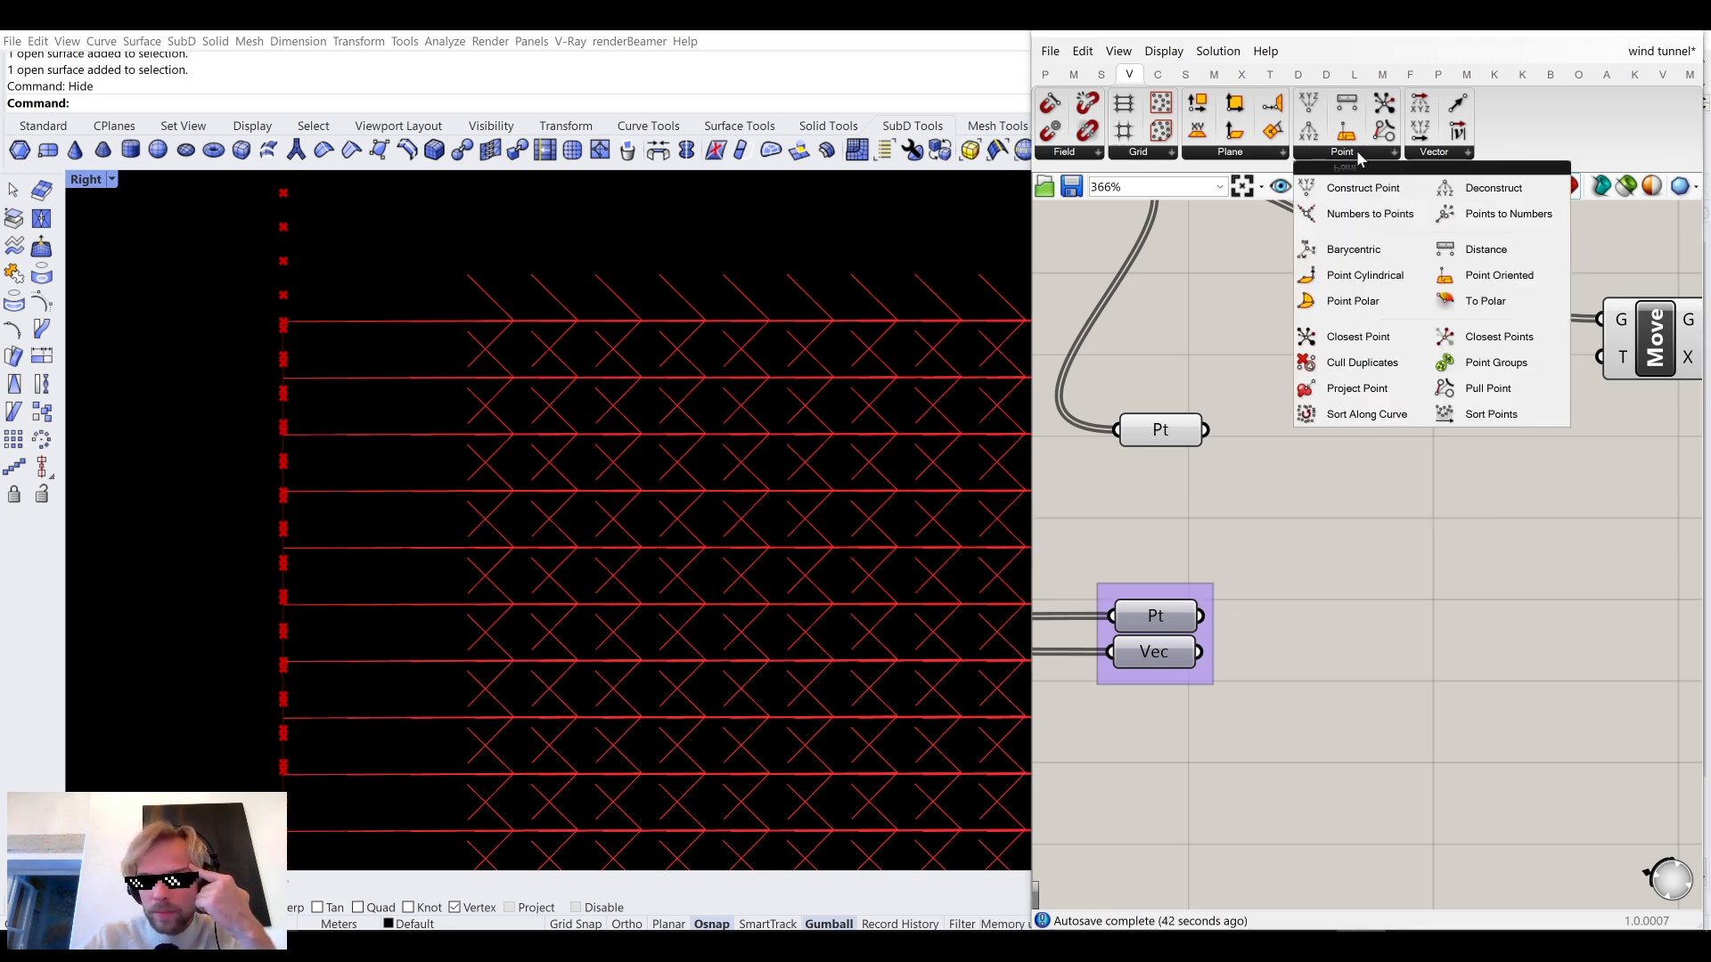
drag(1470, 337, 1311, 583)
scroll(1397, 426, up, 2)
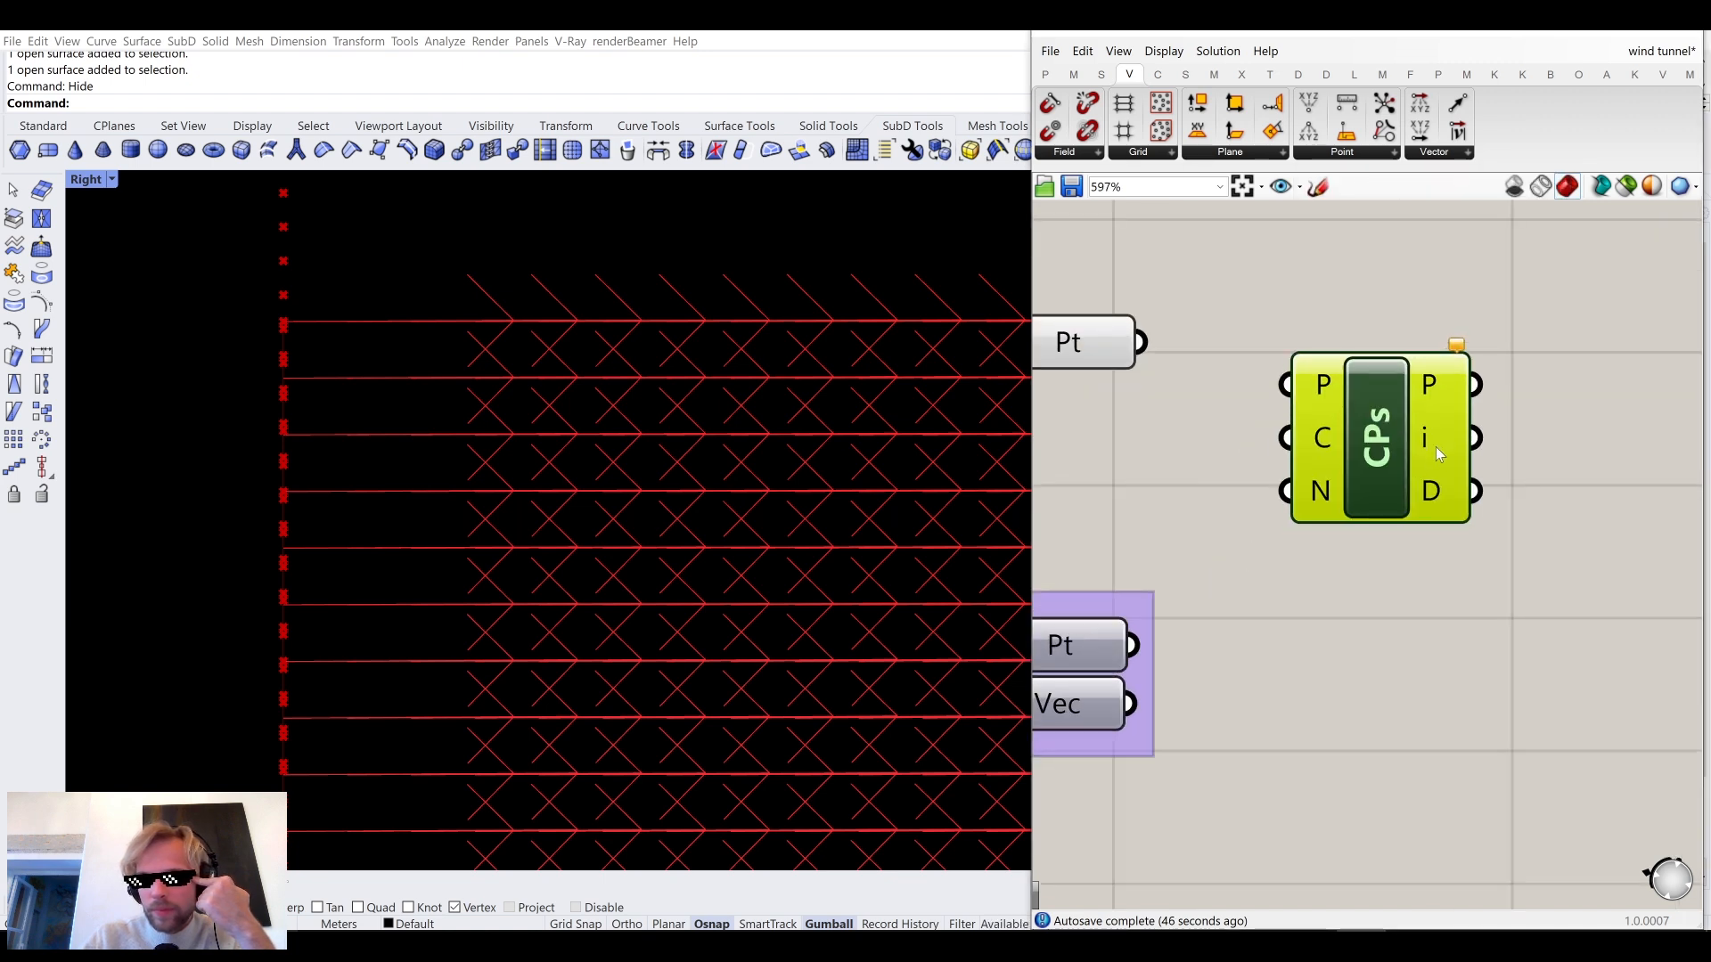
scroll(1260, 350, down, 1)
drag(1342, 405, 1380, 459)
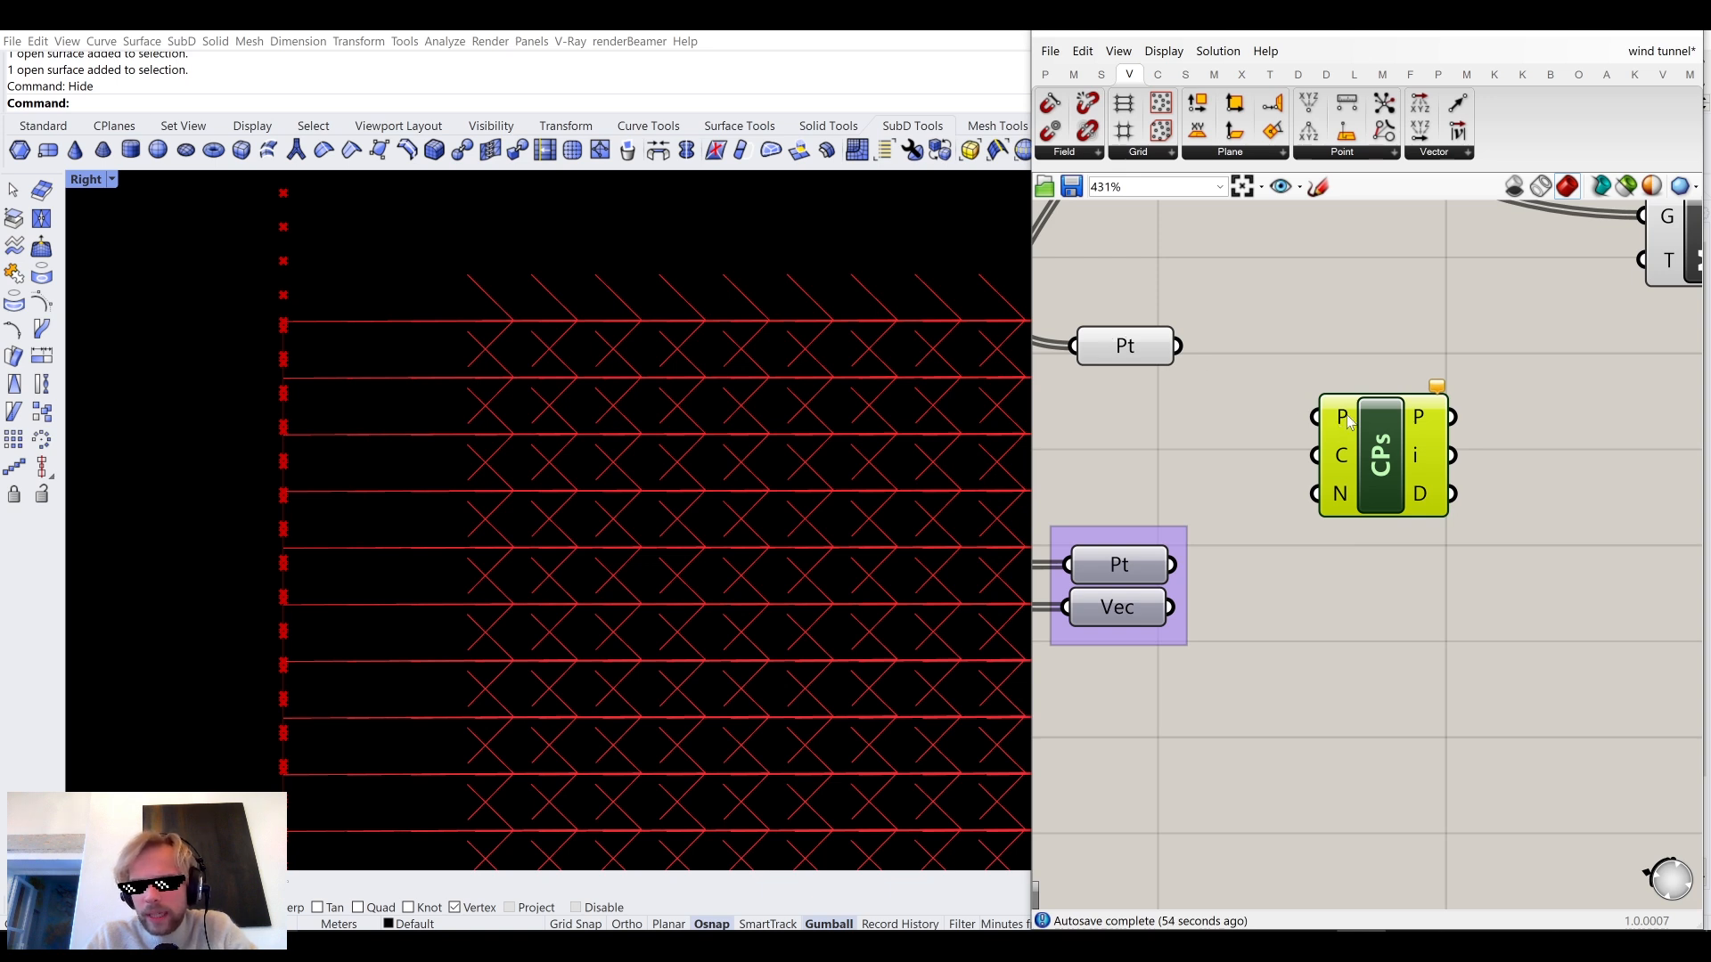
Connect the loop's Point parameter to the Closest Points P input and align the component with that parameter.
click(1147, 353)
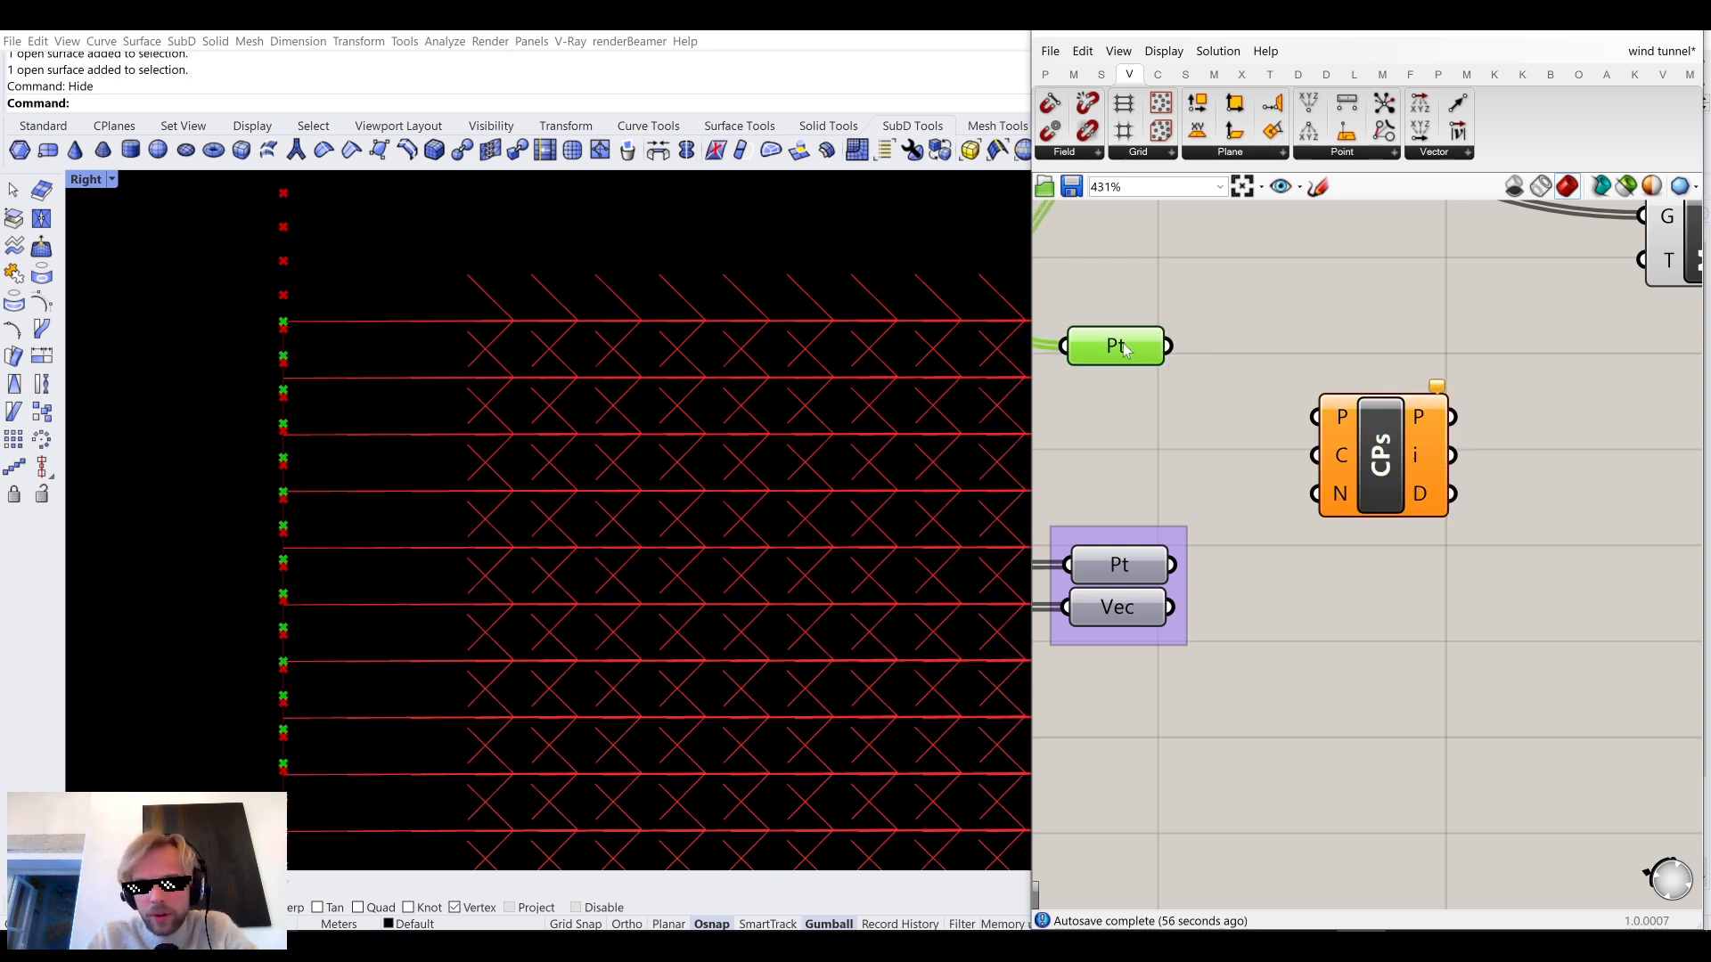
drag(1170, 346, 1316, 416)
drag(1389, 466, 1415, 395)
click(1314, 417)
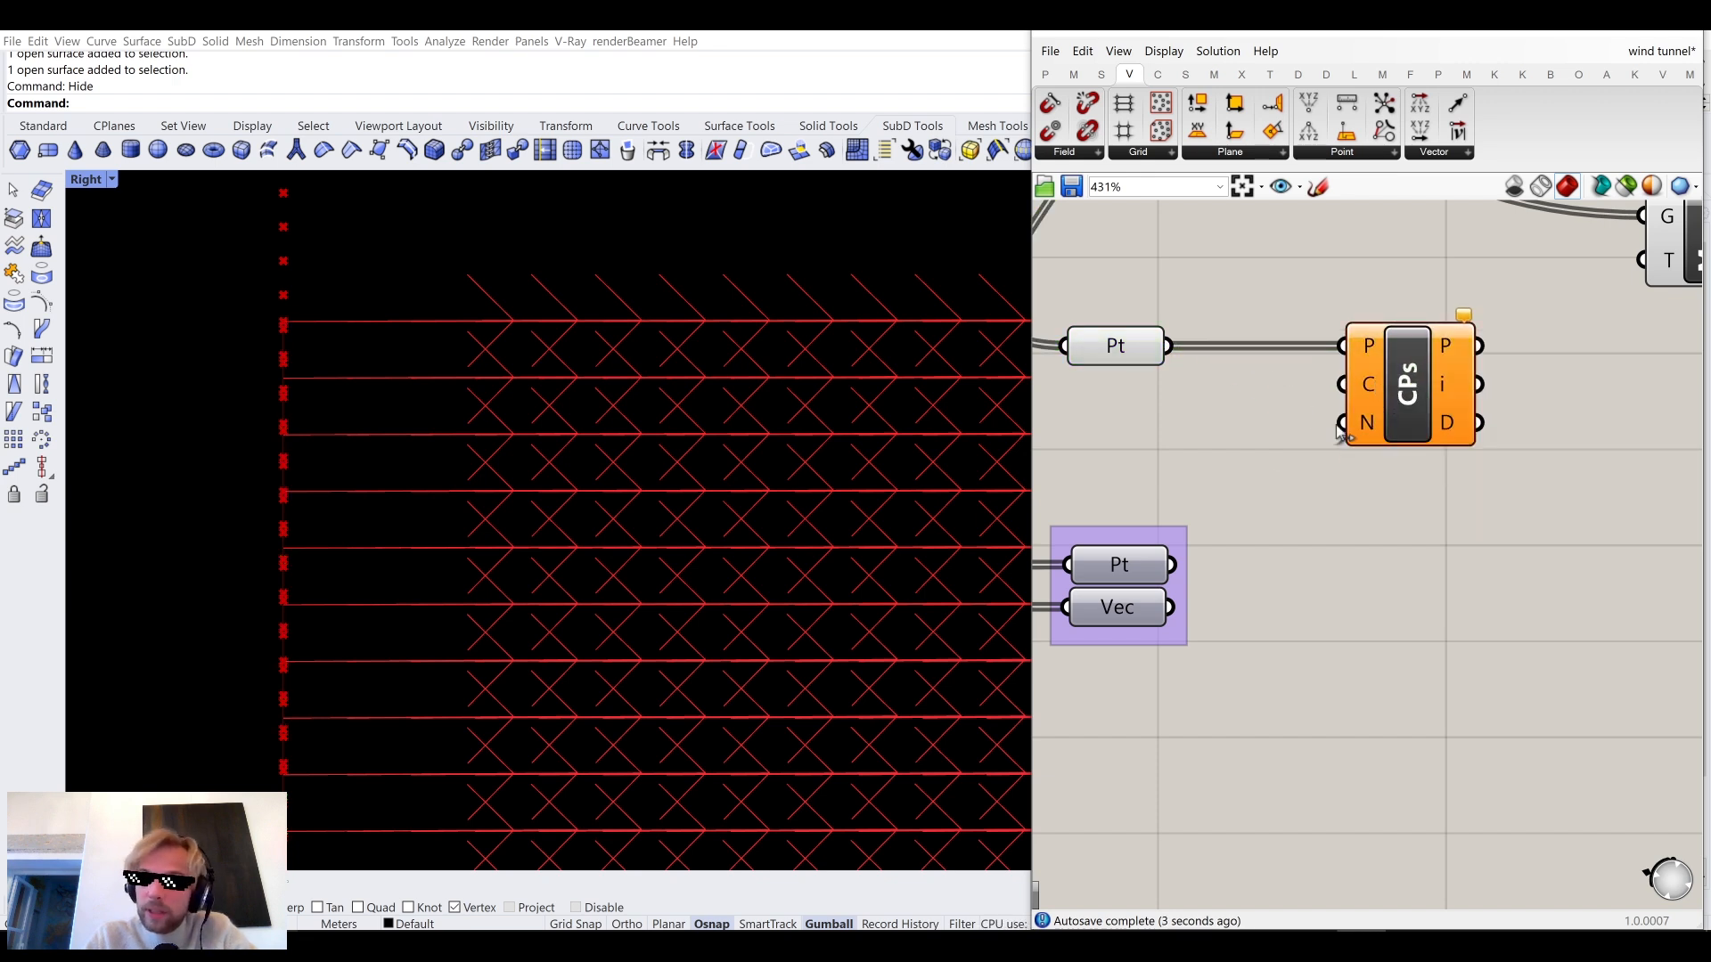
Set the Closest Points count with a new slider of 3 and connect the grouped probe Point parameter as its cloud.
double_click(1221, 467)
text(3)
key(Return)
drag(1307, 472, 1342, 423)
drag(1118, 568, 1343, 384)
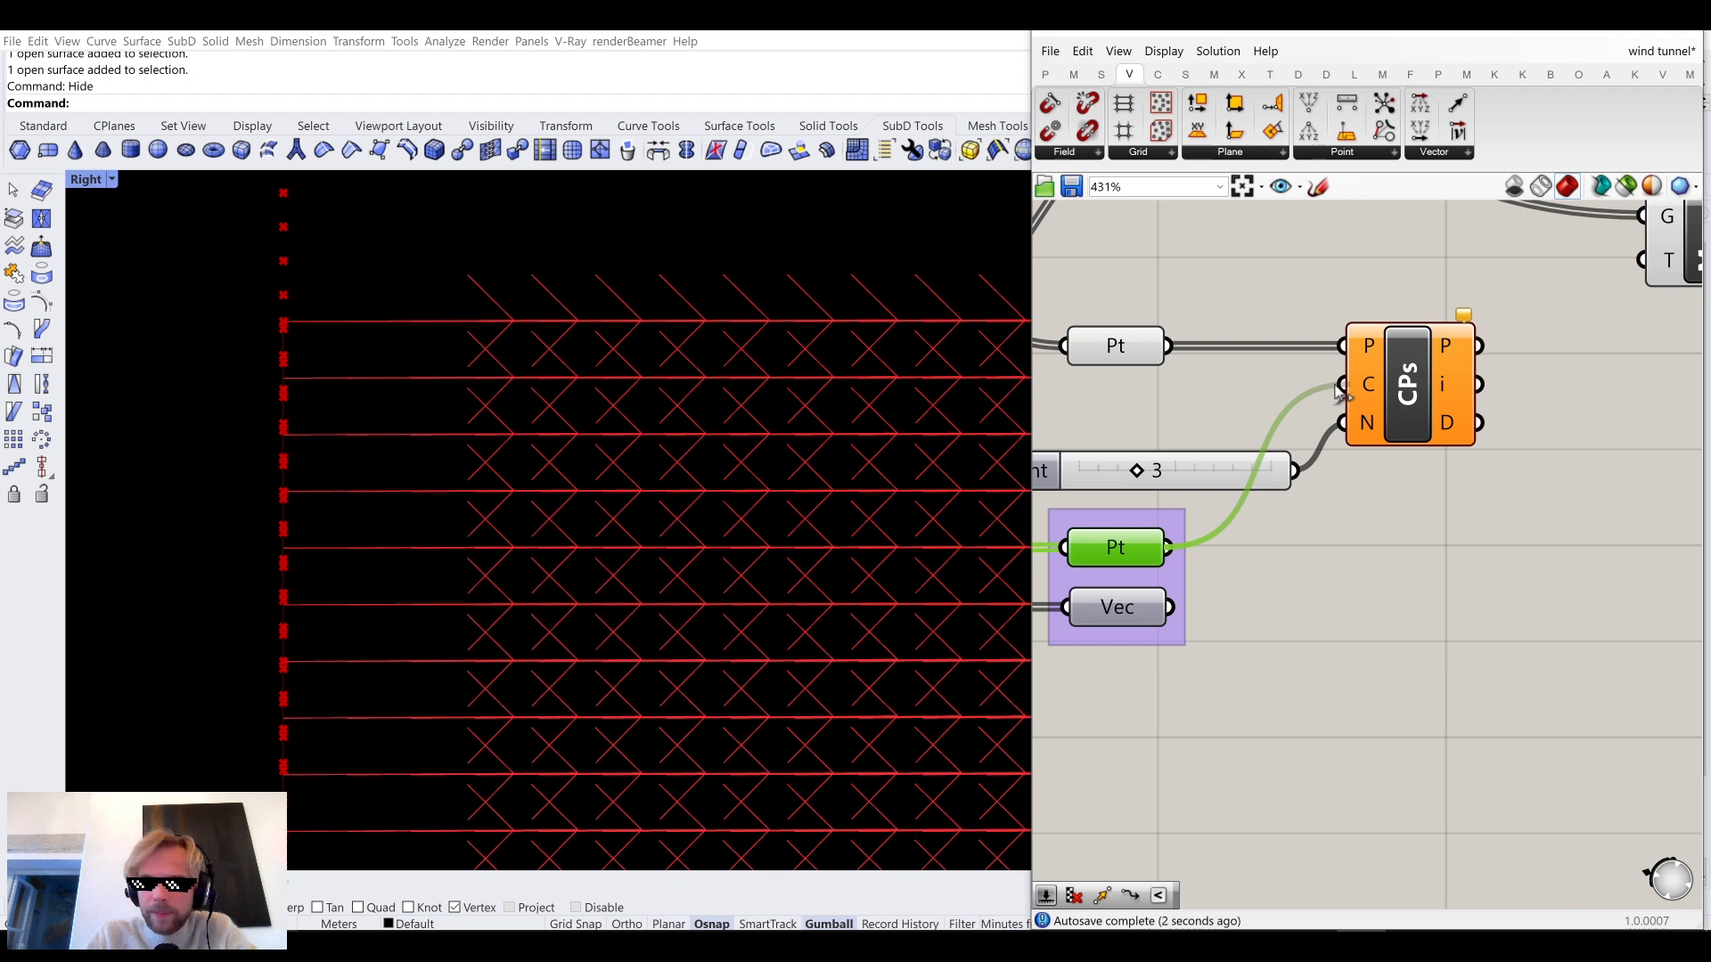
Tidy the grouped probe Point and Vector parameters so they sit close together below the count slider.
right_drag(1438, 505, 1274, 550)
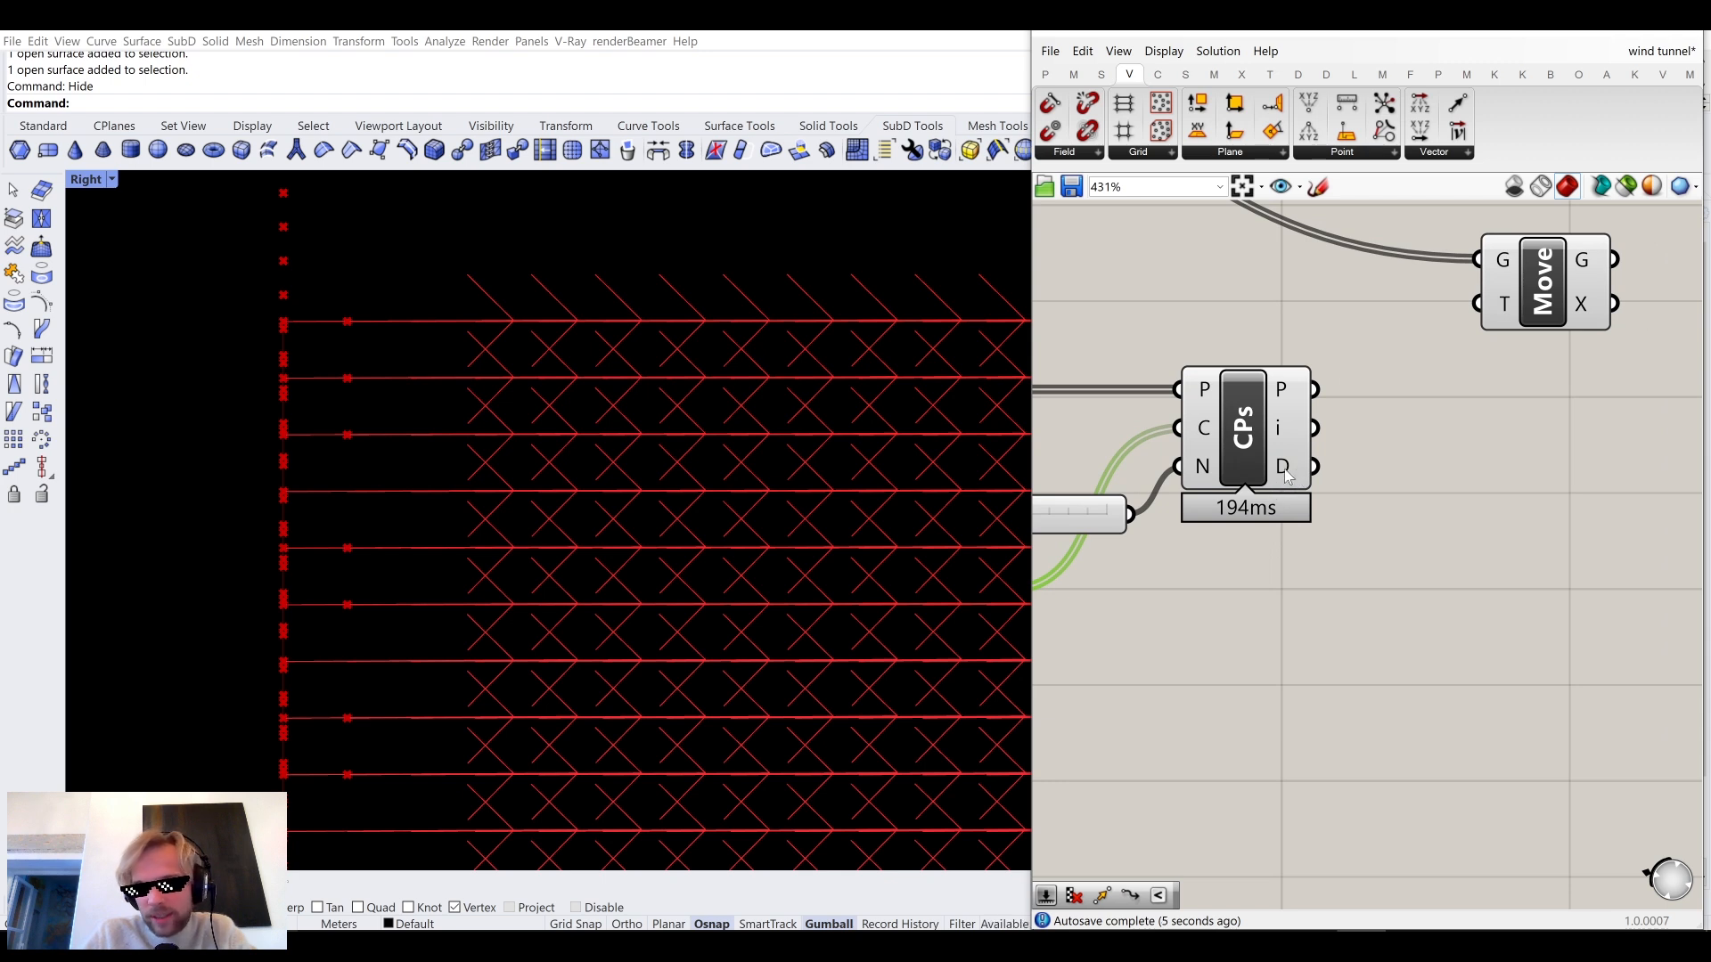
mouse_move(1297, 436)
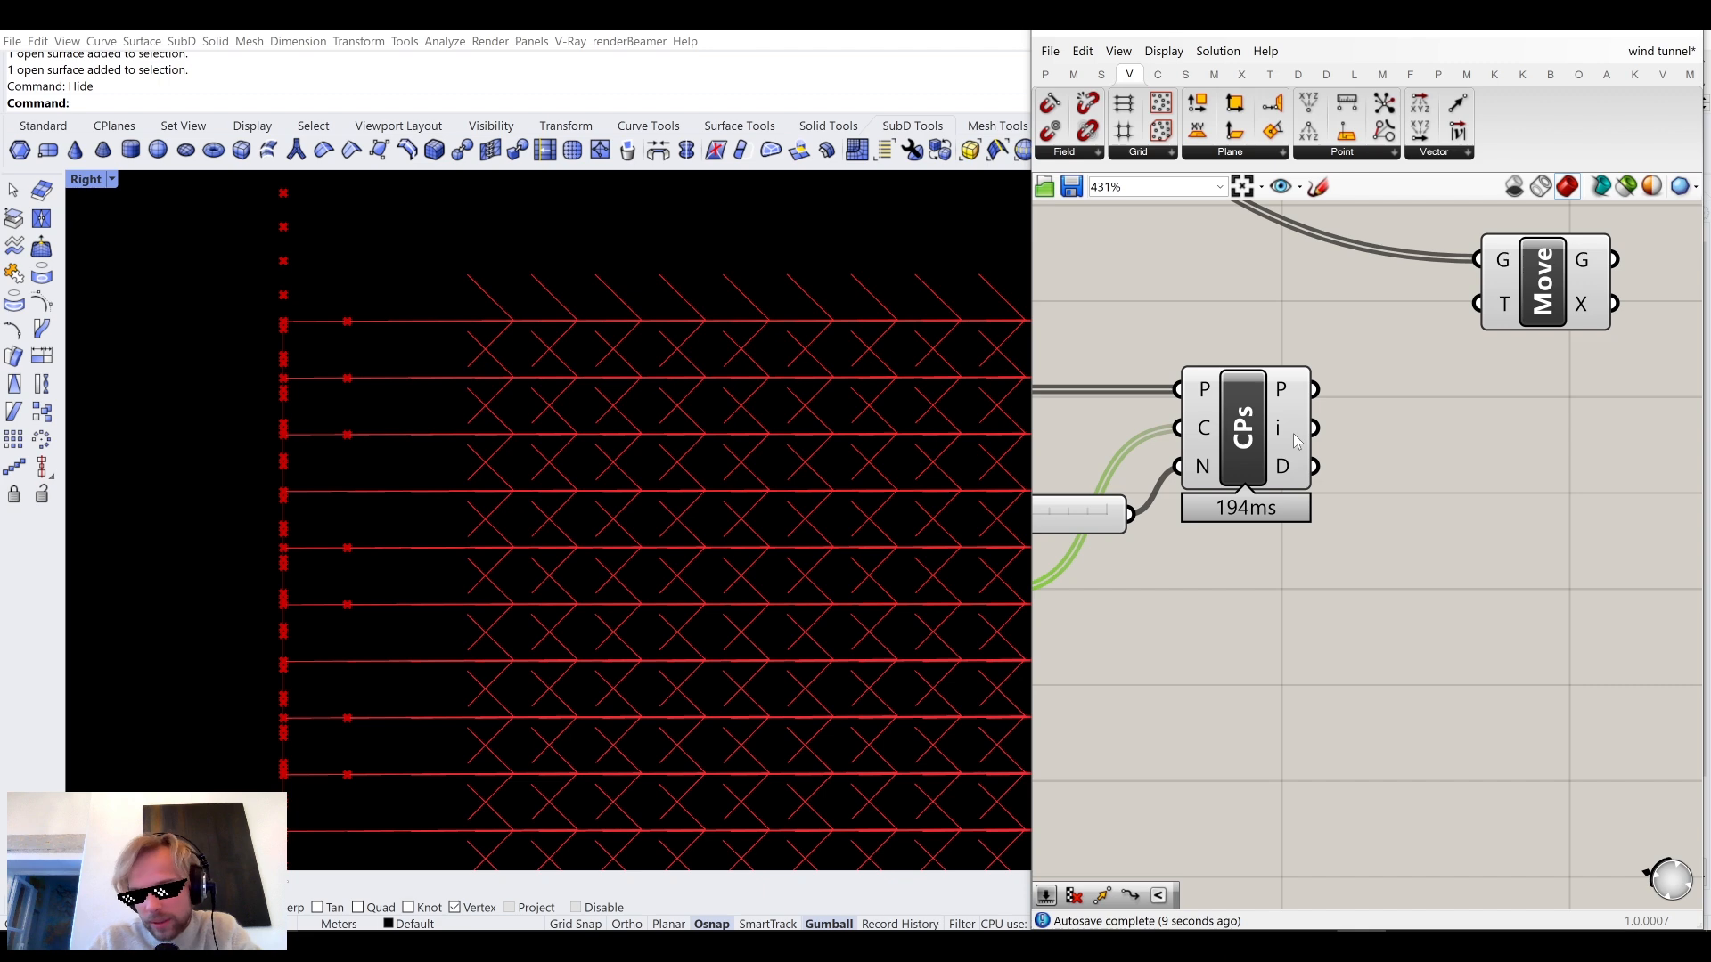
scroll(1294, 434, down, 4)
scroll(1131, 561, up, 2)
drag(1113, 552, 1125, 580)
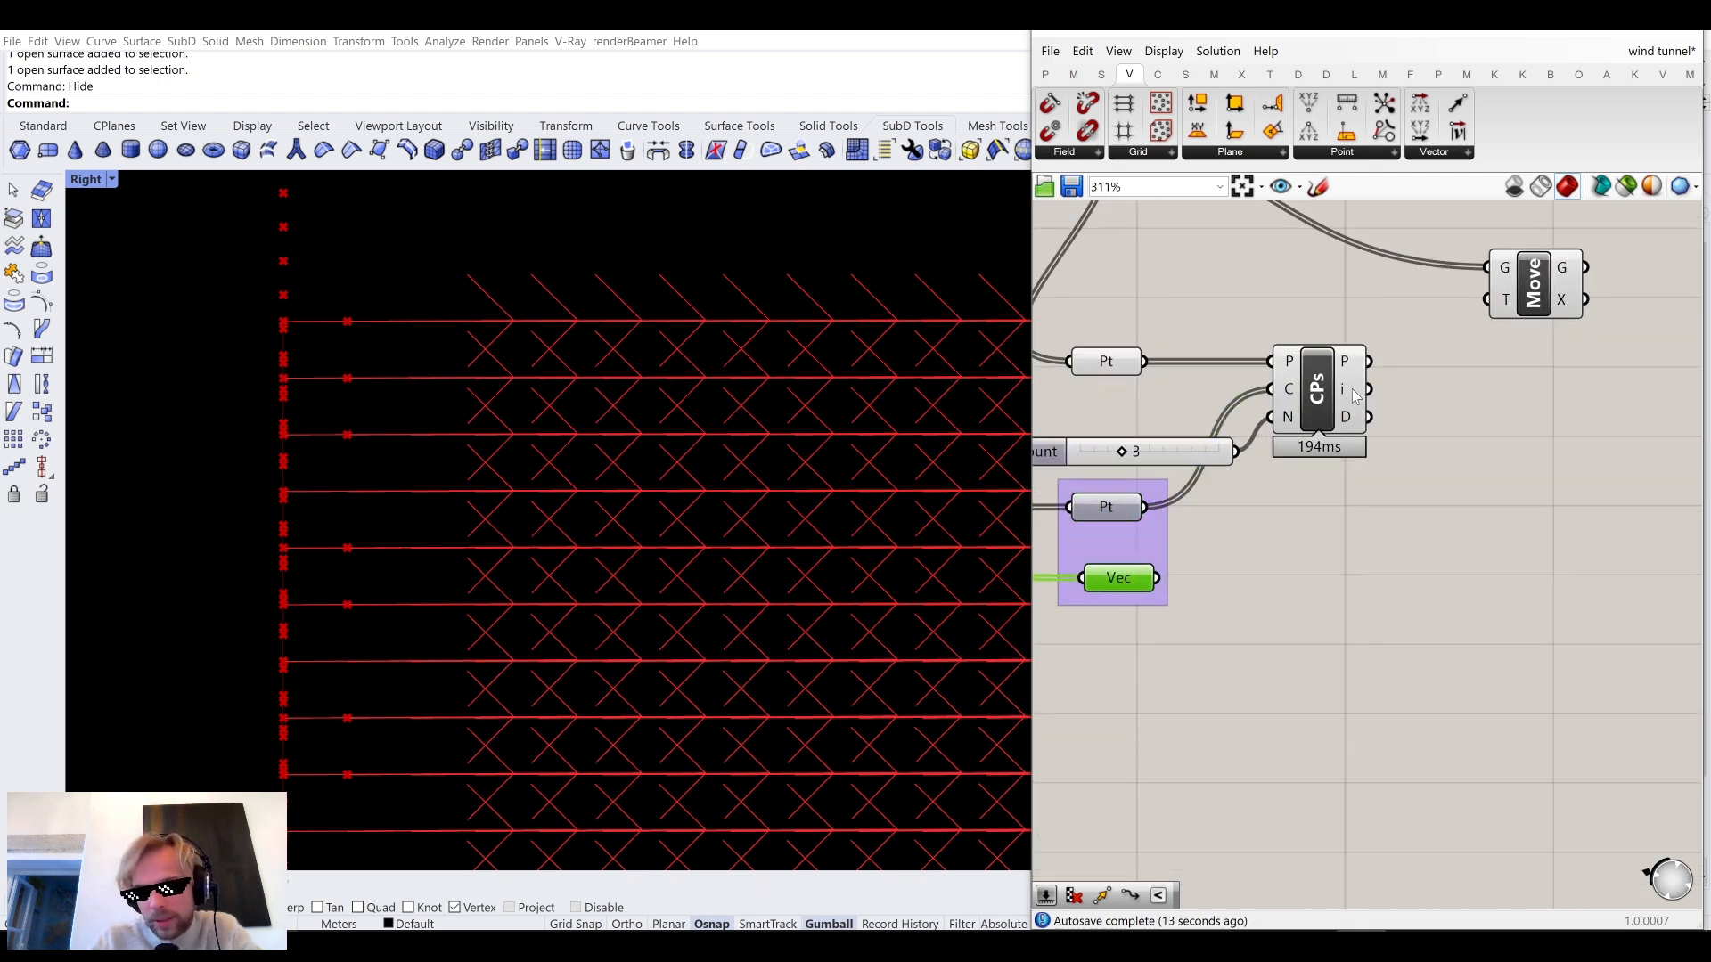
drag(1124, 589, 1121, 576)
drag(1118, 516, 1122, 522)
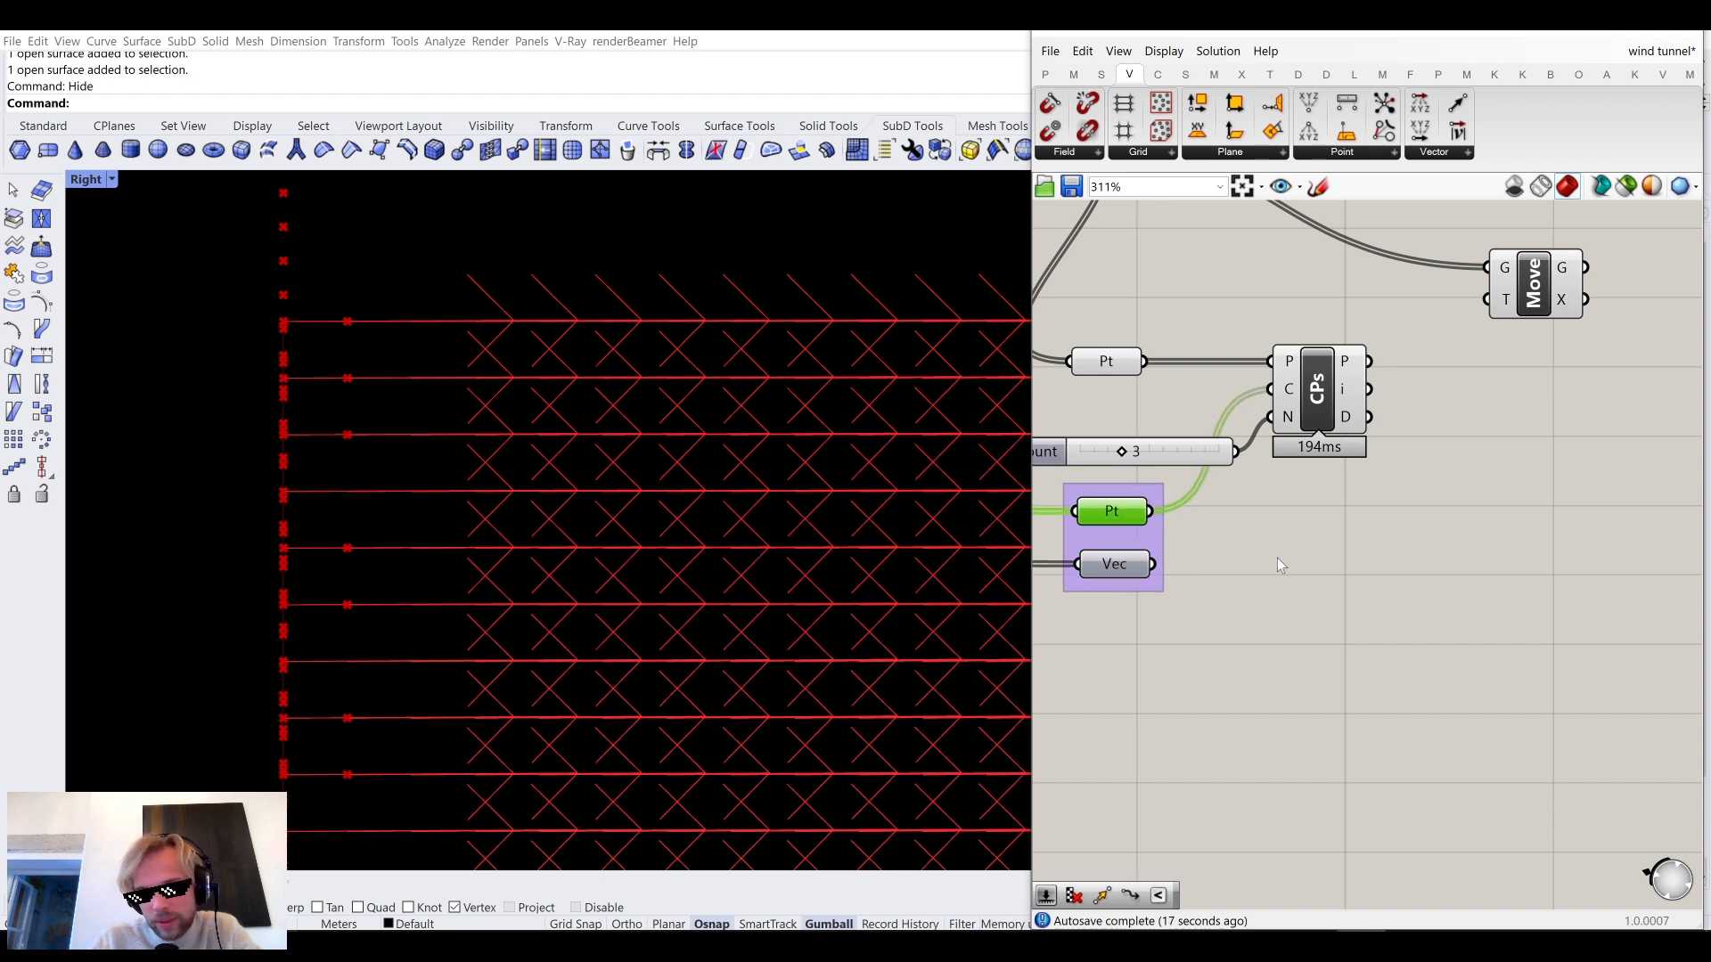
Add a List Item component, using the grouped Vector parameter as its list and the Closest Points i output as its index.
double_click(1239, 546)
text(list ite)
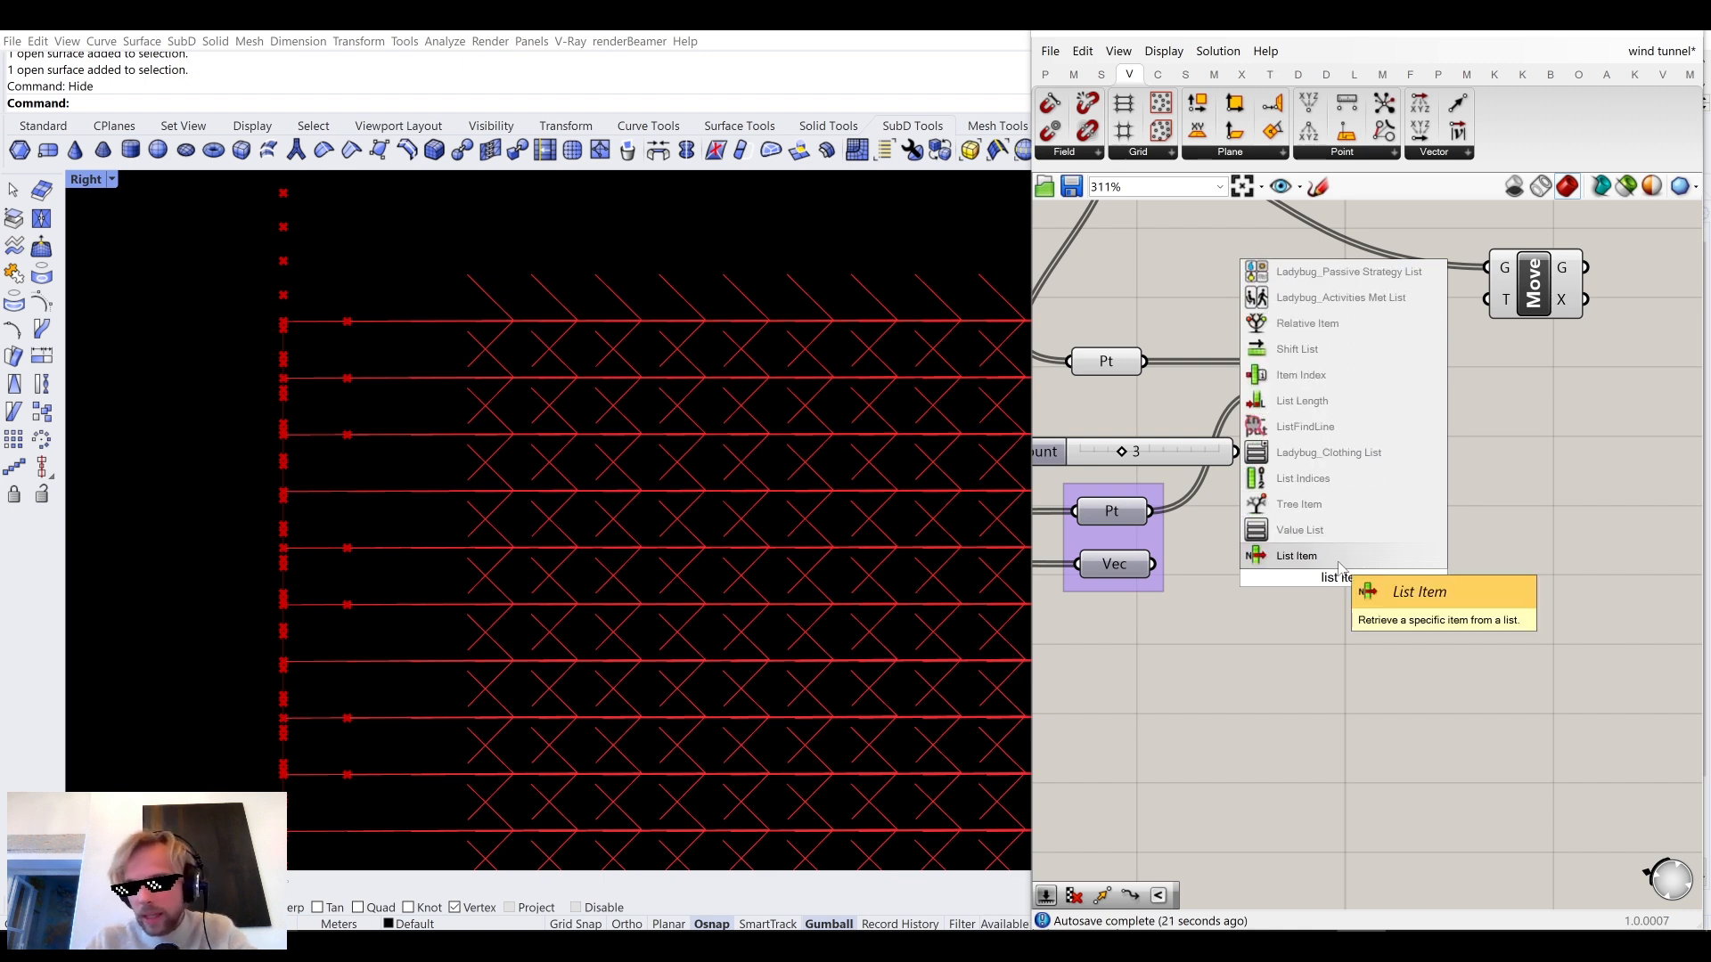
click(1297, 555)
drag(1153, 564, 1495, 593)
drag(1369, 389, 1445, 592)
right_drag(1555, 656, 1376, 646)
scroll(1385, 615, up, 3)
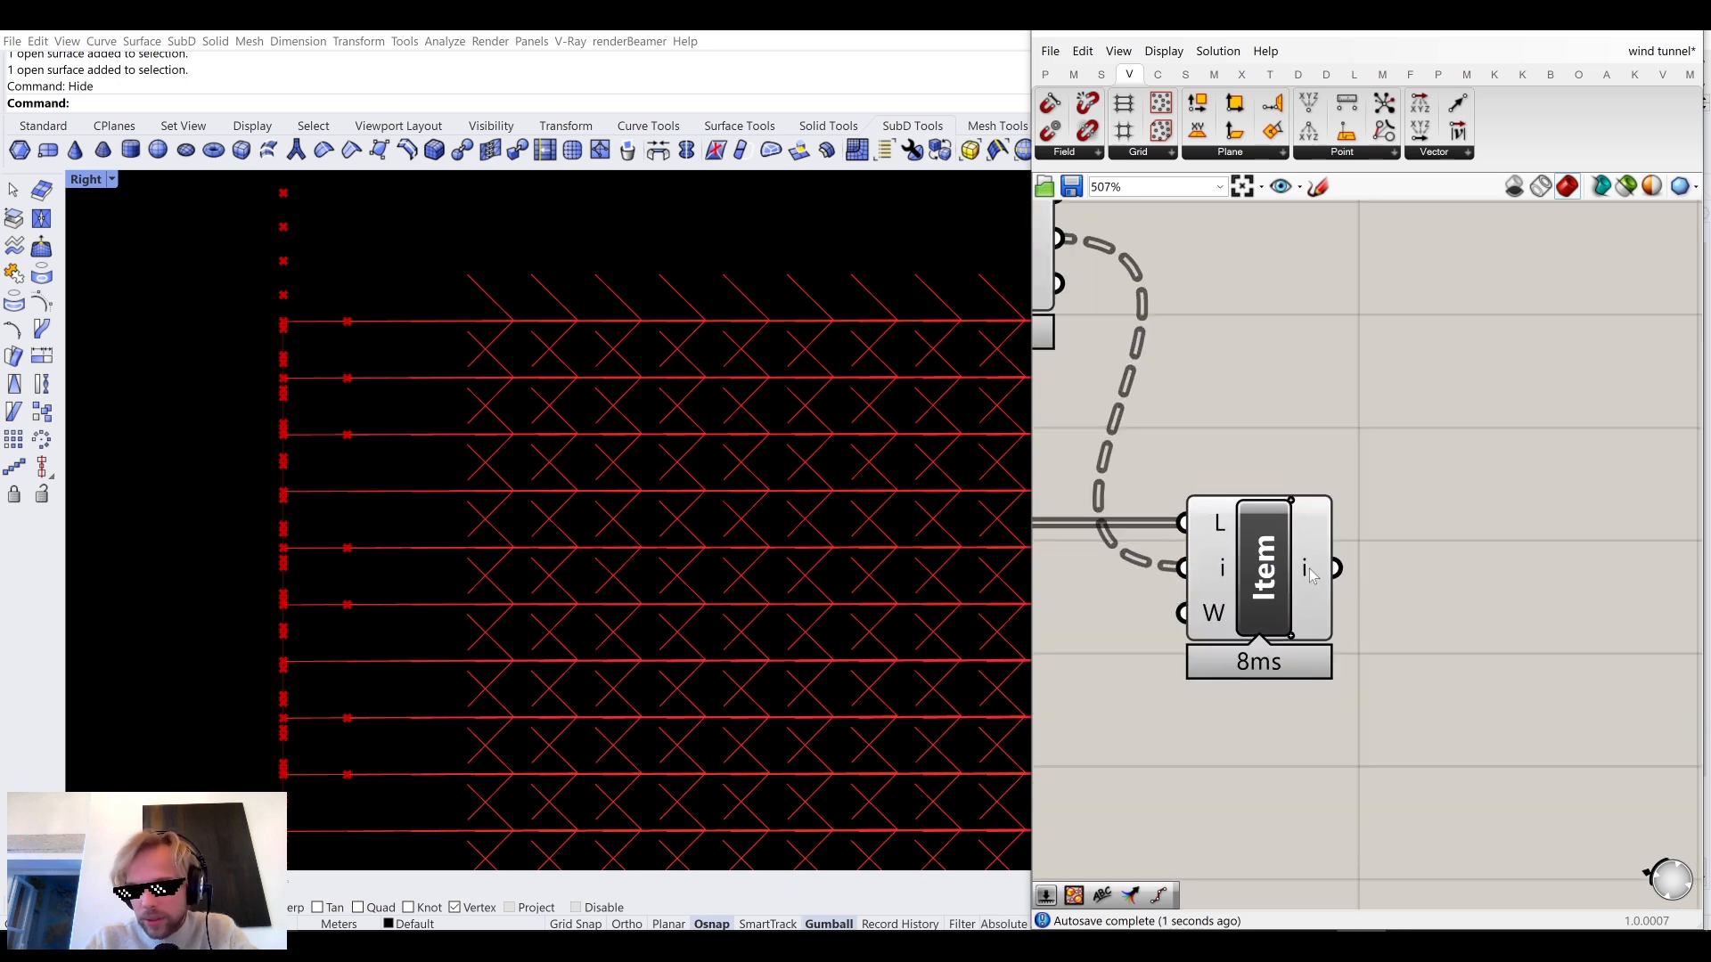
mouse_move(1310, 573)
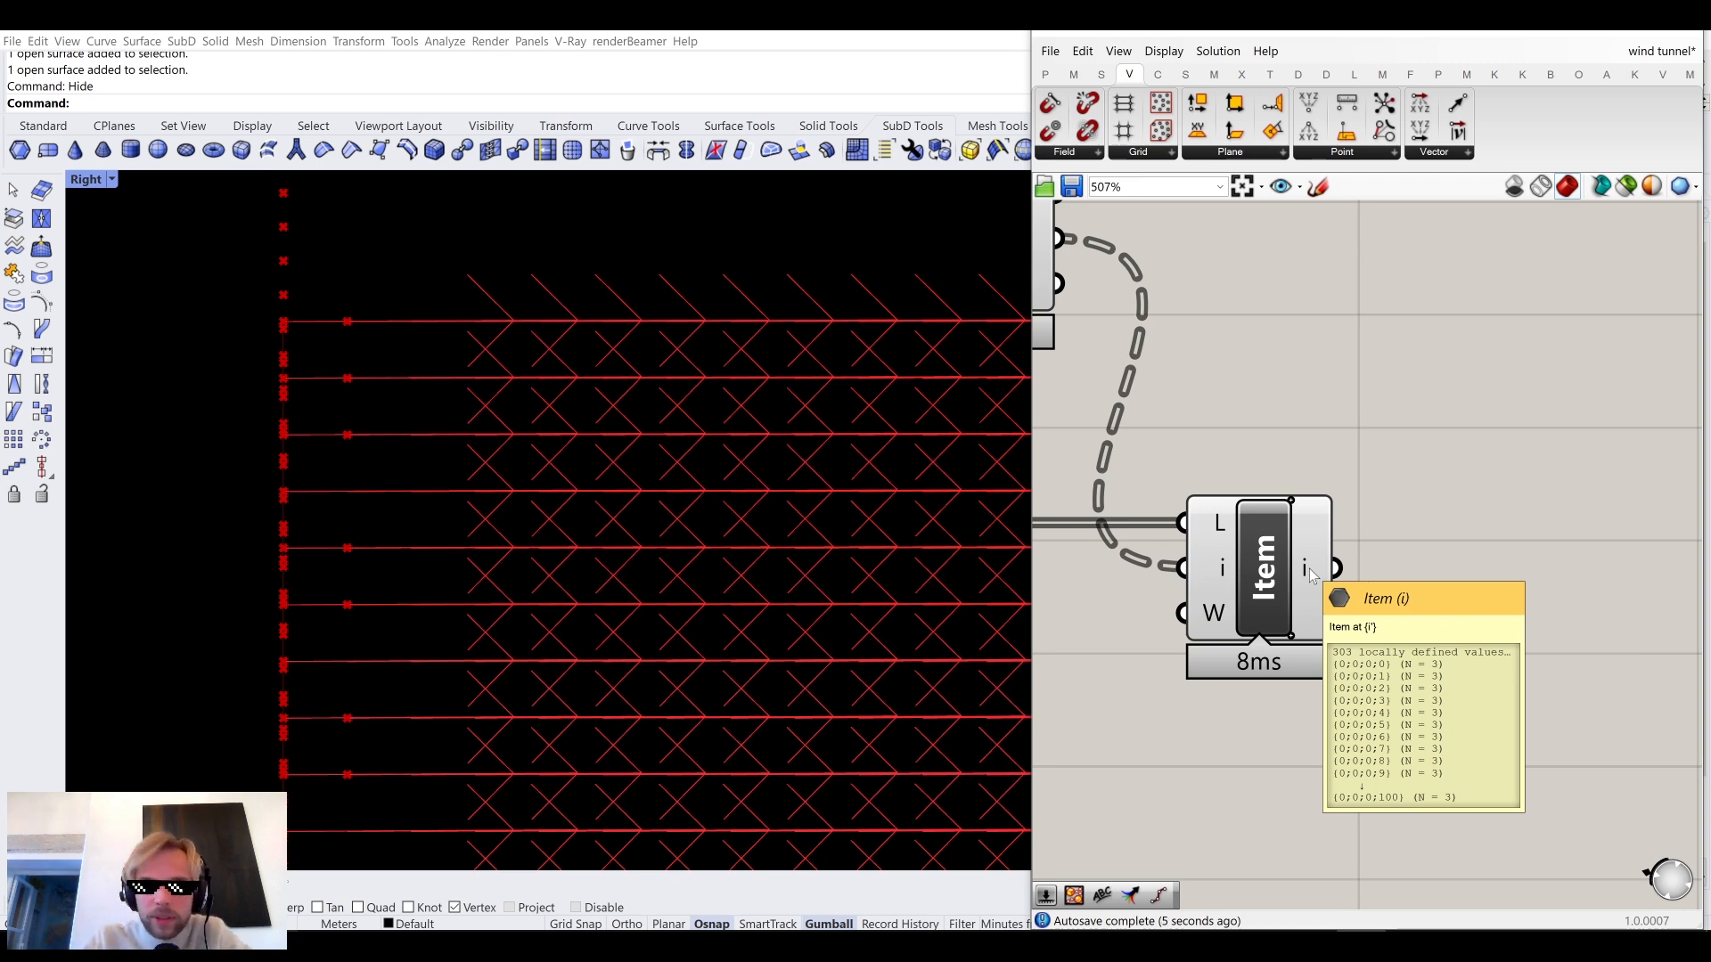
Add a Vector Length component beside List Item, using the List Item output as its vector input.
scroll(1308, 568, down, 2)
double_click(1294, 552)
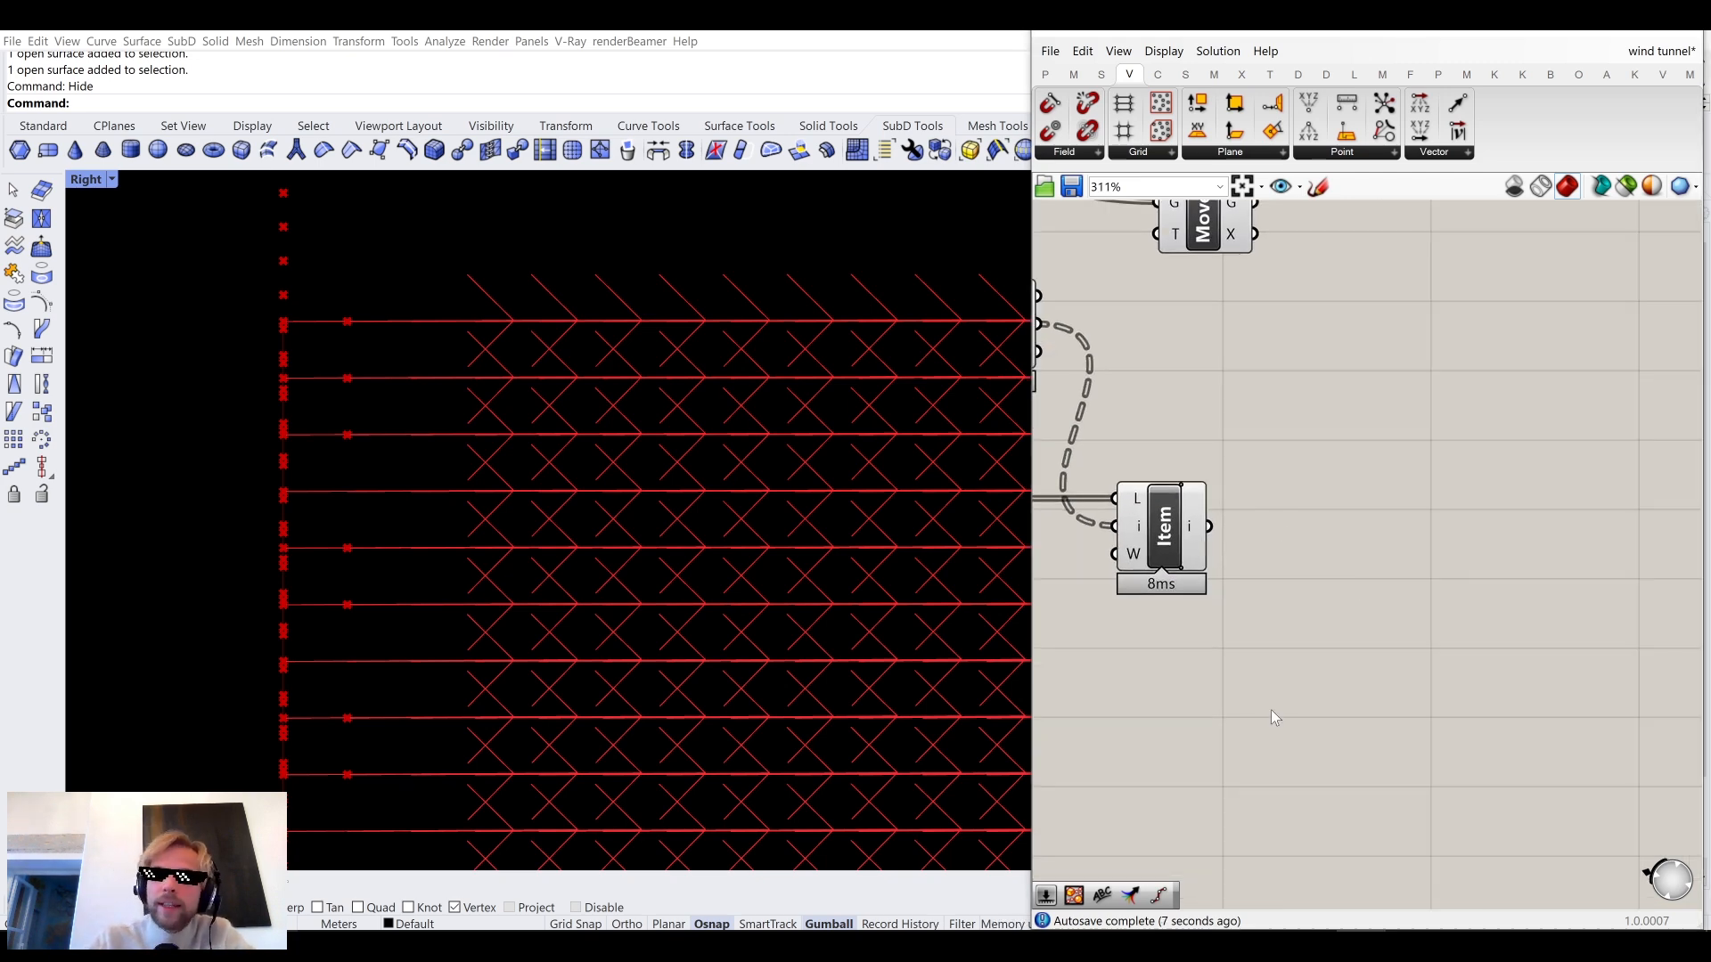
scroll(1271, 711, down, 4)
scroll(1466, 556, down, 4)
right_drag(1167, 661, 1312, 527)
scroll(1312, 527, up, 3)
scroll(1316, 533, up, 5)
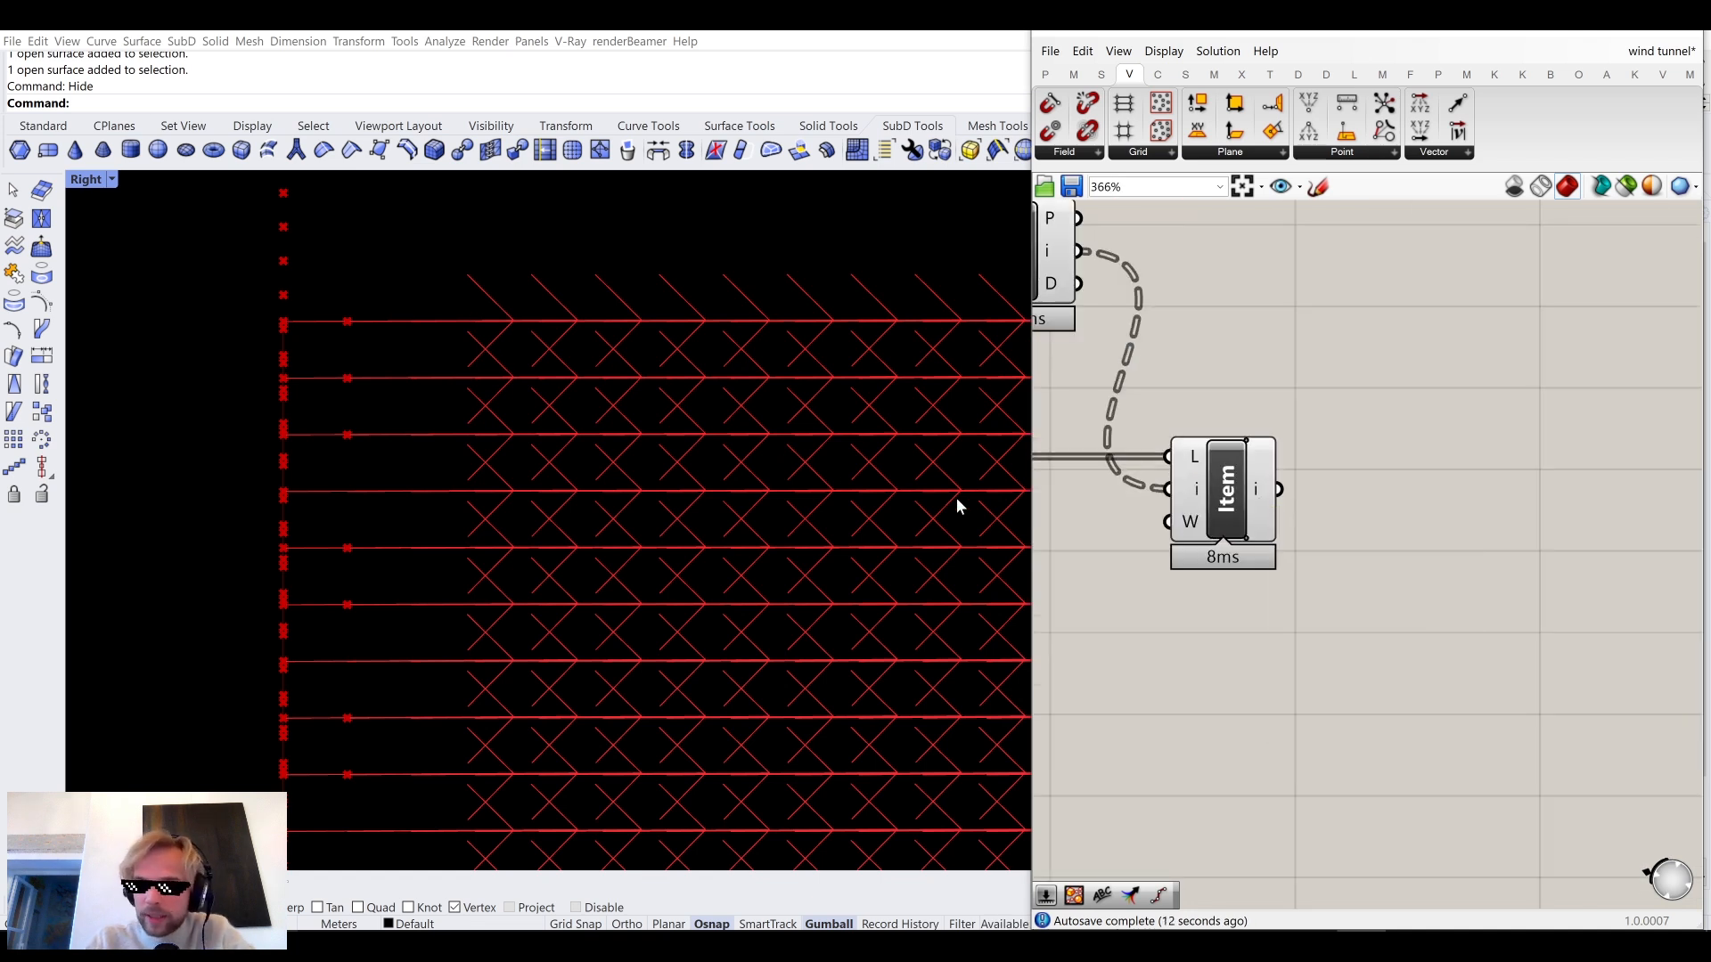
double_click(1412, 581)
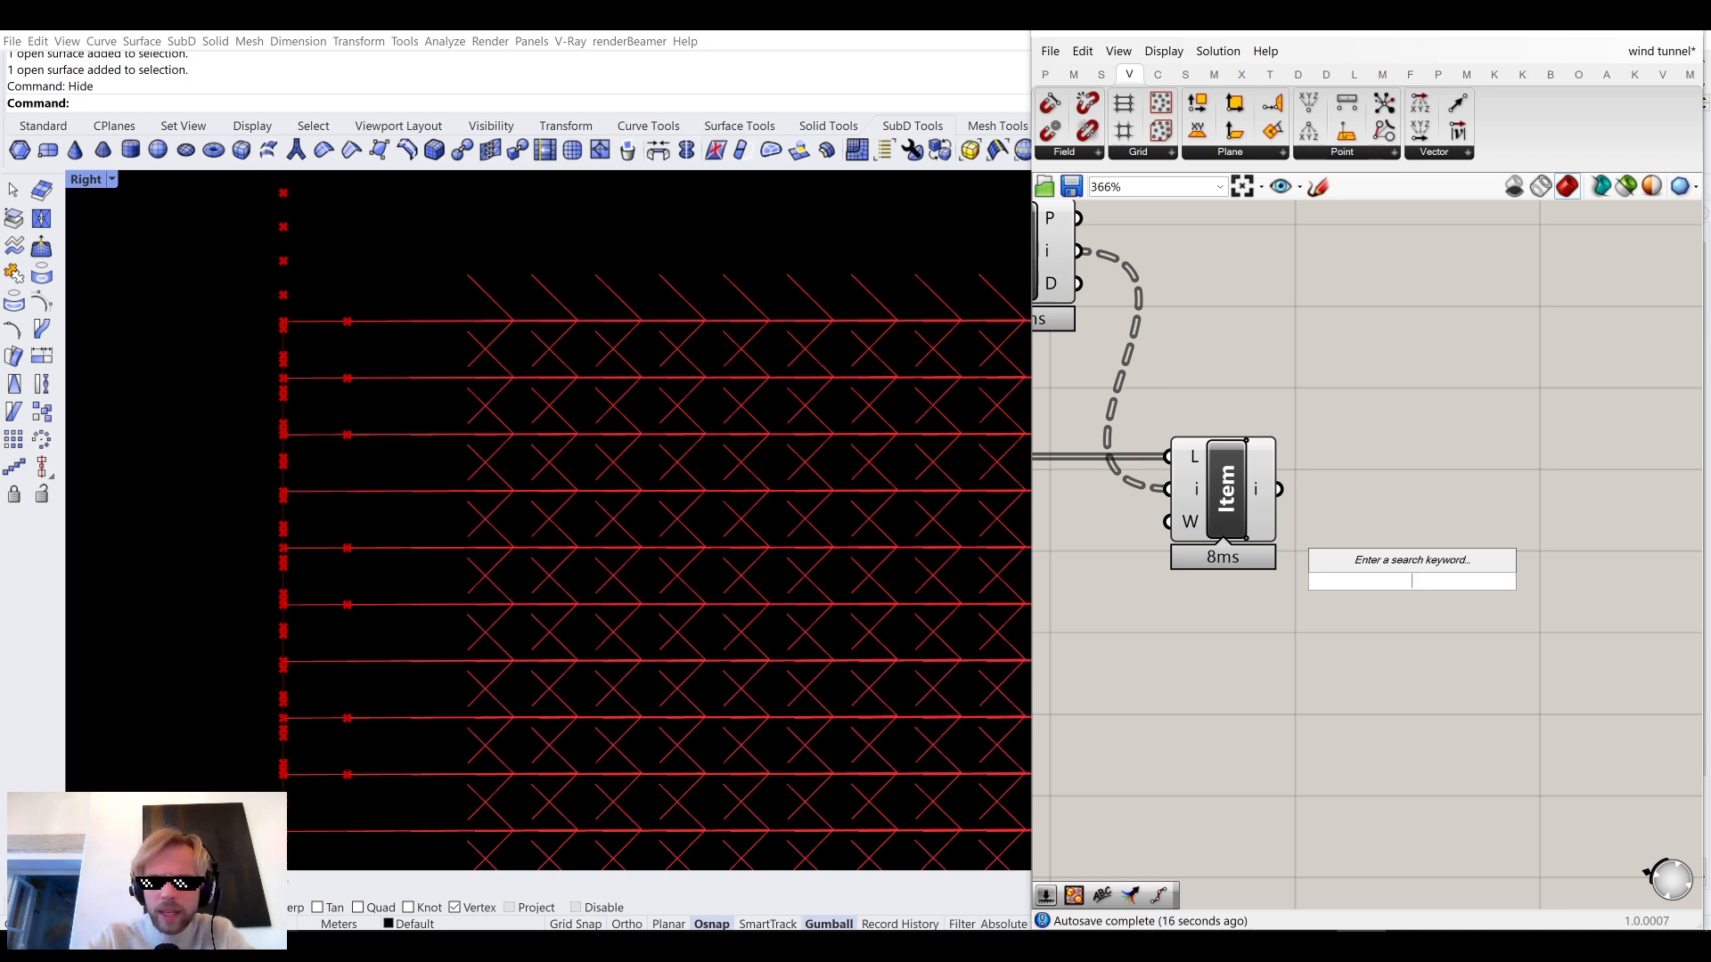
text(len)
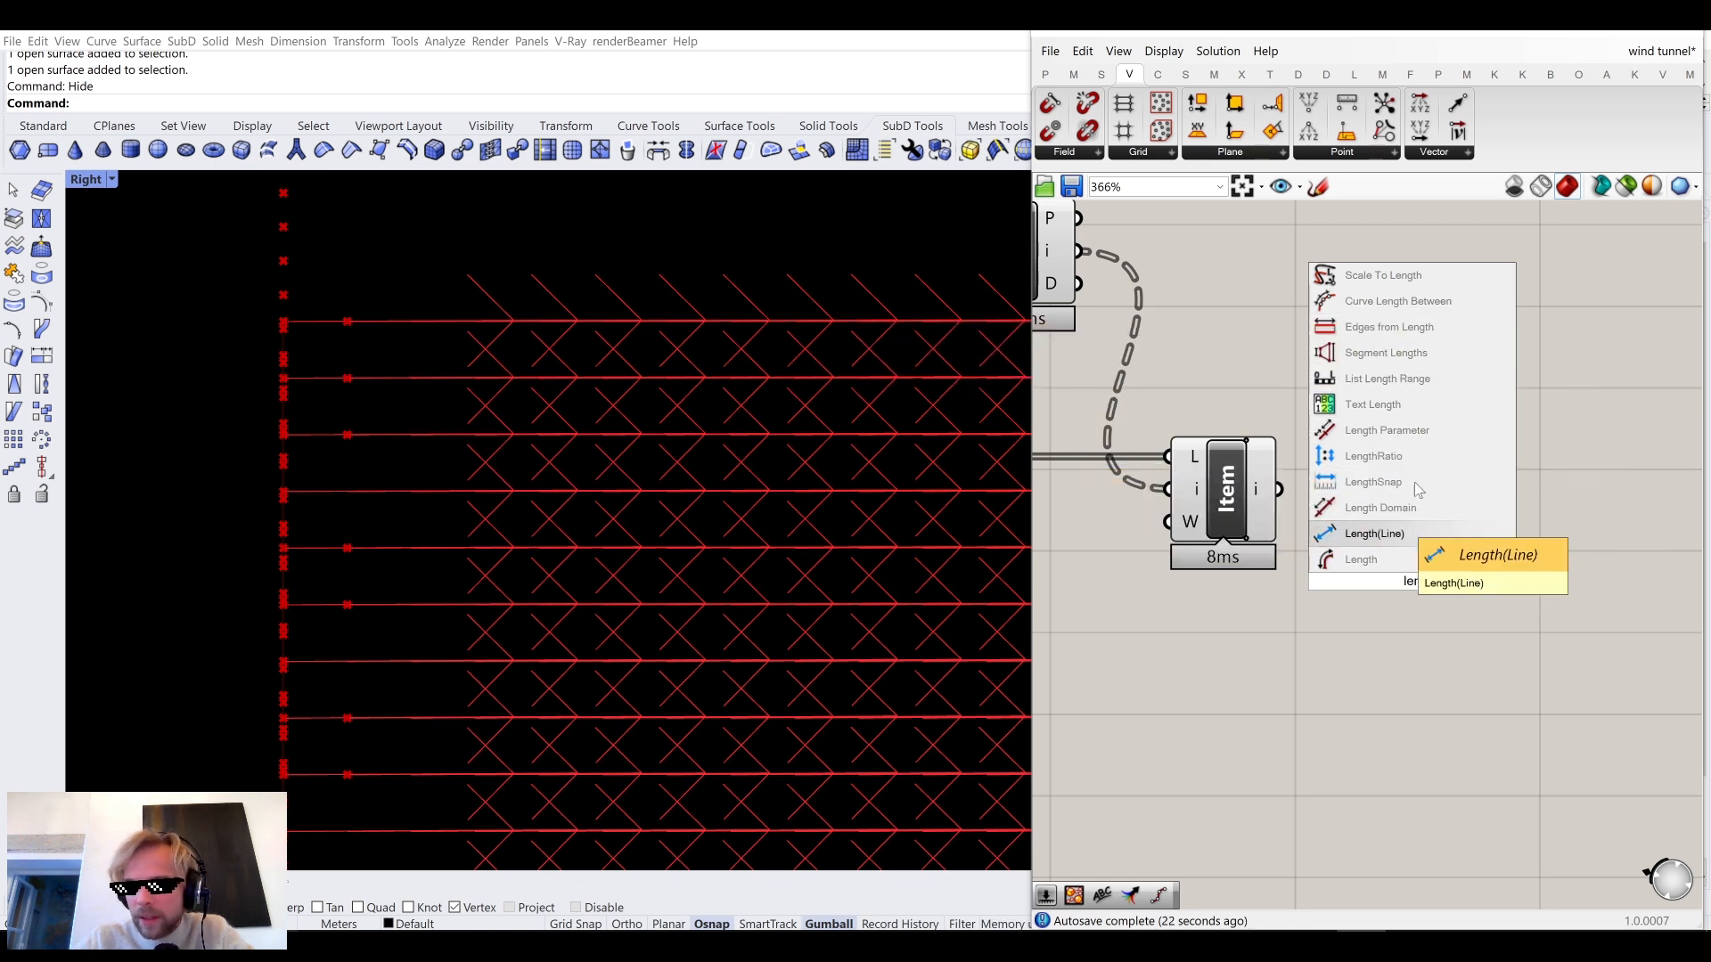
text(gth ve)
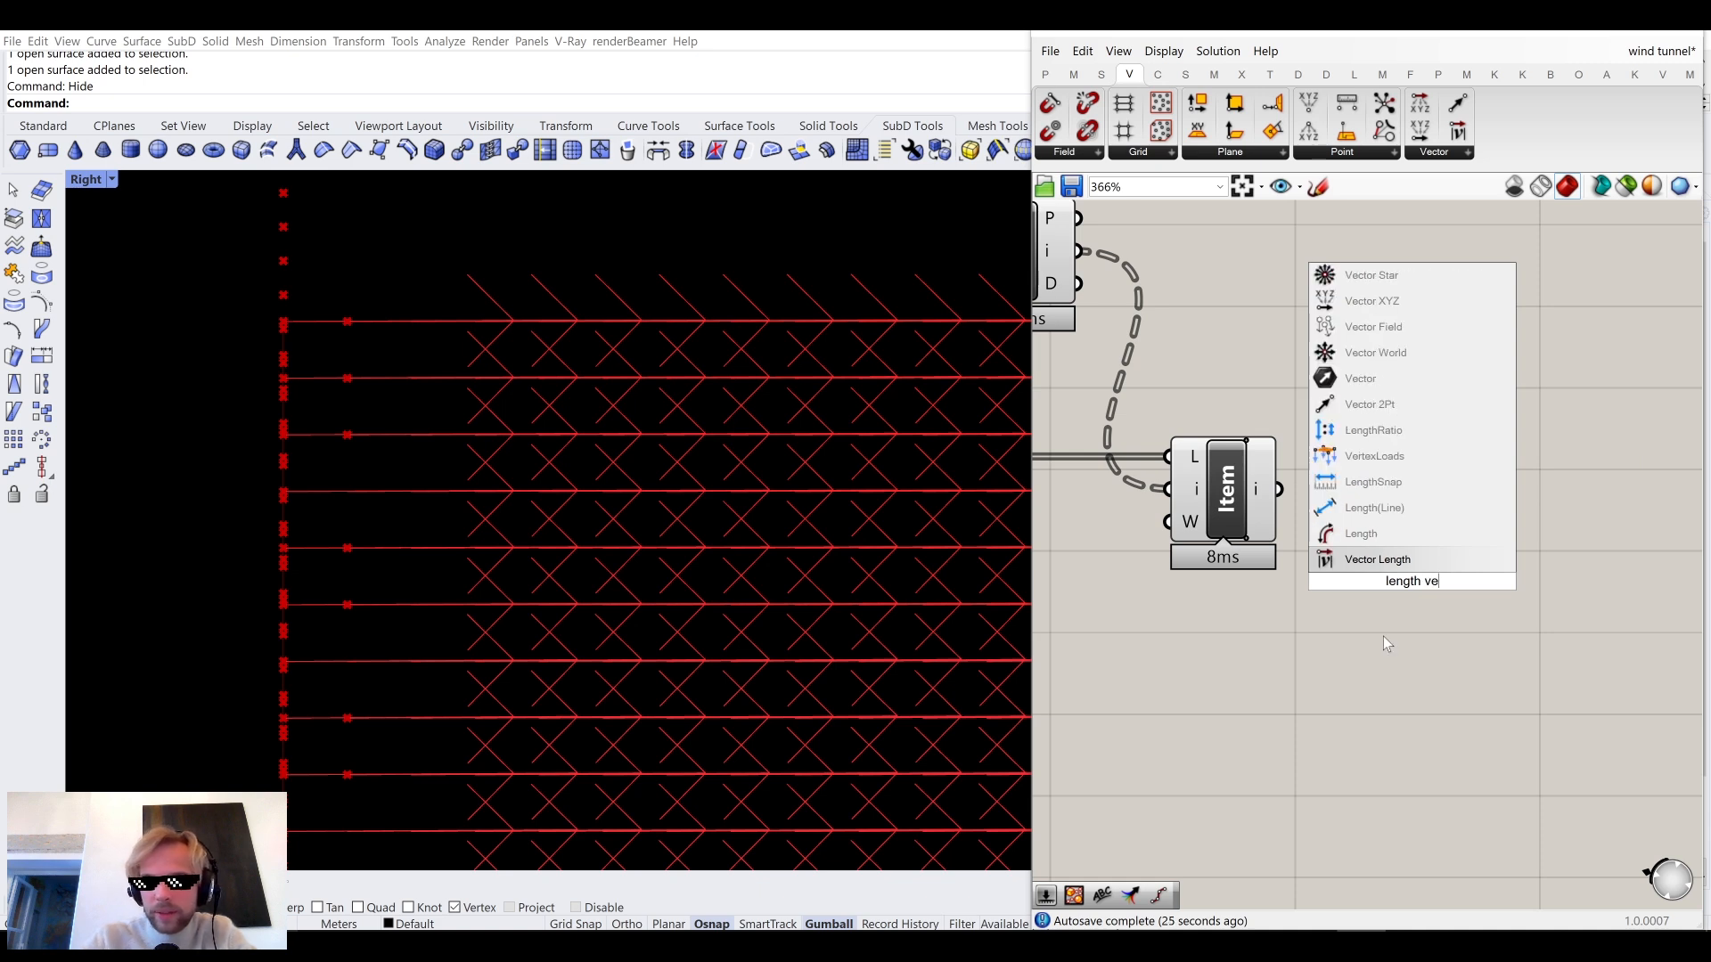
click(1372, 559)
drag(1346, 570, 1391, 500)
Add a Smaller Than component comparing the vector lengths as A with a new slider of 100 as B.
click(1473, 641)
double_click(1473, 641)
text(smaller)
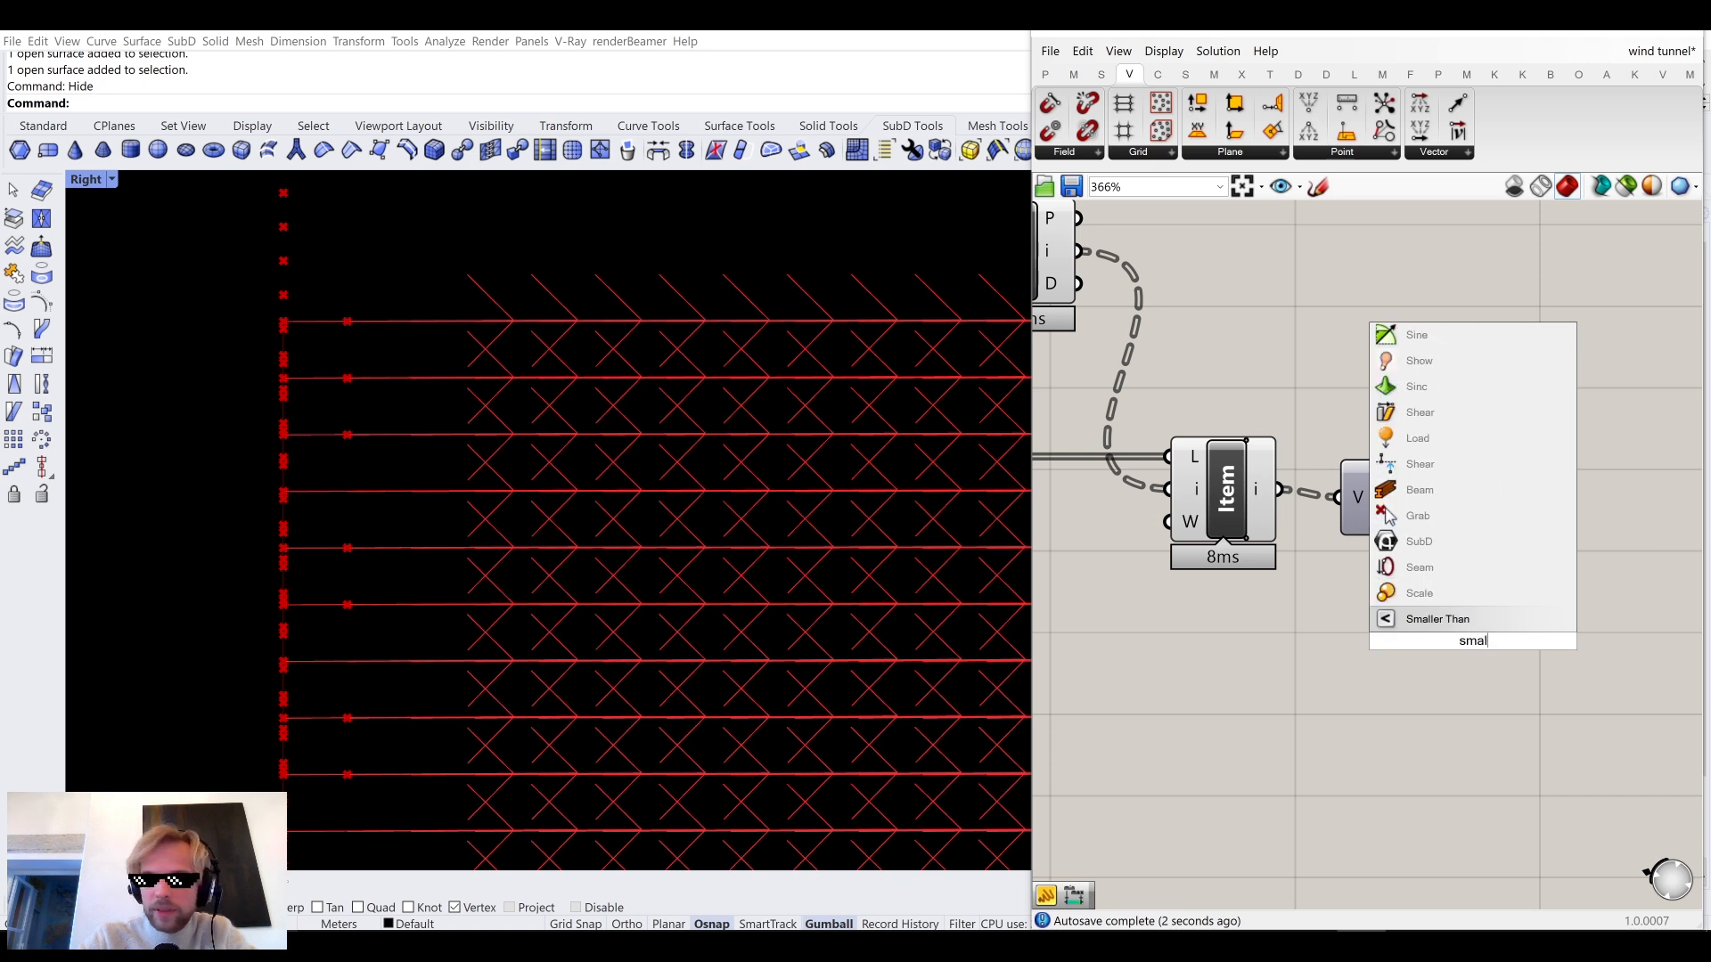
click(1445, 624)
drag(1415, 624, 1410, 665)
double_click(1237, 738)
text(100)
key(Return)
Add a Cull Pattern component with the List Item output as list and the Smaller Than < output as pattern, spacing the components out neatly.
double_click(1557, 504)
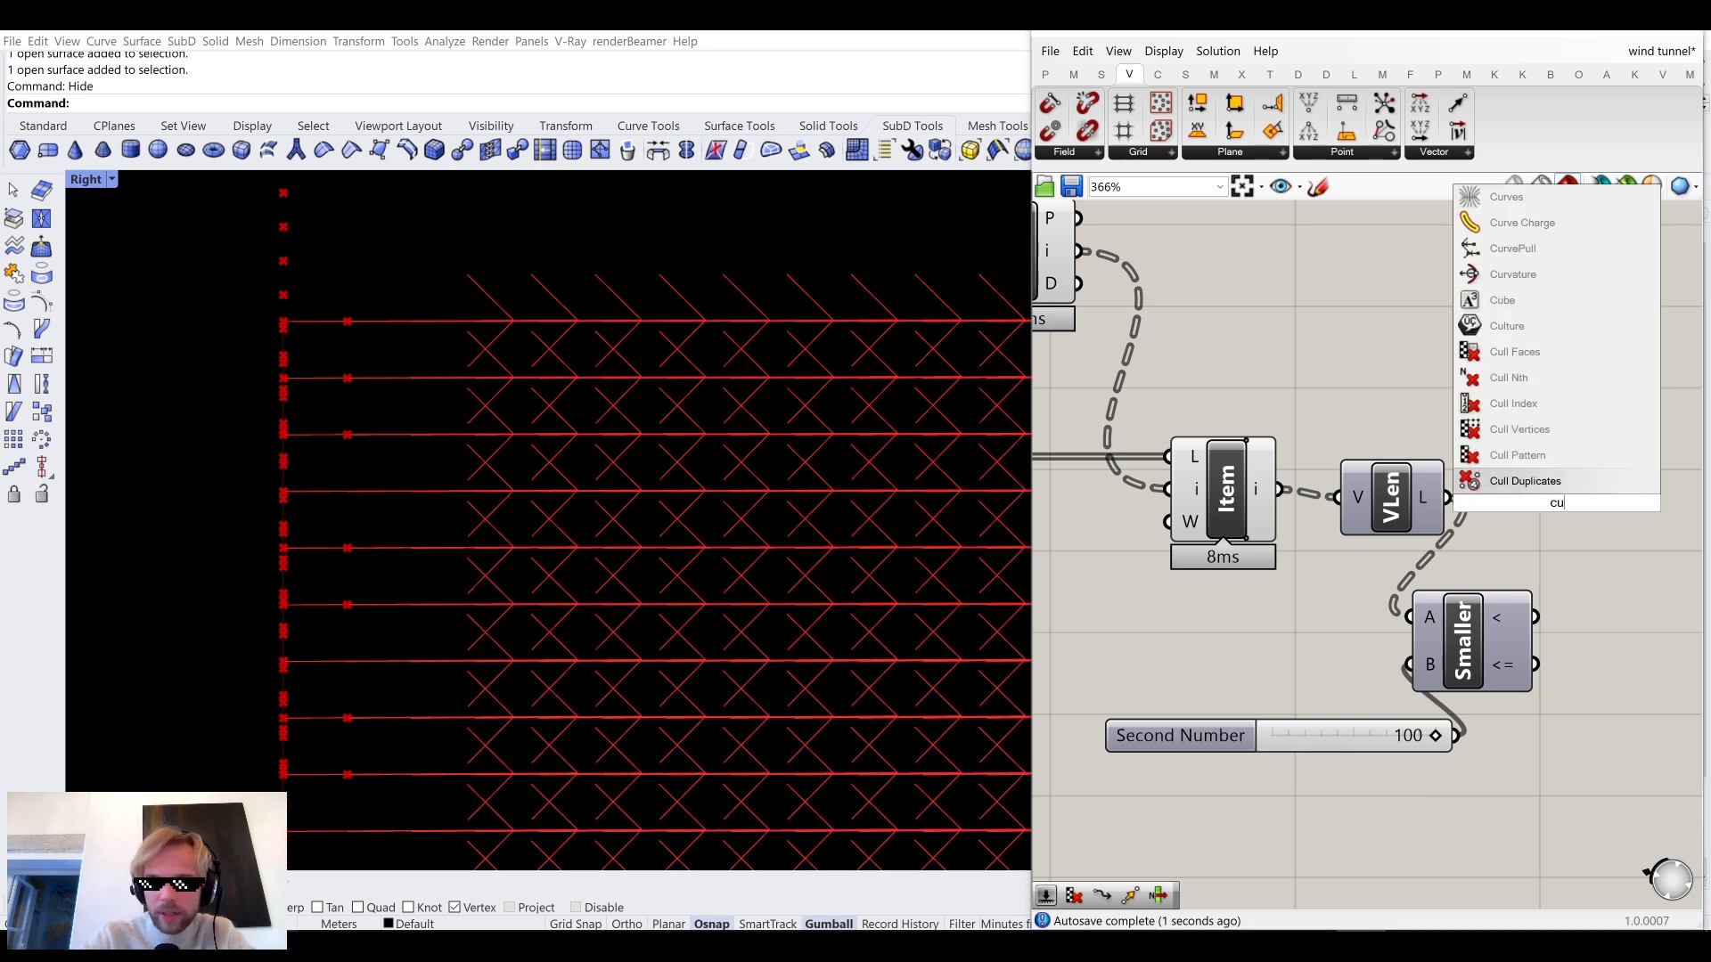
text(cull)
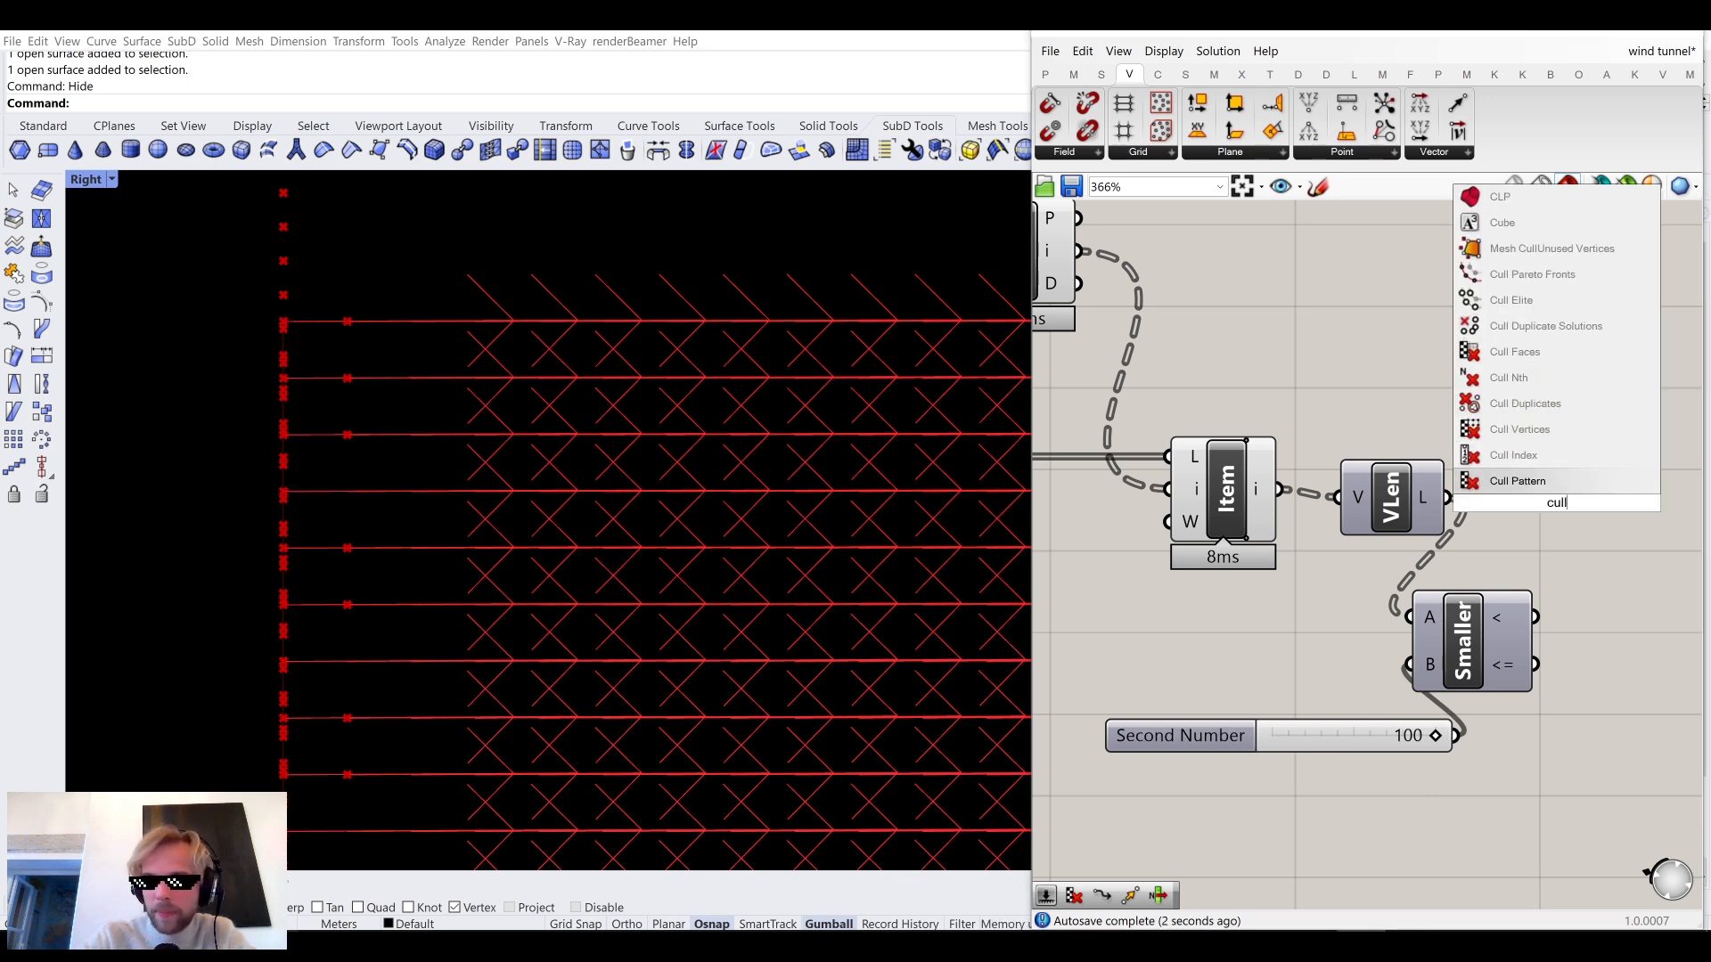
click(1551, 451)
click(1412, 488)
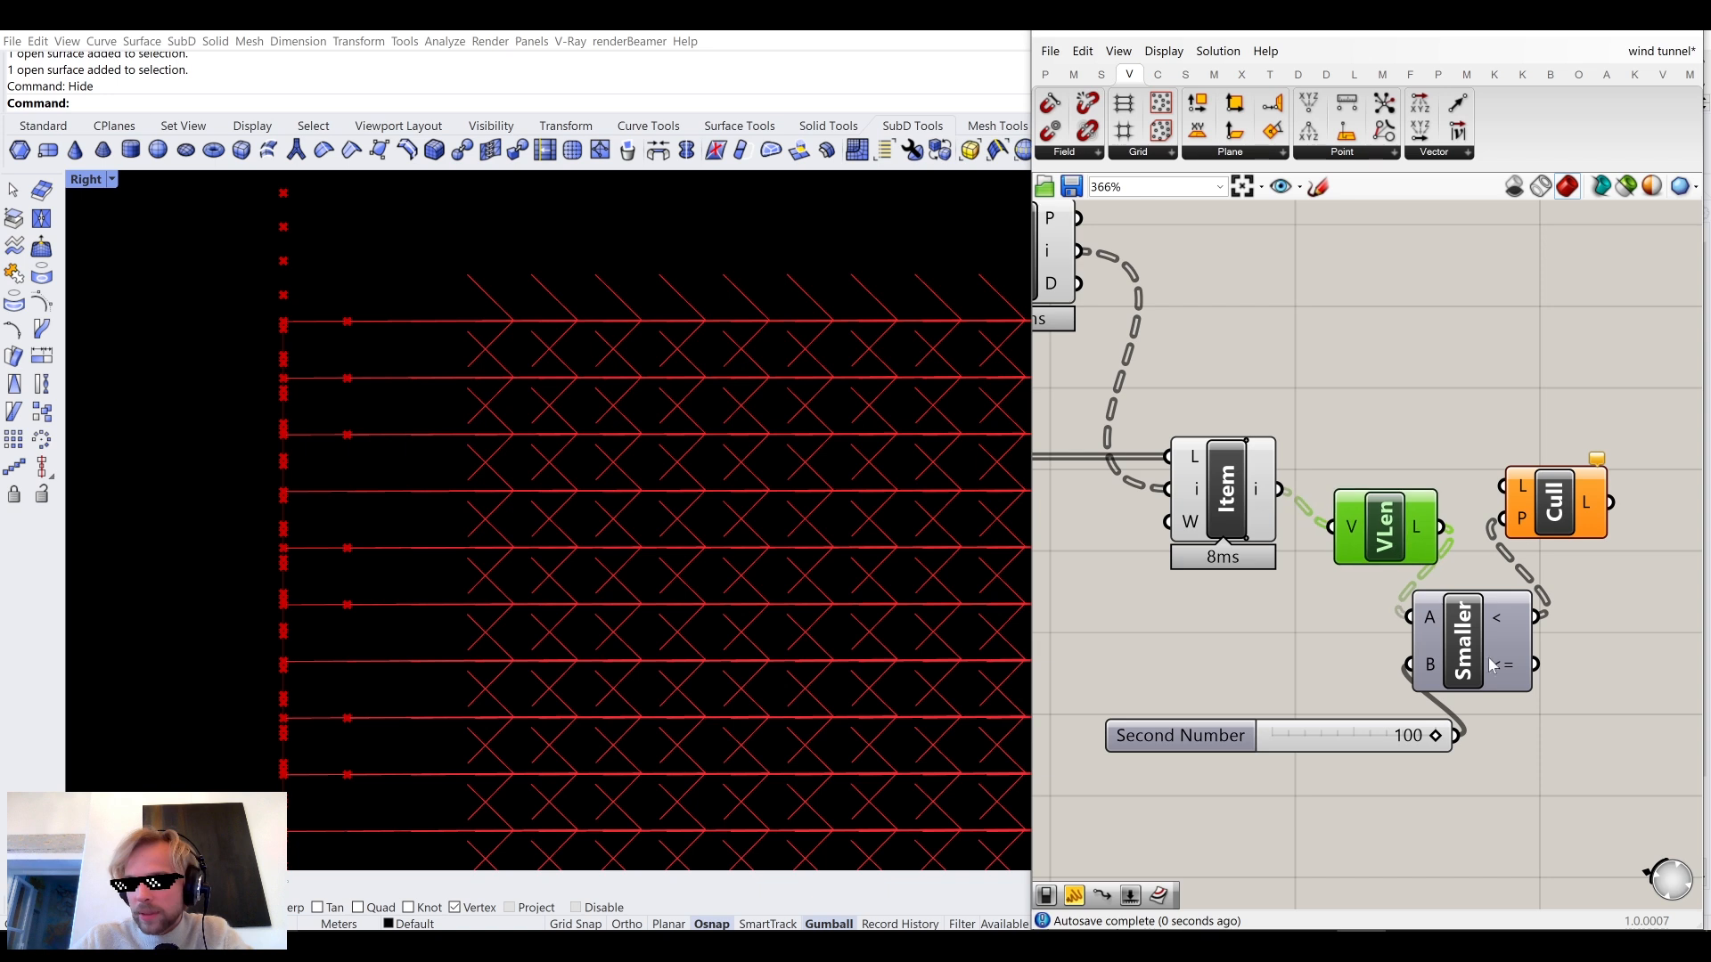
drag(1463, 644, 1541, 670)
drag(1400, 499, 1405, 638)
mouse_move(1555, 503)
mouse_down()
mouse_move(1635, 499)
mouse_move(1581, 483)
mouse_up()
right_drag(1583, 488, 1229, 510)
drag(1288, 526, 1318, 544)
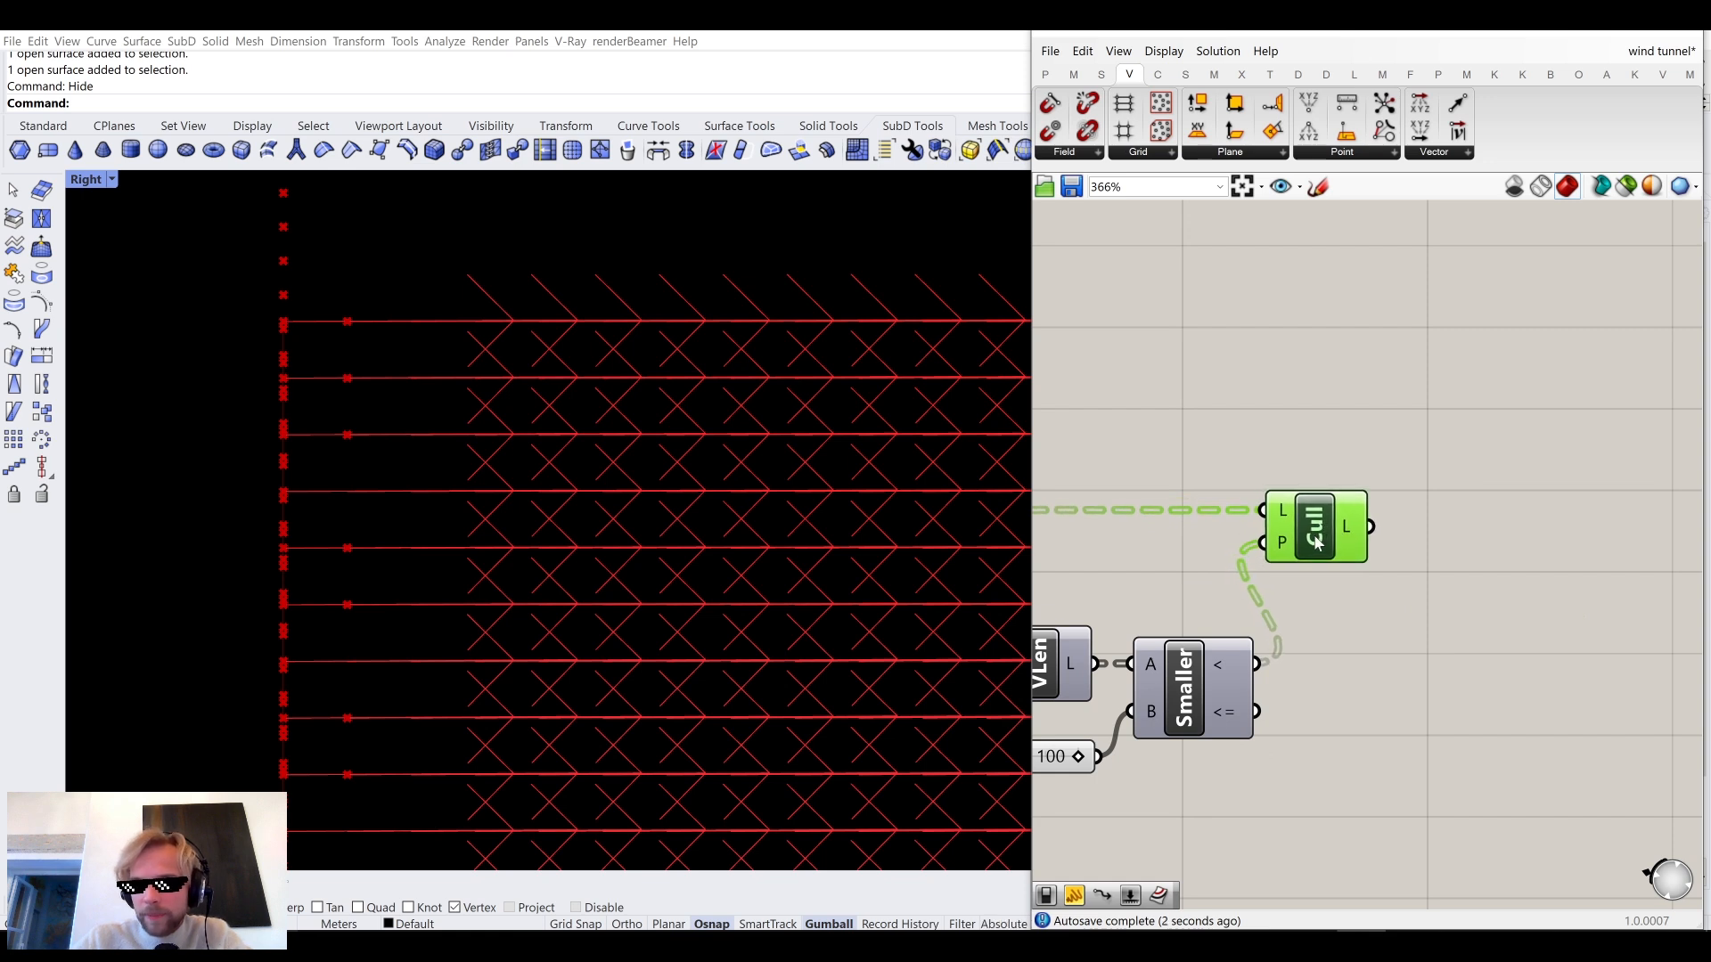
mouse_move(1345, 533)
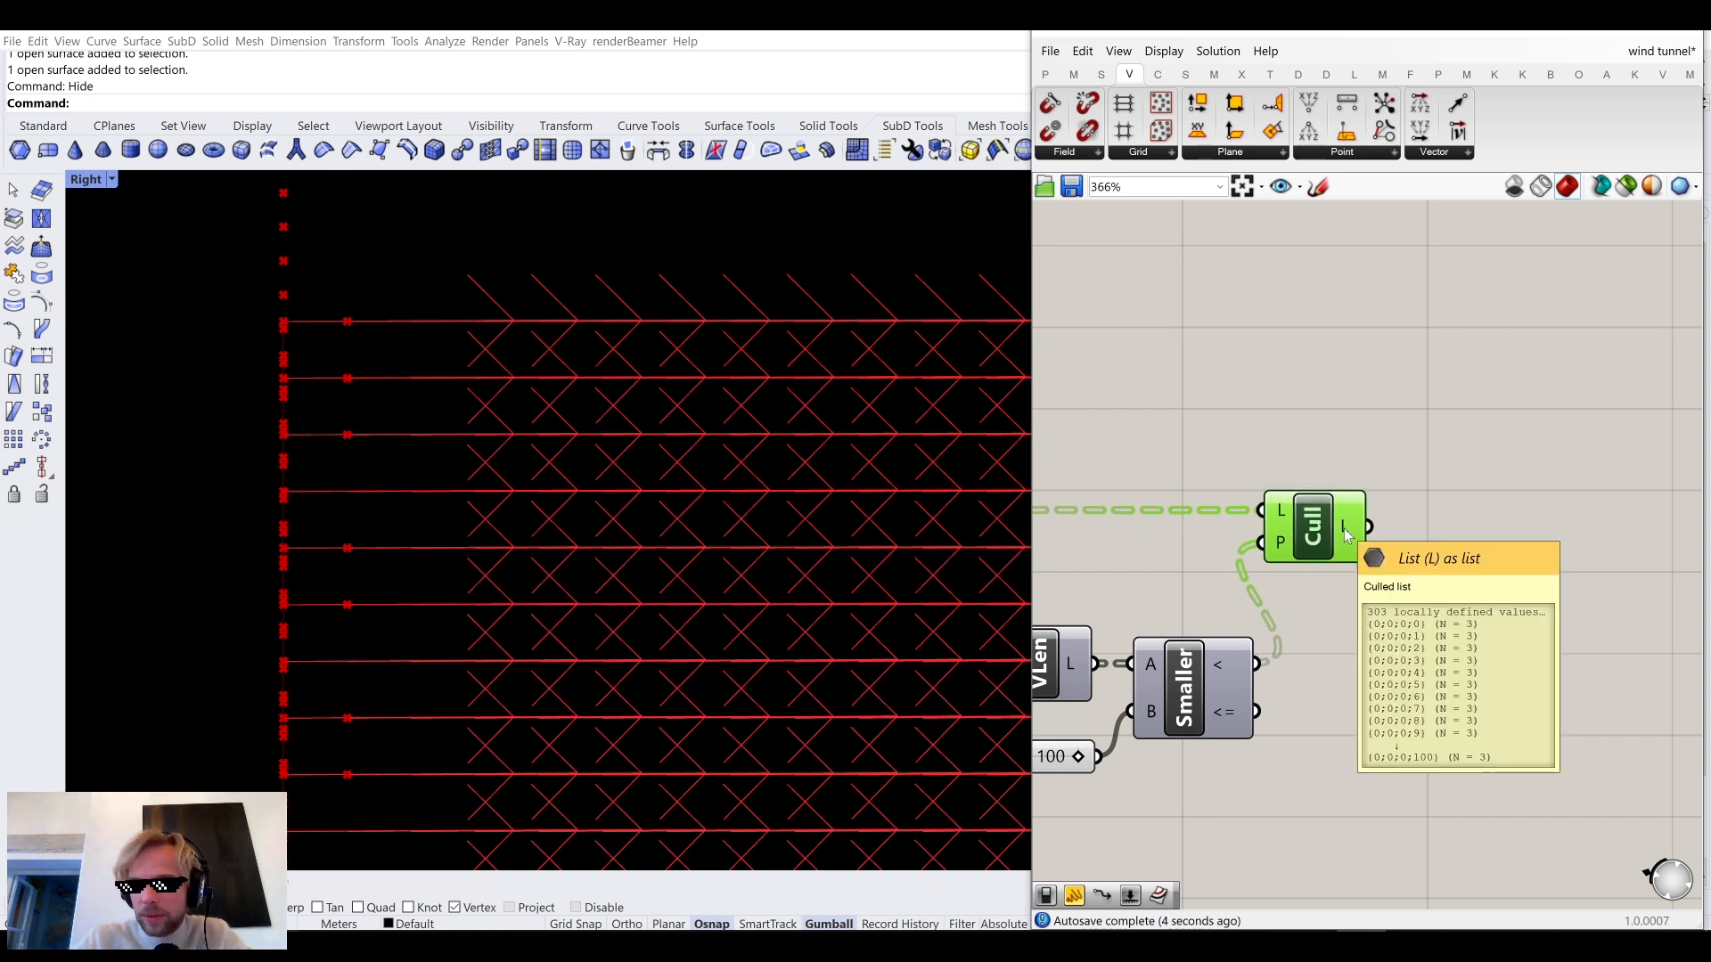
Add an Average component beside Cull Pattern and connect the culled vector list to its input.
double_click(1505, 545)
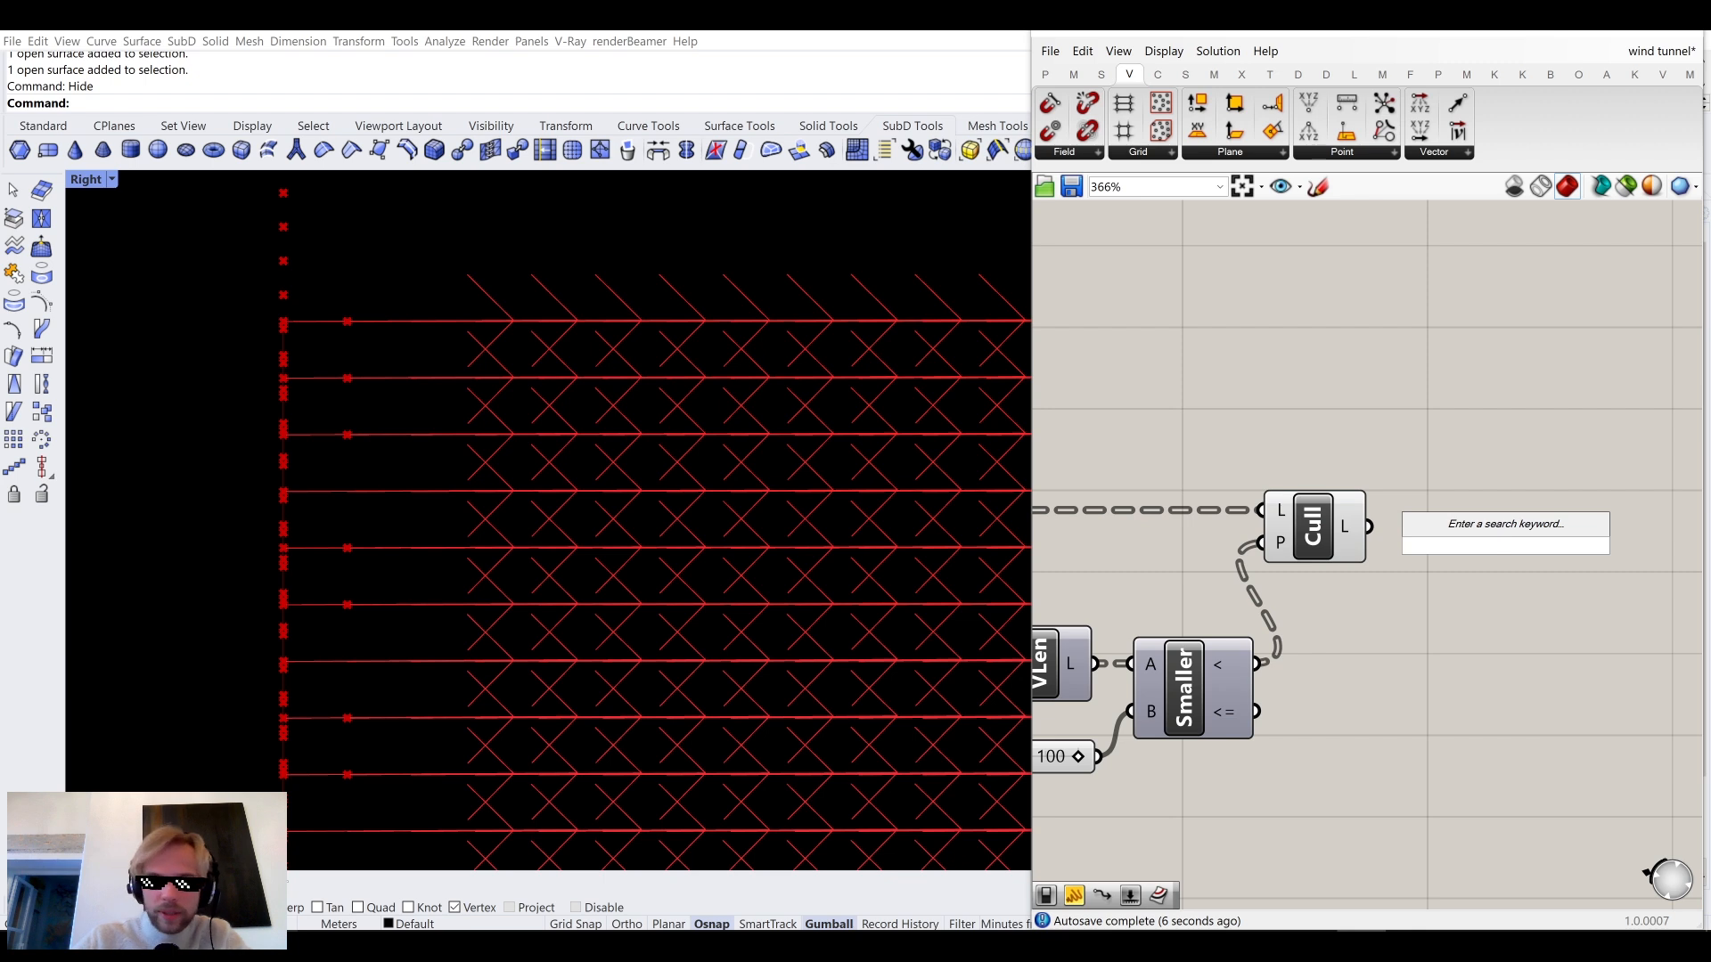
text(average)
key(Return)
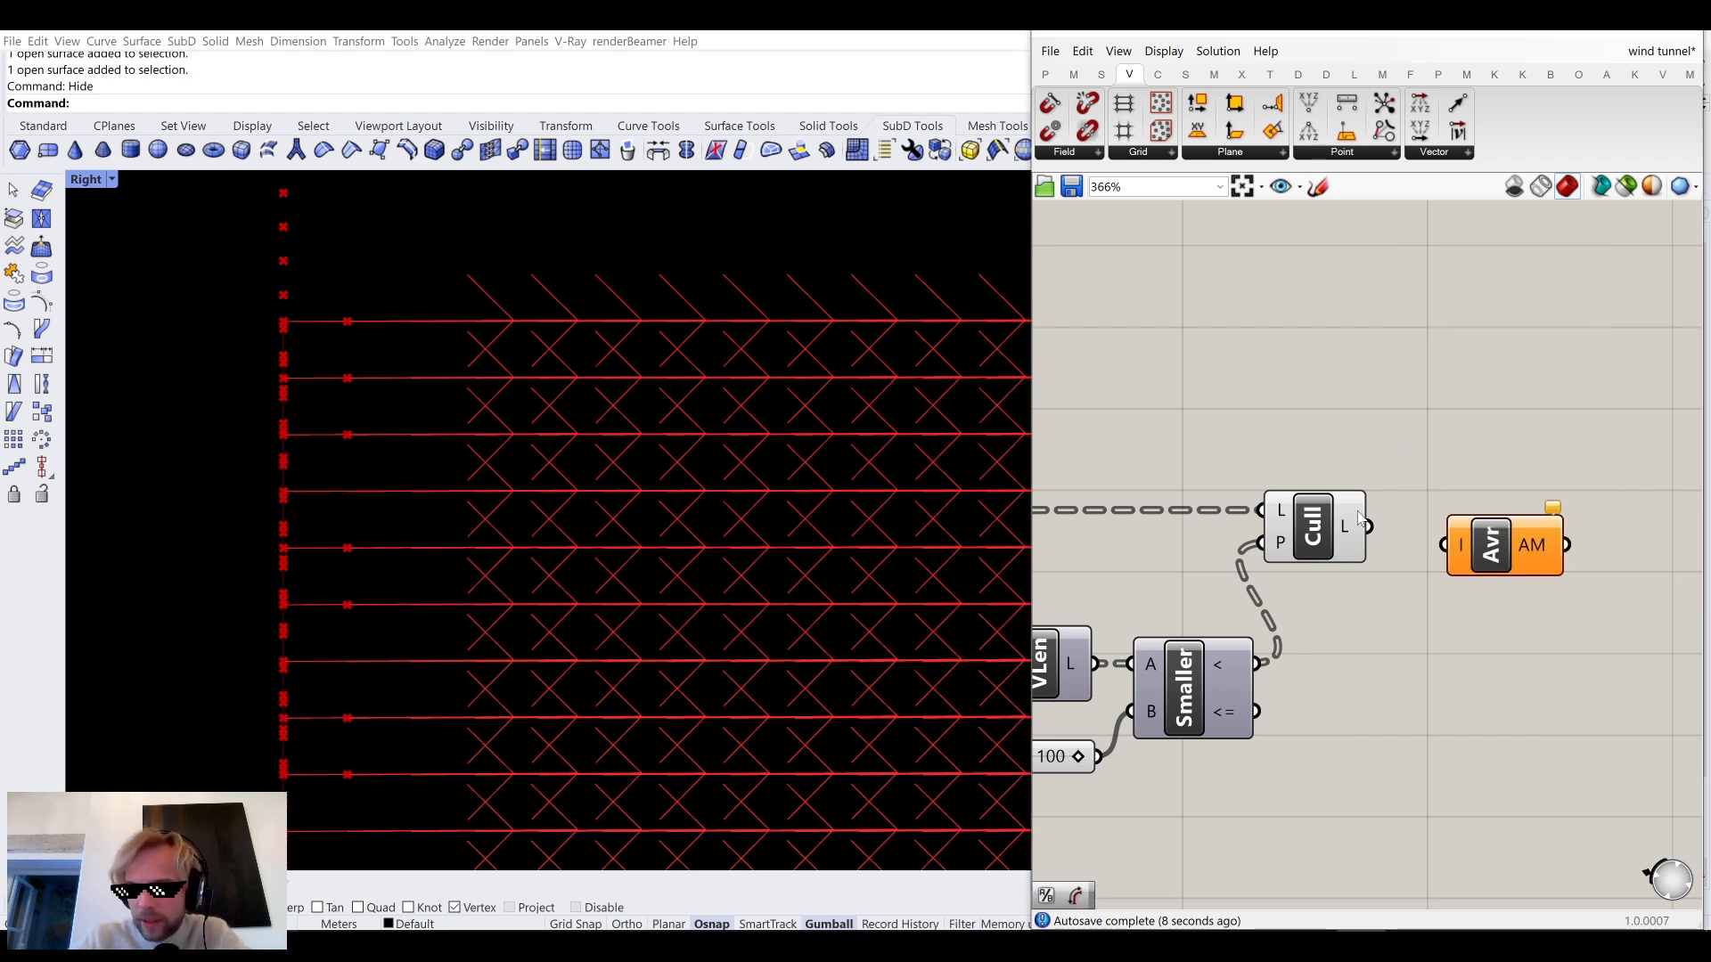
drag(1484, 556, 1436, 538)
mouse_move(1504, 541)
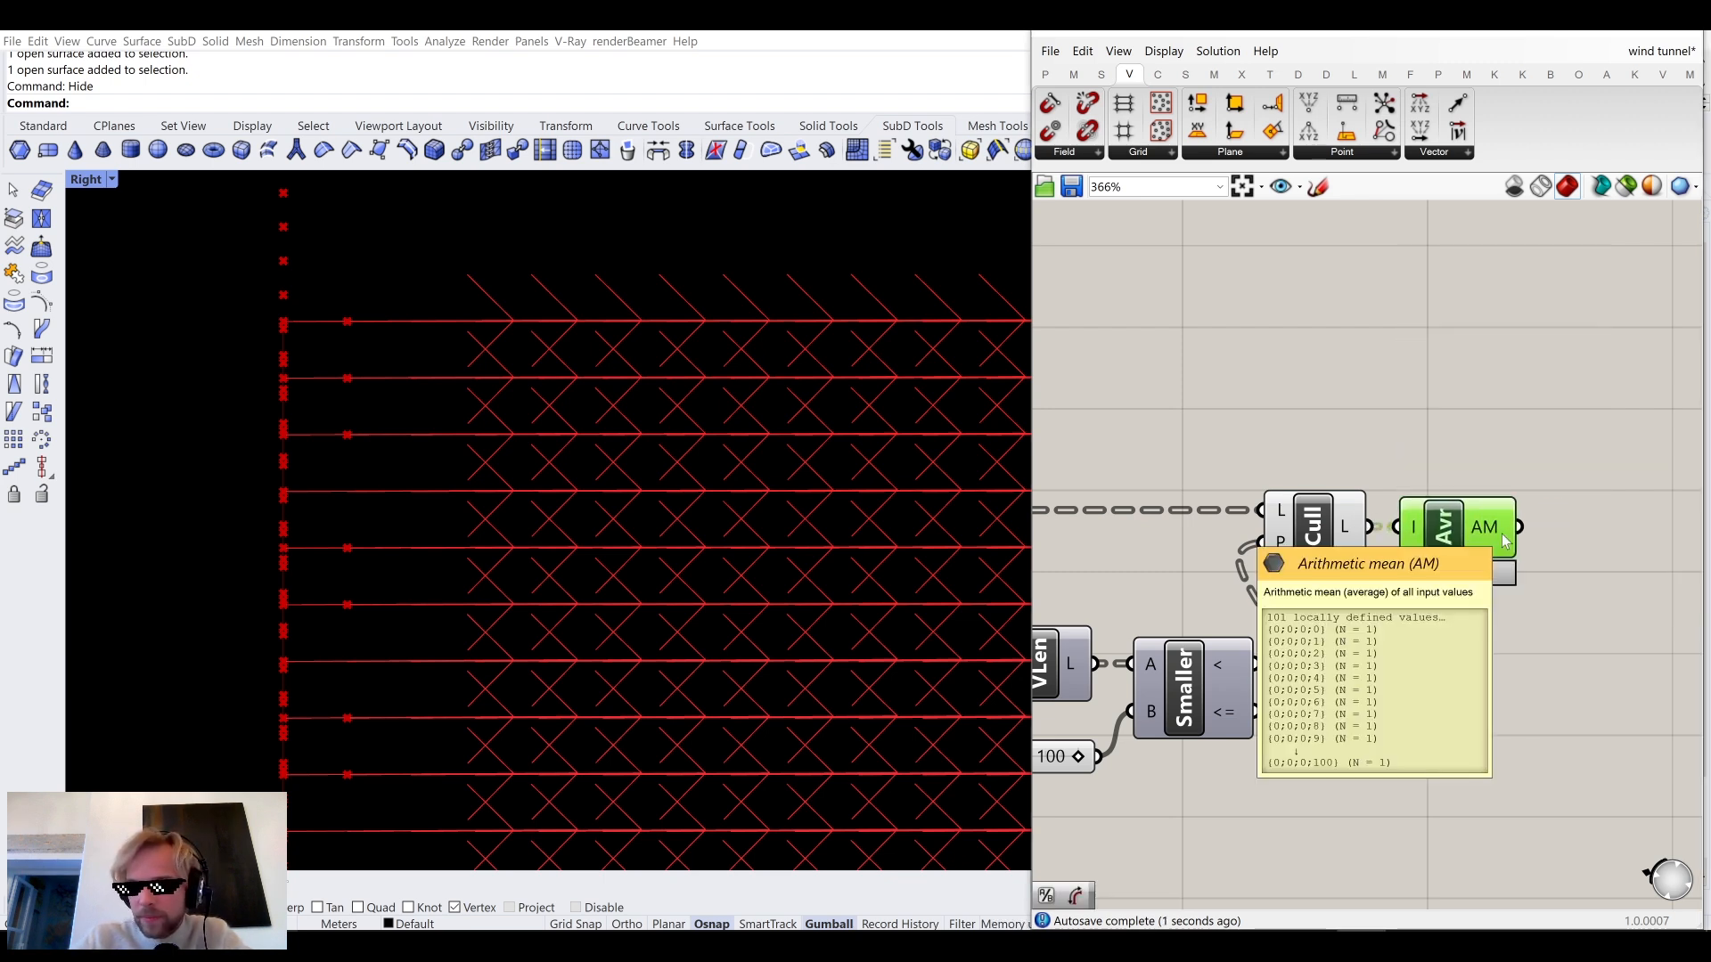
Inspect the Average output in a temporary panel and delete that panel.
right_drag(1505, 541, 1321, 543)
double_click(1323, 666)
text(panel)
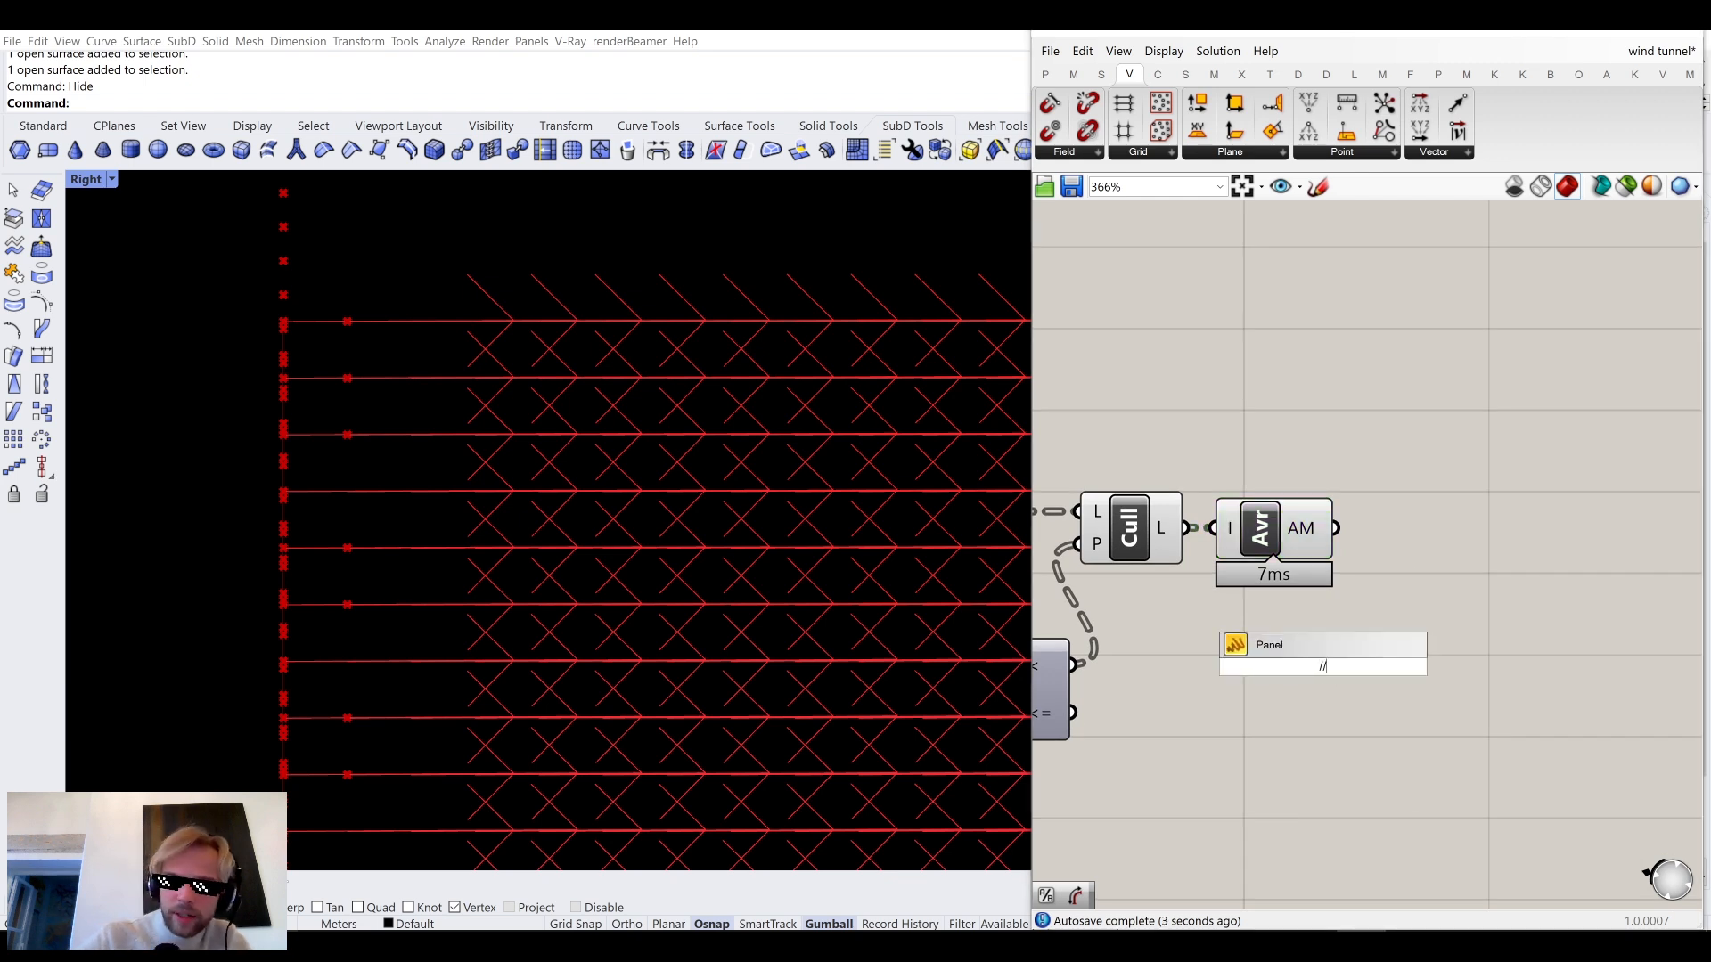
key(Return)
drag(1325, 675, 1424, 663)
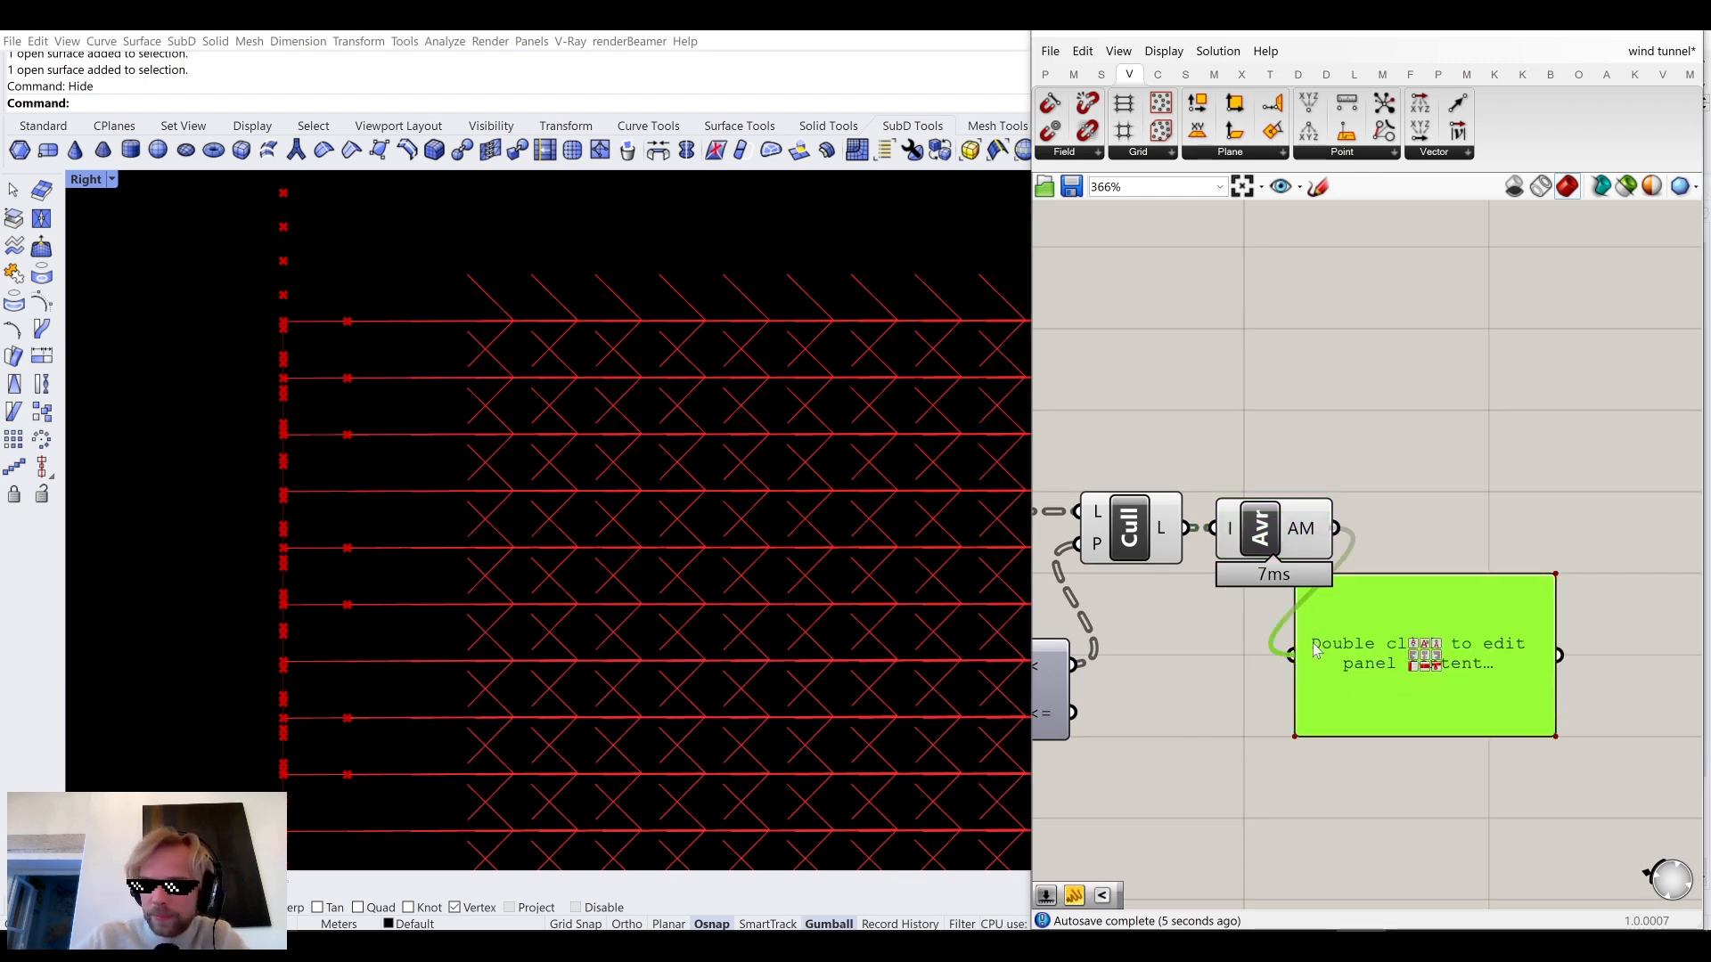
drag(1315, 641, 1407, 611)
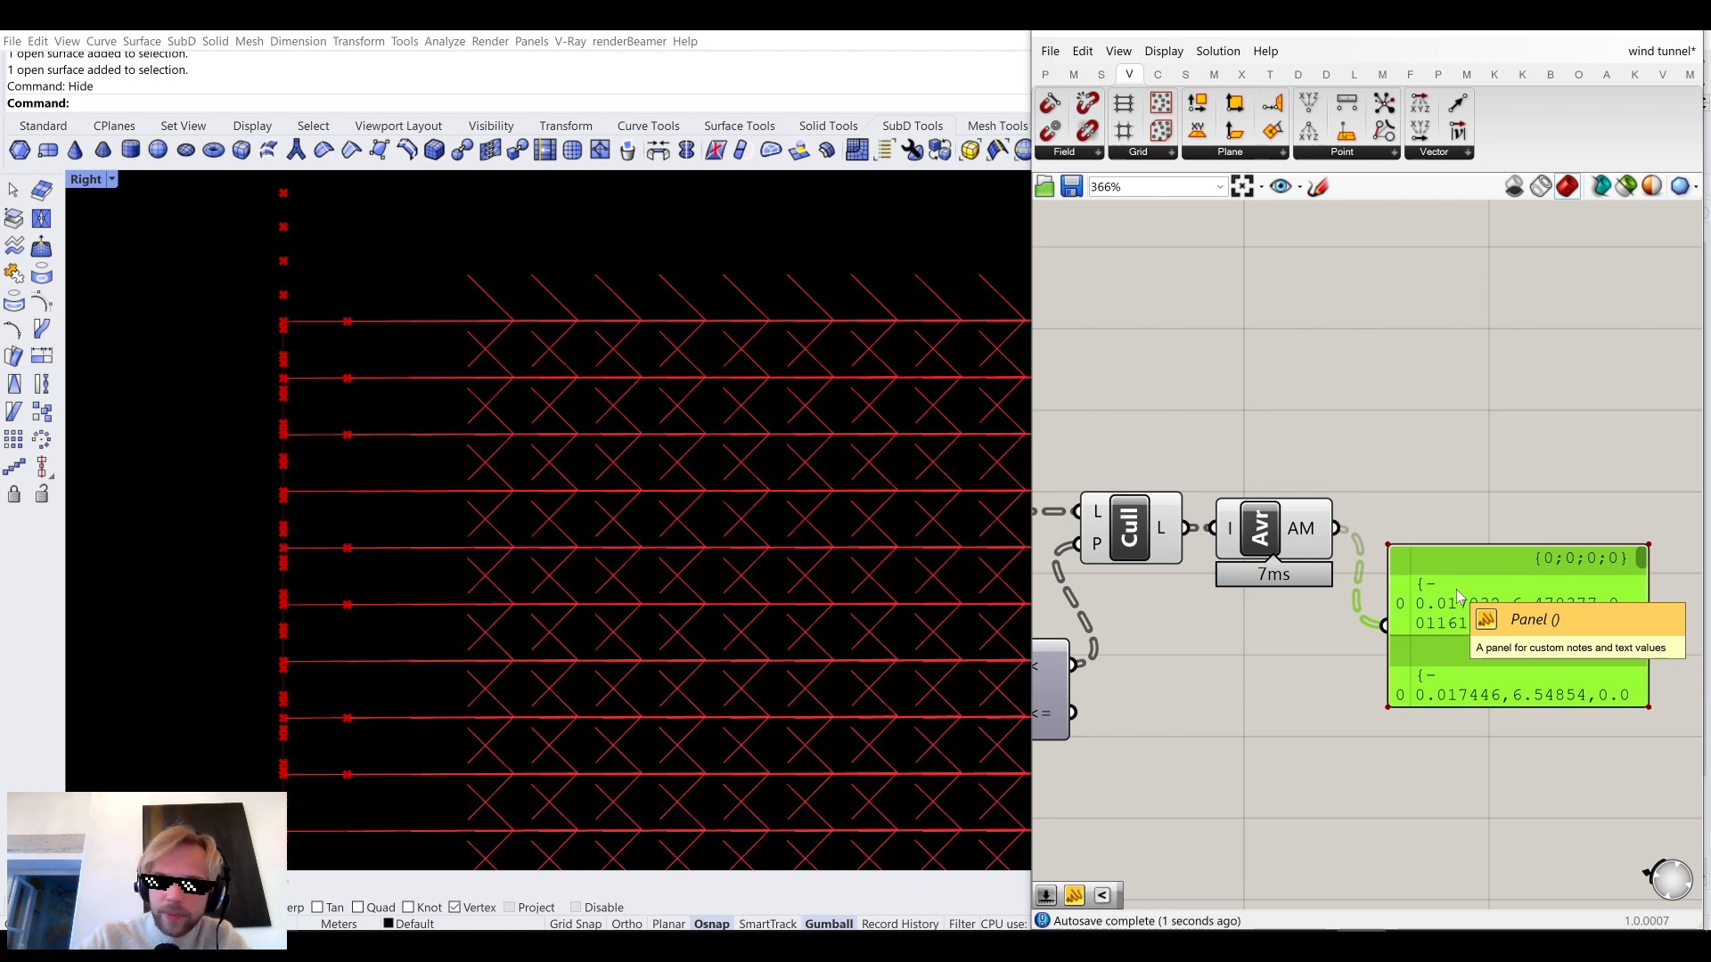
key(Delete)
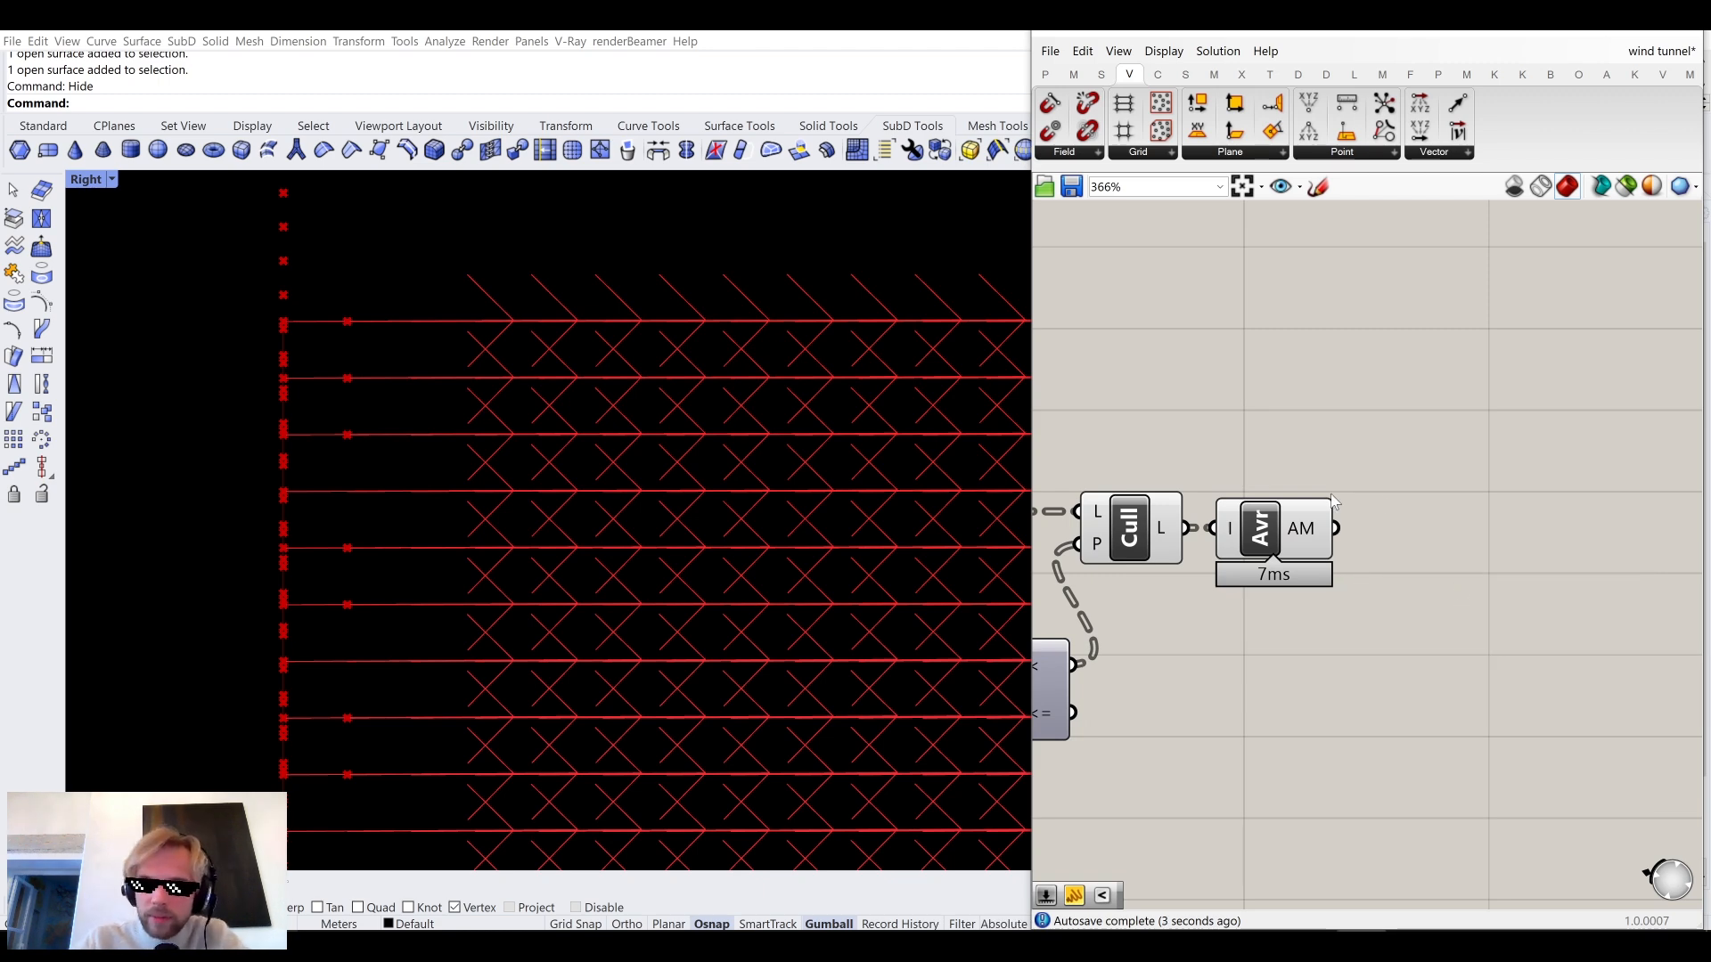
Place the Move component closer to the Average component and connect the averaged vectors to its T input.
scroll(1203, 495, down, 3)
scroll(788, 519, down, 5)
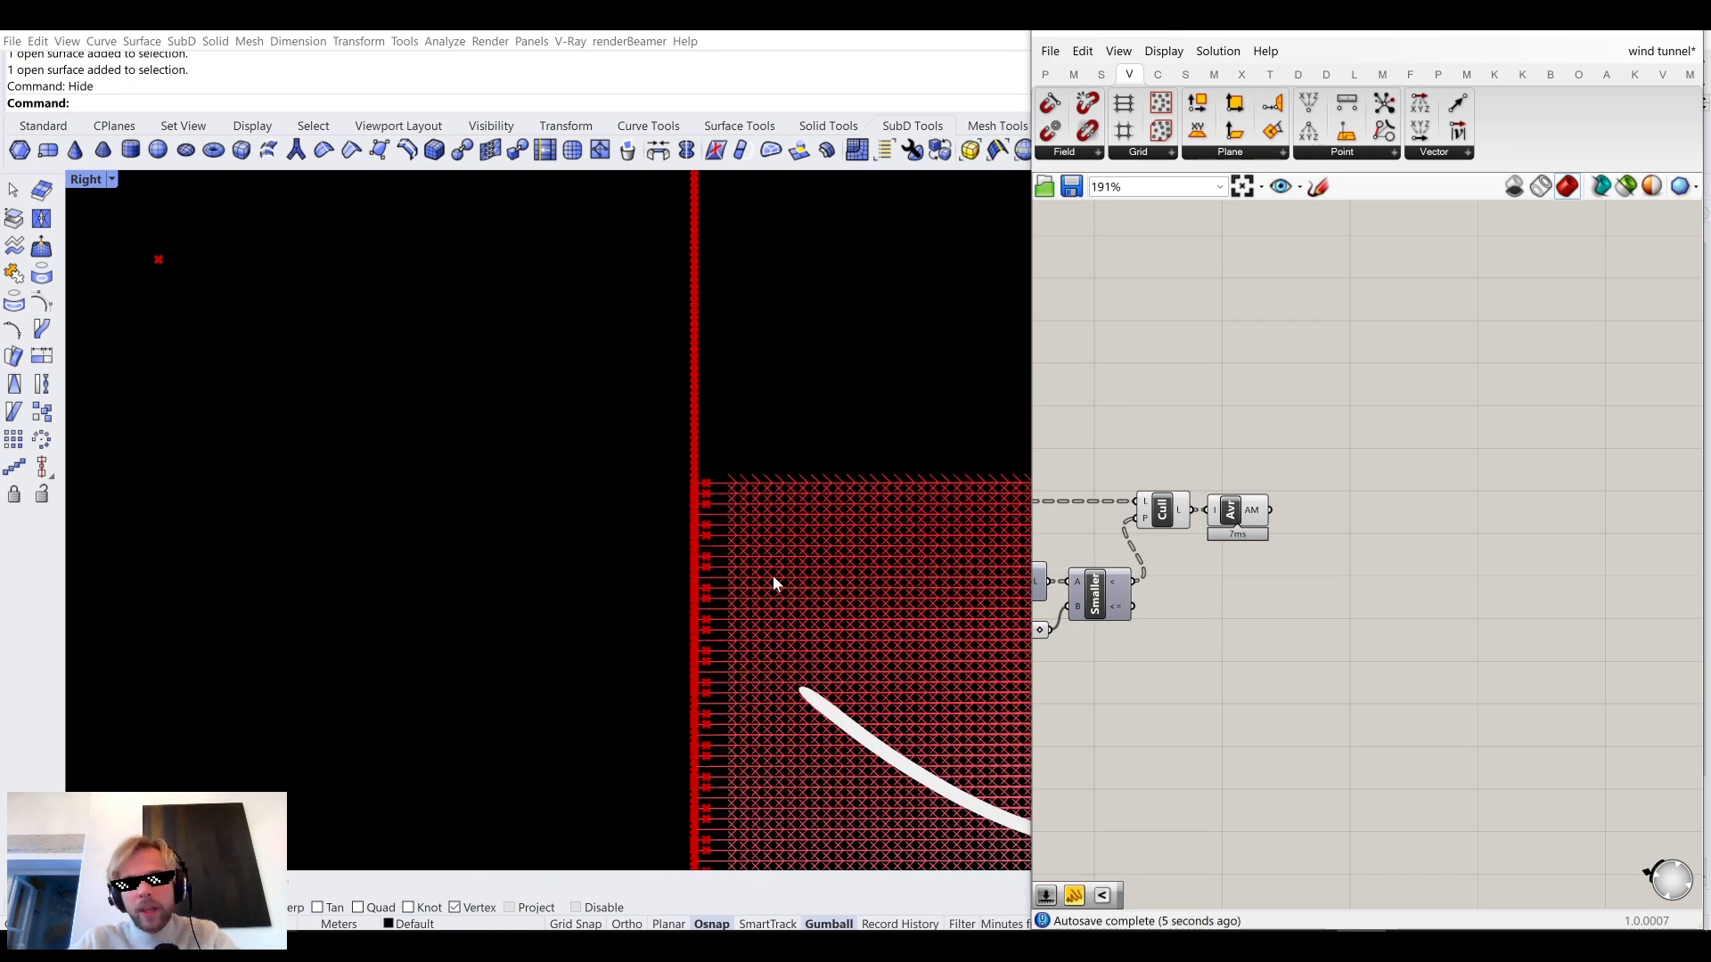
scroll(776, 576, up, 2)
right_drag(1166, 463, 1373, 557)
drag(1153, 409, 1574, 443)
scroll(1402, 538, up, 3)
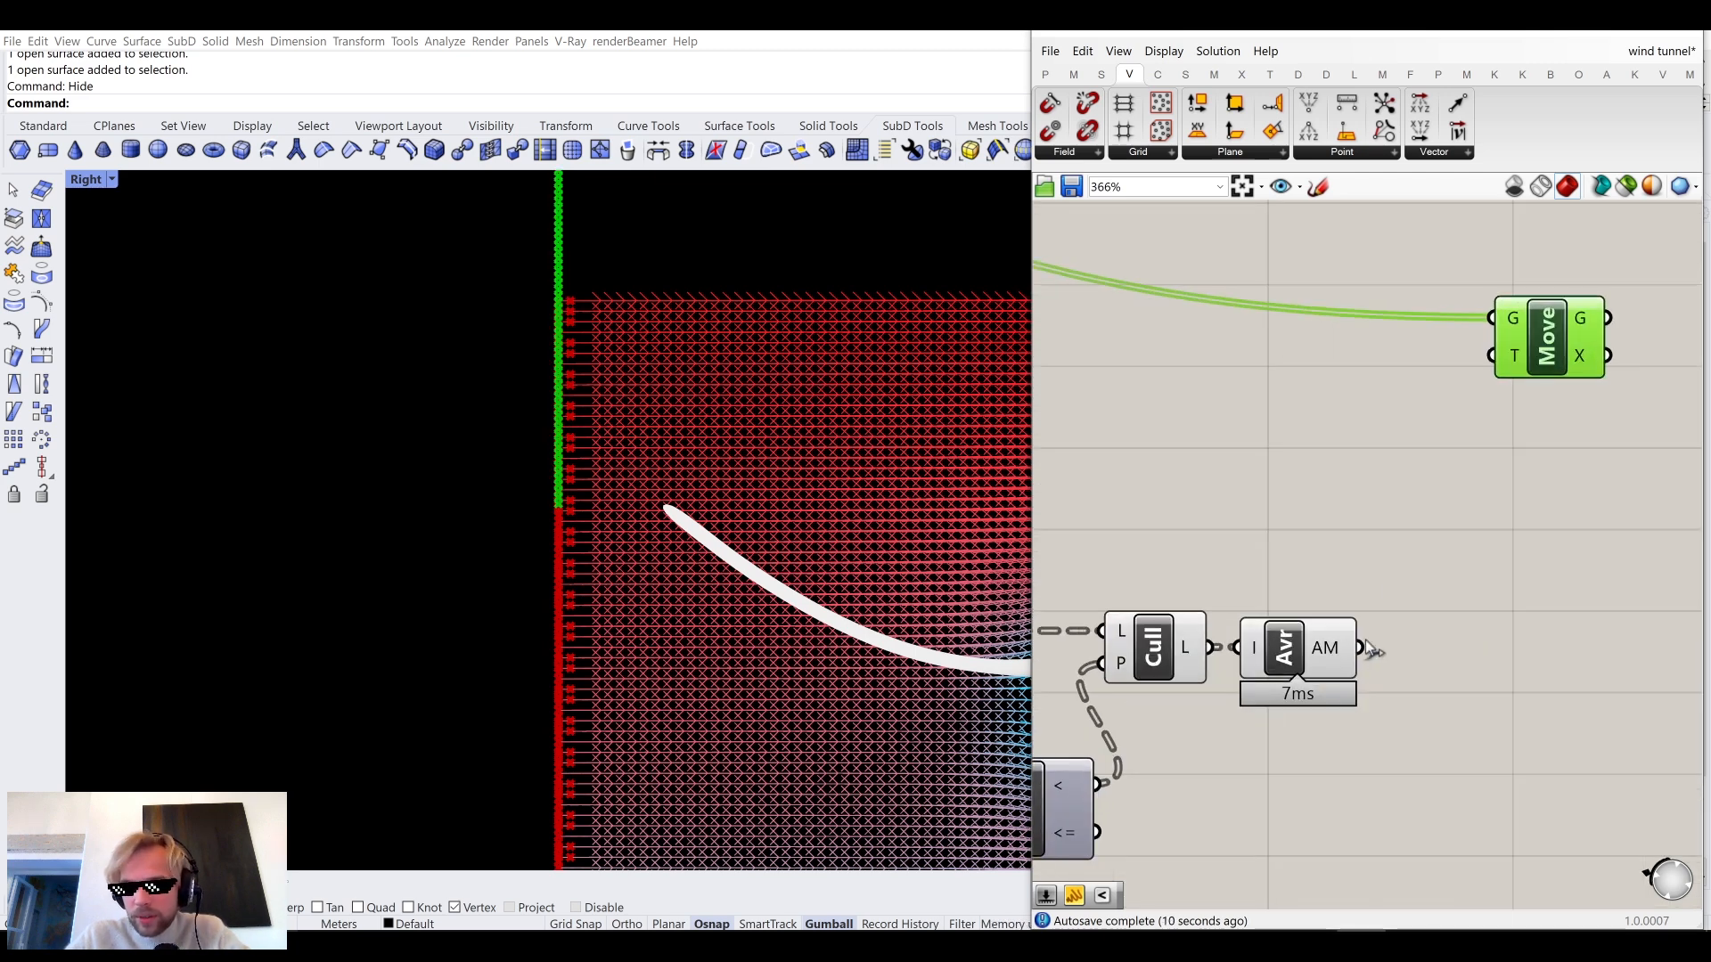
click(1310, 659)
drag(1364, 648, 1493, 357)
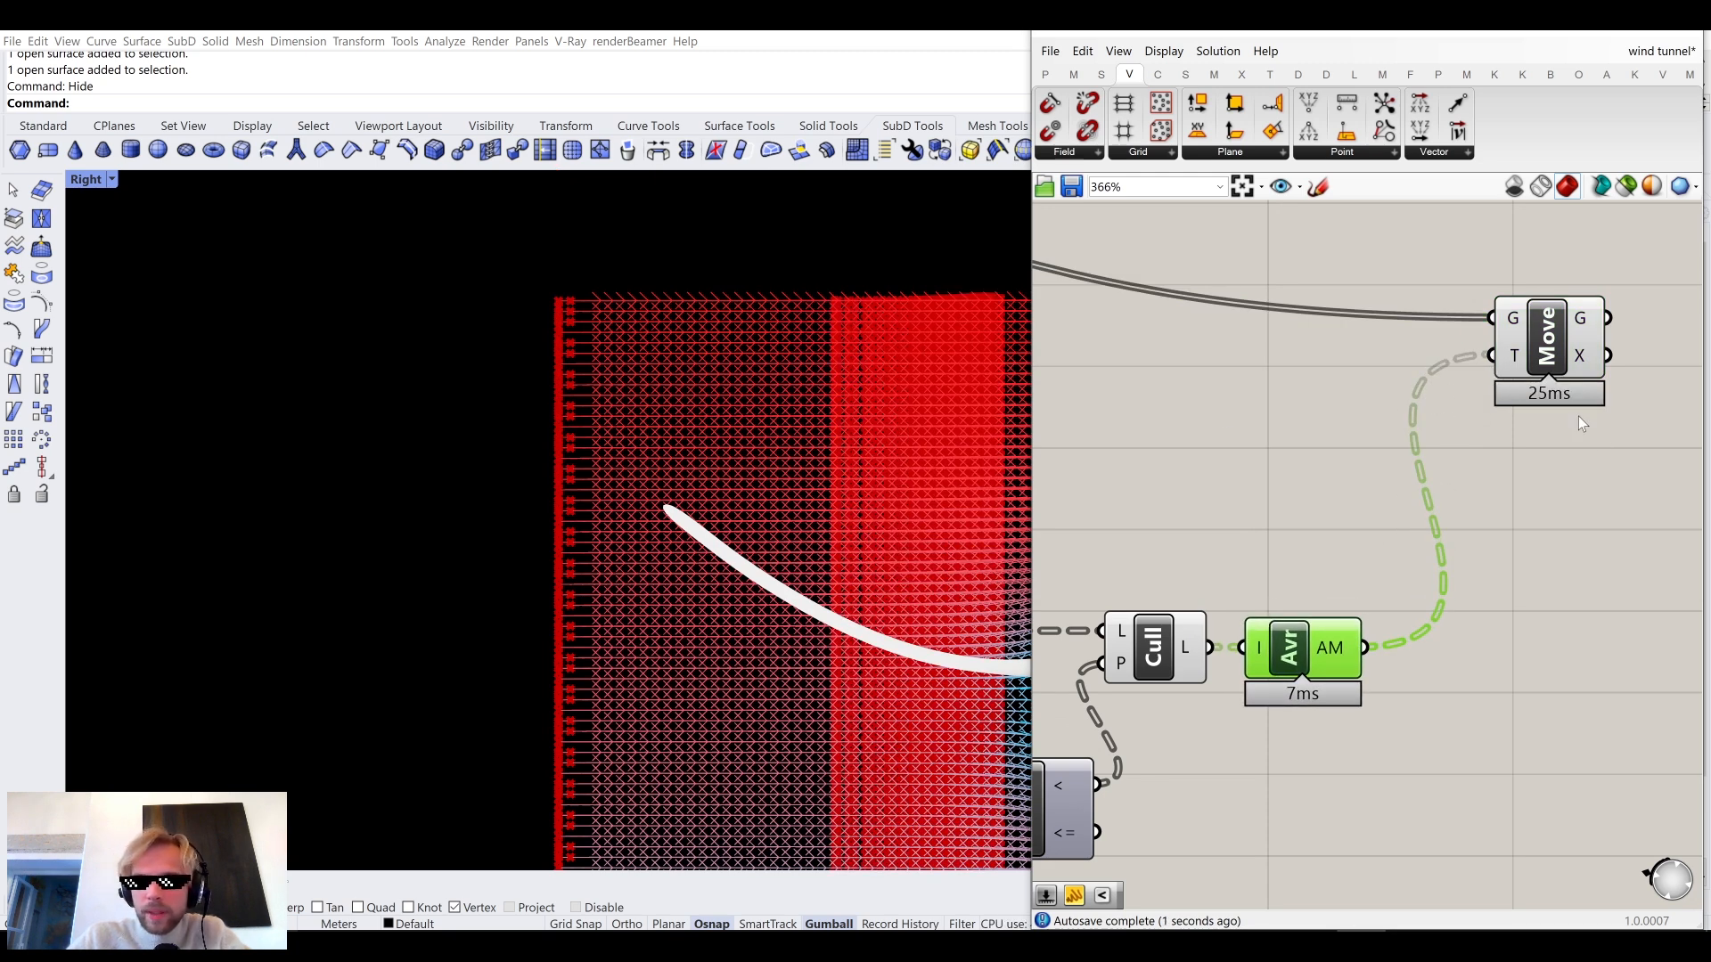
Examine the moved points around the grasshopper and the data structure of the Average output feeding Move.
right_drag(1579, 417, 1531, 419)
mouse_move(1282, 658)
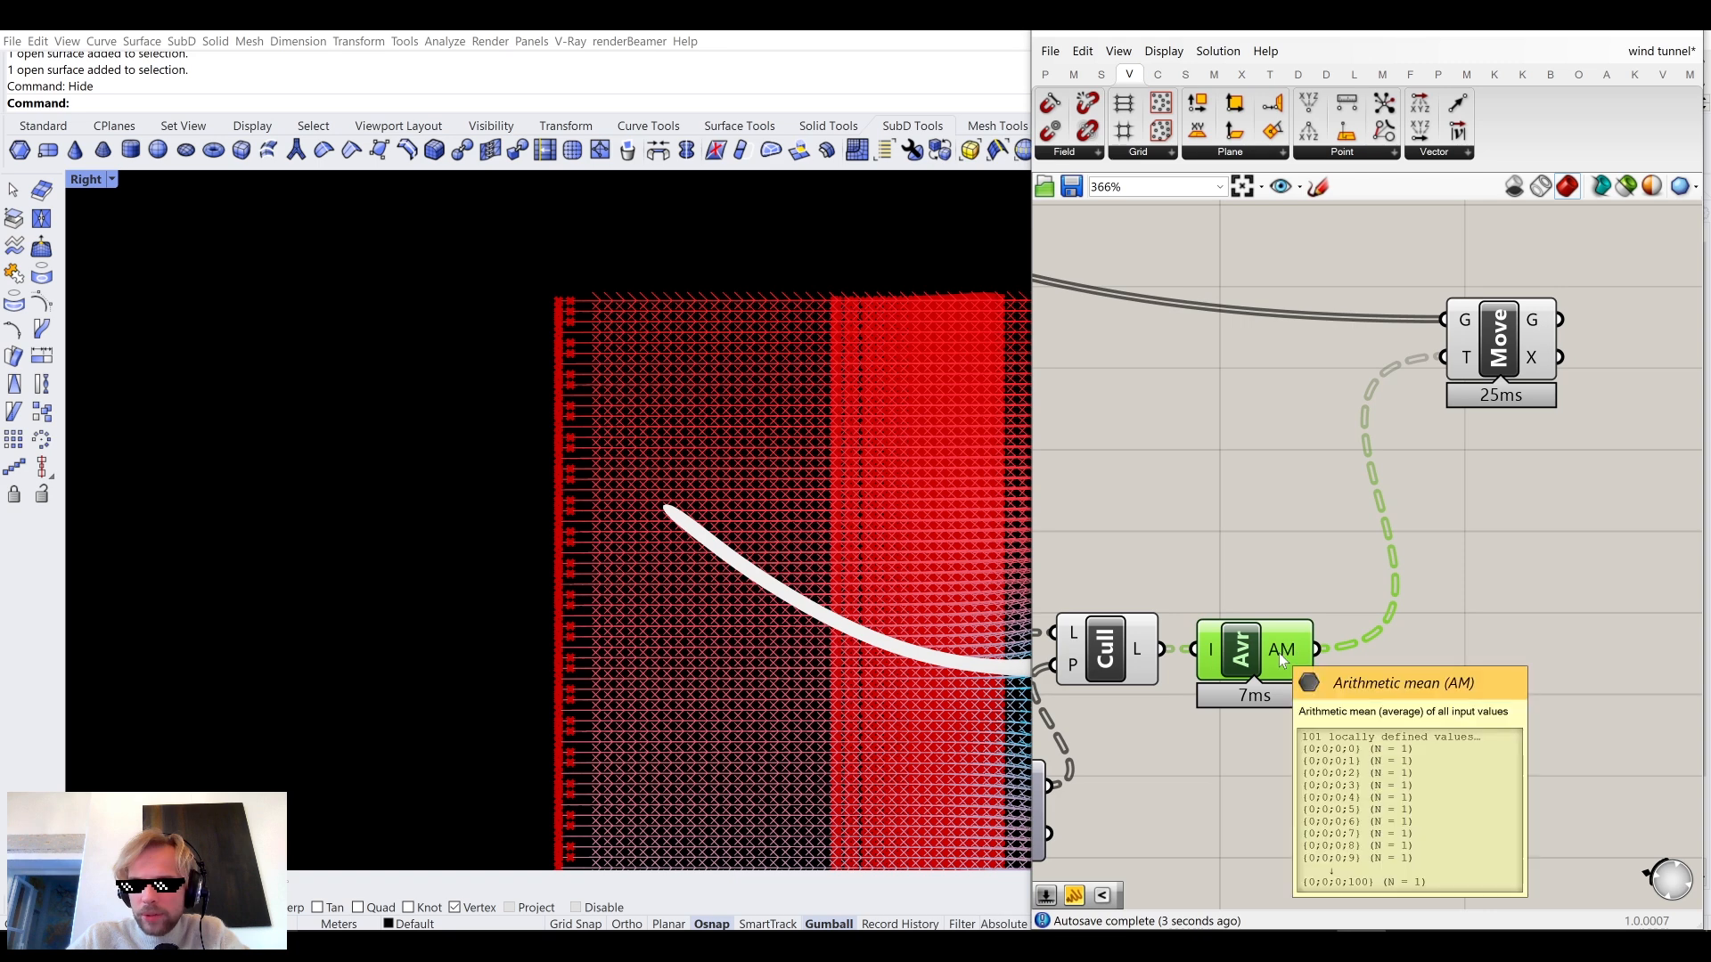
scroll(1281, 658, down, 2)
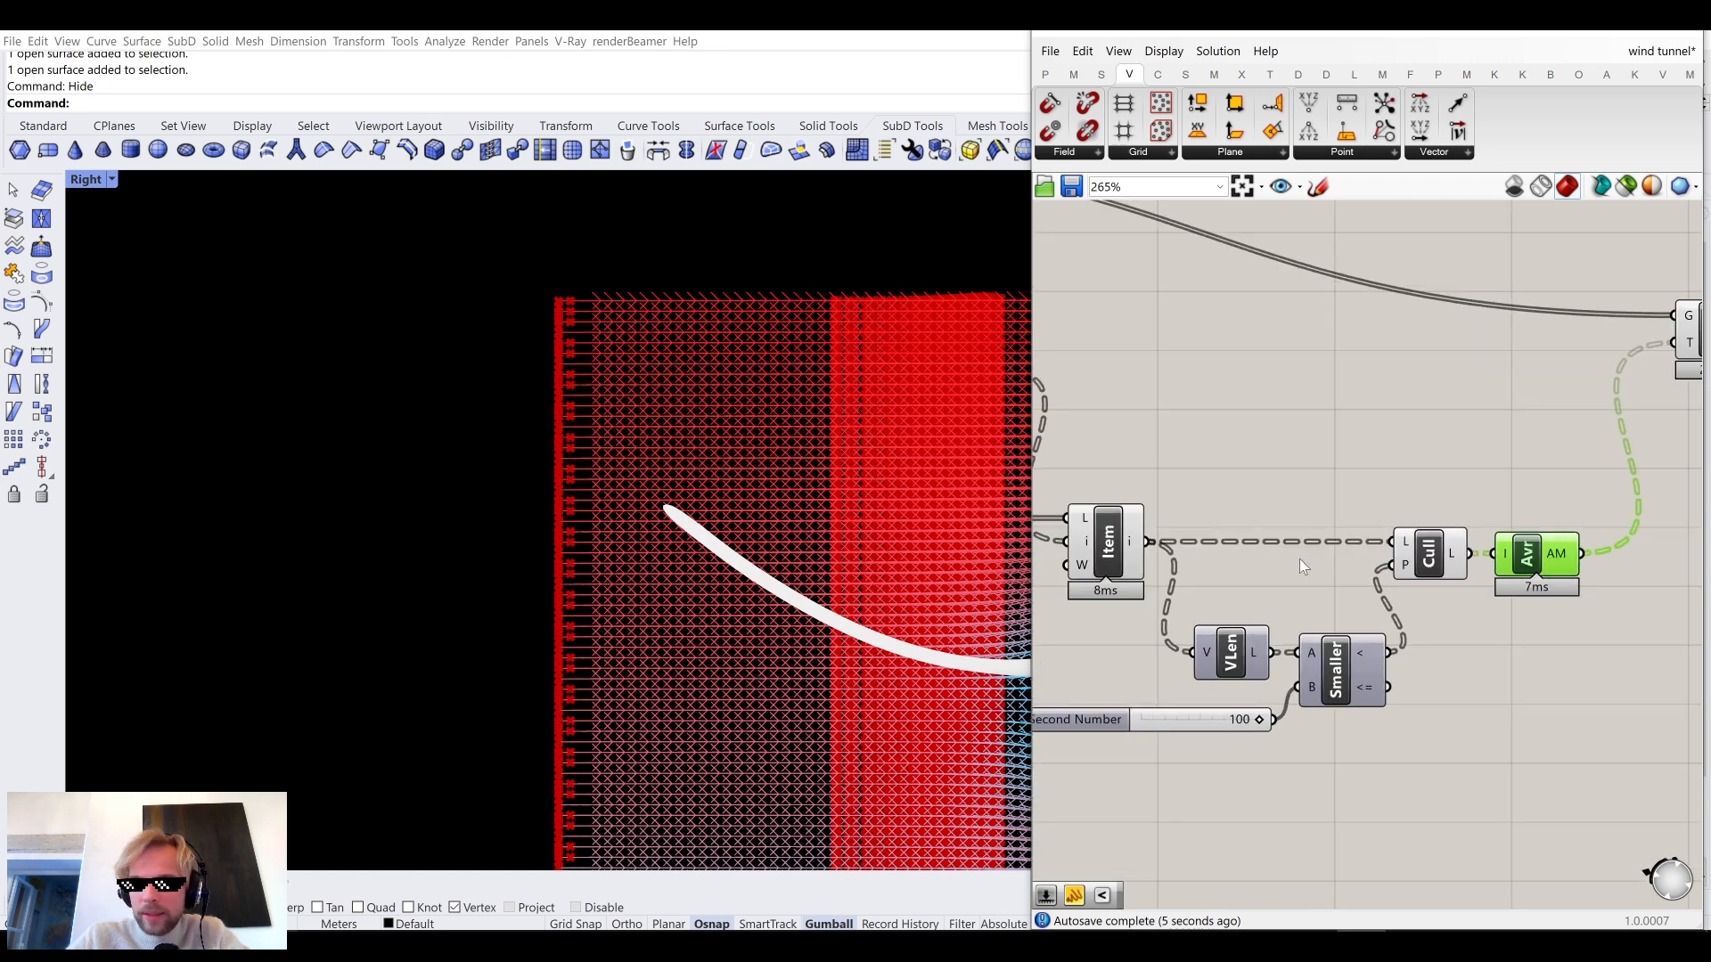
scroll(1238, 597, up, 2)
scroll(827, 443, down, 2)
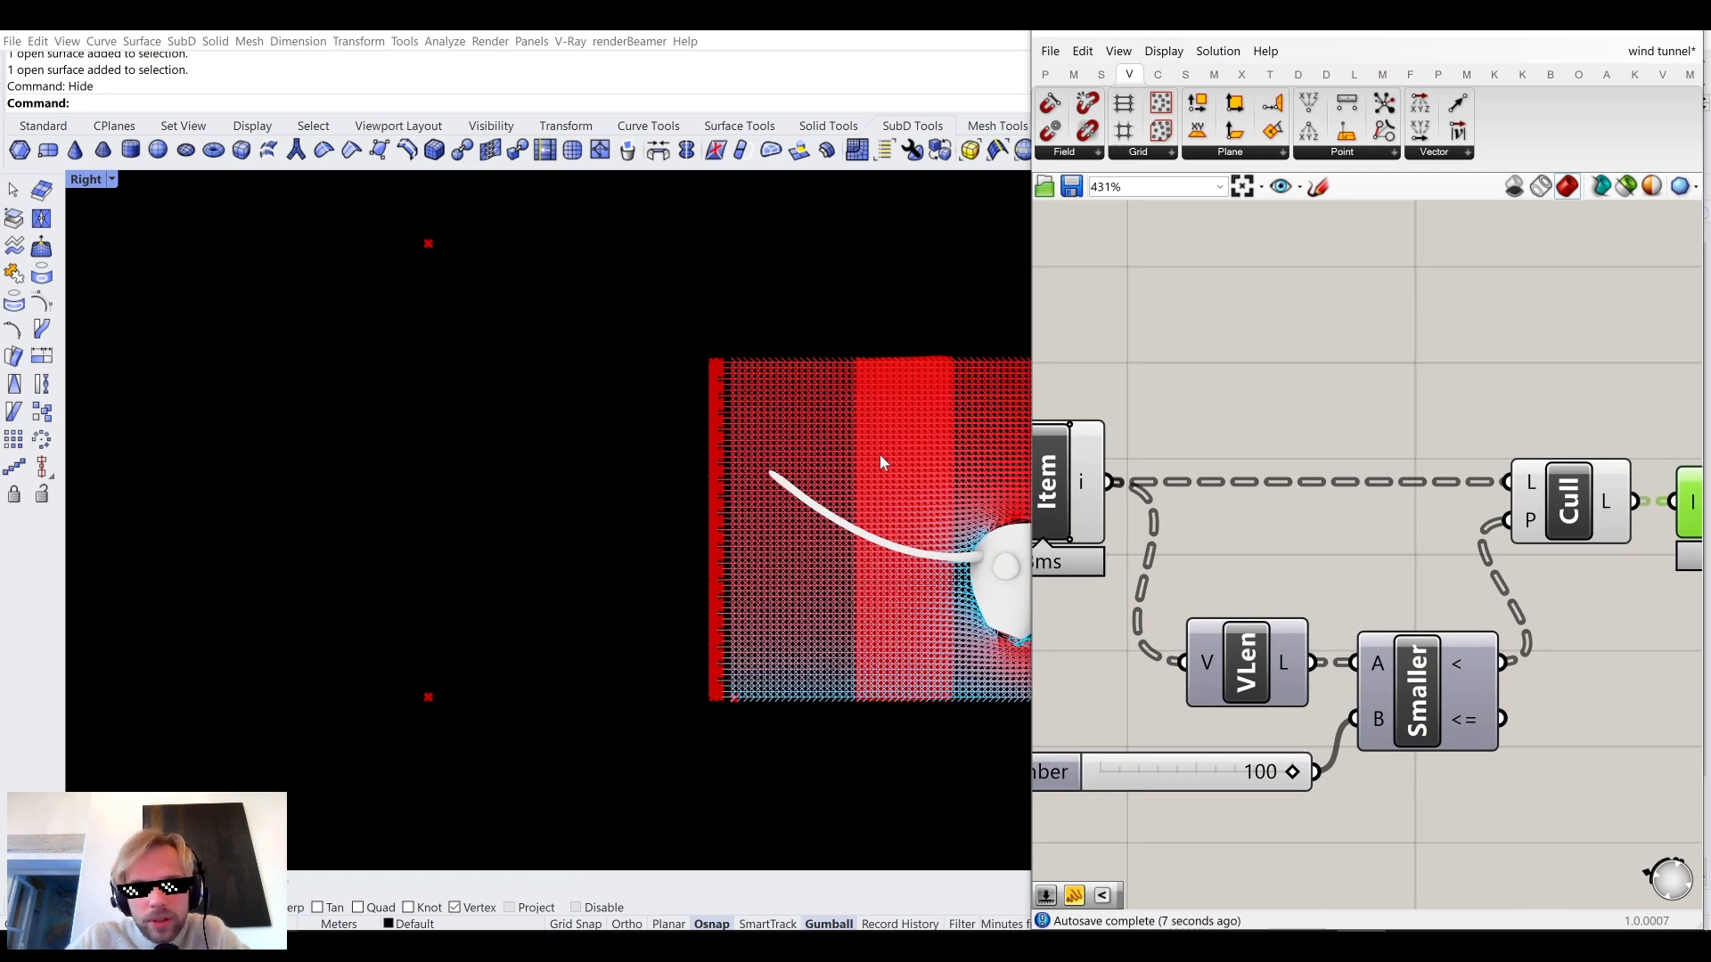
scroll(882, 454, up, 3)
right_drag(1460, 418, 940, 398)
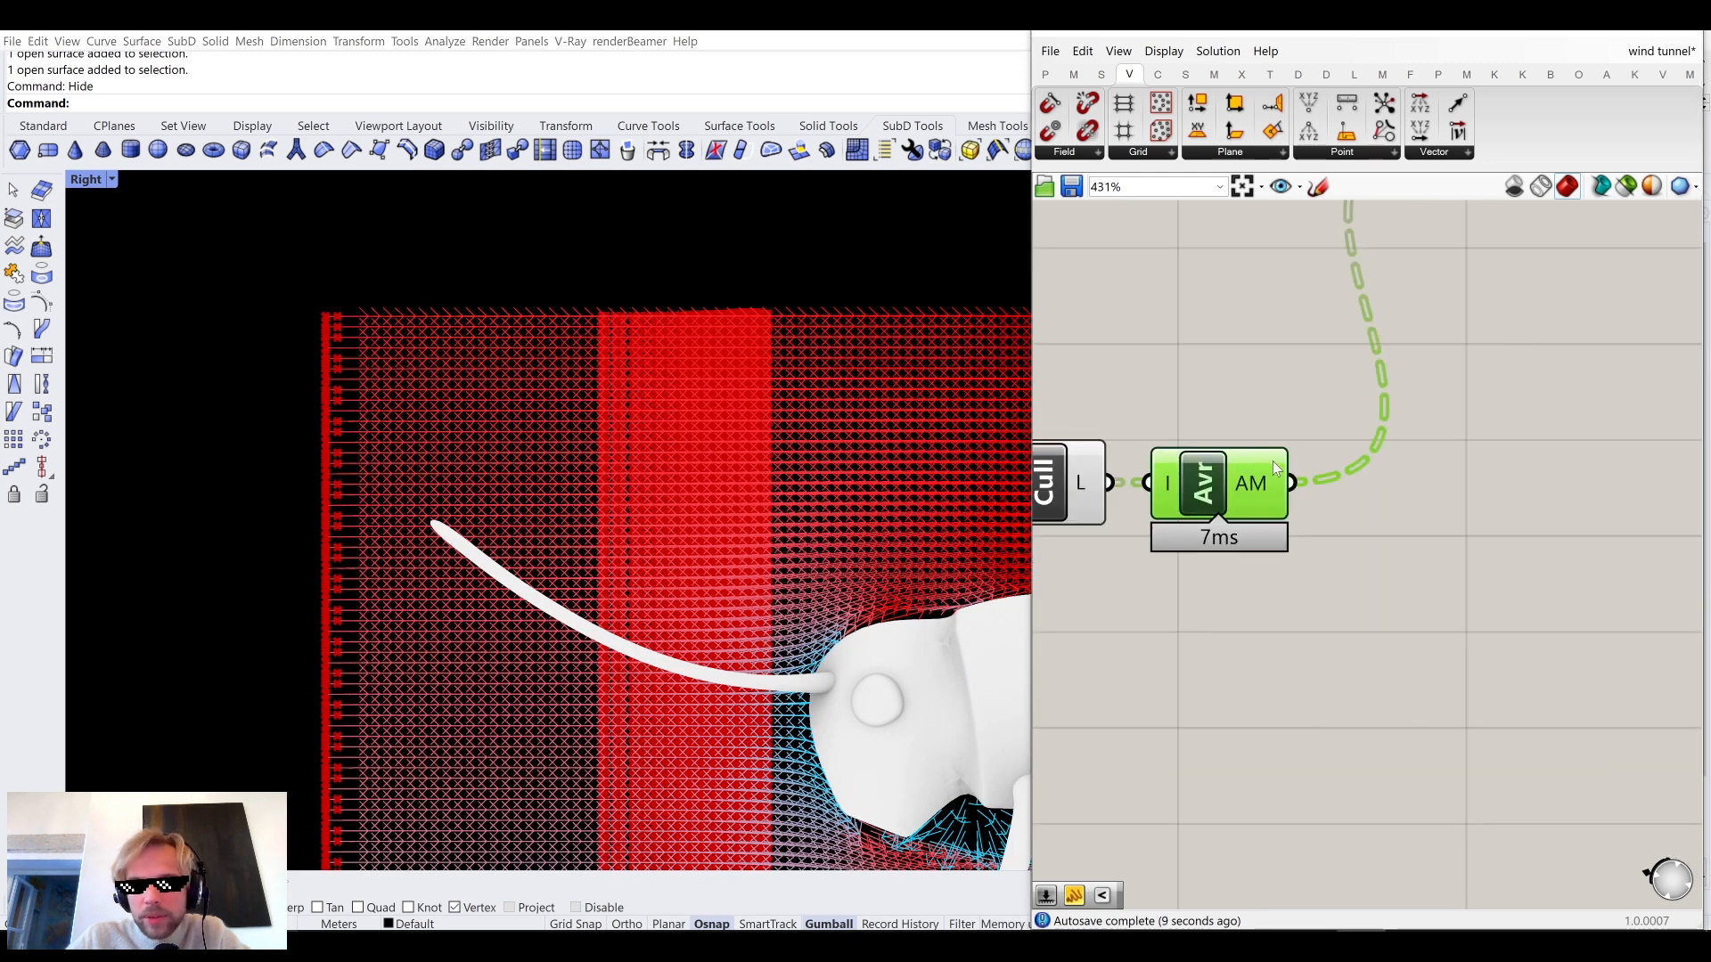
mouse_move(1254, 485)
scroll(1255, 490, down, 2)
right_drag(1257, 424, 1227, 565)
scroll(1354, 399, up, 2)
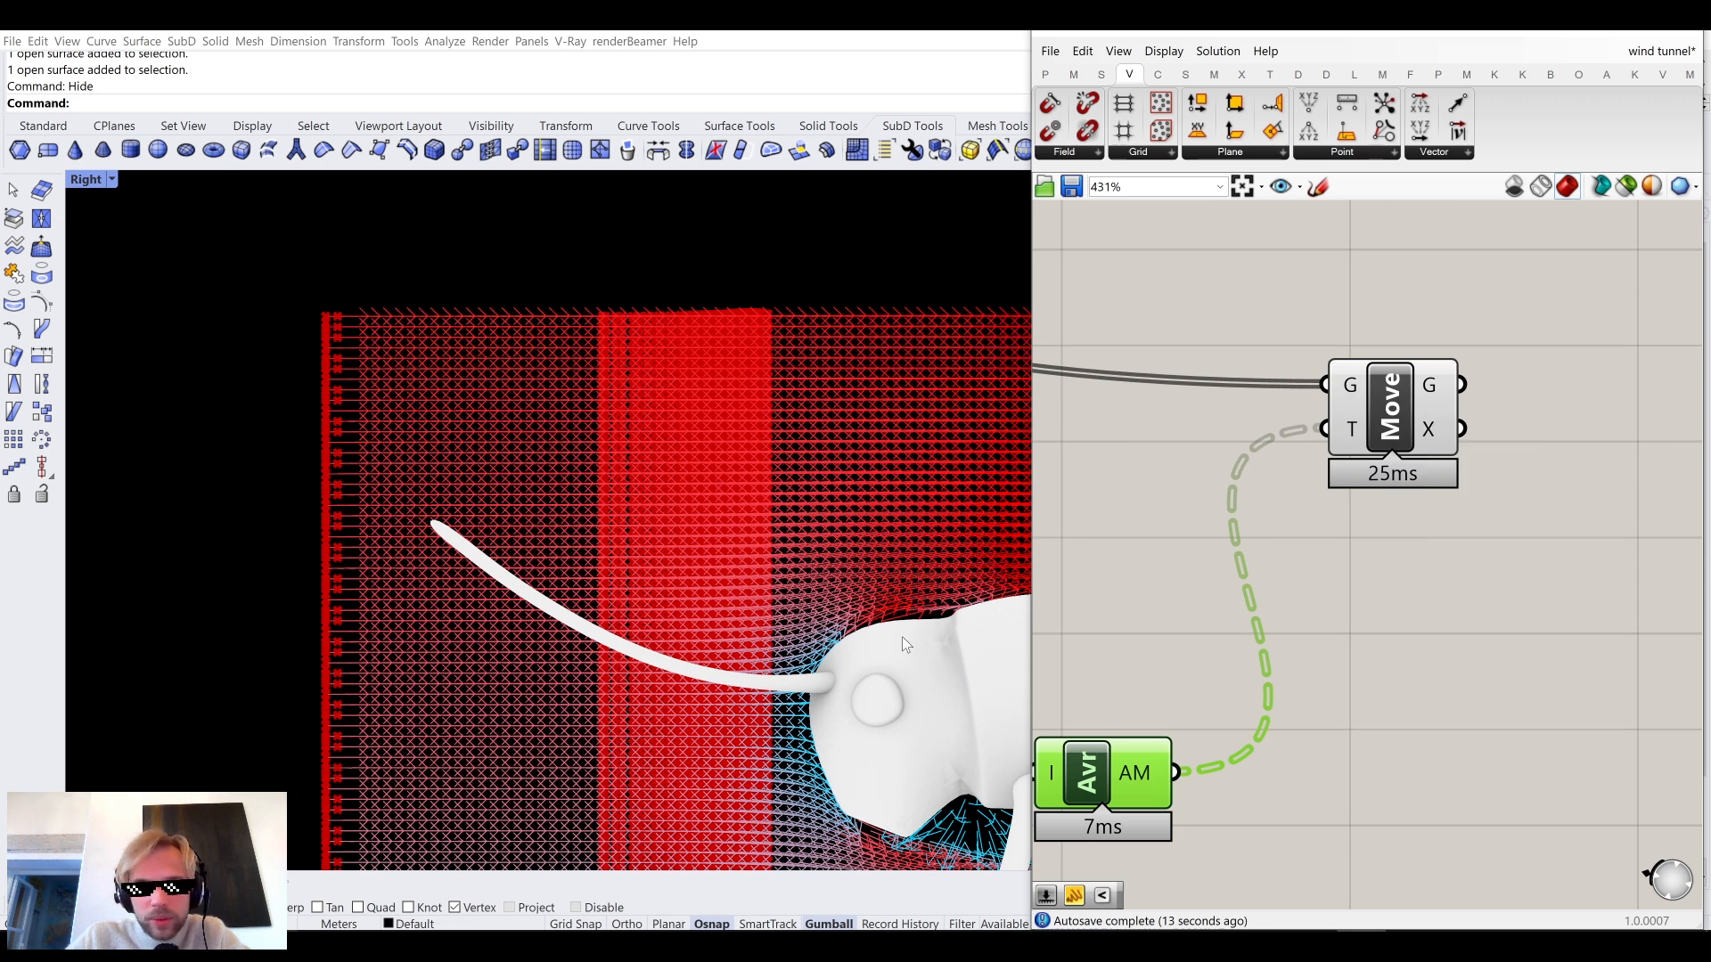
right_drag(1147, 775, 1209, 655)
scroll(1353, 325, down, 3)
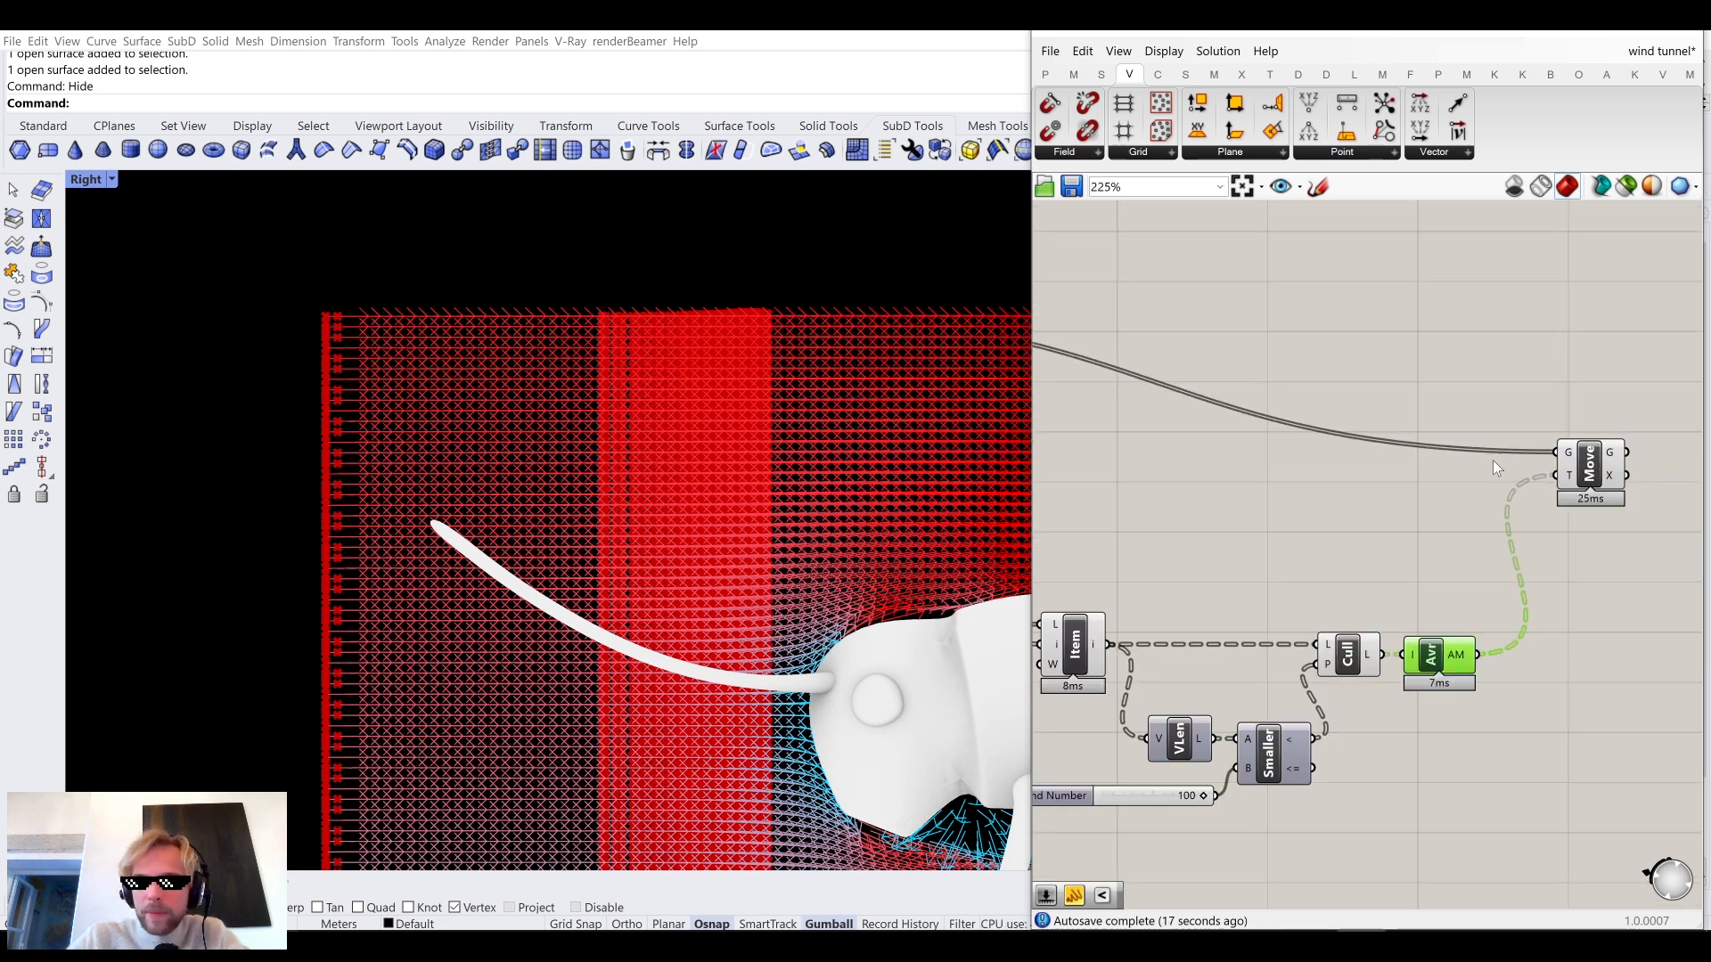
Flatten the AM output of the Average component and check the moved points in front of the grasshopper.
scroll(1452, 654, up, 4)
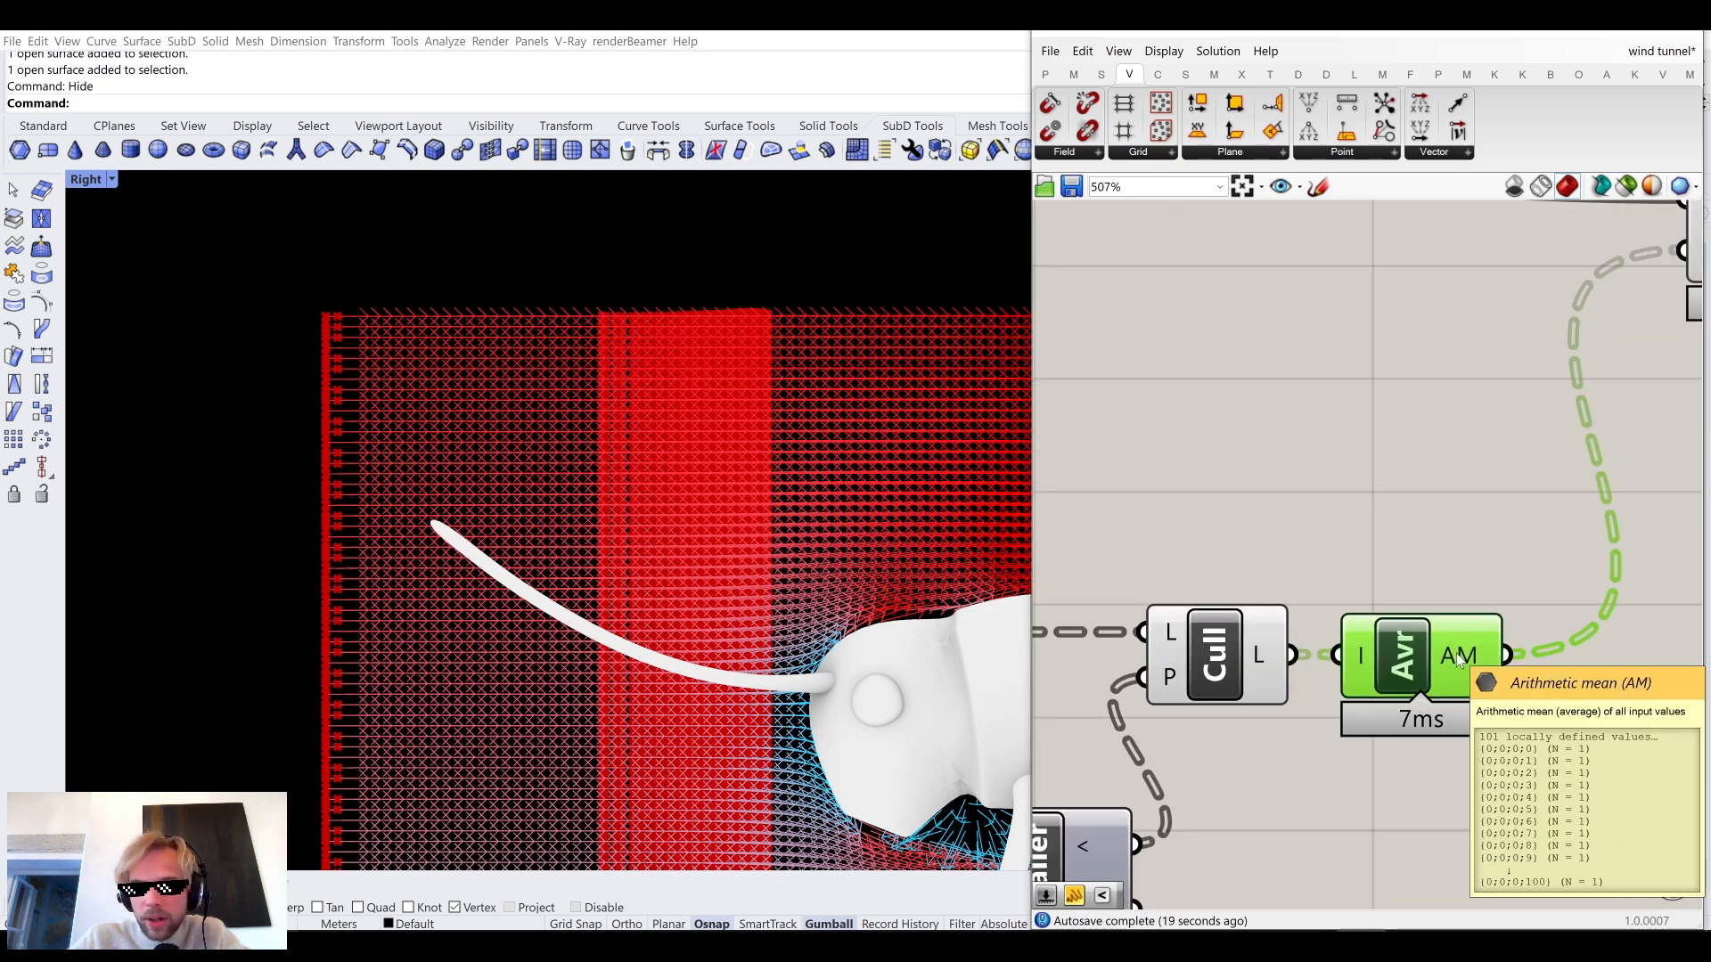
right_click(1460, 656)
click(1500, 742)
scroll(1415, 516, down, 3)
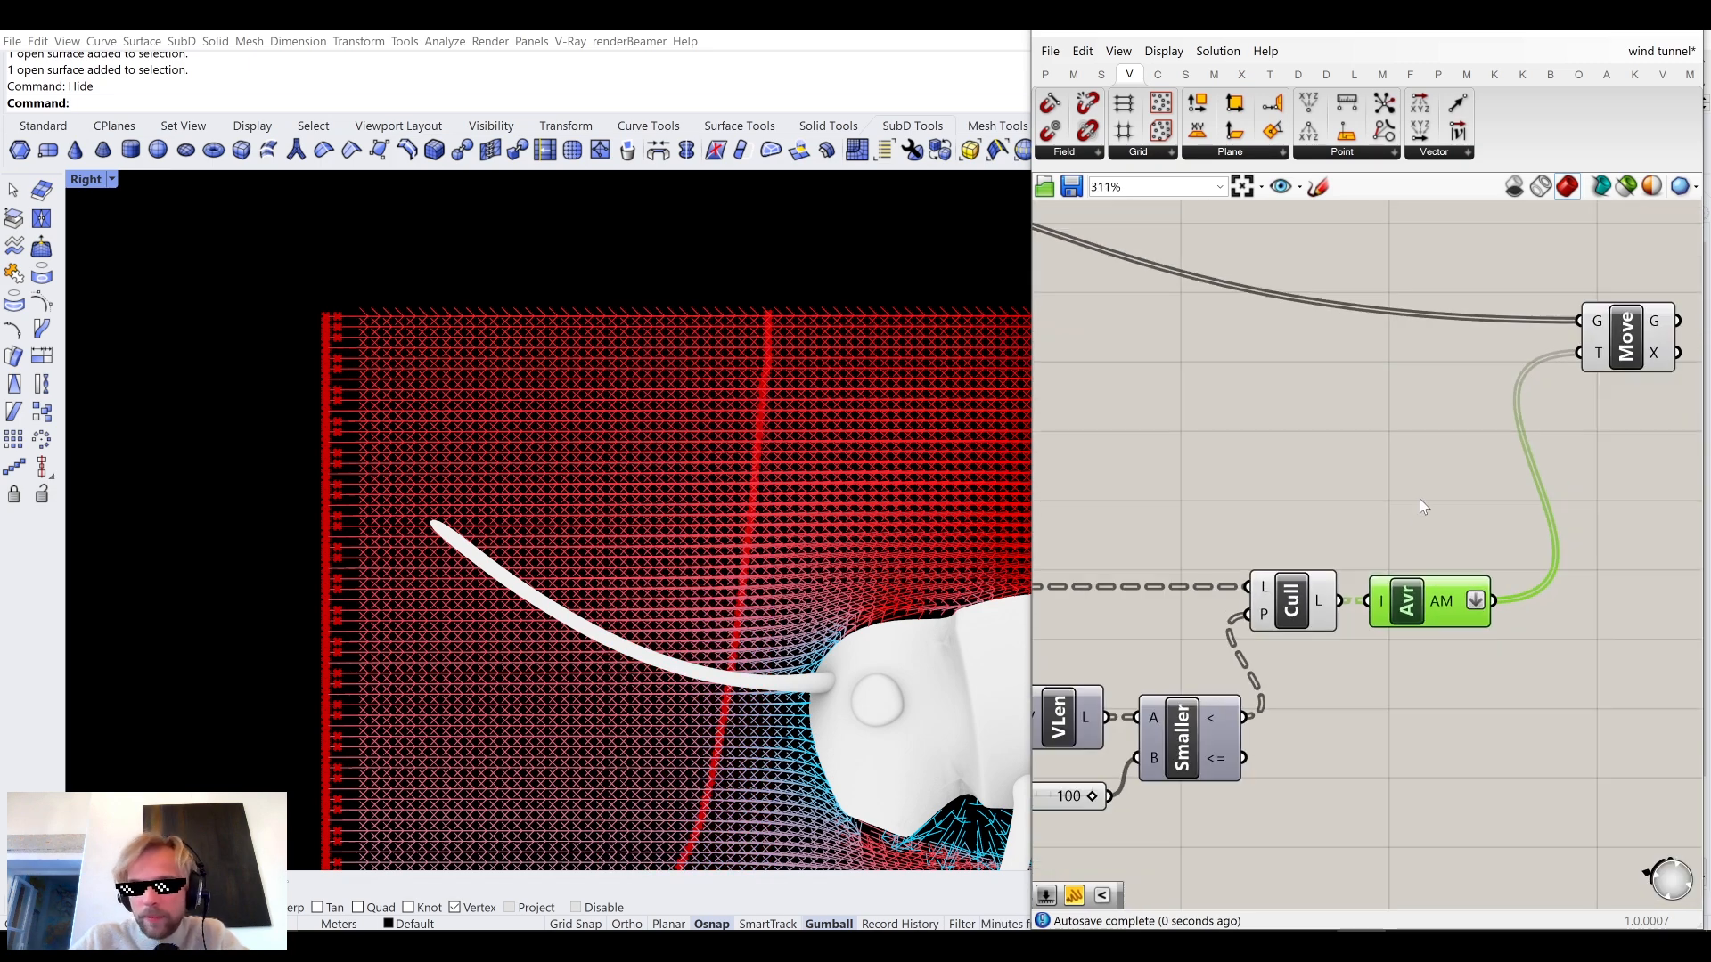
scroll(821, 451, down, 10)
right_drag(782, 515, 734, 431)
scroll(734, 432, up, 6)
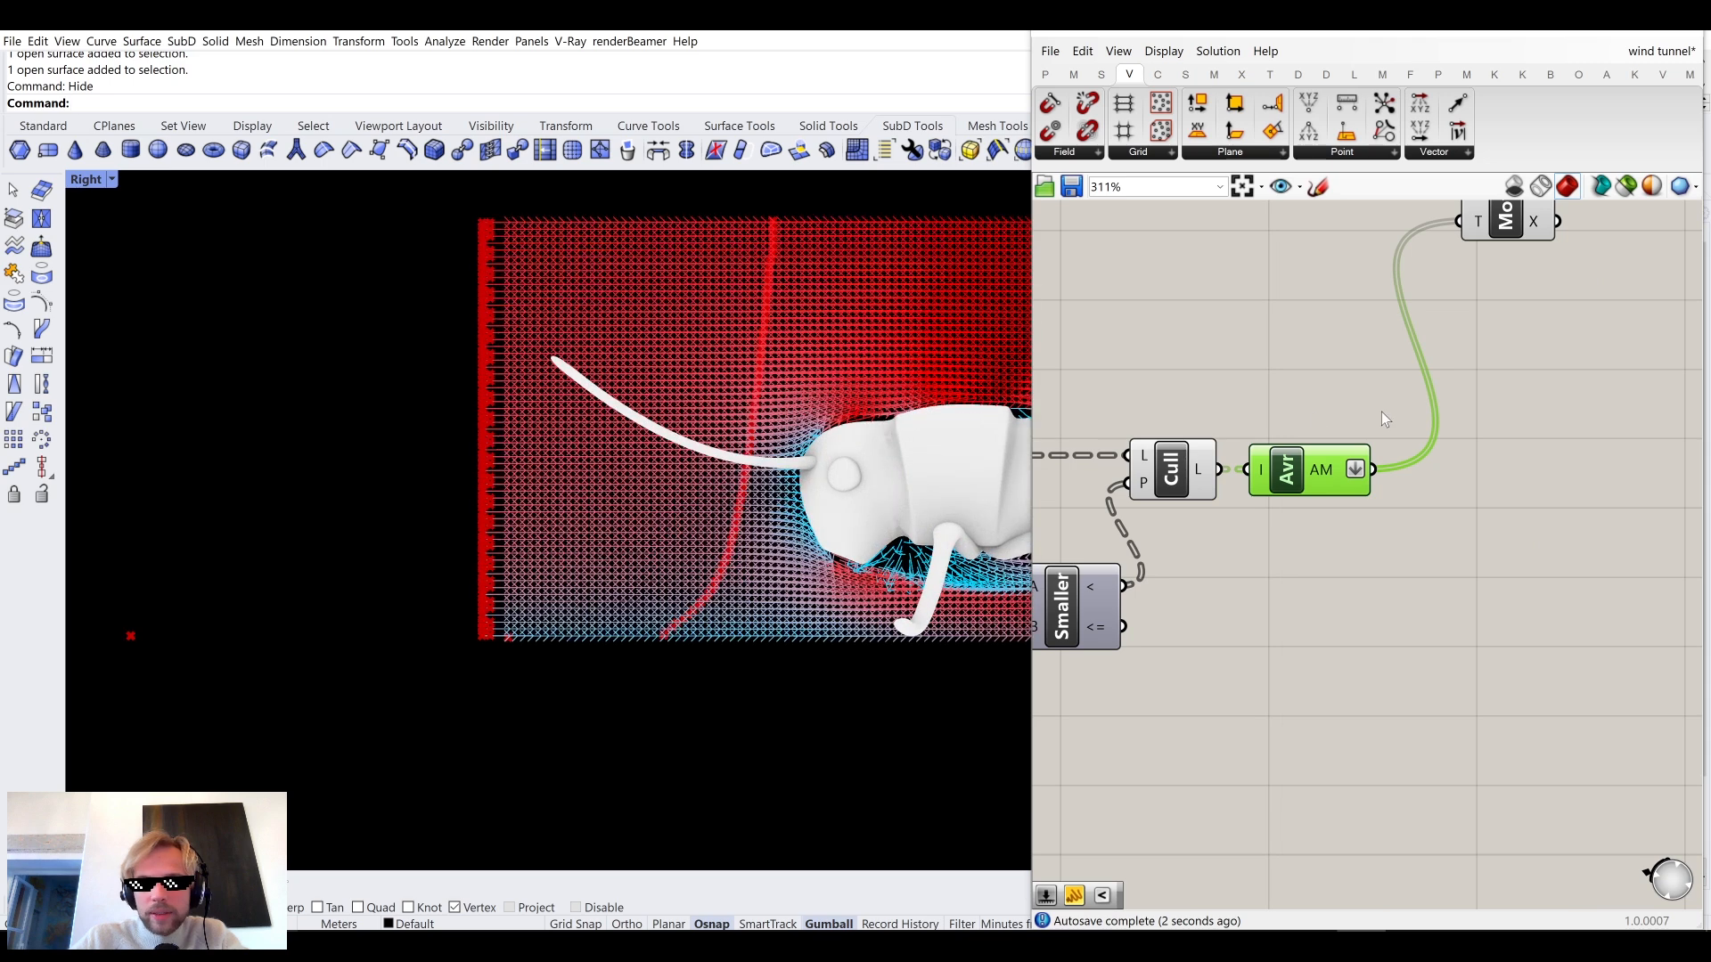
Reposition the Loop End component past the Move component to make room for the loop's contents.
right_drag(1381, 413, 1251, 524)
scroll(1251, 531, down, 2)
right_drag(1274, 442, 1415, 731)
scroll(1416, 731, down, 2)
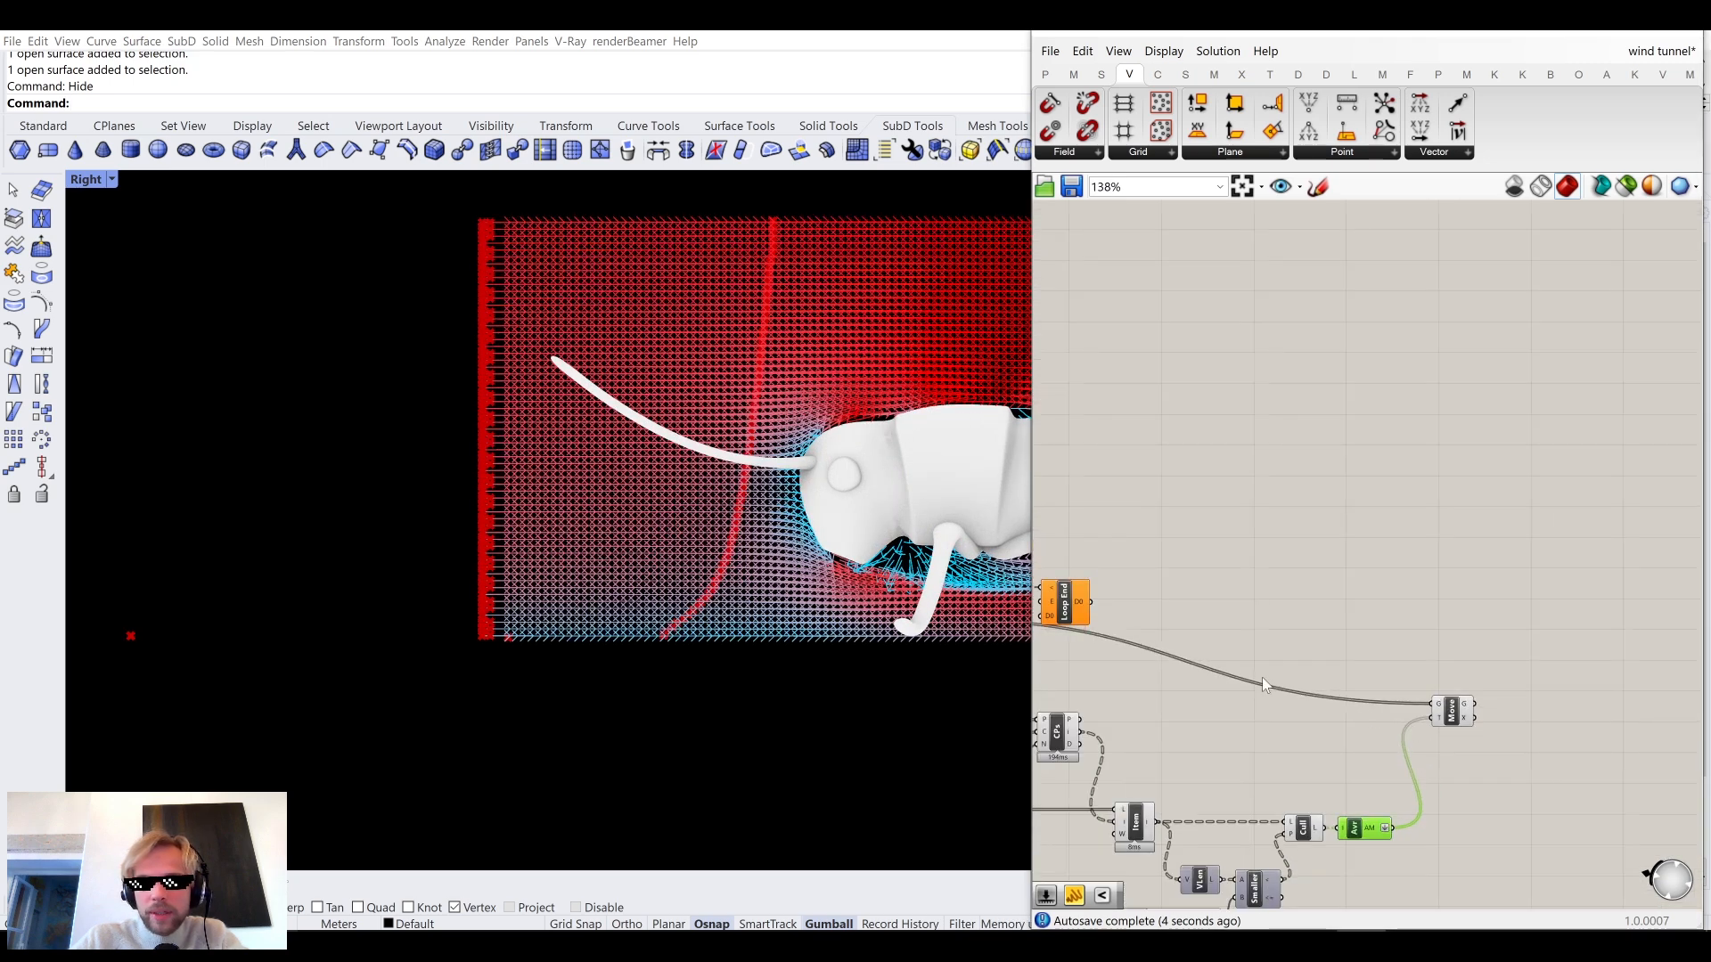
drag(1085, 606, 1629, 626)
scroll(1479, 751, up, 3)
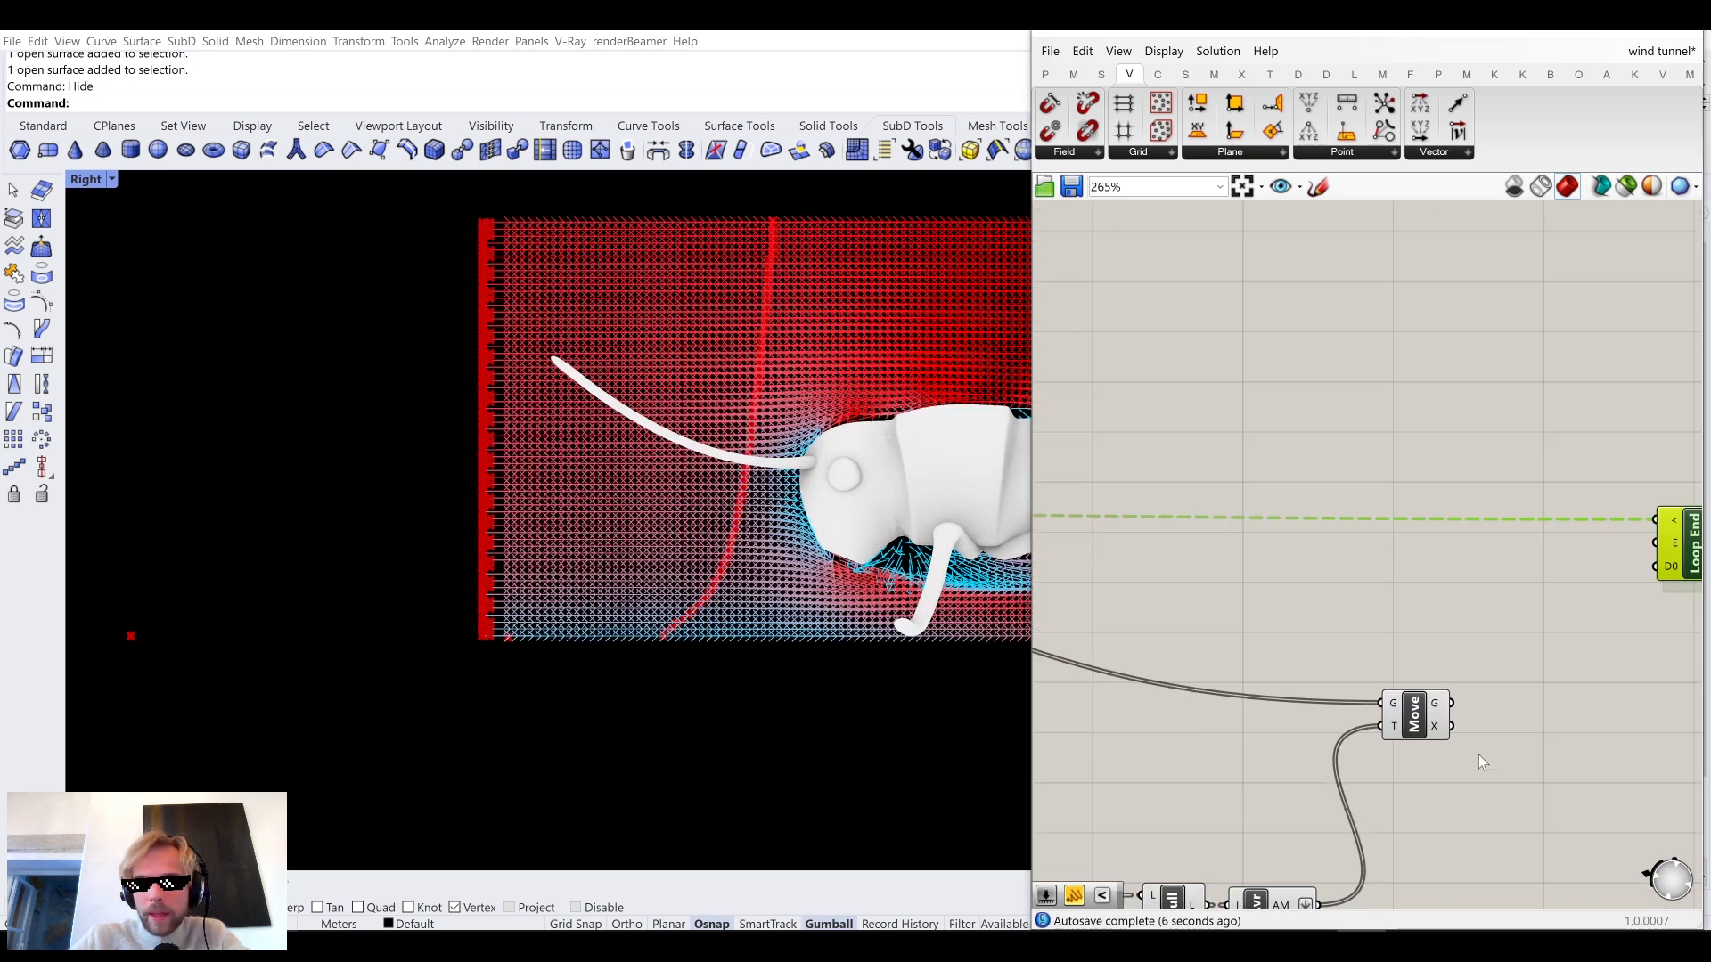
Add a Multiplication component next to Average and connect the flattened averaged vectors to its A input.
right_drag(1283, 611, 1400, 439)
scroll(1437, 642, up, 1)
right_drag(1436, 641, 1326, 650)
double_click(1319, 659)
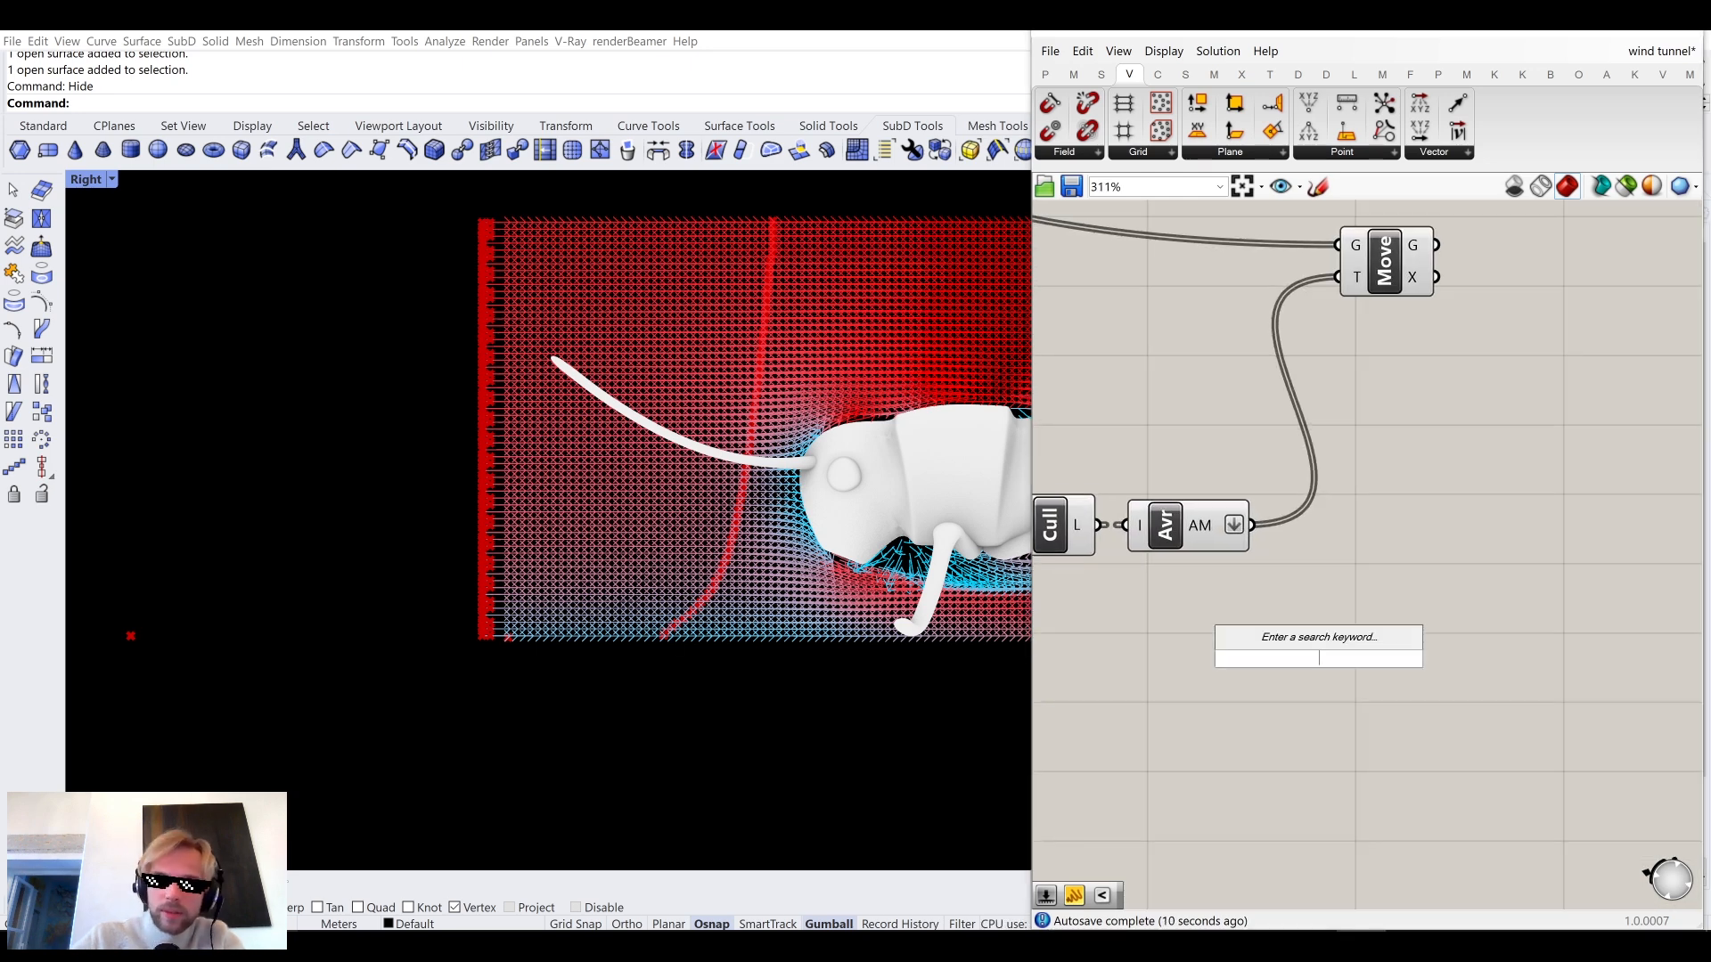
text(mul)
click(1328, 589)
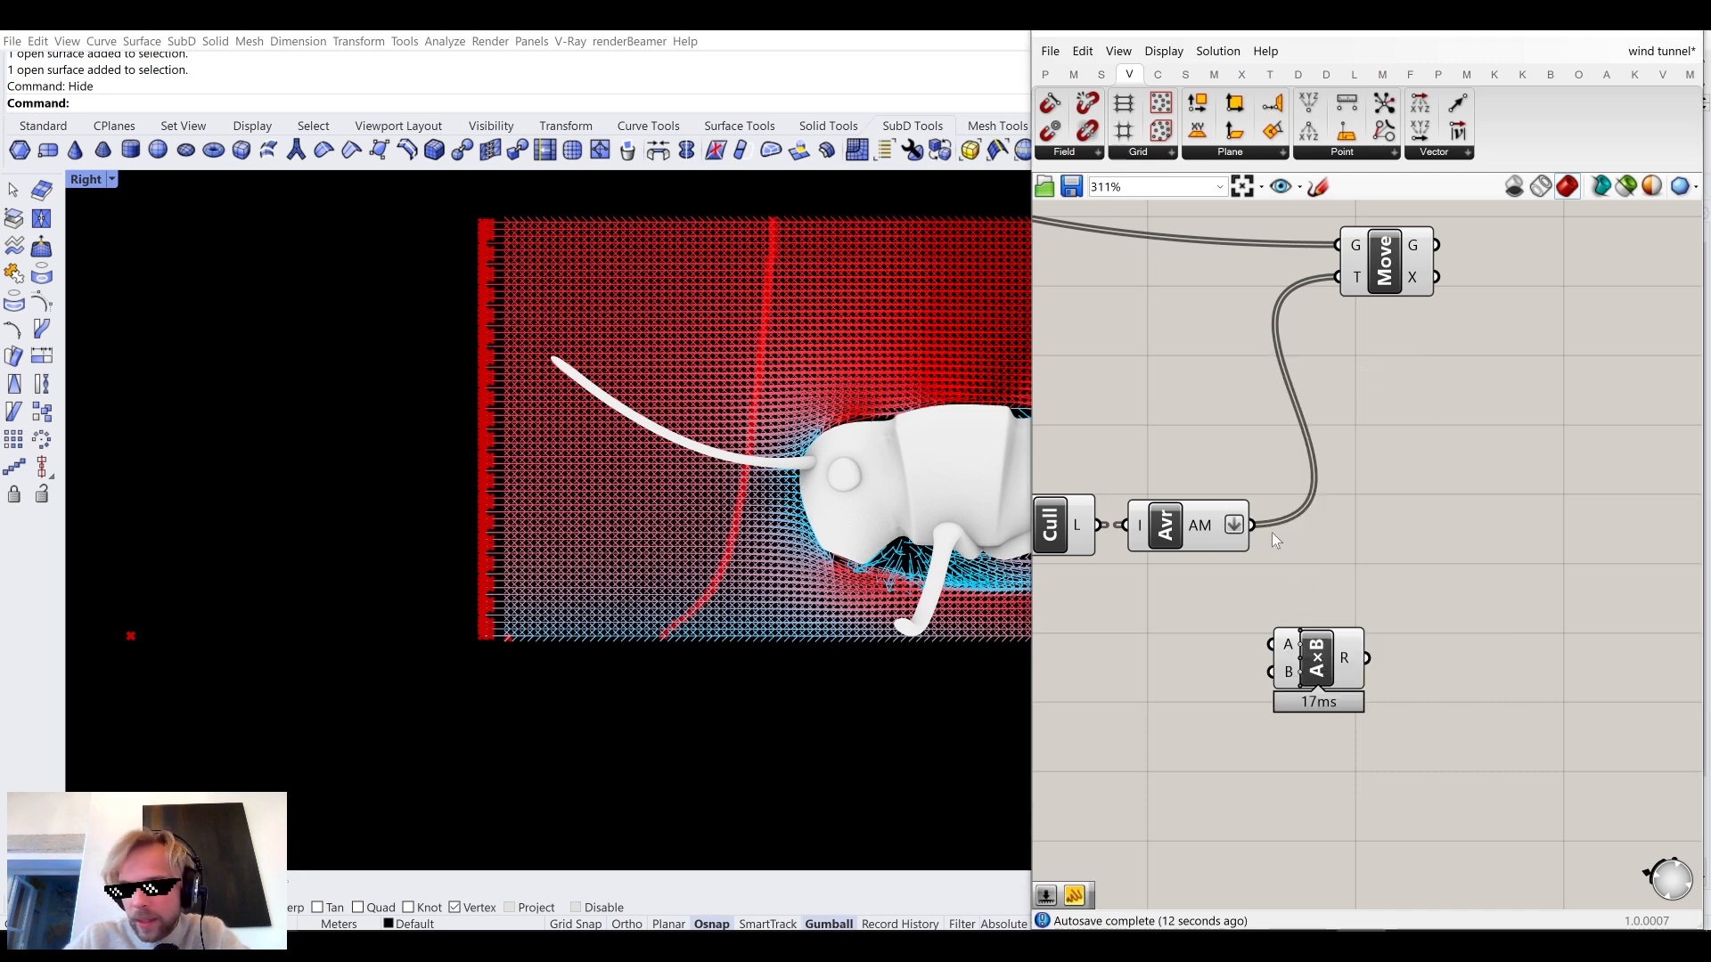
scroll(1252, 535, up, 2)
drag(1241, 524, 1277, 706)
mouse_move(1384, 738)
mouse_down()
mouse_move(1468, 618)
mouse_move(1431, 620)
mouse_up()
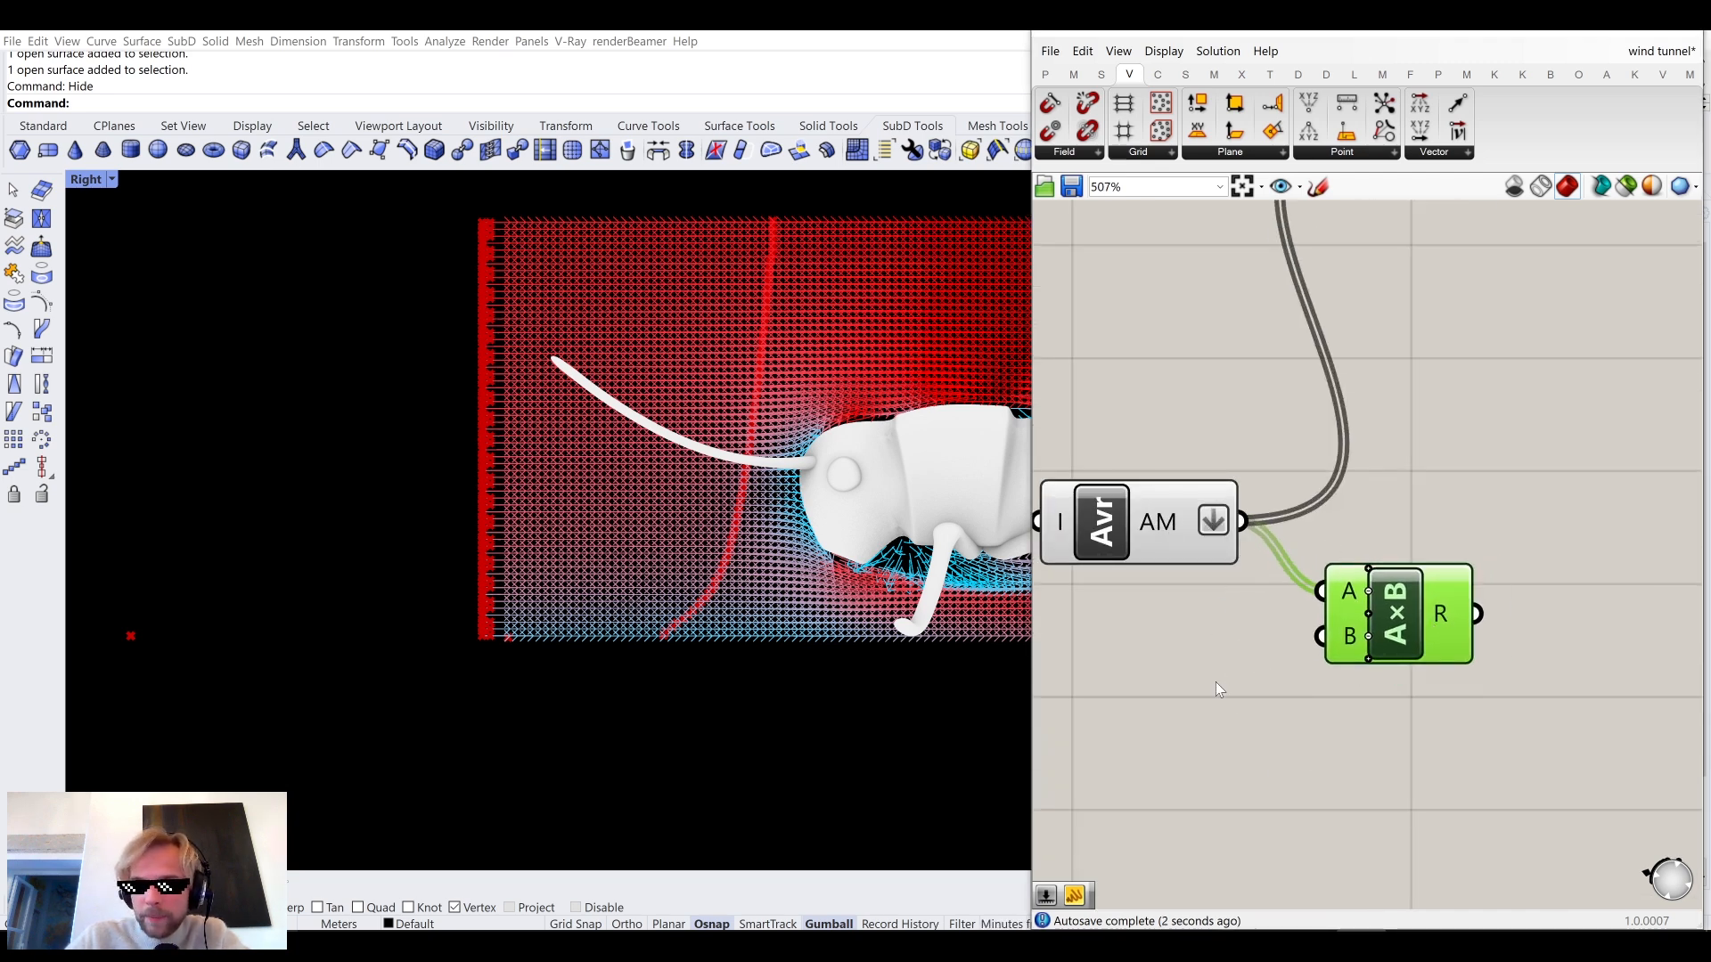
Add a 0.1 slider as the Multiplication's B input and connect the multiplied result to Move's T input.
double_click(1199, 722)
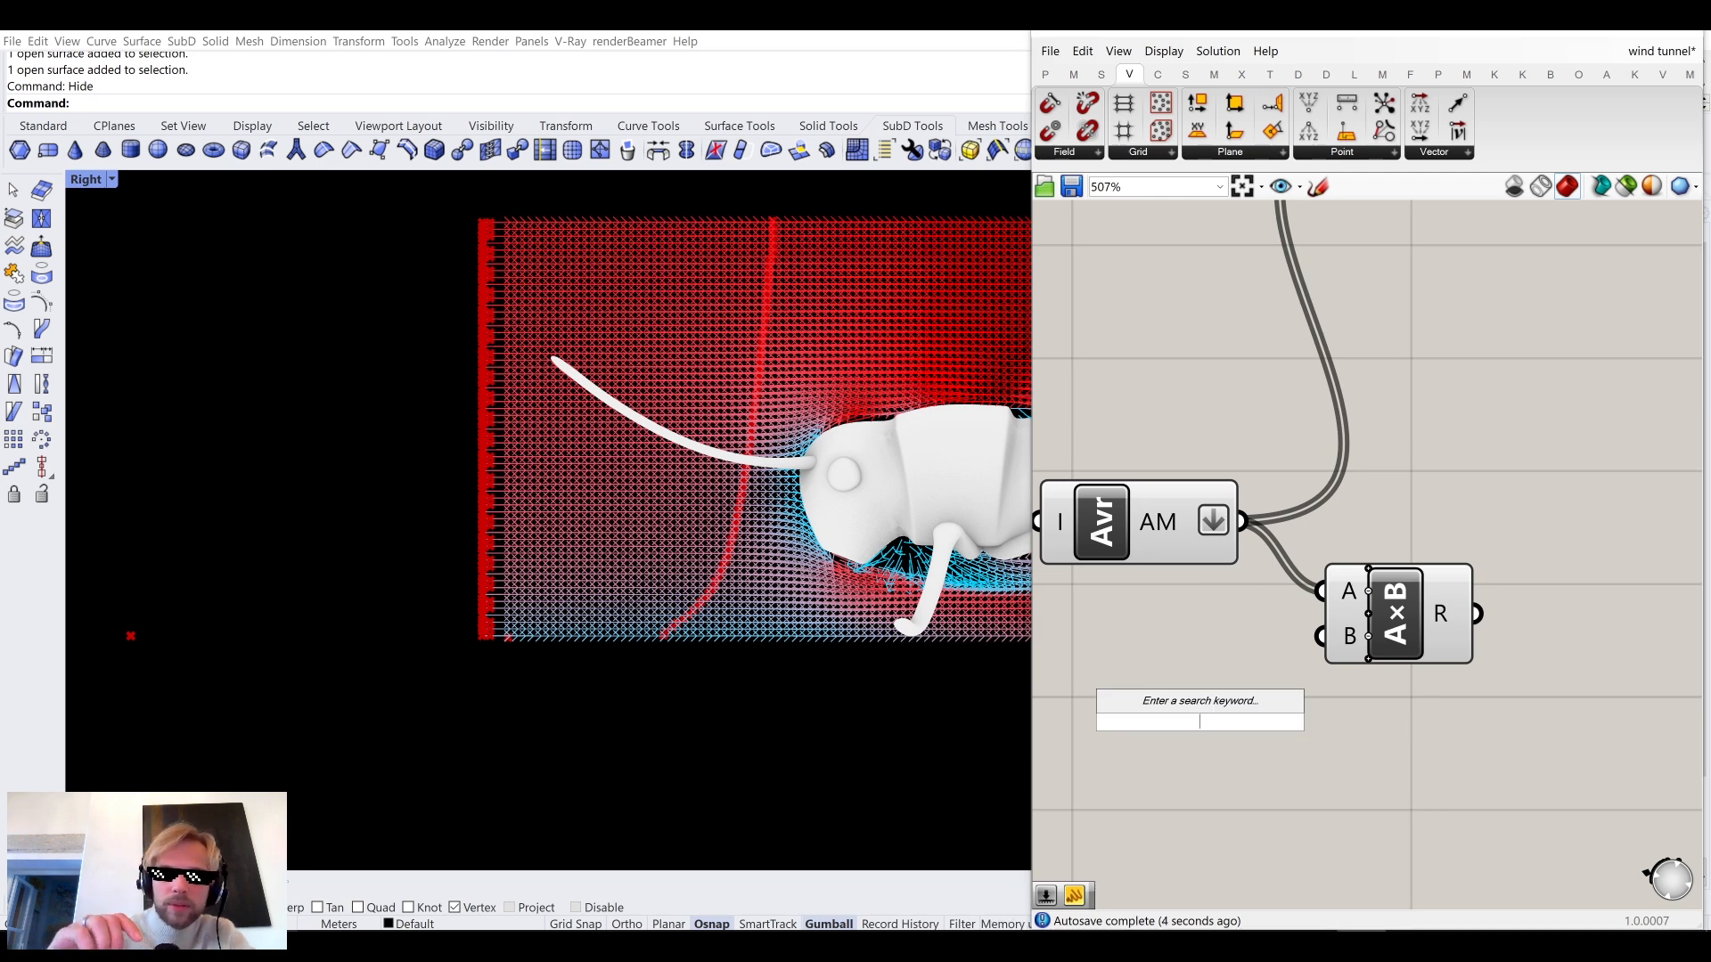
text(0.1)
key(Return)
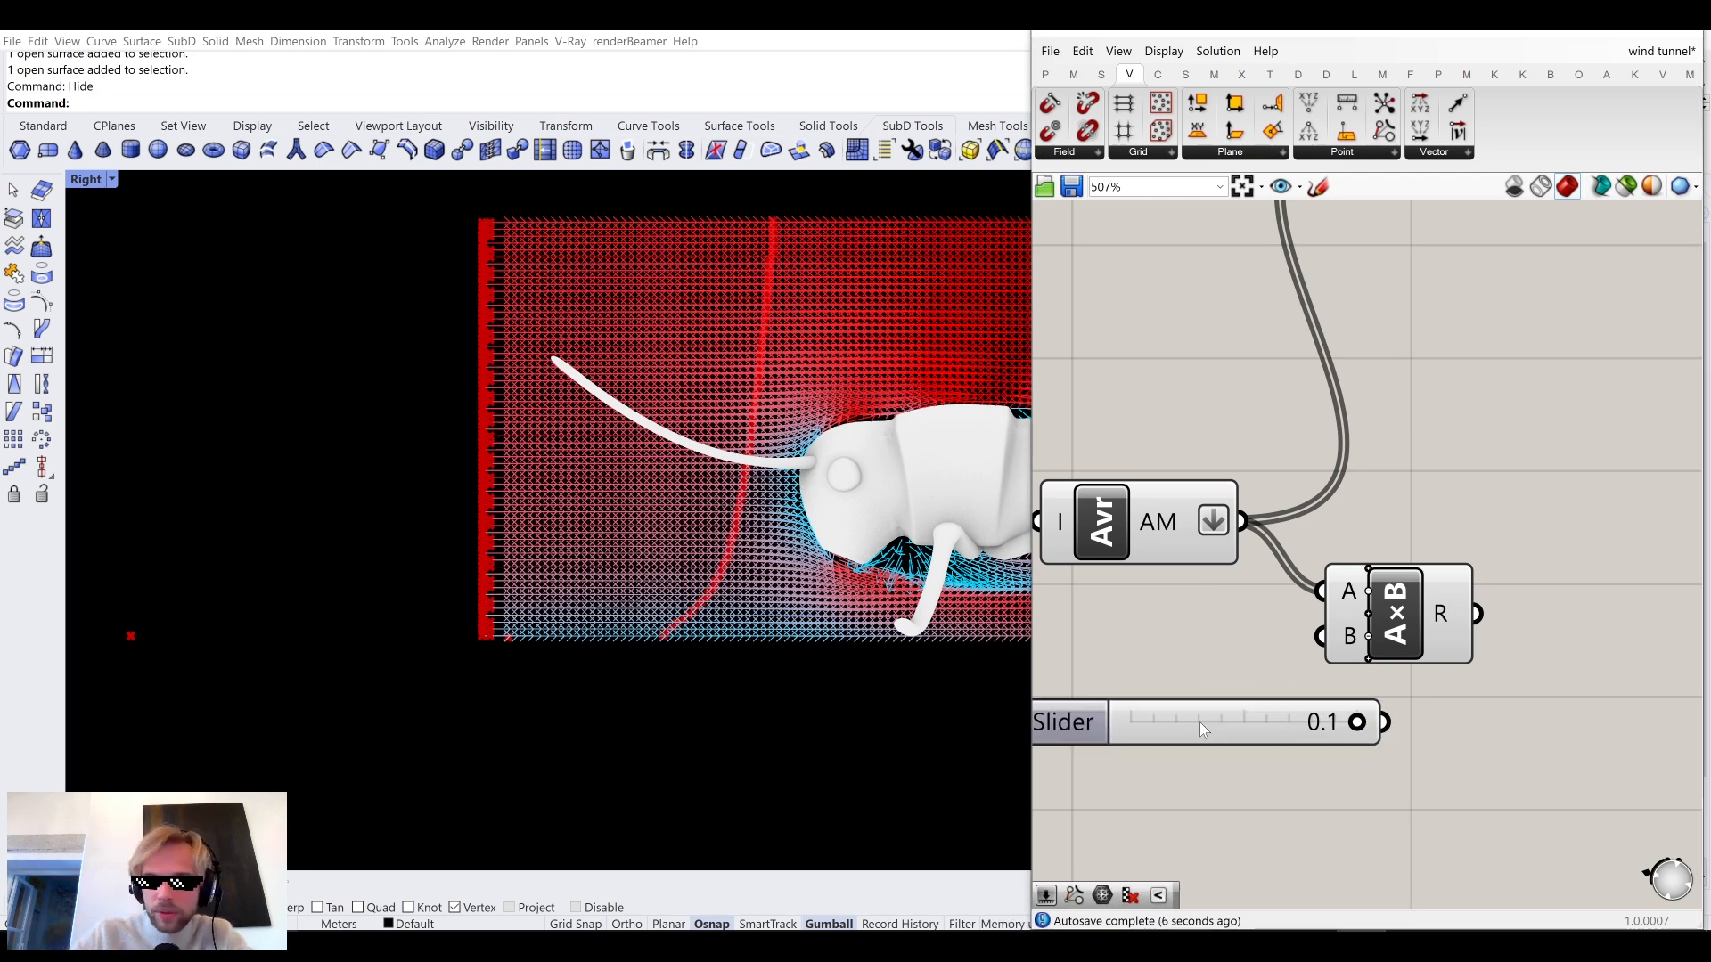
drag(1349, 662, 1328, 638)
drag(1279, 727, 1167, 821)
scroll(1273, 709, down, 5)
right_drag(1272, 709, 1294, 792)
scroll(1374, 754, up, 3)
drag(1379, 749, 1313, 389)
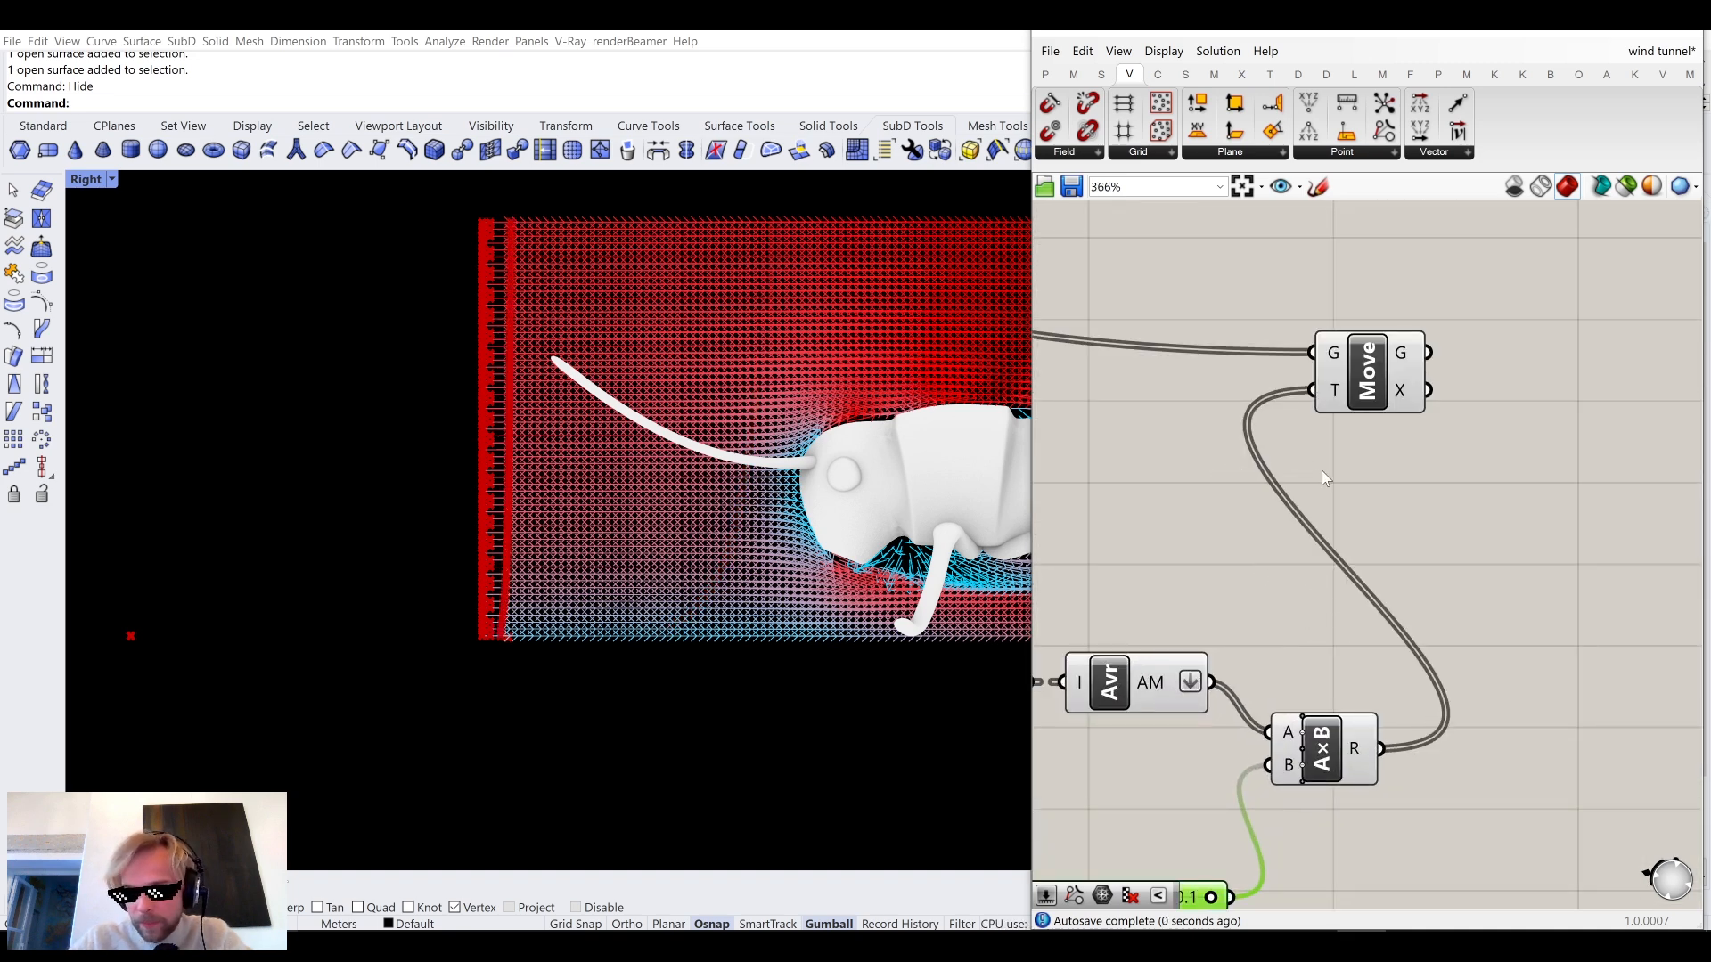
Connect Move's G output to the D0 input of the Loop End component.
scroll(1322, 470, down, 3)
scroll(1303, 570, up, 2)
drag(1301, 568, 1583, 397)
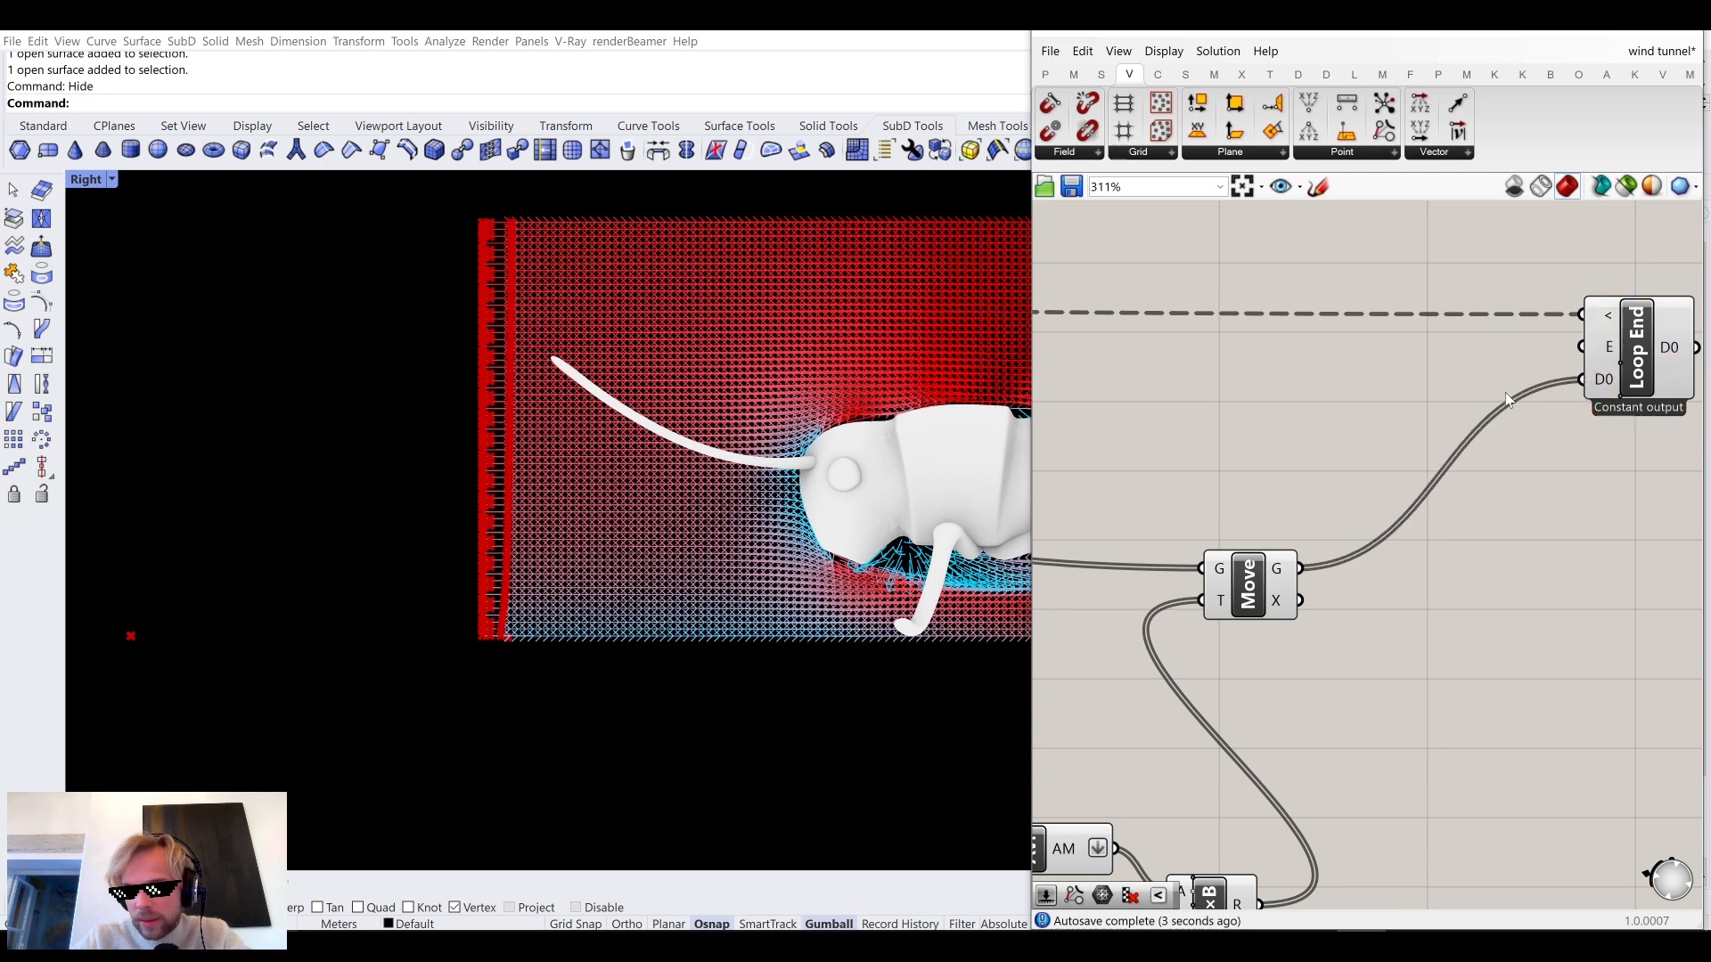
Hide the previews of the components between Loop Start and Loop End.
scroll(1287, 429, down, 4)
right_drag(1334, 536, 1388, 531)
scroll(1389, 531, down, 3)
drag(1526, 684, 1092, 441)
middle_click(1093, 442)
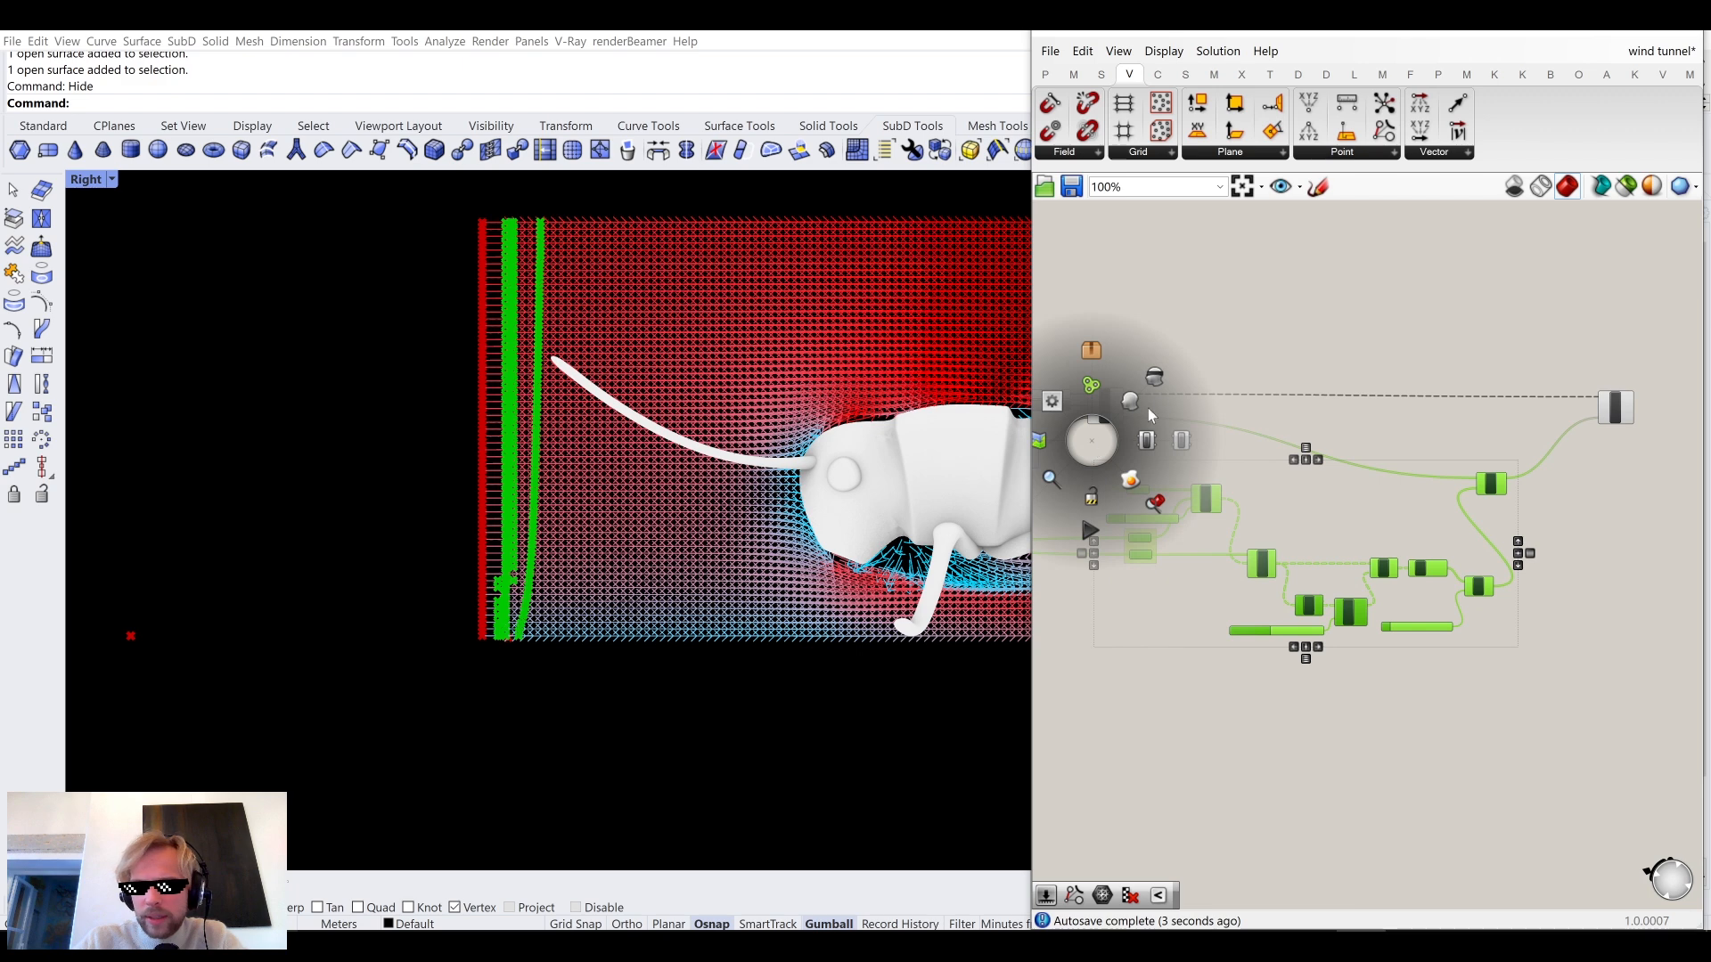
click(1112, 428)
scroll(1111, 428, up, 5)
drag(1373, 566, 1095, 408)
middle_click(1094, 408)
click(1156, 347)
Hide the previews of the coloured vector display and the starting inlet points.
right_drag(1318, 900, 1344, 542)
click(1309, 481)
middle_click(1287, 452)
click(1351, 389)
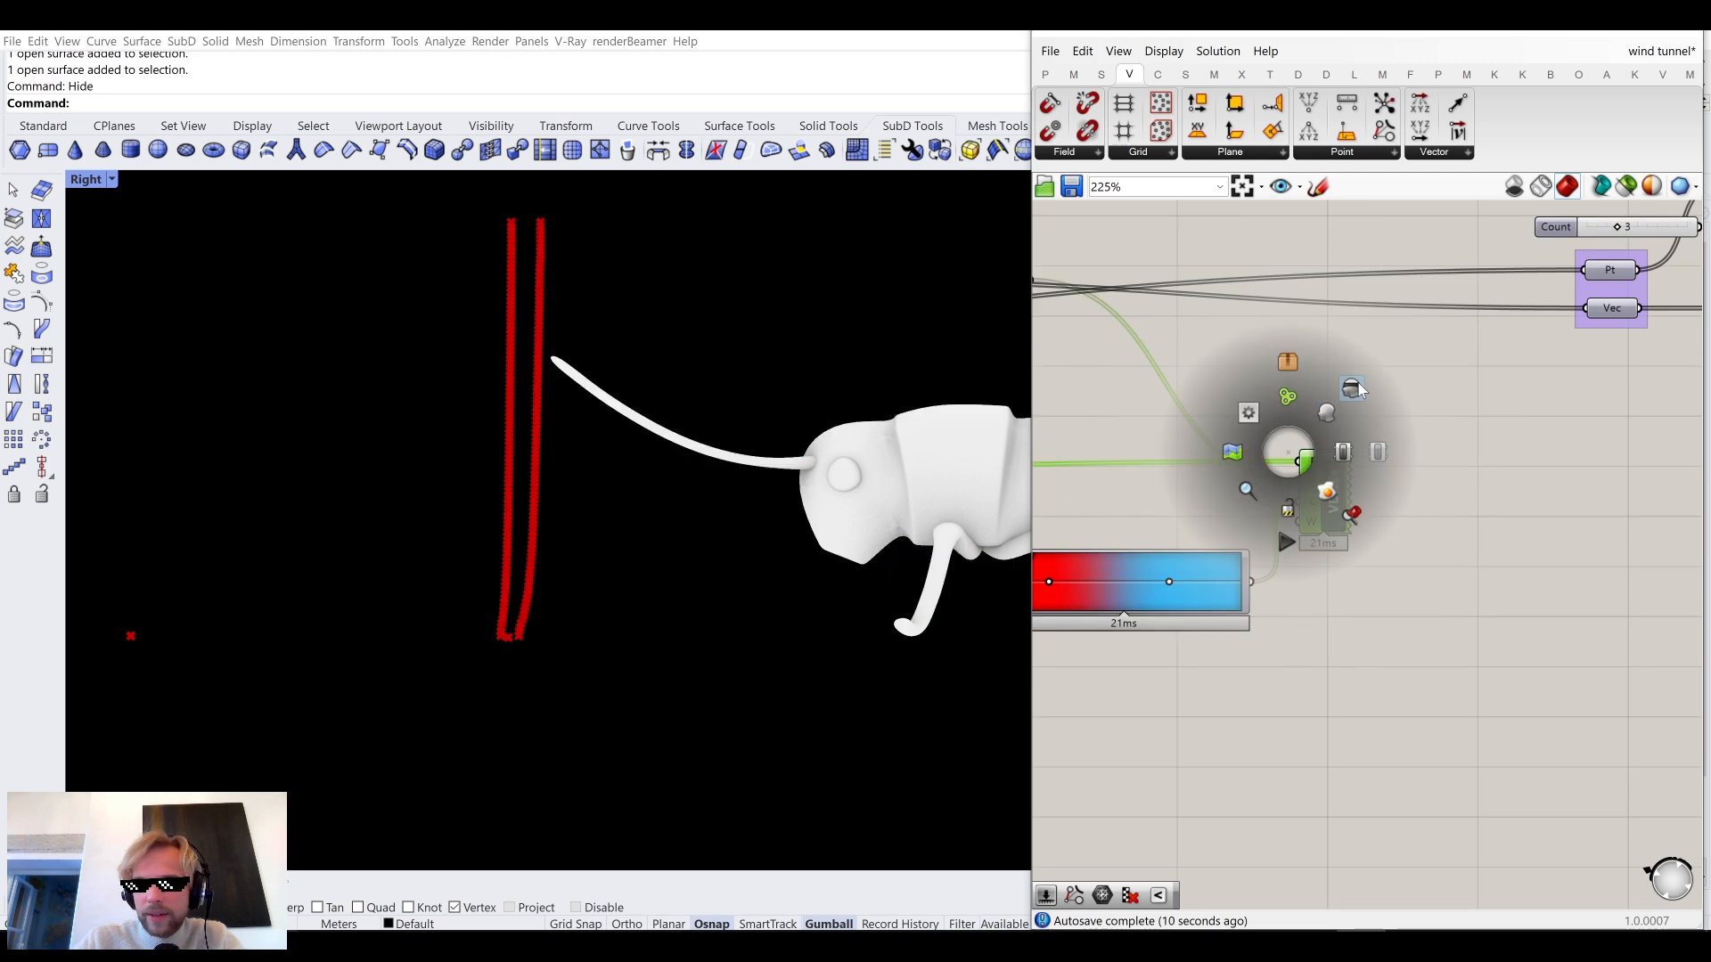
scroll(1433, 409, down, 3)
click(1114, 434)
middle_click(1114, 434)
click(1175, 367)
Add a number slider of 100 and connect it to Loop Start's N input.
scroll(1264, 425, up, 6)
click(1387, 443)
right_drag(1304, 227, 1291, 387)
double_click(1291, 387)
text(100)
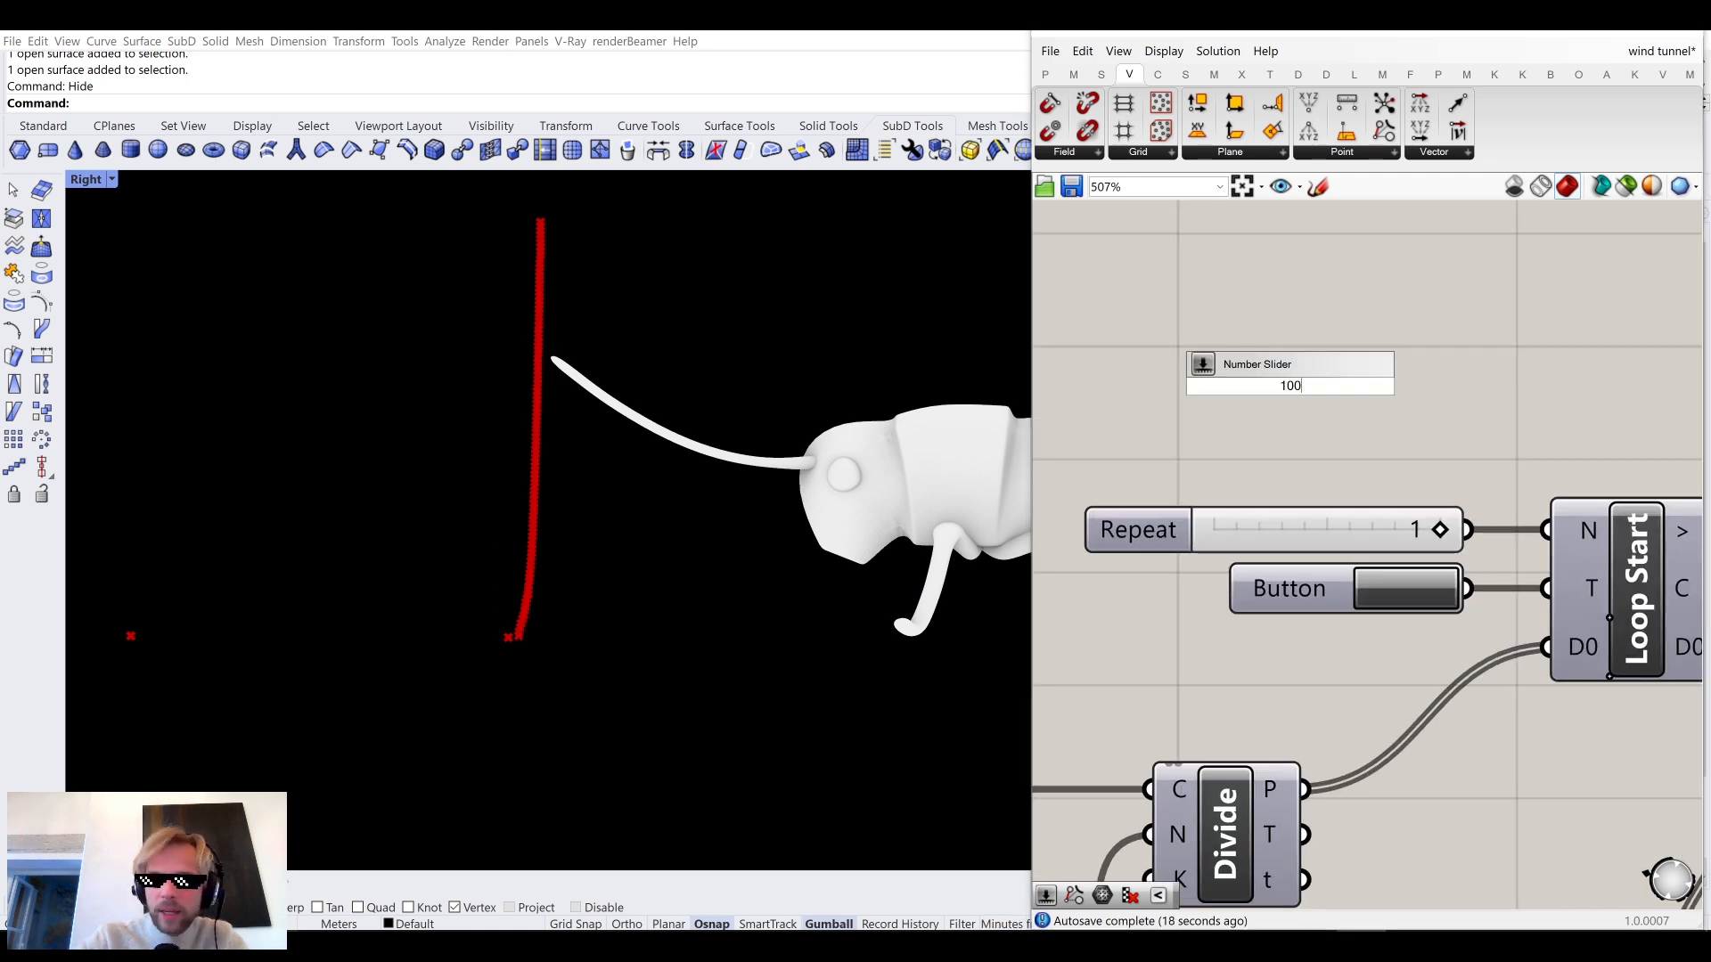
key(Return)
drag(1291, 387, 1281, 460)
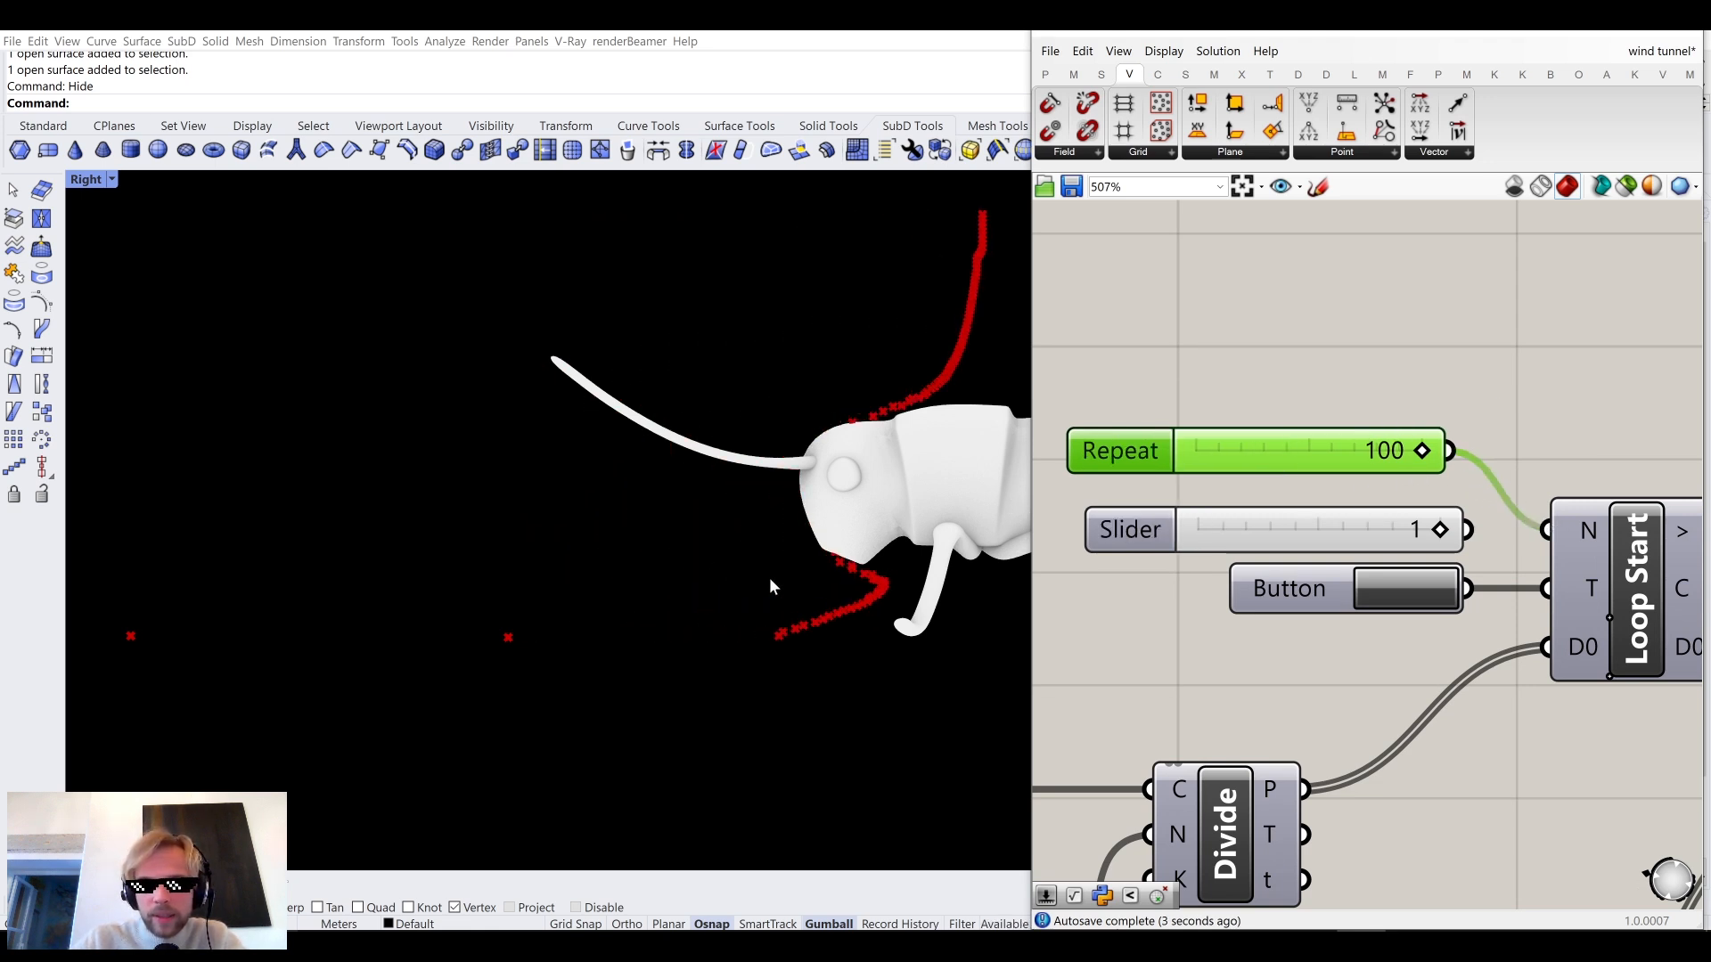
Follow the looping points as they travel past the grasshopper and hide its mesh in Rhino.
scroll(786, 577, down, 2)
right_drag(790, 559, 535, 565)
right_drag(835, 575, 574, 594)
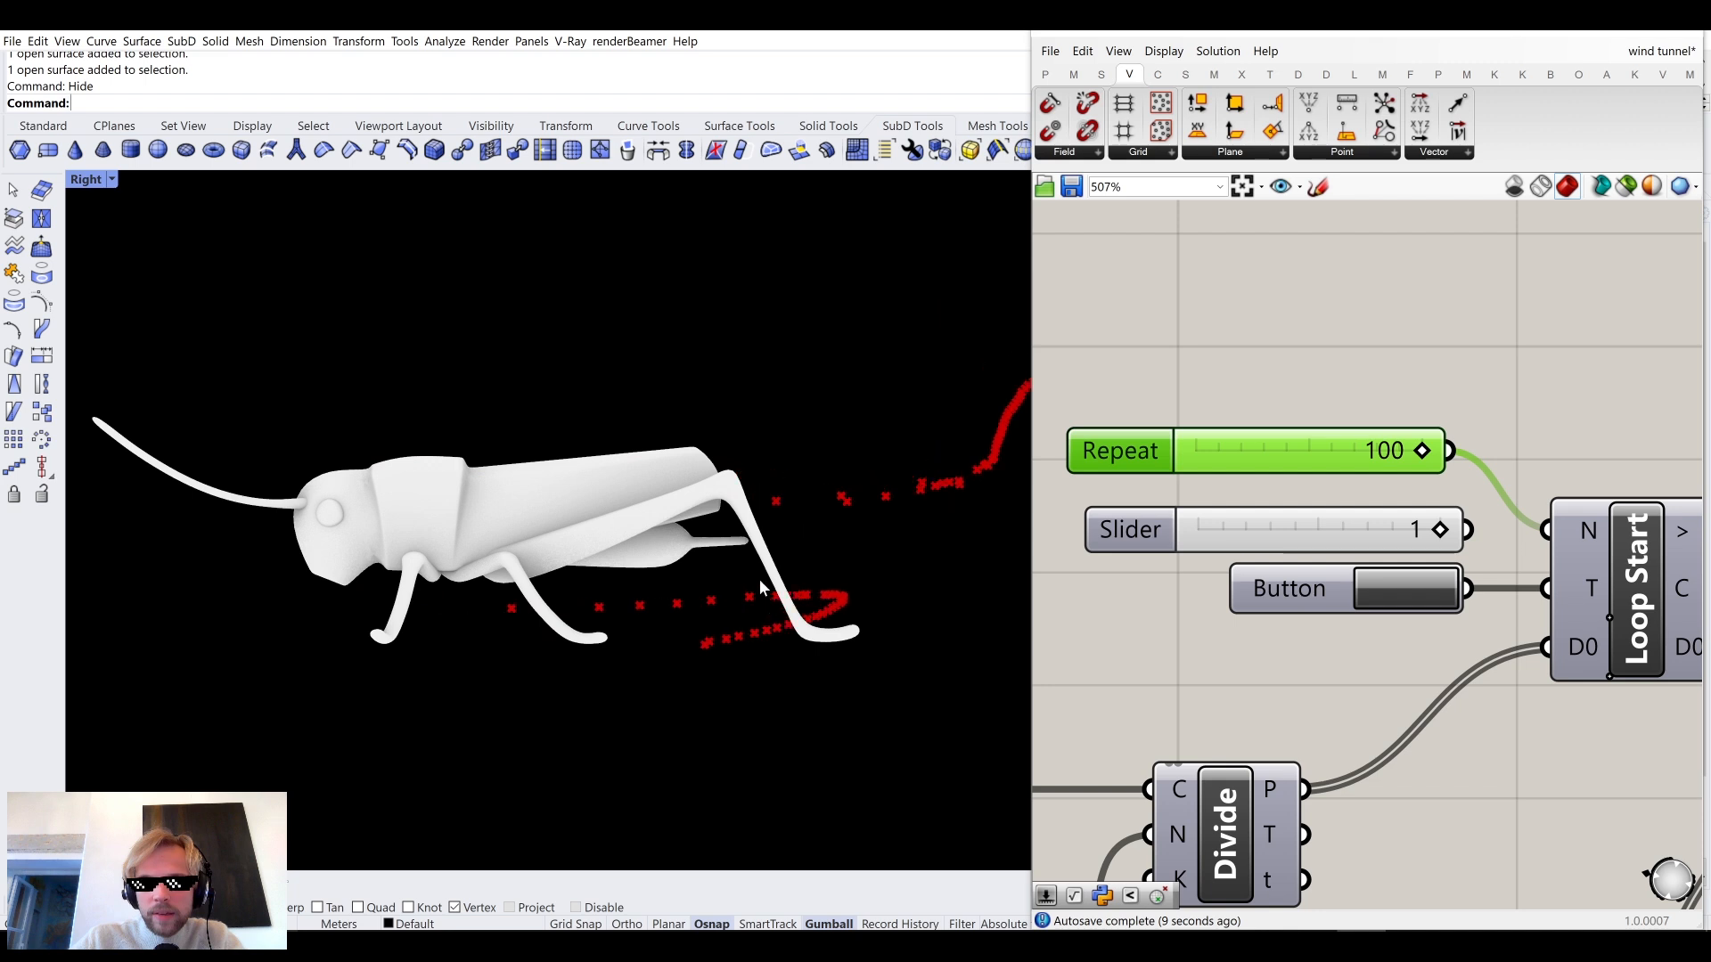
right_drag(834, 567, 678, 579)
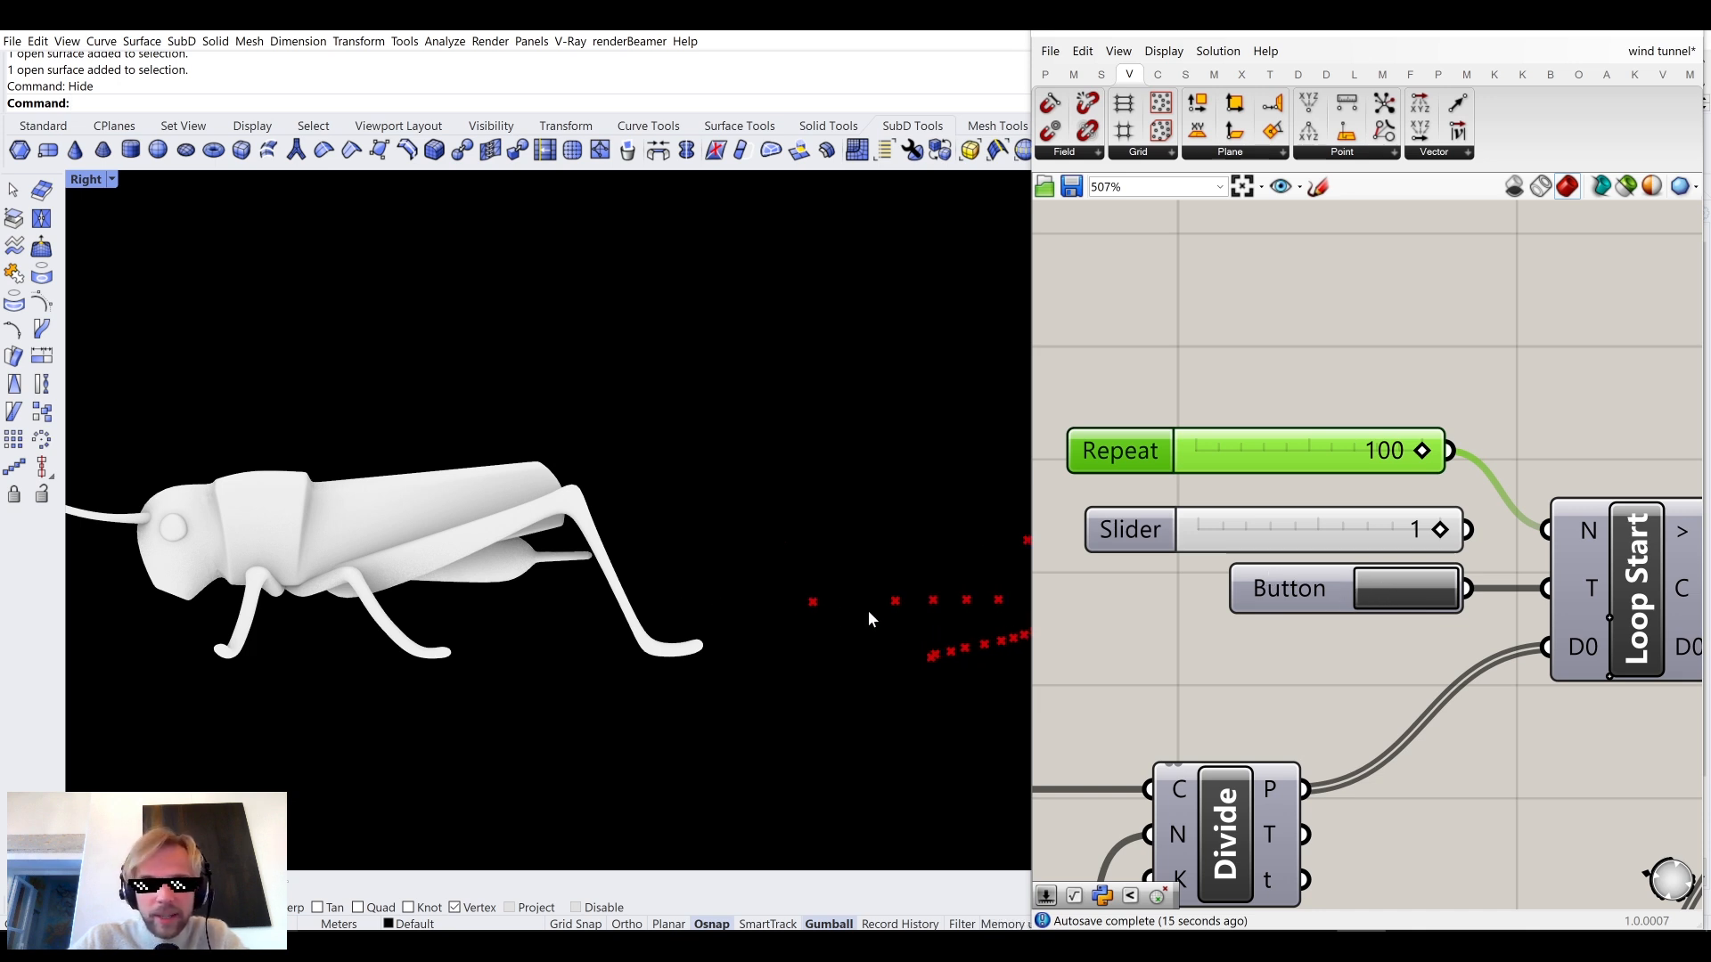
scroll(741, 596, down, 2)
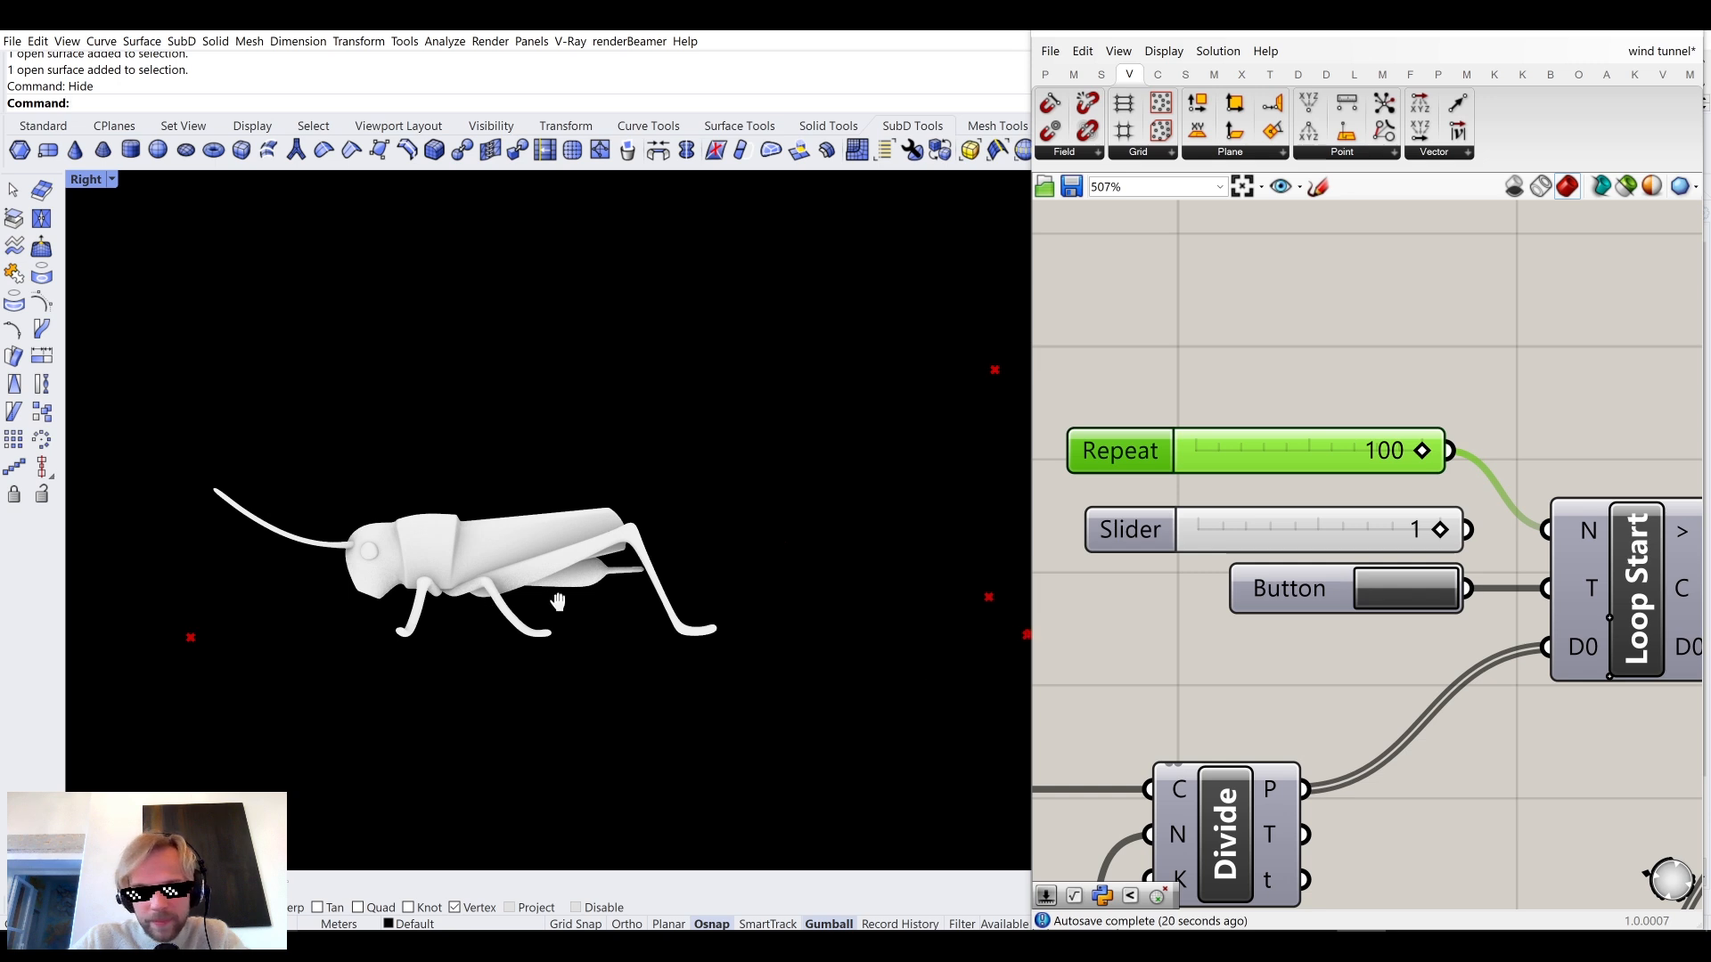
right_drag(548, 591, 598, 602)
click(508, 558)
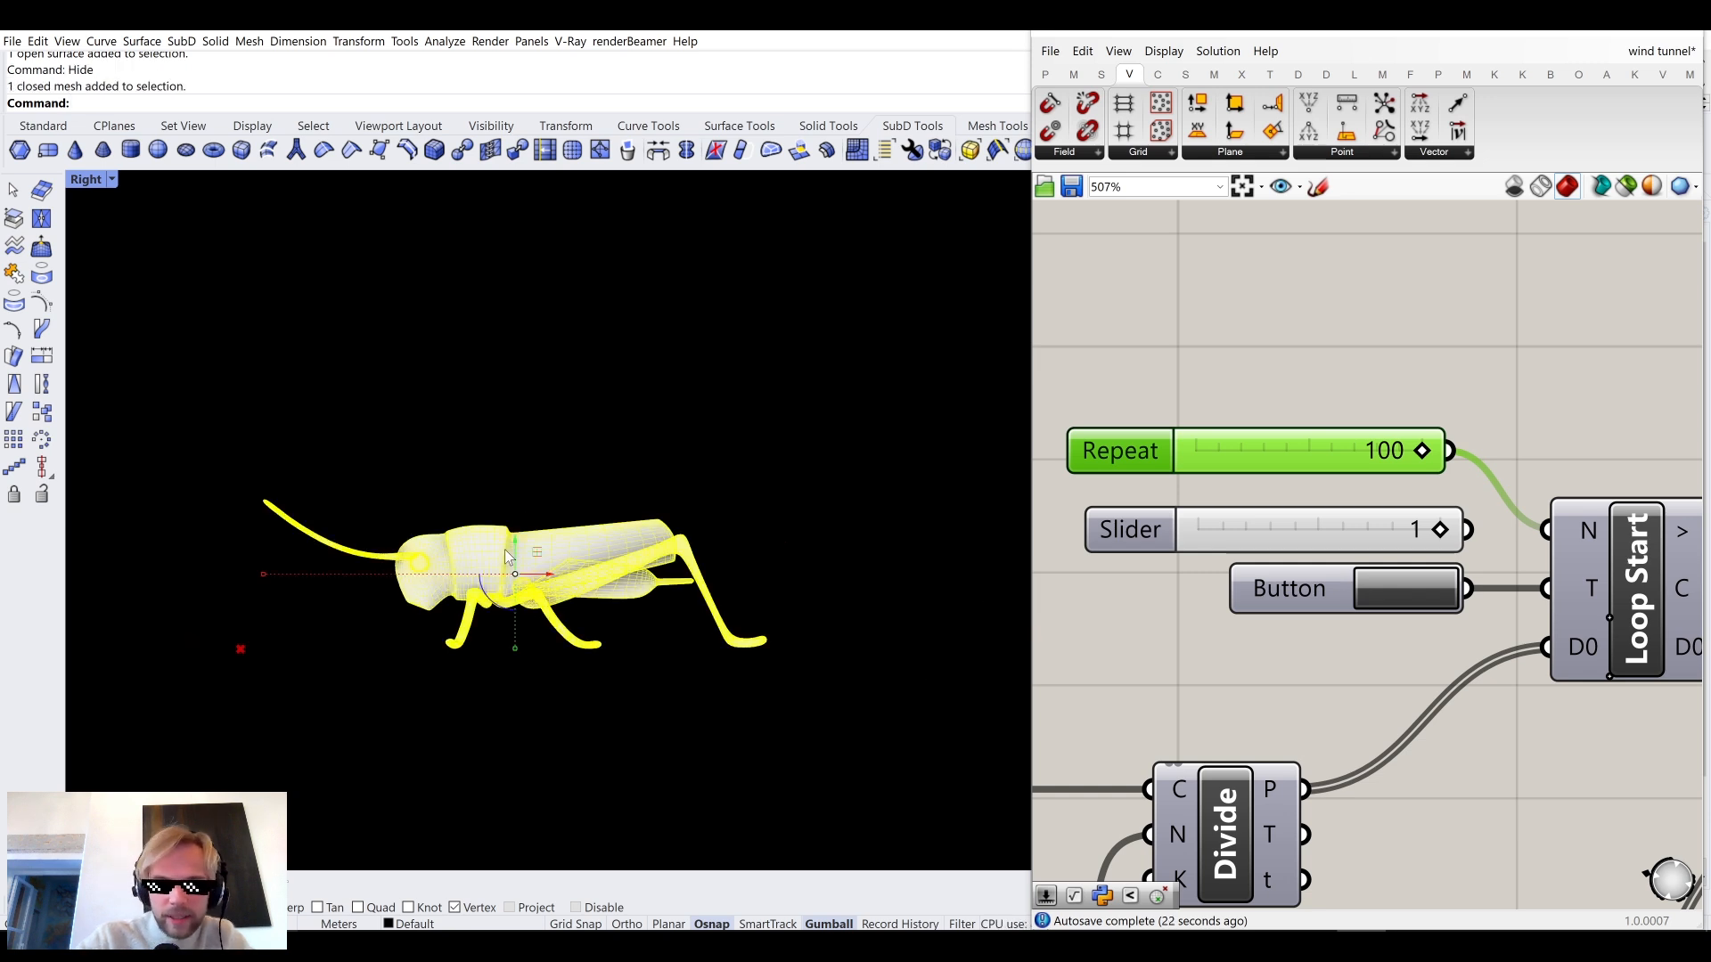
key(Return)
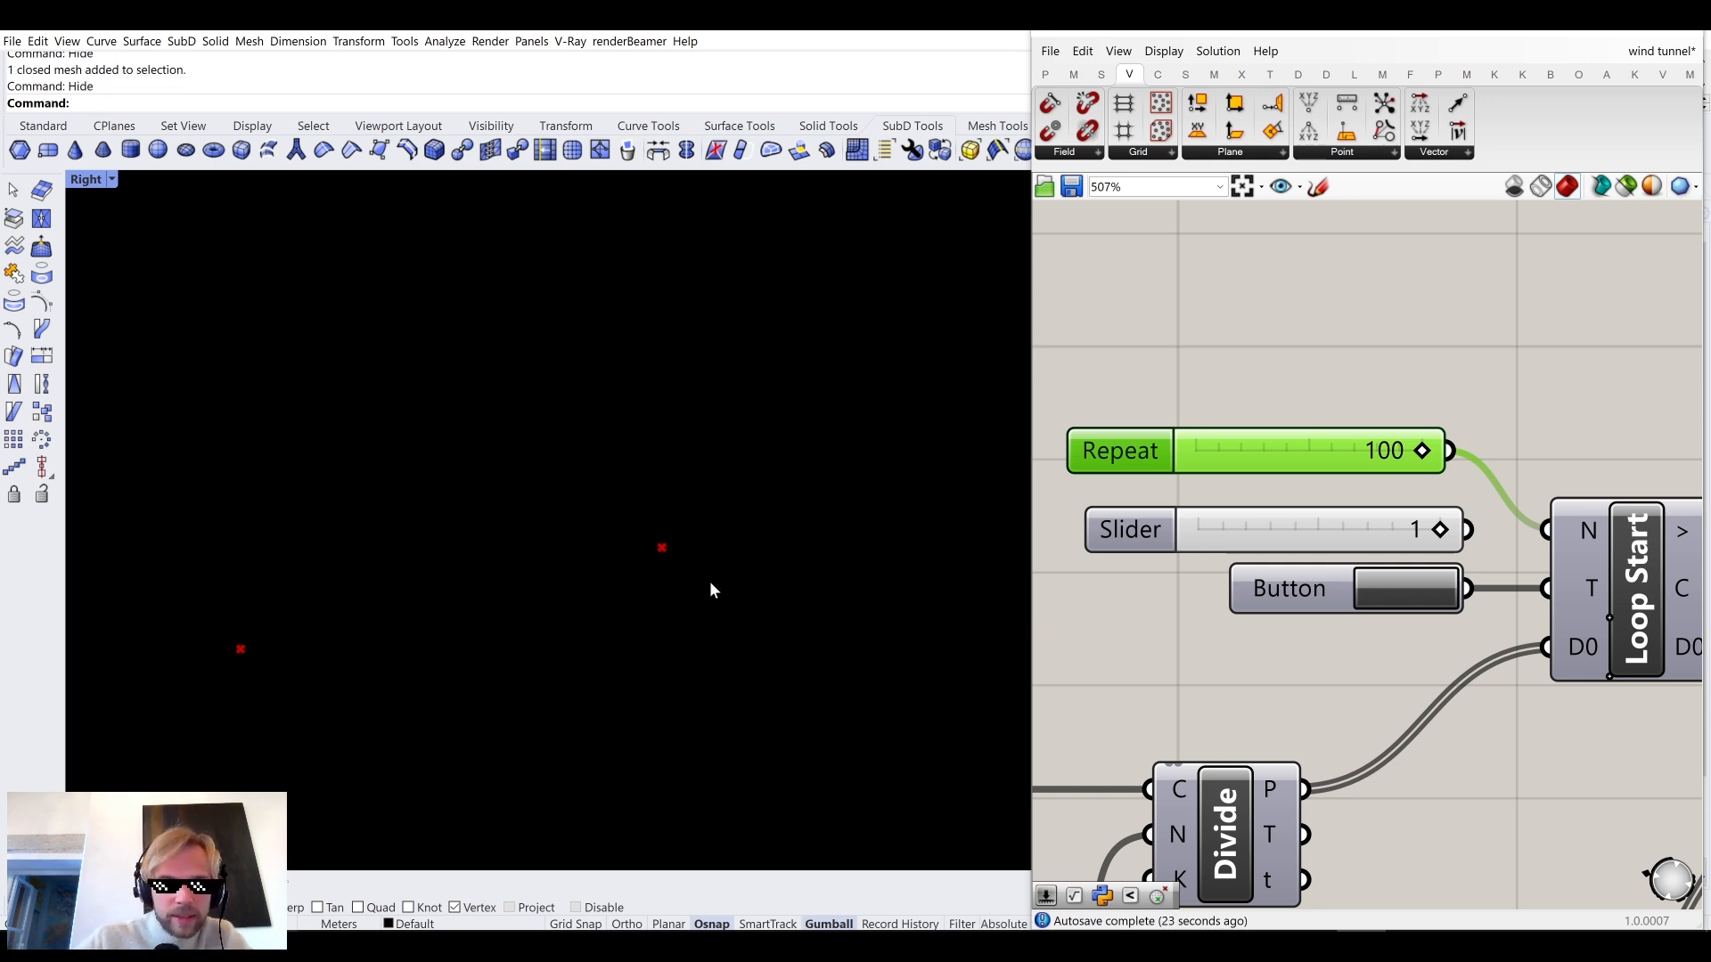
Restart the loop and connect the slider of 1 to Loop Start's N input.
click(1399, 589)
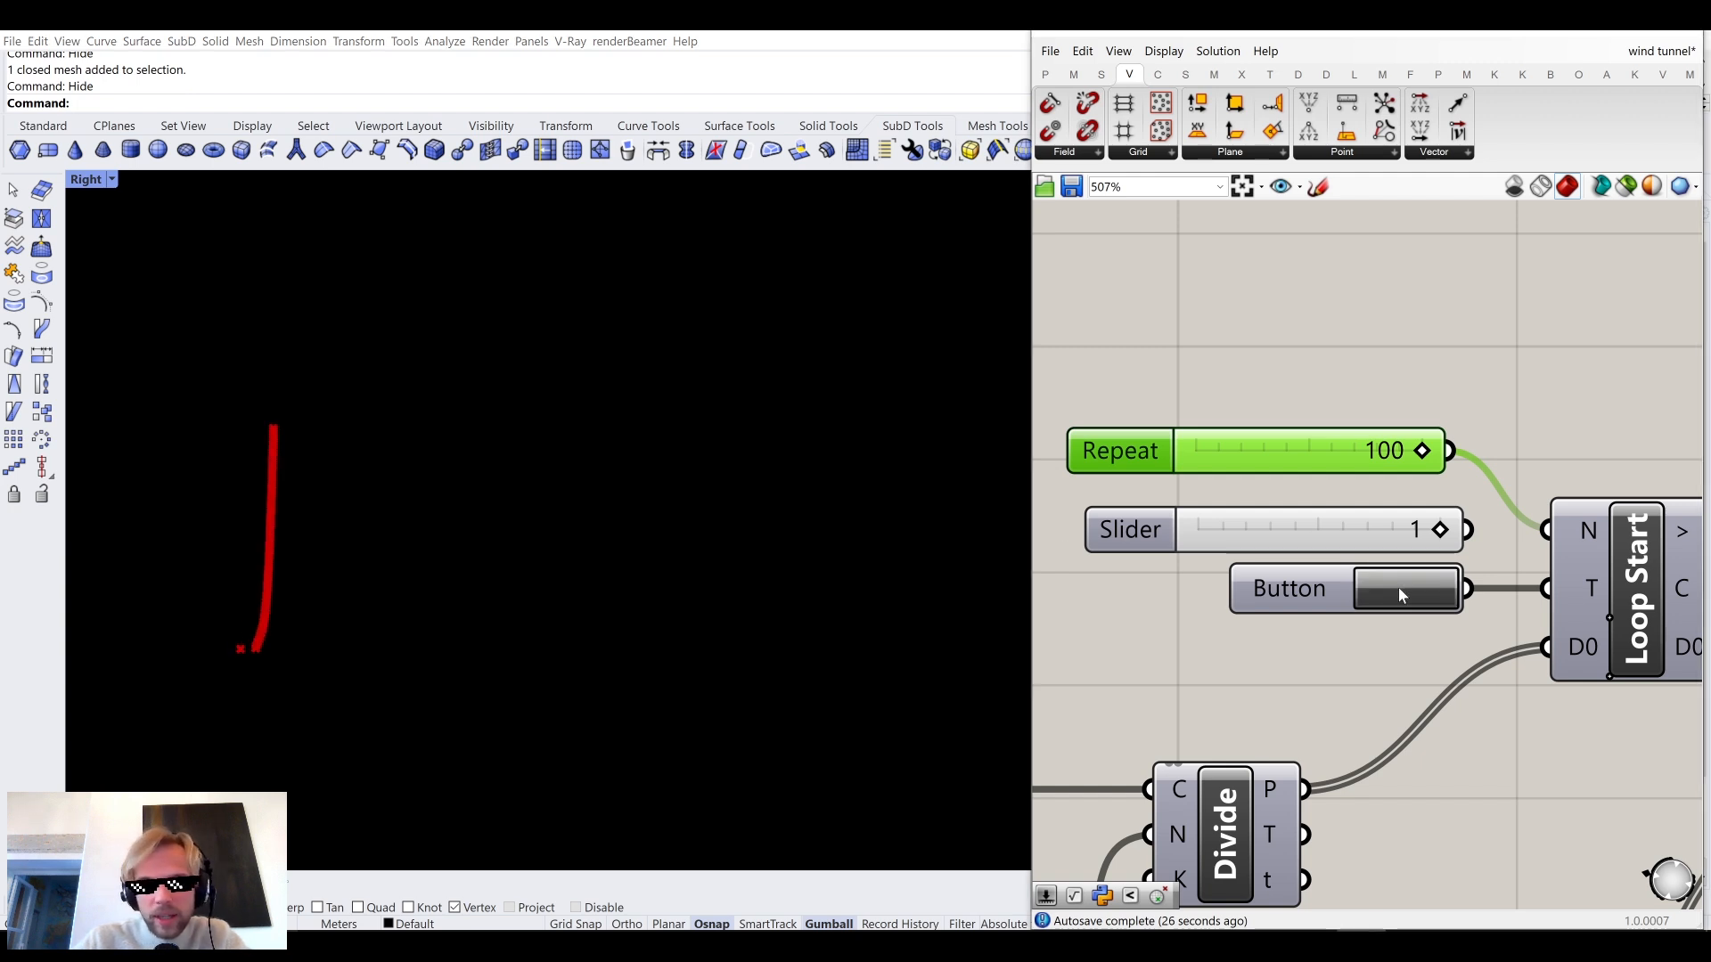
drag(1469, 531, 1543, 533)
Check the D0 output of the Loop End component and set the component to record data.
scroll(1516, 428, down, 10)
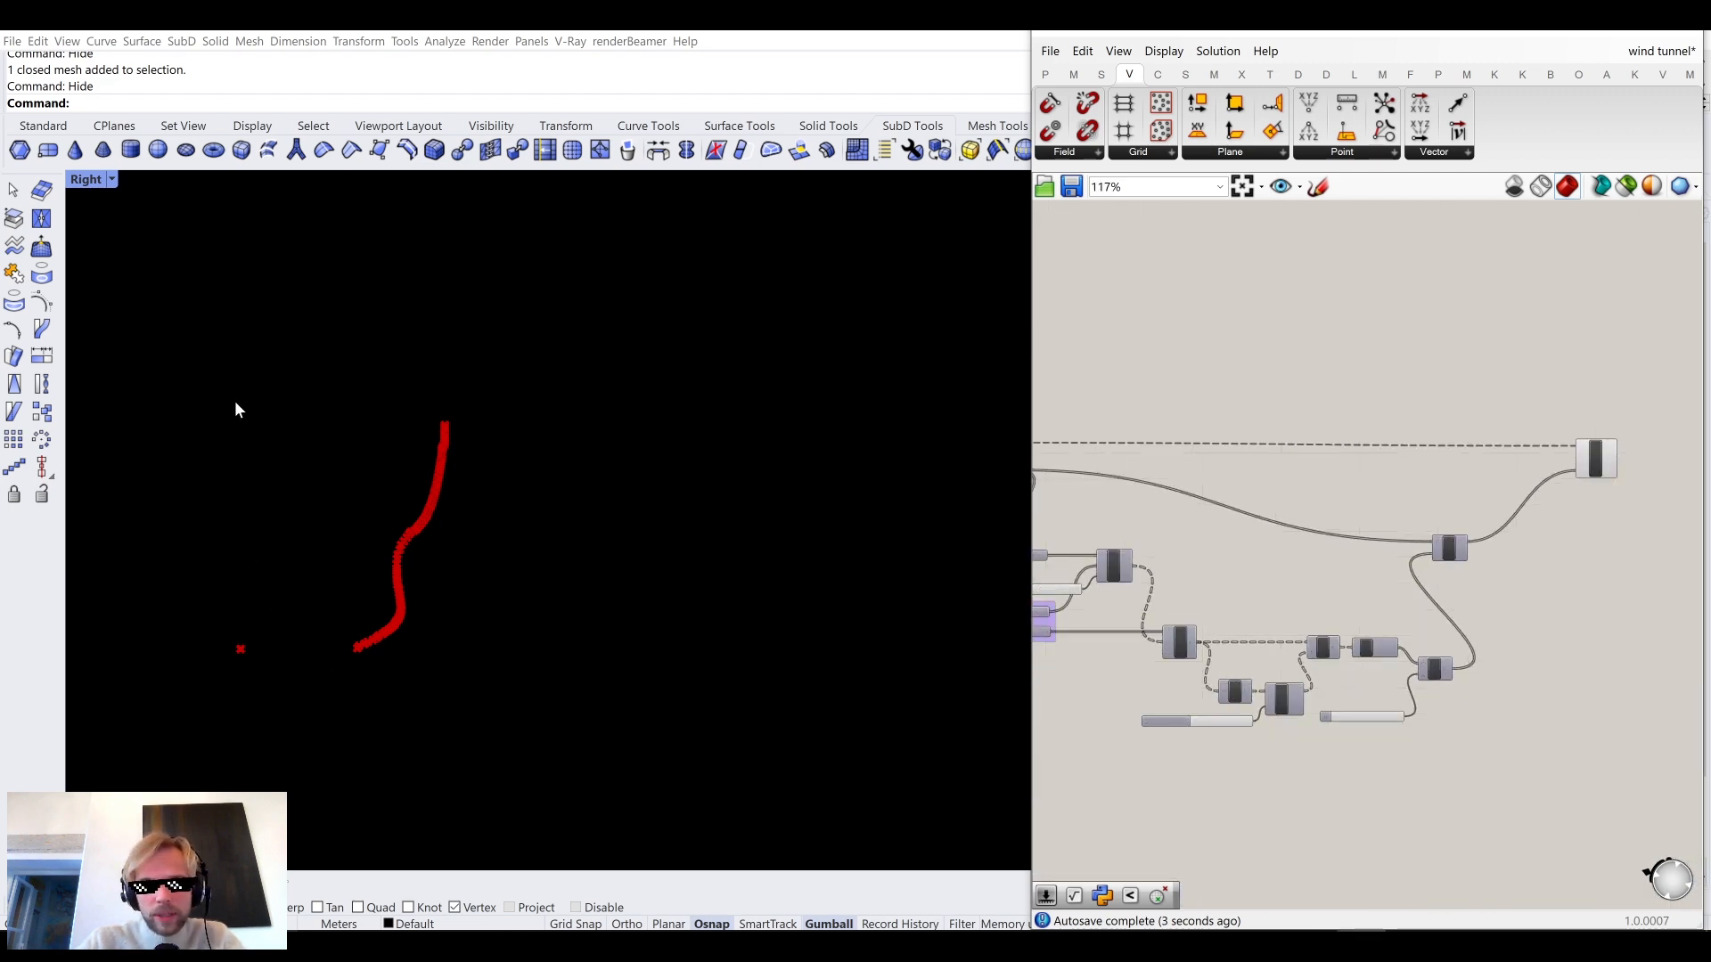
right_drag(1586, 510, 1366, 544)
scroll(1406, 505, up, 10)
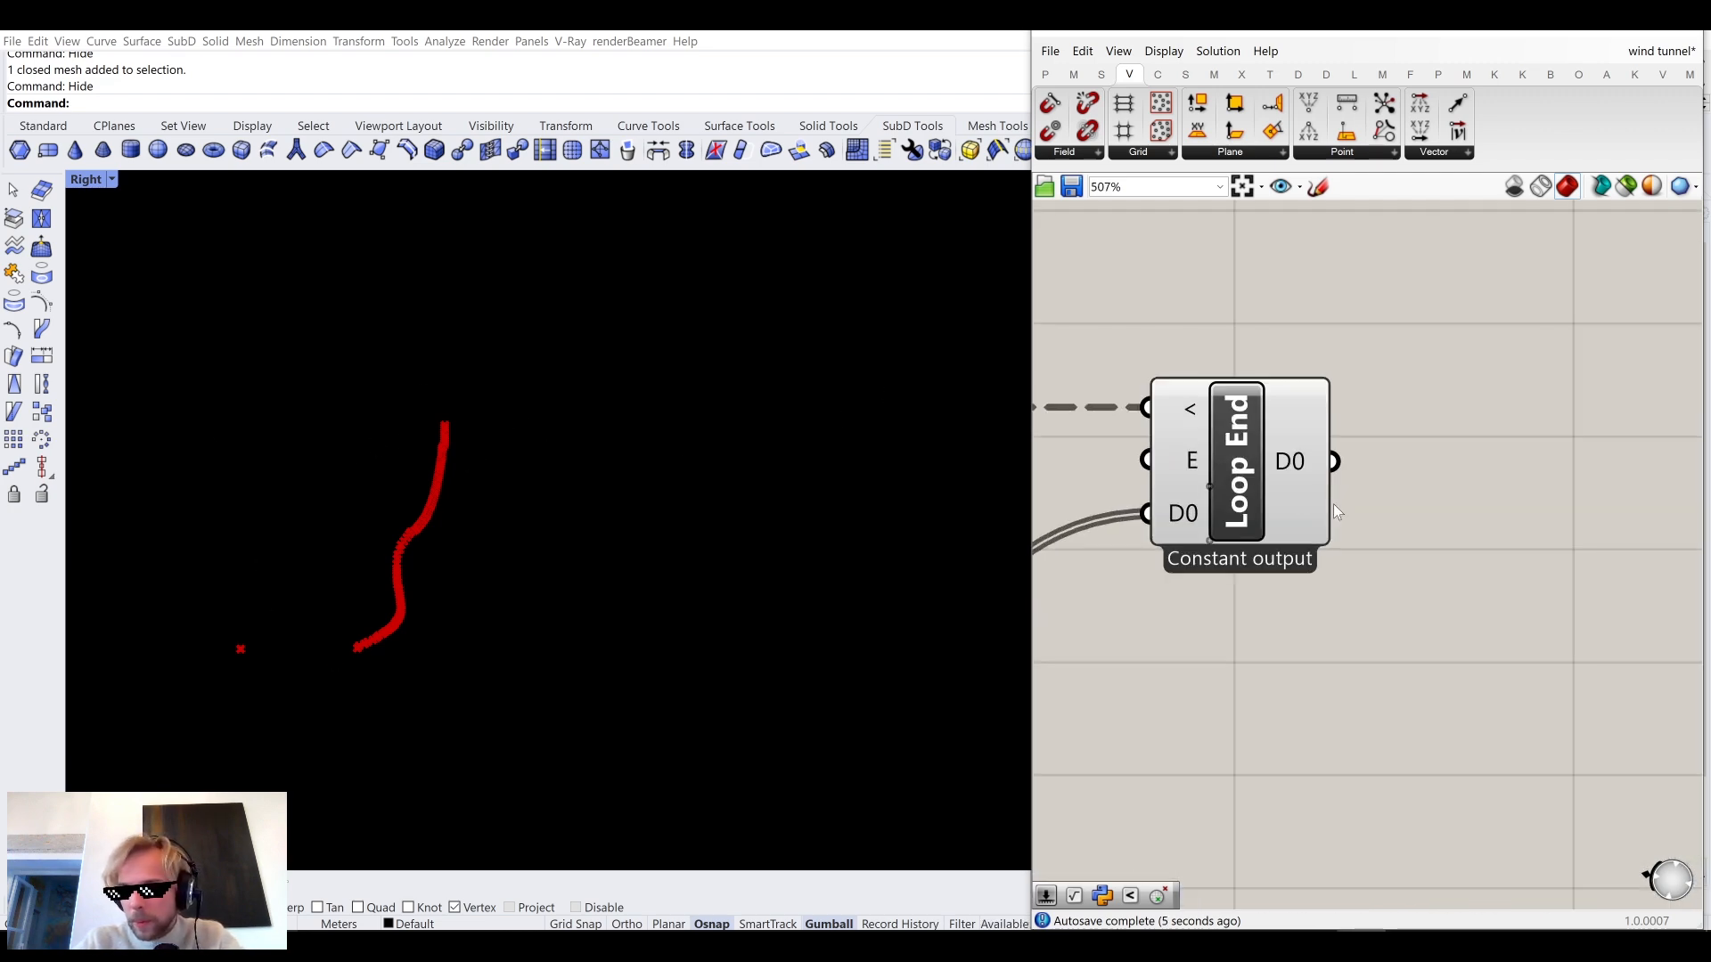
mouse_move(1307, 469)
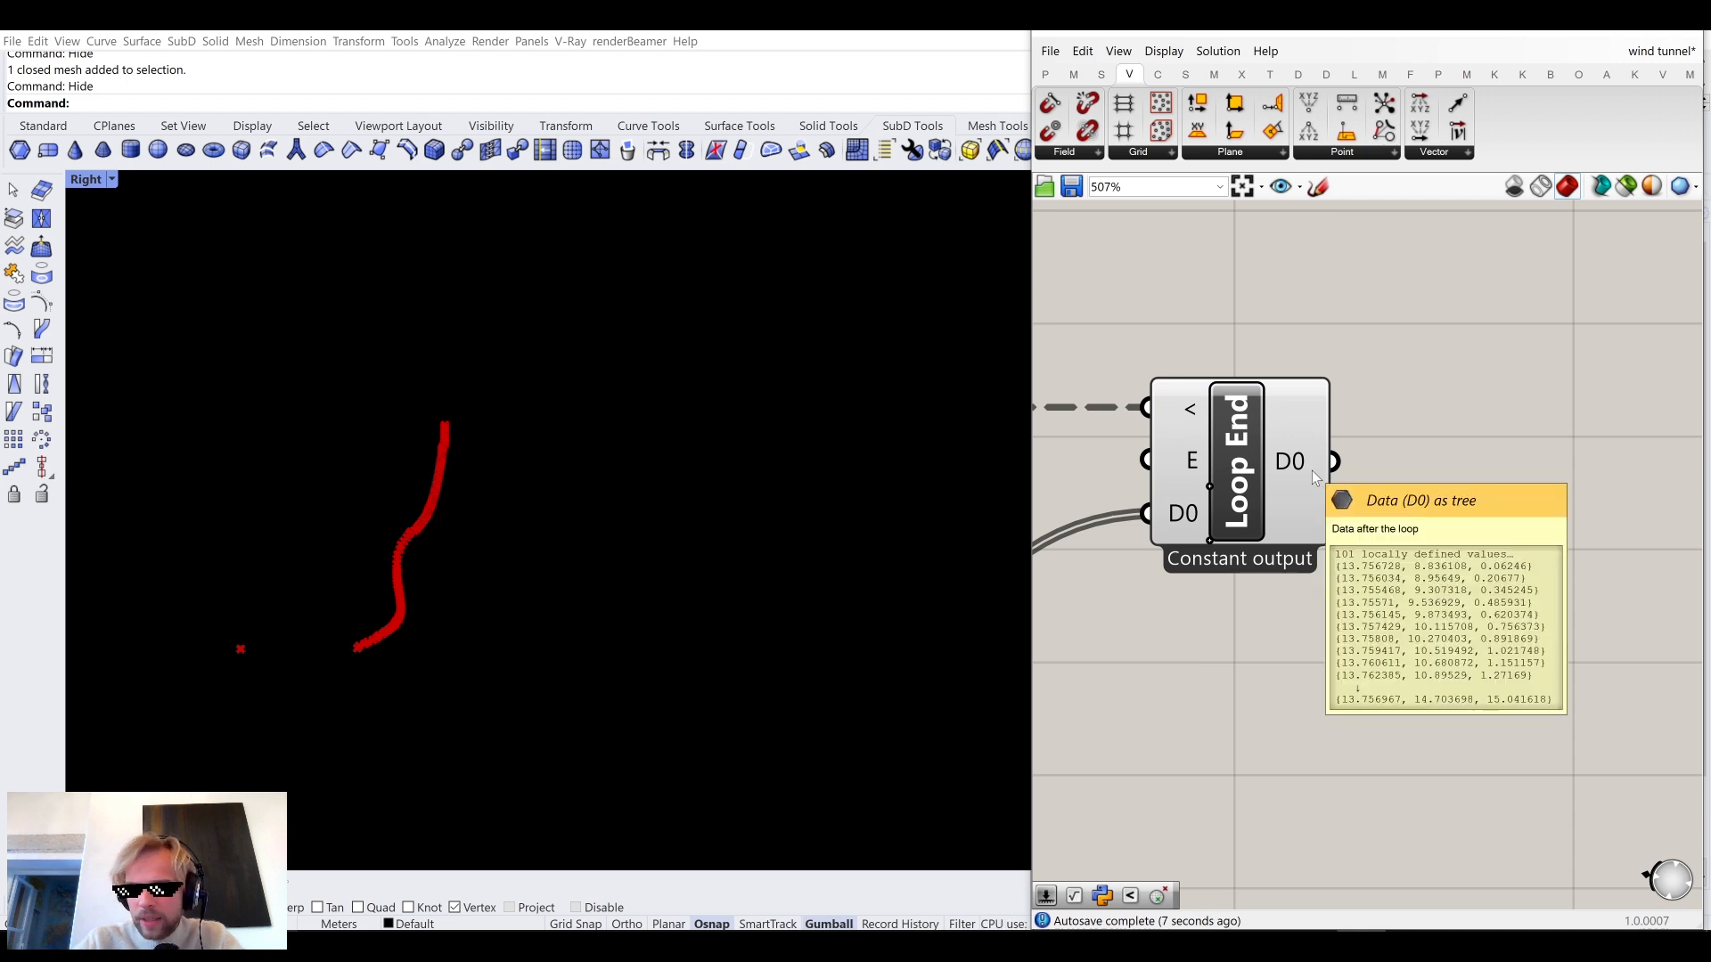
click(1268, 470)
right_click(1268, 469)
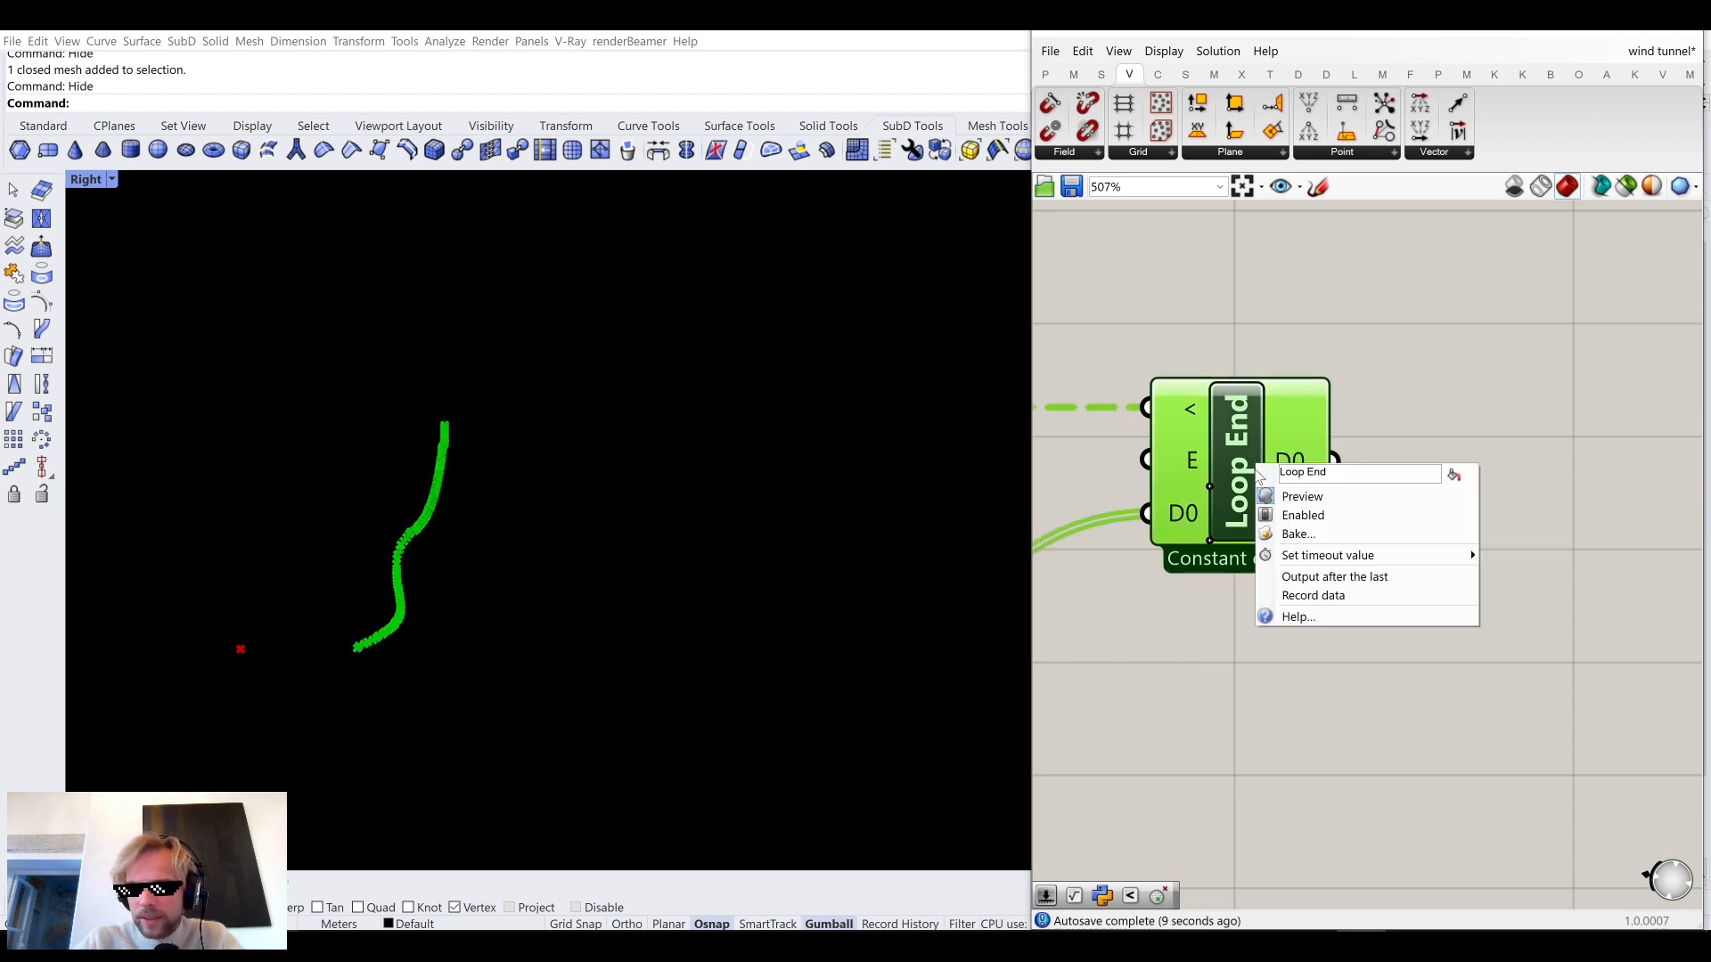
click(1315, 595)
Add a Flip Matrix component and feed it the recorded D0 output of Loop End.
click(1518, 608)
double_click(1518, 608)
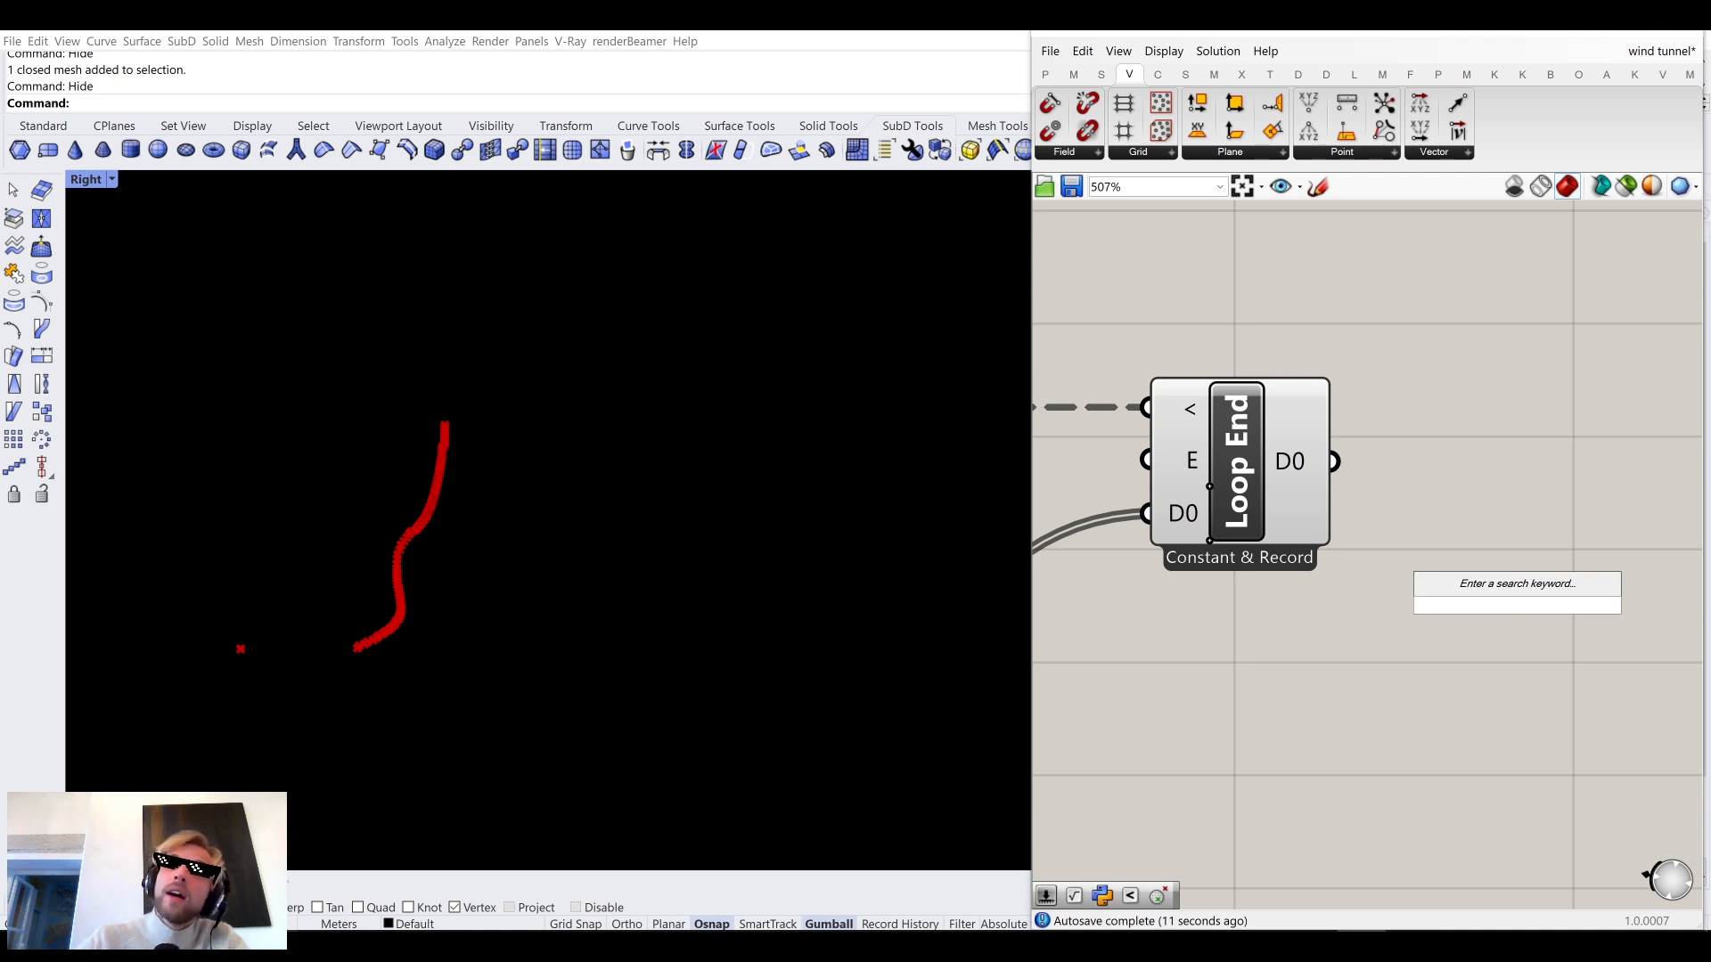
text(flip)
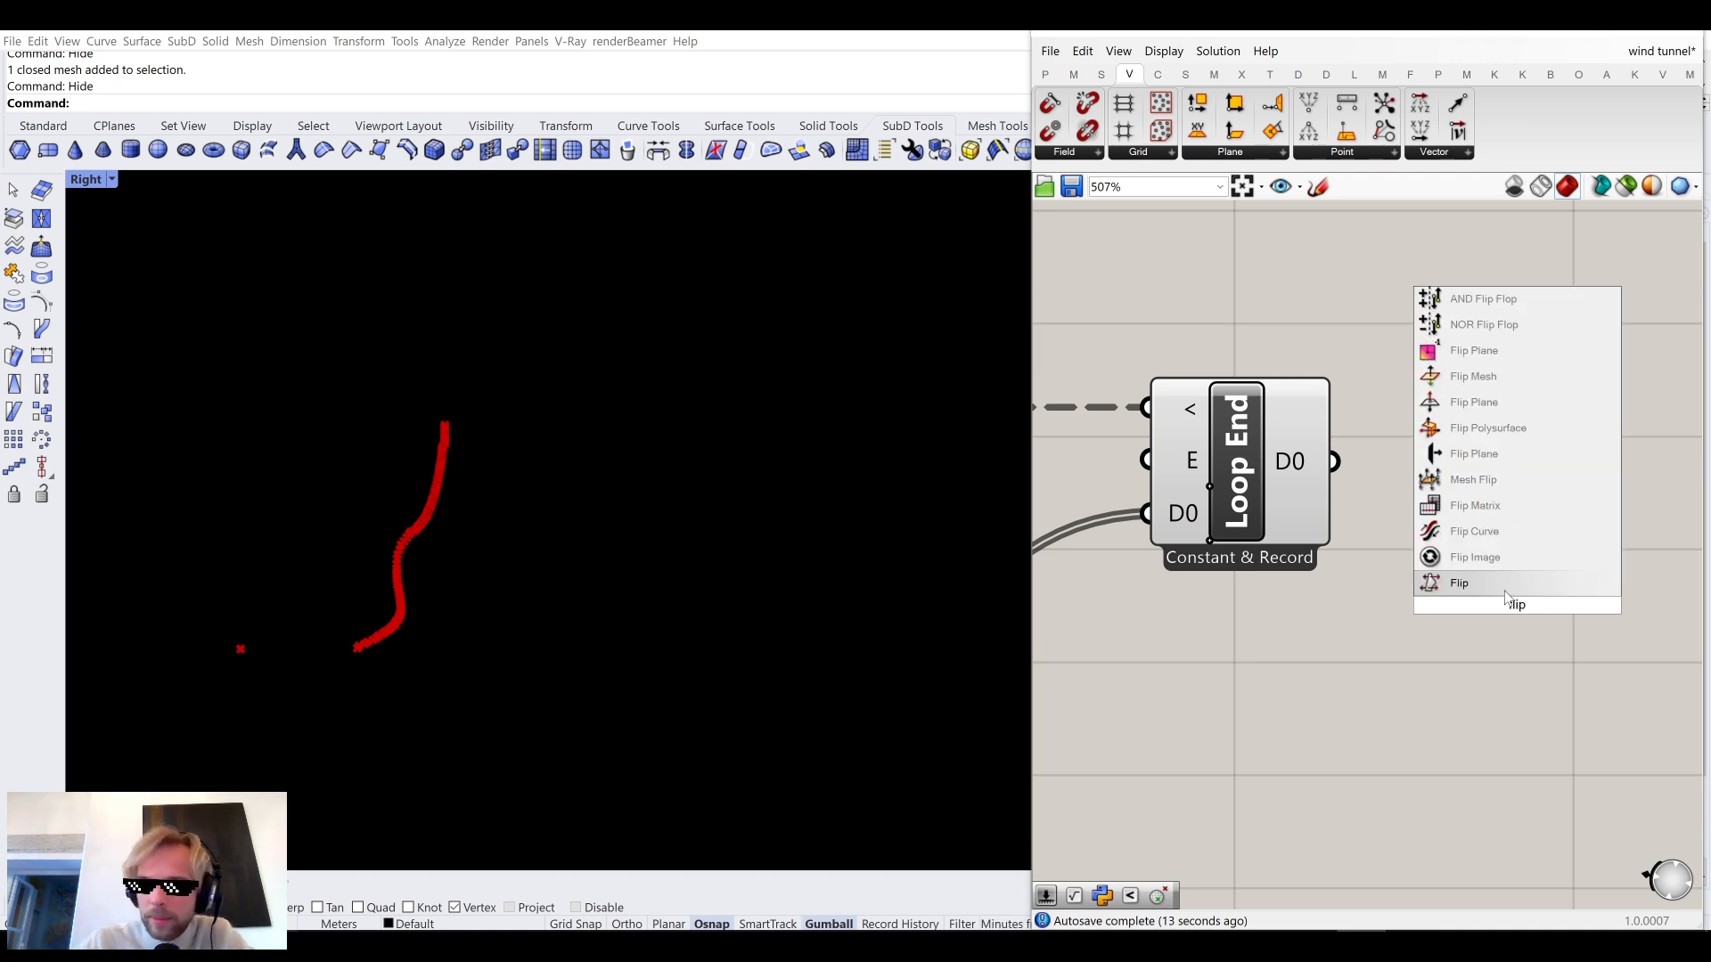
click(1503, 501)
drag(1334, 461, 1489, 468)
Add an Interpolate curve component and connect the flipped points to its V input.
right_drag(1477, 523, 1239, 549)
double_click(1484, 634)
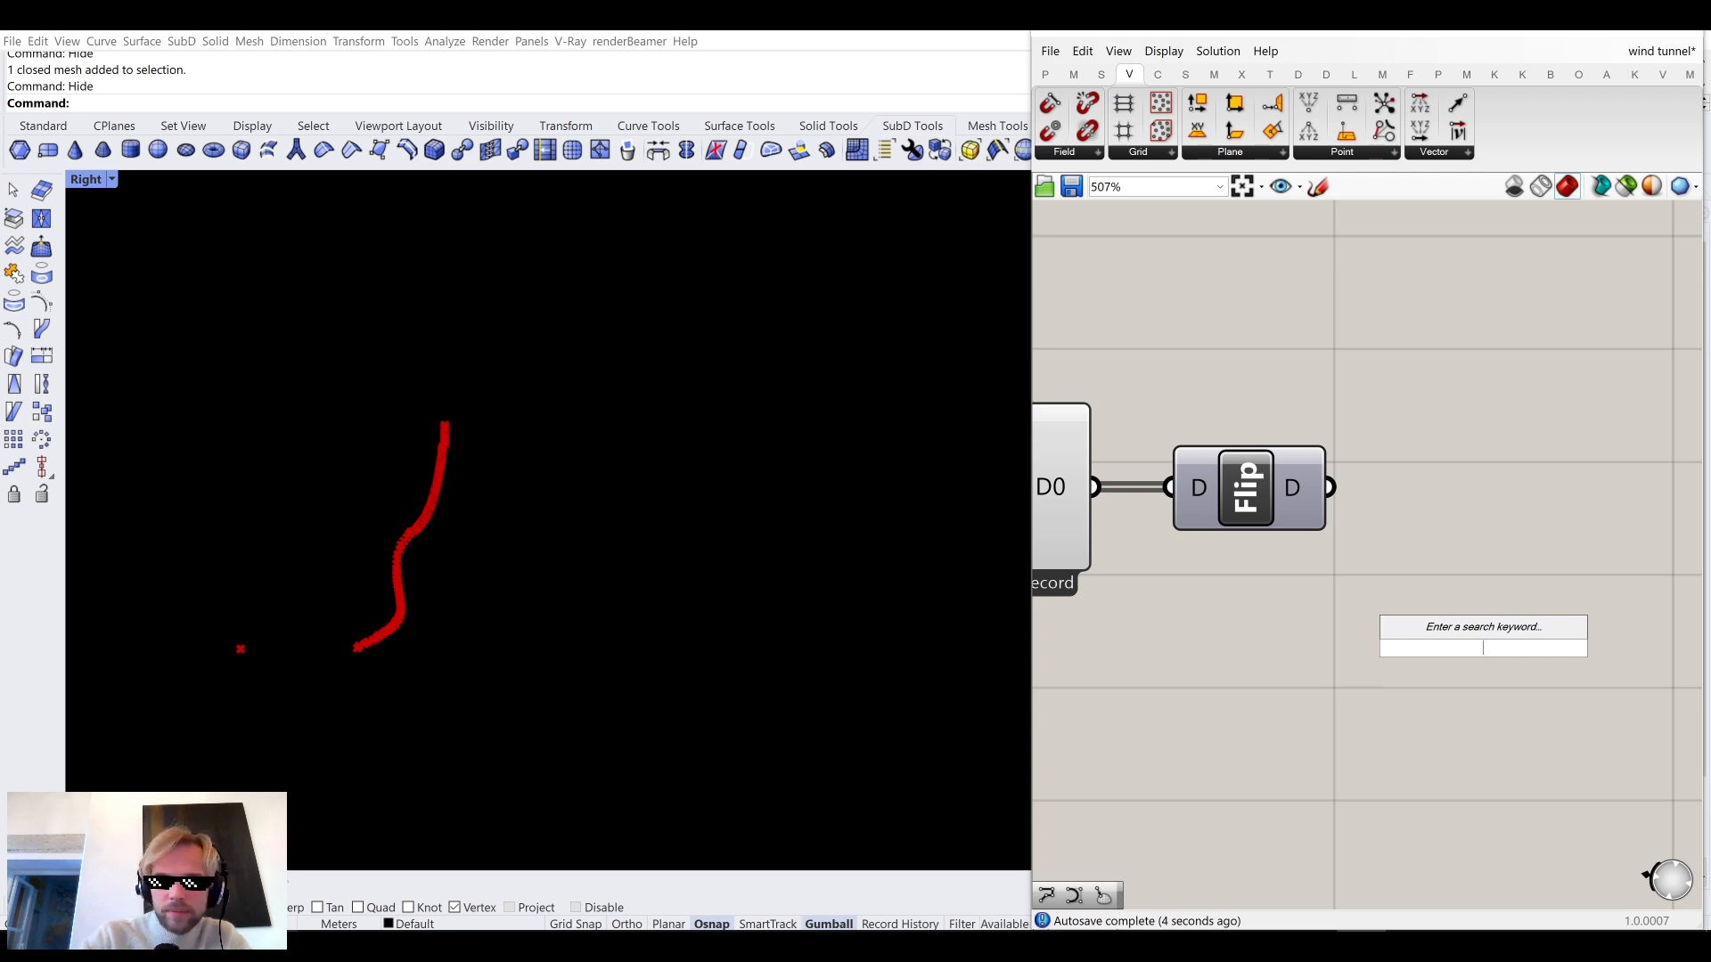
text(inte)
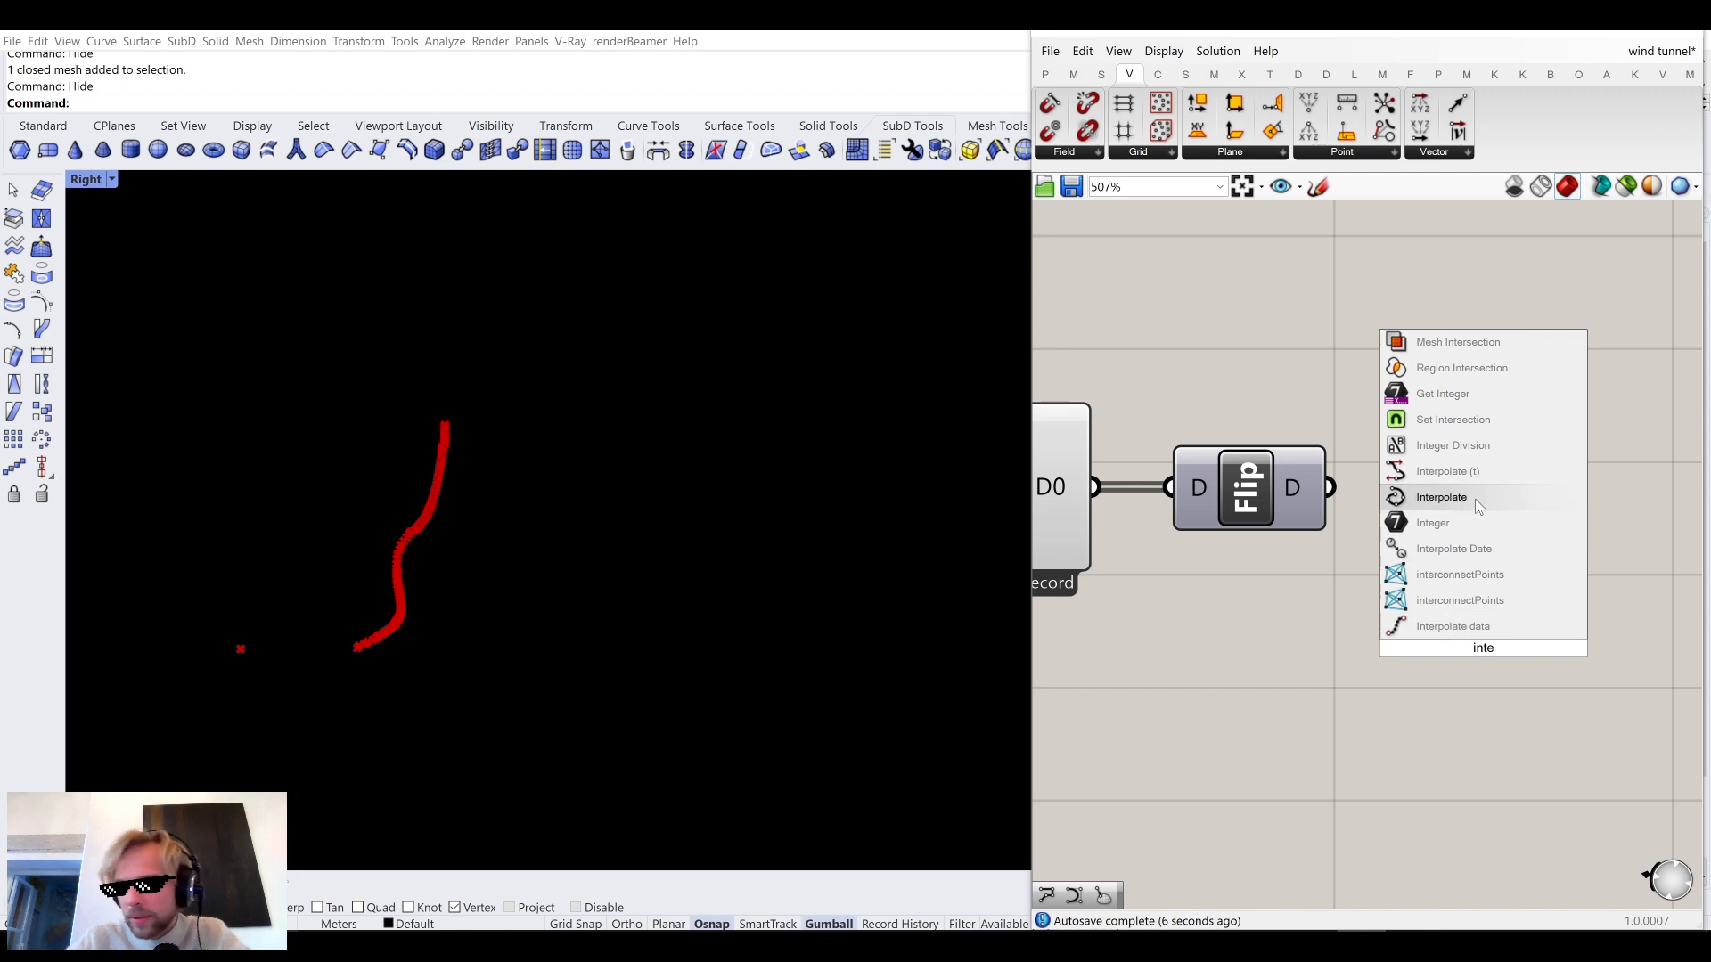
click(1483, 497)
drag(1330, 487, 1405, 573)
drag(1500, 672, 1540, 593)
click(1452, 400)
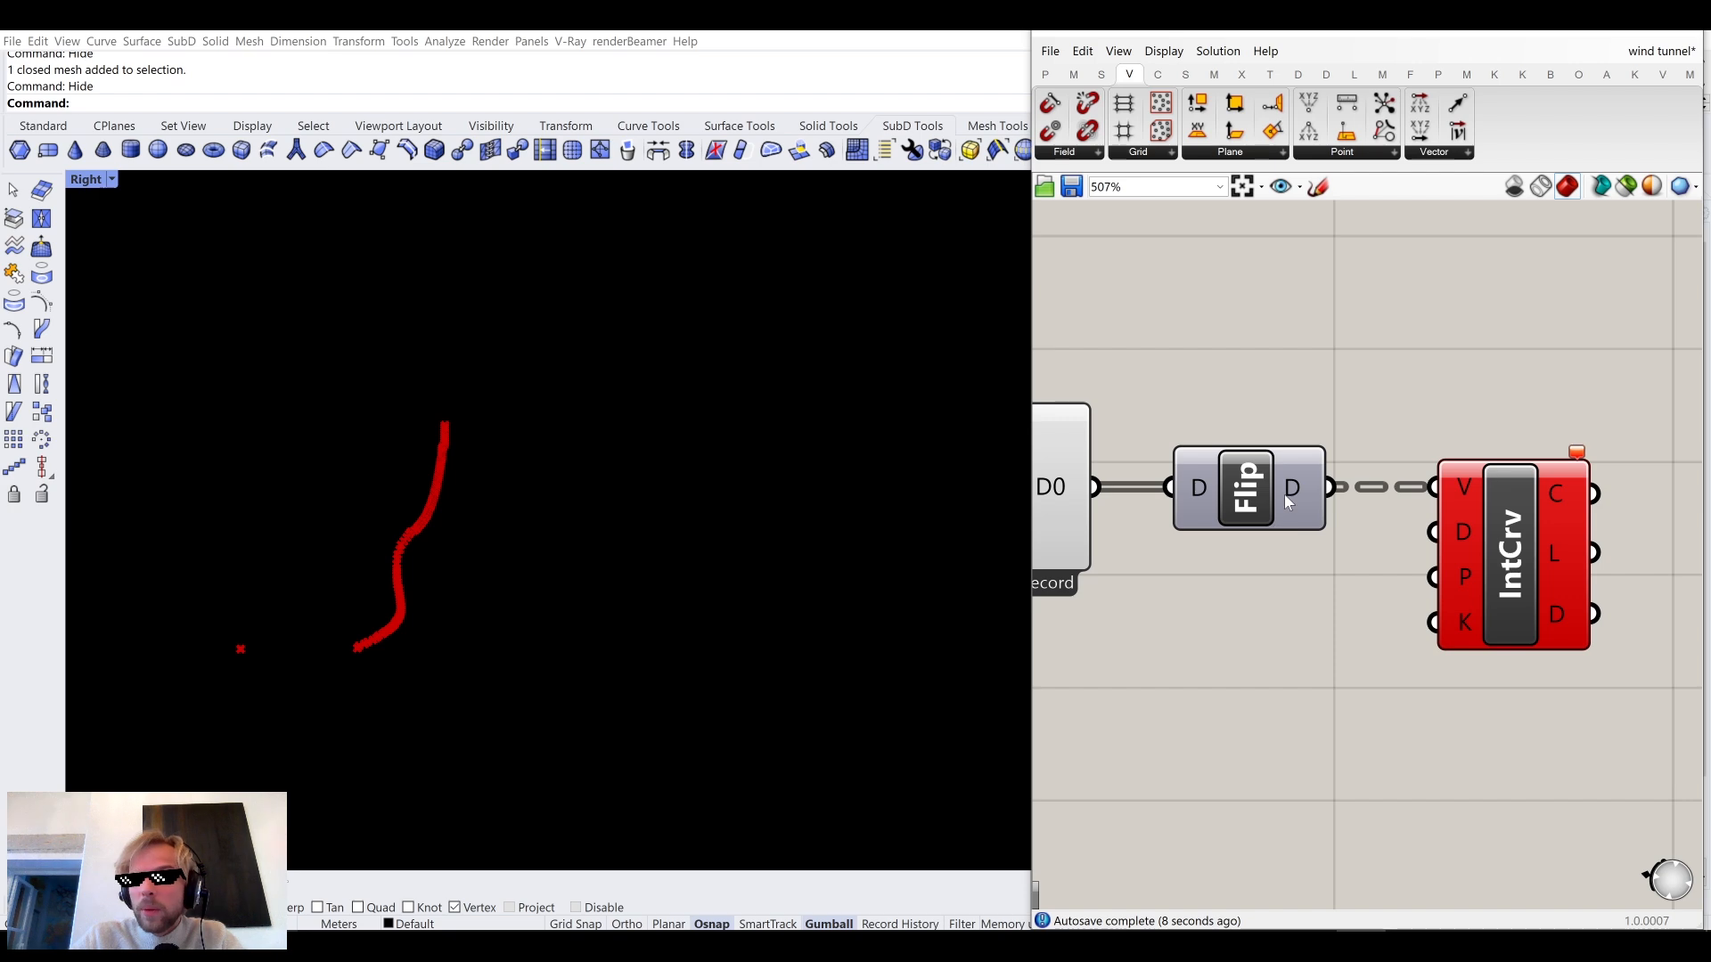
Restart the loop with a repeat count of 100 to trace the interpolated flow curves.
scroll(1285, 499, down, 4)
right_drag(1071, 505, 1521, 505)
scroll(1602, 548, up, 3)
scroll(1274, 503, down, 4)
right_drag(1257, 499, 1698, 504)
right_drag(677, 475, 987, 475)
right_drag(657, 475, 504, 462)
right_drag(1419, 435, 1482, 404)
right_drag(1229, 445, 1486, 458)
scroll(1246, 469, up, 3)
click(1253, 459)
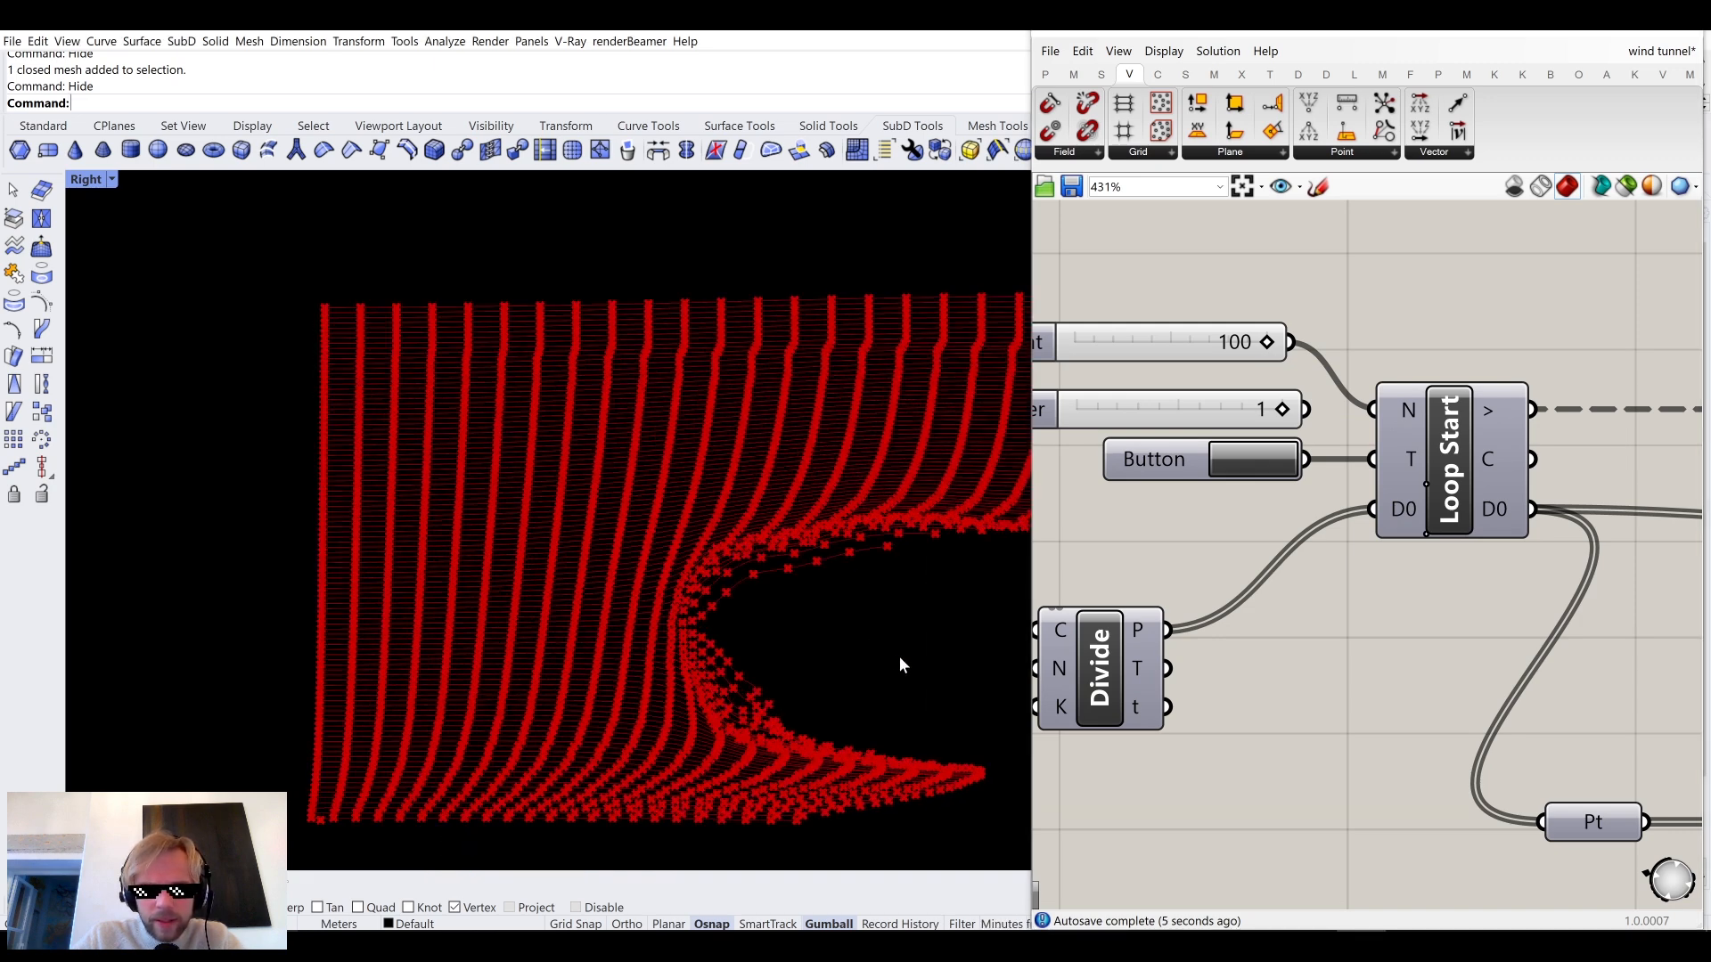
Inspect the flow curves around the grasshopper's outline and connect the slider of 1 to Loop Start's N input.
right_drag(822, 645, 498, 591)
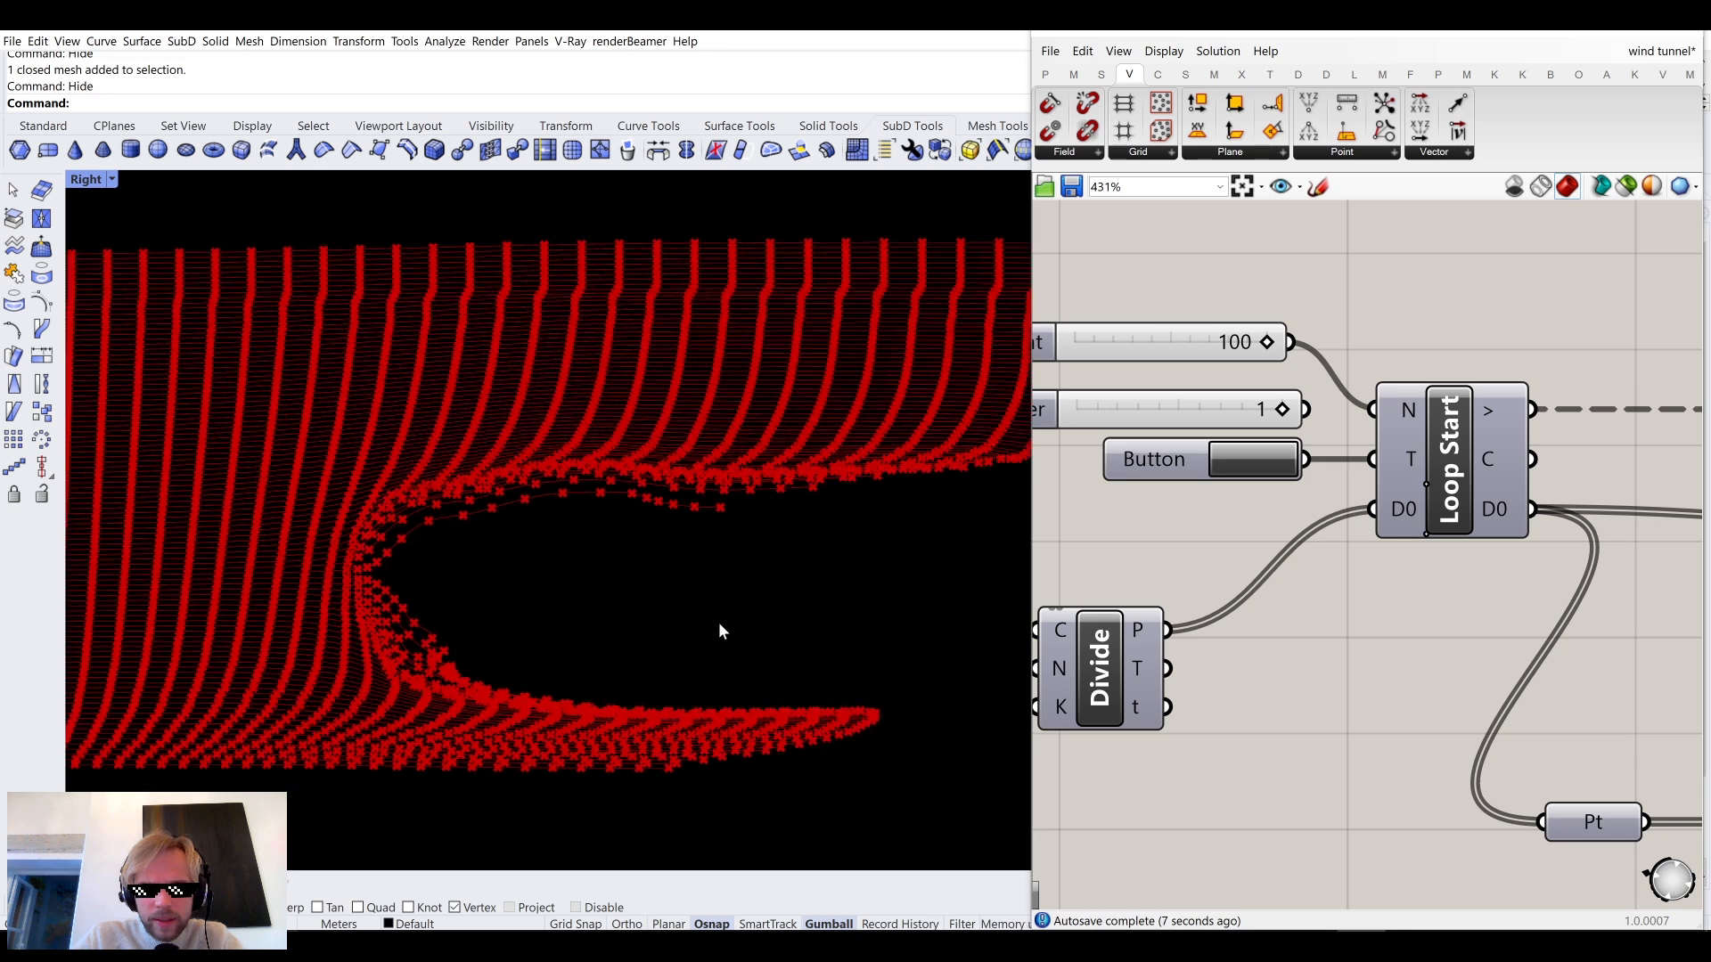
right_drag(698, 624, 627, 603)
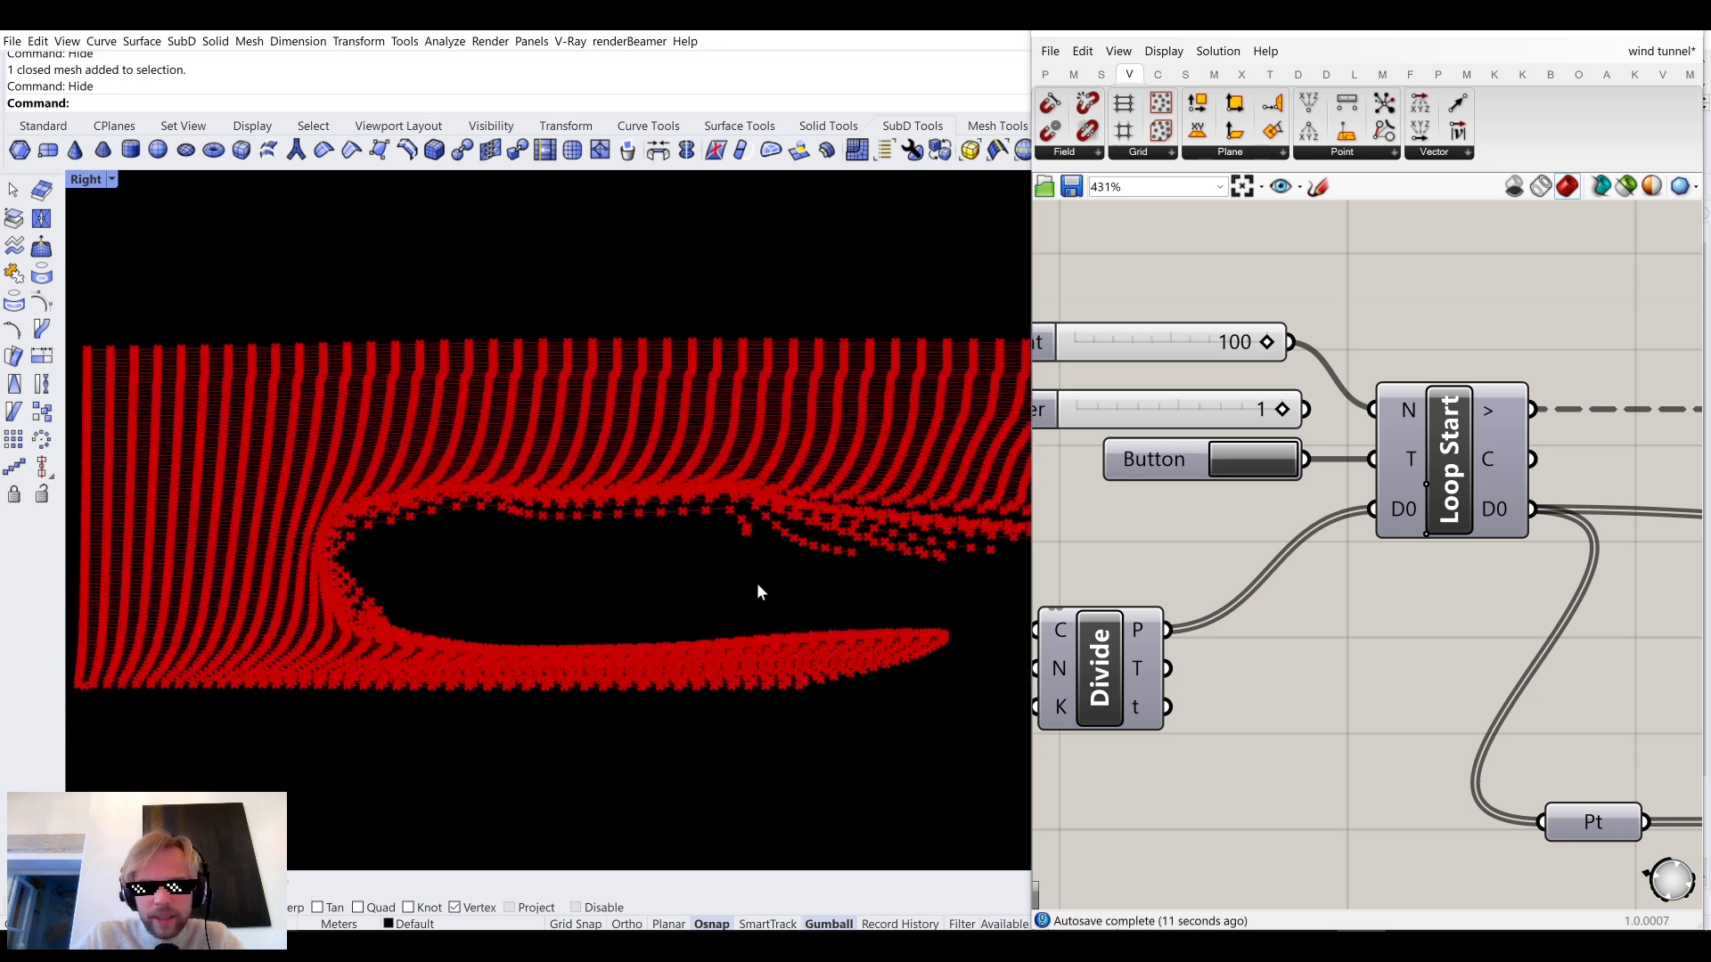
scroll(722, 524, up, 2)
scroll(722, 524, up, 5)
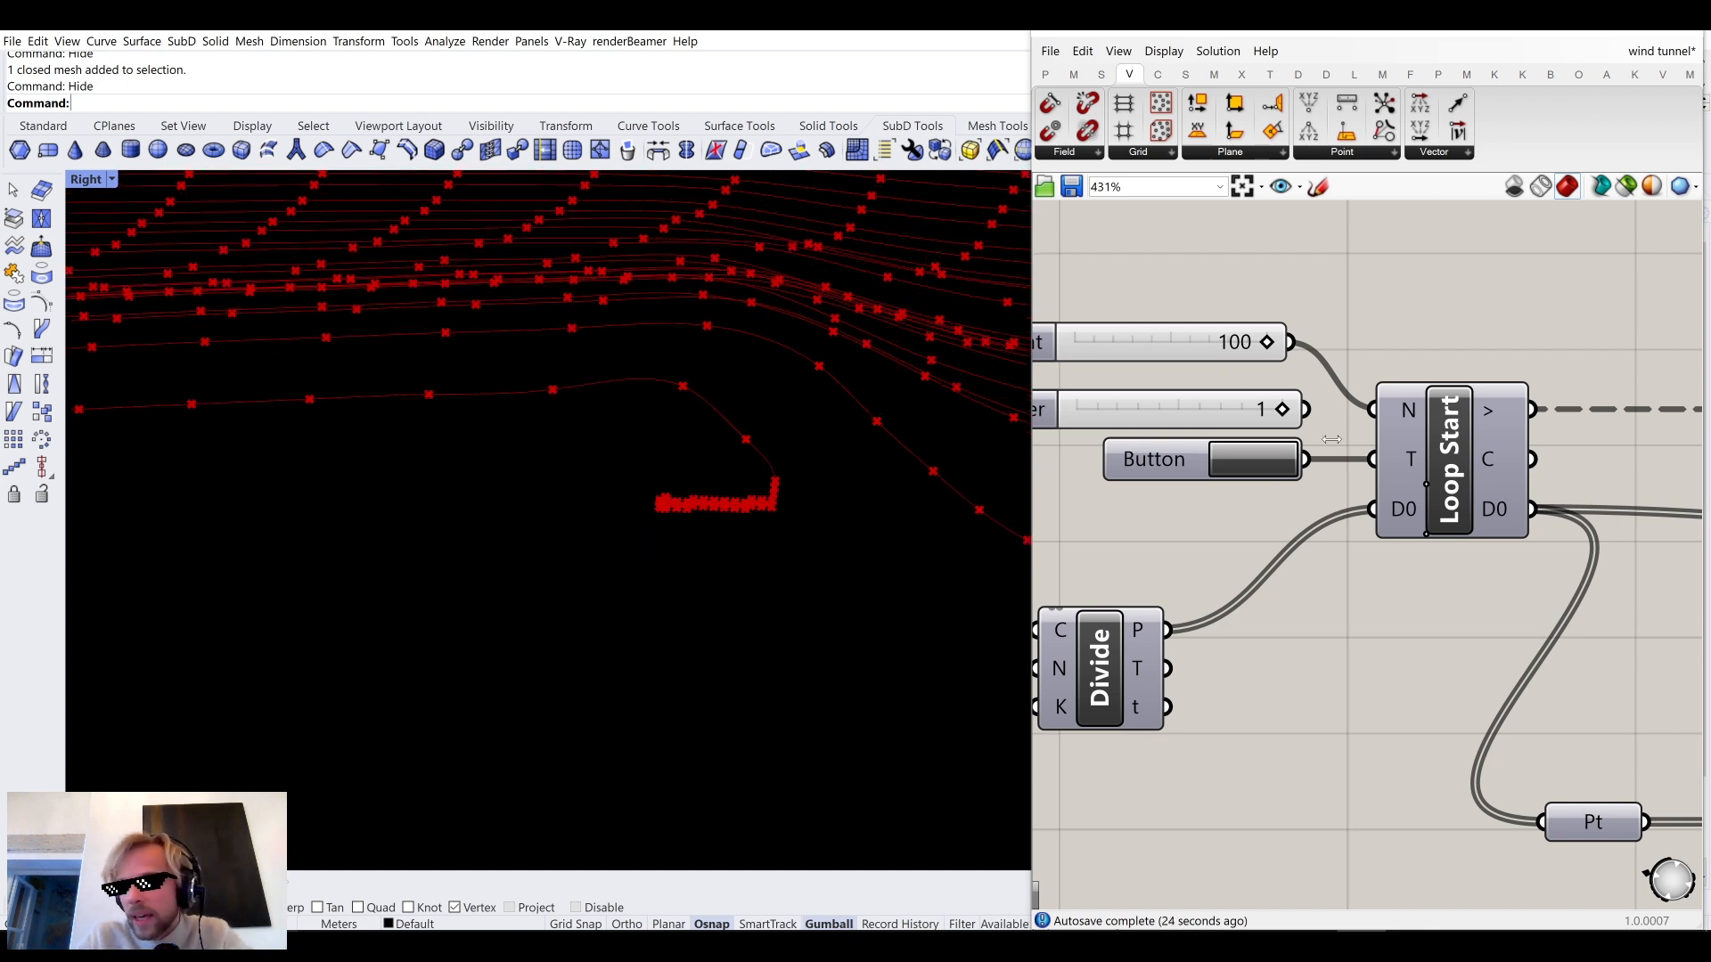
drag(1304, 409, 1372, 409)
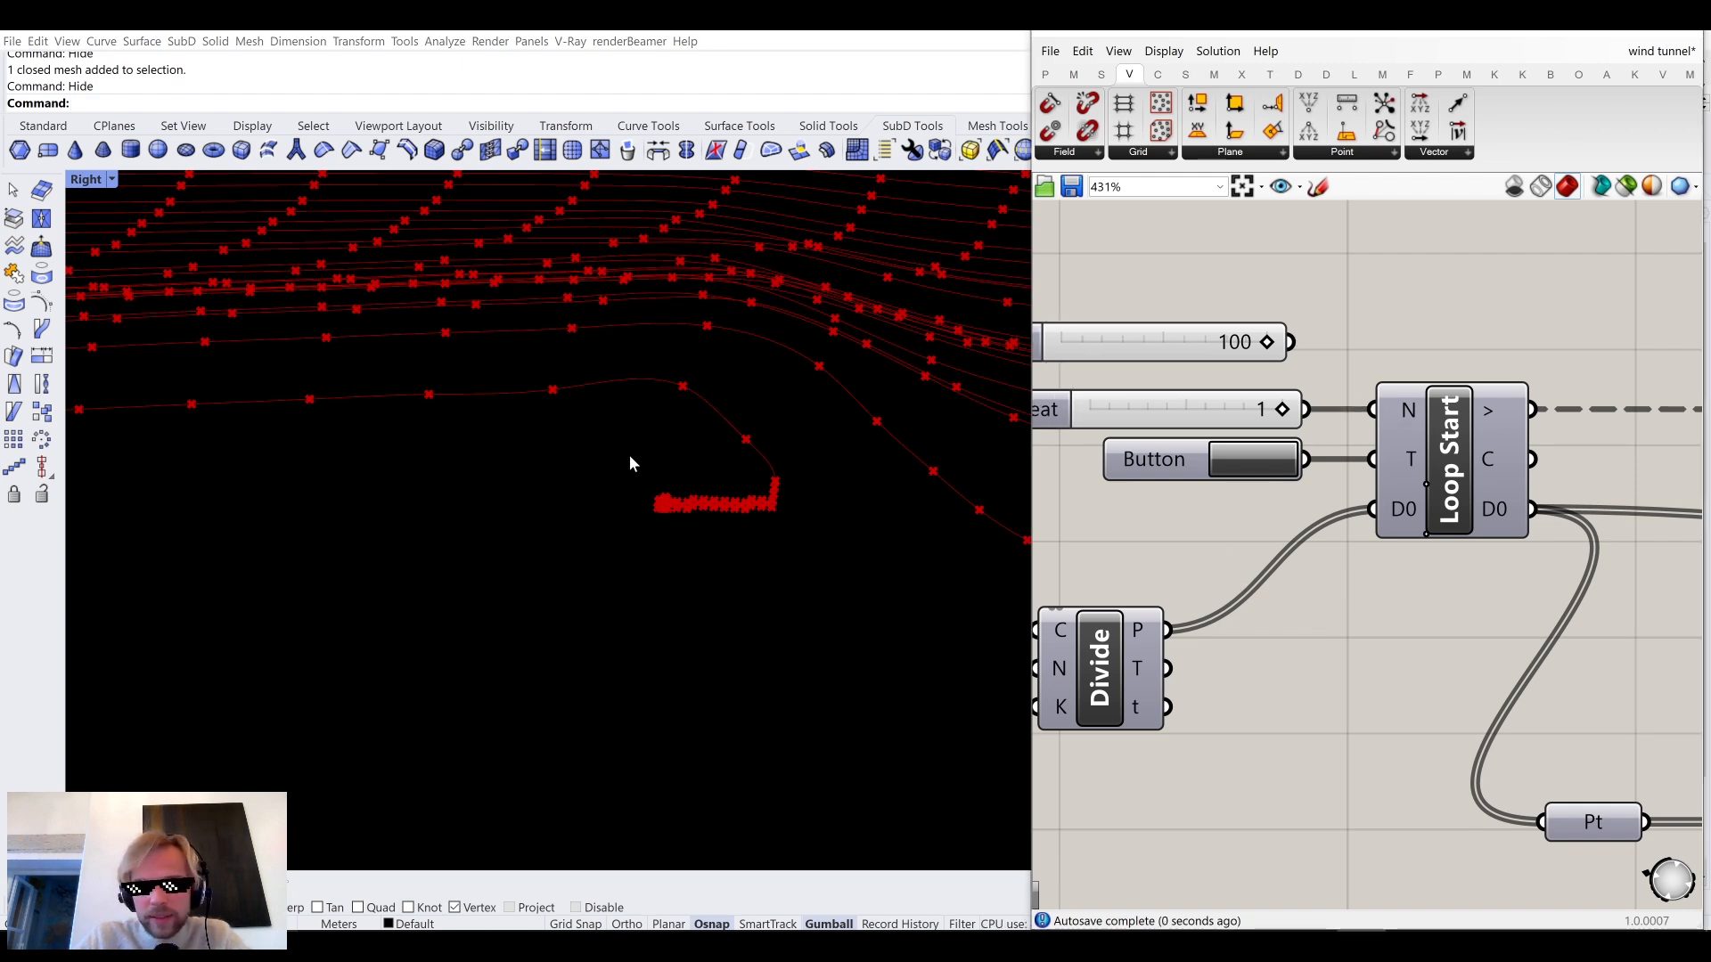
scroll(629, 459, down, 5)
right_drag(806, 555, 680, 435)
scroll(563, 517, down, 5)
scroll(615, 499, down, 2)
scroll(623, 496, down, 1)
scroll(590, 494, up, 6)
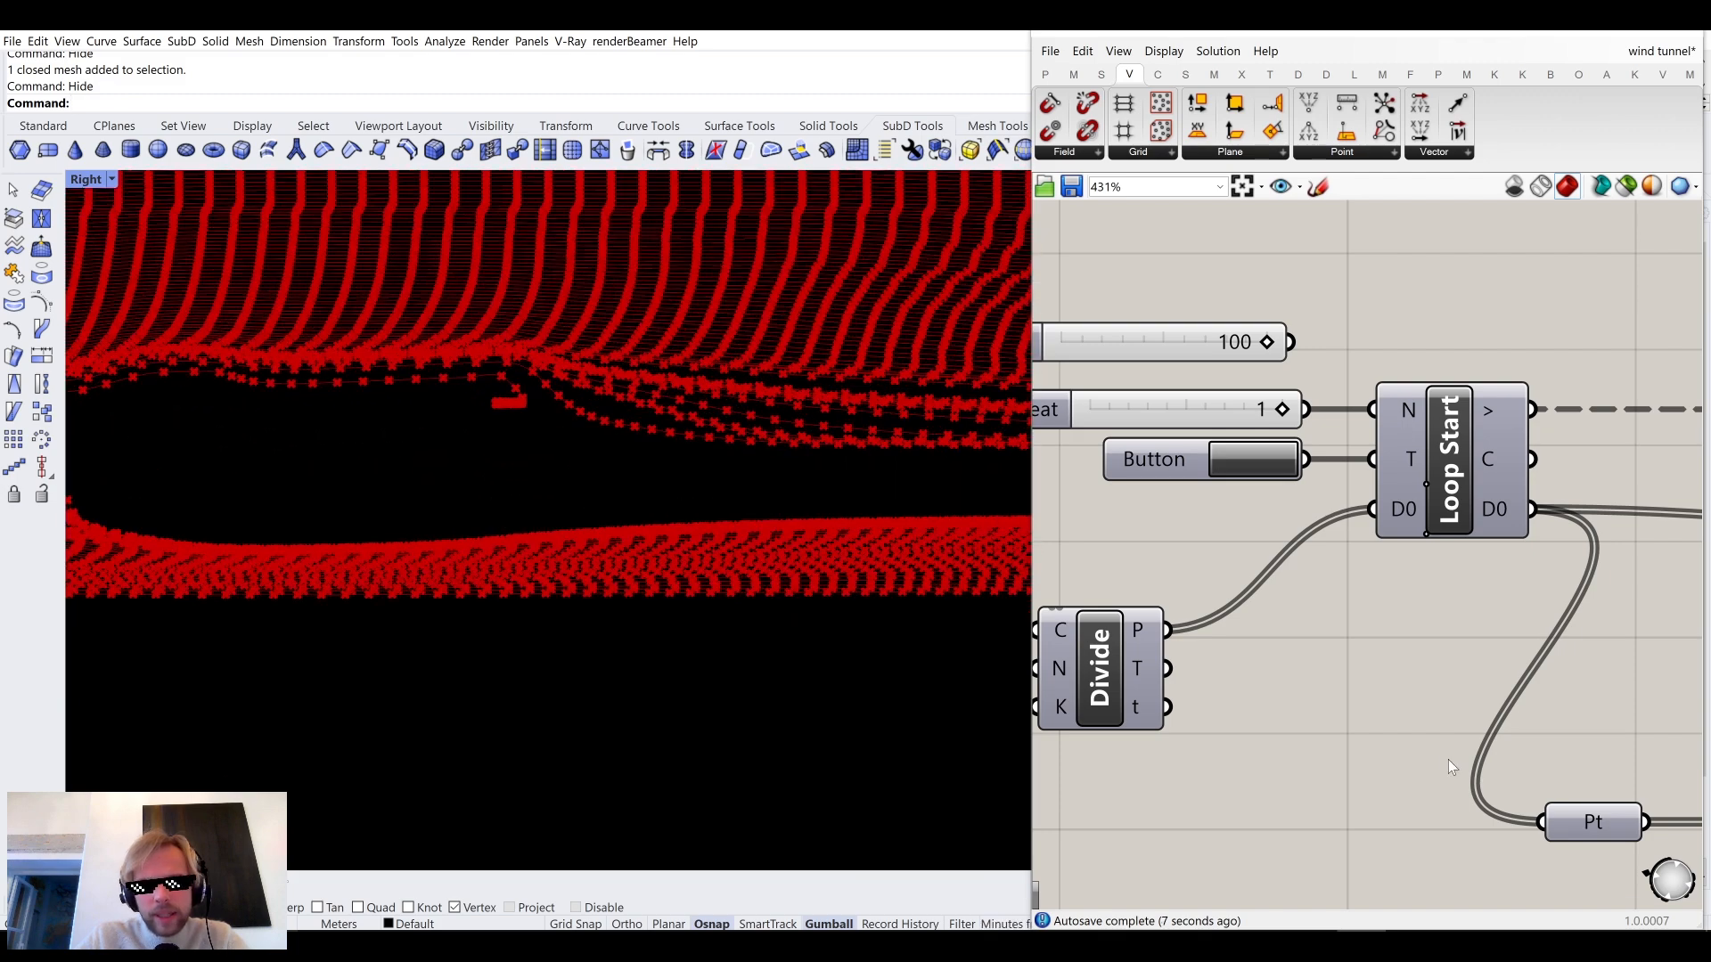
Set the Closest Points component's count to 5.
right_drag(1444, 760, 1308, 361)
scroll(1458, 500, down, 3)
scroll(1288, 472, up, 4)
click(1273, 459)
mouse_move(1272, 457)
mouse_down()
mouse_move(1235, 458)
mouse_move(1271, 459)
mouse_up()
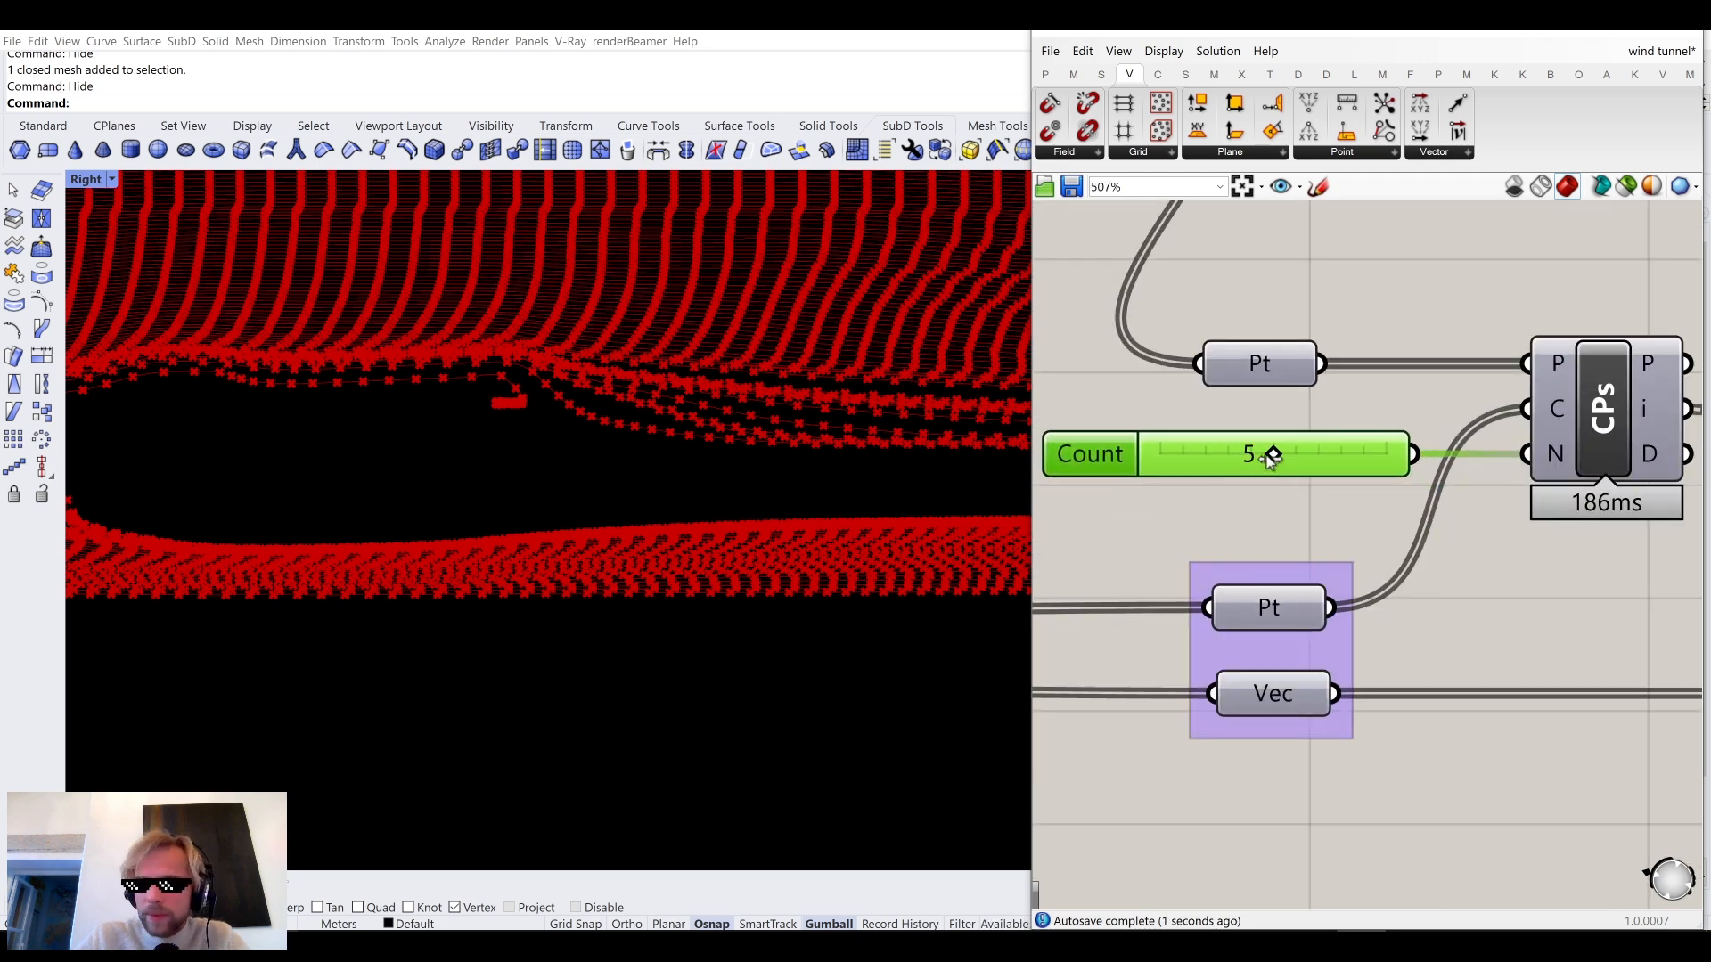
click(1306, 506)
Replace the Divide component's count slider with a new slider set to 200, deleting the old one.
scroll(1308, 506, down, 5)
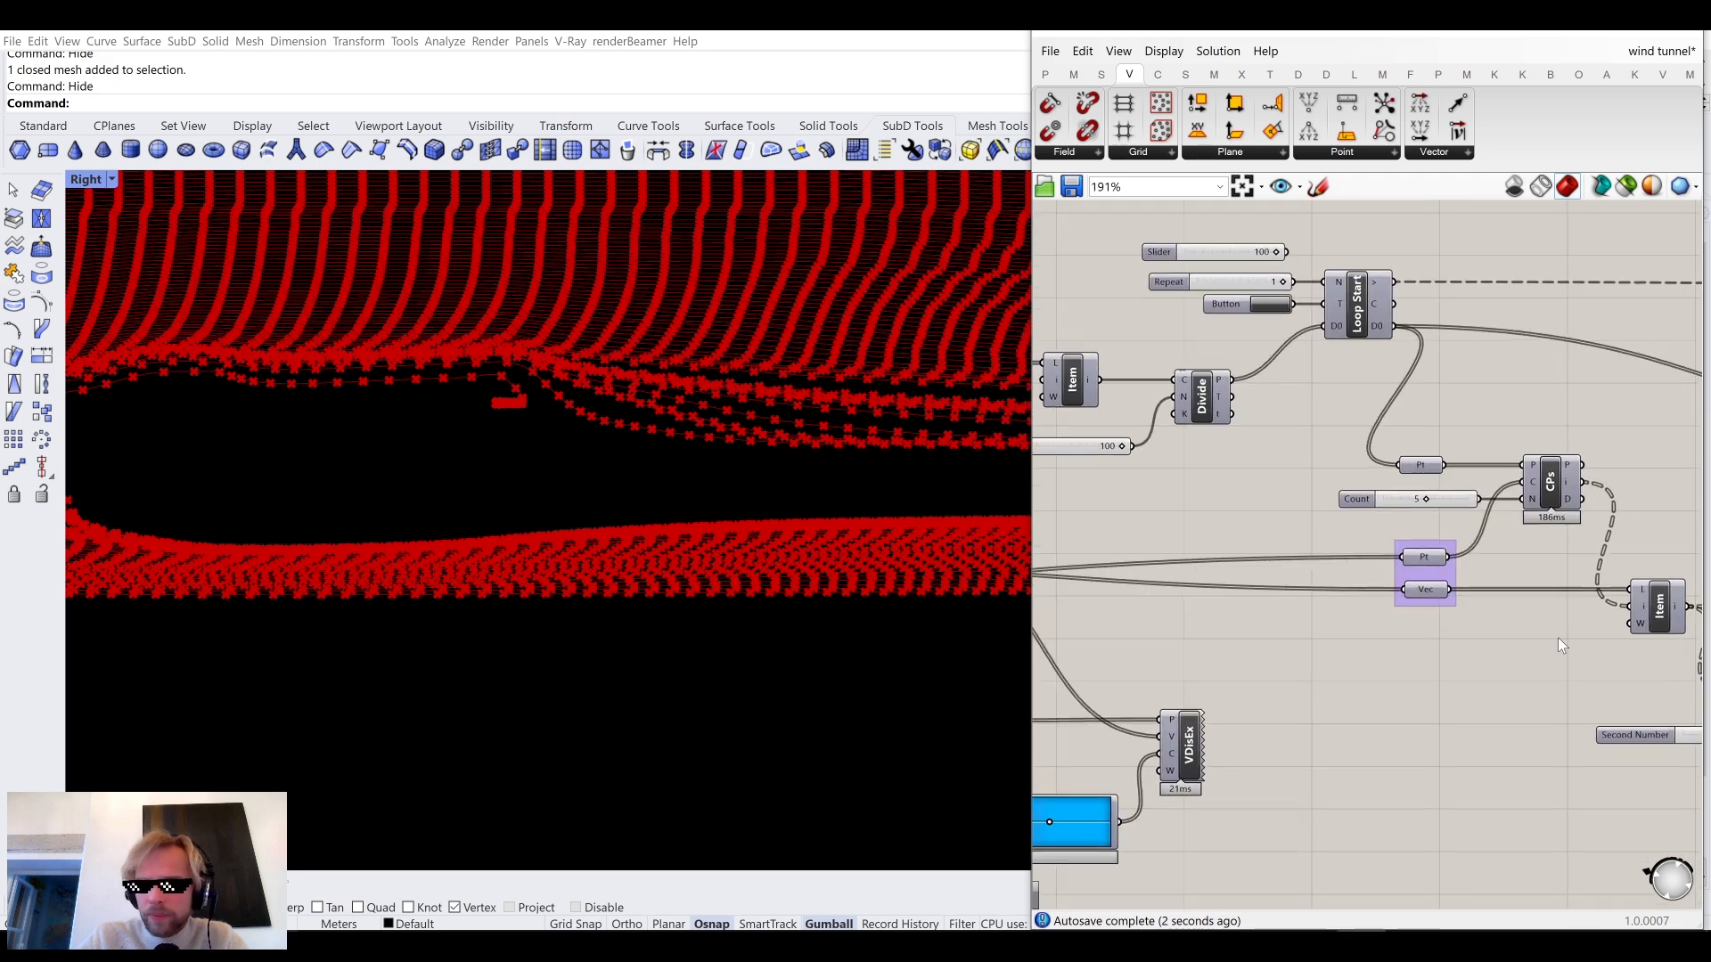
scroll(1179, 617, up, 4)
scroll(1324, 618, down, 1)
double_click(1324, 624)
text(200)
key(Return)
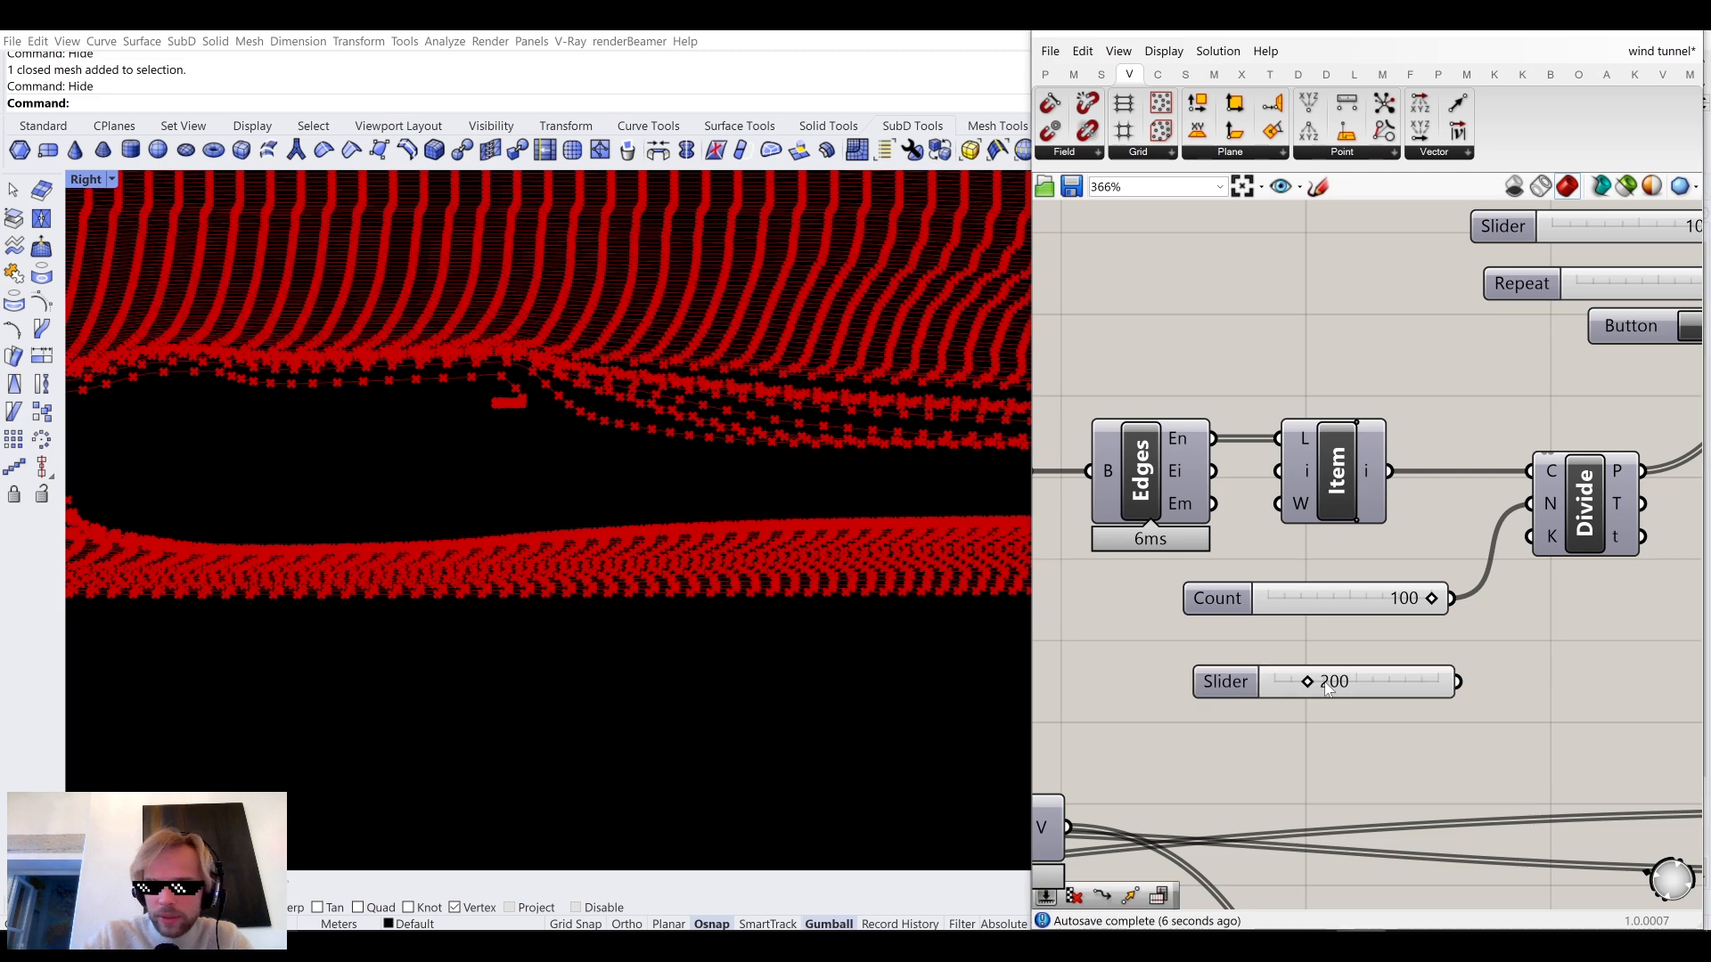
drag(1459, 682, 1532, 504)
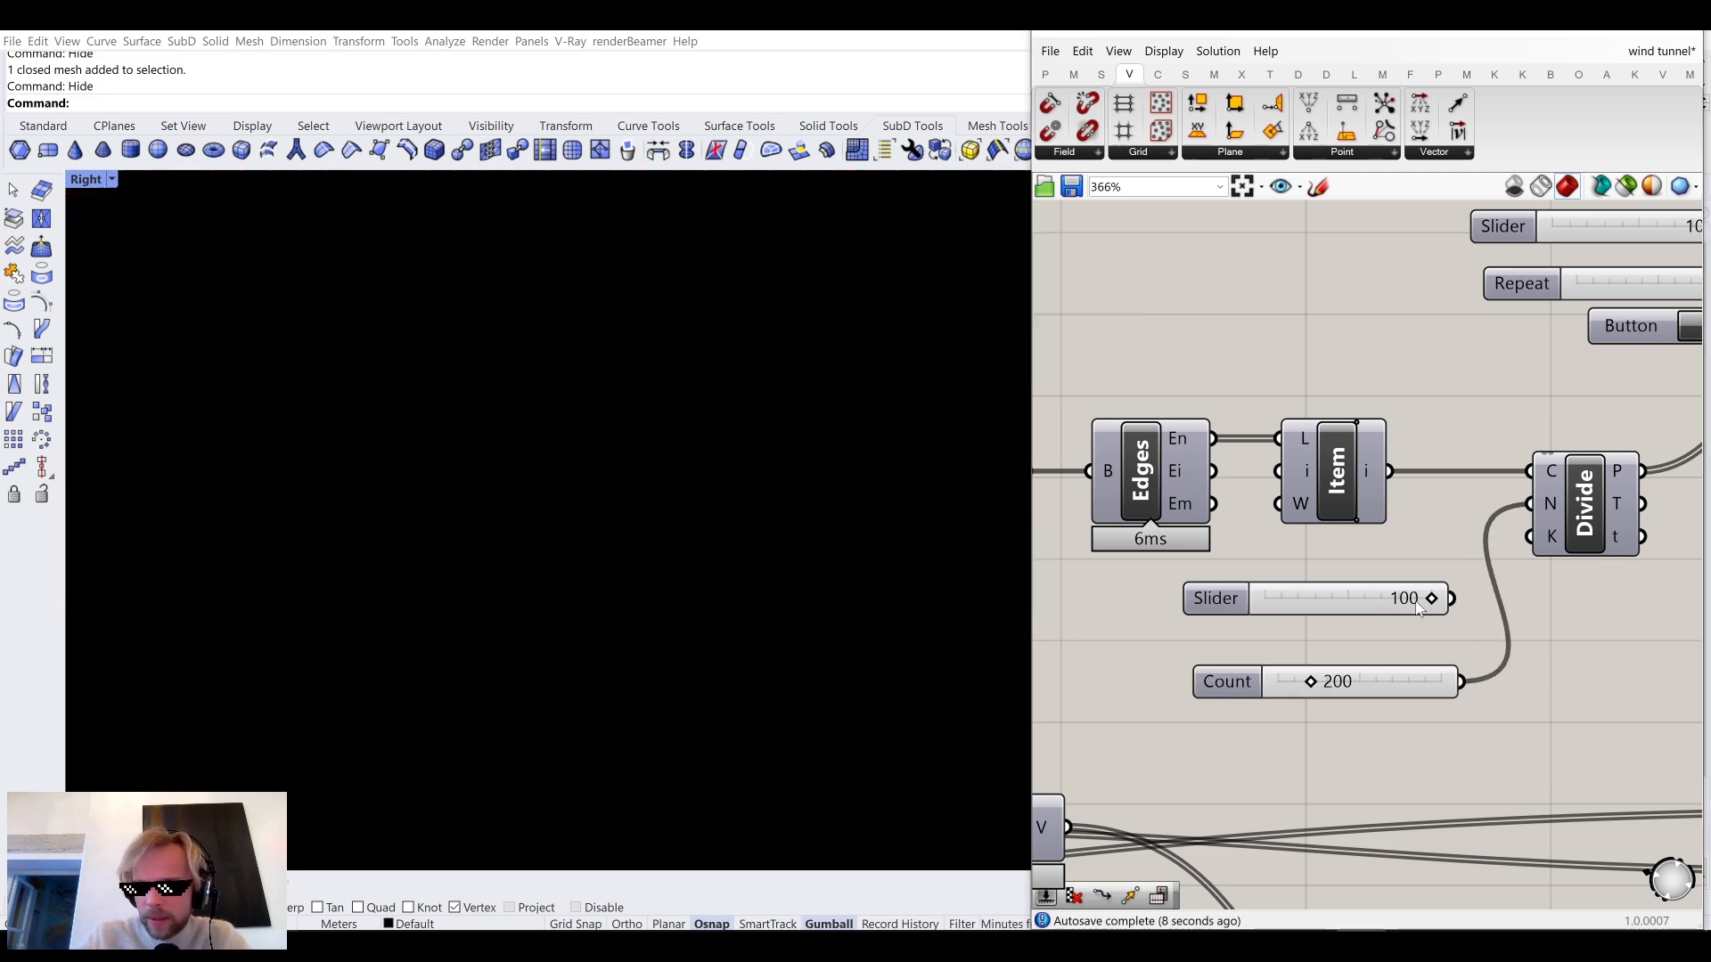
click(1350, 593)
key(Delete)
Hide the preview of the Loop End component and check the starting points left in the viewport.
scroll(1350, 590, down, 5)
right_drag(1446, 598, 1417, 553)
scroll(1543, 417, up, 5)
click(1274, 441)
middle_click(1276, 439)
click(1343, 375)
scroll(1456, 383, down, 3)
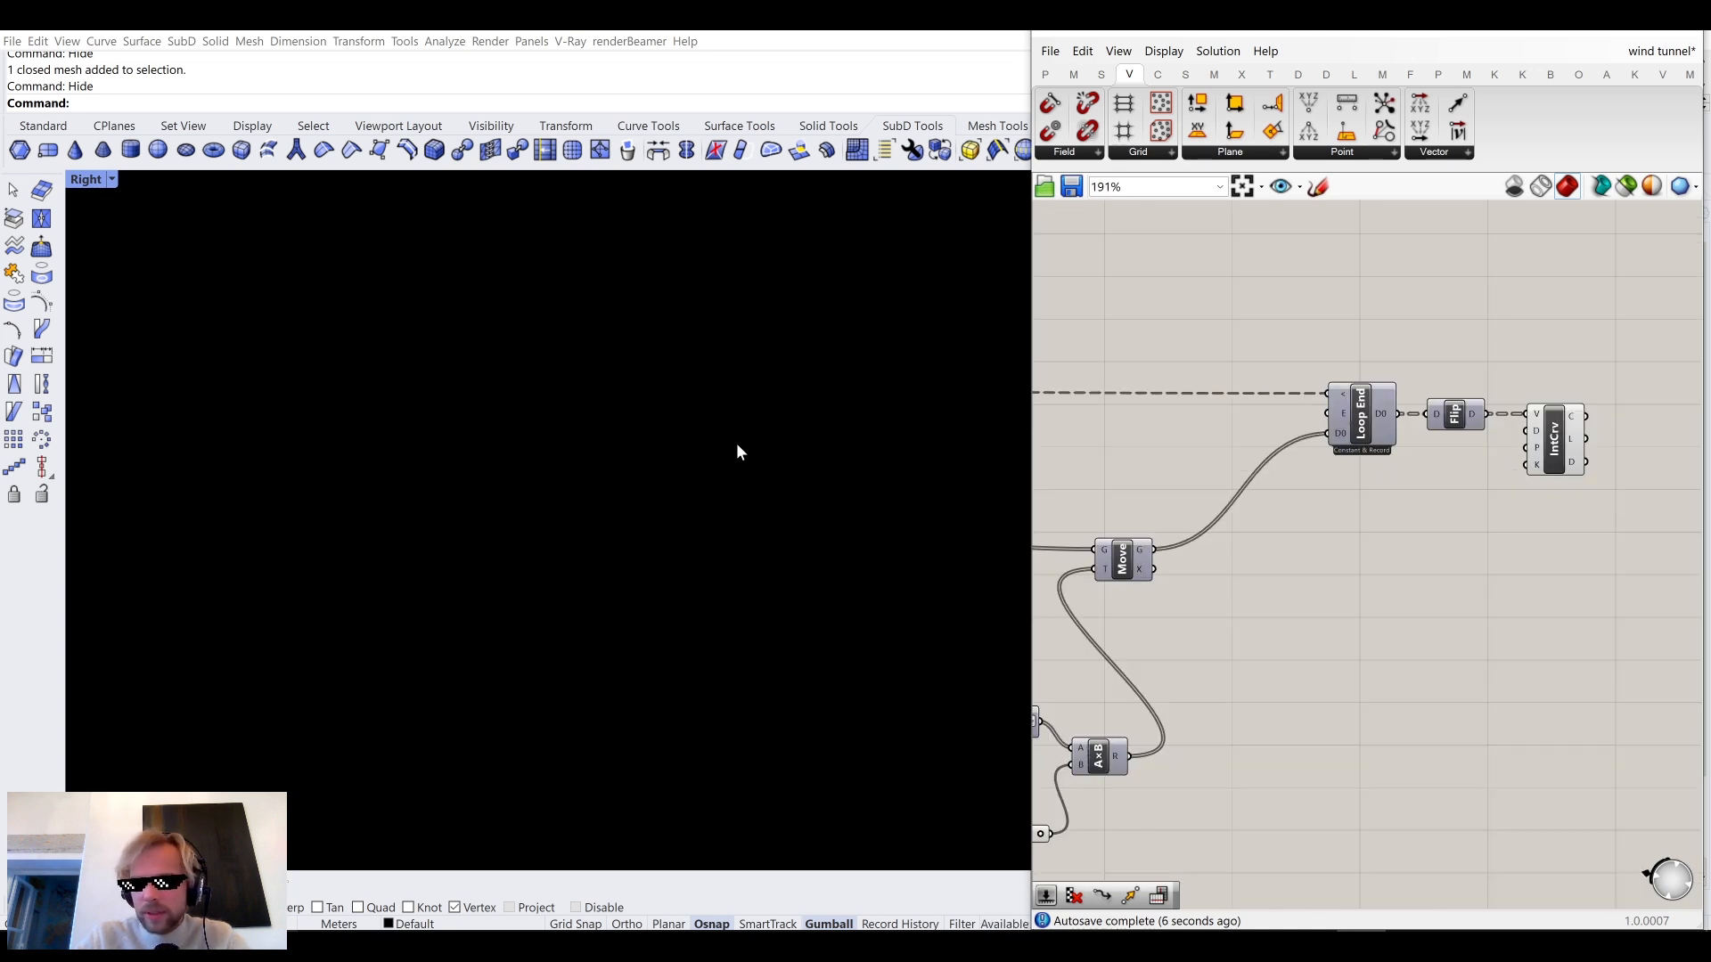
scroll(594, 483, up, 1)
scroll(1438, 497, down, 3)
right_drag(1438, 497, 1526, 639)
right_drag(1255, 543, 1460, 509)
right_drag(1572, 542, 1363, 514)
scroll(1484, 527, up, 6)
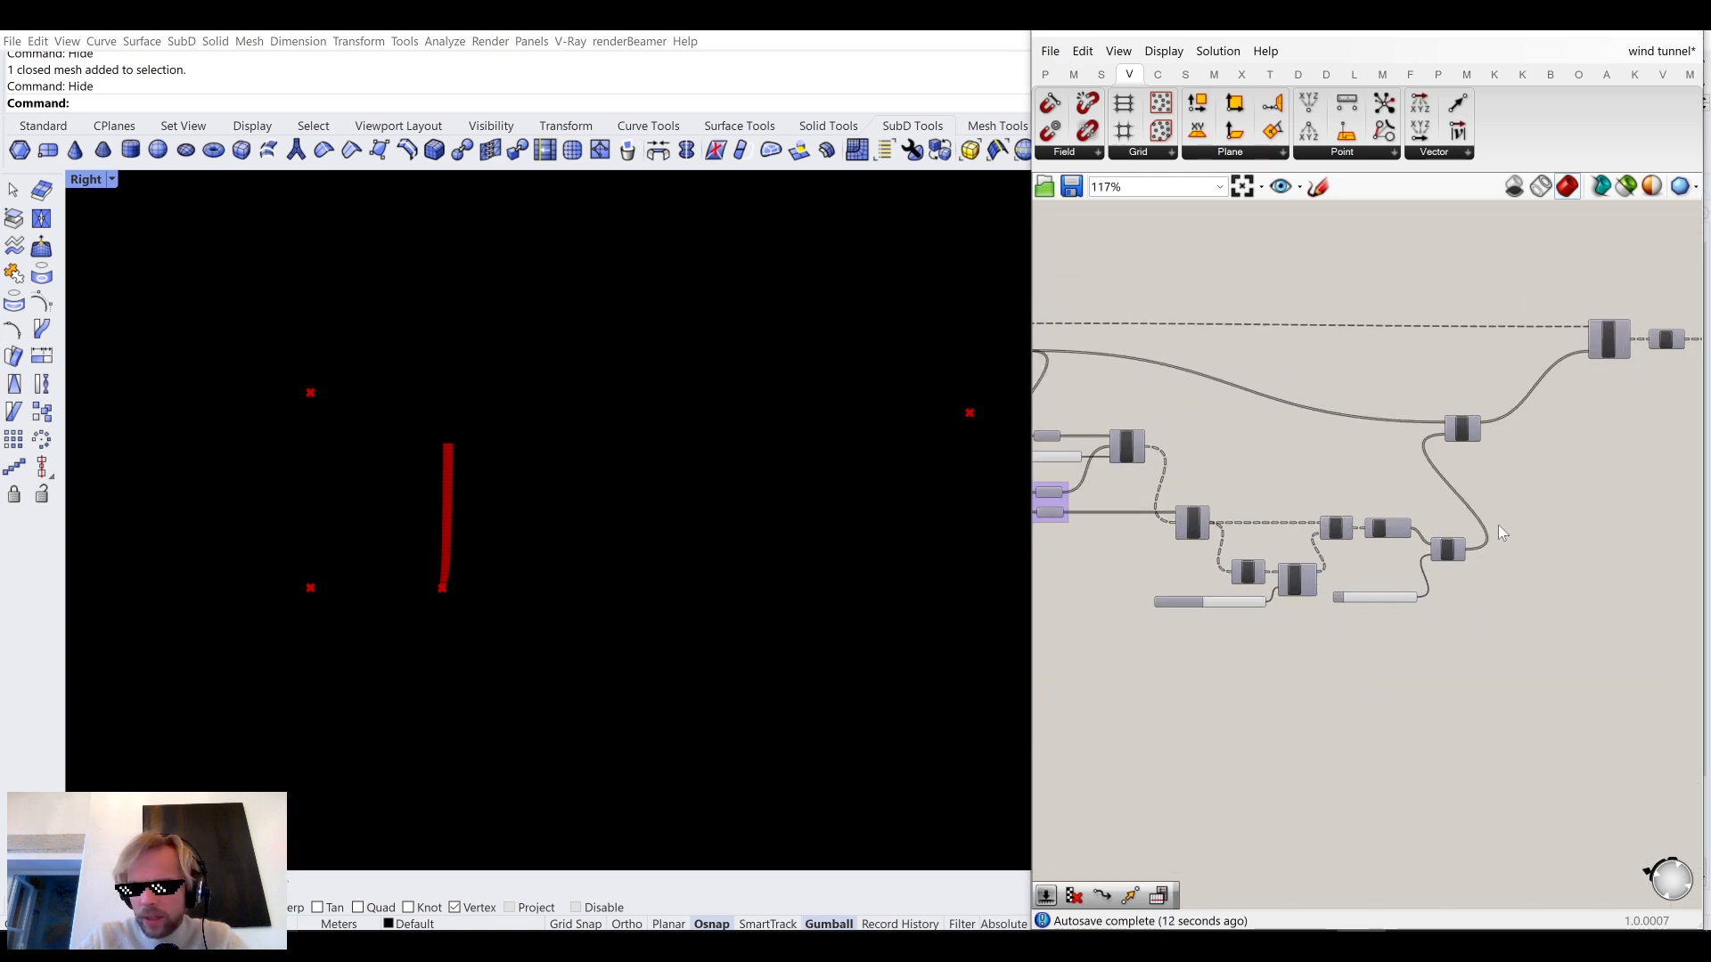
Reposition the Multiplication component and its factor slider, and check the arithmetic mean values of the Average component.
right_drag(1284, 661, 1394, 404)
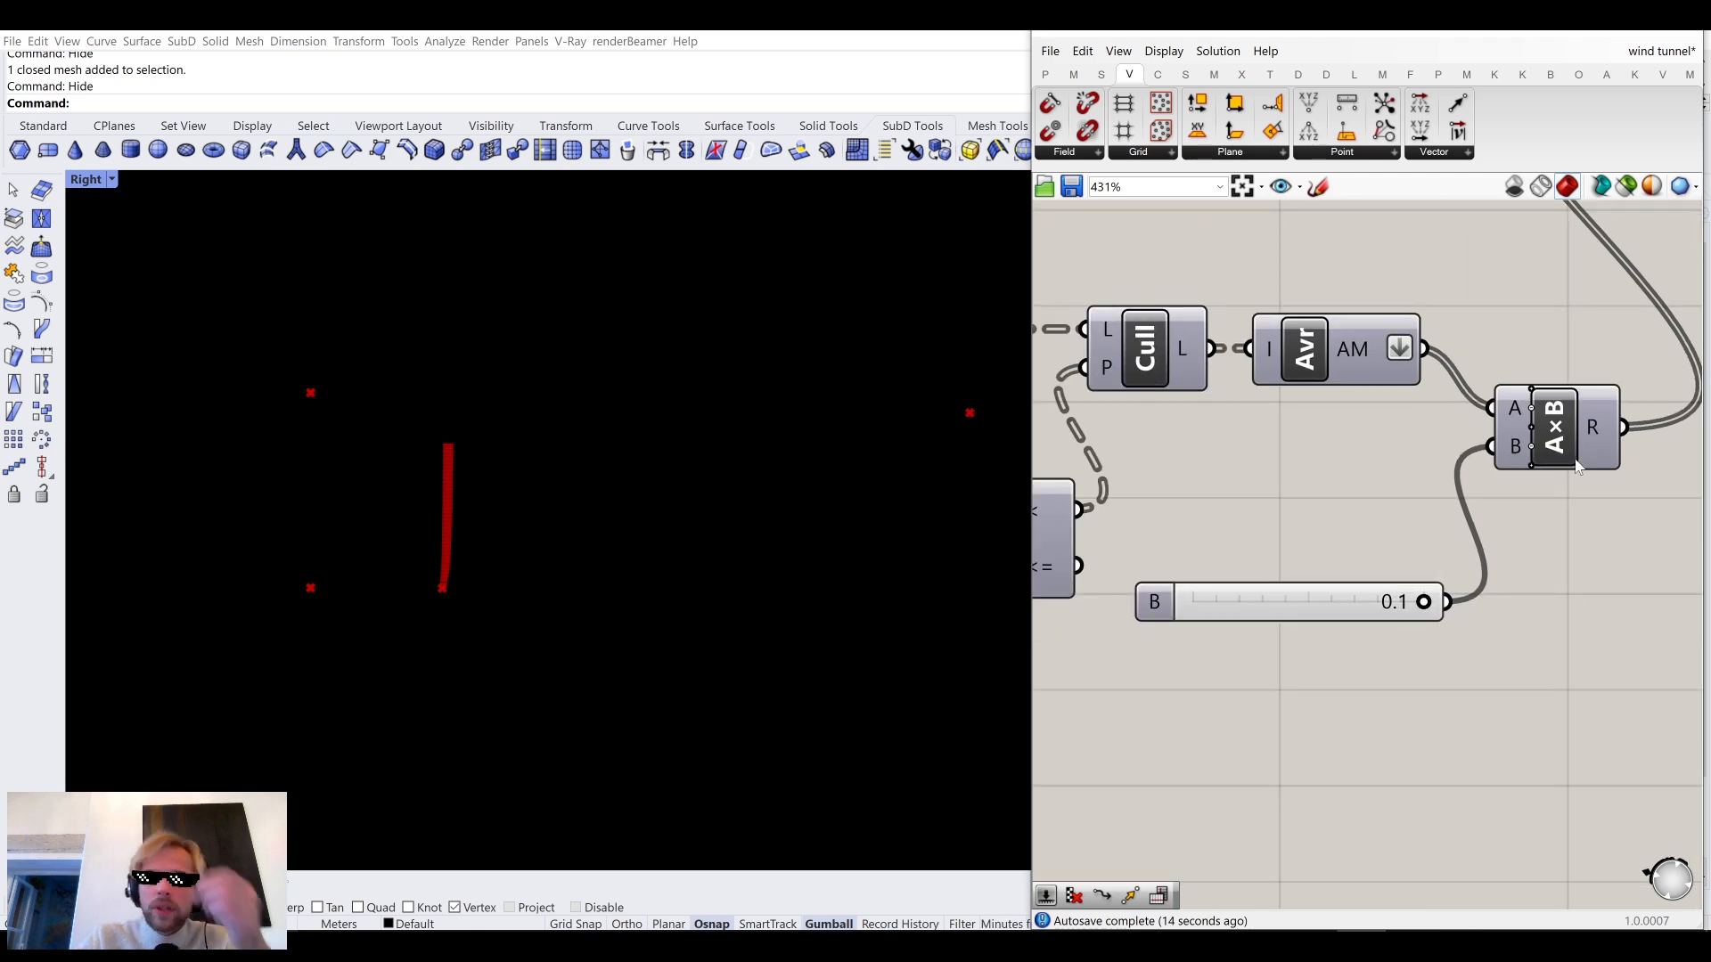
drag(1575, 438, 1624, 478)
drag(1155, 603, 1173, 569)
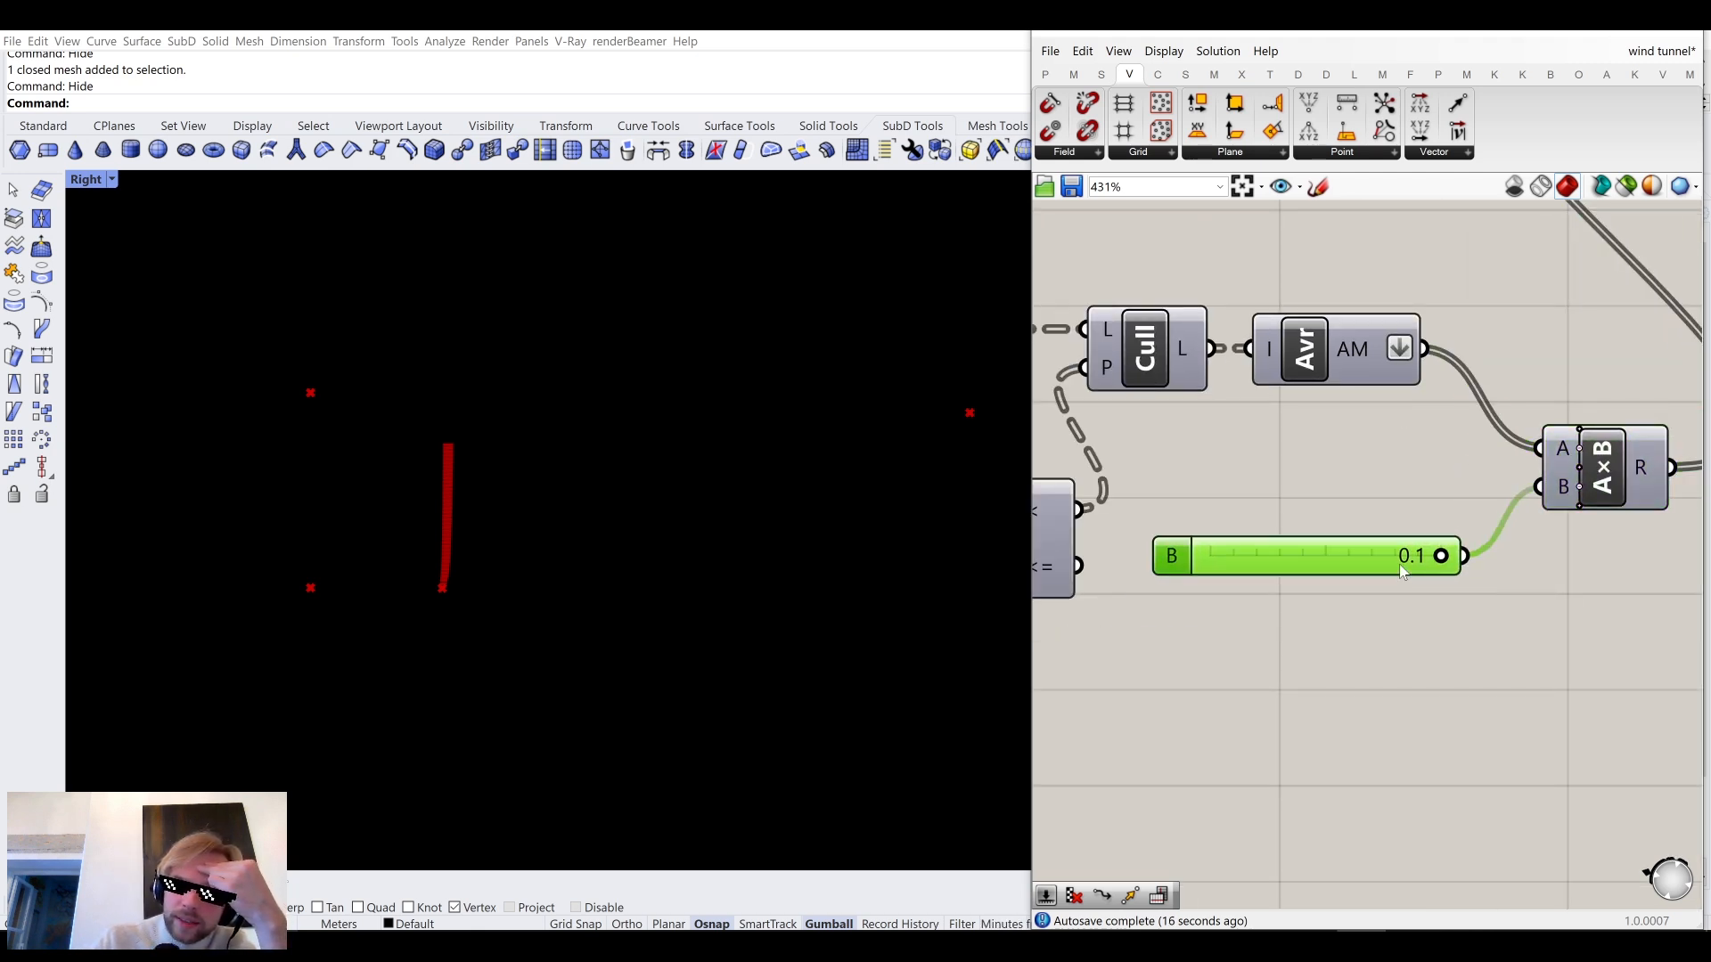
mouse_move(1347, 362)
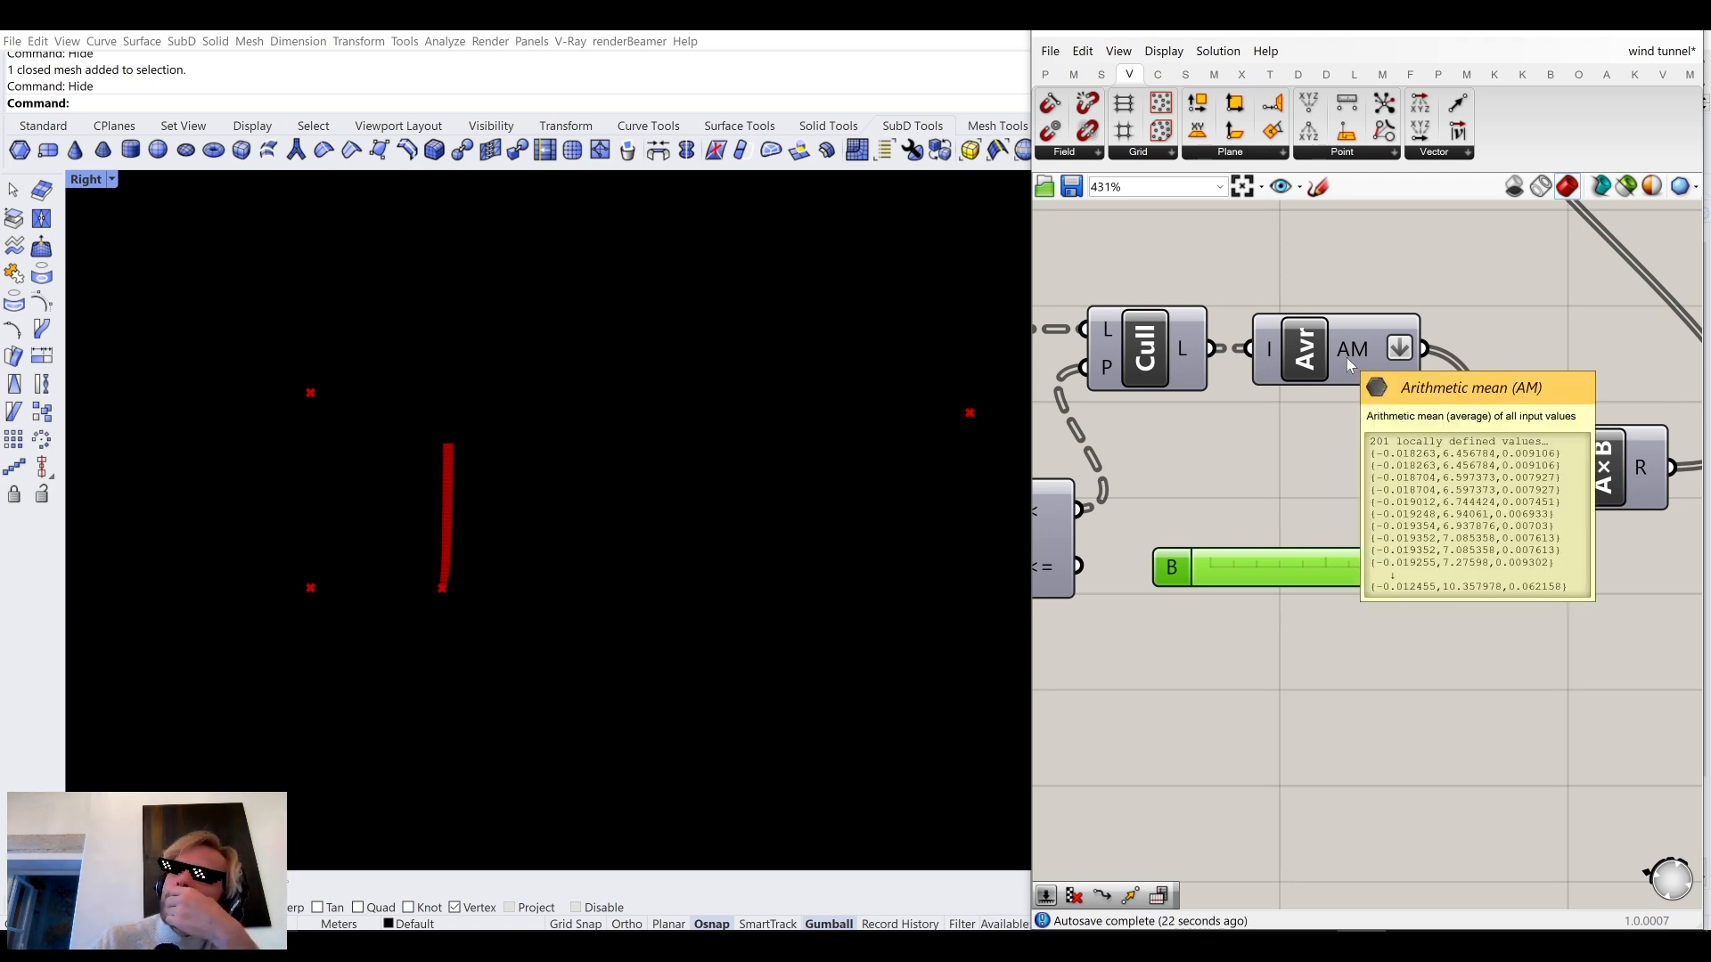
Replace the Multiplication component's B slider with a new slider set to 0.01, deleting the old one and placing the new one beside the component.
right_drag(1400, 397, 1242, 427)
right_drag(1228, 602, 1247, 521)
drag(1246, 523, 1260, 442)
click(1215, 536)
double_click(1216, 544)
text(0.01)
key(Return)
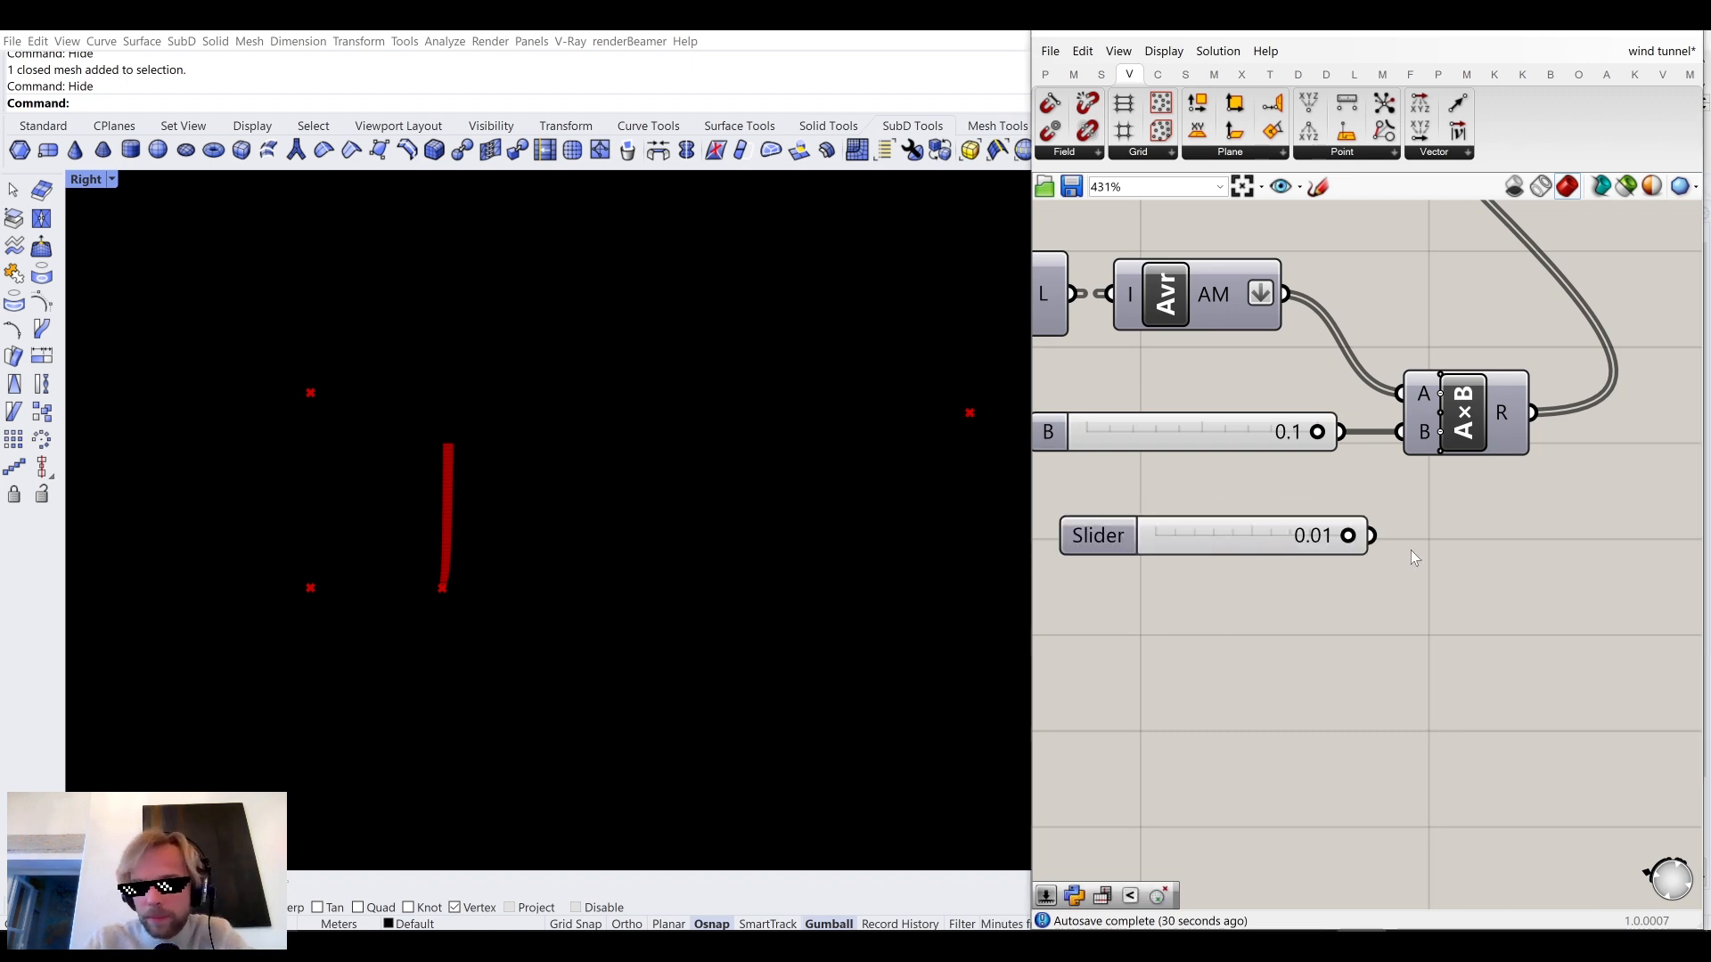
drag(1399, 477, 1401, 432)
click(1274, 435)
key(Delete)
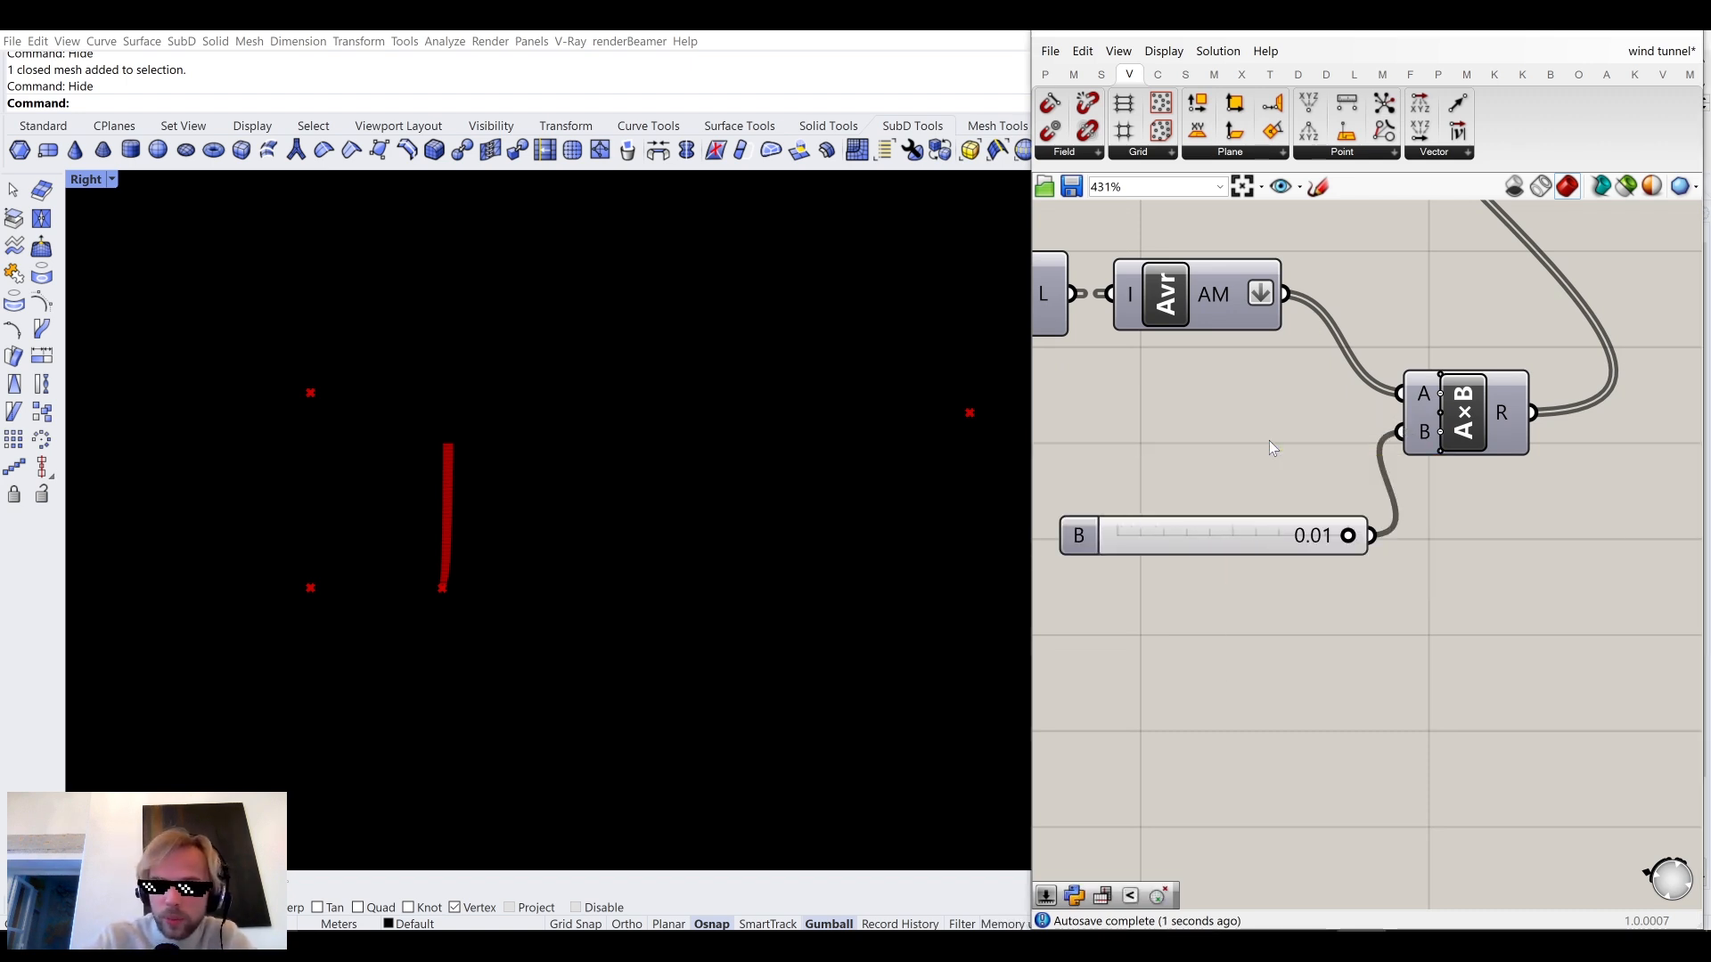
drag(1267, 528, 1248, 425)
Connect the slider of 100 to Loop Start's N input, trigger the loop and watch the flow curves grow from the inlet.
scroll(1248, 425, down, 2)
right_drag(1171, 435, 1485, 618)
right_drag(1070, 419, 1451, 472)
scroll(1285, 442, up, 5)
drag(1408, 285, 1519, 379)
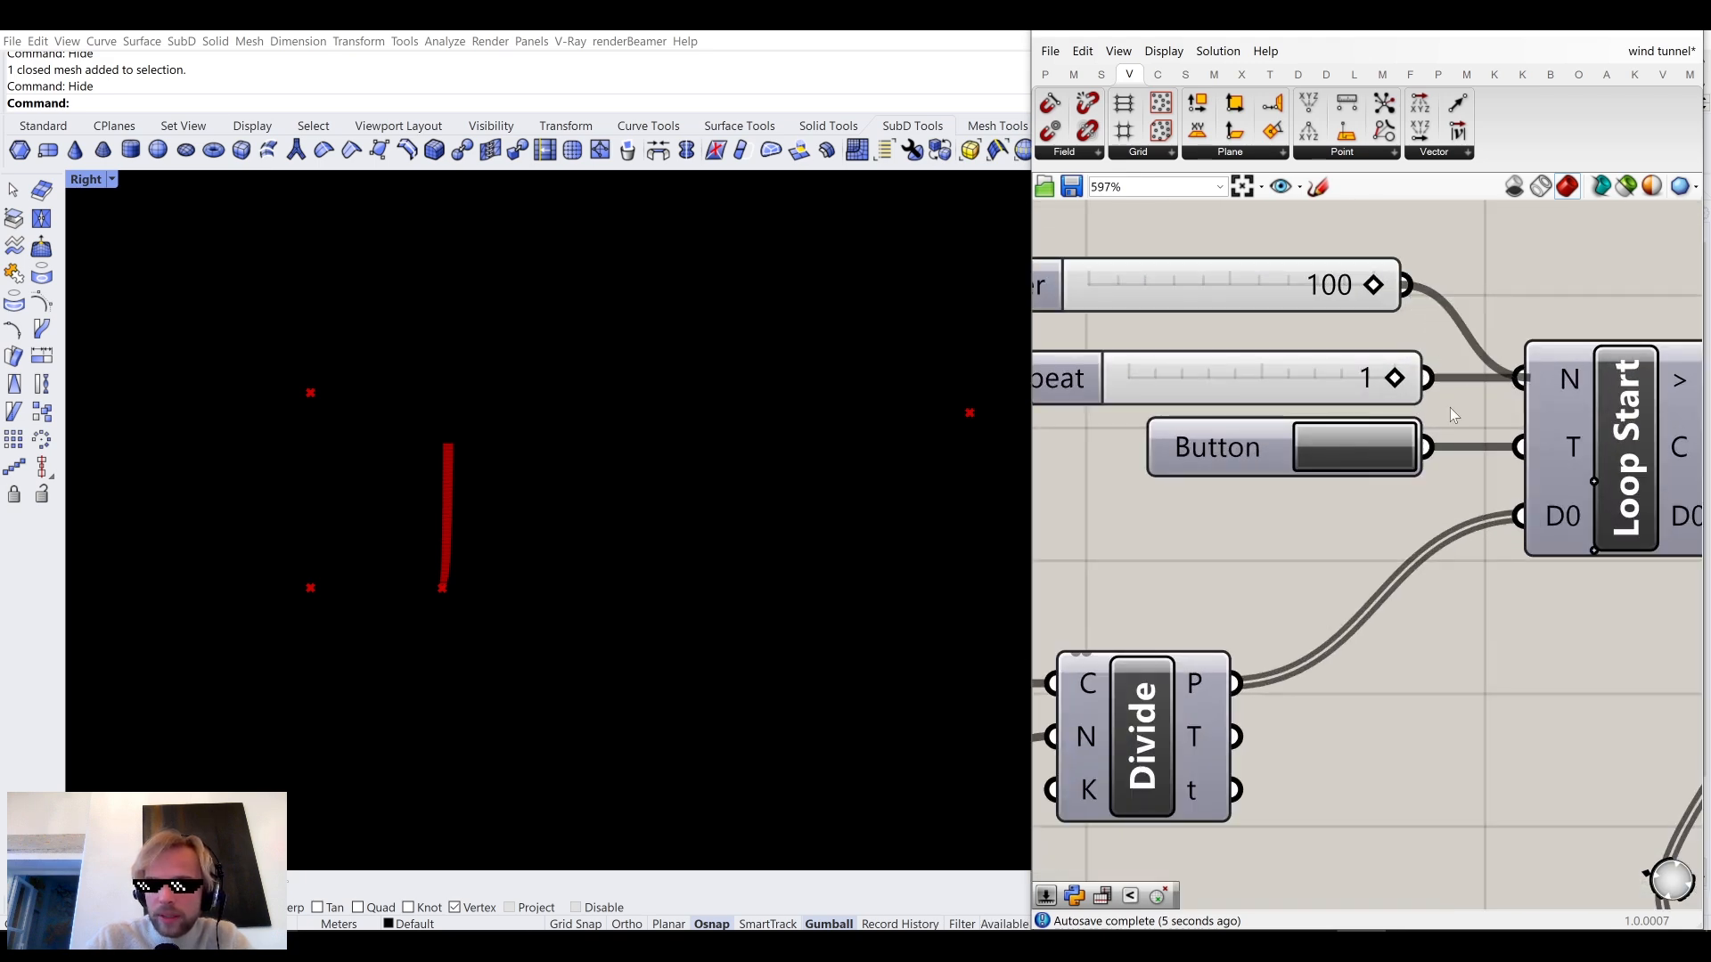
click(1354, 449)
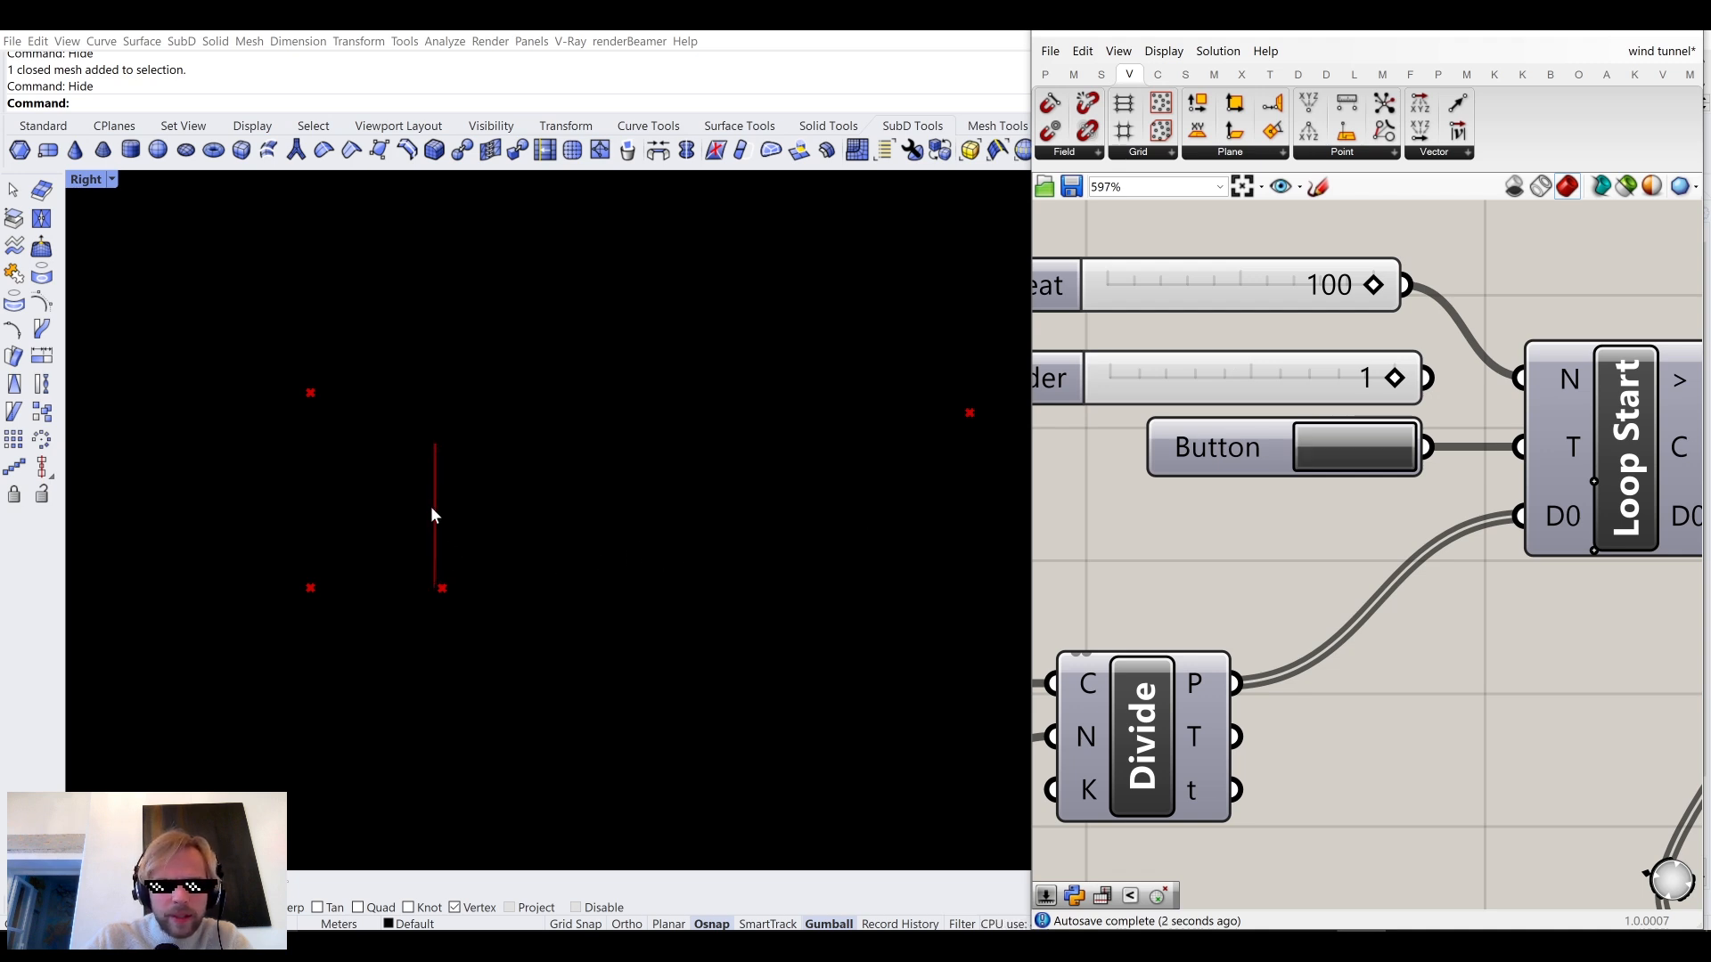
scroll(427, 485, up, 4)
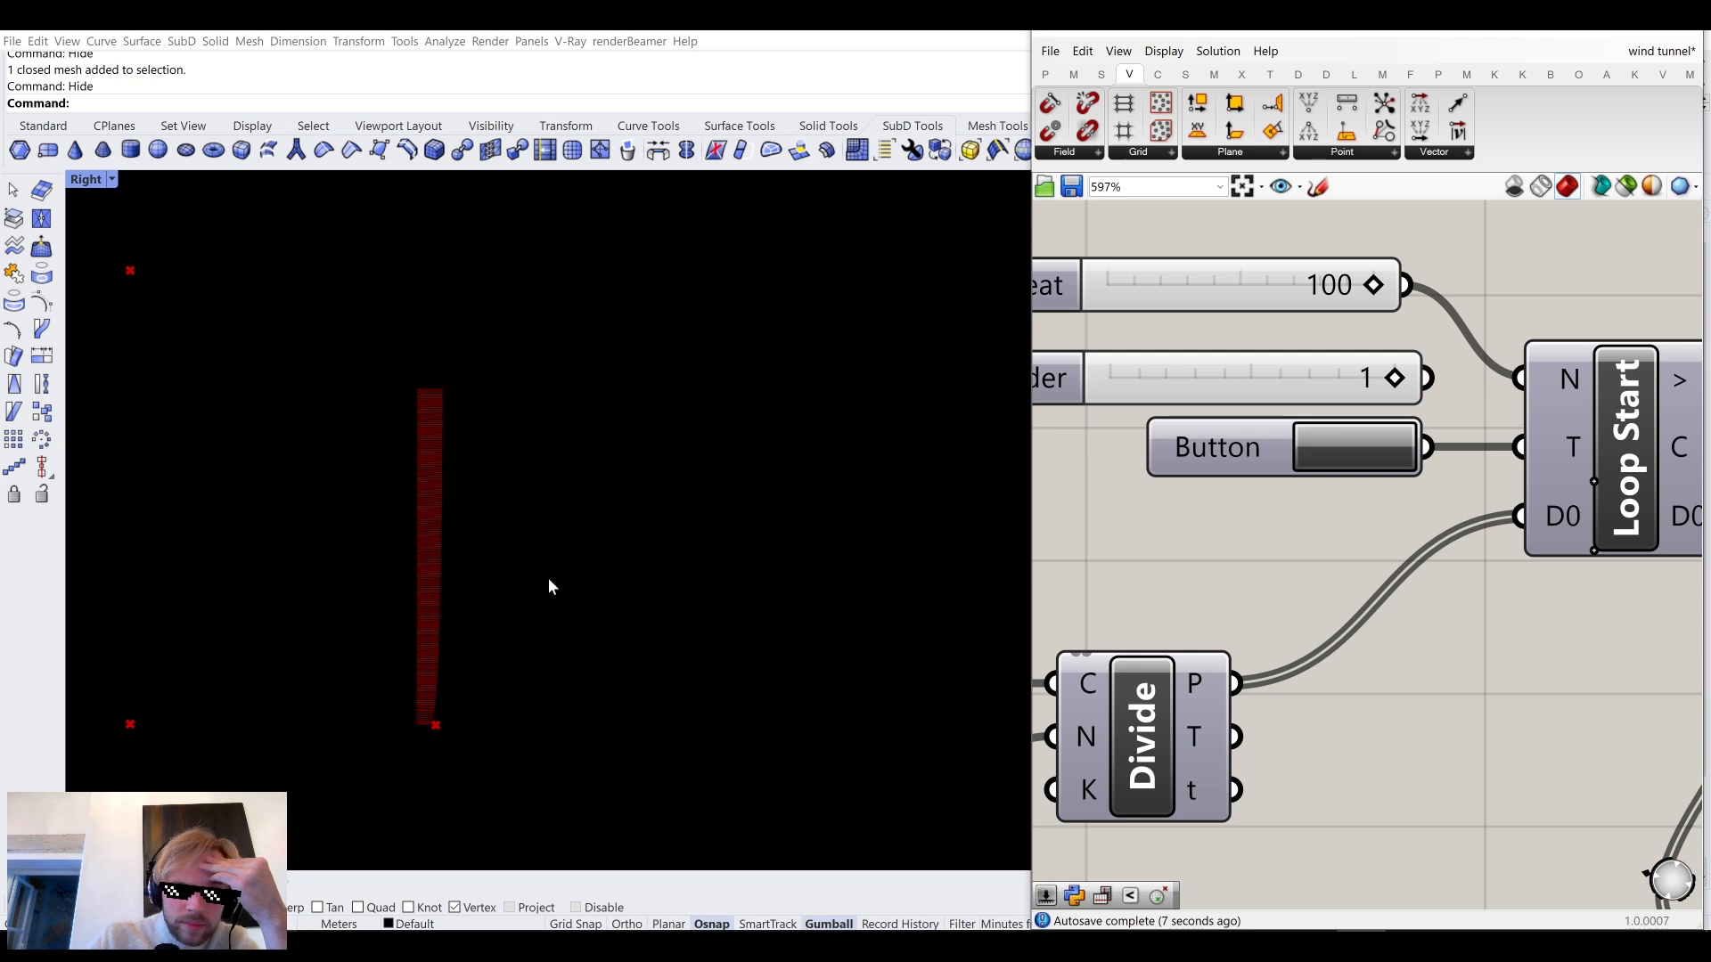
right_drag(620, 563, 335, 468)
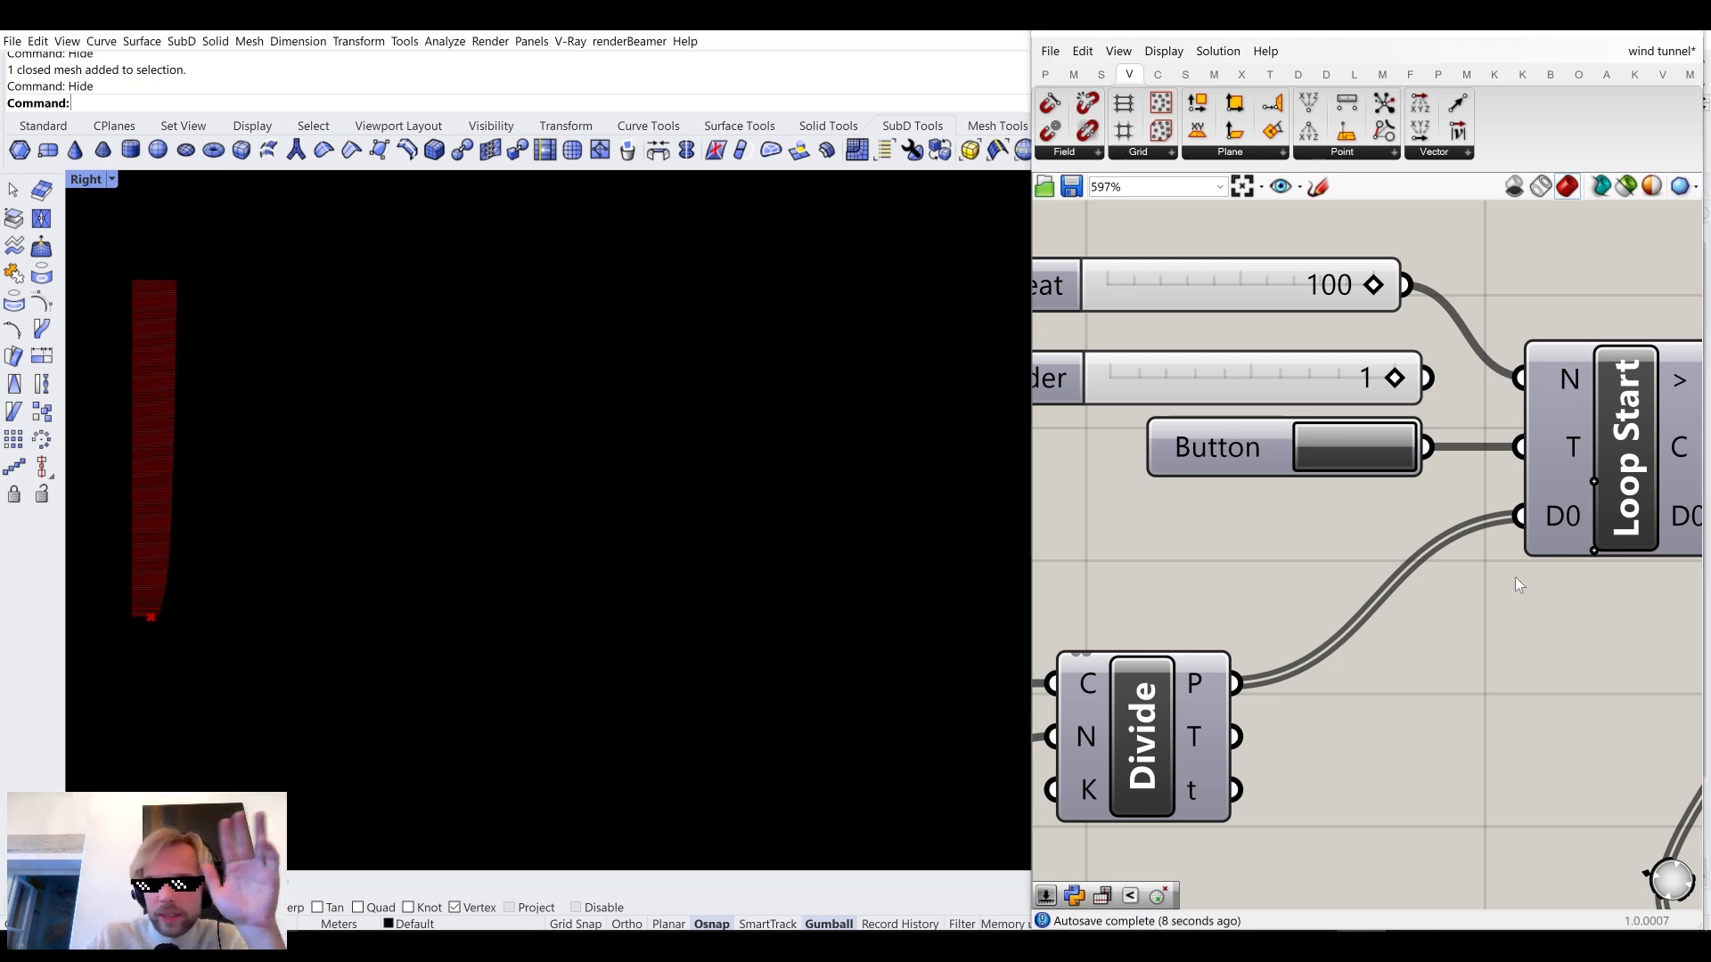
Add a Panel above Loop Start and connect Loop Start's C output to it to show the loop counter.
scroll(1497, 608, down, 5)
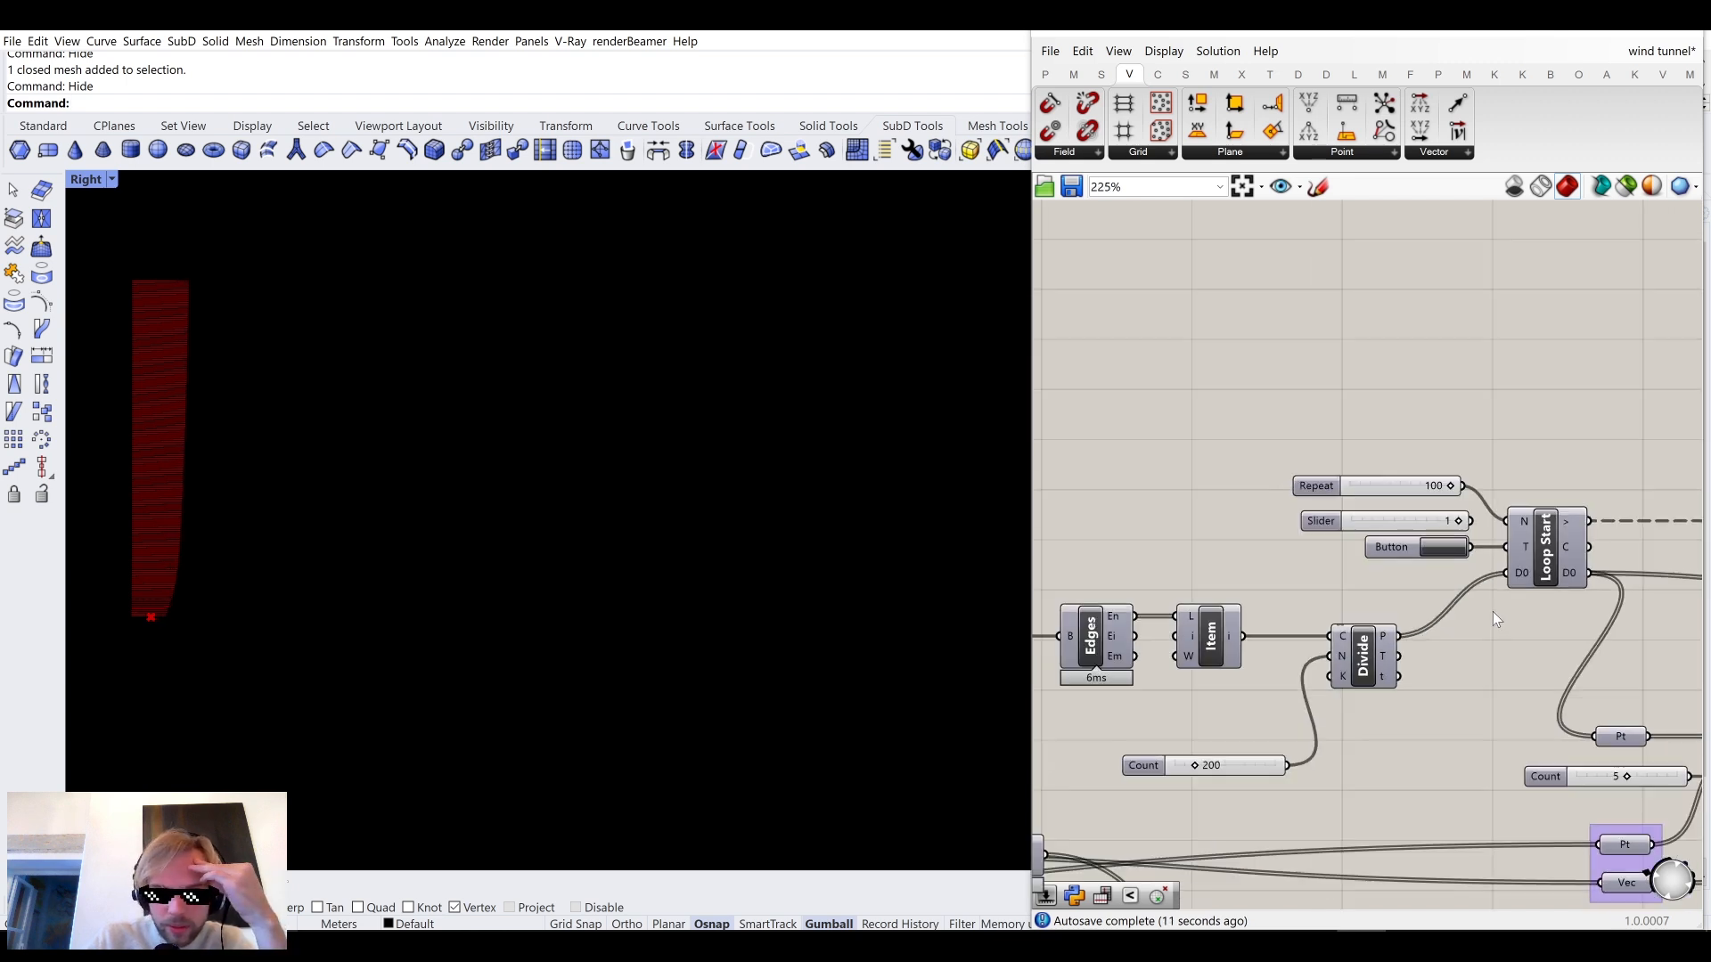
scroll(1494, 612, down, 2)
right_drag(1306, 532, 1079, 506)
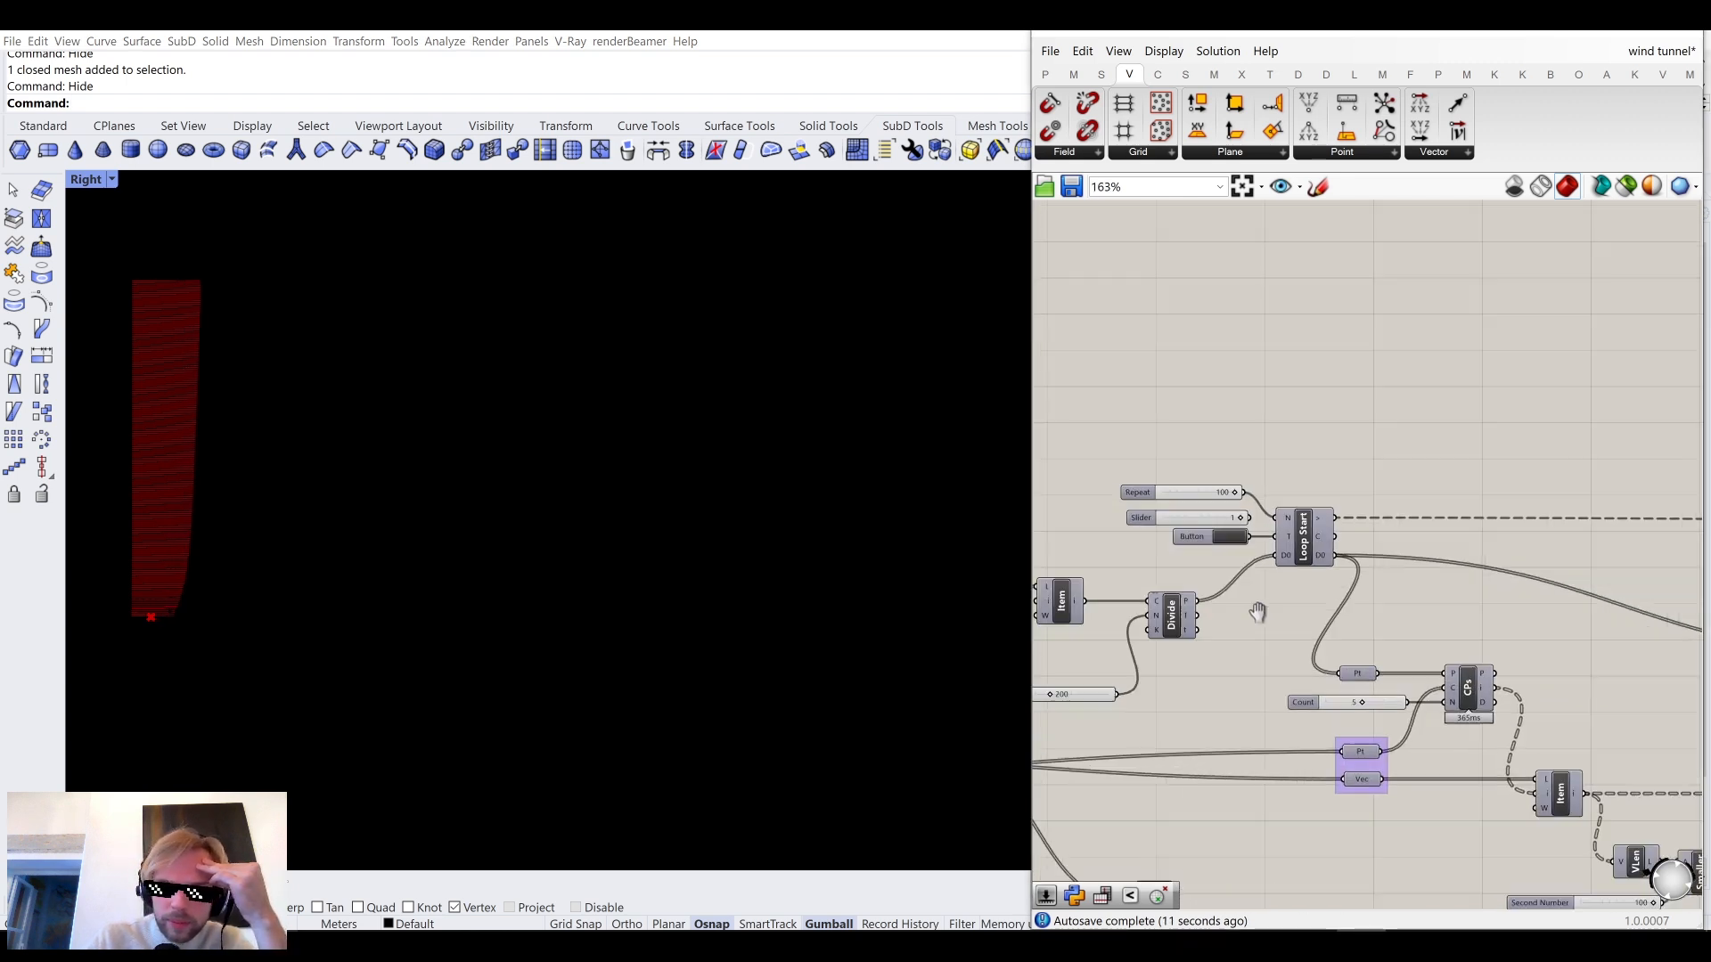
double_click(1354, 417)
text(panel)
key(Return)
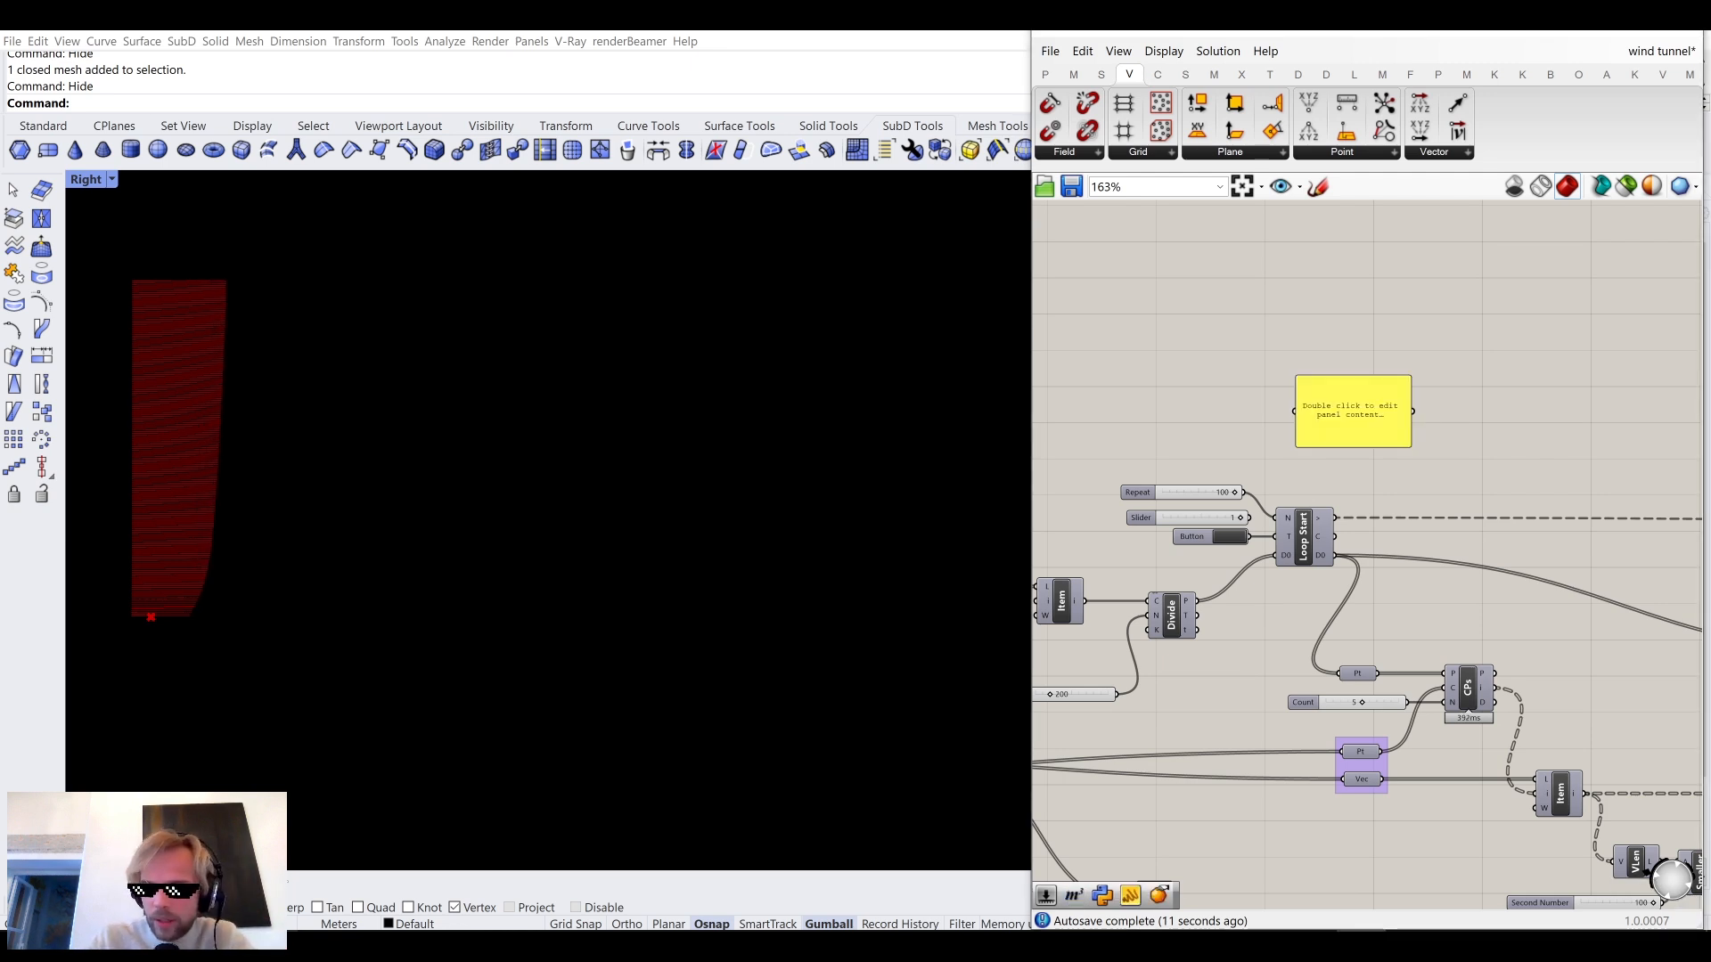
drag(1334, 518, 1299, 412)
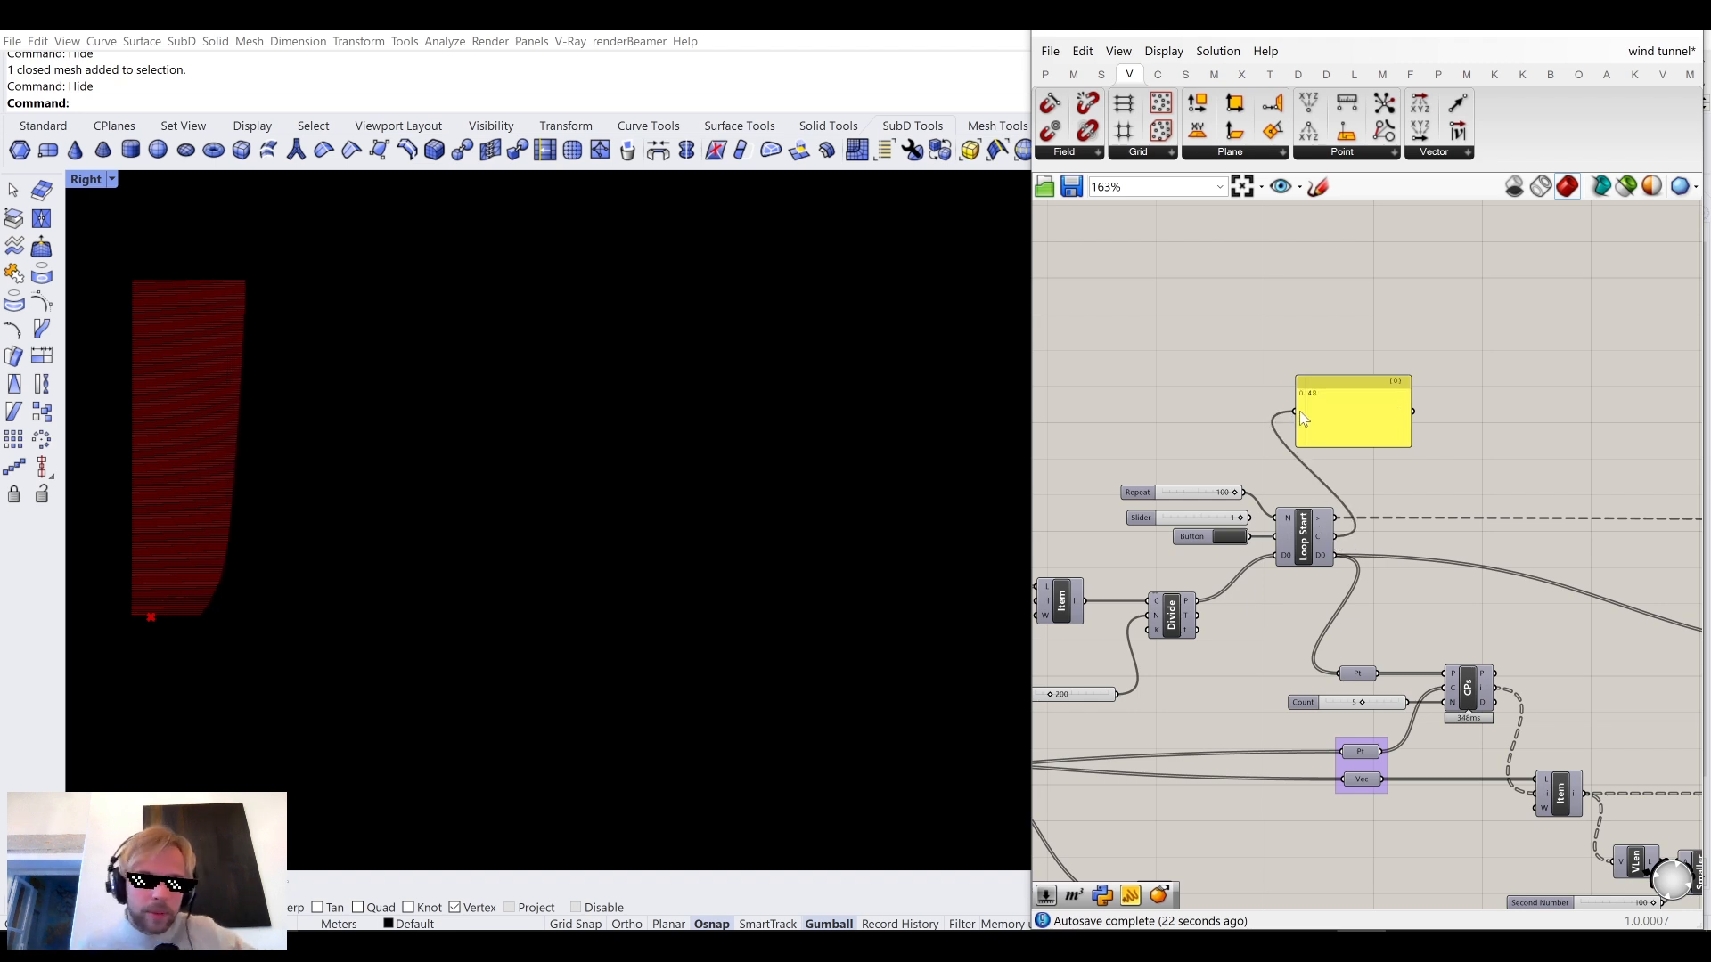
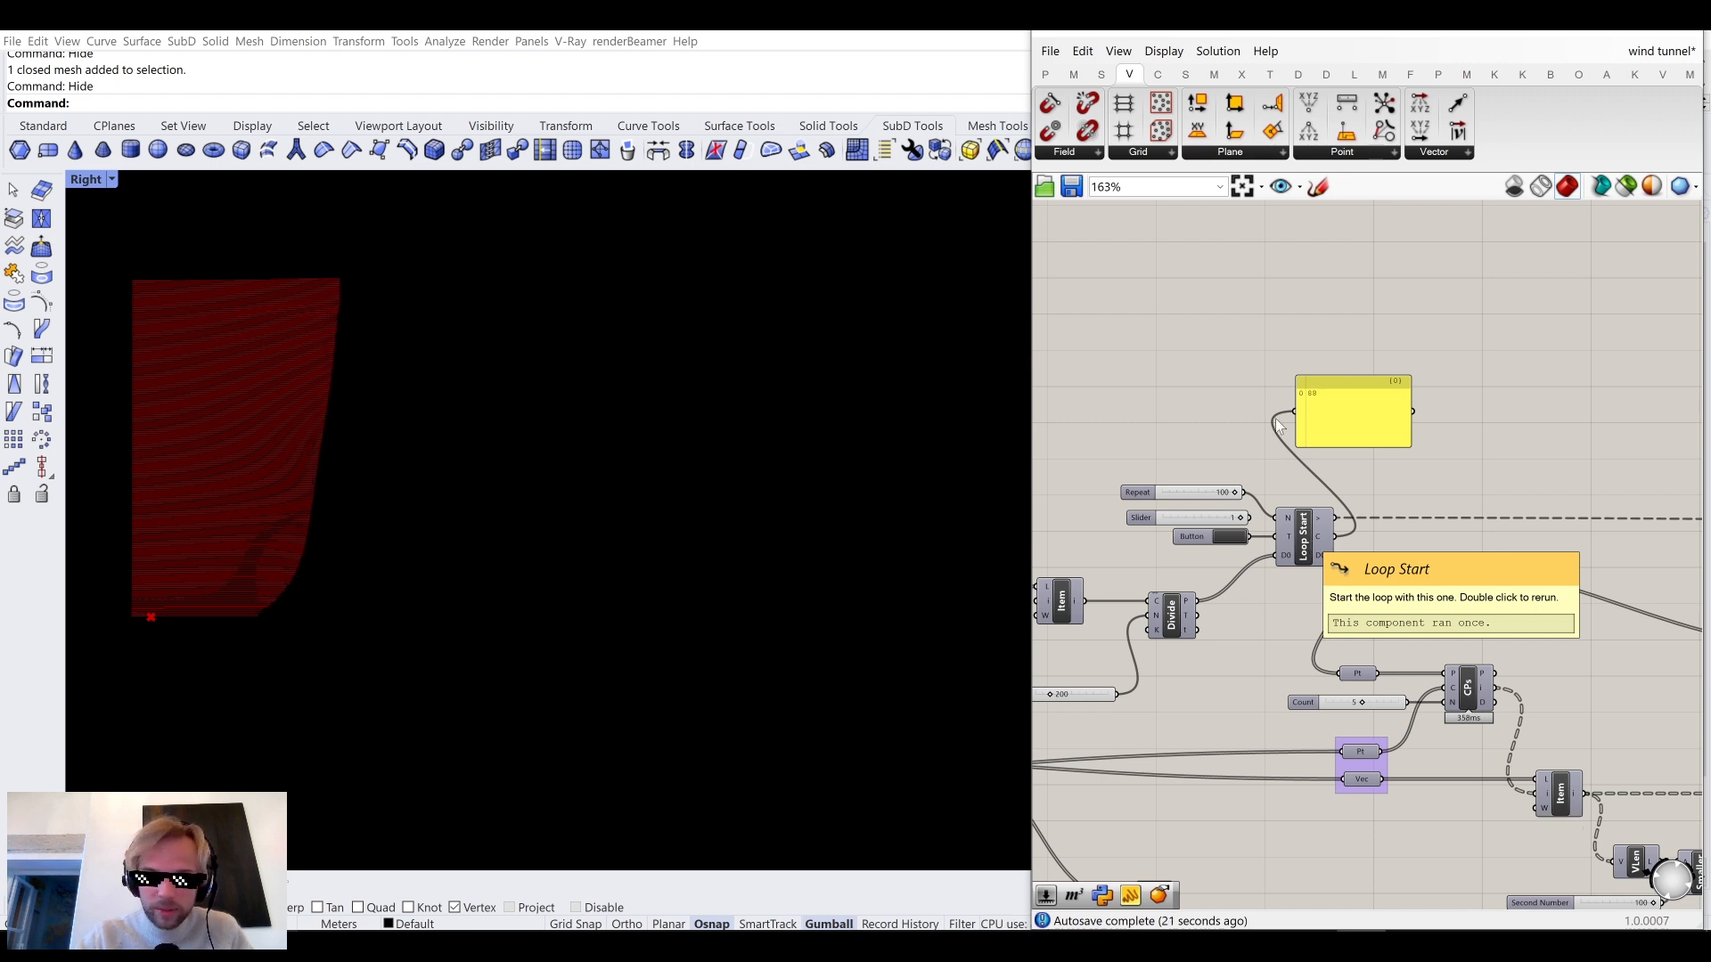
Create a number slider set to 200 and connect it to Loop Start's N input in place of the slider of 100.
mouse_move(1365, 574)
right_down()
mouse_move(1425, 513)
mouse_move(1372, 564)
right_up()
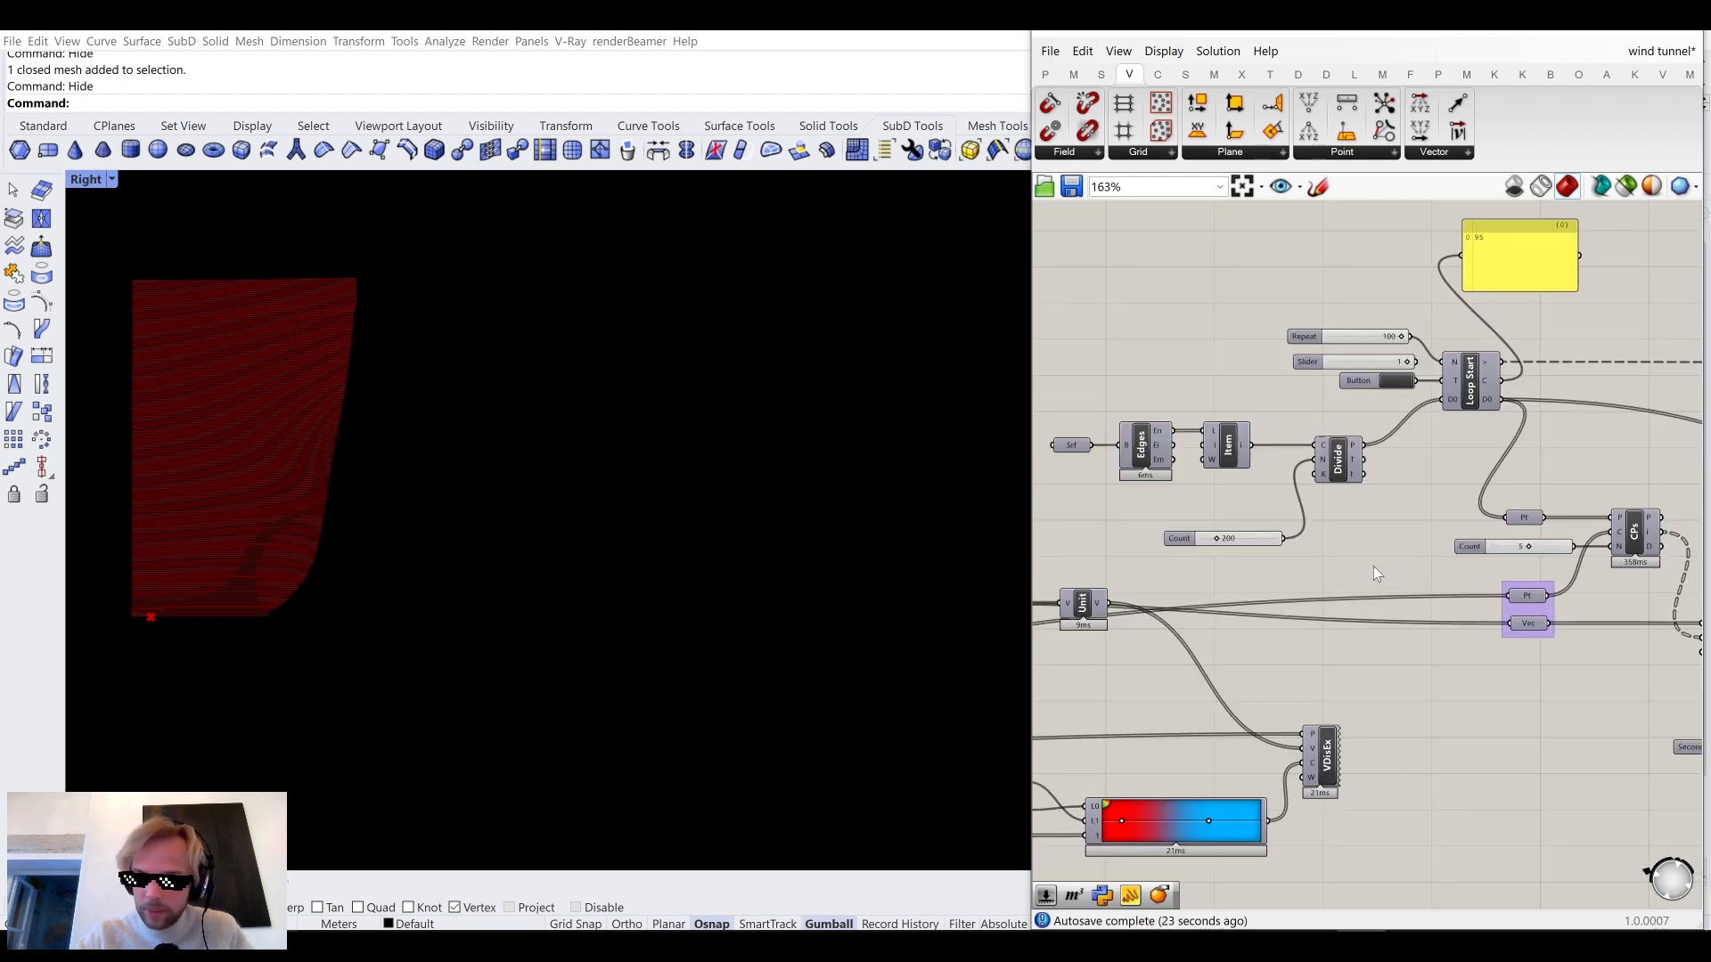
scroll(1374, 568, down, 3)
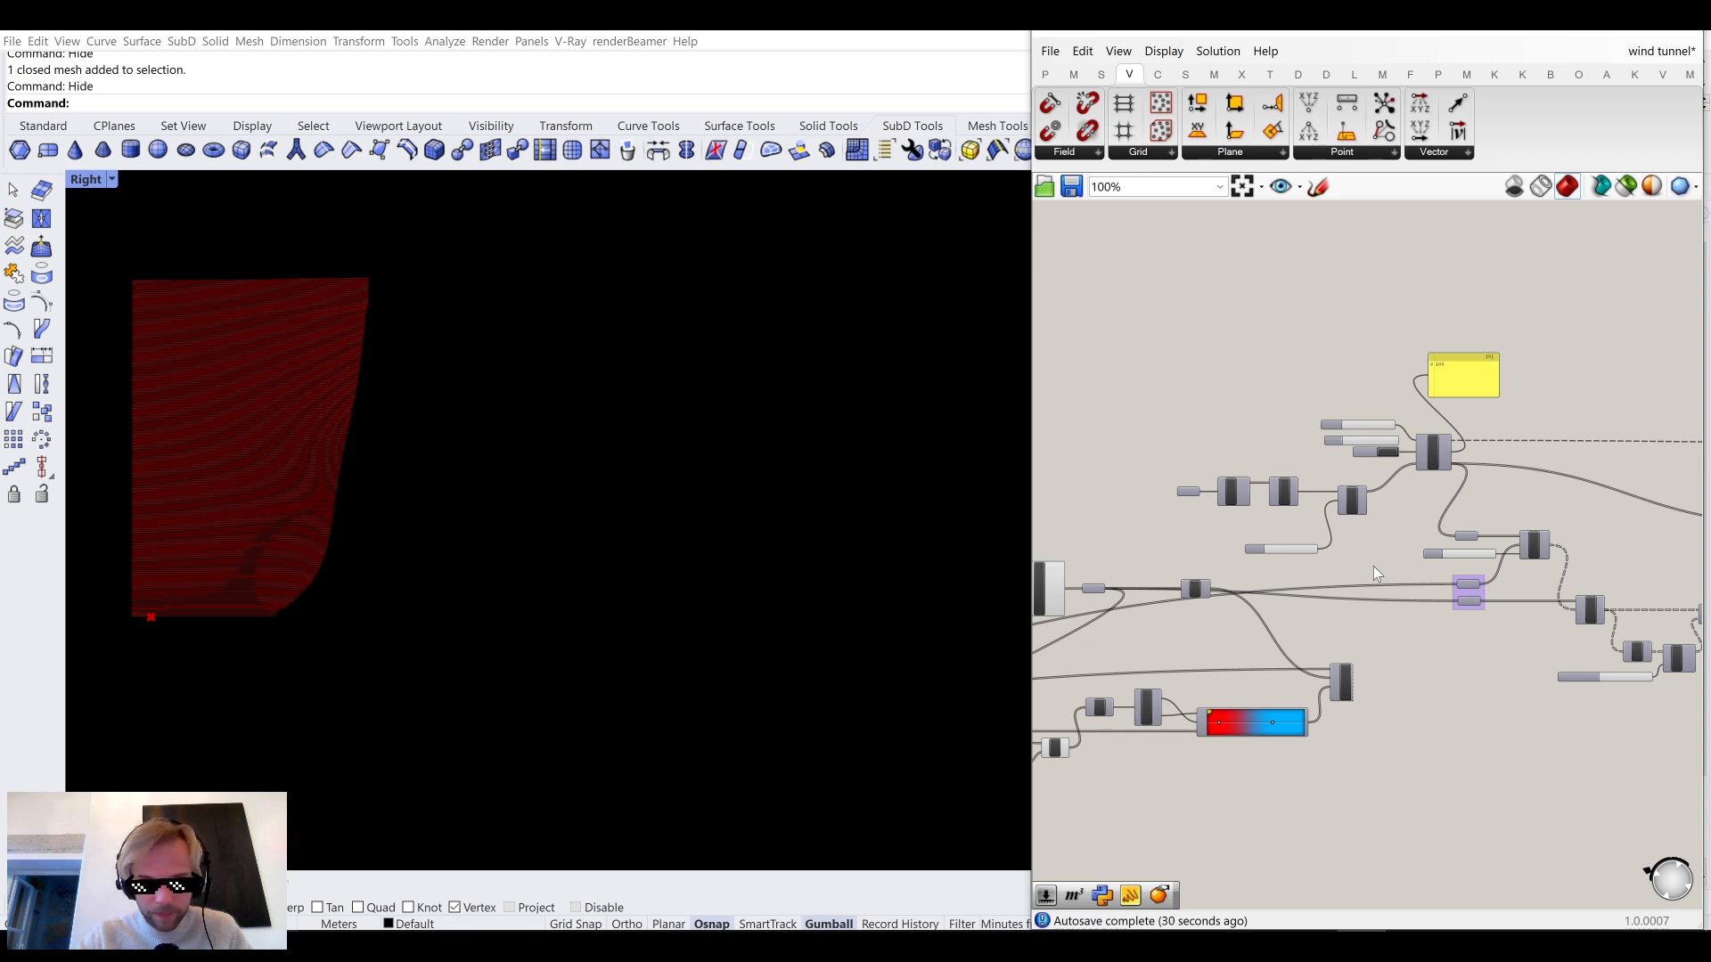
scroll(1457, 380, up, 4)
scroll(1370, 419, up, 4)
double_click(1158, 415)
text(200)
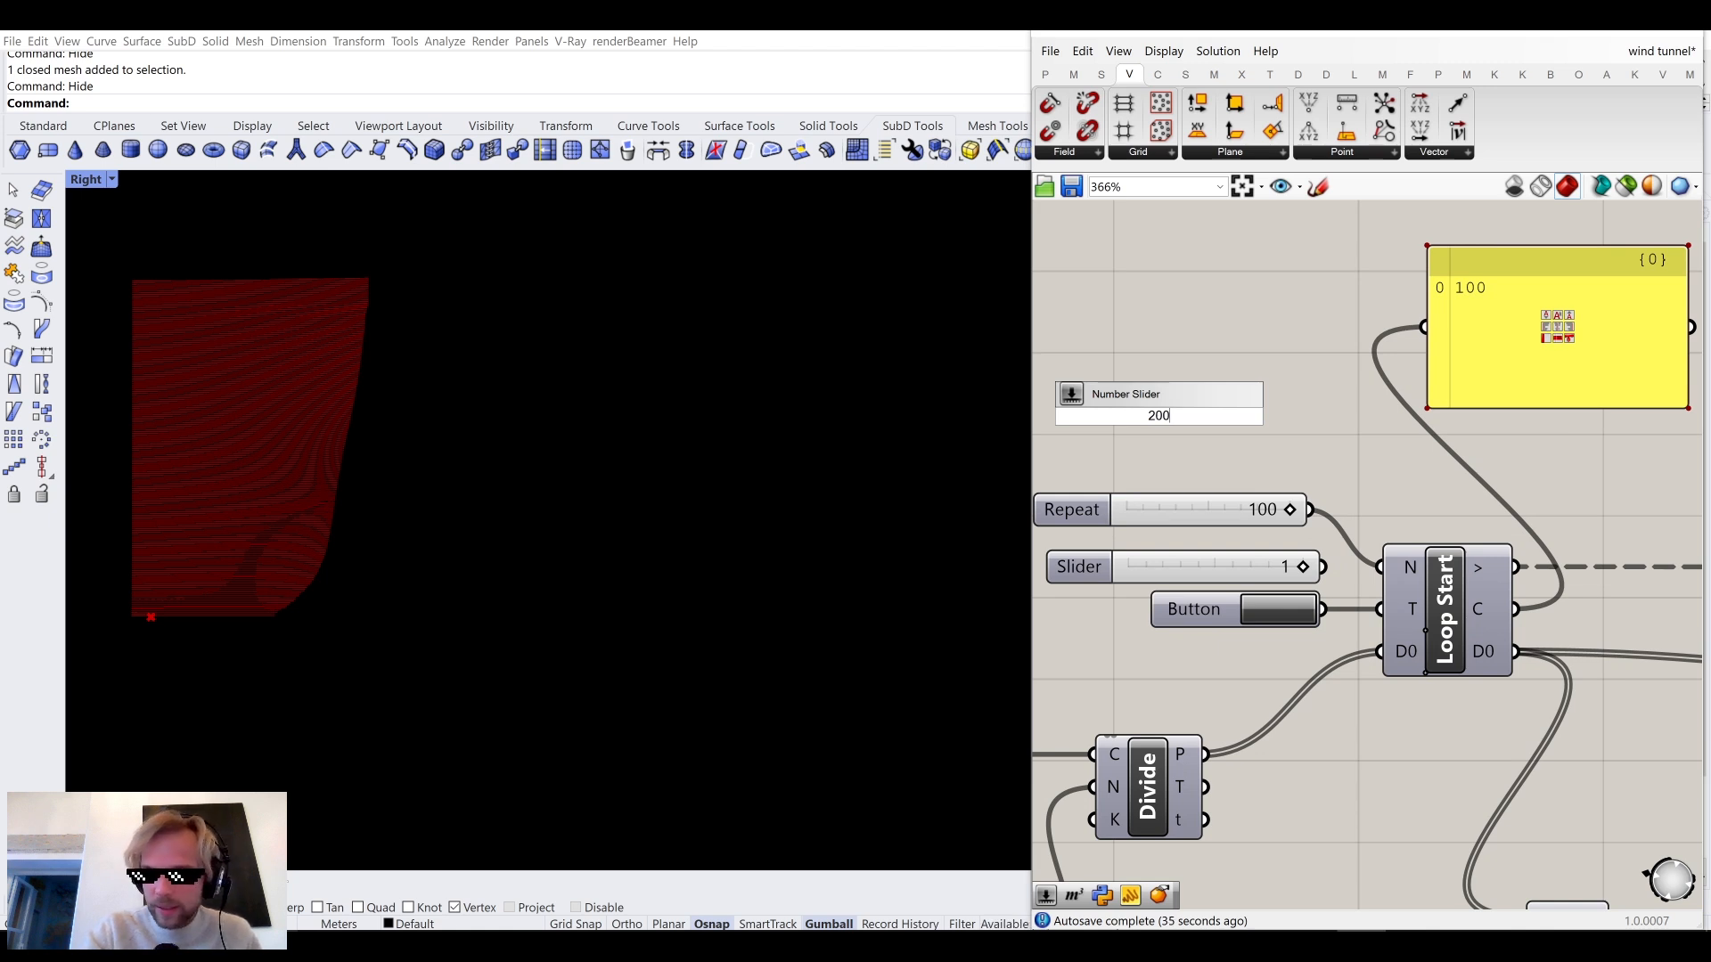
key(Return)
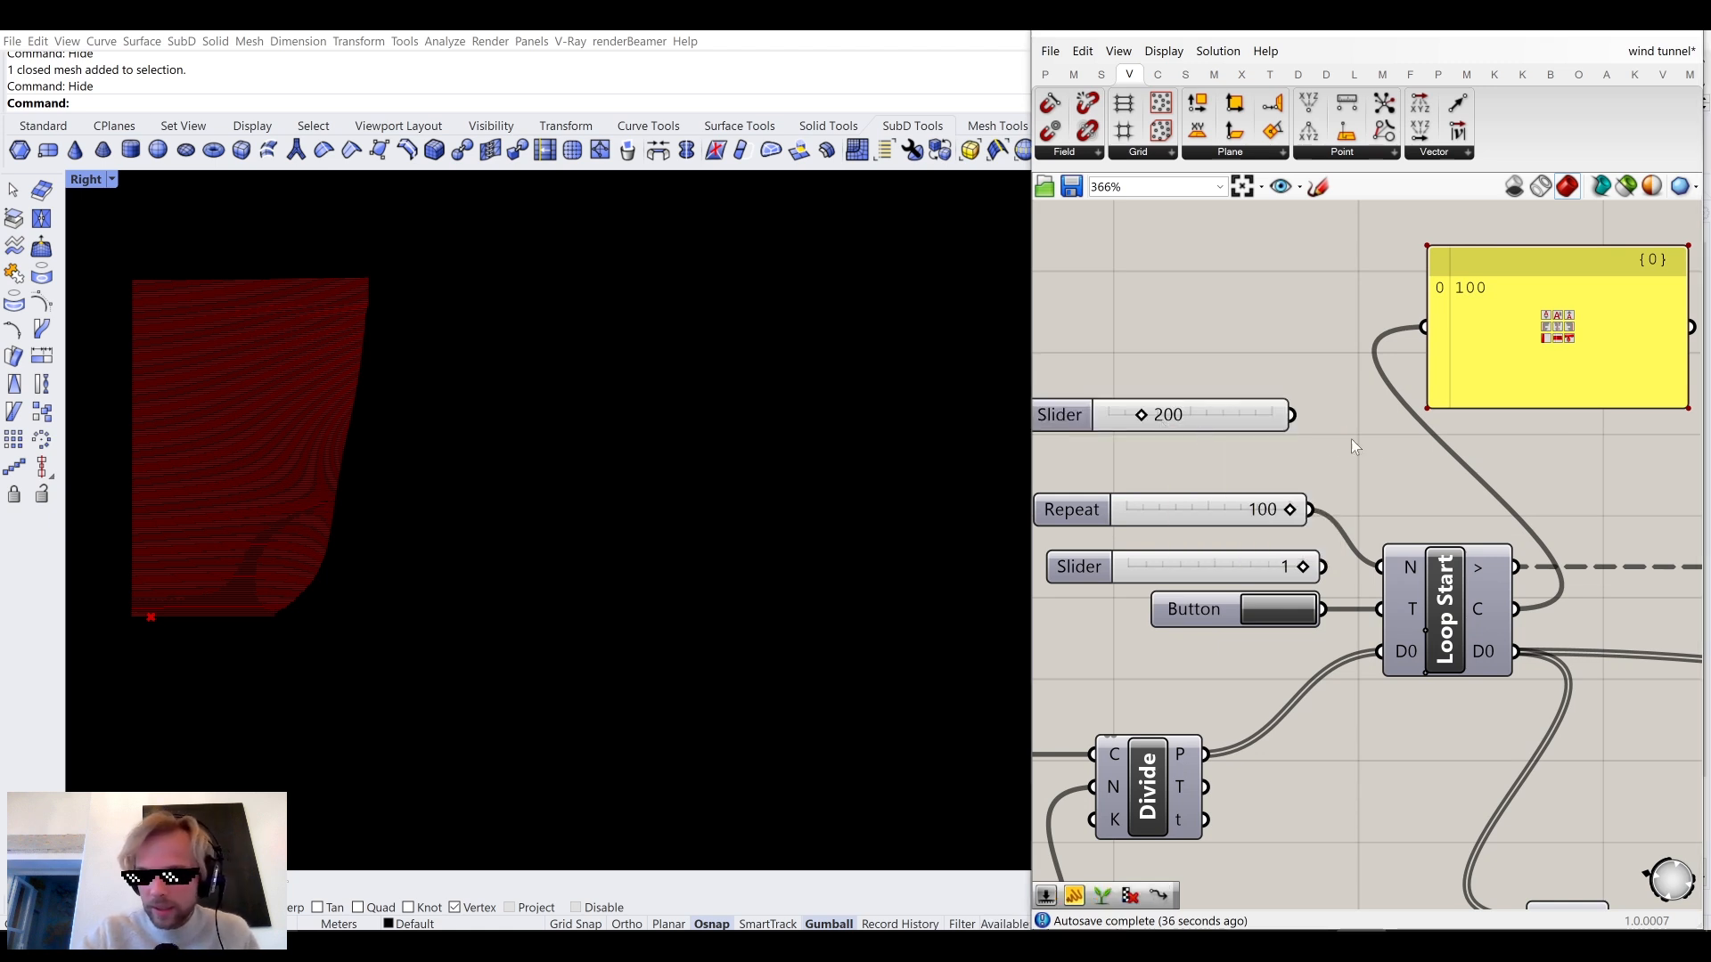
drag(1296, 423, 1382, 575)
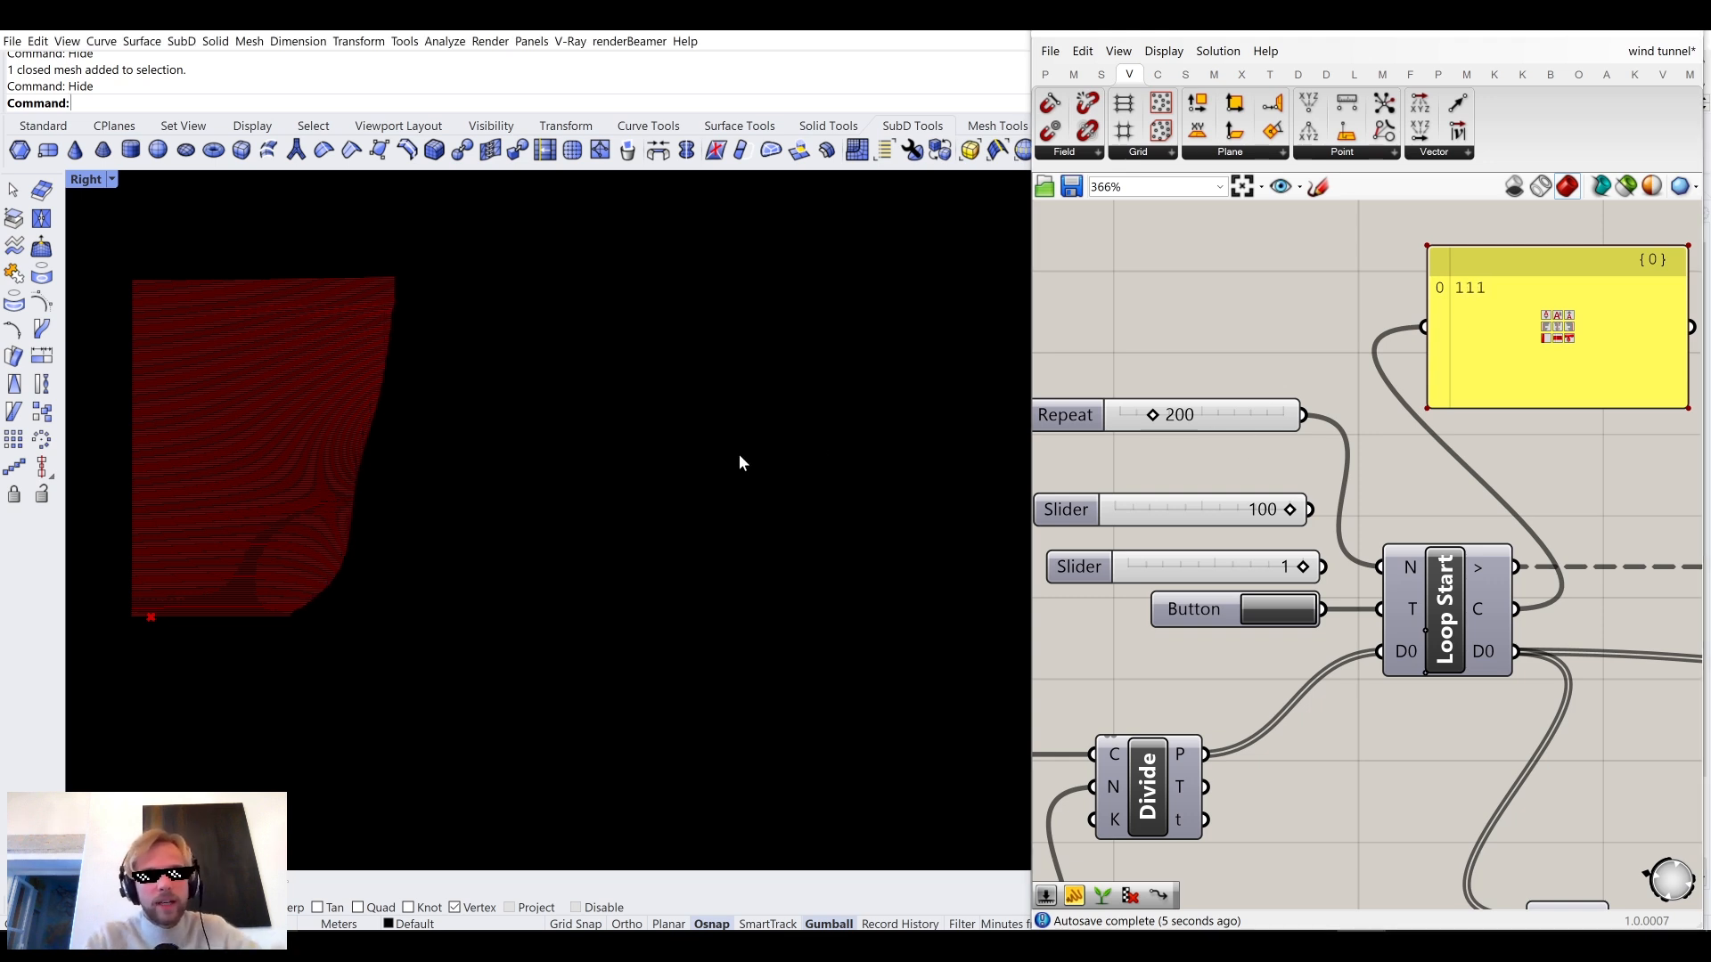
Unhide only the grasshopper mesh in the Rhino viewport with the ShowSelected command.
text(ShowSelected)
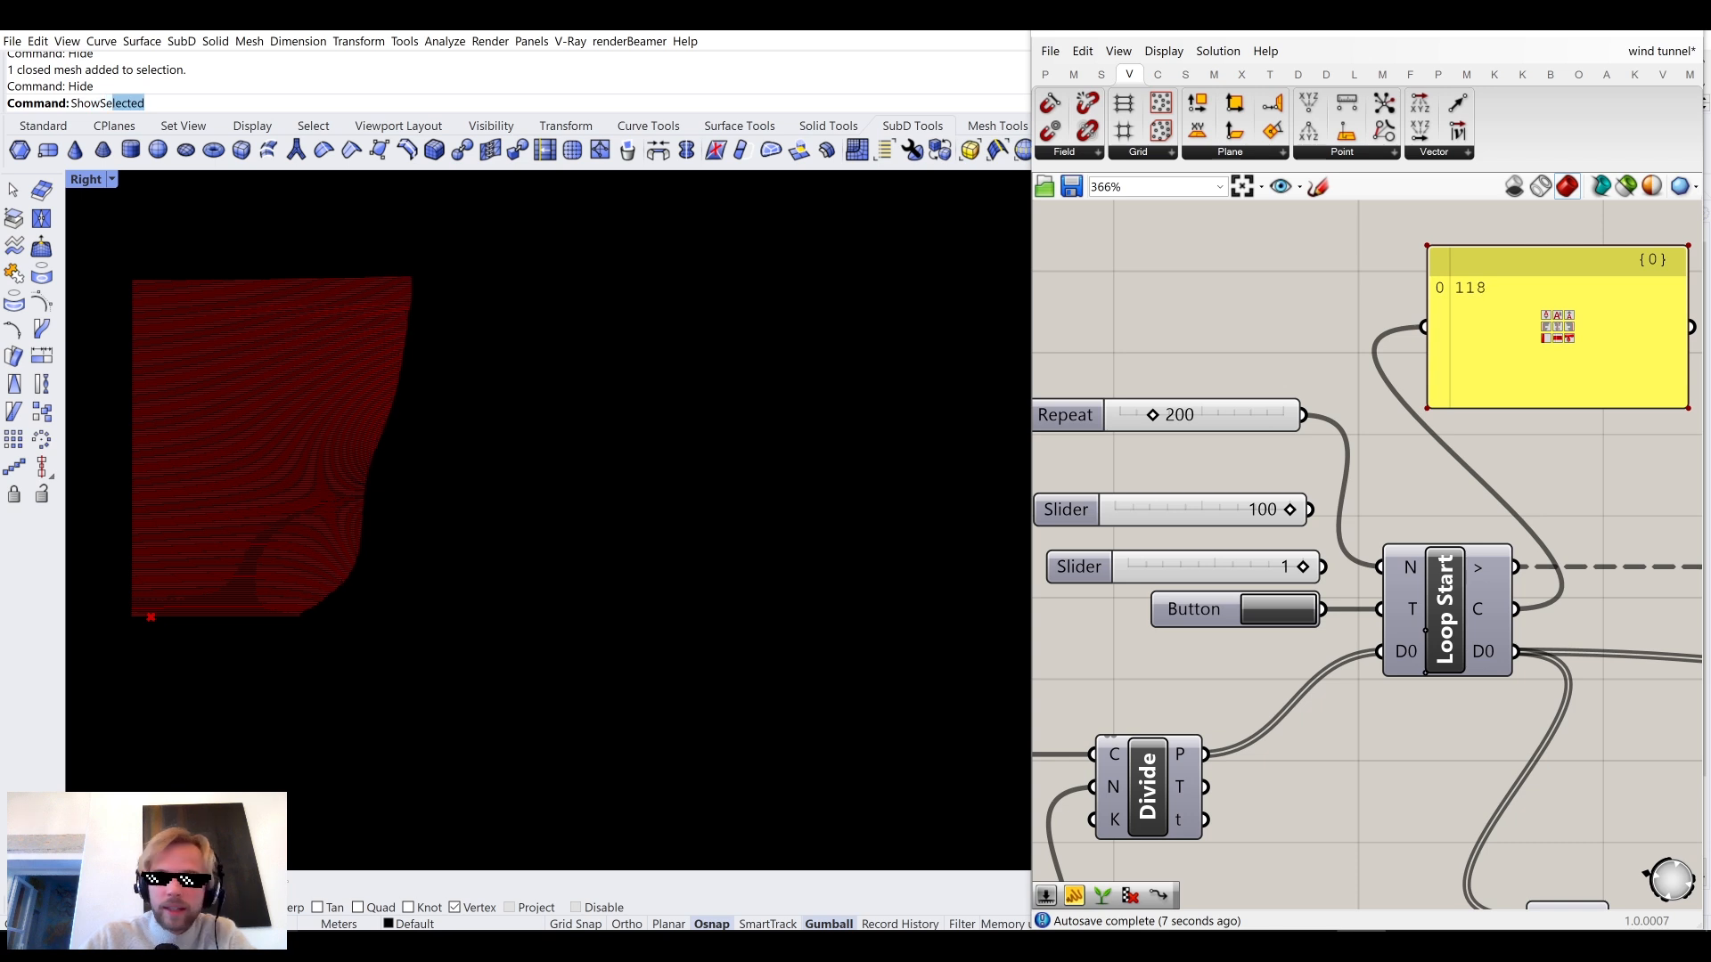
key(Return)
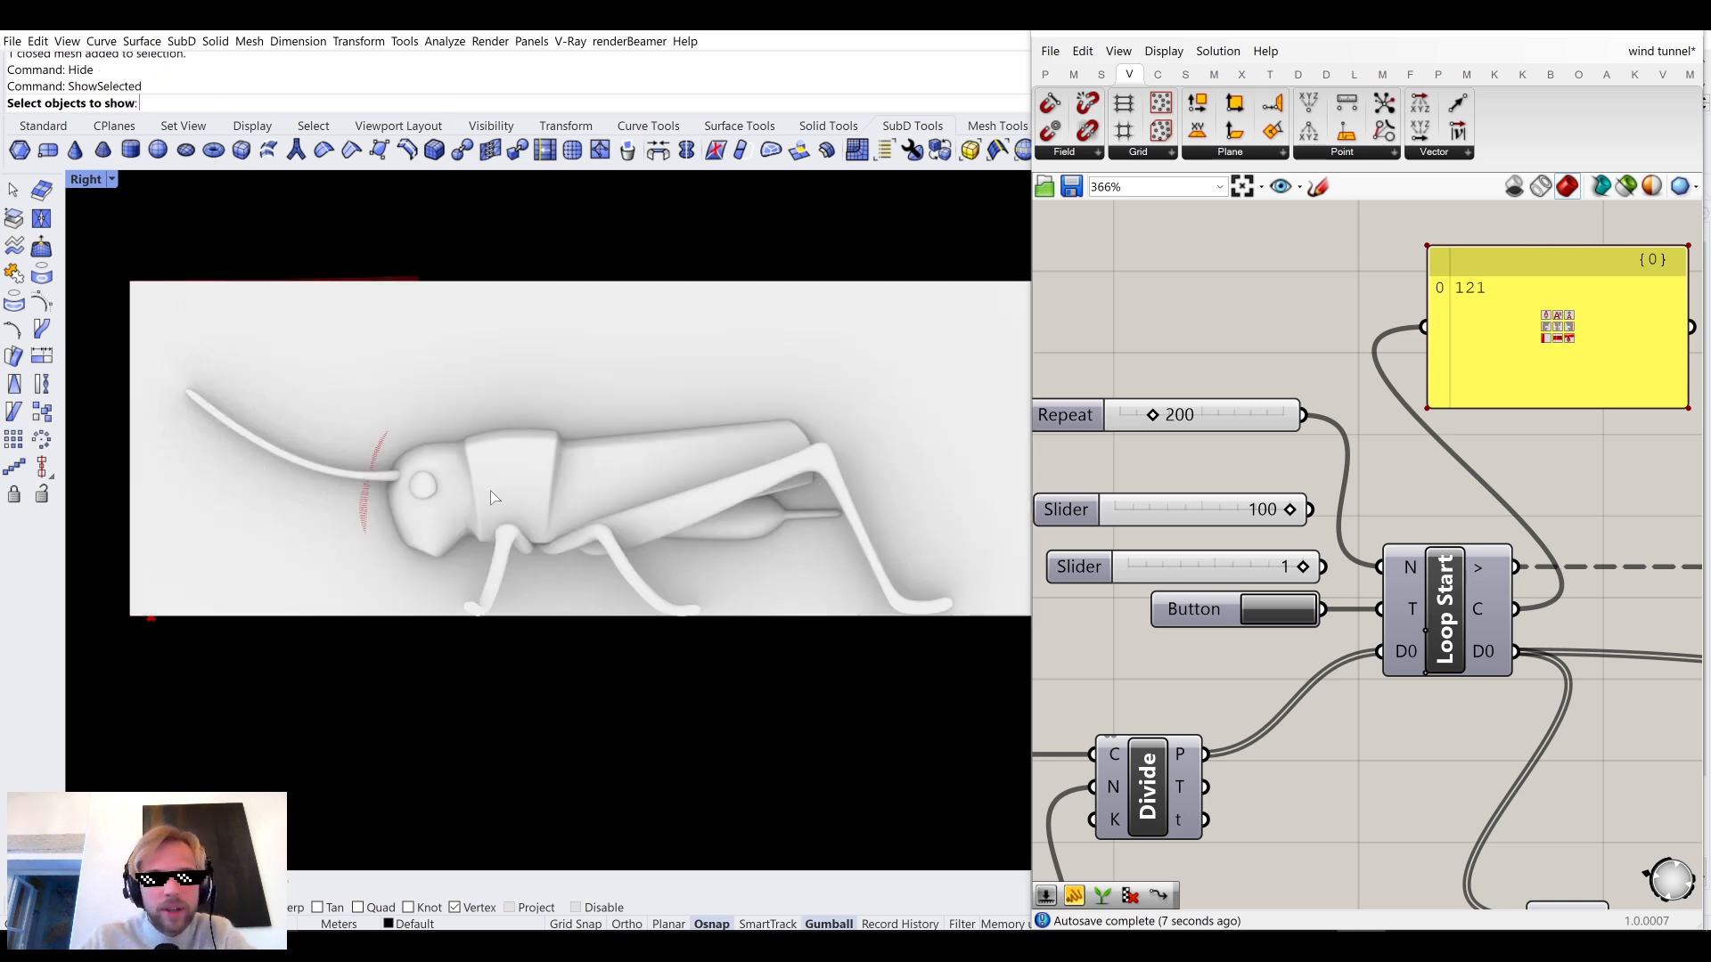
click(493, 496)
key(Return)
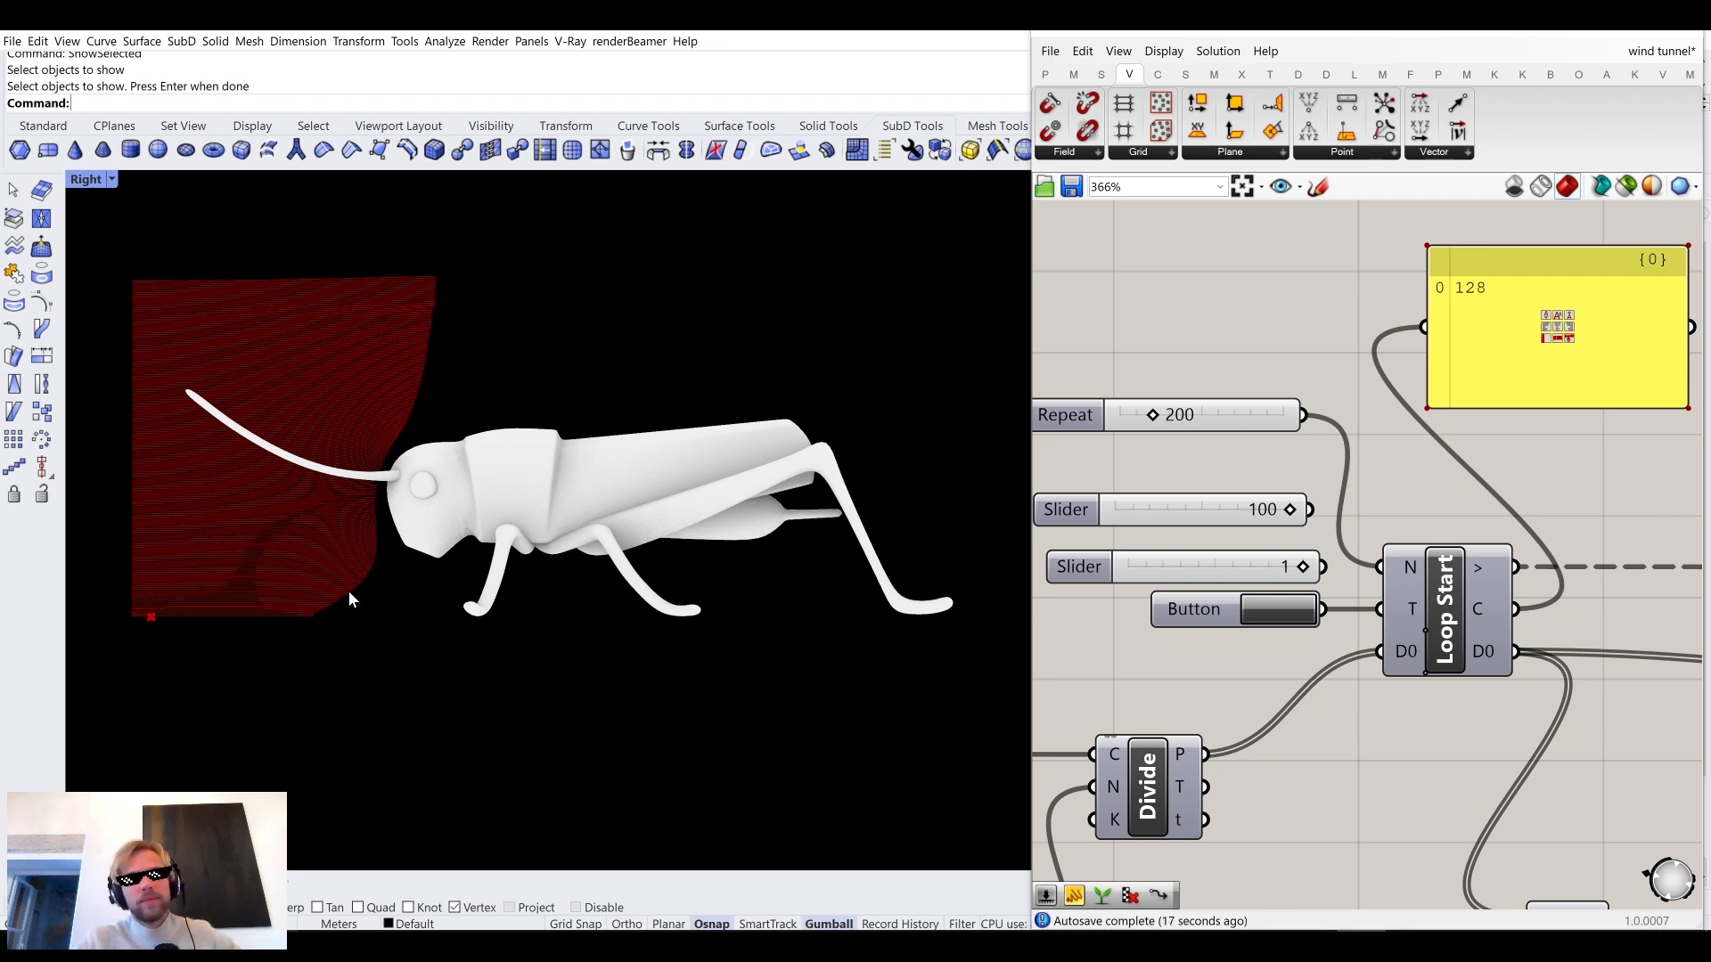
Examine how the growing flow curves bend around the grasshopper's head and body while the loop runs.
scroll(338, 494, up, 3)
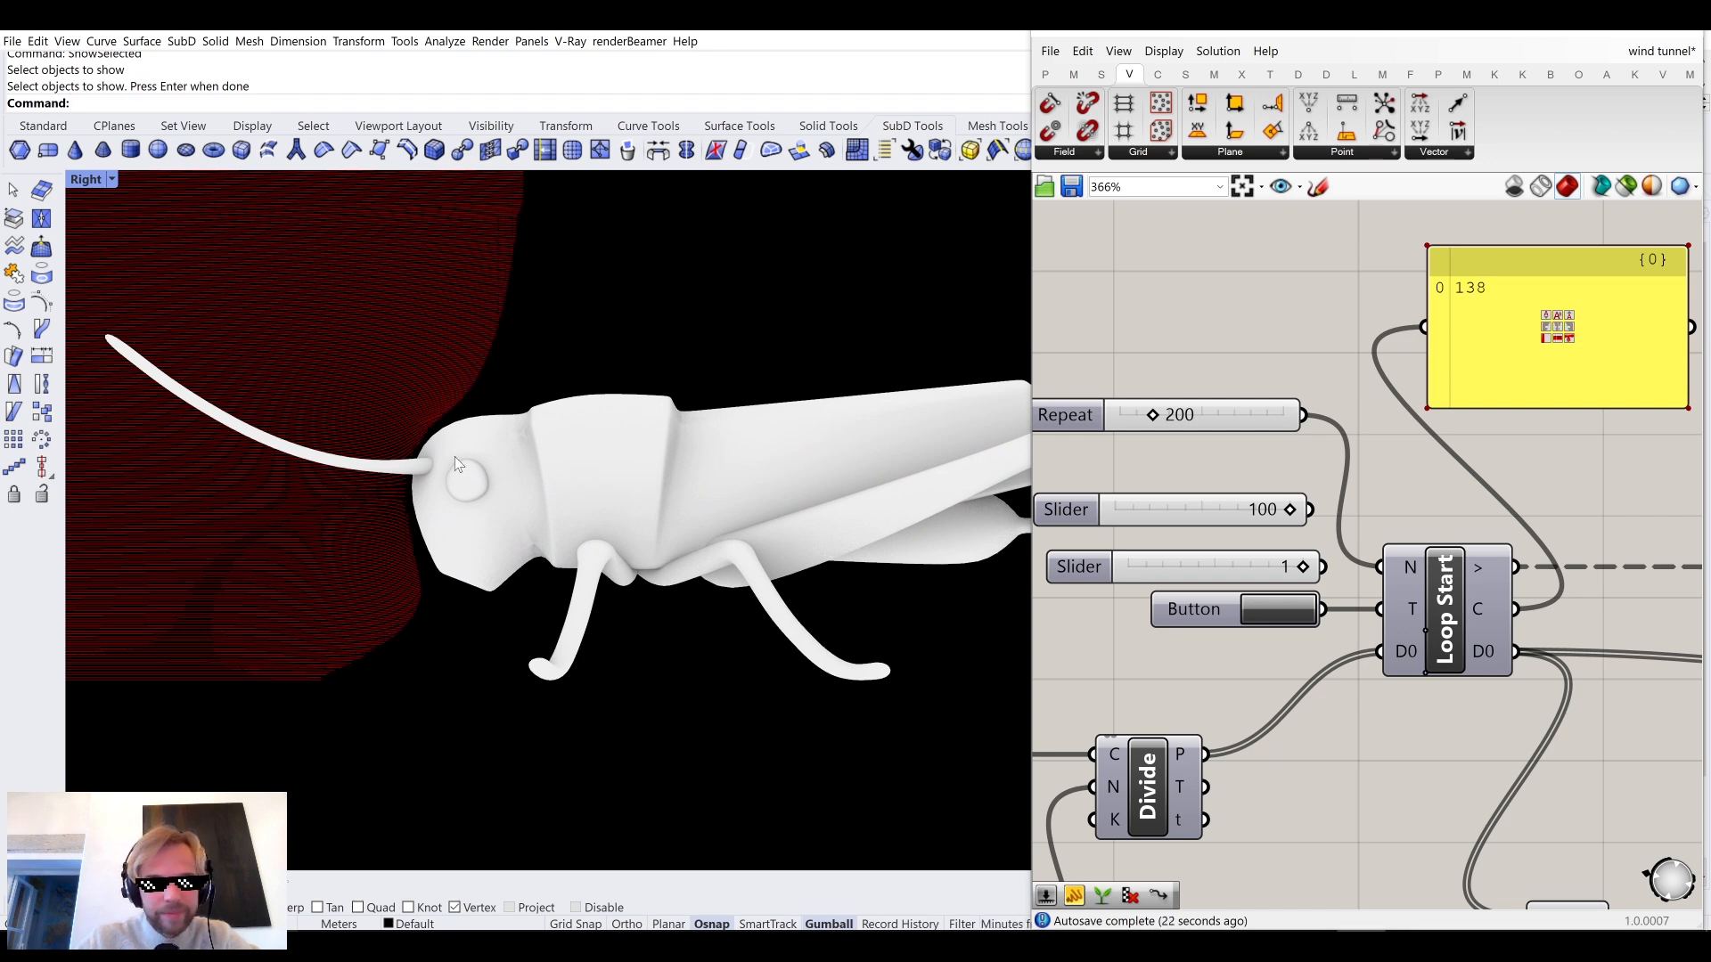
scroll(440, 432, up, 1)
scroll(440, 431, up, 2)
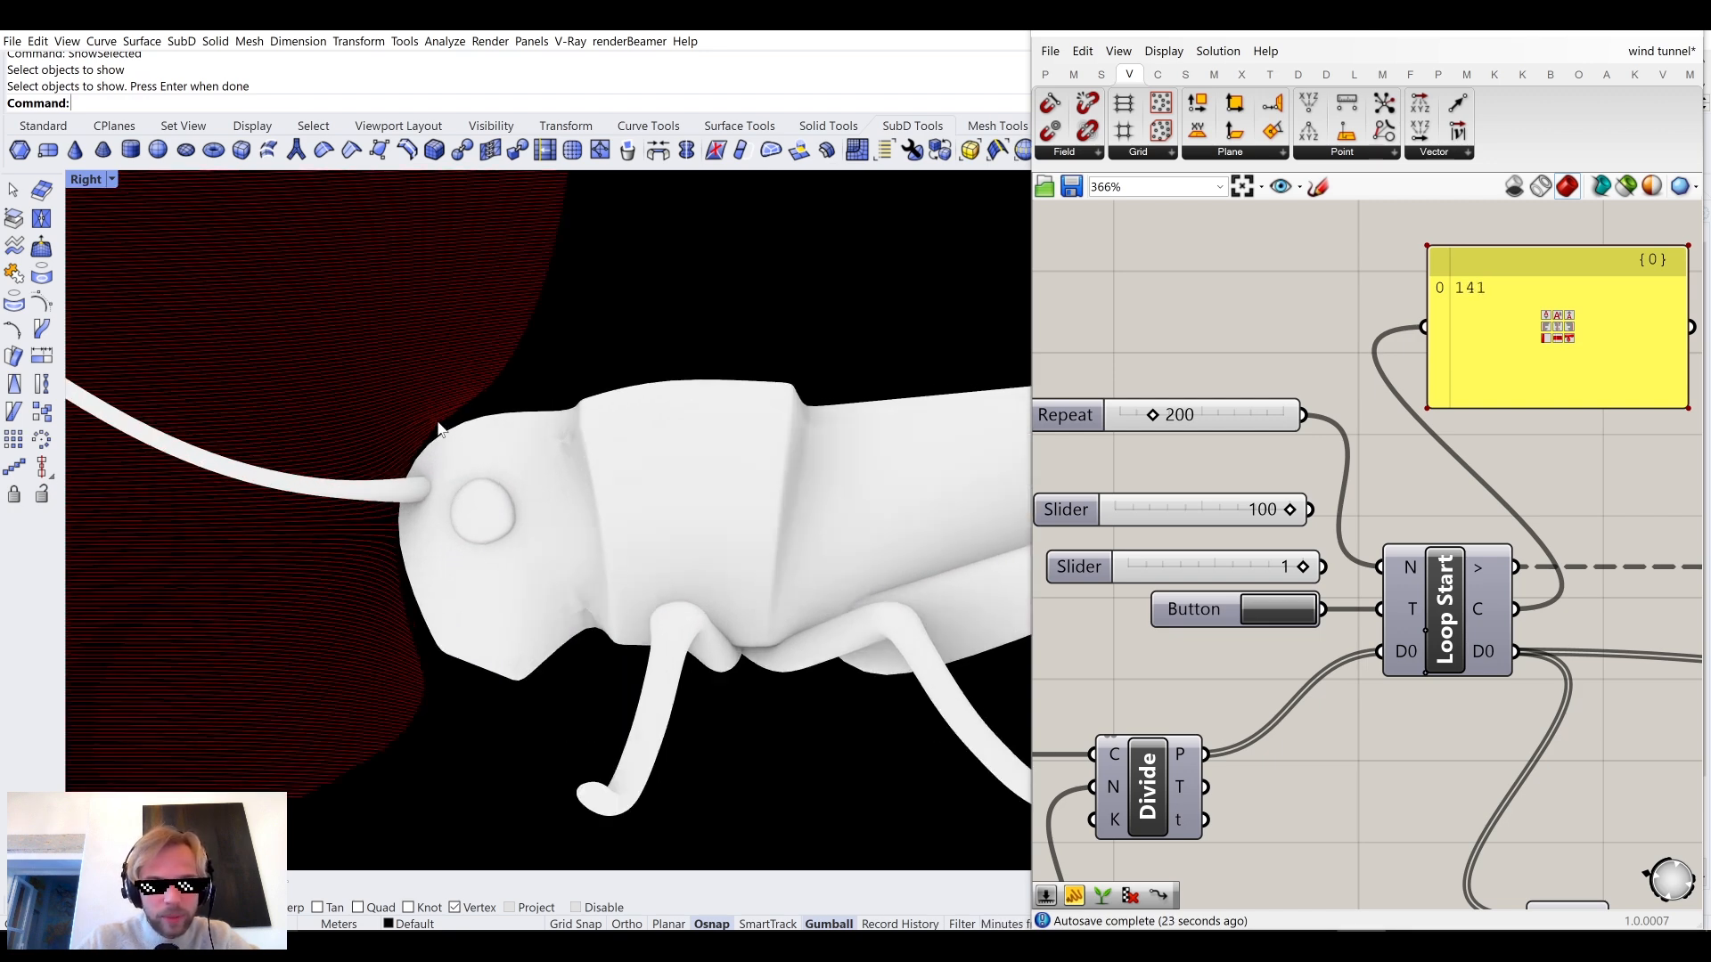
scroll(437, 429, up, 1)
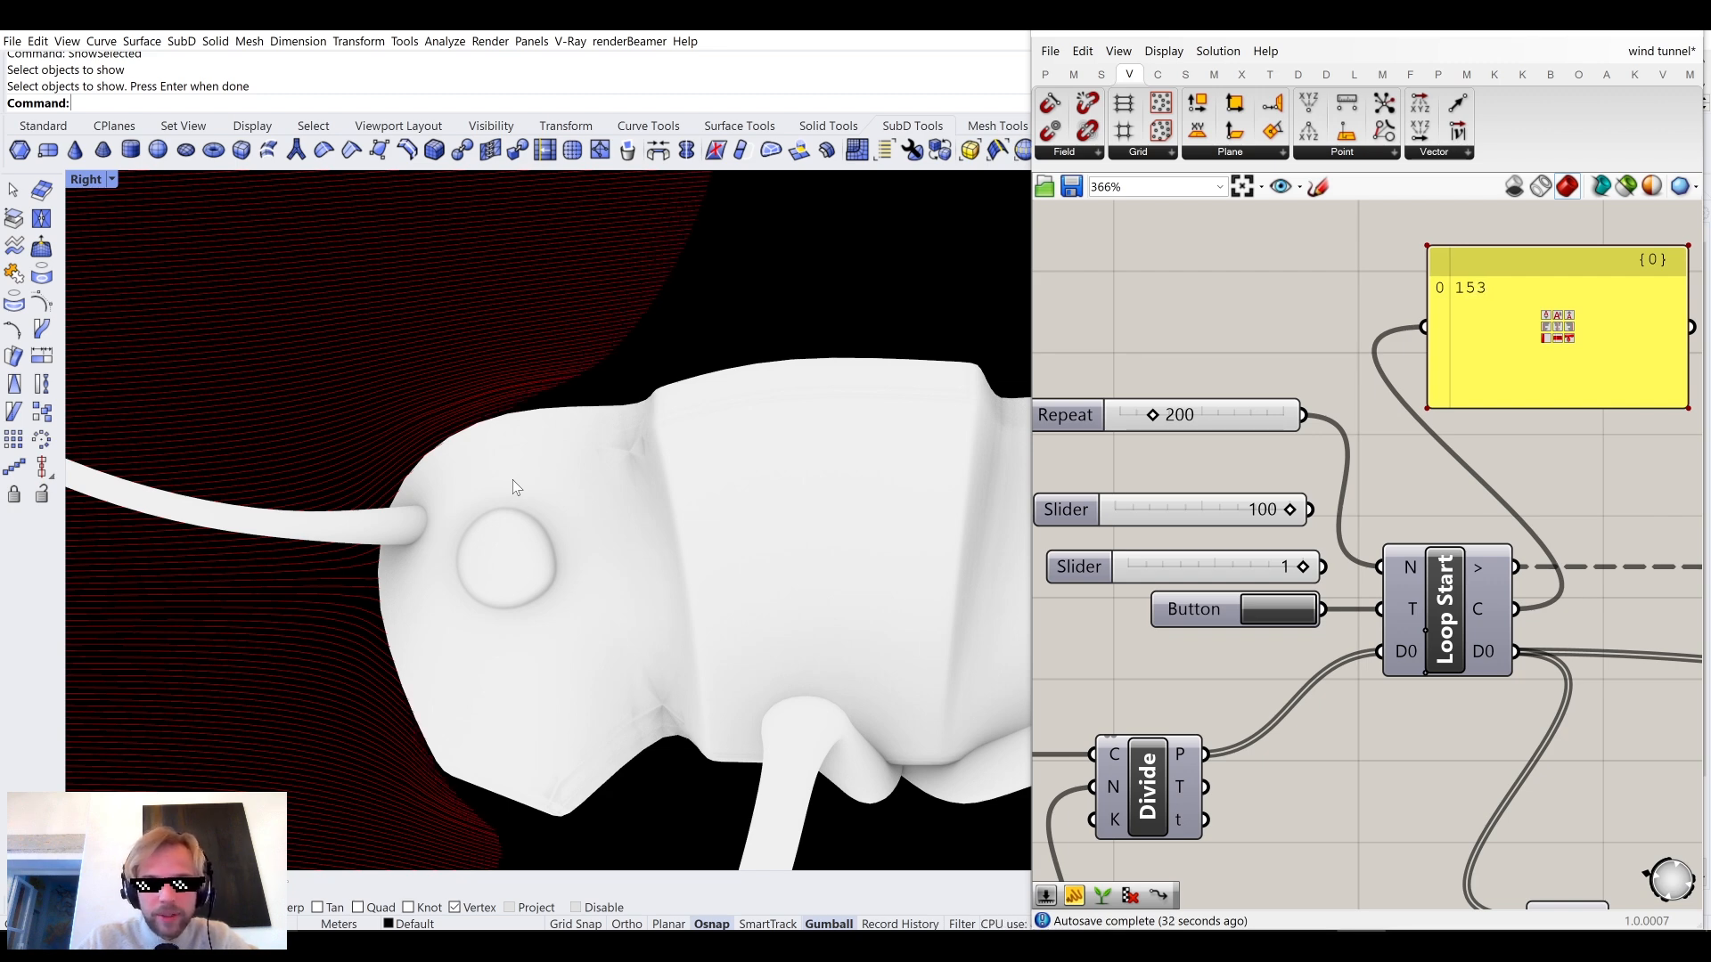
scroll(512, 485, down, 2)
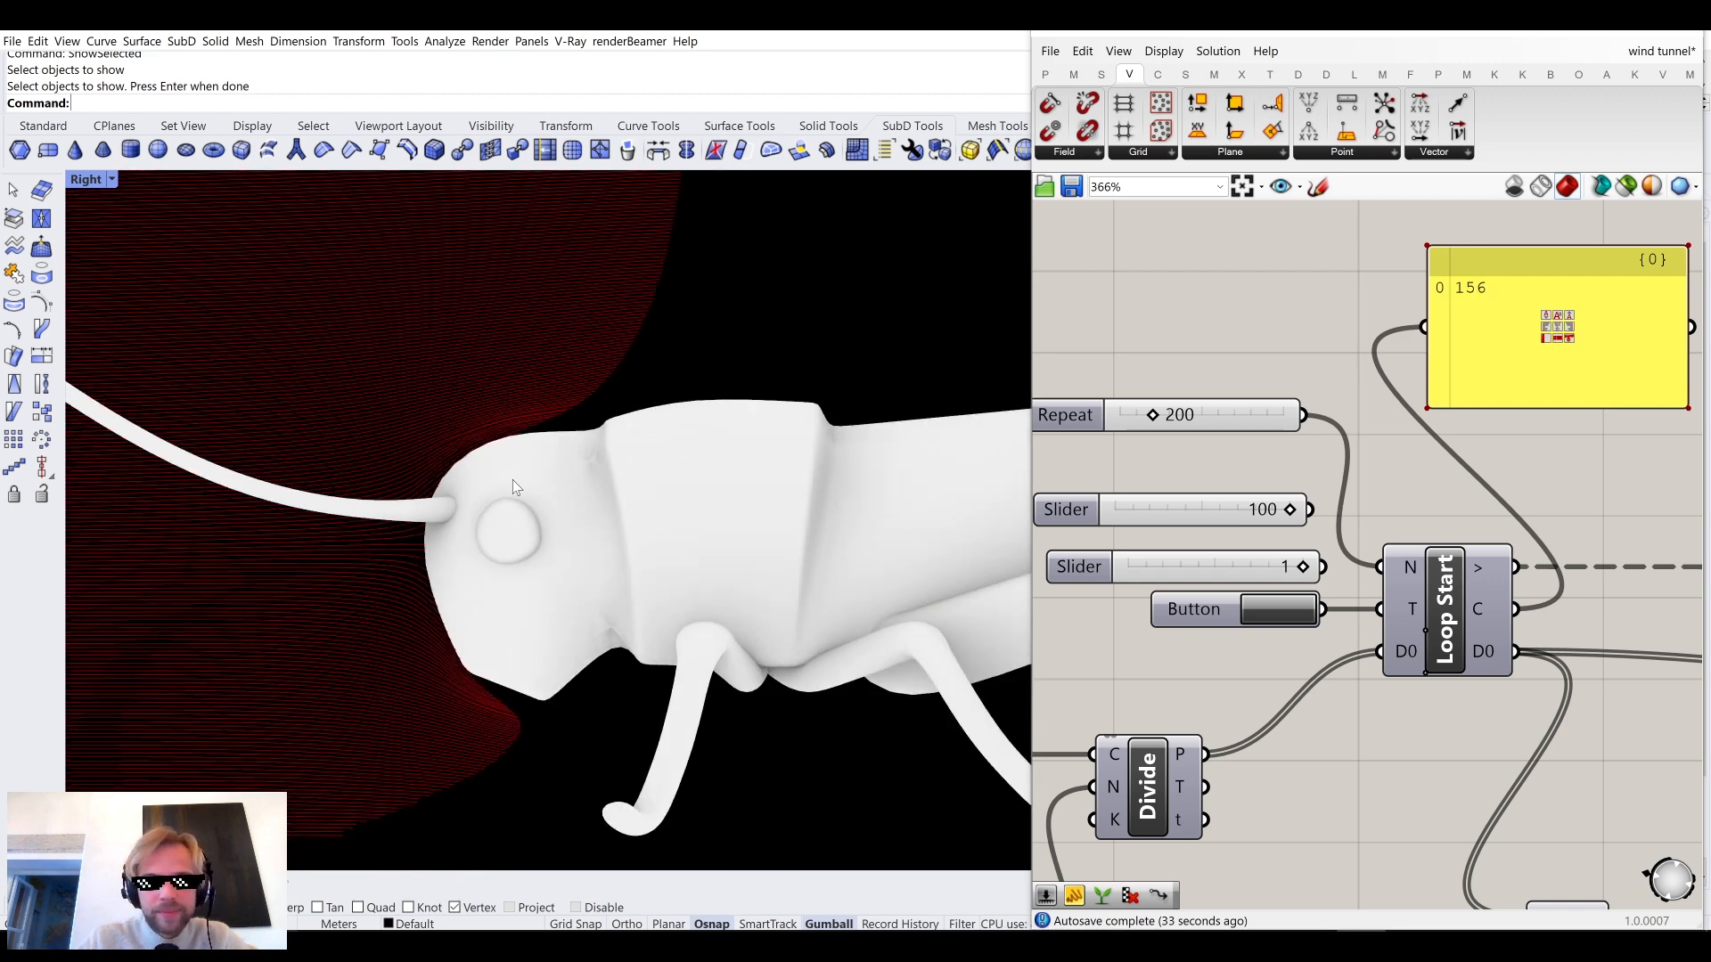
scroll(511, 479, down, 1)
scroll(520, 485, down, 1)
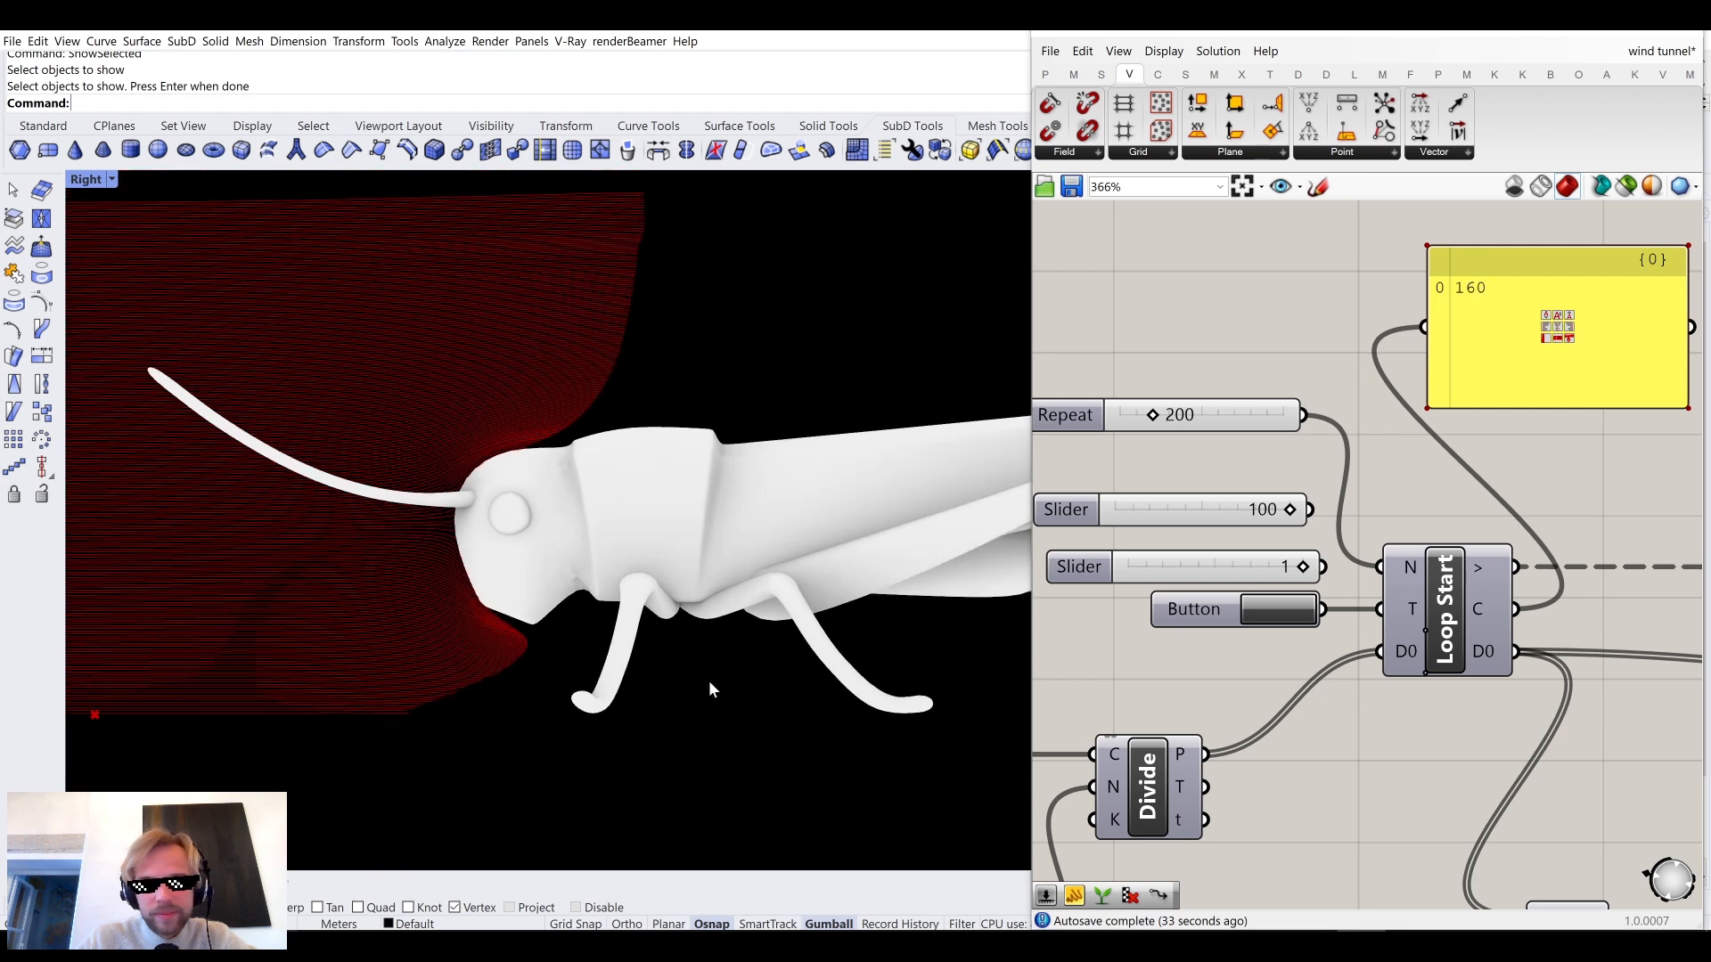
right_drag(679, 676, 574, 667)
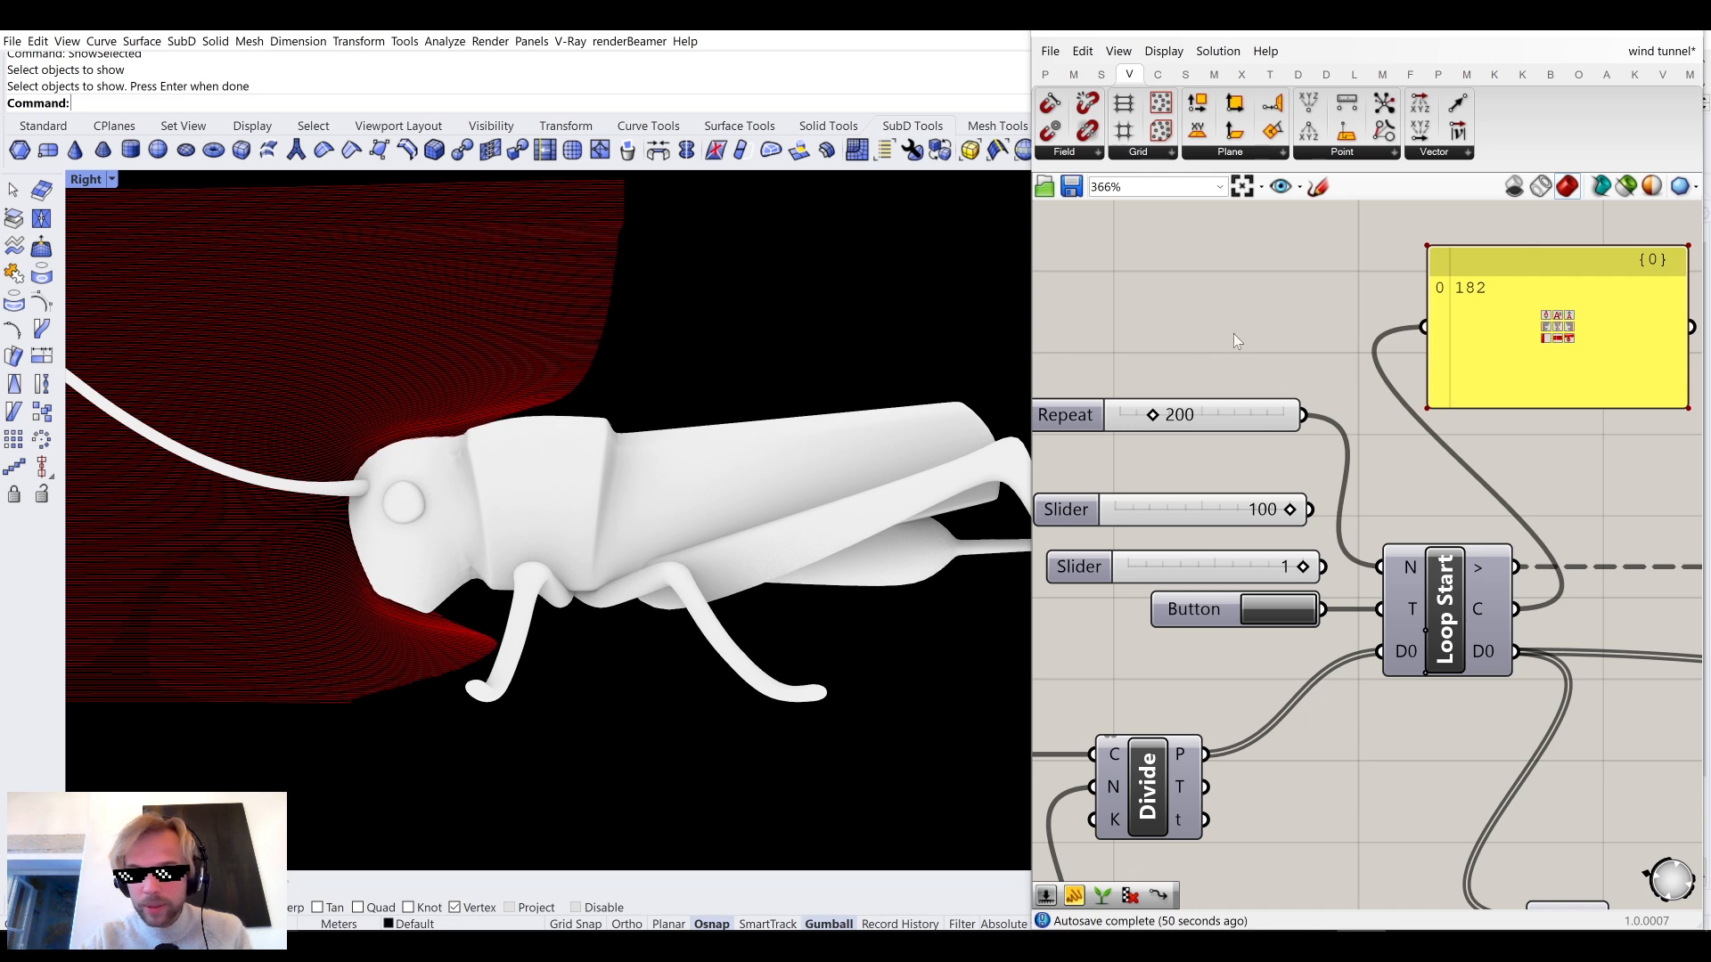
scroll(740, 606, down, 2)
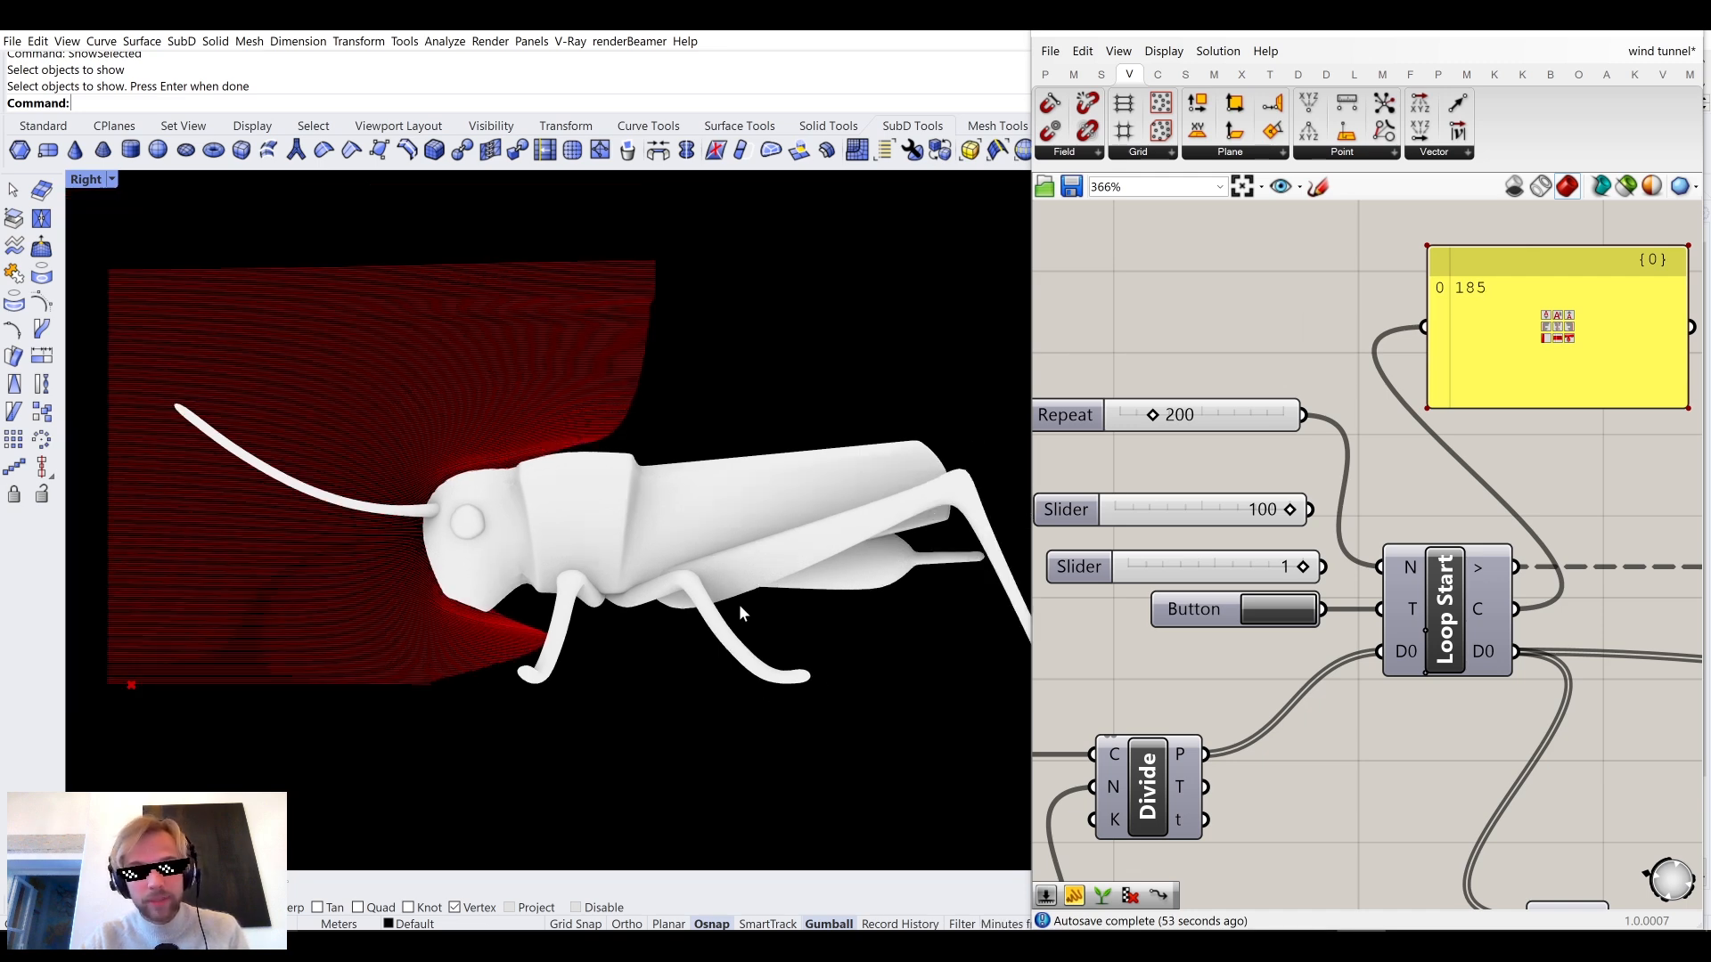